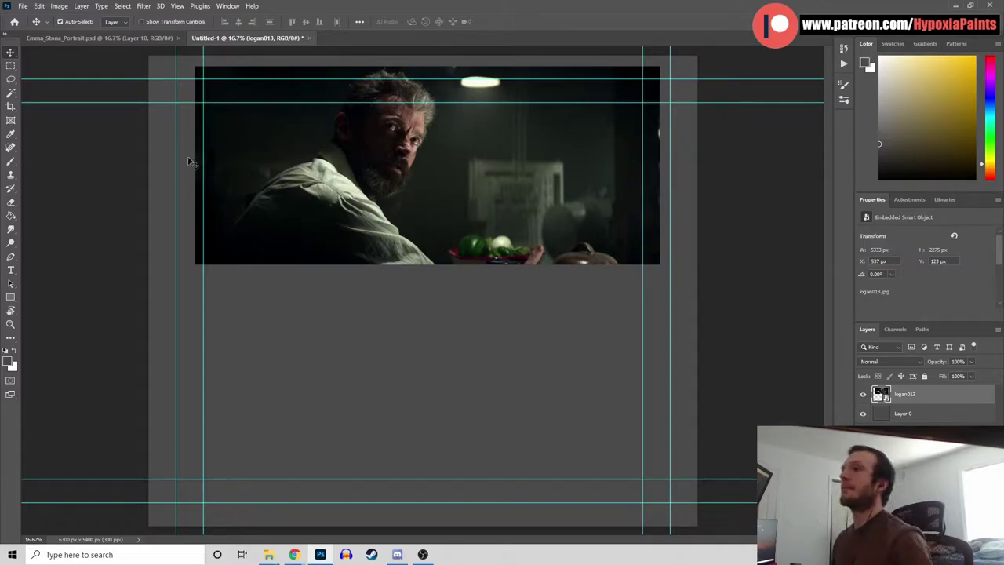
Clear all guides from the canvas and add a new empty layer
left_click(178, 5)
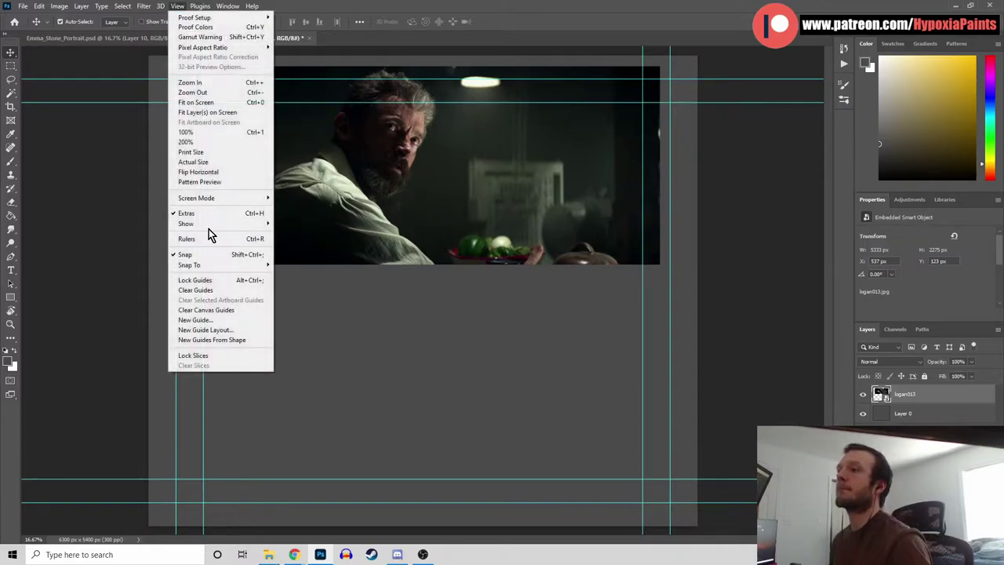
left_click(222, 290)
left_click(971, 539)
Duplicate the logan013 photo layer and place the copy directly below the original photo on the canvas
right_click(917, 414)
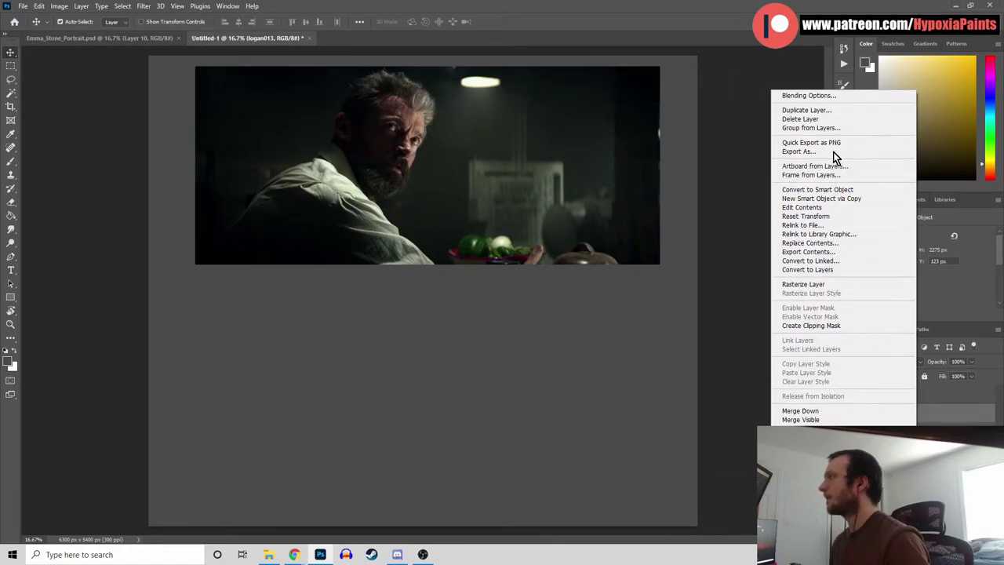
left_click(812, 110)
key("Return")
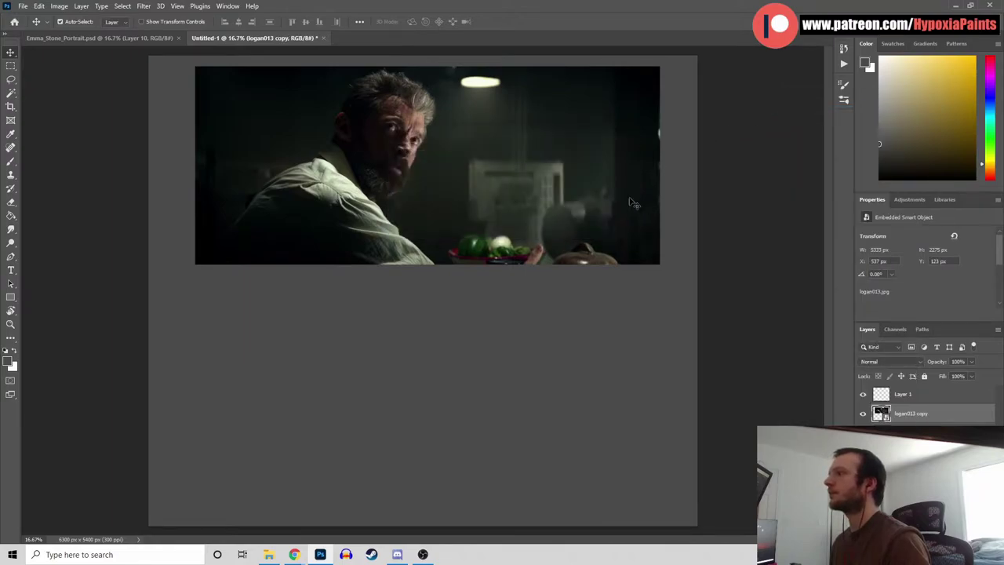
left_click_drag(296, 131, 299, 340)
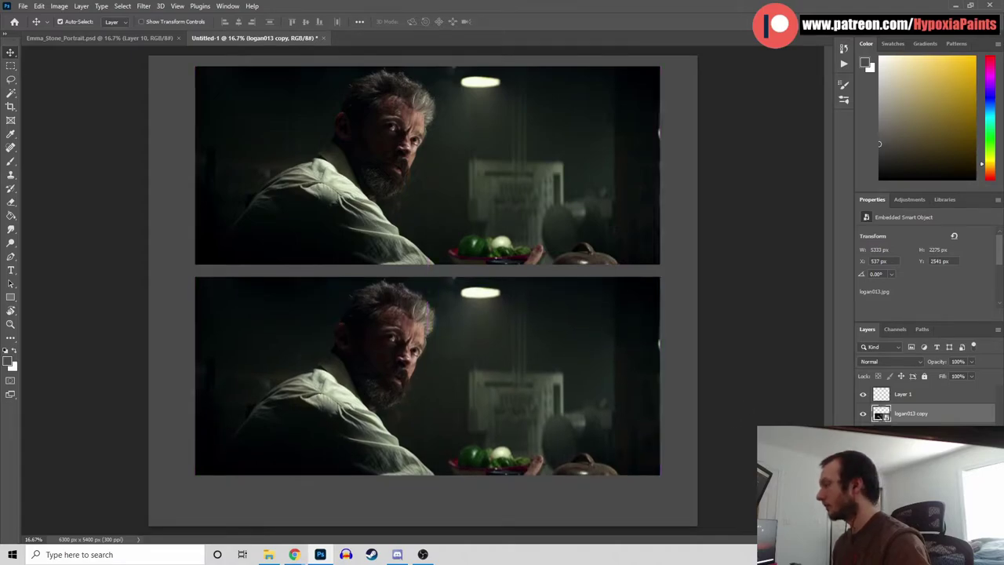
Add a new layer above the duplicated photo and choose the Oil 8 Rough brush preset
key("ctrl+shift+alt+n")
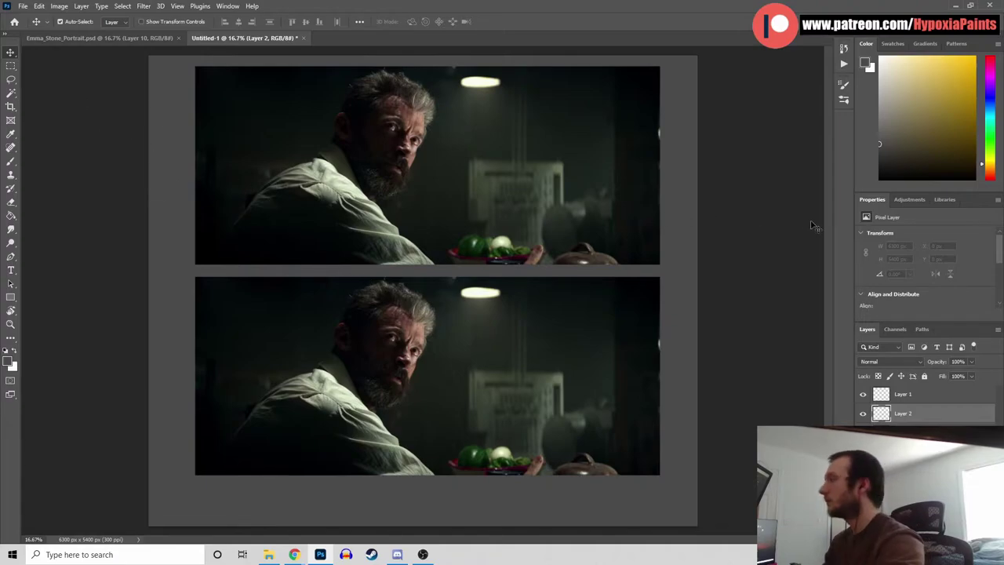
key("b")
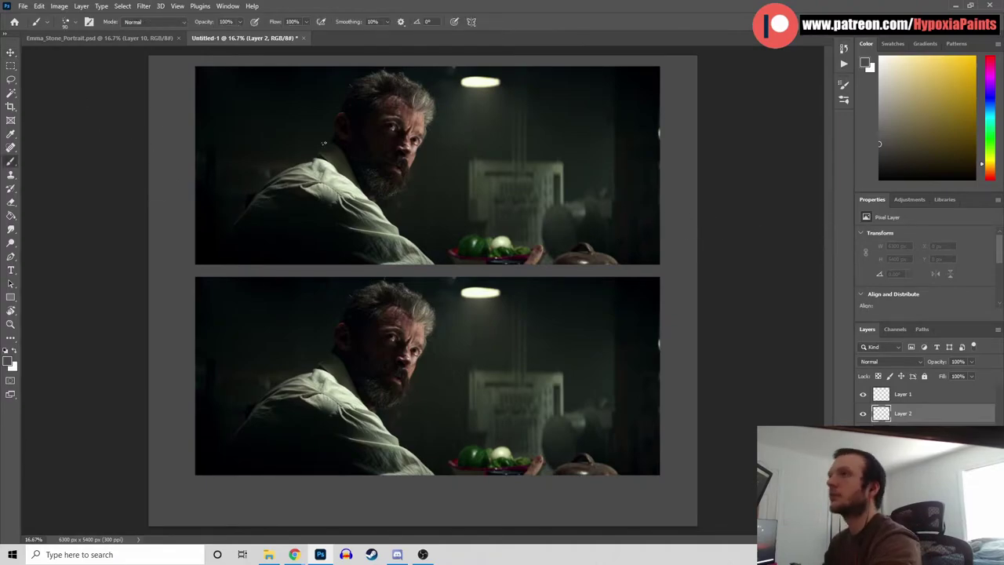
left_click(75, 22)
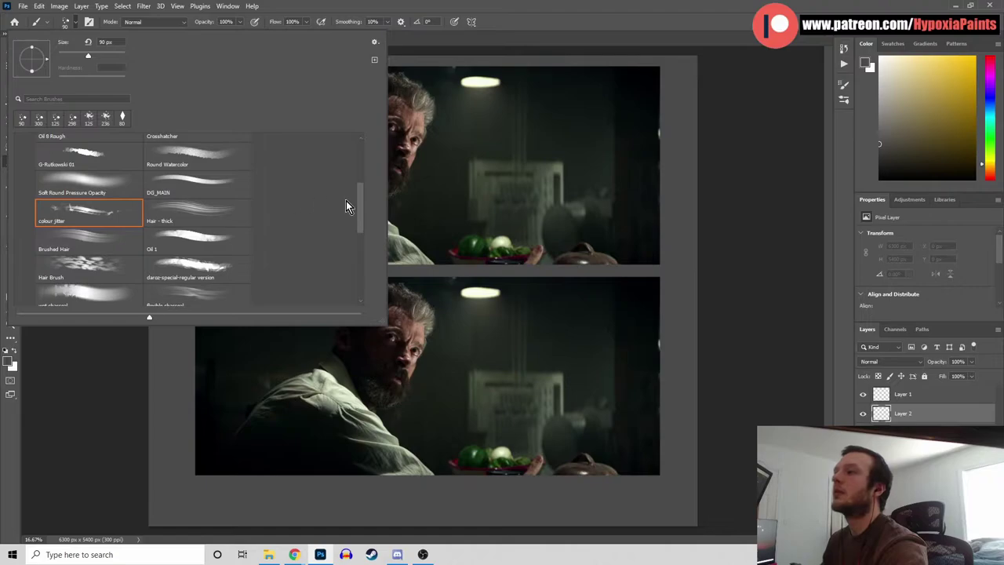
scroll(362, 207, "up", 5)
left_click(102, 266)
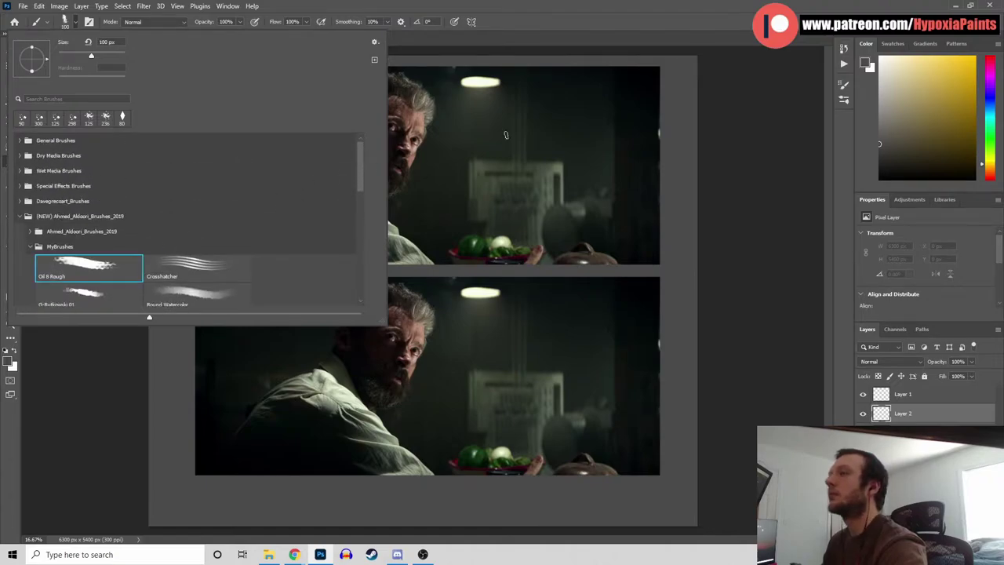
left_click(634, 22)
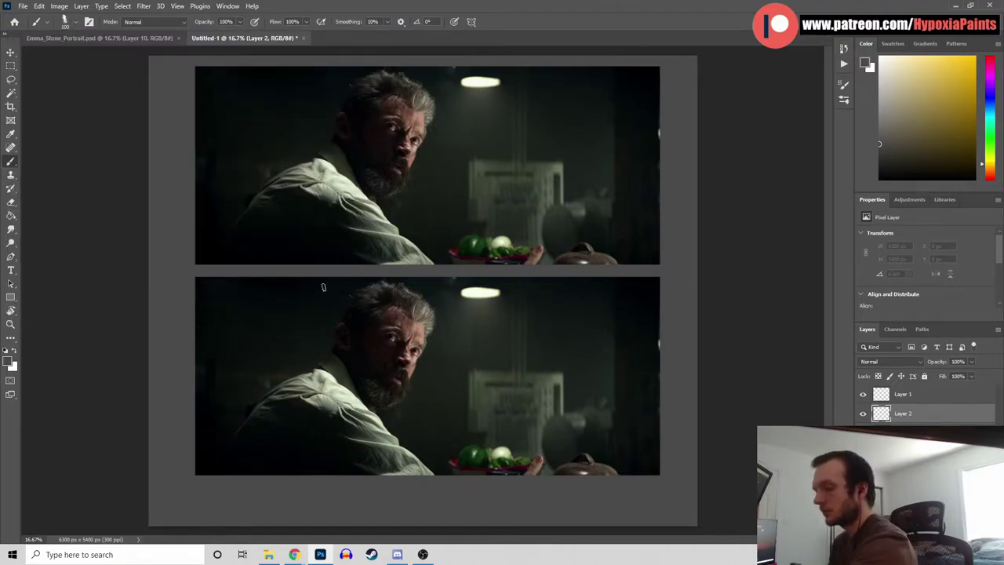
Set the foreground colour to black and paint a straight 175 px bar across the gap between the two photos
key("shift")
left_click_drag(186, 270, 328, 263)
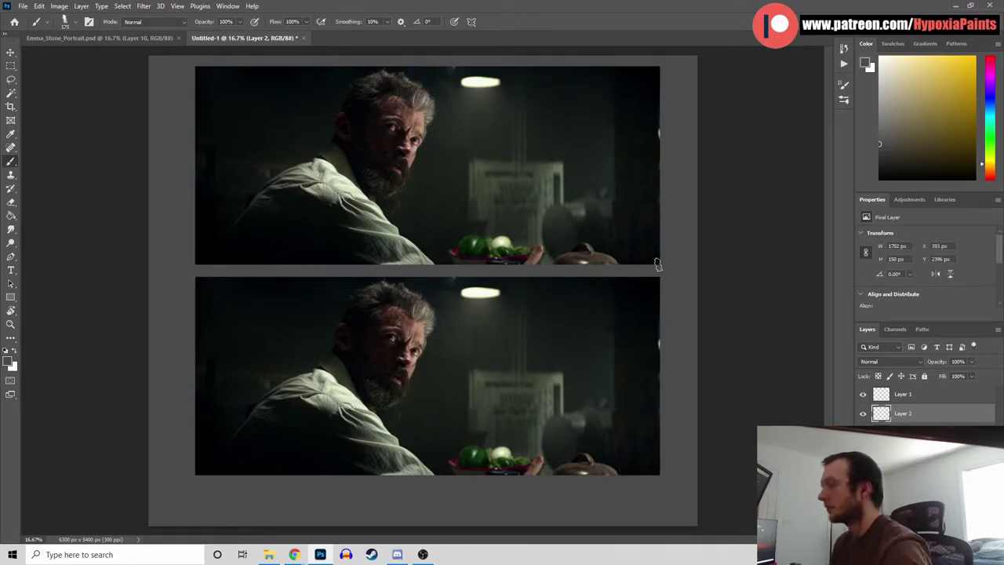
left_click_drag(890, 161, 856, 202)
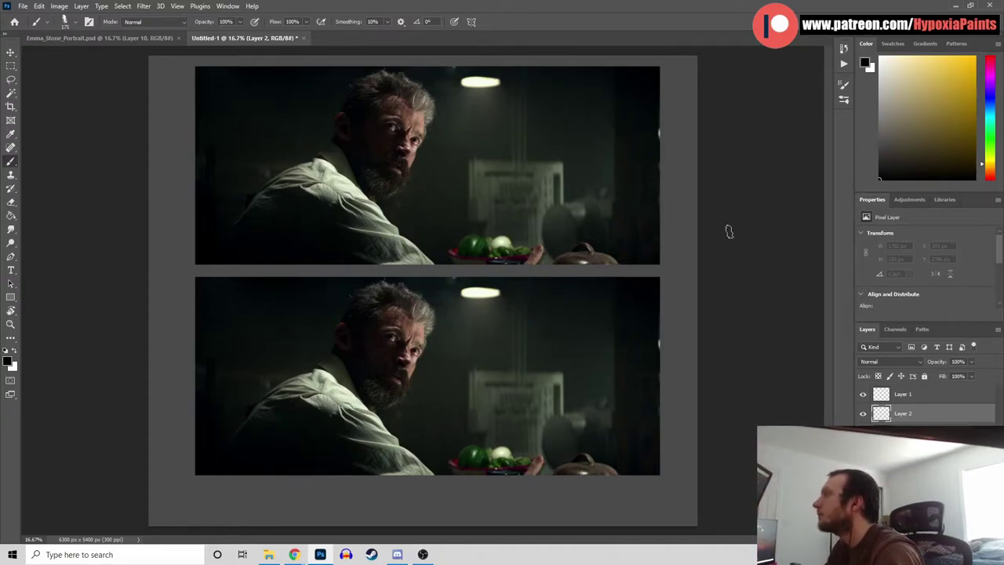
left_click_drag(190, 270, 668, 272)
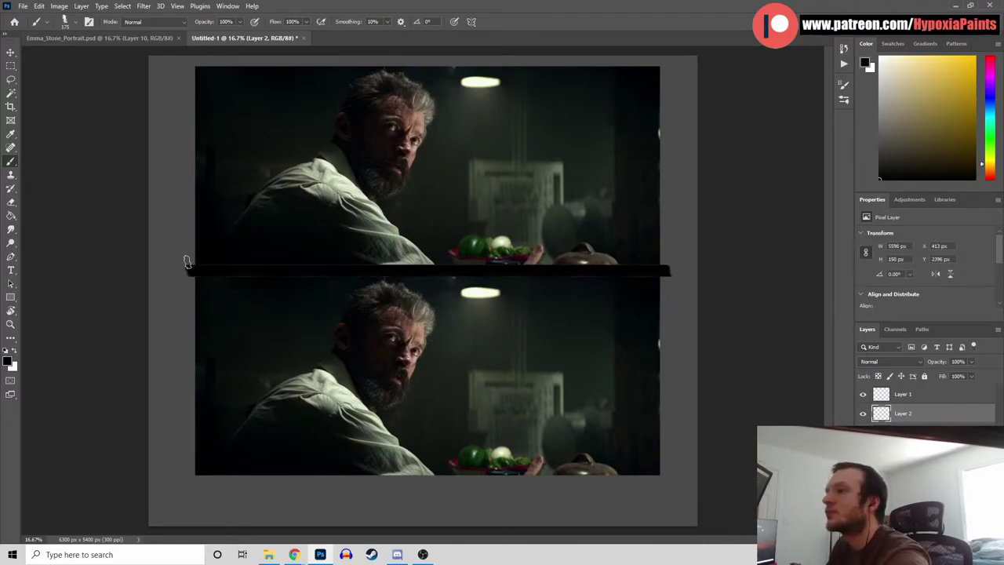
left_click_drag(189, 270, 191, 470)
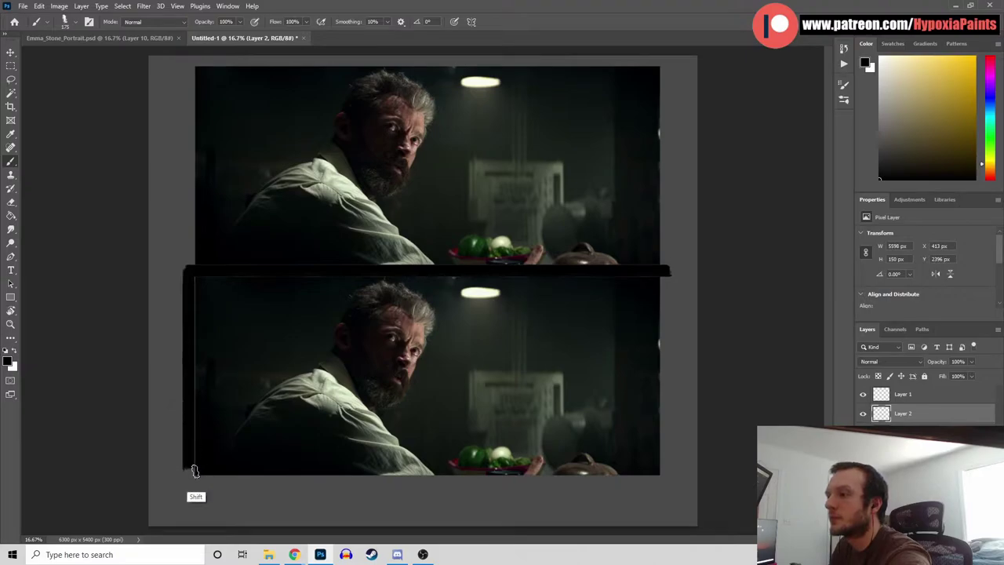
key("ctrl+z")
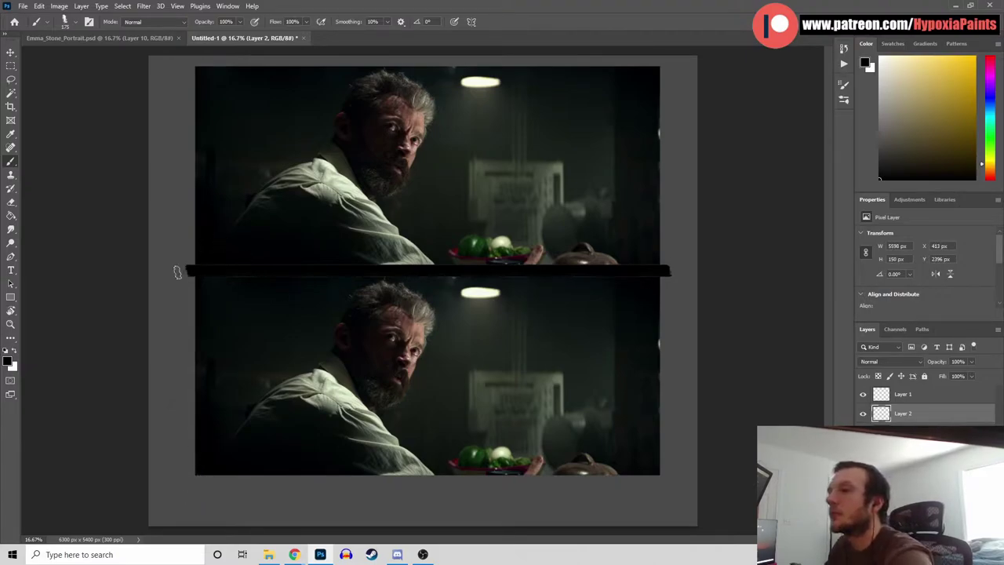
left_click_drag(188, 271, 185, 404)
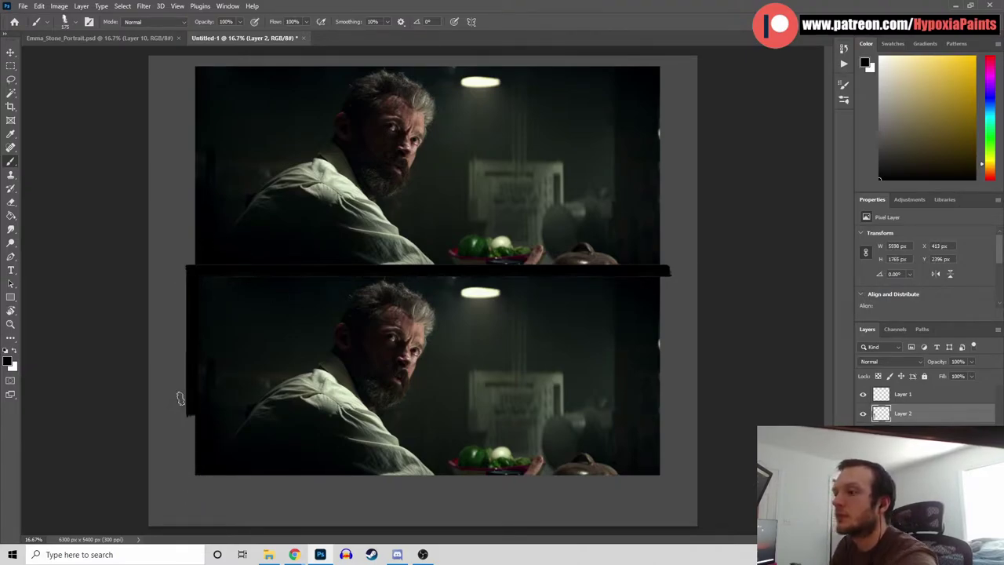
key("ctrl+z")
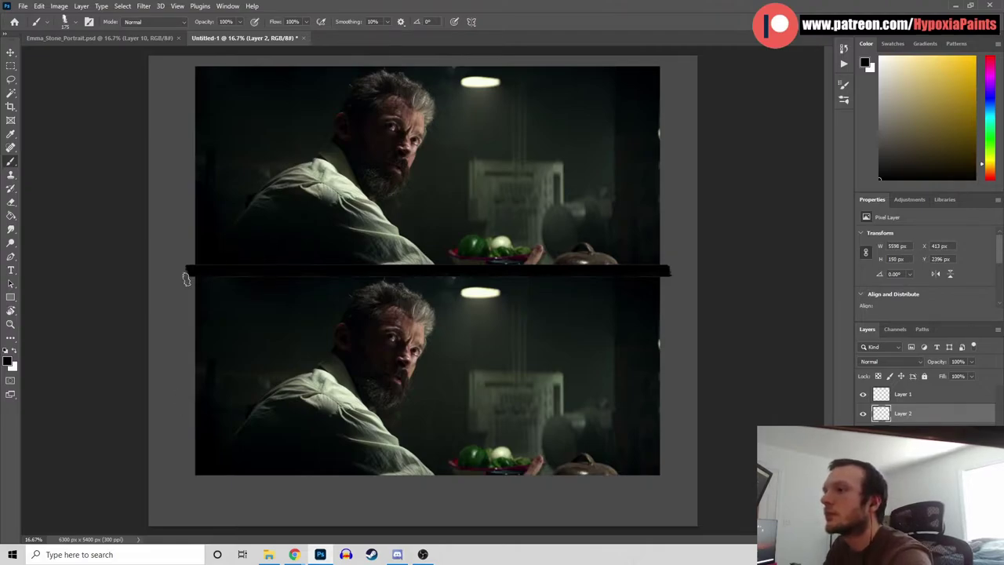
Paint straight black bars along the left, bottom and right edges of the lower photo to complete the frame
left_click_drag(188, 269, 188, 493)
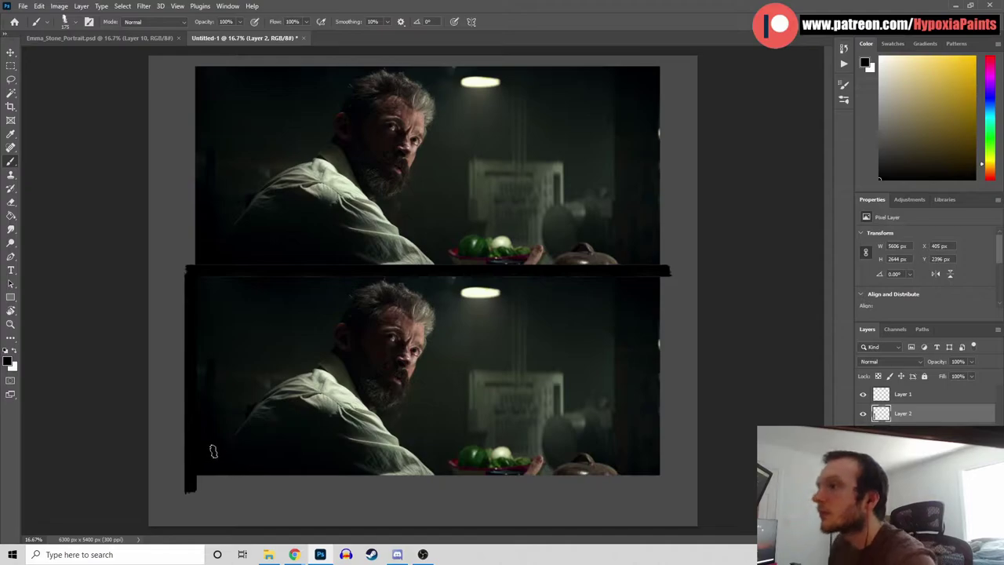
mouse_move(190, 480)
left_mouse_down()
mouse_move(477, 492)
mouse_move(672, 480)
left_mouse_up()
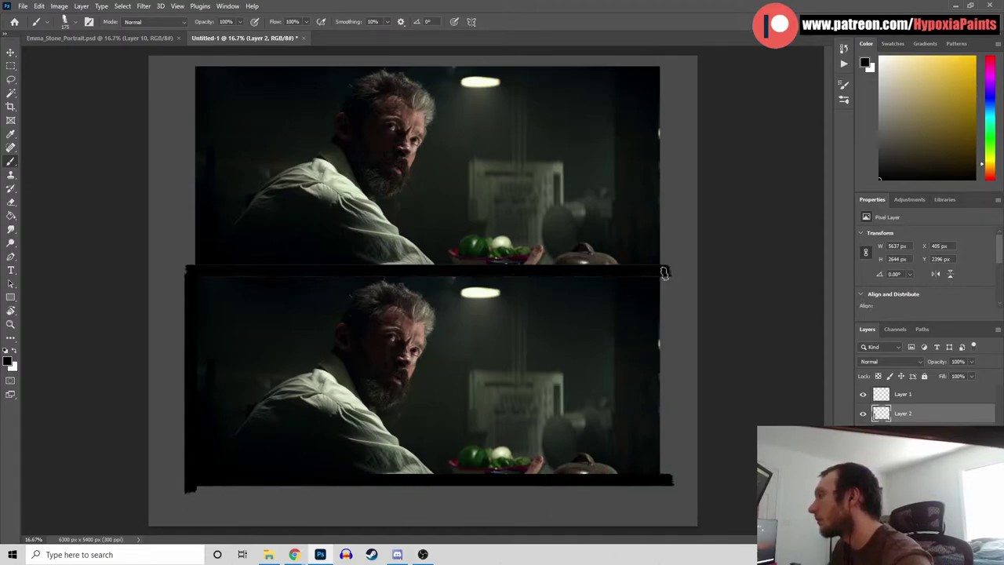
left_click_drag(664, 269, 648, 484)
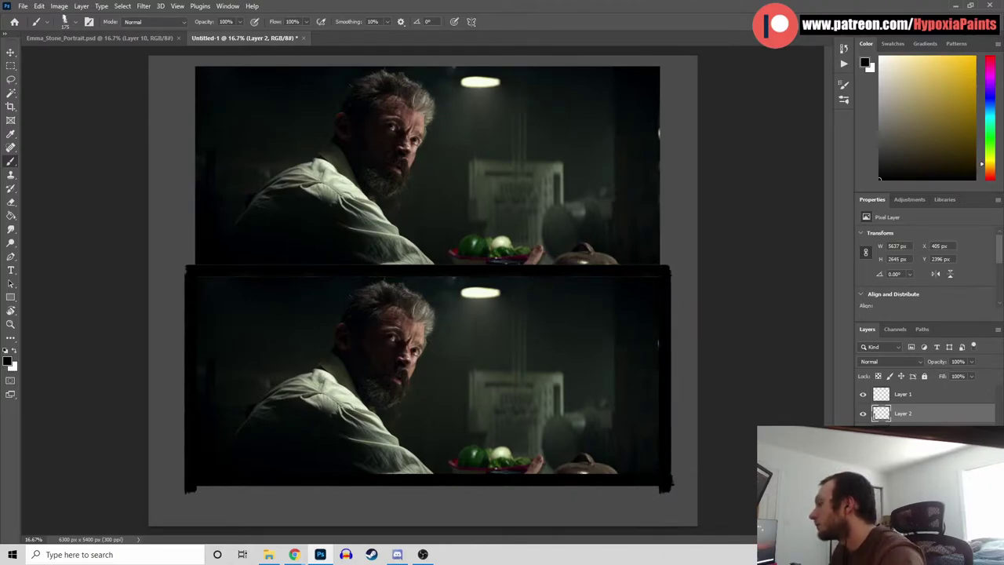
Delete the duplicated photo layer inside the frame and lock the original logan013 layer
key("Delete")
left_click(908, 421)
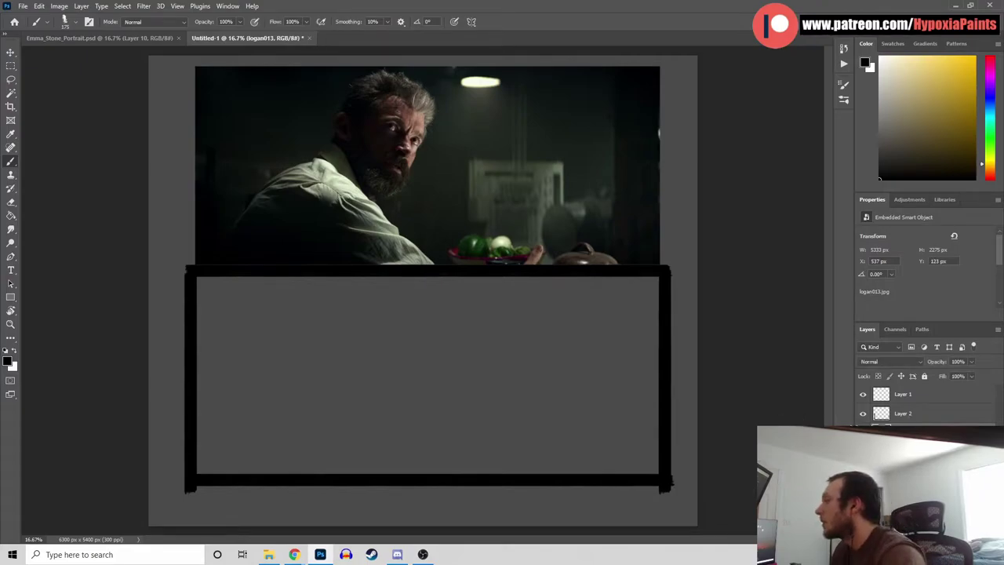
left_click(925, 377)
Stack the photo layer and then the frame layer above the empty Layer 1, and save the document on the computer as Logan_PaintDoodle.psd
left_click_drag(941, 424, 941, 387)
left_click_drag(920, 424, 936, 412)
key("ctrl+s")
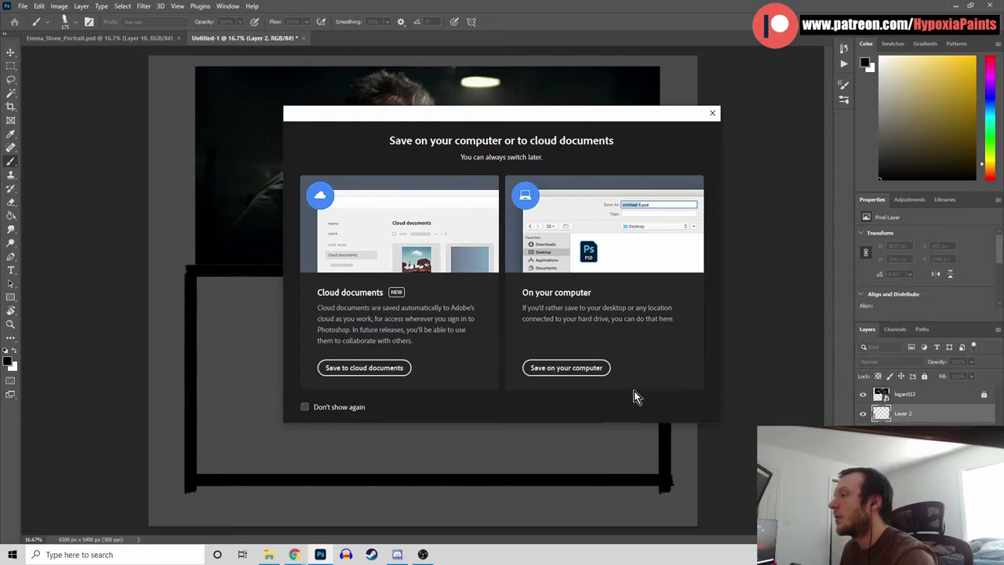
left_click(588, 368)
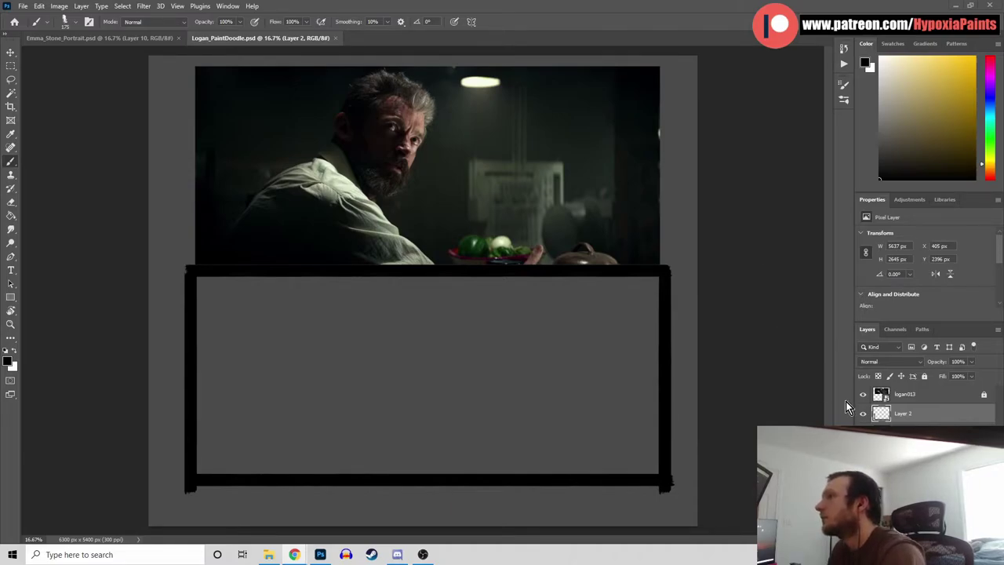
Make the empty Layer 1 active and choose the daroz-special-regular version brush preset
left_click(902, 431)
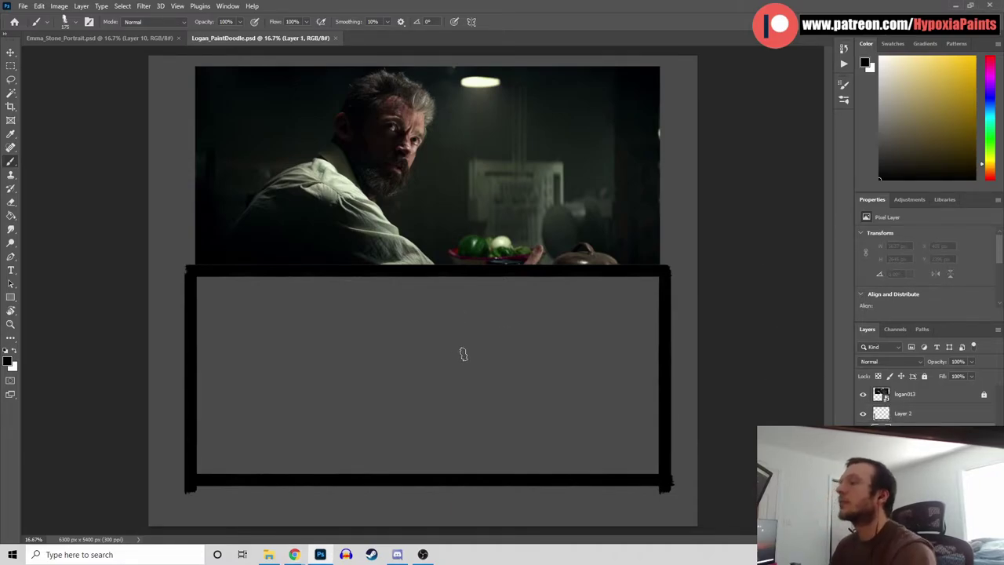
left_click(75, 22)
left_click_drag(359, 180, 367, 226)
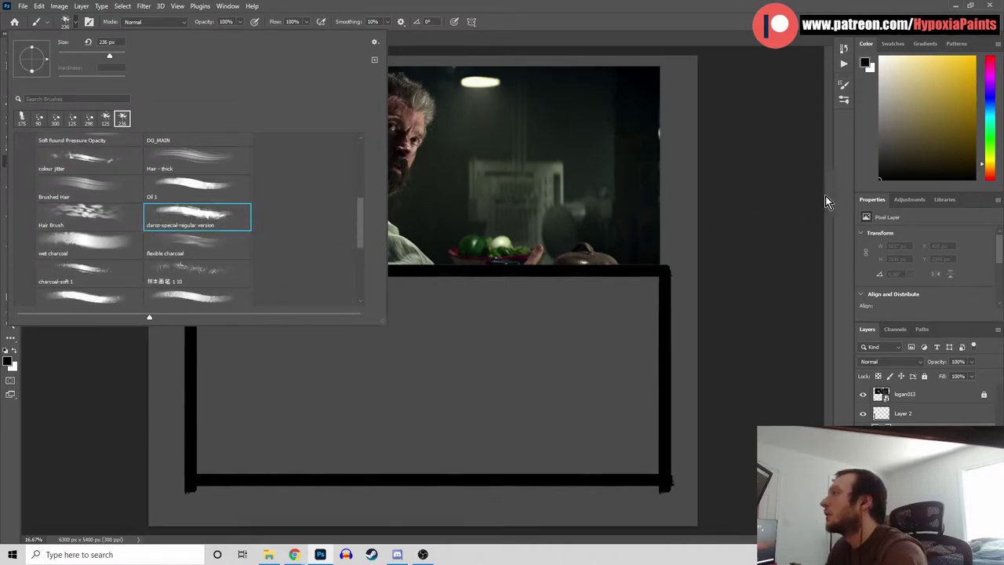
left_click(839, 192)
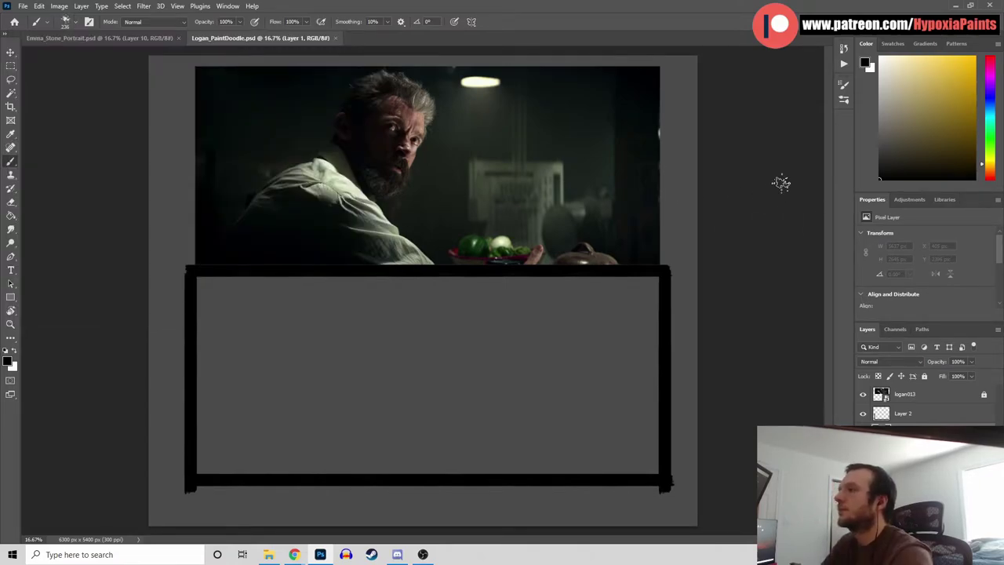
Block in loose 400 px strokes across the framed area using a dark tone sampled from the photo's background
left_click(587, 230, "alt")
mouse_move(537, 439)
left_mouse_down()
mouse_move(578, 417)
mouse_move(633, 426)
left_mouse_up()
mouse_move(614, 378)
left_mouse_down()
mouse_move(610, 419)
mouse_move(645, 294)
mouse_move(578, 390)
mouse_move(510, 354)
mouse_move(424, 387)
left_mouse_up()
left_click_drag(429, 308, 404, 422)
mouse_move(208, 280)
left_mouse_down()
mouse_move(204, 467)
mouse_move(447, 421)
mouse_move(271, 359)
mouse_move(478, 282)
mouse_move(546, 373)
mouse_move(538, 449)
left_mouse_up()
Switch to the charcoal-soft 1 brush, enlarge it to 300 px, and scribble background tones sampled from the photo inside the frame
left_click(75, 24)
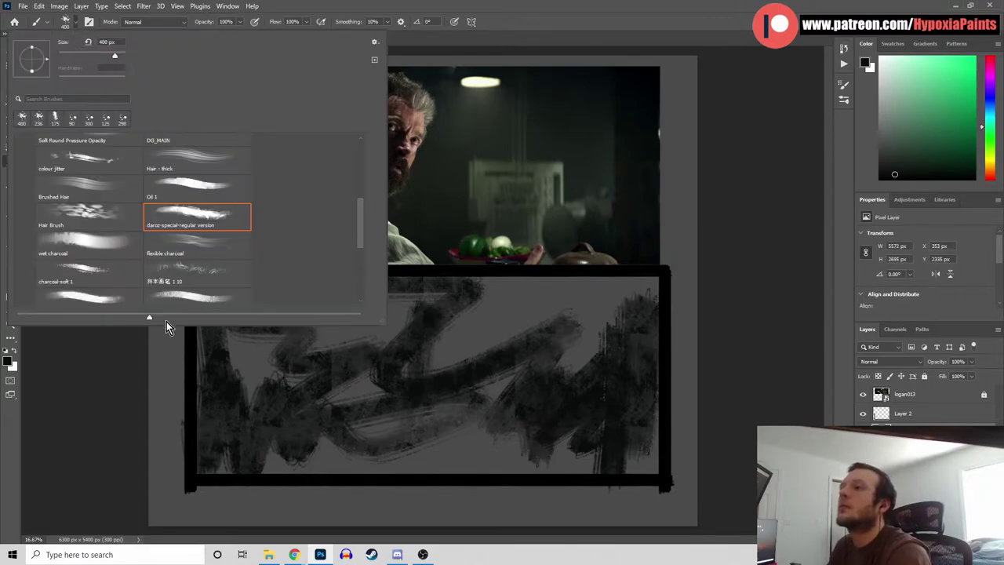
left_click(85, 267)
left_click(754, 226)
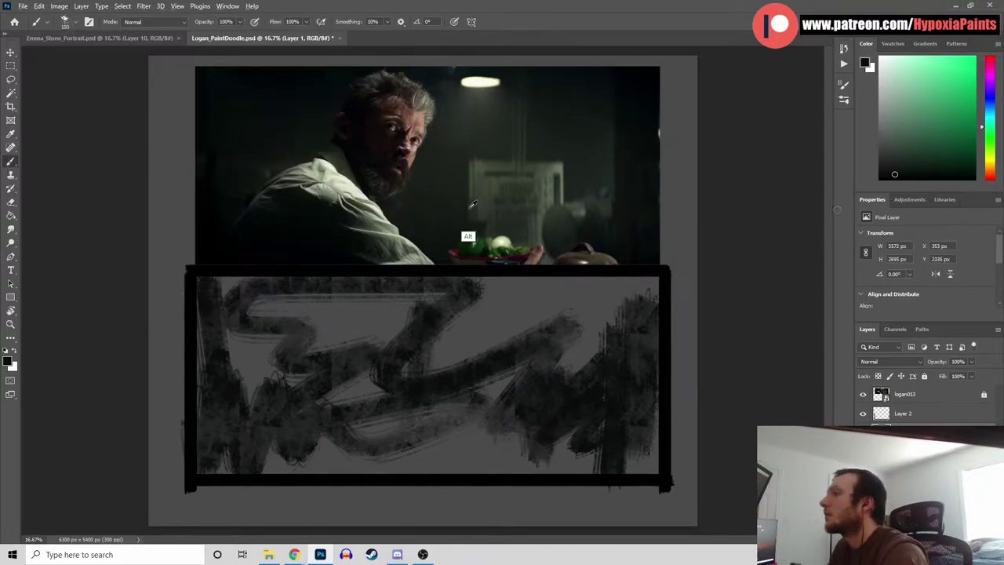
left_click(481, 216, "alt")
left_click(443, 333, "alt")
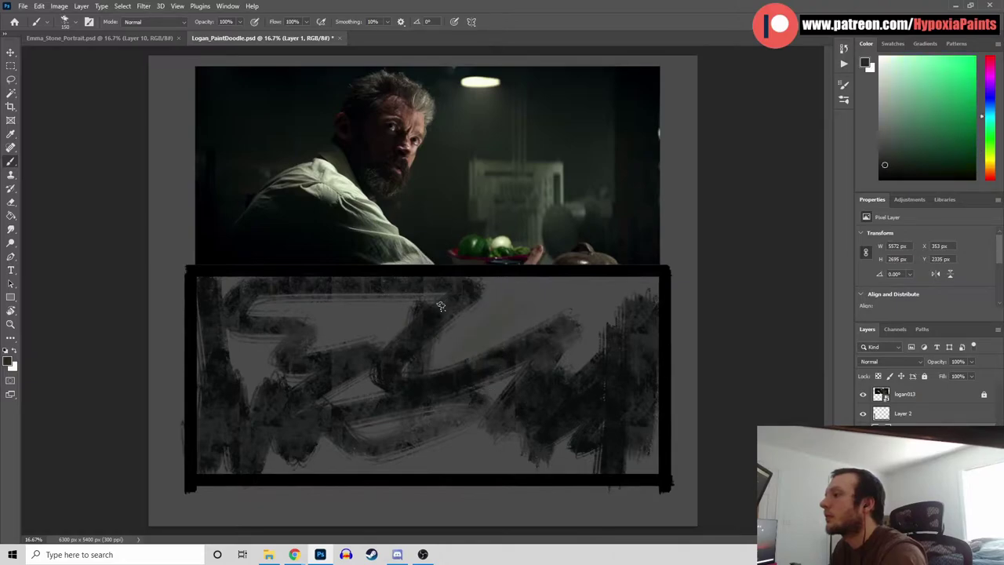
key("]")
key("]")
left_click(266, 151, "alt")
mouse_move(242, 318)
left_mouse_down()
mouse_move(242, 406)
mouse_move(291, 353)
mouse_move(393, 330)
left_mouse_up()
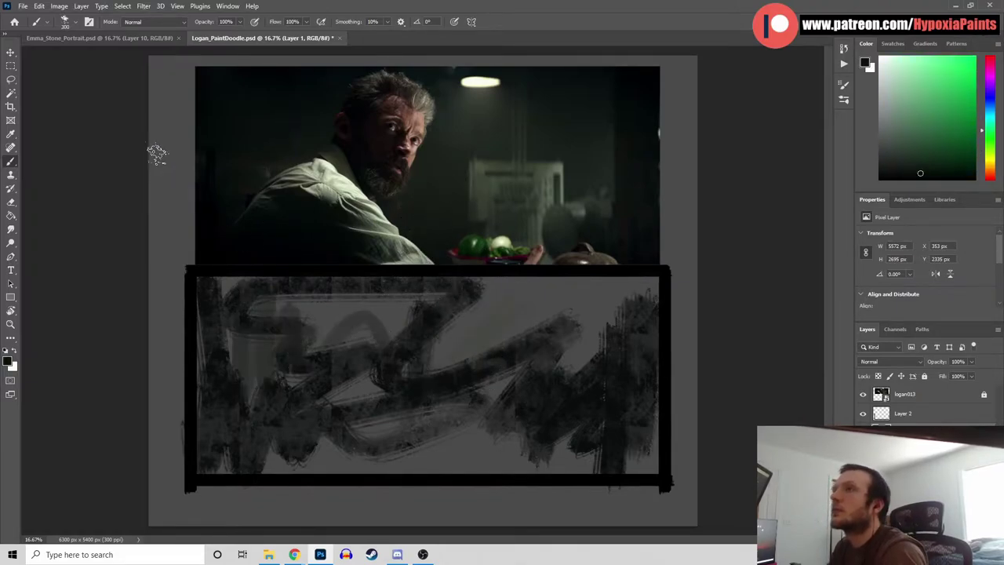
Choose the subtle color randomizer brush and paint a patch of green sampled from the vegetables in the frame's lower middle
left_click(76, 22)
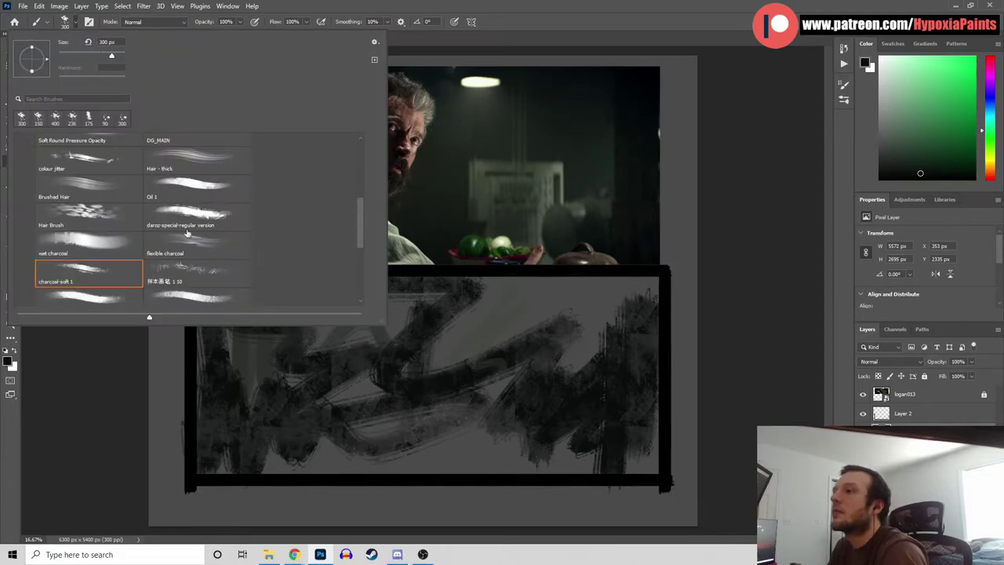
scroll(361, 232, "down", 4)
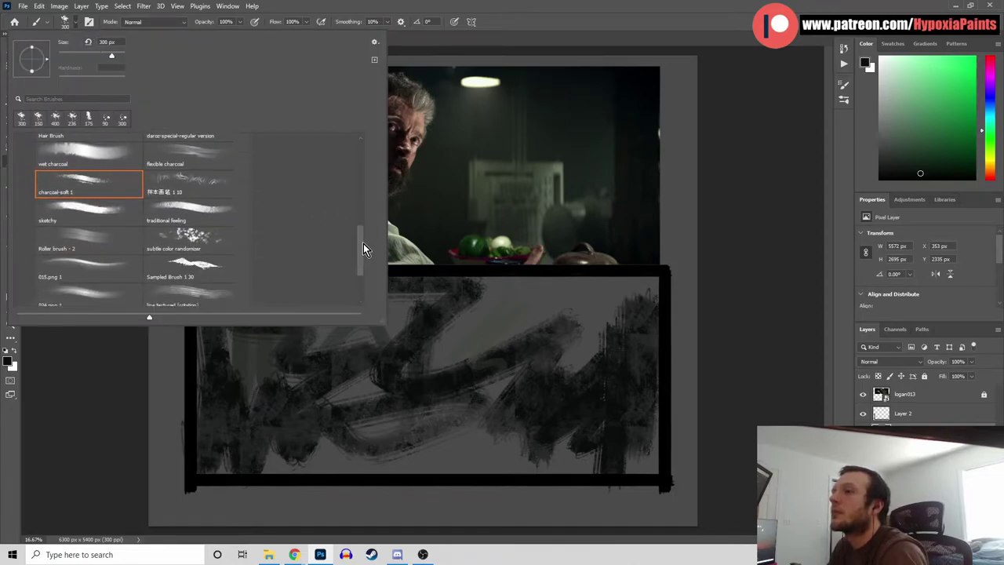
left_click(199, 233)
left_click(834, 178)
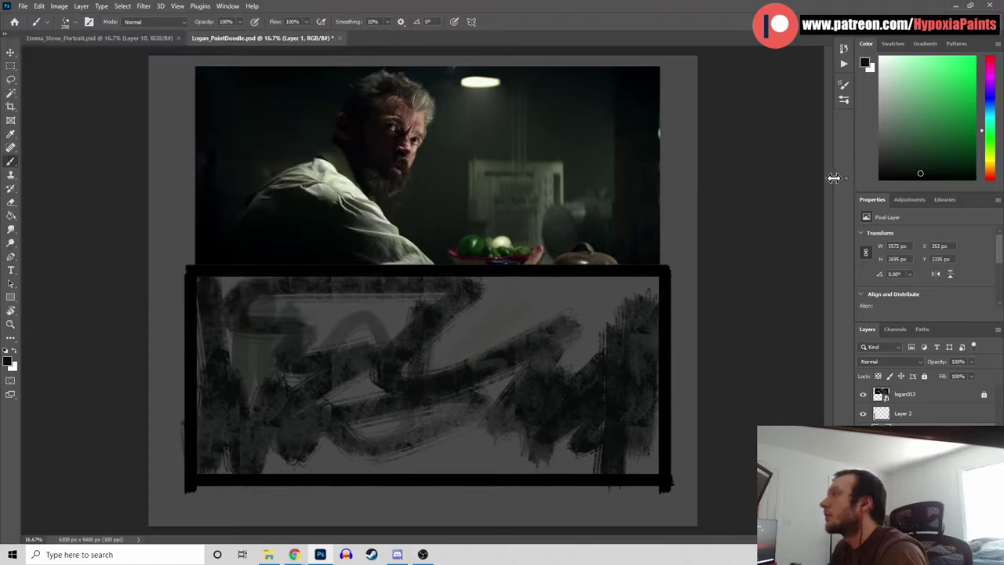
left_click(464, 245, "alt")
mouse_move(473, 385)
left_mouse_down()
mouse_move(507, 399)
mouse_move(516, 428)
mouse_move(578, 444)
left_mouse_up()
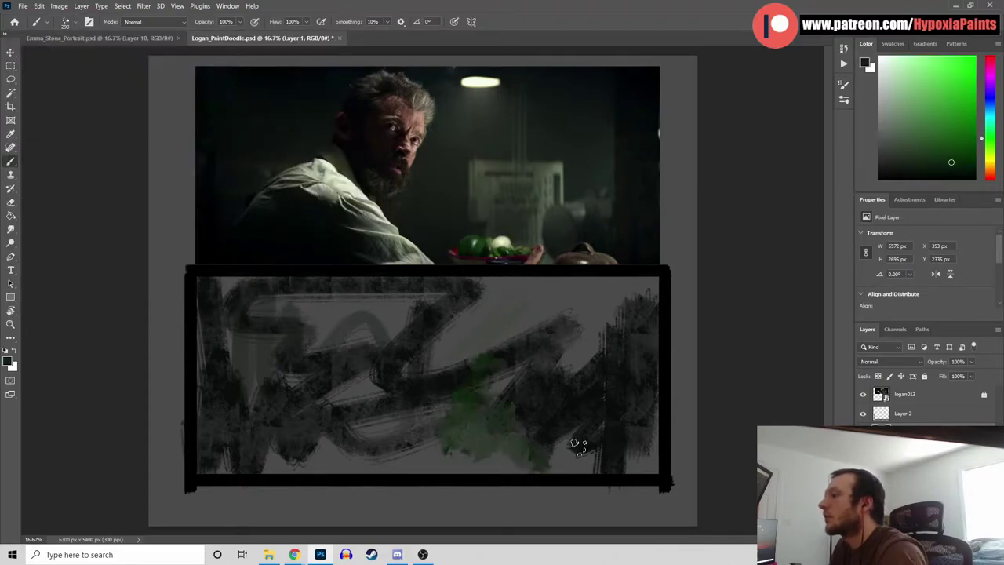
Add strokes of brown sampled from the pot lid and a dark tone from the photo's right side within the frame
left_click(590, 255, "alt")
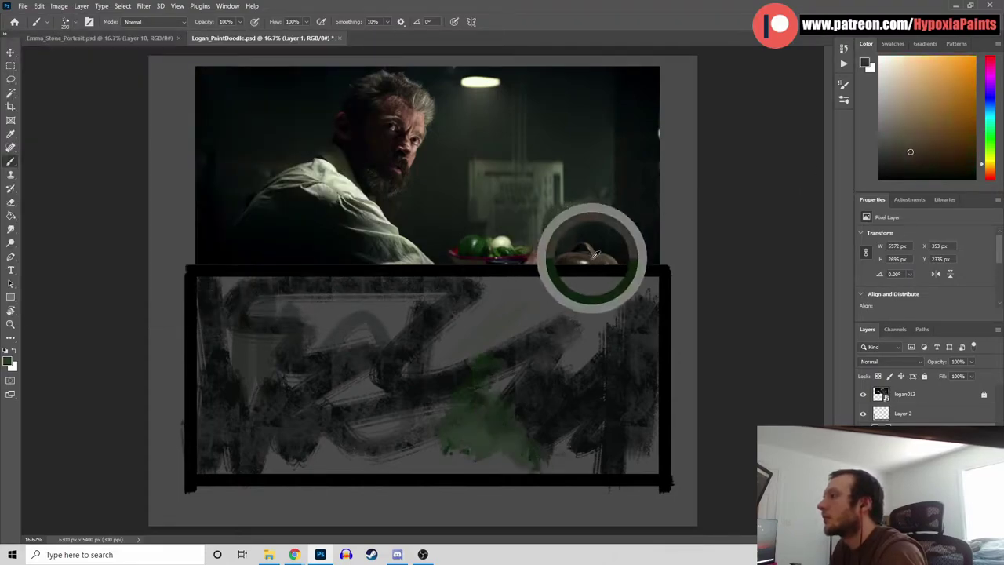
mouse_move(549, 355)
left_mouse_down()
mouse_move(574, 381)
mouse_move(624, 288)
mouse_move(481, 290)
mouse_move(478, 327)
mouse_move(437, 314)
mouse_move(430, 365)
left_mouse_up()
left_click(646, 197, "alt")
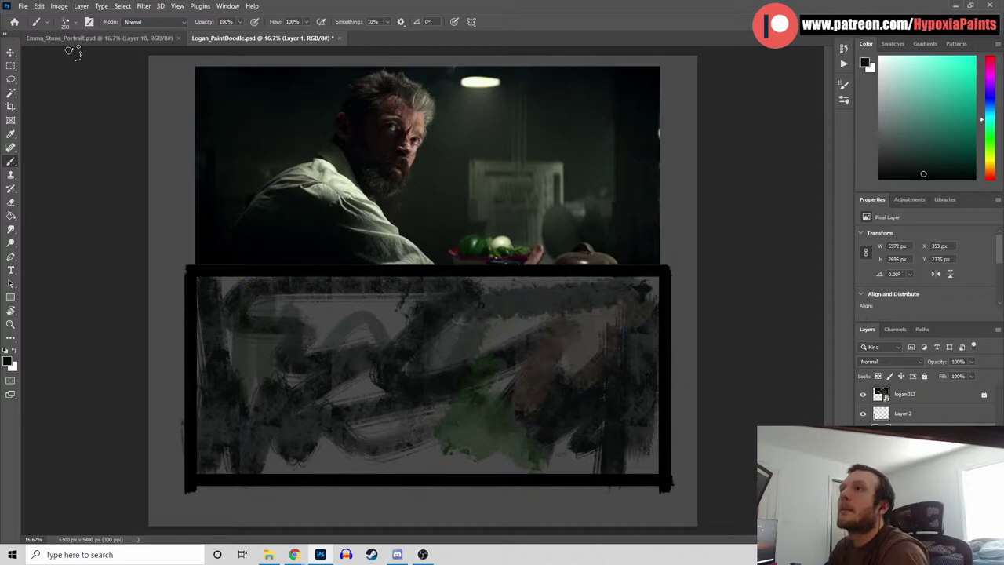
Switch to the 024.png 1 brush and paint a dark background tone sampled from the photo across the frame's left and lower middle
left_click(75, 24)
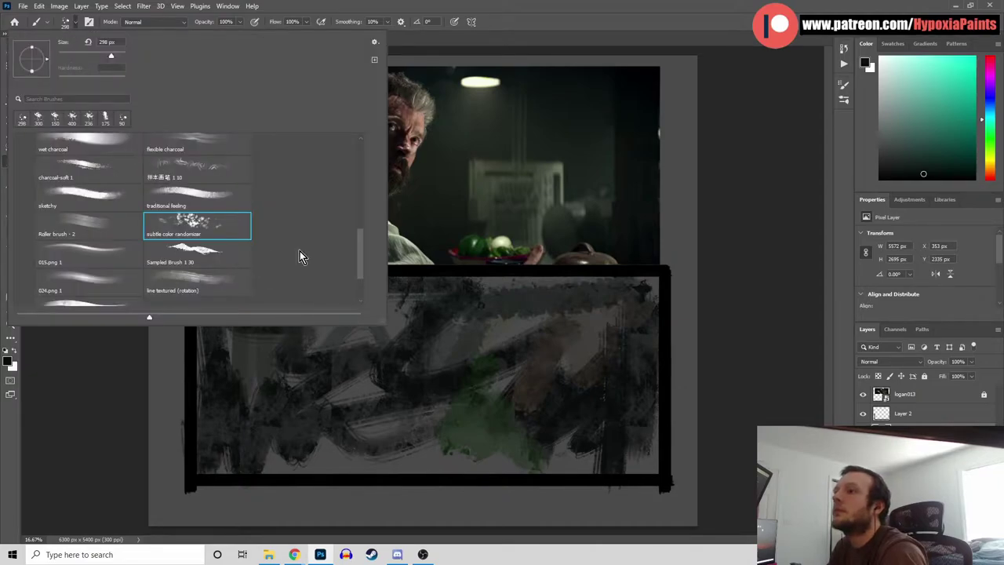
left_click(92, 283)
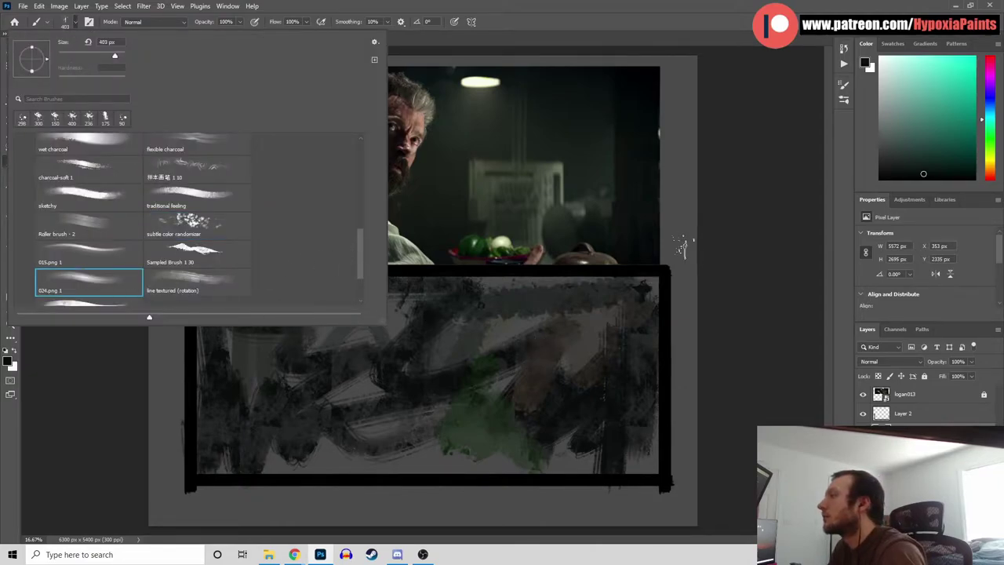
left_click(846, 214)
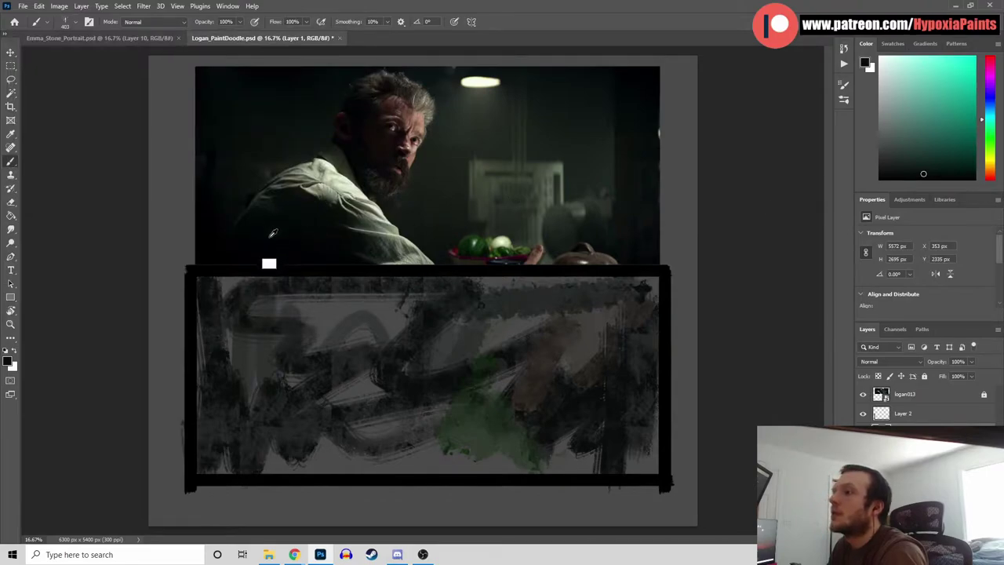
left_click(268, 136, "alt")
mouse_move(223, 328)
left_mouse_down()
mouse_move(213, 411)
mouse_move(250, 290)
mouse_move(263, 305)
mouse_move(314, 317)
mouse_move(283, 360)
mouse_move(326, 372)
mouse_move(488, 362)
left_mouse_up()
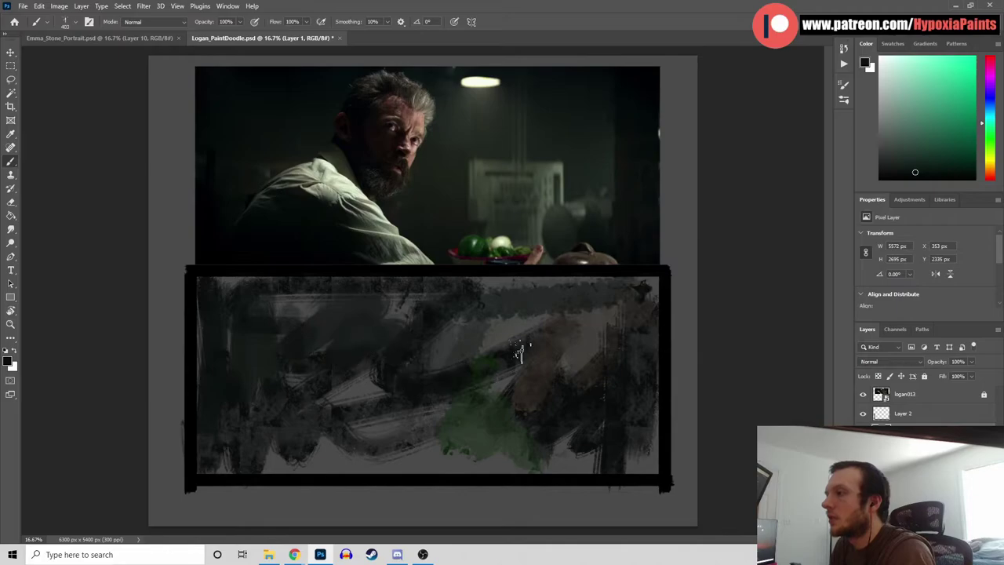
mouse_move(358, 409)
left_mouse_down()
mouse_move(415, 392)
mouse_move(287, 460)
mouse_move(437, 431)
mouse_move(428, 408)
left_mouse_up()
Soften the green patch and the upper-right area of the frame with background tones sampled from the photo and the painting
left_click(428, 192, "alt")
mouse_move(442, 455)
left_mouse_down()
mouse_move(327, 483)
mouse_move(538, 427)
mouse_move(441, 339)
left_mouse_up()
left_click(475, 302, "alt")
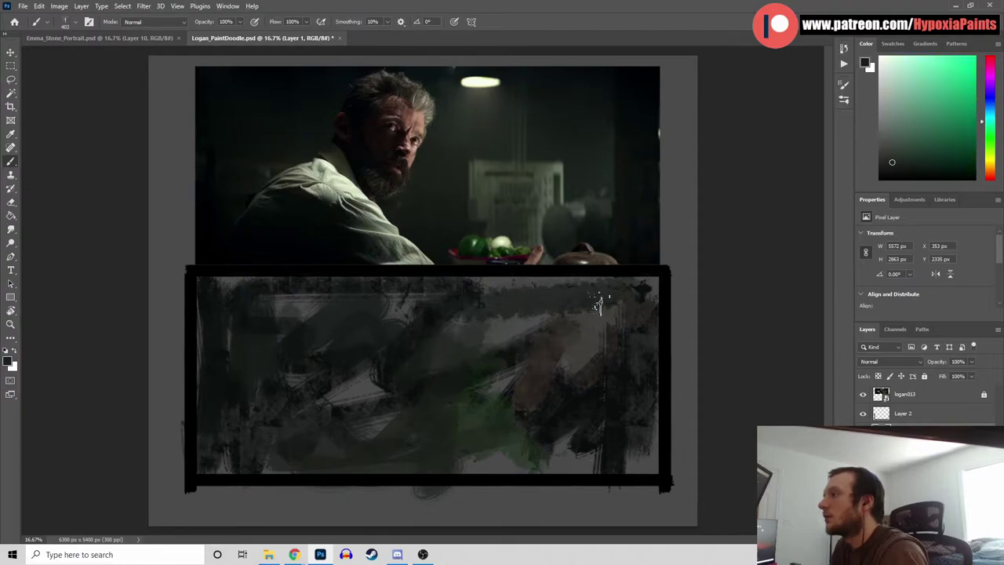
mouse_move(590, 304)
left_mouse_down()
mouse_move(548, 331)
mouse_move(574, 397)
left_mouse_up()
left_click(600, 168, "alt")
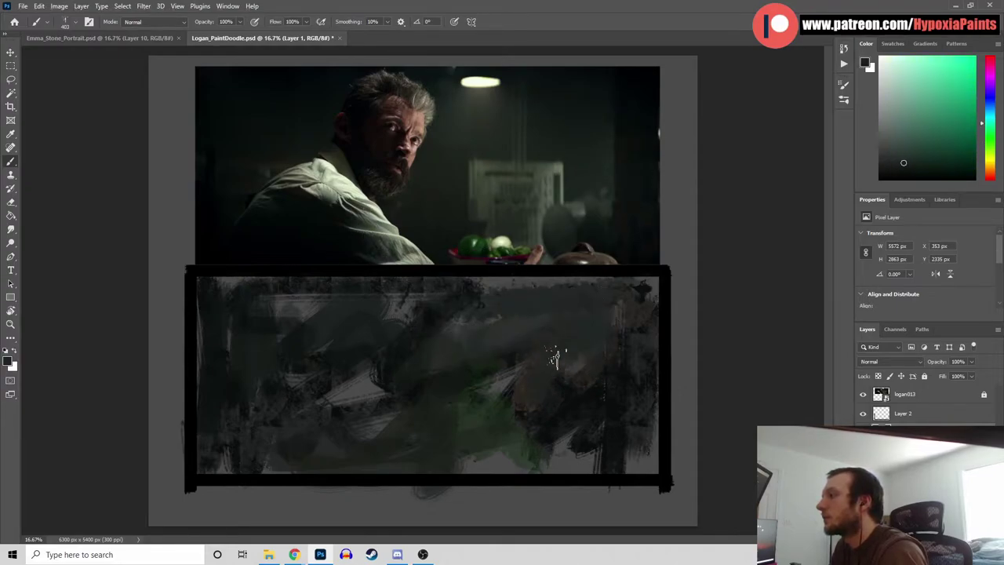
Darken the frame's right side with vertical strokes of the dark tone sampled near the photo's right edge
left_click(652, 149, "alt")
left_click_drag(629, 301, 633, 436)
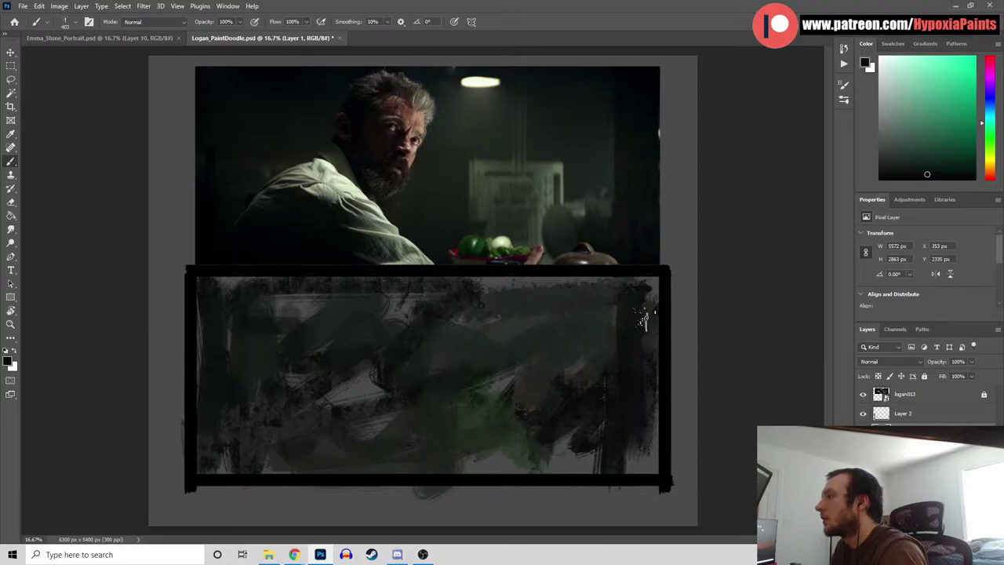
left_click_drag(646, 284, 650, 444)
Switch to the 015.png 1 brush at 500 px and paint dark strokes across the frame's upper right
left_click(87, 24)
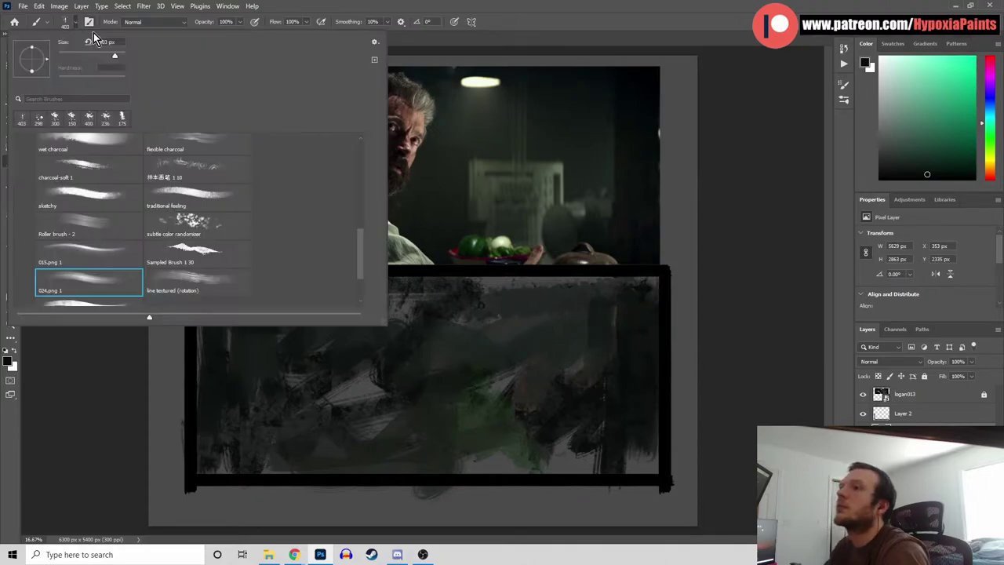
left_click(103, 249)
key("Return")
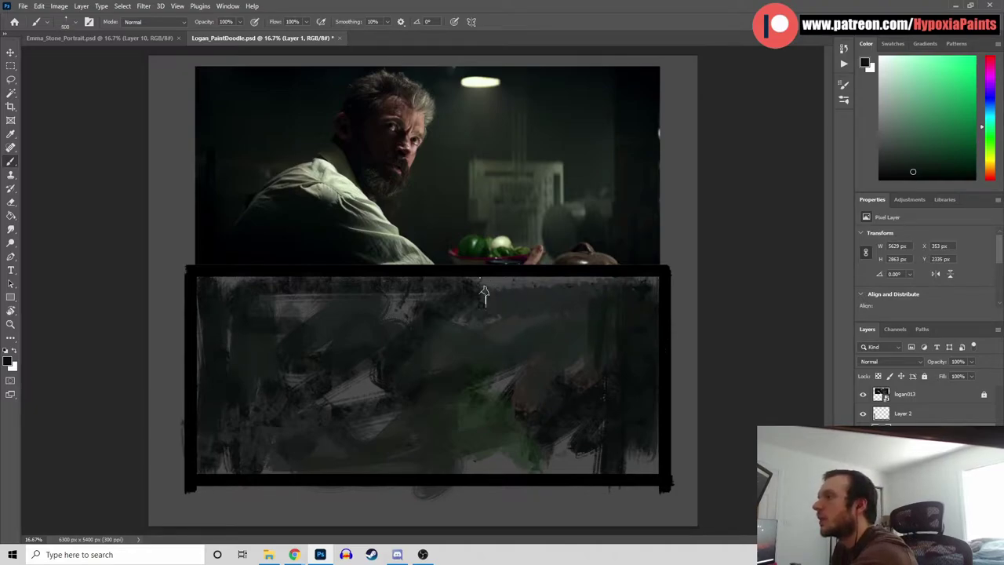
left_click_drag(484, 289, 570, 332)
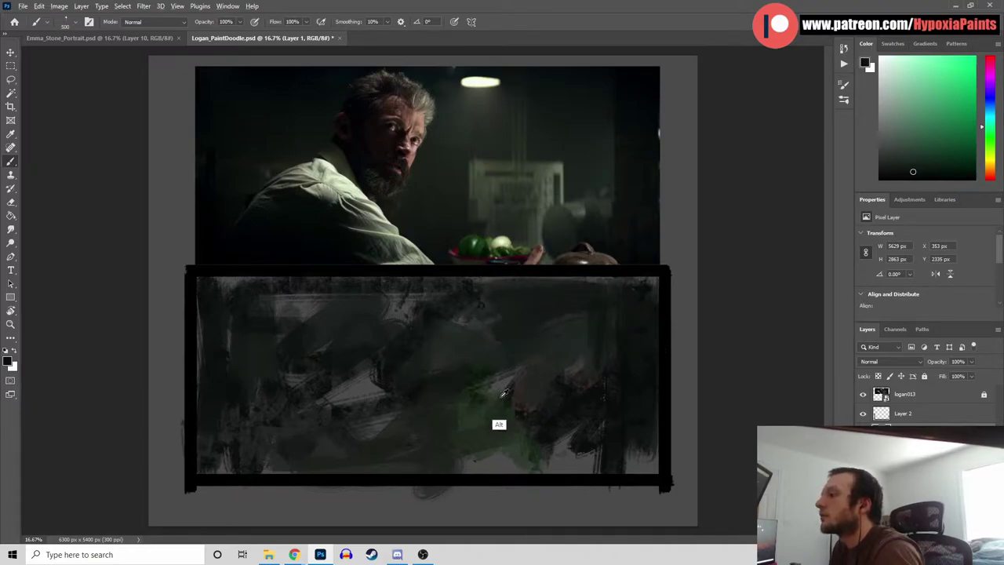
Paint yellow-green and deep green strokes sampled from the photo's vegetables in the frame's lower middle
left_click(500, 255, "alt")
left_click_drag(506, 370, 452, 441)
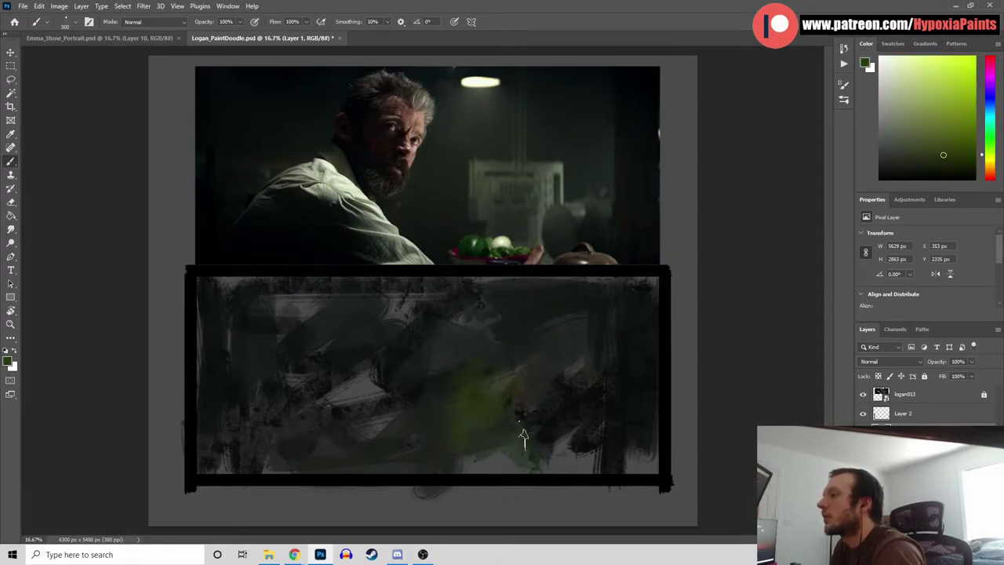
left_click(469, 241, "alt")
left_click_drag(490, 381, 502, 381)
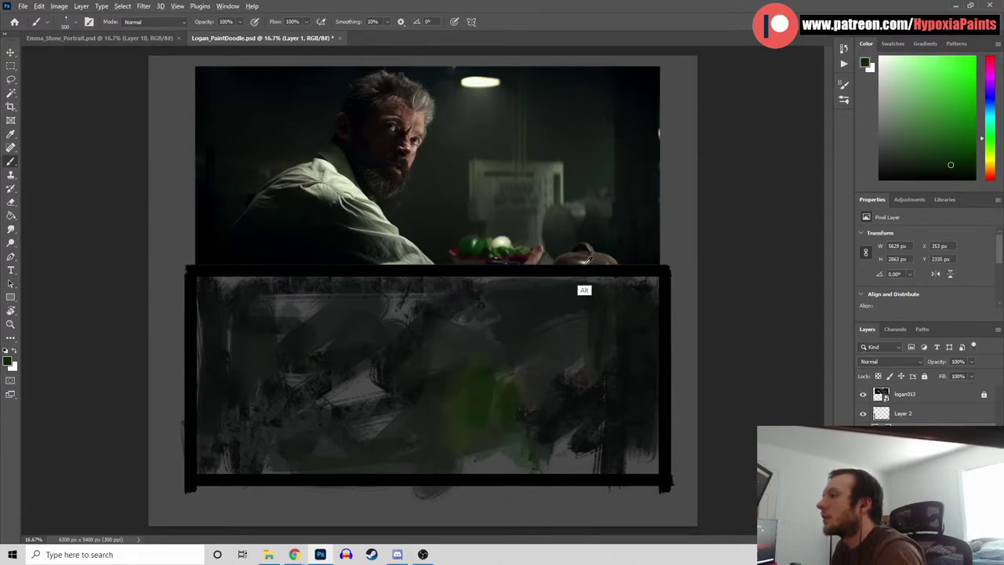
Cover the light gaps in the frame's middle and right side with dark tones sampled from the painting
left_click(509, 371, "alt")
left_click(390, 354, "alt")
mouse_move(381, 376)
left_mouse_down()
mouse_move(342, 412)
mouse_move(271, 417)
mouse_move(365, 376)
mouse_move(391, 446)
mouse_move(419, 351)
mouse_move(454, 317)
mouse_move(508, 422)
mouse_move(549, 392)
left_mouse_up()
left_click(421, 407, "alt")
left_click(636, 294, "alt")
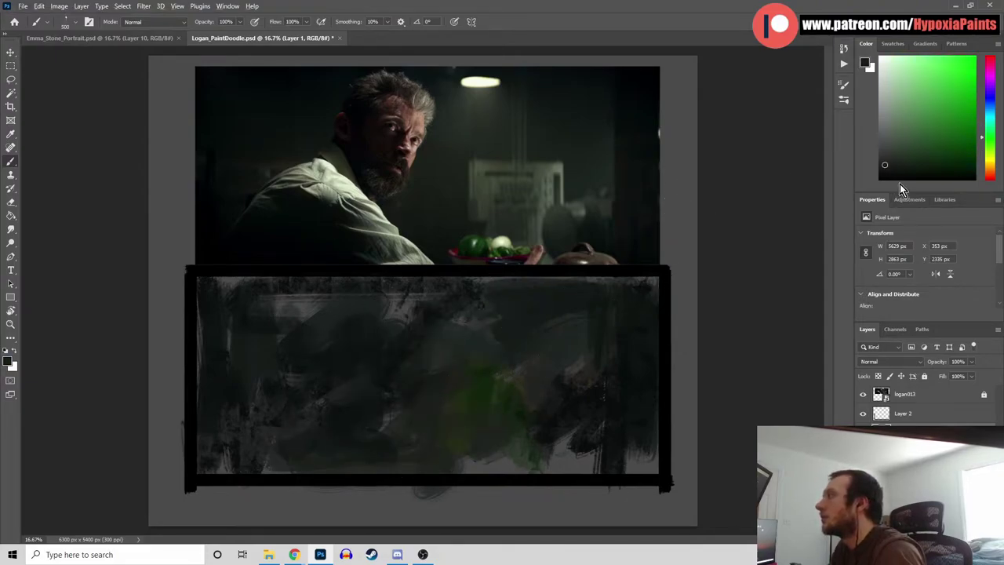
mouse_move(382, 380)
left_mouse_down()
mouse_move(374, 456)
mouse_move(277, 457)
mouse_move(242, 423)
mouse_move(390, 418)
mouse_move(456, 437)
mouse_move(534, 432)
mouse_move(463, 425)
mouse_move(515, 415)
mouse_move(533, 462)
left_mouse_up()
left_click_drag(625, 310, 594, 463)
Strengthen the green patch in the frame's lower middle with a deeper green sampled from the vegetables
left_click(492, 390, "alt")
left_click(469, 239, "alt")
left_click_drag(505, 381, 512, 449)
left_click(483, 250, "alt")
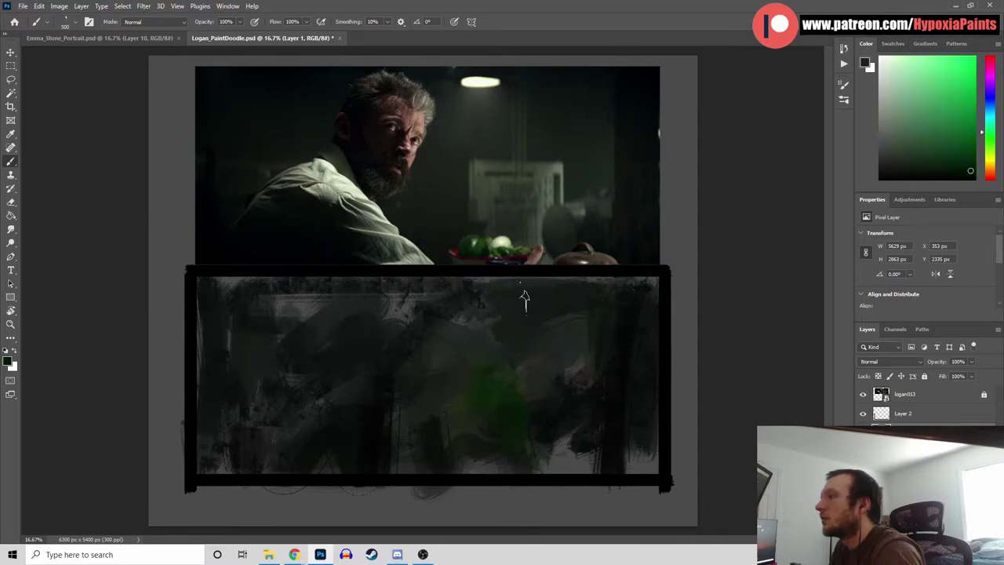
Add a pale green shape beside the green patch and blend it into the surroundings with tones picked from the painting
left_click(508, 274, "alt")
left_click_drag(519, 384, 600, 408)
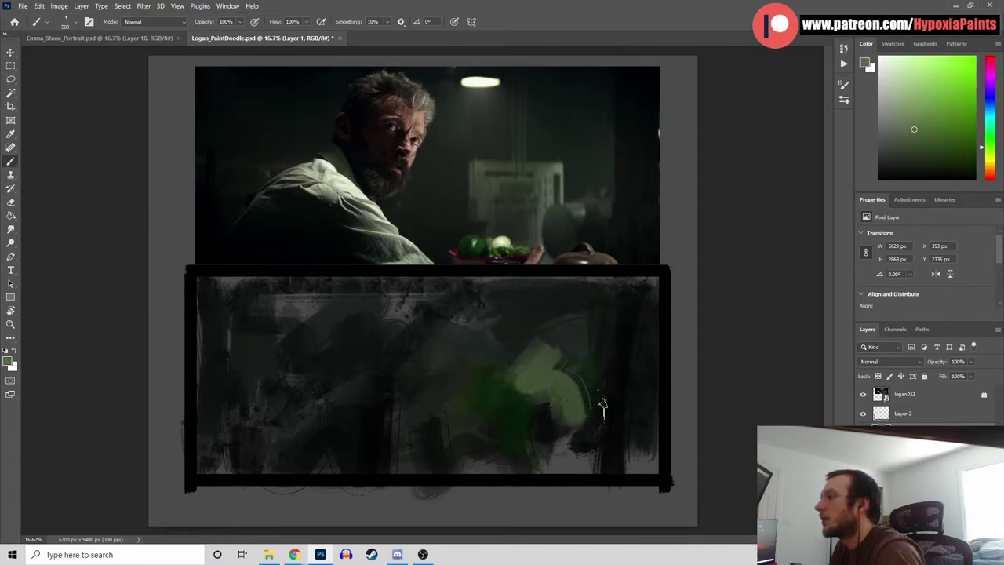
left_click(565, 372, "alt")
left_click_drag(542, 353, 629, 409)
left_click(569, 398, "alt")
mouse_move(587, 295)
left_mouse_down()
mouse_move(583, 336)
mouse_move(540, 303)
mouse_move(509, 326)
left_mouse_up()
left_click(604, 404, "alt")
mouse_move(606, 417)
left_mouse_down()
mouse_move(522, 468)
mouse_move(439, 439)
left_mouse_up()
Block in the shirt sleeve as a diagonal band of muted green and pale tones, and cut its edge with dark
left_click(543, 386, "alt")
mouse_move(315, 348)
left_mouse_down()
mouse_move(343, 303)
mouse_move(370, 411)
mouse_move(399, 430)
left_mouse_up()
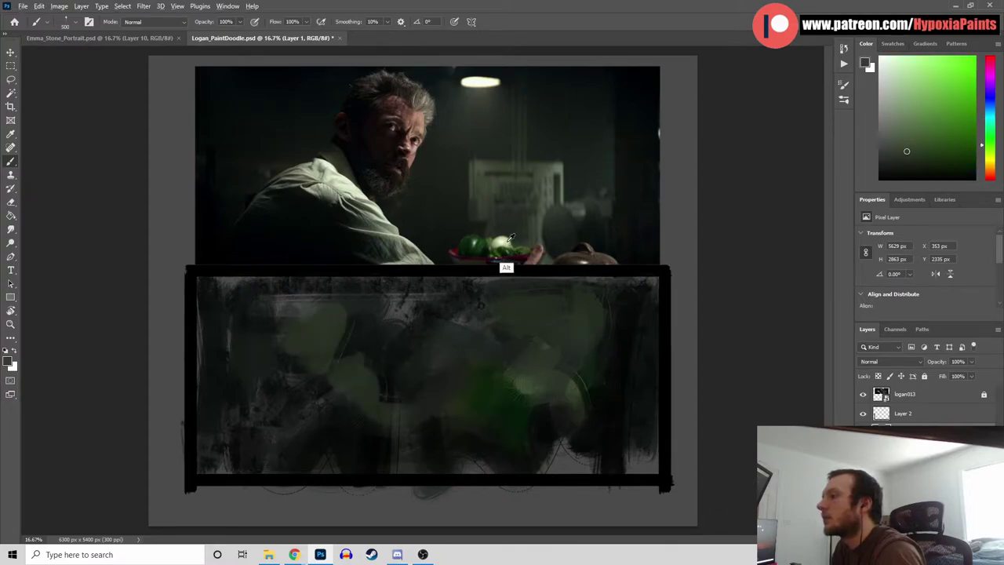
left_click(506, 266, "alt")
mouse_move(302, 329)
left_mouse_down()
mouse_move(334, 348)
mouse_move(374, 352)
mouse_move(439, 427)
left_mouse_up()
left_click(402, 371, "alt")
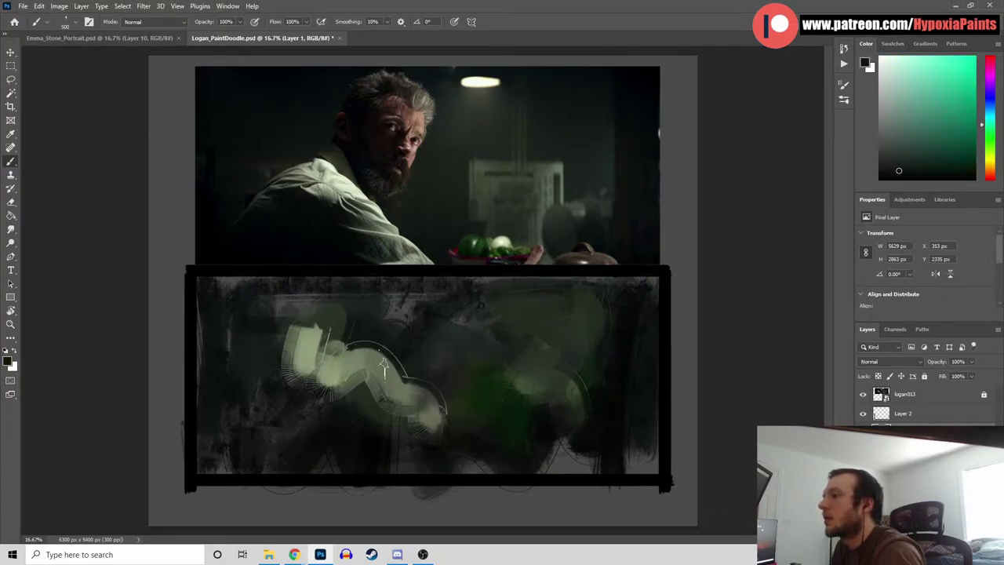
left_click_drag(391, 373, 436, 411)
Extend the shirt's shoulder area with a pale tone and tone down its outer edge with darker green
left_click(331, 365, "alt")
left_click_drag(308, 359, 297, 407)
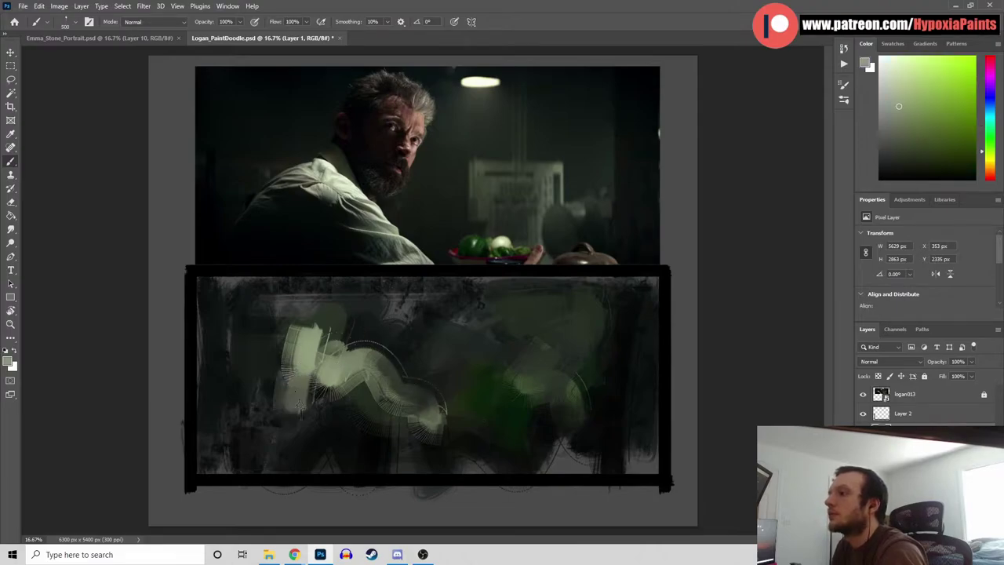
left_click(293, 322, "alt")
left_click_drag(318, 318, 274, 354)
left_click_drag(283, 399, 301, 397)
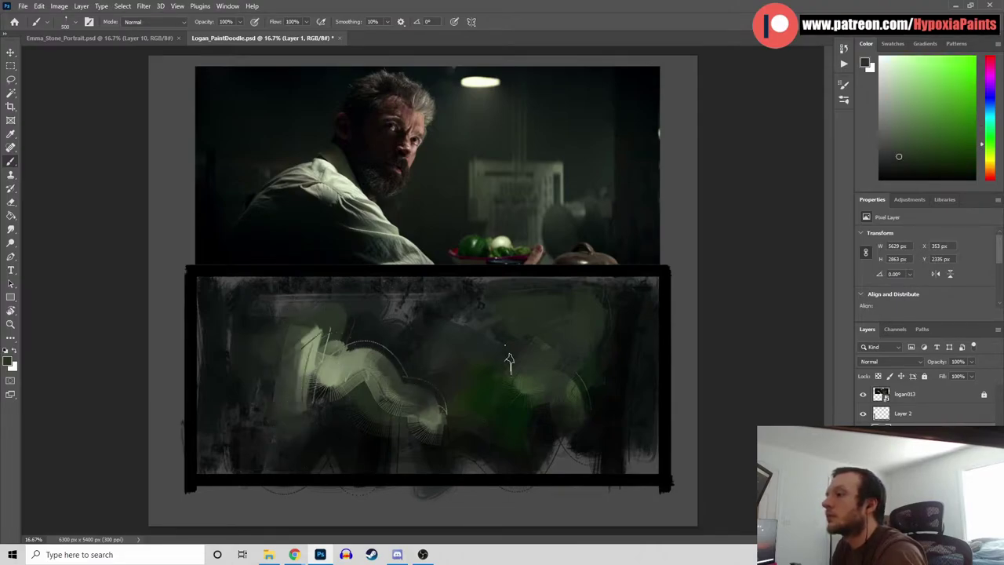
Darken the frame's left edge and the area below the shirt with a near-black tone picked from the painting
left_click(627, 352, "alt")
mouse_move(227, 297)
left_mouse_down()
mouse_move(242, 326)
mouse_move(241, 449)
mouse_move(222, 444)
mouse_move(218, 472)
left_mouse_up()
left_click_drag(275, 415, 302, 436)
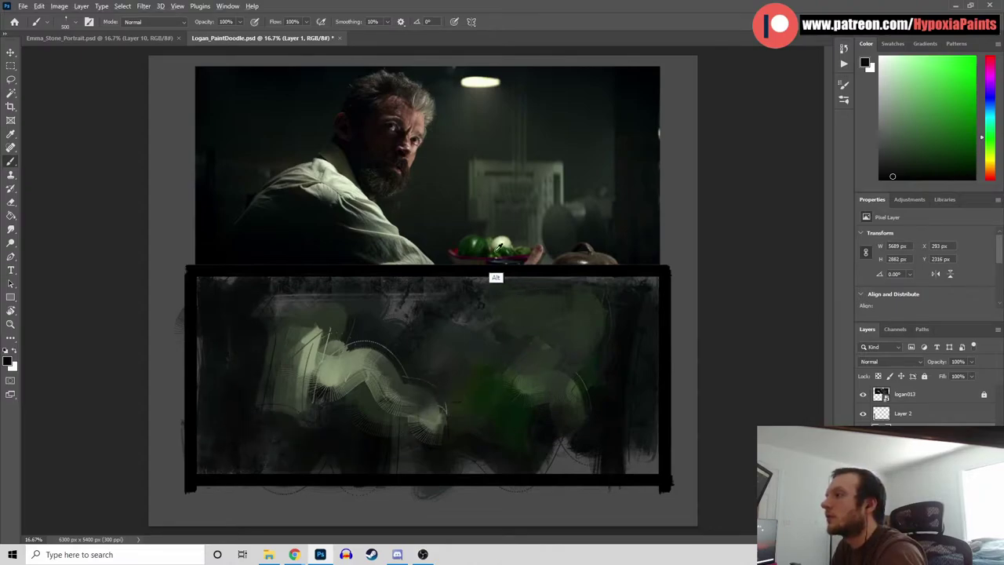
Add a grayish shirt tone sampled from the photo below the sleeve in the frame's lower middle
left_click(390, 264, "alt")
left_click_drag(377, 420, 459, 471)
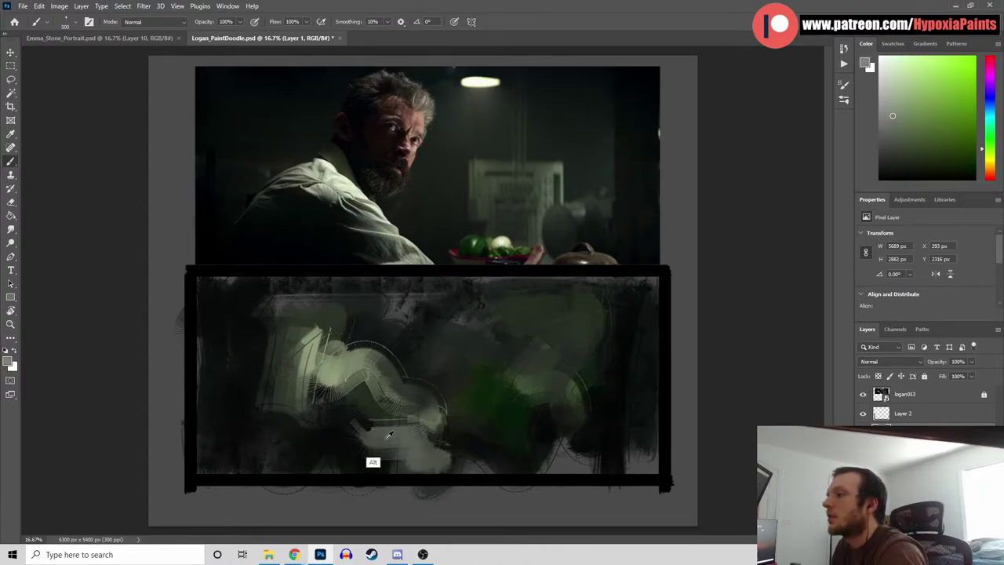
left_click_drag(353, 433, 384, 440)
Paint near-black tone sampled from the photo above the shoulder, across the upper middle and over the upper-right area
left_click(455, 316, "alt")
left_click(625, 358, "alt")
left_click(336, 262, "alt")
mouse_move(338, 314)
left_mouse_down()
mouse_move(309, 306)
mouse_move(278, 345)
mouse_move(298, 367)
left_mouse_up()
mouse_move(405, 322)
left_mouse_down()
mouse_move(393, 357)
mouse_move(526, 322)
mouse_move(510, 286)
mouse_move(479, 364)
left_mouse_up()
mouse_move(585, 299)
left_mouse_down()
mouse_move(597, 292)
mouse_move(577, 376)
left_mouse_up()
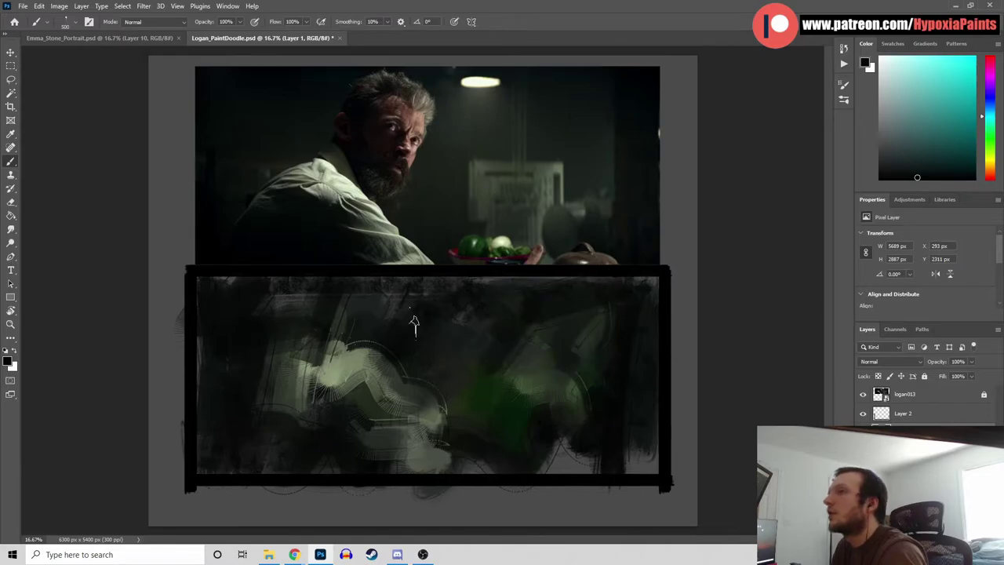
Switch to the line textured (rotation) brush and paint gray-green background shapes in the frame's upper right, using a tone sampled from the photo
left_click(76, 22)
left_click(231, 284)
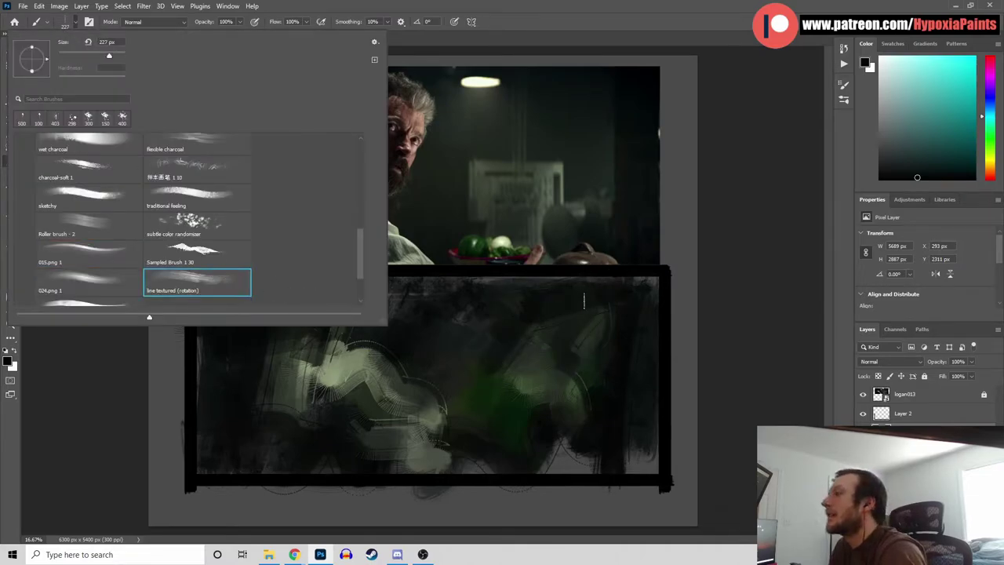
key("Return")
left_click(554, 188, "alt")
left_click_drag(513, 315, 500, 367)
left_click_drag(485, 326, 493, 357)
mouse_move(533, 309)
left_mouse_down()
mouse_move(548, 354)
mouse_move(597, 344)
left_mouse_up()
Trim the gray-green background shapes with a dark tone and add two short light vertical strokes beside them
left_click(578, 305, "alt")
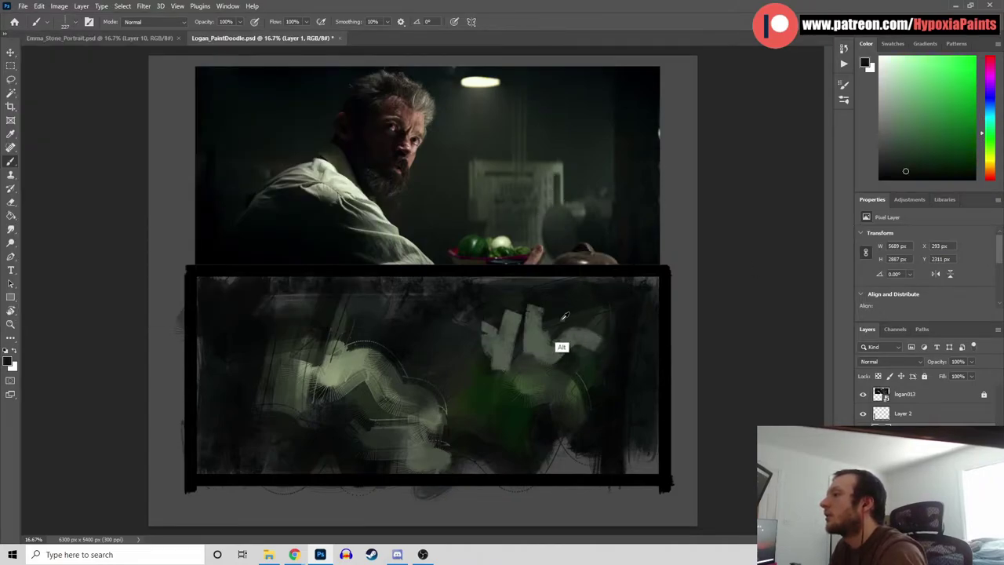
left_click(605, 327, "alt")
mouse_move(525, 324)
left_mouse_down()
mouse_move(602, 340)
mouse_move(605, 327)
mouse_move(558, 361)
left_mouse_up()
left_click(564, 375, "alt")
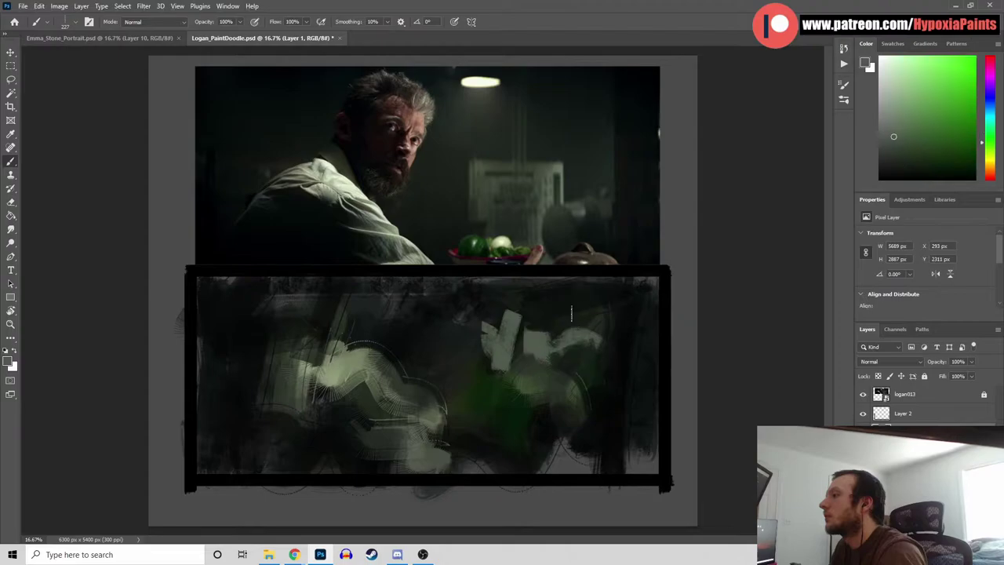
left_click_drag(570, 312, 571, 348)
left_click_drag(592, 317, 582, 346)
Cut dark into the leftmost background shape and shade the rightmost one with a muted green
left_click(494, 325, "alt")
mouse_move(483, 324)
left_mouse_down()
mouse_move(485, 359)
mouse_move(499, 364)
left_mouse_up()
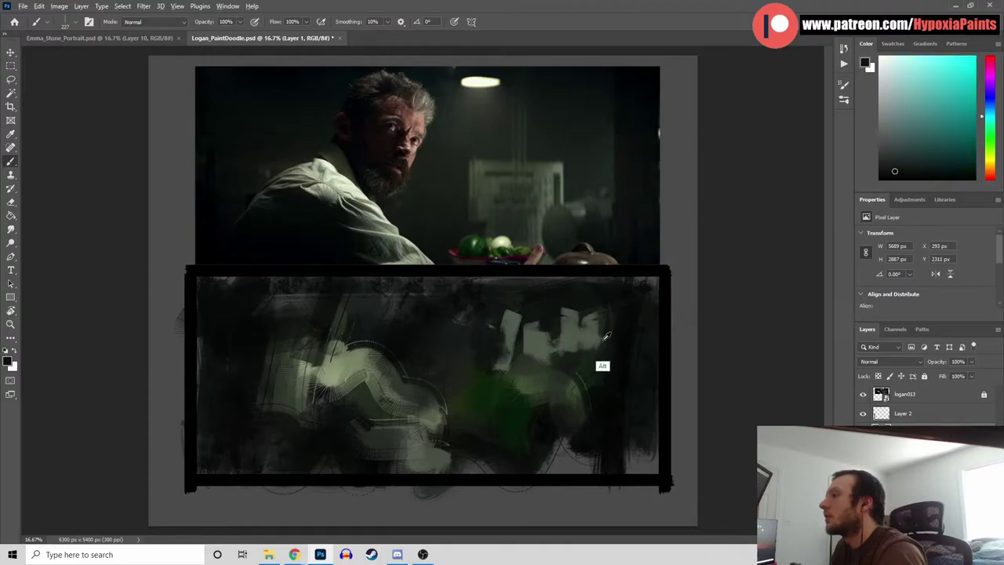
left_click(600, 338, "alt")
left_click_drag(593, 351, 595, 321)
left_click(626, 337, "alt")
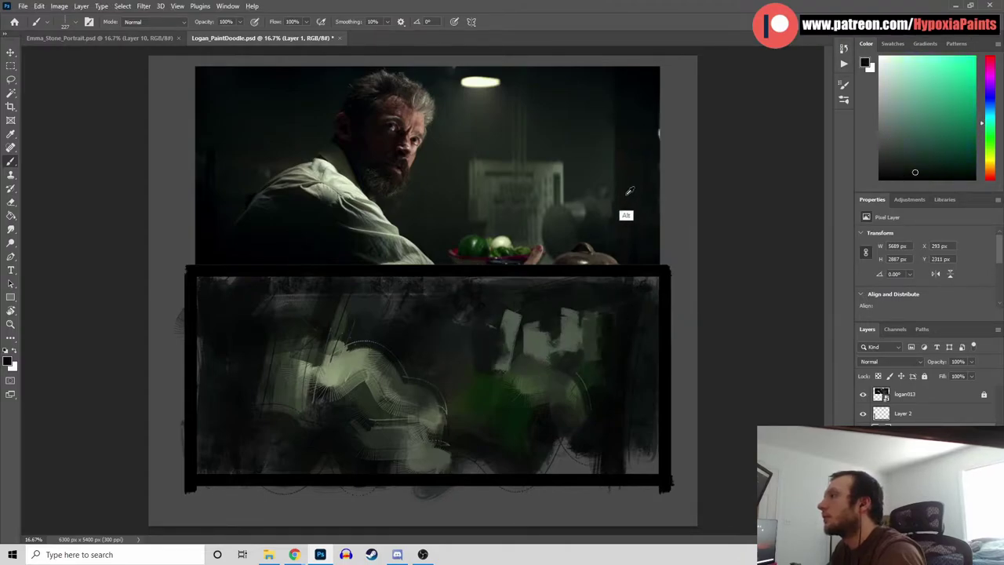
Darken the frame's left edge and paint the shirt's near-black shadow, sampled from the photo, beneath the sleeve
left_click(231, 368, "alt")
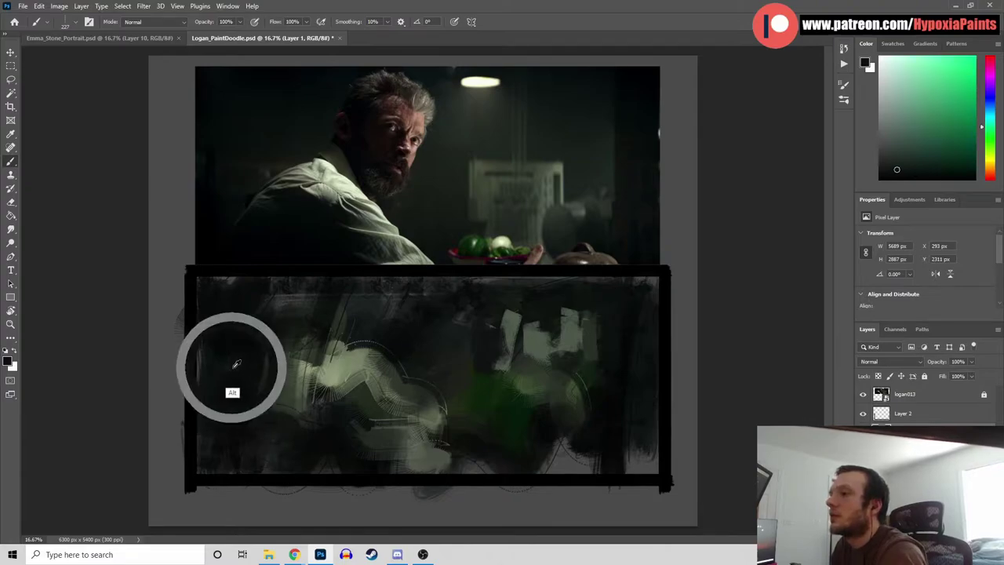
left_click_drag(196, 392, 201, 463)
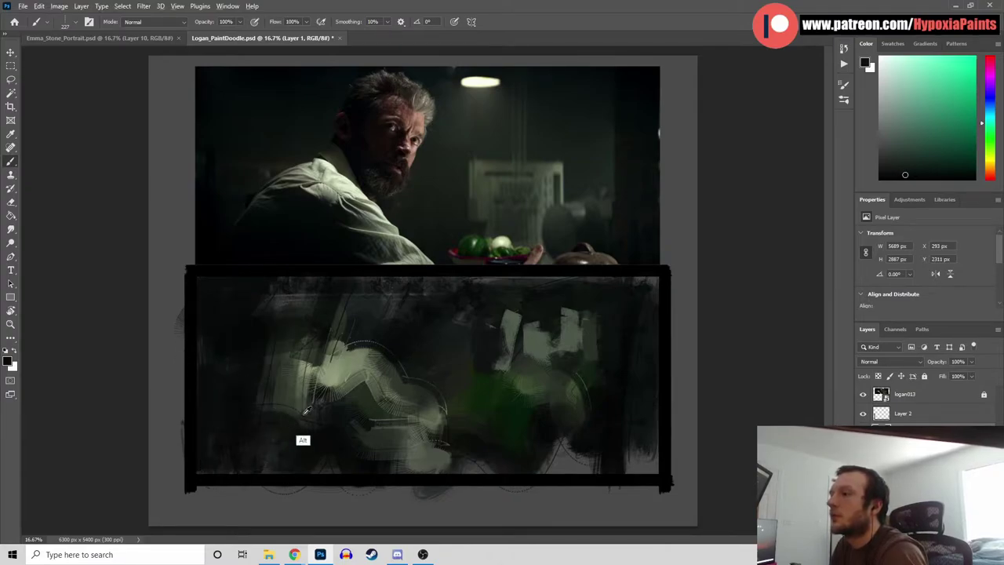
left_click(293, 243, "alt")
mouse_move(219, 417)
left_mouse_down()
mouse_move(241, 449)
mouse_move(289, 406)
mouse_move(298, 465)
mouse_move(319, 401)
mouse_move(283, 424)
mouse_move(313, 476)
mouse_move(358, 416)
mouse_move(323, 416)
mouse_move(372, 422)
mouse_move(398, 445)
mouse_move(394, 424)
mouse_move(375, 414)
mouse_move(411, 448)
left_mouse_up()
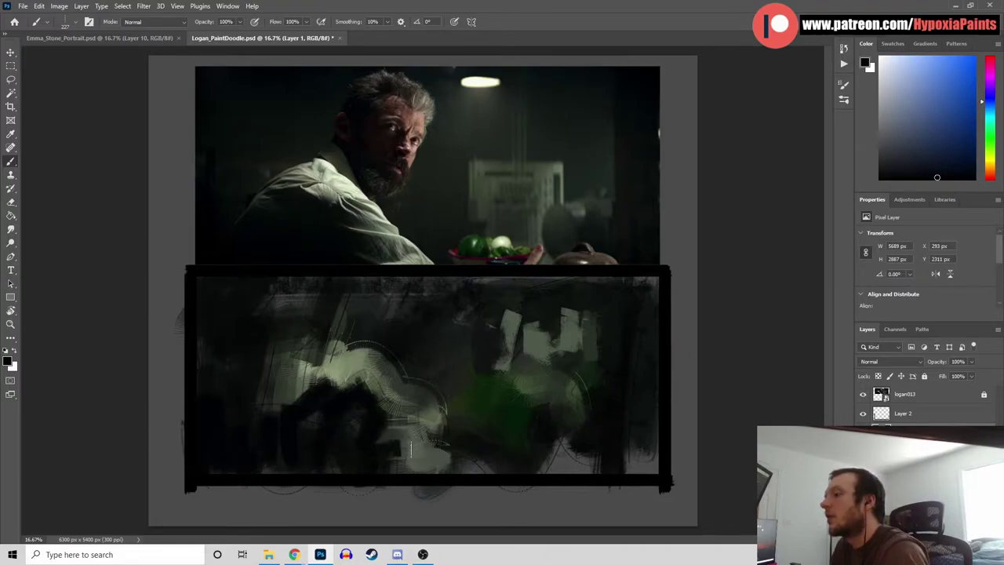
Refine the sleeve with short pale dabs and dark accents in tones picked from the painting
left_click(390, 336, "alt")
left_click_drag(375, 348, 434, 457)
left_click(348, 363, "alt")
mouse_move(364, 375)
left_mouse_down()
mouse_move(348, 394)
mouse_move(420, 443)
mouse_move(423, 401)
left_mouse_up()
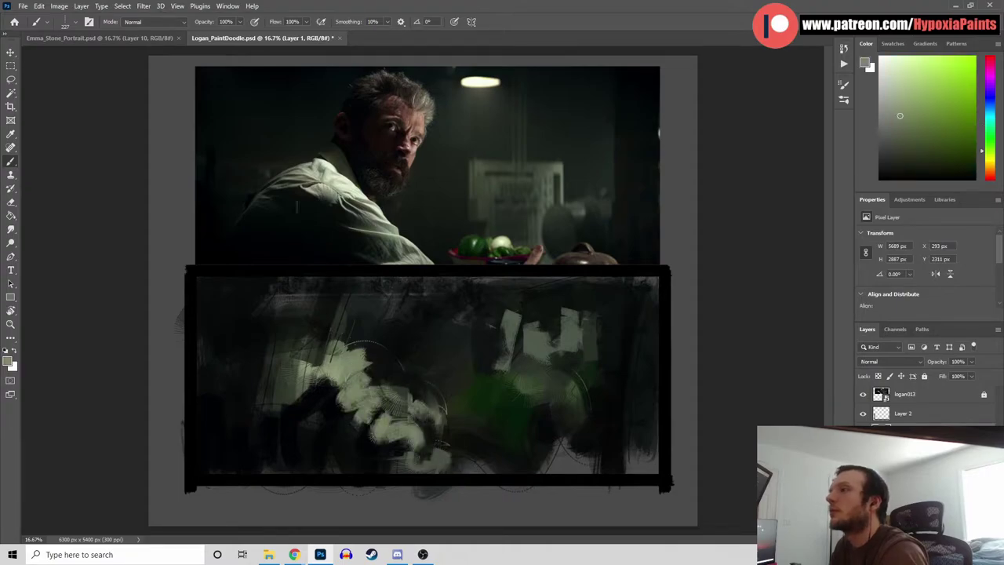
Block in the face with the 015.png 1 brush, using a reddish skin tone sampled from the photo
left_click(76, 21)
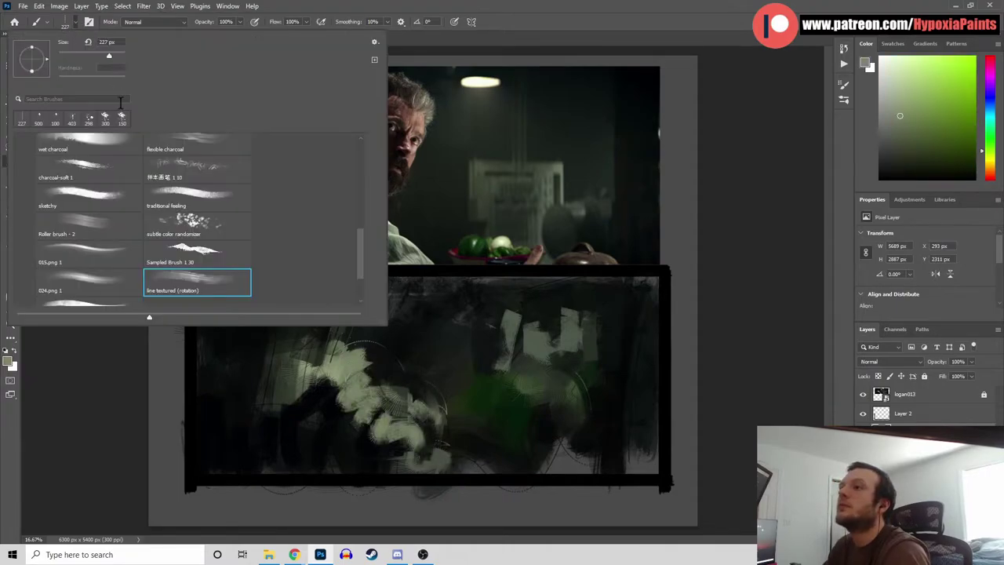
left_click(86, 288)
left_click(81, 258)
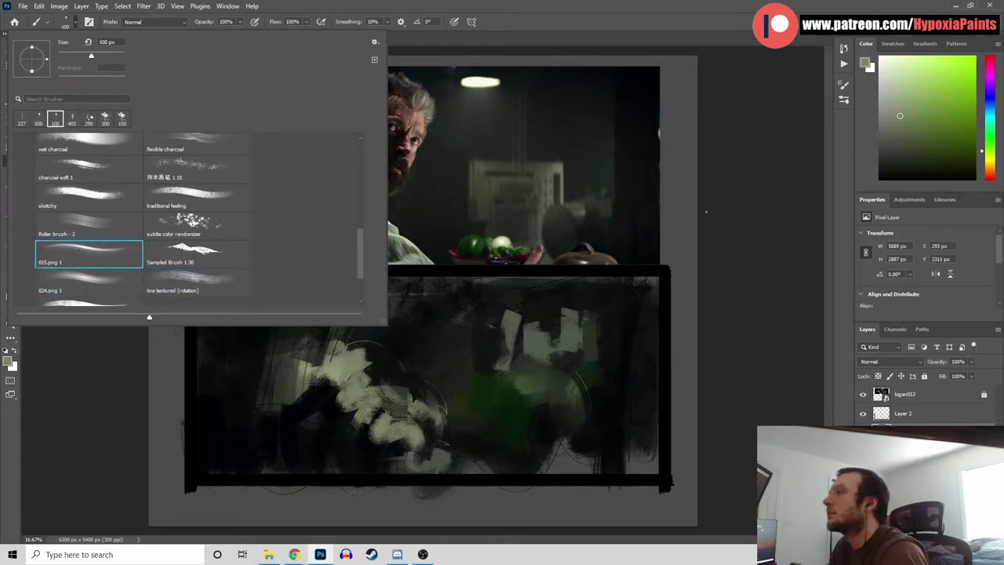
left_click(833, 193)
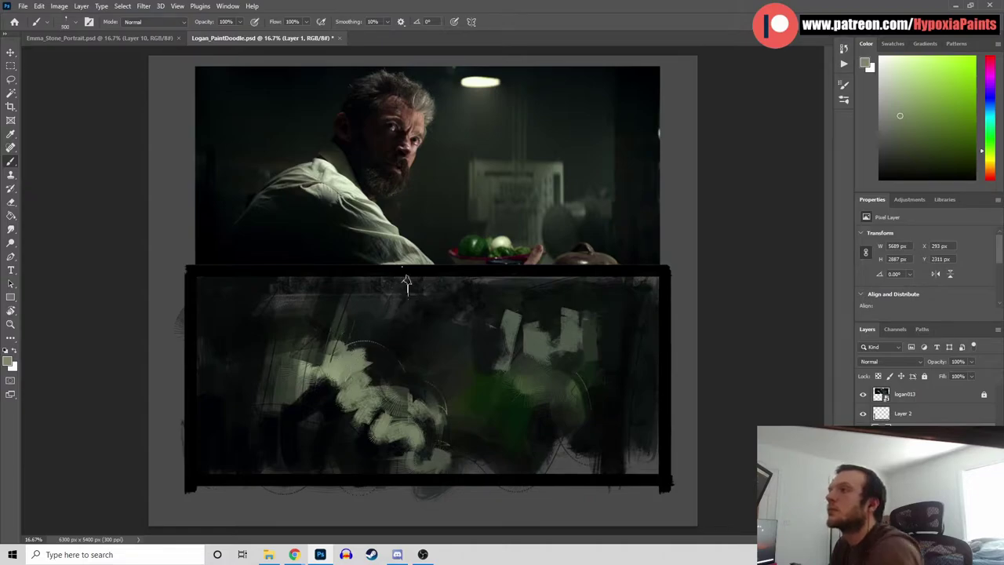
left_click(411, 148, "alt")
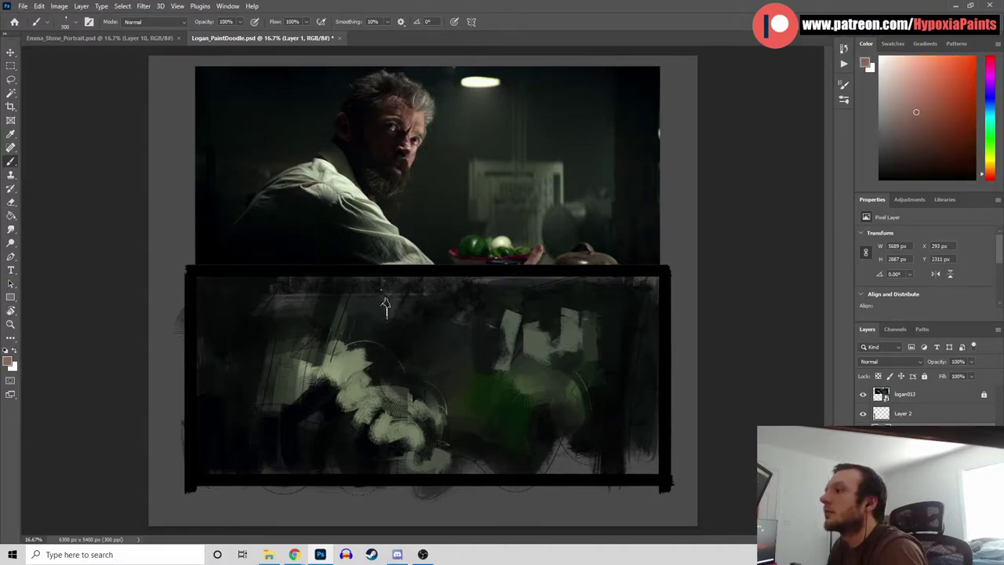
left_click_drag(381, 314, 386, 346)
left_click_drag(406, 302, 416, 365)
left_click_drag(406, 288, 434, 336)
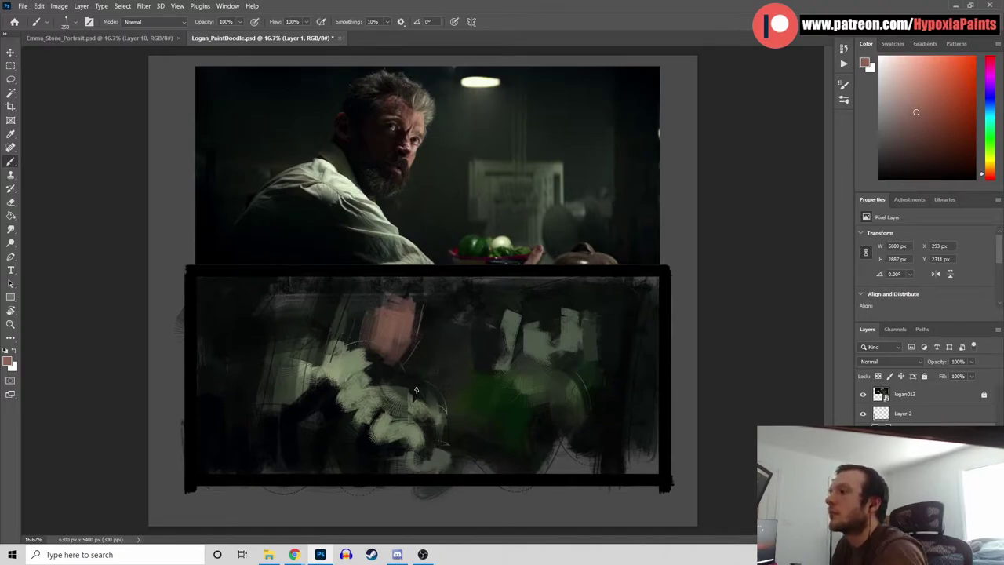
Broaden the shirt sleeve with pale gray-green strokes picked from the painting
left_click(352, 396, "alt")
mouse_move(337, 392)
left_mouse_down()
mouse_move(365, 438)
mouse_move(408, 462)
left_mouse_up()
left_click(355, 192, "alt")
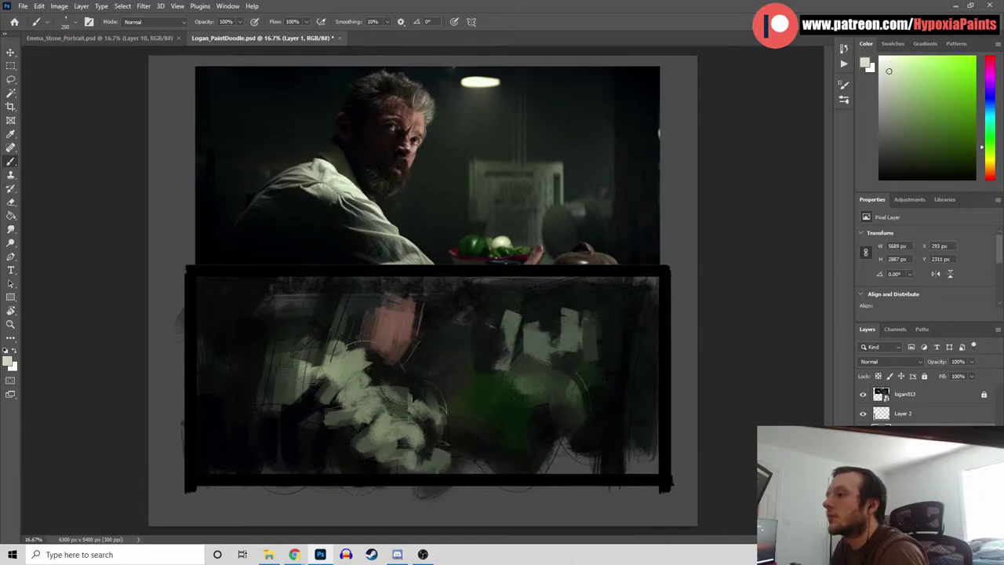
Darken the shirt's back and the background beside the shoulder with near-black tones sampled from the painting
left_click(291, 440, "alt")
left_click(286, 439, "alt")
left_click_drag(285, 447, 276, 472)
left_click_drag(298, 424, 292, 395)
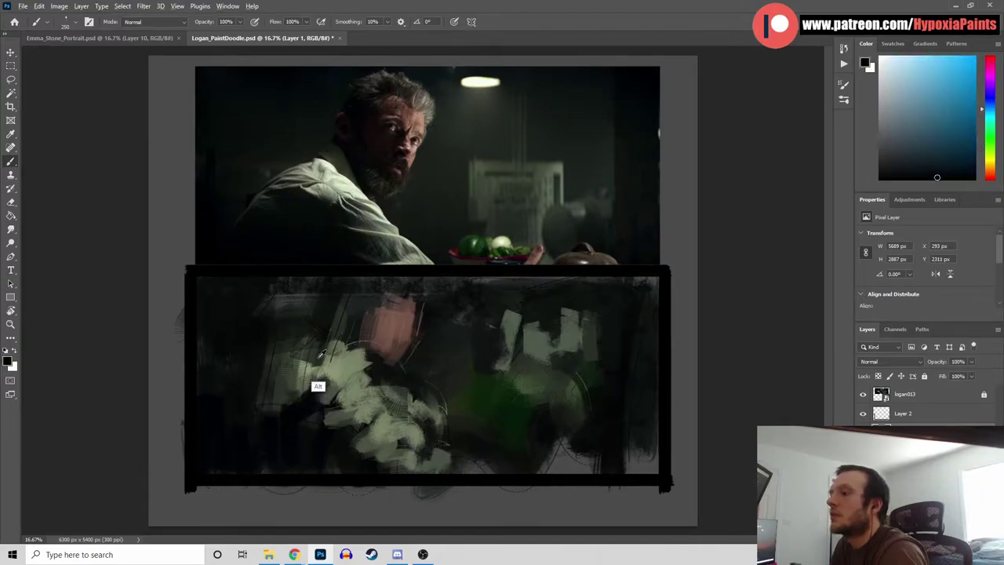
left_click(316, 316, "alt")
left_click(313, 313, "alt")
left_click(299, 332, "alt")
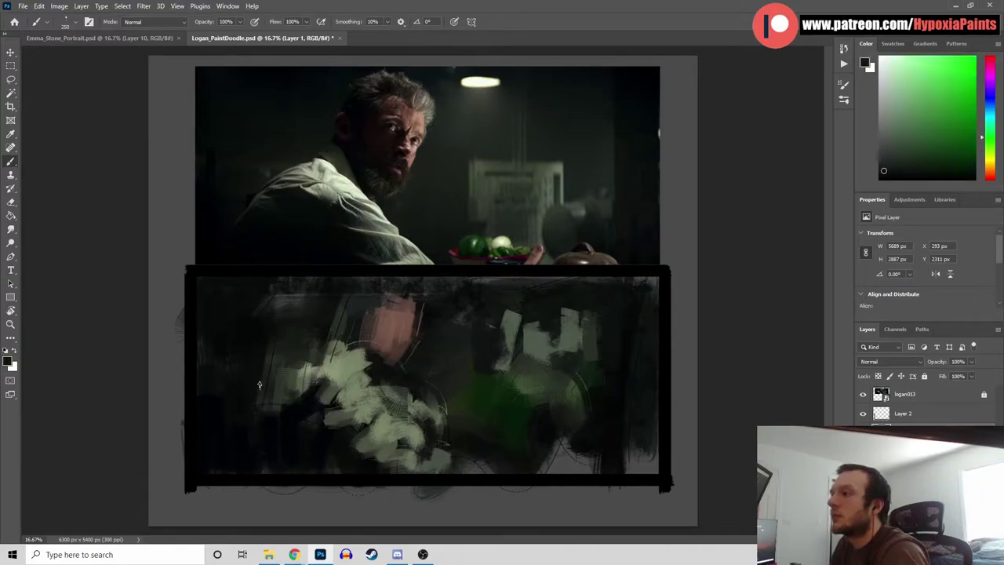
Cover the light gaps in the frame's lower-right background with dark tones picked from the painting
left_click(620, 428, "alt")
left_click(606, 358, "alt")
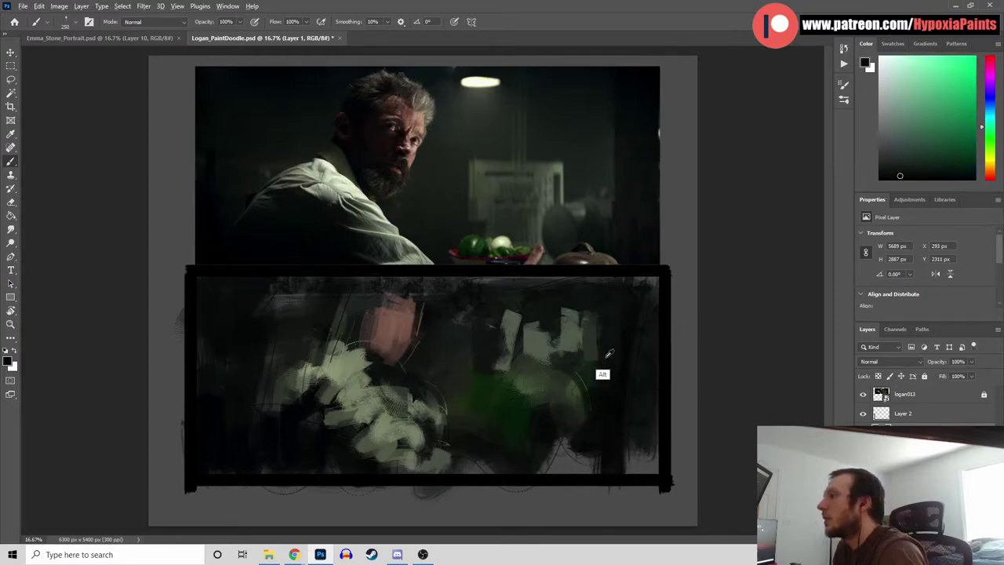
left_click(608, 465, "alt")
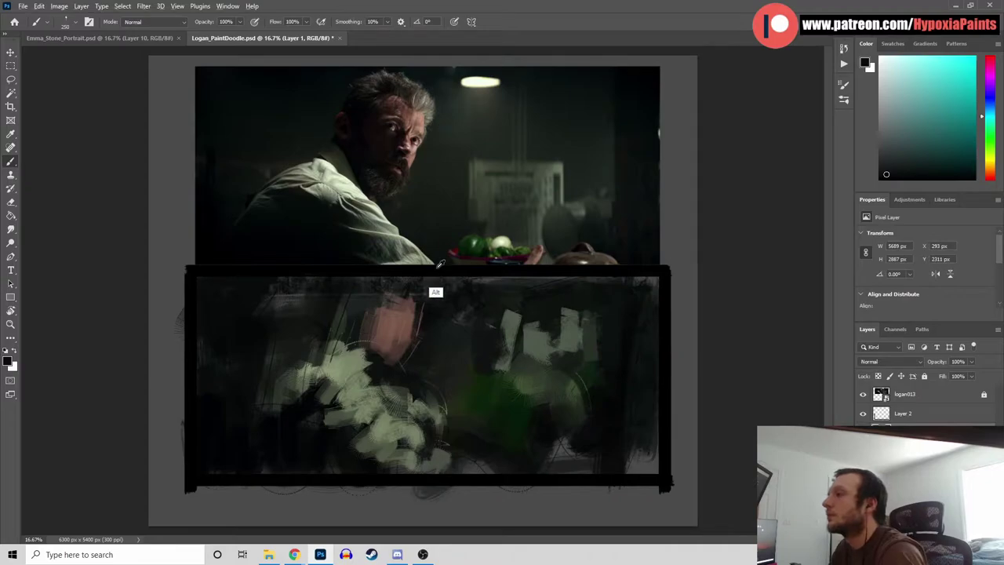
Repaint the sleeve with brighter off-white strokes sampled from the photo's shirt and deepen the dark areas around it
left_click(297, 273, "alt")
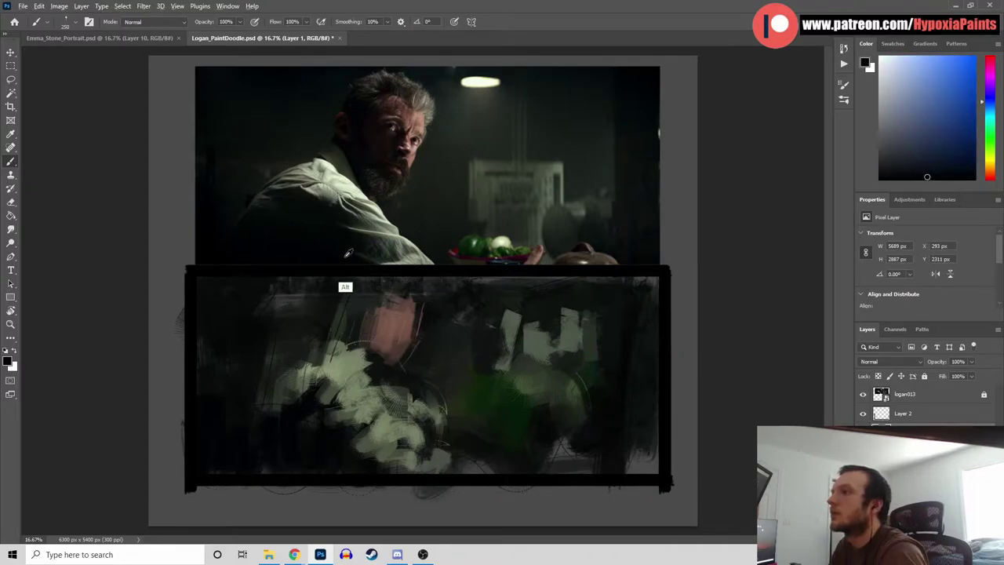
left_click(348, 201, "alt")
mouse_move(349, 382)
left_mouse_down()
mouse_move(318, 418)
mouse_move(384, 430)
mouse_move(433, 456)
left_mouse_up()
mouse_move(344, 359)
left_mouse_down()
mouse_move(326, 374)
mouse_move(449, 439)
left_mouse_up()
left_click(427, 386, "alt")
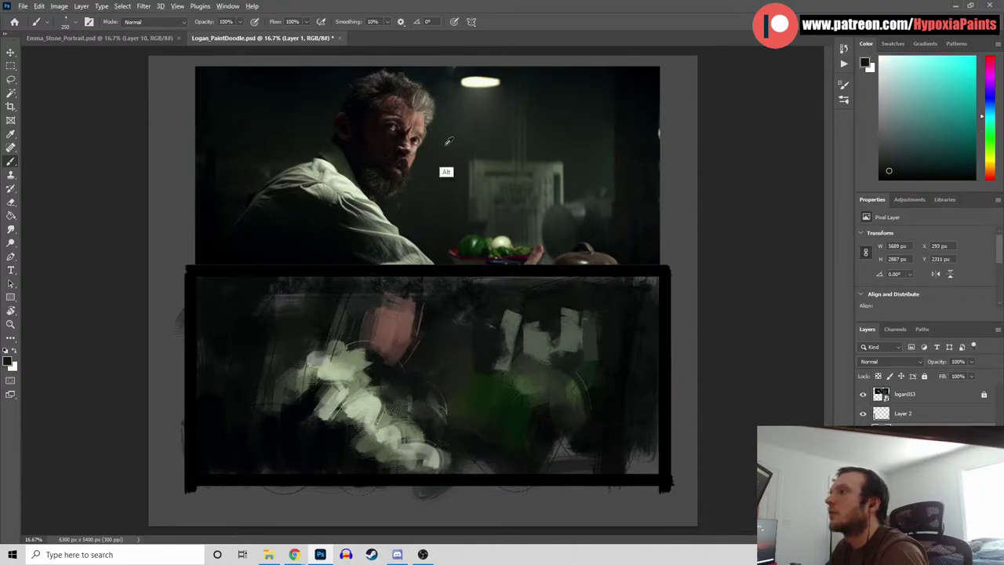
Extend the face up to the forehead with a skin tone sampled from the photo
left_click(414, 146, "alt")
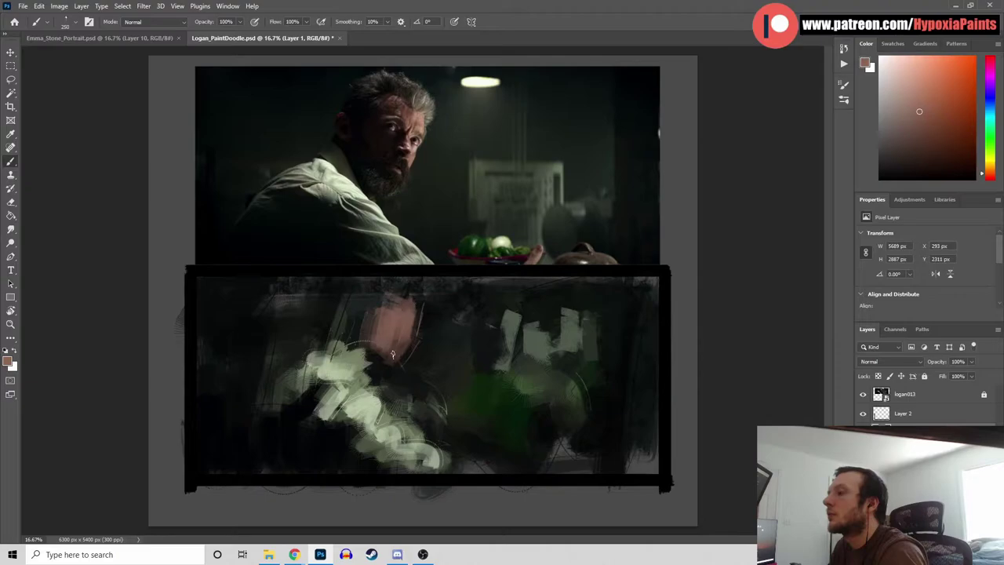
mouse_move(408, 303)
left_mouse_down()
mouse_move(402, 281)
mouse_move(392, 354)
mouse_move(364, 400)
mouse_move(419, 448)
left_mouse_up()
left_click(388, 410, "alt")
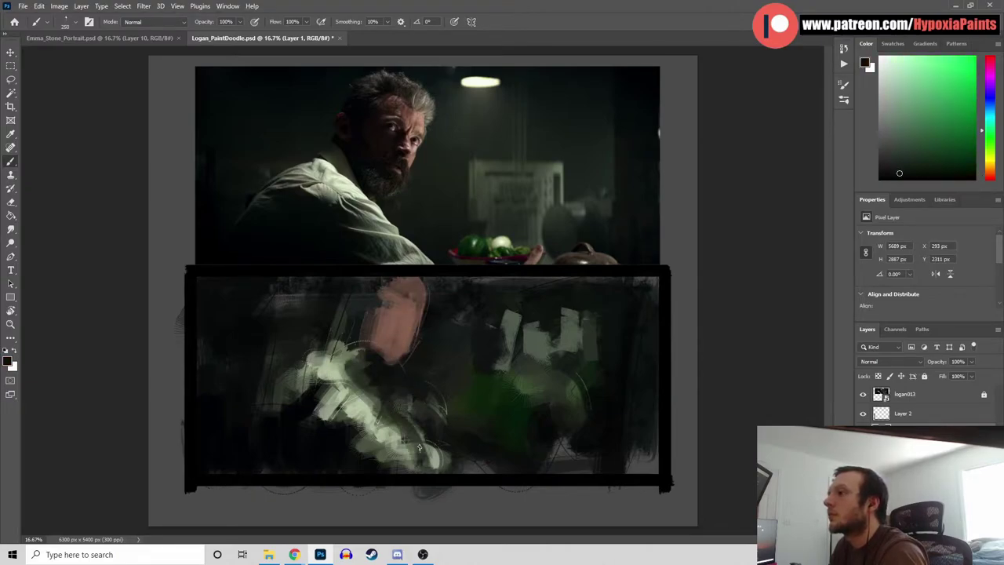
Paint near-black tones along the collar and beside the head, and block in dark eye sockets
left_click_drag(334, 336, 361, 365)
left_click(248, 376, "alt")
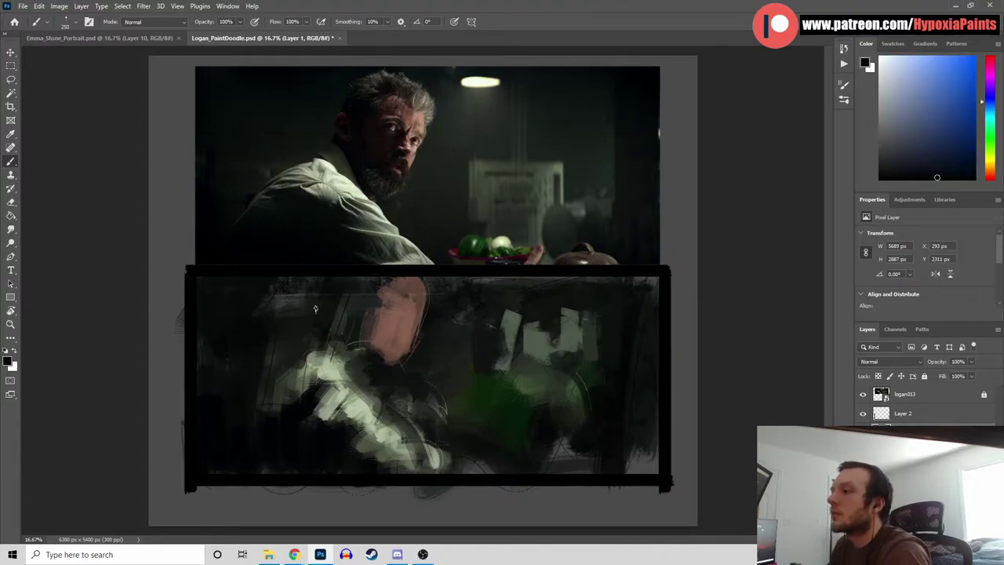
mouse_move(339, 328)
left_mouse_down()
mouse_move(357, 309)
mouse_move(379, 310)
mouse_move(409, 357)
left_mouse_up()
Trim the jaw and the sleeve's cuff end with near-black tones
left_click(408, 392, "alt")
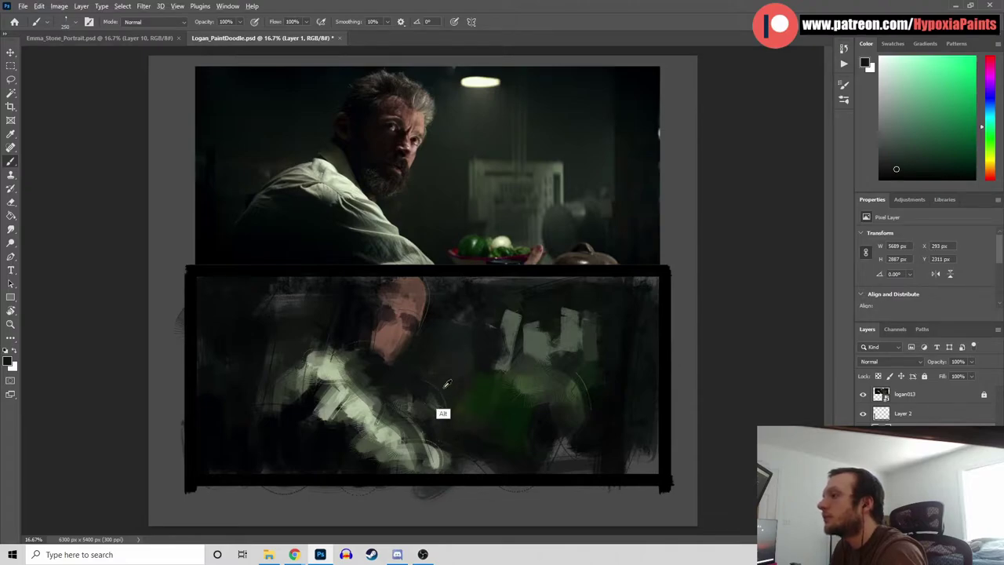
left_click(321, 248, "alt")
left_click_drag(437, 440, 452, 476)
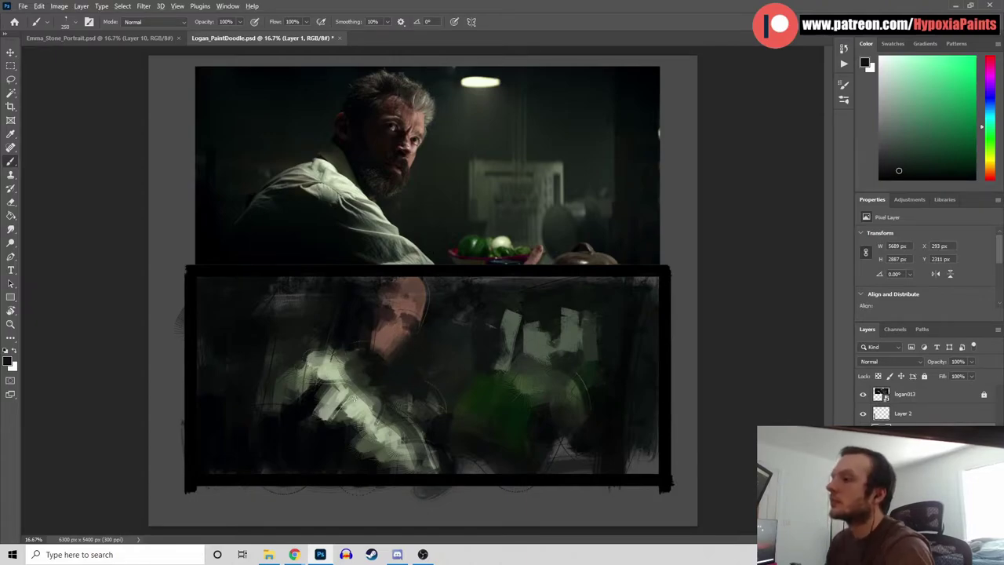
Shade the face around the eyes, cheek and jaw with dark sampled tones, reducing the brush to 175 px
left_click(266, 437, "alt")
mouse_move(384, 300)
left_mouse_down()
mouse_move(391, 326)
mouse_move(411, 334)
mouse_move(380, 344)
mouse_move(383, 355)
left_mouse_up()
key("bracketleft")
key("bracketleft")
key("bracketleft")
left_click(383, 343, "alt")
left_click(382, 363, "alt")
left_click(407, 299, "alt")
left_click(376, 296, "alt")
left_click(431, 88, "alt")
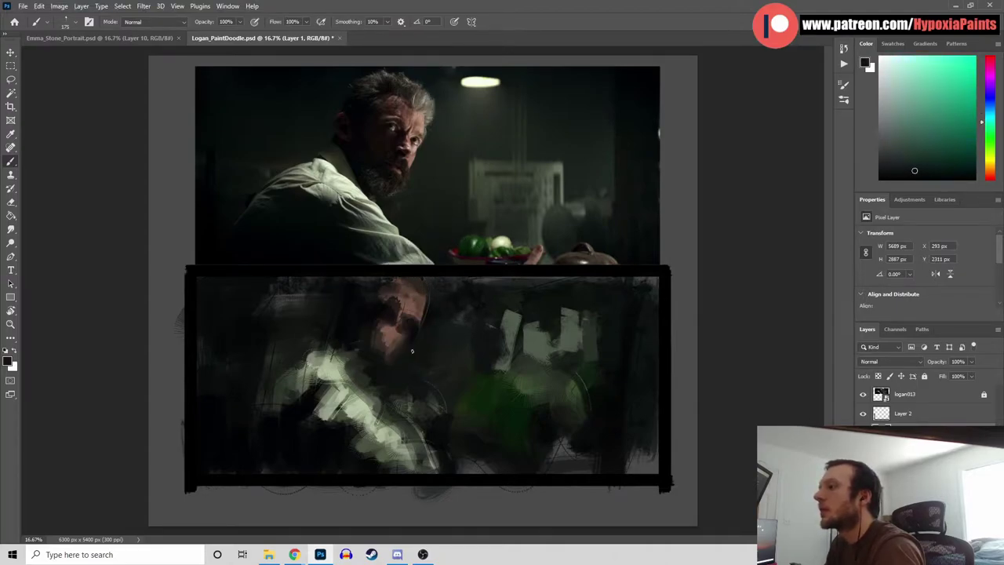
Paint pale fold strokes across the sleeve and cut dark creases between them
left_click(354, 417, "alt")
mouse_move(332, 381)
left_mouse_down()
mouse_move(274, 430)
mouse_move(344, 424)
mouse_move(380, 444)
left_mouse_up()
left_click(333, 477, "alt")
mouse_move(312, 418)
left_mouse_down()
mouse_move(341, 414)
mouse_move(365, 436)
left_mouse_up()
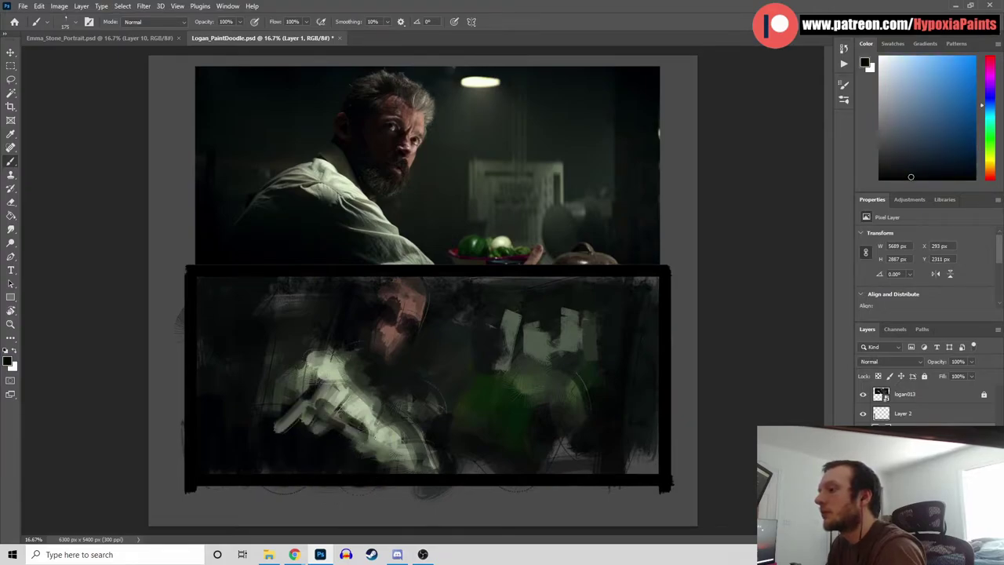
left_click(369, 417, "alt")
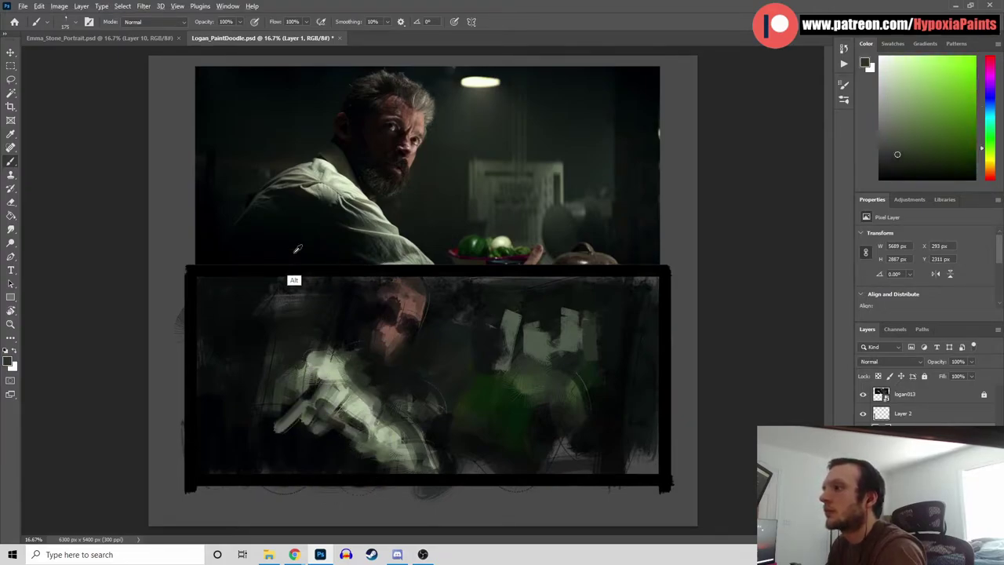
Trim the sleeve folds with a near-black tone and add fine strokes at the shoulder
left_click(295, 280, "alt")
mouse_move(291, 405)
left_mouse_down()
mouse_move(261, 443)
mouse_move(282, 433)
left_mouse_up()
mouse_move(326, 351)
left_mouse_down()
mouse_move(301, 368)
mouse_move(310, 361)
mouse_move(331, 392)
left_mouse_up()
left_click_drag(339, 408, 379, 385)
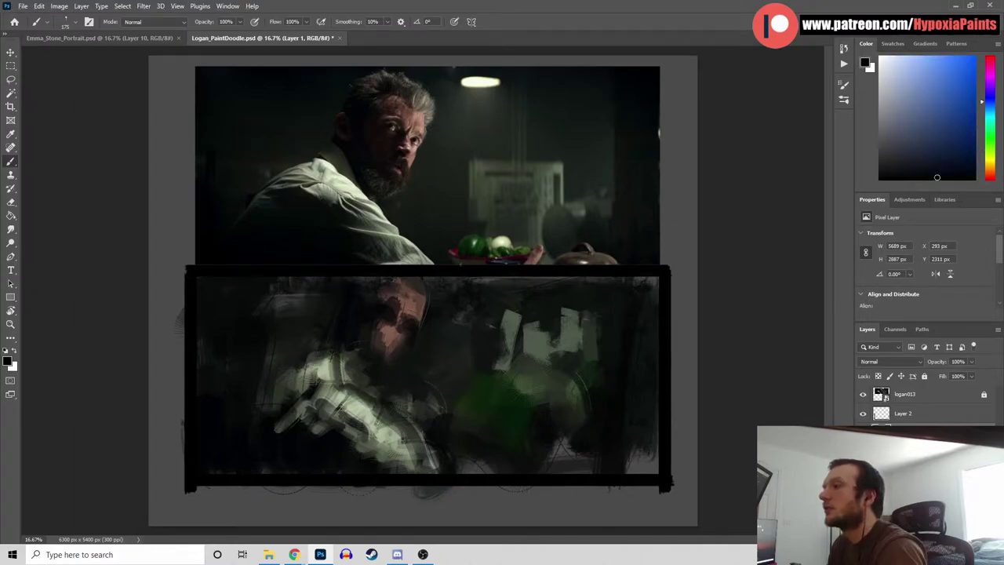
Raise the shirt collar with a pale stroke toward the neck and darken the neck and beard area beside it
left_click(323, 403, "alt")
left_click_drag(350, 368, 335, 340)
left_click(368, 363, "alt")
left_click(347, 185, "alt")
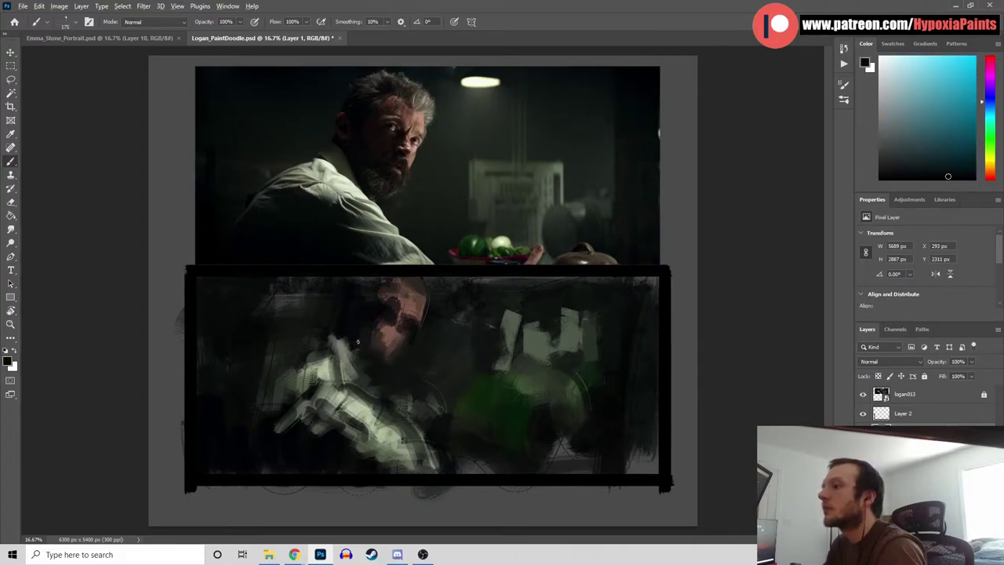
left_click(353, 347, "alt")
left_click(355, 363, "alt")
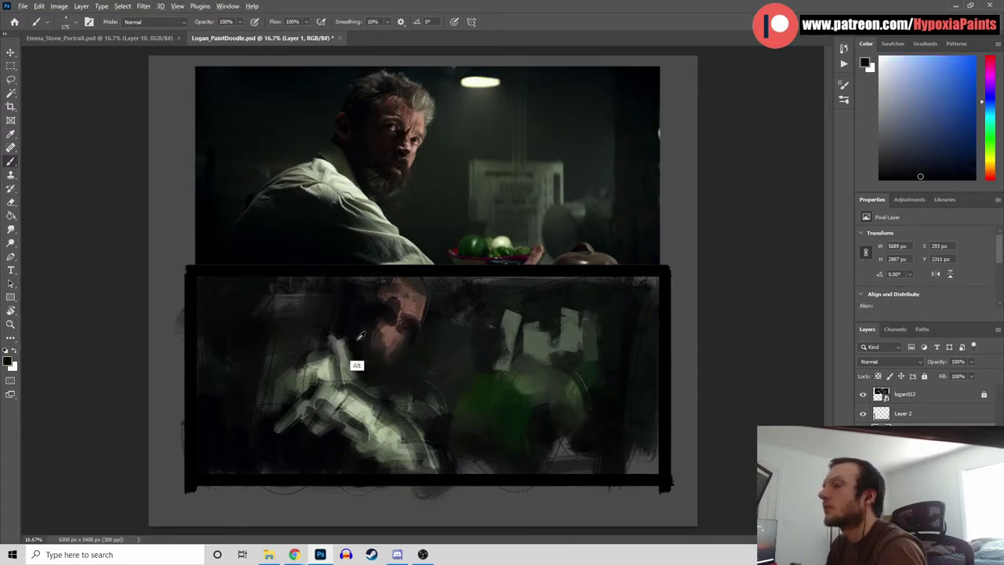
Refine the cheek, mouth and nose with muted reddish, dark and lighter skin tones sampled from the painting and photo
left_click(394, 363, "alt")
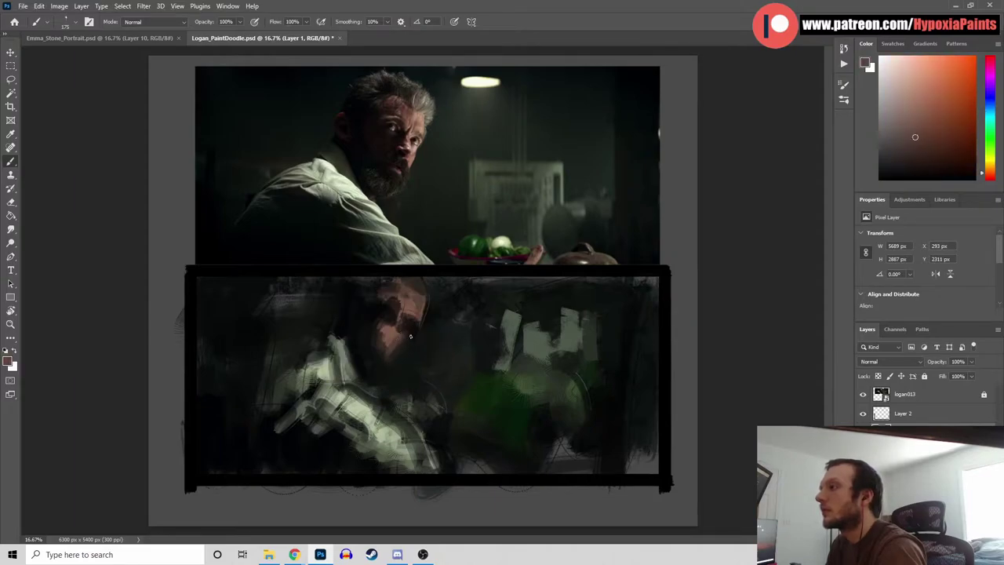
left_click(423, 339, "alt")
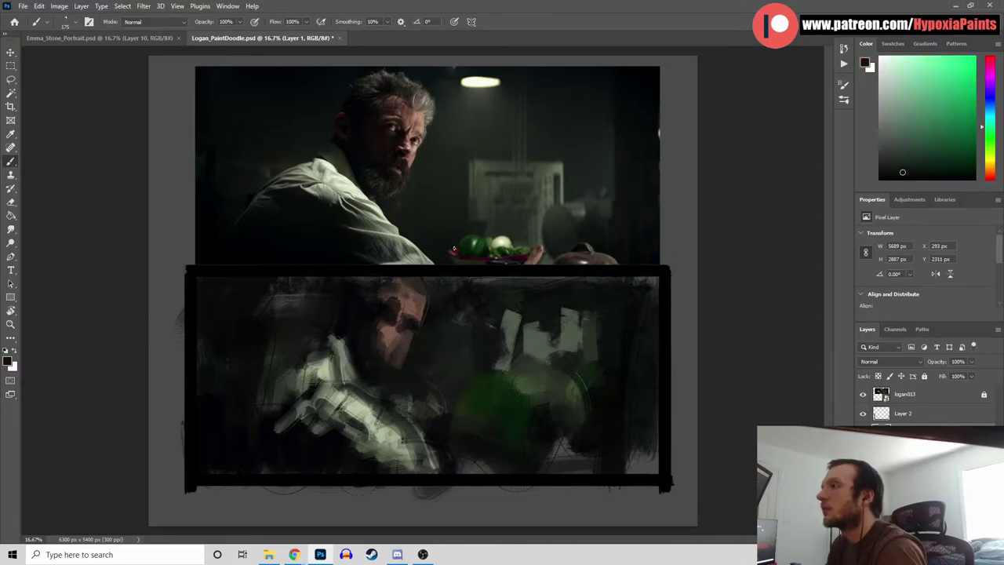
left_click(353, 327, "alt")
left_click(393, 322, "alt")
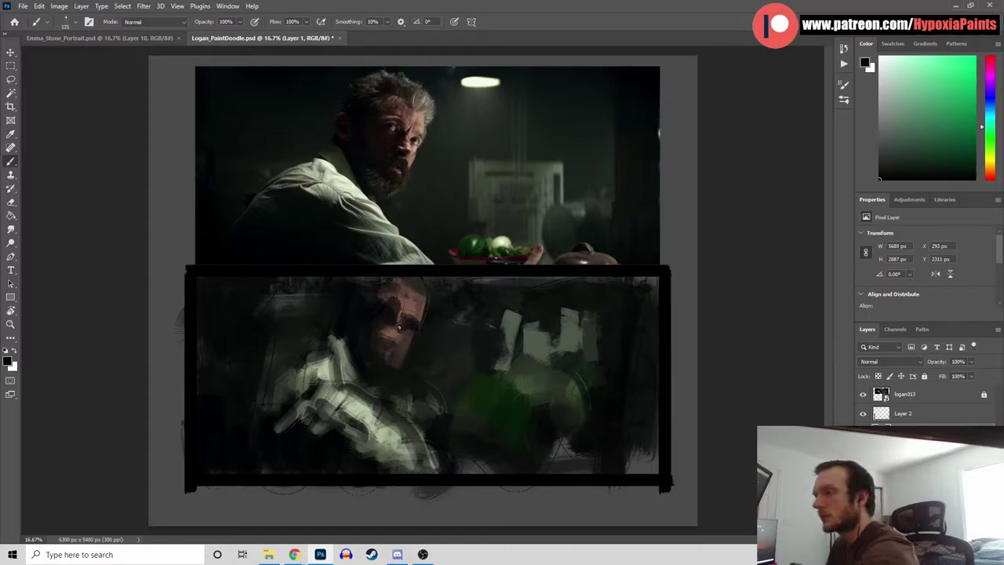
left_click(420, 120, "alt")
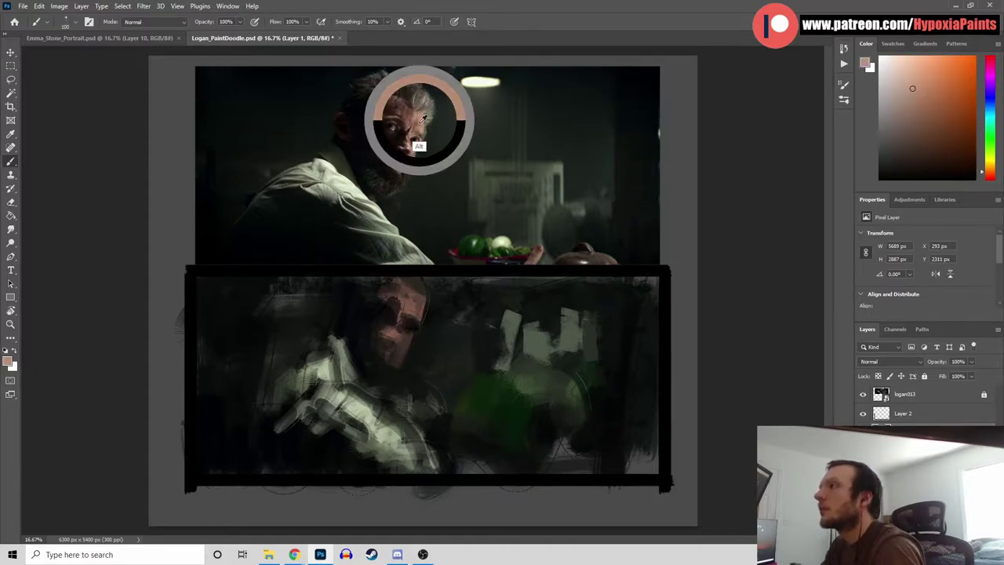
left_click(346, 357, "alt")
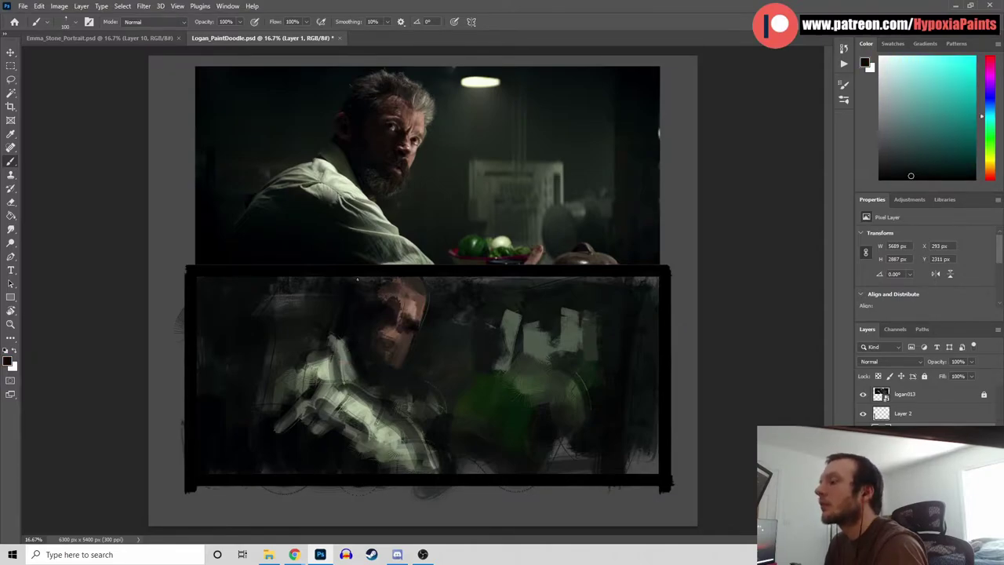
Move the 015.png 1 and daroz-special-regular version brush presets higher in the preset list
left_click(76, 23)
mouse_move(361, 242)
left_mouse_down()
mouse_move(362, 216)
mouse_move(365, 230)
left_mouse_up()
mouse_move(101, 286)
left_mouse_down()
mouse_move(105, 124)
mouse_move(105, 164)
mouse_move(107, 149)
mouse_move(108, 161)
mouse_move(168, 169)
mouse_move(78, 164)
left_mouse_up()
left_click_drag(358, 214, 360, 241)
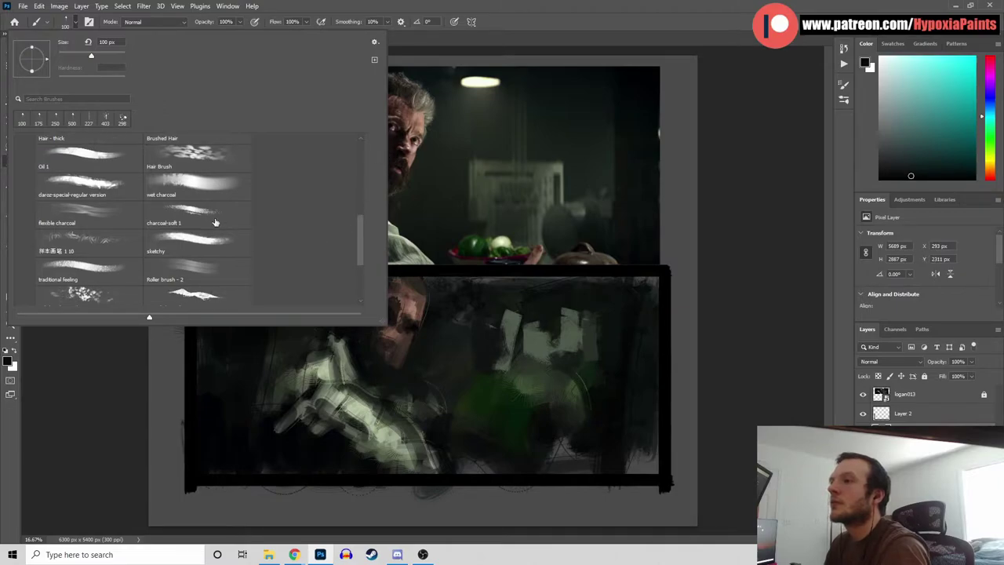
mouse_move(105, 184)
left_mouse_down()
mouse_move(105, 127)
mouse_move(97, 252)
mouse_move(222, 269)
left_mouse_up()
Place the DG_MAIN preset ahead of Soft Round Pressure Opacity and the line textured (rotation) preset beside colour jitter
left_click_drag(362, 199, 363, 217)
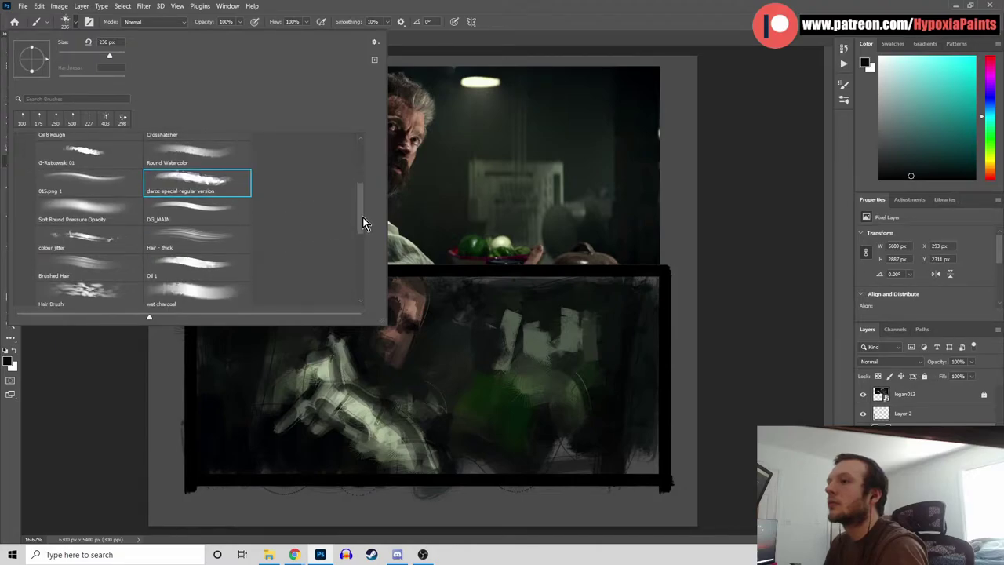
left_click(236, 216)
mouse_move(185, 215)
left_mouse_down()
mouse_move(55, 210)
mouse_move(84, 211)
left_mouse_up()
left_click_drag(361, 212, 364, 266)
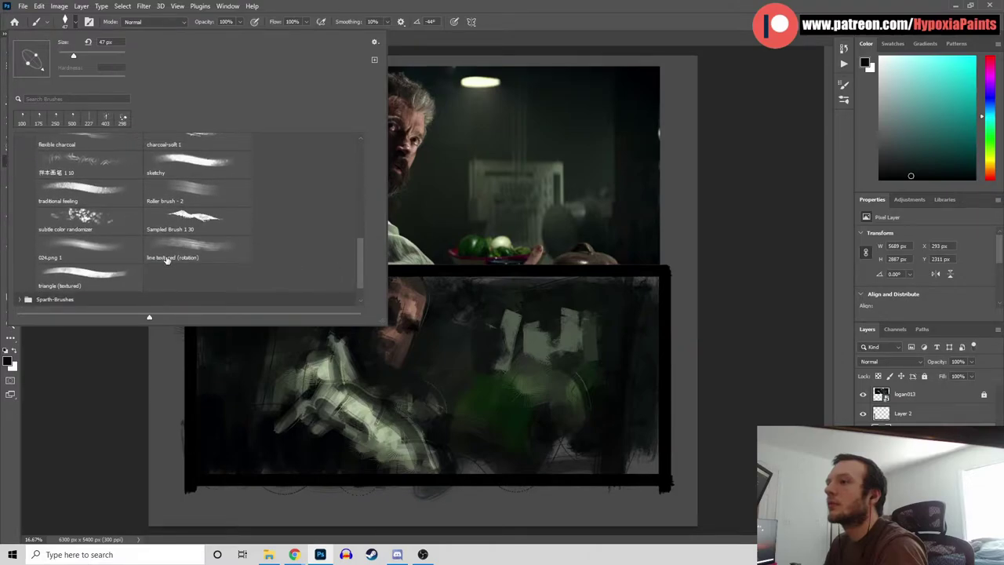
mouse_move(179, 248)
left_mouse_down()
mouse_move(157, 166)
mouse_move(78, 163)
left_mouse_up()
left_click_drag(356, 255, 365, 214)
left_click_drag(107, 298, 157, 196)
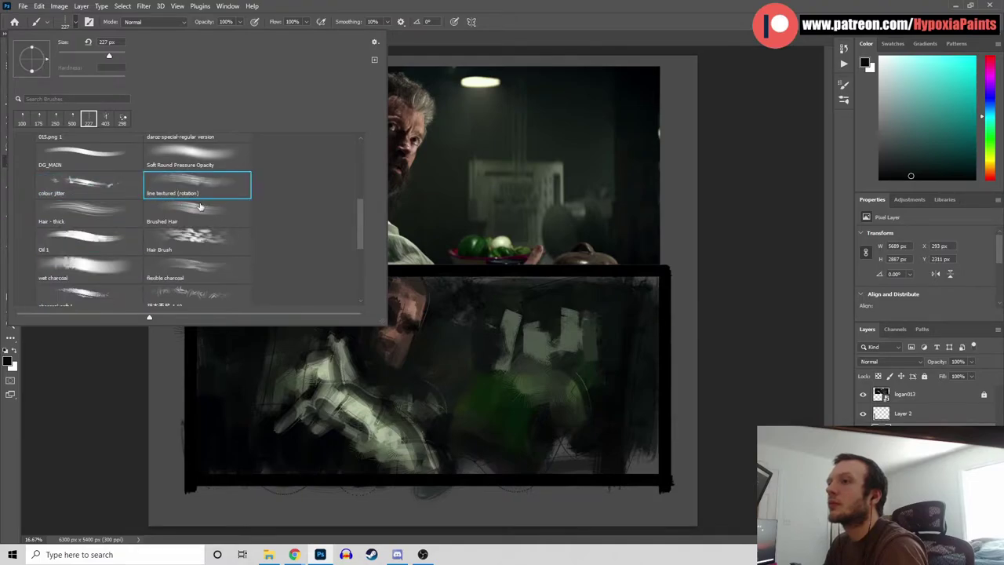
Switch to another brush preset at 100 px and paint the dark hair over the forehead with sampled near-black tones
mouse_move(364, 223)
left_mouse_down()
mouse_move(363, 260)
mouse_move(364, 192)
left_mouse_up()
left_click(112, 172)
key("Return")
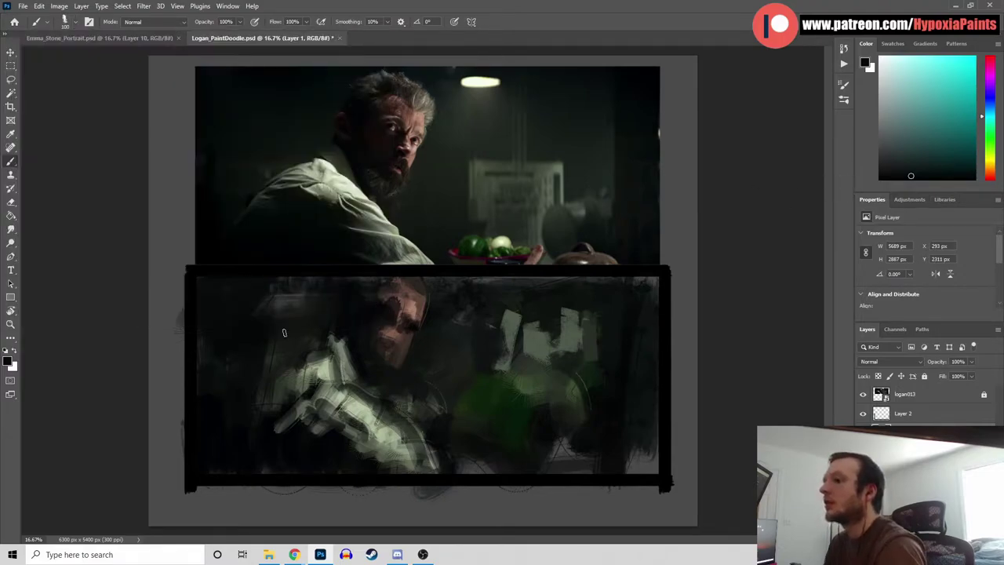
left_click(358, 349, "alt")
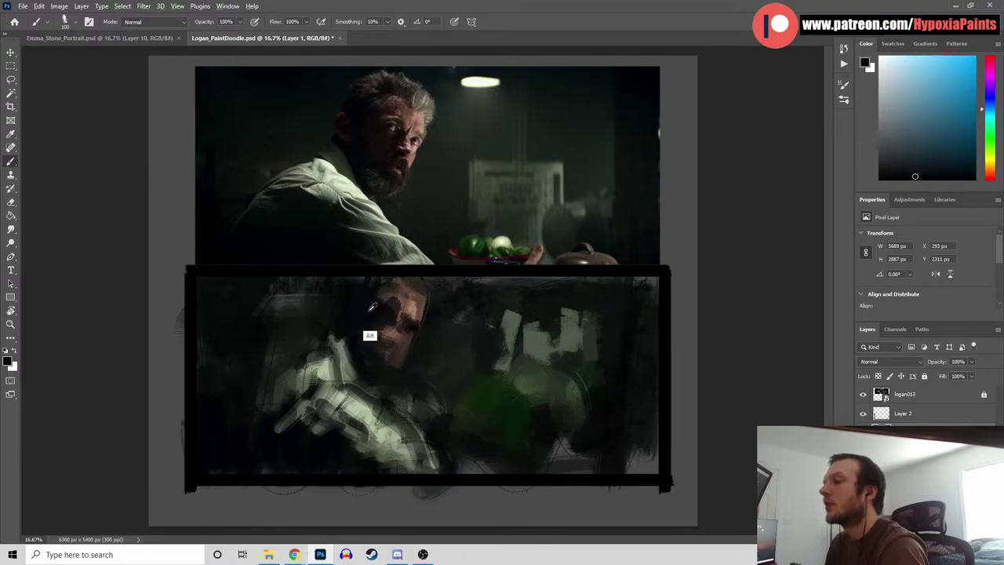
left_click(367, 302, "alt")
left_click(365, 306, "alt")
left_click_drag(383, 281, 430, 284)
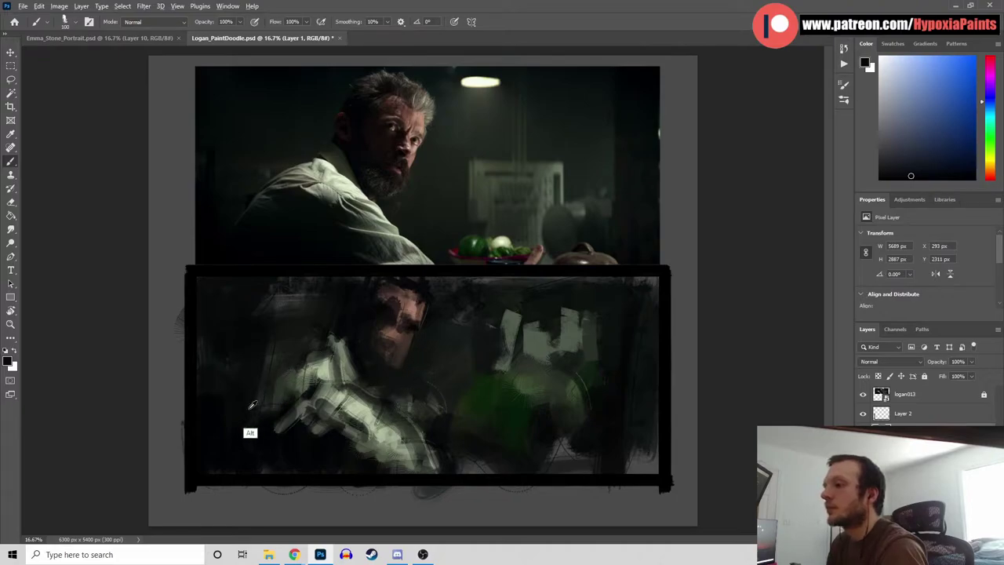
Extend the shirt's shoulder and upper back with rough strokes in sampled grey-green and near-black tones
left_click(322, 406, "alt")
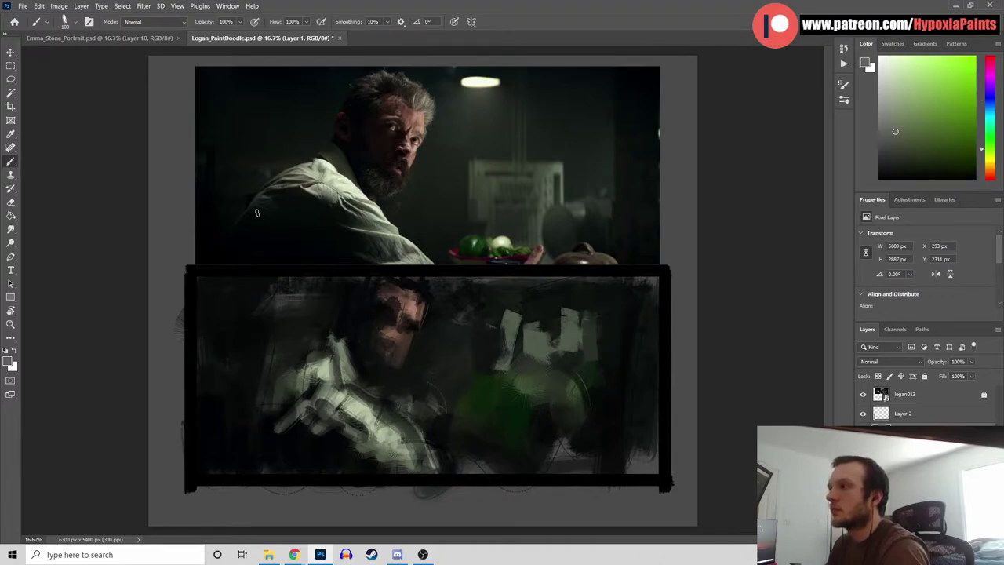
left_click(311, 416, "alt")
mouse_move(318, 375)
left_mouse_down()
mouse_move(258, 417)
mouse_move(246, 439)
mouse_move(326, 423)
left_mouse_up()
left_click(323, 400, "alt")
left_click(291, 426, "alt")
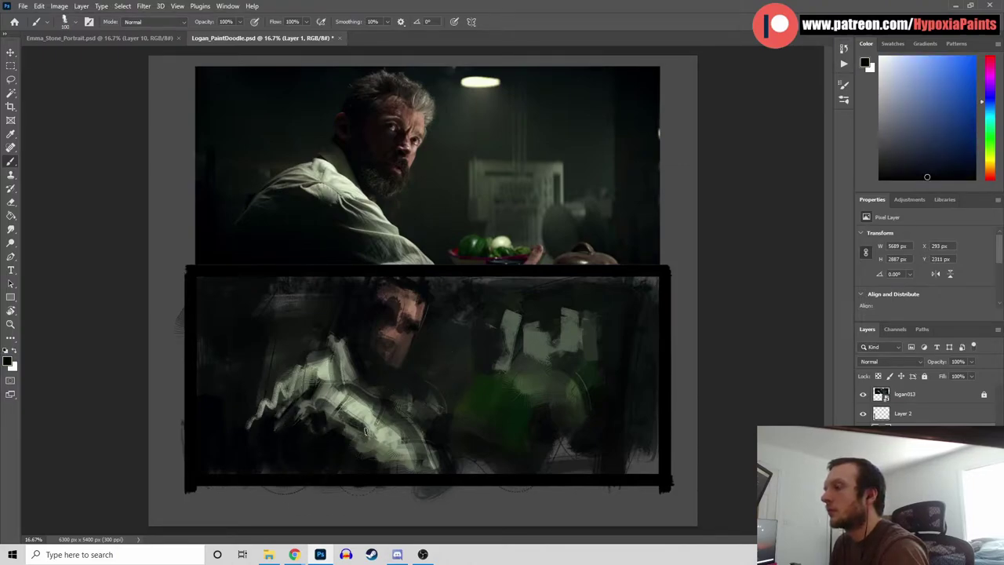
Break up the lower sleeve's outer edge with near-black strokes and save the document
left_click_drag(388, 414, 434, 462)
mouse_move(386, 417)
left_mouse_down()
mouse_move(411, 402)
mouse_move(411, 432)
mouse_move(438, 452)
left_mouse_up()
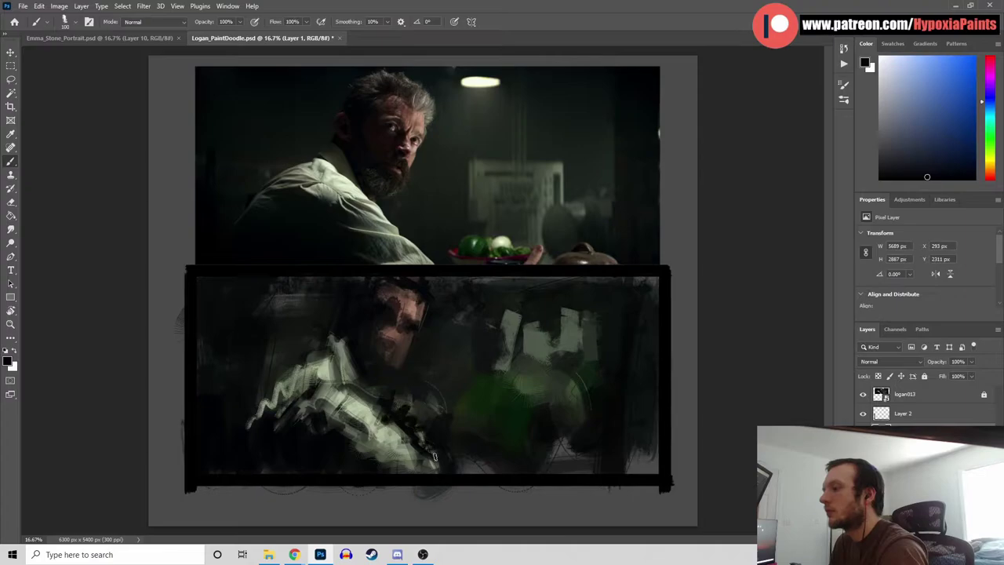
key("ctrl+s")
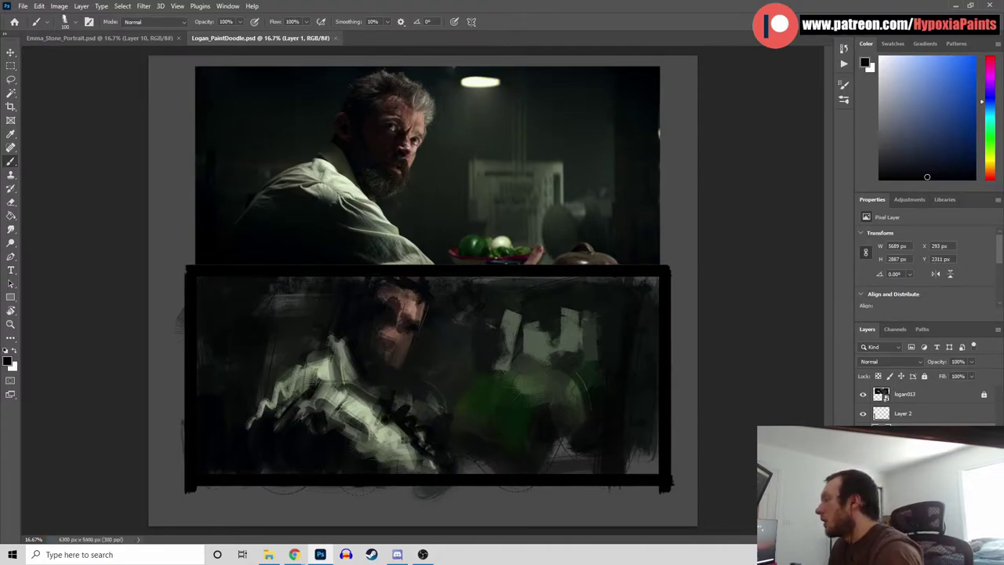
Add a new layer and reshape the beard, chin and hairline with dark tones sampled from the painting
key("ctrl+shift+alt+n")
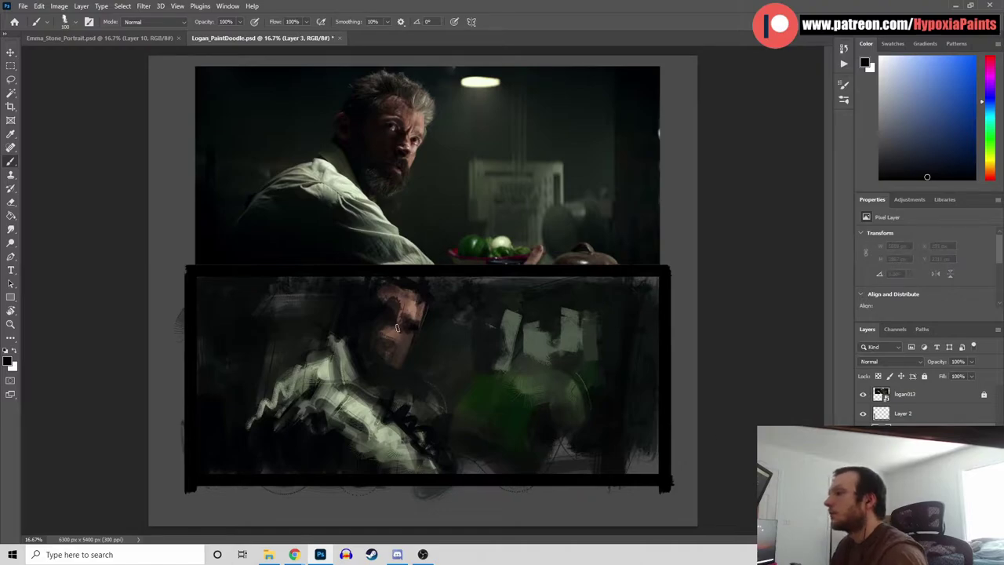
left_click(412, 370, "alt")
left_click_drag(394, 375, 371, 372)
left_click(366, 370, "alt")
left_click(371, 370, "alt")
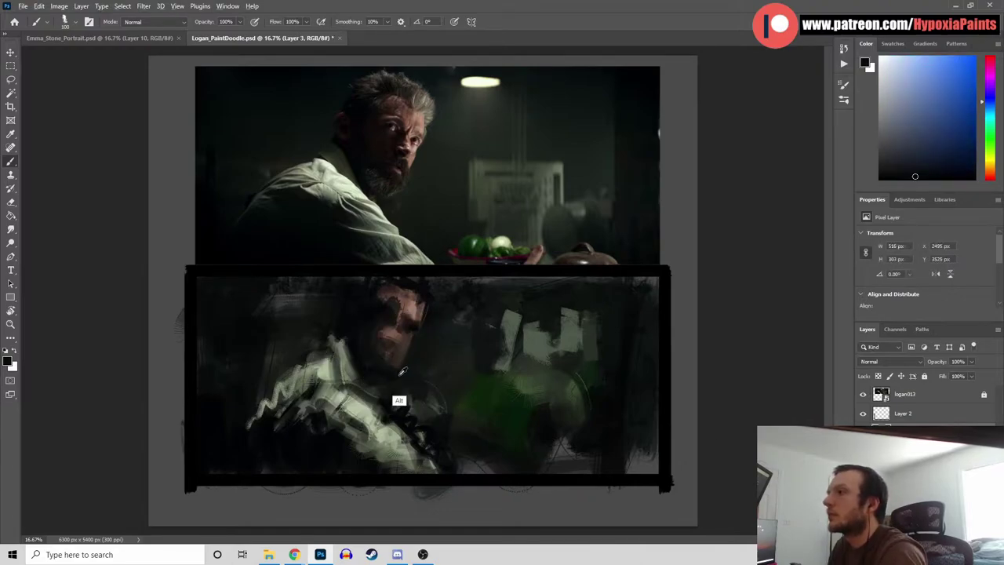
left_click(419, 288, "alt")
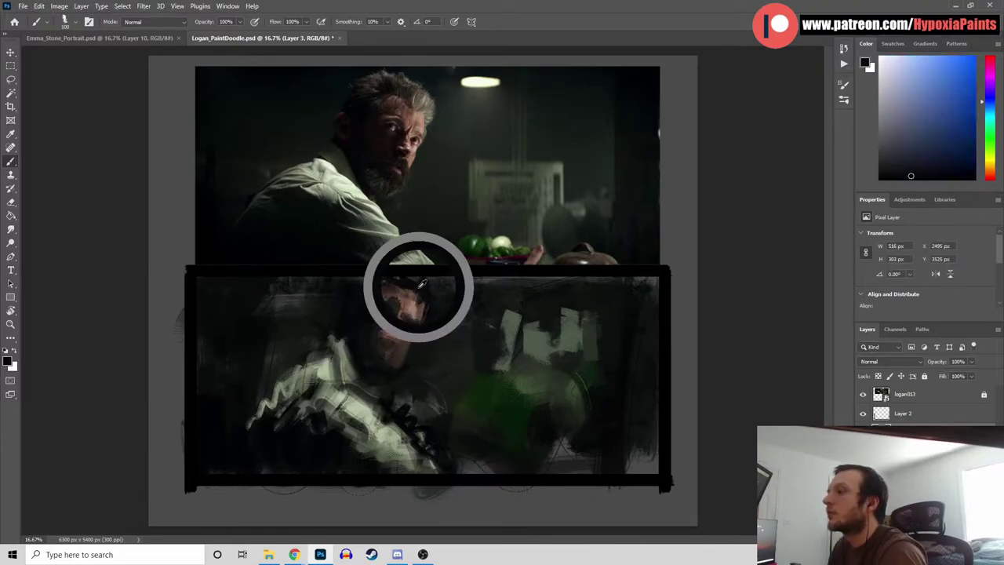
left_click(376, 291, "alt")
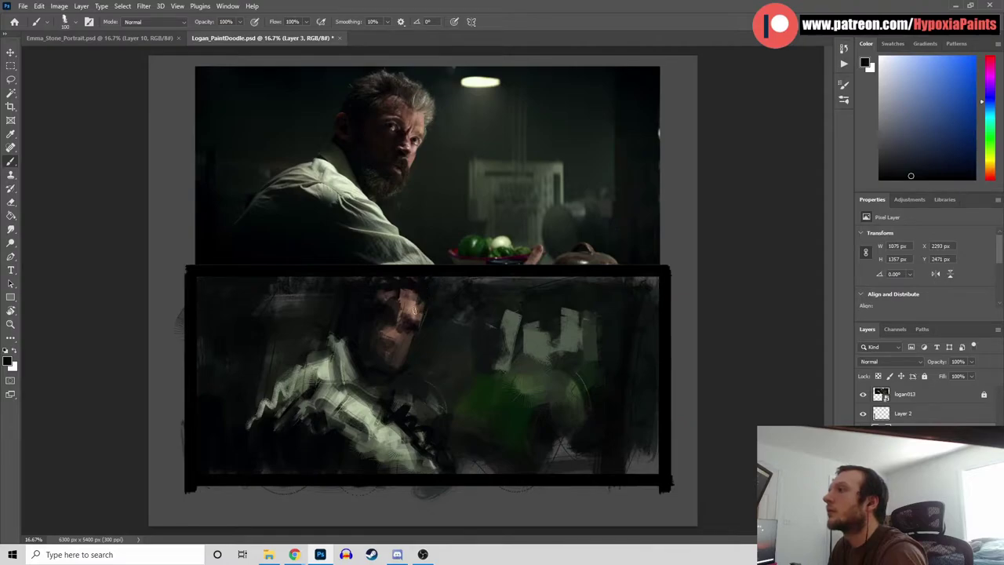
left_click(444, 335, "alt")
left_click(419, 293, "alt")
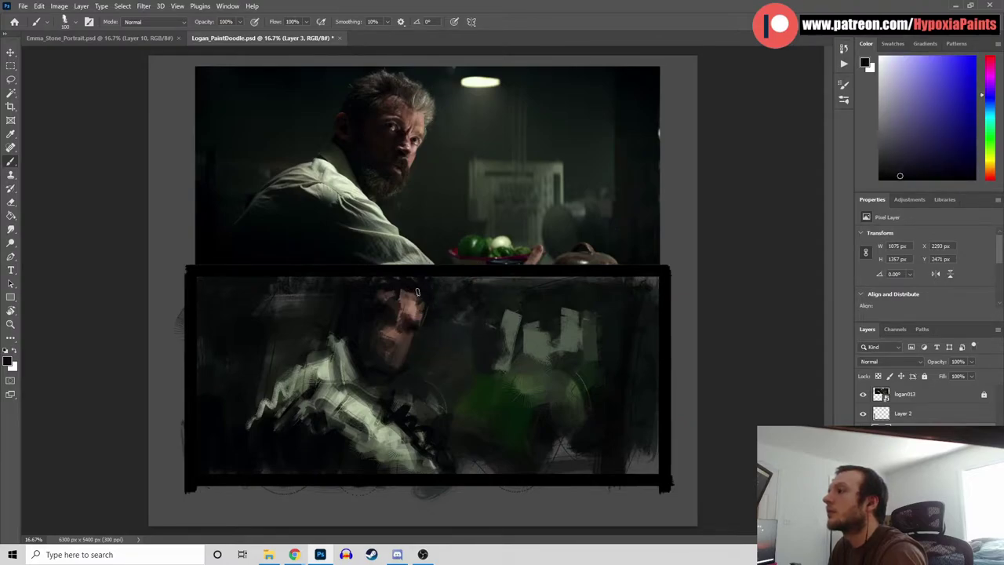
Paint lighter skin planes on the nose and cheek with photo-sampled tones, blending toward the mouth with darker browns
left_click(410, 307, "alt")
left_click(412, 305, "alt")
left_click(415, 148, "alt")
left_click_drag(408, 307, 399, 326)
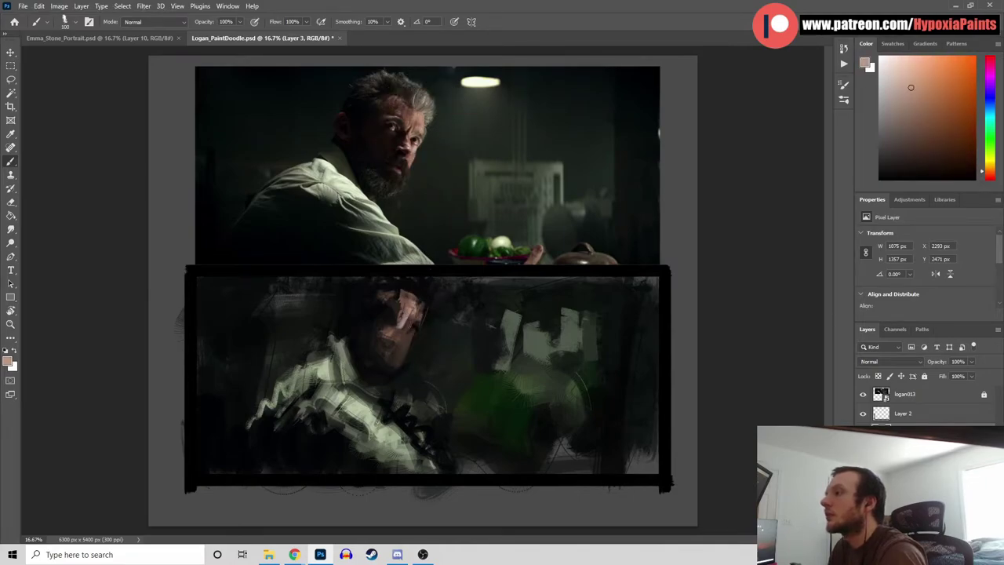
left_click(393, 346, "alt")
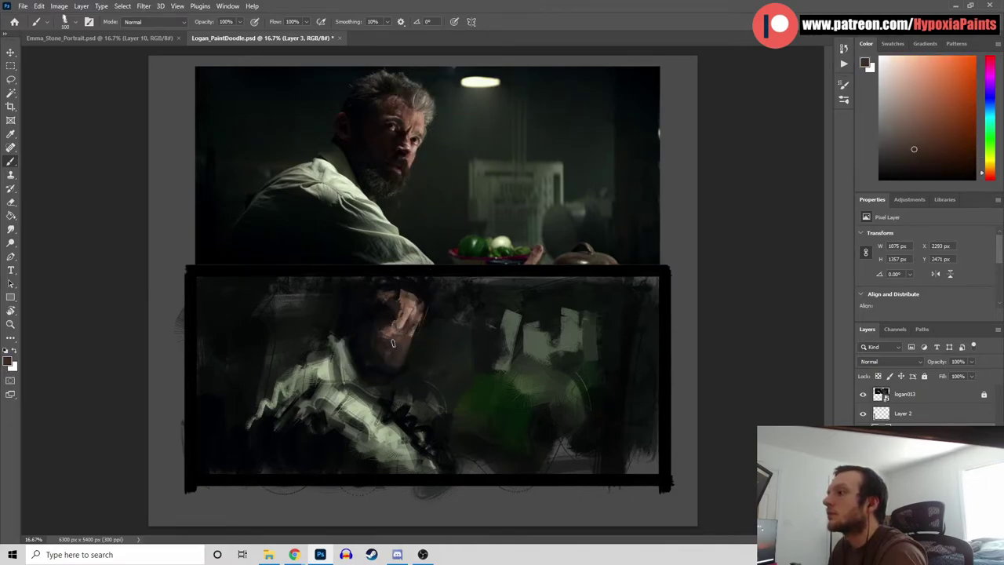
left_click(383, 341, "alt")
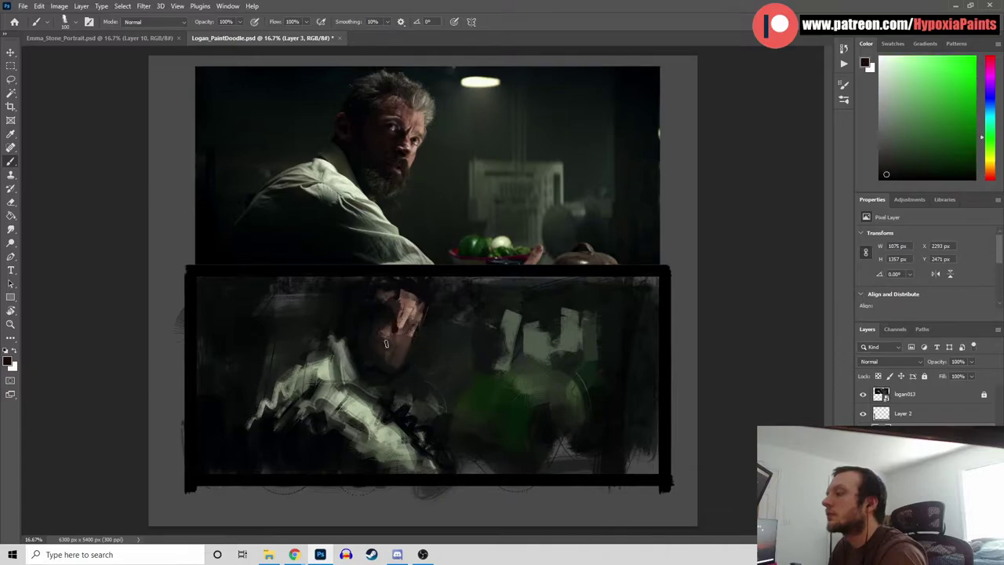
Paint near-black strokes along the forearm's edge, below the beard and along the collar line of the shirt
left_click(402, 421, "alt")
left_click_drag(412, 460, 409, 439)
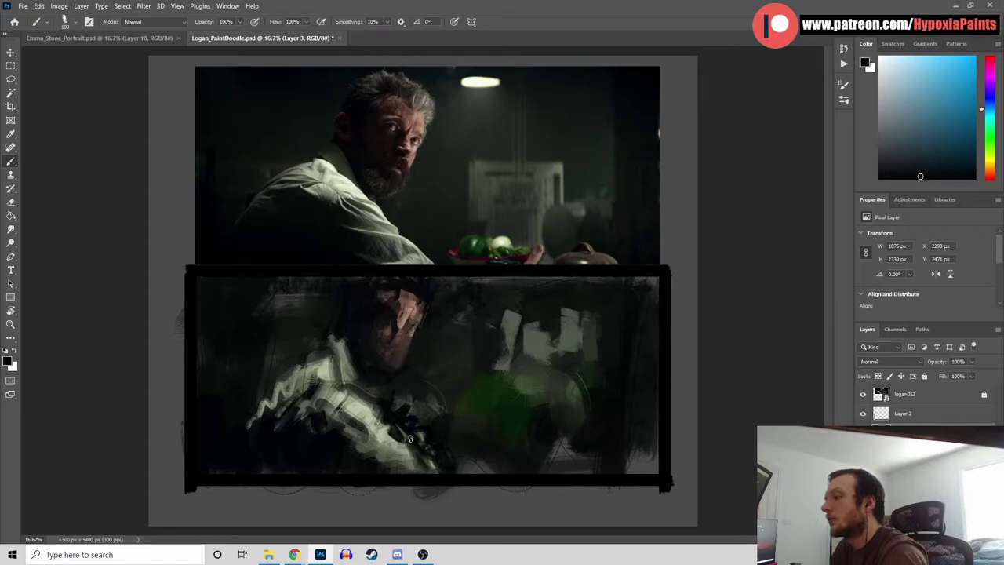
left_click_drag(359, 389, 366, 396)
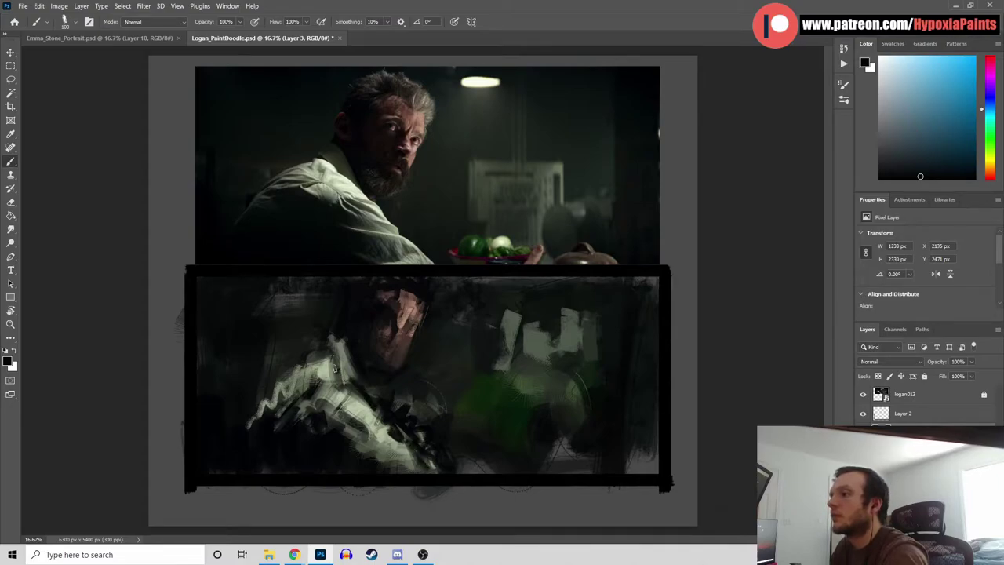
left_click_drag(305, 365, 348, 396)
left_click_drag(325, 351, 368, 407)
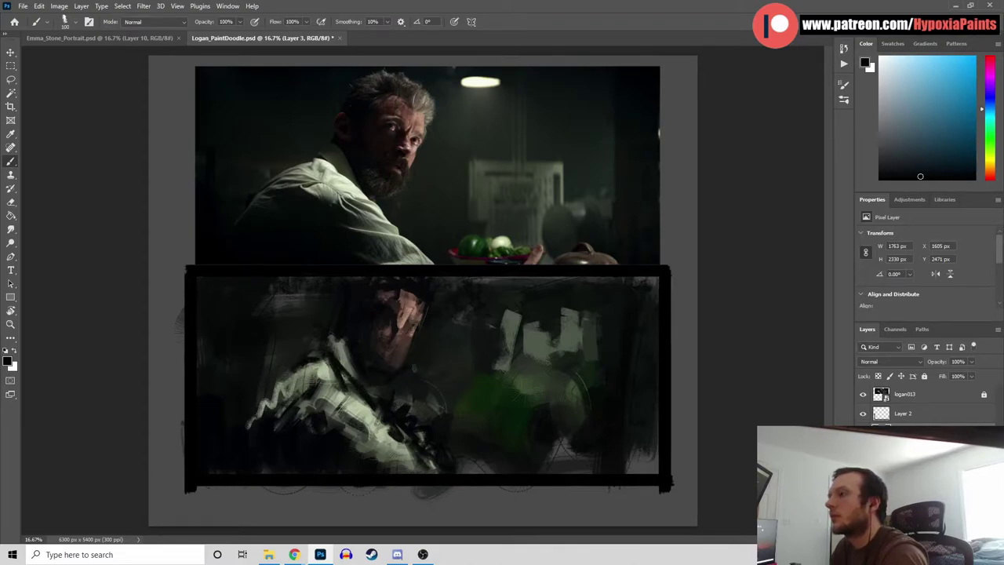
Rework the collar with sampled grey-green and dark strokes and paint dark grey-green background beside the neck
left_click(326, 370, "alt")
left_click(337, 350, "alt")
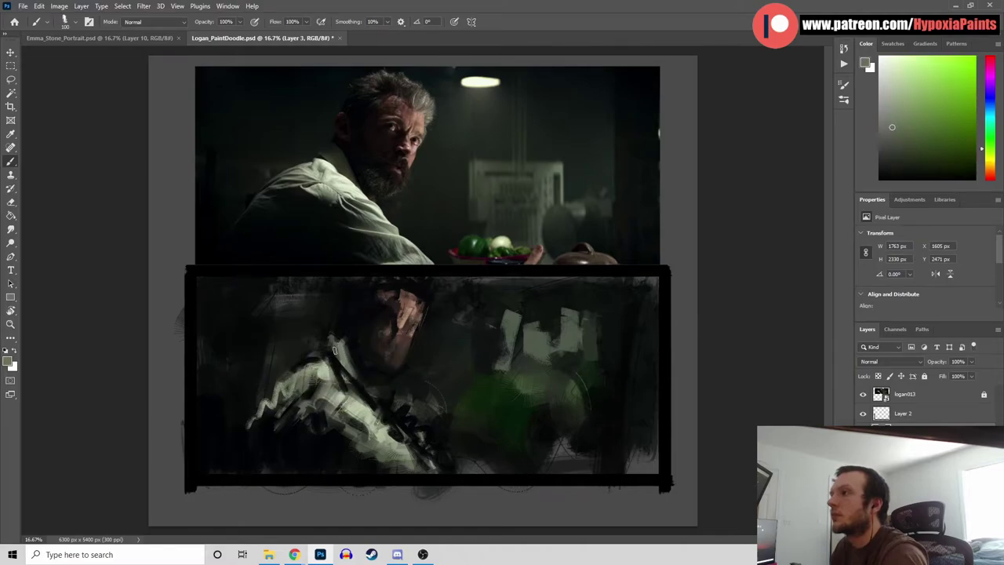
left_click(343, 362, "alt")
mouse_move(327, 329)
left_mouse_down()
mouse_move(333, 353)
mouse_move(349, 351)
mouse_move(346, 384)
left_mouse_up()
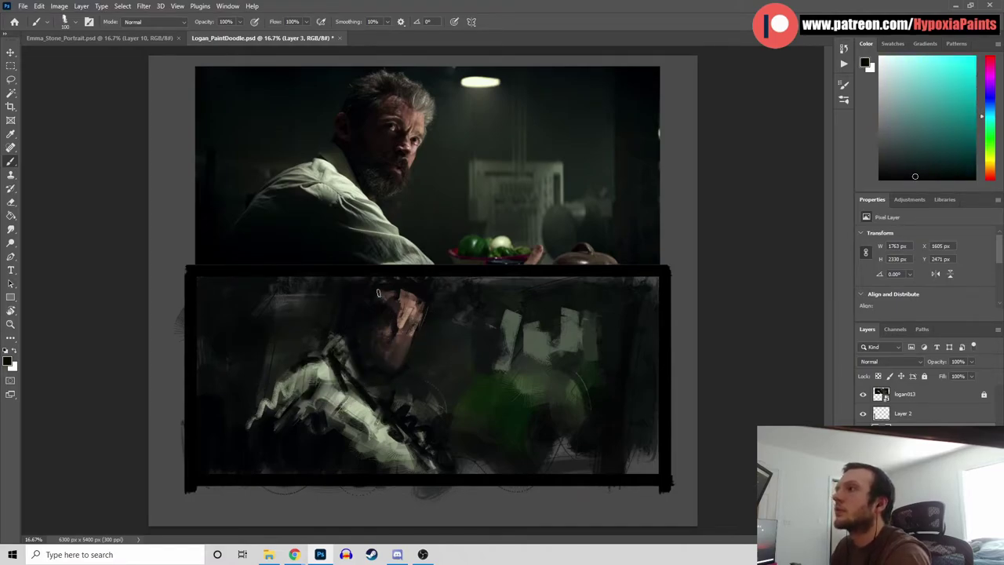
left_click(303, 359, "alt")
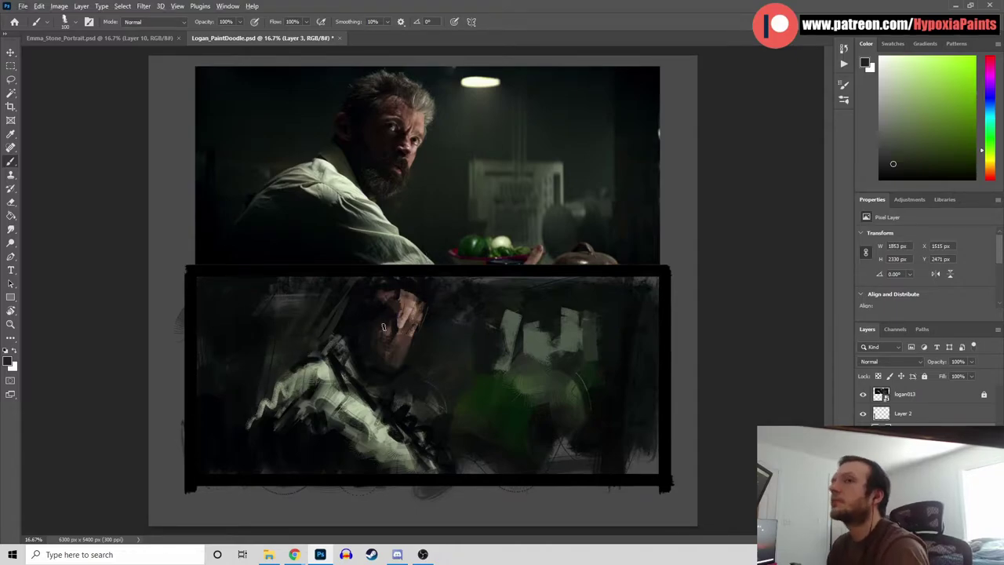
Carve folds into the shirt's upper sleeve with sampled near-black shadows and light fabric tones
left_click(382, 410, "alt")
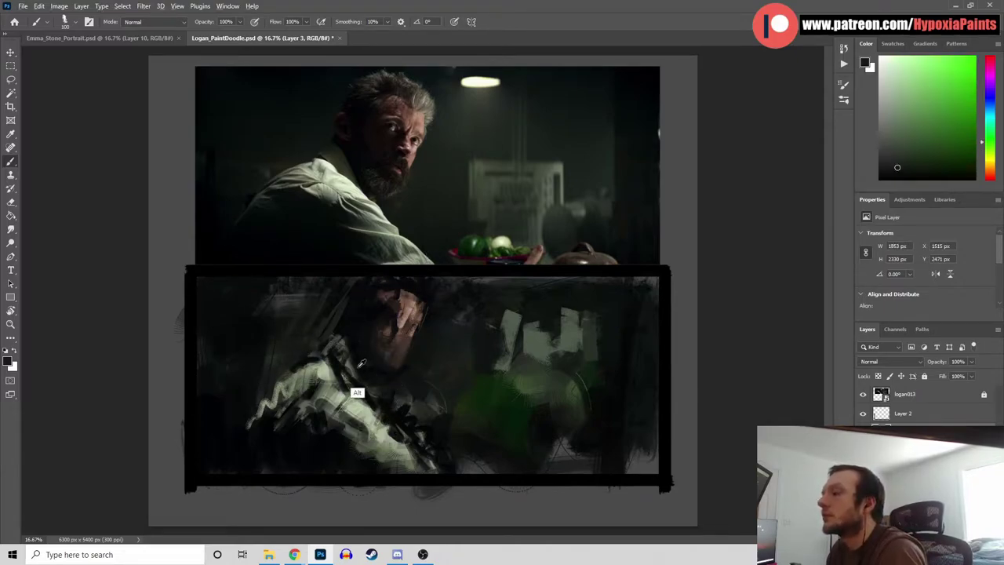
left_click(328, 447, "alt")
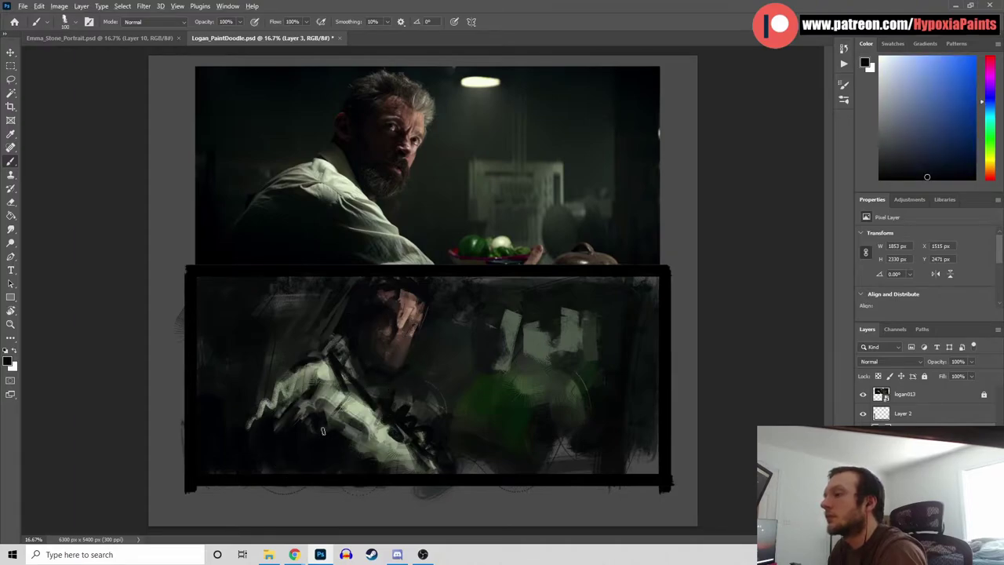
left_click(344, 404, "alt")
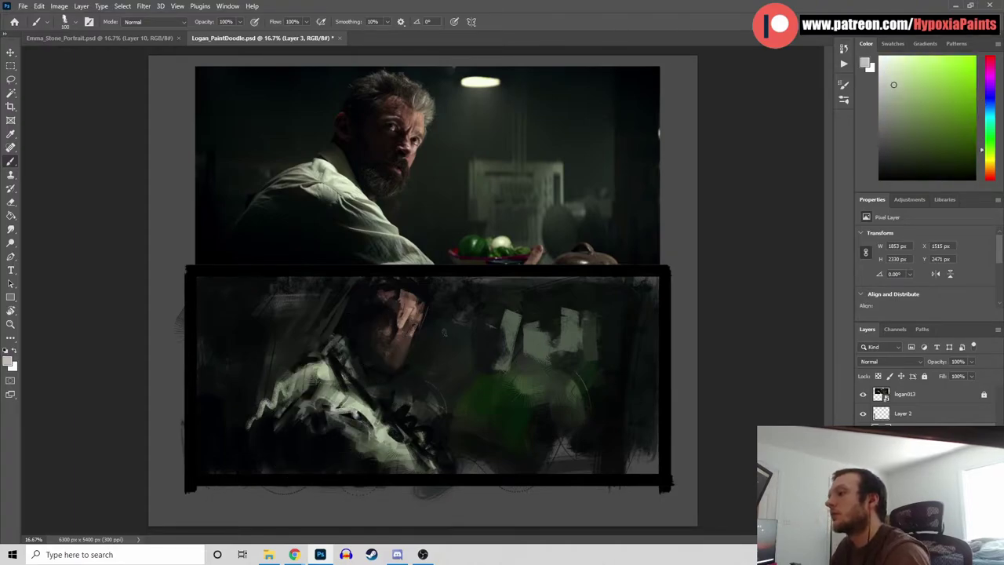
Refine the jaw, cheek and hairline contours with sampled dark background, shadow and skin tones
left_click(410, 382, "alt")
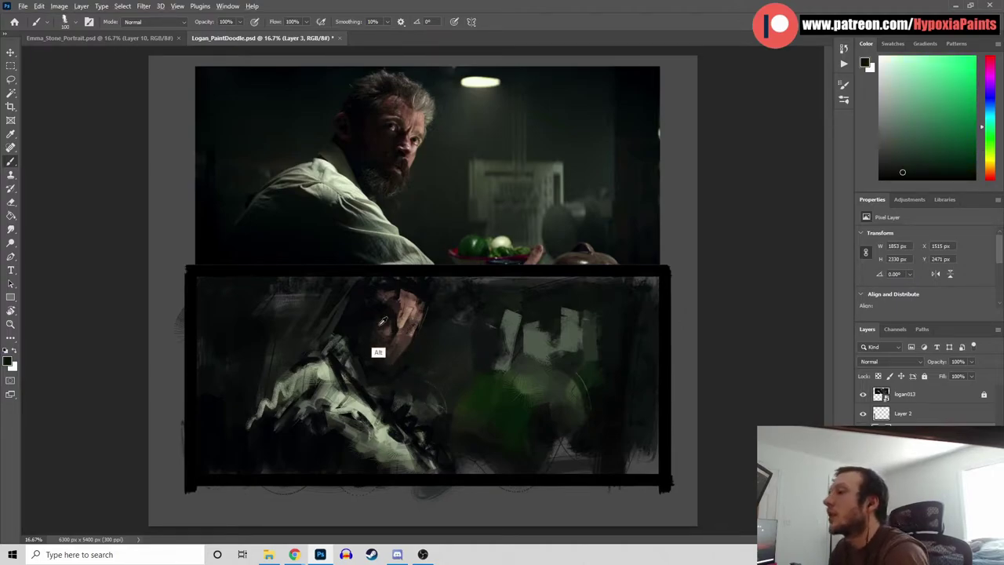
left_click(392, 321, "alt")
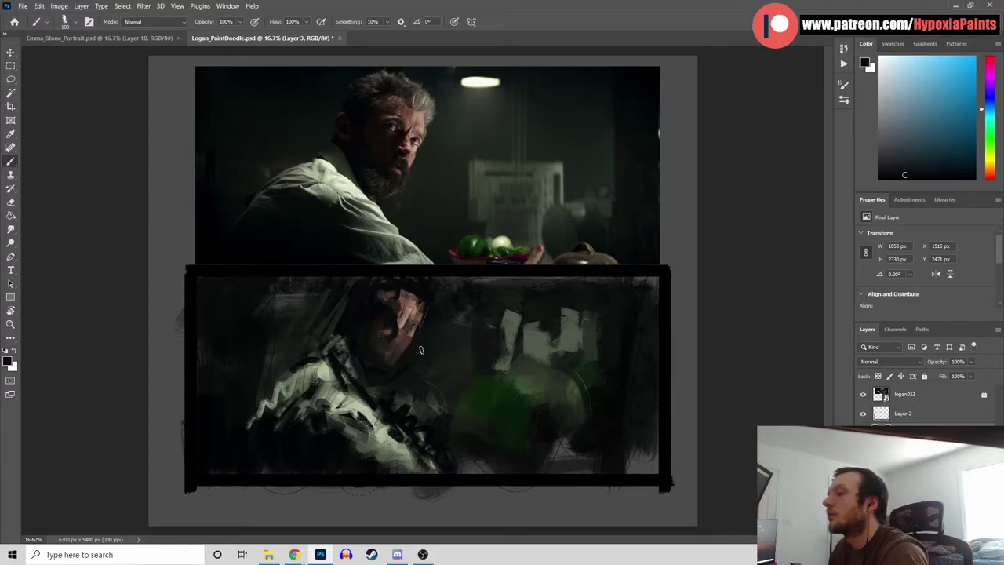
left_click(410, 309, "alt")
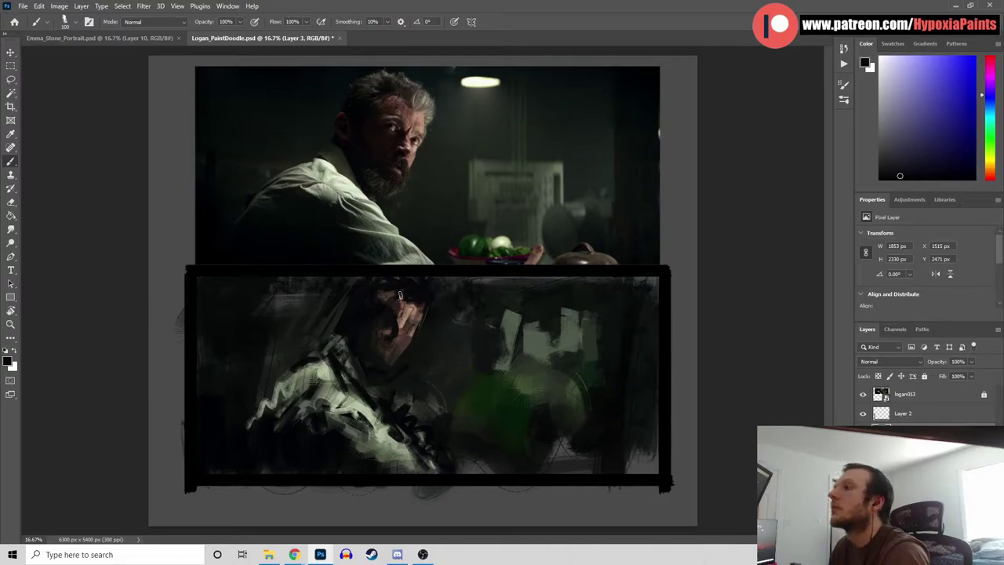
Paint grey and brownish highlights into the hair above the forehead with tones sampled from the photo
left_click(421, 98, "alt")
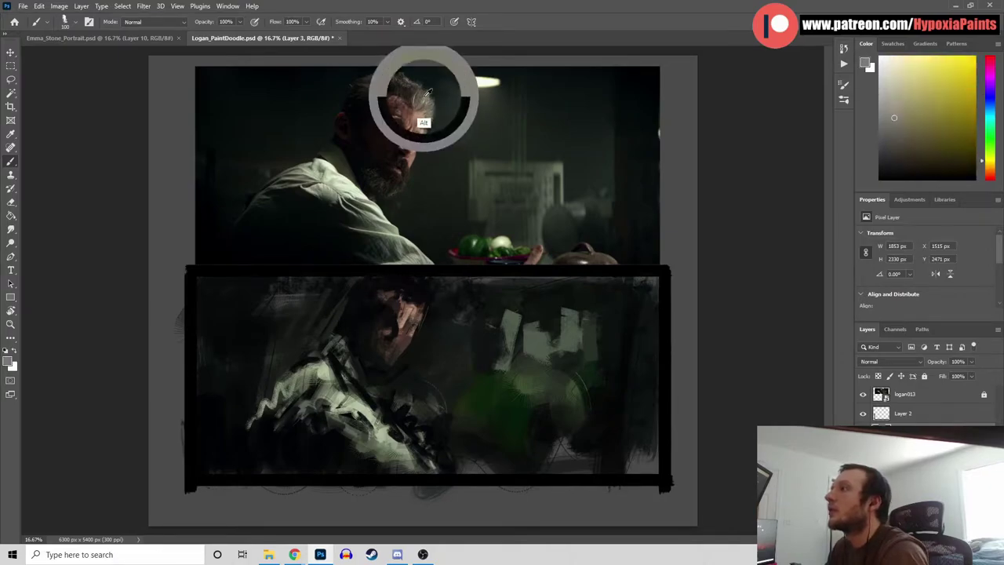
left_click_drag(409, 292, 424, 291)
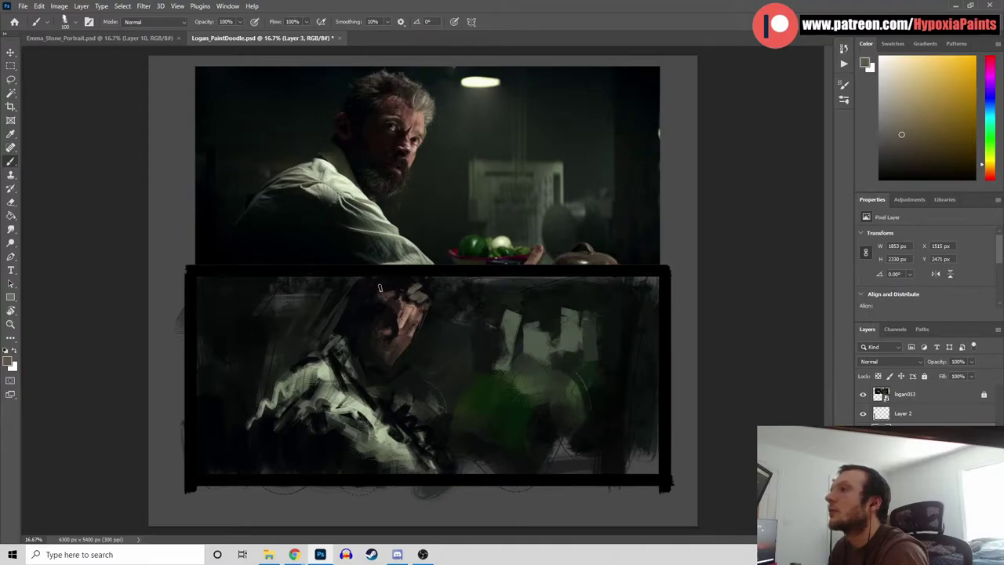
left_click_drag(379, 289, 385, 291)
Define the brow and eye area with sampled skin and dark tones, and save the document
left_click(376, 345, "alt")
left_click(410, 353, "alt")
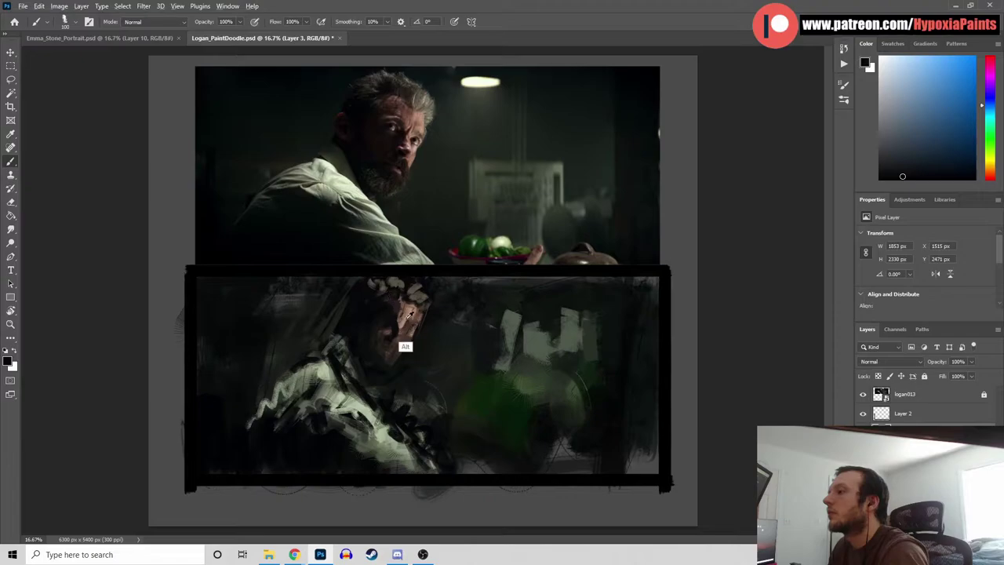
left_click_drag(379, 312, 400, 312)
left_click(388, 344, "alt")
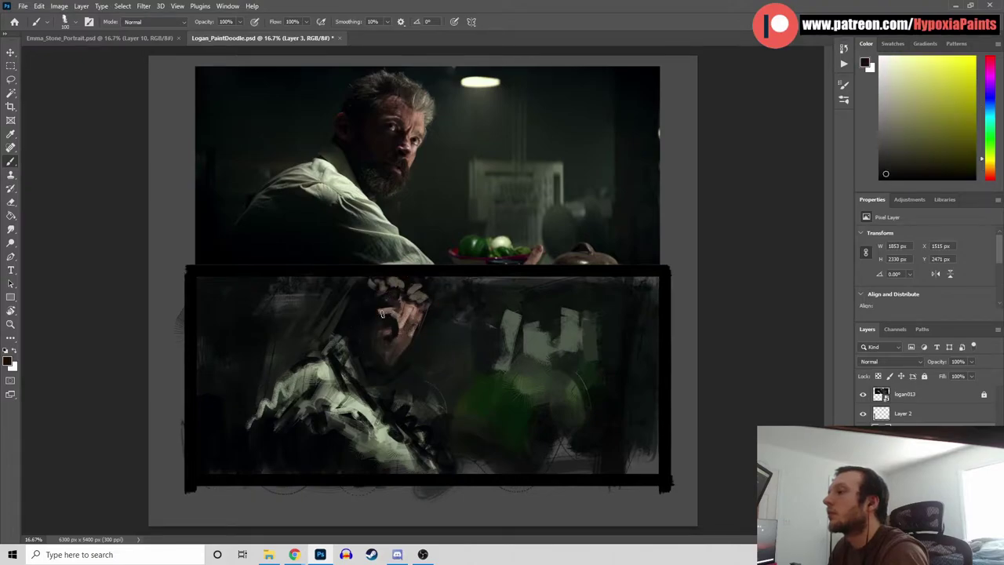
key("ctrl+s")
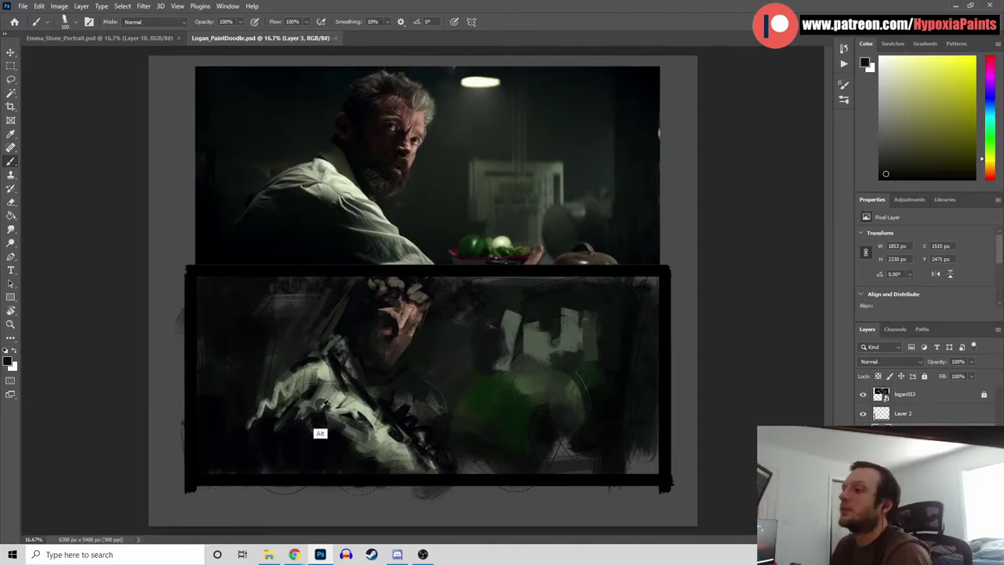
Extend the shirt's back down toward the elbow and break its outline with sampled light, background and near-black strokes
left_click(301, 416, "alt")
mouse_move(296, 375)
left_mouse_down()
mouse_move(261, 404)
mouse_move(225, 458)
mouse_move(246, 425)
left_mouse_up()
left_click(264, 466, "alt")
mouse_move(284, 389)
left_mouse_down()
mouse_move(265, 406)
mouse_move(290, 391)
mouse_move(269, 385)
mouse_move(242, 423)
mouse_move(250, 406)
left_mouse_up()
left_click(304, 404, "alt")
left_click(286, 359, "alt")
mouse_move(290, 380)
left_mouse_down()
mouse_move(292, 355)
mouse_move(247, 401)
mouse_move(285, 416)
mouse_move(306, 390)
left_mouse_up()
left_click(279, 444, "alt")
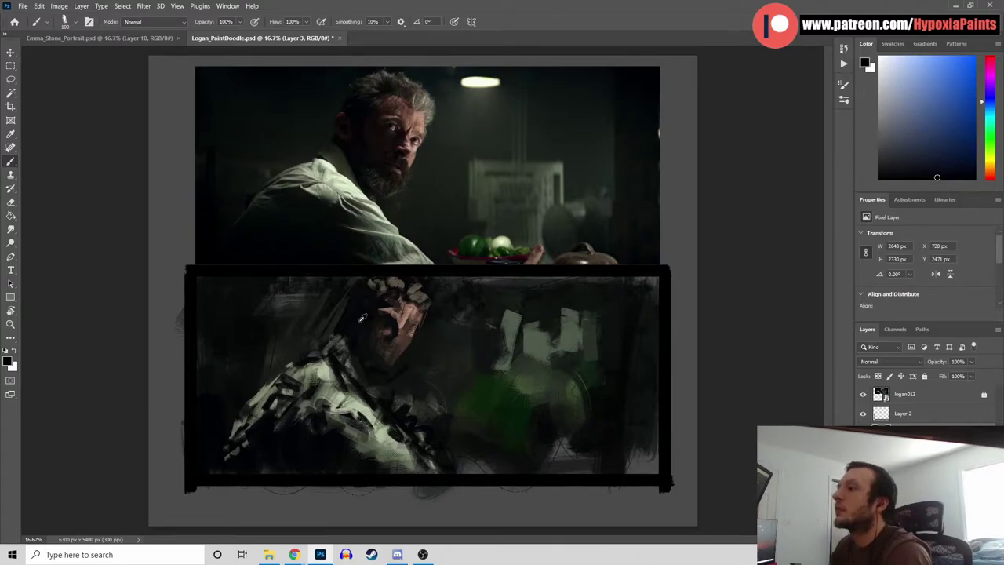
Switch to the 015.png 1 brush at 513 px and paint soft grey-green patches on the background behind the shoulder
left_click(291, 341, "alt")
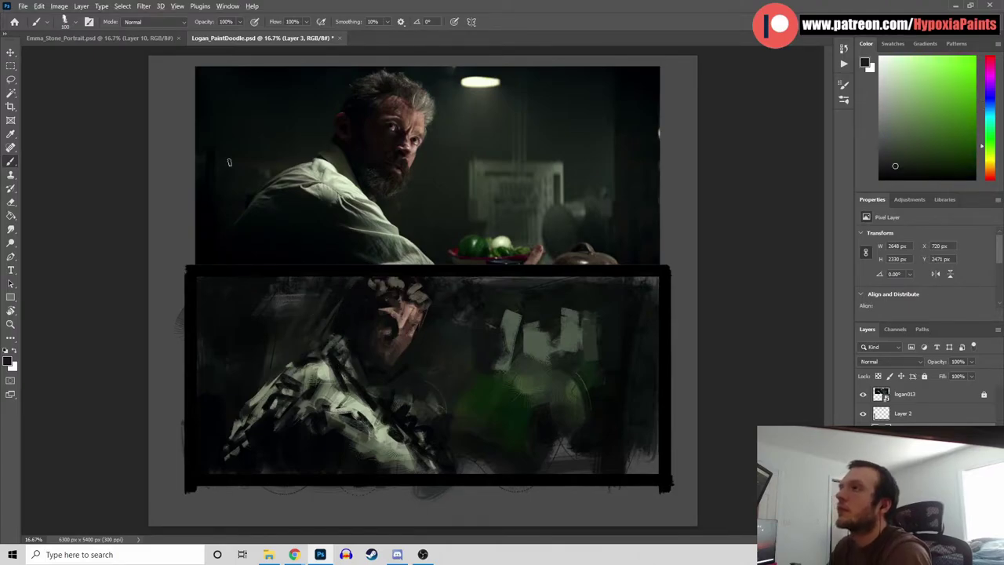
left_click(76, 22)
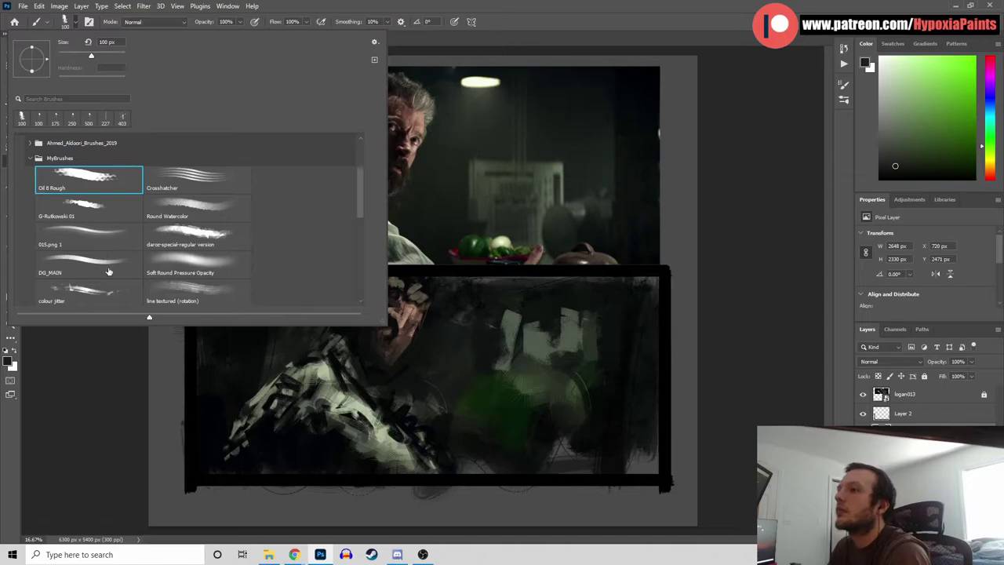
left_click(97, 242)
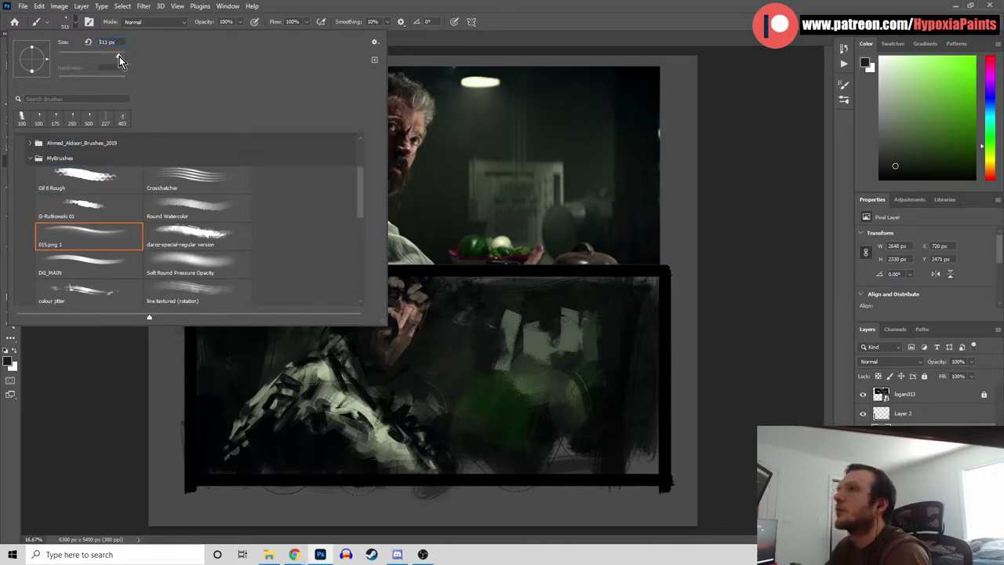
left_click(836, 247)
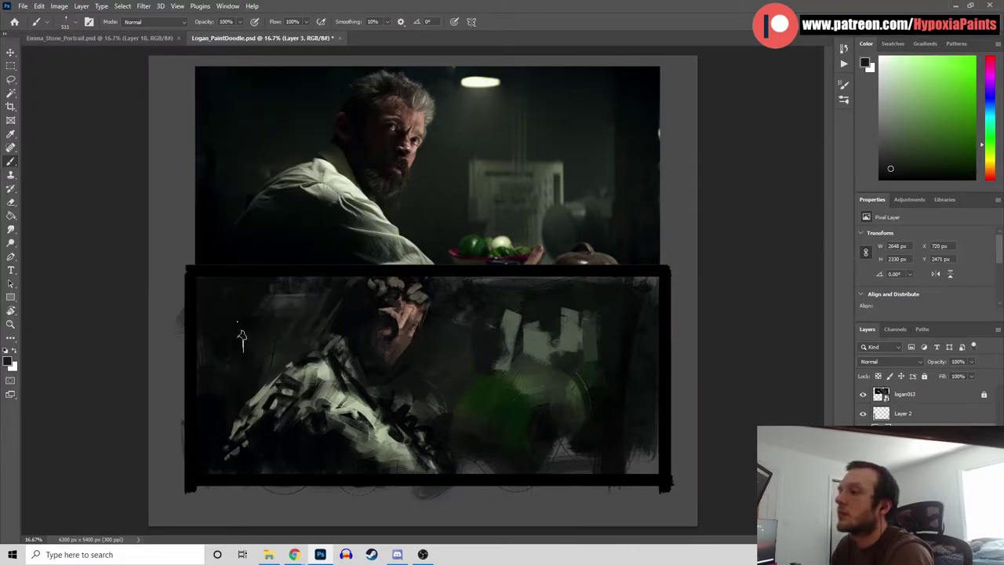
left_click(310, 372, "alt")
left_click_drag(310, 322, 260, 373)
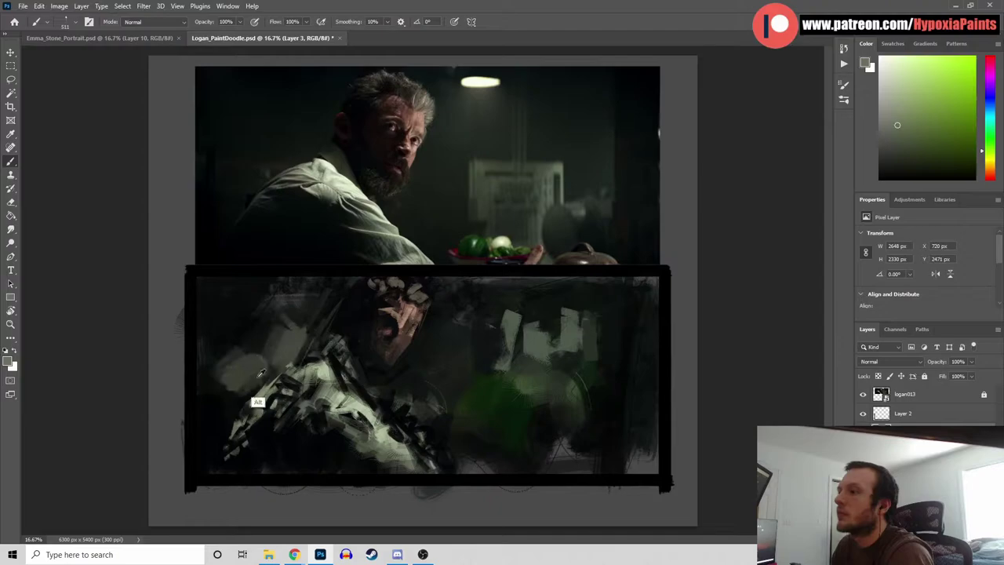
Break up the background patches behind the shoulder with sampled grey-green and dark strokes, reducing the brush to 250 px
left_click(293, 319, "alt")
mouse_move(269, 336)
left_mouse_down()
mouse_move(283, 309)
mouse_move(226, 371)
mouse_move(381, 292)
mouse_move(359, 280)
mouse_move(348, 429)
mouse_move(343, 365)
mouse_move(338, 380)
mouse_move(216, 415)
left_mouse_up()
left_click(263, 334, "alt")
left_click(277, 470, "alt")
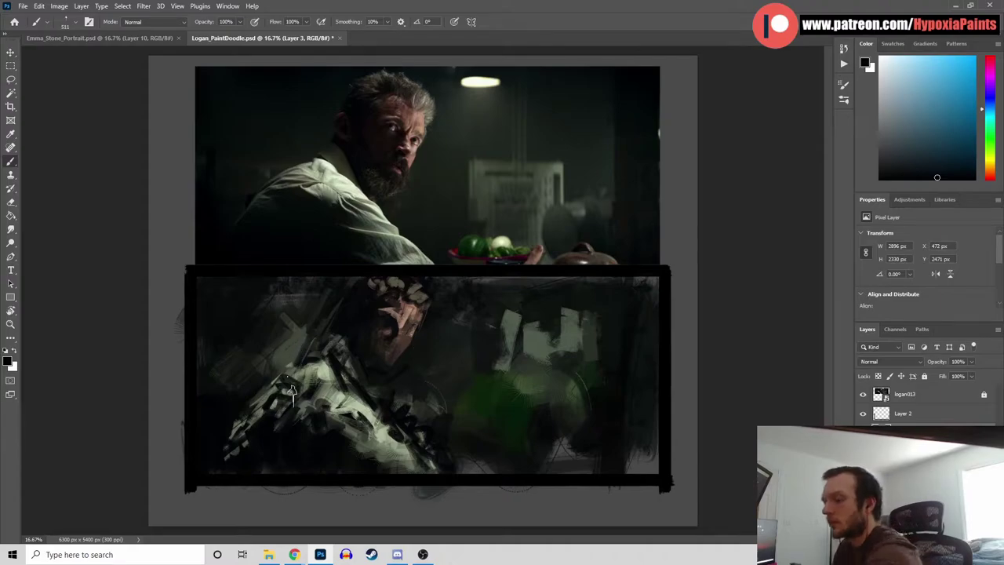
left_click(225, 400, "alt")
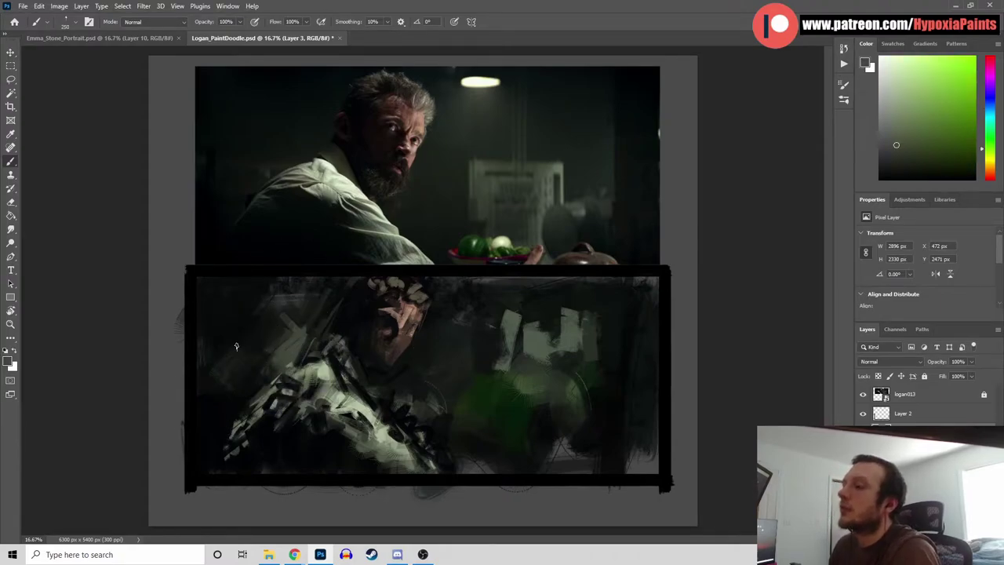
left_click_drag(245, 319, 202, 377)
left_click(240, 331, "alt")
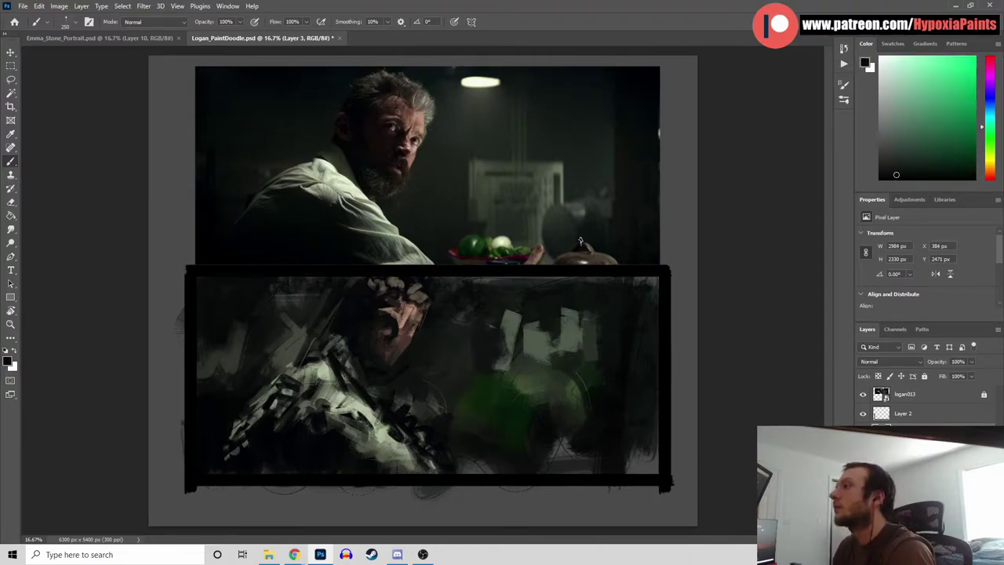
Block in the ceiling lamp with near-white strokes sampled from the lamp in the photo
left_click(481, 83, "alt")
mouse_move(478, 289)
left_mouse_down()
mouse_move(533, 295)
mouse_move(502, 312)
left_mouse_up()
left_click(531, 300, "alt")
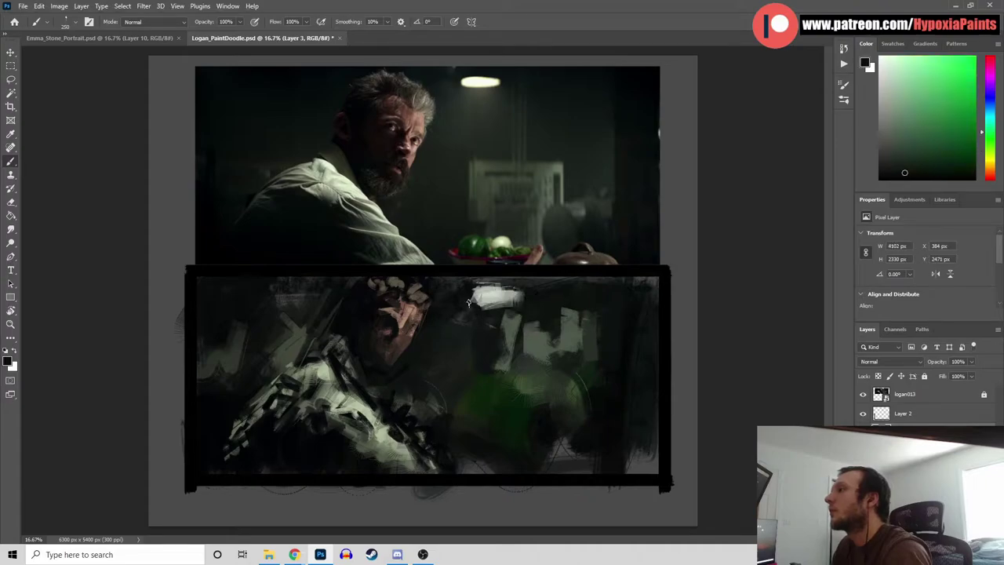
left_click(493, 79, "alt")
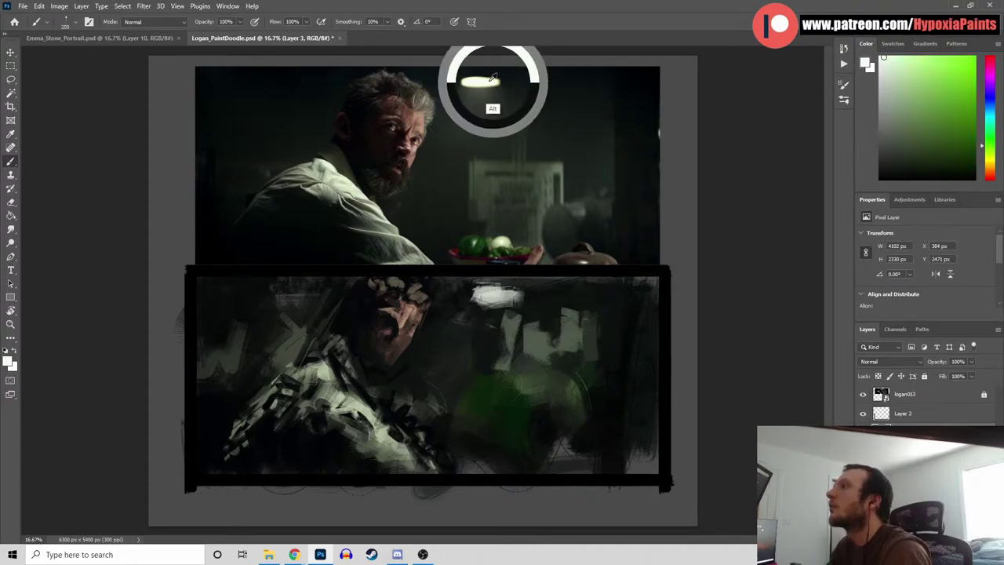
left_click_drag(477, 295, 511, 300)
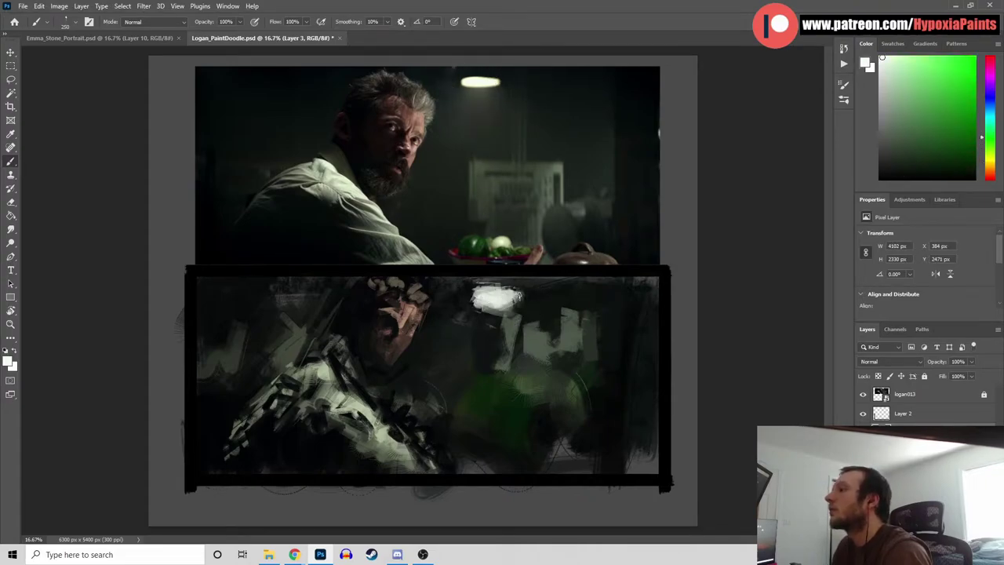
left_click(485, 82, "alt")
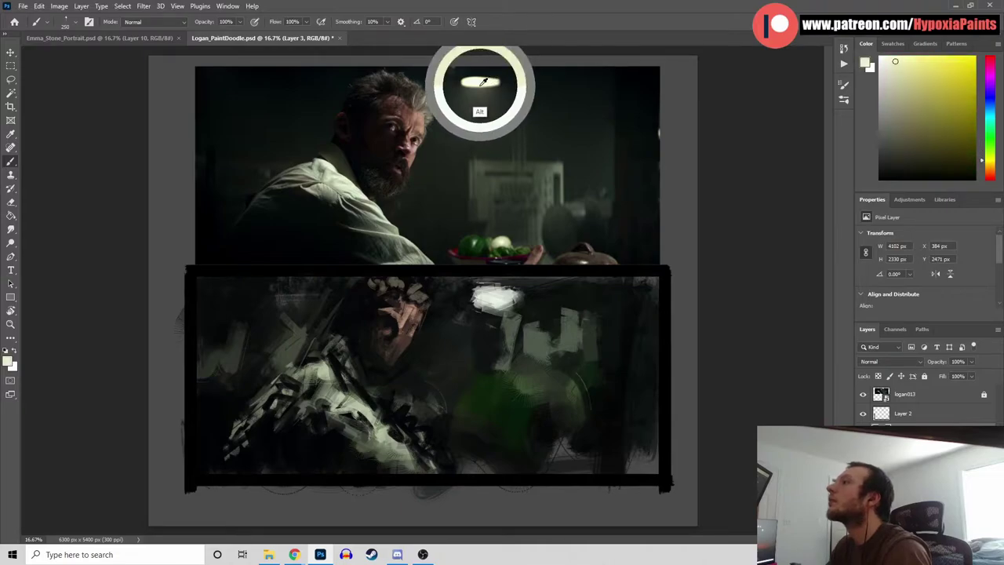
Trim the lamp's lower edge with dark background tones and mute the green patch below with sampled grey-green
left_click(528, 290, "alt")
mouse_move(487, 308)
left_mouse_down()
mouse_move(538, 291)
mouse_move(479, 285)
mouse_move(522, 295)
left_mouse_up()
left_click(530, 324, "alt")
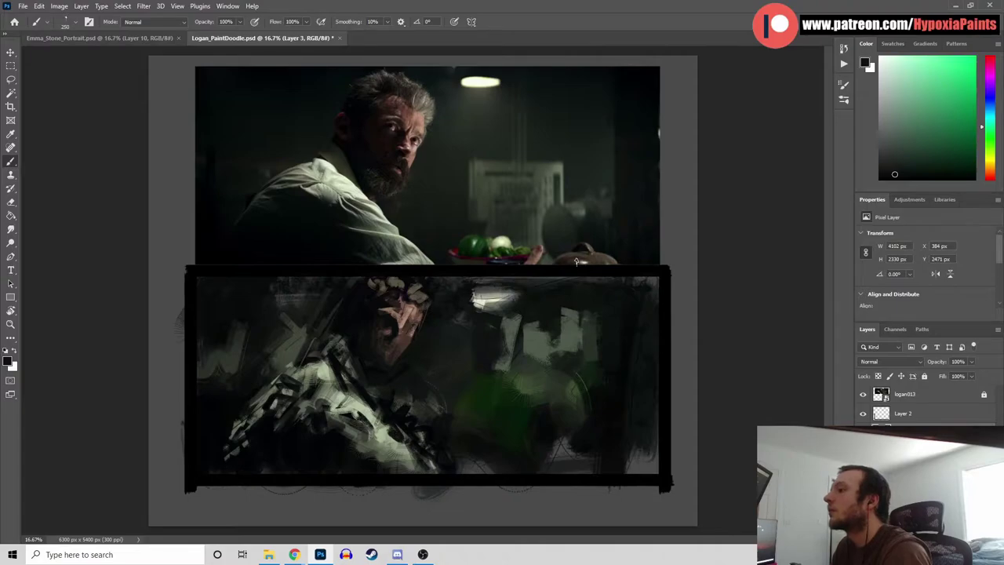
left_click(510, 341, "alt")
left_click_drag(514, 337, 518, 392)
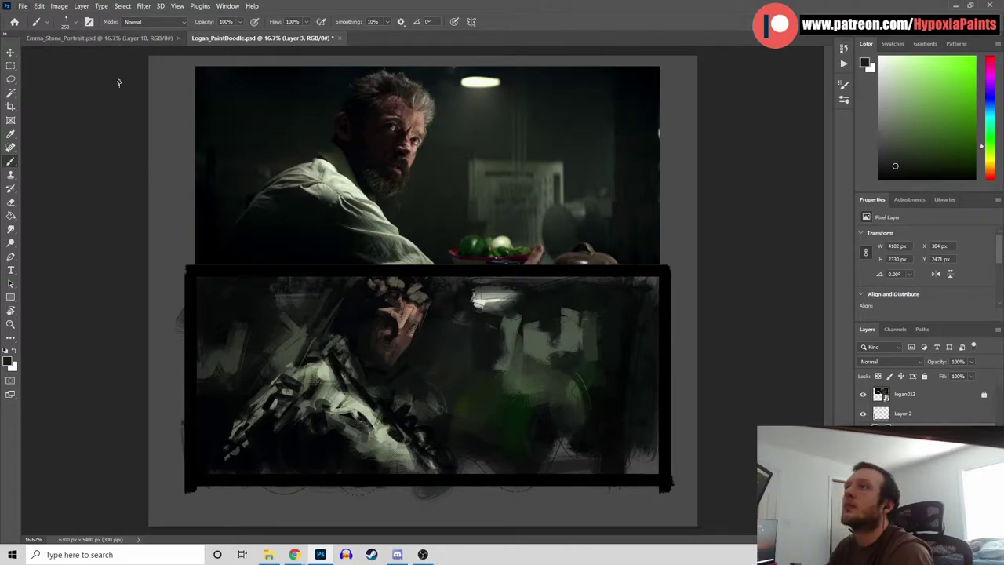
Switch to the rough oil brush at 100 px and restate the back of the neck with sampled grey and near-black strokes
left_click(75, 23)
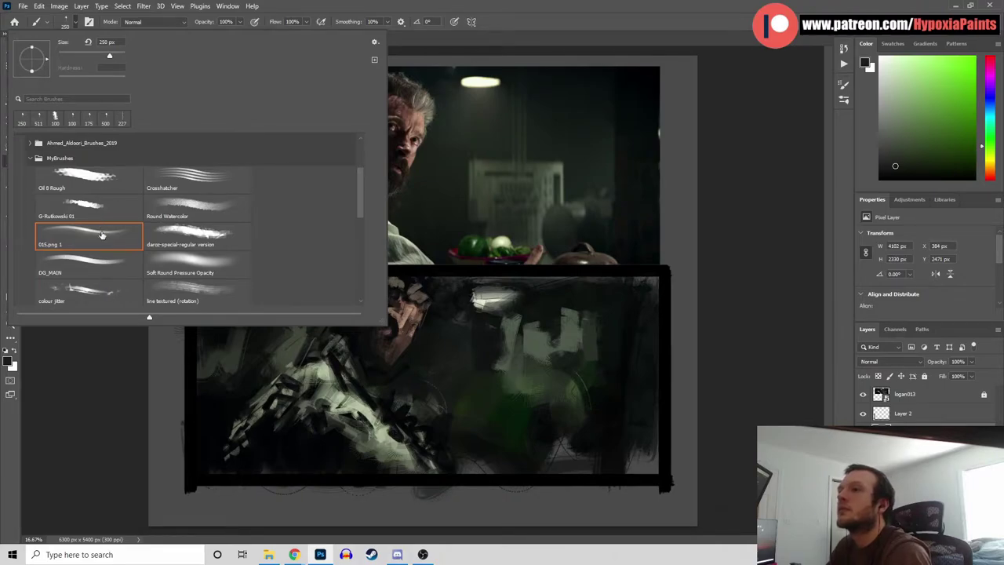
left_click(96, 188)
left_click(848, 219)
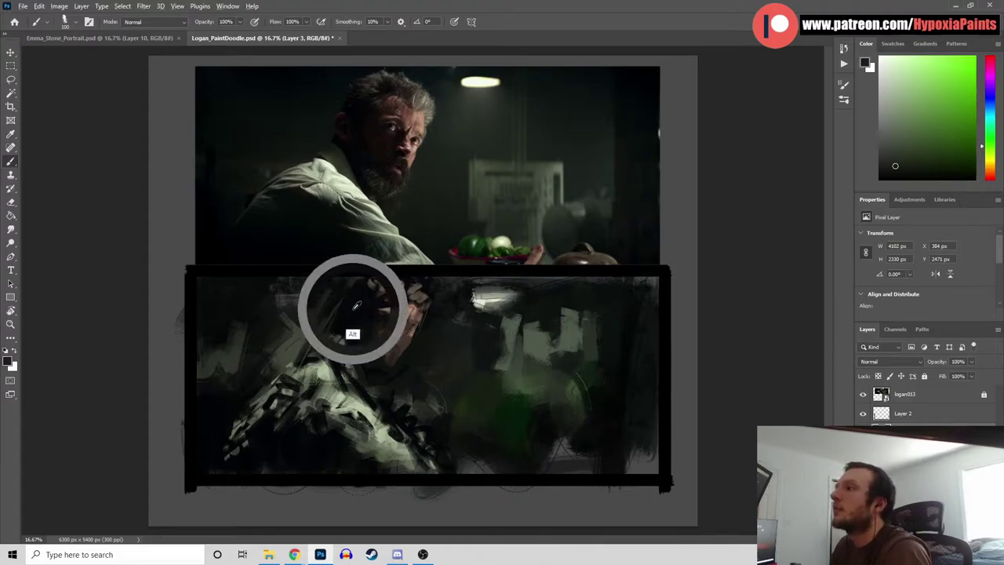
left_click(307, 339, "alt")
left_click_drag(339, 297, 328, 336)
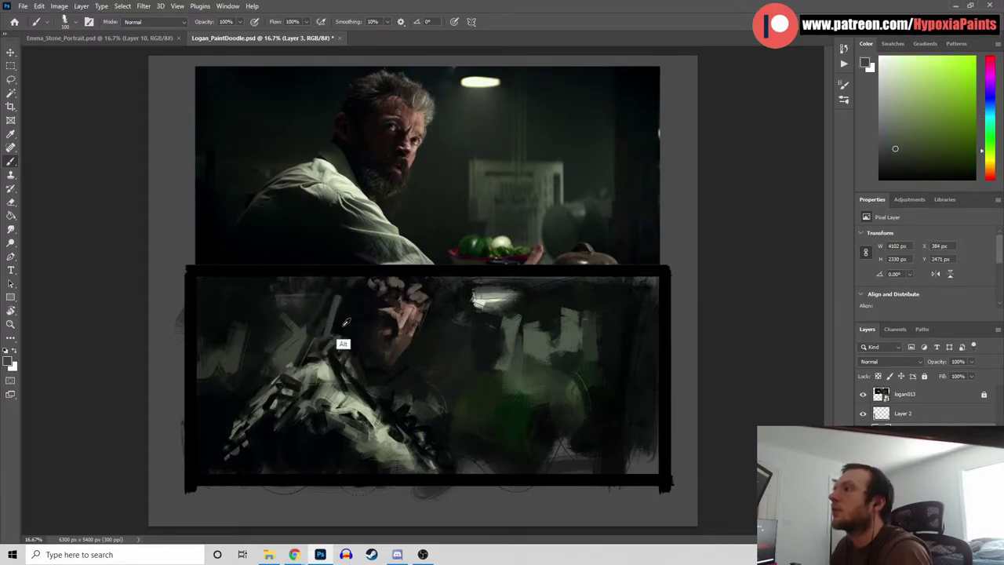
left_click(345, 314, "alt")
left_click_drag(342, 296, 329, 333)
left_click(345, 318, "alt")
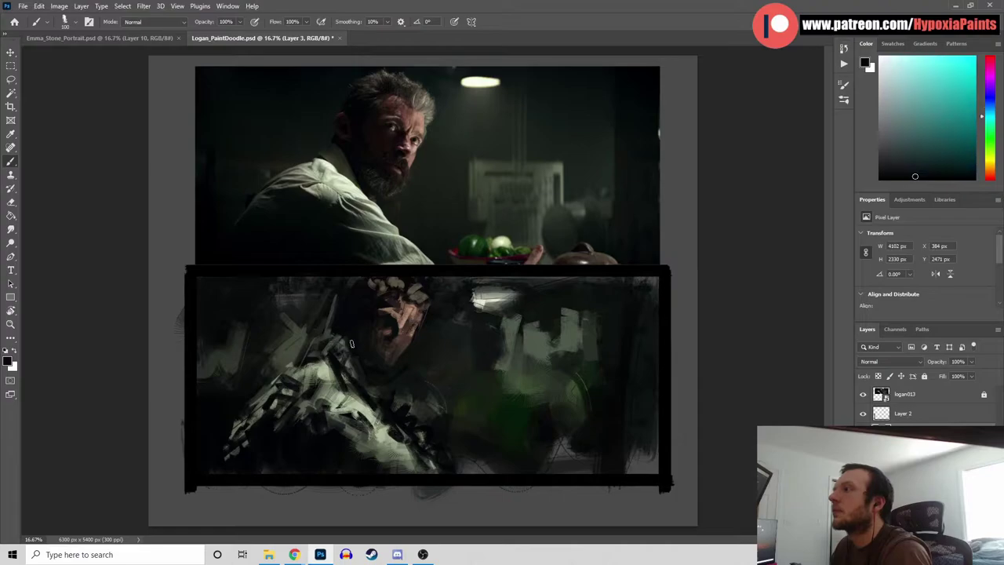
Sharpen the edge between the back of the head and the background with sampled lighter grey-green and dark strokes
left_click(329, 316, "alt")
left_click(334, 309, "alt")
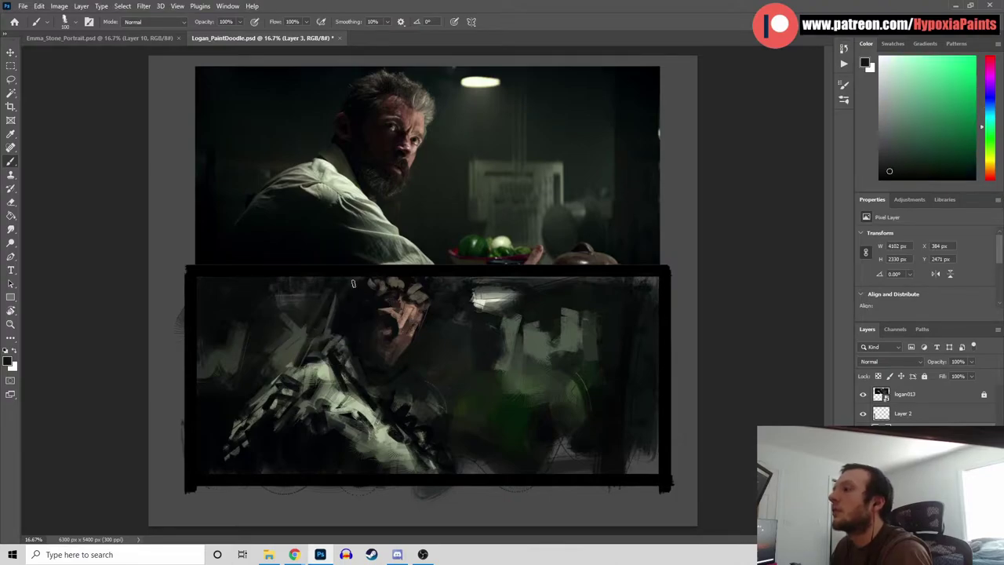
left_click(331, 313, "alt")
left_click(343, 291, "alt")
left_click_drag(342, 292, 329, 337)
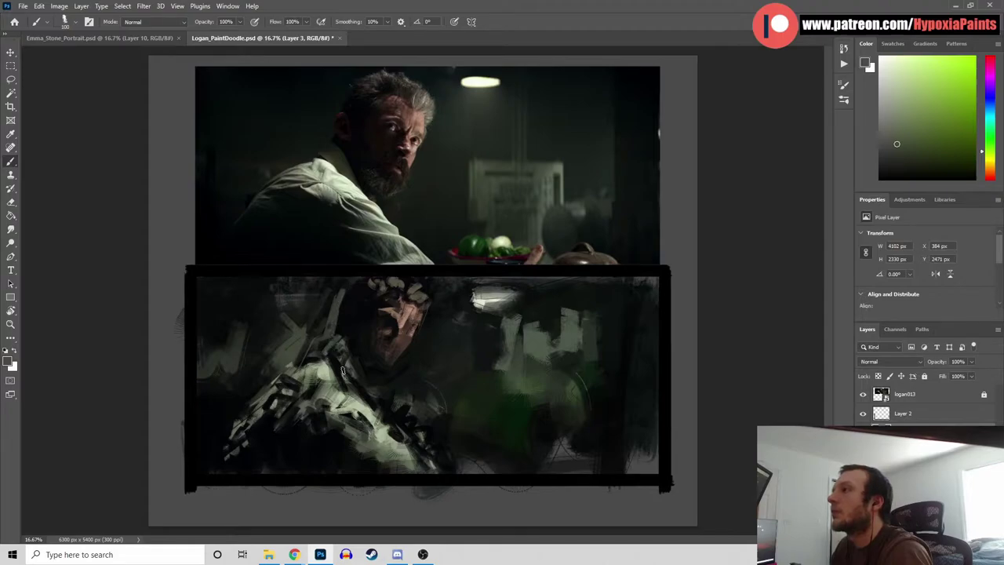
left_click(345, 290, "alt")
left_click_drag(342, 292, 335, 338)
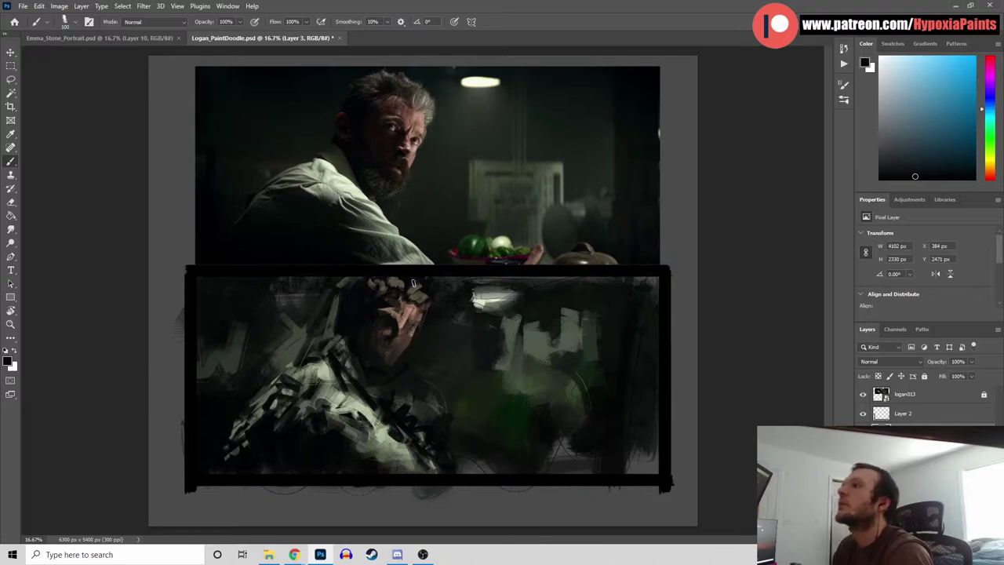
Extend the hair toward the back of the head with dark and brownish-grey strokes sampled from the painting
left_click(366, 289, "alt")
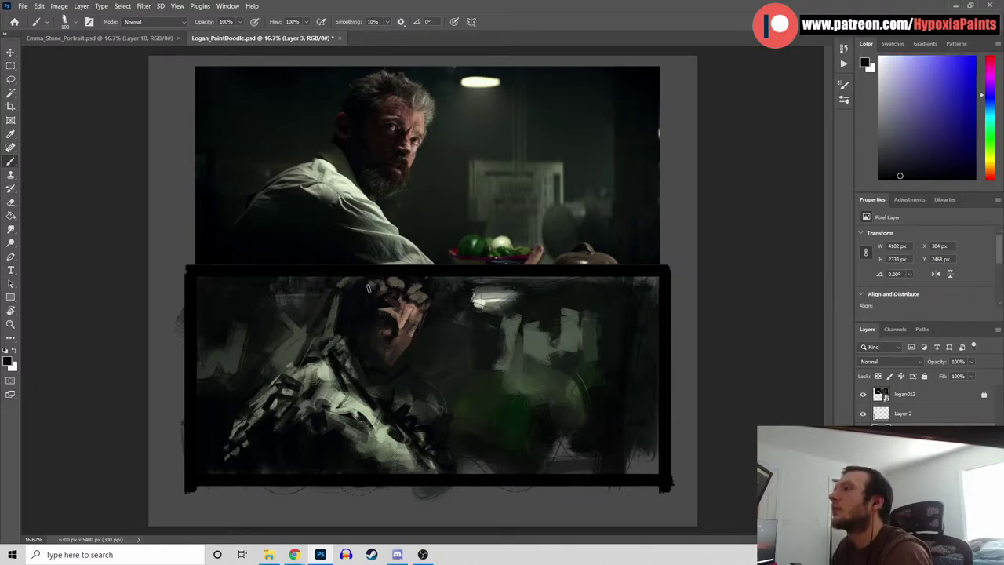
left_click(377, 280, "alt")
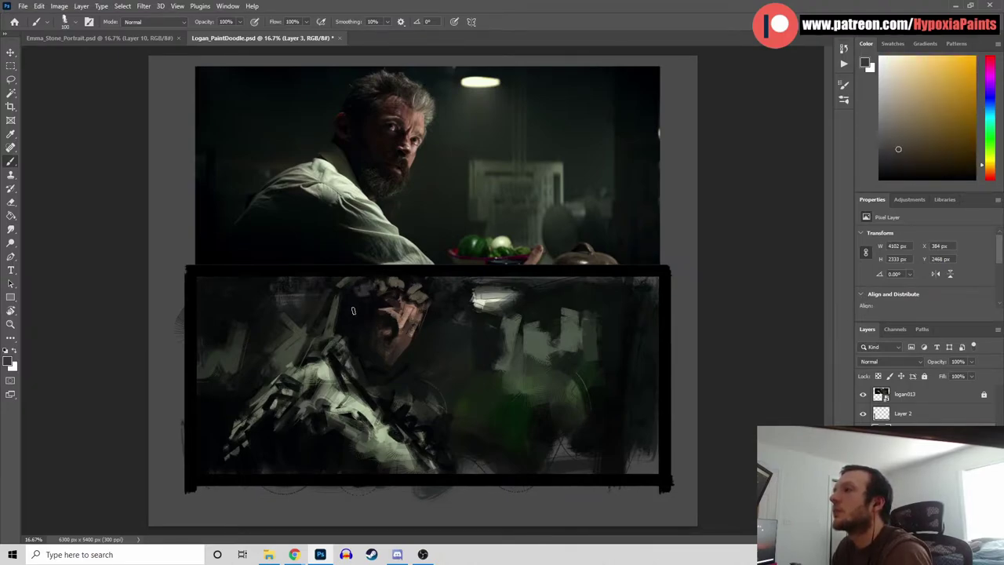
left_click(357, 329, "alt")
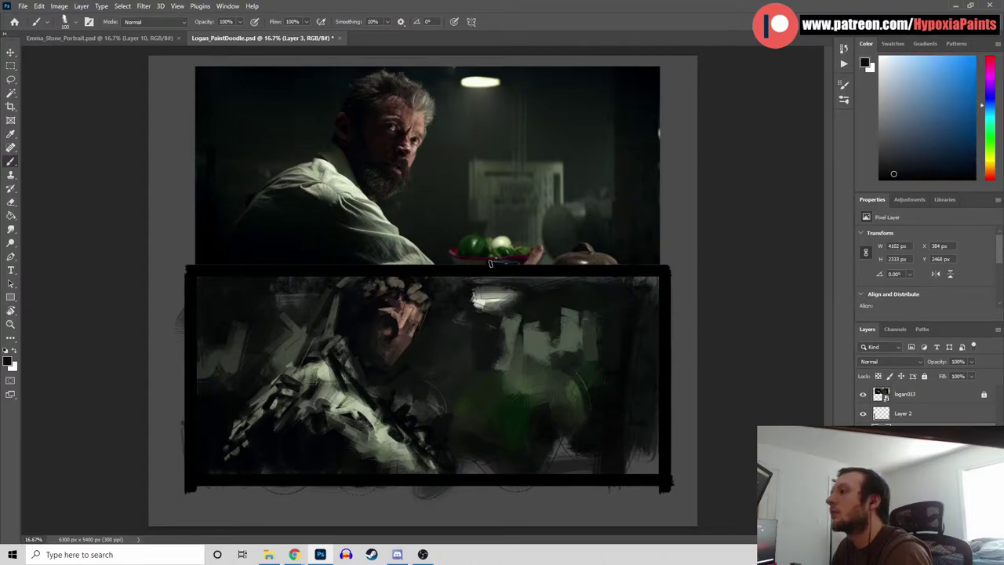
Cut in the front of the face with the background tone and add muted brown and dark strokes to the beard and neck
left_click(426, 329, "alt")
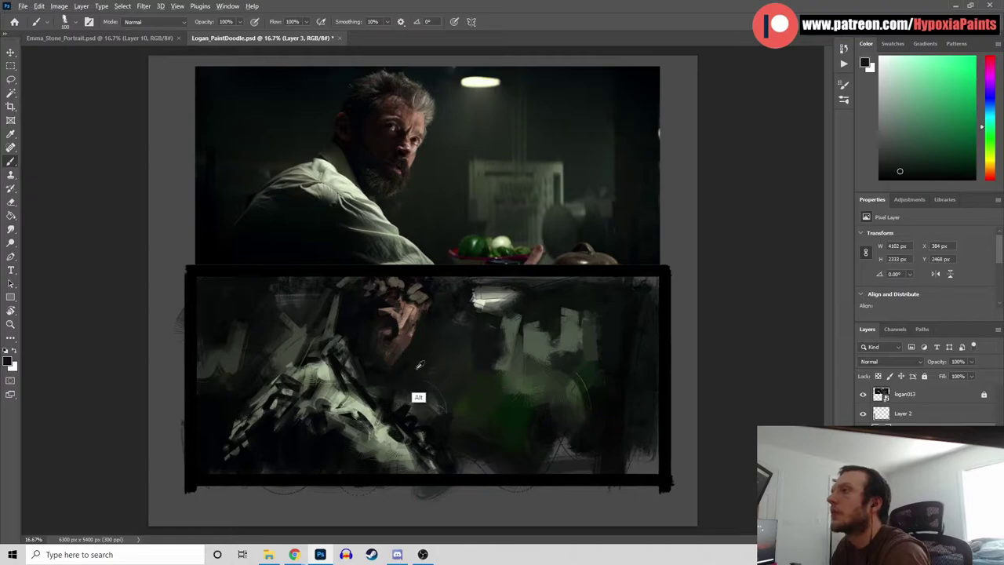
left_click(386, 385, "alt")
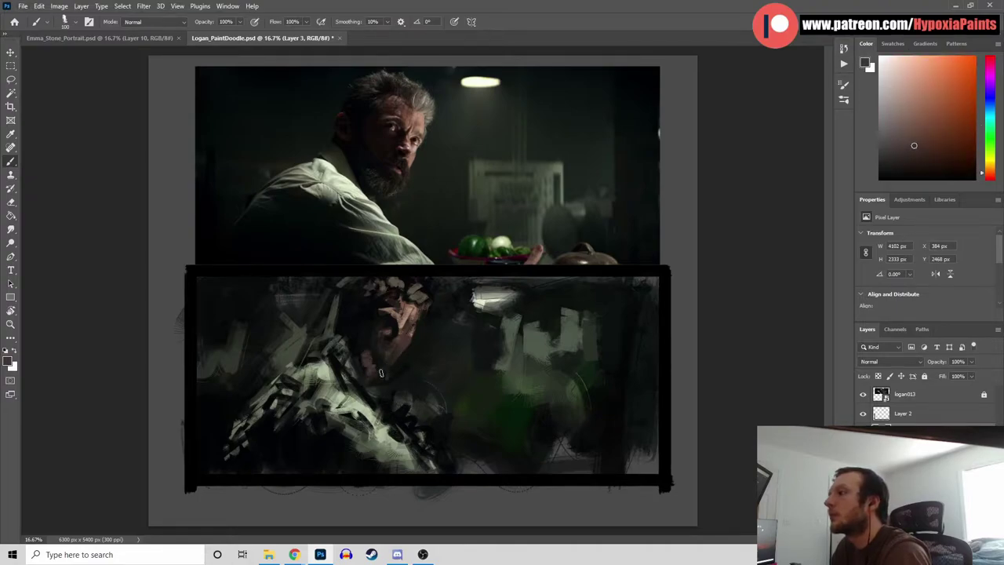
left_click(361, 344, "alt")
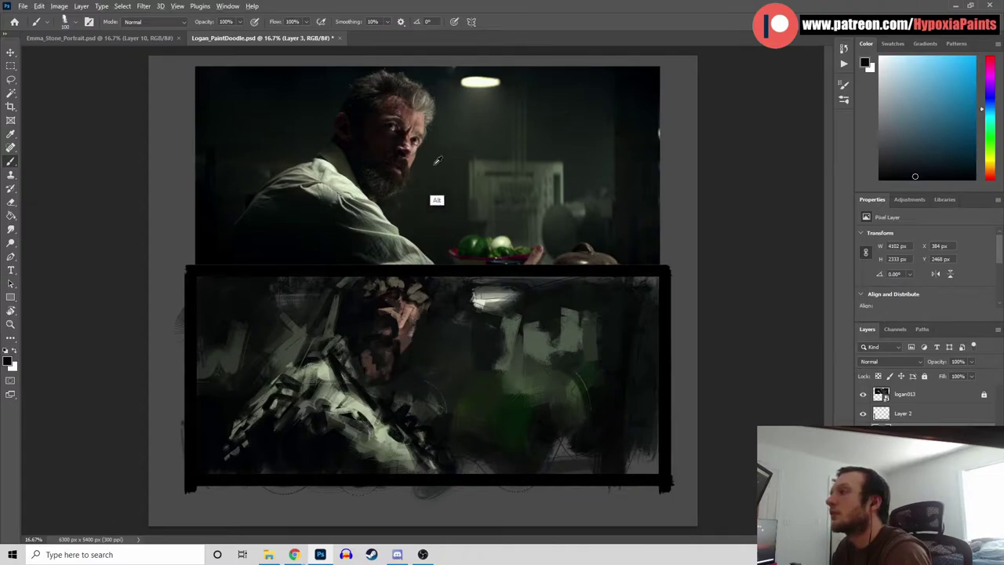
Refine the mouth and chin with reddish skin sampled from the photo and dark background tones, and save the document
left_click(410, 159, "alt")
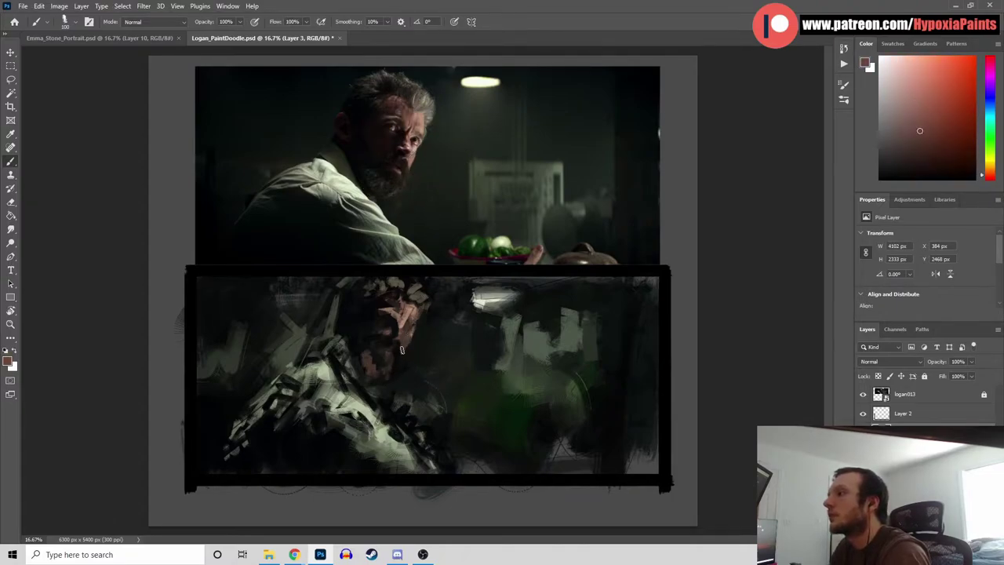
left_click(416, 386, "alt")
left_click(416, 367, "alt")
key("ctrl+s")
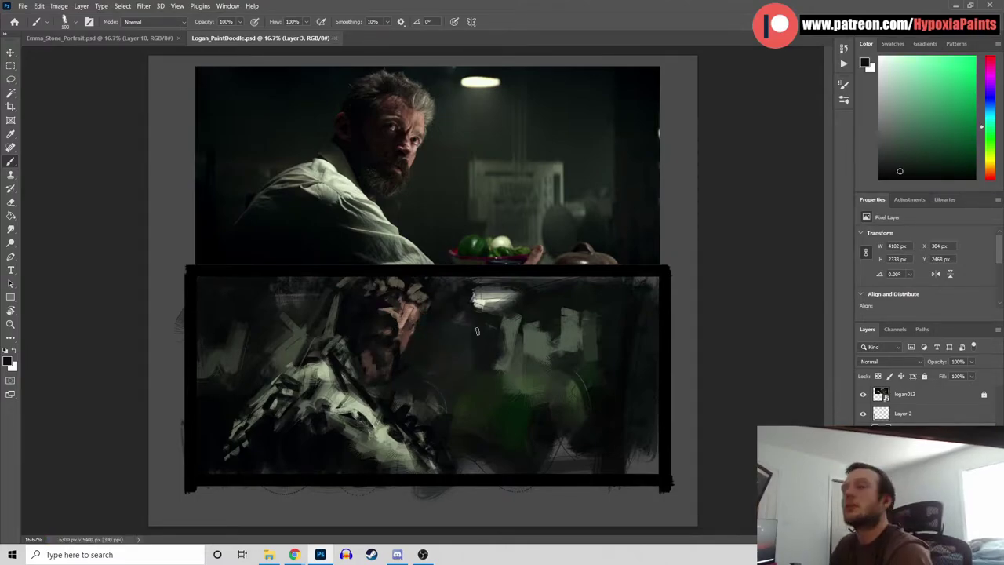
Create a new layer and paint sampled dark background tones around the front of the hair
key("ctrl+shift+alt+n")
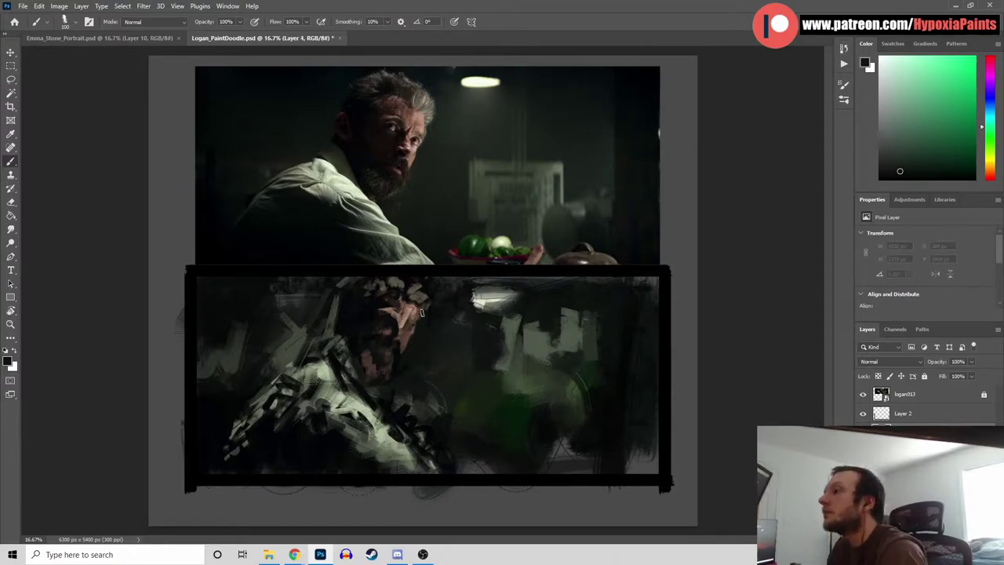
left_click(463, 127, "alt")
left_click(452, 286, "alt")
left_click(453, 281, "alt")
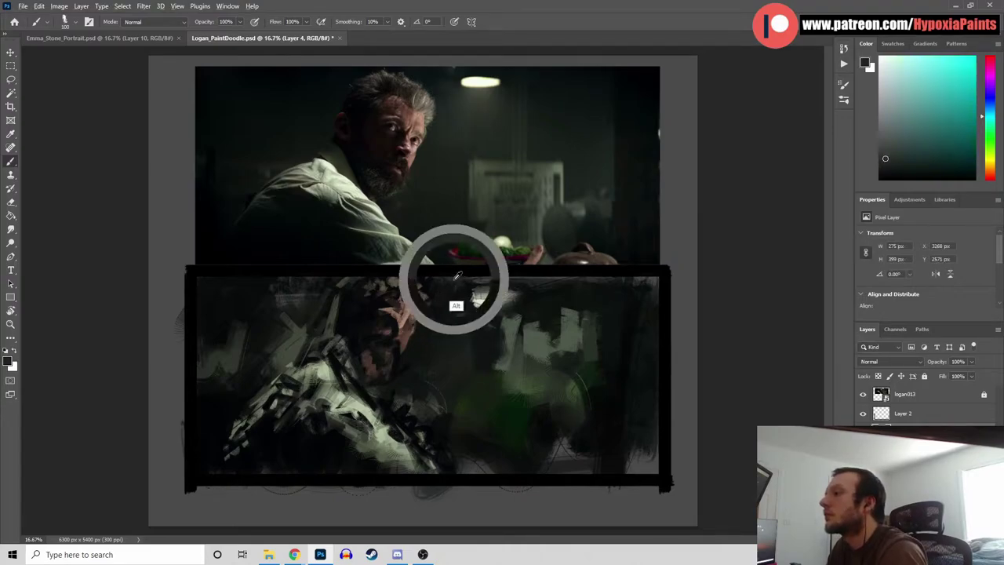
mouse_move(452, 284)
left_mouse_down()
mouse_move(444, 308)
mouse_move(435, 294)
mouse_move(437, 306)
mouse_move(427, 300)
left_mouse_up()
left_click(423, 281)
Rework the hair tuft at the temple with sampled greys and clean up its edge with dark background tones
left_click(455, 300, "alt")
left_click(418, 301, "alt")
left_click(420, 304, "alt")
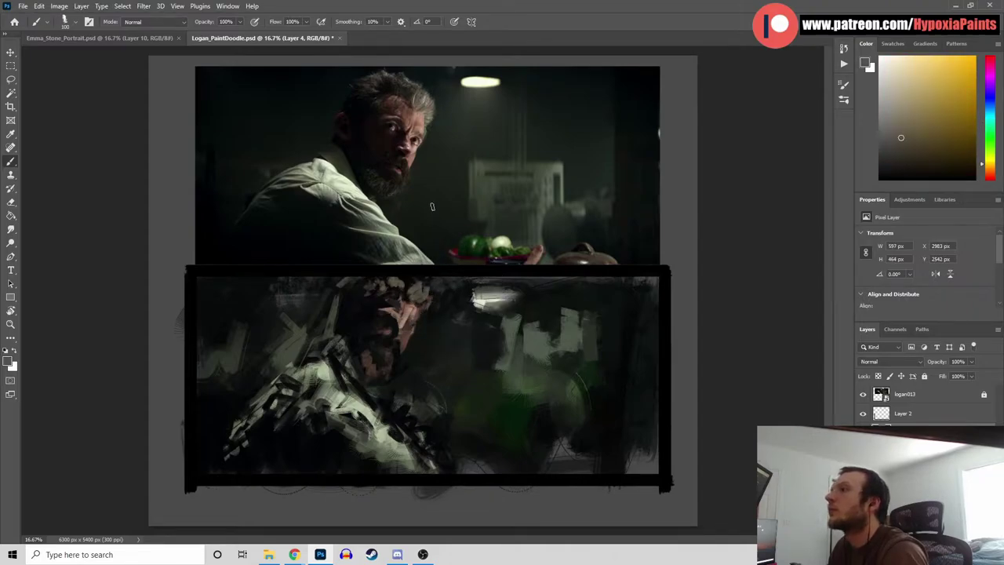
left_click(437, 315, "alt")
left_click(432, 310, "alt")
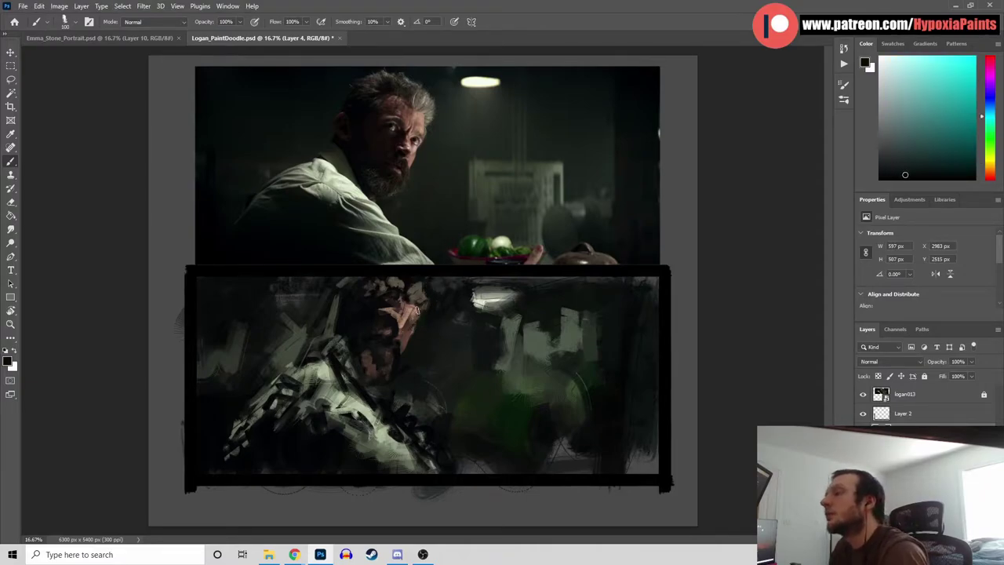
Define the eye, nose and mouth with near-black and light skin strokes, reducing the brush to 80 px, and save the document
mouse_move(390, 316)
left_mouse_down()
mouse_move(416, 327)
mouse_move(404, 331)
mouse_move(415, 330)
mouse_move(427, 343)
left_mouse_up()
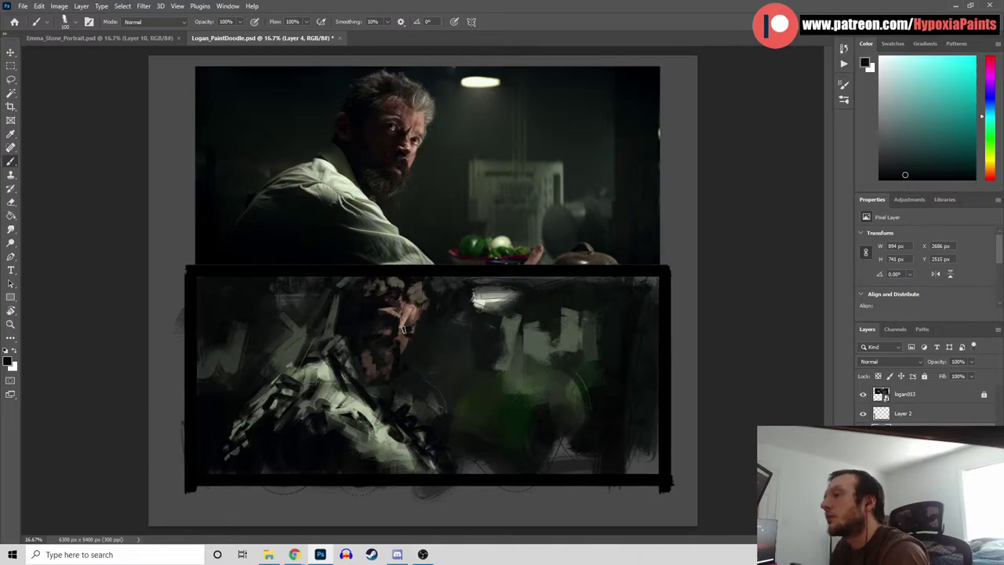
left_click(401, 349, "alt")
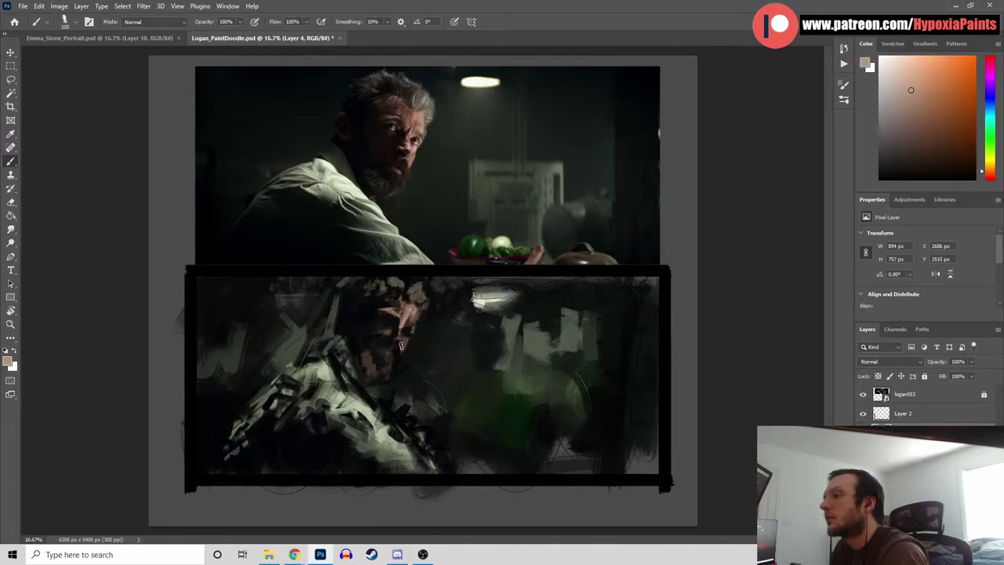
key("[")
left_click_drag(402, 335, 404, 342)
left_click(407, 329, "alt")
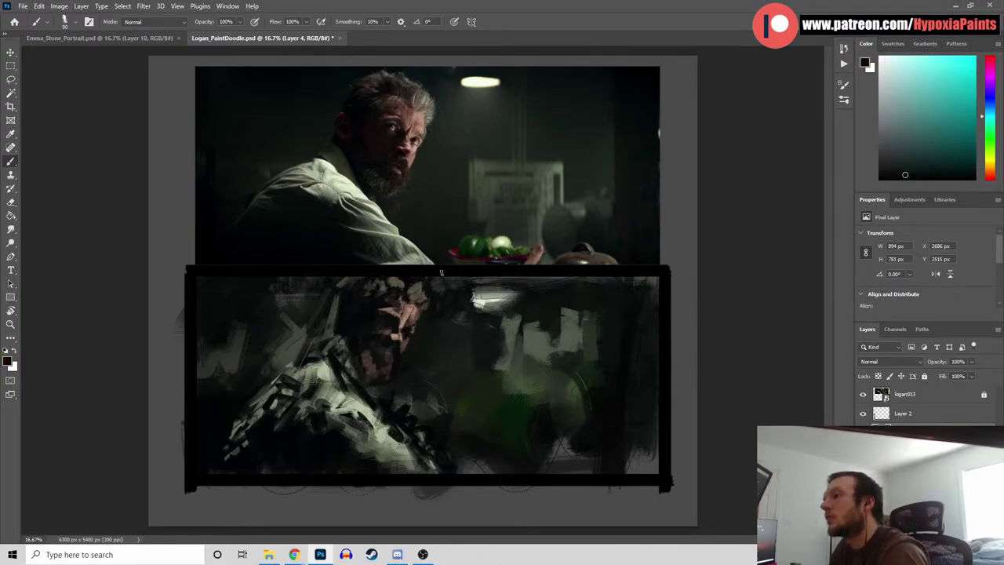
left_click(409, 332, "alt")
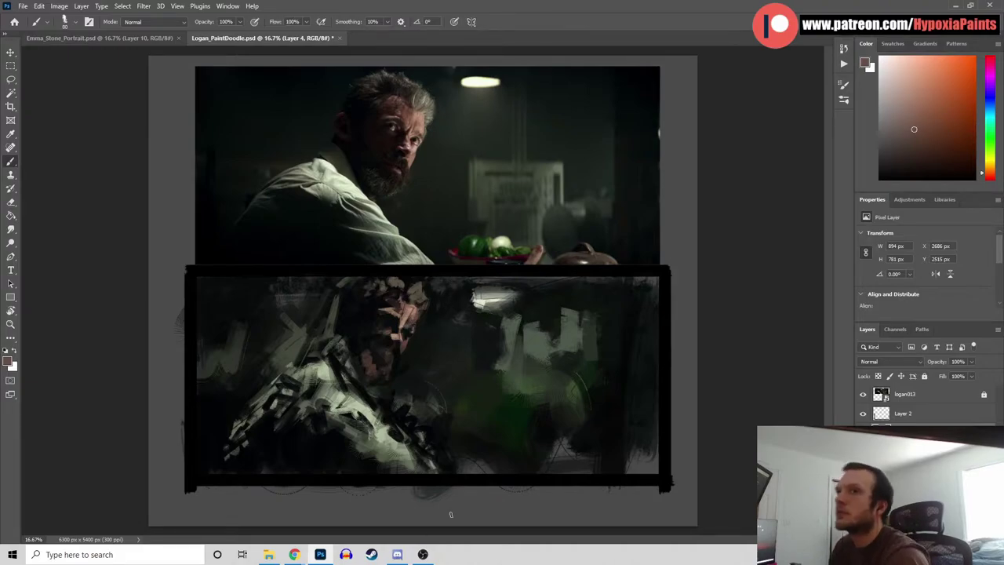
key("ctrl+s")
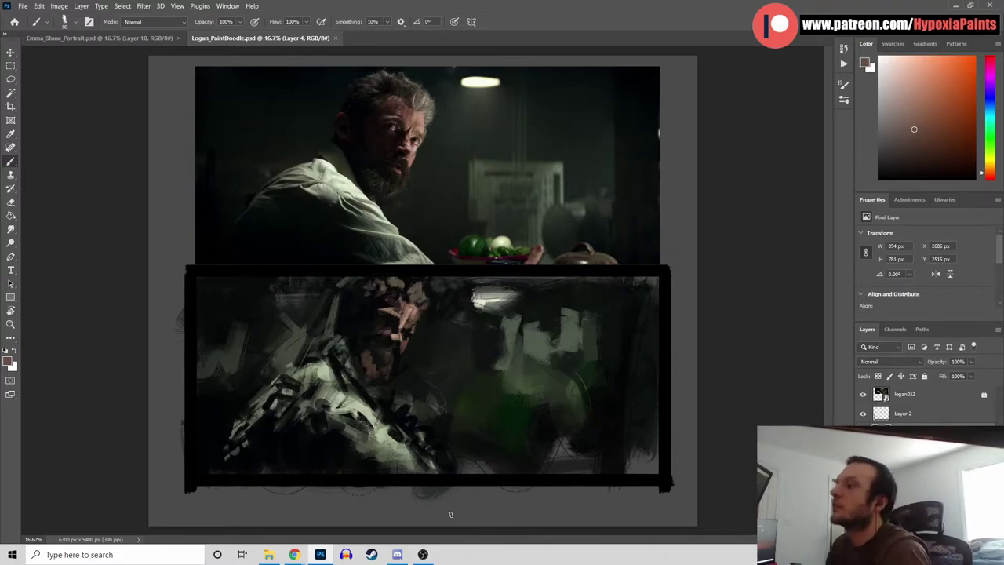
Rework the jaw and beard with near-black and reddish skin tones sampled from the painted face
left_click(350, 345, "alt")
mouse_move(350, 345)
left_mouse_down()
mouse_move(340, 339)
mouse_move(371, 363)
mouse_move(366, 376)
mouse_move(380, 375)
mouse_move(364, 359)
left_mouse_up()
left_click(353, 383, "alt")
left_click(384, 371, "alt")
left_click(405, 345, "alt")
left_click(364, 353, "alt")
left_click(368, 356, "alt")
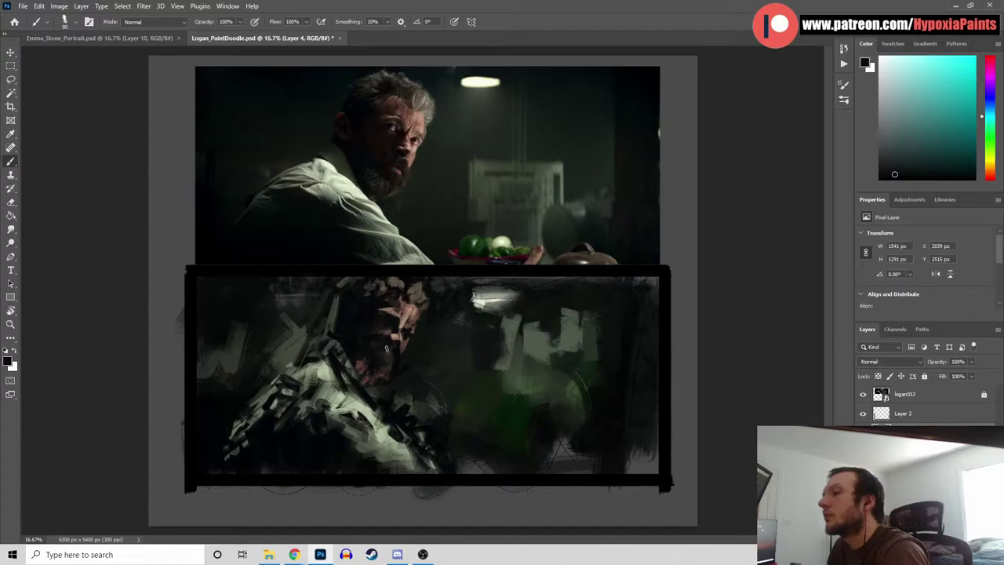
Refine the shadowed cheek and eye area with sampled brownish skin and near-black strokes
left_click(359, 328, "alt")
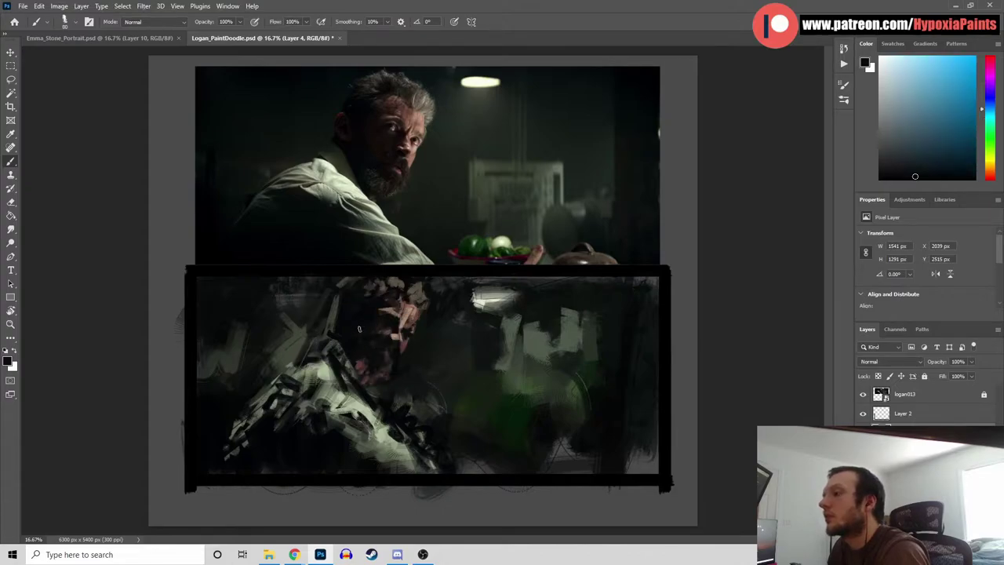
left_click(401, 348, "alt")
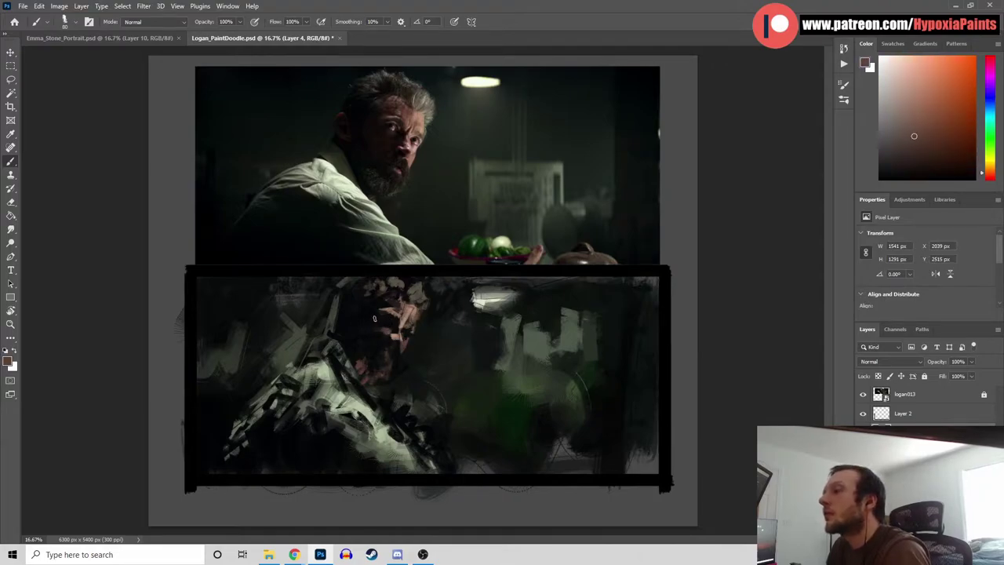
left_click(391, 333, "alt")
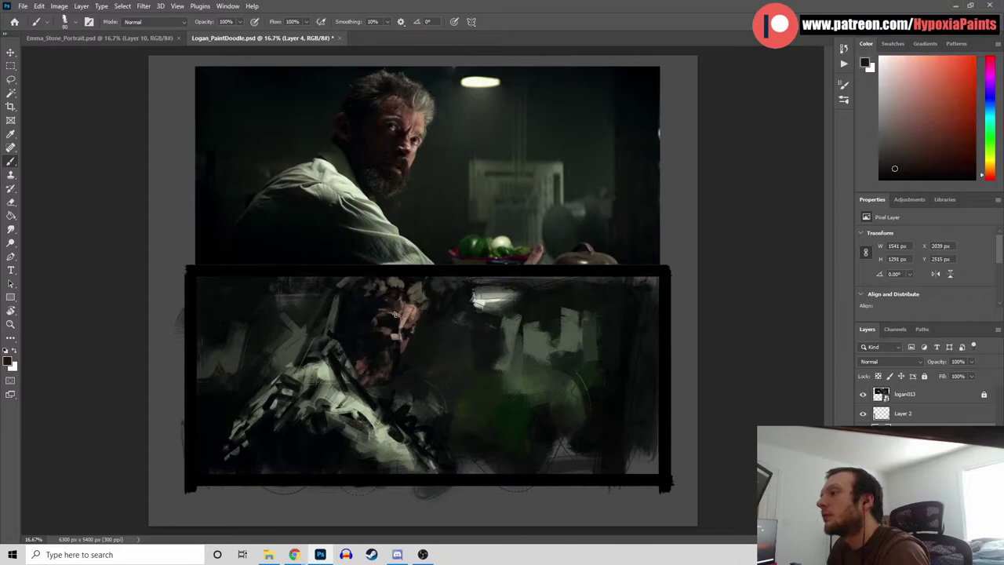
left_click(402, 345, "alt")
left_click(403, 323, "alt")
left_click(364, 340, "alt")
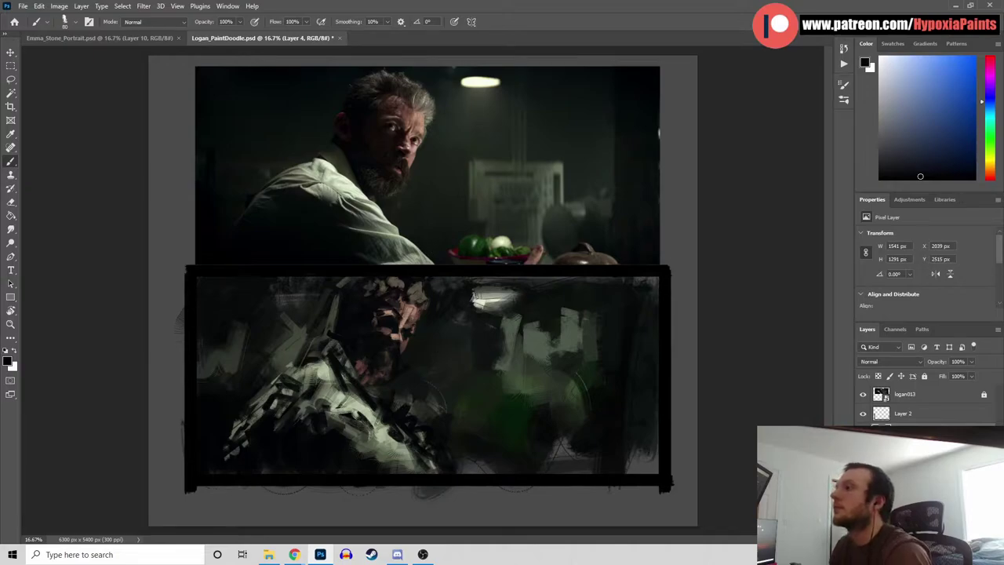
Trim the face profile with a sampled dark background tone and add lighter skin strokes to the brow
left_click(416, 362, "alt")
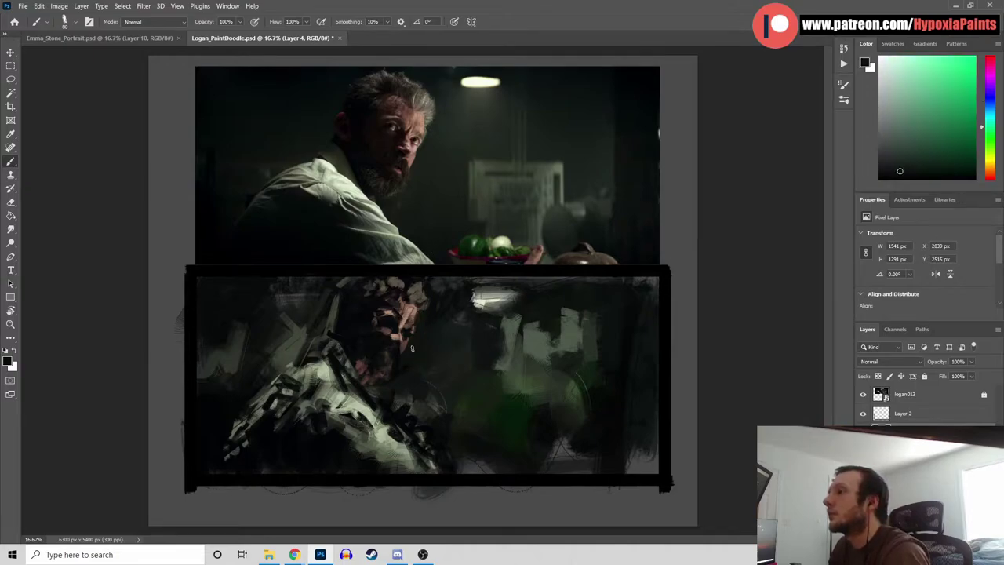
key("alt")
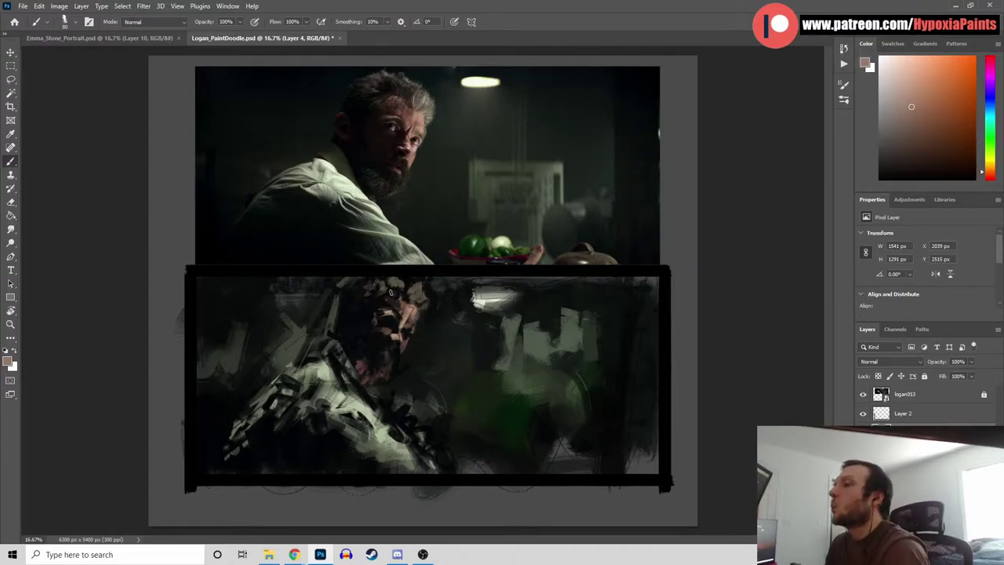
left_click(393, 308, "alt")
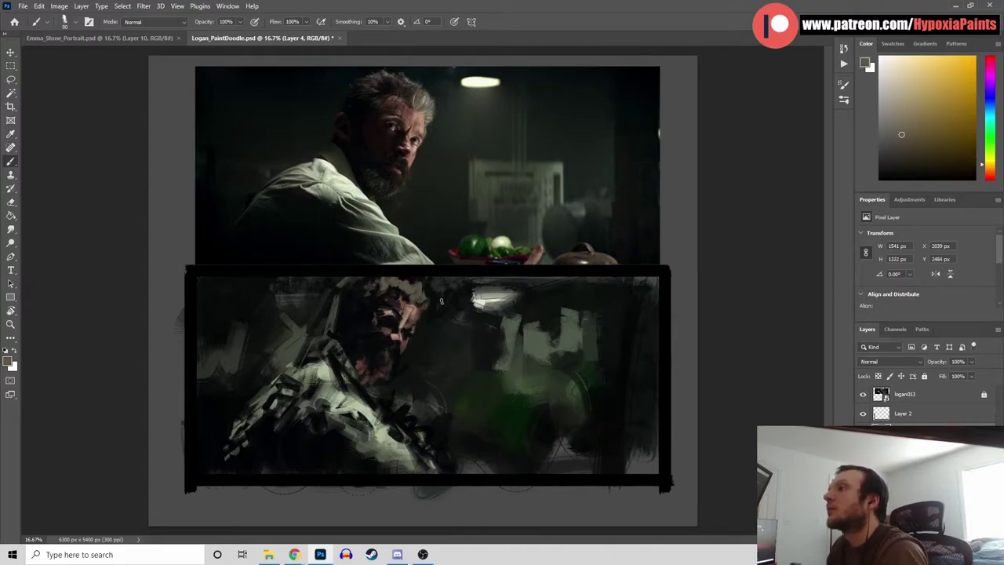
Reshape the hair above the forehead and temple with sampled warm greys and near-black, and save the document
left_click(428, 333, "alt")
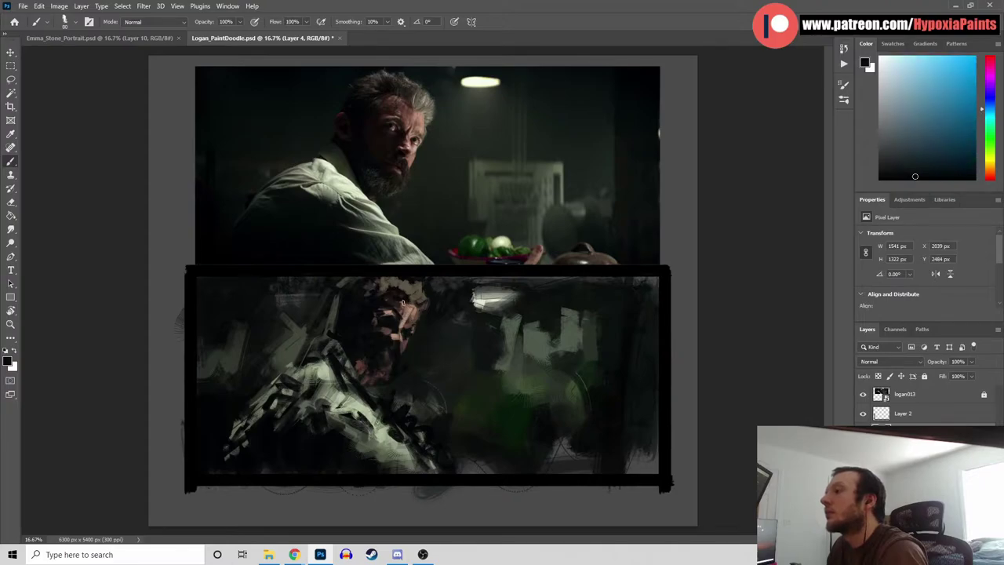
left_click(406, 297, "alt")
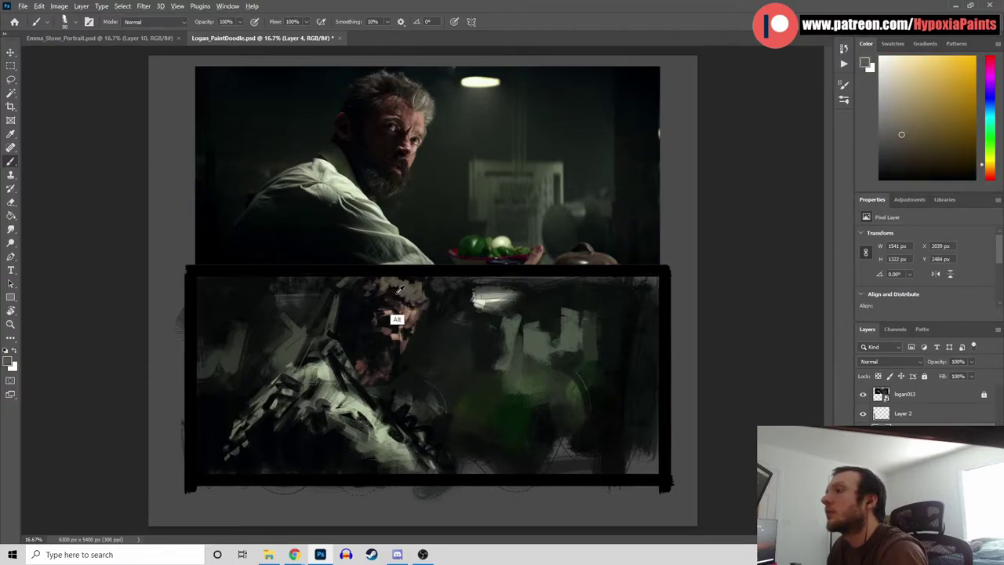
left_click(397, 295, "alt")
left_click(411, 320, "alt")
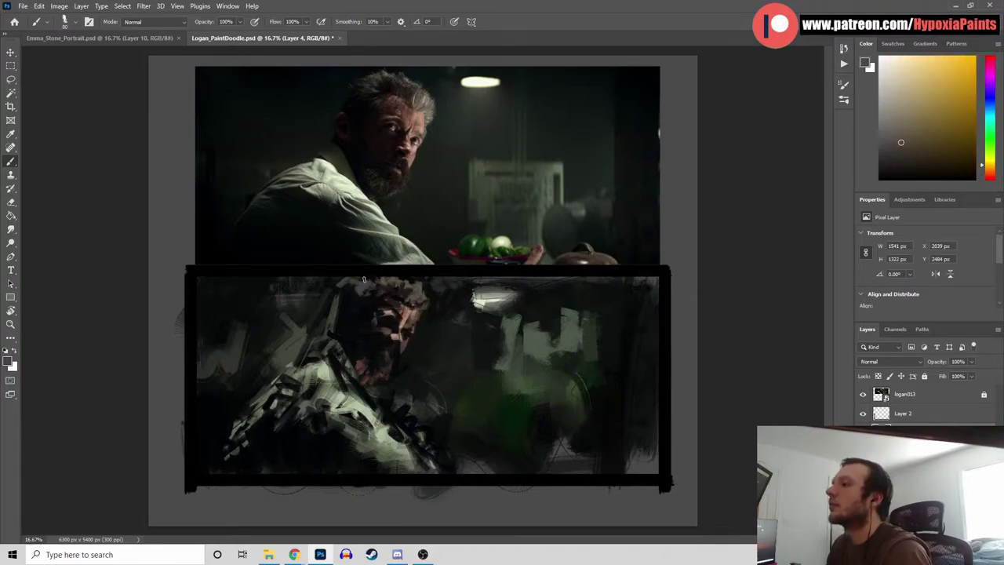
left_click(344, 315, "alt")
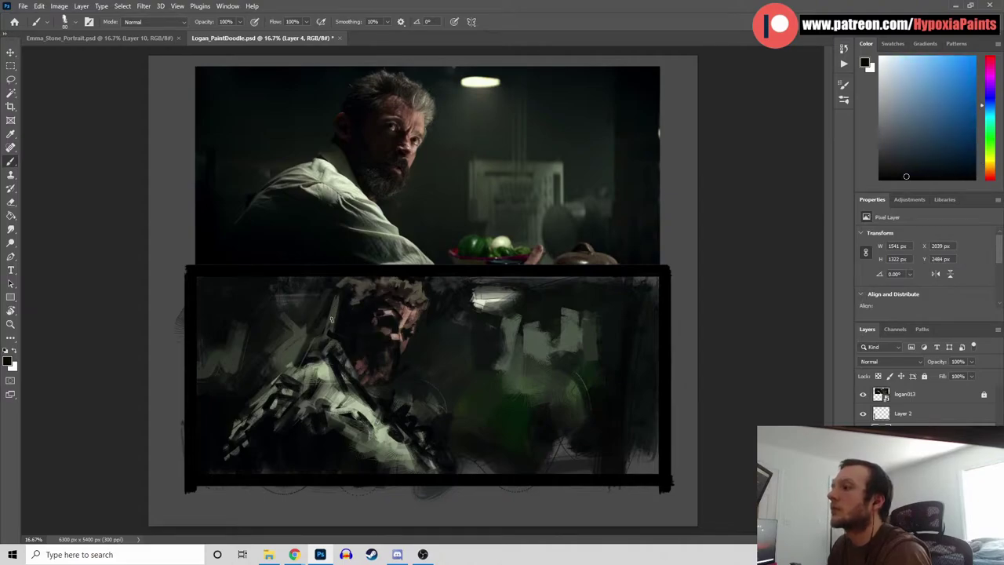
key("ctrl+s")
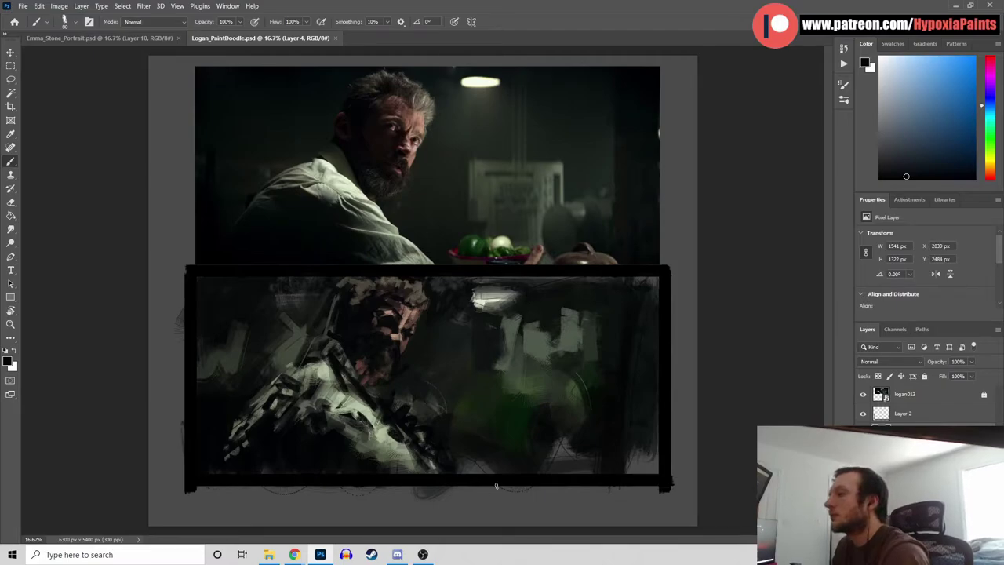
Paint dark sampled strokes along the lower edge of the background, from beside the shirt to the right corner
left_click(527, 455, "alt")
left_click_drag(530, 468, 463, 470)
left_click(521, 463, "alt")
left_click(520, 456, "alt")
mouse_move(580, 455)
left_mouse_down()
mouse_move(547, 471)
mouse_move(585, 470)
left_mouse_up()
mouse_move(642, 444)
left_mouse_down()
mouse_move(634, 472)
mouse_move(658, 462)
left_mouse_up()
Move the colour jitter brush up in MyBrushes and paint mottled green texture over the right-hand background in sampled tones
left_click(75, 22)
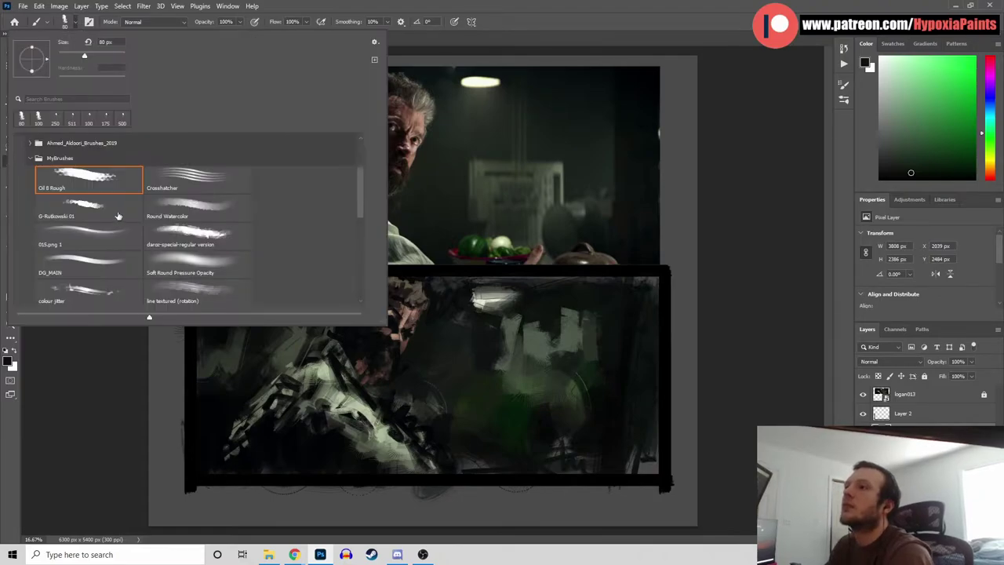
mouse_move(87, 299)
left_mouse_down()
mouse_move(169, 266)
mouse_move(233, 269)
left_mouse_up()
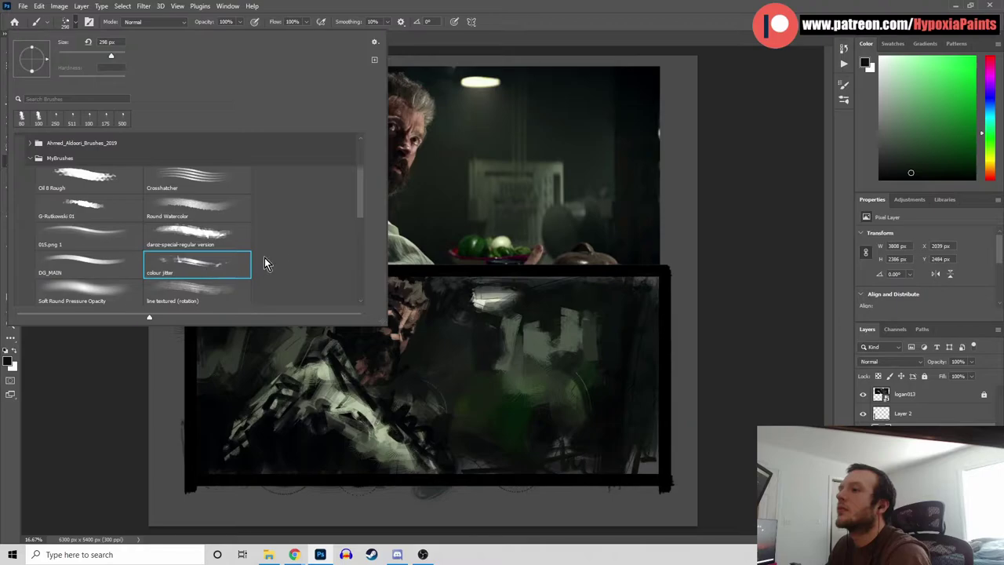
left_click(844, 265)
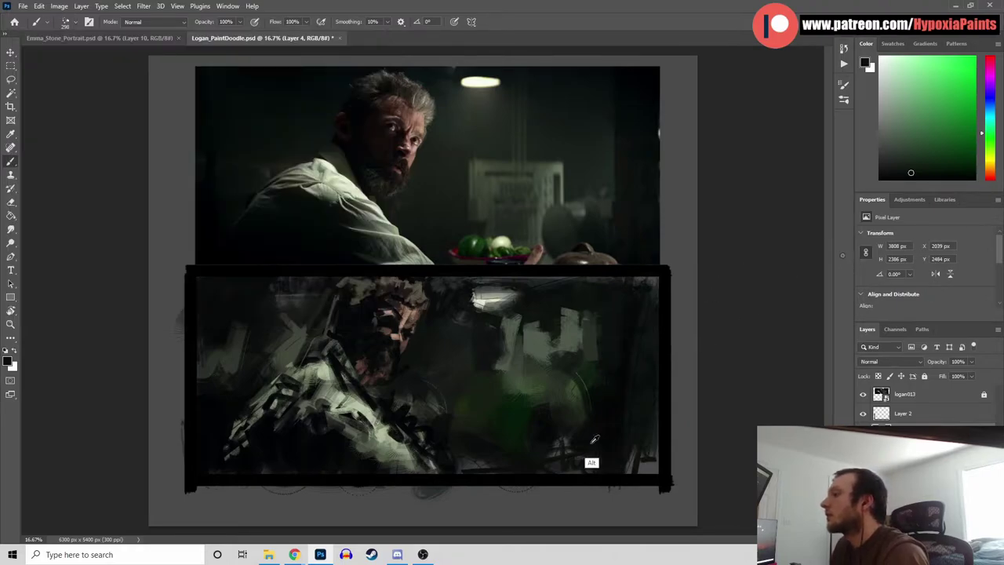
left_click(600, 409, "alt")
left_click(541, 469, "alt")
mouse_move(659, 435)
left_mouse_down()
mouse_move(660, 473)
mouse_move(608, 470)
mouse_move(584, 415)
mouse_move(554, 463)
mouse_move(557, 431)
mouse_move(585, 463)
mouse_move(621, 491)
left_mouse_up()
left_click(535, 410, "alt")
left_click(606, 230, "alt")
left_click_drag(637, 339, 628, 392)
mouse_move(625, 457)
left_mouse_down()
mouse_move(634, 314)
mouse_move(643, 369)
mouse_move(623, 436)
left_mouse_up()
left_click(641, 180, "alt")
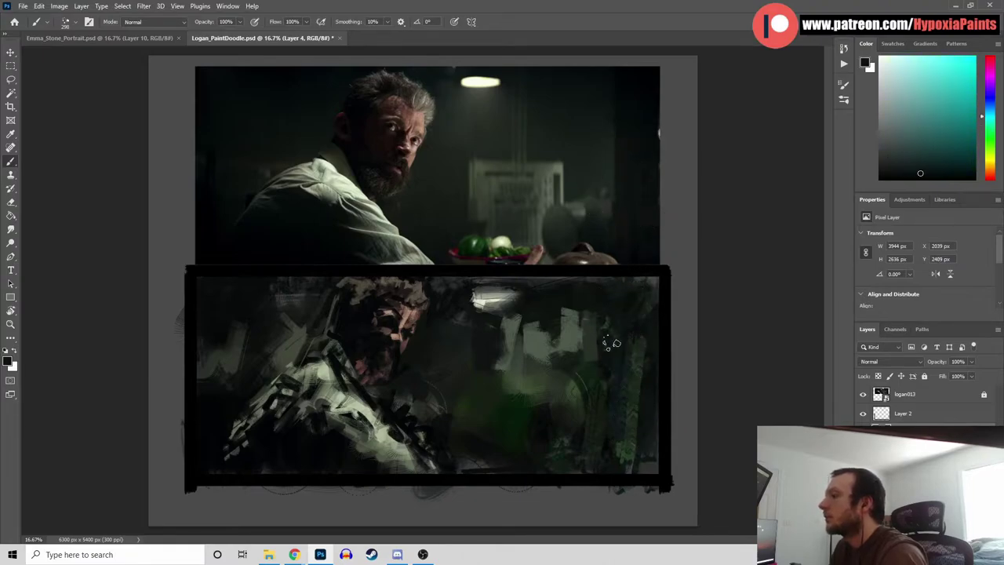
Switch to the 015.png 1 brush from MyBrushes
left_click(76, 23)
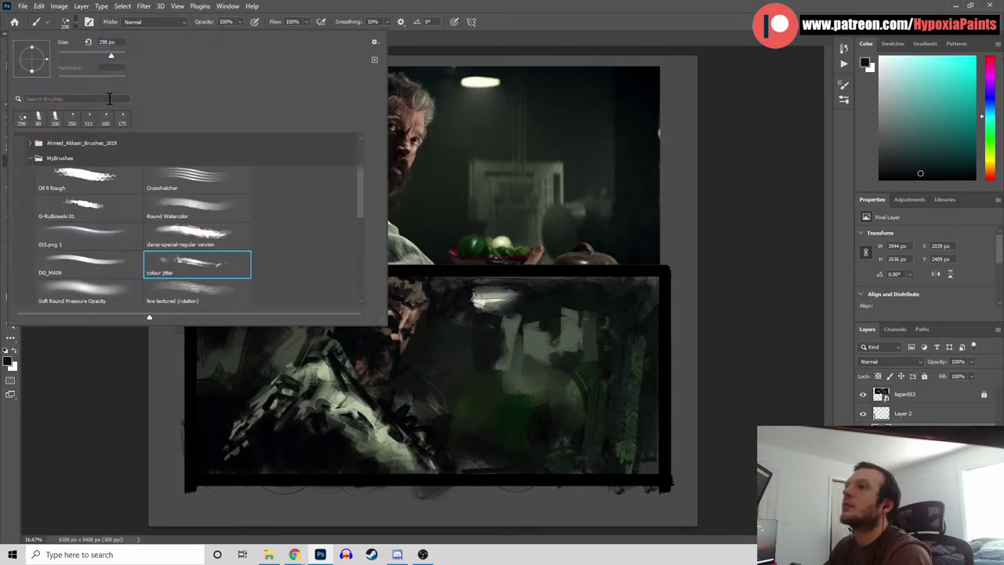
left_click(95, 246)
left_click(834, 171)
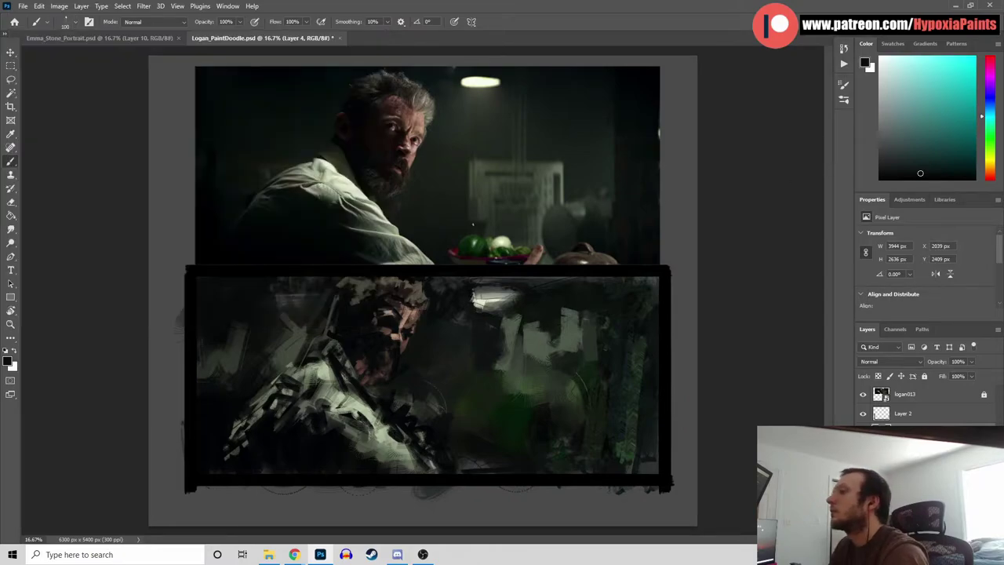
Try covering the mottled right-hand background with a sampled dark tone using a 700 px brush
key("]")
key("]")
key("]")
key("]")
left_click(638, 241, "alt")
left_click_drag(635, 304, 635, 443)
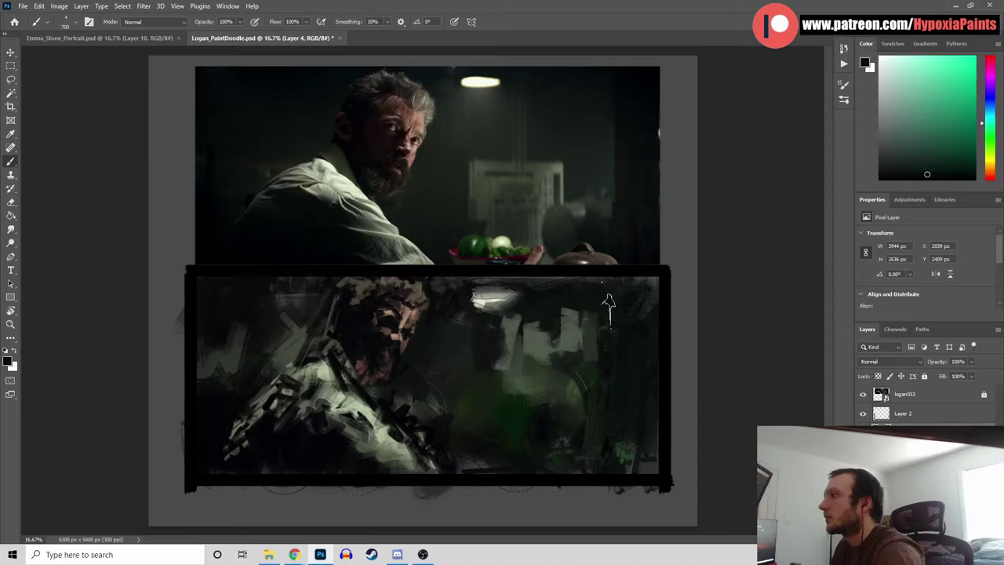
key("ctrl+z")
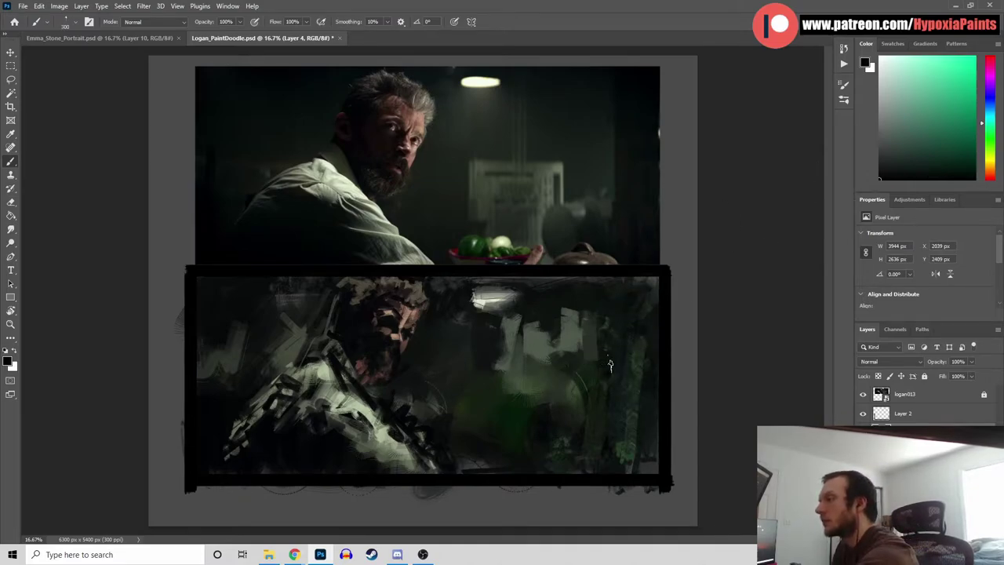
Soften the mottled right-hand background with vertical near-black and dark green strokes using a 300 px brush
left_click_drag(629, 384, 645, 449)
left_click_drag(631, 313, 632, 441)
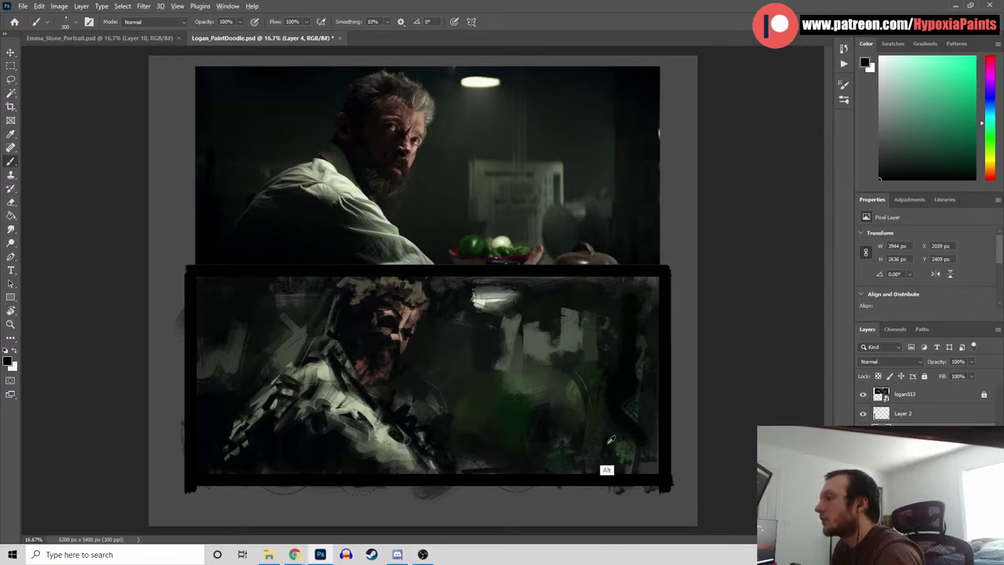
left_click(593, 384, "alt")
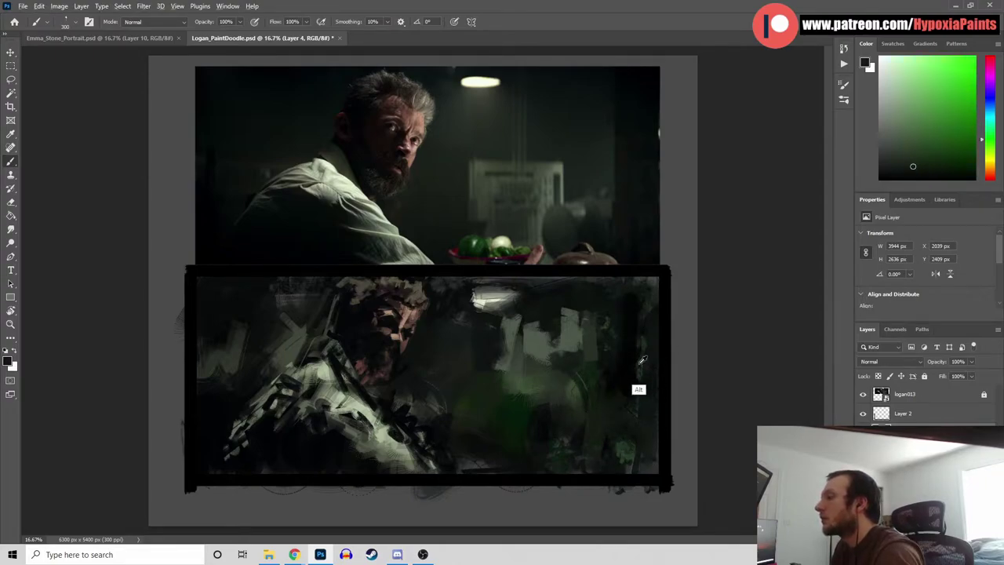
left_click_drag(637, 330, 639, 443)
left_click_drag(651, 352, 650, 473)
Darken the right edge of the background further with long vertical strokes in near-black tones sampled from nearby areas
left_click(632, 318, "alt")
left_click_drag(634, 330, 636, 416)
left_click_drag(648, 313, 650, 449)
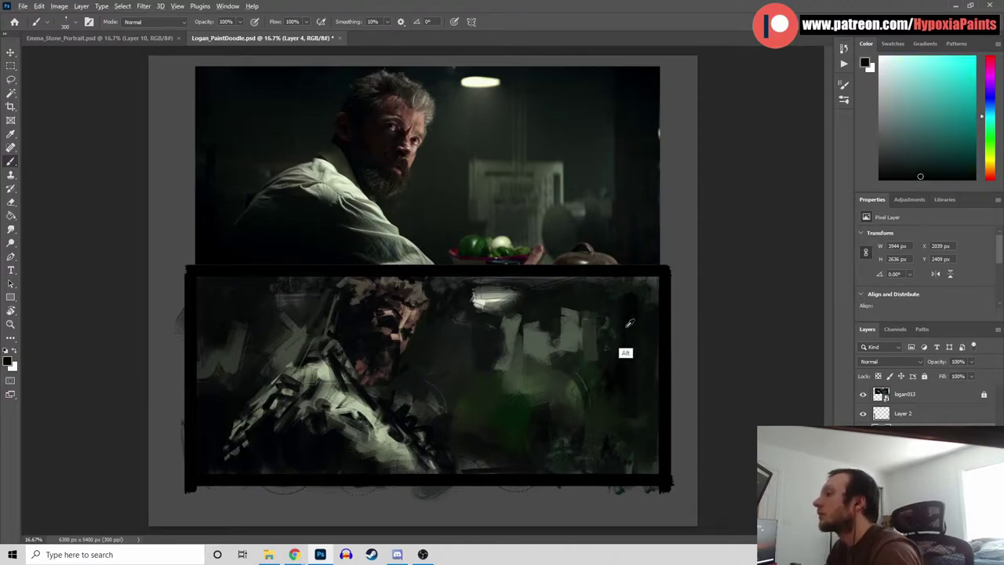
left_click(626, 284, "alt")
left_click_drag(647, 345, 631, 475)
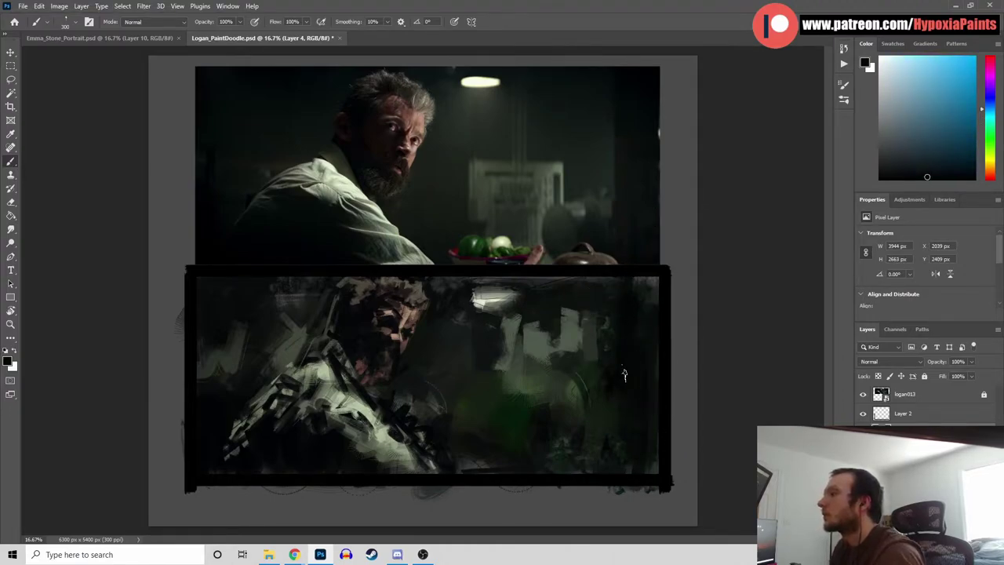
left_click(606, 258, "alt")
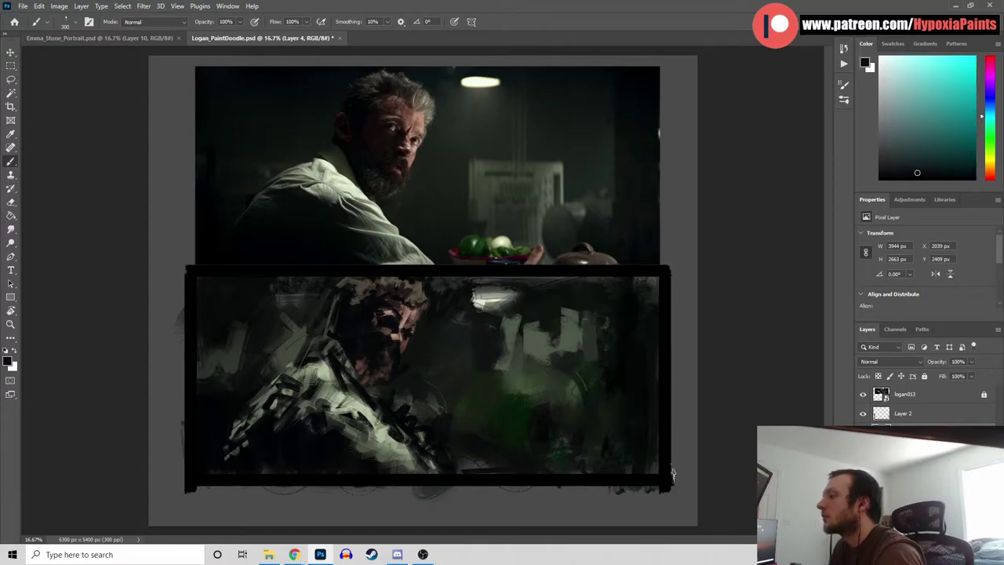
Switch to the Oil 8 Rough brush at 100 px and paint a zigzag grey-green stroke beside the pale background shapes
left_click(64, 21)
left_click(89, 179)
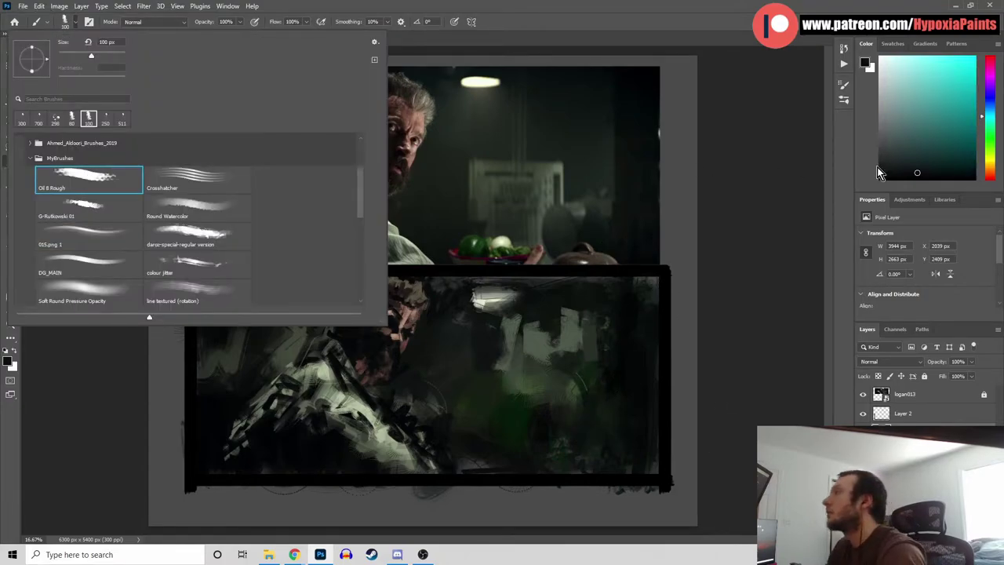
left_click(839, 173)
left_click(508, 374, "alt")
left_click_drag(507, 318, 480, 397)
left_click(509, 394, "alt")
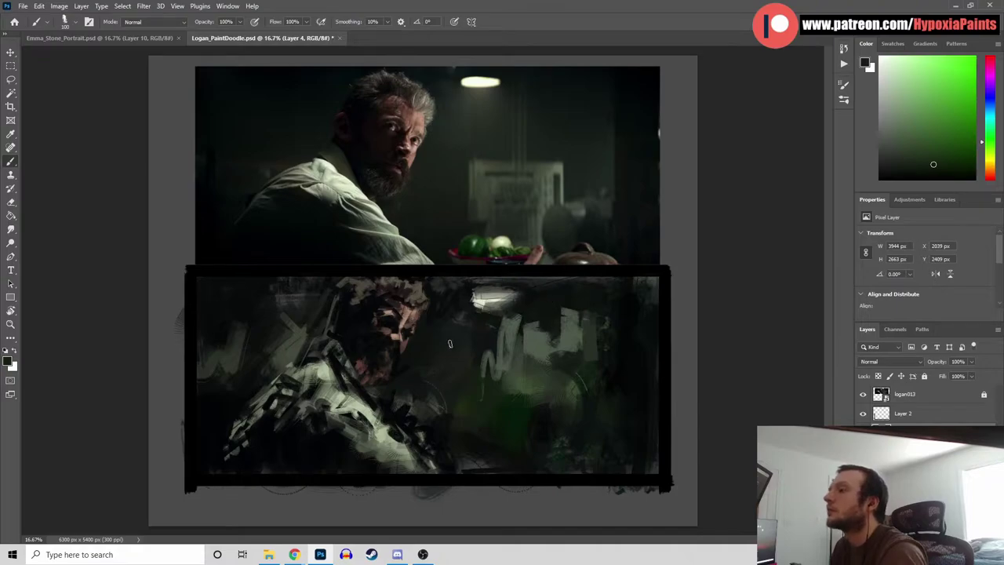
Refine the nose and mouth profile with sampled dark background and dark brown tones
left_click(420, 362, "alt")
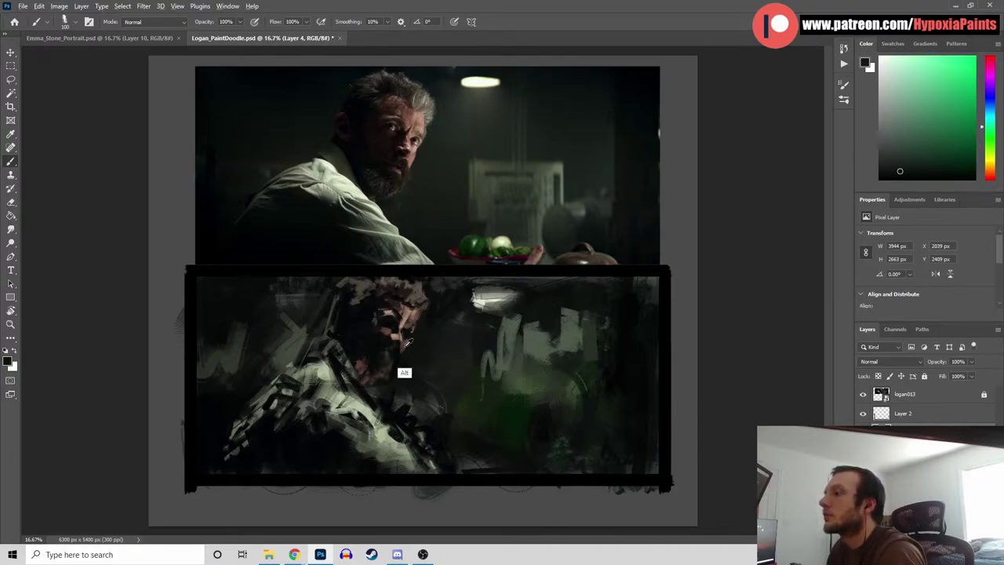
left_click(401, 351, "alt")
left_click(407, 350, "alt")
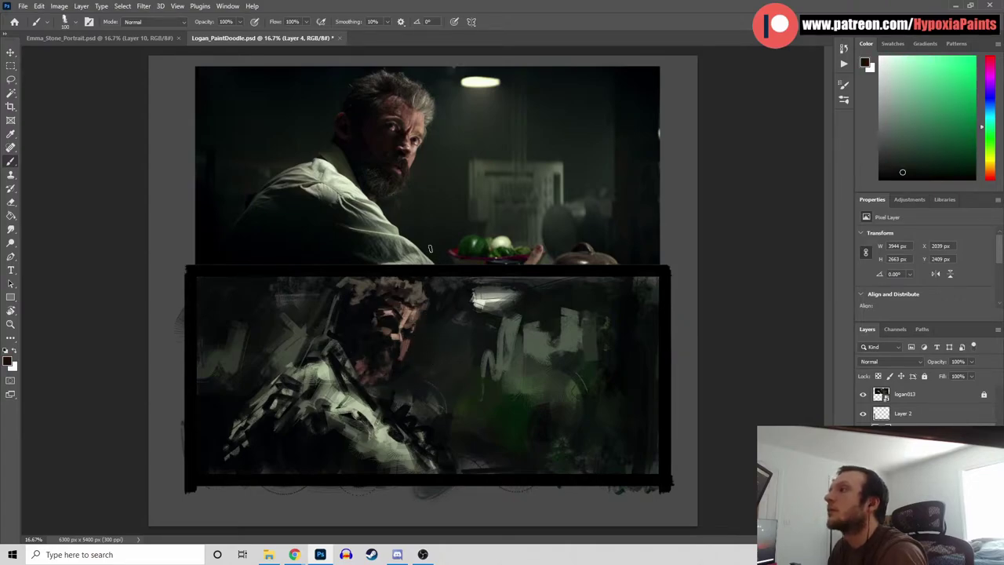
left_click(424, 333, "alt")
left_click(418, 341, "alt")
Reshape the hair from forehead to back of the head with sampled greys and near-black using a 70 px brush
left_click(423, 299, "alt")
left_click(438, 284, "alt")
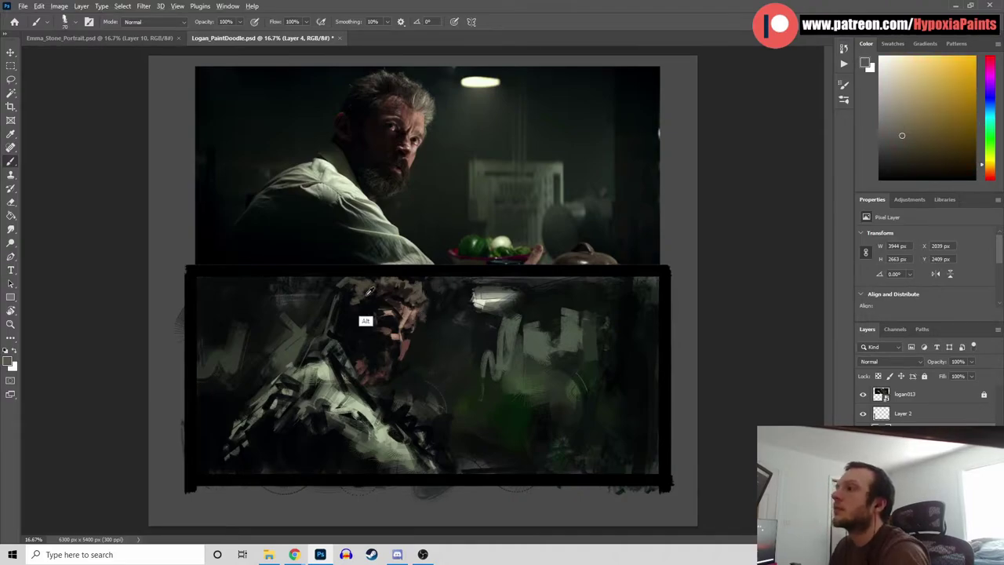
left_click(357, 308, "alt")
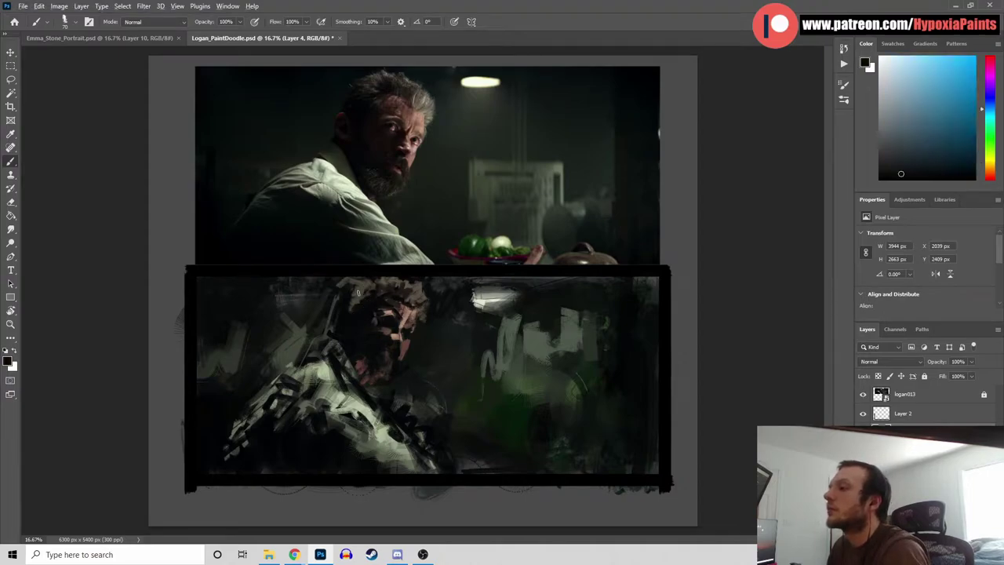
left_click(348, 312, "alt")
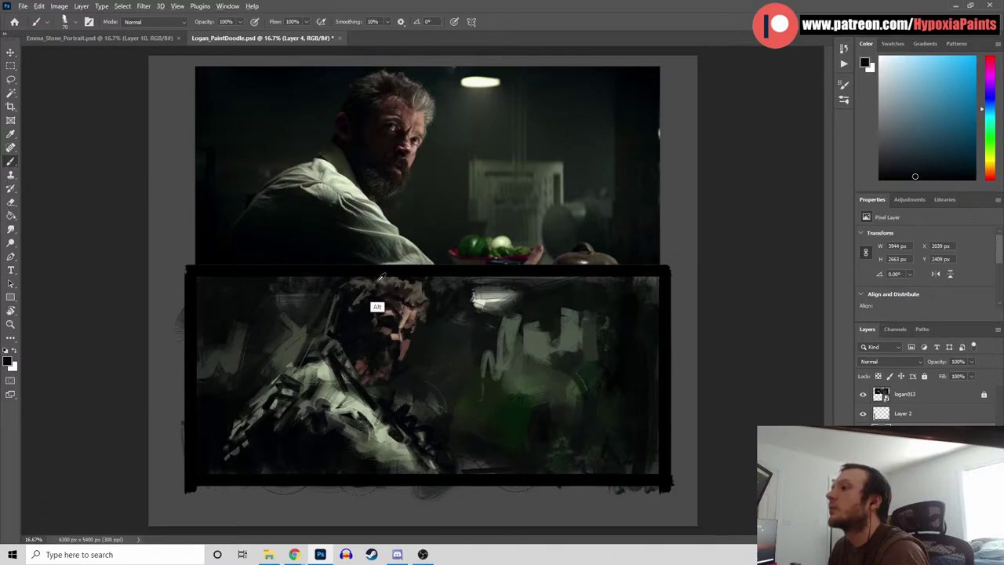
left_click(377, 280, "alt")
left_click(337, 302, "alt")
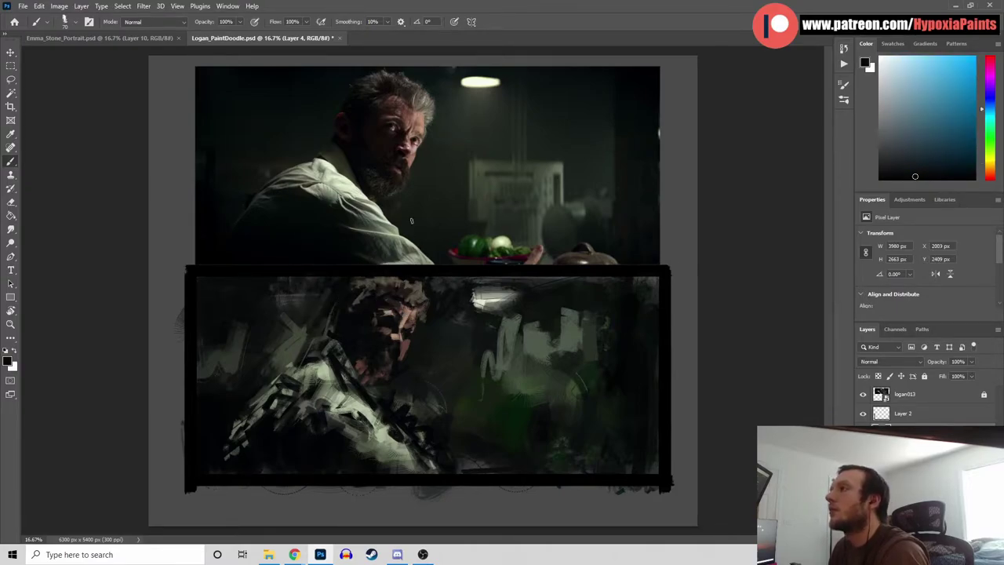
Paint the ear's reddish edge at the side of the head using skin tones sampled from the reference still
left_click(411, 144, "alt")
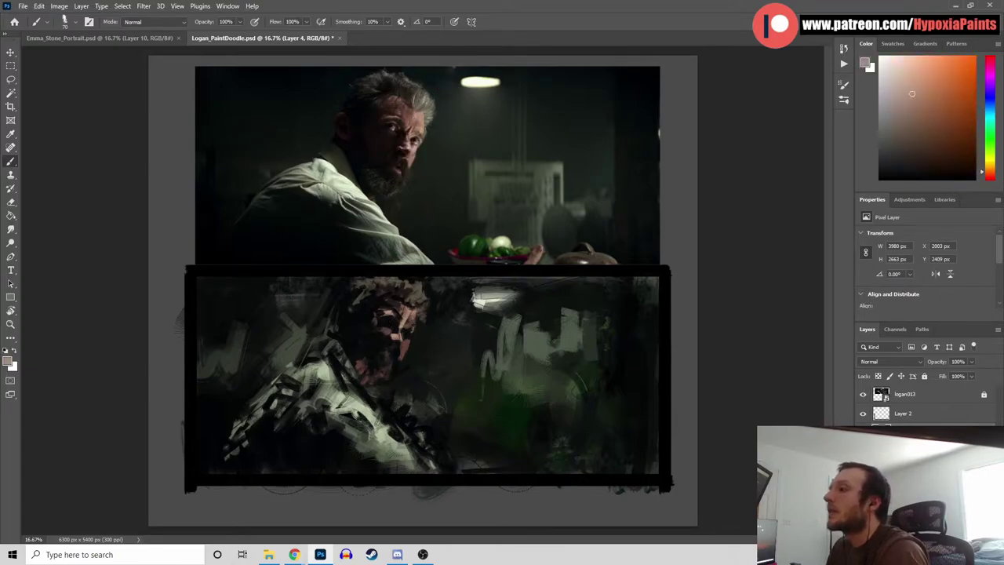
left_click(343, 114, "alt")
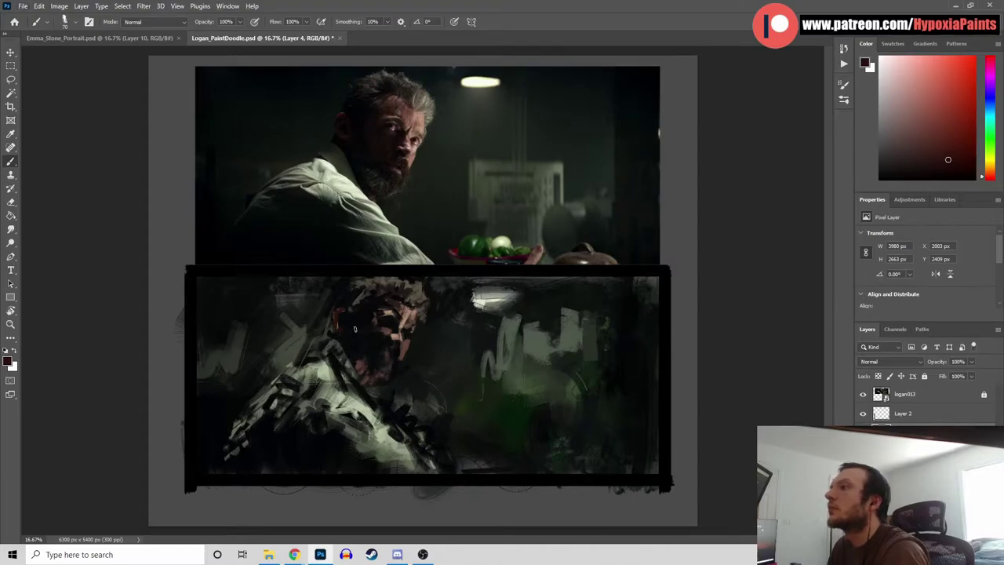
Rework the shirt collar below the ear with sampled near-black and light grey tones to separate it from the neck
left_click(321, 349, "alt")
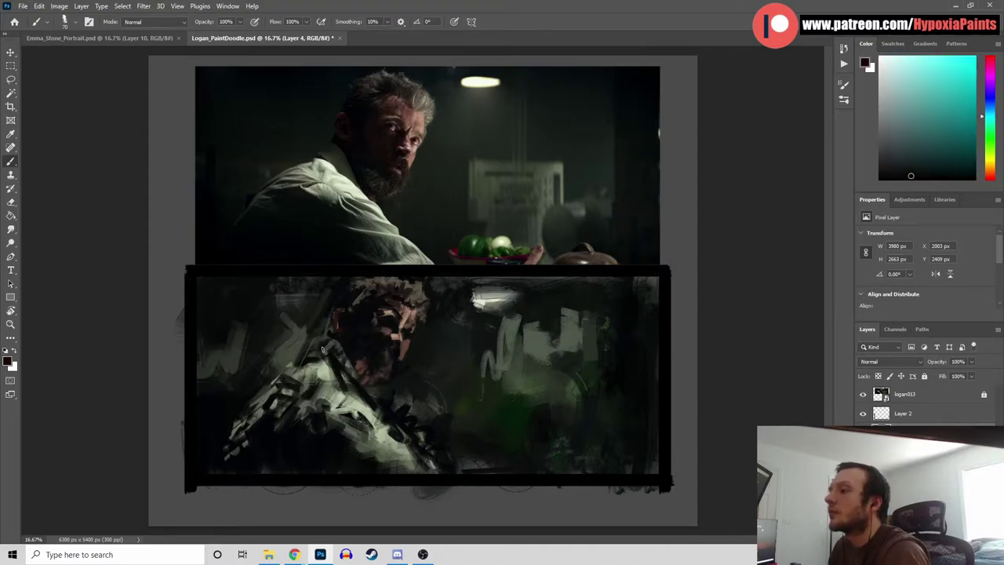
left_click(336, 381, "alt")
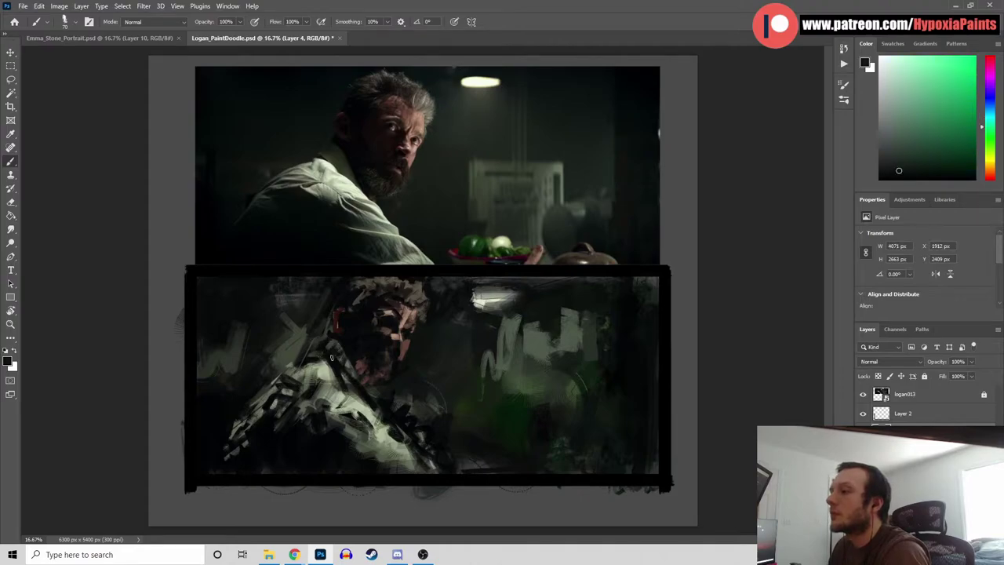
left_click(341, 416, "alt")
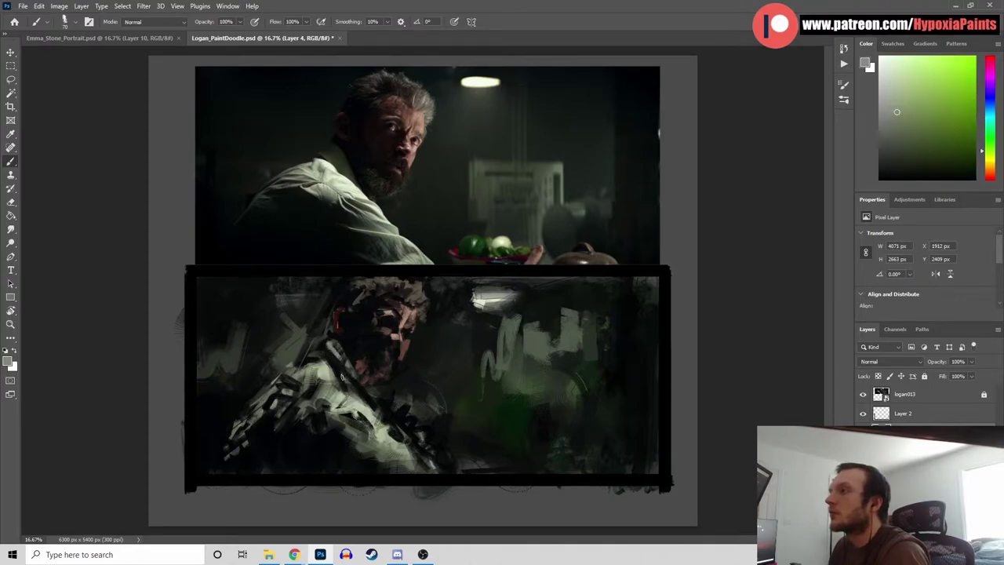
left_click(348, 377, "alt")
left_click(343, 390, "alt")
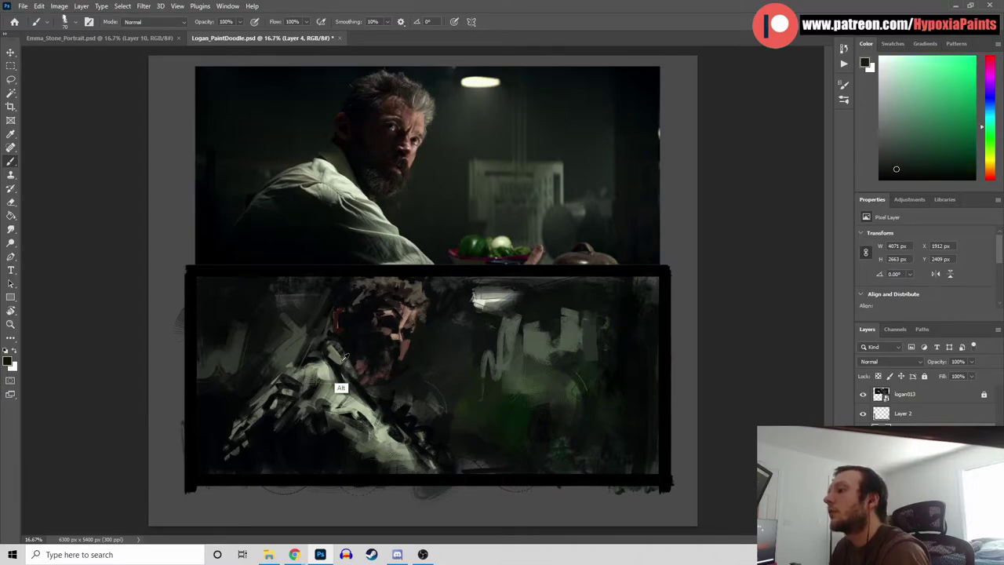
left_click(339, 369, "alt")
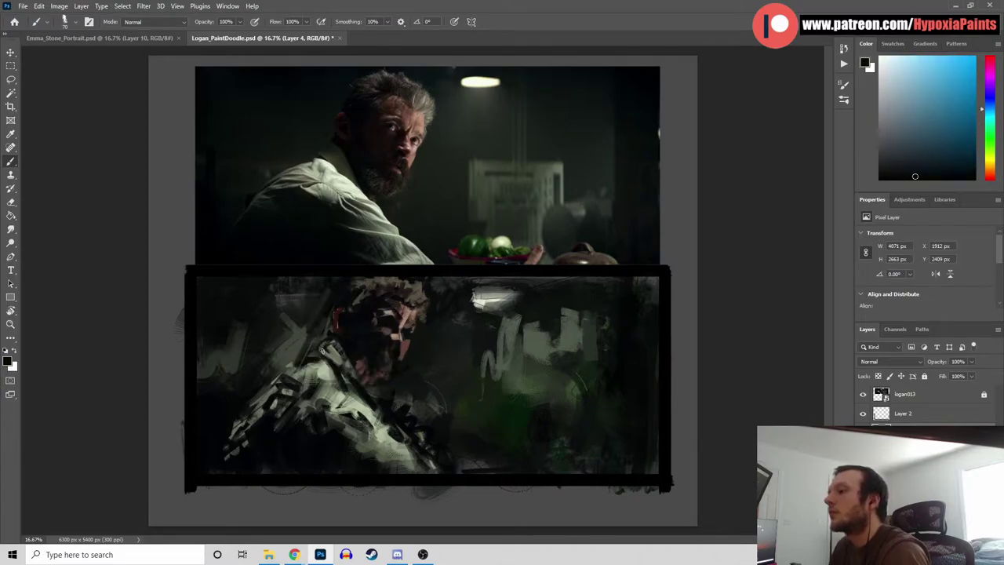
left_click(339, 377, "alt")
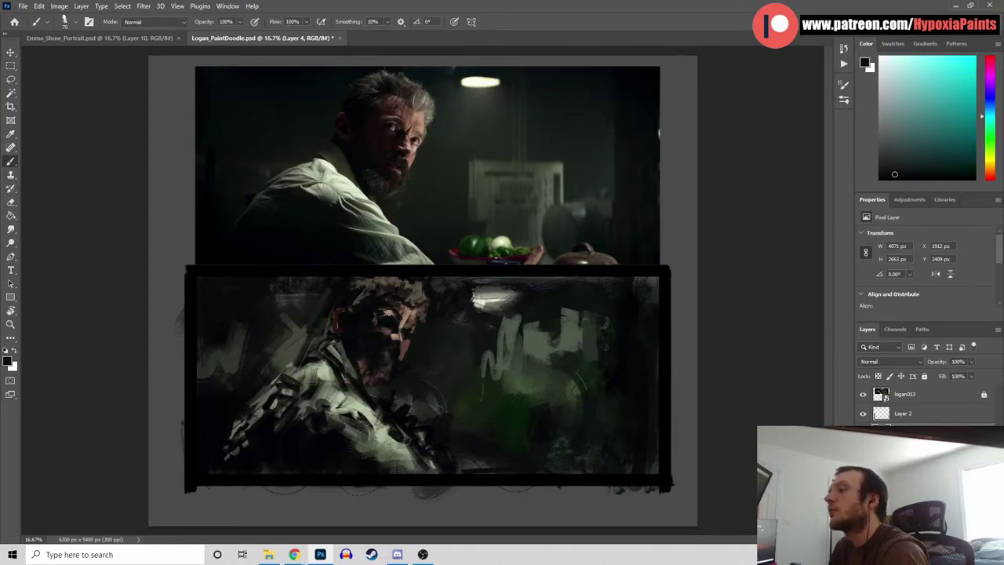
Rework the beard and jaw with sampled near-black and muted reddish-brown strokes
left_click(364, 359, "alt")
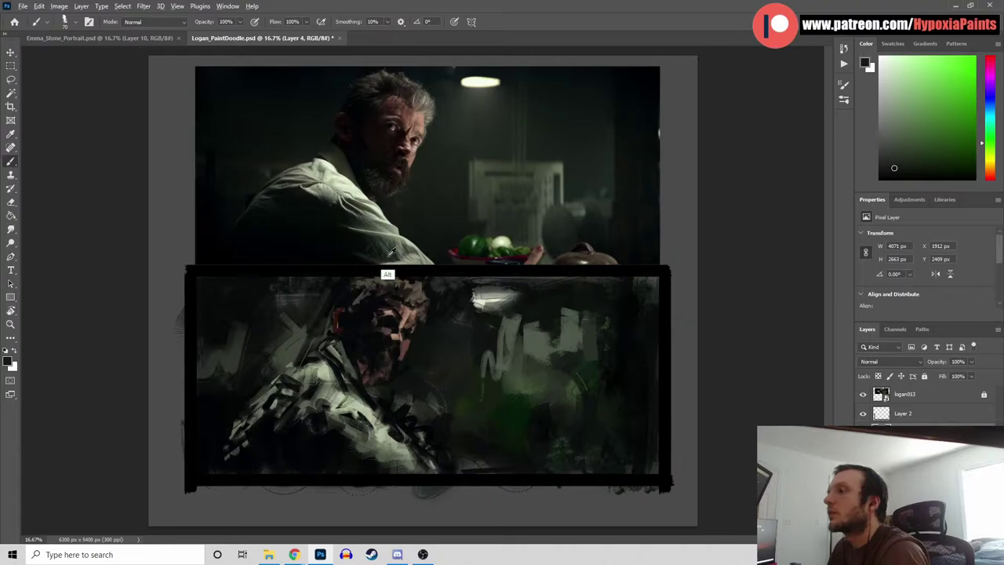
left_click(388, 369, "alt")
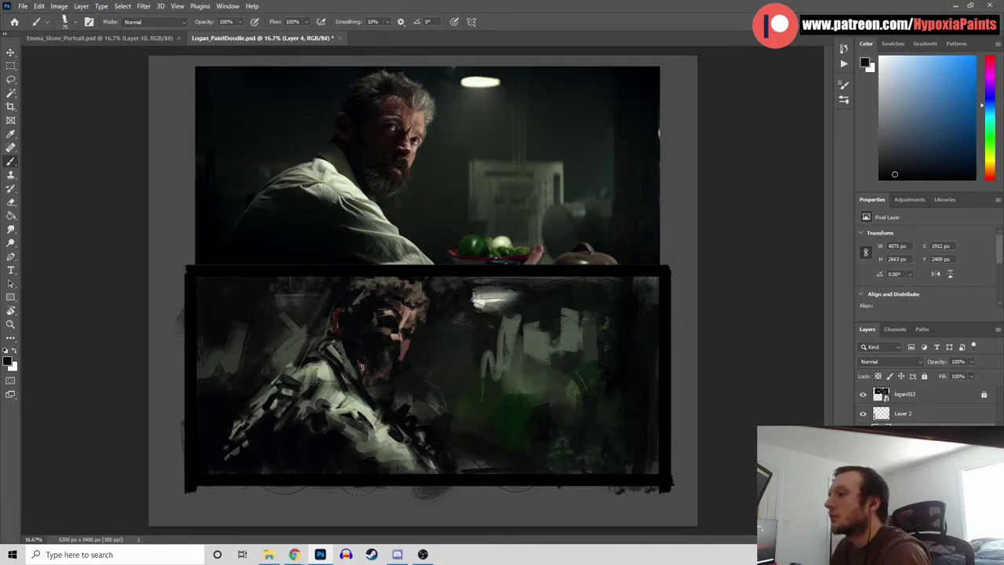
left_click(407, 375, "alt")
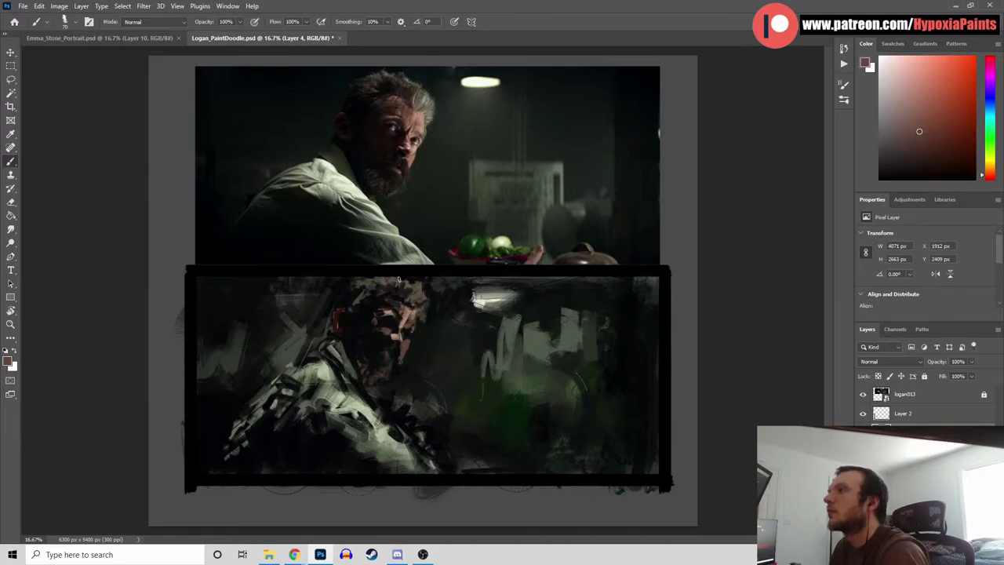
left_click(407, 326, "alt")
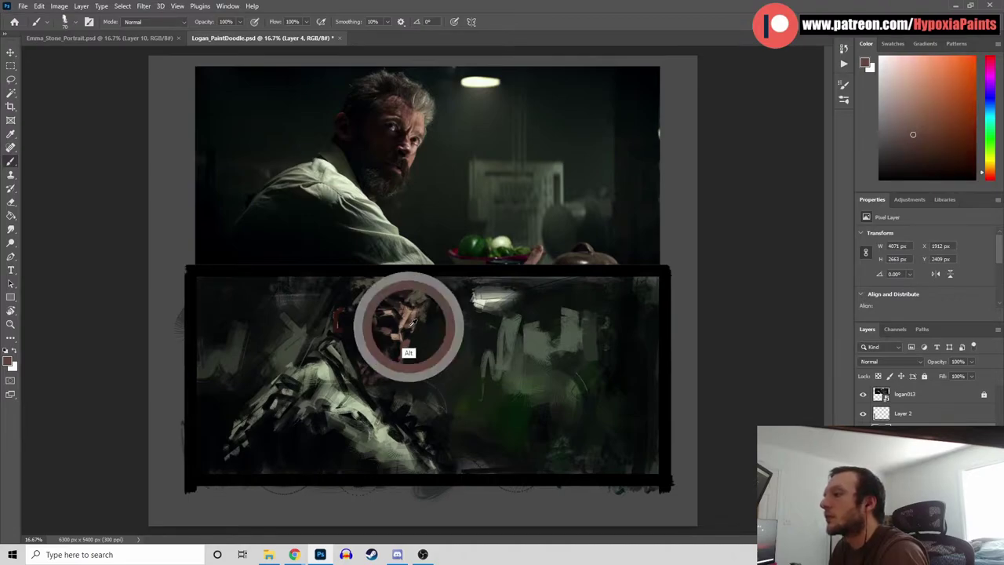
left_click(383, 362, "alt")
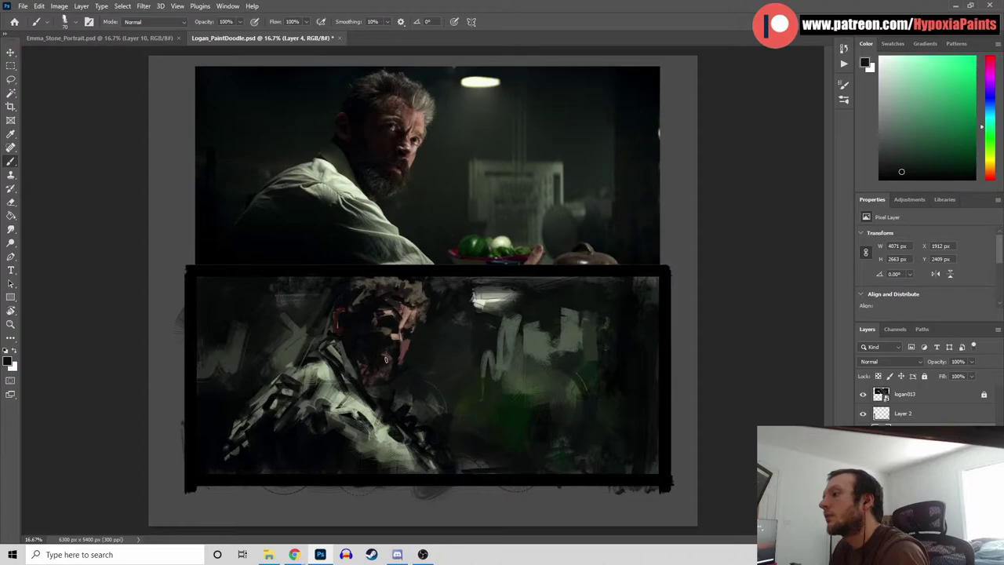
left_click(390, 355, "alt")
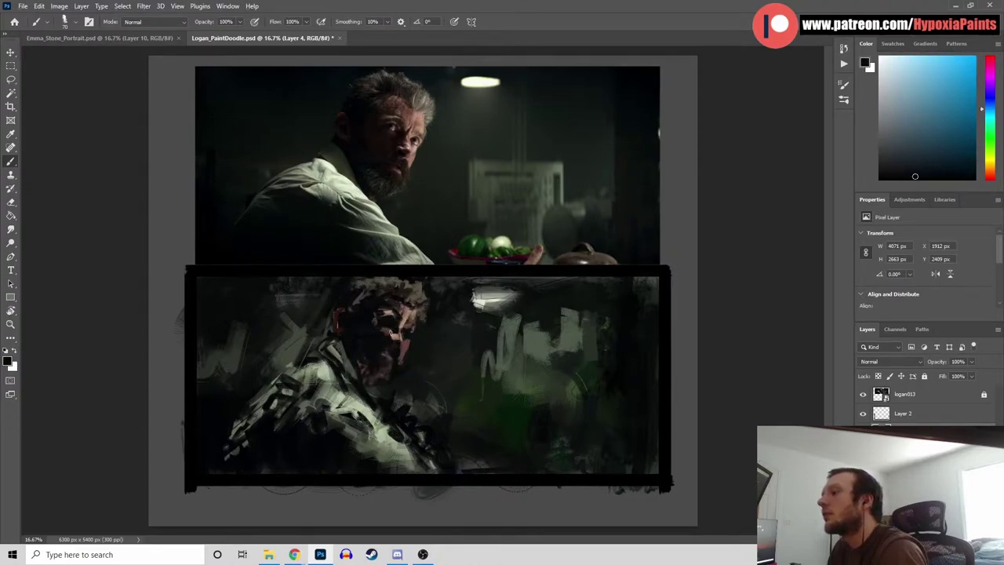
Refine the nose and mouth with sampled near-black and a pale pinkish skin highlight, and save the document
left_click(392, 337, "alt")
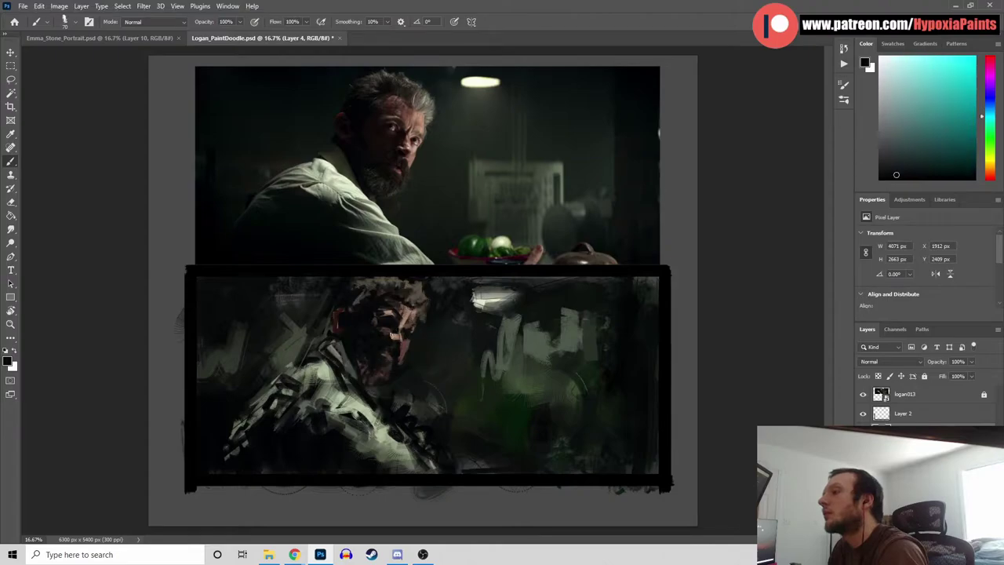
left_click(398, 339, "alt")
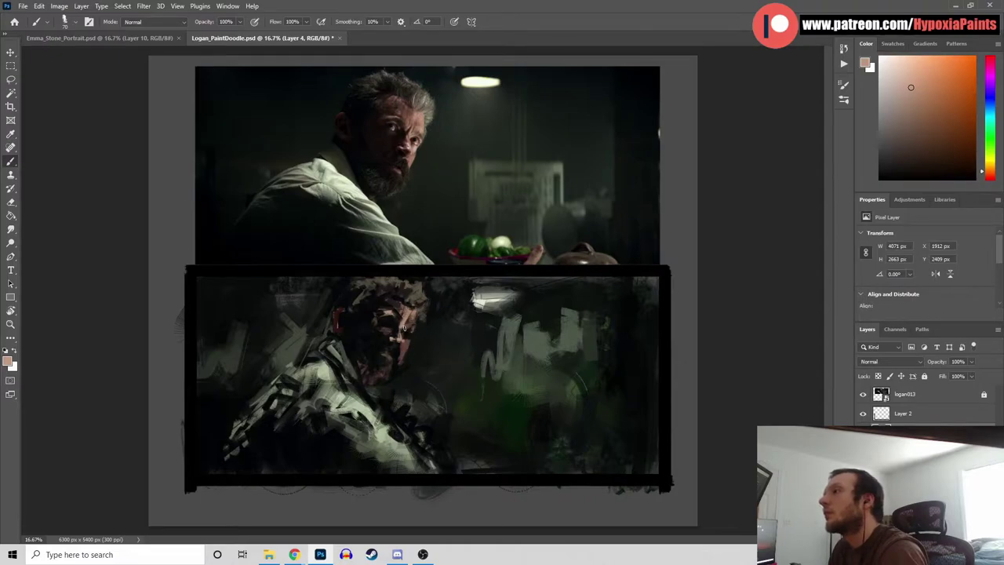
left_click(404, 357, "alt")
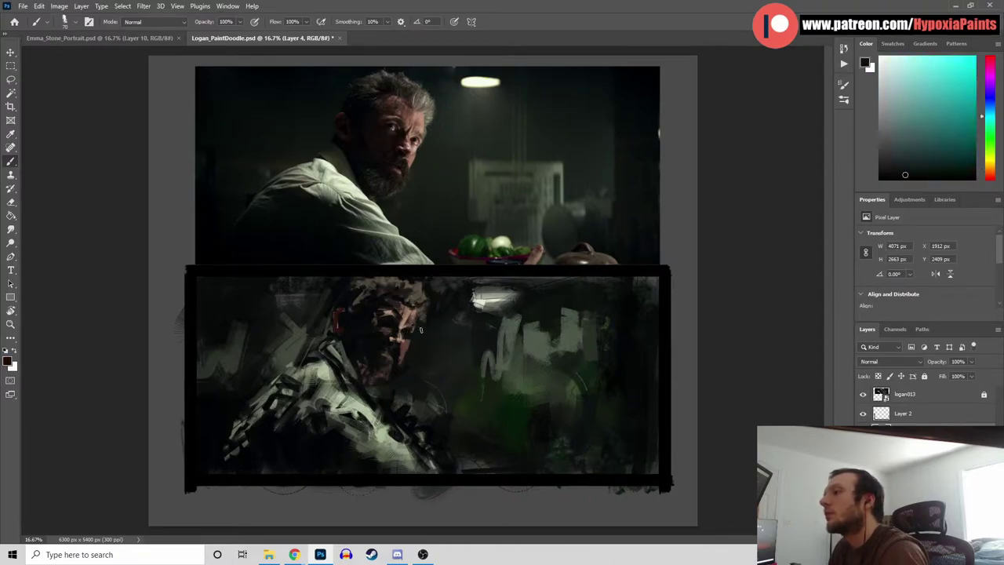
key("ctrl+s")
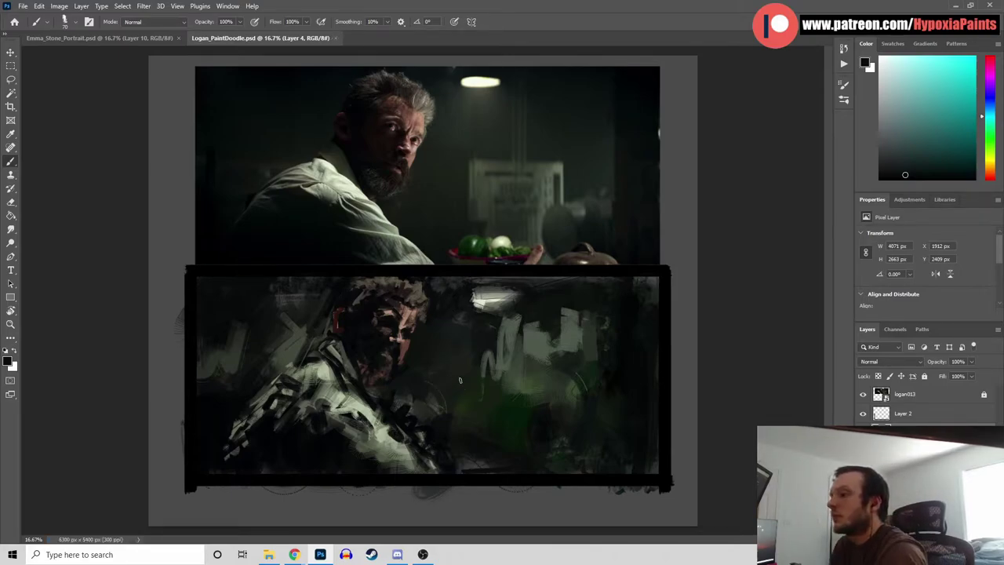
Paint pale fold strokes across the lower sleeve near the frame's bottom edge using sampled shirt tones
left_click(339, 438, "alt")
left_click(378, 447, "alt")
left_click_drag(329, 452, 377, 455)
mouse_move(341, 458)
left_mouse_down()
mouse_move(377, 458)
mouse_move(398, 444)
left_mouse_up()
left_click(341, 442, "alt")
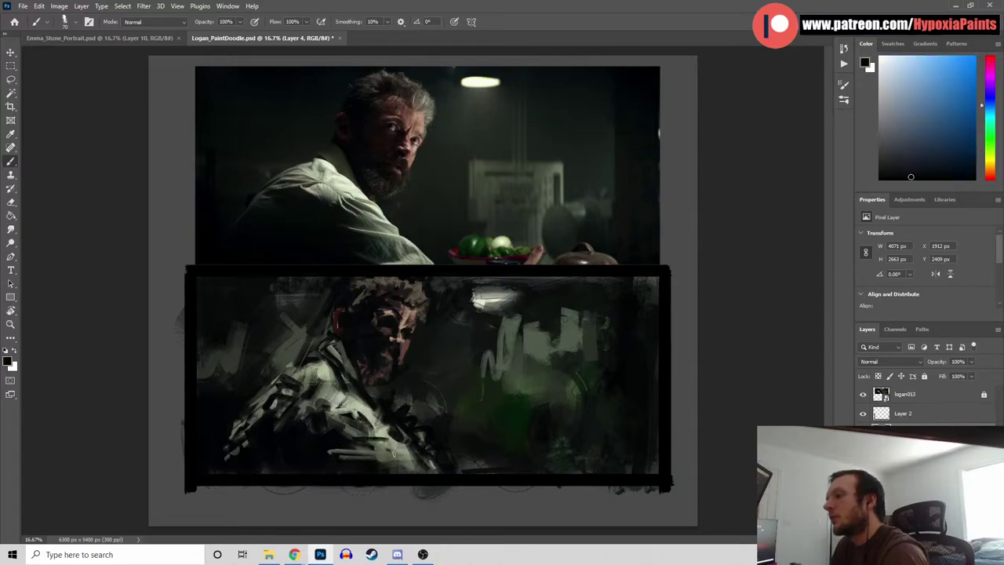
Extend the back of the shirt toward the frame's lower-left corner with long diagonal strokes in sampled light and dark tones
left_click(277, 439, "alt")
left_click_drag(256, 420, 229, 460)
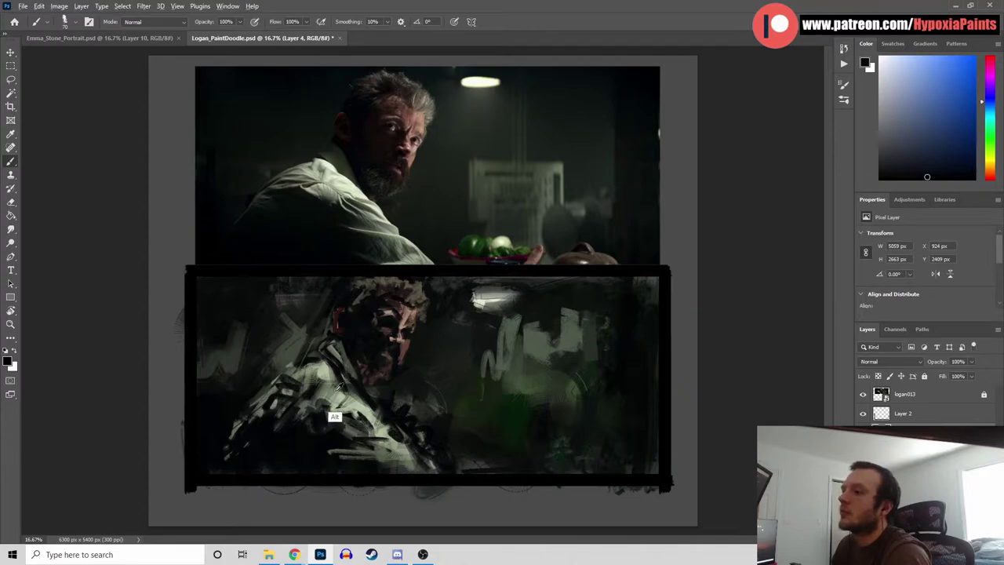
left_click(332, 415, "alt")
left_click_drag(267, 406, 216, 449)
left_click(240, 351, "alt")
mouse_move(250, 416)
left_mouse_down()
mouse_move(216, 451)
mouse_move(265, 398)
mouse_move(200, 460)
mouse_move(251, 413)
mouse_move(220, 447)
left_mouse_up()
left_click(253, 434, "alt")
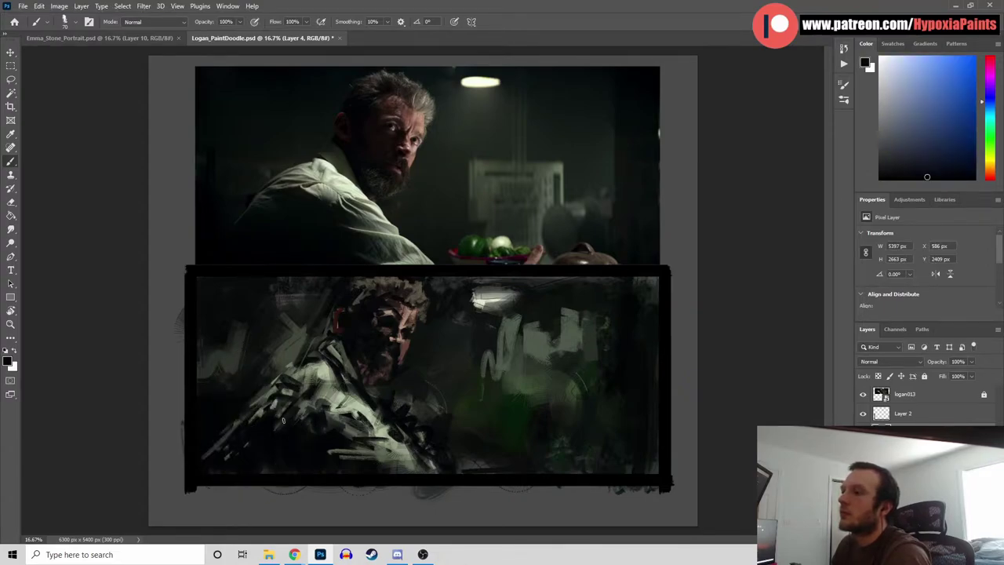
left_click(247, 418, "alt")
left_click(247, 413, "alt")
left_click_drag(246, 411, 204, 465)
left_click(214, 432, "alt")
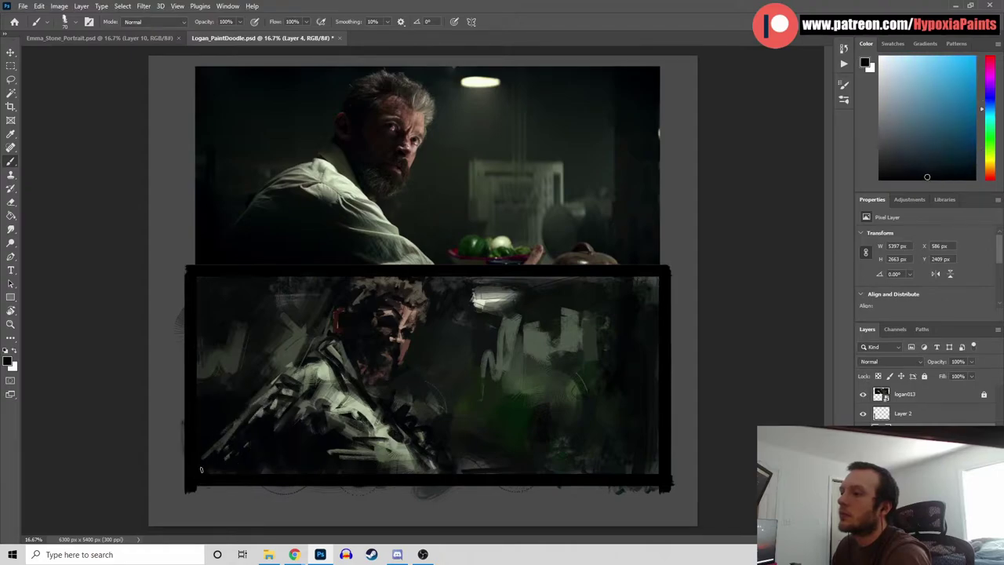
Break up the background behind the man's back with short diagonal strokes in sampled grey-green and near-black
left_click(232, 357, "alt")
left_click(211, 395, "alt")
left_click(231, 364, "alt")
left_click_drag(224, 377, 203, 408)
left_click(230, 410, "alt")
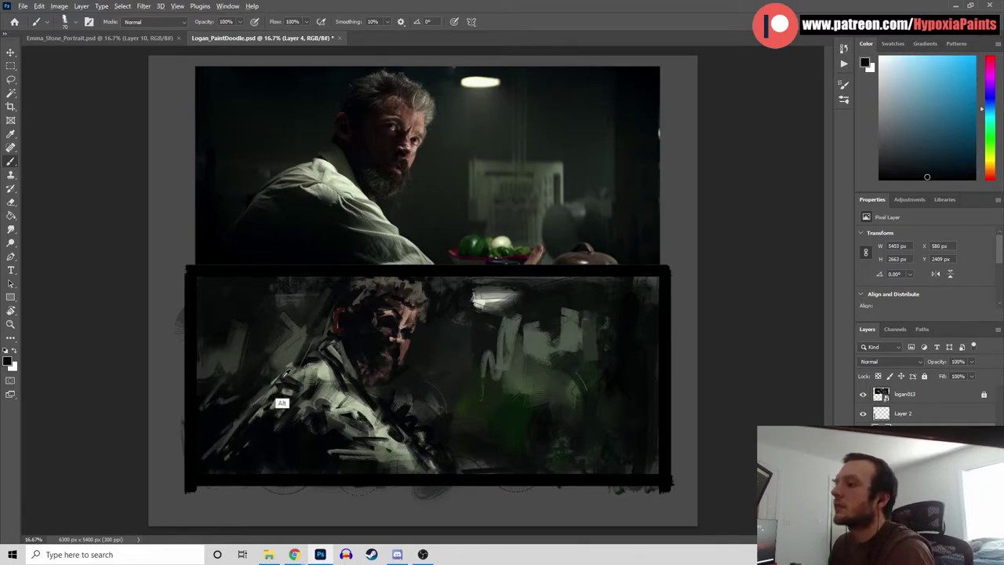
Soften the upper contour of the back and shoulder with diagonal strokes in sampled shirt and background tones, and save the document
left_click(323, 403, "alt")
left_click(247, 384, "alt")
left_click_drag(275, 375, 233, 416)
left_click(308, 373, "alt")
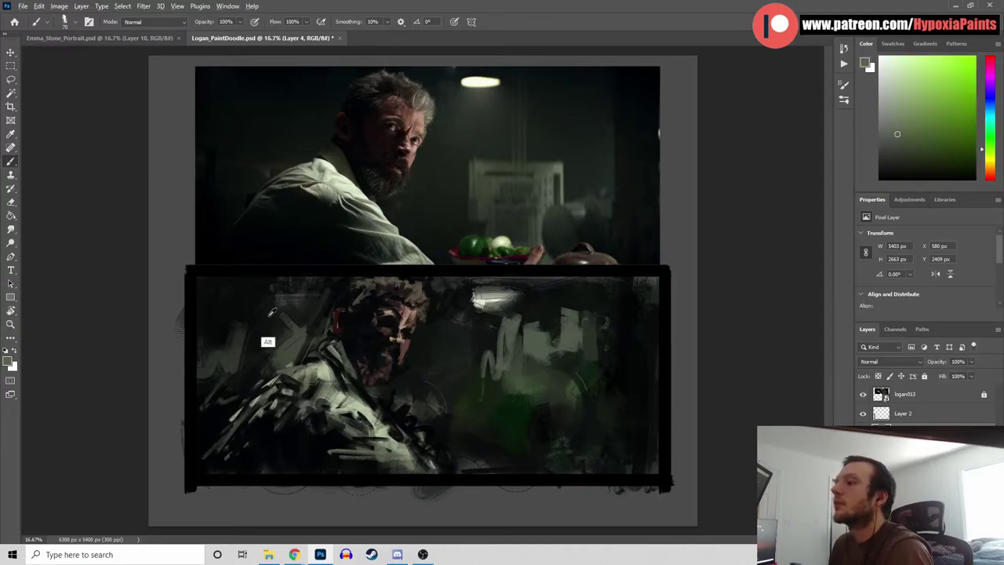
left_click(269, 343, "alt")
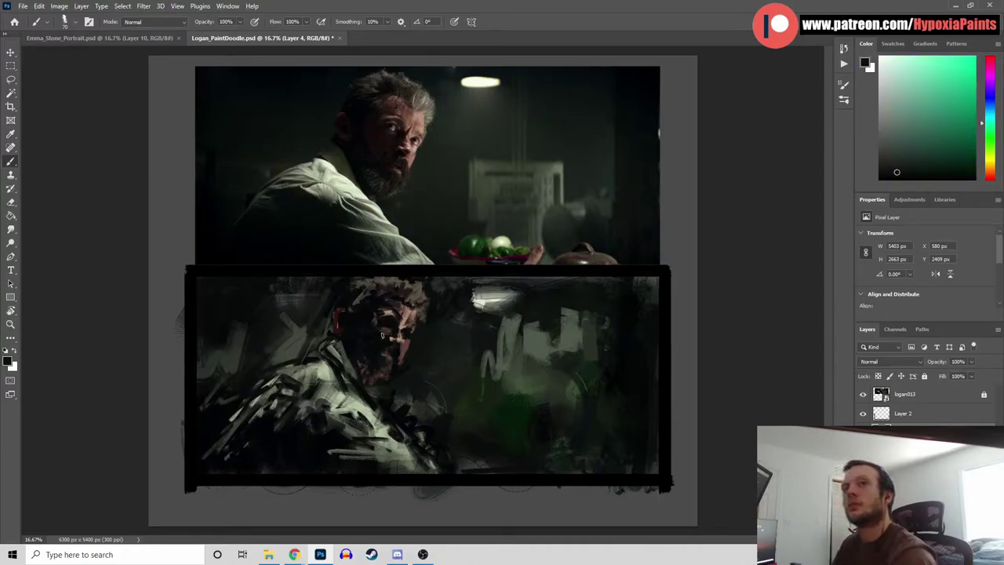
key("ctrl+s")
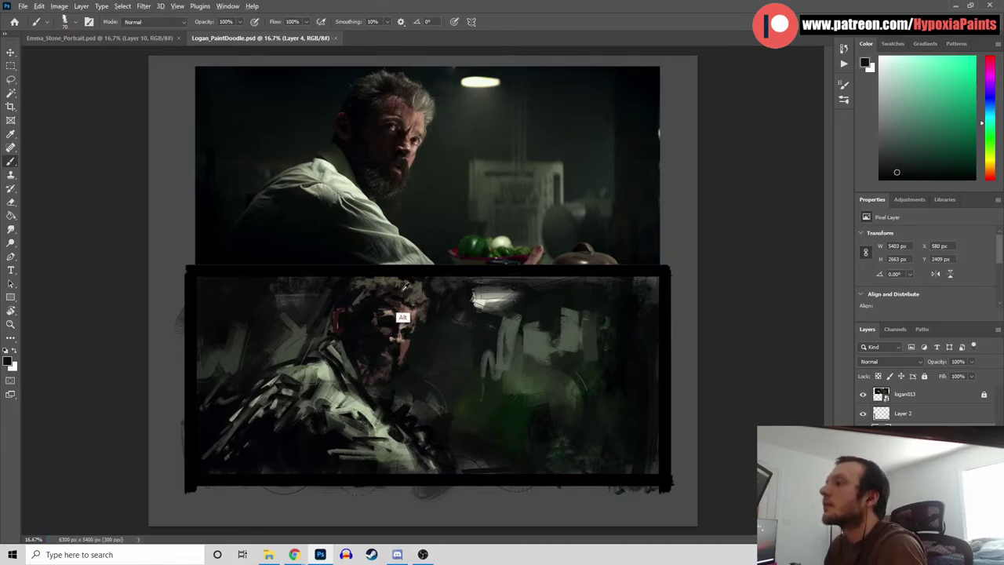
Break up the hair and hairline with dark strokes in near-black tones sampled from the head
left_click(369, 308, "alt")
left_click(344, 286, "alt")
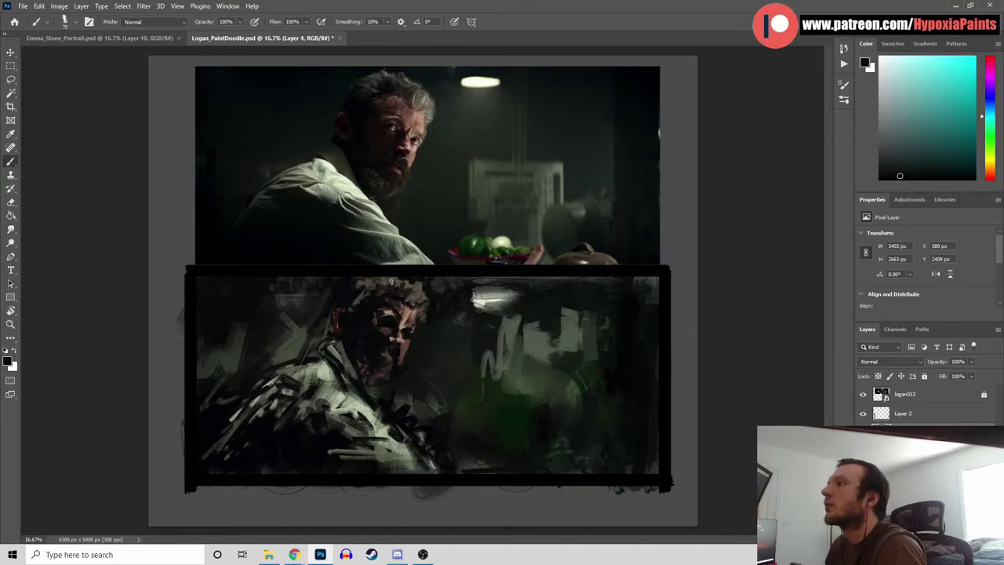
left_click(350, 331, "alt")
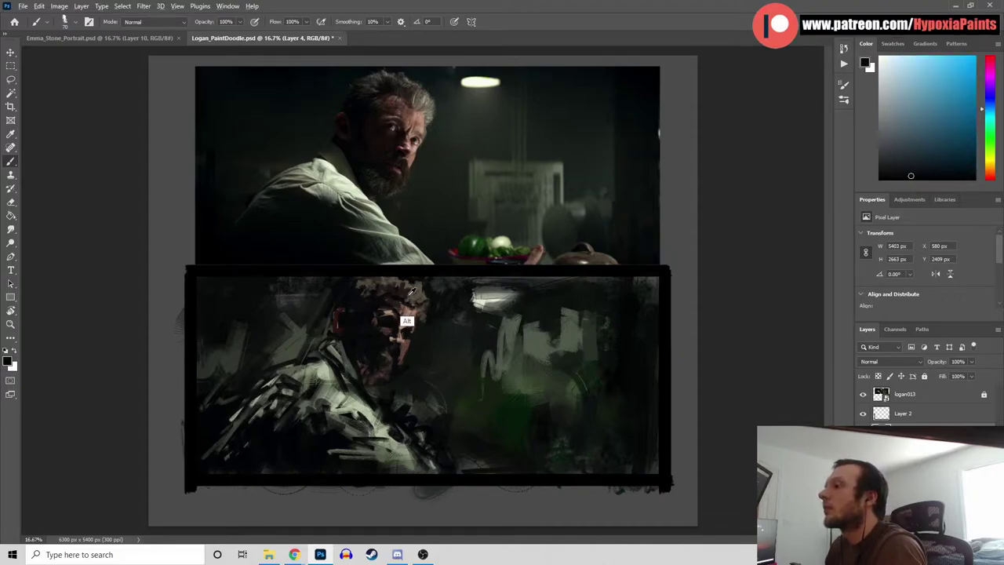
left_click(401, 322, "alt")
left_click(388, 327, "alt")
left_click(377, 288, "alt")
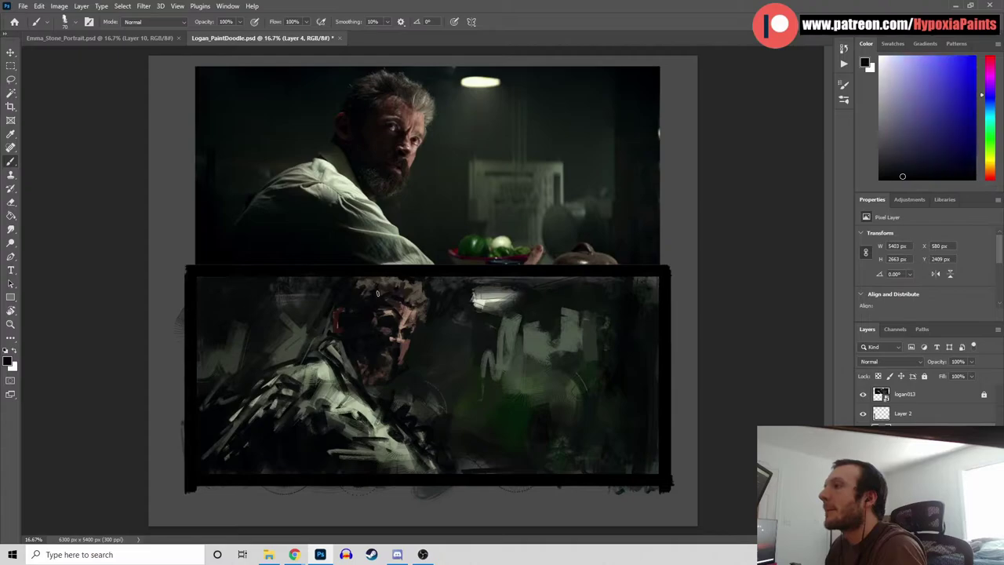
Repaint the forehead and brow with brown skin tones sampled from the painting and the reference still
left_click(395, 308, "alt")
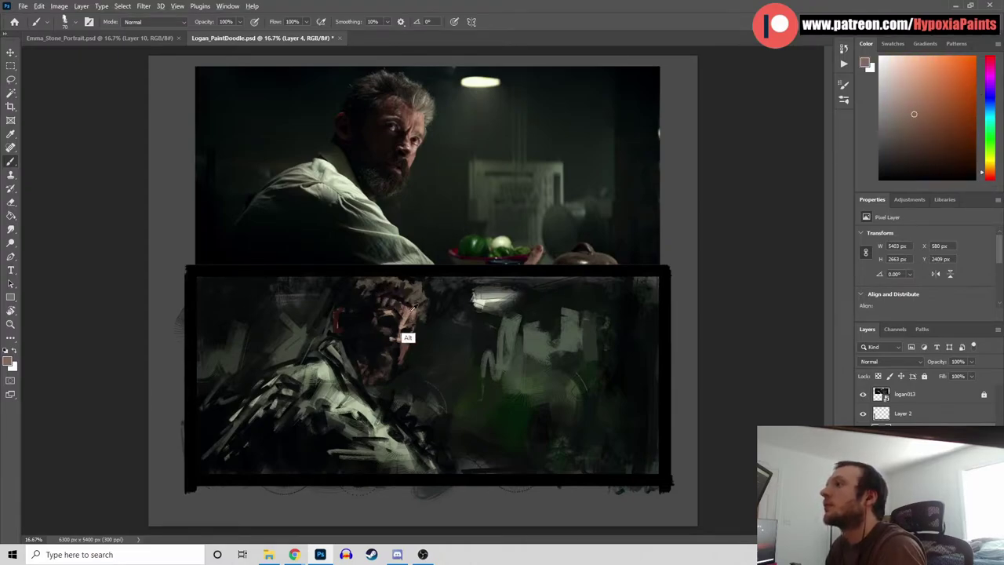
left_click(398, 309, "alt")
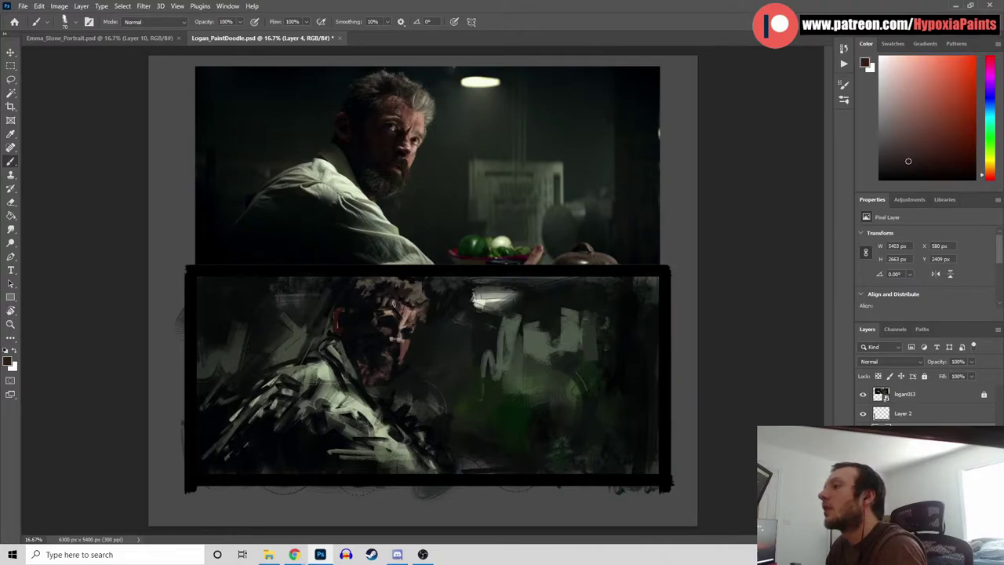
left_click(402, 107, "alt")
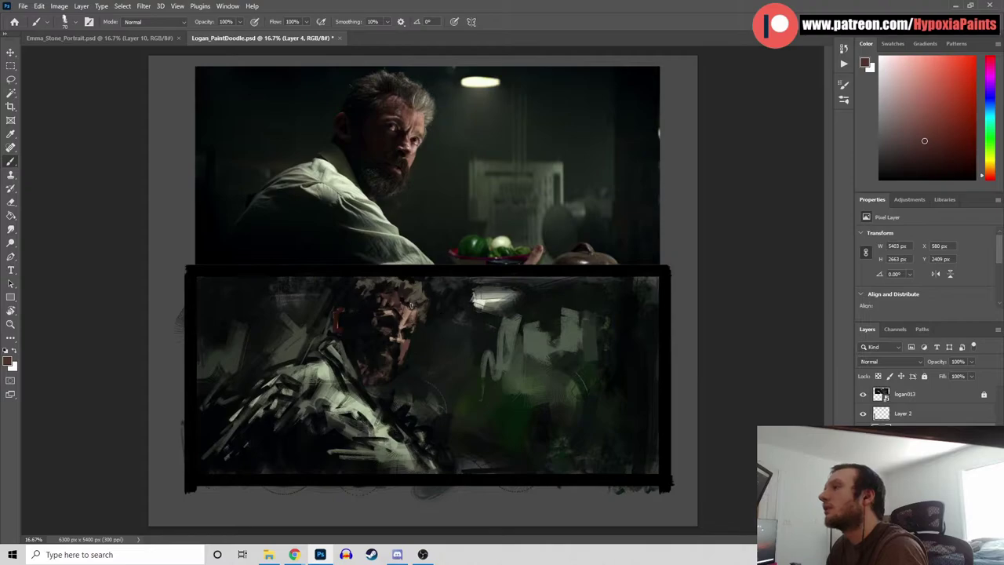
left_click(360, 318, "alt")
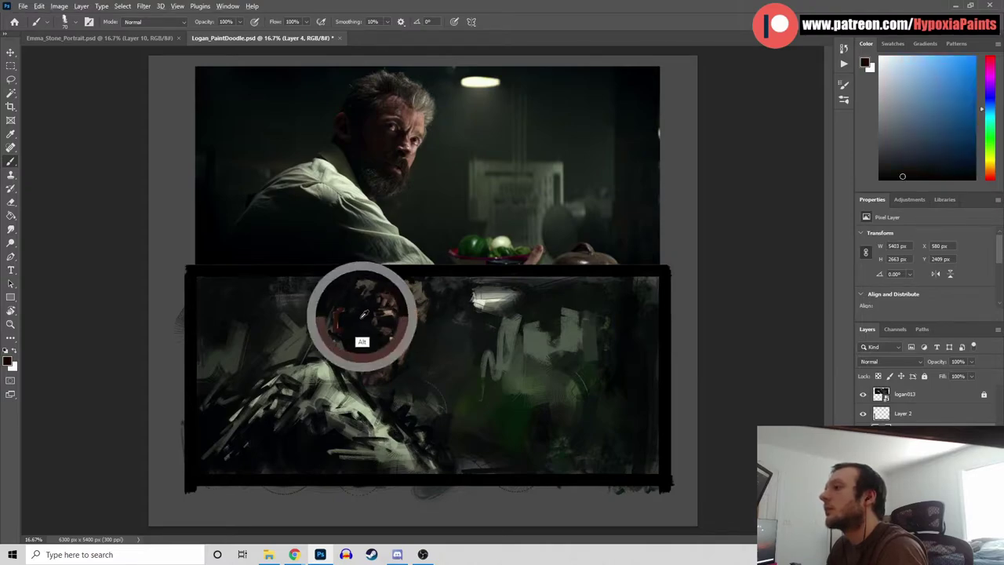
Add light grey strands to the front of the hair using a tone sampled from the reference hair
left_click(413, 300, "alt")
left_click(423, 103, "alt")
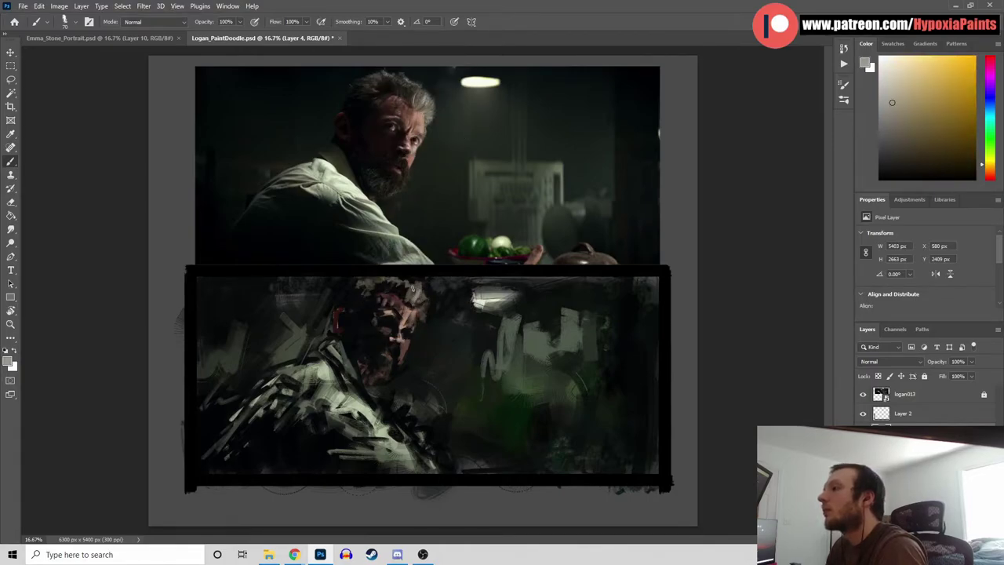
left_click(370, 310, "alt")
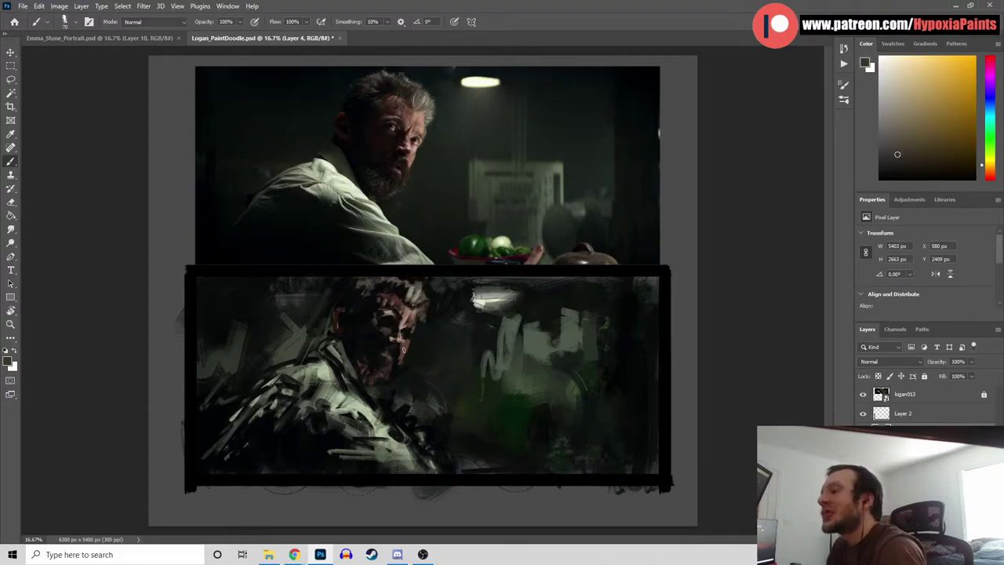
Save the document and add a new empty layer for further painting
key("ctrl+s")
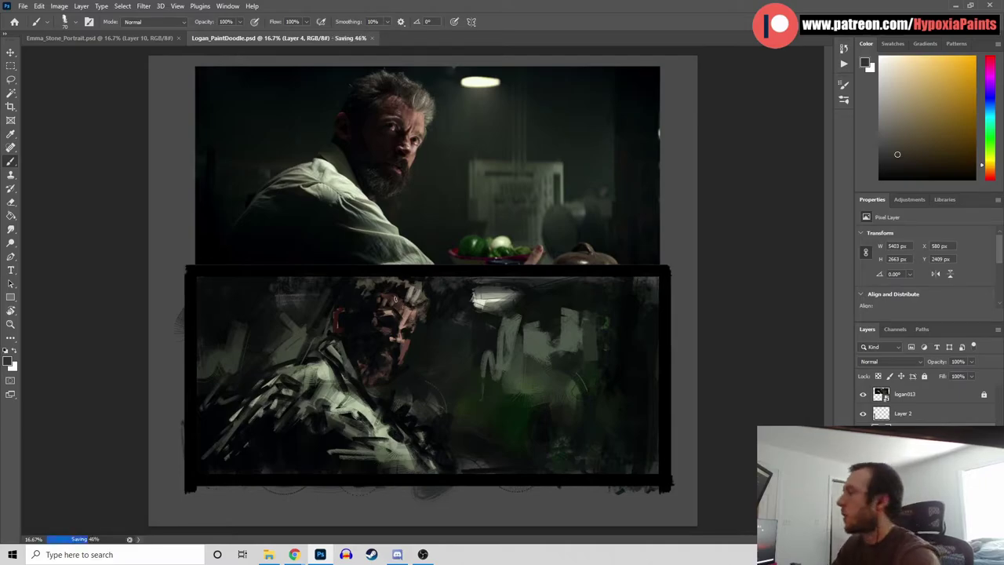
key("ctrl+shift+alt+n")
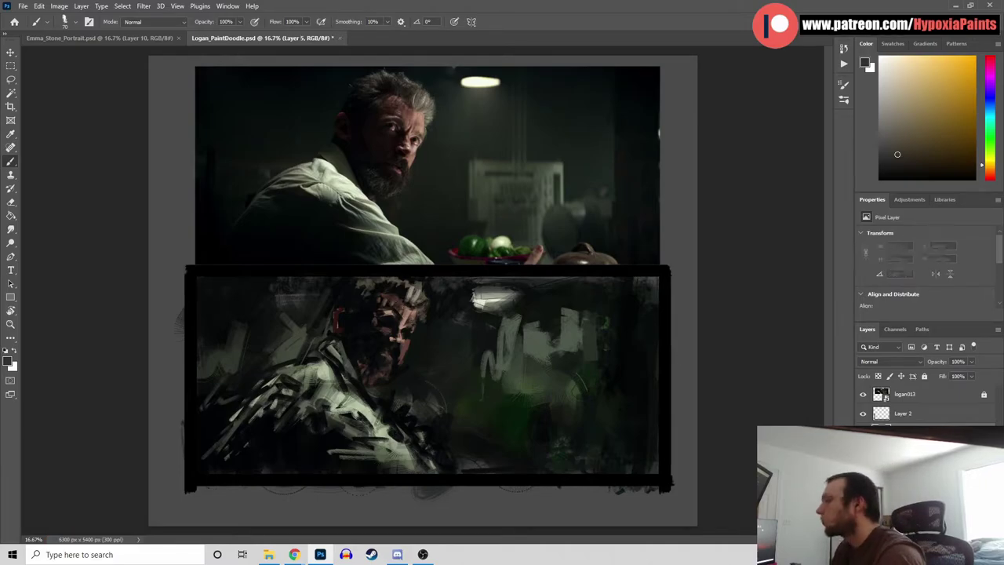
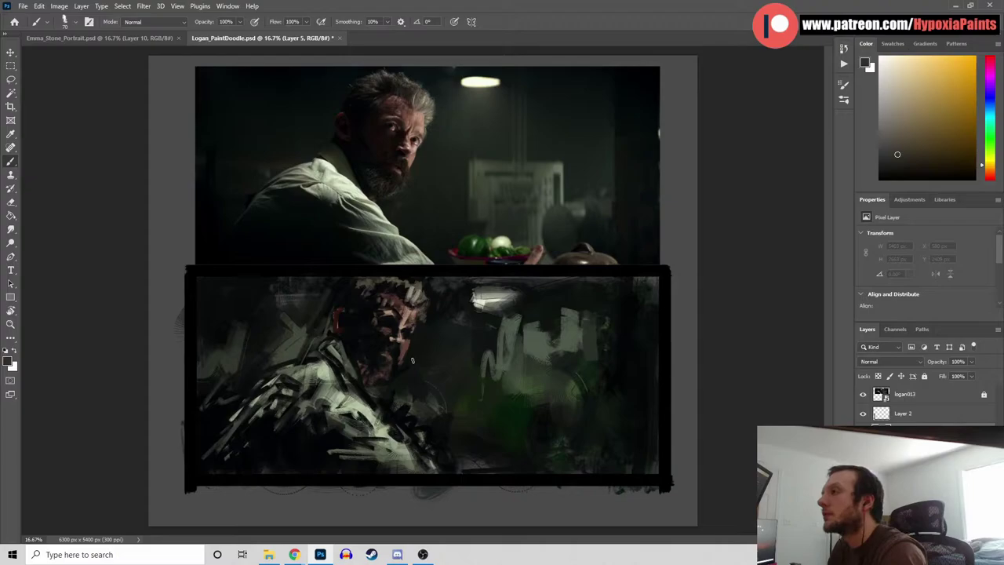
Unlock the logan013 reference layer, copy the head area to its own layer, and place the copy beside the painted head
left_click(934, 396)
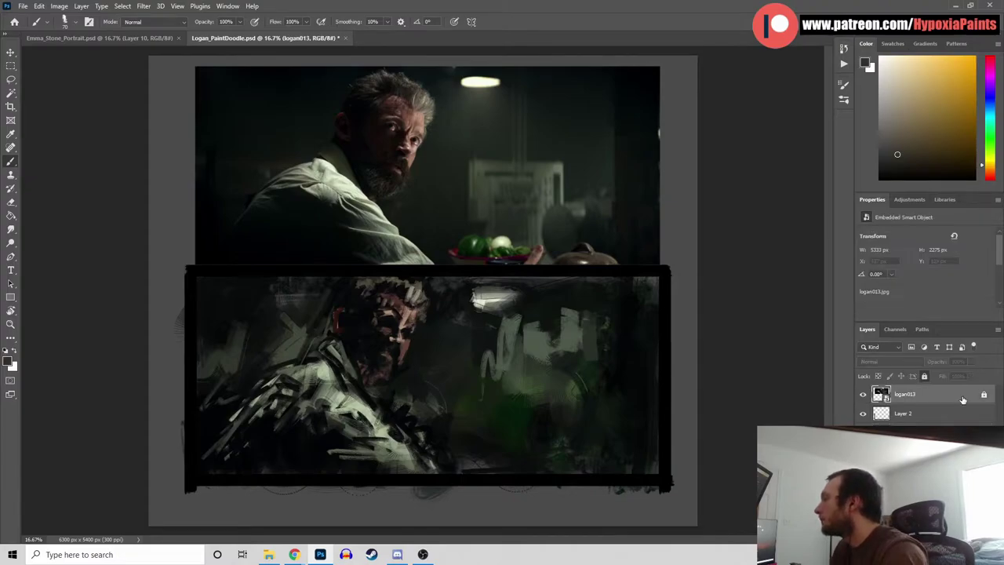
left_click(11, 65)
left_click_drag(320, 62, 440, 211)
right_click(397, 146)
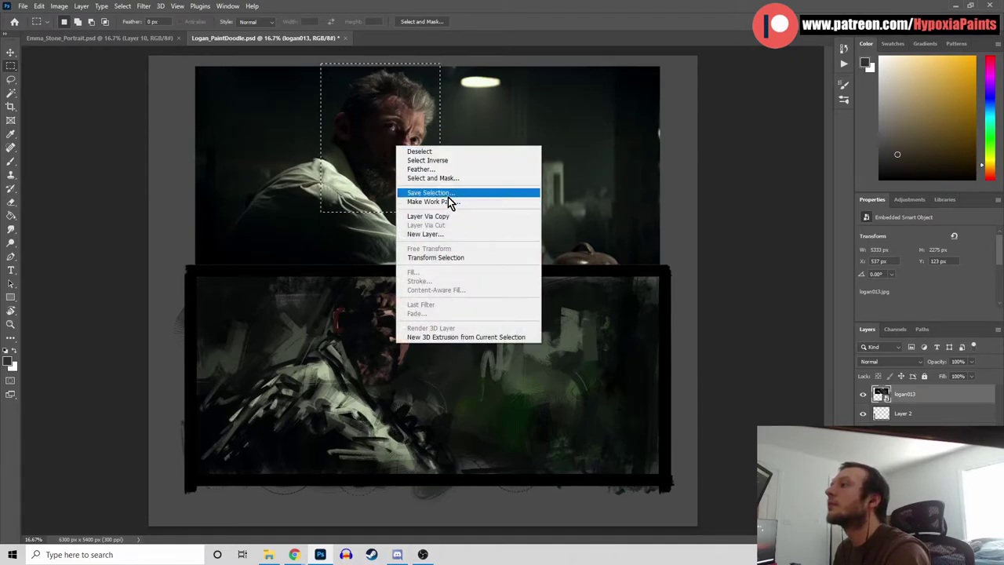
left_click(428, 215)
key("v")
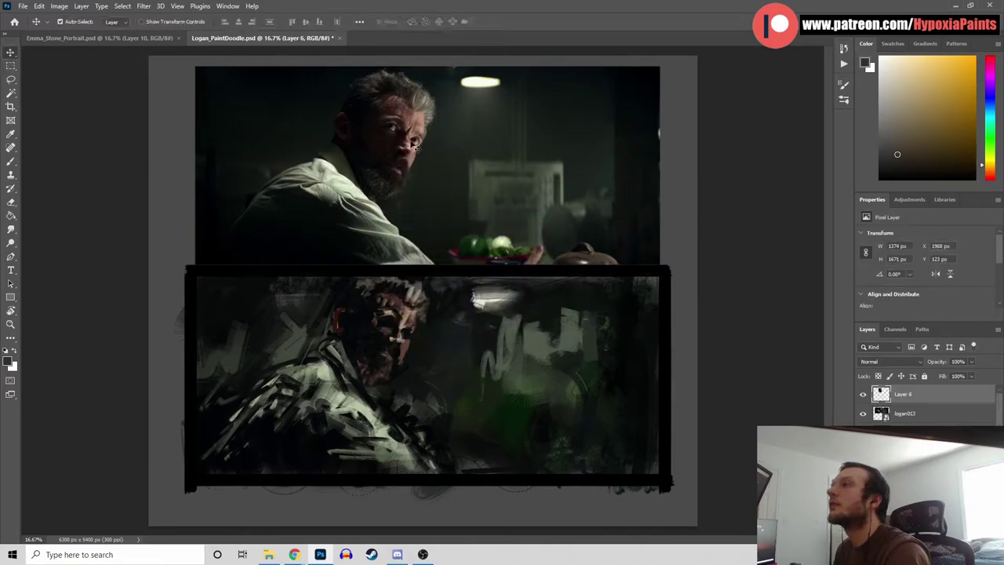
mouse_move(400, 145)
left_mouse_down()
mouse_move(503, 237)
mouse_move(536, 337)
mouse_move(522, 342)
left_mouse_up()
Lock the copied head layer and the logan013 reference layer, and save the document with Layer 5 active
left_click(925, 376)
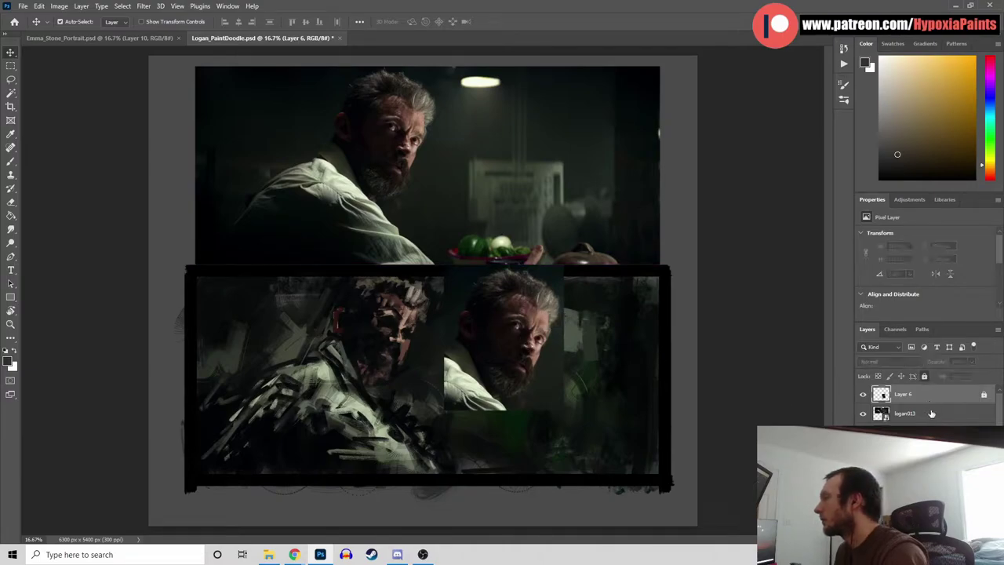
left_click(966, 418)
left_click(924, 377)
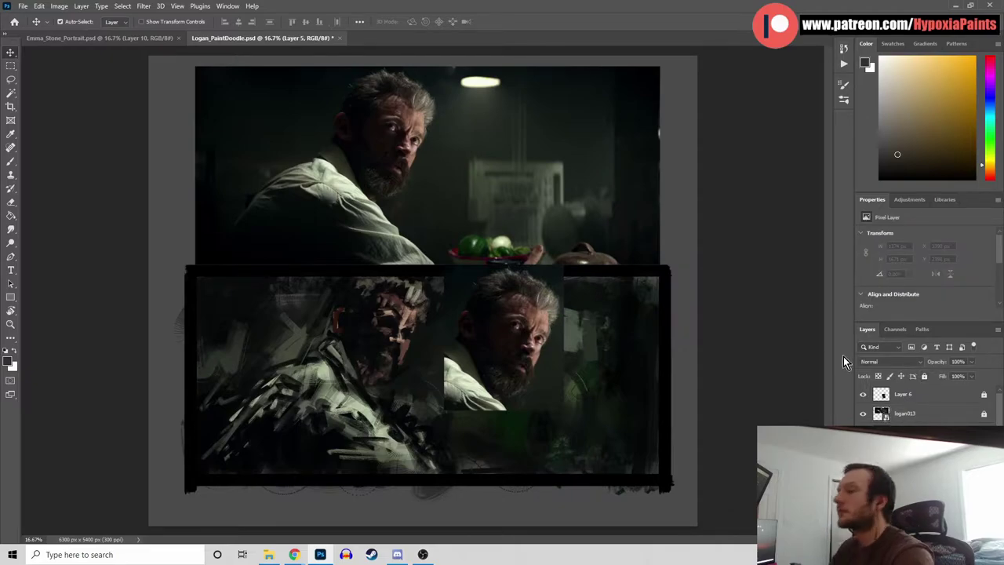
key("ctrl+s")
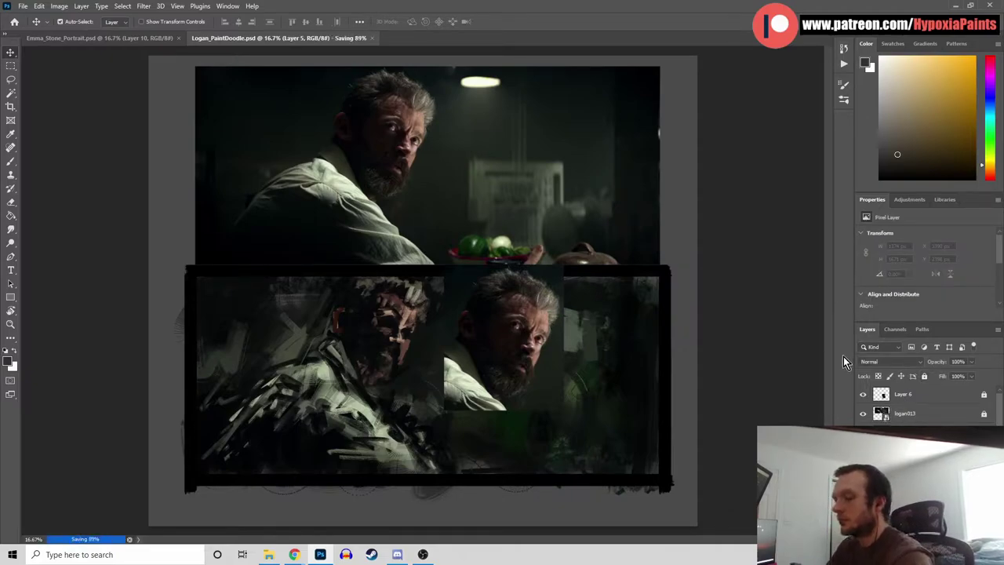
Reshape the lower cheek and mouth side of the painted face with small brush strokes in sampled dark tones
key("ctrl+plus")
left_click_drag(383, 351, 391, 308)
key("b")
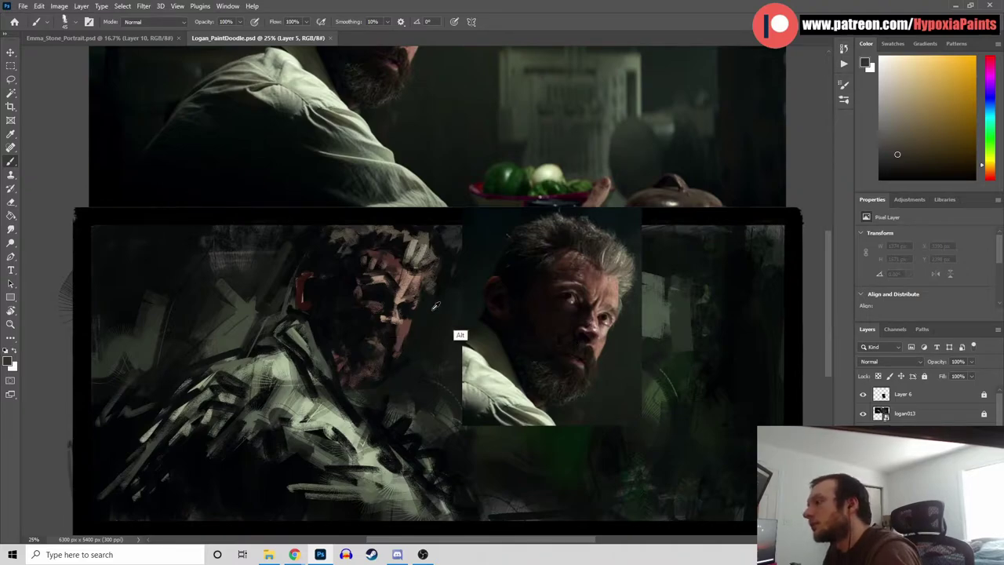
left_click(391, 331, "alt")
left_click(395, 335, "alt")
mouse_move(400, 349)
left_mouse_down()
mouse_move(407, 382)
mouse_move(403, 350)
left_mouse_up()
left_click(415, 331, "alt")
left_click(413, 334, "alt")
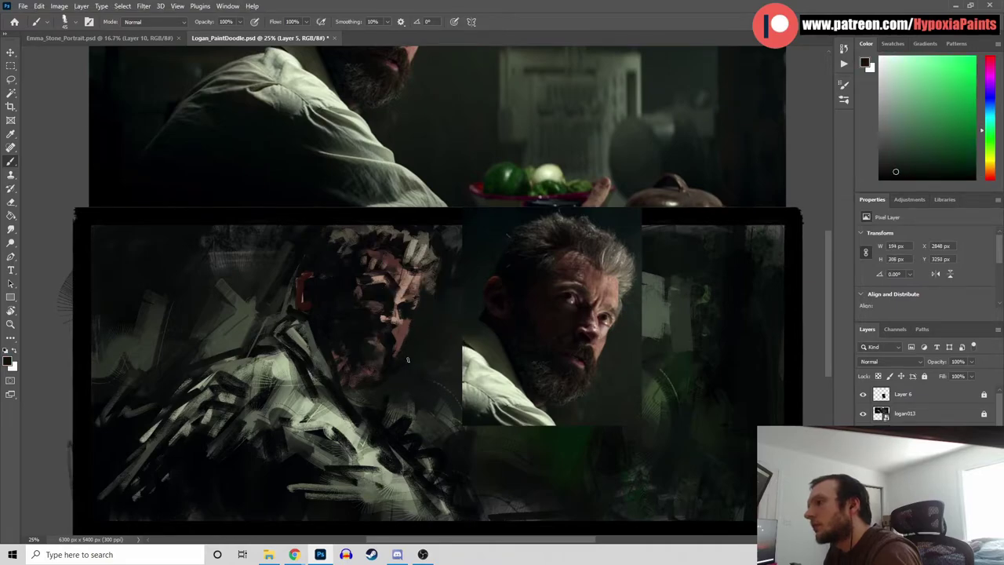
Refine the far eye and cheekbone with skin tones sampled from the painting and the copied reference, trimming the edge in near-black
left_click(412, 313, "alt")
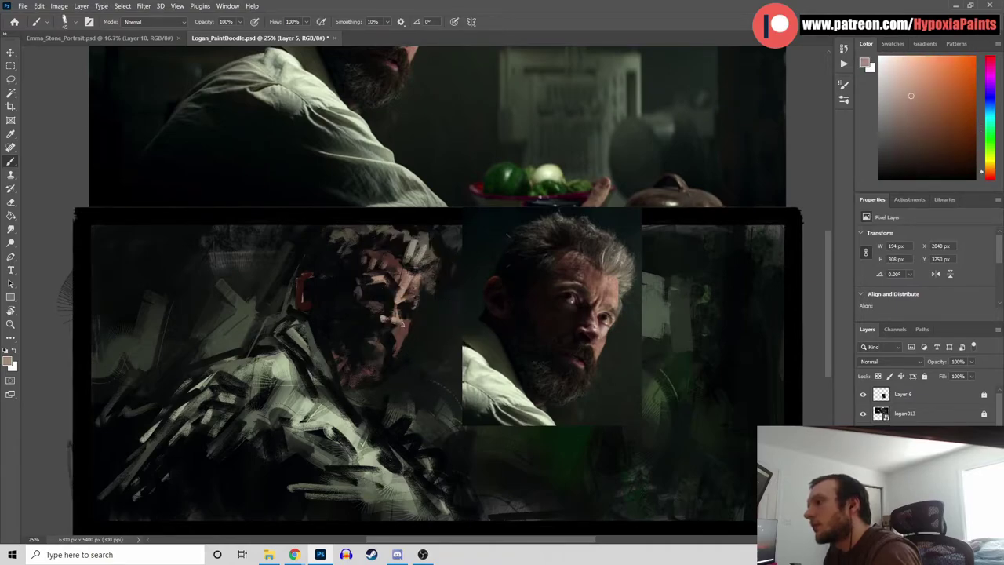
left_click(406, 311, "alt")
left_click_drag(408, 309, 412, 301)
left_click(418, 322, "alt")
left_click(407, 321, "alt")
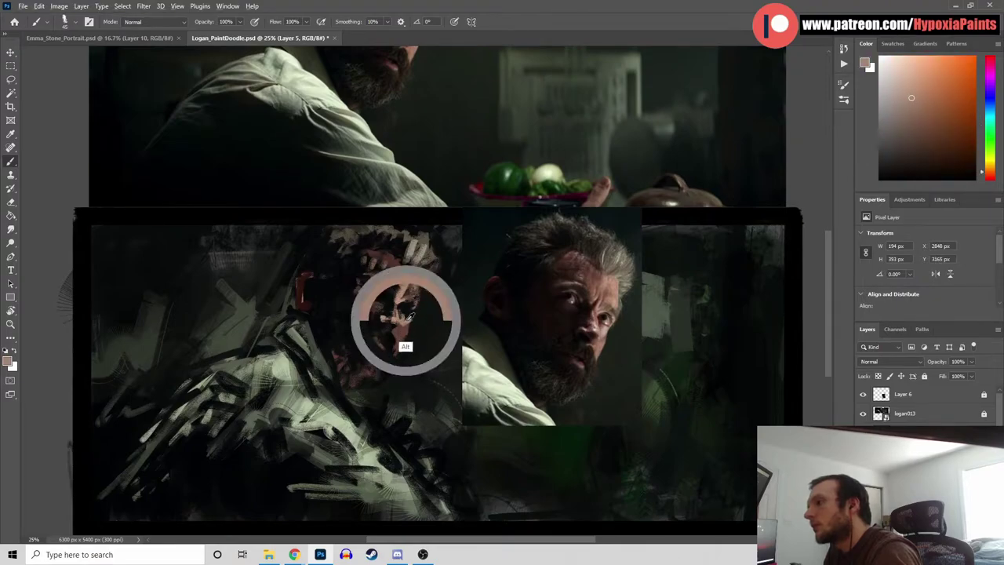
left_click(605, 322, "alt")
left_click(609, 324, "alt")
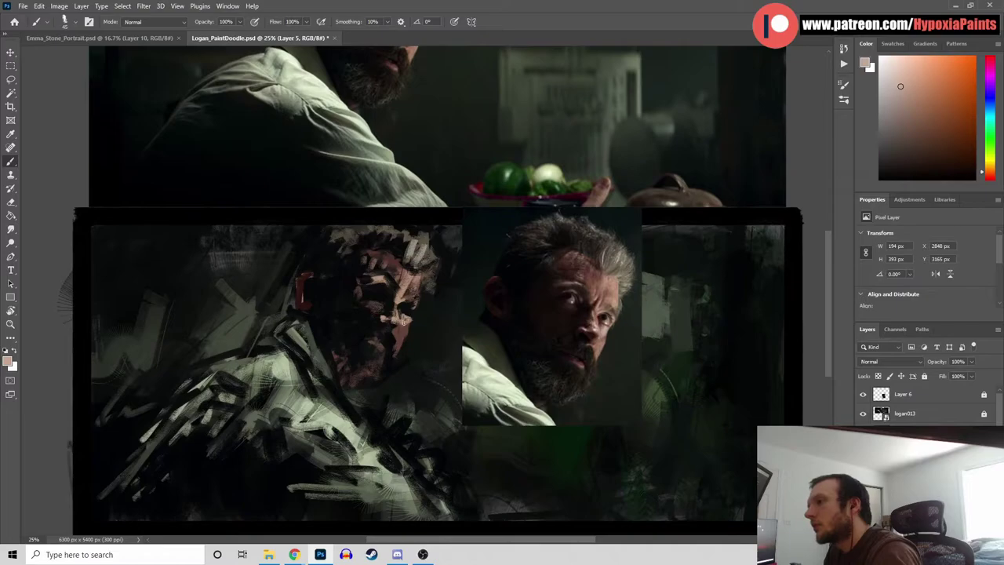
left_click(408, 319, "alt")
left_click(415, 326, "alt")
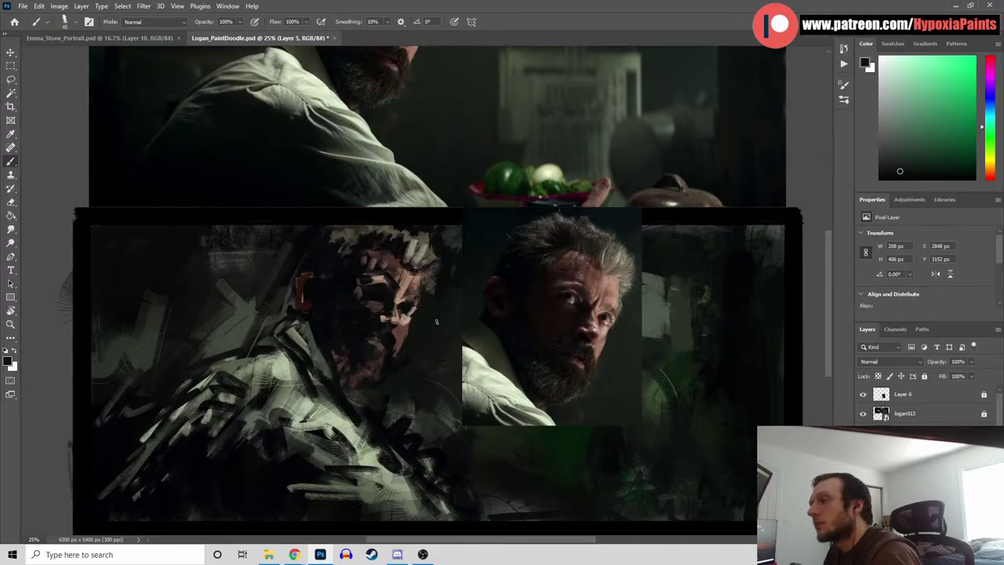
Build up the near brow and eye socket with sampled skin tones and near-black strokes
left_click(365, 309, "alt")
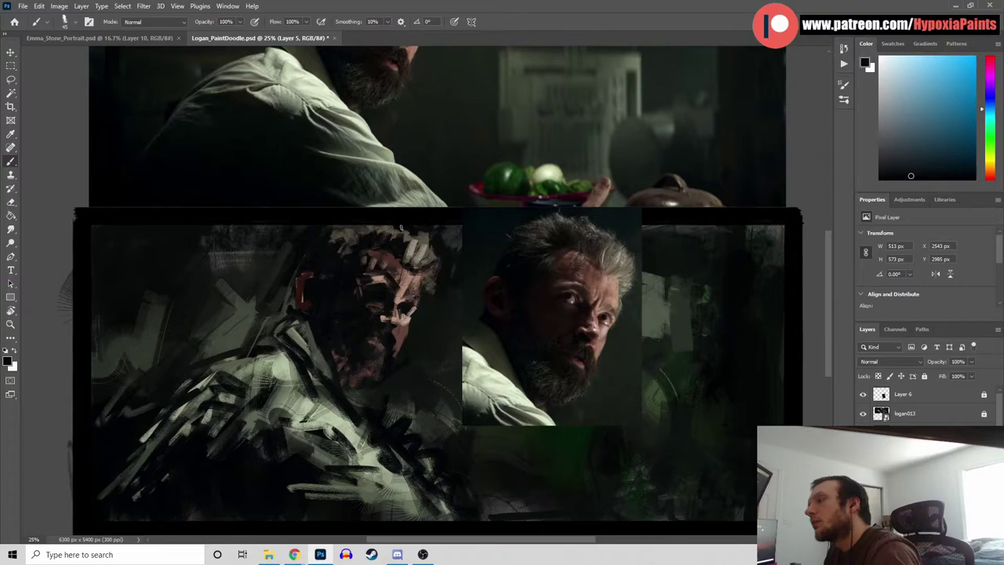
left_click(419, 308, "alt")
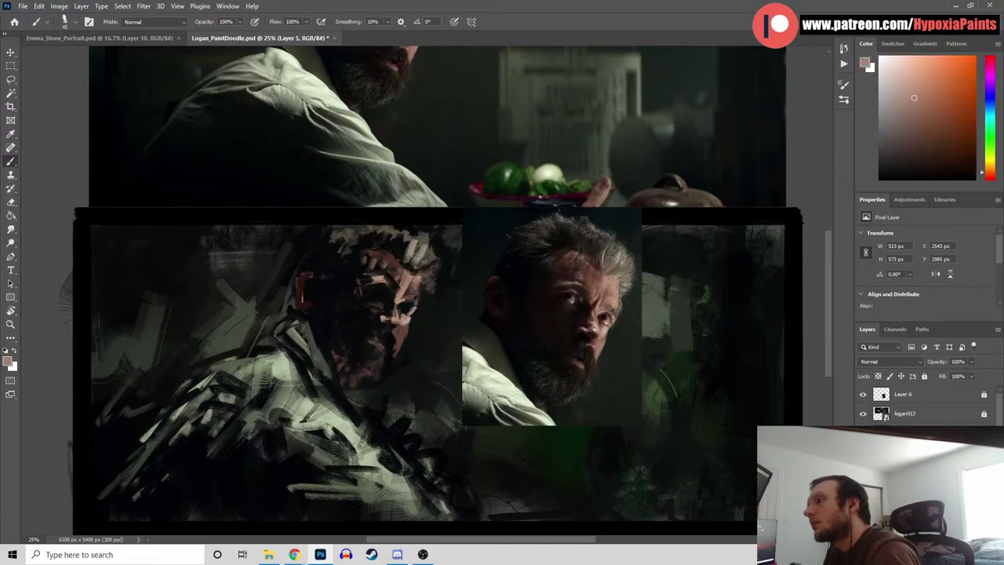
left_click(401, 314, "alt")
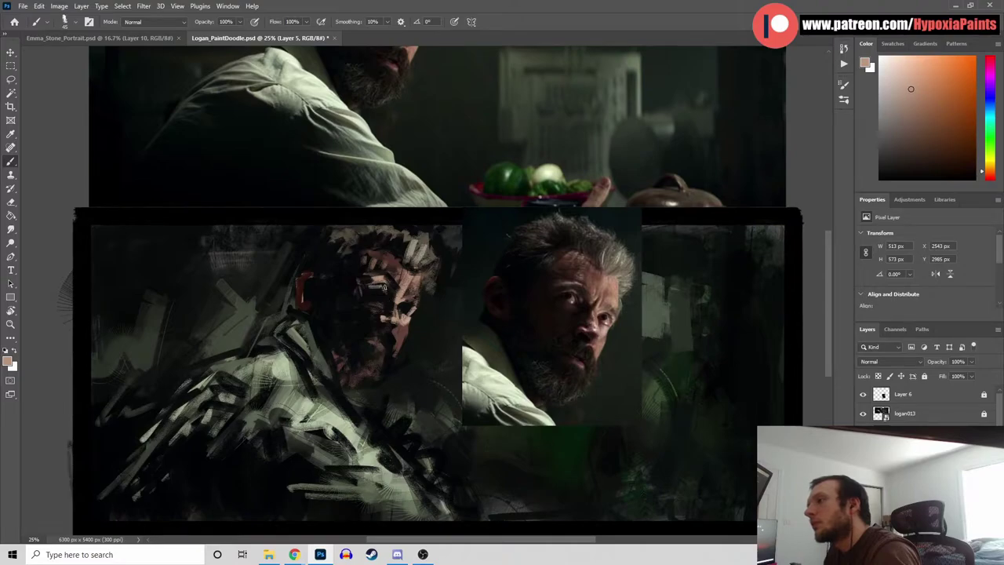
left_click(366, 284, "alt")
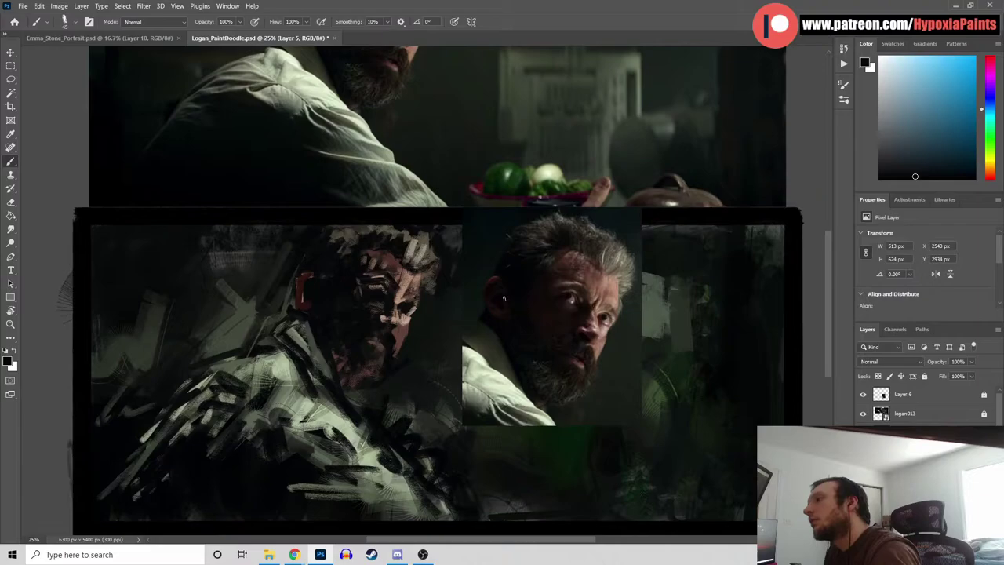
left_click_drag(370, 320, 380, 291)
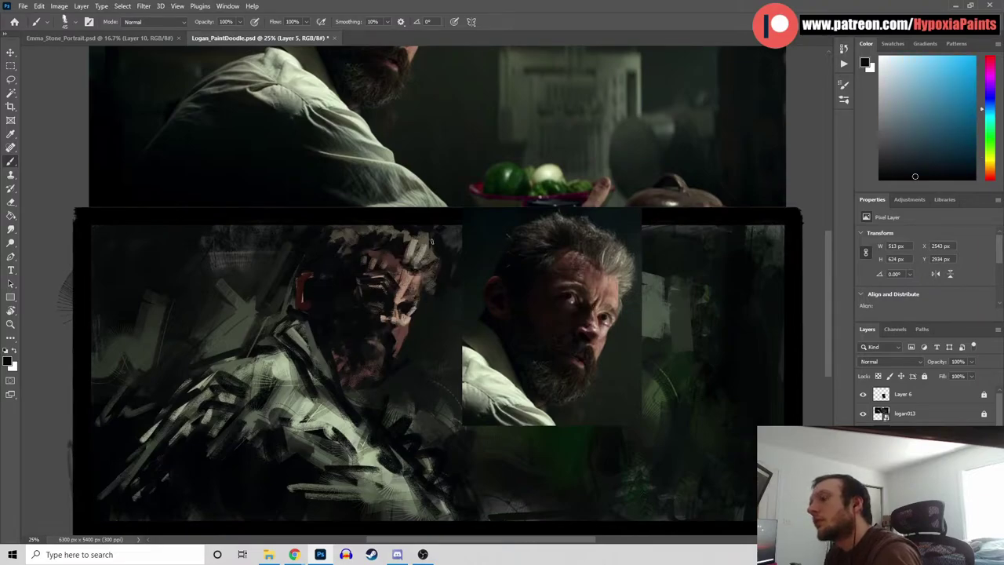
Switch to the DG_MAIN brush at 47 px and touch up the nose area with sampled dark brown and near-black tones
left_click(76, 22)
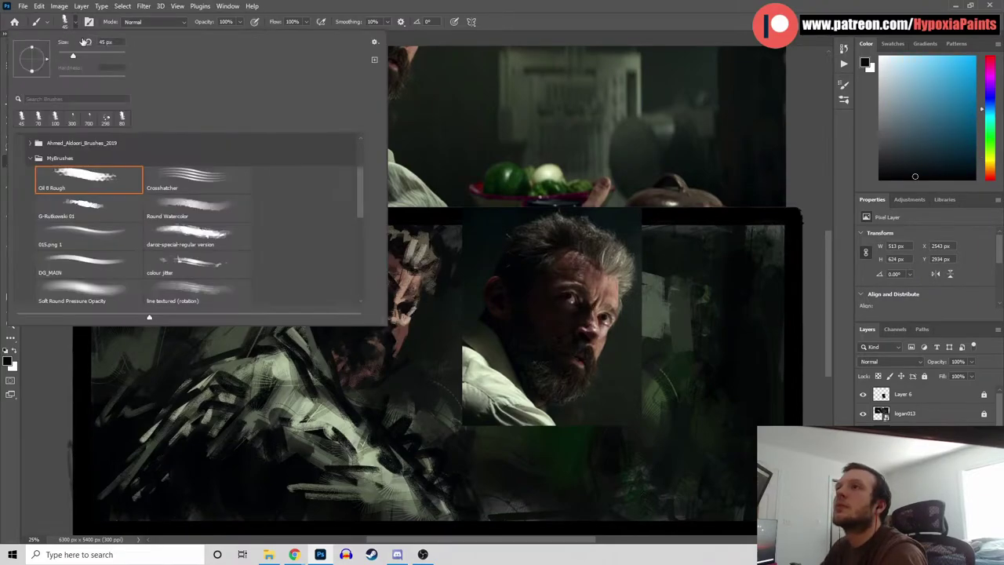
left_click(100, 272)
left_click_drag(129, 265, 229, 270)
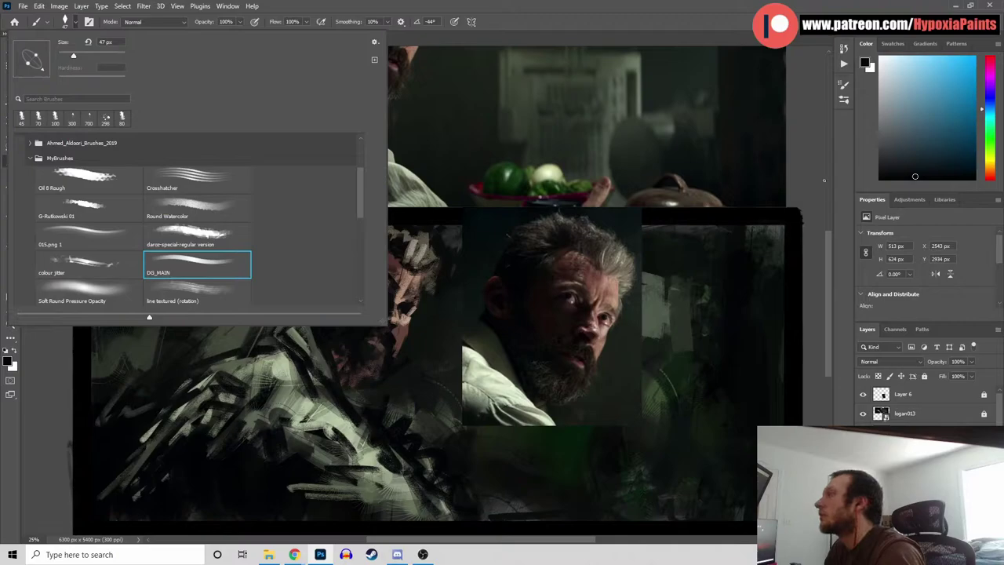
left_click(825, 181)
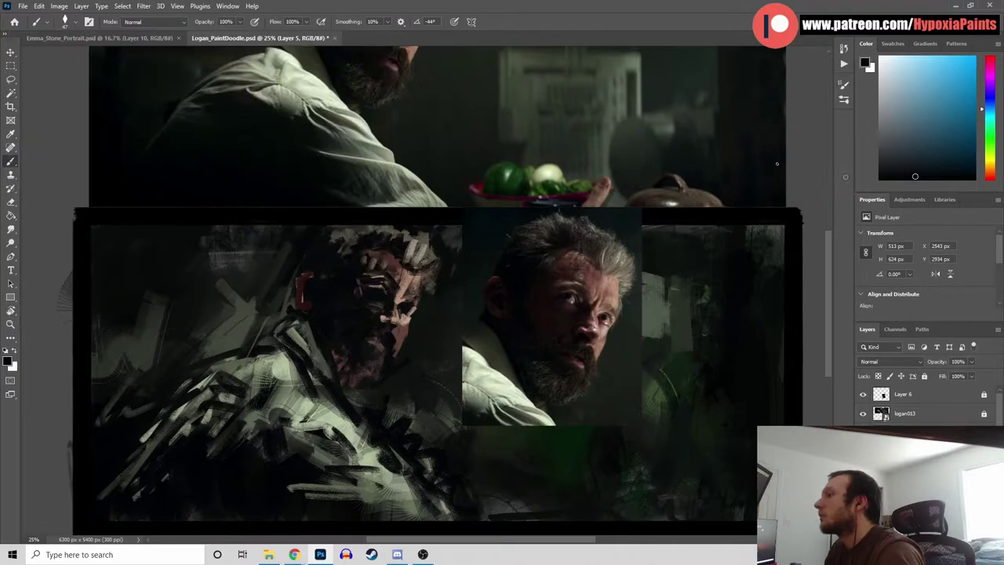
left_click(396, 335, "alt")
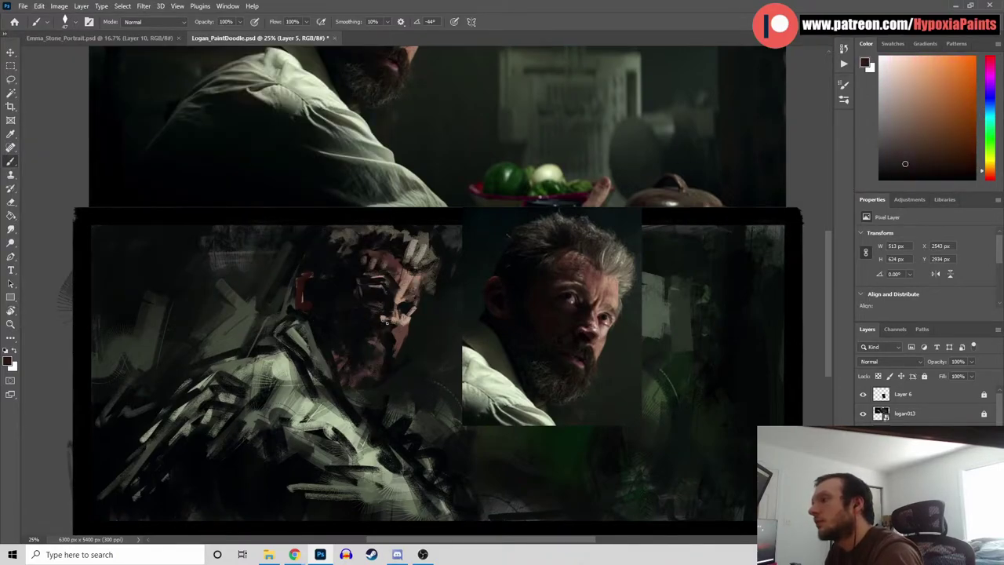
left_click(383, 322, "alt")
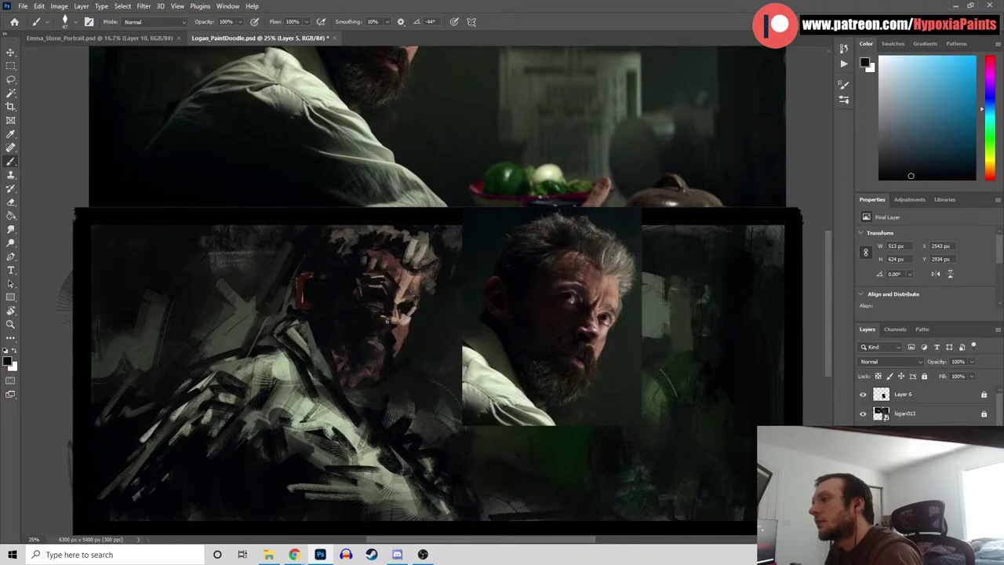
Switch back to the Oil 8 Rough brush and reduce its size for the facial details
left_click(69, 21)
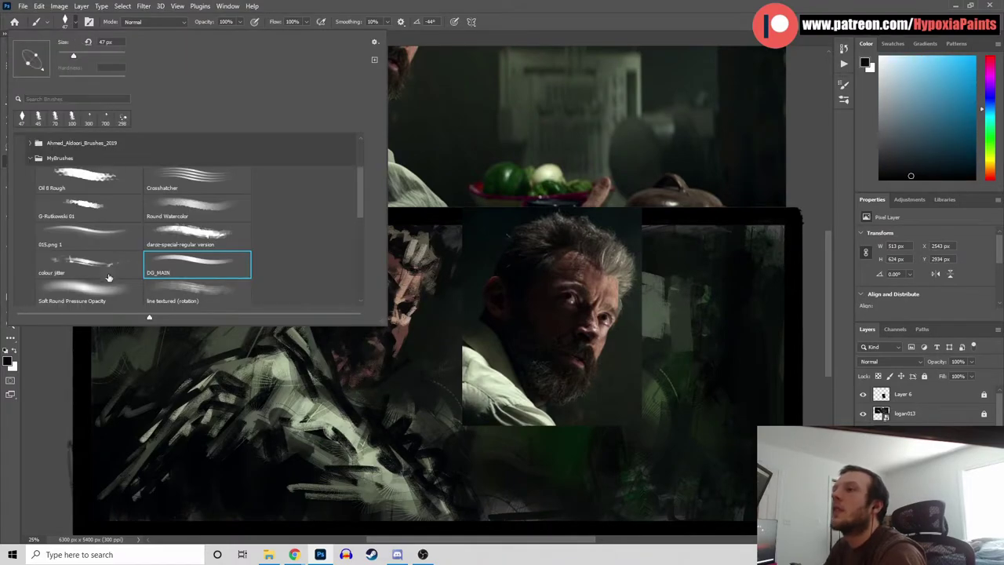
left_click(113, 182)
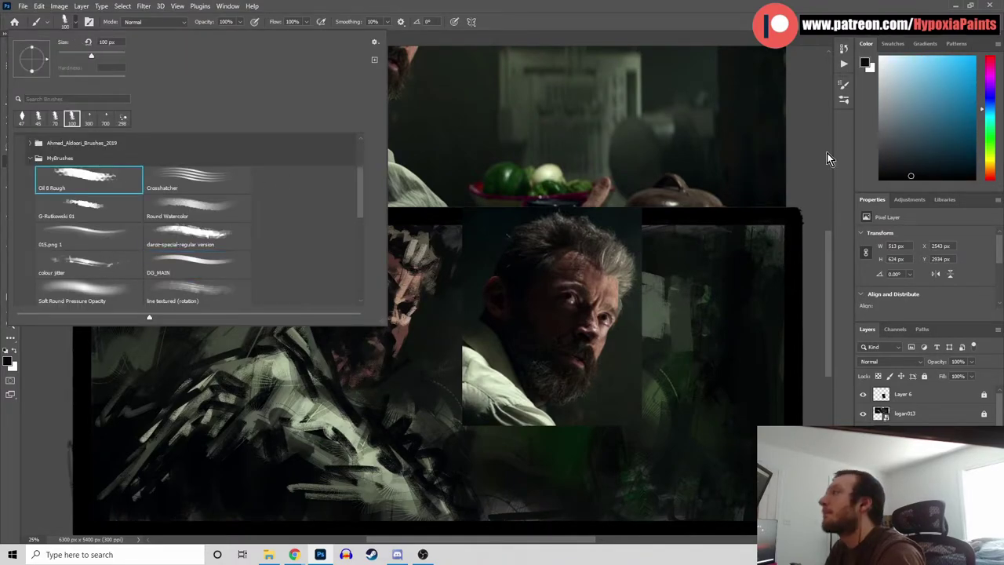
left_click(852, 151)
key("[")
Rework the forehead above the near brow with muted skin and near-black tones sampled from the painted face
left_click(388, 310, "alt")
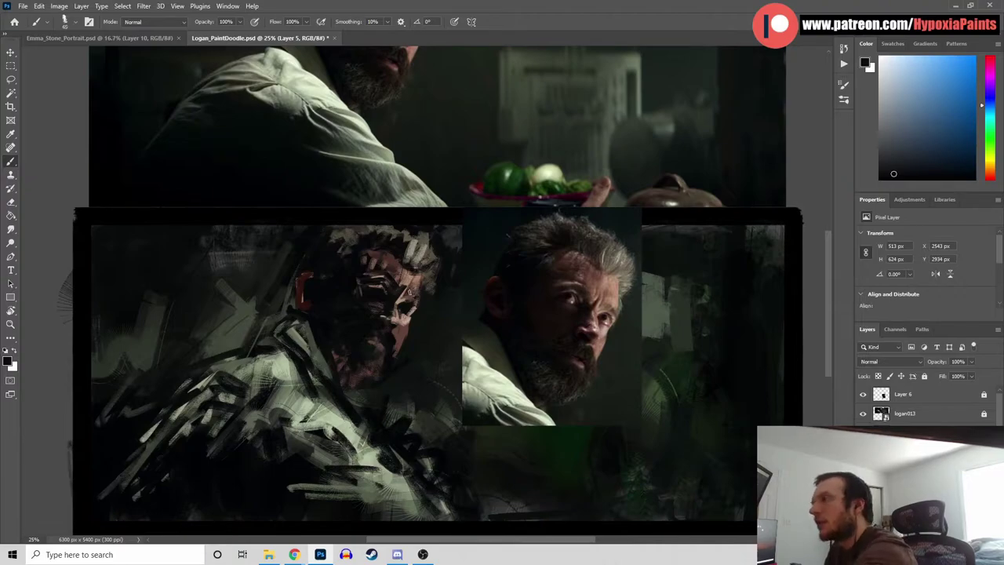
left_click(408, 289, "alt")
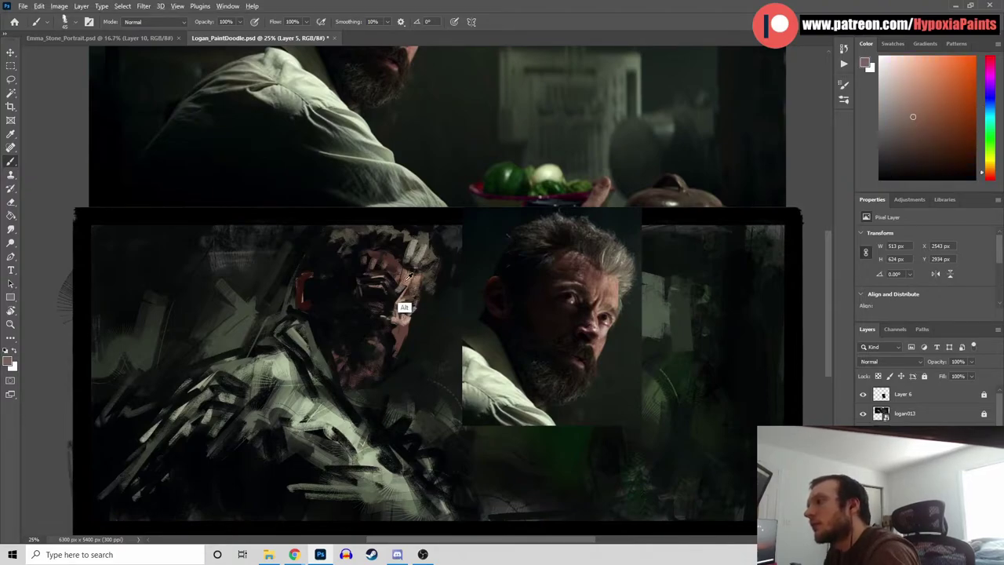
left_click(387, 275, "alt")
left_click(363, 264, "alt")
left_click(371, 267)
left_click(349, 298, "alt")
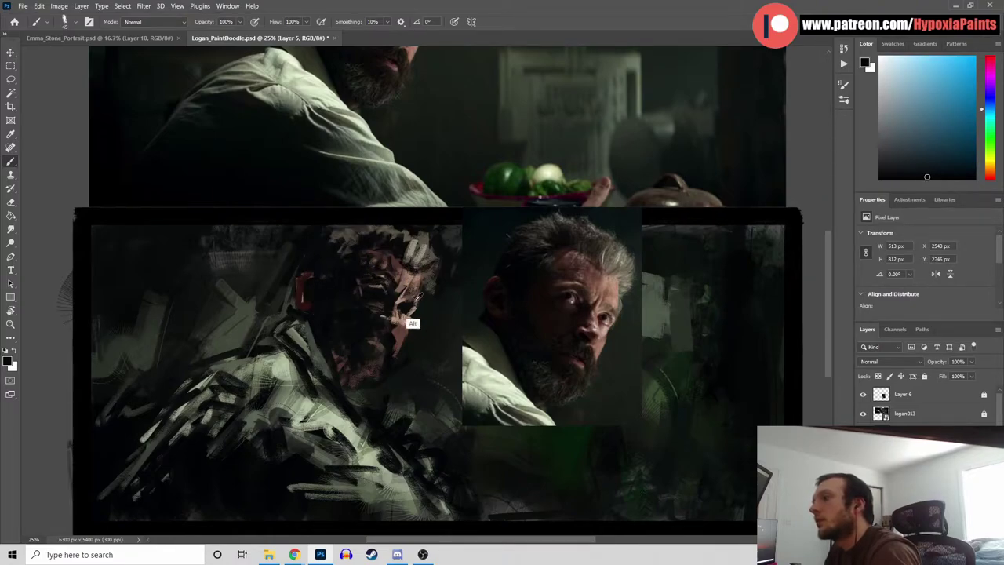
Refine the near brow and the bridge of the nose with near-black and muted skin tones sampled from the painting and the reference head
left_click(370, 290, "alt")
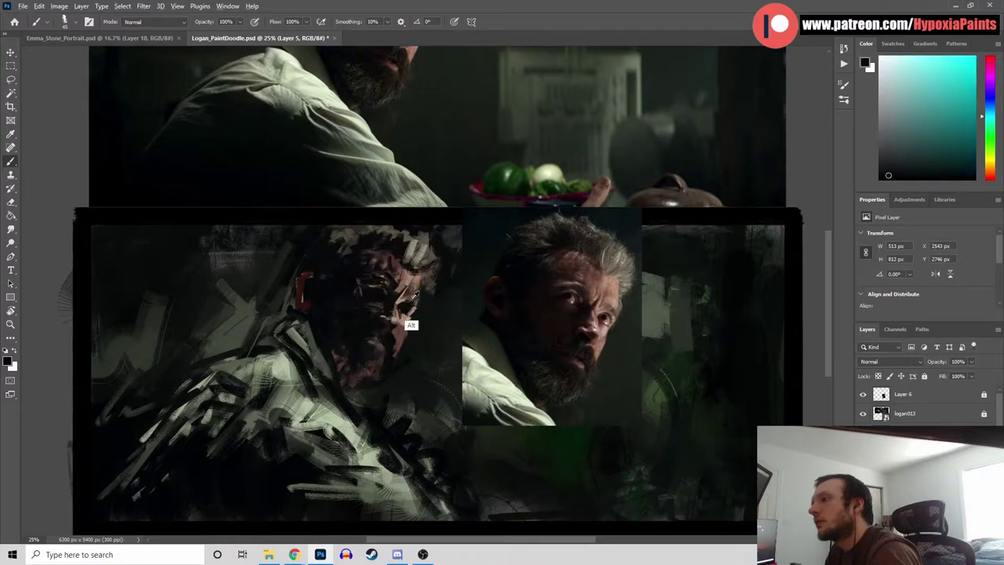
left_click(399, 284, "alt")
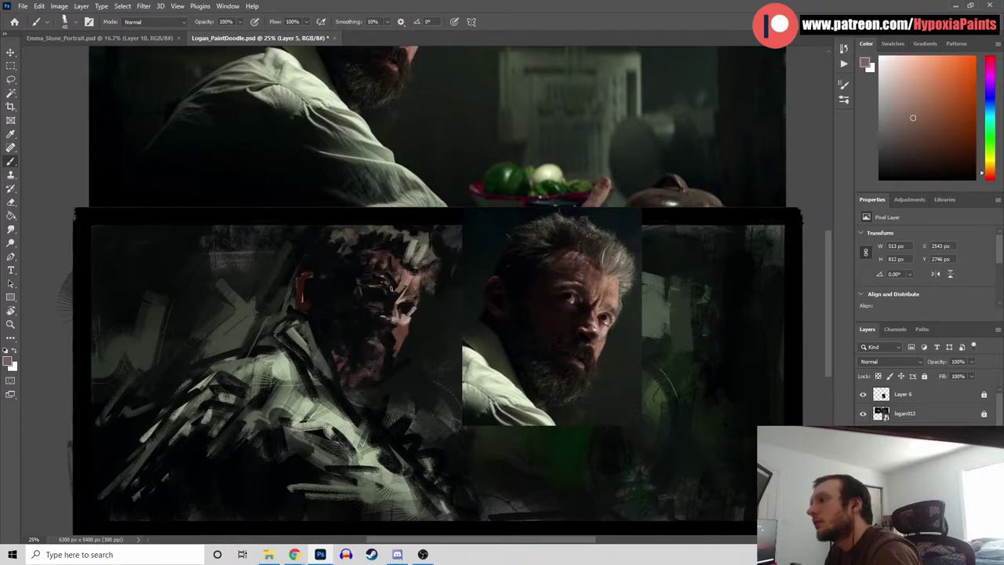
left_click(564, 284, "alt")
left_click(417, 289, "alt")
left_click(402, 317, "alt")
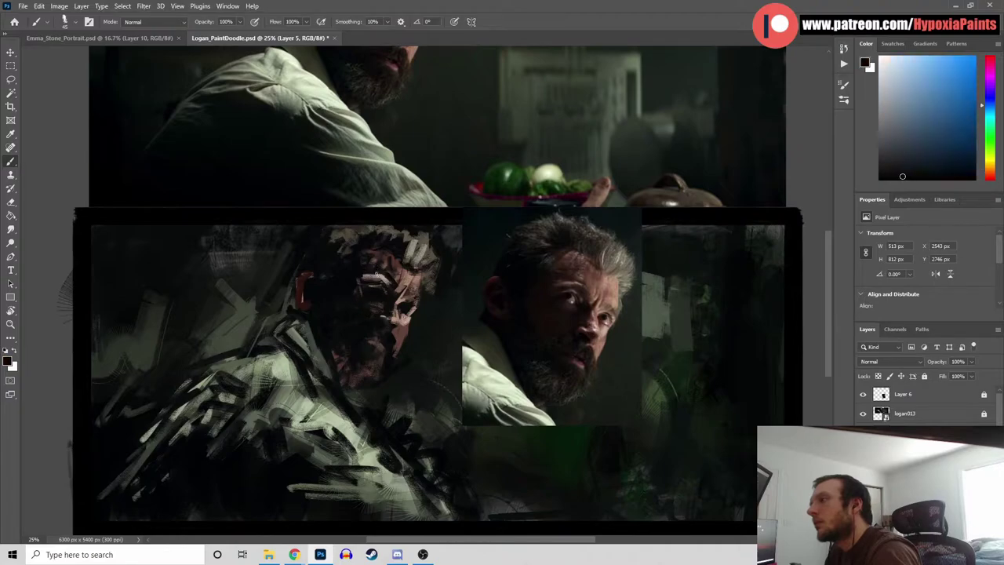
left_click(391, 289, "alt")
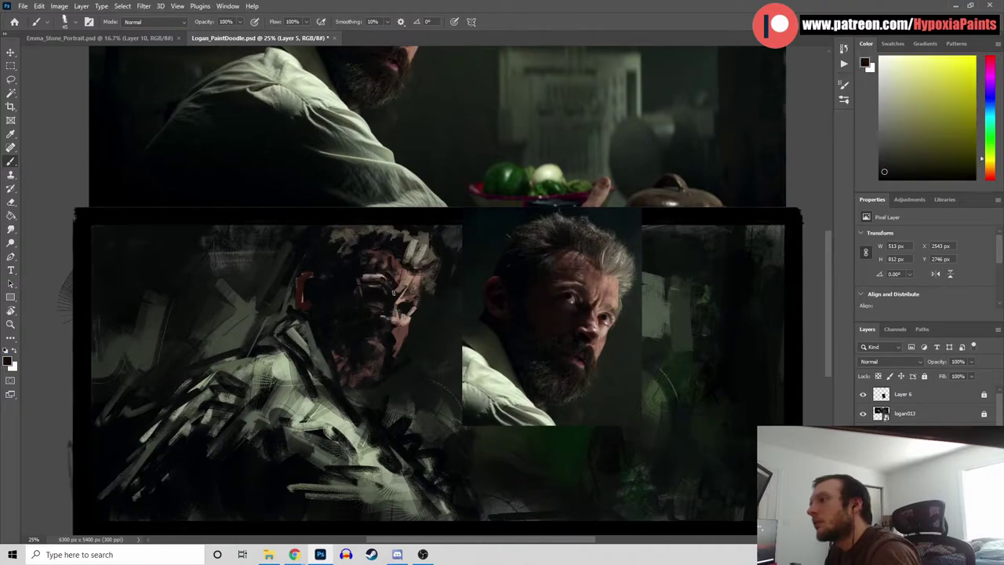
left_click(570, 328, "alt")
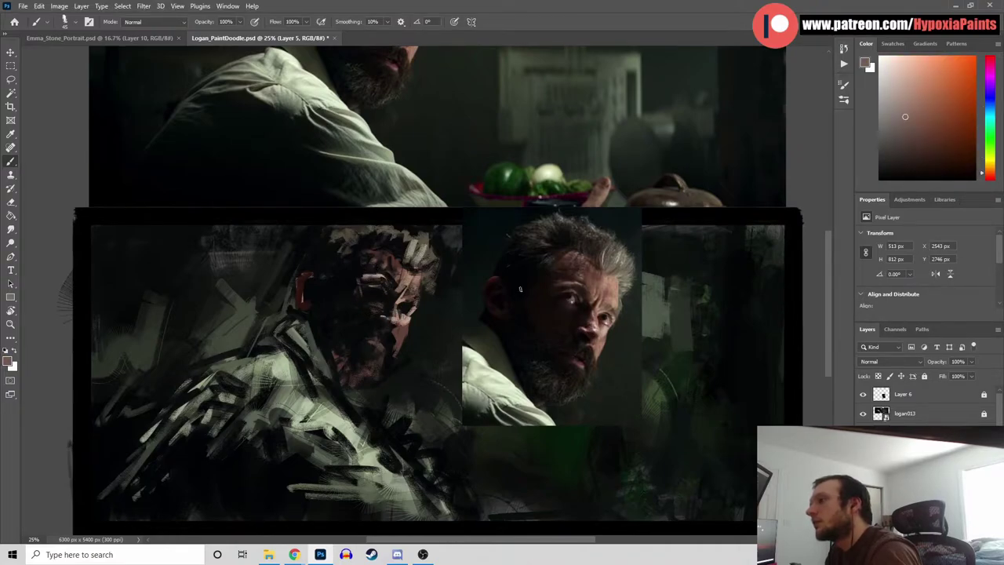
left_click(380, 292, "alt")
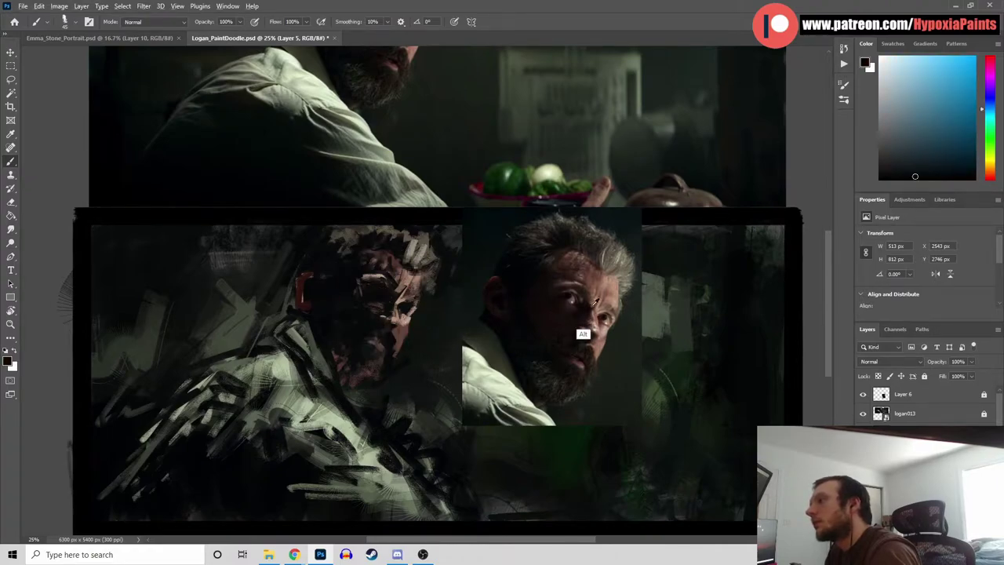
Reshape the near eye socket with sampled near-black and brown tones, using a smaller brush for the lighter skin accents
left_click(570, 305, "alt")
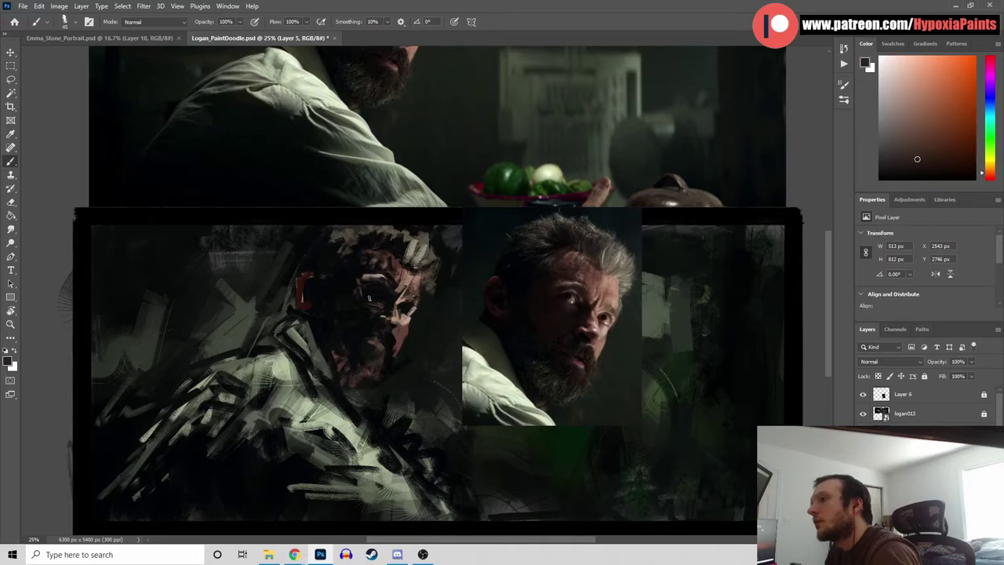
left_click(379, 295, "alt")
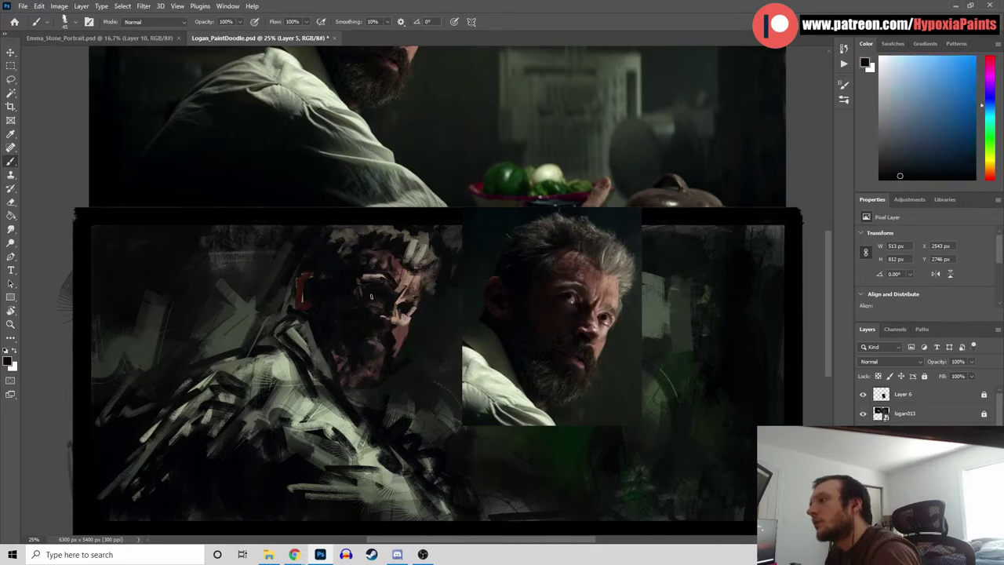
left_click(416, 322, "alt")
key("[")
key("[")
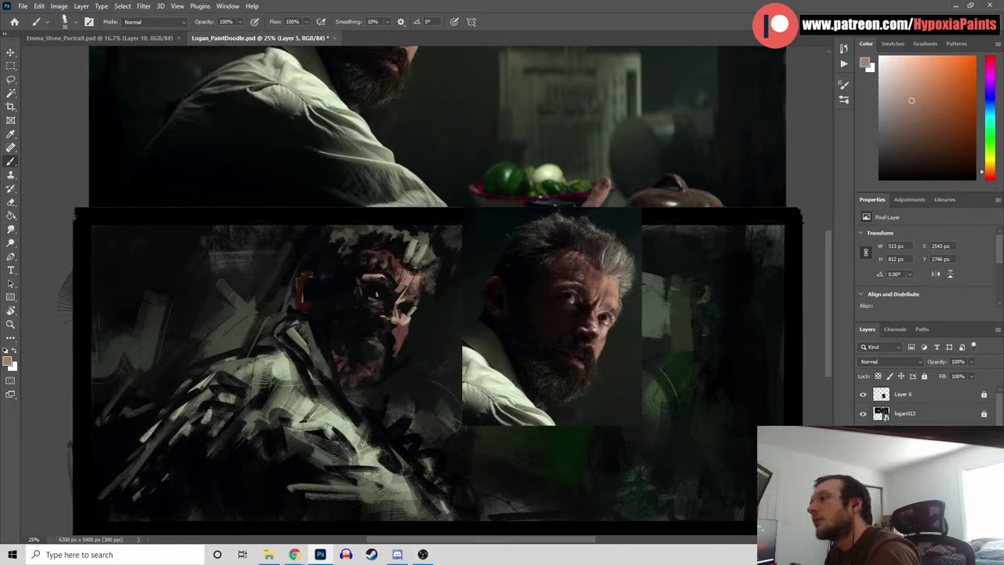
left_click(368, 321, "alt")
left_click(359, 298, "alt")
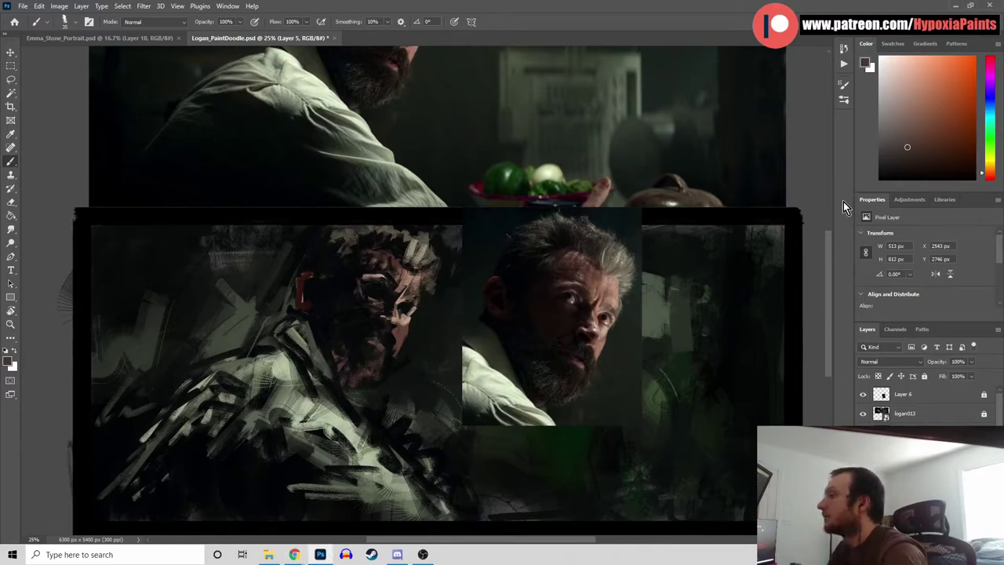
Adjust the far eye and cheek with near-black and skin tones sampled from the painted face, and save the document
left_click(407, 335, "alt")
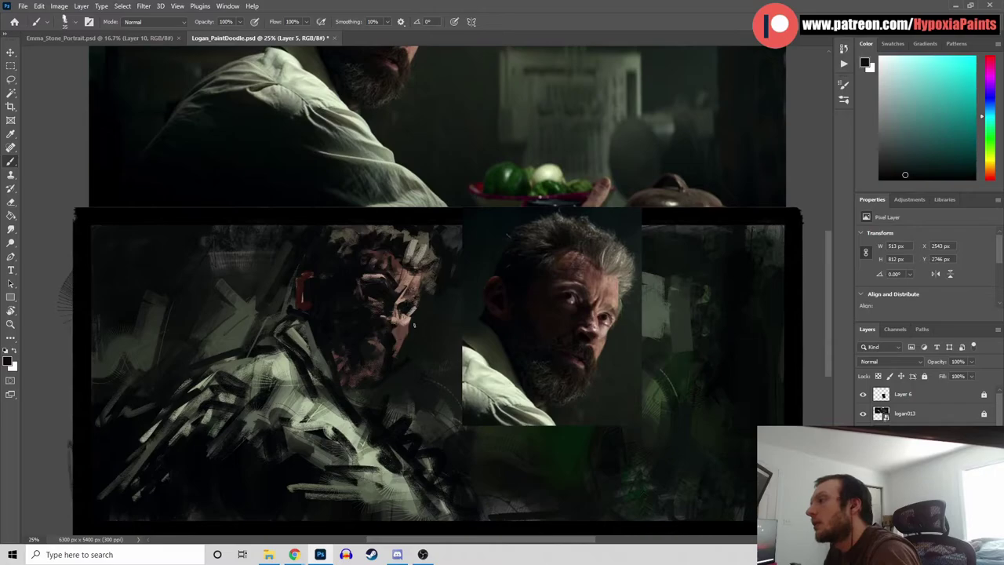
left_click(415, 301, "alt")
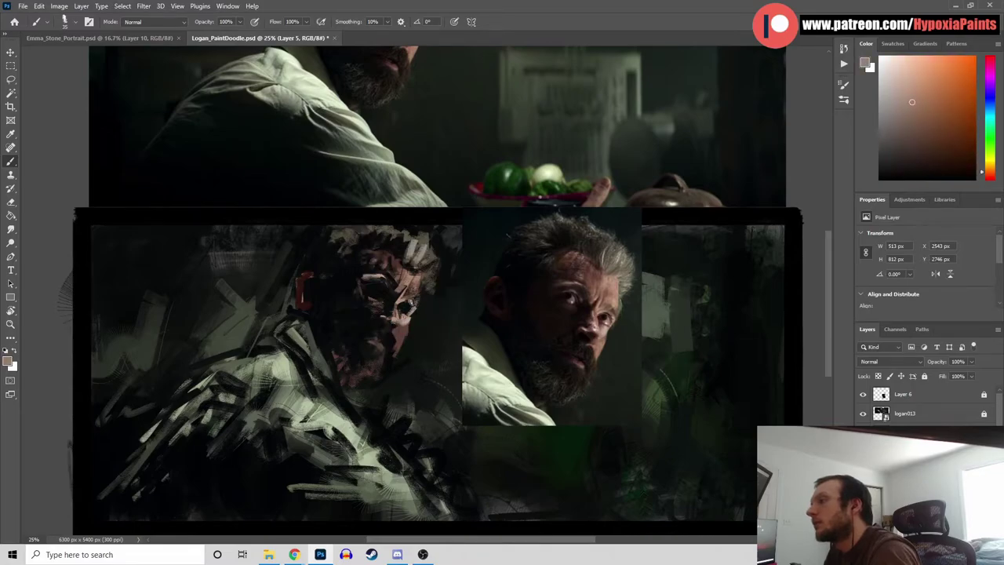
left_click(405, 315, "alt")
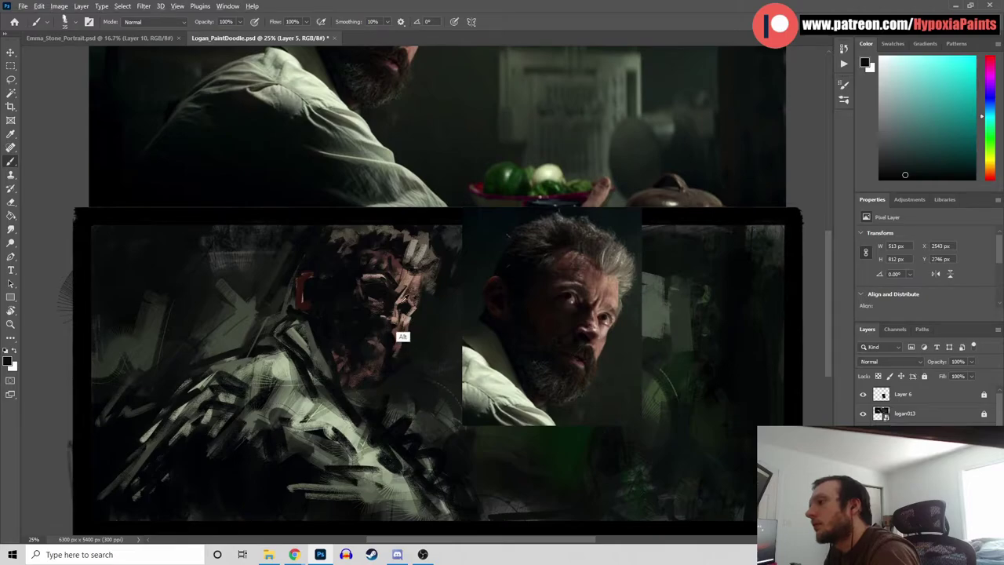
key("ctrl+s")
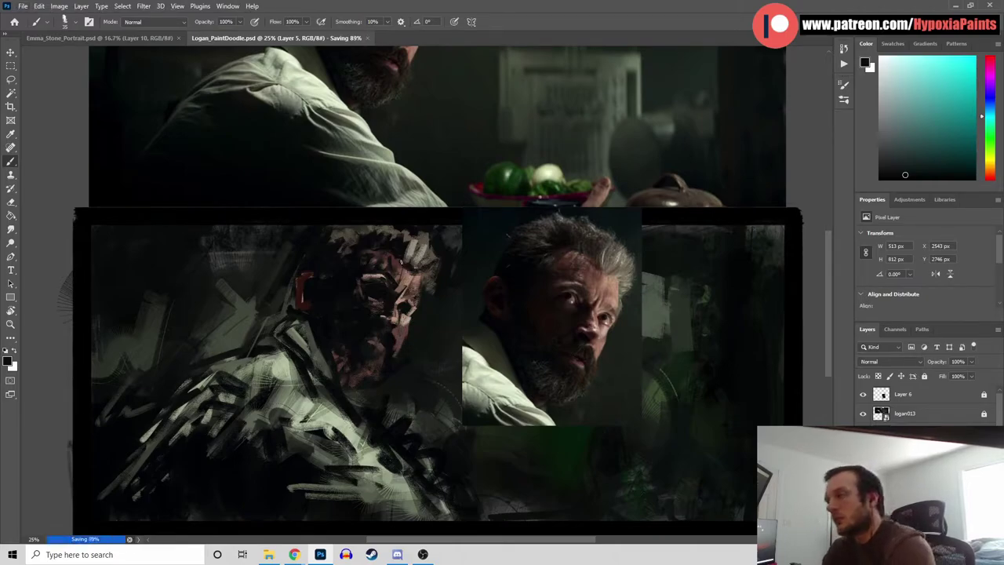
Rework the nose tip and moustache area with near-black and reddish-brown tones sampled from the painted face
left_click(380, 351, "alt")
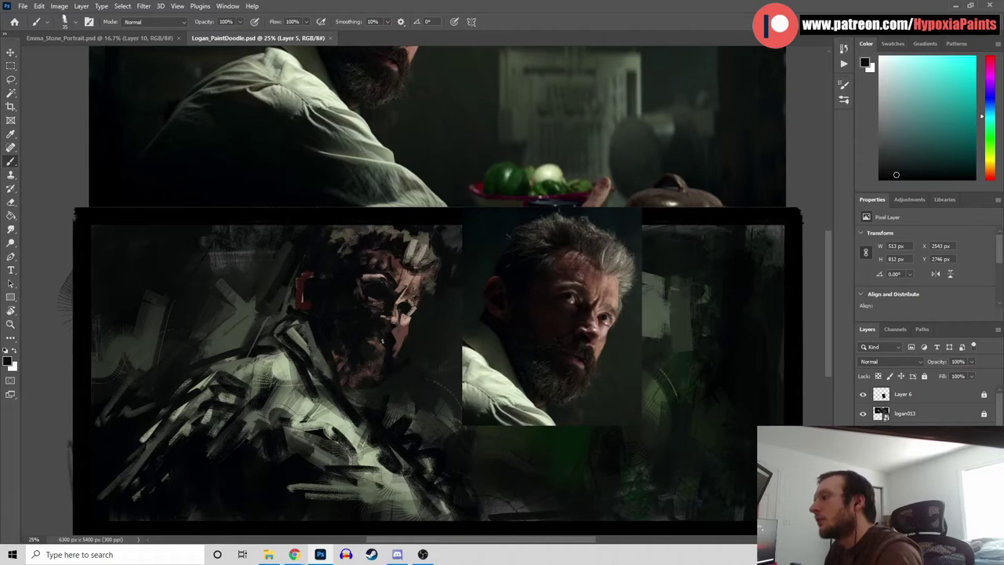
left_click(403, 332, "alt")
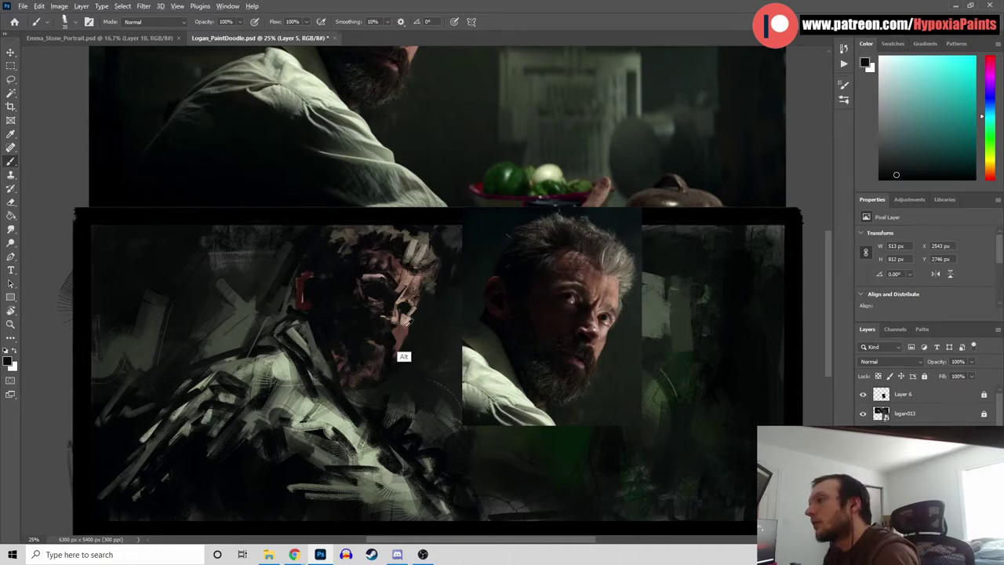
left_click_drag(391, 342, 382, 328)
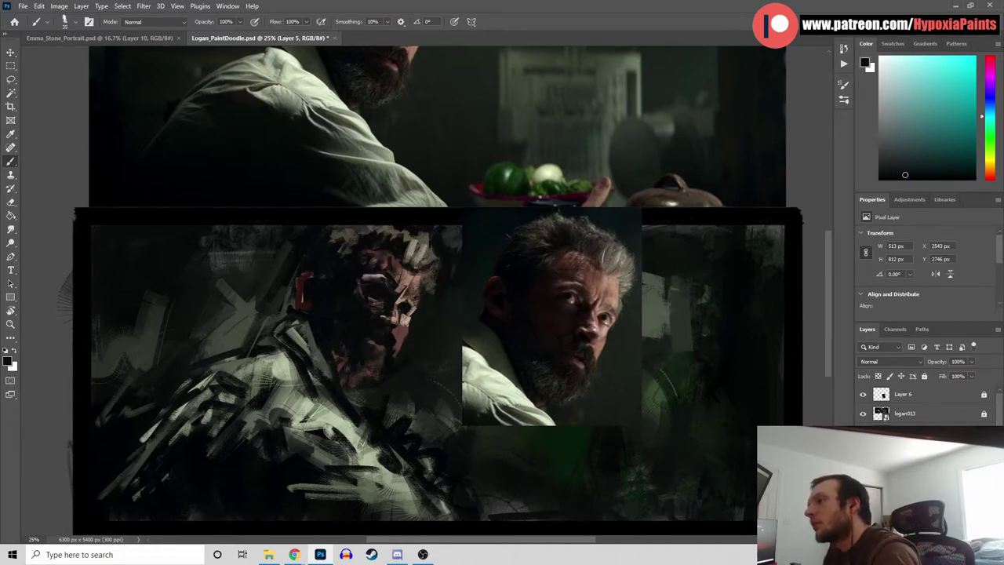
left_click(384, 319, "alt")
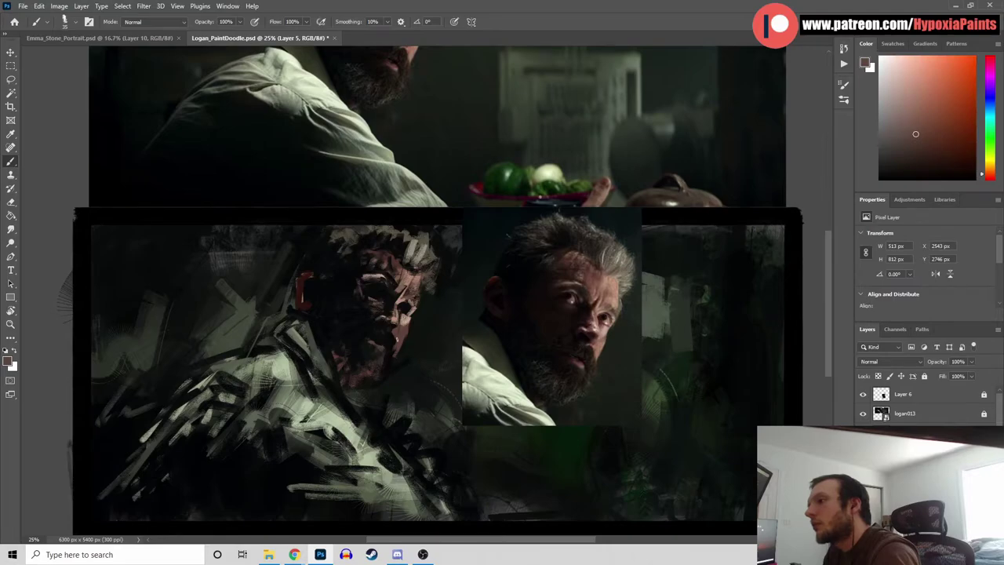
left_click(404, 358, "alt")
left_click(379, 356, "alt")
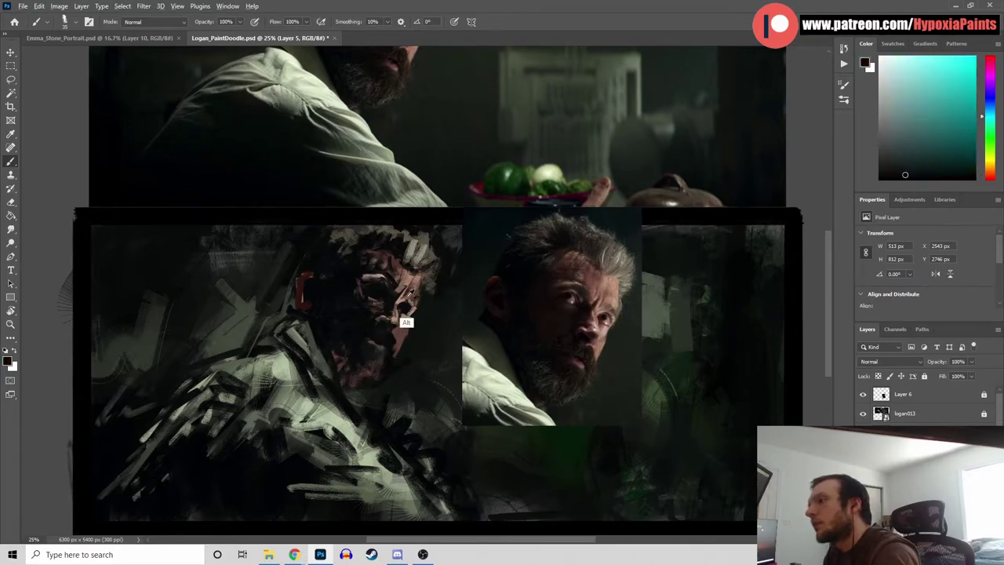
Shape the mouth and the beard around it with sampled brown, near-black and muted pink tones
left_click(396, 327, "alt")
left_click(395, 312, "alt")
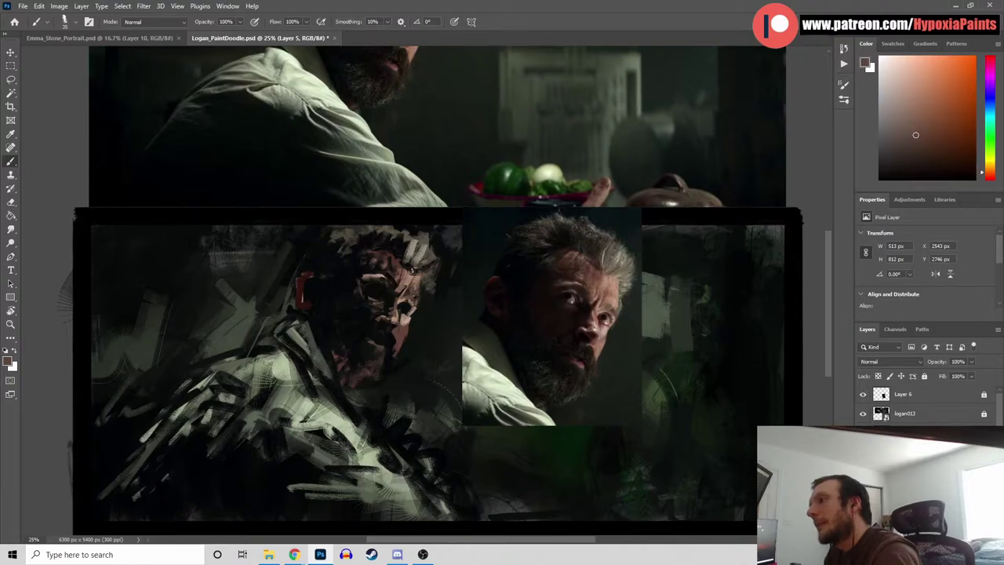
left_click(396, 337, "alt")
left_click_drag(373, 348, 381, 351)
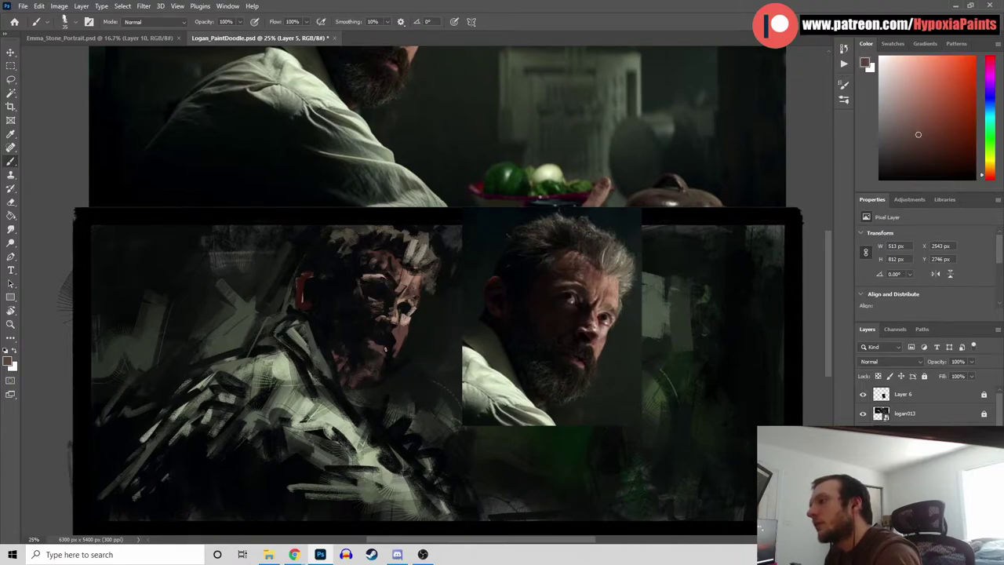
left_click(372, 352, "alt")
left_click(378, 361, "alt")
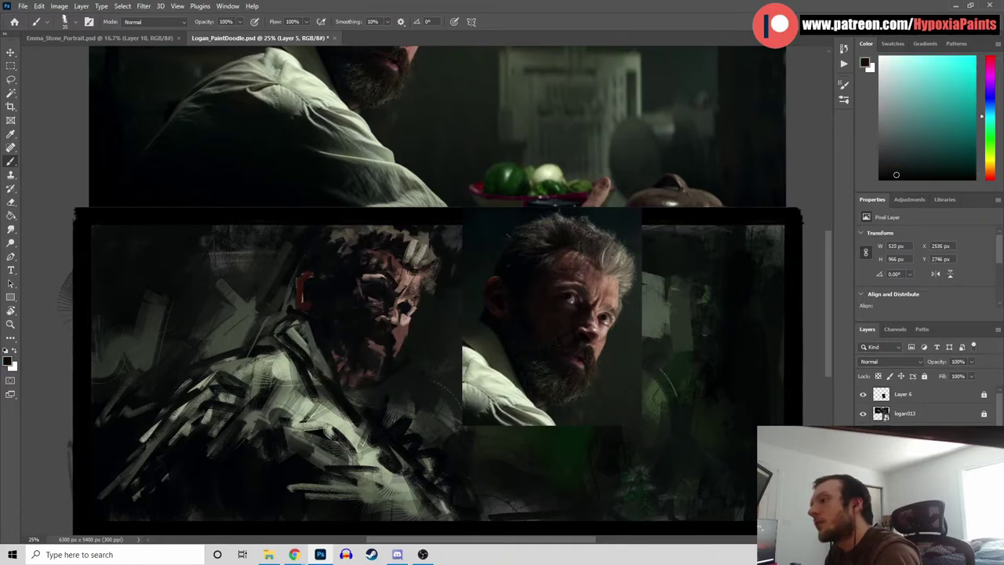
left_click(396, 346, "alt")
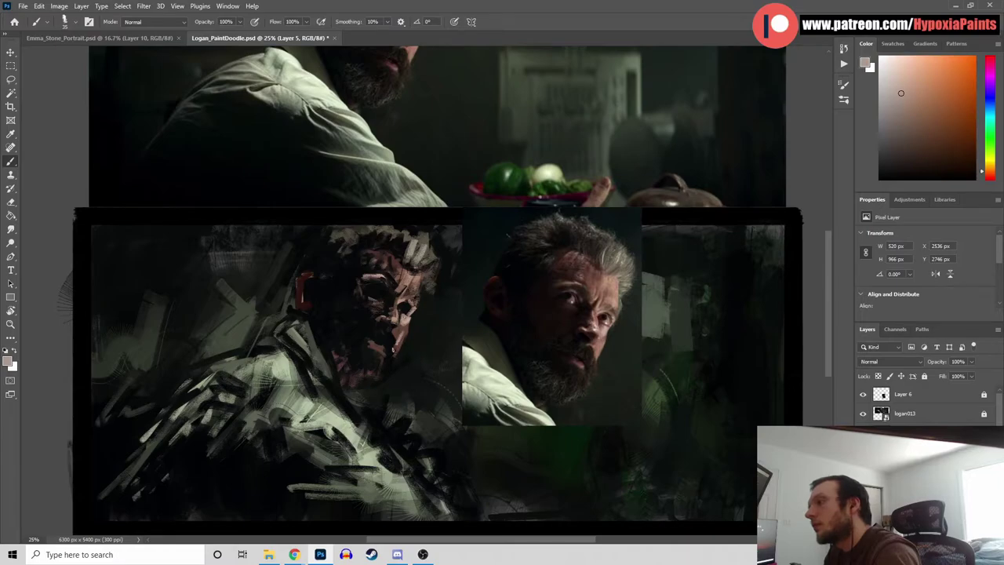
left_click(600, 372, "alt")
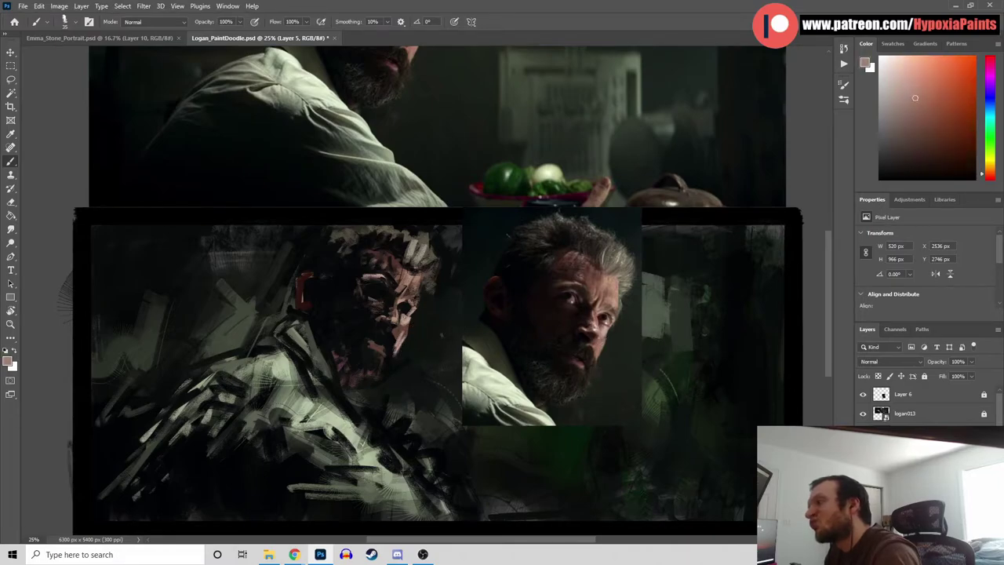
Trim the far cheek contour with sampled dark green-black and touch up the cheek and far eye with sampled skin and near-black tones
left_click(404, 330, "alt")
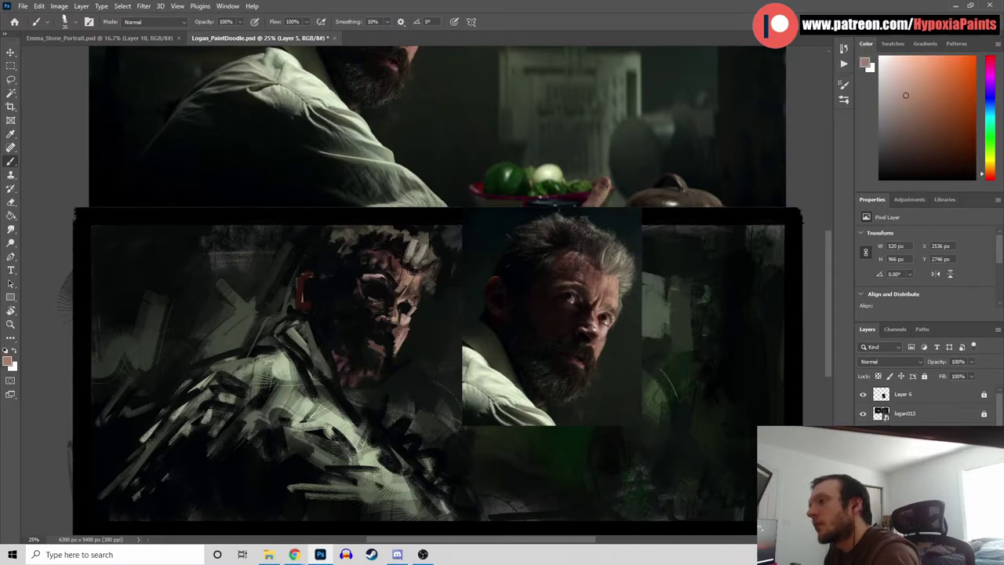
left_click(416, 333, "alt")
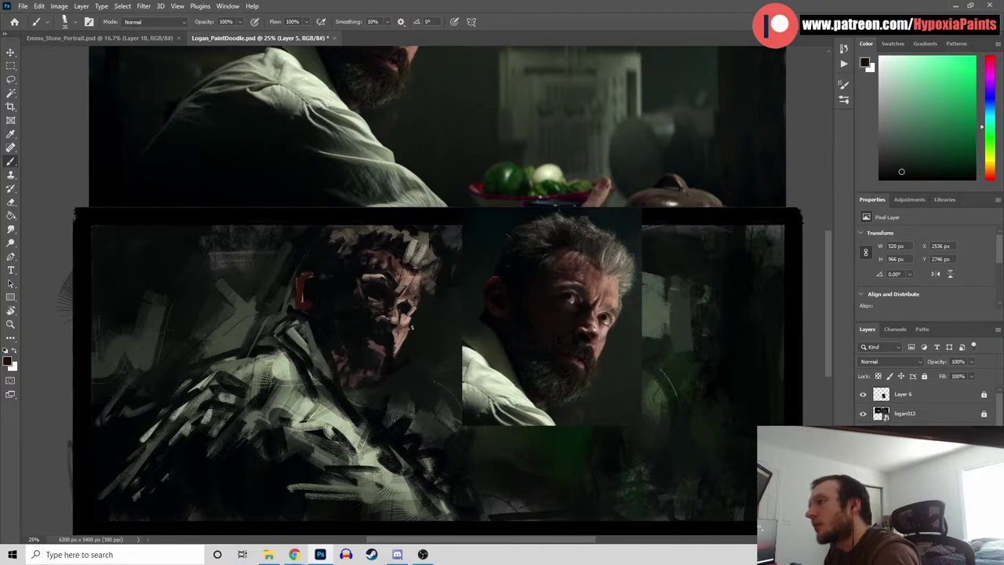
left_click_drag(409, 331, 400, 348)
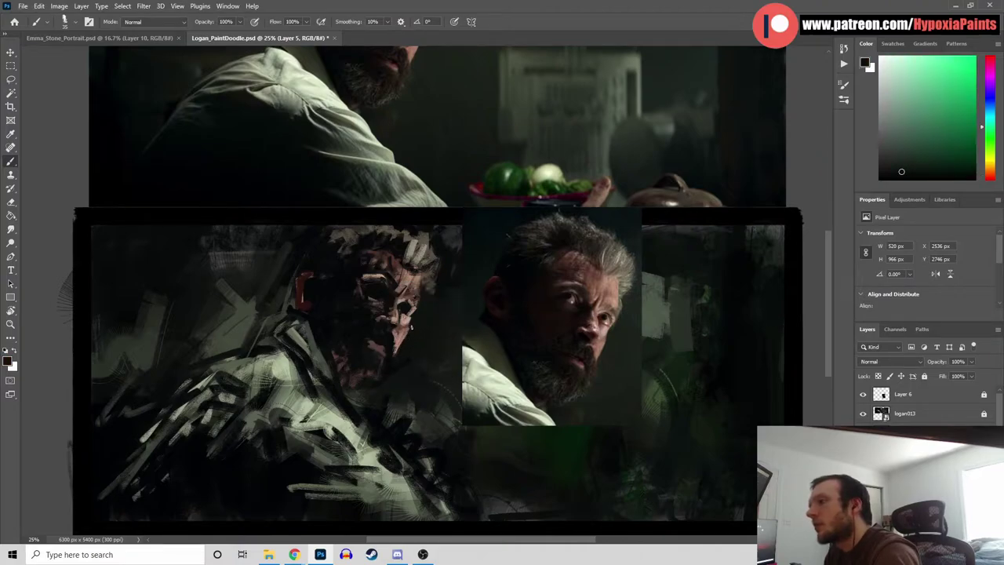
left_click(412, 316, "alt")
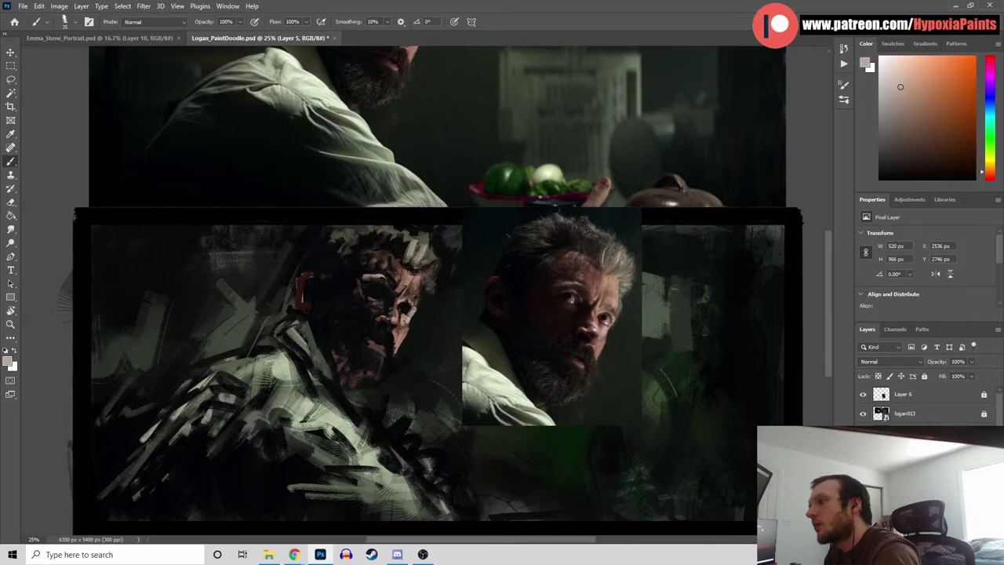
left_click(409, 308, "alt")
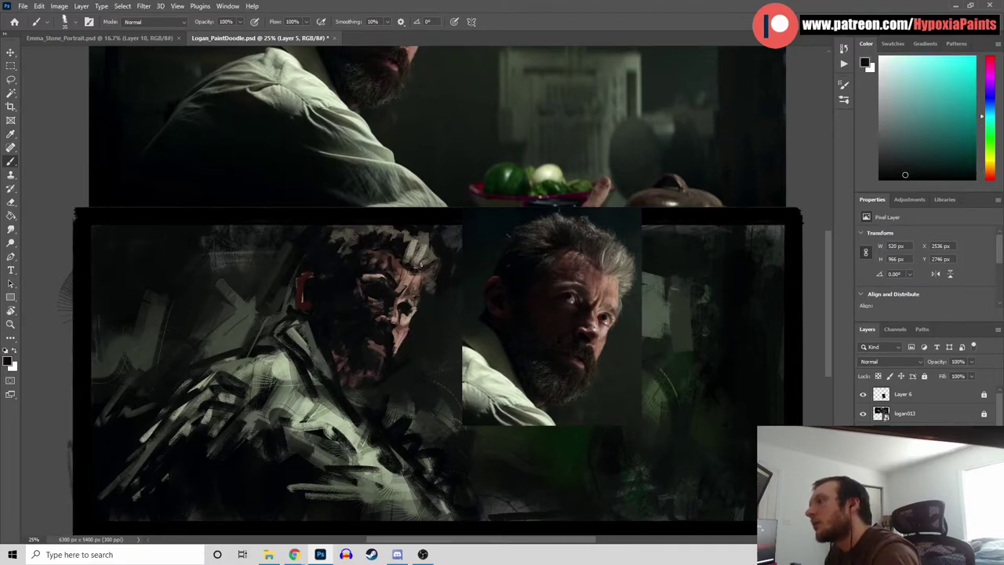
left_click(396, 339, "alt")
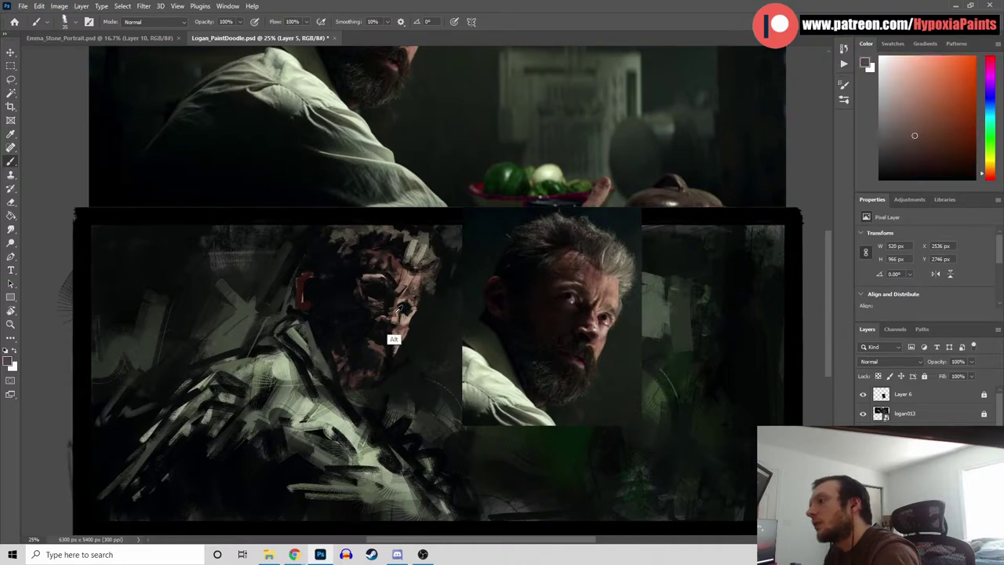
Redefine the far temple edge with light skin sampled from the reference and dark green-black strokes in the background beside it
left_click(416, 302, "alt")
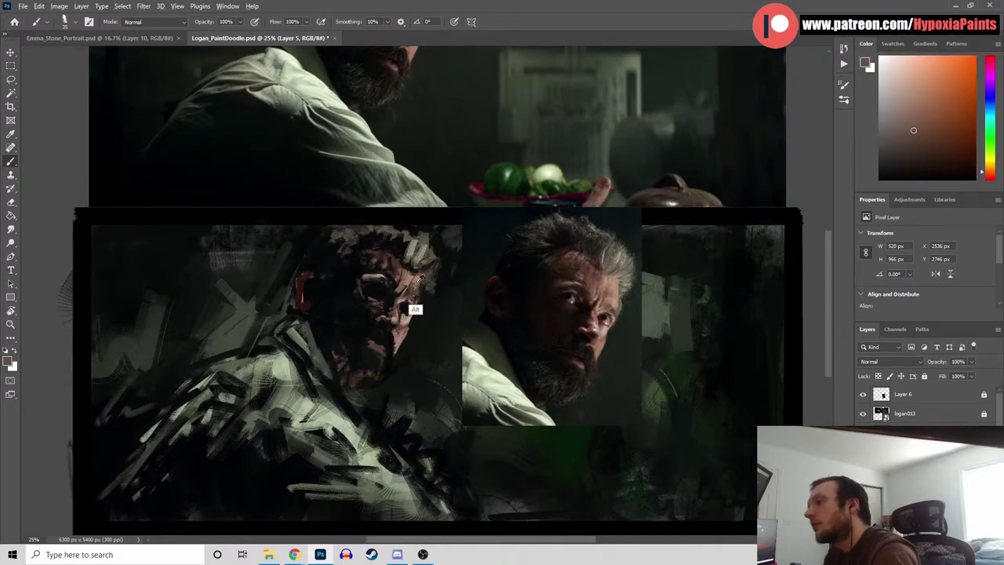
left_click(616, 328, "alt")
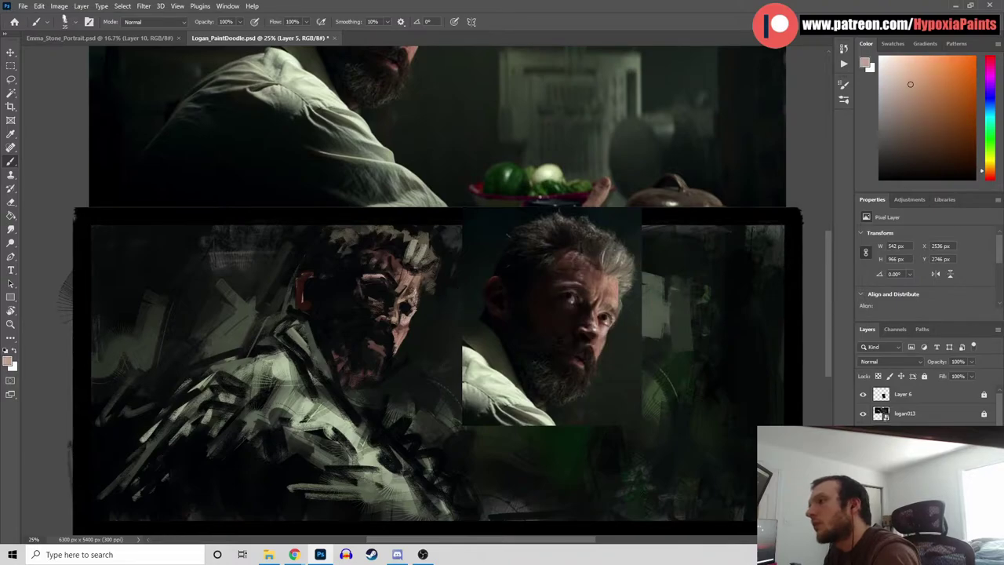
left_click(428, 275, "alt")
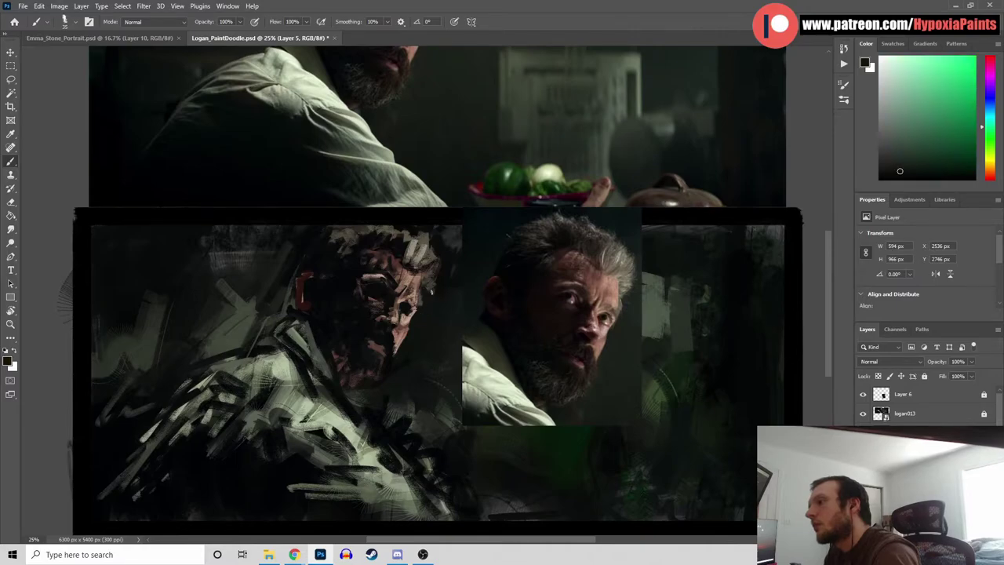
left_click_drag(431, 295, 432, 284)
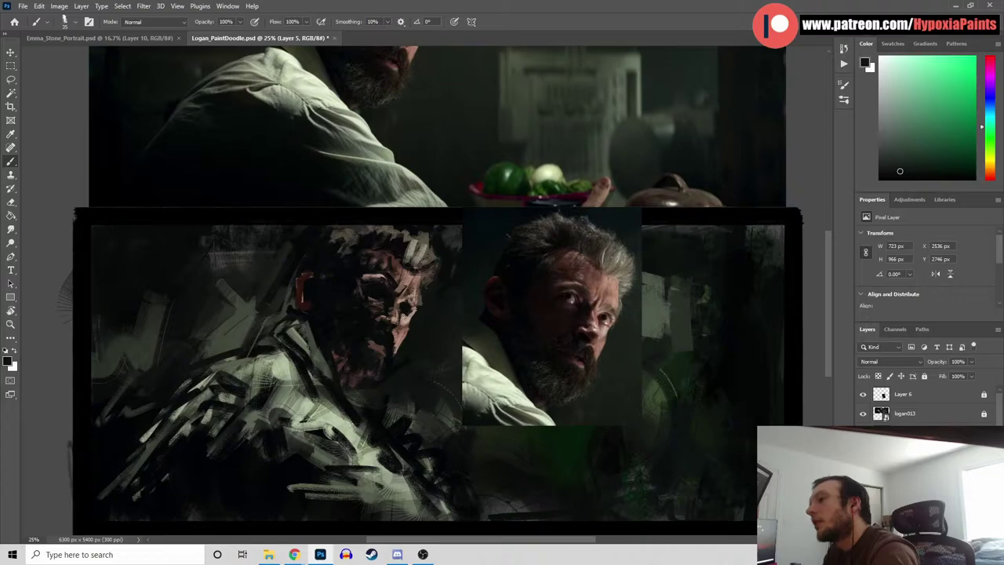
Refine the far eye and the skin around it with pale and muted pink tones sampled from the reference plus near-black
left_click(606, 323, "alt")
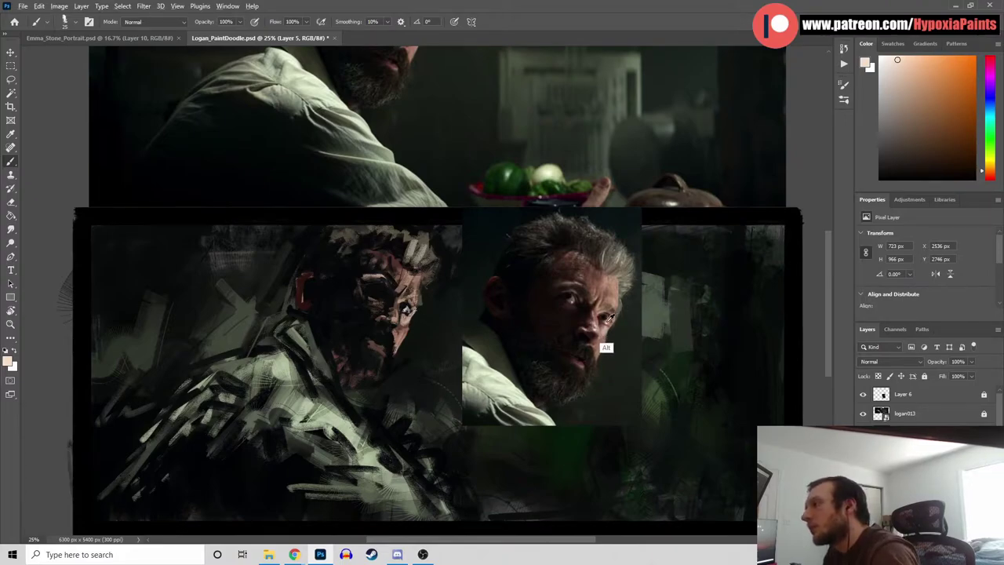
left_click(606, 321, "alt")
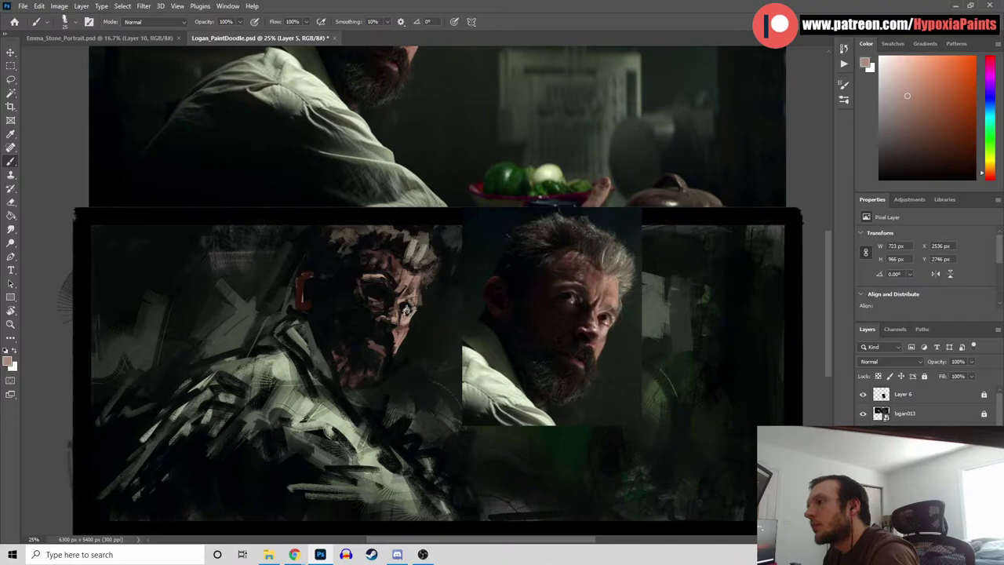
key("d")
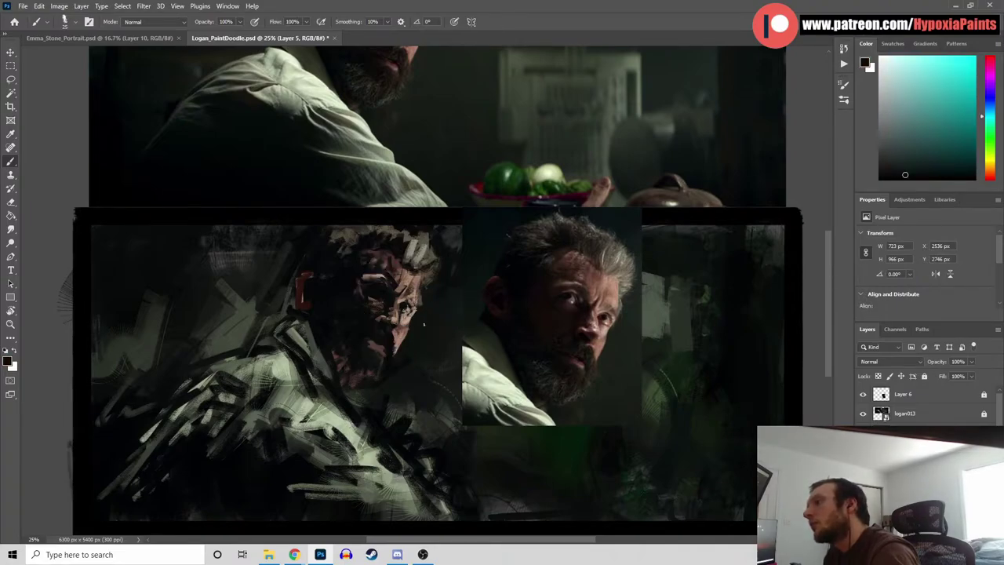
left_click(401, 307, "alt")
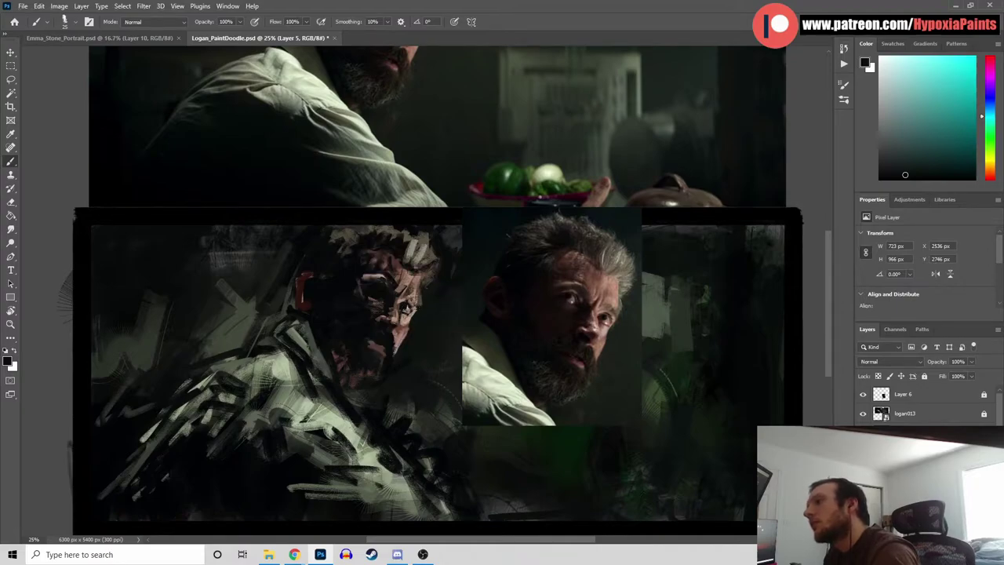
Rework the near eye socket with dark brown-gray tones sampled from the reference and near-black from the painted face
left_click(574, 314, "alt")
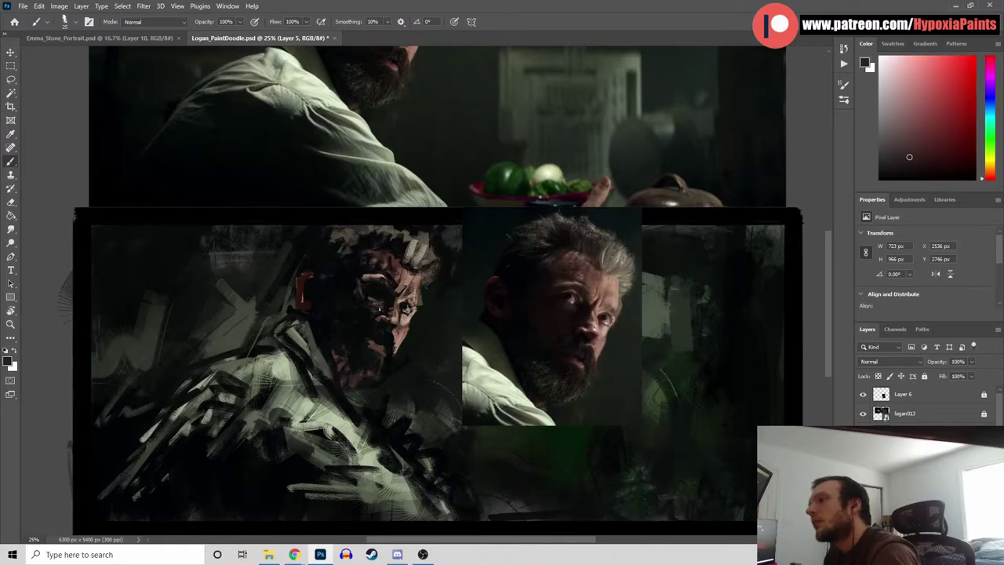
left_click(375, 300, "alt")
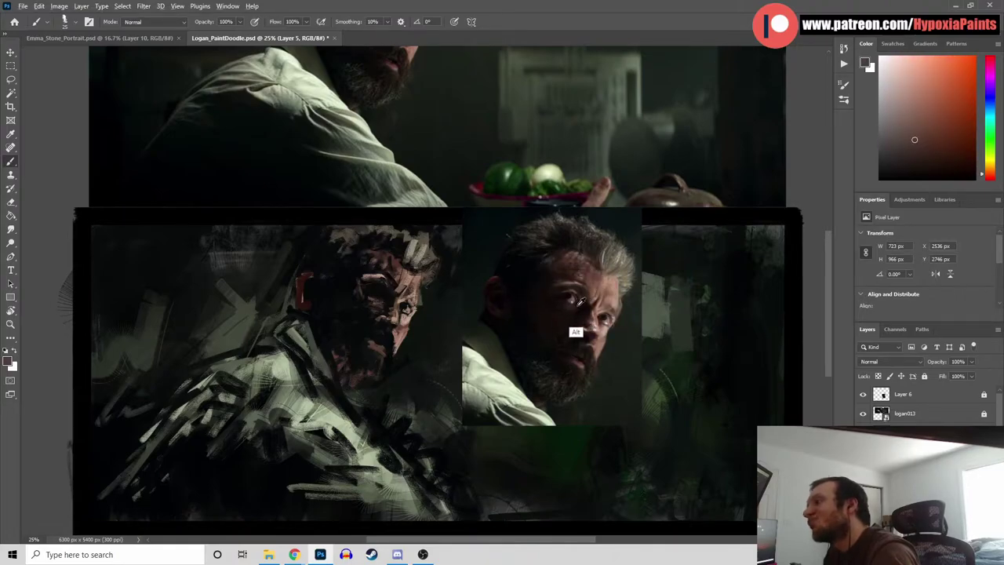
left_click(581, 325, "alt")
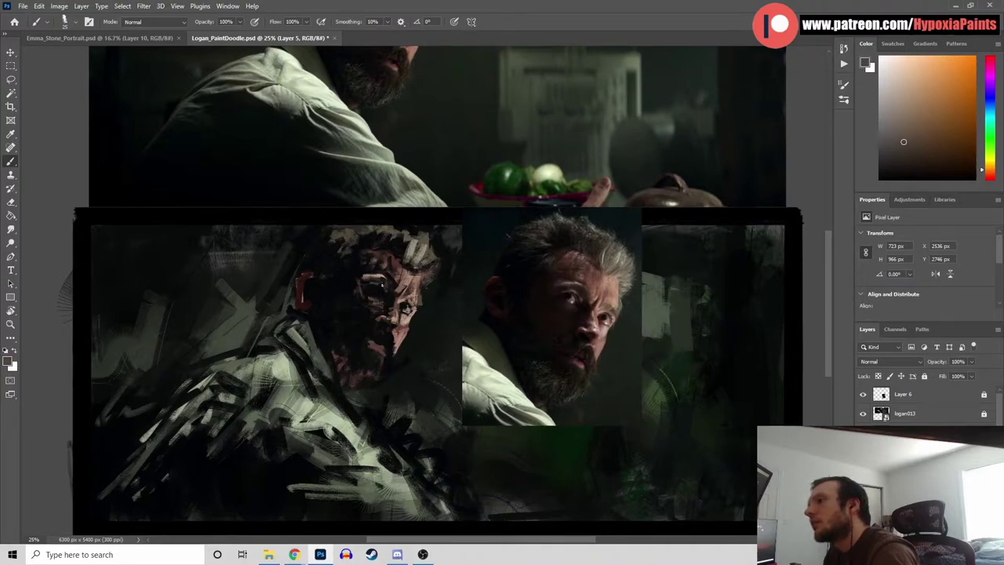
left_click(378, 317, "alt")
left_click(373, 320, "alt")
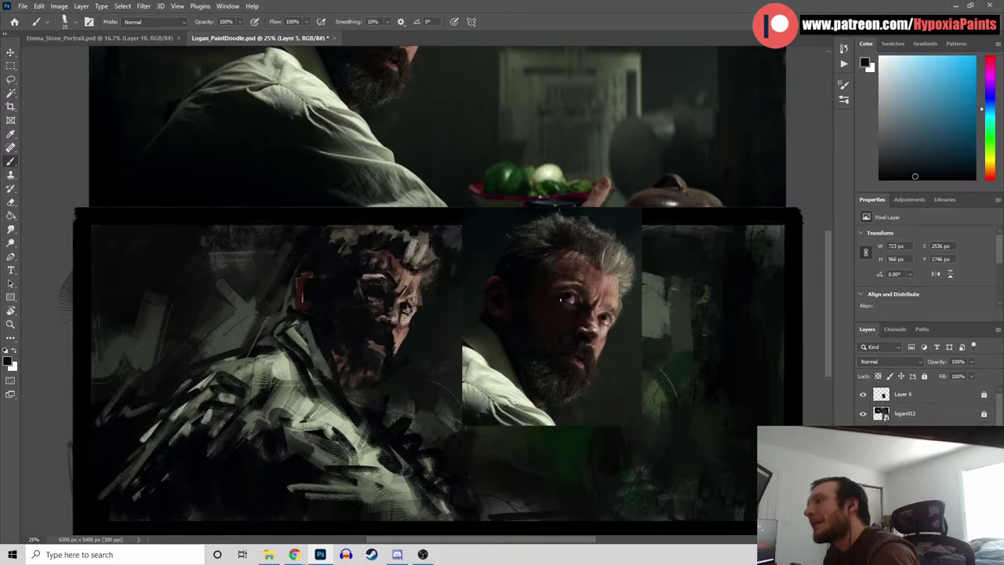
Define the near eye's lids and inner corner with sampled reddish-brown and near-black tones
left_click(575, 325, "alt")
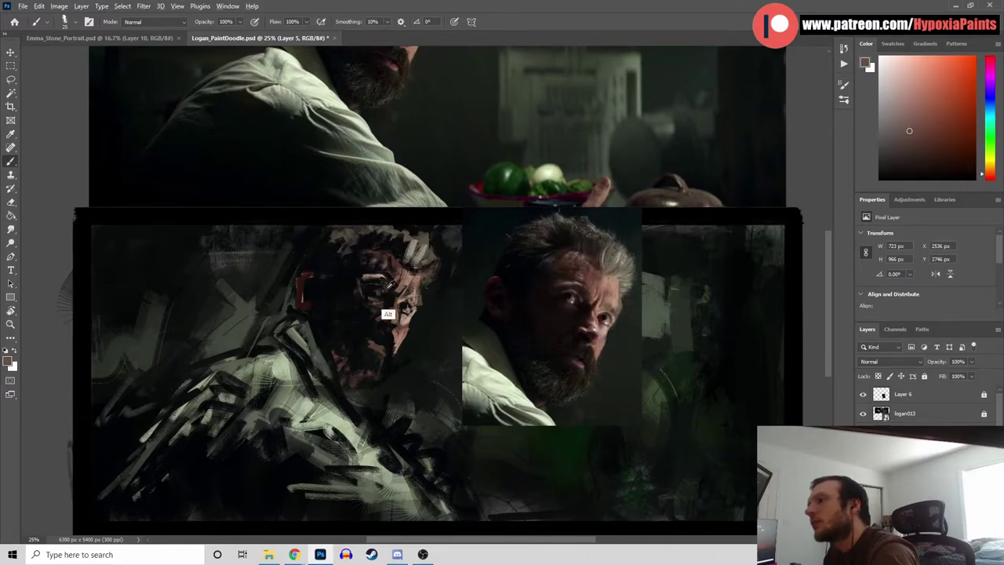
left_click(379, 299, "alt")
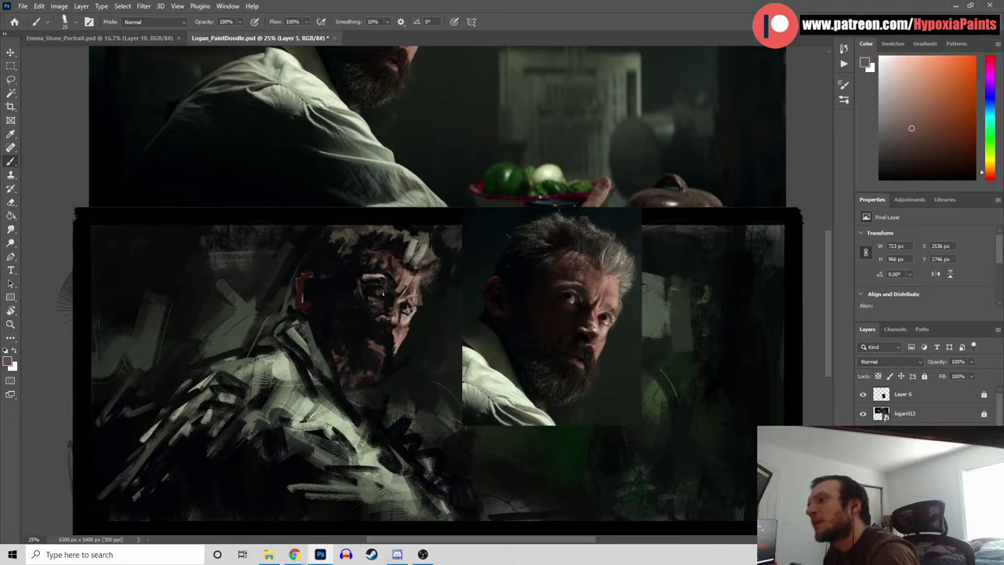
left_click(329, 312, "alt")
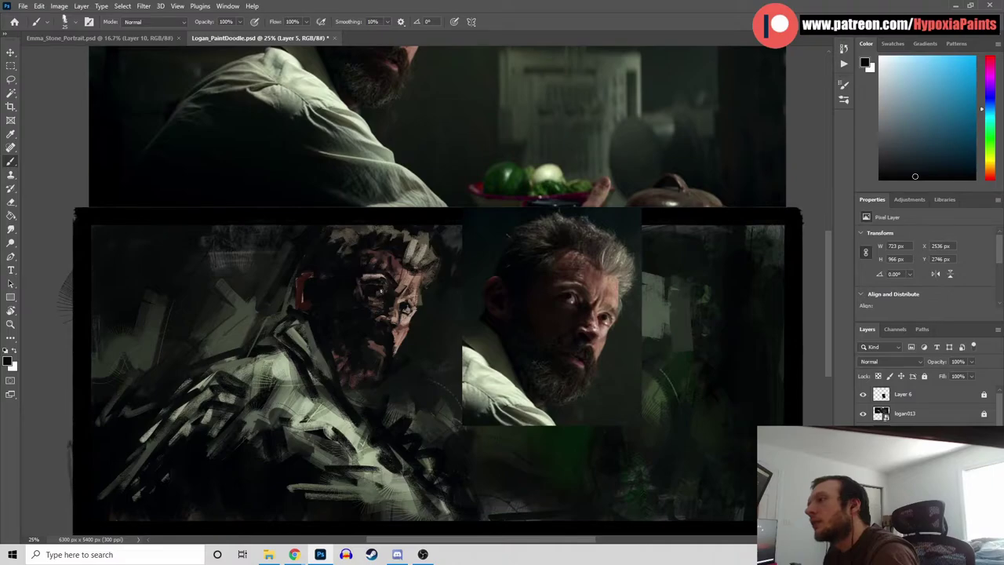
left_click(375, 298, "alt")
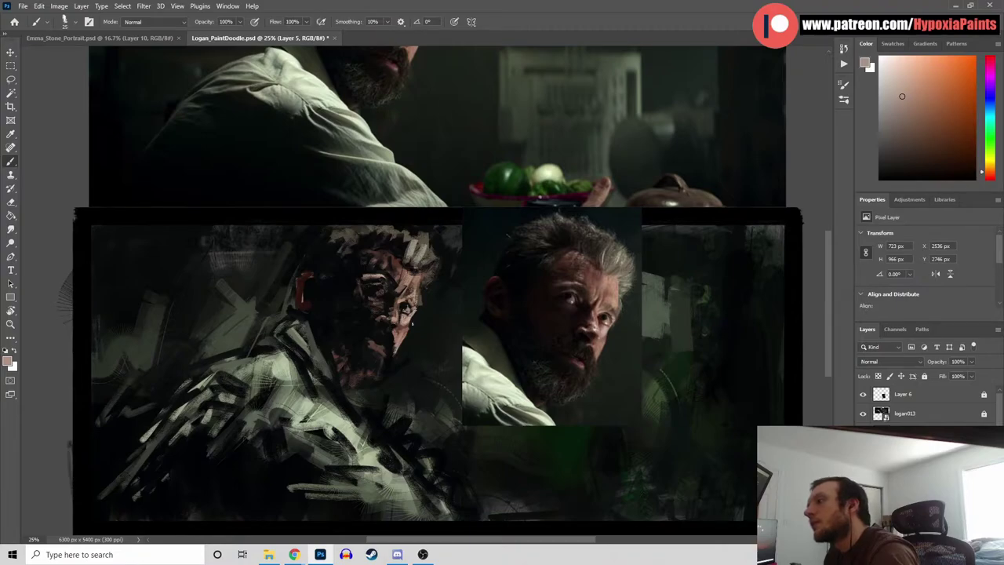
Darken the near cheek, moustache and mouth with sampled brown and near-black tones, and touch up the nose bridge
left_click(394, 311, "alt")
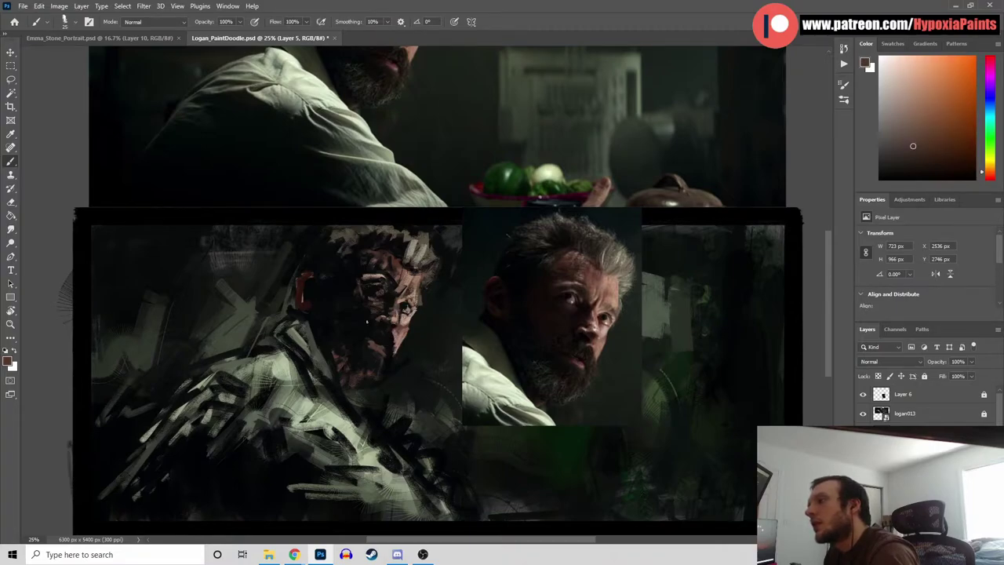
left_click(567, 349, "alt")
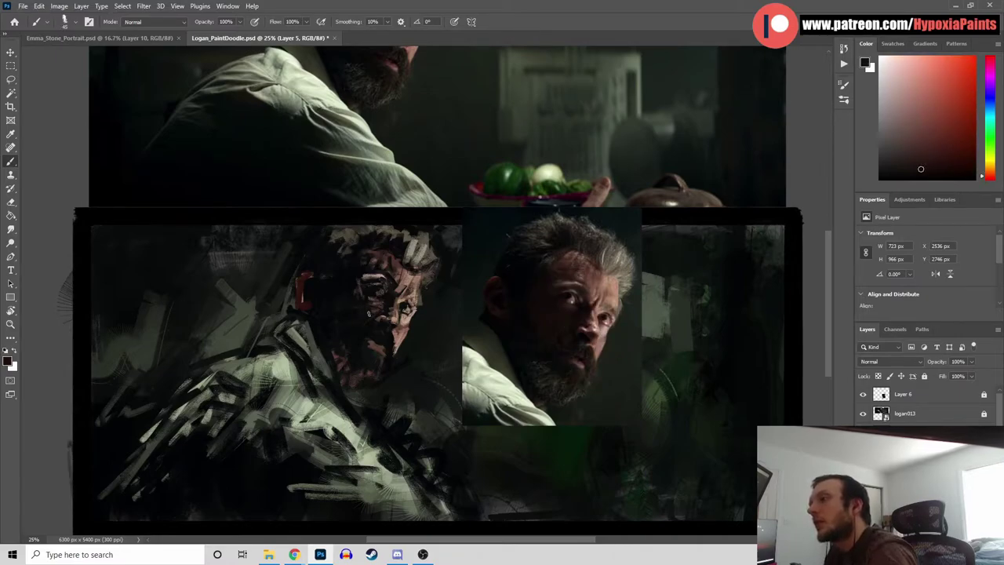
left_click(390, 350, "alt")
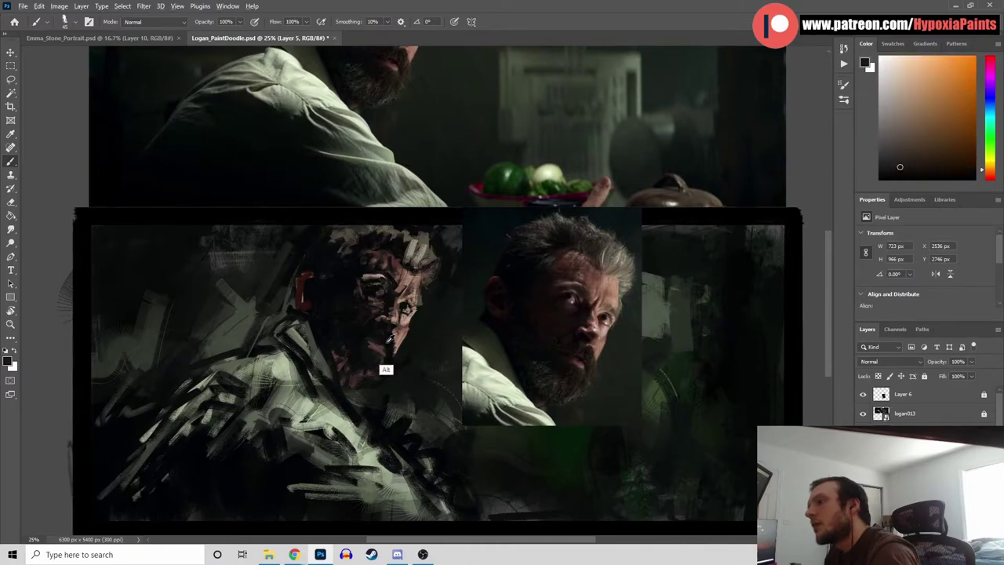
left_click(382, 348, "alt")
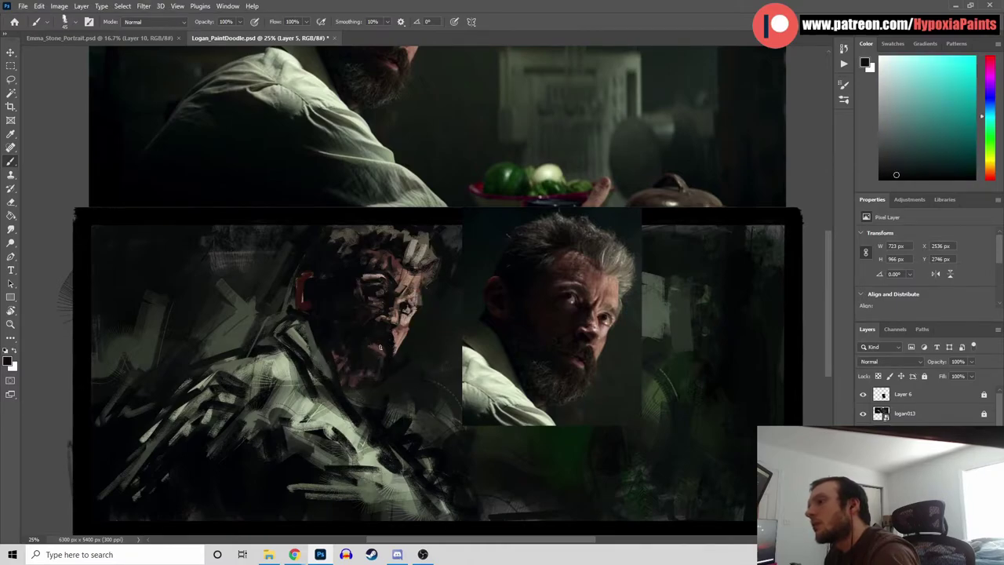
left_click(386, 352, "alt")
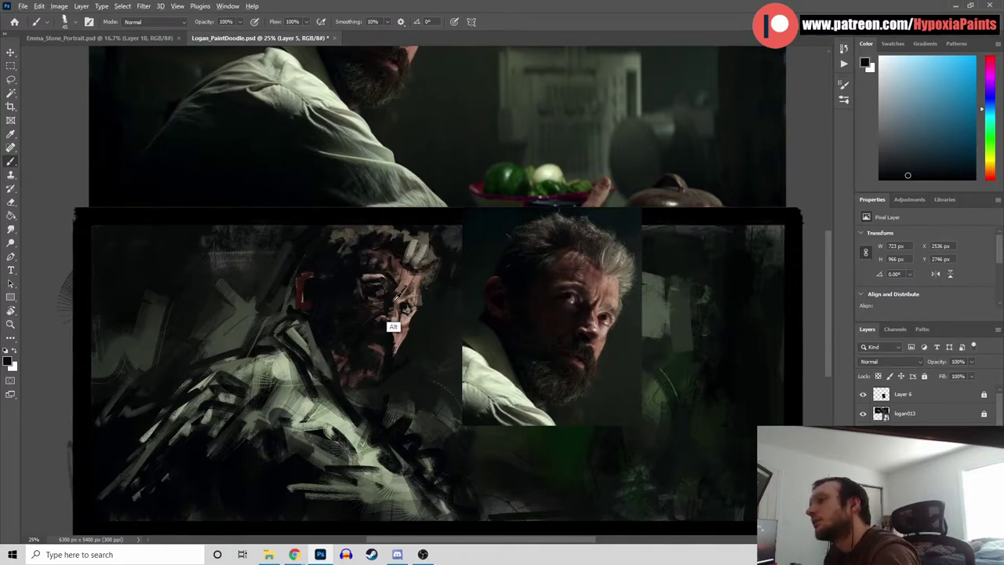
left_click(383, 291, "alt")
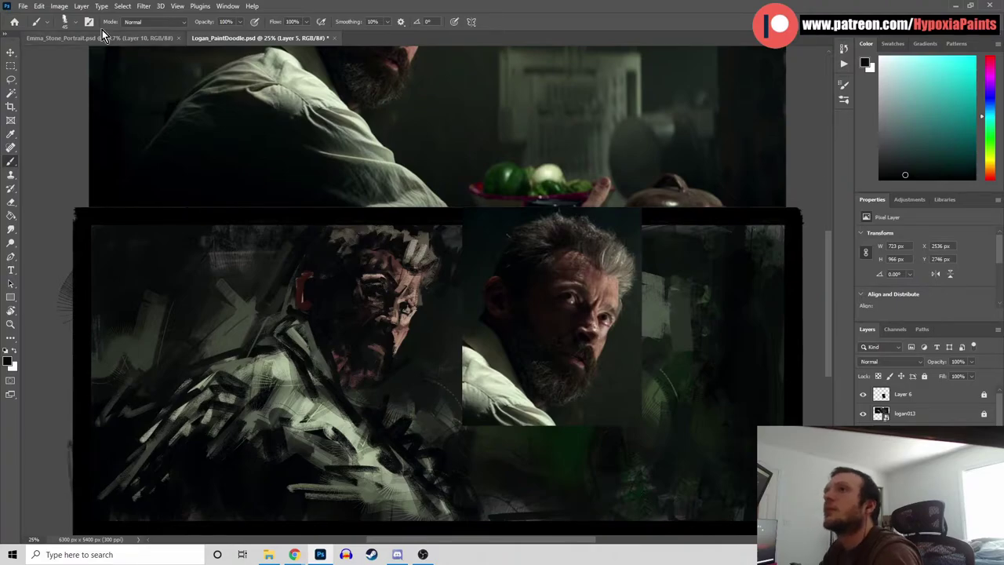
Switch to the DG_MAIN brush and refine the nose, nose bridge and inner brow with sampled dark brown and near-black tones
left_click(75, 22)
left_click(222, 222)
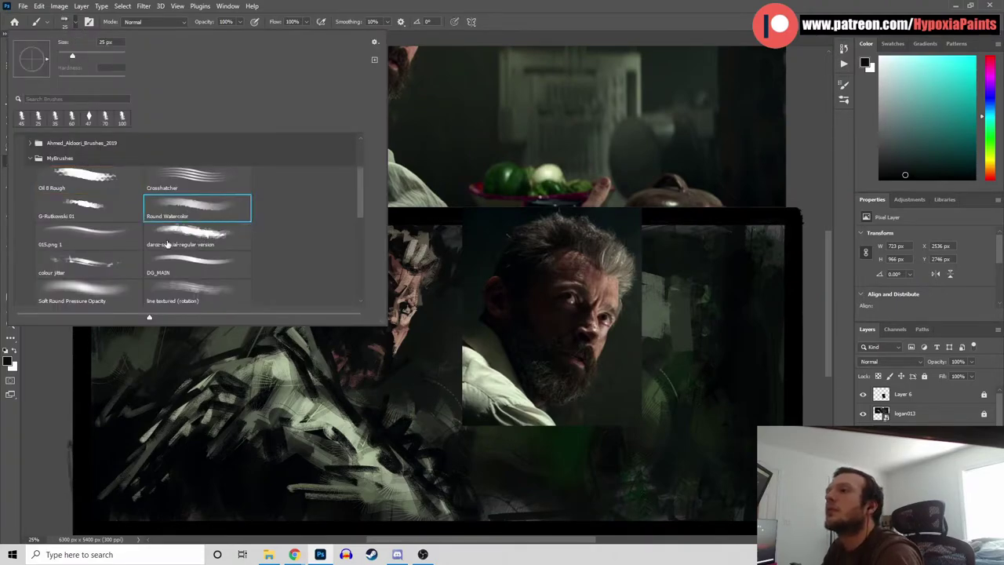
left_click(178, 267)
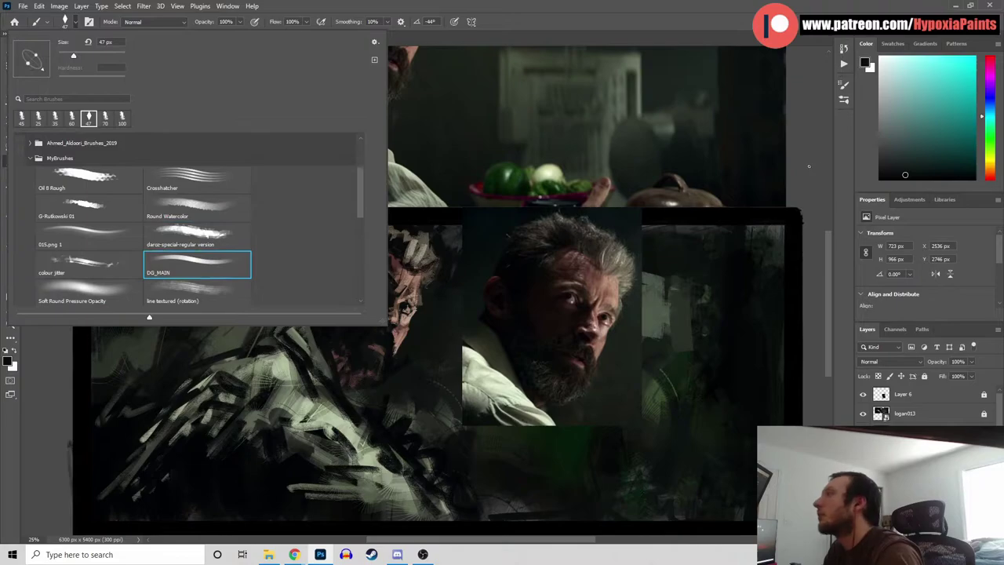
left_click(841, 154)
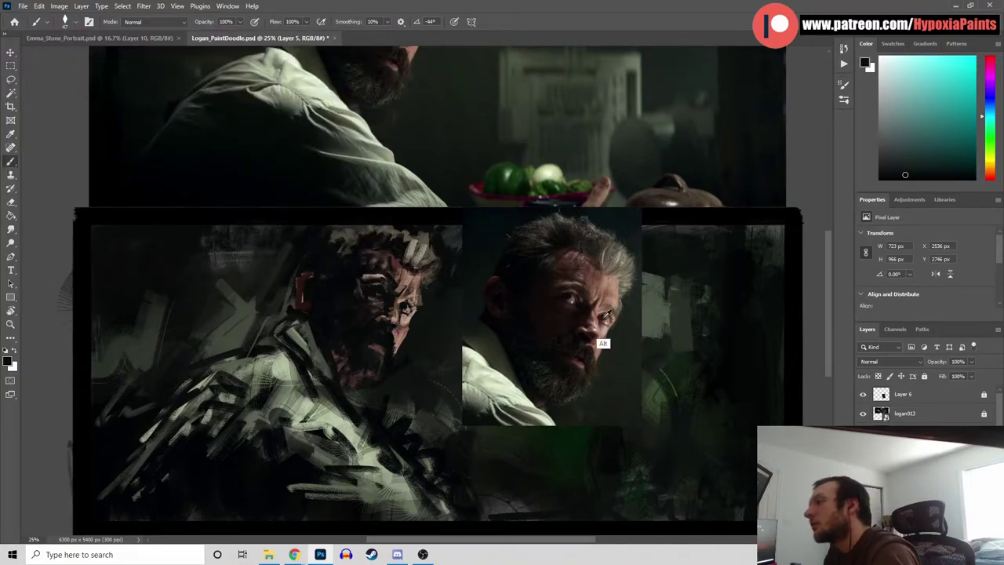
left_click(598, 342, "alt")
left_click(392, 336, "alt")
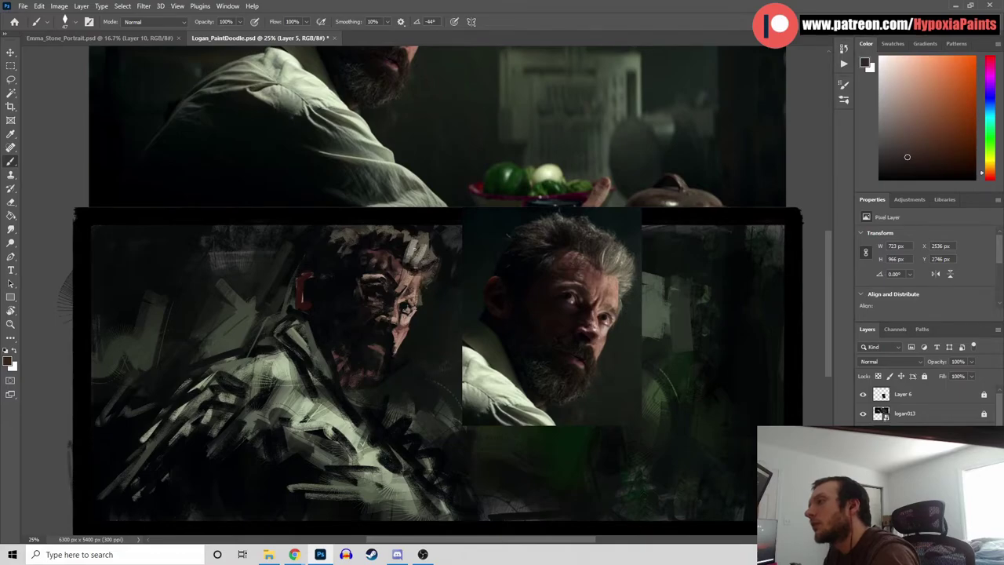
left_click(395, 296, "alt")
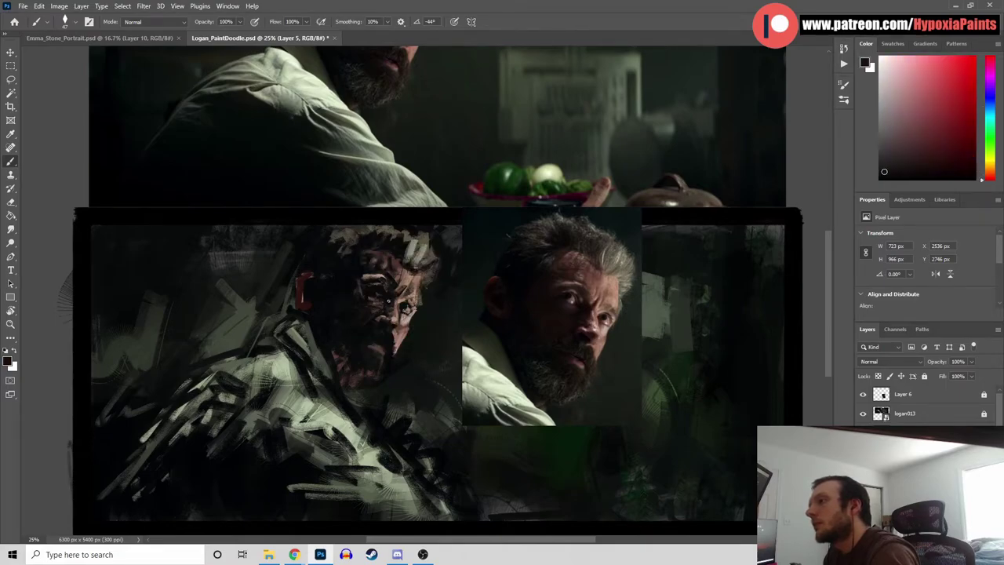
left_click(405, 310, "alt")
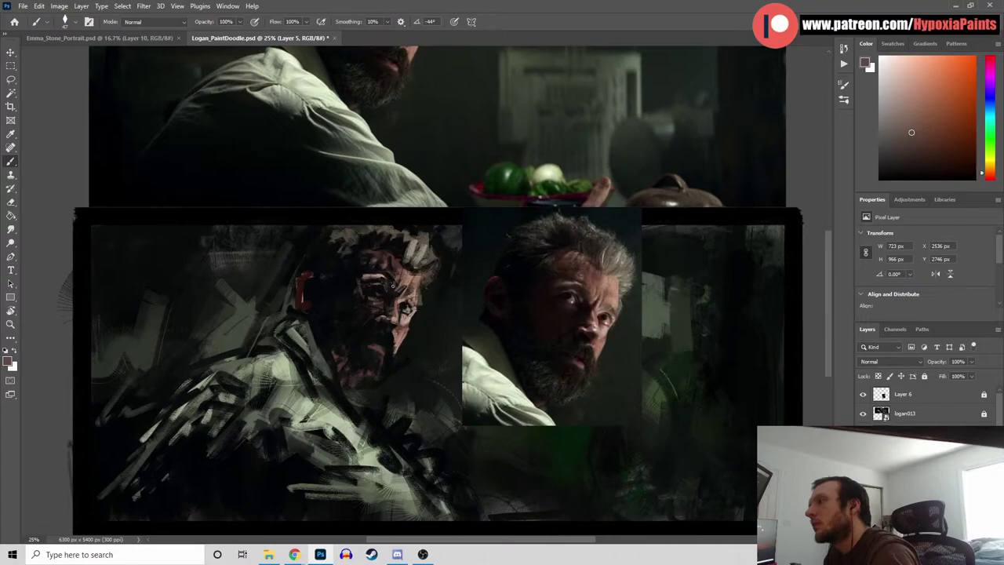
left_click(399, 301, "alt")
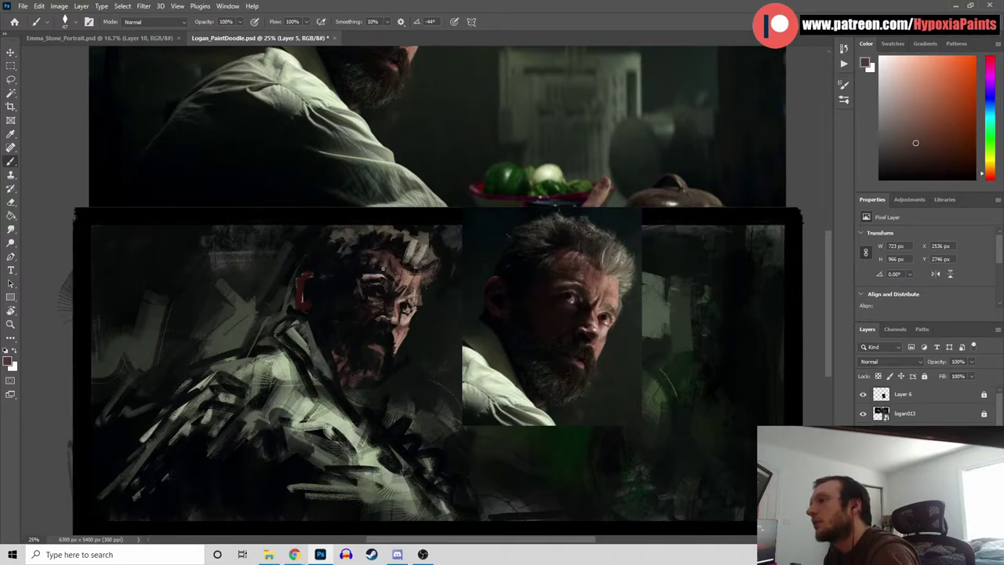
Reshape the near brow and lower forehead with sampled muted reddish-brown and dark brown tones
left_click(589, 296, "alt")
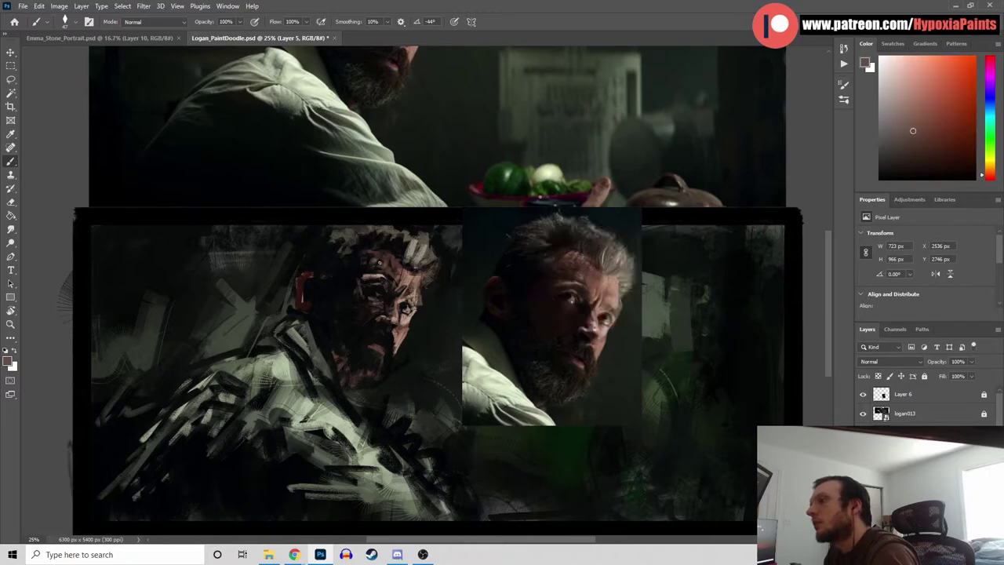
left_click(375, 298, "alt")
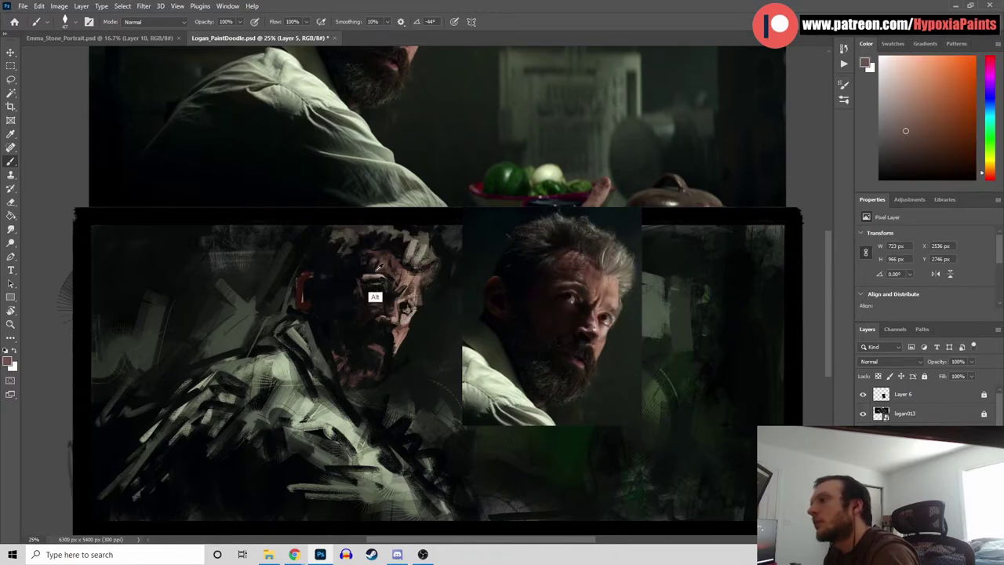
left_click(395, 291, "alt")
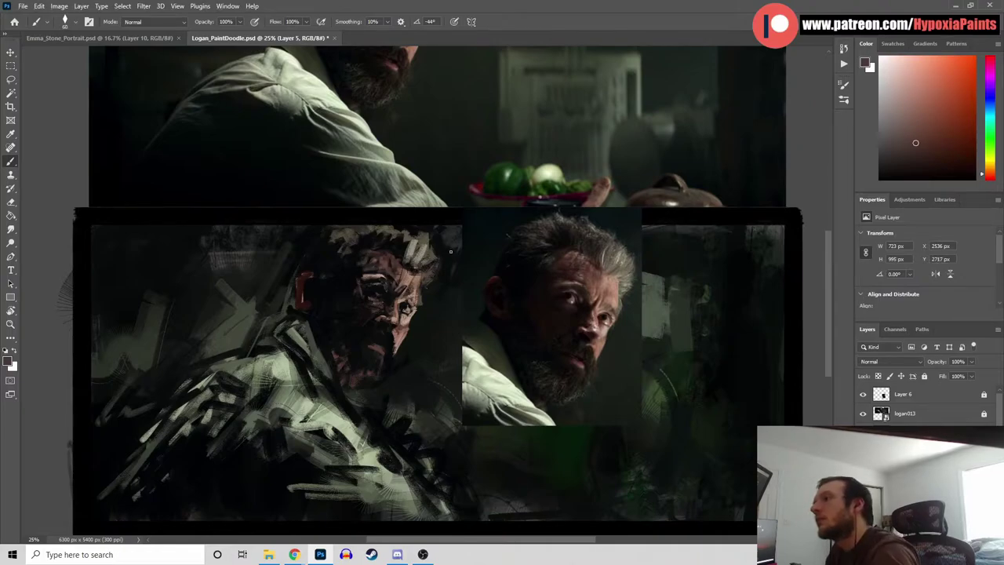
left_click(378, 275, "alt")
left_click_drag(377, 275, 360, 275)
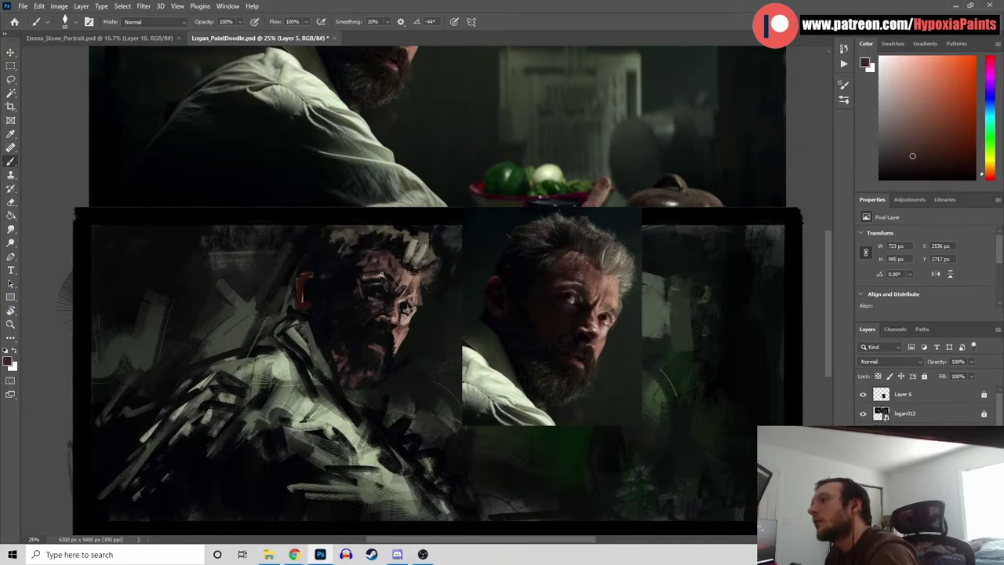
left_click(389, 283, "alt")
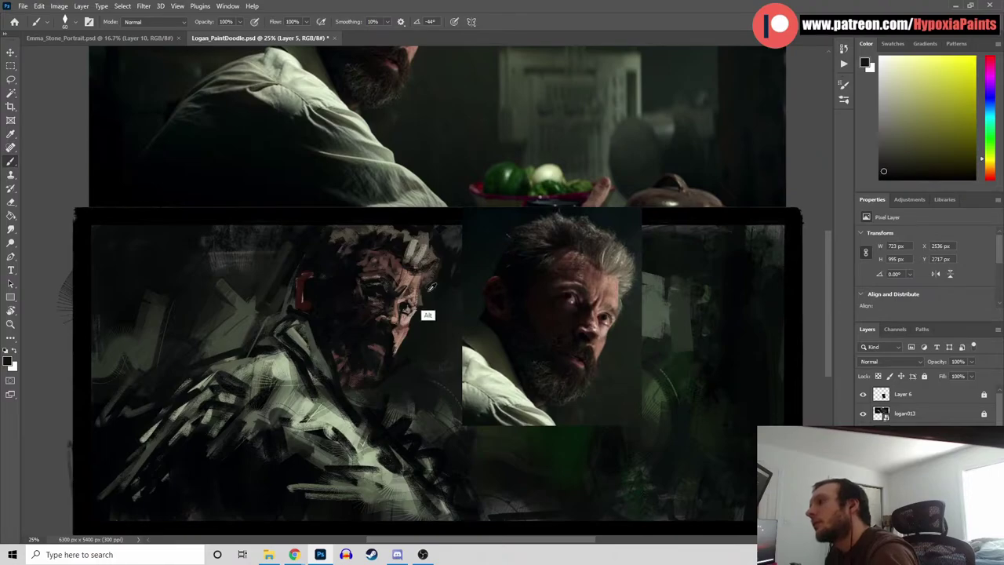
Touch up the far eye and the shadow under the nose with sampled near-black tones
left_click(613, 311, "alt")
left_click(376, 330, "alt")
left_click(382, 331, "alt")
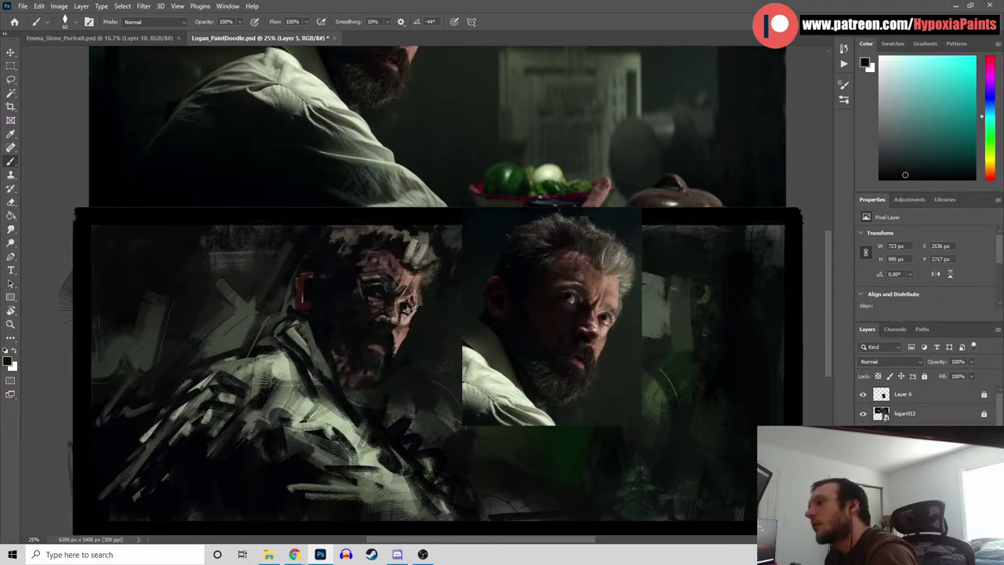
Refine the far eye, cheek and outer edge of the painted face with skin and dark tones sampled from the painting and reference photo
left_click(413, 318, "alt")
left_click(403, 321, "alt")
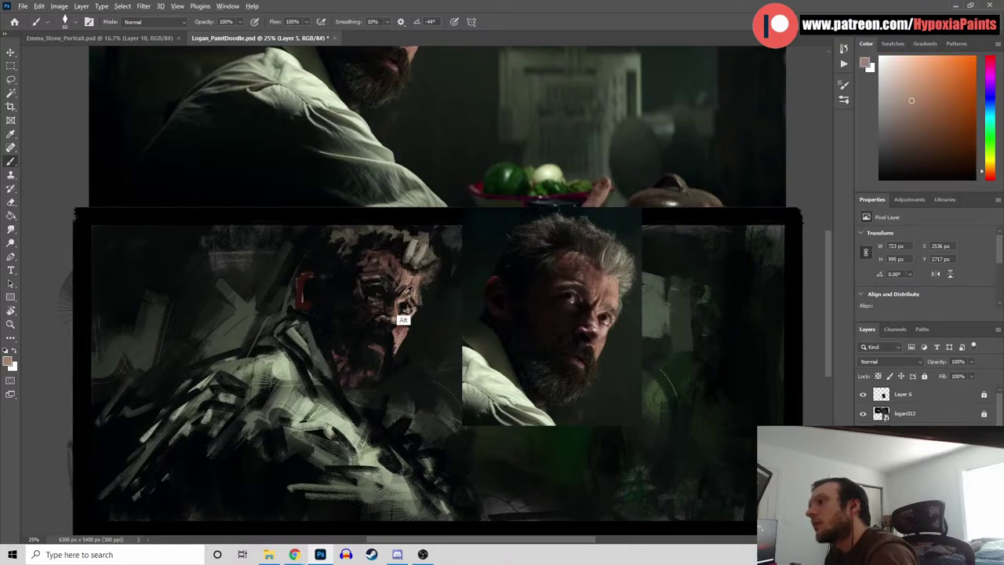
left_click(405, 330, "alt")
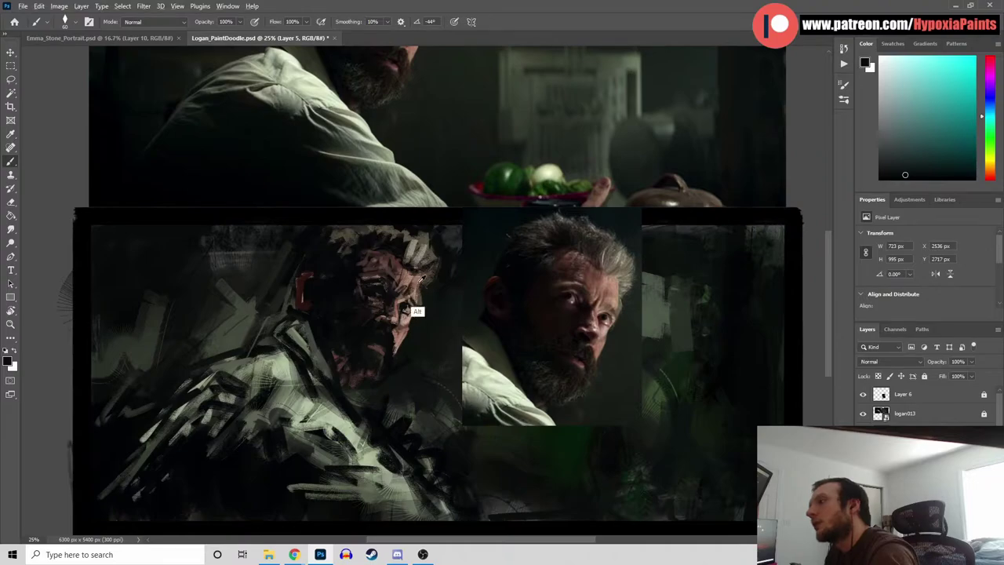
left_click(416, 311, "alt")
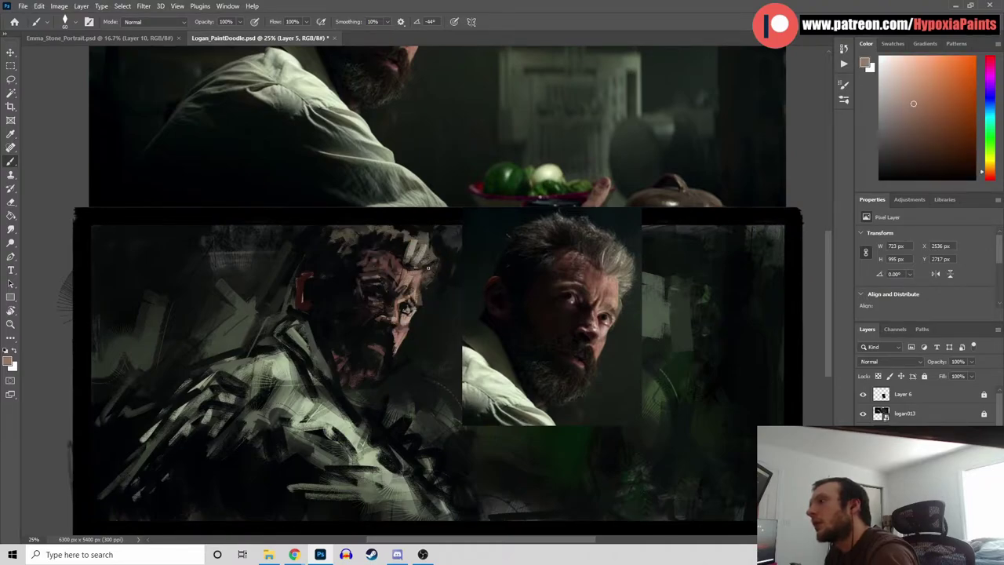
left_click(626, 335, "alt")
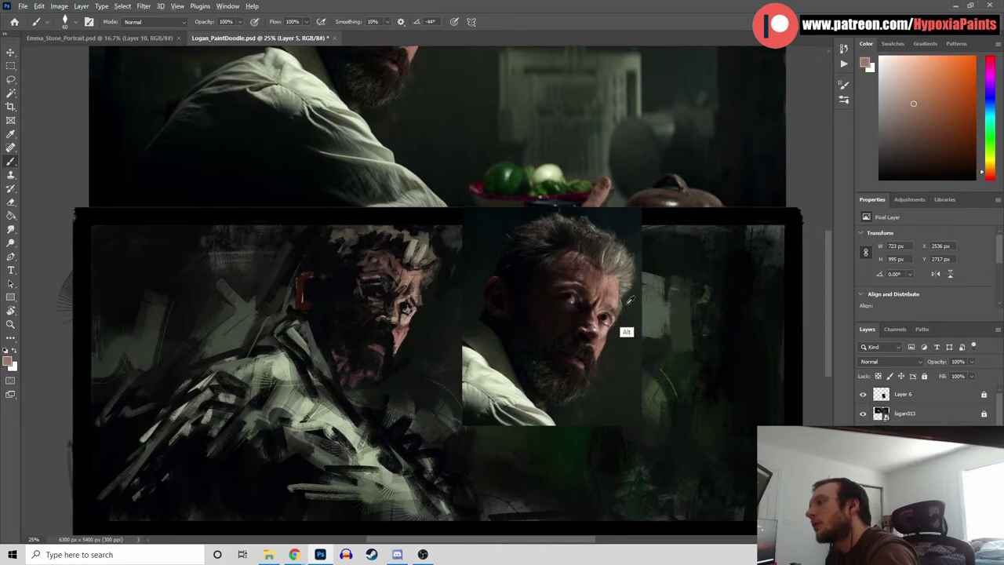
left_click(405, 347, "alt")
left_click(415, 285, "alt")
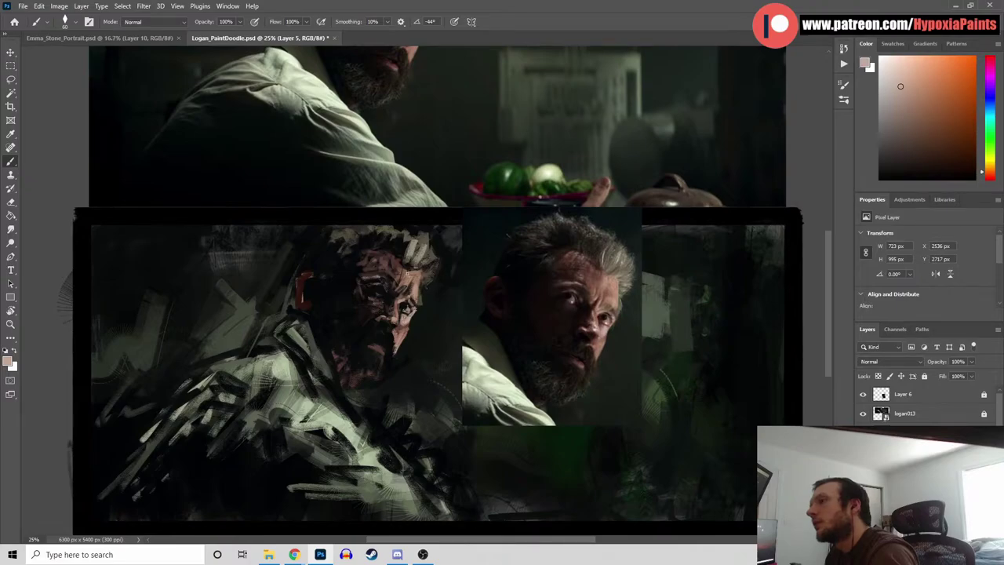
left_click(415, 301, "alt")
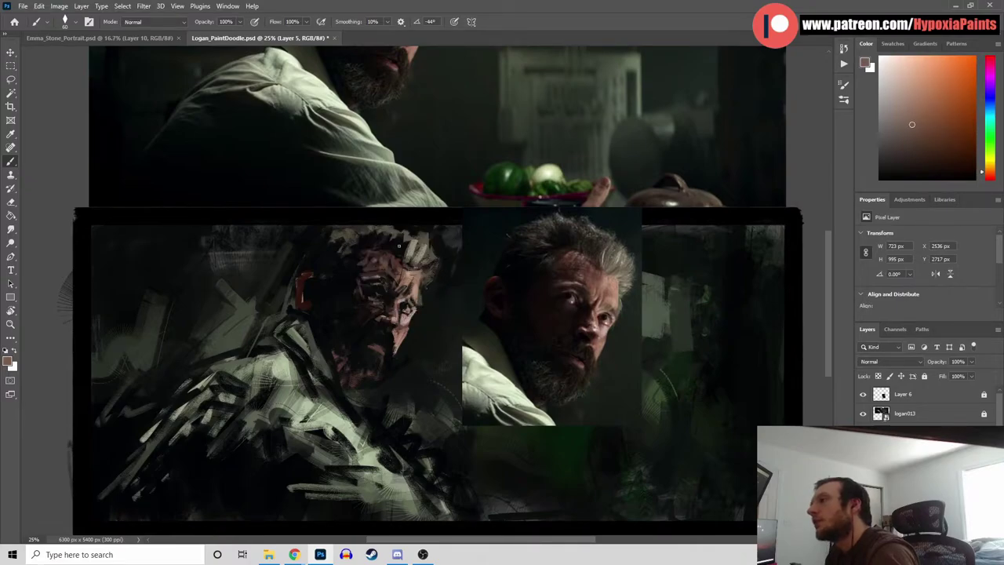
Paint the forehead below the hairline with muted skin tones sampled from the reference and the painted hair, and save the document
left_click(577, 251, "alt")
left_click(424, 259, "alt")
mouse_move(381, 249)
left_mouse_down()
mouse_move(370, 263)
mouse_move(390, 266)
left_mouse_up()
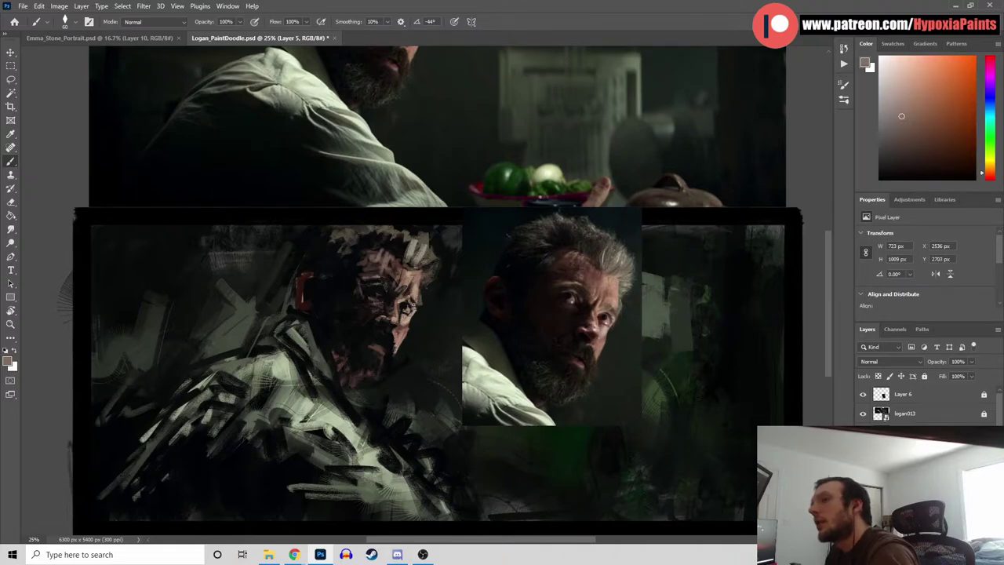
key("ctrl+s")
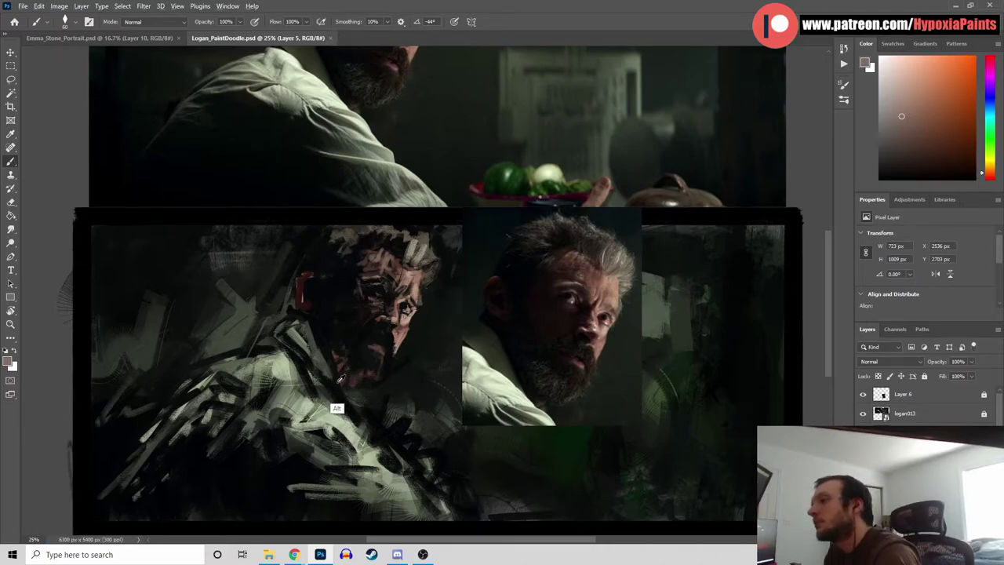
Rework the beard and mouth area with near-black and dark reddish tones sampled from the painting
left_click(338, 408, "alt")
left_click(346, 391)
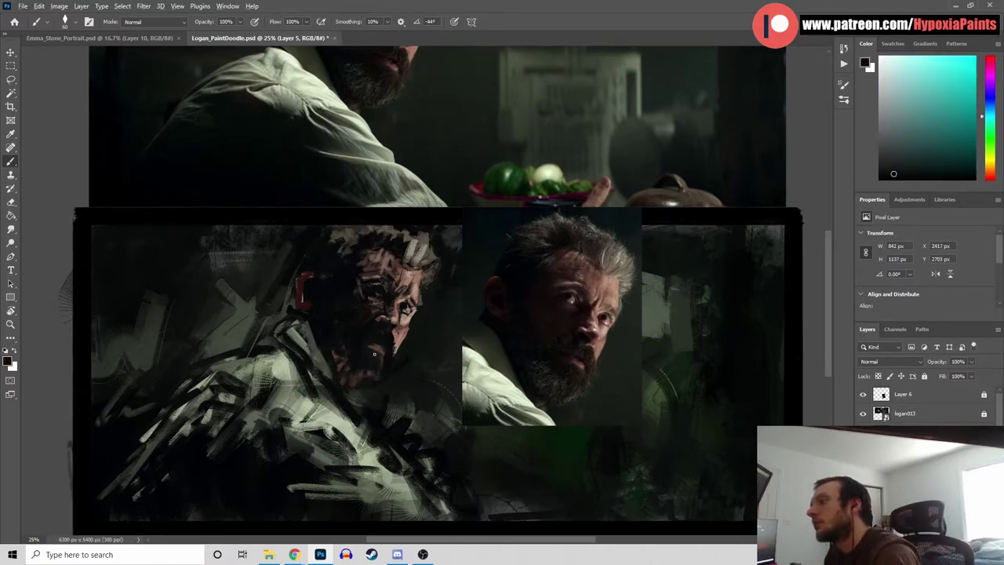
left_click(374, 359, "alt")
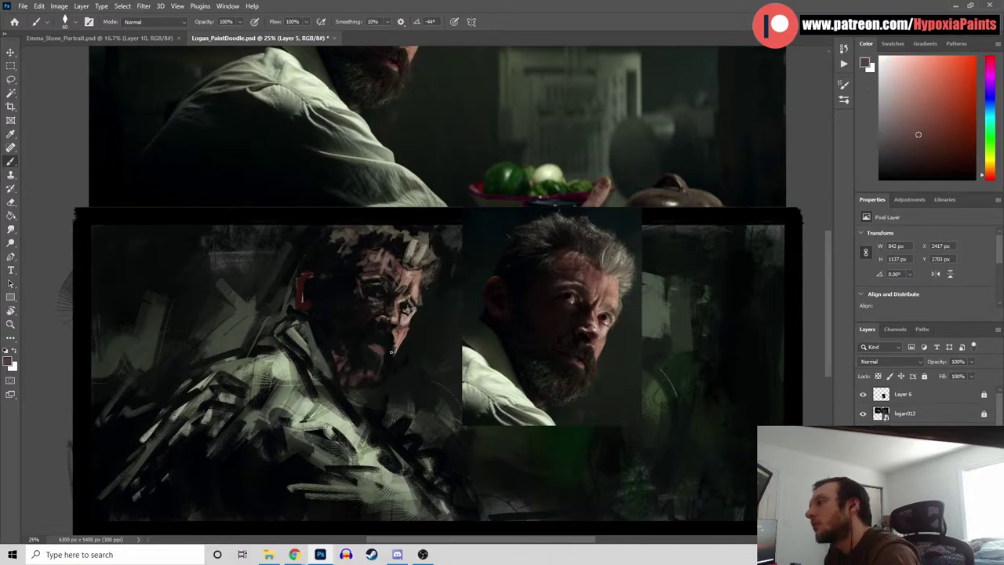
left_click(386, 353, "alt")
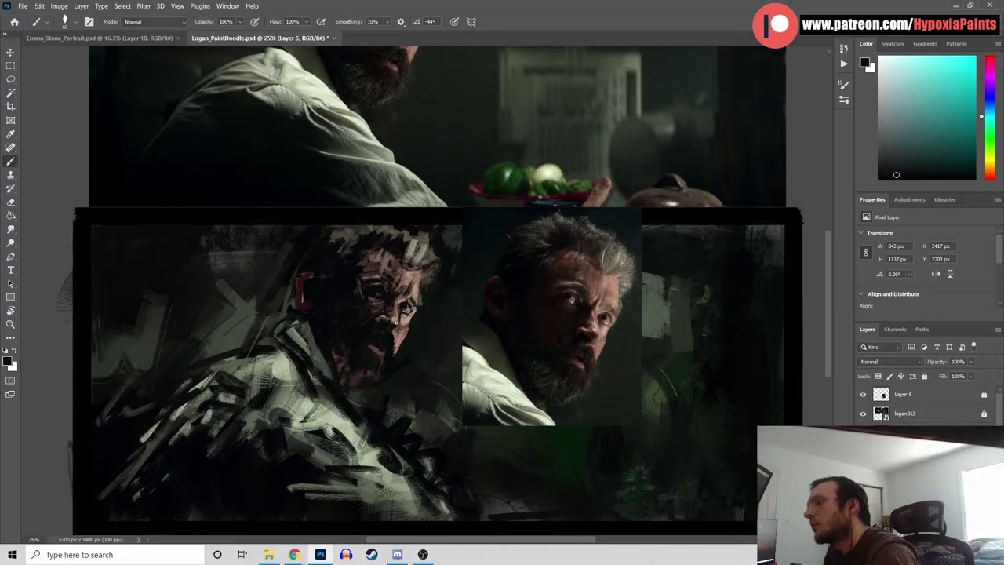
Touch up the nose and the near eye socket with reddish, near-black and brown tones sampled from the painted face
left_click(387, 323, "alt")
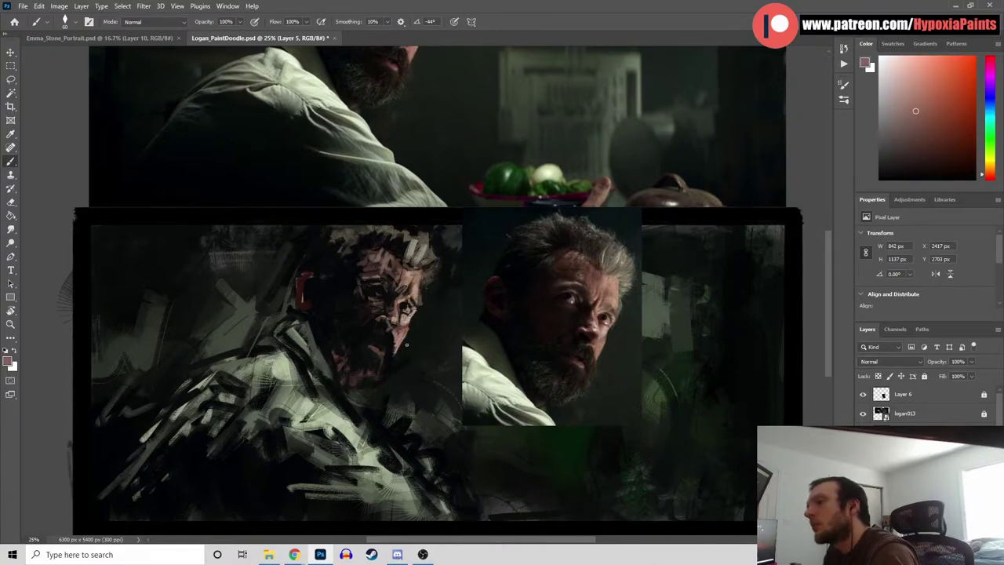
left_click(374, 315, "alt")
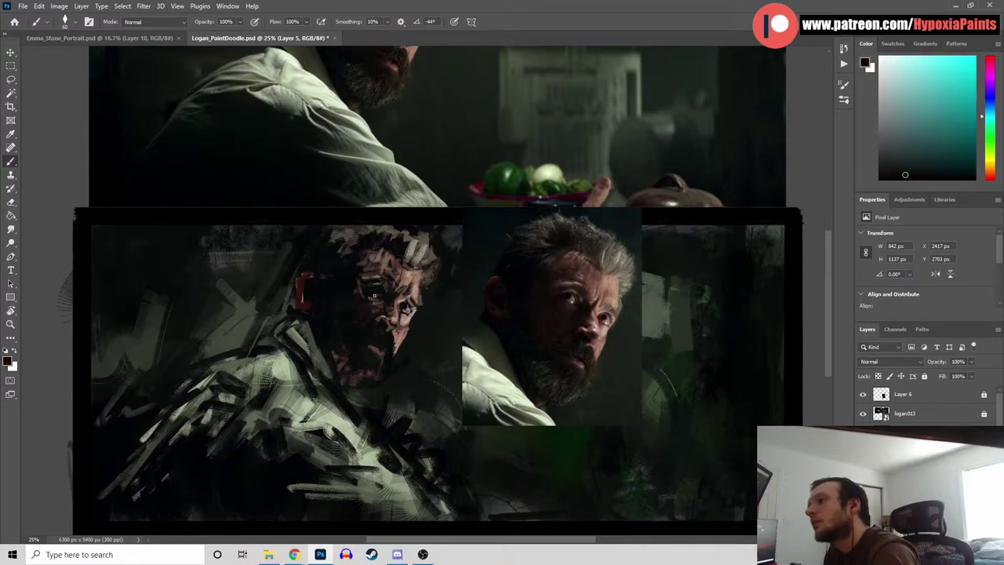
left_click(373, 299, "alt")
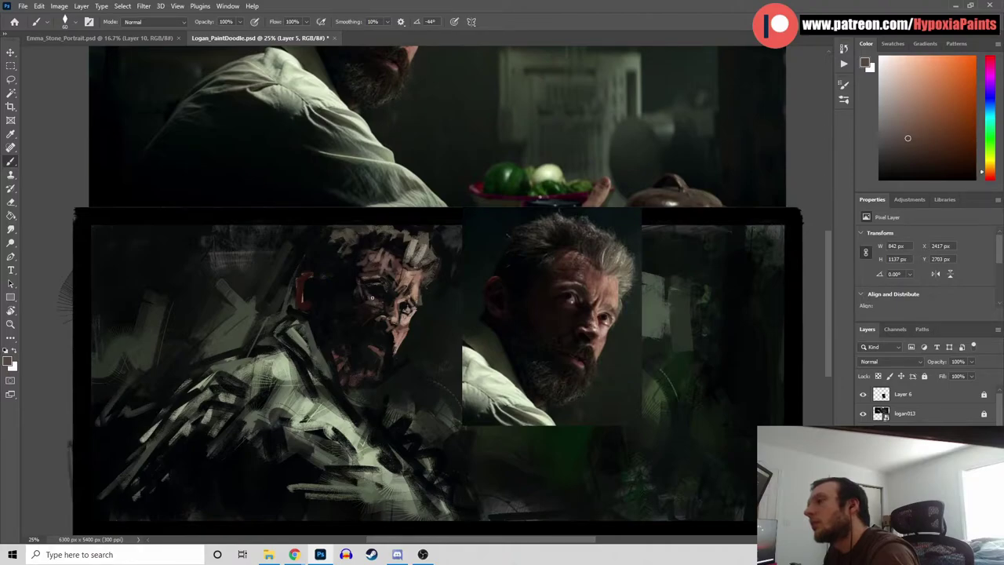
left_click(392, 320, "alt")
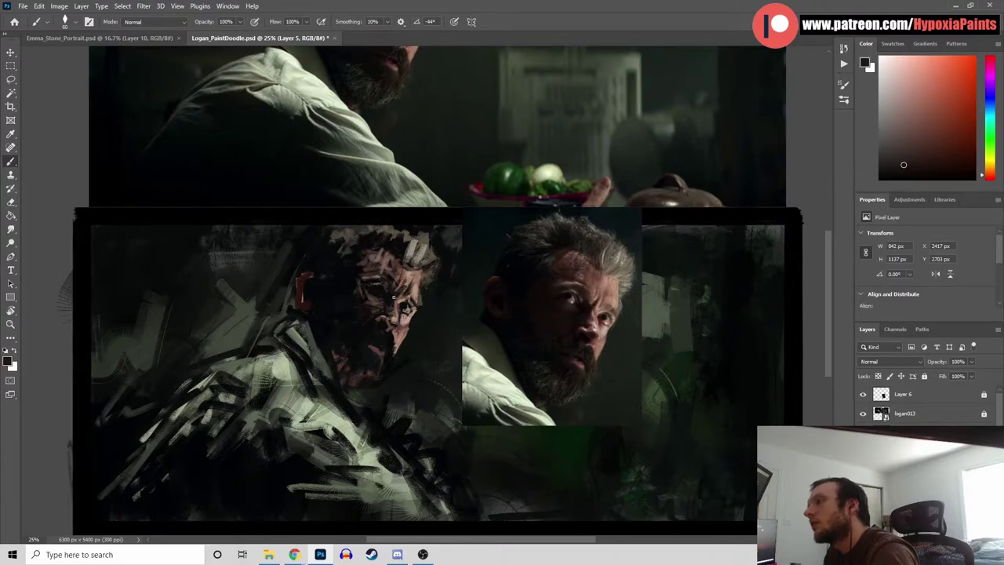
Shape the lit cheek and the moustache around the mouth with sampled skin tones and near-black shadows
left_click(406, 306, "alt")
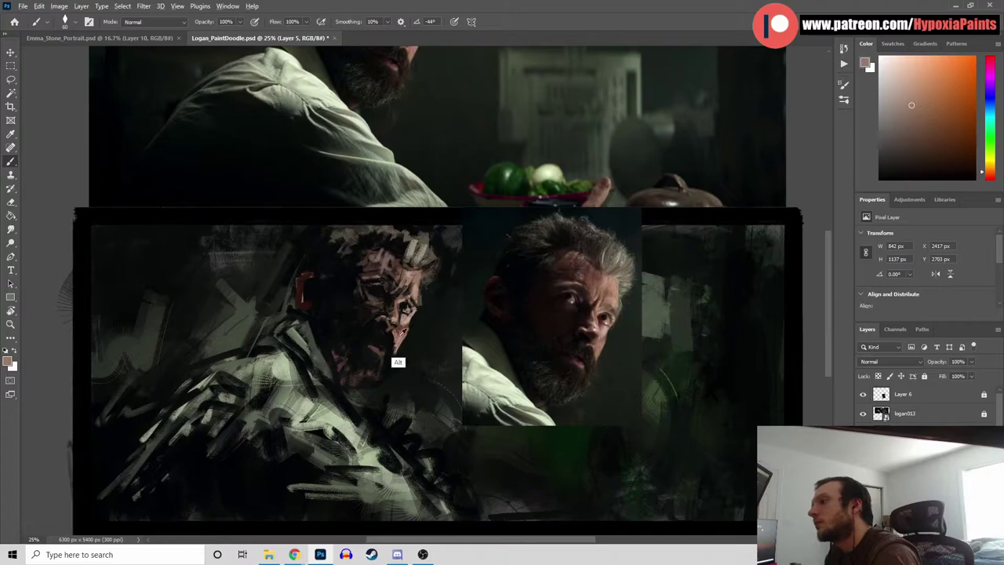
left_click(397, 332, "alt")
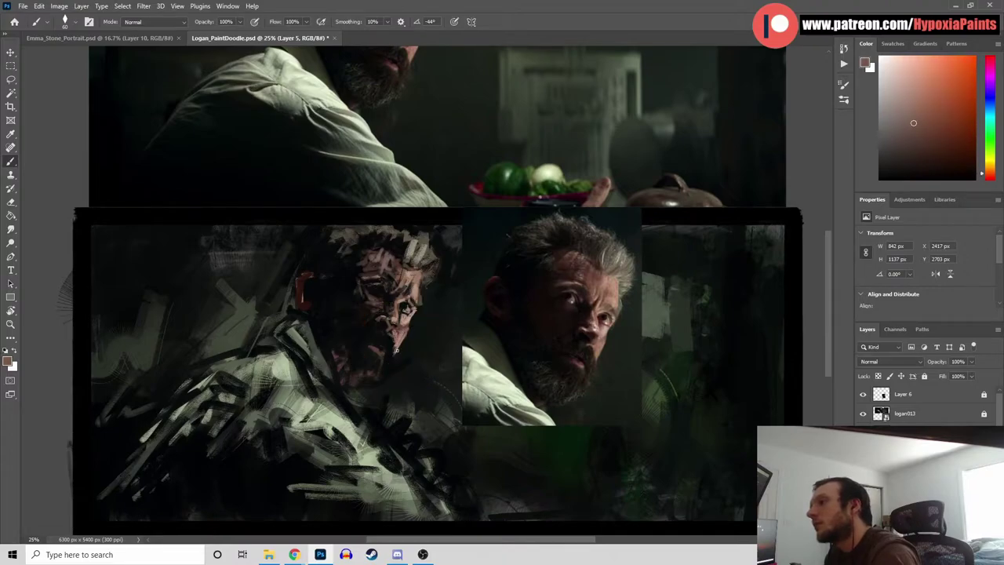
left_click(385, 334, "alt")
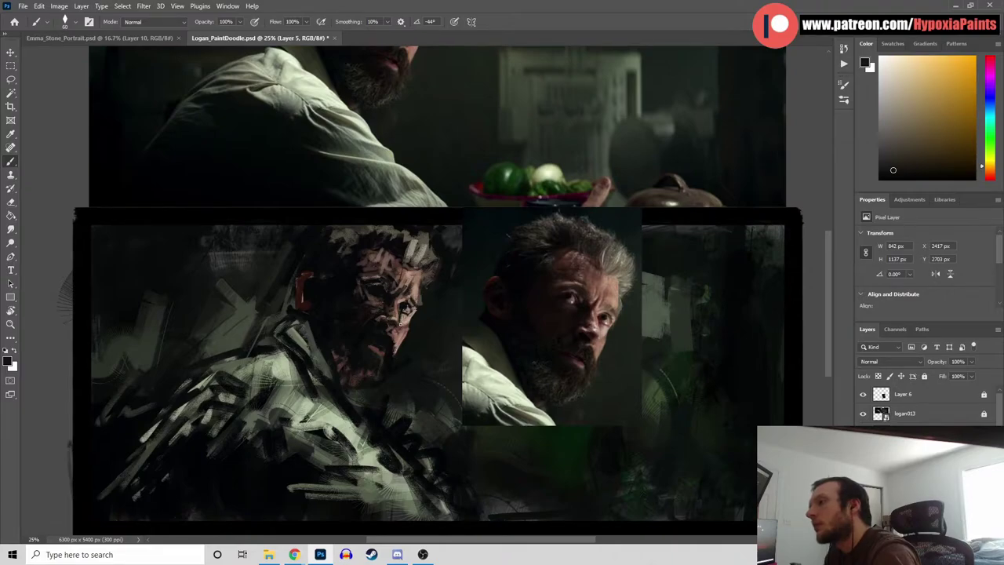
left_click(386, 366, "alt")
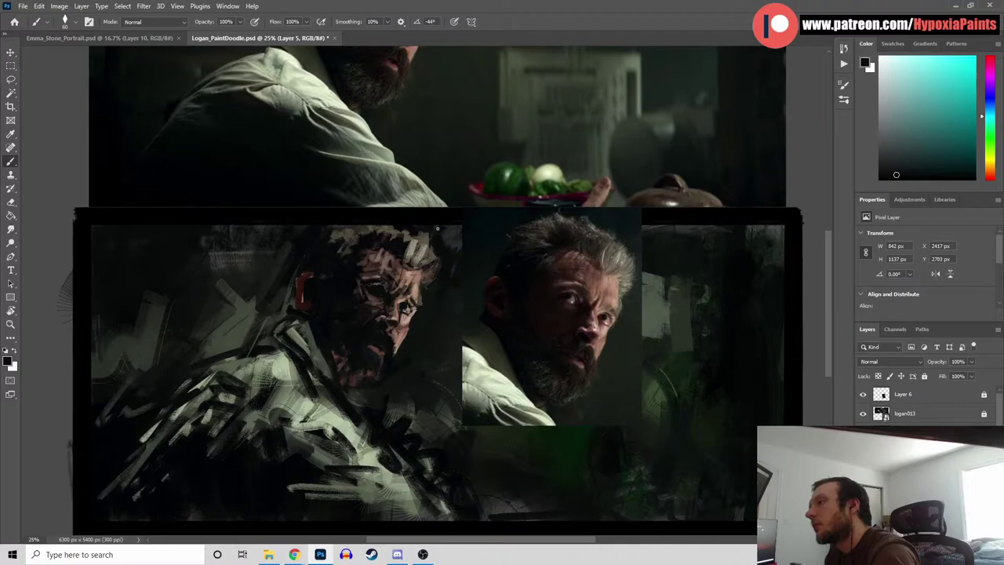
Add light accents to the far eye and nose with pale tones sampled from the painting and the reference face
left_click(404, 320, "alt")
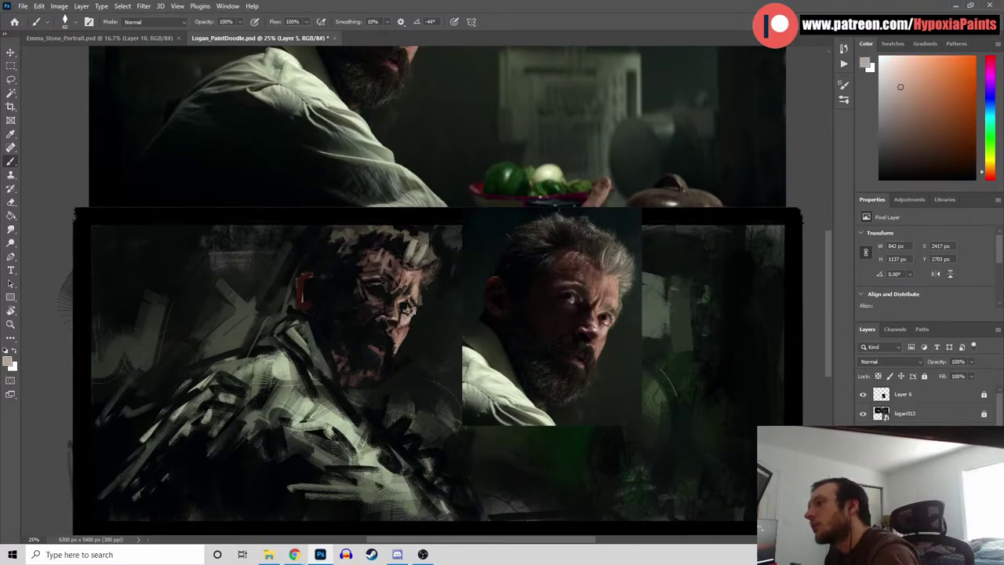
left_click(407, 311, "alt")
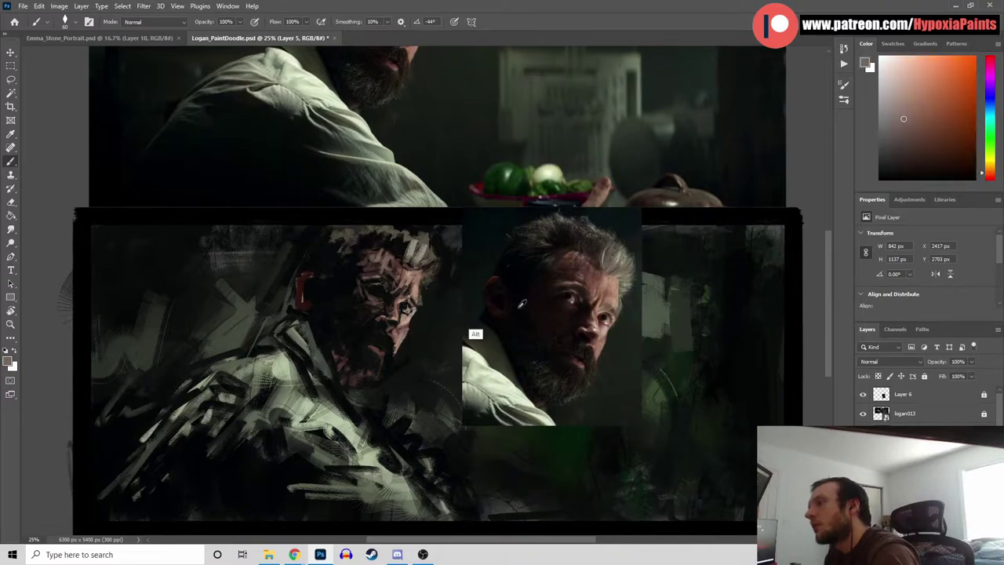
left_click(595, 329, "alt")
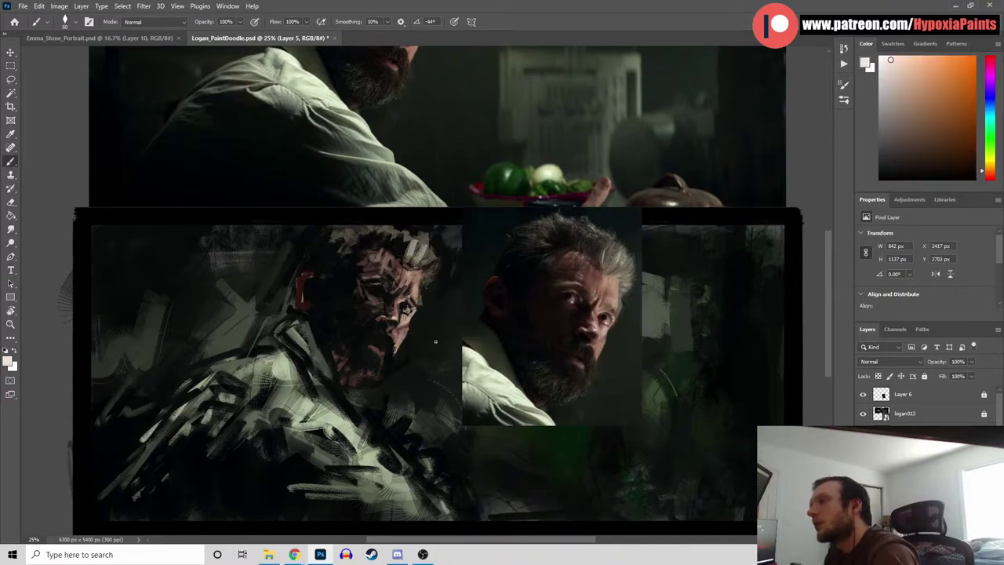
Define the near eye and its lower lid with dark shadow tones sampled from around the eye
left_click(361, 326, "alt")
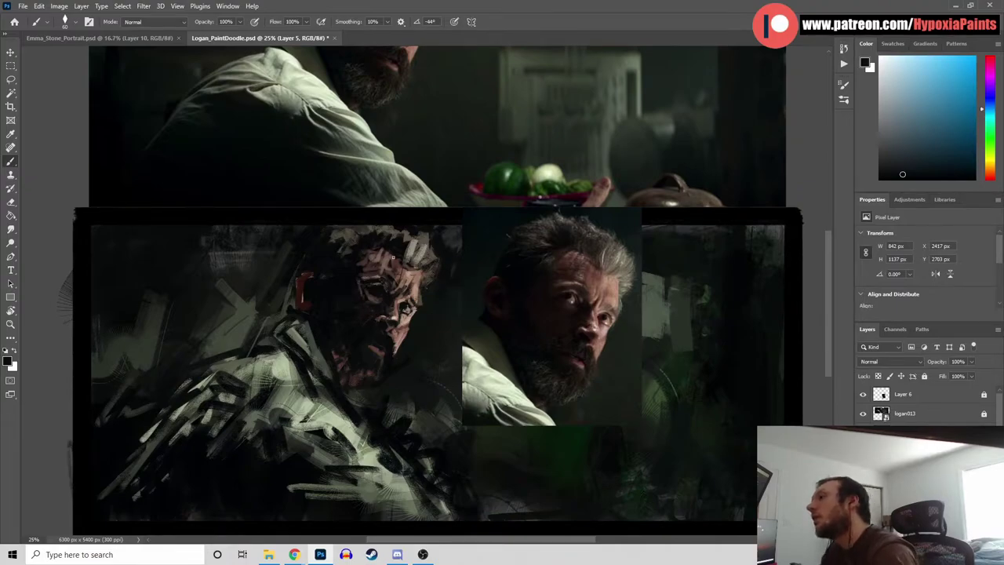
left_click(370, 303, "alt")
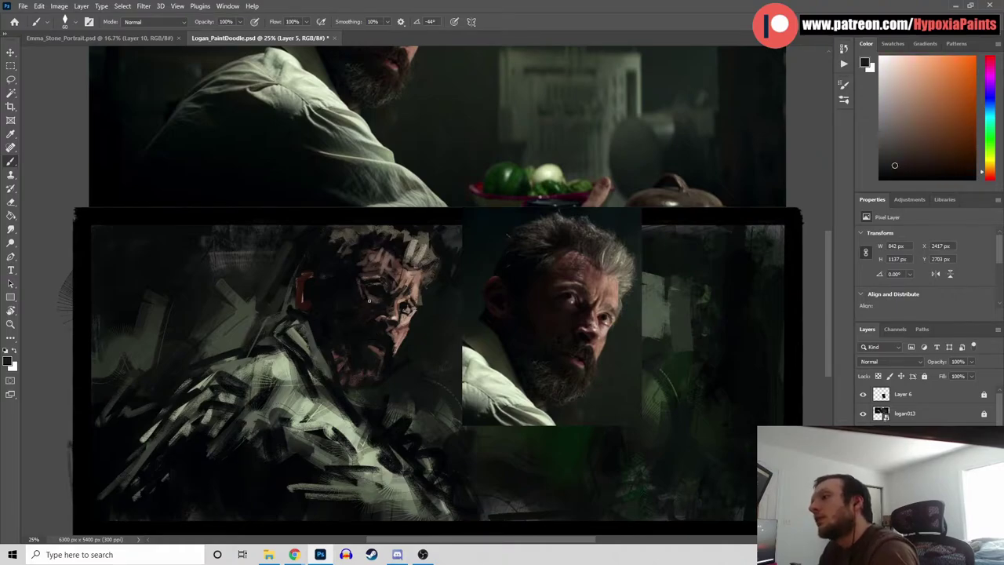
left_click(375, 300, "alt")
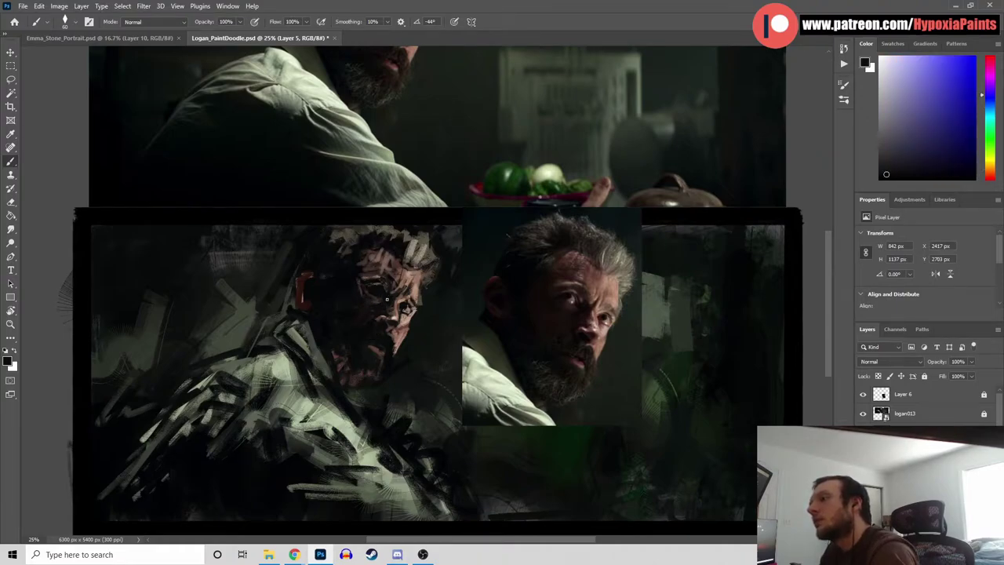
left_click(380, 295, "alt")
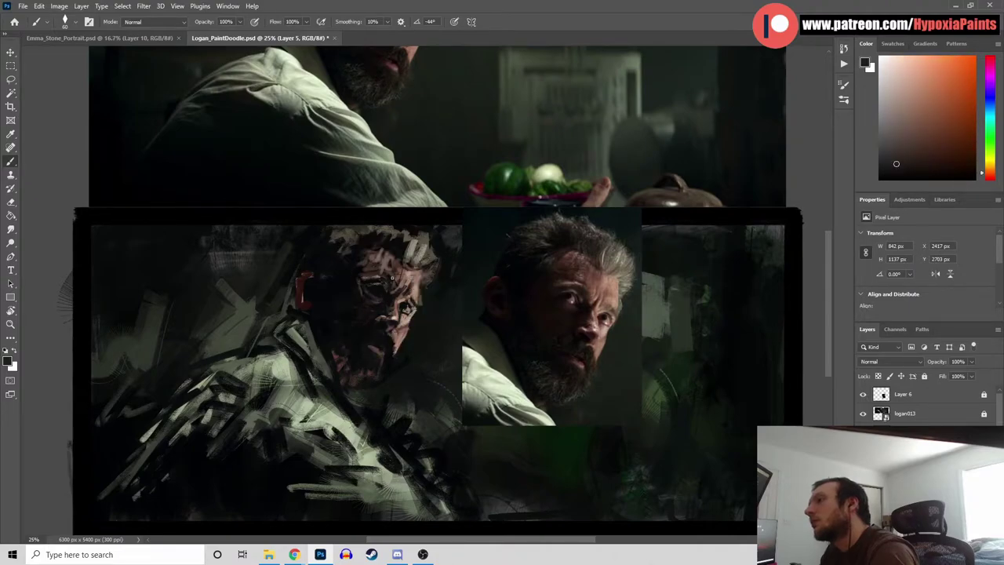
Model the furrowed brow and nose bridge between the eyes with dark brown and near-black tones sampled from the face
left_click(393, 290, "alt")
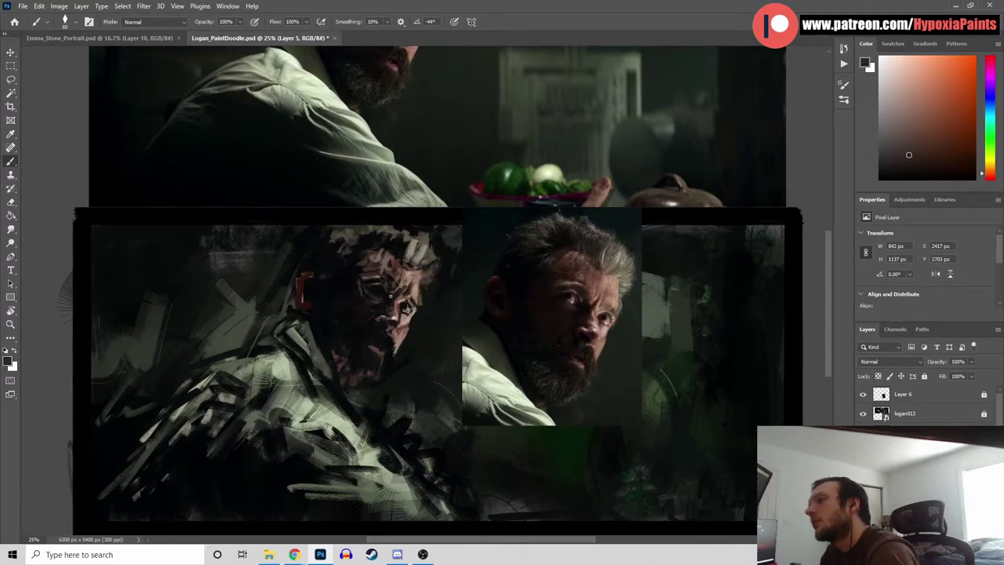
left_click(392, 298, "alt")
left_click(385, 288, "alt")
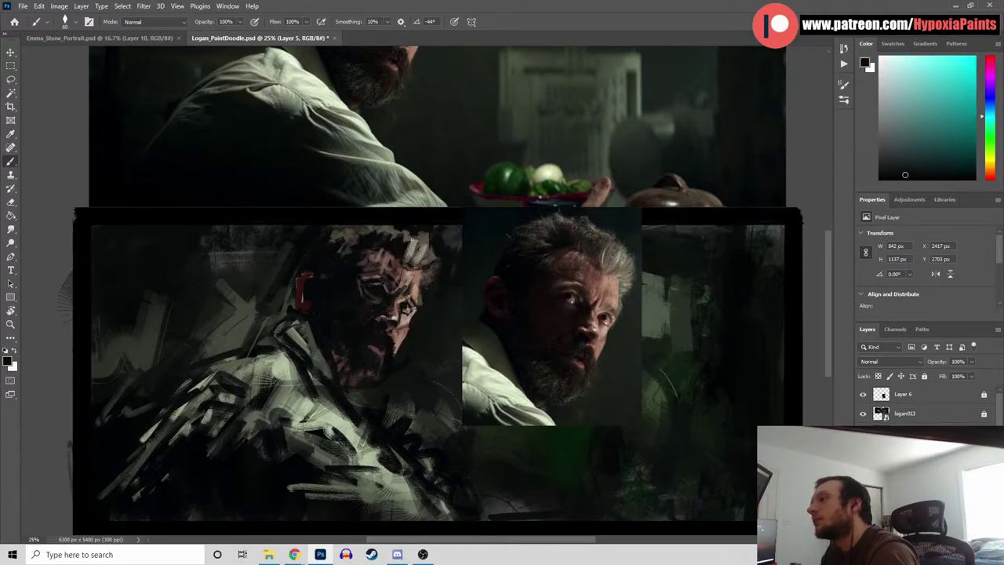
left_click(389, 289, "alt")
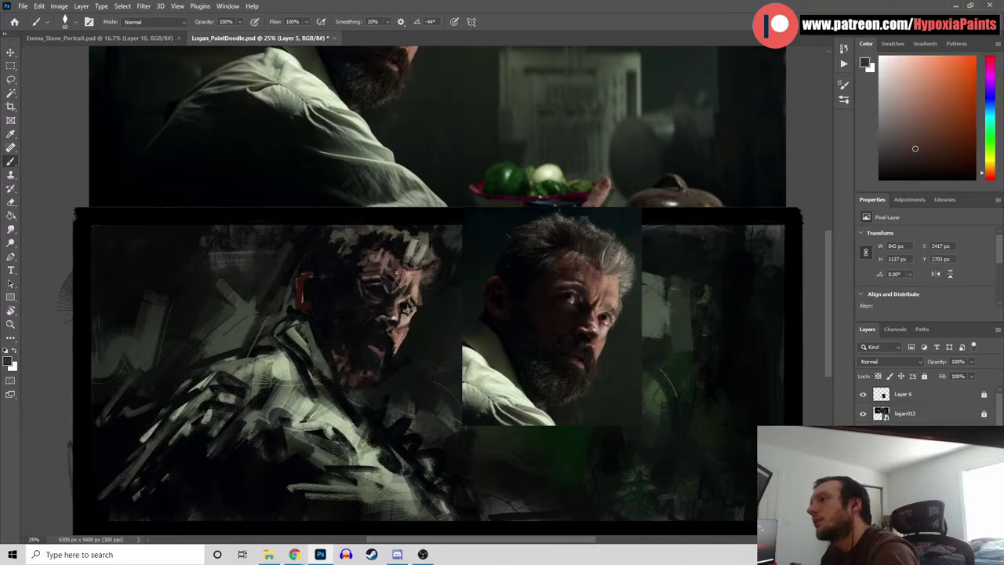
left_click(394, 284, "alt")
left_click(399, 278, "alt")
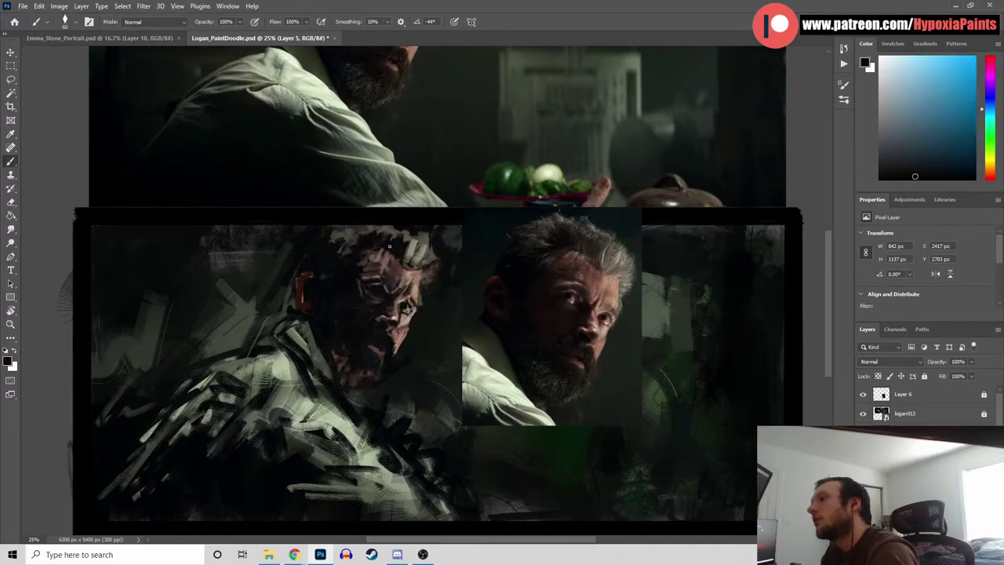
Break up the front hair and hairline with strokes in sampled grey hair and near-black tones, and save the document
left_click(413, 244, "alt")
mouse_move(403, 262)
left_mouse_down()
mouse_move(396, 236)
mouse_move(404, 260)
left_mouse_up()
left_click(391, 236, "alt")
left_click(392, 237, "alt")
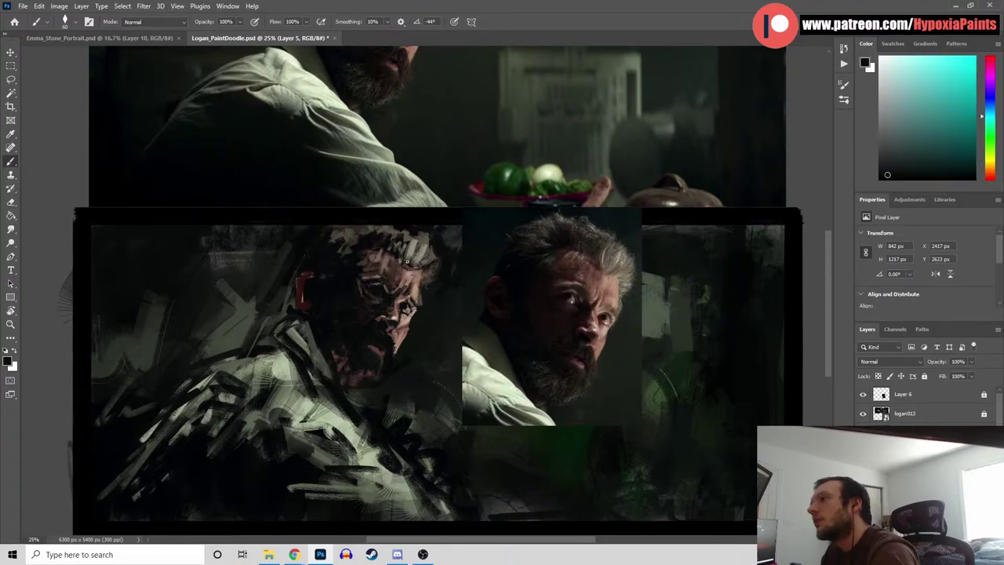
key("ctrl+s")
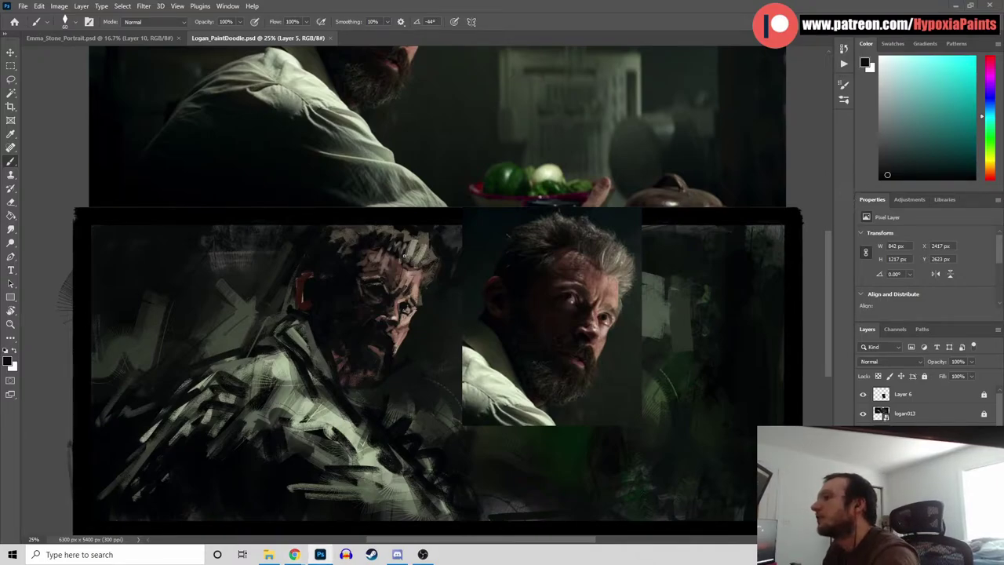
Refine the near eye and its socket with dark tones sampled from the painting and a muted reddish tone from the reference eye
left_click(363, 278, "alt")
left_click(352, 293, "alt")
left_click(364, 286, "alt")
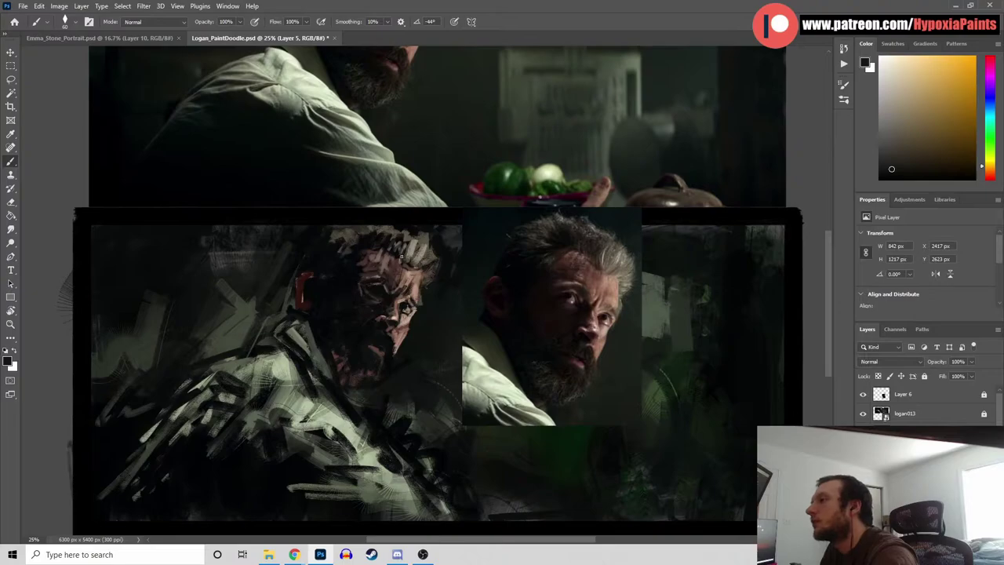
left_click(572, 298, "alt")
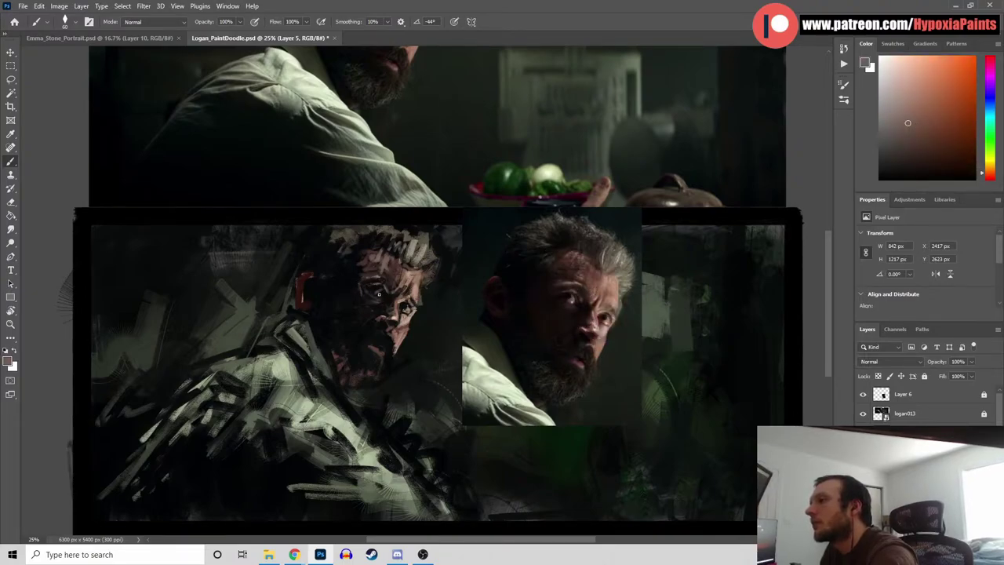
left_click(377, 289, "alt")
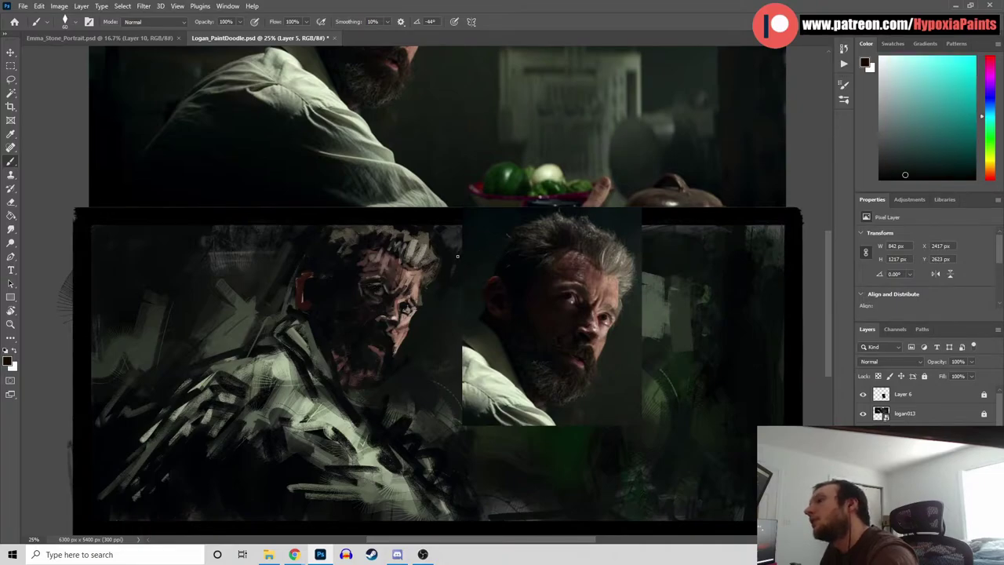
Sample a near-black tone from the shaded side of the painted face and switch to the 015.png 1 brush at 100 px
left_click(363, 333, "alt")
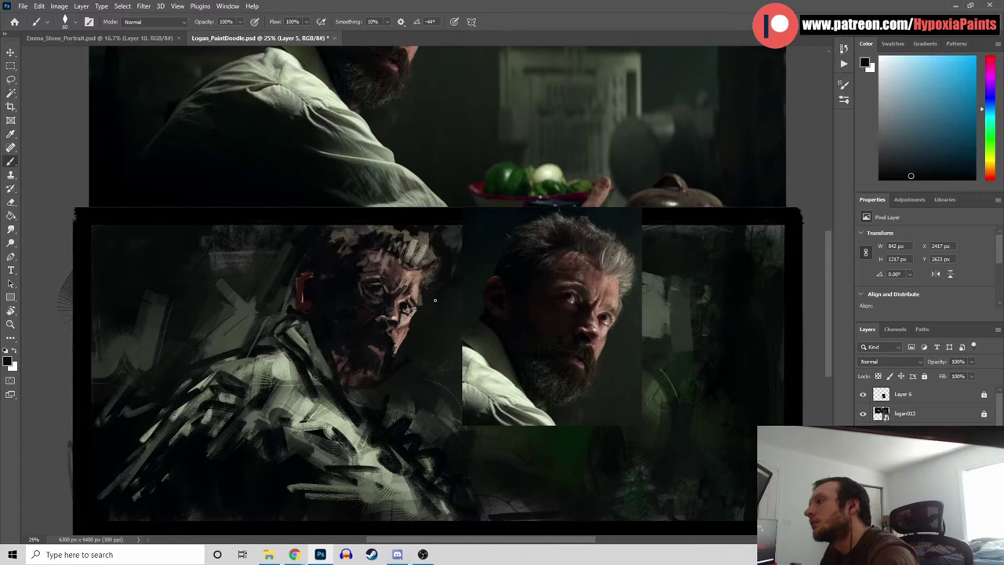
left_click(75, 22)
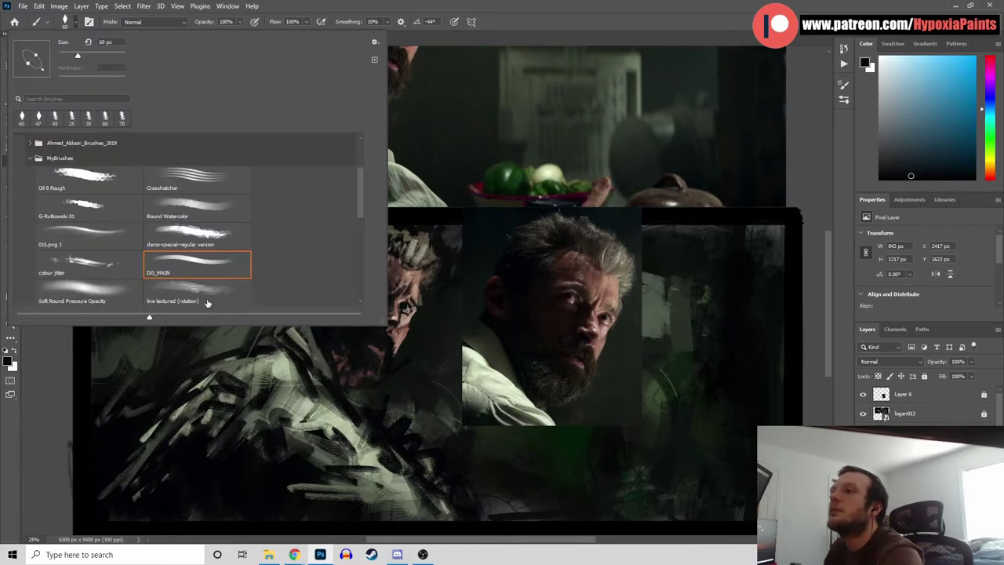
left_click(96, 239)
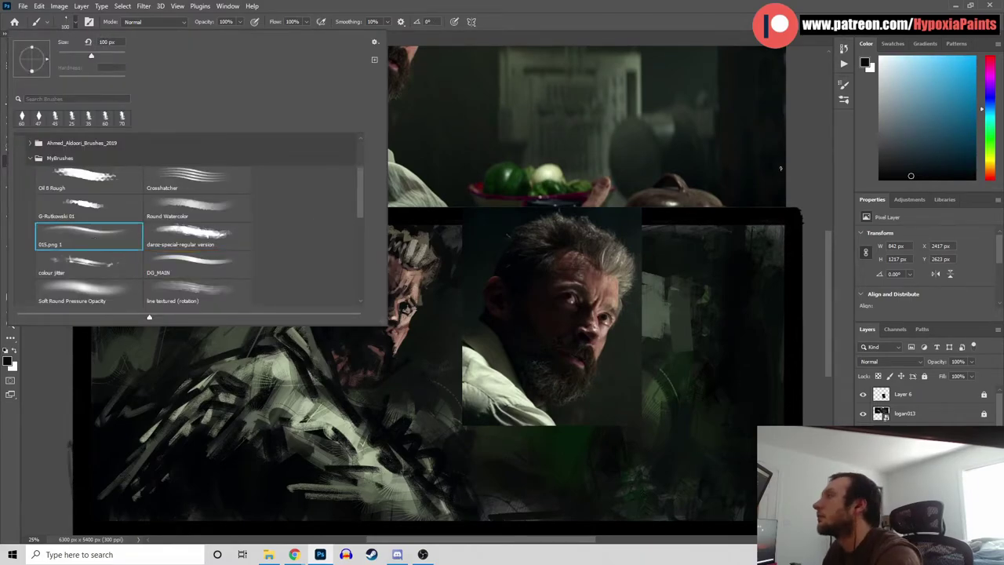
left_click(843, 167)
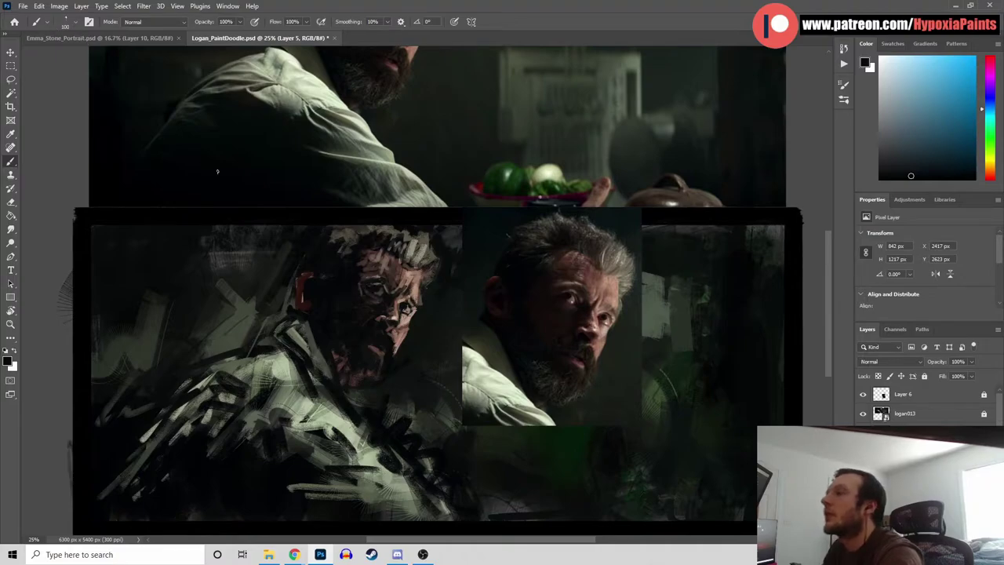
Rework the brow and forehead with near-black and muted brown tones sampled from the painting and the reference face
left_click(351, 297, "alt")
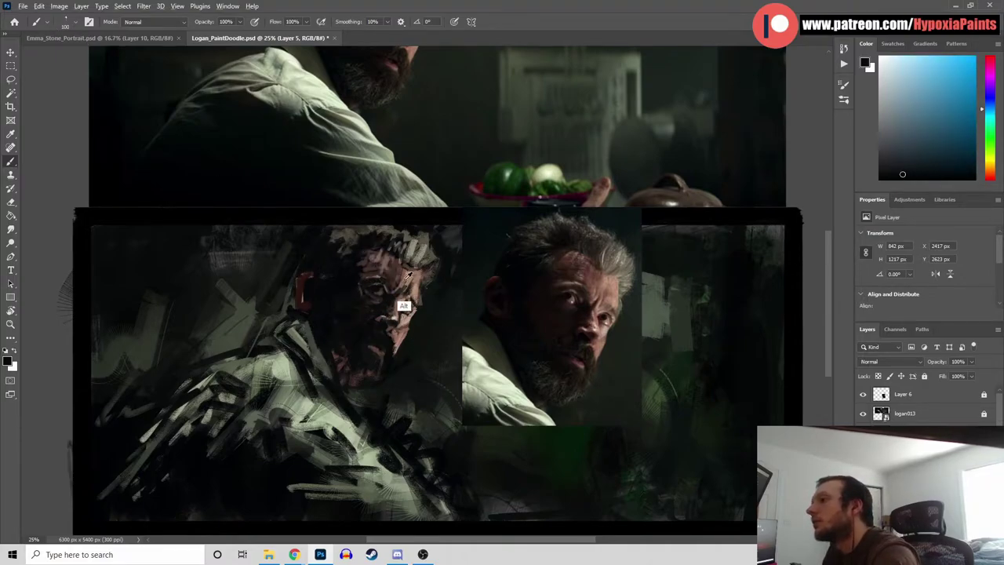
left_click(404, 275, "alt")
left_click_drag(404, 272, 397, 288)
left_click(553, 300, "alt")
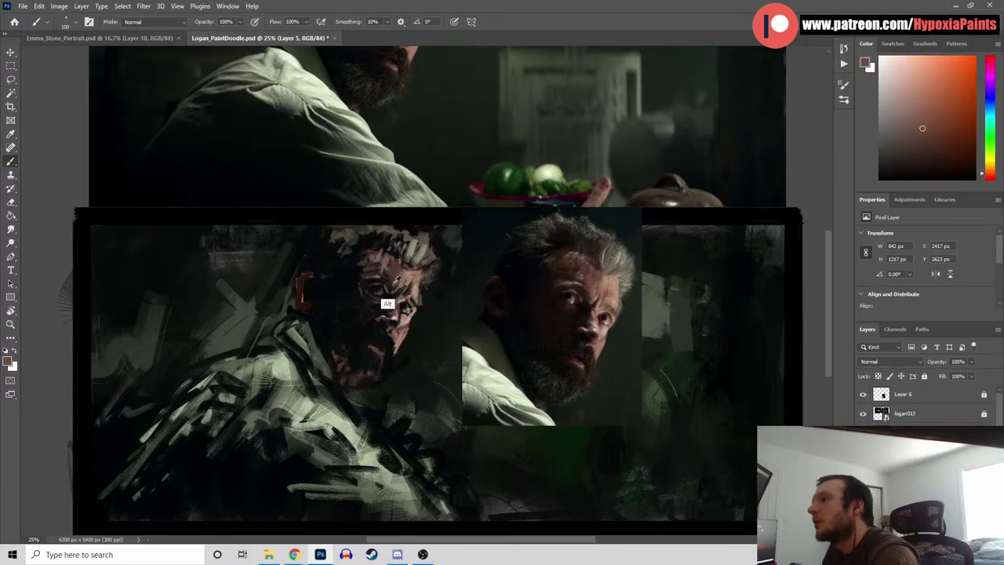
left_click(571, 282, "alt")
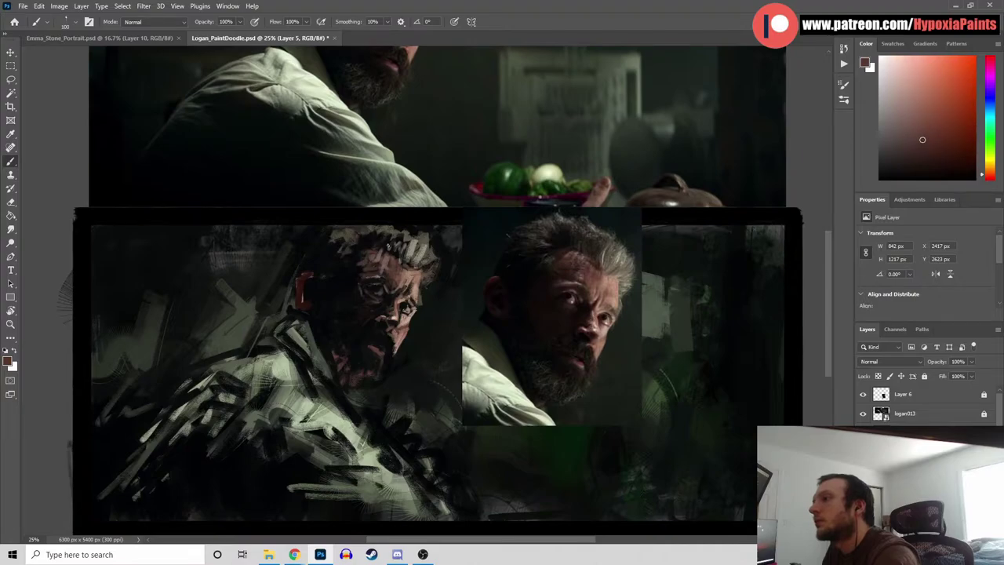
left_click(351, 296, "alt")
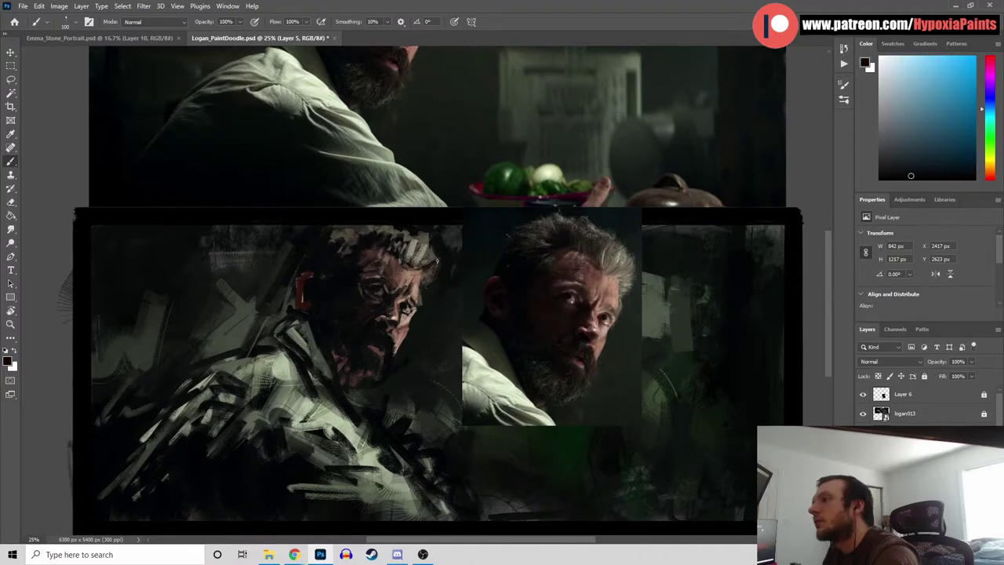
left_click(76, 22)
left_click(111, 201)
left_click(542, 214)
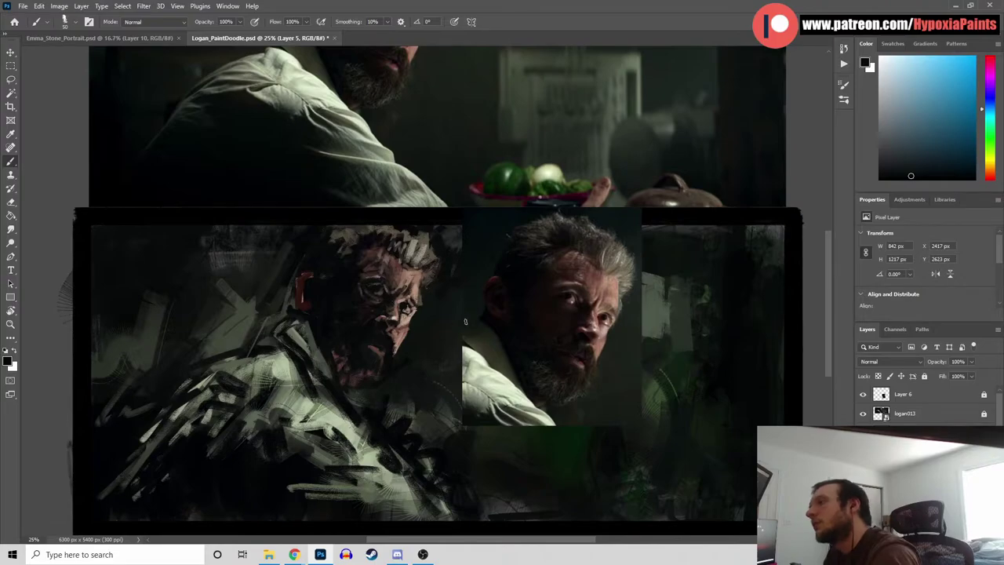
Switch to the DG_MAIN brush at 47 px and touch up the furrowed brow with sampled light skin tones
left_click(76, 22)
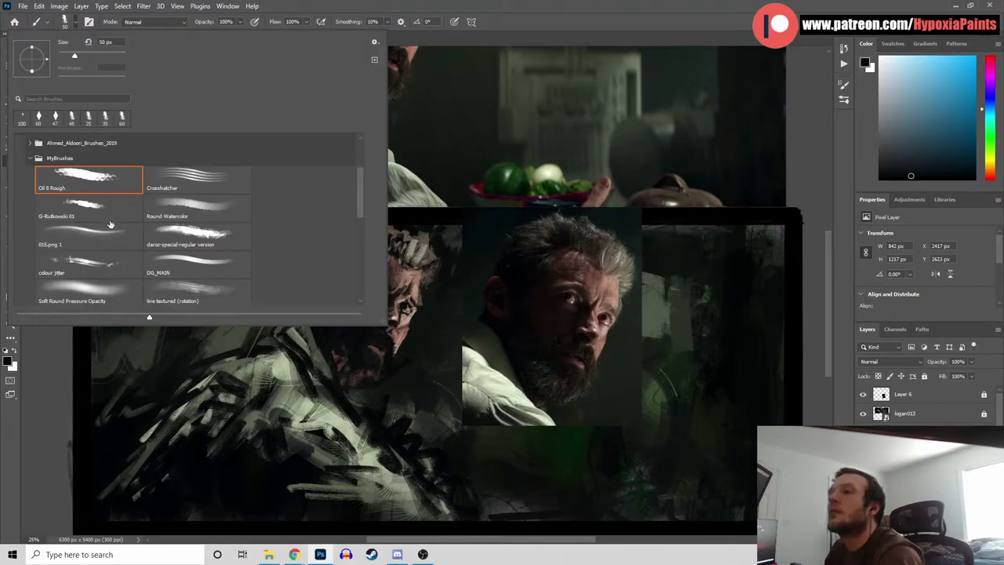
left_click(190, 274)
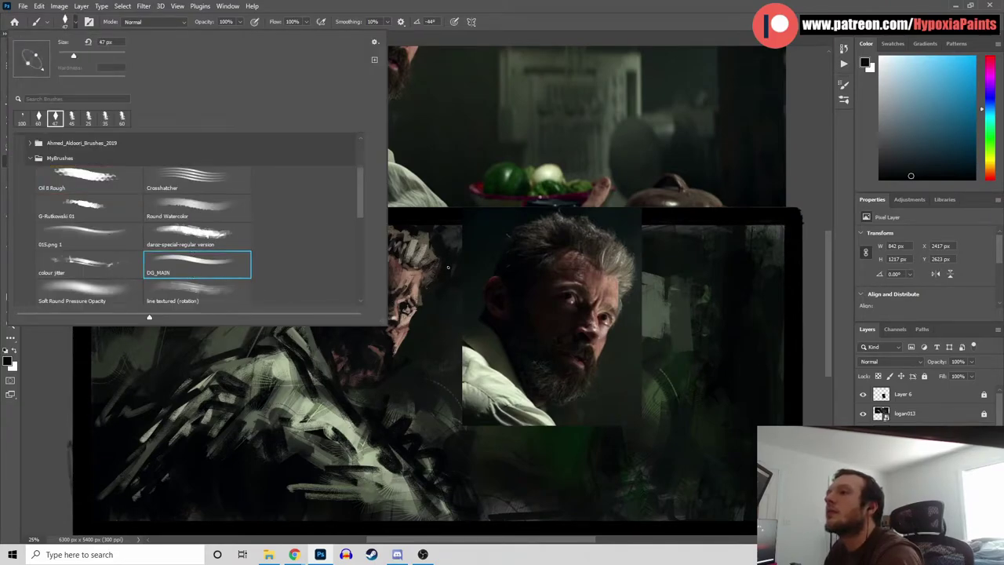
left_click(852, 171)
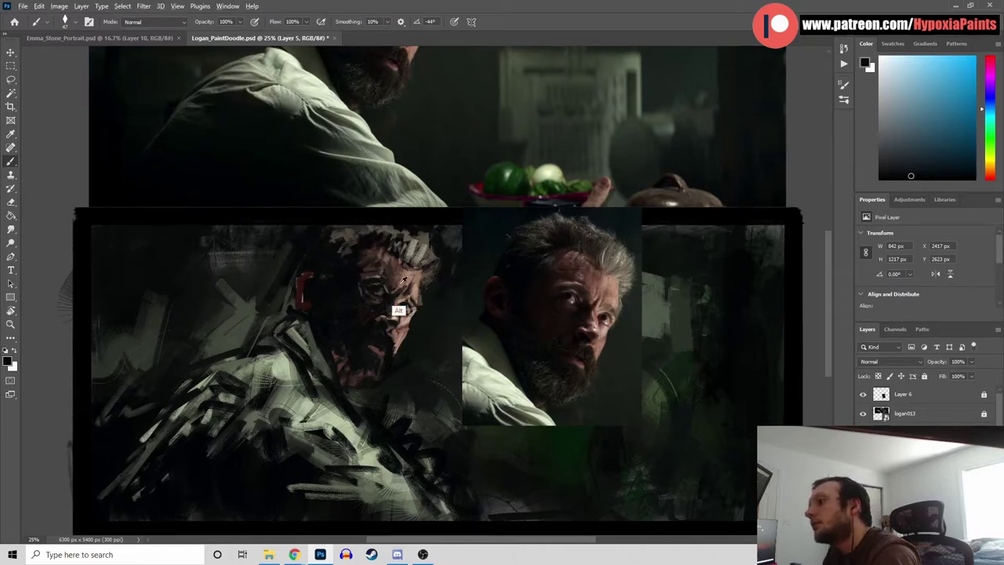
left_click(398, 312, "alt")
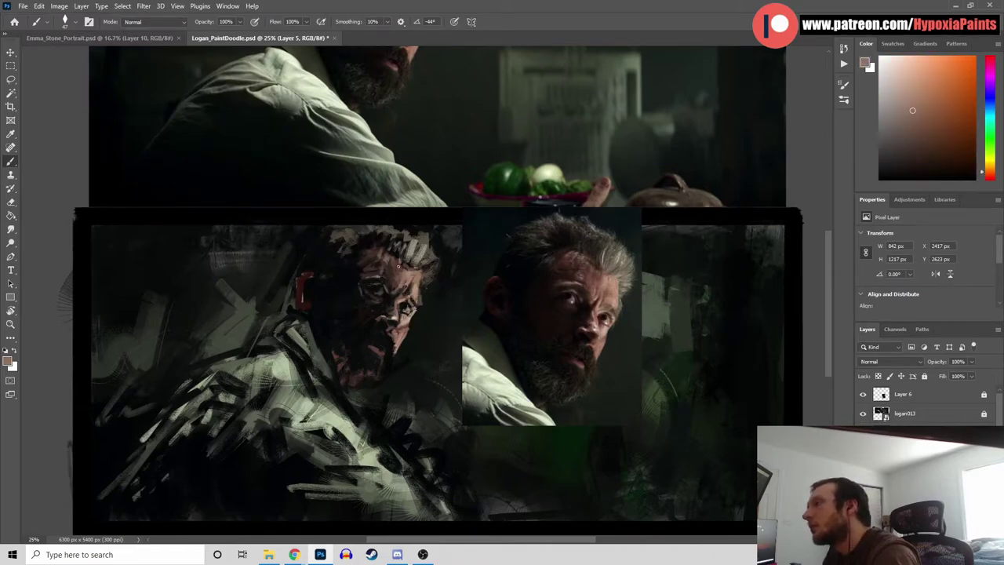
left_click(386, 312, "alt")
Shape the nose and the shadow beneath it with near-black tones sampled from around the nose
left_click(378, 345, "alt")
left_click(383, 350, "alt")
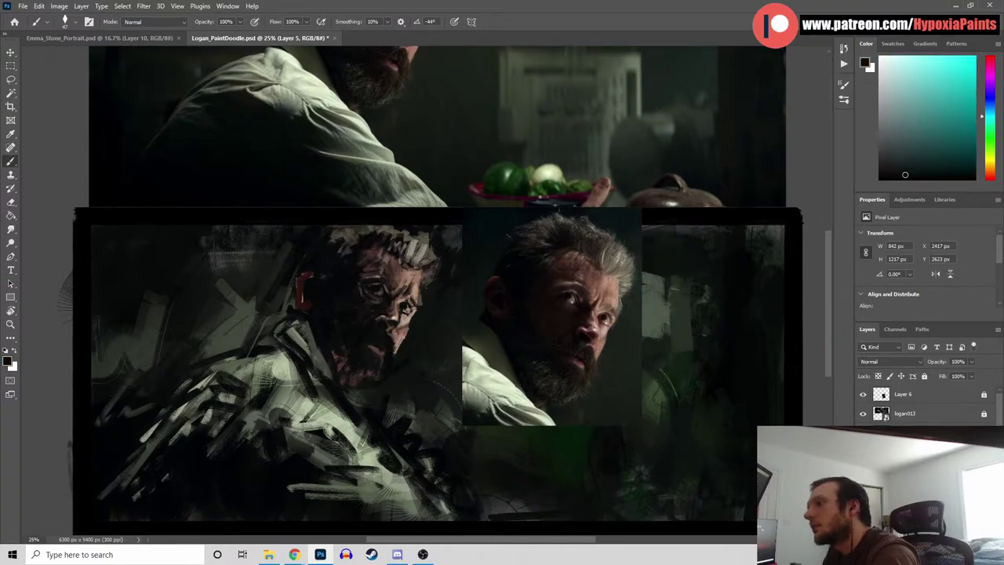
left_click(387, 353, "alt")
left_click(384, 320, "alt")
left_click(389, 349, "alt")
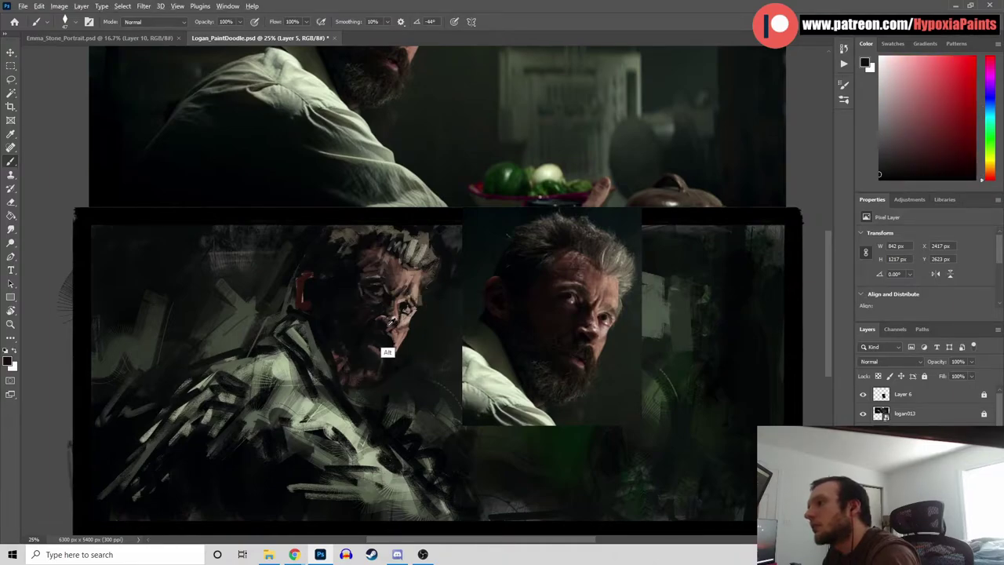
left_click(387, 354, "alt")
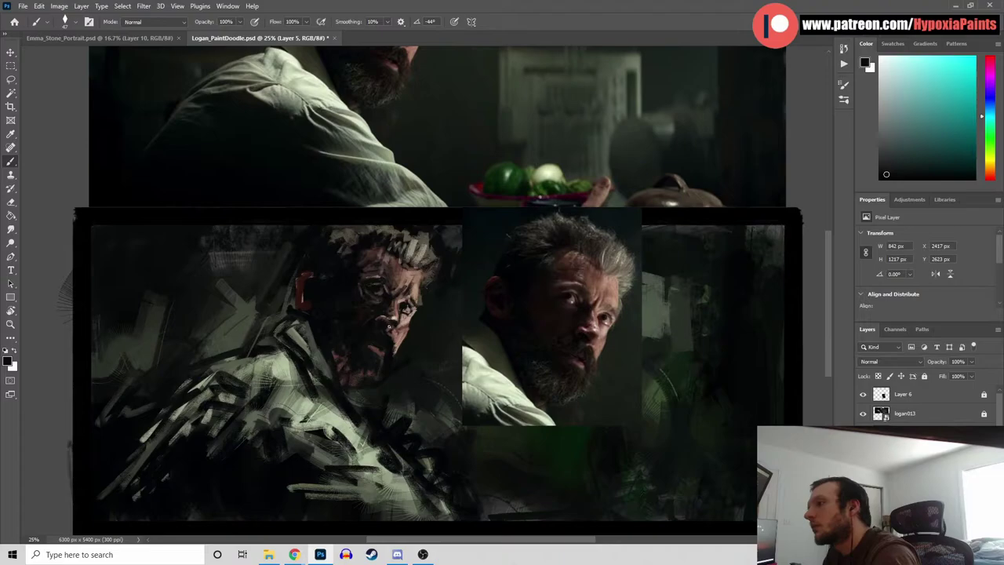
Define the near eye and its lids with reference reddish brown, near-black and pale pinkish skin tones
left_click(385, 312, "alt")
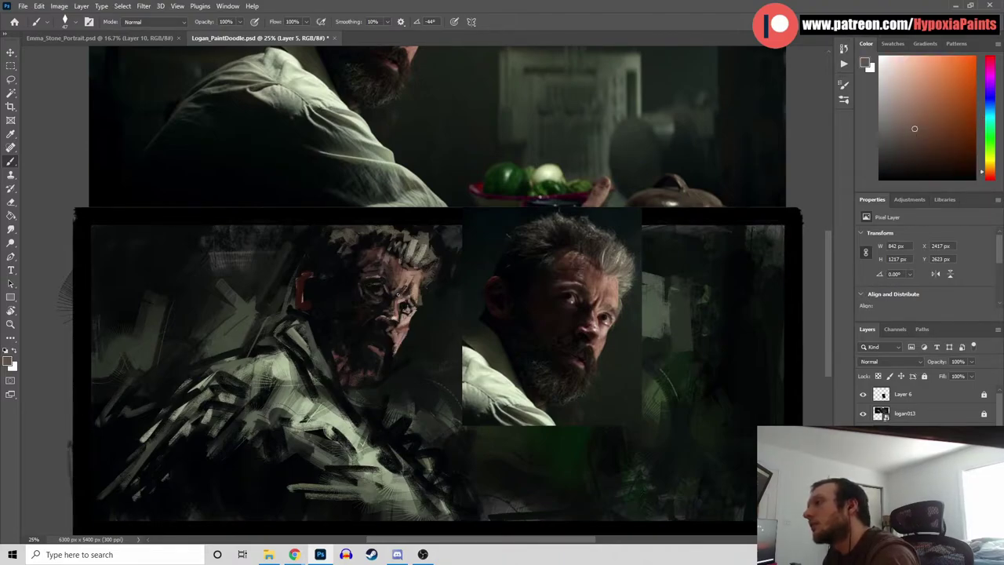
left_click(567, 299, "alt")
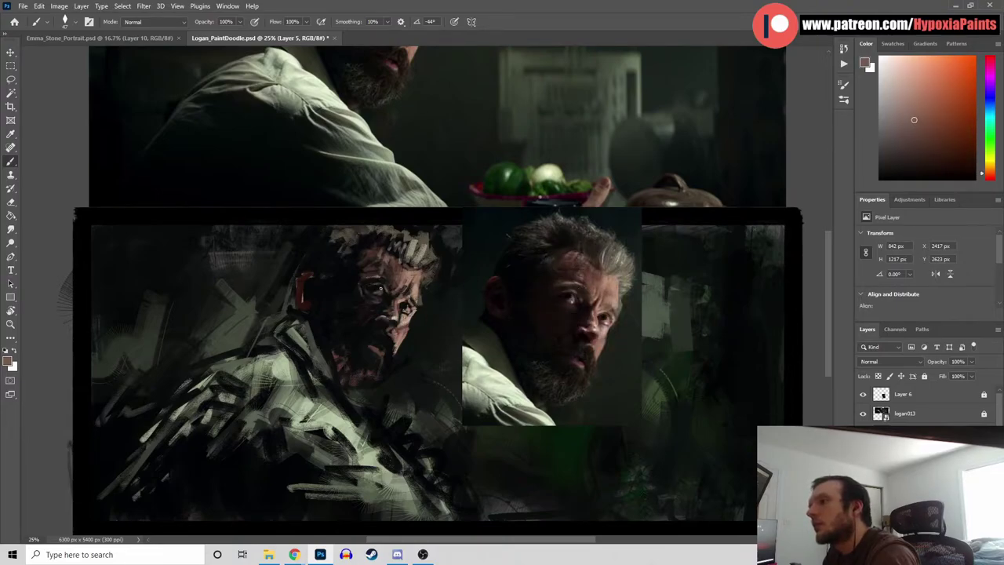
left_click(374, 312, "alt")
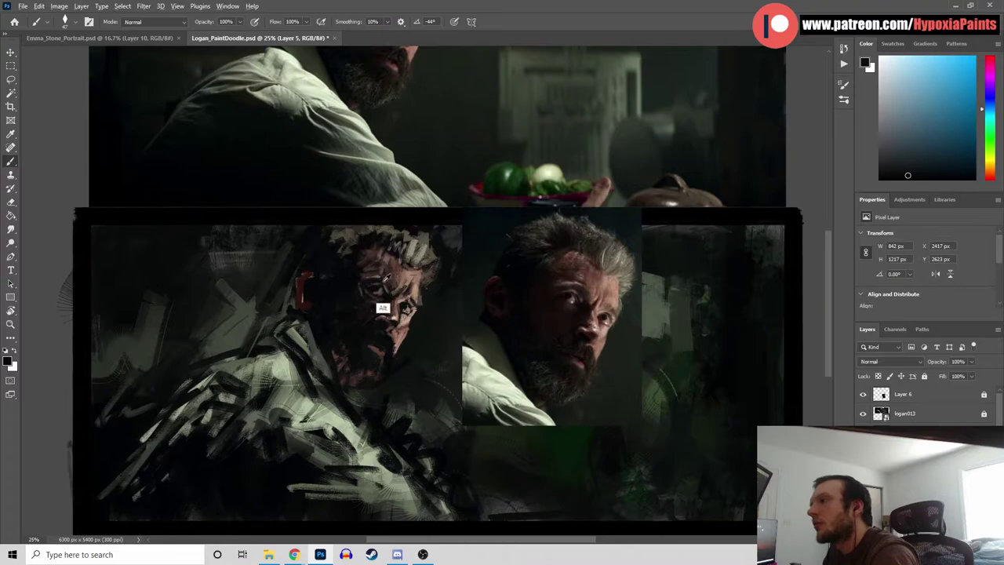
left_click(411, 274, "alt")
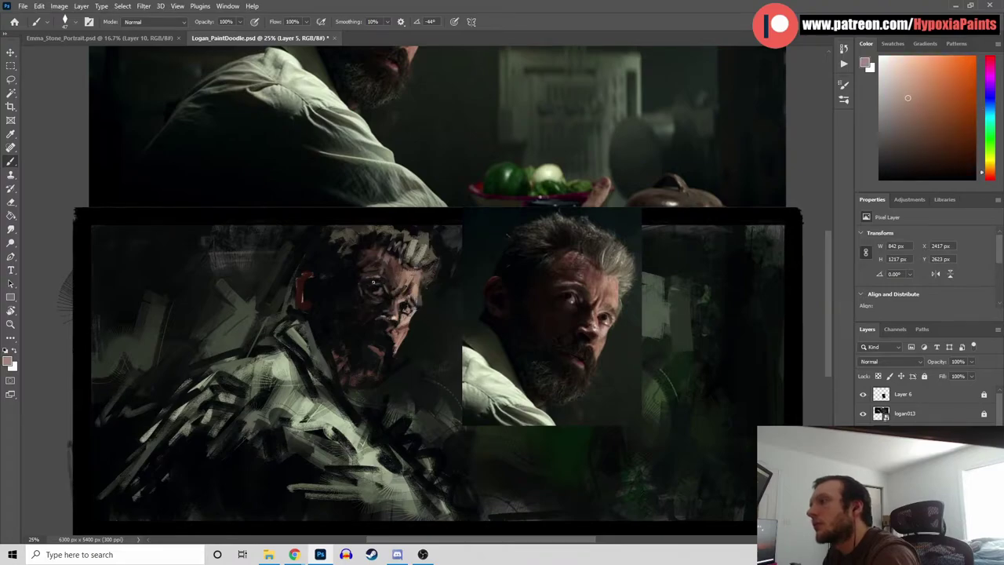
left_click(372, 311, "alt")
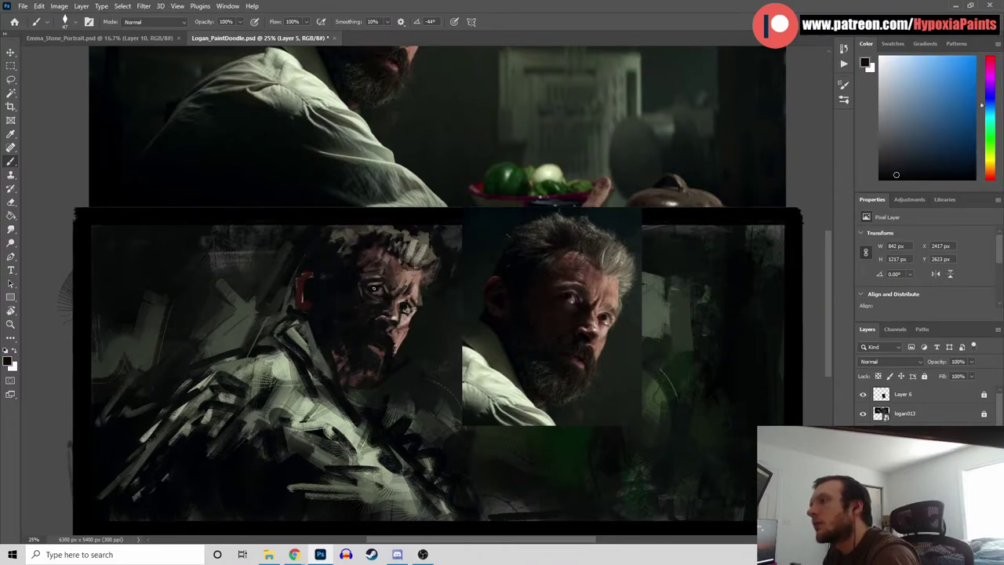
left_click_drag(380, 308, 410, 302)
left_click_drag(363, 280, 371, 278)
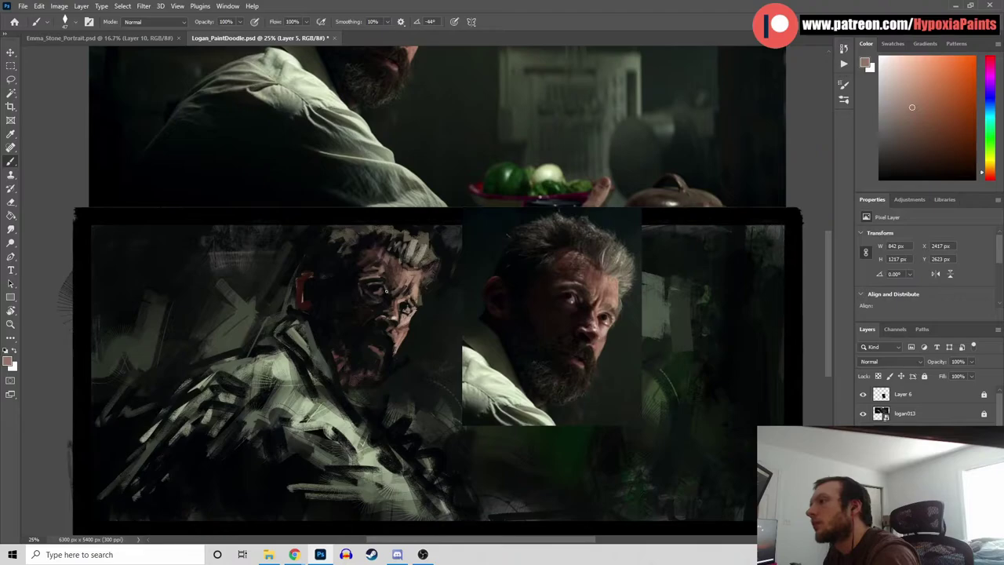
Deepen the near eye's socket with sampled dark tones and break up the temple hair with grey and near-black strokes
left_click(356, 275, "alt")
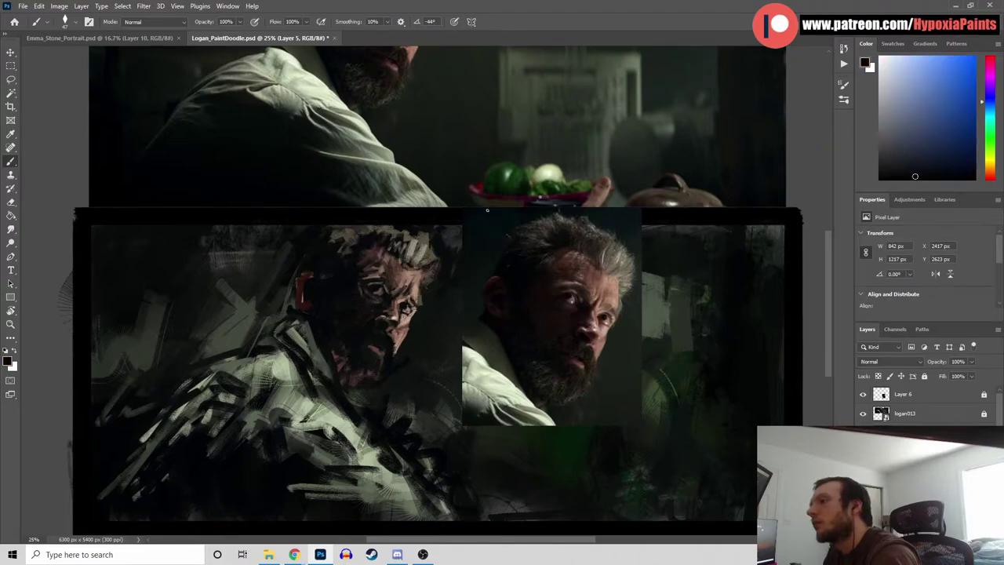
left_click(367, 295, "alt")
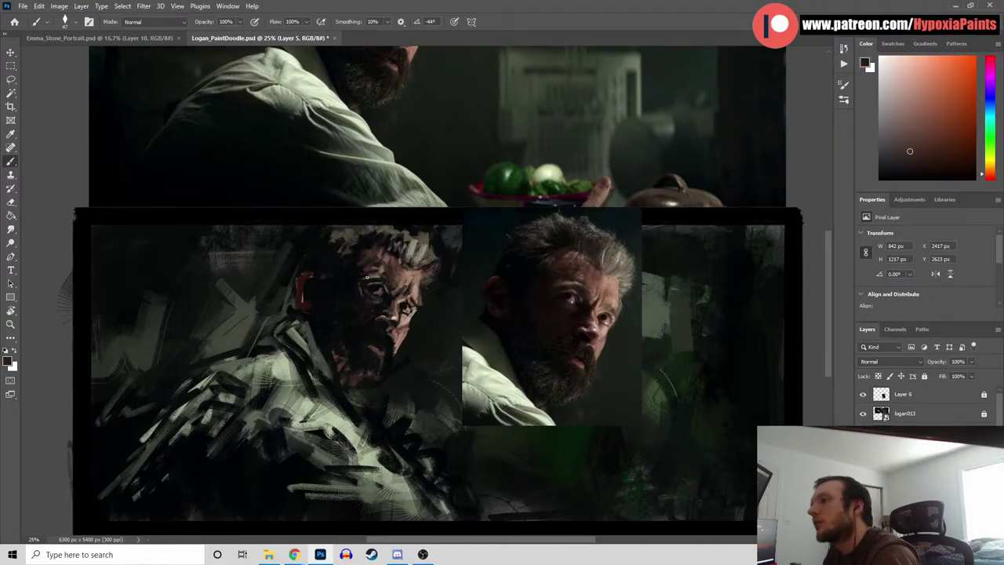
left_click(414, 272, "alt")
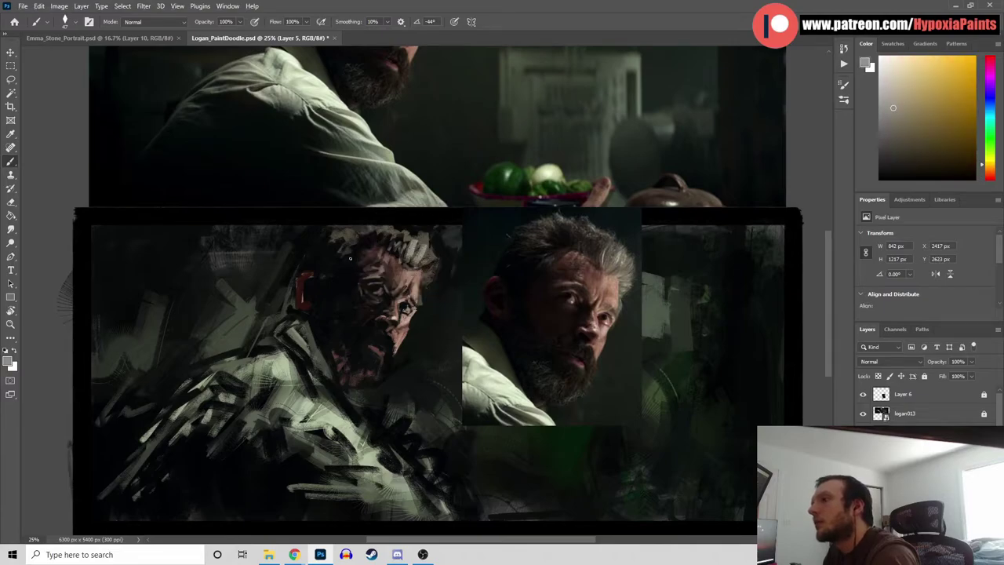
left_click(348, 300, "alt")
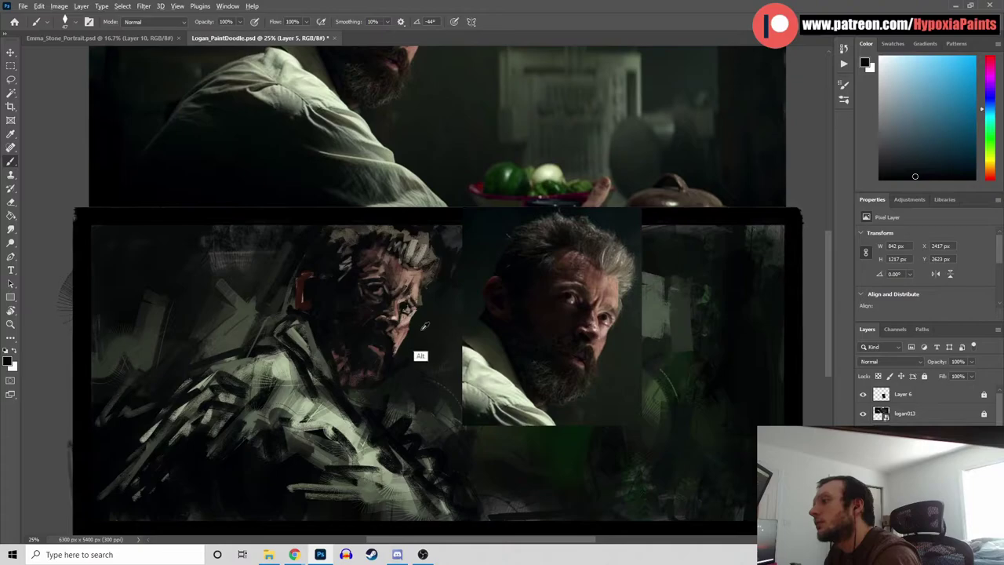
Refine the far brow and the far edge of the face with sampled dark background and light skin tones
left_click(420, 354, "alt")
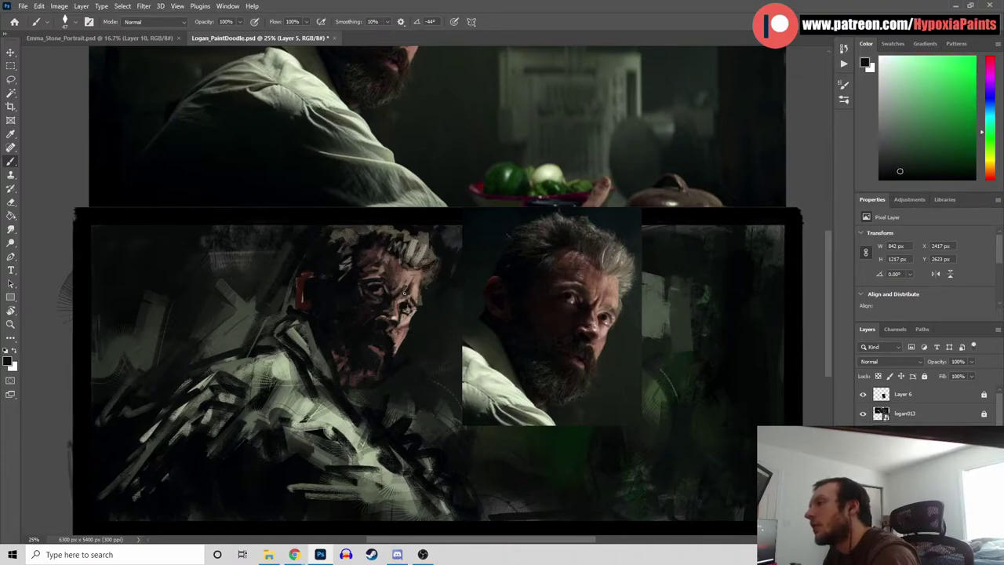
left_click(404, 308, "alt")
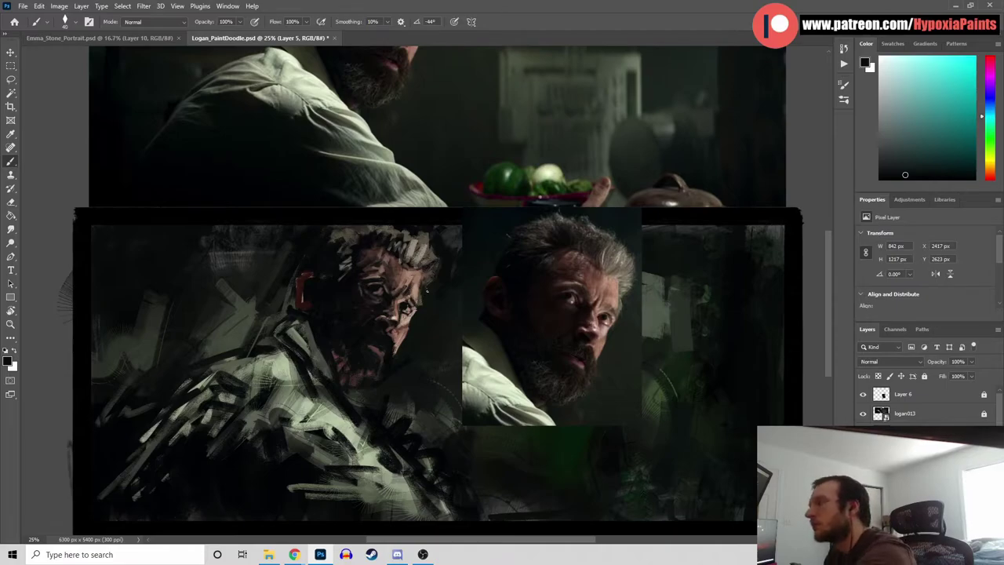
left_click(414, 298, "alt")
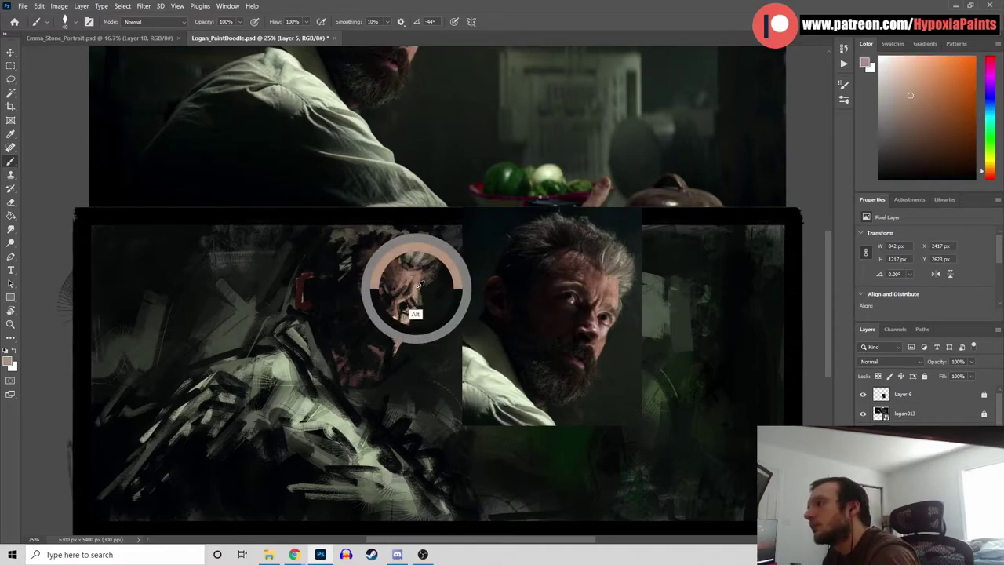
left_click(415, 321, "alt")
left_click(412, 311, "alt")
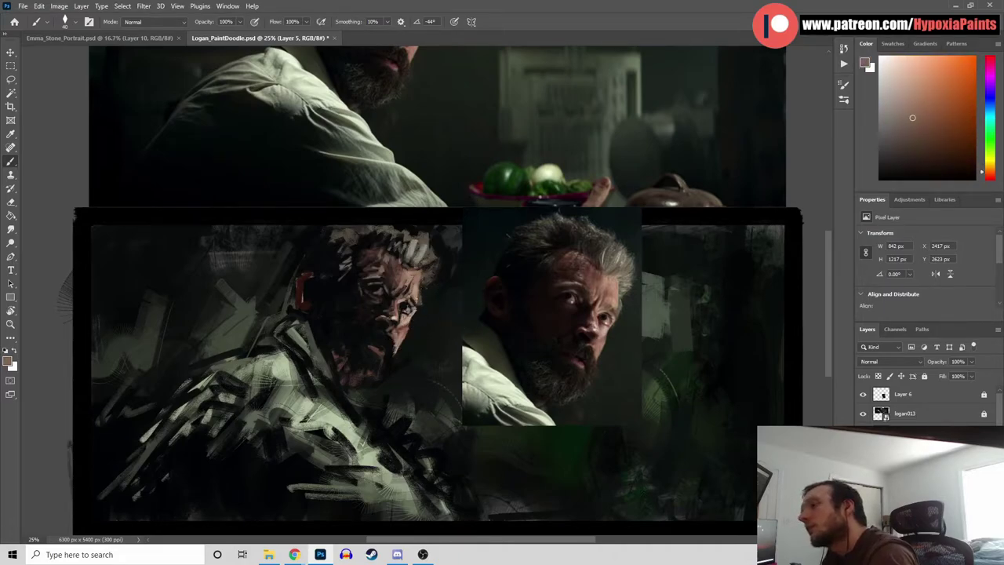
left_click(420, 299, "alt")
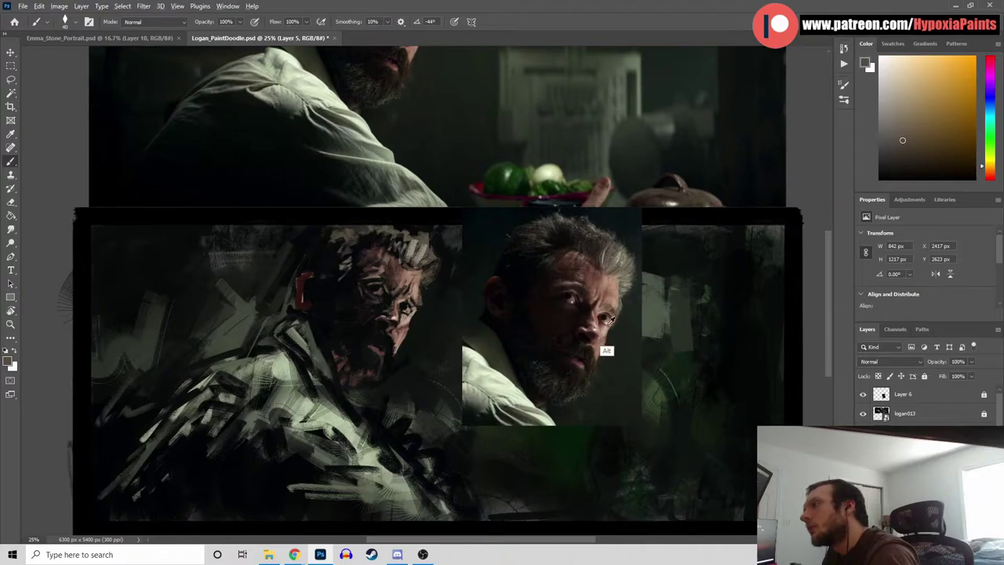
Refine the far eye and its surrounding skin with near-black and muted brown tones sampled from the reference and the painting
left_click(602, 344, "alt")
left_click(526, 337, "alt")
left_click(614, 335, "alt")
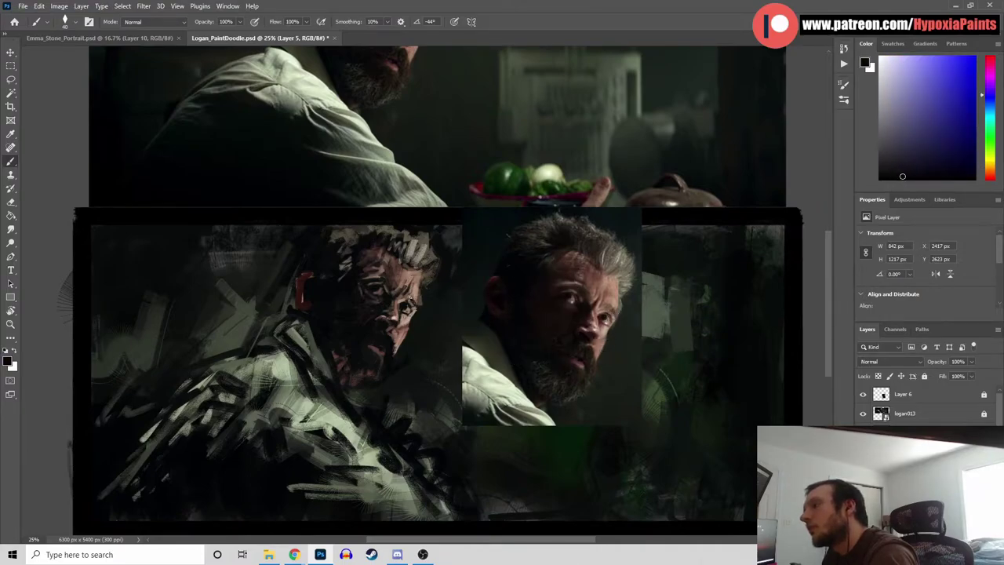
left_click(406, 308, "alt")
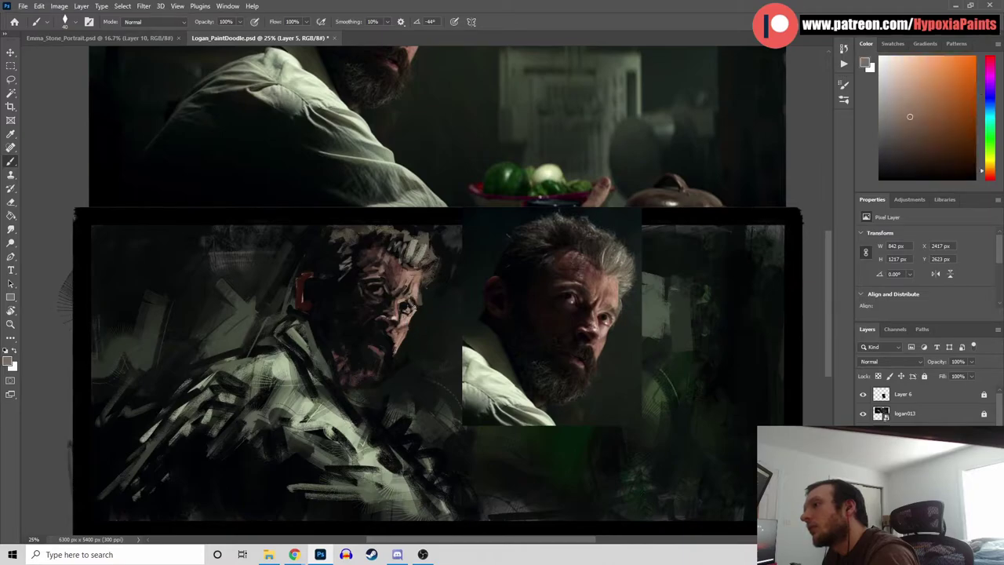
left_click(413, 300, "alt")
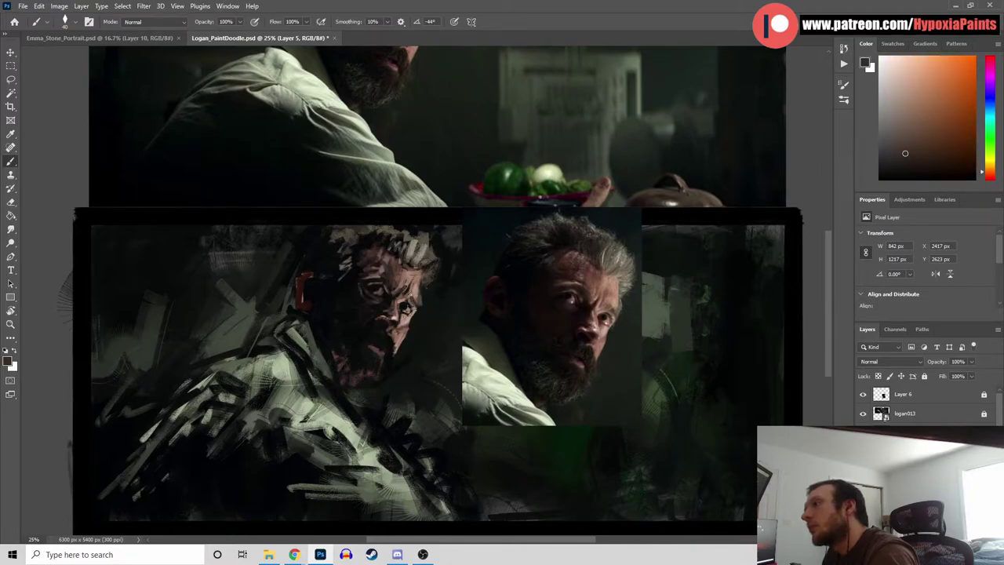
left_click(413, 286, "alt")
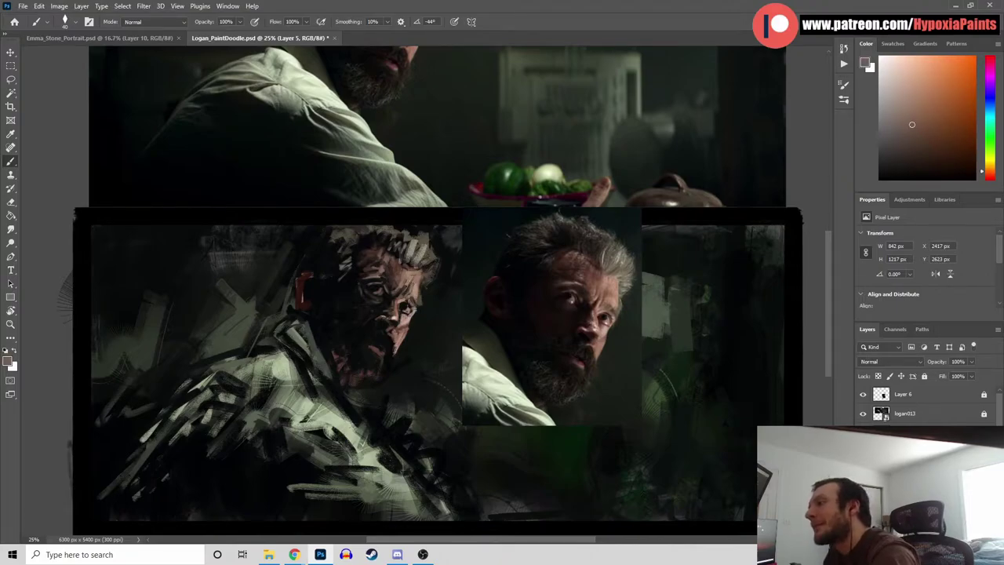
Refine the skin beneath the far eye and beside the nose with sampled pale pinkish, light grey-brown and near-black tones
left_click(399, 314, "alt")
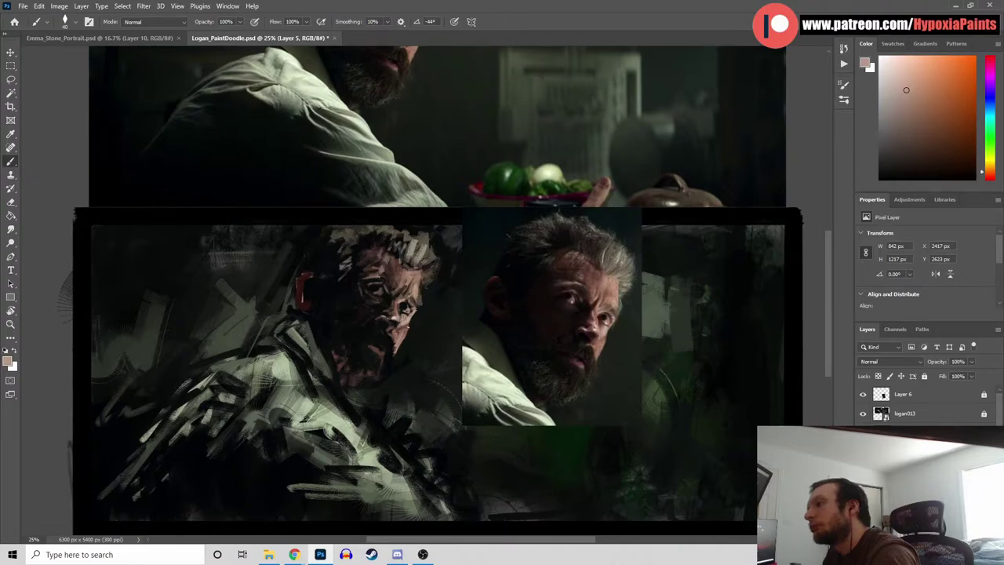
left_click(399, 314, "alt")
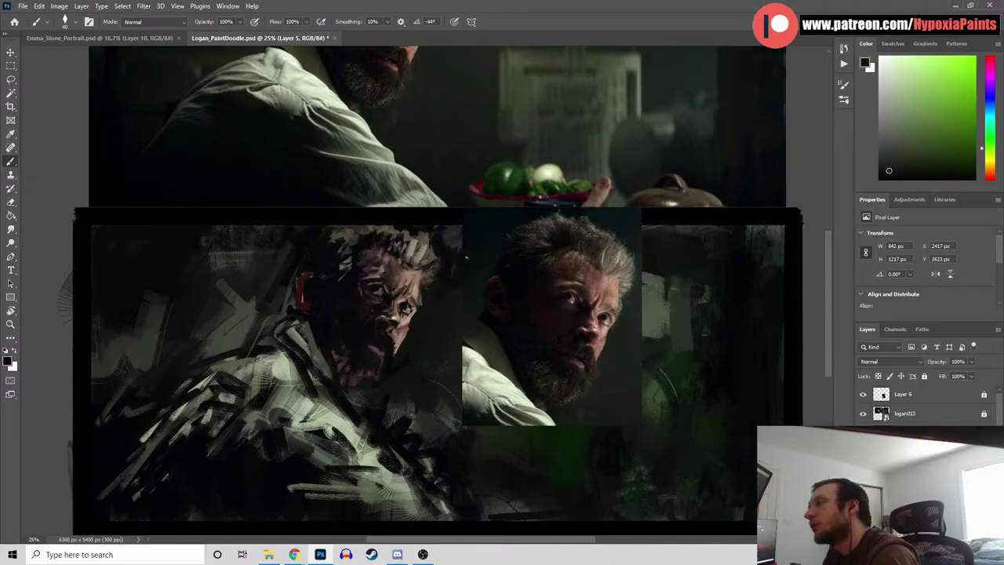
left_click(406, 314, "alt")
left_click(407, 313, "alt")
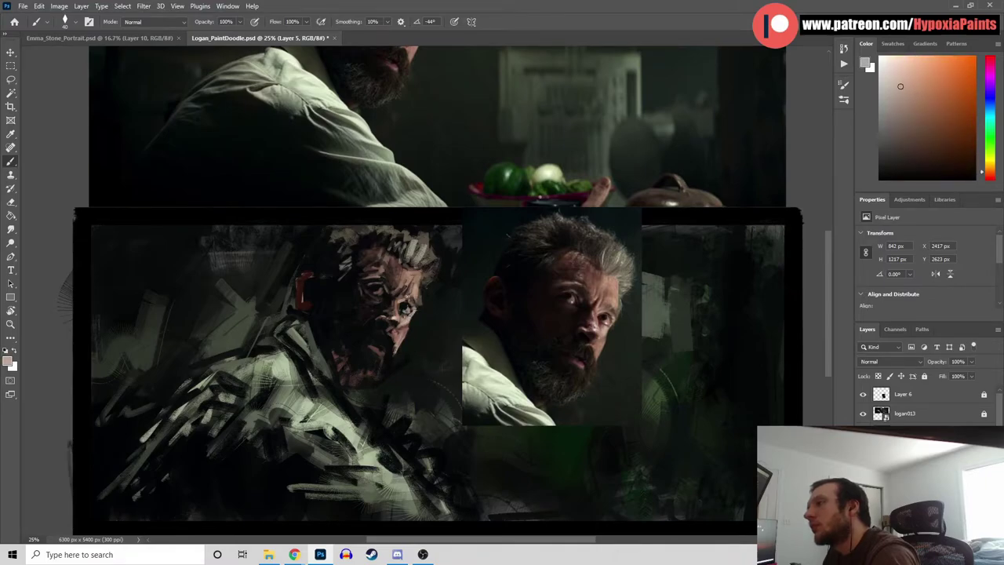
left_click(406, 313, "alt")
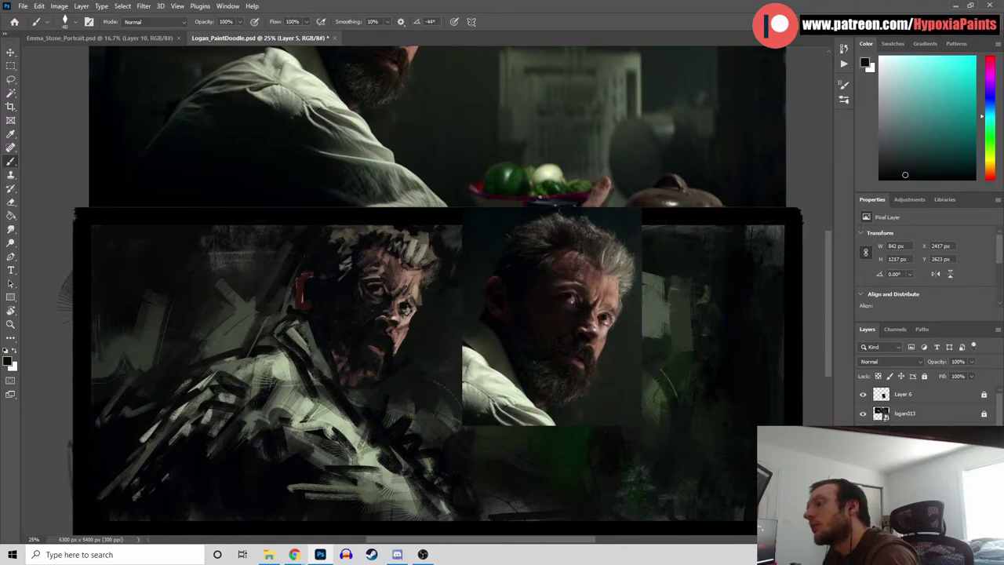
Sharpen the far eye and its lids with small strokes of sampled near-black, dark brown and muted greyish pink
left_click(405, 310, "alt")
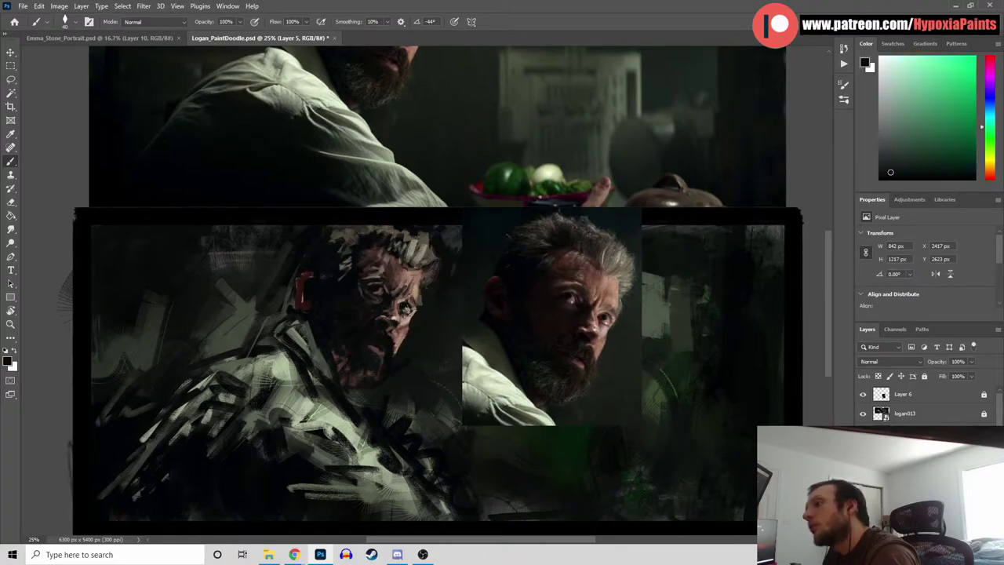
left_click(404, 308, "alt")
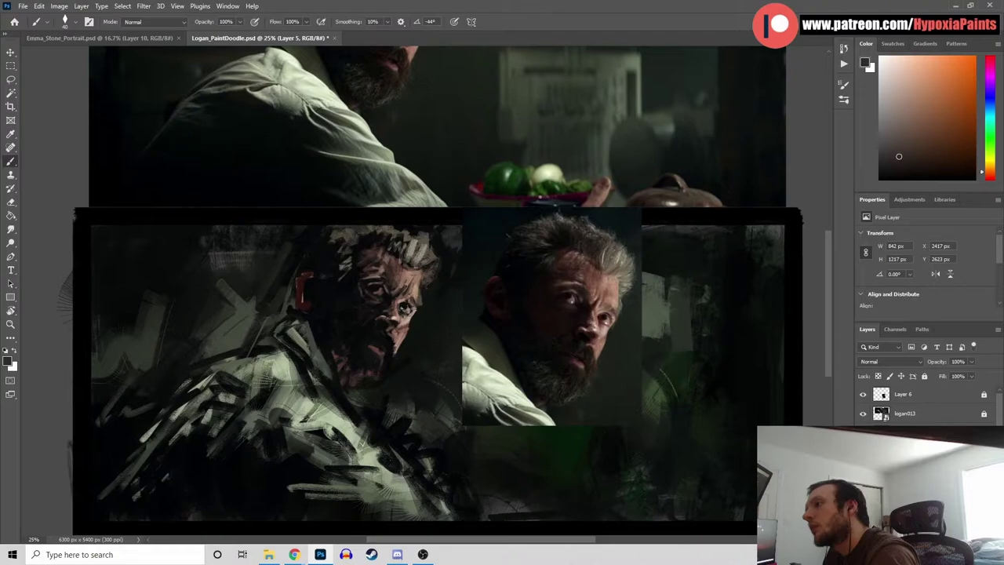
left_click(405, 309, "alt")
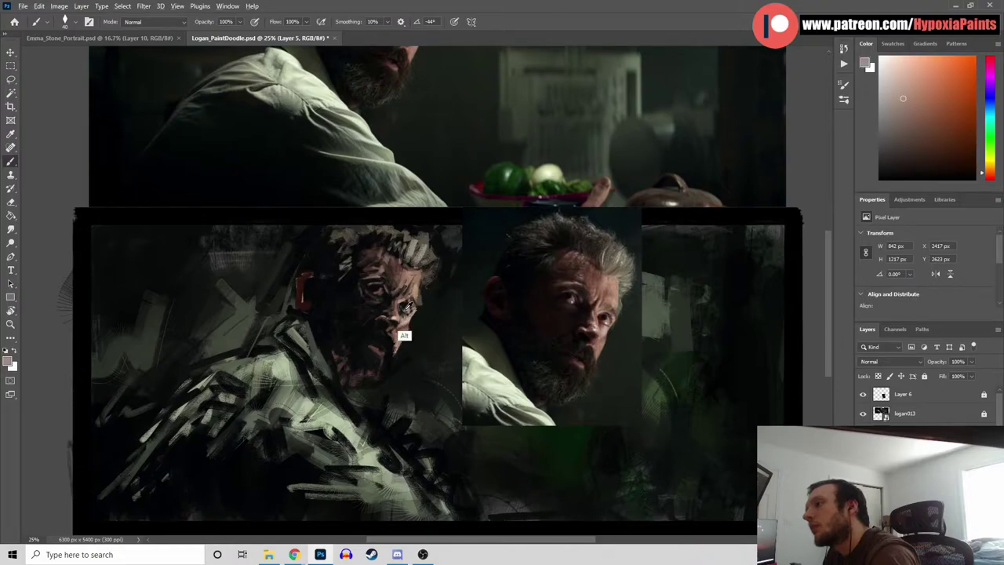
left_click(406, 309, "alt")
left_click(405, 309, "alt")
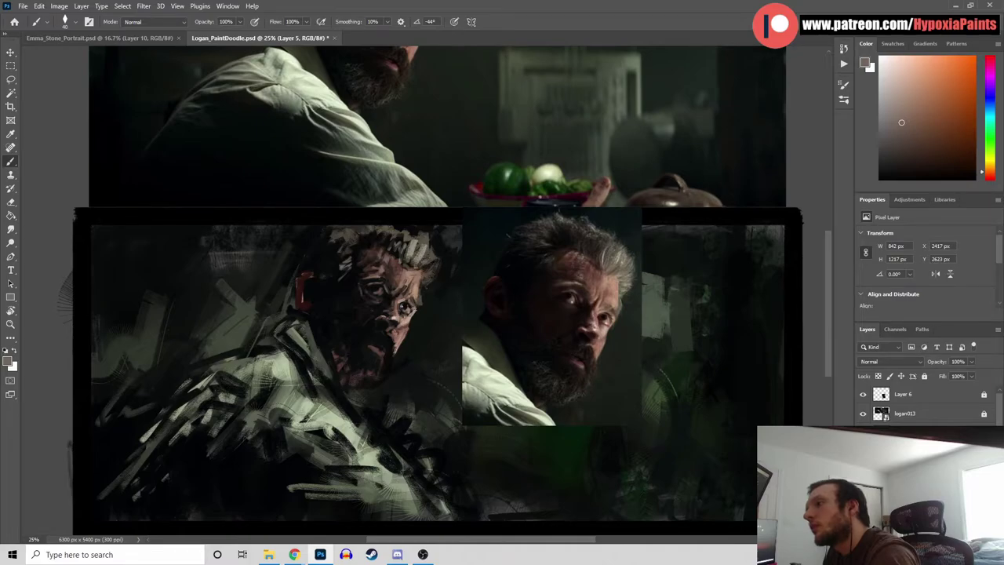
left_click(406, 309, "alt")
left_click(407, 309, "alt")
left_click(406, 309, "alt")
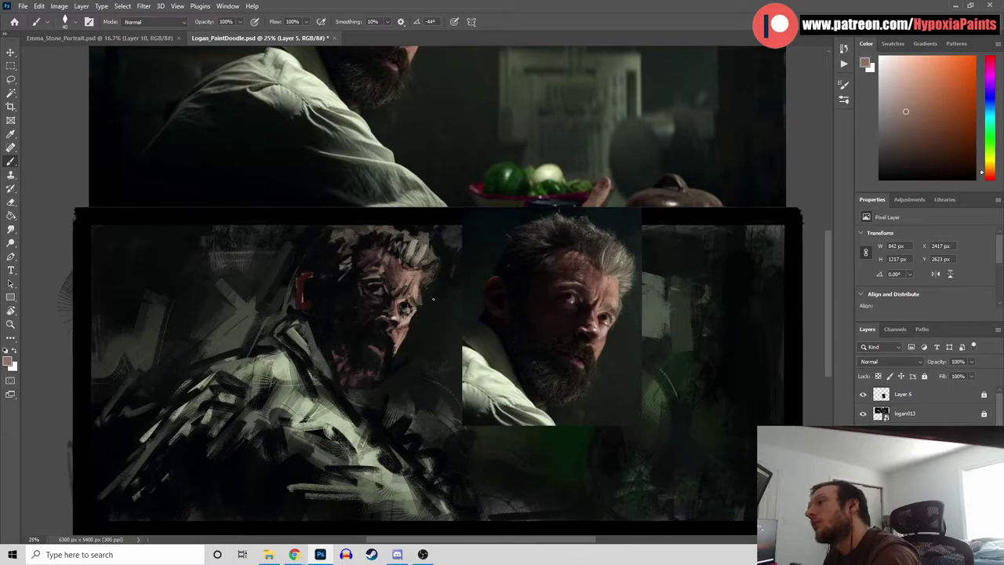
Touch up the near eye and the brow area with sampled muted brown, near-black and skin tones, and save the document
left_click(381, 291, "alt")
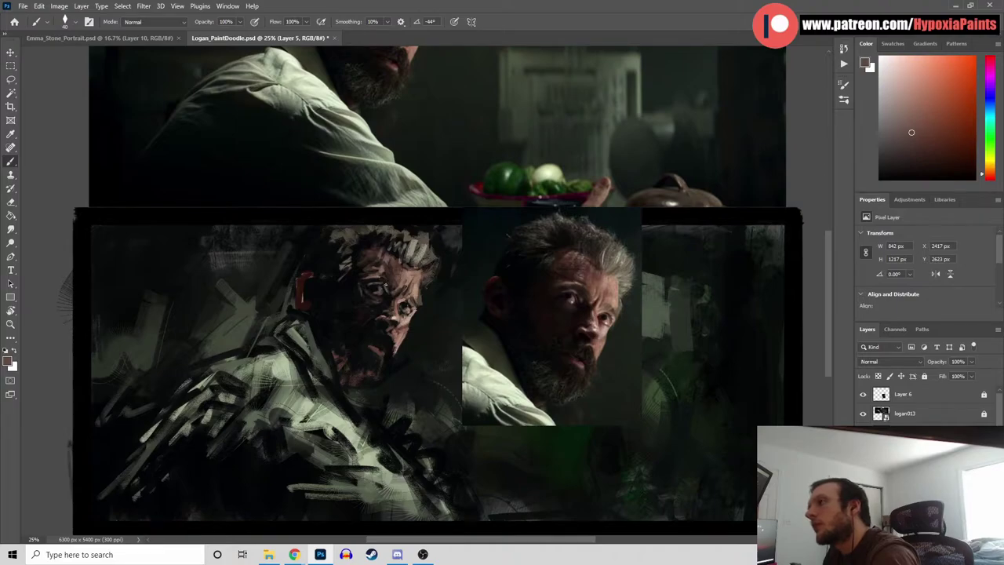
left_click(377, 284, "alt")
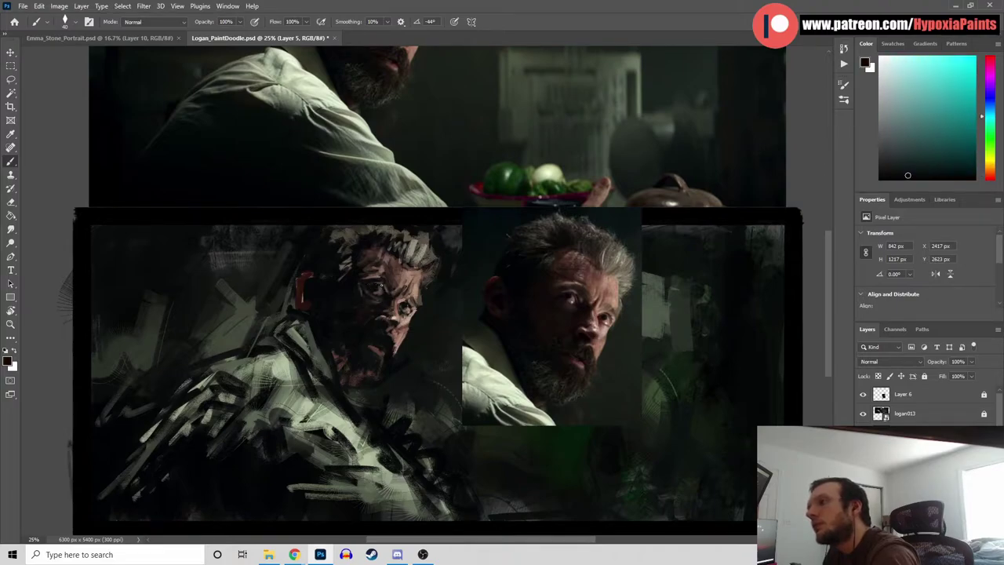
left_click(409, 279, "alt")
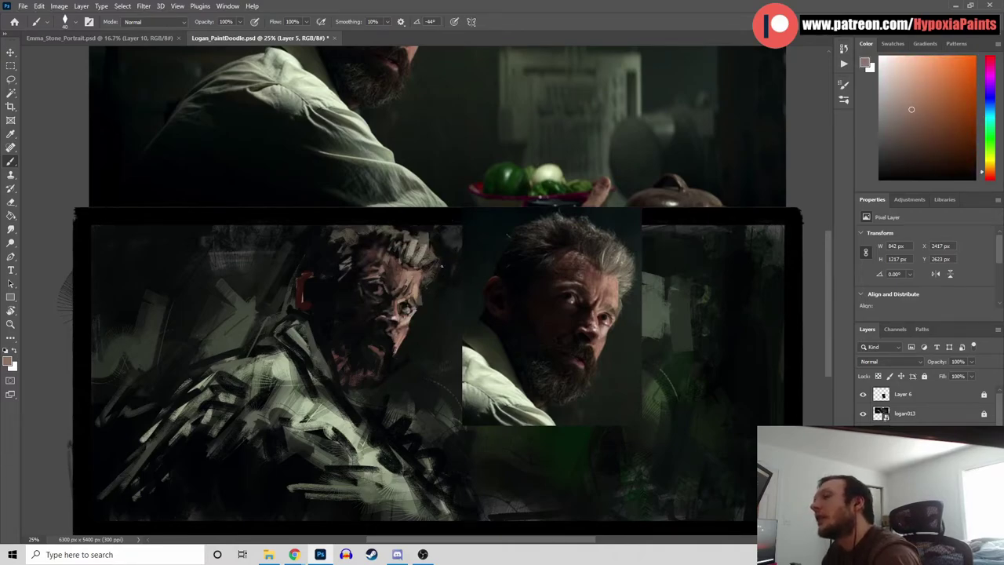
key("ctrl+s")
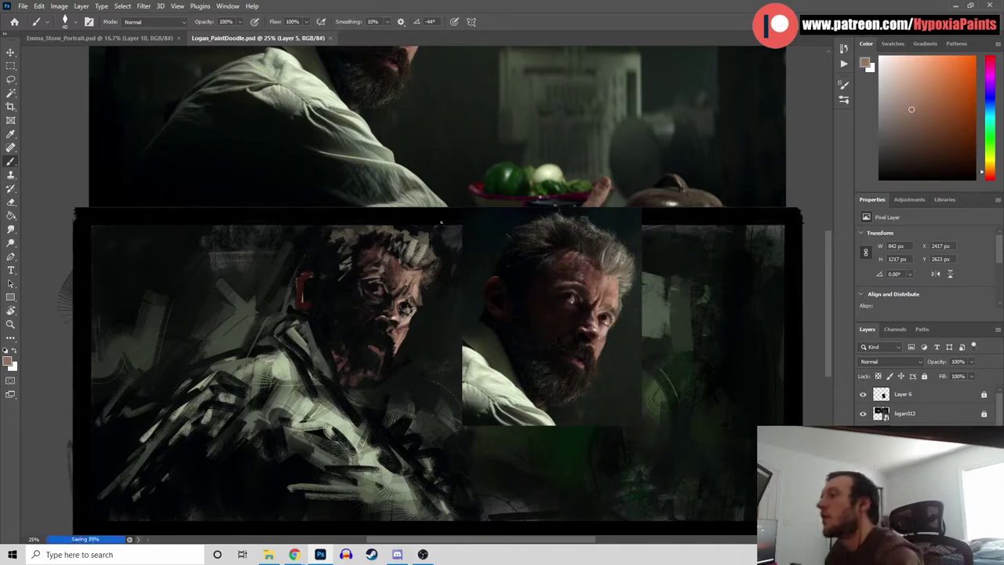
Darken the edge of the mouth and break up the reddish chin with sampled near-black and dark brown strokes
left_click(401, 338, "alt")
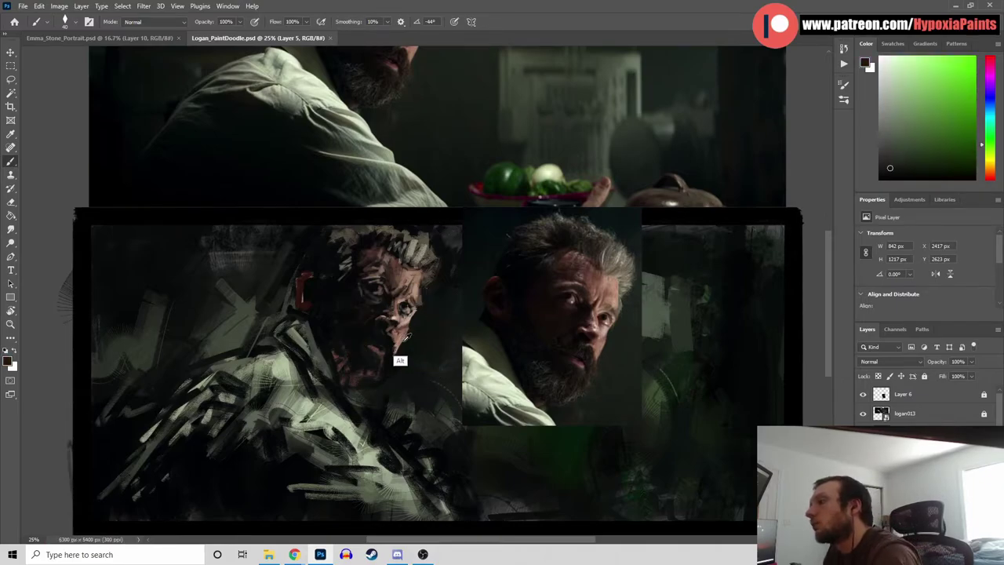
left_click(371, 348, "alt")
left_click(403, 365)
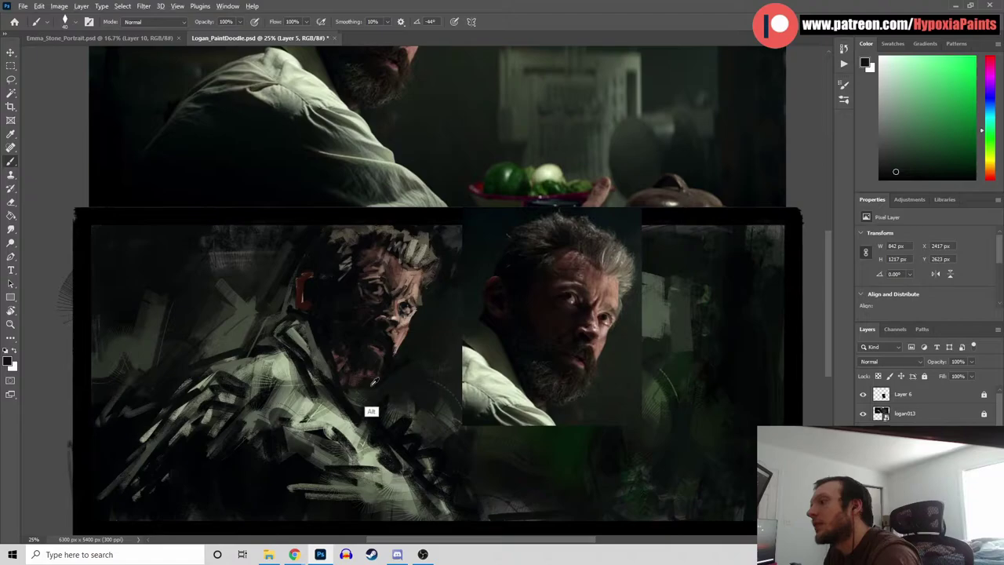
left_click(357, 375, "alt")
left_click_drag(348, 364, 356, 372)
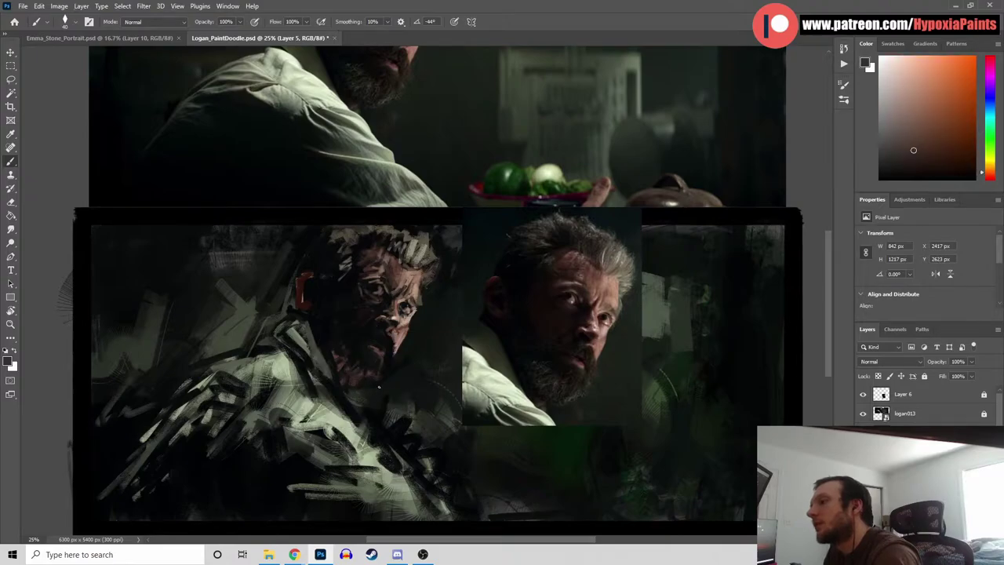
left_click(357, 376, "alt")
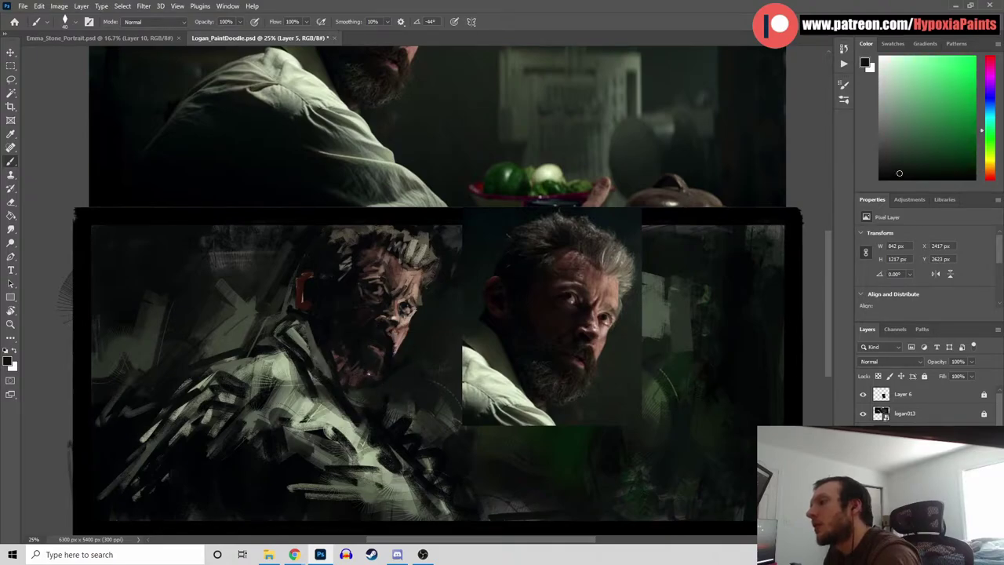
Block in beard texture over the chin with the textured special-regular version brush at 150 px, using dark grey sampled from the reference beard
left_click(76, 22)
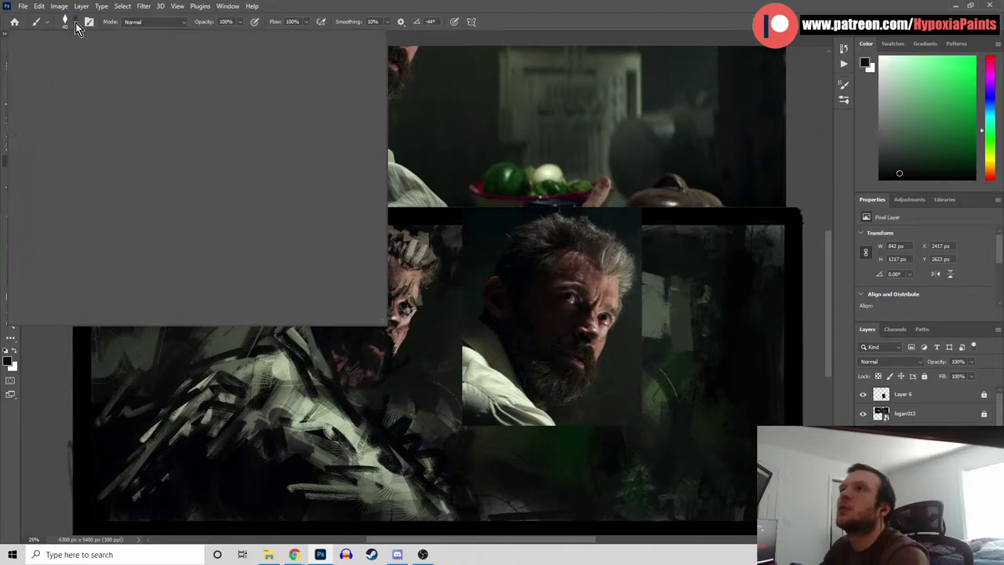
left_click(197, 235)
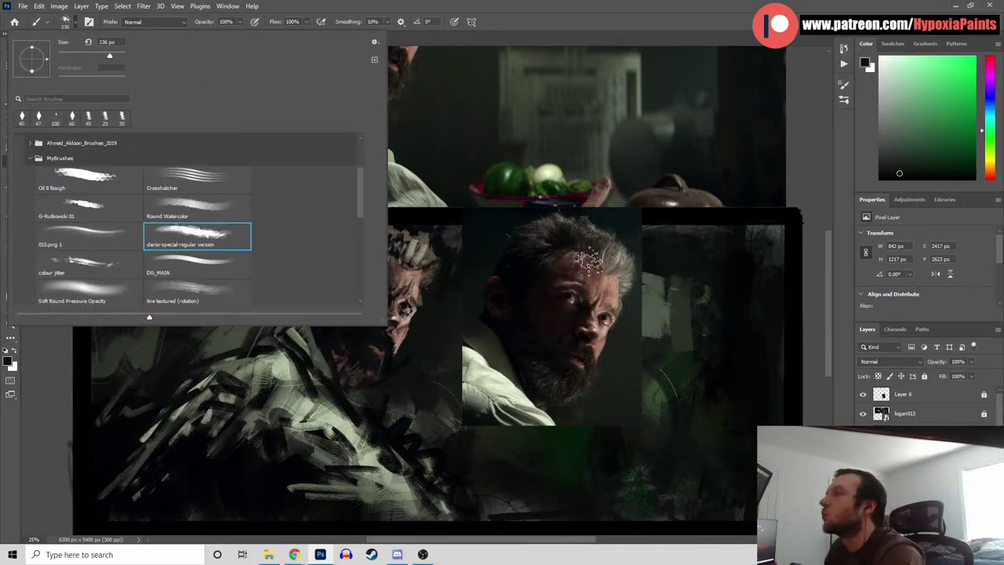
key("Return")
key("bracketleft")
key("bracketleft")
key("bracketleft")
left_click(545, 376, "alt")
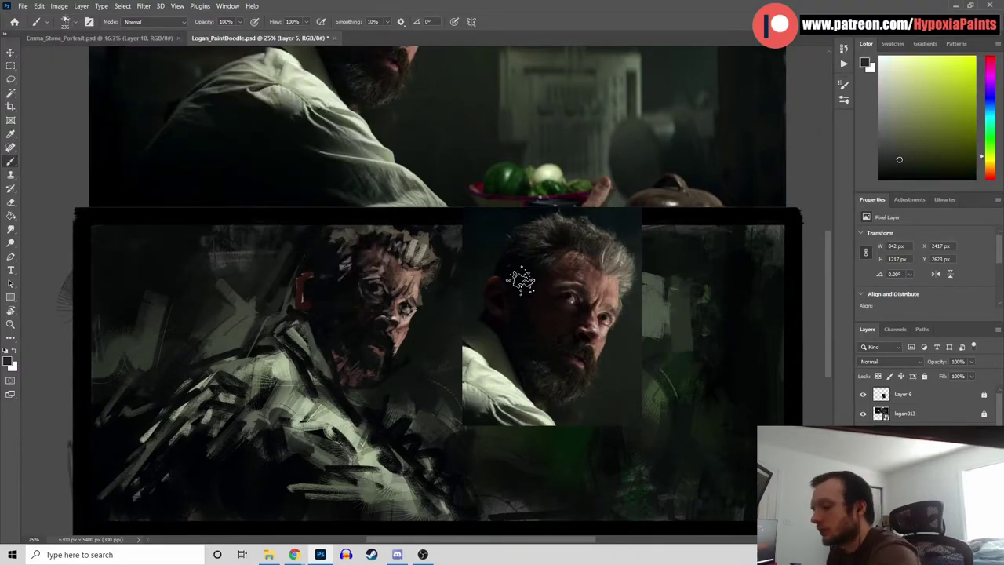
left_click(367, 361, "alt")
Build up the chin beard with finer textured strokes at 100 and 50 px in sampled dark grey and near-black
left_click(541, 379, "alt")
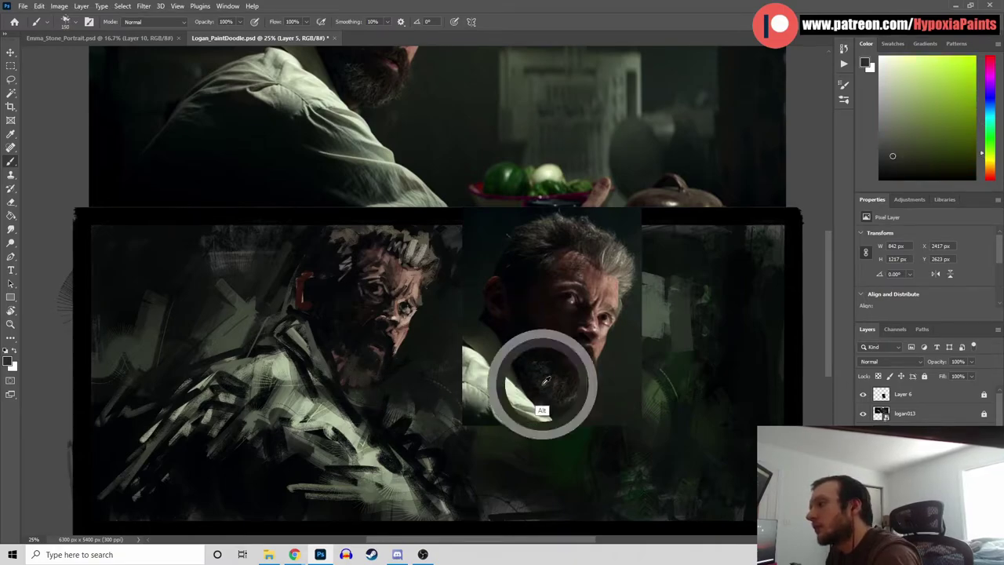
left_click(366, 400, "alt")
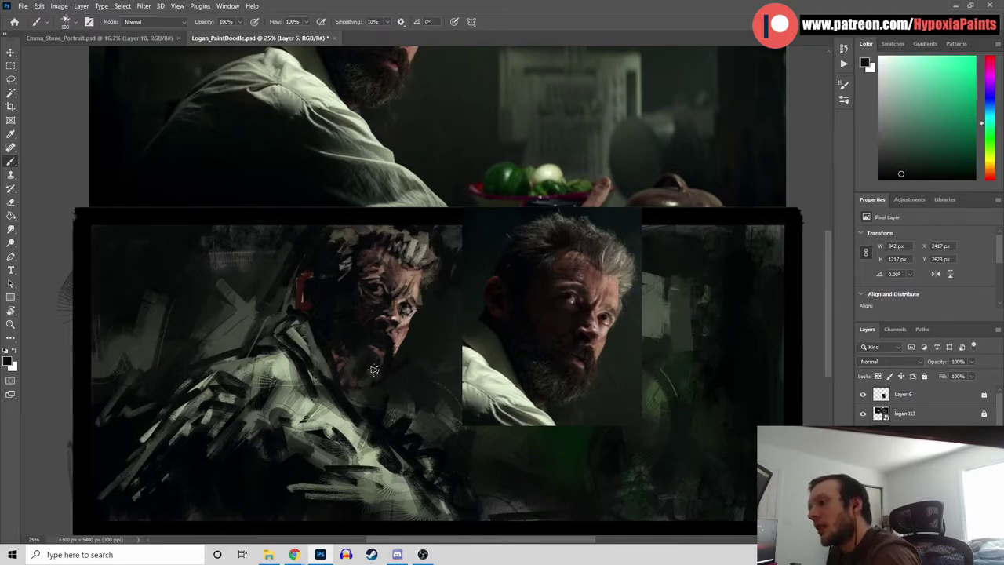
left_click(497, 395, "alt")
mouse_move(353, 371)
left_mouse_down()
mouse_move(349, 381)
mouse_move(381, 378)
left_mouse_up()
left_click(368, 390, "alt")
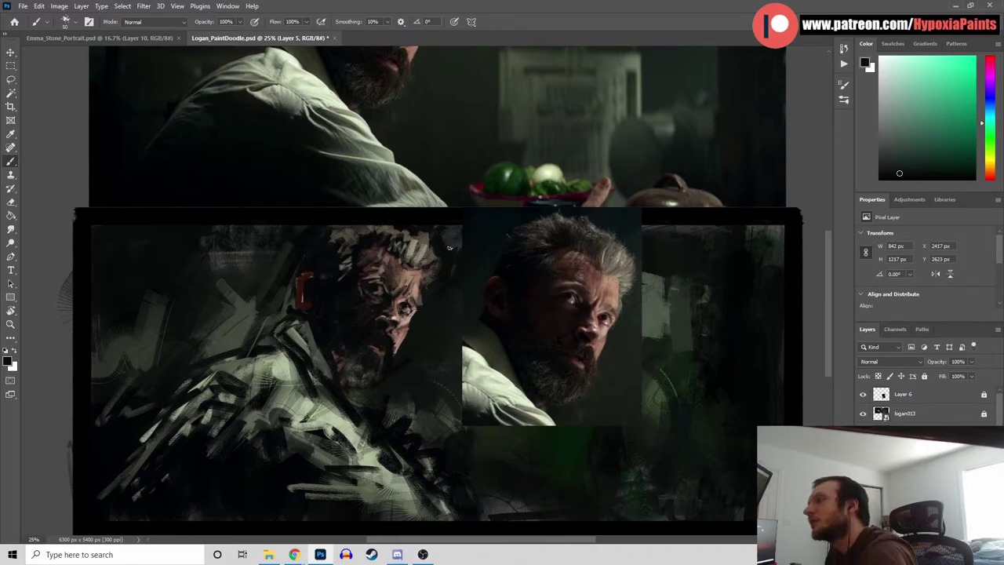
Refine the far temple and hairline with textured strokes of sampled grey, dark brown and light skin tones
left_click(409, 301, "alt")
left_click(428, 270, "alt")
left_click(626, 300, "alt")
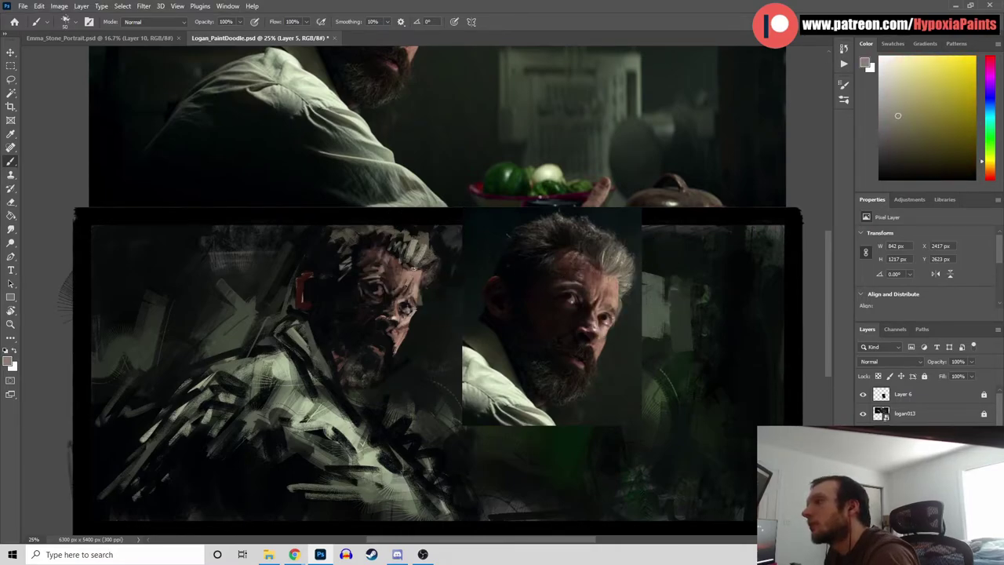
left_click(410, 266, "alt")
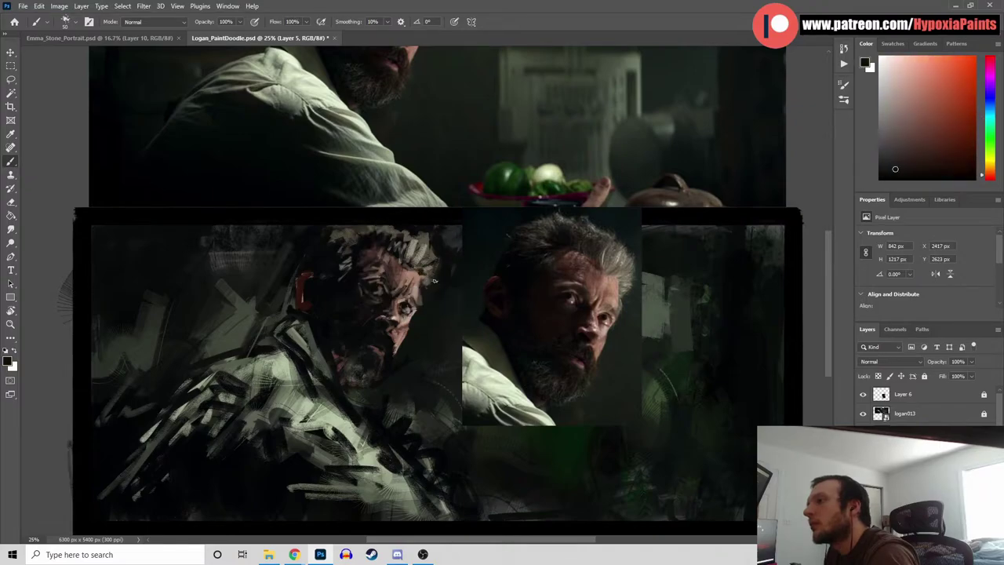
left_click(414, 304, "alt")
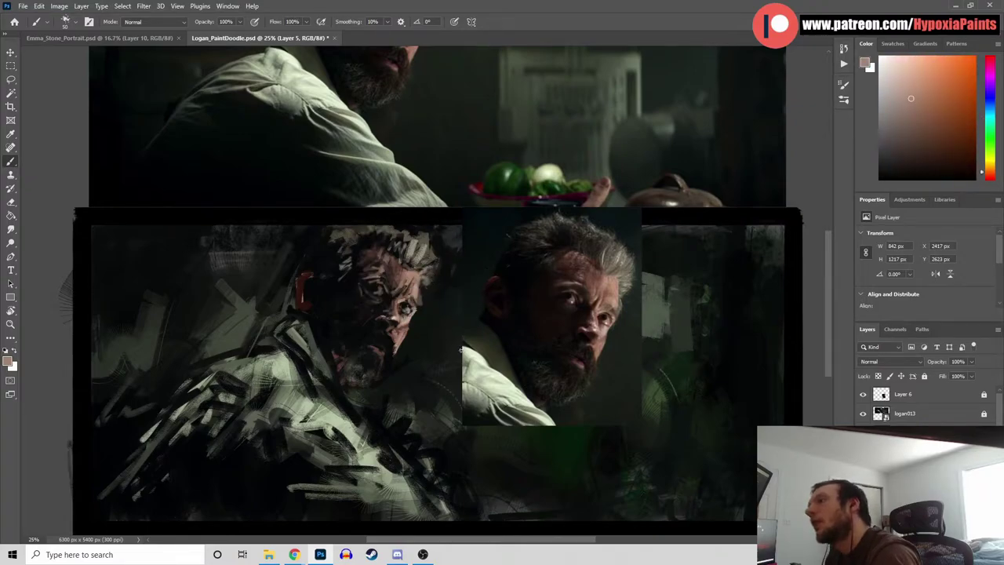
Deepen the shadows around the nose and its bridge with the DG_MAIN brush and sampled near-black
left_click(75, 22)
left_click(193, 267)
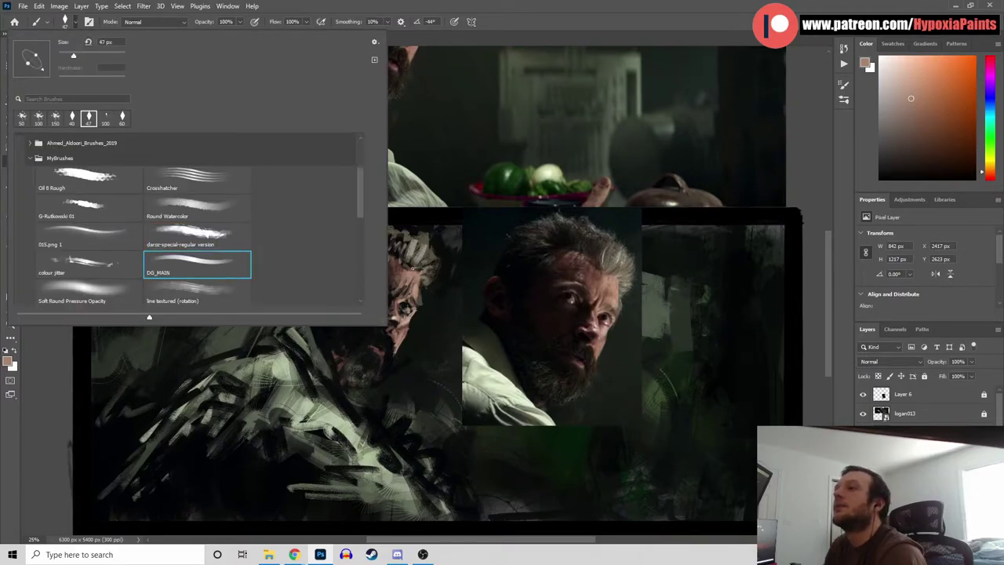
left_click(827, 183)
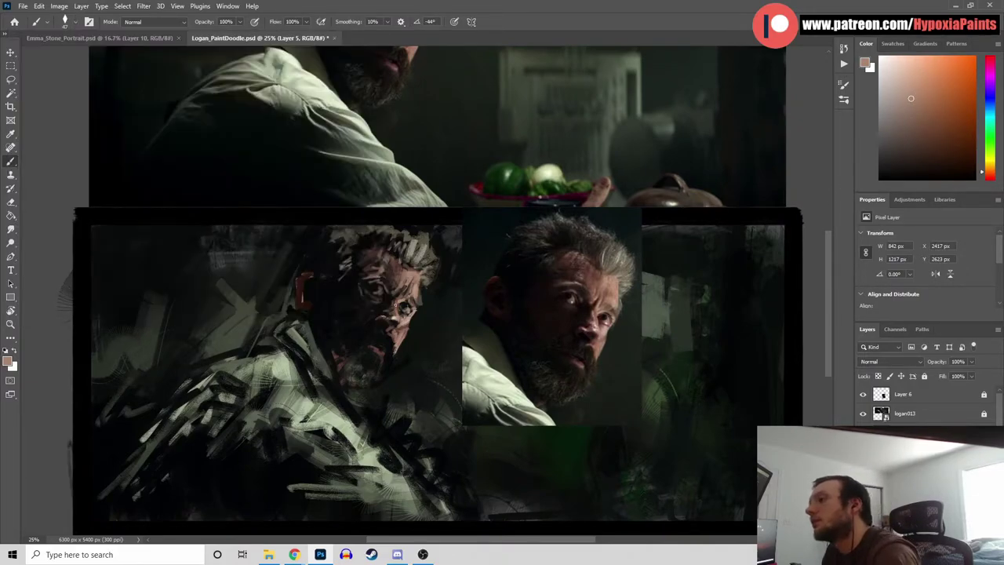
left_click(384, 322, "alt")
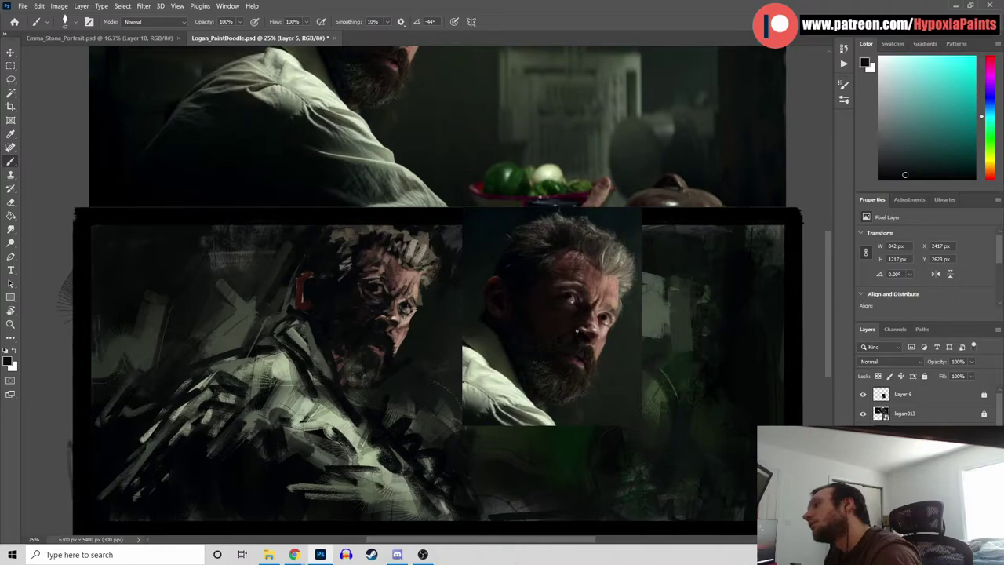
left_click(388, 295, "alt")
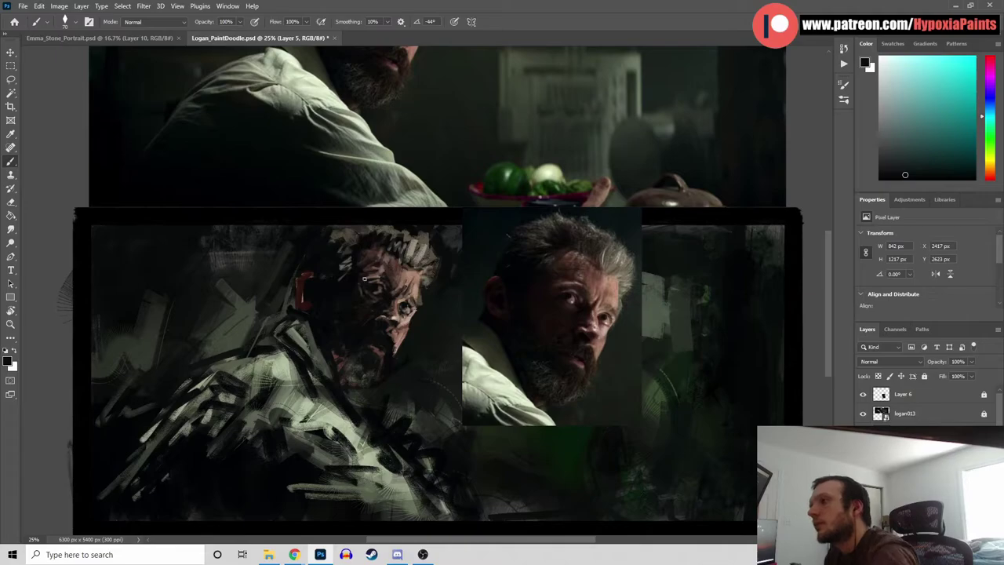
Refine the brow and upper lid of the near eye at 70 px with sampled near-black and dark reddish brown
left_click(366, 280, "alt")
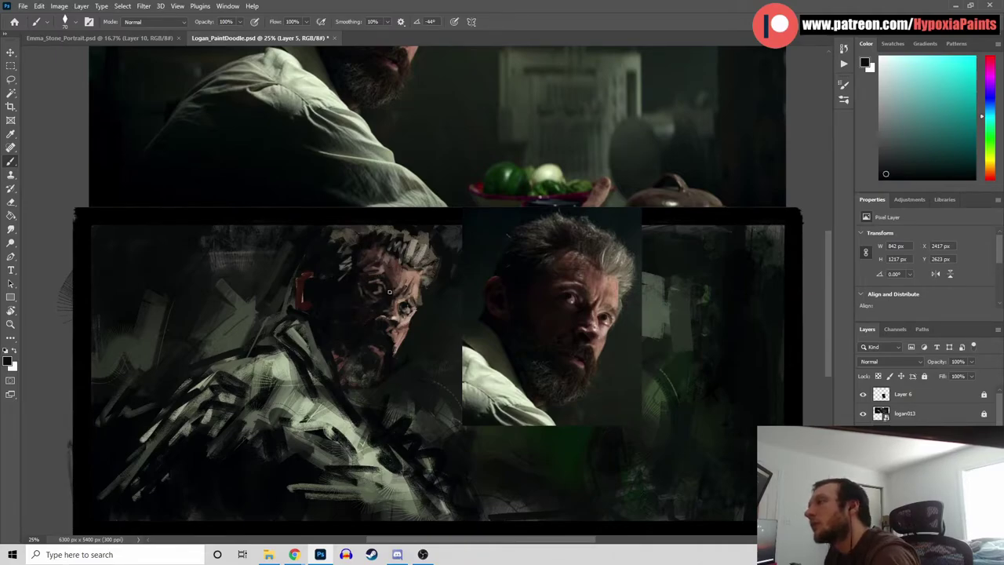
left_click(387, 284, "alt")
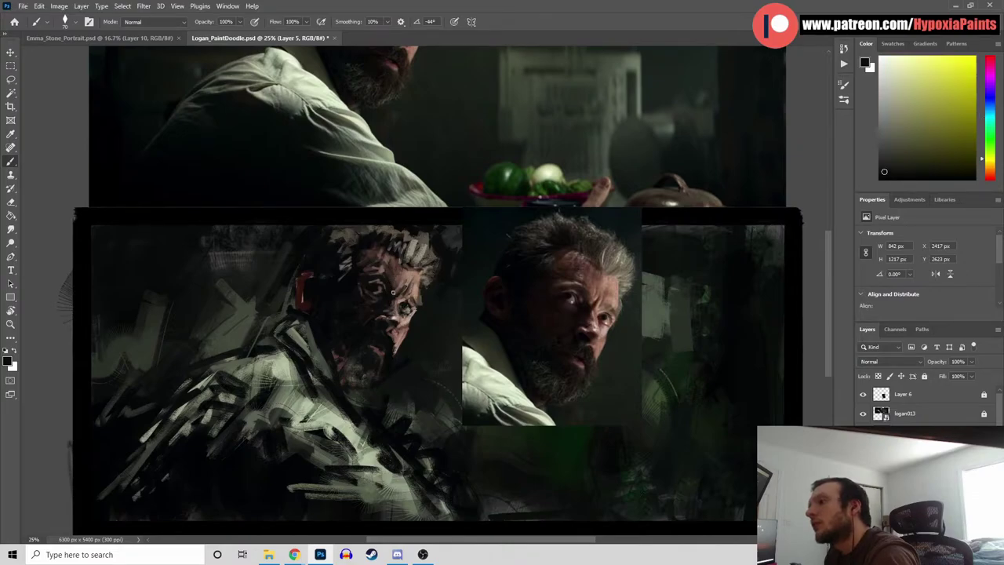
left_click(386, 275, "alt")
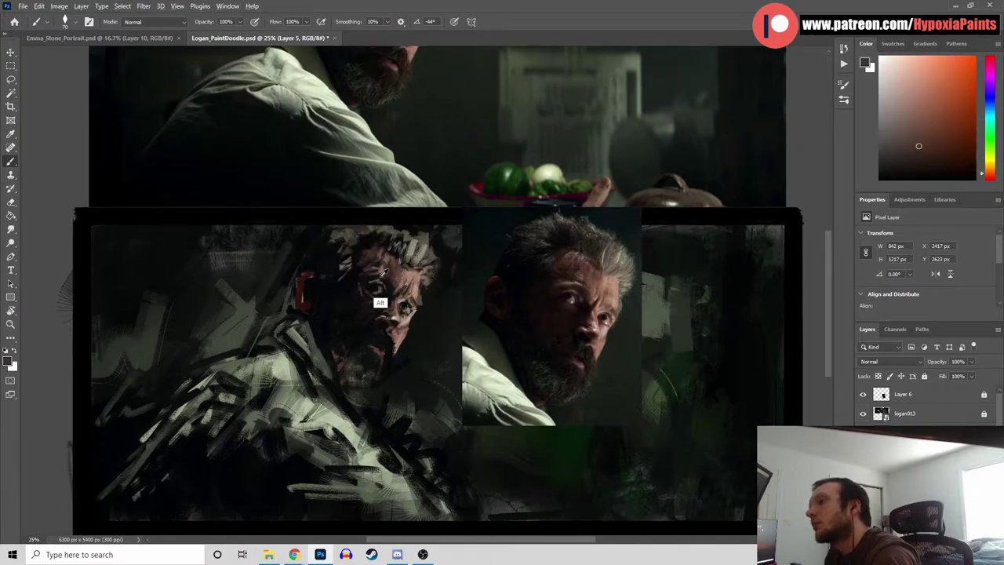
left_click(376, 269, "alt")
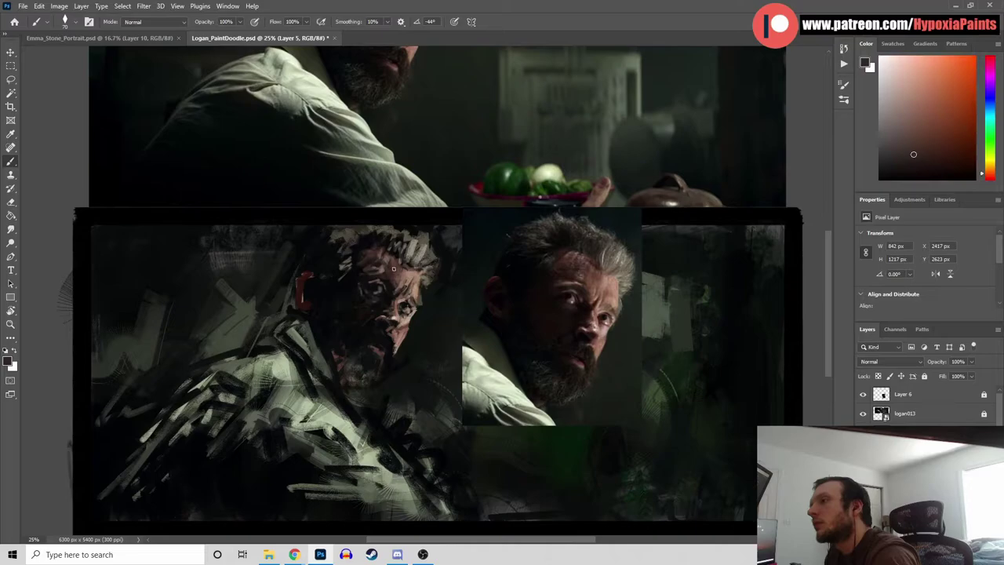
left_click(374, 270, "alt")
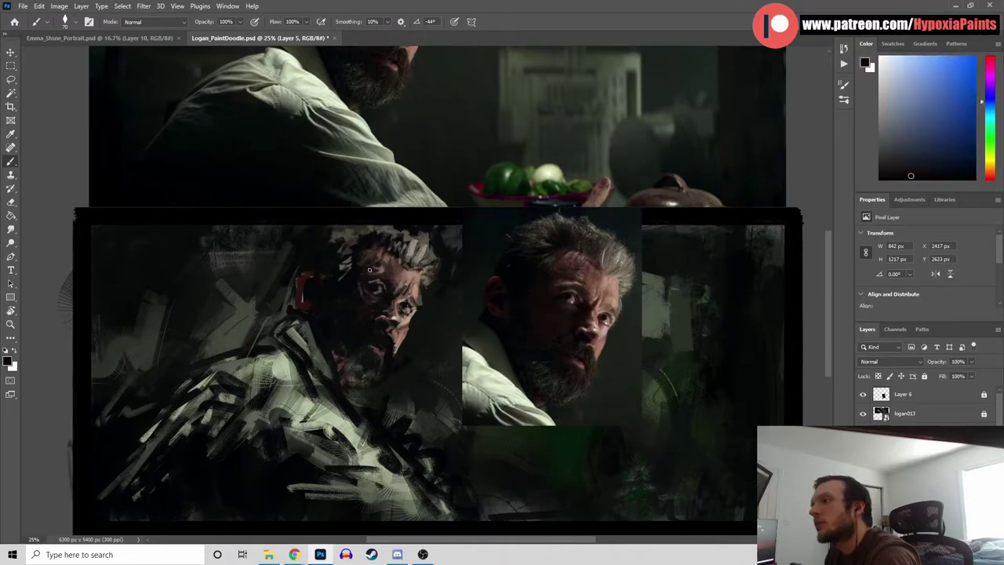
left_click(370, 273, "alt")
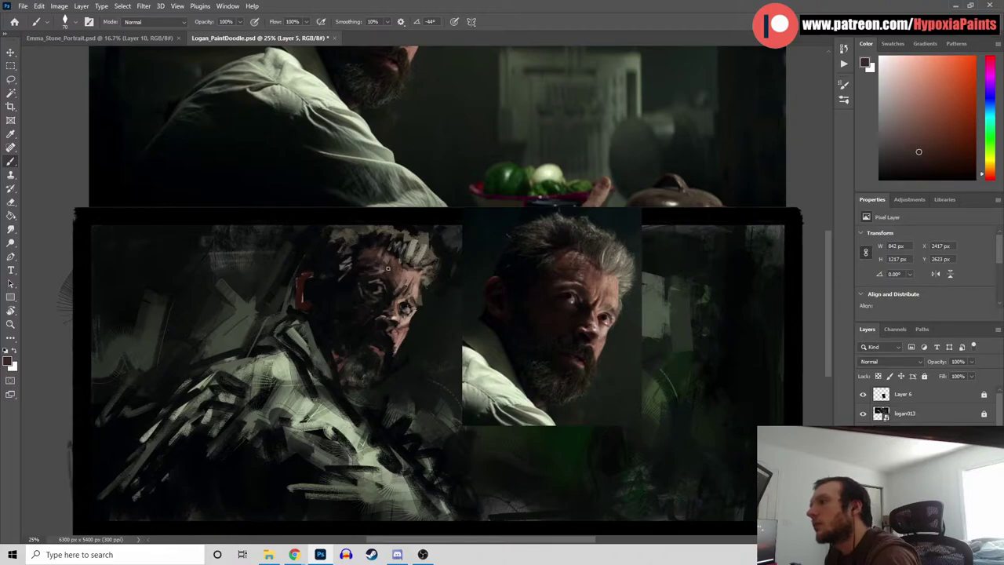
Rework the lower forehead, inner brow and nose bridge with dark browns sampled from the painting and the reference face
left_click(395, 271, "alt")
left_click(395, 271, "alt")
left_click(394, 292, "alt")
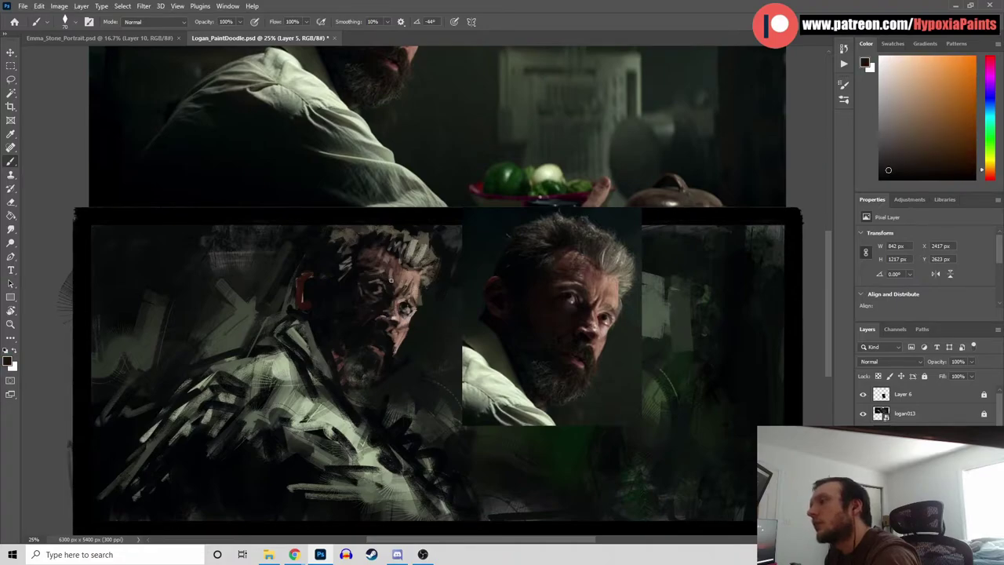
left_click(579, 318, "alt")
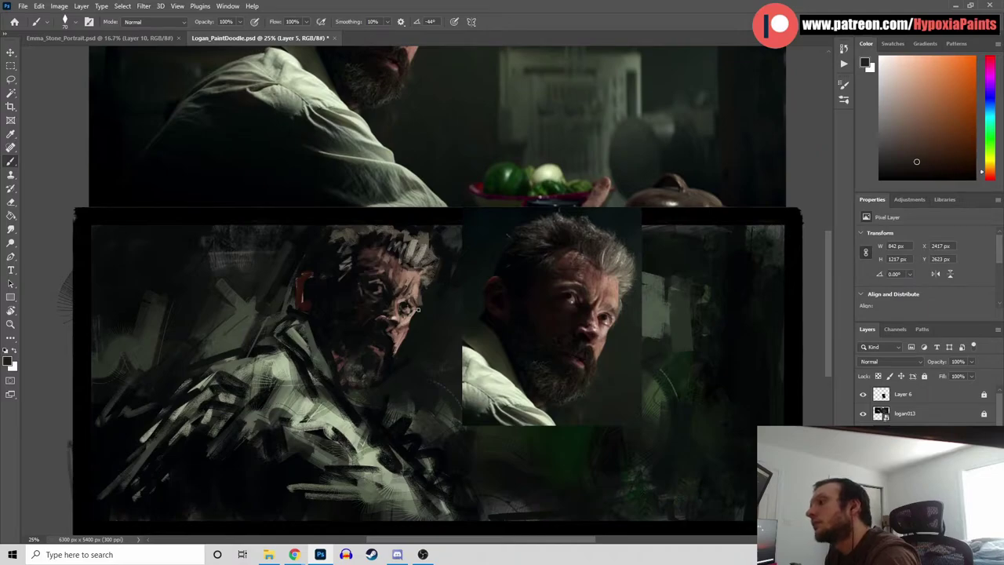
left_click(388, 303, "alt")
left_click(370, 299, "alt")
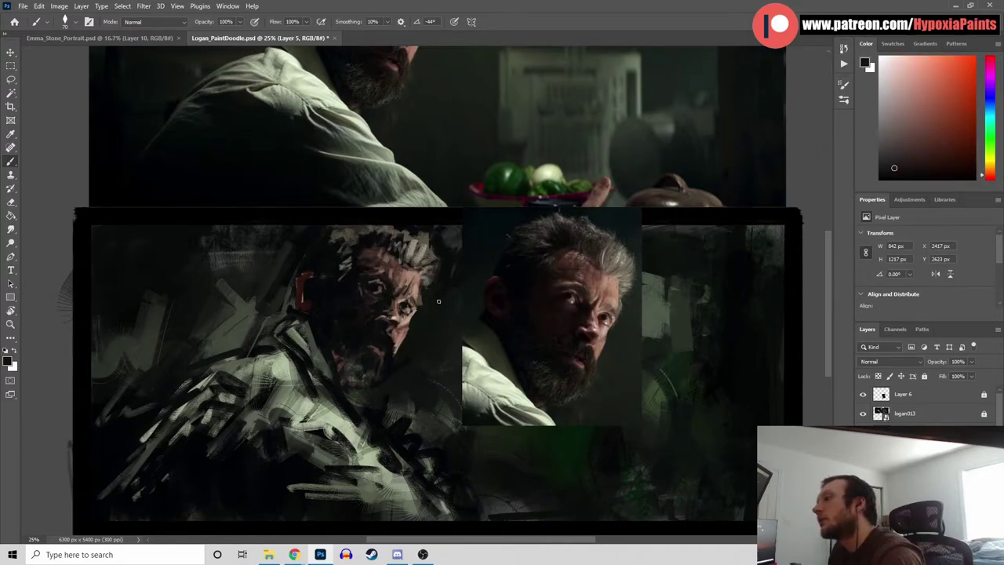
Reshape the moustache and mouth area with sampled near-black and muted dark reddish grey
left_click(384, 355, "alt")
left_click(386, 344, "alt")
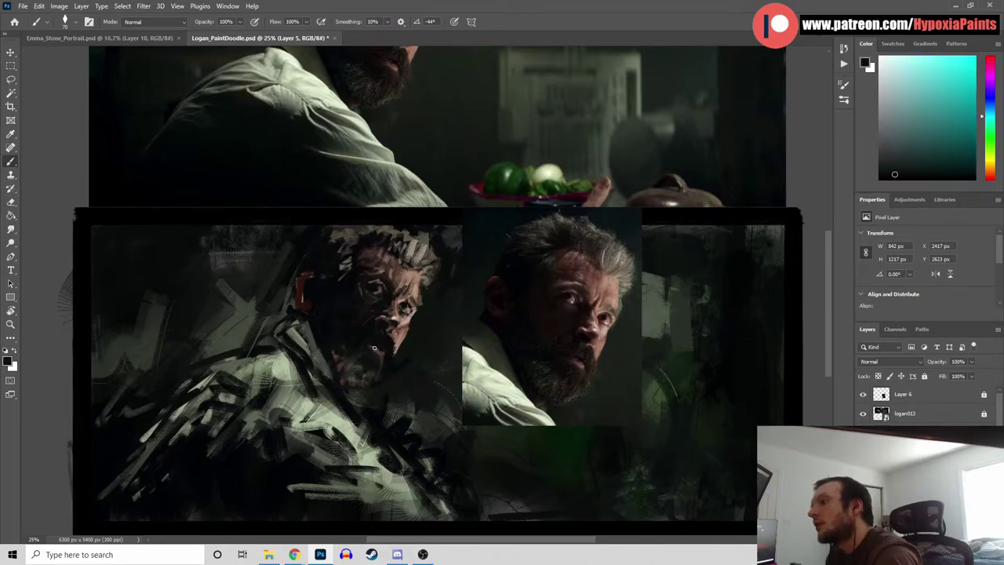
left_click(382, 378, "alt")
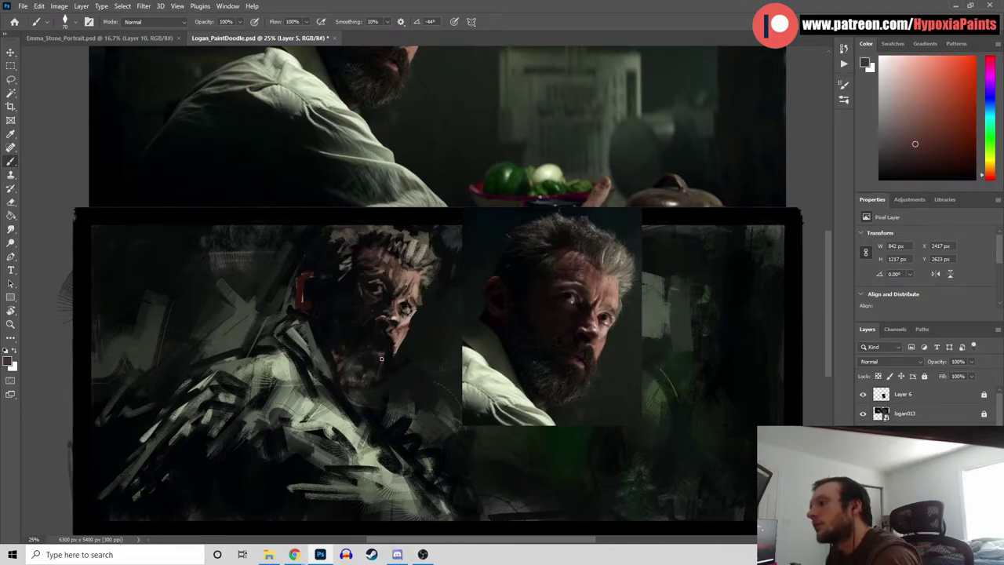
left_click(382, 346, "alt")
Refine the chin beard and its edge at 50 px with dark greenish grey, warm grey and near-black sampled from the painting and reference
left_click(559, 409, "alt")
left_click(359, 392, "alt")
left_click(353, 394, "alt")
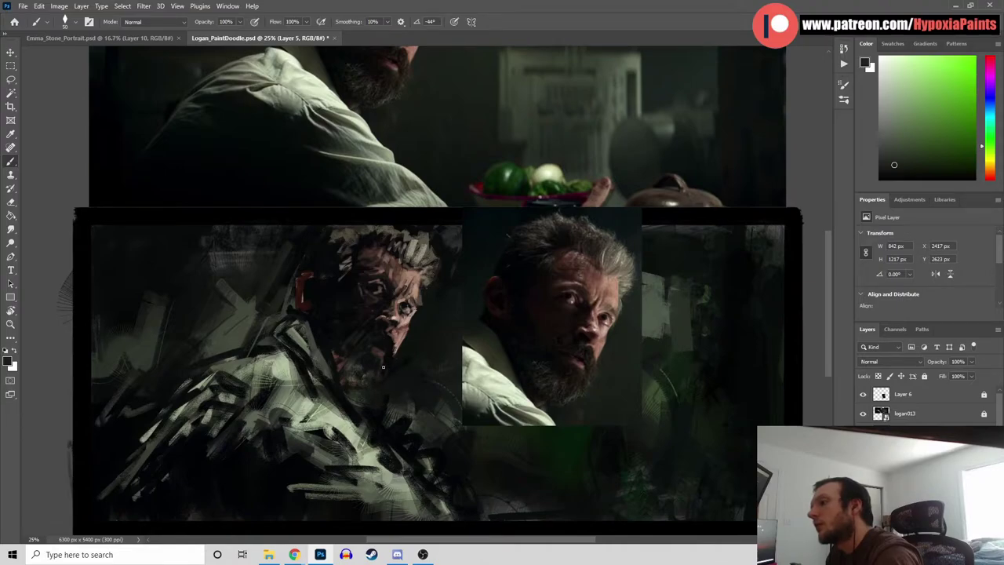
left_click(350, 383, "alt")
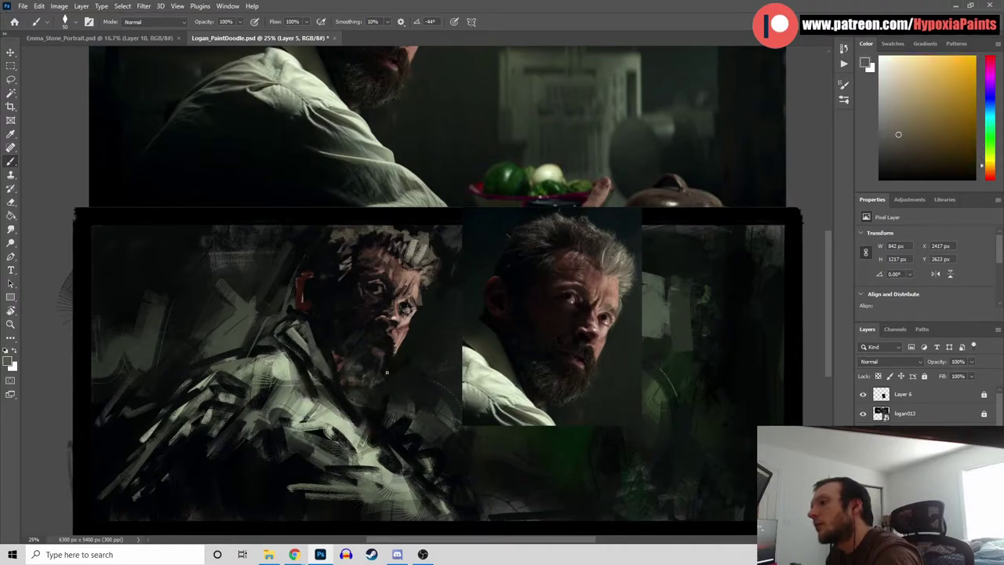
left_click(388, 365, "alt")
left_click(387, 345, "alt")
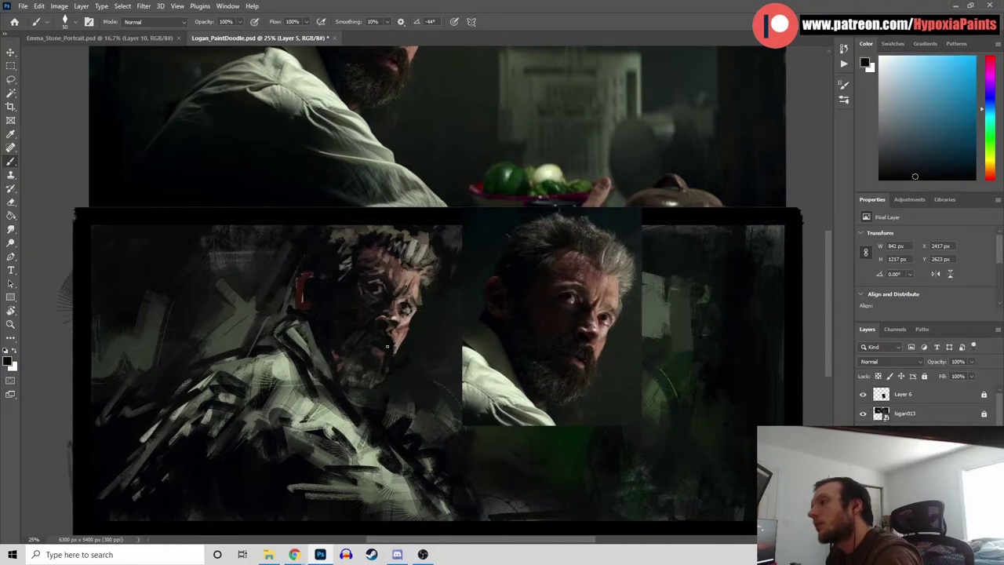
left_click(582, 391, "alt")
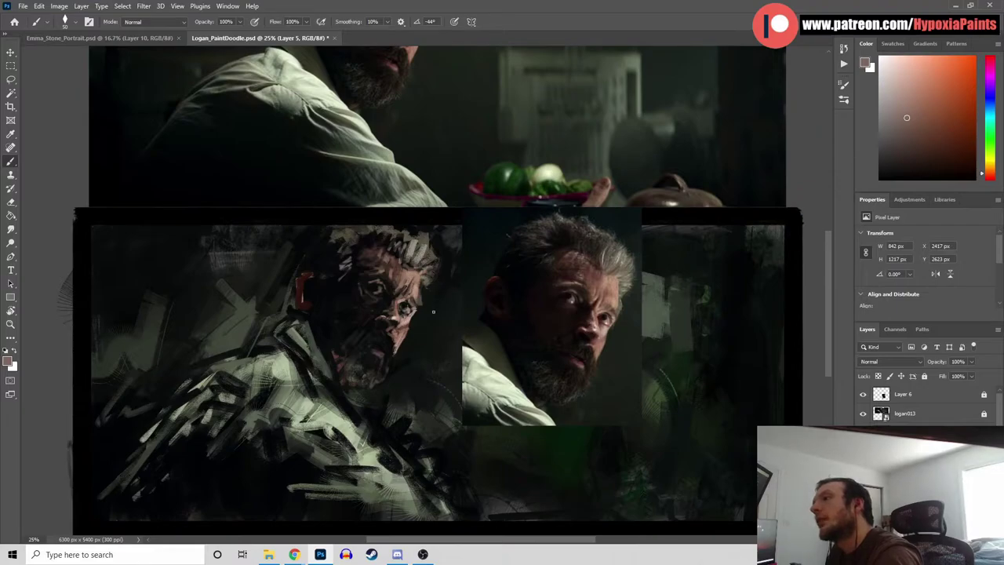
Touch up the lid and inner corner of the near eye with sampled skin tones and near-black
left_click(384, 284, "alt")
left_click(378, 281, "alt")
left_click(382, 280, "alt")
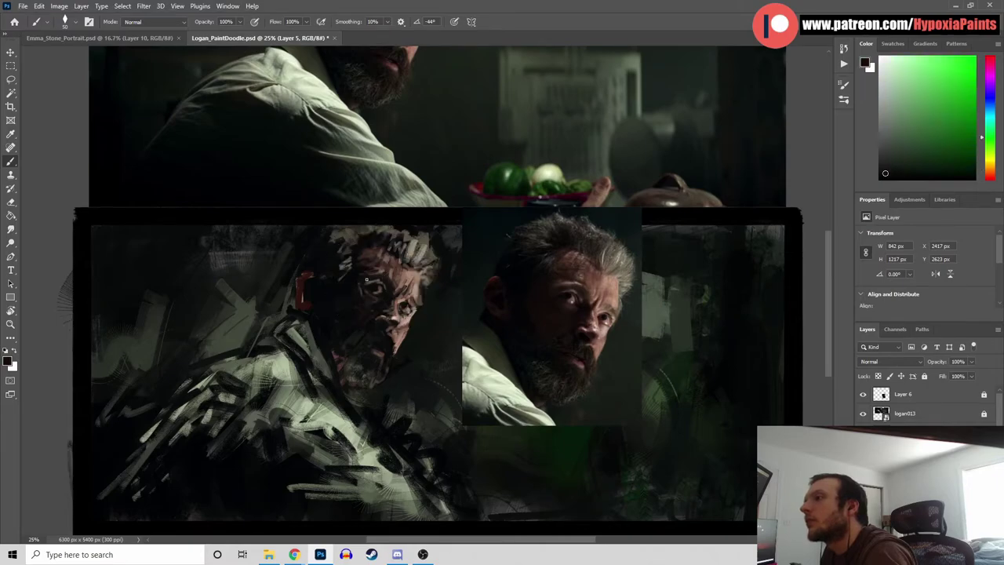
Sharpen the far eye and brow furrow with sampled near-black and a light pinkish skin tone, and save the document
left_click(404, 309, "alt")
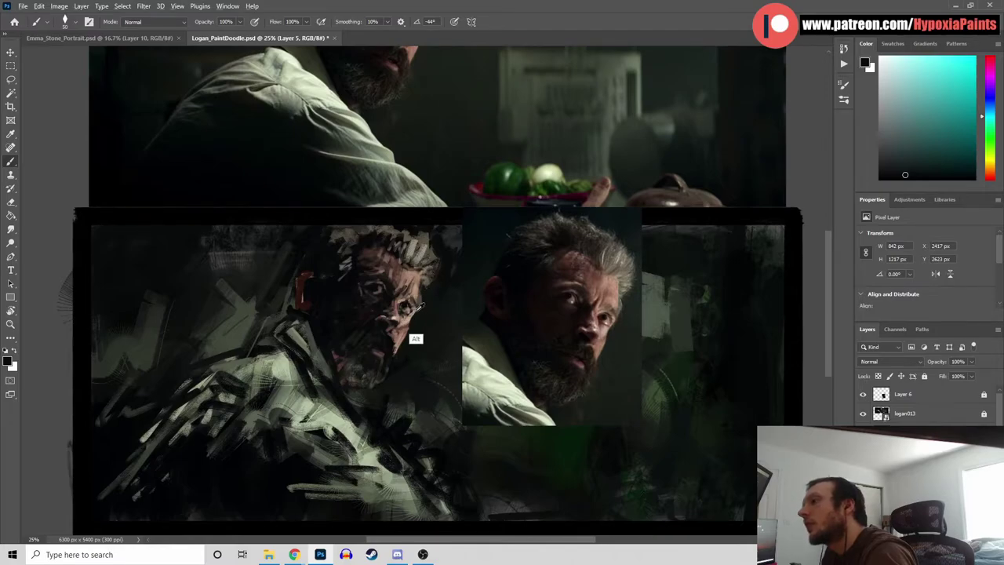
left_click(603, 346, "alt")
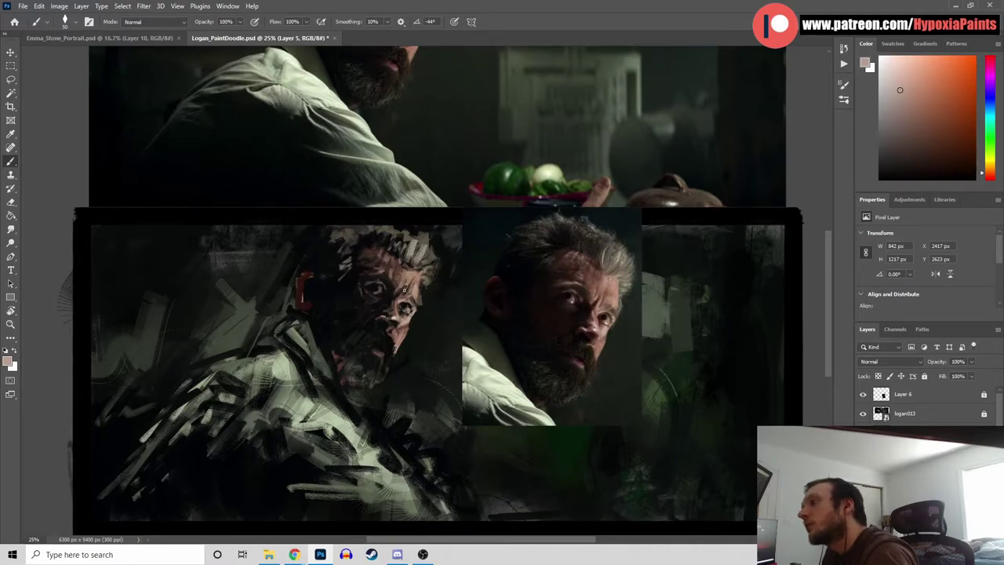
left_click_drag(403, 285, 404, 304)
left_click(388, 322, "alt")
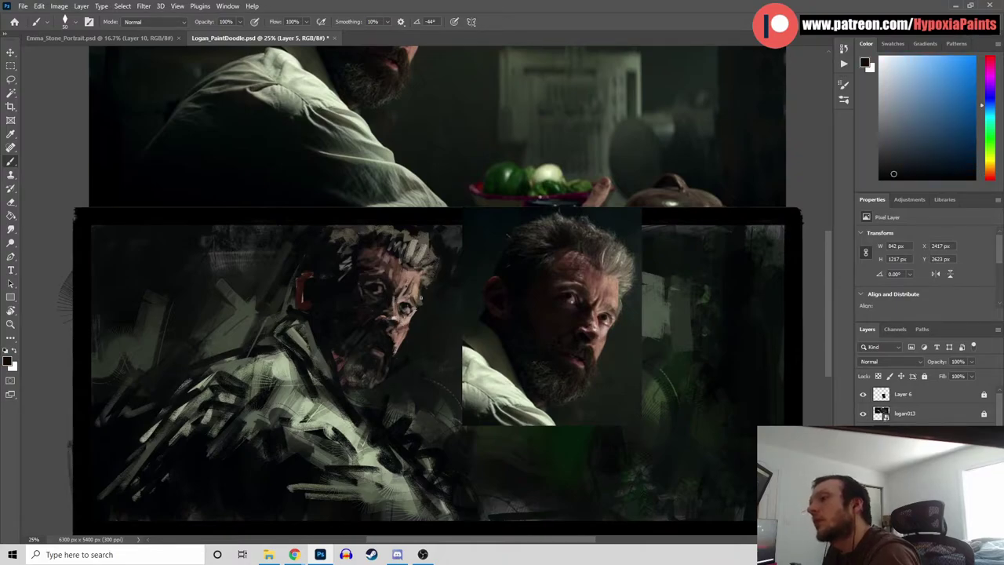
key("ctrl+s")
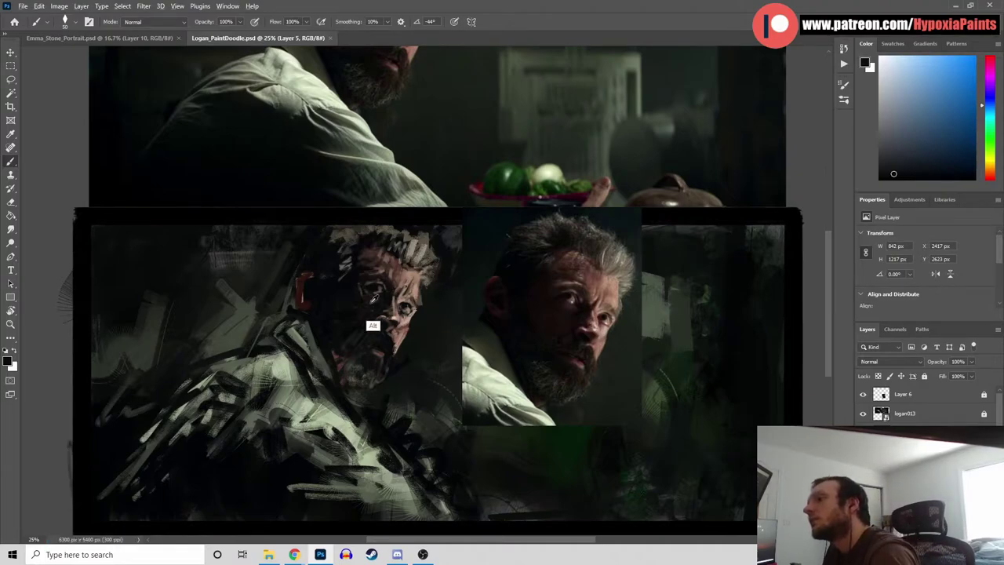
Fill the shadowed near cheek and temple with very dark reds and near-blacks sampled from the painting and the reference cheek
left_click(346, 291, "alt")
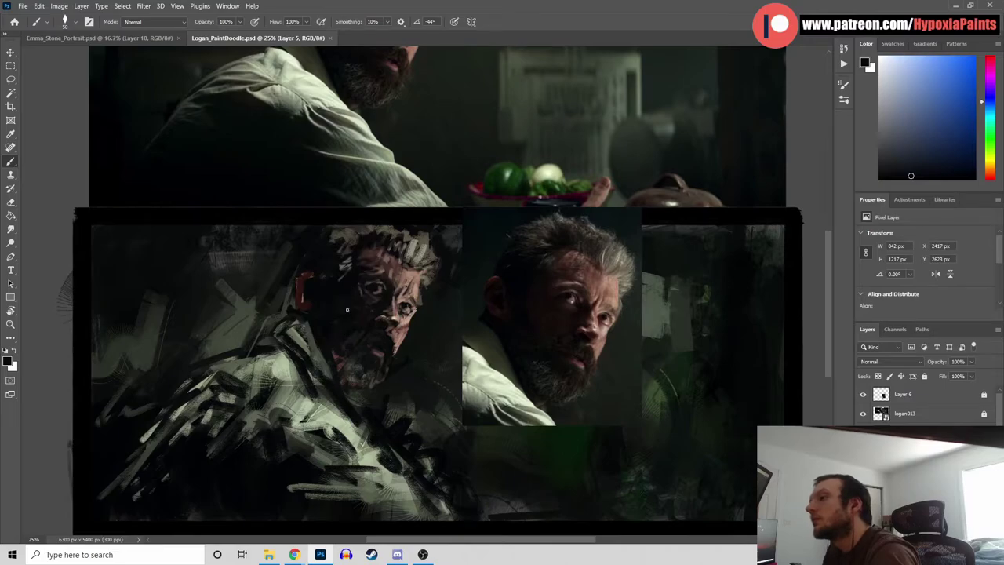
left_click(545, 345, "alt")
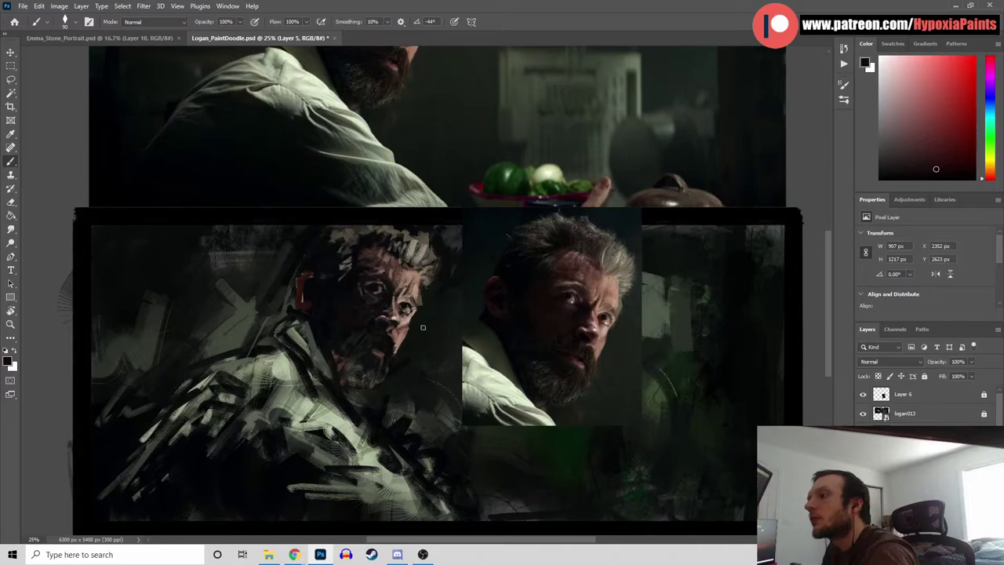
left_click(564, 328, "alt")
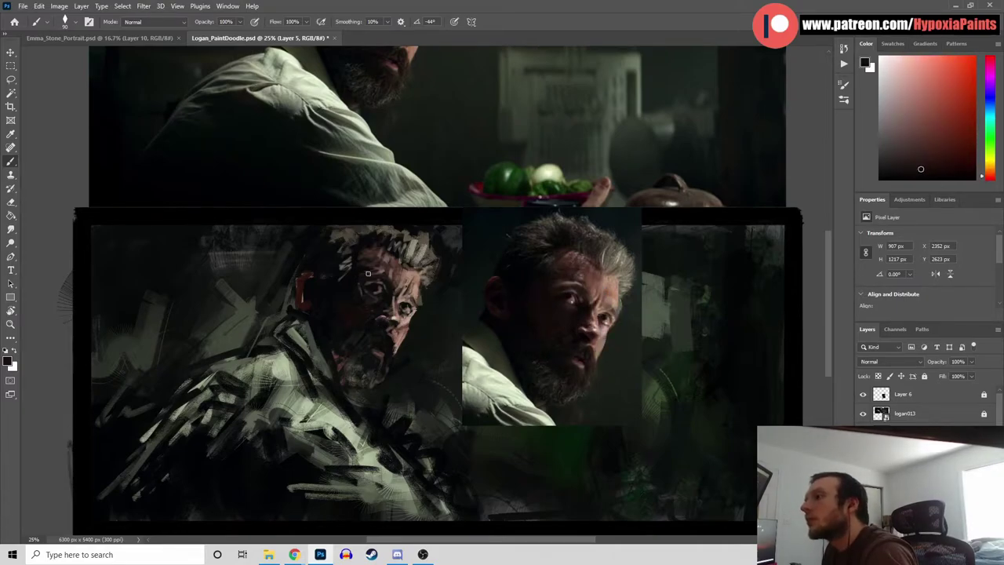
left_click(327, 342, "alt")
left_click(362, 291, "alt")
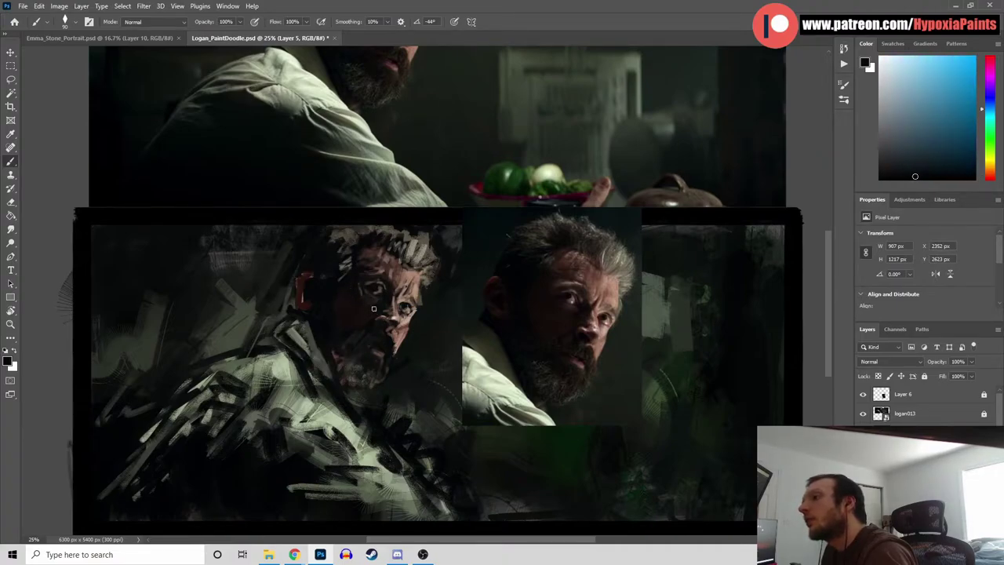
left_click(331, 314, "alt")
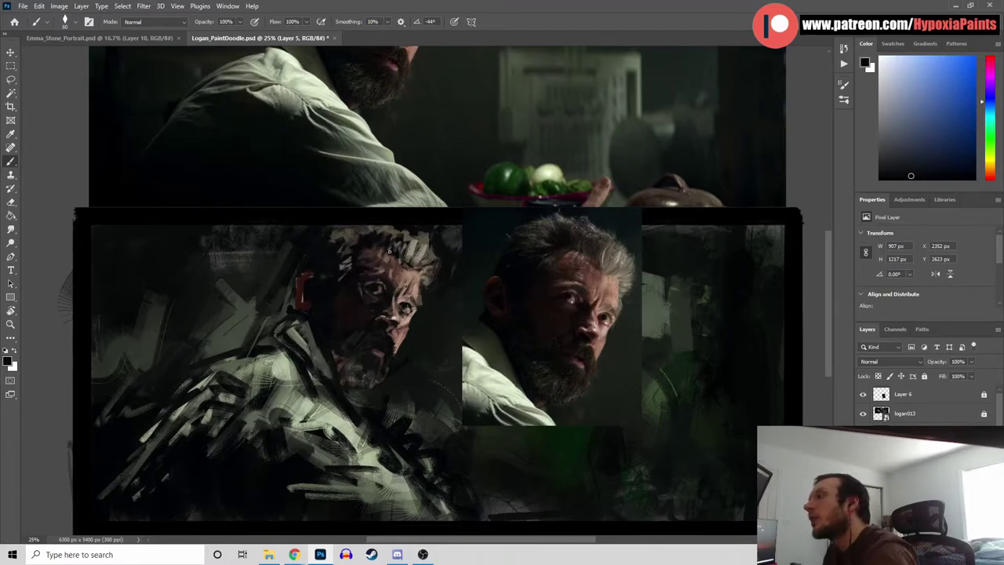
Blend the cheek shadow into the area beneath the near eye at 60 px with sampled near-black and dark brown
left_click(355, 300, "alt")
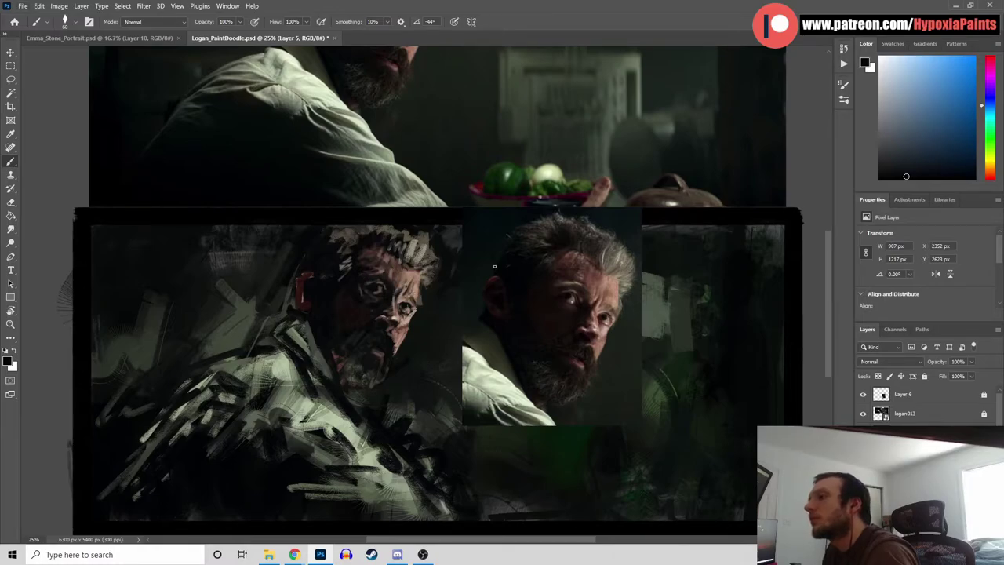
left_click(332, 309, "alt")
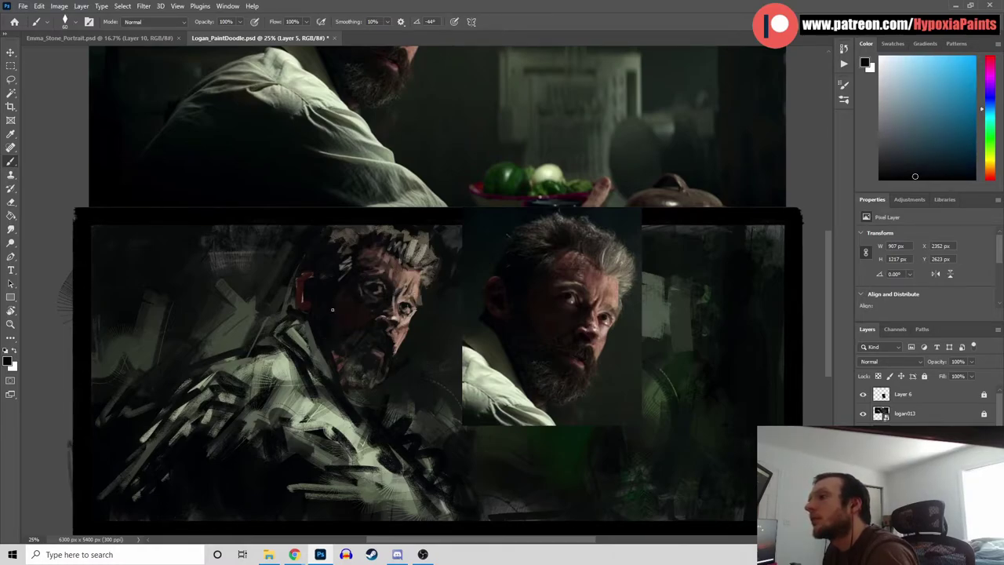
left_click(375, 296, "alt")
left_click(371, 297, "alt")
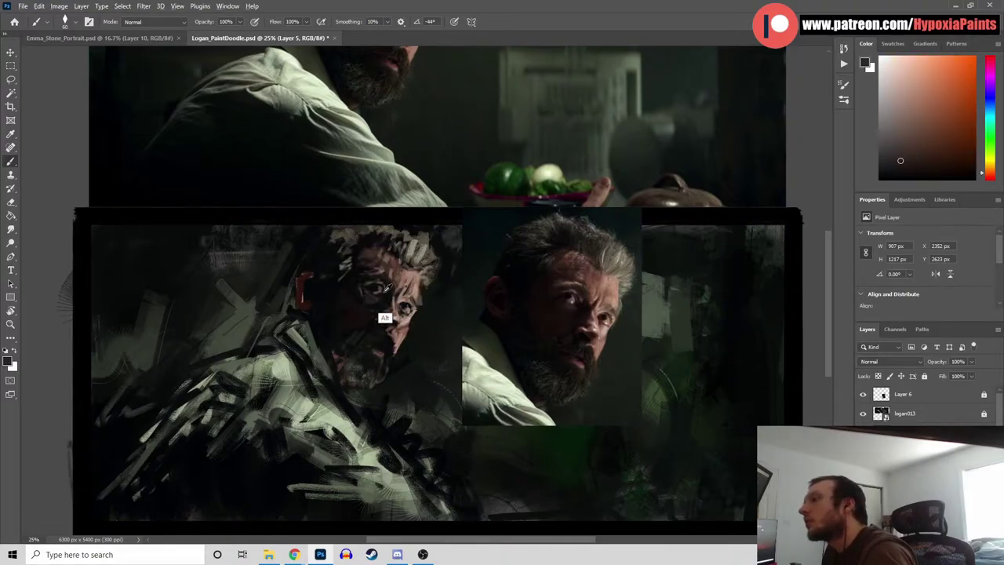
left_click(375, 316, "alt")
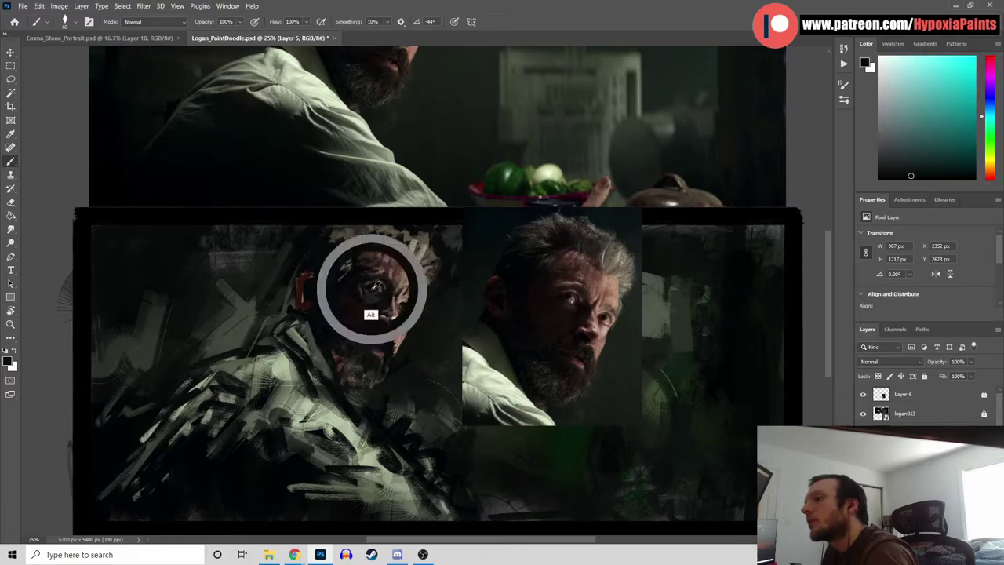
left_click(369, 295, "alt")
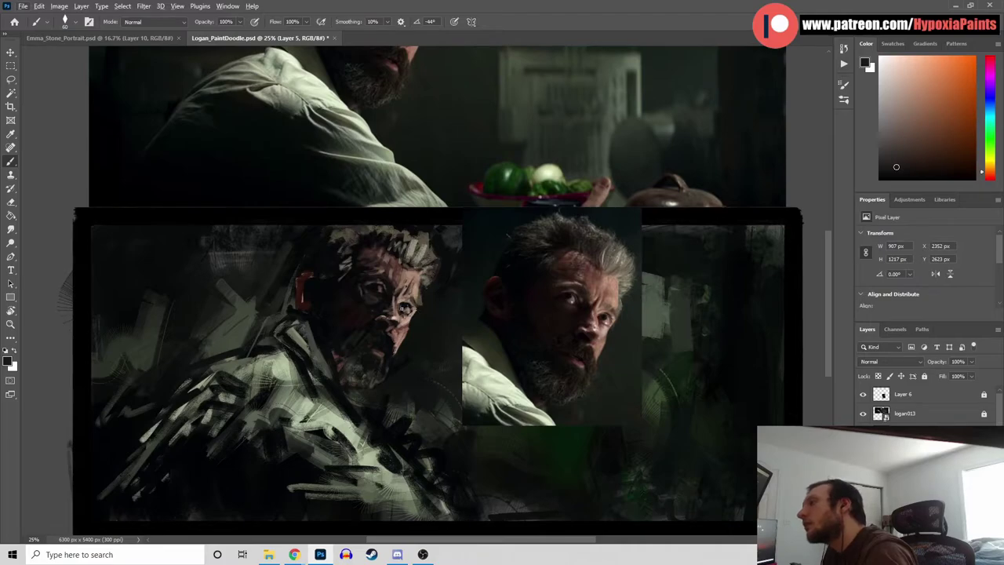
Refine the near eye socket and forehead with finer 50 and 40 px strokes in sampled near-black, muted reddish brown and dark brown
key("[")
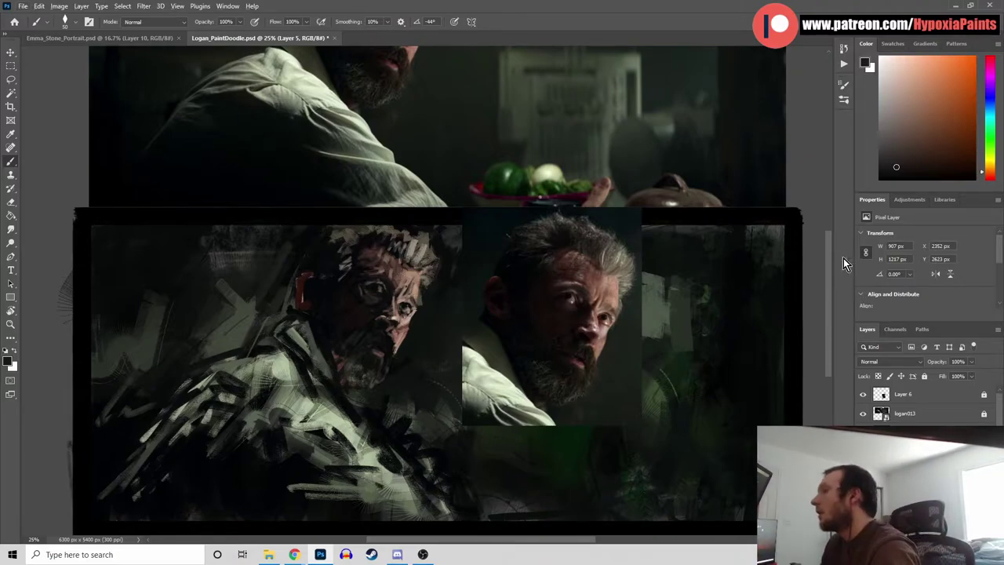
left_click(384, 287, "alt")
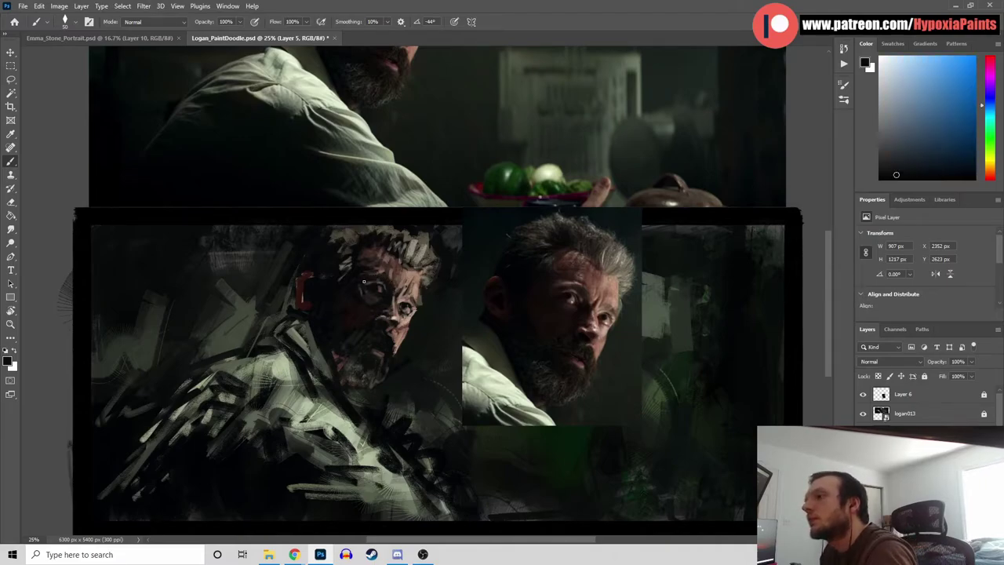
left_click(383, 289, "alt")
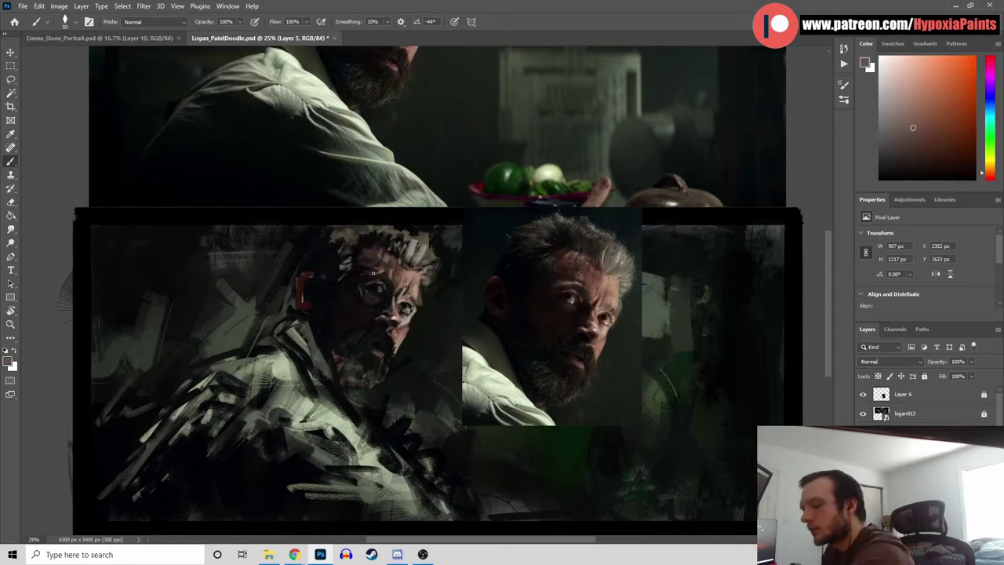
key("[")
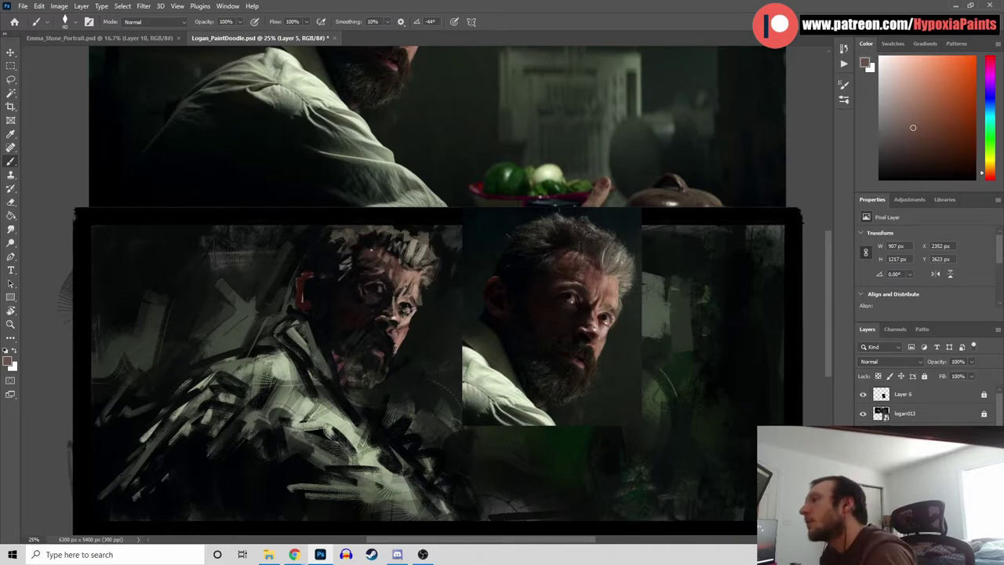
left_click(371, 292, "alt")
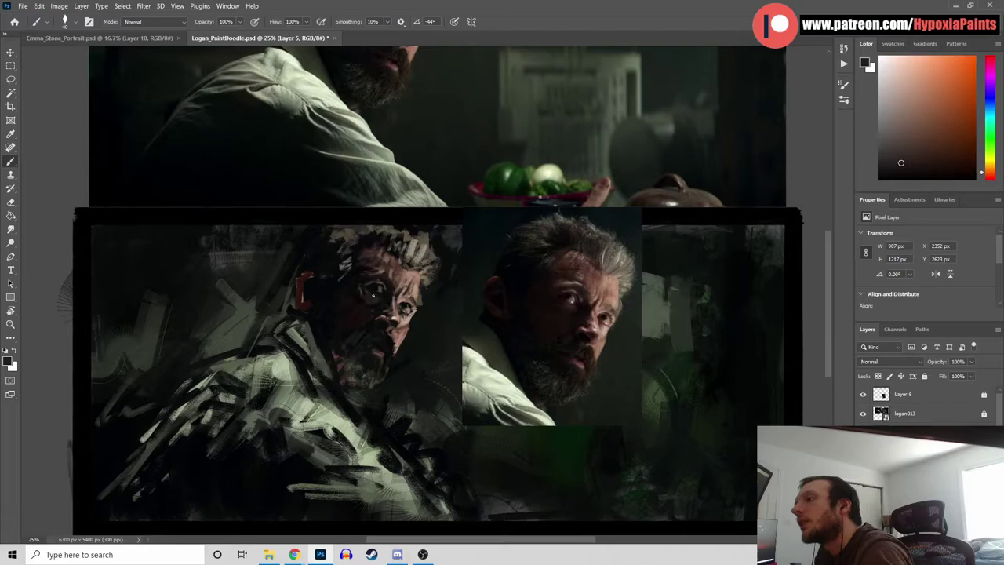
Refine the near eye's lids and iris at 40 px with muted brown, dark grey and near-black sampled from the reference and painting
left_click(575, 296, "alt")
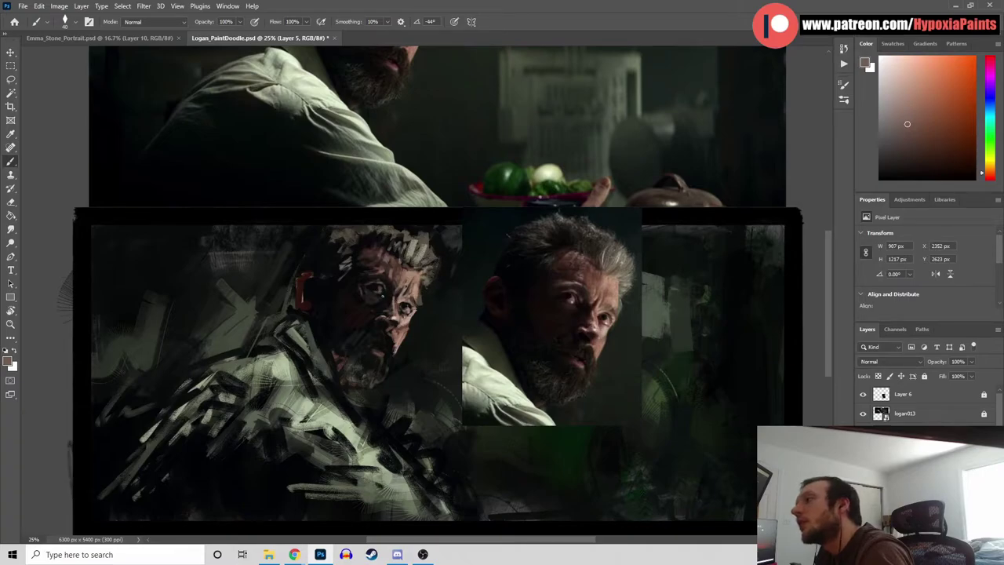
left_click(376, 312, "alt")
left_click(379, 289, "alt")
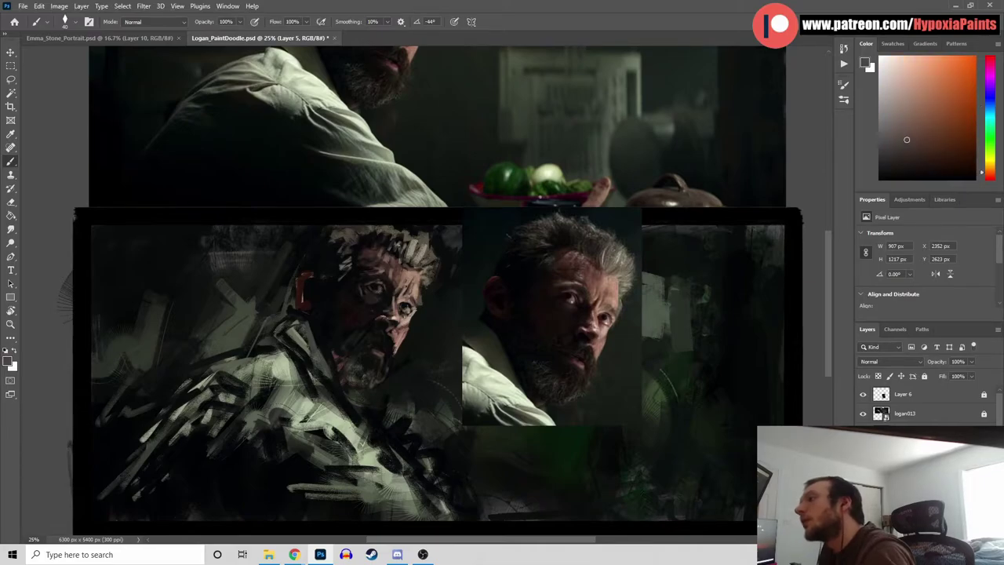
key("alt")
left_click(369, 288, "alt")
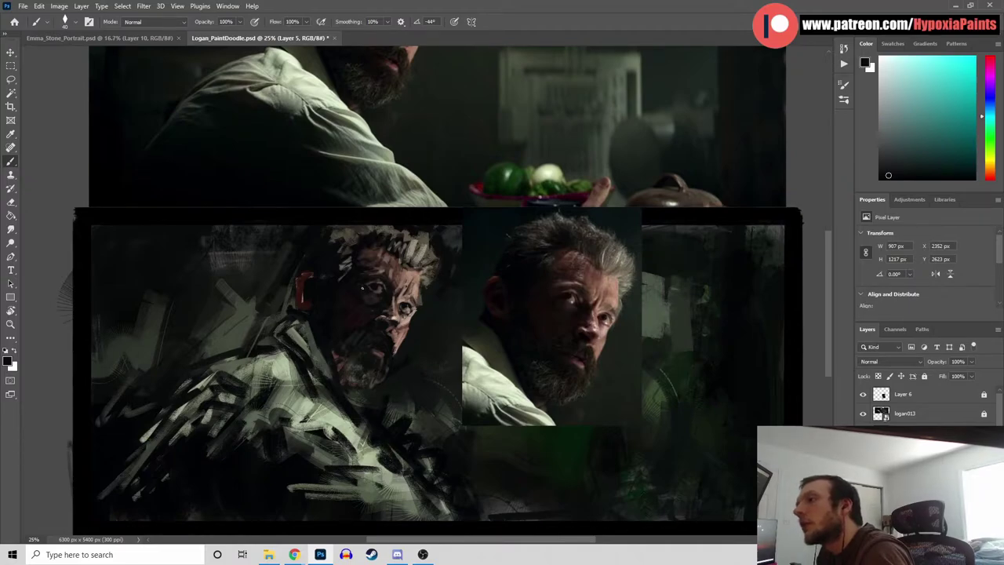
left_click(556, 291, "alt")
left_click(369, 298, "alt")
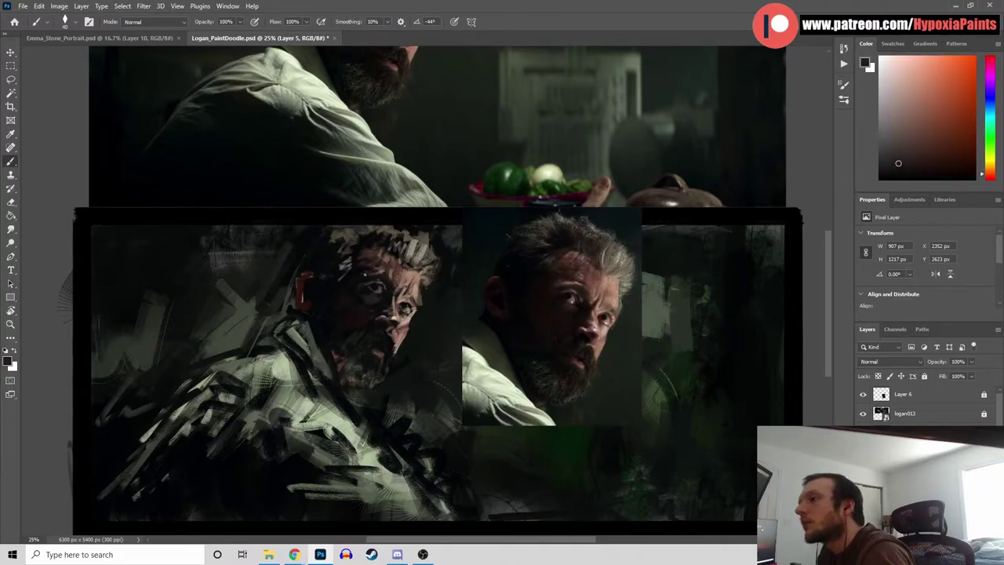
left_click(381, 298, "alt")
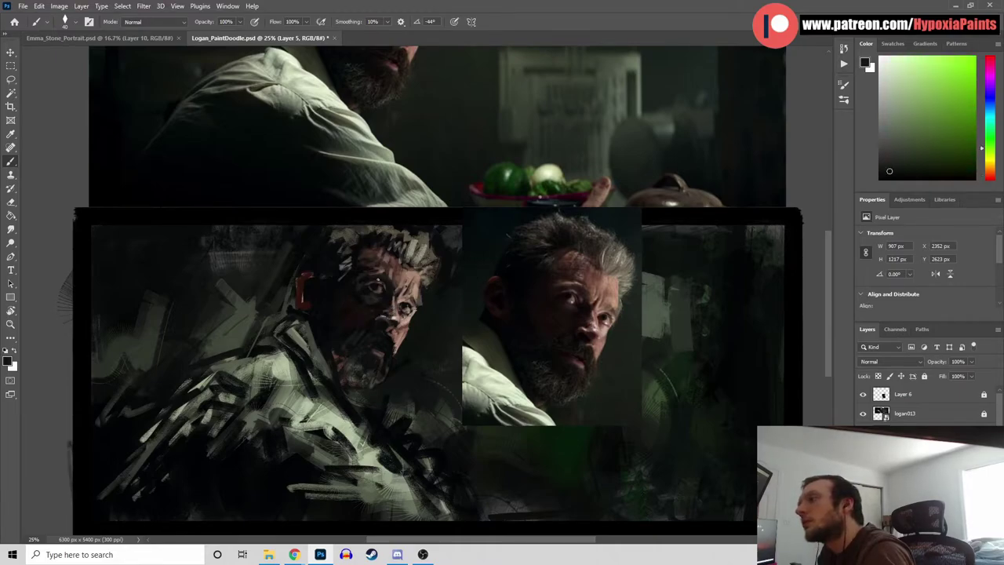
Rework the near eye's inner corner and brow with sampled muted mauve-brown, near-black, light pinkish brown and dark brown
left_click(575, 288, "alt")
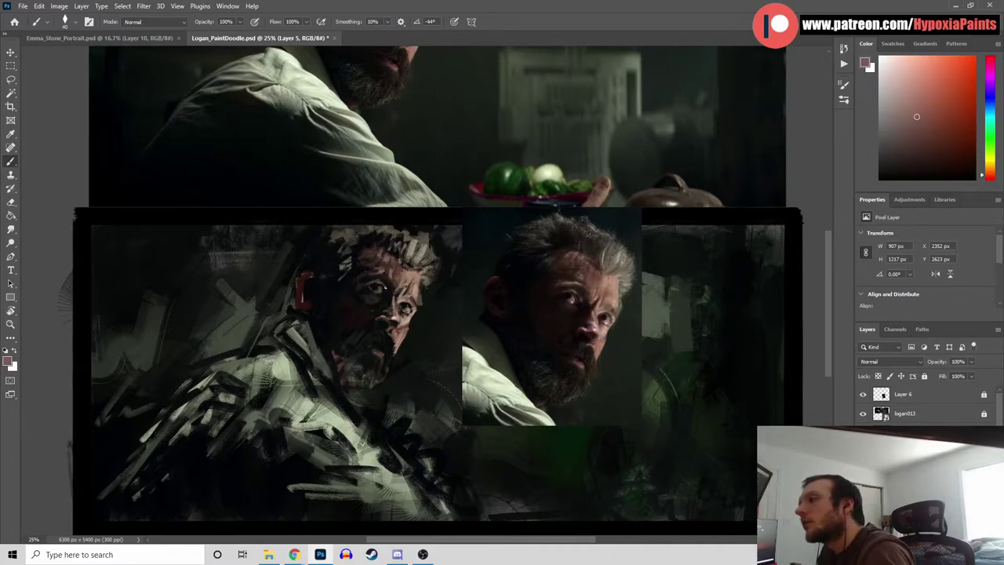
left_click(389, 287, "alt")
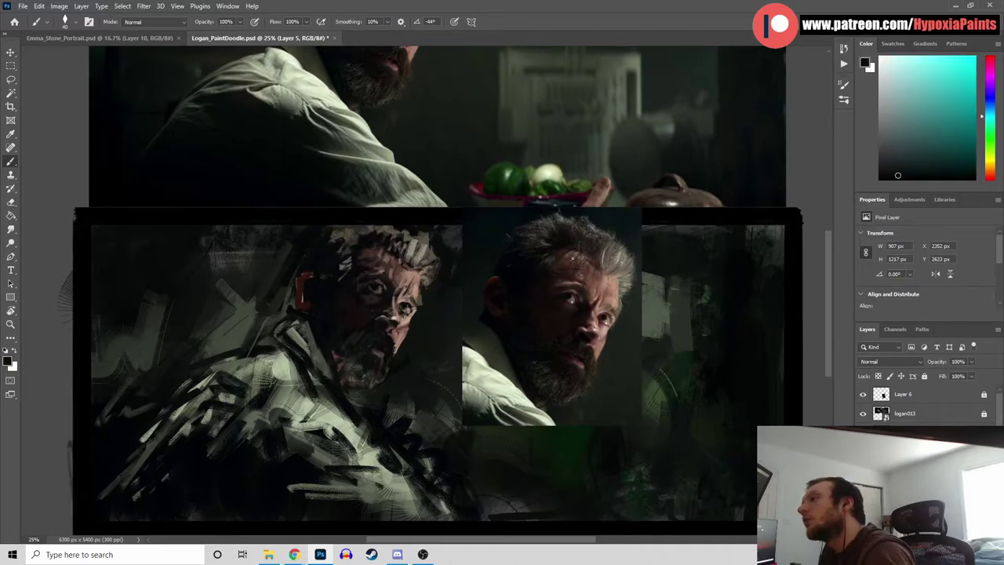
left_click(571, 293, "alt")
left_click(366, 285, "alt")
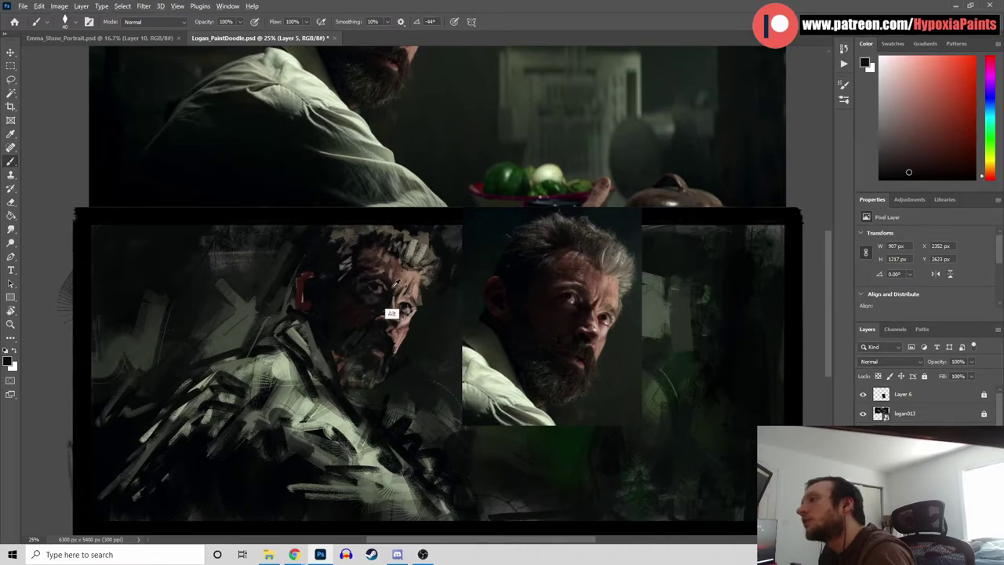
left_click(404, 305, "alt")
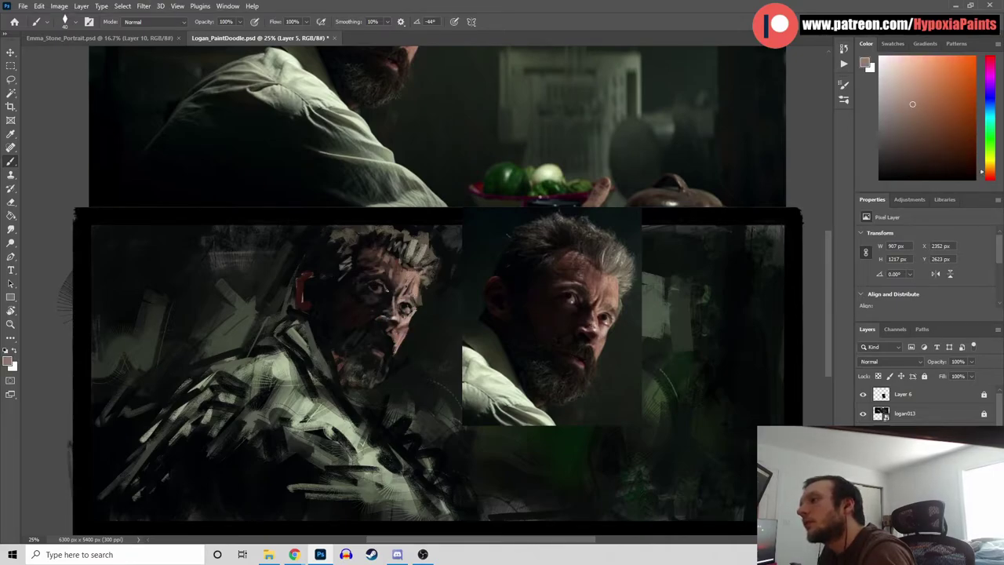
left_click(399, 279, "alt")
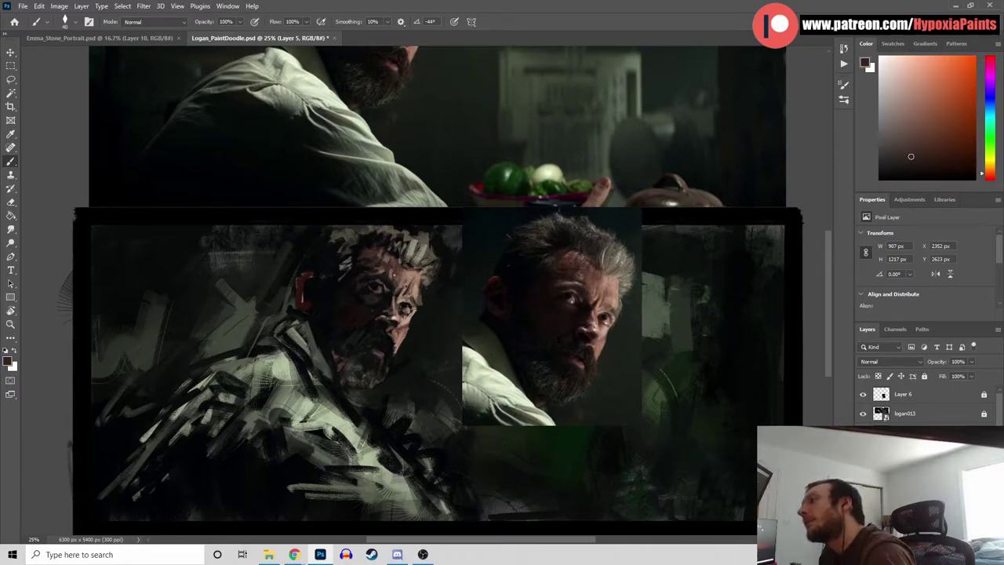
Deepen the shadows beneath the near eye and across the adjoining cheek with near-blacks sampled from the painting
left_click(373, 294, "alt")
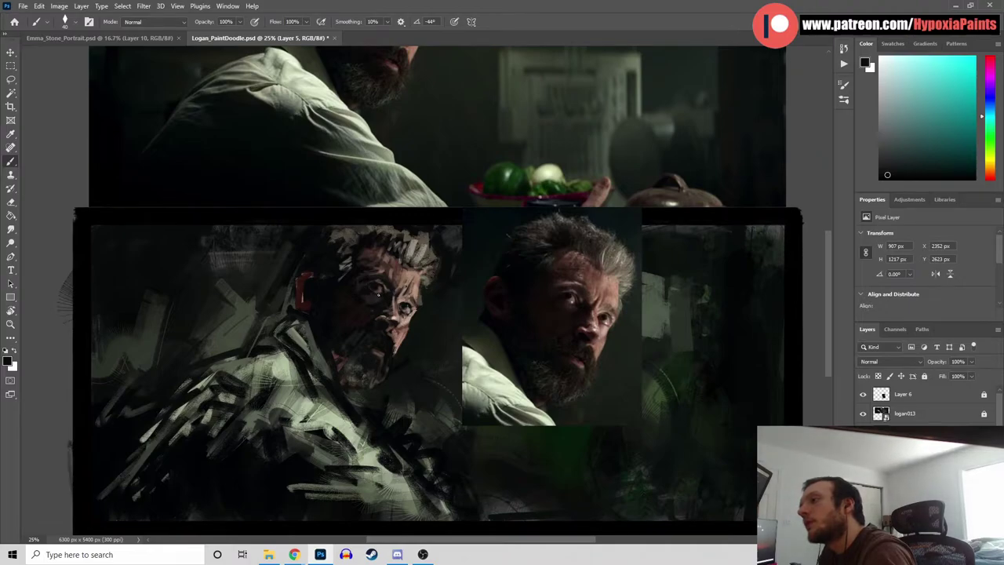
left_click(374, 296, "alt")
left_click(367, 298, "alt")
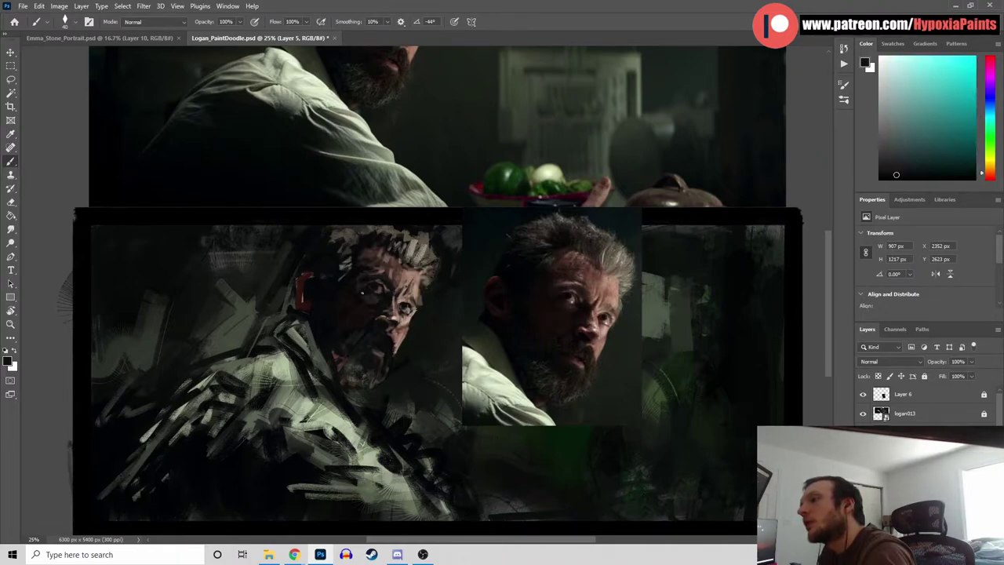
left_click(374, 285, "alt")
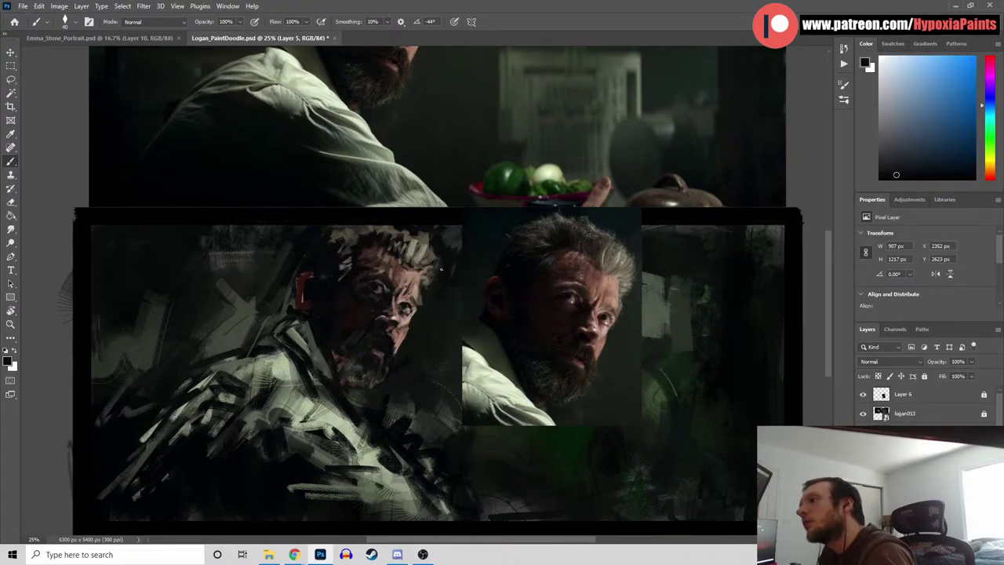
left_click(365, 321, "alt")
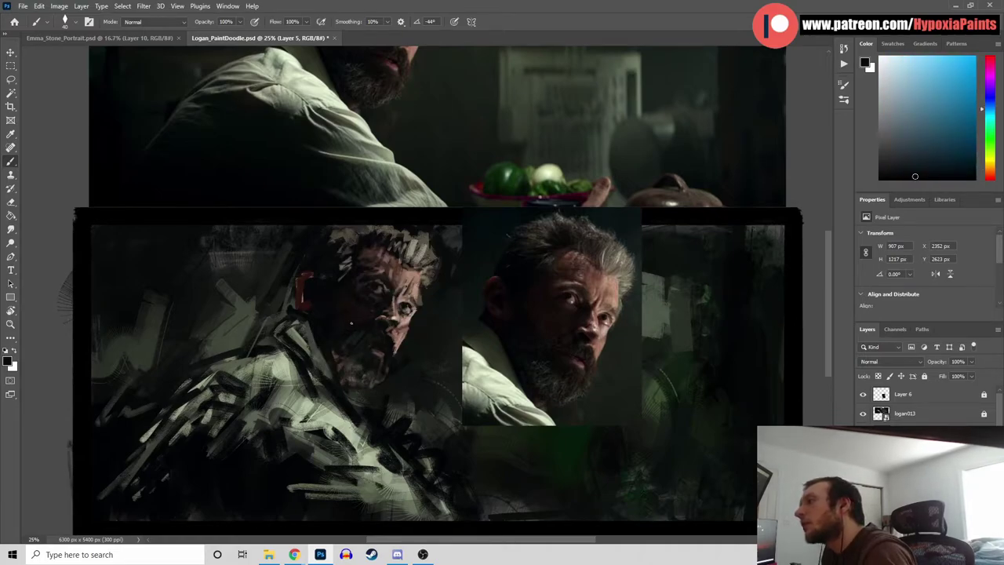
Refine the nose with a light pinkish highlight, muted reddish brown and near-black sampled from the painting
left_click(383, 345, "alt")
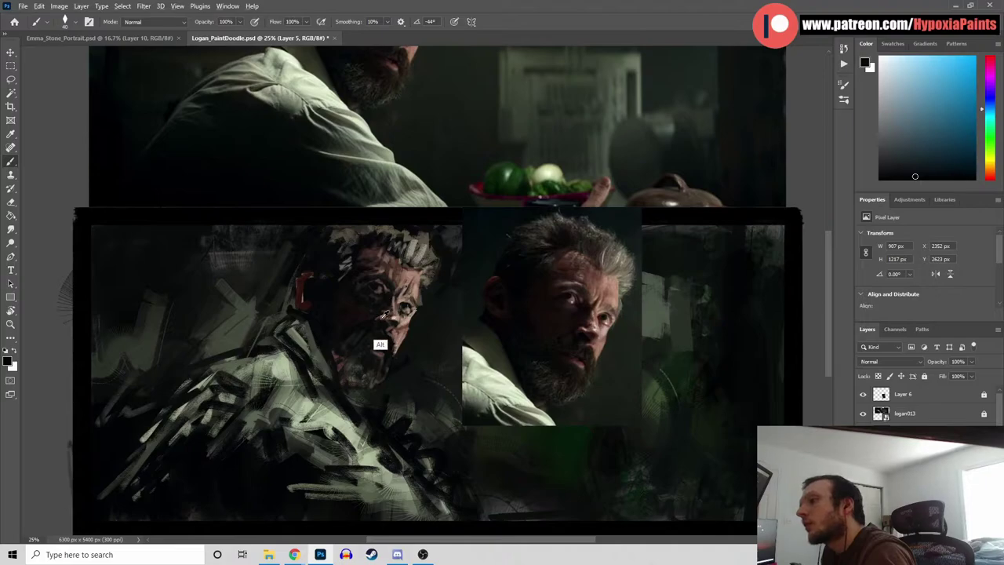
left_click(392, 342, "alt")
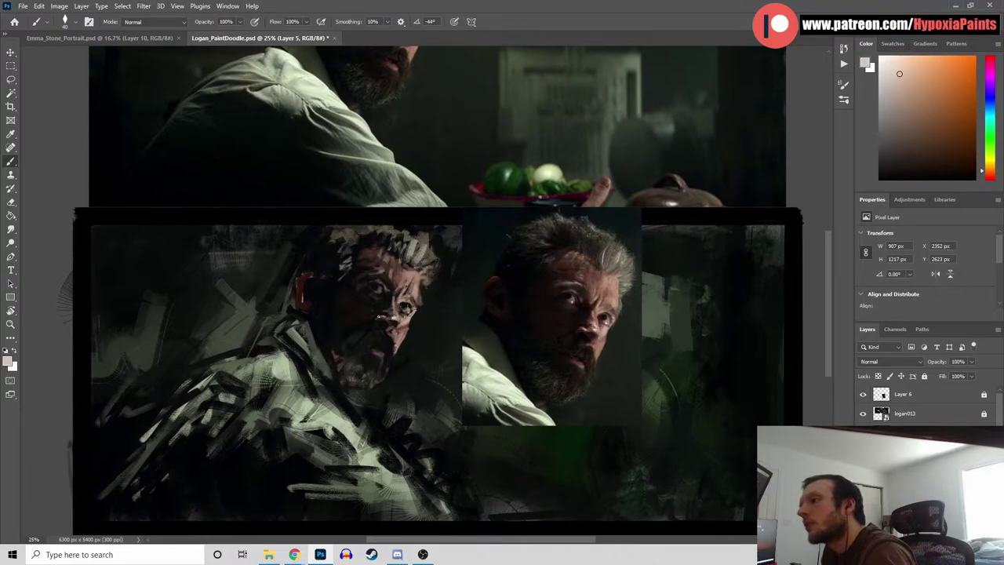
left_click(388, 312)
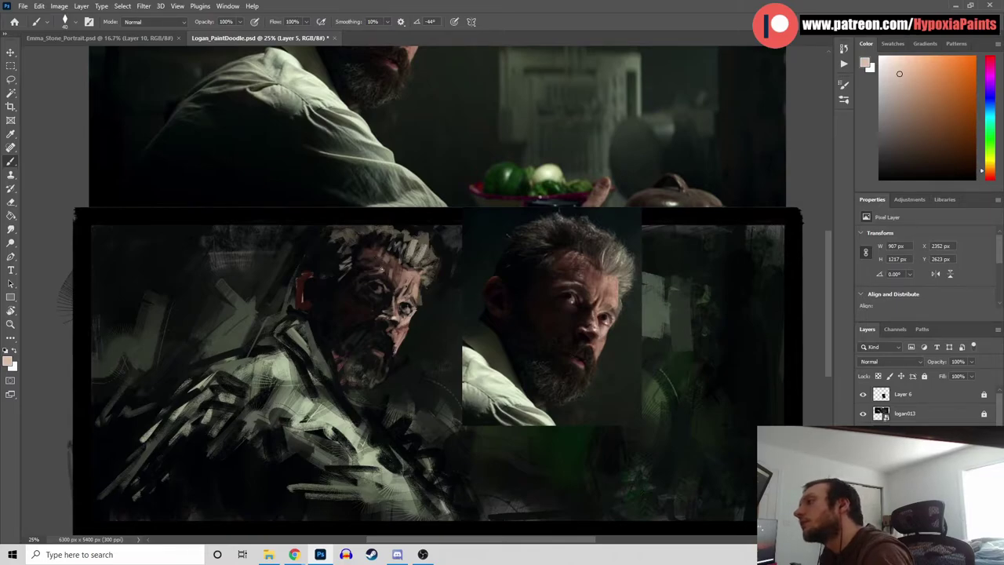
left_click(387, 288, "alt")
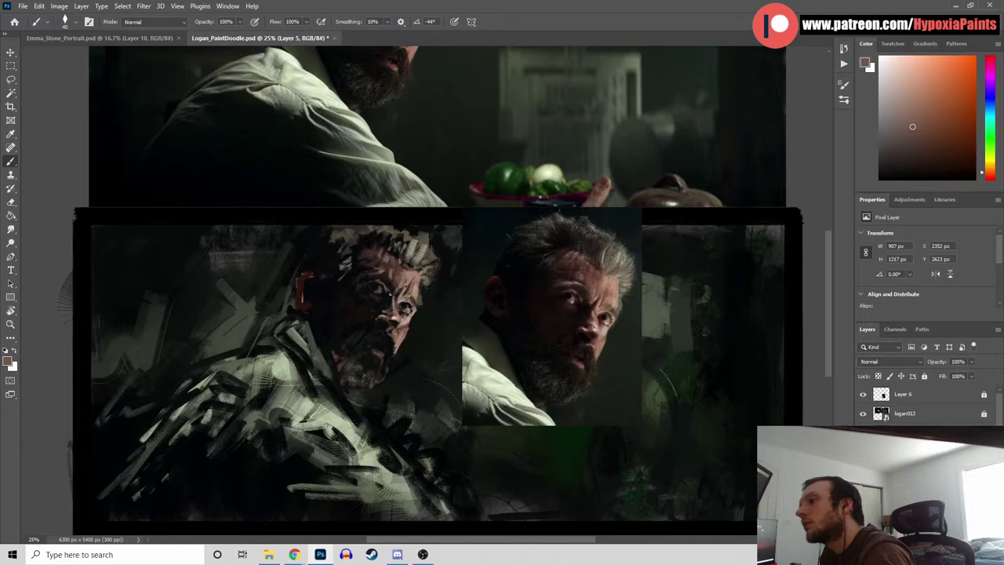
left_click(385, 313, "alt")
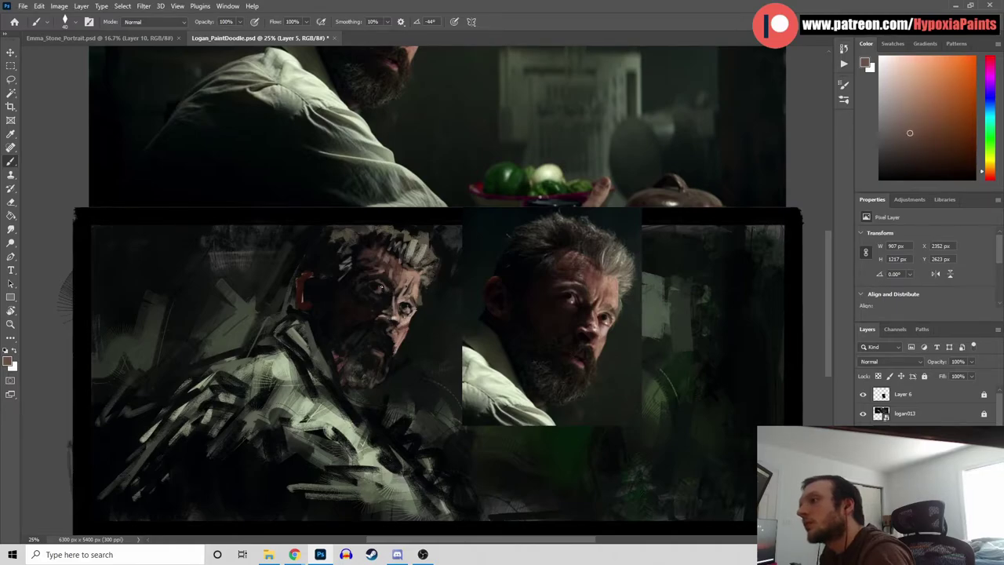
left_click(385, 323, "alt")
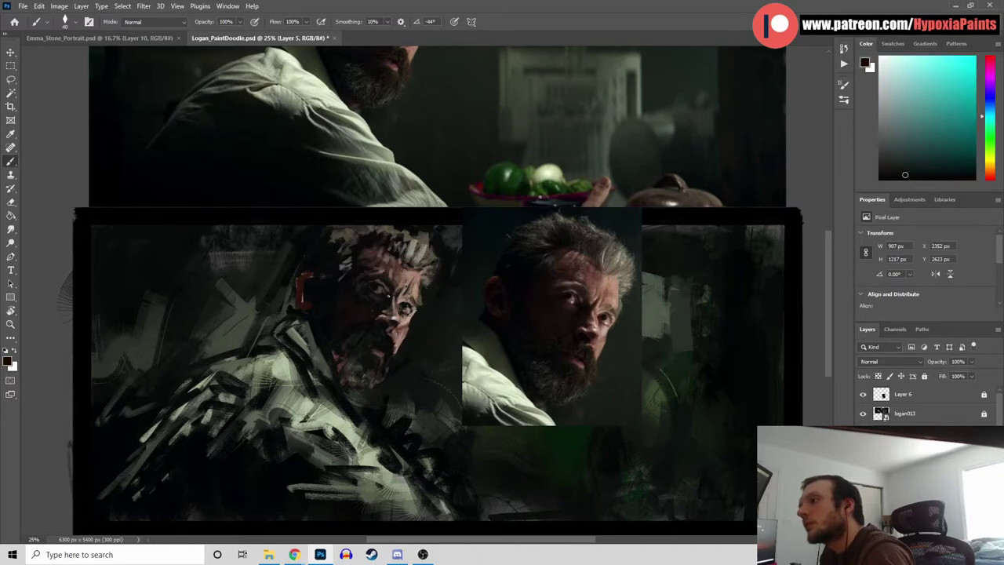
left_click(396, 320, "alt")
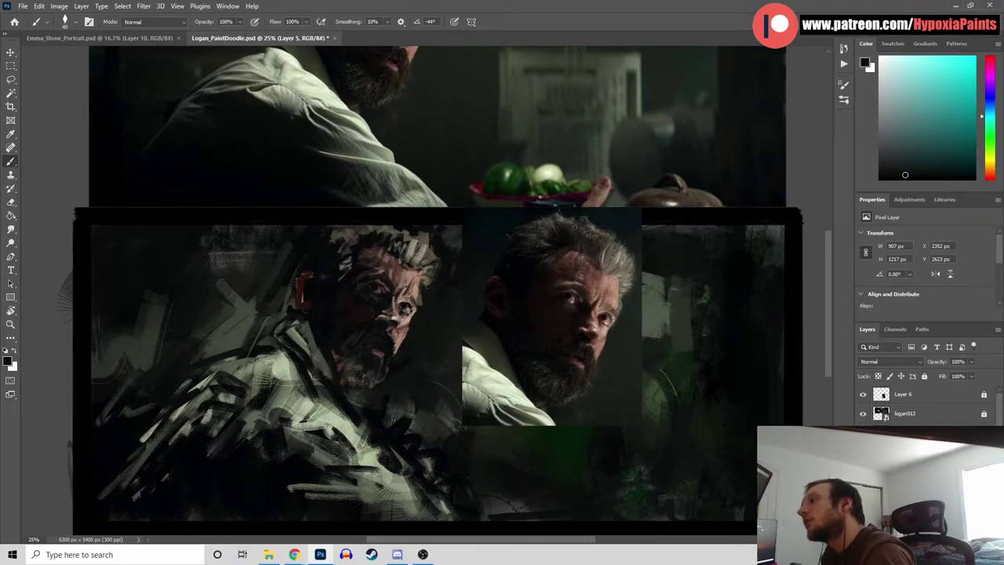
Touch up the near brow and nose shadow with sampled near-blacks, and save the document
left_click(370, 289, "alt")
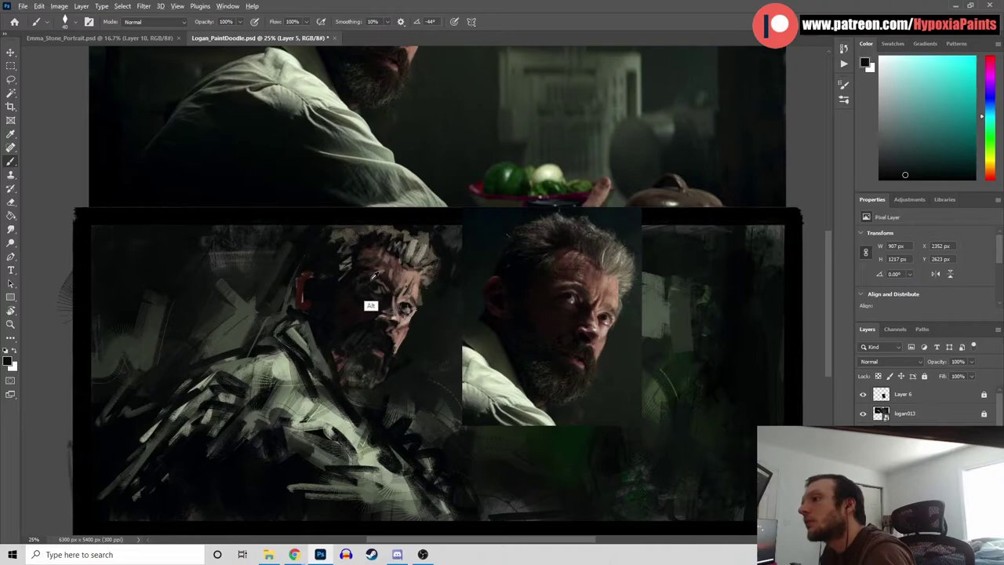
key("ctrl+s")
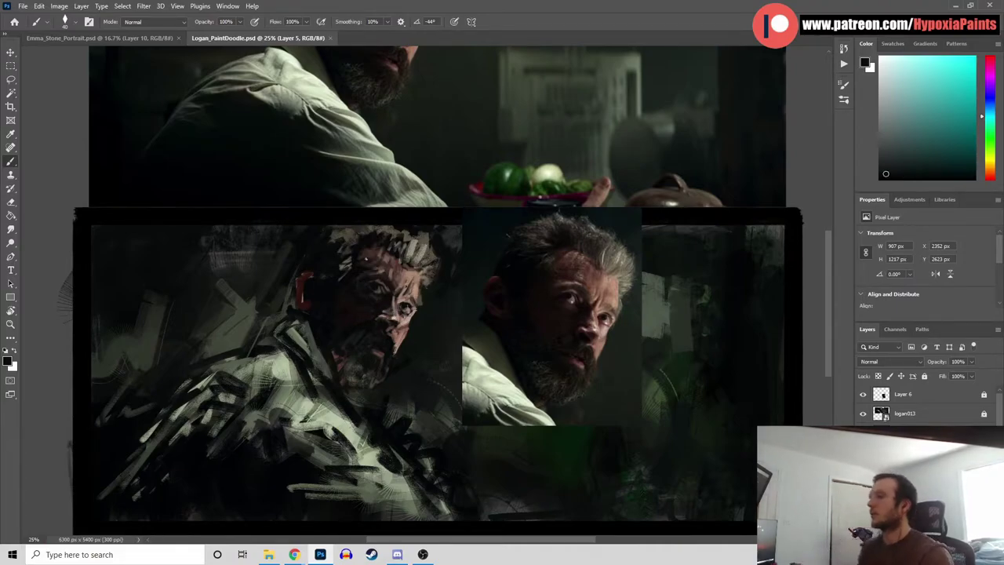
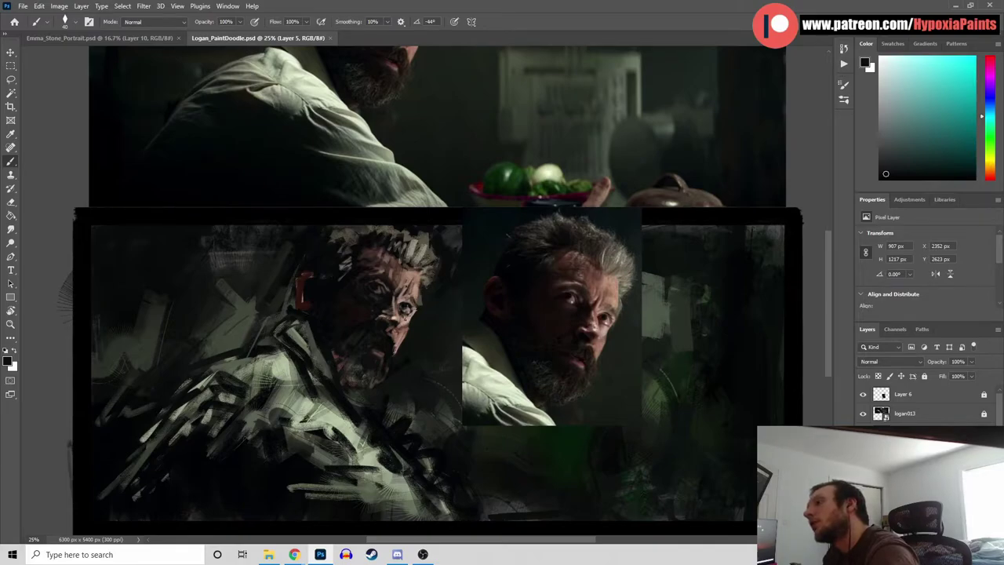
left_click(387, 318, "alt")
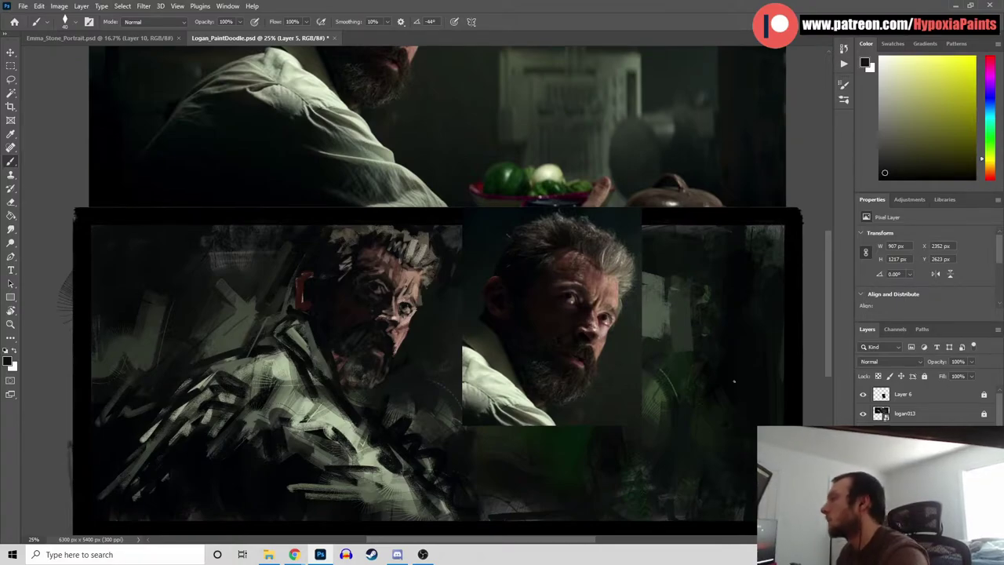
Duplicate the painting's layers within Logan_PaintDoodle.psd and hide the copies as a backup
scroll(925, 405, "down", 1)
left_click(910, 486, "shift")
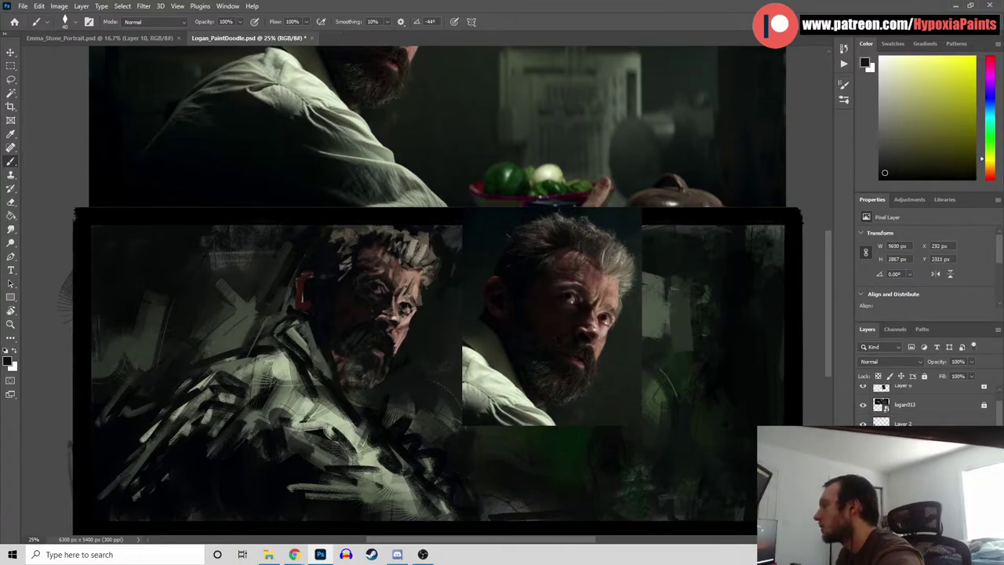
right_click(910, 498)
left_click(891, 120)
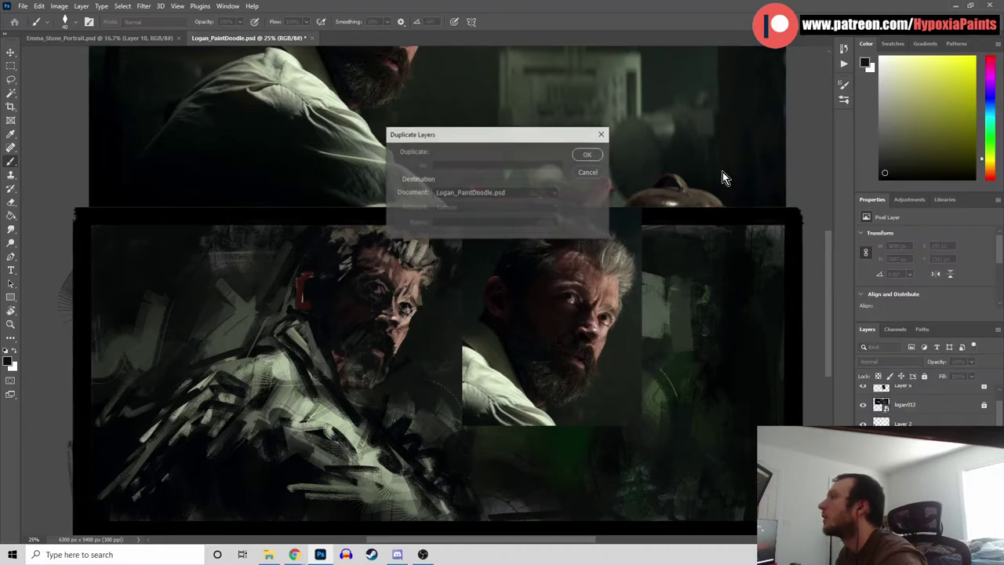
left_click(588, 155)
left_click_drag(925, 479, 929, 394)
left_click_drag(863, 470, 863, 393)
scroll(926, 415, "down", 5)
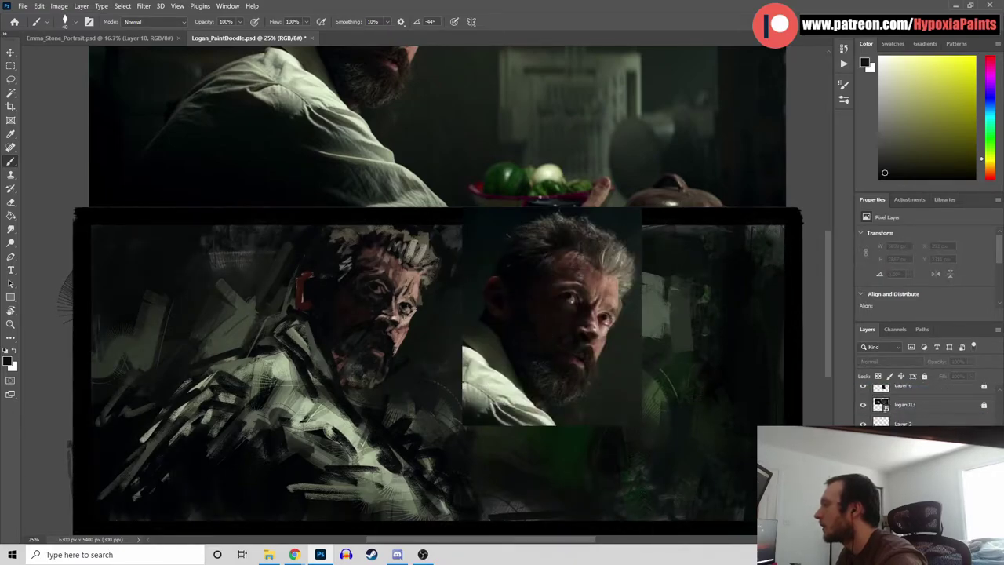
Merge the original painting layers into a single layer and save the document
left_click(905, 424)
left_click(904, 443)
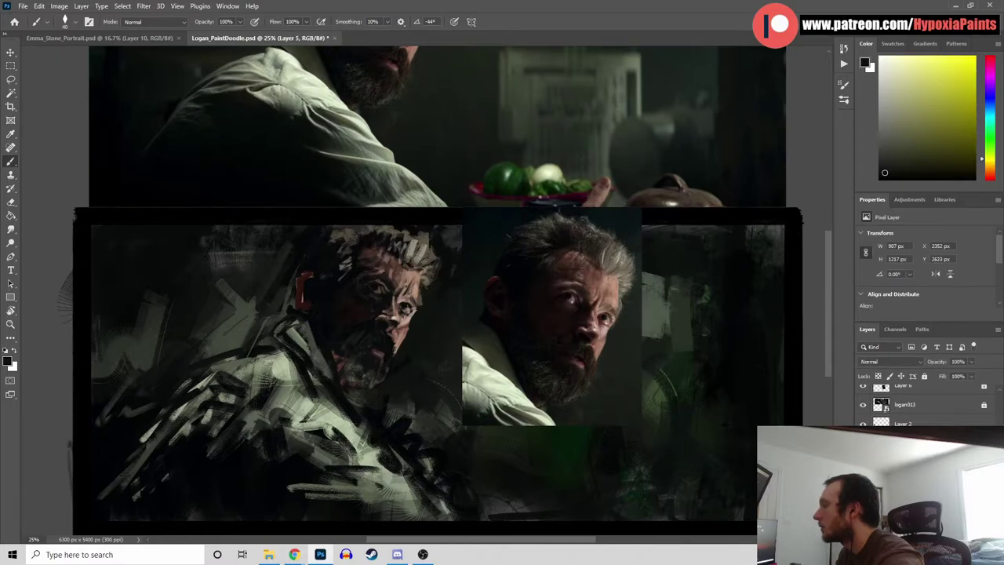
right_click(902, 404)
left_click(909, 367)
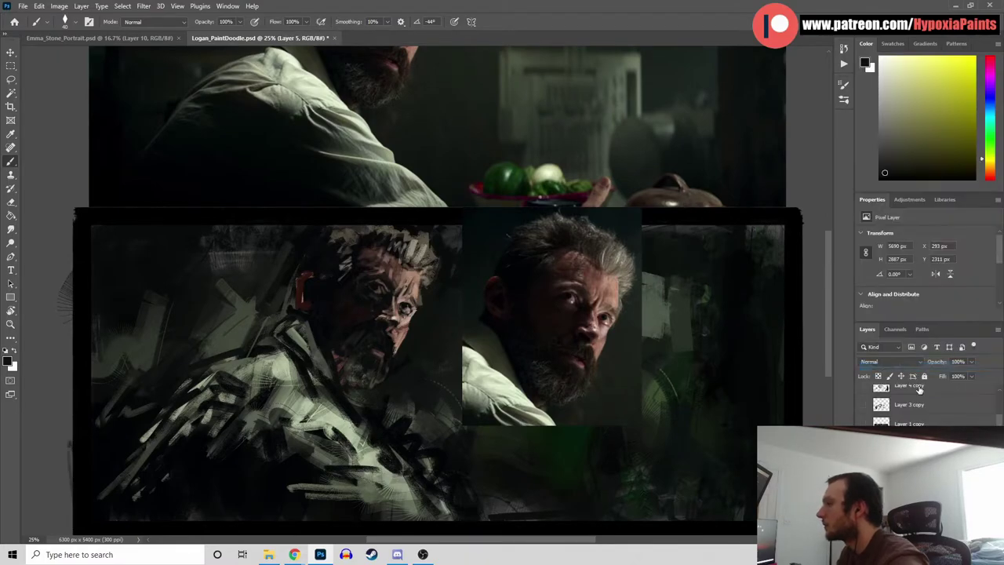
key("ctrl+s")
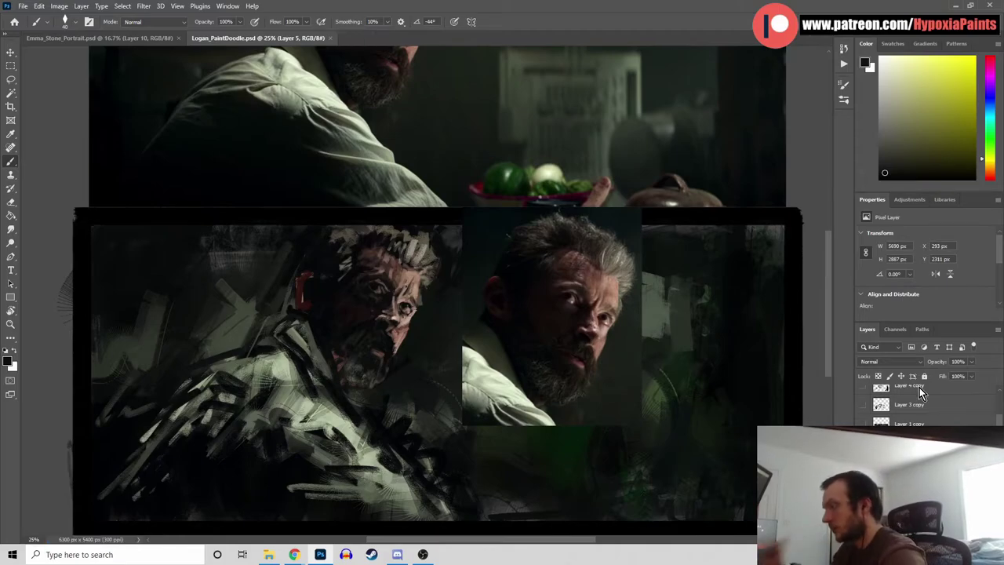
Lasso the near eye on the merged painting layer and move it about 32 px left and 8 px up
left_click(15, 79)
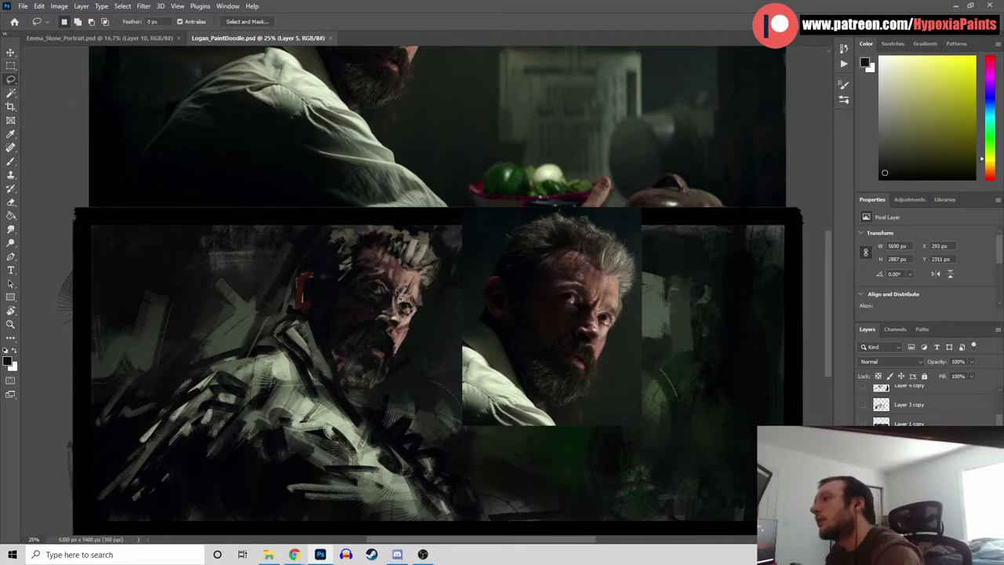
mouse_move(376, 302)
left_mouse_down()
mouse_move(396, 291)
mouse_move(367, 273)
mouse_move(356, 298)
mouse_move(380, 312)
left_mouse_up()
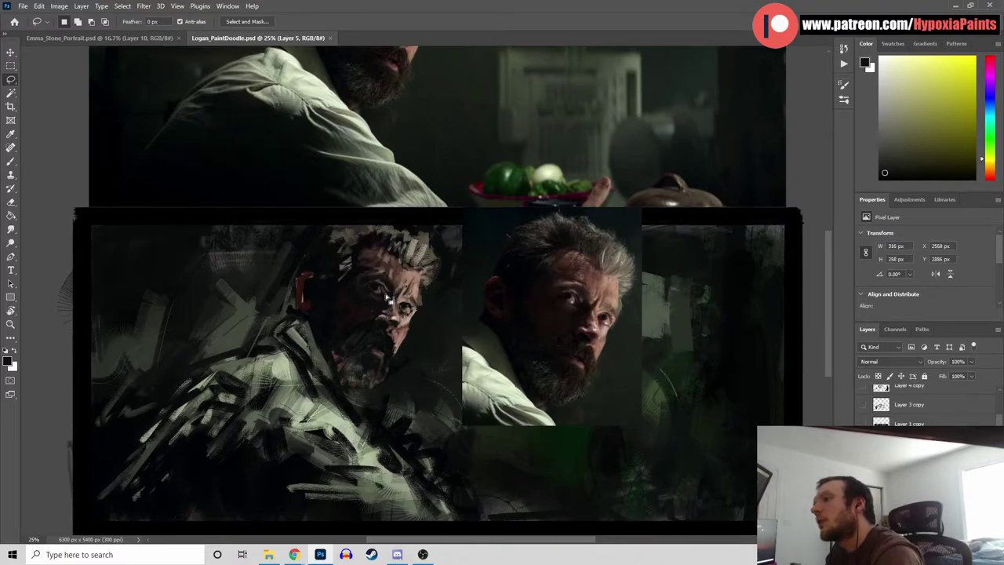
left_click(10, 51)
left_click_drag(373, 296, 366, 291)
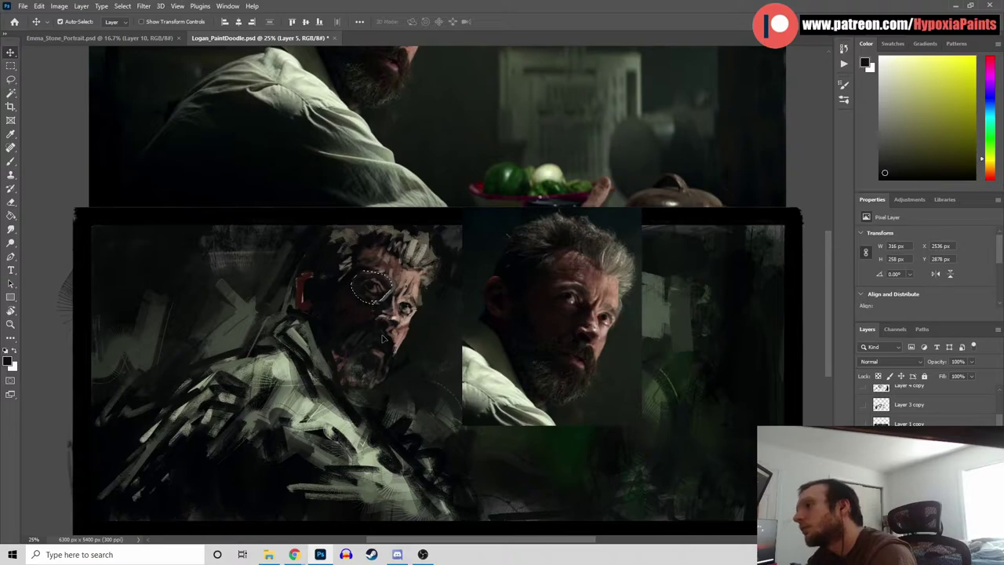
Nudge the selected near eye slightly to the right in small increments
key("Right")
key("Right")
key("Right")
key("Right")
key("Right")
key("Right")
key("Right")
key("Right")
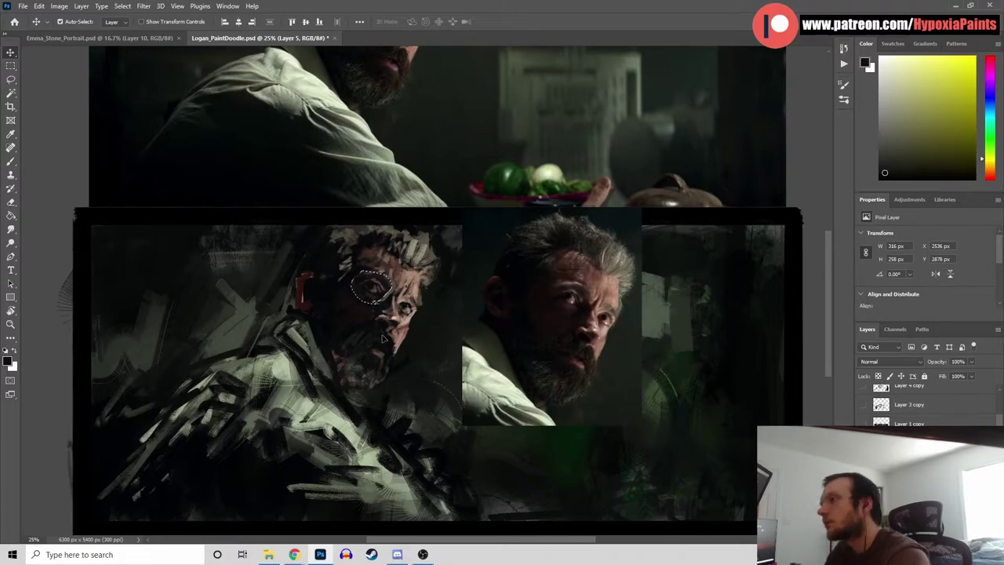
Nudge the selected near eye downward in small increments and deselect it
key("Down")
key("Down")
key("Down")
key("Down")
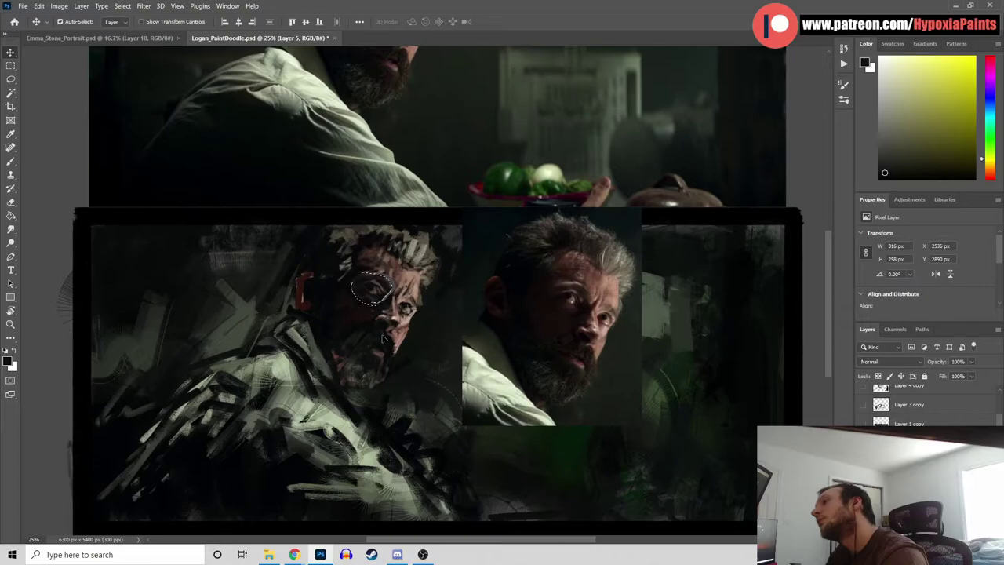
key("ctrl+d")
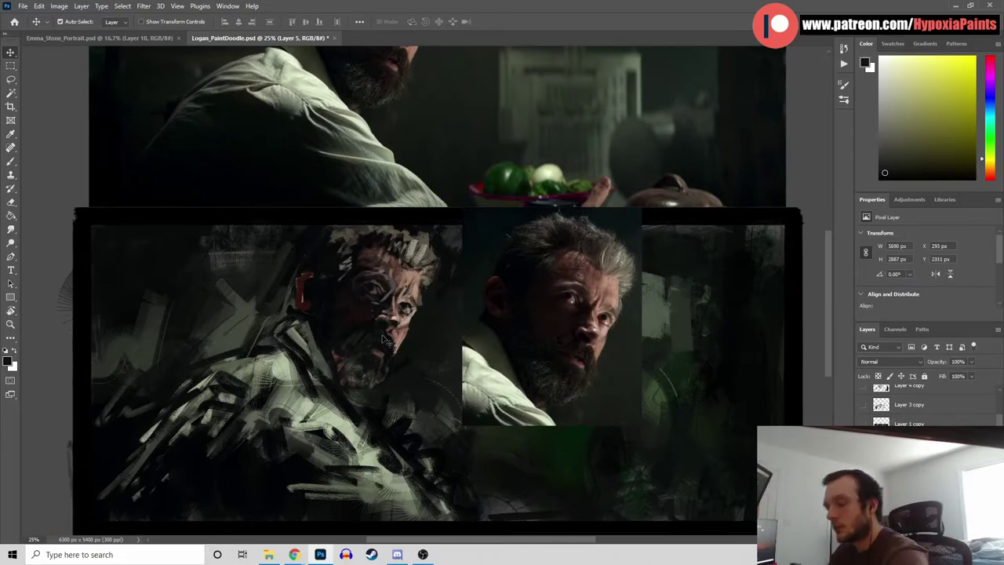
Blend the moved near eye into the inner brow and nose bridge with brush strokes in sampled brown and dark tones
key("b")
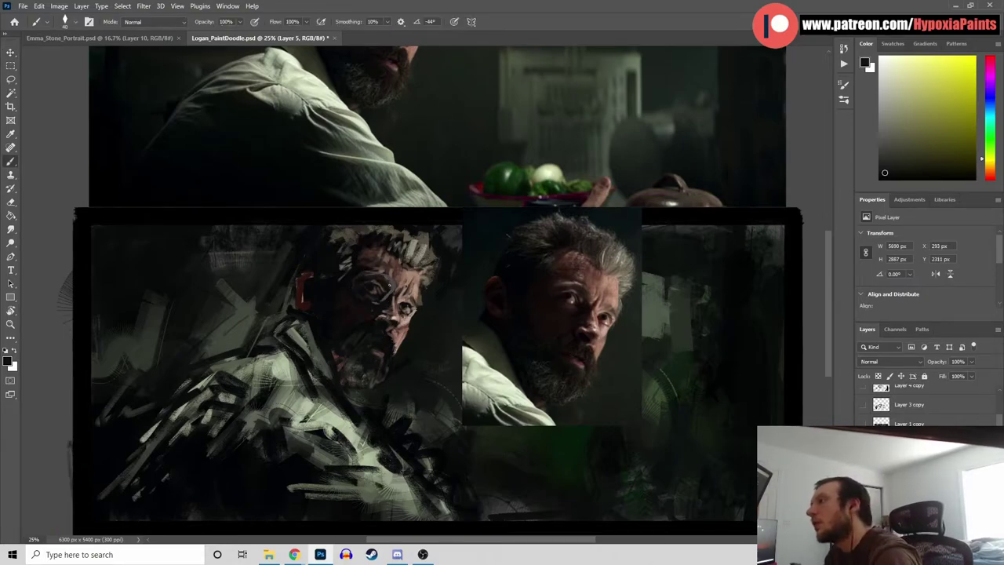
left_click(395, 317, "alt")
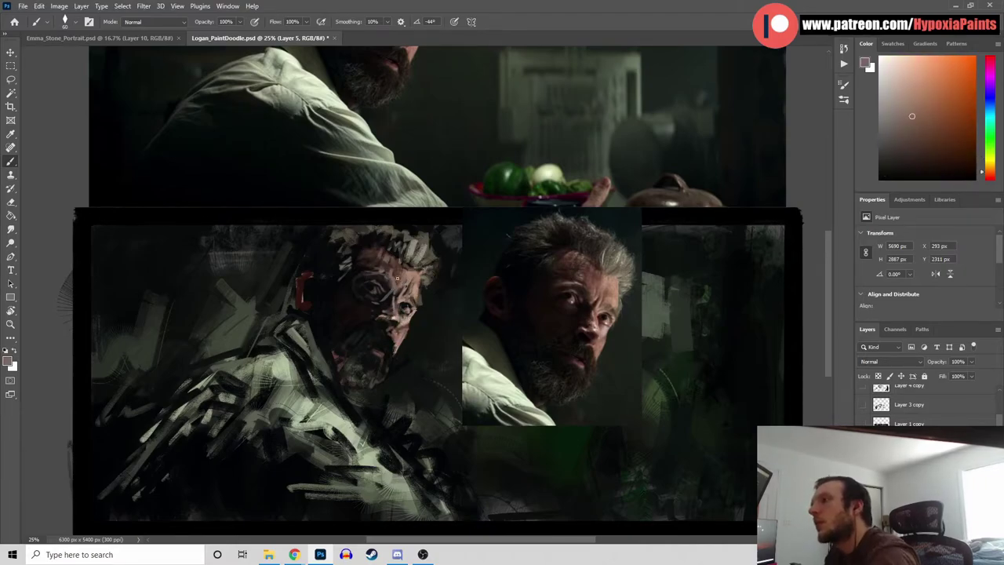
left_click(394, 280, "alt")
left_click(392, 281, "alt")
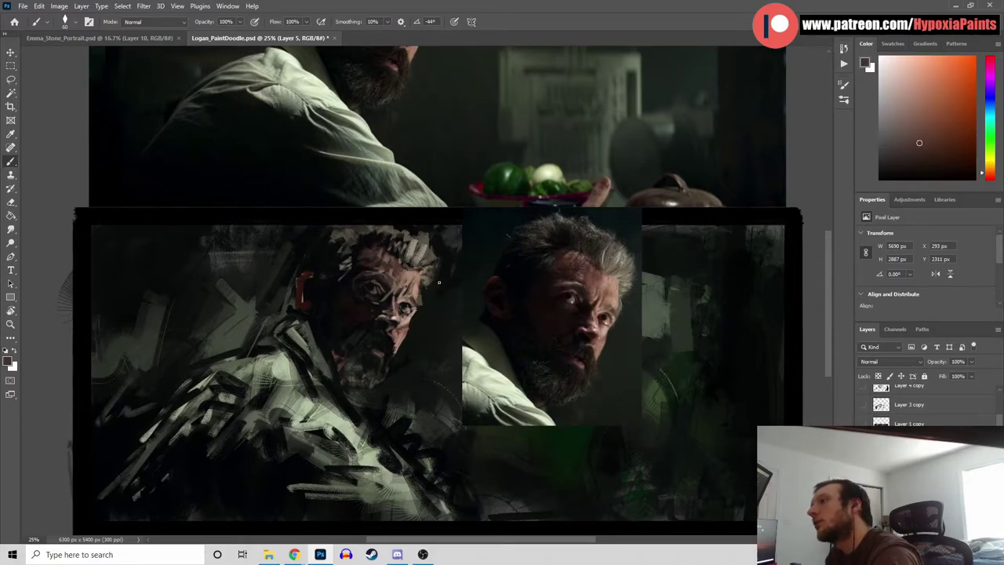
left_click(388, 314, "alt")
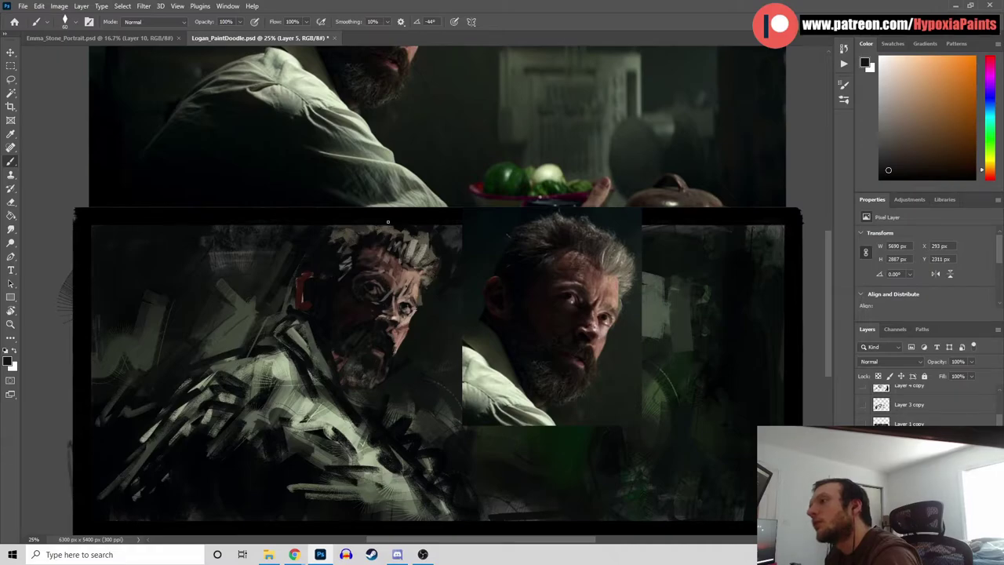
Soften the pale ring around the near eye socket with sampled dark and reddish-brown tones and save the document
left_click(358, 289, "alt")
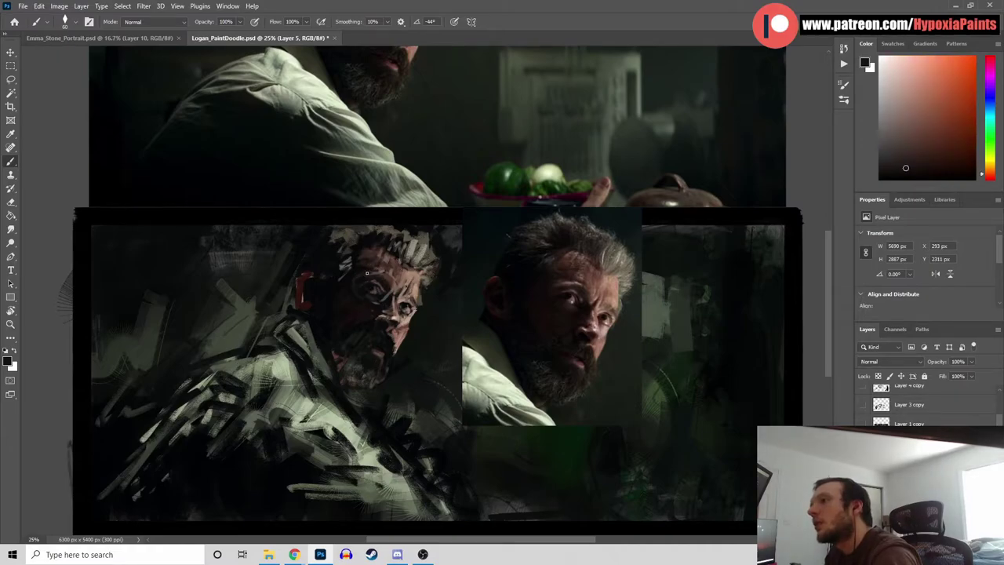
left_click(368, 271, "alt")
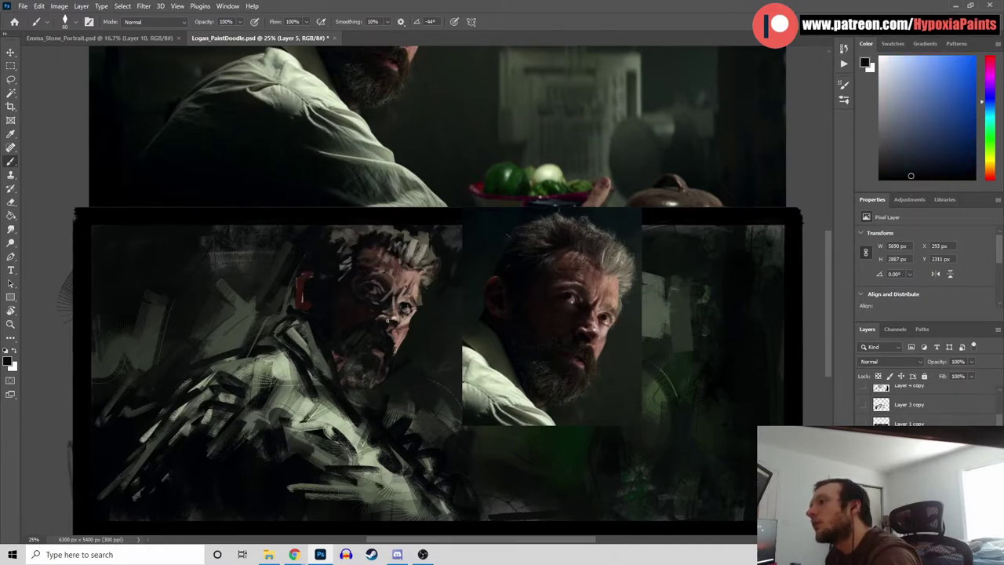
left_click(386, 309, "alt")
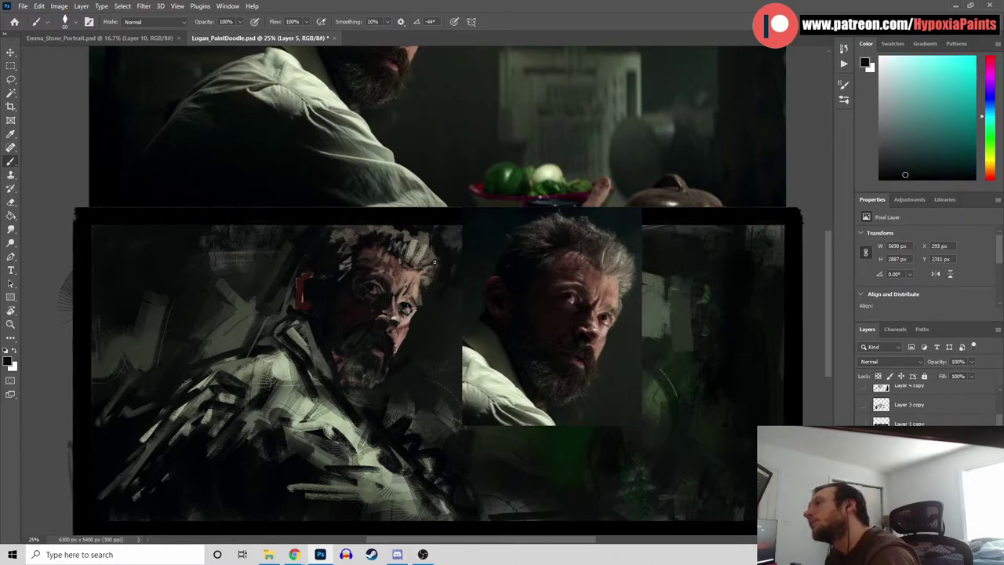
left_click(572, 301, "alt")
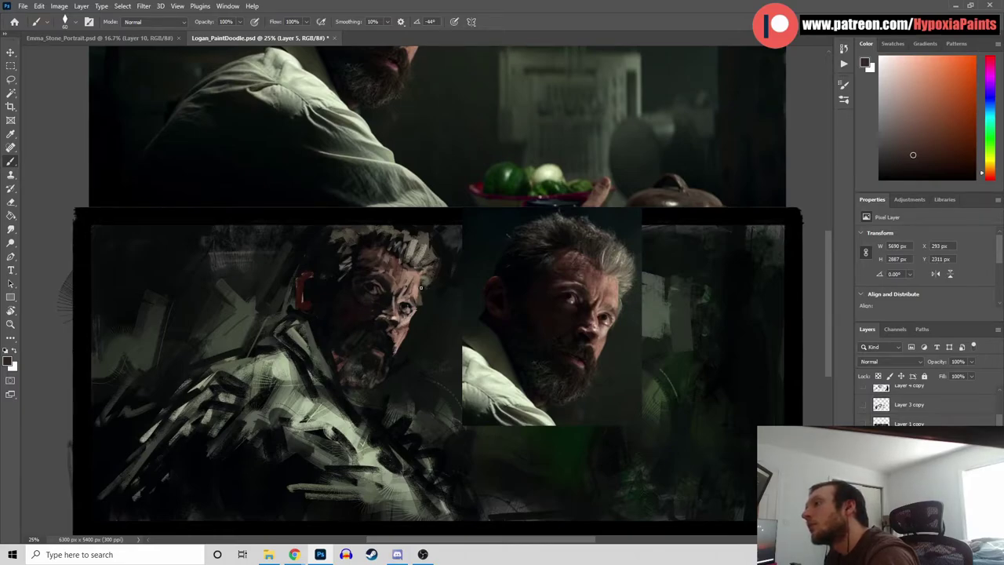
left_click(365, 290, "alt")
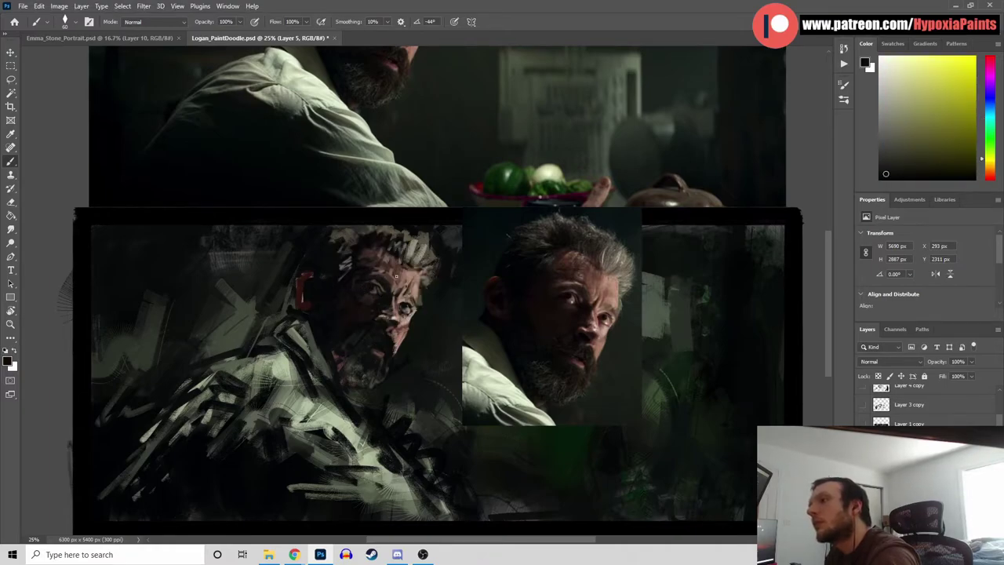
key("ctrl+s")
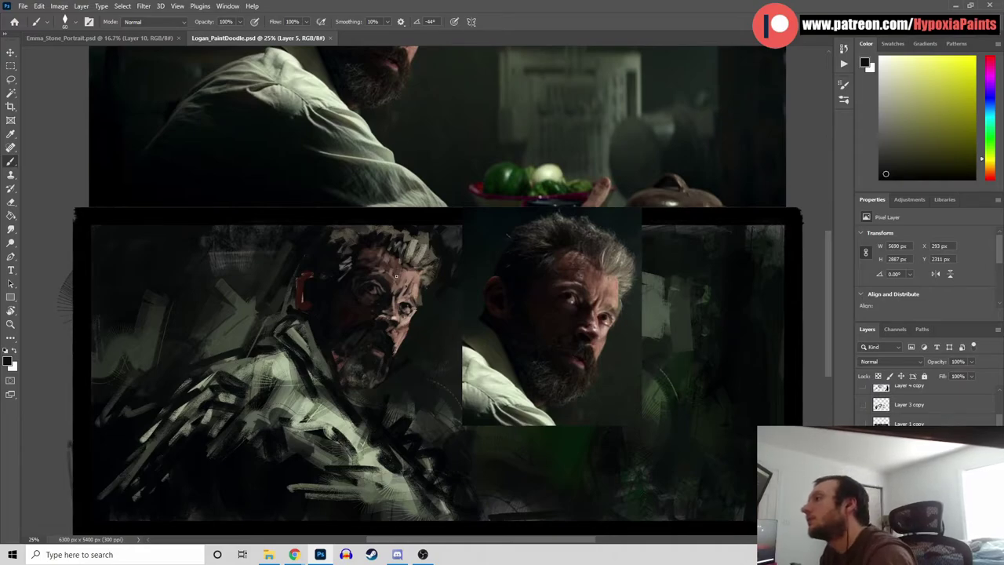
Paint a light skin-tone stroke along the near brow and shape its edges with sampled dark tones
left_click(410, 303, "alt")
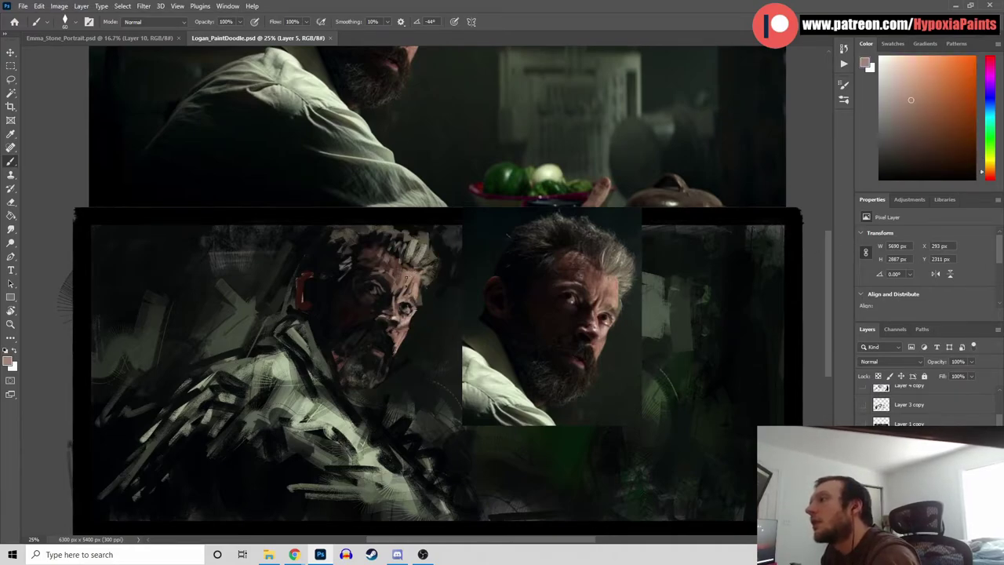
left_click_drag(355, 275, 384, 276)
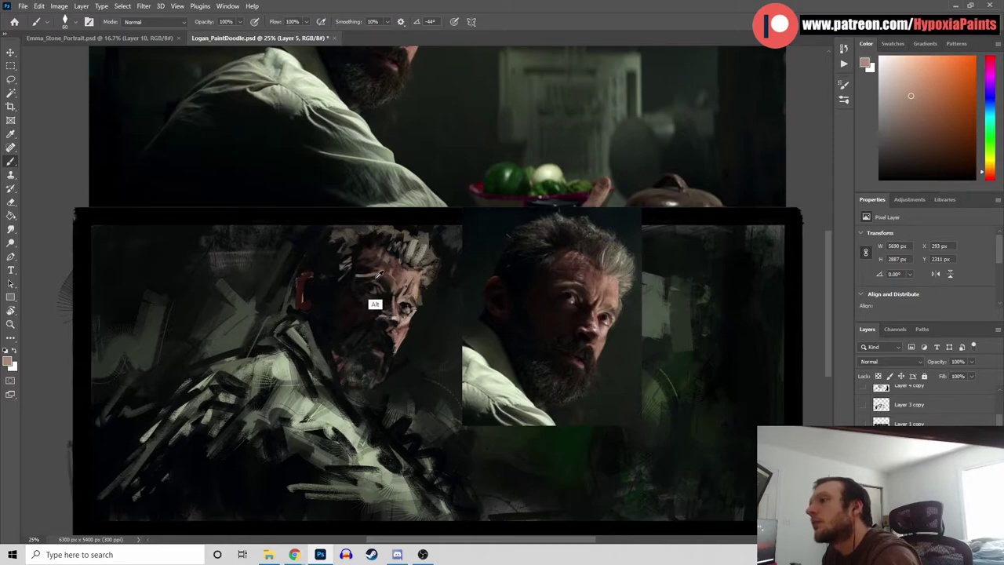
left_click(371, 286, "alt")
left_click(361, 283, "alt")
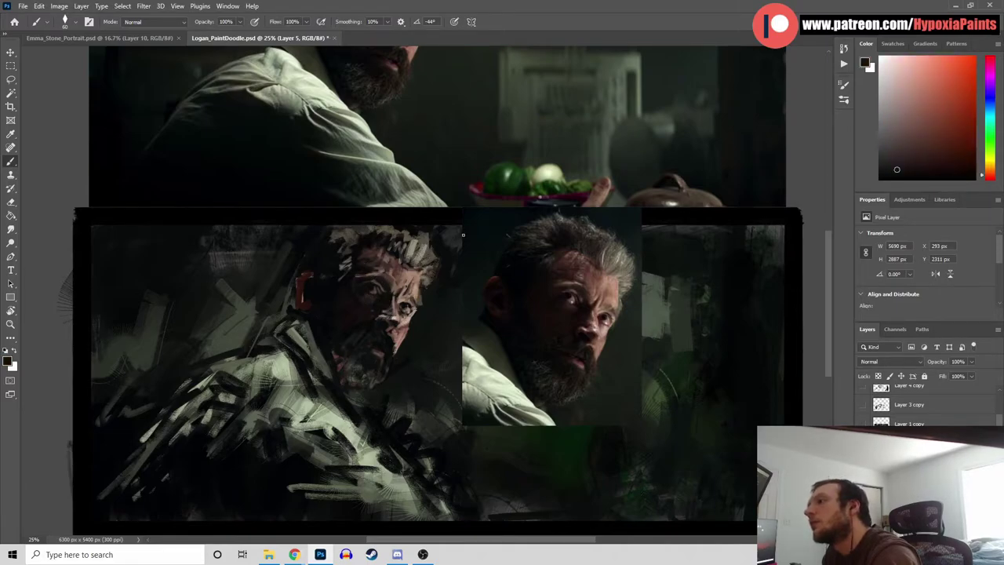
left_click(360, 276, "alt")
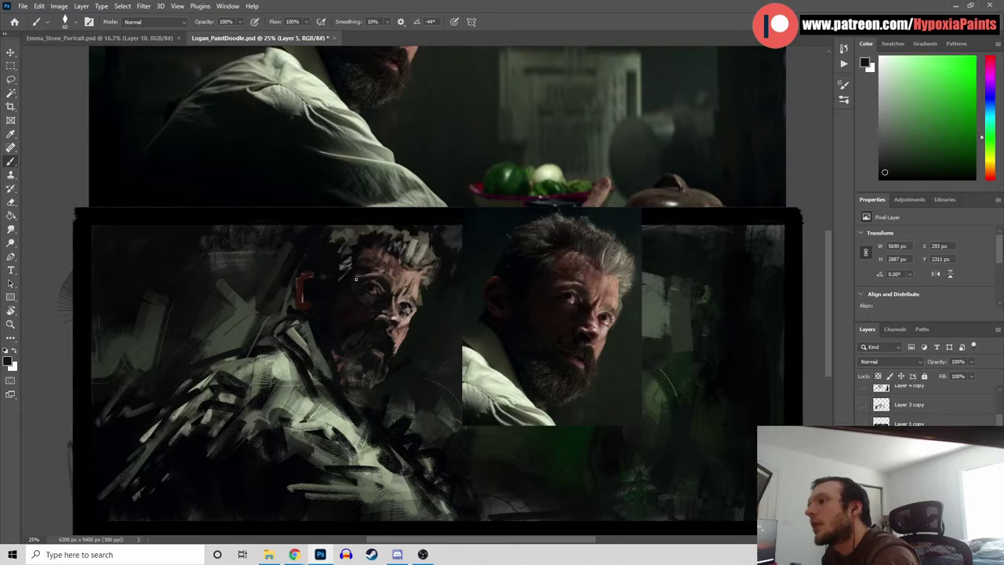
left_click(356, 276, "alt")
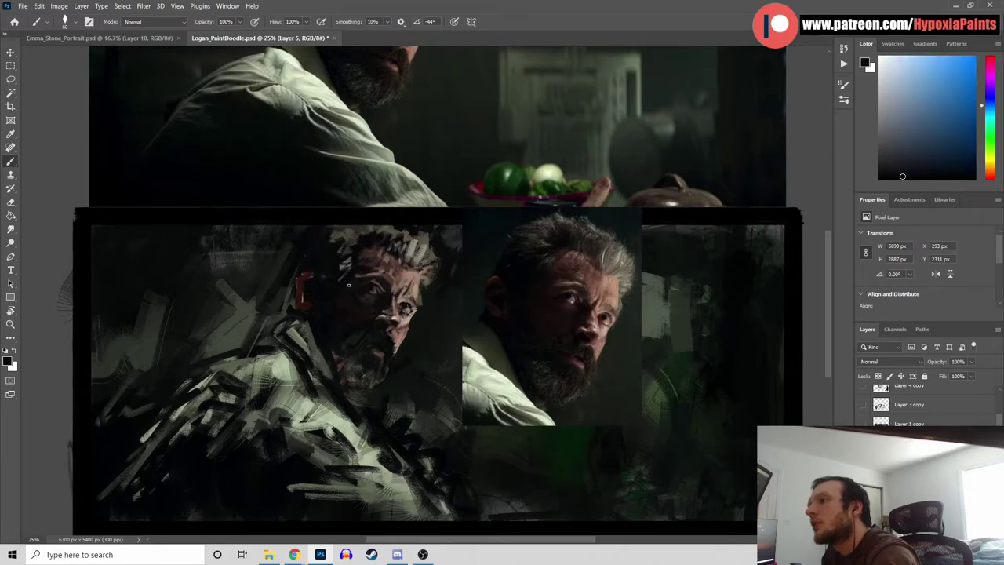
Refine the inner brow and nose bridge of the painted face with sampled muted brown and dark tones
left_click(366, 277, "alt")
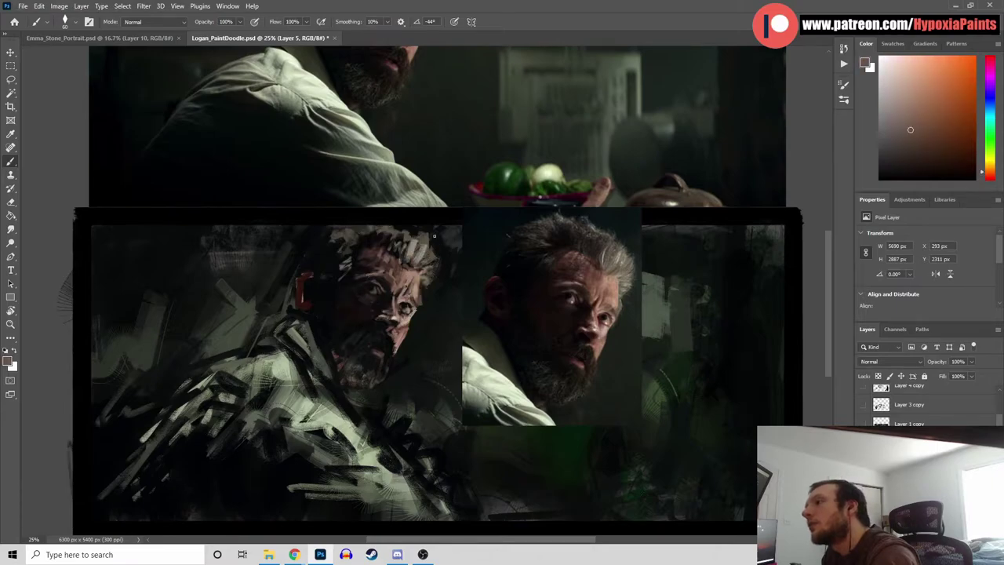
left_click(399, 306, "alt")
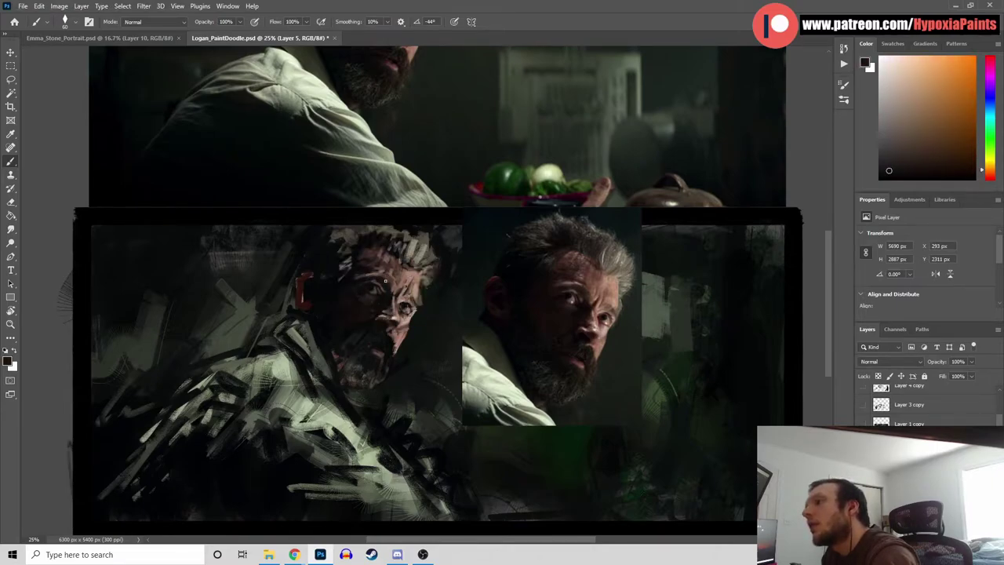
left_click(392, 284, "alt")
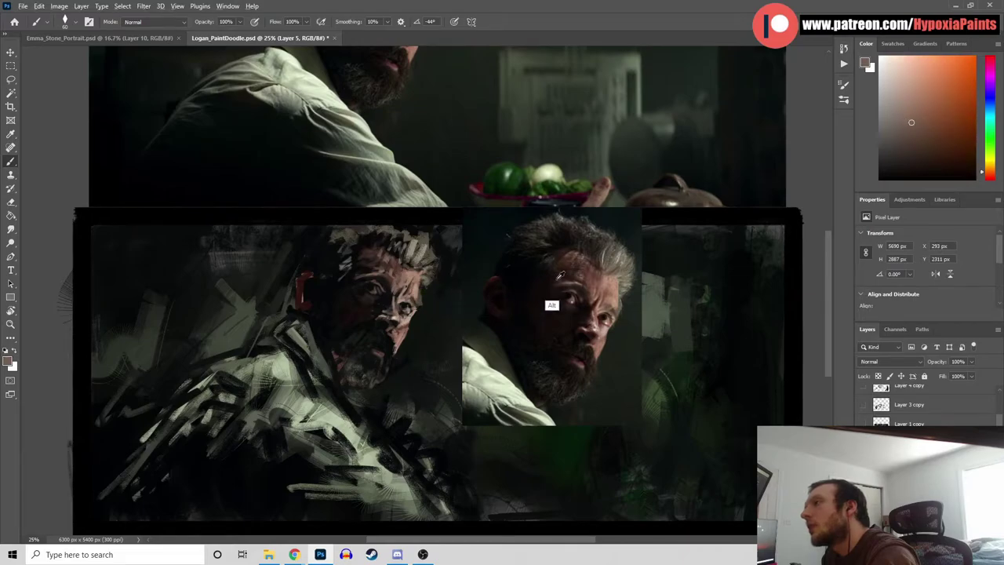
left_click(390, 301, "alt")
left_click(393, 300, "alt")
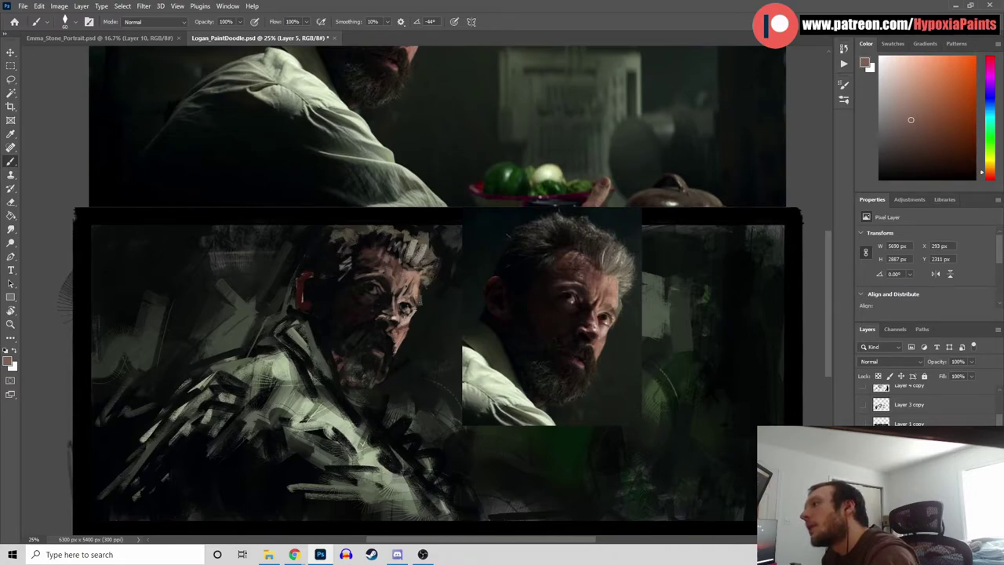
Rework the far brow and forehead planes with skin tones sampled from the painting and the reference face
left_click(415, 283, "alt")
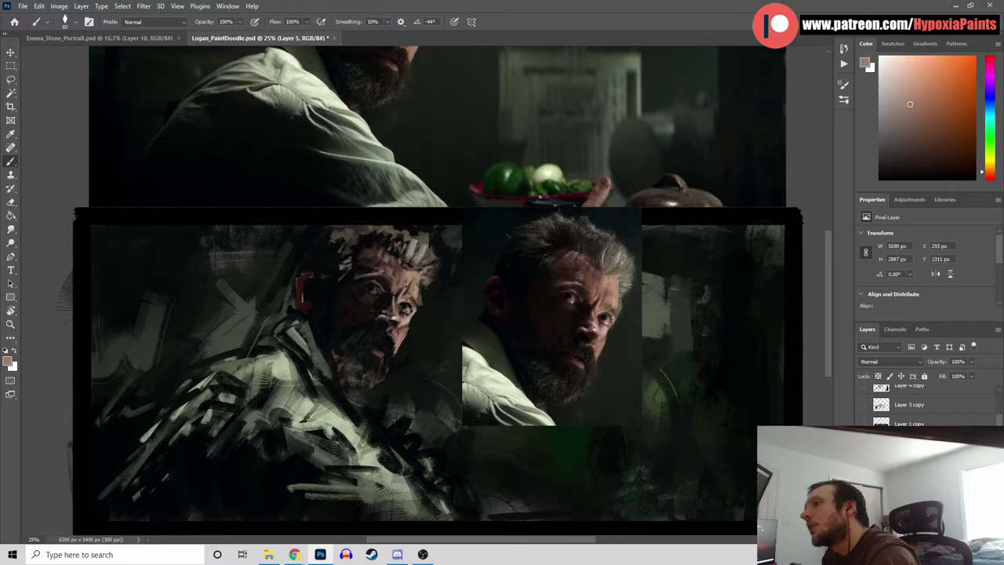
left_click(410, 286, "alt")
left_click(412, 292, "alt")
left_click(608, 287, "alt")
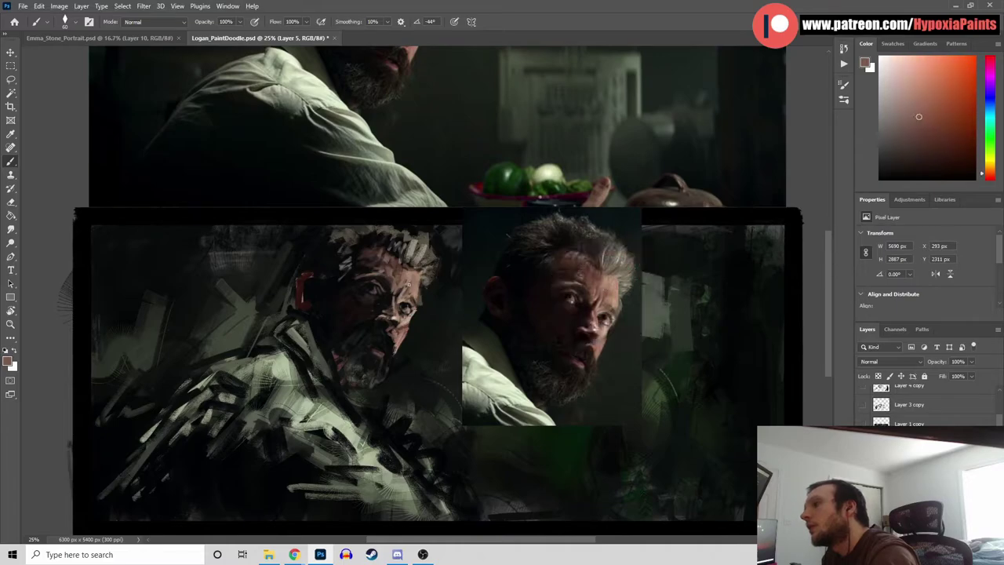
left_click(372, 253, "alt")
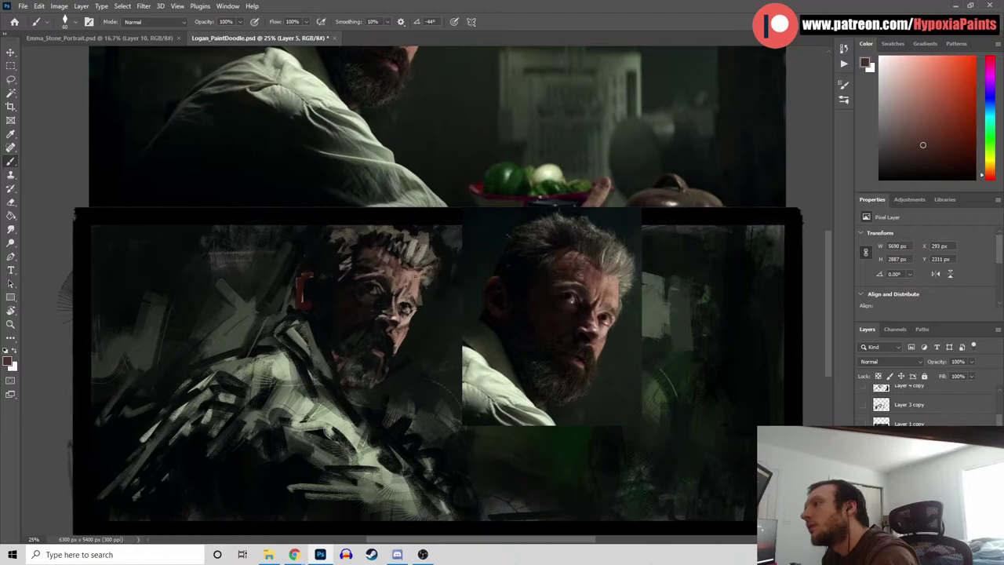
Refine the lights and darks around the near eye using a size 40 brush and sampled skin and shadow colours
left_click(410, 311, "alt")
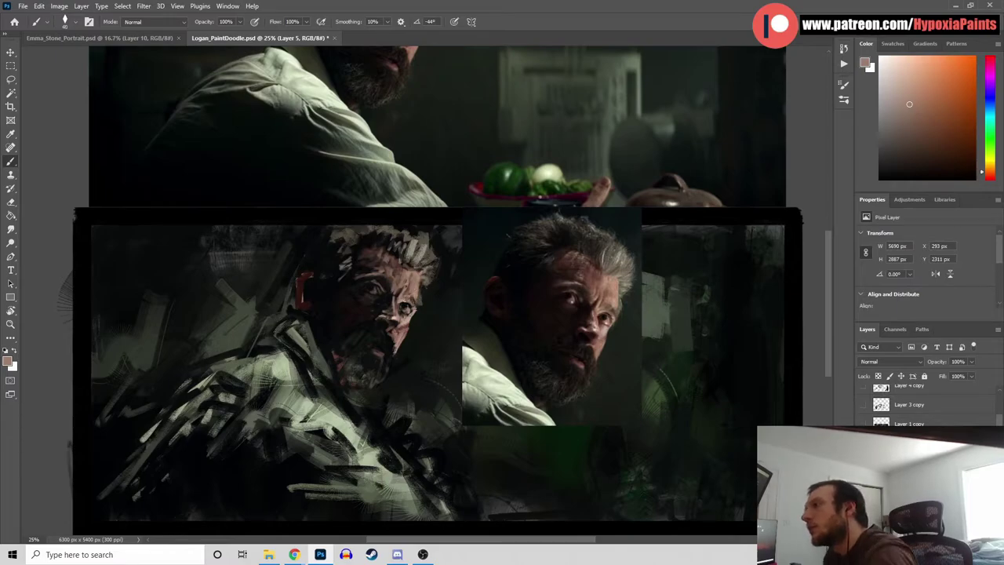
left_click(402, 301, "alt")
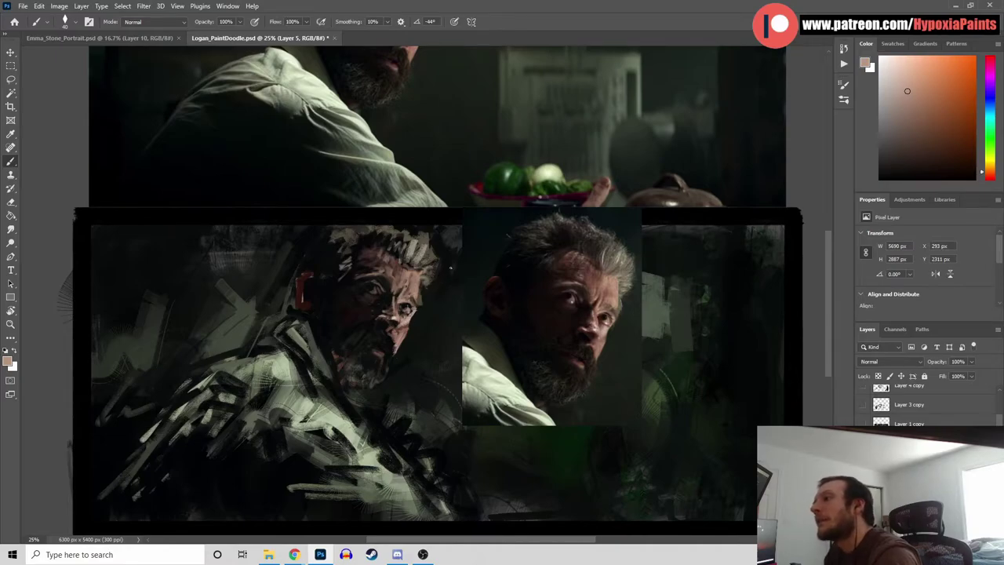
left_click(364, 293, "alt")
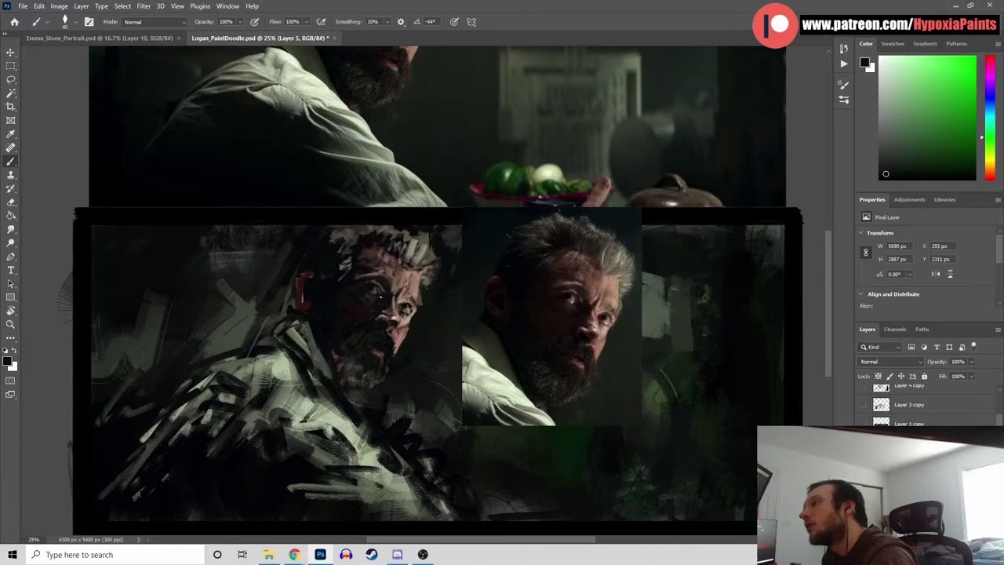
left_click(573, 325, "alt")
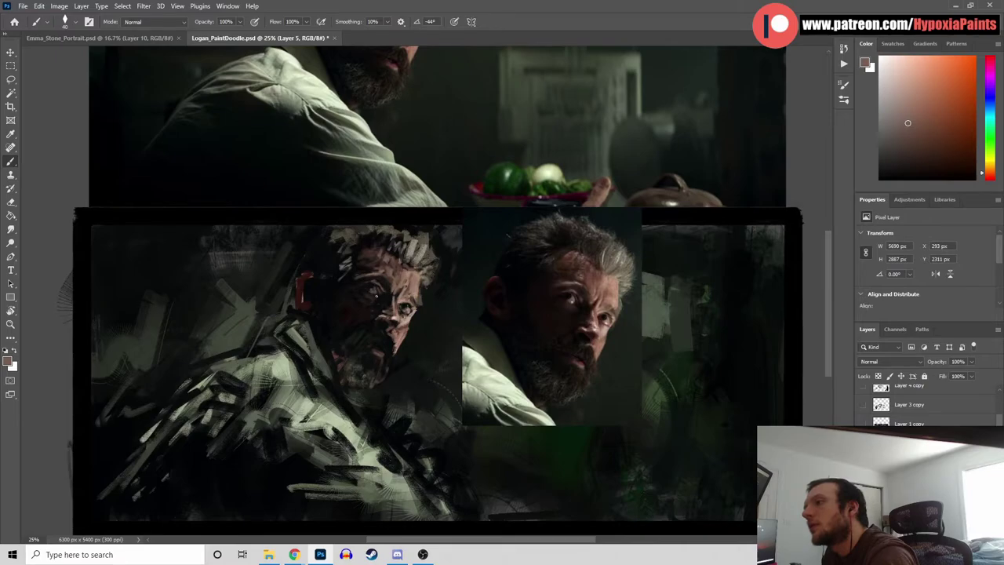
left_click(372, 287, "alt")
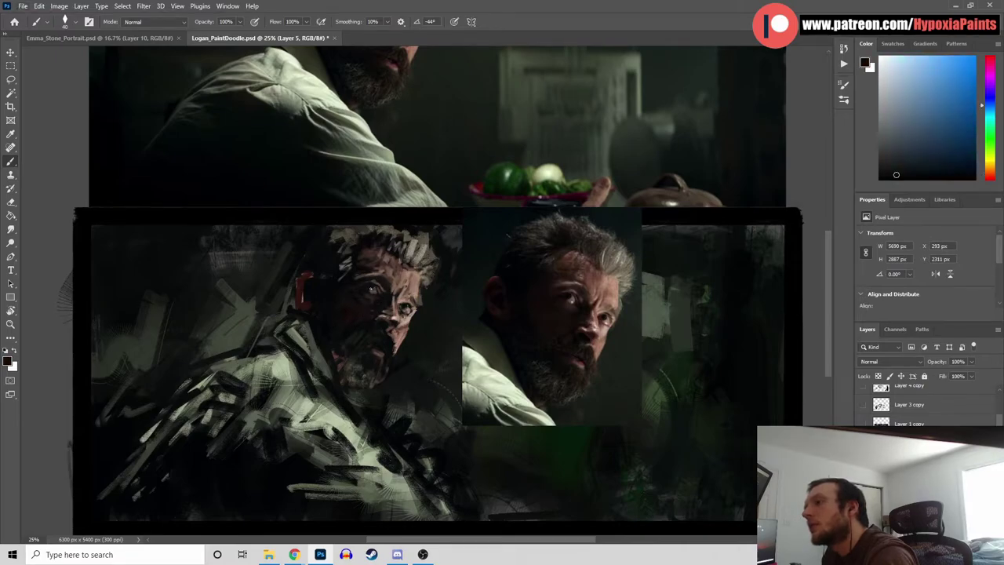
Touch up the far eye and its outer edge with dark tones sampled from the reference and the painting
left_click(604, 316, "alt")
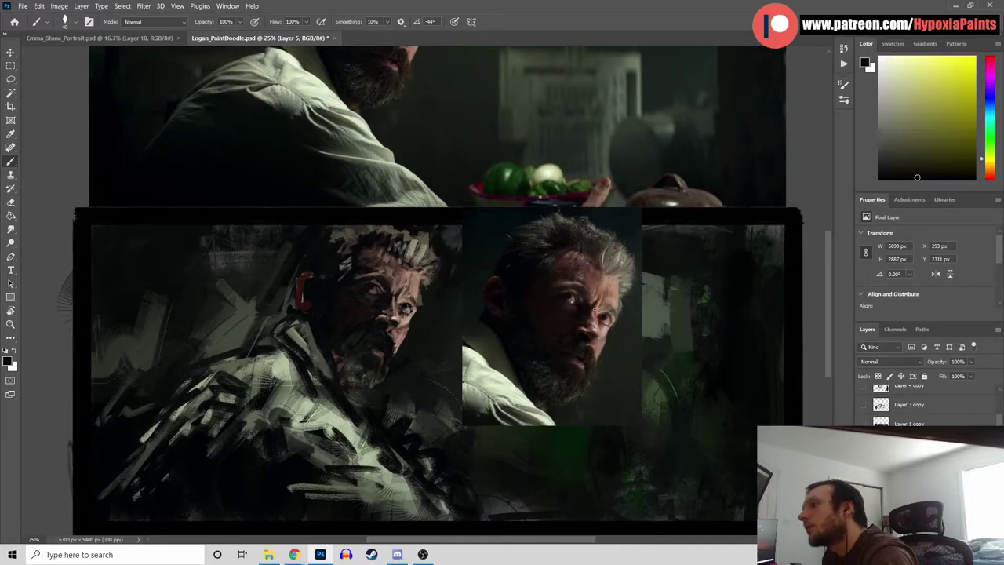
left_click(415, 310, "alt")
left_click(417, 316, "alt")
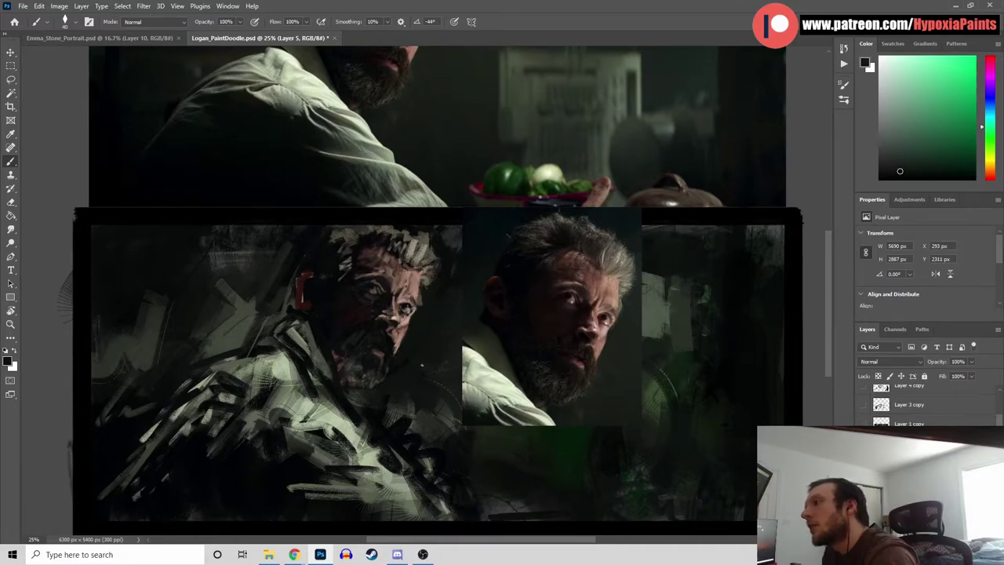
Refine the shadows around the moustache, nostril and near brow with dark colours sampled from the painted face
left_click(377, 343, "alt")
left_click(376, 343, "alt")
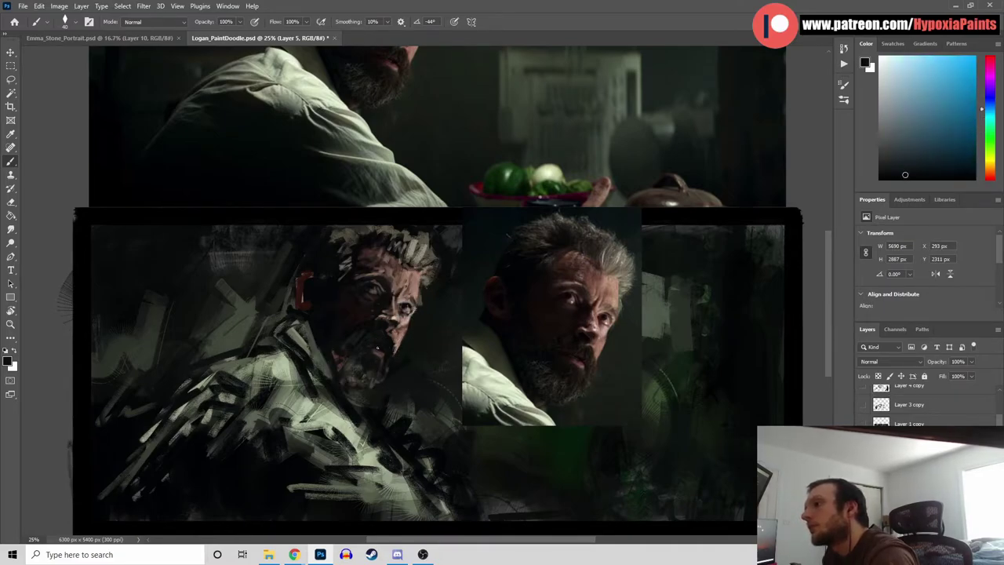
left_click(388, 321, "alt")
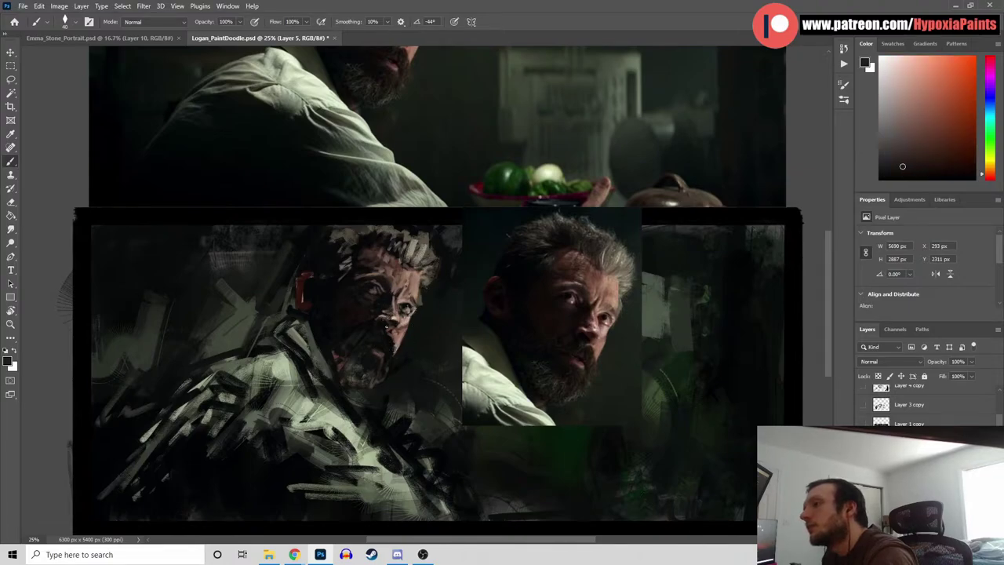
left_click(385, 321, "alt")
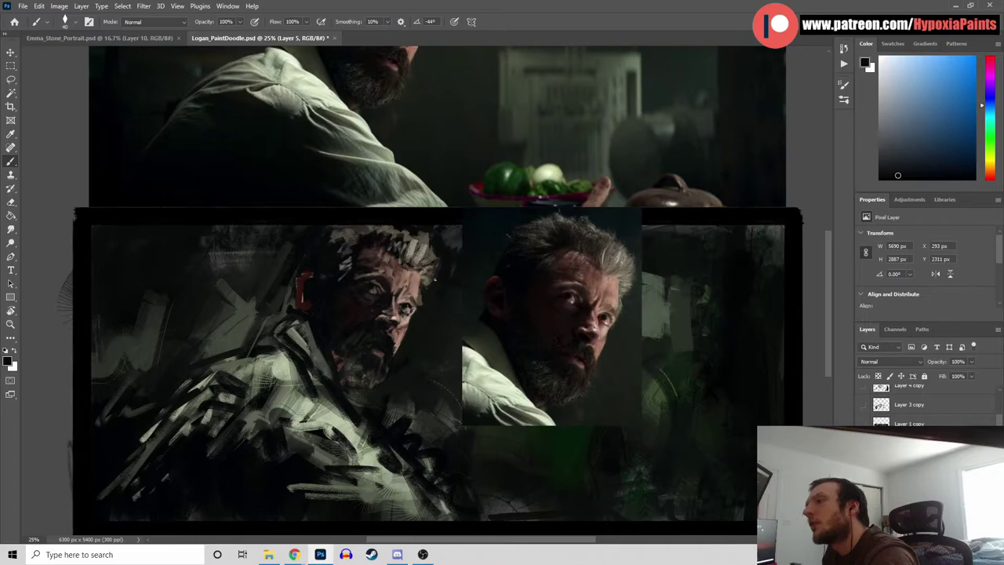
left_click(357, 276, "alt")
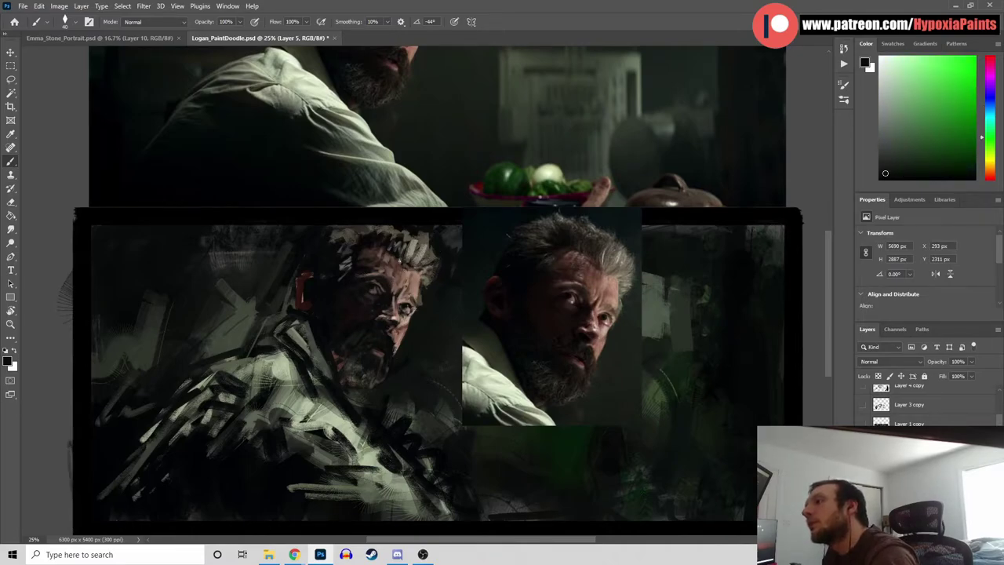
Refine the skin planes and shadows around the near eye with muted tones sampled from the reference face and the painting
left_click(575, 296, "alt")
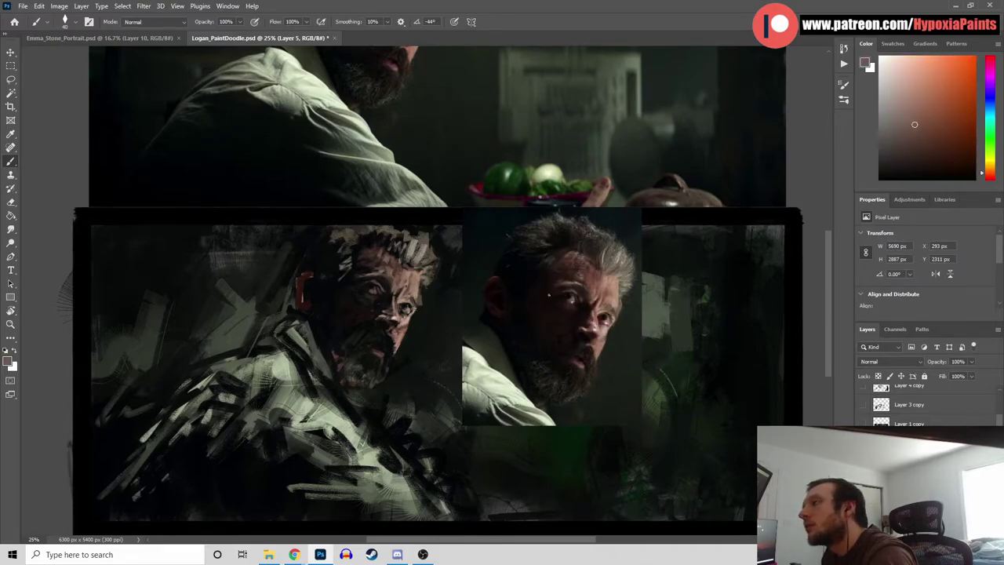
left_click(575, 299, "alt")
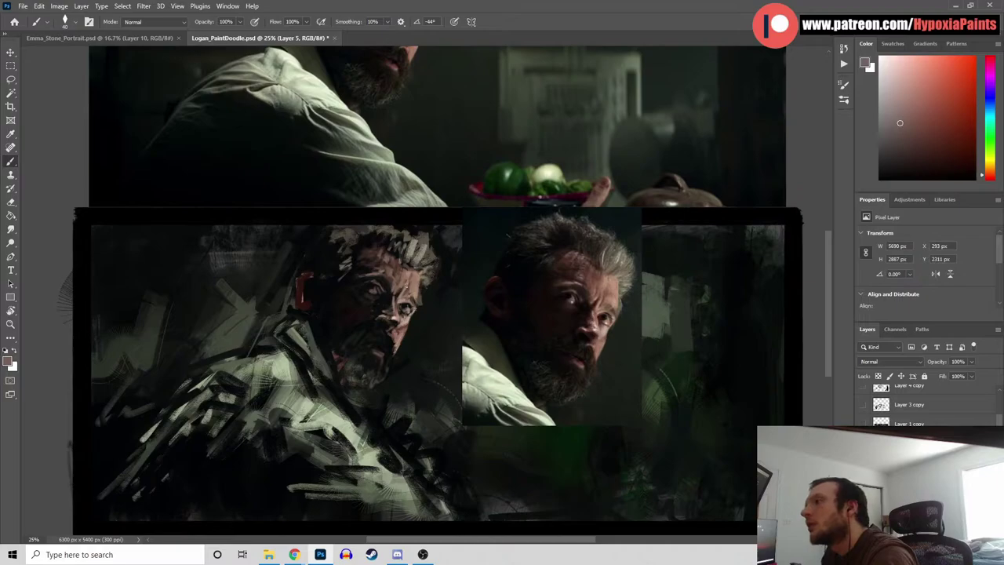
left_click(377, 284, "alt")
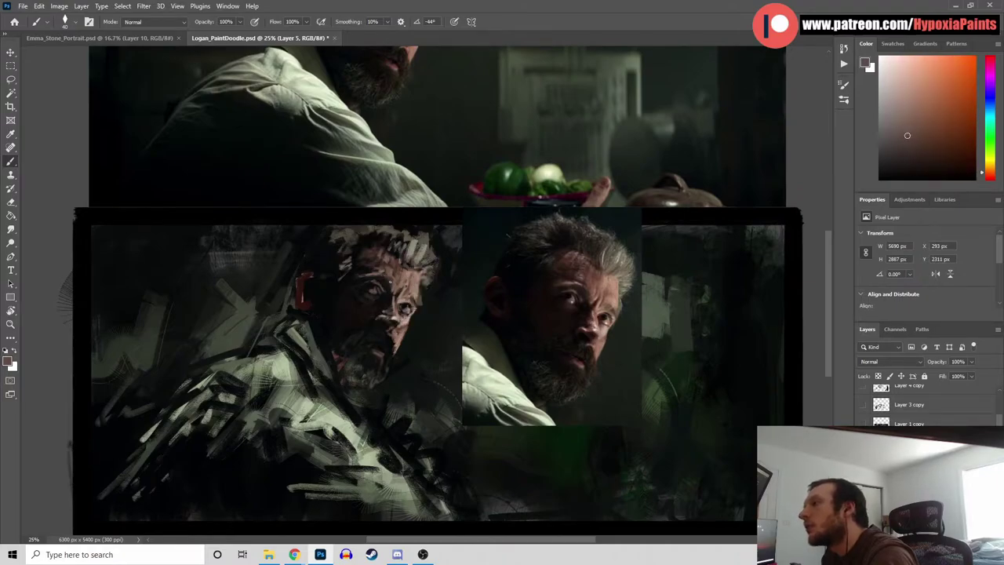
left_click(368, 287, "alt")
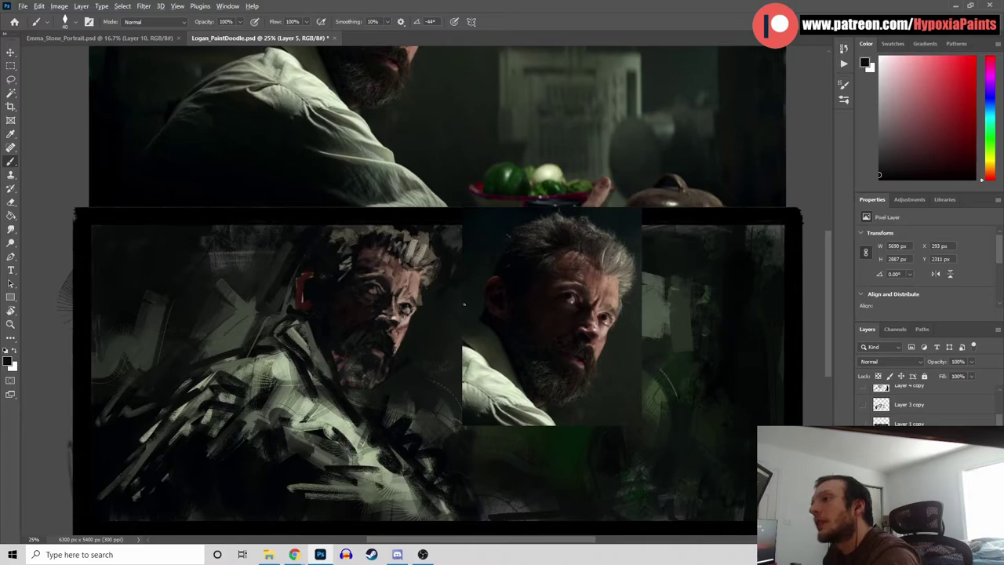
Rework the edge of the beard beside the mouth with dark colours sampled from the reference beard and the painting
left_click(390, 365, "alt")
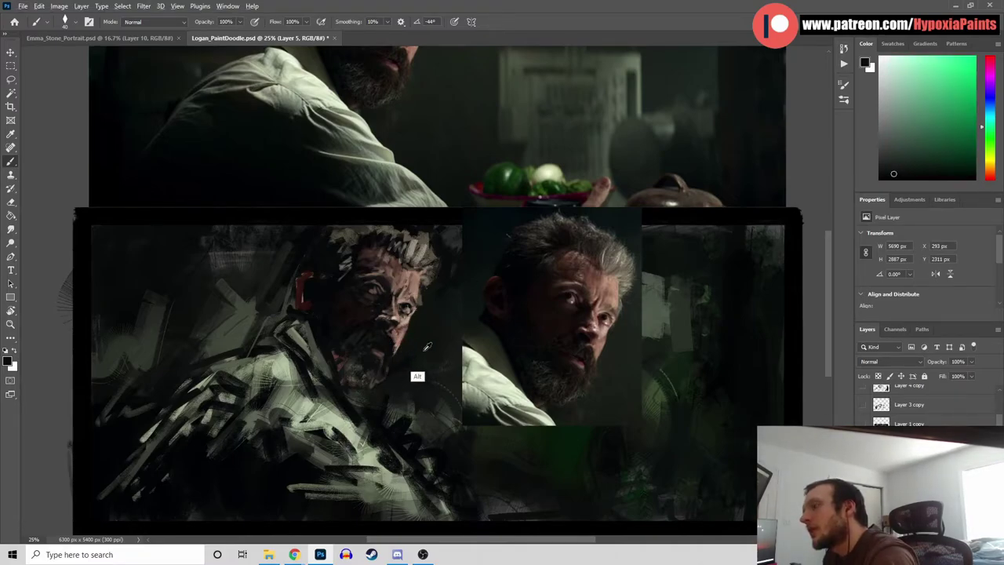
left_click(541, 365, "alt")
left_click(542, 364, "alt")
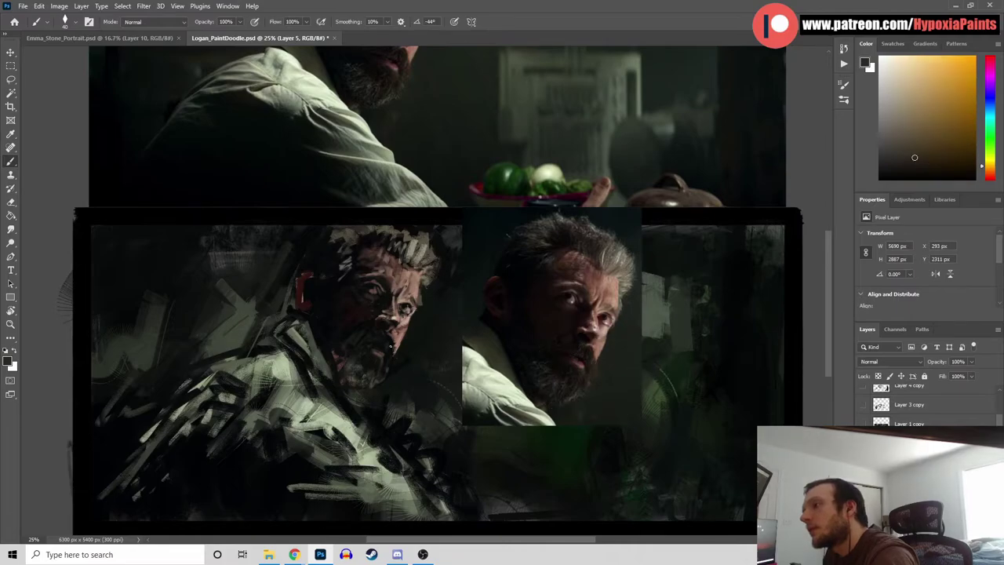
left_click(390, 365, "alt")
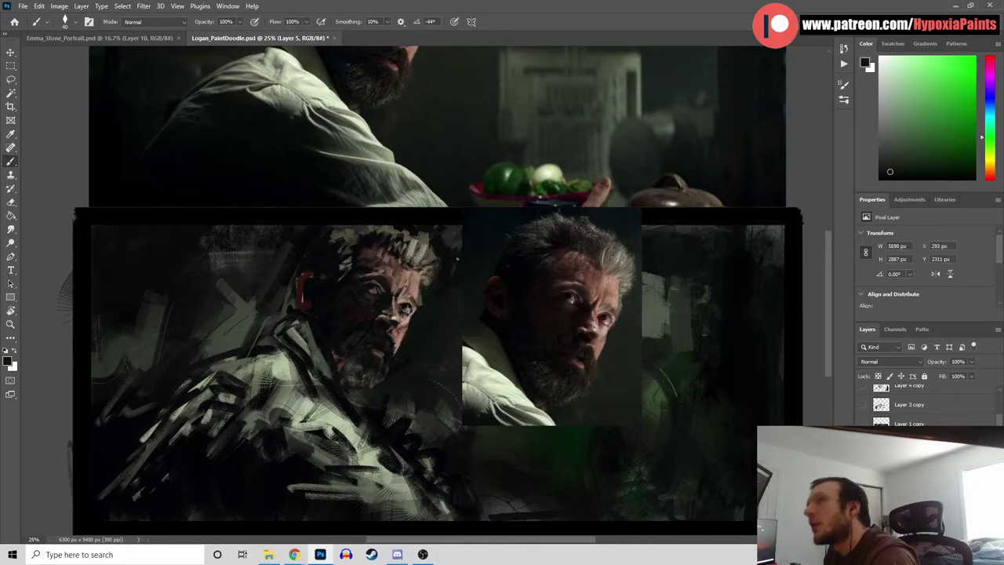
Texture the beard and chin with a speckled brush reduced to size 80, using dark tones sampled from the reference and the painted beard
left_click(75, 23)
left_click(223, 241)
left_click(823, 201)
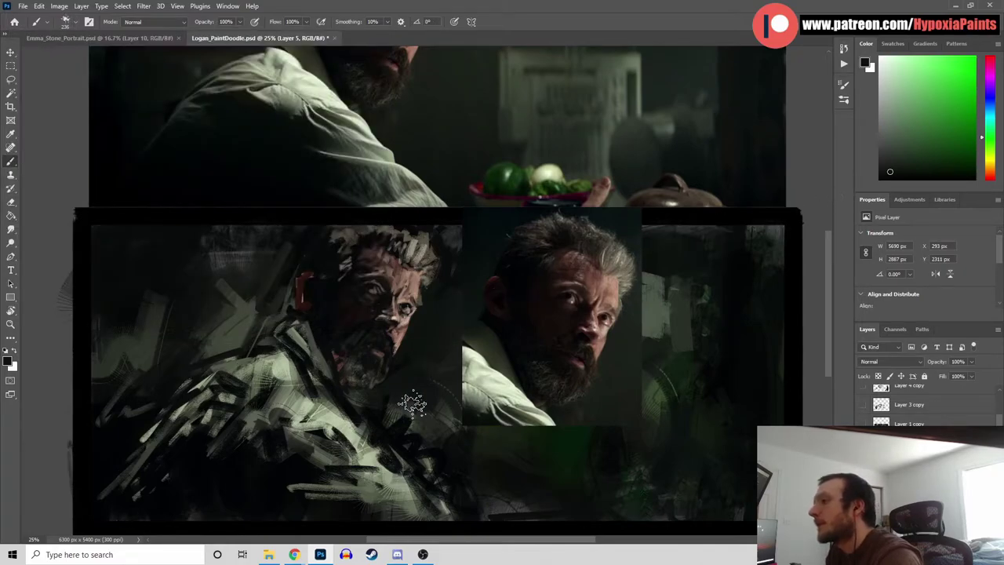
left_click(590, 358, "alt")
key("bracketleft")
key("bracketleft")
key("bracketleft")
key("bracketleft")
key("bracketleft")
key("bracketleft")
key("bracketleft")
key("bracketleft")
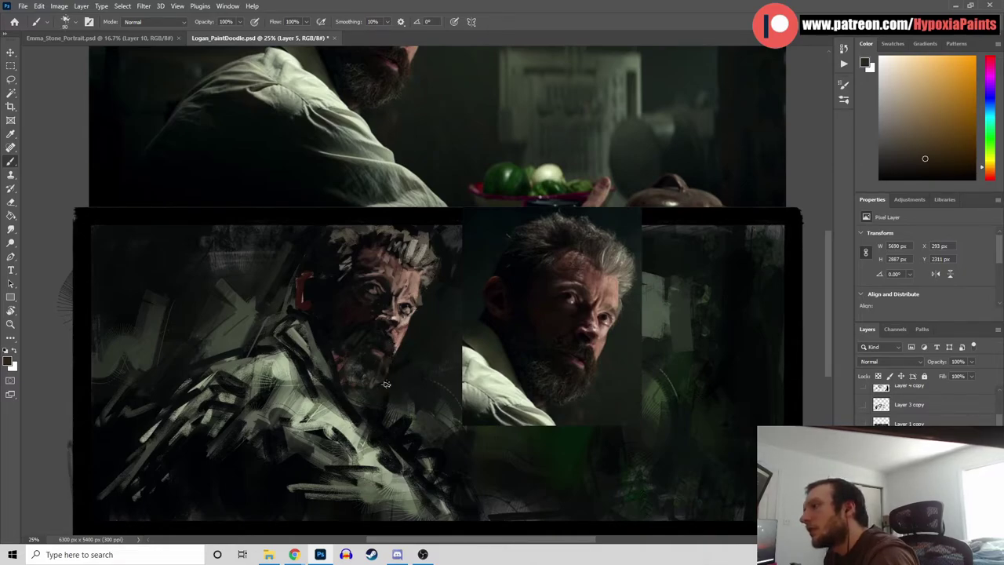
left_click(367, 385, "alt")
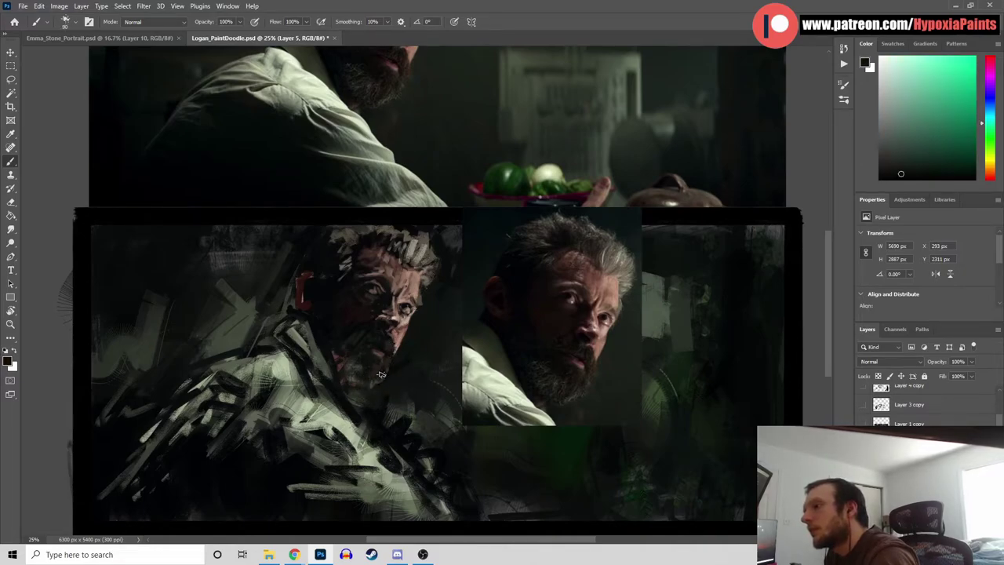
left_click(552, 368, "alt")
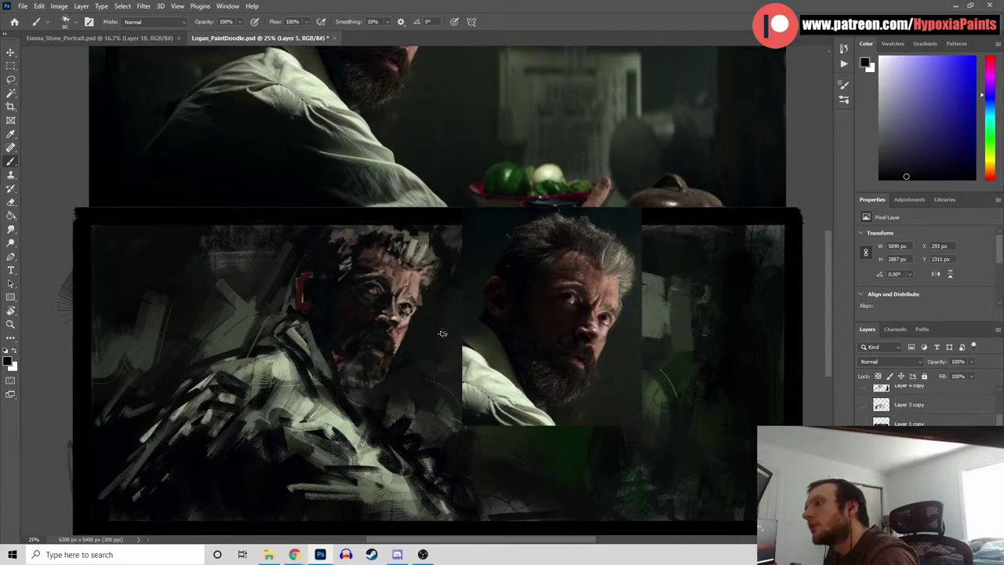
left_click(387, 354, "alt")
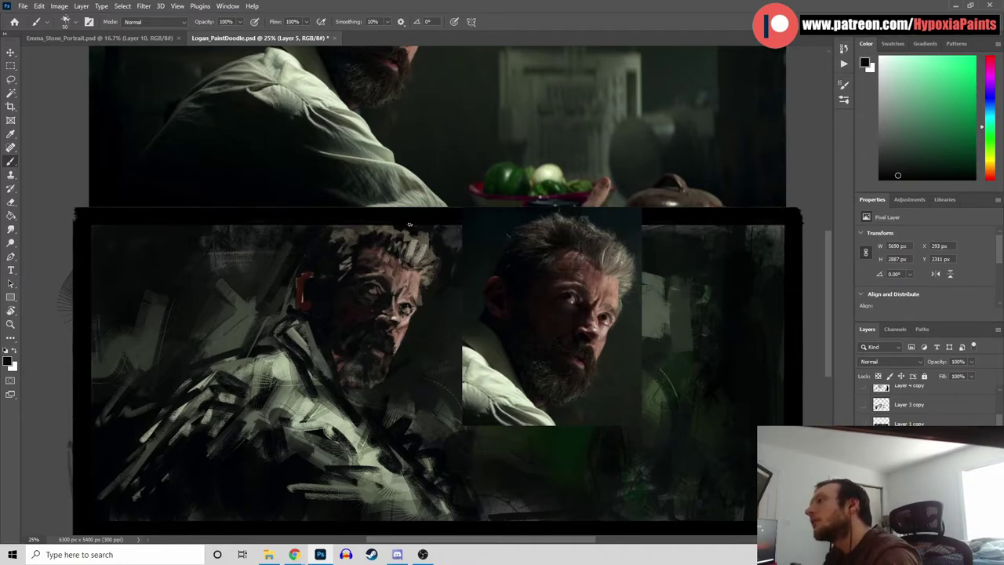
Touch up the forehead and near brow with light and mid skin tones sampled from the reference, plus a dark from the painted eye
left_click(619, 298, "alt")
left_click(618, 299, "alt")
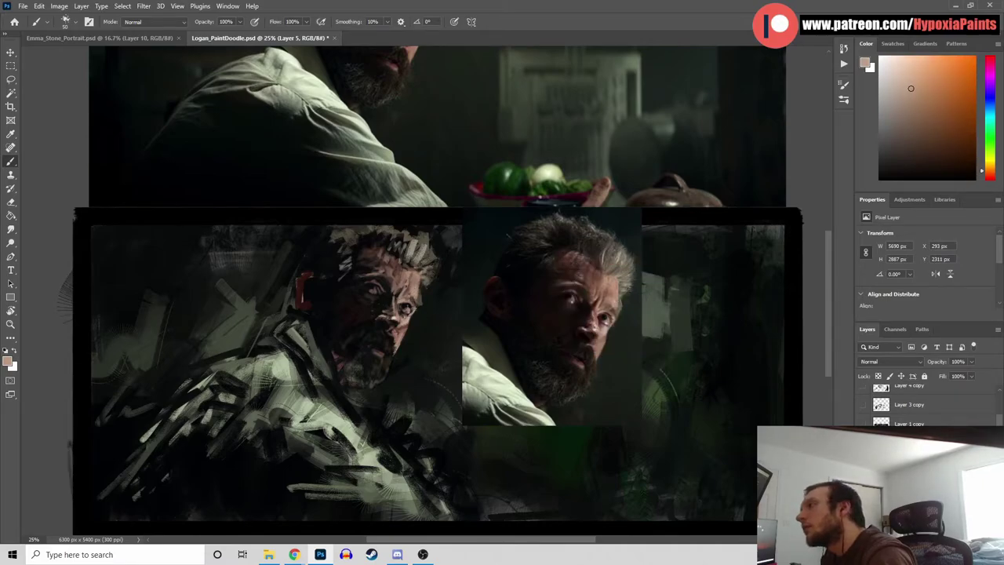
left_click(607, 281, "alt")
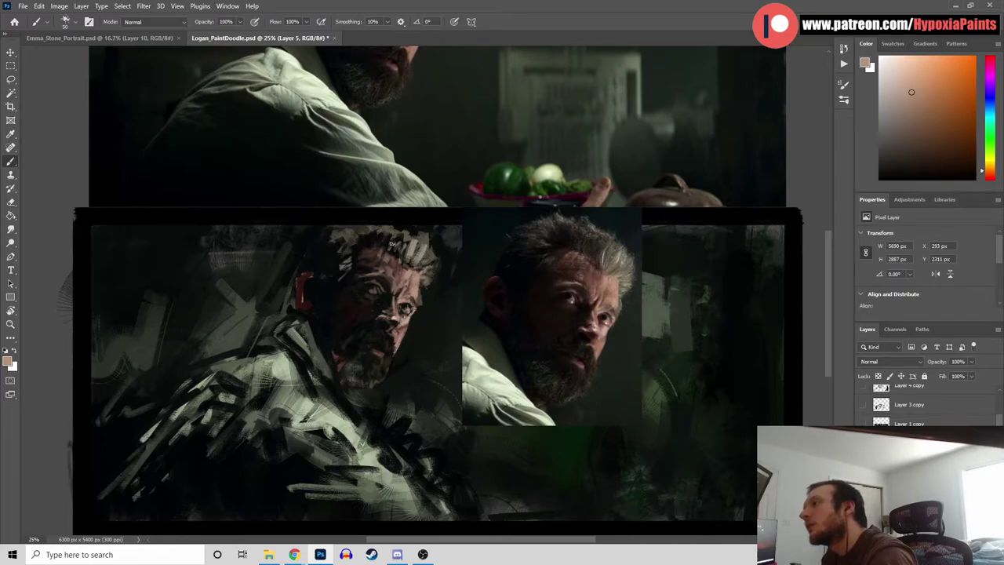
left_click(573, 281, "alt")
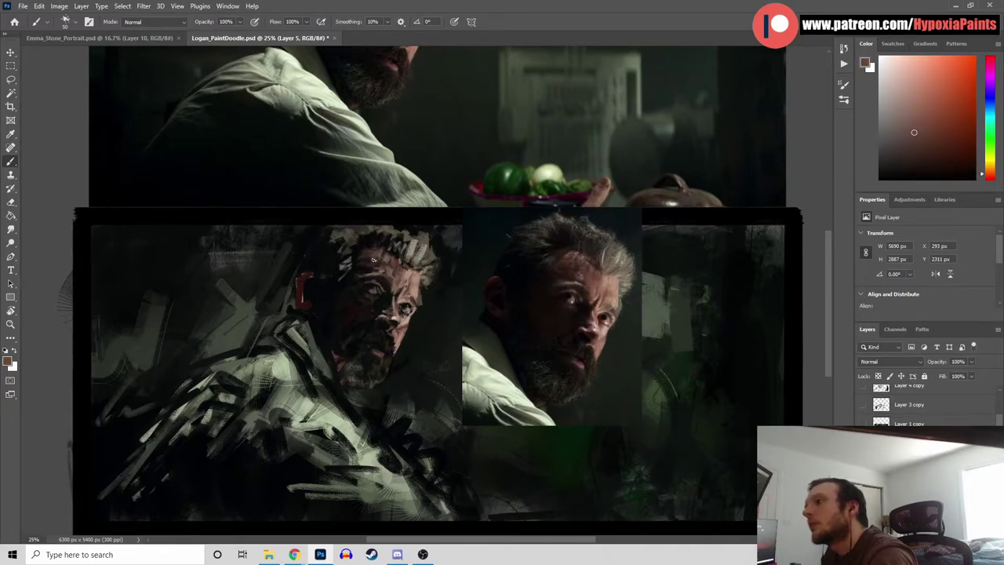
left_click(380, 295, "alt")
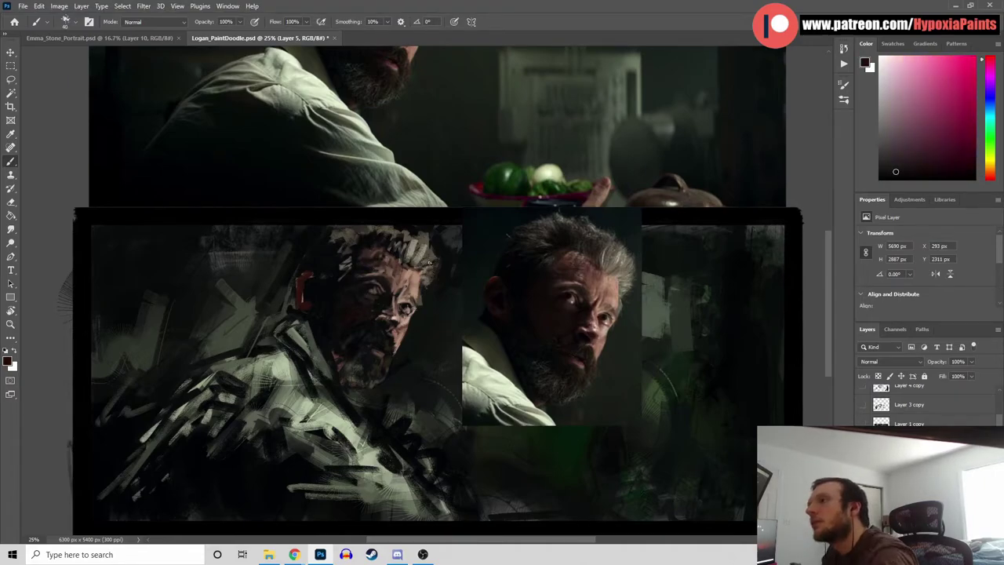
left_click(581, 289, "alt")
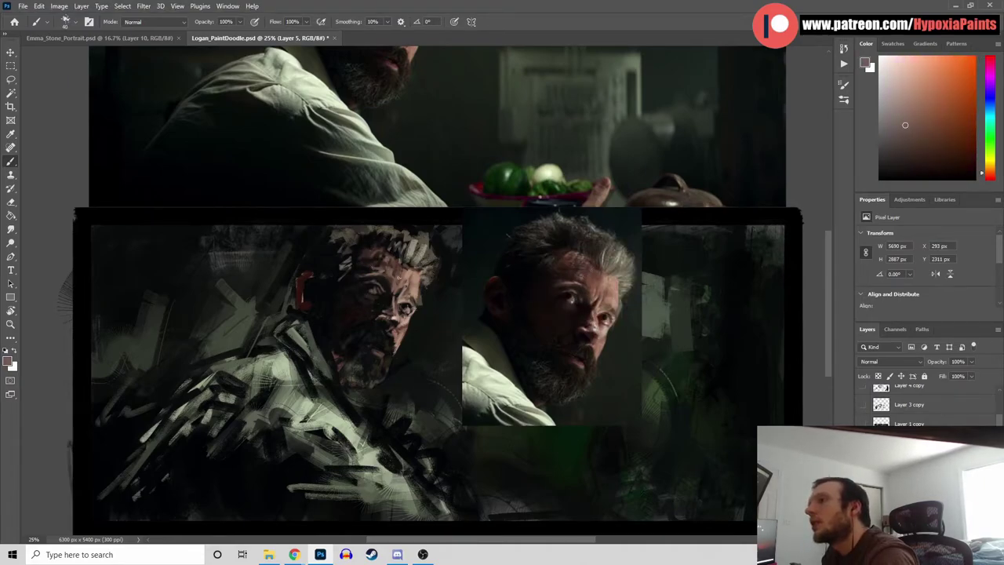
Break up the hairline and the hair above the temple into clumps with a size 40 brush and sampled dark and grey tones
left_click(362, 248, "alt")
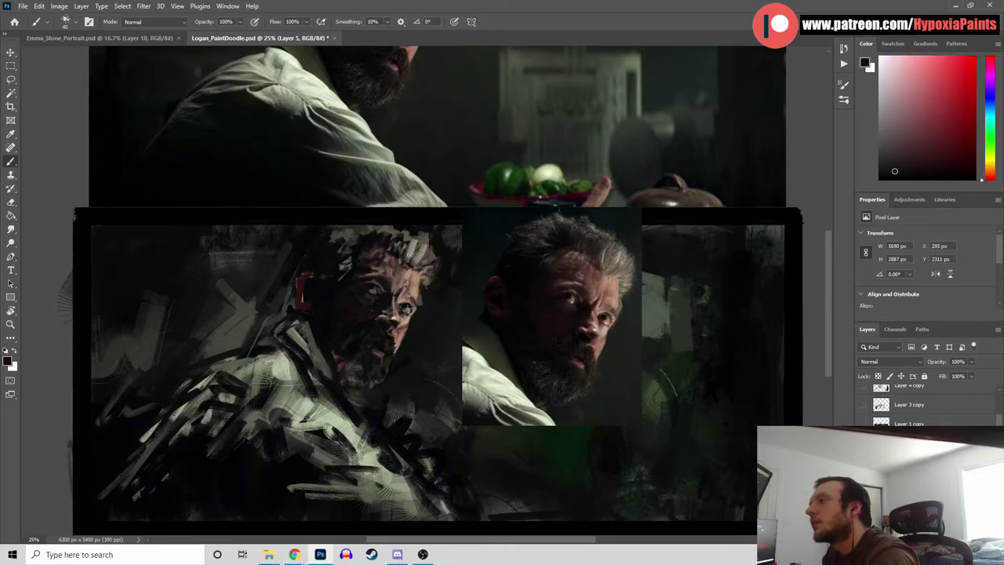
left_click(355, 265, "alt")
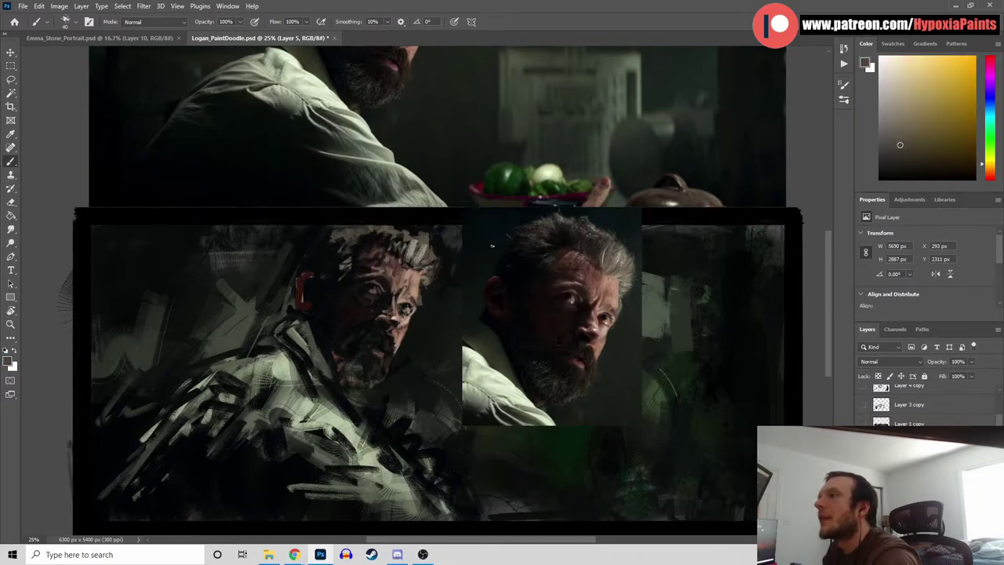
left_click(409, 250, "alt")
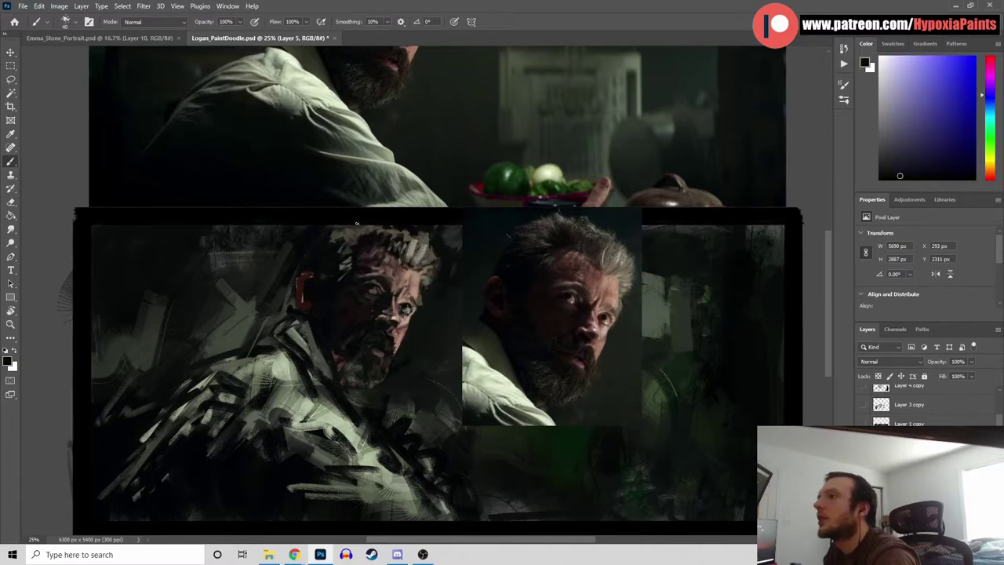
left_click(343, 264, "alt")
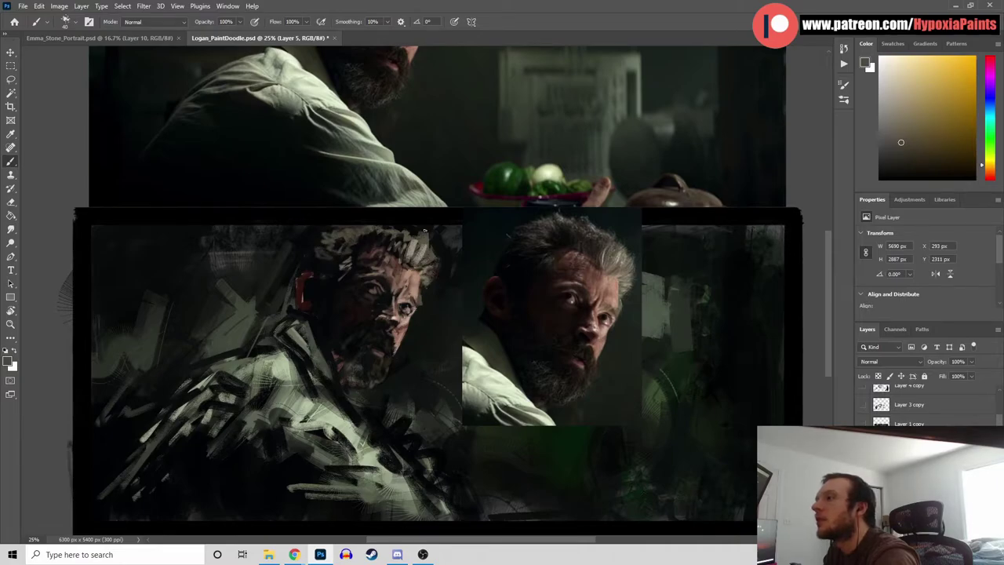
left_click(322, 291, "alt")
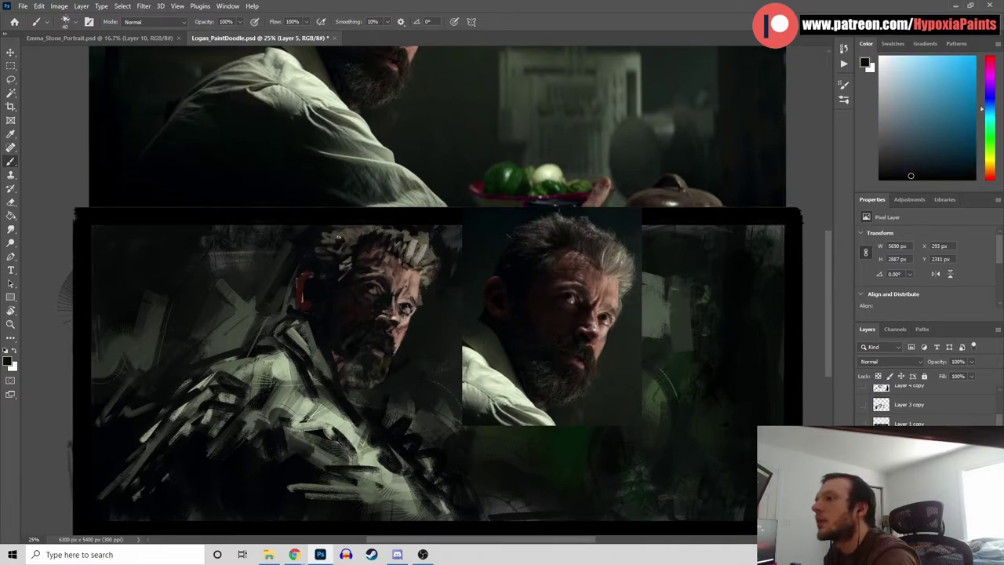
Reshape the ear and fill its inner shadows with near-black and dark red tones sampled from the painting and the reference
left_click(500, 314, "alt")
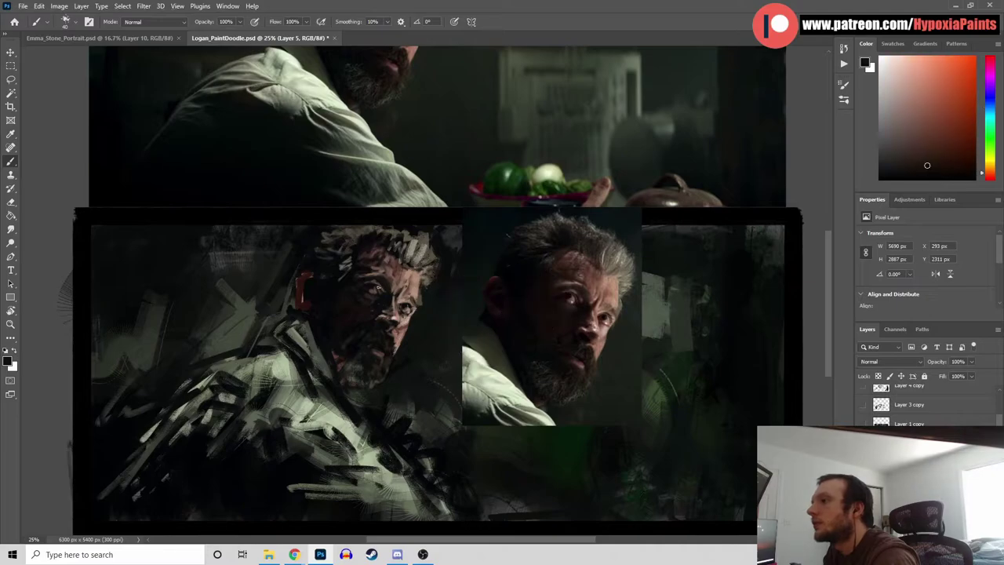
left_click(312, 291, "alt")
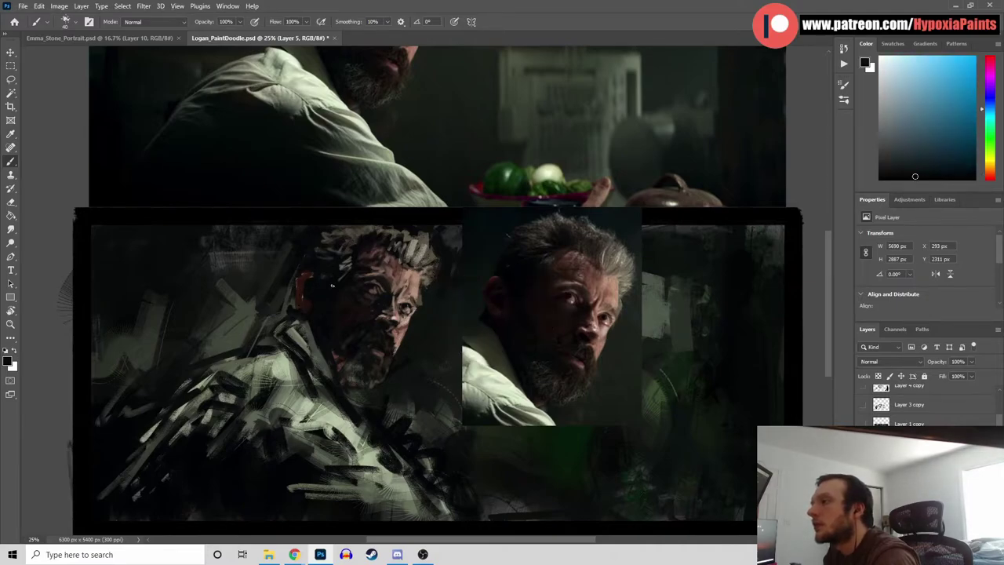
left_click(319, 318, "alt")
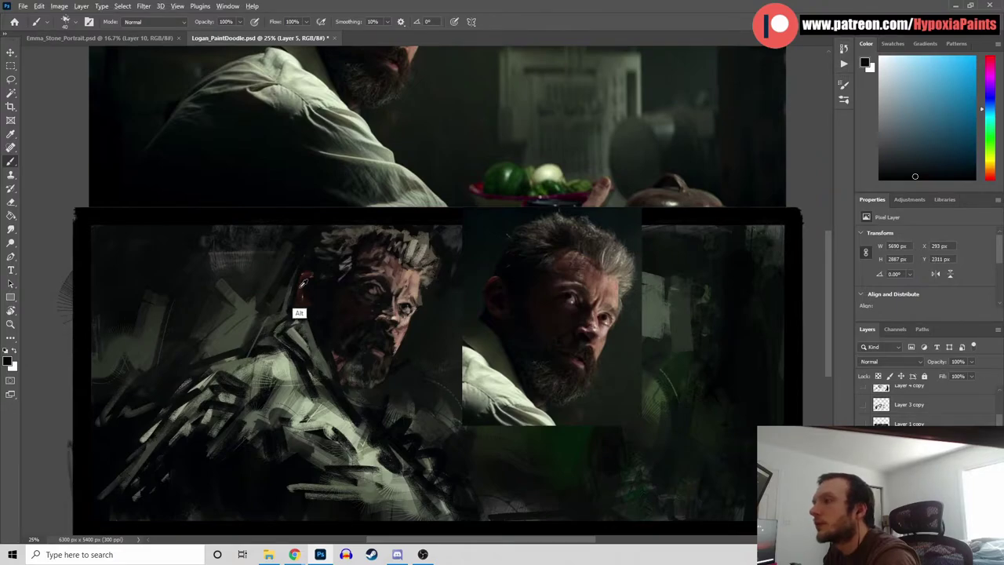
left_click(304, 279, "alt")
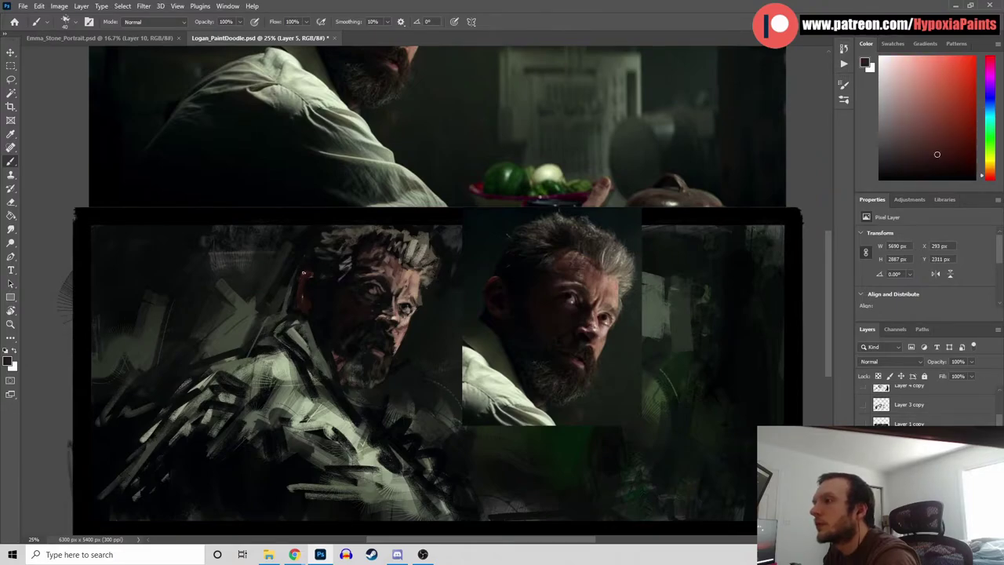
left_click(315, 312, "alt")
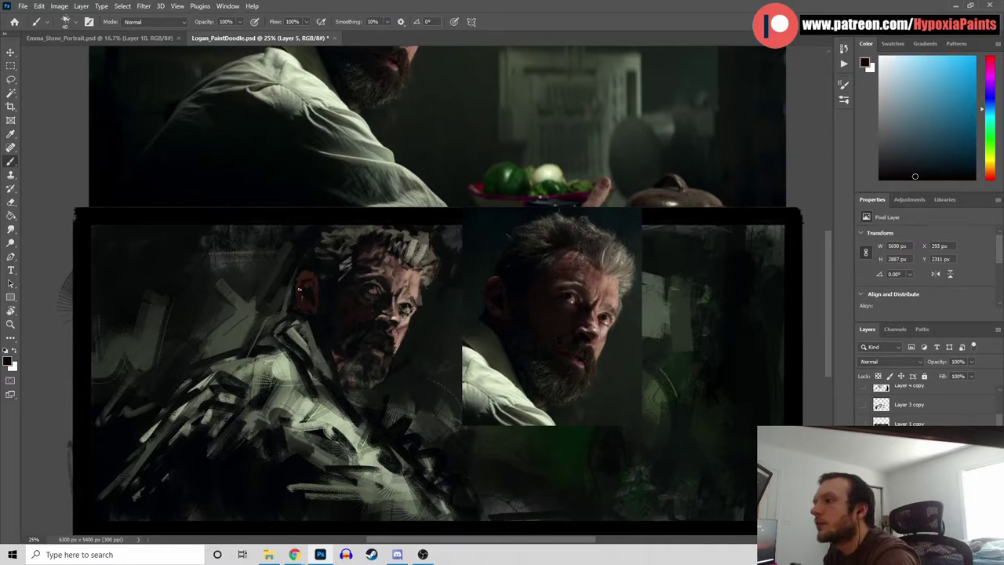
left_click(308, 329, "alt")
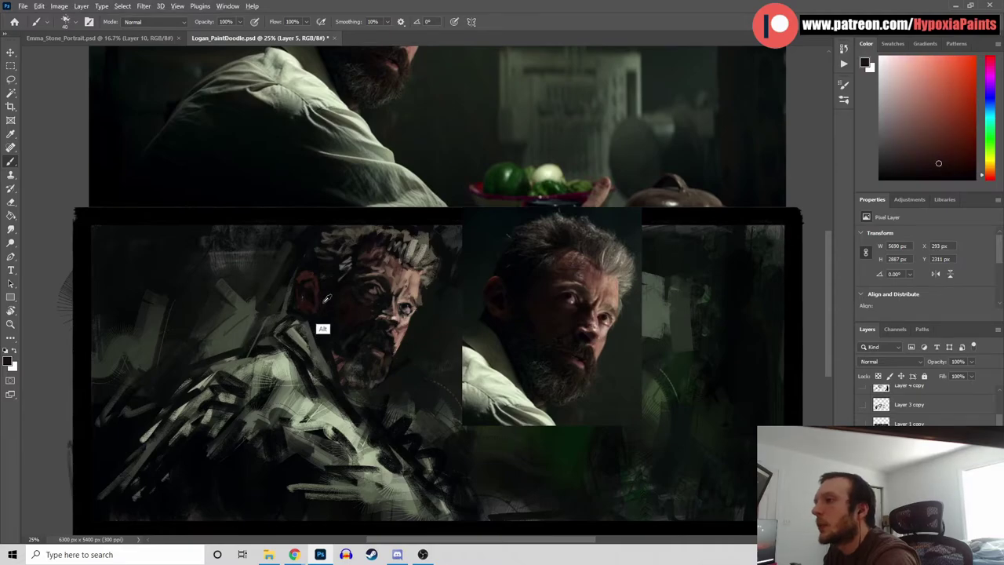
left_click(322, 330, "alt")
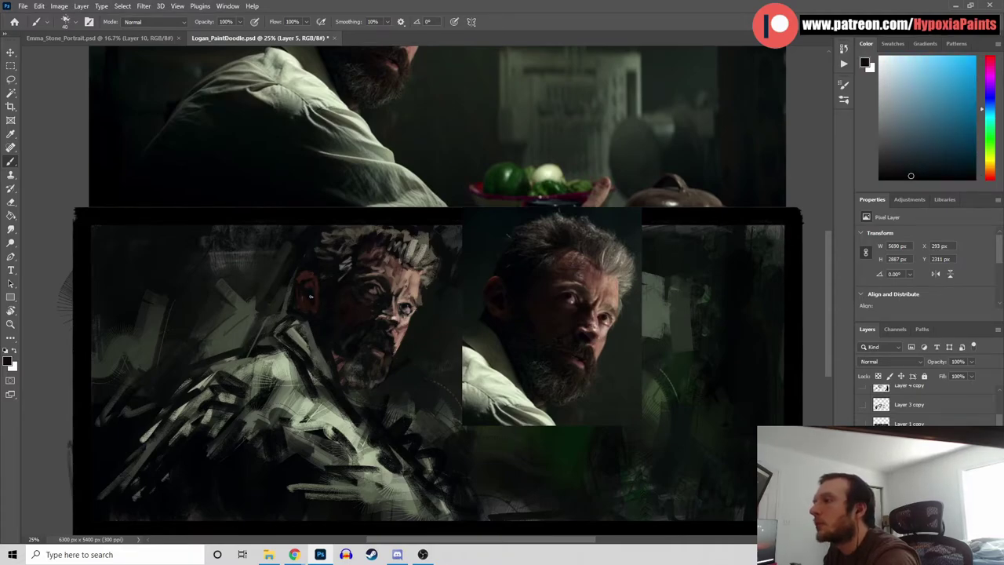
left_click(306, 282, "alt")
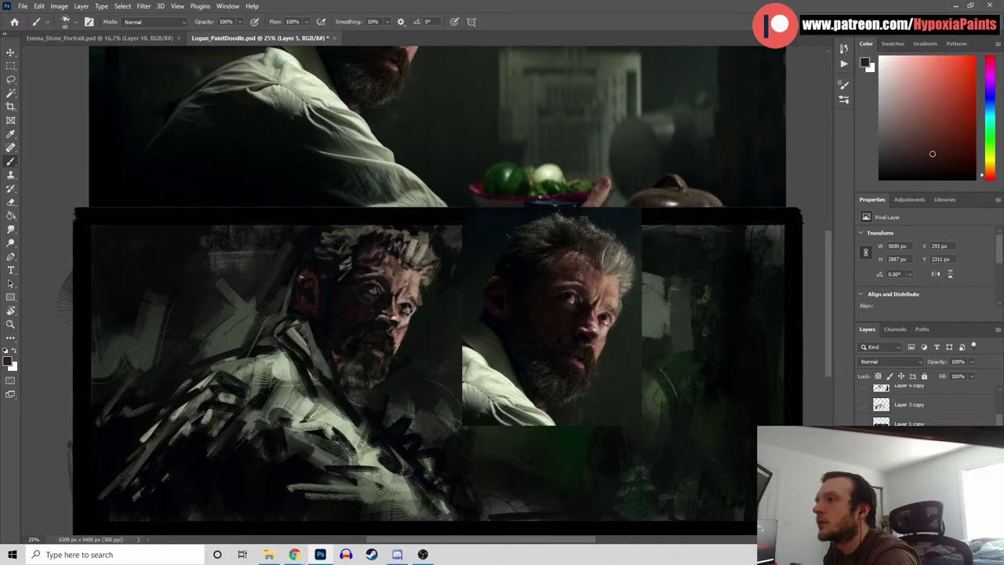
Clean up the background edge behind the ear and hair with dark tones sampled from the reference and the painted backdrop
left_click(488, 272, "alt")
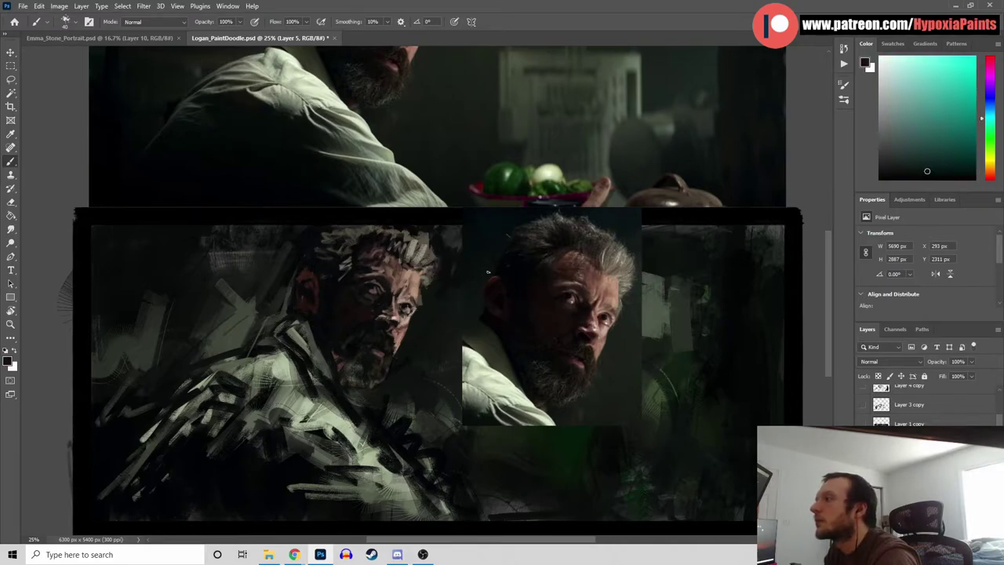
left_click(292, 274, "alt")
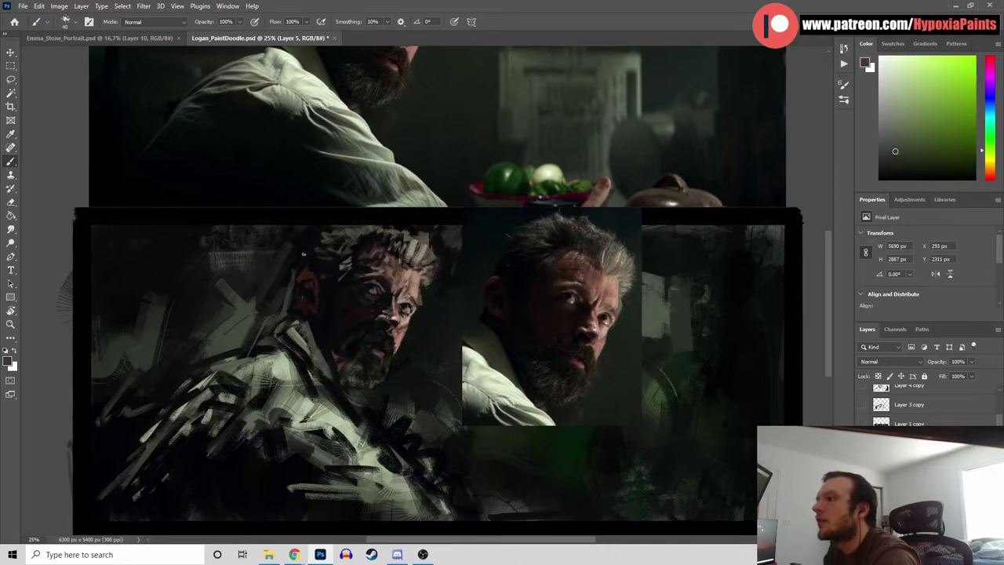
left_click(301, 241, "alt")
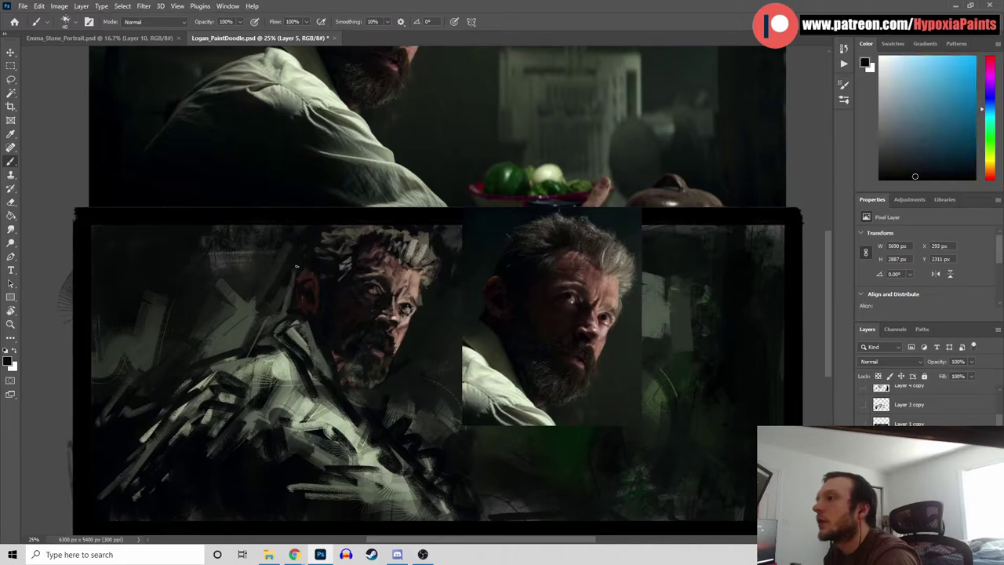
Paint muted reddish tones onto the upper ear, sampled from the reference ear and the painted one
left_click(495, 275, "alt")
left_click(495, 277, "alt")
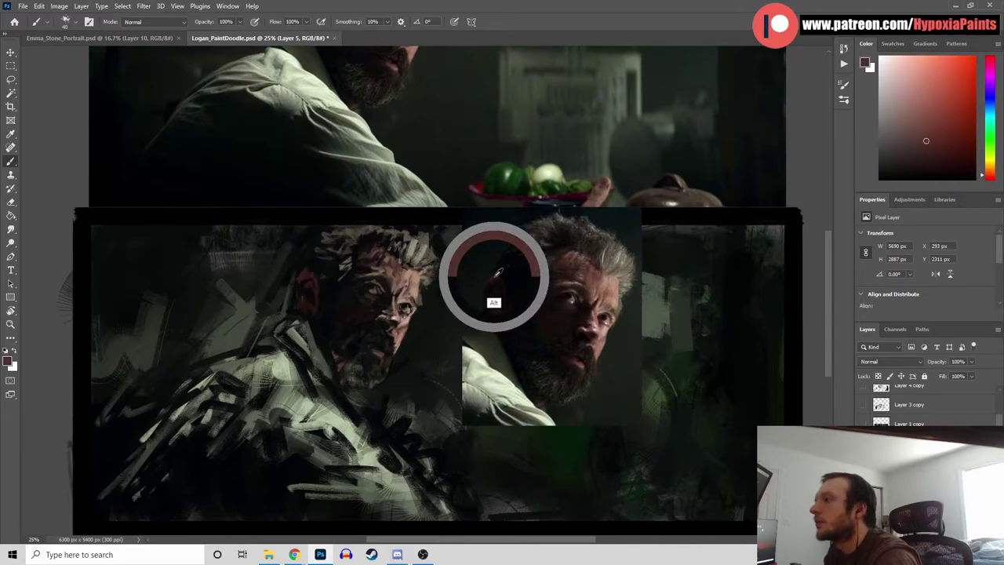
left_click(307, 281, "alt")
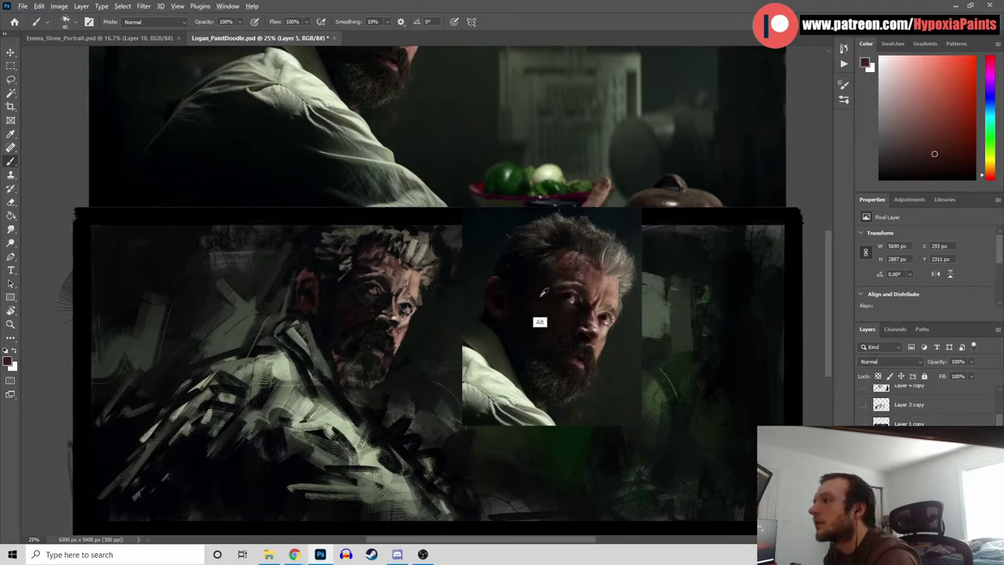
Darken the sideburn, the cheek in front of the ear and the nearby neck shadow with sampled near-black tones
left_click(614, 322, "alt")
left_click(309, 273, "alt")
left_click(308, 272, "alt")
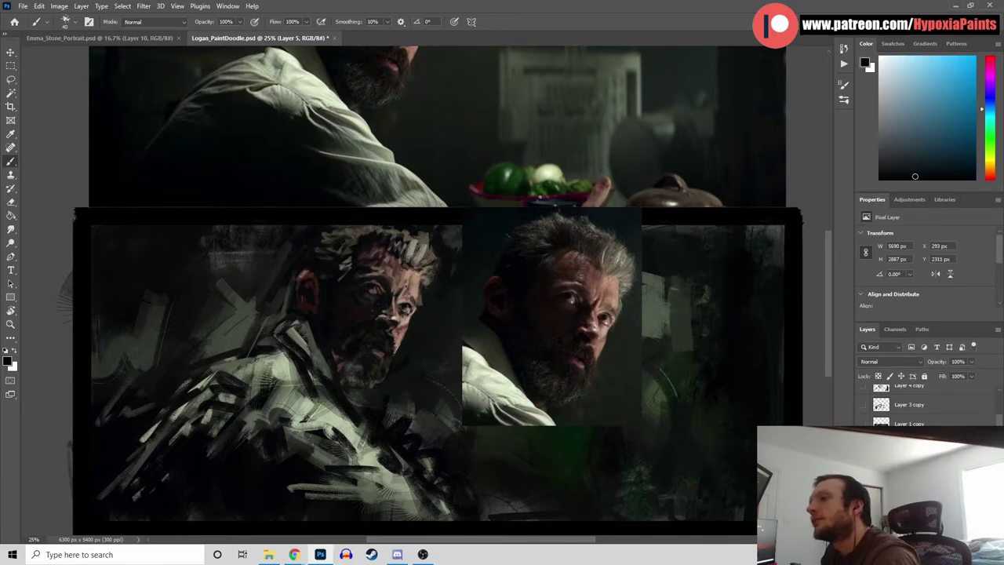
left_click(347, 292, "alt")
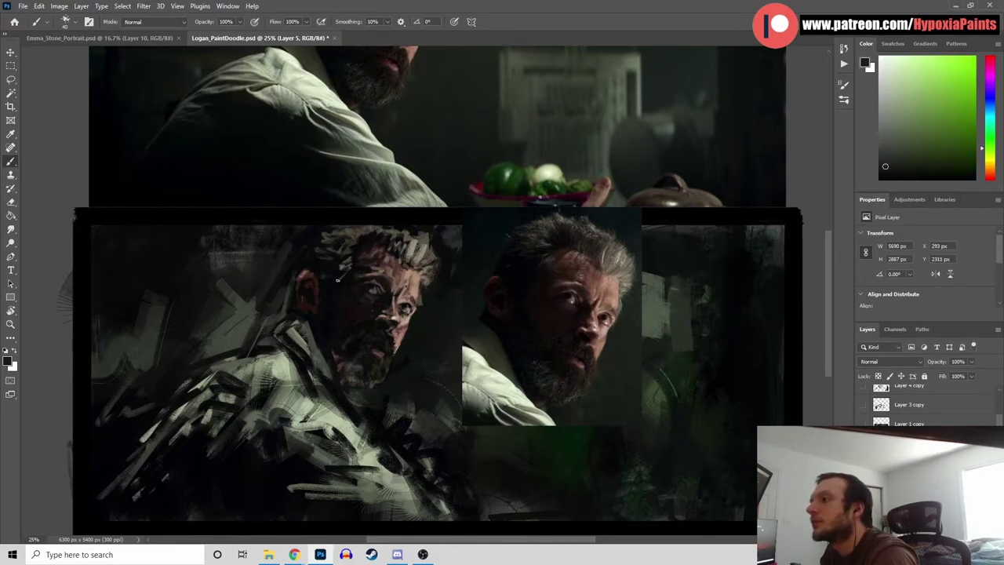
left_click(331, 289, "alt")
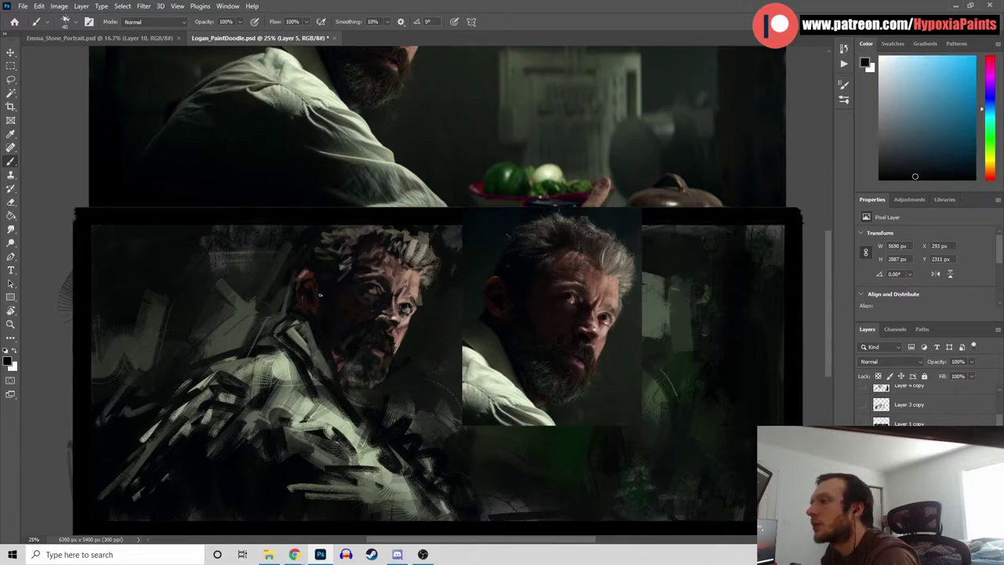
left_click(320, 321, "alt")
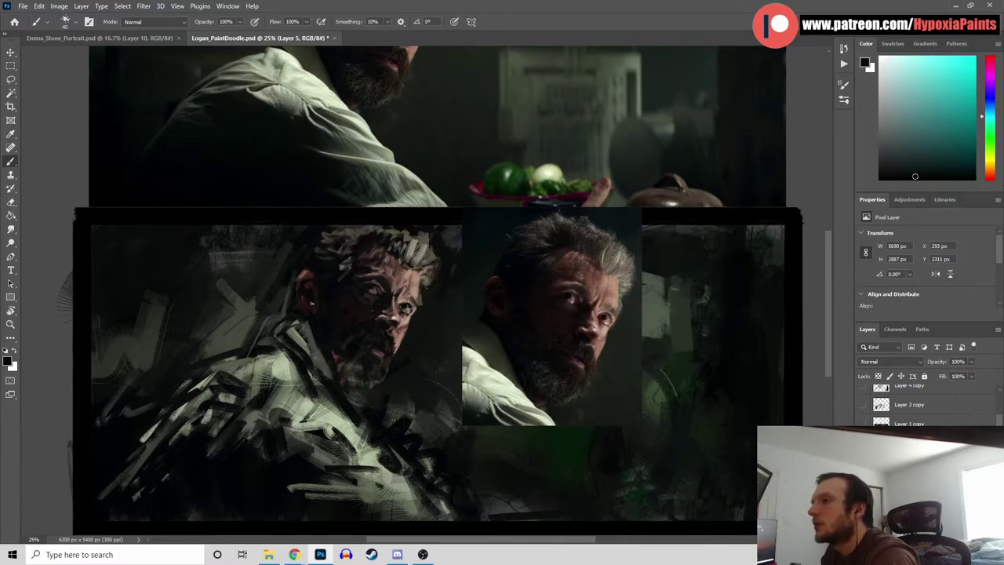
left_click(317, 344, "alt")
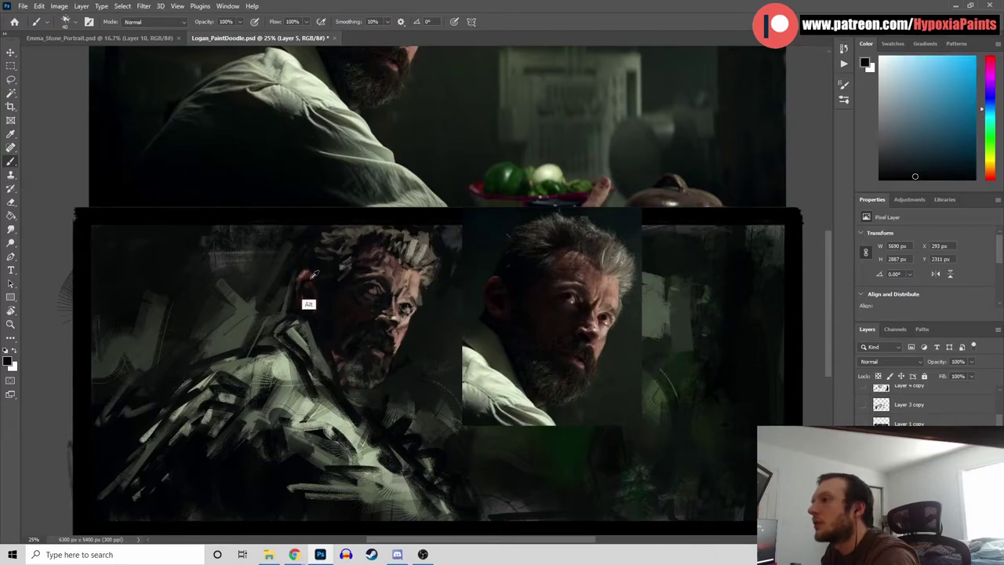
Refine the ear's rim, inner shadow and lobe with dark red and near-black tones sampled from the painting
left_click(309, 278, "alt")
left_click(303, 274, "alt")
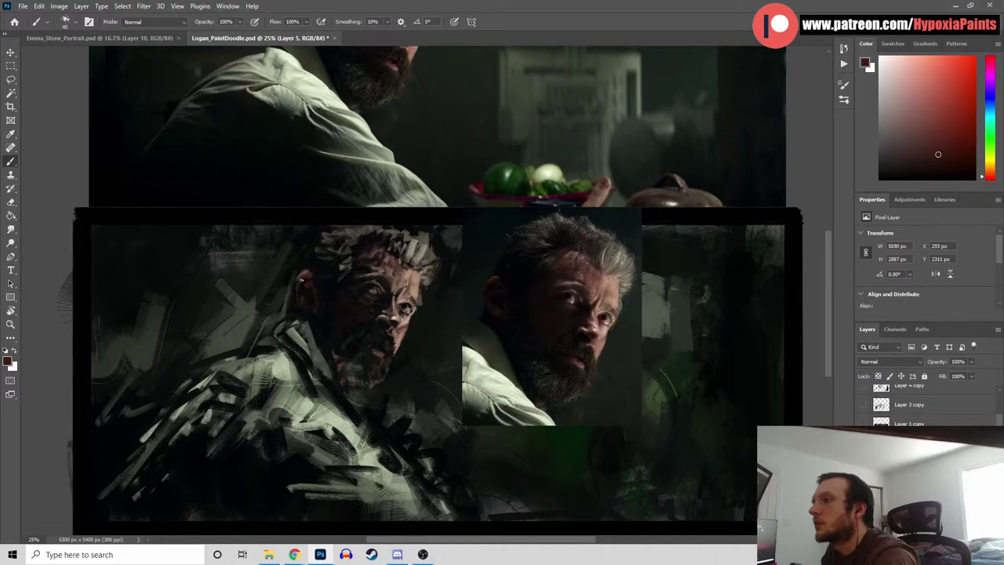
left_click(306, 314, "alt")
left_click(302, 285, "alt")
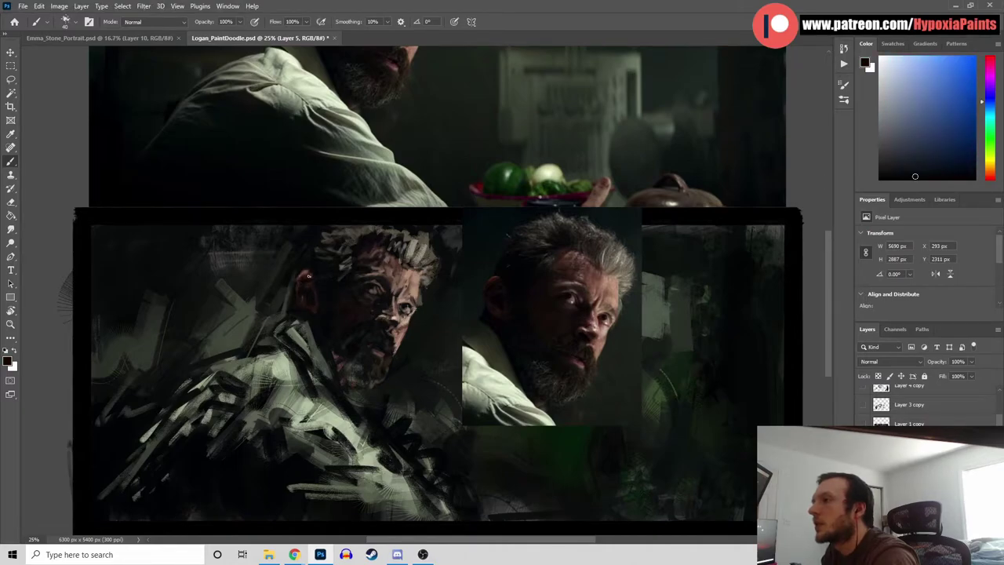
left_click(304, 298, "alt")
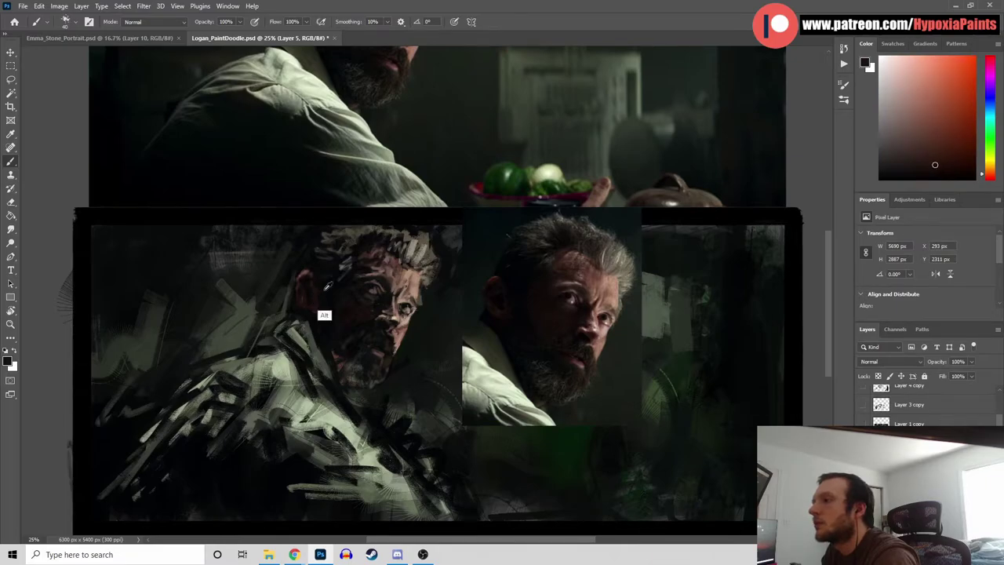
left_click(319, 313, "alt")
left_click(324, 316, "alt")
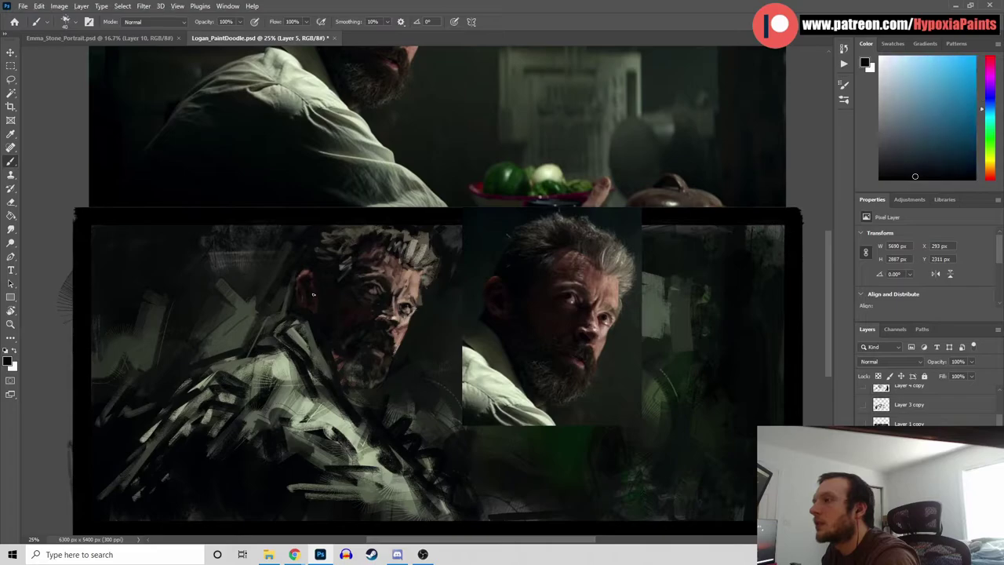
left_click(316, 286, "alt")
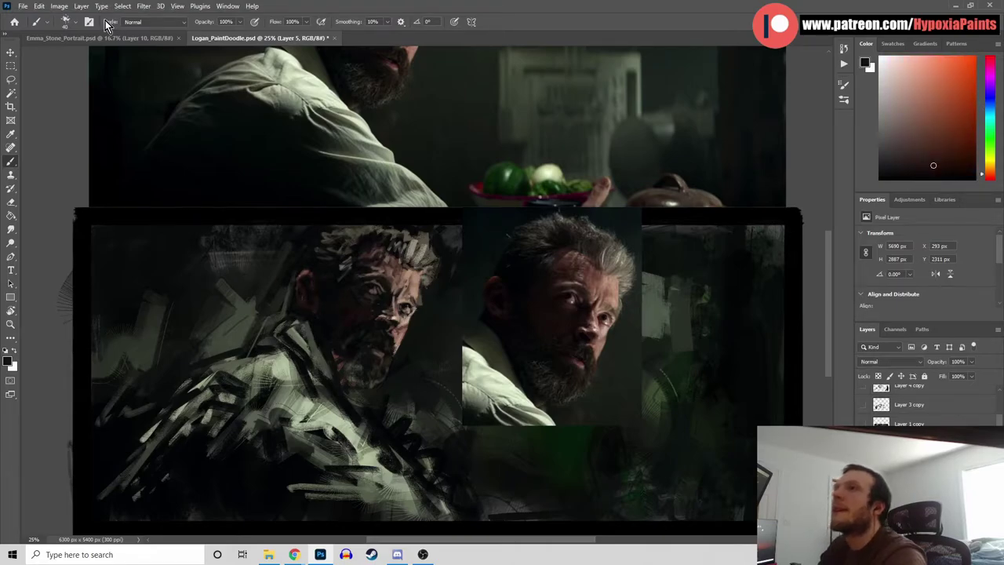
Darken the jaw and beard edge using the DG_MAIN brush with sampled near-black tones, and save the document
left_click(75, 21)
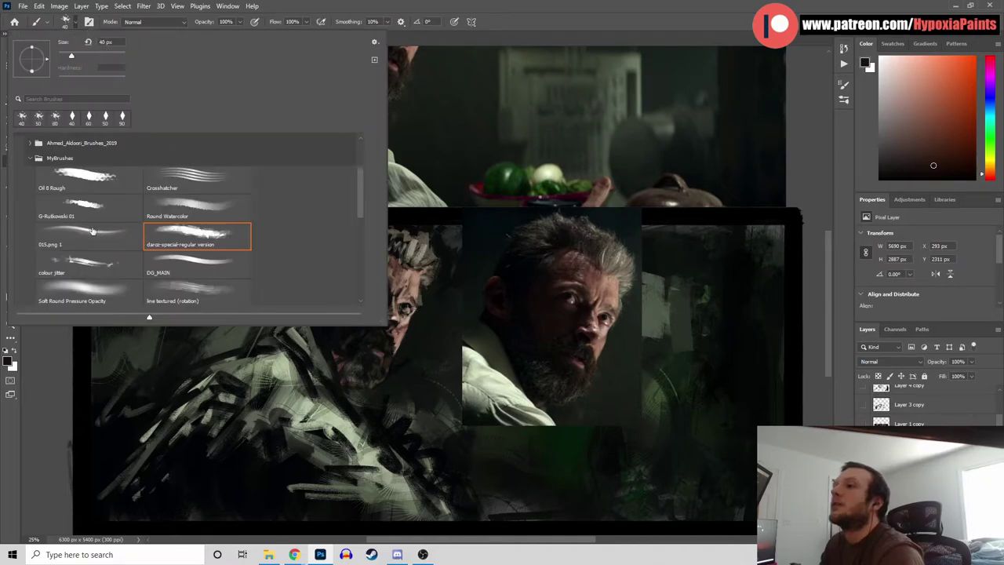
left_click(191, 272)
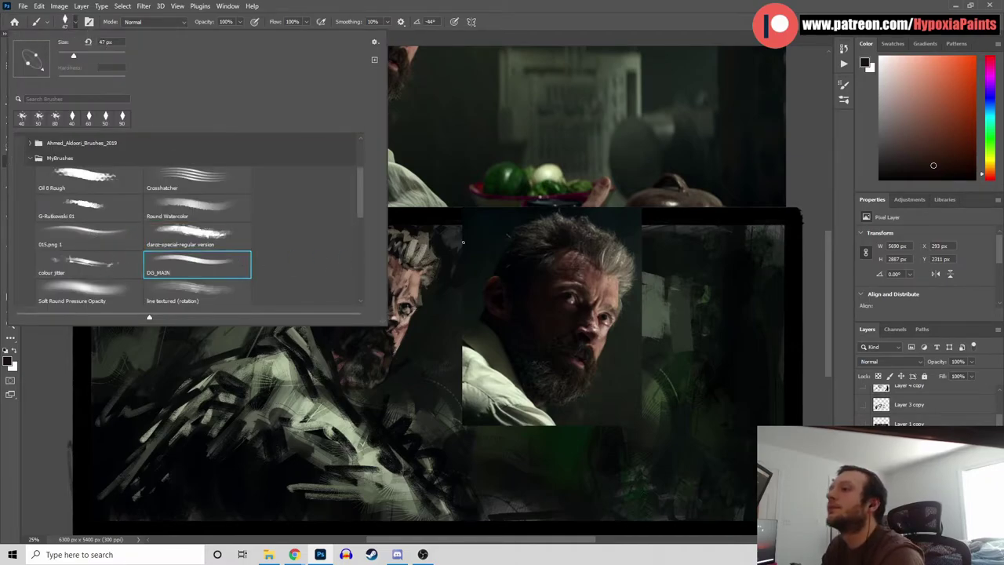
left_click(844, 173)
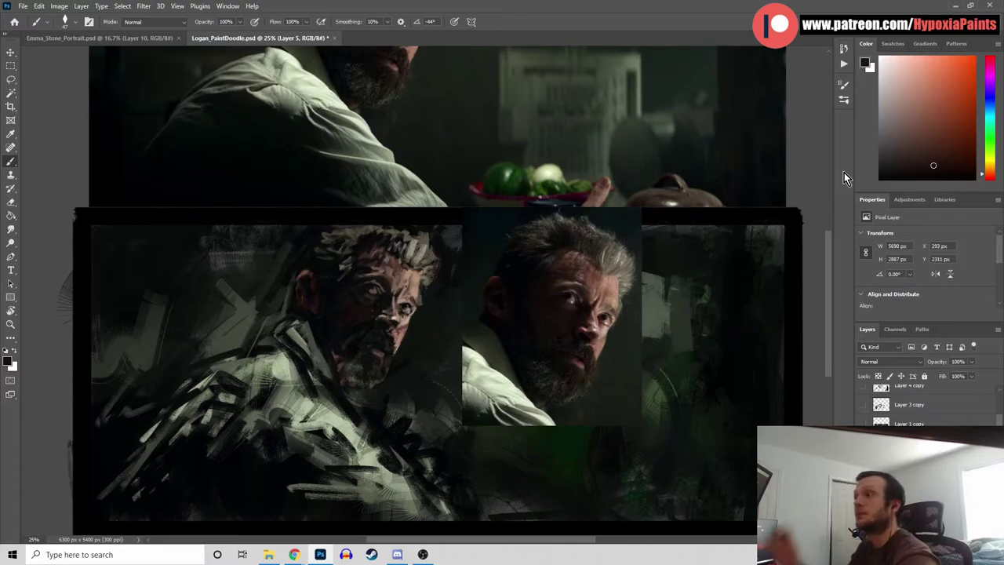
left_click(311, 322, "alt")
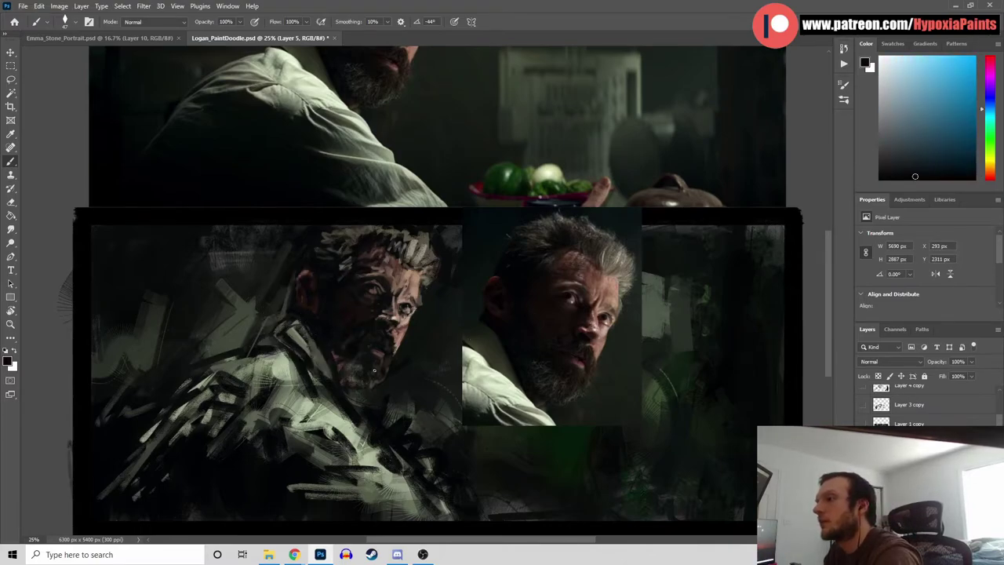
left_click(325, 353, "alt")
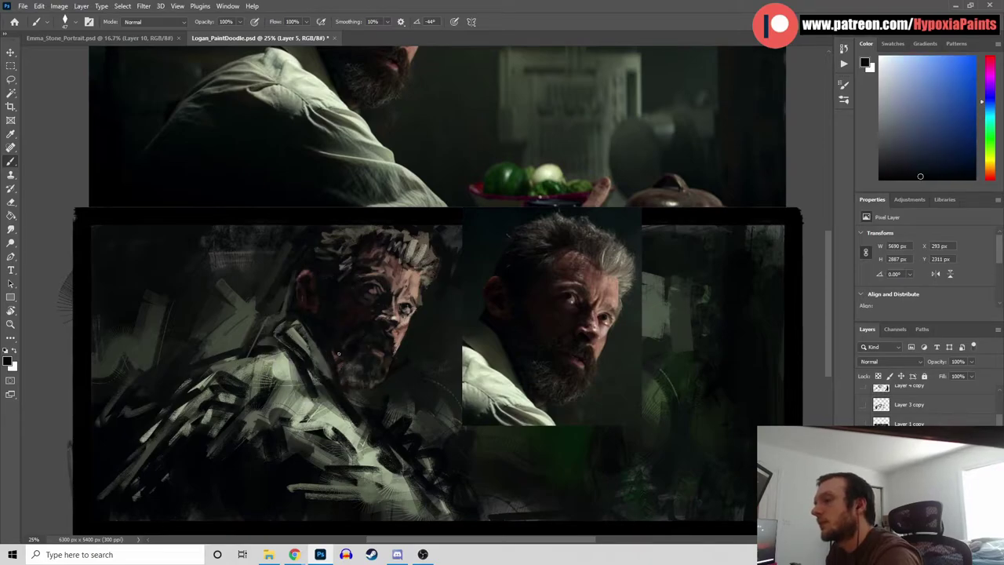
left_click(328, 358, "alt")
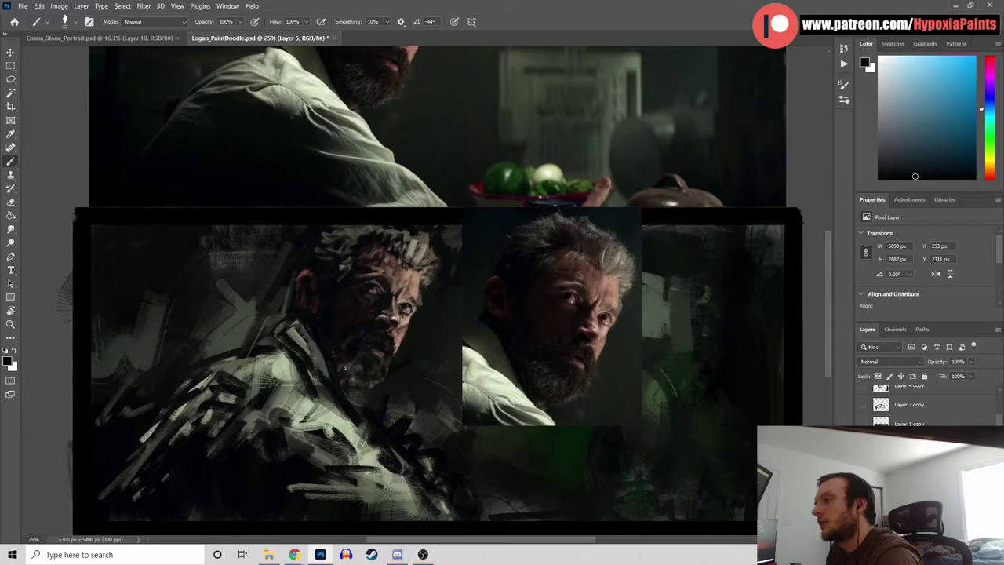
key("ctrl+s")
Add a new layer and deepen the shadows around the sideburn, earlobe and collar with sampled near-black tones
key("ctrl+shift+alt+n")
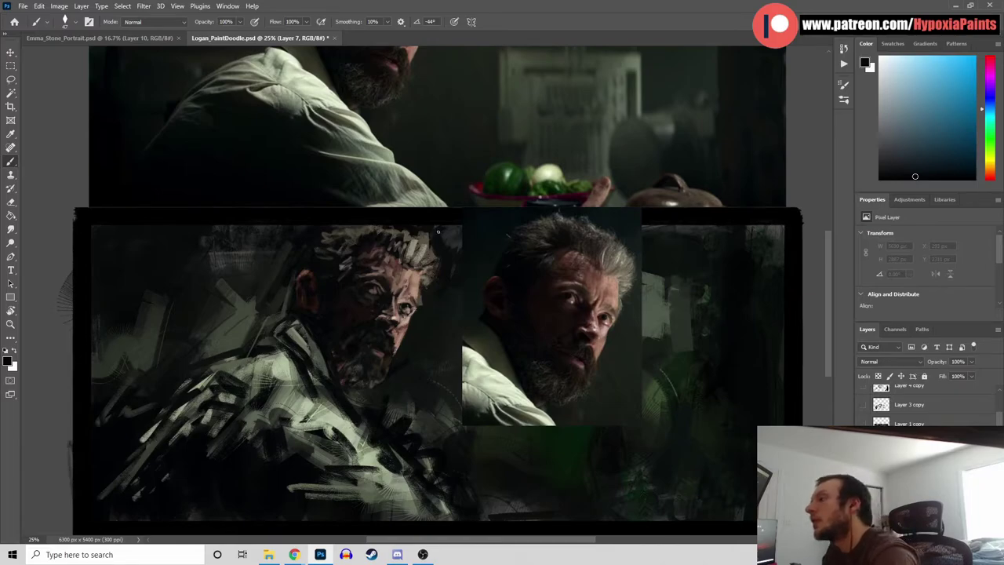
left_click(358, 313, "alt")
left_click(324, 298, "alt")
left_click(325, 309, "alt")
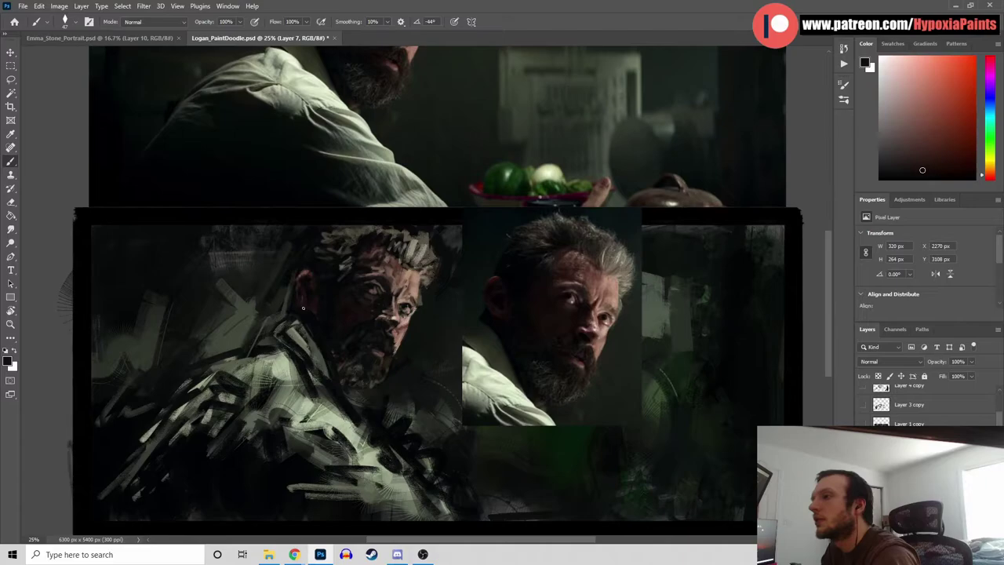
left_click(325, 353, "alt")
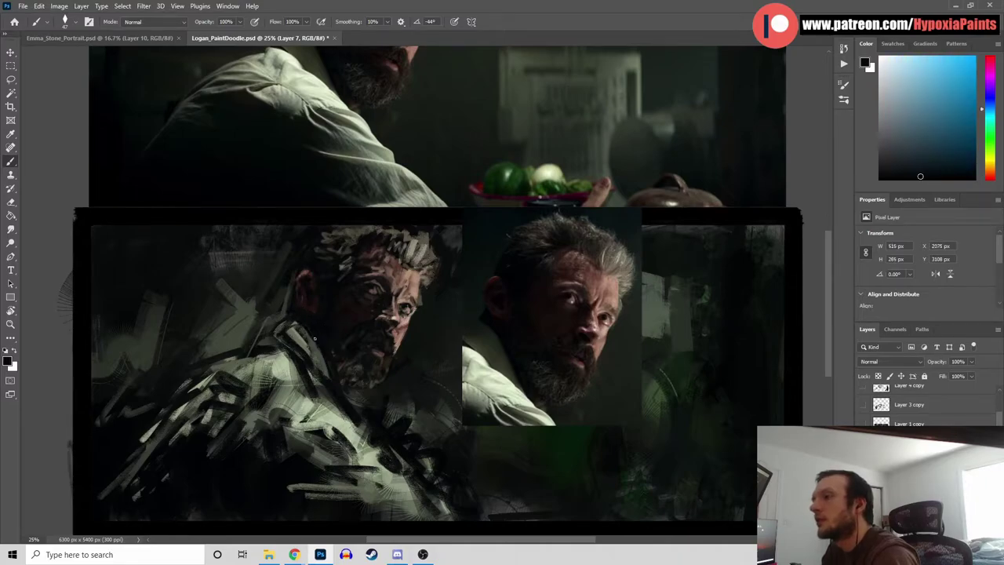
left_click(325, 308, "alt")
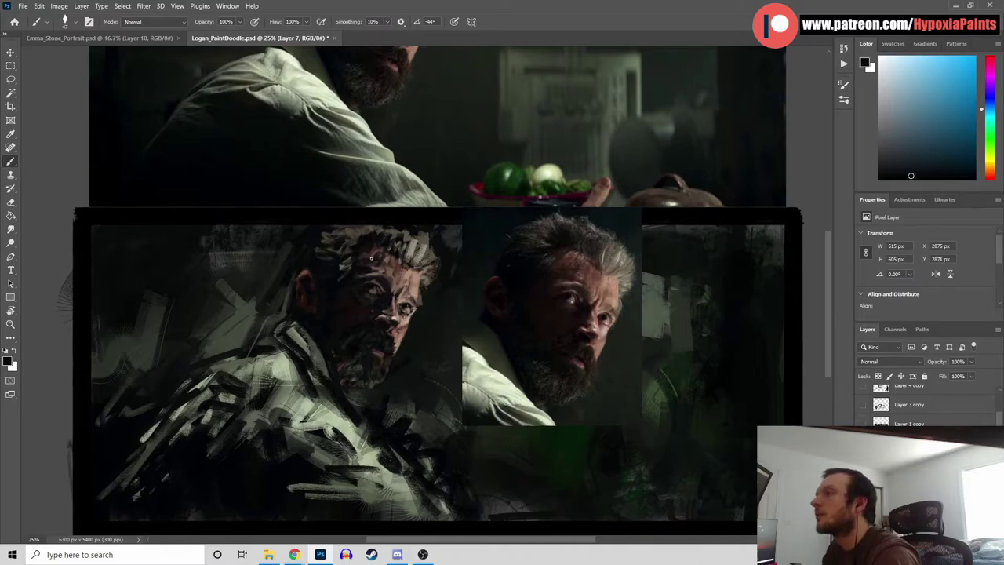
Paint dark clumps into the hair above the ear with near-black tones sampled around the ear's top
left_click(317, 265, "alt")
left_click(318, 267, "alt")
left_click(325, 264, "alt")
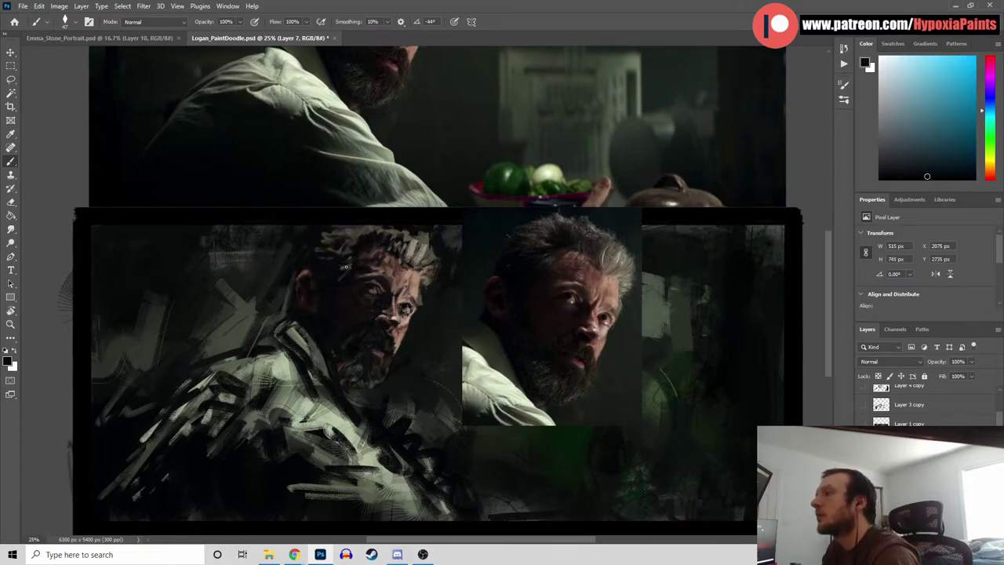
Rework the temple, hairline and front hair with a size 80 brush and sampled brown and grey tones, and save the document
left_click(367, 287, "alt")
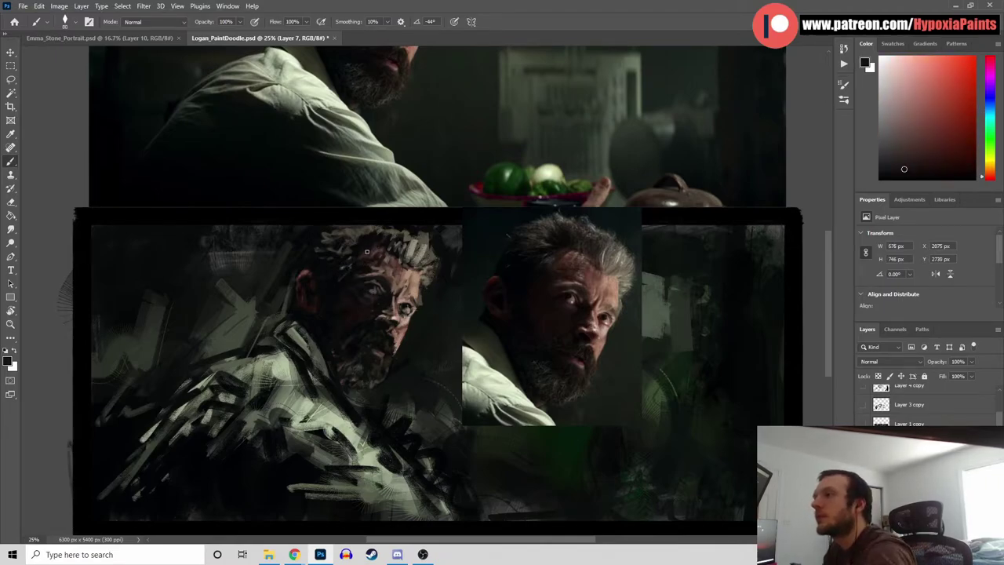
left_click(389, 271, "alt")
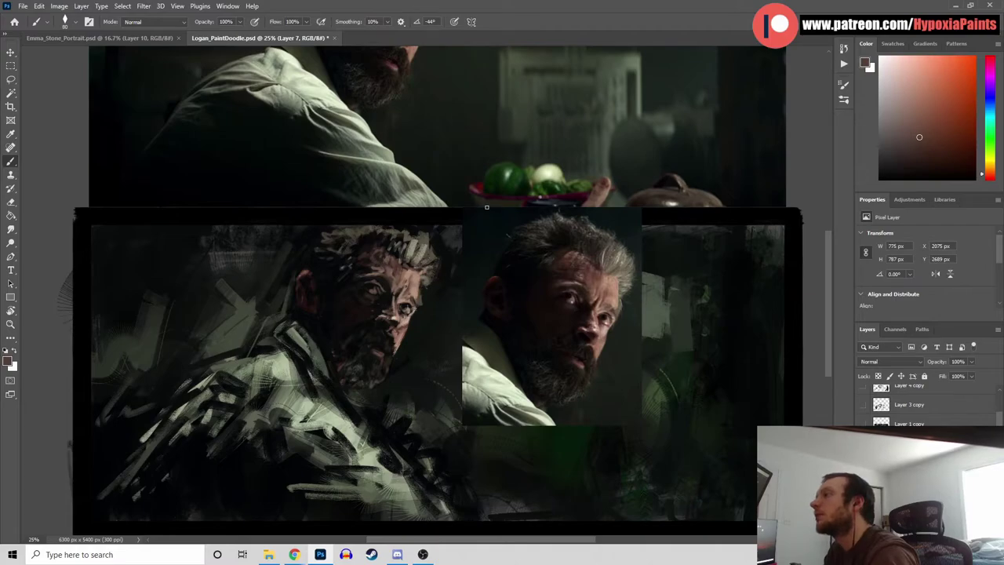
left_click(396, 259, "alt")
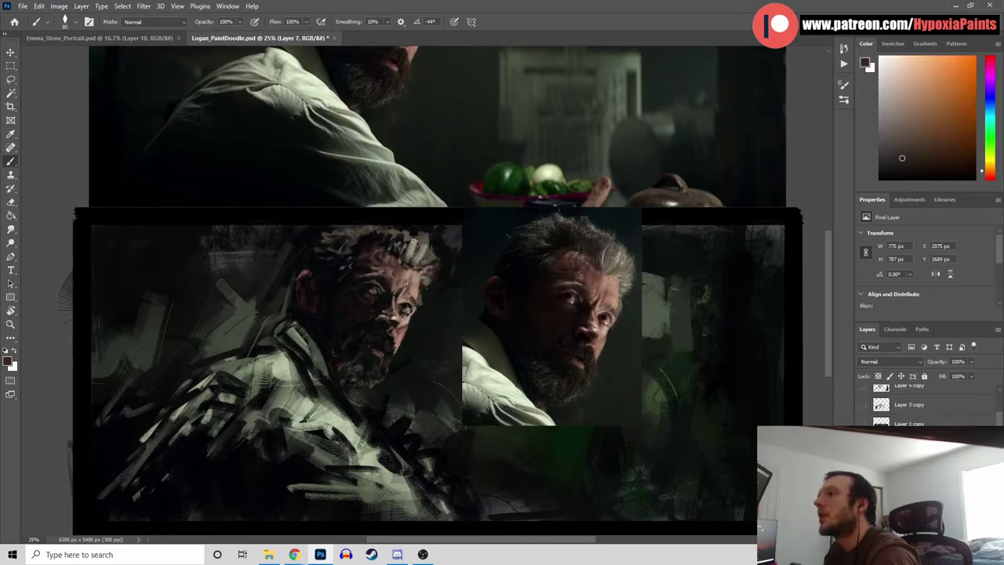
left_click(394, 259, "alt")
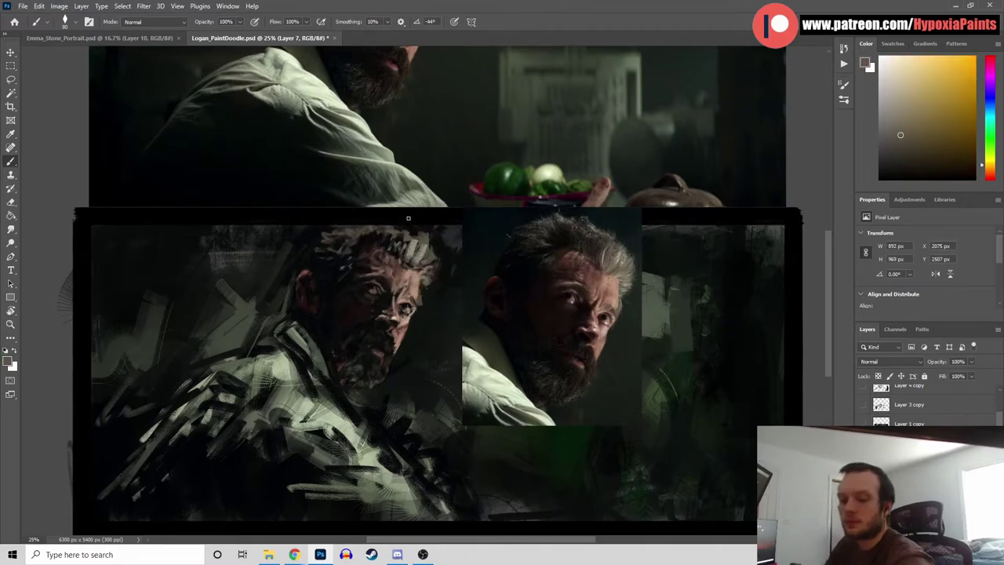
key("ctrl+s")
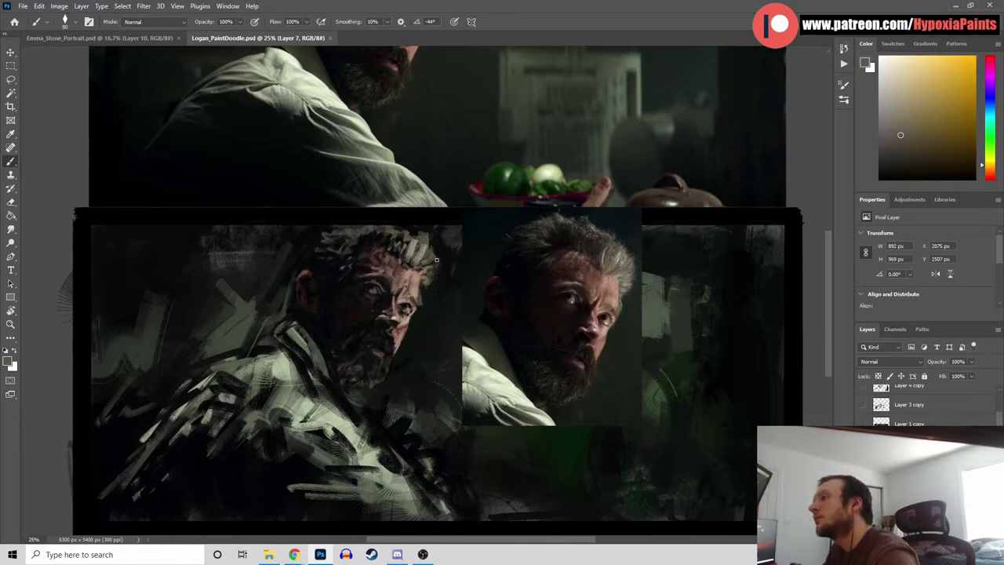
Refine the forehead and the hairline above it with light skin, muted brown and dark tones sampled from the painting
left_click(410, 274, "alt")
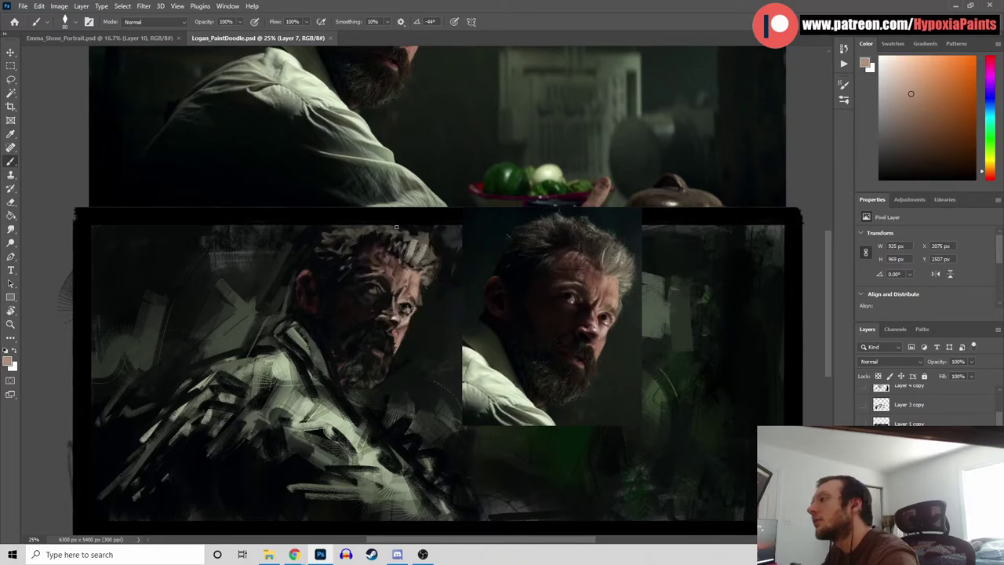
left_click(402, 272, "alt")
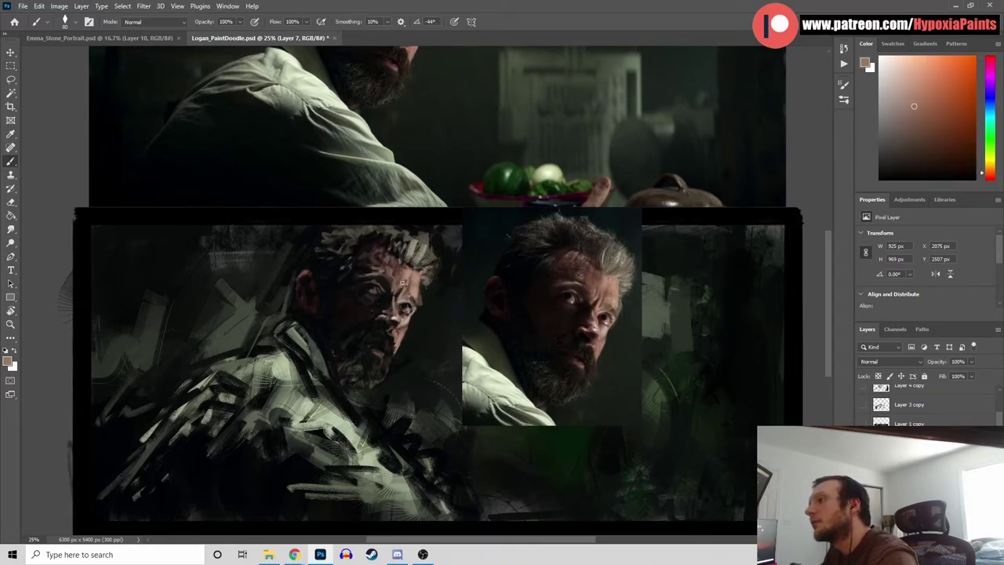
left_click(372, 256, "alt")
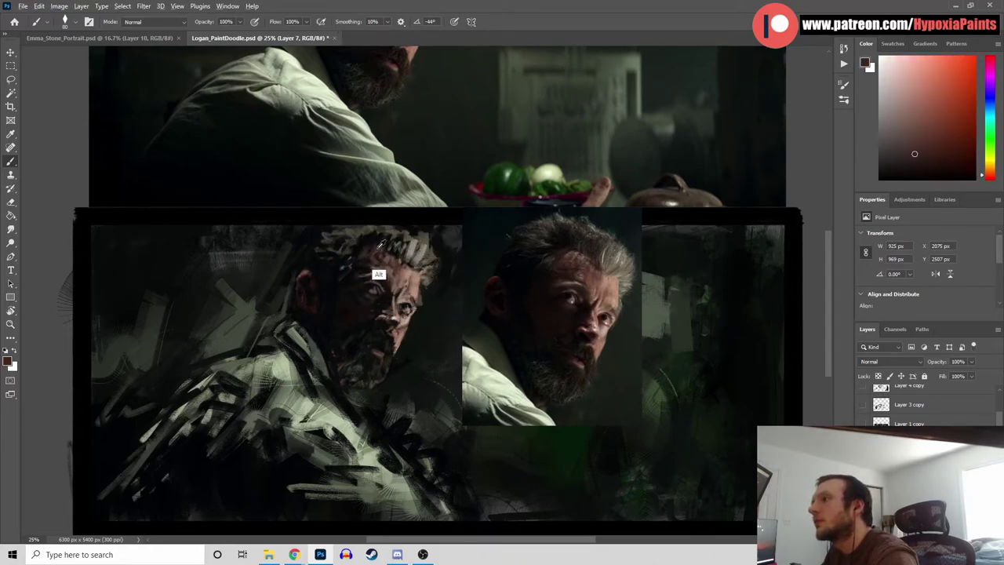
left_click(371, 248, "alt")
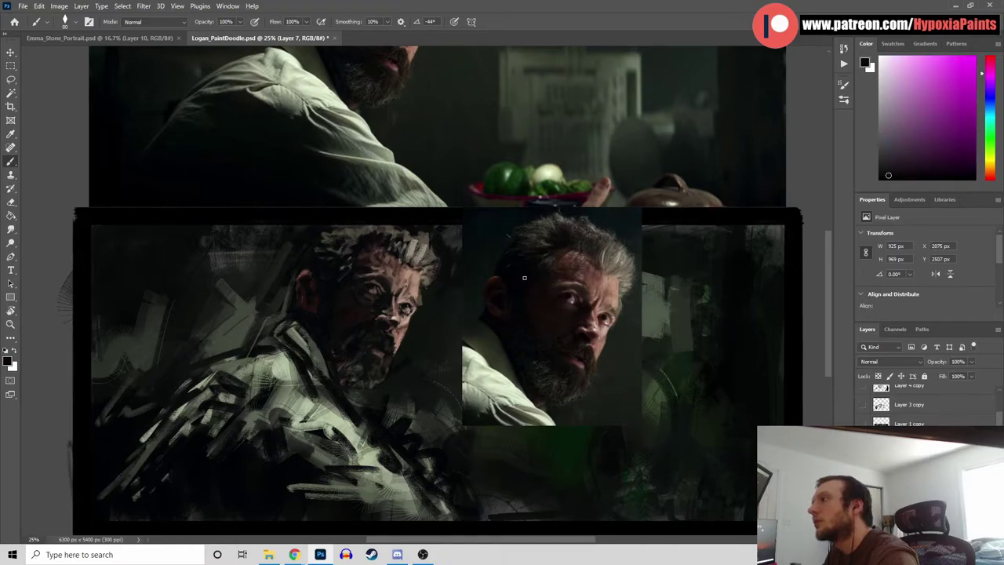
left_click(375, 273, "alt")
left_click(387, 285, "alt")
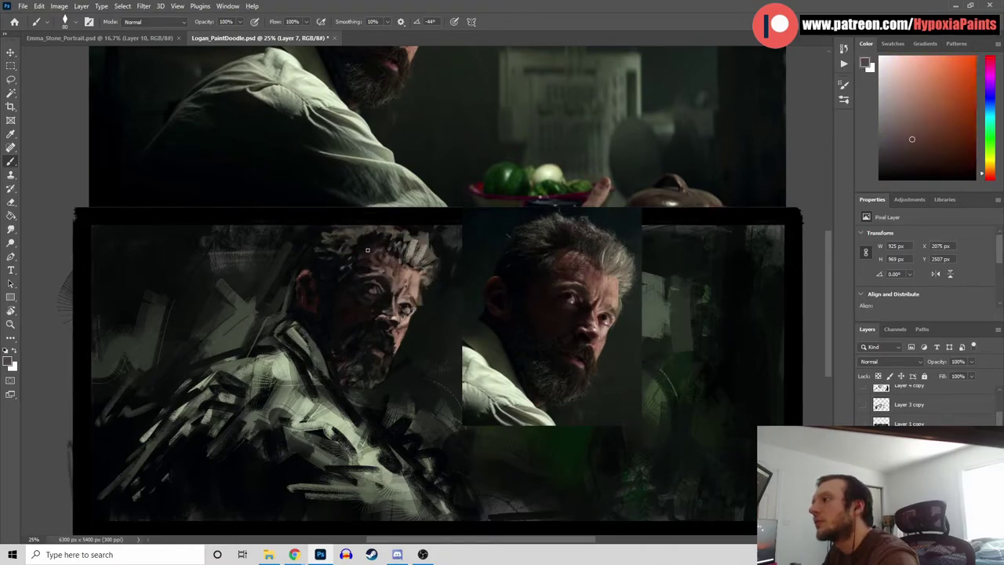
Soften the transition between the temple and the dark hair with tones sampled around the brow and hairline
left_click(363, 269, "alt")
left_click(358, 288, "alt")
left_click(365, 280, "alt")
left_click(367, 252, "alt")
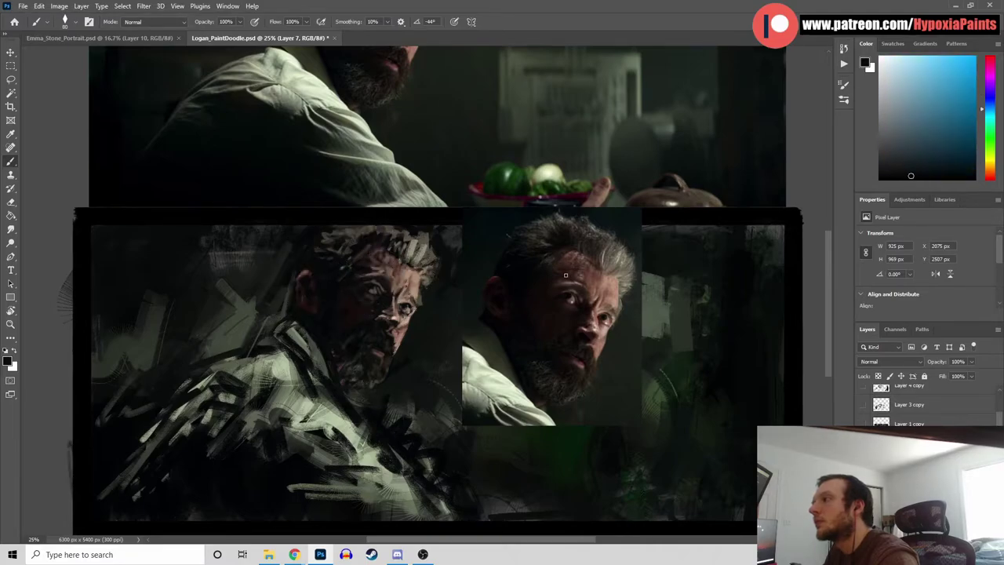
Rework the painted ear and its surrounding shadow with dark and reddish tones sampled from the painting and the reference ear
left_click(313, 292, "alt")
left_click(312, 267, "alt")
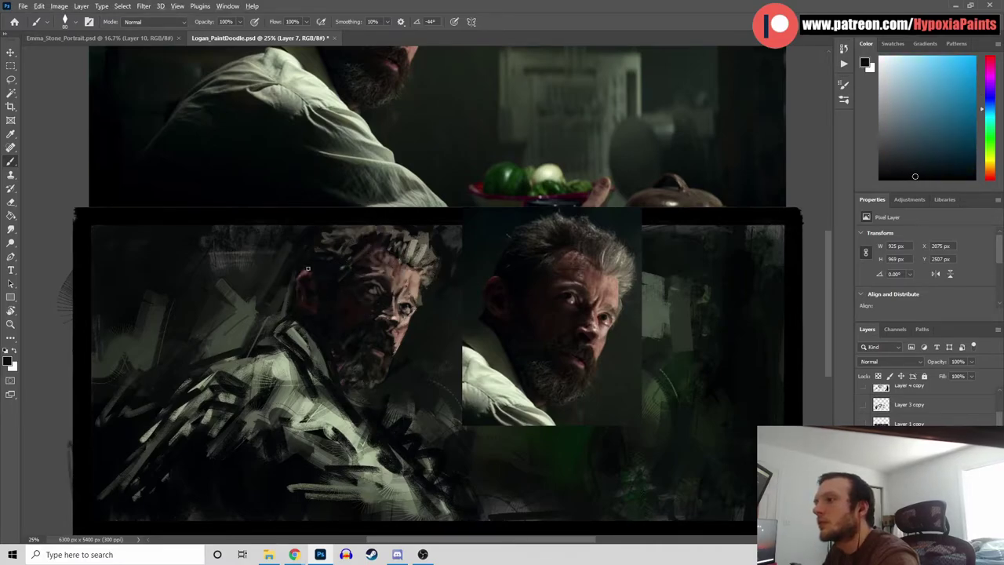
left_click(299, 301, "alt")
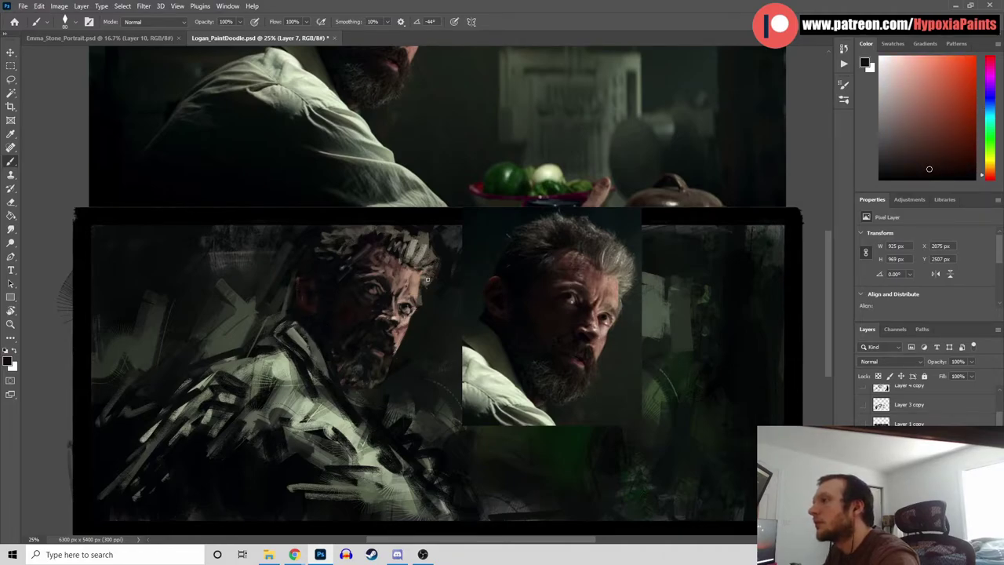
left_click(495, 305, "alt")
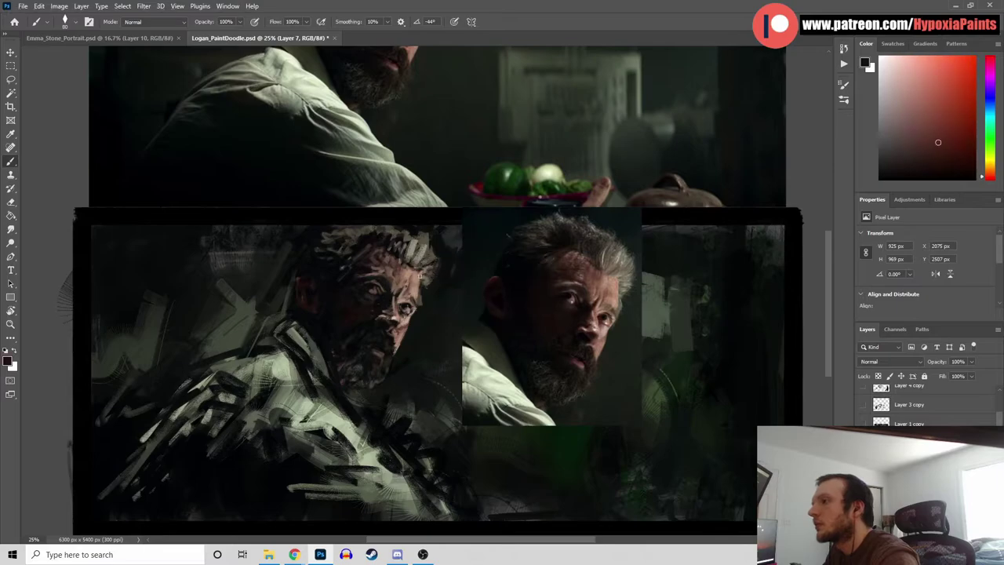
left_click(405, 274, "alt")
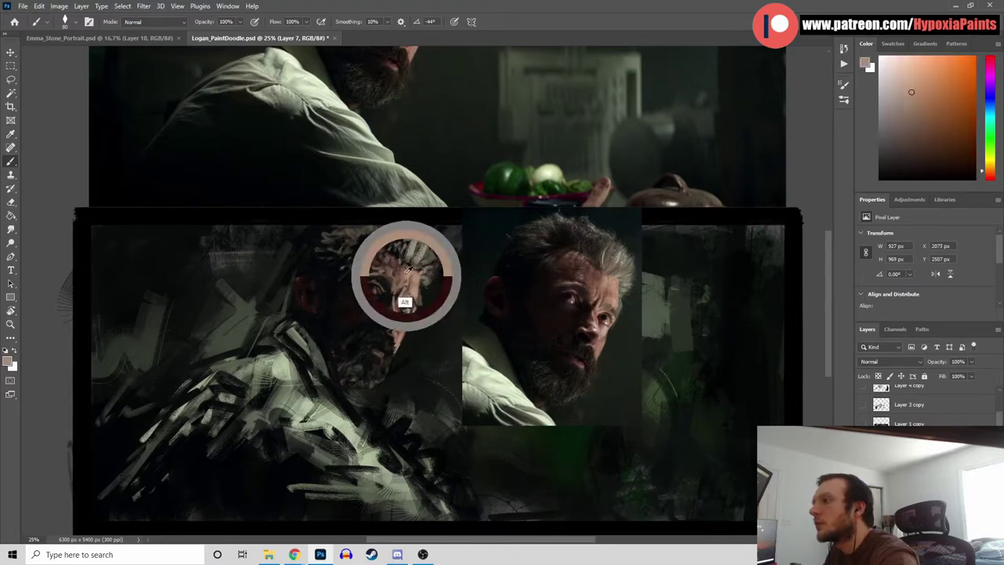
left_click(306, 278, "alt")
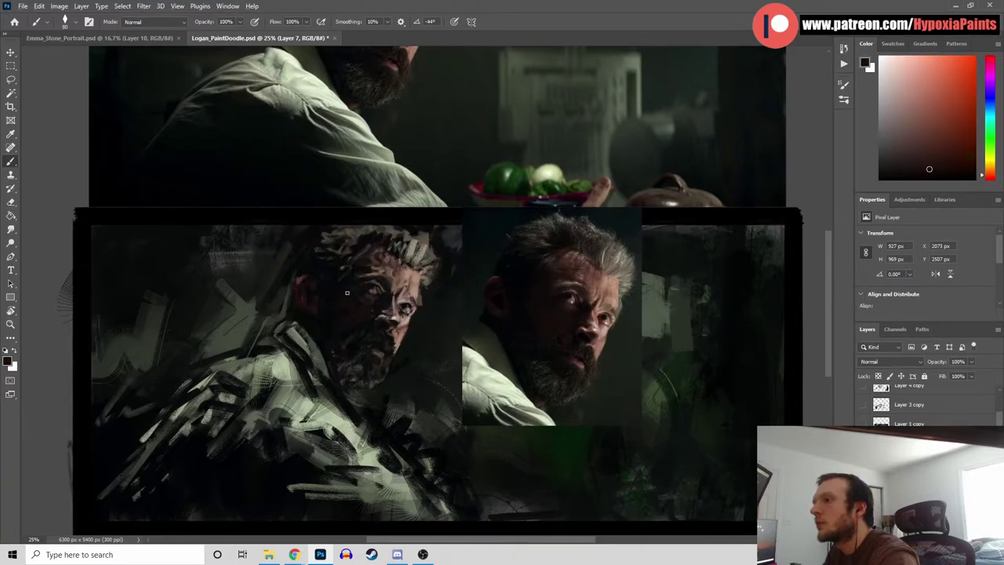
left_click(320, 282, "alt")
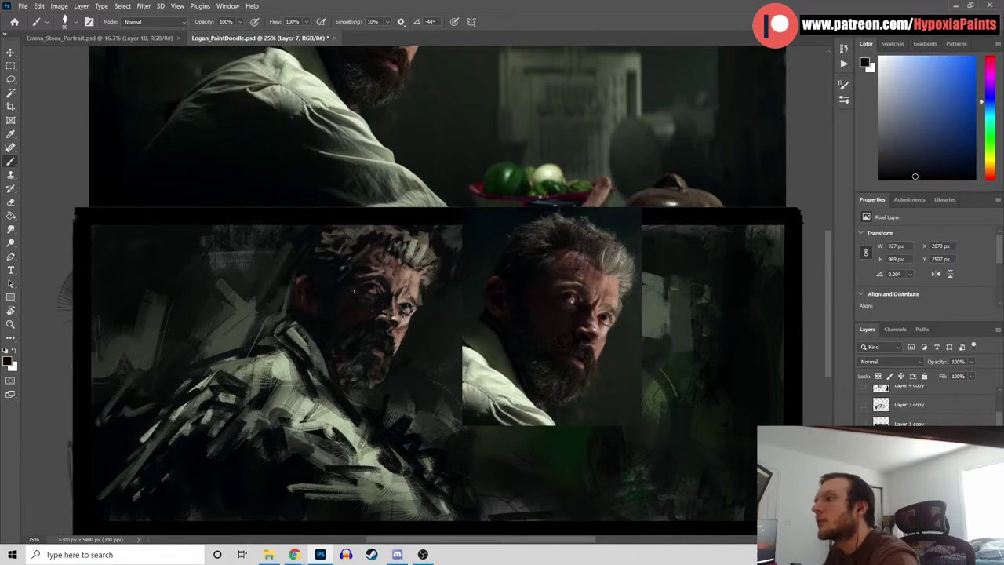
Clean up the dark background around the back of the ear and neck with sampled greenish blacks, and save the document
left_click(489, 285, "alt")
left_click(482, 328, "alt")
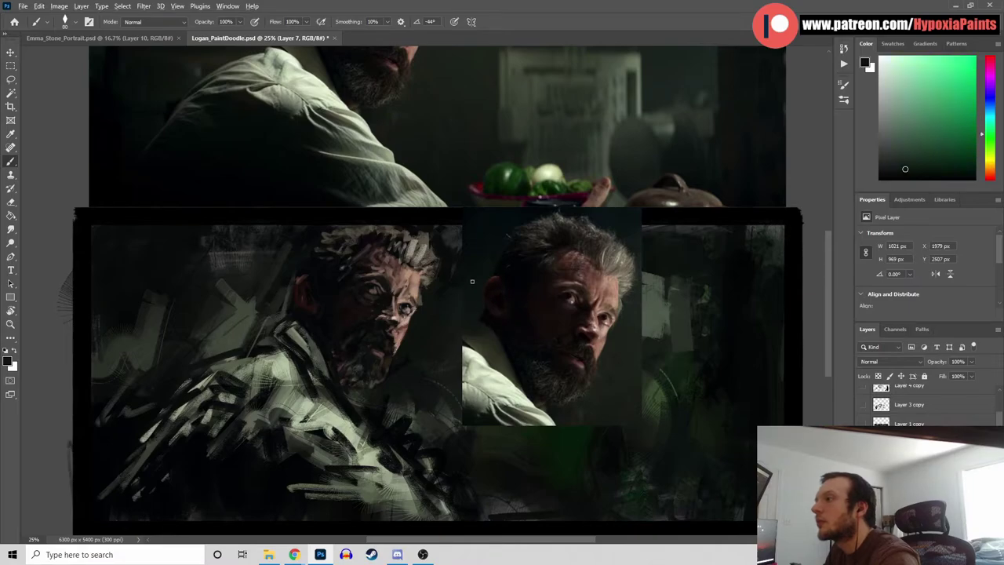
left_click(270, 281, "alt")
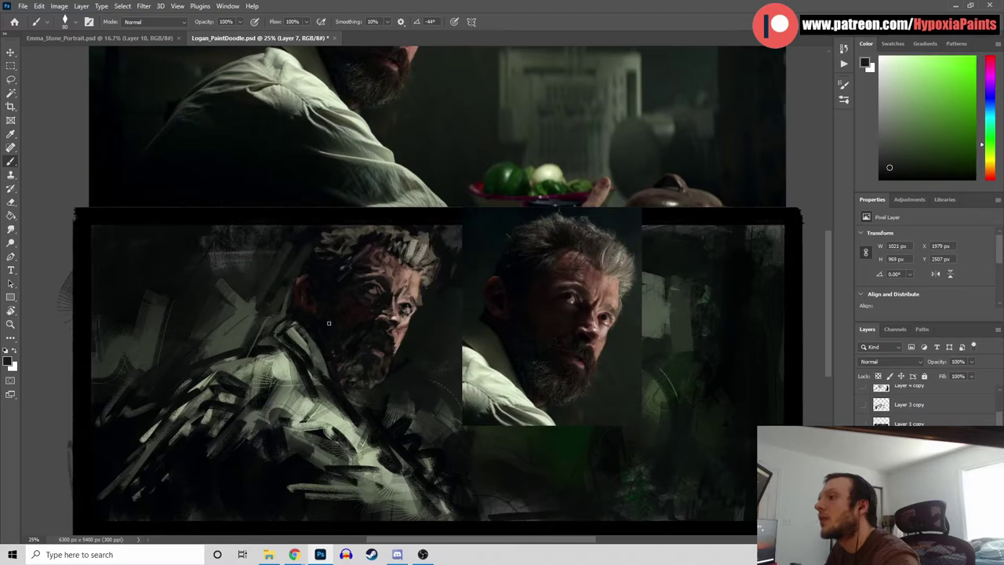
key("ctrl+s")
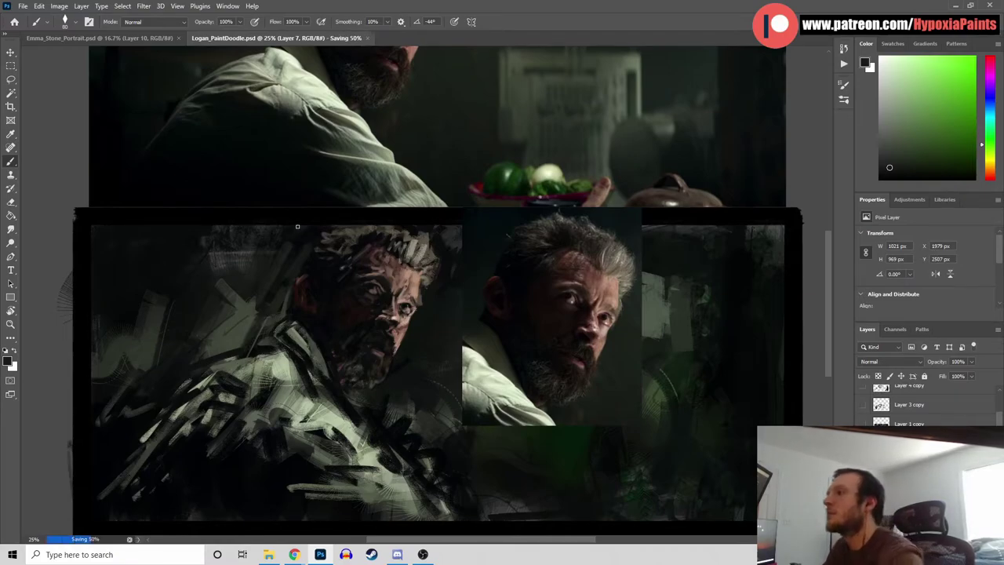
Deepen the sideburn and shadowed cheek between ear and beard with near-black and dark red tones sampled from the painting
left_click(316, 291, "alt")
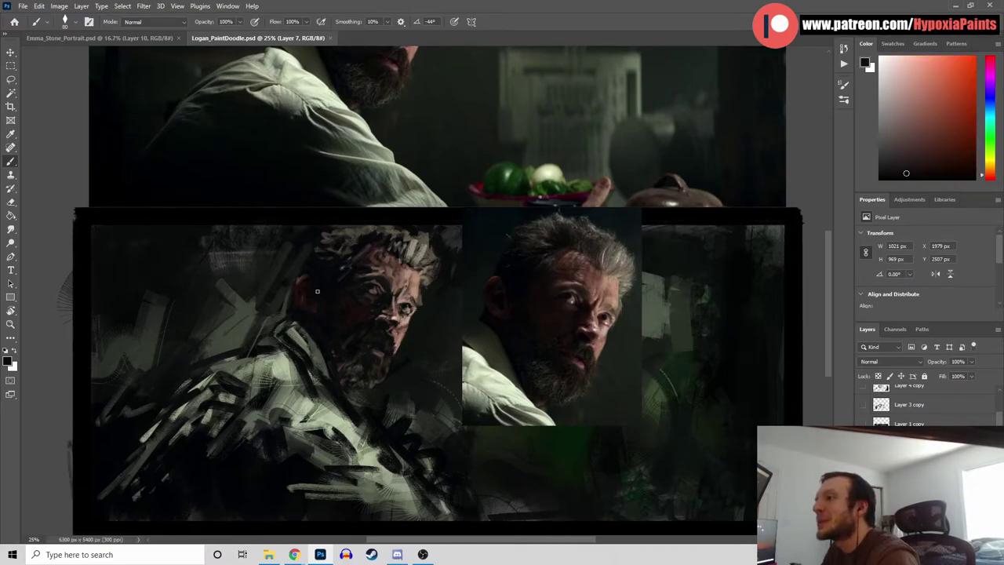
left_click(325, 275, "alt")
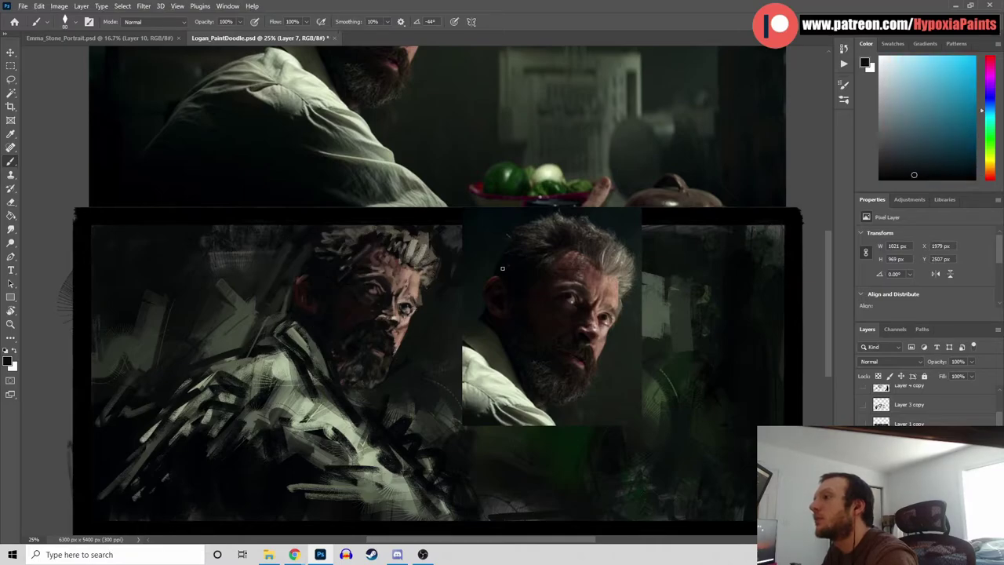
left_click(315, 297, "alt")
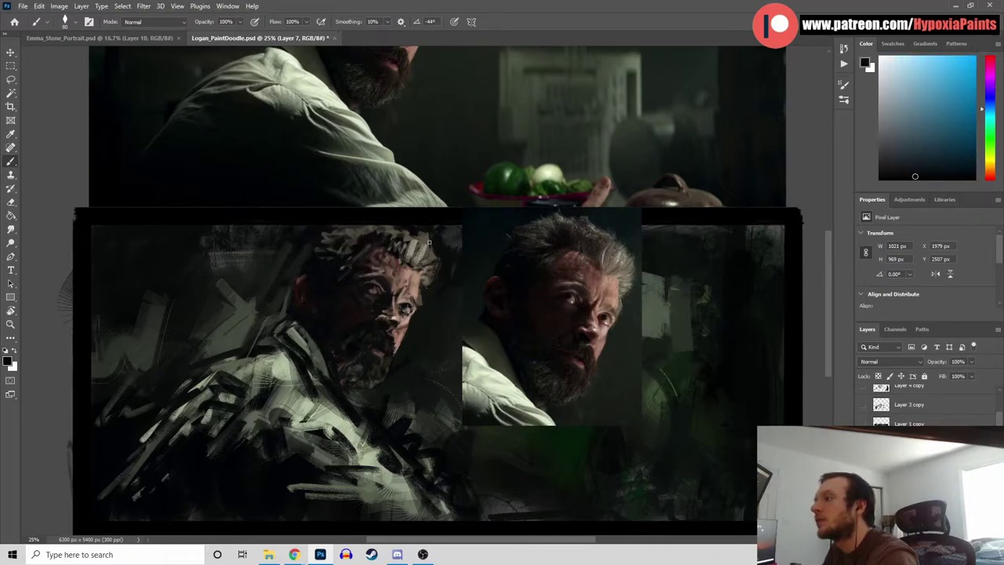
left_click(352, 332, "alt")
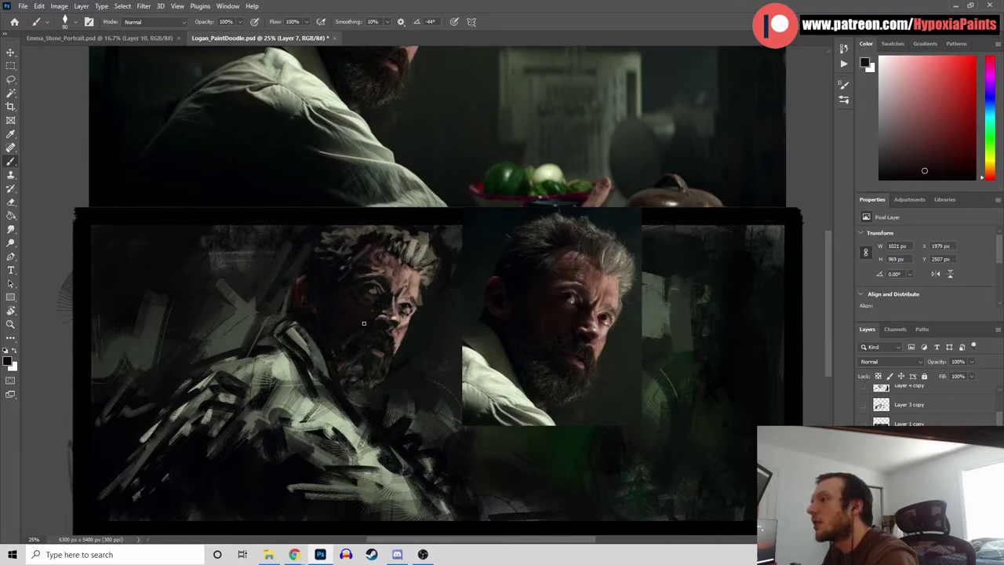
left_click(366, 326, "alt")
left_click(346, 335, "alt")
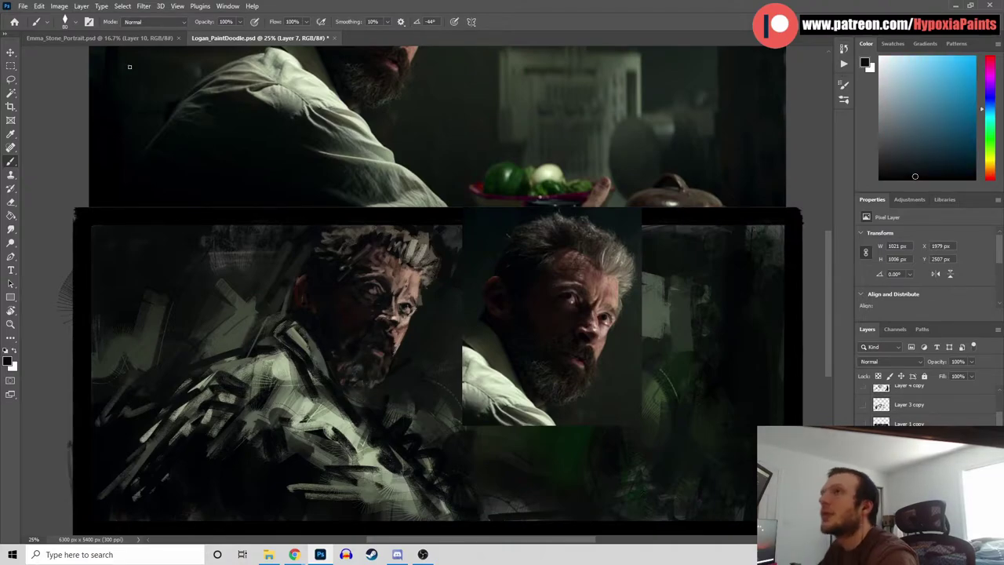
Texture the side of the beard with the daroz-special-regular version brush at 125 px, using greys and blacks sampled from the reference and painting
left_click(75, 22)
left_click(202, 239)
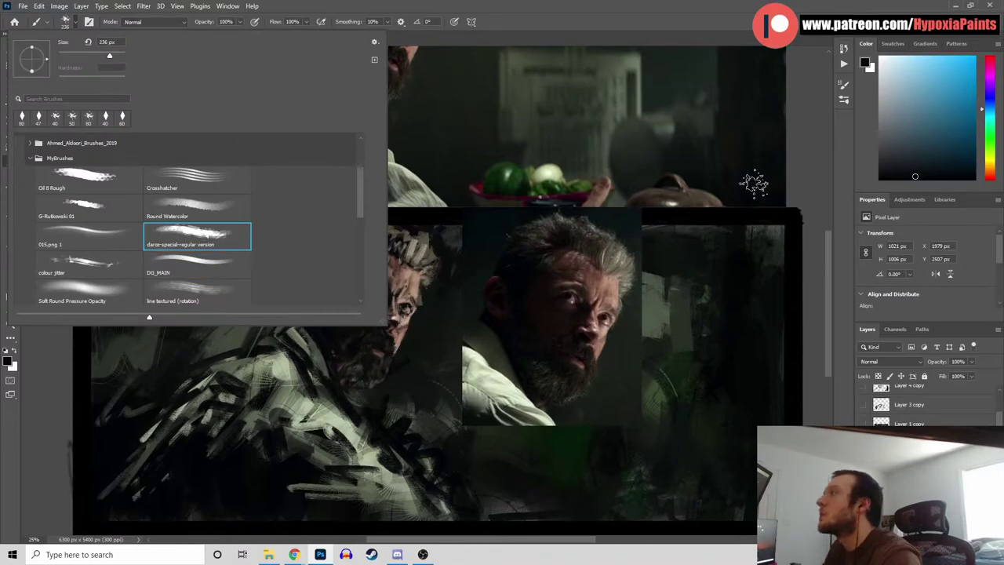
left_click(792, 169)
left_click(537, 362, "alt")
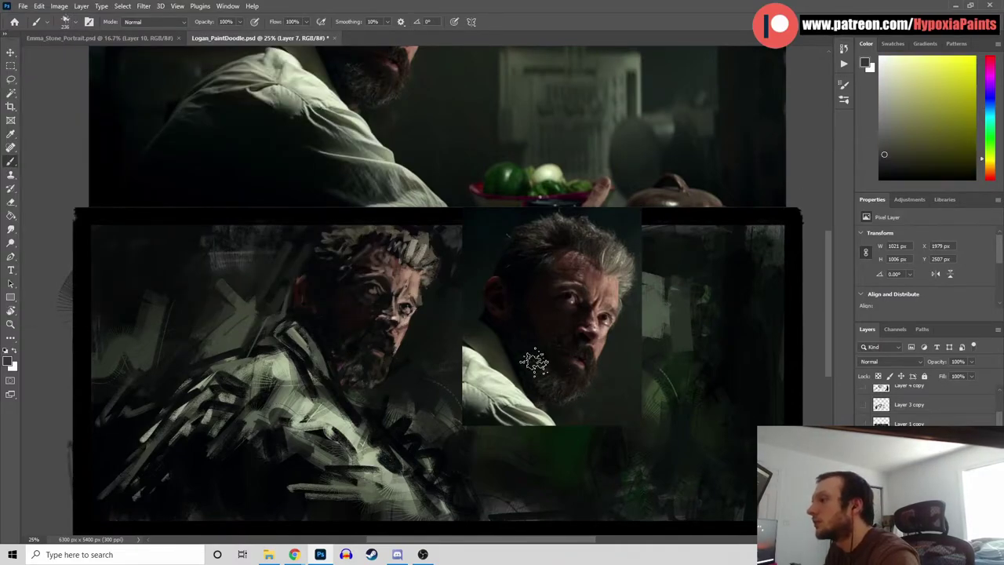
left_click(348, 367, "alt")
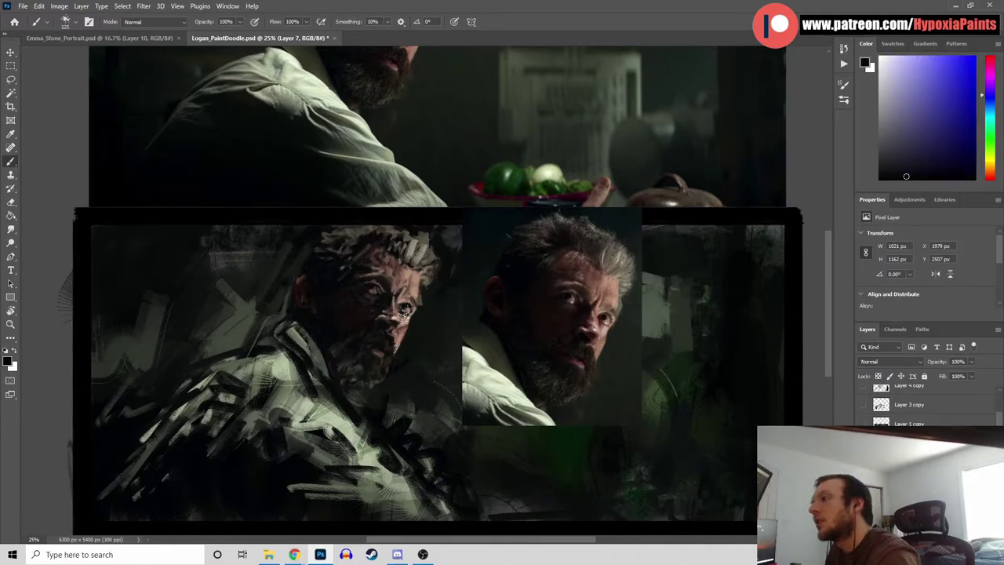
left_click(515, 369, "alt")
left_click(349, 362, "alt")
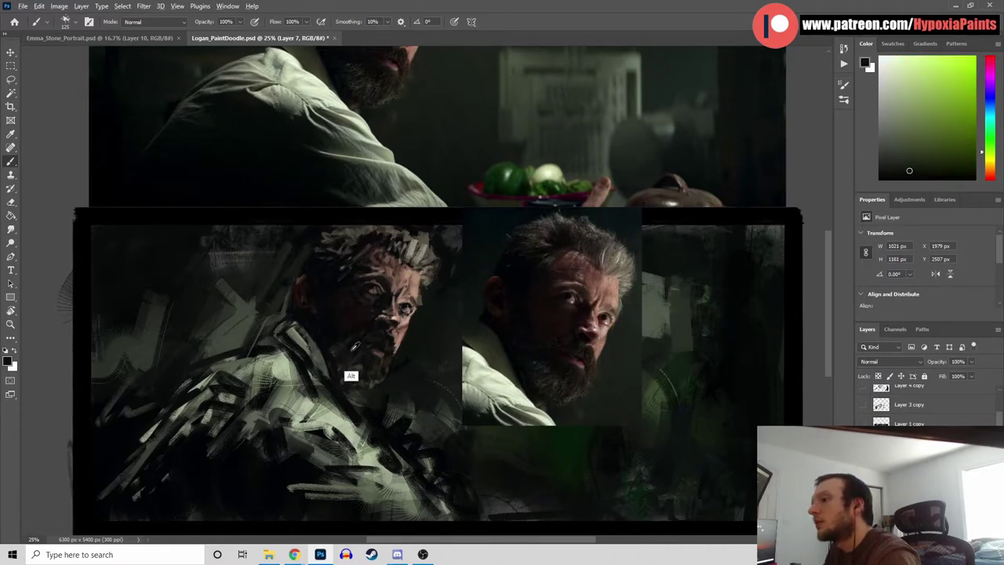
Build up the lower beard and jaw edge with a dark greenish grey from the reference beard and near-blacks from the painting
left_click(350, 372, "alt")
left_click(544, 384, "alt")
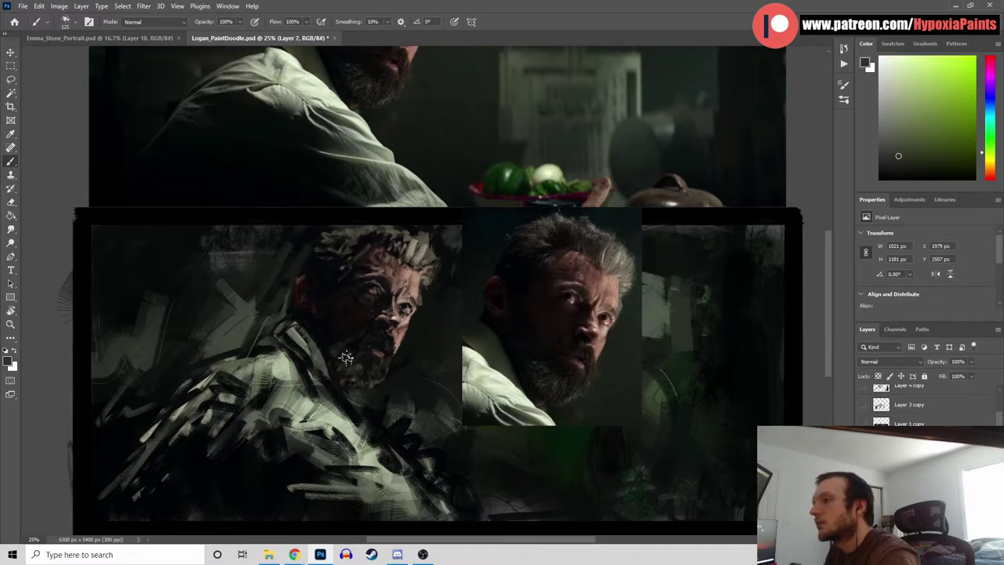
left_click(358, 342, "alt")
left_click(347, 359, "alt")
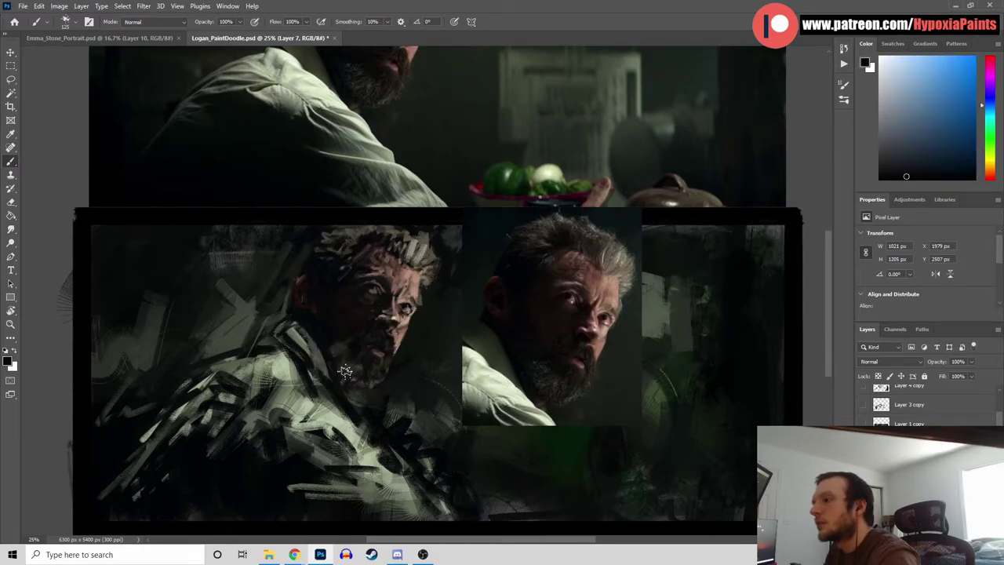
left_click(363, 364, "alt")
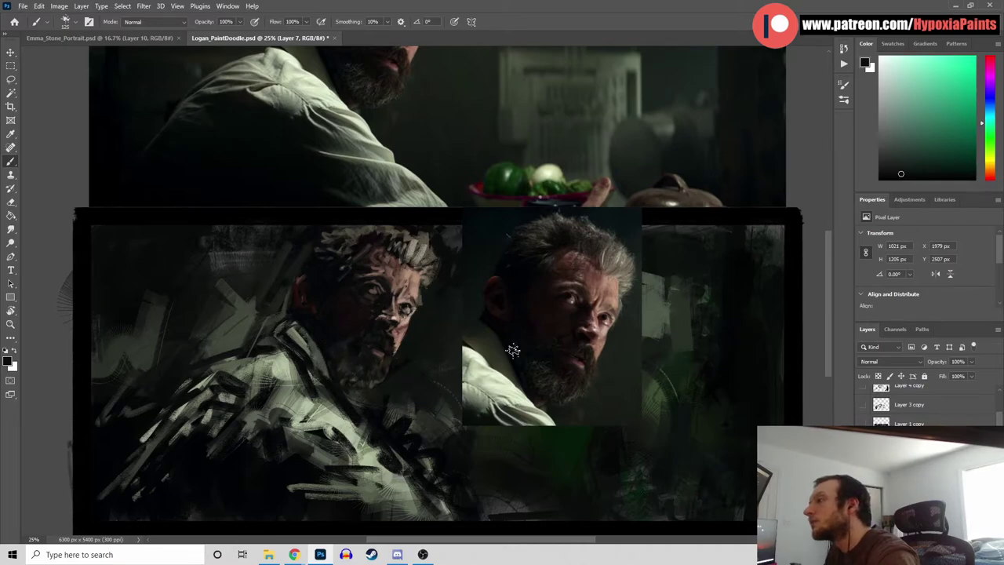
Blend the upper beard into the shadowed cheek with a dark brown from the reference and dark tones from the painting
left_click(558, 353, "alt")
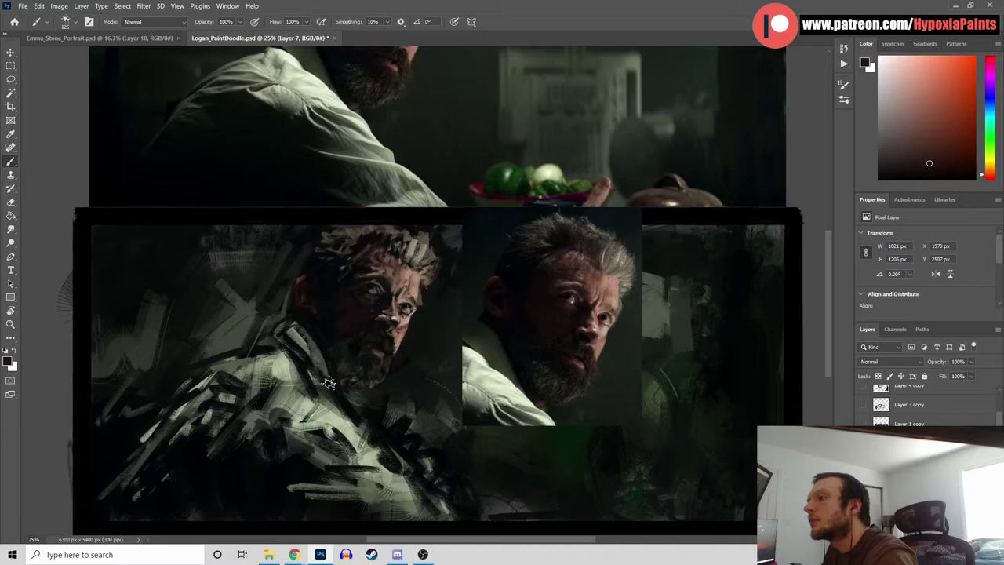
left_click(336, 325, "alt")
left_click(352, 333, "alt")
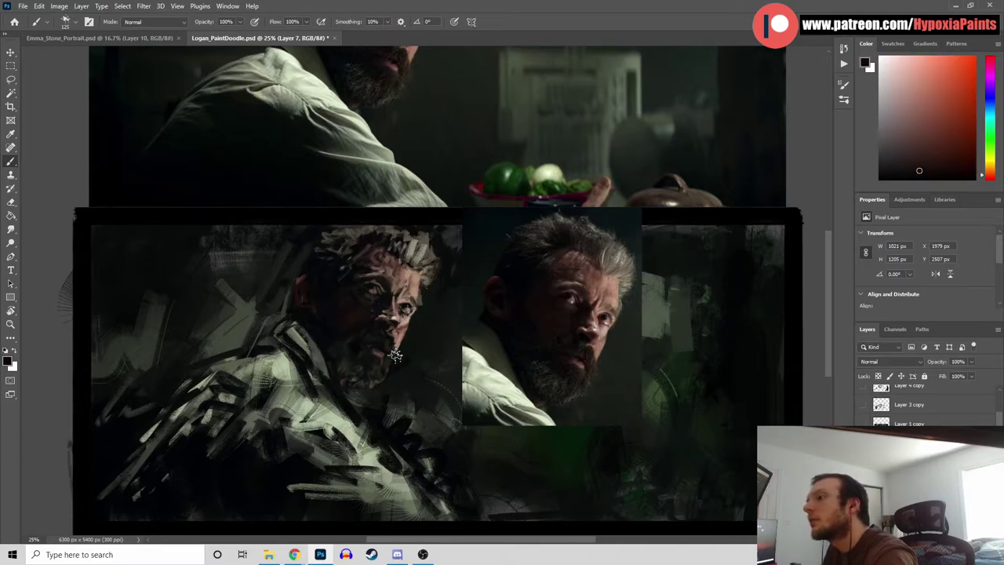
left_click(345, 316, "alt")
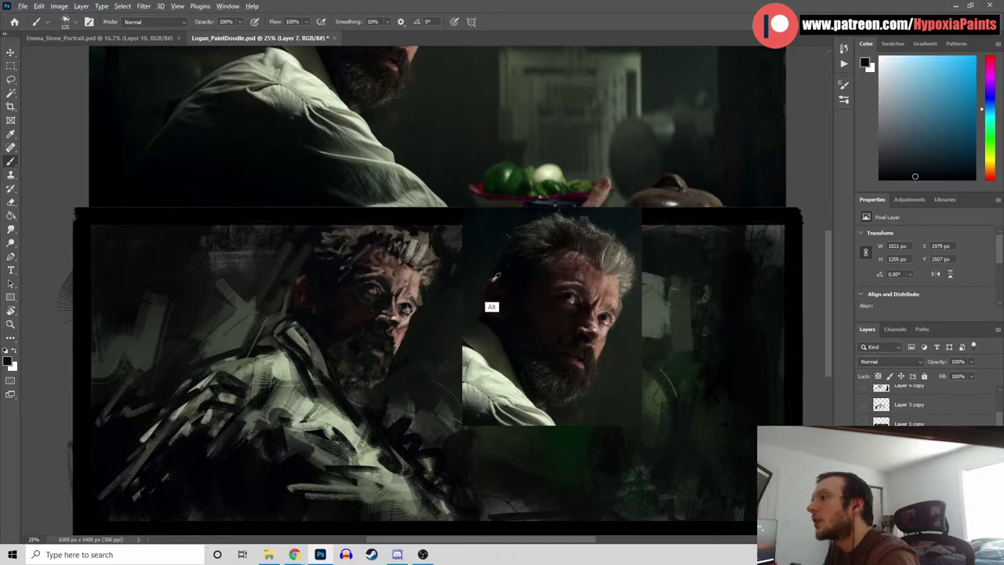
Repaint the ear with a dark red sampled from the reference ear and shade around it with near-black
left_click(491, 302, "alt")
left_click(304, 290, "alt")
left_click_drag(300, 283, 299, 298)
left_click(313, 294, "alt")
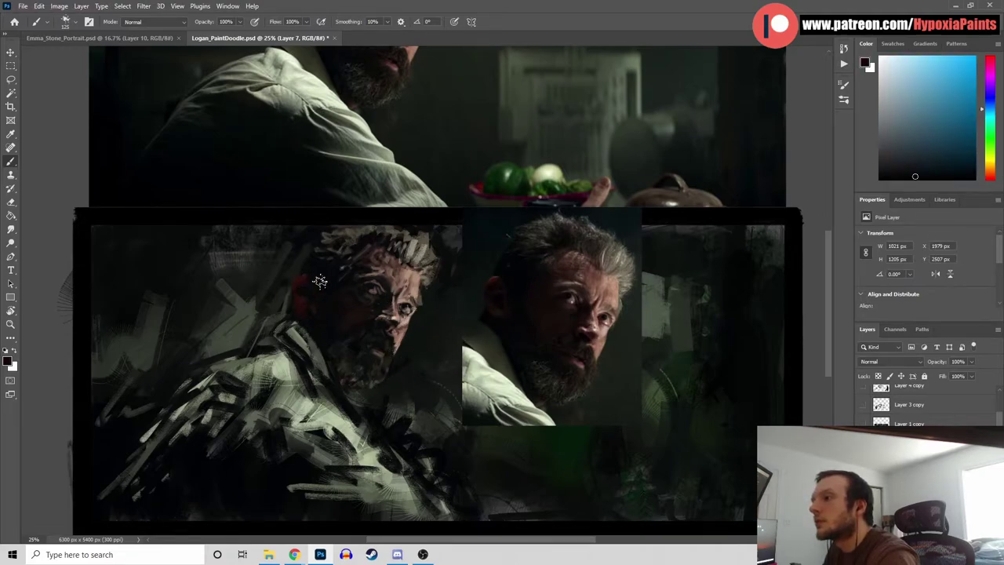
left_click(297, 282, "alt")
left_click_drag(295, 305, 307, 299)
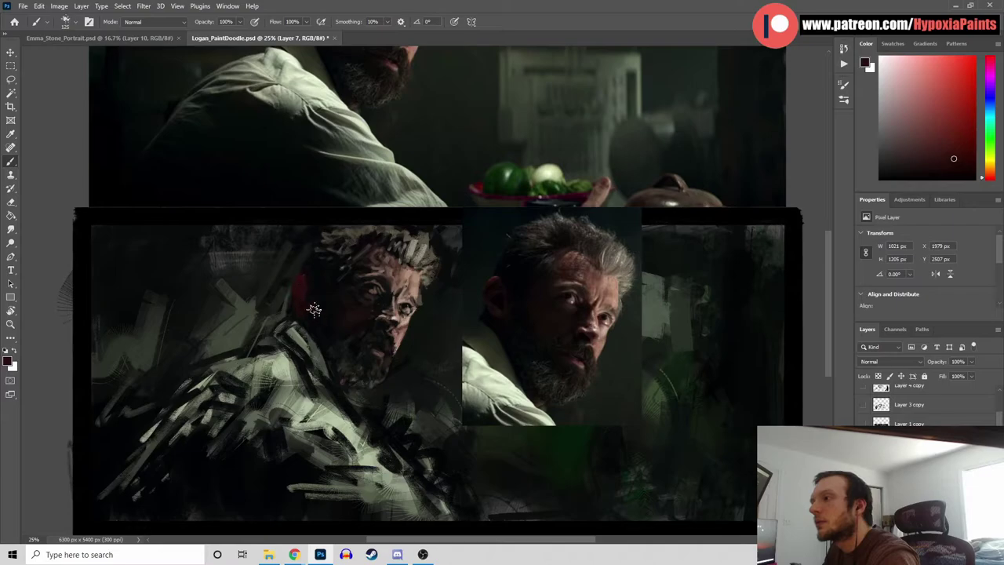
left_click(313, 323, "alt")
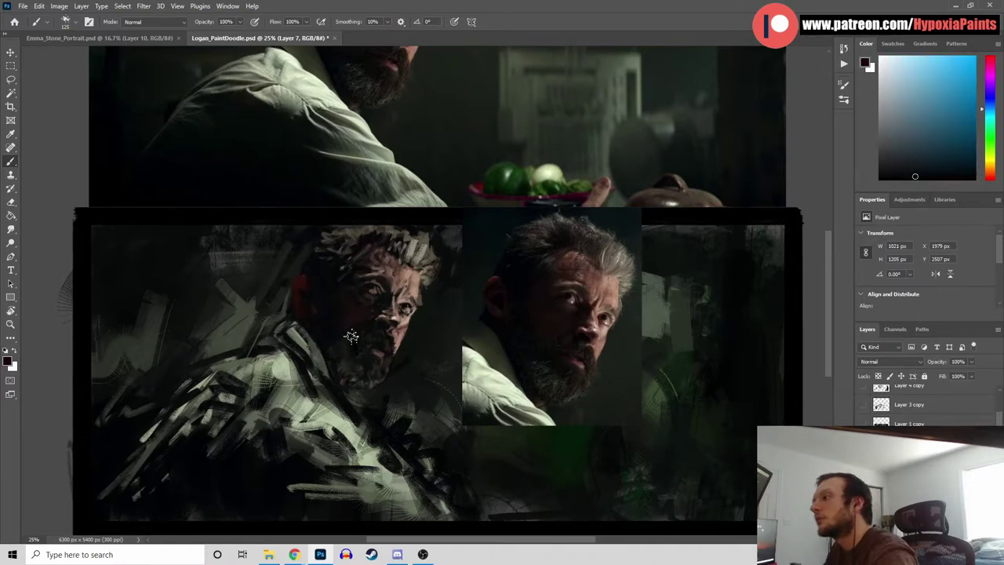
Refine the inner shadow and rim of the ear with a size 70 brush, using sampled near-black and dark red tones
key("bracketleft")
key("bracketleft")
key("bracketleft")
key("bracketleft")
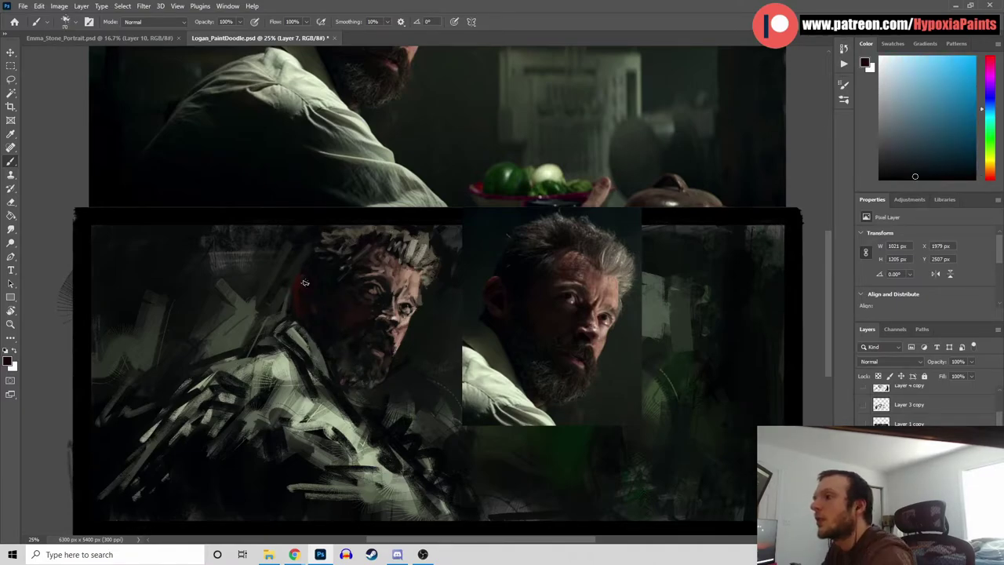
left_click(318, 295, "alt")
left_click(300, 279, "alt")
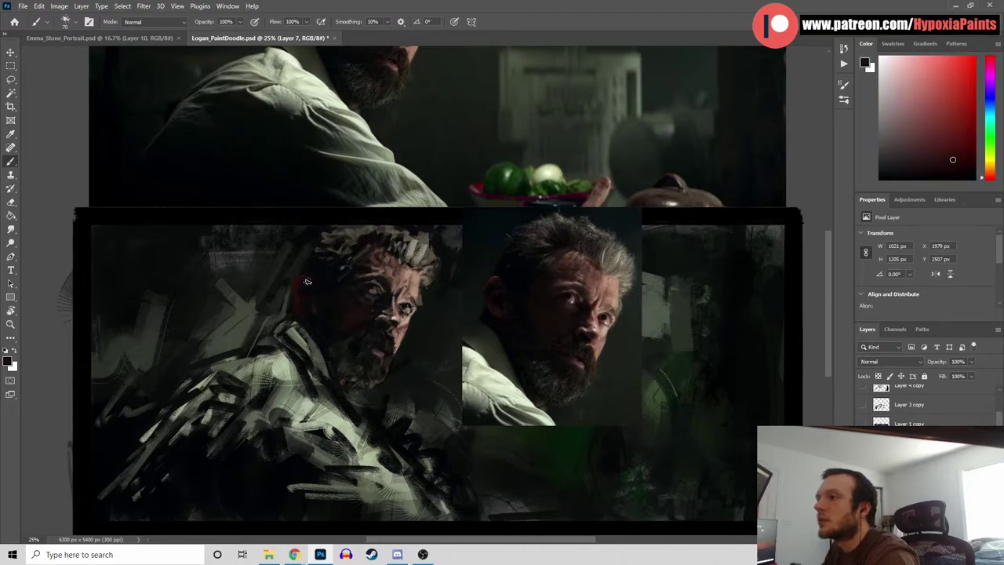
left_click(328, 323, "alt")
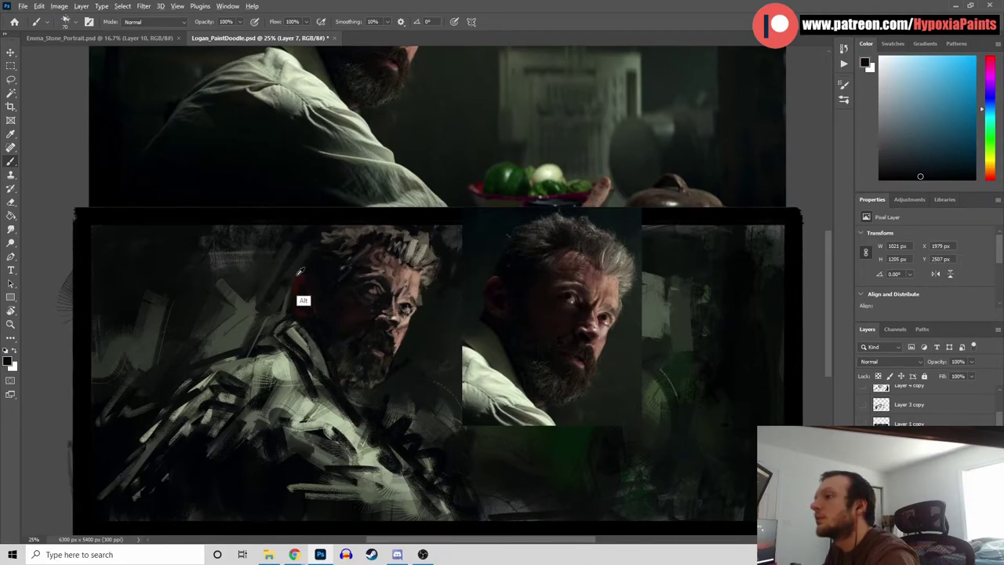
Tidy the outline of the back hair, ear and nape with dark tones sampled from the background and around the collar
left_click(272, 275, "alt")
left_click(322, 246, "alt")
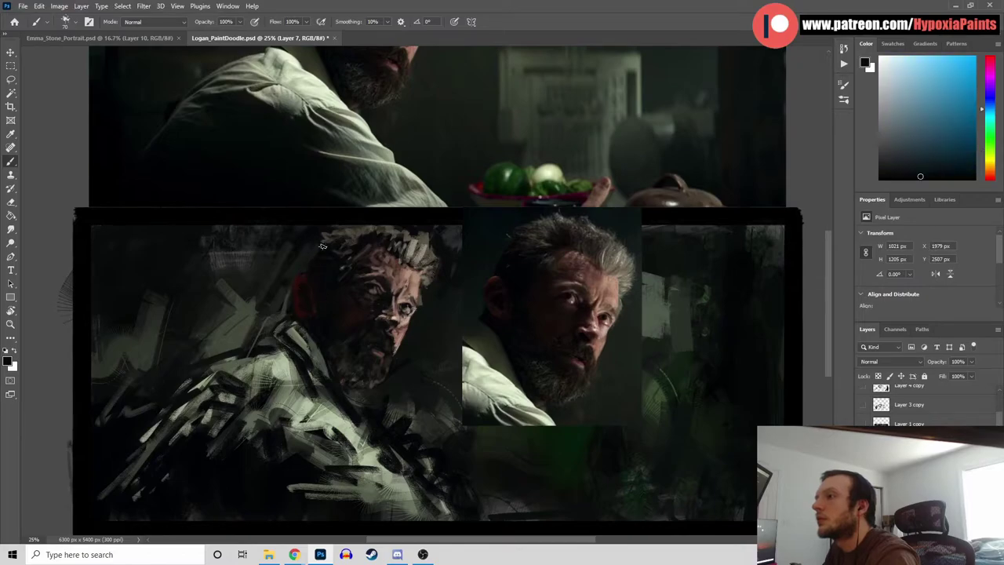
left_click(280, 338, "alt")
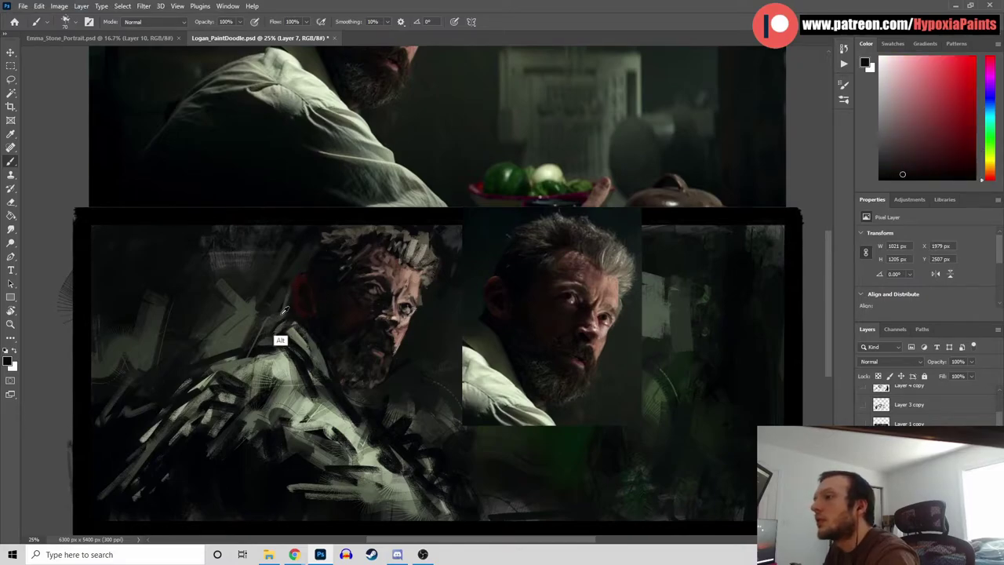
left_click(287, 308, "alt")
Darken the neck edge of the shirt collar with near-black and paint its inside with a dark greenish grey from the reference collar
left_click(310, 332, "alt")
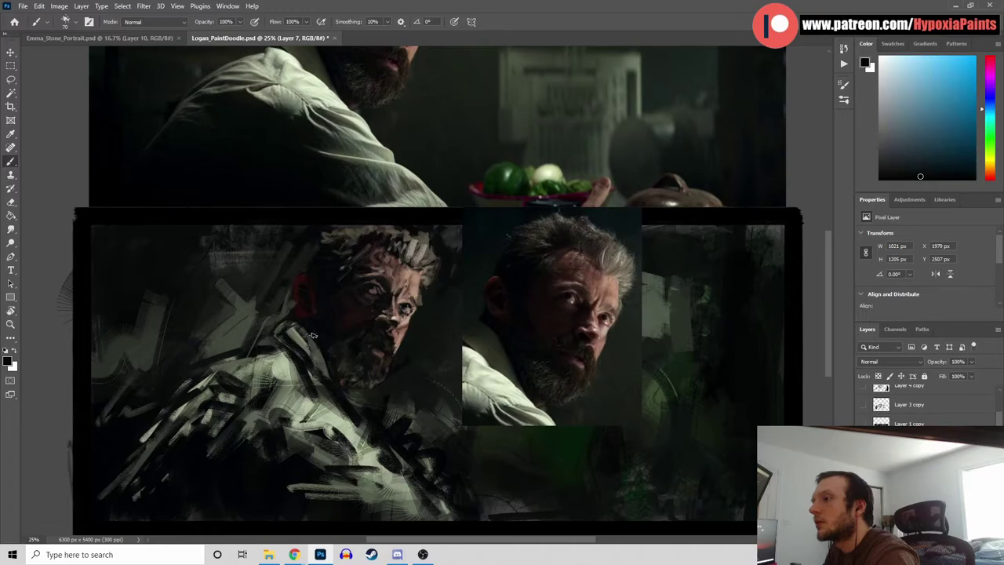
left_click_drag(317, 343, 322, 375)
left_click(489, 349, "alt")
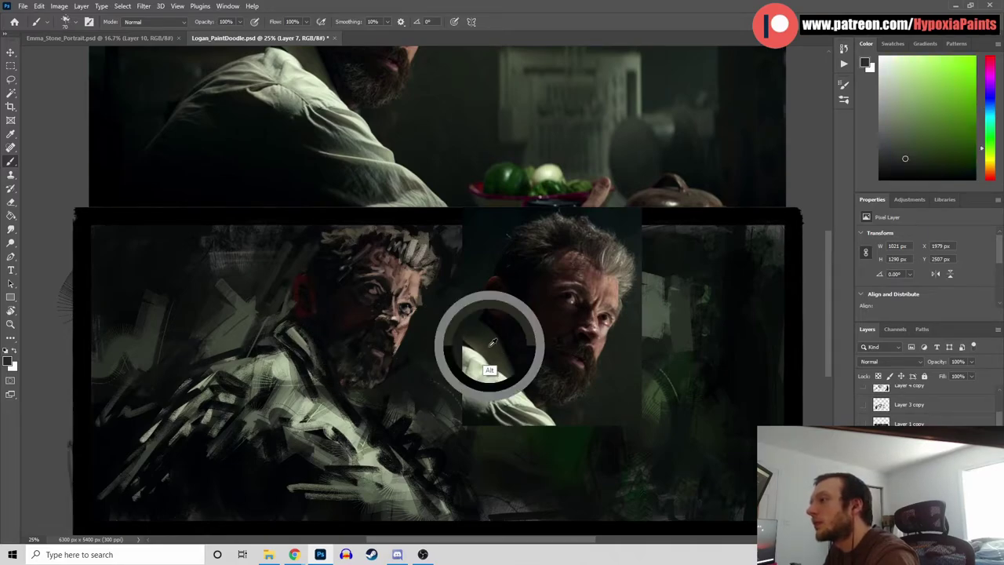
left_click_drag(297, 332, 303, 350)
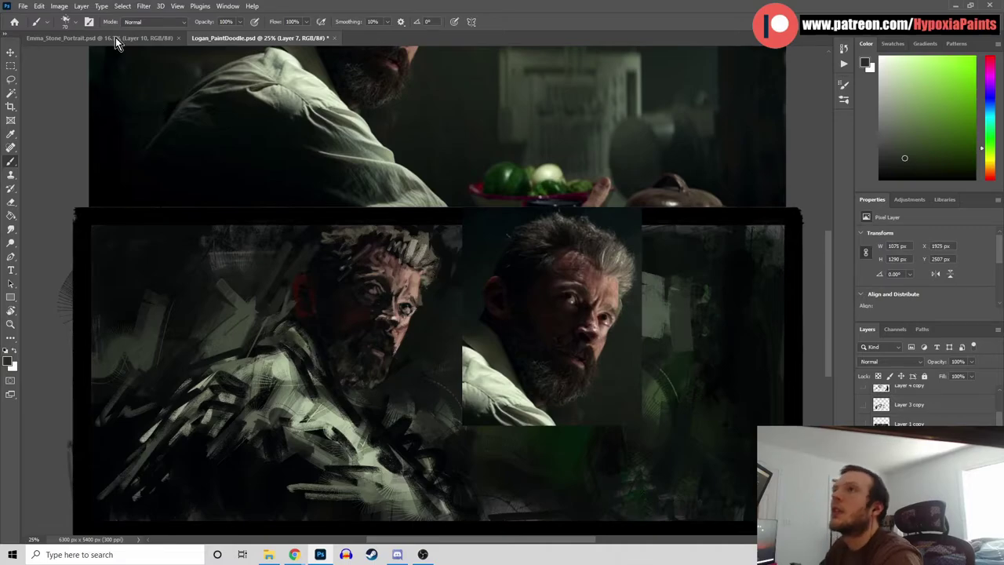
Rework the edge and inner side of the shirt collar with a size 100 brush, using sampled light grey and near-black tones
left_click(70, 22)
left_click(91, 258)
left_click(109, 235)
left_click(849, 161)
left_click(303, 363, "alt")
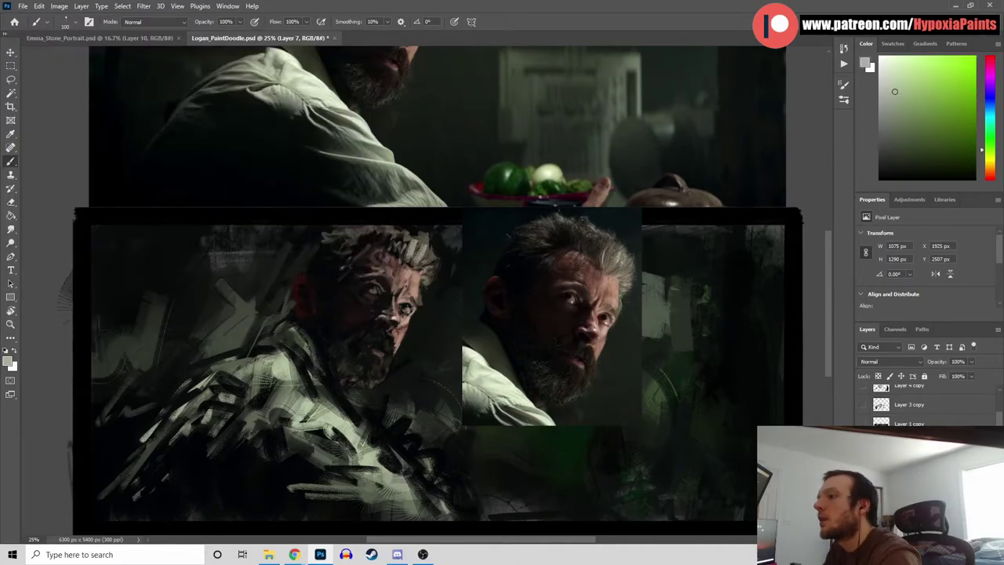
left_click(321, 355, "alt")
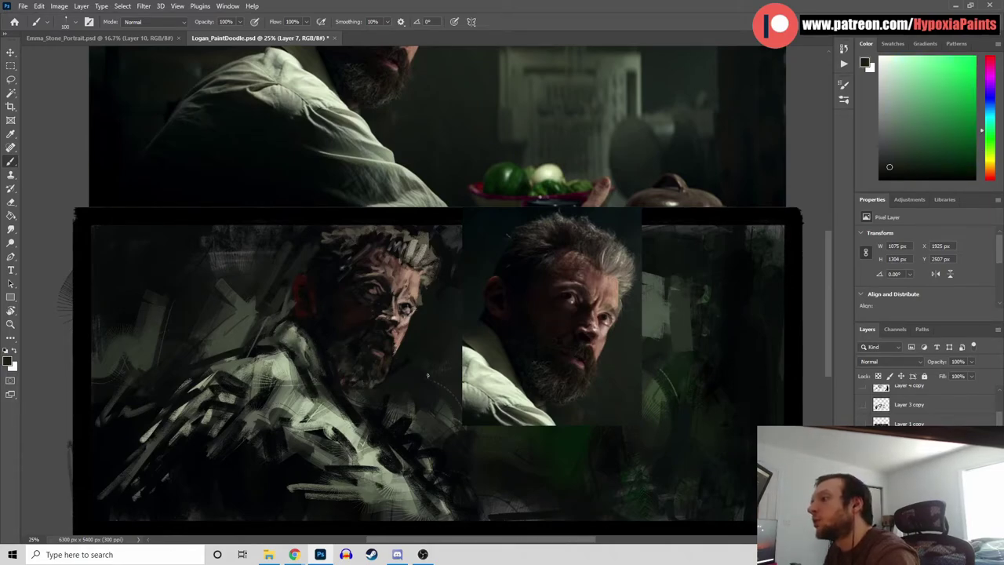
left_click(497, 394, "alt")
left_click(302, 363, "alt")
left_click(312, 346, "alt")
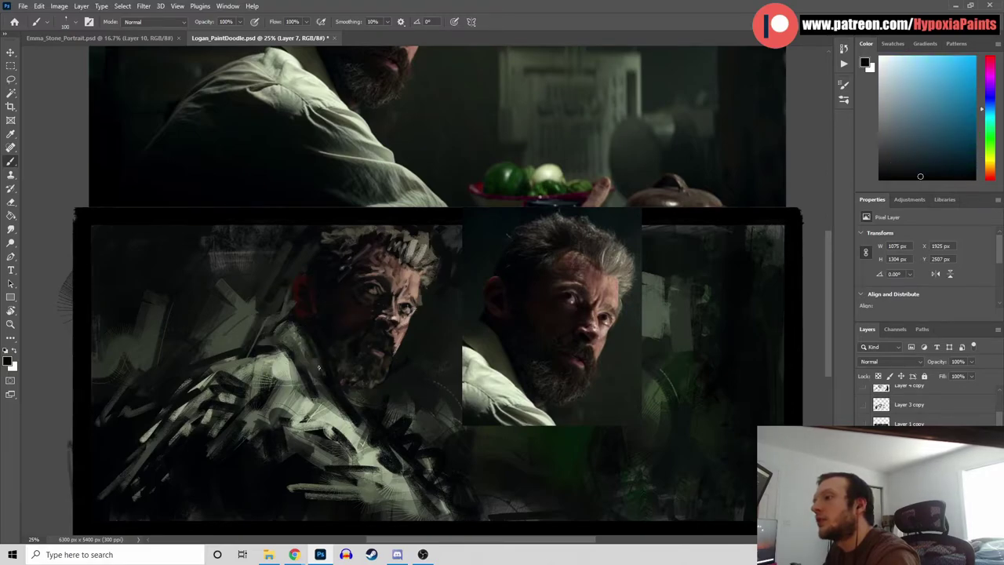
Texture the collar with the colour jitter brush in a dark grey sampled from the reference, and add off-white strokes to the shirt
left_click(67, 25)
left_click(89, 267)
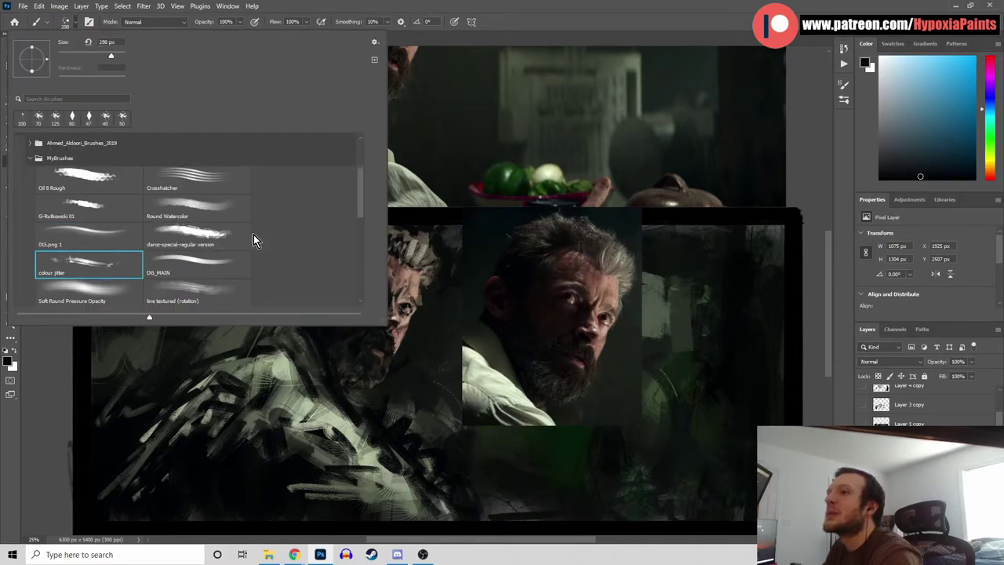
left_click(777, 179)
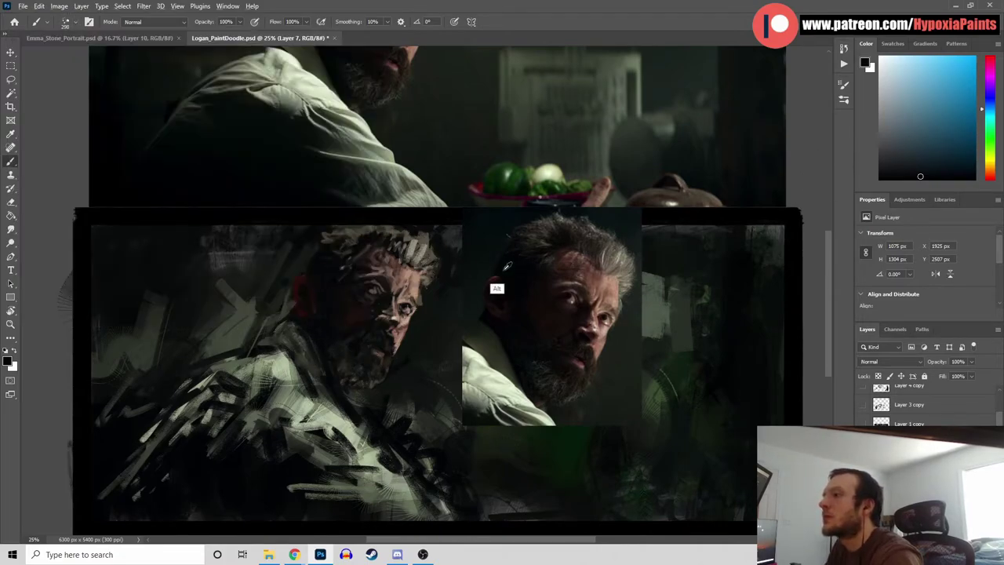
left_click(492, 376, "alt")
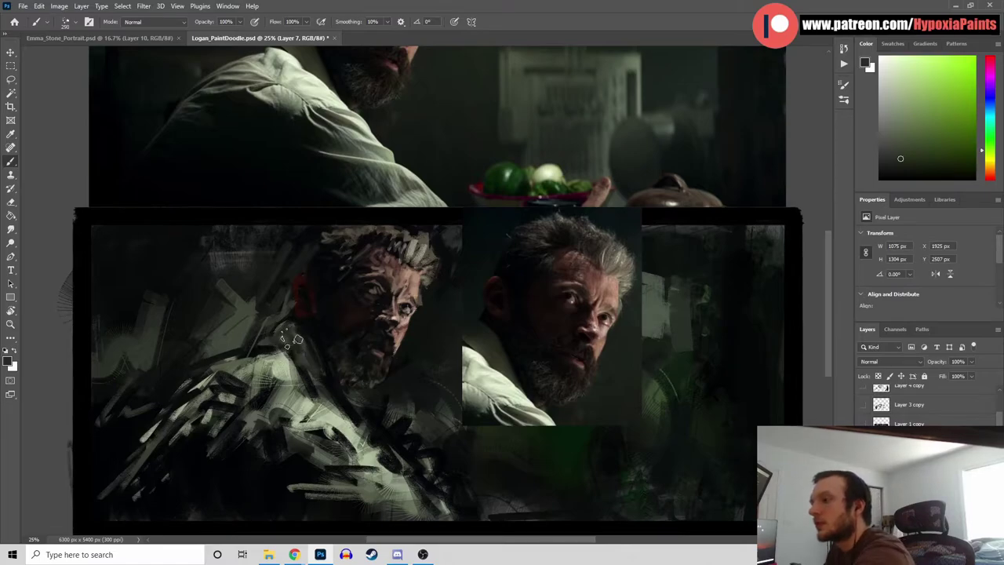
left_click(491, 402, "alt")
mouse_move(306, 404)
left_mouse_down()
mouse_move(257, 452)
mouse_move(333, 433)
left_mouse_up()
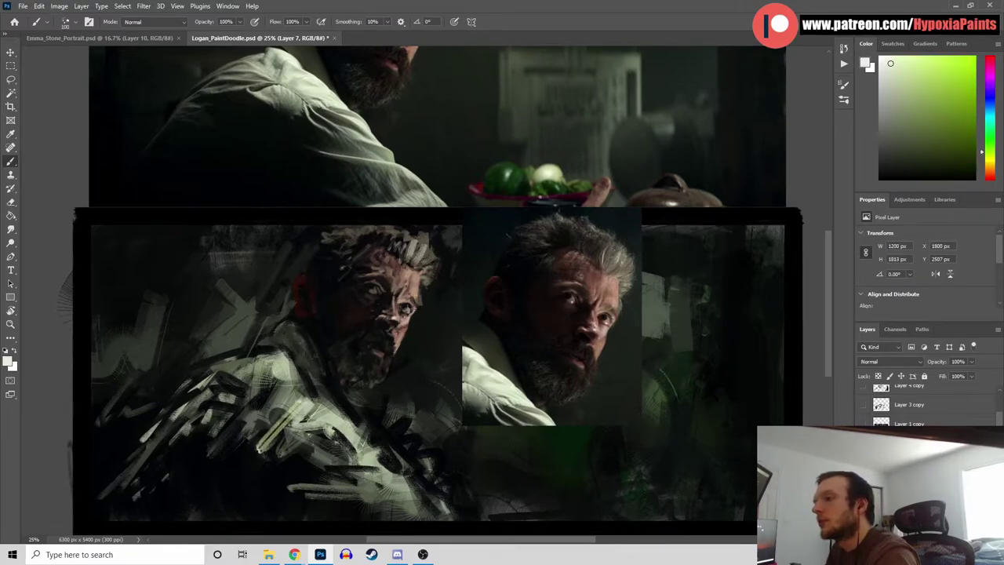
Shade the temple and shadowed side of the face with the DG_MAIN brush, using sampled near-black and dark reddish tones
left_click(76, 23)
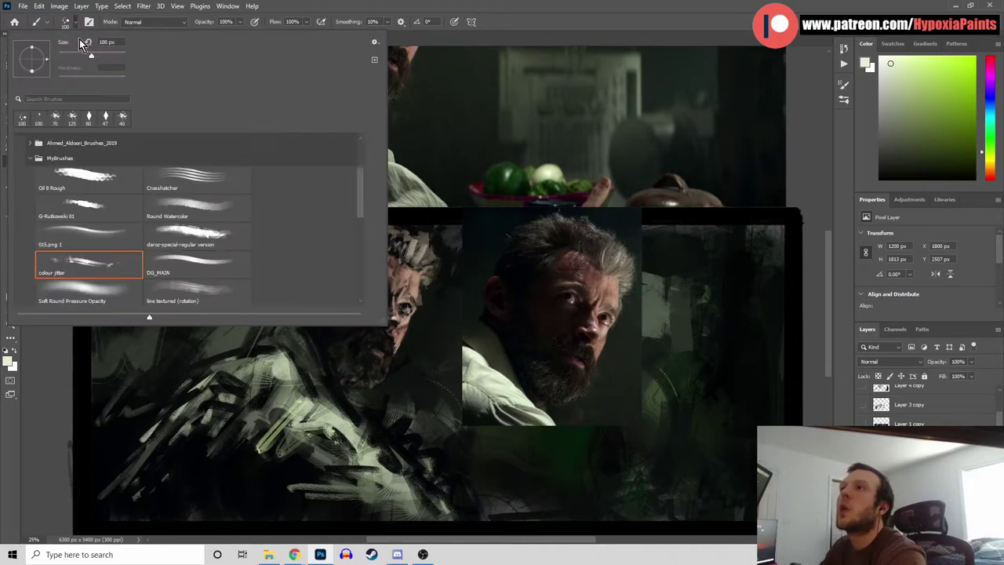
left_click(190, 267)
left_click(844, 157)
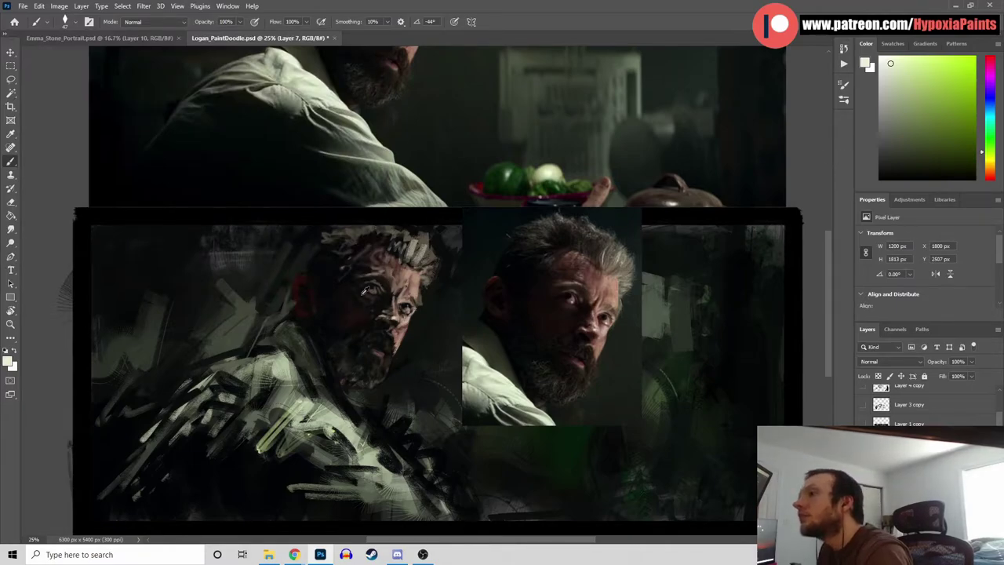
left_click(357, 315, "alt")
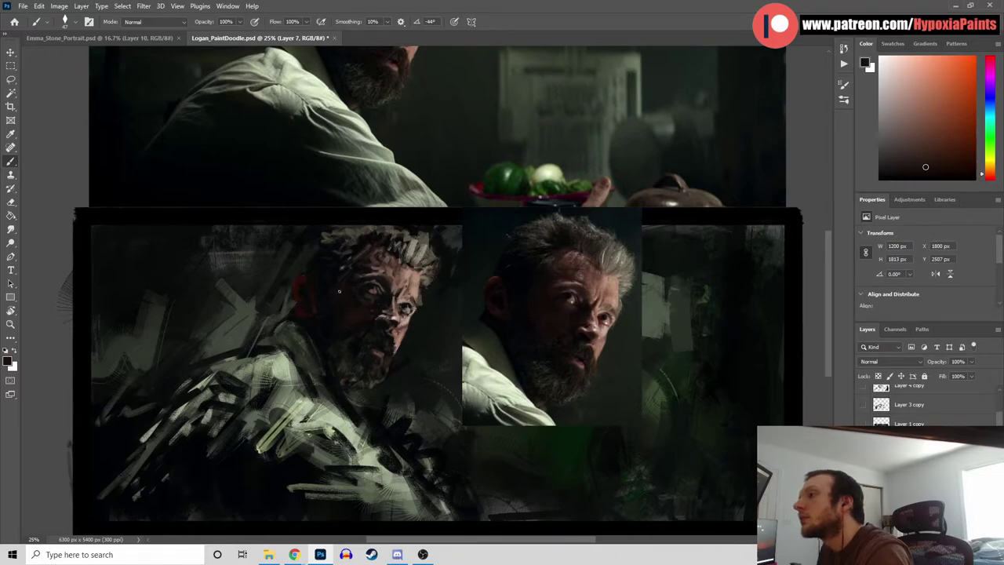
left_click(336, 316, "alt")
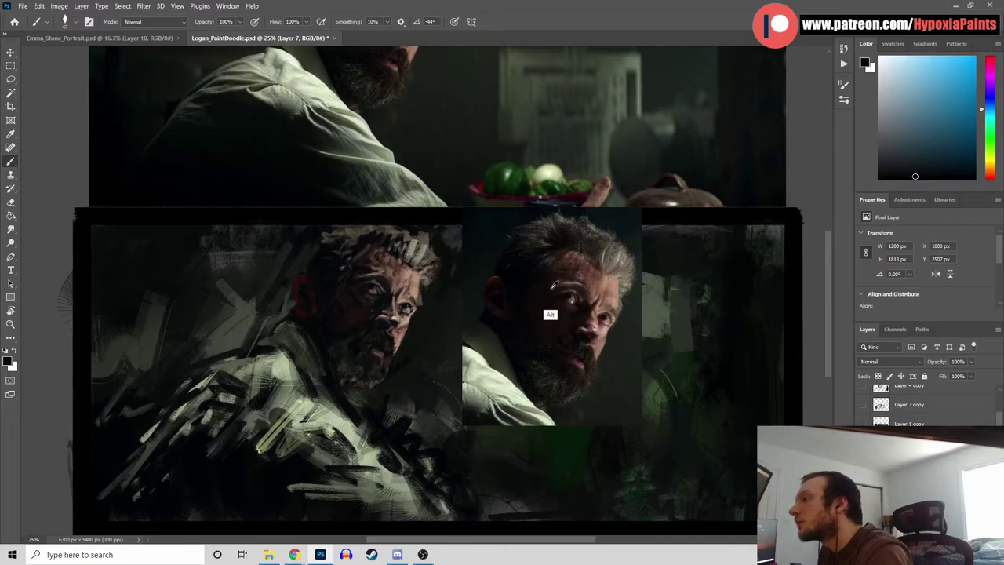
left_click(551, 318, "alt")
left_click(355, 307, "alt")
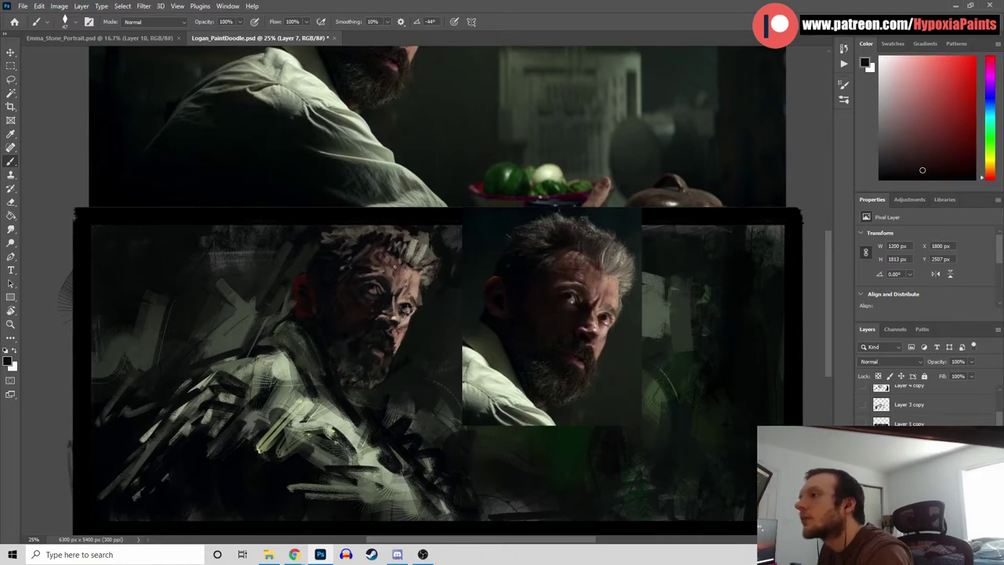
Refine the brow and the skin around the shadowed eye with a muted brown and dark tones sampled from the painted face
left_click(399, 277, "alt")
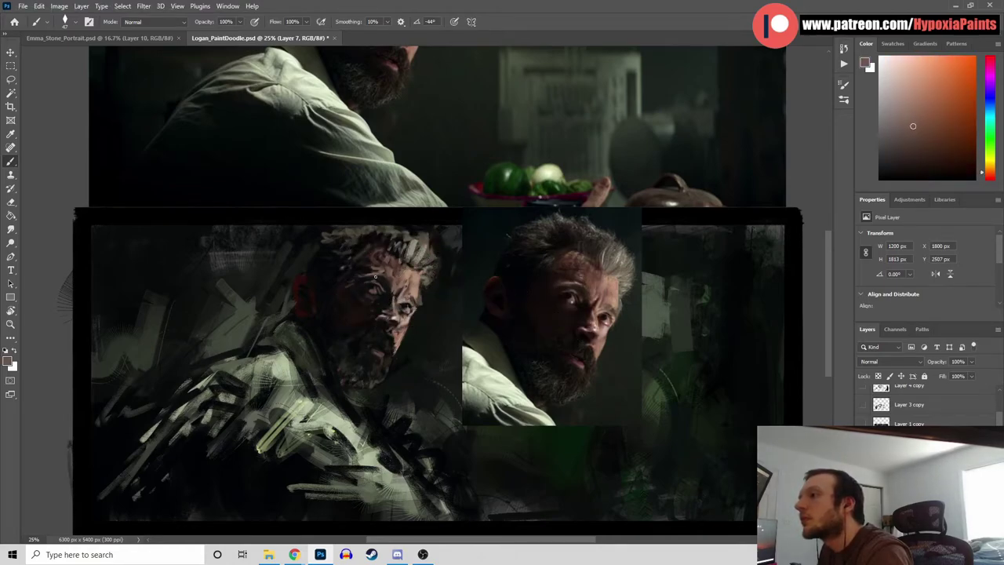
left_click(341, 295, "alt")
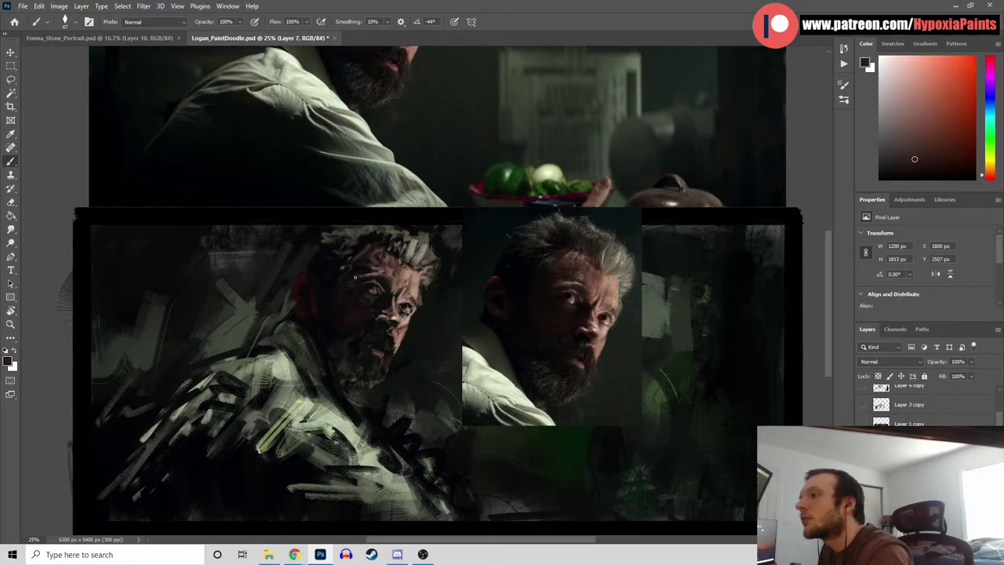
left_click(343, 293, "alt")
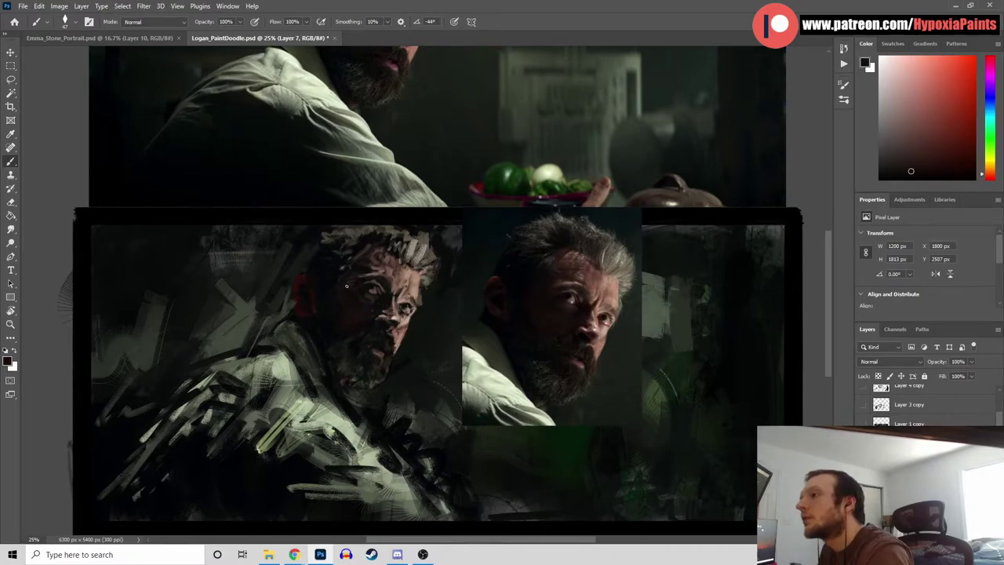
left_click(365, 289, "alt")
left_click(353, 286, "alt")
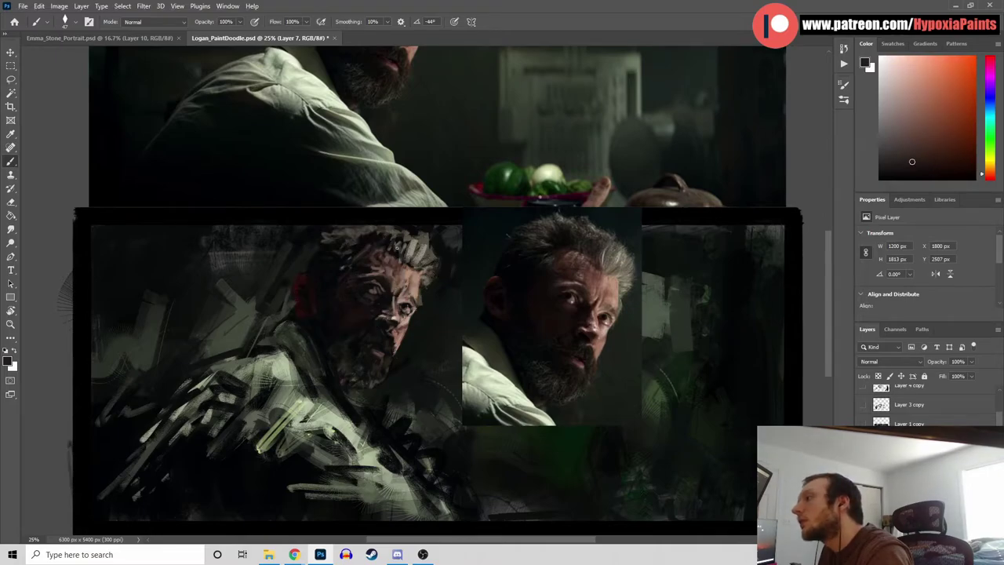
left_click(369, 286, "alt")
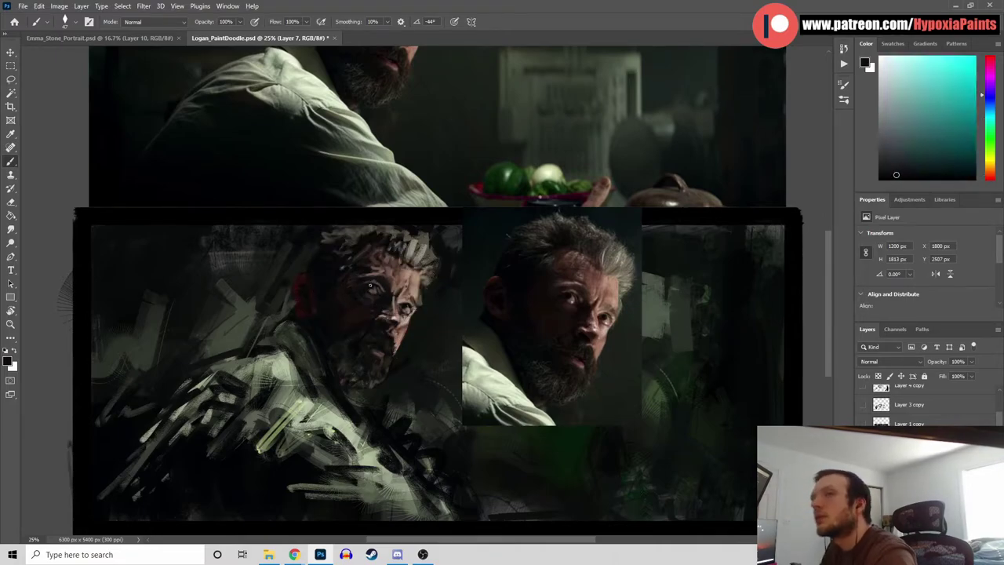
Deepen the dark accents of the face and upper beard with near-black tones sampled from the brow, nose bridge and beard
left_click(379, 270, "alt")
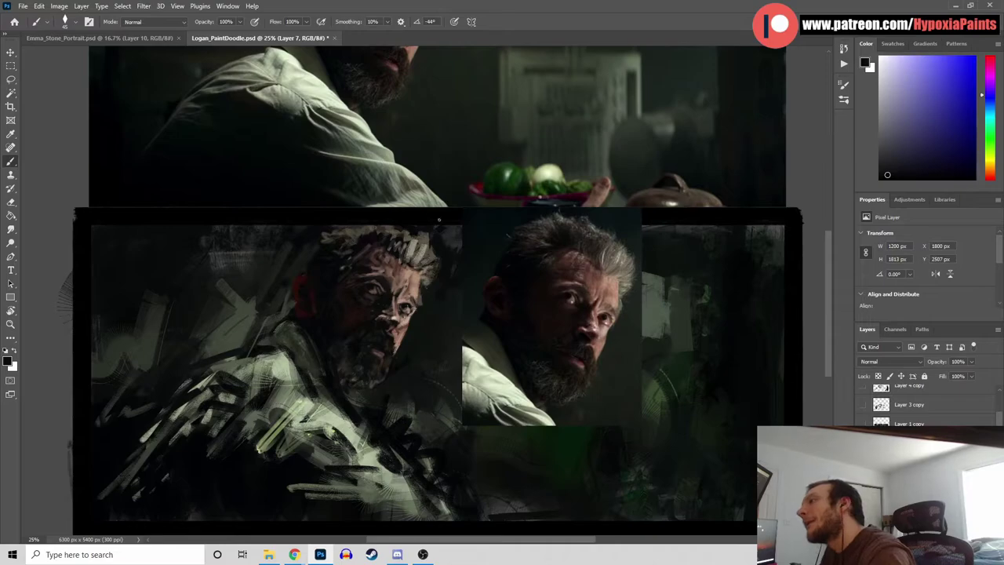
left_click(390, 286, "alt")
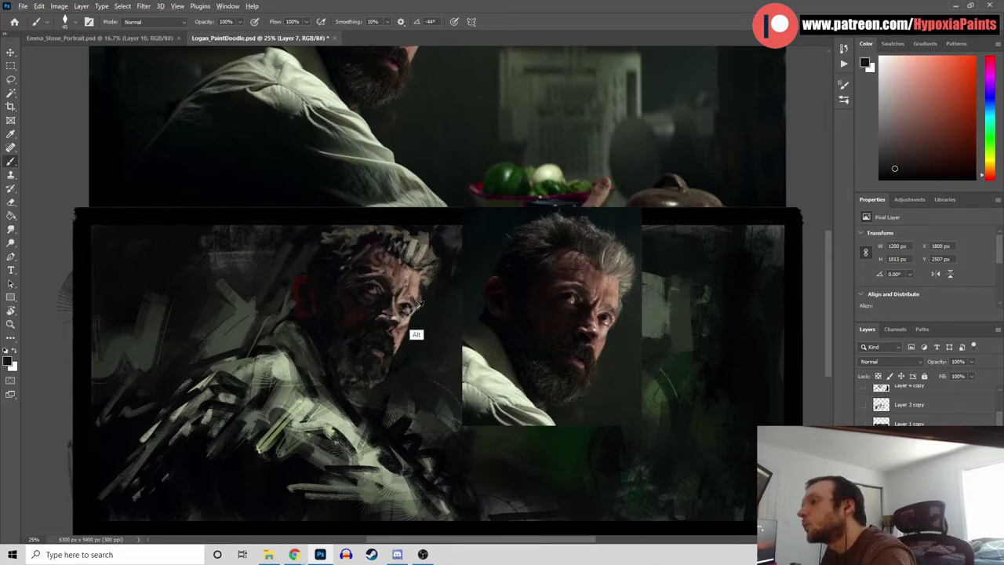
left_click(367, 341, "alt")
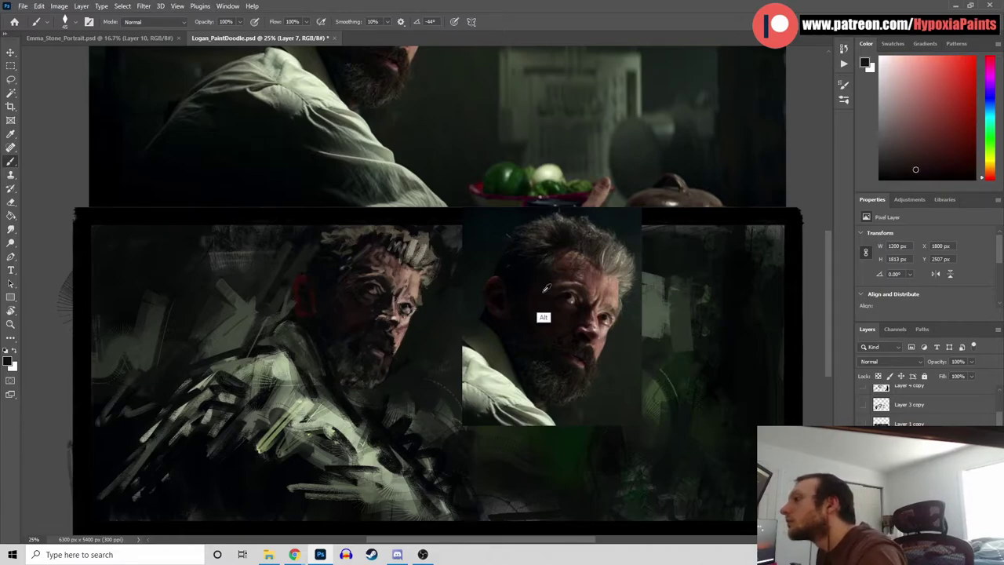
Blend the shadowed cheek into the beard with an adjusted dark red-brown and sampled near-blacks, and save the document
left_click(364, 310, "alt")
left_click_drag(927, 166, 924, 161)
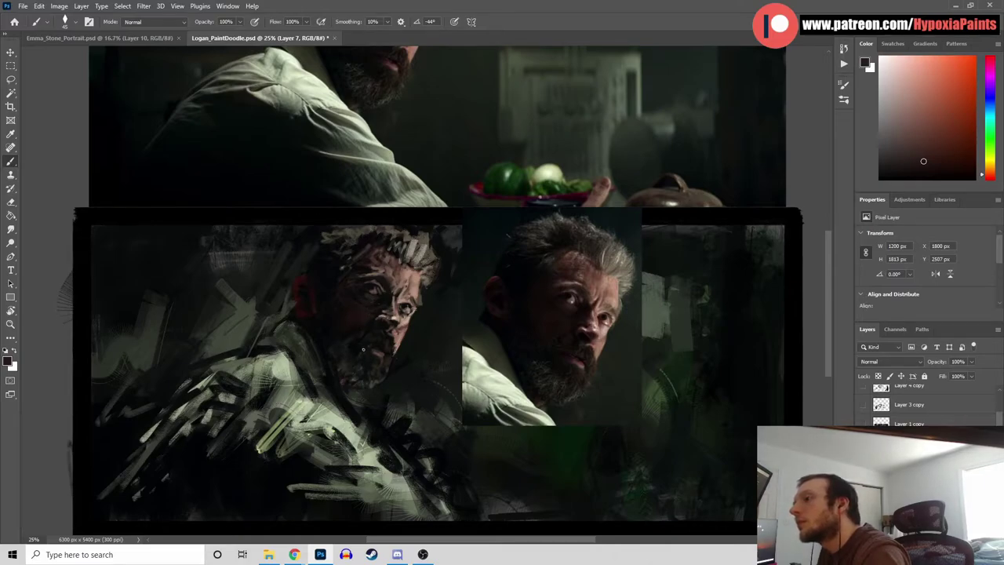
left_click(355, 304, "alt")
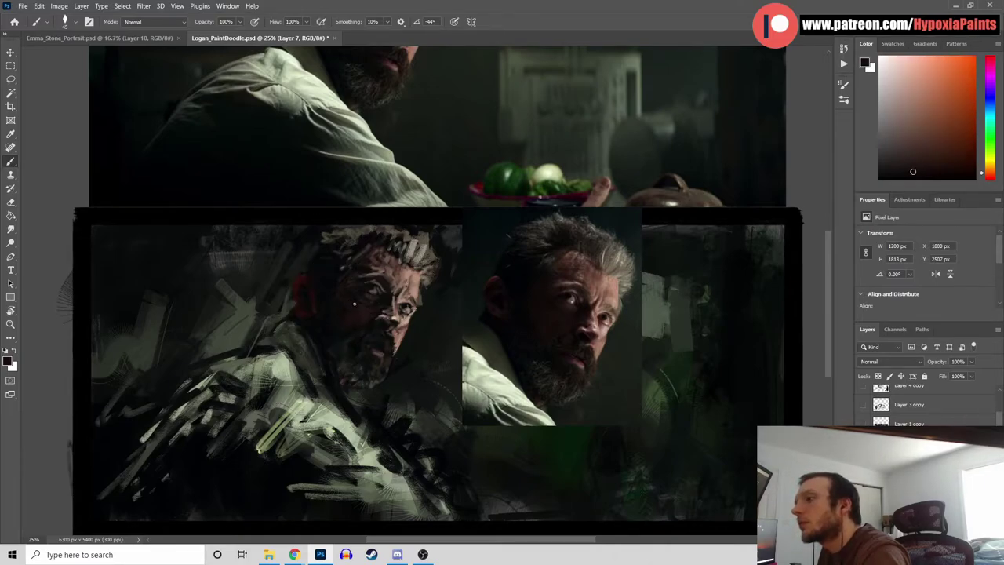
left_click(325, 337, "alt")
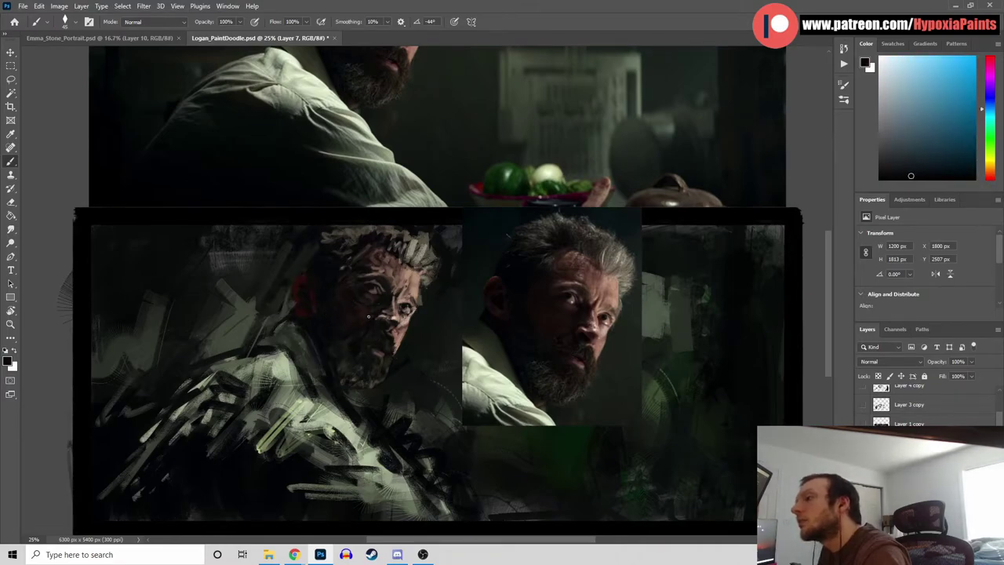
left_click(350, 320, "alt")
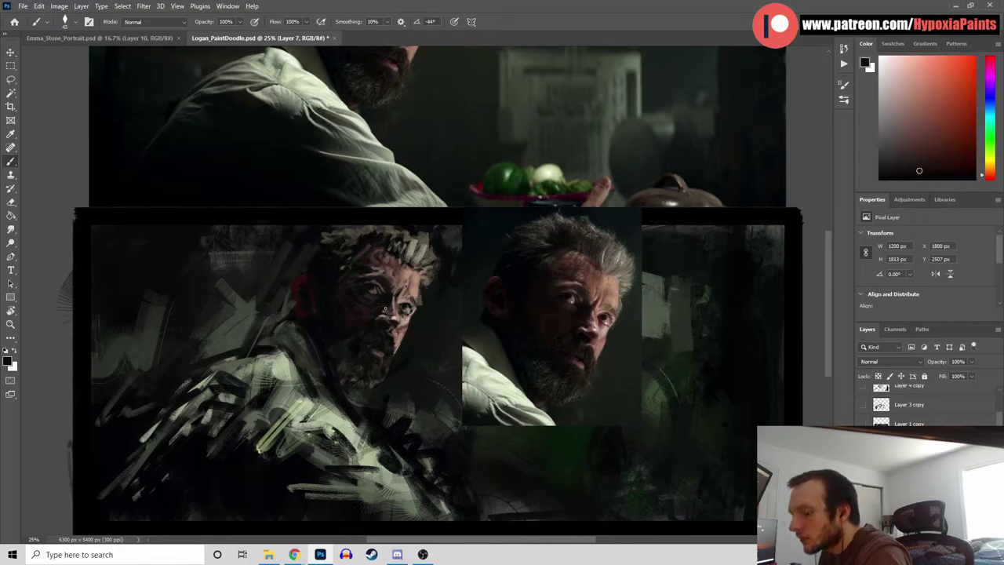
key("ctrl+s")
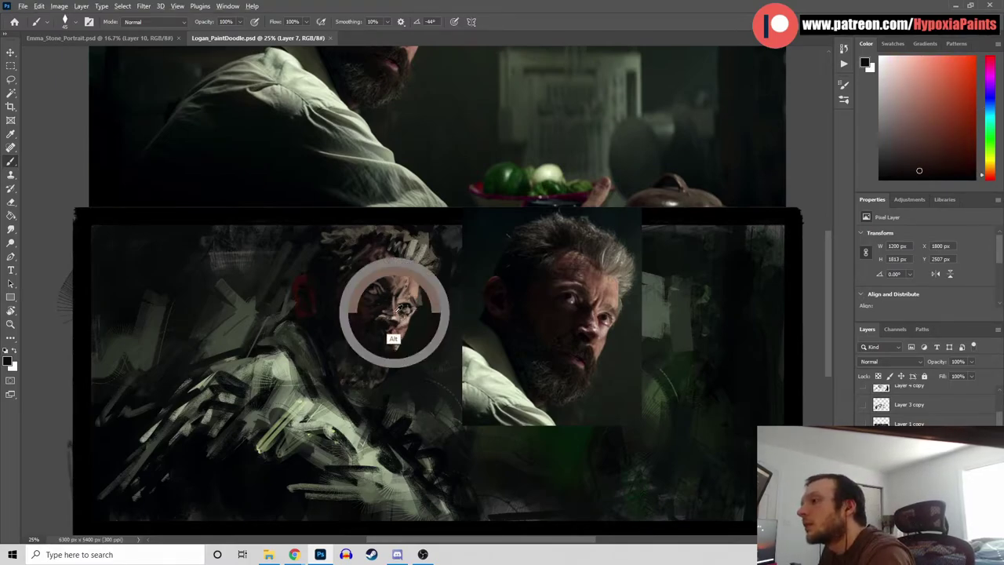
Refine the painted portrait's nose, moustache and mouth with skin tones and near-black shadows sampled from the face
left_click(378, 321, "alt")
left_click_drag(380, 317, 380, 323)
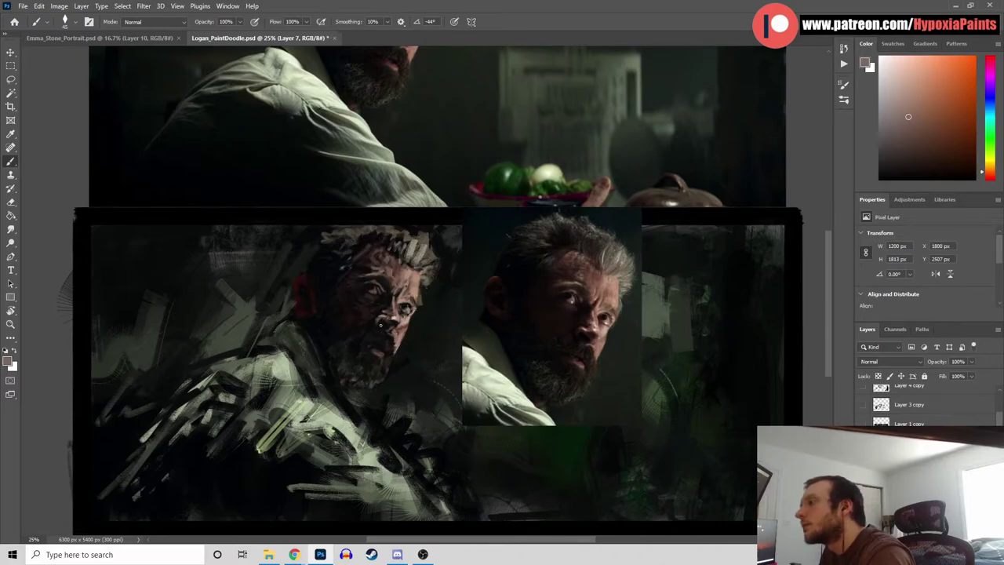
left_click(382, 352, "alt")
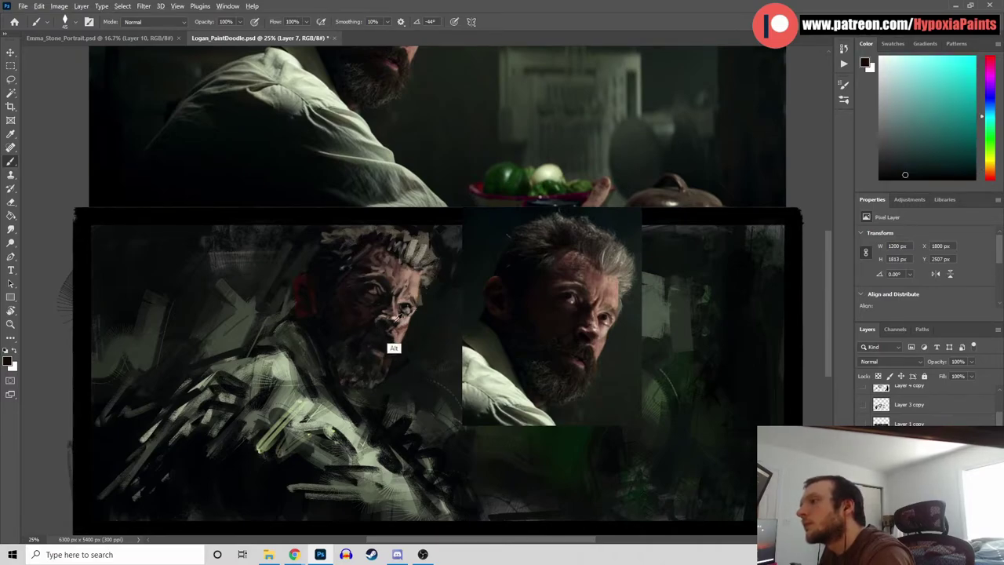
left_click(394, 346, "alt")
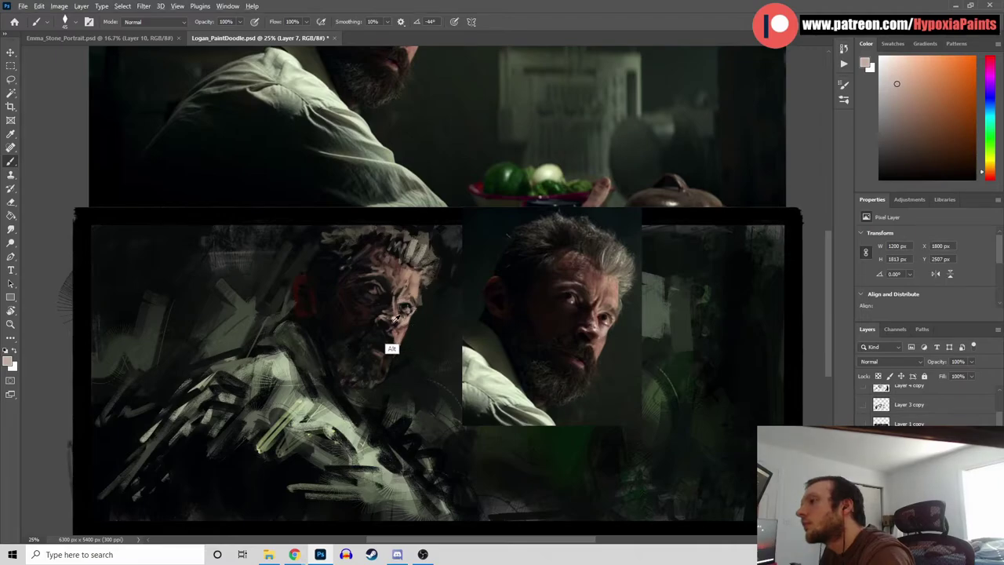
left_click(394, 349, "alt")
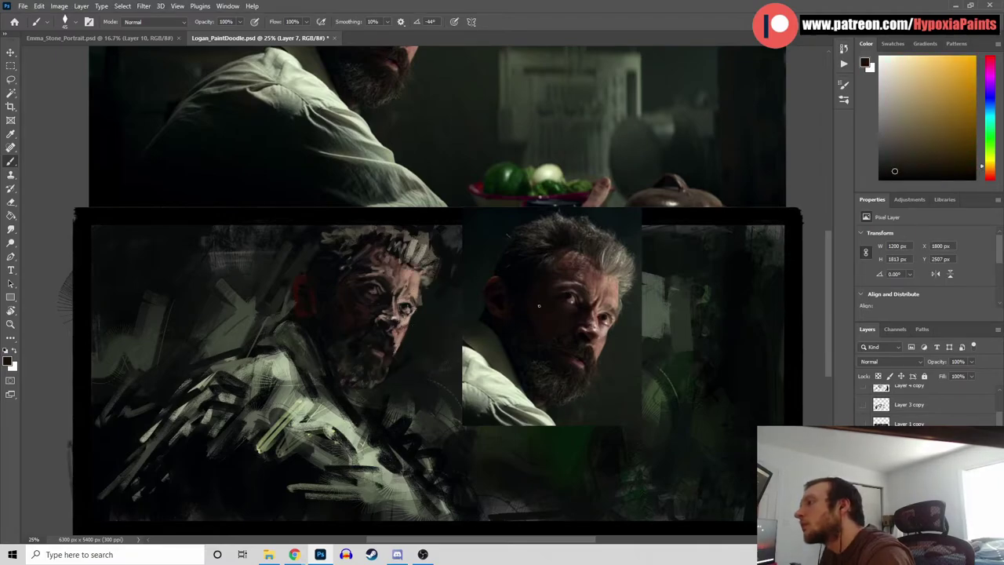
left_click(399, 316, "alt")
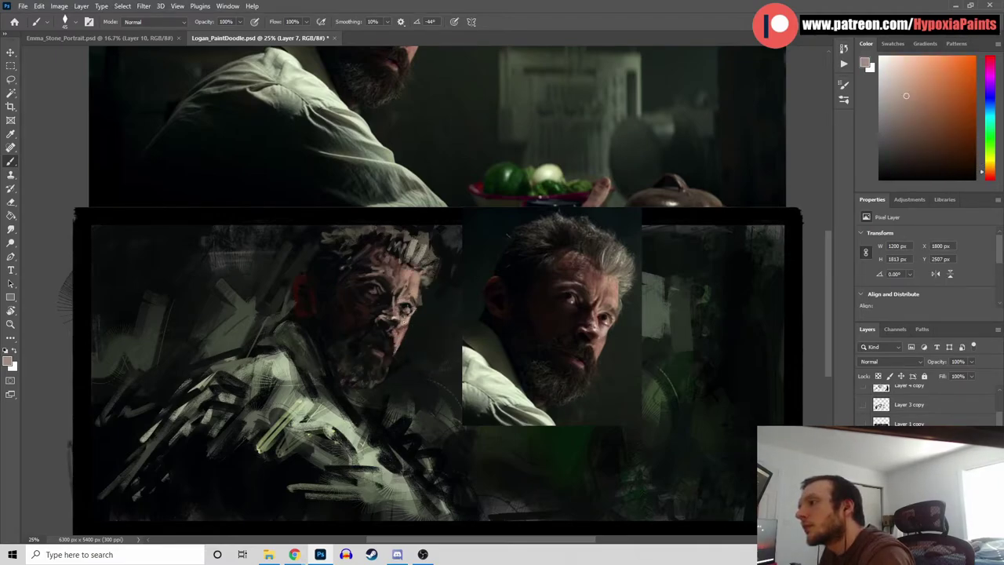
left_click(402, 344, "alt")
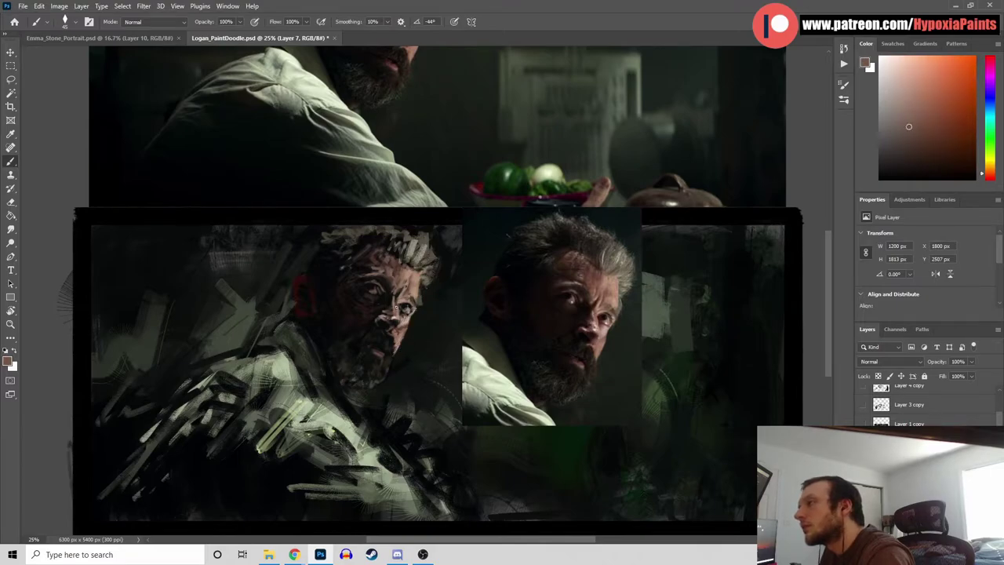
Rework the nose bridge, shaded cheek and brow of the painted face with sampled light skin and dark brown tones
left_click(396, 314, "alt")
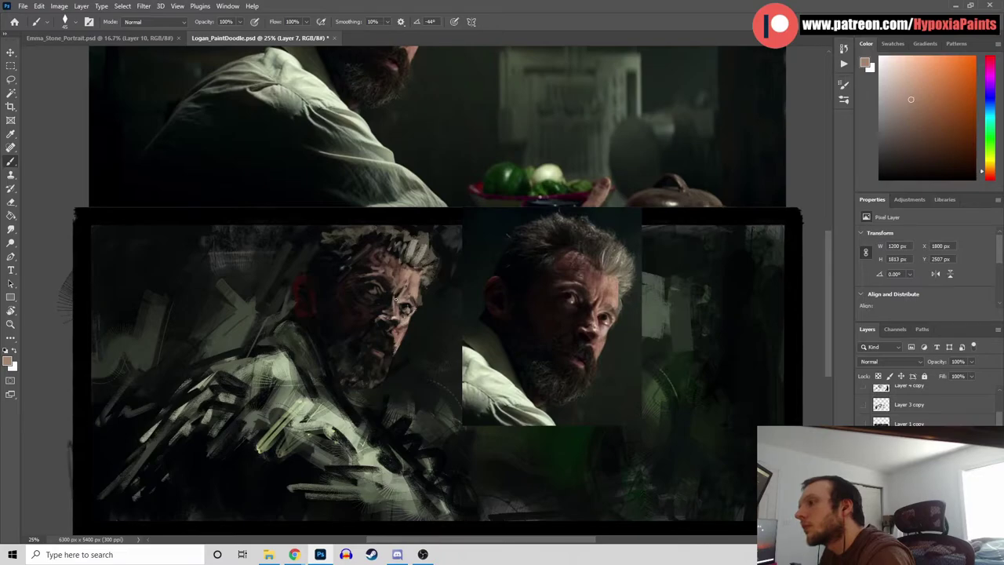
left_click(367, 337, "alt")
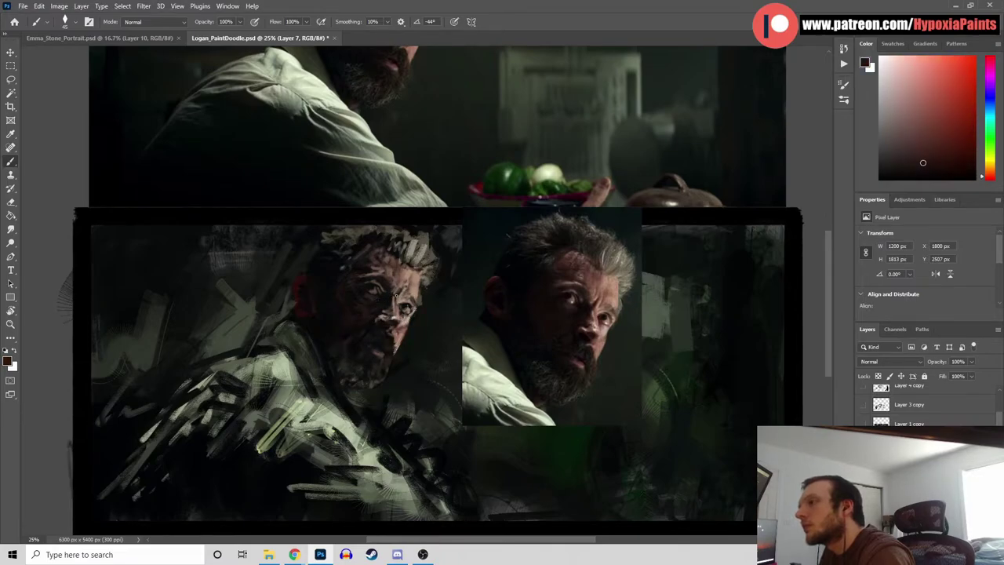
left_click(402, 292, "alt")
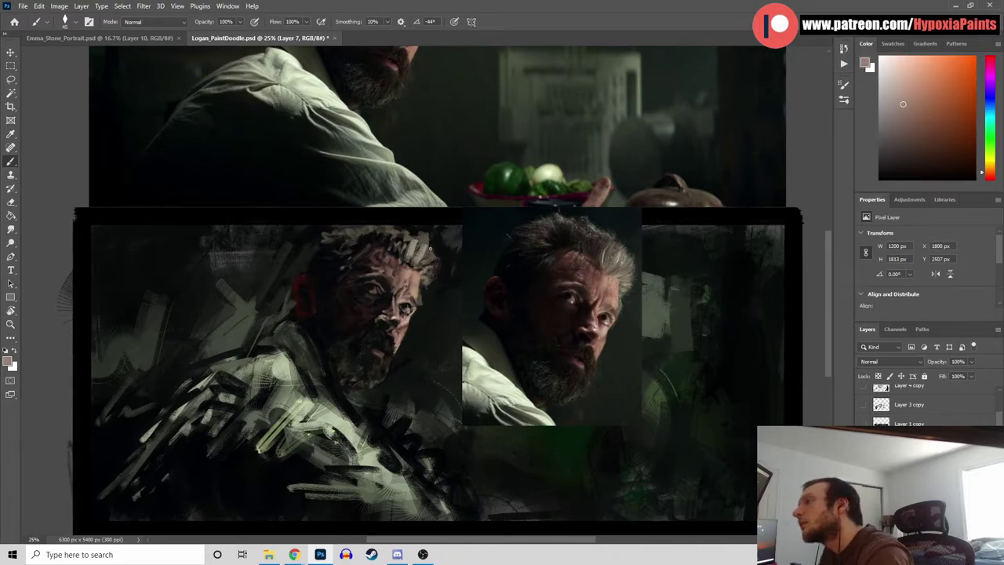
left_click(363, 302, "alt")
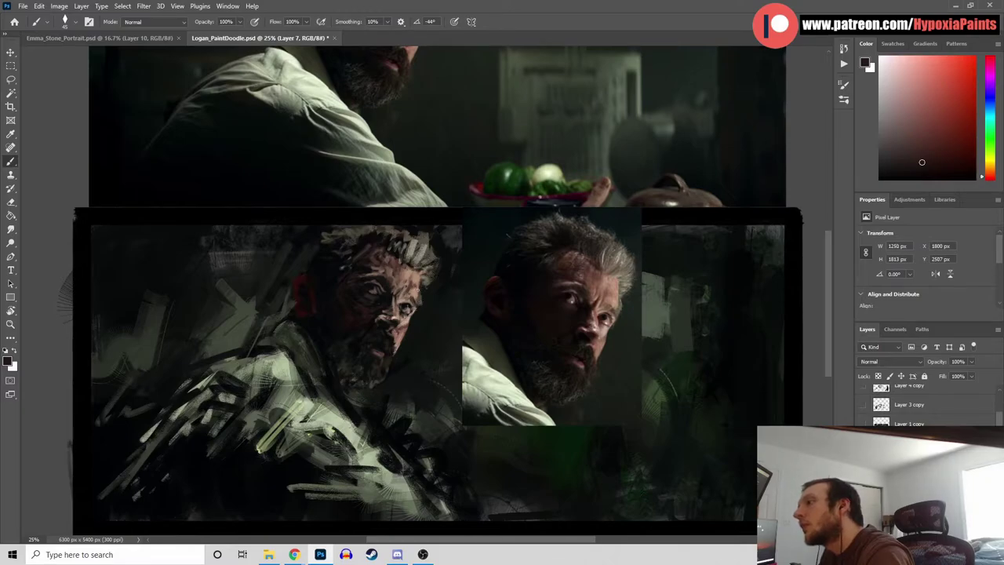
left_click(393, 276, "alt")
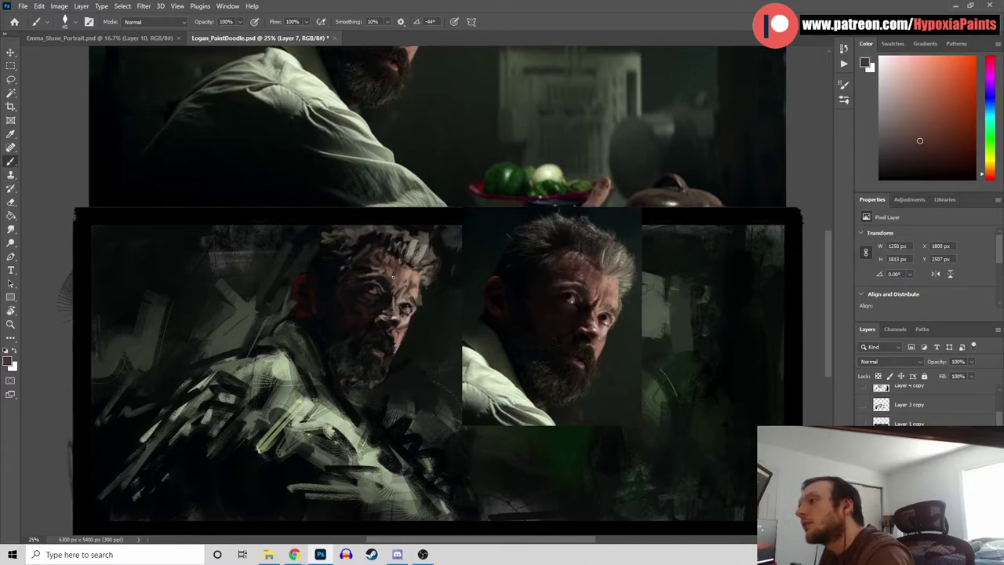
Save the Logan_PaintDoodle.psd document
key("ctrl+s")
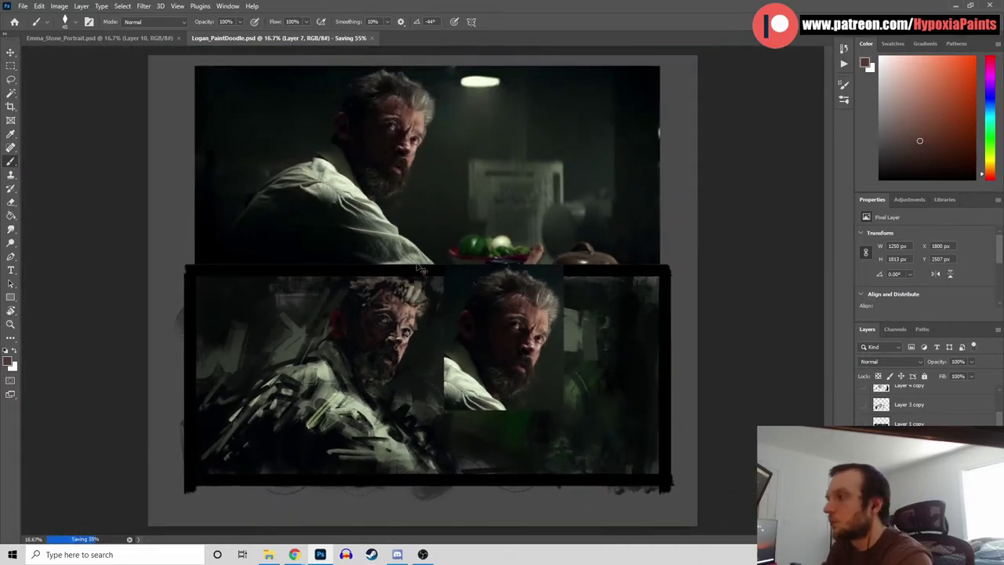
key("ctrl+minus")
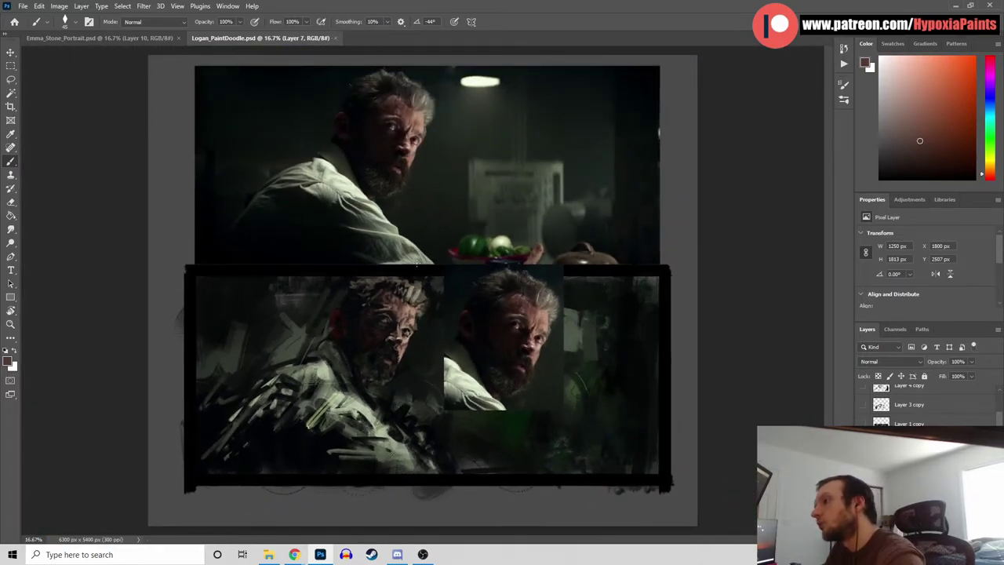
key("ctrl+plus")
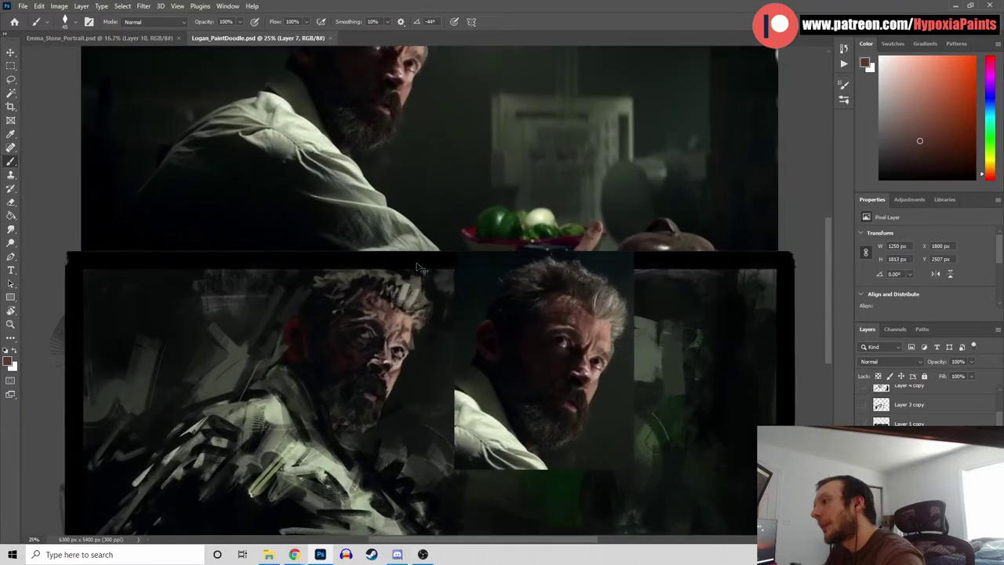
key("ctrl+minus")
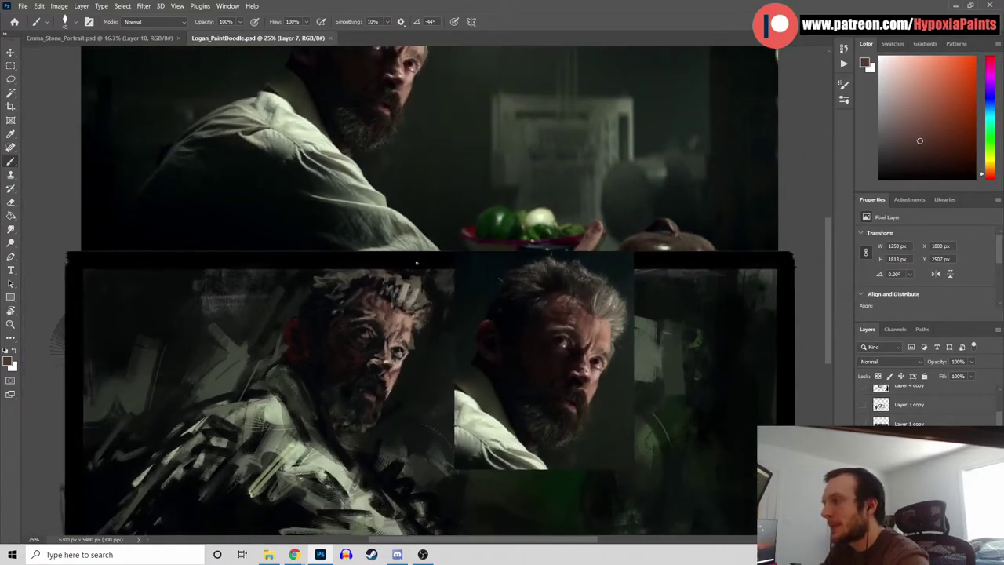
Add a new layer and refine the lips and moustache with sampled pinkish-brown skin tones and near-black strokes
left_click_drag(495, 357, 502, 292)
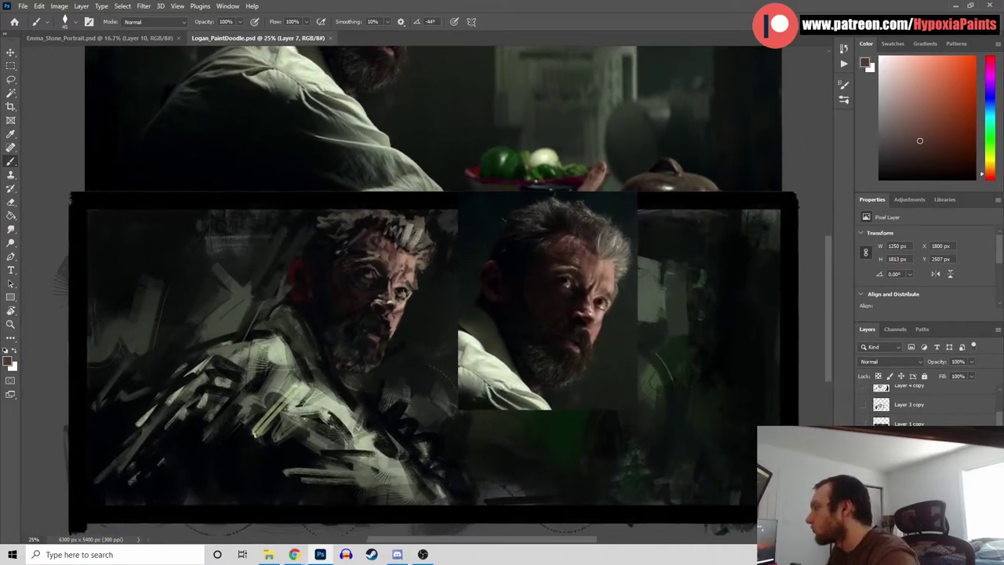
key("ctrl+shift+alt+n")
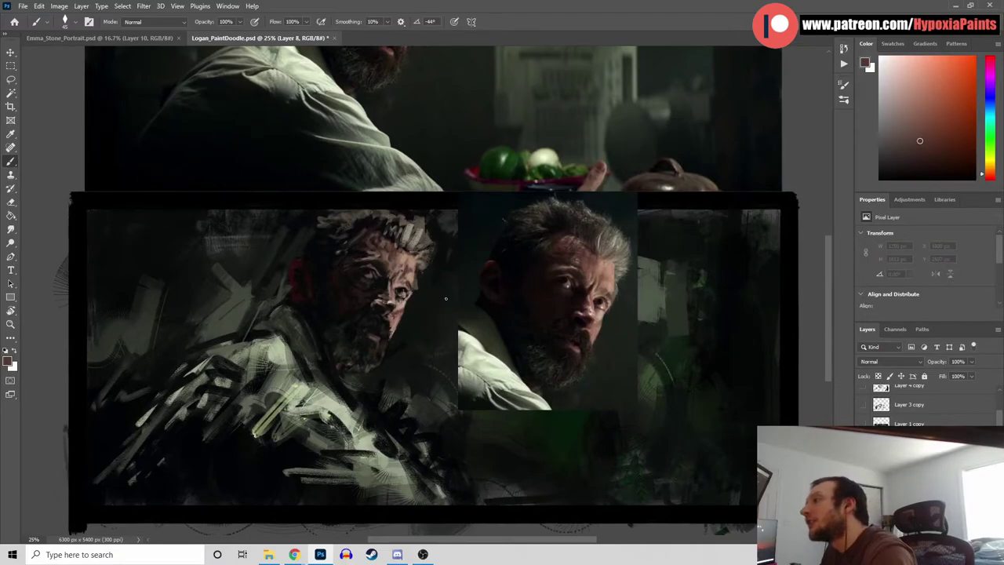
key("ctrl+plus")
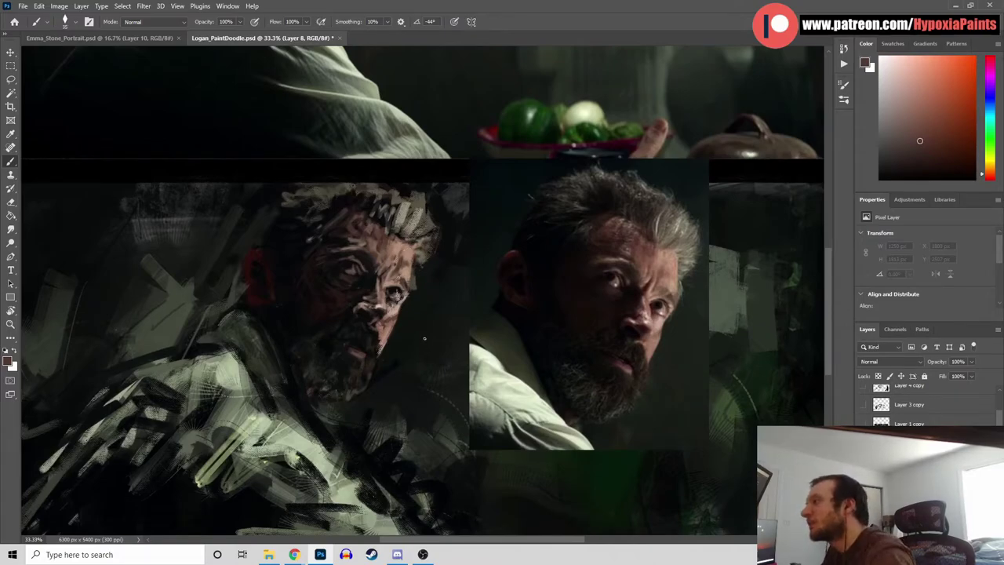
left_click(380, 360, "alt")
left_click(379, 353, "alt")
mouse_move(371, 330)
left_mouse_down()
mouse_move(382, 328)
mouse_move(369, 327)
left_mouse_up()
left_click(383, 365, "alt")
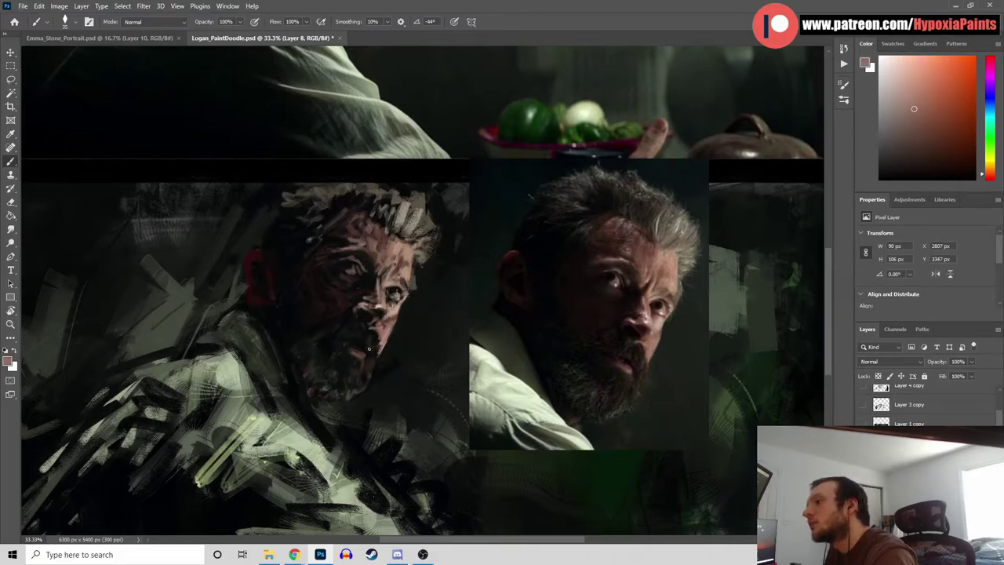
left_click(352, 345, "alt")
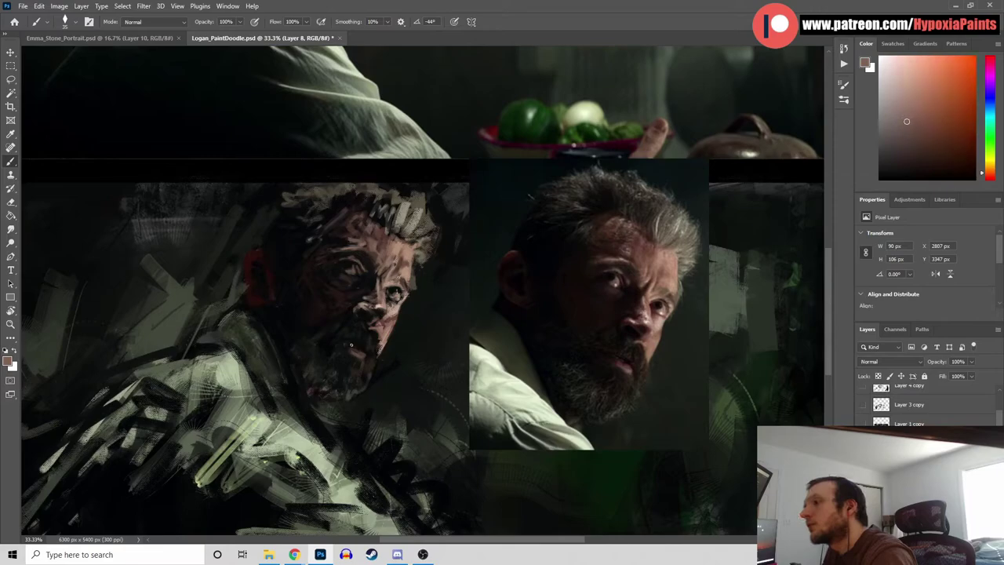
left_click_drag(353, 345, 357, 351)
left_click(354, 347, "alt")
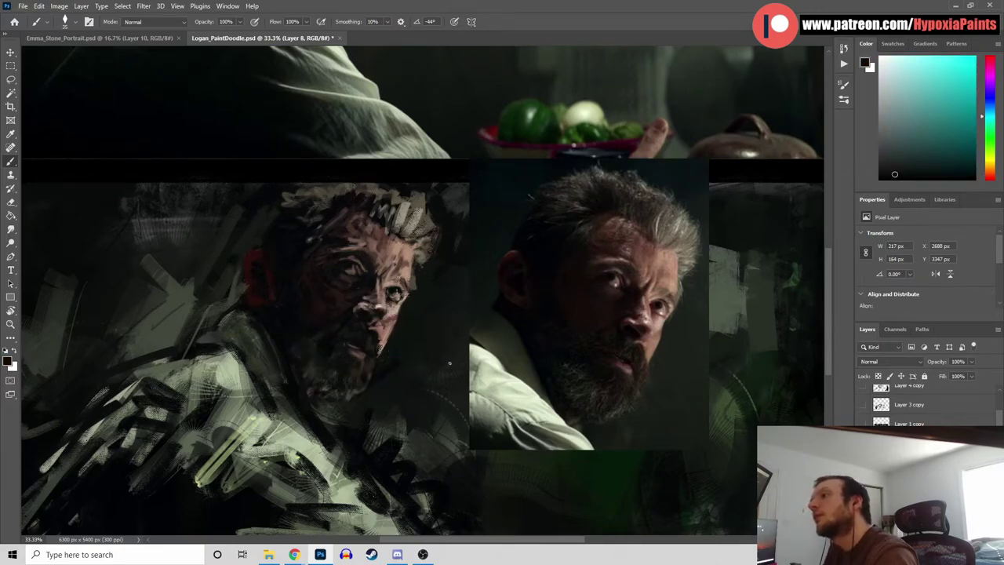
Paint dark strokes around the eye on the shaded side of the painted face, using colours sampled beside it
left_click(328, 278, "alt")
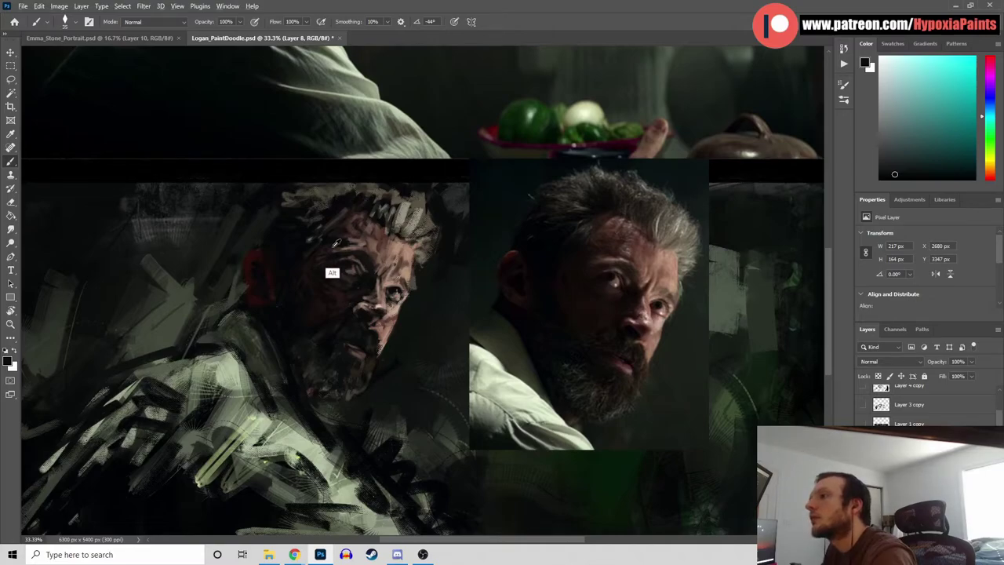
left_click(332, 278, "alt")
left_click_drag(334, 277, 350, 273)
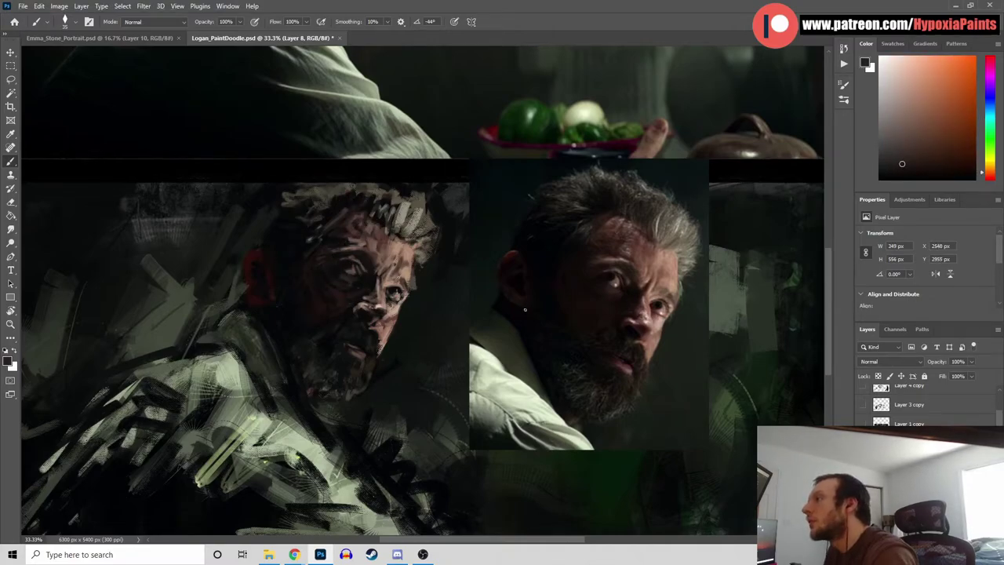
Refine the nose bridge and the area between the eyes with sampled grey-brown, near-black and light skin tones
left_click(376, 286, "alt")
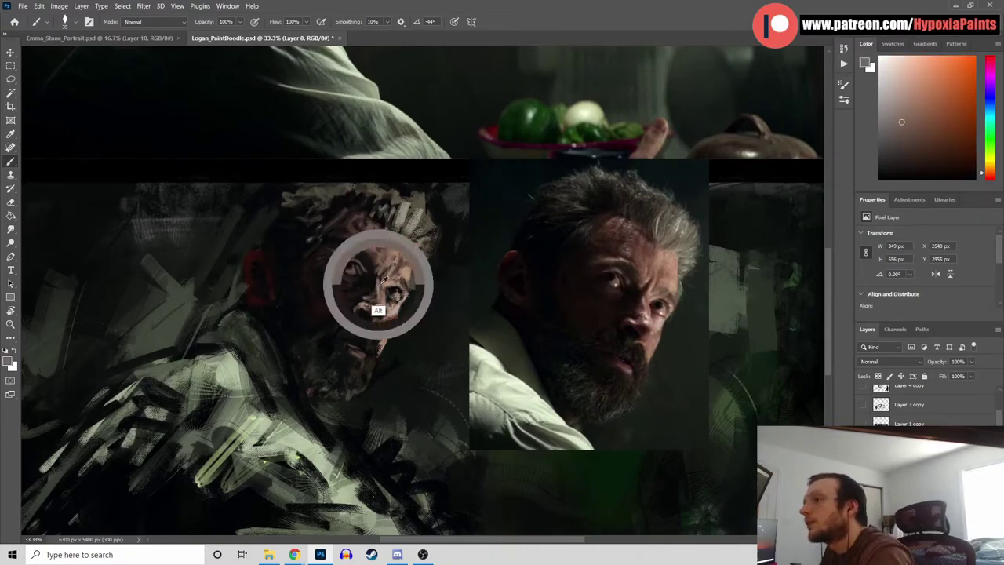
left_click(372, 292, "alt")
left_click(385, 271, "alt")
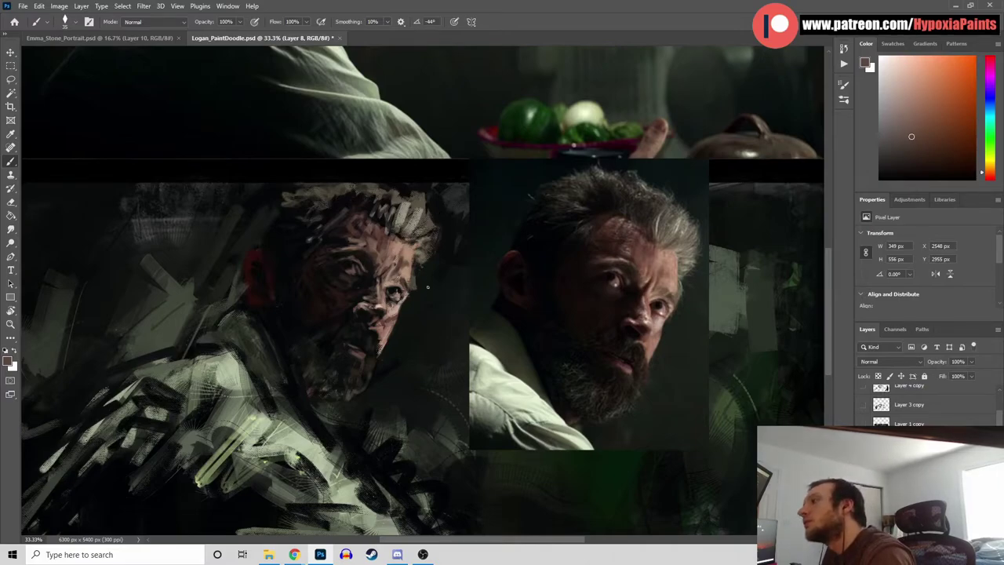
left_click(369, 289, "alt")
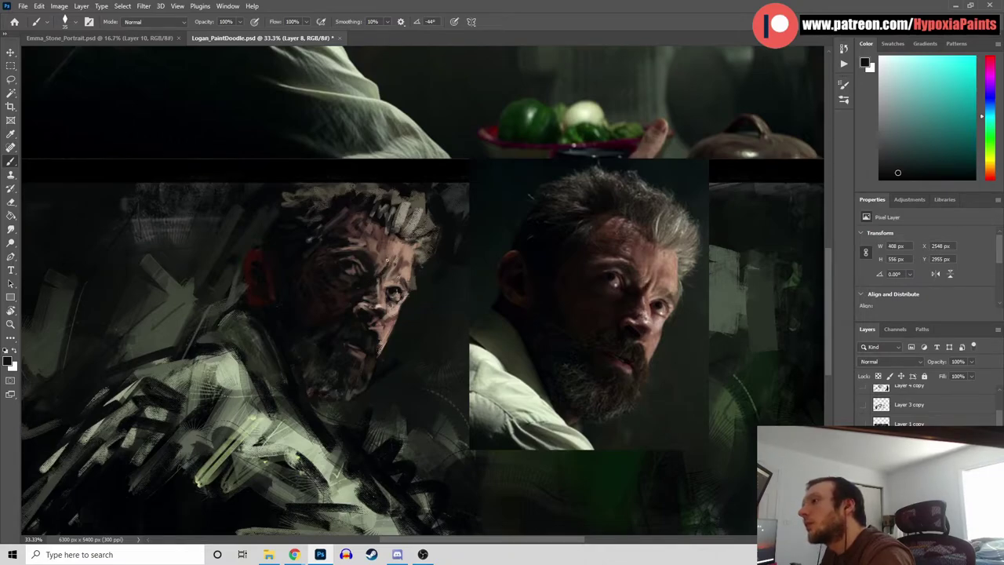
left_click(393, 275, "alt")
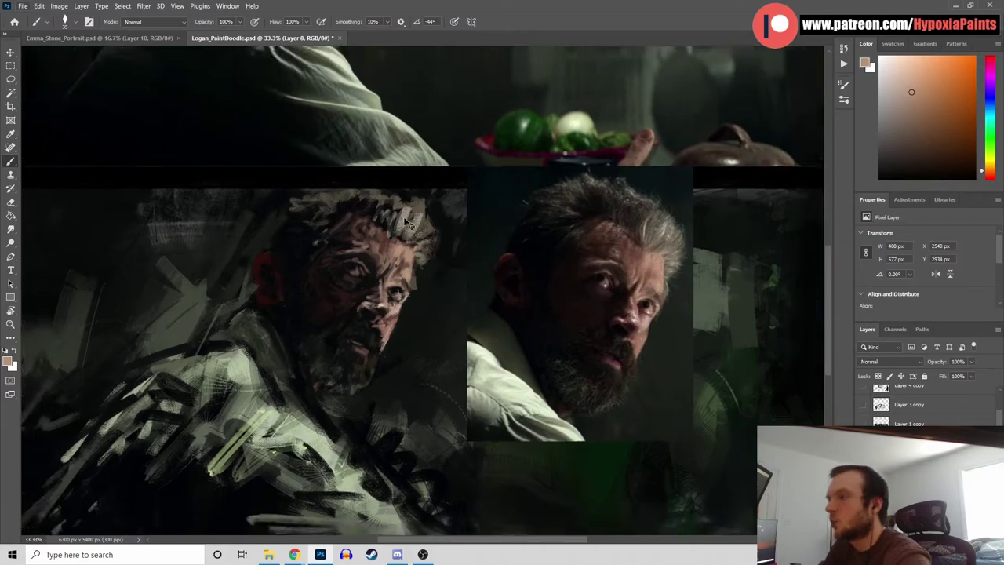
Rework the forehead and brow of the painted face with brown, near-black and muted pink tones sampled from it
scroll(408, 224, "down", 1)
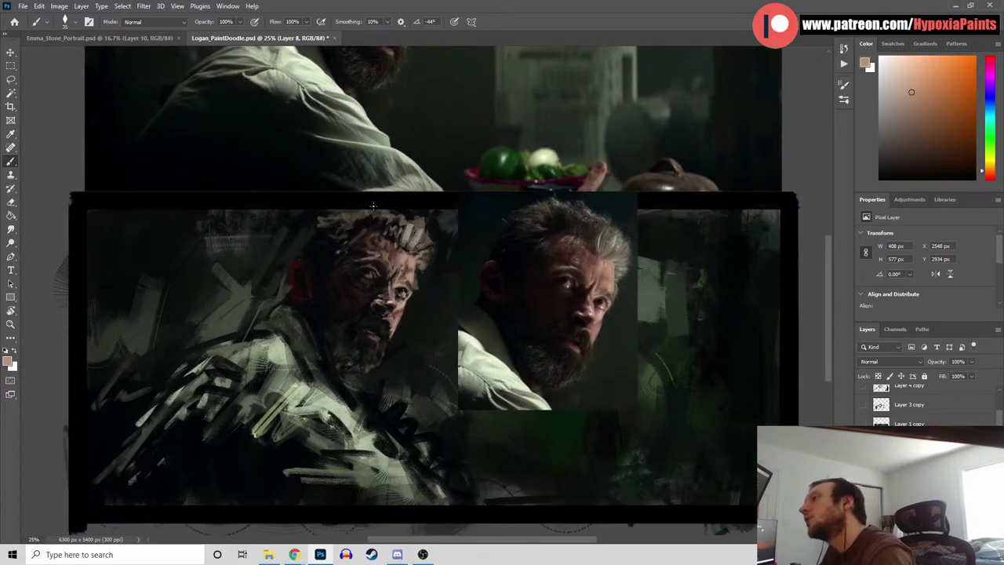
left_click(382, 262, "alt")
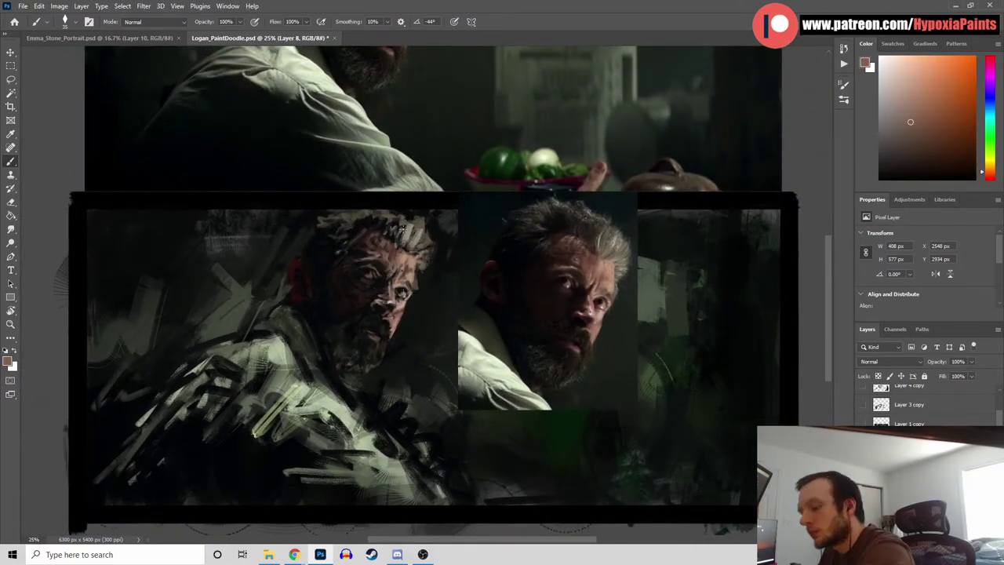
left_click(366, 249, "alt")
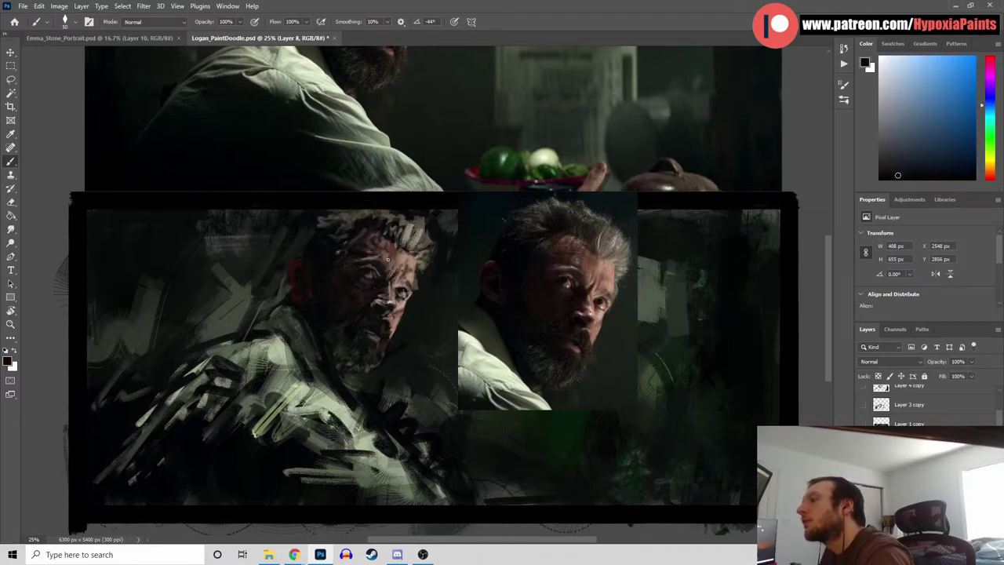
left_click(368, 257, "alt")
left_click(369, 260, "alt")
left_click(400, 258, "alt")
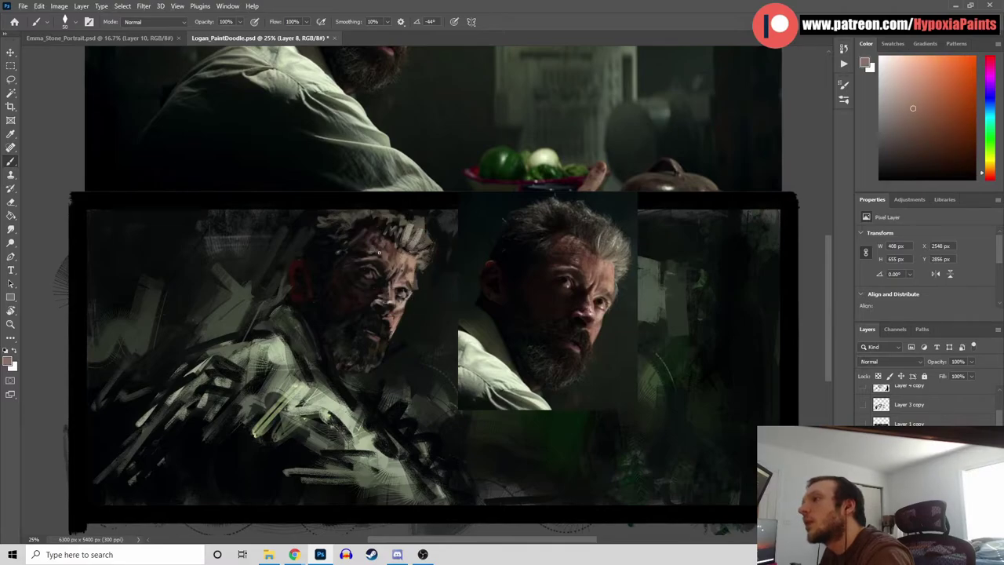
Reshape the hairline above the painted forehead with muted reddish skin strokes and near-black strokes sampled from the hair
left_click(365, 236)
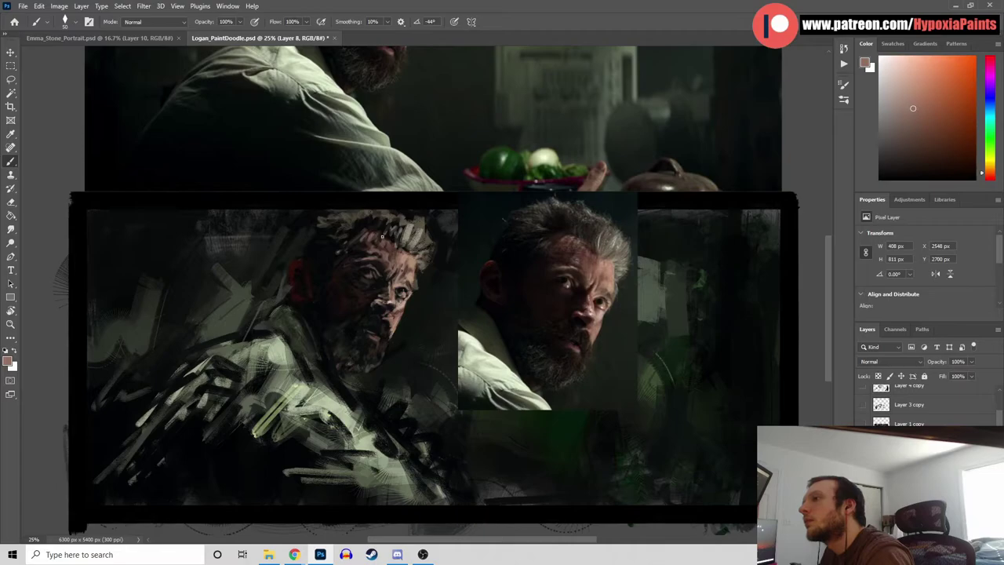
key("alt")
left_click(367, 227, "alt")
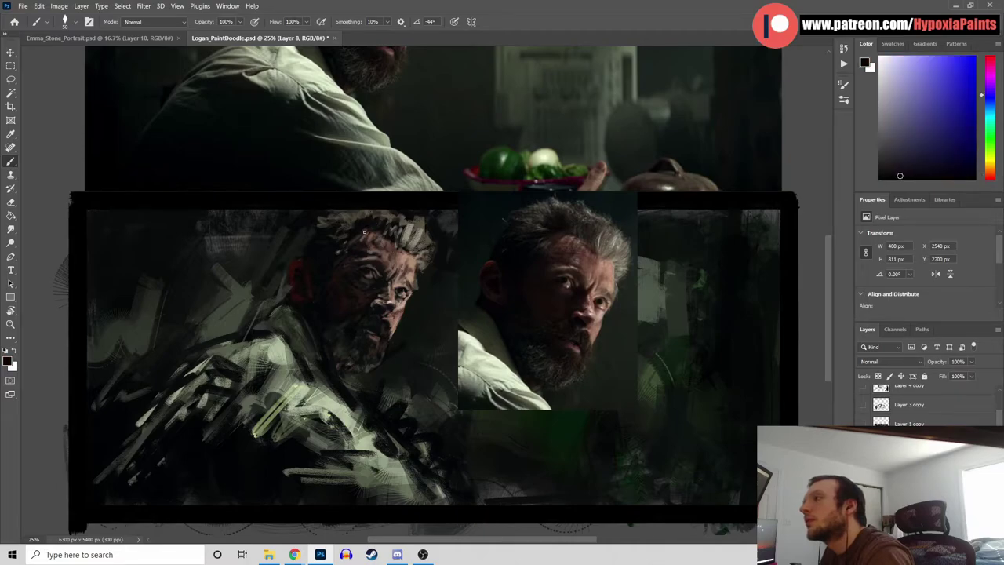
left_click(369, 225)
left_click(368, 222, "alt")
left_click(364, 229, "alt")
left_click_drag(353, 242, 356, 236)
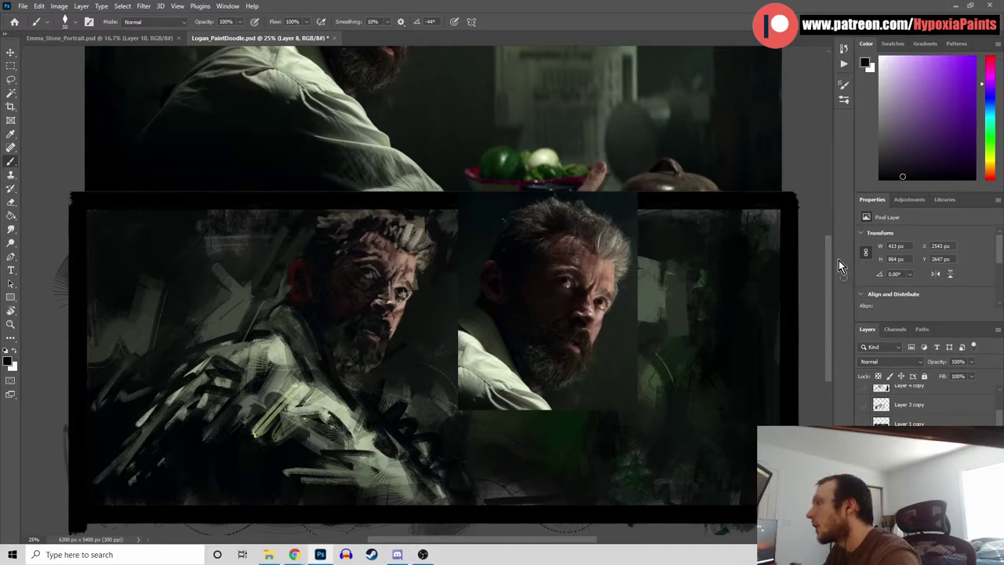
key("ctrl+plus")
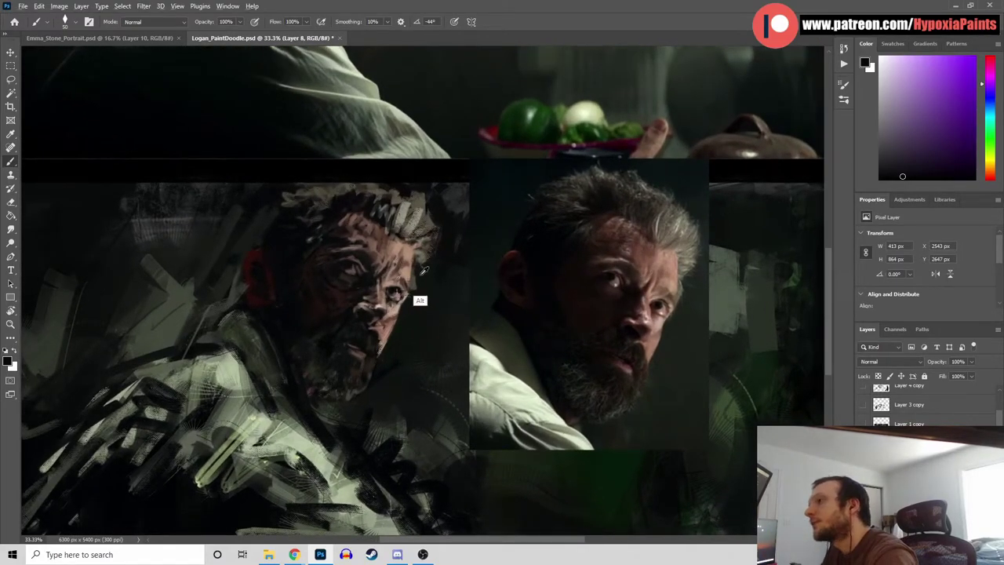
Reshape the lit temple and outer edge of the painted face with light tan skin and near-black strokes sampled nearby
left_click(416, 271, "alt")
left_click(407, 269, "alt")
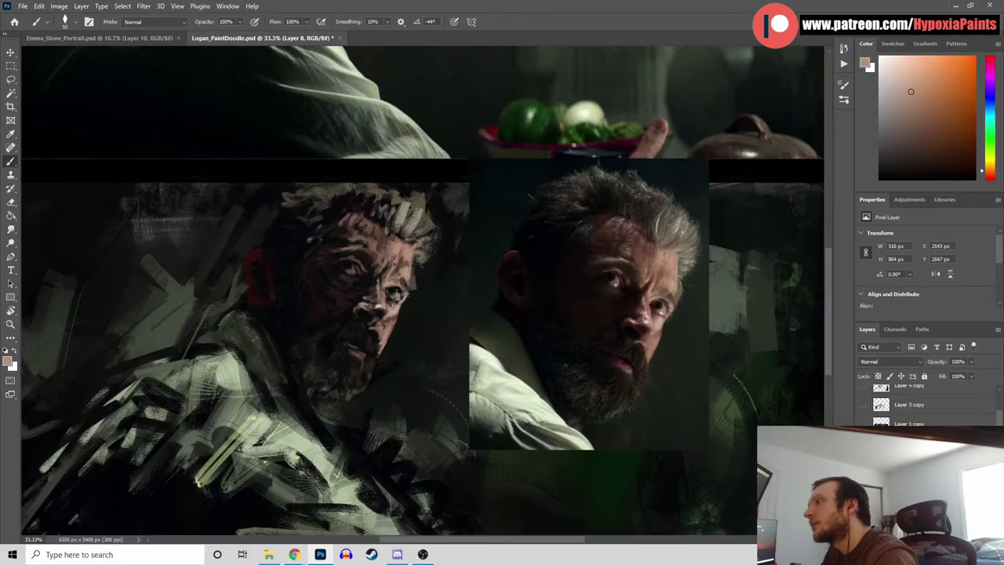
left_click(420, 301, "alt")
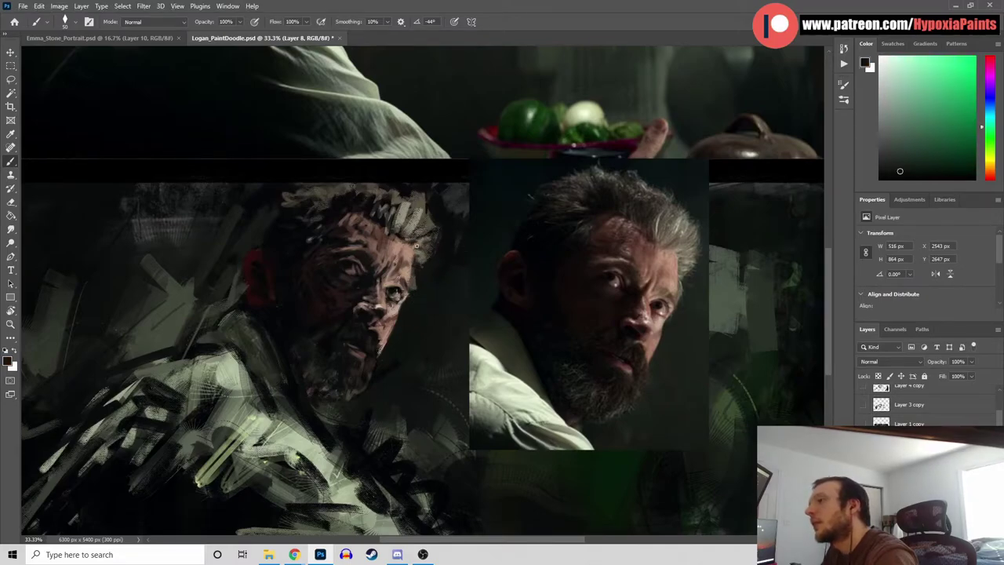
left_click(408, 274, "alt")
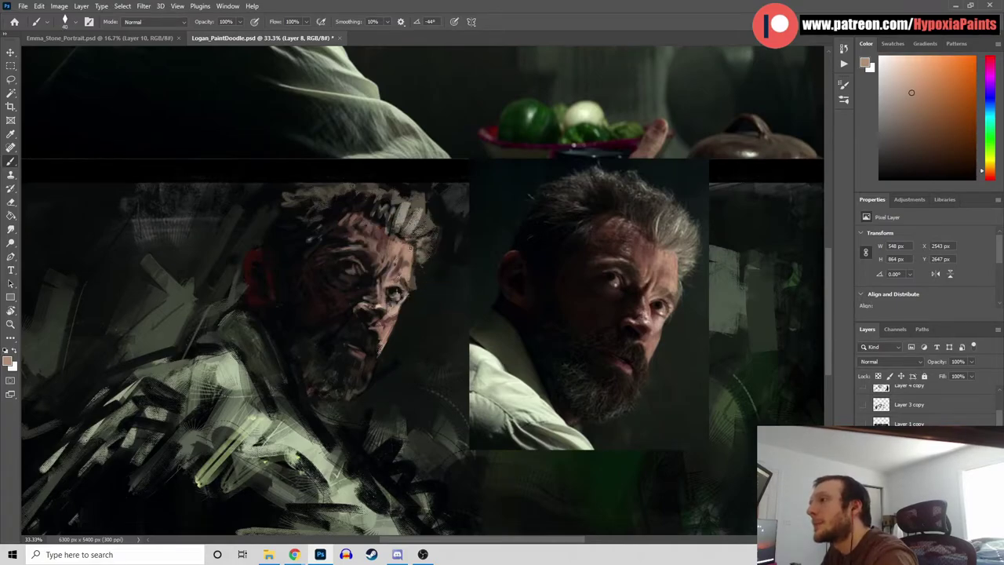
left_click(398, 310, "alt")
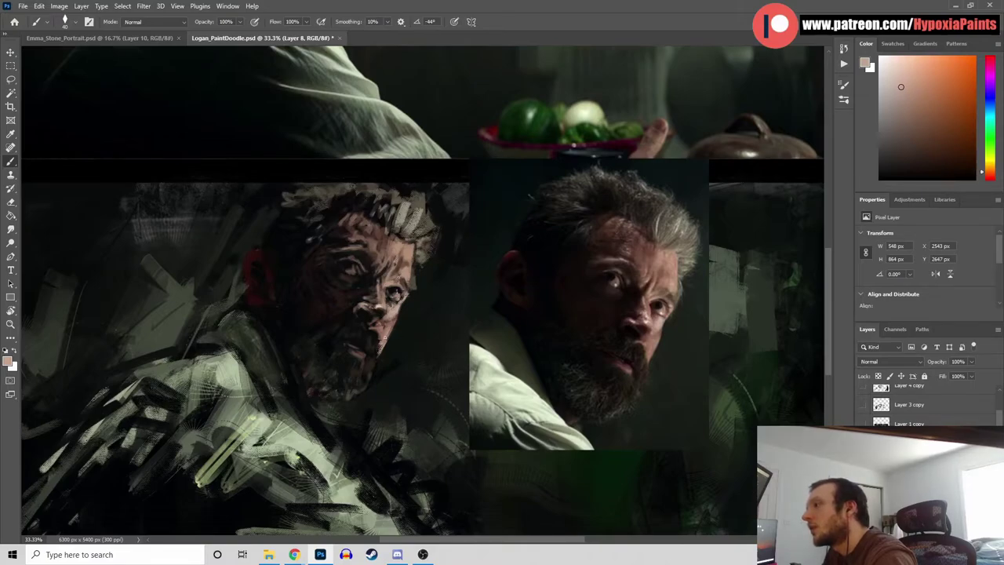
Refine the area under the nose and the moustache with near-black and muted reddish tones sampled from the painted face
left_click(375, 321, "alt")
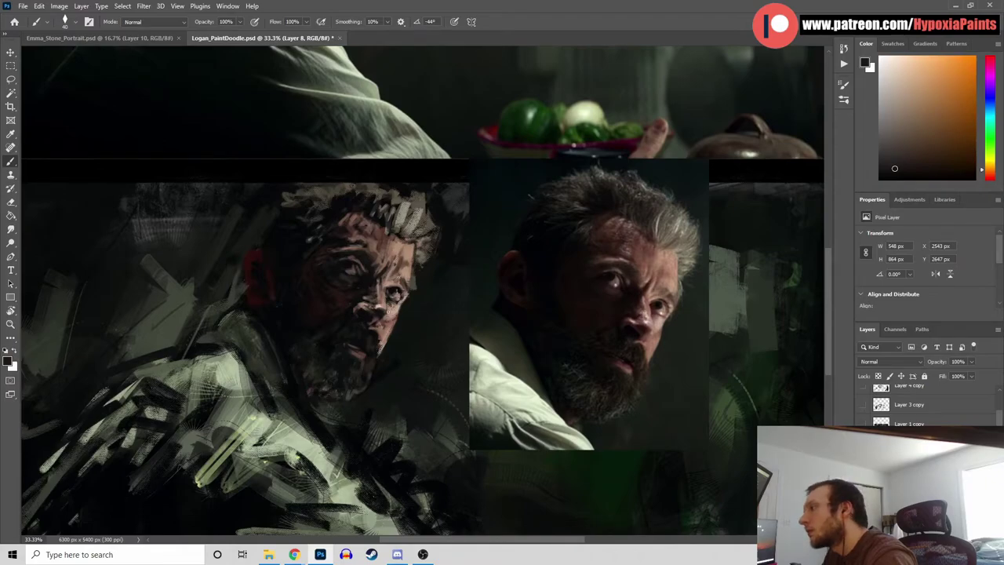
left_click(379, 325, "alt")
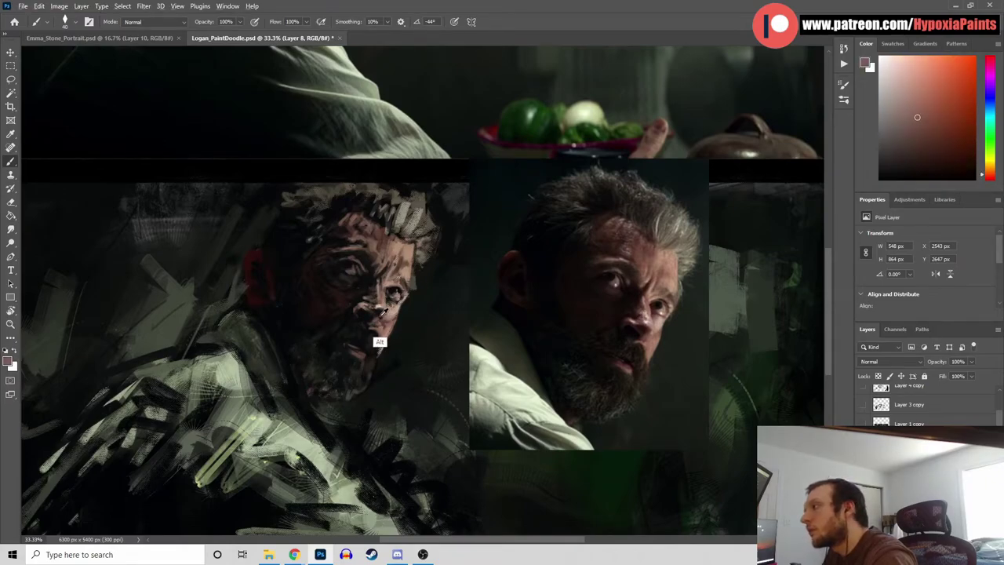
left_click(379, 314, "alt")
left_click(380, 316, "alt")
left_click(383, 318, "alt")
left_click(378, 317, "alt")
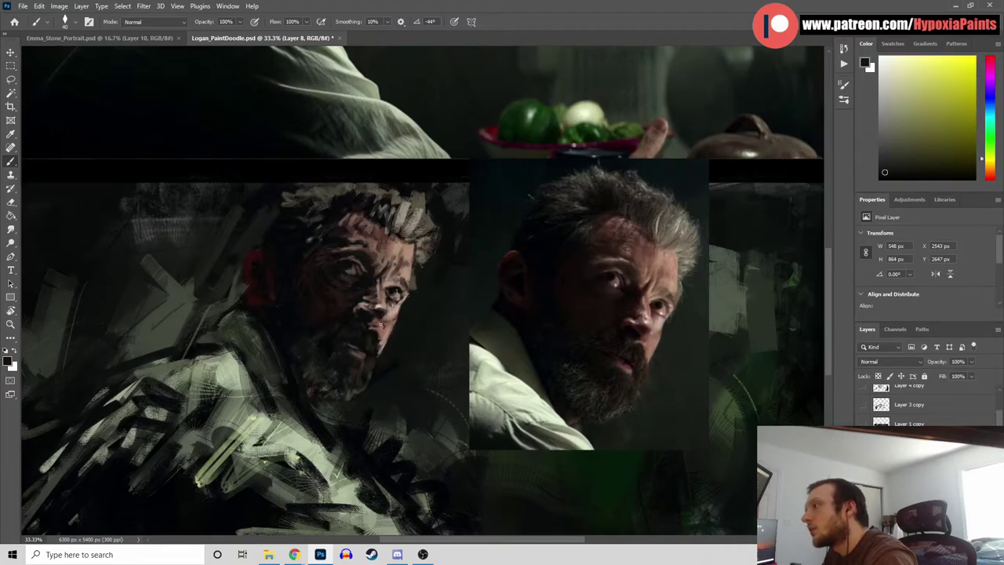
left_click(382, 320, "alt")
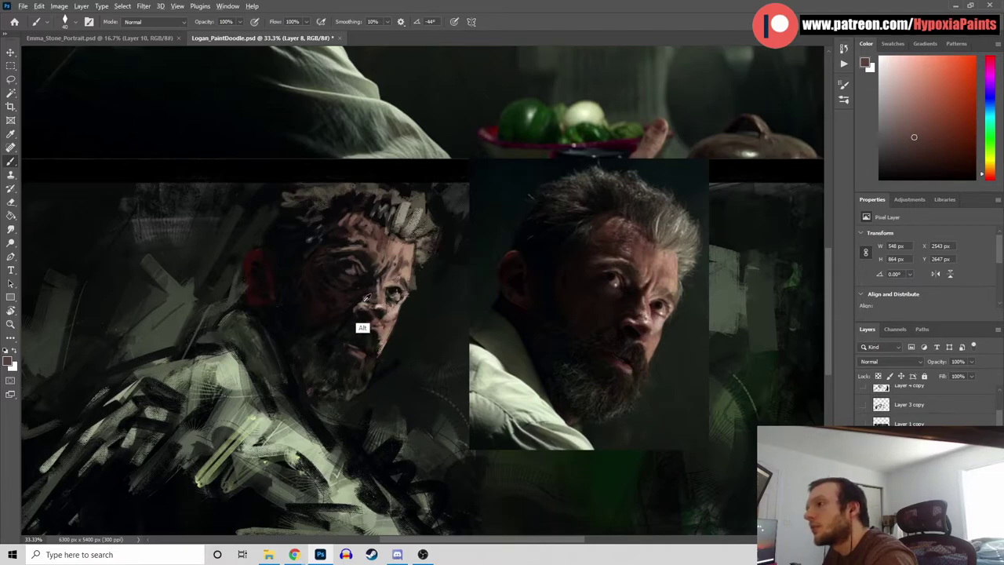
Adjust the side of the painted nose with sampled near-black and grey-brown tones, and save the document
left_click(364, 300, "alt")
left_click(350, 308, "alt")
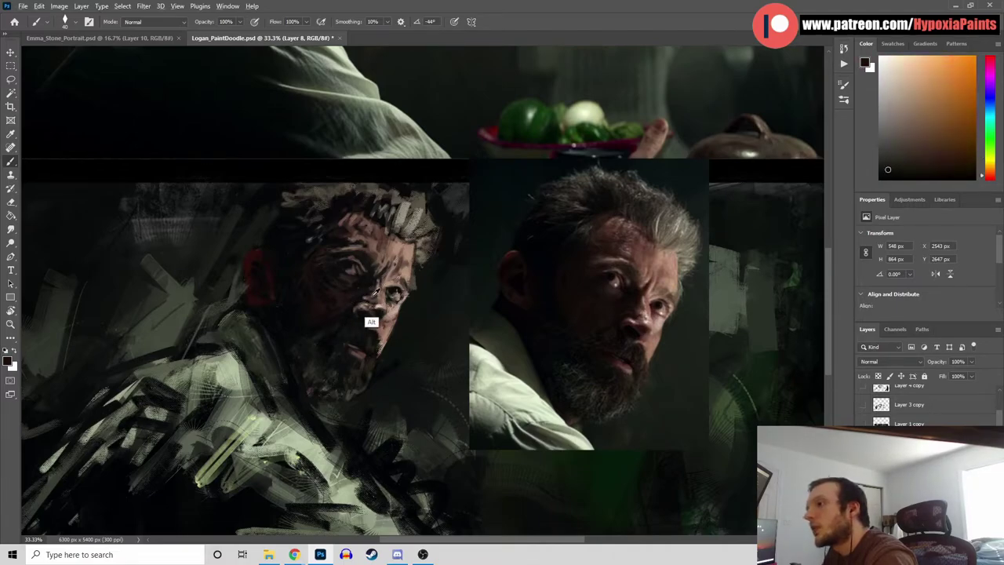
left_click(376, 298, "alt")
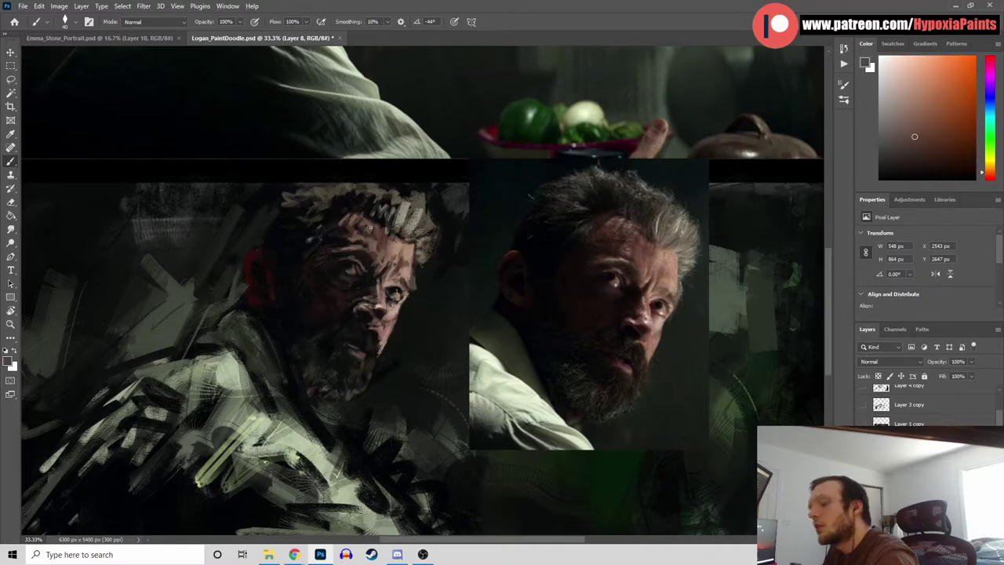
key("ctrl+s")
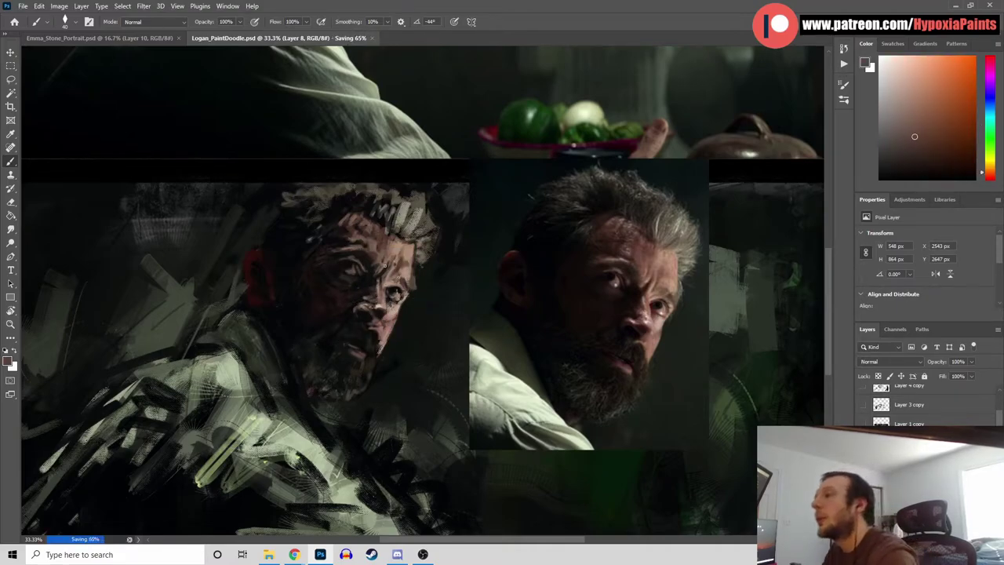
Paint short muted reddish strokes where the nose meets the shaded cheek, using colours sampled near the mouth
left_click(374, 330, "alt")
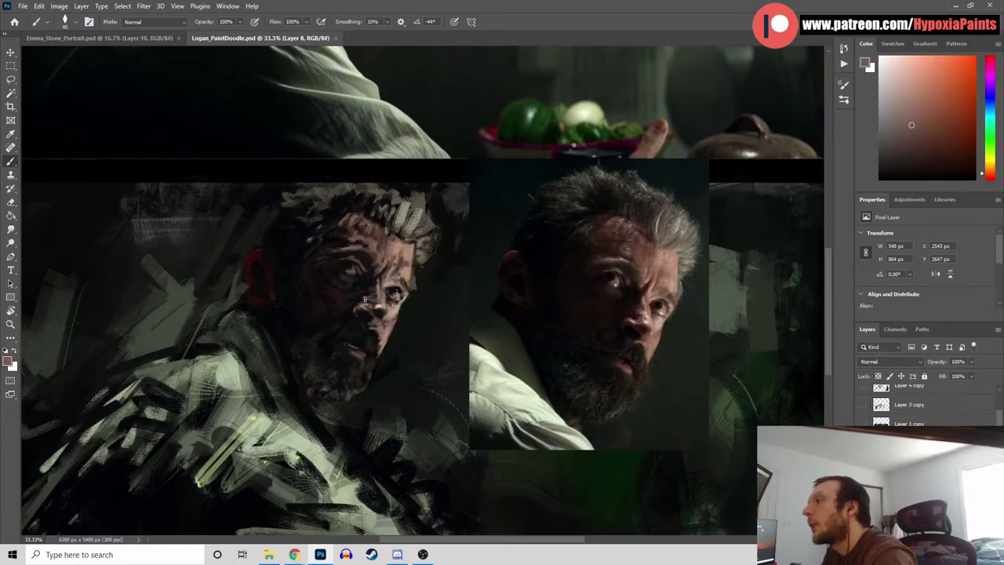
left_click_drag(355, 299, 364, 305)
left_click(353, 328, "alt")
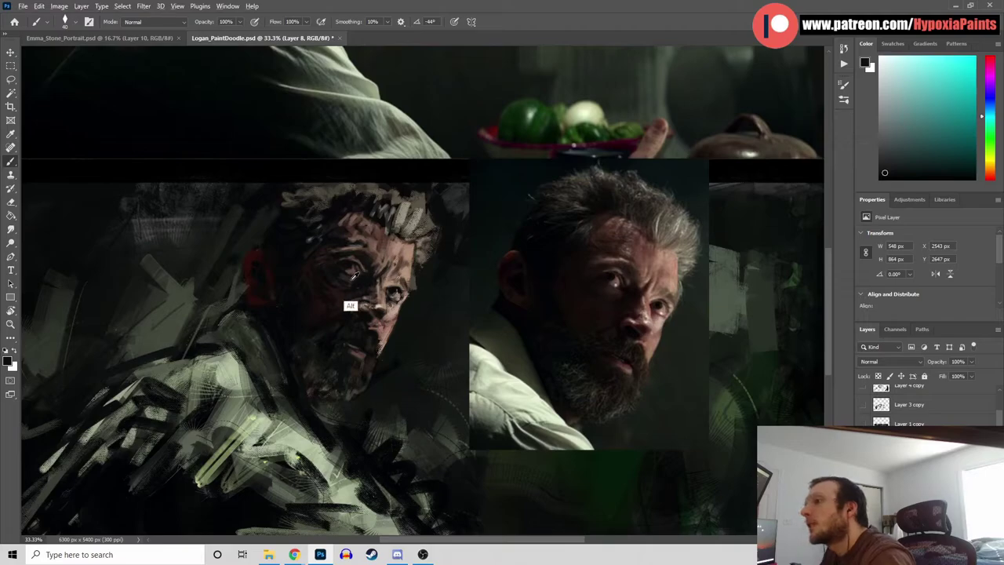
Rework the lower lid and under-eye area on the shaded side with dark grey-brown and near-black tones sampled there
left_click(352, 281, "alt")
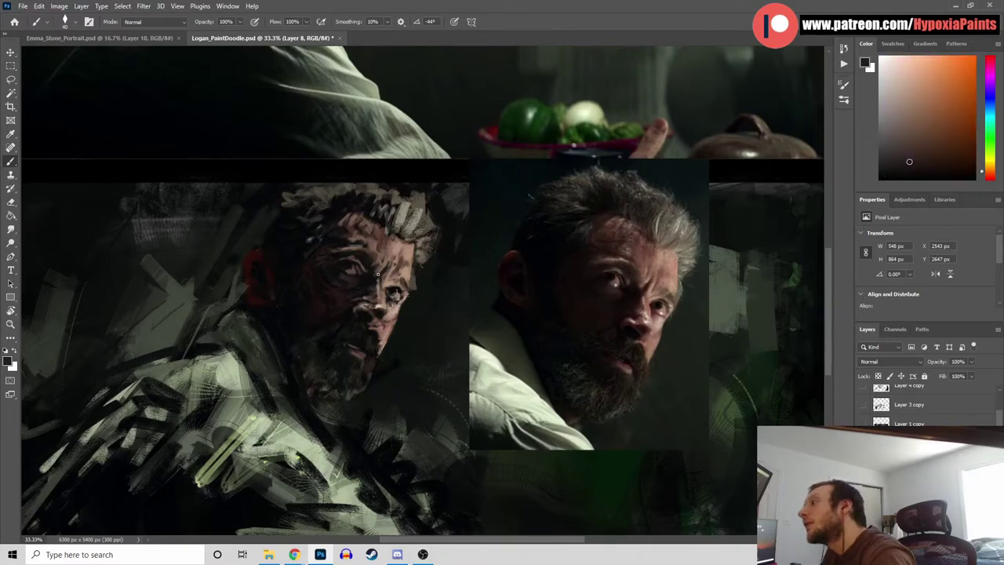
left_click(353, 282, "alt")
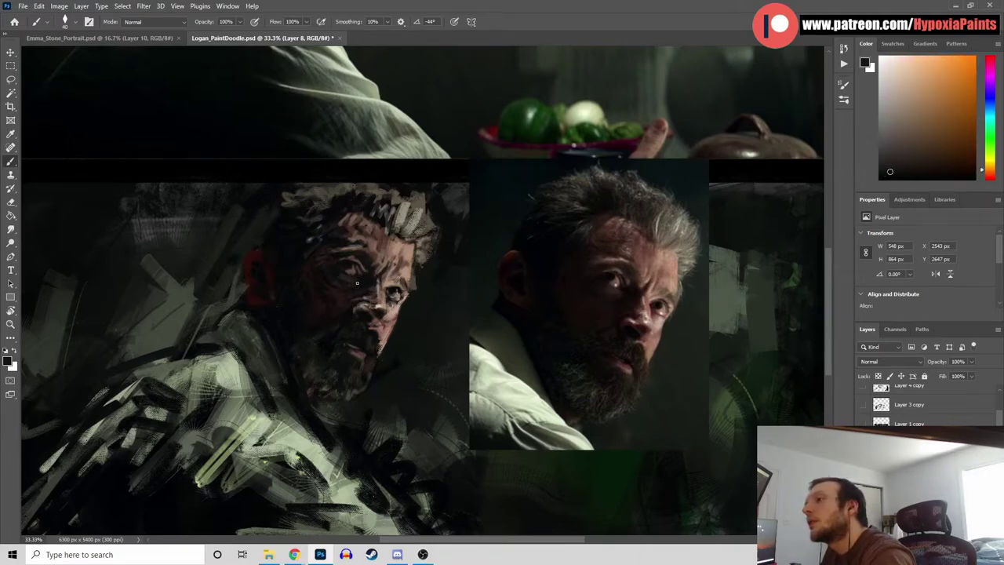
left_click(350, 279, "alt")
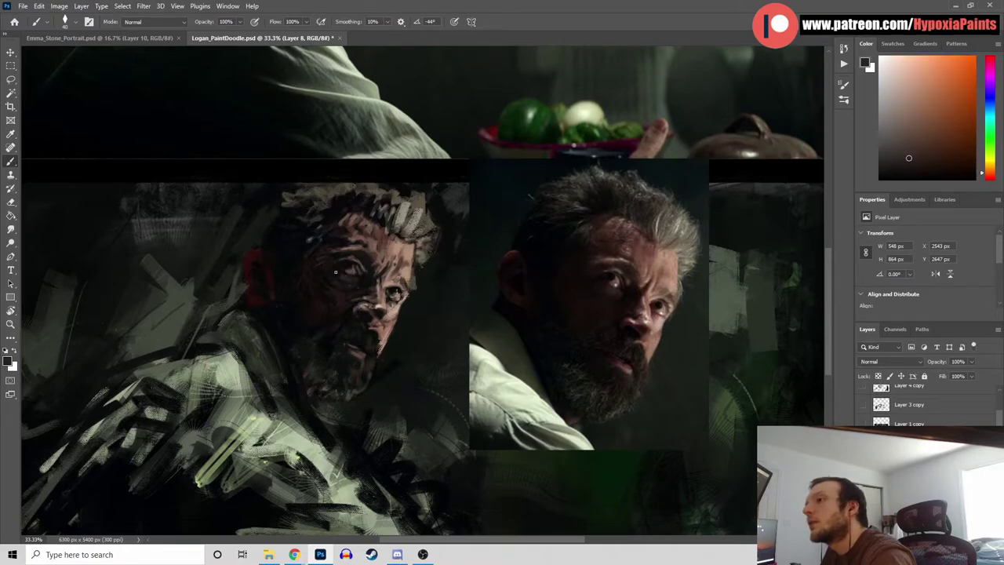
left_click(344, 287, "alt")
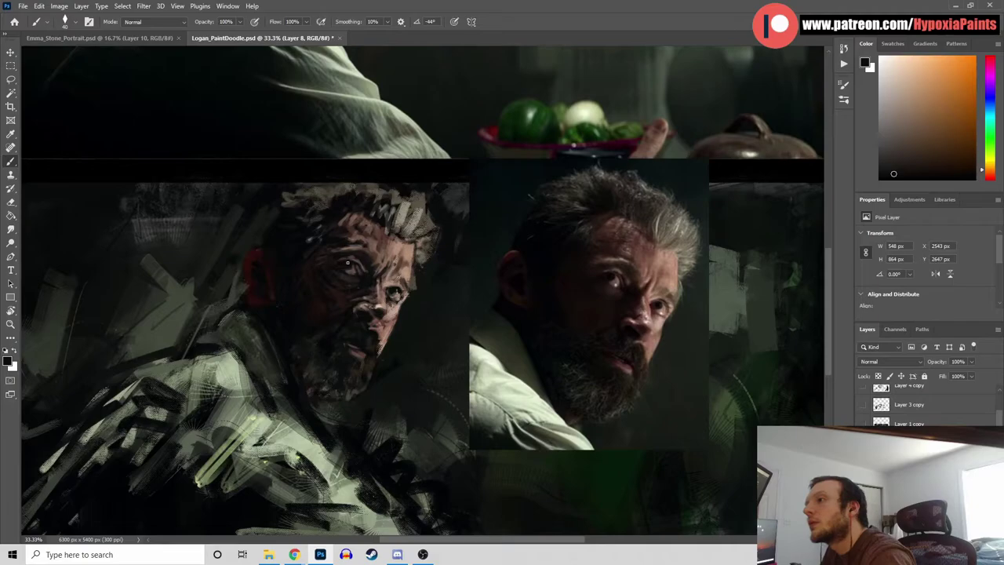
left_click(349, 290, "alt")
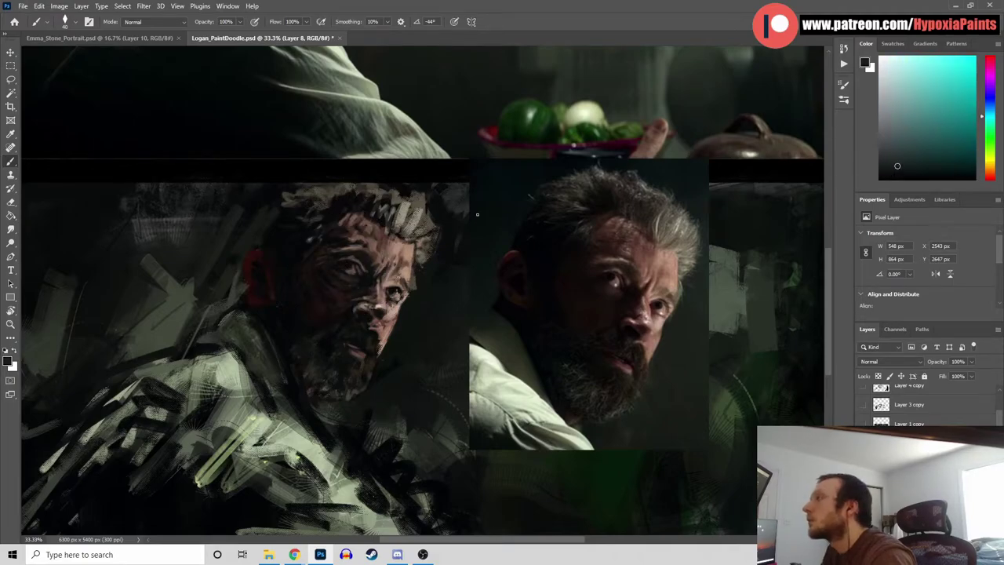
Deepen the darks of the shaded eye with pure black and near-black strokes around the upper lid and iris
left_click(883, 178)
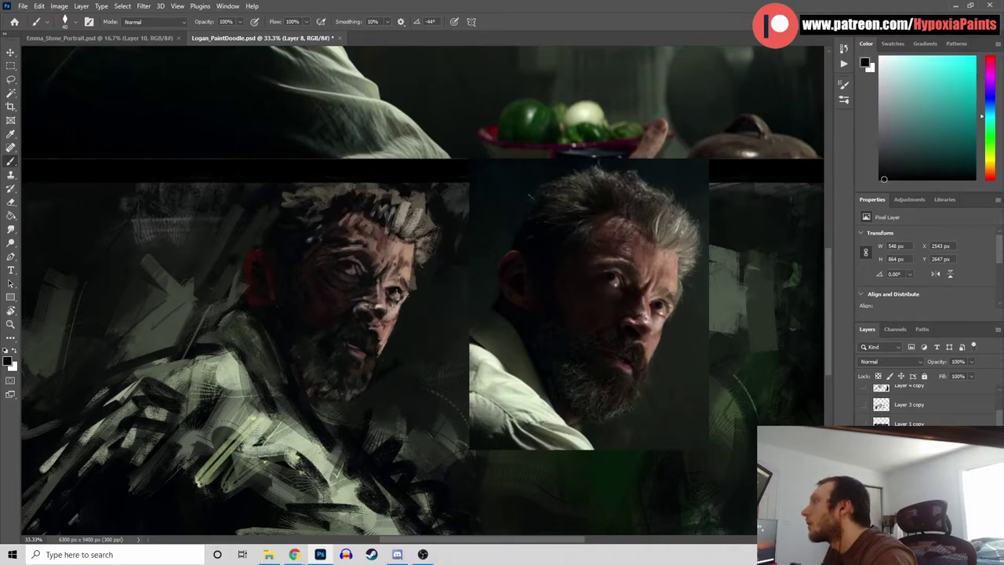
left_click(880, 179)
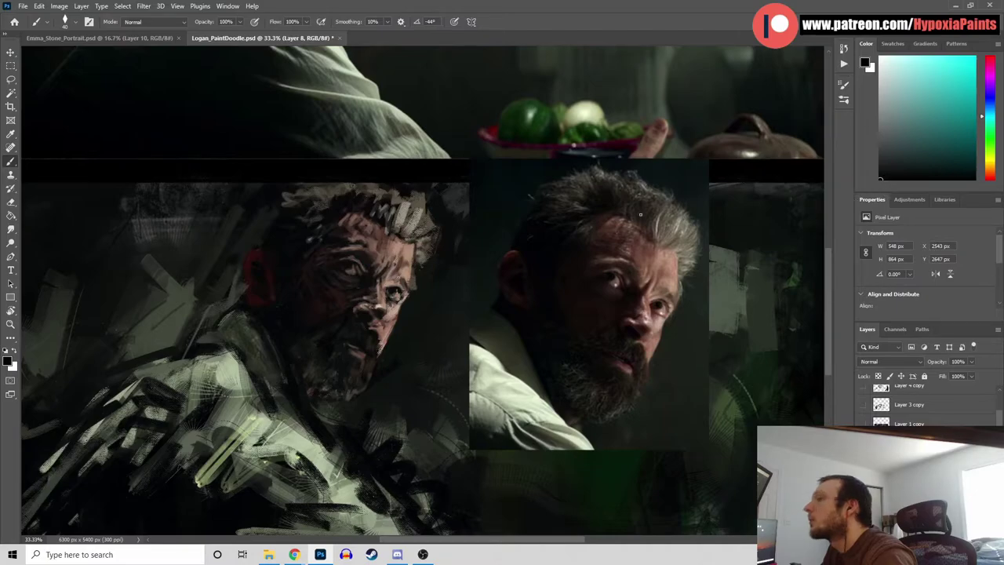
left_click(341, 260, "alt")
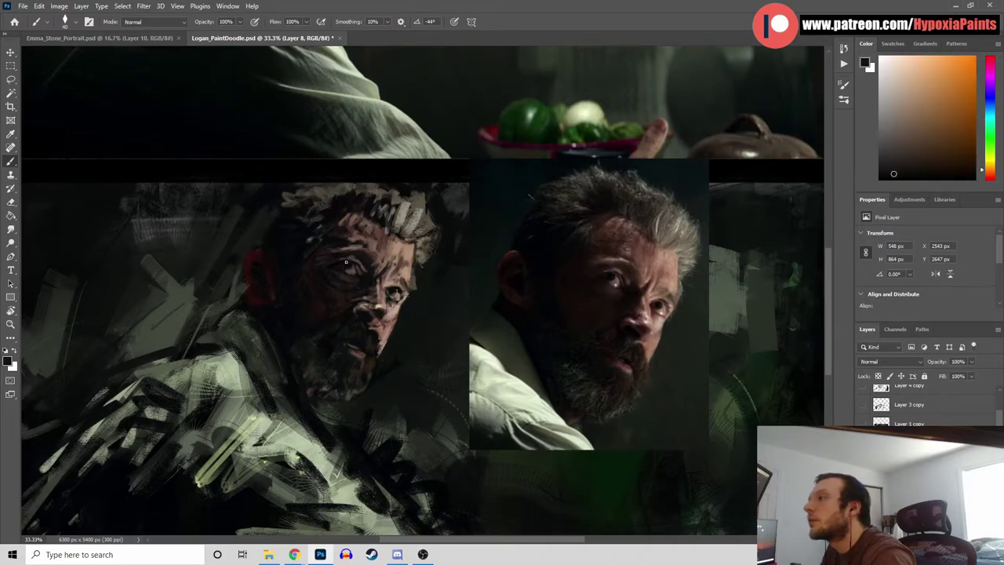
left_click(348, 262, "alt")
left_click(881, 179)
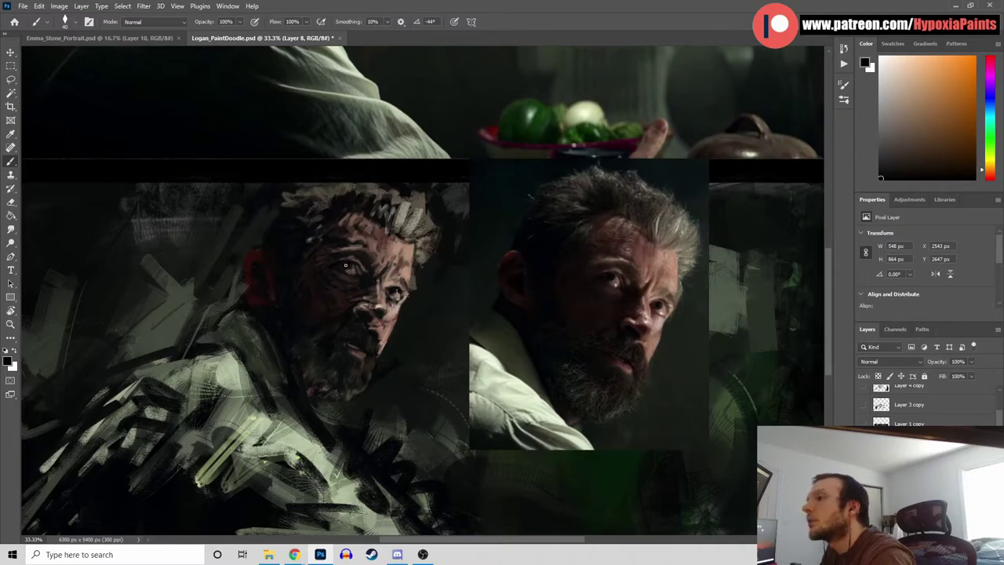
Model the lids and inner brow of the shaded eye with a size 30 brush in sampled grey-brown and muted brown tones
left_click(357, 285, "alt")
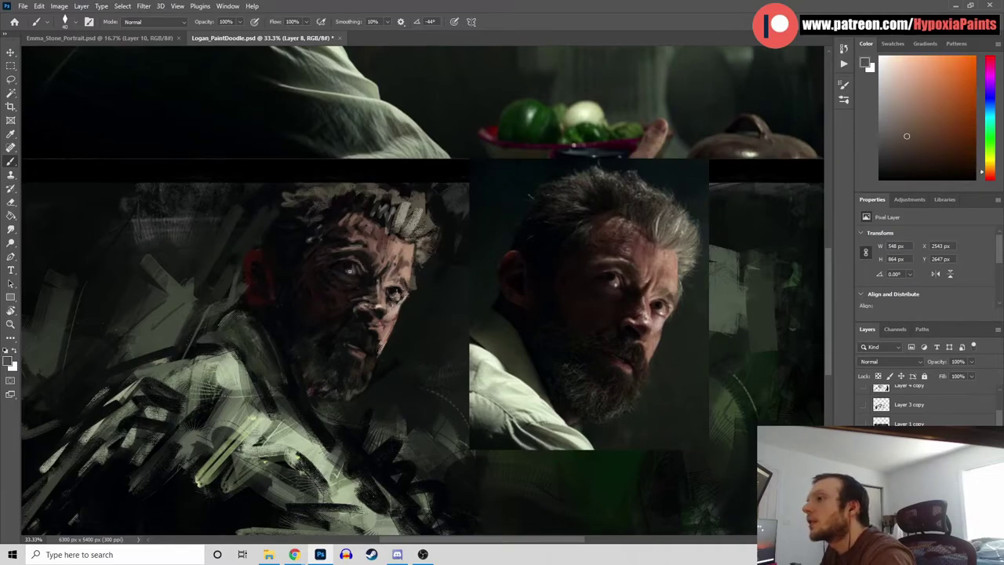
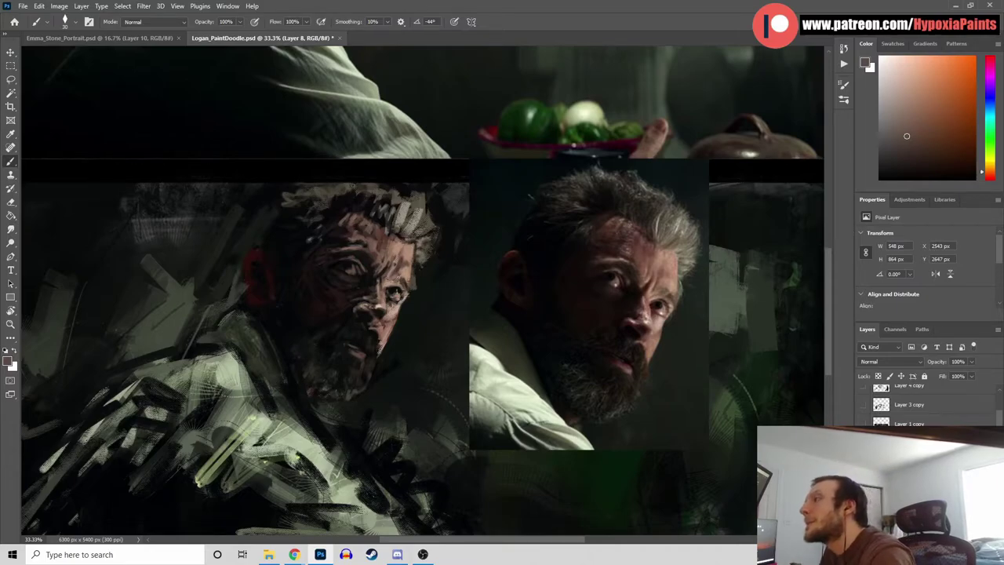
left_click(382, 256, "alt")
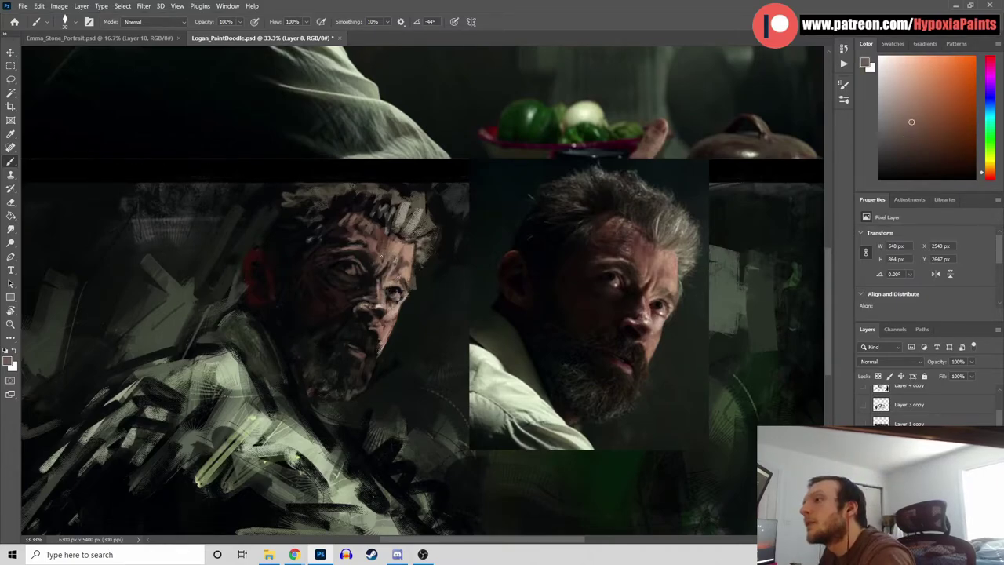
left_click(361, 258, "alt")
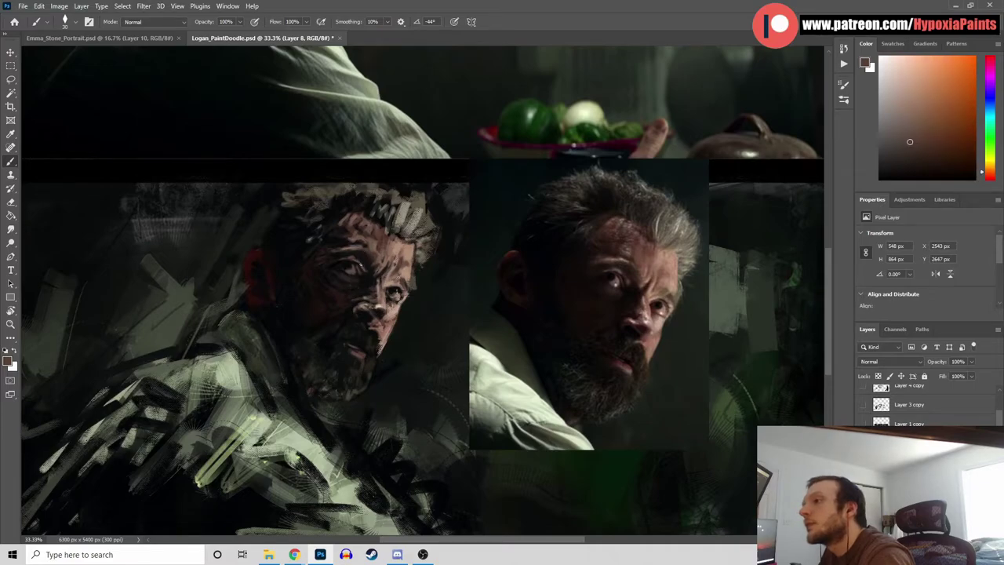
key("ctrl+plus")
key("ctrl+plus")
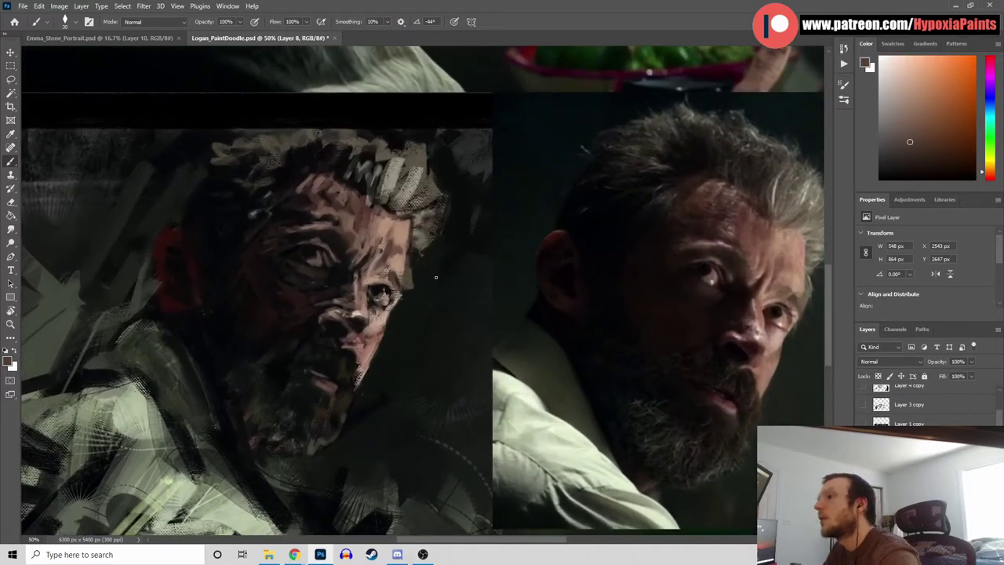
key("ctrl+minus")
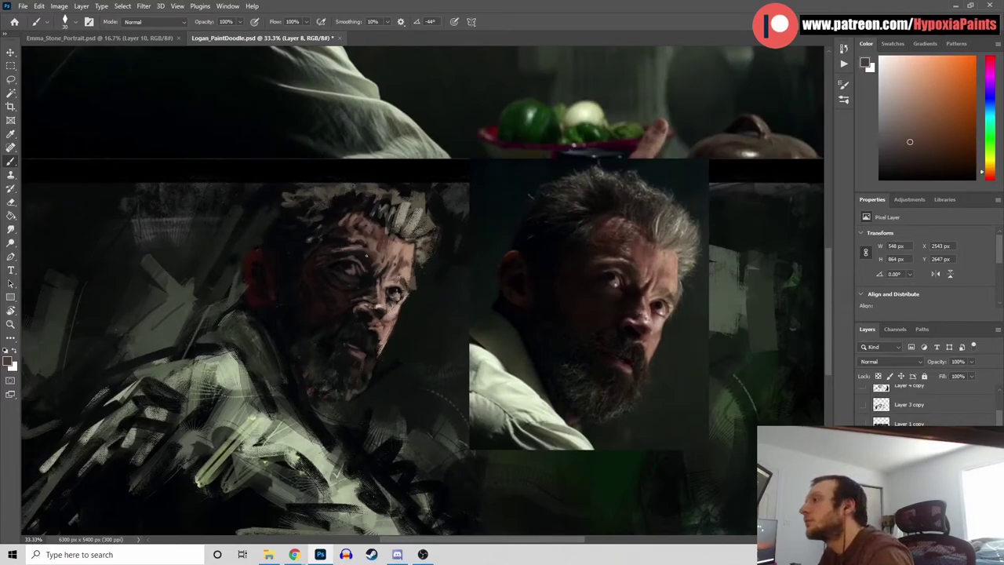
Redefine the iris and lid edges of the shaded eye with near-black, muted grey-red and pure black strokes
left_click(355, 263, "alt")
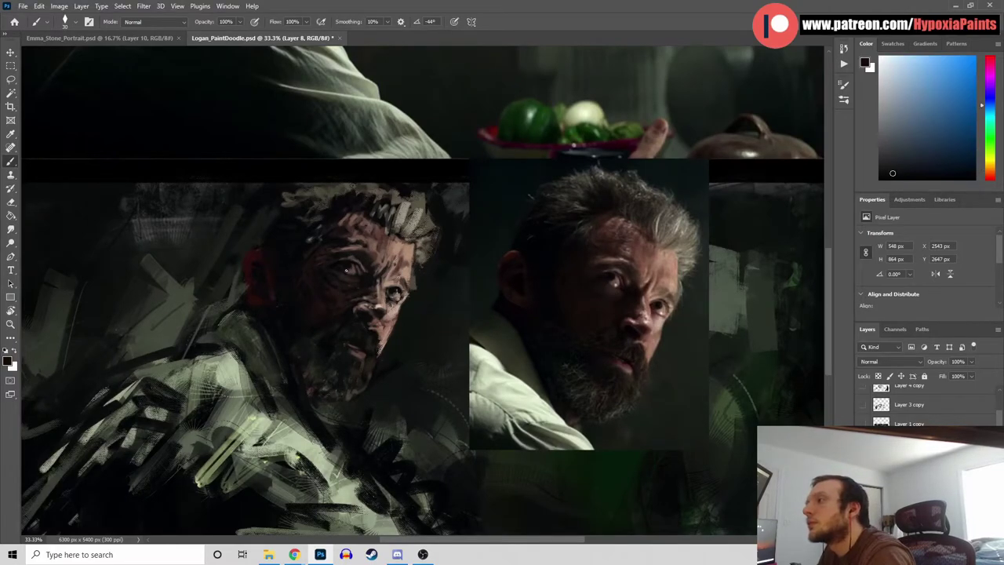
left_click(354, 269, "alt")
left_click(355, 268, "alt")
left_click(354, 268, "alt")
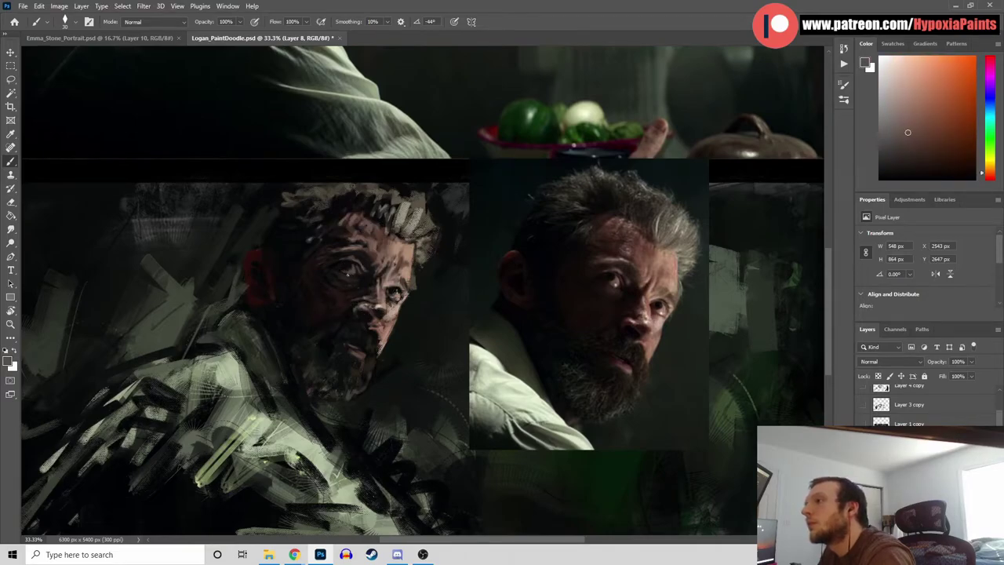
left_click(348, 275, "alt")
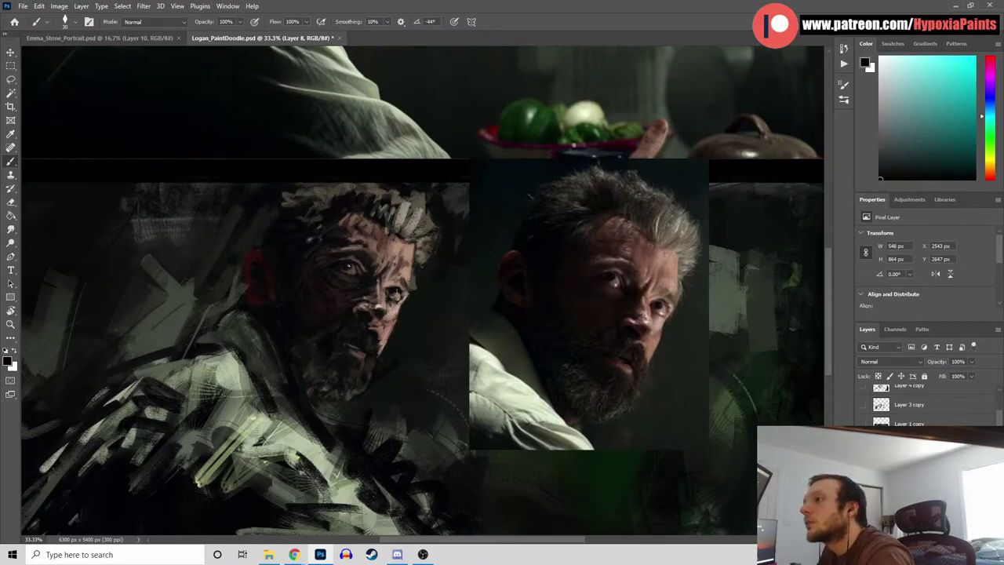
left_click(348, 269, "alt")
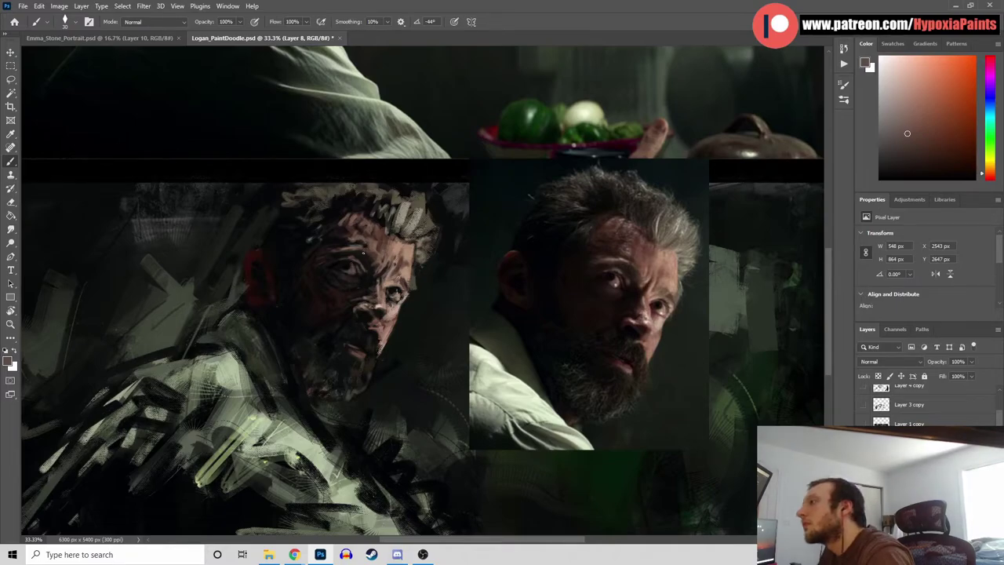
Rework the inner corner of the shaded eye with alternating sampled grey-brown and near-black strokes
left_click(360, 287, "alt")
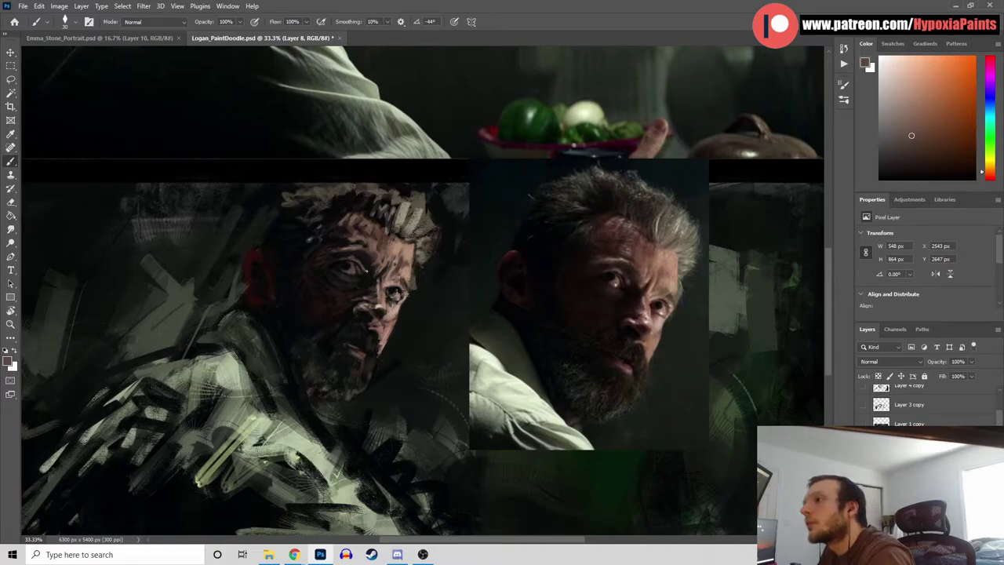
left_click(604, 205, "alt")
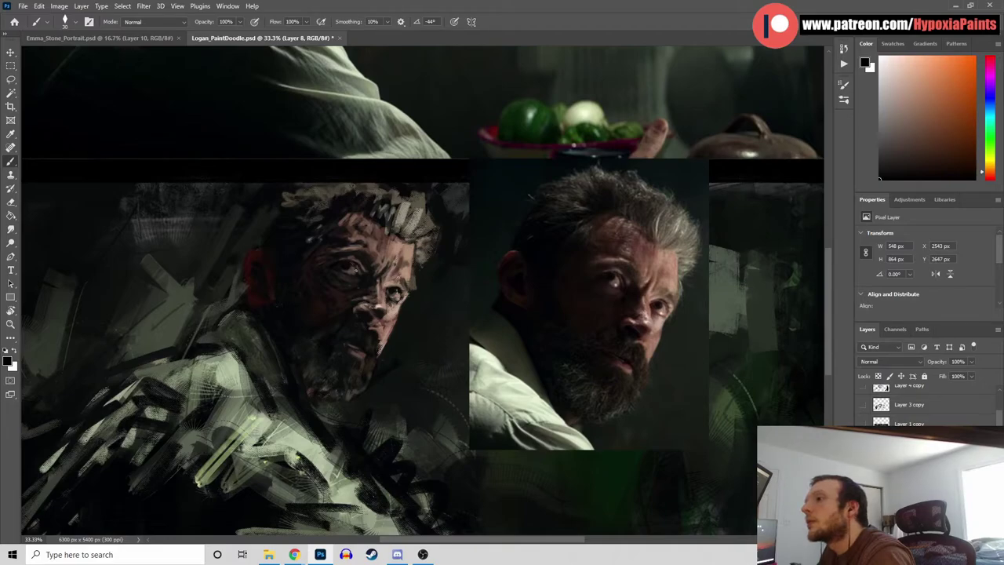
left_click(357, 297, "alt")
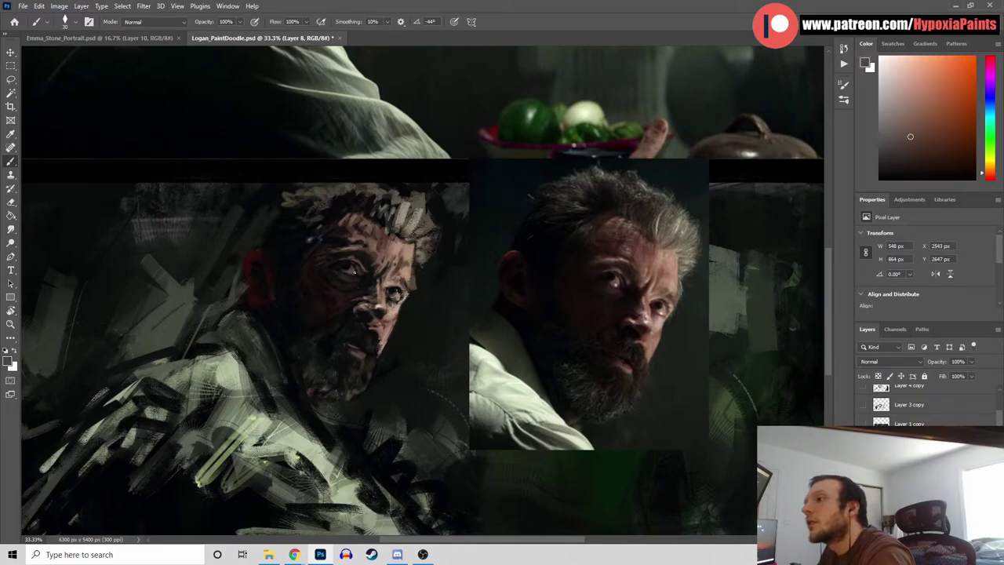
left_click(358, 296, "alt")
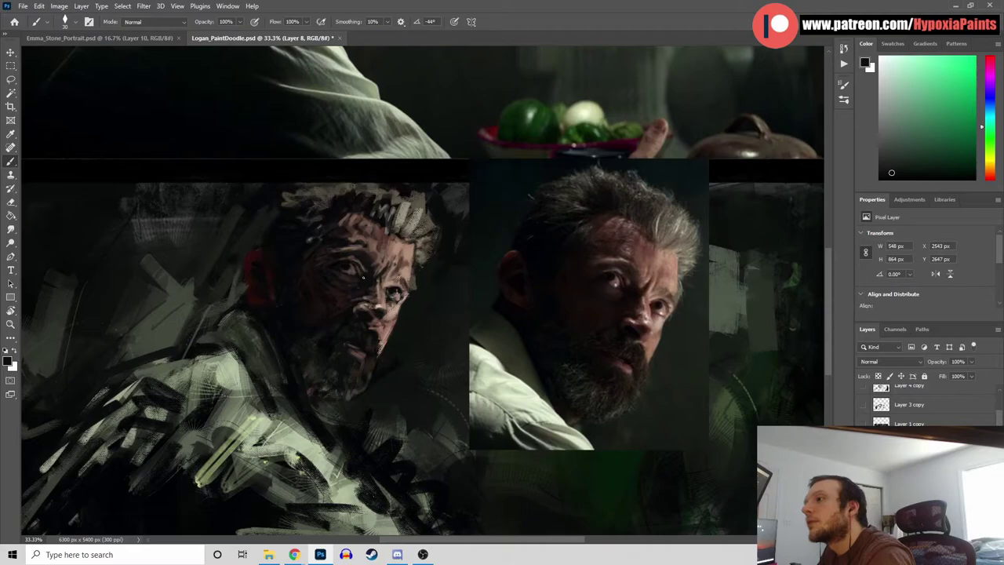
left_click(359, 289, "alt")
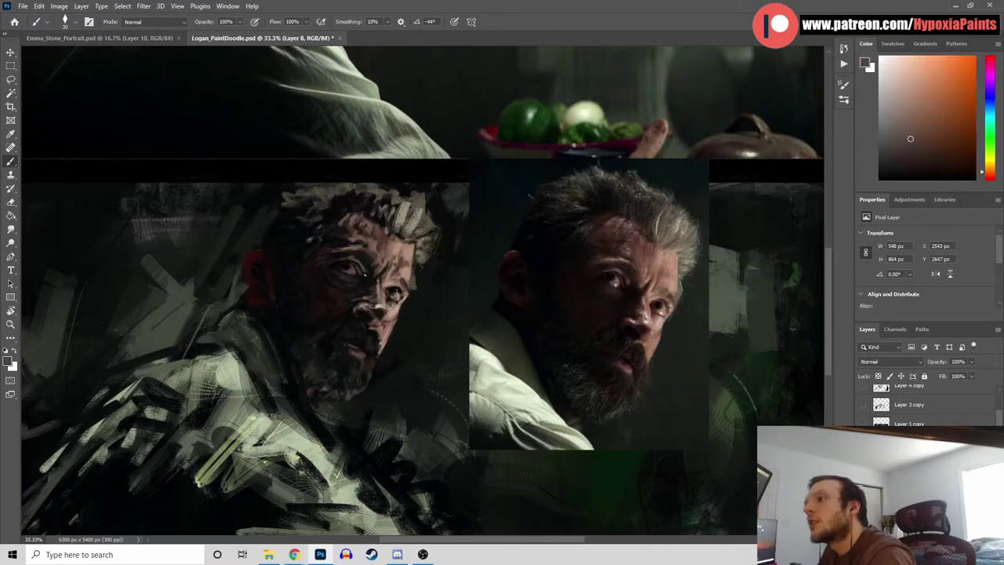
left_click(359, 287, "alt")
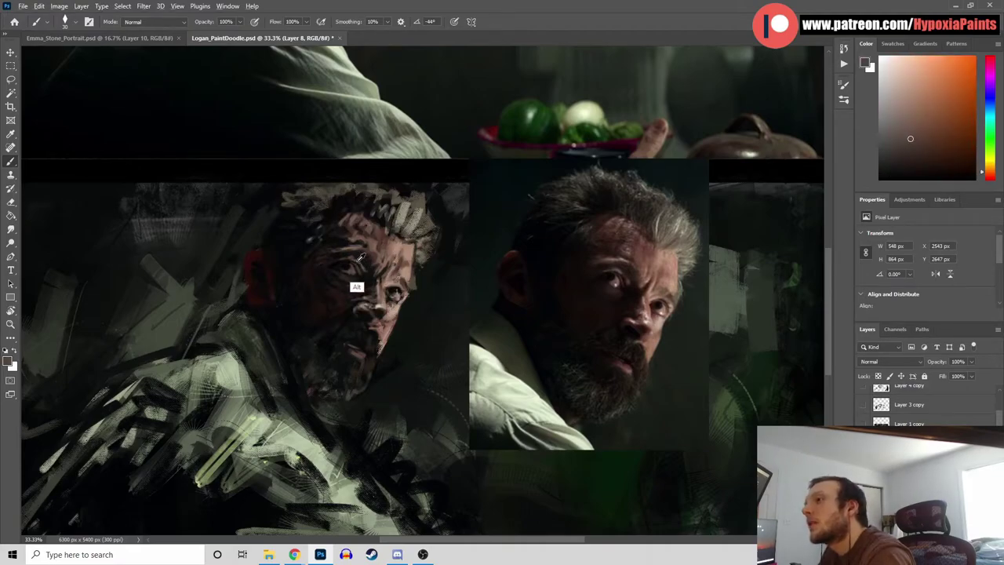
Sharpen the transition from the shaded eye's inner corner to the nose with near-black and muted brown tones
left_click(367, 305, "alt")
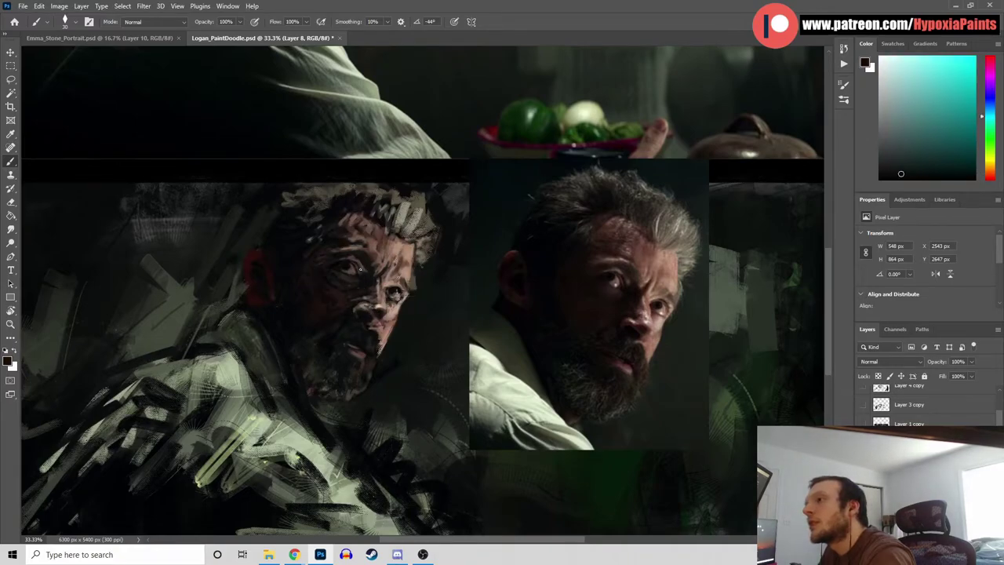
left_click(365, 299, "alt")
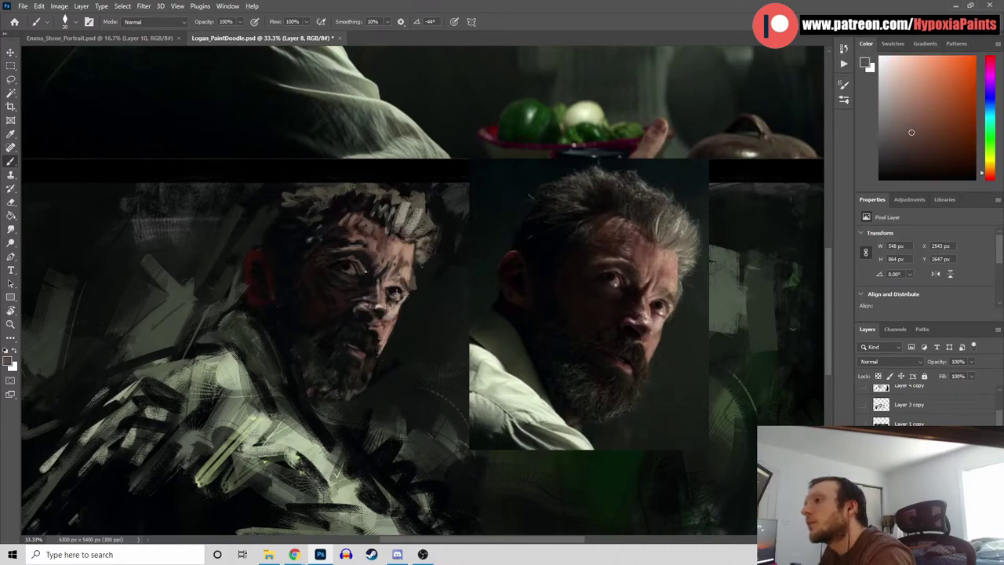
left_click(365, 271, "alt")
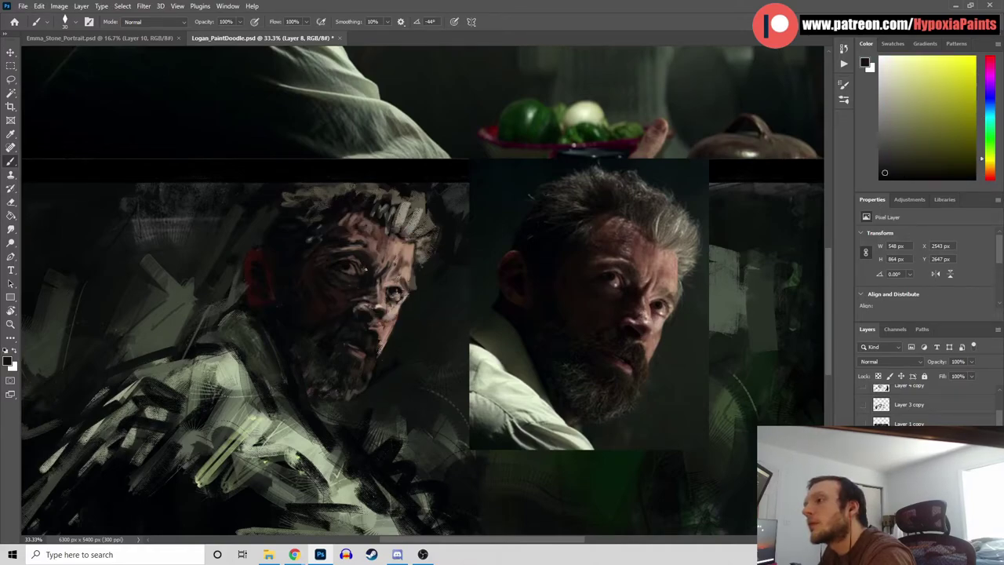
left_click(364, 299, "alt")
Model the shaded side of the nose bridge with dark grey-brown and muted reddish-brown tones sampled around it
left_click(375, 288, "alt")
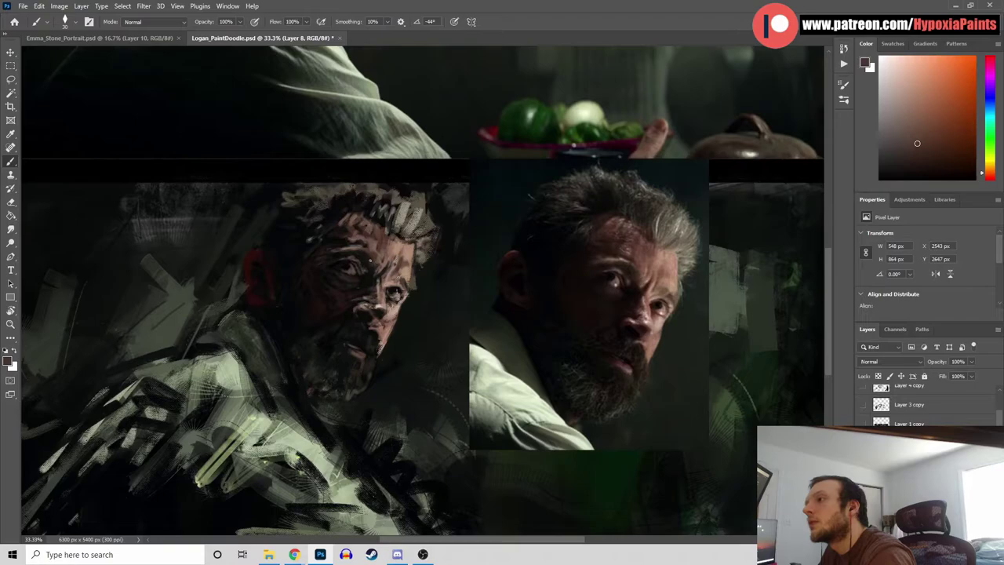
left_click(367, 288, "alt")
left_click(381, 287, "alt")
left_click(372, 269, "alt")
left_click(370, 269, "alt")
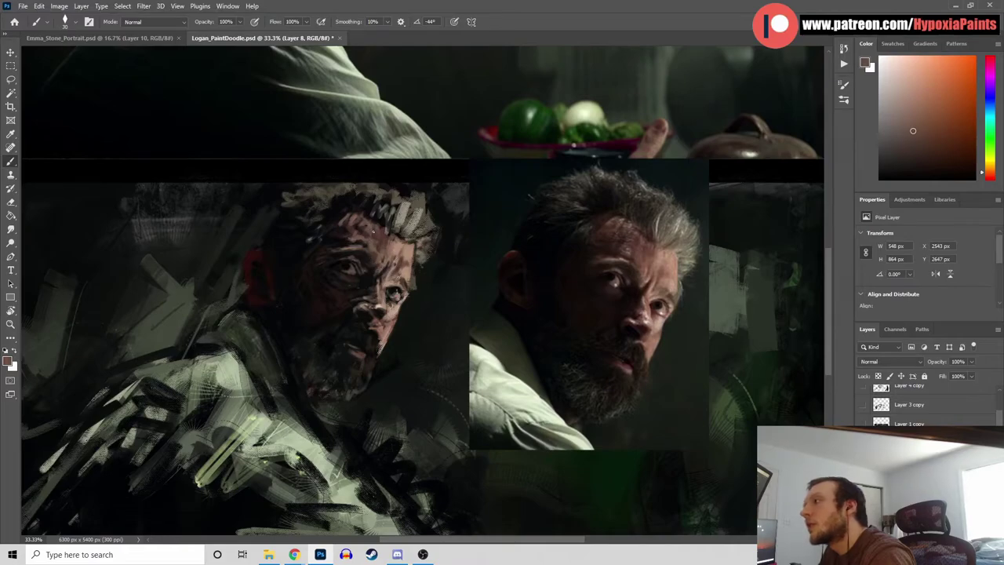
Blend the skin between the brows and lower forehead with sampled muted red-brown midtones
left_click(375, 265, "alt")
left_click(373, 261, "alt")
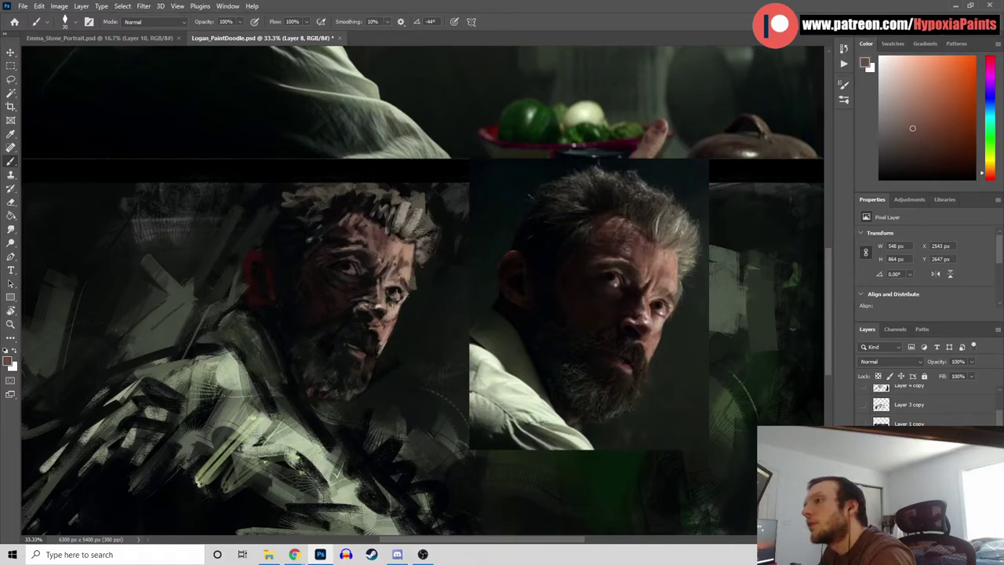
left_click(376, 260, "alt")
left_click(382, 257, "alt")
left_click(387, 239, "alt")
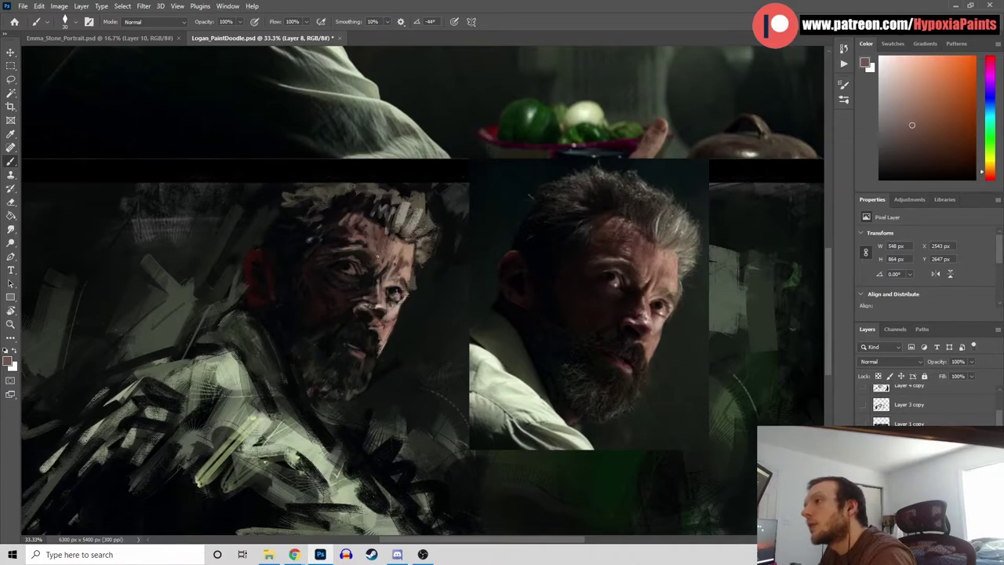
left_click(380, 249, "alt")
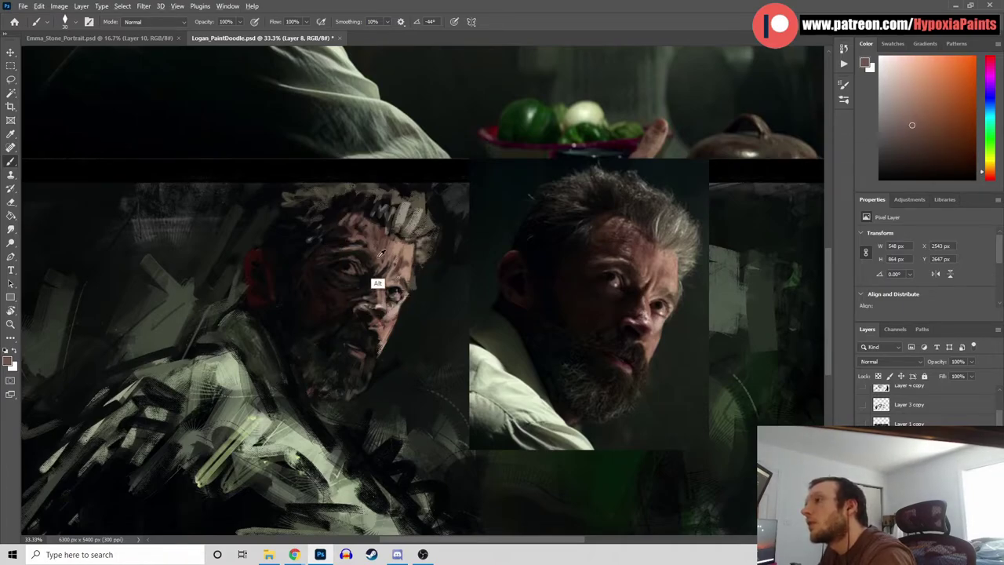
Reshape the inner brow and upper lid of the shaded eye with dark grey and near-black strokes, and save the document
left_click(369, 258, "alt")
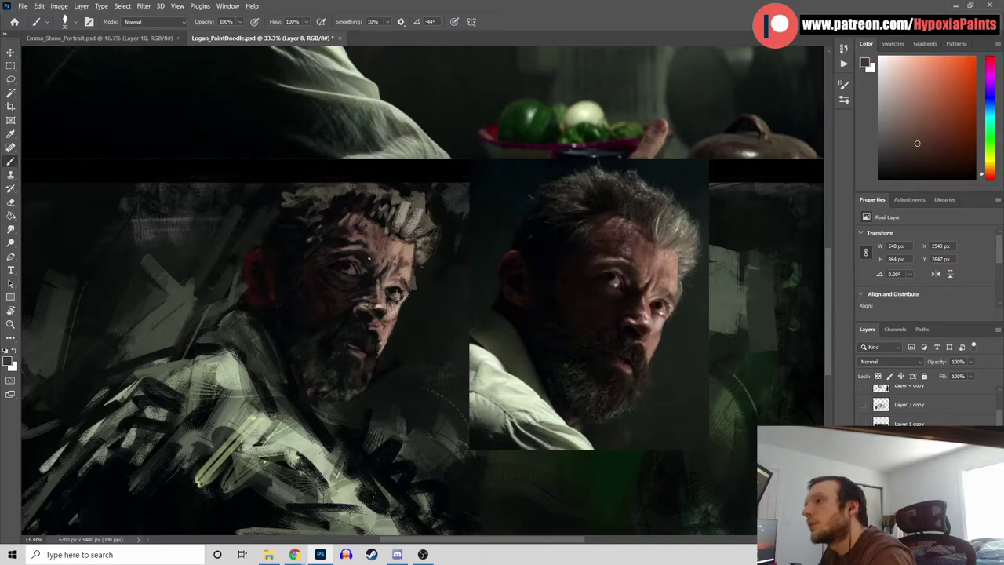
left_click(368, 260, "alt")
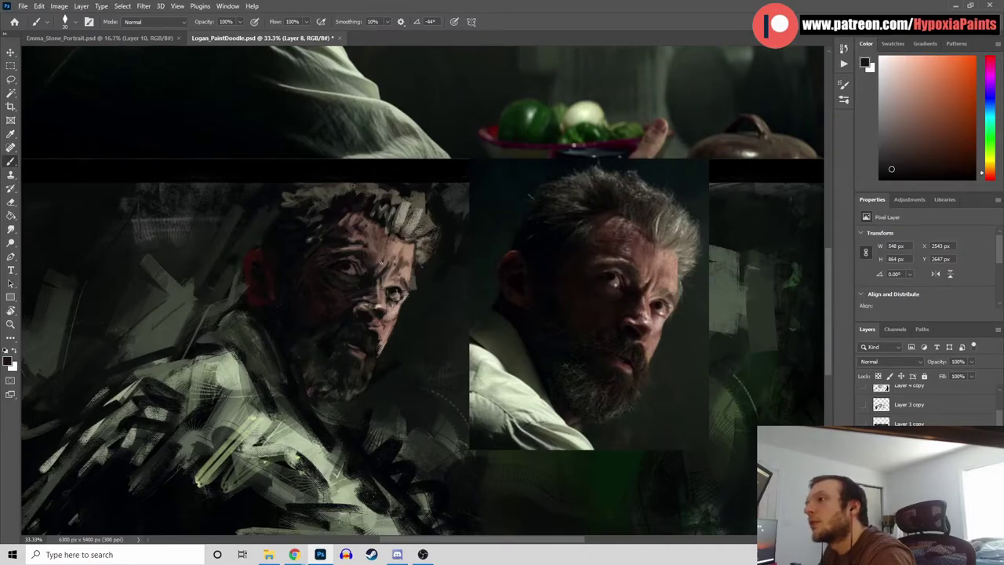
left_click(357, 253, "alt")
left_click(349, 258, "alt")
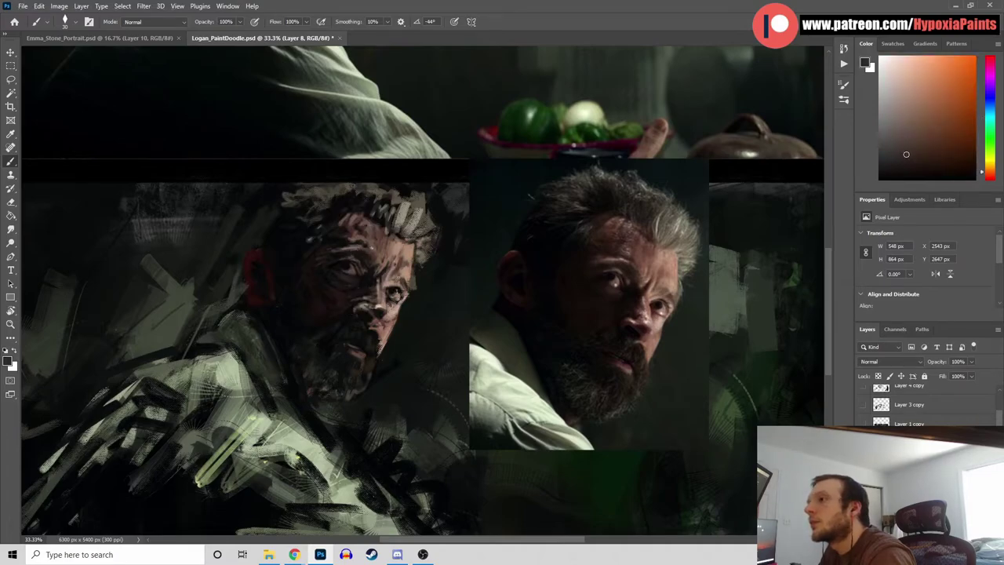
key("ctrl+s")
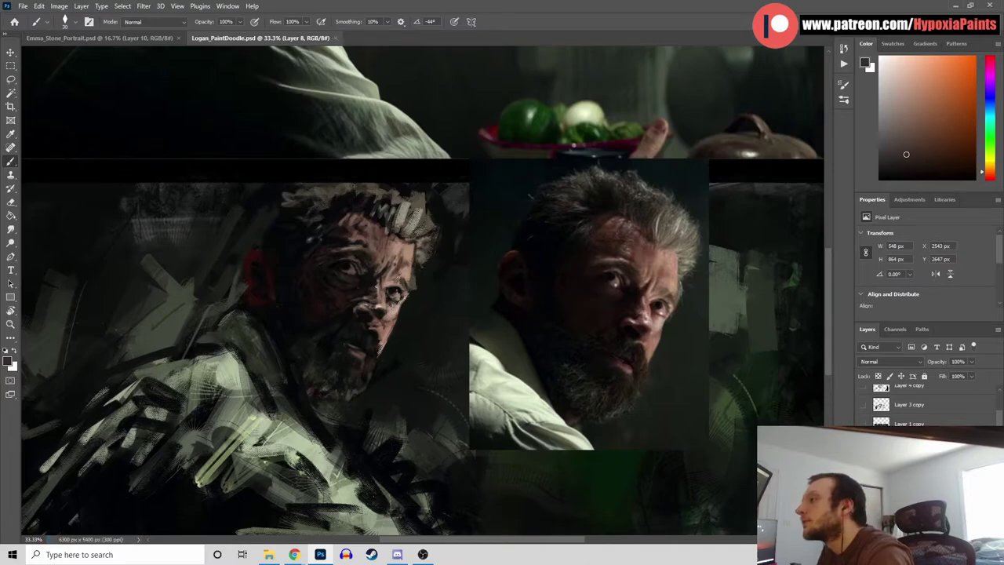
Deepen the iris and lower lid shadows of the shaded eye with sampled dark red-brown and near-black tones
left_click(329, 292, "alt")
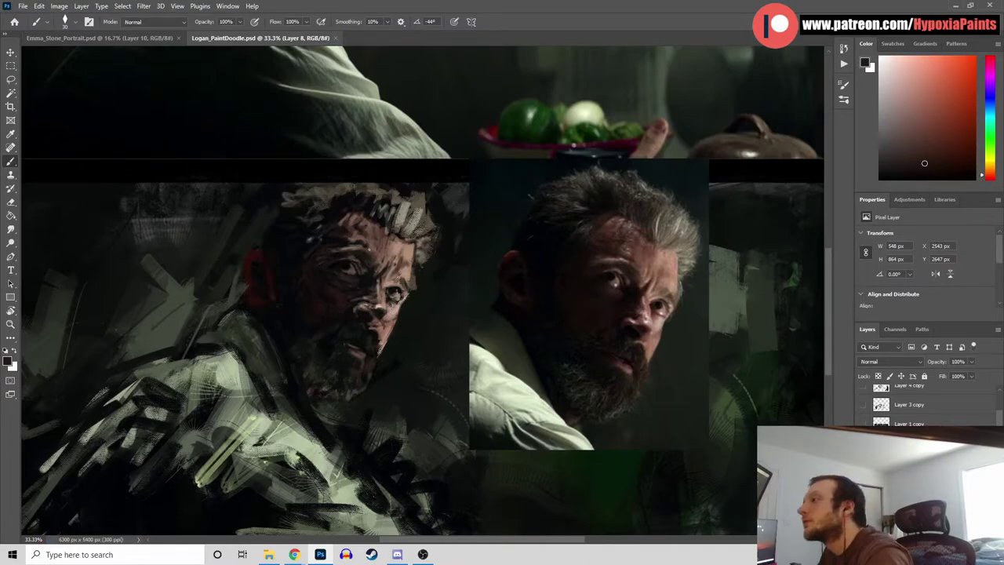
left_click(353, 280)
left_click(334, 269, "alt")
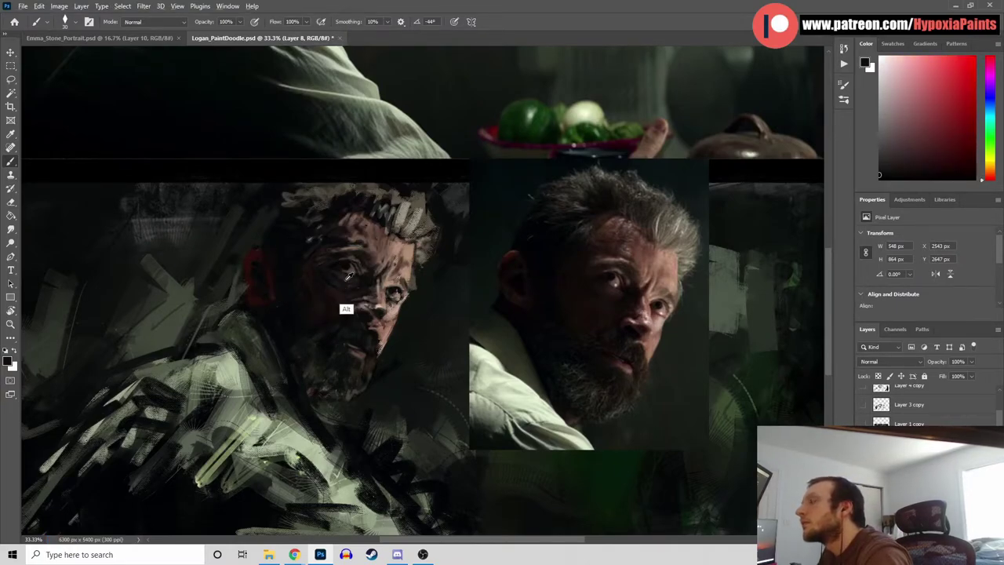
left_click(337, 270, "alt")
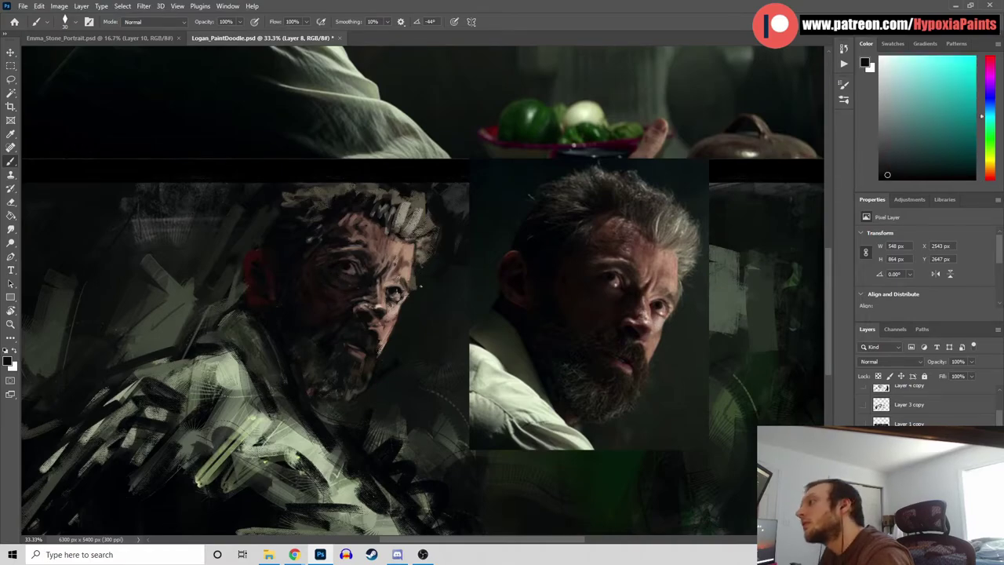
Refine the iris and lower lid of the lit eye with near-black and light pinkish-grey tones, using a size 25 brush
left_click(658, 306, "alt")
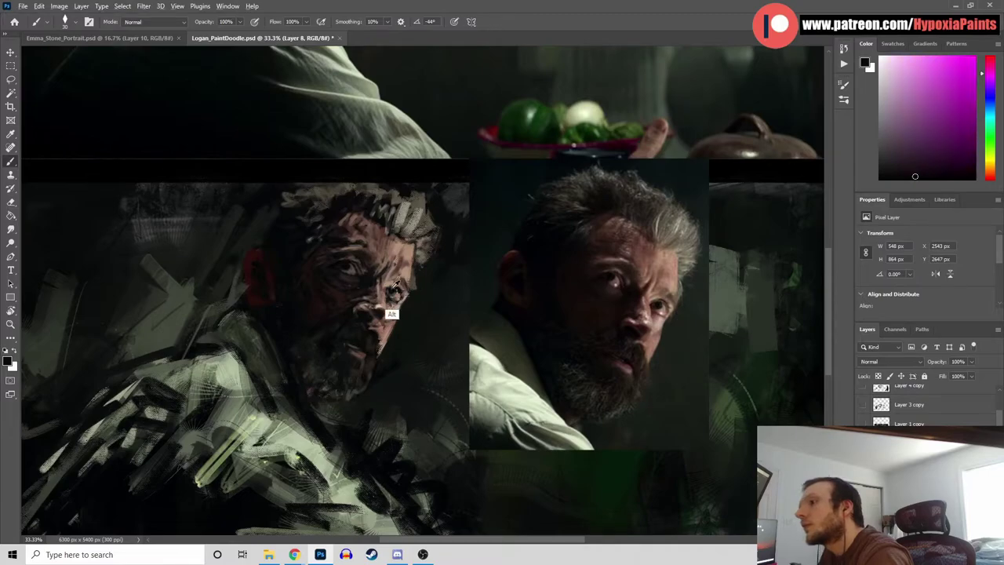
left_click(392, 314, "alt")
left_click(394, 311, "alt")
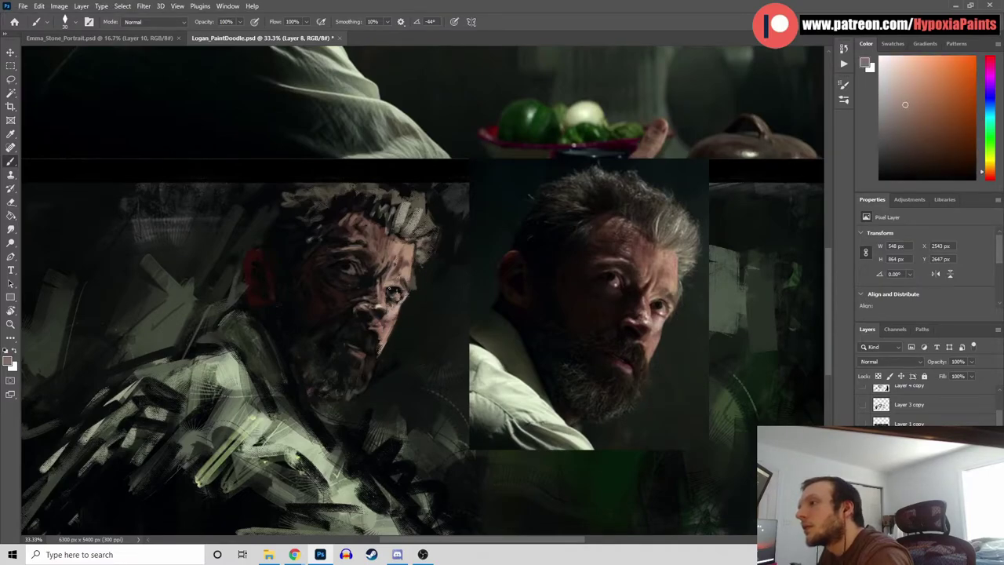
left_click(392, 292, "alt")
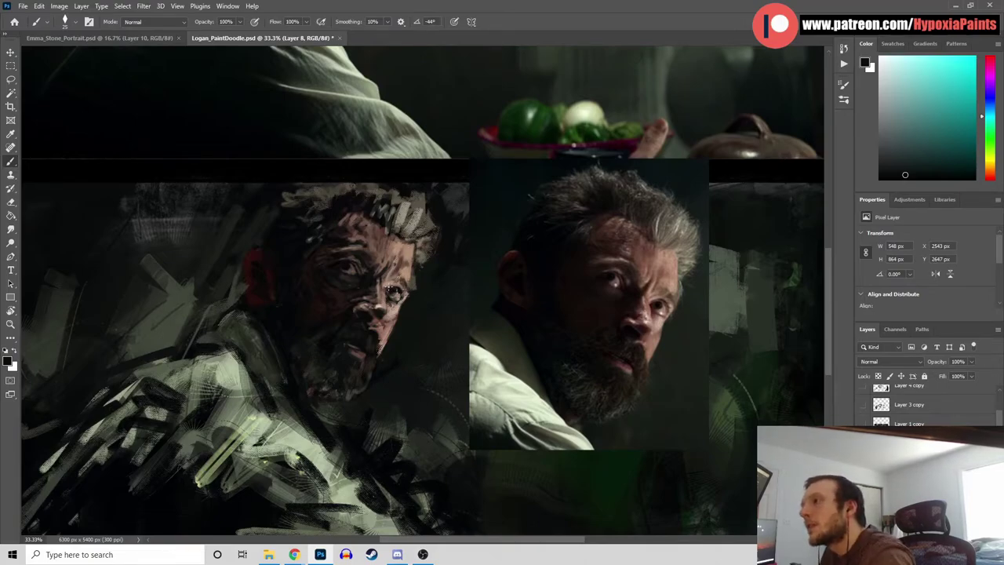
left_click(391, 312, "alt")
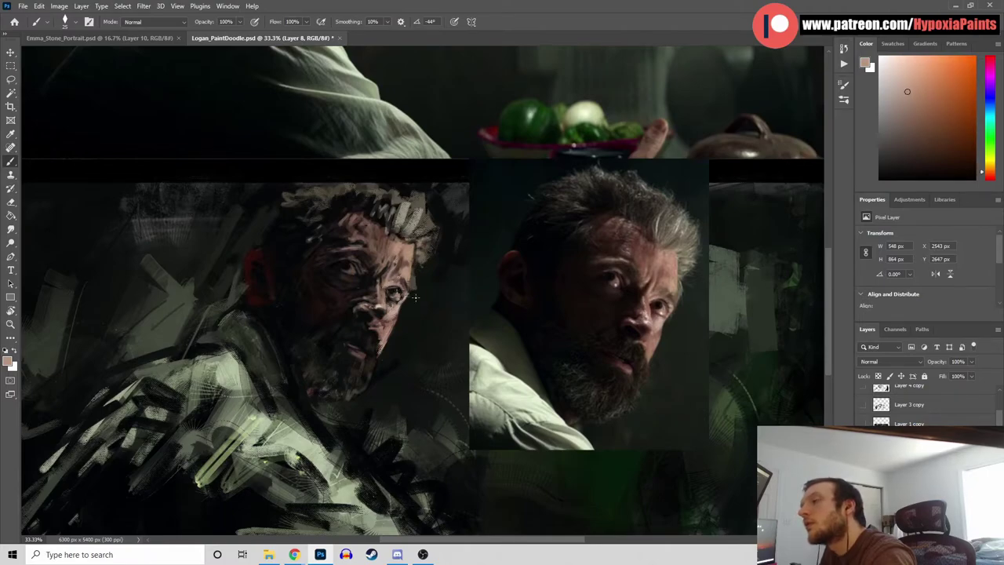
Restate the eye white and dark lid edges of the lit eye with sampled grey and black strokes
left_click(393, 317, "alt")
left_click(395, 312, "alt")
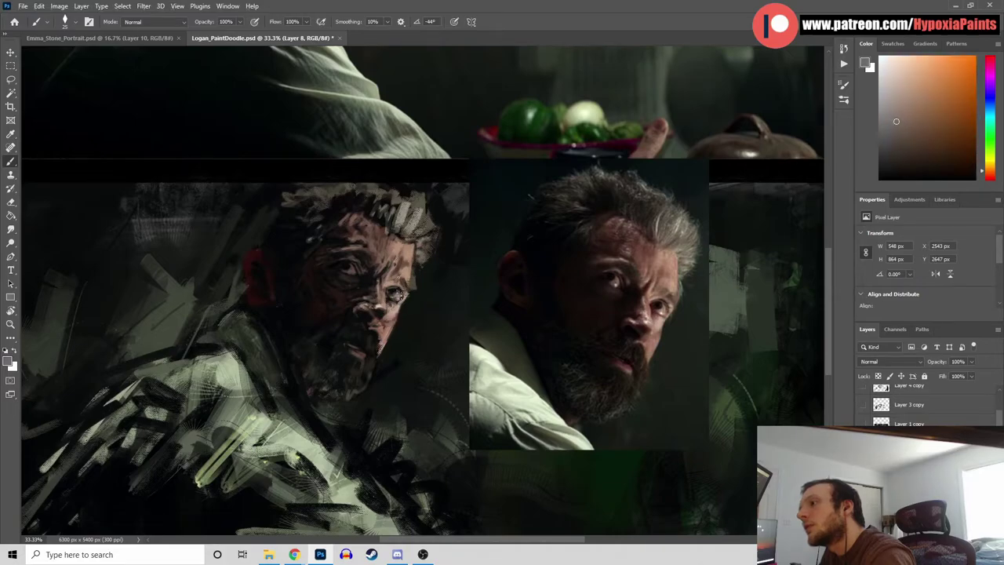
left_click(879, 180)
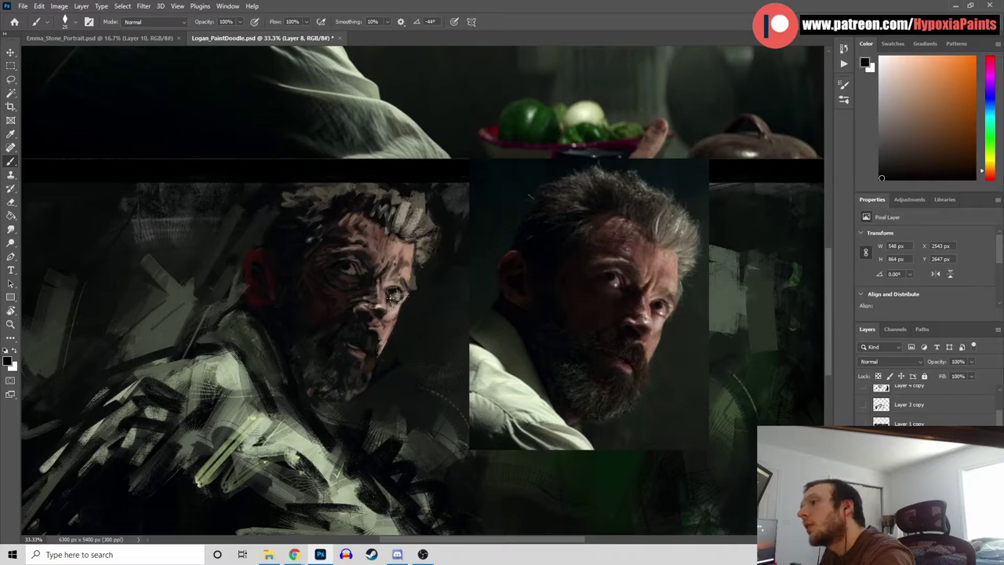
left_click(393, 296, "alt")
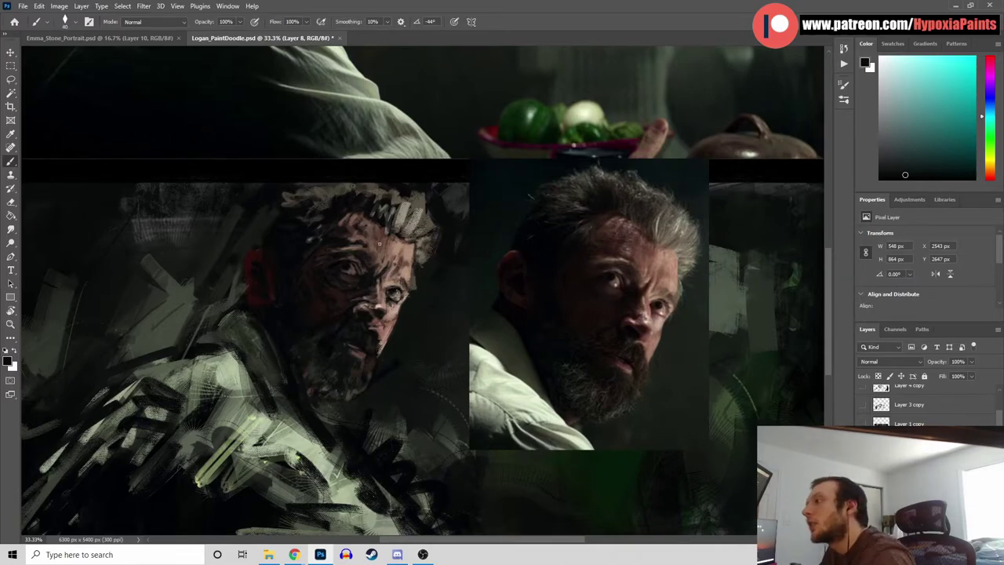
Rework the nose bridge beside the lit eye with a size 40 brush in near-black and muted grey-red tones
left_click(380, 302, "alt")
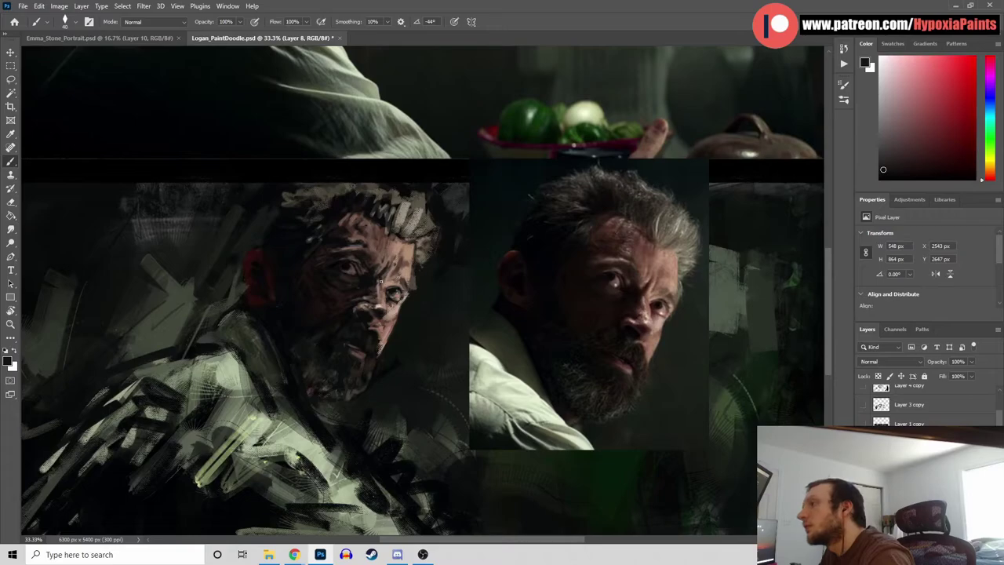
left_click(381, 284, "alt")
left_click(381, 303, "alt")
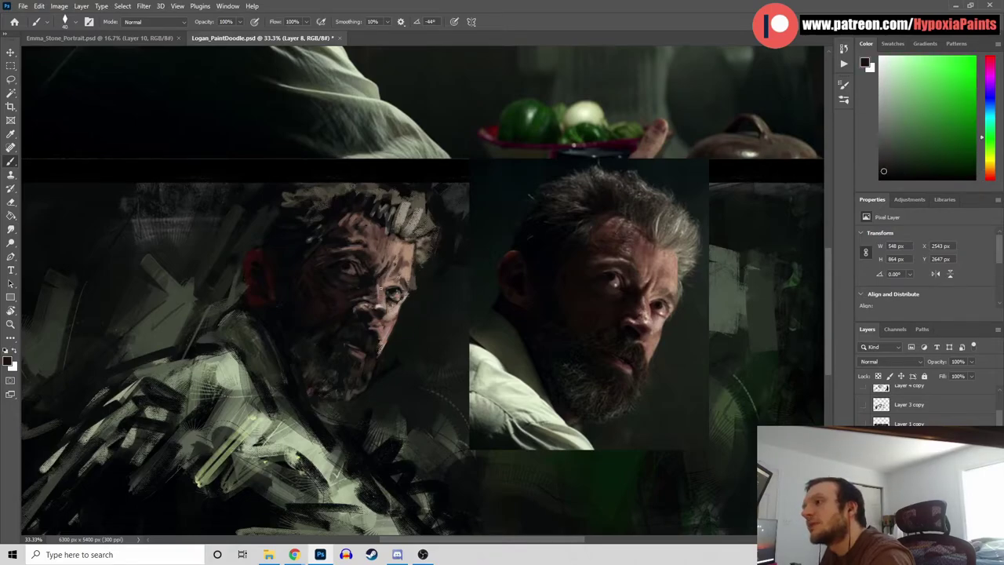
left_click(391, 291, "alt")
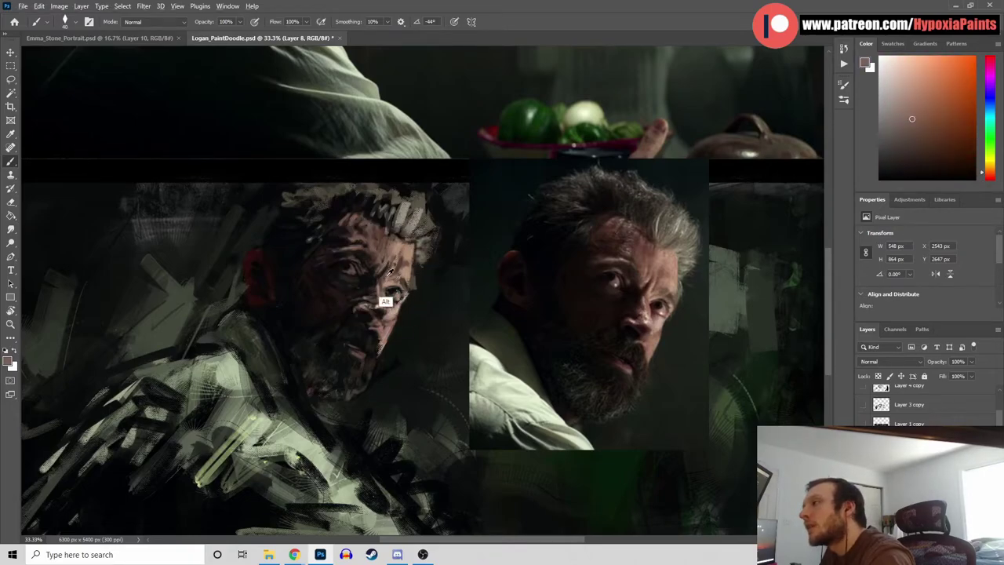
left_click(387, 281, "alt")
left_click(386, 283, "alt")
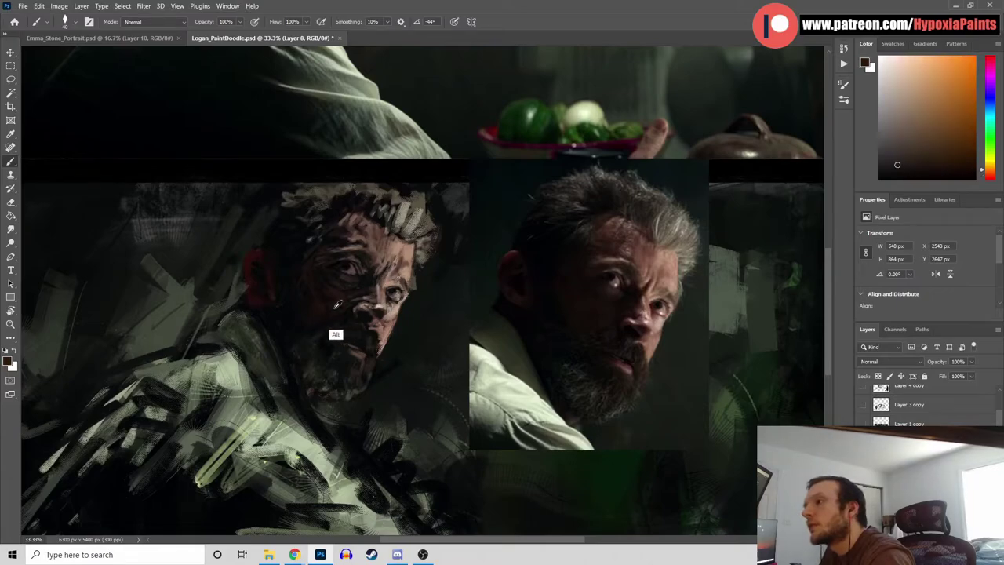
Refine the brow and lower forehead above the lit eye with sampled near-black, grey-pink and warm skin tones, and save the document
left_click(388, 271, "alt")
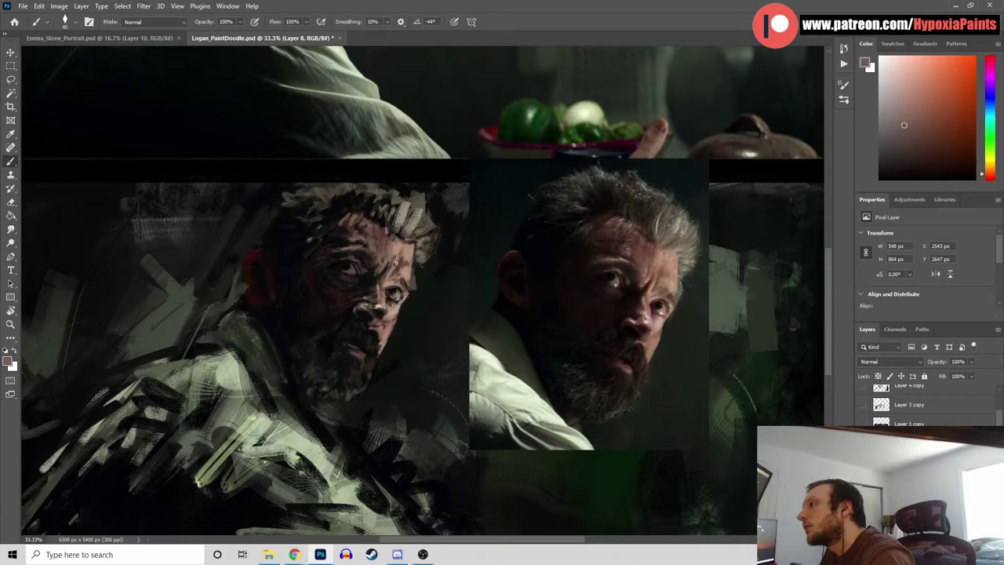
left_click(336, 327, "alt")
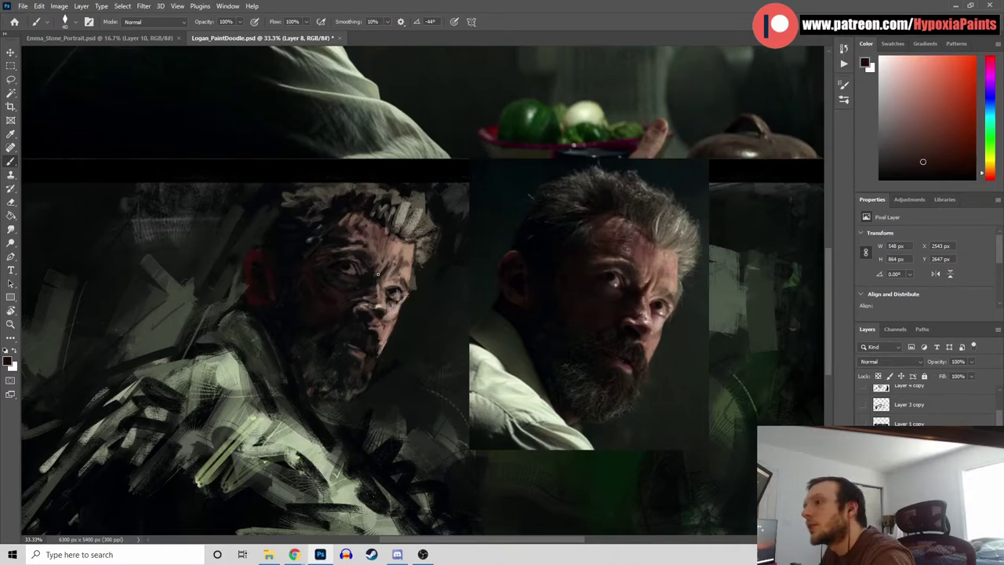
left_click(393, 284, "alt")
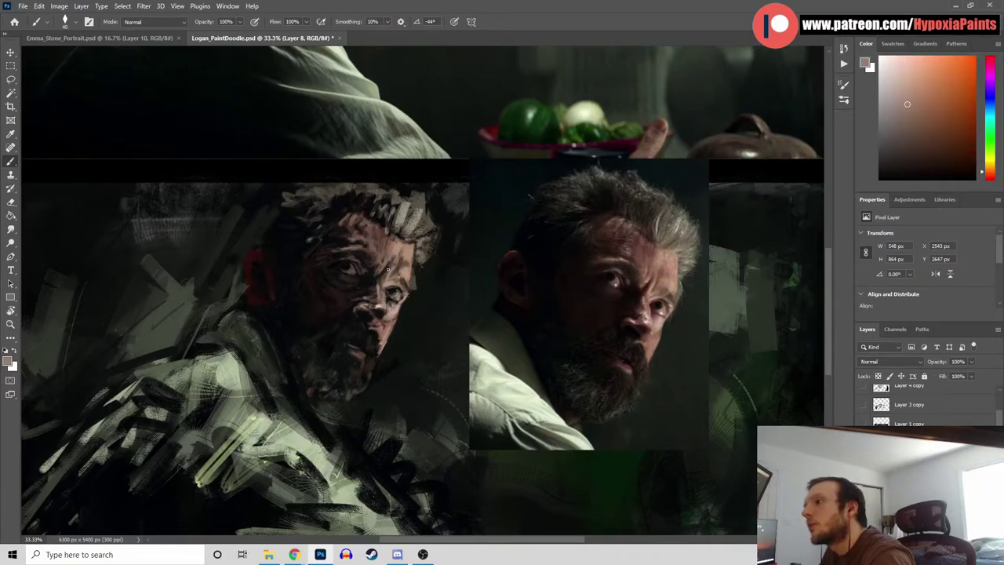
left_click(389, 240, "alt")
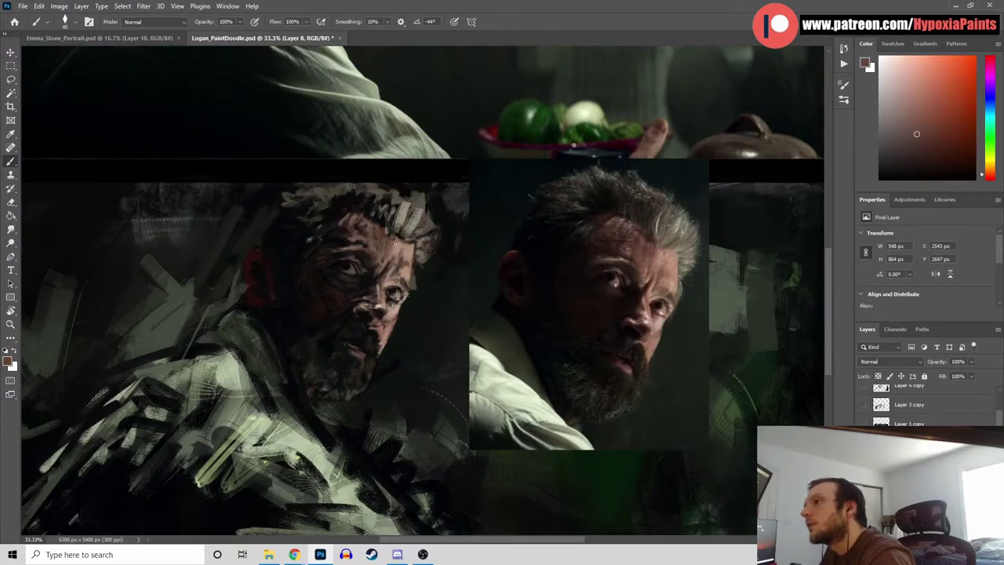
left_click(395, 251, "alt")
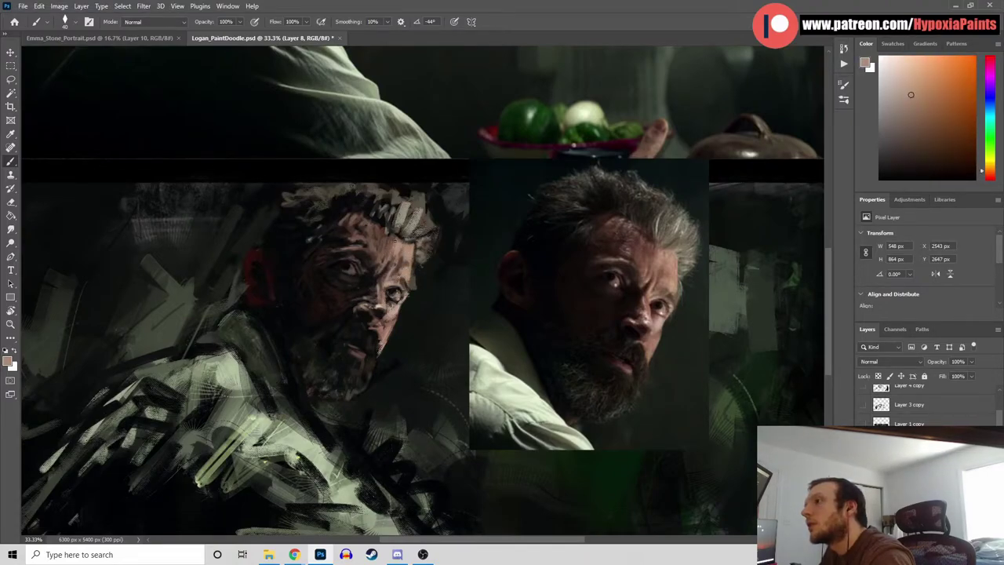
left_click(405, 271, "alt")
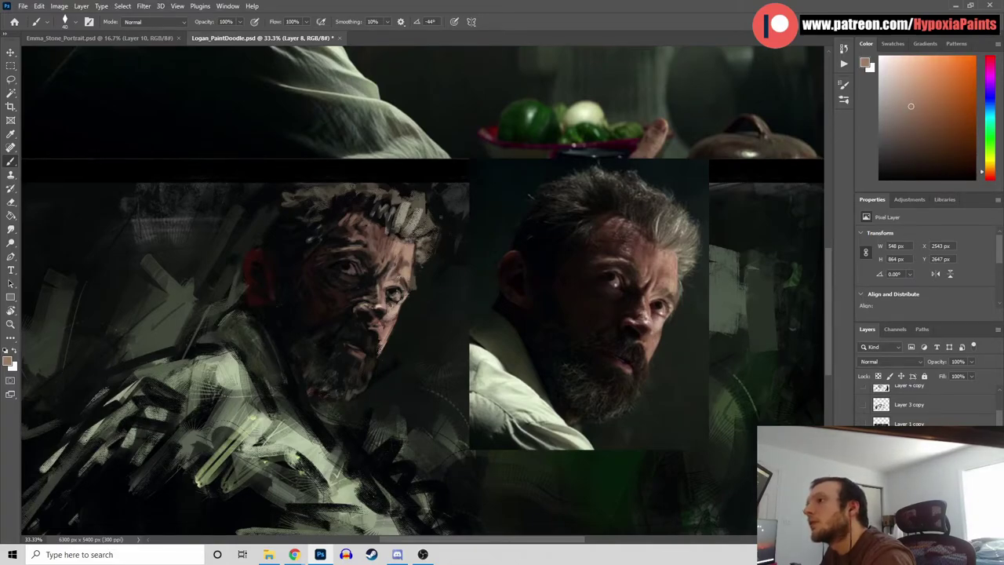
key("ctrl+s")
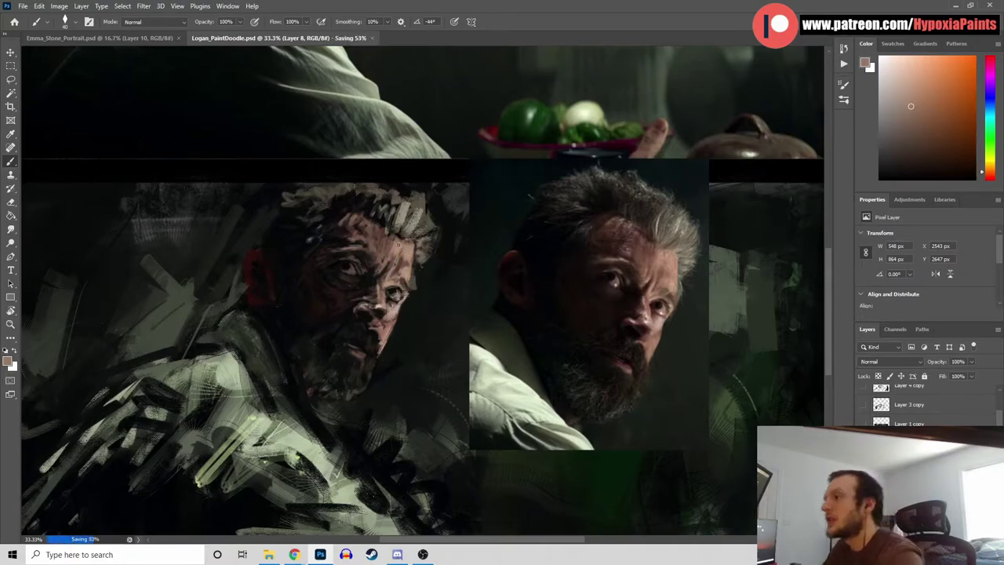
Retouch the lips and moustache below the nose with sampled dark red-brown and muted pink-grey tones
left_click(365, 349, "alt")
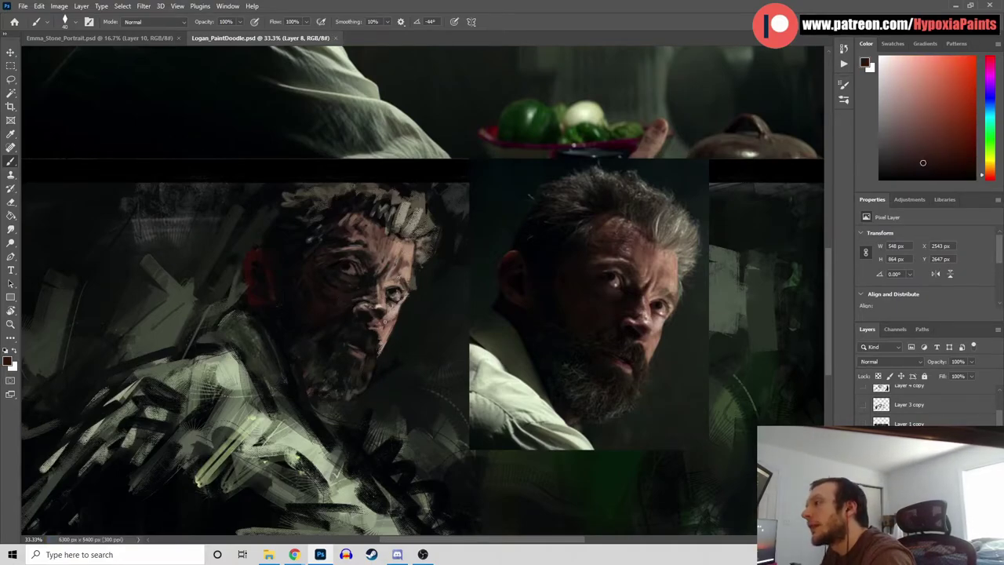
left_click(366, 358, "alt")
left_click(371, 331)
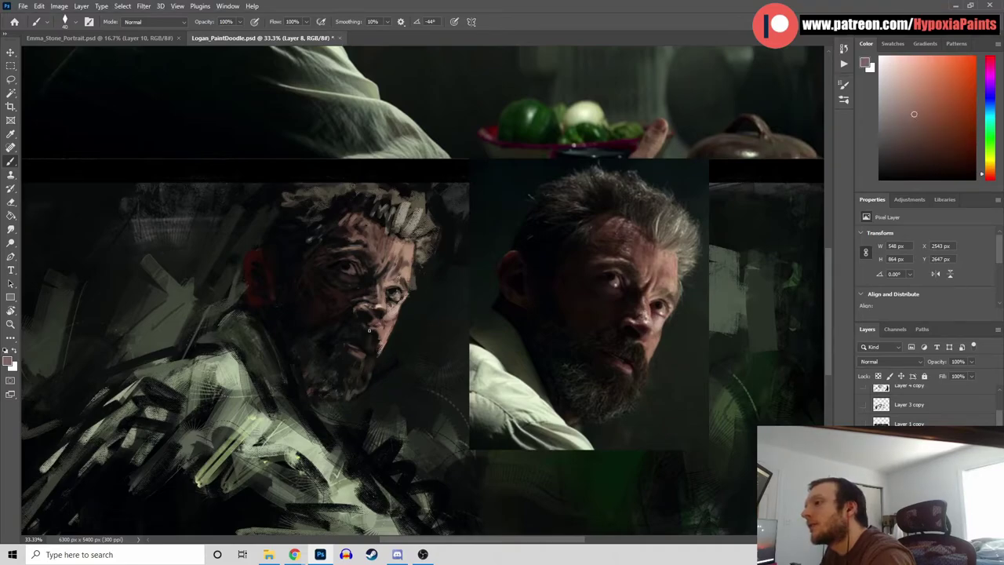
Reshape the nose tip and nostrils with sampled near-black, muted grey-red and dark brown strokes
left_click(364, 315, "alt")
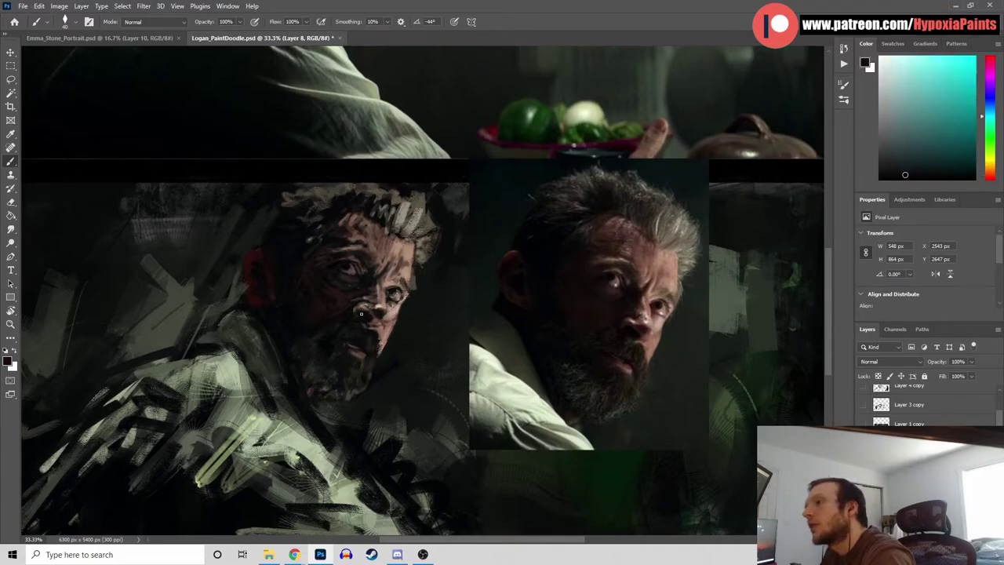
left_click(376, 320, "alt")
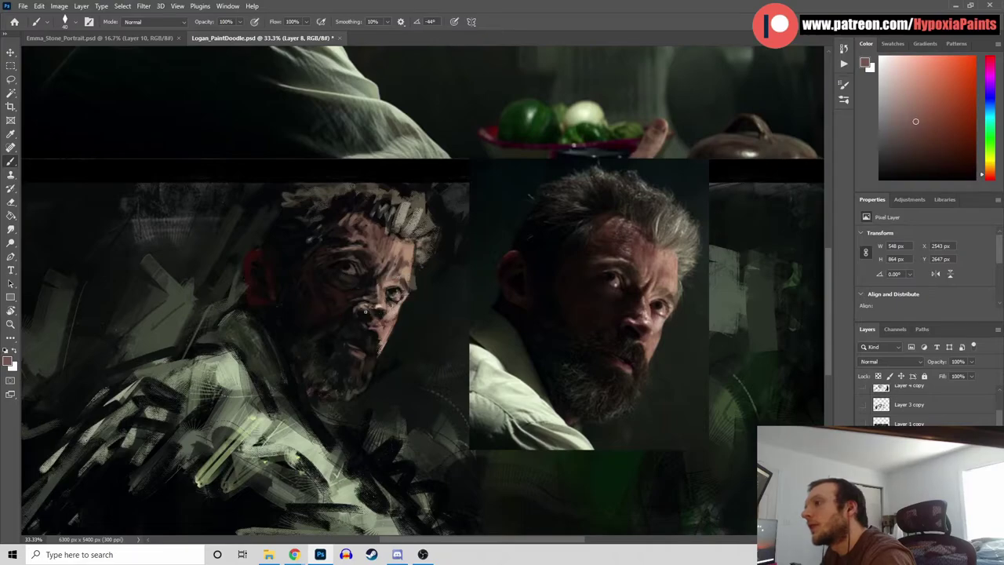
left_click(367, 316, "alt")
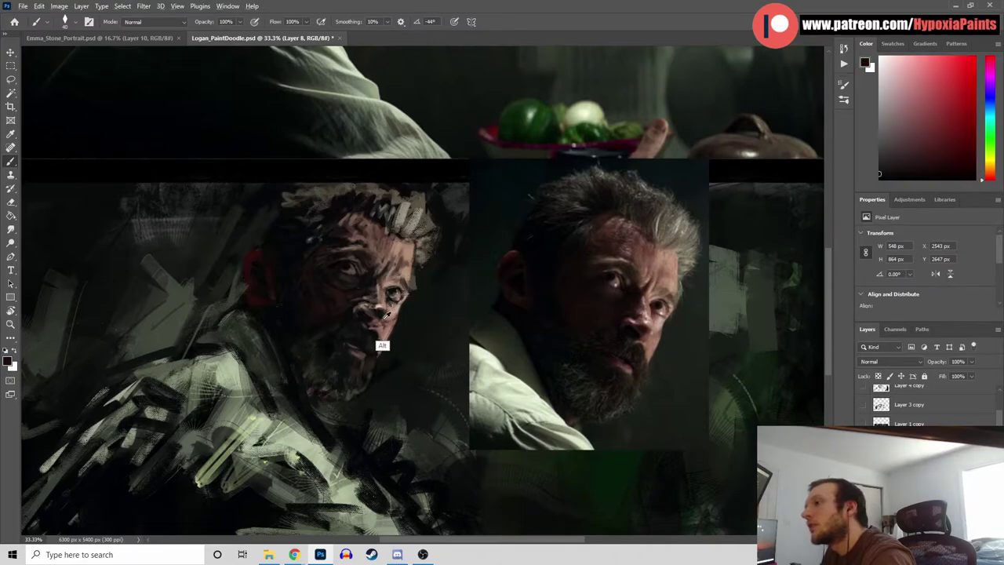
left_click(376, 314, "alt")
left_click(381, 336, "alt")
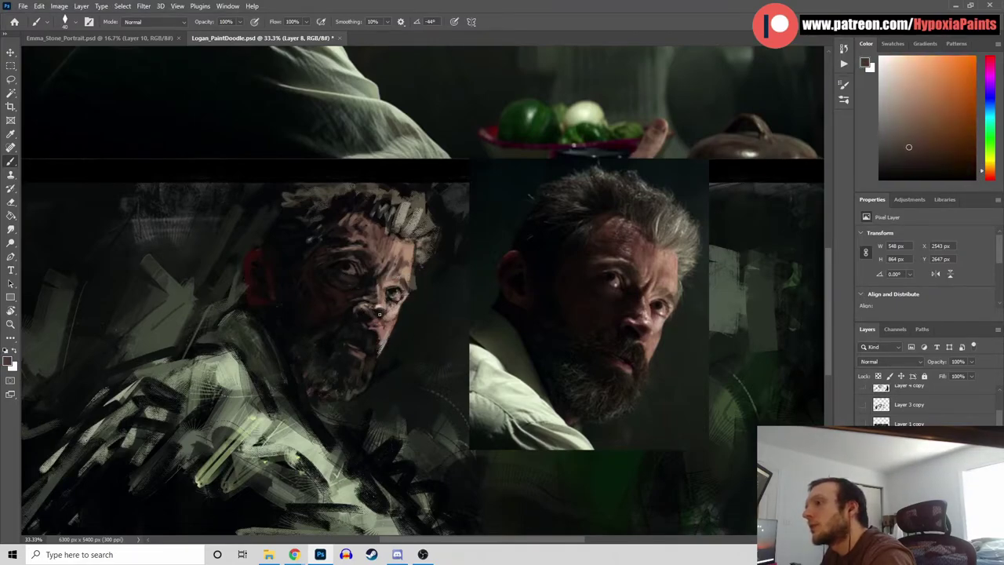
left_click(380, 316, "alt")
left_click(366, 320, "alt")
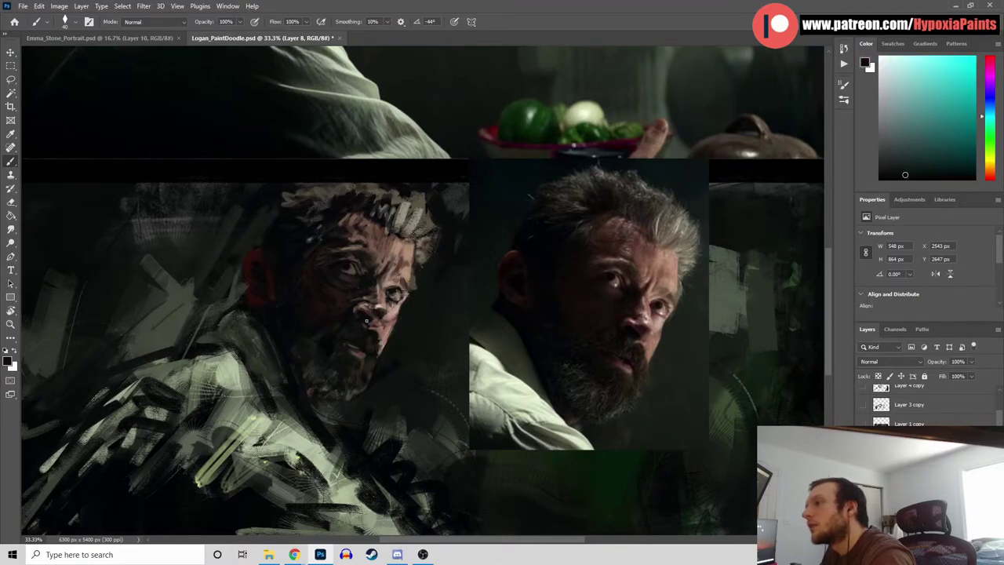
Model the shaded nostril wing and adjoining cheek fold with sampled near-black and dark grey-brown tones
left_click(355, 311, "alt")
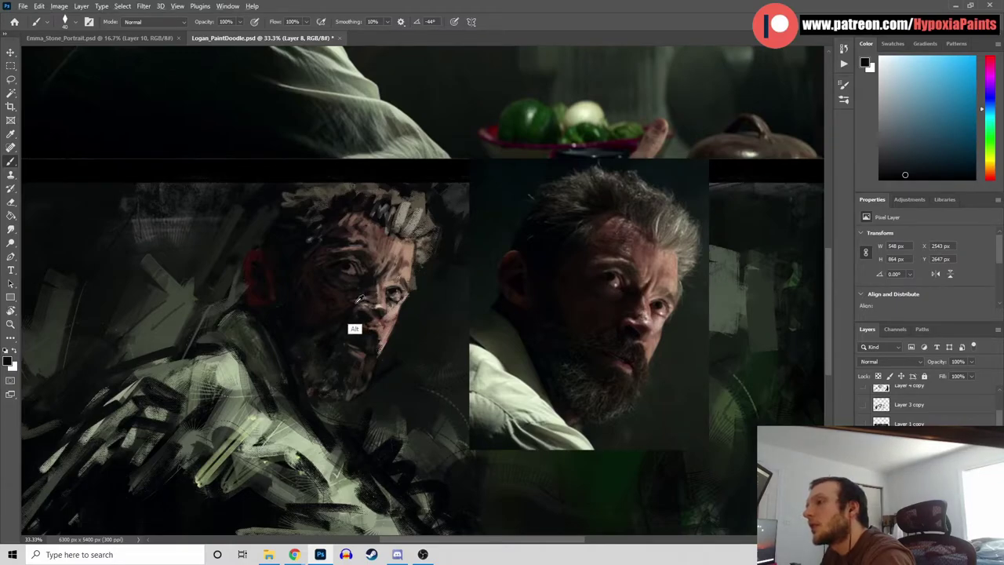
left_click(354, 306, "alt")
left_click(349, 303, "alt")
left_click(349, 301, "alt")
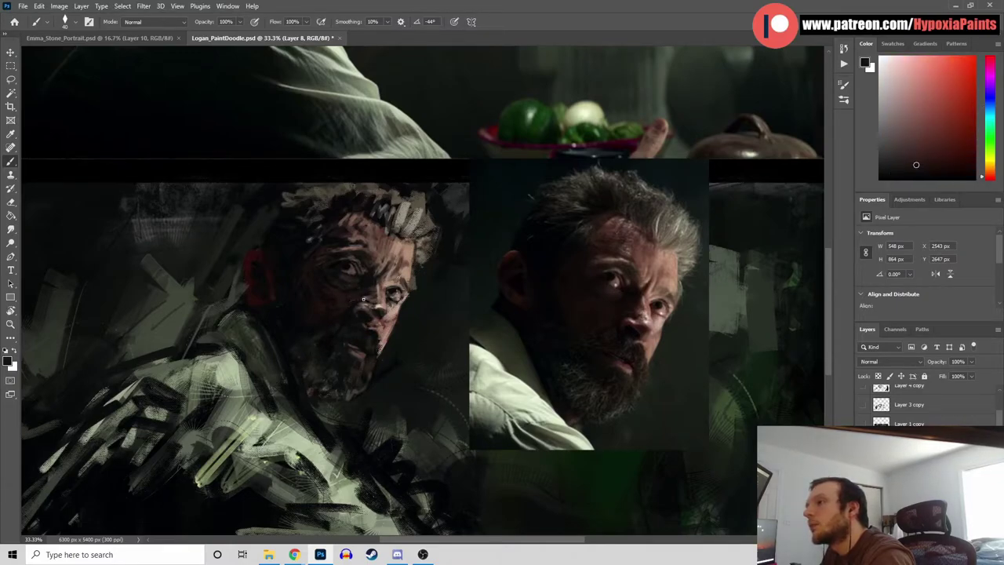
left_click(358, 309, "alt")
left_click(364, 302, "alt")
left_click(360, 311, "alt")
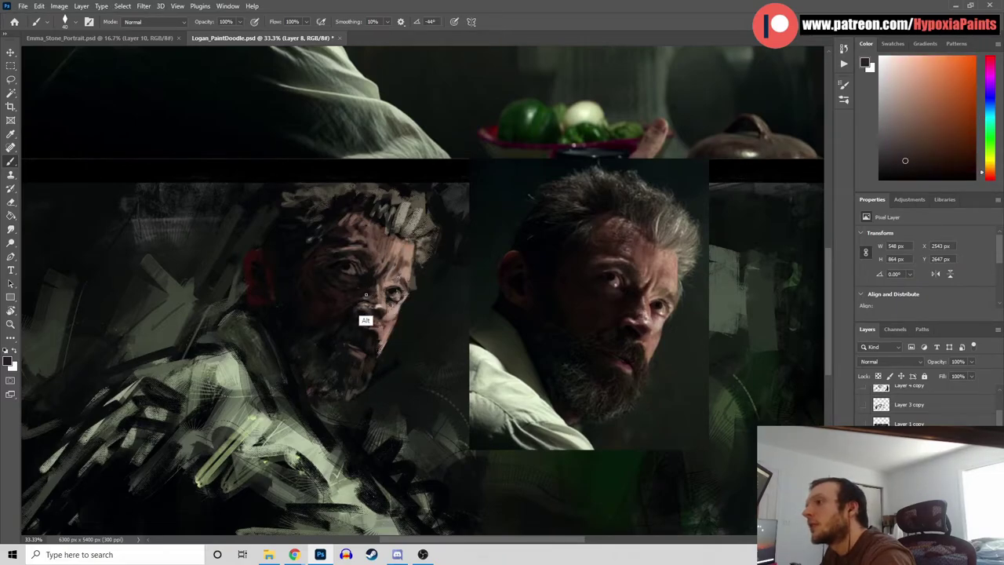
Darken the shaded side of the nose bridge up to the shaded eye's inner corner with sampled dark tones, reducing the brush to size 30
left_click(372, 293, "alt")
left_click(379, 284, "alt")
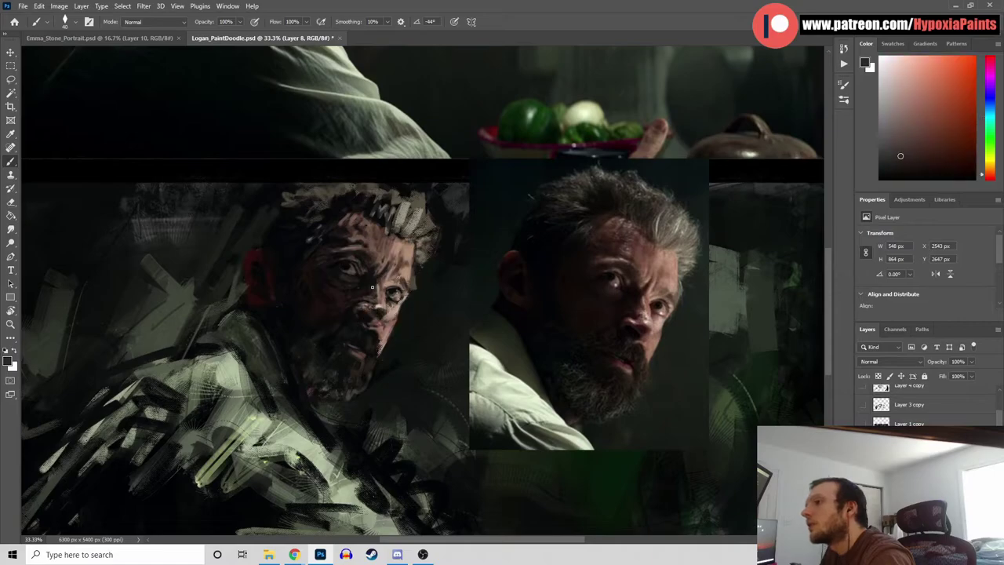
left_click(366, 289, "alt")
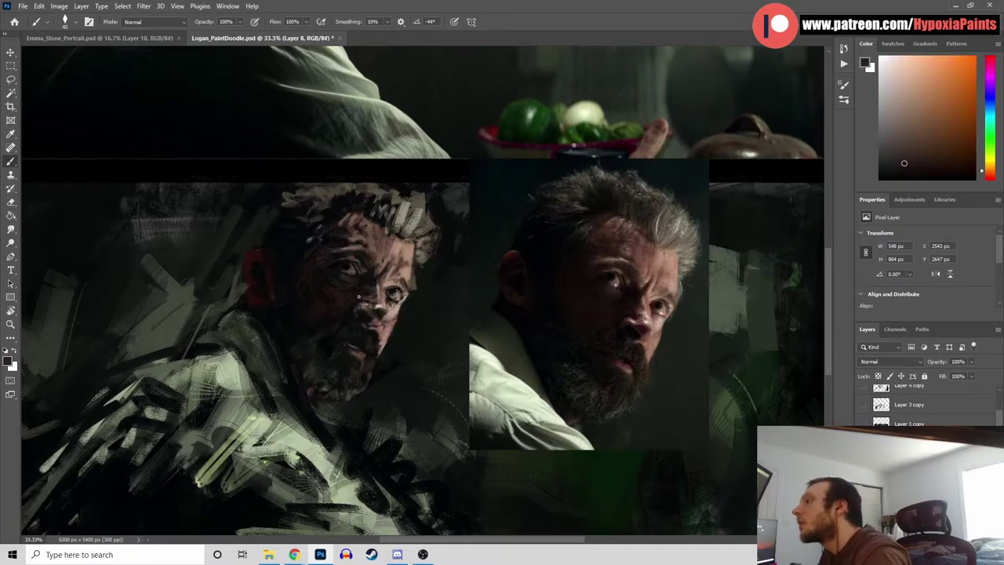
left_click(352, 281, "alt")
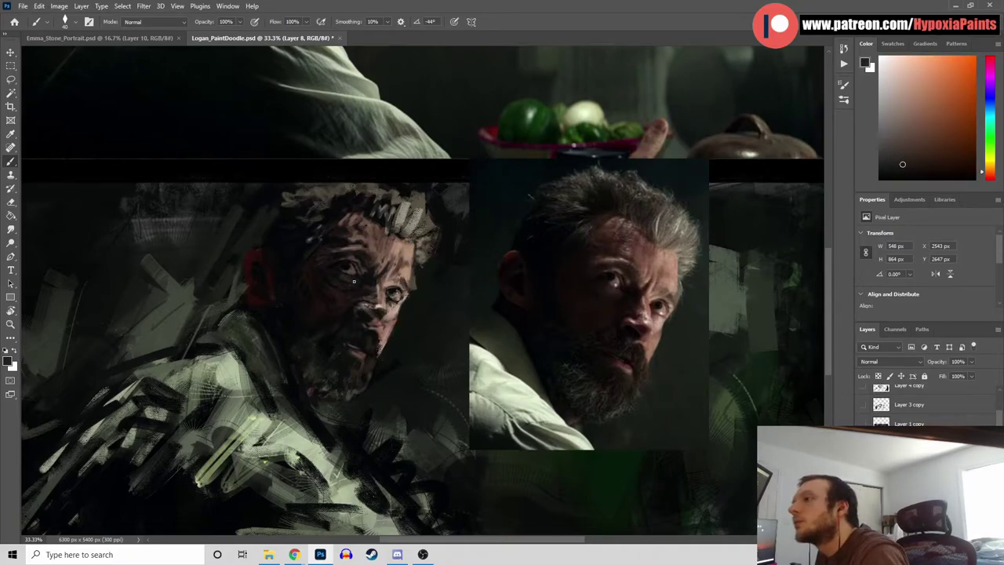
left_click(365, 280, "alt")
left_click(367, 281, "alt")
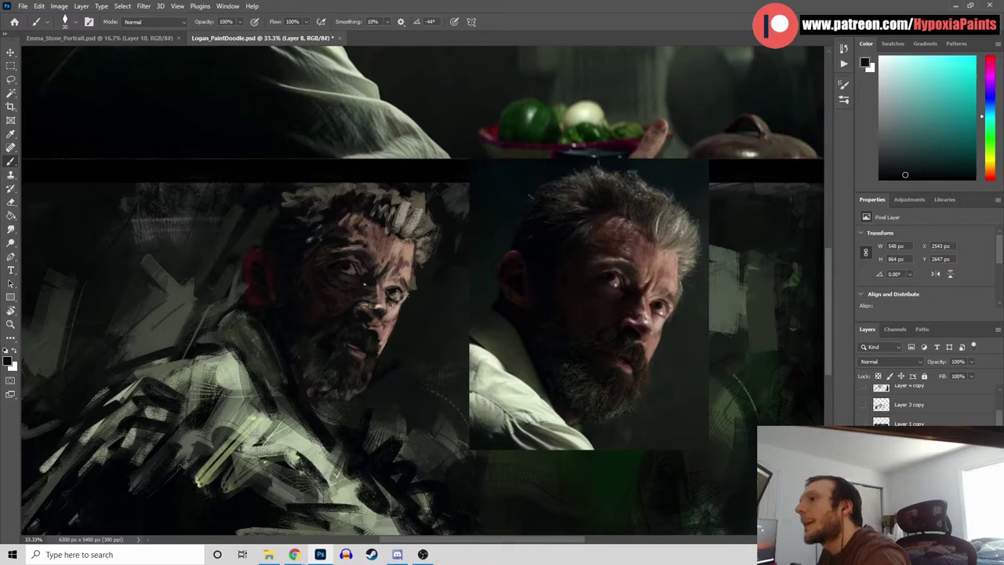
Restate the shaded eye's white and dark iris, using a grey-pink sampled from the reference and lightened, plus near-black
left_click(614, 280, "alt")
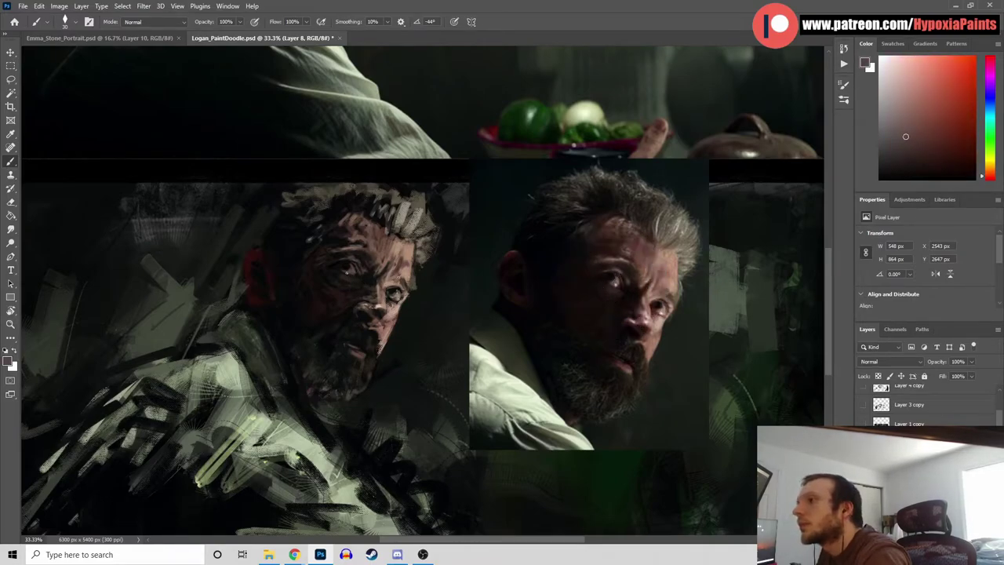
left_click(620, 276, "alt")
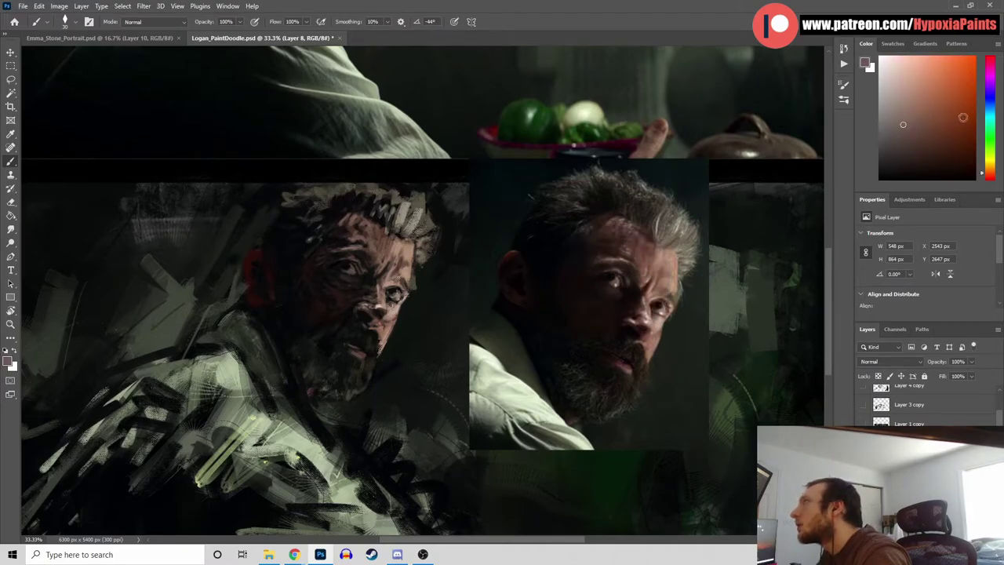
left_click(904, 115)
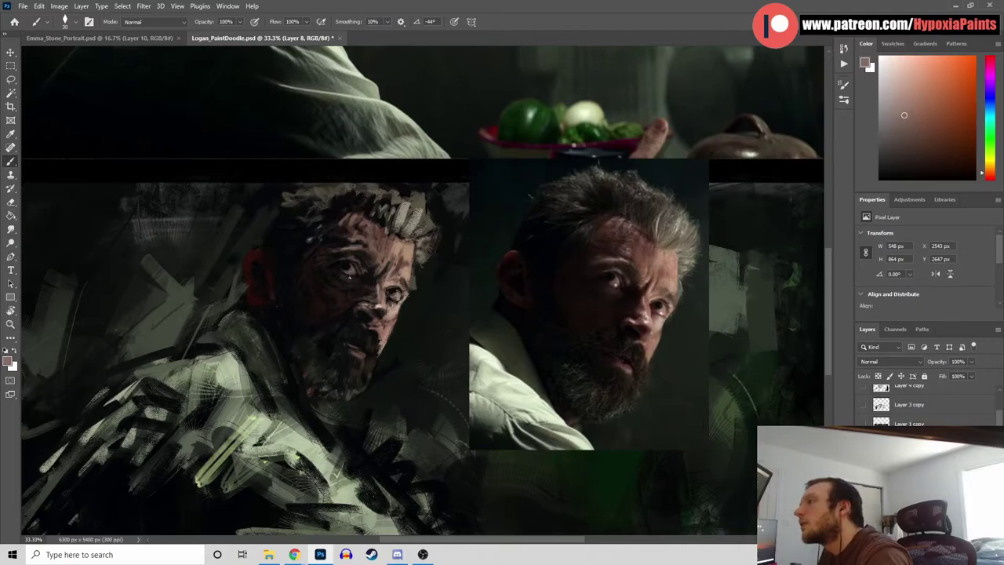
left_click(343, 274, "alt")
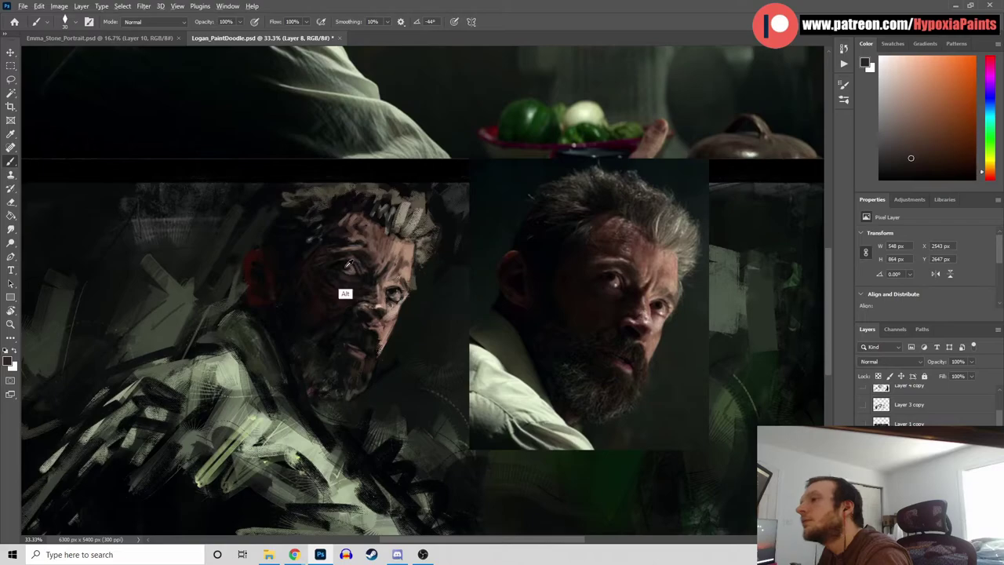
left_click(343, 267, "alt")
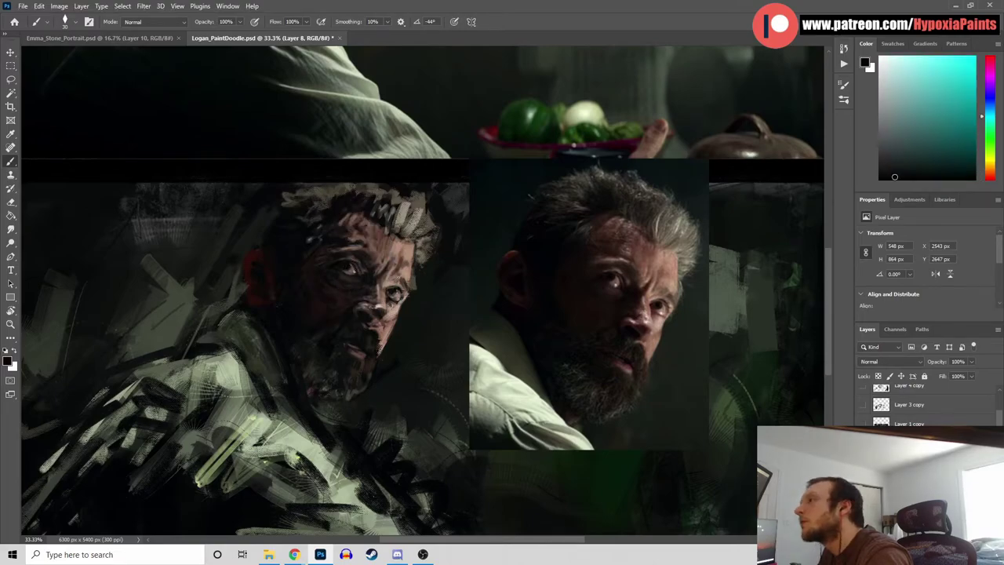
Rework the lower lid and iris edge of the shaded eye with sampled muted grey-red and near-black strokes
left_click(357, 290, "alt")
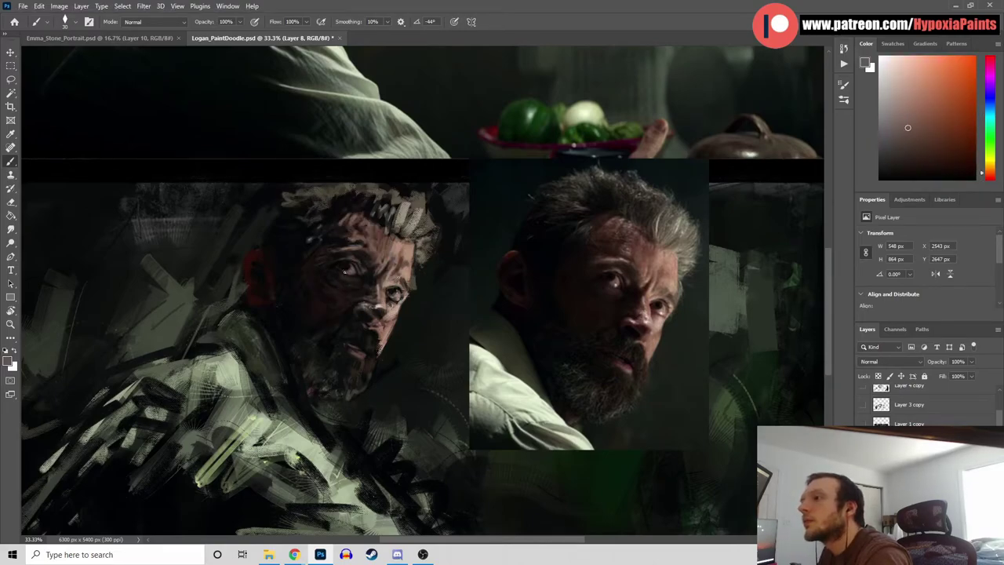
left_click(343, 289, "alt")
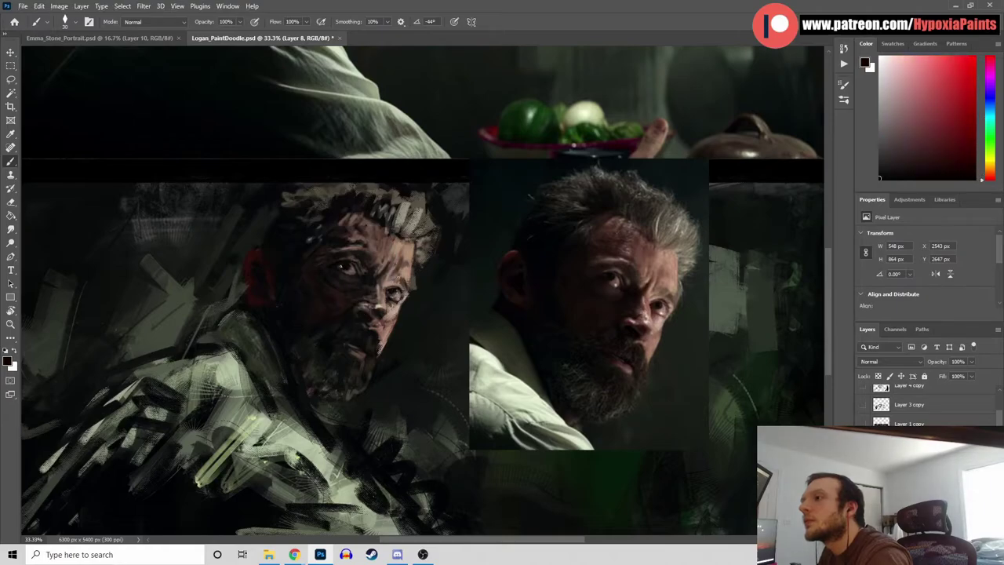
left_click(347, 270, "alt")
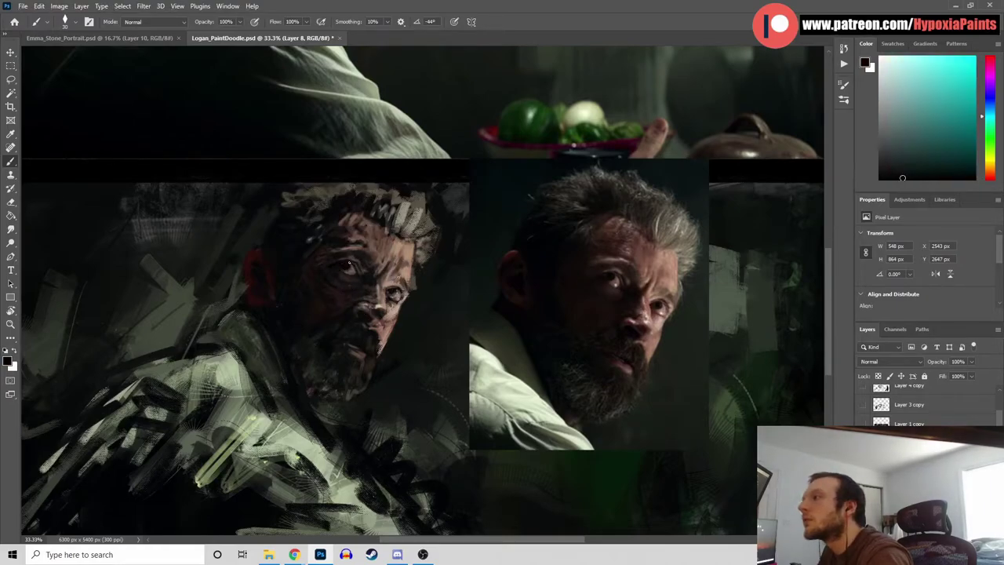
left_click(331, 271, "alt")
left_click(345, 276, "alt")
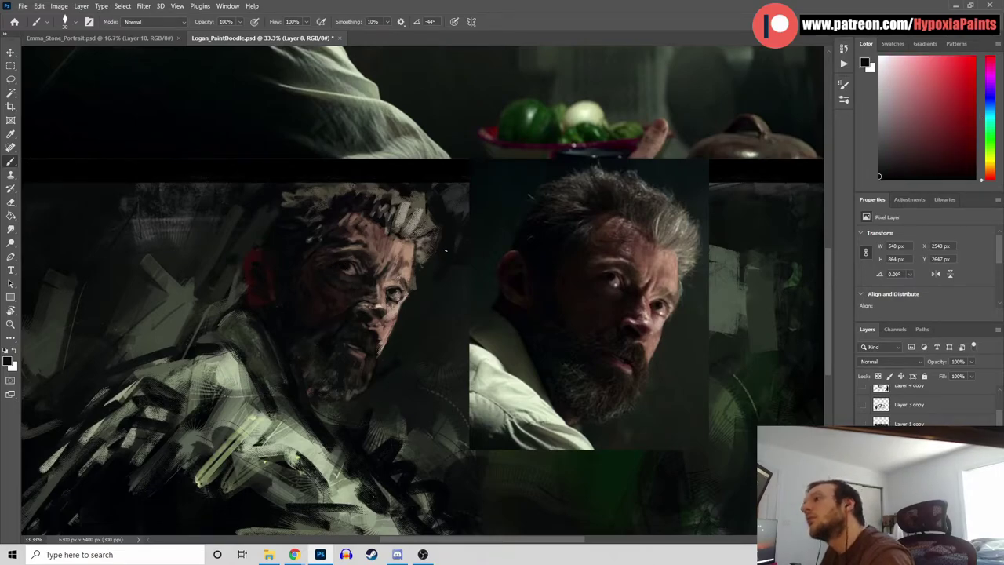
Refine the shaded eye's inner corner, iris and light accents with near-black, muted grey-red and light grey tones, sampling from the reference eye
left_click(361, 275, "alt")
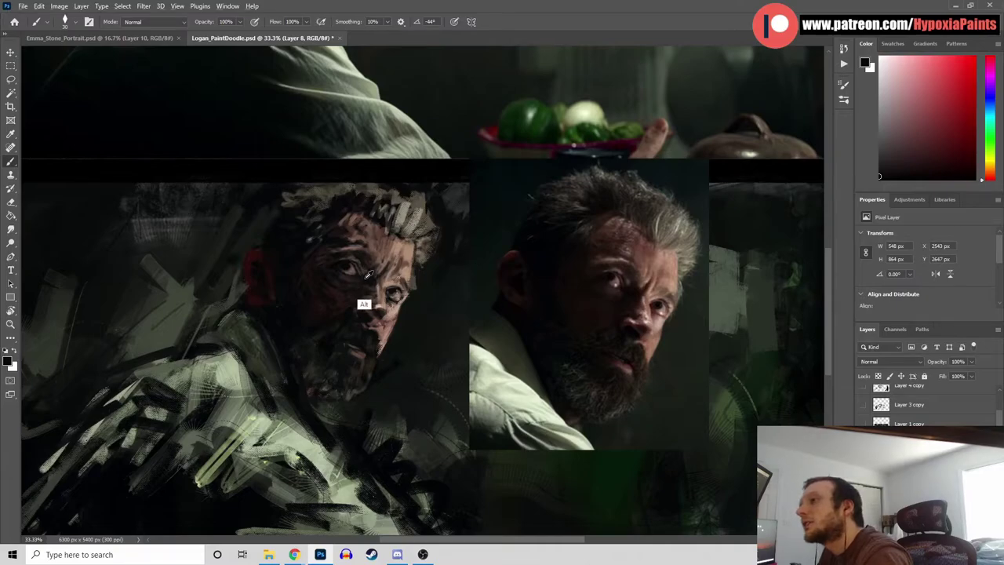
left_click(355, 294, "alt")
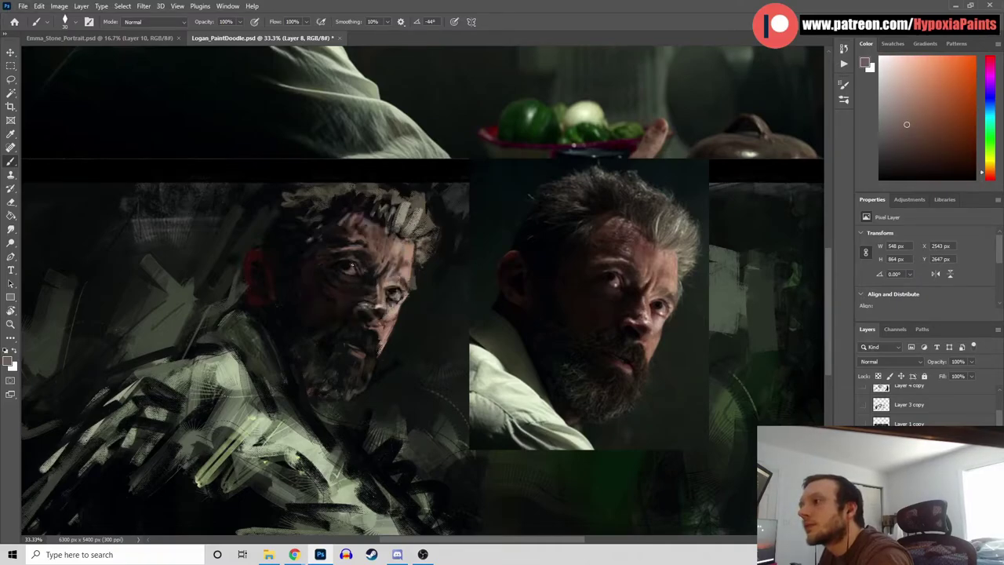
left_click(345, 266, "alt")
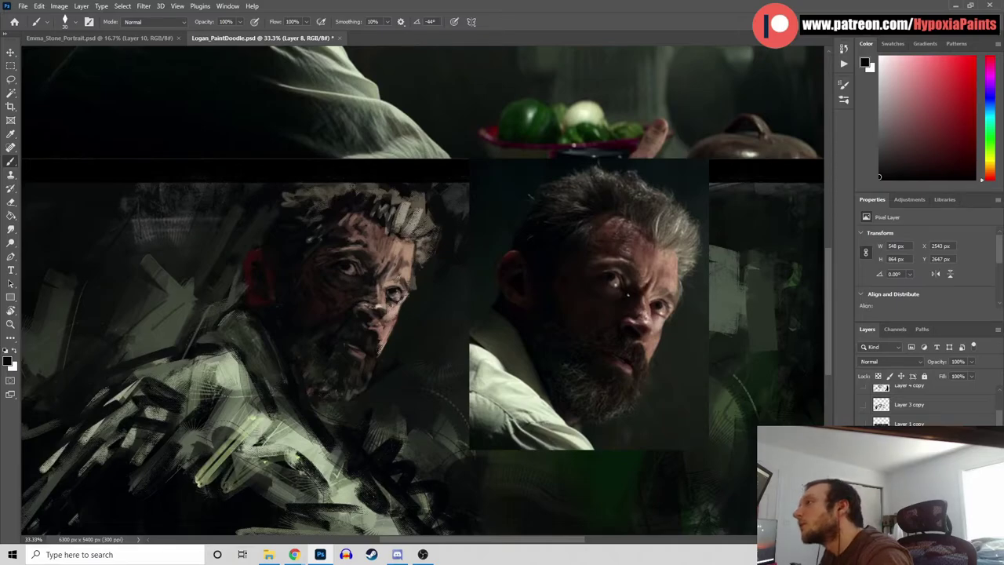
left_click(618, 281, "alt")
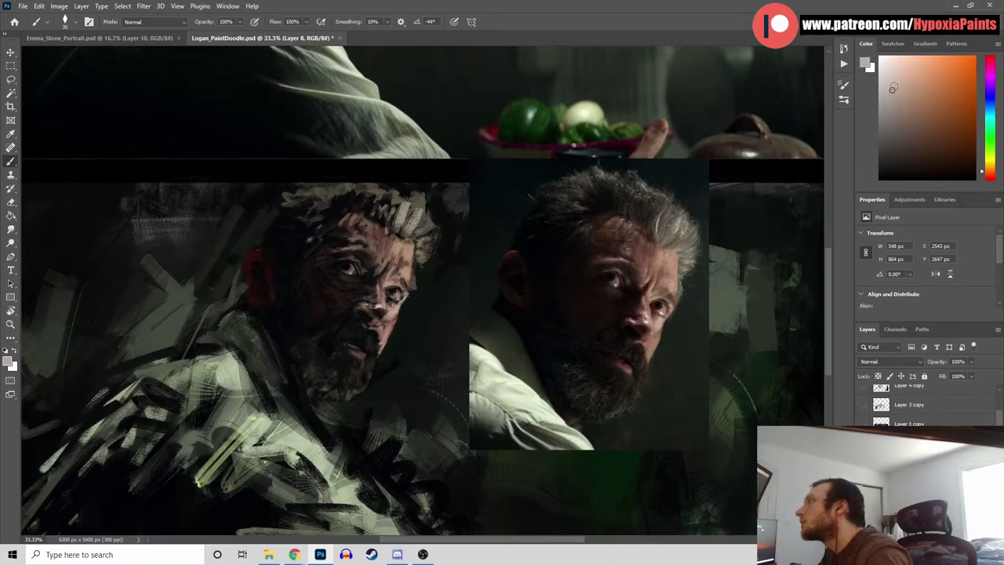
left_click(618, 280, "alt")
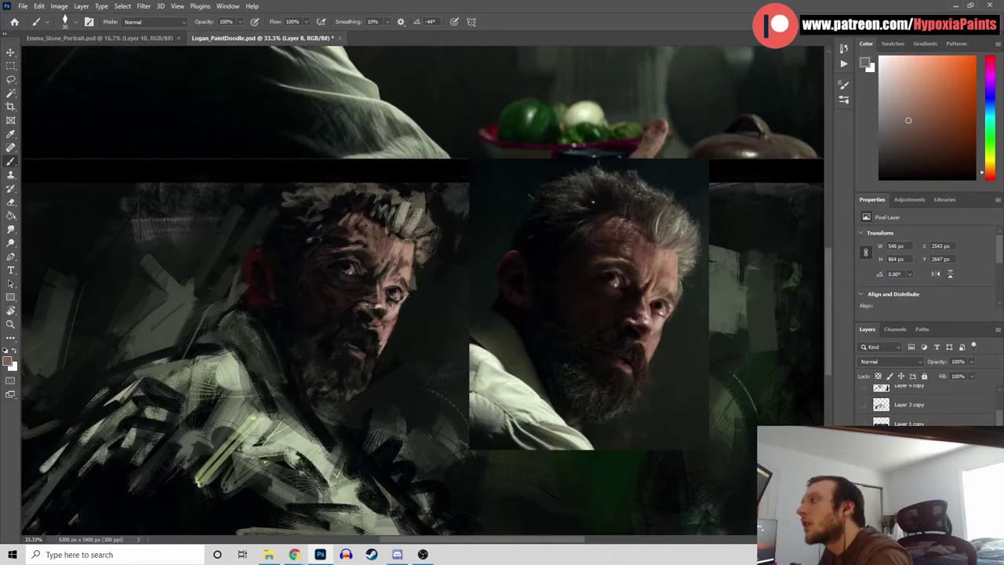
Add lightened grey-pink accents and near-black iris touches to the shaded eye, sample a muted red-grey for its lower lid, and save the document
left_click(905, 98)
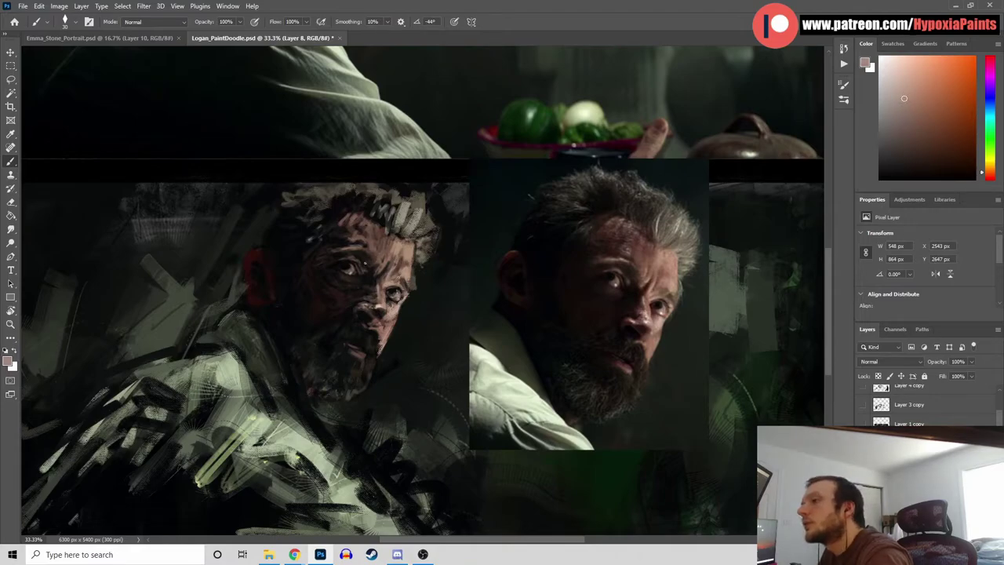
left_click(900, 89)
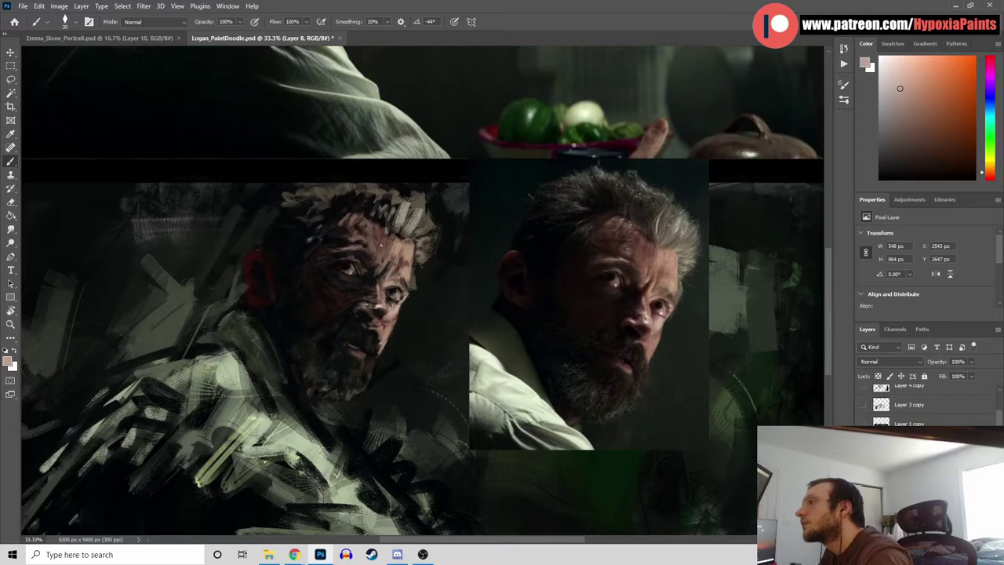
left_click(346, 269, "alt")
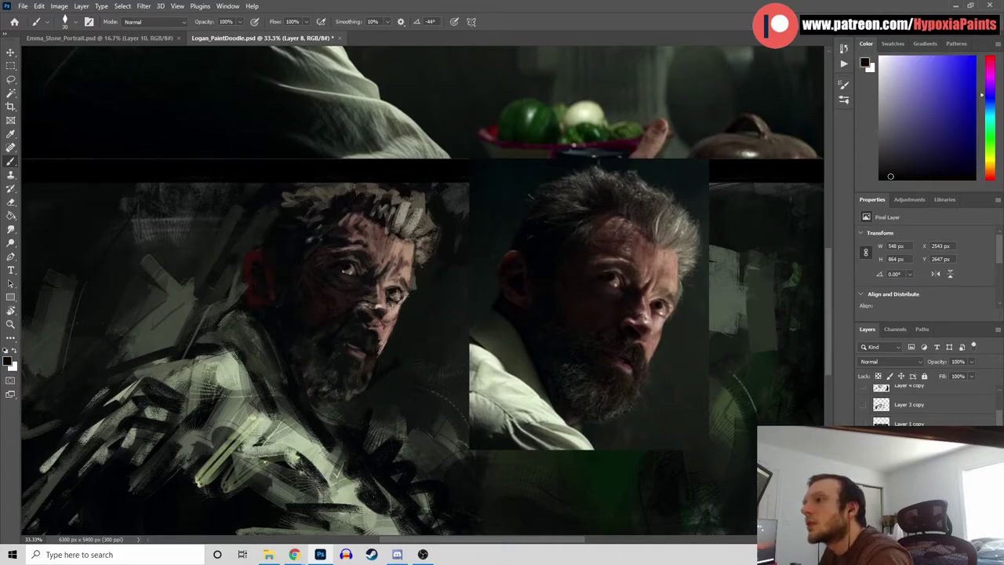
left_click(349, 267, "alt")
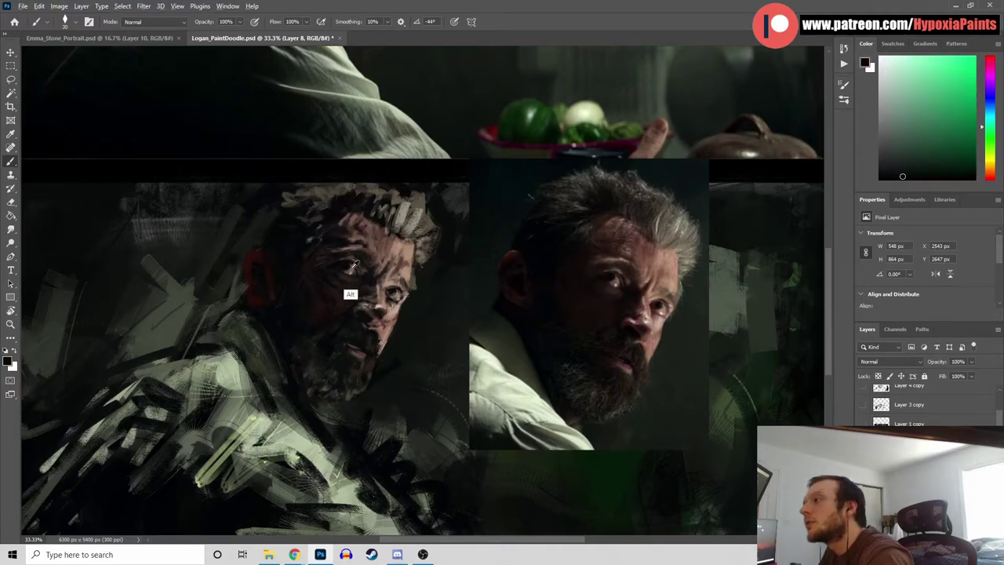
left_click(354, 267, "alt")
left_click(357, 278, "alt")
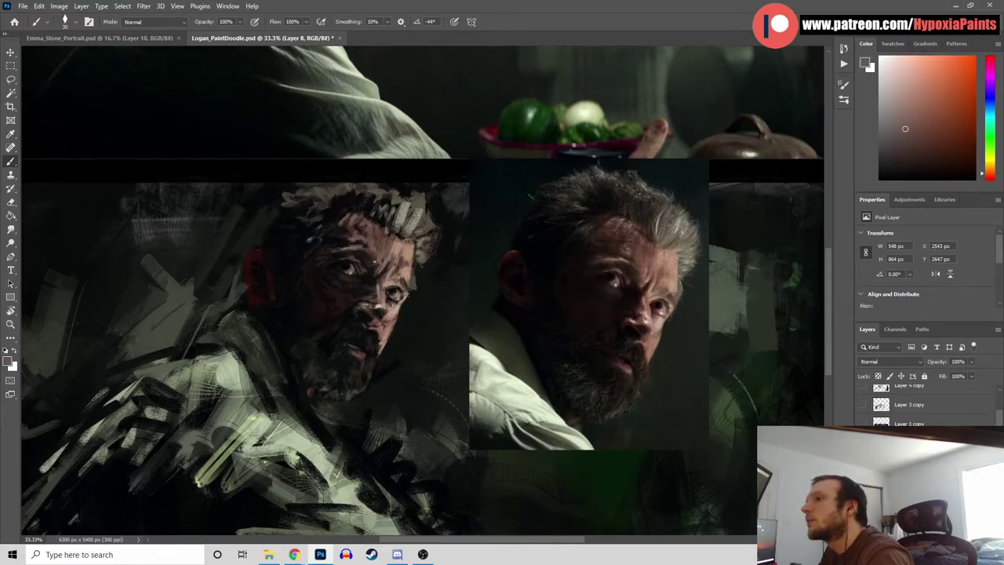
key("ctrl+s")
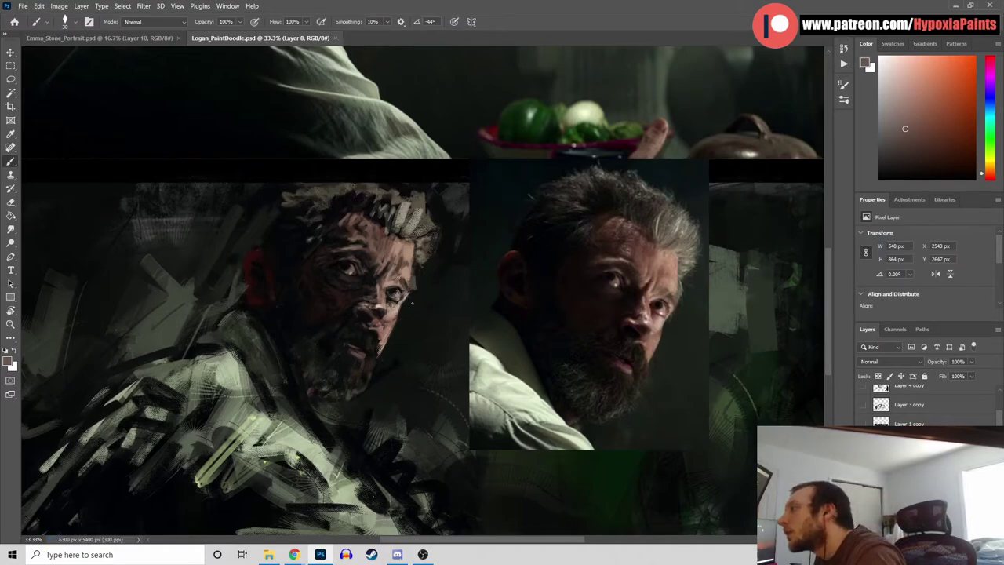
Refine the lit eye's iris, white and lower lid with near-black, light grey-pink and dark brown tones sampled from the painting and the reference eye
left_click(393, 295, "alt")
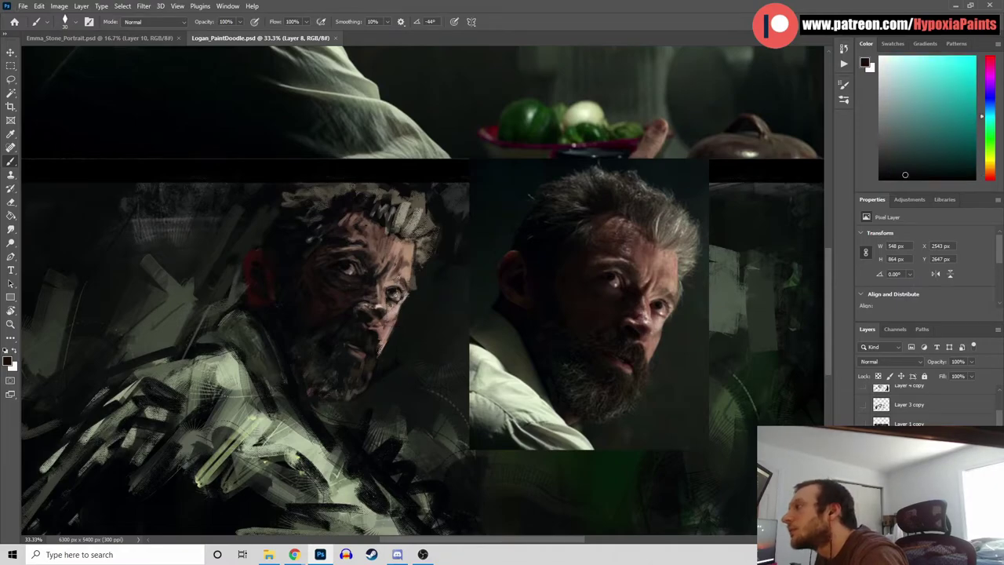
left_click(393, 295, "alt")
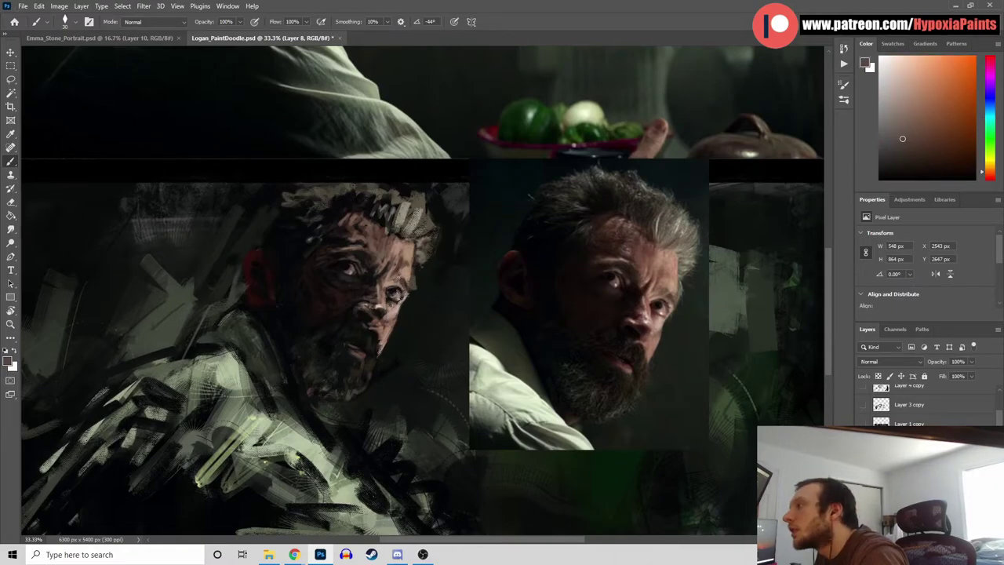
left_click(655, 303, "alt")
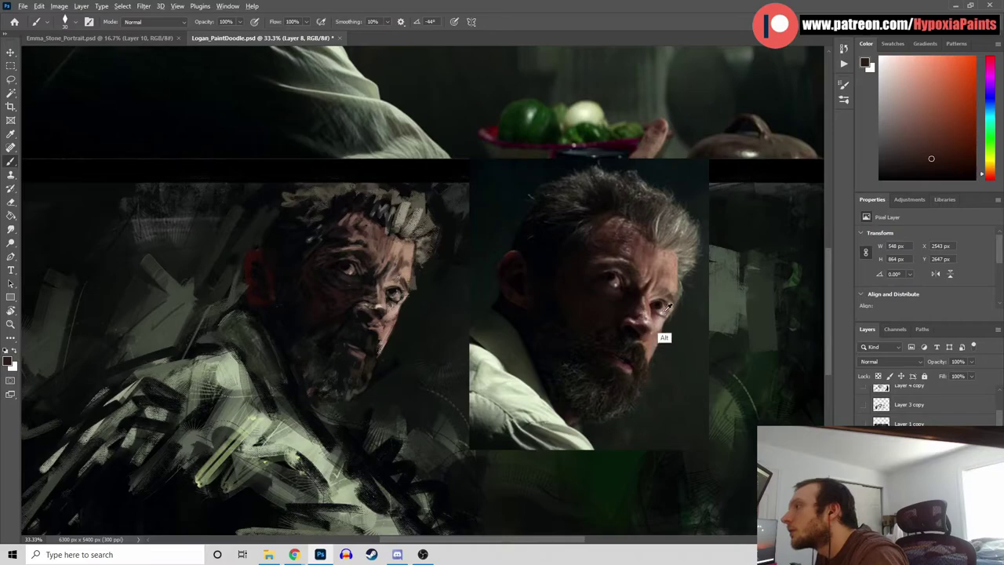
left_click(665, 311, "alt")
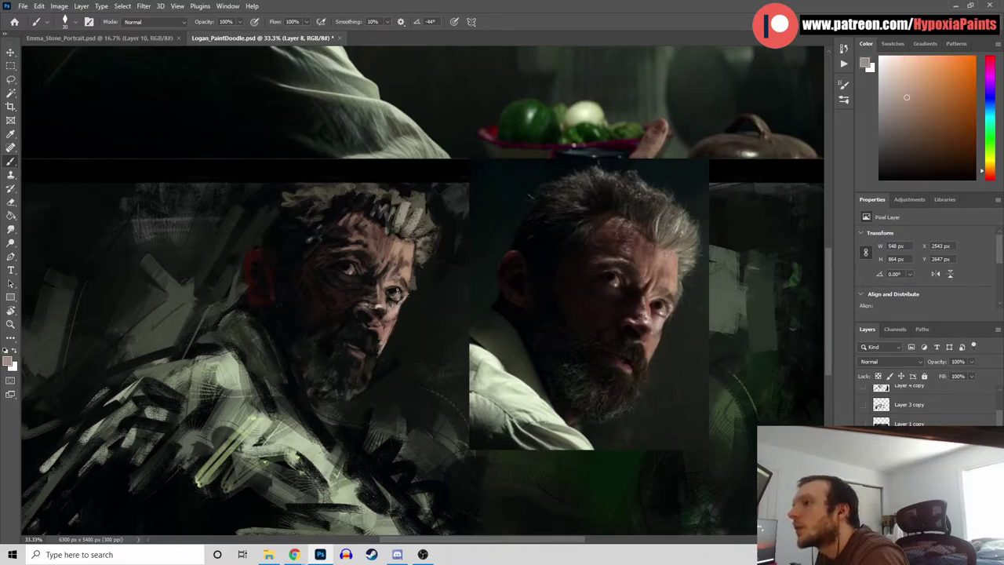
left_click(394, 295, "alt")
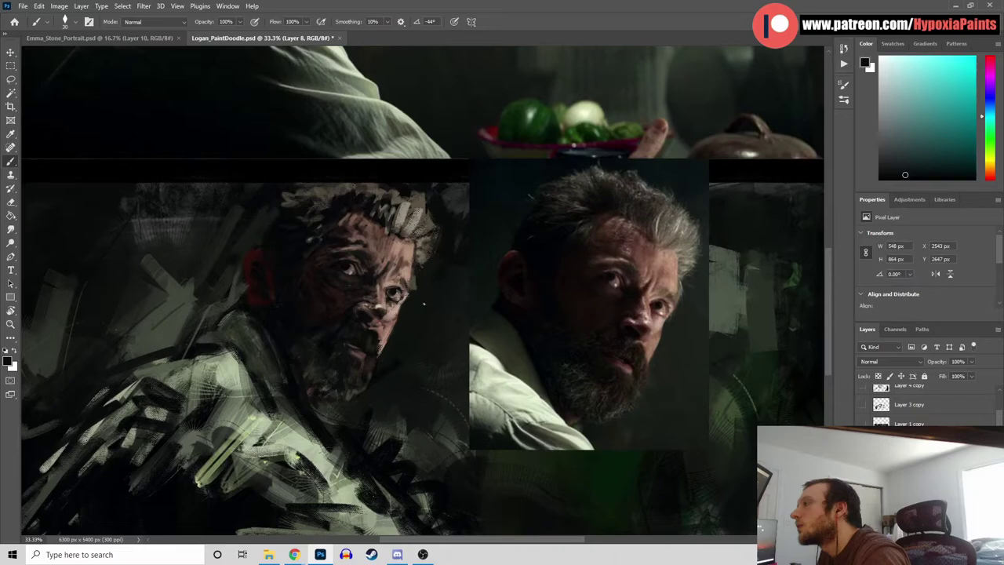
left_click(667, 317, "alt")
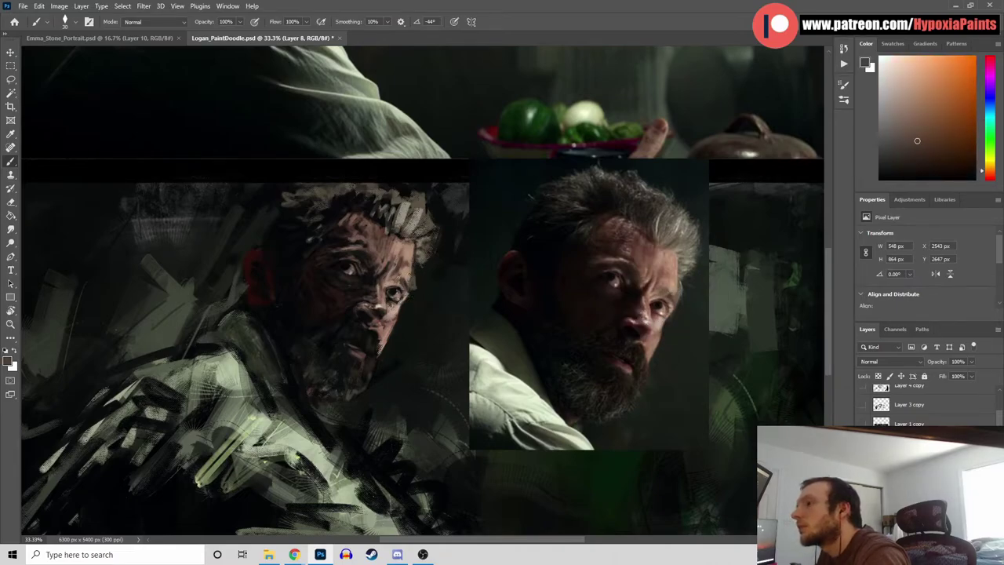
left_click(405, 312, "alt")
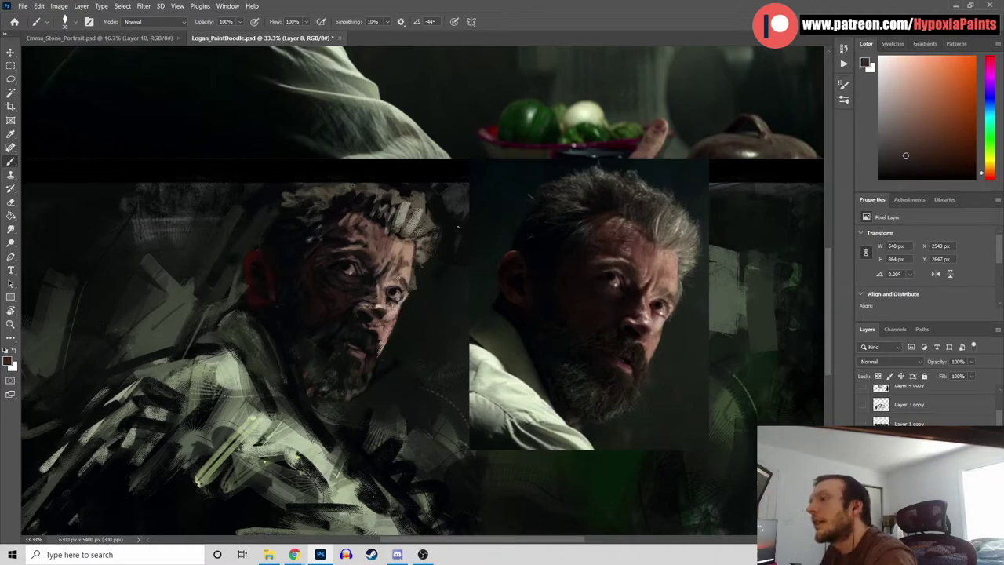
Rework the shaded cheek beside the nostril and above the moustache with dark red-brown and near-black tones sampled from the painting and reference
left_click(359, 308, "alt")
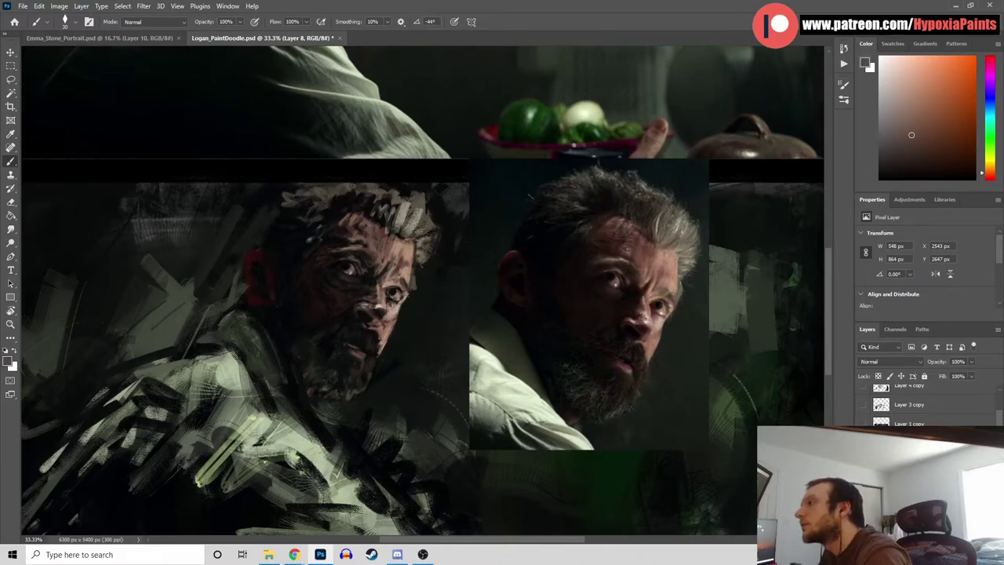
left_click(349, 310, "alt")
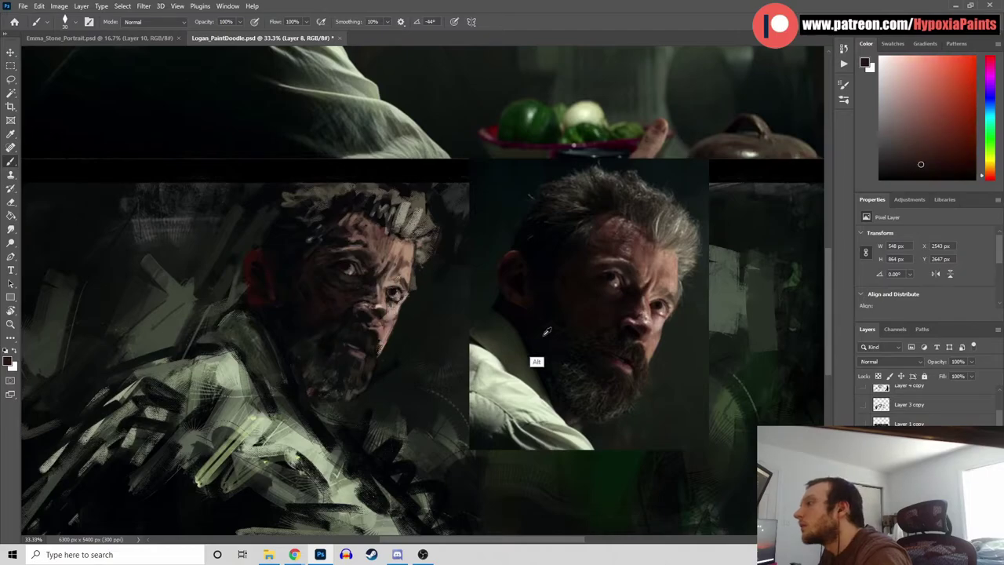
left_click(612, 328, "alt")
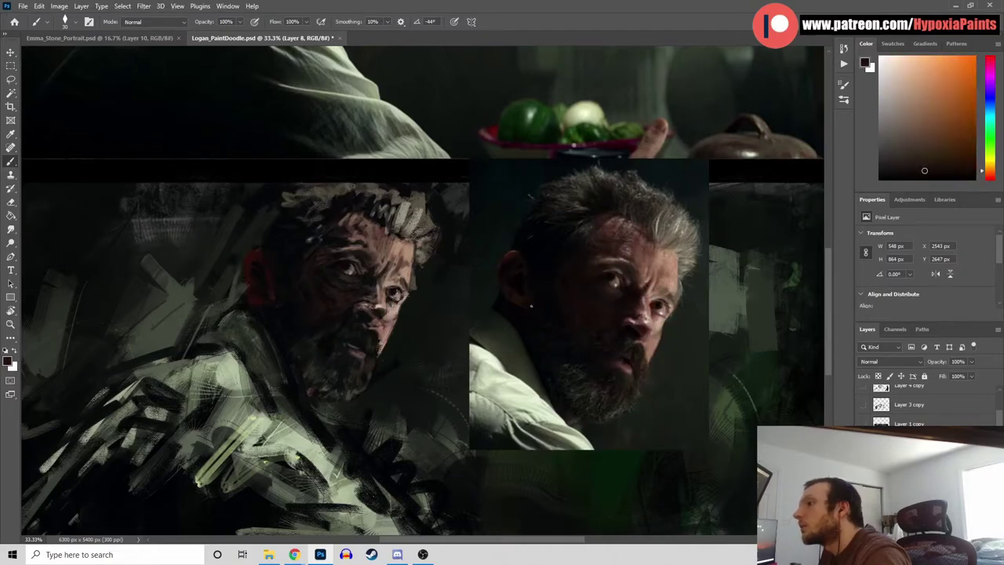
left_click(356, 315, "alt")
left_click(346, 321, "alt")
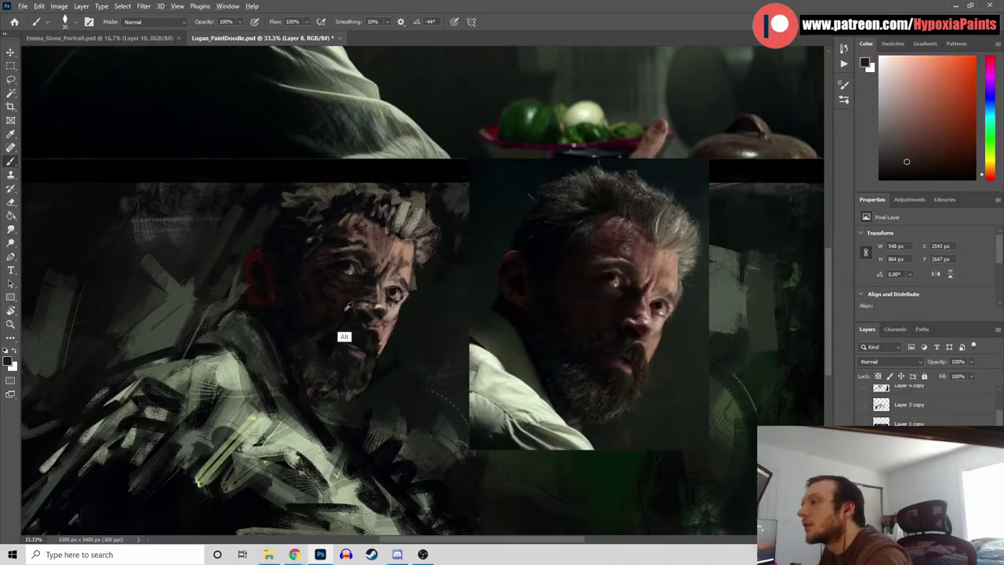
left_click(343, 314, "alt")
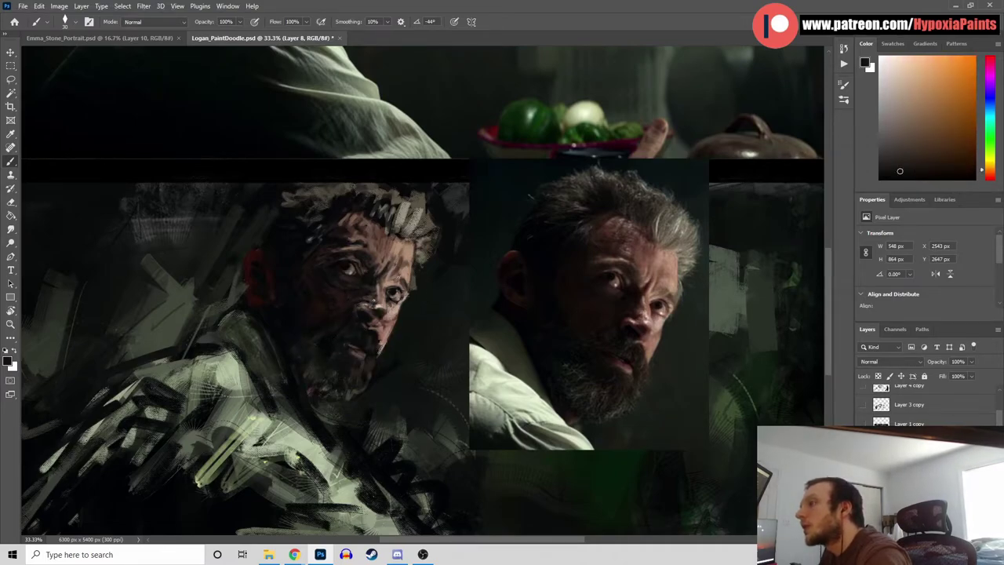
Soften the shadow between the nose and the shaded cheek with sampled dark tones at brush size 40, and save the document
left_click(368, 297, "alt")
left_click(366, 298, "alt")
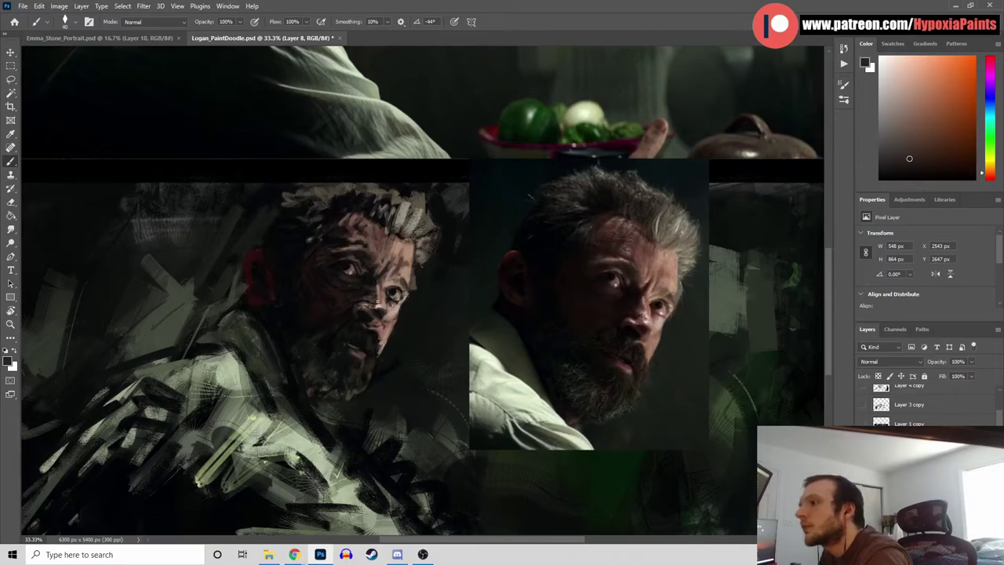
left_click(355, 306, "alt")
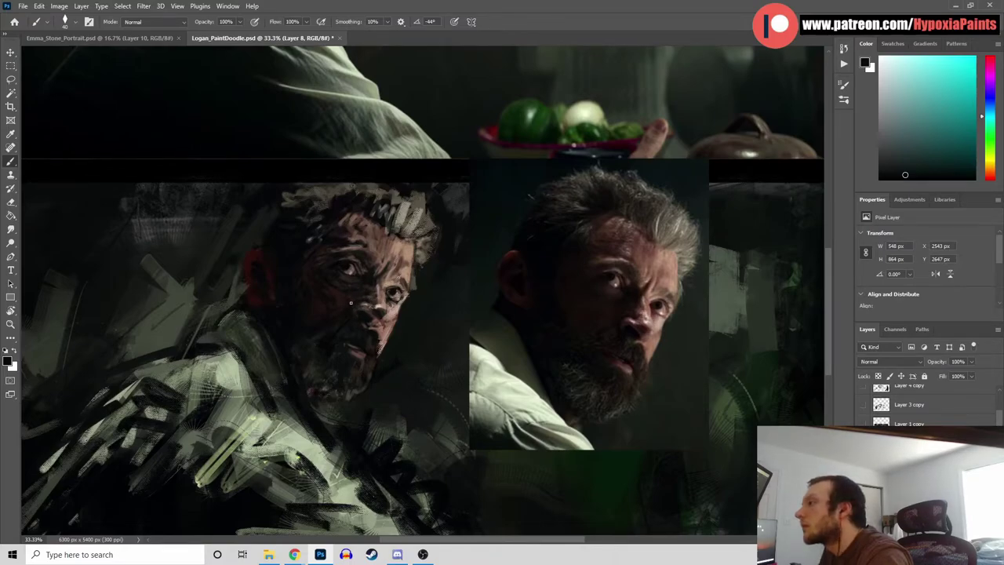
left_click(349, 294, "alt")
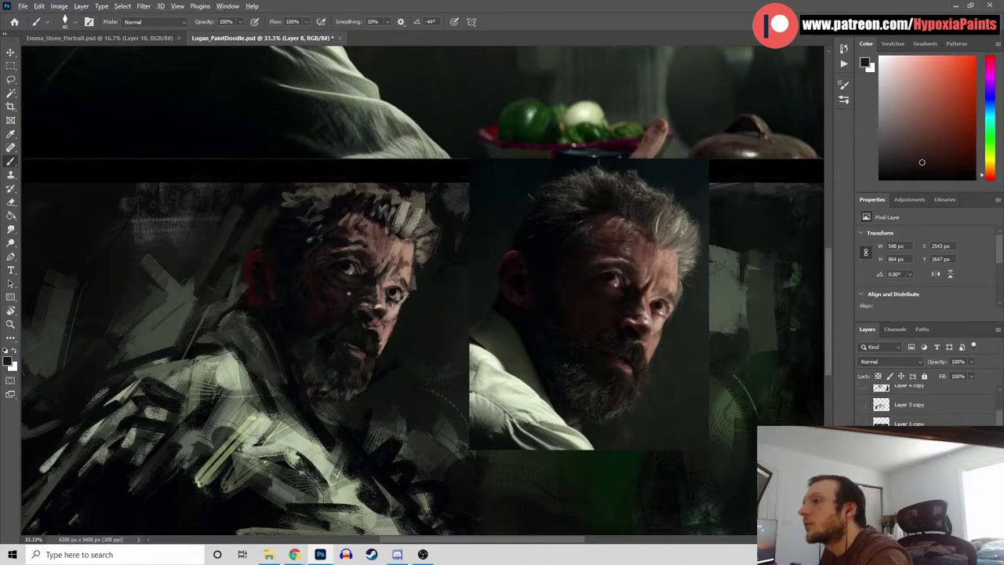
left_click(337, 308, "alt")
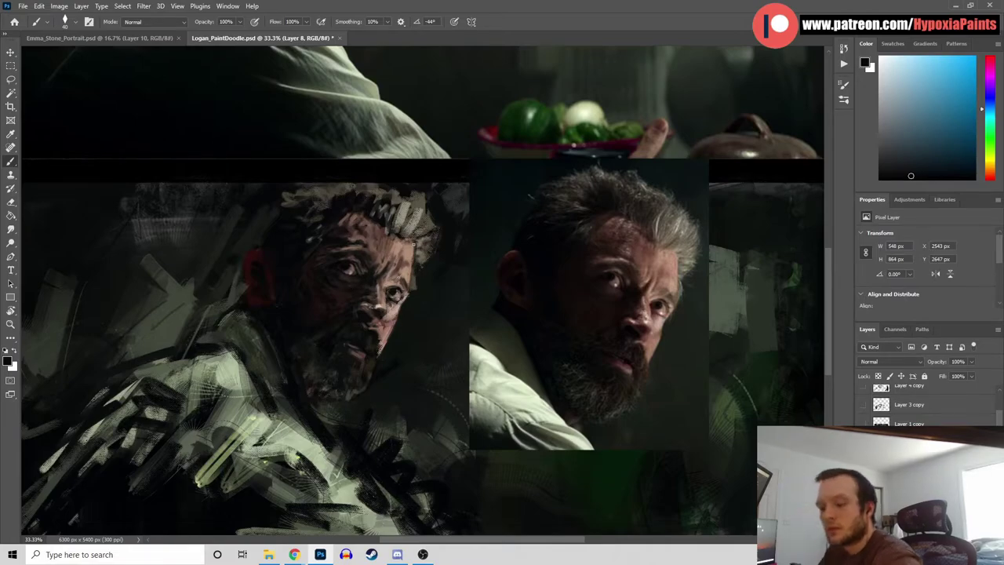
key("ctrl+s")
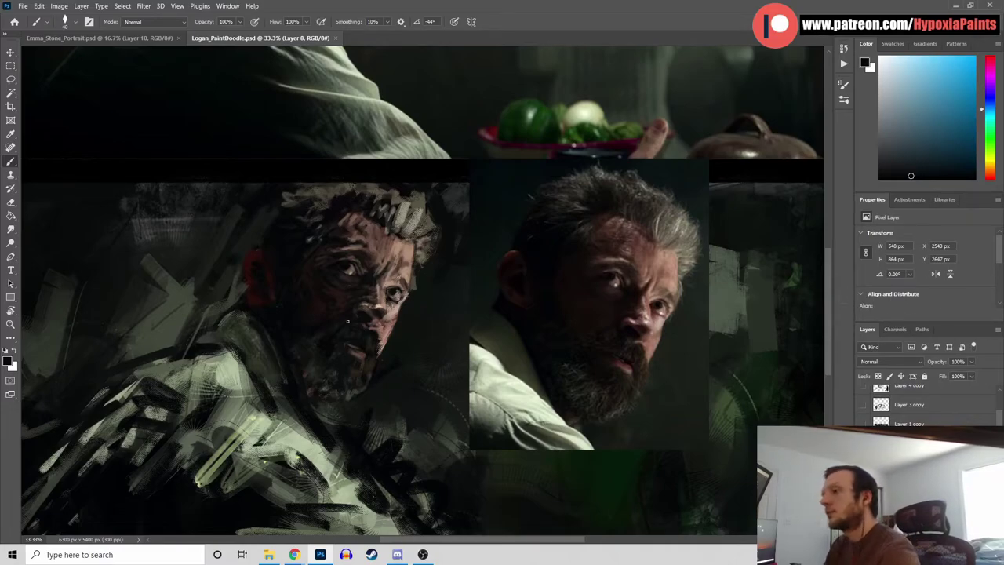
Deepen the shadow along the beard's shaded side, the neck and the inner collar with sampled near-black, enlarging the brush to size 80
left_click(321, 336, "alt")
left_click(309, 336, "alt")
left_click_drag(314, 350, 317, 353)
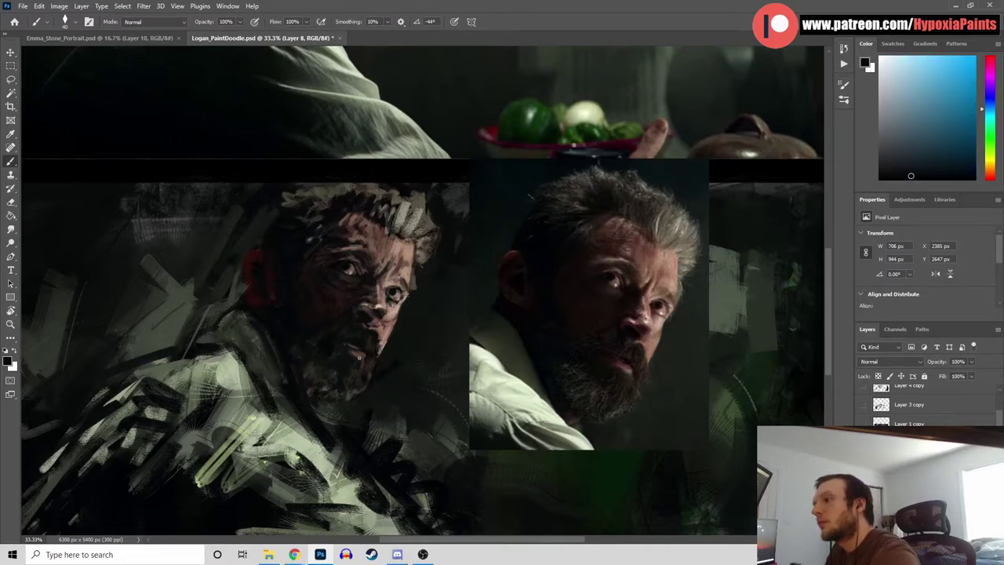
left_click(281, 368, "alt")
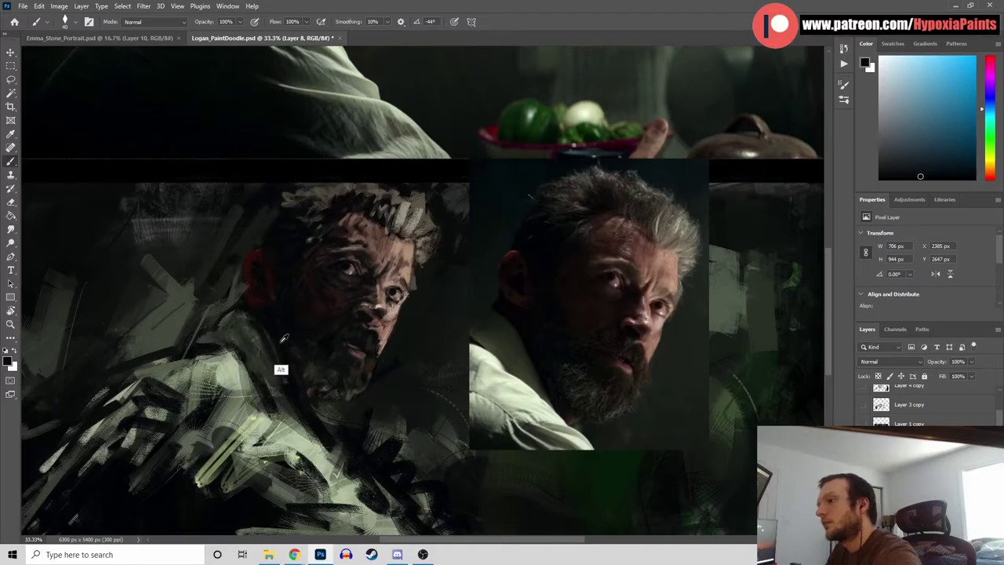
left_click_drag(269, 332, 271, 338)
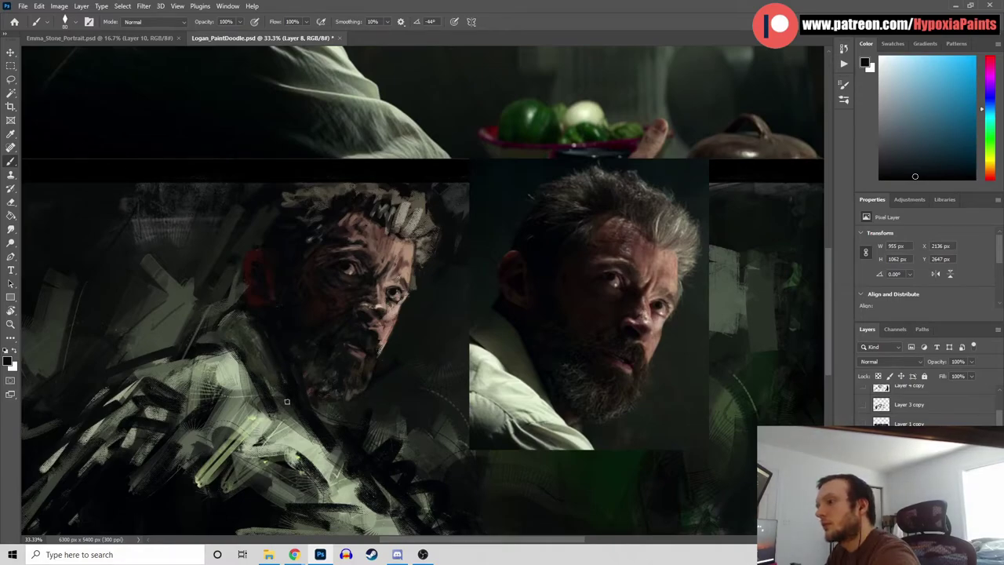
left_click_drag(264, 338, 246, 315)
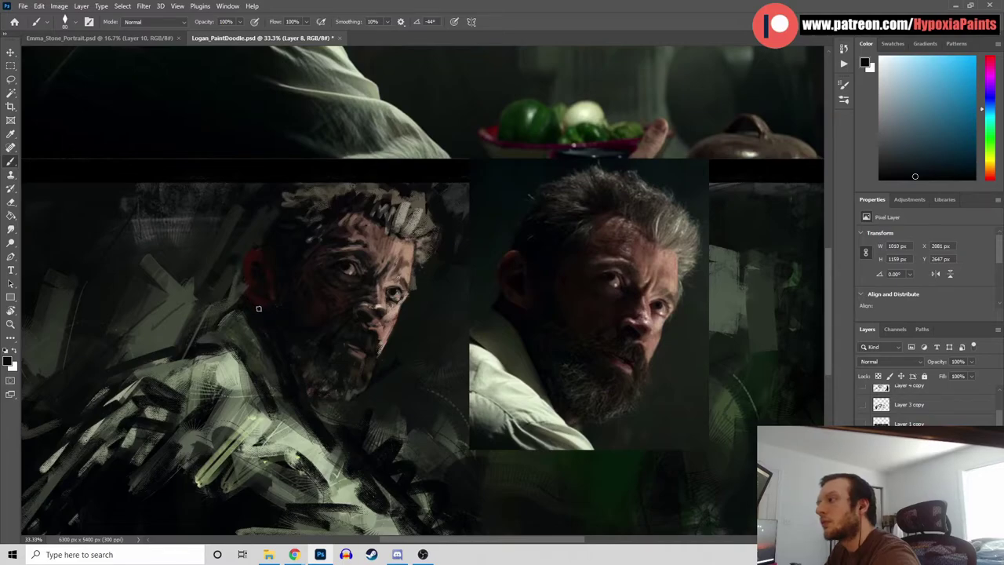
Repaint the ear with dark brown and muted dark red sampled from the reference ear, plus near-black accents at brush size 50
left_click(517, 298, "alt")
left_click(519, 295, "alt")
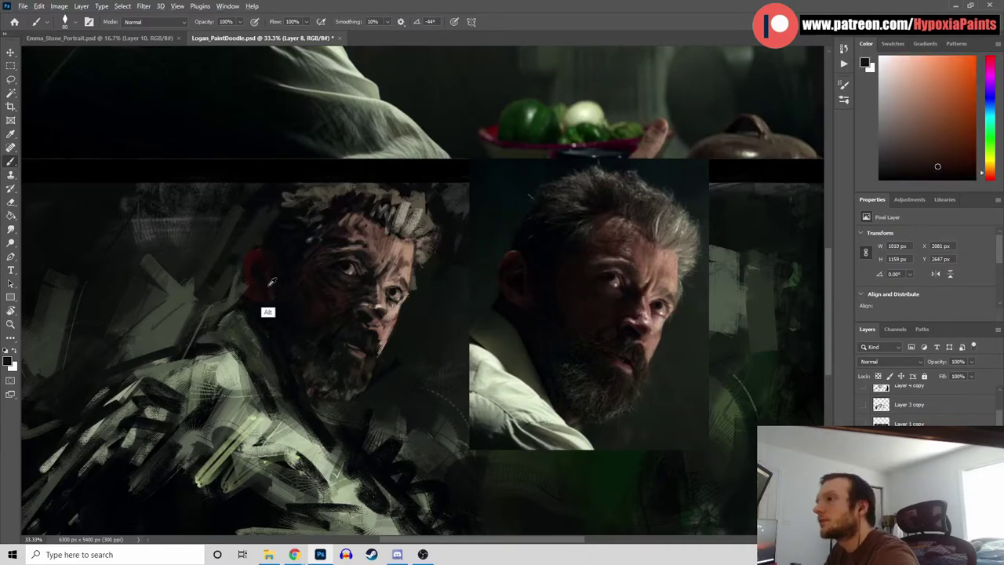
left_click(515, 254, "alt")
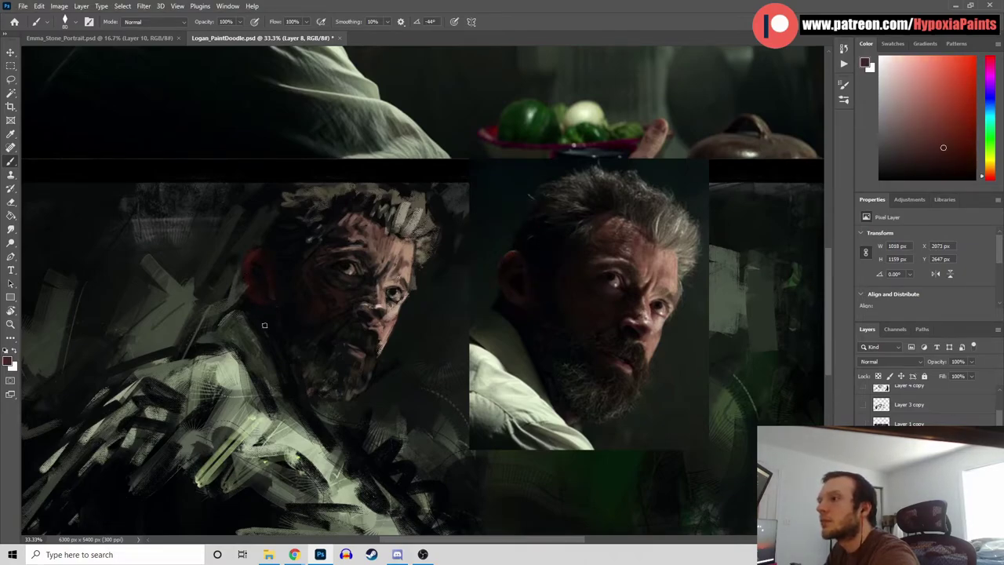
left_click(295, 284, "alt")
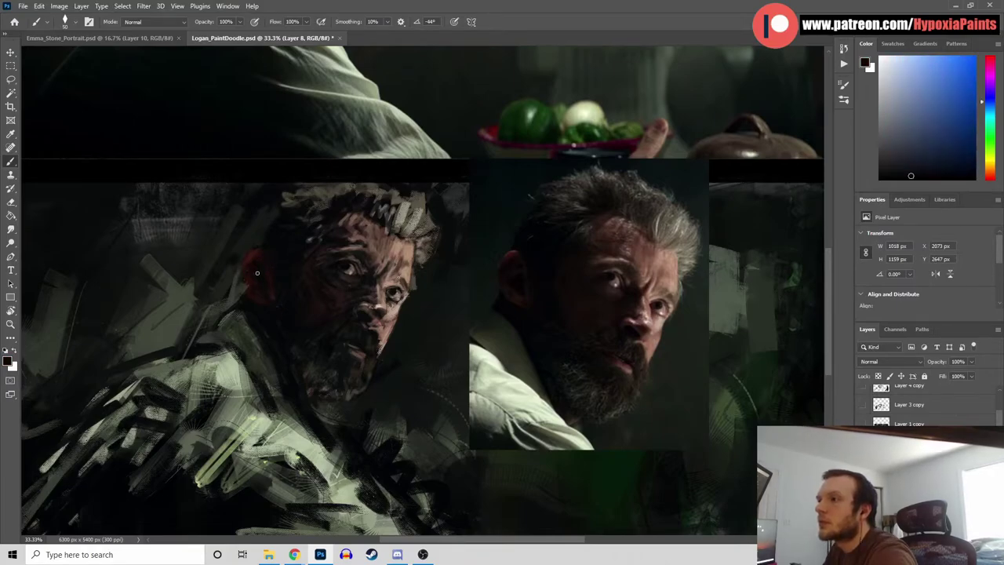
Darken the hair around the ear and up the back of the head with sampled near-black tones
left_click(280, 262, "alt")
left_click(259, 229, "alt")
left_click(274, 234, "alt")
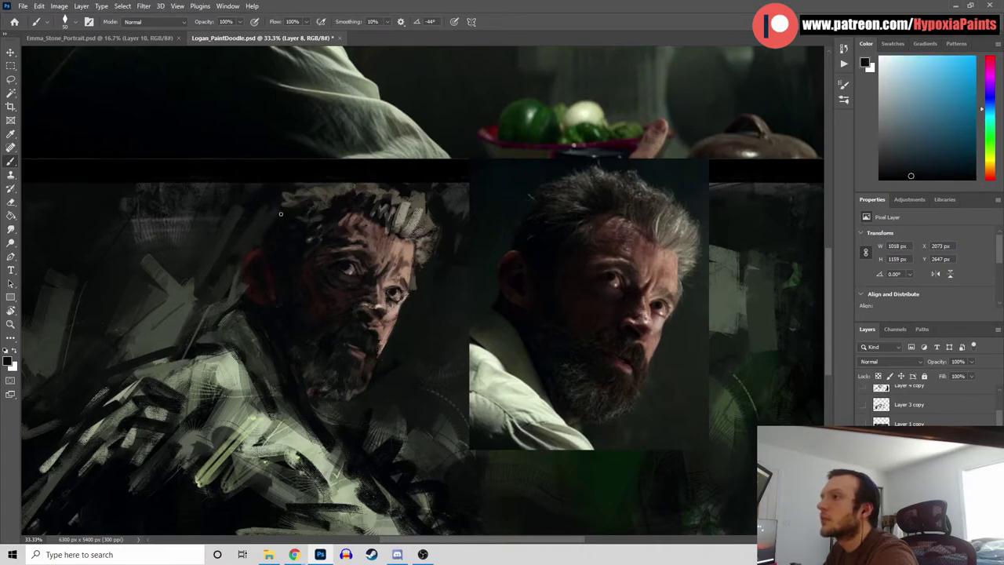
left_click(296, 218, "alt")
Break up the hair along the top of the head with dark and grey strokes sampled from the hair
mouse_move(299, 197)
left_mouse_down()
mouse_move(284, 205)
mouse_move(314, 203)
mouse_move(294, 232)
mouse_move(314, 199)
mouse_move(337, 193)
mouse_move(347, 201)
mouse_move(350, 184)
mouse_move(358, 187)
left_mouse_up()
left_click(319, 203, "alt")
left_click(331, 210, "alt")
left_click(319, 201, "alt")
left_click(348, 201, "alt")
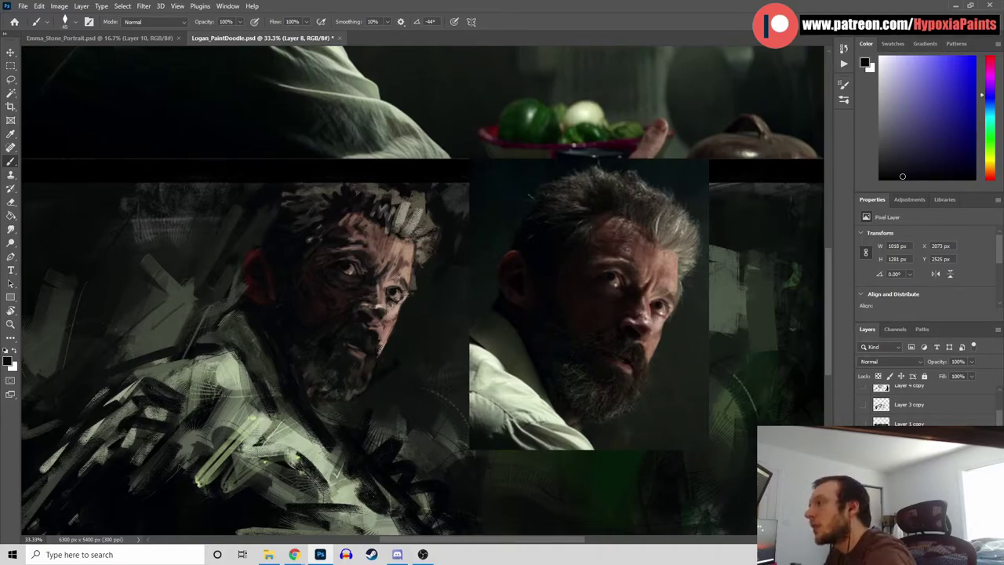
Refine the lit cheek's outer edge beside the mouth with sampled light skin, dark grey and background tones
left_click(393, 340, "alt")
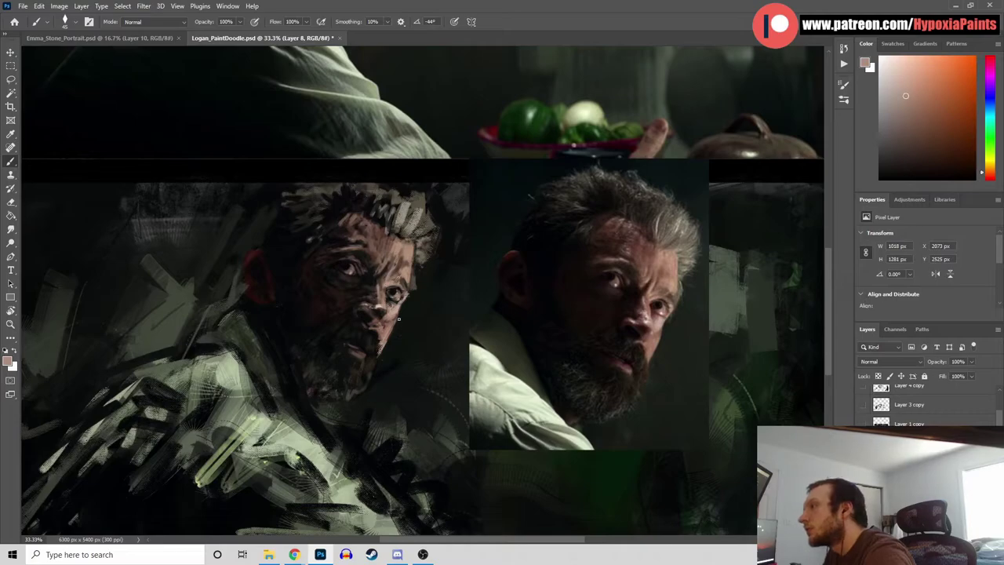
left_click(380, 339, "alt")
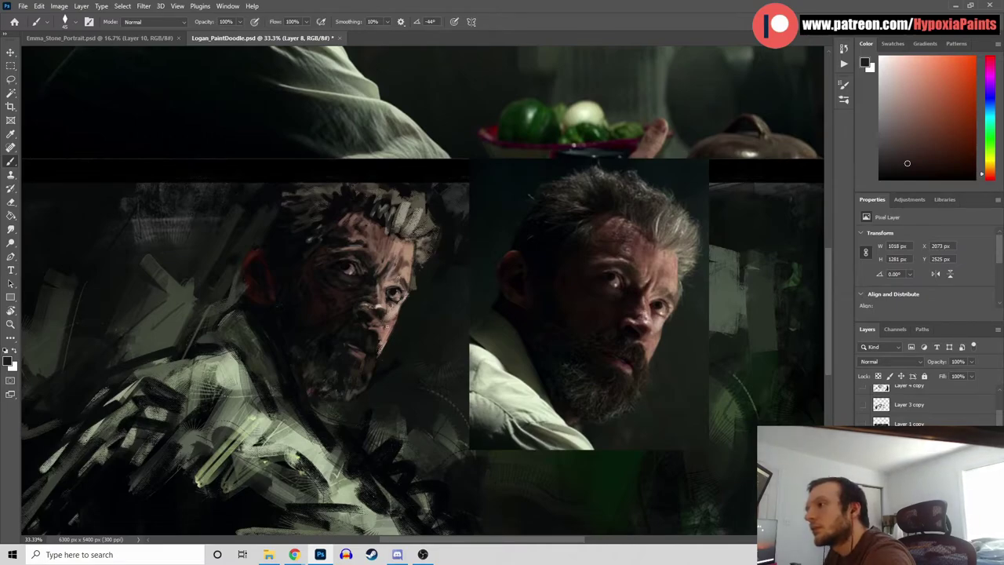
left_click(400, 342, "alt")
left_click(391, 319, "alt")
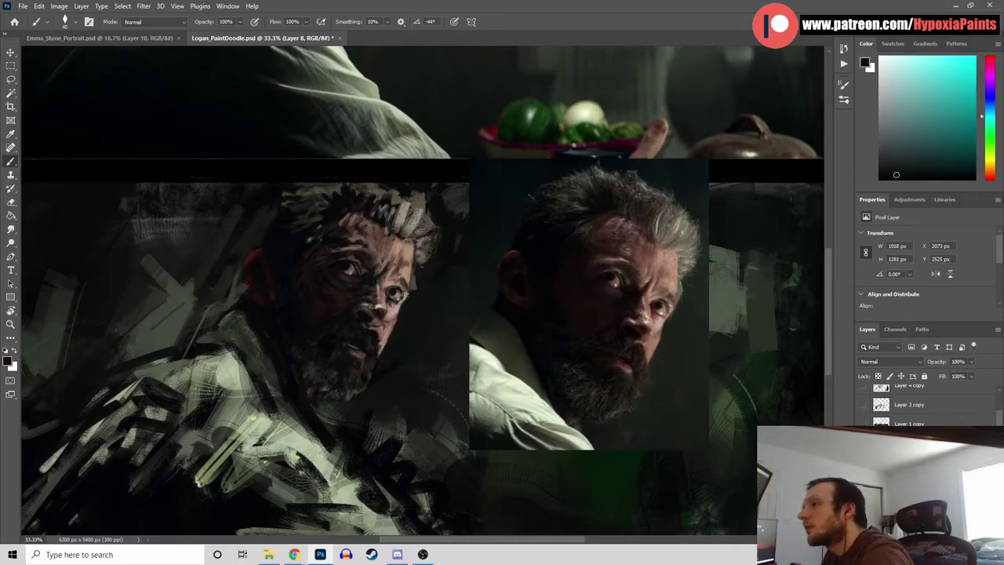
Save the portrait painting document
key("ctrl+plus")
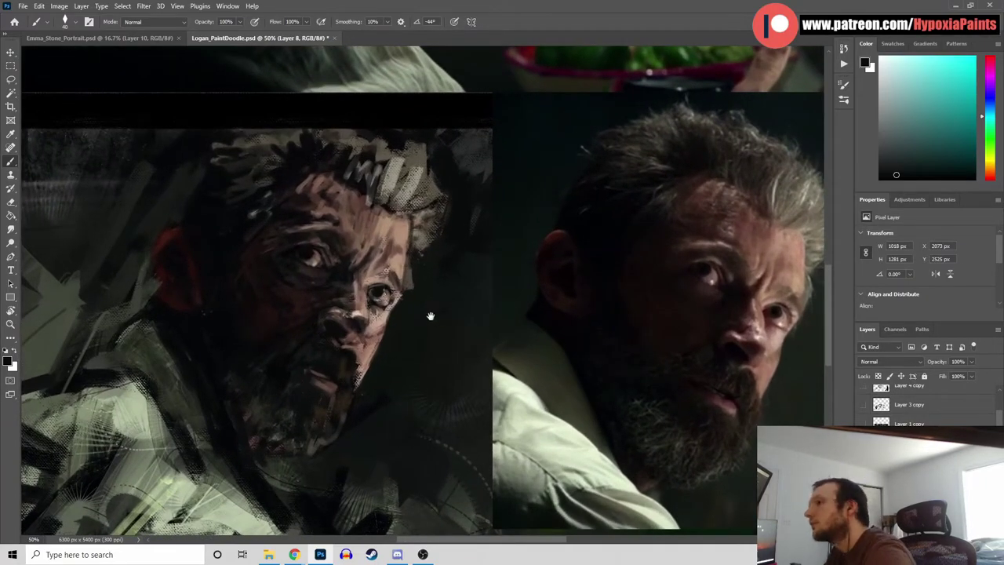
left_click_drag(431, 313, 413, 298)
key("ctrl+s")
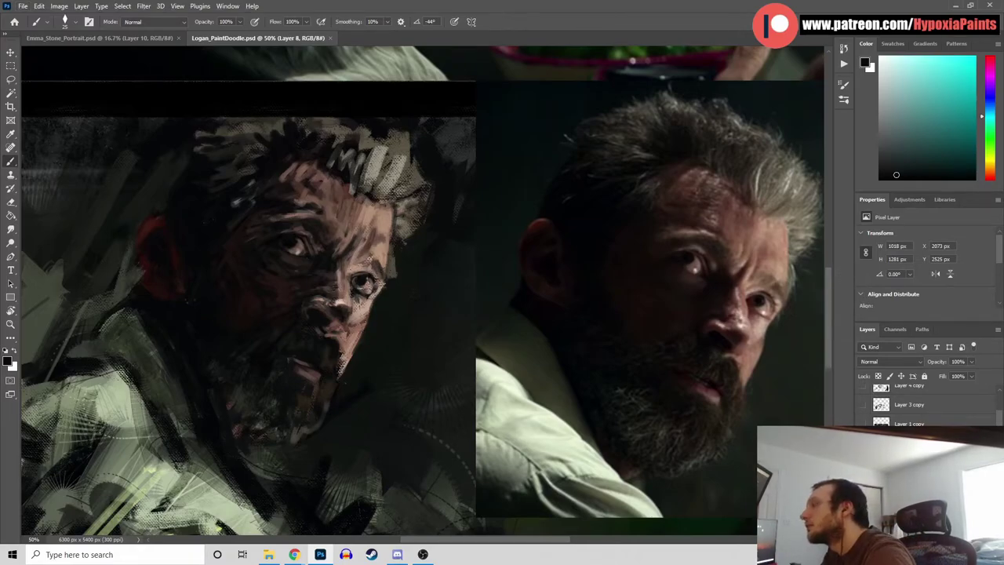
Refine the outer corner of the lit-side eye and adjoining cheek edge with sampled grey, light skin and near-black tones, and save
left_click(354, 334, "alt")
left_click(361, 297)
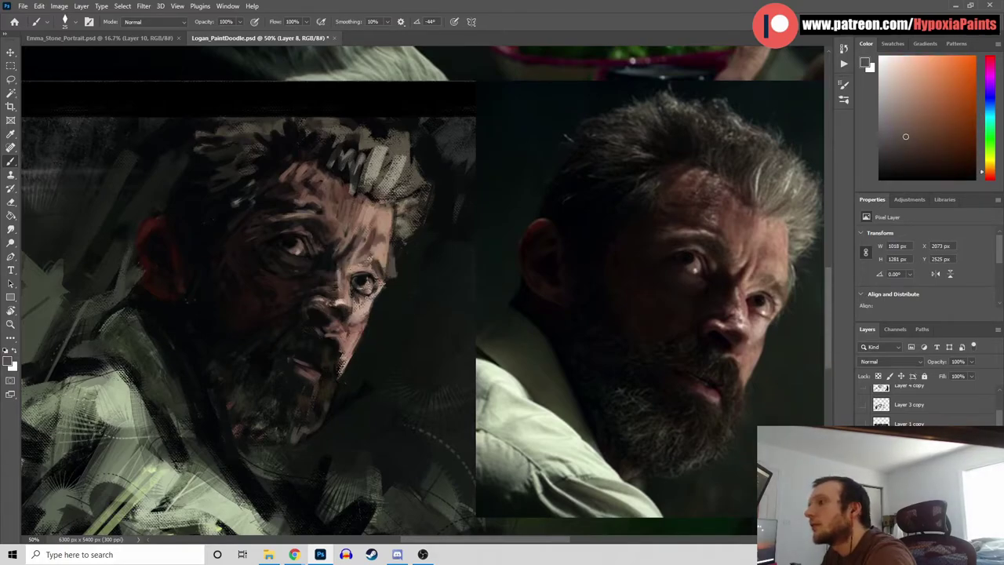
left_click(382, 314, "alt")
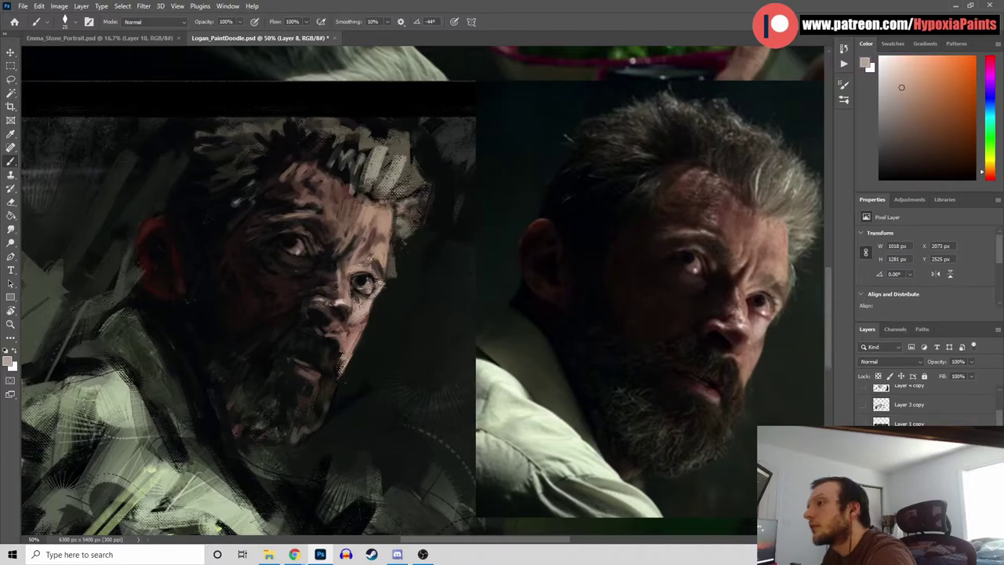
left_click(389, 286, "alt")
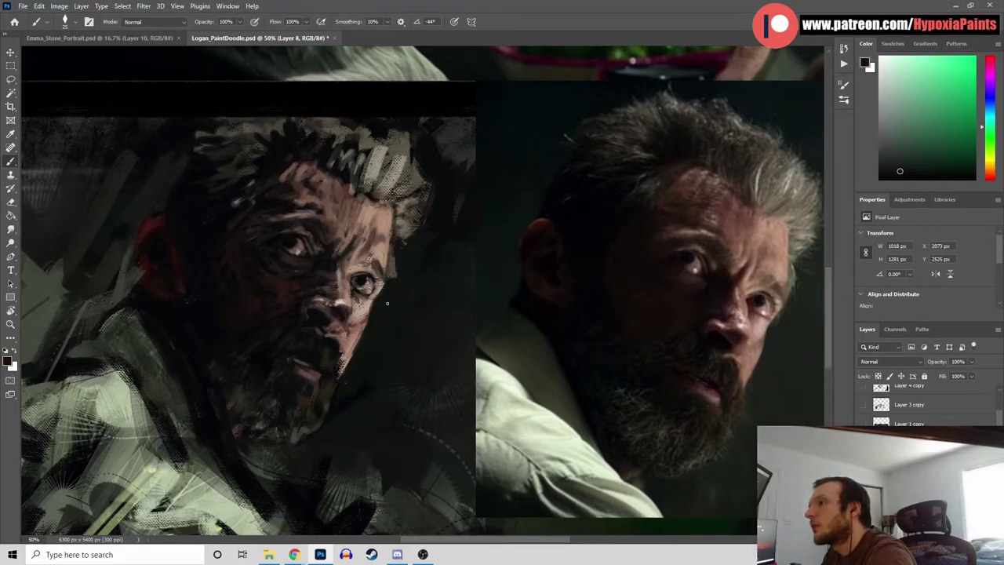
left_click(369, 277, "alt")
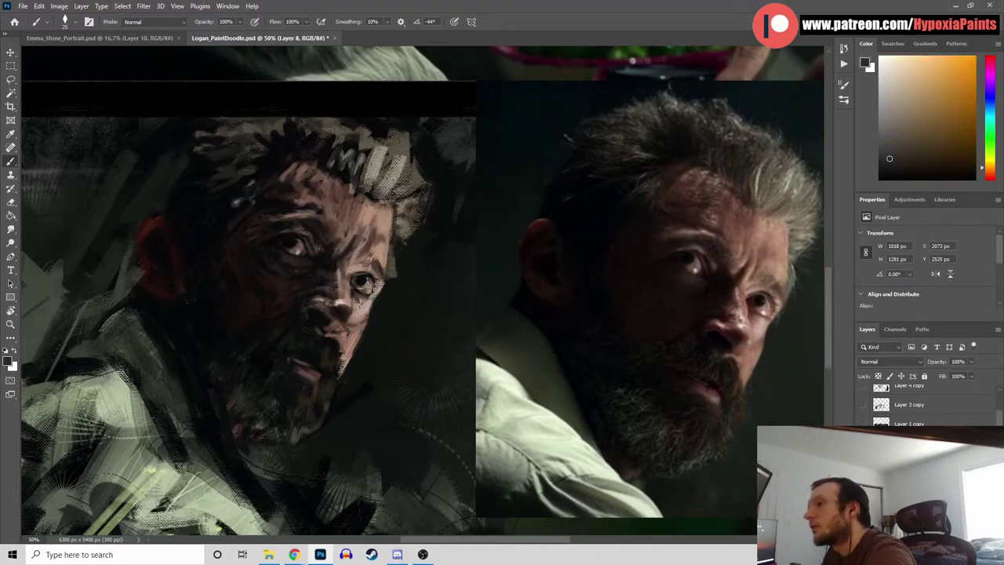
left_click(384, 295, "alt")
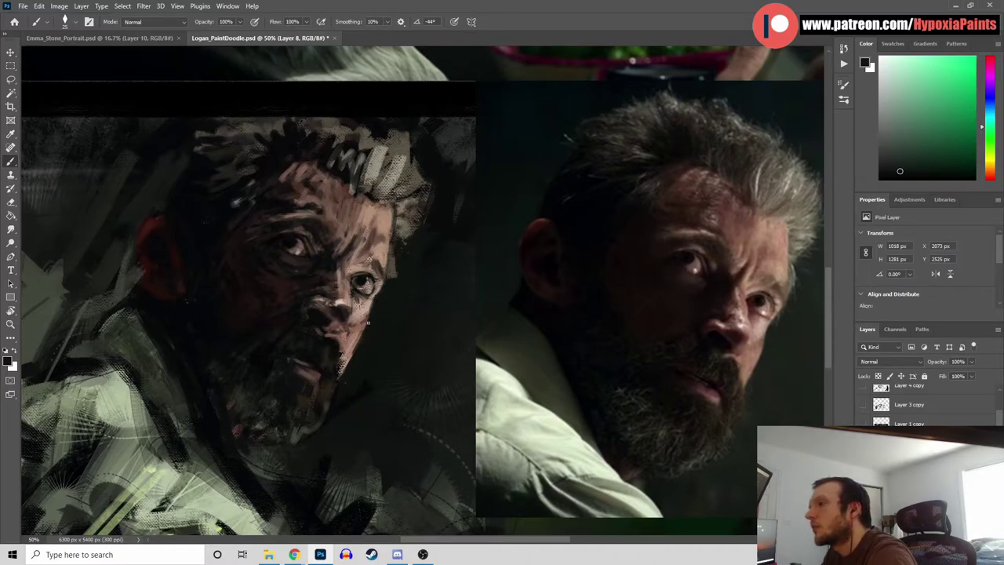
key("ctrl+s")
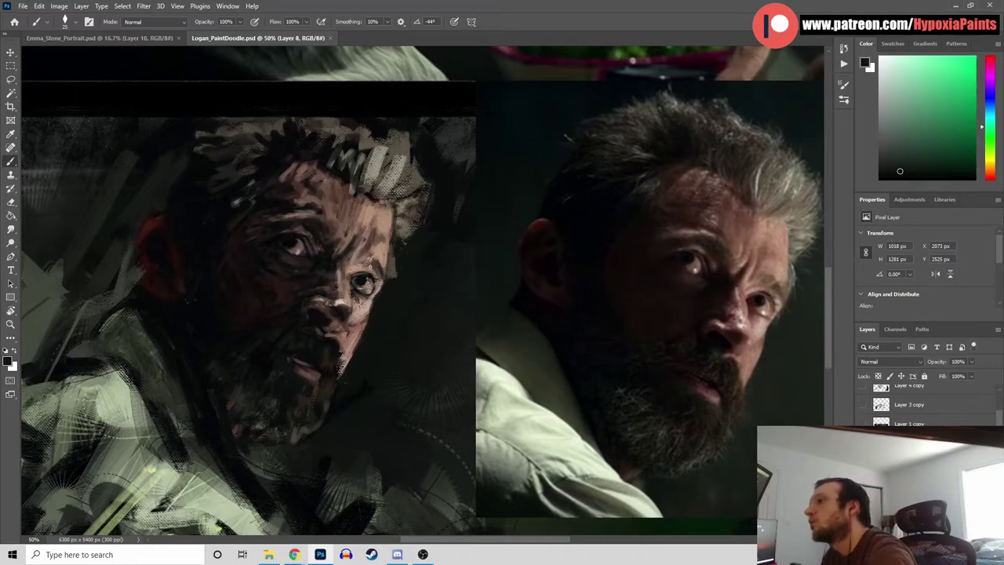
Rework the lids and interior of the lit-side eye at brush size 20 with sampled light skin, dark grey and mid-grey tones
left_click(358, 295, "alt")
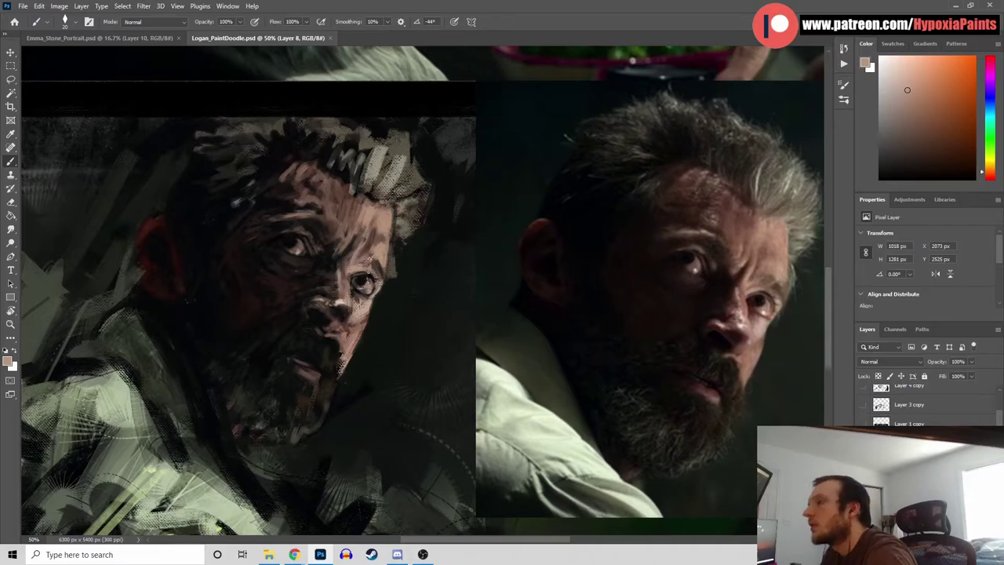
left_click(360, 275)
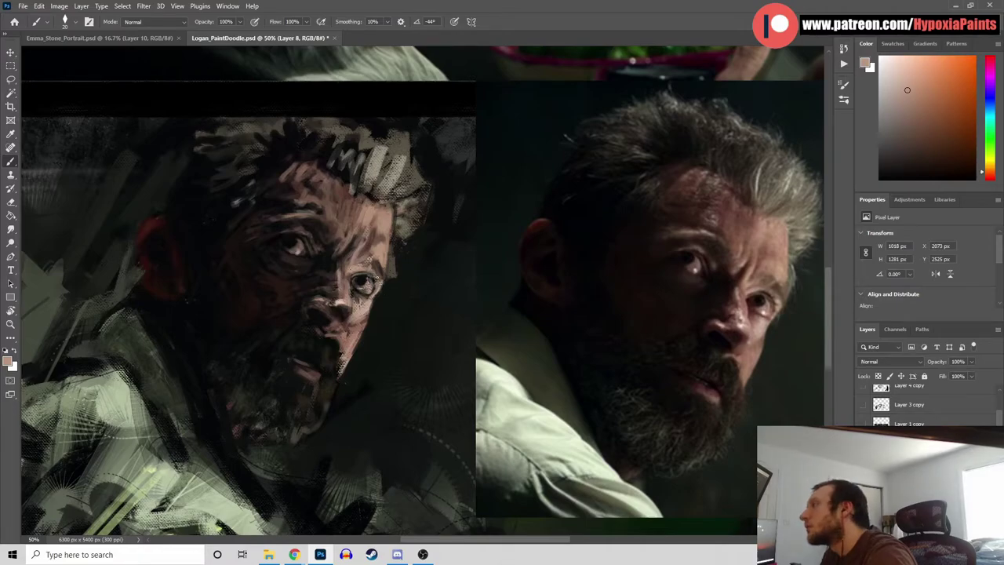
left_click(377, 287, "alt")
left_click(377, 286, "alt")
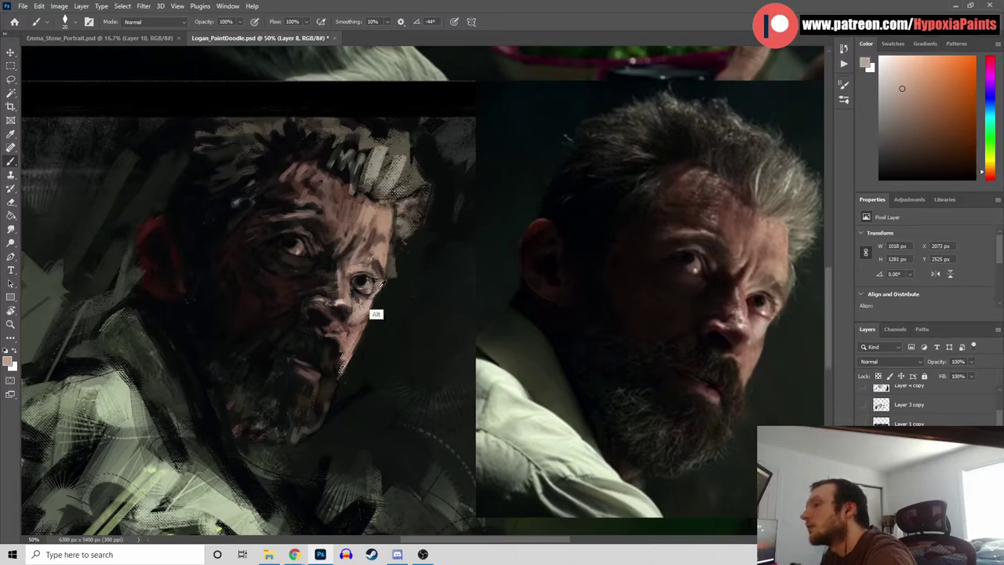
left_click(369, 281, "alt")
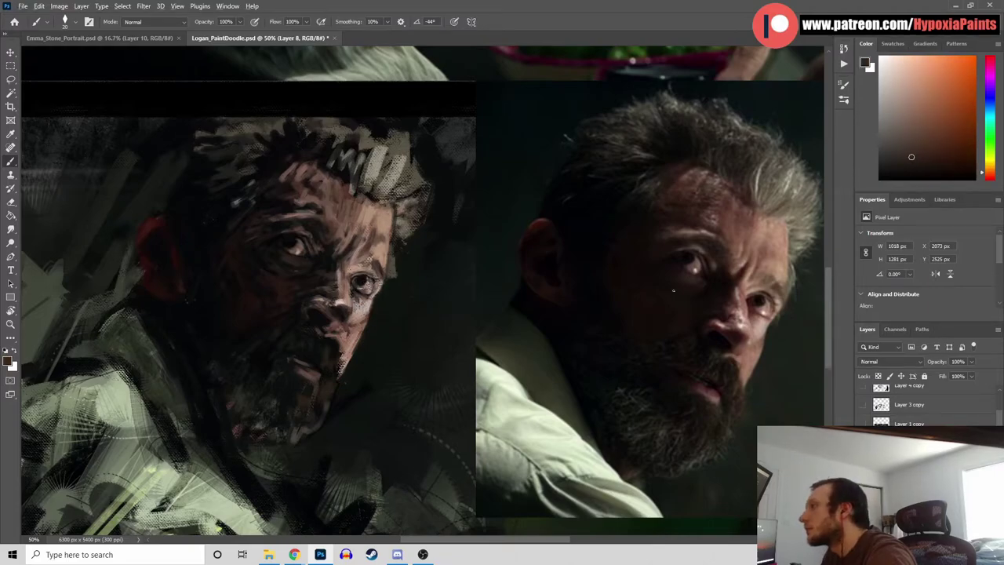
left_click(361, 283, "alt")
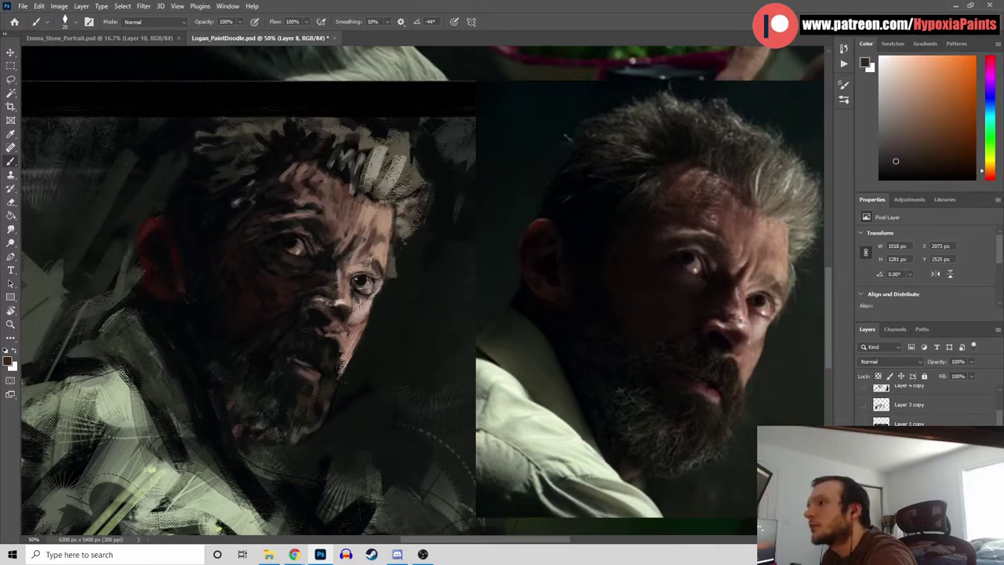
left_click(360, 285, "alt")
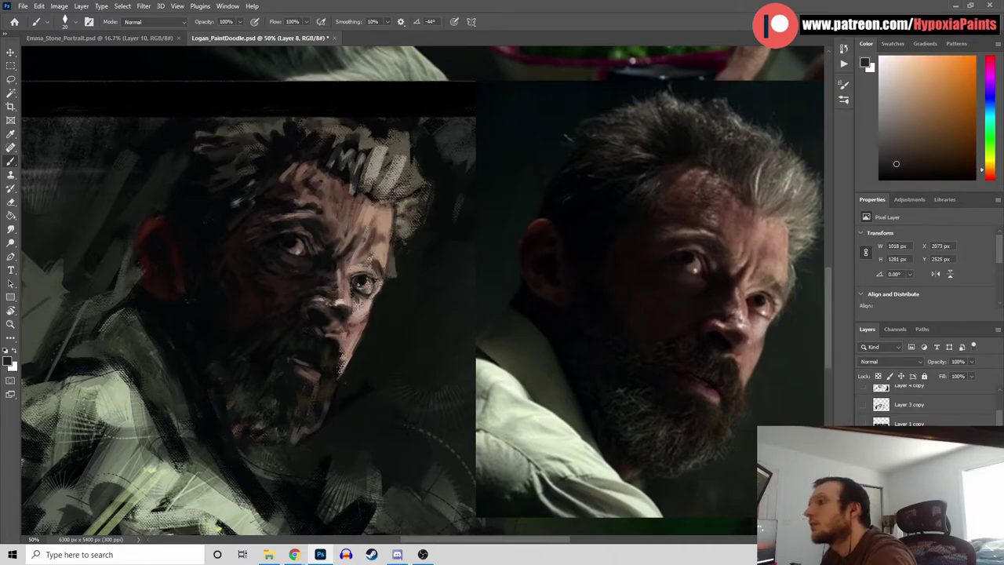
left_click(368, 287, "alt")
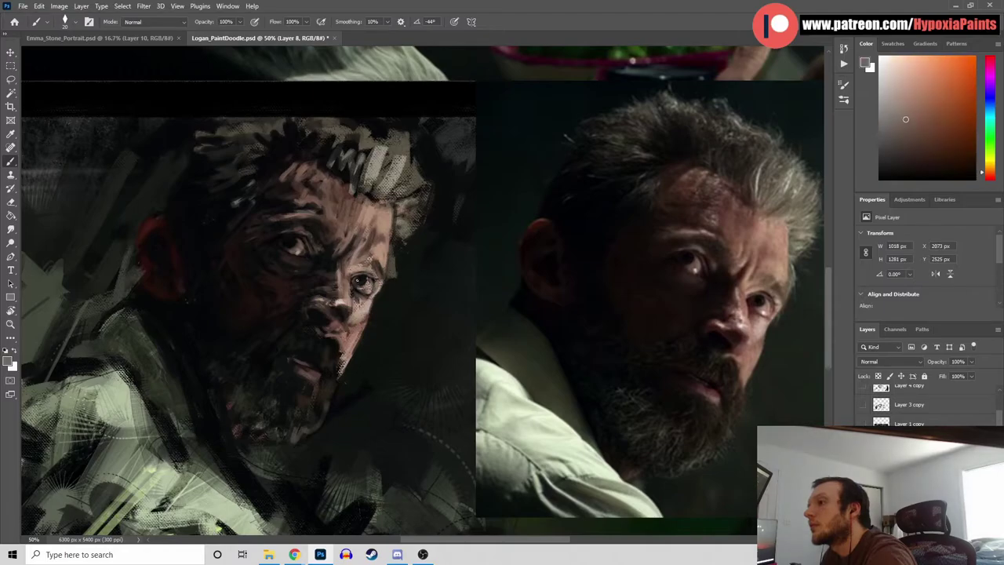
Deepen the lit-side eye with dark brown sampled from the reference eye, plus near-black and light skin accents from the painting
left_click(755, 295, "alt")
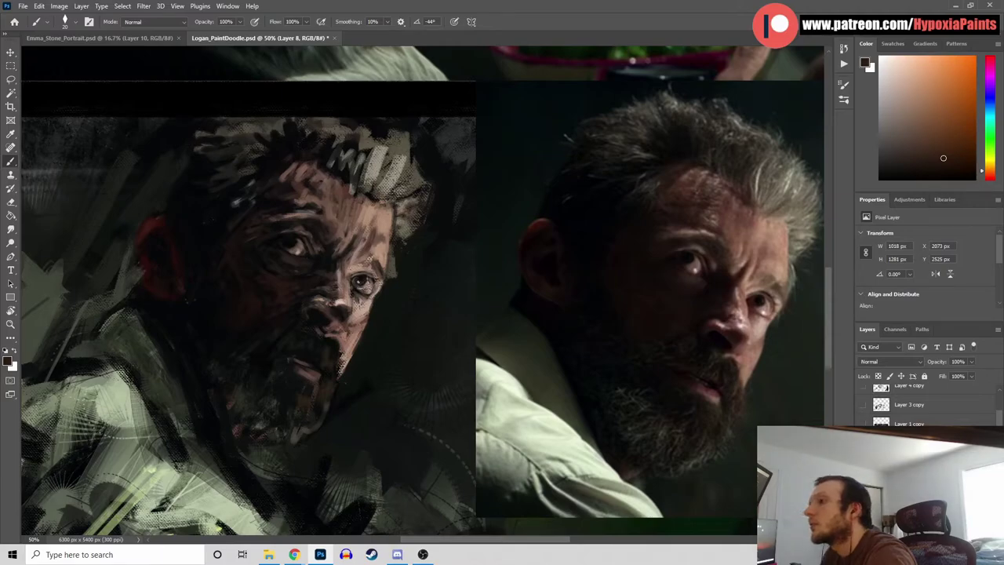
left_click(362, 289, "alt")
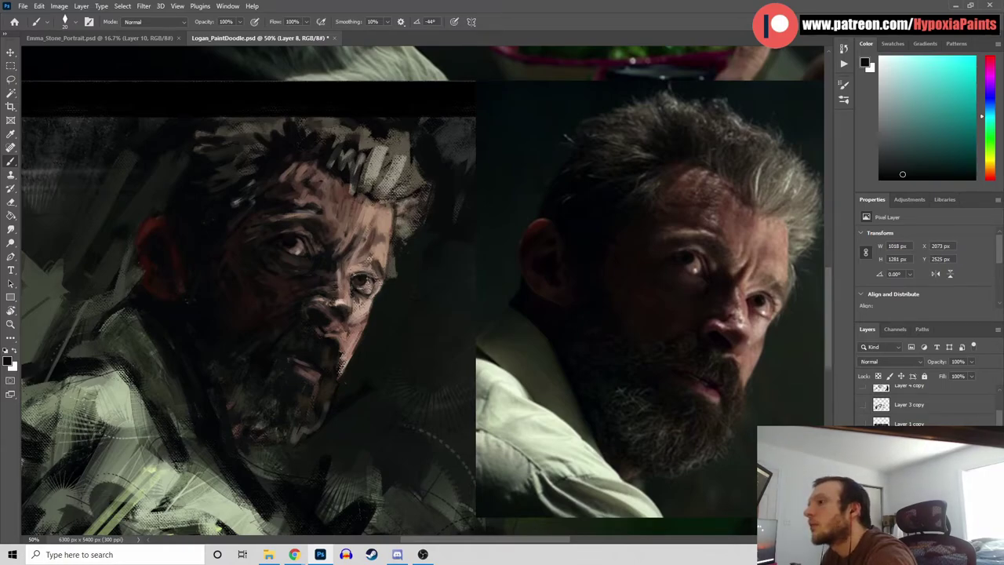
left_click(362, 271, "alt")
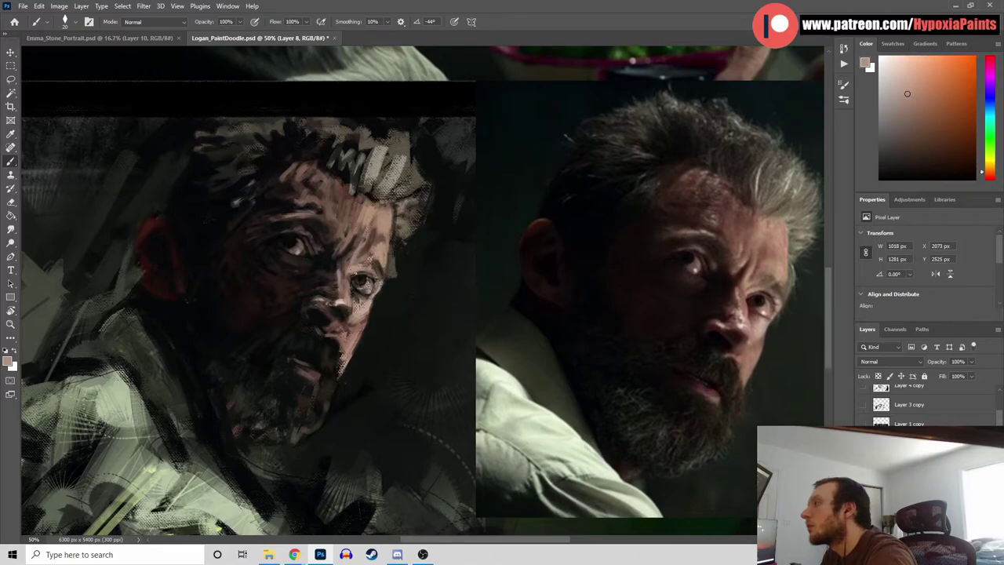
left_click(363, 271, "alt")
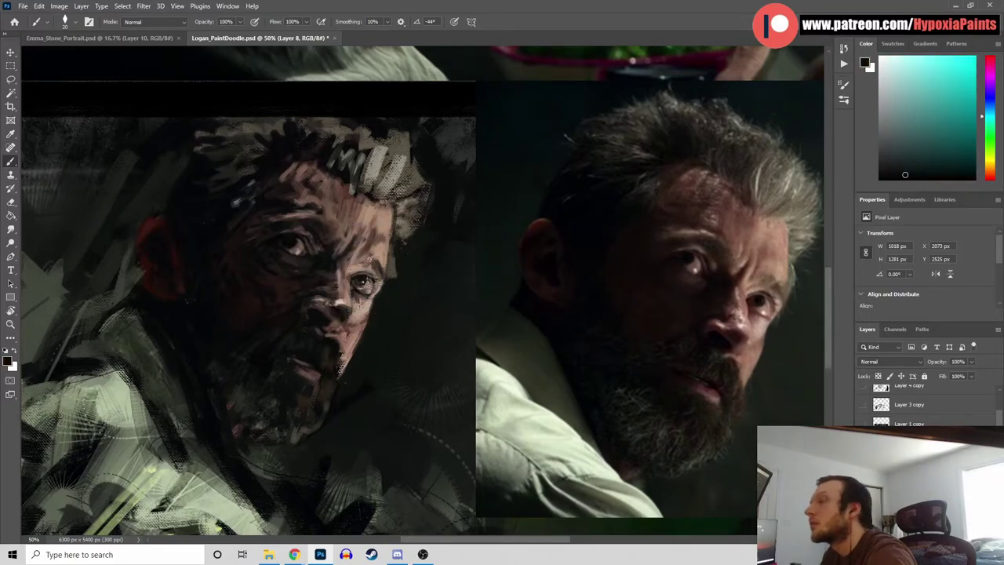
left_click(361, 284, "alt")
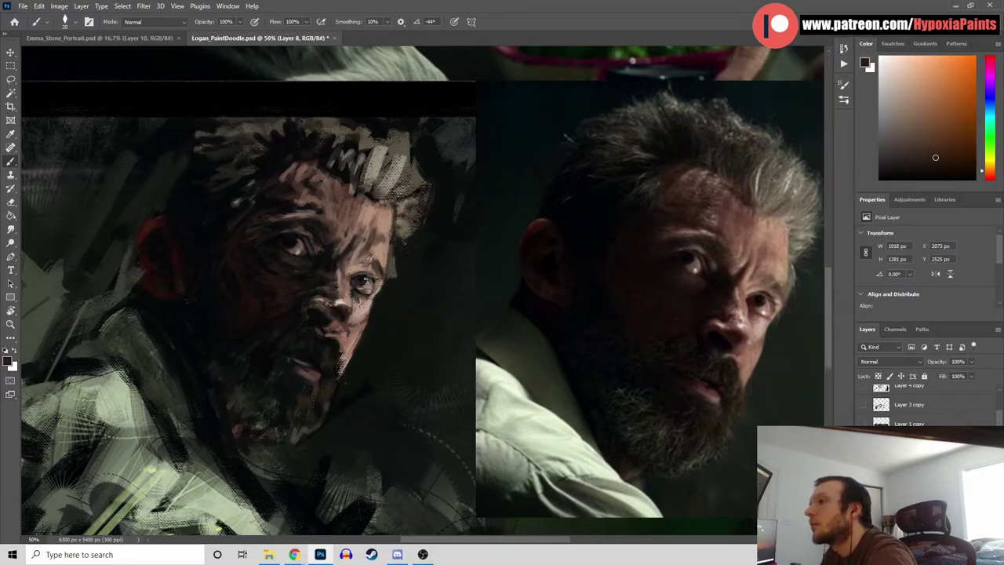
left_click(363, 305, "alt")
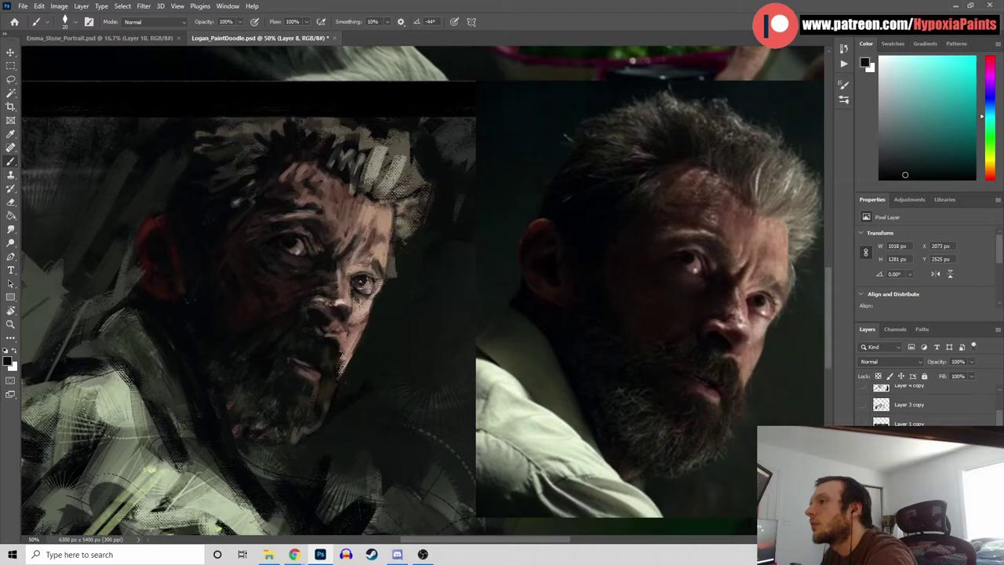
Darken the upper eyelid line of the lit-side eye with pure black
left_click(887, 178)
left_click(880, 179)
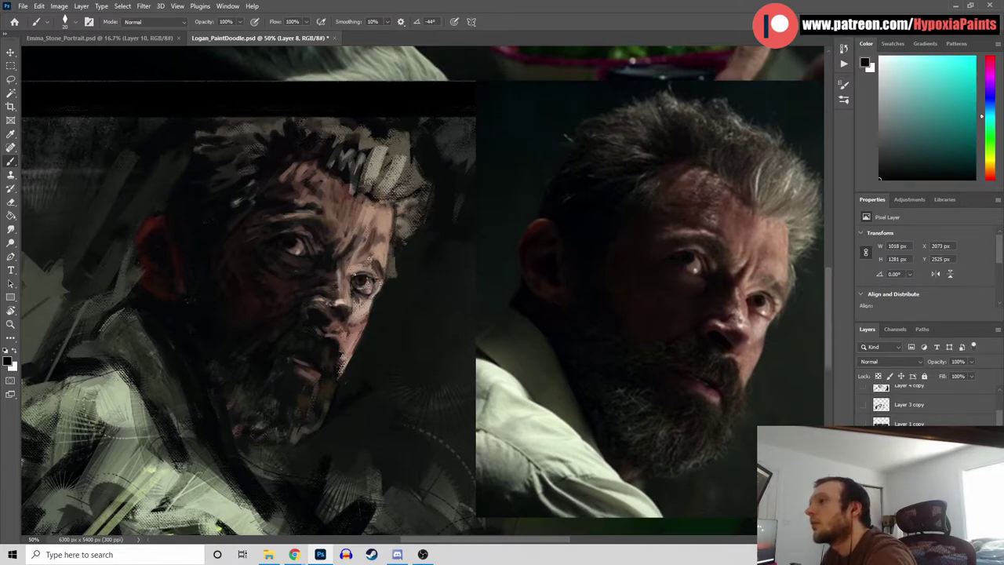
left_click_drag(366, 271, 372, 274)
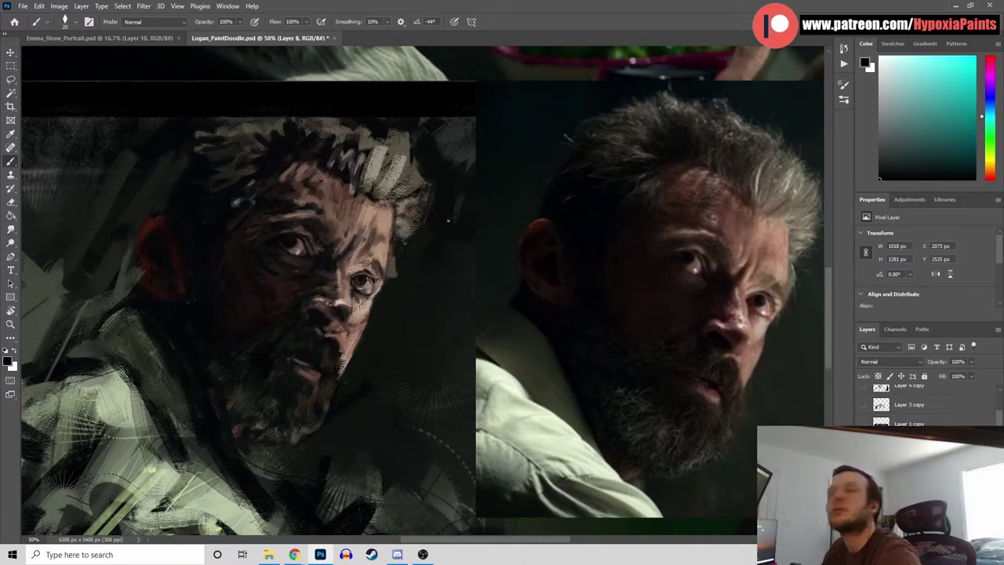
Model the upper lid and the skin beneath the lit-side eyebrow with sampled muted pink, light skin and dark brown tones
key("alt")
left_click(366, 264, "alt")
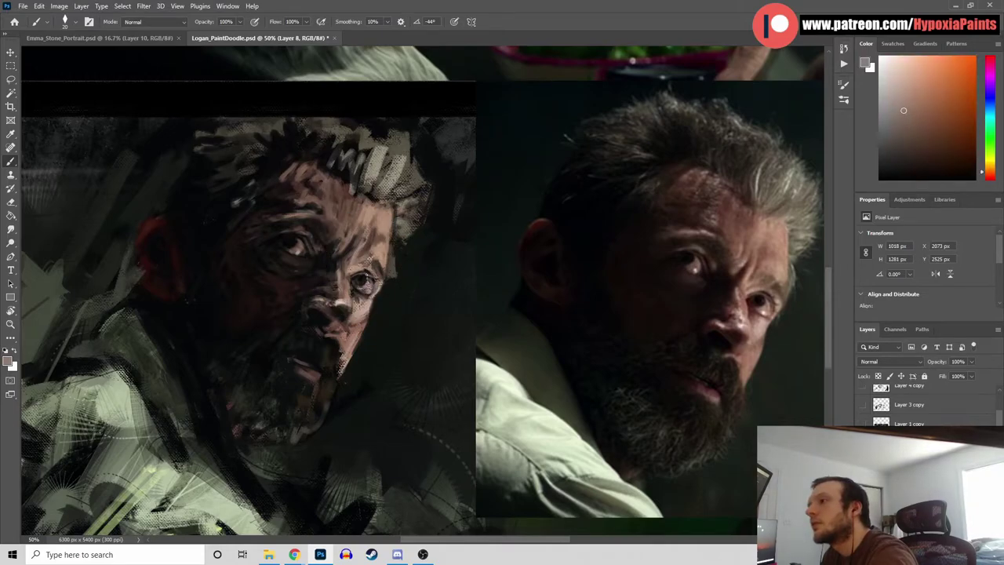
left_click(359, 267, "alt")
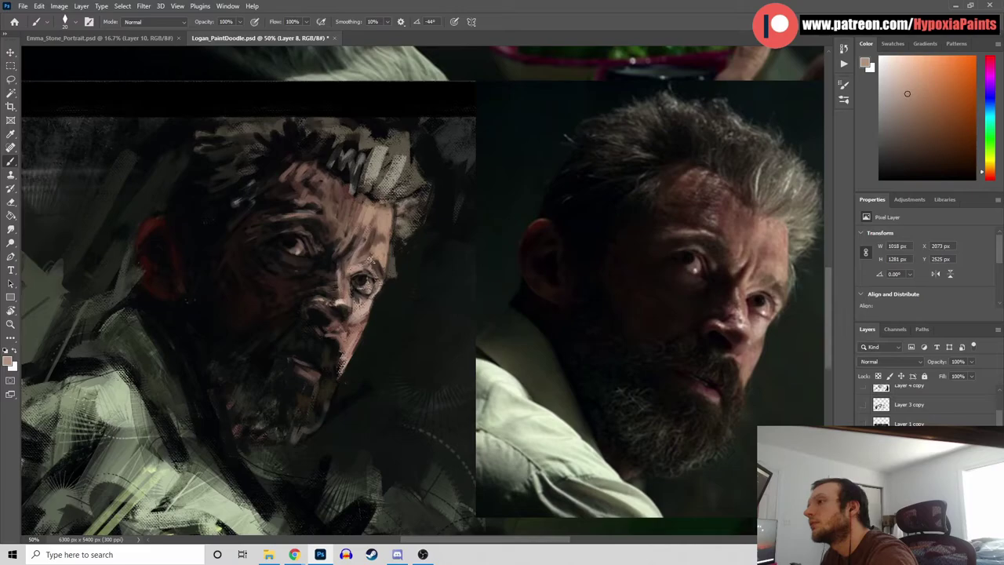
left_click(381, 294, "alt")
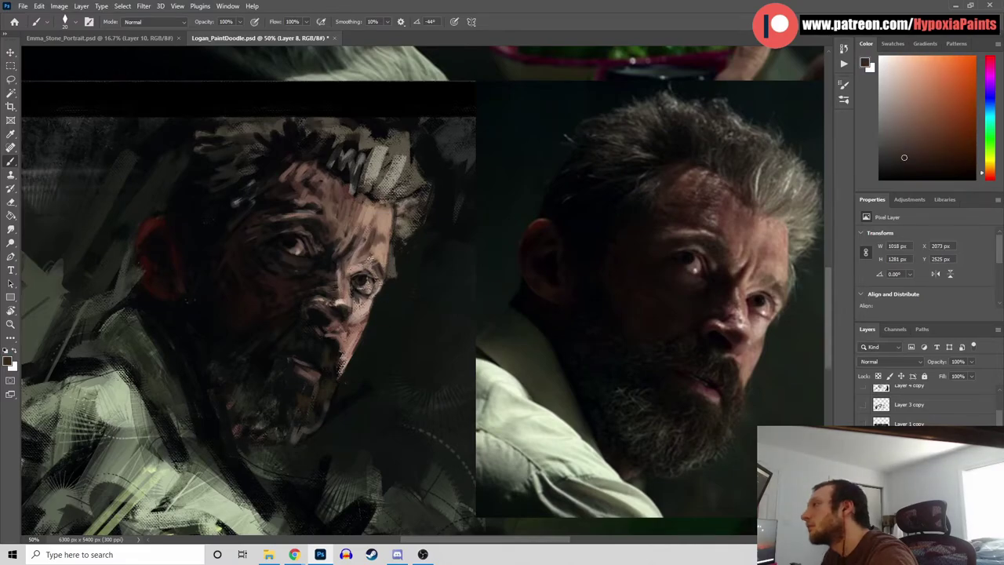
left_click(367, 261, "alt")
left_click(375, 284, "alt")
left_click(369, 258, "alt")
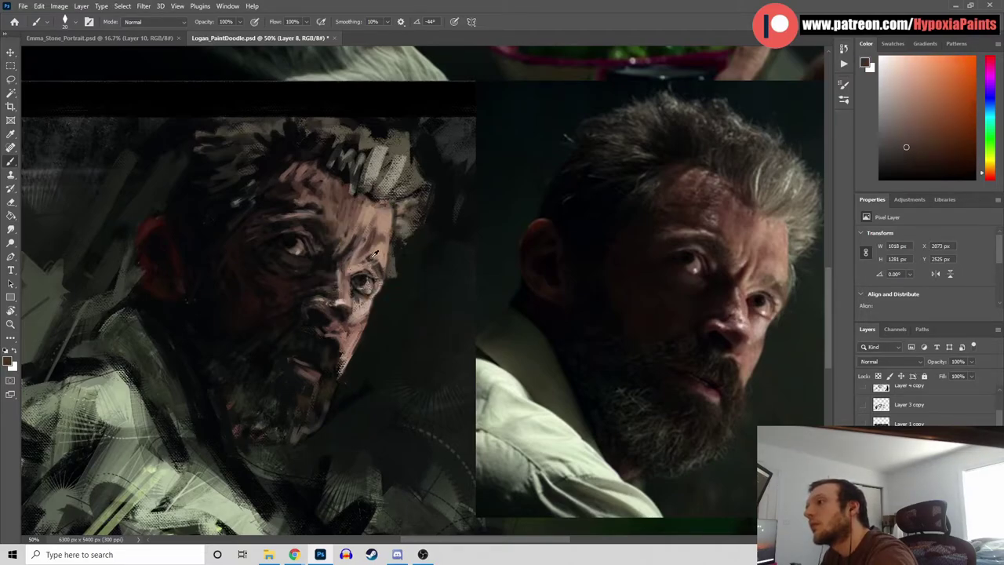
left_click(366, 262, "alt")
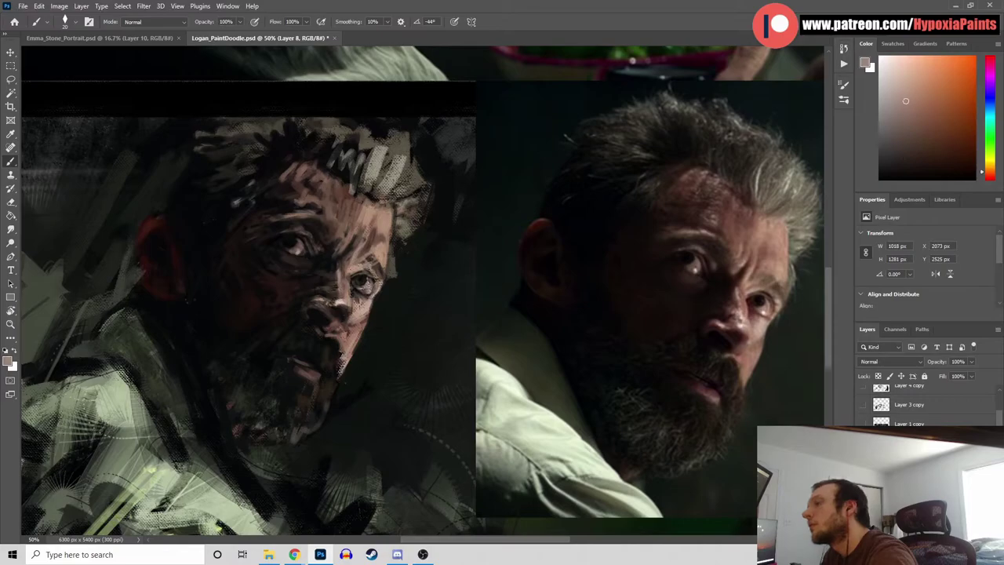
Sharpen the lash line and lid crease of the lit-side eye with sampled near-black, greyish skin and dark grey tones
left_click(362, 276, "alt")
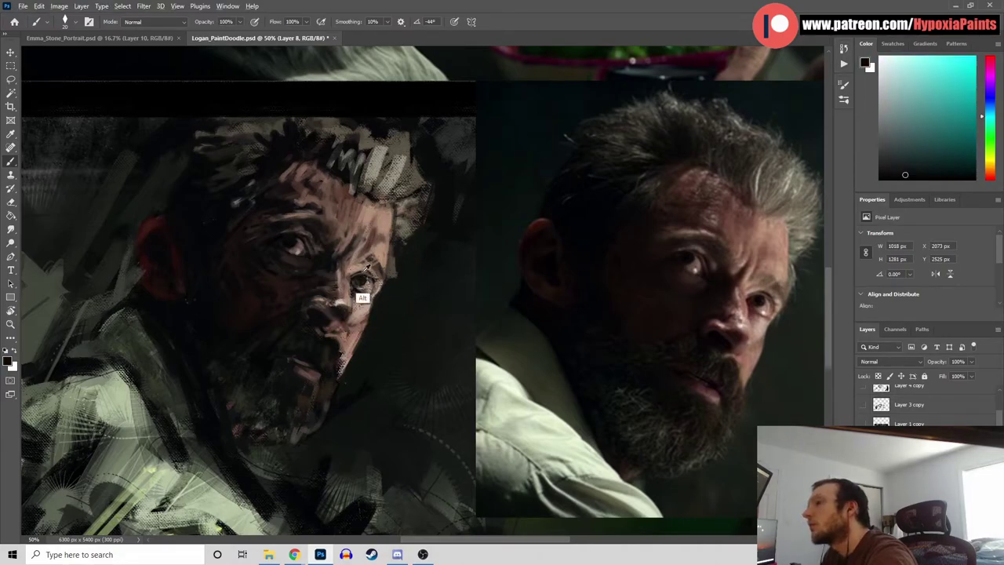
left_click(363, 295, "alt")
left_click(362, 304, "alt")
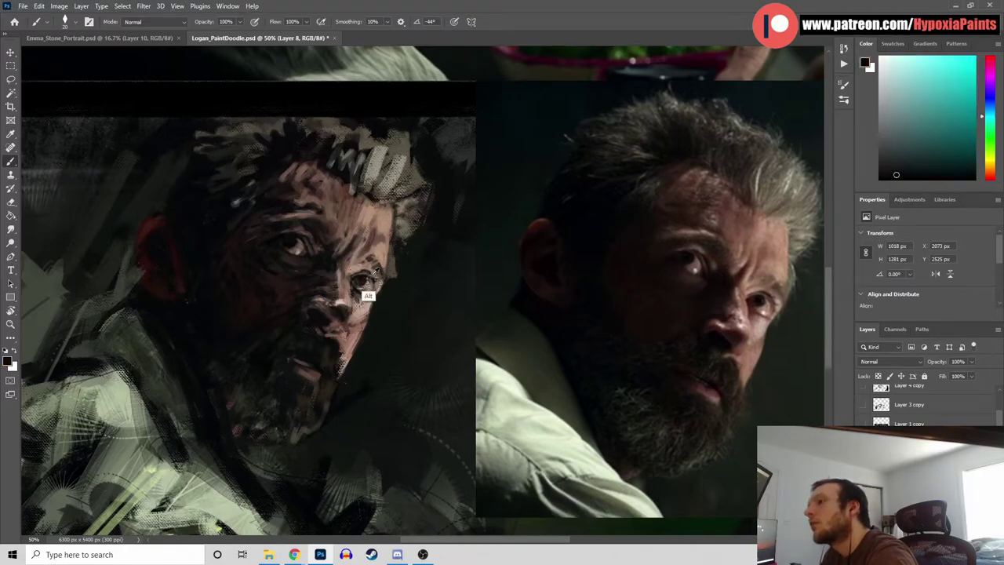
left_click(365, 269, "alt")
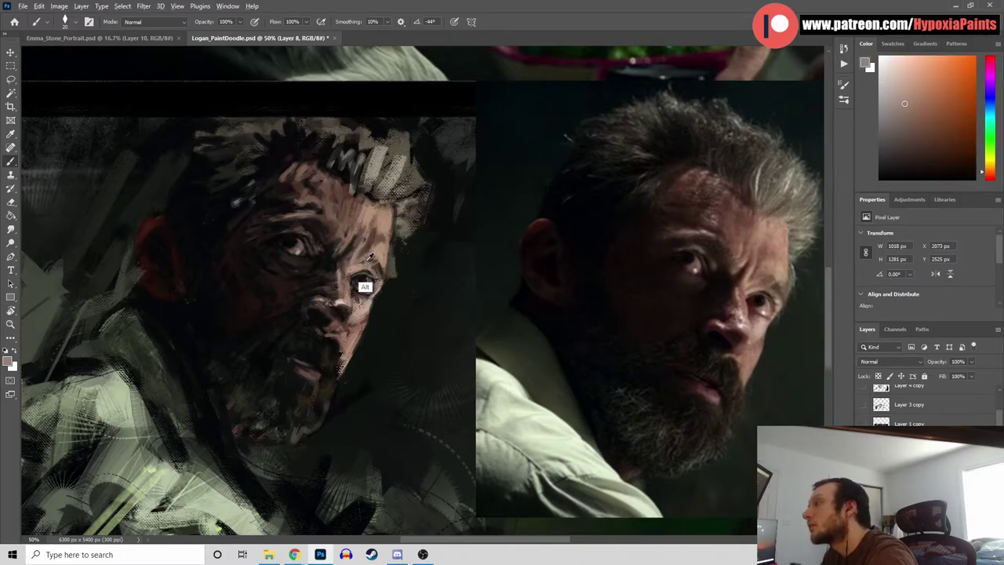
left_click(369, 287, "alt")
left_click(364, 264, "alt")
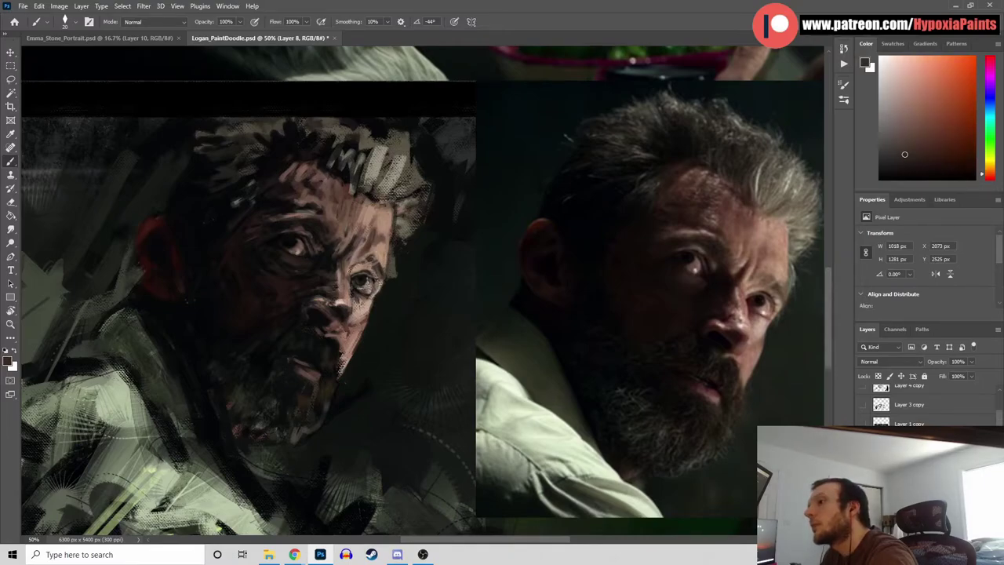
Refine the skin around the lit-side eye and inner socket with muted pink, mid-brown and dark brown tones sampled from the painting
left_click(357, 269, "alt")
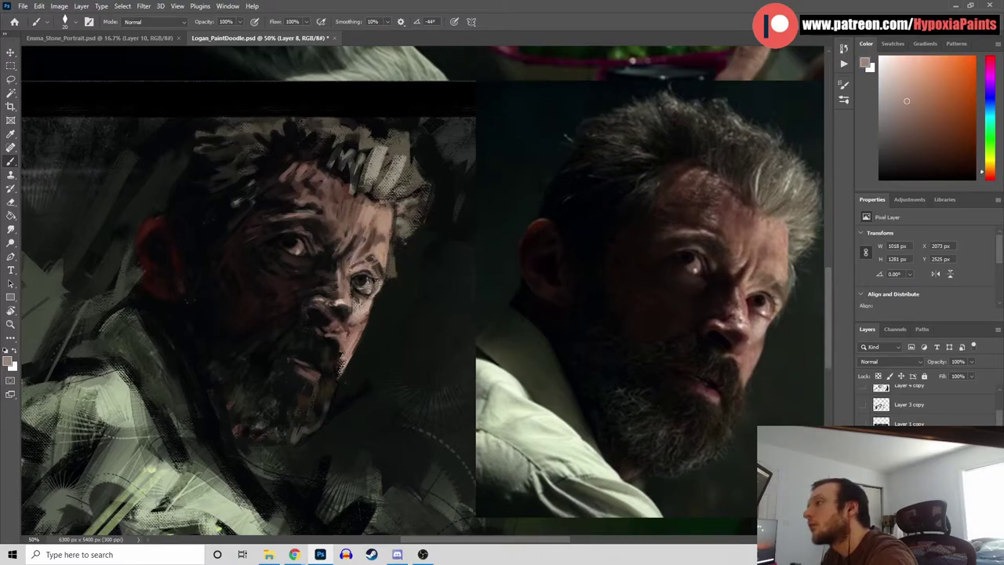
left_click(360, 296, "alt")
left_click(349, 303, "alt")
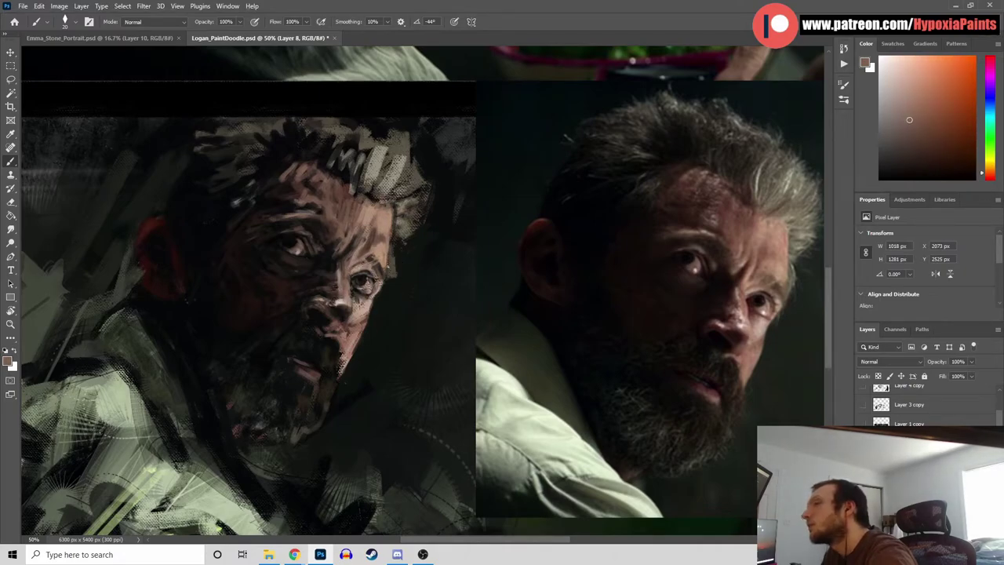
left_click(368, 256, "alt")
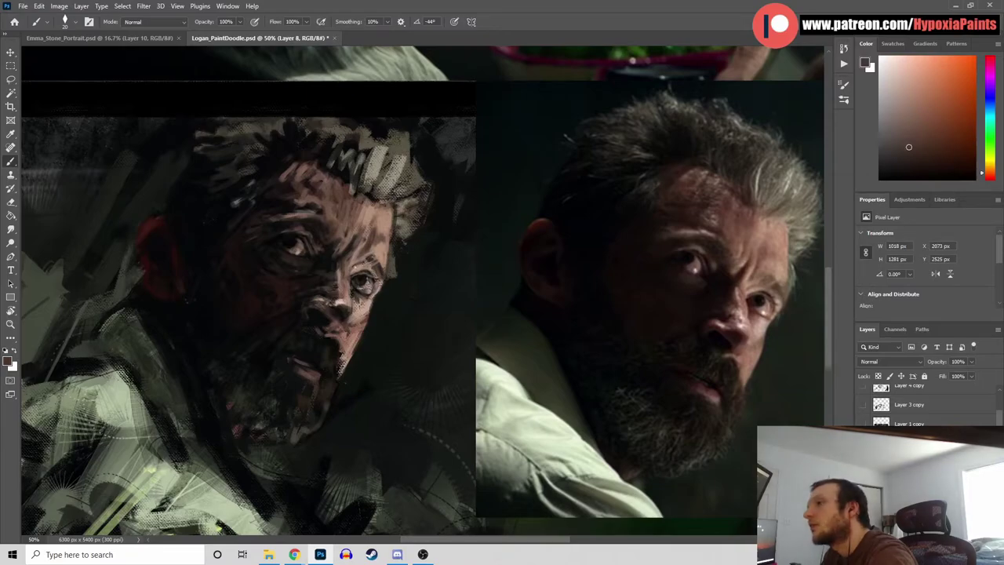
left_click(359, 284, "alt")
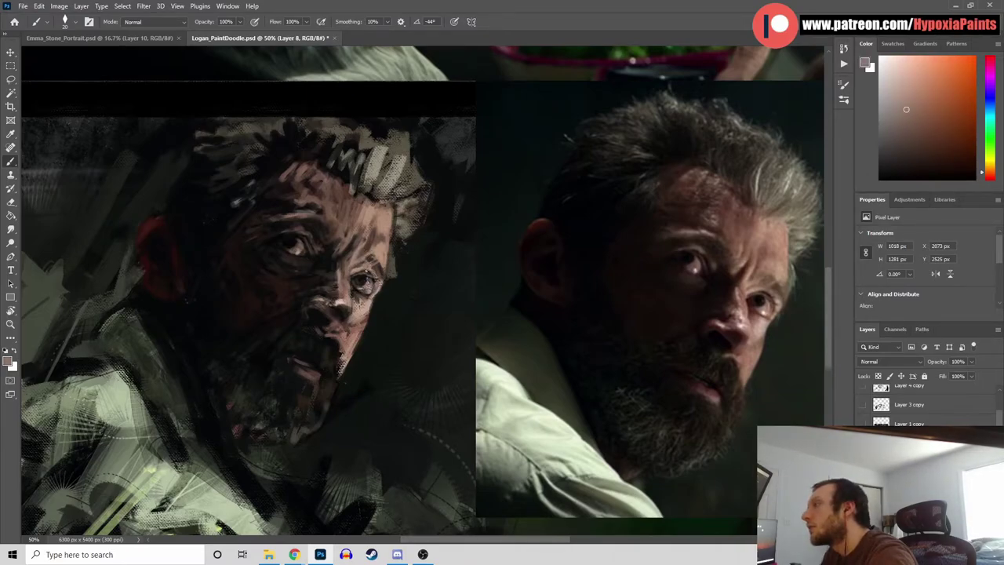
Define the lower lid and under-eye shadow of the lit-side eye with alternating sampled near-black, muted pink and greyish brown tones
left_click(361, 303, "alt")
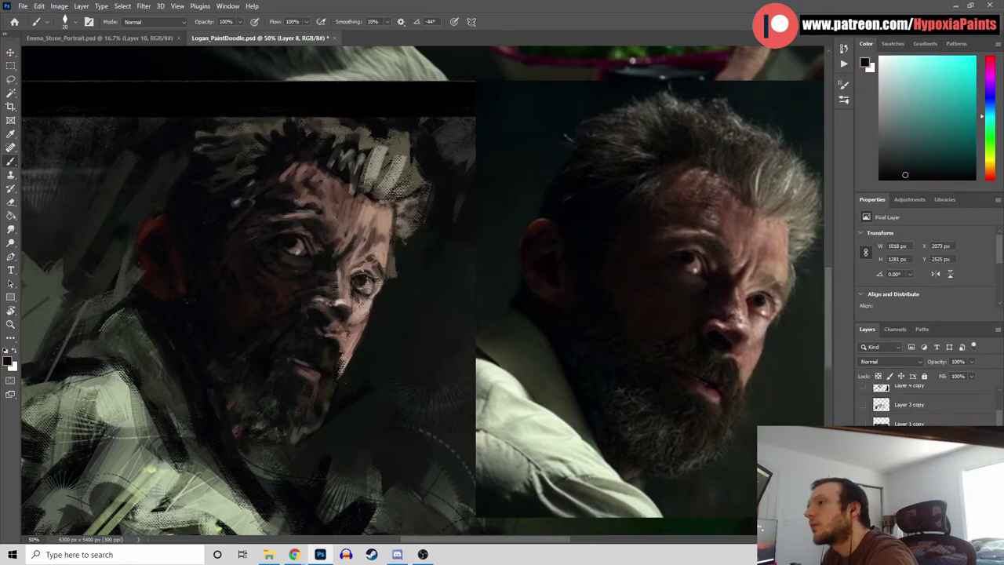
left_click(361, 290, "alt")
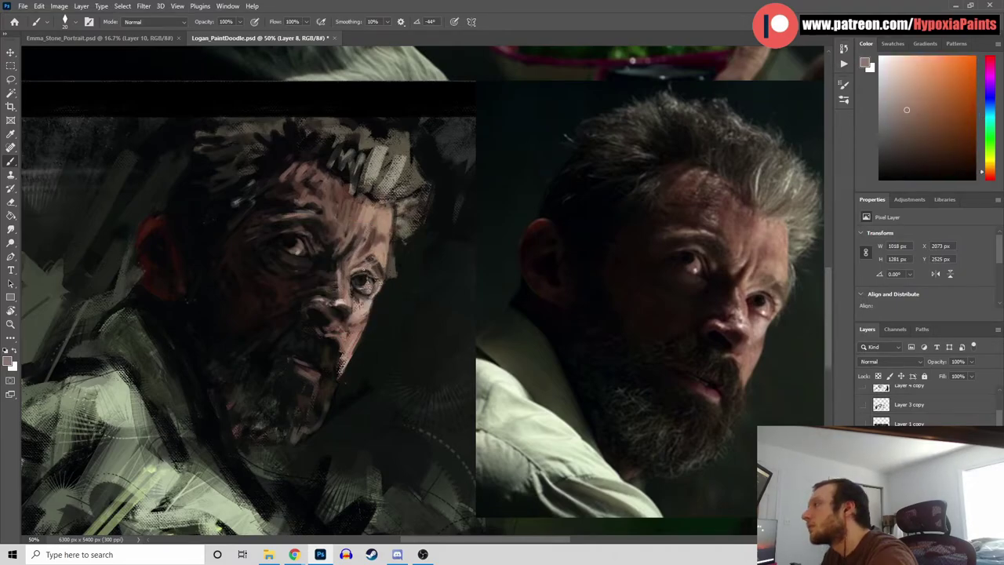
left_click(360, 306, "alt")
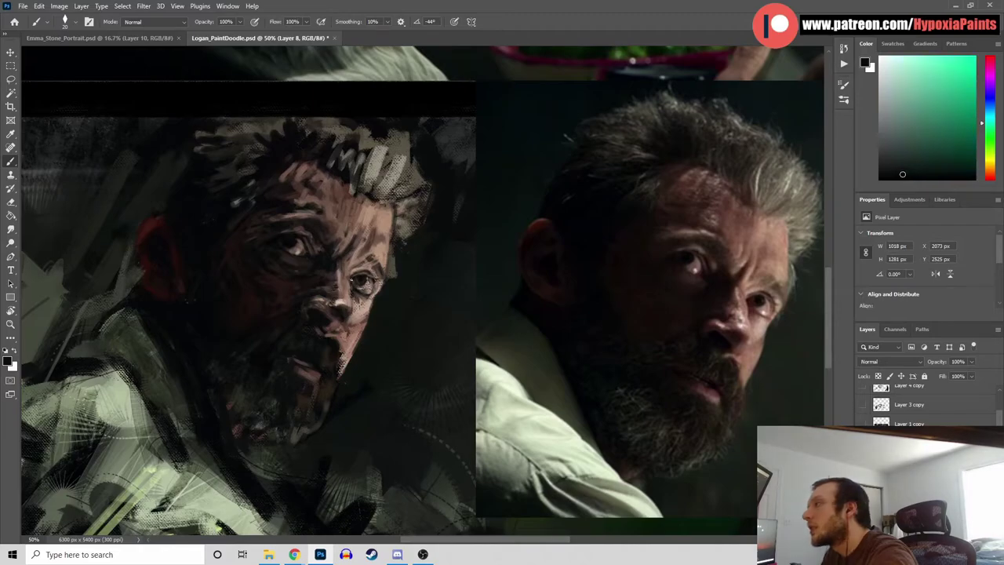
left_click(350, 302, "alt")
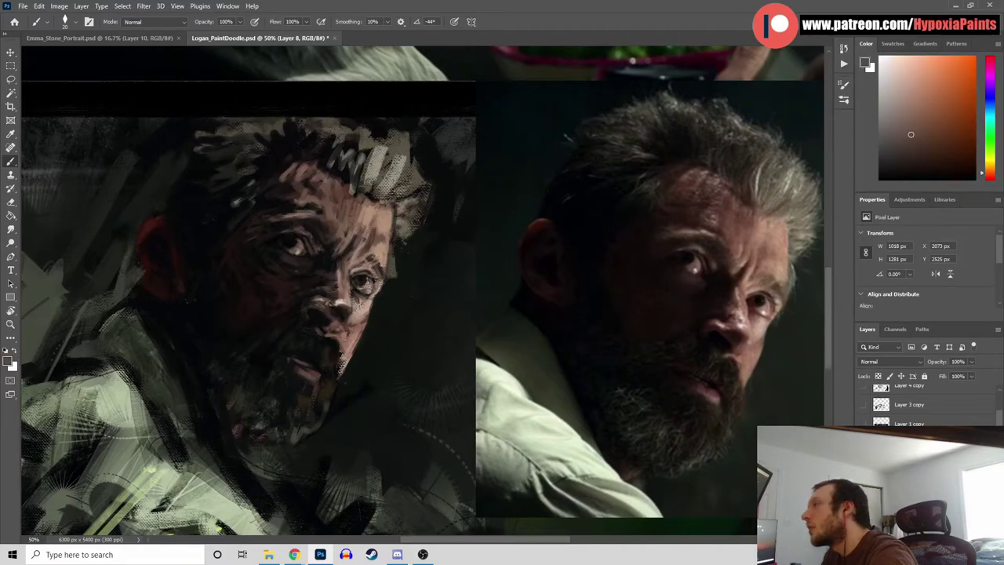
left_click(359, 293, "alt")
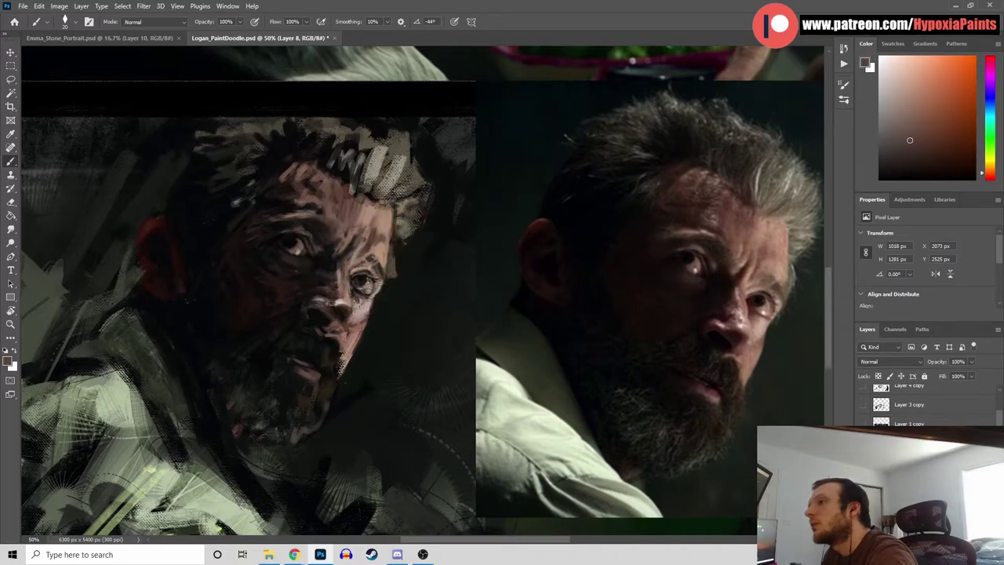
left_click(361, 302, "alt")
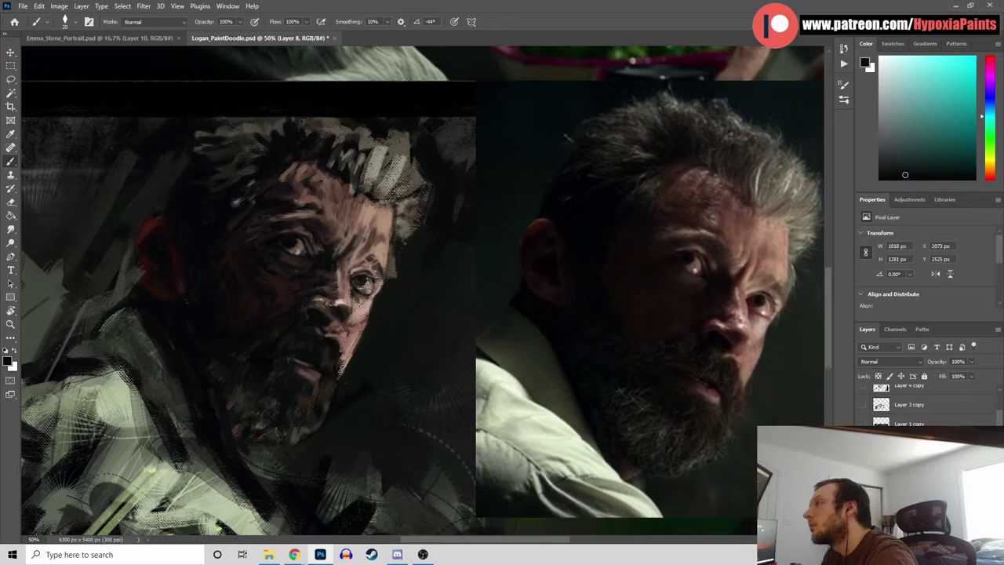
Blend the outer corner and nose-bridge side of the lit-side eye with sampled dark brown and light tan skin tones
left_click(380, 308, "alt")
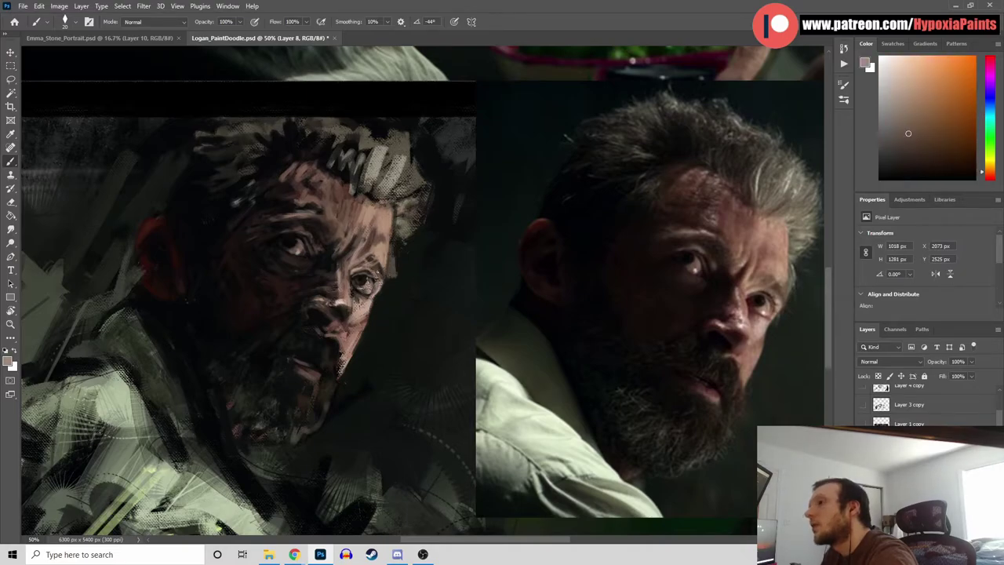
left_click(375, 293, "alt")
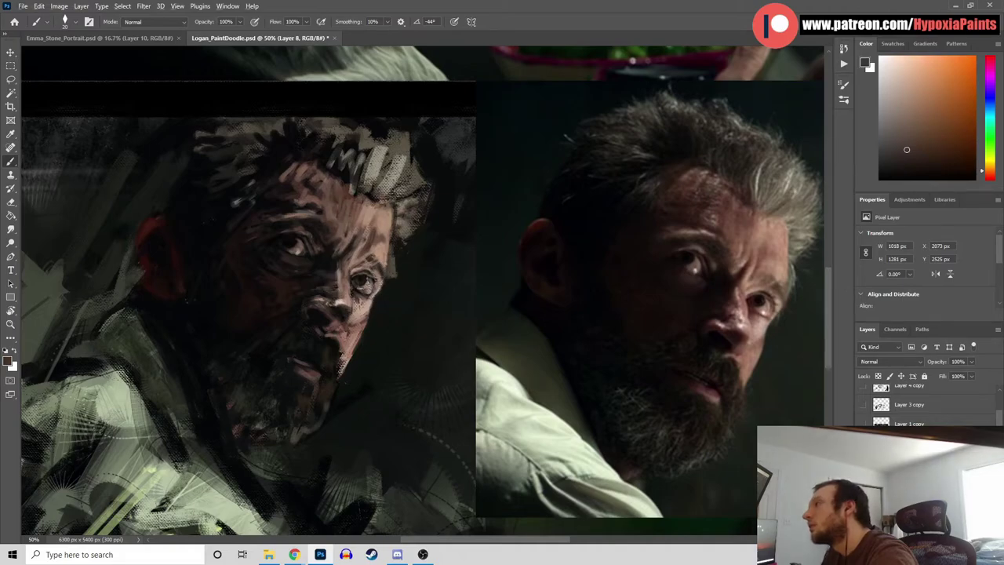
left_click(380, 269, "alt")
left_click(383, 253, "alt")
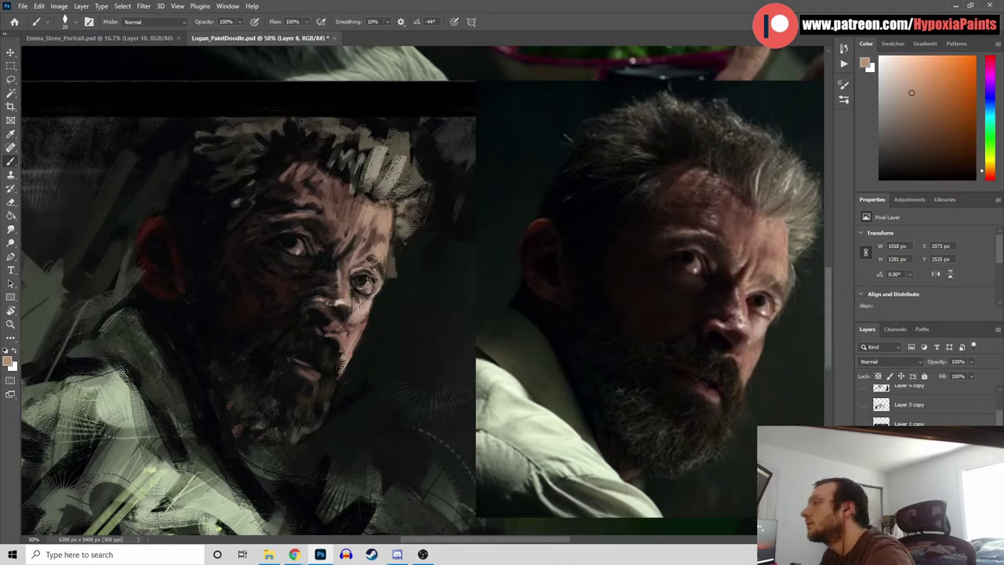
left_click(356, 271, "alt")
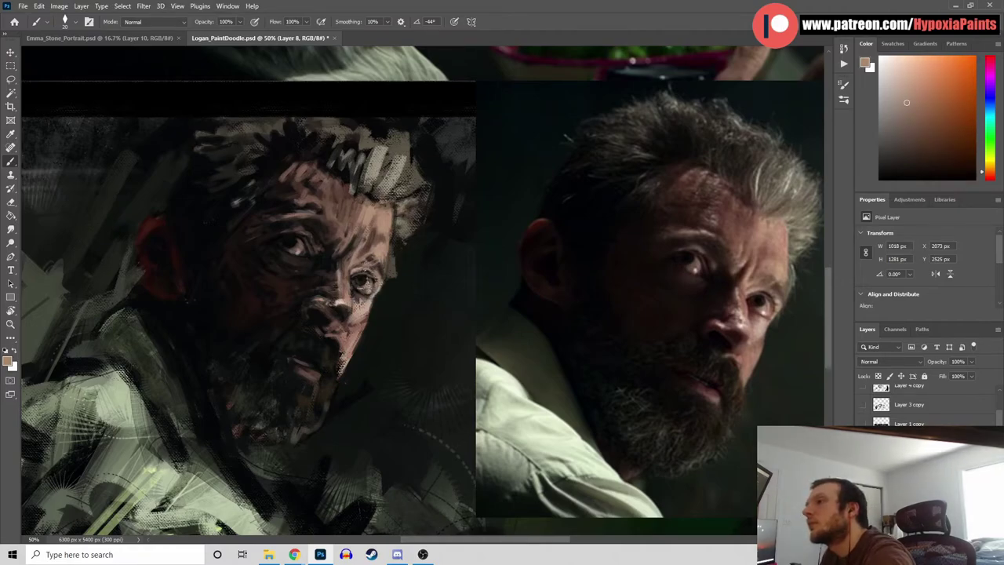
left_click(354, 270, "alt")
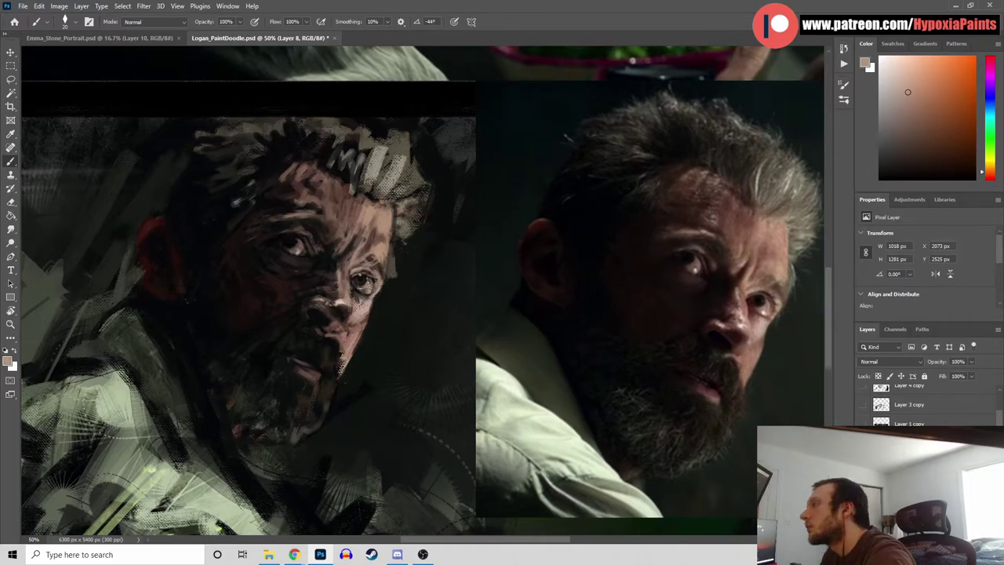
left_click(355, 284, "alt")
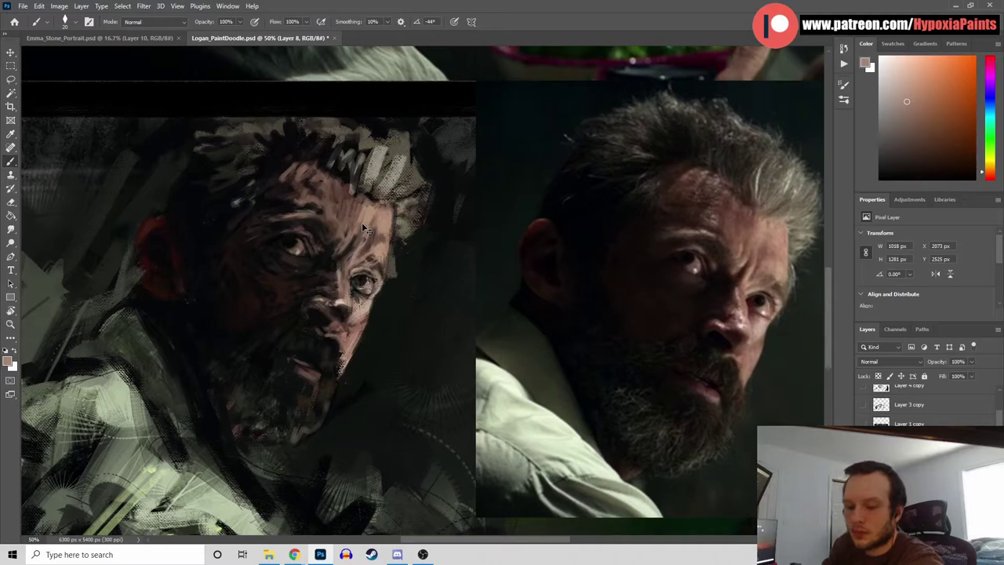
Examine the whole composition against the film still, then compare the painted face with the reference up close
key("ctrl+minus")
key("ctrl+minus")
key("ctrl+minus")
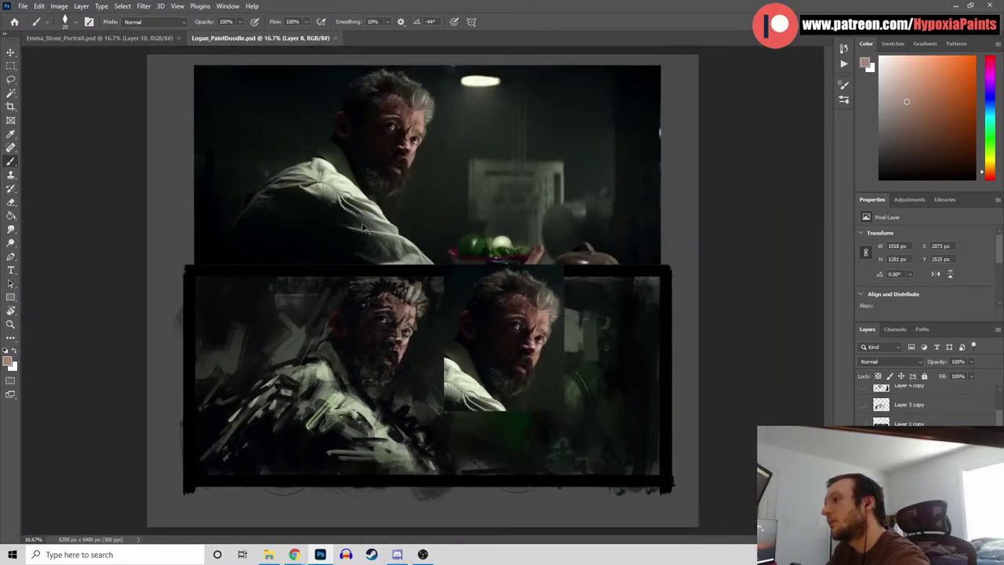
key("ctrl+plus")
key("ctrl+plus")
key("ctrl+plus")
mouse_move(460, 348)
left_mouse_down()
mouse_move(434, 239)
mouse_move(428, 242)
left_mouse_up()
key("ctrl+plus")
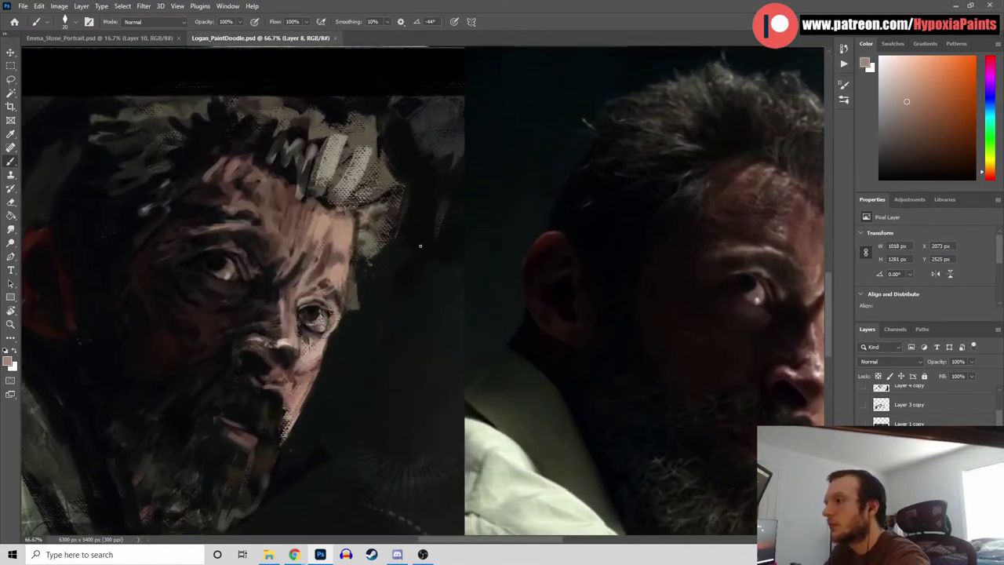
key("ctrl+minus")
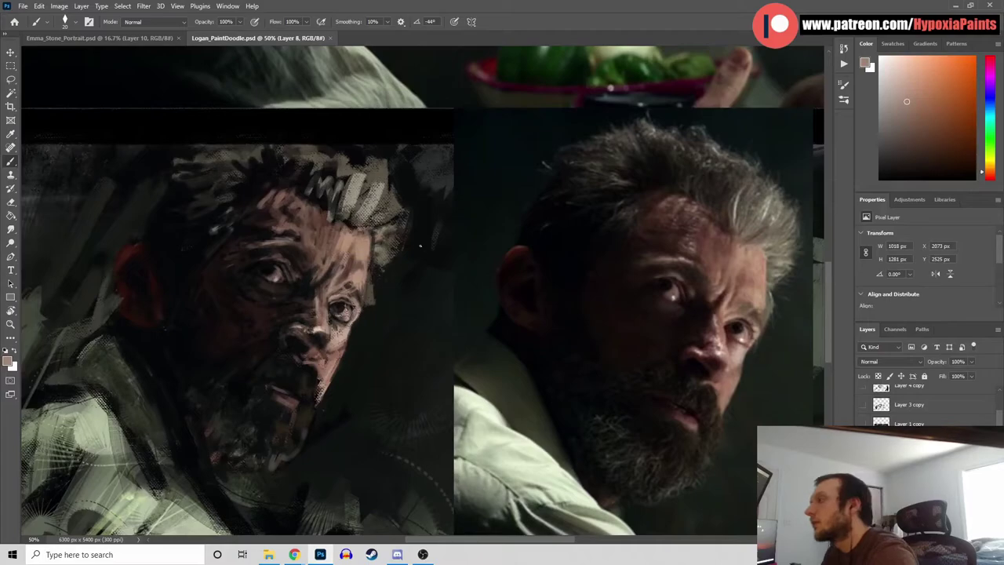
Rework the lids of the lit-side eye with muted and light skin tones from the painting, plus near-black from the reference eye
left_click(355, 301, "alt")
left_click(352, 308)
left_click(348, 305)
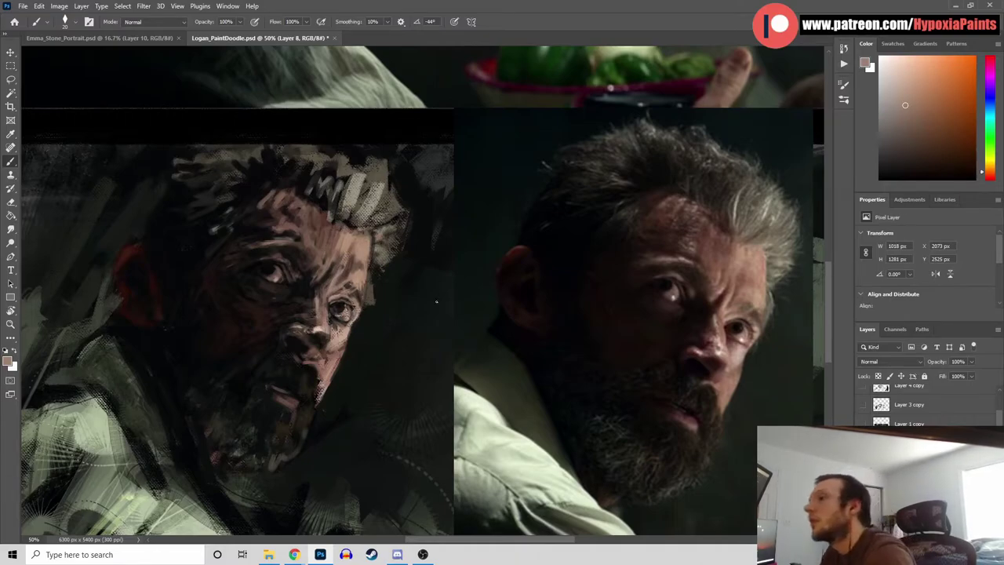
left_click(744, 324, "alt")
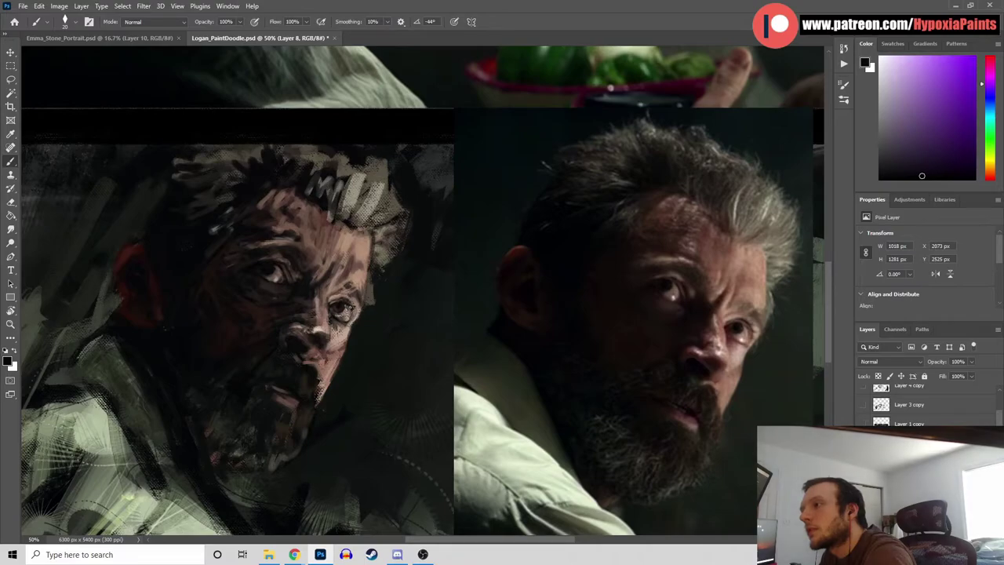
left_click(356, 304, "alt")
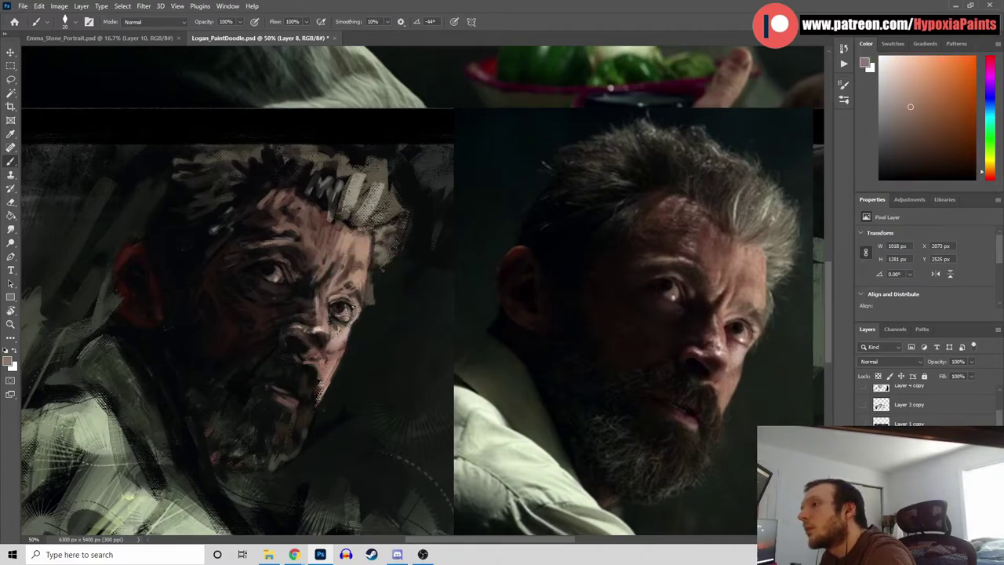
left_click(342, 330, "alt")
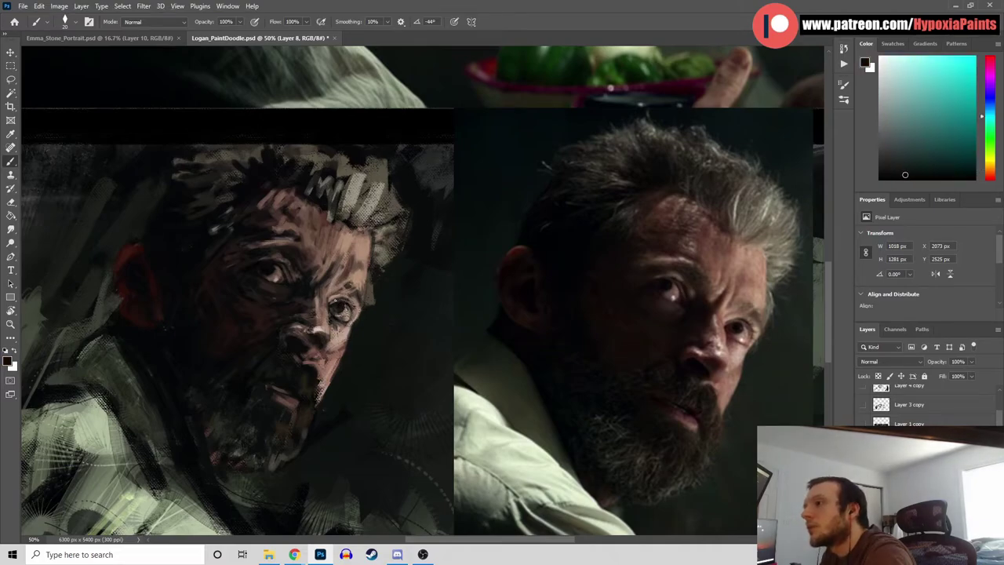
left_click(340, 321, "alt")
left_click(340, 299)
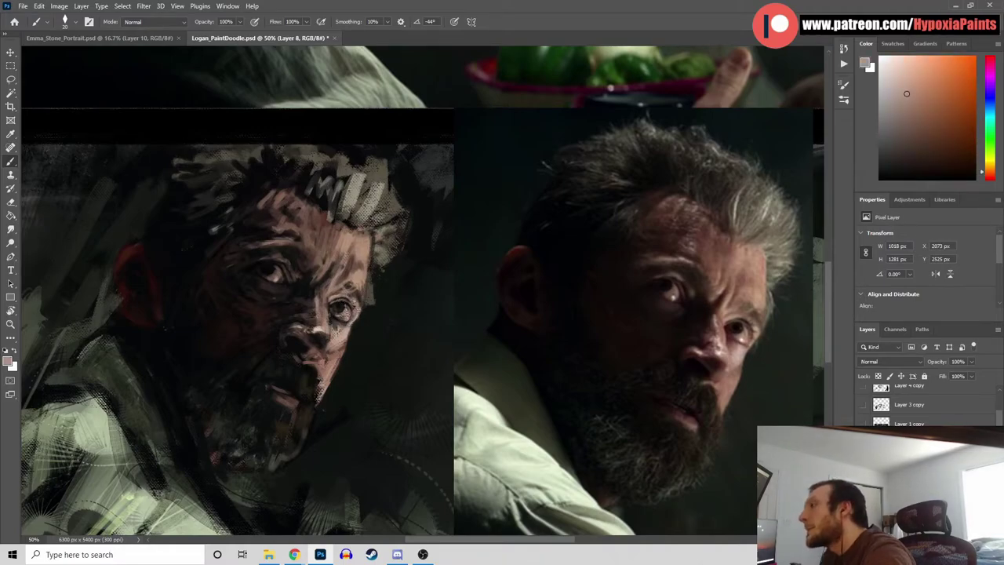
Shape the lit-side eyebrow and the skin beneath it with sampled dark grey-brown, light tan and reddish brown tones
left_click(349, 285, "alt")
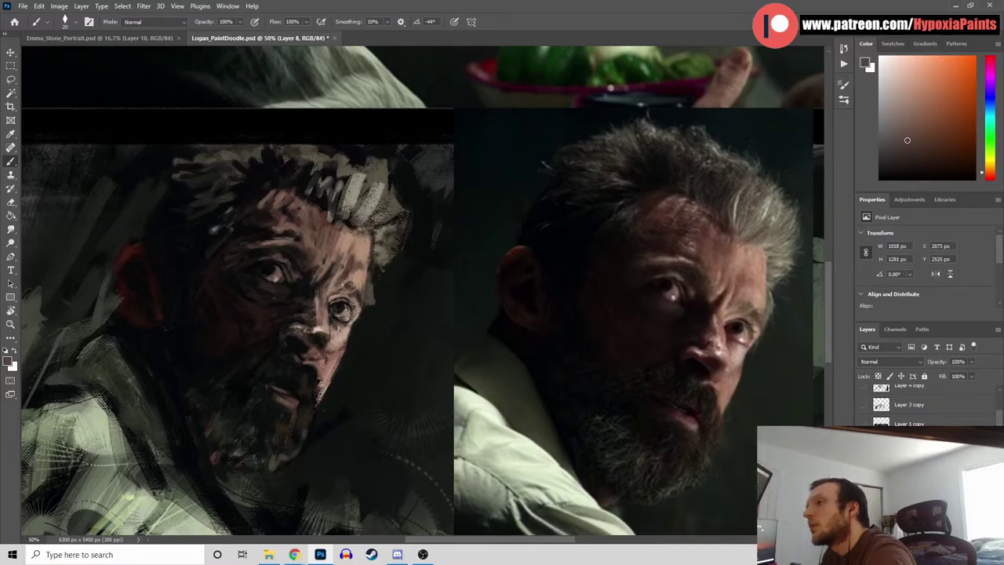
left_click(357, 276, "alt")
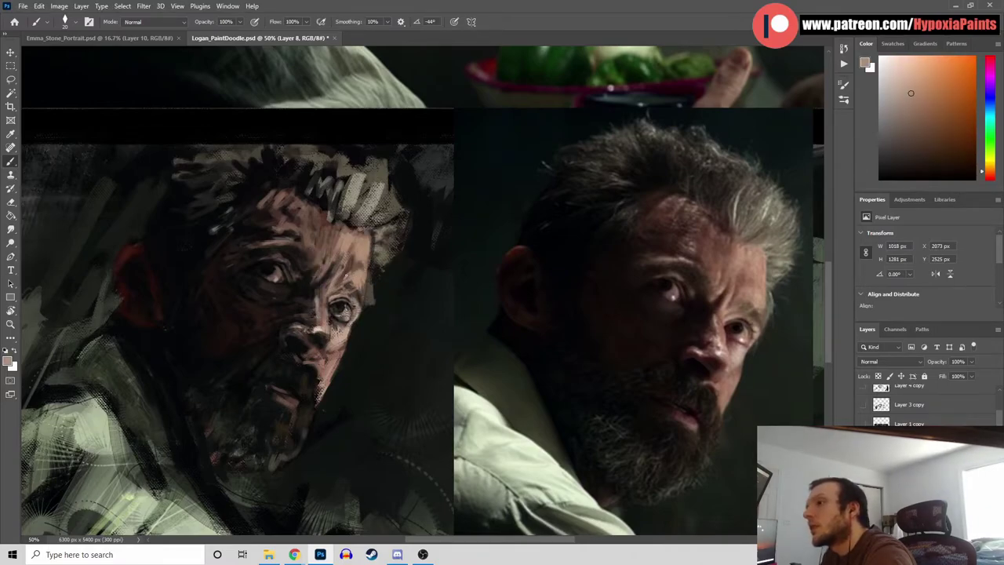
left_click(351, 273, "alt")
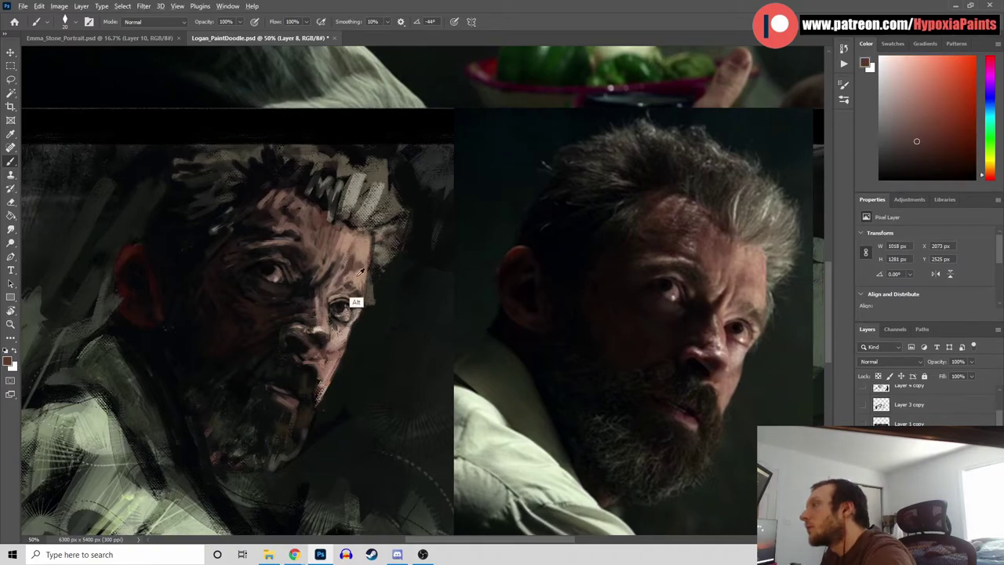
left_click(356, 302, "alt")
left_click(359, 287, "alt")
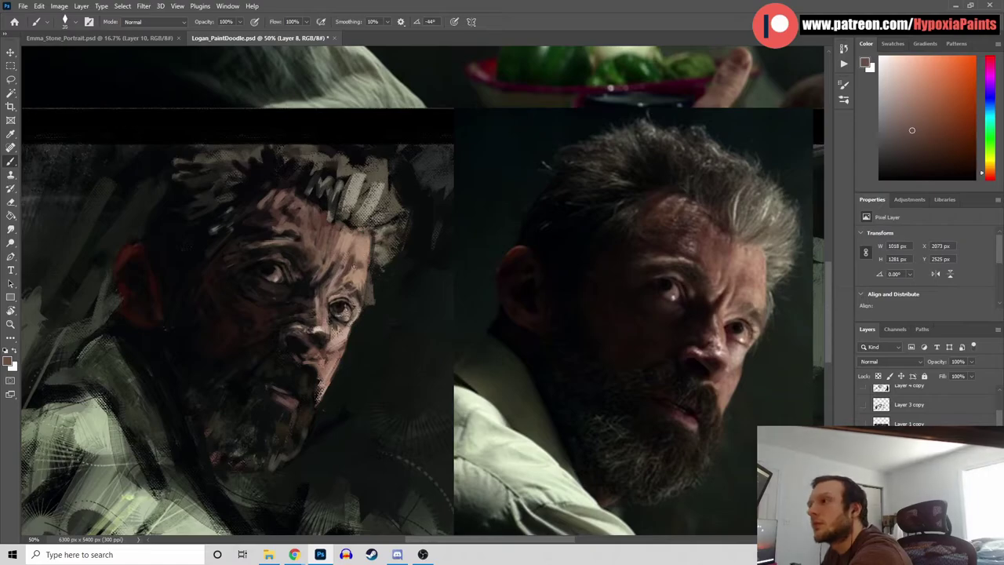
Adjust the outer edge of the lit-side forehead and temple with sampled light tan and dark brown tones
left_click(364, 258, "alt")
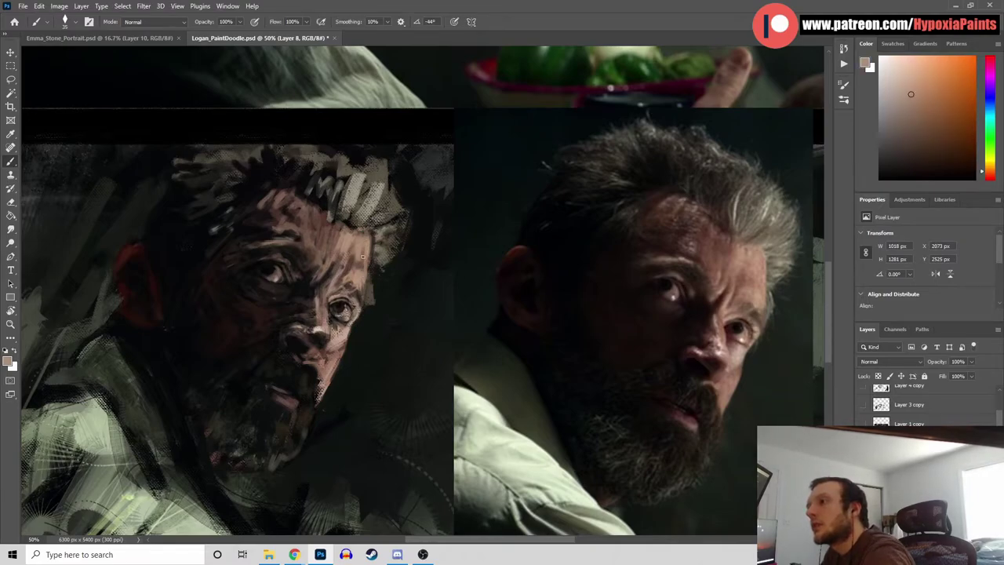
left_click(373, 256, "alt")
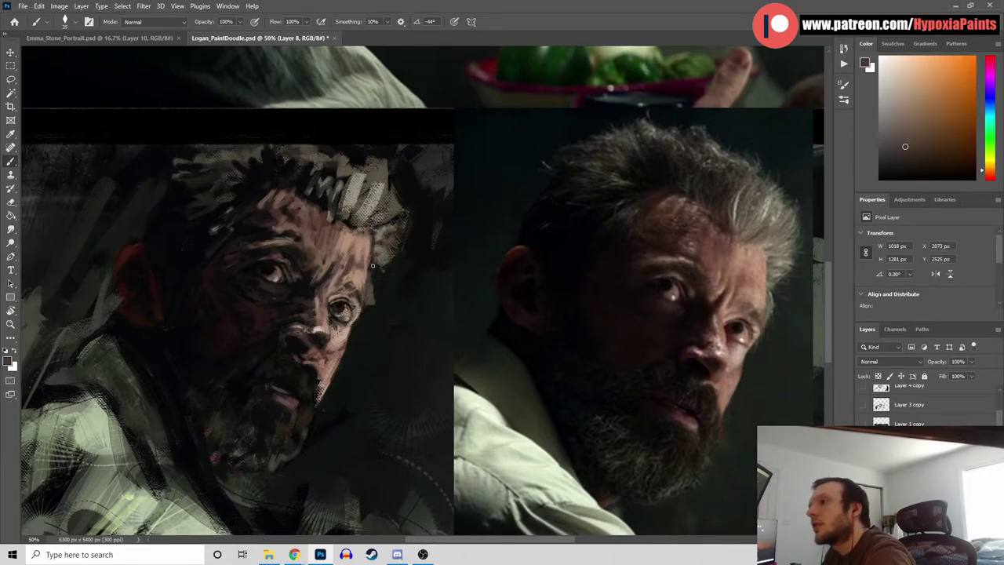
left_click(375, 258, "alt")
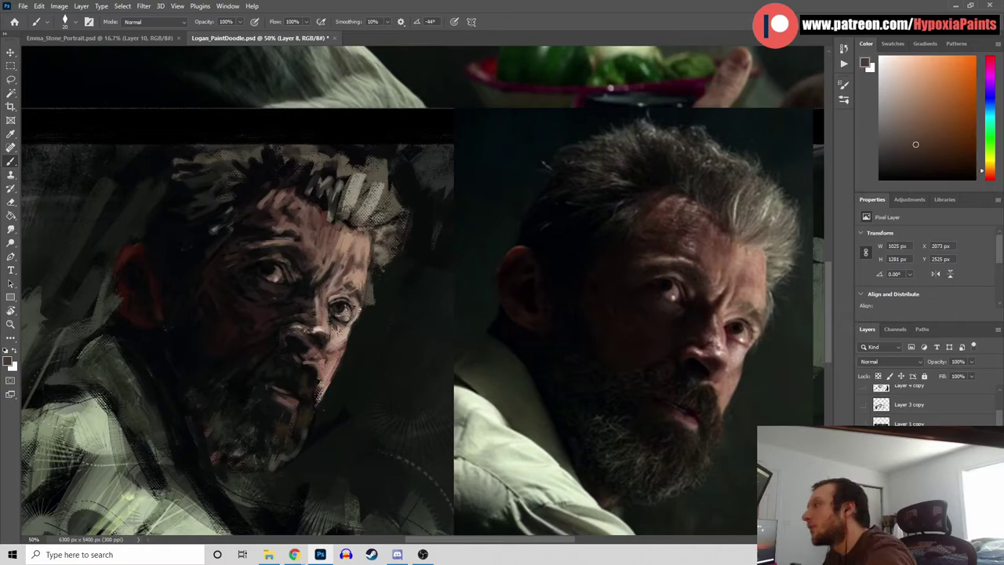
Brighten the highlight in the shadow-side eye with light grey and strengthen its dark iris area with sampled near-black tones
left_click(745, 333, "alt")
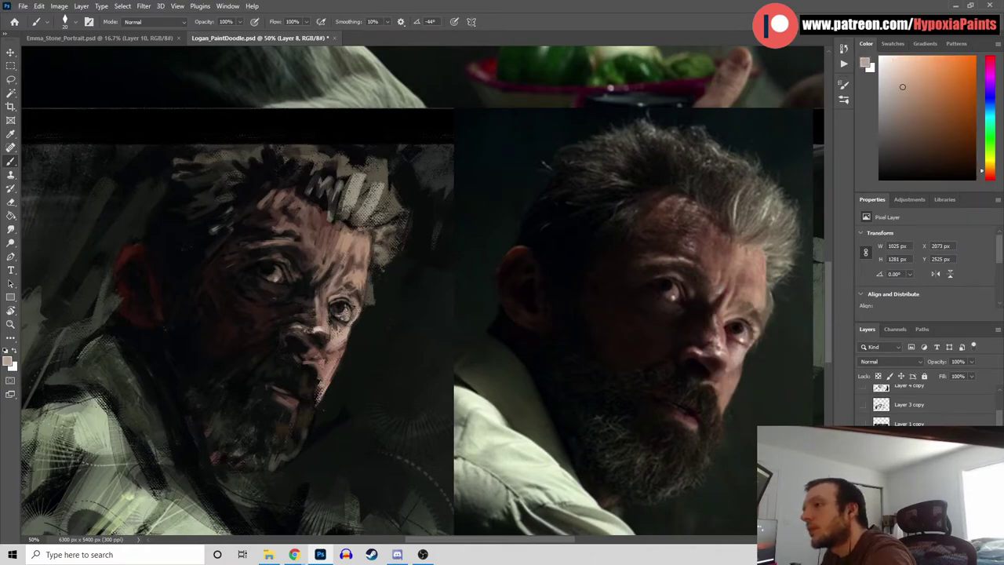
left_click(882, 72)
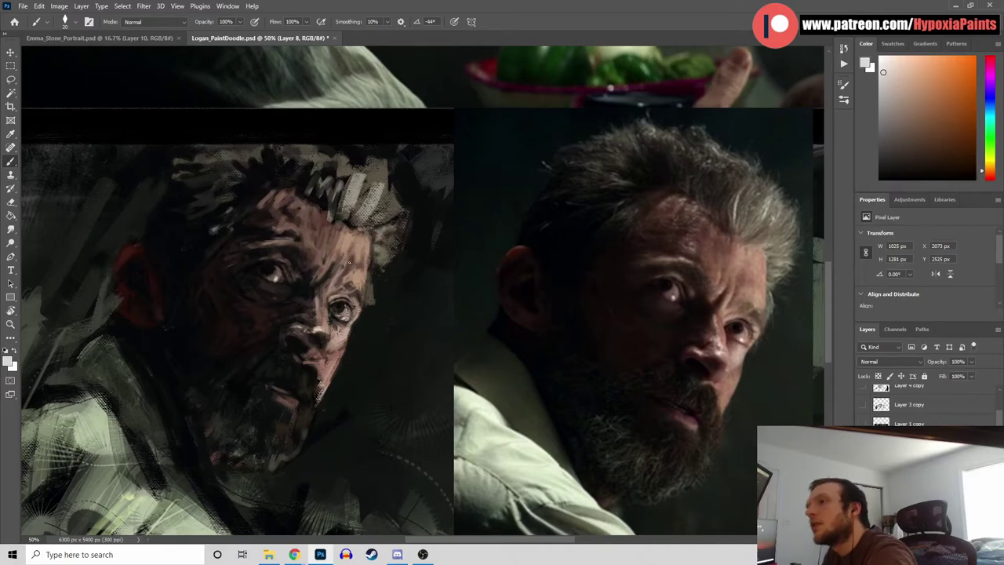
left_click(269, 272, "alt")
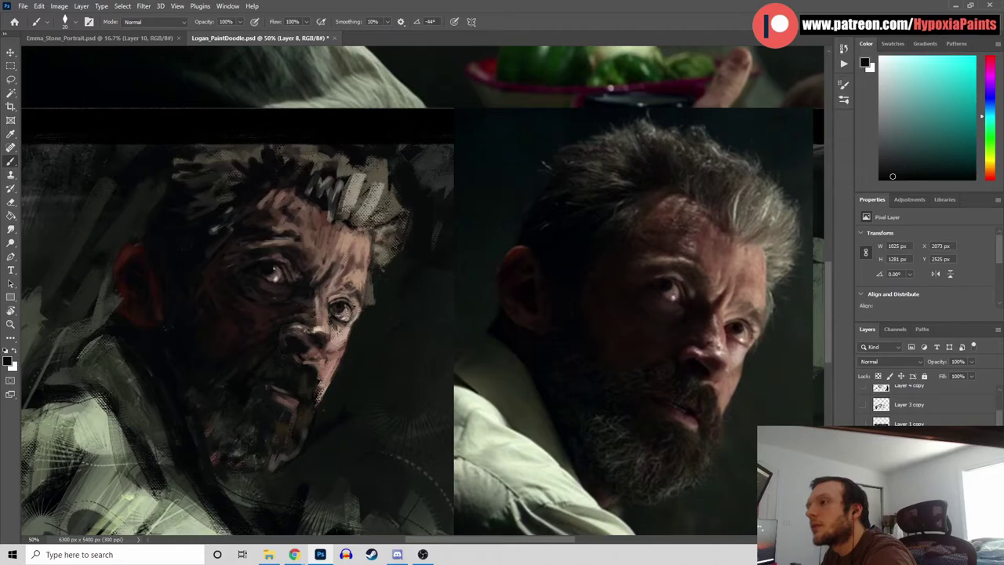
left_click(279, 272, "alt")
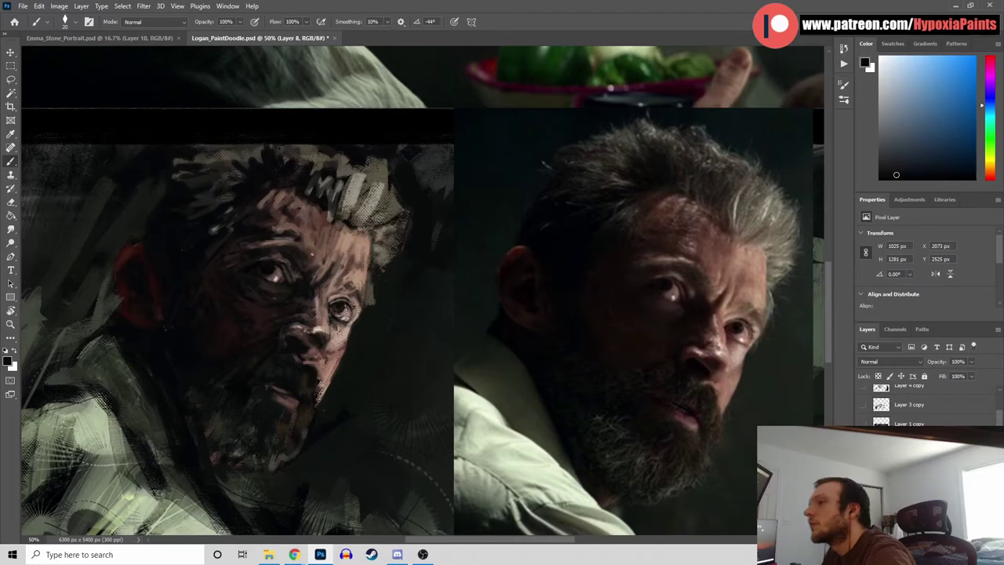
Touch up the dark accents around both eyes with near-black sampled from the painting and a hand-picked dark reddish brown
left_click(267, 280, "alt")
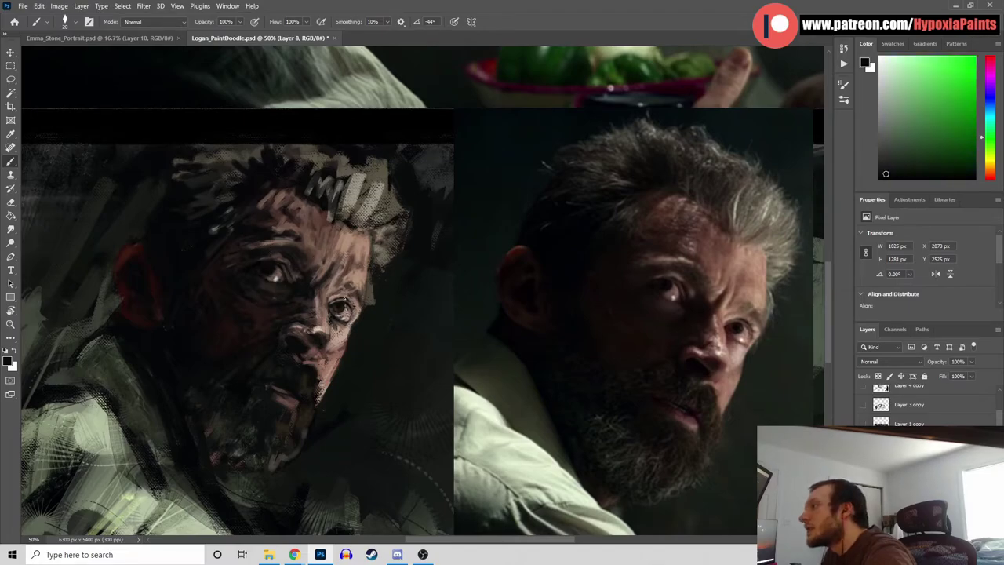
left_click(337, 336, "alt")
left_click(934, 139)
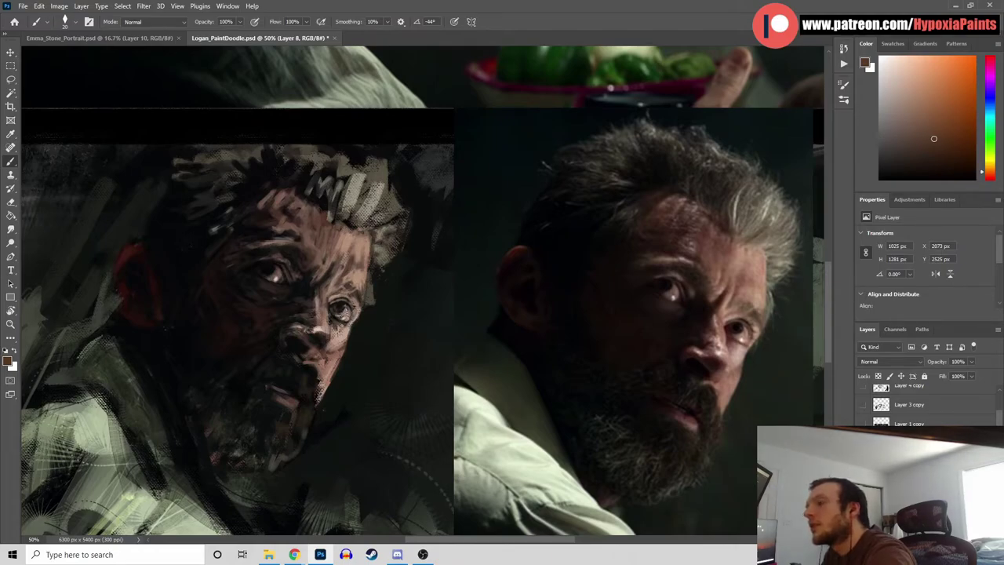
left_click(338, 310, "alt")
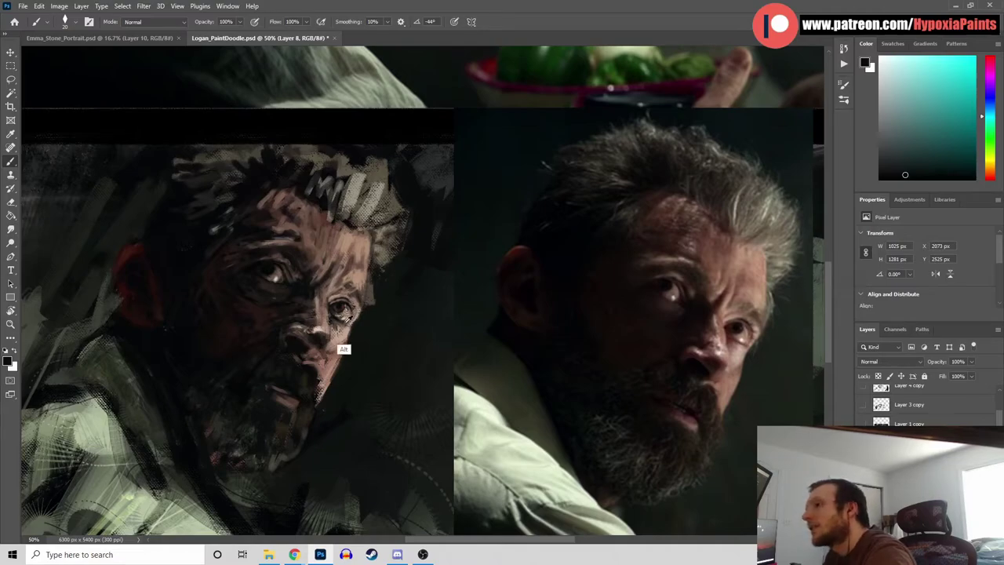
Refine the lower lid and skin beneath the lit-side eye with sampled light skin, dark brown and near-black tones
left_click(346, 342, "alt")
left_click(347, 342, "alt")
left_click(350, 342, "alt")
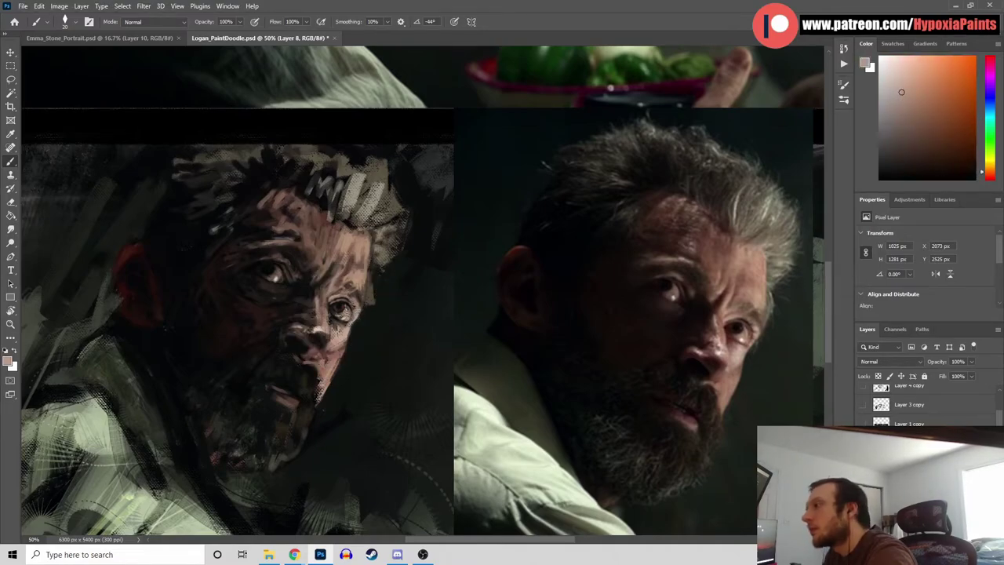
left_click(355, 307, "alt")
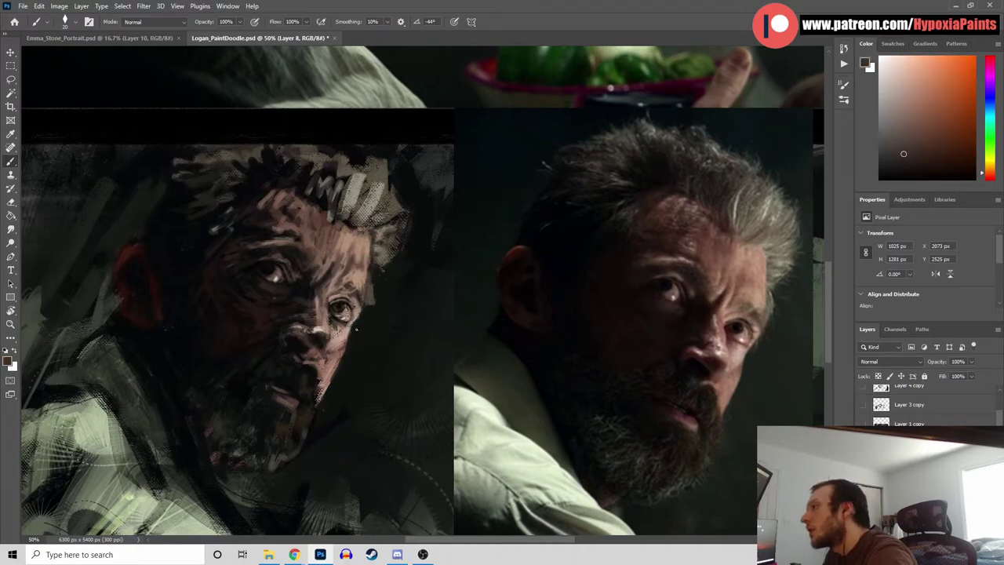
left_click(344, 323, "alt")
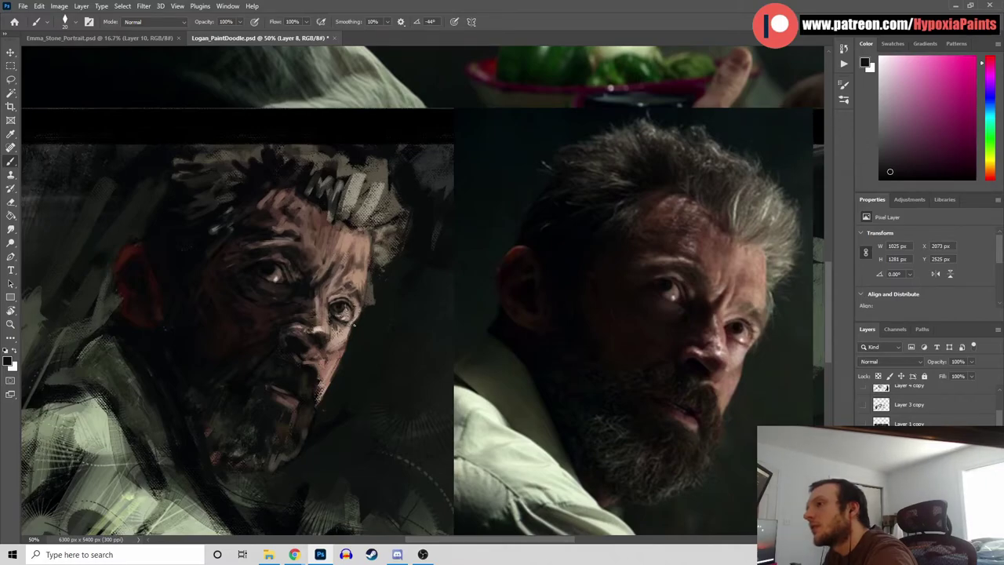
Shape the outer corner of the lit-side eye and its face edge with sampled greys, pinkish tan and dark background green
left_click(360, 311, "alt")
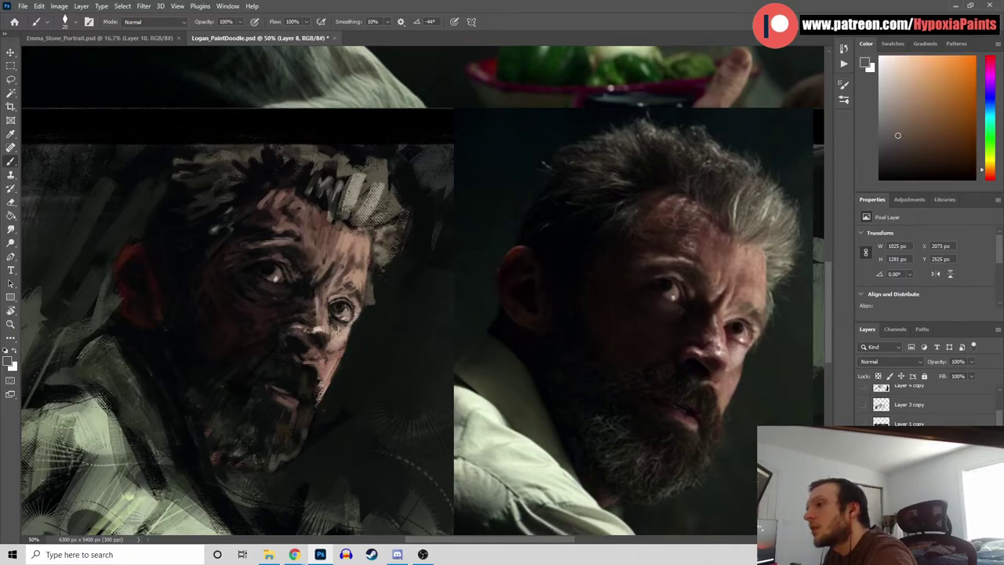
left_click(361, 312, "alt")
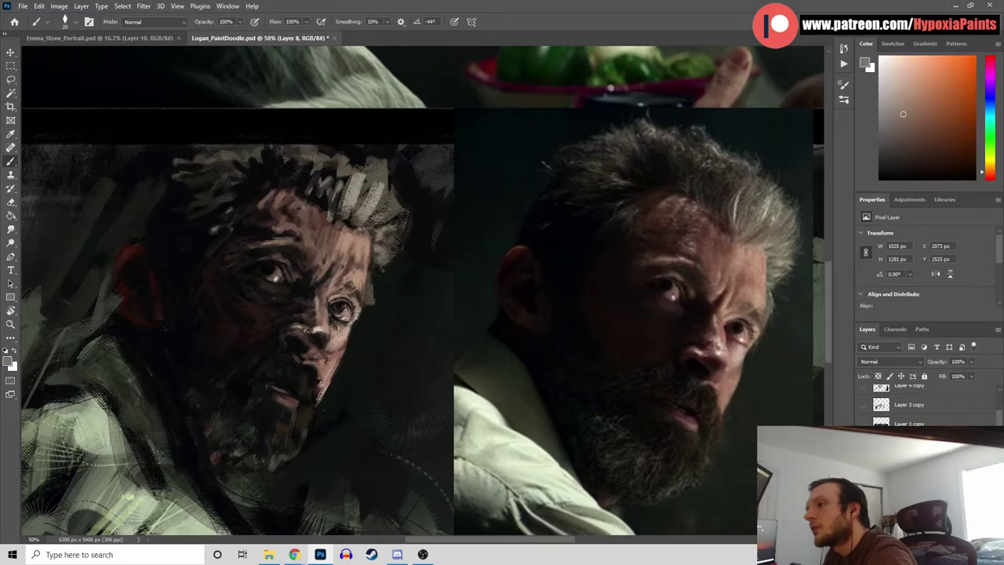
left_click(360, 319, "alt")
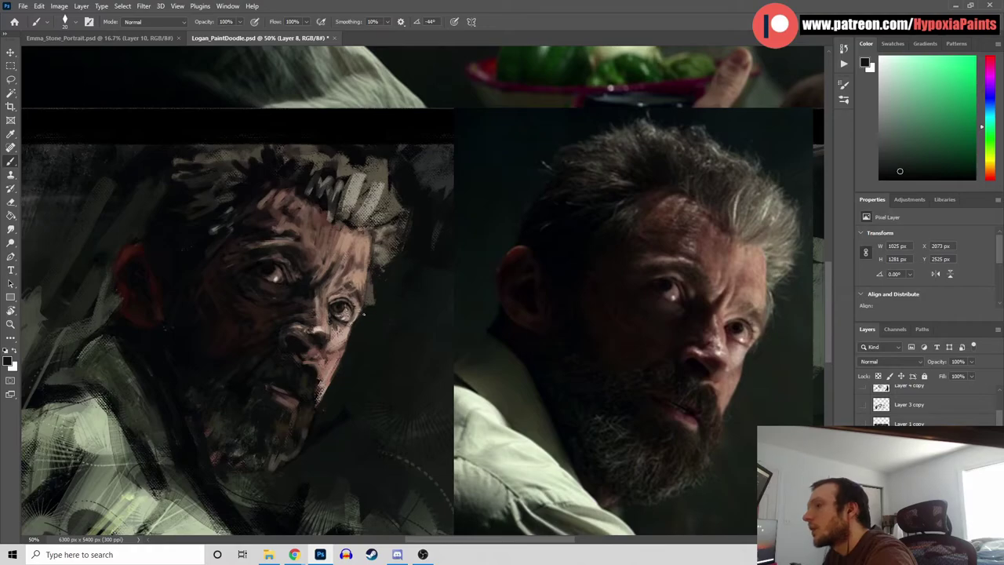
left_click(362, 312, "alt")
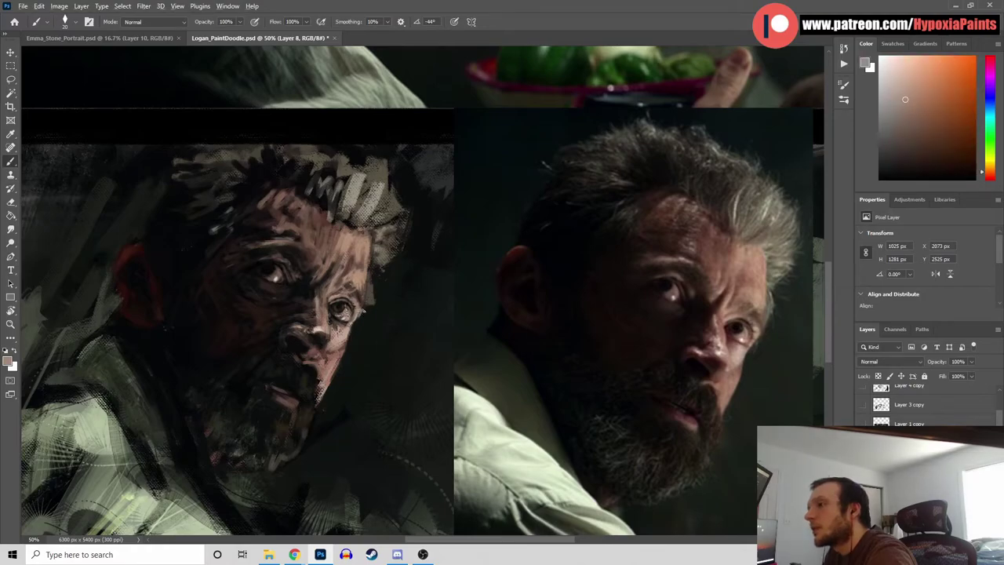
left_click(359, 317, "alt")
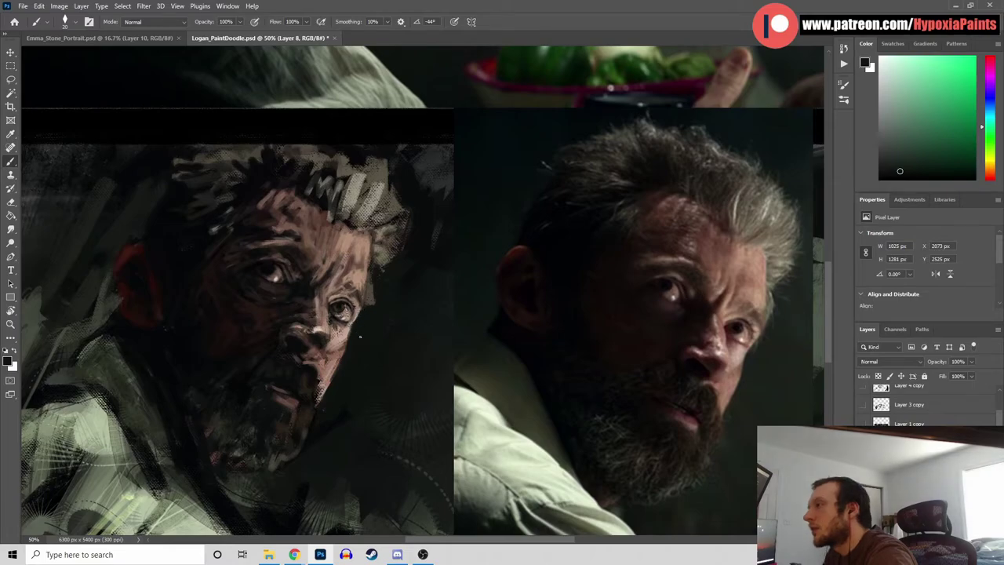
Rework the outer edge of the lit cheek with sampled pinkish tan, brown and dark background tones, and save the document
left_click(345, 358, "alt")
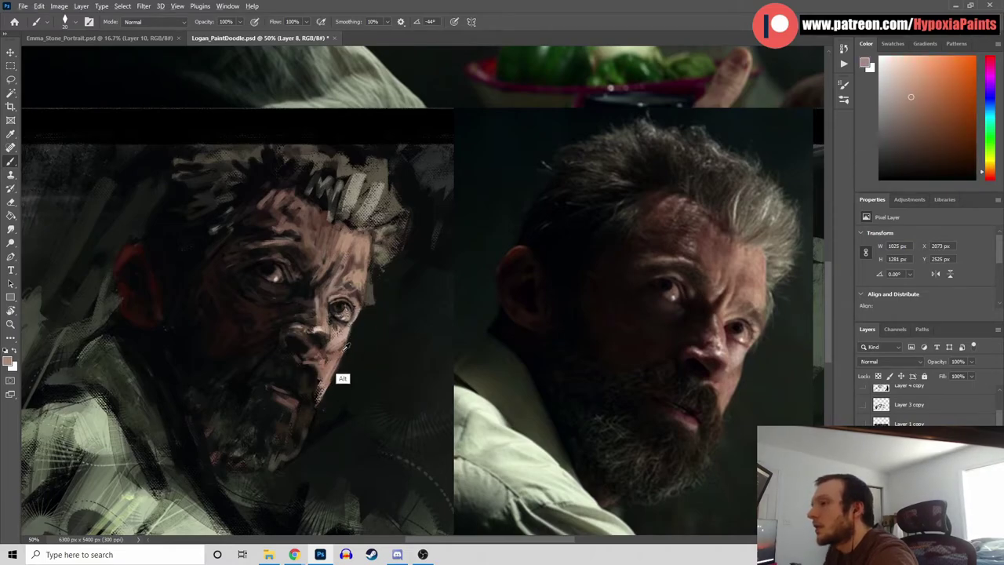
left_click(339, 351, "alt")
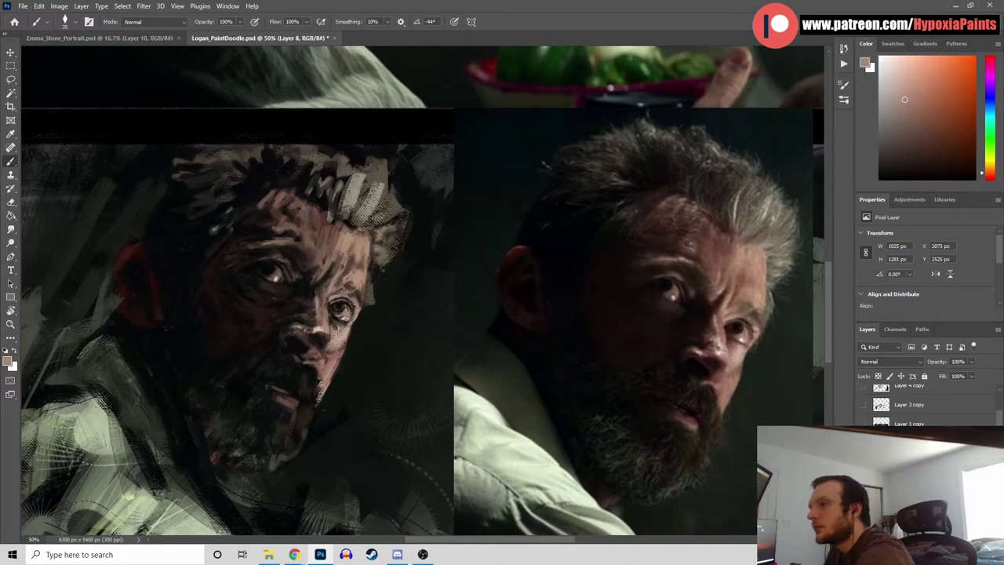
left_click(342, 346, "alt")
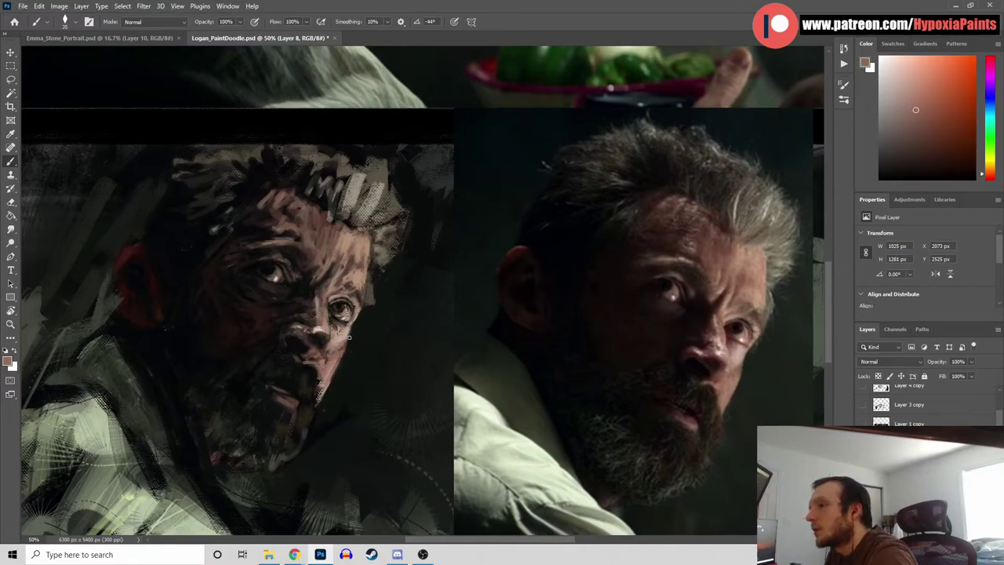
left_click(344, 355, "alt")
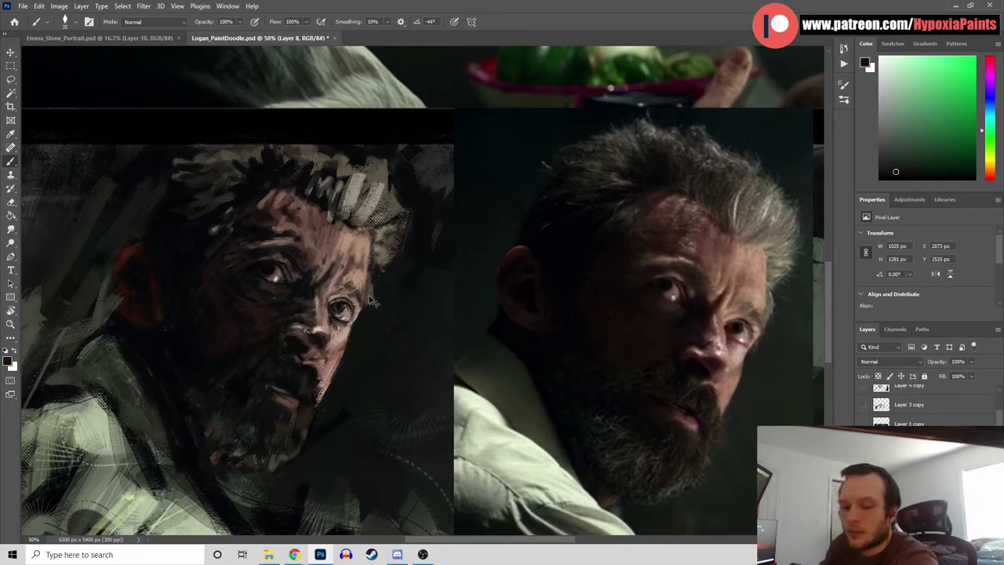
key("ctrl+s")
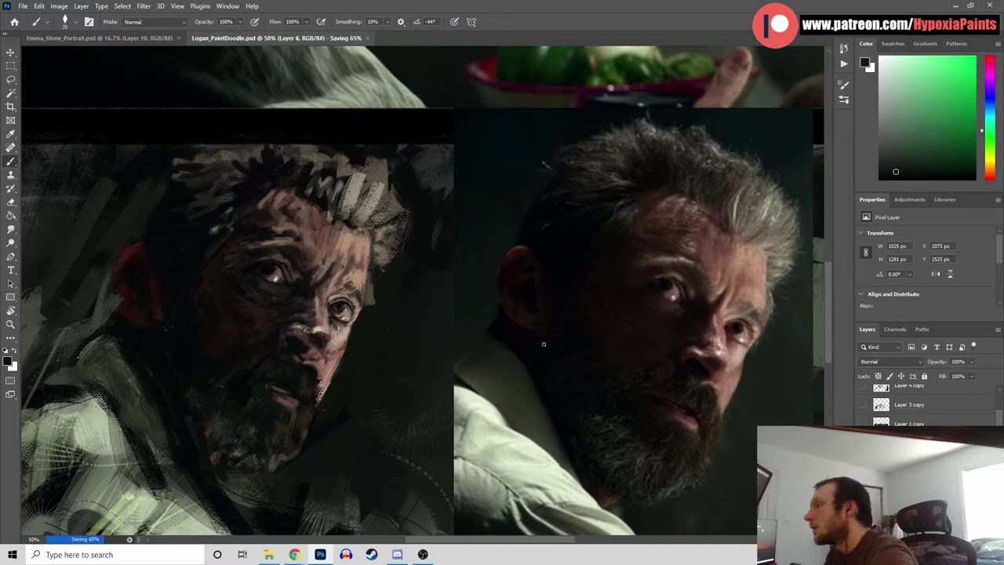
Paint the lit cheek down toward the mouth with muted brown from the reference cheek and skin tones from the painting
left_click(743, 360, "alt")
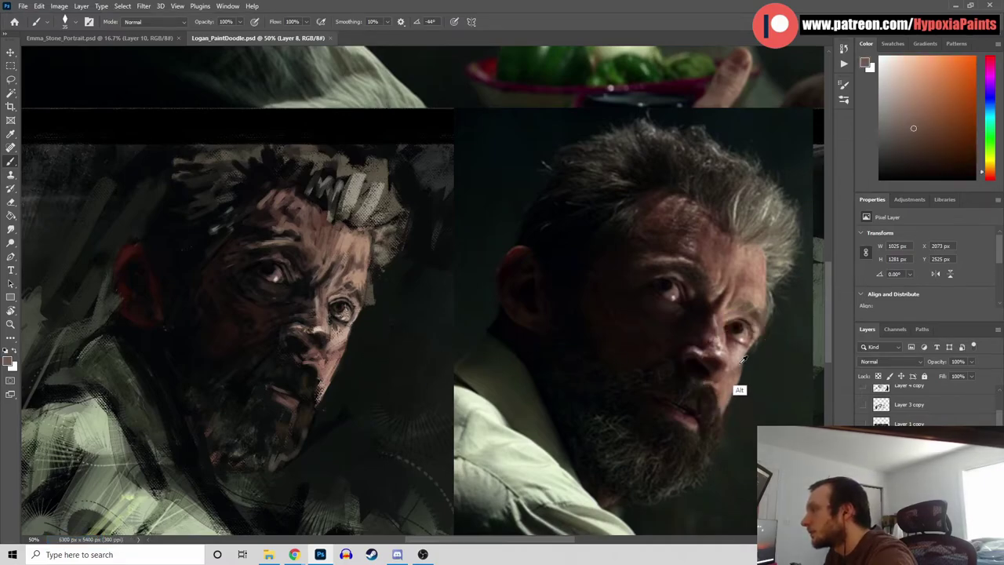
left_click(341, 350, "alt")
left_click_drag(345, 341, 325, 368)
left_click(336, 354, "alt")
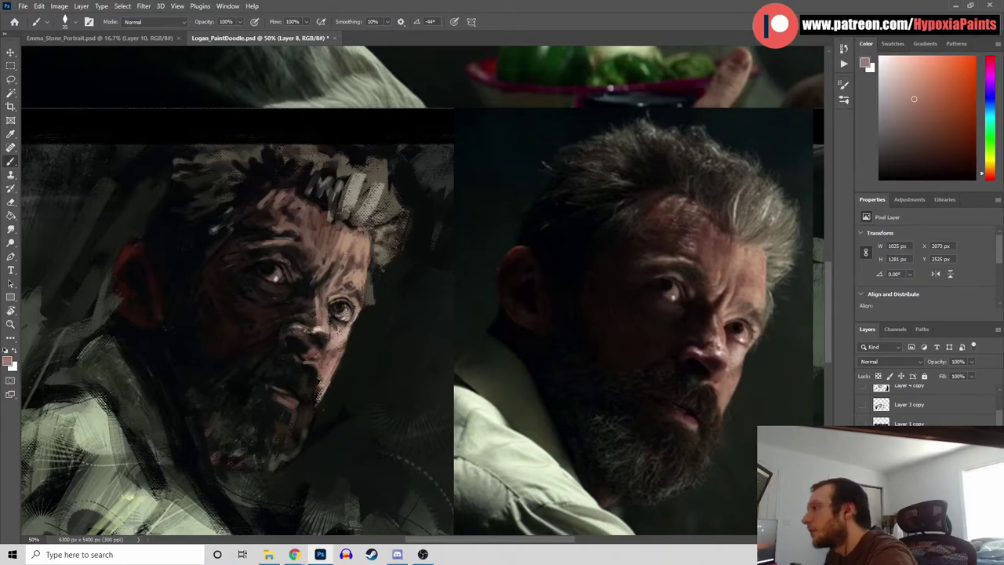
left_click(333, 352, "alt")
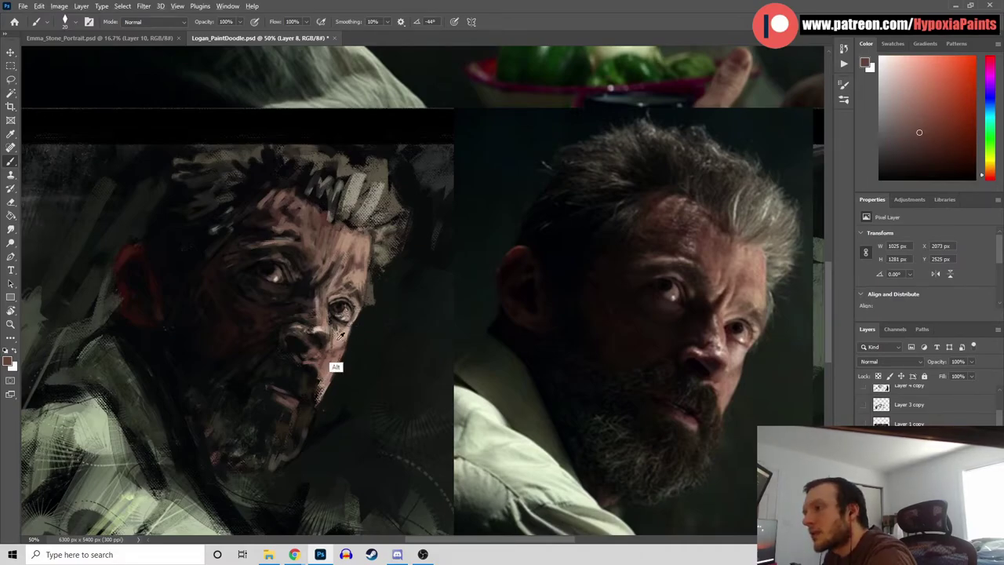
left_click(335, 367, "alt")
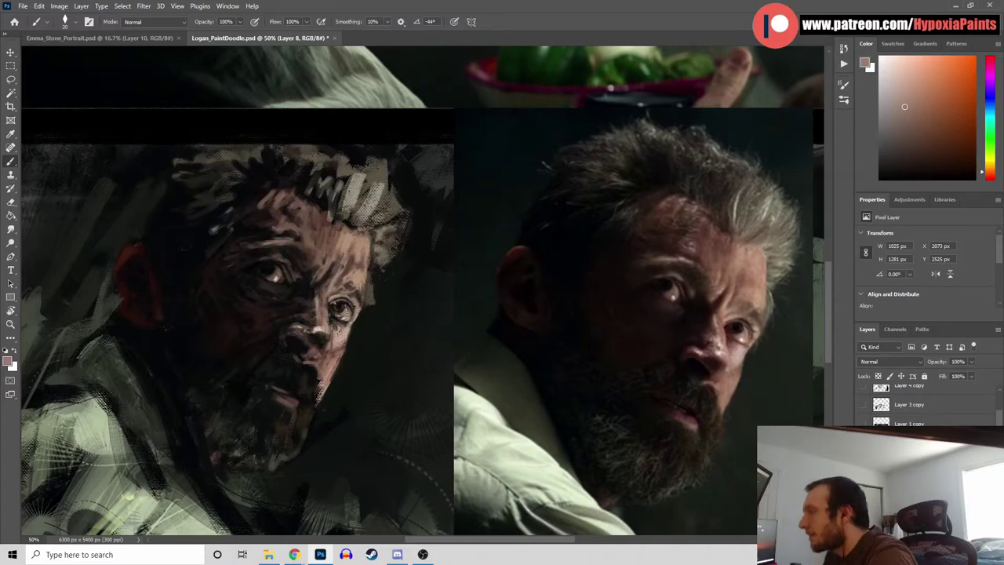
Blend the plane changes of the lit cheek beside the nose with sampled pinkish tan, dark brown and muted reddish tones
left_click(337, 350, "alt")
left_click(336, 341, "alt")
left_click(346, 371, "alt")
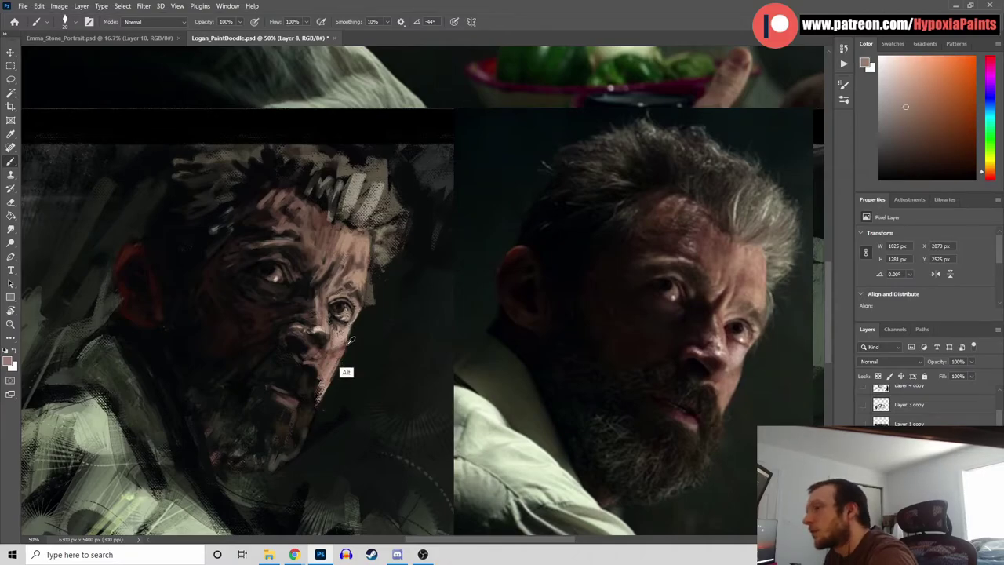
left_click(339, 357, "alt")
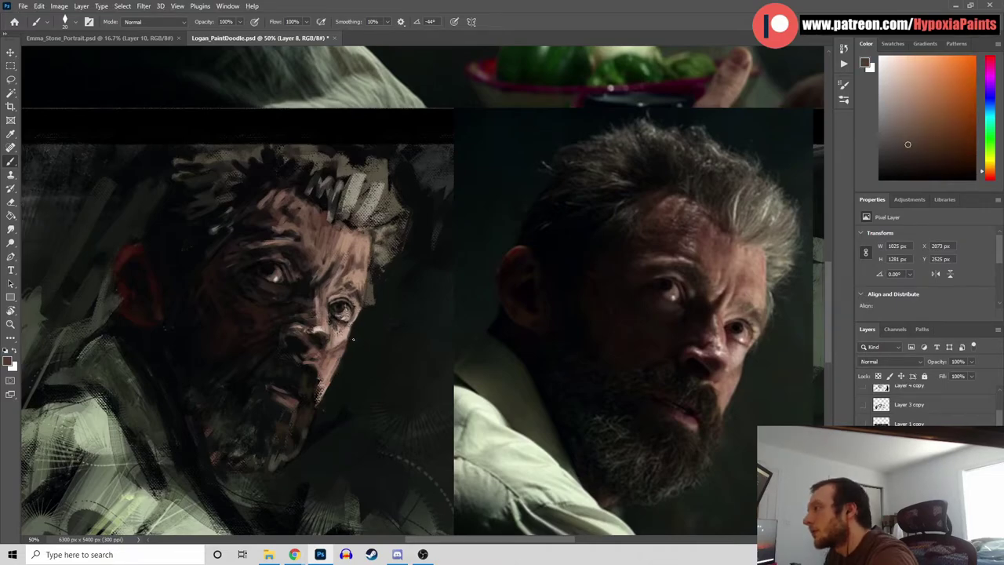
left_click(337, 355, "alt")
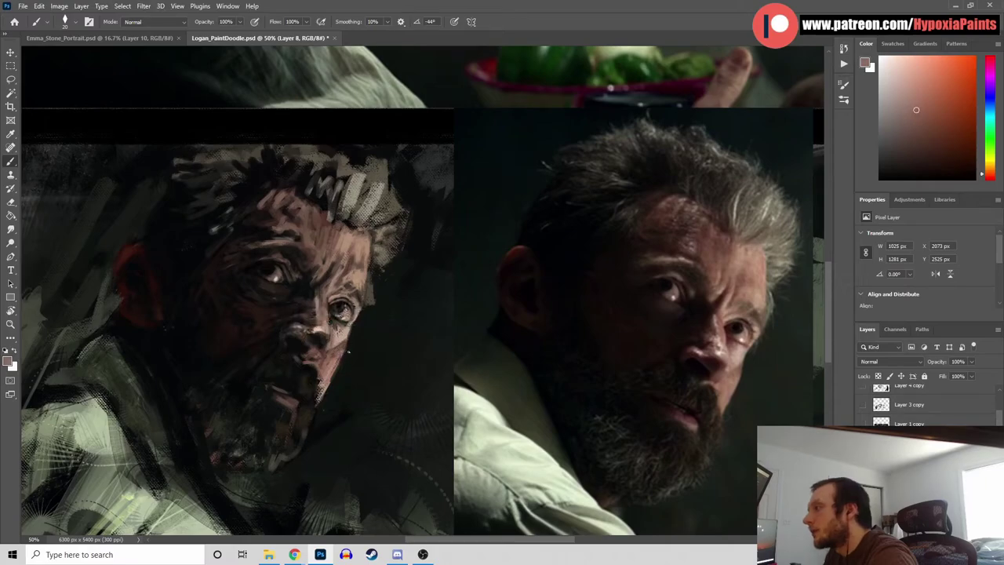
Carve the contour of the lit cheek down to the beard with dark background green, restoring its edge with sampled skin tones
left_click(352, 353, "alt")
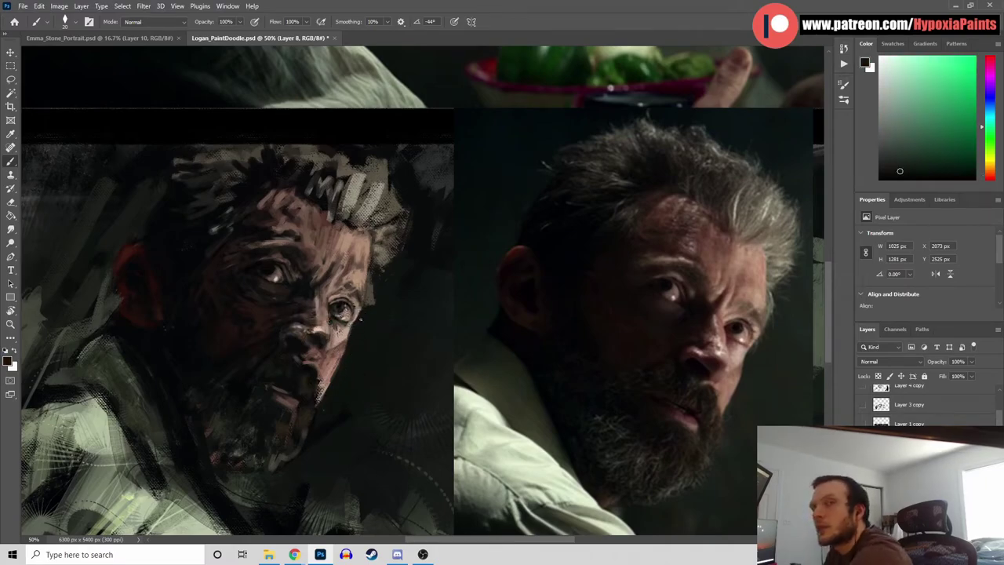
left_click(326, 384, "alt")
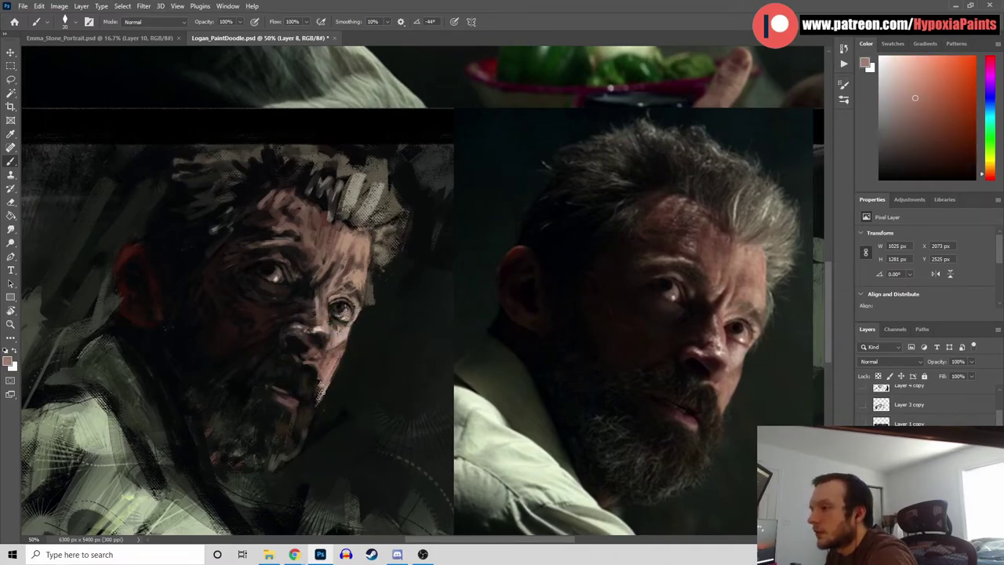
left_click(346, 353, "alt")
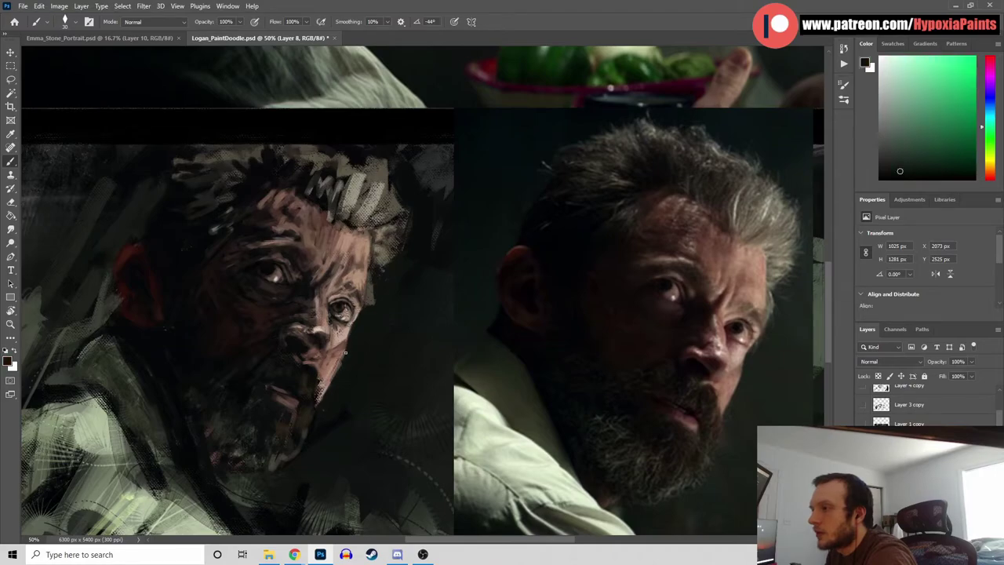
left_click_drag(342, 363, 323, 396)
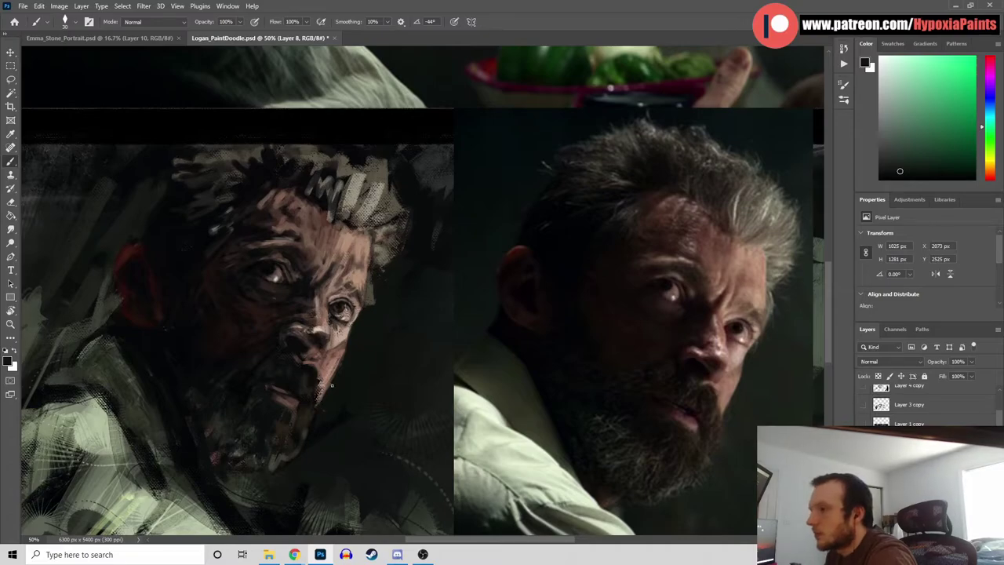
left_click(345, 336, "alt")
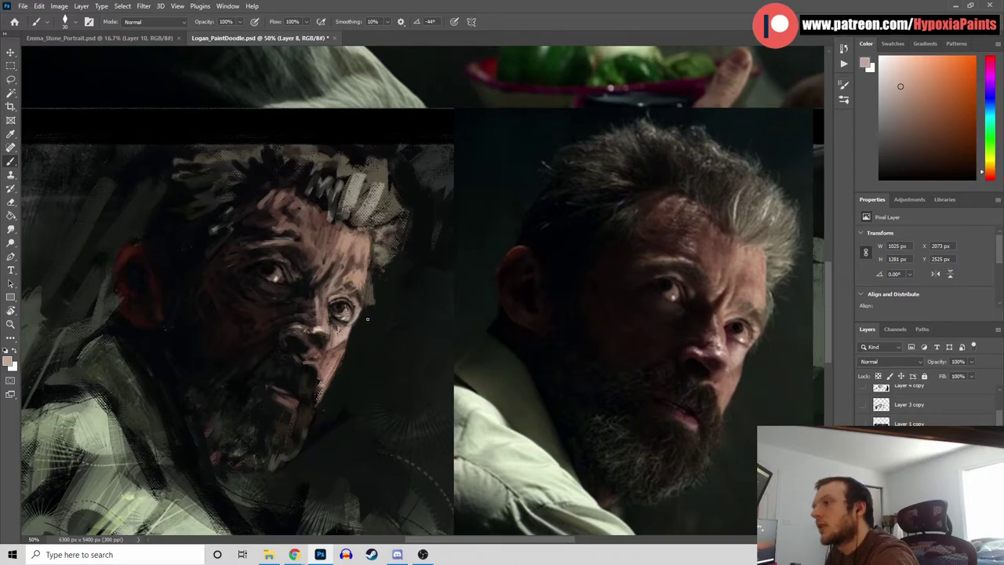
left_click(350, 359, "alt")
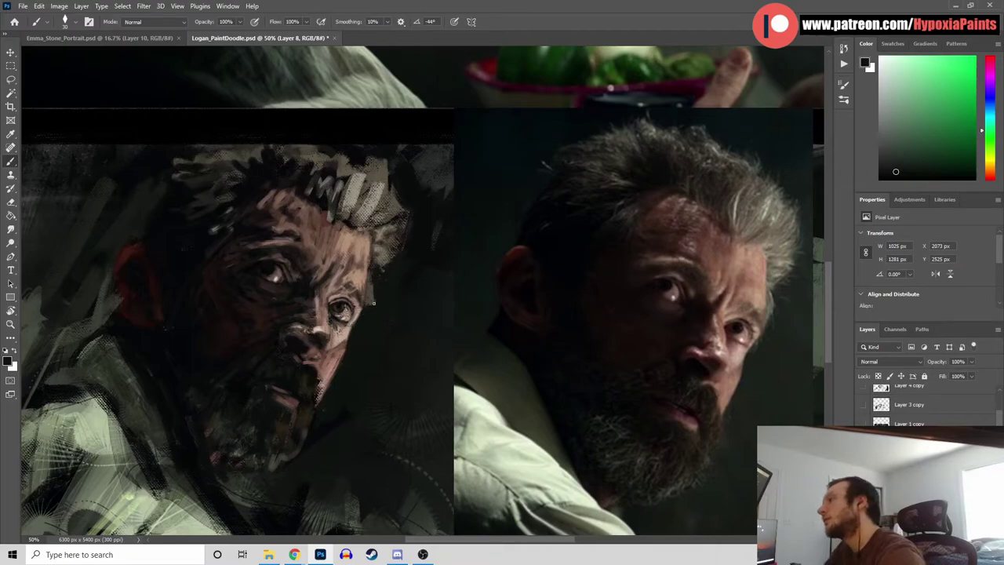
Refine the white, iris and lids of the lit-side eye with muted pink from the reference eye and dark tones from the painting
left_click(333, 316, "alt")
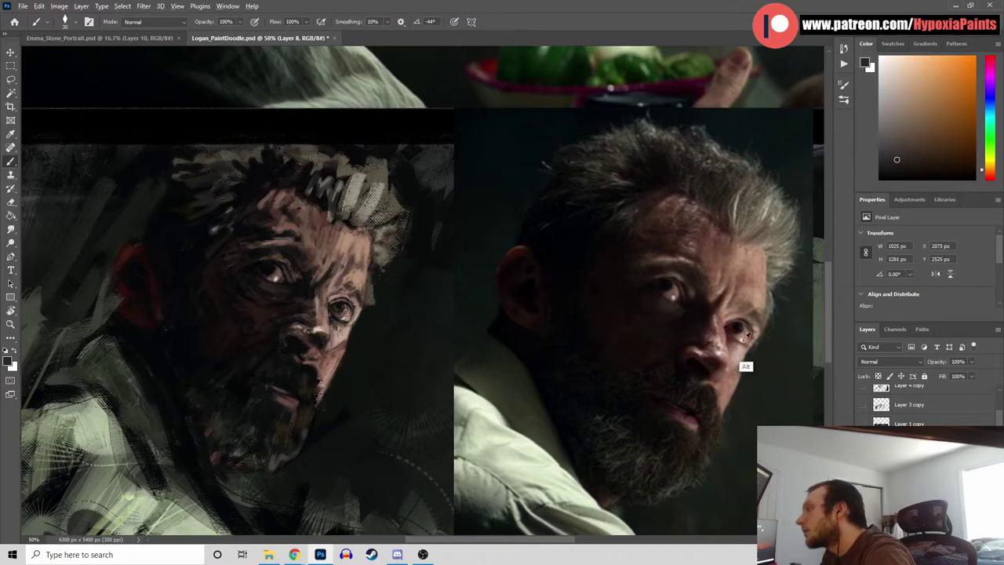
left_click(741, 335, "alt")
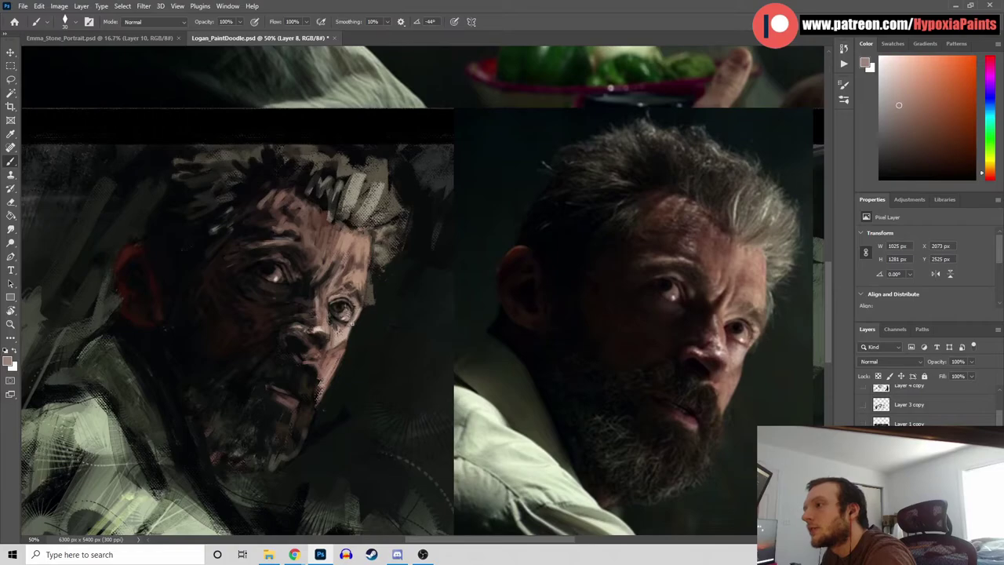
key("x")
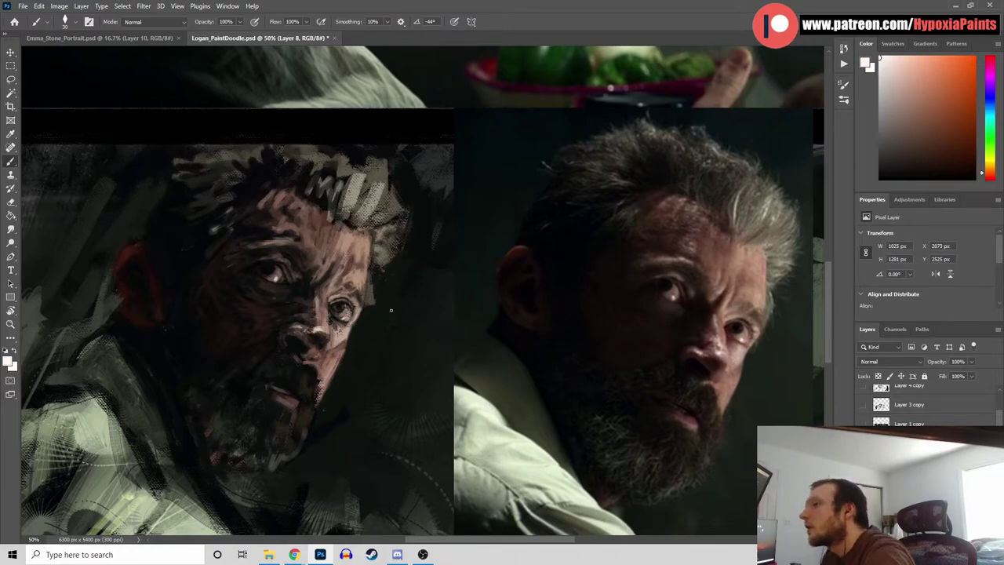
left_click(344, 303, "alt")
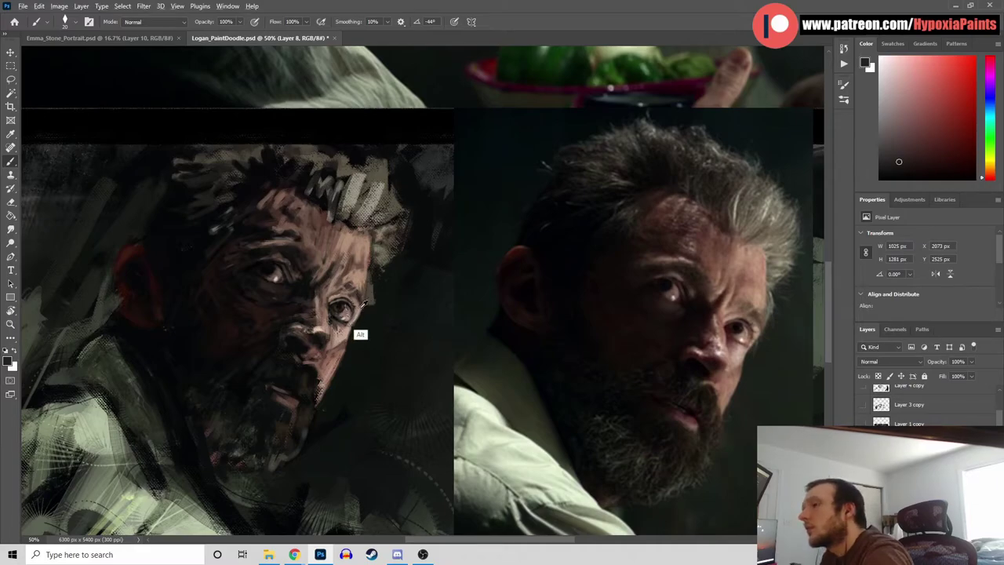
left_click(346, 311, "alt")
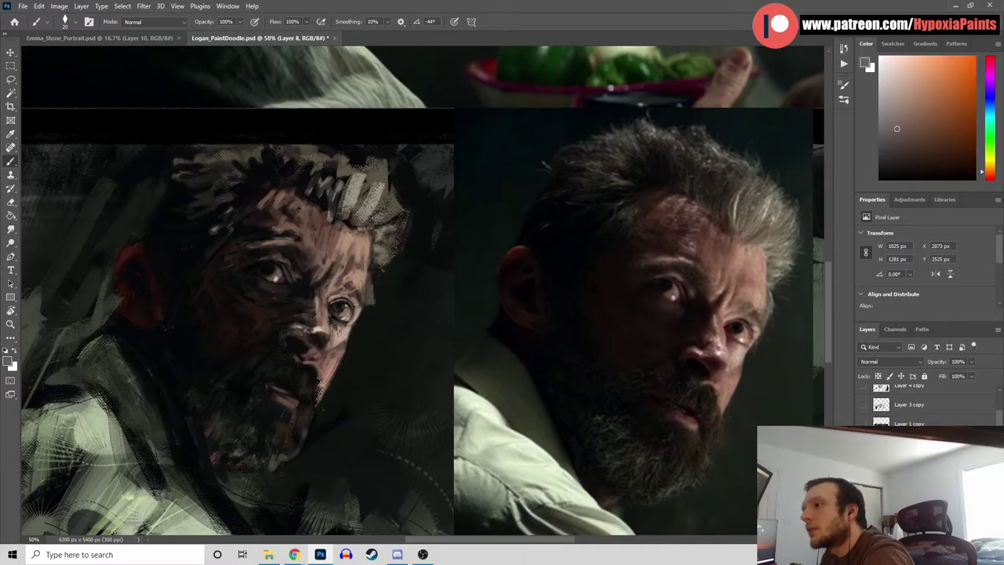
left_click(347, 339, "alt")
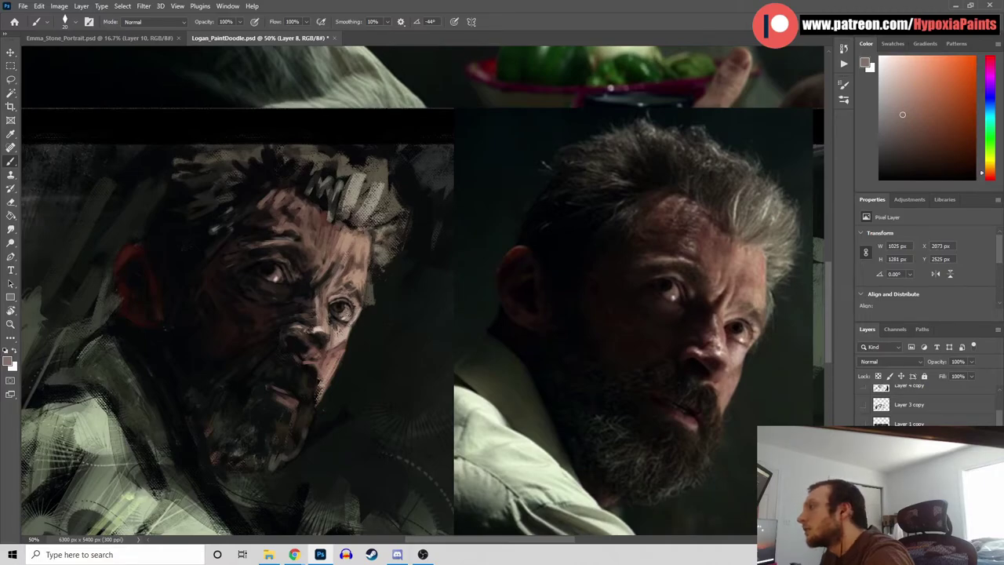
Touch up the lit cheek below the lit-side eye with near-black and pale pinkish tan sampled from the painting, and save the document
left_click(336, 342, "alt")
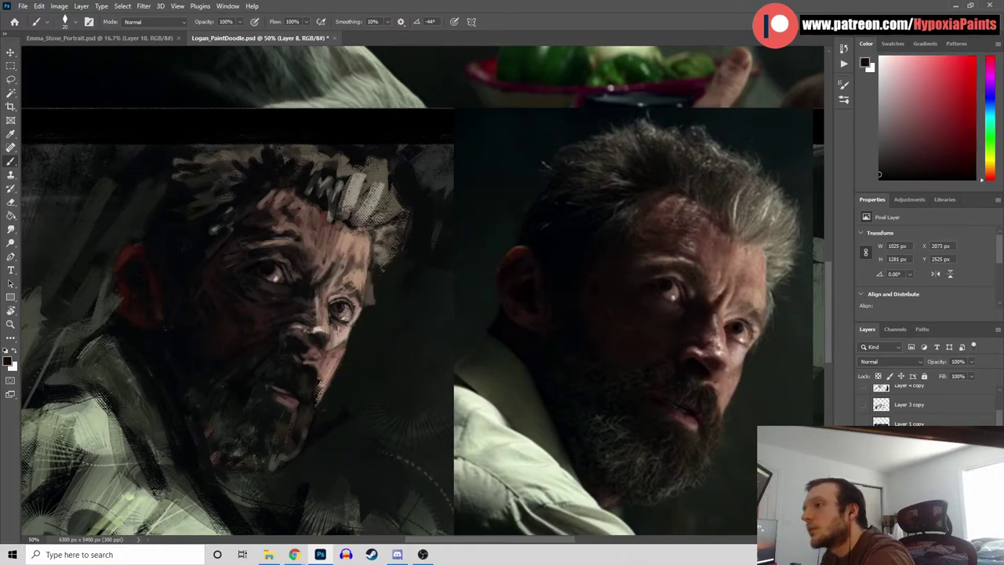
left_click(345, 327, "alt")
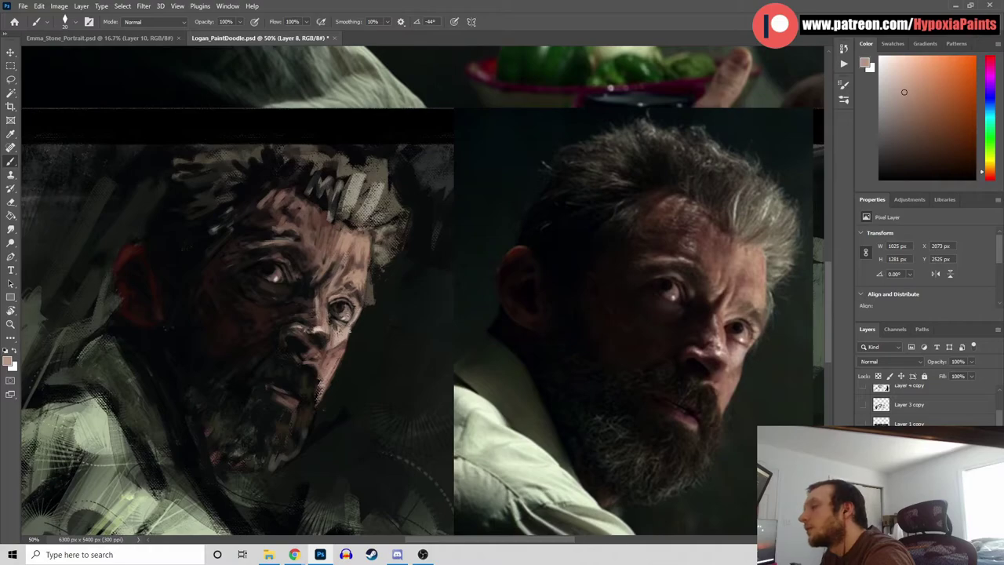
left_click(343, 335, "alt")
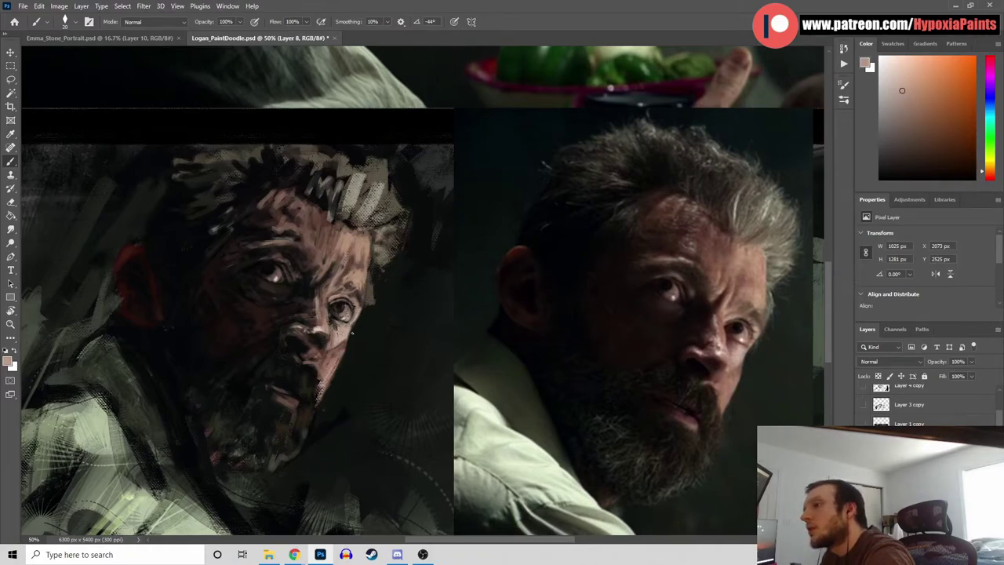
key("ctrl+s")
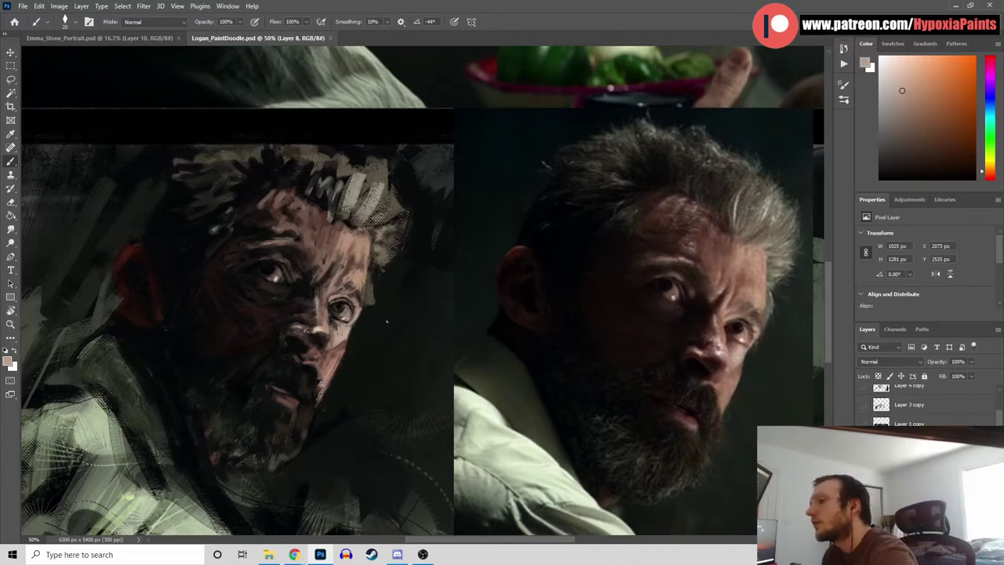
Refine the lids and brow area of the lit-side eye with grayish brown, light tan and dark tones sampled from the painting
left_click(346, 309, "alt")
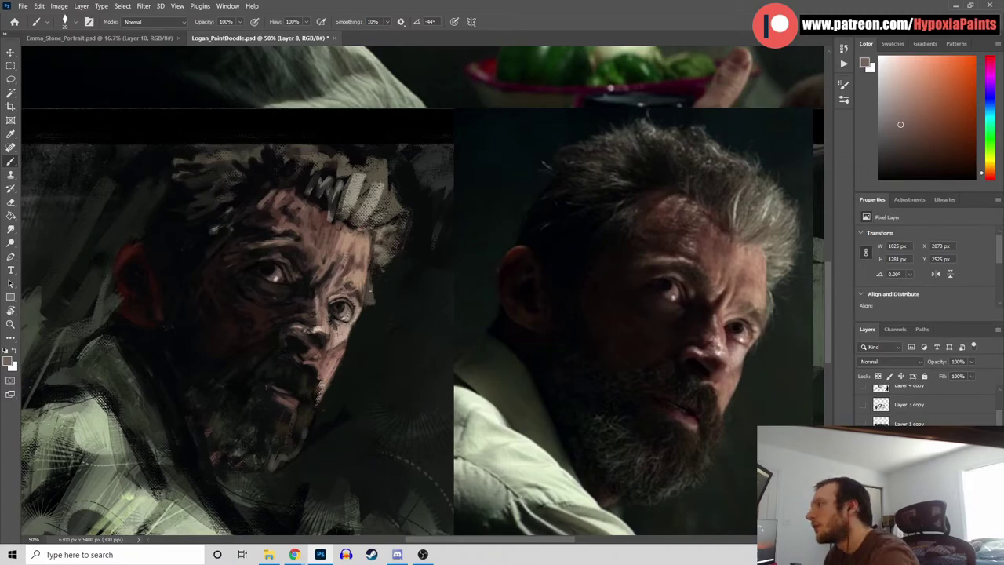
left_click(338, 292, "alt")
left_click(339, 294, "alt")
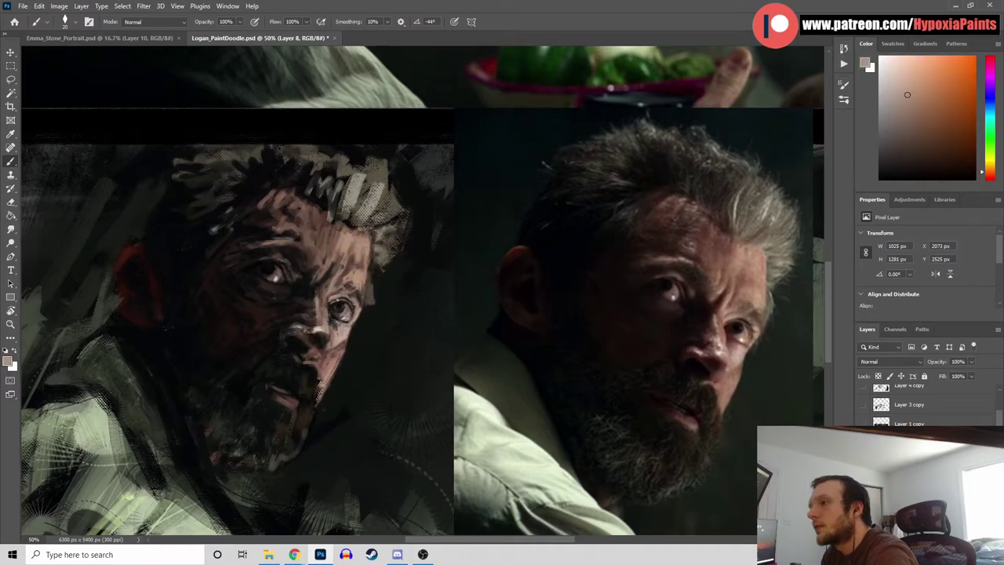
left_click(349, 285, "alt")
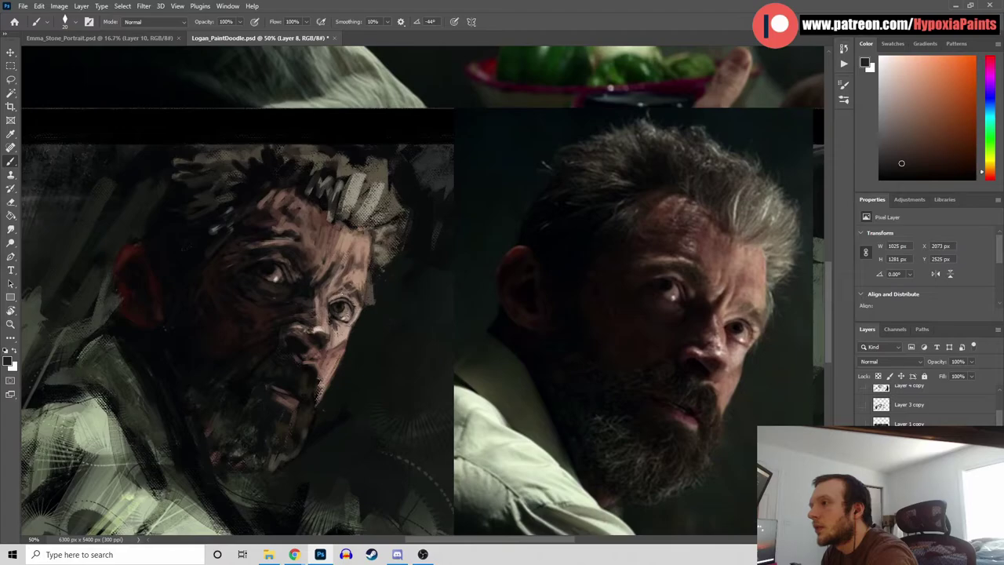
left_click(329, 333, "alt")
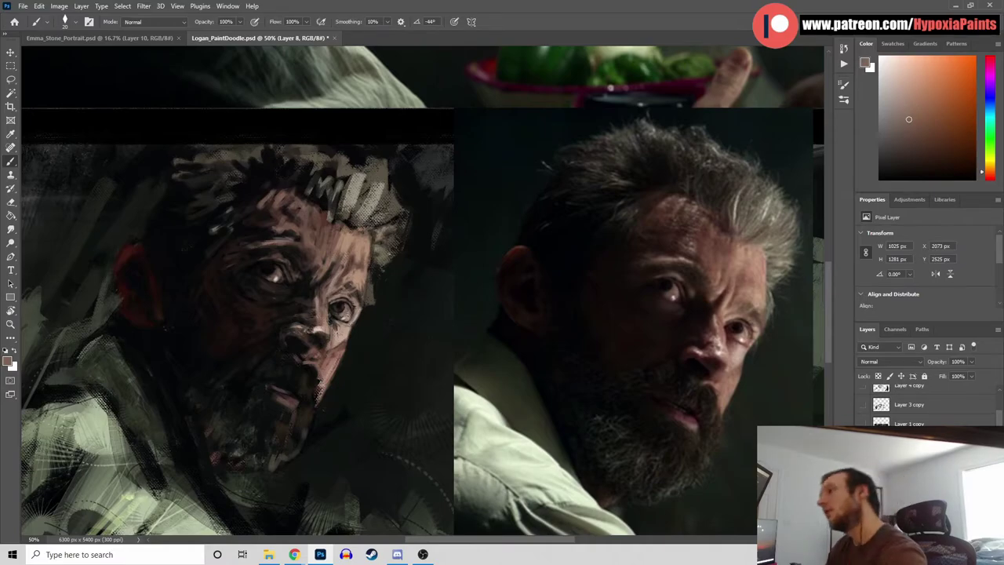
Trim the face contour beside the outer corner of the lit-side eye with dark background green and a sampled dark gray-brown
left_click(382, 303, "alt")
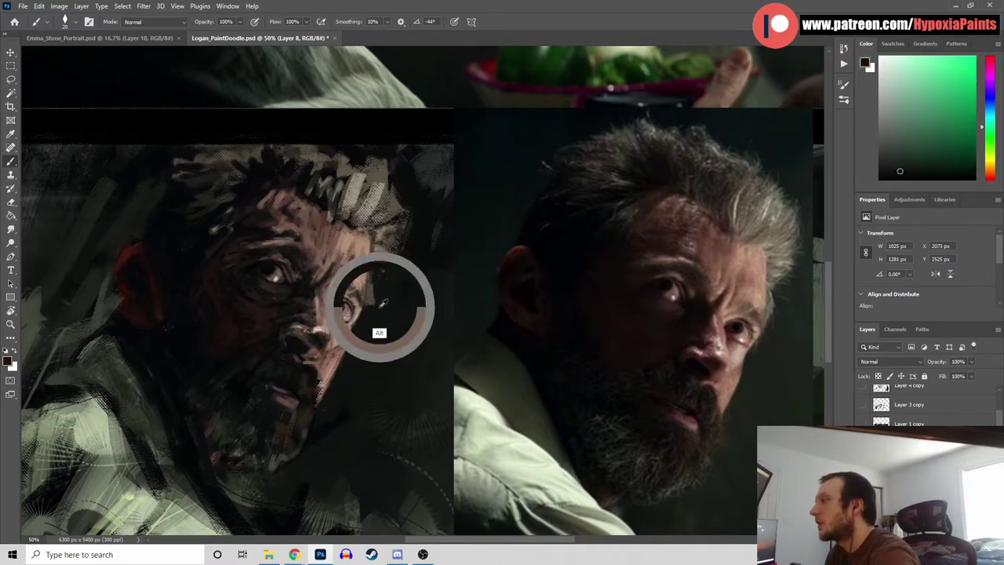
mouse_move(376, 294)
left_mouse_down()
mouse_move(370, 305)
mouse_move(373, 297)
left_mouse_up()
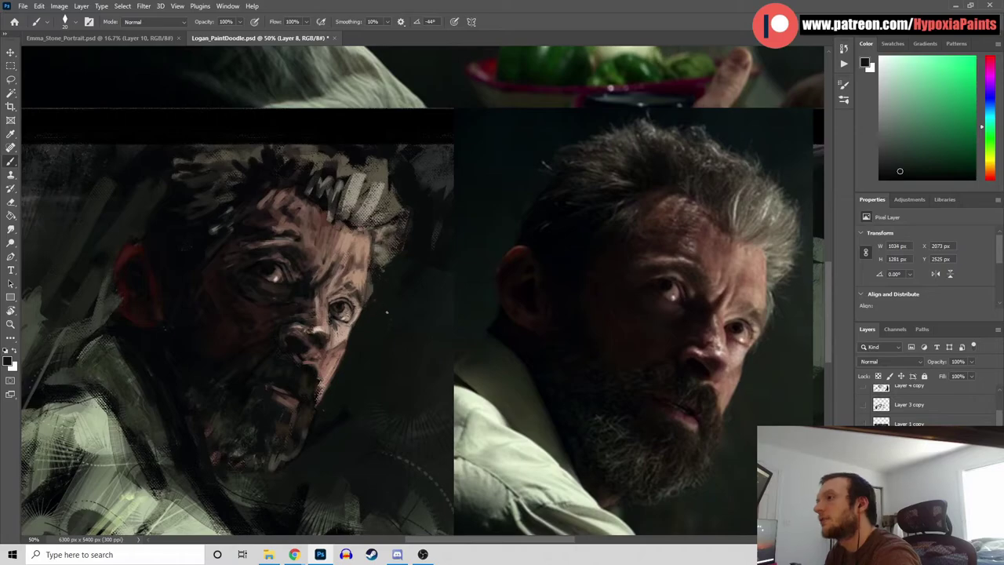
left_click(373, 307, "alt")
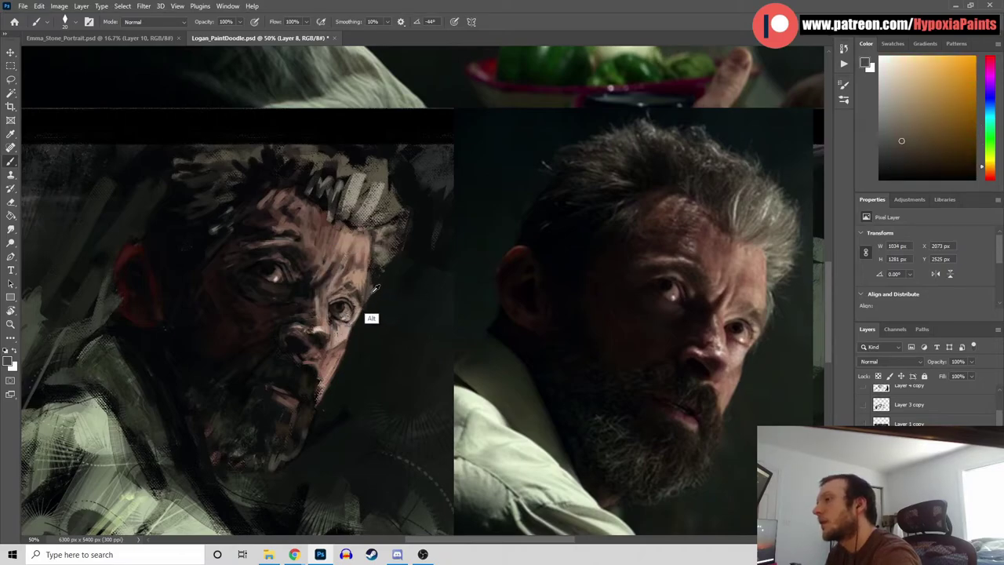
left_click(382, 292, "alt")
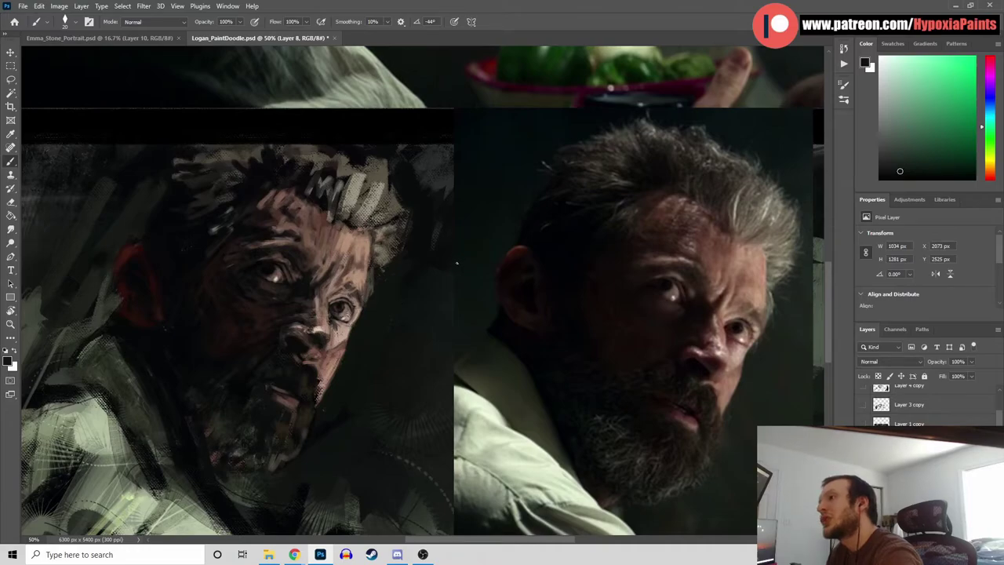
Refine the outer corner of the lit-side eye and the cheek edge below it with sampled dark brown and background green
left_click(359, 294, "alt")
left_click(358, 309, "alt")
left_click(363, 305, "alt")
left_click(361, 293, "alt")
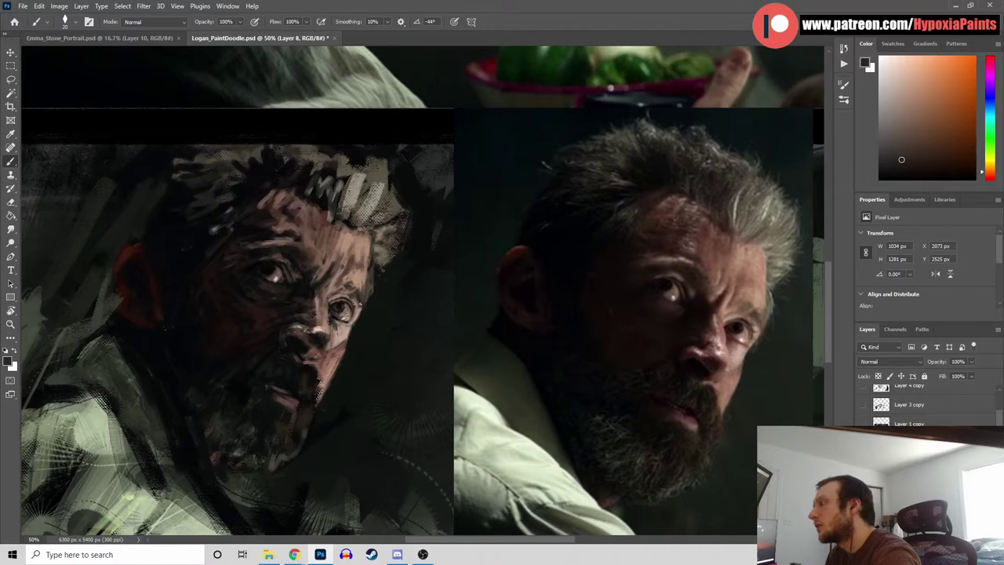
left_click(359, 320, "alt")
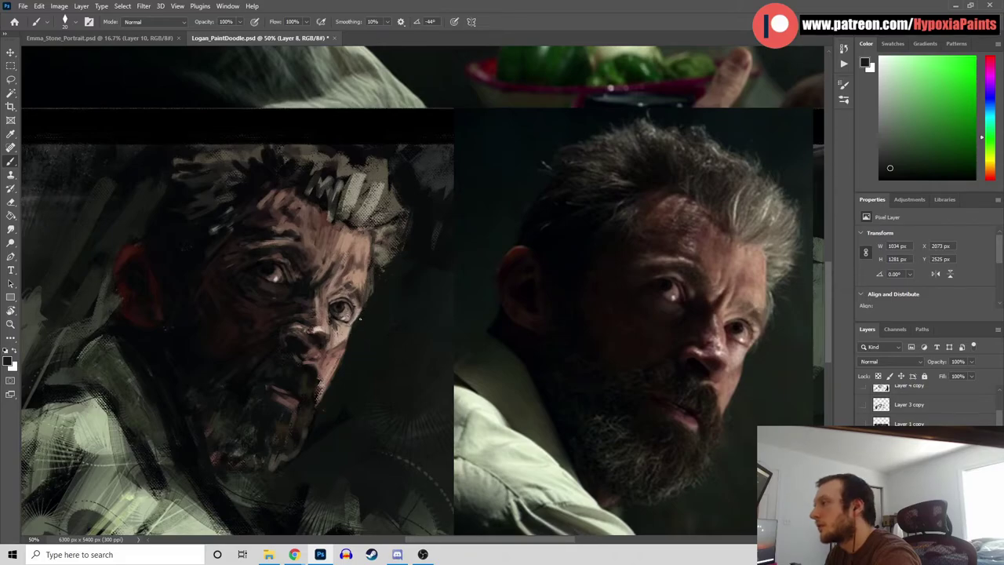
left_click(356, 342, "alt")
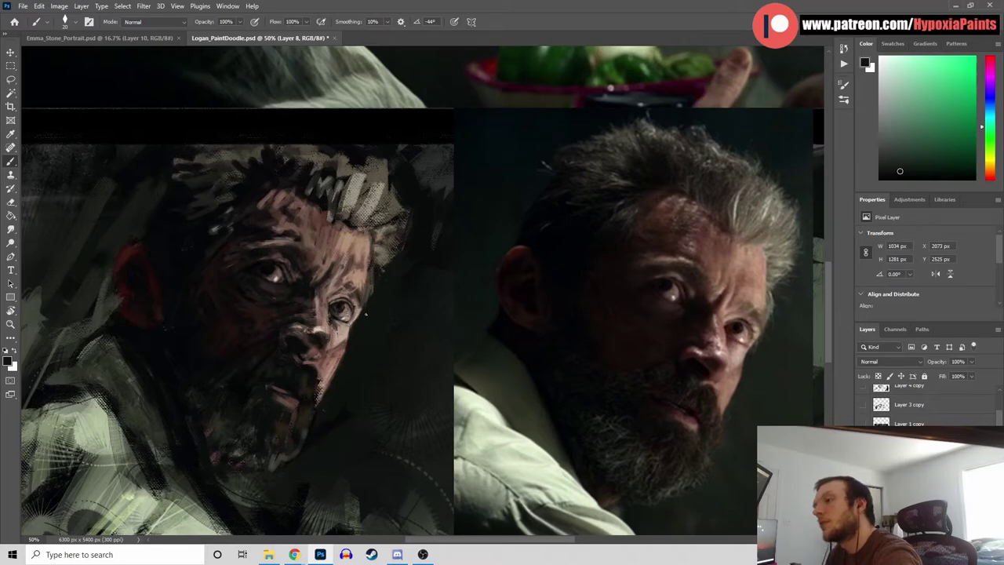
left_click(348, 339, "alt")
left_click(333, 352, "alt")
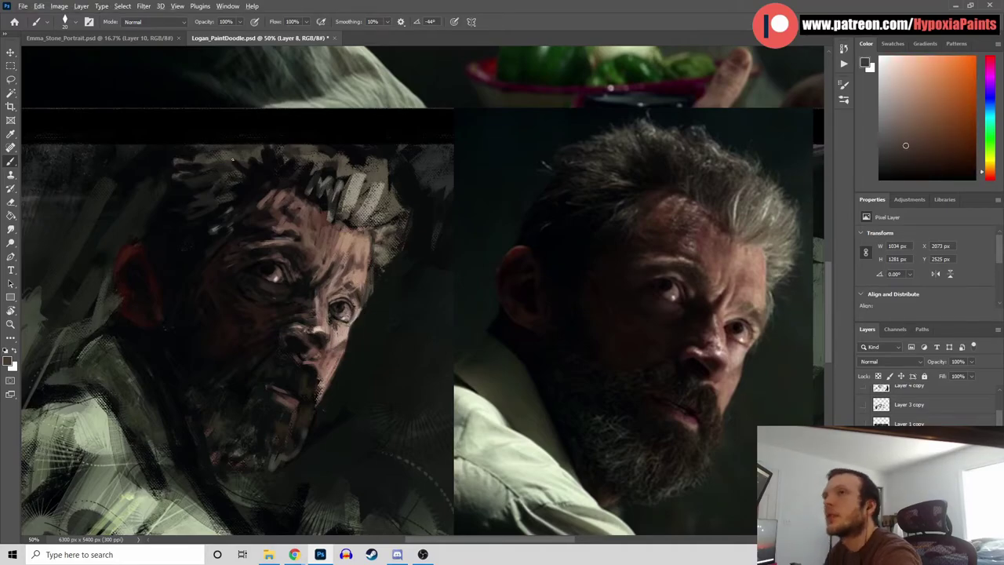
Switch to the textured special-regular version brush from MyBrushes at a much smaller size, and sample a dark brown from the painting
left_click(75, 22)
left_click(196, 233)
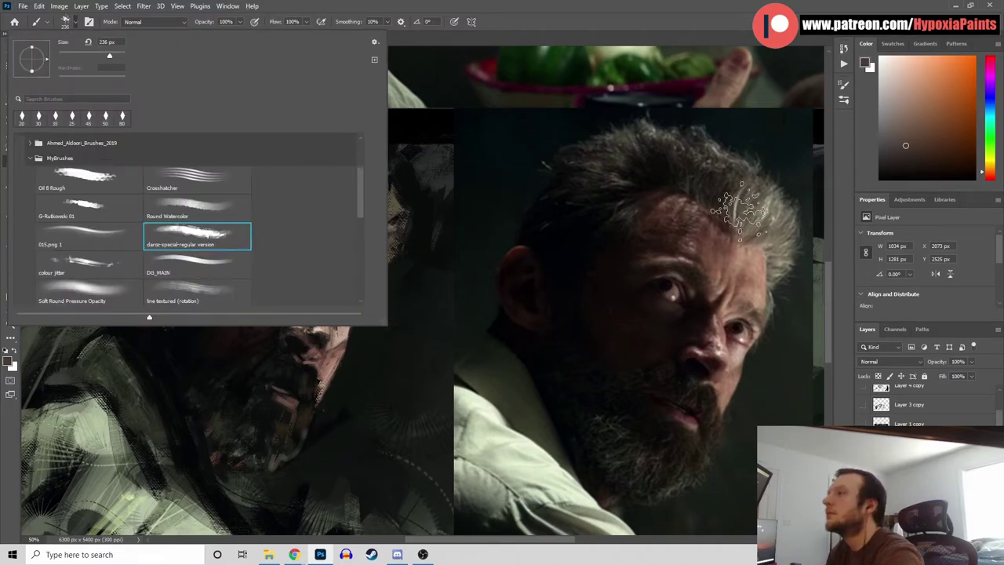
left_click(440, 310)
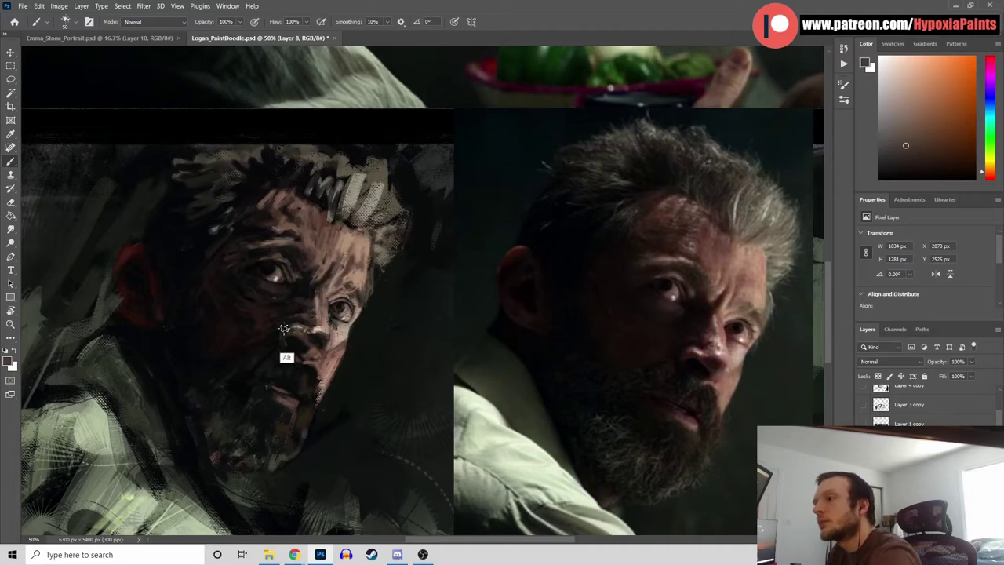
left_click(334, 329, "alt")
key("bracketleft")
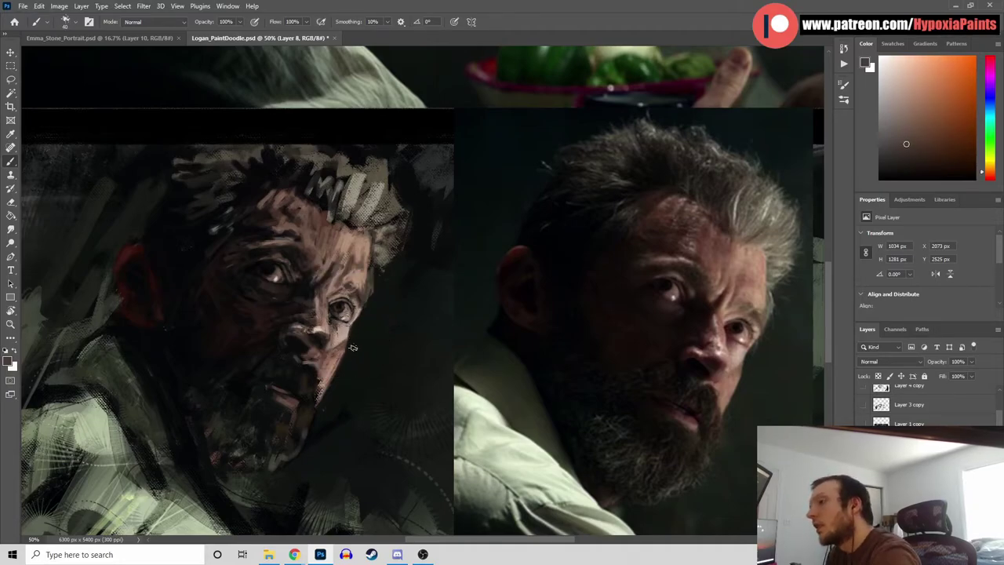
Rework the area under the lit-side eye with dark reddish brown and pale pinkish gray sampled from the painting
left_click(259, 339, "alt")
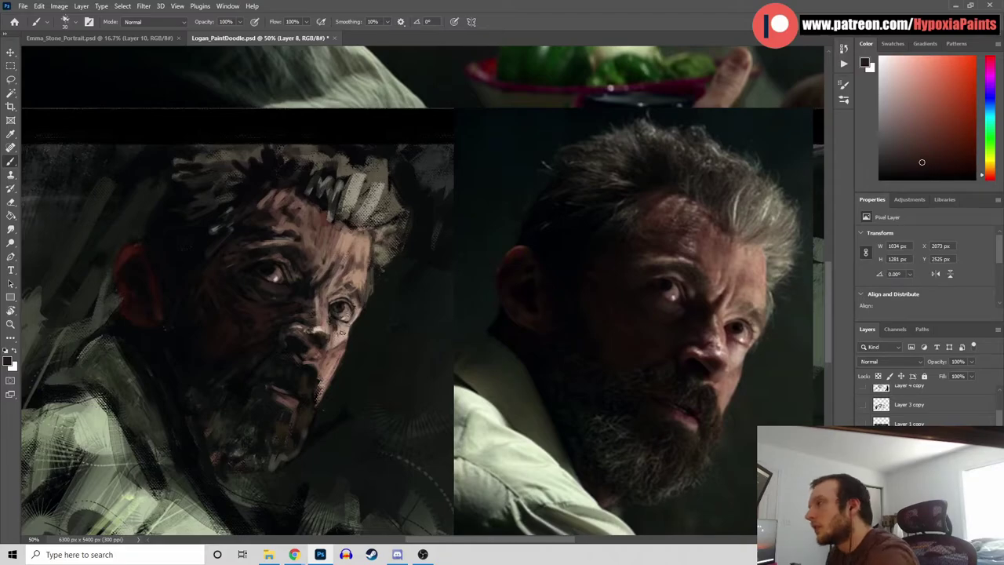
left_click(341, 335, "alt")
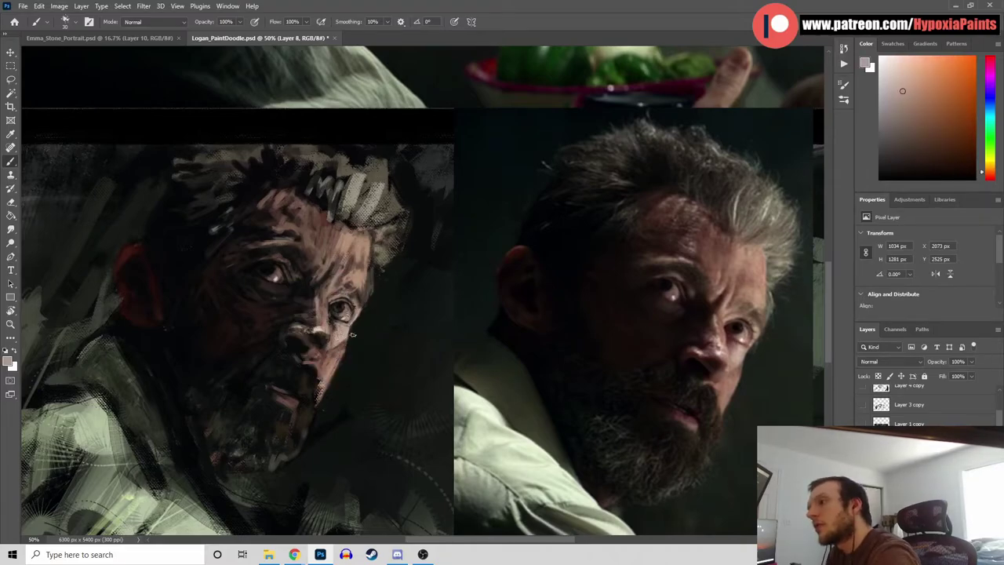
key("alt")
left_click(339, 317, "alt")
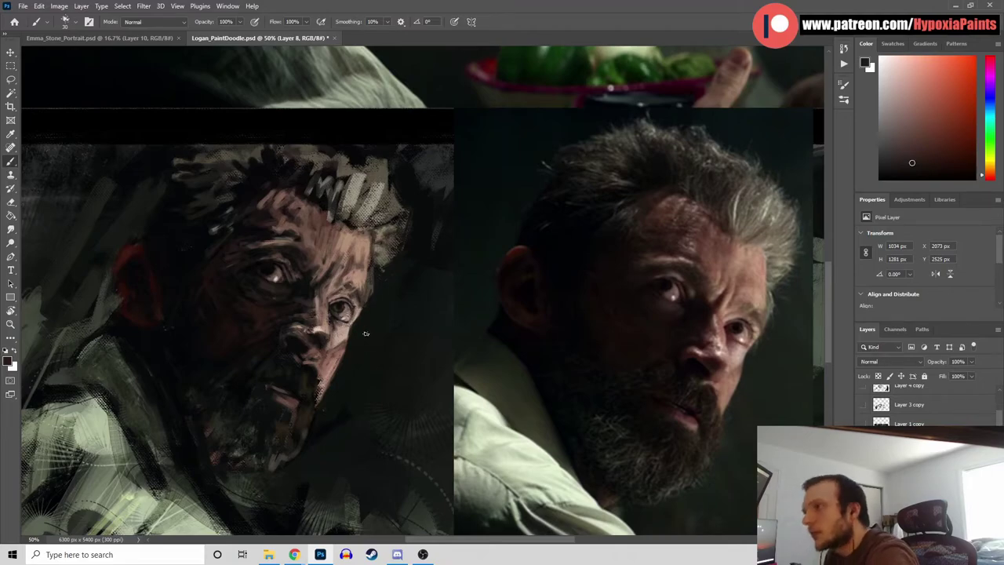
Blend the lit cheek beside the nose with muted reddish browns from the painting and pale pink from the reference cheek
left_click(338, 367, "alt")
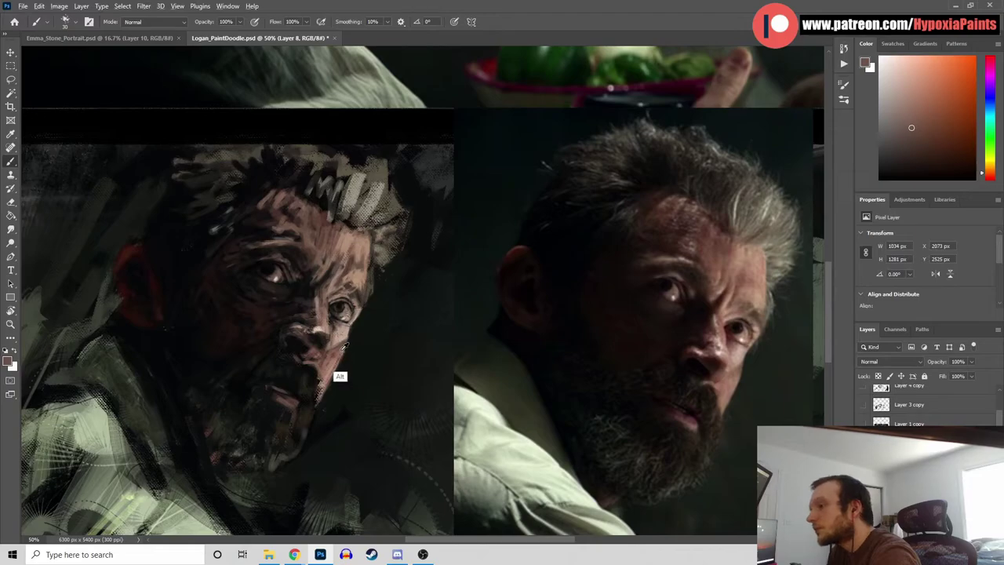
left_click(338, 361, "alt")
left_click(738, 342, "alt")
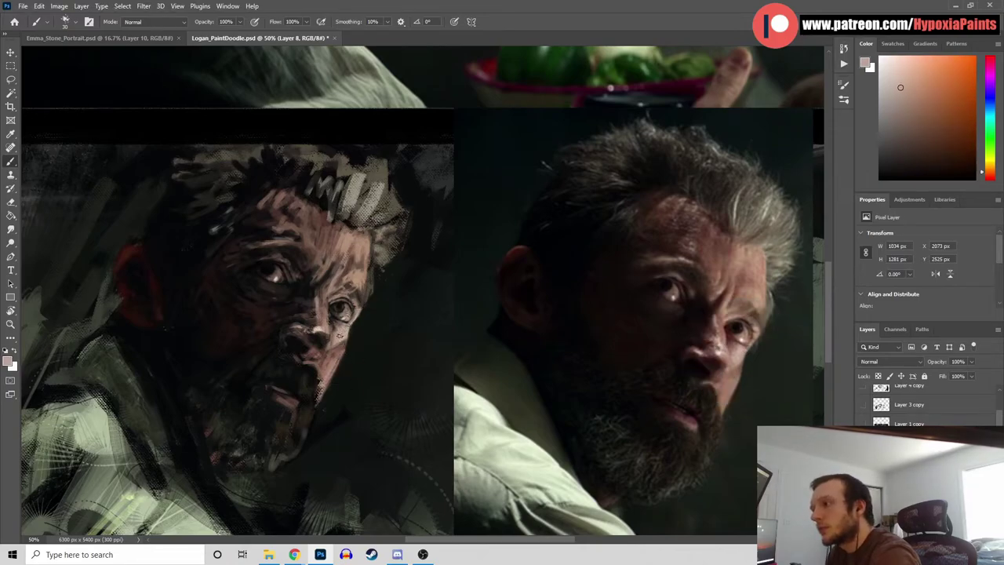
left_click(332, 385, "alt")
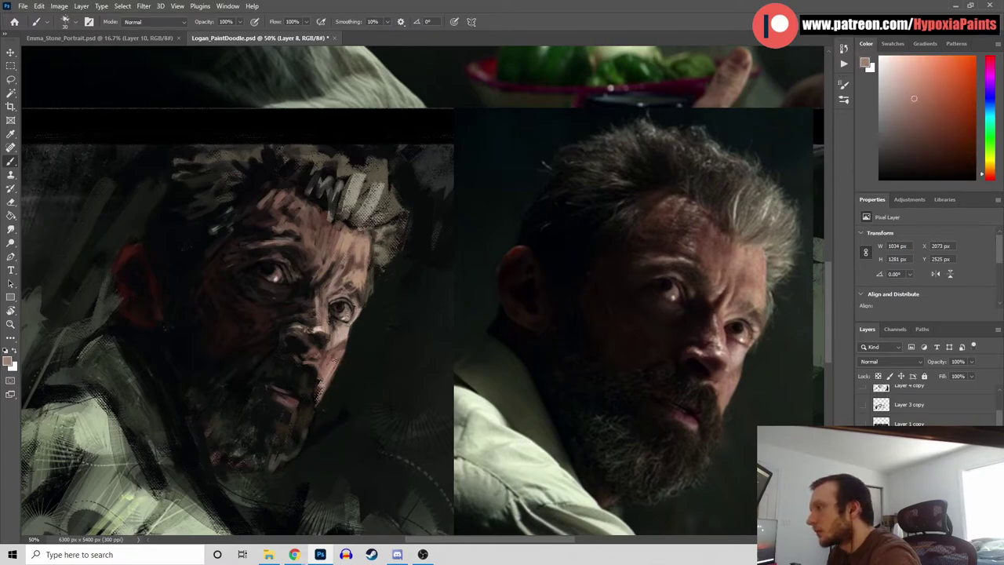
left_click(324, 358, "alt")
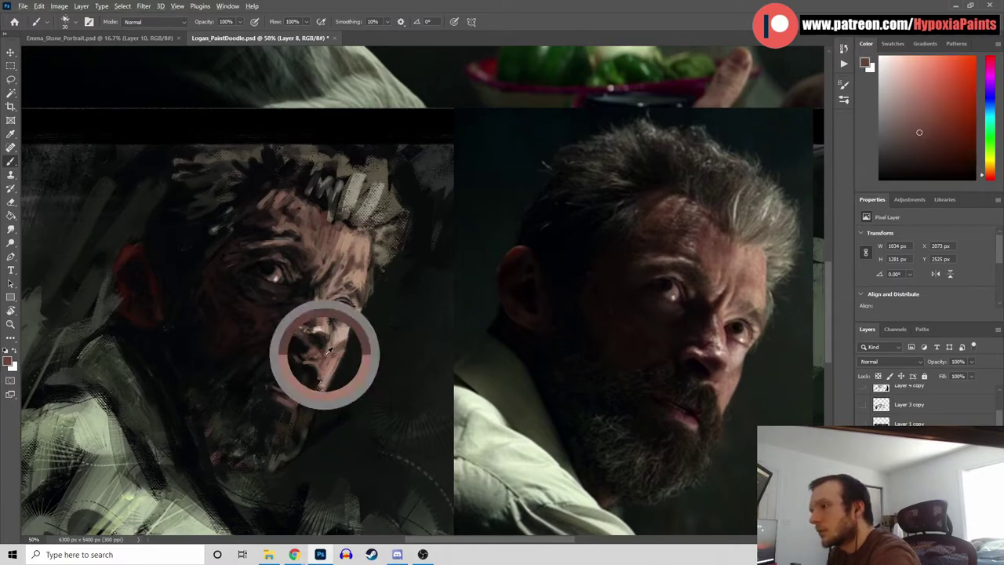
left_click(335, 377, "alt")
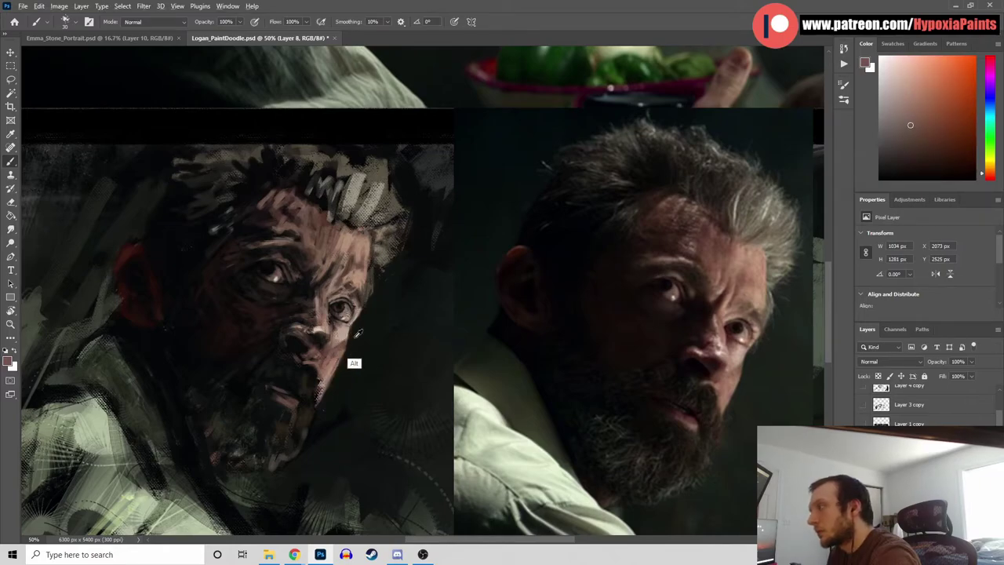
Sharpen the lower contour of the lit cheek with dark background green, restoring its surface with sampled pinkish skin tones
left_click(350, 356, "alt")
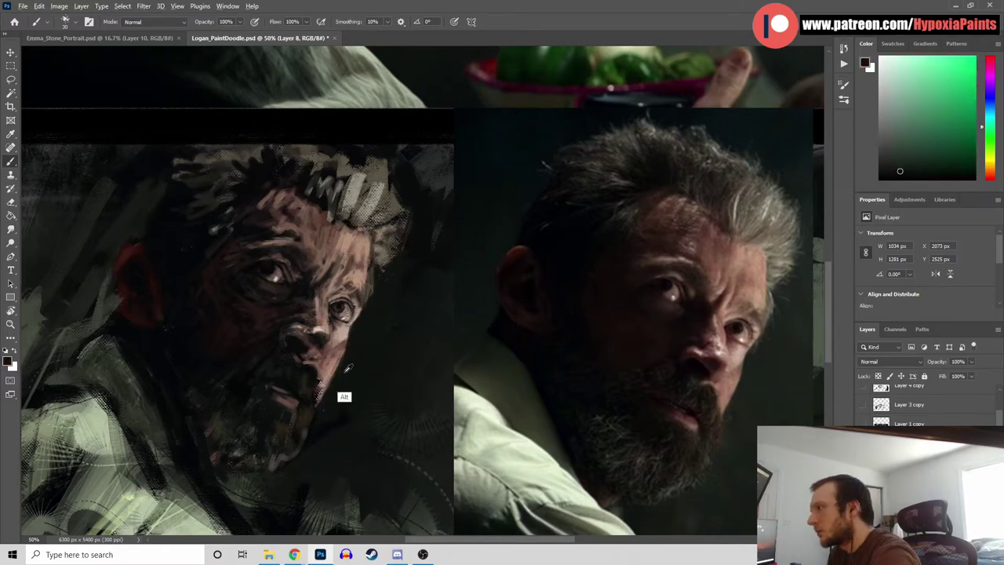
left_click(339, 354, "alt")
left_click(337, 379, "alt")
left_click(345, 331, "alt")
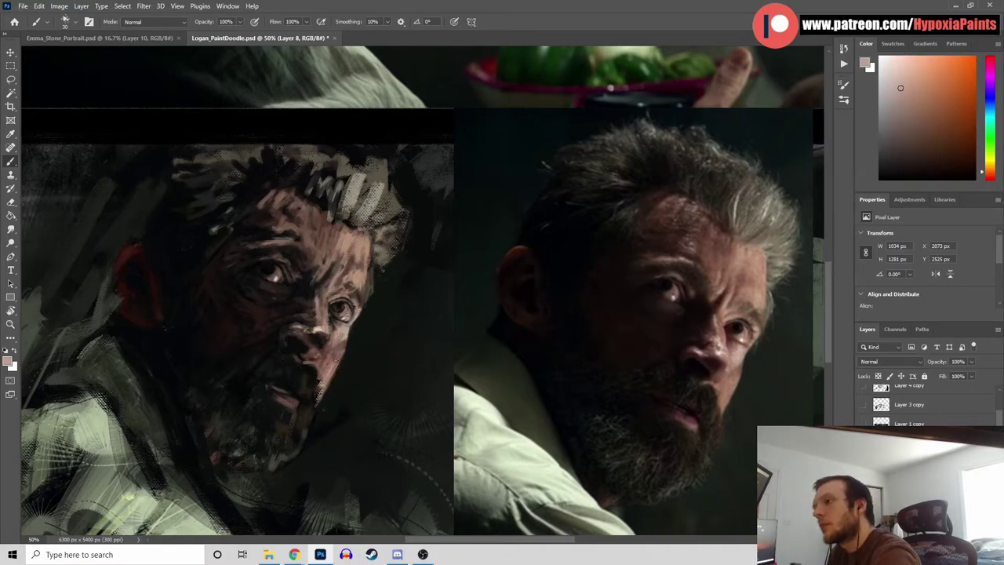
Finish the upper edge of the lit cheek with a smaller brush using sampled pale pink, dark green and muted brown, and save the document
left_click(349, 330, "alt")
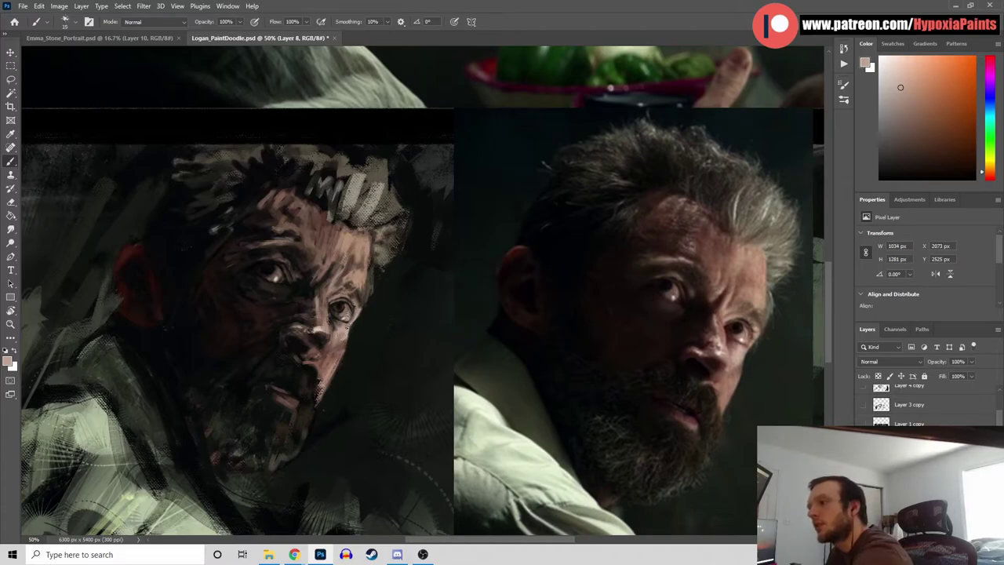
left_click(345, 335, "alt")
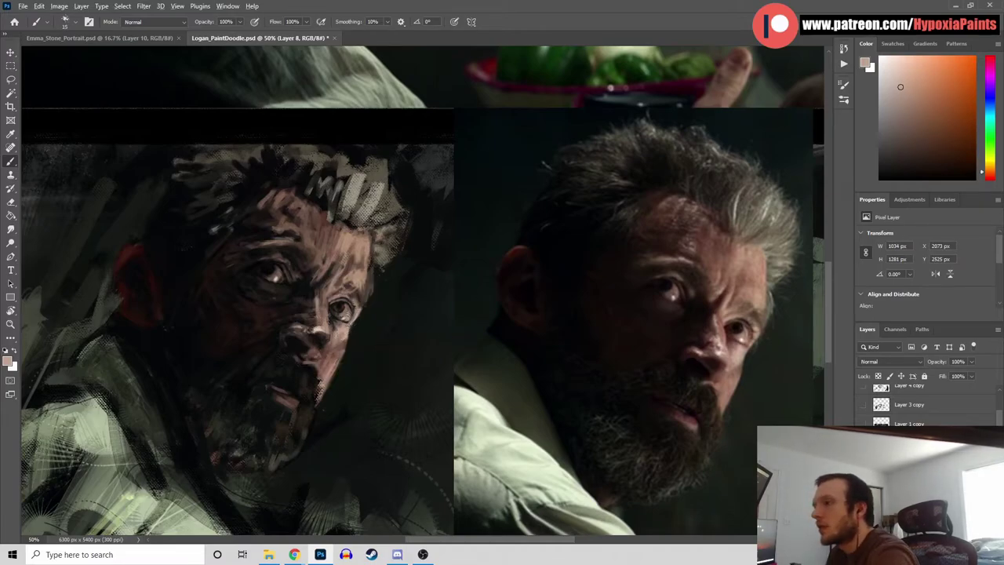
left_click(353, 328, "alt")
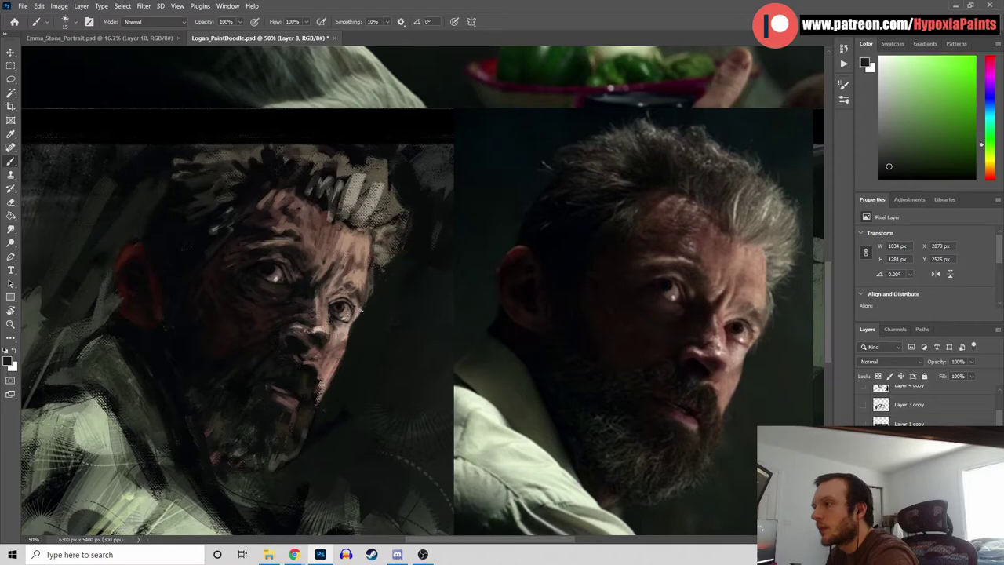
left_click(349, 363, "alt")
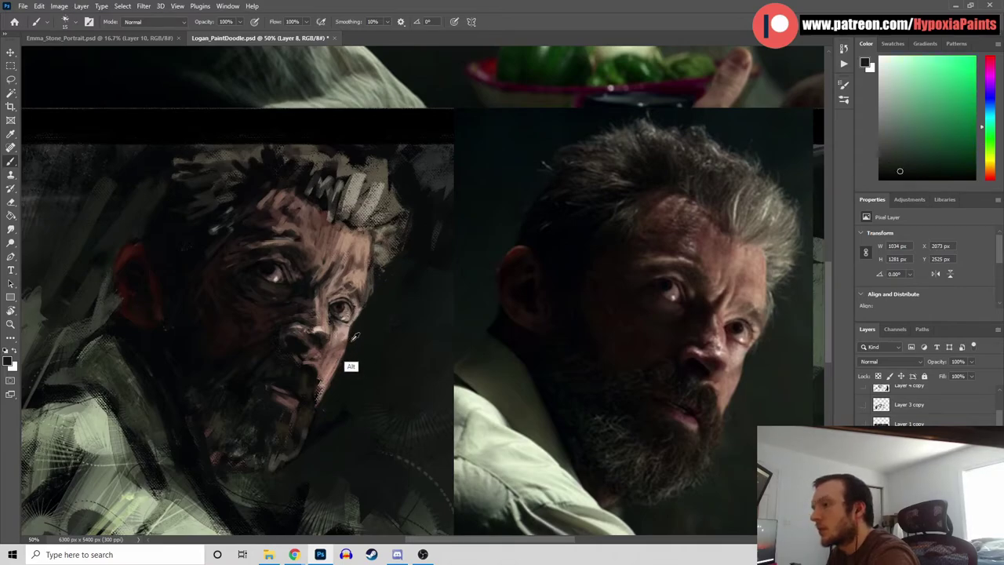
left_click(342, 370, "alt")
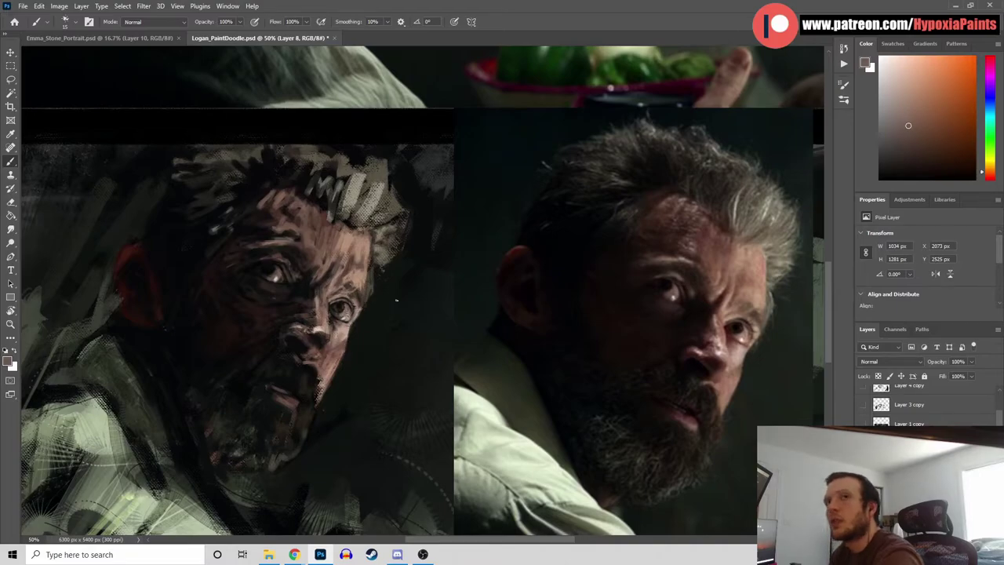
key("ctrl+s")
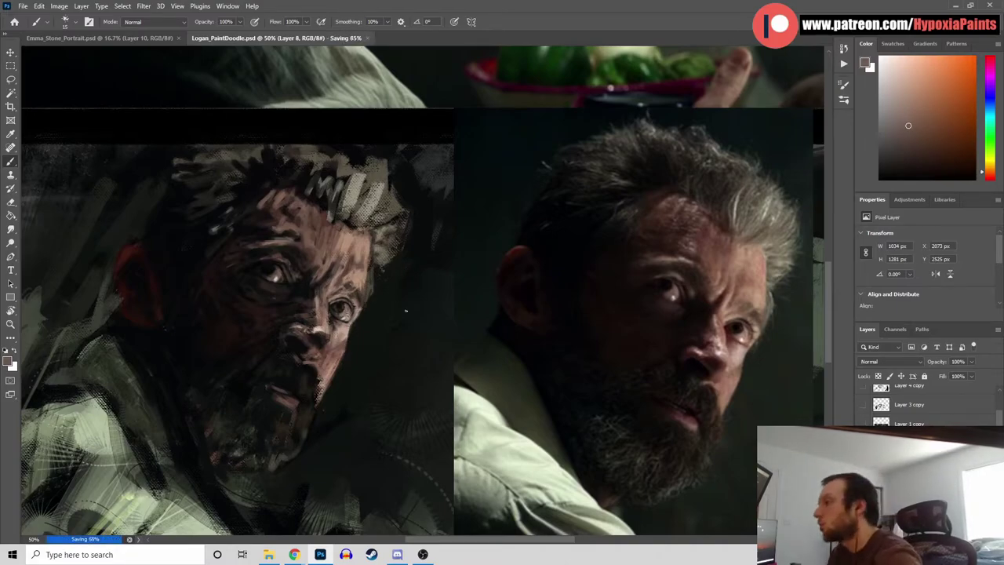
Touch up the lit cheek beside the nose with sampled pale pink, and switch to the DG_MAIN brush
left_click(345, 357, "alt")
left_click(352, 323)
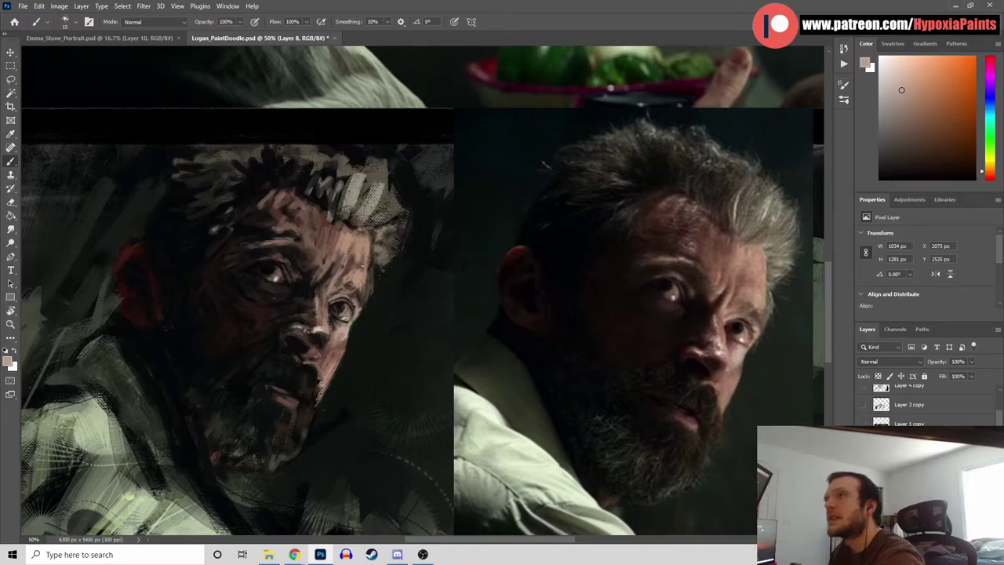
left_click(71, 23)
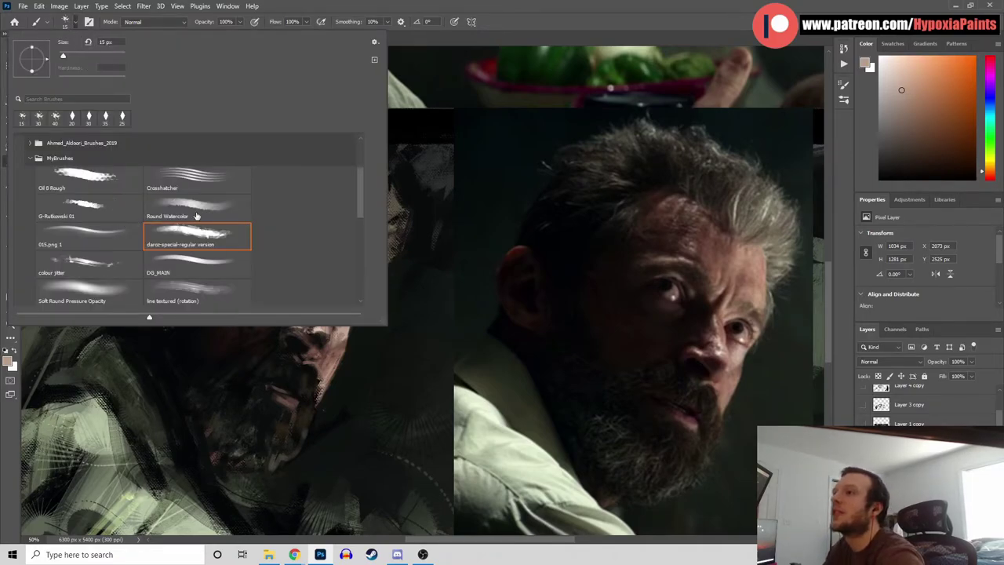
left_click(196, 267)
key("Return")
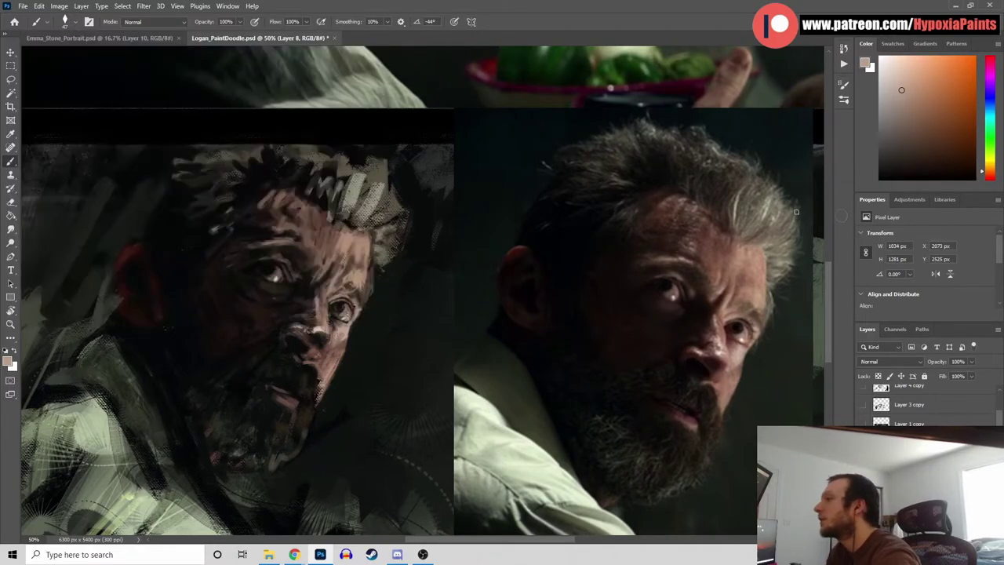
Compare the overall portrait with its reference and with the Emma_Stone_Portrait.psd painting
key("ctrl+minus")
key("ctrl+minus")
key("ctrl+minus")
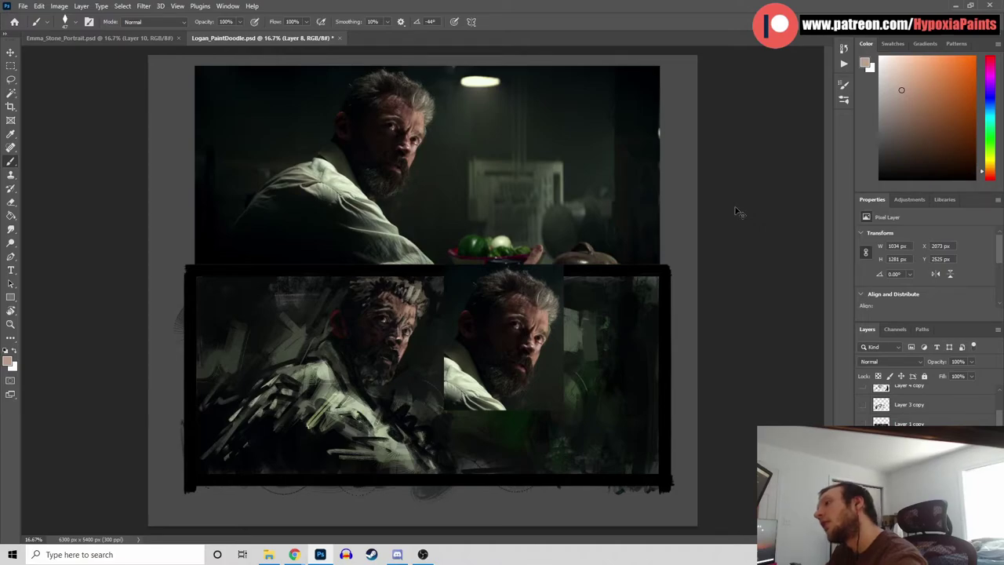
key("ctrl+plus")
key("ctrl+plus")
key("ctrl+plus")
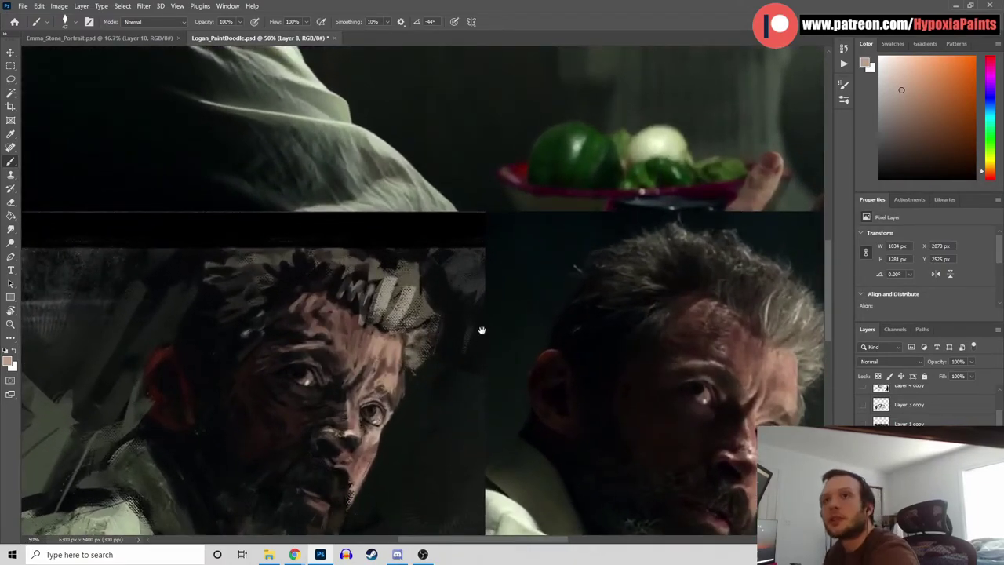
left_click_drag(458, 334, 484, 254)
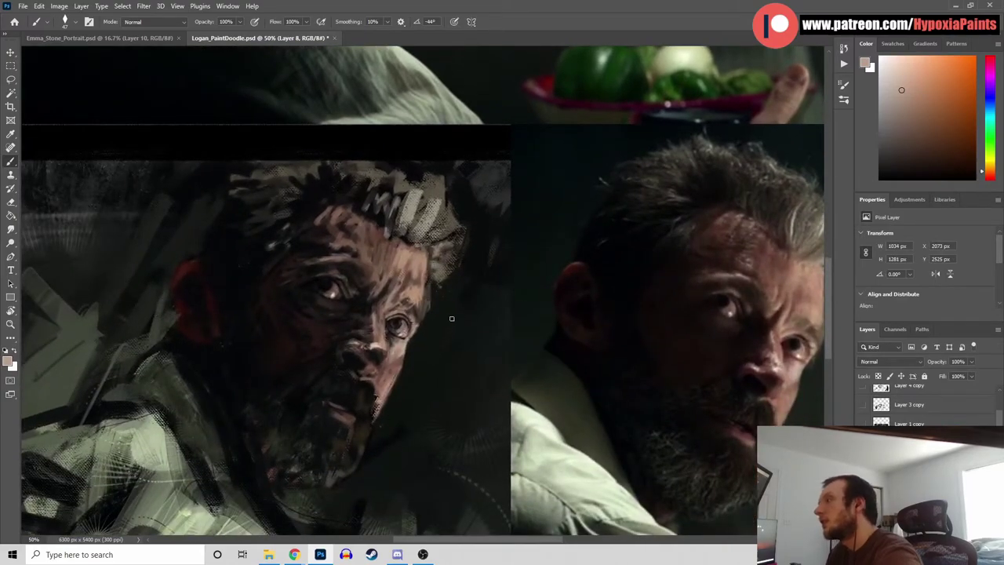
key("ctrl+minus")
scroll(454, 271, "down", 1)
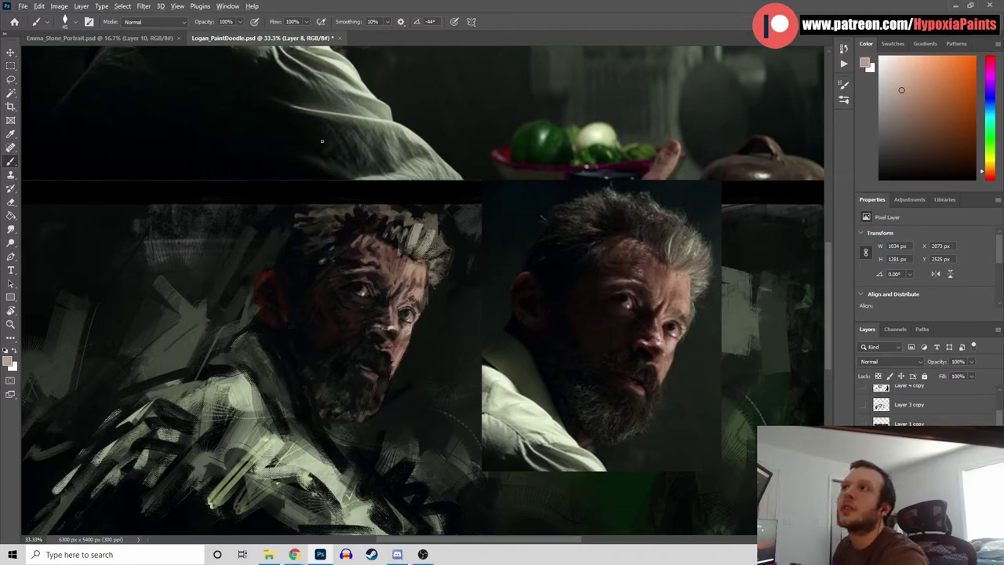
left_click(94, 37)
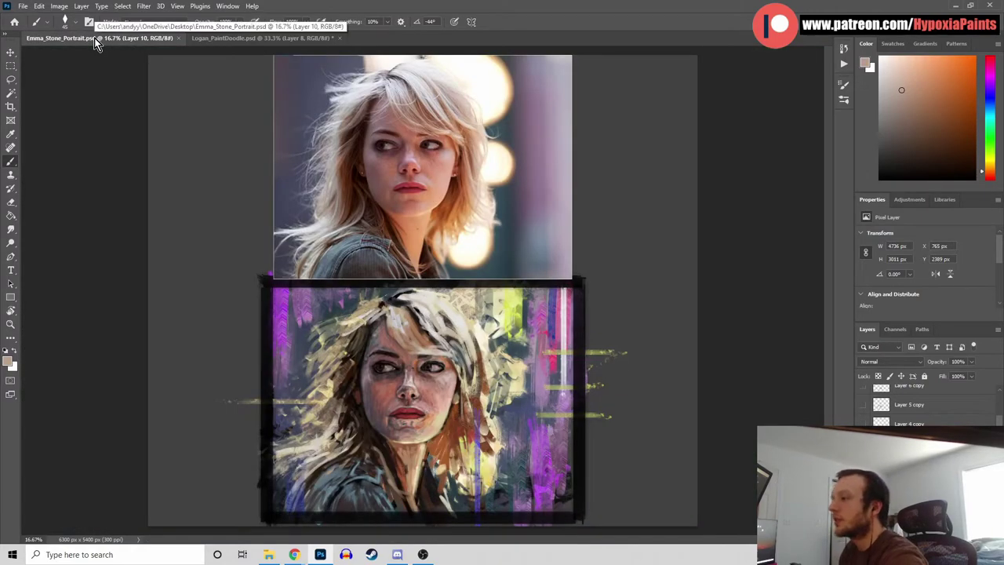
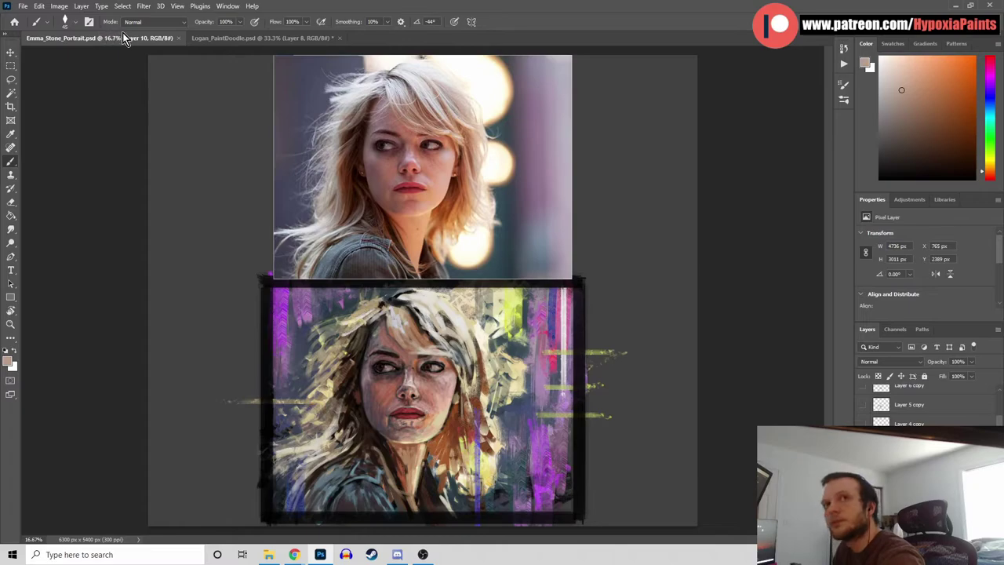
left_click(248, 38)
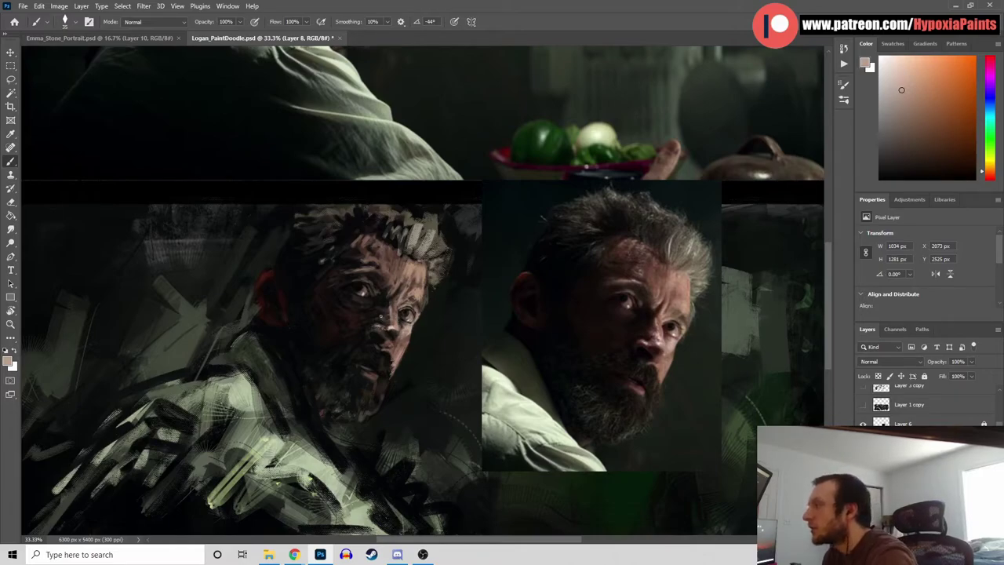
Refine the nose bridge and the area beside it with pinkish gray, dark brown and near-black sampled from the painting
left_click(366, 329, "alt")
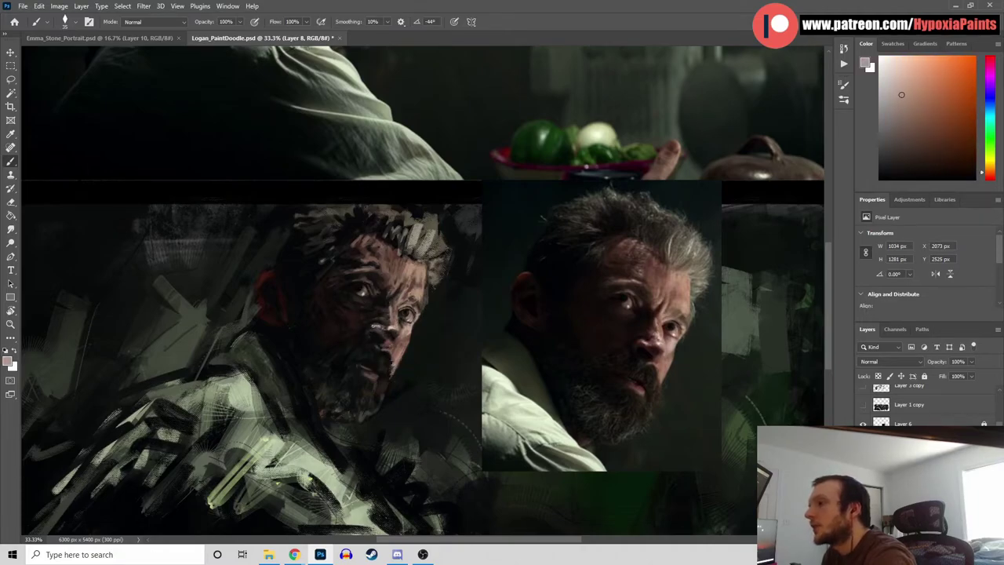
left_click(375, 316, "alt")
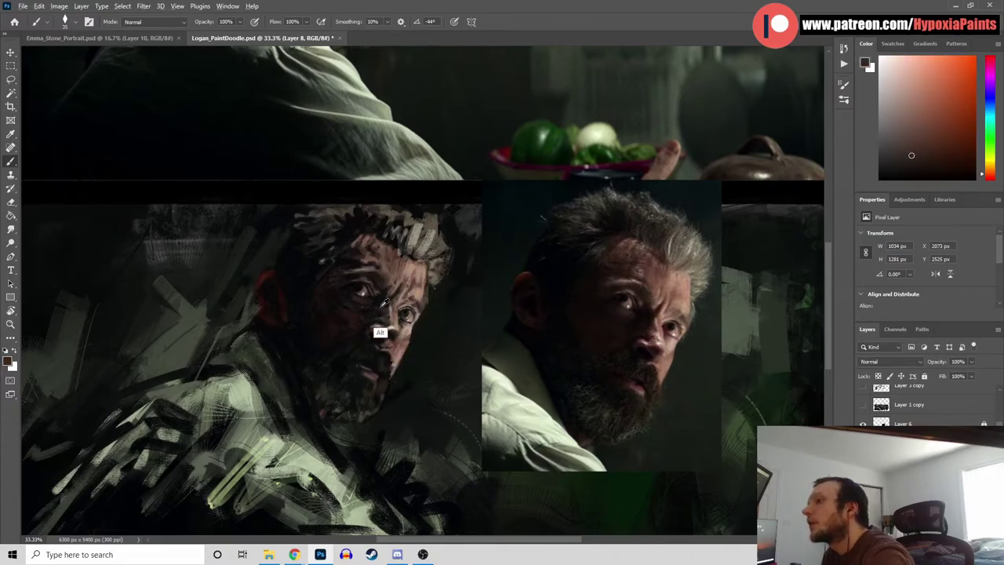
left_click(382, 309, "alt")
left_click(386, 313, "alt")
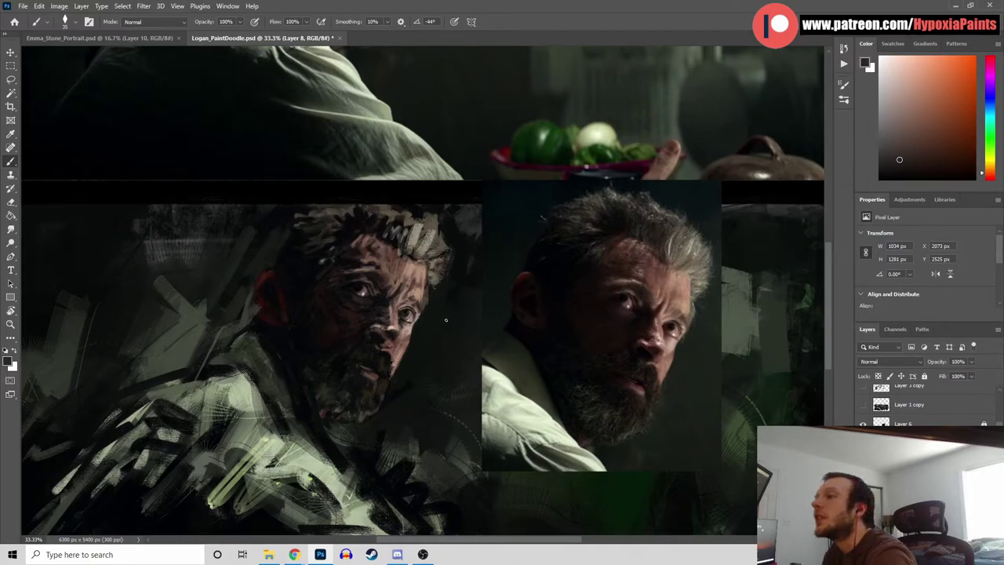
Darken the shaded cheek with sampled dark reddish tones, using the daroz-special-regular version brush at 80 px
left_click(349, 317, "alt")
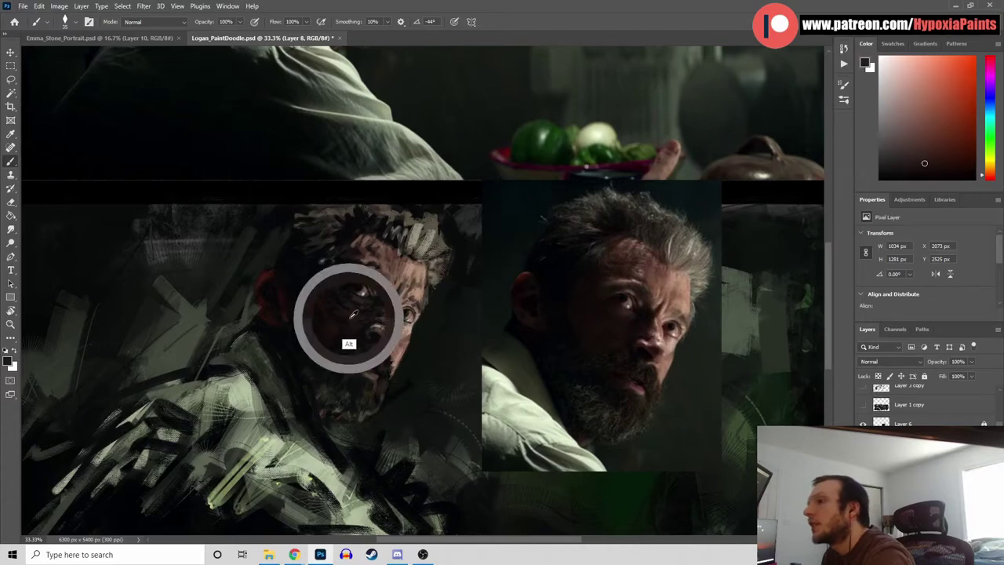
left_click(76, 22)
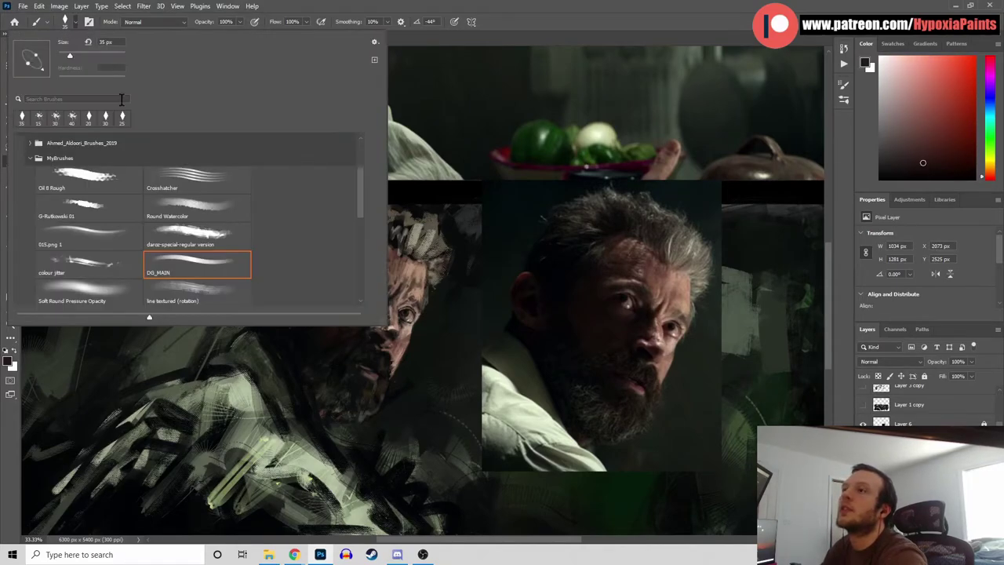
left_click(188, 235)
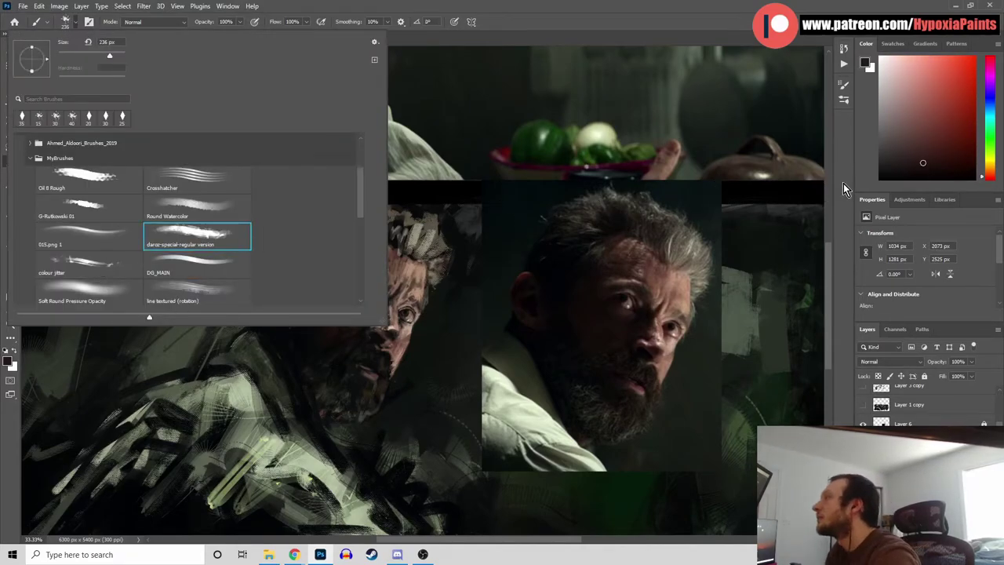
left_click(611, 213)
key("[")
key("[")
key("bracketleft")
key("bracketleft")
key("bracketleft")
key("bracketleft")
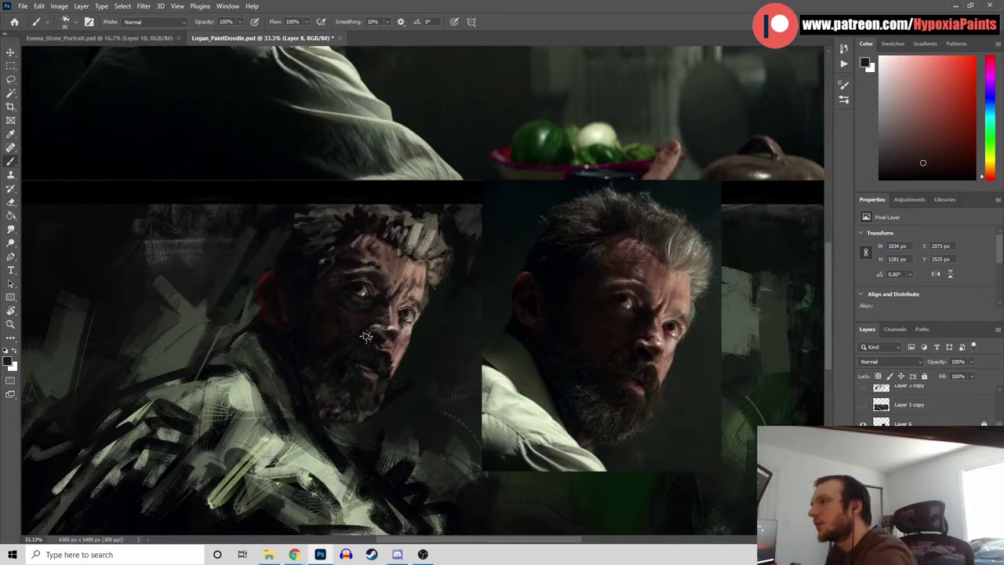
left_click(353, 317, "alt")
left_click(338, 313, "alt")
left_click(347, 312, "alt")
left_click_drag(346, 313, 332, 318)
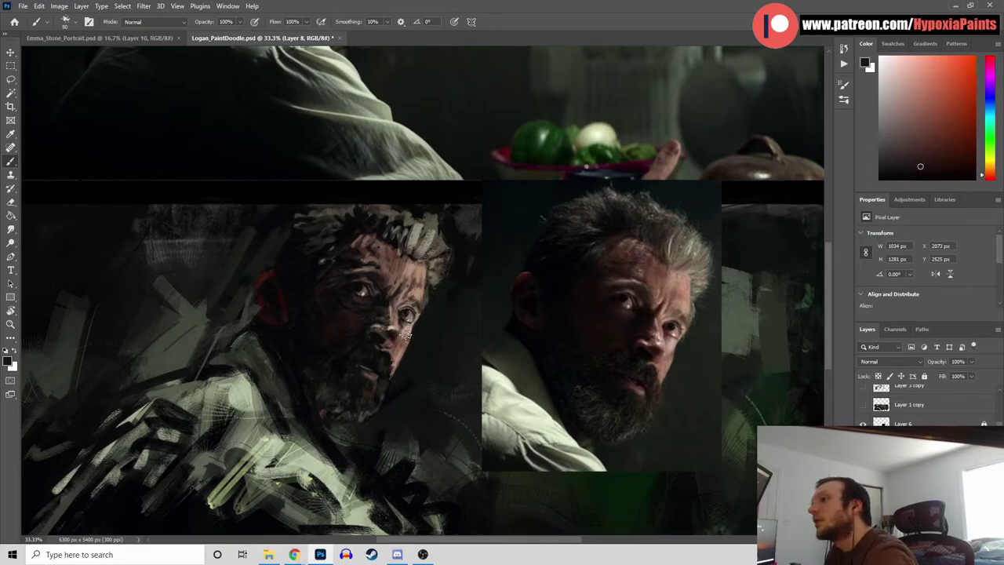
Refine the shadows around the shaded-side eye and cheek with DG_MAIN in sampled near-black browns, and save the document
left_click(76, 24)
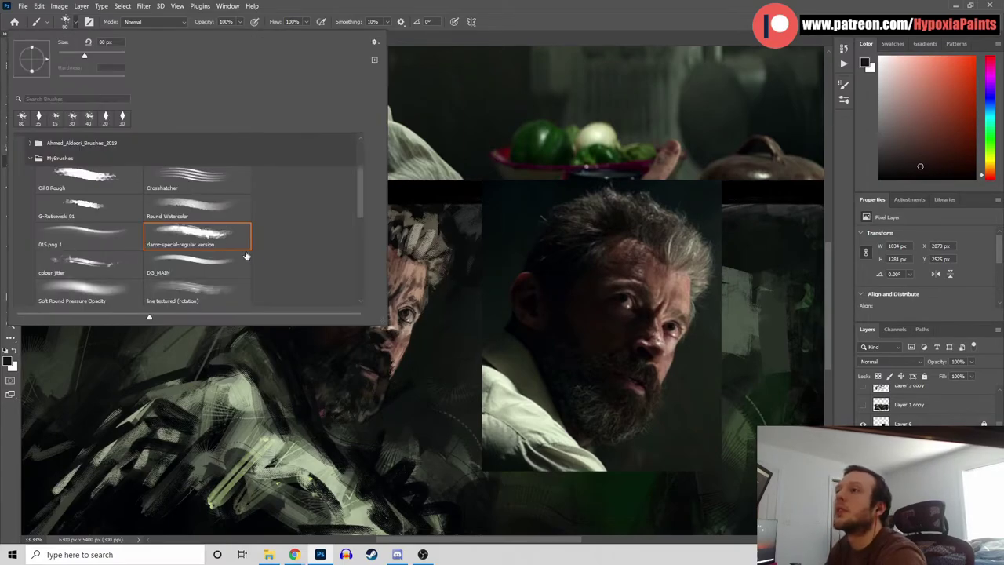
left_click(212, 265)
left_click(836, 167)
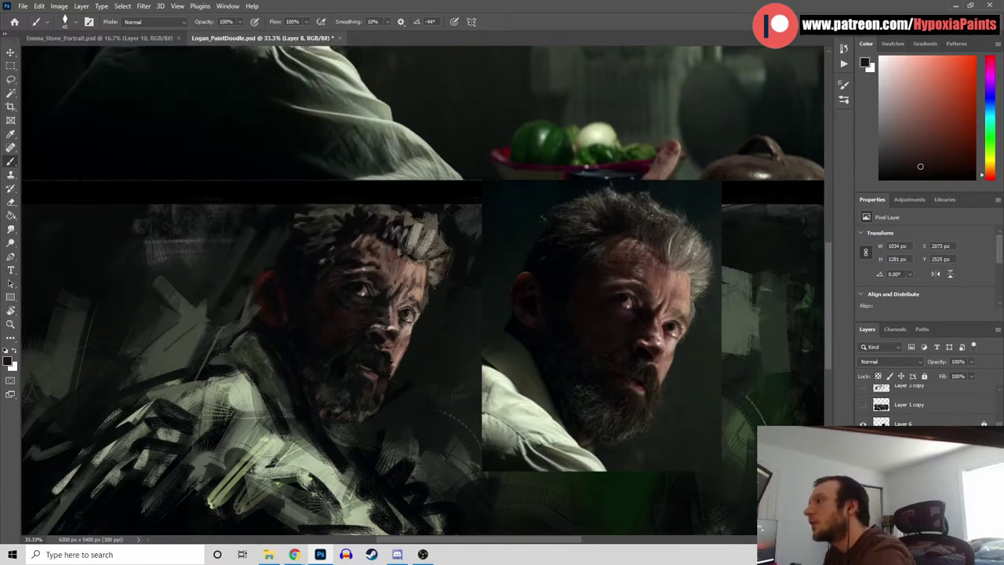
left_click(338, 288, "alt")
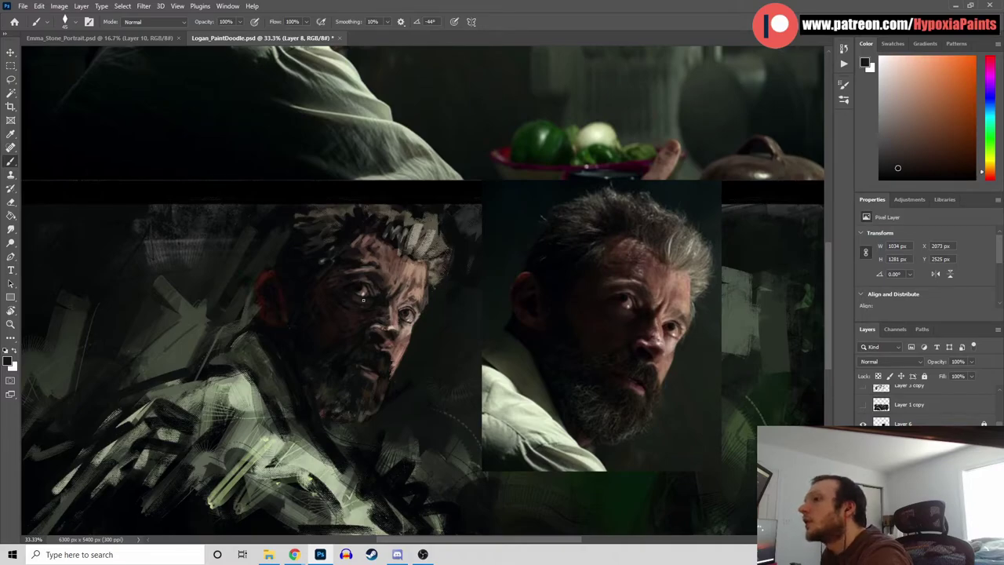
left_click(354, 304, "alt")
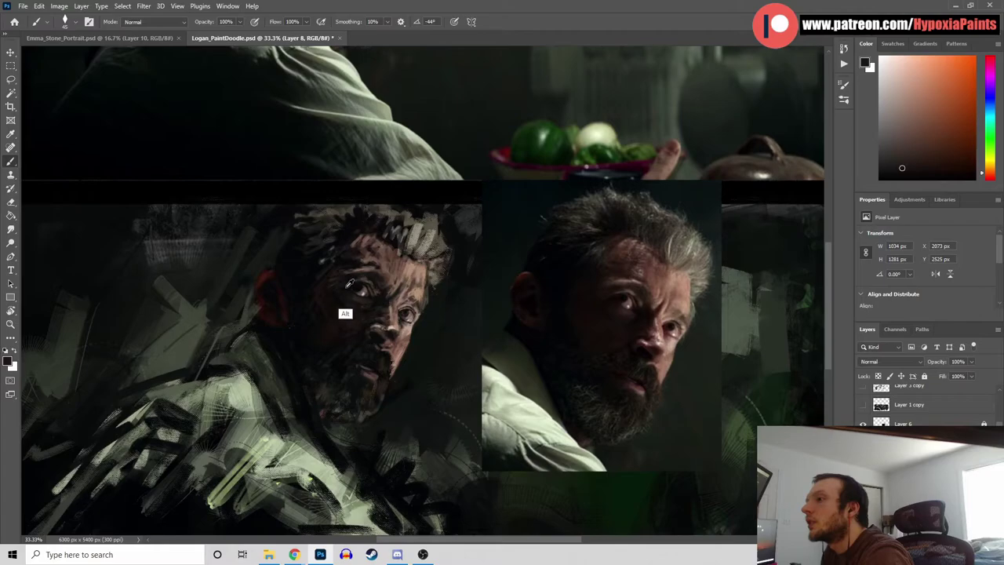
left_click(349, 283, "alt")
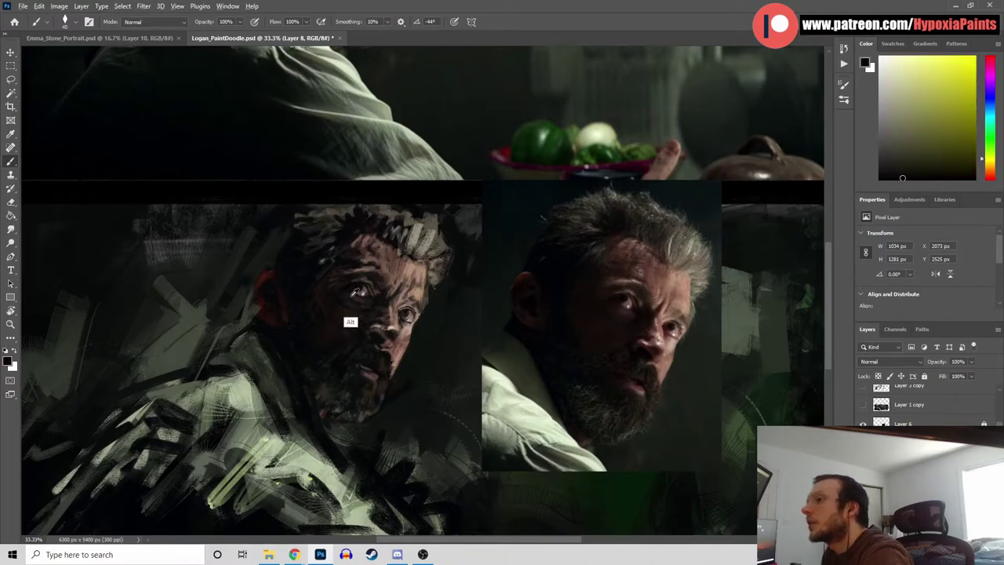
left_click(345, 317, "alt")
left_click(358, 324, "alt")
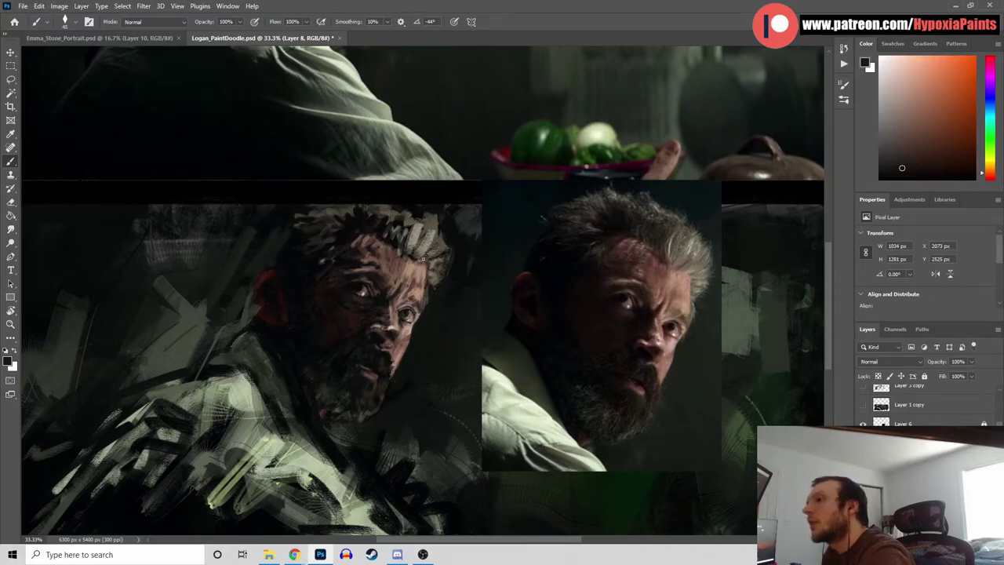
key("ctrl+s")
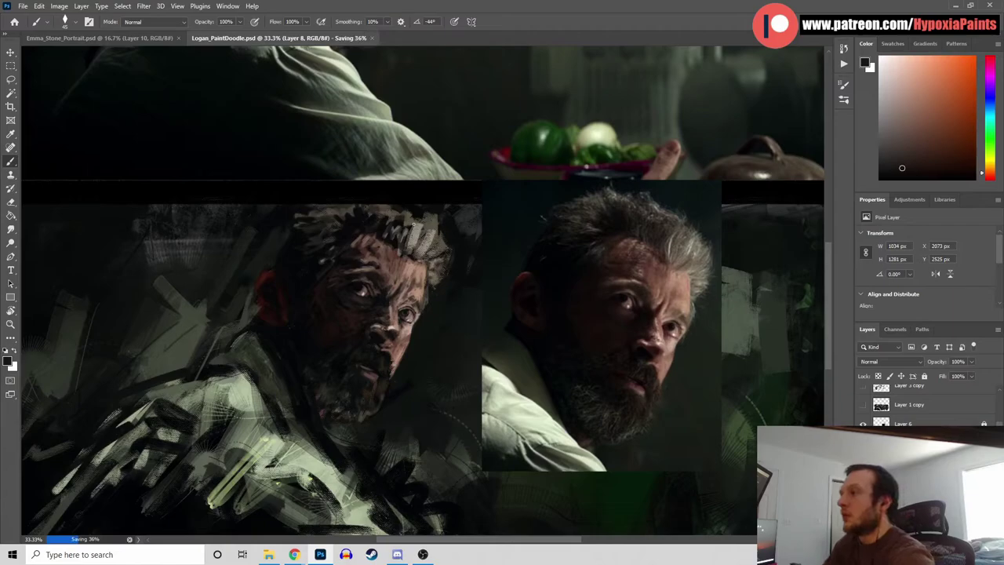
Rework the hairline above the forehead with near-black and muted reddish brown sampled from the painting
left_click(395, 237, "alt")
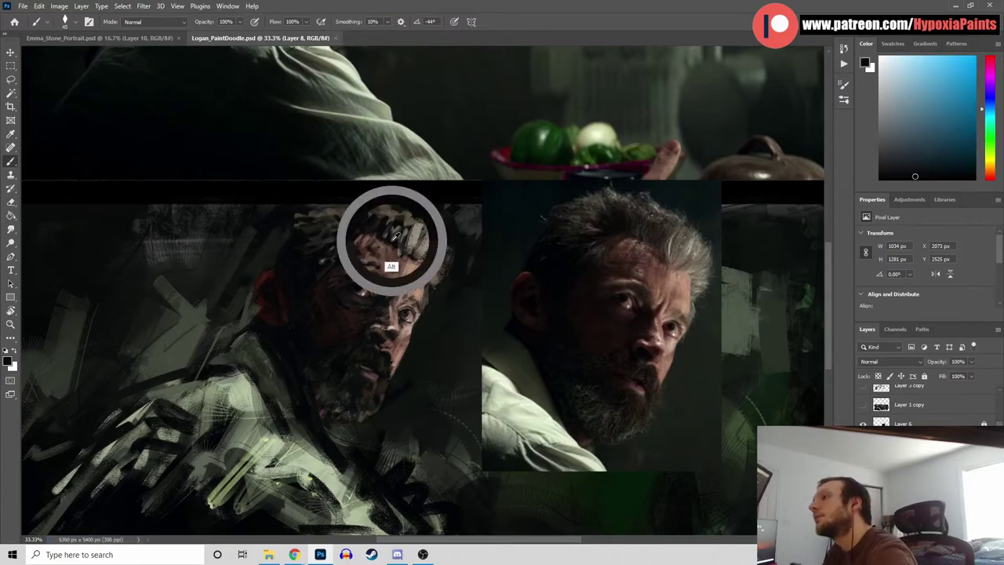
left_click(362, 237, "alt")
left_click_drag(357, 236, 367, 236)
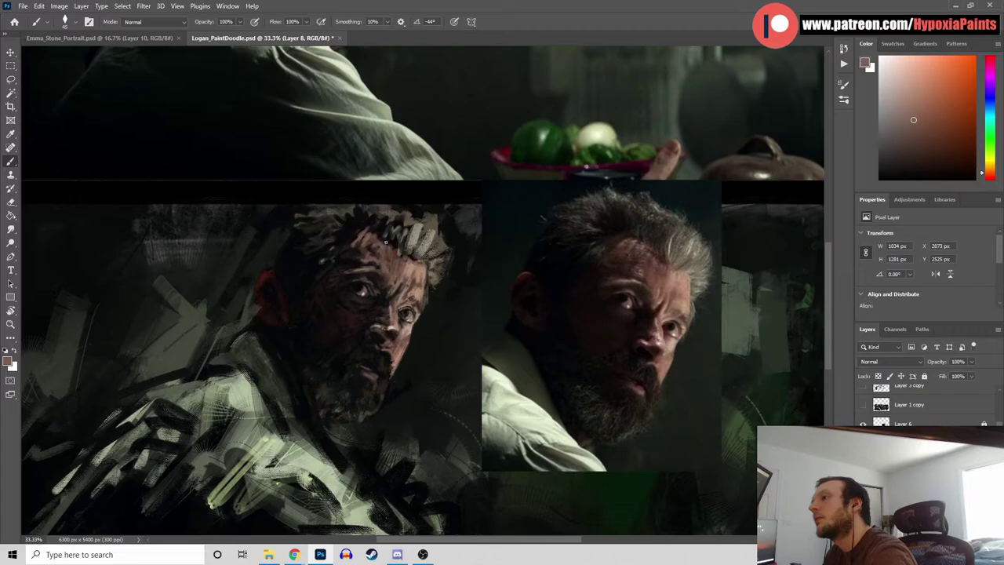
Switch to the special-regular version brush from the MyBrushes set and reduce its size to 125 px
left_click(64, 22)
left_click(221, 246)
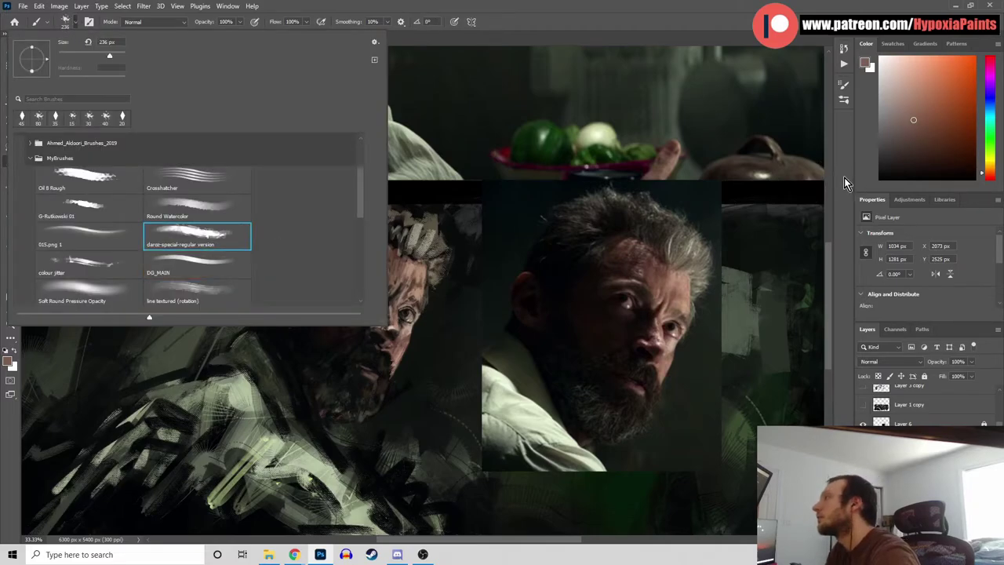
key("Return")
key("bracketleft")
key("bracketleft")
key("bracketleft")
key("bracketleft")
key("bracketleft")
key("bracketleft")
key("bracketleft")
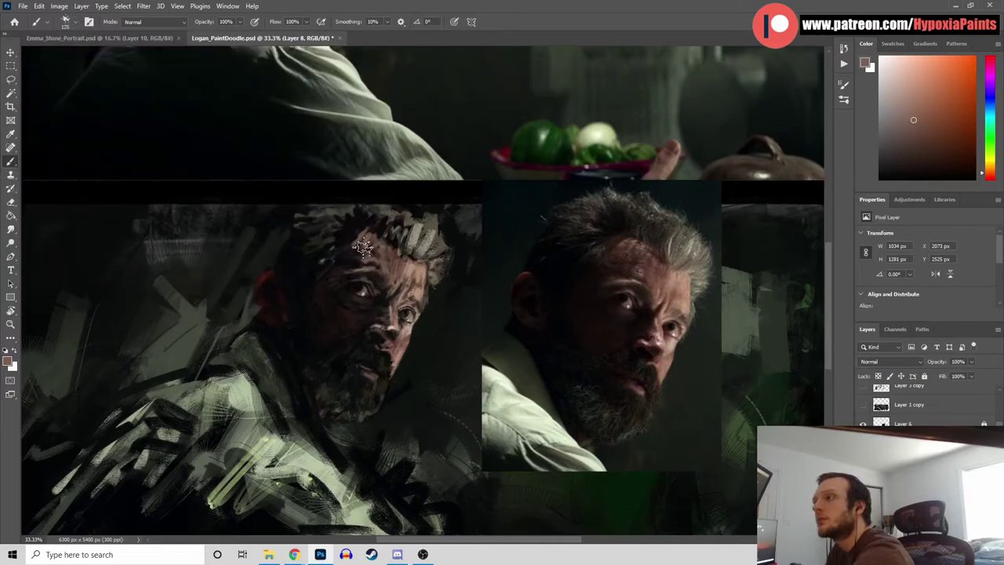
Refine the painted portrait's hairline above the forehead, alternating dark hair tones and skin tones sampled from the painting
left_click(369, 236, "alt")
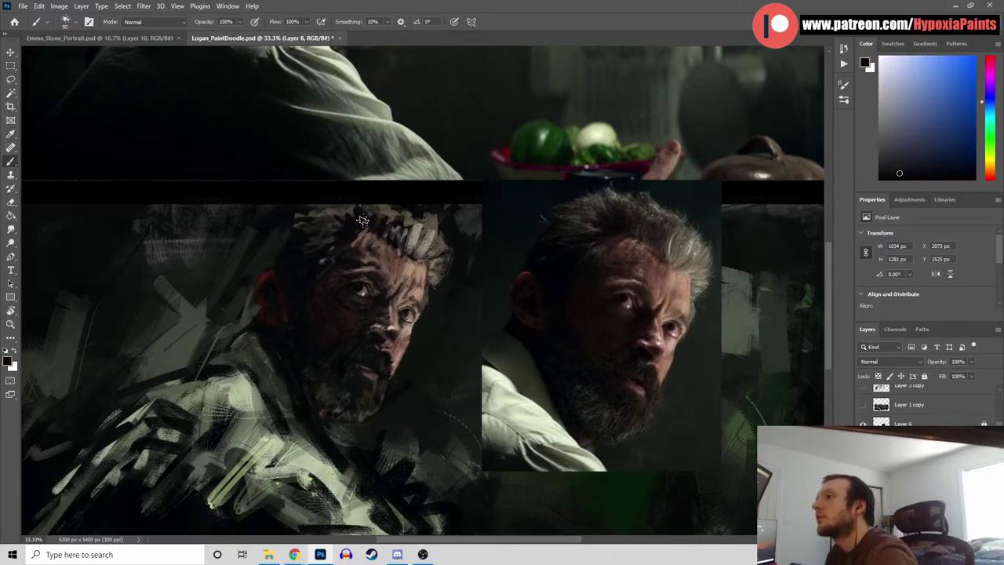
left_click(370, 236, "alt")
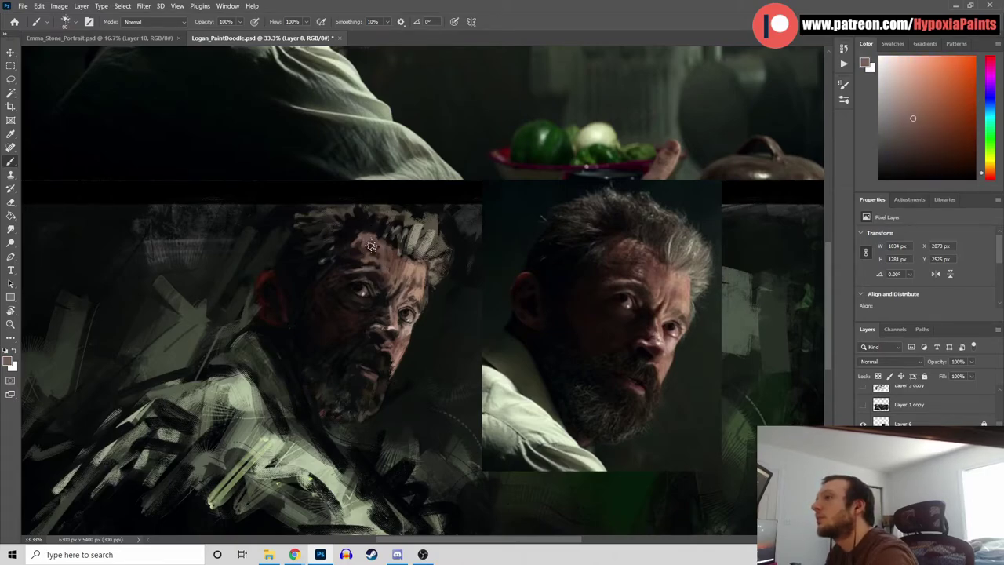
left_click(388, 237, "alt")
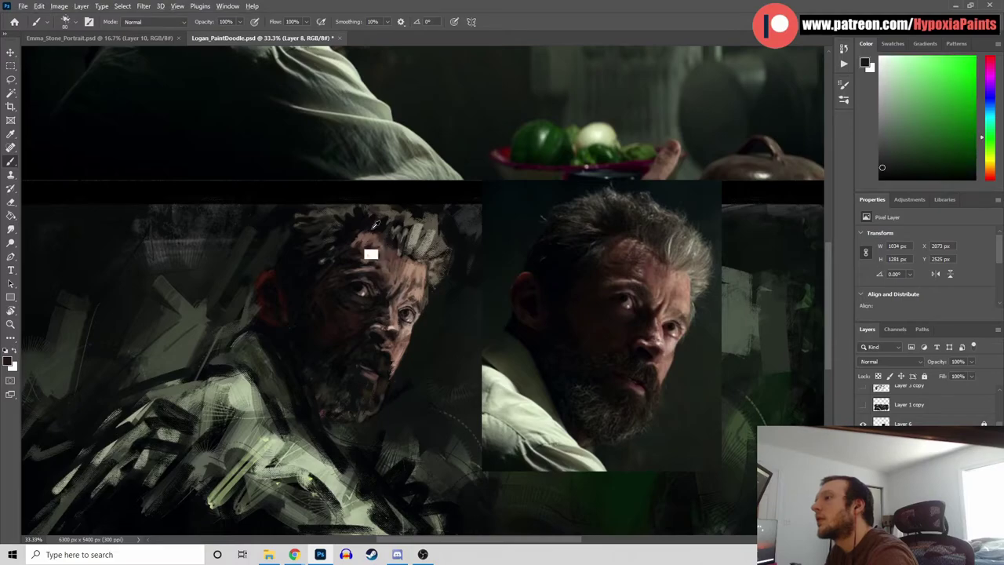
left_click(372, 255, "alt")
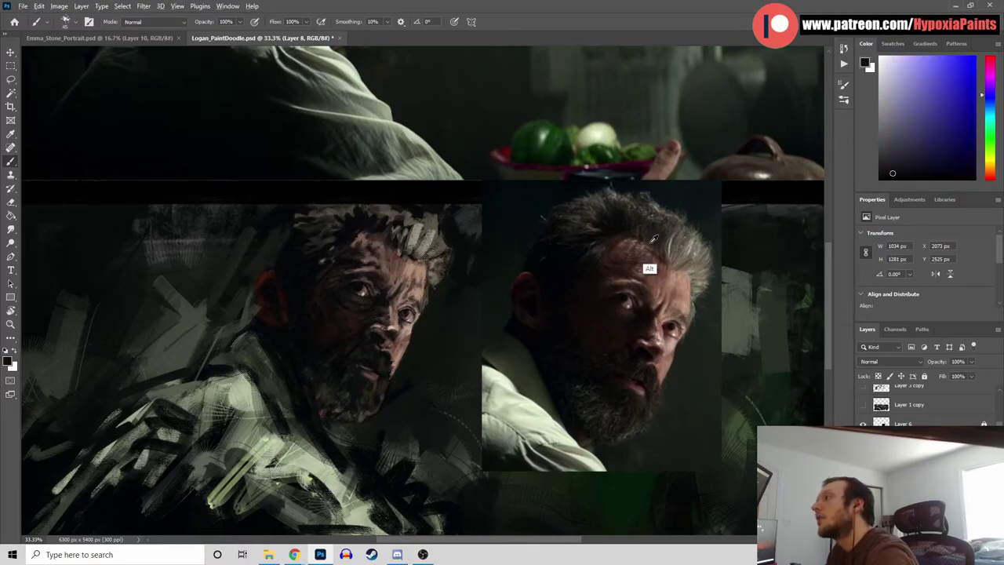
Rework the grey front tuft of the painted hair with dark and grey tones sampled from the reference portrait
left_click(655, 267, "alt")
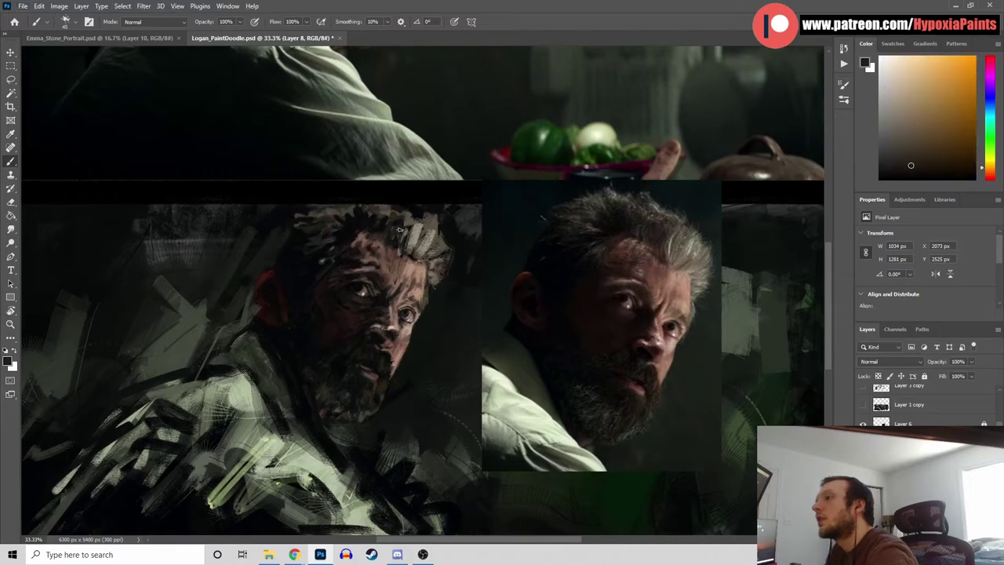
left_click(692, 244, "alt")
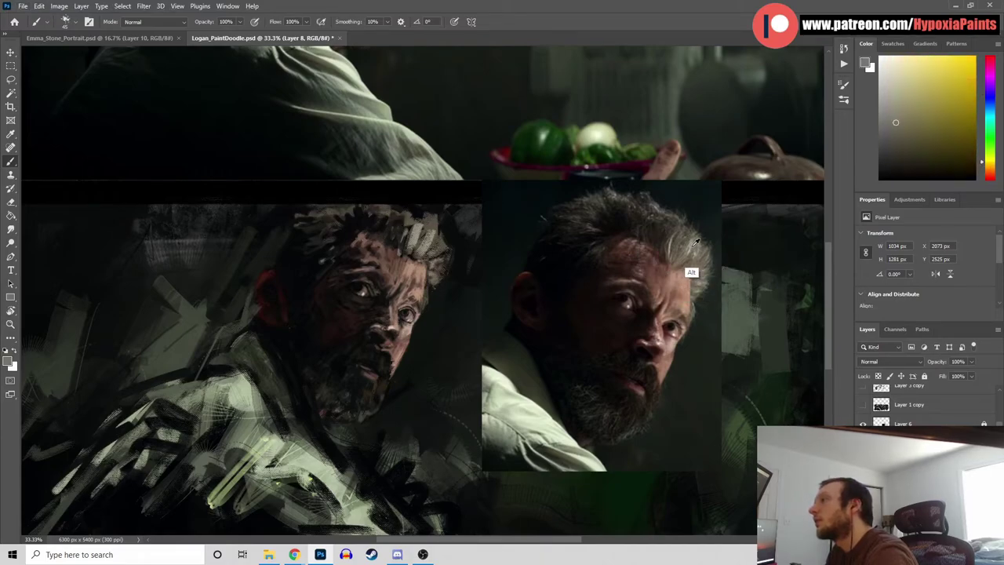
left_click_drag(424, 232, 447, 267)
left_click(431, 228, "alt")
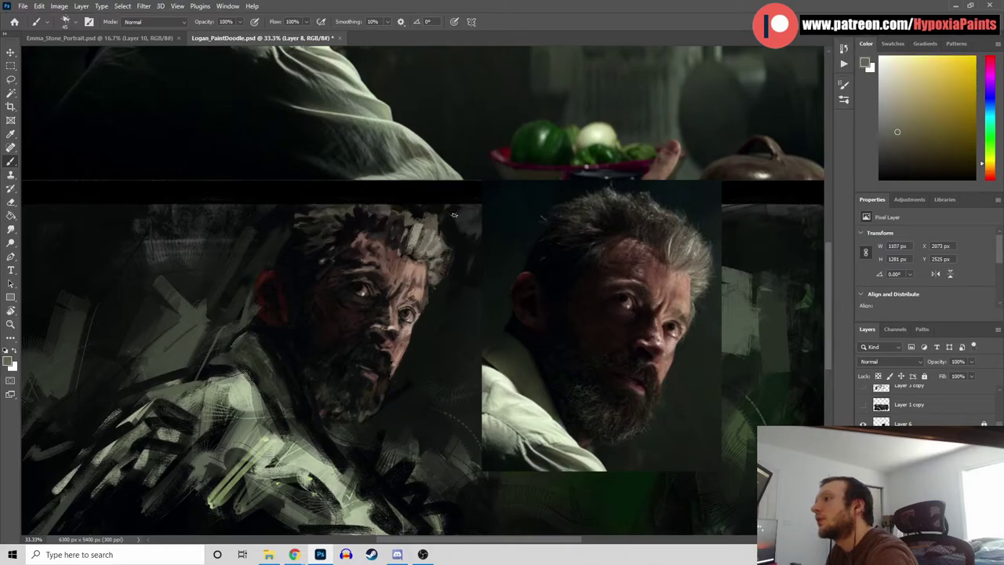
Blend the painted forehead into the dark hair roots with sampled near-black and muted skin tones
left_click(356, 262, "alt")
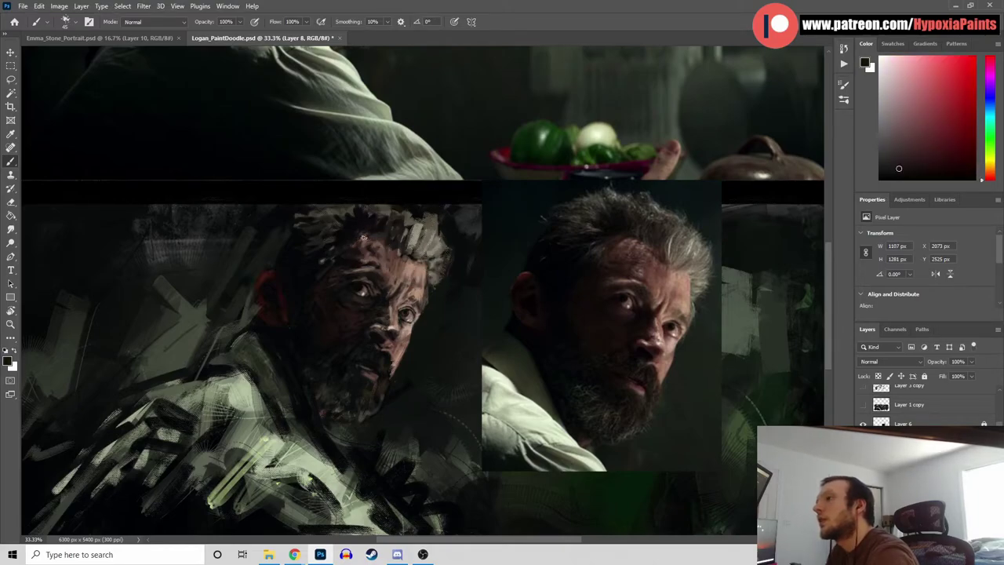
left_click(381, 248, "alt")
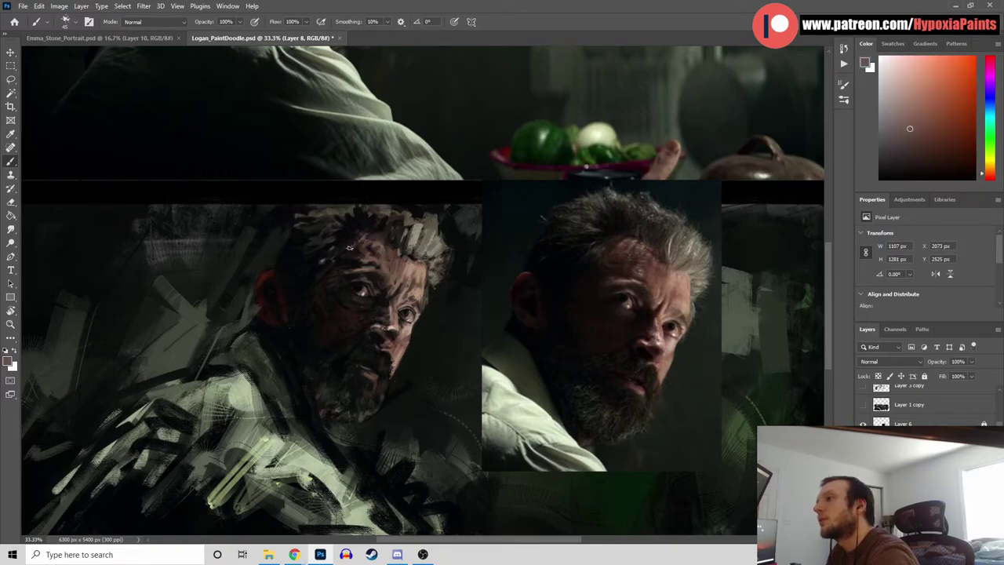
left_click(354, 239, "alt")
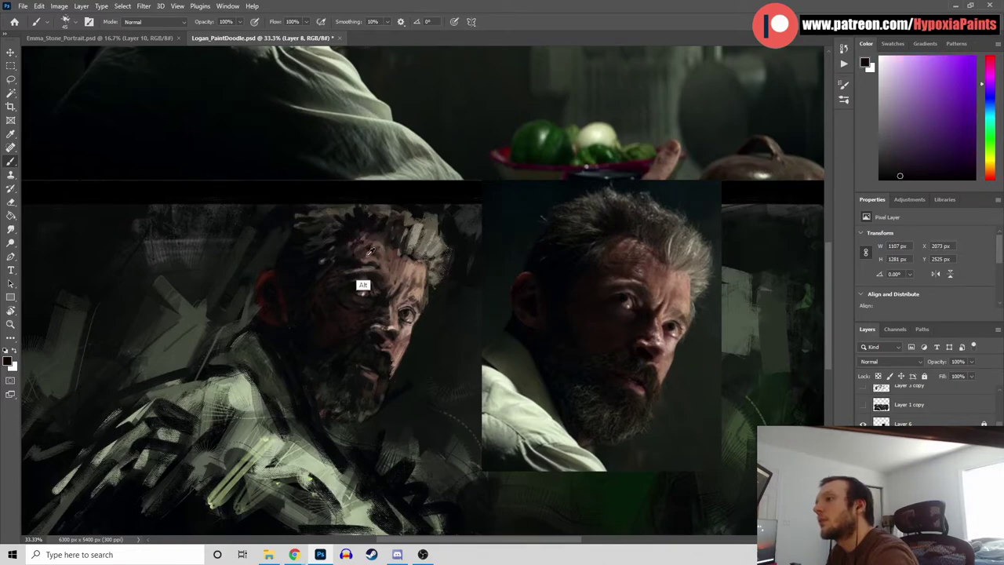
left_click(375, 252, "alt")
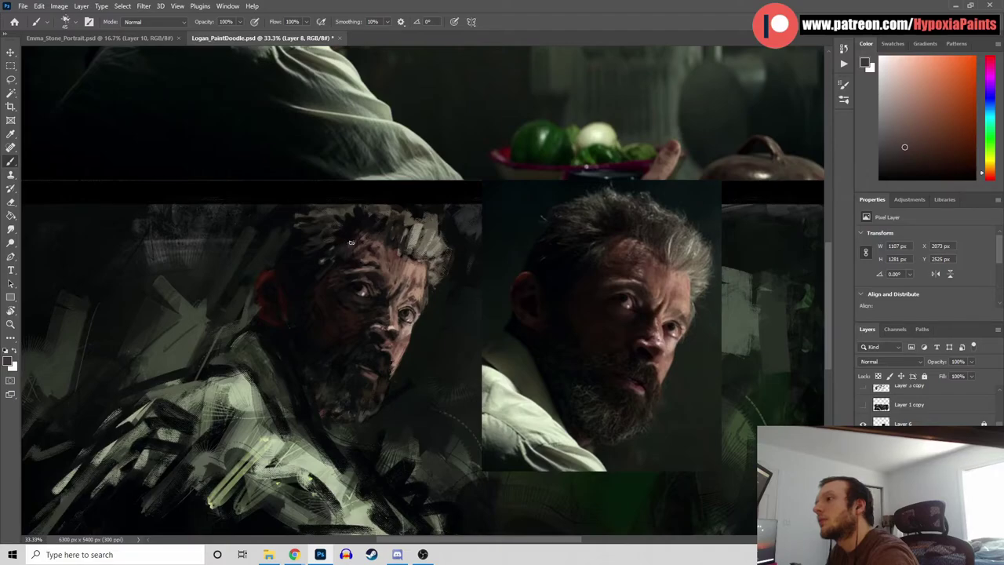
left_click(362, 221, "alt")
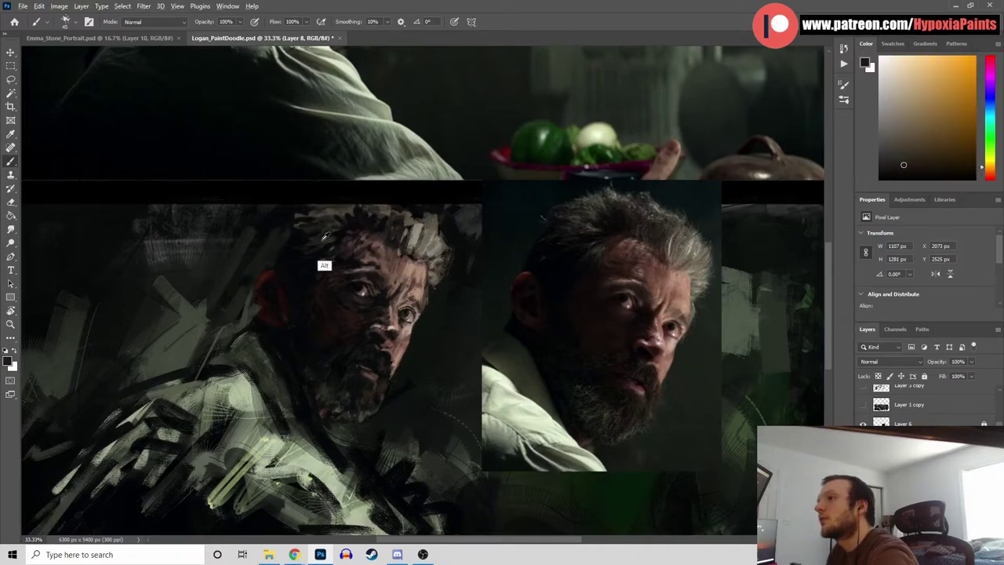
Shape the hair at the temple and darken the back outline of the painted head with sampled dark tones
left_click(330, 253, "alt")
left_click(328, 237, "alt")
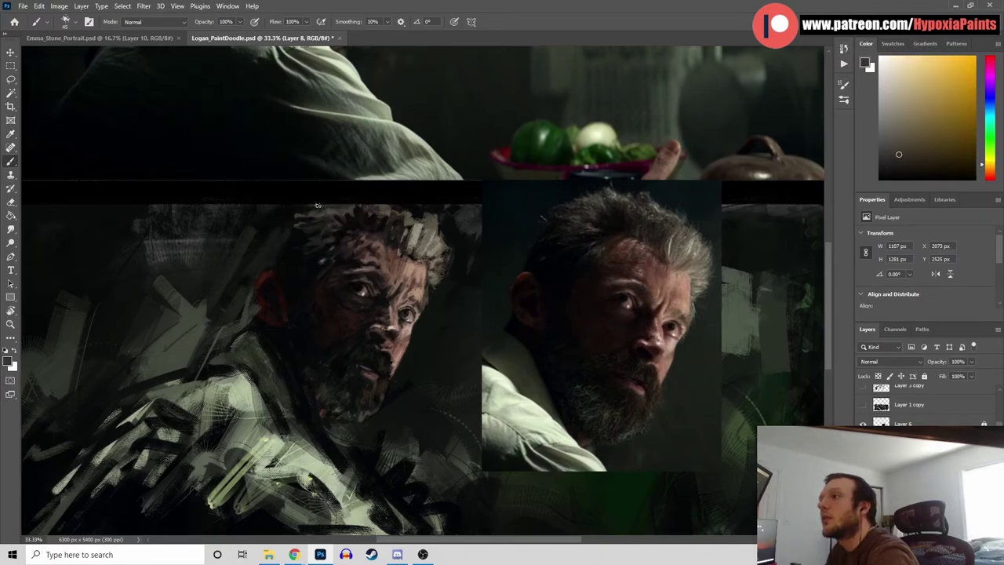
left_click(300, 209, "alt")
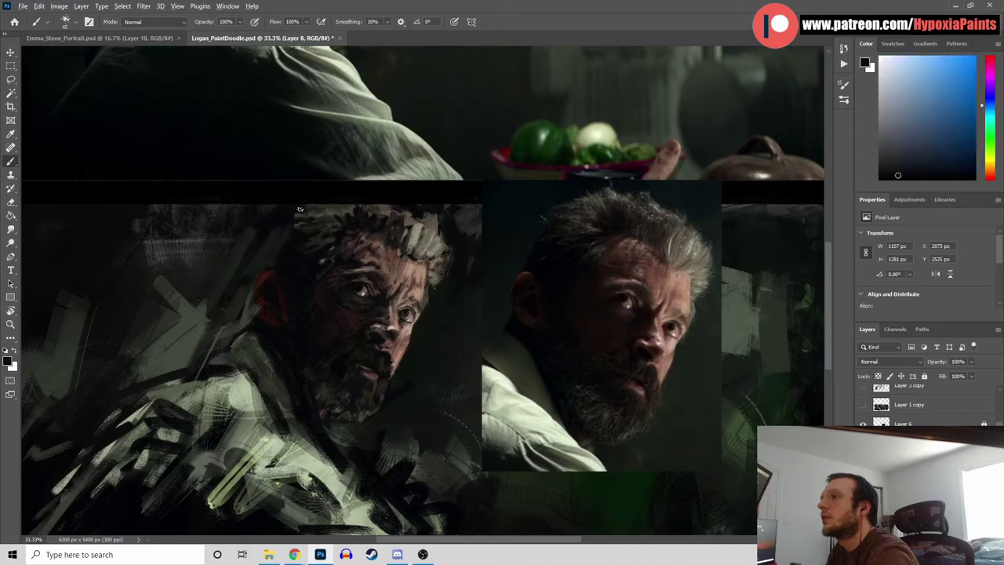
left_click_drag(312, 206, 278, 237)
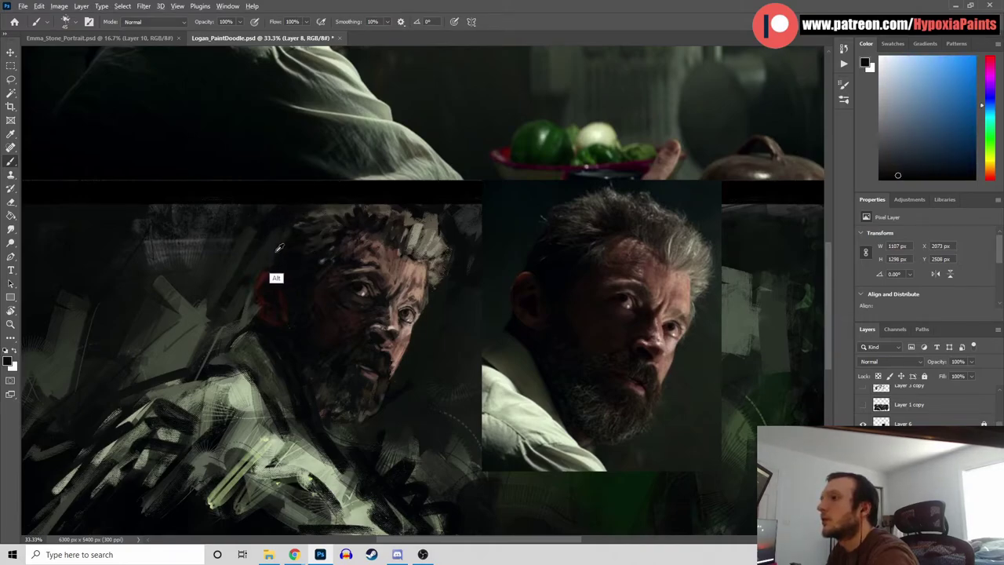
Refine the painted ear and the shadow between ear and sideburn with sampled dark red and near-black tones
left_click(275, 278, "alt")
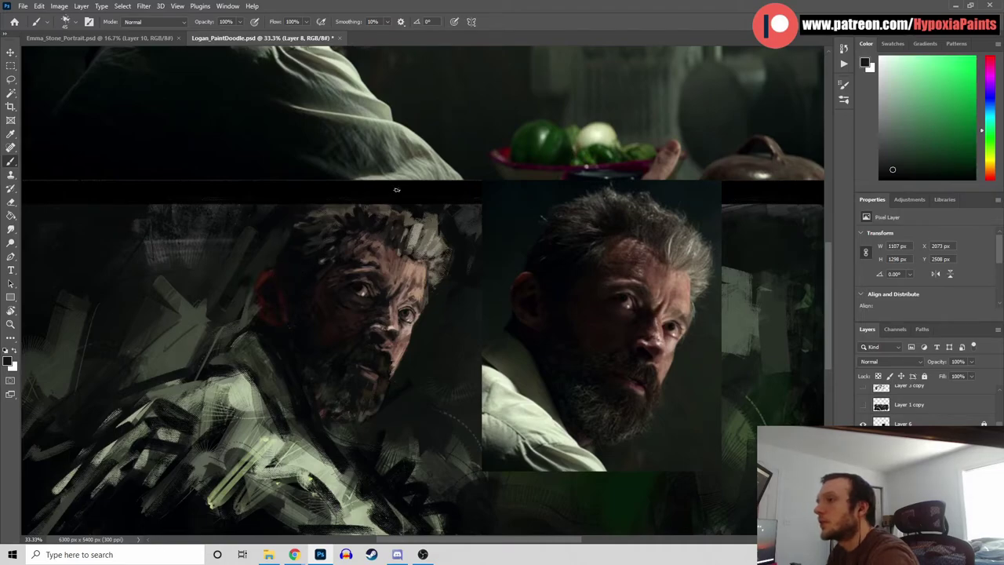
left_click(274, 280, "alt")
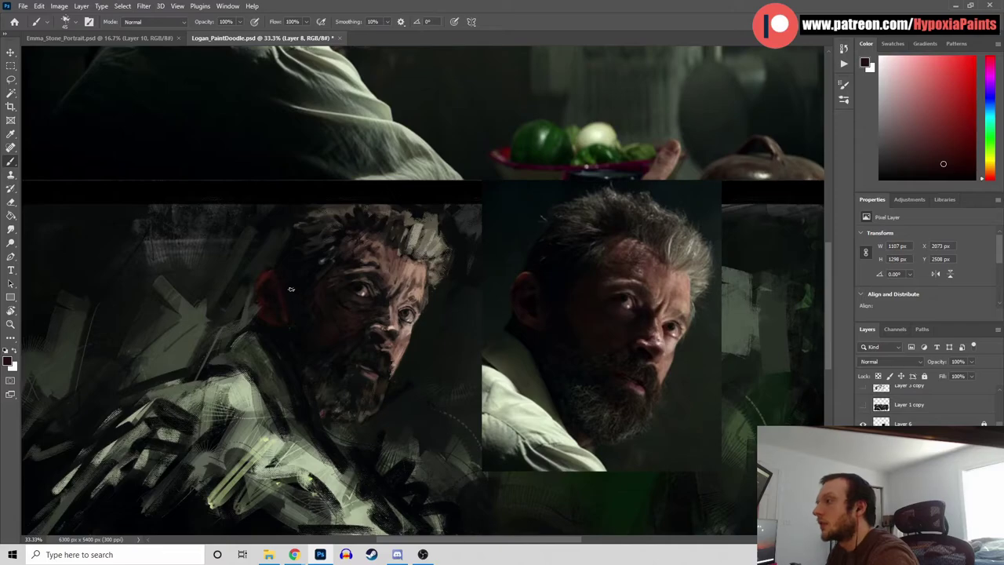
left_click(290, 291, "alt")
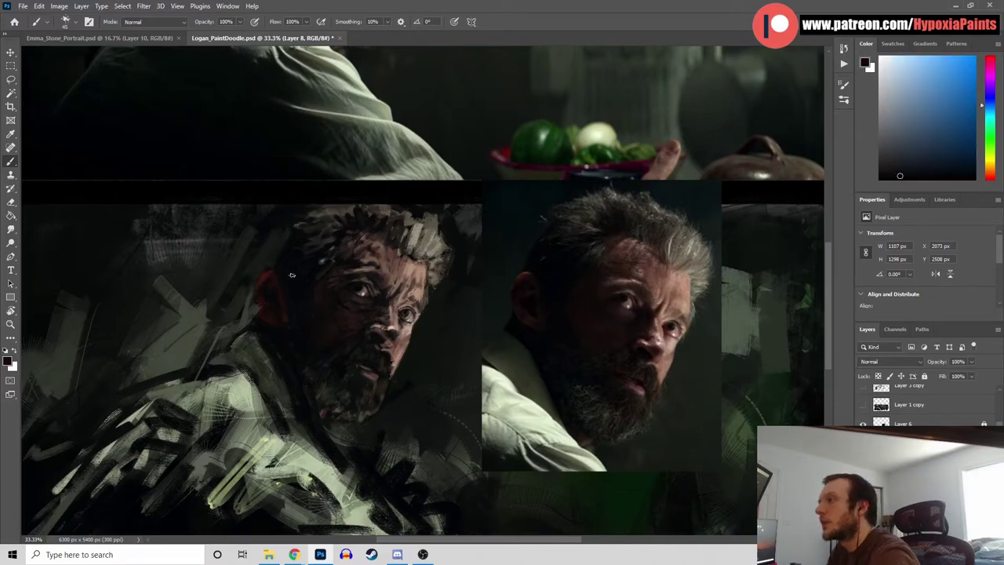
left_click(294, 310, "alt")
left_click(287, 318, "alt")
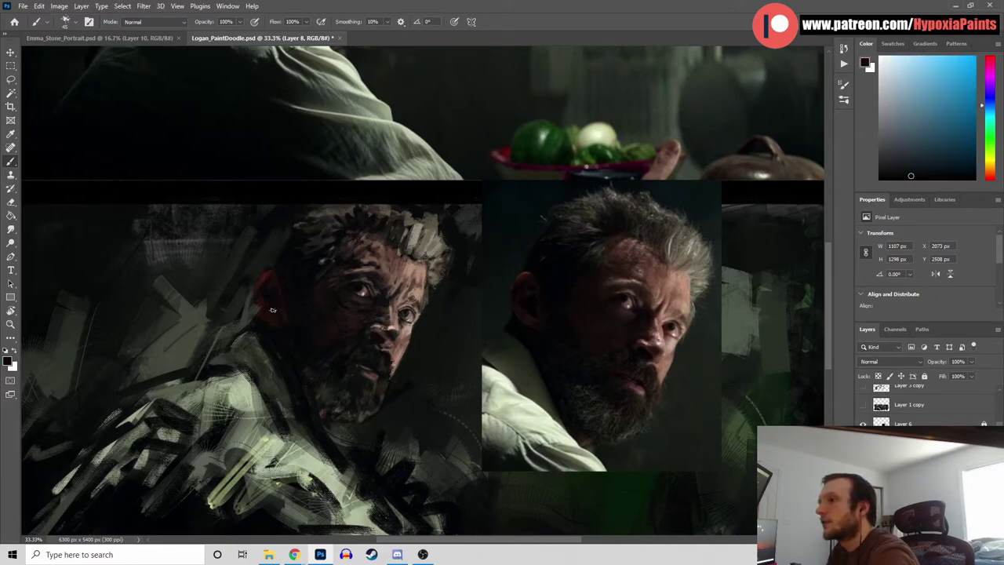
Clean up the neck shadow and collar edge below the painted ear with sampled near-black and dark green-grey tones
left_click(264, 338, "alt")
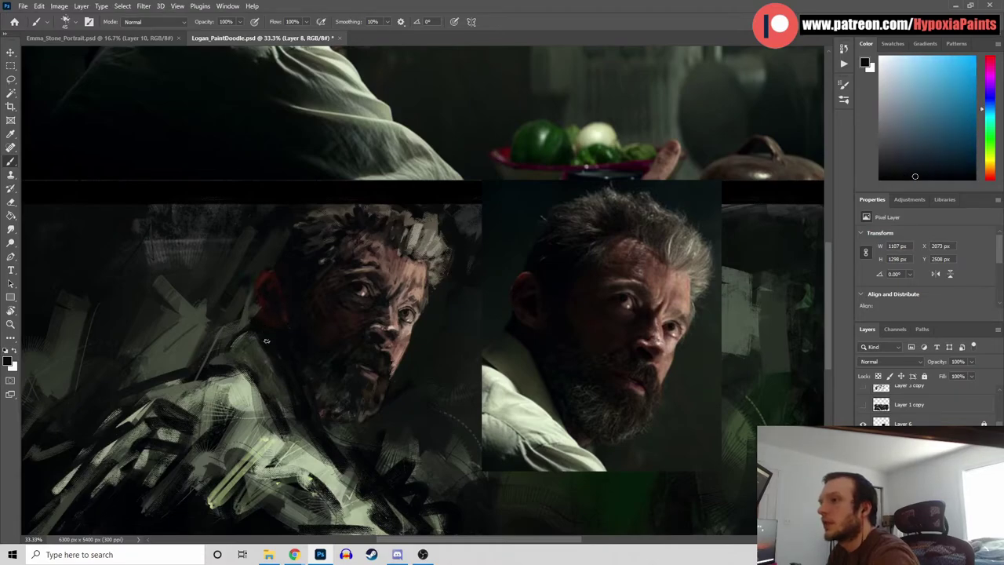
left_click(248, 346, "alt")
left_click(261, 330, "alt")
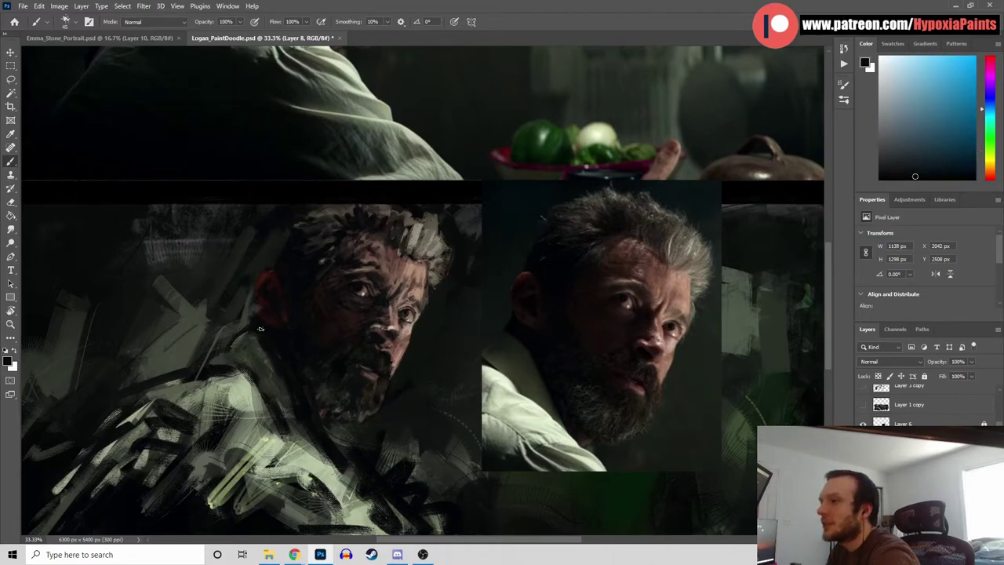
left_click(249, 333, "alt")
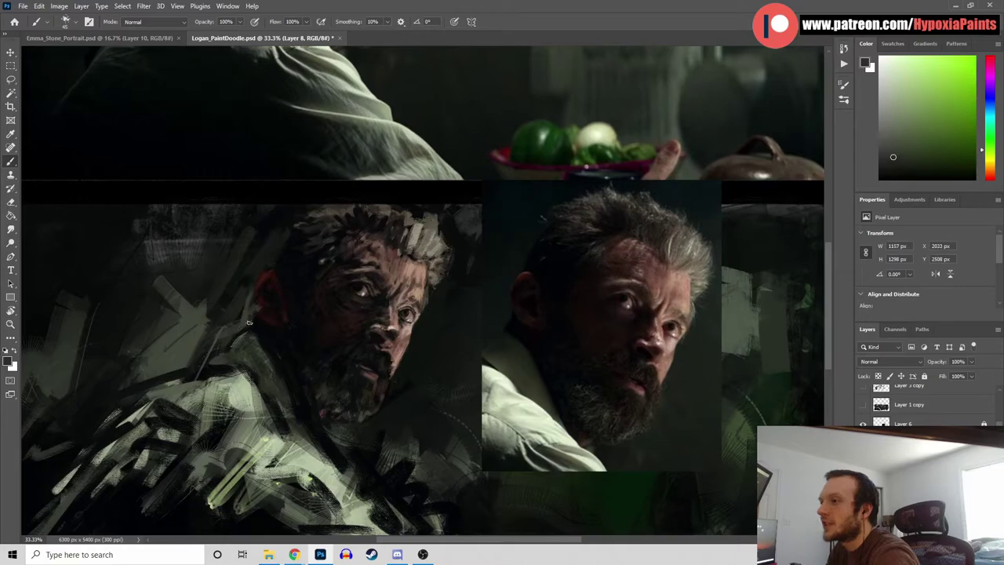
left_click(269, 342, "alt")
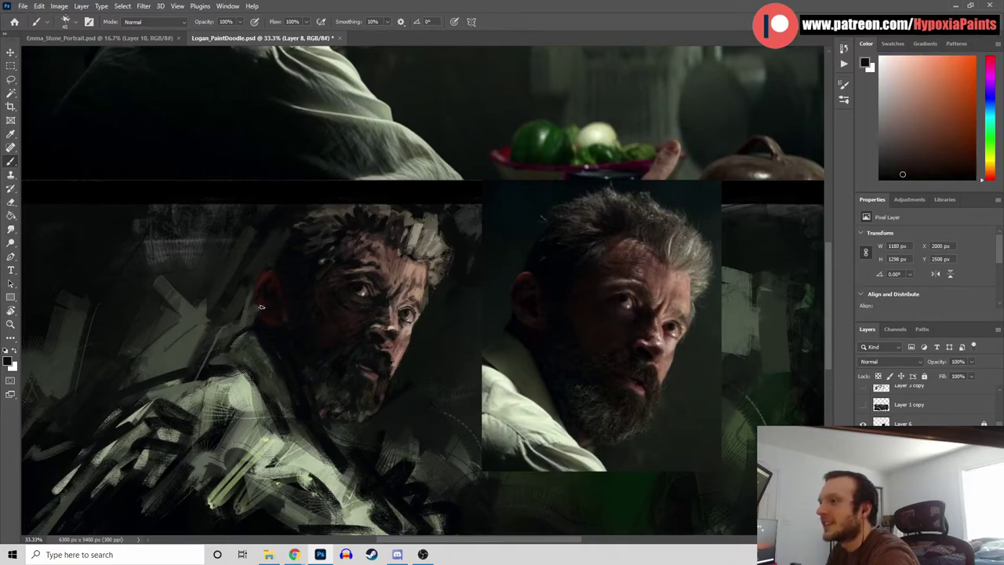
Trim the painted ear's outer edge with the background tone and repaint its rim in sampled dark red
left_click(262, 298, "alt")
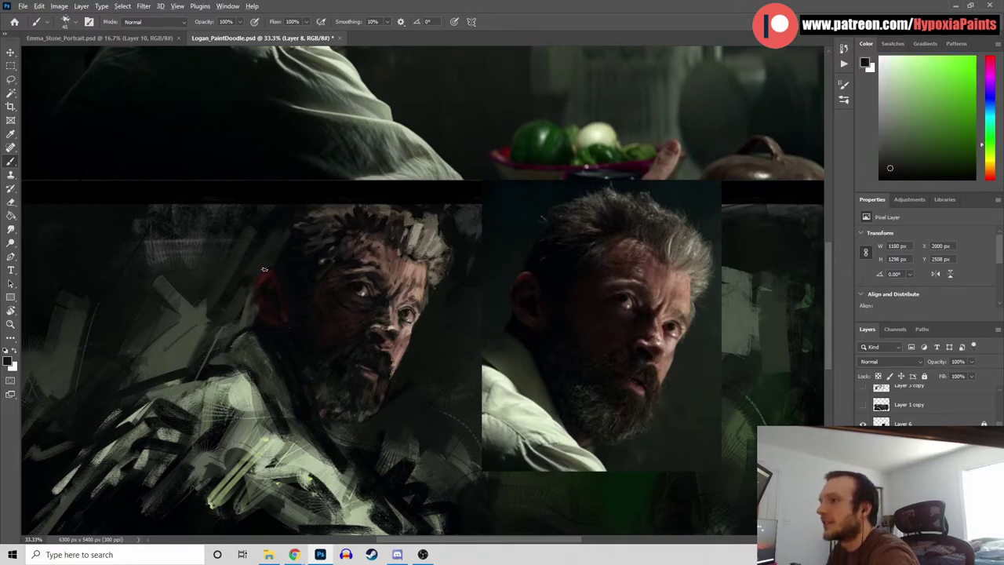
left_click(272, 335, "alt")
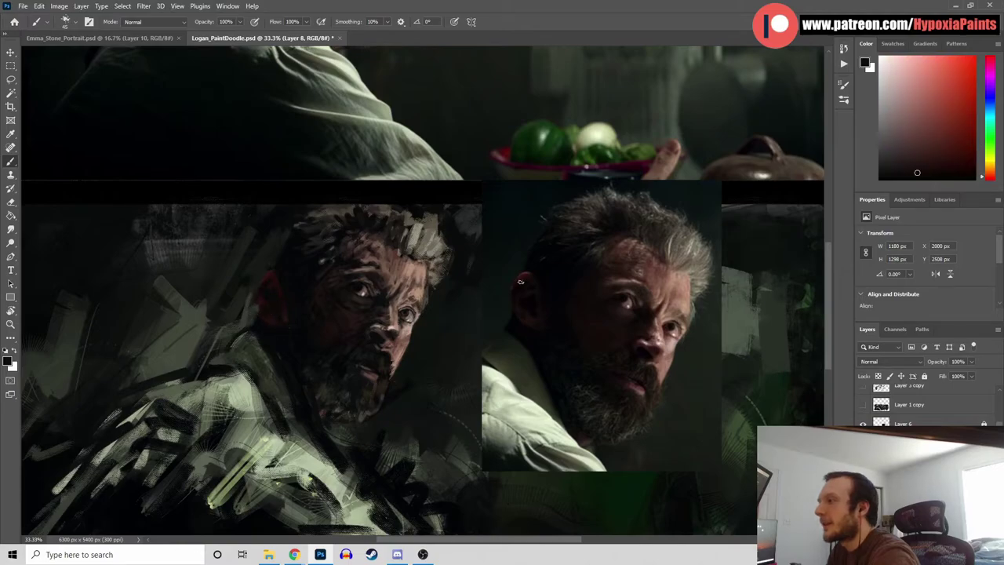
left_click(270, 278, "alt")
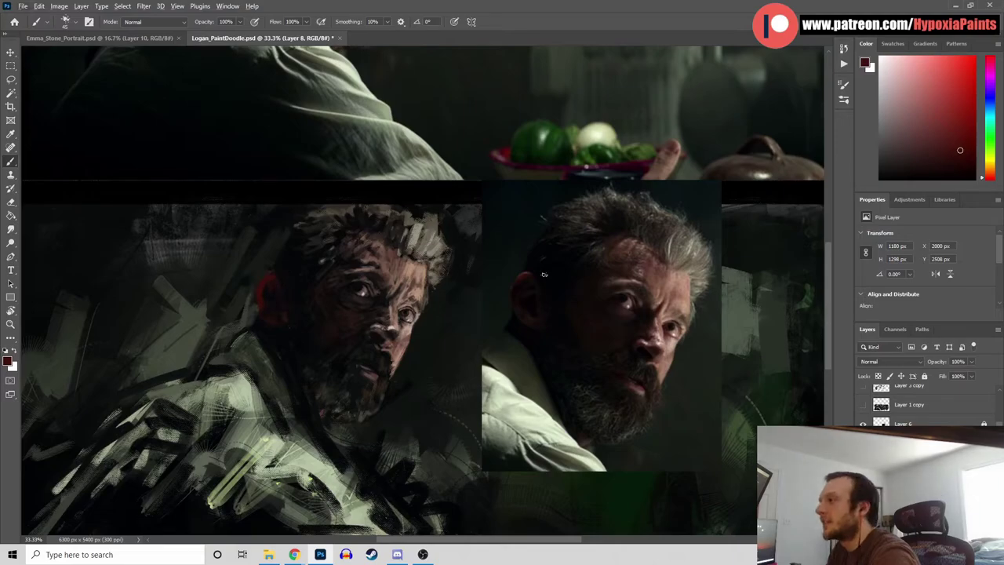
Paint near-black hair around the top and front of the painted ear, sampling the adjacent dark tones
left_click(277, 264, "alt")
left_click(277, 263, "alt")
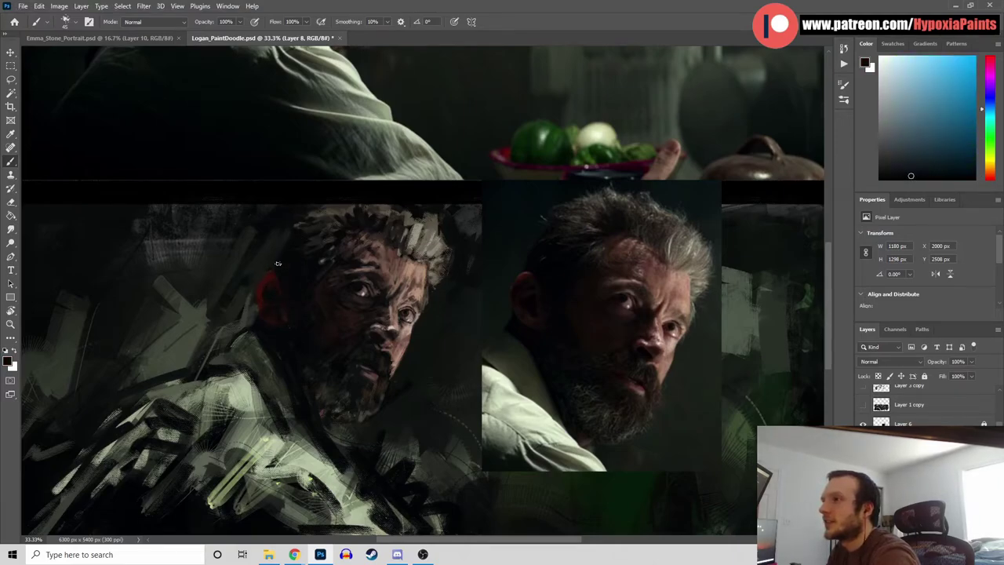
left_click(276, 270, "alt")
left_click(286, 267, "alt")
left_click(291, 275, "alt")
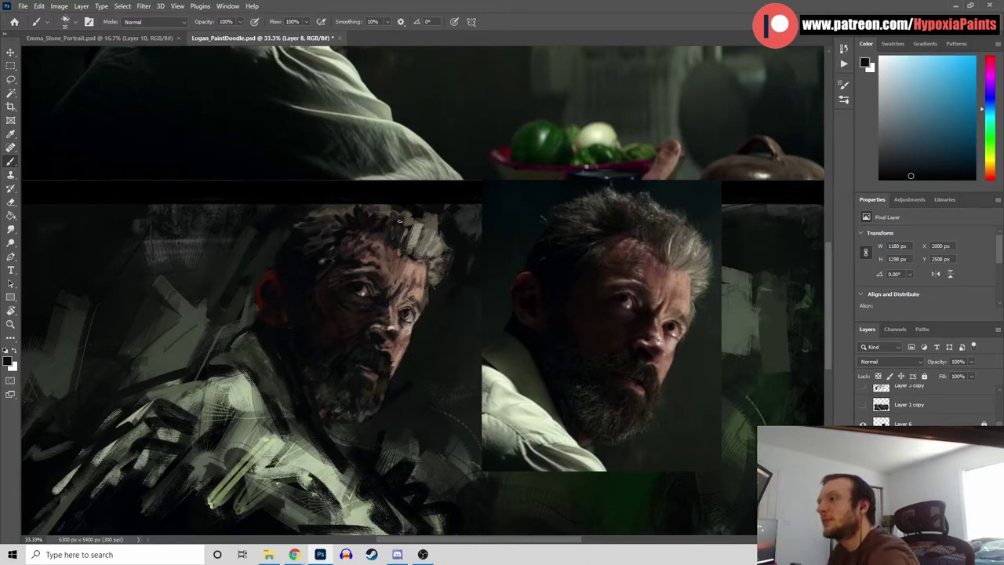
Deepen the sideburn and lower ear shadows with sampled near-black tones, and save the document
left_click(297, 290, "alt")
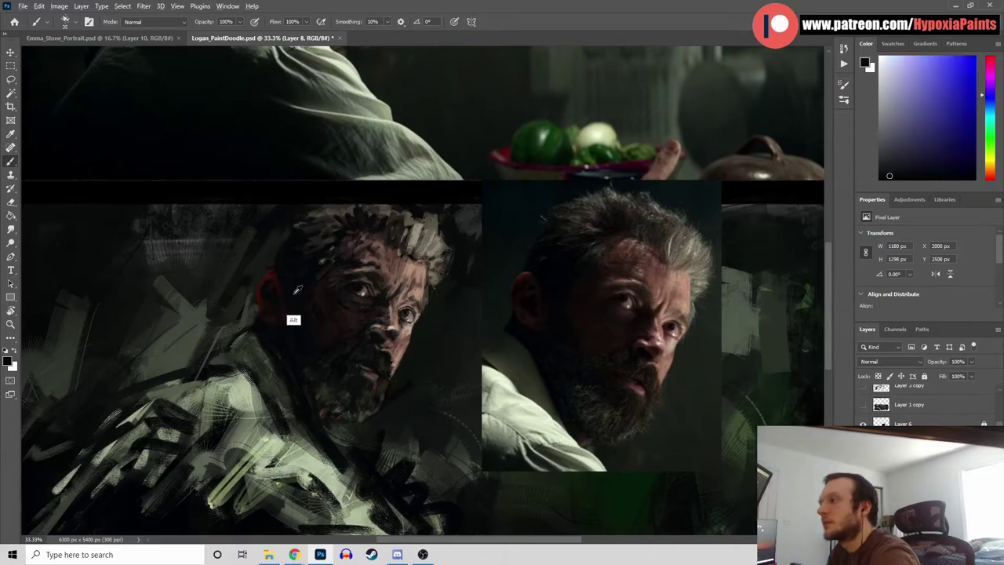
left_click(282, 324, "alt")
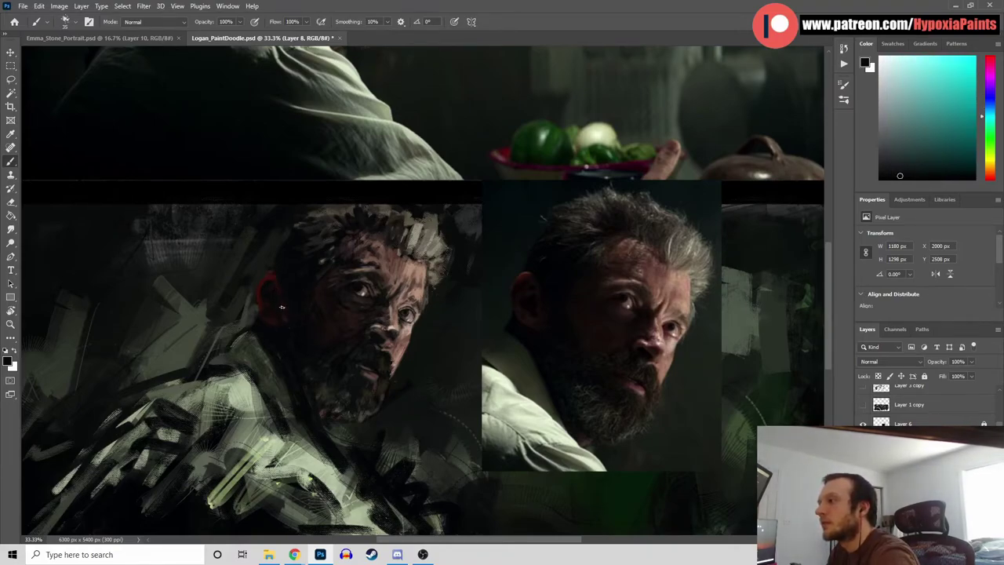
left_click(267, 315, "alt")
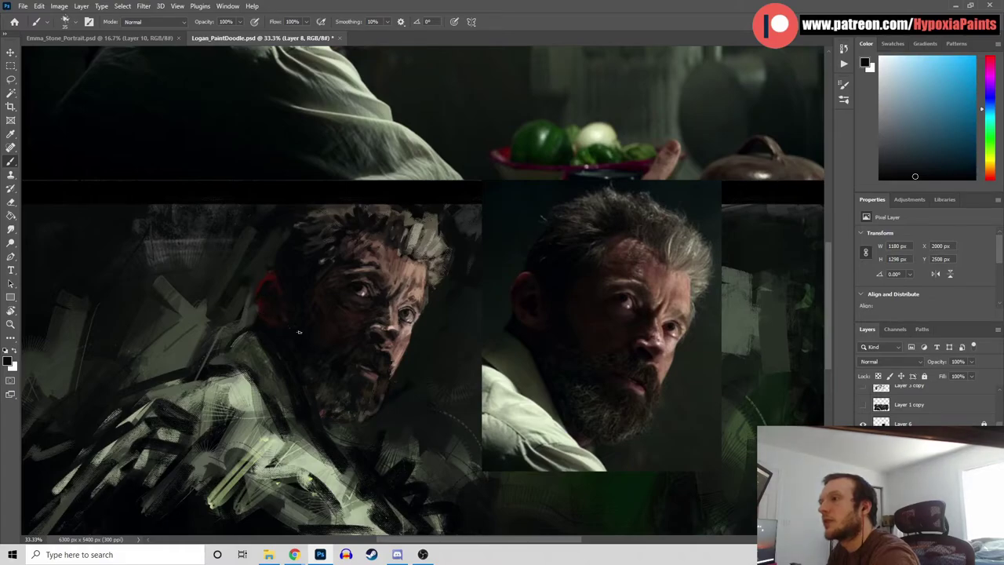
left_click(296, 291, "alt")
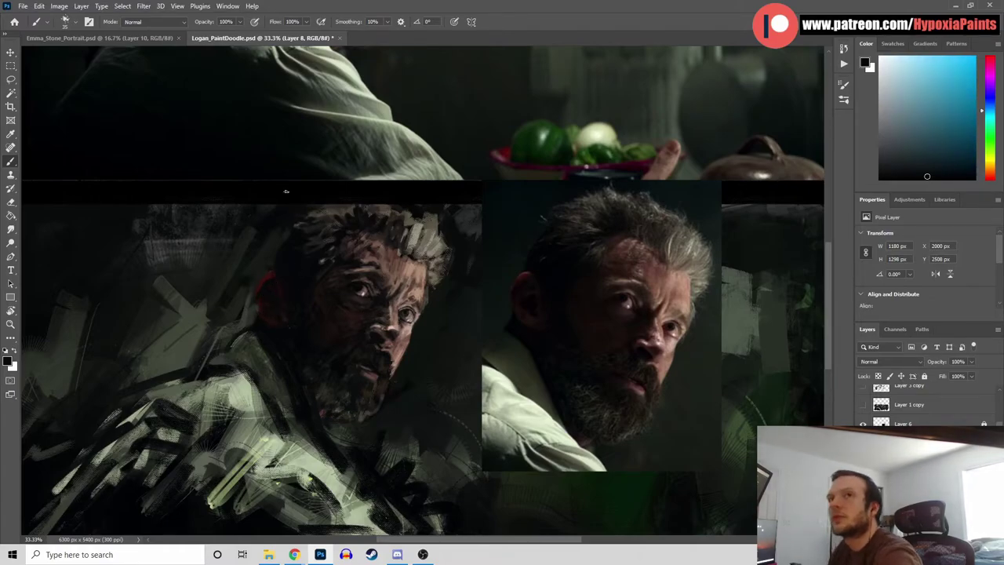
key("ctrl+s")
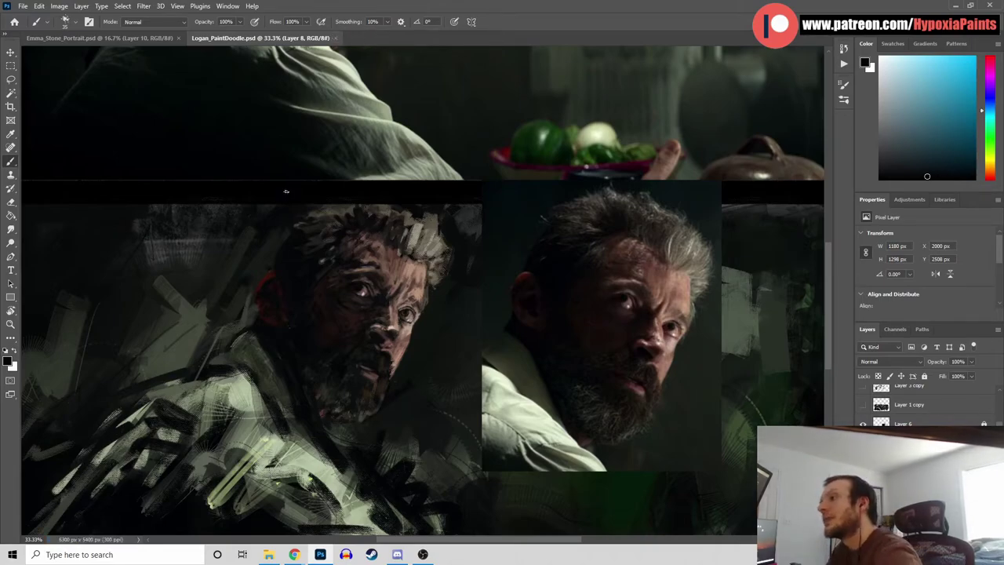
Paint sampled muted brown and skin tones into the upper forehead and front hairline of the painted face
key("ctrl+minus")
key("ctrl+minus")
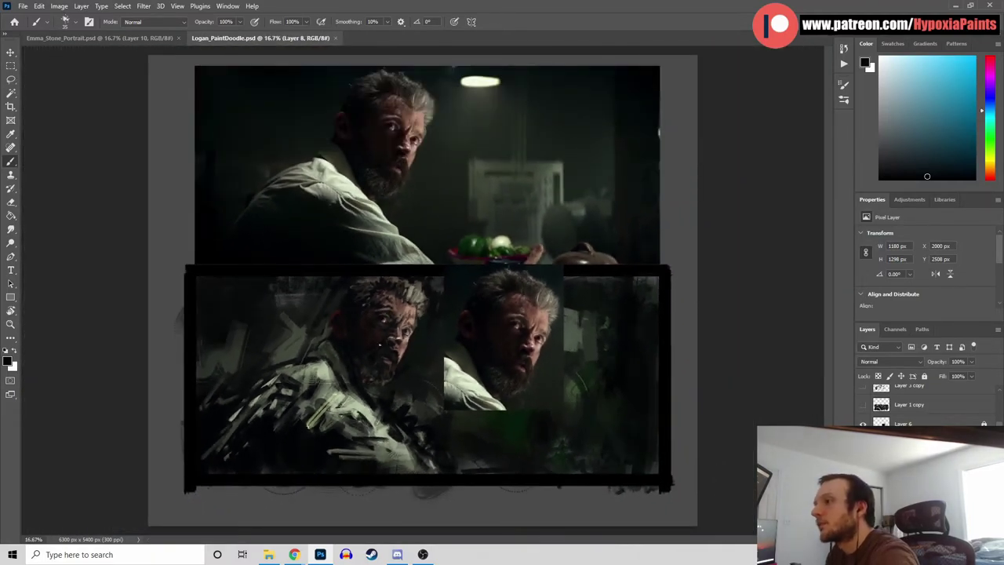
key("ctrl+plus")
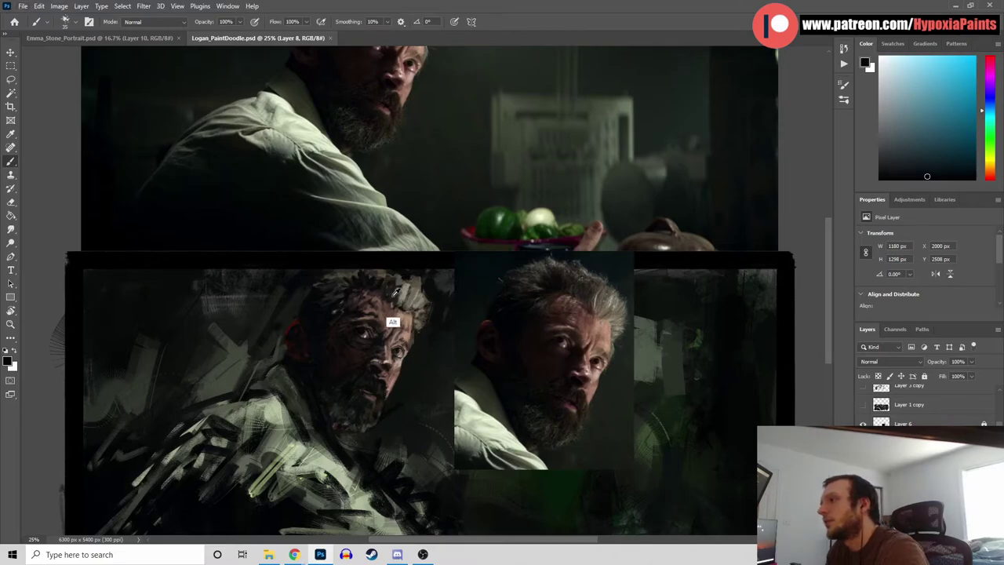
left_click(367, 292, "alt")
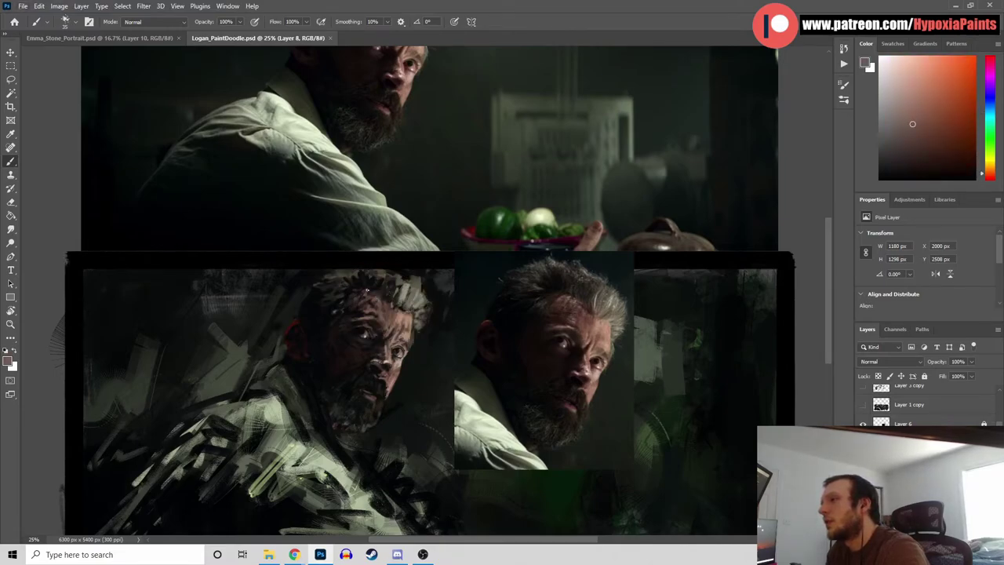
left_click_drag(369, 292, 373, 311)
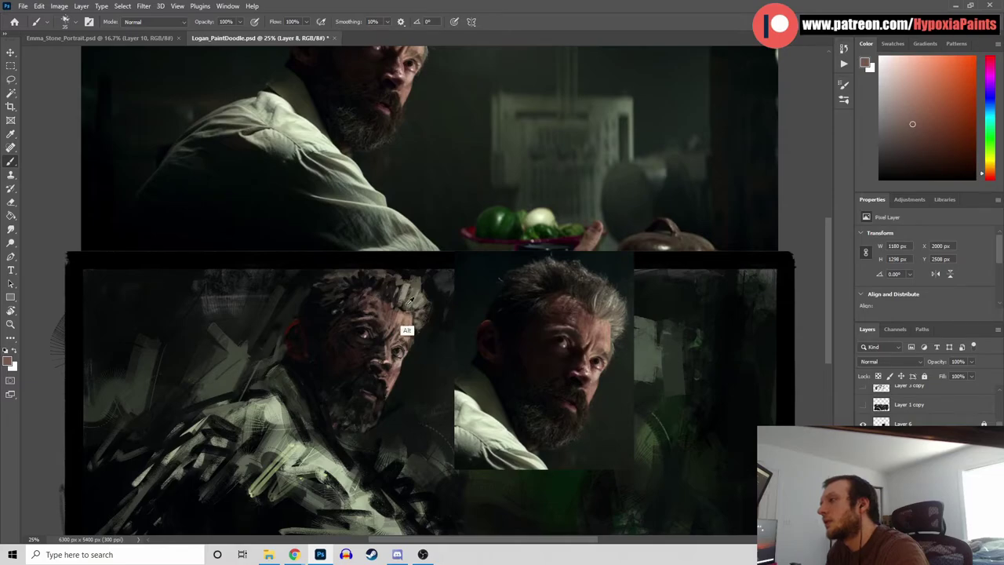
left_click(387, 323, "alt")
left_click(388, 294, "alt")
left_click(385, 313, "alt")
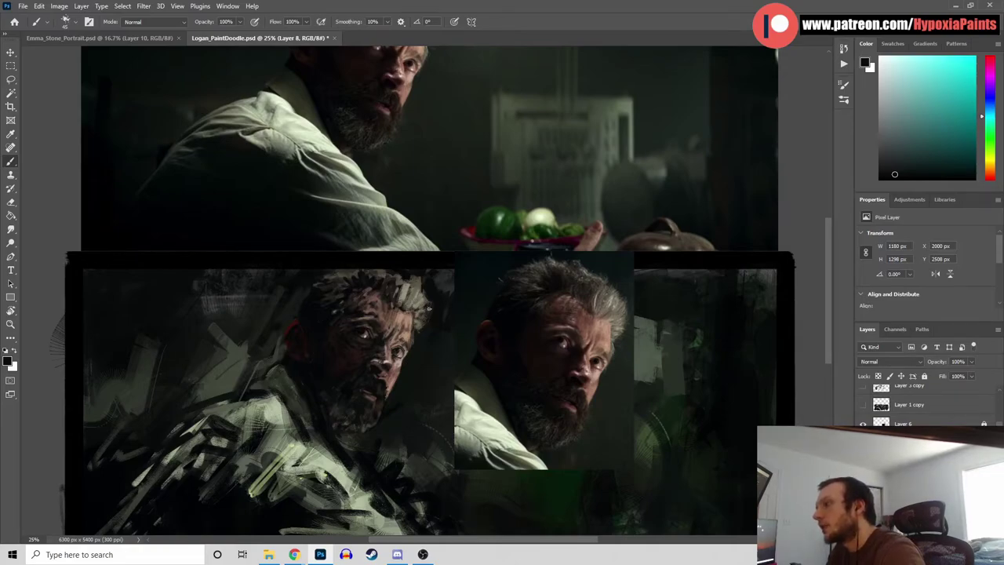
Break up the front hairline above the forehead with sampled near-black and dark brown-grey tones
left_click(389, 296, "alt")
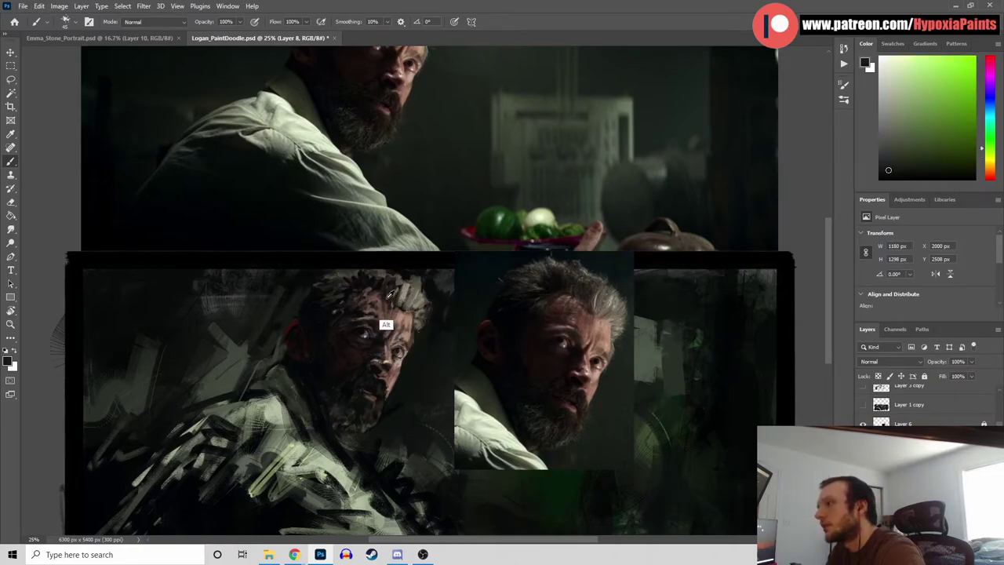
left_click(389, 300, "alt")
left_click(390, 312, "alt")
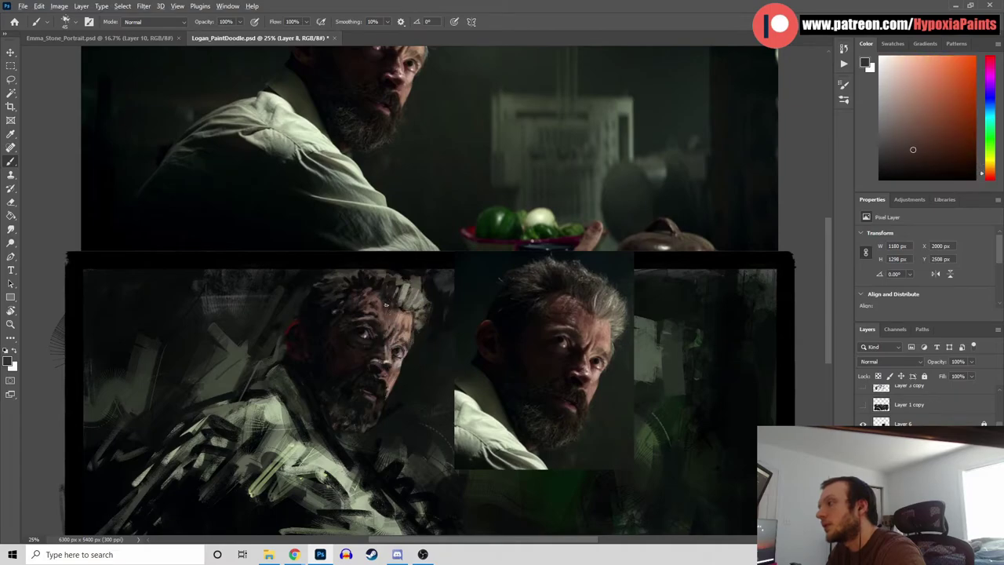
Refine the painted temple and outer hair edge with sampled skin and near-black tones, and save the document
left_click(411, 311, "alt")
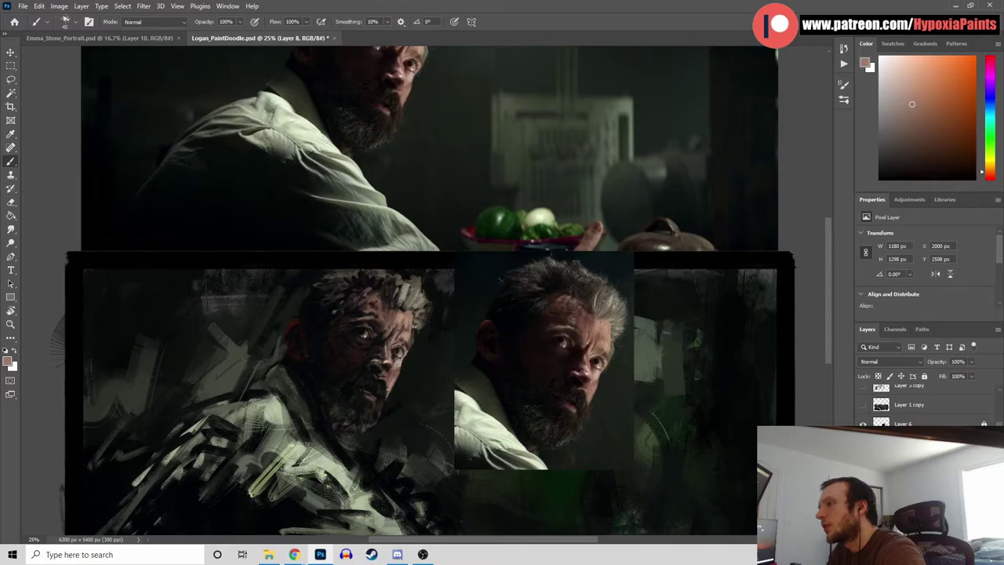
left_click(433, 346, "alt")
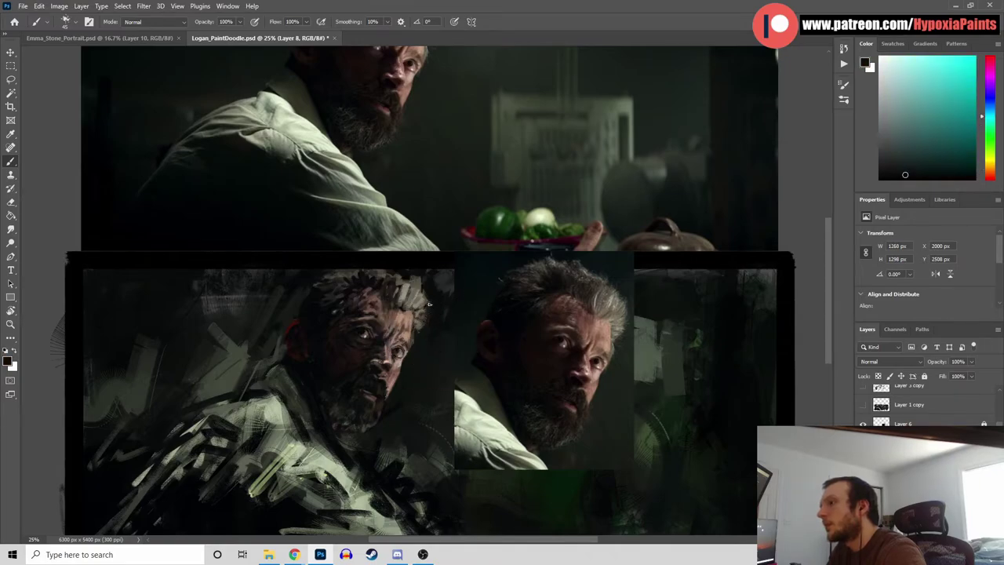
left_click(376, 313, "alt")
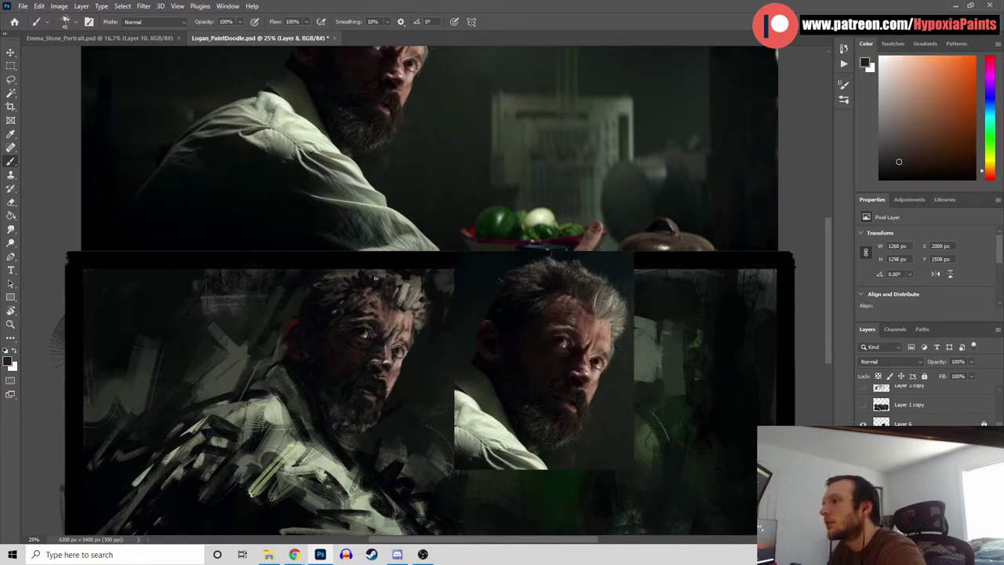
left_click(581, 289, "alt")
key("ctrl+s")
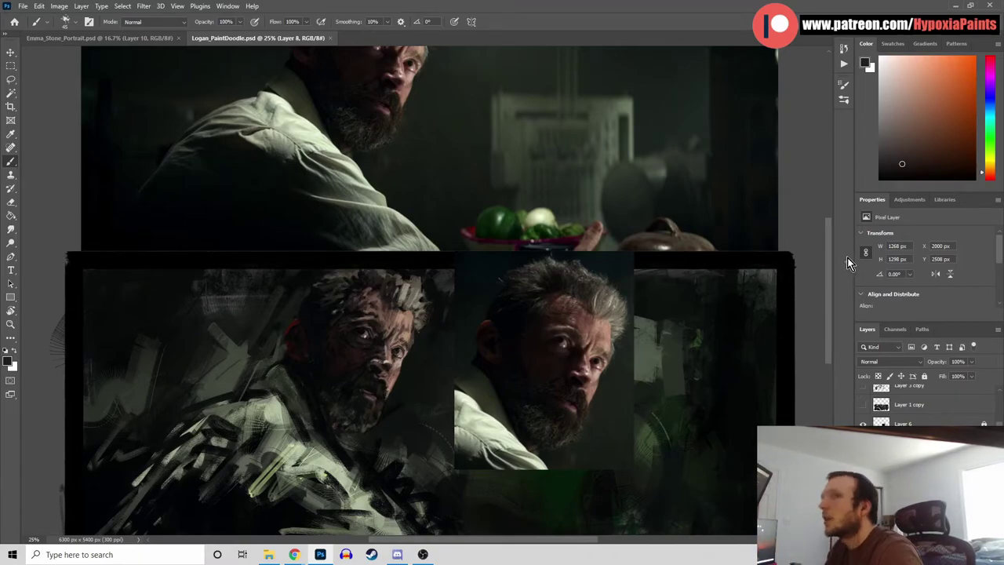
Paint grey hair tufts along the top of the painted head and trim the outer hair edge with near-black background tone
left_click(336, 275, "alt")
left_click_drag(328, 276, 349, 270)
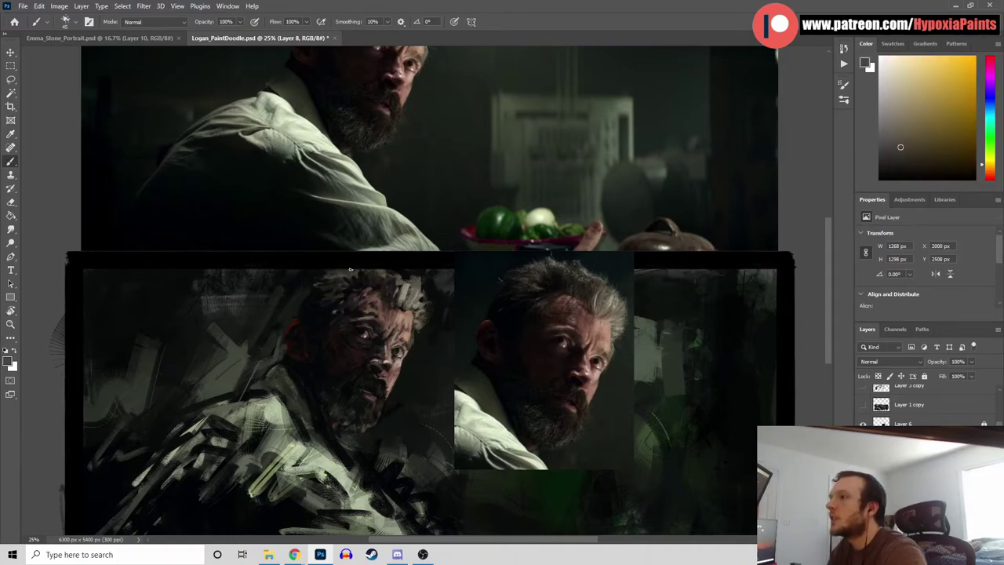
left_click(402, 278, "alt")
left_click_drag(398, 277, 391, 271)
left_click(428, 306, "alt")
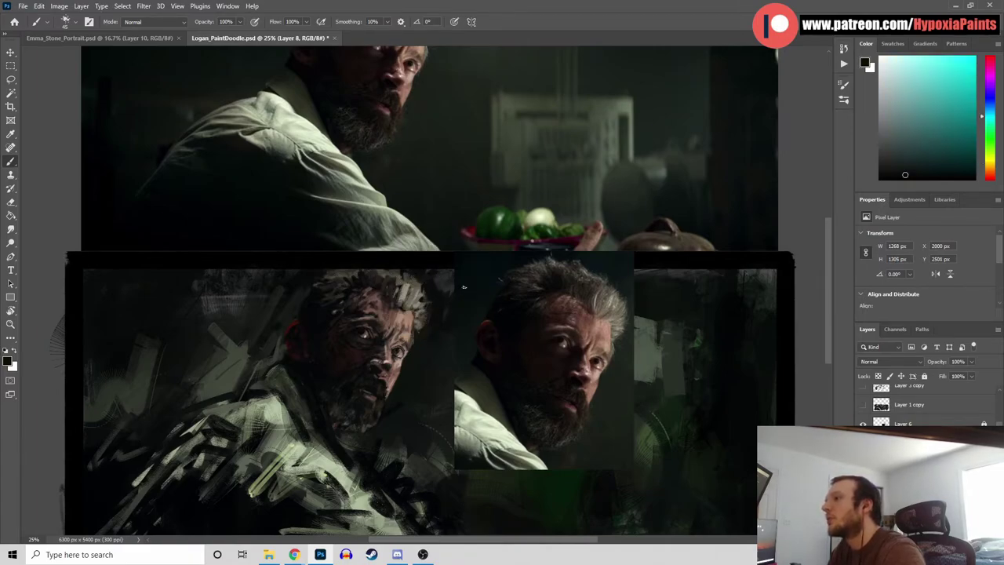
Darken the side hair above the painted temple with sampled near-black tones
left_click(335, 297, "alt")
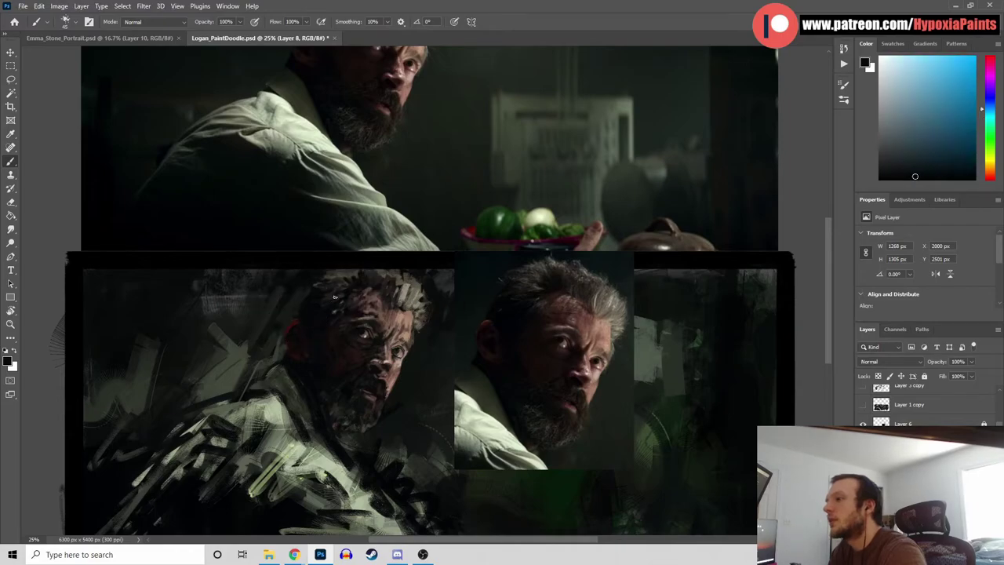
left_click_drag(338, 288, 326, 291)
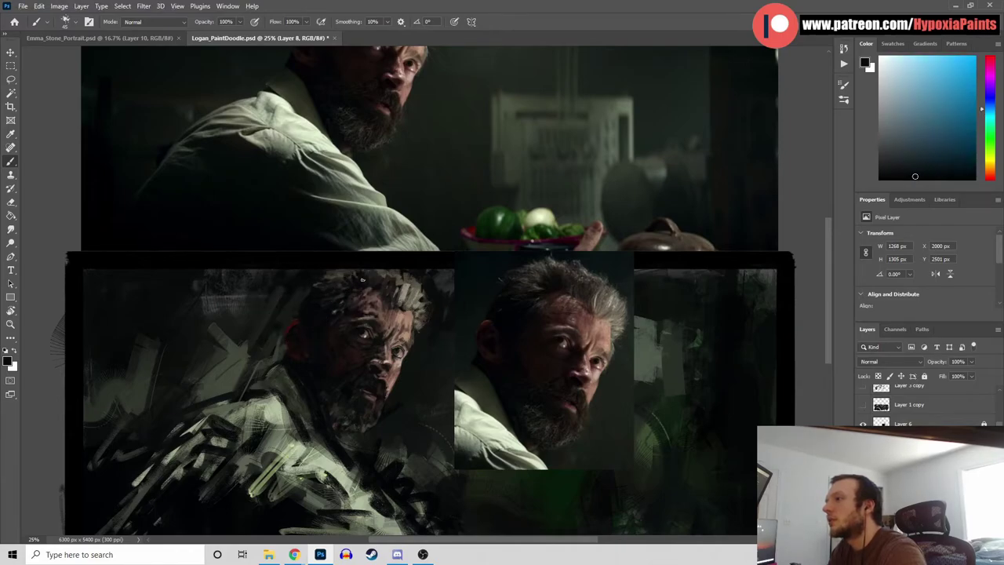
left_click(315, 297, "alt")
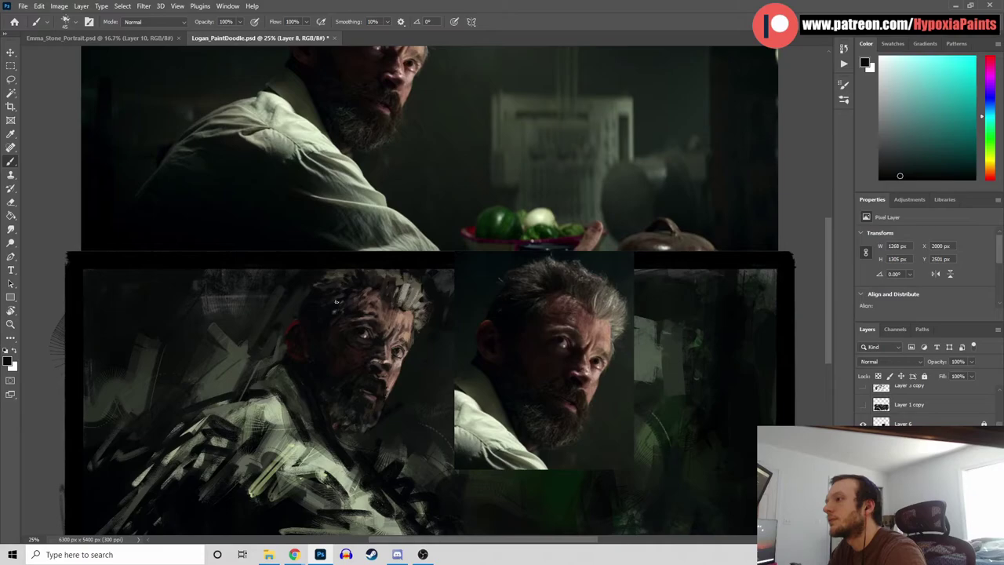
left_click(333, 302, "alt")
left_click(342, 300, "alt")
Deepen the sideburn and the shadow beneath the painted ear with sampled near-black tones
left_click(301, 324, "alt")
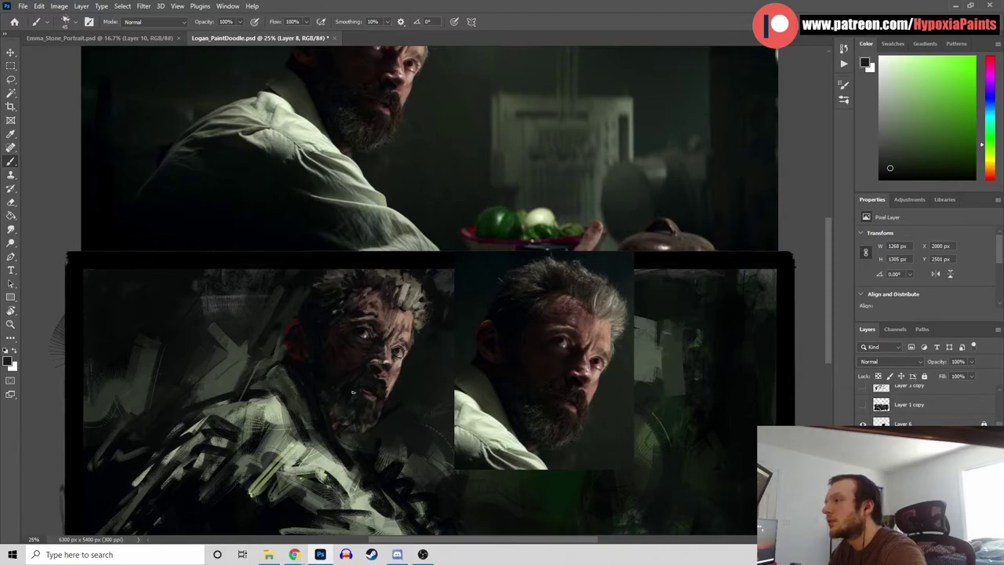
left_click(313, 352, "alt")
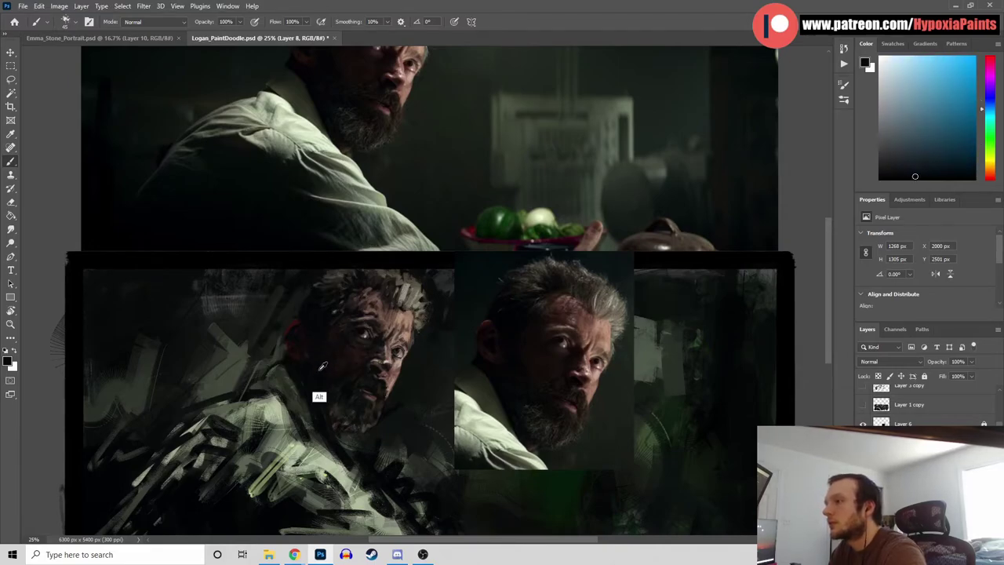
left_click(307, 364, "alt")
left_click(298, 358, "alt")
Rework the painted ear and adjoining side shadow with sampled dark red and near-black tones, and save the document
left_click(518, 353, "alt")
left_click(488, 353, "alt")
left_click(294, 328, "alt")
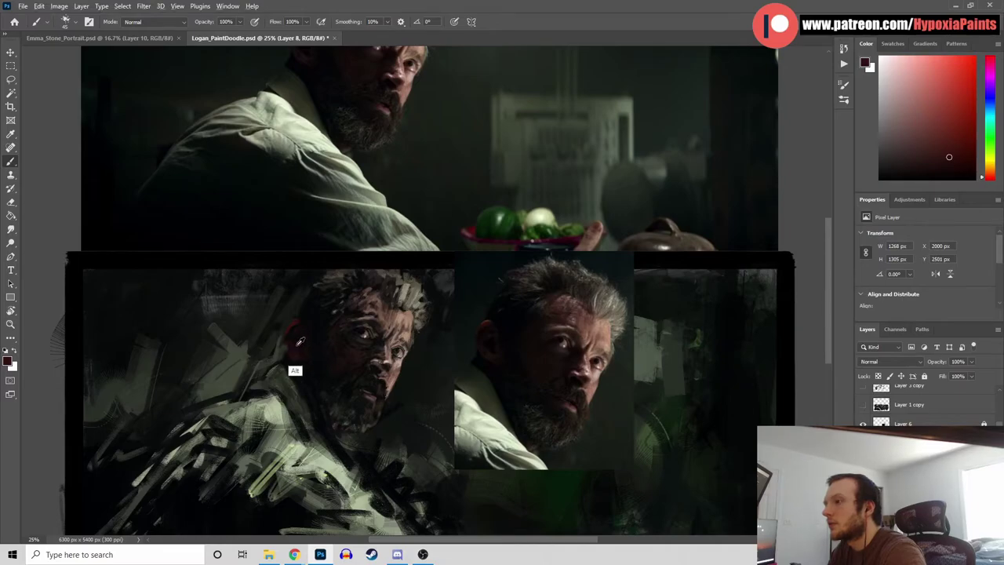
key("d")
left_click(299, 354, "alt")
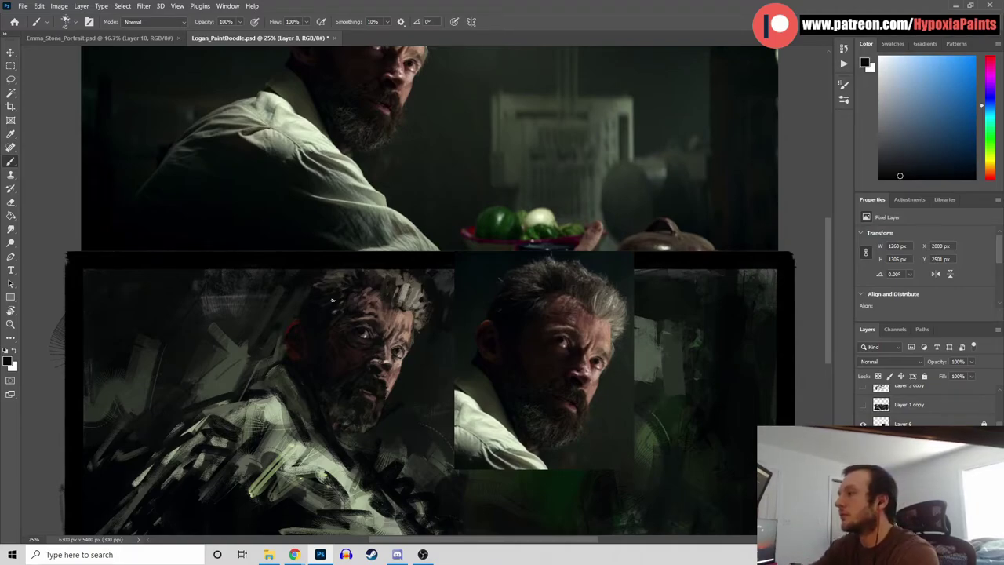
left_click(329, 350, "alt")
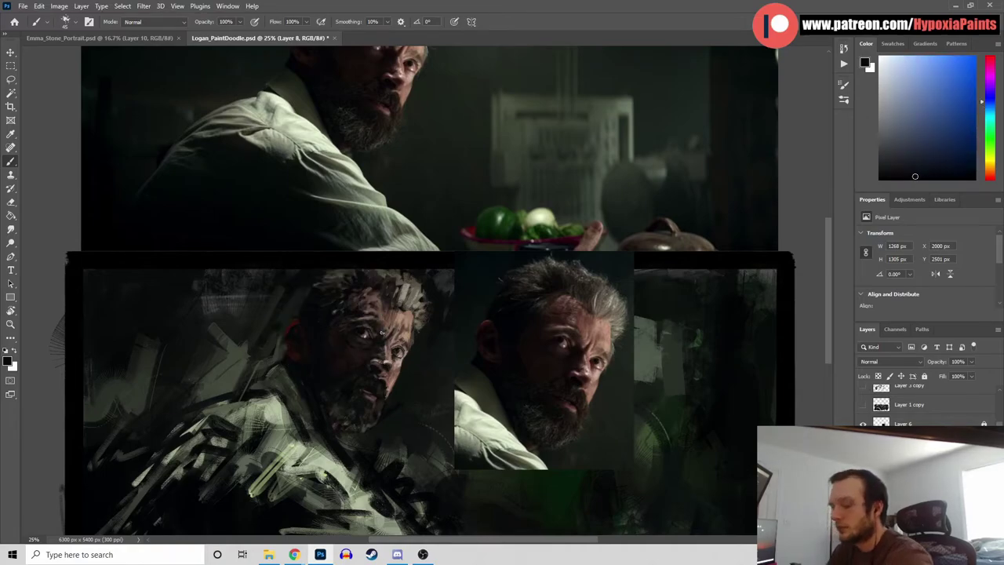
key("ctrl+s")
Darken the shadowed cheek below the painted eye with sampled dark tones, and switch to the line textured (rotation) brush
key("ctrl+plus")
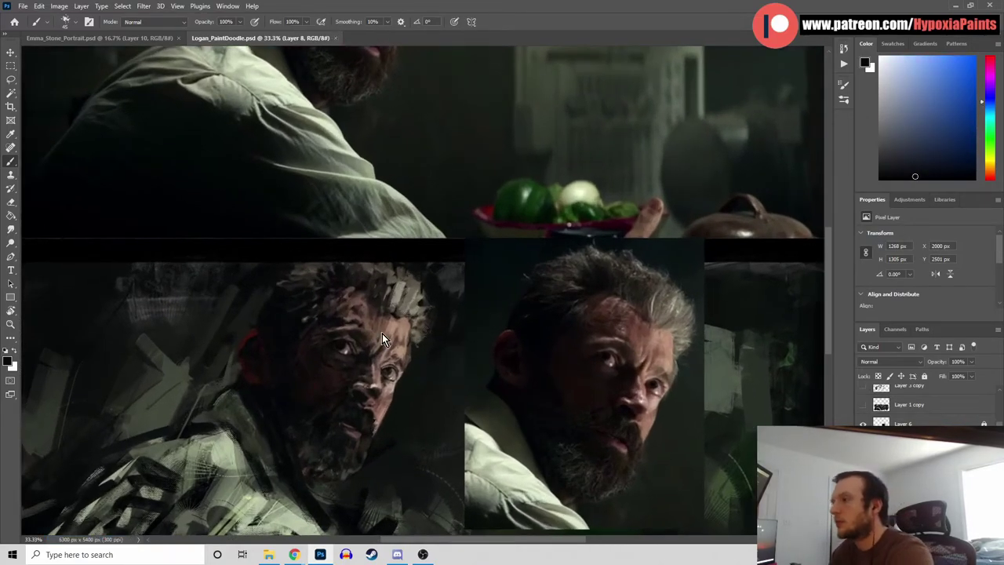
left_click_drag(382, 334, 422, 313)
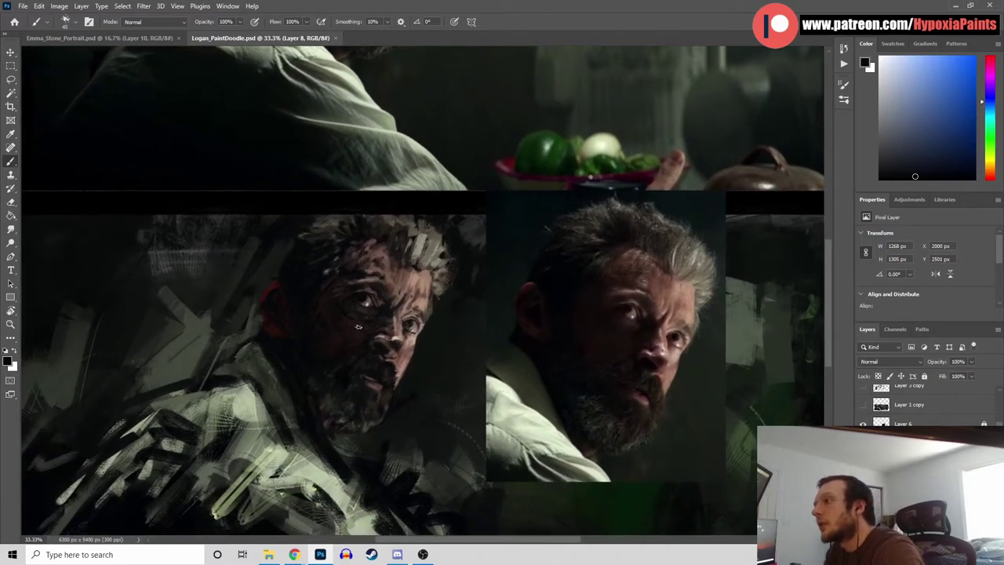
left_click(359, 314, "alt")
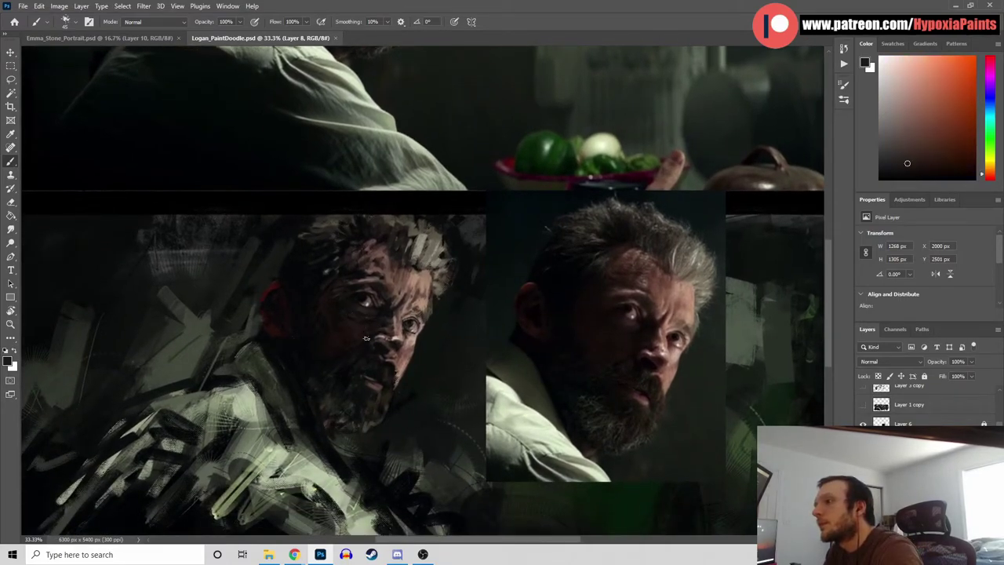
left_click(341, 305, "alt")
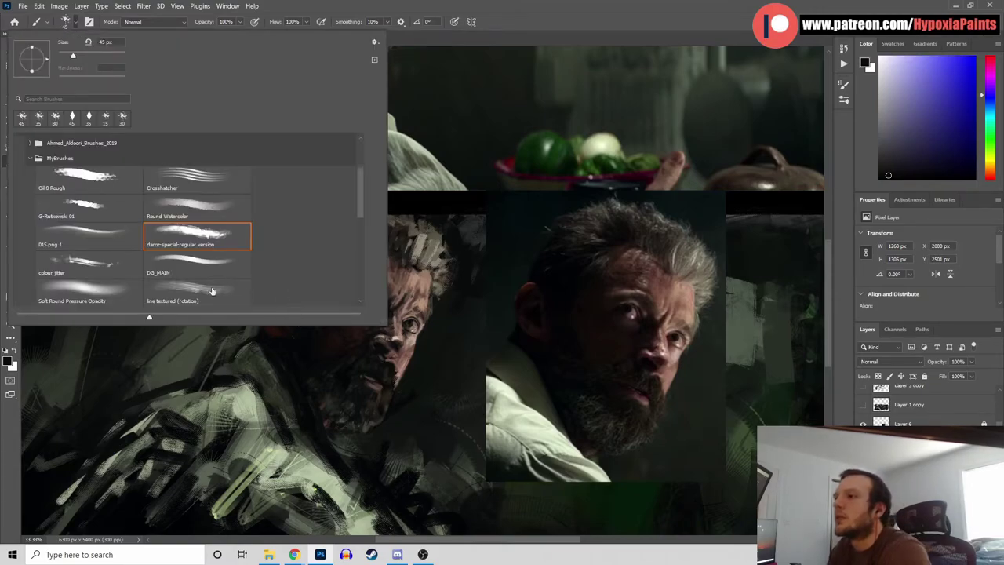
left_click(211, 291)
key("Return")
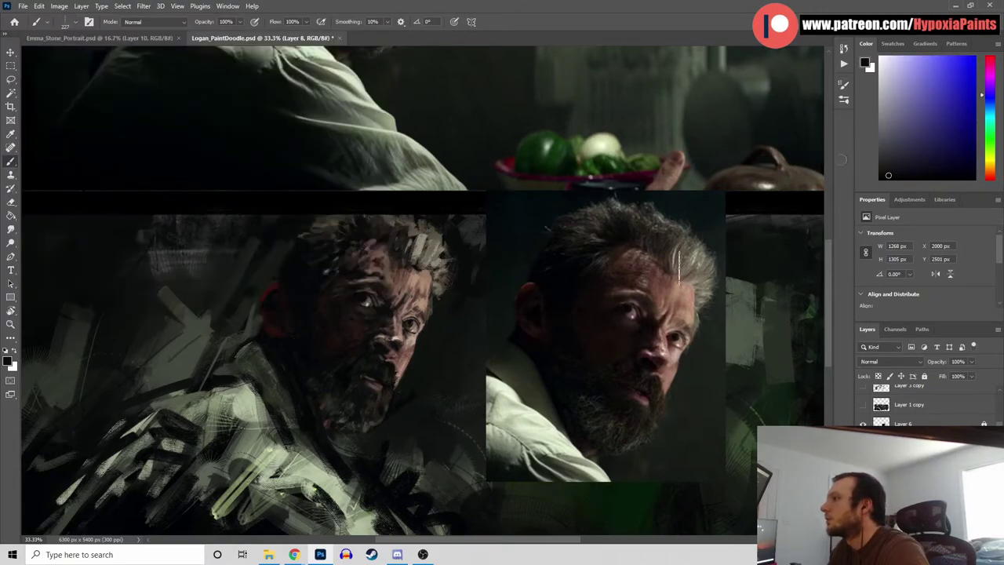
left_click(750, 335, "alt")
mouse_move(437, 380)
left_mouse_down()
mouse_move(428, 438)
mouse_move(466, 443)
left_mouse_up()
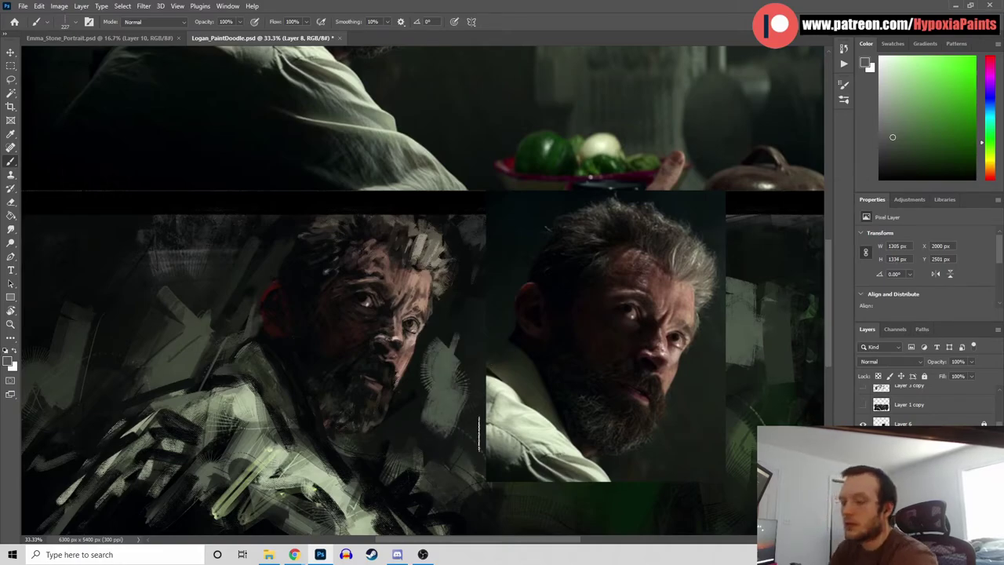
key("ctrl+z")
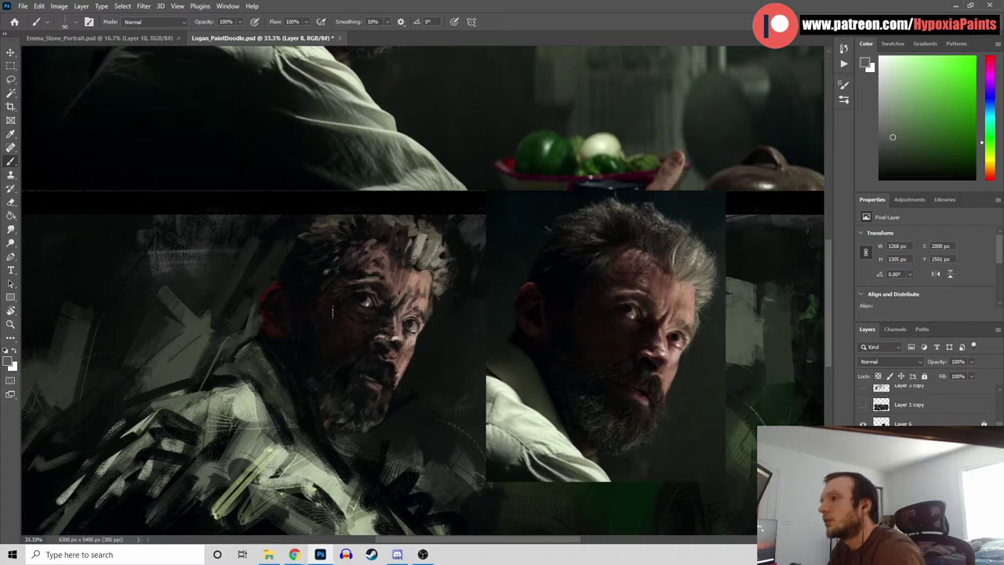
Reshape the painted ear's upper rim with the textured brush, using sampled near-black and dark red tones
left_click(284, 277, "alt")
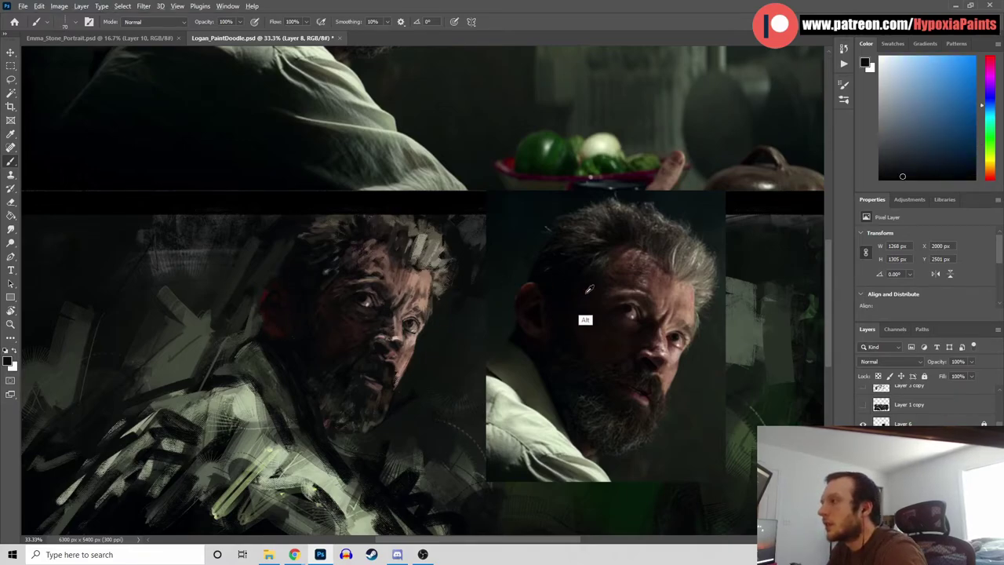
left_click(525, 310, "alt")
left_click(280, 285, "alt")
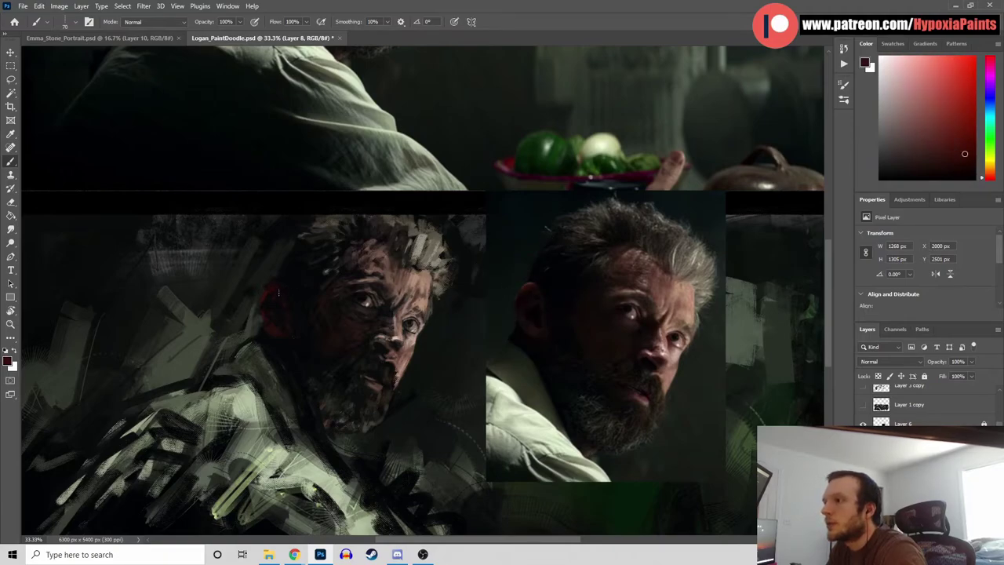
left_click(284, 298, "alt")
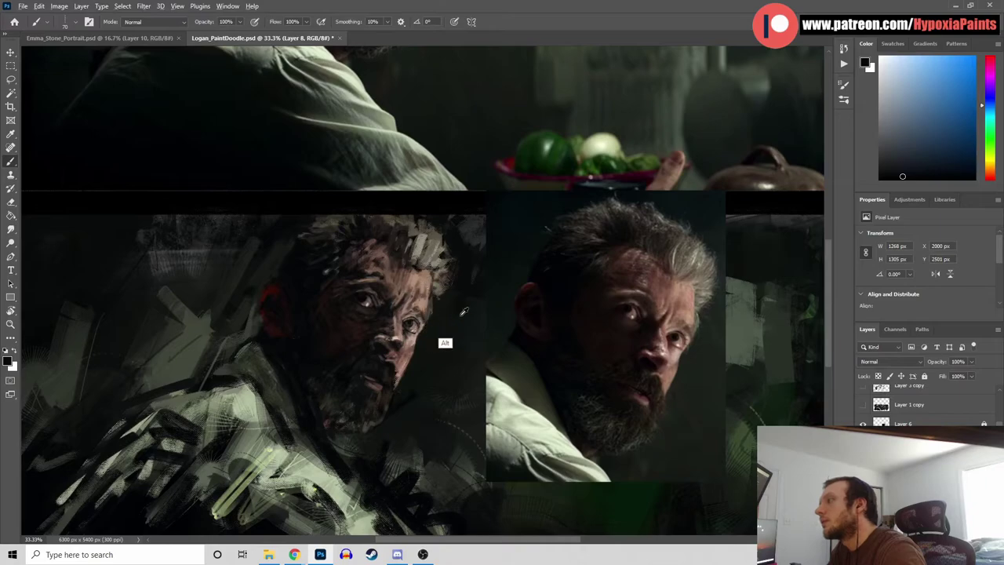
Rework the painted lit cheek and forehead with skin tones sampled from the reference face and the painting
left_click(675, 315, "alt")
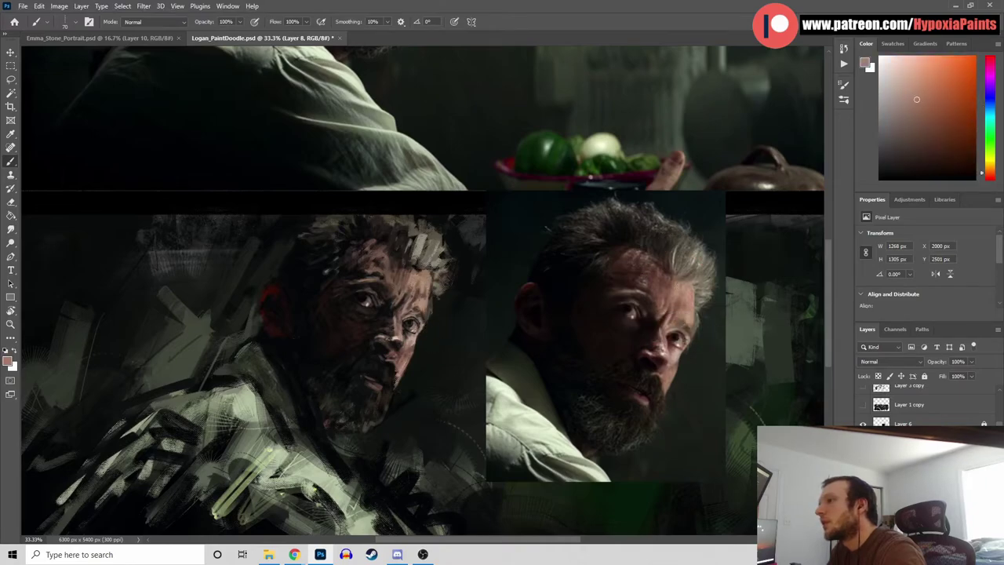
left_click(679, 287, "alt")
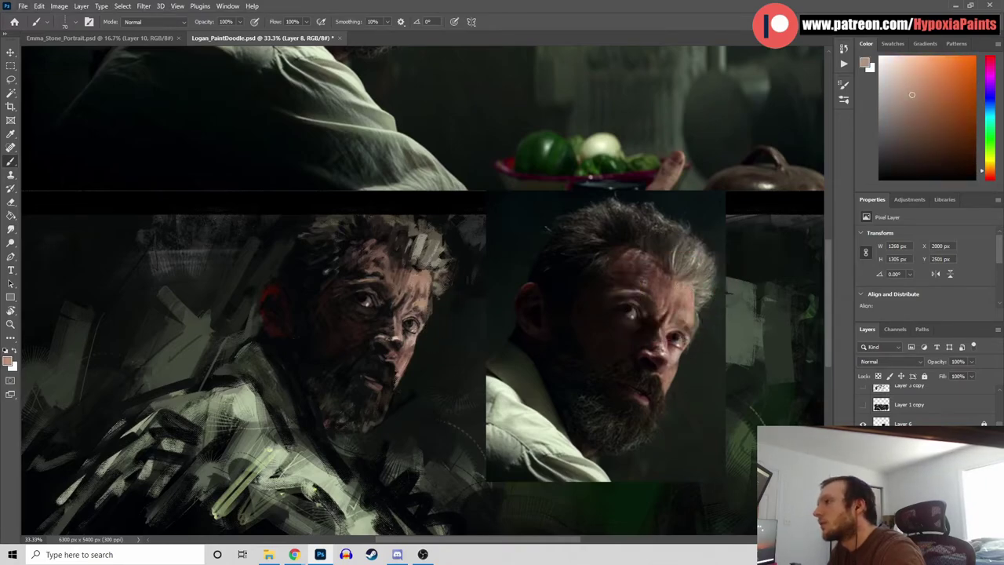
left_click(425, 308, "alt")
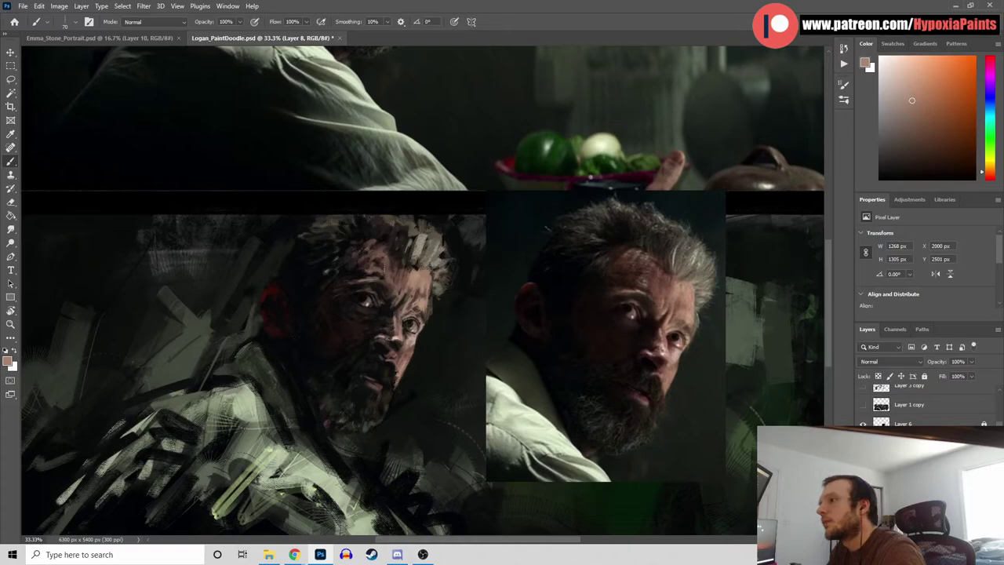
left_click(640, 246, "alt")
left_click(679, 287, "alt")
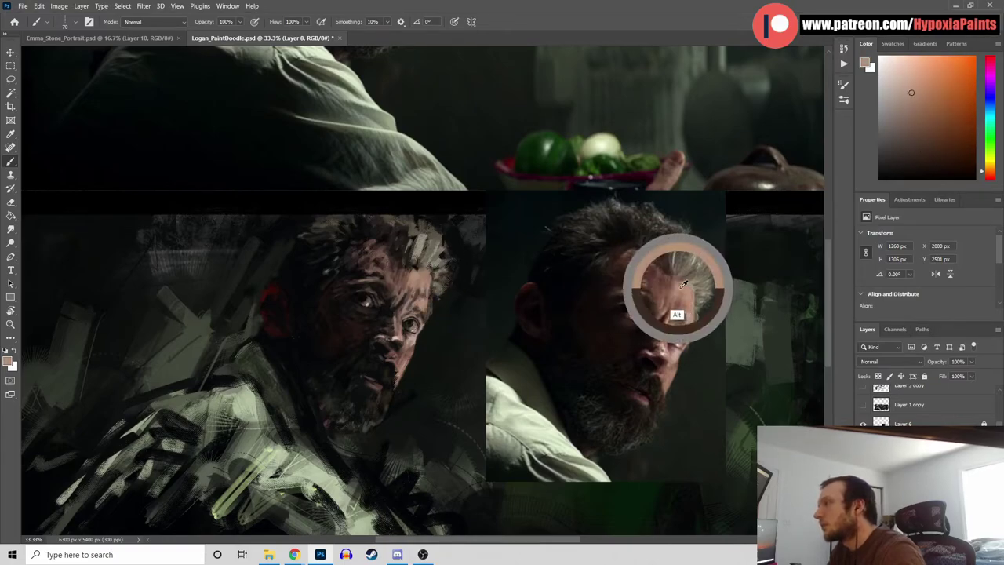
left_click_drag(365, 246, 374, 241)
left_click(379, 244, "alt")
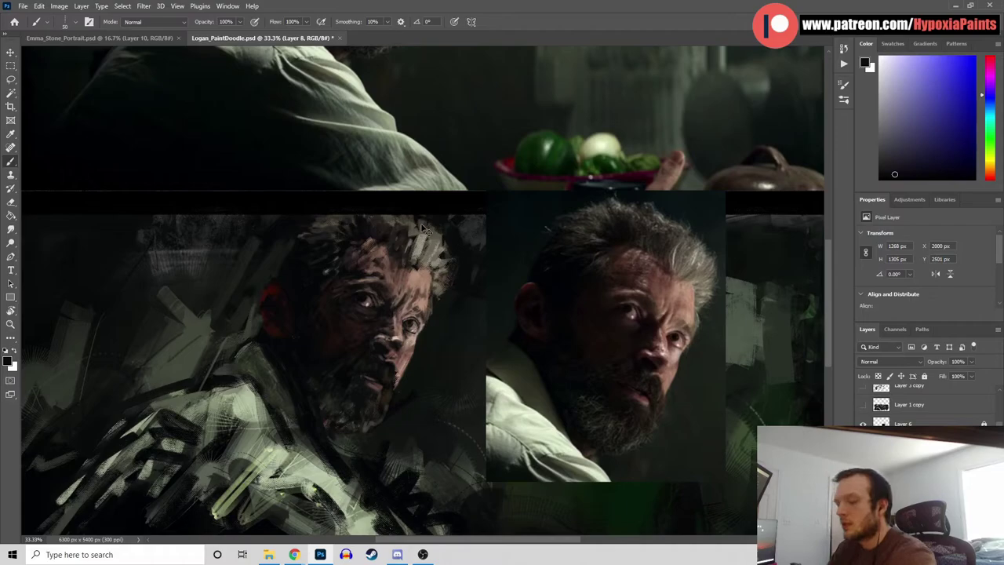
Refine the painted moustache and beard around the mouth with sampled near-black and dark brown tones
key("ctrl+minus")
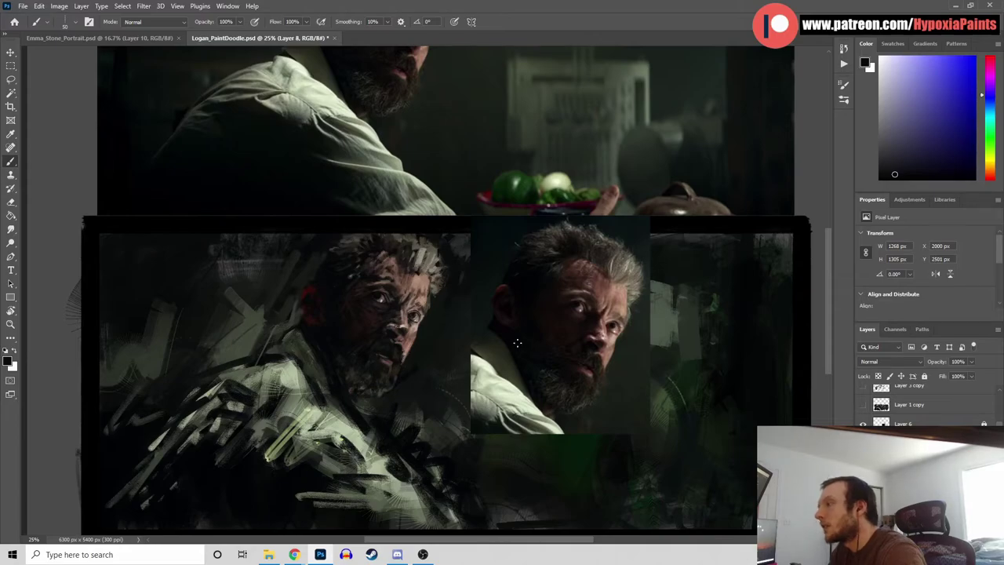
left_click(406, 359, "alt")
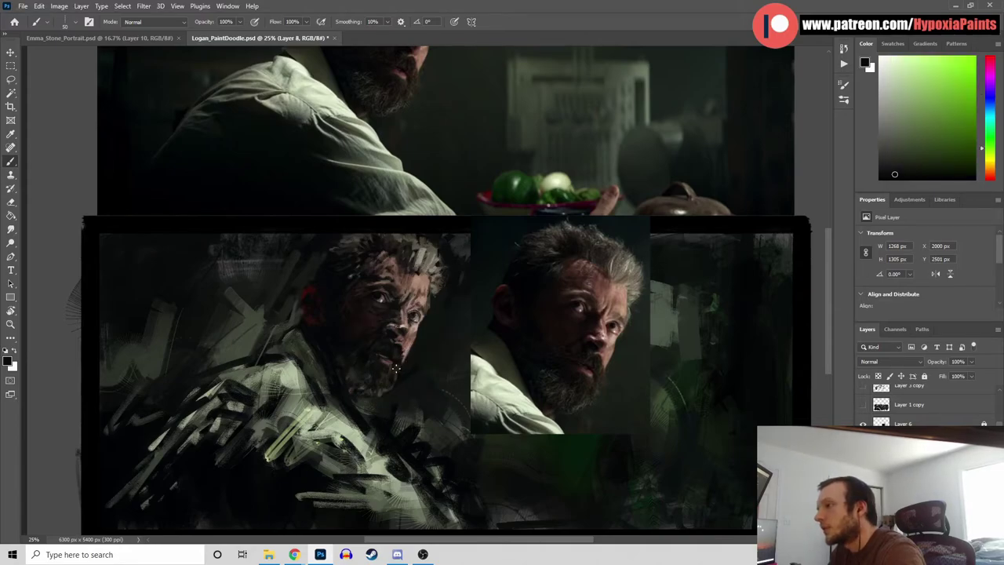
key("ctrl+plus")
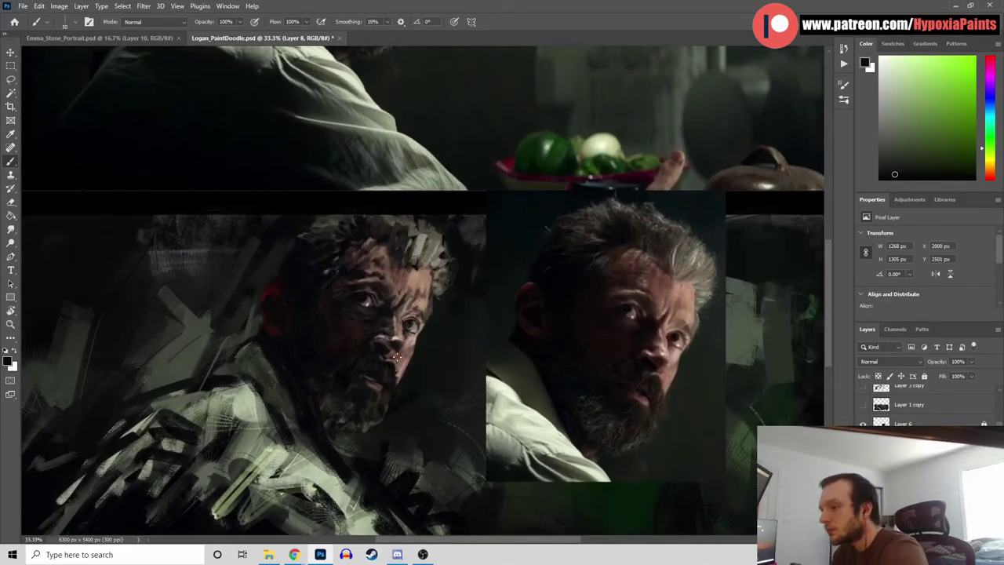
left_click(398, 392, "alt")
left_click(655, 400, "alt")
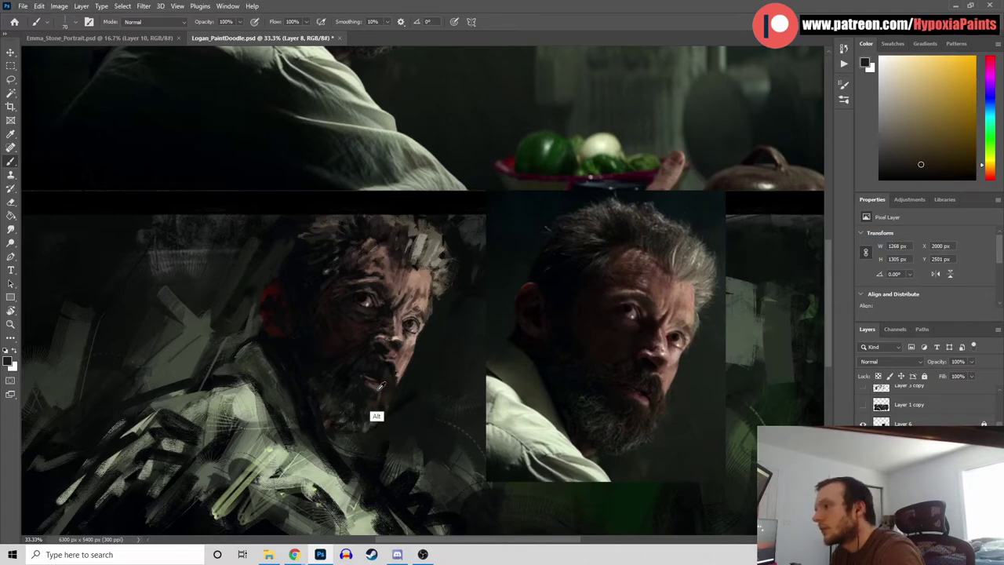
left_click(378, 389, "alt")
left_click(388, 389, "alt")
left_click(385, 383, "alt")
left_click(394, 404, "alt")
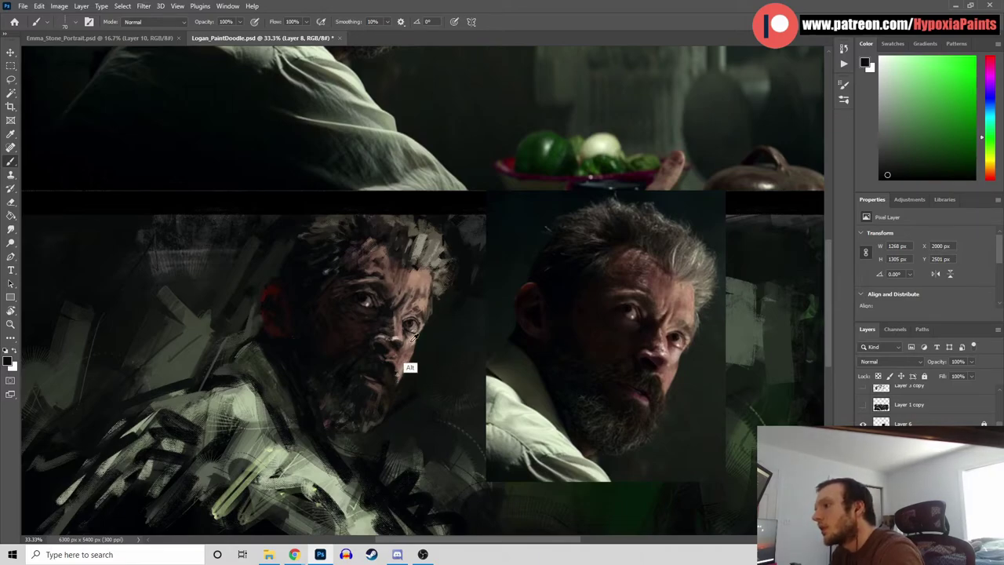
Clean up the lit cheek's outer contour beside the mouth with sampled skin and dark background tones
left_click(406, 369, "alt")
left_click(415, 396, "alt")
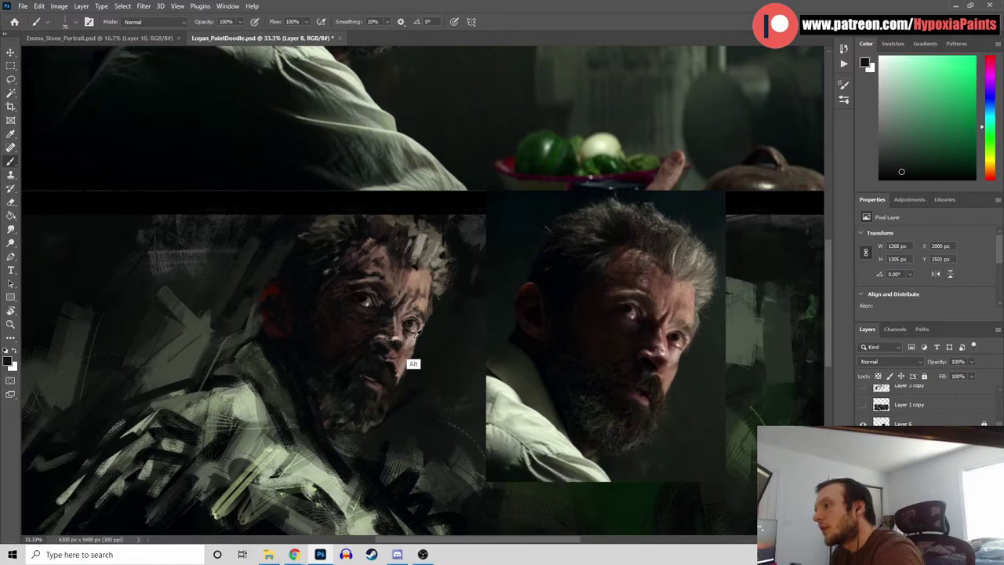
left_click(412, 364, "alt")
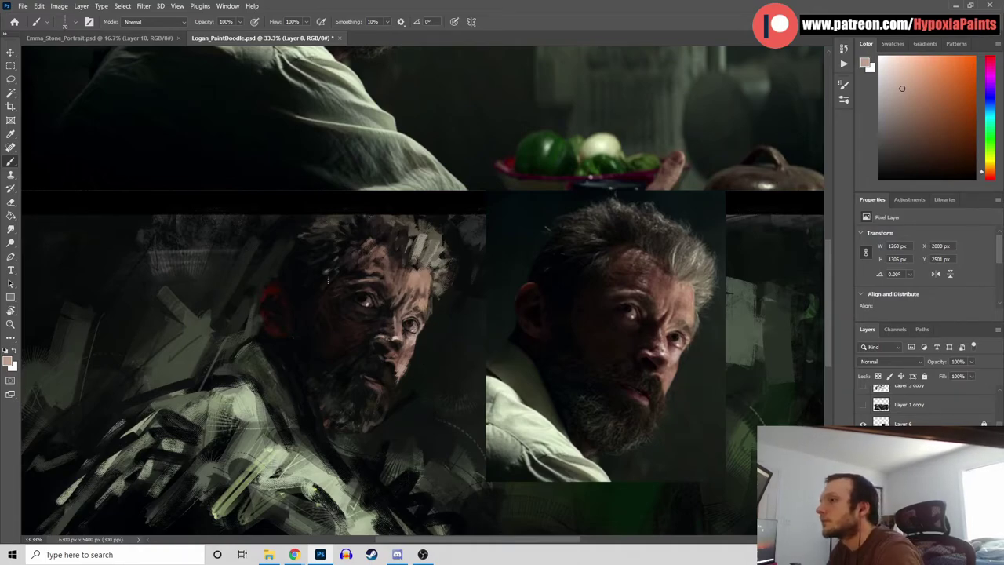
Repaint the ear with a more saturated dark red and shade its inside with a sampled near-black
left_click(532, 306, "alt")
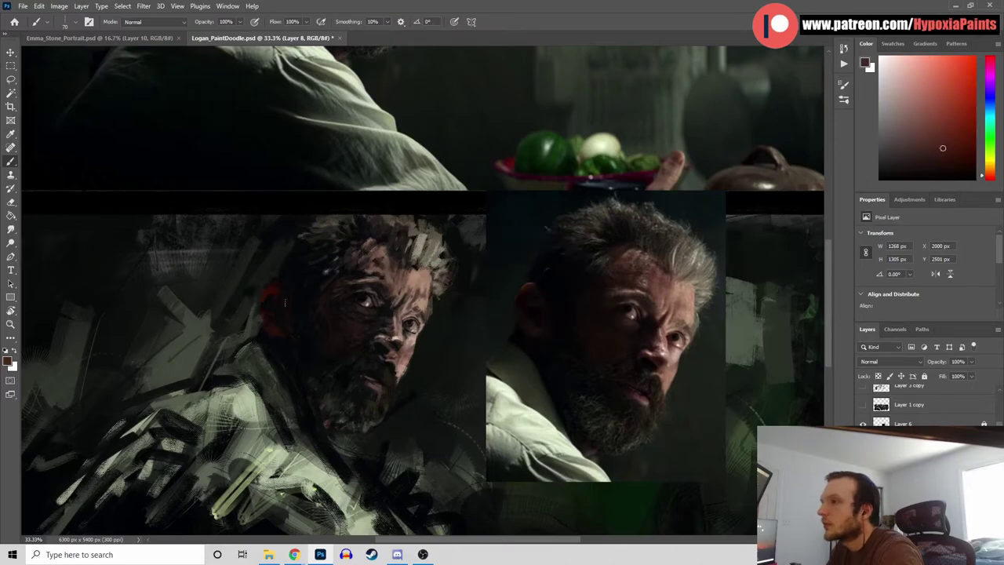
left_click(274, 287, "alt")
left_click(946, 135)
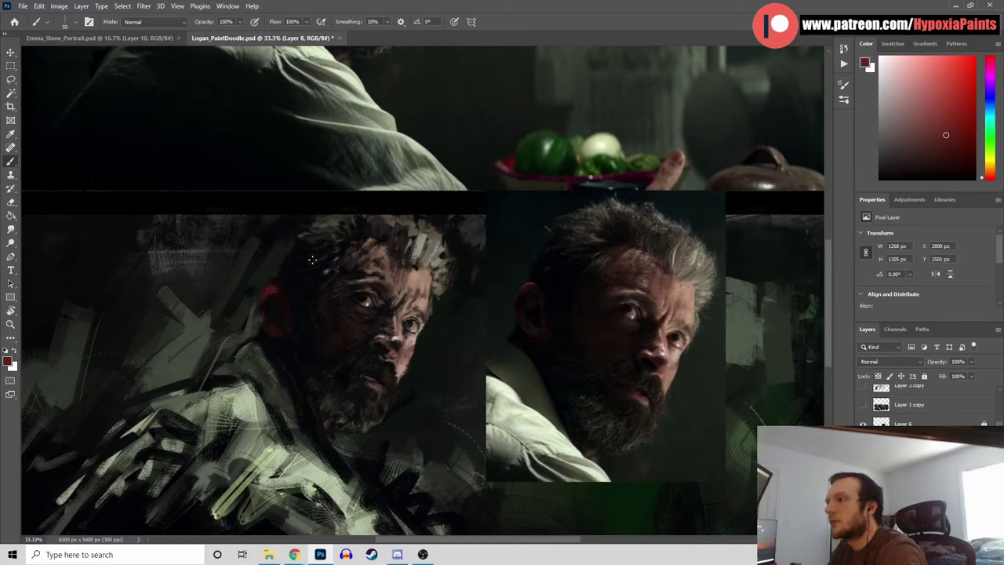
left_click(279, 320, "alt")
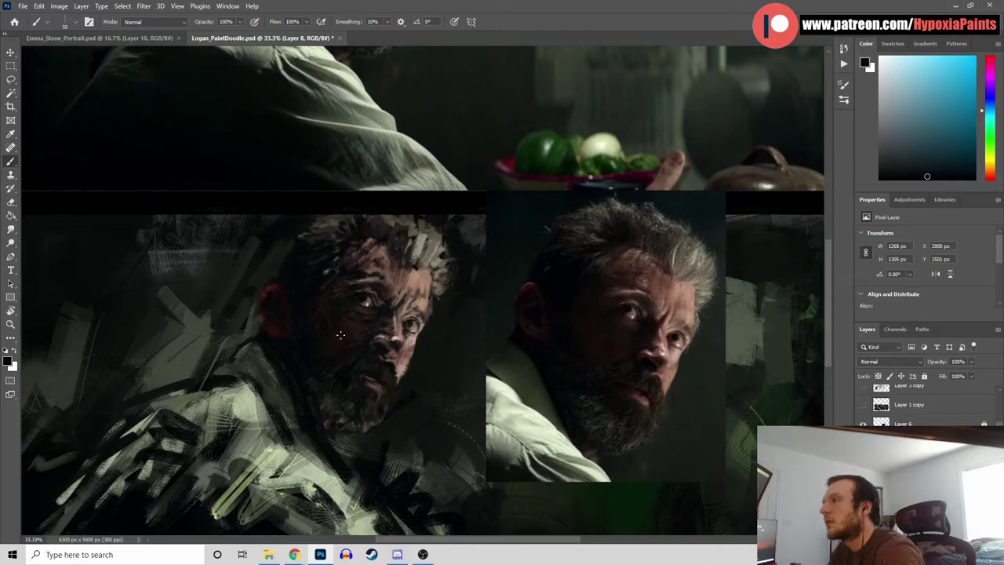
Break up the dark hair above the ear and forehead with sampled near-black and dark grey strokes
left_click(338, 225, "alt")
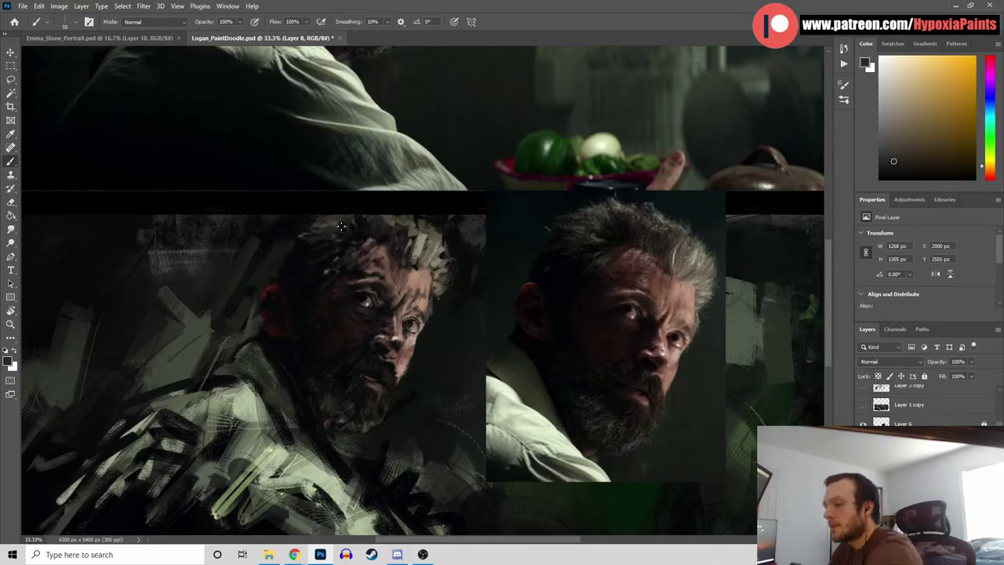
left_click(299, 277, "alt")
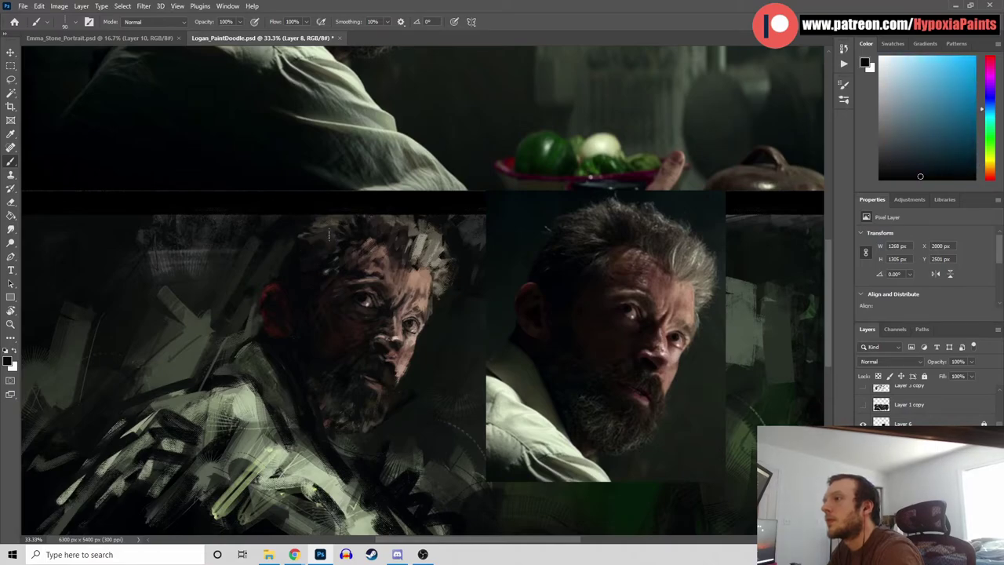
left_click(379, 259, "alt")
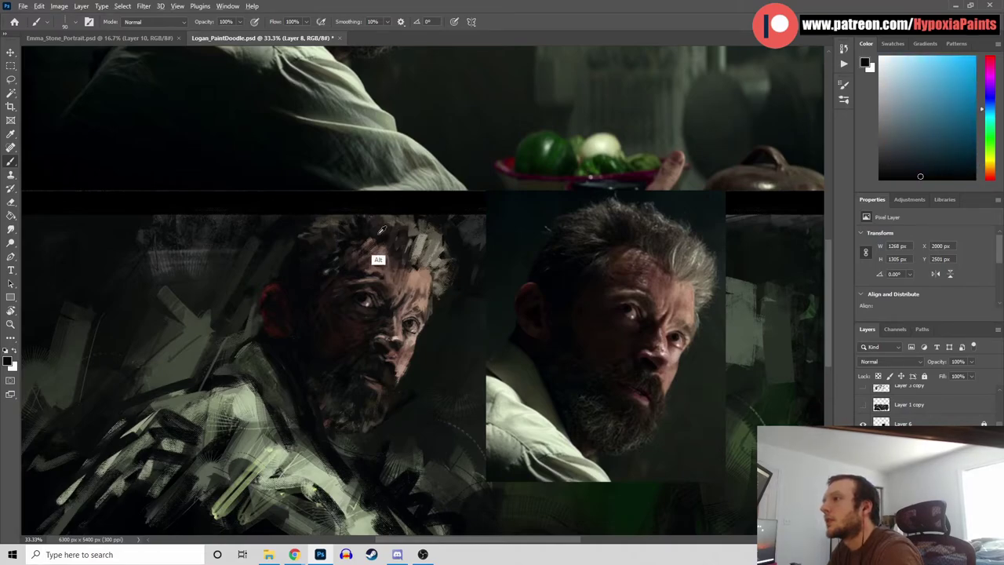
left_click(333, 223, "alt")
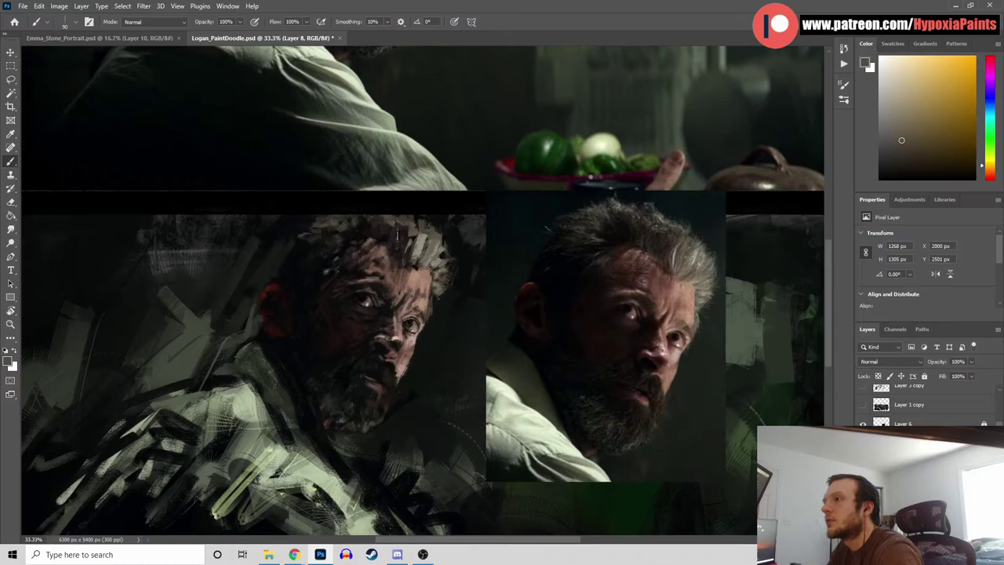
left_click(350, 265, "alt")
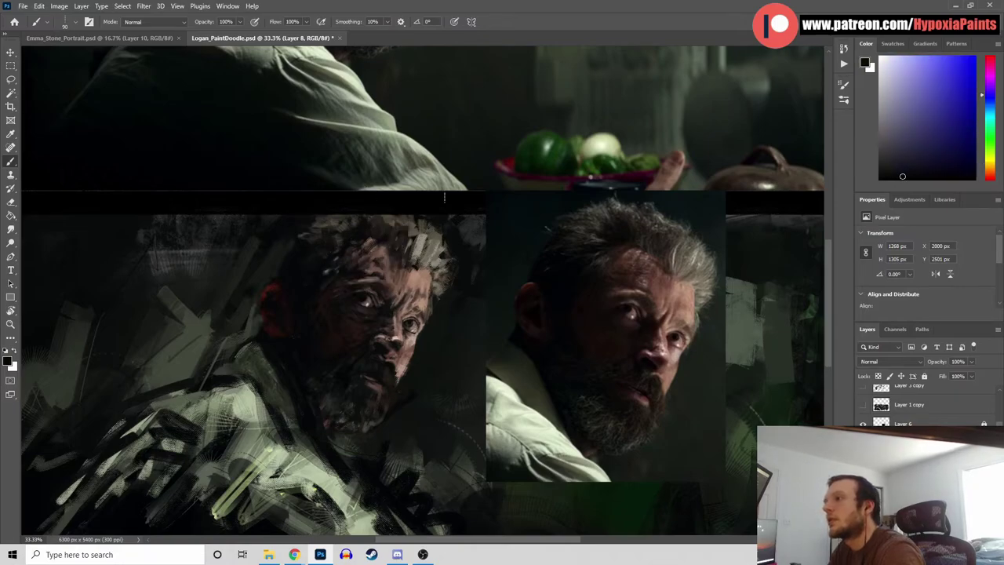
Refine the light grey hair tuft and temple with sampled dark brown and warm grey tones
left_click(408, 271, "alt")
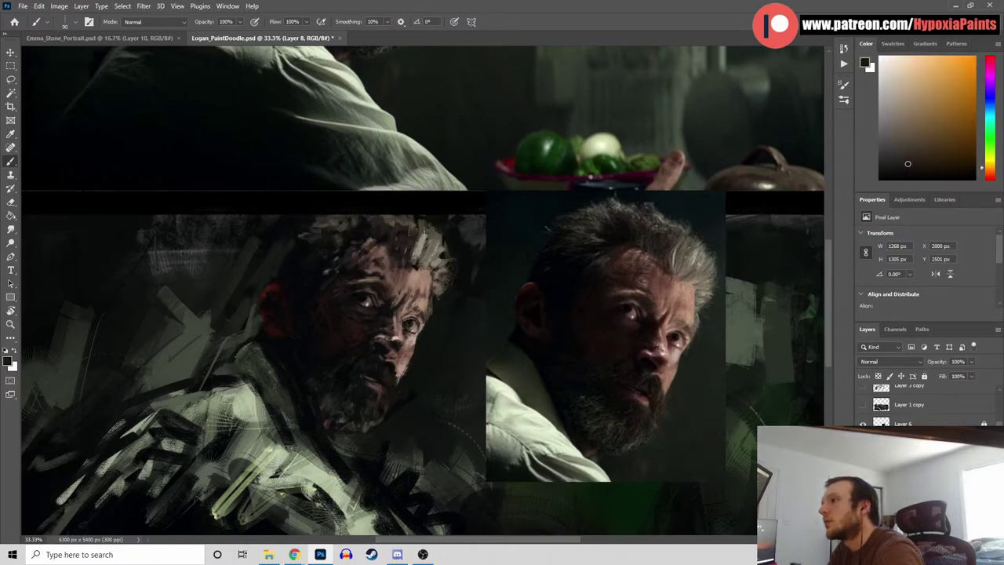
left_click(418, 274, "alt")
left_click(410, 235, "alt")
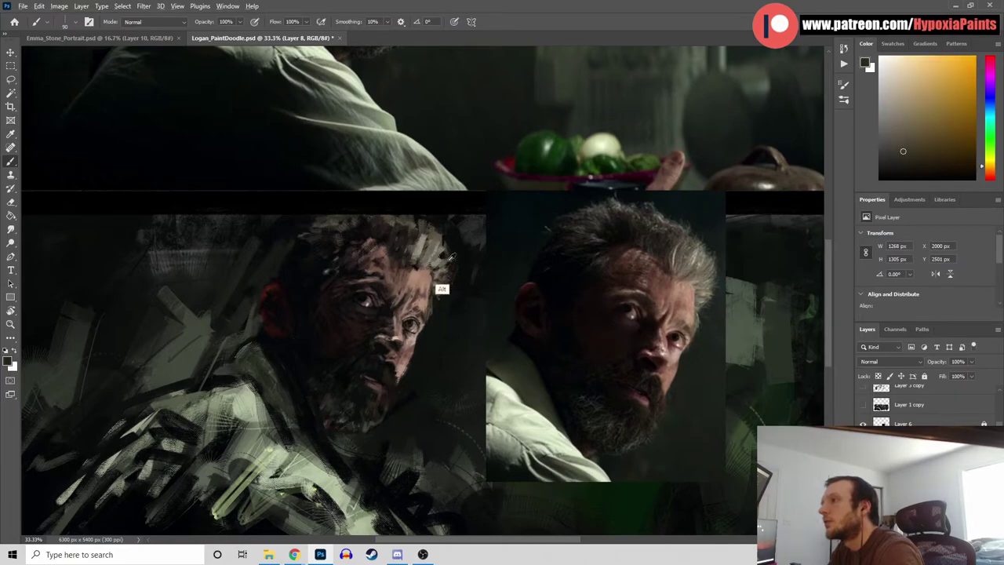
left_click(430, 259, "alt")
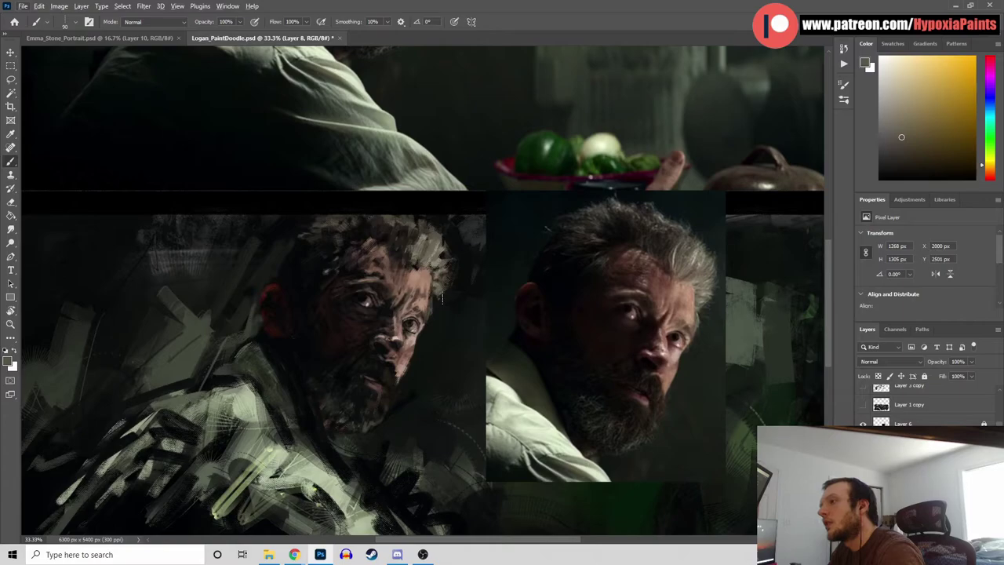
Hide the close-up reference on Layer 6 and paint the background beside the beard with dark green sampled from the full reference
key("ctrl+minus")
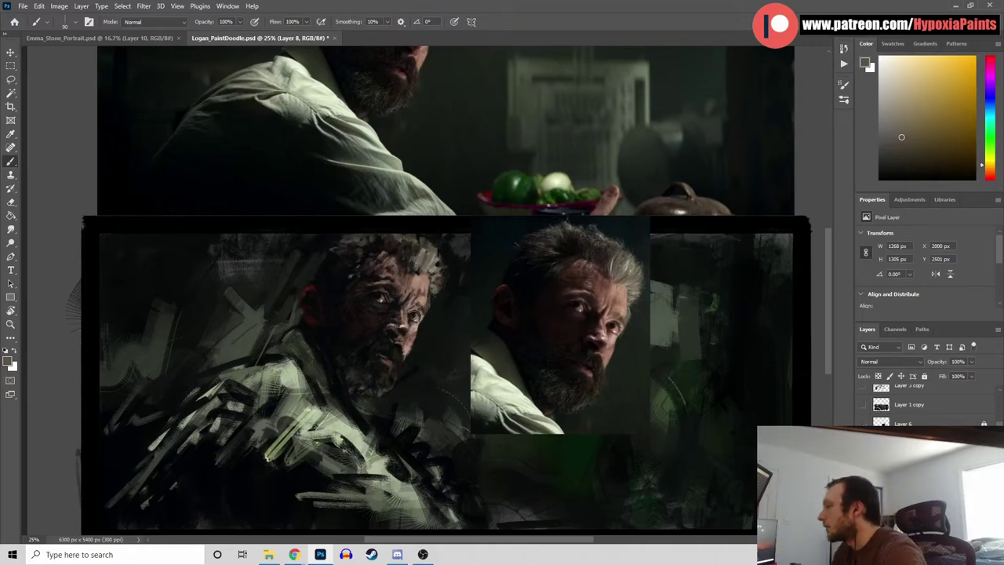
left_click(862, 423)
key("ctrl+minus")
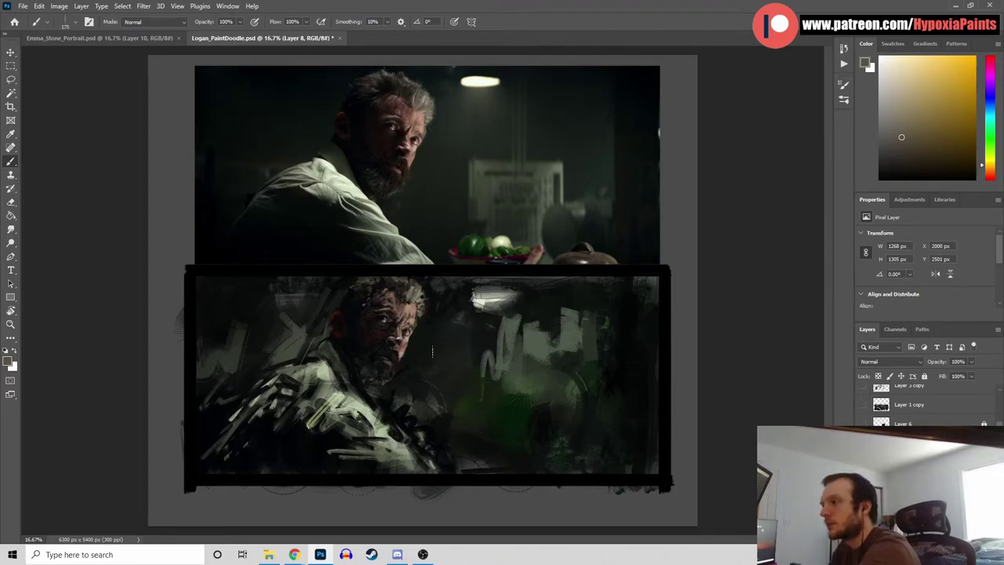
left_click(456, 238, "alt")
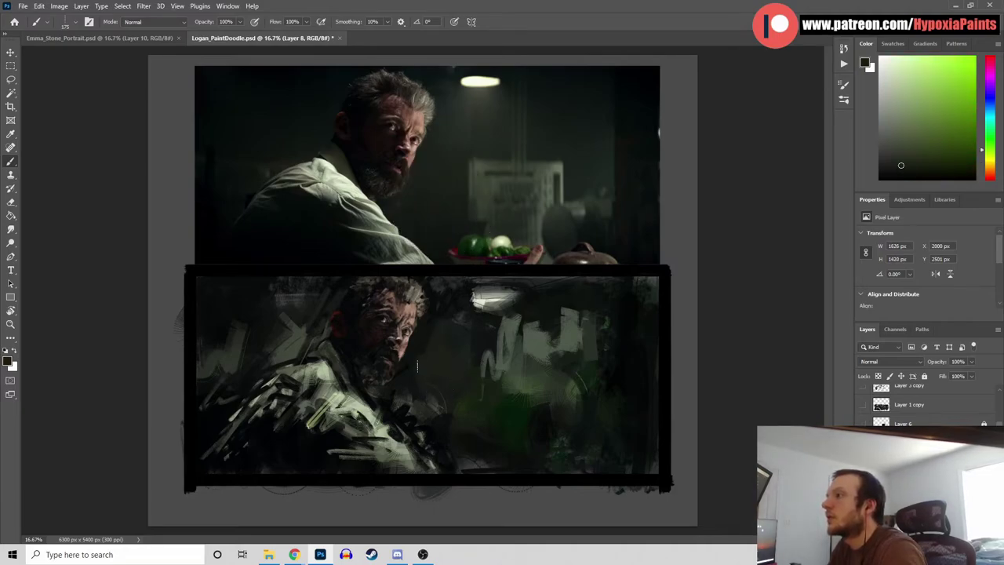
left_click(494, 91, "alt")
mouse_move(475, 296)
left_mouse_down()
mouse_move(499, 297)
mouse_move(487, 307)
mouse_move(504, 310)
left_mouse_up()
left_click(512, 331, "alt")
key("ctrl+z")
key("ctrl+z")
key("ctrl+z")
Save the document and switch to the 015.png 1 brush at 175 px
key("ctrl+s")
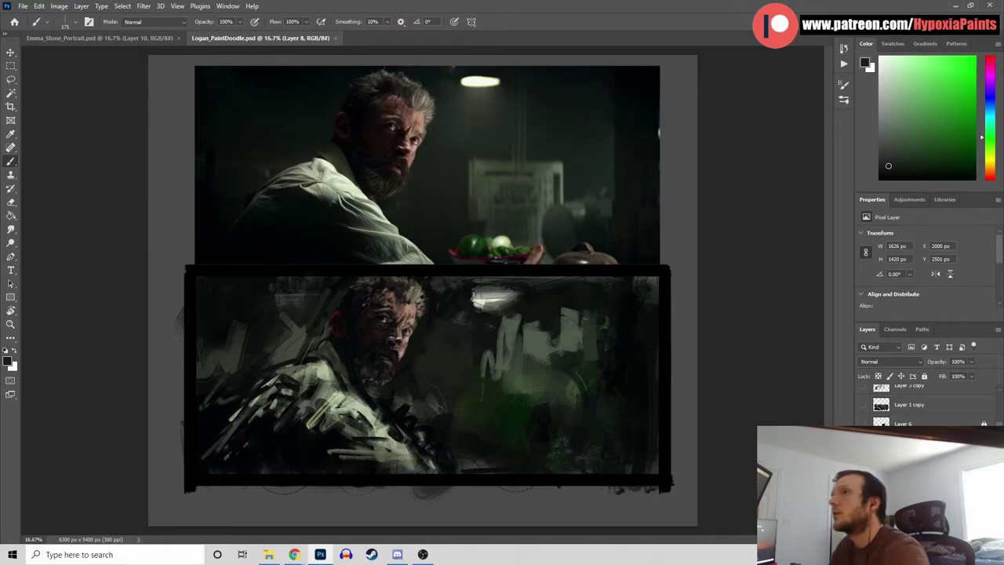
left_click(72, 22)
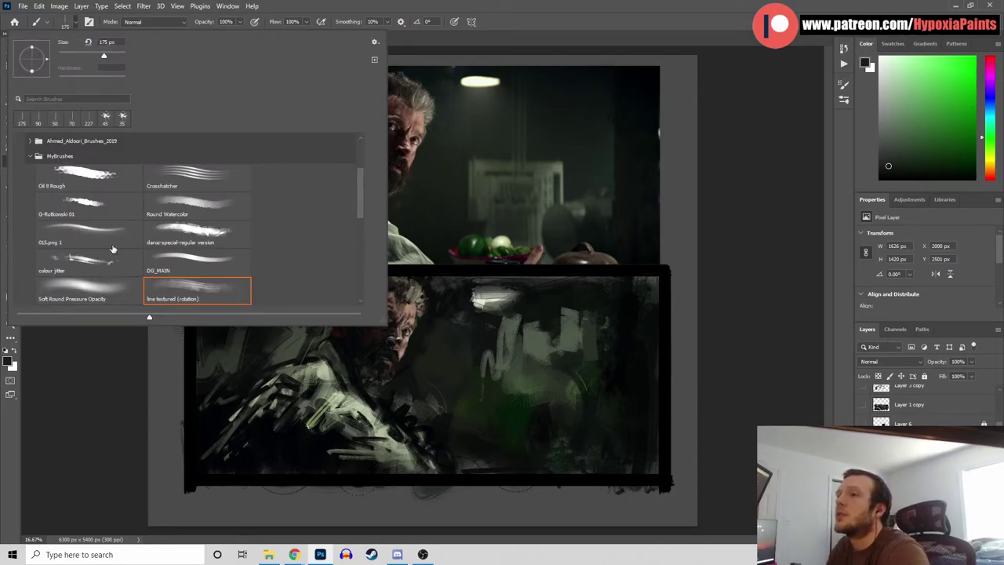
left_click(89, 235)
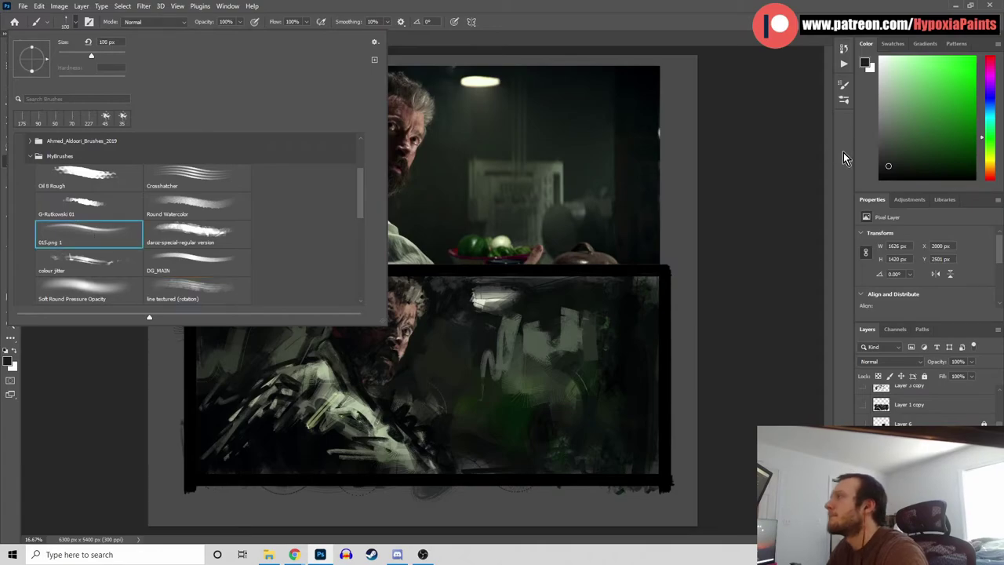
left_click(844, 153)
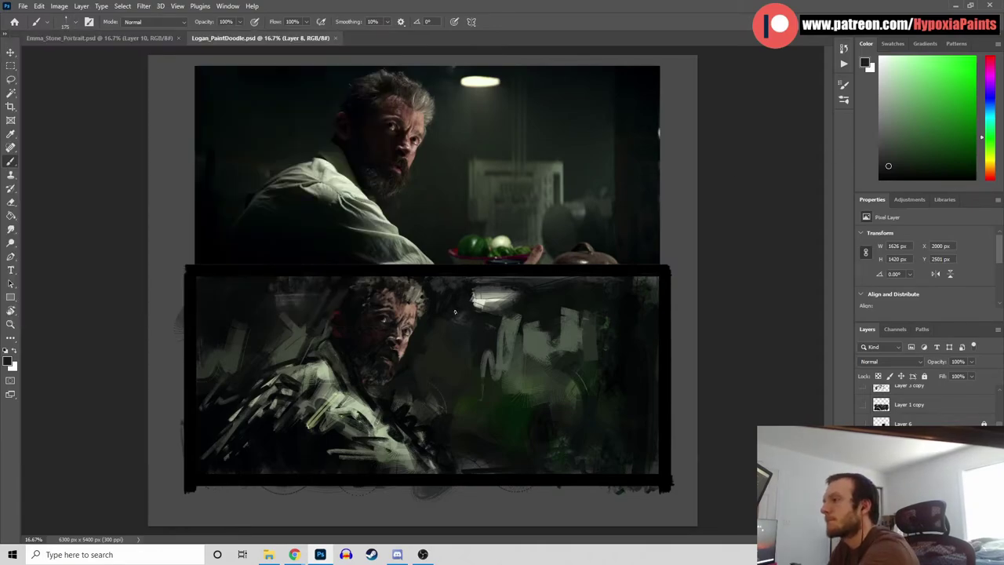
Brighten the painted ceiling lamp with off-white sampled from the reference, and darken the upper background strip beside it
left_click(491, 94, "alt")
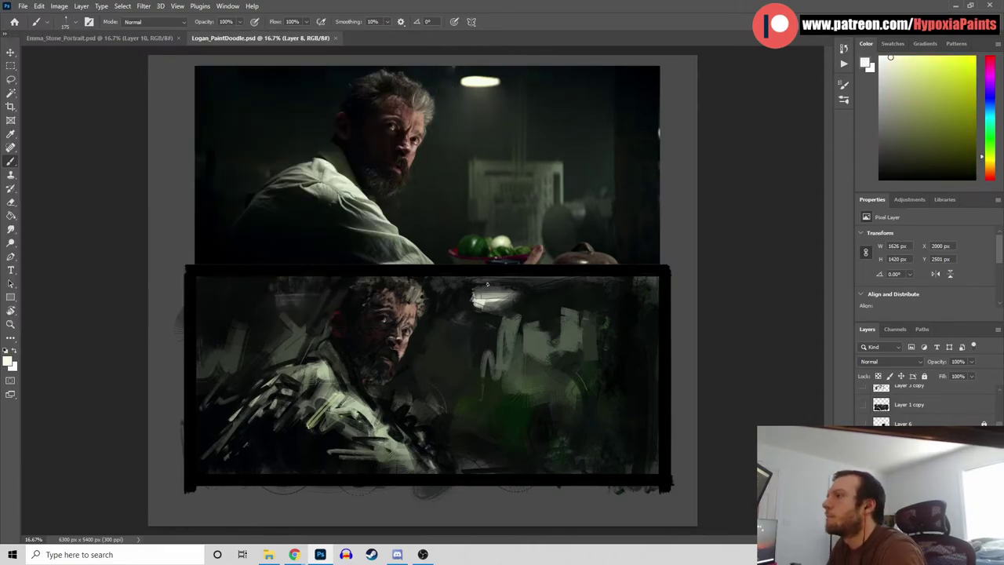
left_click_drag(508, 301, 475, 296)
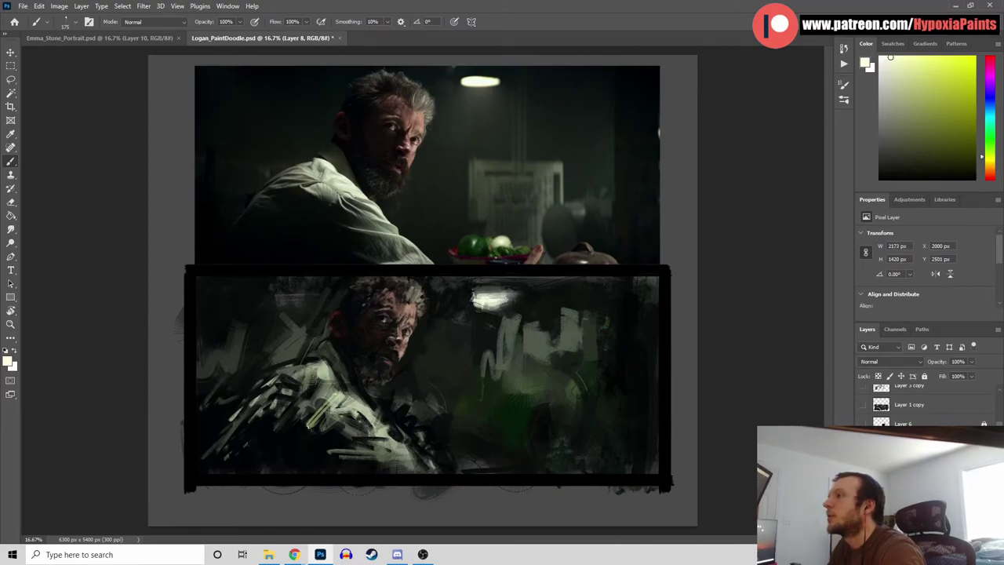
left_click(550, 296, "alt")
mouse_move(532, 281)
left_mouse_down()
mouse_move(599, 276)
mouse_move(660, 291)
left_mouse_up()
Darken the background along the painted lamp's upper edge with black
left_click(458, 291, "alt")
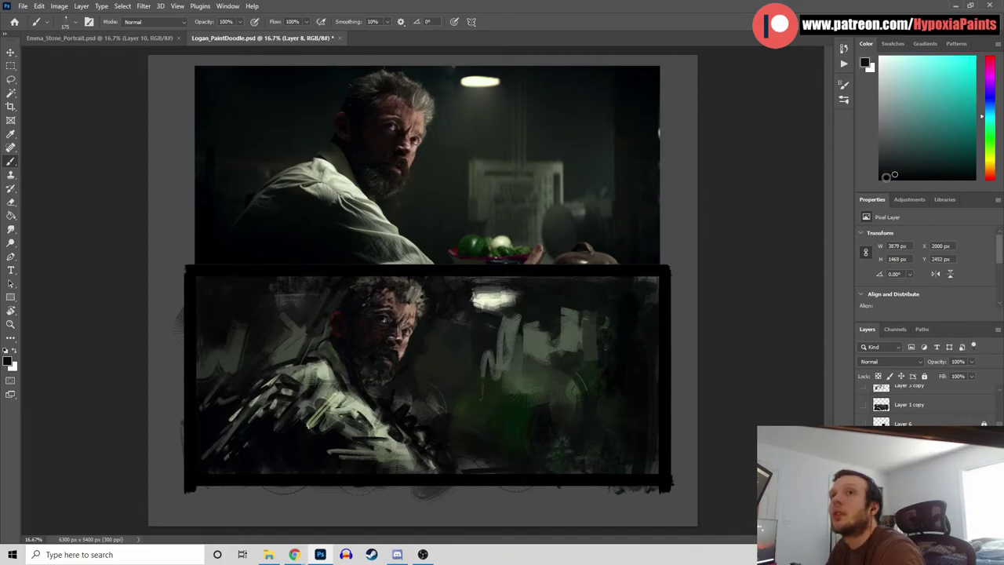
left_click(880, 179)
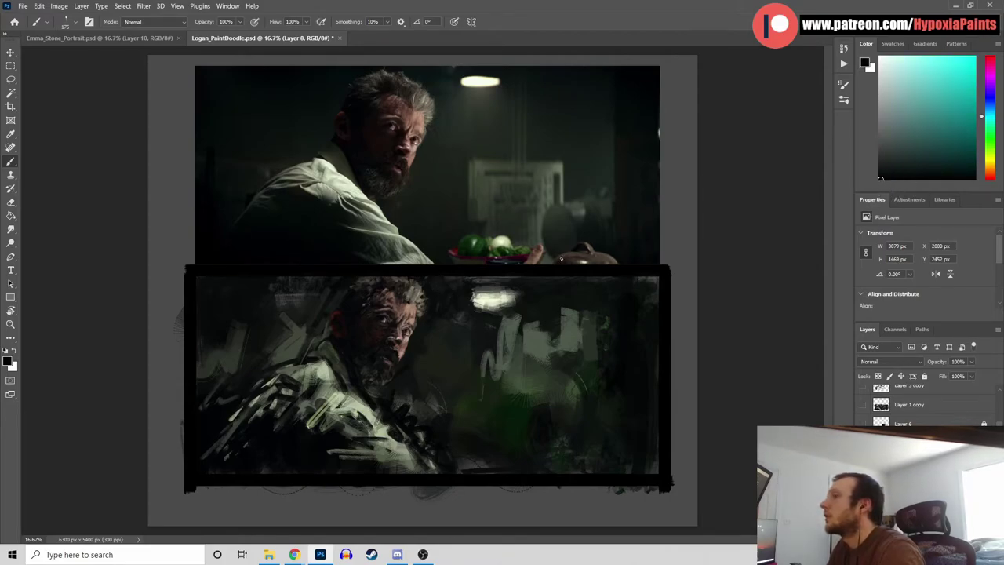
mouse_move(447, 282)
left_mouse_down()
mouse_move(527, 270)
mouse_move(518, 279)
mouse_move(537, 285)
mouse_move(473, 288)
mouse_move(531, 293)
left_mouse_up()
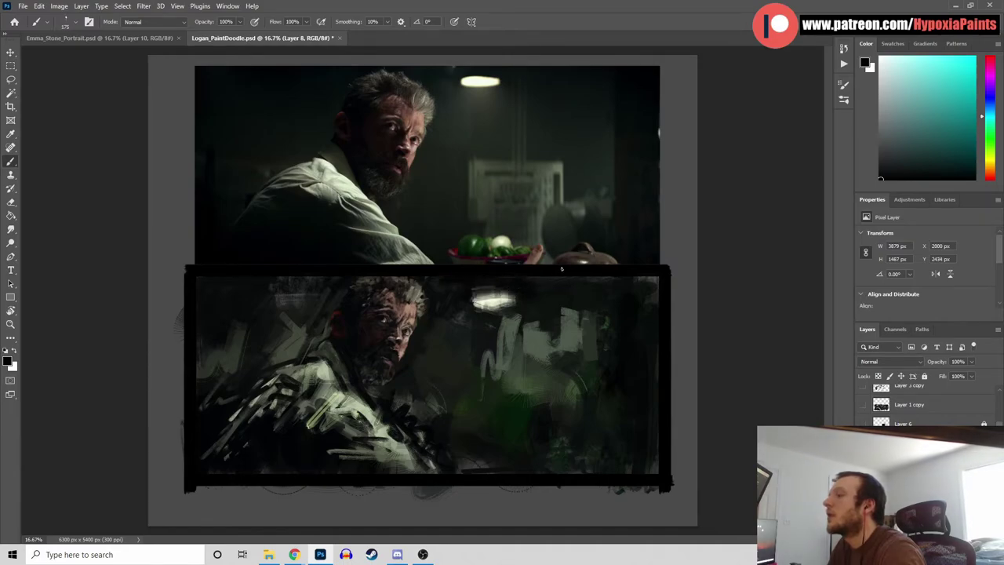
Paint broad vertical strokes beneath the painted lamp with greys and dark greens sampled from the reference and painting, using a 250 px brush
left_click(486, 118, "alt")
mouse_move(486, 328)
left_mouse_down()
mouse_move(479, 367)
mouse_move(499, 315)
left_mouse_up()
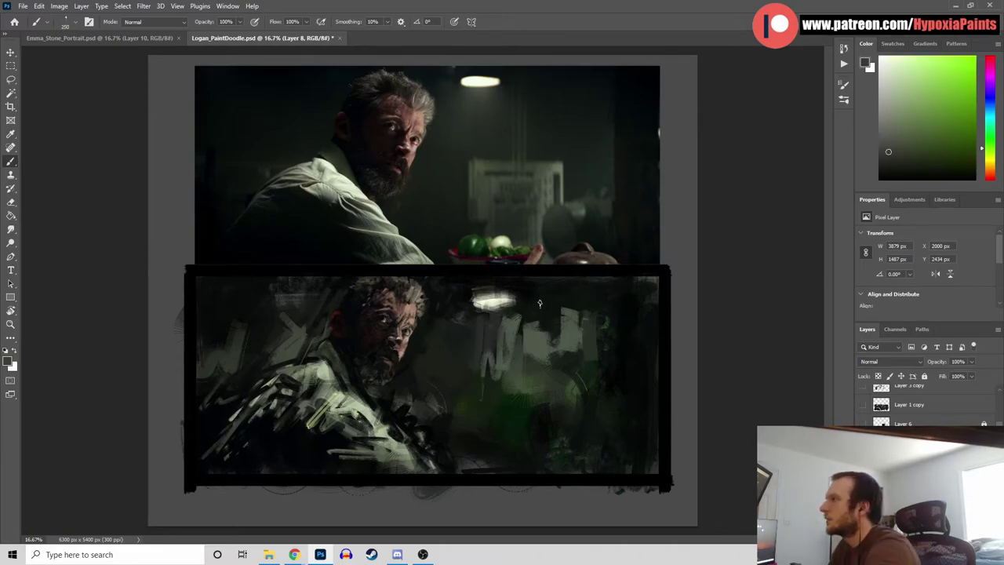
left_click(465, 407, "alt")
mouse_move(480, 343)
left_mouse_down()
mouse_move(513, 339)
mouse_move(521, 370)
left_mouse_up()
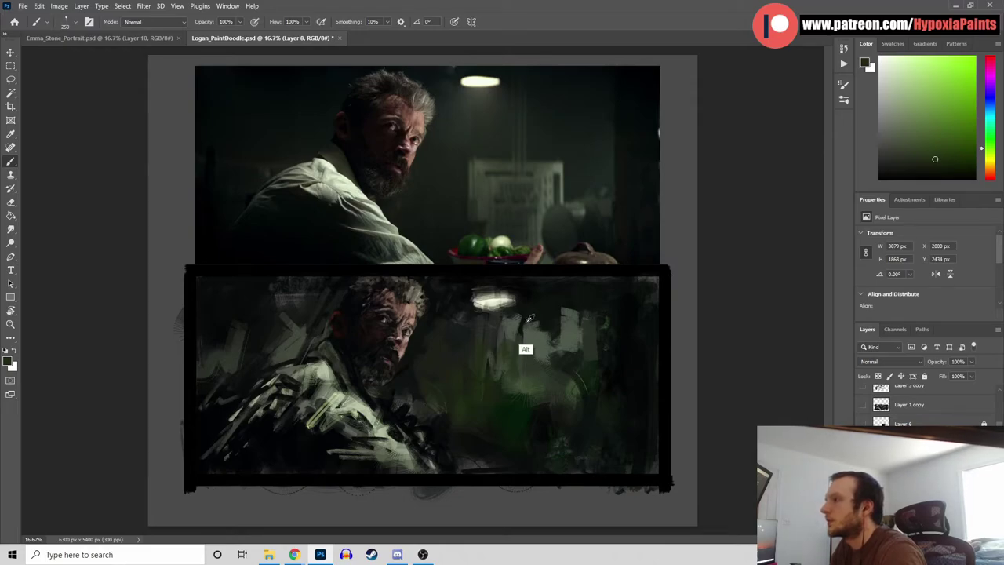
left_click(542, 157, "alt")
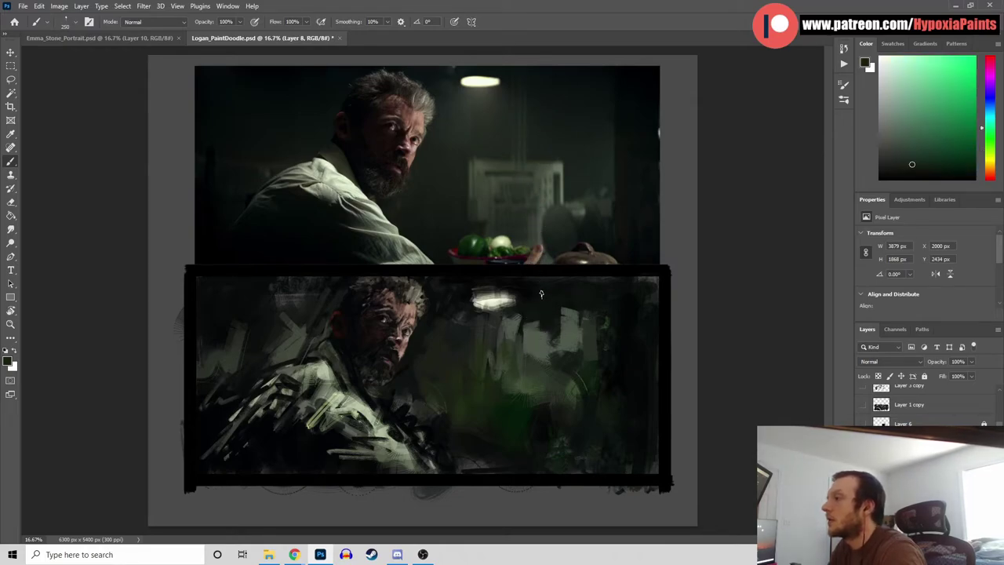
left_click(545, 242, "alt")
mouse_move(540, 325)
left_mouse_down()
mouse_move(539, 392)
mouse_move(508, 400)
left_mouse_up()
left_click_drag(492, 336, 492, 399)
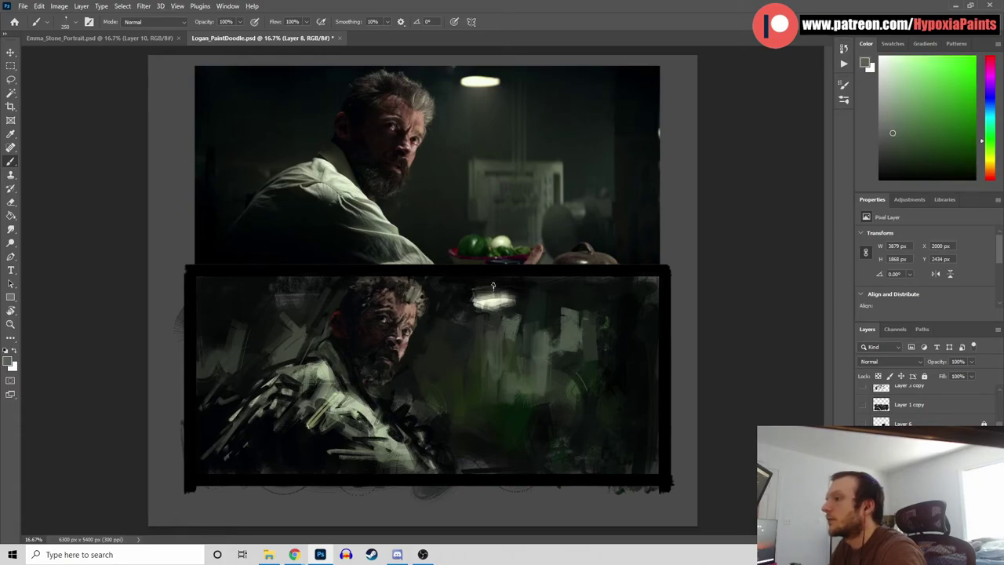
Rework the shadowed back and sleeve of the painted shirt with near-black and muted tones sampled from the painting
left_click(317, 442, "alt")
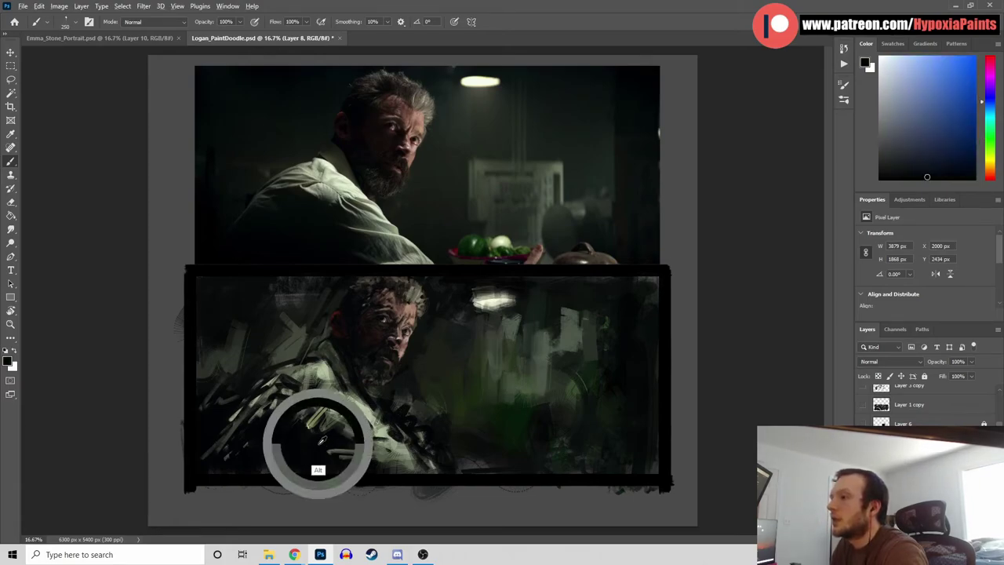
left_click(266, 443, "alt")
left_click_drag(259, 415, 224, 467)
mouse_move(234, 427)
left_mouse_down()
mouse_move(221, 450)
mouse_move(275, 441)
left_mouse_up()
left_click(308, 402, "alt")
left_click(278, 453, "alt")
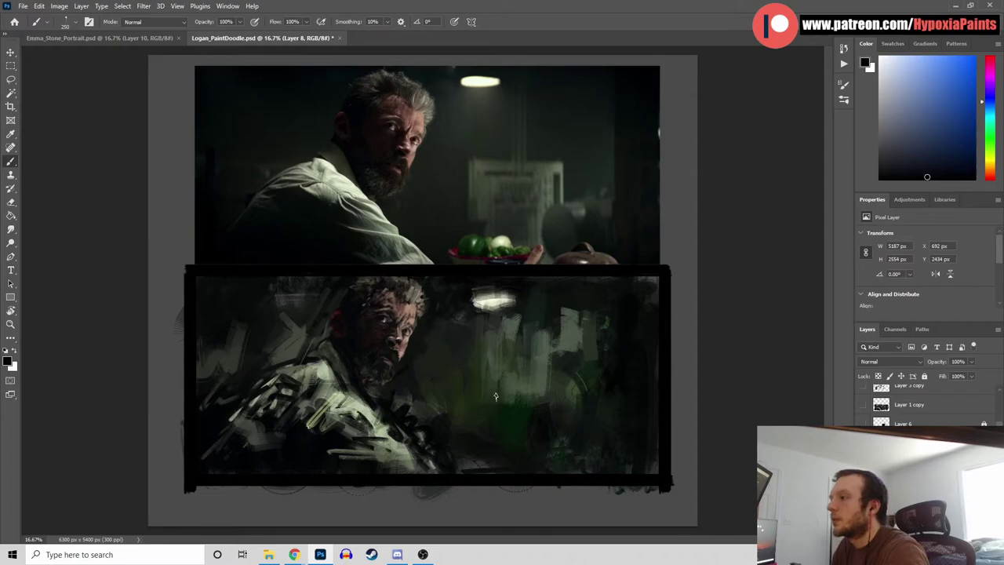
Reshape the folds across the upper arm of the painted shirt with light tones from the reference and near-black shadows
left_click(346, 467, "alt")
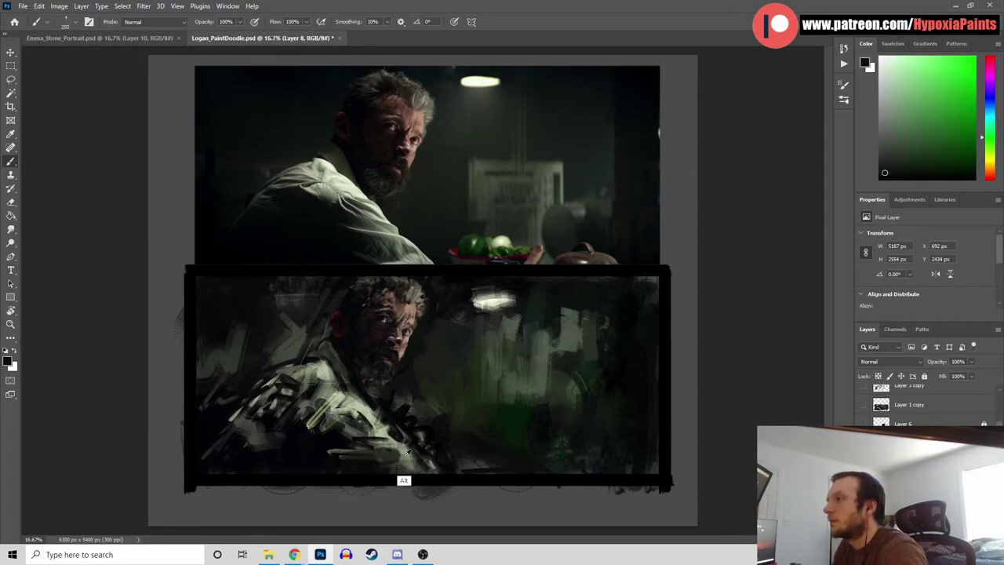
left_click(347, 195, "alt")
mouse_move(373, 430)
left_mouse_down()
mouse_move(346, 414)
mouse_move(312, 441)
left_mouse_up()
left_click(297, 455, "alt")
mouse_move(334, 407)
left_mouse_down()
mouse_move(302, 433)
mouse_move(300, 416)
left_mouse_up()
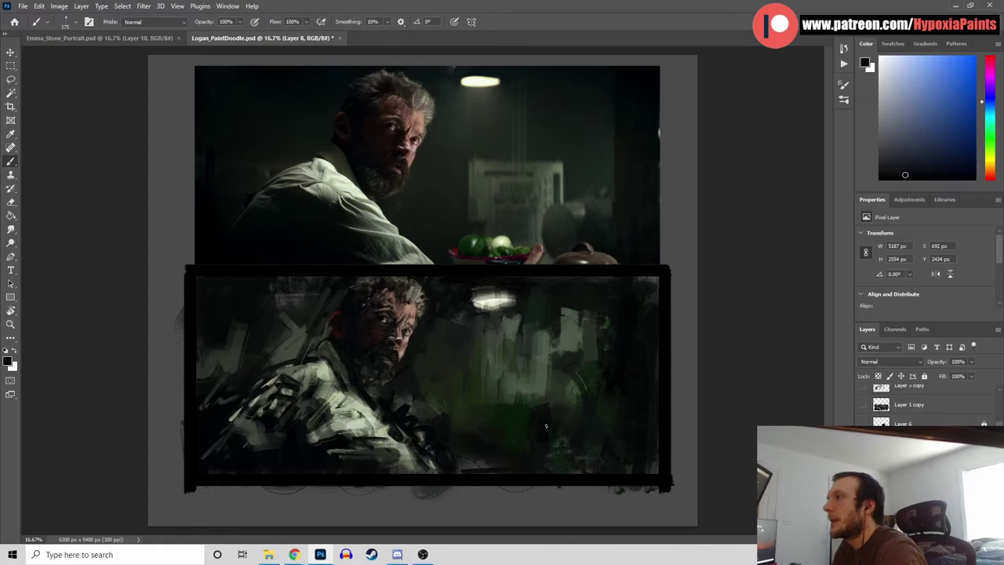
Block in the green fruit at the base of the background with sampled green, and paint dark tones between head and lamp
left_click(471, 250, "alt")
left_click_drag(489, 440, 496, 466)
left_click(475, 245, "alt")
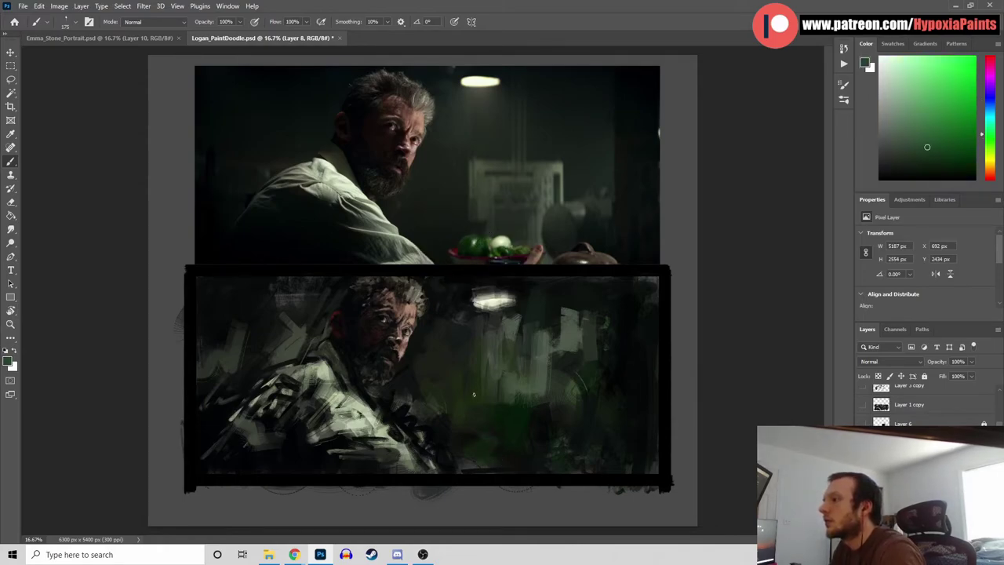
left_click(446, 280, "alt")
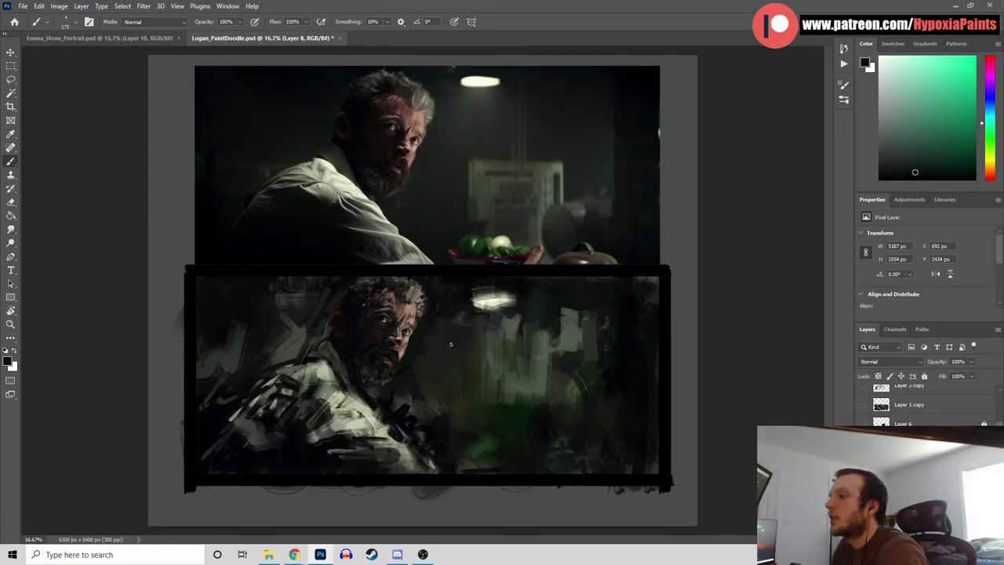
key("alt")
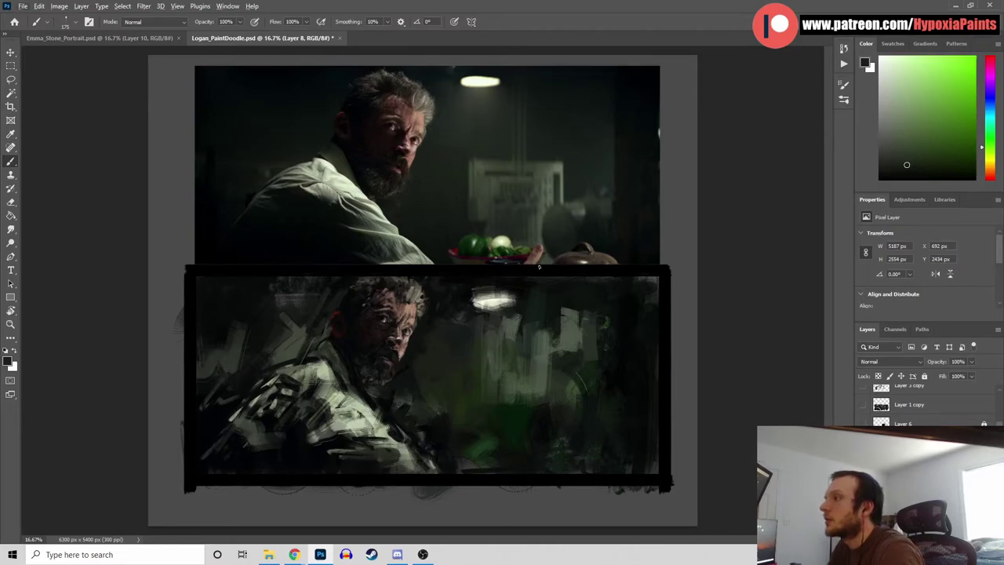
Try an olive-yellow glow beneath the painted ceiling lamp and undo the strokes
left_click(495, 299, "alt")
left_click(502, 78, "alt")
left_click(498, 83, "alt")
left_click(913, 122)
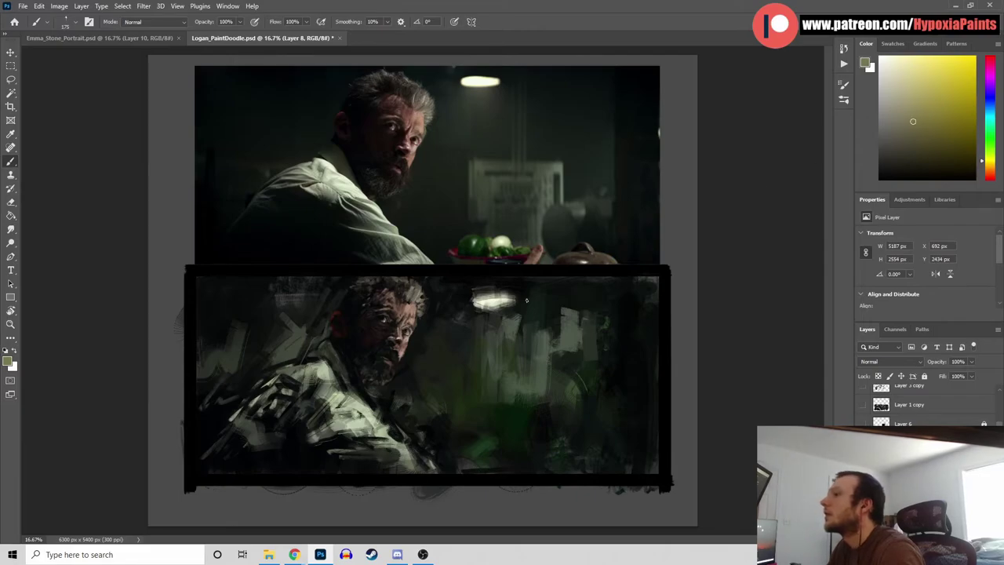
mouse_move(470, 329)
left_mouse_down()
mouse_move(481, 301)
mouse_move(508, 308)
left_mouse_up()
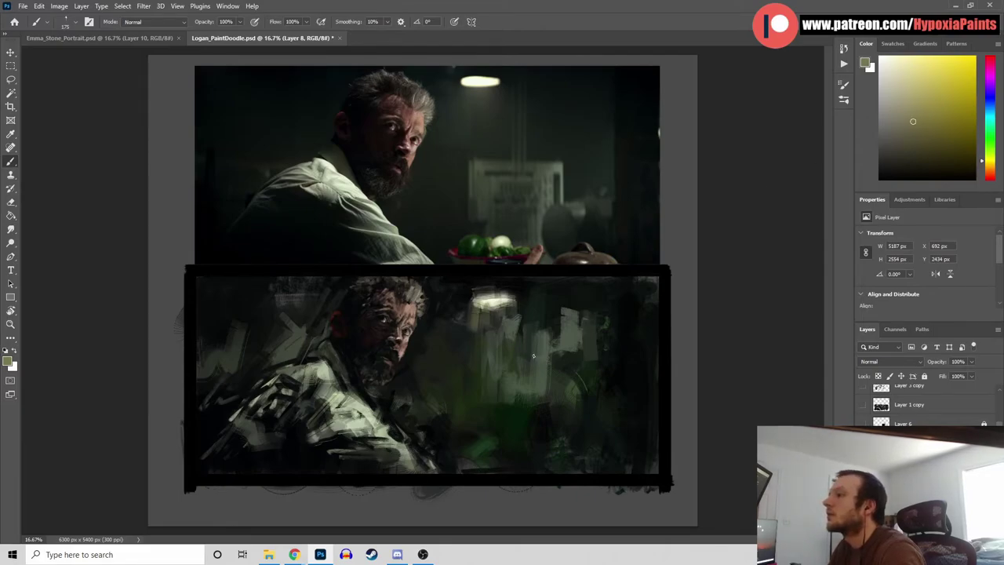
left_click(460, 323, "alt")
left_click(500, 316, "alt")
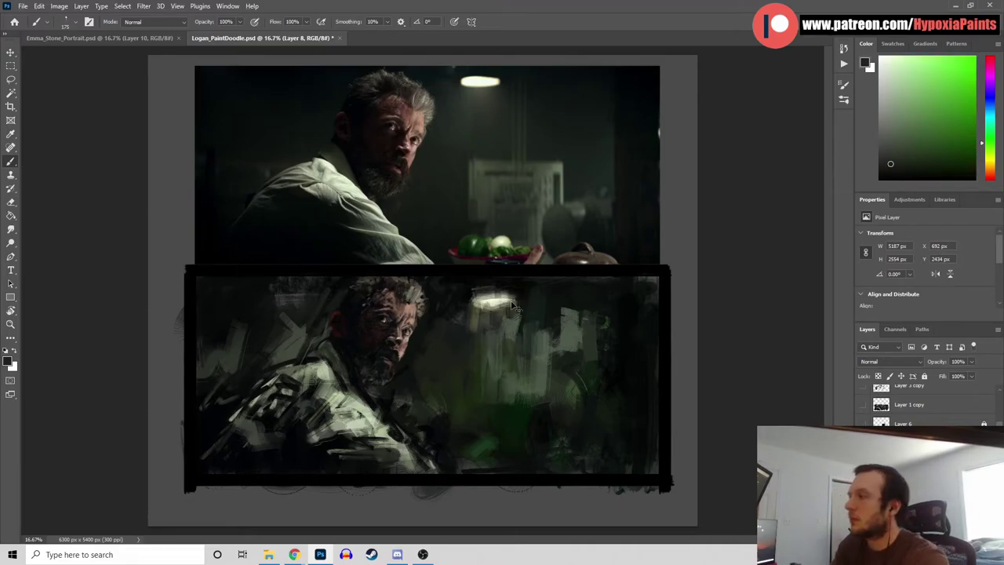
key("ctrl+z")
key("ctrl+z")
key("ctrl+z")
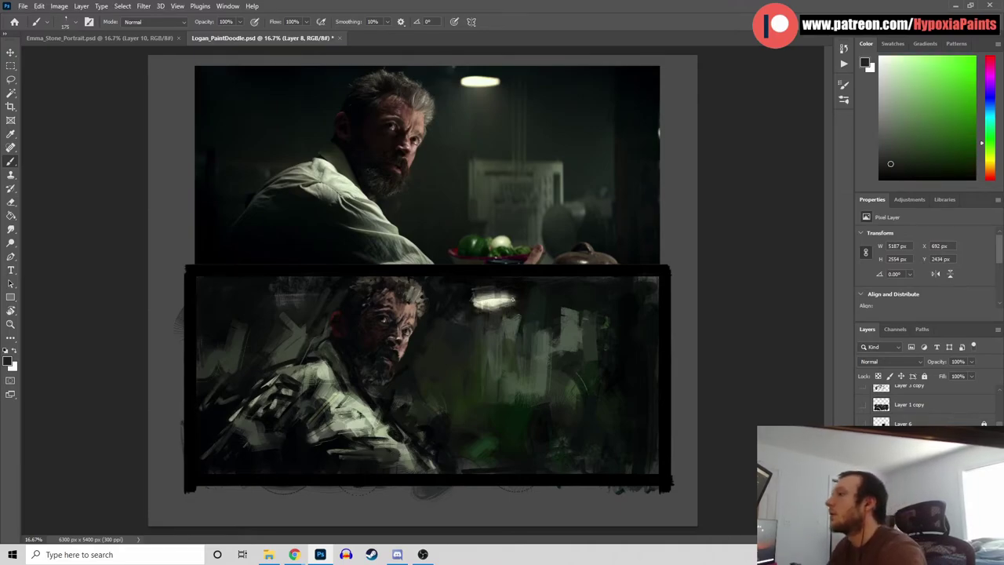
Paint a light green glow directly beneath the painted ceiling lamp with a 400 px brush
left_click(471, 410, "alt")
key("]")
key("]")
key("]")
key("]")
key("]")
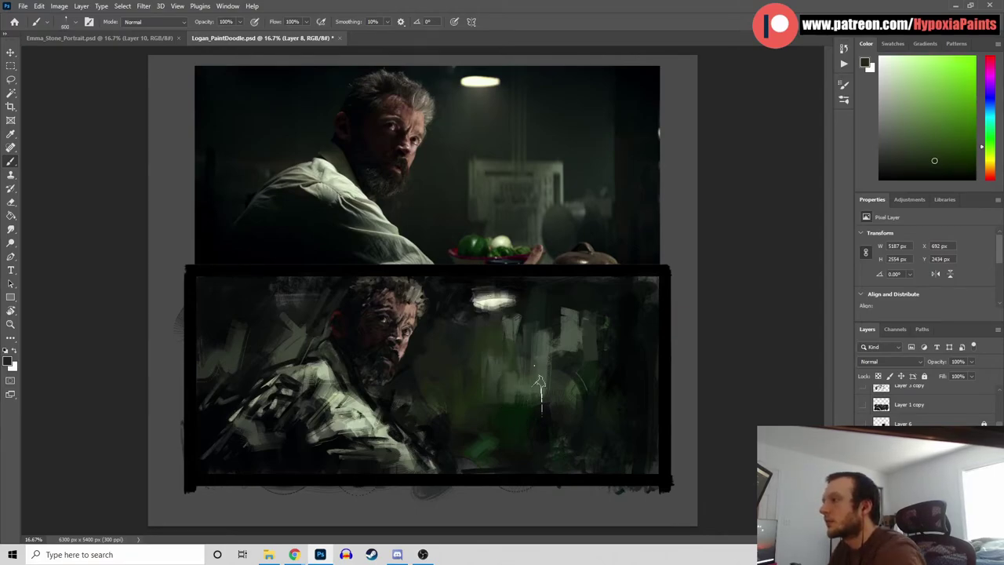
left_click(941, 132)
key("bracketleft")
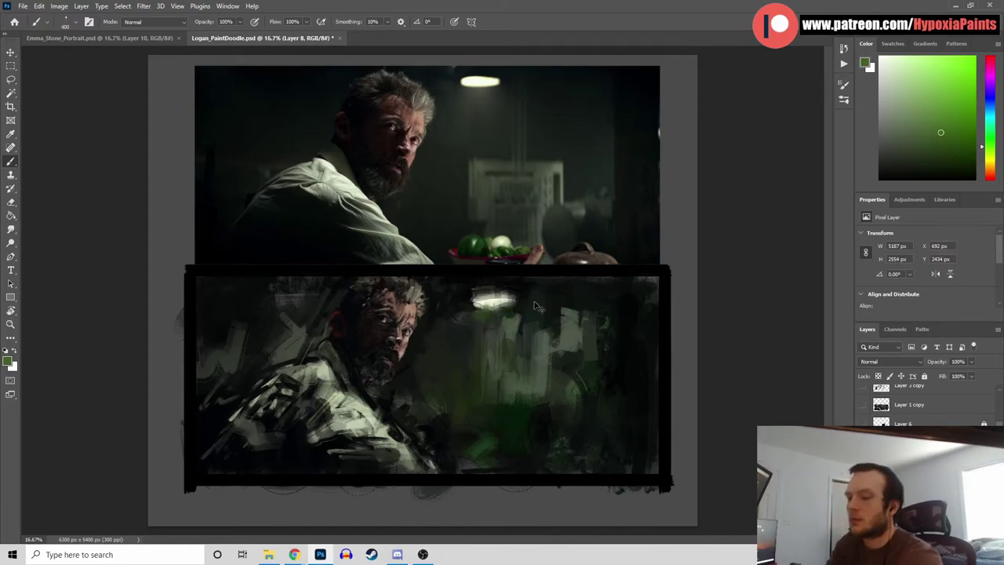
left_click(941, 122)
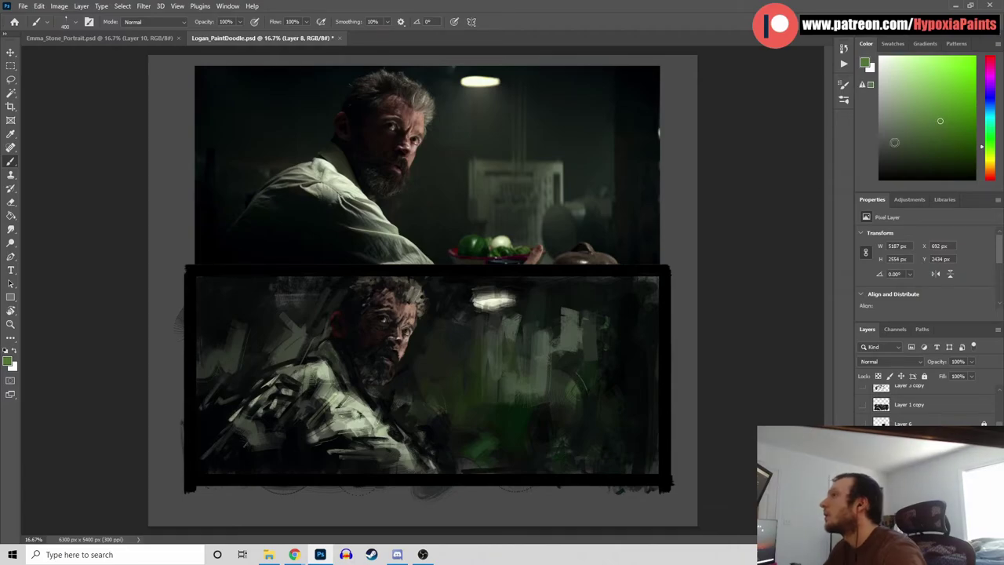
left_click(938, 109)
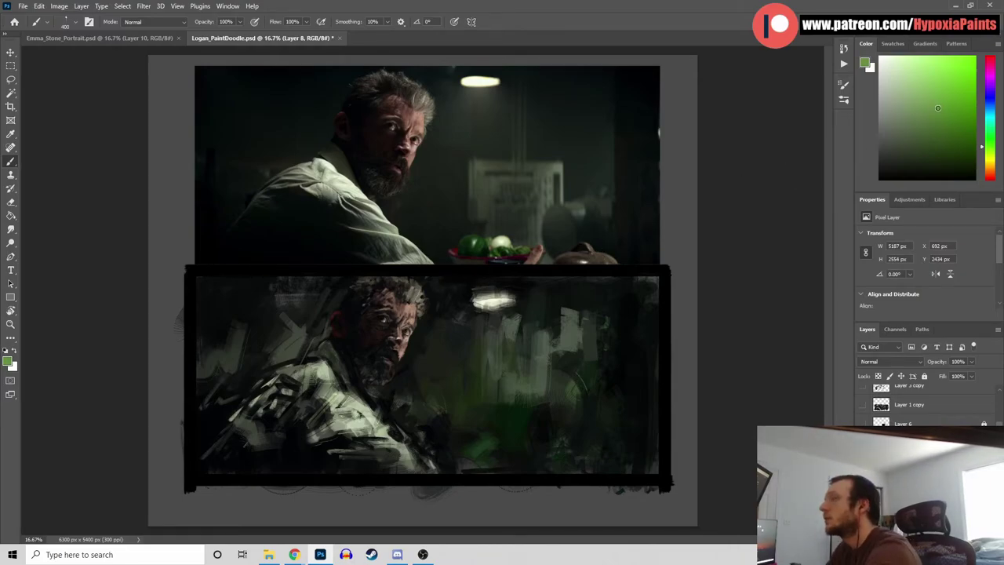
mouse_move(483, 312)
left_mouse_down()
mouse_move(508, 307)
mouse_move(517, 352)
mouse_move(526, 350)
mouse_move(515, 328)
left_mouse_up()
left_click(444, 355, "alt")
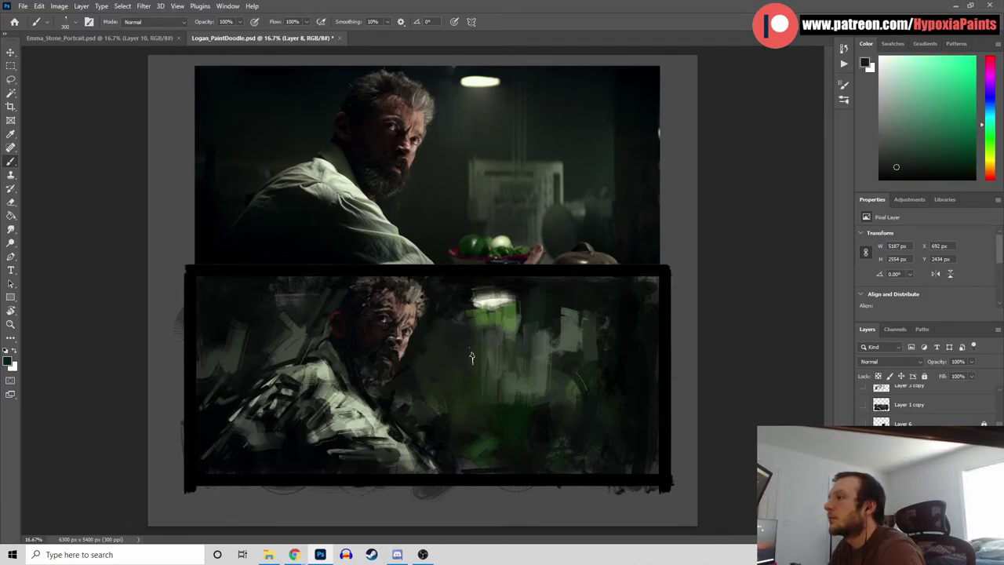
Cover the light strokes in the background behind the head and back with dark sampled tones, using a 300 px brush
left_click(254, 321, "alt")
left_click(288, 146, "alt")
left_click(251, 350, "alt")
left_click_drag(267, 312, 312, 283)
left_click(344, 280, "alt")
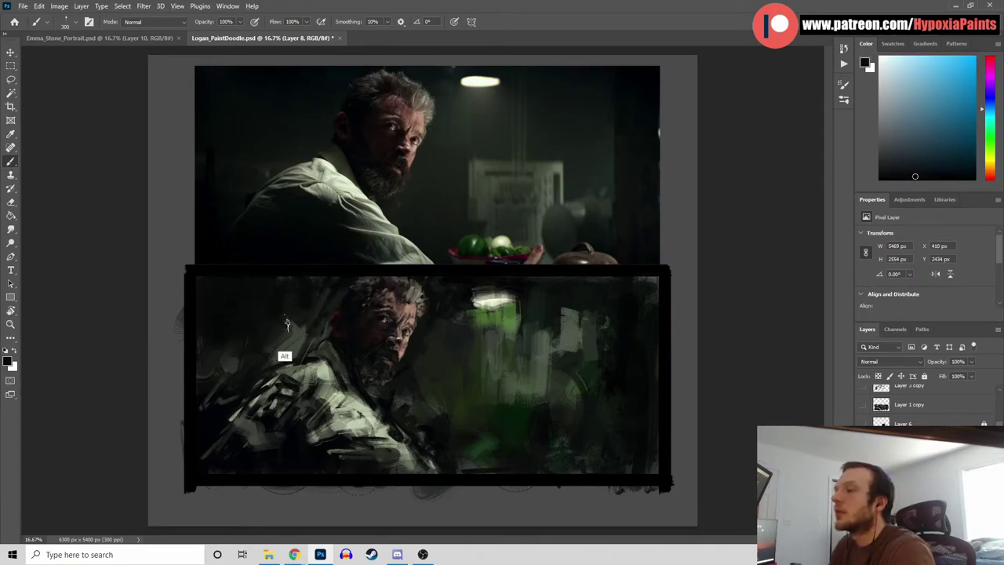
left_click(259, 193, "alt")
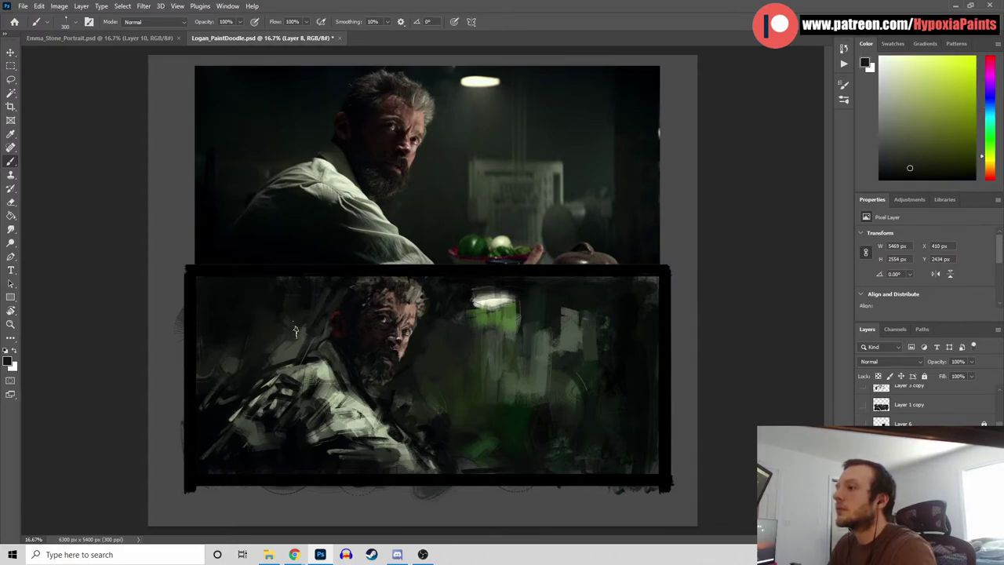
left_click(338, 283, "alt")
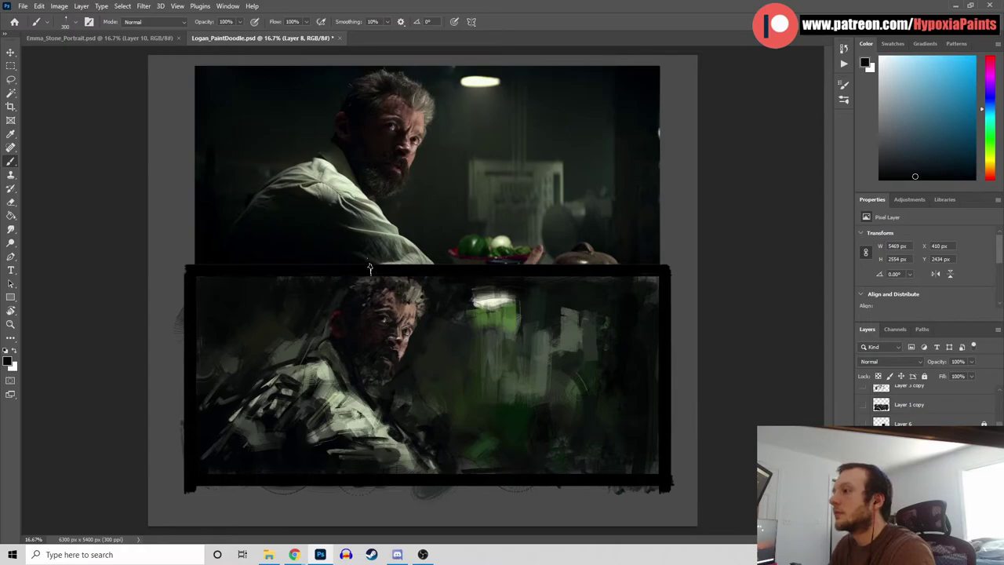
left_click(289, 322, "alt")
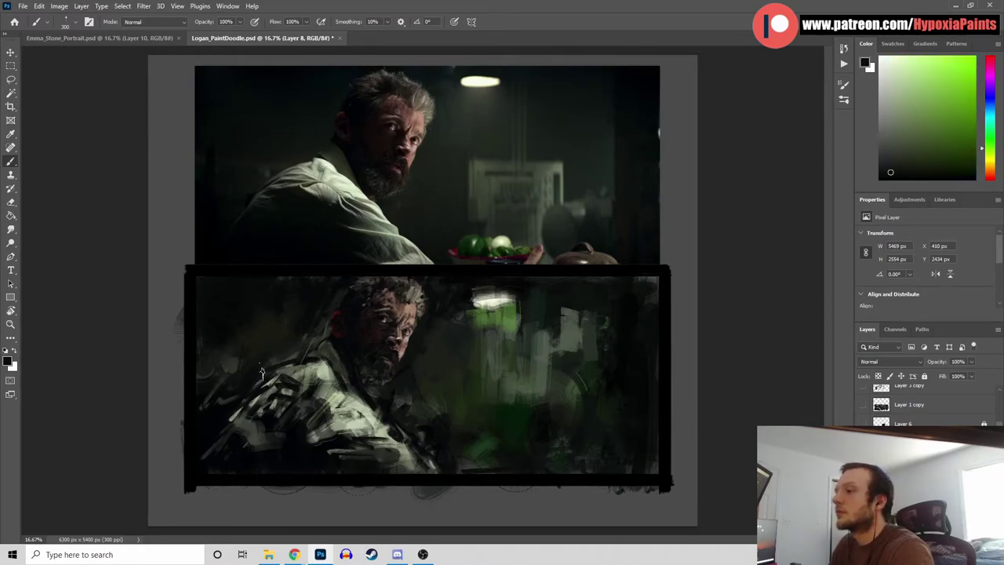
Lighten the painted shirt's shoulder with pale grey-green sampled from the shirt, and reduce the brush to 175 px
left_click(340, 400, "alt")
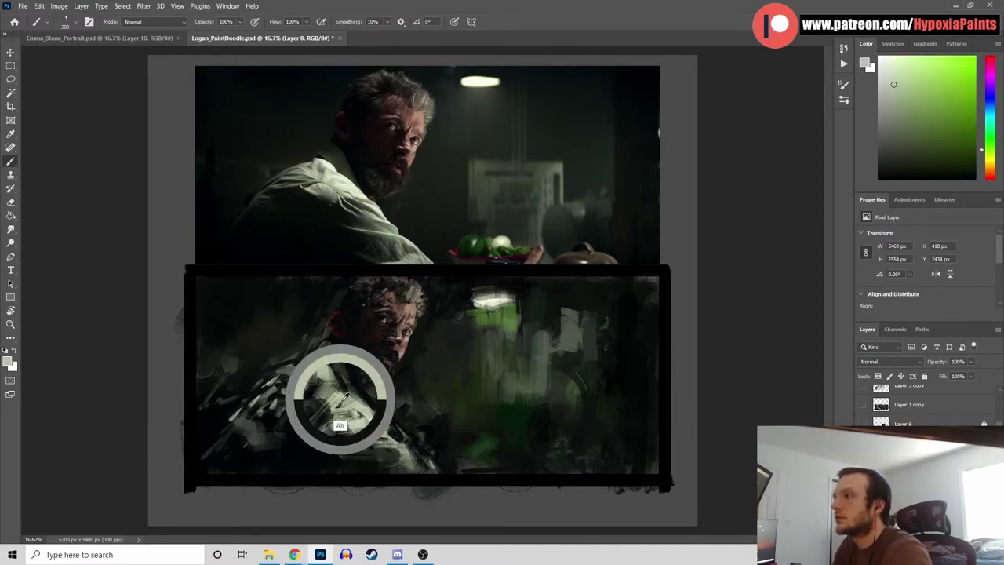
left_click_drag(317, 393, 337, 405)
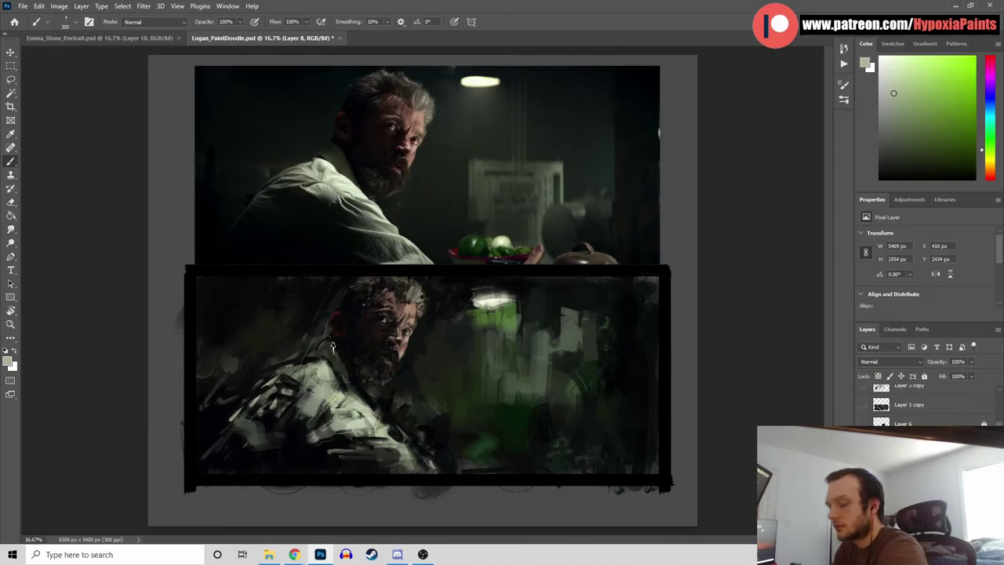
key("bracketleft")
key("bracketleft")
key("bracketleft")
key("bracketleft")
key("bracketleft")
left_click(348, 435, "alt")
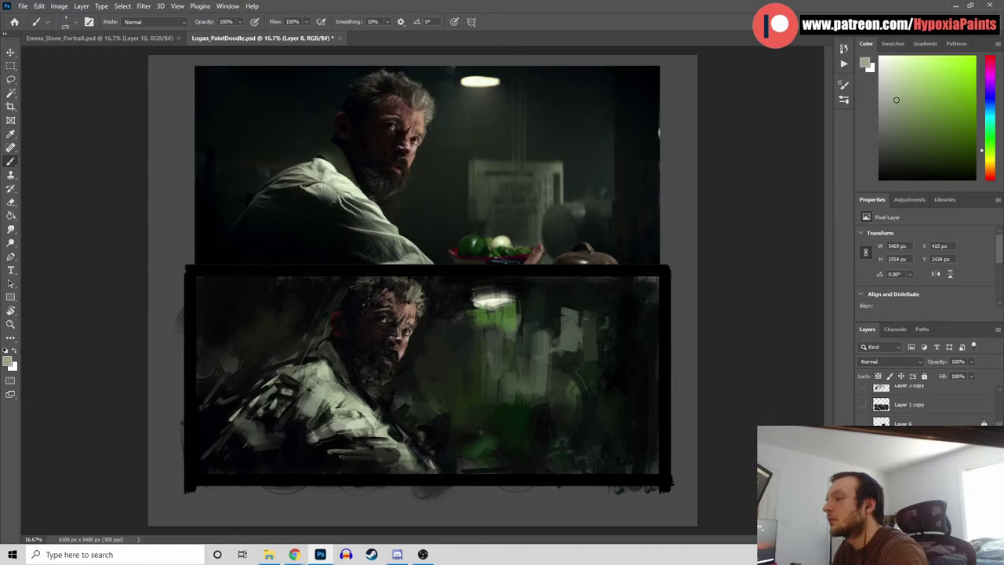
Refine the background beneath the lamp and around the cabinet with dark green and grey-green tones sampled from the painting
left_click(460, 440, "alt")
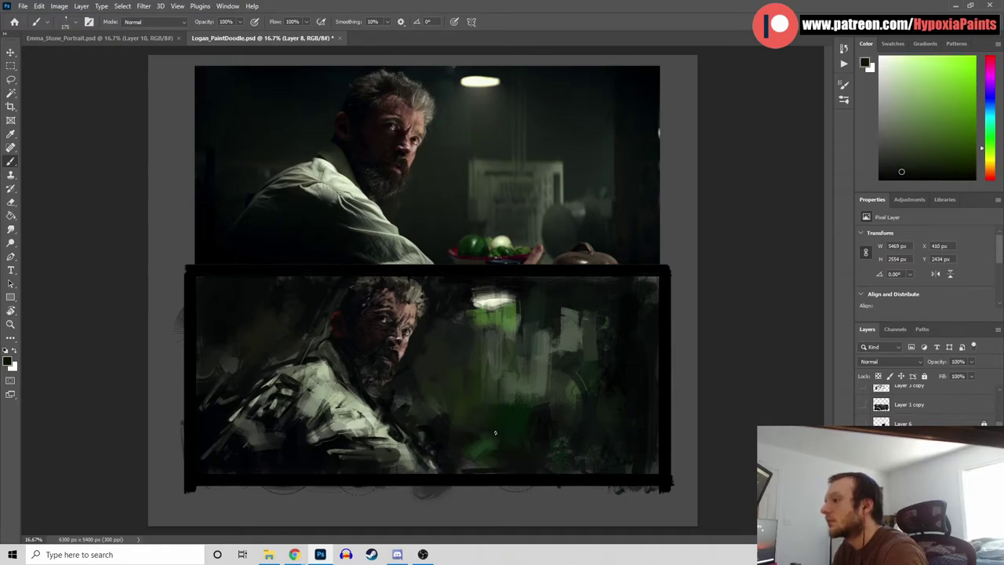
left_click(539, 409, "alt")
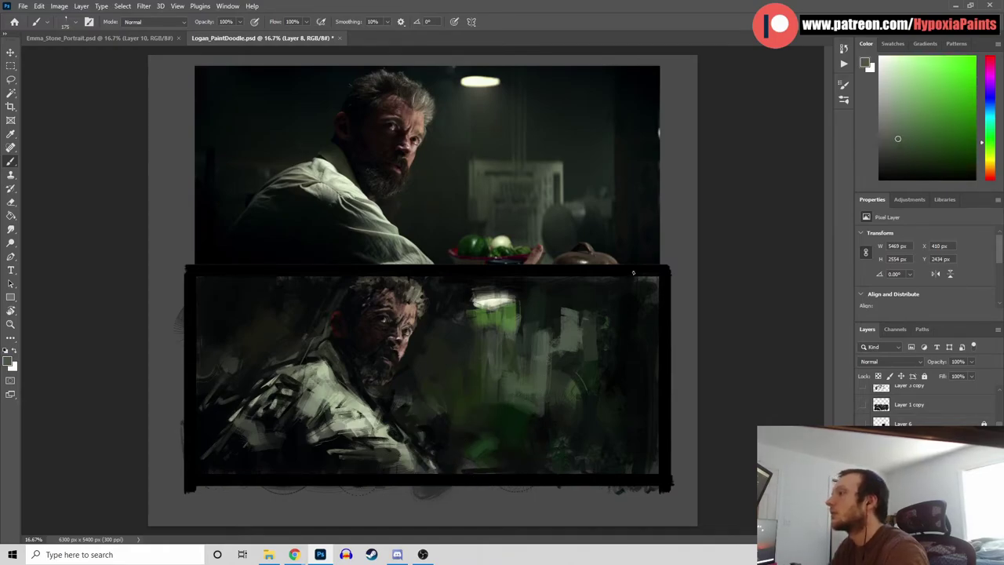
left_click(568, 336, "alt")
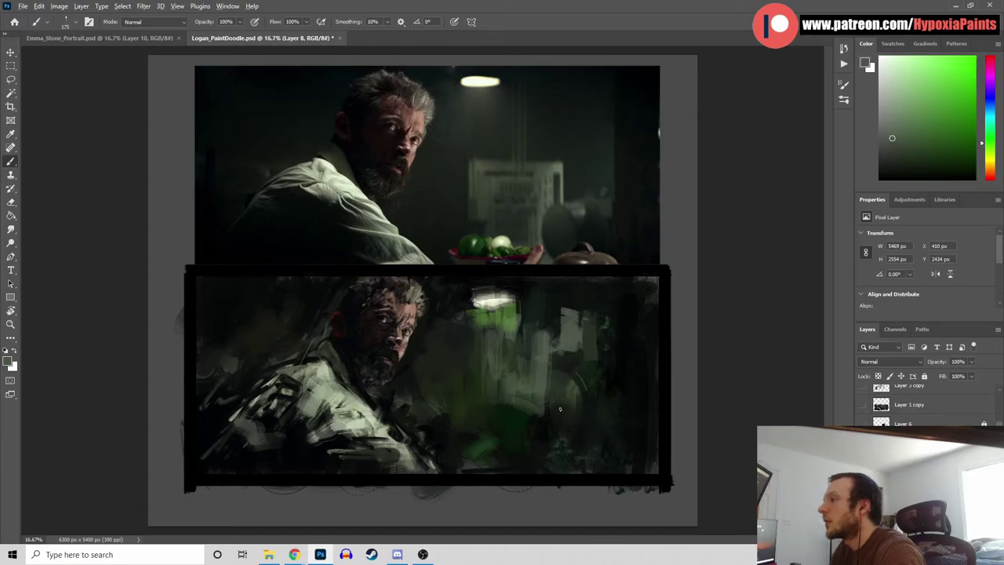
left_click(578, 281, "alt")
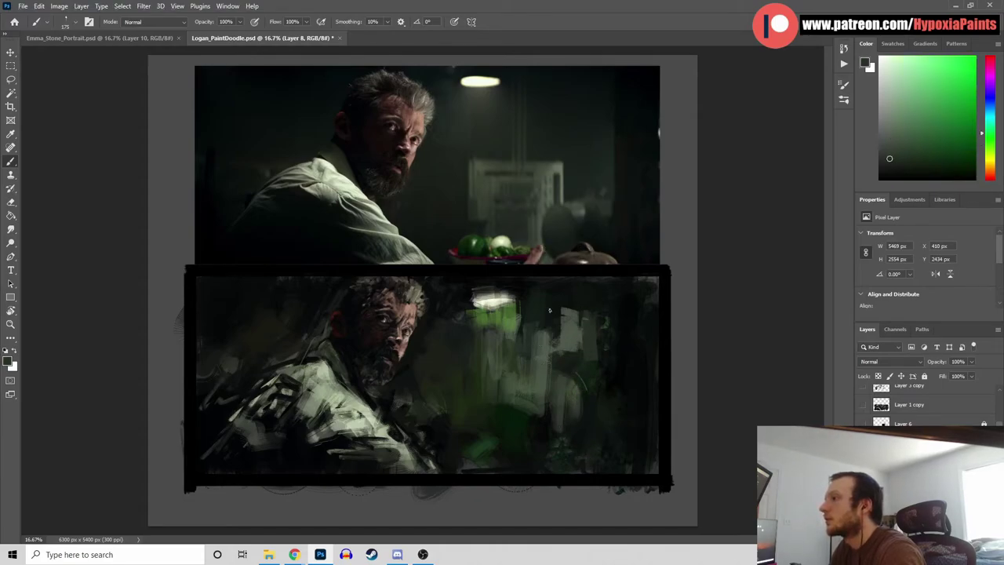
Paint the hand beside the foreground fruit with a brown skin tone sampled from the reference photo
left_click(531, 283, "alt")
left_click_drag(520, 440, 517, 454)
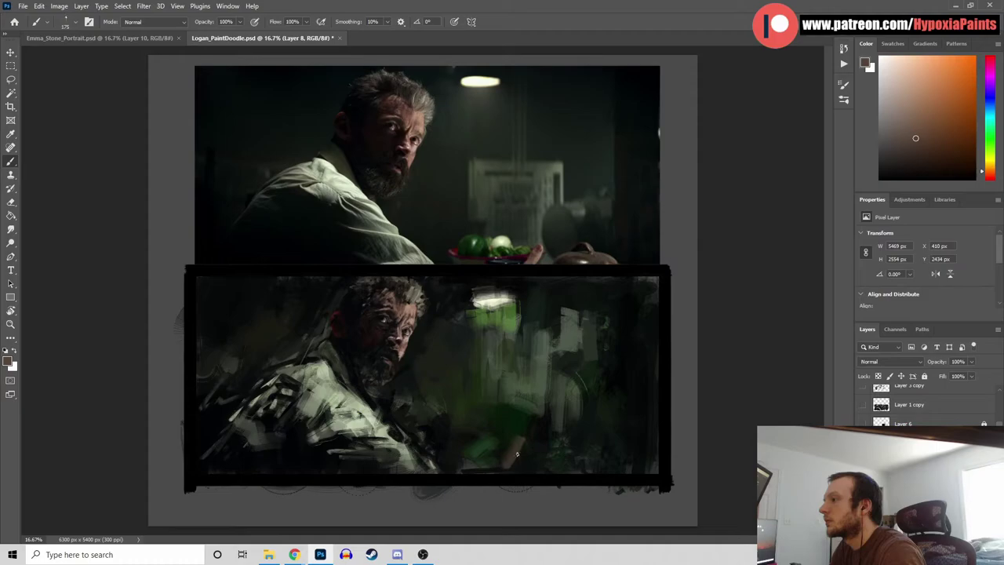
left_click(538, 251, "alt")
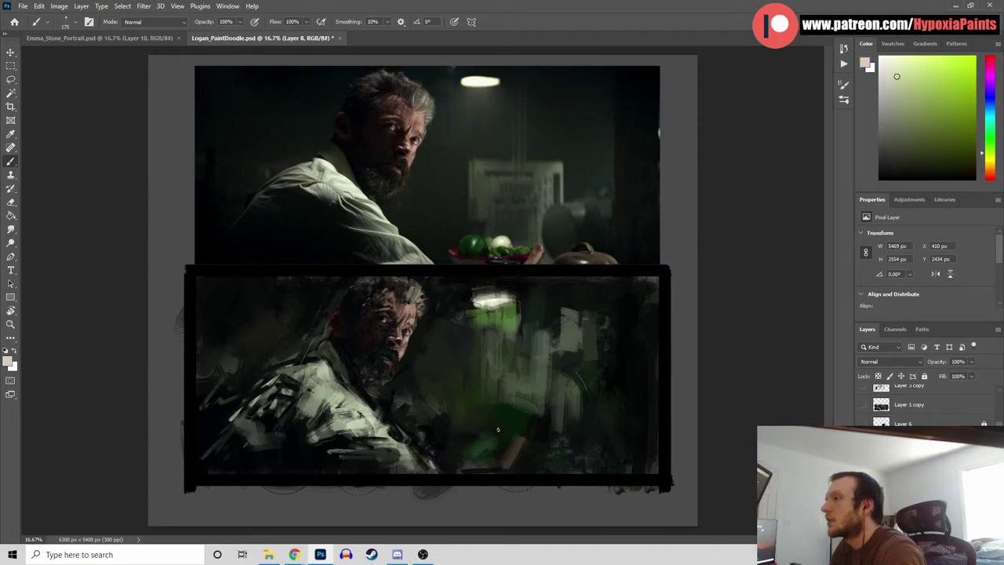
left_click(475, 272, "alt")
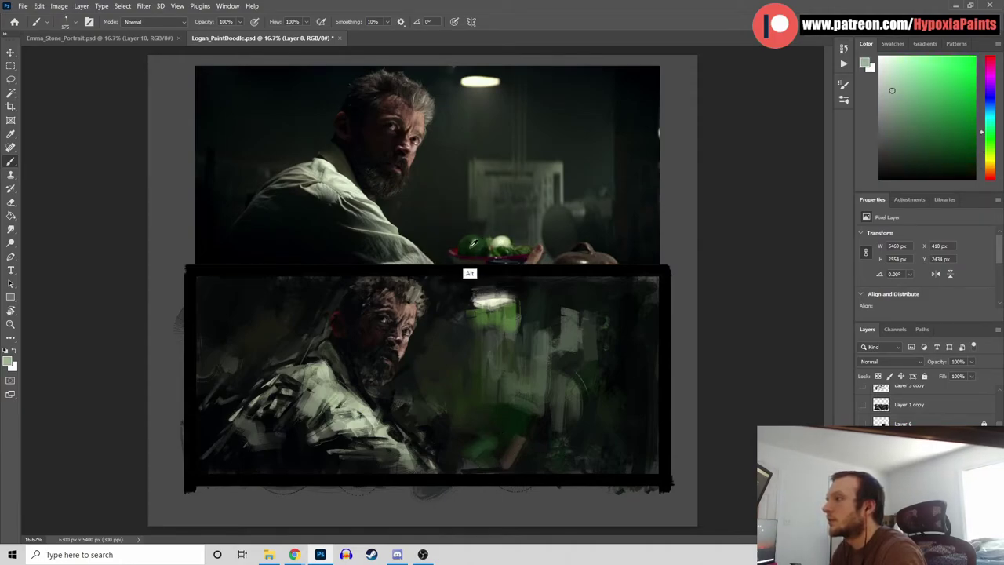
Tone down the background between the head and the lamp glow with sampled dark greens, and save the document
left_click(441, 249, "alt")
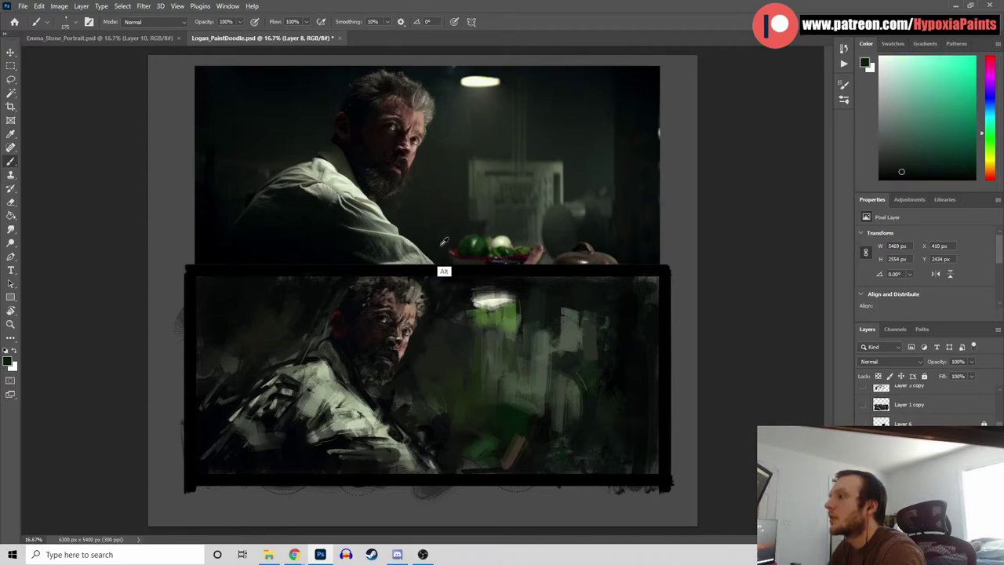
left_click(469, 374, "alt")
mouse_move(471, 375)
left_mouse_down()
mouse_move(475, 396)
mouse_move(459, 418)
left_mouse_up()
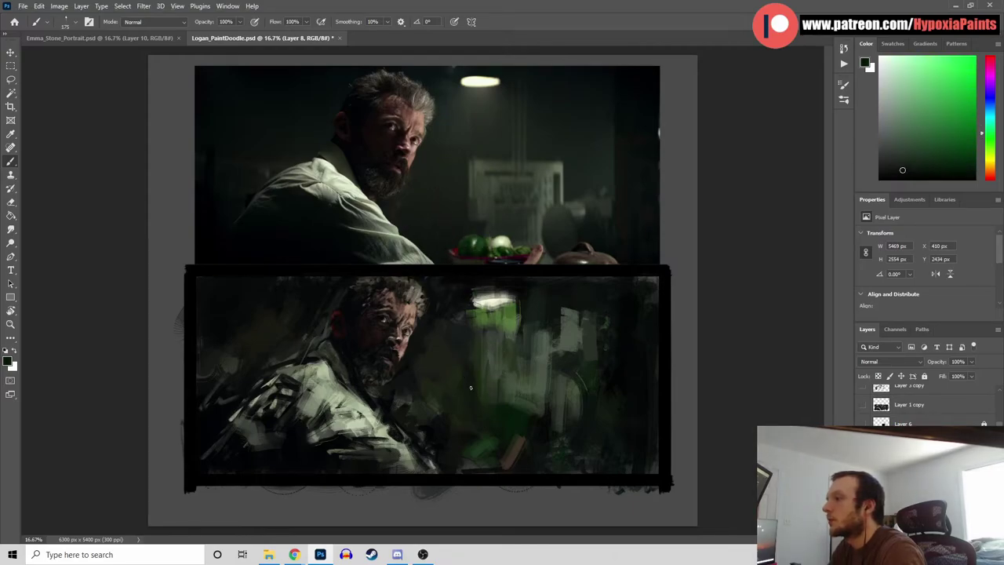
left_click(416, 373, "alt")
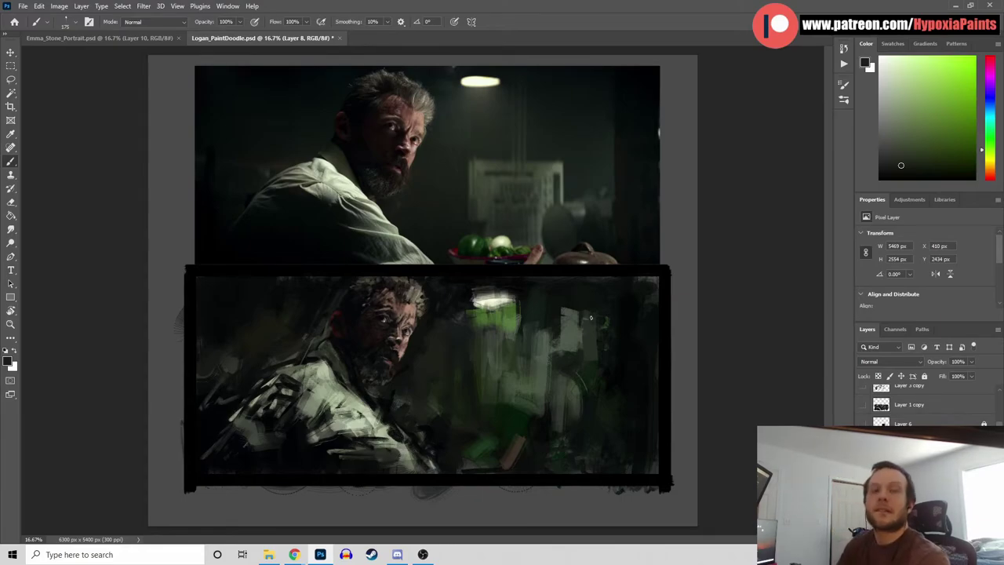
key("ctrl+s")
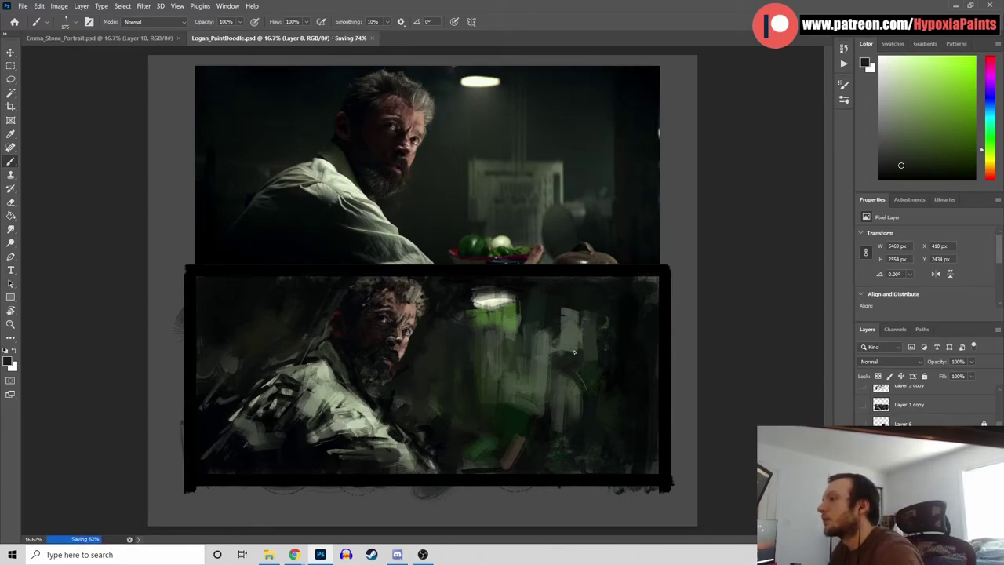
Block in the dark plate beneath the painted fruit and hand with near-black horizontal strokes
left_click(470, 245, "alt")
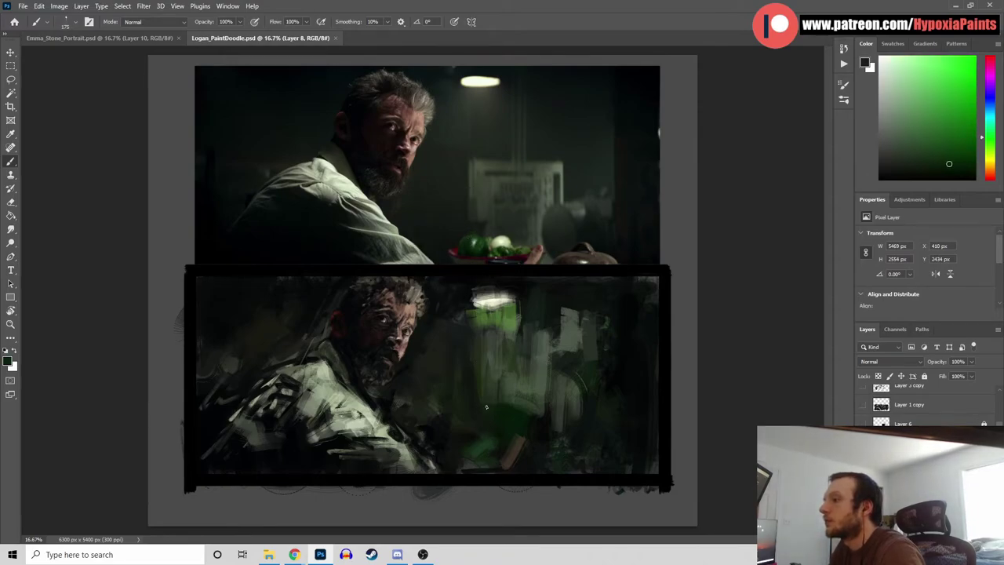
left_click(461, 262, "alt")
left_click_drag(458, 469, 473, 473)
left_click(623, 375, "alt")
left_click_drag(881, 175, 874, 184)
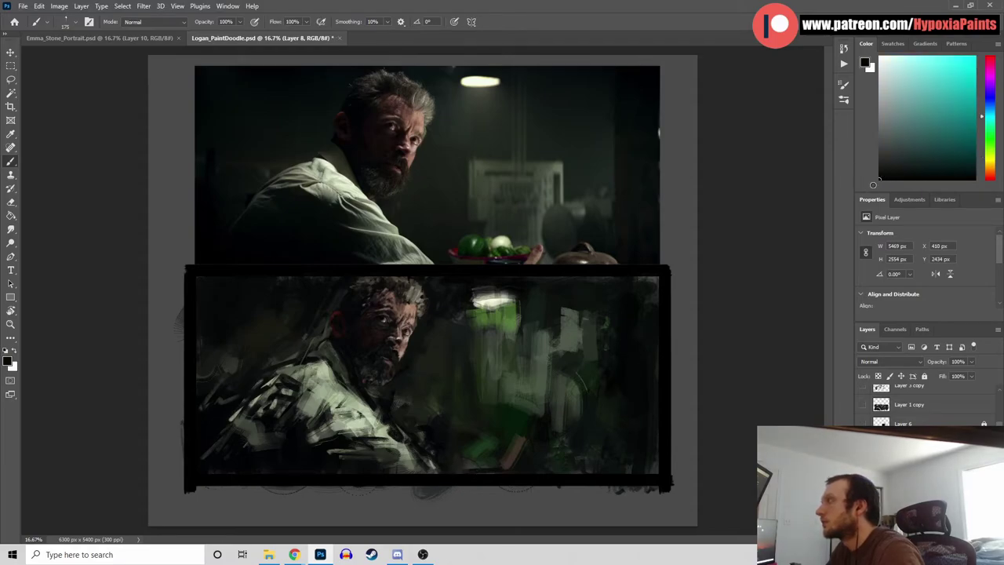
left_click_drag(463, 464, 515, 464)
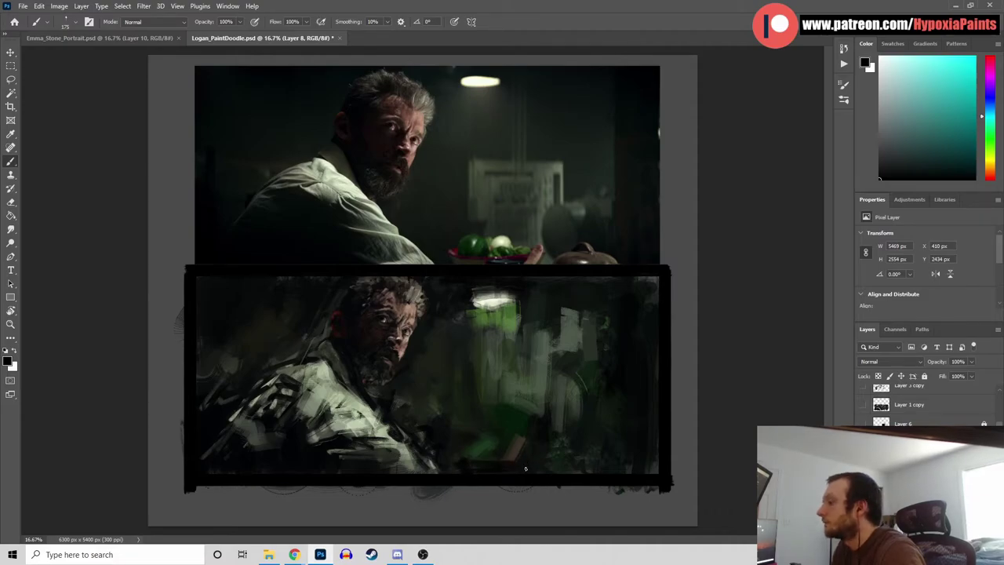
left_click(503, 242, "alt")
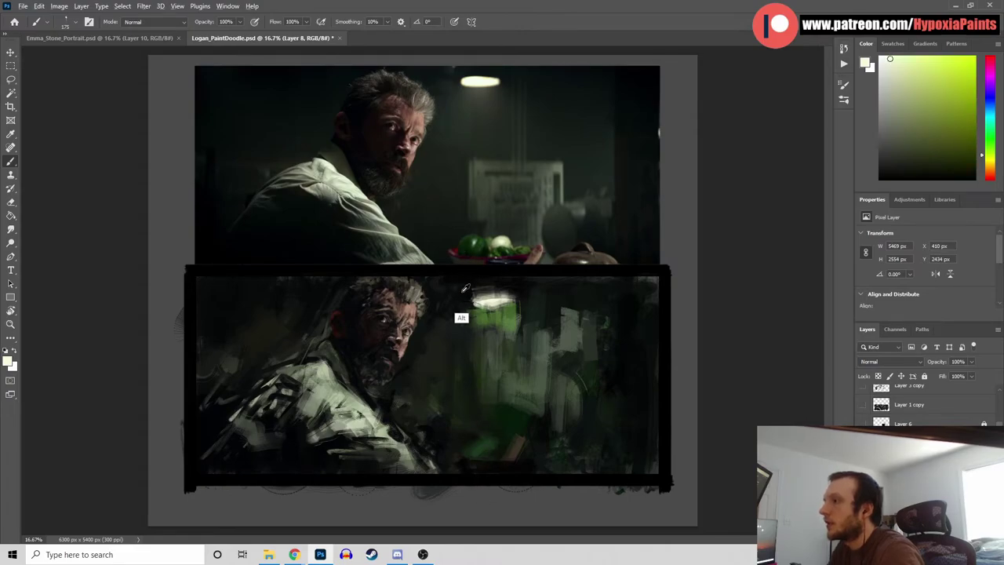
left_click(475, 472, "alt")
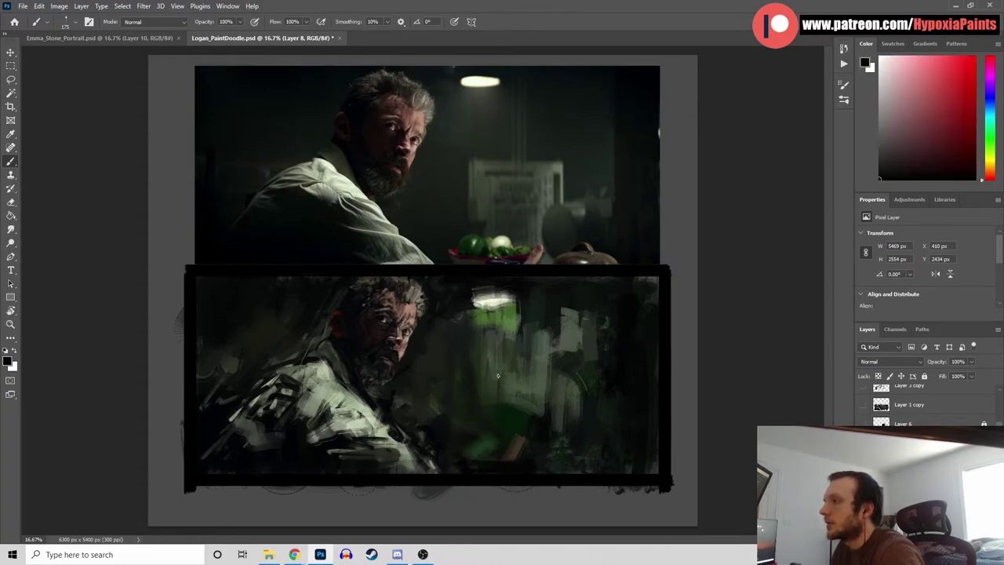
left_click(505, 267, "alt")
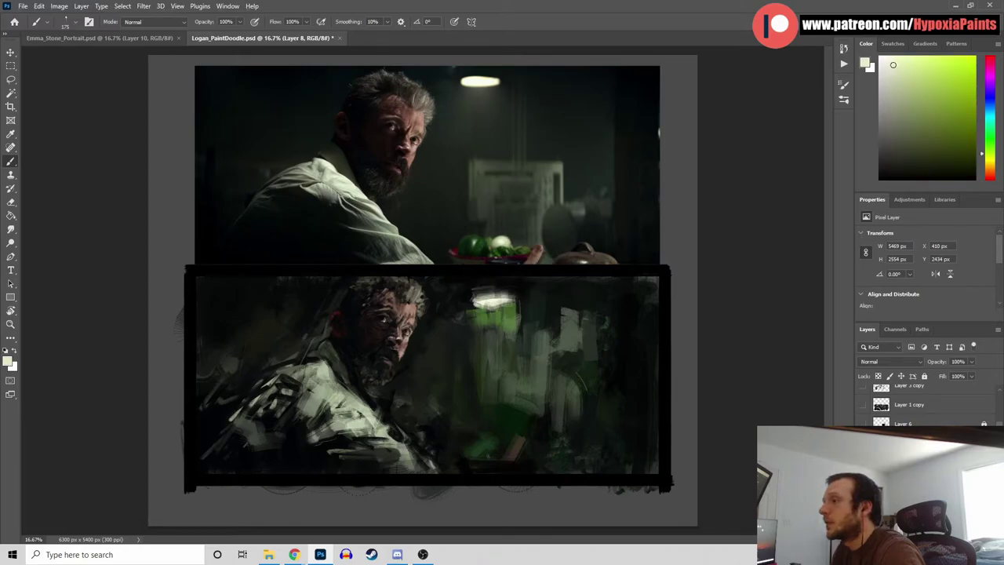
left_click_drag(469, 472, 518, 471)
left_click(534, 401, "alt")
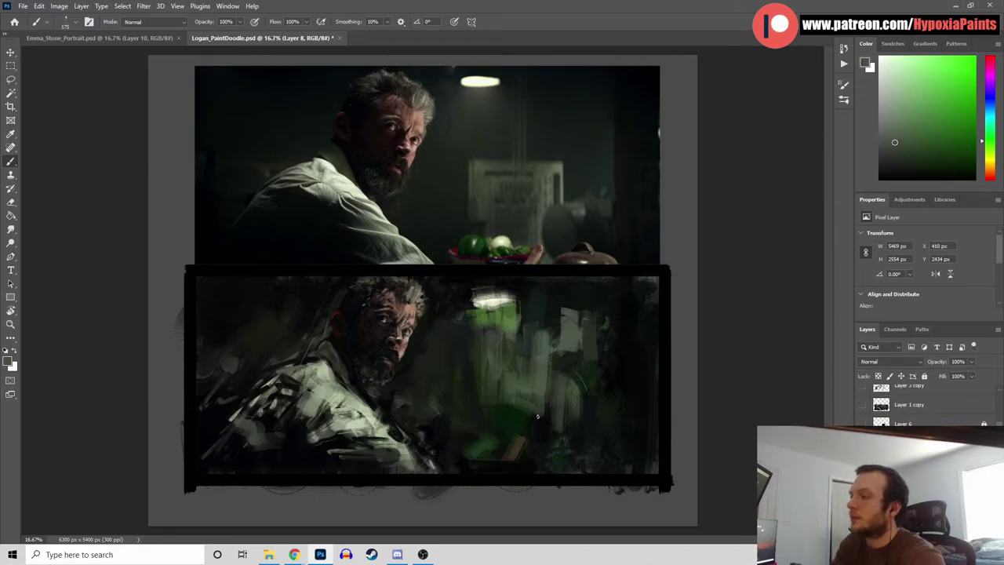
Deepen the shadowed folds along the lower sleeve and middle of the painted shirt with sampled near-black and grey tones
left_click(406, 445, "alt")
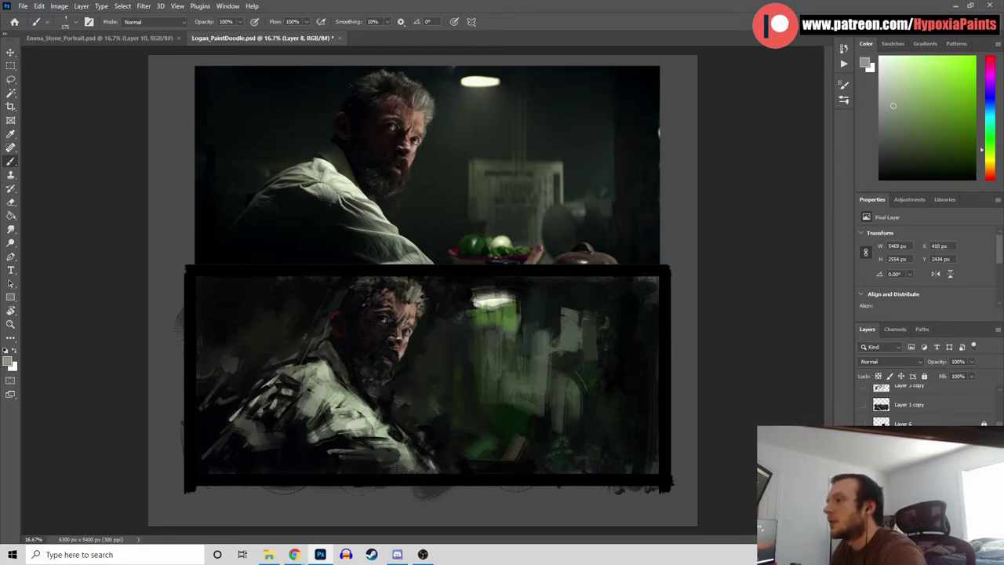
left_click(381, 461, "alt")
left_click_drag(380, 461, 393, 471)
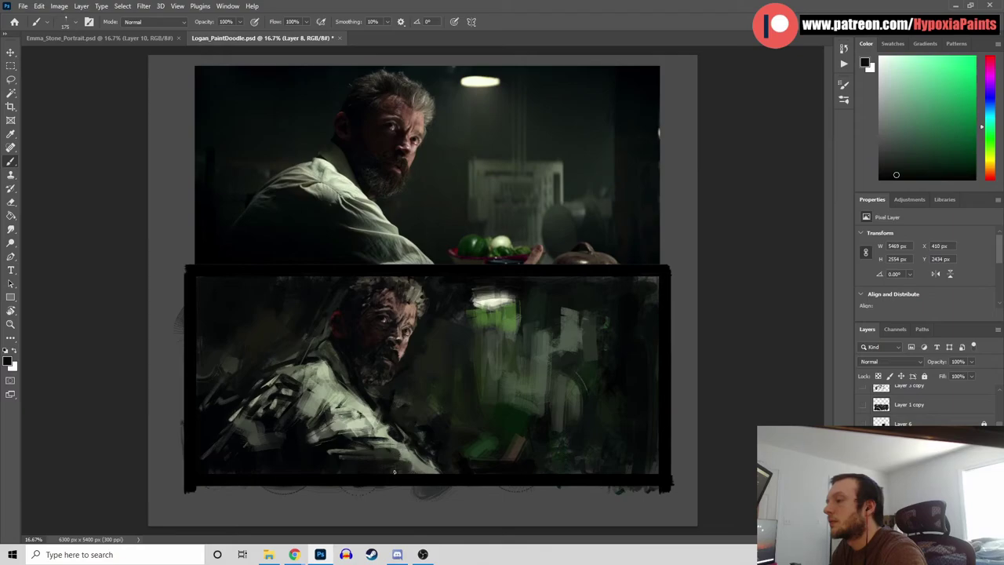
left_click(316, 417, "alt")
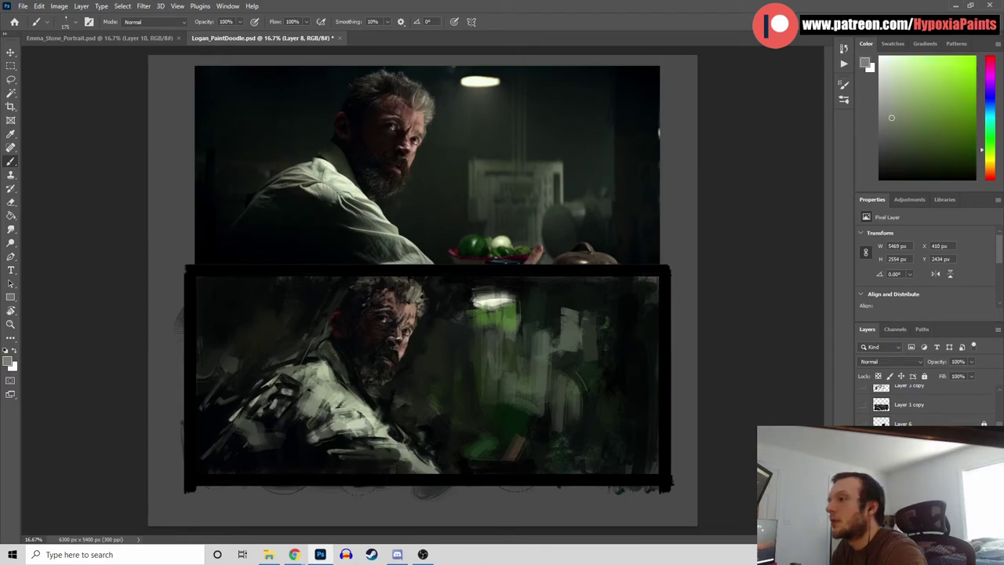
left_click(301, 429, "alt")
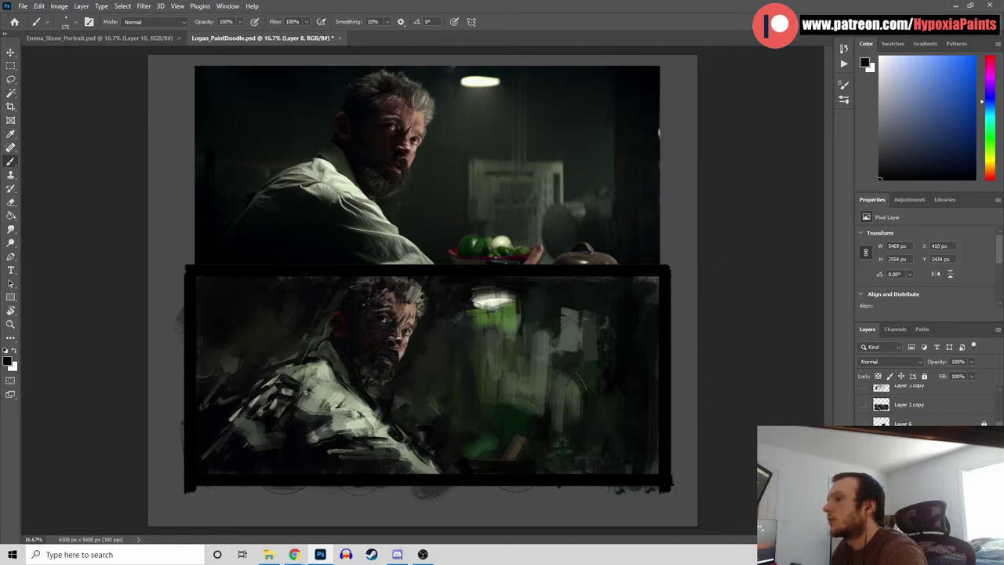
mouse_move(300, 417)
left_mouse_down()
mouse_move(351, 416)
mouse_move(324, 402)
mouse_move(334, 405)
mouse_move(345, 415)
mouse_move(320, 436)
mouse_move(353, 446)
mouse_move(371, 431)
mouse_move(390, 455)
mouse_move(334, 459)
left_mouse_up()
Rework the folds on the back and rear shoulder of the painted shirt with grey-green and dark tones sampled from it
left_click(356, 449, "alt")
left_click_drag(240, 422, 273, 447)
left_click(283, 432, "alt")
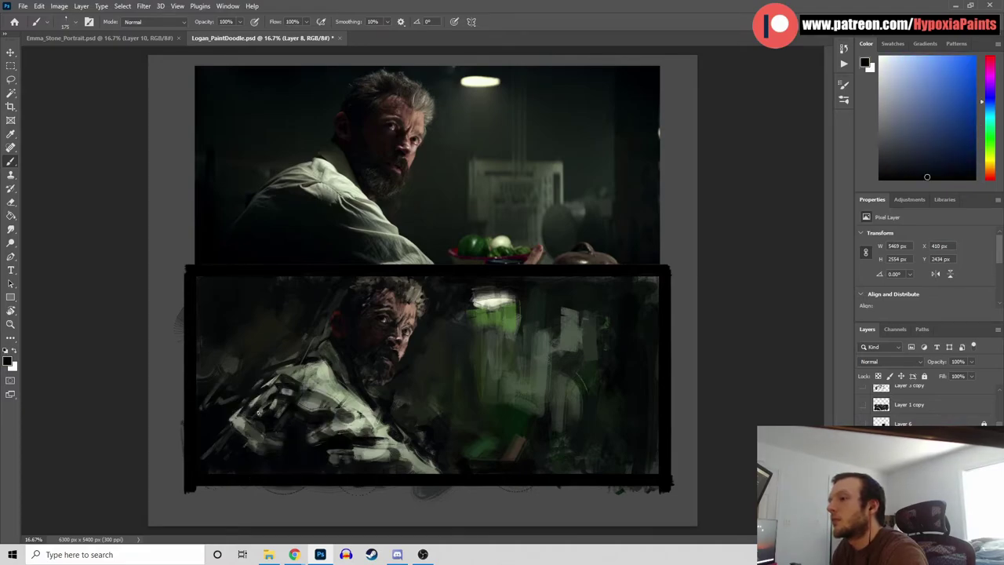
left_click(299, 405, "alt")
left_click(303, 398, "alt")
mouse_move(273, 377)
left_mouse_down()
mouse_move(301, 381)
mouse_move(297, 405)
left_mouse_up()
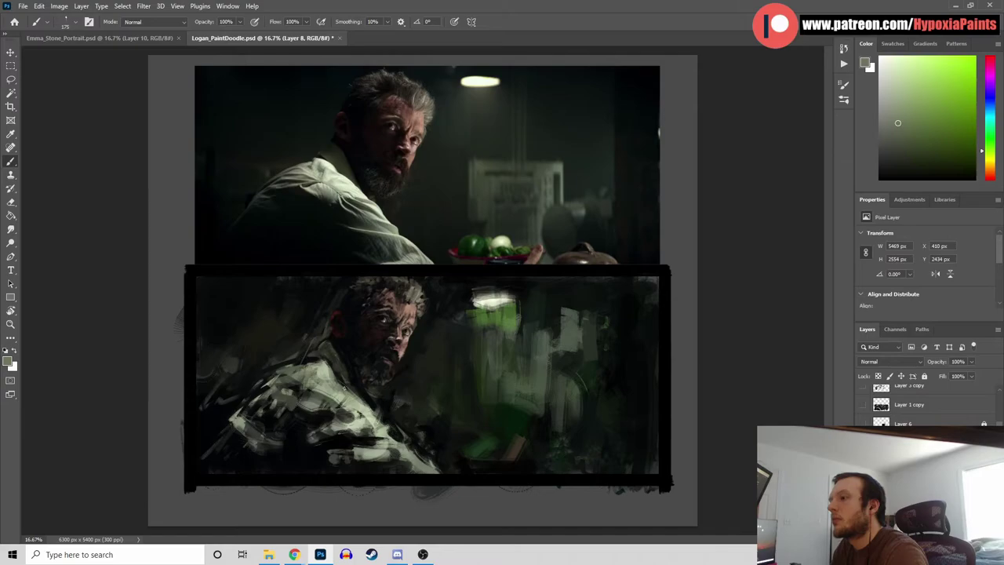
Brighten the shirt's shoulder folds with a pale tone sampled from the reference shirt, and save the document
left_click(346, 210, "alt")
left_click_drag(351, 405, 329, 383)
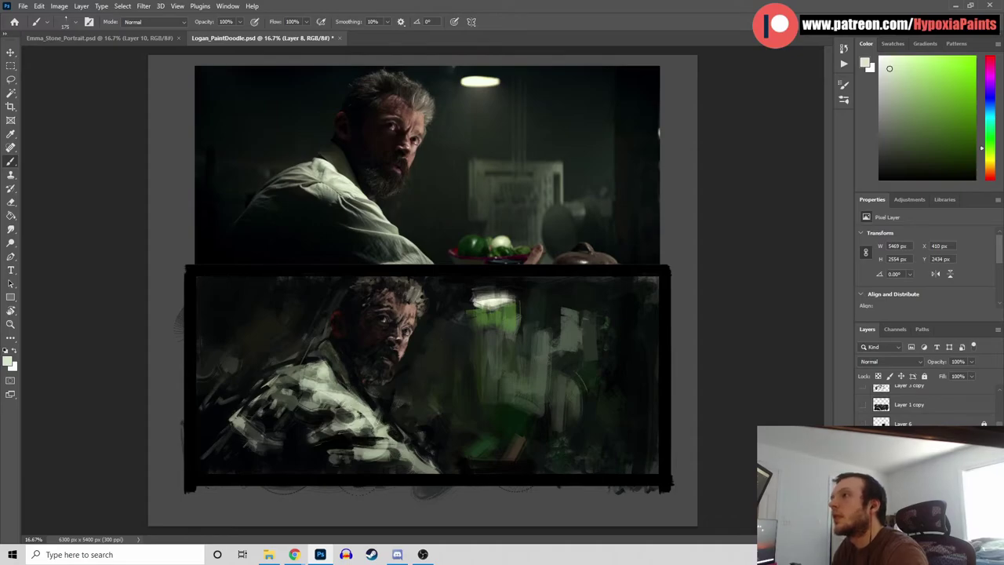
left_click(341, 313, "alt")
left_click(304, 398, "alt")
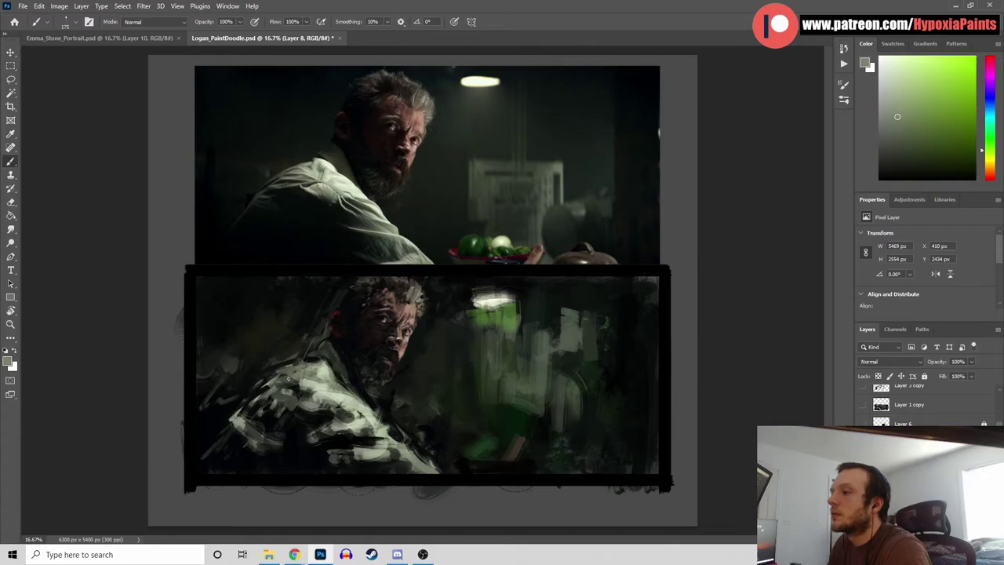
key("ctrl+s")
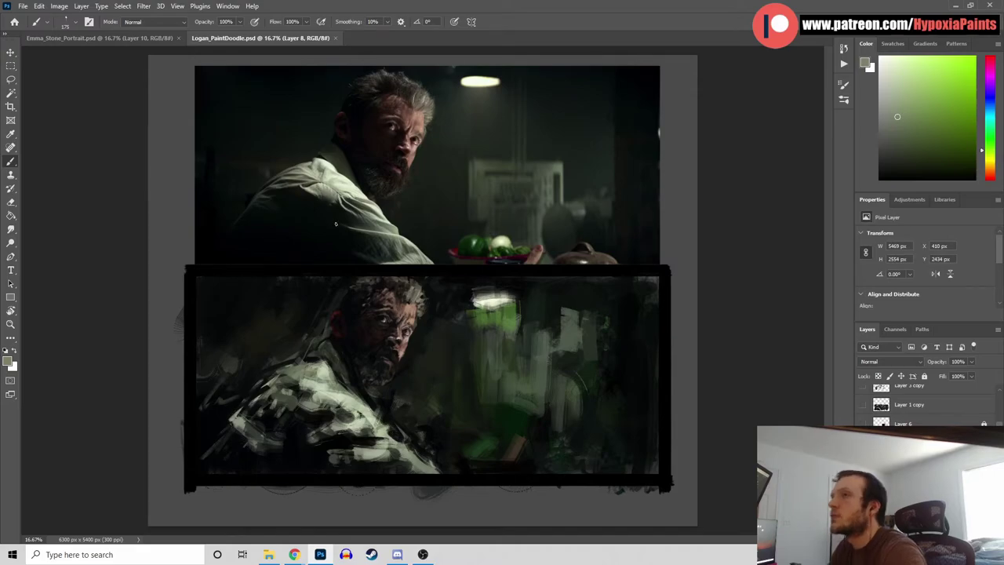
Switch to a smaller brush preset with a -44° angle and paint detail on the dark plate beneath the fruit
left_click(59, 24)
left_click(192, 263)
left_click(820, 159)
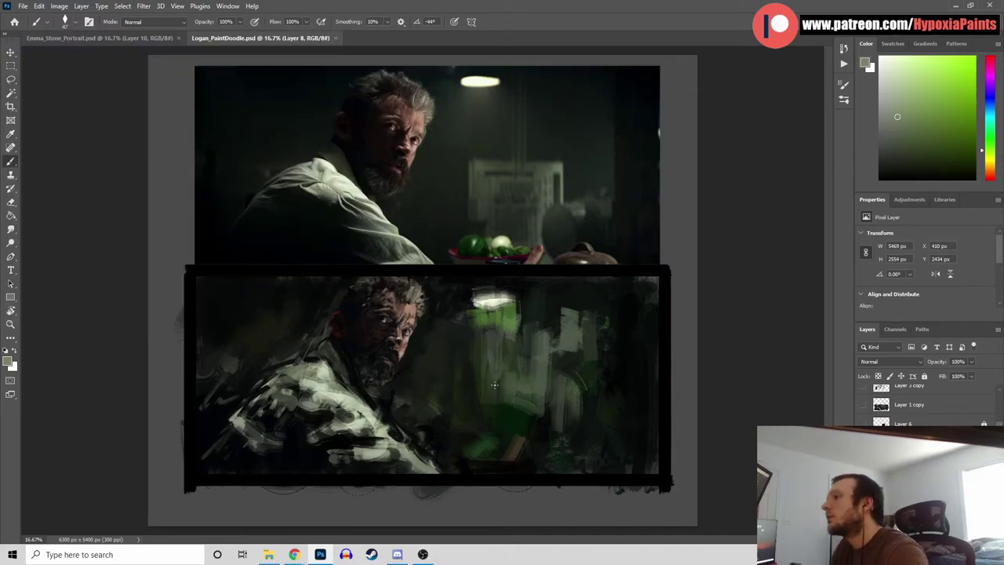
left_click(475, 264, "alt")
left_click(495, 356, "alt")
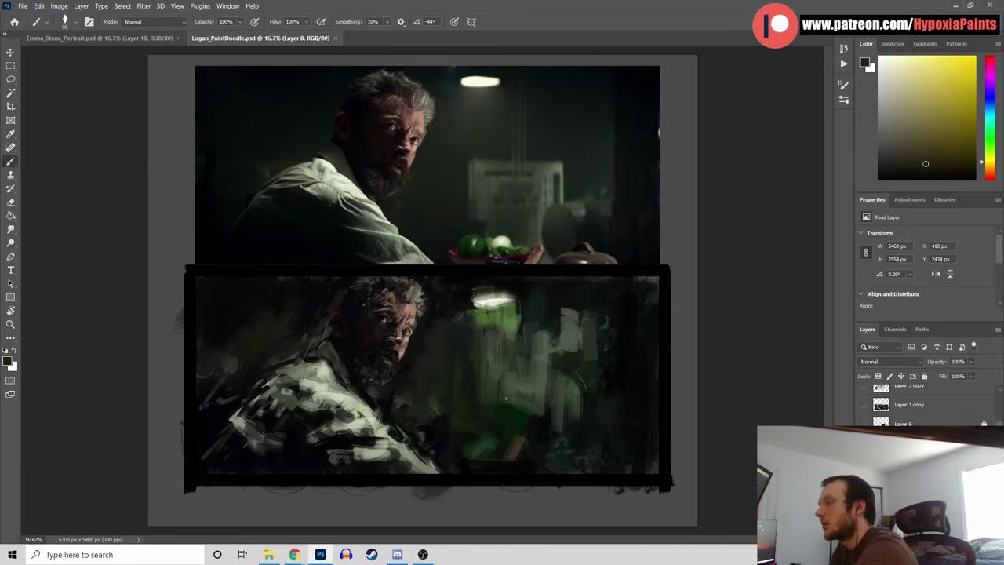
left_click(472, 470)
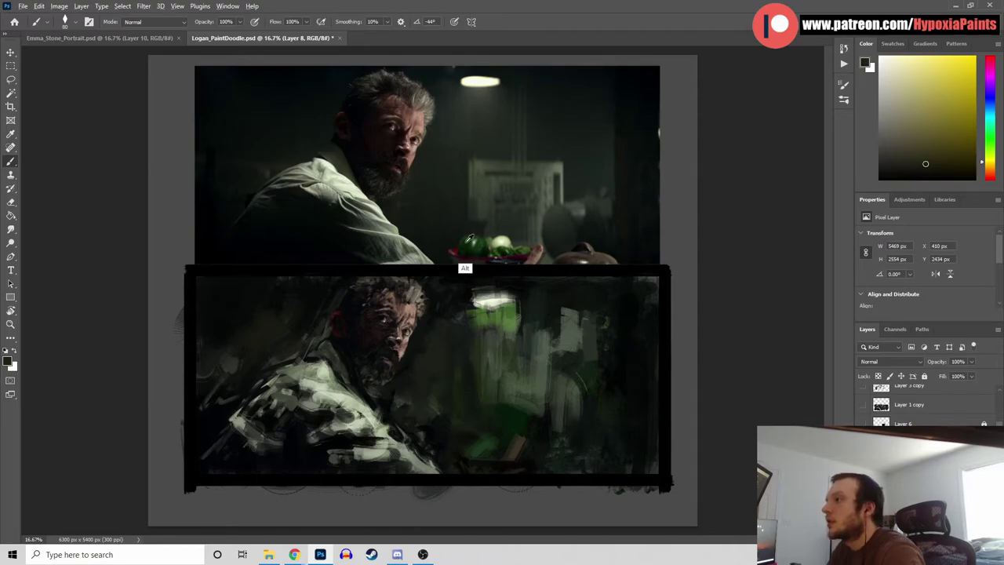
Shape the round green fruit with dark green and near-black tones, and give it a pale green highlight
left_click(480, 324, "alt")
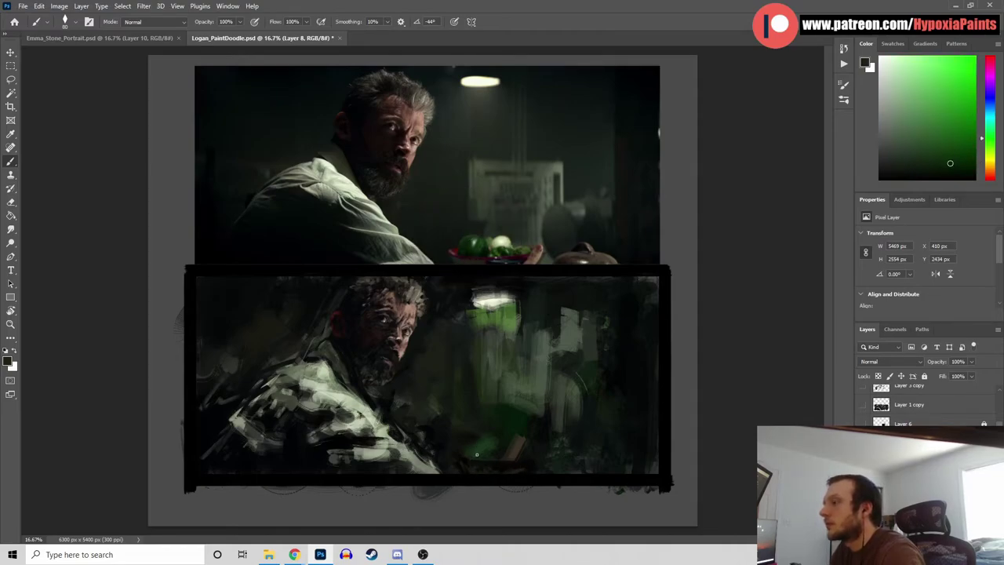
left_click(639, 202, "alt")
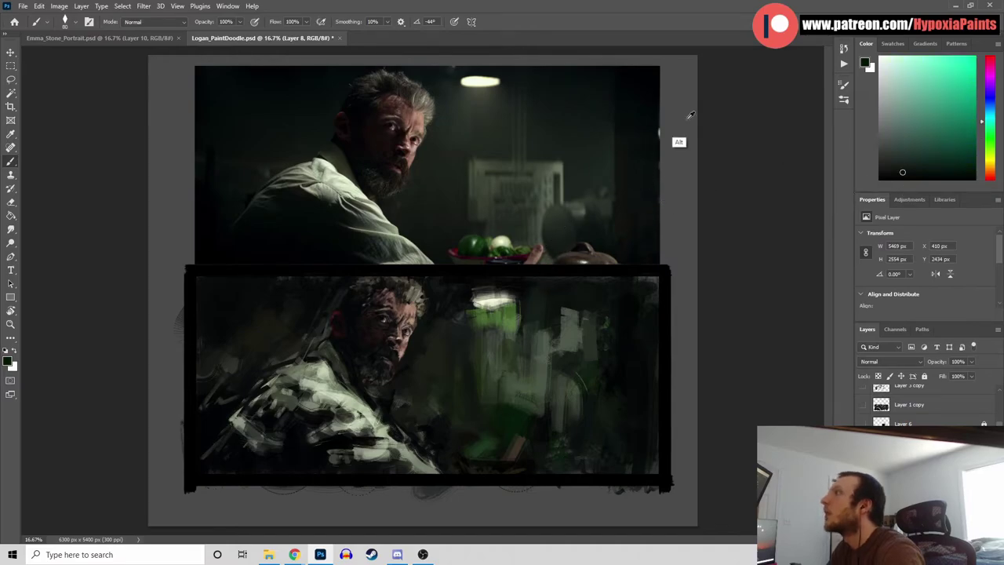
left_click(578, 93, "alt")
left_click(633, 300, "alt")
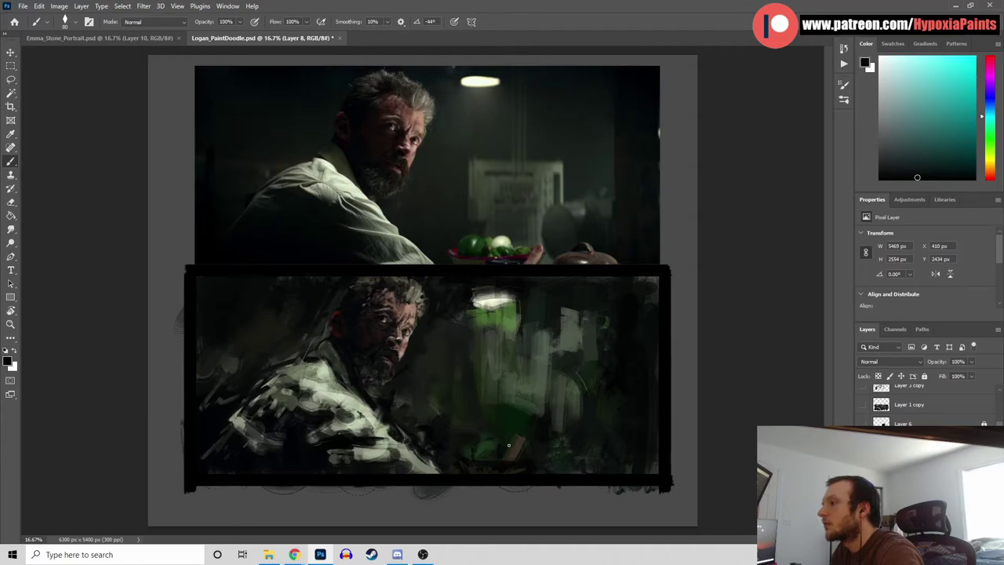
left_click(463, 259, "alt")
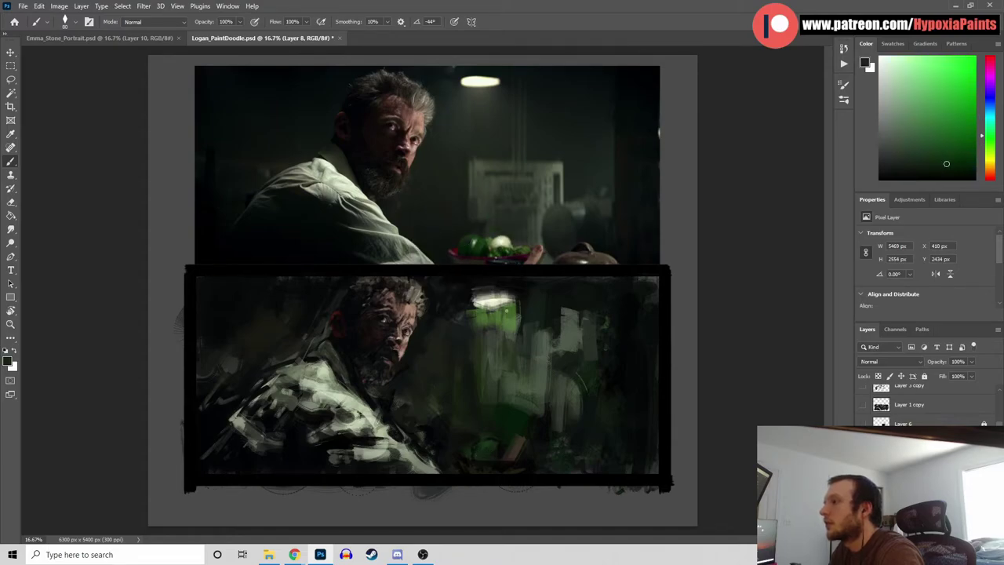
left_click(476, 245, "alt")
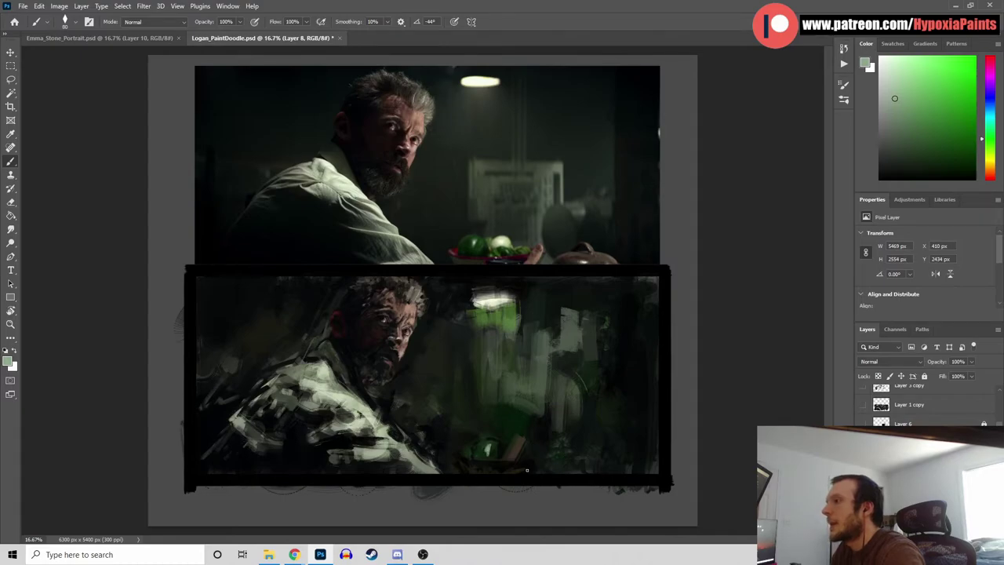
Shade the plate and the base of the round green fruit with dark tones sampled from the reference and the painting
left_click(469, 258, "alt")
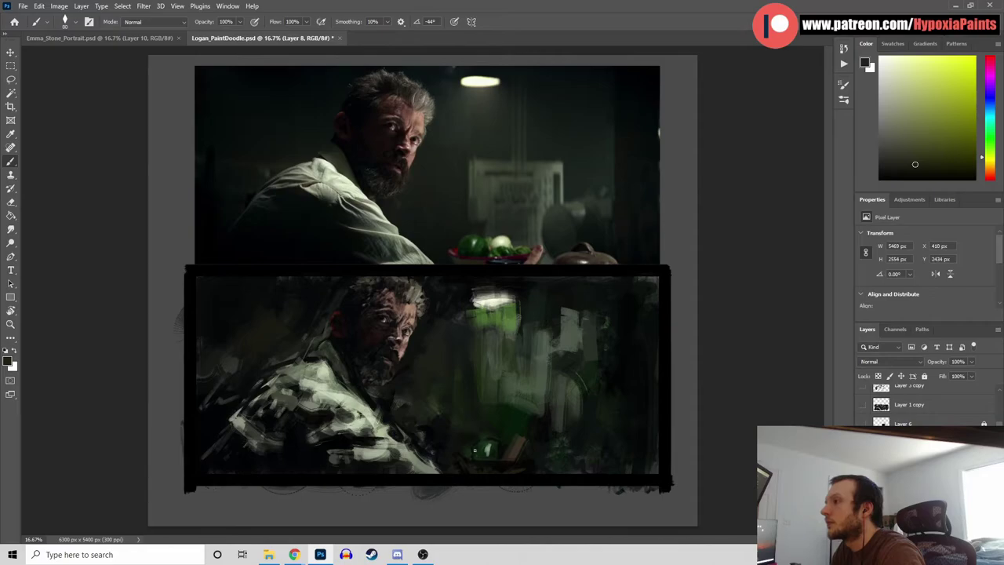
left_click(457, 474, "alt")
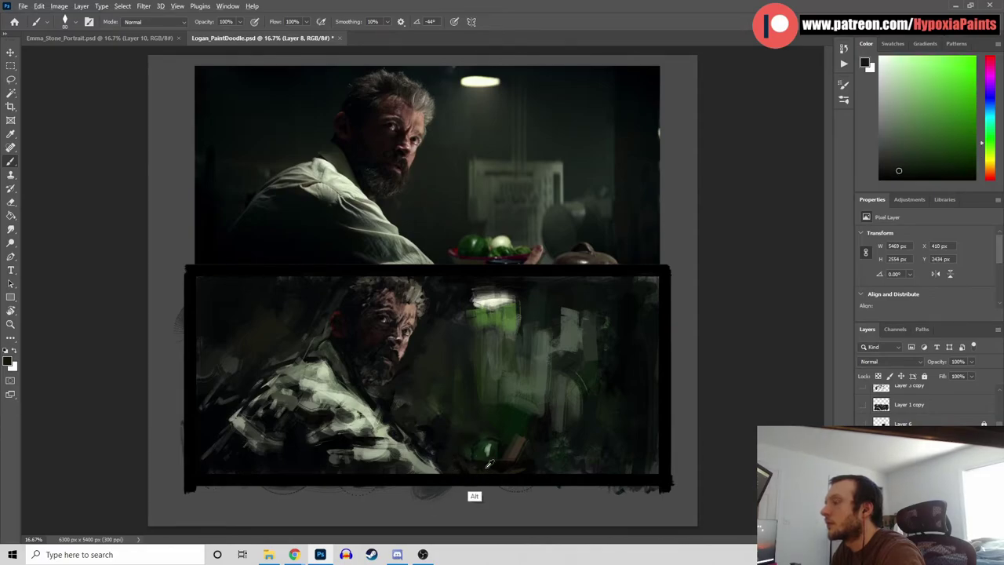
left_click(478, 471, "alt")
left_click(464, 255, "alt")
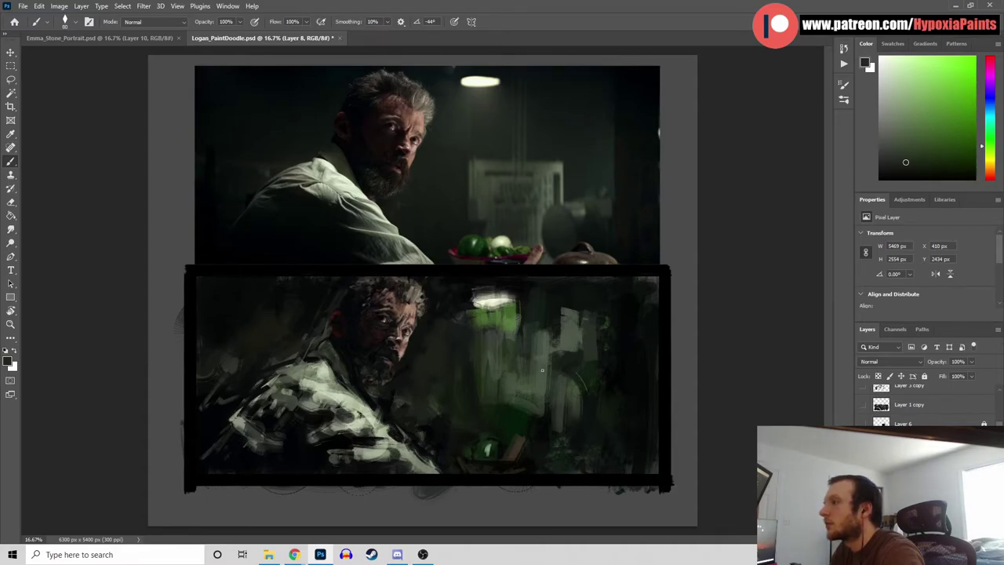
Block in the pale fruit beside the green one with a cream tone, and trim it with a dark green tone
left_click(506, 266, "alt")
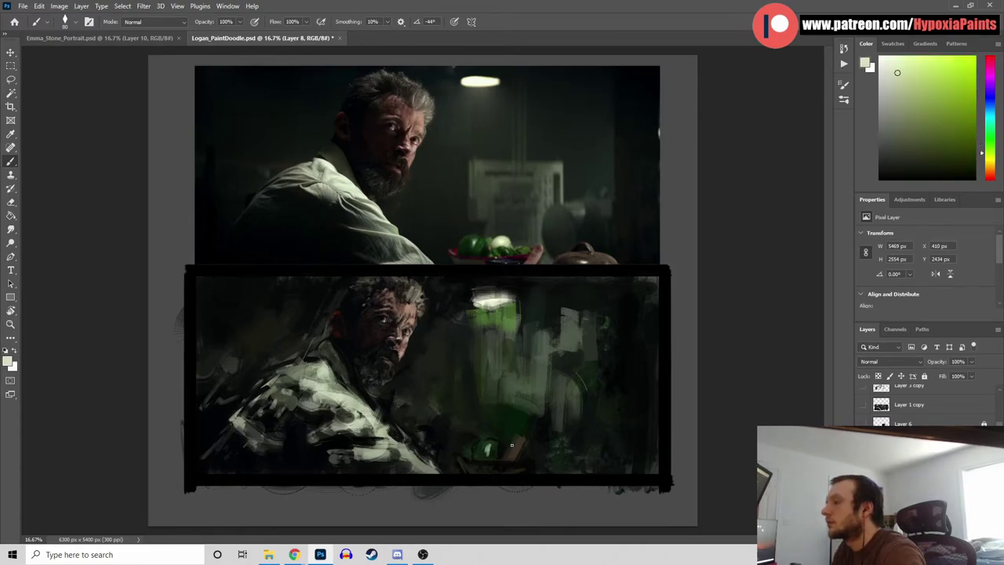
left_click_drag(512, 445, 508, 446)
left_click(517, 466, "alt")
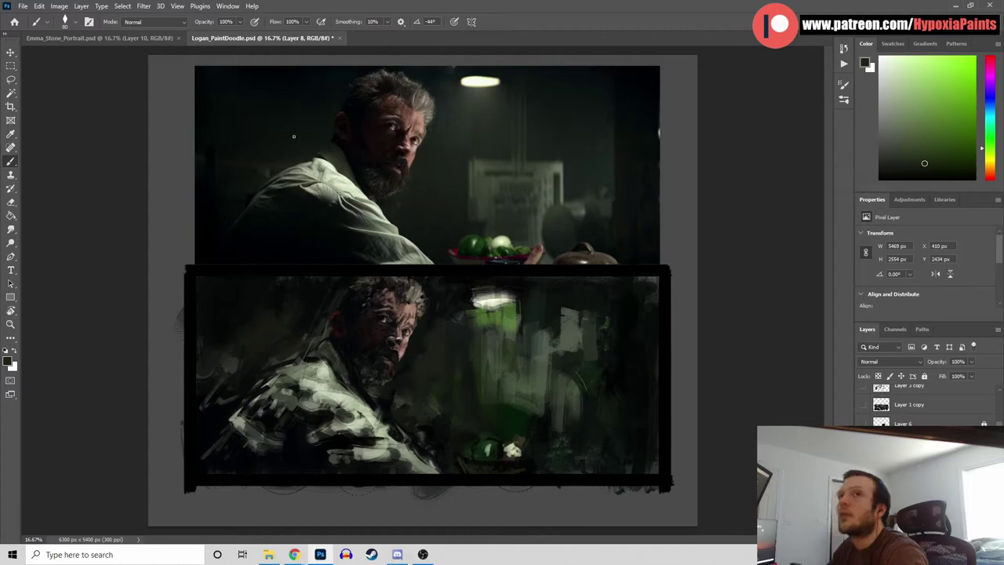
Switch to a 100 px brush preset with a 0° angle and reshape the pale fruit with cream and near-black tones
left_click(74, 23)
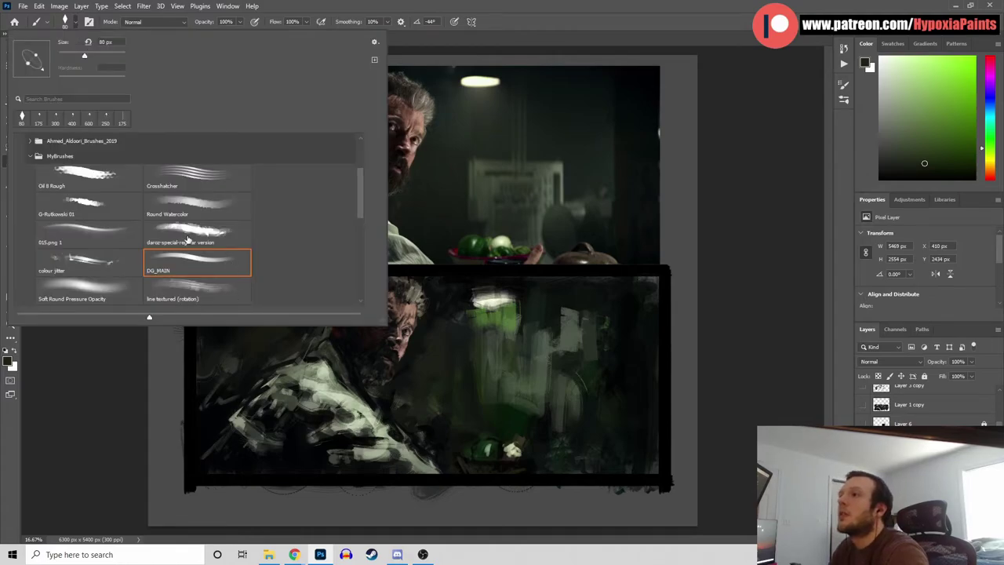
left_click(127, 233)
left_click(841, 156)
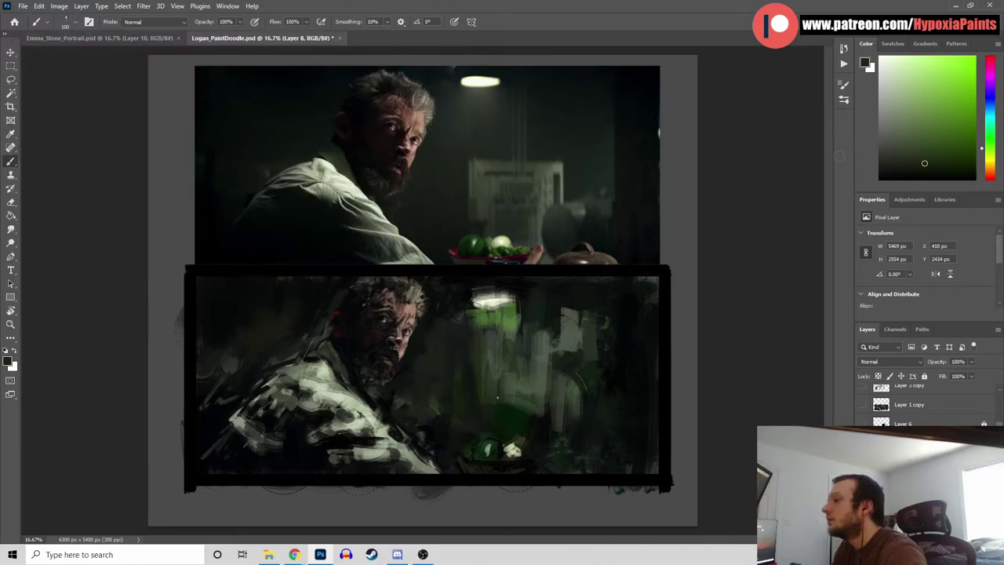
left_click(500, 239, "alt")
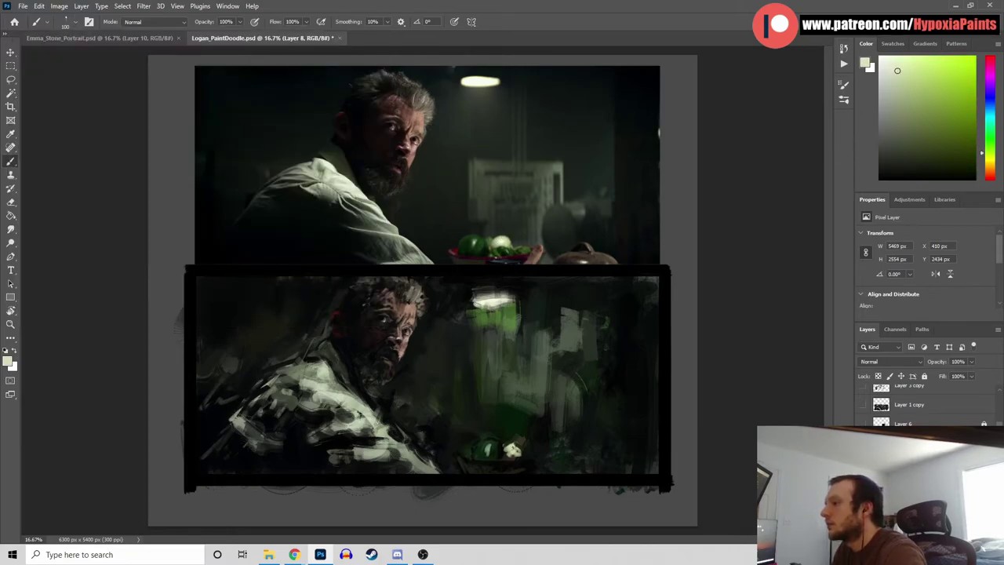
left_click(516, 476, "alt")
left_click(510, 451)
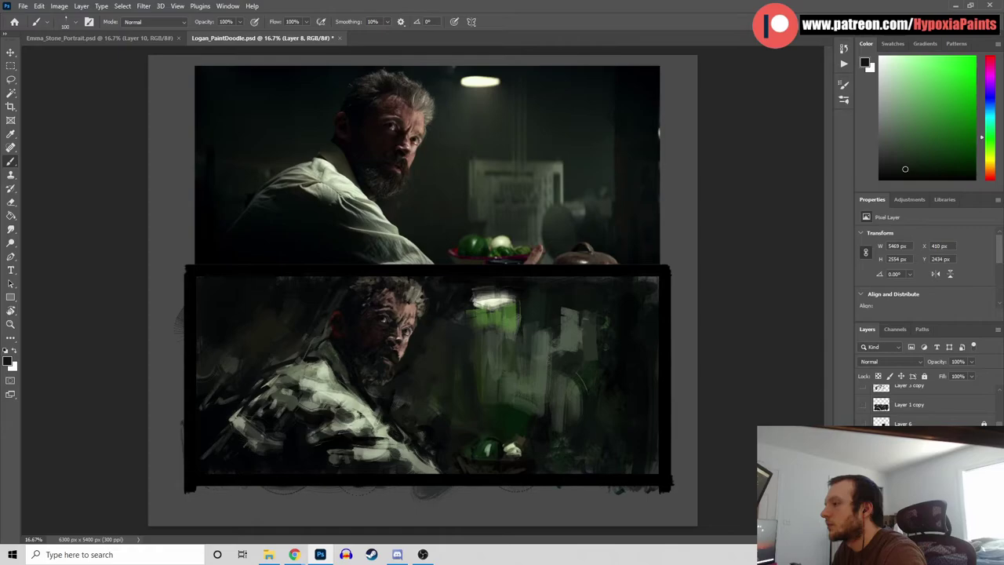
left_click(510, 450, "alt")
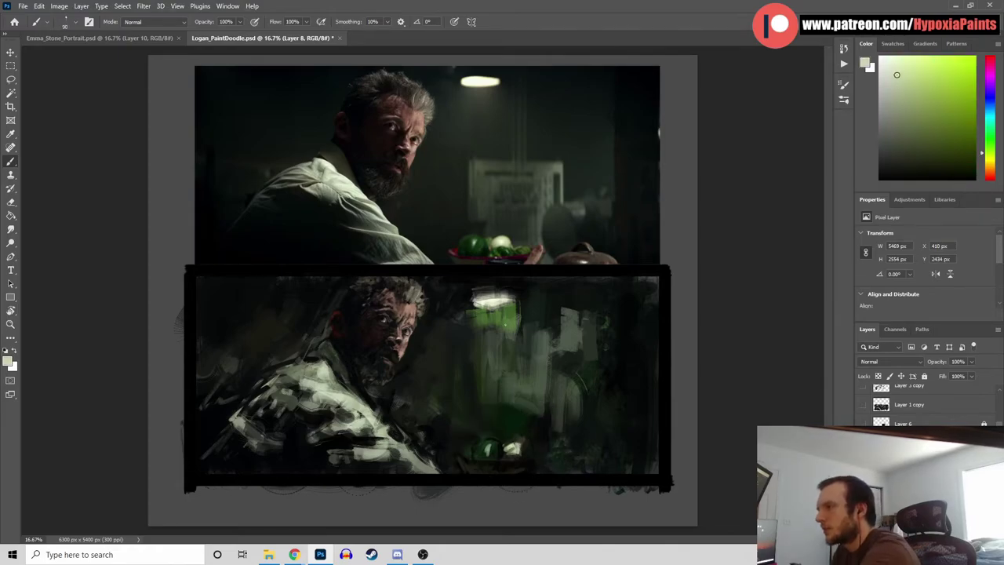
key("]")
key("]")
key("]")
key("]")
key("]")
key("]")
key("]")
key("]")
key("]")
key("]")
key("]")
key("]")
key("]")
key("]")
left_click_drag(593, 321, 578, 402)
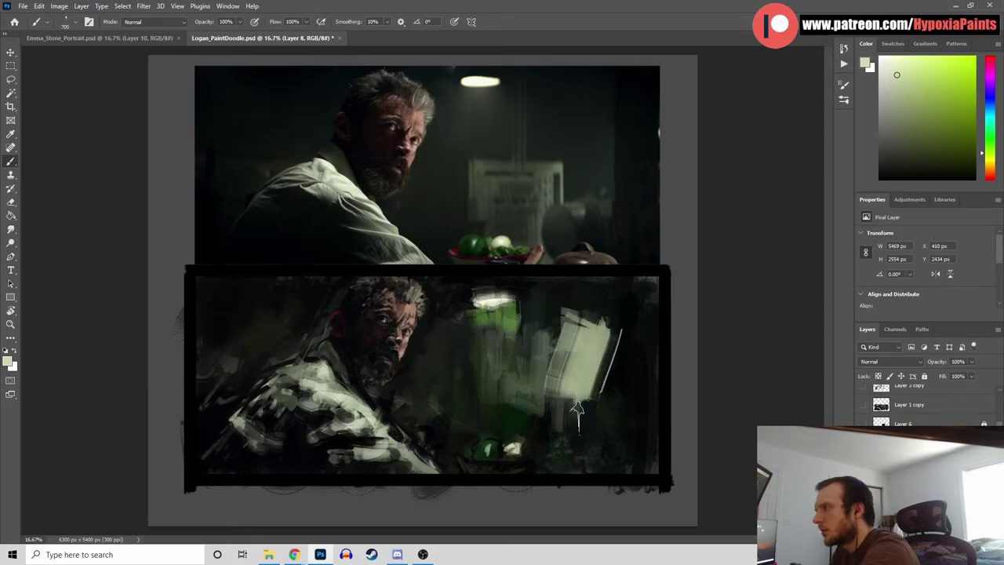
key("ctrl+z")
key("ctrl+z")
key("ctrl+z")
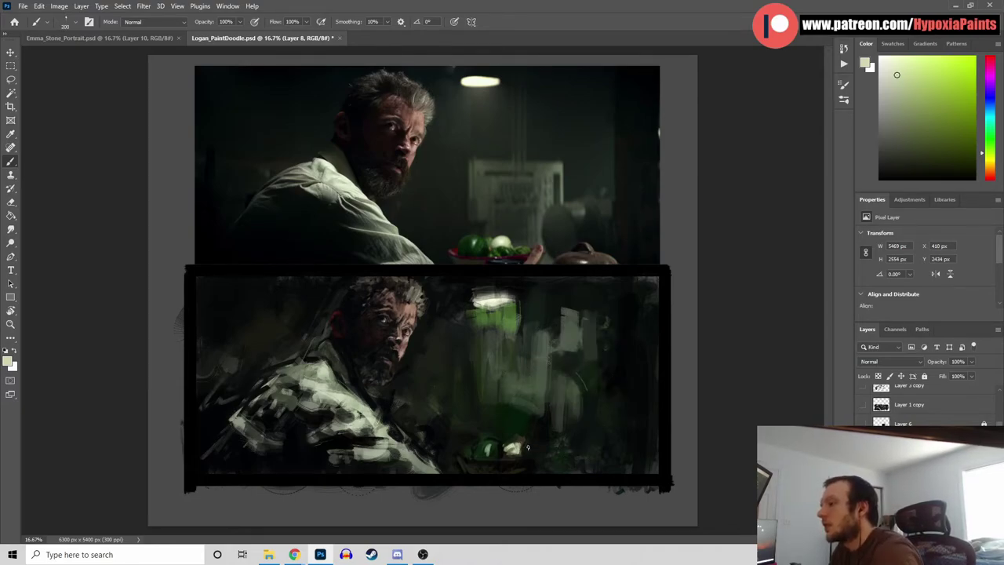
Paint the pot lid in the foreground beside the fruit with a muted brown tone sampled from the reference pot
left_click(518, 471, "alt")
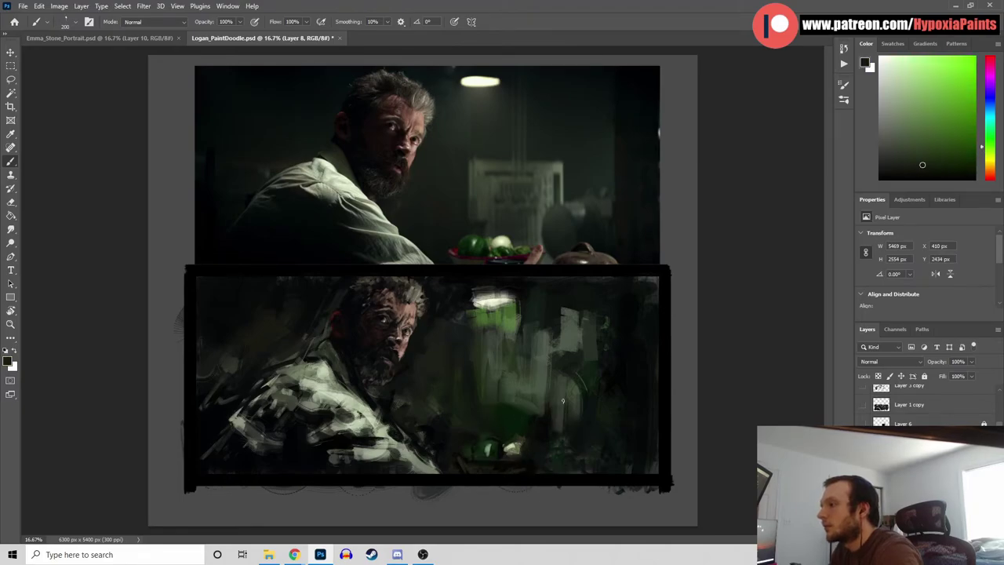
left_click(583, 259, "alt")
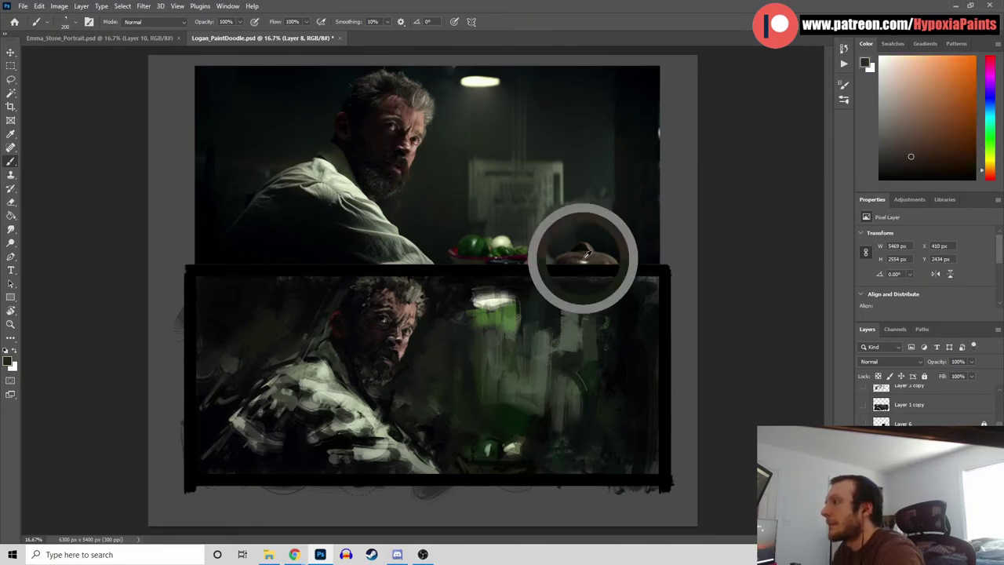
left_click_drag(565, 466, 608, 470)
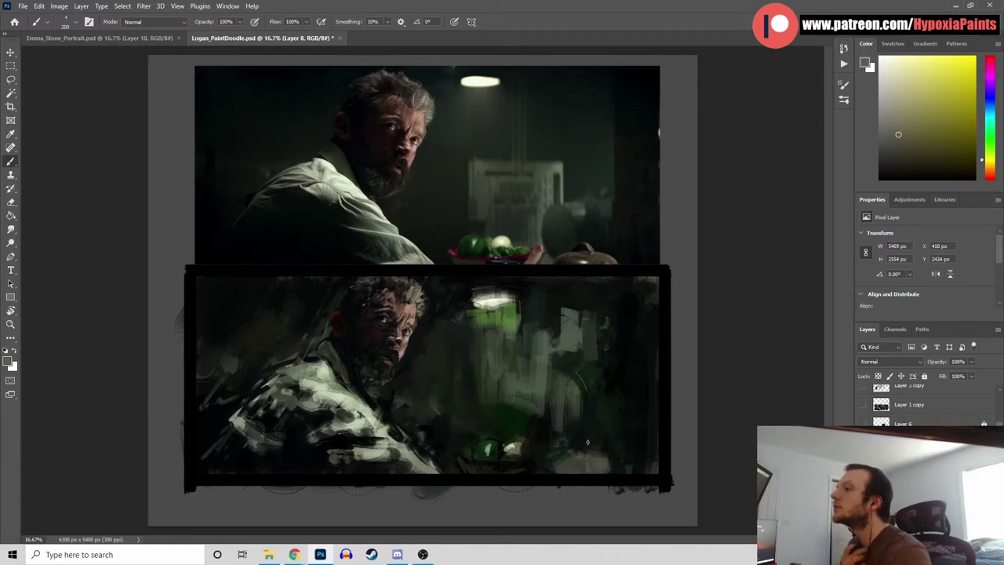
Blend the green light patch beneath the lamp into the background with dark grey-green tones sampled from the painting and reference
left_click(487, 364, "alt")
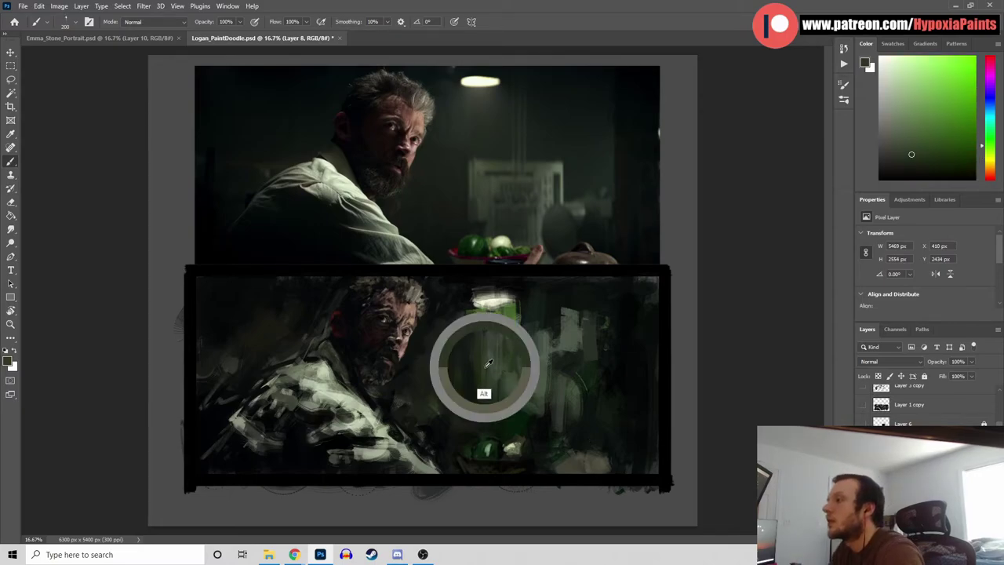
left_click(528, 424, "alt")
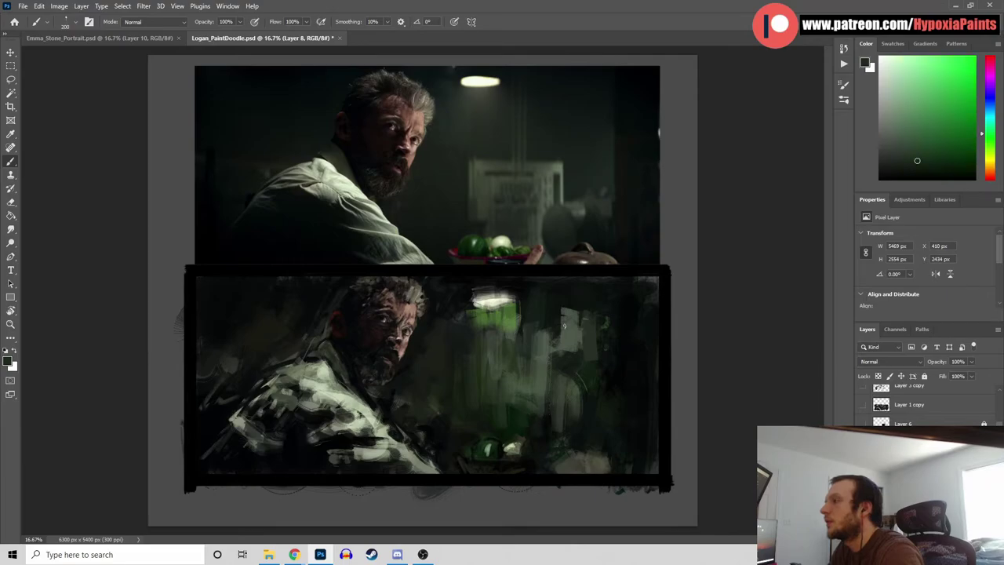
left_click(538, 342, "alt")
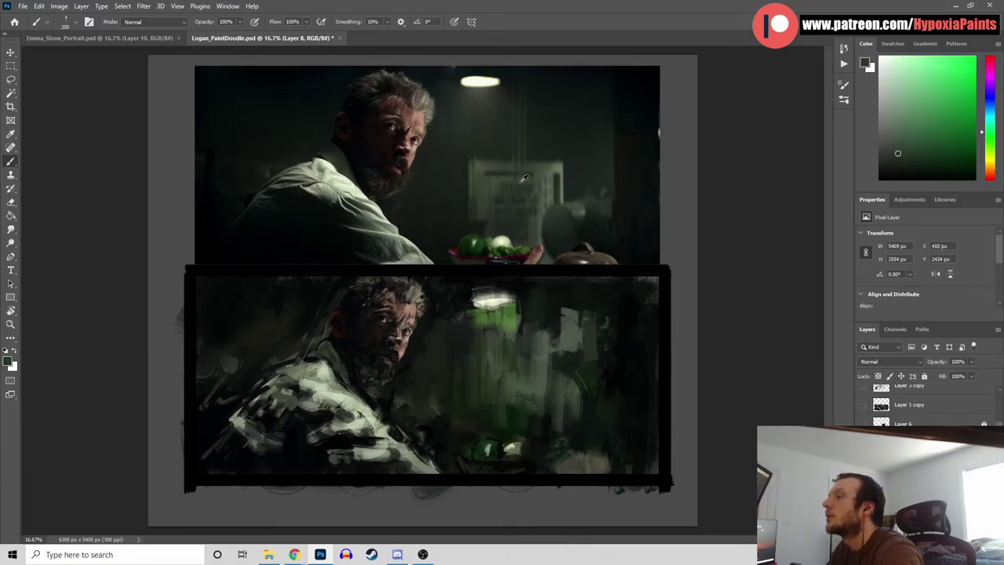
left_click(537, 321, "alt")
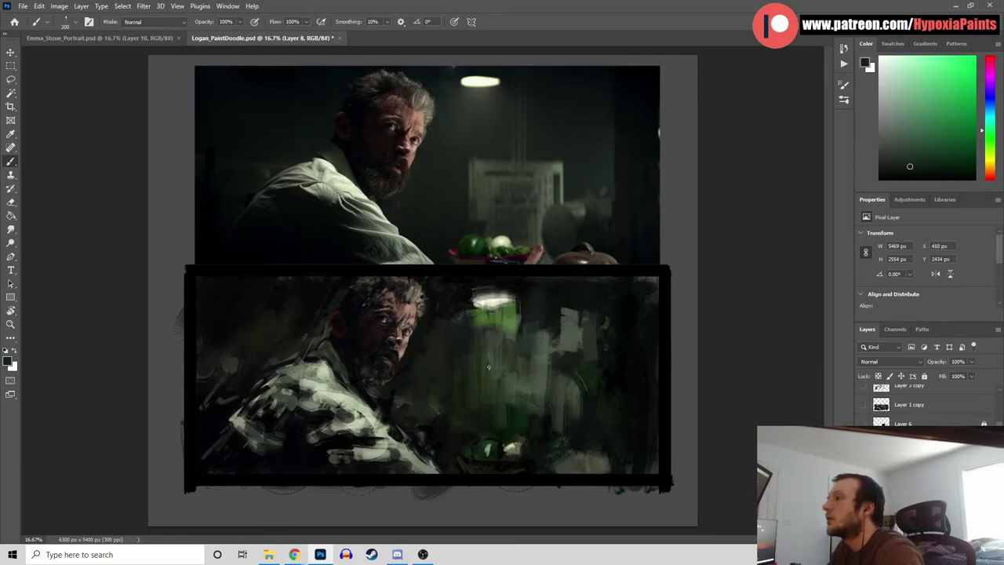
left_click(503, 165, "alt")
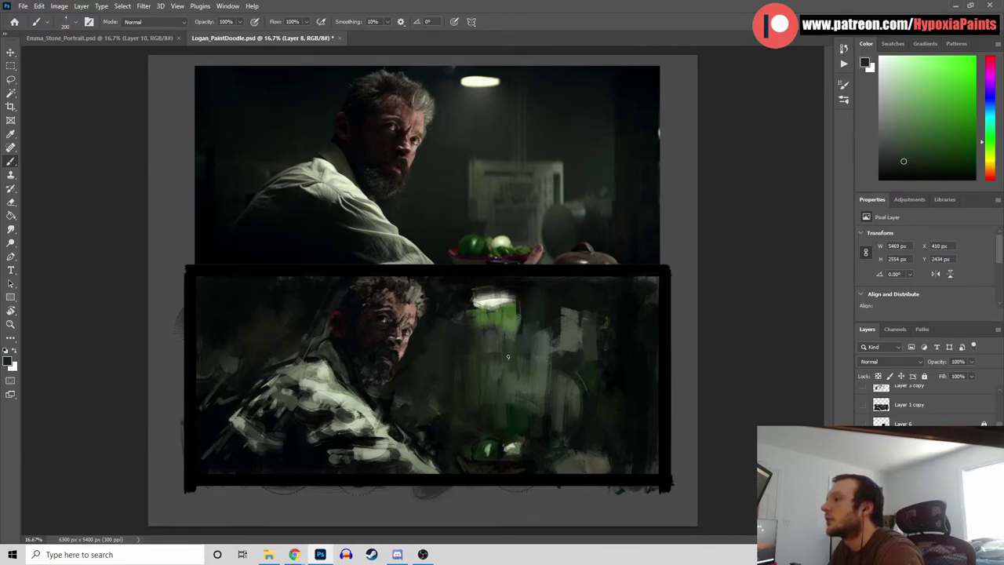
left_click(878, 179)
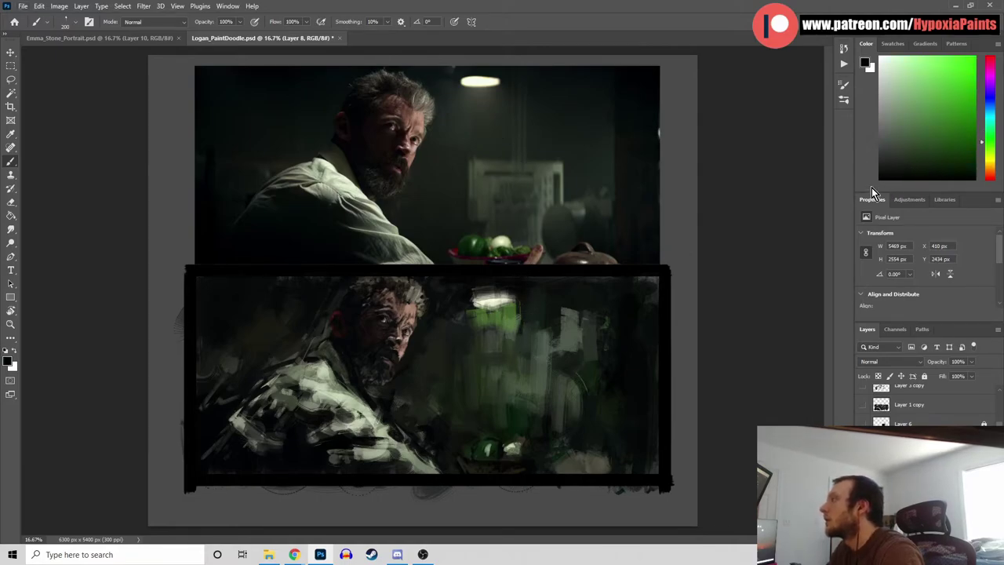
left_click_drag(476, 370, 511, 368)
mouse_move(472, 357)
left_mouse_down()
mouse_move(515, 357)
mouse_move(495, 345)
mouse_move(514, 356)
left_mouse_up()
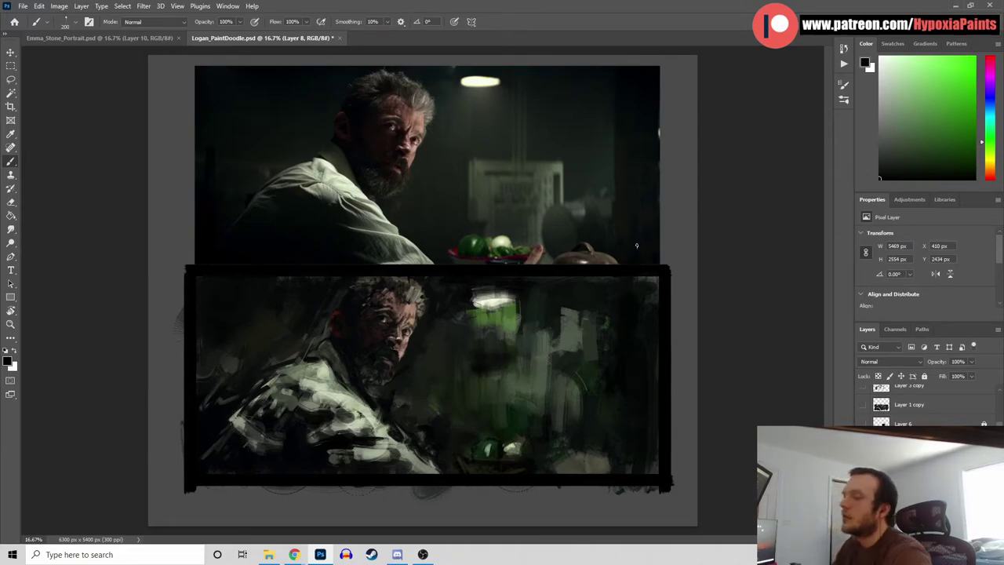
key("ctrl+z")
key("ctrl+z")
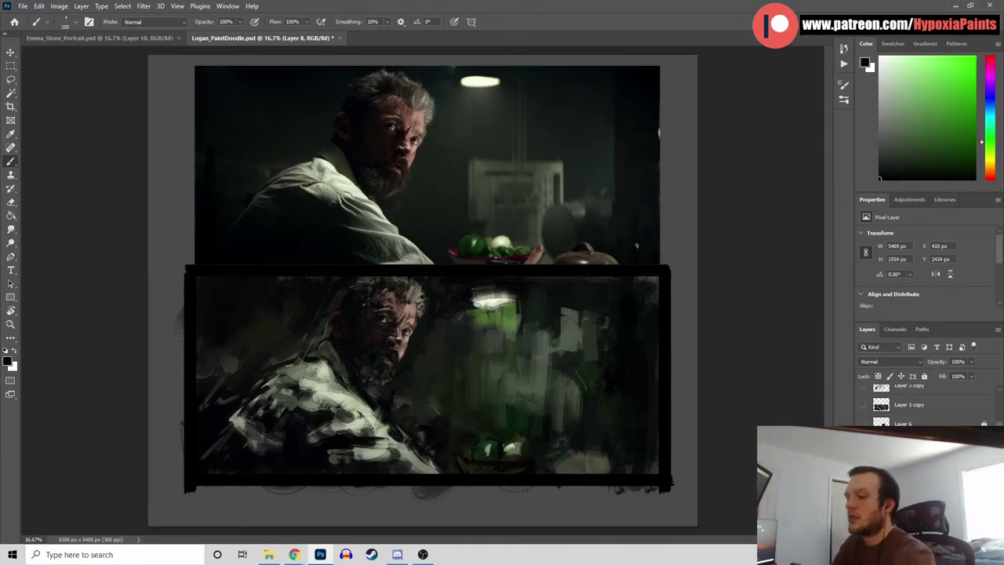
Save the document, and repaint the round green fruit with green and dark tones sampled from the reference and the painting
key("ctrl+s")
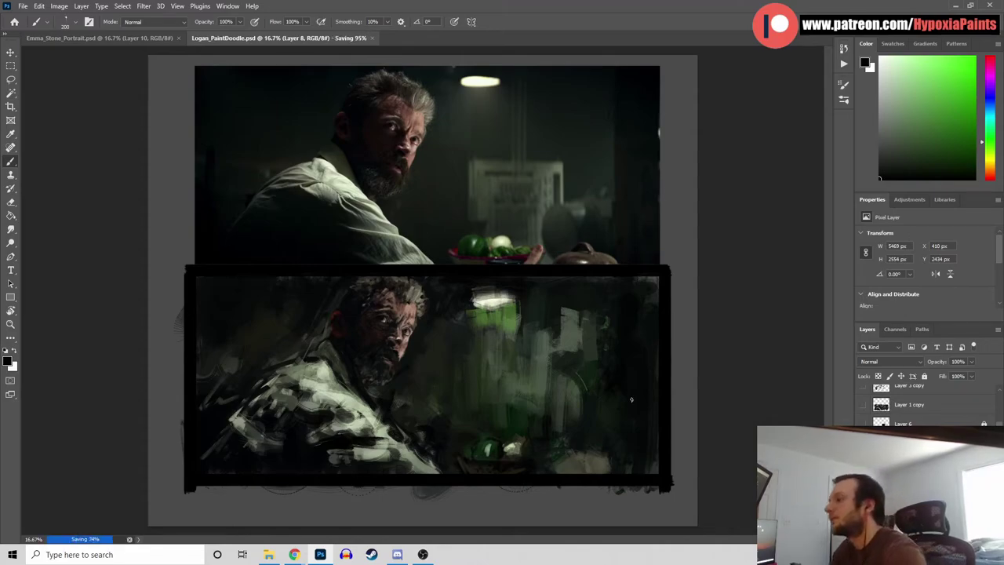
key("alt")
left_click(506, 433, "alt")
left_click(480, 238, "alt")
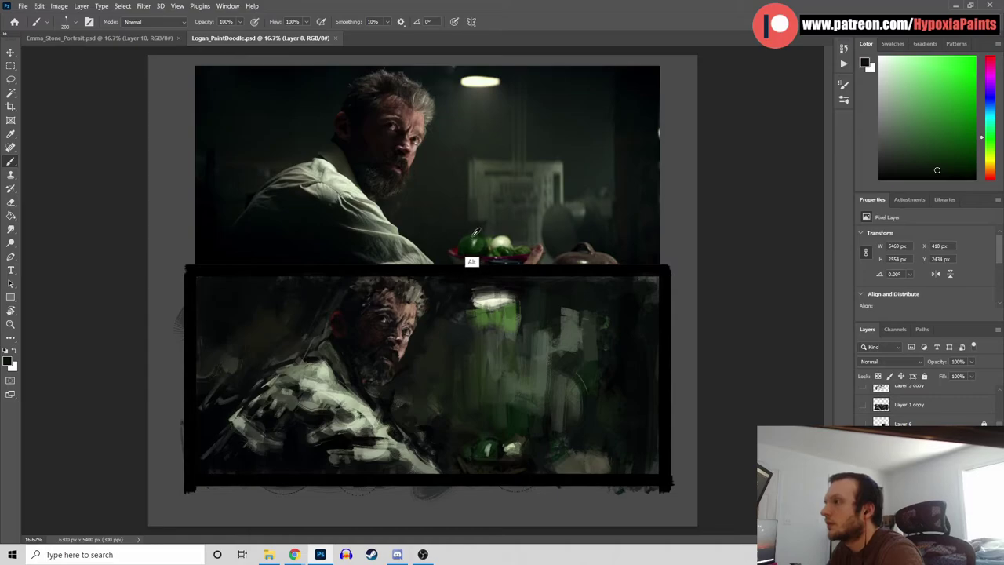
left_click_drag(481, 444, 490, 449)
left_click(507, 441, "alt")
key("alt")
left_click(488, 456, "alt")
left_click(494, 448, "alt")
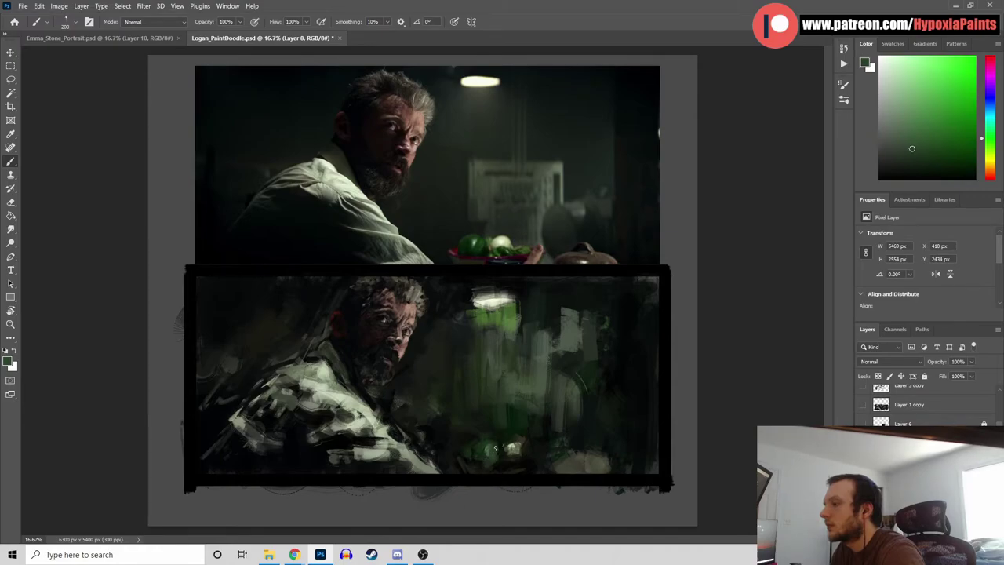
Brighten the pale fruit with a cream tone sampled from the reference, and refine the fruit edges with dark tones at 150 px
left_click(504, 243, "alt")
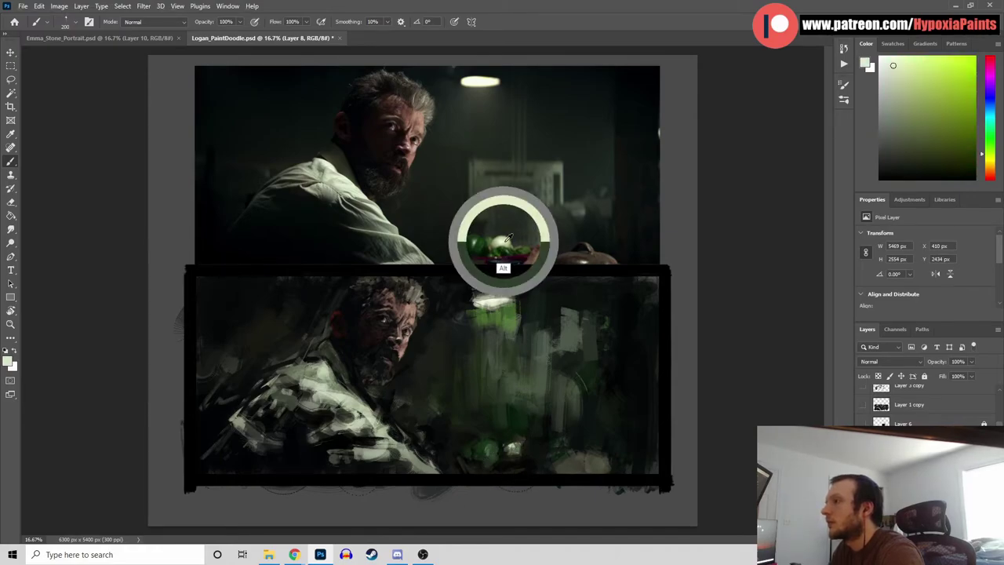
mouse_move(515, 443)
left_mouse_down()
mouse_move(529, 460)
mouse_move(517, 455)
left_mouse_up()
left_click(532, 473, "alt")
key("[")
key("[")
left_click(527, 473, "alt")
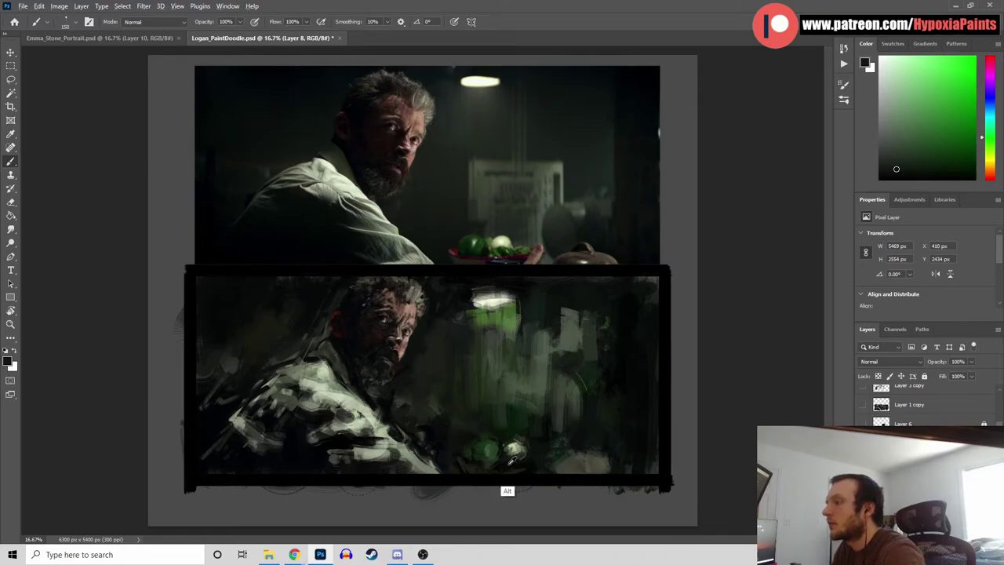
left_click(483, 455, "alt")
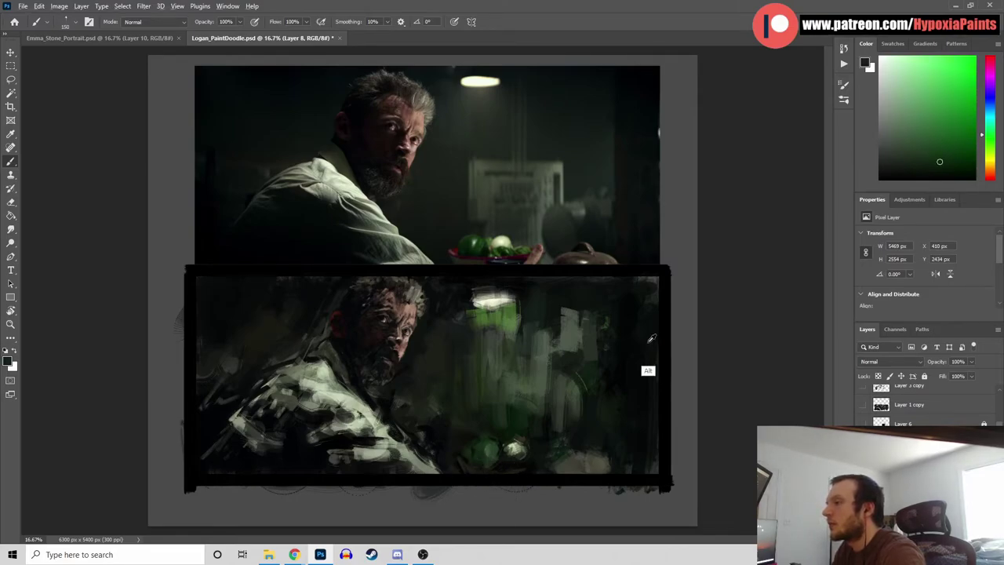
Break up the light grey-green patches in the background behind the fruit with dark green and near-black strokes
left_click(567, 298, "alt")
mouse_move(562, 311)
left_mouse_down()
mouse_move(560, 357)
mouse_move(572, 349)
left_mouse_up()
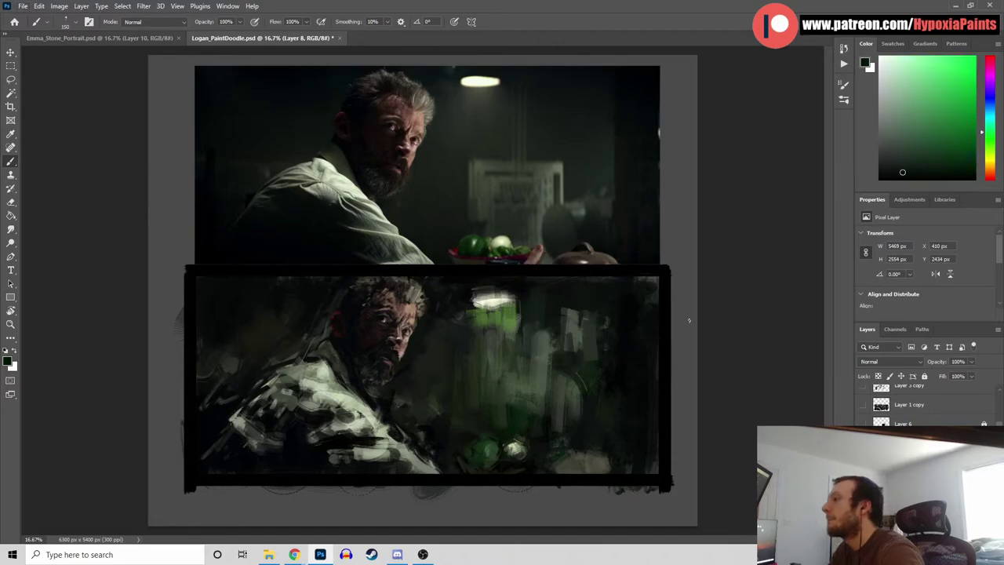
left_click(627, 345, "alt")
left_click(600, 167, "alt")
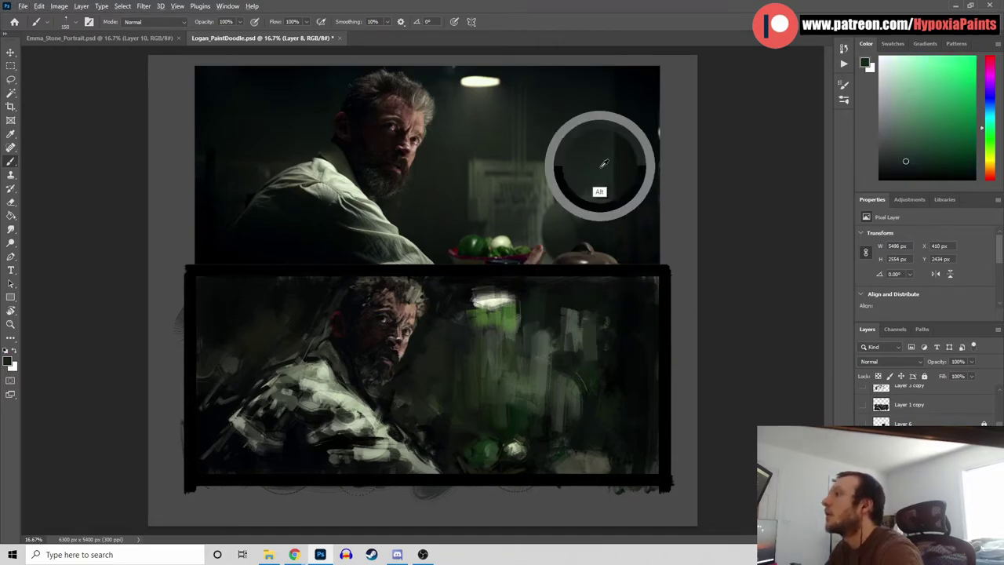
left_click(536, 361, "alt")
mouse_move(575, 339)
left_mouse_down()
mouse_move(577, 378)
mouse_move(588, 375)
left_mouse_up()
mouse_move(609, 318)
left_mouse_down()
mouse_move(599, 361)
mouse_move(579, 317)
left_mouse_up()
left_click(583, 299, "alt")
mouse_move(589, 354)
left_mouse_down()
mouse_move(597, 316)
mouse_move(566, 312)
left_mouse_up()
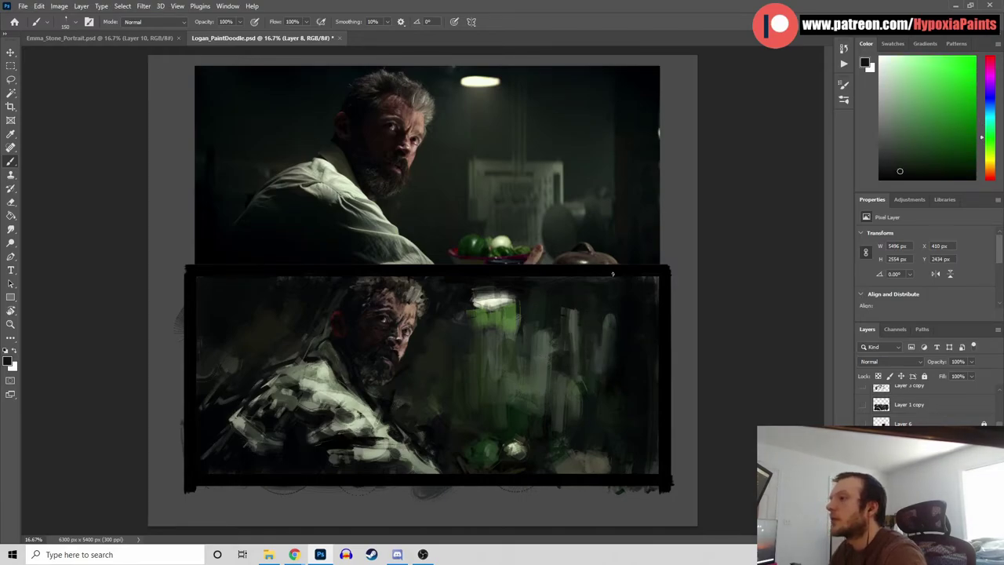
Darken the back and lower sleeve folds of the painted shirt with near-black tones
left_click(271, 317, "alt")
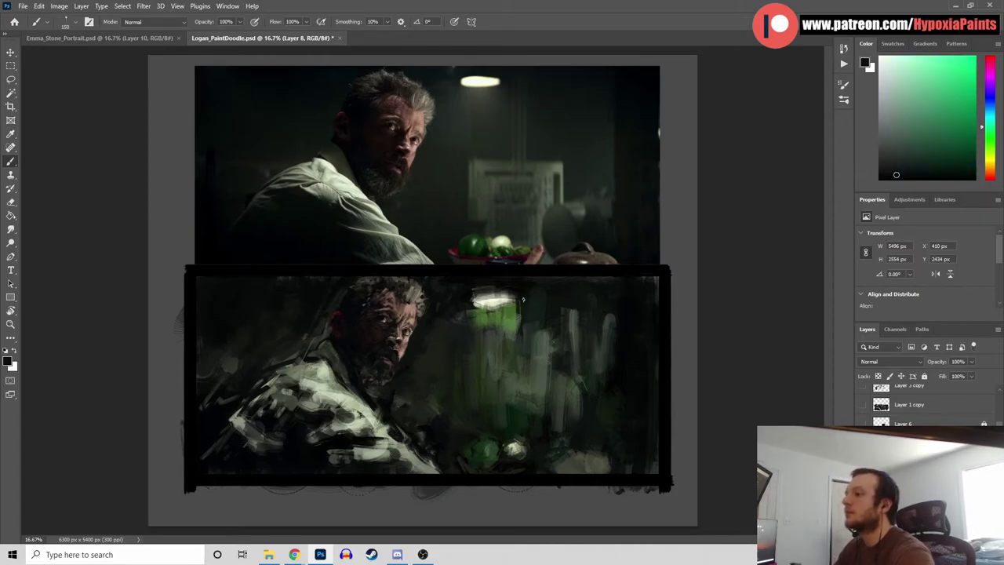
left_click(295, 444, "alt")
mouse_move(280, 449)
left_mouse_down()
mouse_move(253, 444)
mouse_move(241, 429)
mouse_move(259, 447)
mouse_move(274, 442)
left_mouse_up()
mouse_move(240, 408)
left_mouse_down()
mouse_move(232, 420)
mouse_move(247, 425)
mouse_move(205, 458)
left_mouse_up()
left_click(243, 455, "alt")
left_click(360, 497, "alt")
mouse_move(359, 456)
left_mouse_down()
mouse_move(405, 455)
mouse_move(414, 469)
left_mouse_up()
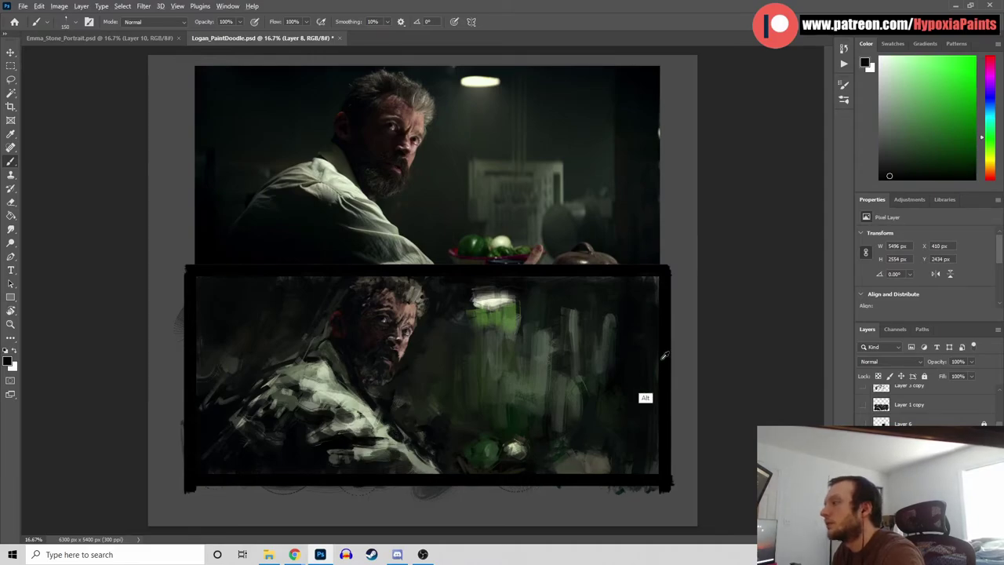
left_click(879, 178)
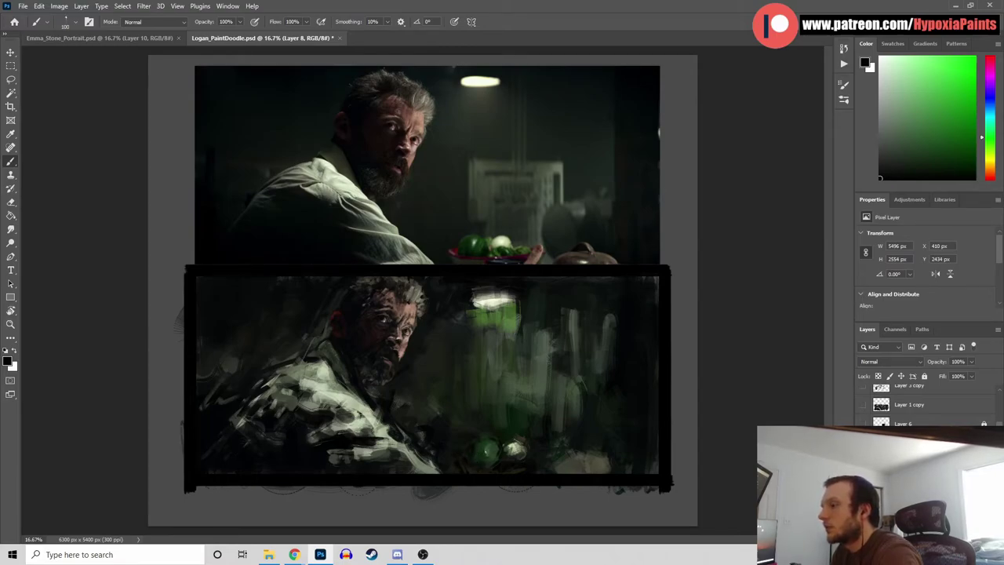
Switch to the DG_MAIN brush and paint the plate's rim beside the green fruit with a pale grey-green tone
left_click(454, 252, "alt")
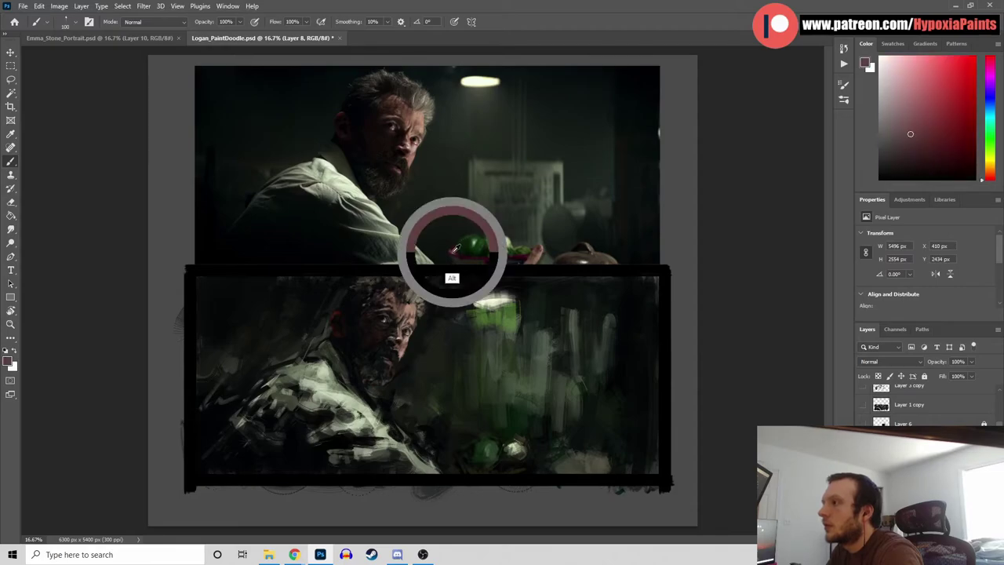
left_click(412, 287, "alt")
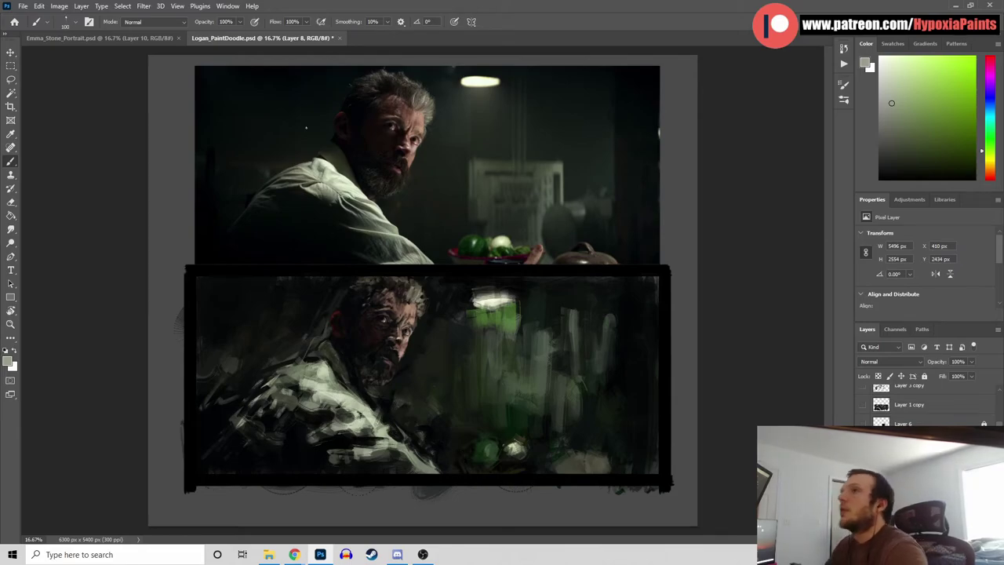
left_click(65, 21)
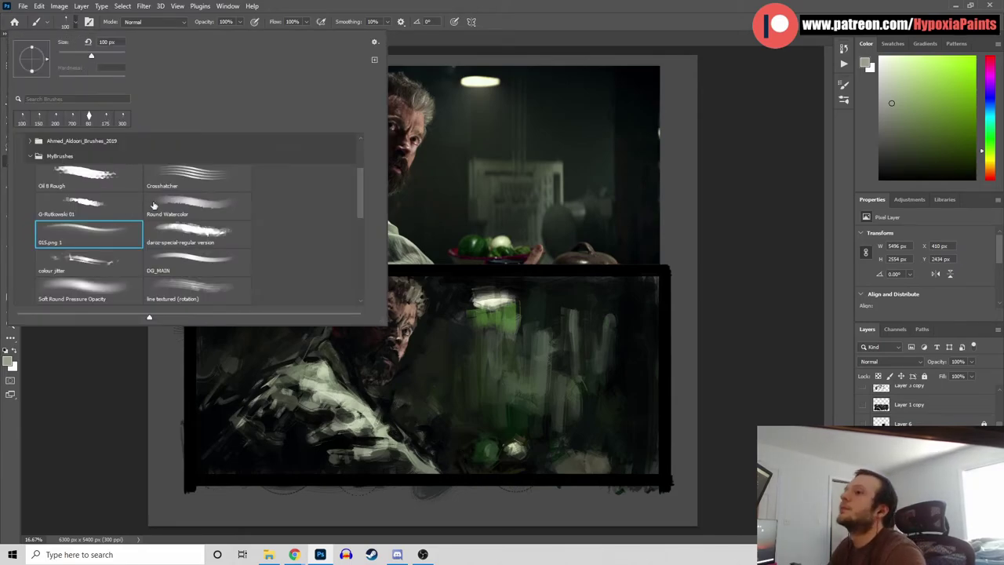
left_click(205, 266)
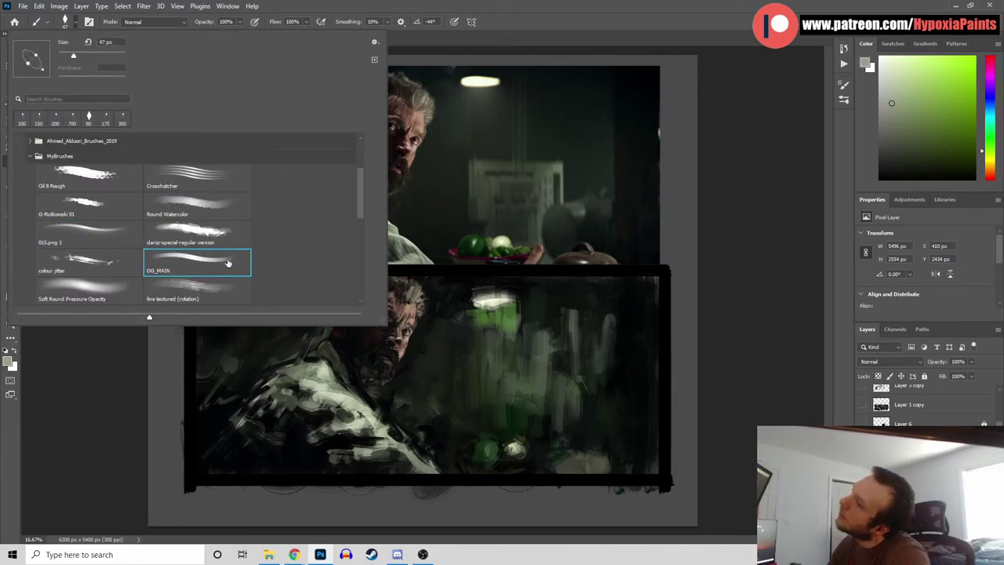
left_click(844, 183)
left_click_drag(460, 452, 469, 461)
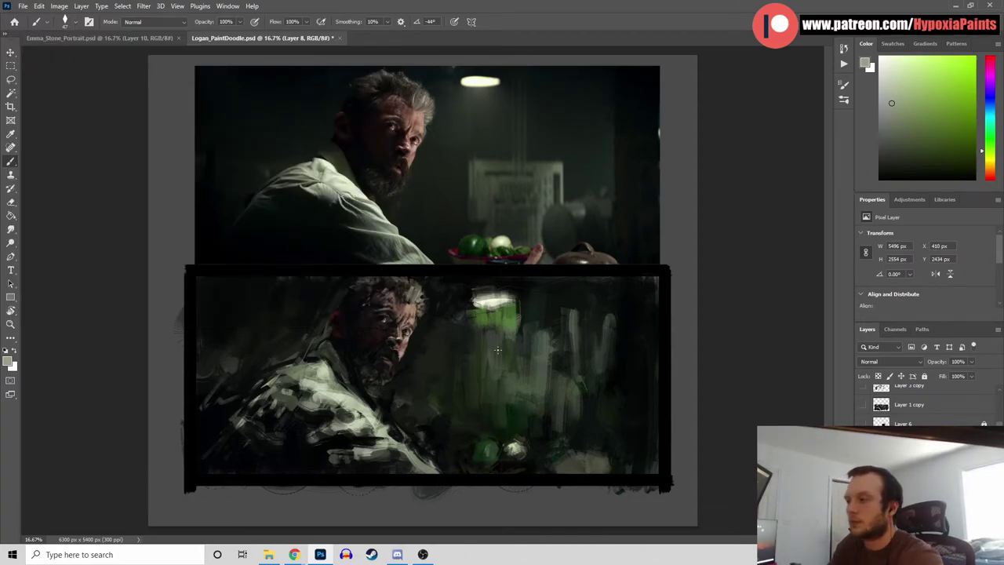
Define the edges of the plate and the green fruit with grey, dark green and black tones at 60 px
left_click(504, 408, "alt")
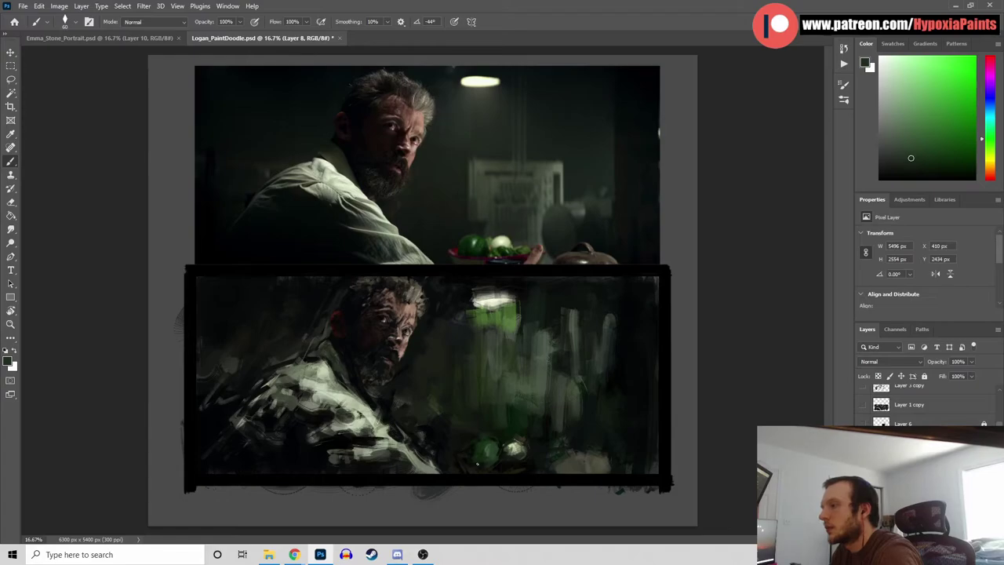
left_click(539, 385, "alt")
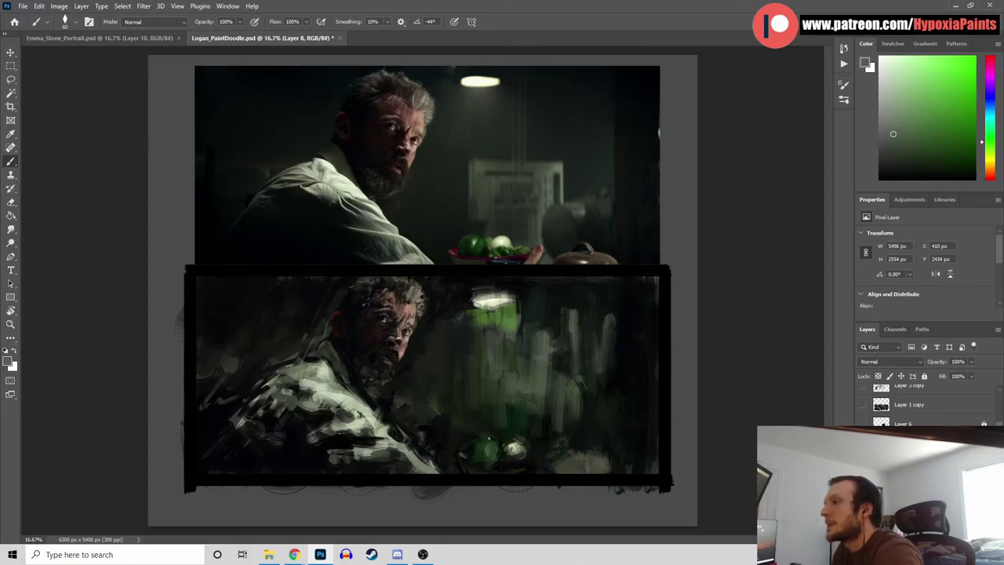
left_click(465, 453, "alt")
left_click(486, 450, "alt")
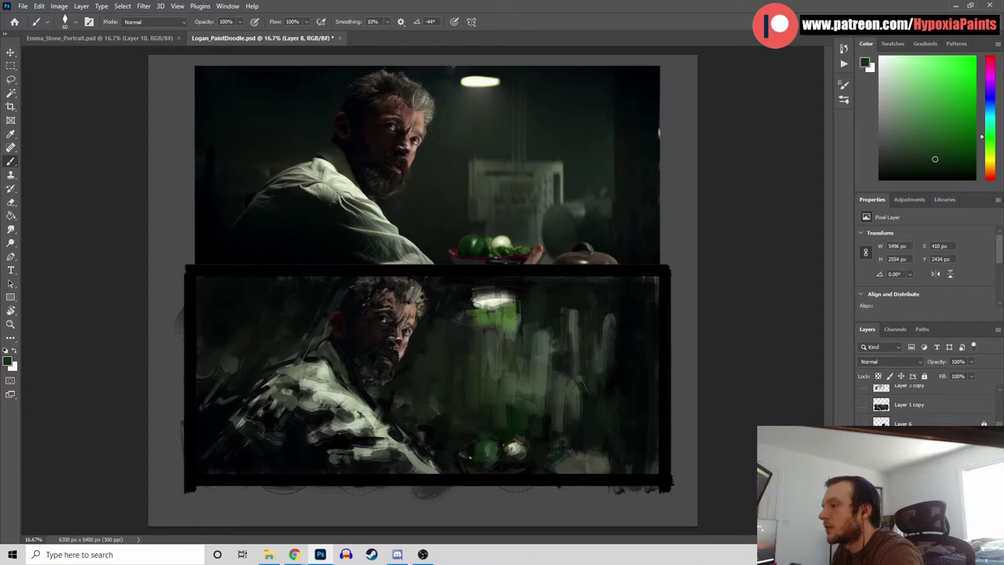
left_click(476, 474, "alt")
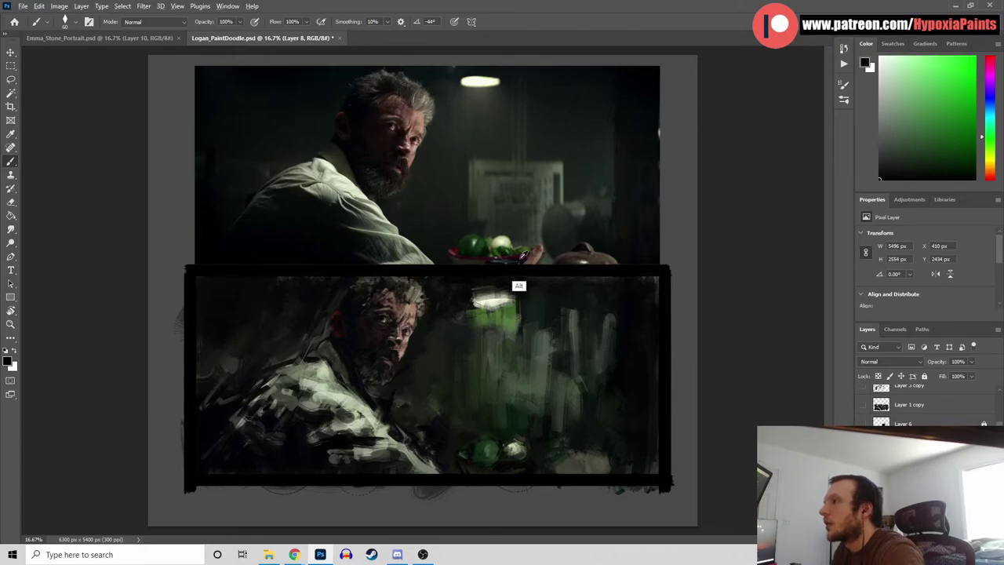
Shade the plate and green fruit with dark tones, add small grey-green highlights near the rim, and save the document
left_click(516, 253, "alt")
left_click(472, 253, "alt")
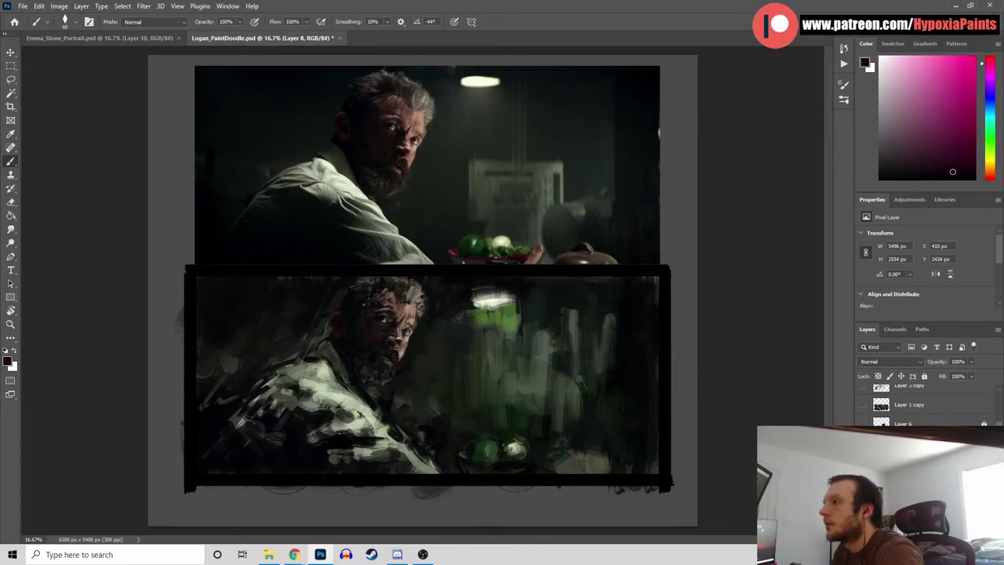
left_click(487, 455, "alt")
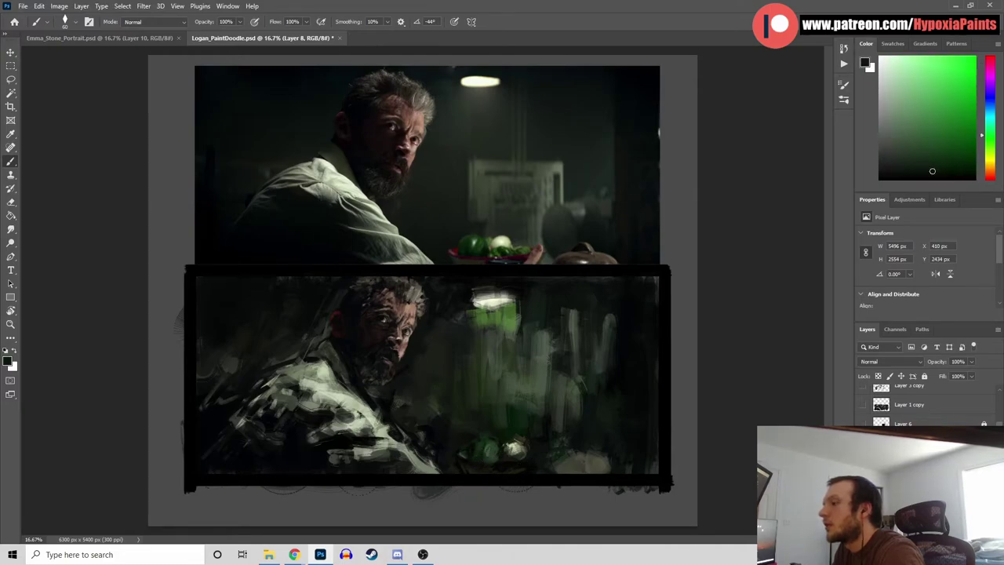
left_click(519, 445, "alt")
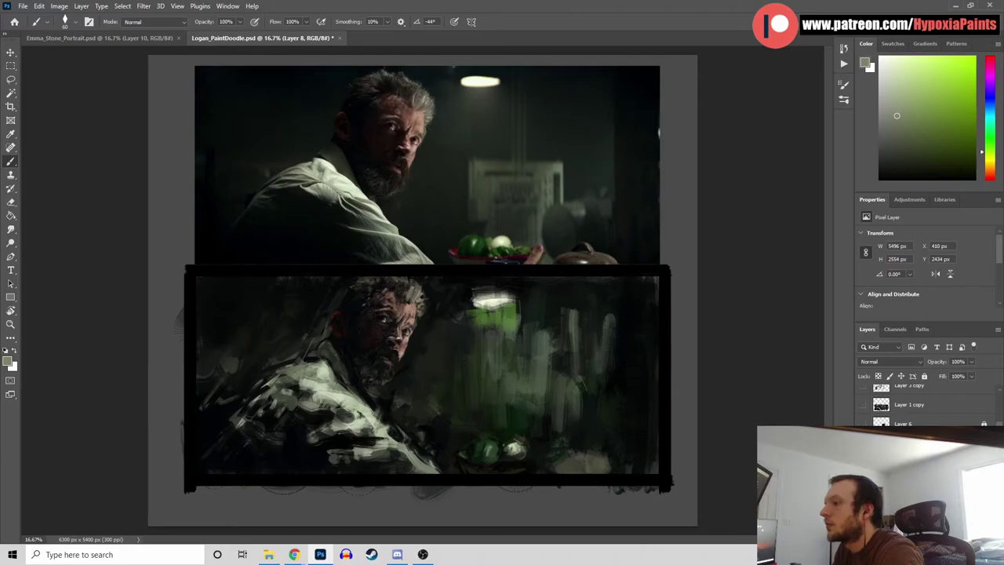
left_click_drag(465, 432, 467, 442)
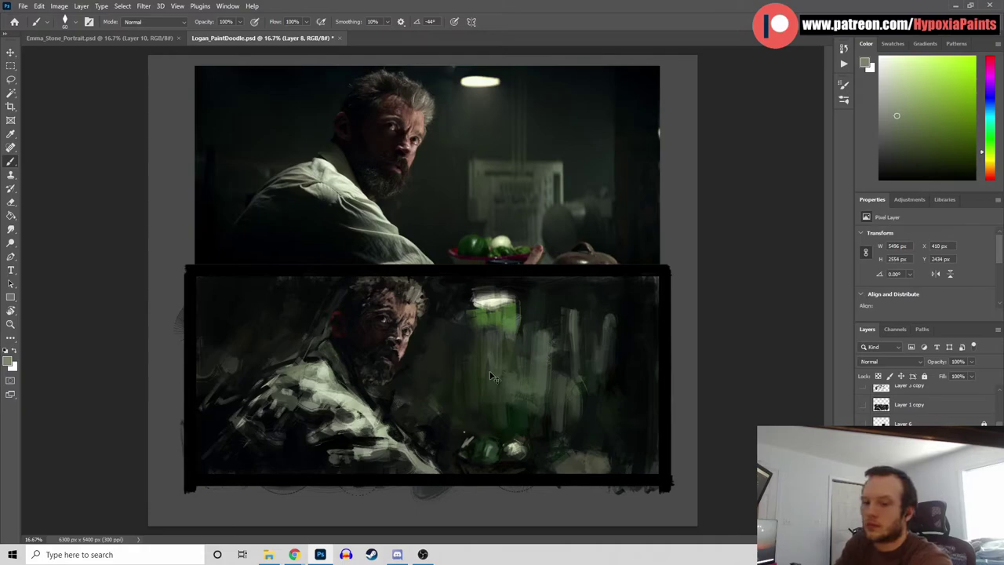
key("ctrl+s")
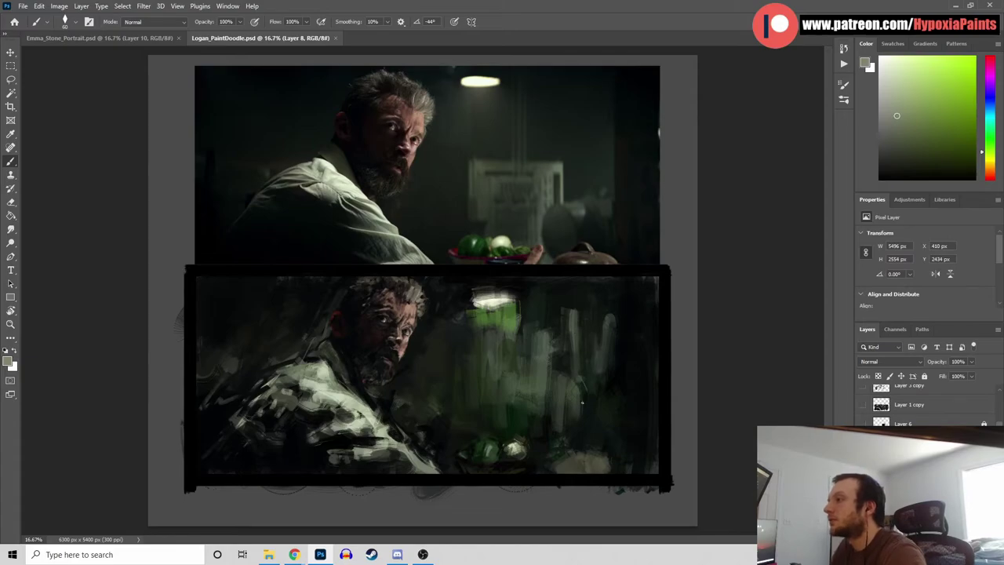
Paint the hand holding the plate, between the fruit and the pot, with grey-brown and olive-grey tones
left_click(584, 469, "alt")
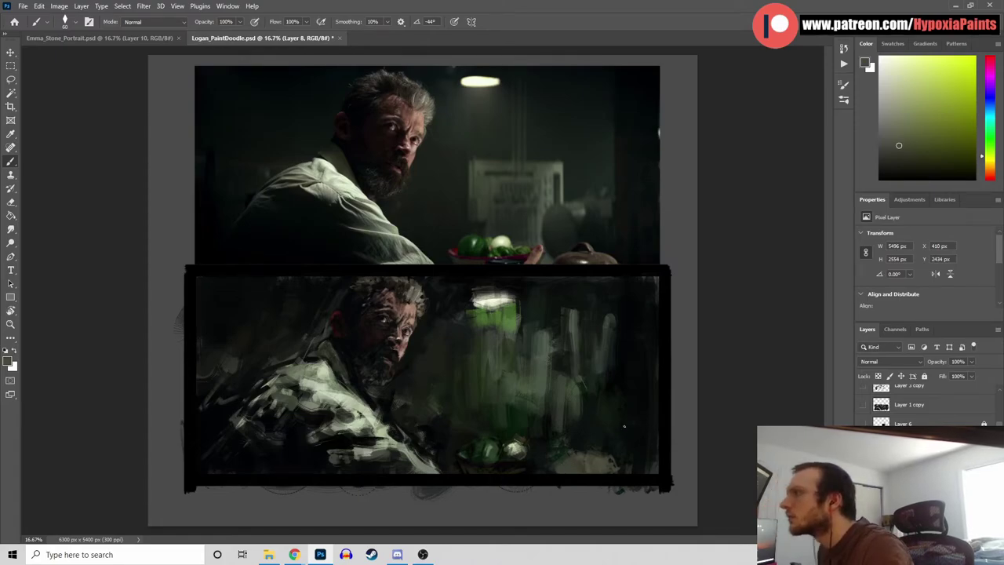
left_click(570, 459, "alt")
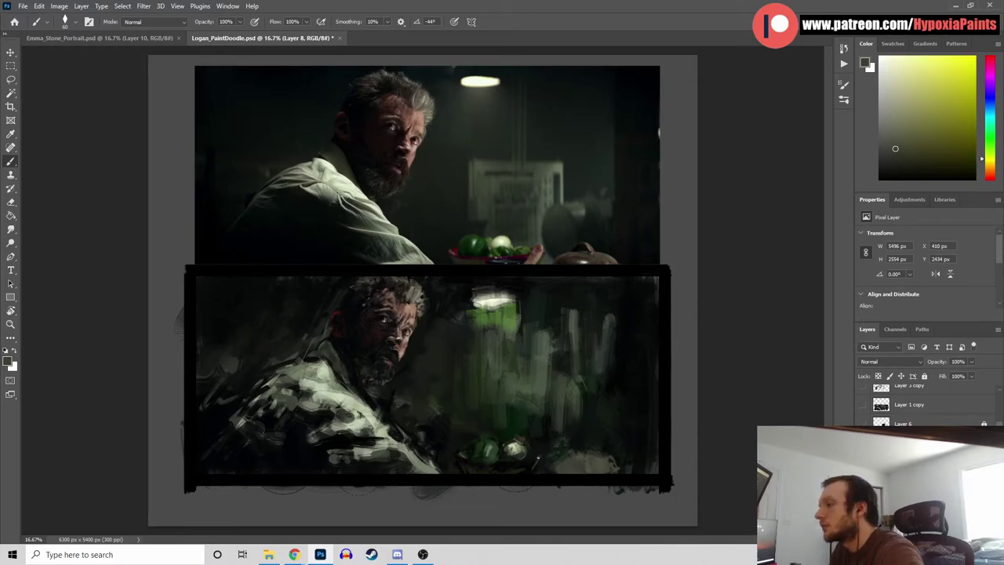
left_click_drag(548, 460, 541, 473)
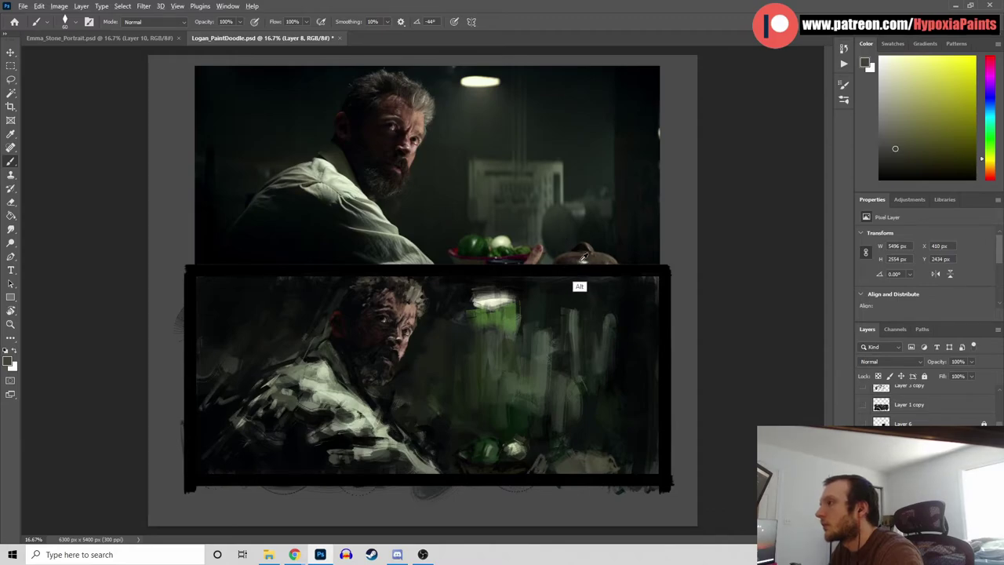
left_click(548, 250, "alt")
left_click(569, 260, "alt")
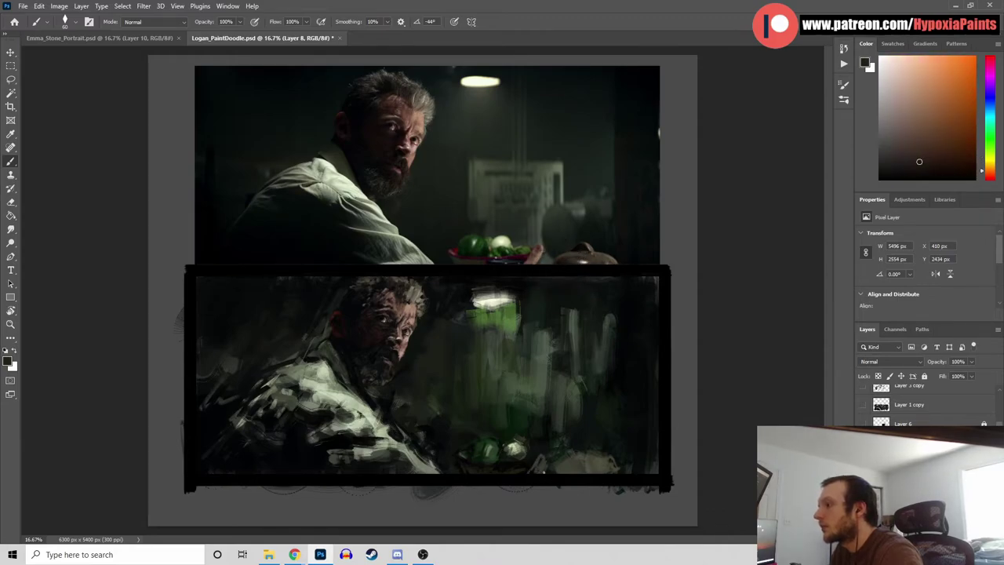
left_click(566, 455, "alt")
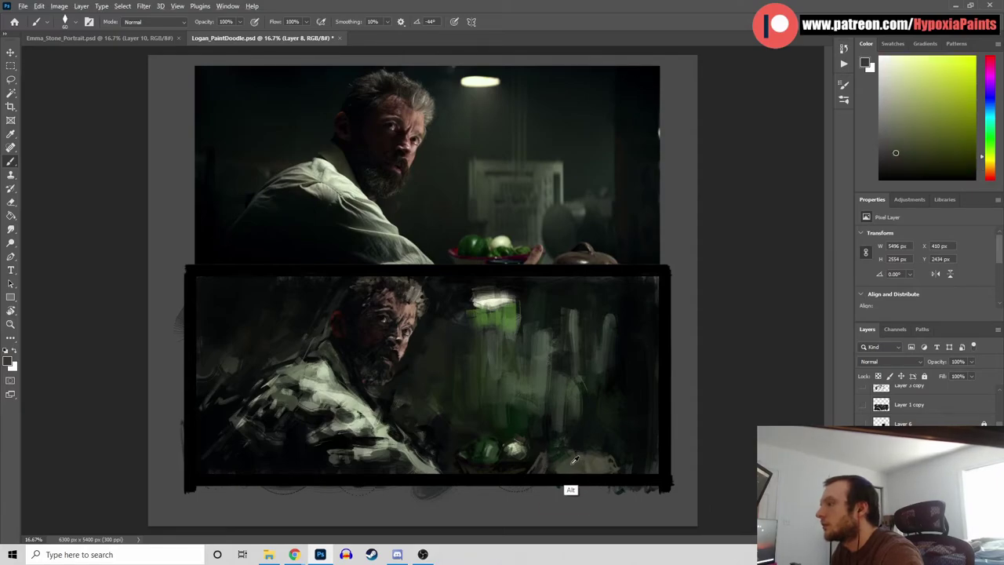
left_click(575, 459, "alt")
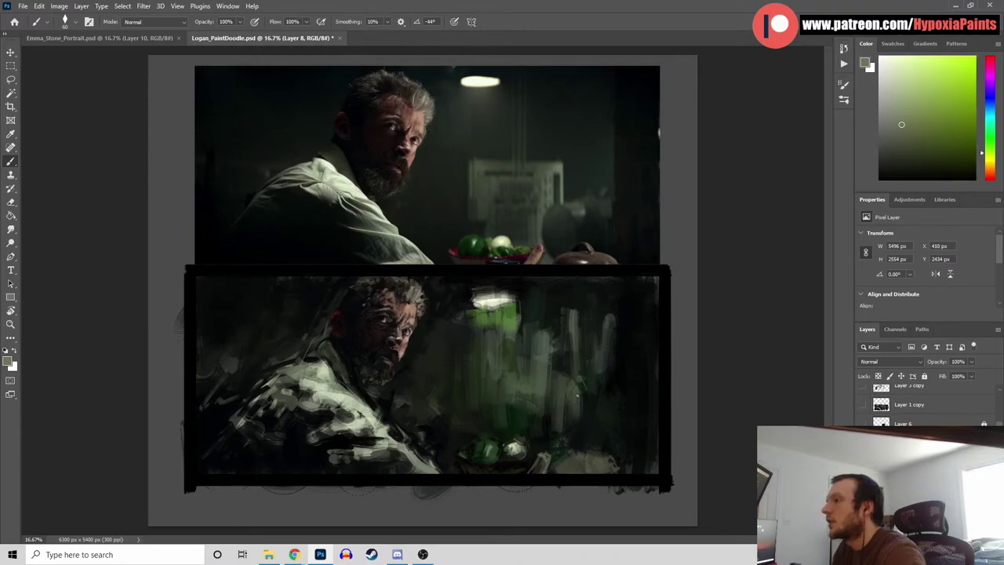
Refine the plate's rim and underside below the pale fruit with dark grey-green and near-black tones
left_click(499, 253, "alt")
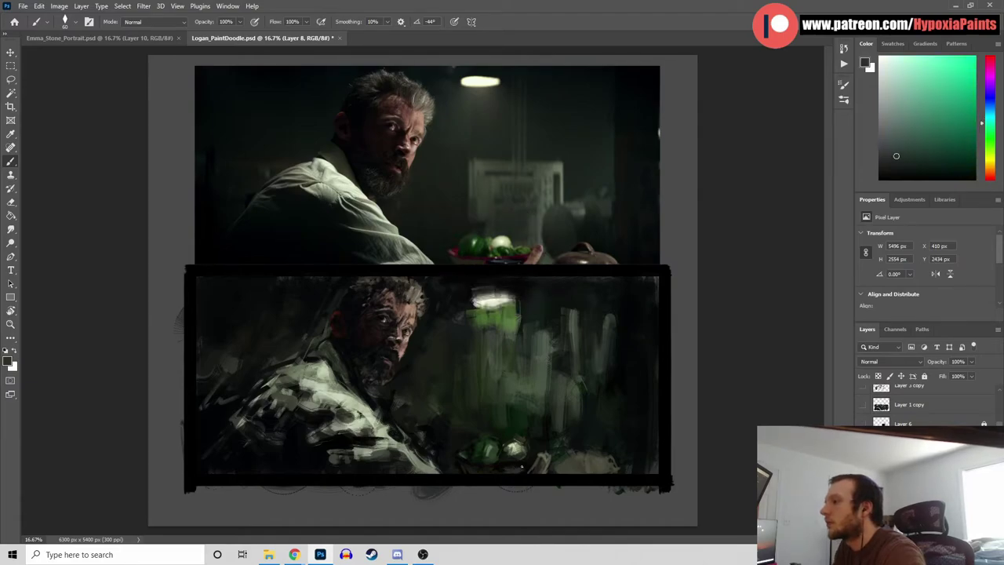
left_click(526, 464, "alt")
left_click(515, 470, "alt")
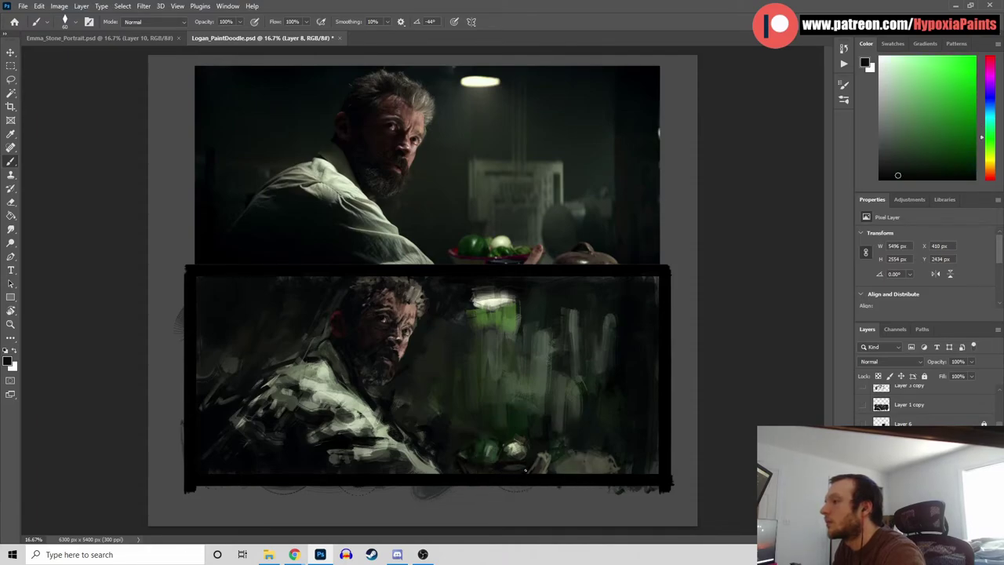
left_click(518, 469, "alt")
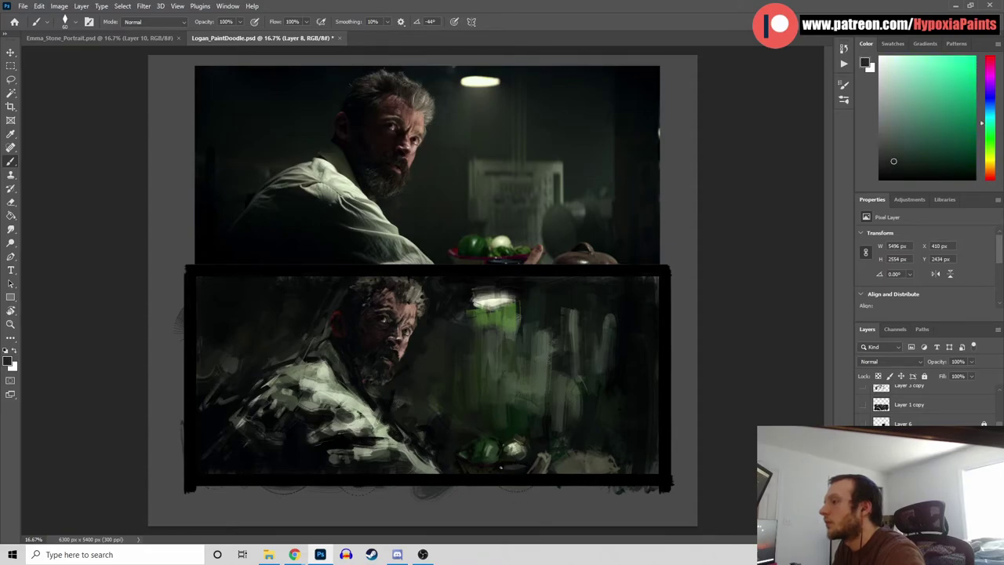
Sharpen the green and pale fruit with green, near-black and cream tones, and dab green leaves onto the plate
left_click(495, 251, "alt")
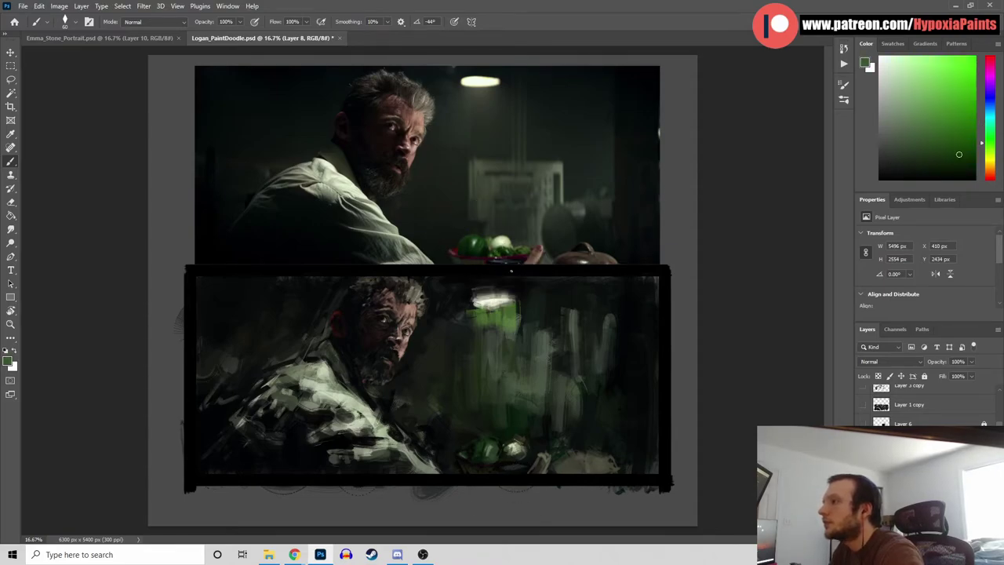
left_click(503, 480, "alt")
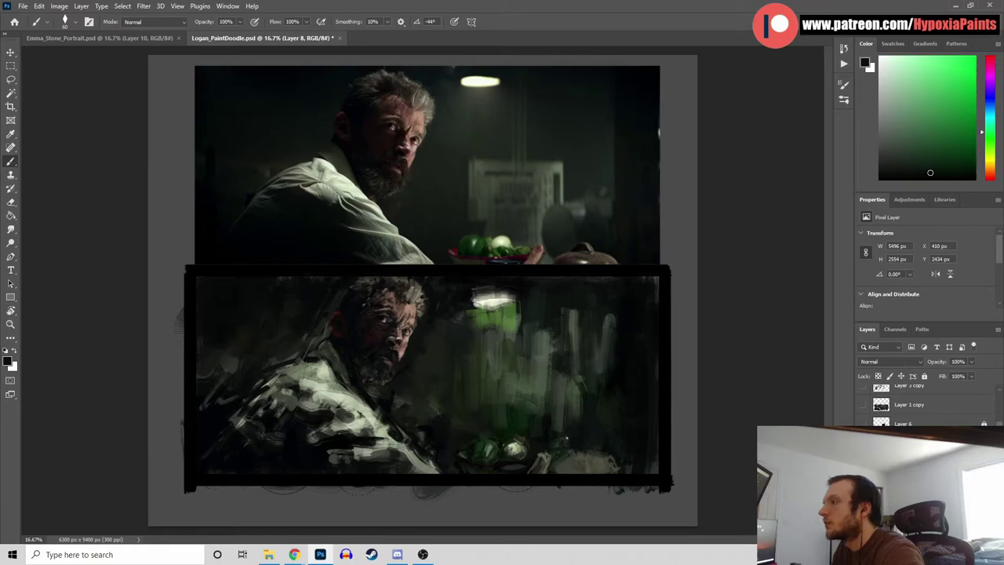
left_click(515, 446, "alt")
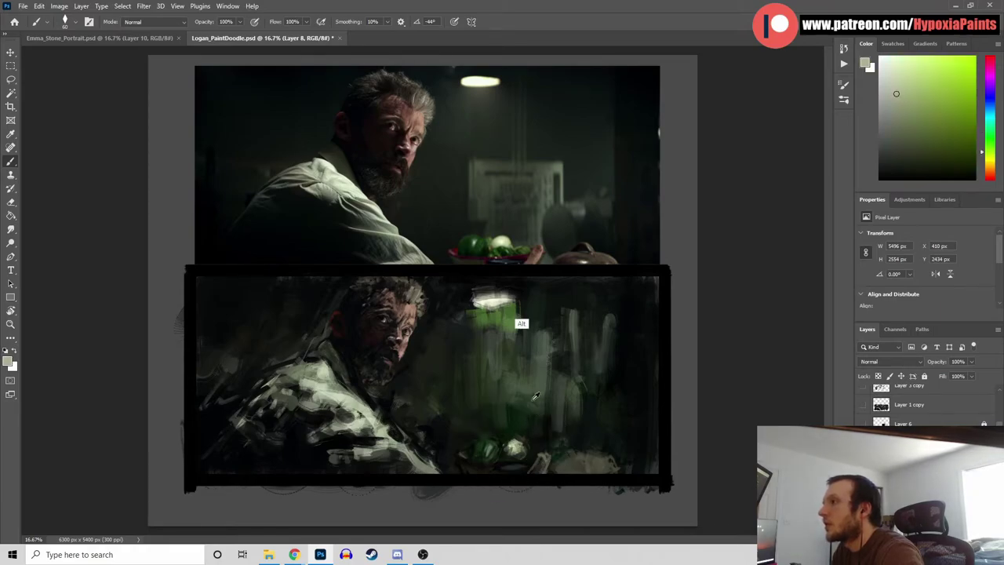
left_click(490, 244, "alt")
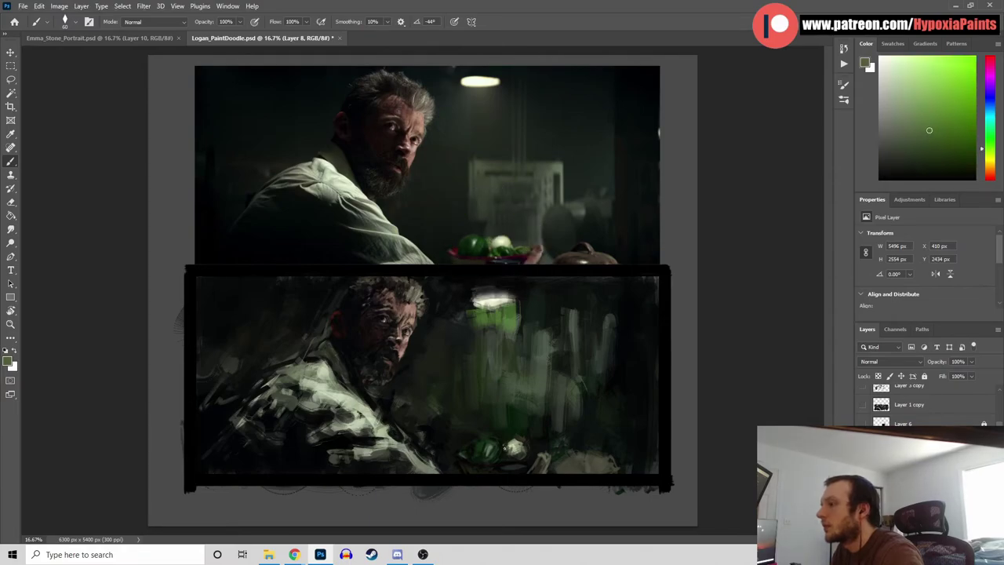
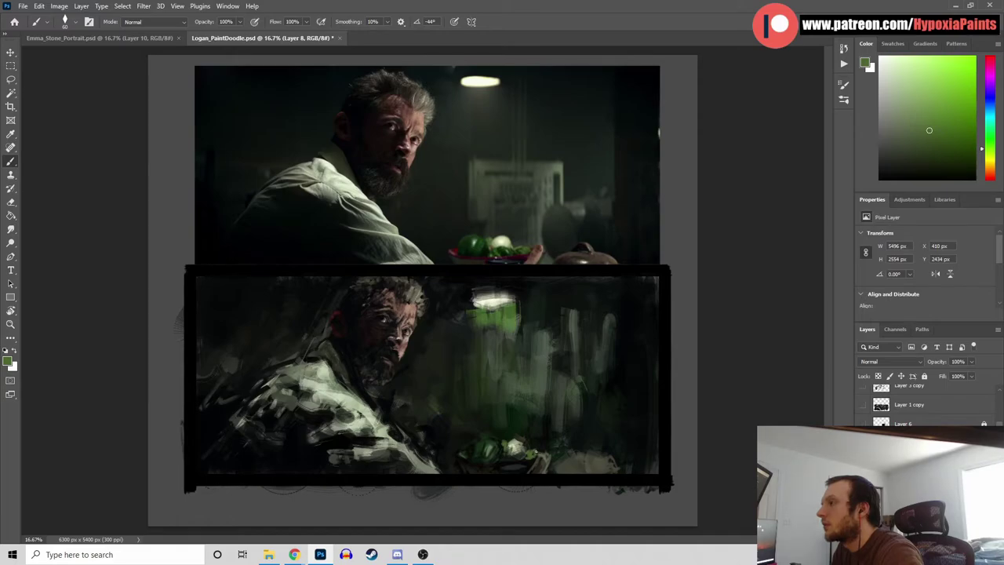
Brighten the fingers holding the plate with progressively lighter grey-green tones at 60 px
left_click(534, 488, "alt")
left_click(551, 455, "alt")
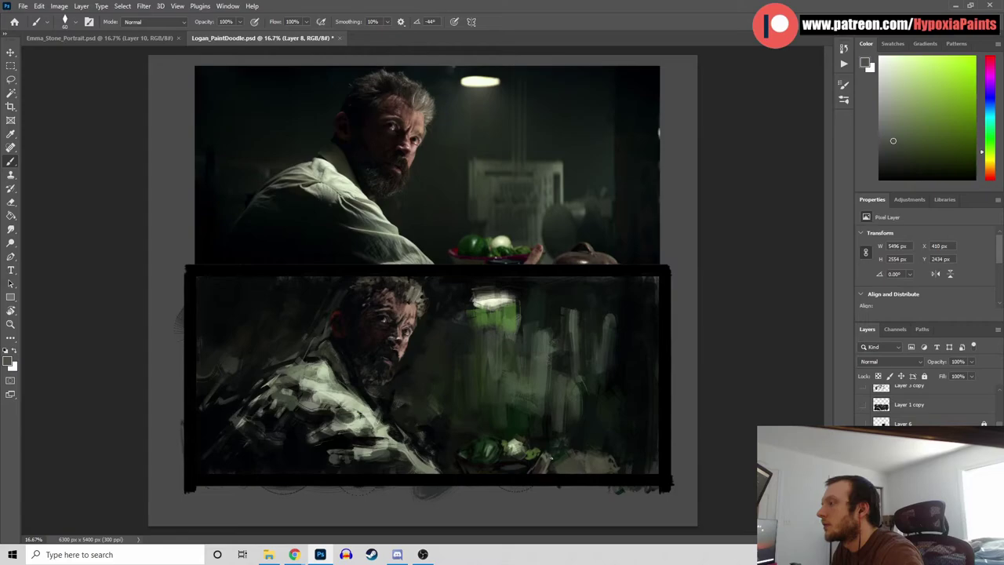
left_click(905, 121)
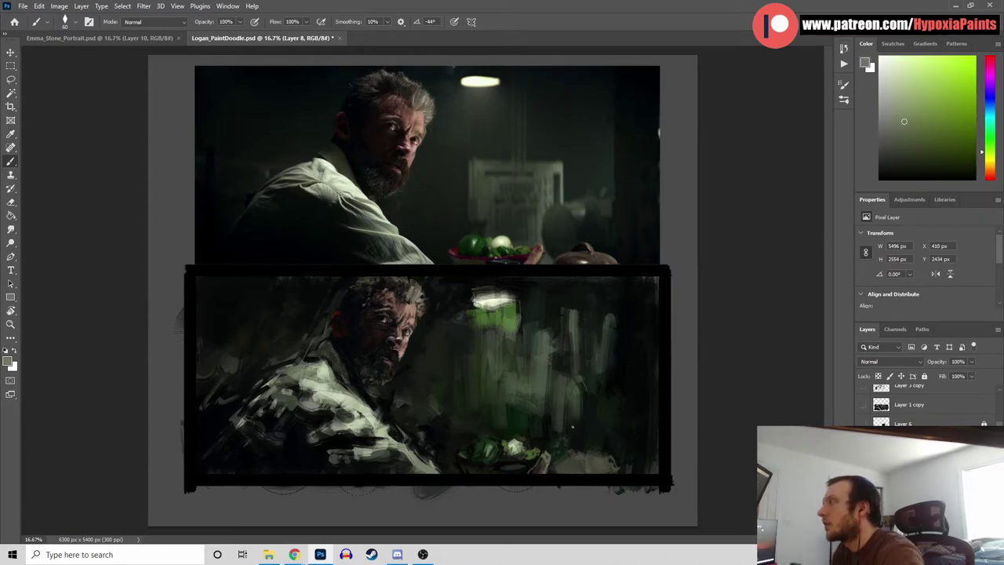
left_click_drag(906, 100, 900, 98)
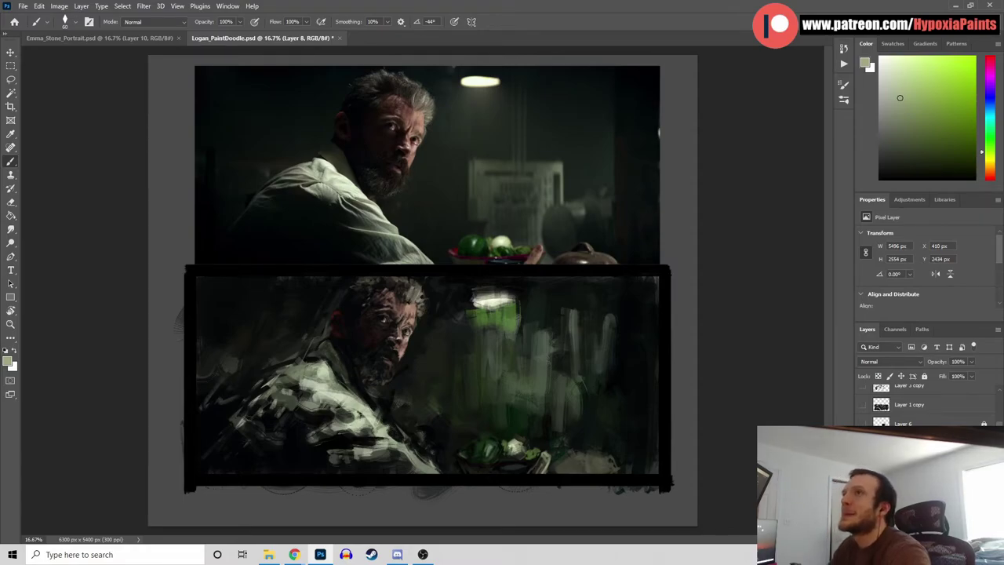
Repaint the pot with dark and brown tones sampled from the reference using the daroz-special-regular version brush, and add a cream highlight
left_click(75, 22)
left_click(217, 239)
key("Return")
left_click(570, 258, "alt")
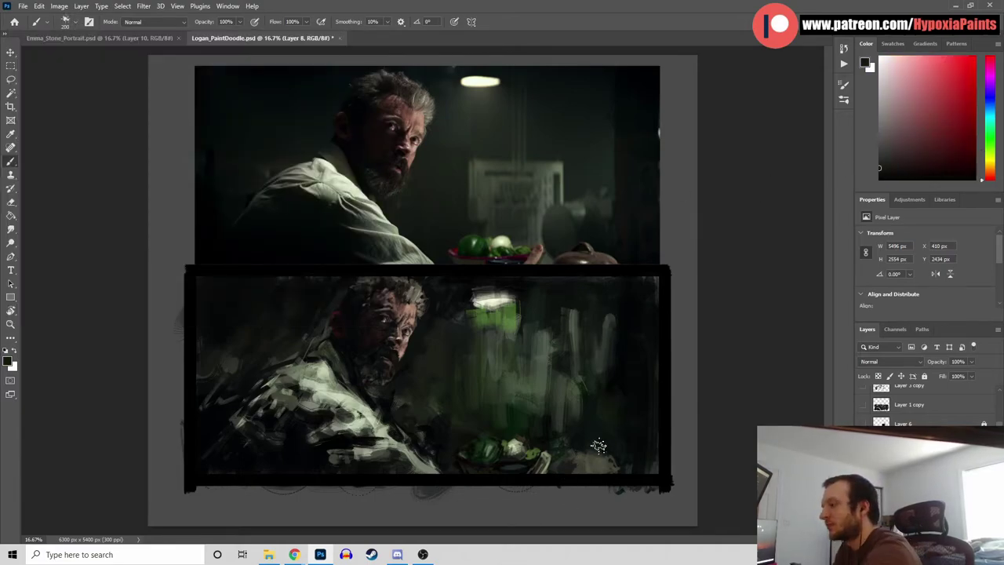
left_click(605, 255, "alt")
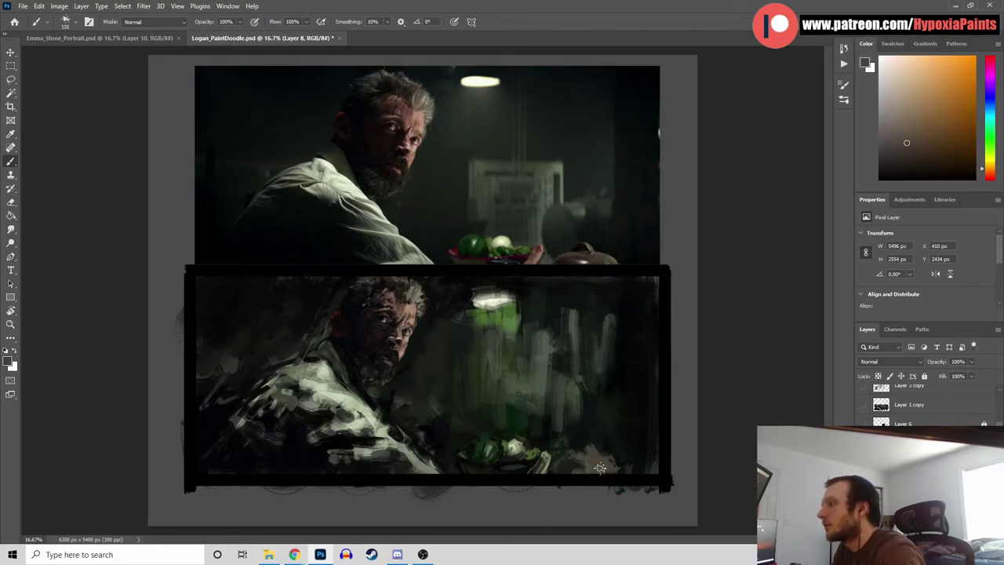
left_click(585, 258, "alt")
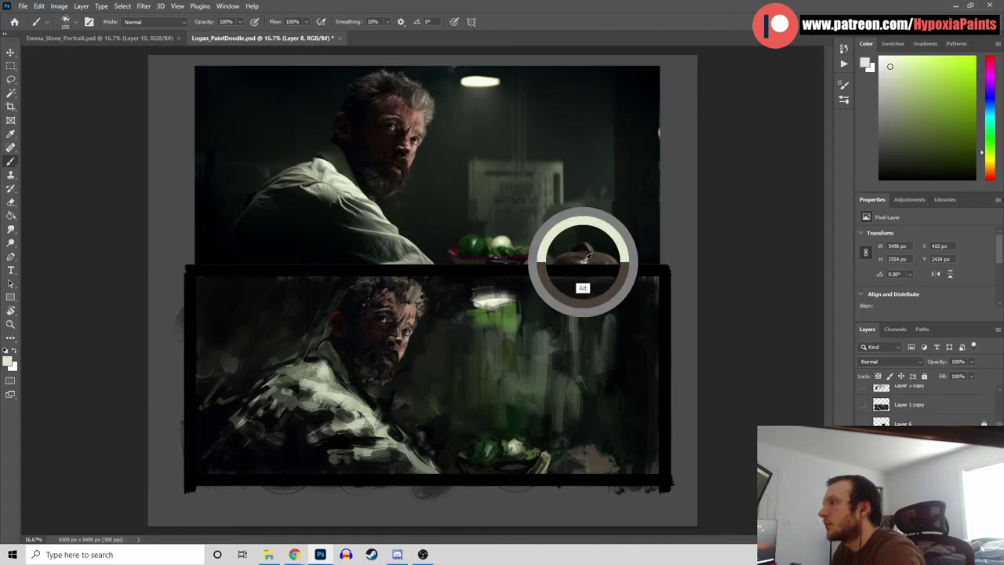
left_click(584, 469)
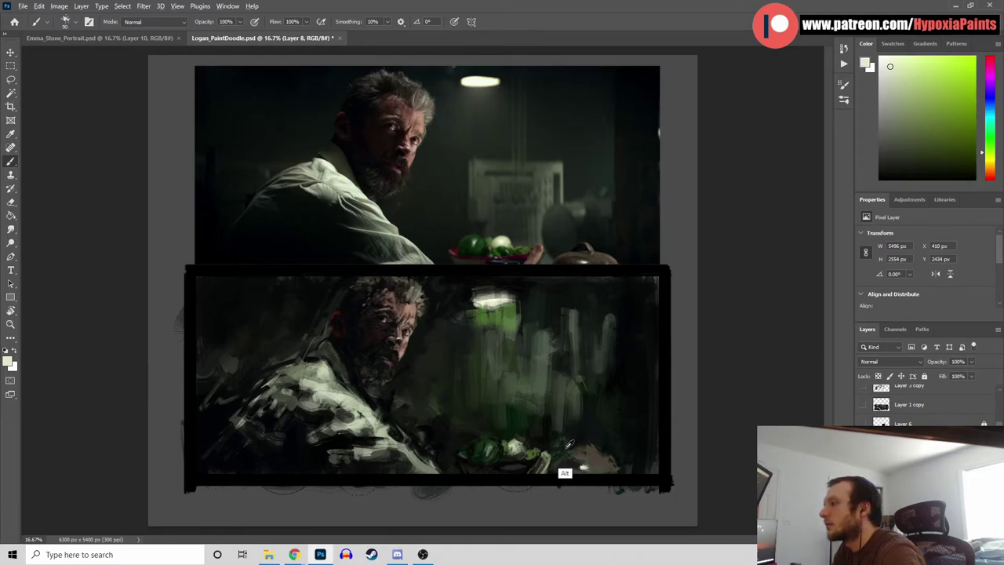
Darken the background around the pot's upper and outer edges with near-black and dark grey tones sampled from the painting
left_click(633, 473, "alt")
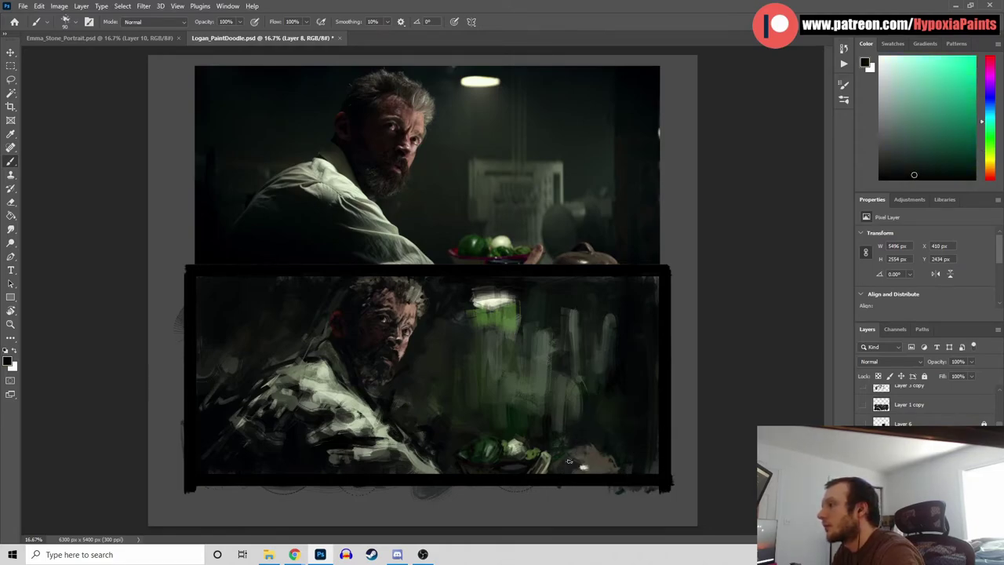
left_click(638, 439, "alt")
mouse_move(559, 459)
left_mouse_down()
mouse_move(548, 482)
mouse_move(556, 458)
mouse_move(585, 450)
mouse_move(597, 462)
left_mouse_up()
left_click(627, 451, "alt")
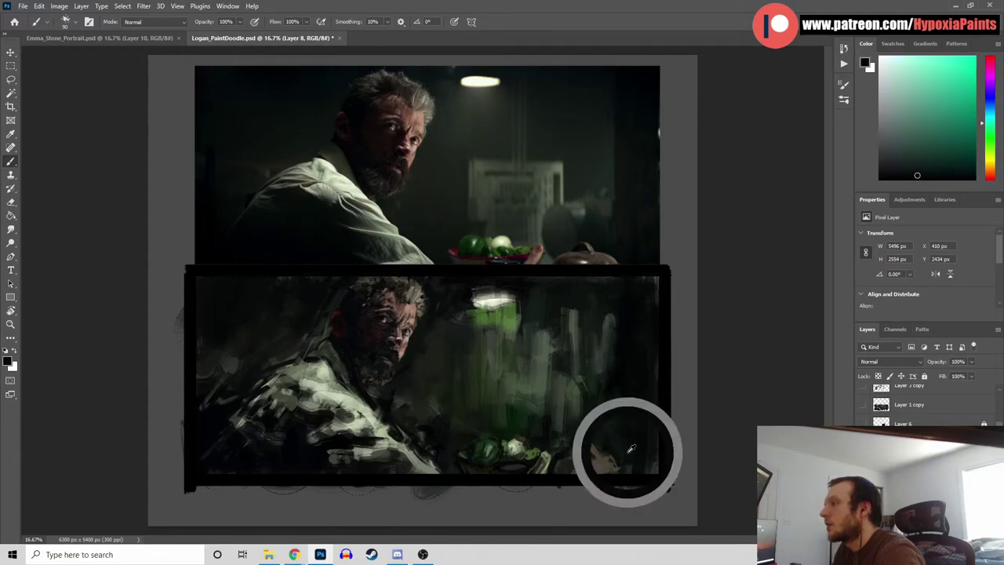
left_click(574, 455, "alt")
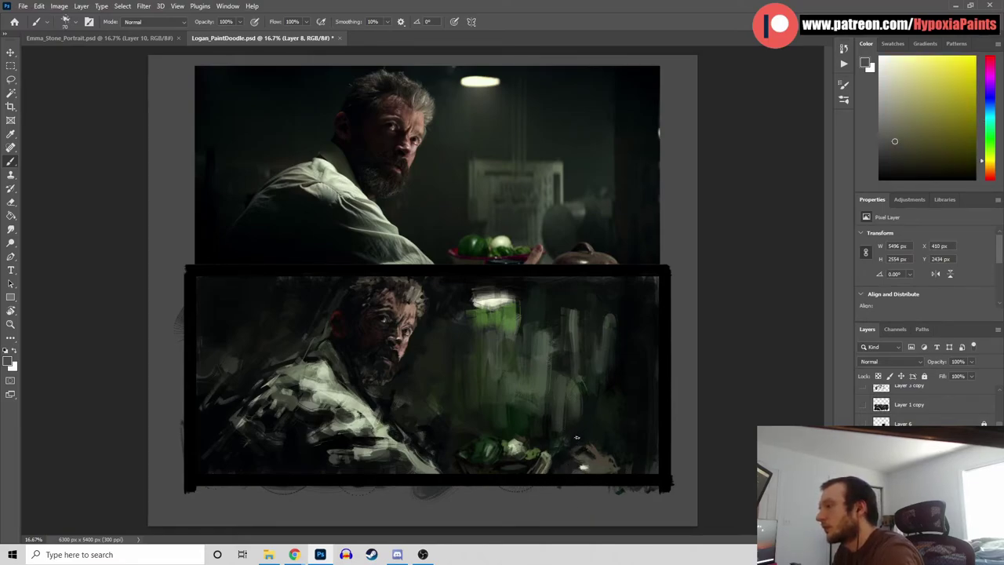
left_click(561, 448, "alt")
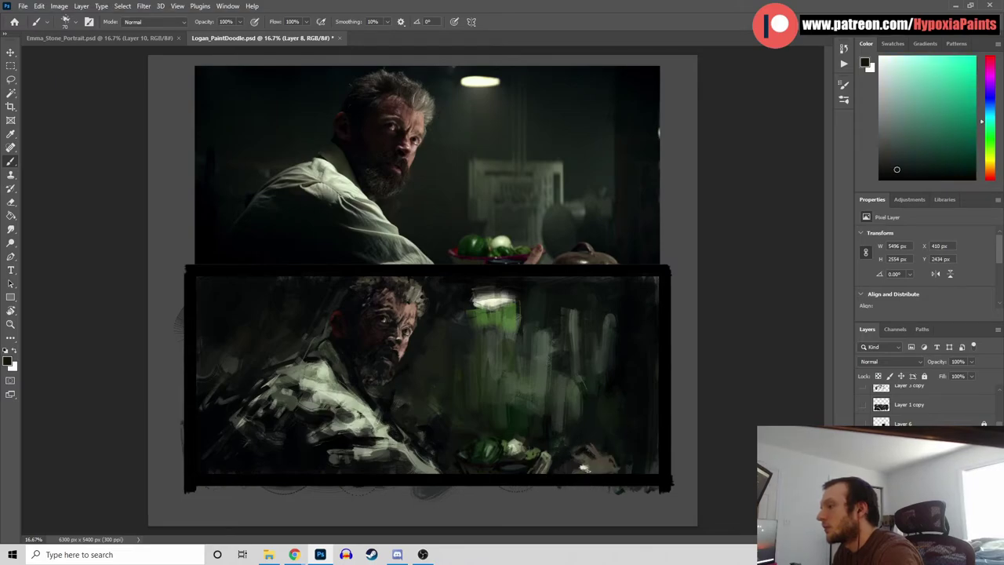
Refine the pot's lid and rim at 70 px with sampled brown, grey and near-black tones
left_click(591, 458, "alt")
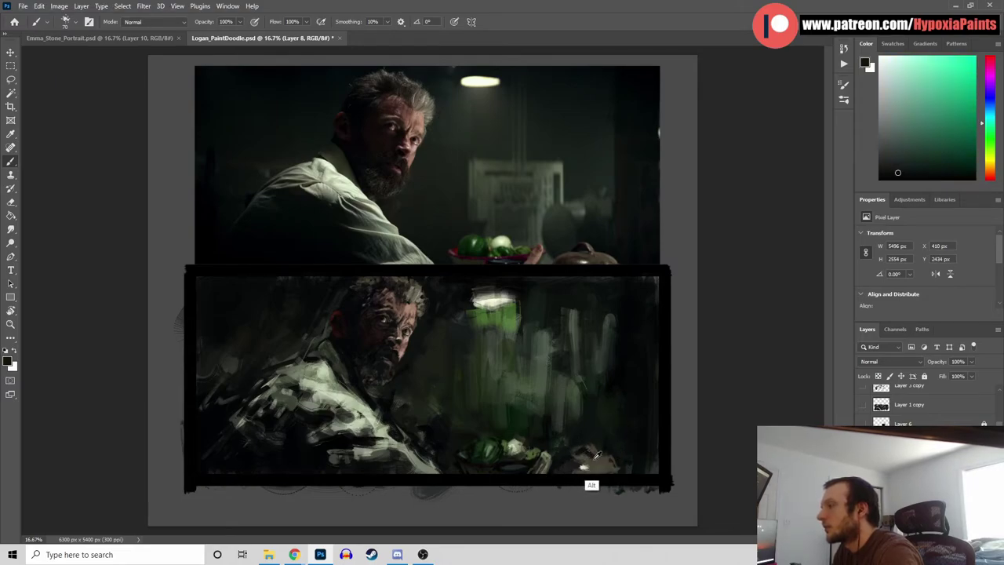
left_click(589, 462, "alt")
left_click(616, 448, "alt")
left_click(609, 464, "alt")
left_click(612, 460, "alt")
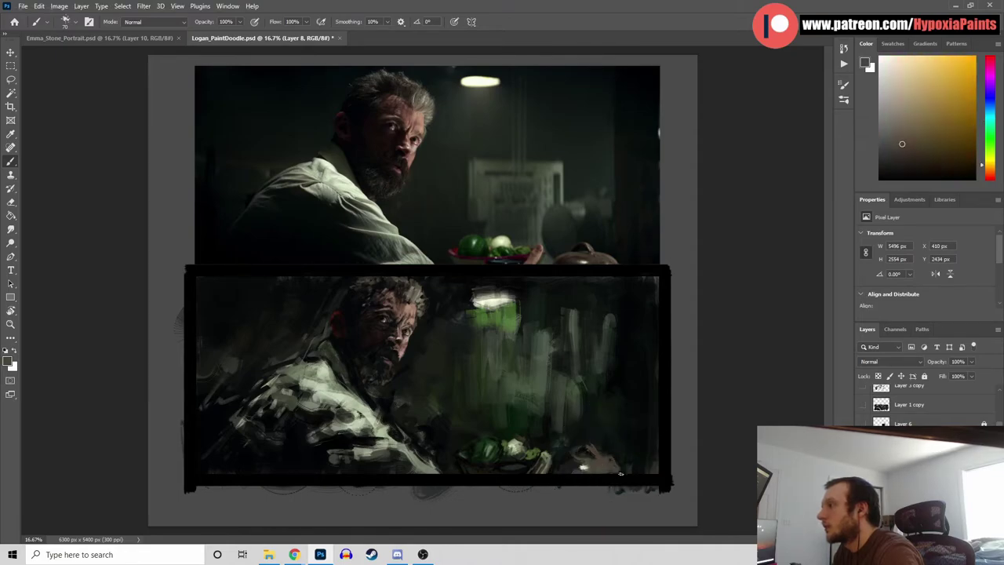
left_click(613, 454, "alt")
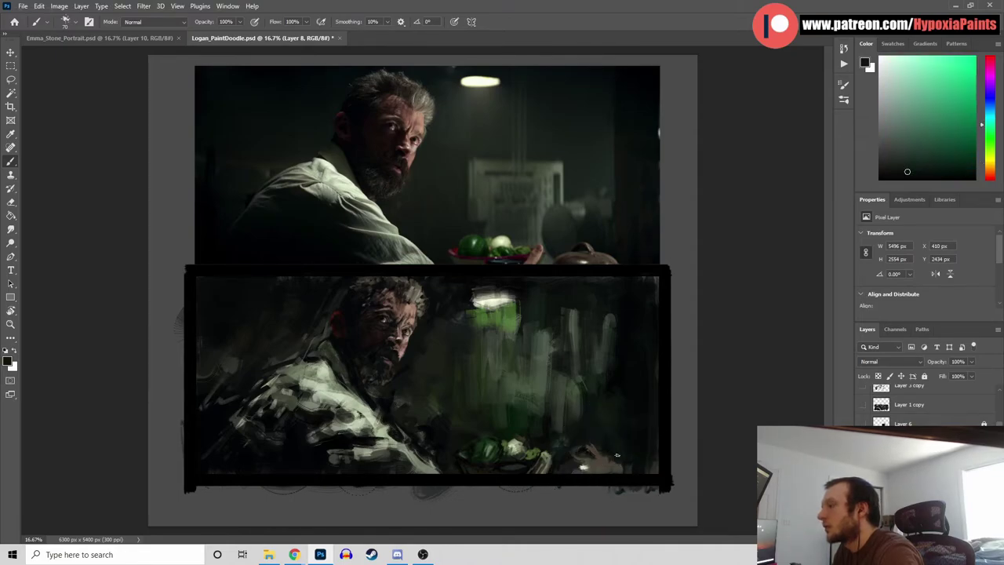
left_click(587, 465, "alt")
left_click(577, 459, "alt")
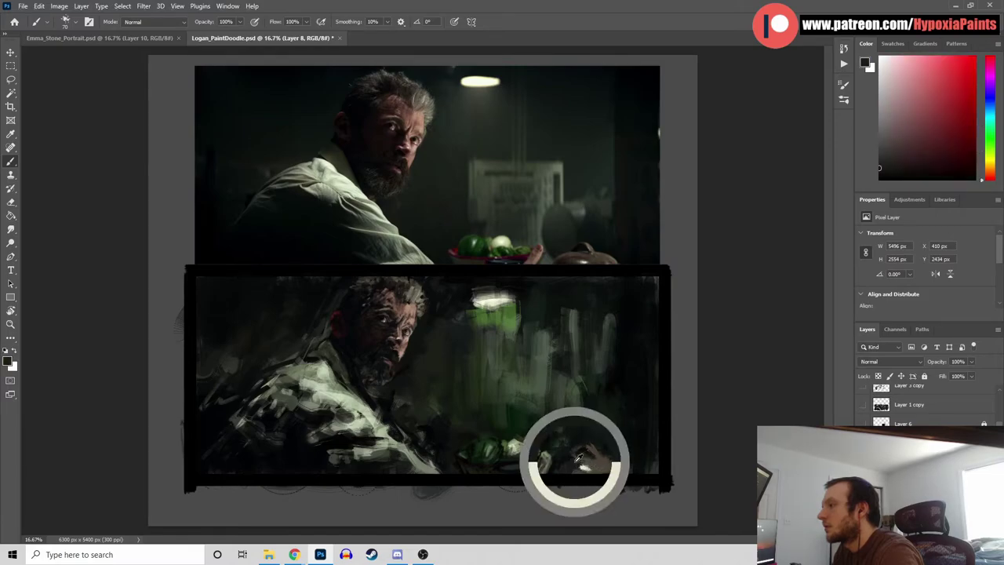
left_click(588, 437, "alt")
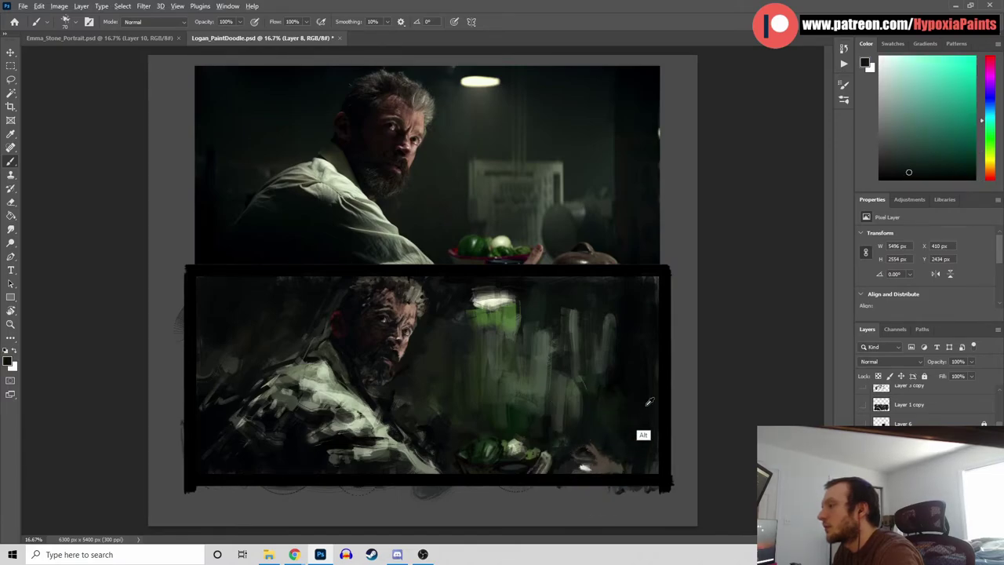
Deepen the background above the pot with pure black, and restate the curve of the pot's lid in muted brown
left_click(880, 178)
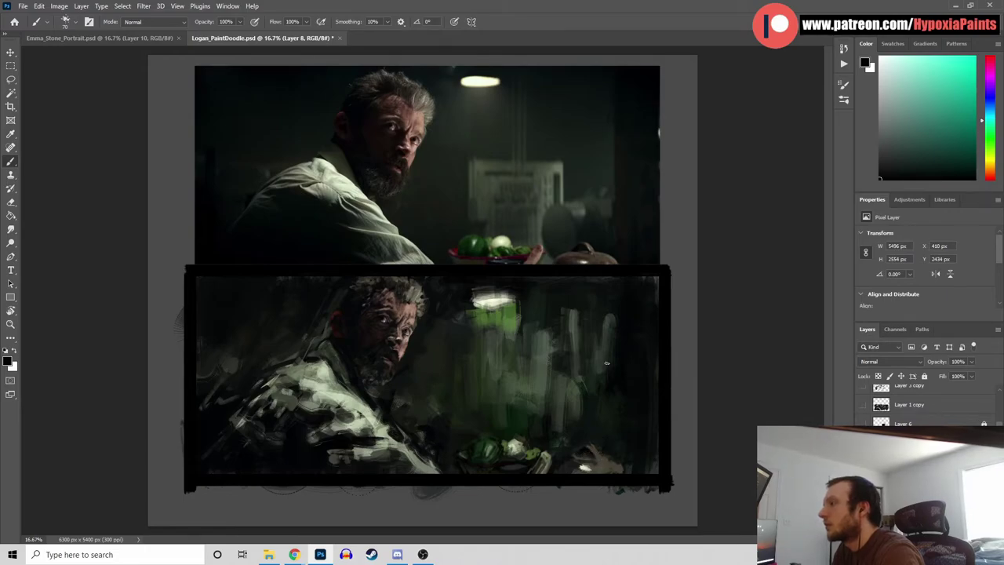
left_click(597, 467, "alt")
left_click(911, 123)
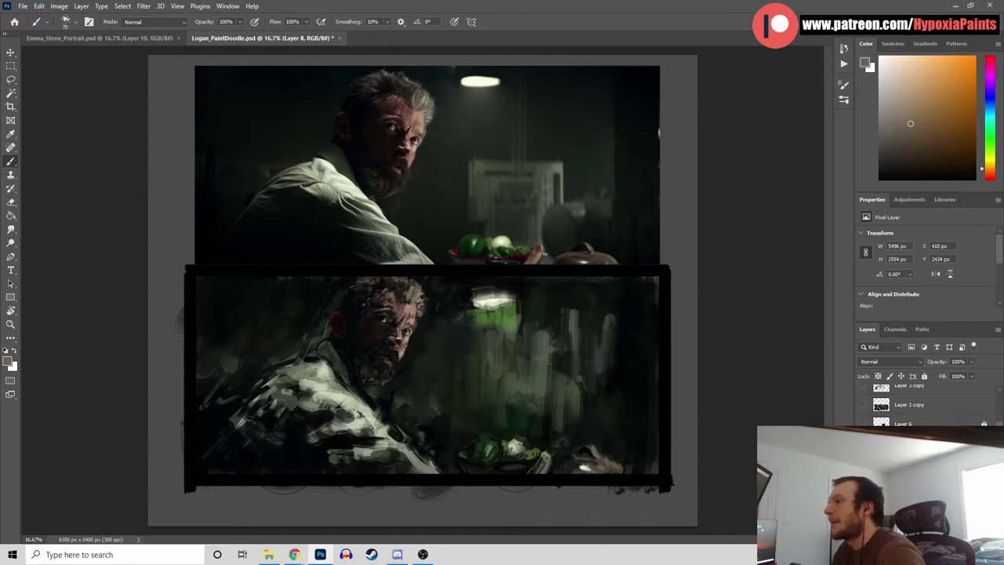
Extend the fingers beside the plate with grey-green strokes sampled from the reference, and pick up its near-black green at 100 px
left_click(543, 207, "alt")
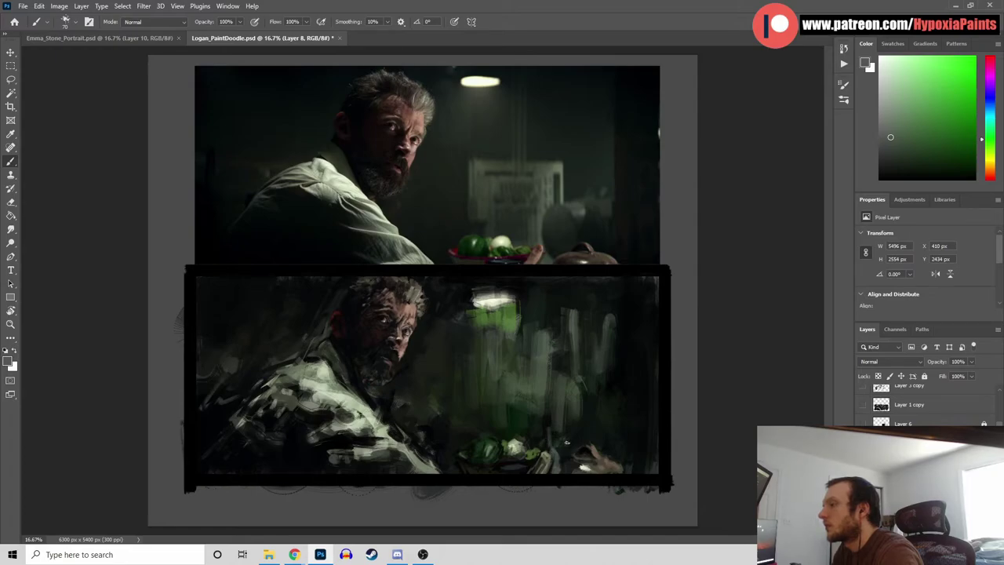
mouse_move(552, 445)
left_mouse_down()
mouse_move(551, 419)
mouse_move(541, 452)
left_mouse_up()
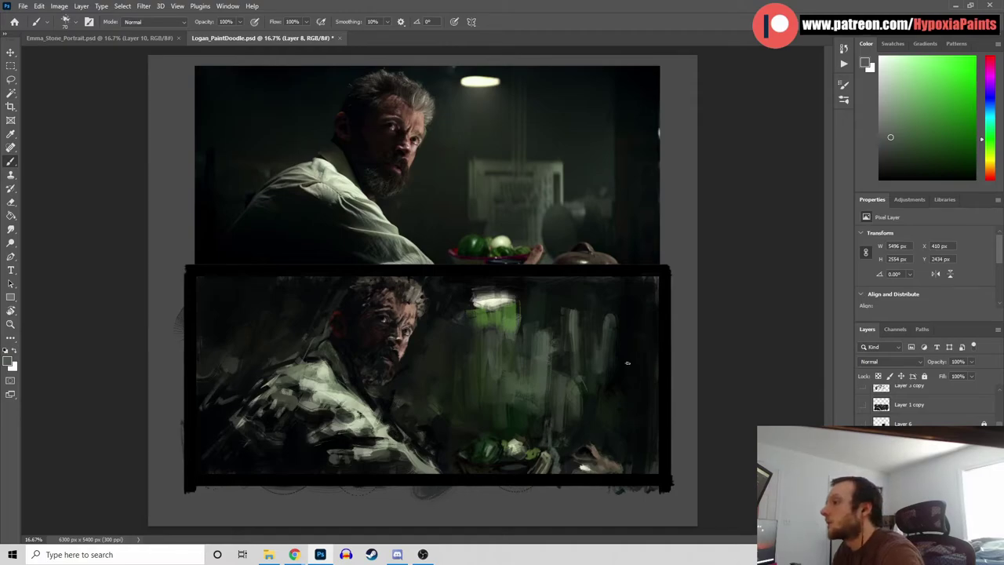
left_click(553, 251, "alt")
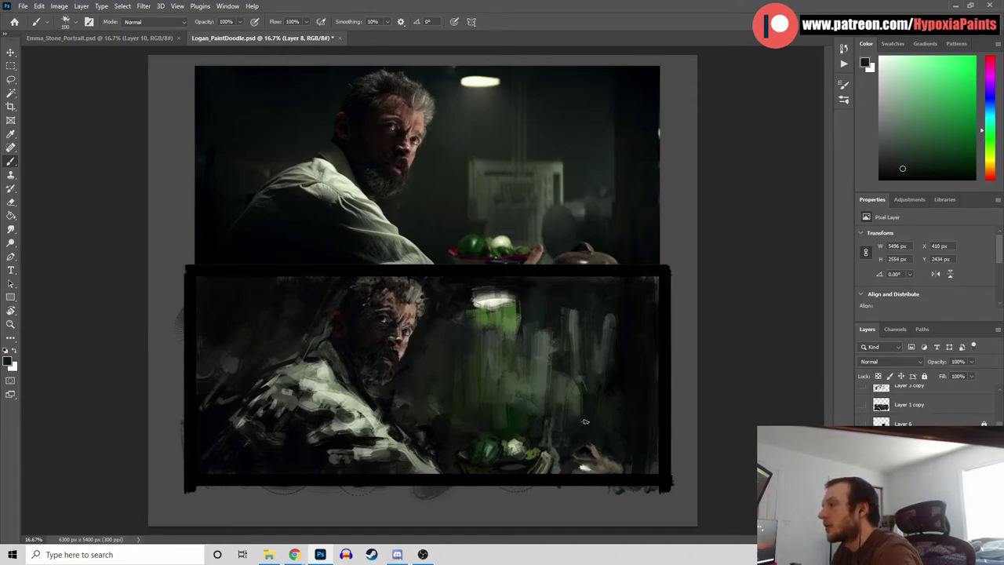
Start the rounded background object above the pot in dark grey-green with the line textured (rotation) brush at 175 px
left_click(77, 22)
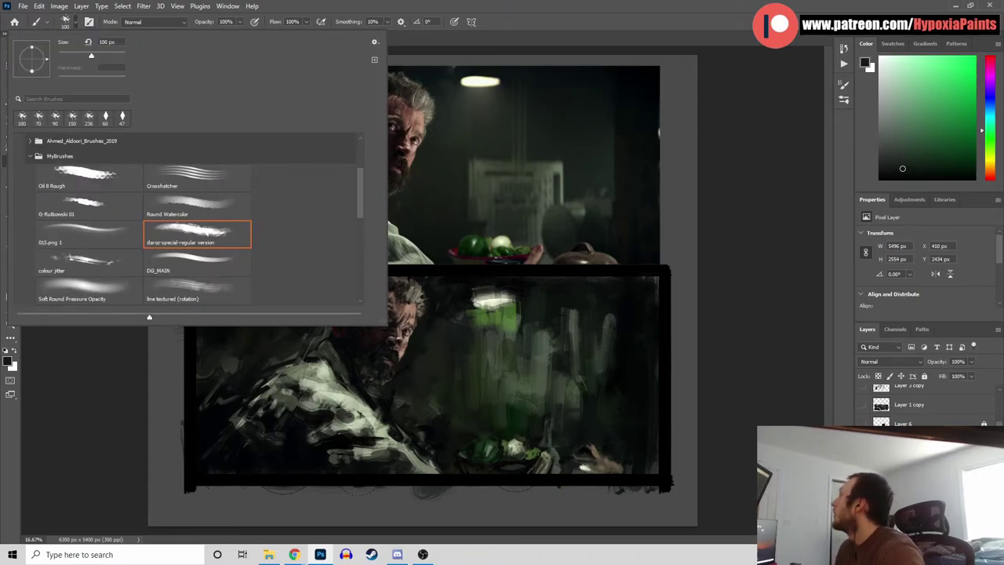
key("alt+Tab")
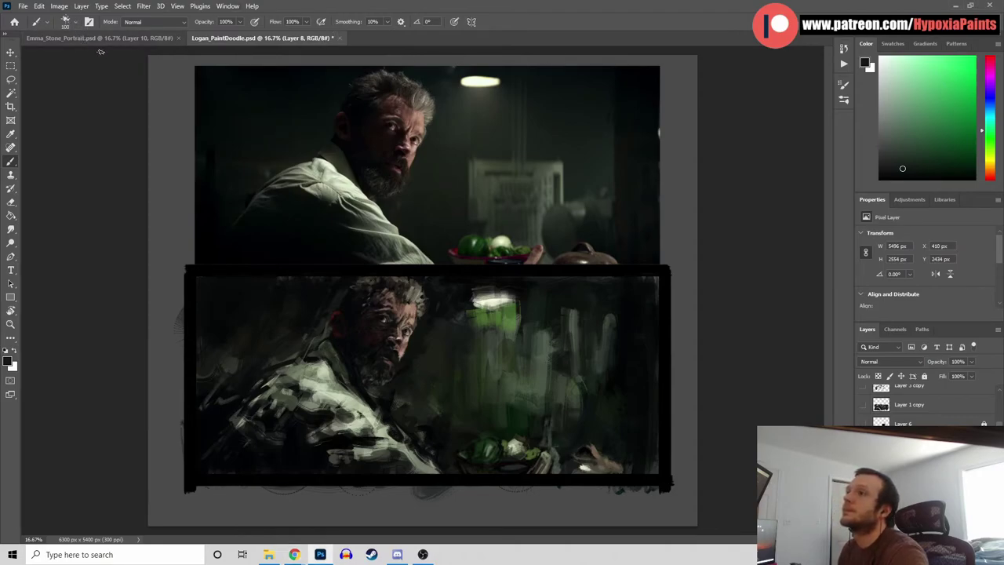
left_click(76, 23)
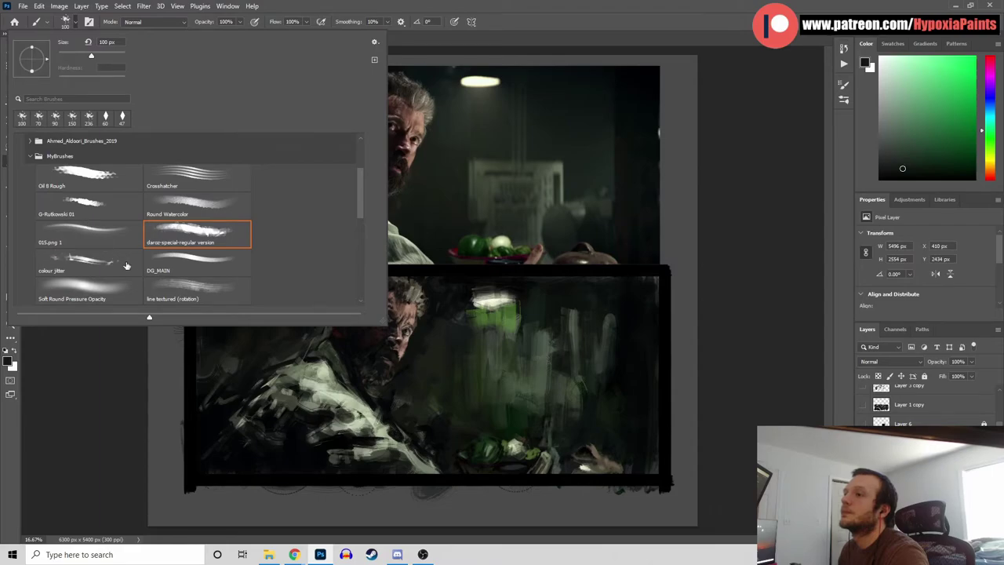
left_click(198, 298)
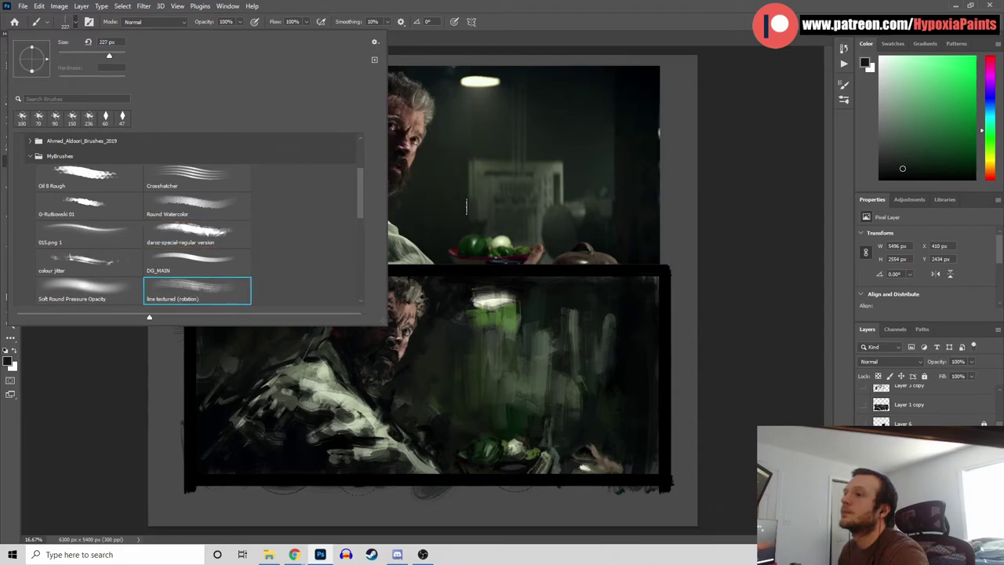
left_click(848, 149)
left_click(564, 424, "alt")
key("bracketleft")
key("bracketleft")
mouse_move(562, 392)
left_mouse_down()
mouse_move(560, 410)
mouse_move(576, 404)
mouse_move(564, 393)
left_mouse_up()
Shape the rounded background object between the hand and the pot with sampled dark greys, trimming its lower edge
left_click(599, 219, "alt")
left_click(588, 386, "alt")
left_click(574, 415, "alt")
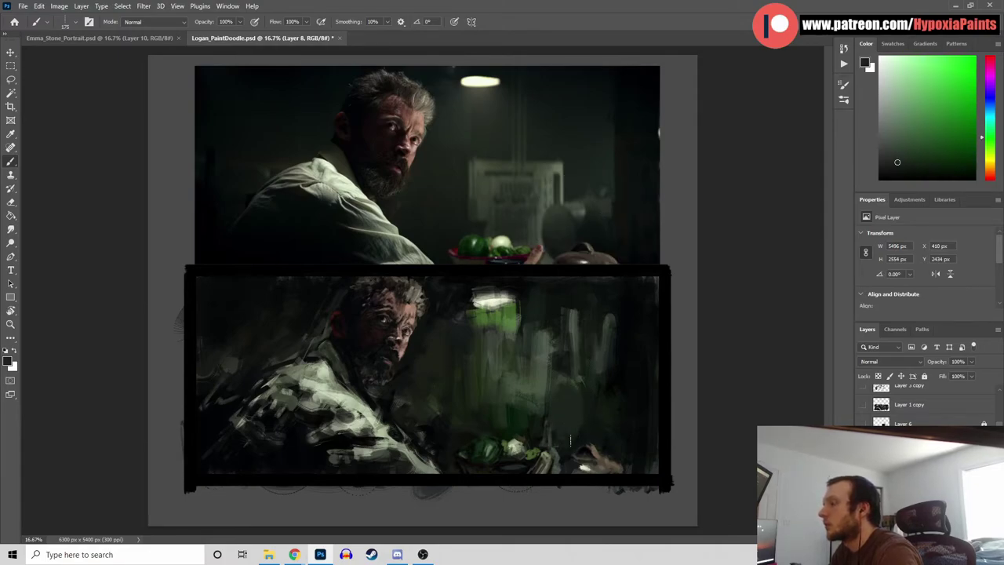
left_click(626, 271, "alt")
left_click_drag(553, 430, 570, 443)
mouse_move(576, 422)
left_mouse_down()
mouse_move(564, 420)
mouse_move(575, 434)
left_mouse_up()
left_click(564, 424, "alt")
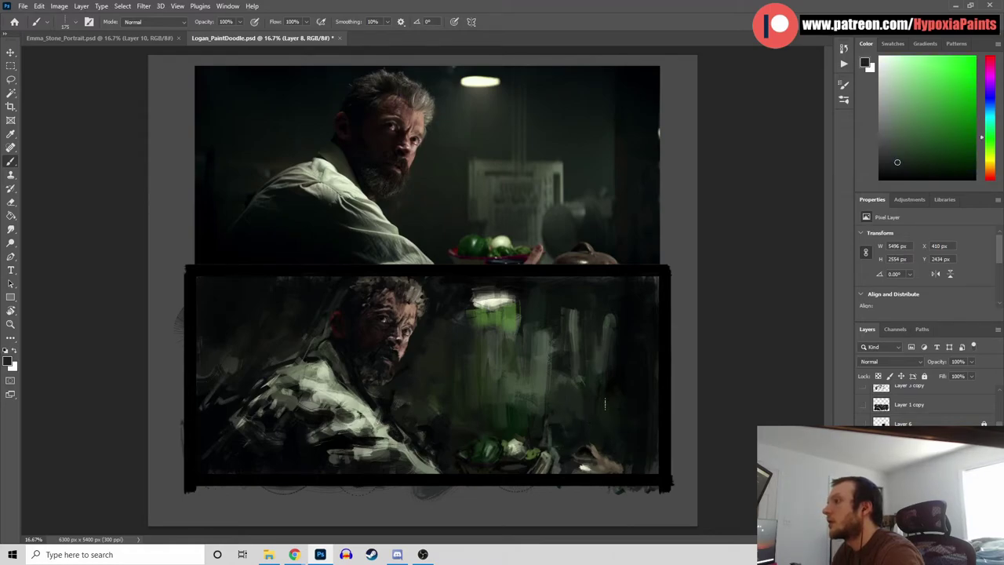
Broaden the grey-green glow beside the rounded object, and cover the pale vertical streaks in the background with near-black
left_click(542, 370, "alt")
left_click_drag(554, 342, 565, 375)
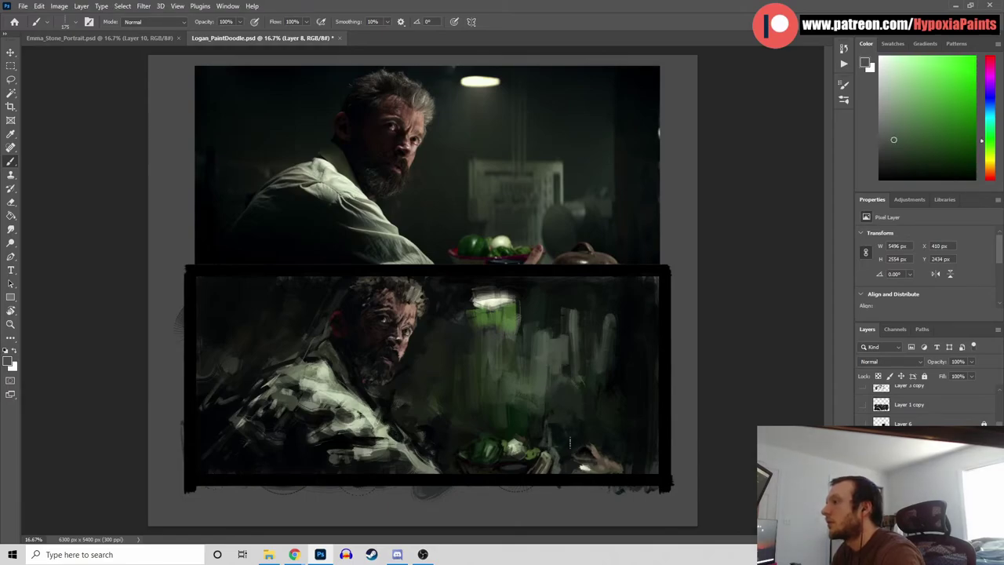
left_click(560, 307, "alt")
mouse_move(573, 309)
left_mouse_down()
mouse_move(574, 345)
mouse_move(596, 319)
mouse_move(607, 350)
left_mouse_up()
left_click_drag(612, 315, 604, 375)
left_click_drag(601, 347, 593, 382)
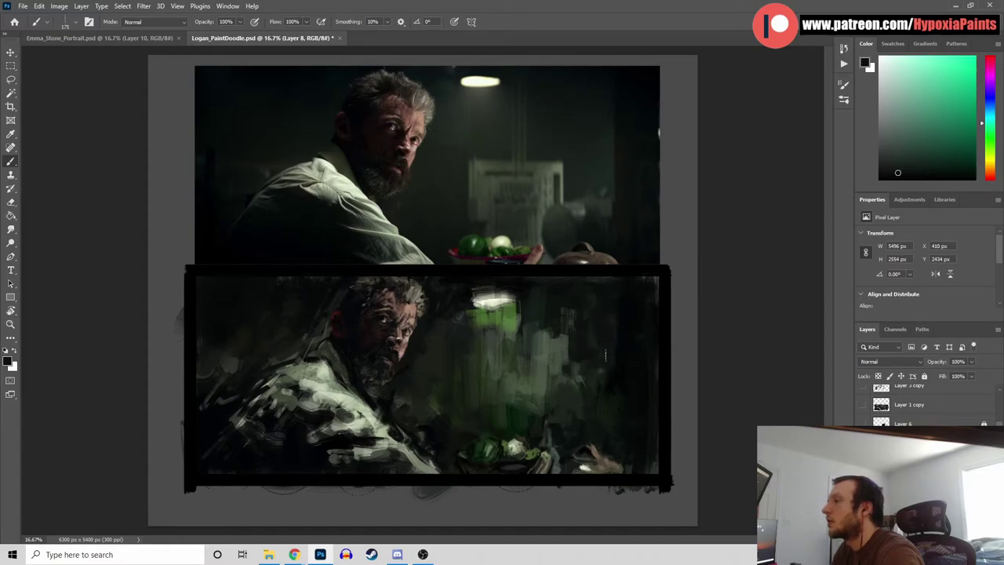
Paint a grey-green horizontal band above the rounded object with a short vertical stroke at its end, and save the document
left_click(563, 364, "alt")
mouse_move(574, 378)
left_mouse_down()
mouse_move(606, 365)
mouse_move(609, 376)
left_mouse_up()
left_click(592, 358, "alt")
left_click(596, 372, "alt")
left_click(624, 379, "alt")
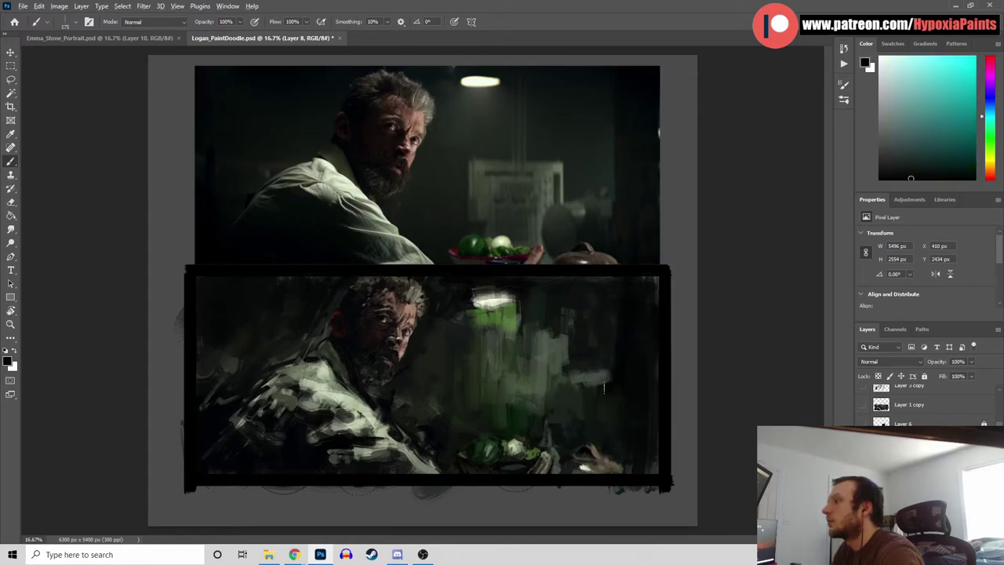
left_click(604, 375, "alt")
left_click_drag(606, 378, 612, 412)
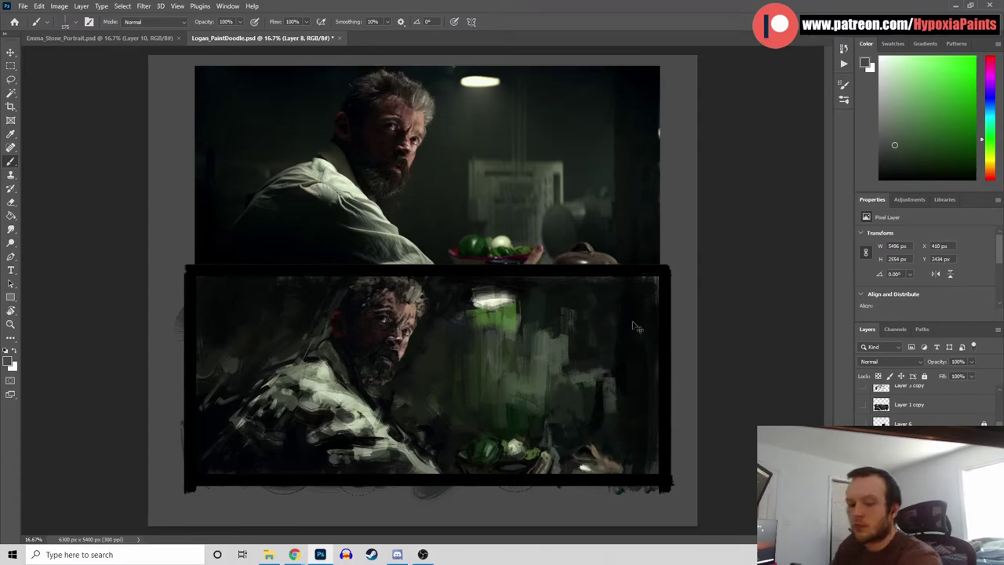
key("ctrl+s")
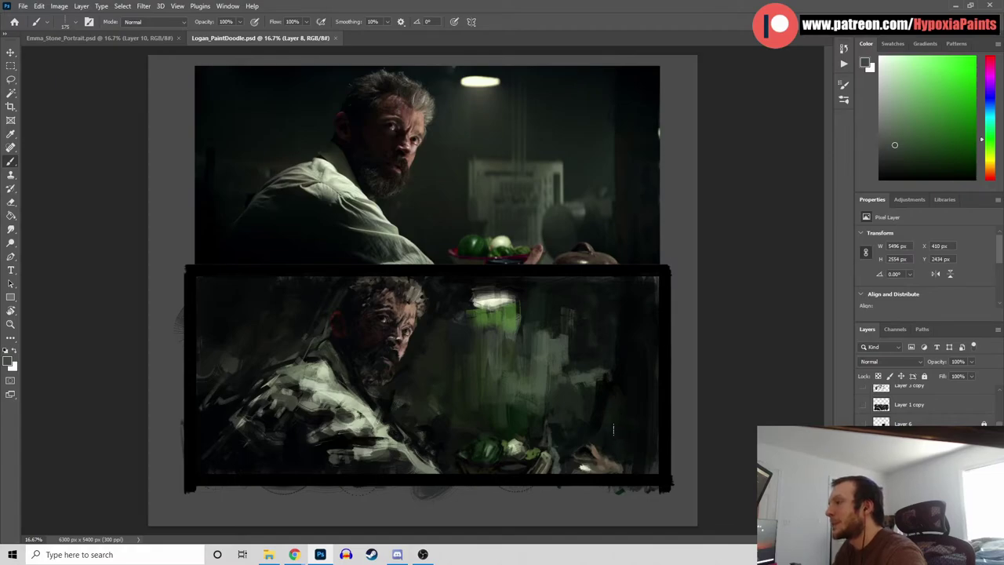
Cover the old pot with near-black, and repaint it as a low dome in dark brown sampled from the reference
left_click(609, 445, "alt")
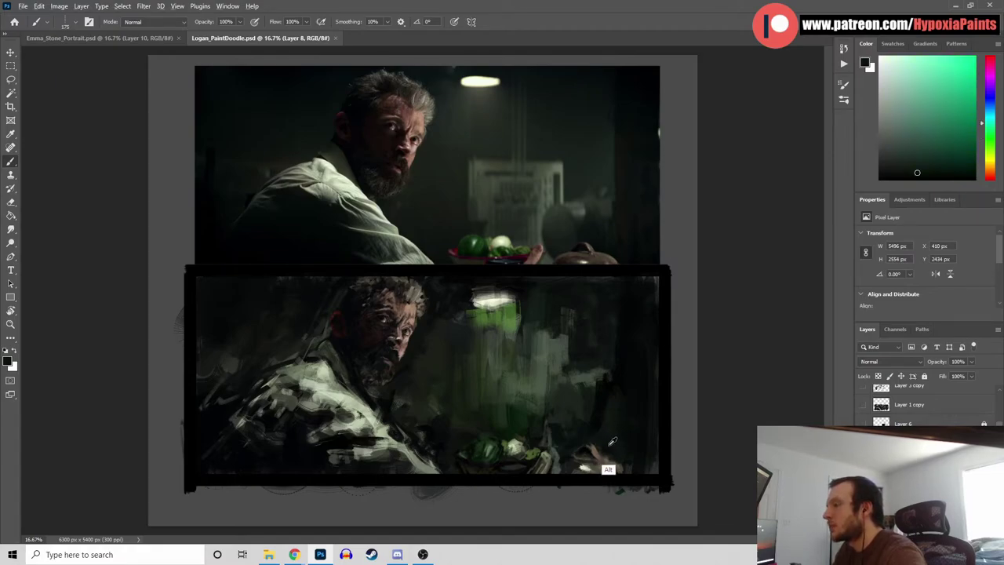
mouse_move(585, 460)
left_mouse_down()
mouse_move(604, 444)
mouse_move(592, 458)
mouse_move(613, 467)
mouse_move(611, 480)
mouse_move(574, 463)
left_mouse_up()
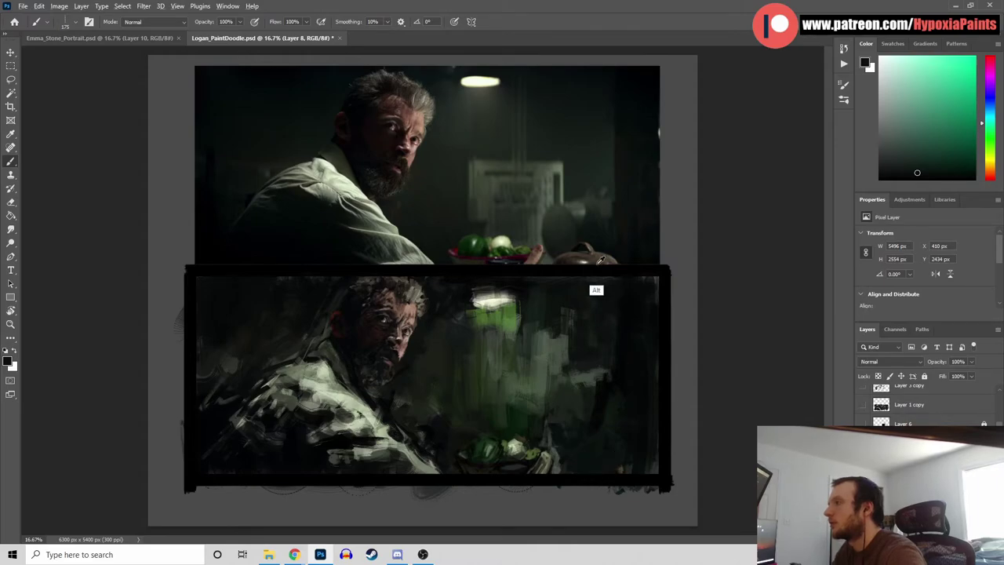
left_click(596, 286, "alt")
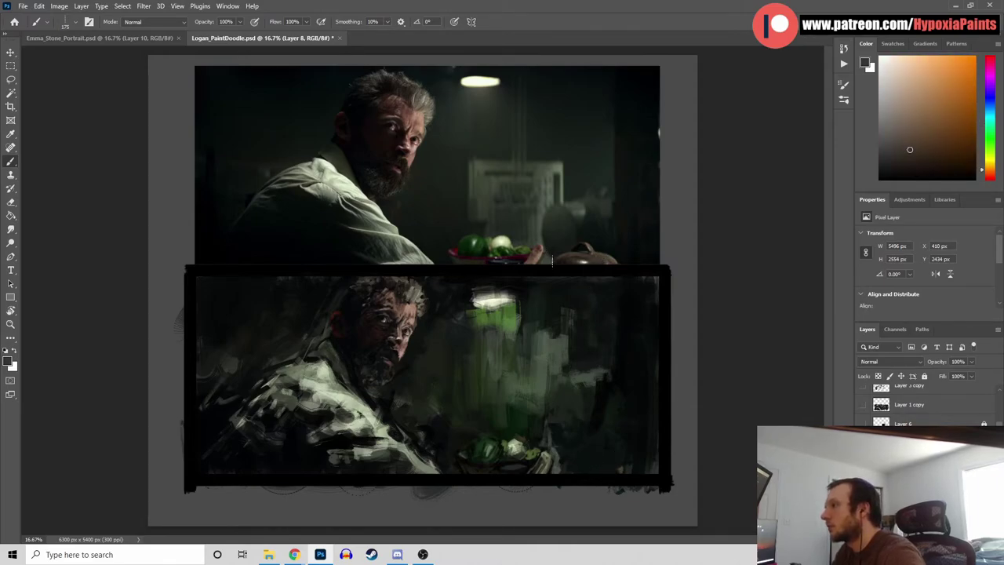
left_click_drag(575, 469, 623, 471)
left_click(598, 469, "alt")
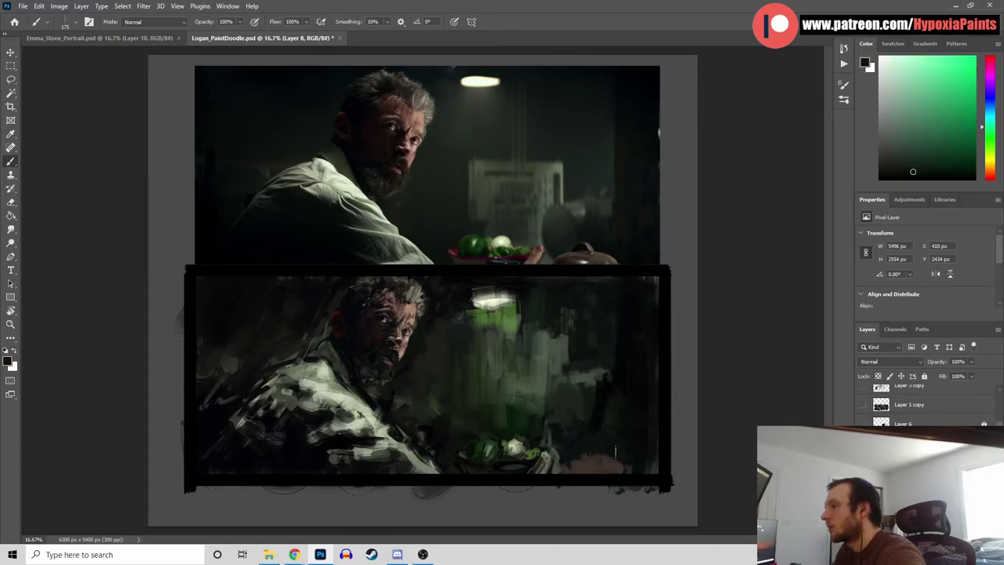
Refine the edges of the rounded background object and the pot with dark green and near-black tones using the DG_MAIN brush
key("[")
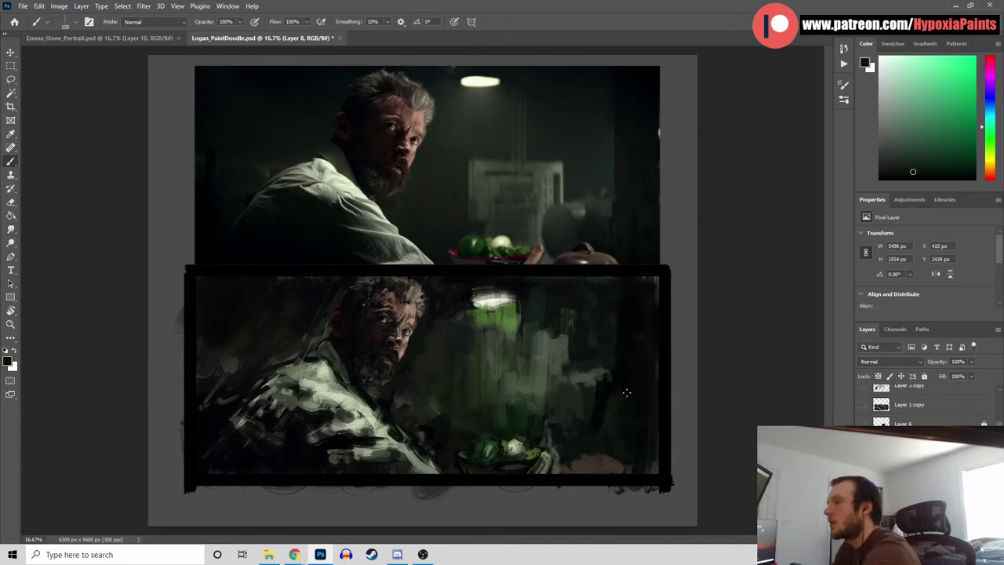
left_click(71, 22)
left_click(229, 271)
key("Return")
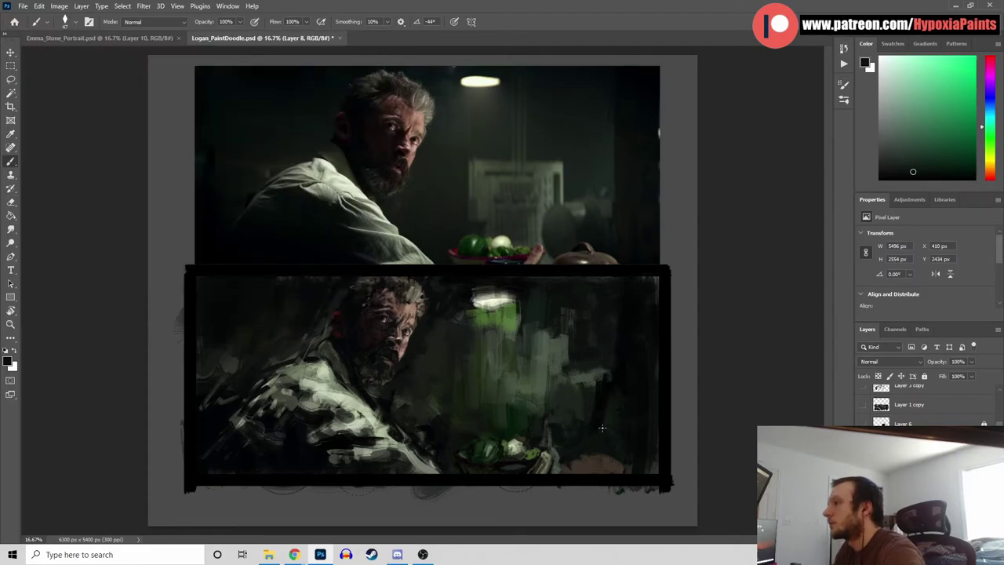
left_click(598, 442, "alt")
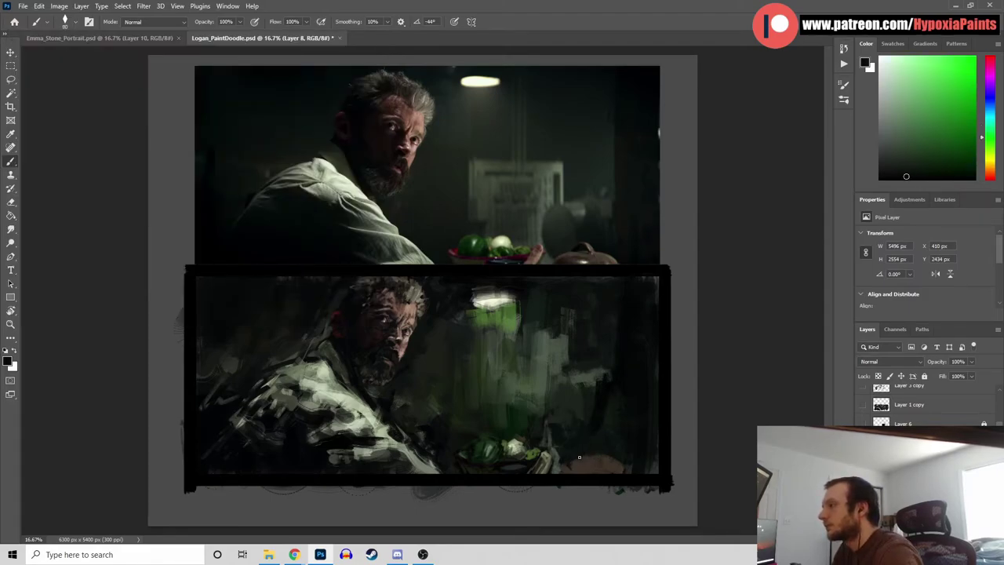
left_click(561, 383, "alt")
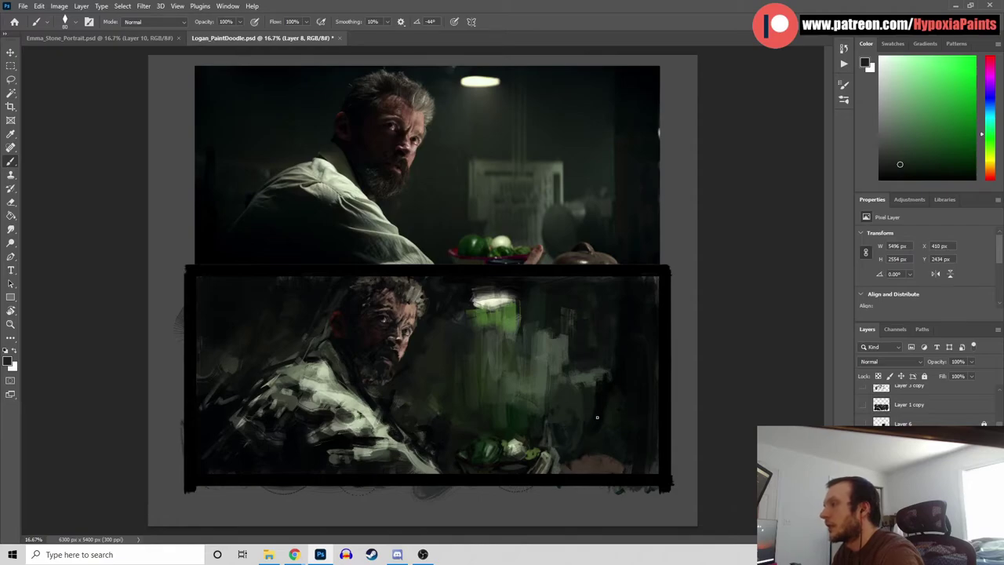
left_click(594, 431, "alt")
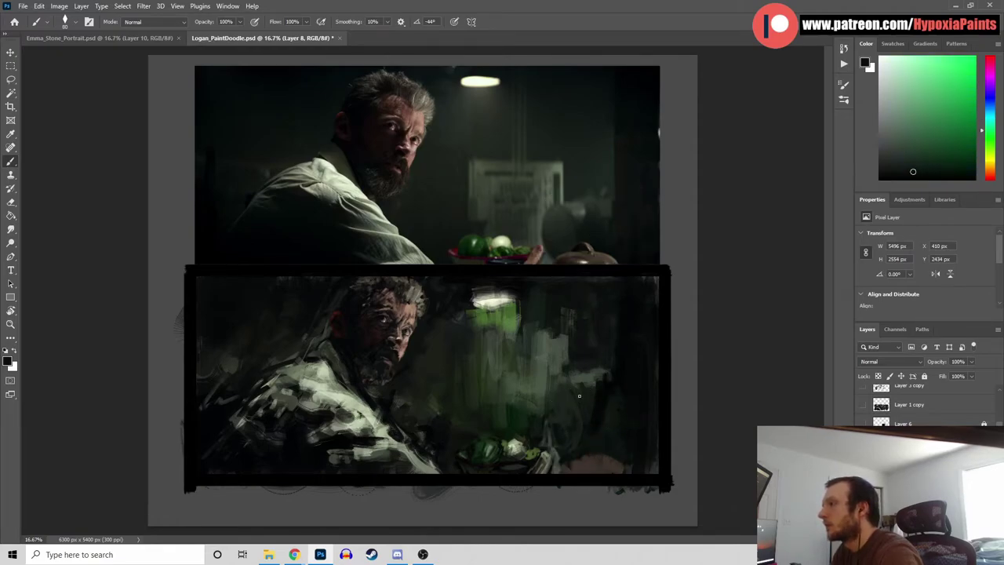
left_click(594, 371, "alt")
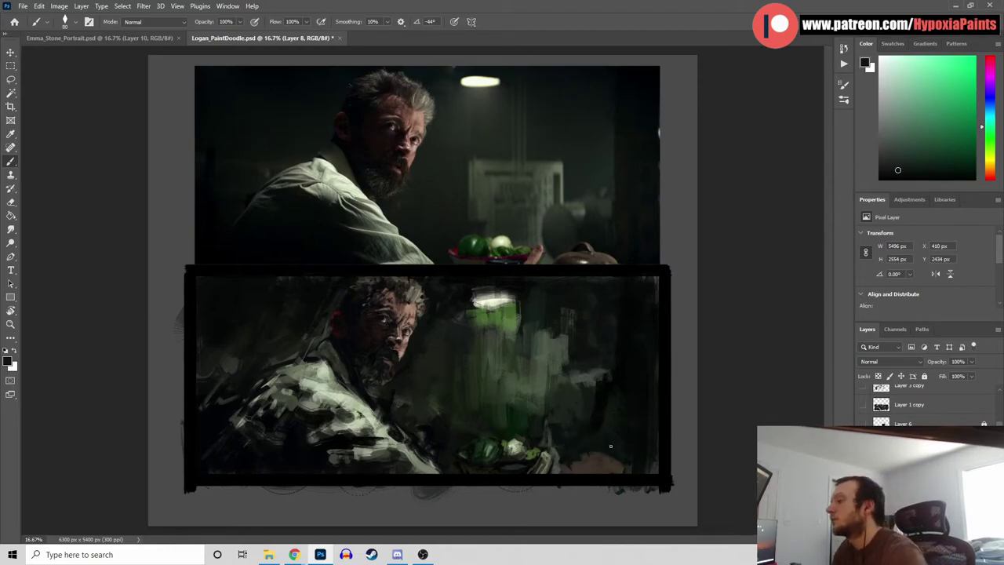
Reshape the pot's dome and lower edge with near-black and dark brown tones sampled from the painting and the reference
left_click(572, 456, "alt")
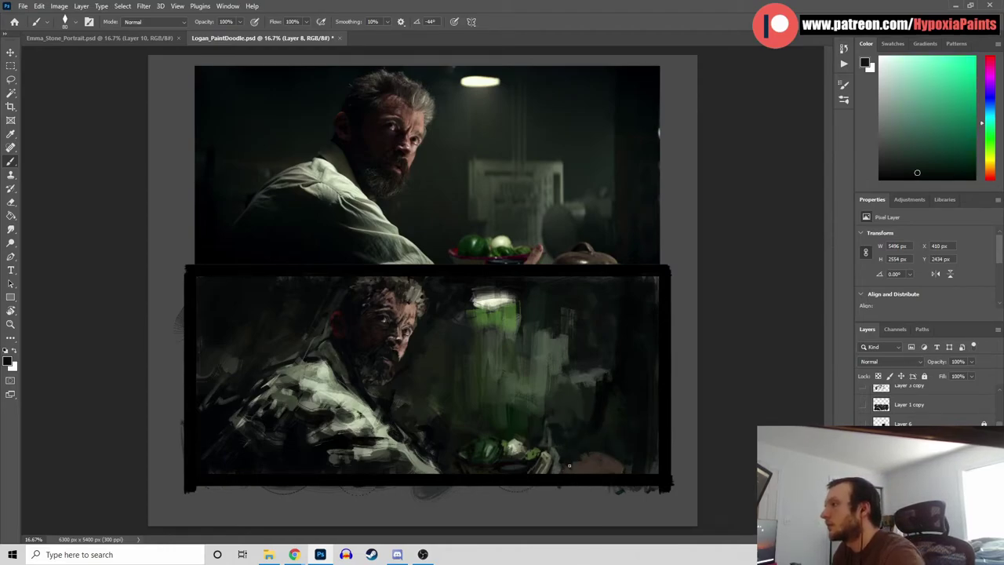
left_click(561, 253, "alt")
left_click(570, 471, "alt")
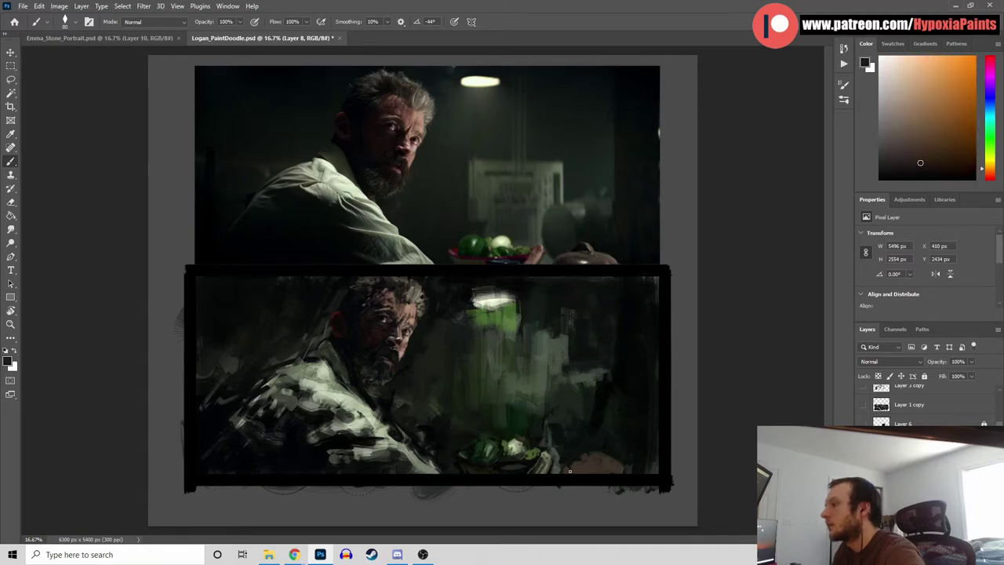
left_click(603, 462, "alt")
left_click(598, 449, "alt")
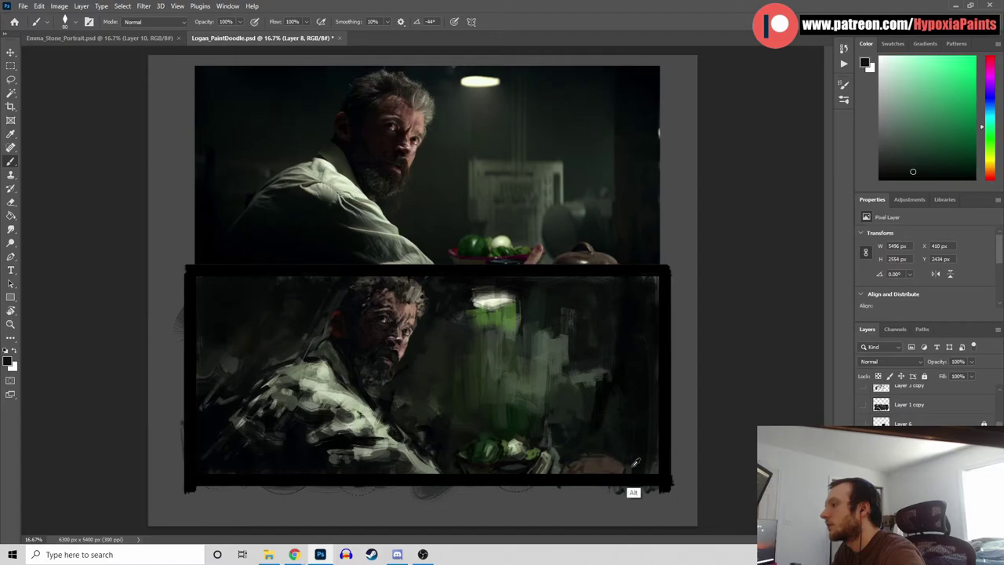
left_click(624, 267, "alt")
left_click(586, 456, "alt")
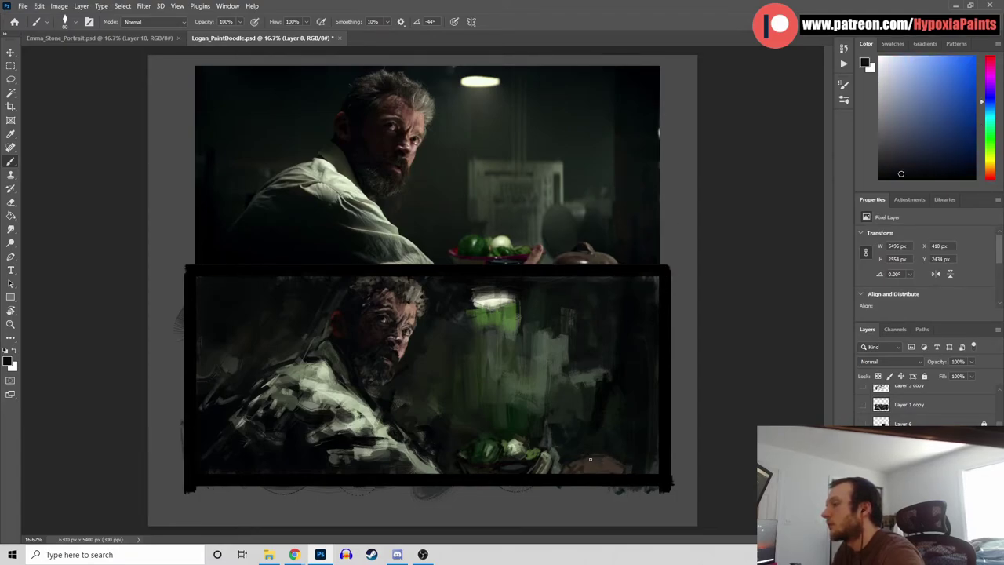
Soften the dark background above the pot with dark green tones using the 015.png 1 brush at 175 px
left_click(68, 21)
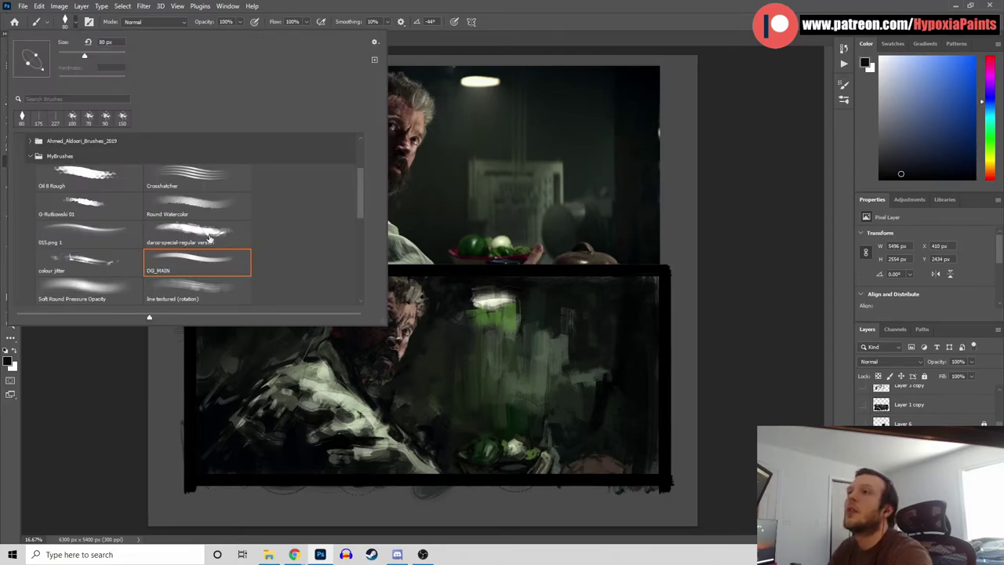
key("Escape")
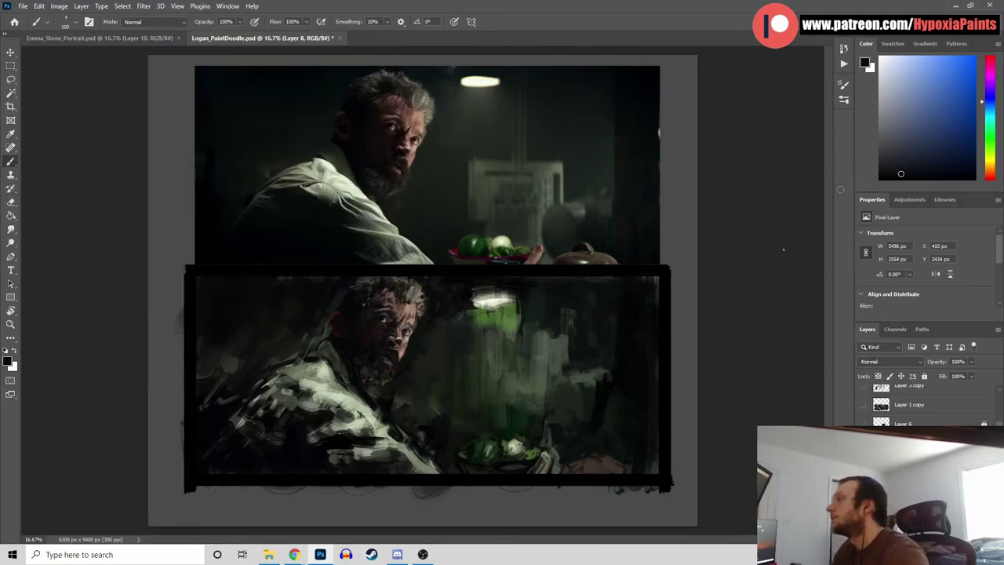
left_click(620, 403, "alt")
left_click(614, 406, "alt")
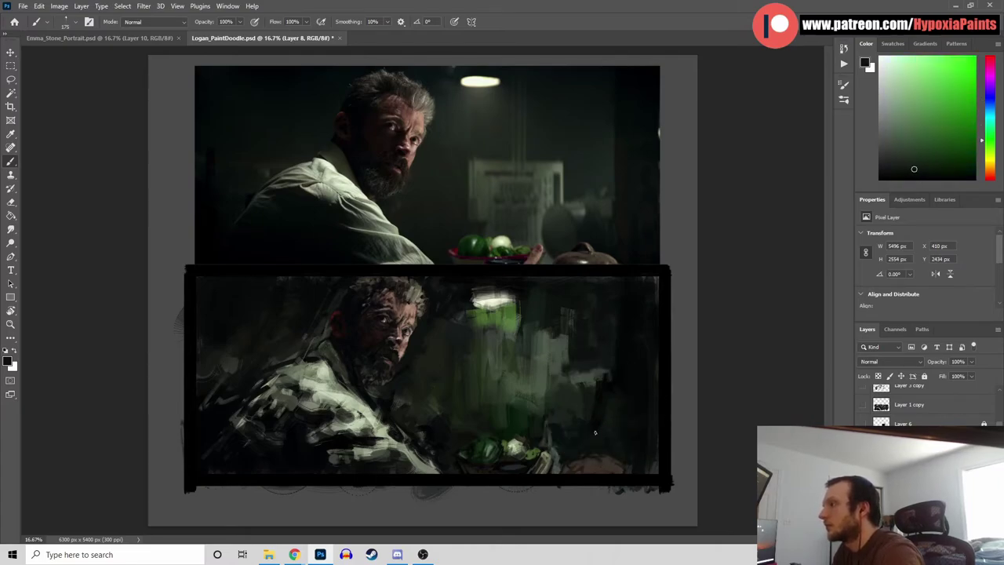
left_click(595, 358, "alt")
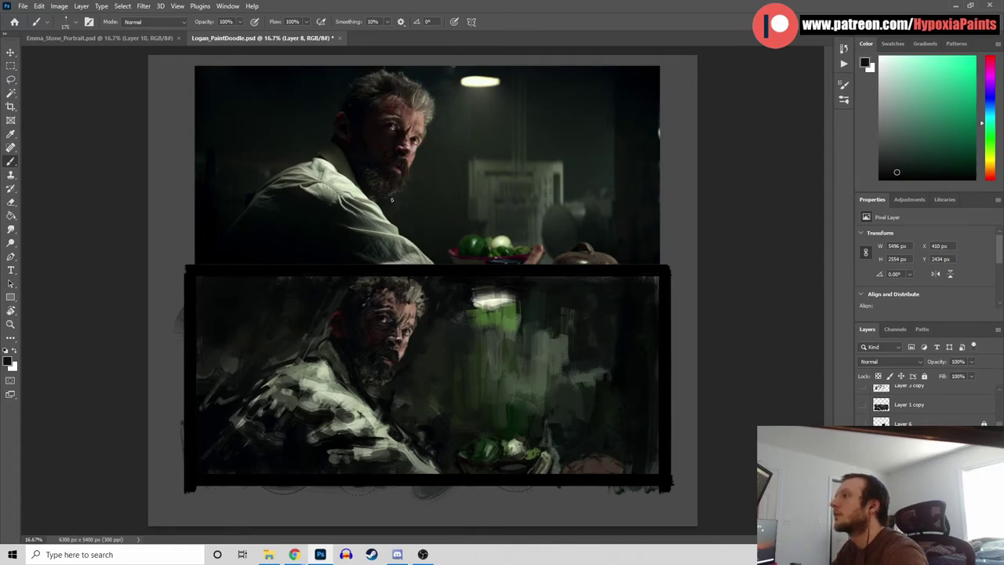
Cover the pale grey-green horizontal band above the rounded object with dark green tones sampled from around it
left_click(574, 380, "alt")
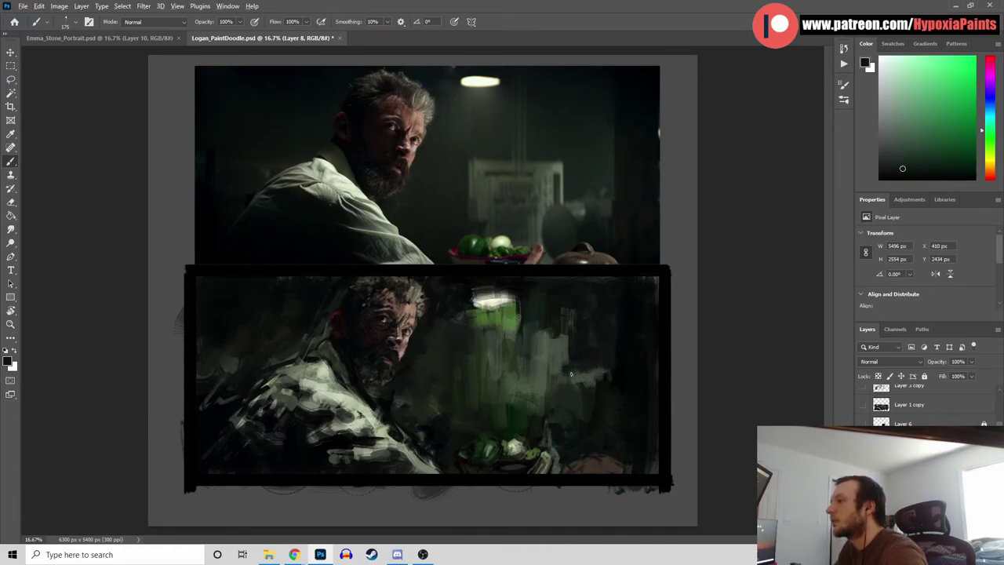
left_click(576, 374, "alt")
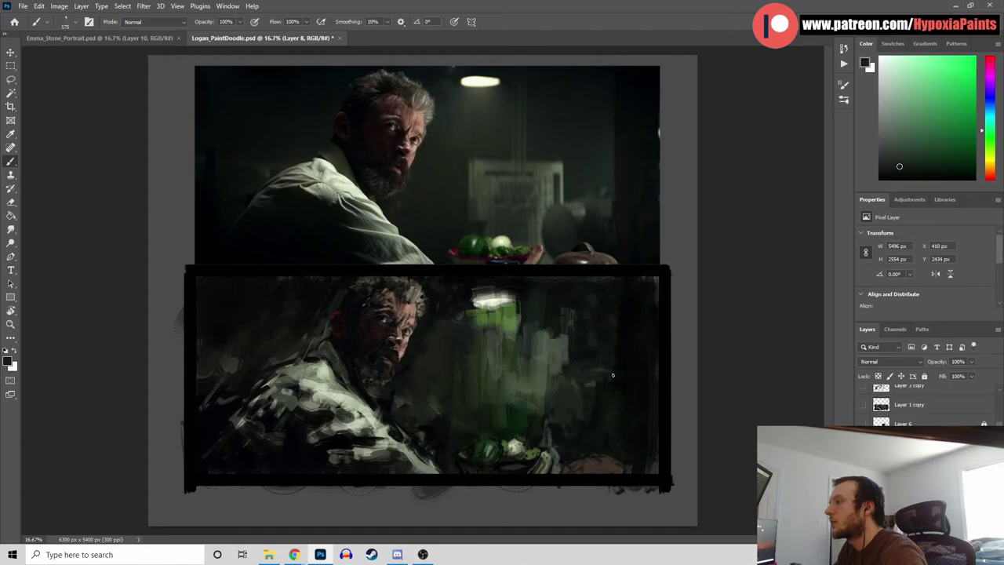
left_click(570, 357, "alt")
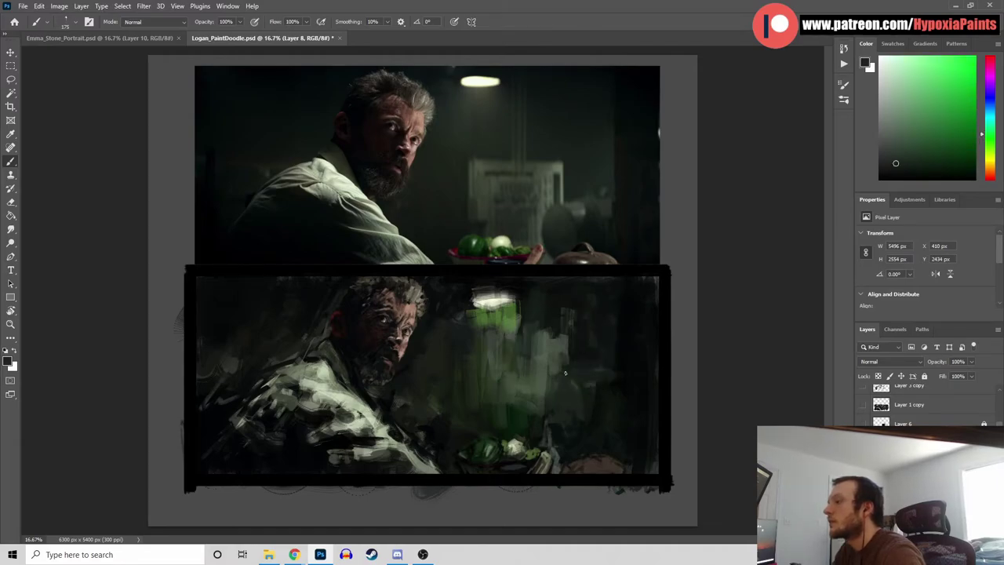
left_click(586, 374, "alt")
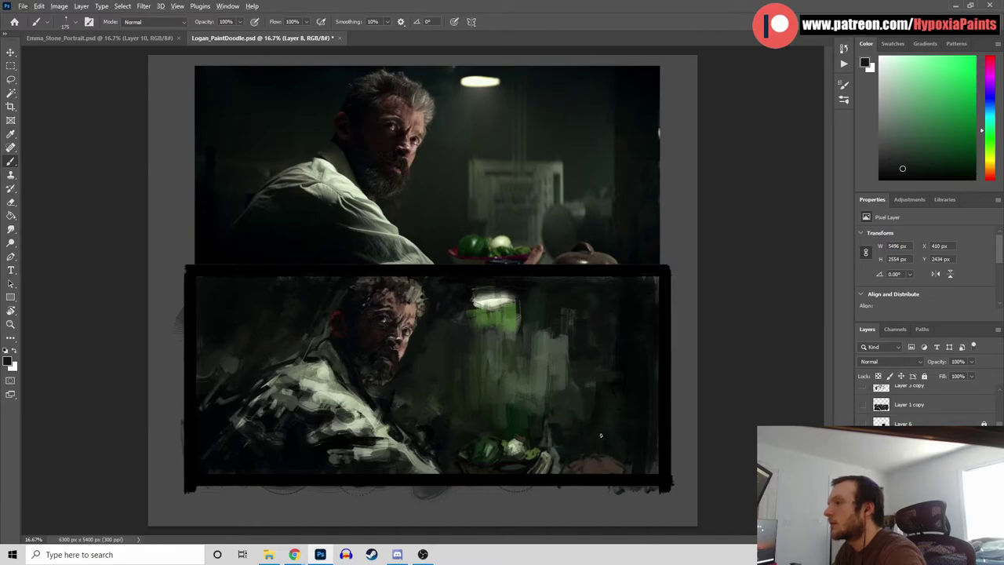
left_click(571, 440, "alt")
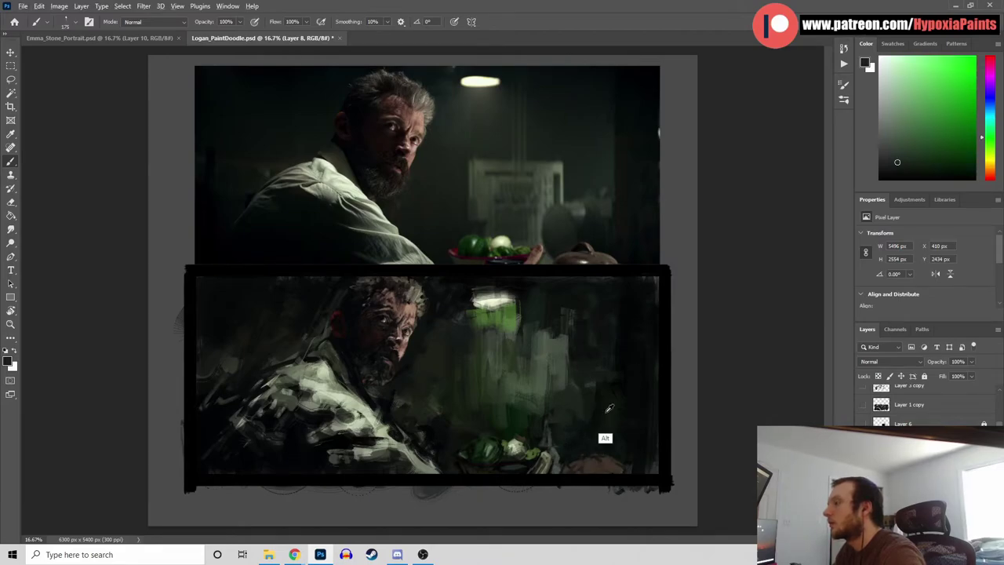
Paint faint vertical dark green strokes in the background above the pot with colours sampled from the reference
left_click(593, 231, "alt")
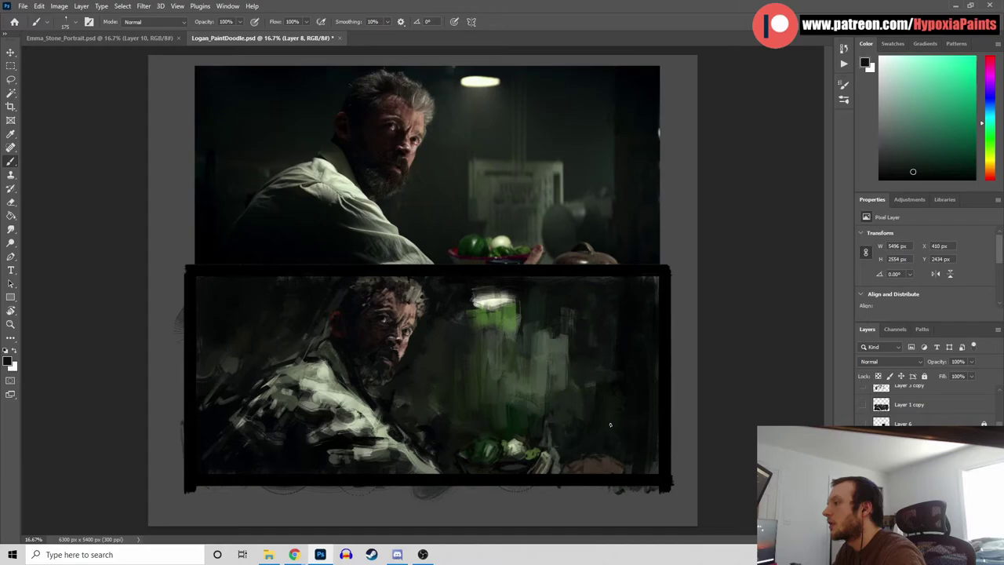
left_click(632, 150, "alt")
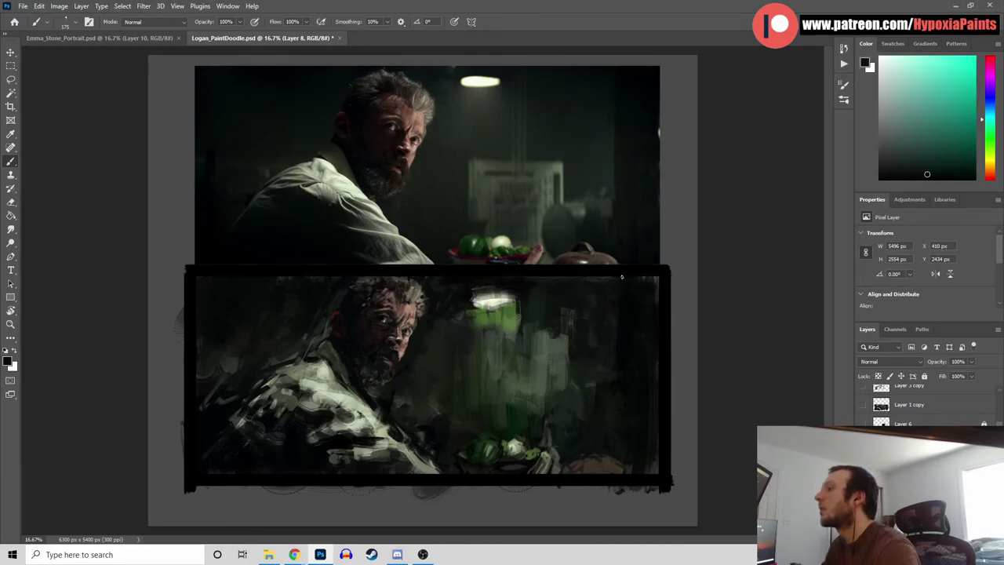
left_click(610, 192, "alt")
left_click_drag(603, 312, 605, 375)
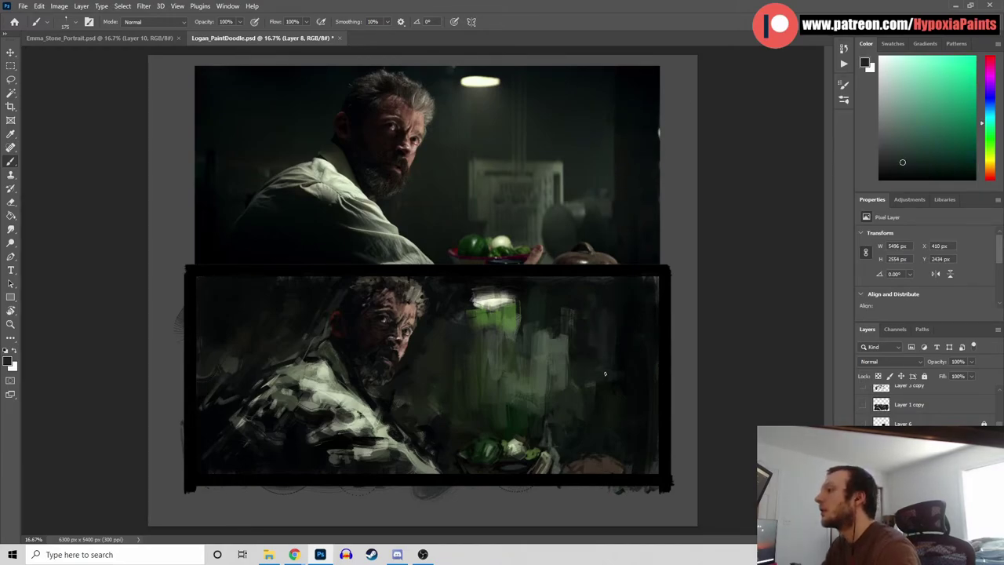
left_click(579, 209, "alt")
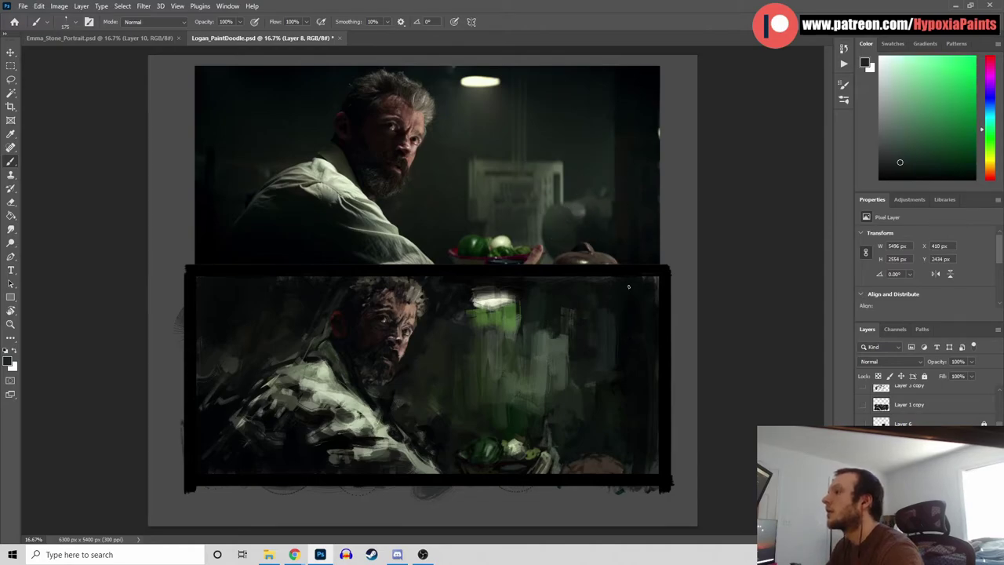
Darken the top of the pot with black, and rework its lid in sampled dark brown with a 125 px brush
left_click(601, 465, "alt")
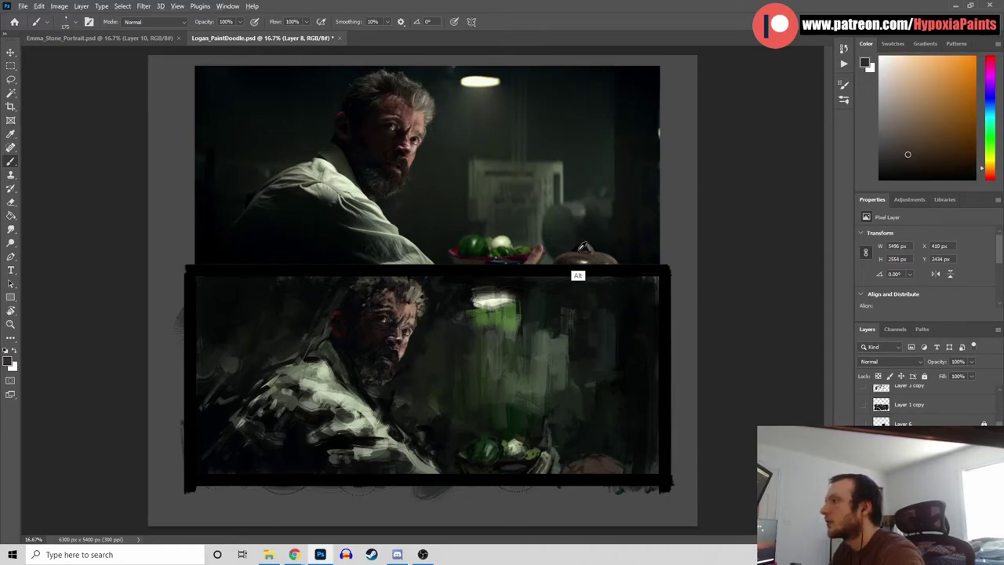
left_click(575, 248, "alt")
left_click(879, 179)
left_click_drag(594, 457, 582, 462)
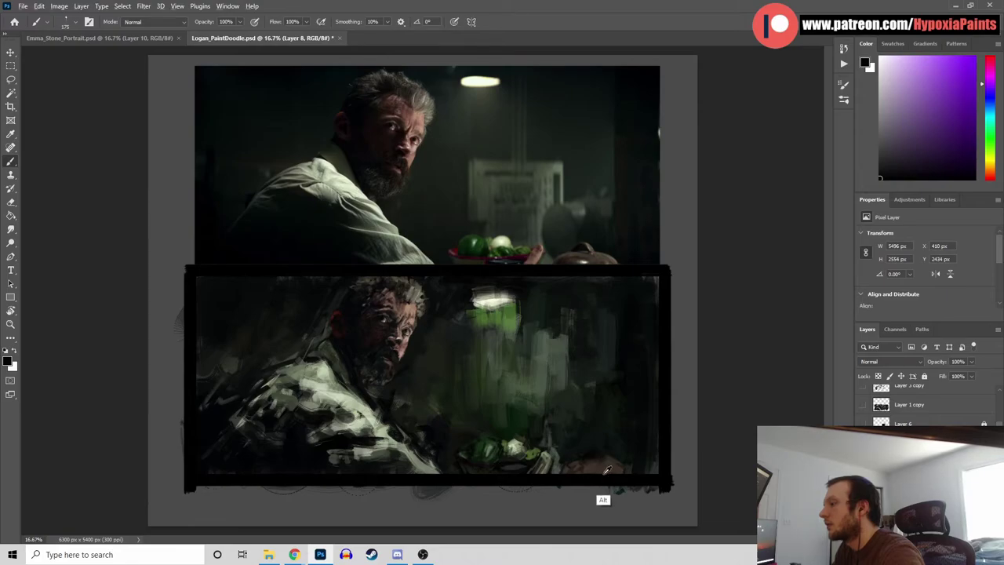
left_click(610, 471, "alt")
key("bracketleft")
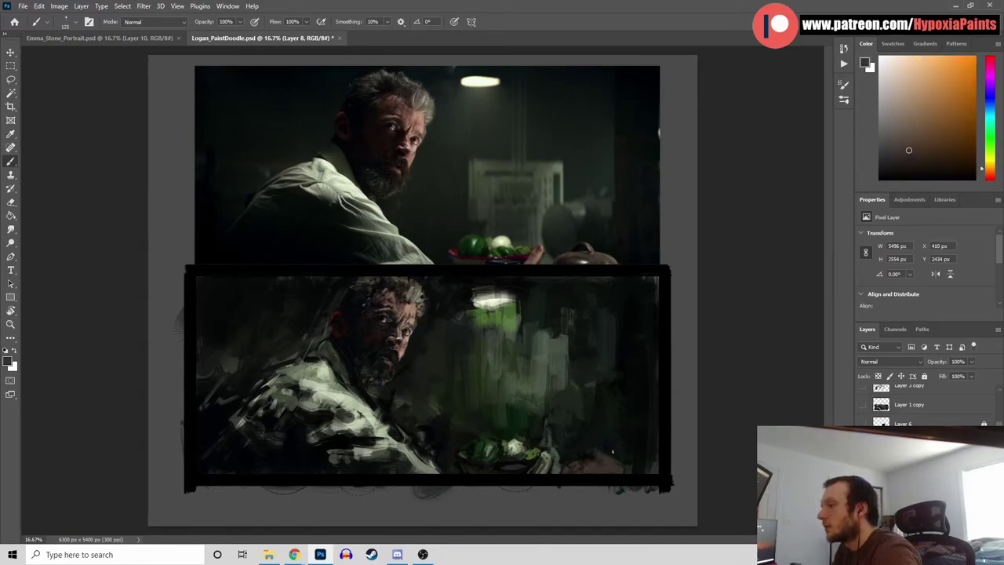
Define the pot lid's knob with near-black using the DG_MAIN brush
left_click(76, 23)
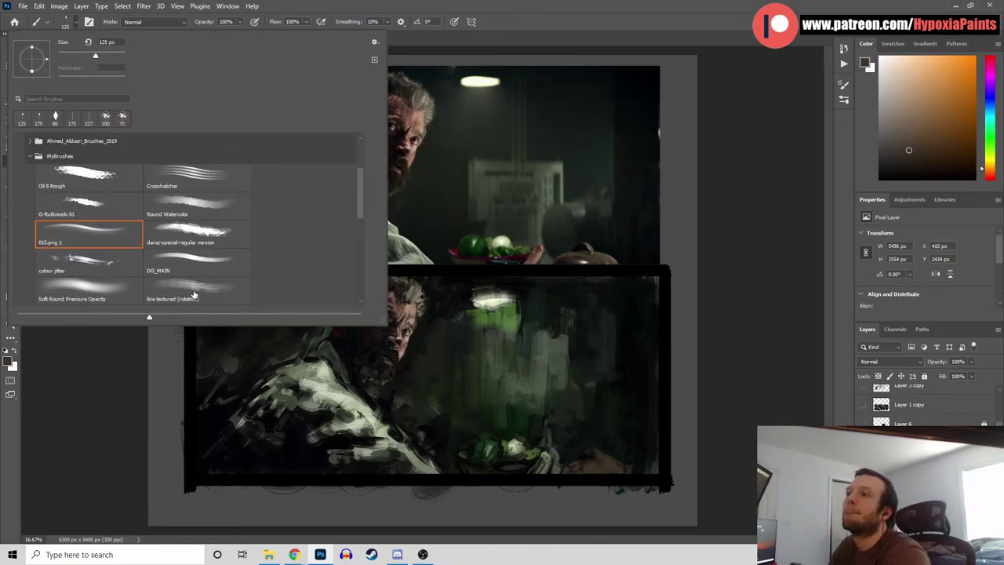
left_click(192, 261)
key("Return")
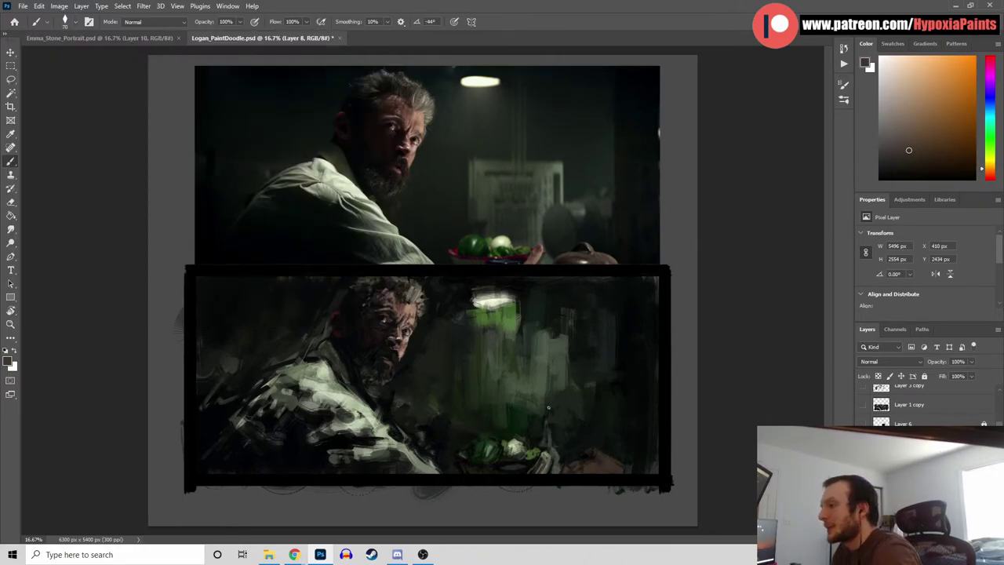
left_click(433, 441, "alt")
left_click(606, 460, "alt")
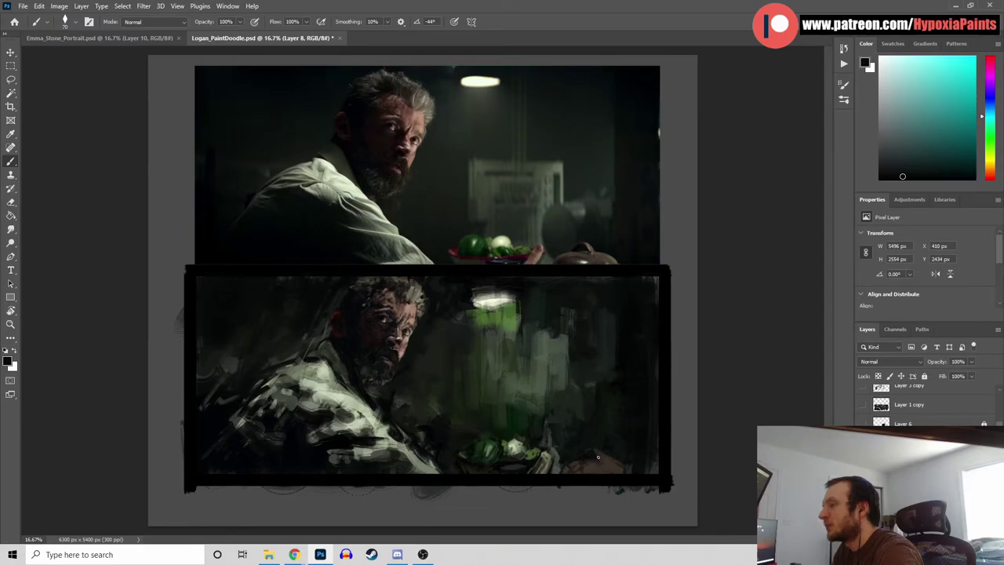
Refine the pot's side with dark brown and near-black, and add grey-brown highlights sampled from the reference along its lid
left_click(608, 469, "alt")
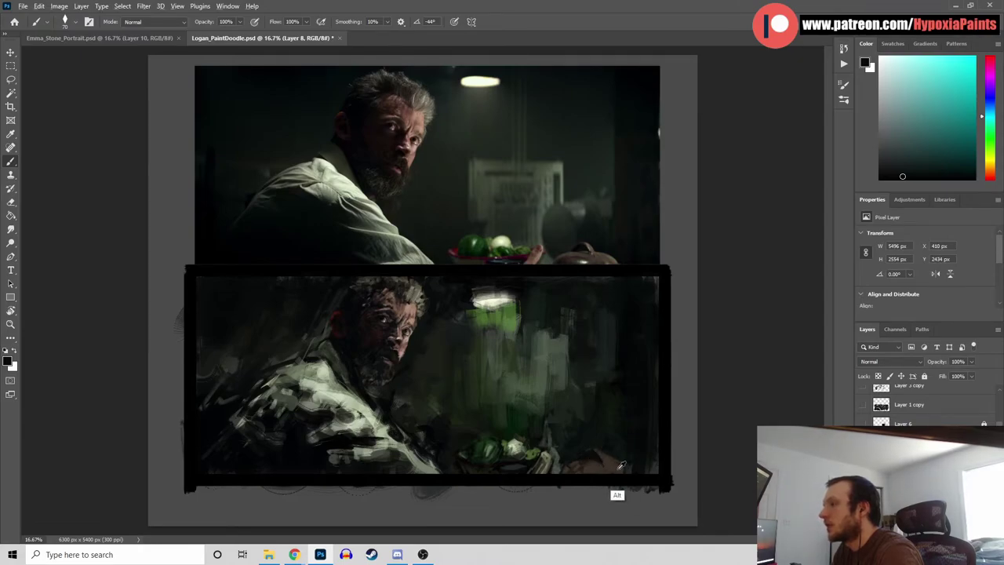
left_click(619, 451, "alt")
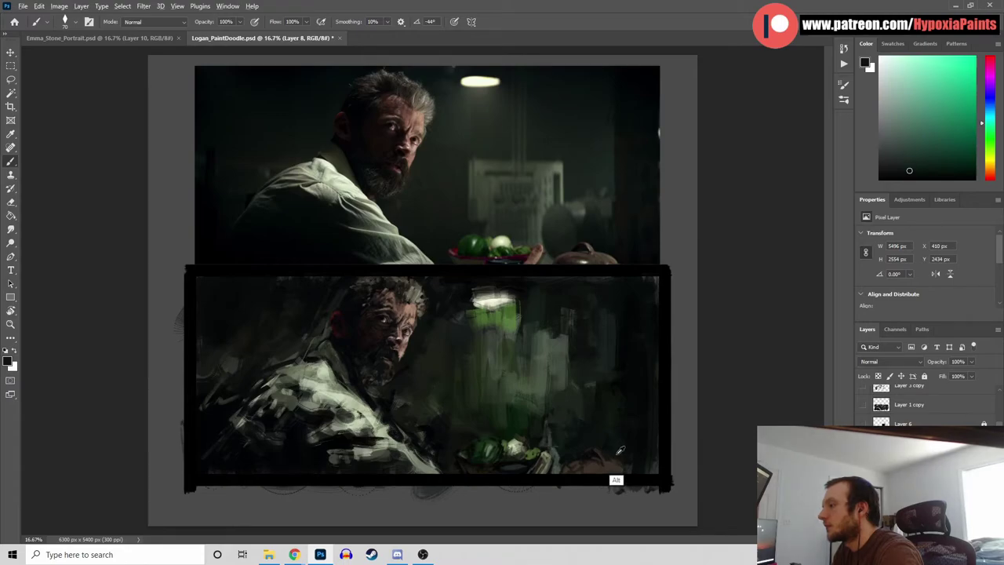
left_click(621, 463, "alt")
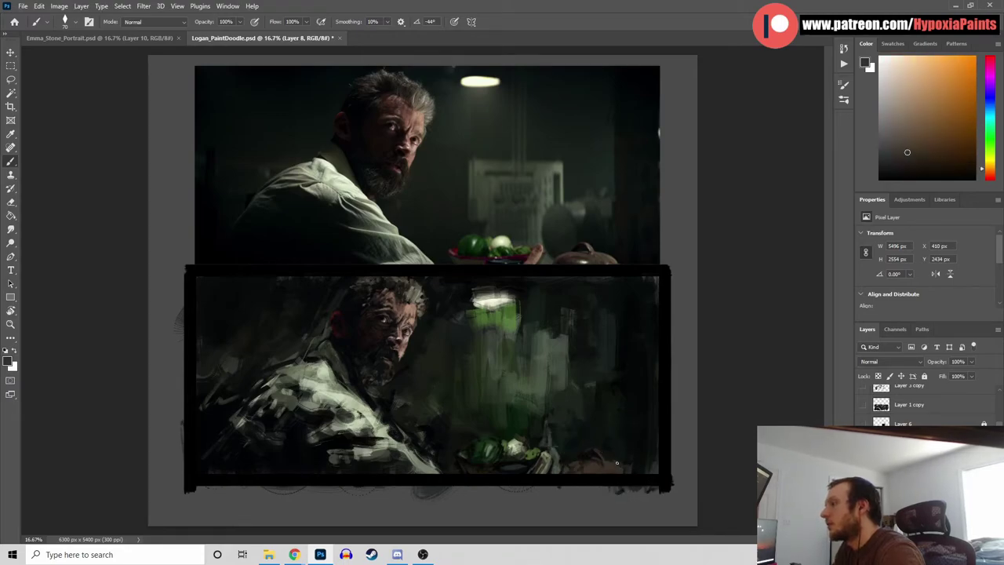
left_click(596, 246, "alt")
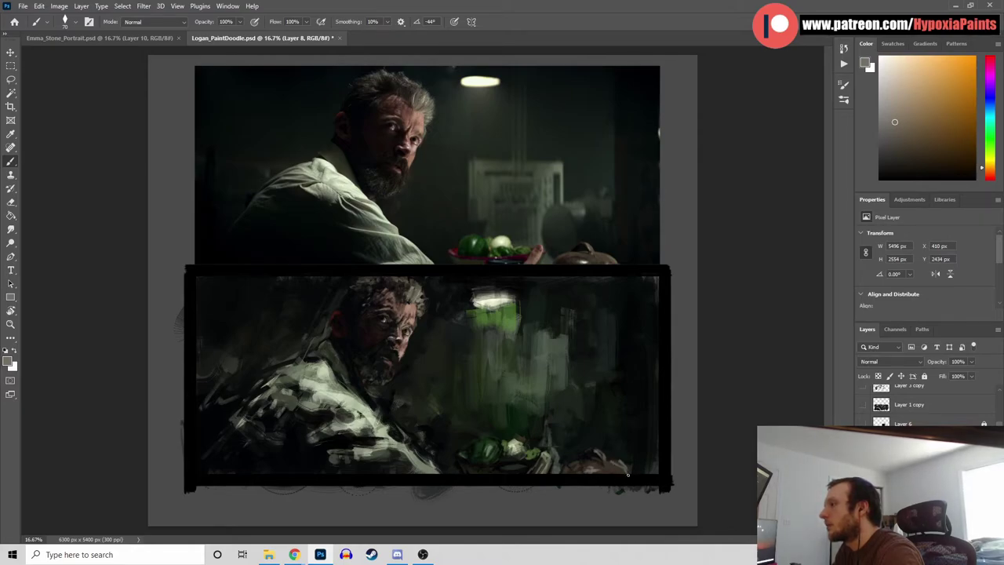
left_click(591, 453, "alt")
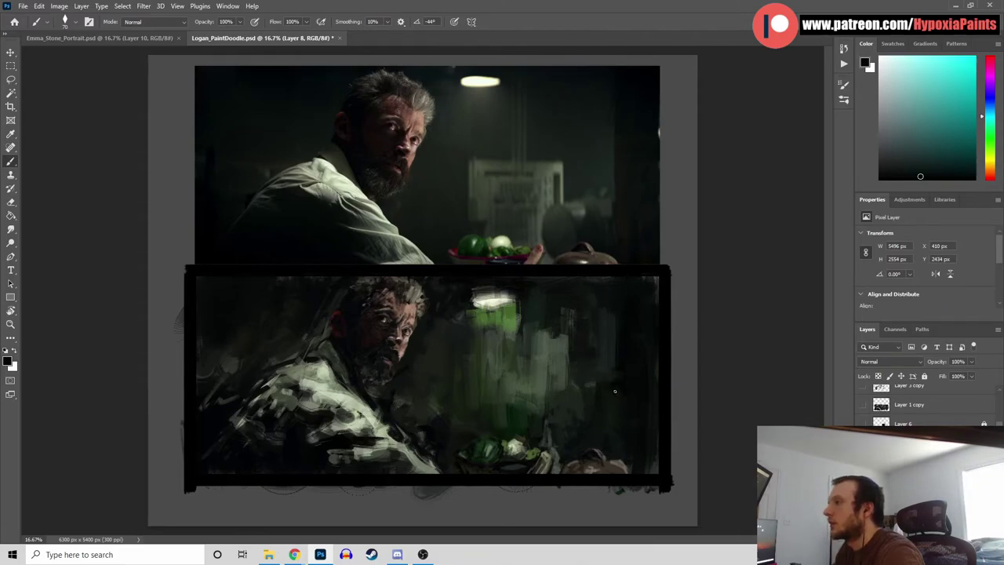
Add a light grey-green highlight to the front of the pot using the darco-special-regular version brush
left_click(77, 23)
left_click(209, 234)
key("Return")
key("bracketleft")
key("bracketleft")
key("bracketleft")
key("bracketleft")
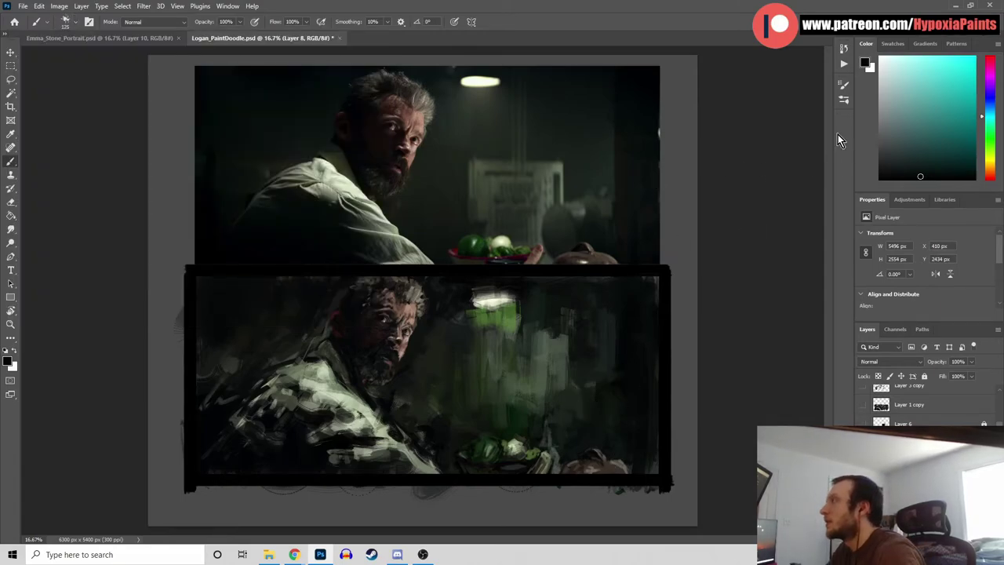
left_click(887, 65)
left_click(587, 259, "alt")
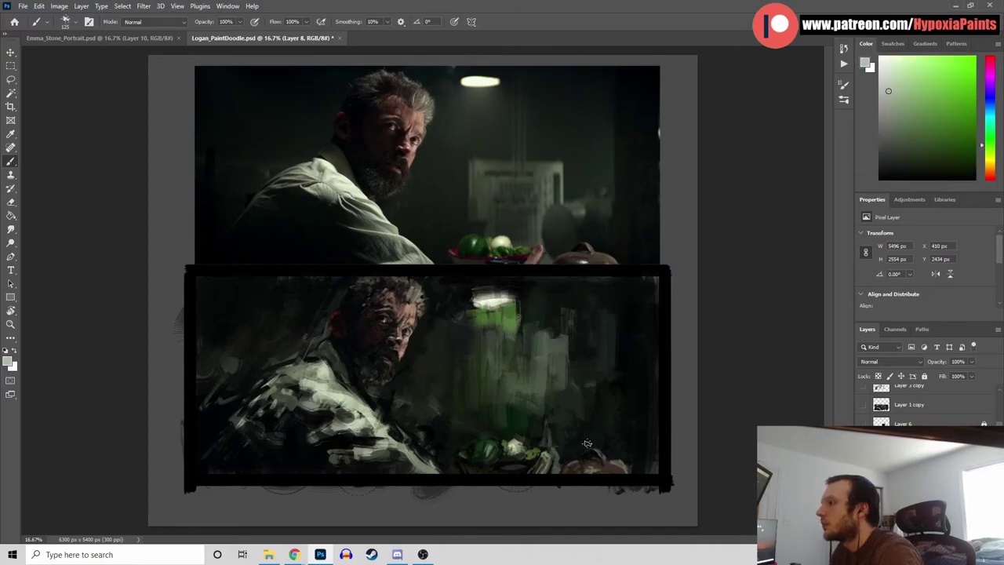
left_click_drag(590, 472, 600, 471)
key("bracketleft")
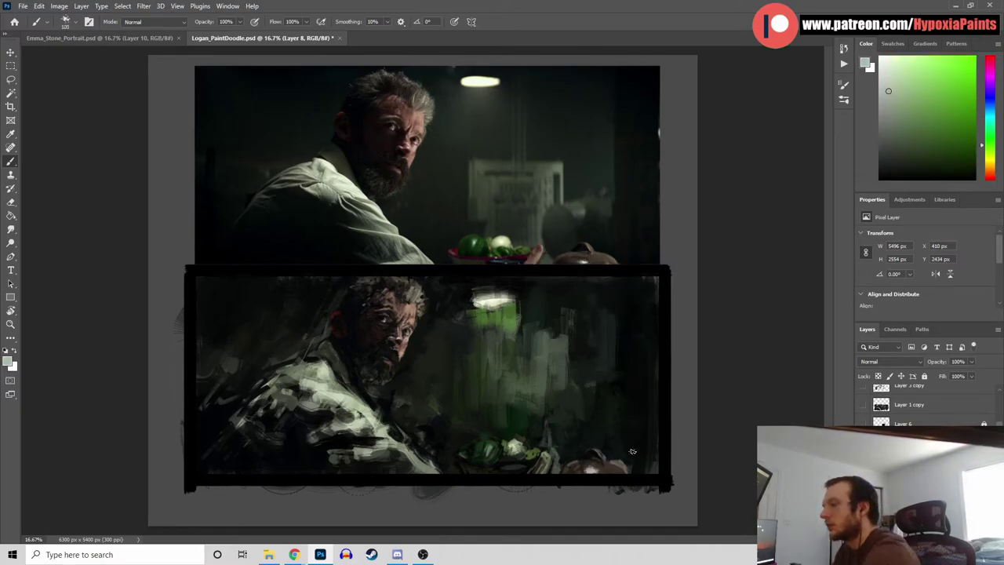
Clean up the pot's edge with dark brown and near-black, and deepen the lid's knob with pure black
left_click(620, 464, "alt")
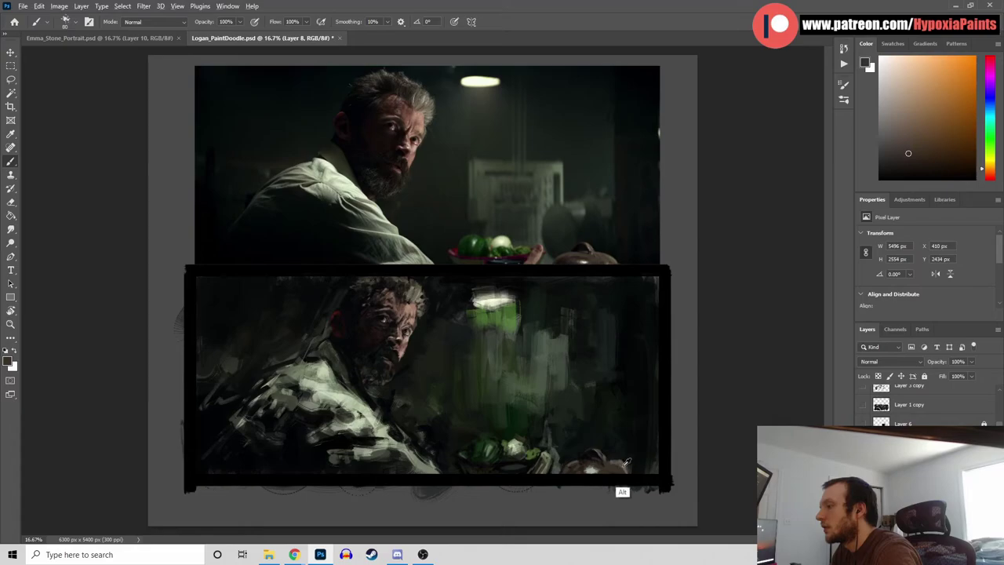
left_click(631, 457, "alt")
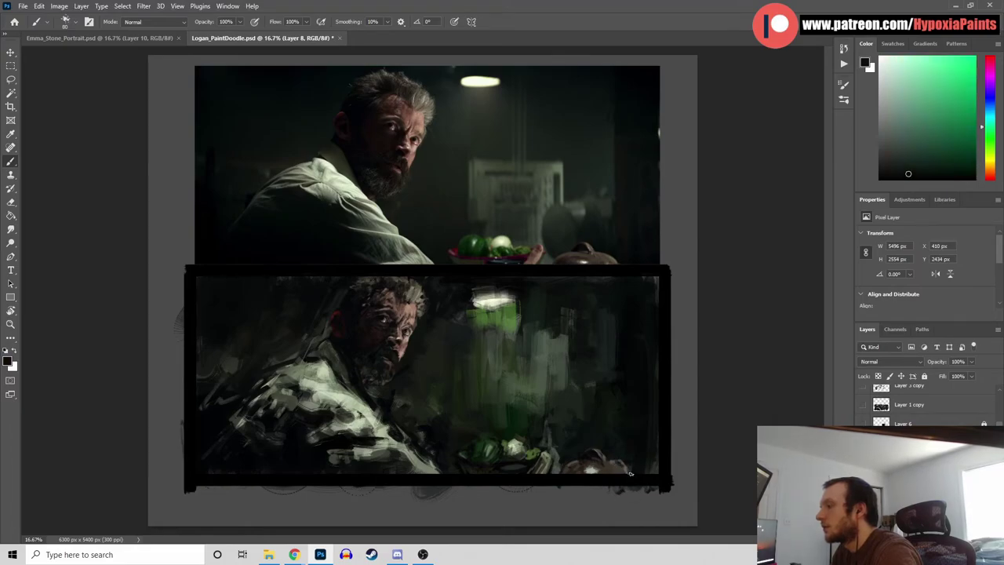
left_click(593, 448, "alt")
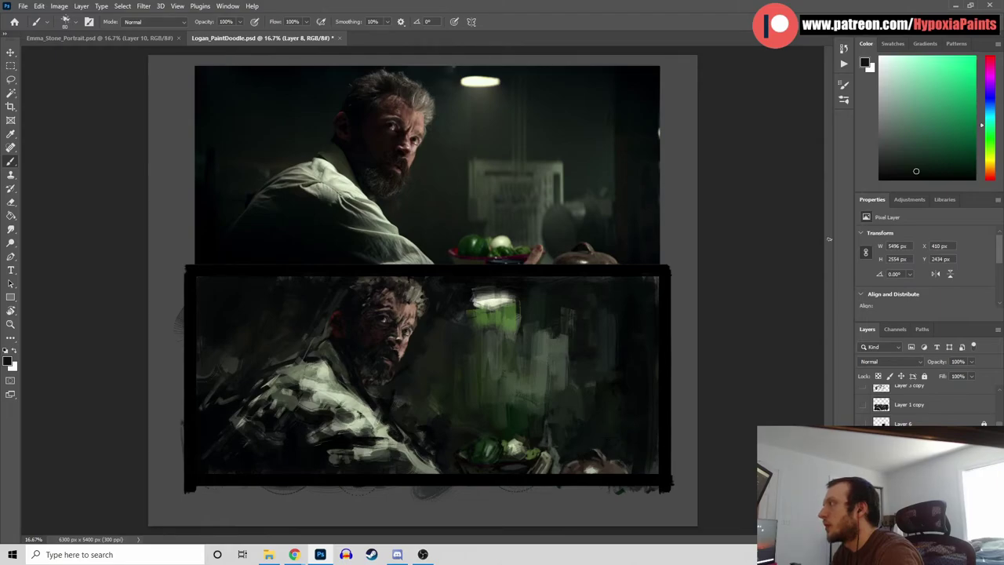
left_click(879, 179)
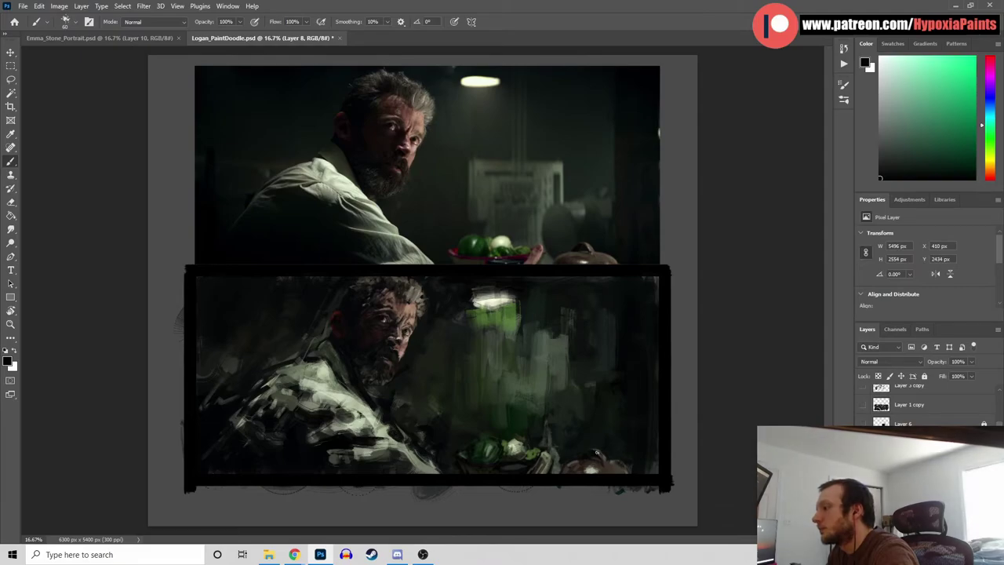
Refine the painted pot's lid with dark grey-brown, a touch of light grey and near-black sampled from the canvas
left_click(594, 464, "alt")
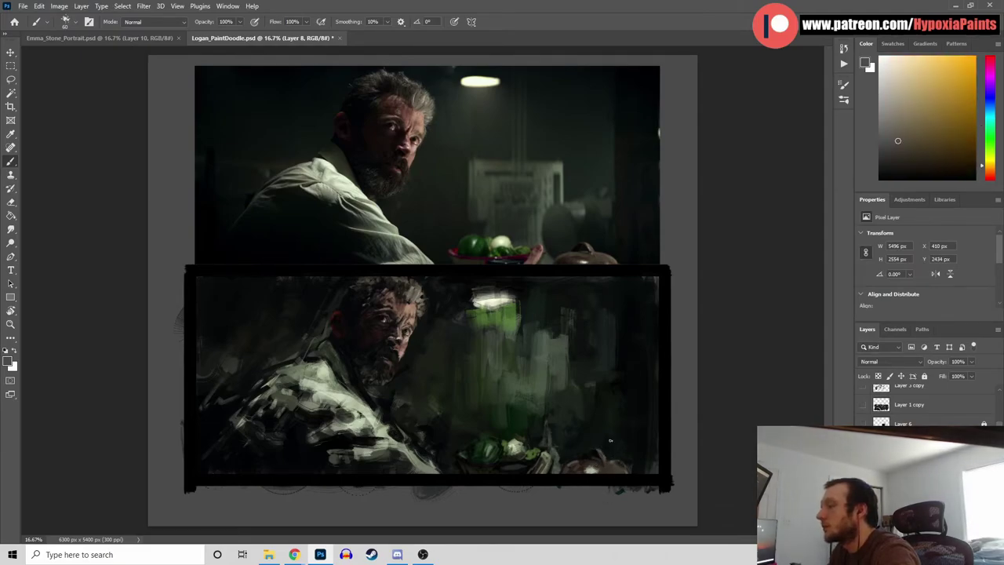
left_click(571, 464, "alt")
left_click(621, 478, "alt")
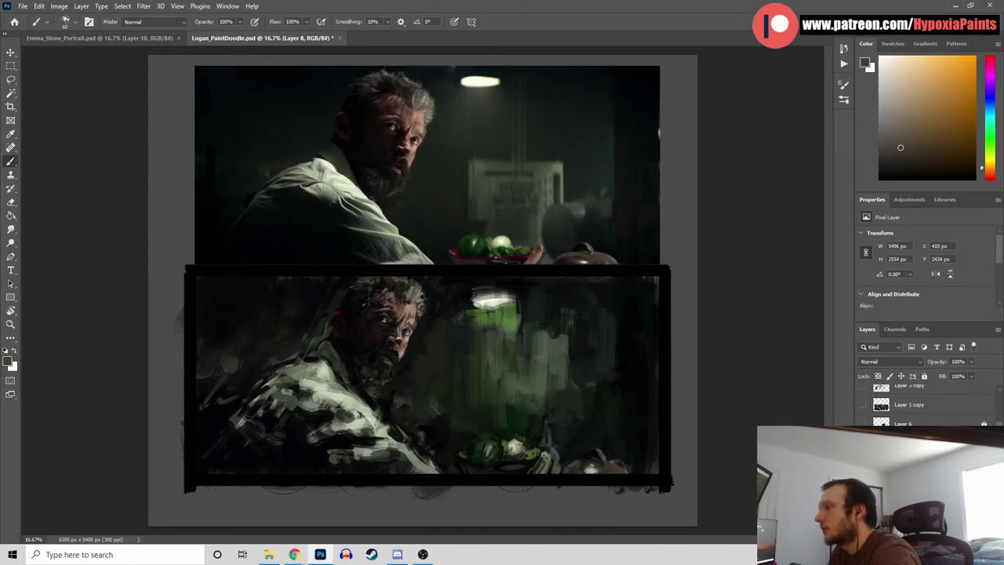
left_click(594, 465, "alt")
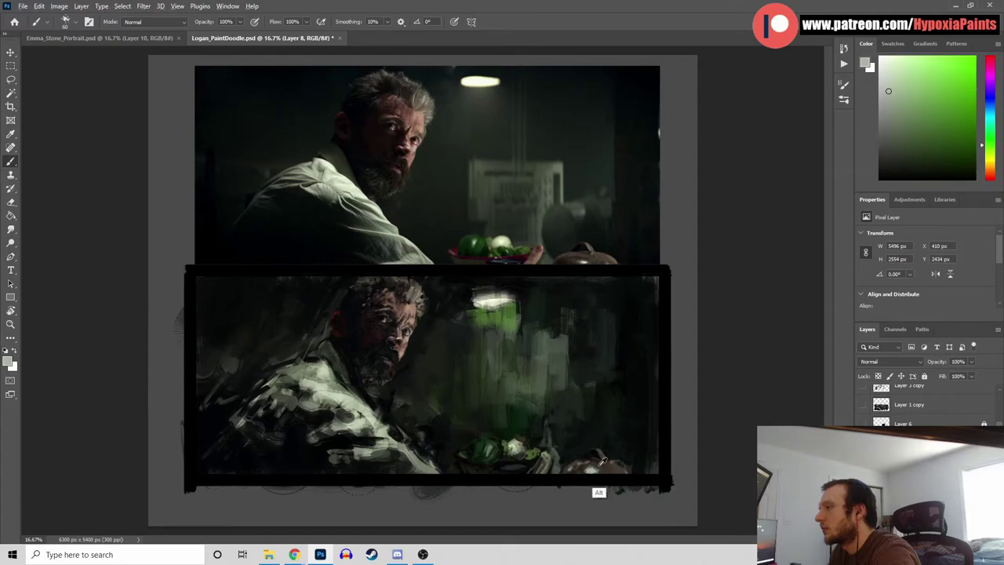
left_click(601, 465, "alt")
left_click(570, 468, "alt")
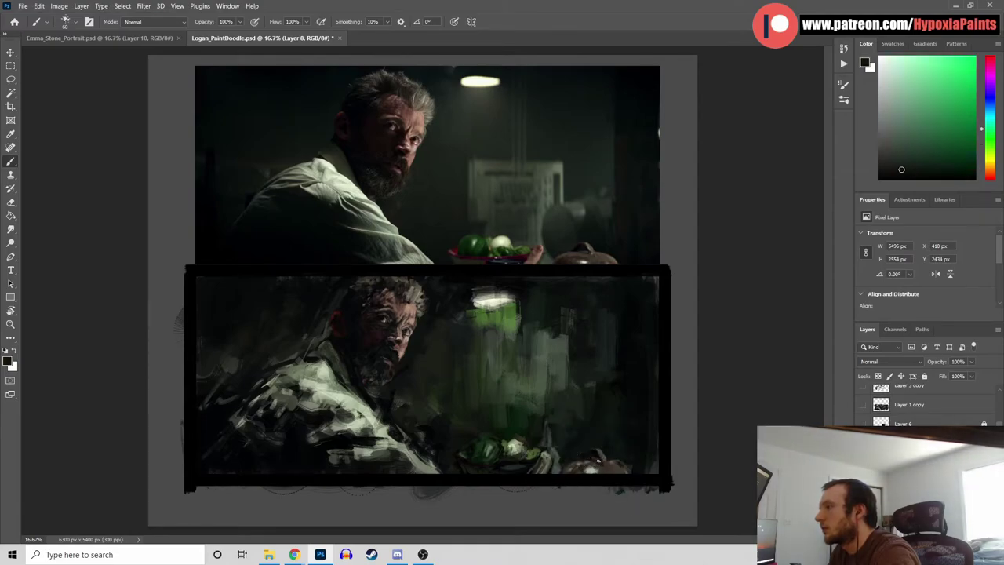
Reshape the pot lid's knob with black, and blend the lid and rim around it with dark brown
key("alt")
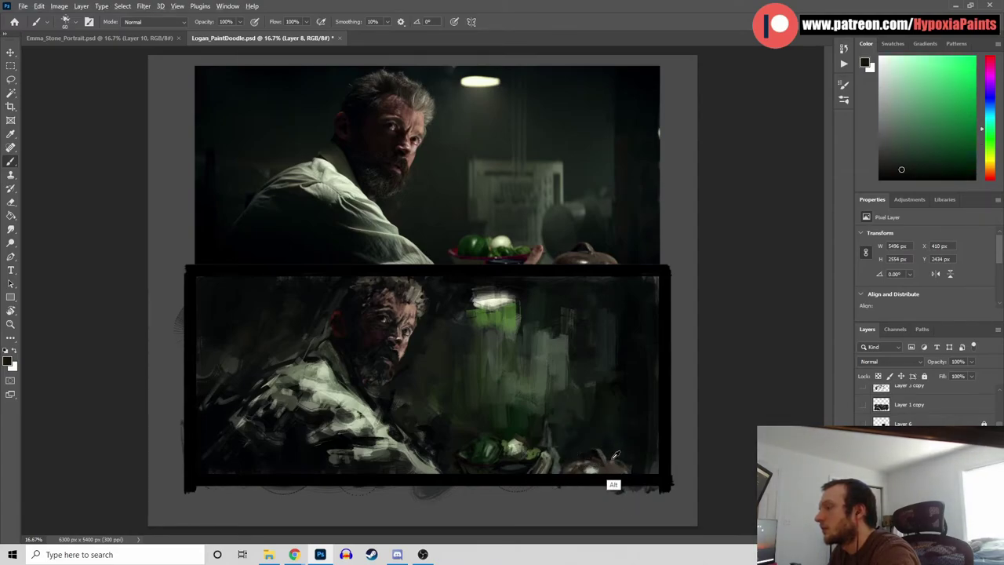
left_click(596, 452, "alt")
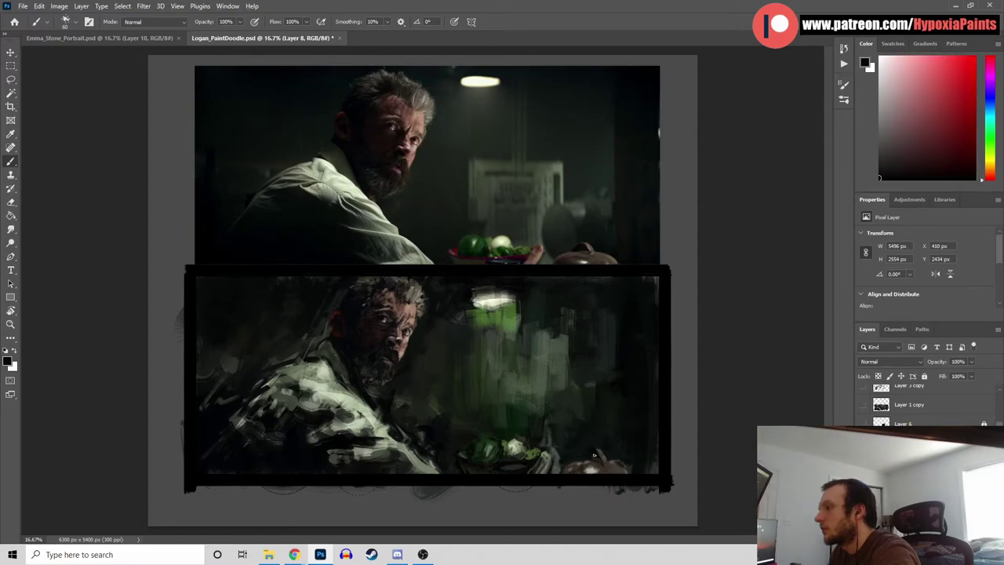
left_click(600, 453, "alt")
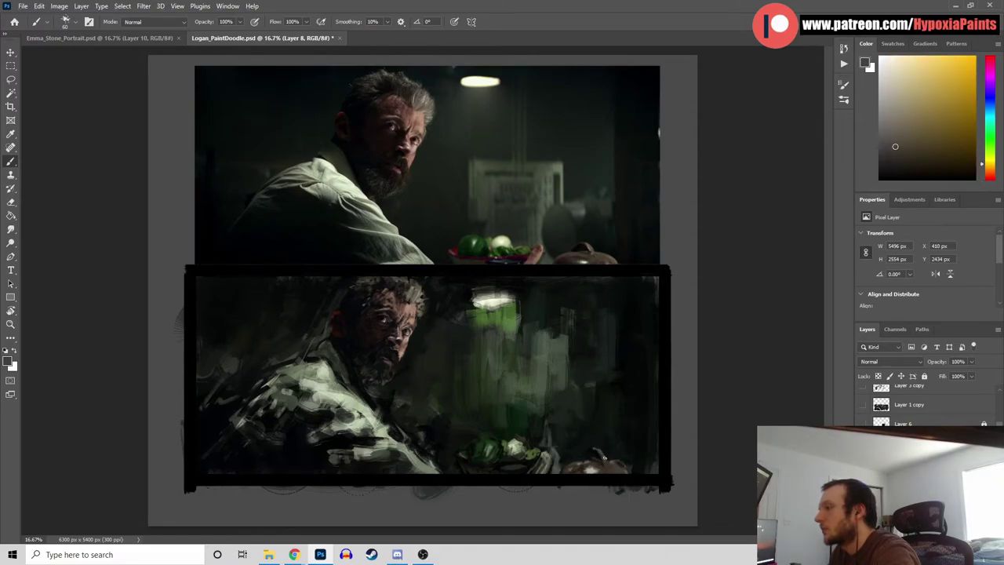
left_click(601, 477, "alt")
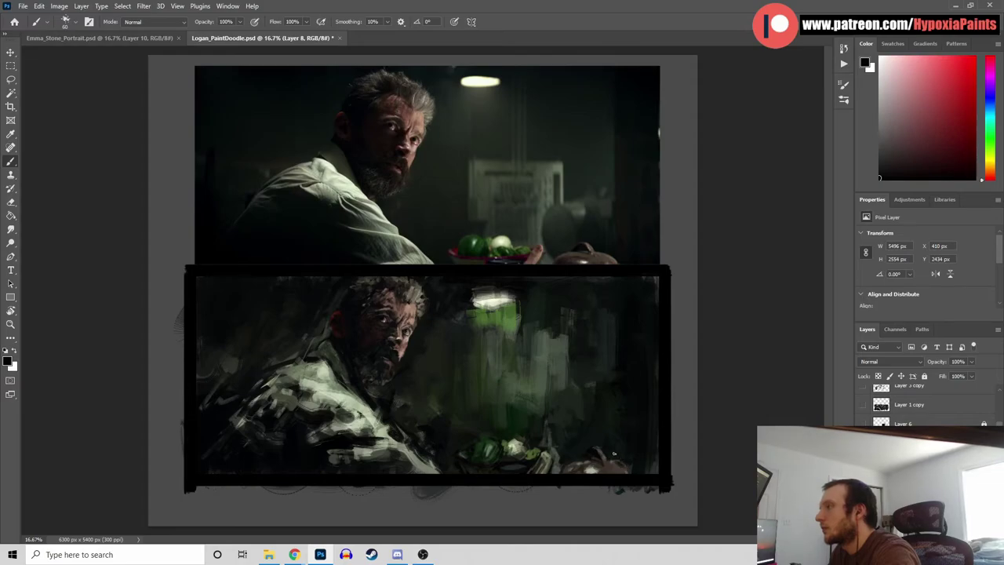
left_click(598, 481, "alt")
left_click(612, 482, "alt")
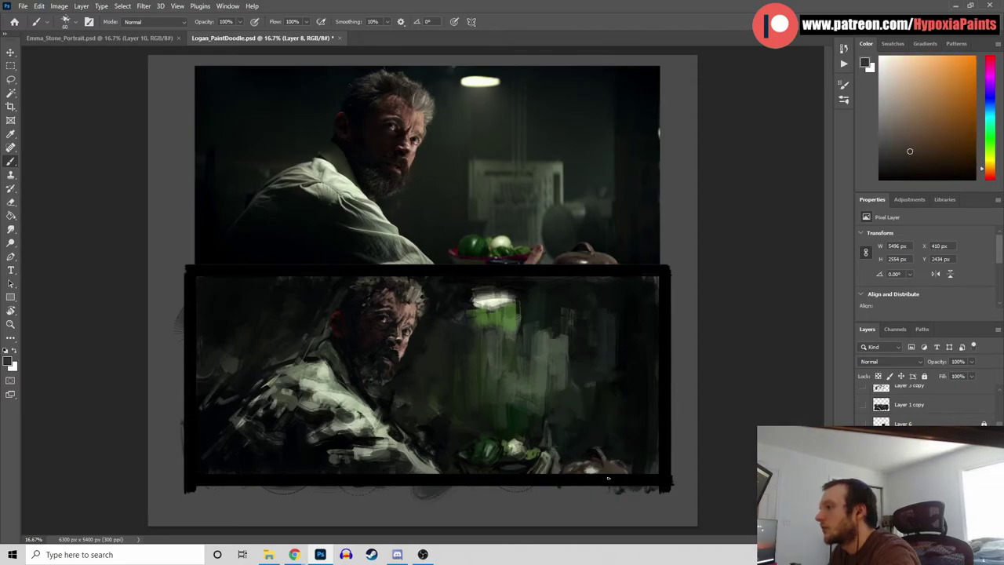
left_click(606, 465, "alt")
left_click(603, 465, "alt")
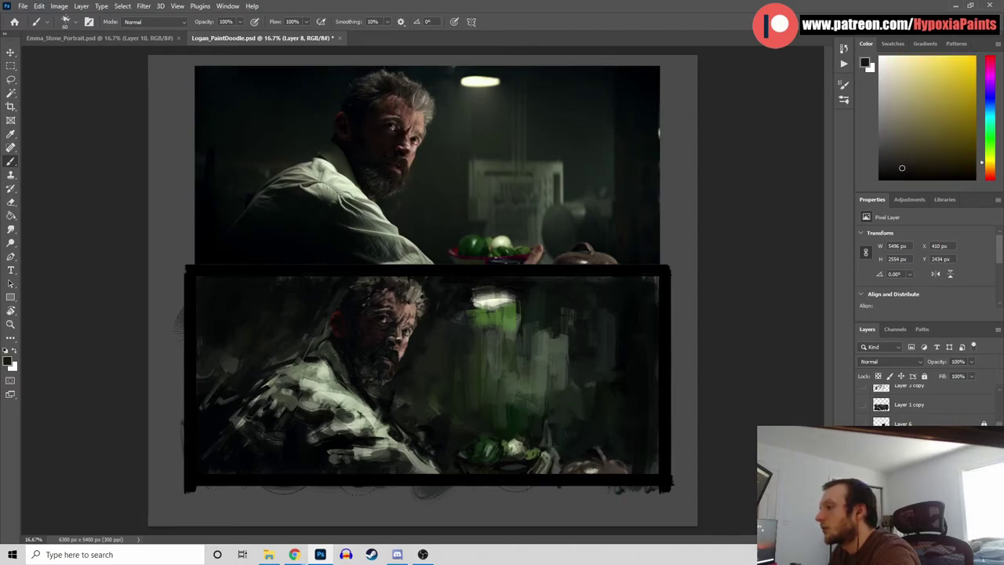
Rework the sides of the painted pot with near-black brown and dark olive sampled from the reference pot
left_click(572, 259, "alt")
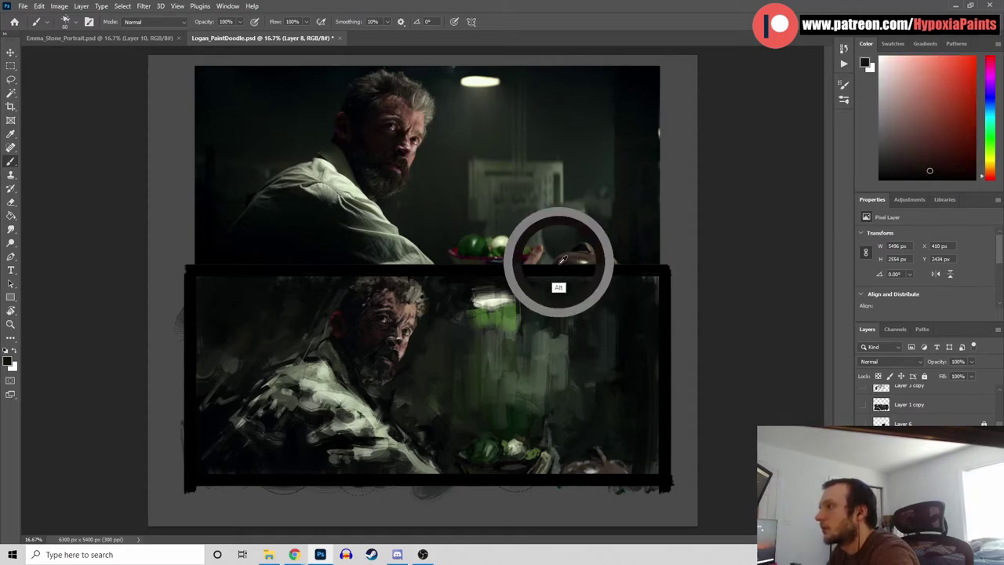
left_click(578, 469, "alt")
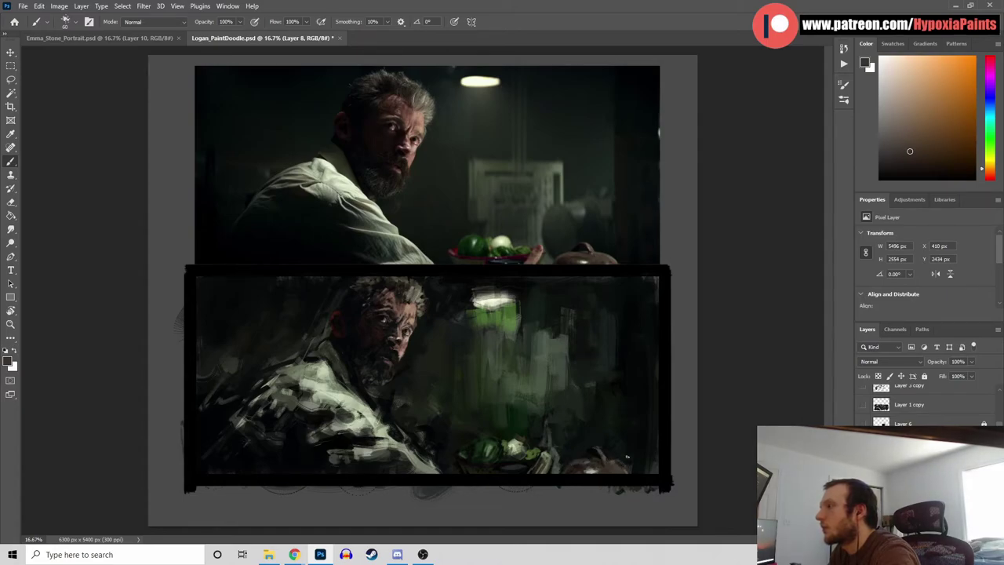
left_click(611, 258, "alt")
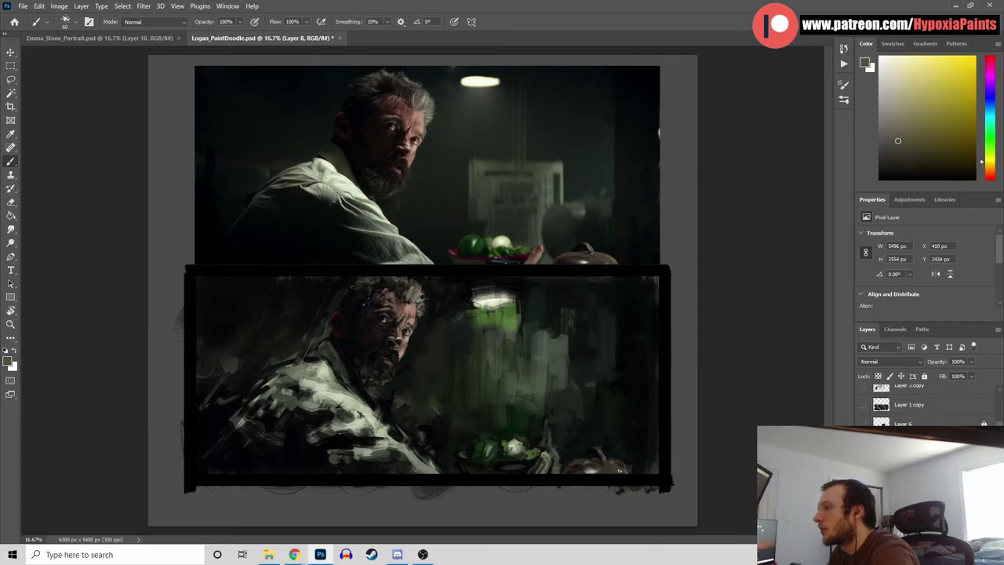
left_click(626, 466, "alt")
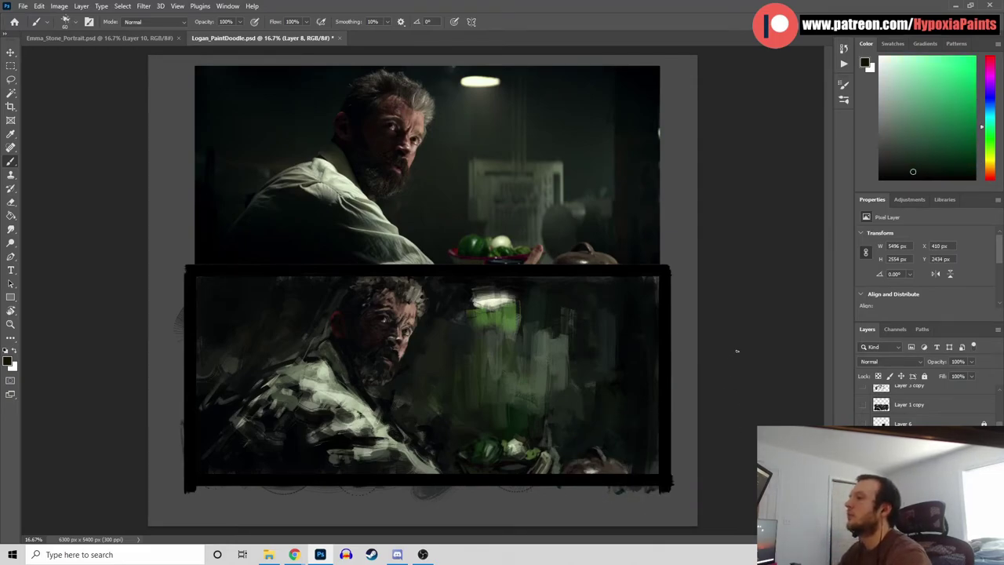
Add dark grey-brown texture to the pot's right side using the line textured (rotation) brush at 227 px
left_click(75, 21)
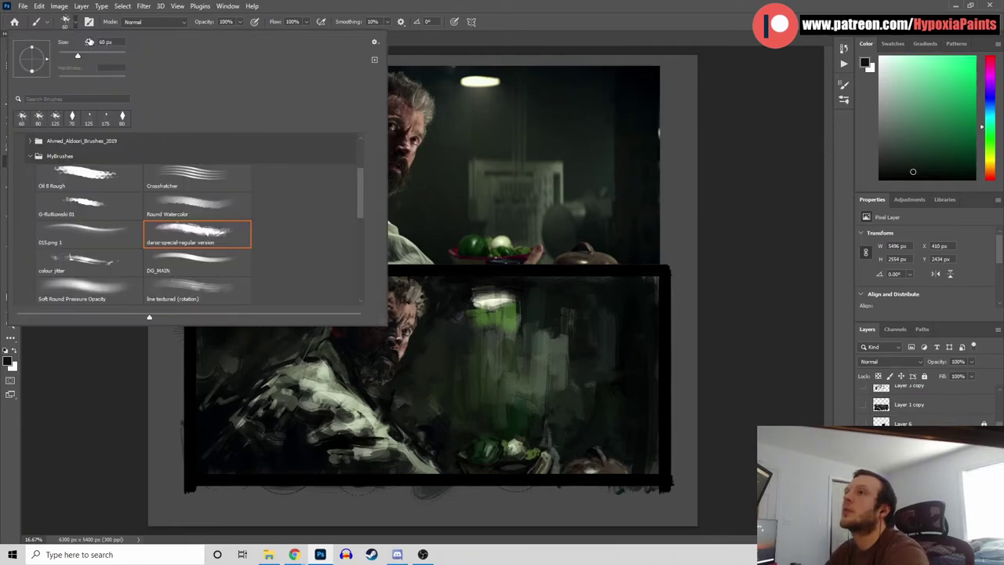
left_click(202, 290)
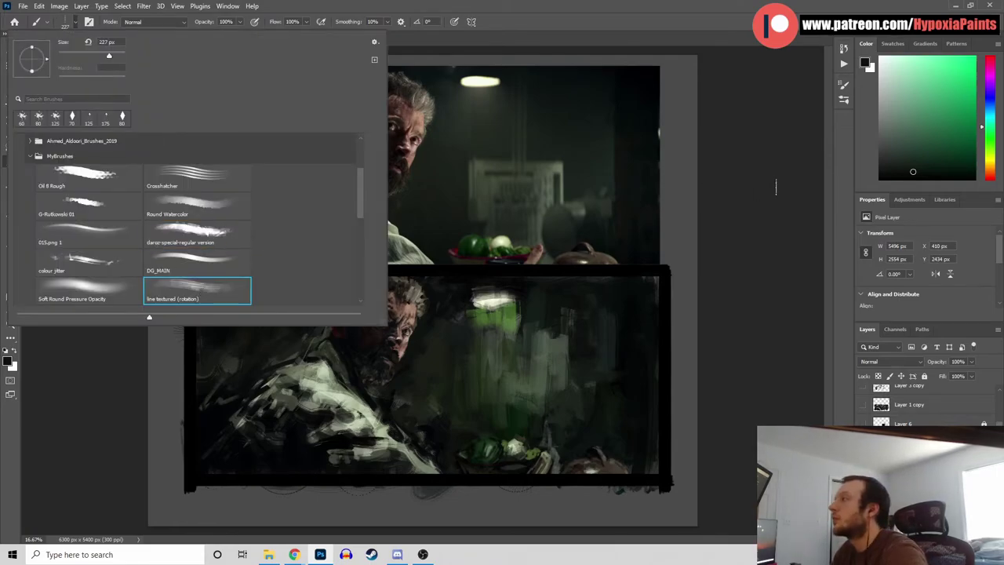
left_click(776, 187)
left_click(615, 468, "alt")
left_click_drag(614, 453, 631, 458)
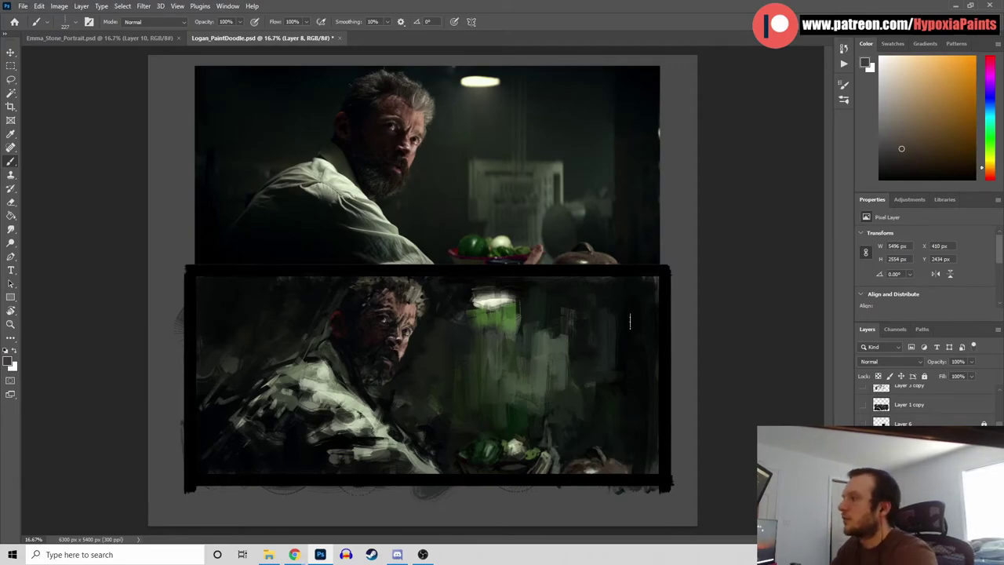
left_click(624, 466, "alt")
left_click_drag(618, 463, 633, 469)
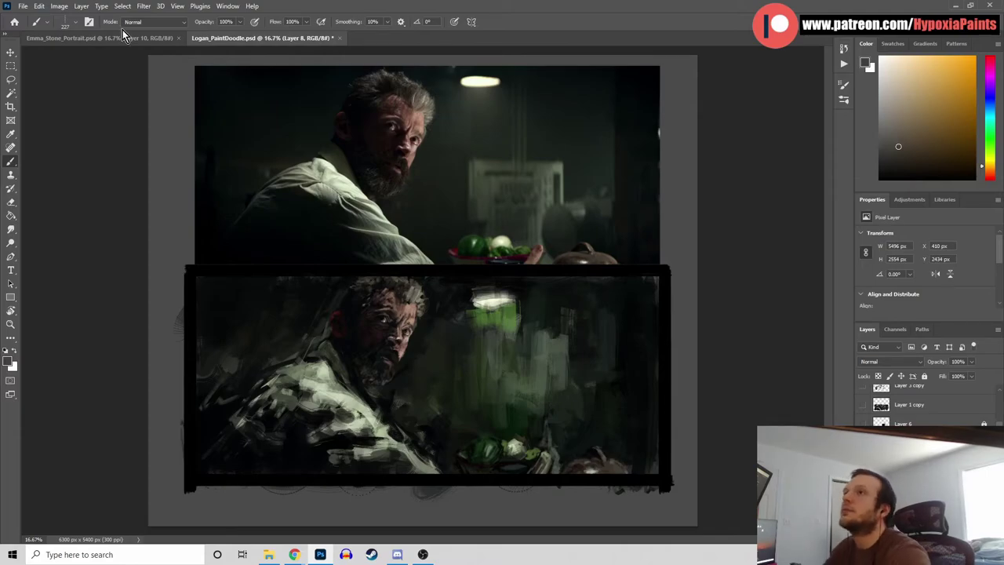
Soften the pot's lid and side with dark grey-brown using the 015.png 1 brush at 200 px, and save the document
left_click(75, 22)
left_click(88, 235)
left_click(849, 178)
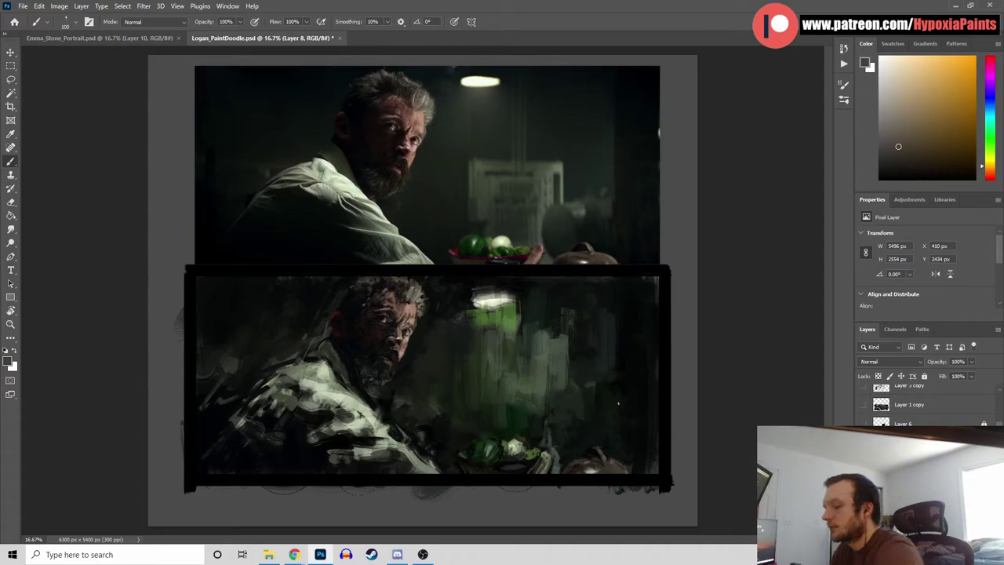
left_click(616, 473, "alt")
left_click(596, 462, "alt")
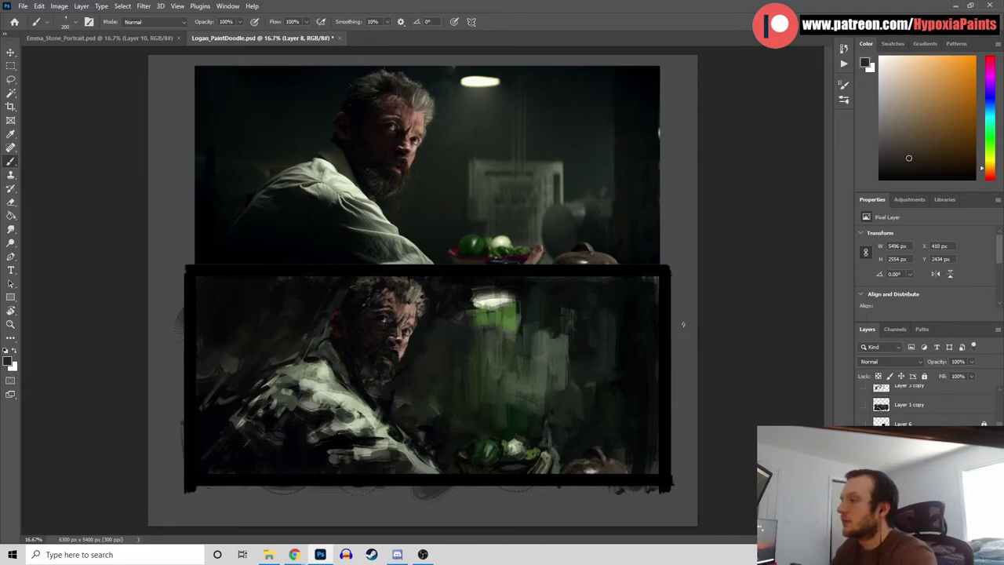
key("alt")
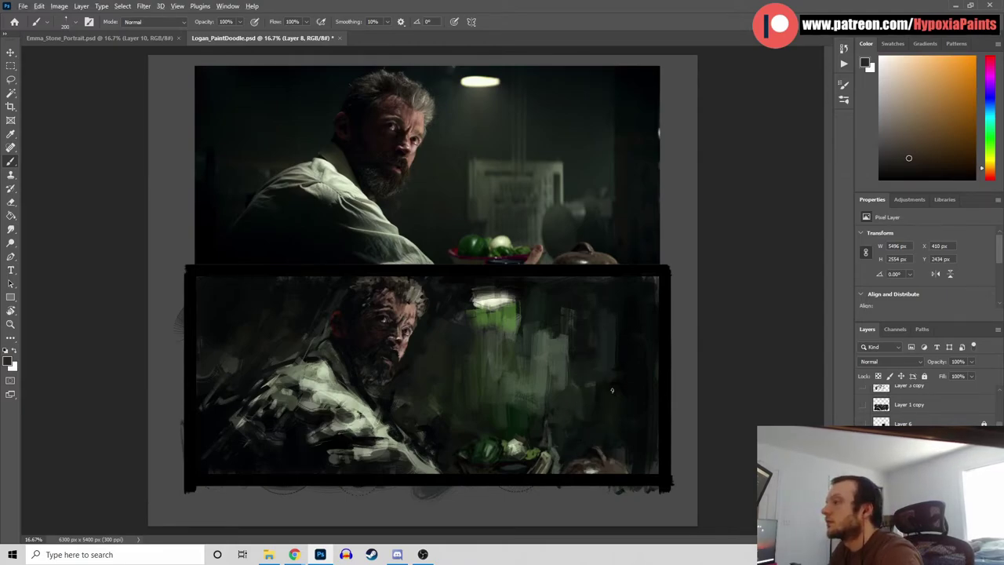
left_click(615, 473, "alt")
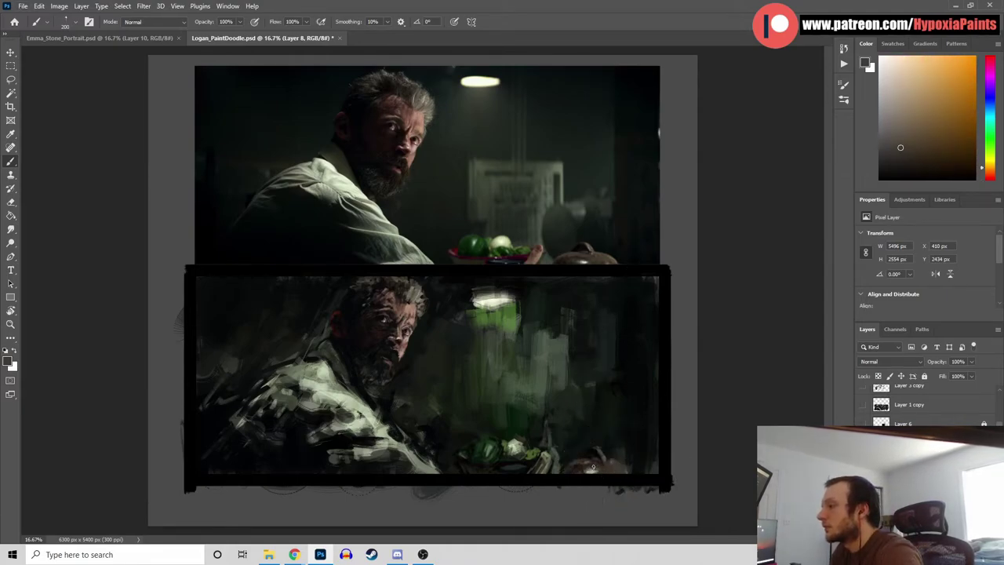
left_click(594, 462, "alt")
left_click(606, 491, "alt")
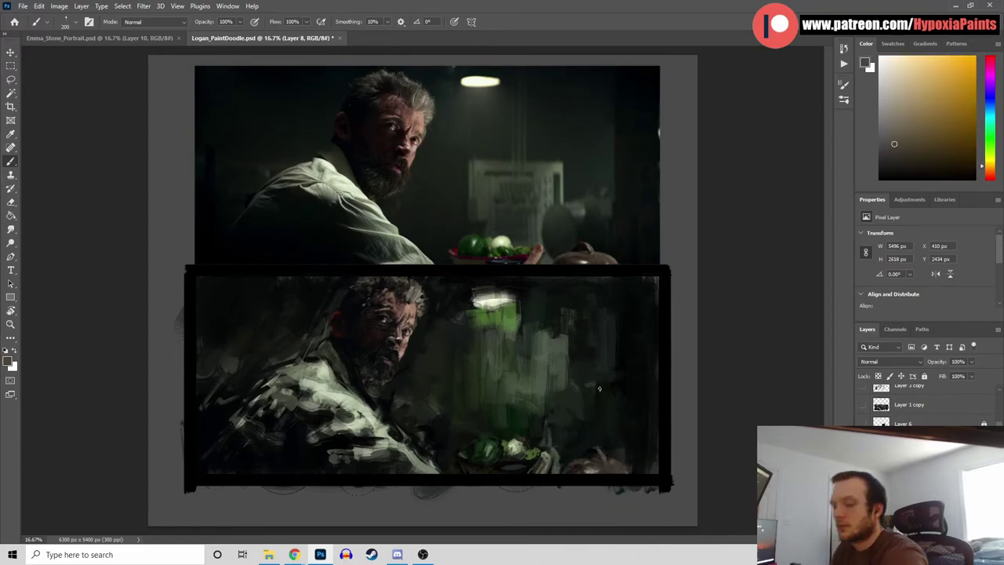
key("ctrl+s")
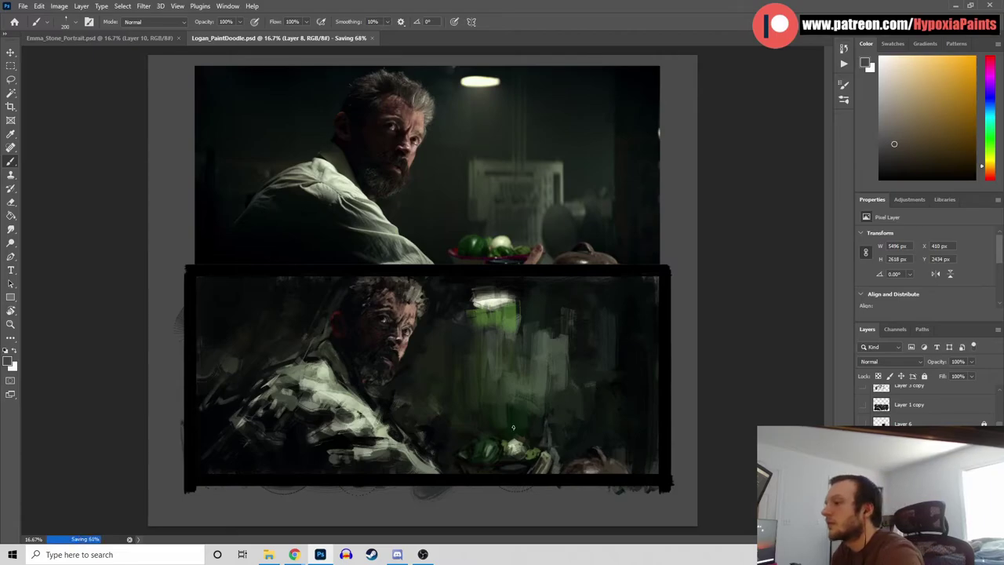
Rework the folds of the shirt's lower sleeve with black shadows and light grey-green sampled from the painting
mouse_move(375, 459)
left_mouse_down()
mouse_move(366, 469)
mouse_move(387, 461)
left_mouse_up()
left_click(349, 484, "alt")
left_click(362, 457, "alt")
left_click(358, 460, "alt")
left_click(342, 480, "alt")
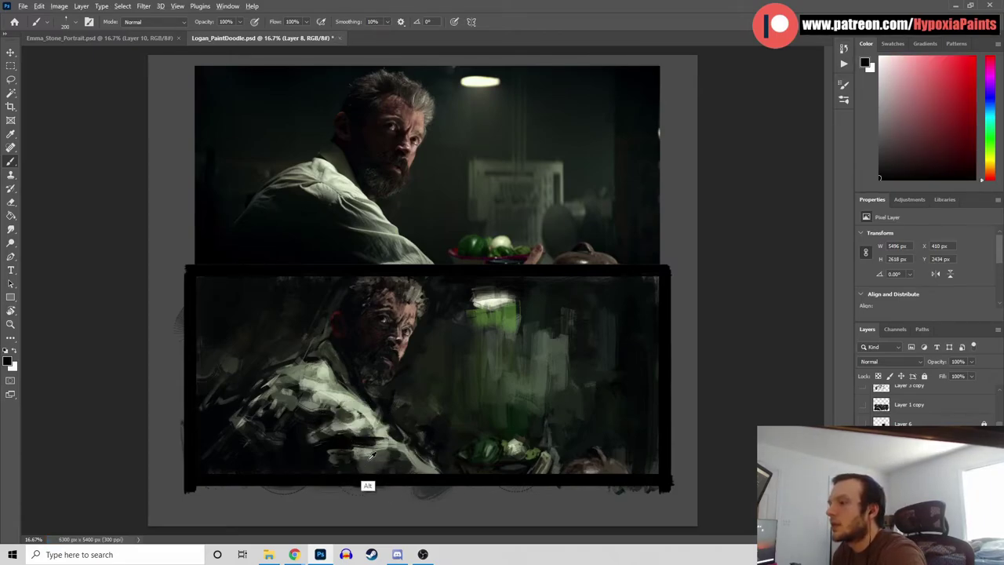
left_click(369, 457, "alt")
Reshape the upper-arm folds of the painted shirt with near-black shadows and sampled shirt tones
left_click(336, 431, "alt")
left_click(329, 412, "alt")
left_click(317, 437, "alt")
mouse_move(328, 407)
left_mouse_down()
mouse_move(310, 420)
mouse_move(317, 405)
left_mouse_up()
left_click(300, 455, "alt")
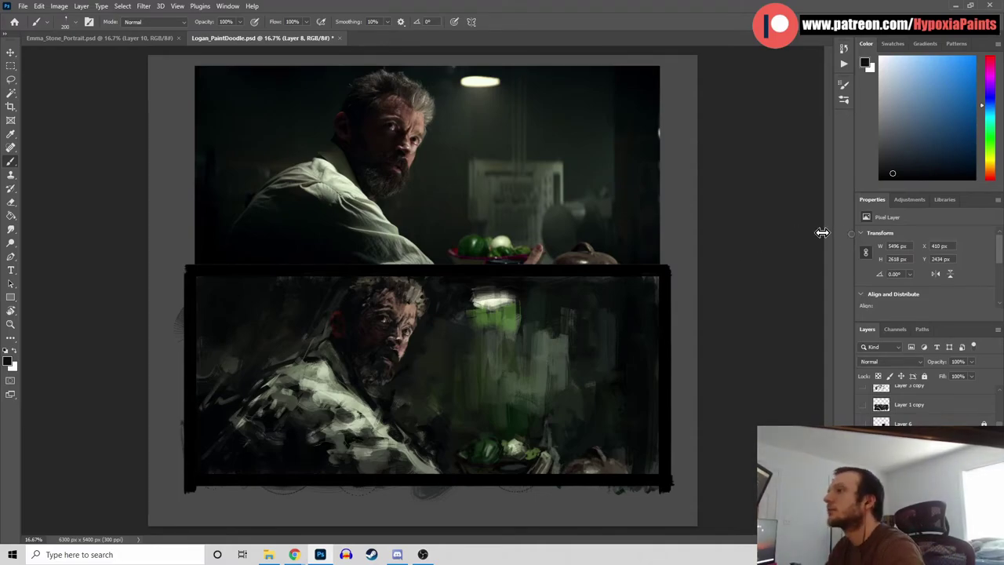
Soften the shirt's shoulder and back with muted olive-grey, and darken the background behind it and the shadow below with near-black
left_click(274, 396, "alt")
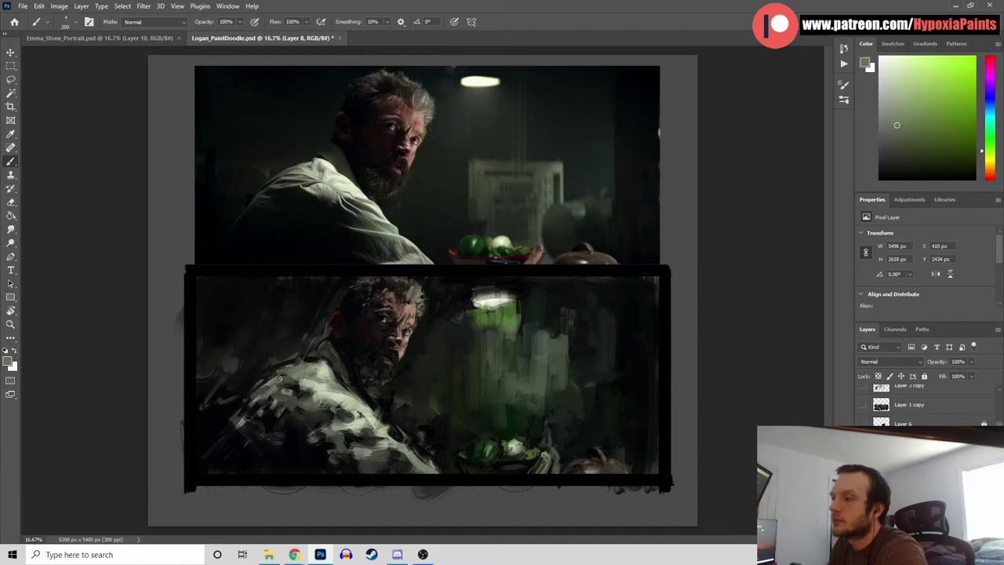
left_click(245, 387, "alt")
left_click_drag(234, 397, 220, 408)
mouse_move(221, 363)
left_mouse_down()
mouse_move(206, 404)
mouse_move(234, 429)
left_mouse_up()
mouse_move(281, 394)
left_mouse_down()
mouse_move(256, 433)
mouse_move(262, 441)
left_mouse_up()
left_click(285, 406, "alt")
left_click(291, 446, "alt")
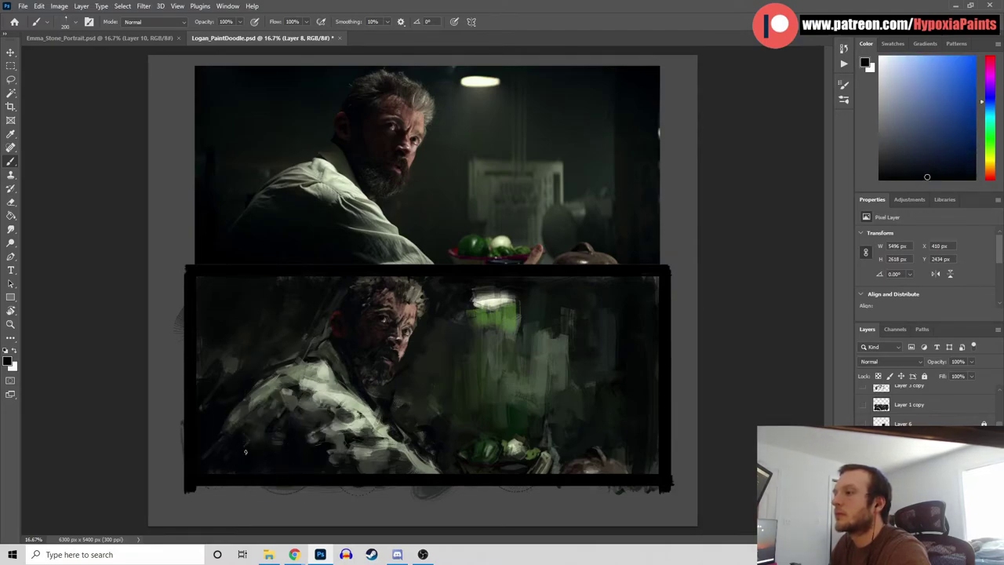
Deepen the folds across the shirt's sleeve with near-black, and sample the pale cream of the reference shirt at a 150 px brush size
left_click(293, 430, "alt")
mouse_move(332, 424)
left_mouse_down()
mouse_move(320, 432)
mouse_move(312, 411)
mouse_move(319, 425)
mouse_move(345, 431)
mouse_move(342, 423)
mouse_move(354, 460)
mouse_move(368, 466)
left_mouse_up()
left_click(301, 432, "alt")
mouse_move(304, 389)
left_mouse_down()
mouse_move(263, 400)
mouse_move(312, 399)
left_mouse_up()
left_click(302, 403, "alt")
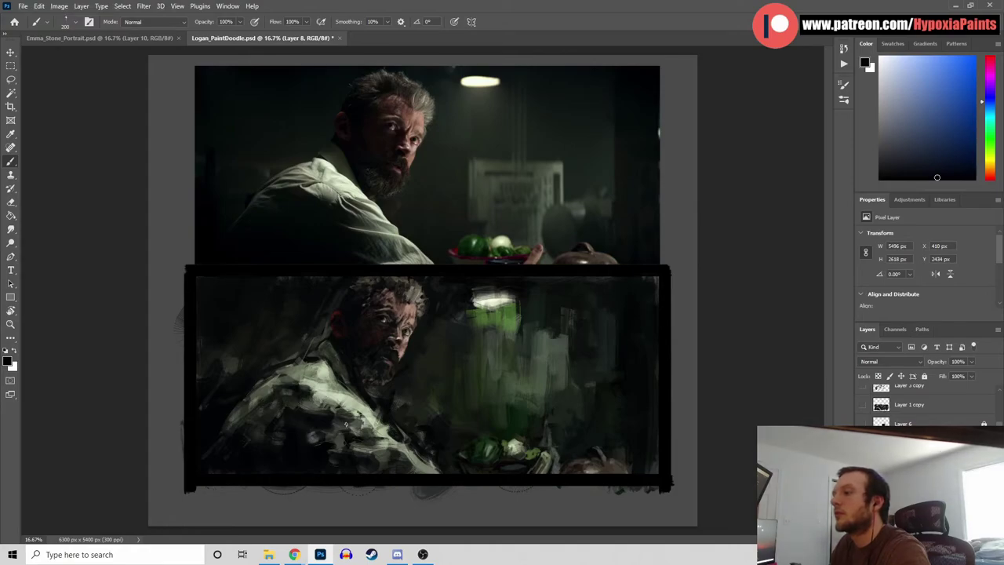
left_click(345, 202, "alt")
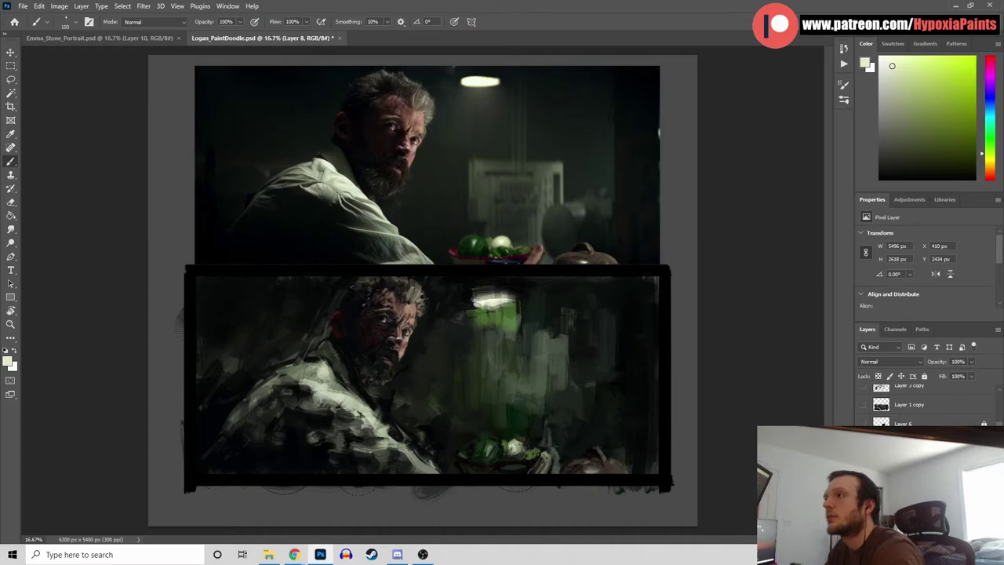
Touch up the pale shirt below the painted man's collar and shade the collar with sampled dark olive grey
left_click_drag(334, 384, 346, 390)
left_click(338, 376)
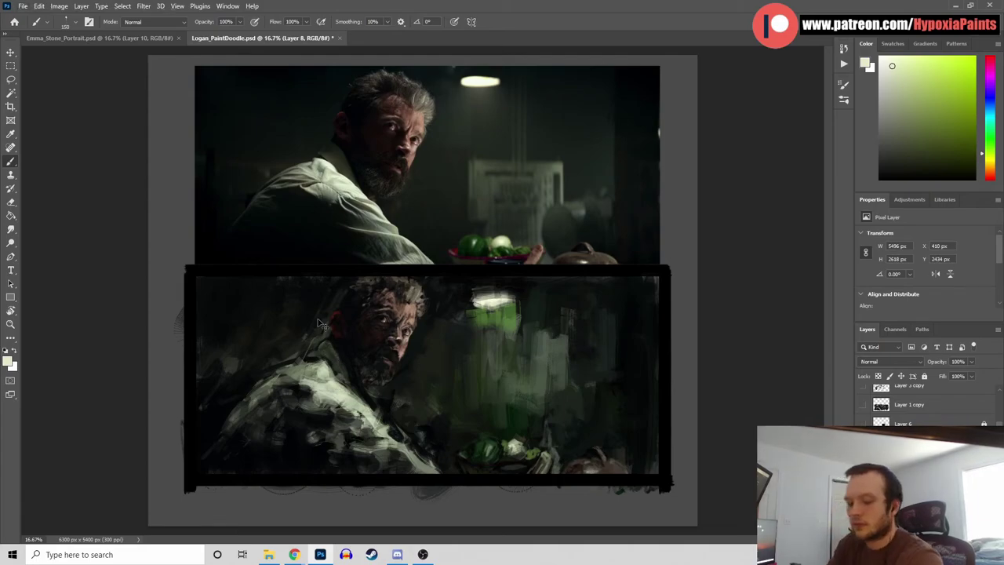
key("ctrl+plus")
mouse_move(362, 390)
left_mouse_down()
mouse_move(429, 349)
mouse_move(411, 414)
left_mouse_up()
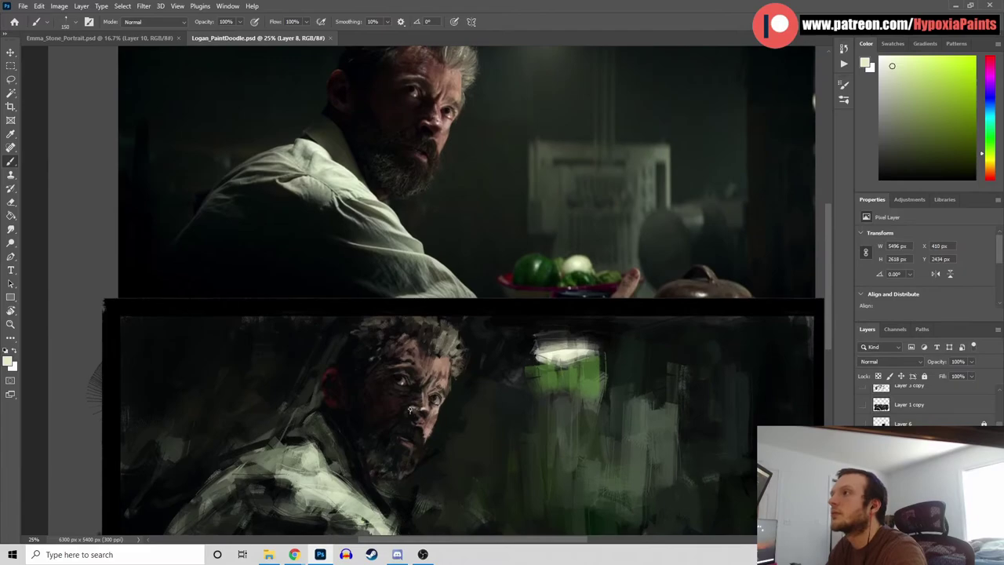
left_click(319, 455, "alt")
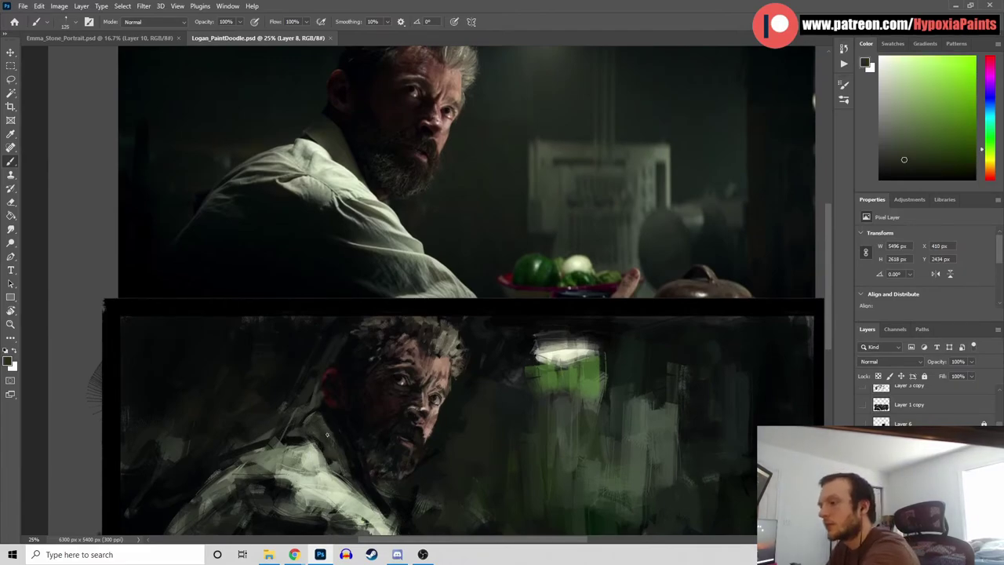
left_click_drag(322, 443, 333, 449)
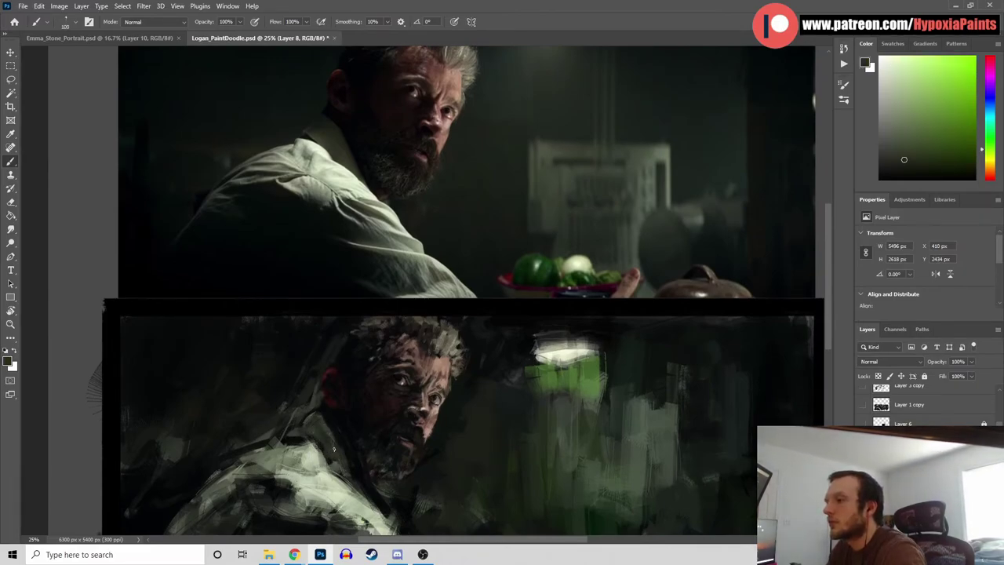
Paint near-black shadow around the back of the collar and neck, sampling tones from the reference and the painting
left_click(319, 138, "alt")
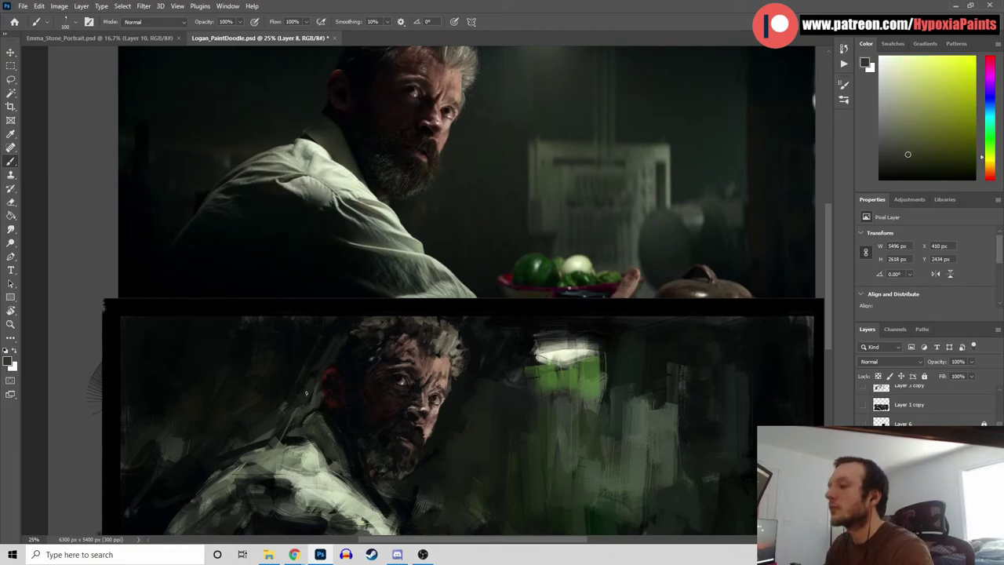
left_click(339, 377, "alt")
left_click_drag(293, 432, 309, 439)
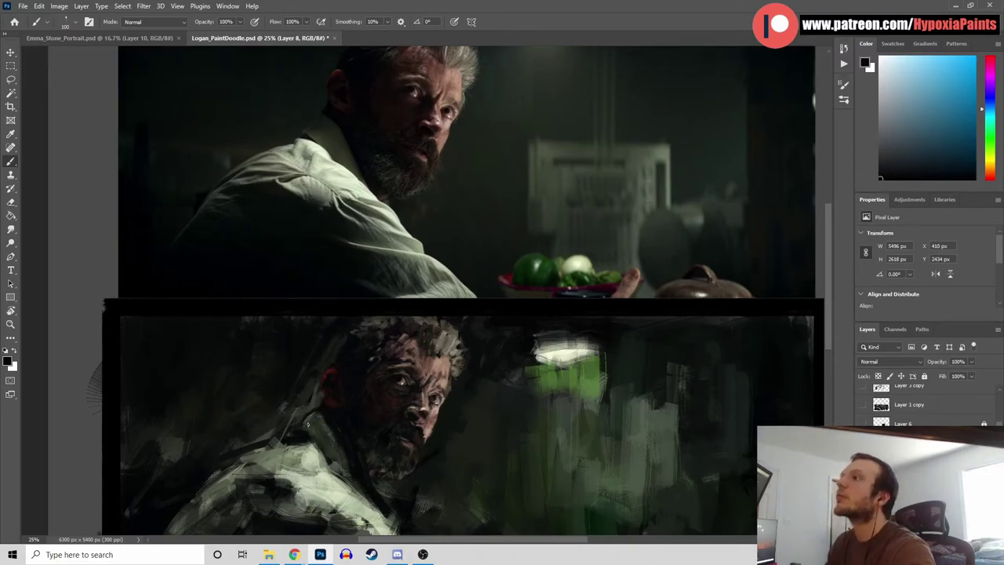
left_click_drag(307, 415, 289, 421)
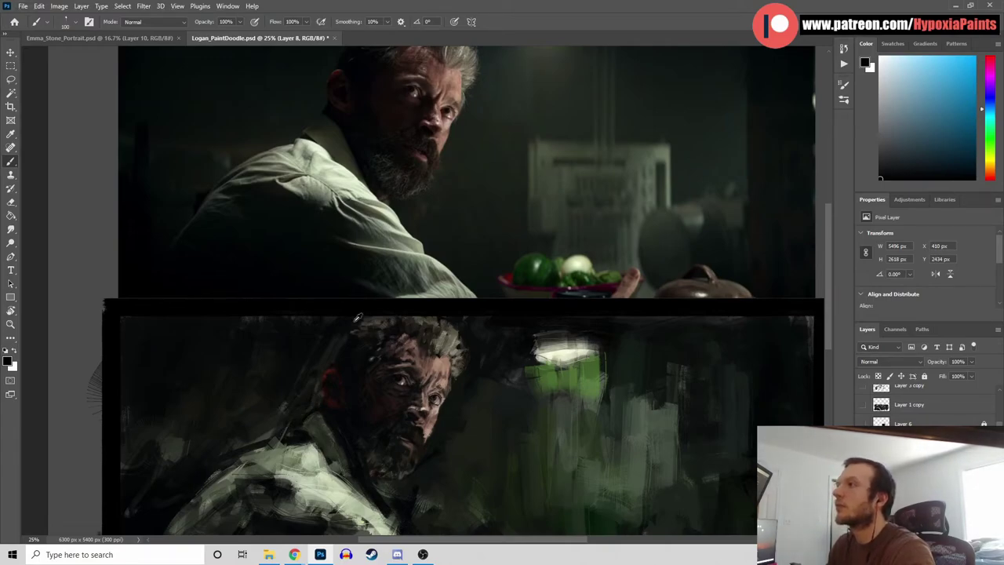
Brighten the top of the painted shoulder beside the collar with pale off-white sampled from the reference shirt
left_click(303, 446, "alt")
left_click(318, 147, "alt")
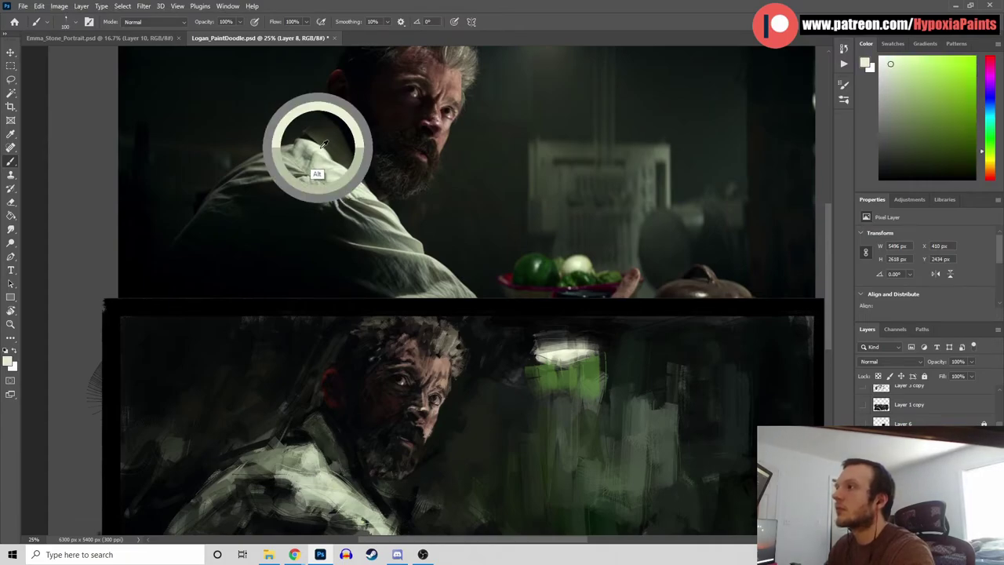
left_click_drag(291, 446, 318, 465)
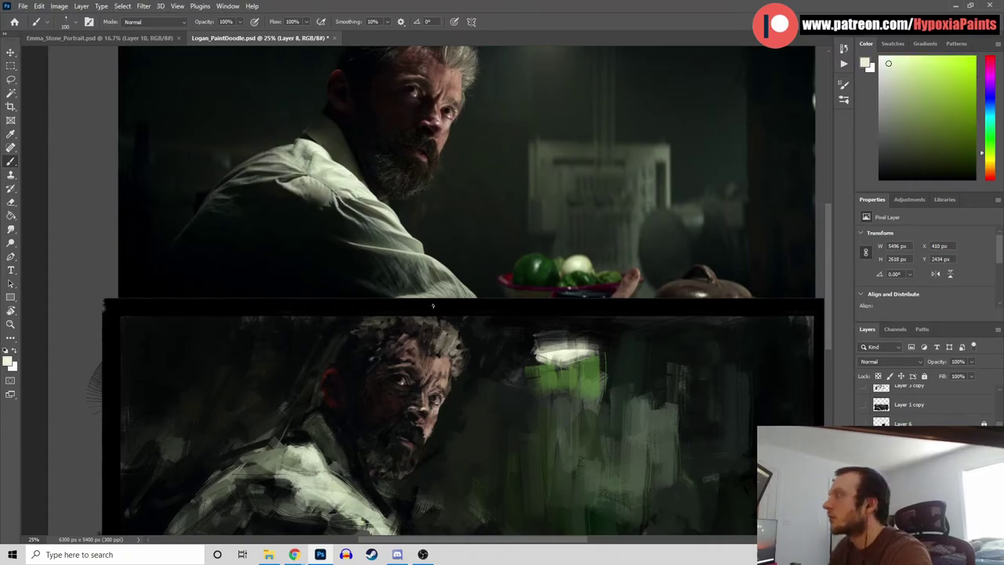
left_click(355, 205, "alt")
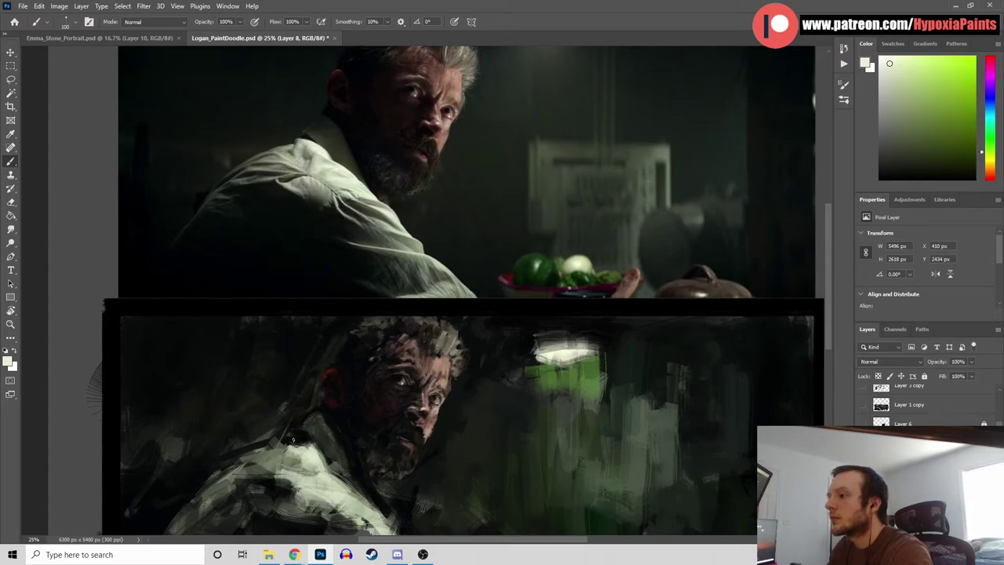
Darken the painted collar from the neck down towards the chest with a sampled near-black
mouse_move(362, 472)
left_mouse_down()
mouse_move(378, 366)
mouse_move(416, 449)
left_mouse_up()
left_click(391, 487, "alt")
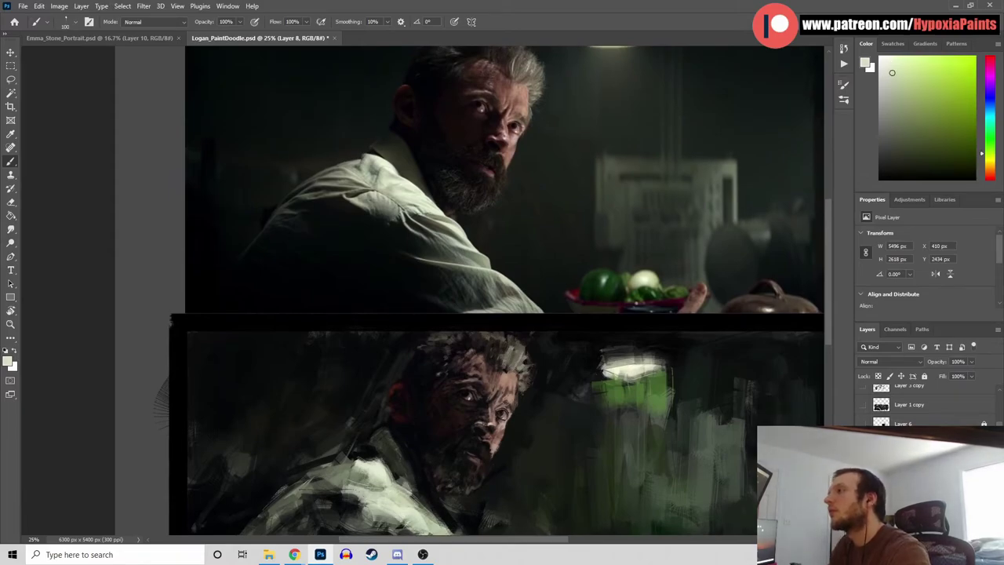
left_click(411, 464, "alt")
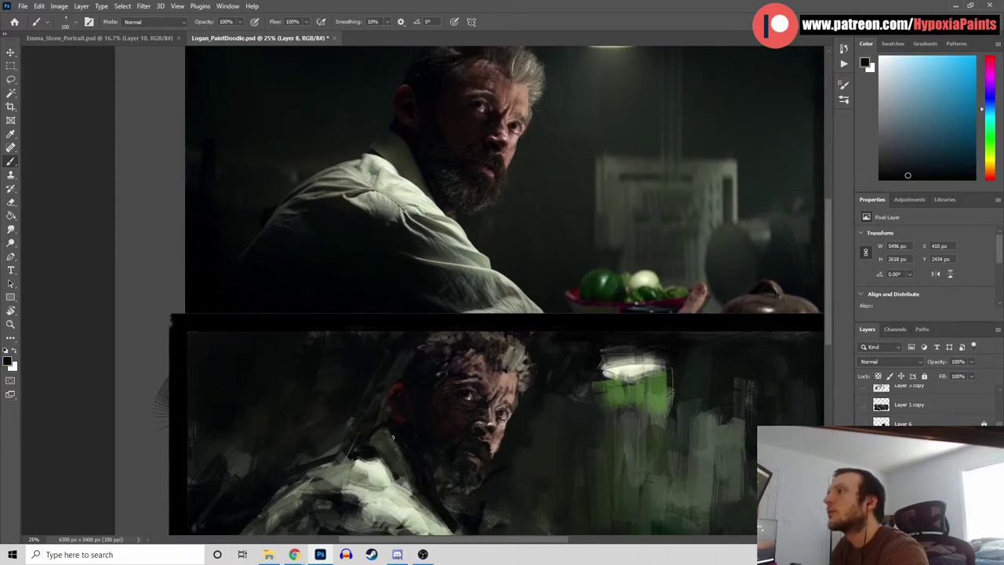
left_click_drag(382, 434, 410, 483)
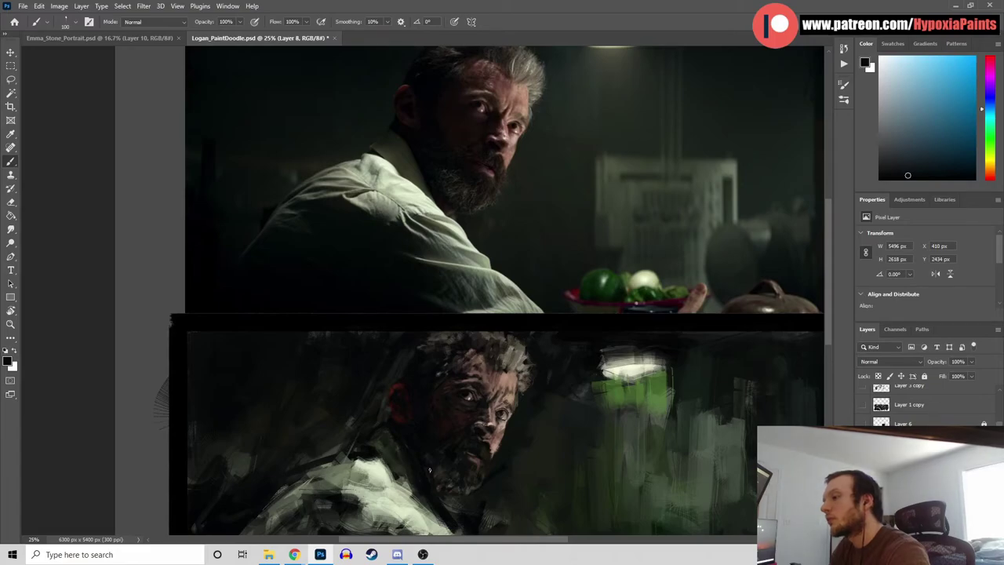
Deepen the darks around the beard, collar and adjoining background with black and sampled dark grey tones
key("ctrl+minus")
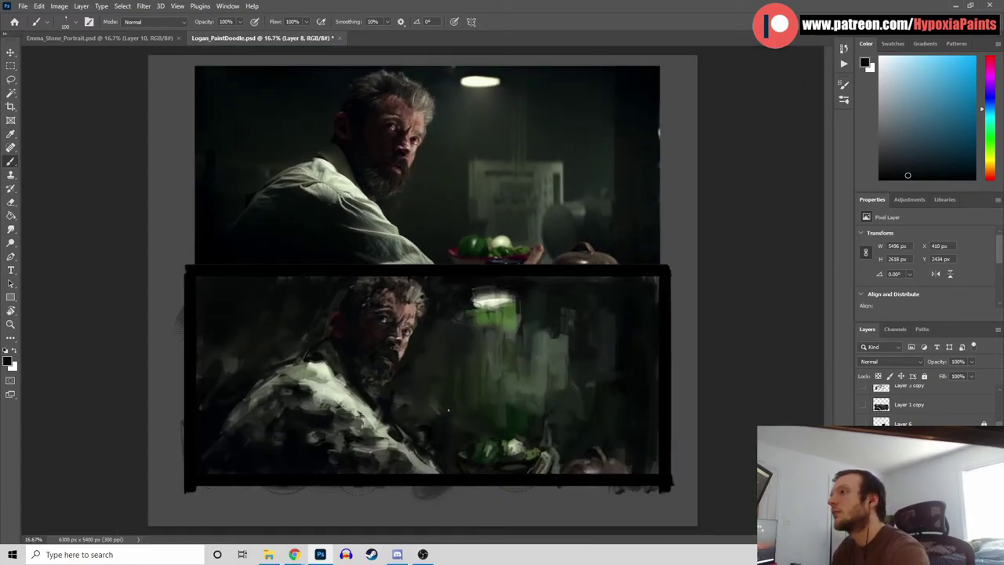
left_click(882, 179)
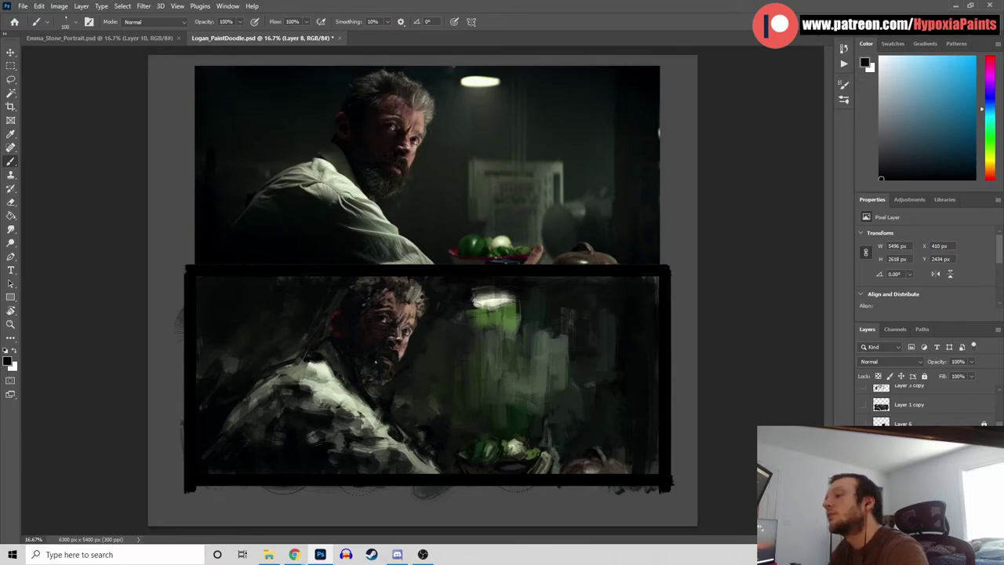
left_click(341, 364, "alt")
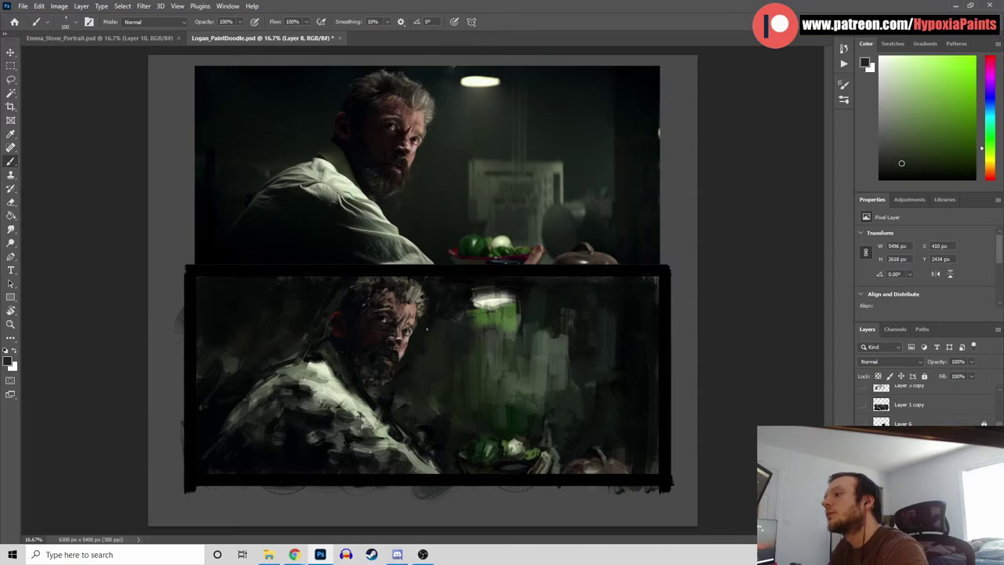
left_click(375, 389, "alt")
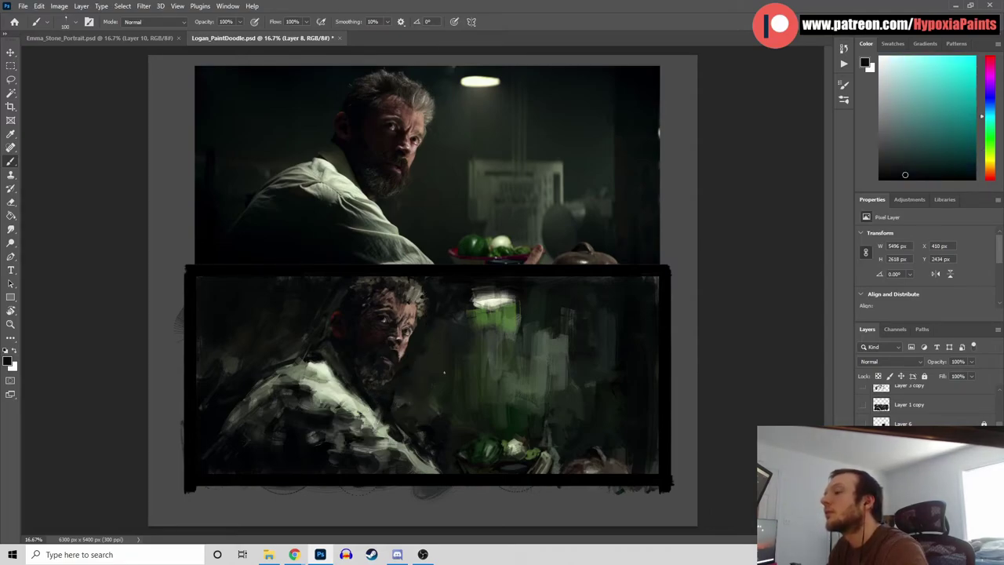
left_click(879, 180)
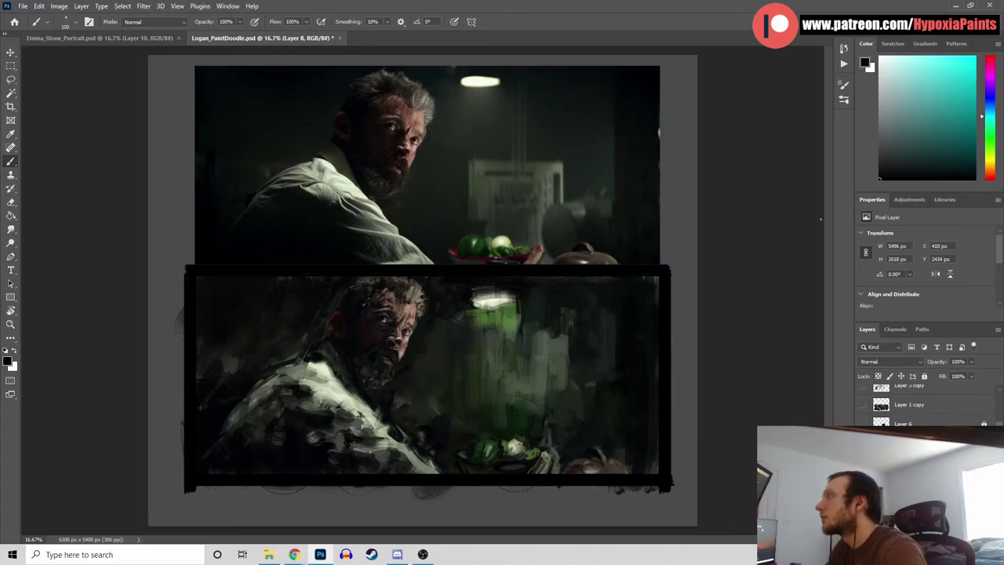
left_click(426, 399, "alt")
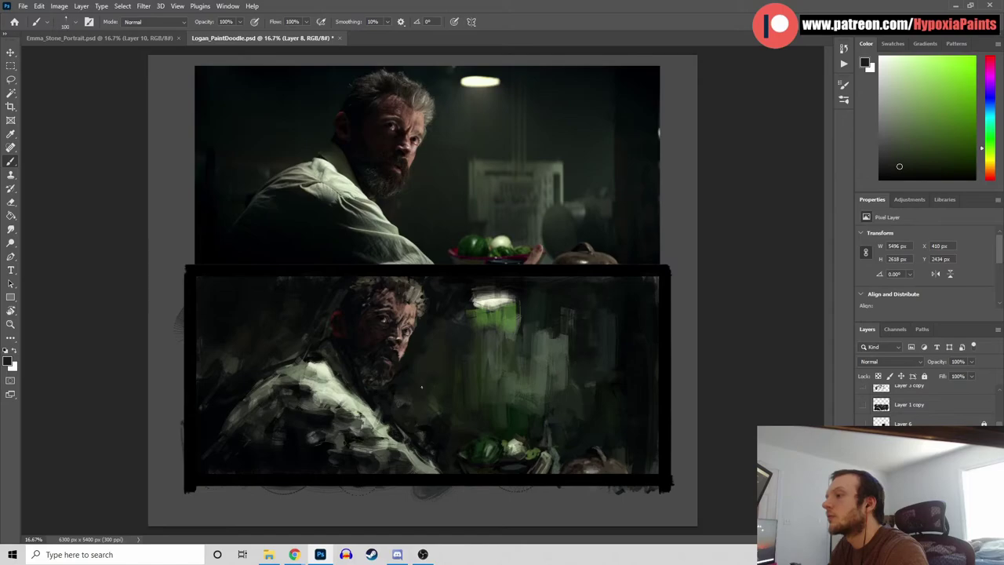
Refine the folds on the painted shirt's upper arm, alternating sampled pale grey-green and near-black
left_click(380, 416, "alt")
left_click(372, 408, "alt")
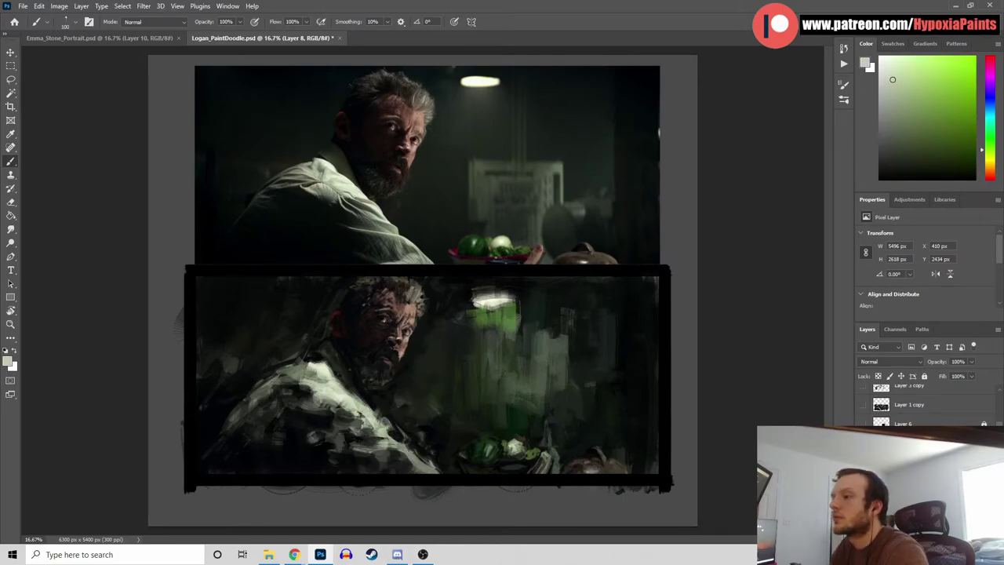
left_click(329, 444, "alt")
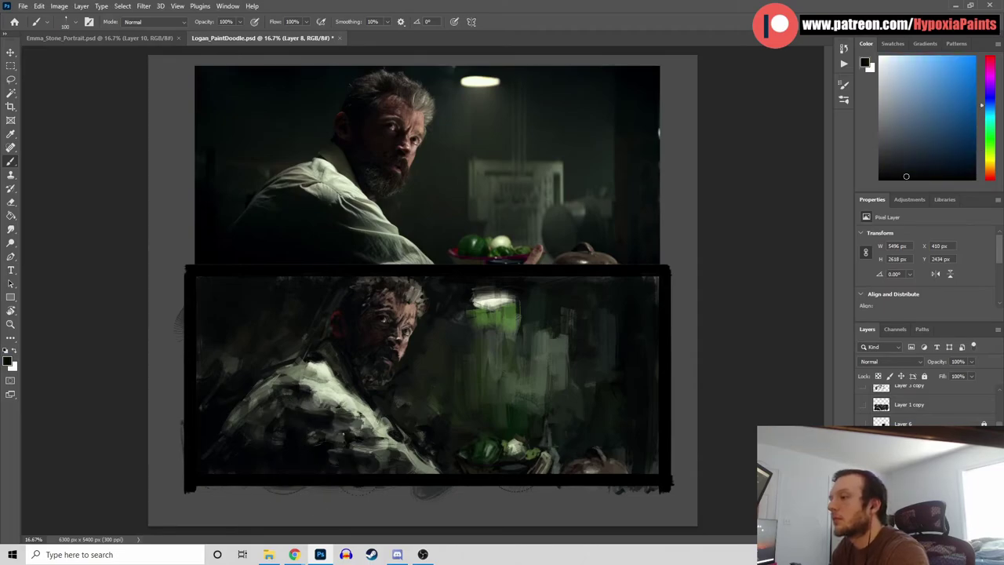
left_click(336, 424, "alt")
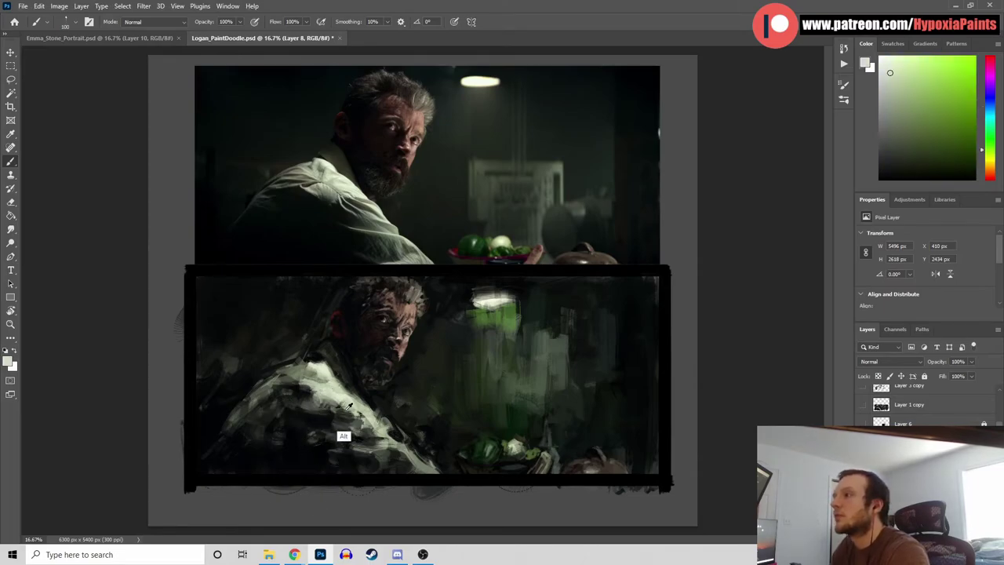
Rework the folds across the shirt's upper back and shoulder with sampled mid grey and near-black tones
left_click(306, 390, "alt")
left_click_drag(302, 391, 307, 398)
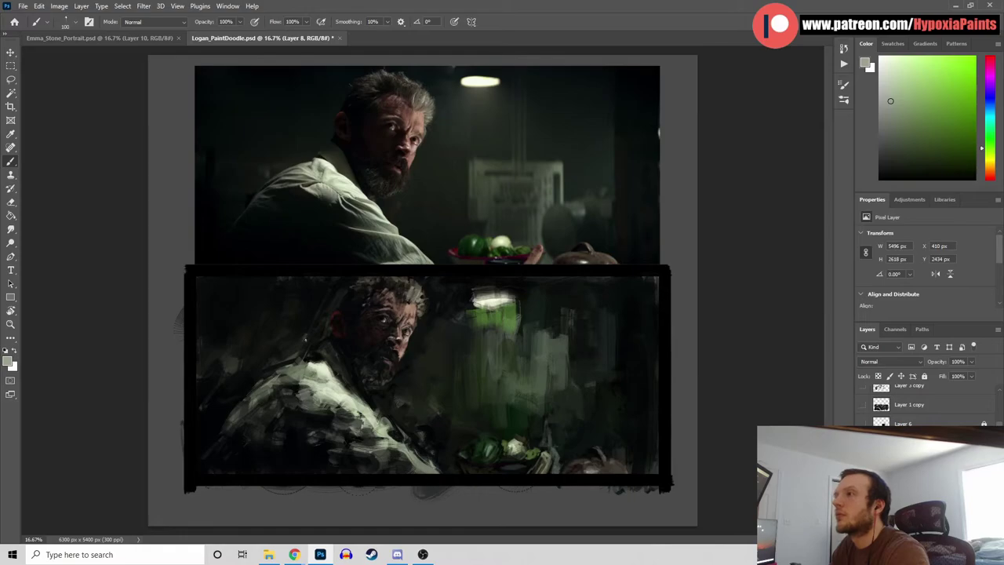
left_click(294, 416, "alt")
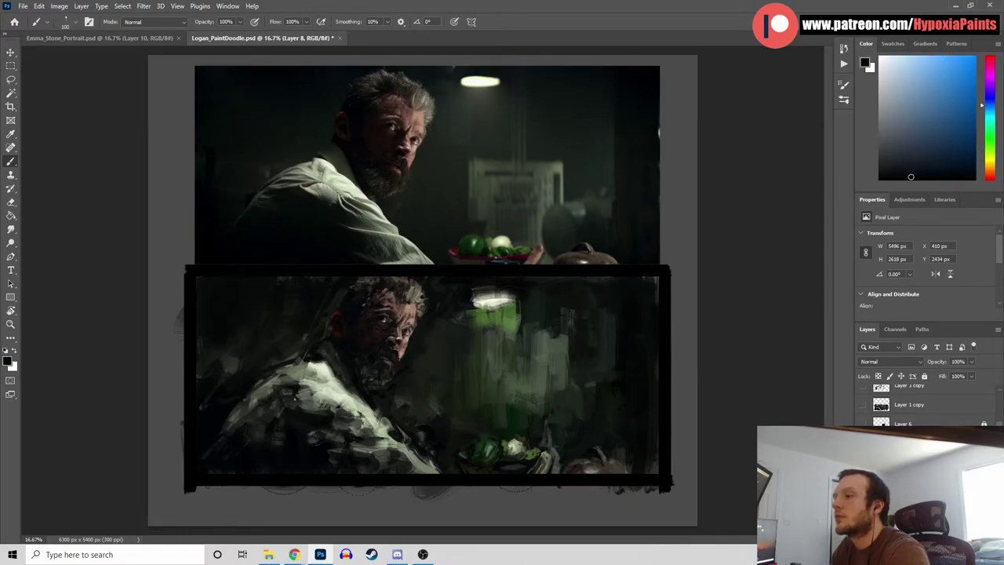
left_click(265, 420, "alt")
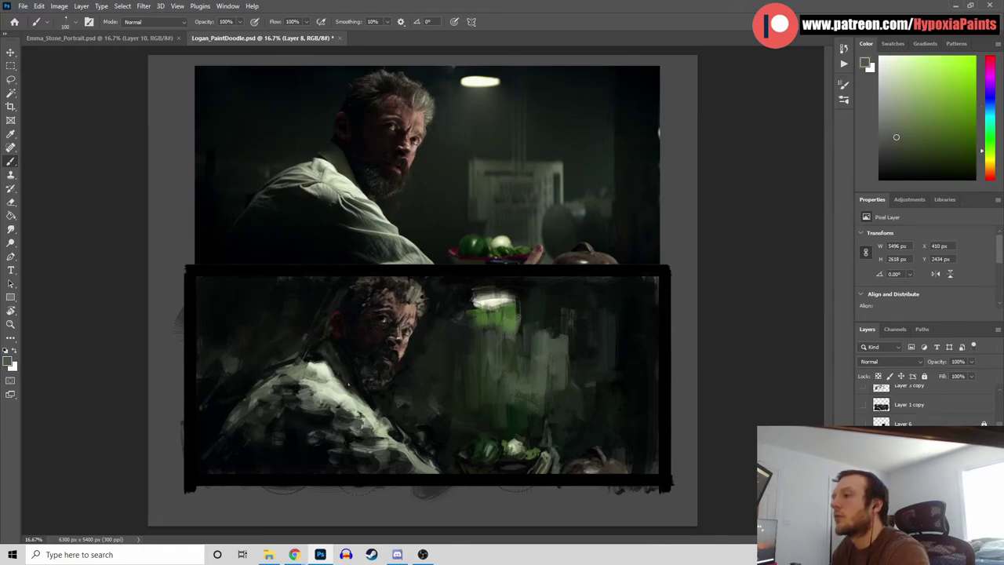
Blend the lower back and sleeve of the shirt into shadow with sampled dark grey and near-black
left_click(232, 442, "alt")
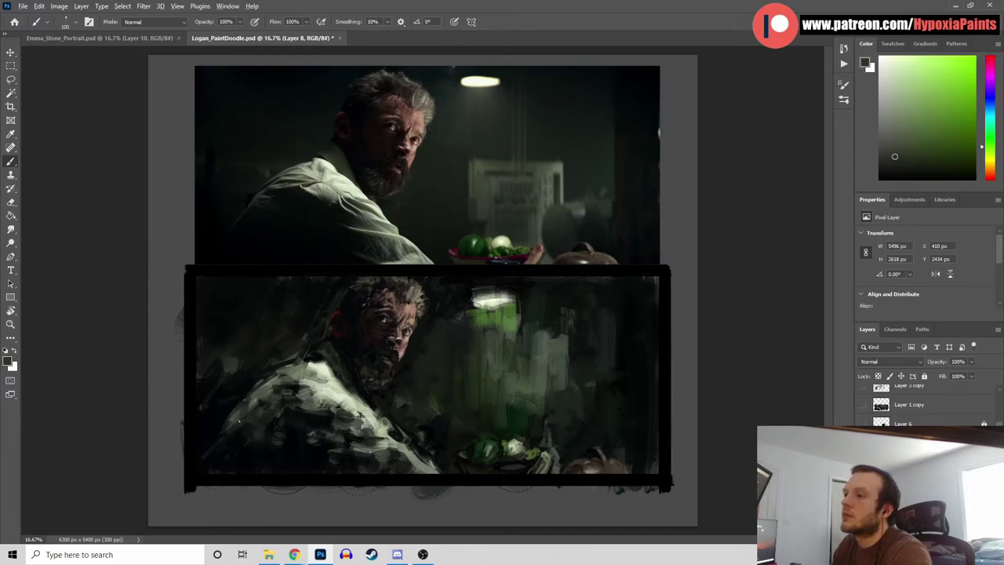
left_click(229, 452, "alt")
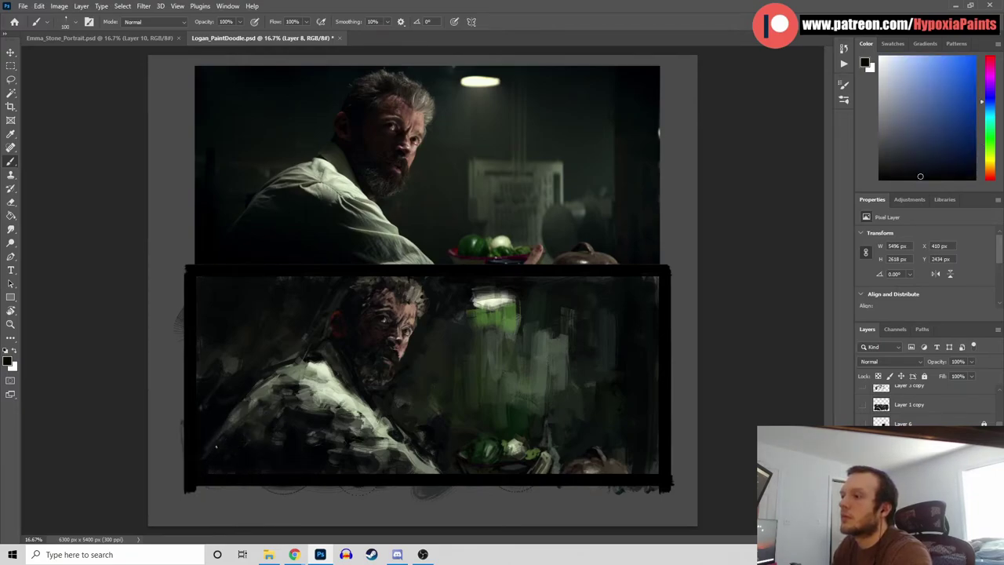
left_click(259, 437, "alt")
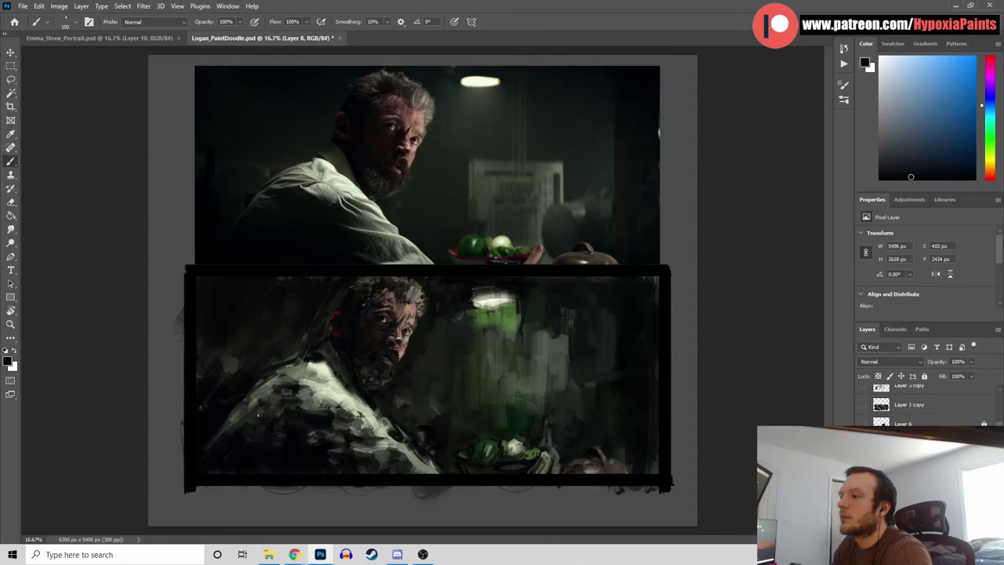
left_click(311, 477, "alt")
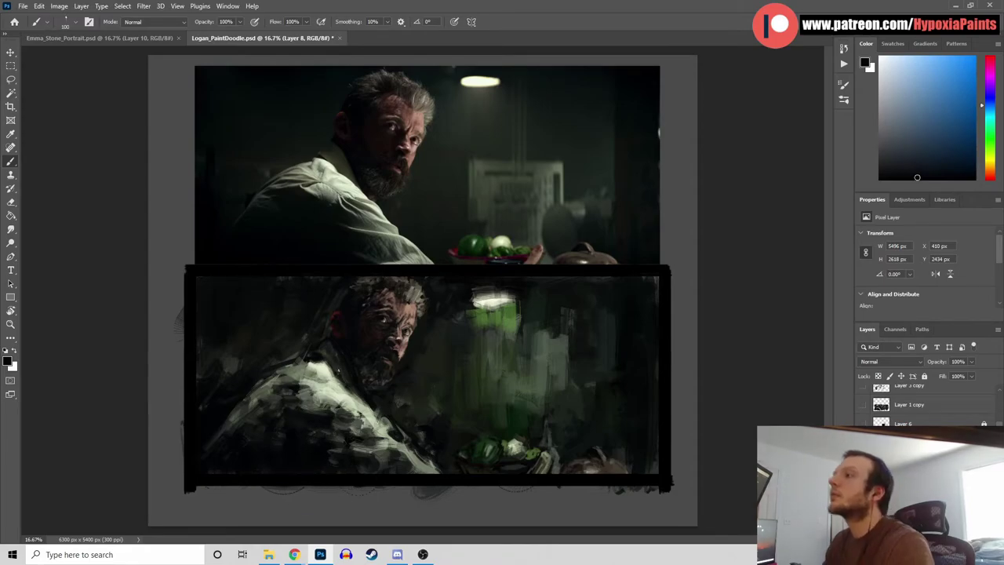
Repaint the pale shoulder highlight beside the collar and blend the shoulder's outline into the dark background
left_click(312, 391, "alt")
left_click_drag(332, 363, 325, 367)
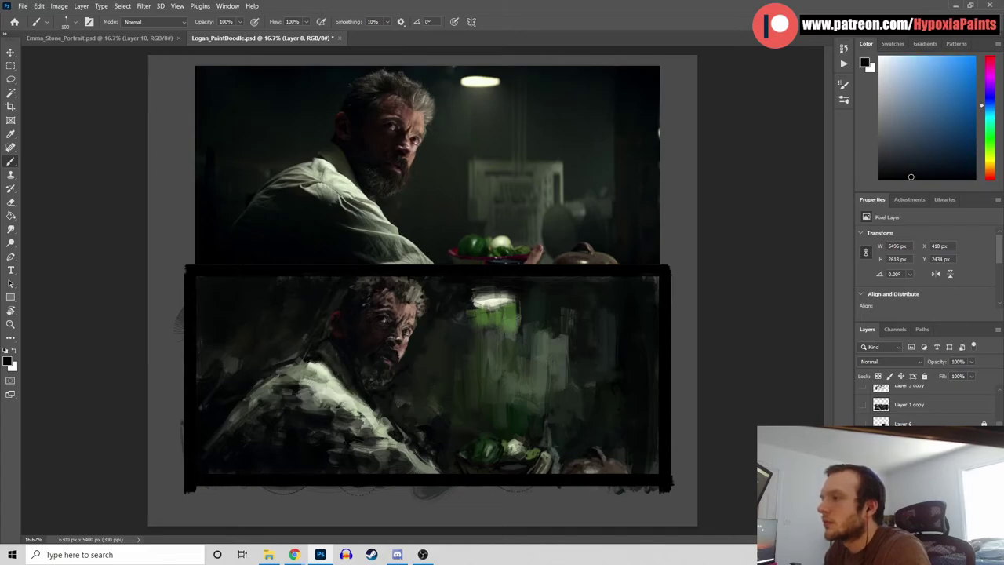
left_click(274, 362, "alt")
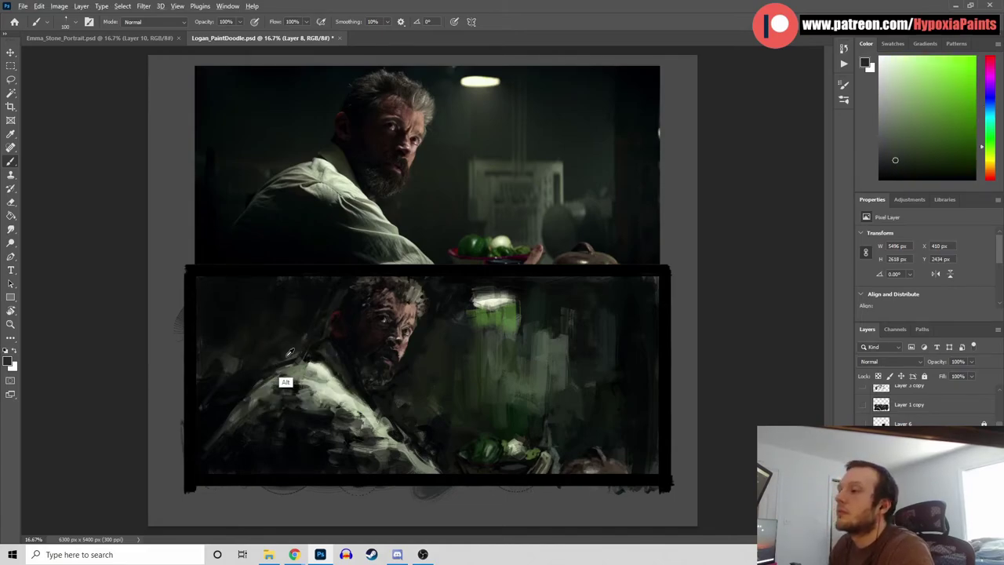
left_click(301, 394, "alt")
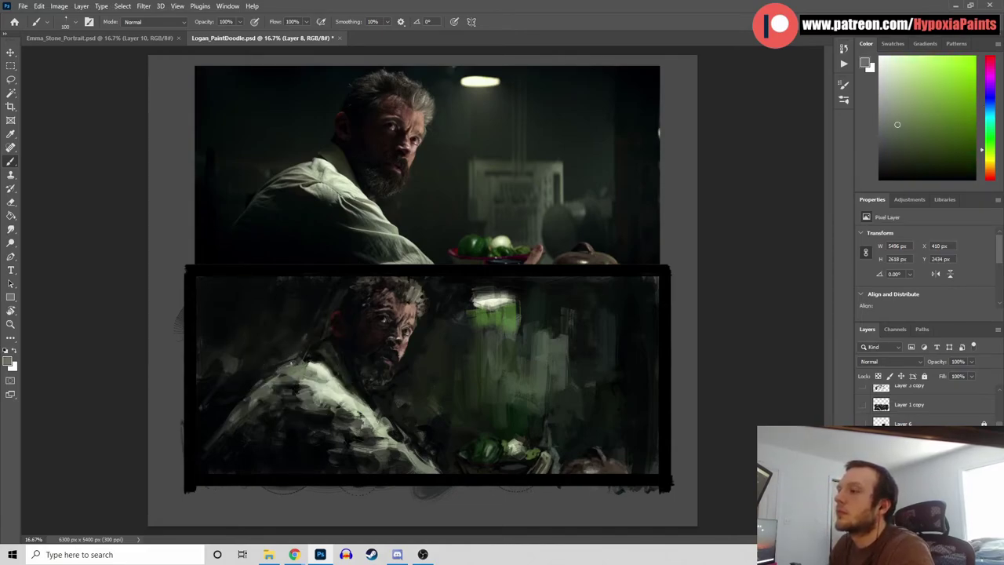
left_click(345, 314, "alt")
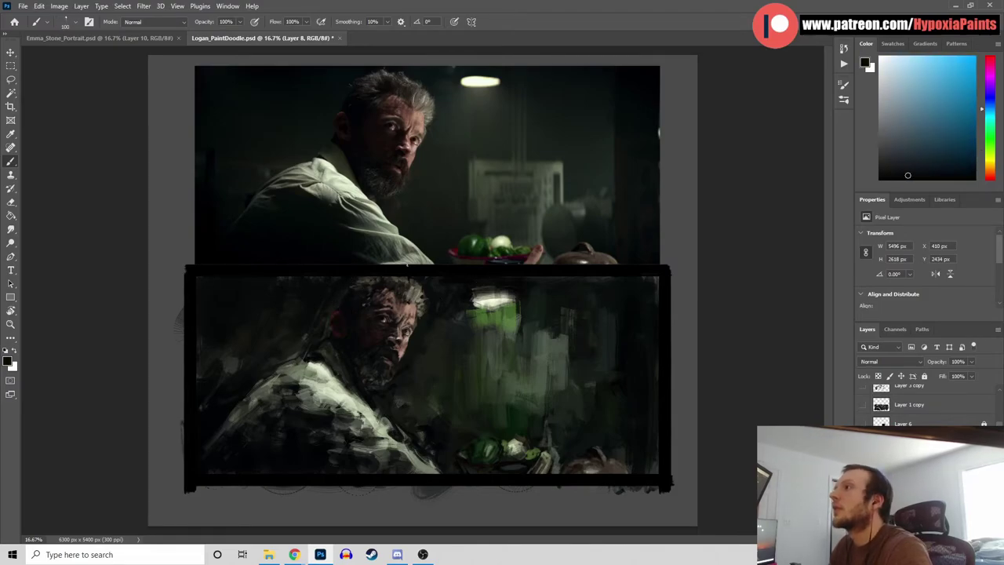
Darken the background along the painting's upper edge with near-black greens sampled near the hair and both corners
left_click(362, 282, "alt")
left_click(361, 280, "alt")
left_click(269, 279, "alt")
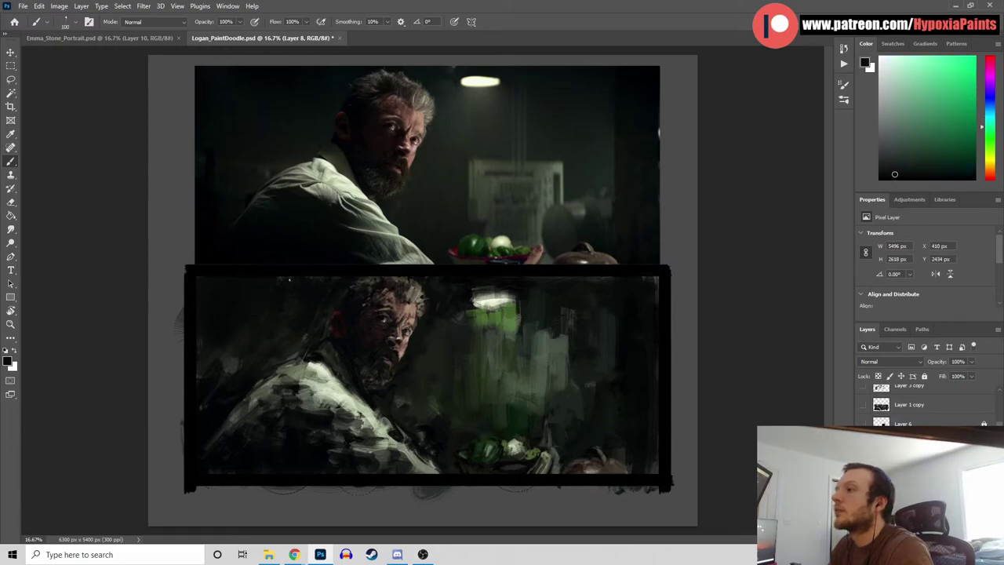
left_click(649, 284, "alt")
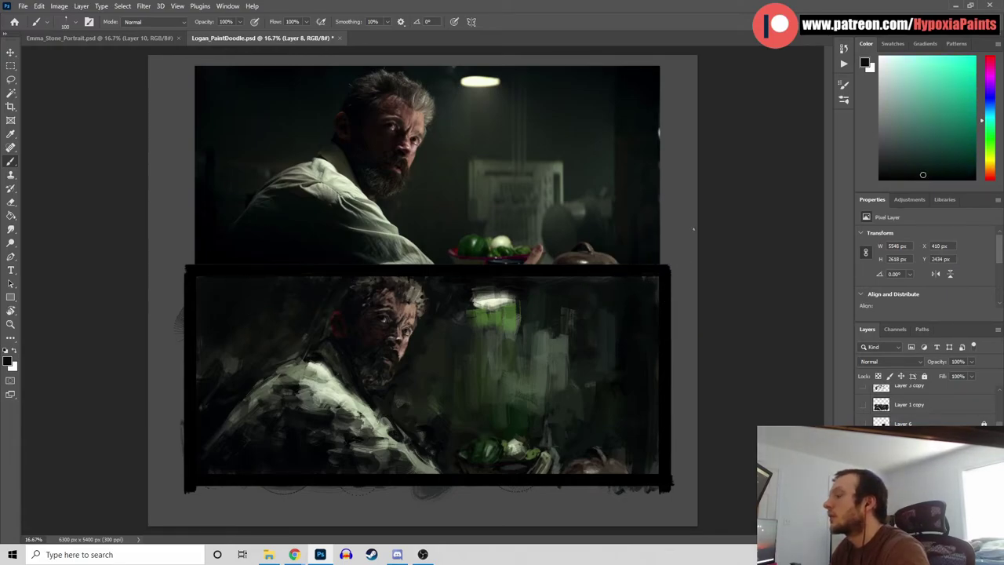
Repaint the background beside the green glow with dark greys and grey-greens sampled from the painting and the reference
left_click(554, 342, "alt")
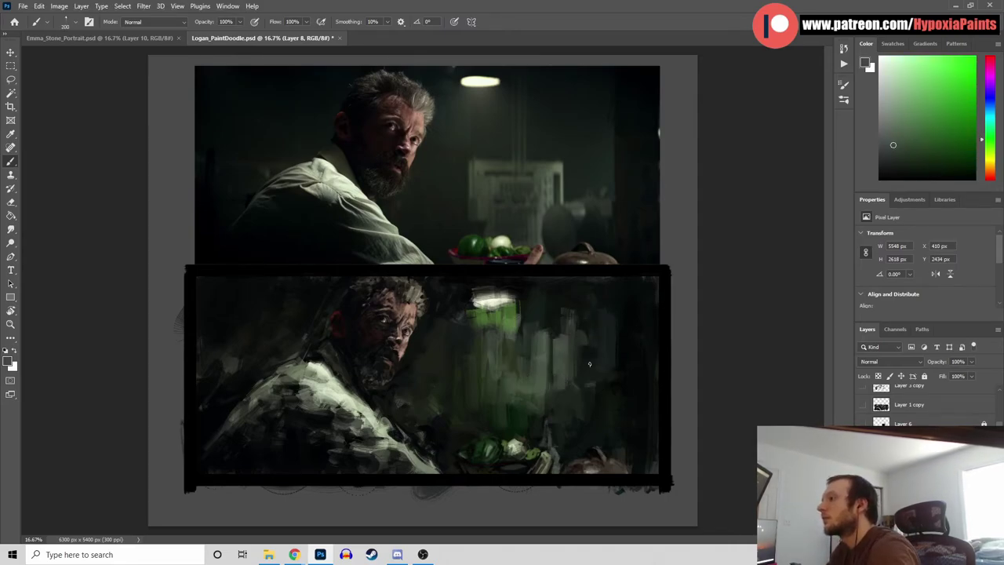
left_click(582, 161, "alt")
left_click_drag(565, 386, 578, 332)
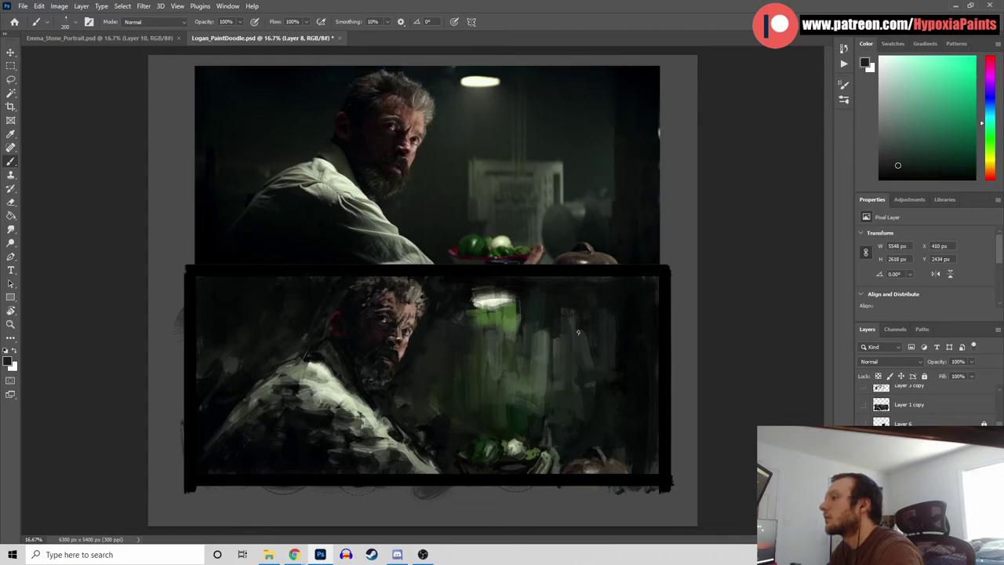
key("alt")
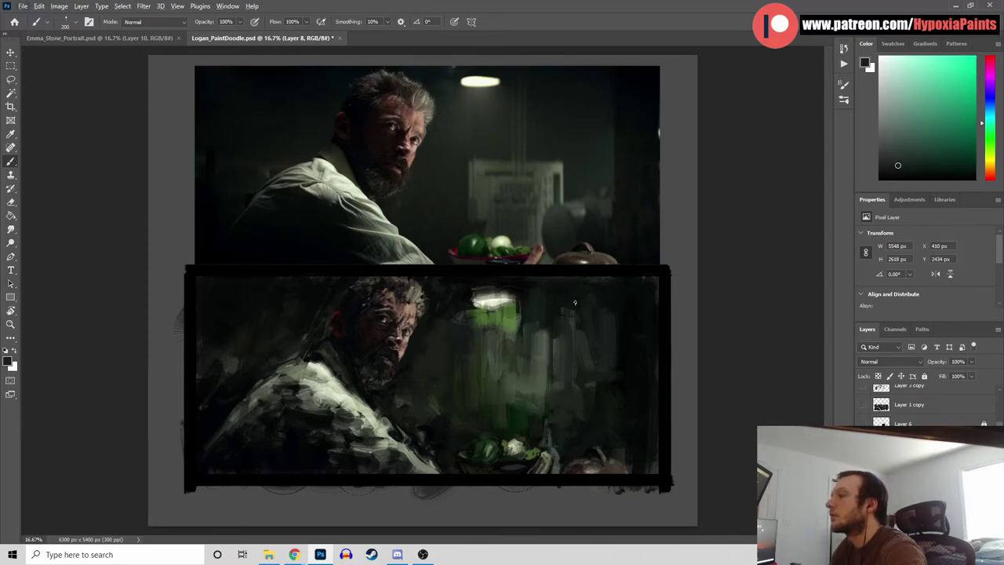
Add a new layer and mute the green glow between the lamp and the bowl with sampled dark green strokes
key("ctrl+shift+alt+n")
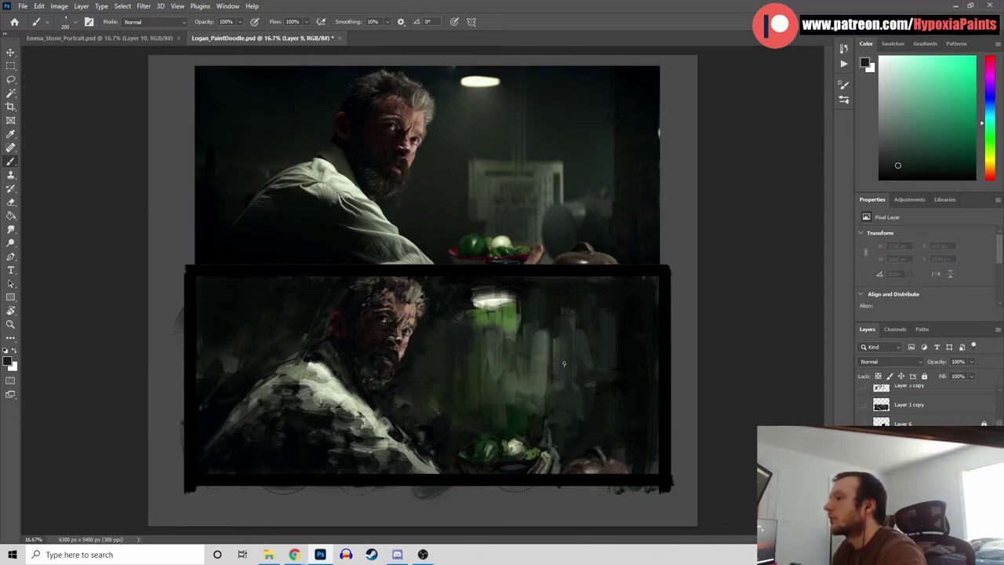
left_click(534, 347, "alt")
left_click_drag(480, 344, 496, 386)
left_click_drag(500, 347, 502, 384)
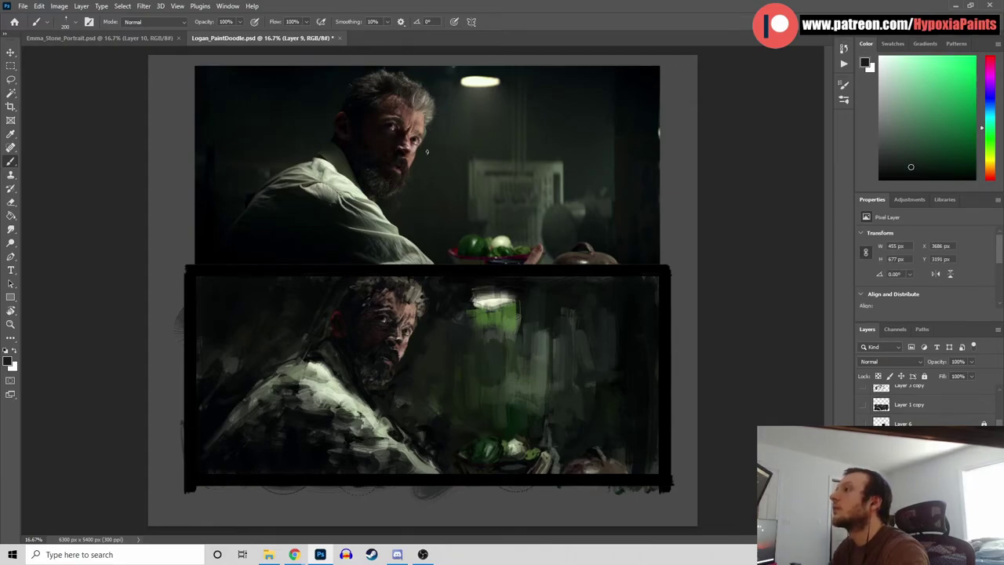
mouse_move(544, 351)
left_mouse_down()
mouse_move(525, 336)
mouse_move(542, 357)
mouse_move(474, 358)
left_mouse_up()
Block in the pale wall panel behind the bowl with vertical grey-green strokes sampled from the reference and the background
left_click(556, 192, "alt")
mouse_move(475, 406)
left_mouse_down()
mouse_move(480, 378)
mouse_move(497, 367)
mouse_move(519, 395)
left_mouse_up()
left_click(451, 377, "alt")
left_click_drag(469, 362, 471, 405)
left_click_drag(481, 375, 482, 404)
left_click(485, 392, "alt")
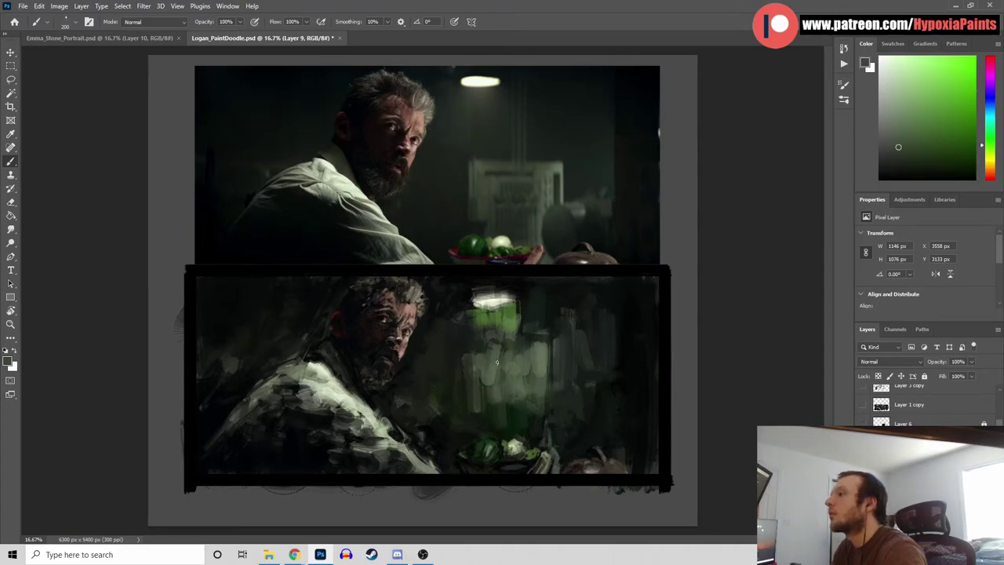
left_click_drag(471, 352, 490, 351)
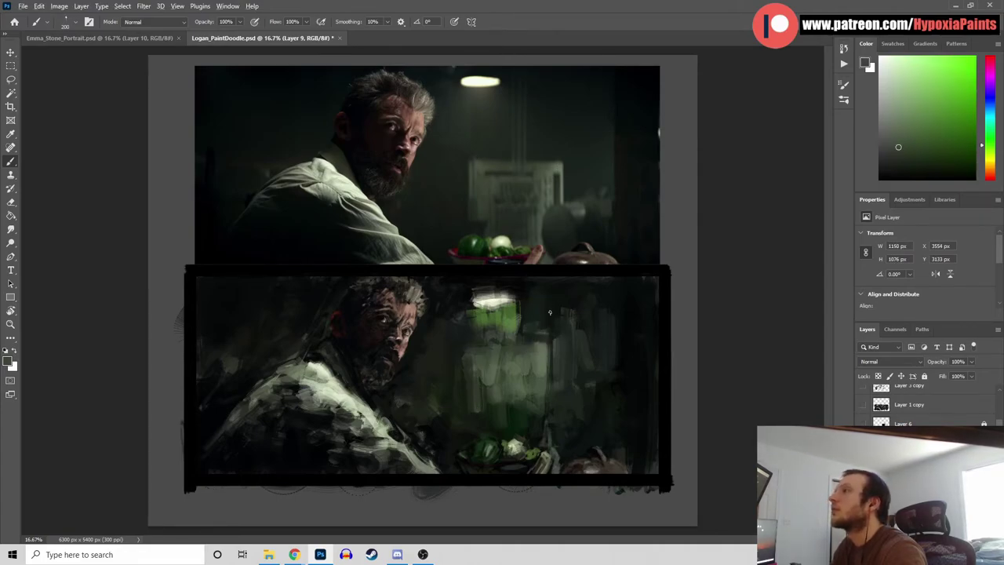
Repaint the ceiling lamp in off-white and cover the bright green patch beneath it with sampled dark green
left_click(490, 308, "alt")
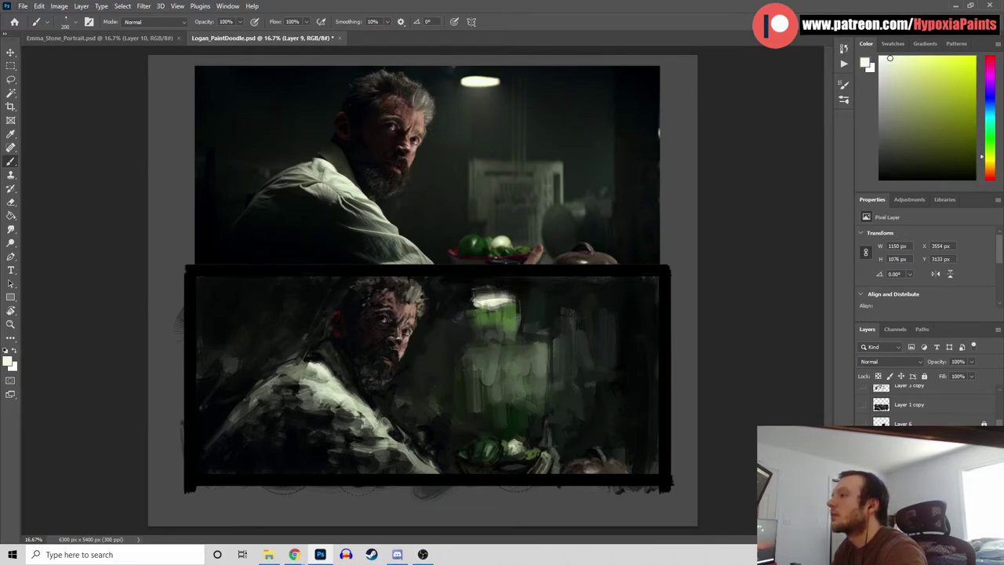
mouse_move(477, 293)
left_mouse_down()
mouse_move(503, 290)
mouse_move(478, 315)
mouse_move(522, 306)
mouse_move(507, 319)
mouse_move(473, 320)
mouse_move(471, 303)
mouse_move(490, 319)
mouse_move(515, 302)
mouse_move(475, 307)
mouse_move(518, 300)
mouse_move(491, 314)
mouse_move(475, 302)
mouse_move(515, 290)
left_mouse_up()
left_click(520, 329, "alt")
left_click(531, 317, "alt")
left_click(527, 307, "alt")
left_click(494, 290, "alt")
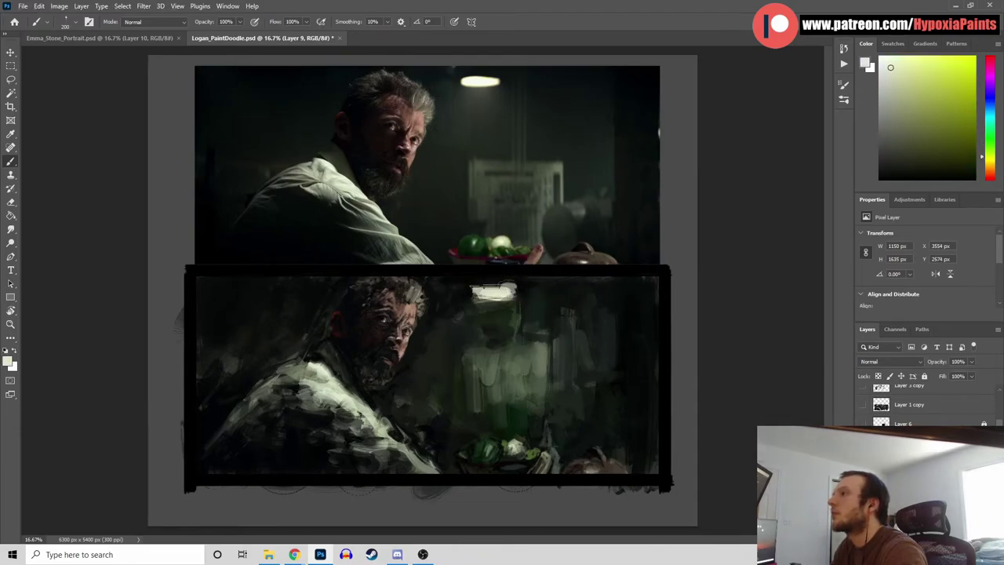
Tint the ceiling lamp light green and trim its lower edge with sampled near-black green
left_click(499, 78, "alt")
mouse_move(477, 300)
left_mouse_down()
mouse_move(508, 300)
mouse_move(502, 287)
mouse_move(513, 295)
mouse_move(505, 304)
left_mouse_up()
left_click(932, 63)
left_click(532, 299, "alt")
left_click(533, 296, "alt")
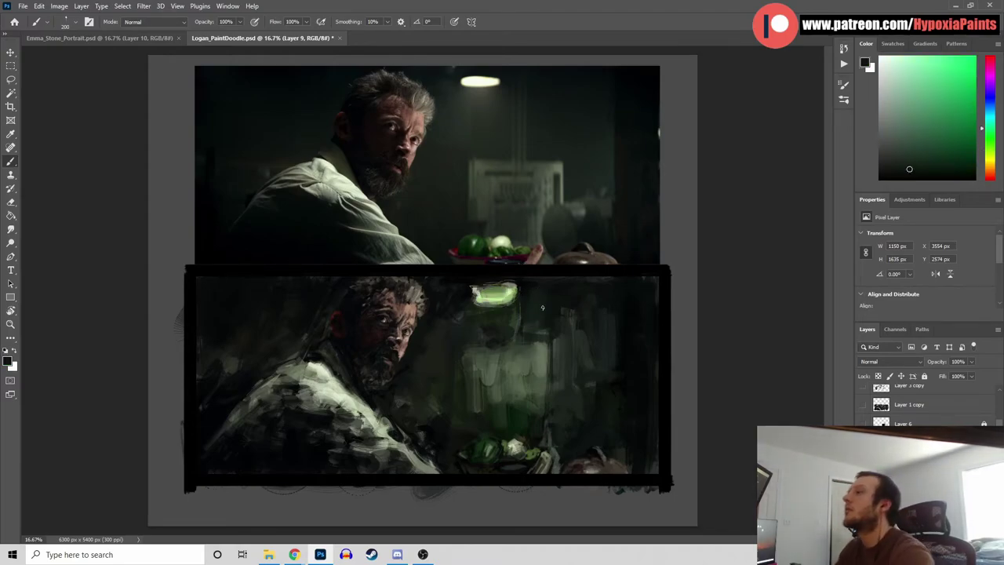
left_click(538, 327, "alt")
left_click_drag(484, 303, 514, 300)
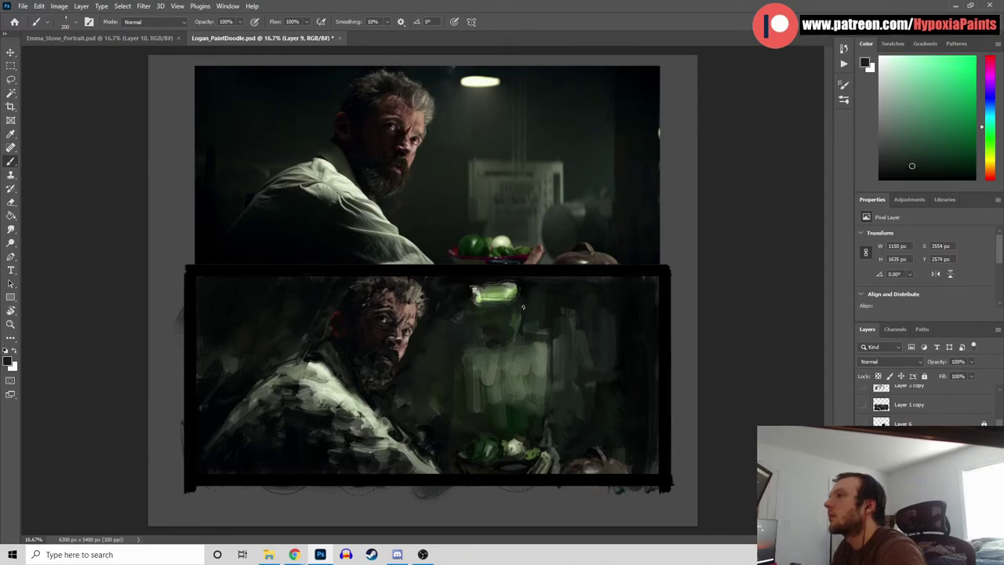
Paint a soft grey-green haze beneath the lamp and break it up with sampled dark green
left_click(483, 95, "alt")
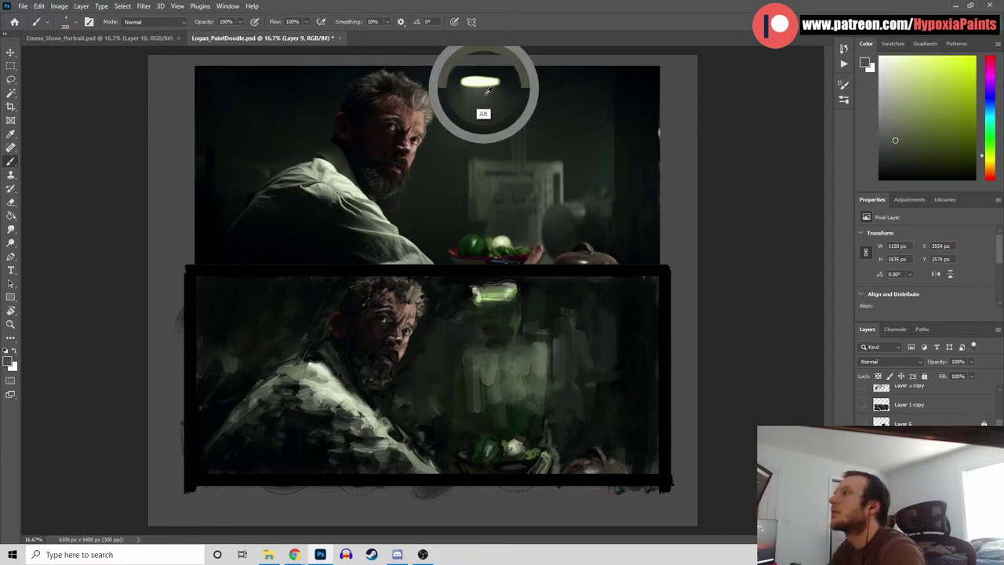
left_click(506, 295, "alt")
mouse_move(478, 313)
left_mouse_down()
mouse_move(478, 335)
mouse_move(488, 328)
mouse_move(474, 350)
left_mouse_up()
left_click(533, 338, "alt")
left_click_drag(480, 314, 497, 332)
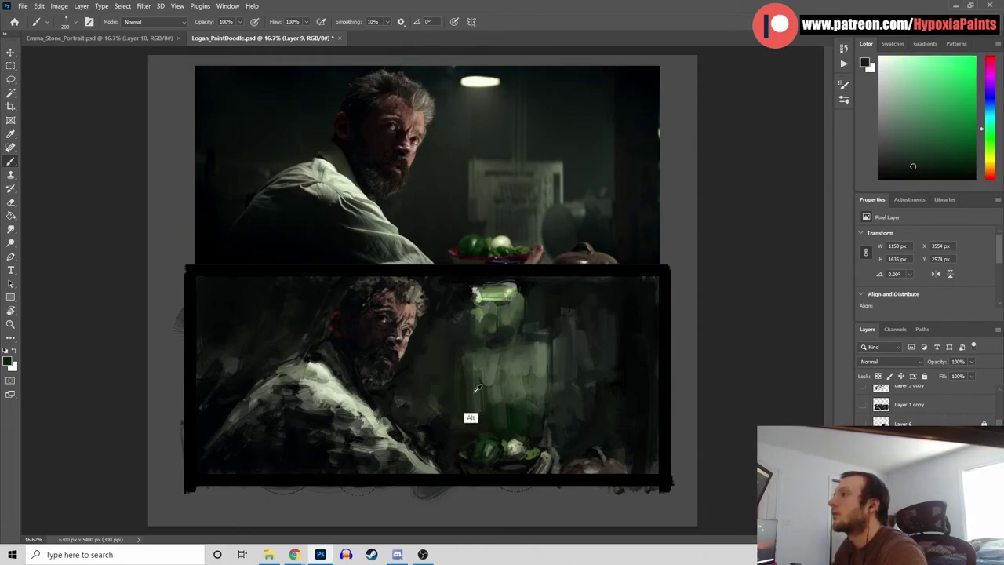
Darken the background on both sides of the pale wall panel with sampled near-black green strokes
left_click(465, 352, "alt")
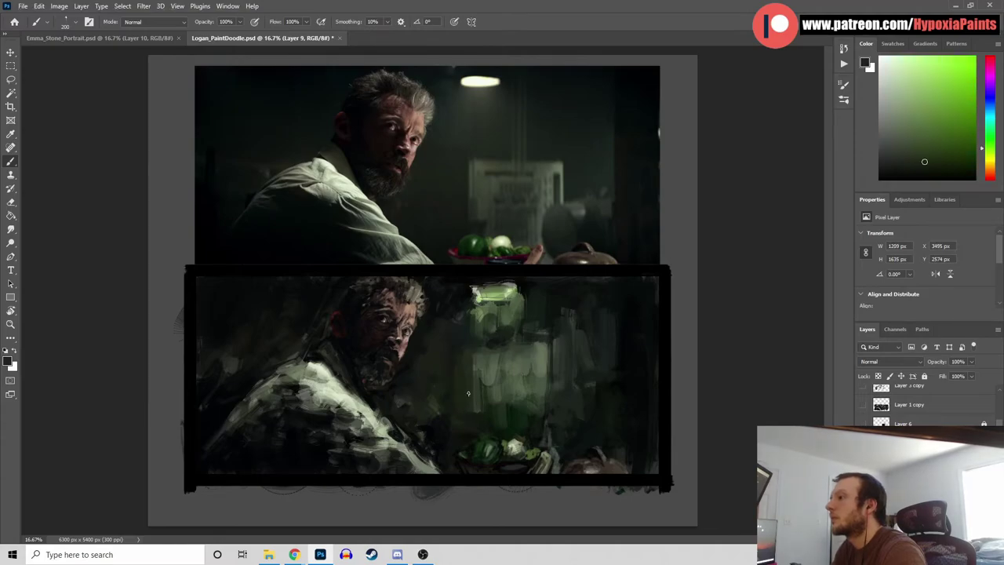
left_click(457, 328, "alt")
left_click(465, 368, "alt")
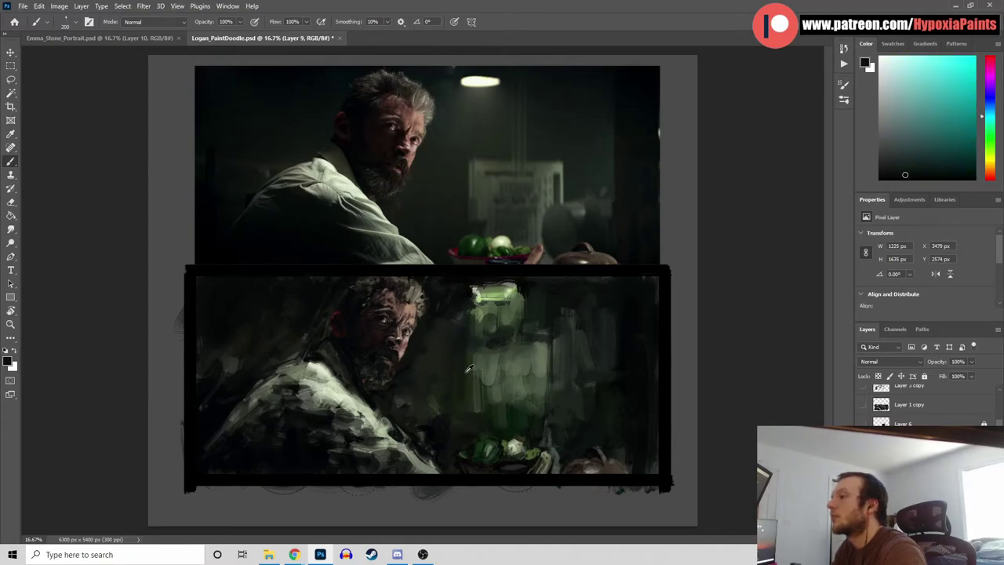
left_click_drag(468, 348, 470, 401)
left_click_drag(474, 355, 473, 405)
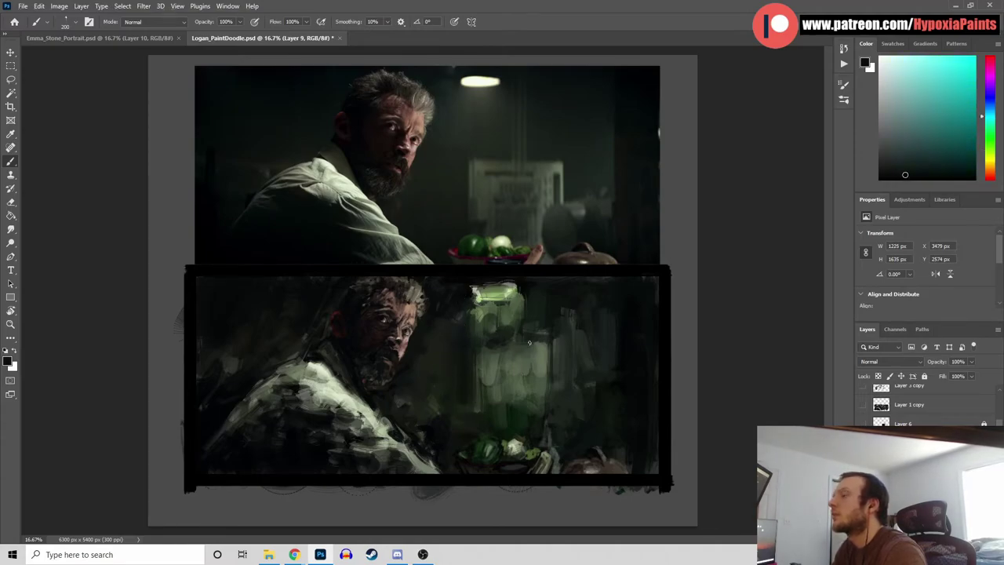
left_click_drag(550, 334, 573, 368)
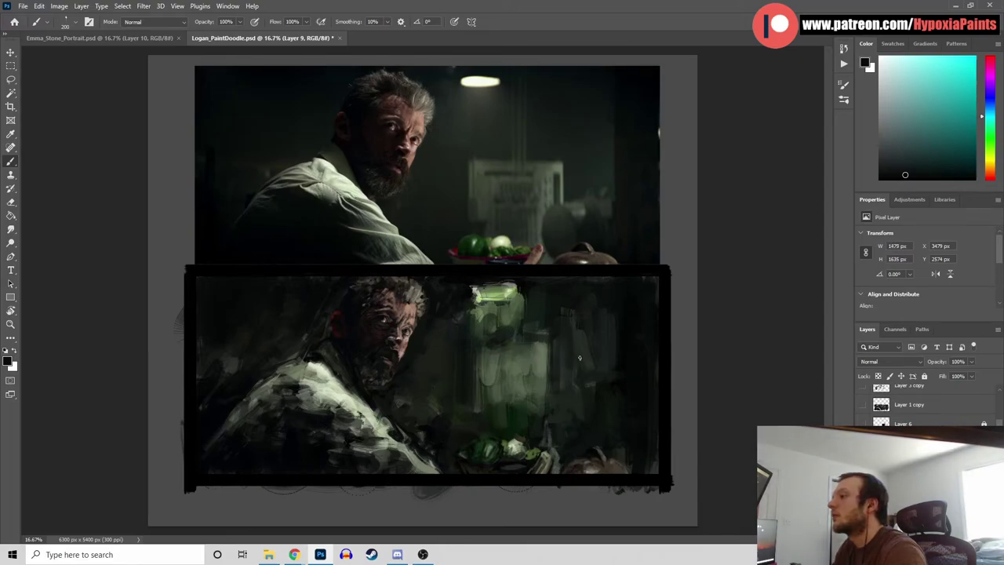
Extend the grey-green haze outward beside the wall panel and below the lamp, blending it with sampled mid and dark greens
left_click(492, 375, "alt")
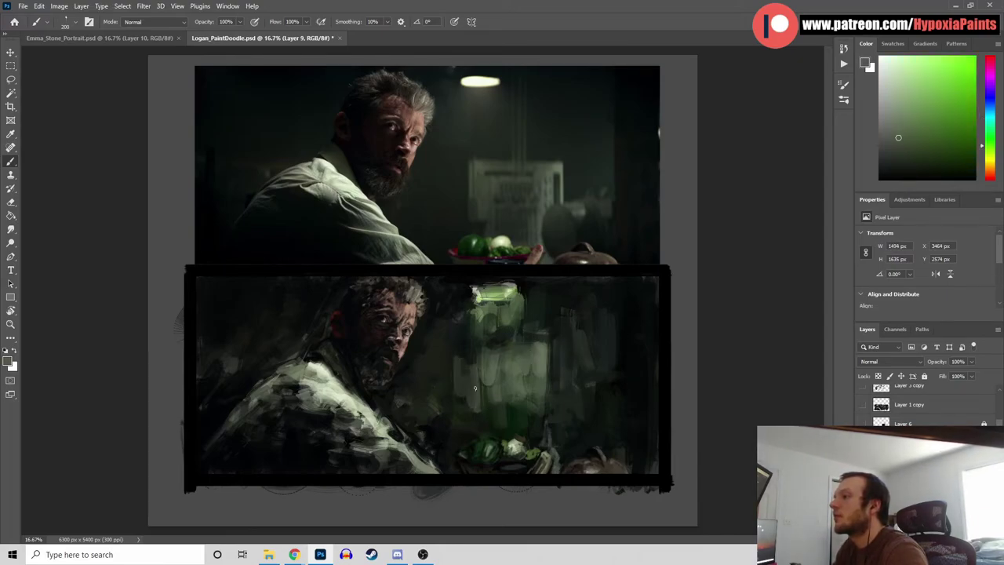
left_click(463, 332, "alt")
left_click(462, 333, "alt")
left_click(483, 314, "alt")
left_click_drag(474, 307, 461, 331)
left_click(462, 311, "alt")
left_click(495, 321, "alt")
left_click(486, 345, "alt")
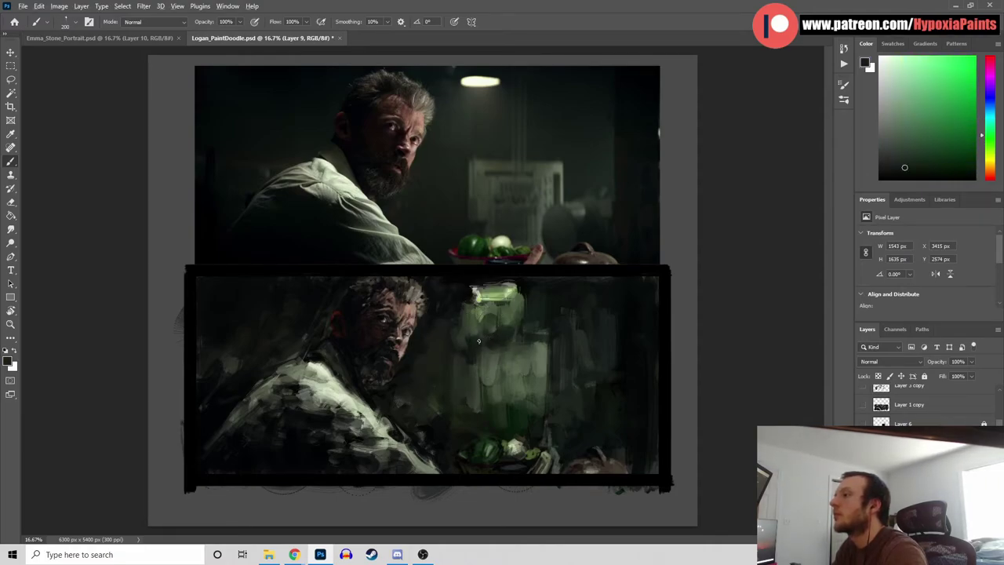
left_click(475, 319, "alt")
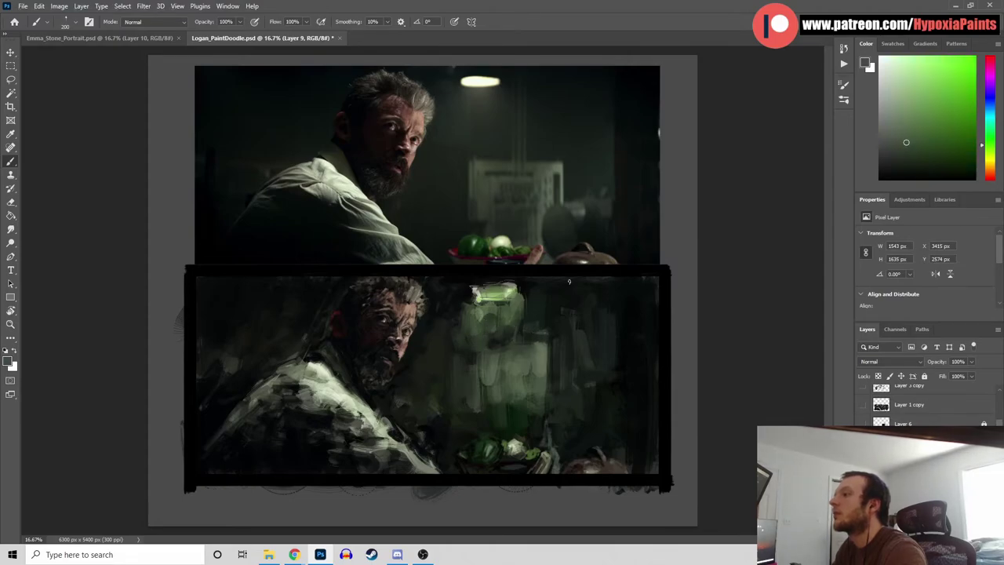
Reshape the ceiling lamp with near-white and light yellow-green, and clean its outline with sampled near-black green
left_click(480, 83, "alt")
left_click_drag(478, 292, 503, 289)
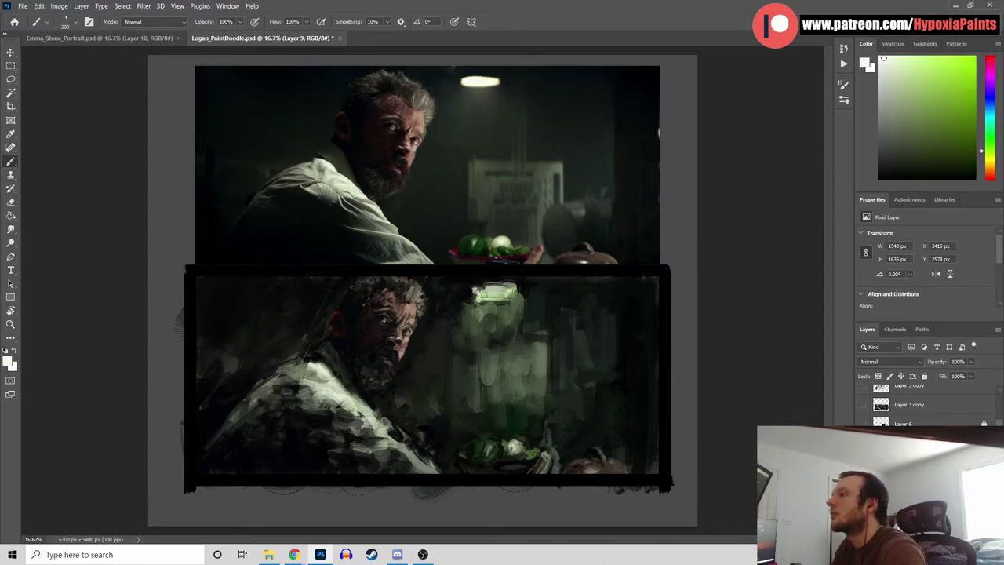
left_click(915, 83)
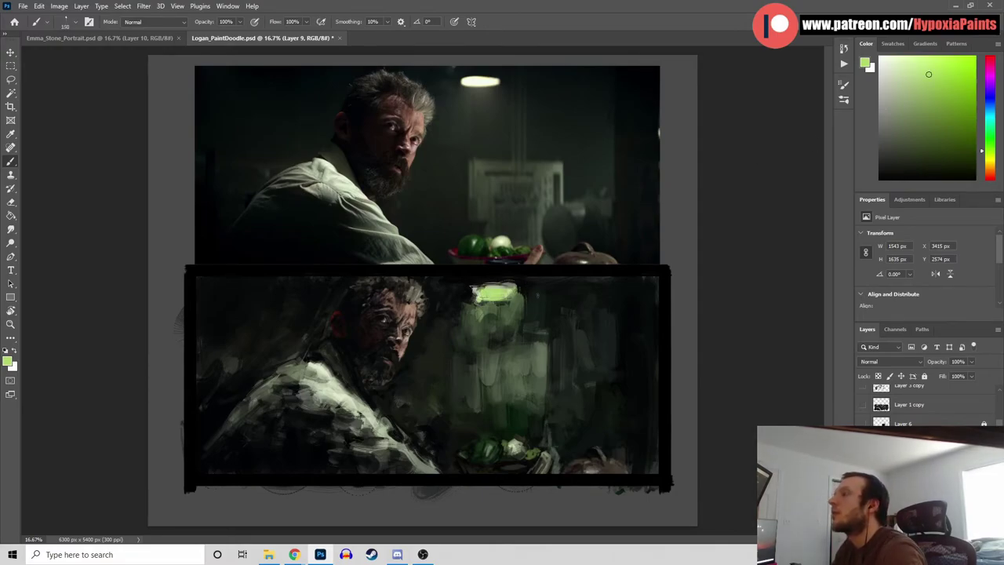
left_click(527, 292, "alt")
left_click_drag(510, 299, 521, 293)
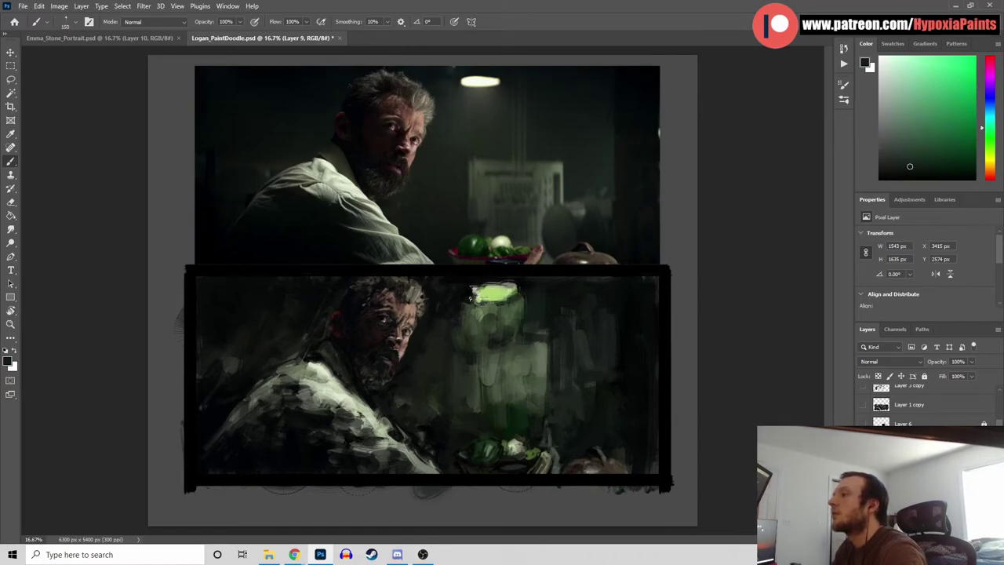
left_click(517, 311, "alt")
mouse_move(489, 287)
left_mouse_down()
mouse_move(513, 281)
mouse_move(473, 288)
mouse_move(517, 286)
left_mouse_up()
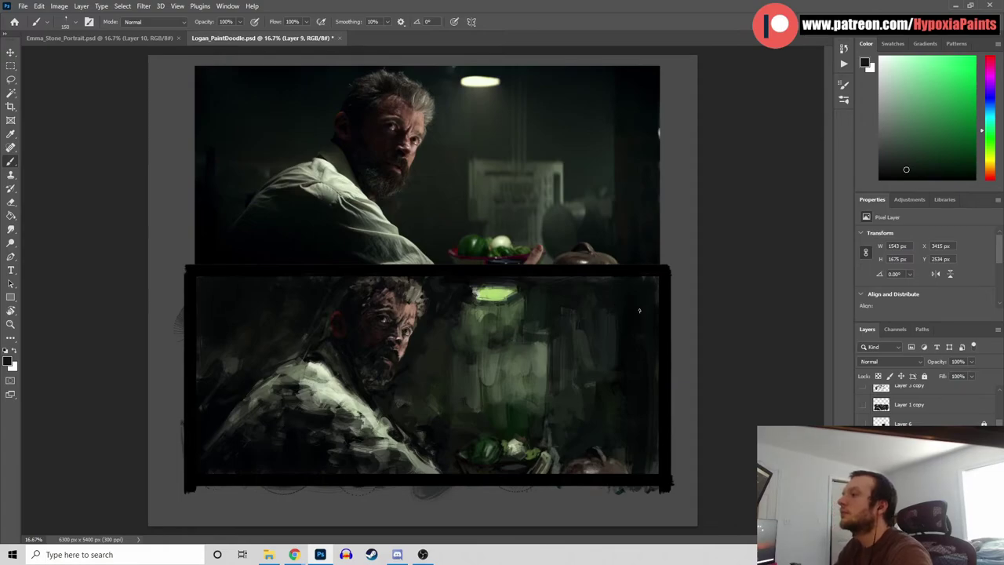
Give the ceiling lamp a near-white core sampled from the reference and a vivid yellow-green rim
left_click(917, 61)
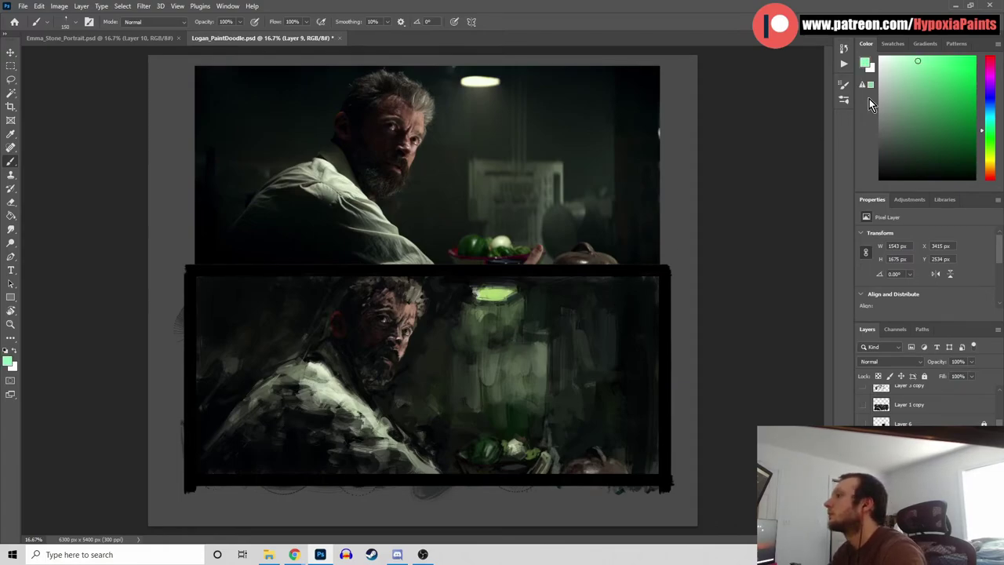
left_click(488, 83, "alt")
left_click_drag(485, 291, 502, 292)
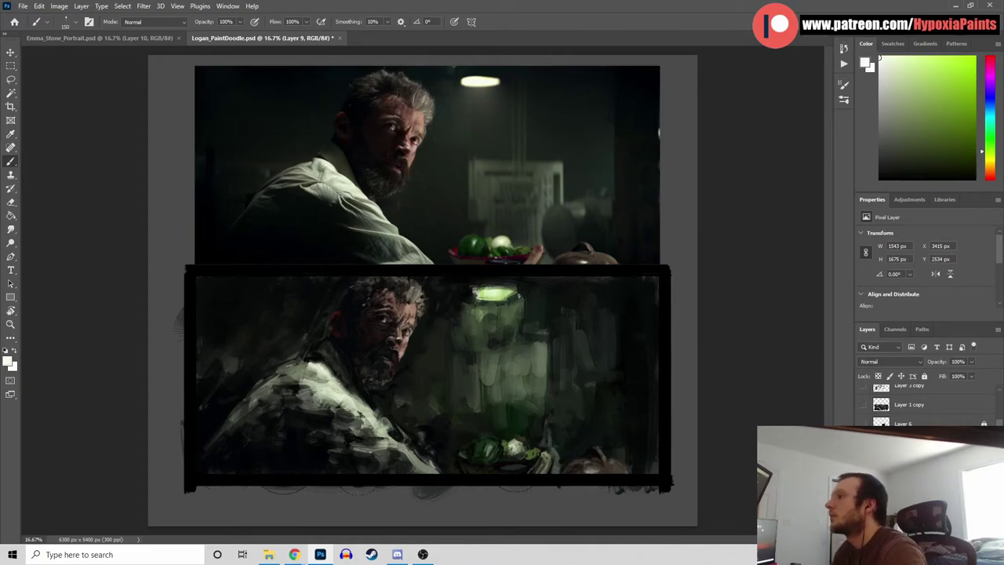
left_click(502, 292)
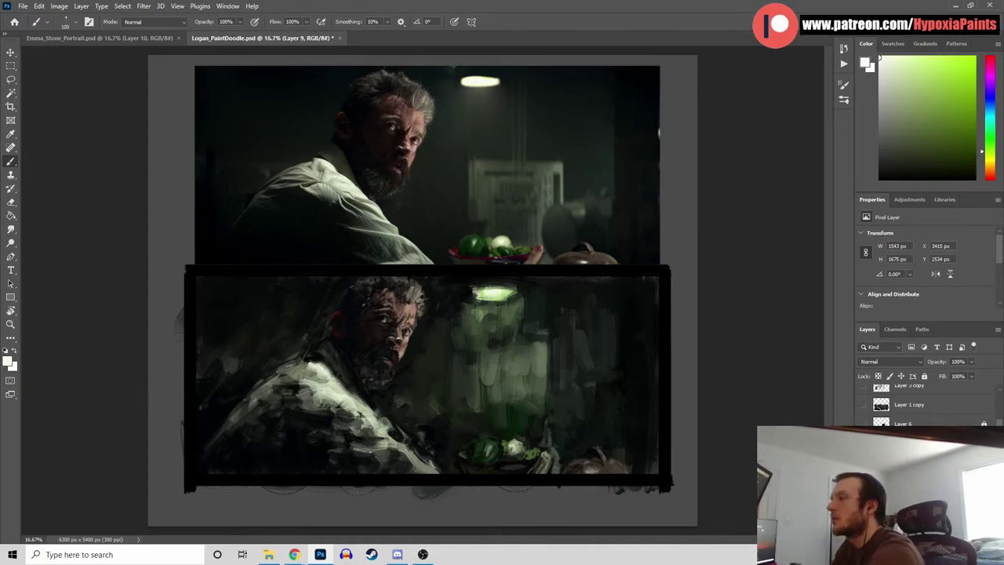
left_click(923, 66)
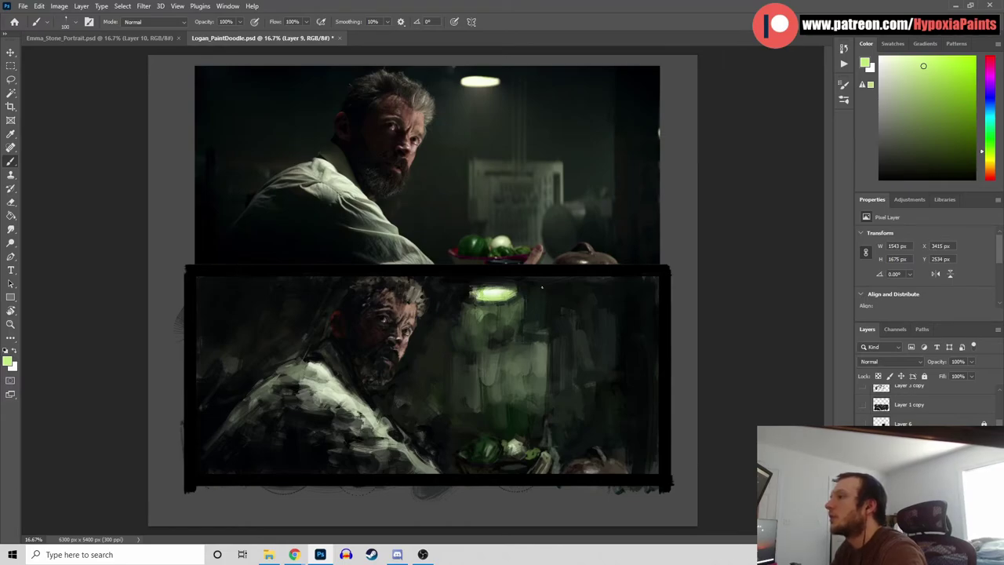
left_click(957, 63)
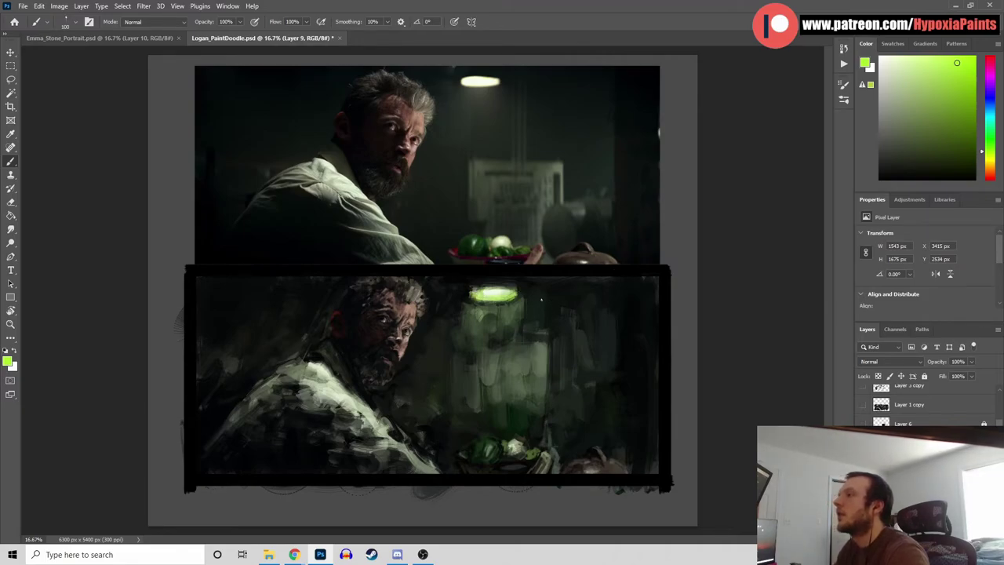
Save the painting and touch up the background between the man's sleeve and the bowl with sampled dark green
left_click(540, 299, "alt")
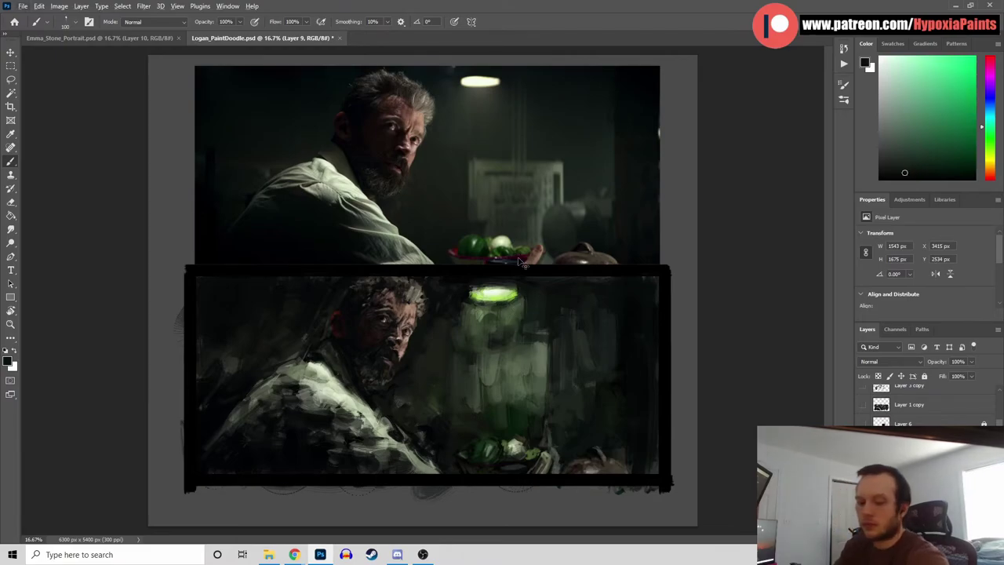
key("ctrl+s")
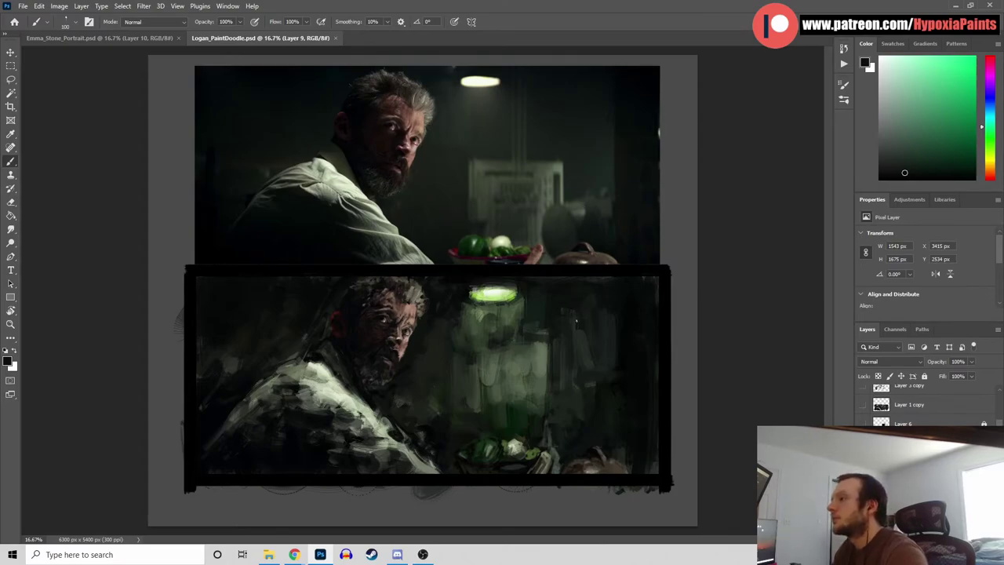
left_click(462, 415, "alt")
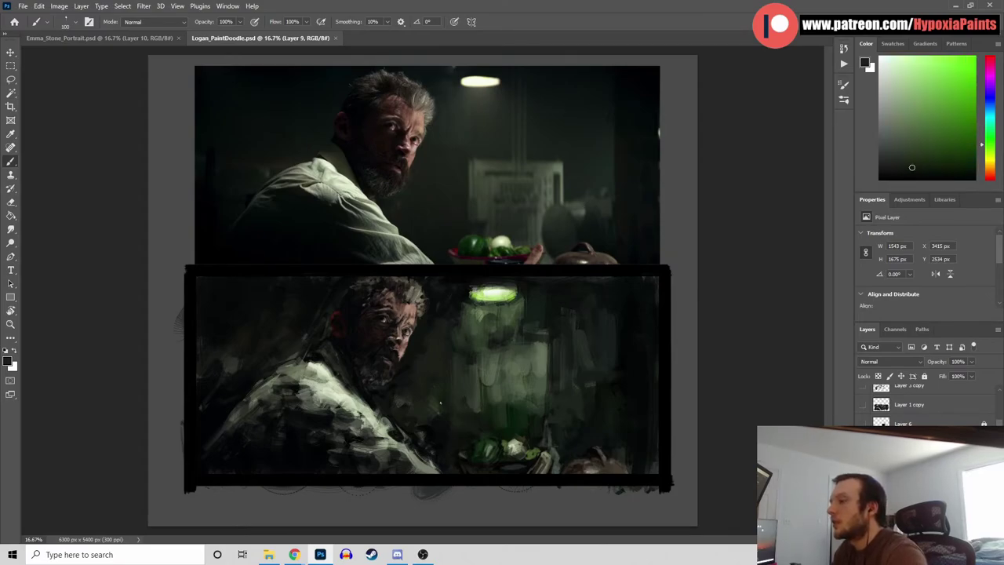
left_click_drag(423, 432, 431, 444)
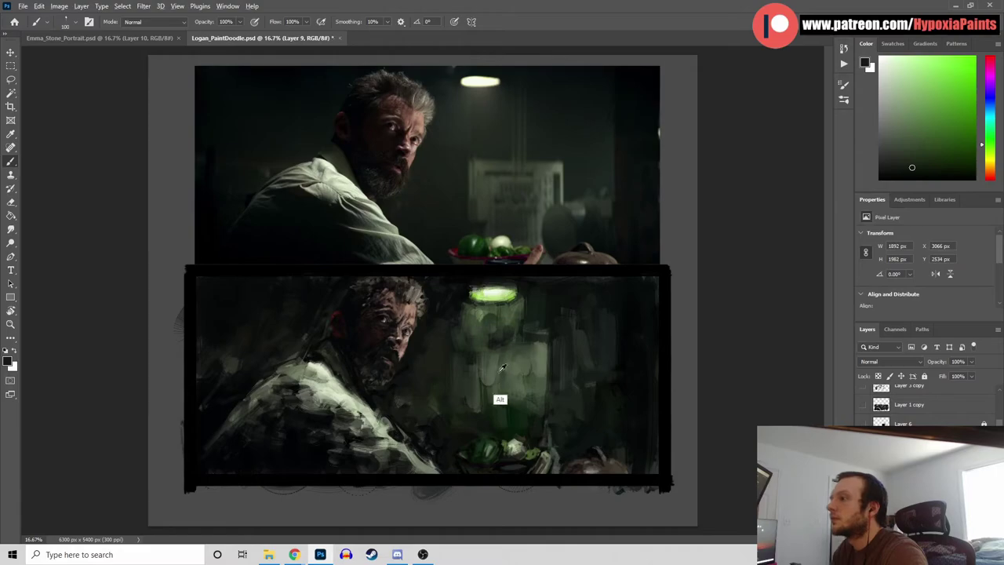
left_click(480, 319, "alt")
left_click_drag(447, 339, 440, 397)
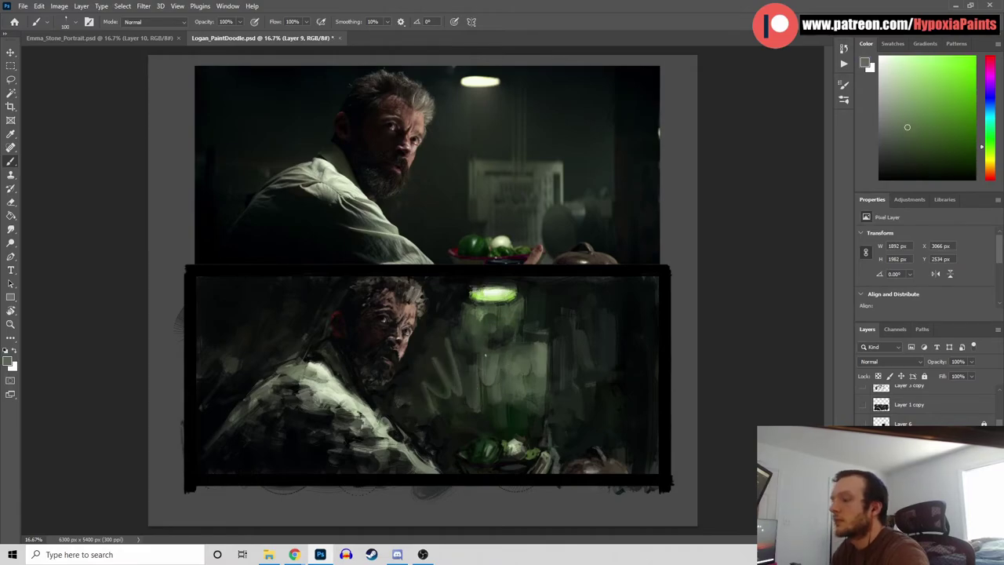
key("ctrl+z")
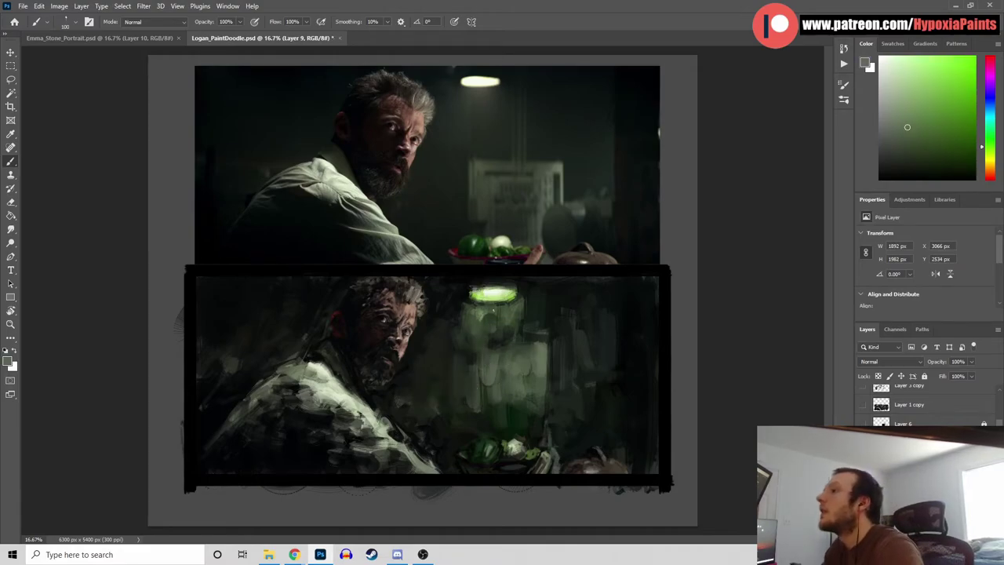
Darken the background between the man's face and the green glow with sampled dark greens, and touch up the melon in the bowl
left_click(435, 349, "alt")
left_click(443, 305, "alt")
left_click_drag(443, 338, 433, 364)
left_click(435, 355, "alt")
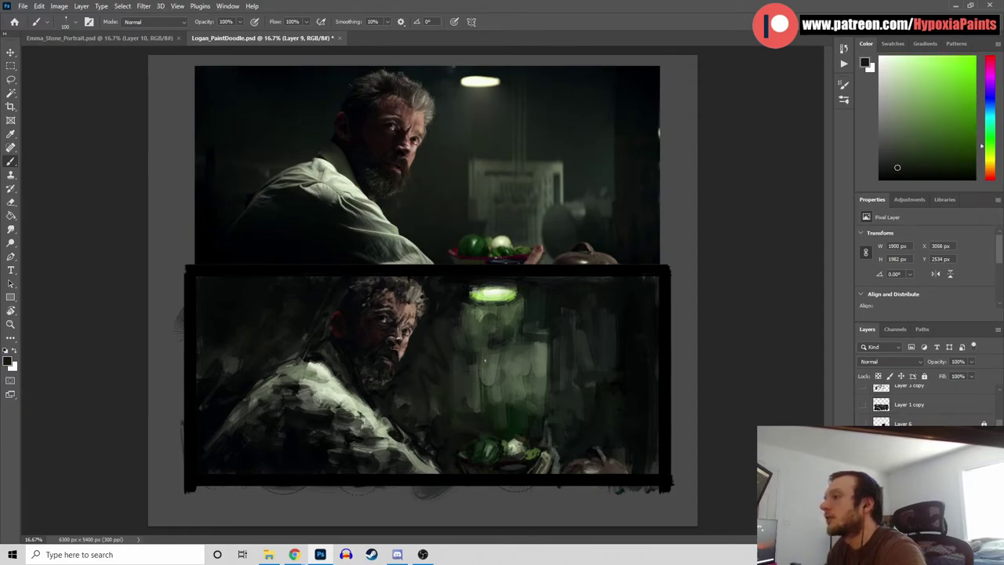
left_click(439, 357, "alt")
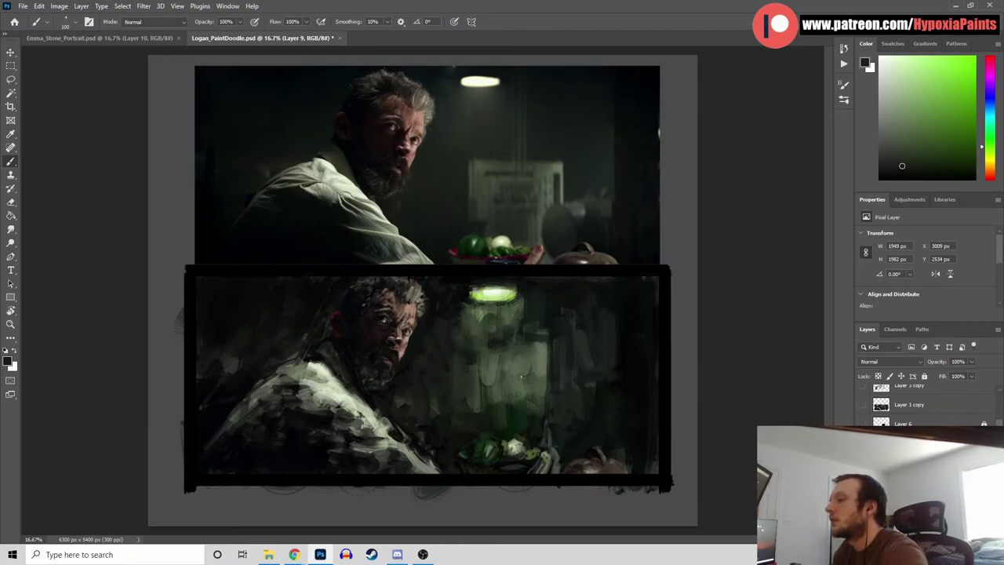
left_click(479, 441, "alt")
left_click(480, 446)
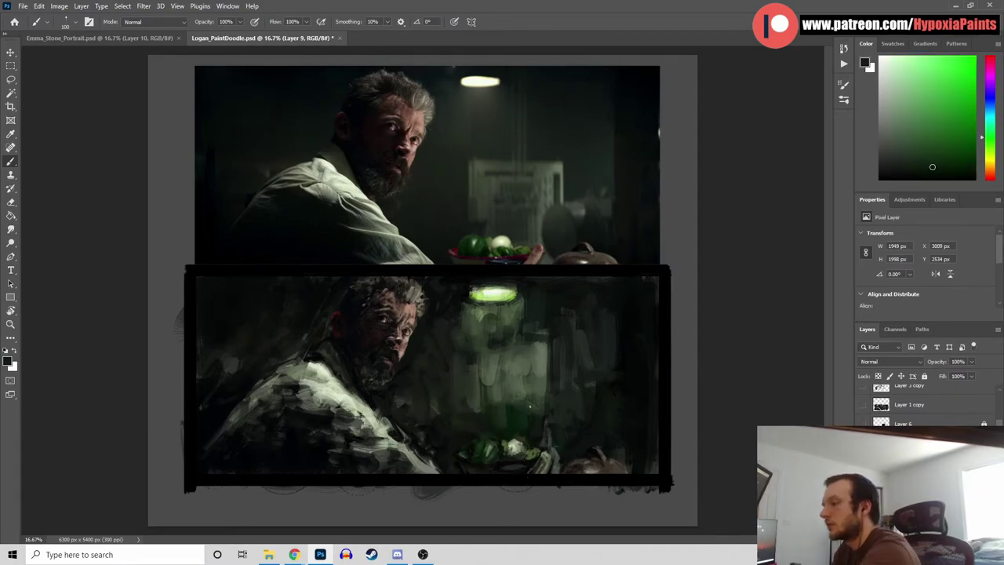
Enlarge the brush to 200 px and blend sampled dark and mid greens over the wall panel and the haze above the bowl
key("bracketright")
key("bracketright")
key("bracketright")
key("bracketright")
left_click(516, 425, "alt")
mouse_move(502, 418)
left_mouse_down()
mouse_move(500, 390)
mouse_move(490, 400)
mouse_move(515, 400)
mouse_move(476, 381)
left_mouse_up()
left_click(463, 422, "alt")
left_click(568, 347, "alt")
left_click(538, 332, "alt")
left_click_drag(521, 352, 520, 382)
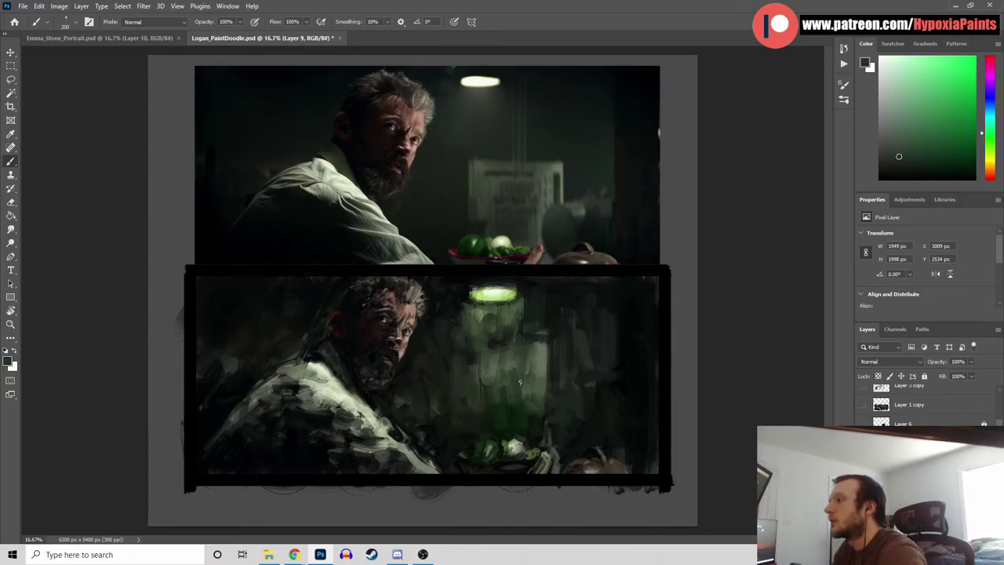
Narrow the wall panel's edge facing the pot and darken the background beside it with sampled near-black green
left_click(537, 396, "alt")
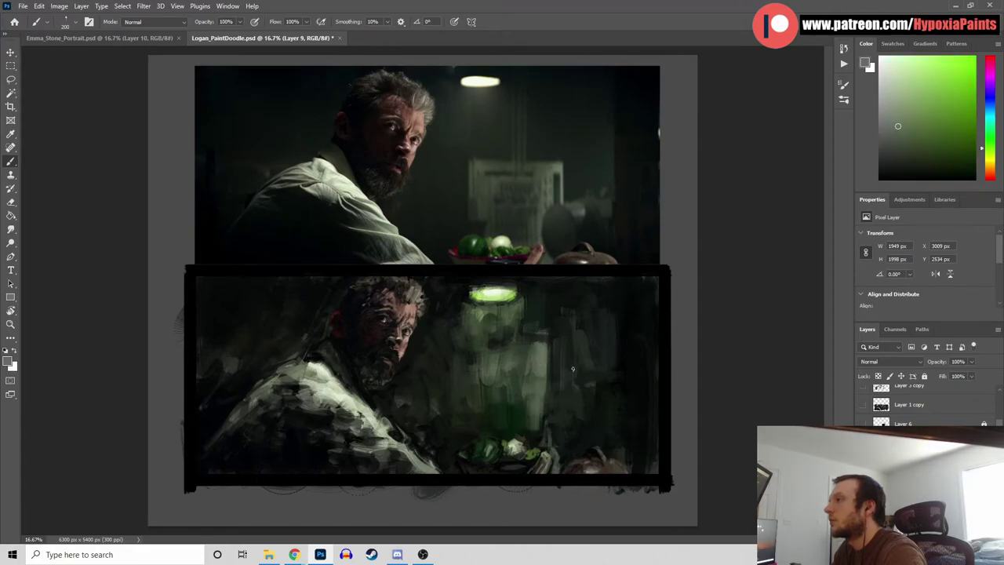
left_click(562, 385, "alt")
left_click_drag(539, 406, 543, 426)
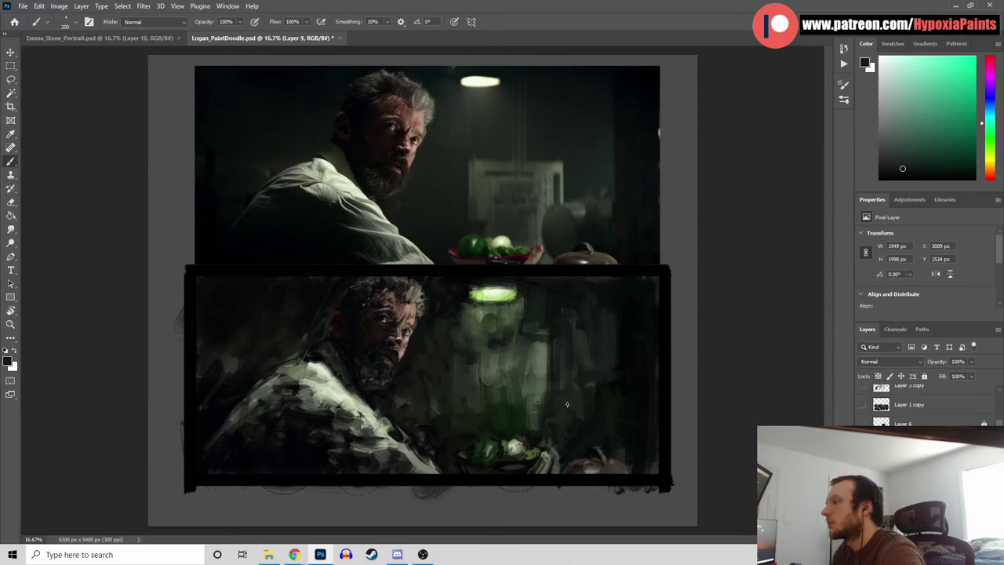
left_click(644, 386, "alt")
left_click_drag(560, 422, 570, 435)
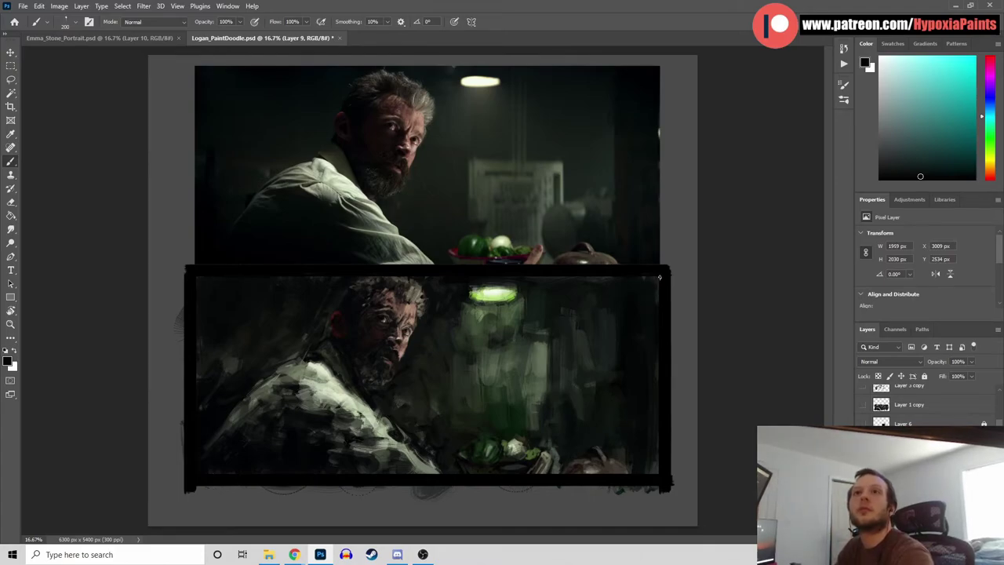
Add dim grey shapes above the pot with colours sampled from the reference, and cut the wall panel's upper edge with dark green
left_click(554, 229, "alt")
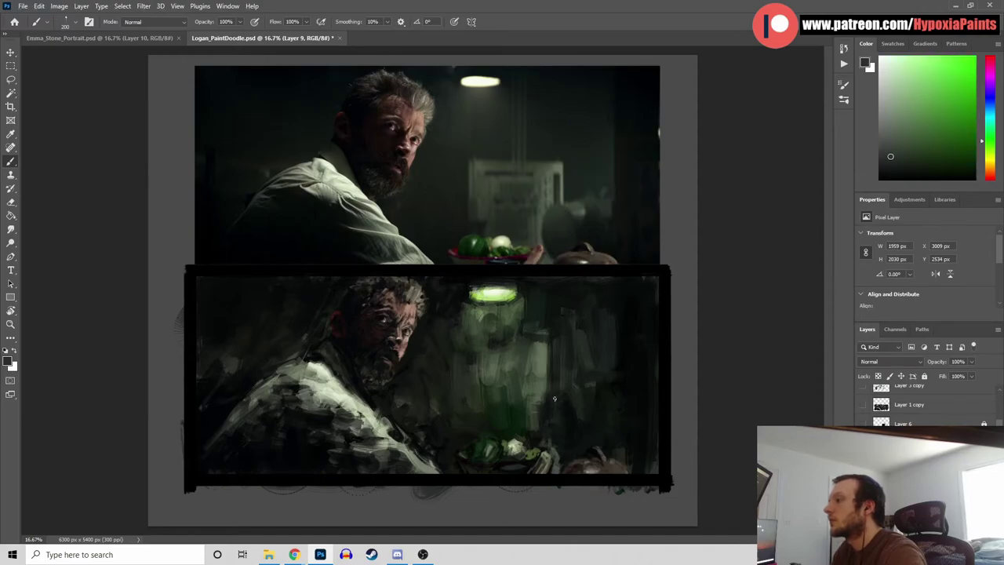
left_click(583, 237, "alt")
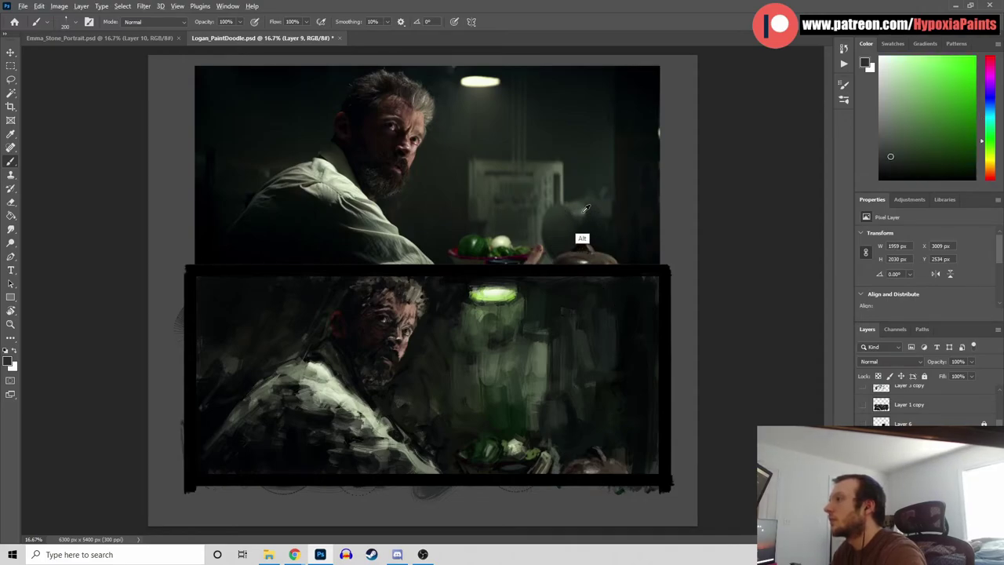
left_click_drag(582, 402, 573, 406)
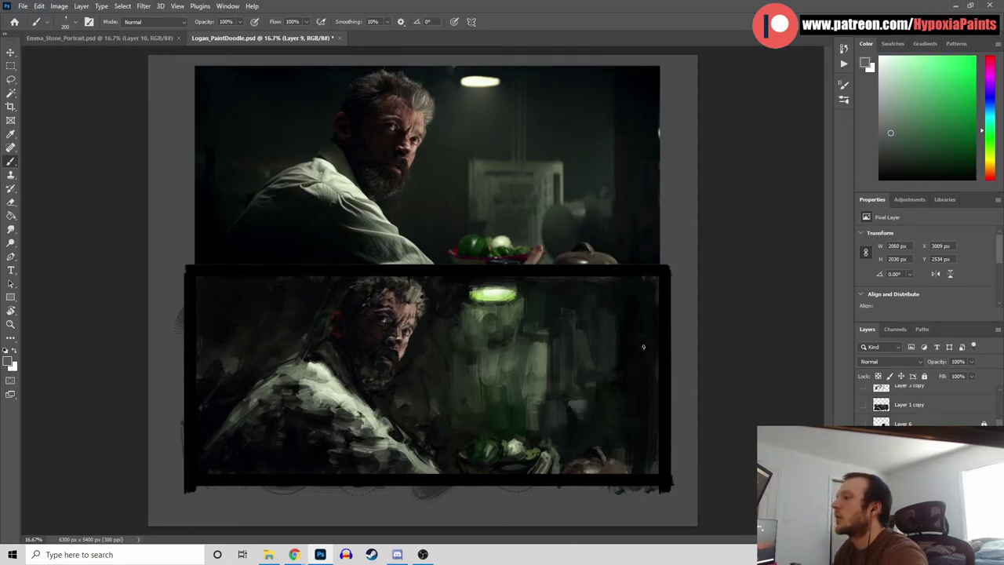
left_click(557, 323, "alt")
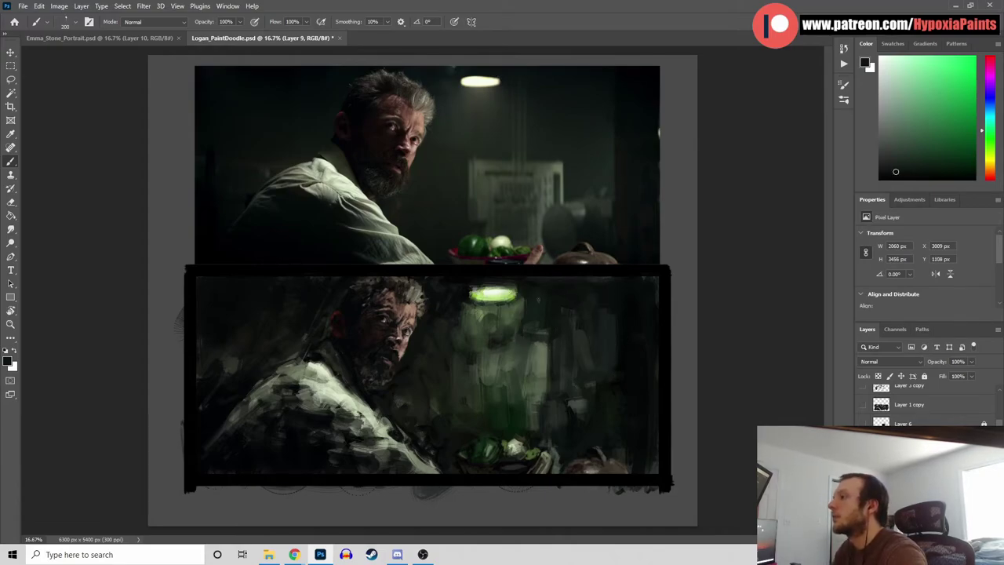
left_click(562, 341, "alt")
left_click(552, 331, "alt")
left_click_drag(540, 348, 528, 351)
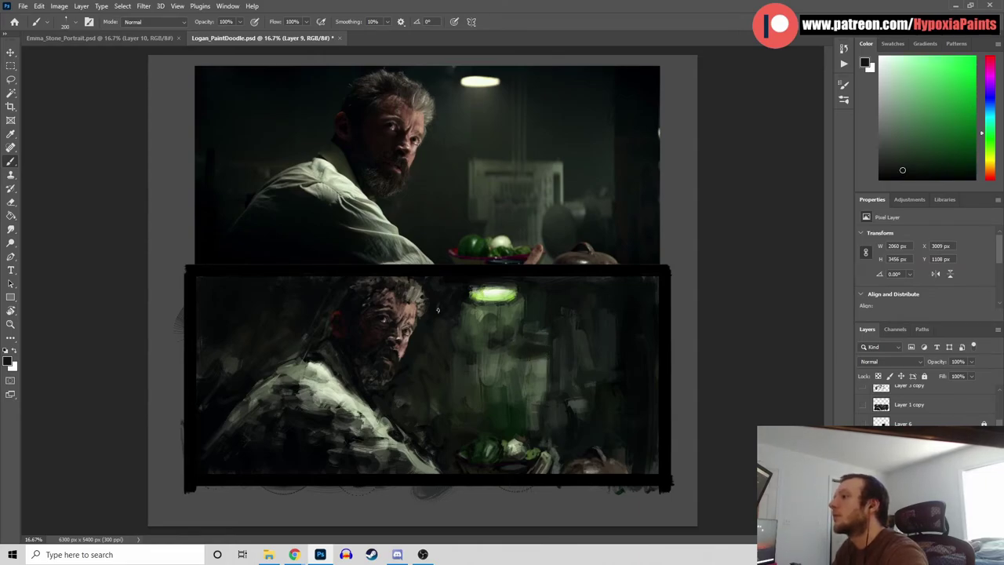
Paint a vivid yellow-green glow directly below the ceiling lamp and soften its outer edge with sampled dark green
left_click(530, 396, "alt")
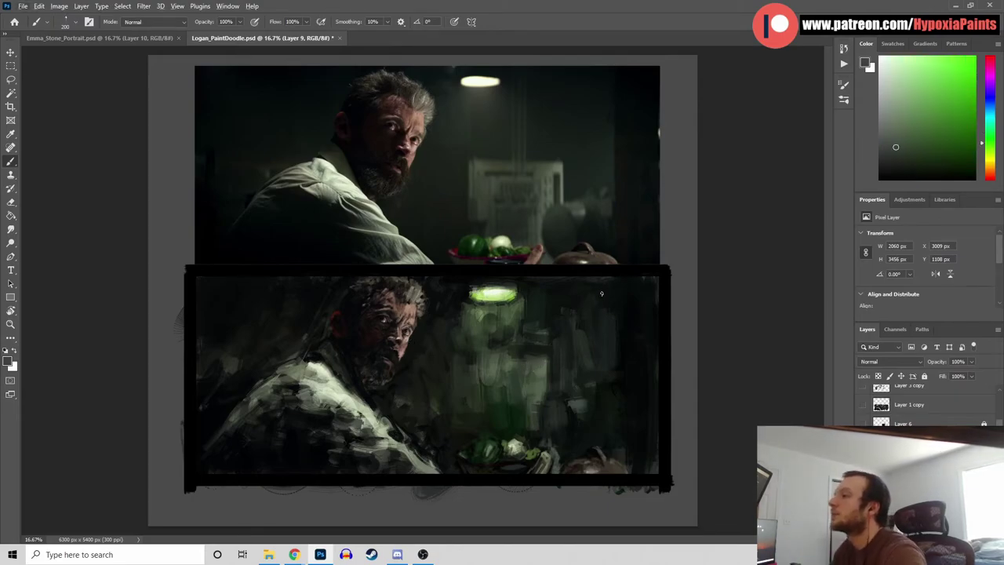
left_click(509, 317, "alt")
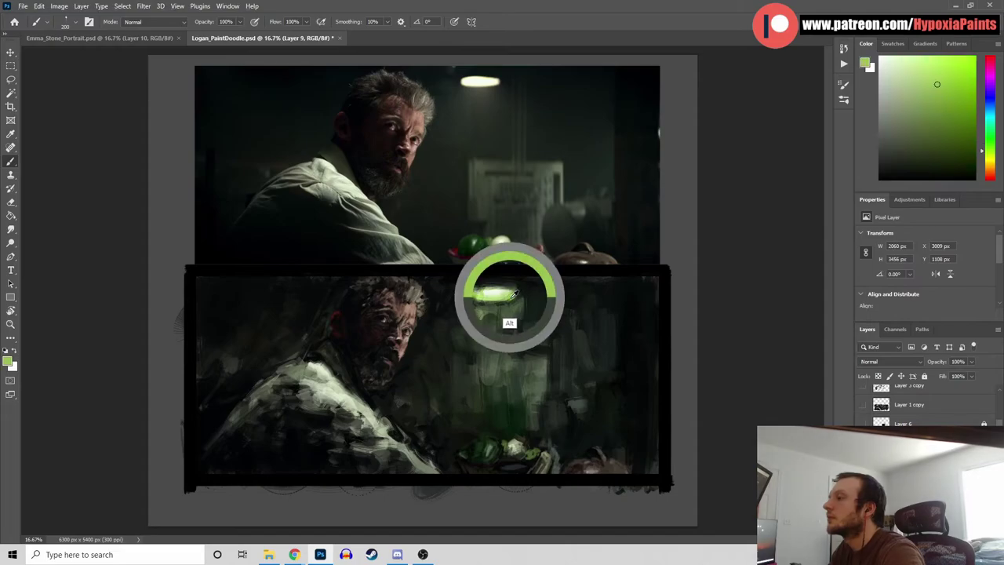
left_click_drag(511, 309, 520, 312)
left_click(520, 313, "alt")
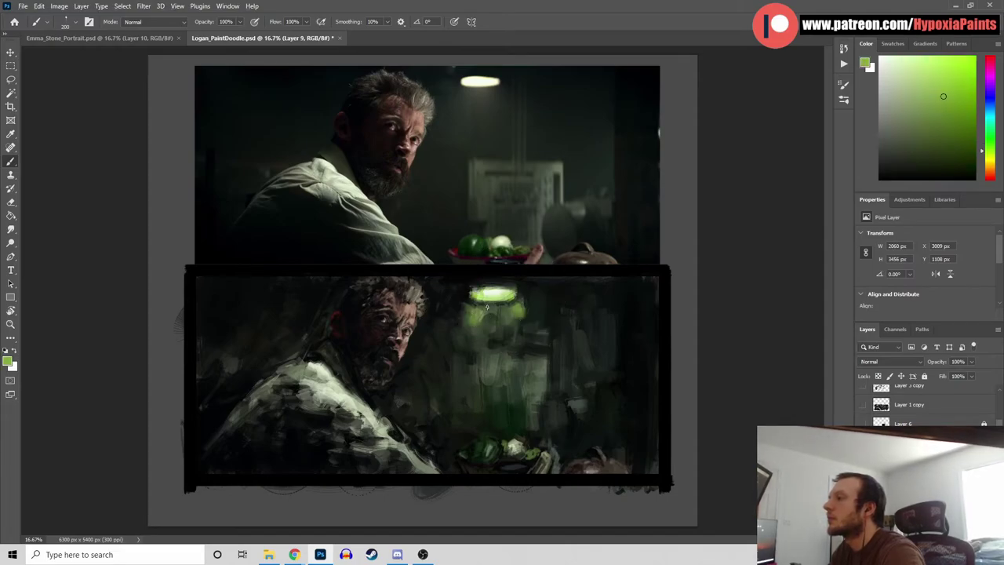
left_click(518, 331, "alt")
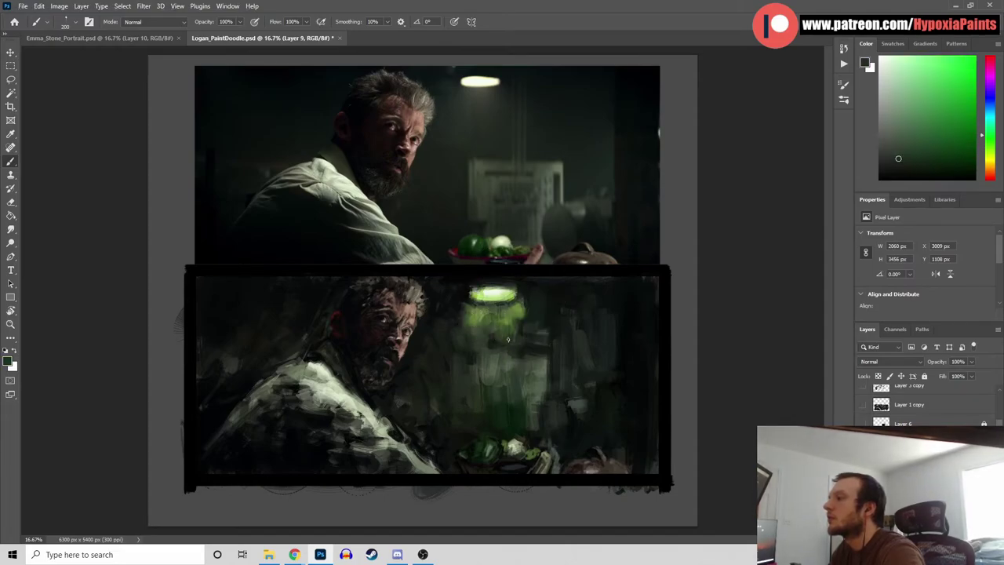
left_click(531, 324, "alt")
left_click_drag(521, 303, 523, 321)
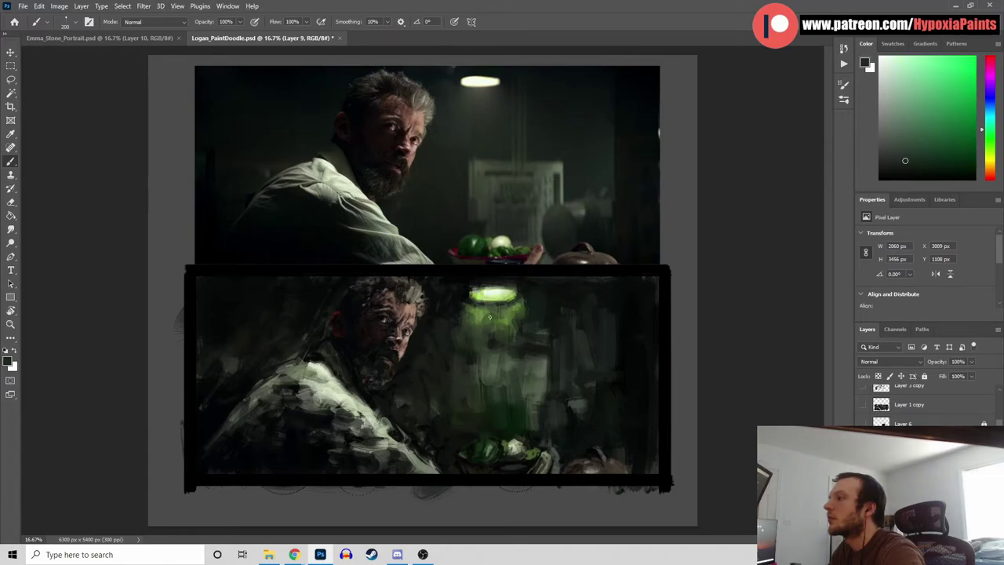
Blend muted green down from the lamp glow and restate the wall panel's lit area with grey-green sampled from the reference
left_click(479, 313, "alt")
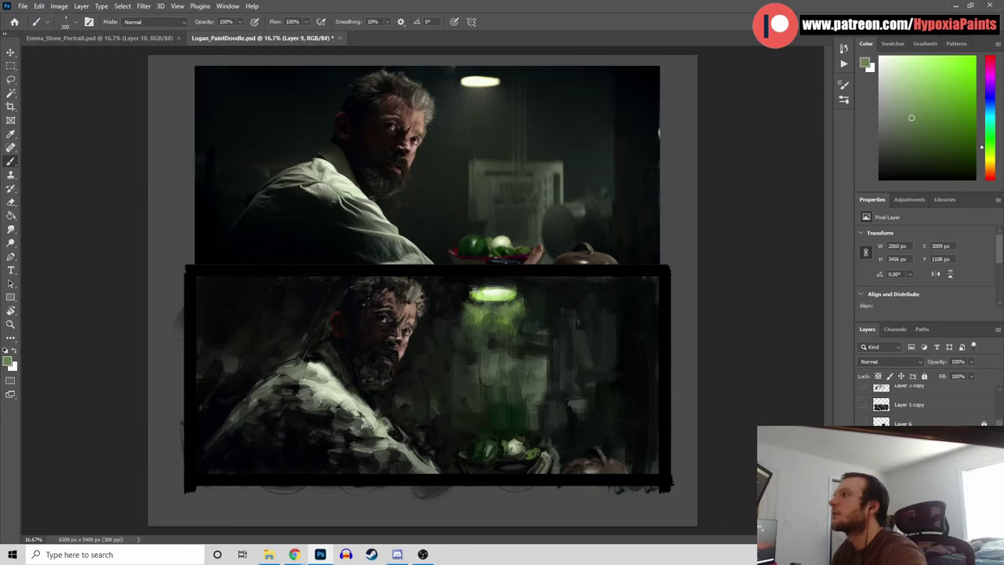
left_click(480, 350, "alt")
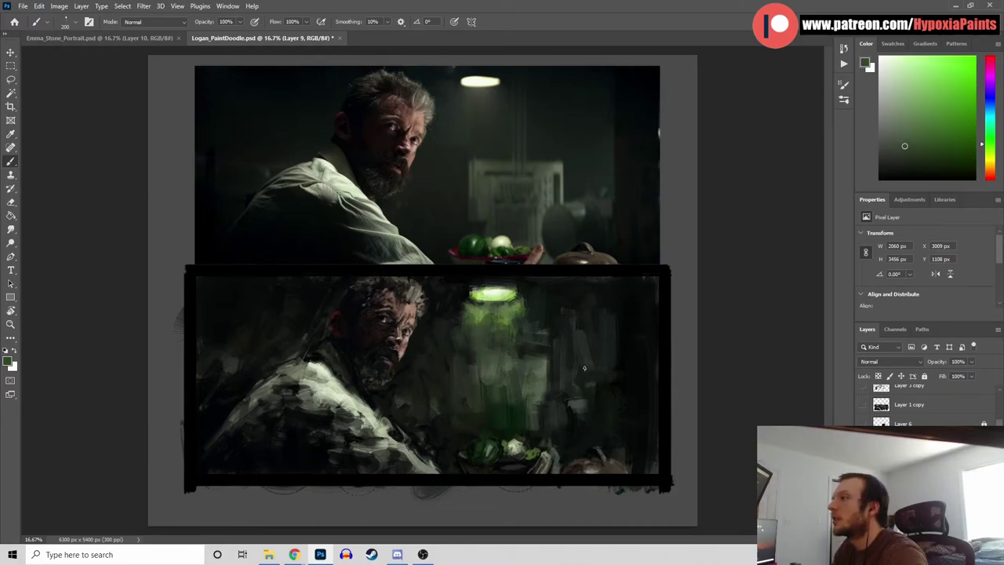
left_click(559, 194, "alt")
left_click_drag(538, 360, 535, 379)
left_click(536, 370, "alt")
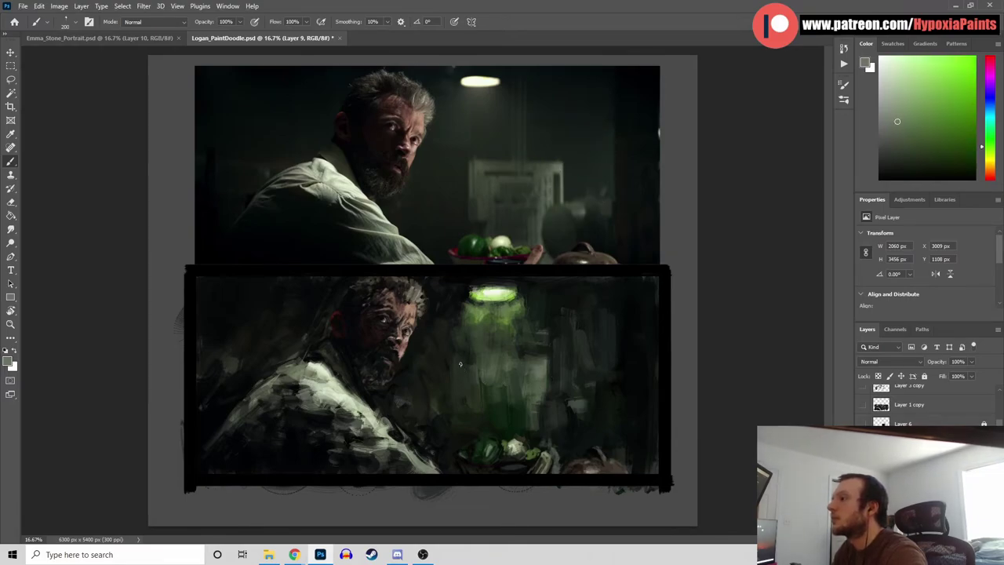
Extend the wall panel toward the man with sampled grey-green, and lighten the green haze just above the bowl
mouse_move(459, 362)
left_mouse_down()
mouse_move(456, 372)
mouse_move(474, 367)
left_mouse_up()
left_click(460, 351, "alt")
left_click(459, 386, "alt")
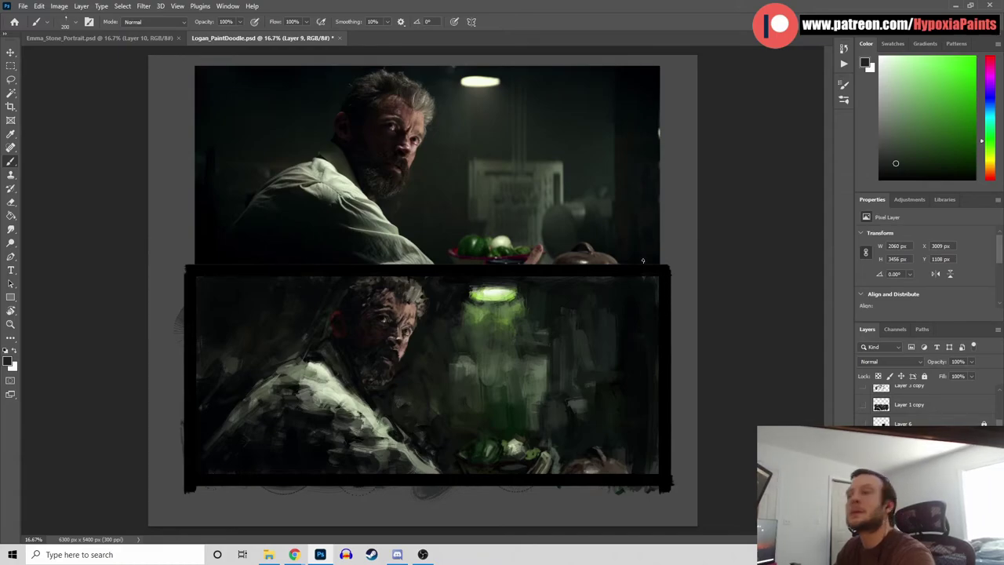
left_click(448, 375, "alt")
left_click_drag(456, 358, 495, 423)
left_click(544, 388, "alt")
mouse_move(506, 409)
left_mouse_down()
mouse_move(512, 430)
mouse_move(520, 422)
left_mouse_up()
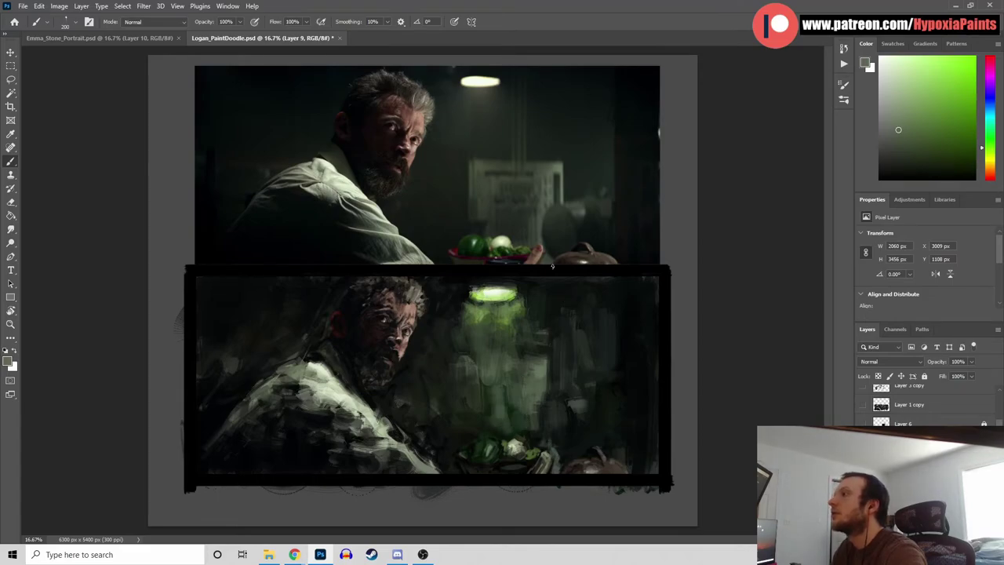
Define the wall panel's top edge and inner shape with sampled dark green and lighter grey-green
left_click(546, 333, "alt")
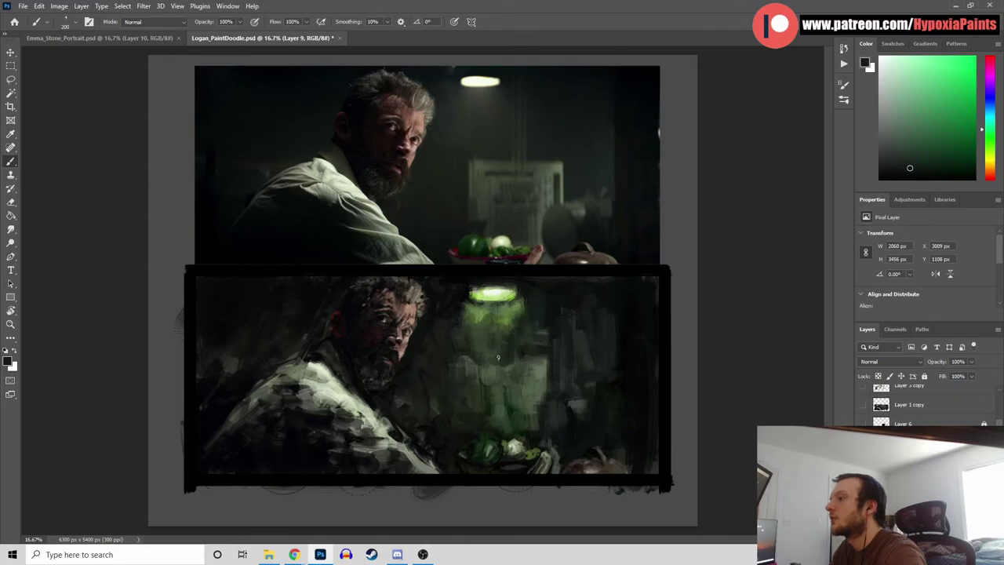
left_click(485, 350, "alt")
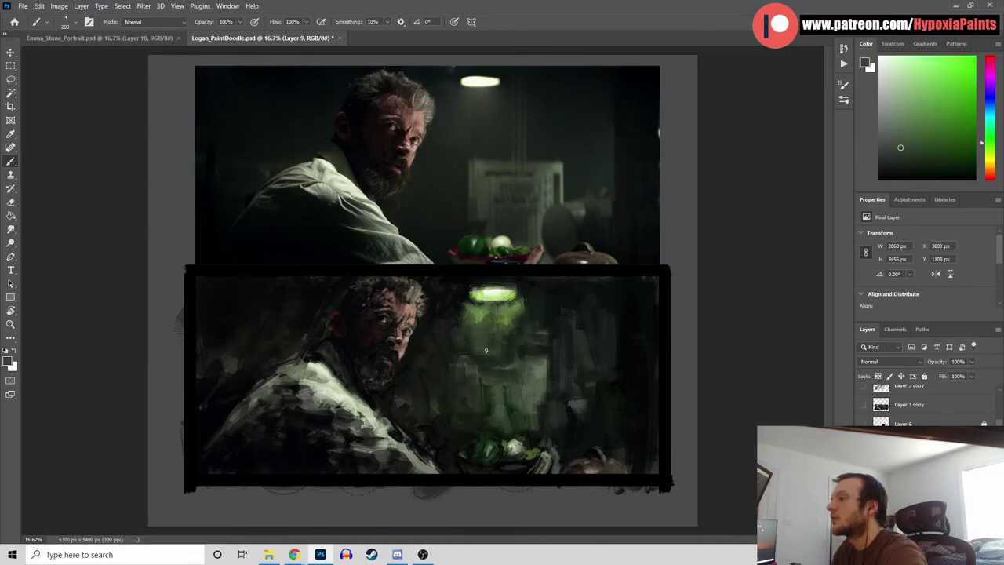
left_click(537, 394, "alt")
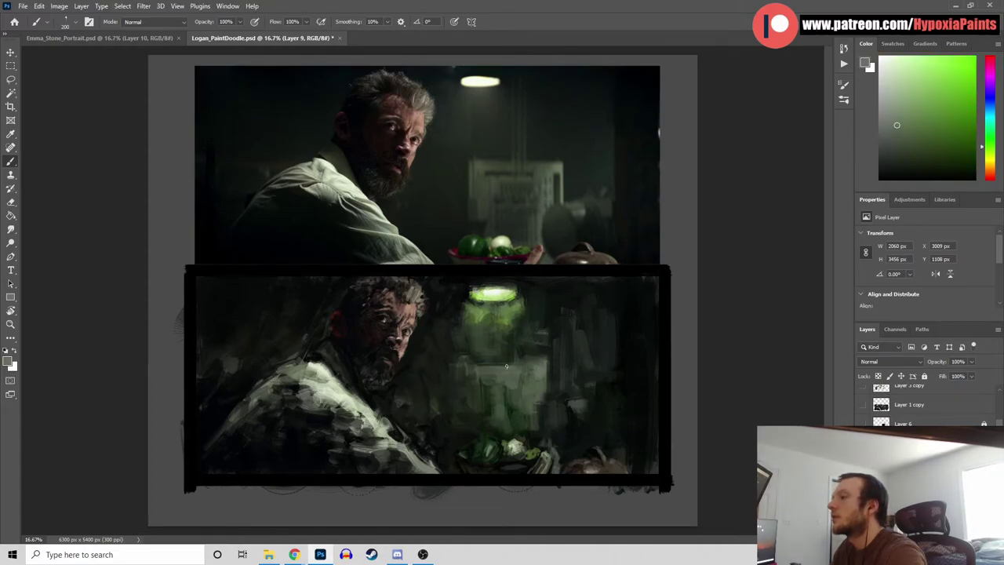
left_click(477, 392, "alt")
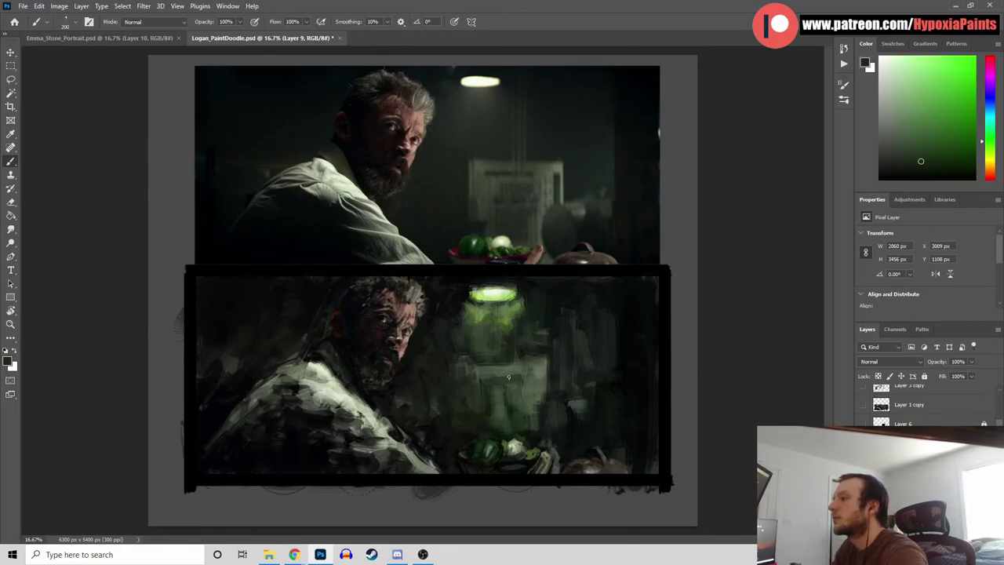
left_click(530, 361, "alt")
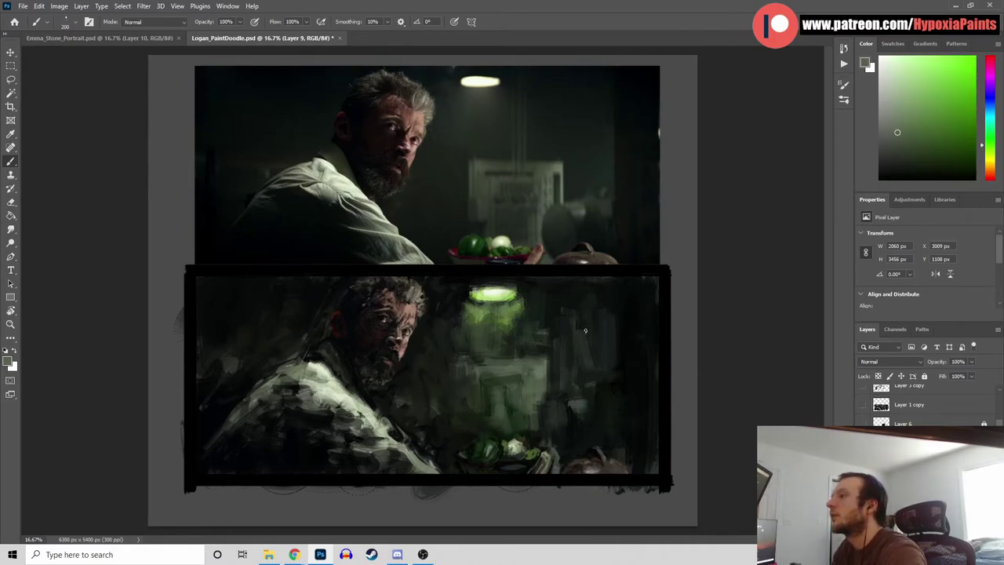
Widen the glow below the lamp toward the man with sampled muted green, and save the painting
left_click(471, 337, "alt")
left_click(467, 307, "alt")
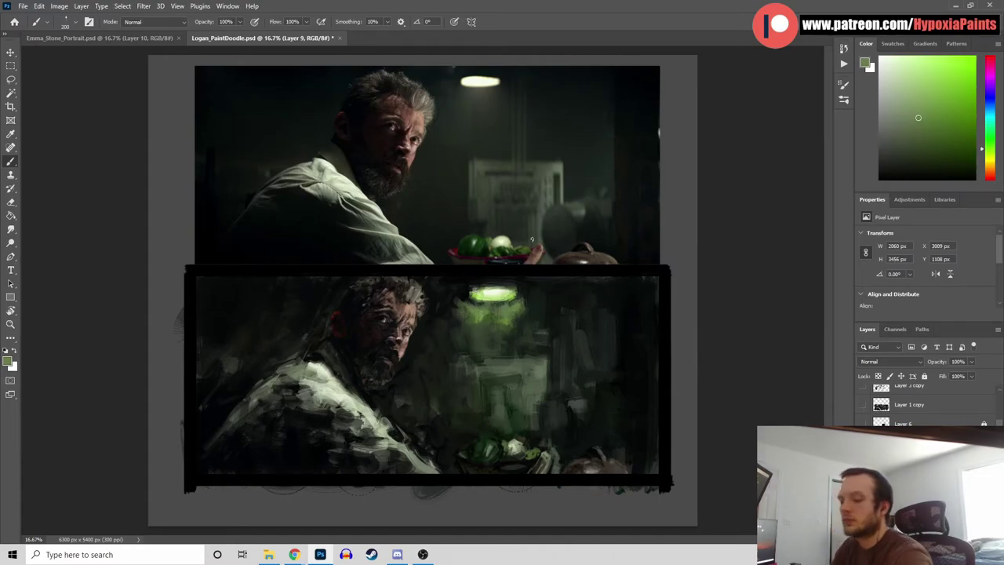
key("ctrl+s")
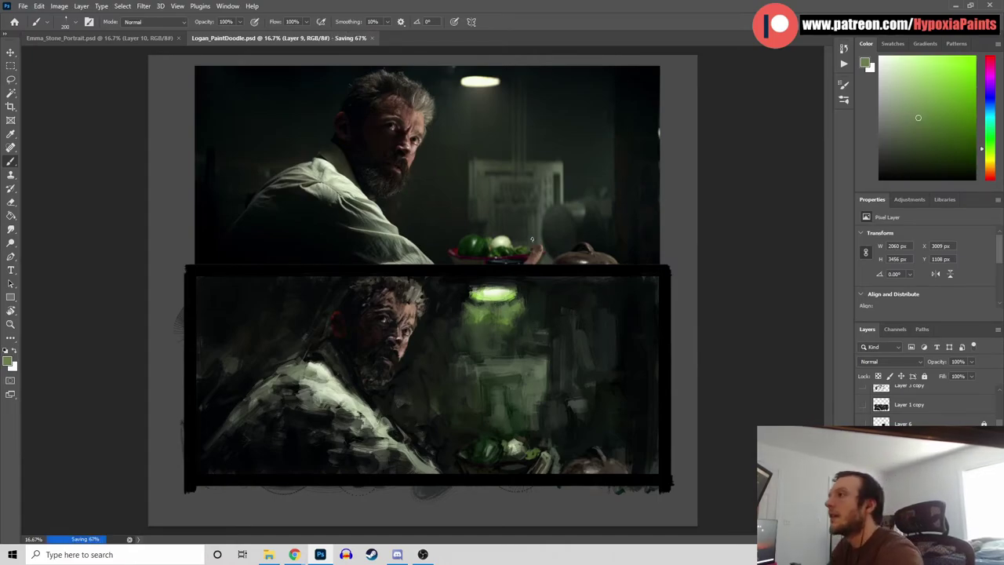
Darken the background beside the lamp glow and behind the man's back with sampled near-black tones
left_click(427, 331, "alt")
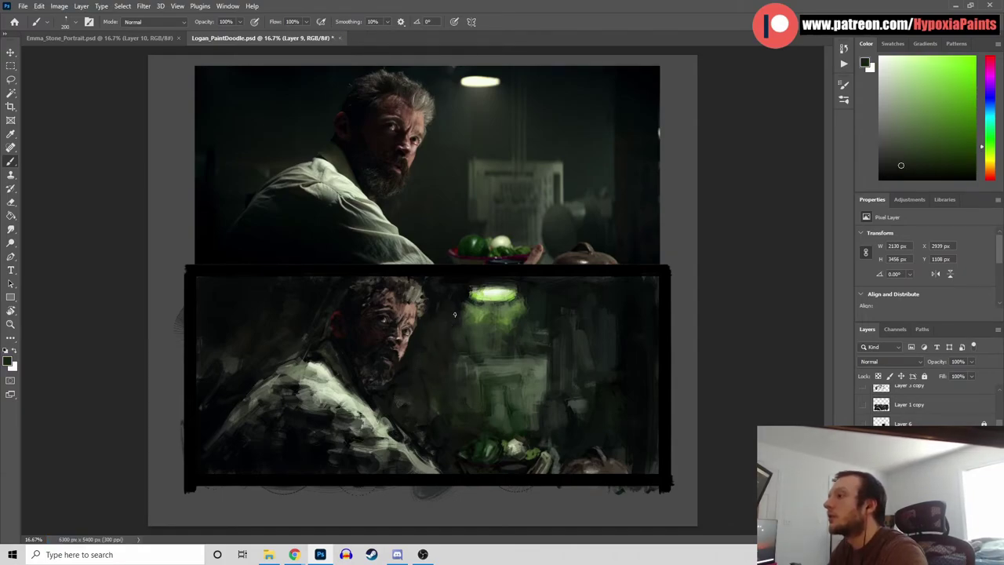
left_click_drag(253, 379, 226, 370)
left_click(225, 336, "alt")
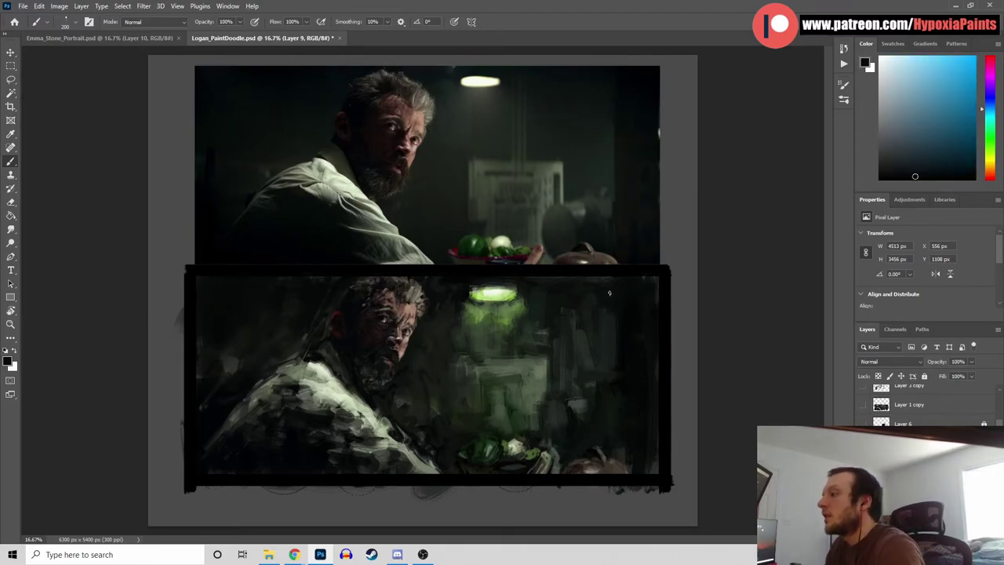
Darken the background above the pot and the pot's outer side with sampled near-black, and save the painting
left_click(631, 323, "alt")
left_click_drag(588, 339, 589, 370)
left_click(631, 448, "alt")
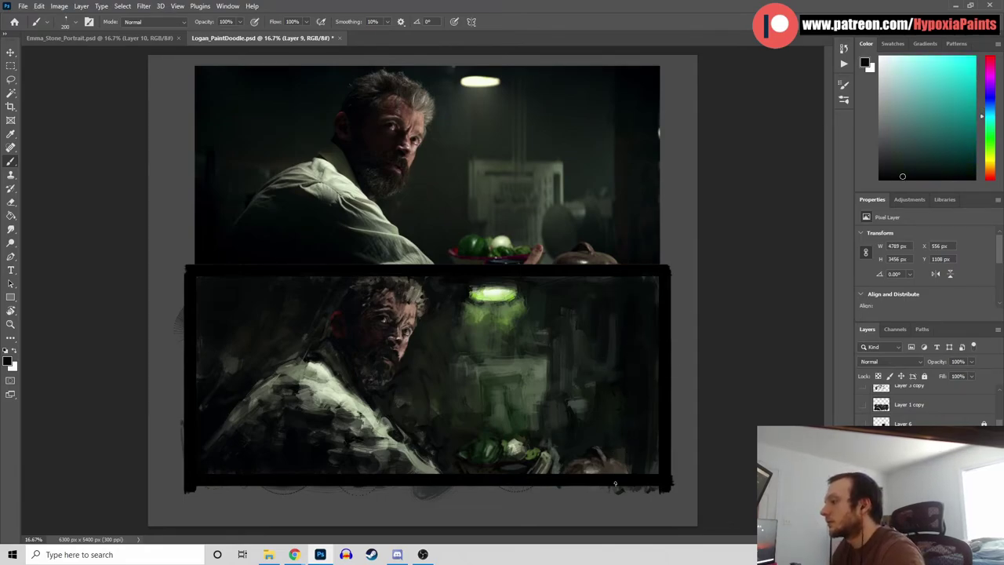
left_click(575, 464, "alt")
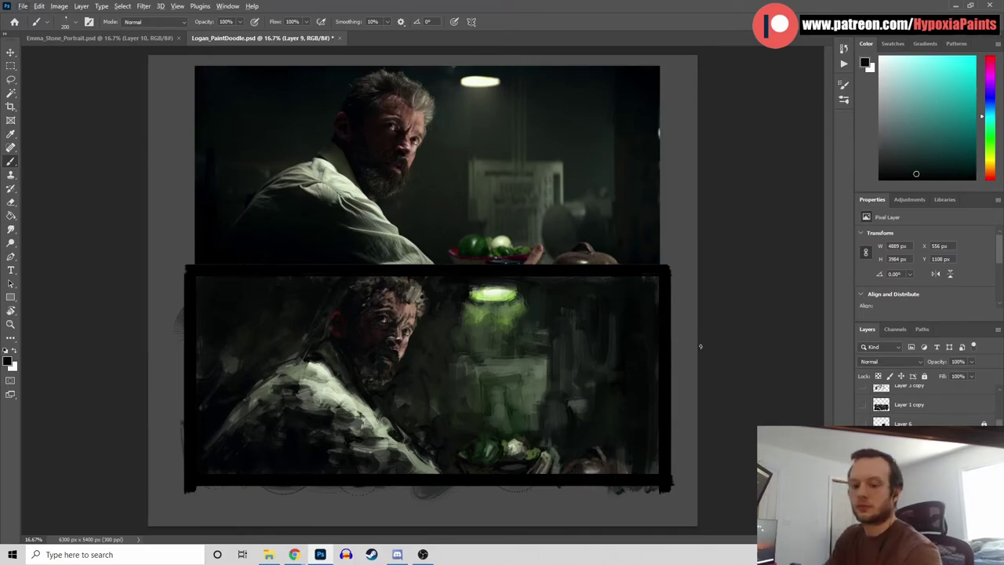
key("ctrl+s")
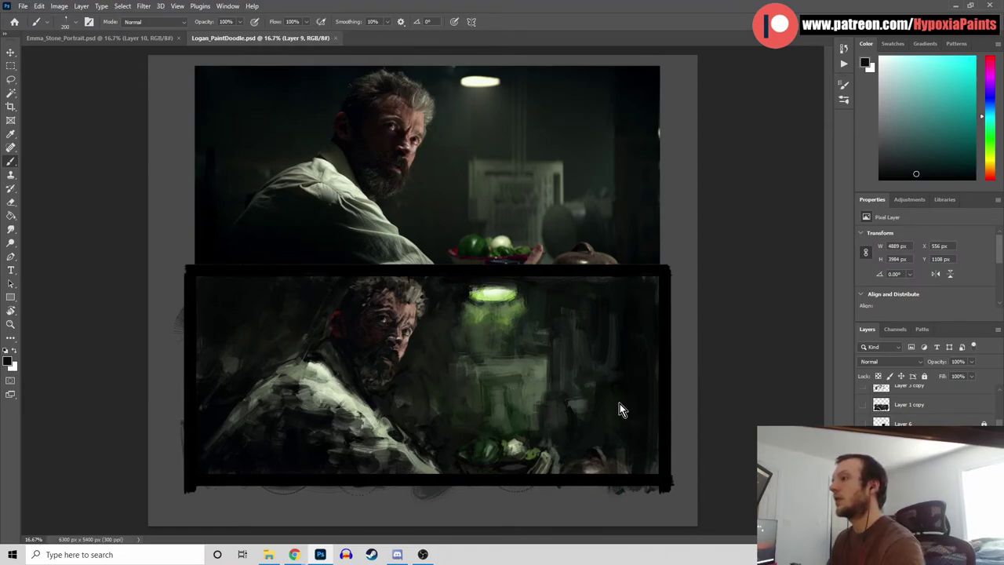
Refine the man's hair along its upper edge with sampled near-black and brownish grey, and save the painting
left_click(368, 280, "alt")
left_click(371, 283, "alt")
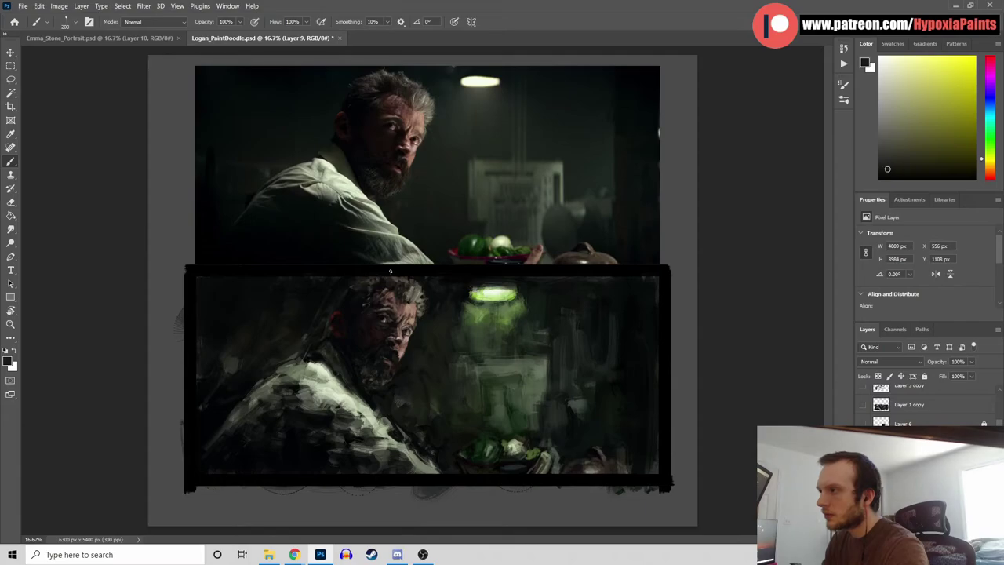
left_click(395, 273, "alt")
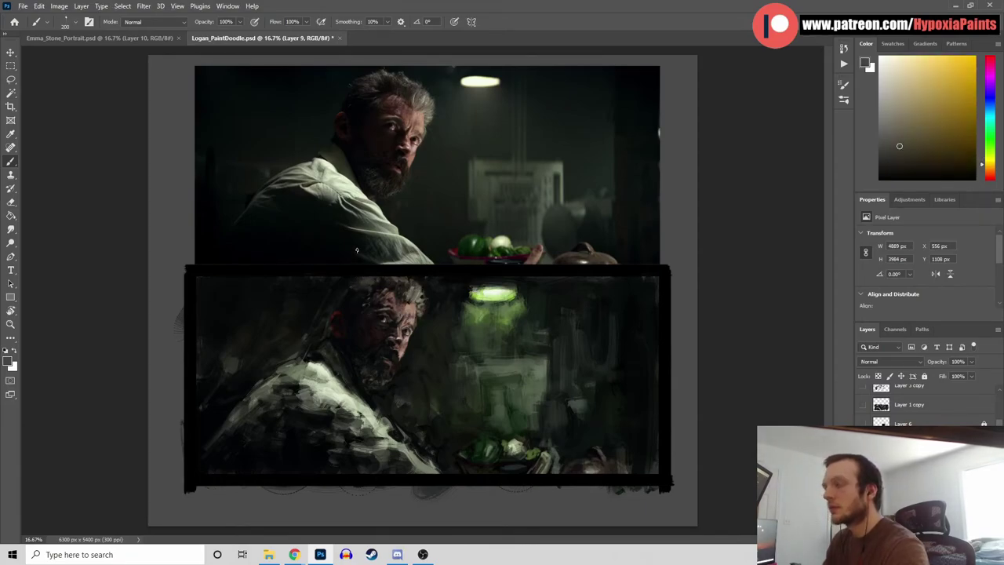
key("ctrl+s")
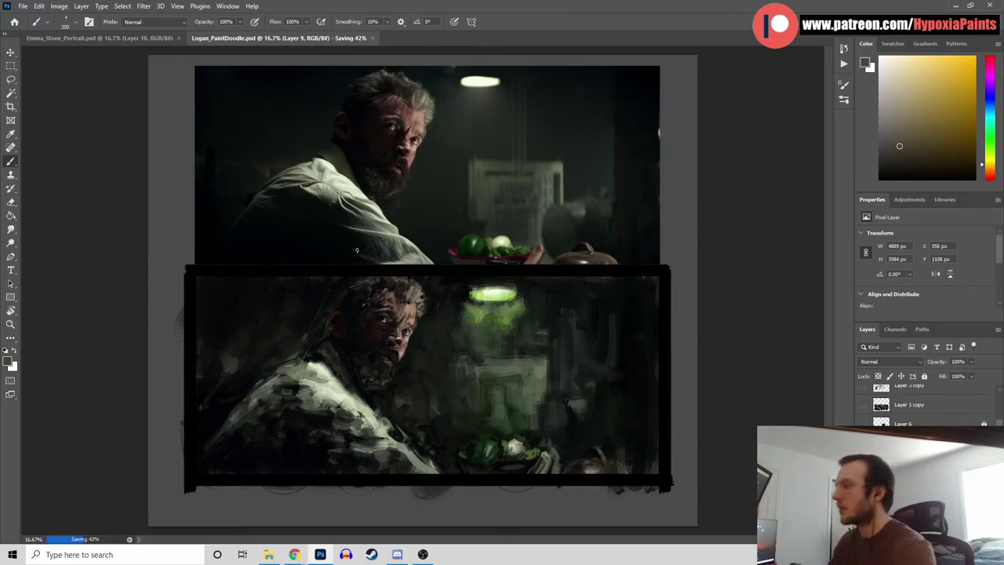
Paint the background between the vegetable bowl and the pot with sampled dark grey-green tones
left_click(538, 462, "alt")
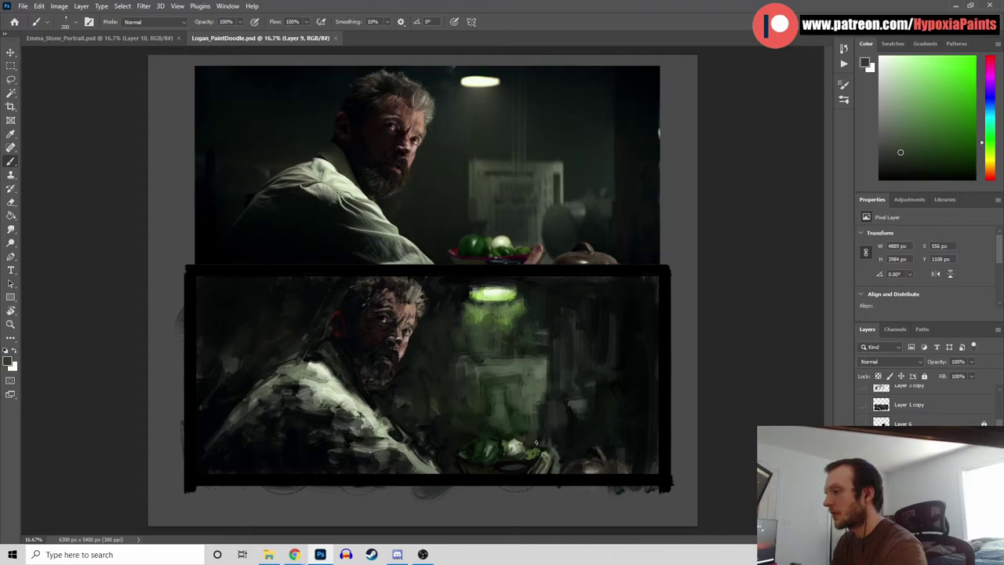
left_click_drag(635, 433, 559, 424)
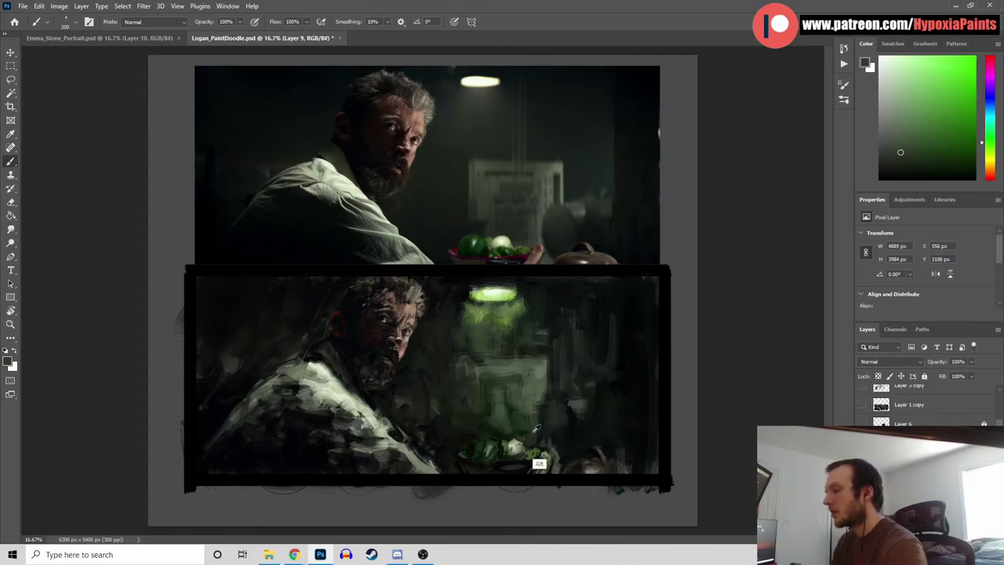
left_click(531, 436, "alt")
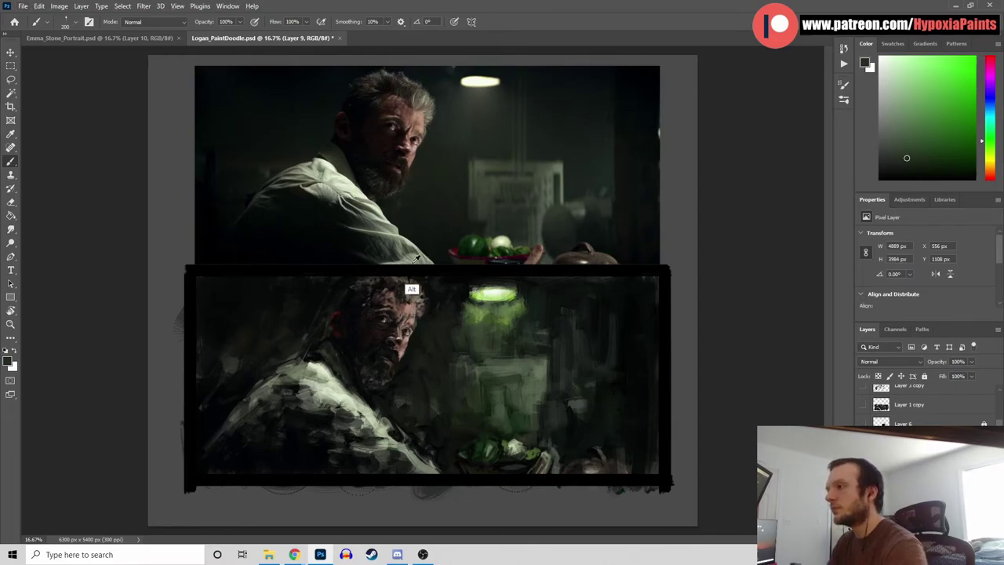
Brighten the shirt's forearm and shoulder folds with a pale off-white sampled from the reference shirt, using a brush reduced to 125 px
left_click(409, 288, "alt")
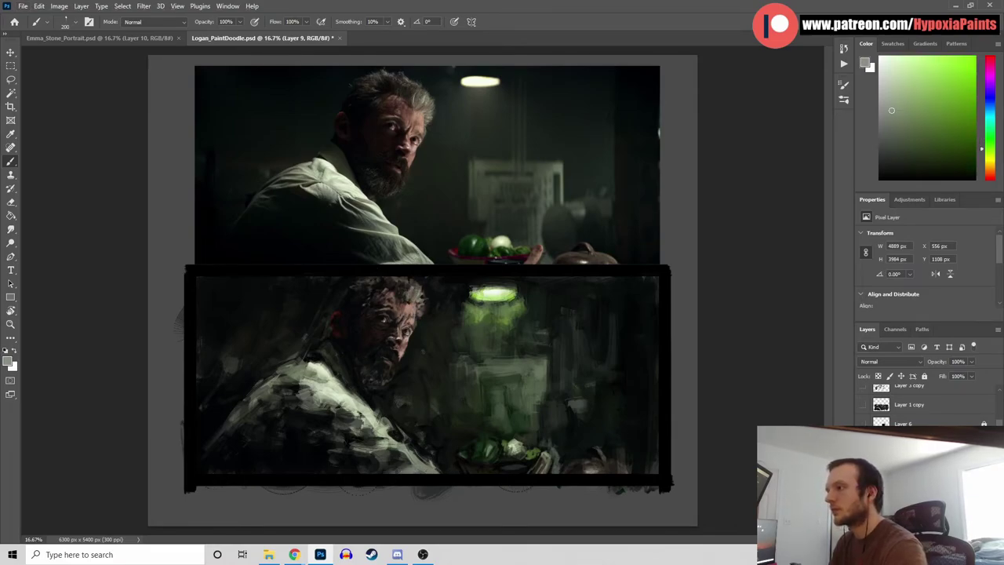
left_click(352, 196, "alt")
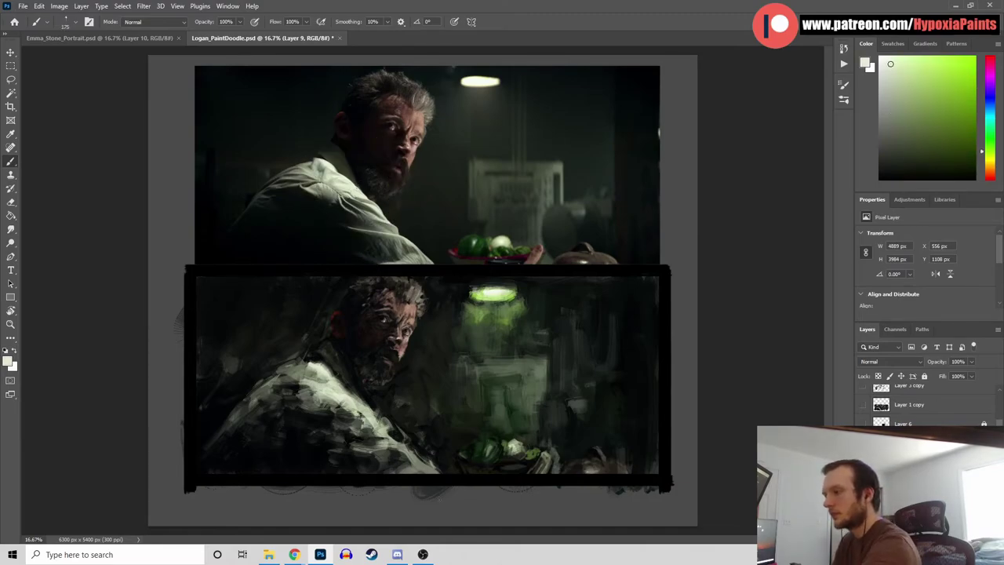
mouse_move(346, 451)
left_mouse_down()
mouse_move(386, 442)
mouse_move(411, 456)
left_mouse_up()
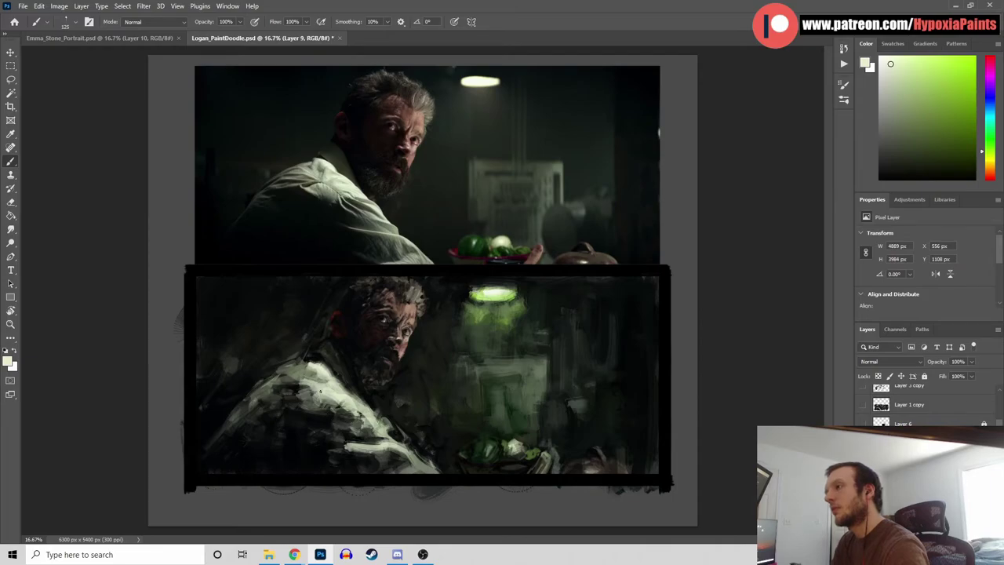
left_click_drag(320, 388, 356, 399)
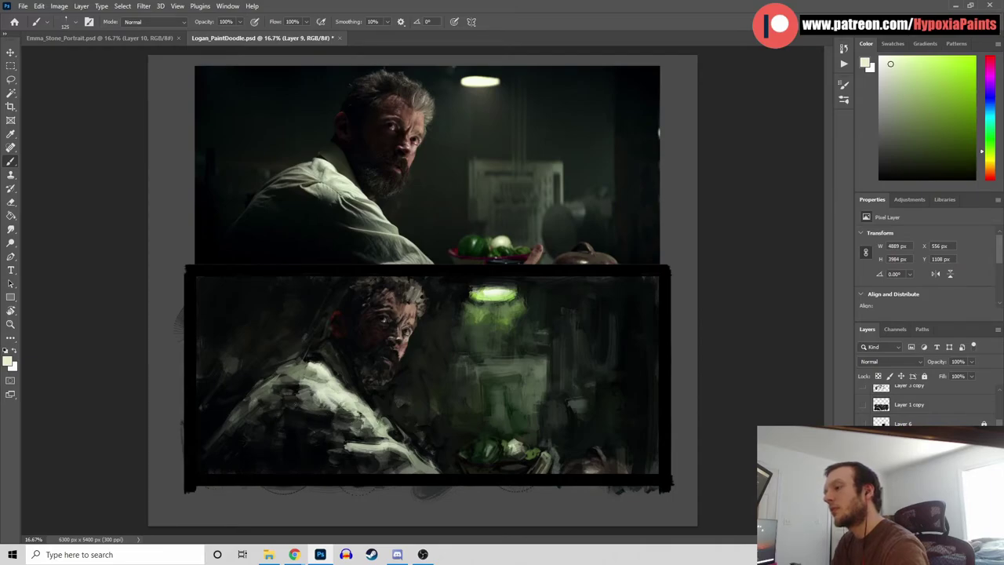
Break up the light shirt area below the shoulder with sampled near-black and mid-grey fold strokes
left_click(311, 447, "alt")
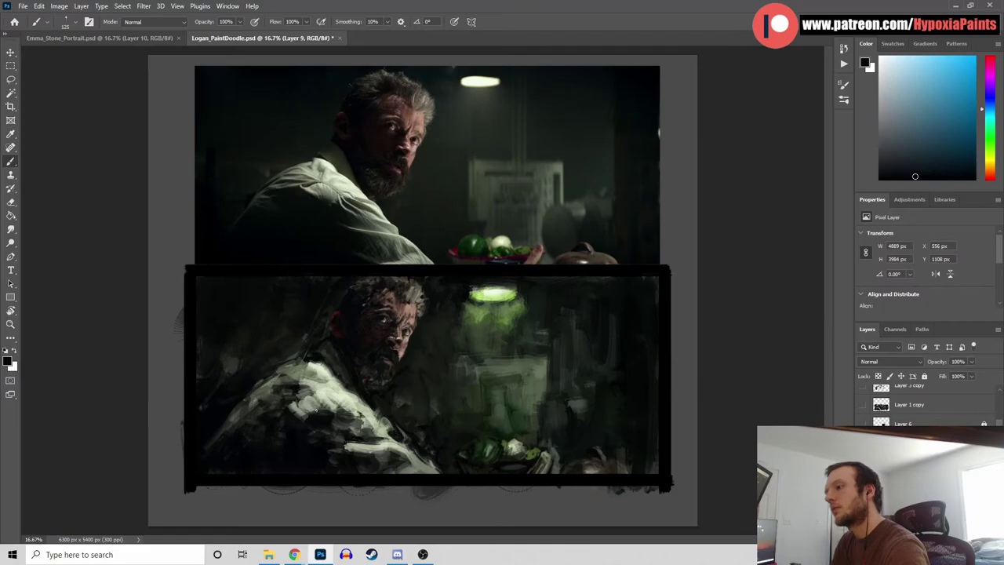
left_click(303, 433, "alt")
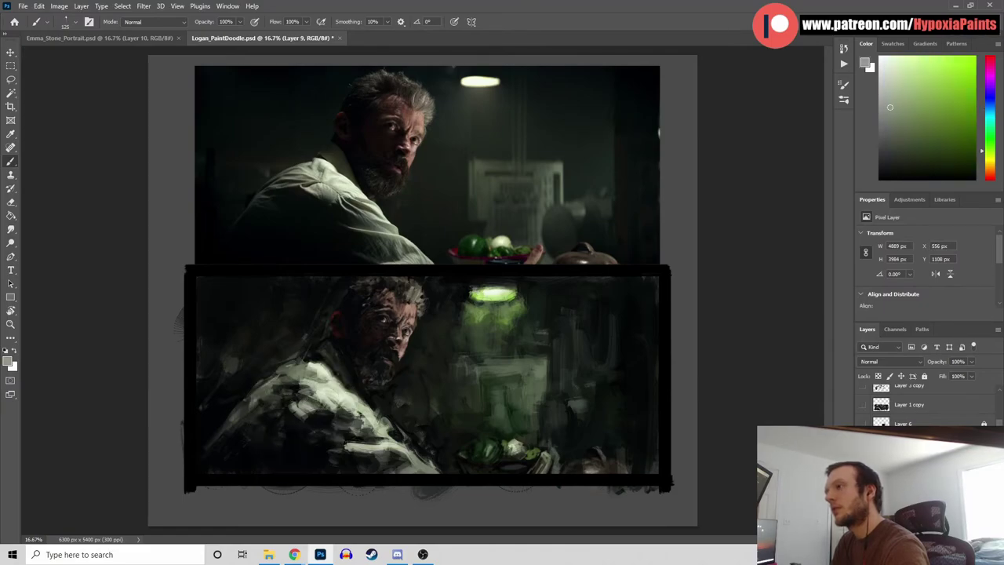
left_click(312, 416, "alt")
left_click(309, 402, "alt")
left_click(308, 402, "alt")
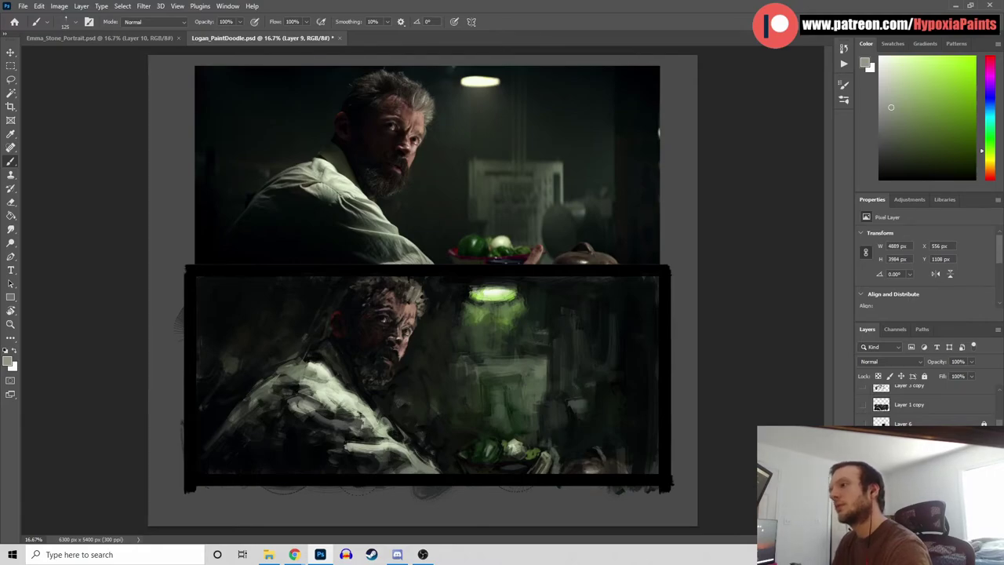
Shape the folds across the shirt's back with sampled grey, dark olive, near-black and off-white strokes
left_click_drag(254, 411, 291, 404)
left_click(289, 420, "alt")
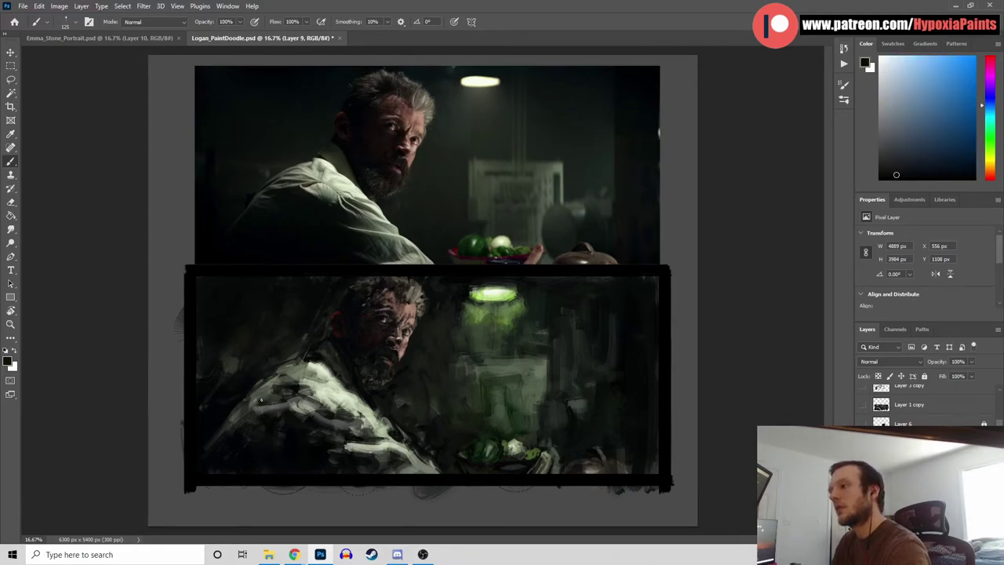
left_click(271, 416, "alt")
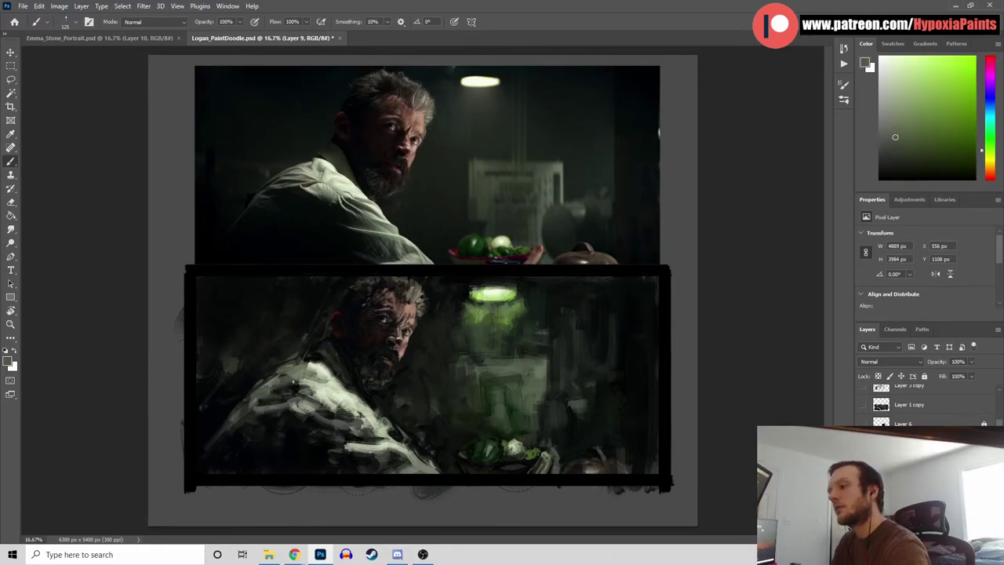
left_click(273, 416, "alt")
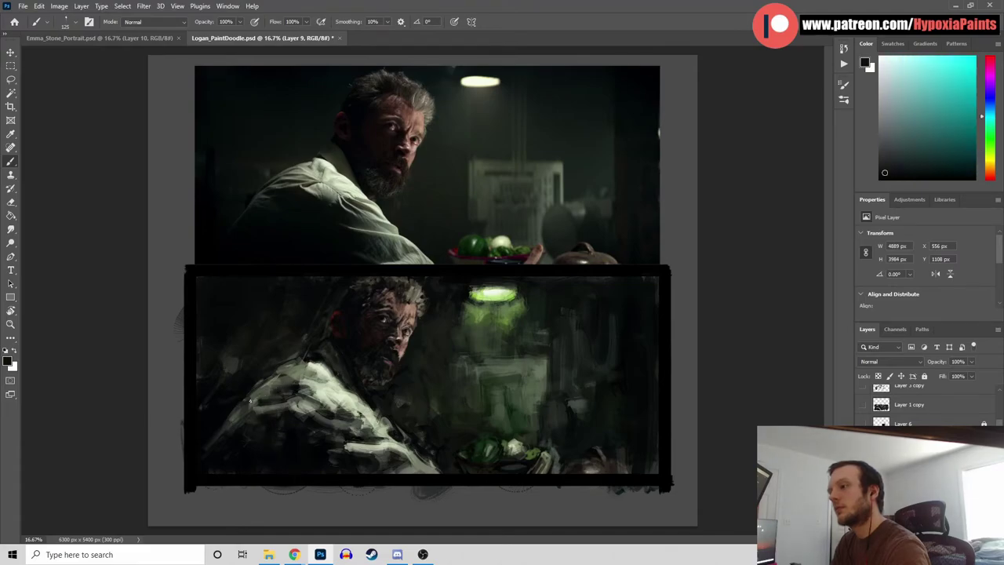
left_click(322, 388, "alt")
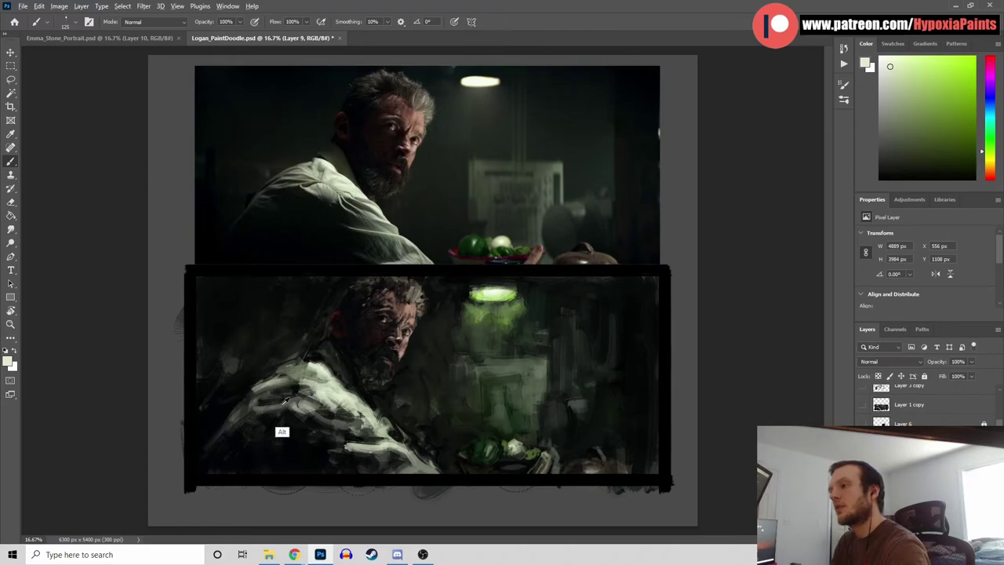
left_click(259, 388, "alt")
left_click(279, 417, "alt")
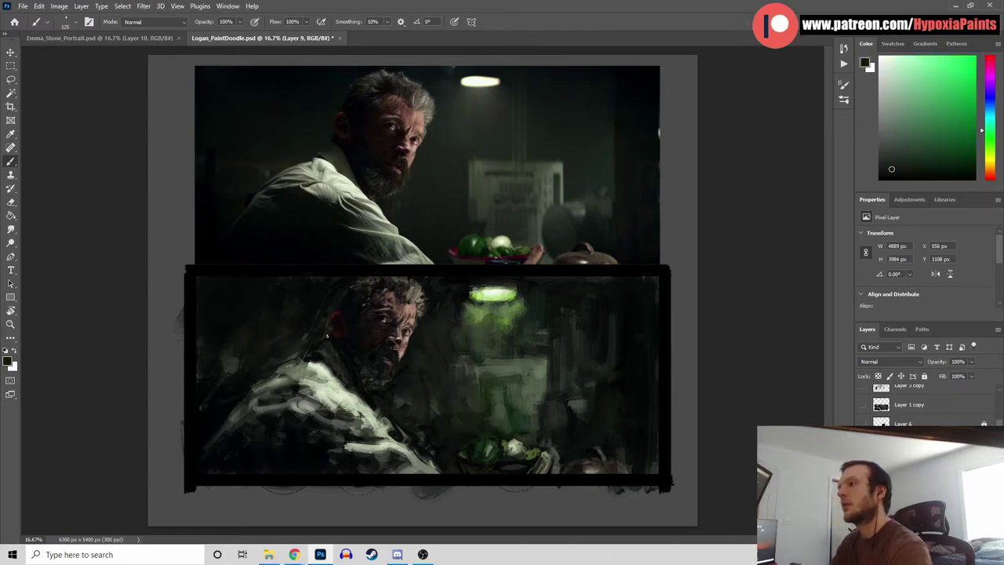
Soften the fold transitions on top of the man's shoulder with sampled dark and mid greys
key("alt")
left_click(284, 402, "alt")
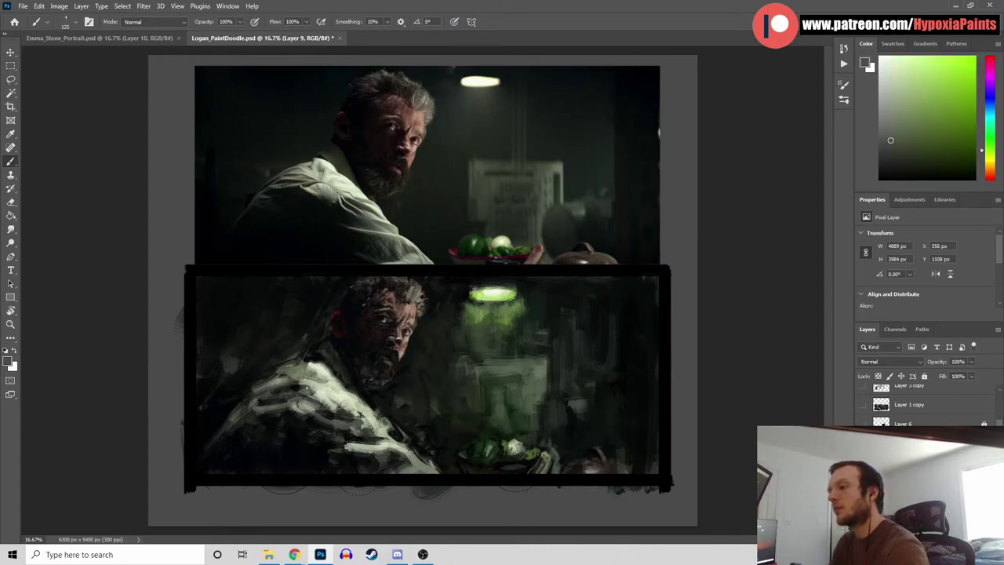
left_click(320, 386, "alt")
left_click(321, 388, "alt")
left_click(307, 381, "alt")
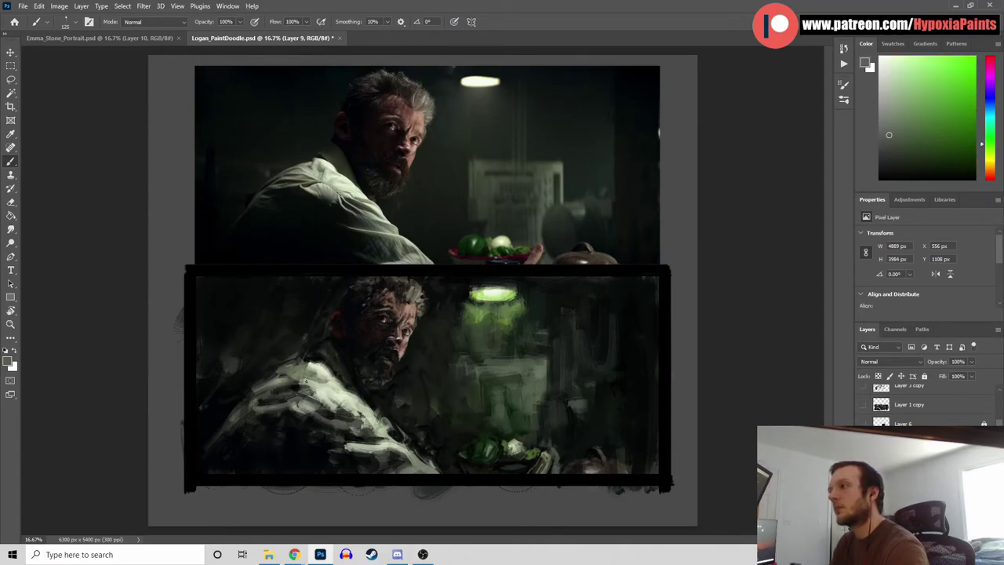
Define the shirt collar and the shadow around the man's neck with sampled dark grey and near-black
left_click(328, 157, "alt")
left_click(333, 354, "alt")
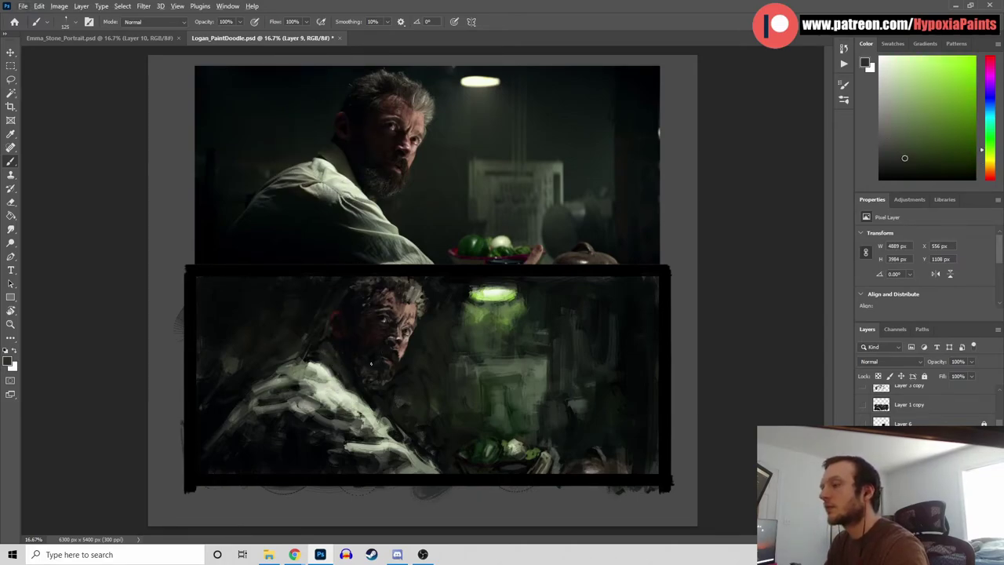
left_click(314, 353, "alt")
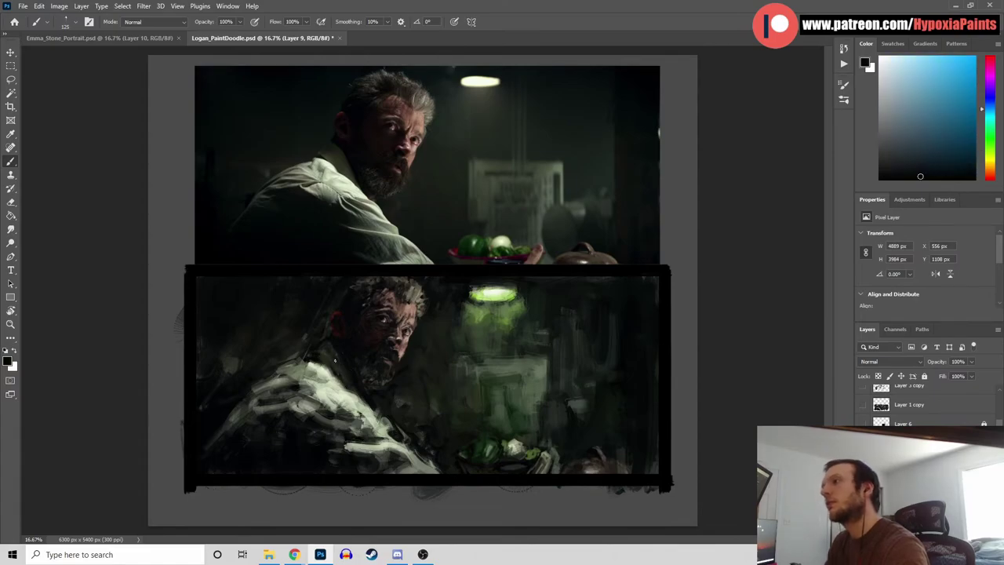
left_click(327, 370)
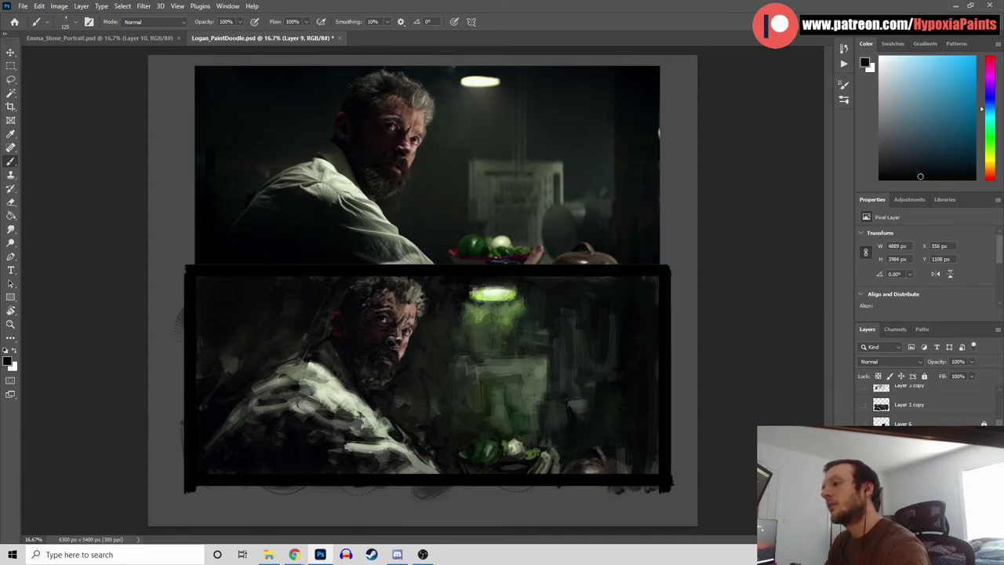
left_click(335, 346, "alt")
left_click(328, 348, "alt")
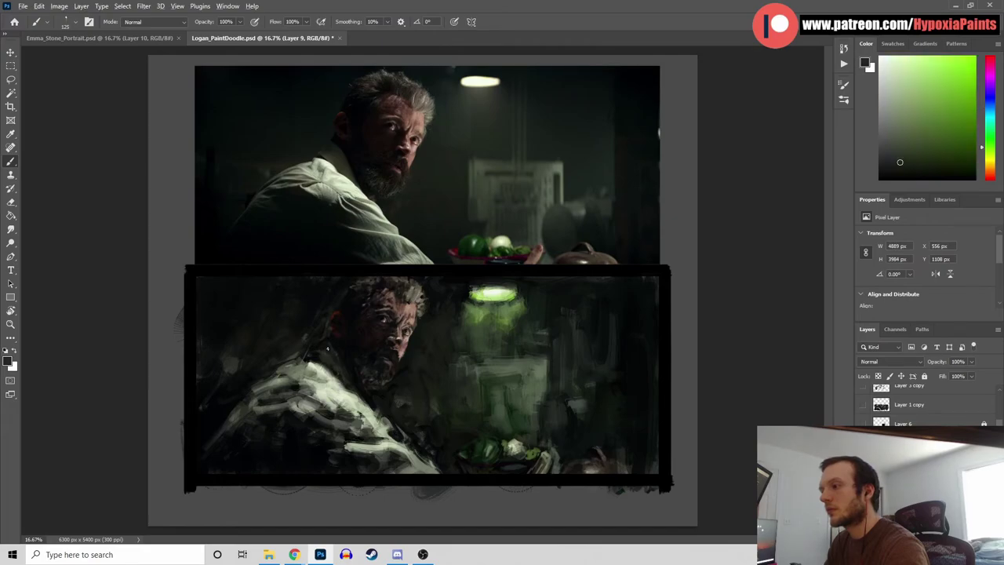
left_click(344, 353, "alt")
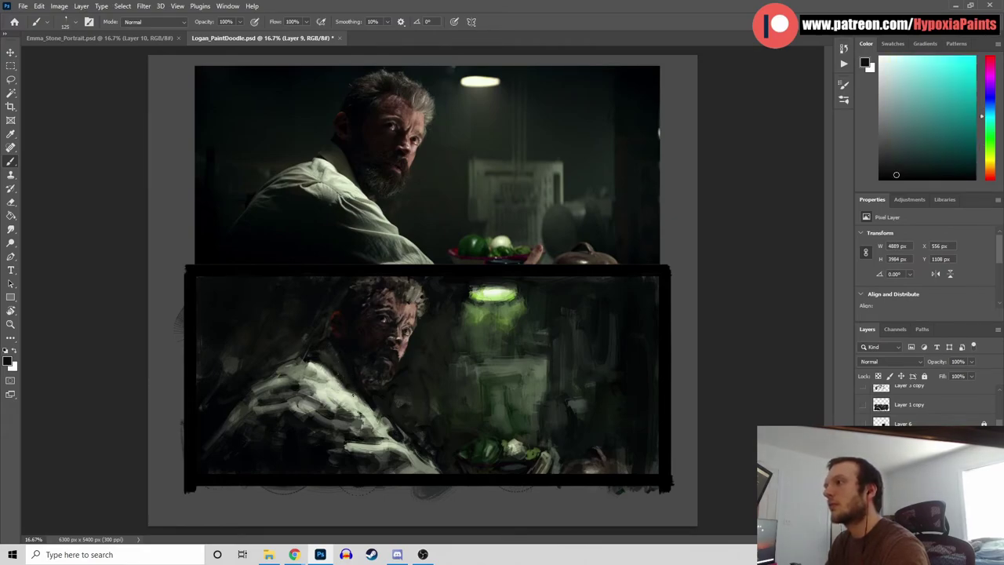
Touch up the shirt's lit edge below the collar and the fold shadows with sampled light grey and near-black
left_click(322, 408, "alt")
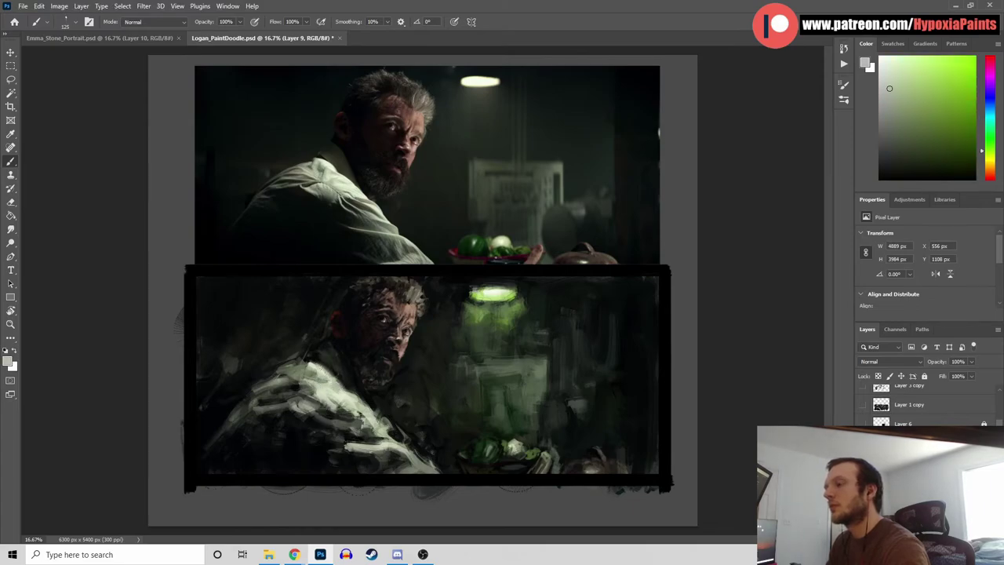
left_click_drag(317, 359, 320, 366)
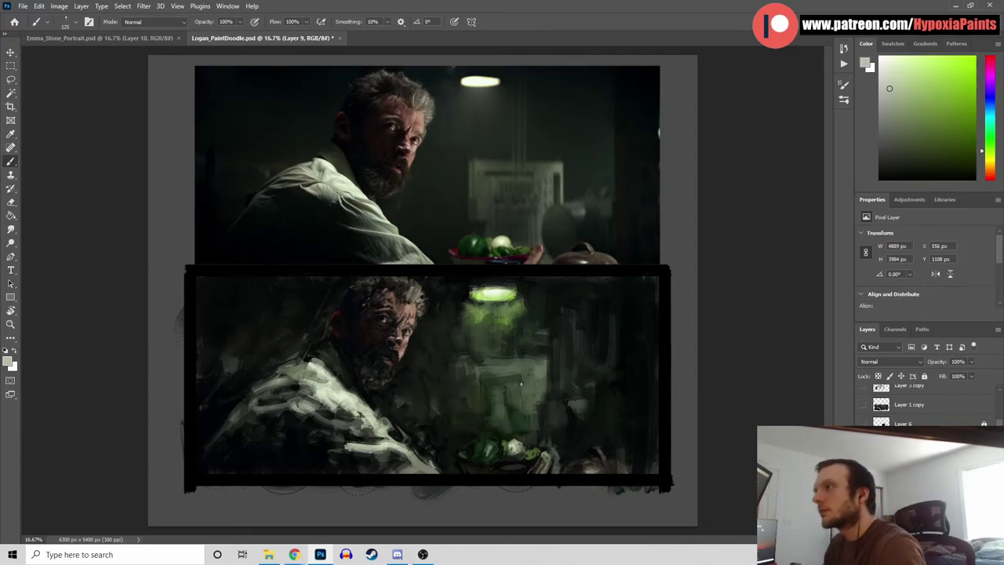
left_click(309, 428, "alt")
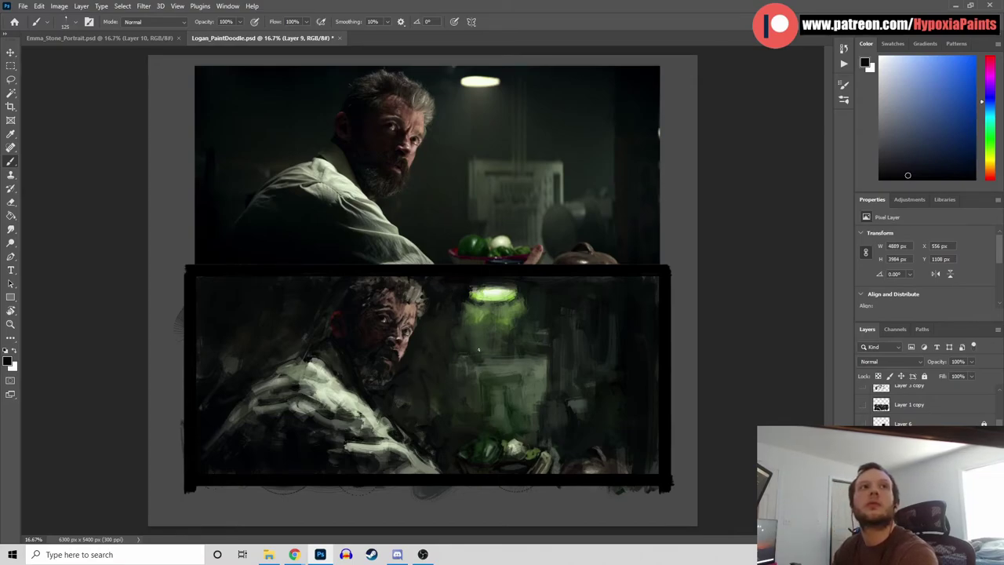
left_click(325, 410, "alt")
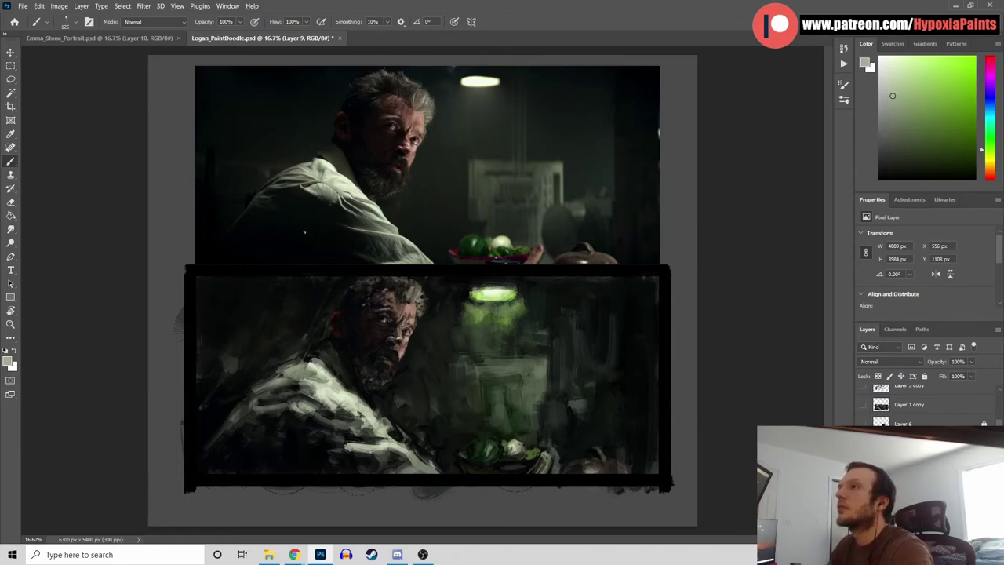
Switch to a different brush at 100 px and paint lighter fold strokes across the shirt's back on Layer 10
left_click(70, 22)
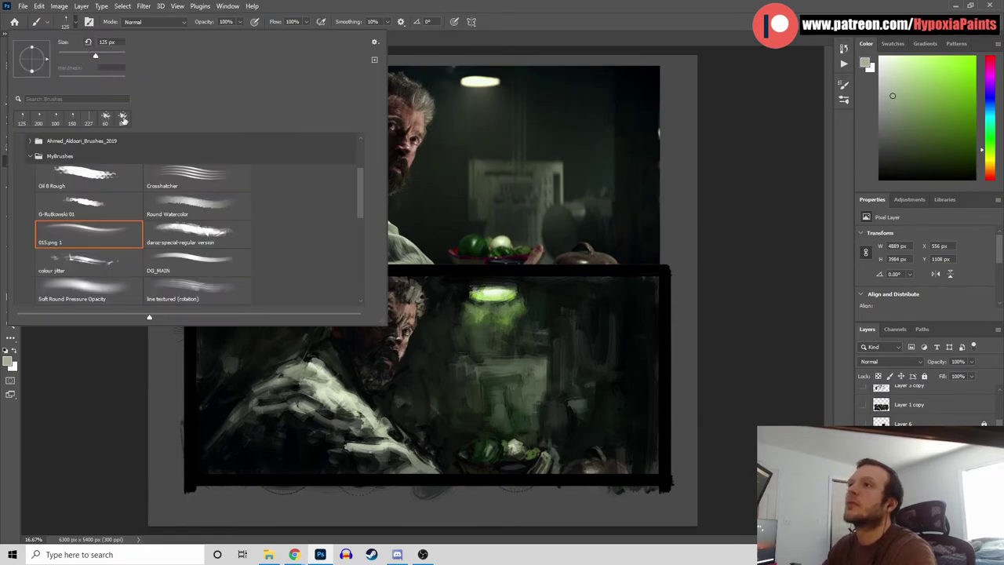
left_click(118, 174)
left_click(837, 155)
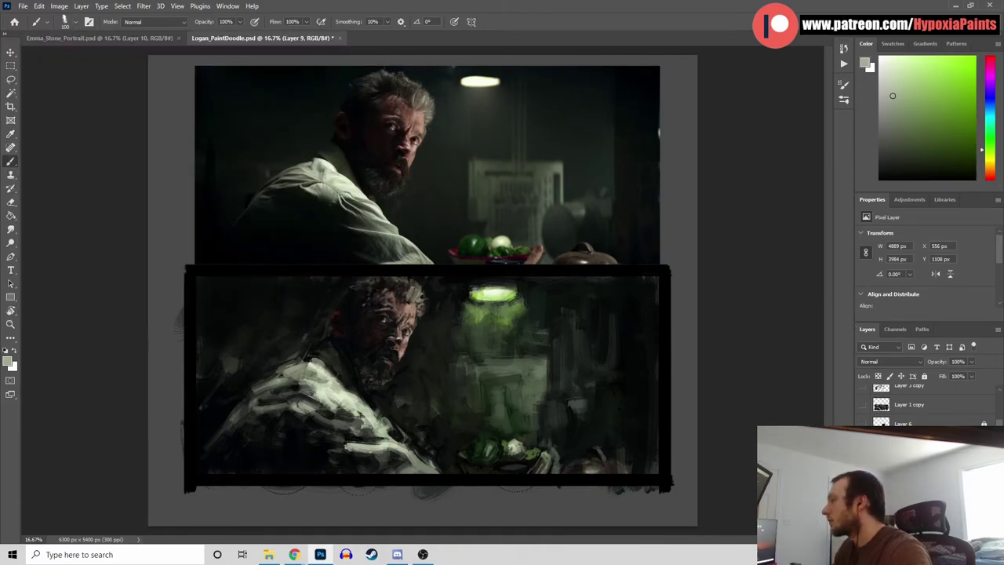
key("alt+bracketright")
left_click(346, 186, "alt")
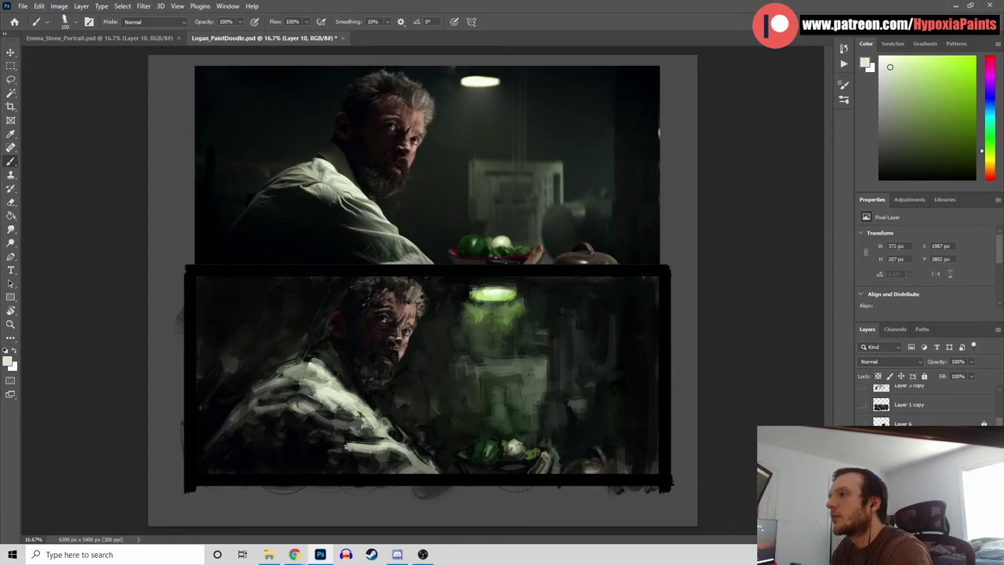
left_click(302, 405, "alt")
mouse_move(296, 405)
left_mouse_down()
mouse_move(309, 403)
mouse_move(274, 396)
mouse_move(286, 398)
mouse_move(281, 407)
mouse_move(255, 387)
mouse_move(247, 397)
left_mouse_up()
Refine the shirt's back folds and the outline of the lower back with sampled dark and grey tones
left_click(290, 451, "alt")
left_click(263, 422, "alt")
left_click(274, 419, "alt")
left_click(268, 375, "alt")
left_click(236, 395, "alt")
left_click_drag(209, 440, 229, 423)
left_click(238, 413, "alt")
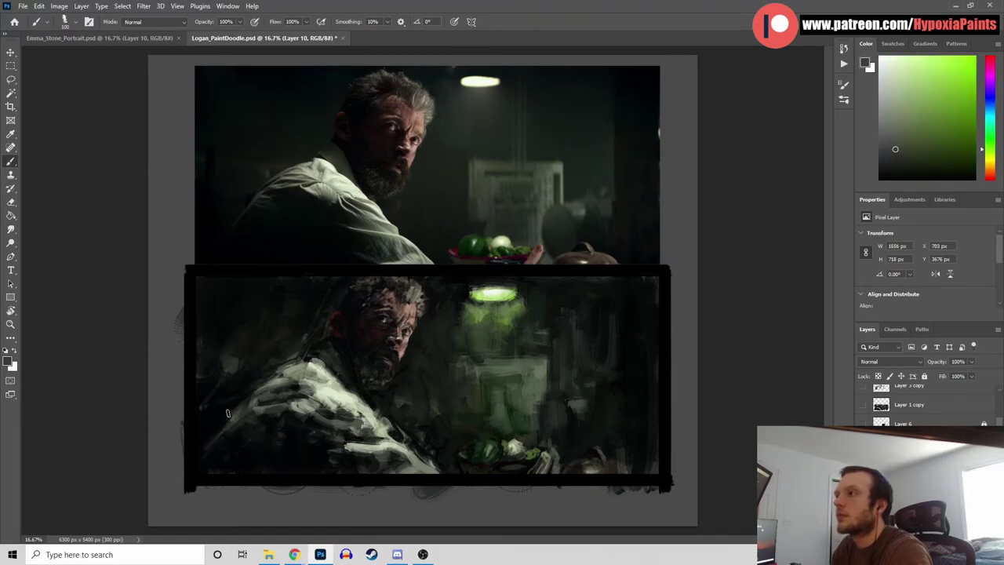
Darken the background behind the man's back with sampled near-black tones, and save the painting
left_click(276, 350, "alt")
mouse_move(230, 370)
left_mouse_down()
mouse_move(229, 402)
mouse_move(213, 415)
left_mouse_up()
left_click(235, 366, "alt")
left_click(227, 392, "alt")
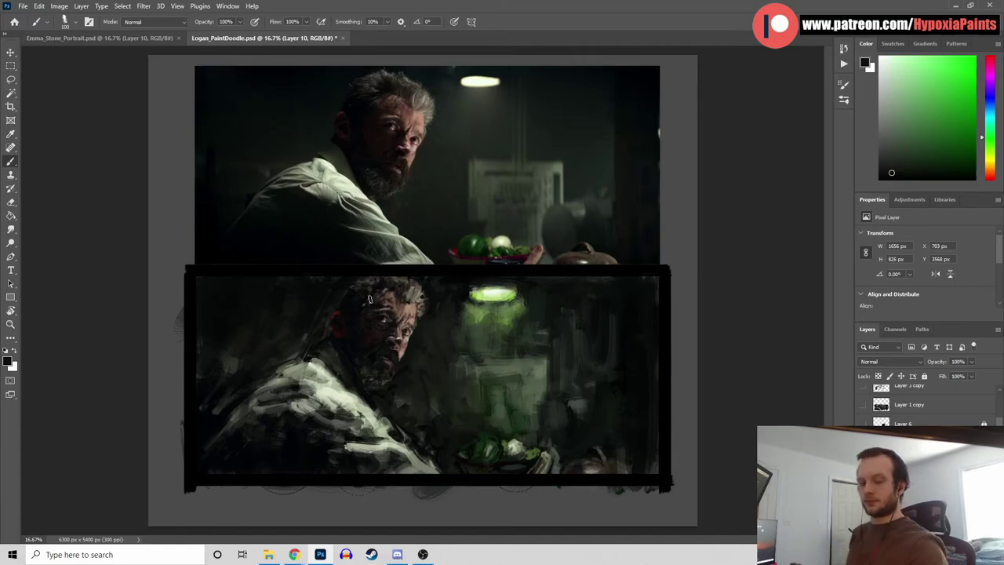
key("ctrl+s")
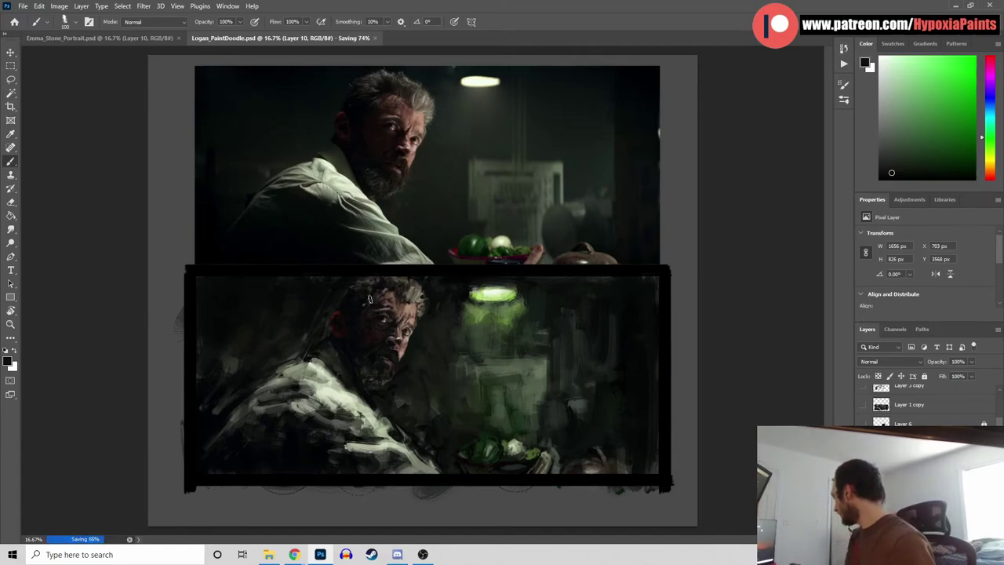
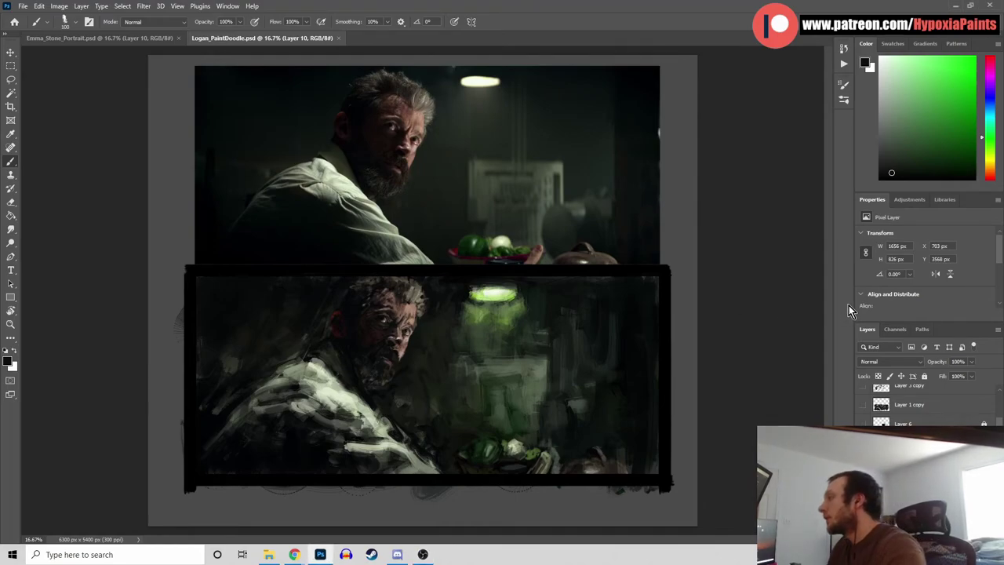
Paint the shirt collar below the ear at 70 px with dark grey-green sampled from the reference and the painting
key("ctrl+plus")
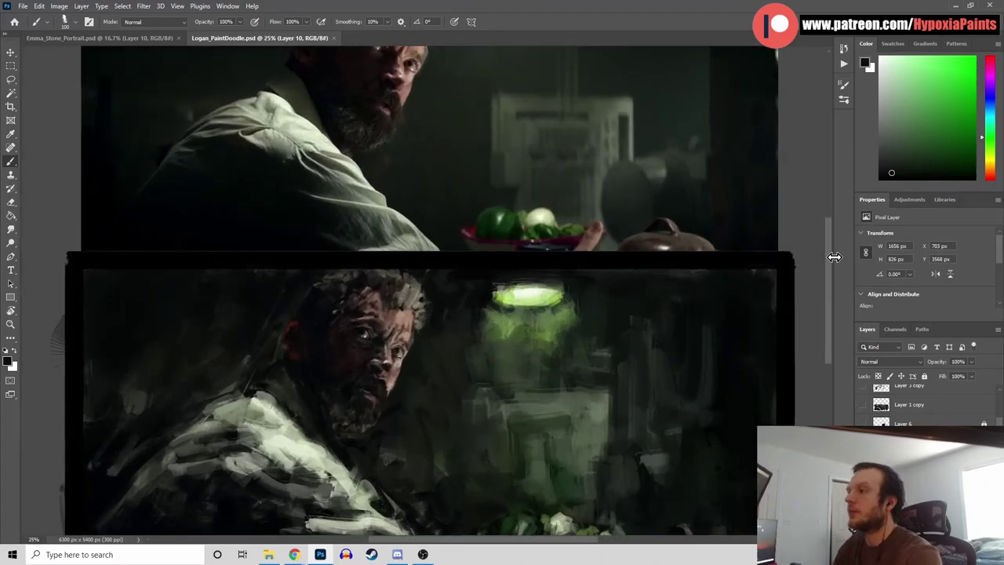
mouse_move(370, 311)
left_mouse_down()
mouse_move(465, 295)
mouse_move(416, 298)
mouse_move(372, 362)
left_mouse_up()
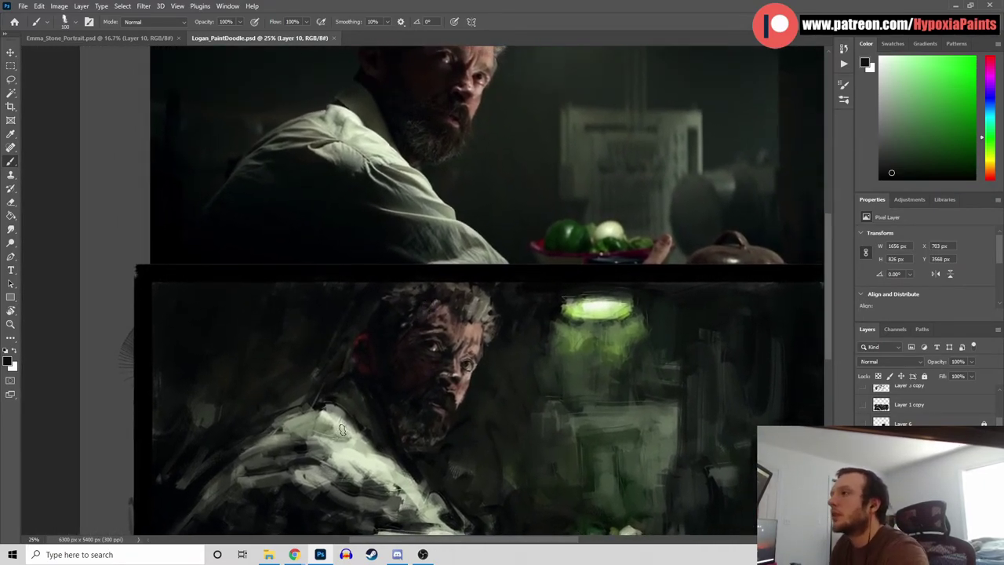
scroll(467, 302, "up", 2)
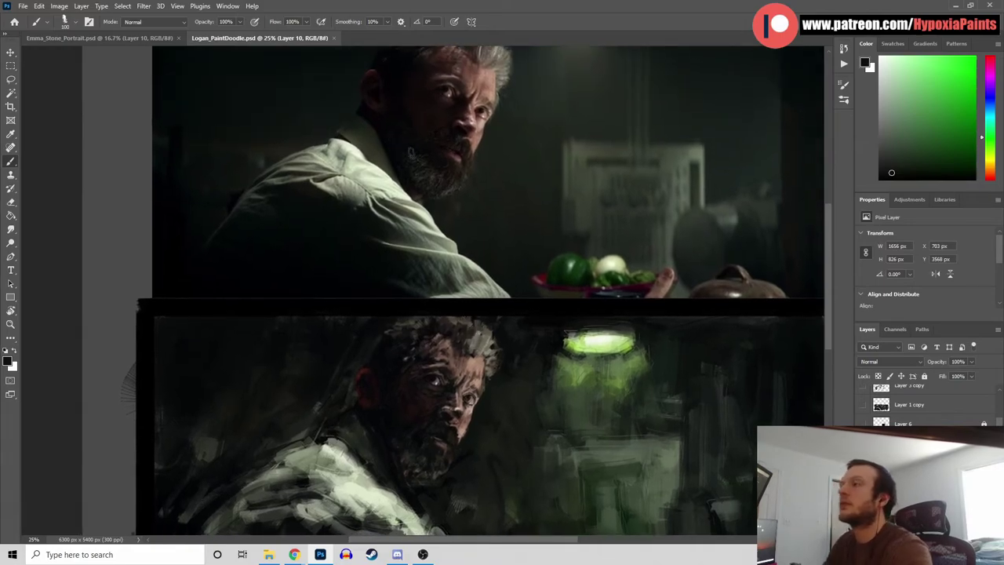
left_click(365, 163, "alt")
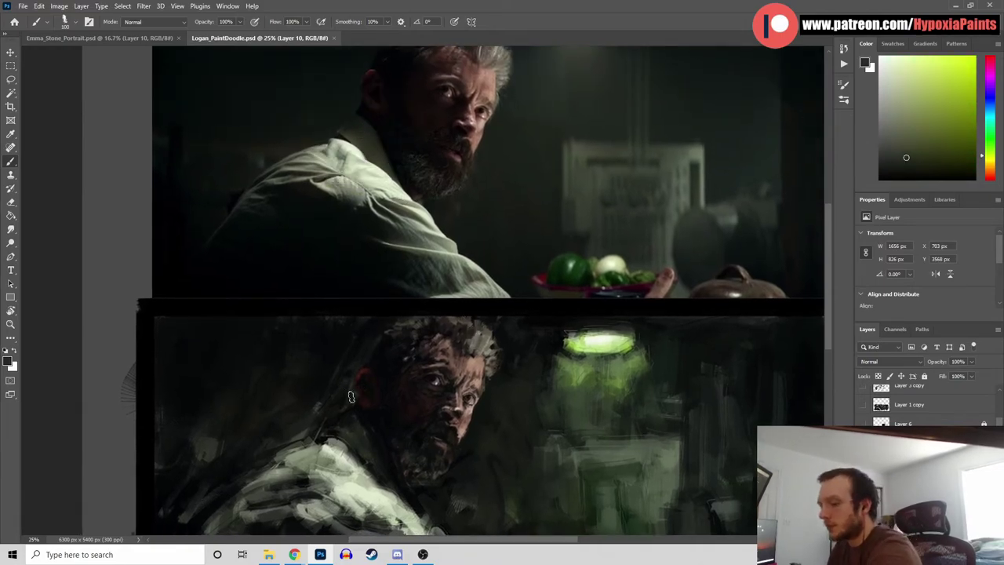
left_click(354, 436, "alt")
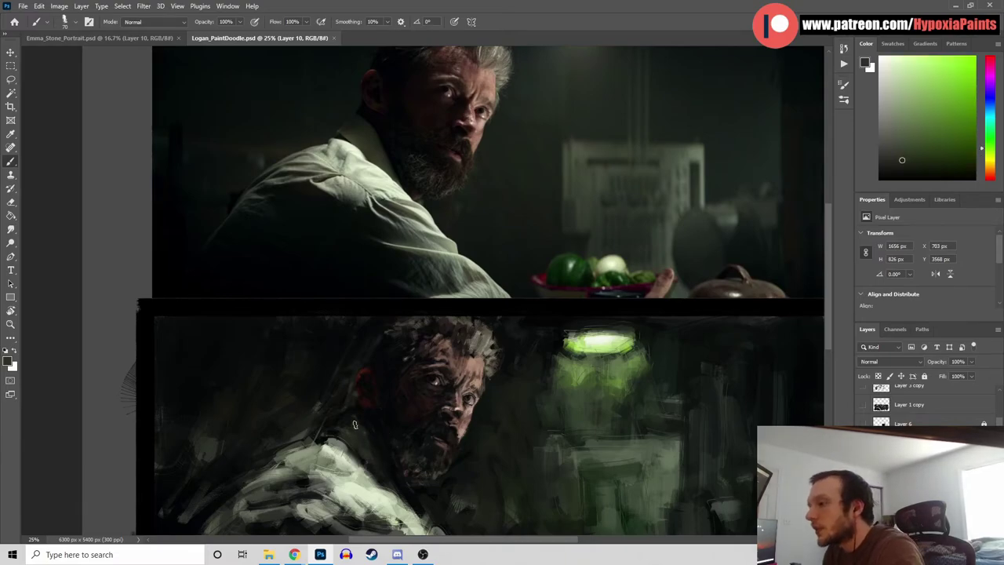
left_click(360, 431, "alt")
left_click_drag(365, 427, 382, 469)
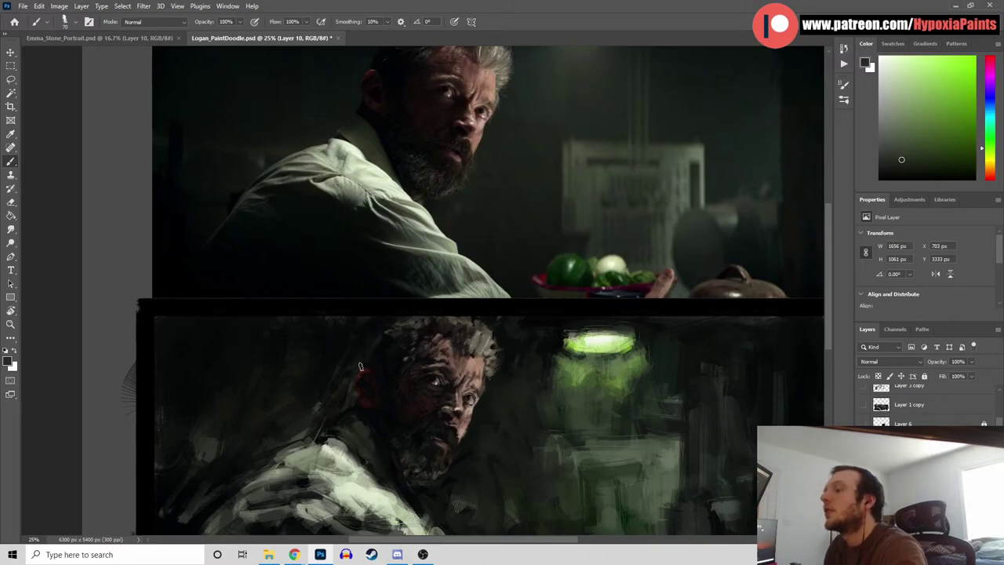
Deepen the shadows around the collar and the back of the neck with sampled near-black tones
left_click(356, 431, "alt")
left_click_drag(362, 422, 342, 427)
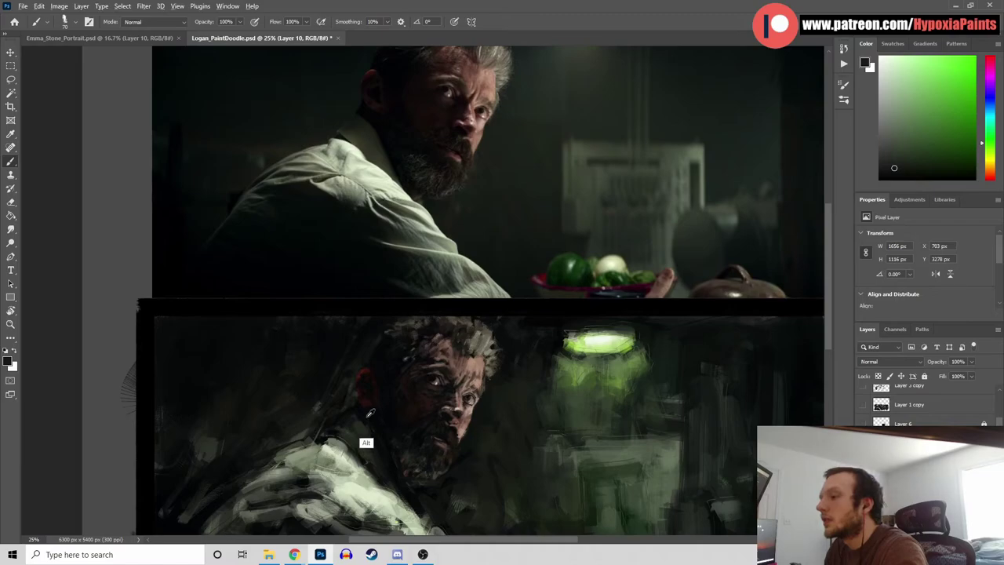
left_click(368, 442, "alt")
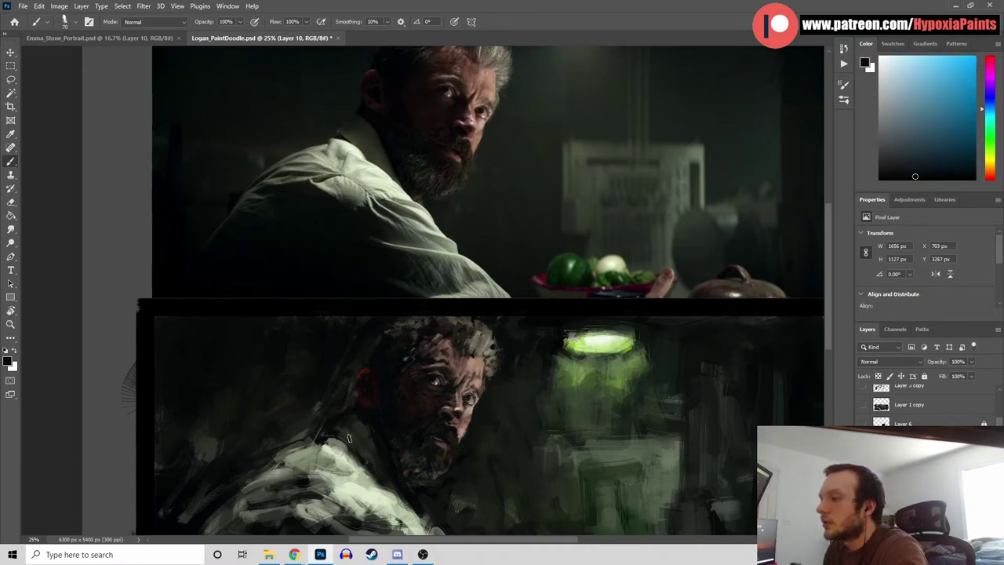
left_click_drag(342, 436, 346, 408)
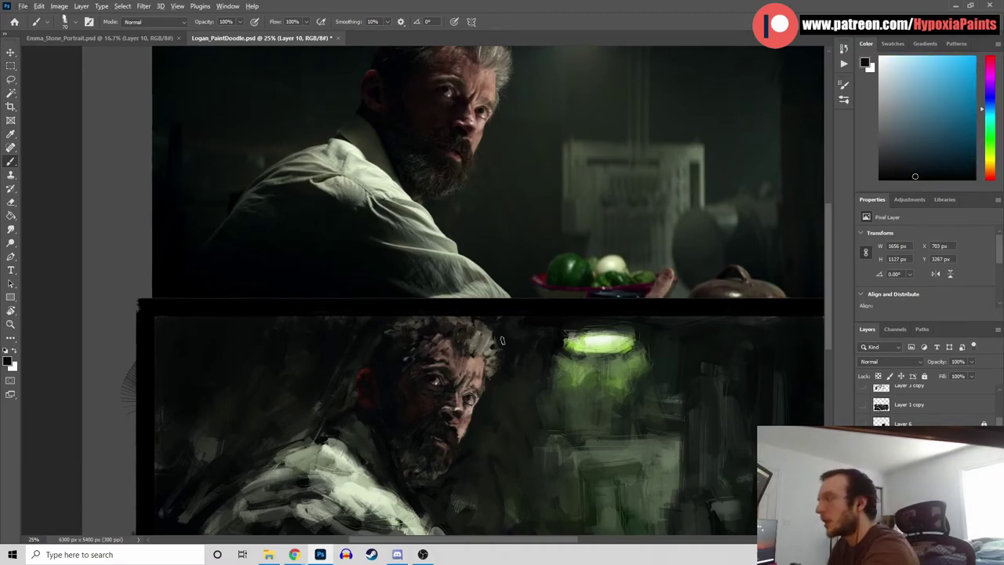
Refine the transition between the collar, neck and background at 60 px with sampled dark green and near-black tones
left_click(357, 452, "alt")
left_click(358, 432, "alt")
left_click(362, 408, "alt")
left_click(378, 412, "alt")
left_click(350, 404, "alt")
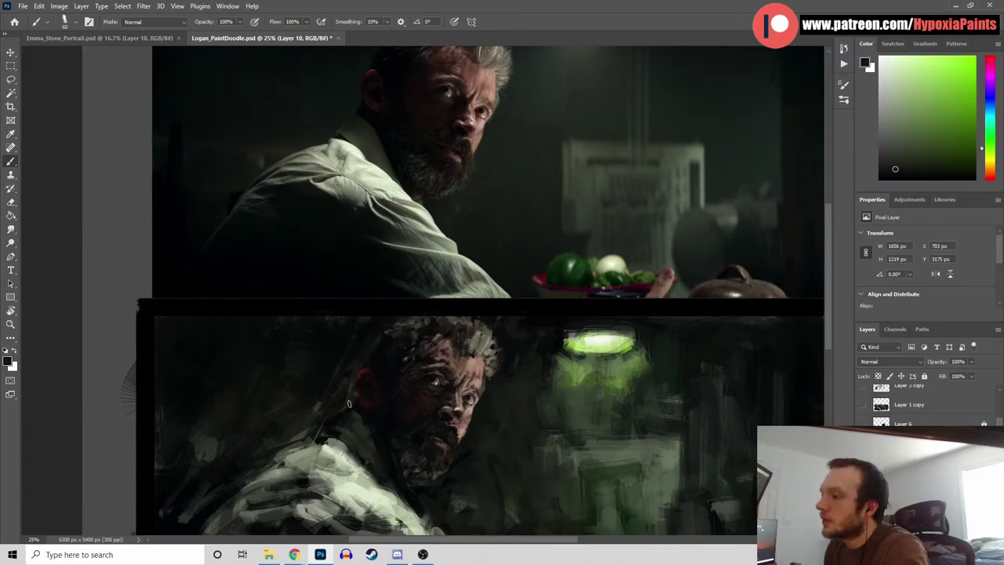
left_click(353, 431, "alt")
left_click(340, 432, "alt")
left_click(353, 398, "alt")
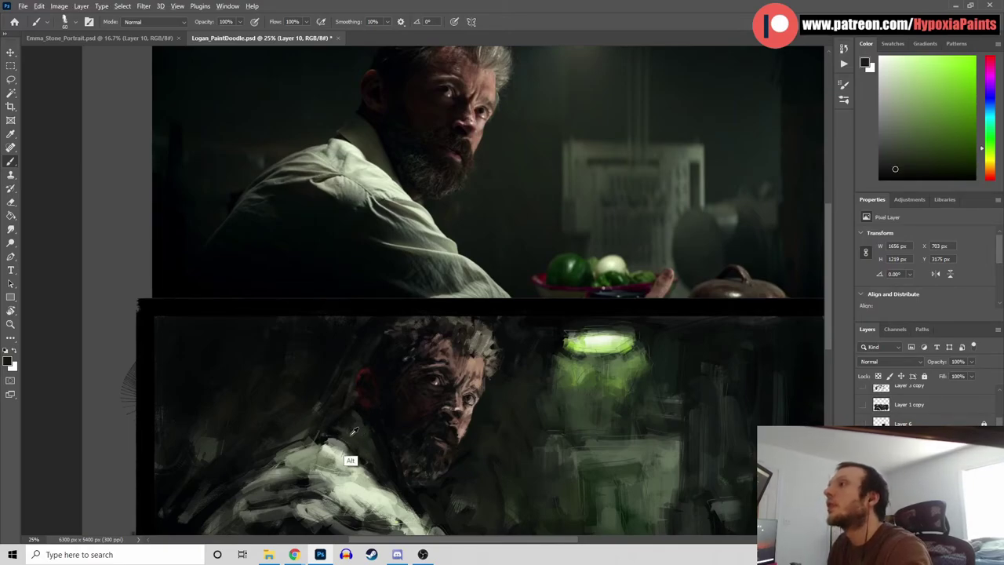
Sharpen the collar's upper edge and its outer contour at 40 px with sampled dark grey and near-black
left_click(337, 429, "alt")
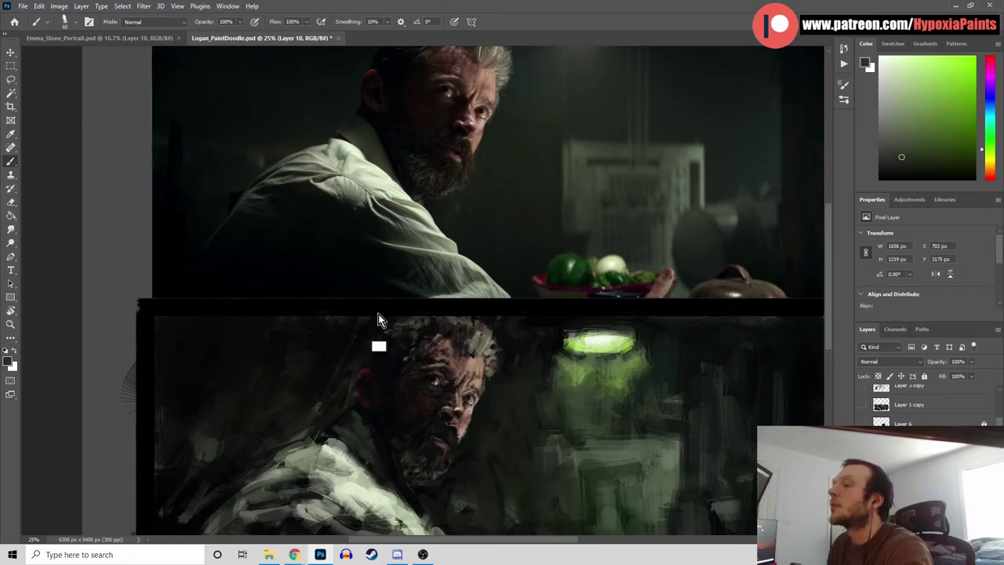
left_click(335, 429, "alt")
left_click(354, 436, "alt")
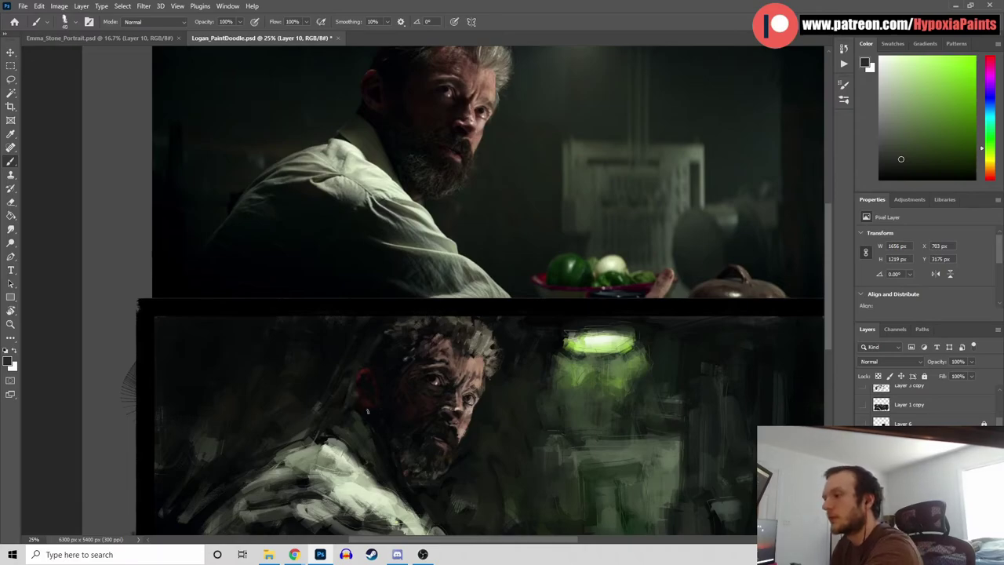
left_click(343, 421, "alt")
left_click(345, 424, "alt")
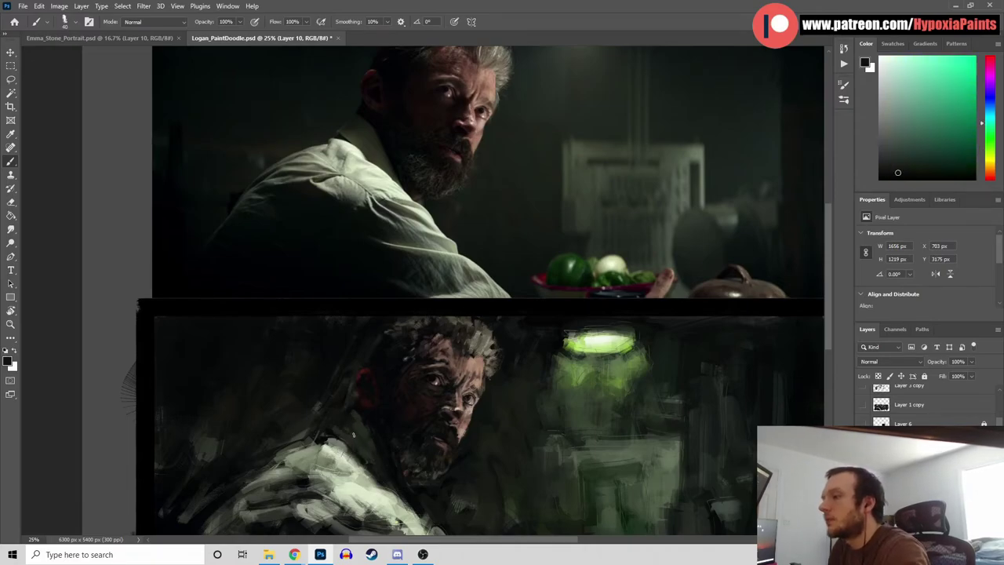
Touch up the collar and the skin below the ear with sampled dark grey, near-black and dark red-brown, and save the painting
left_click(358, 434, "alt")
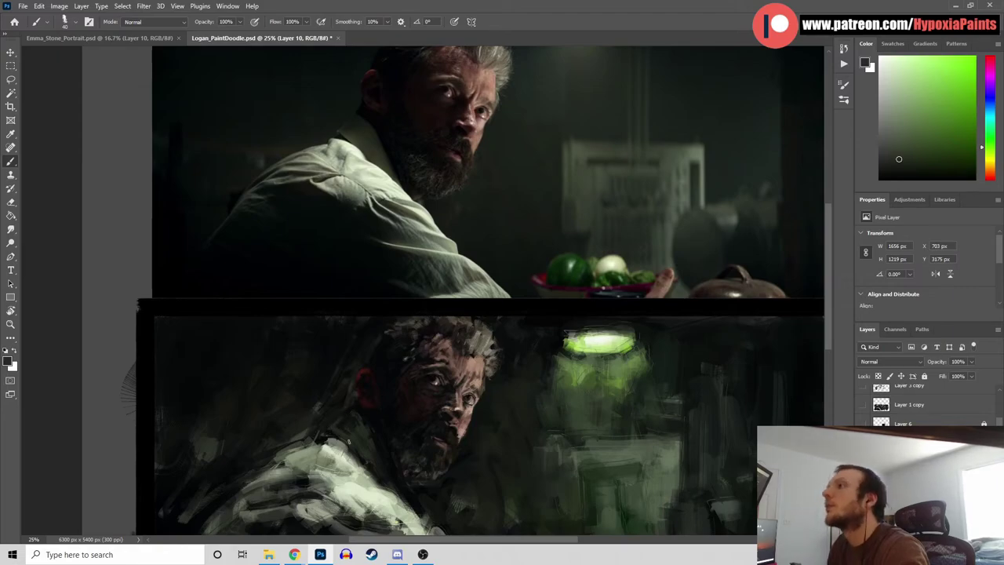
left_click(371, 421, "alt")
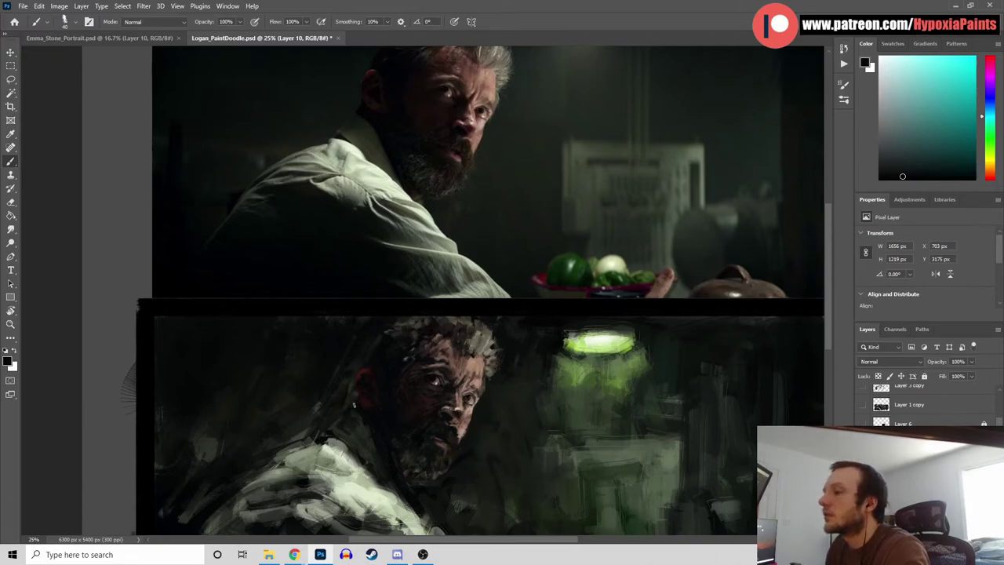
left_click(366, 399, "alt")
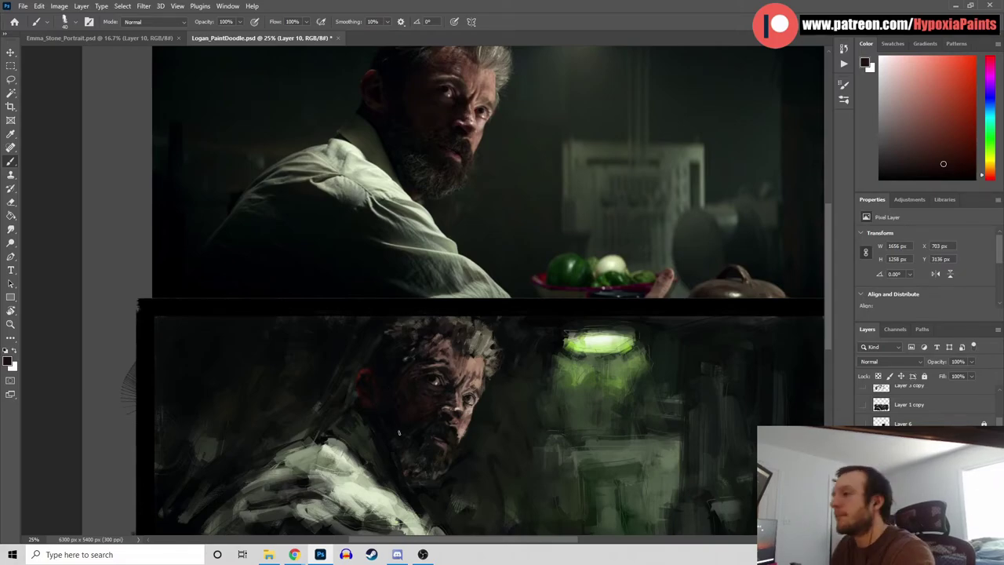
key("ctrl+minus")
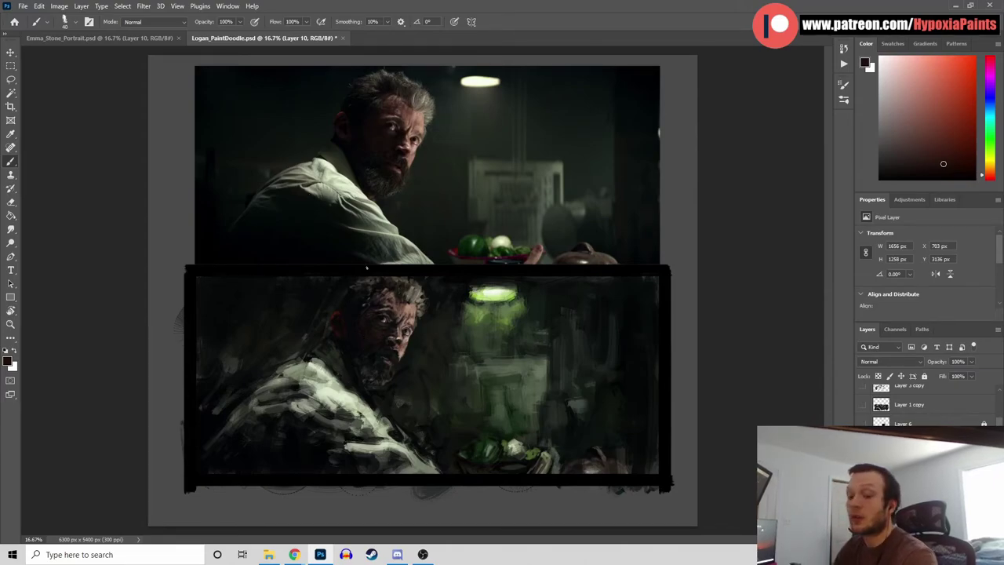
key("ctrl+s")
Look through the installed brush presets, including the MyBrushes set and the remaining brush folders
key("ctrl+plus")
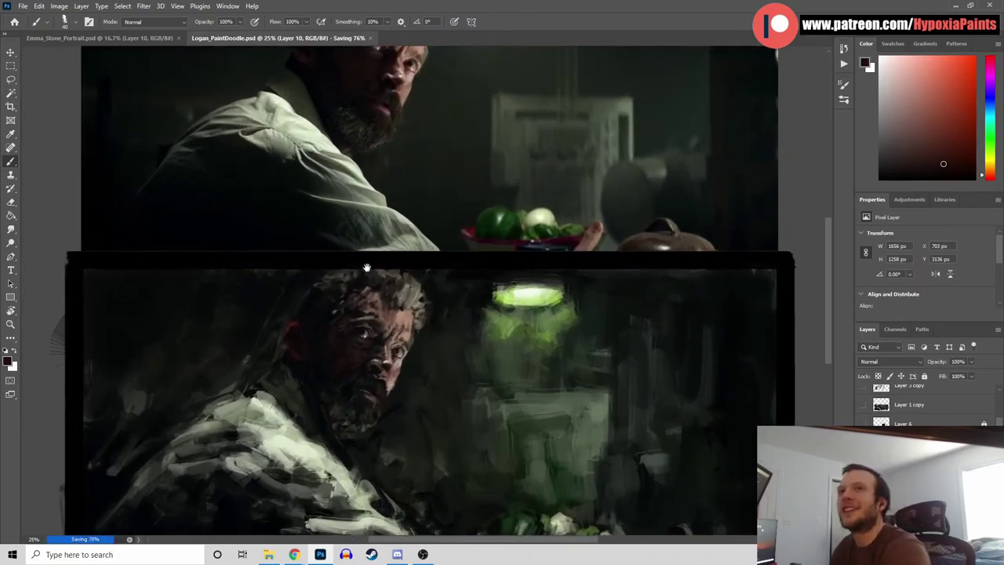
left_click_drag(439, 319, 447, 344)
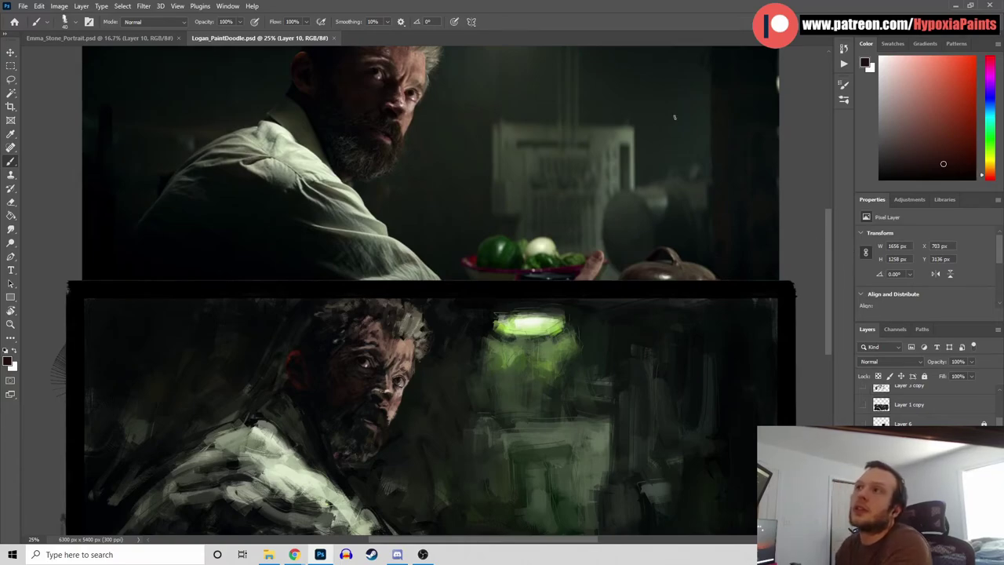
left_click(69, 21)
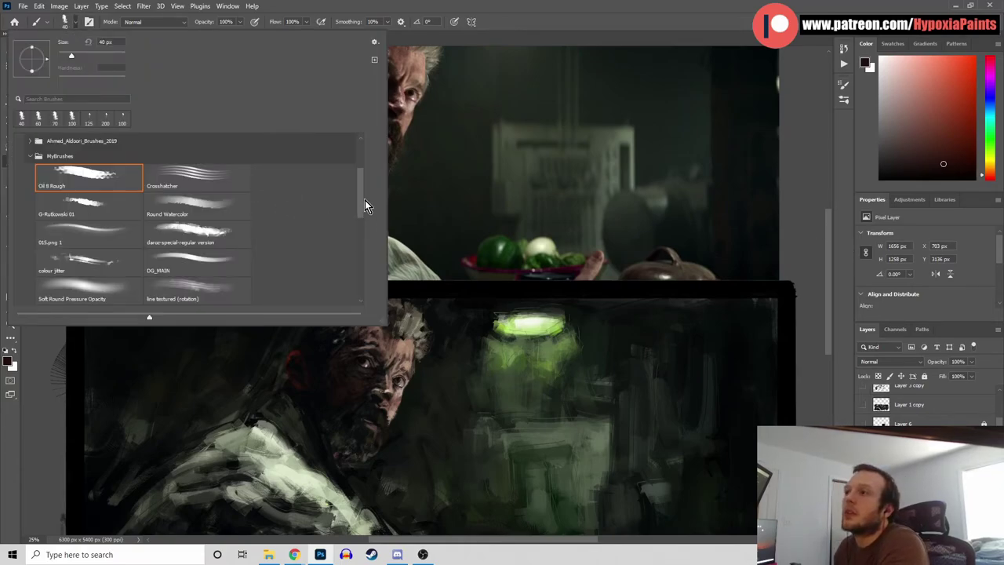
left_click_drag(358, 186, 361, 162)
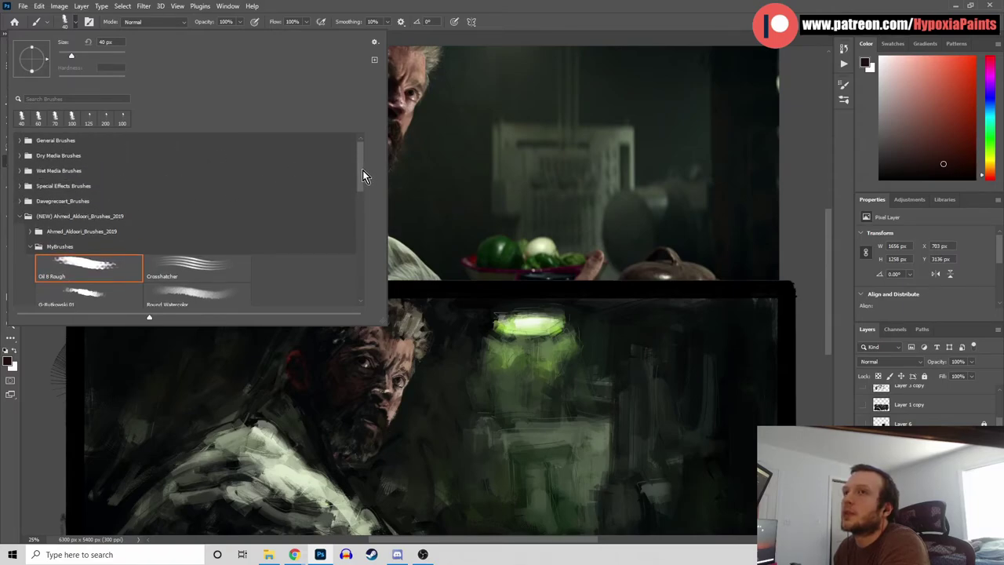
left_click_drag(362, 169, 381, 292)
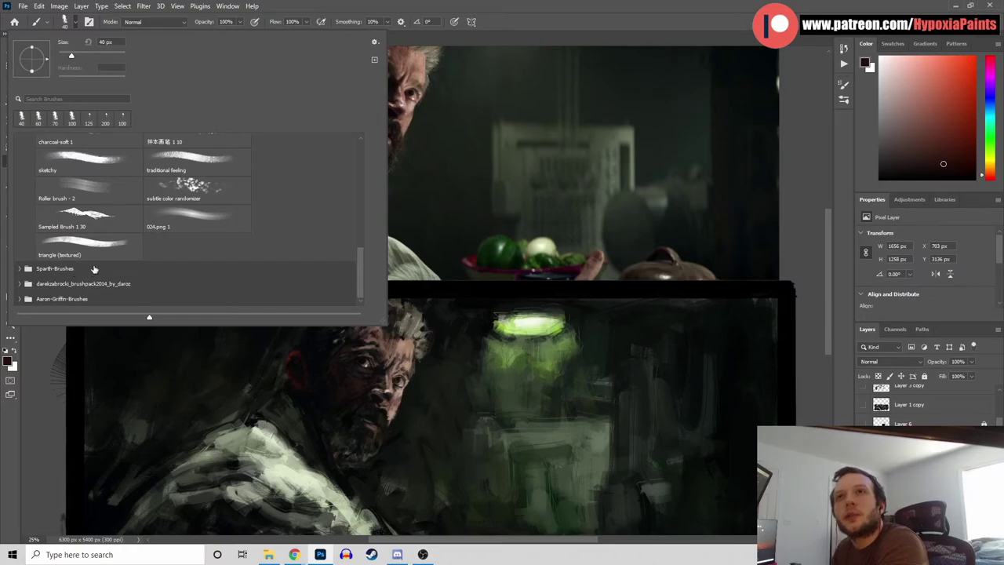
key("alt+Tab")
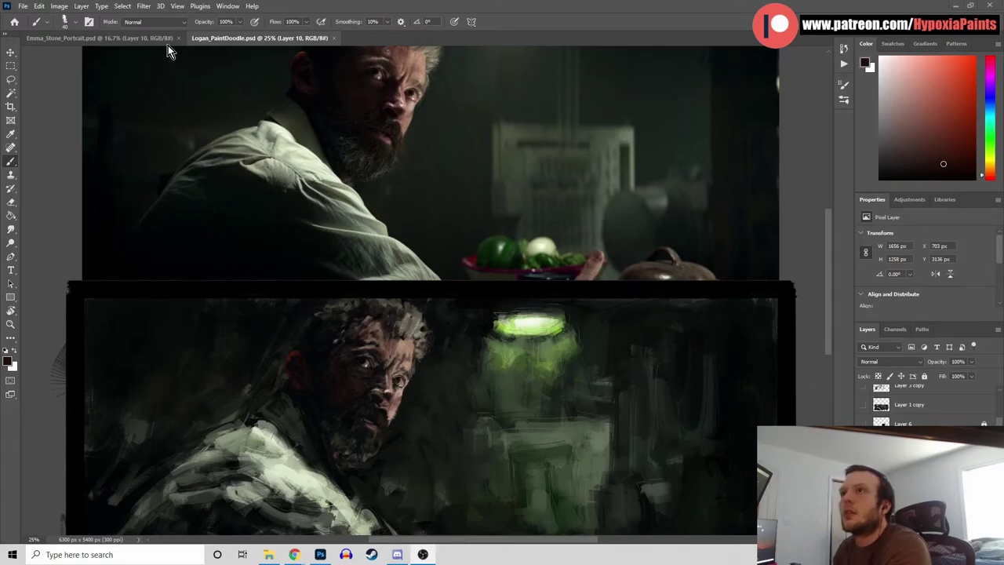
left_click(76, 23)
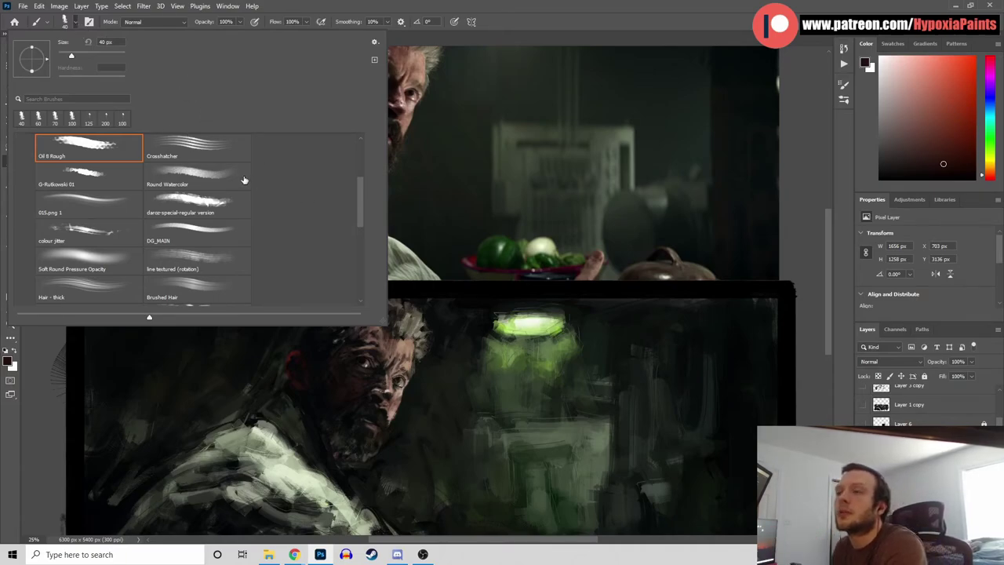
mouse_move(359, 184)
left_mouse_down()
mouse_move(364, 202)
mouse_move(366, 166)
mouse_move(377, 257)
mouse_move(360, 150)
mouse_move(365, 178)
left_mouse_up()
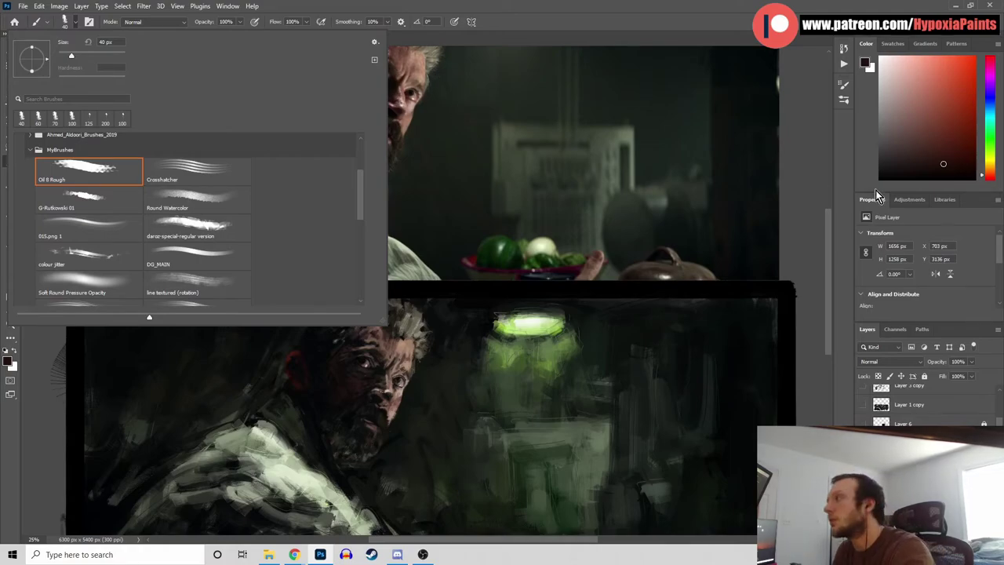
left_click(72, 24)
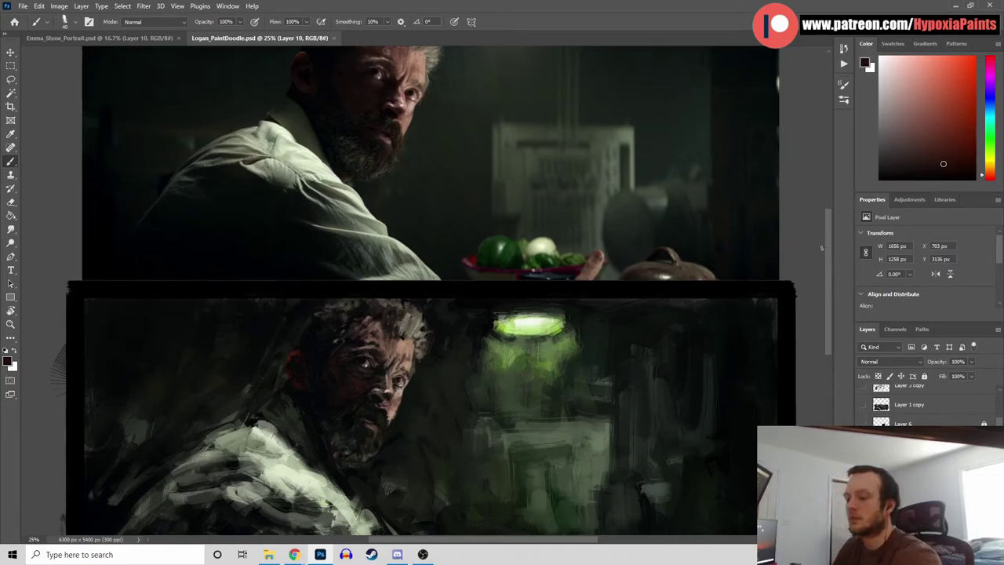
Refine the collar's back edge where it meets the neck and shoulder at 40 px with sampled dark grey-green and near-black
key("ctrl+minus")
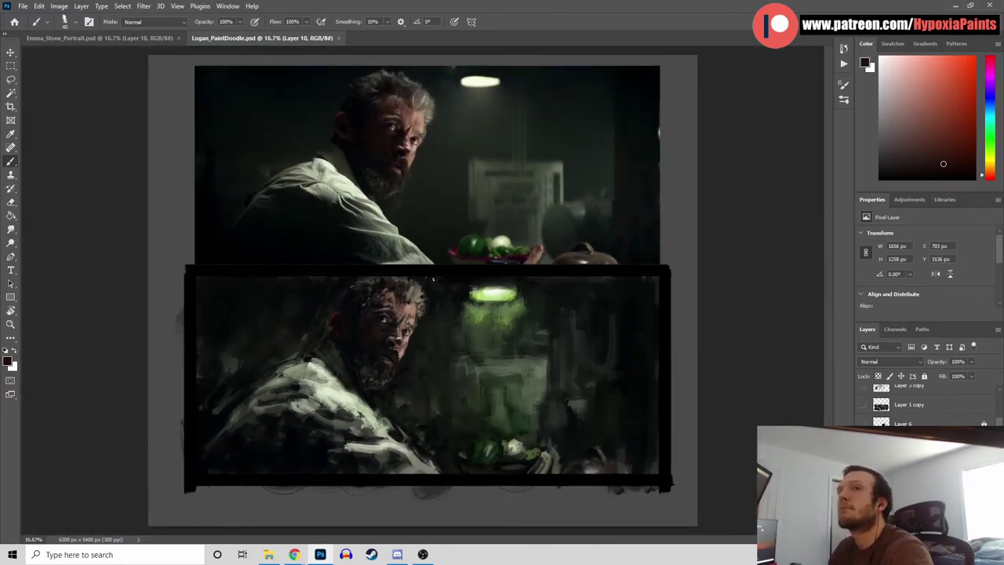
key("ctrl+plus")
left_click_drag(460, 322, 515, 306)
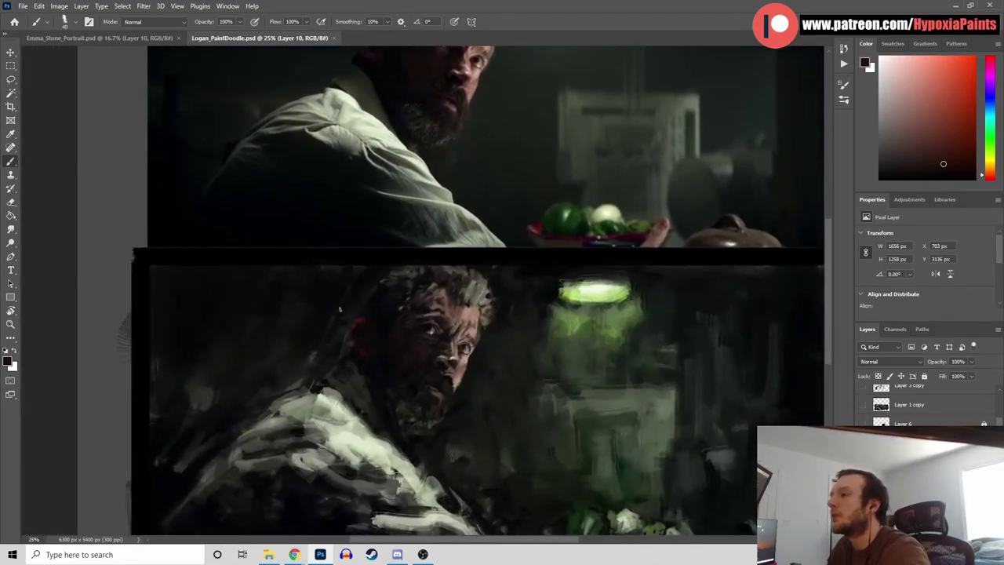
left_click(358, 405, "alt")
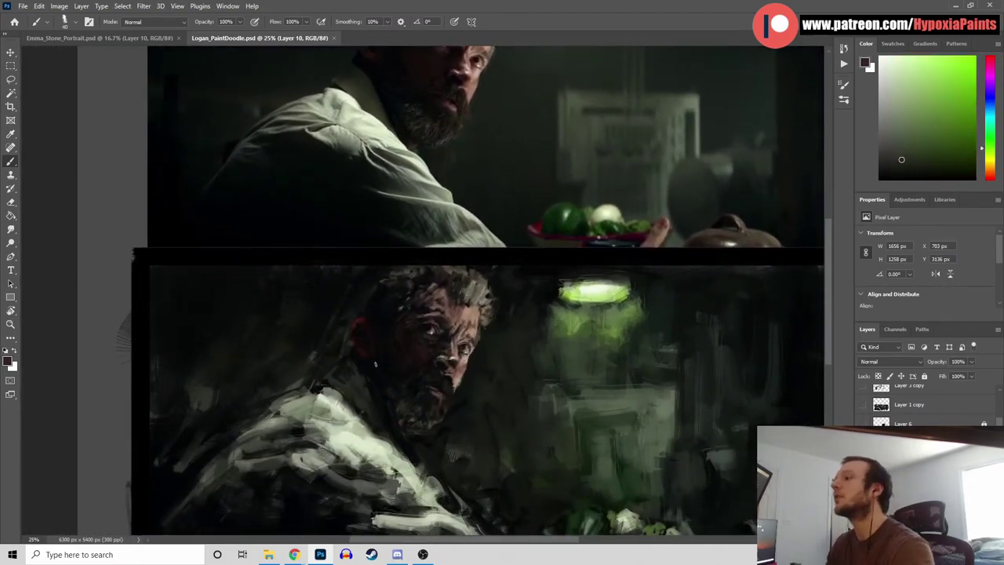
left_click(374, 396, "alt")
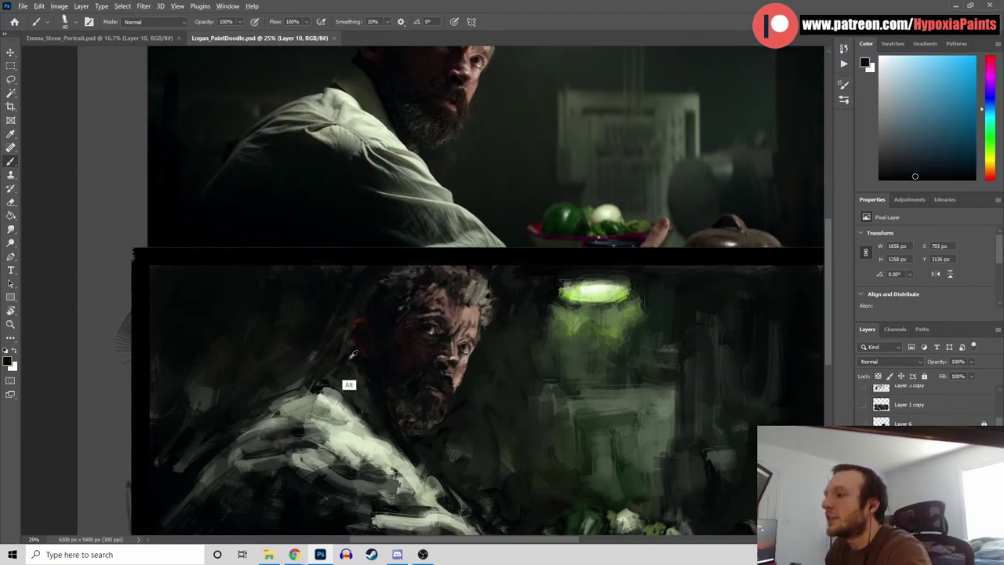
left_click(349, 387, "alt")
left_click(359, 392, "alt")
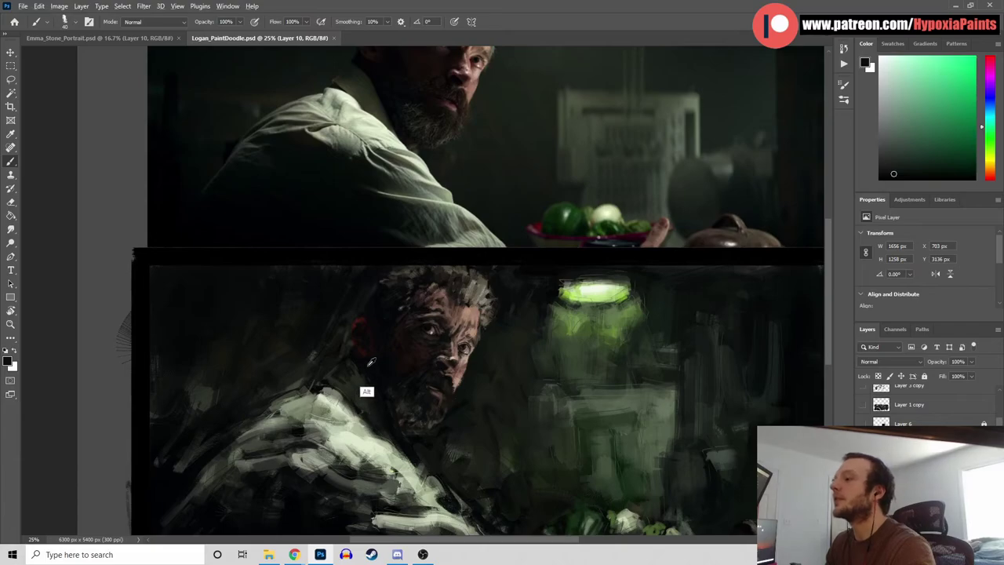
left_click(321, 378)
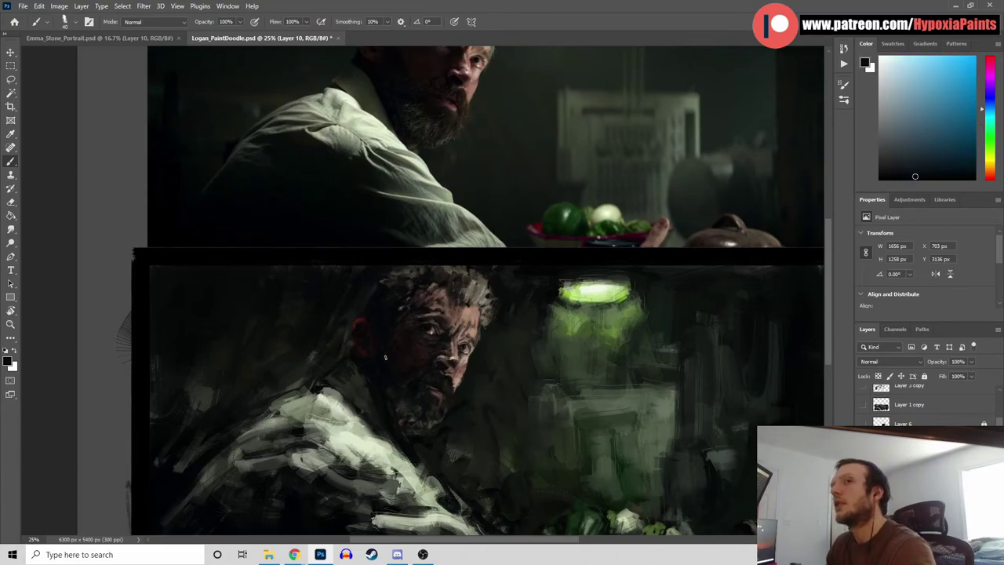
Touch up the top of the collar and the area around the ear with sampled near-black and dark red
left_click(360, 392, "alt")
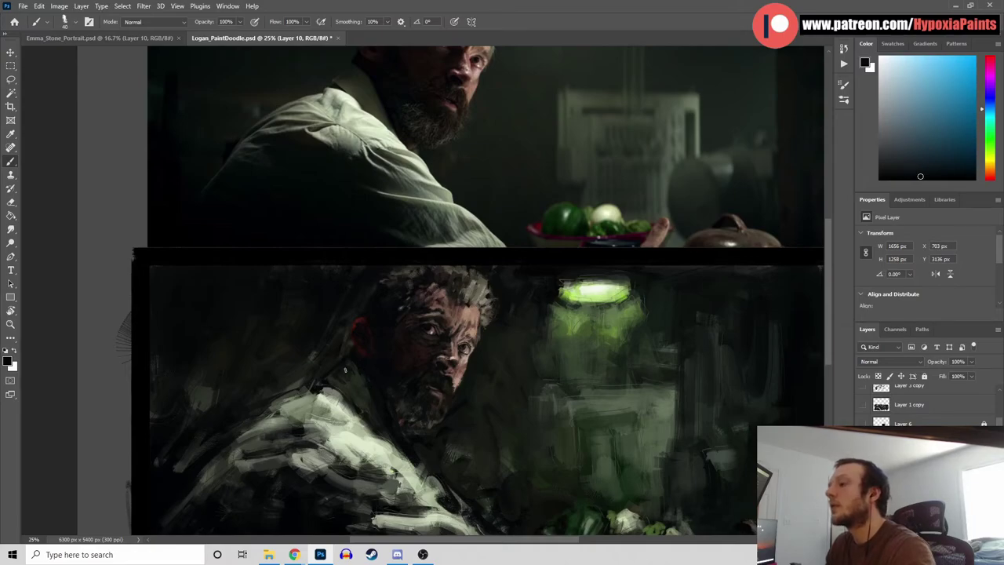
left_click(369, 369, "alt")
left_click(369, 365, "alt")
mouse_move(423, 341)
left_mouse_down()
mouse_move(393, 424)
mouse_move(418, 378)
left_mouse_up()
left_click(355, 355, "alt")
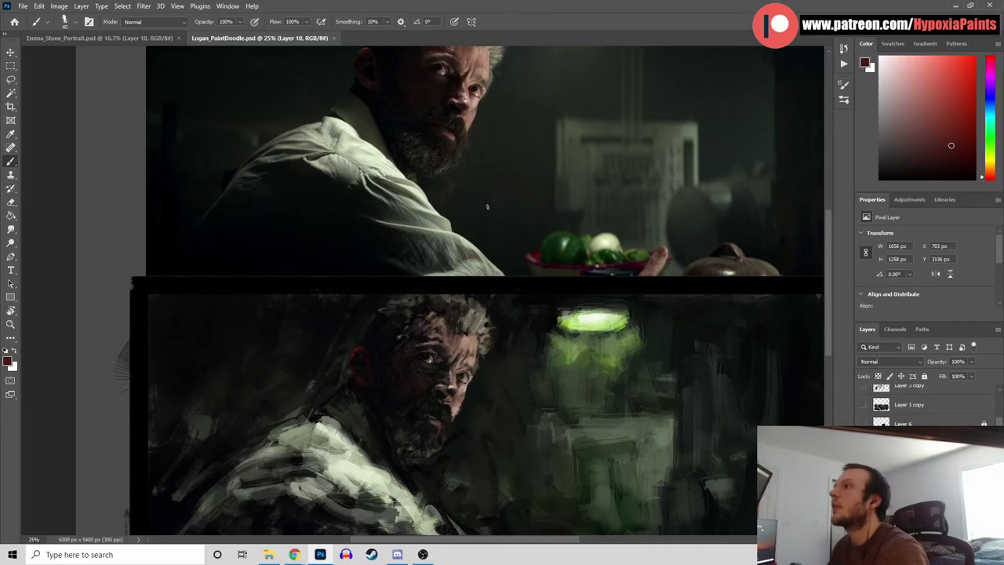
mouse_move(537, 312)
left_mouse_down()
mouse_move(533, 405)
mouse_move(558, 280)
mouse_move(540, 372)
mouse_move(540, 300)
left_mouse_up()
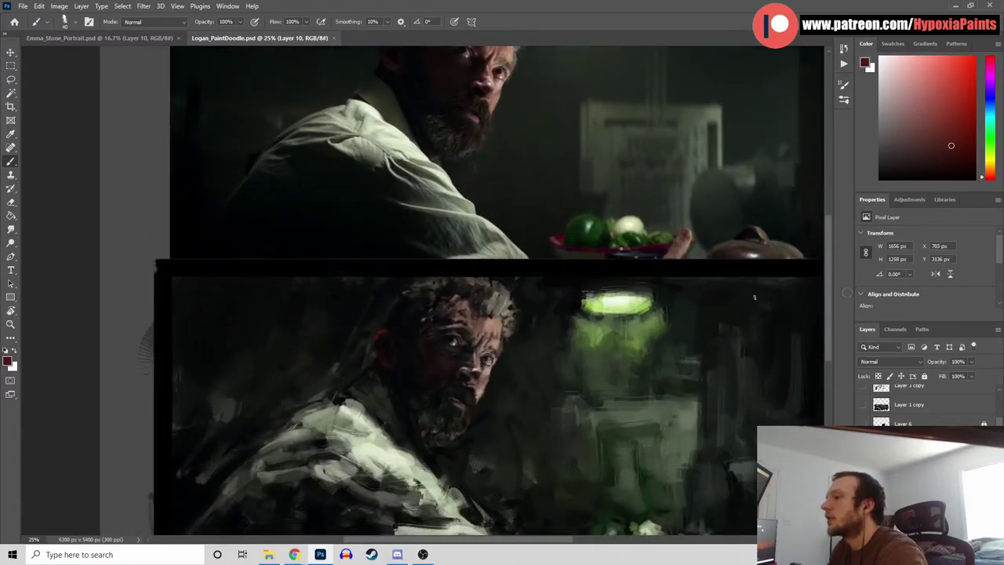
left_click_drag(476, 255, 434, 267)
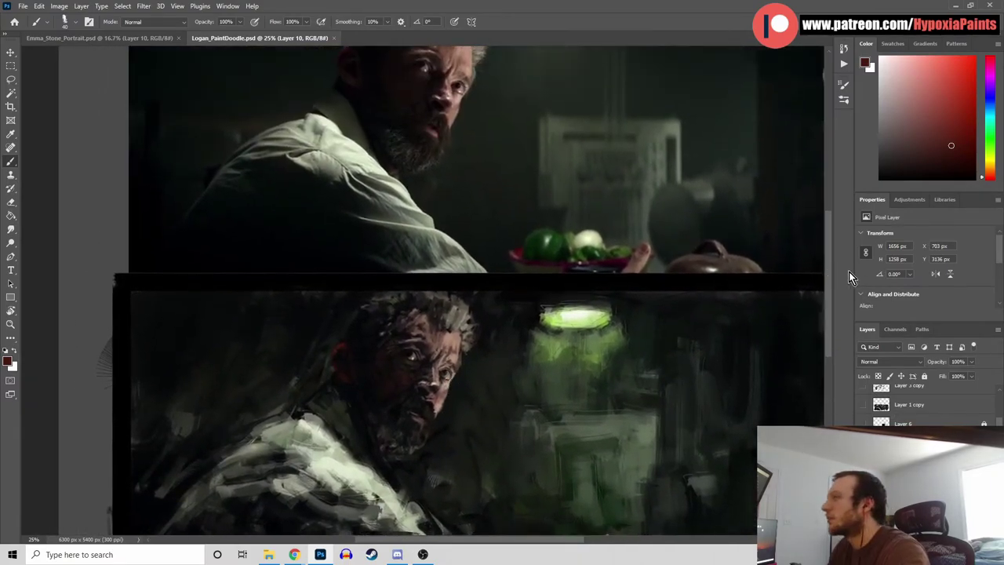
mouse_move(495, 266)
left_mouse_down()
mouse_move(495, 364)
mouse_move(480, 353)
mouse_move(488, 306)
mouse_move(455, 325)
mouse_move(460, 371)
mouse_move(460, 329)
left_mouse_up()
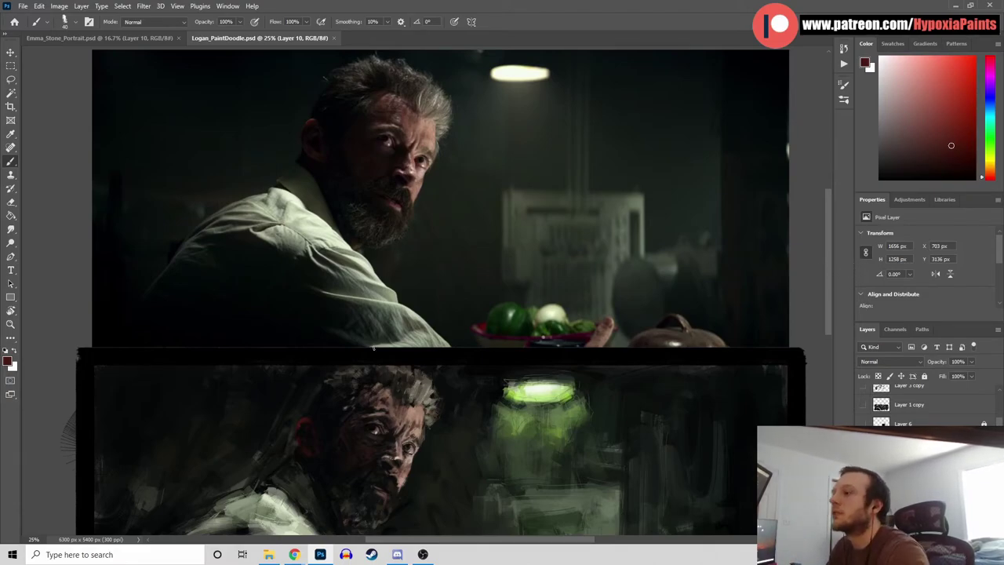
left_click_drag(413, 359, 444, 295)
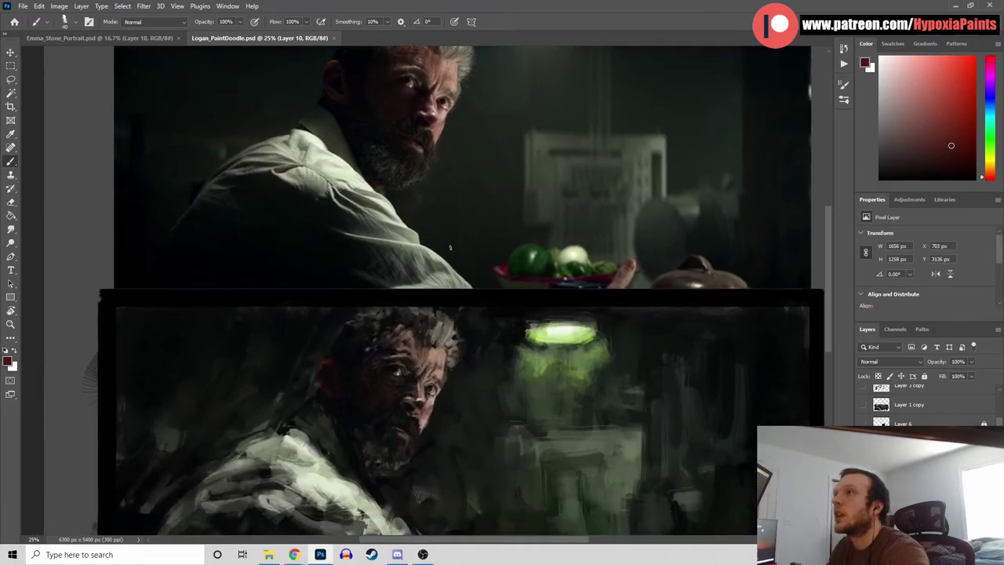
Review the brush preset library again, from the bottom of the MyBrushes set and the artist brush folders up to General Brushes
left_click(75, 22)
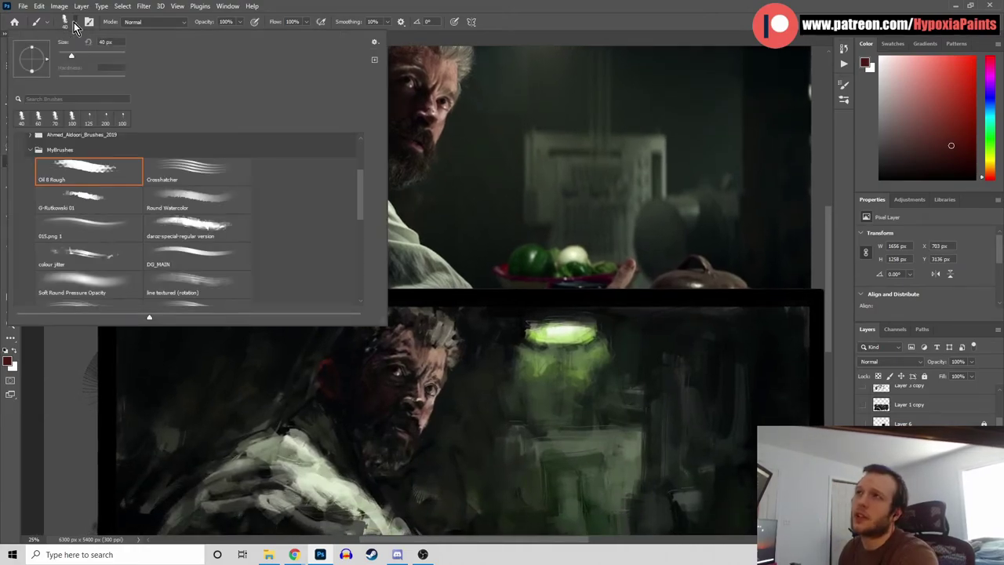
left_click_drag(359, 196, 359, 282)
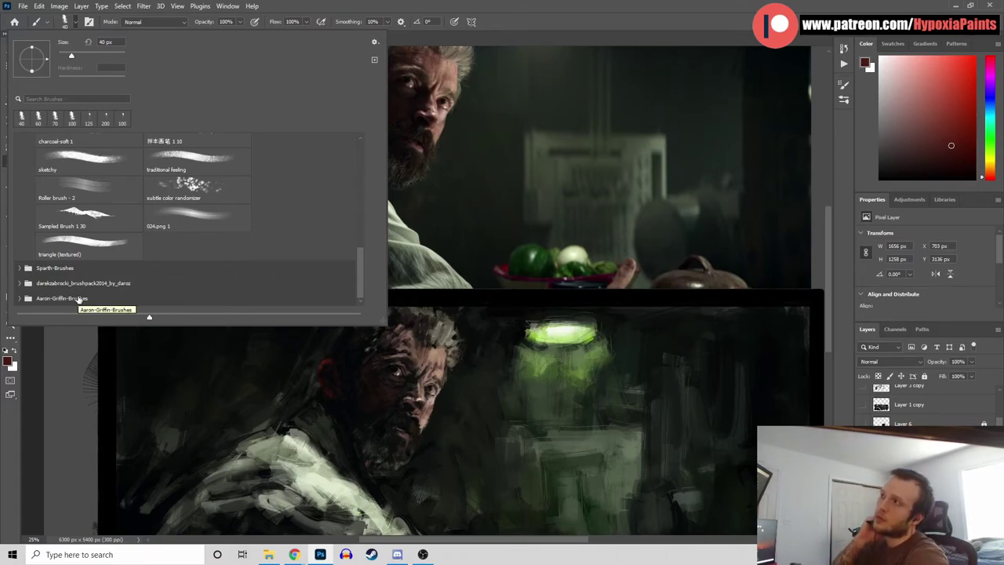
scroll(118, 260, "up", 1)
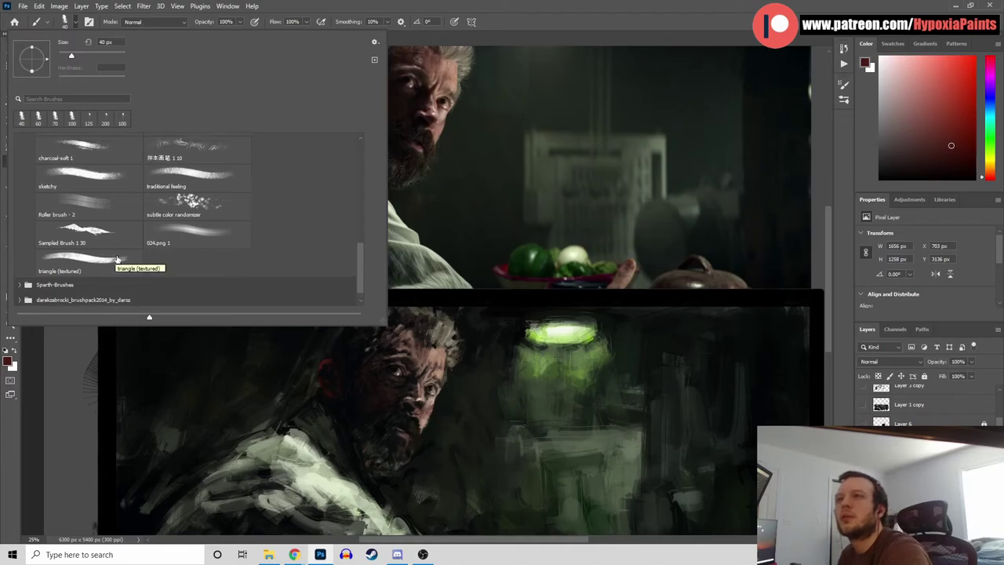
scroll(116, 259, "up", 2)
left_click_drag(360, 255, 358, 165)
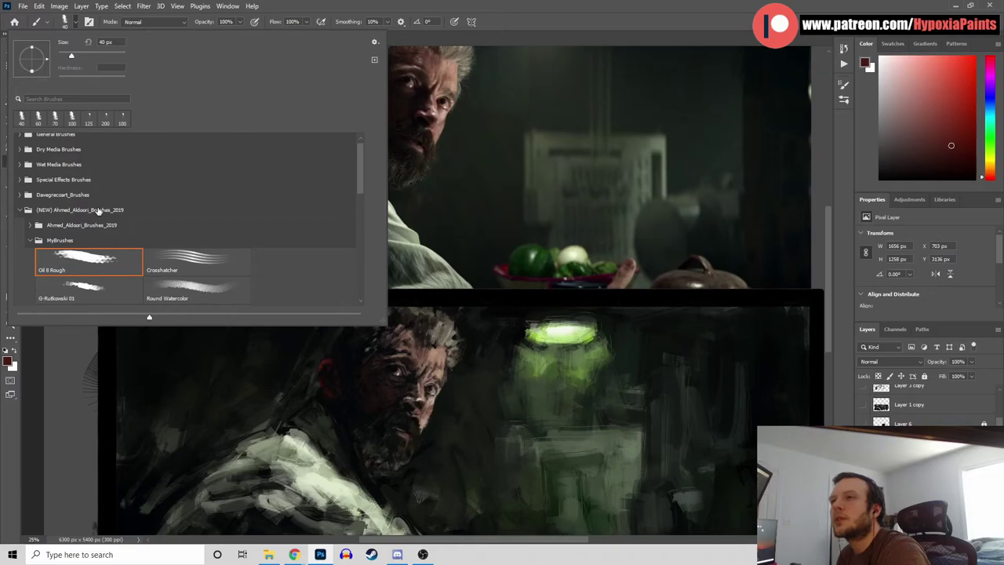
scroll(104, 214, "up", 1)
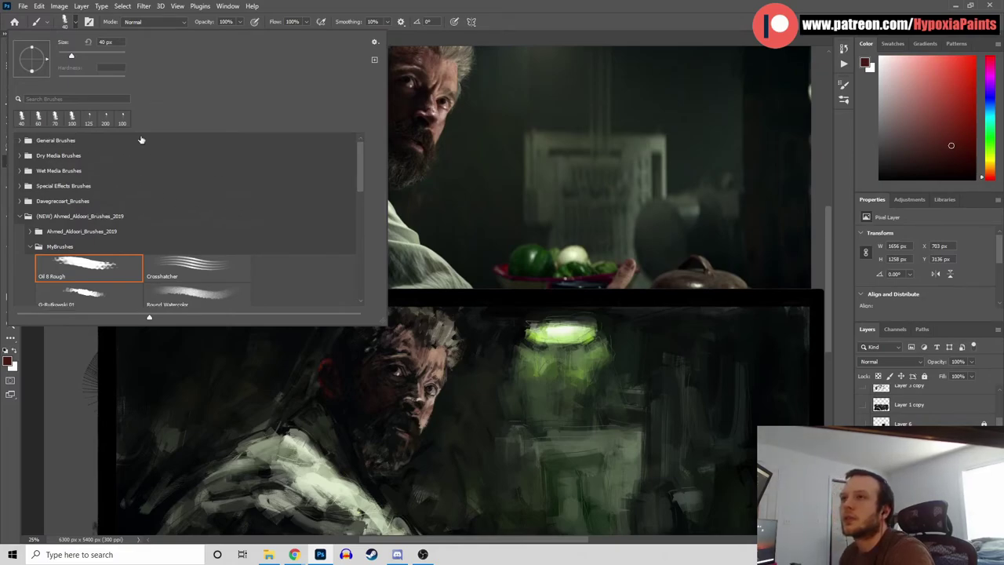
mouse_move(361, 173)
left_mouse_down()
mouse_move(371, 274)
mouse_move(383, 188)
left_mouse_up()
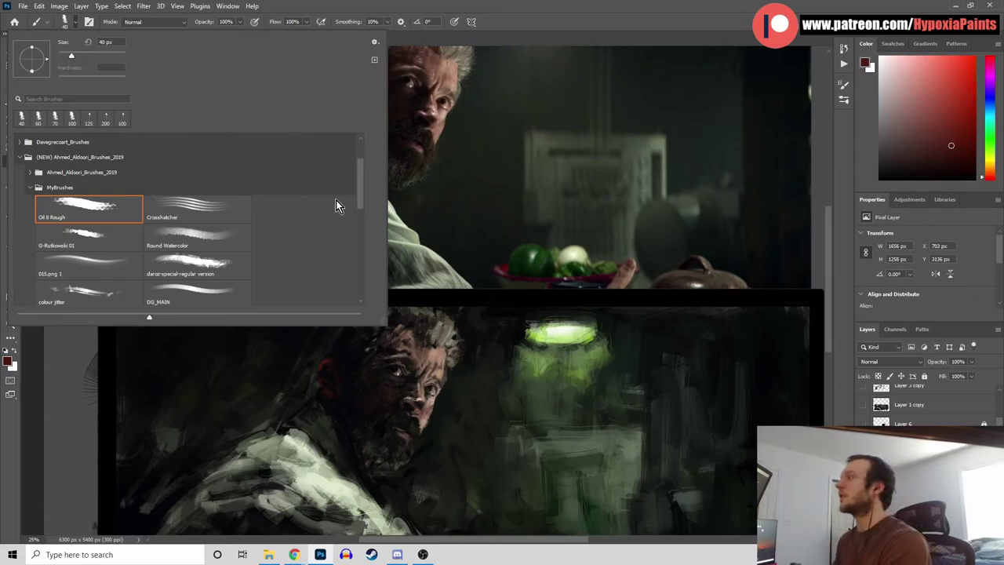
left_click(843, 149)
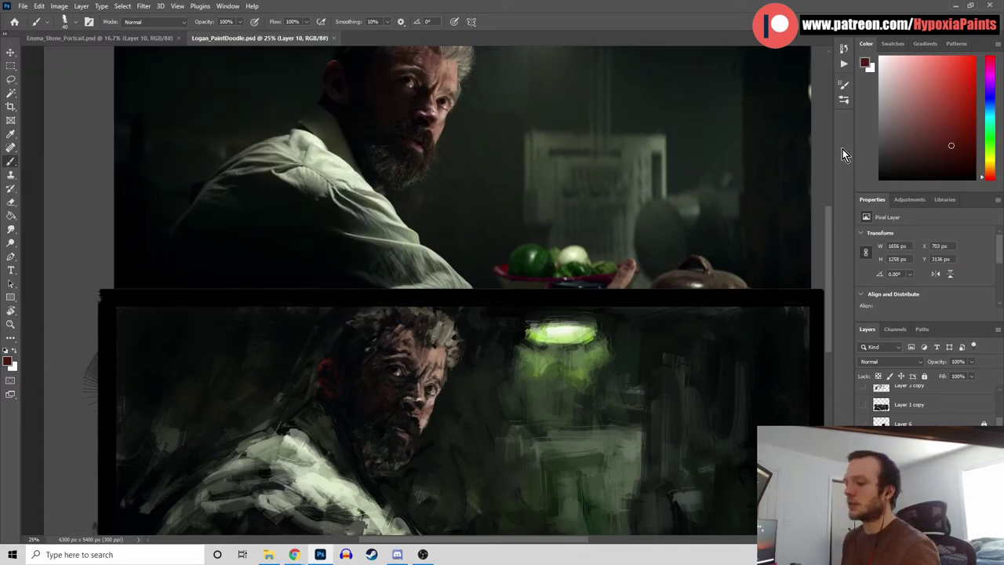
Rework the collar's outer edge above the shoulder at 40 px with sampled dark grey-green and near-black, and save the painting
key("ctrl+minus")
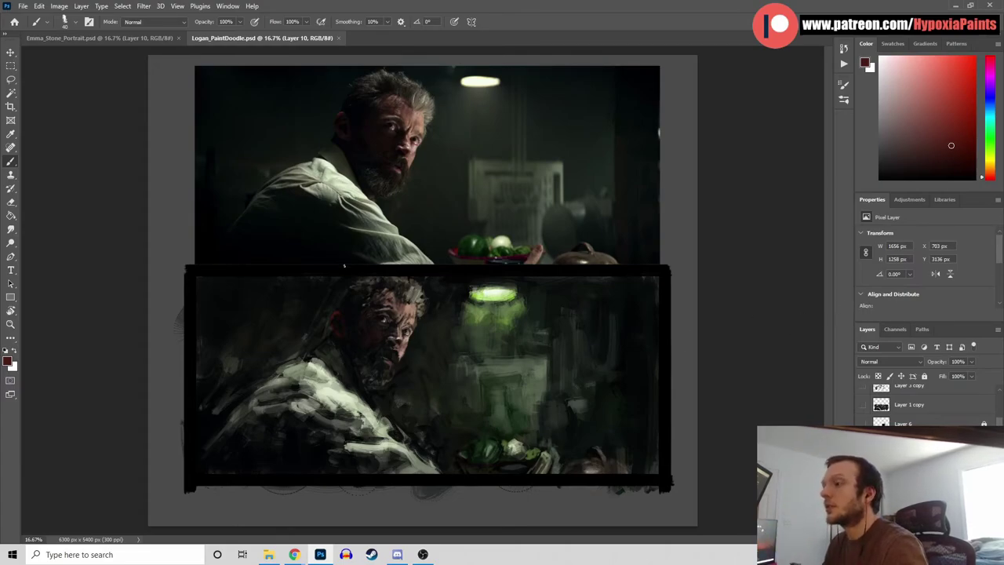
key("ctrl+plus")
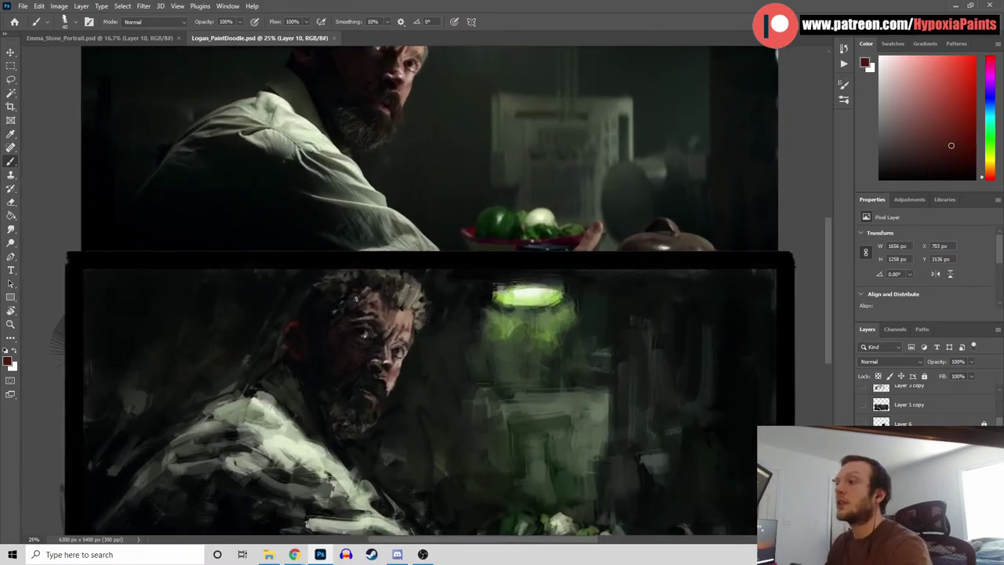
left_click_drag(393, 328, 426, 311)
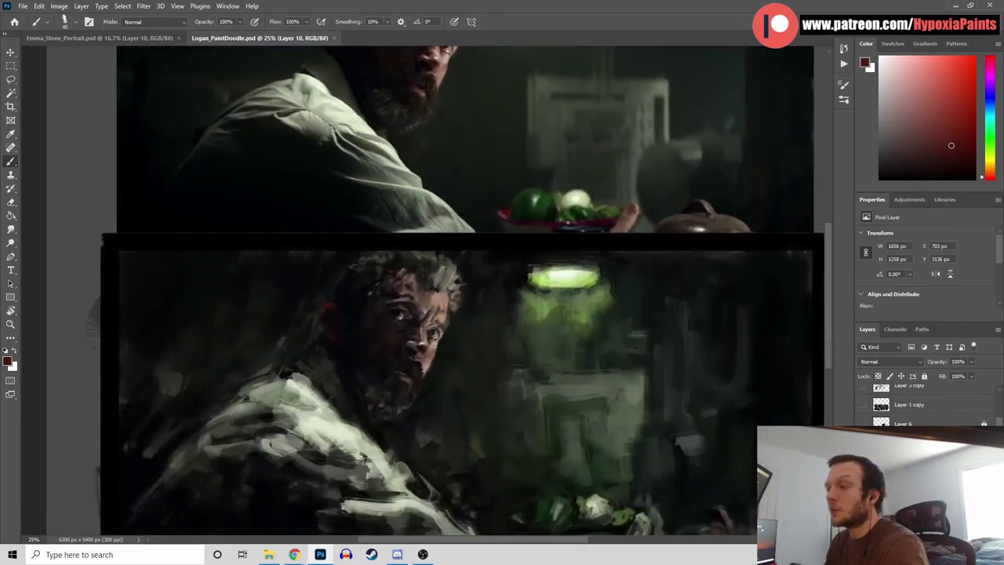
left_click_drag(354, 356, 355, 417)
left_click(322, 428, "alt")
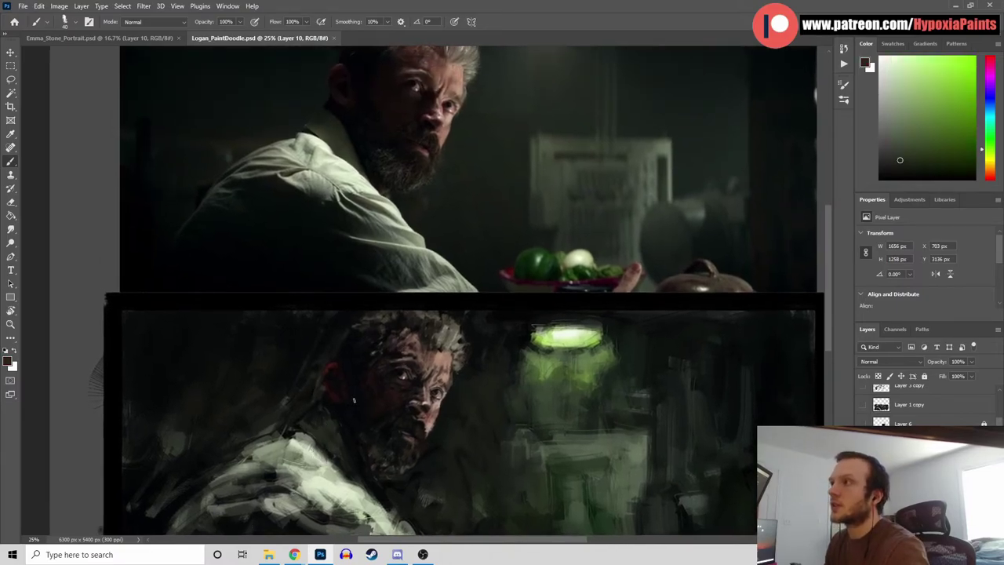
left_click(305, 424, "alt")
left_click_drag(296, 424, 310, 417)
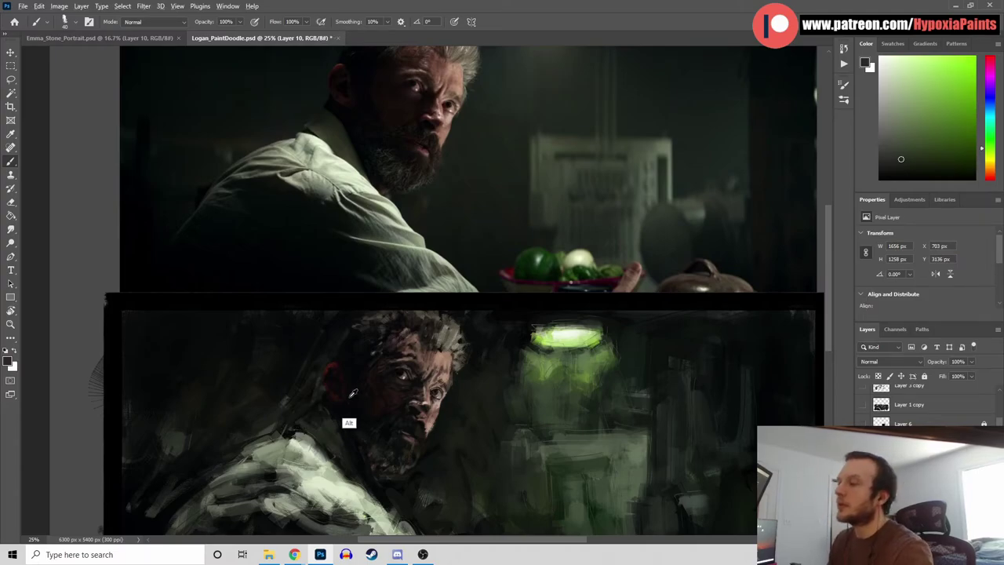
left_click(342, 435, "alt")
key("ctrl+s")
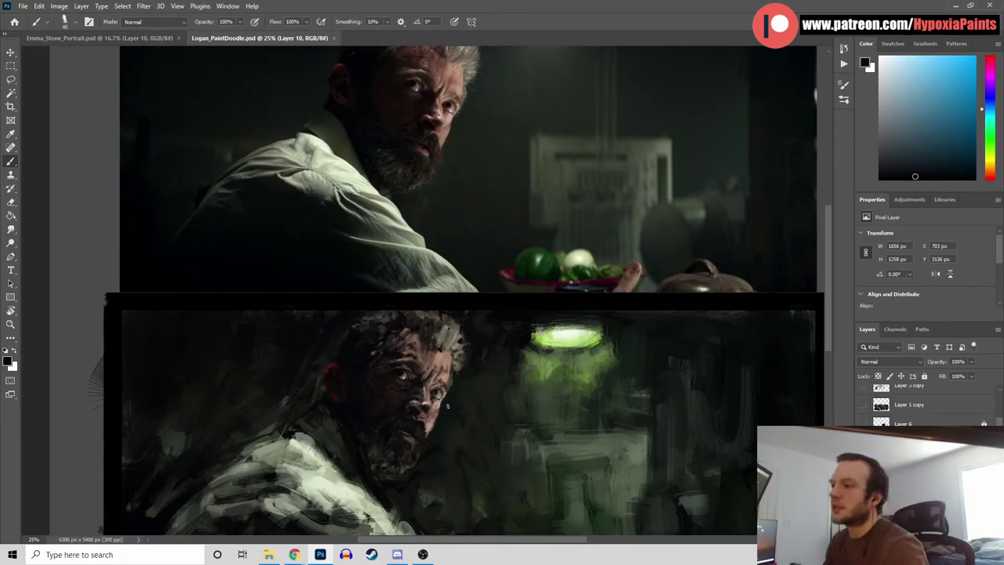
Define the collar's lower fold and its contour against the background with short strokes of sampled near-black and dark green
left_click(373, 405, "alt")
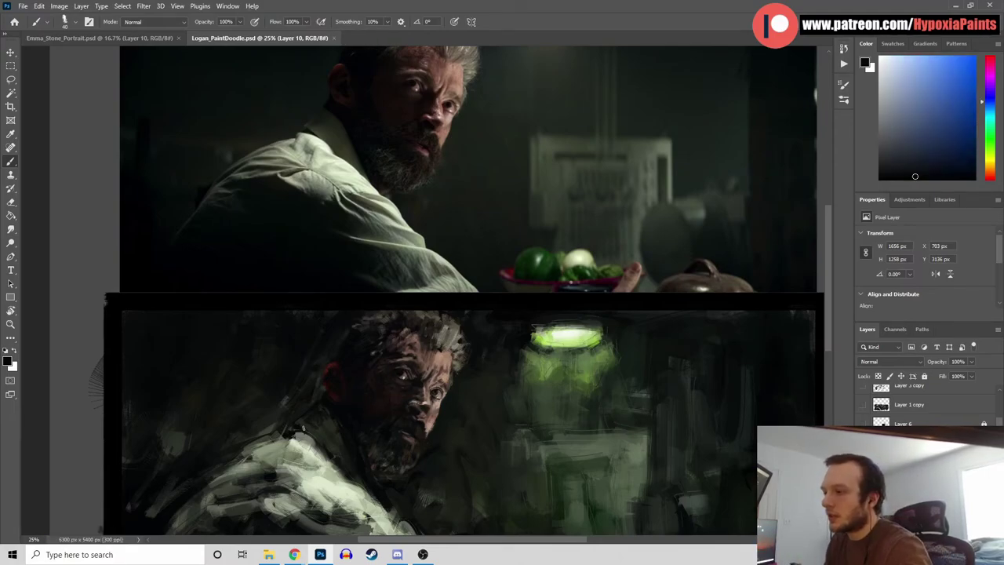
left_click_drag(304, 428, 322, 452)
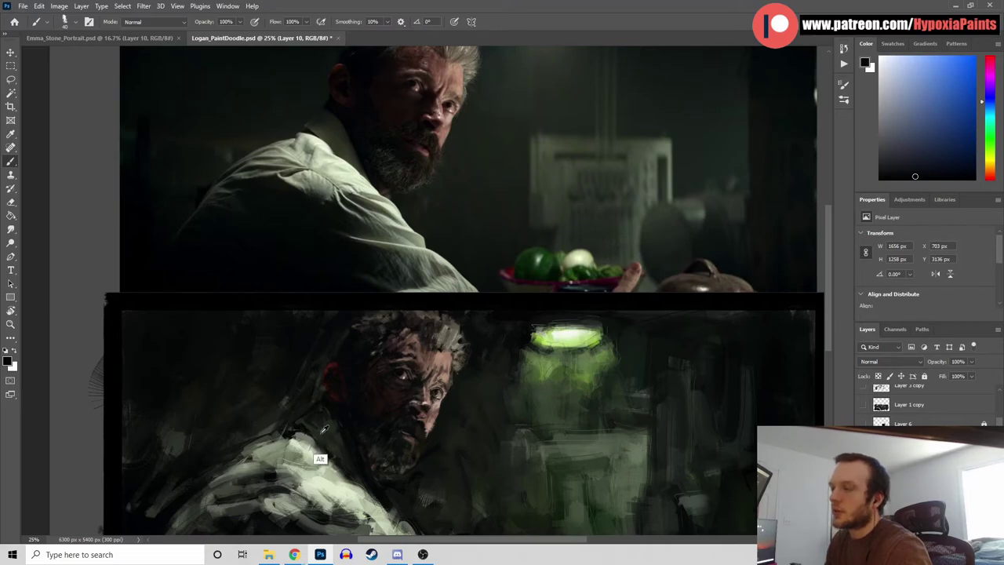
left_click(304, 426, "alt")
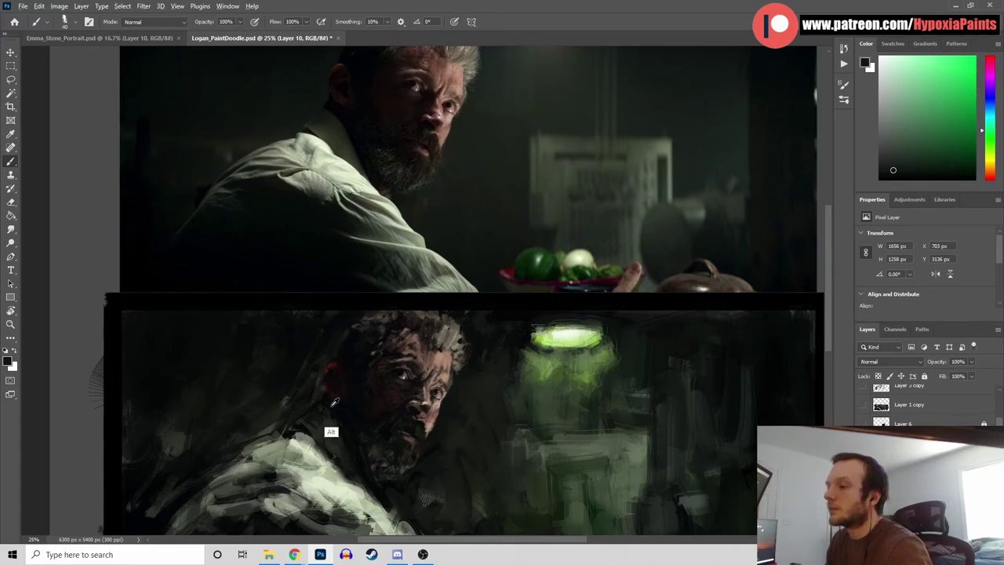
left_click(302, 427, "alt")
left_click(300, 424, "alt")
left_click(323, 426, "alt")
left_click(337, 428, "alt")
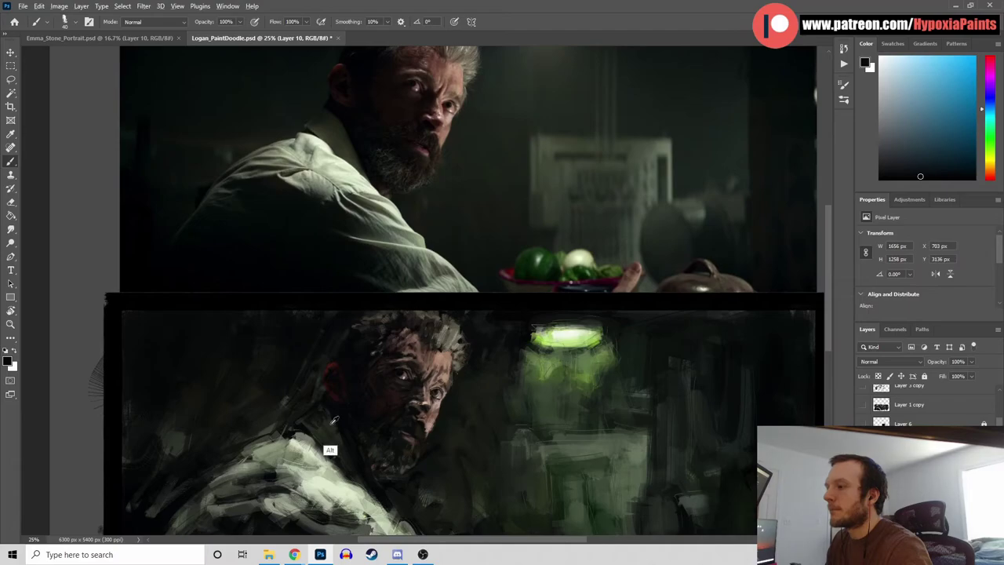
Refine the collar's upper part and the neck below the ear at 40 px with sampled near-black and dark green-grey
left_click(336, 421, "alt")
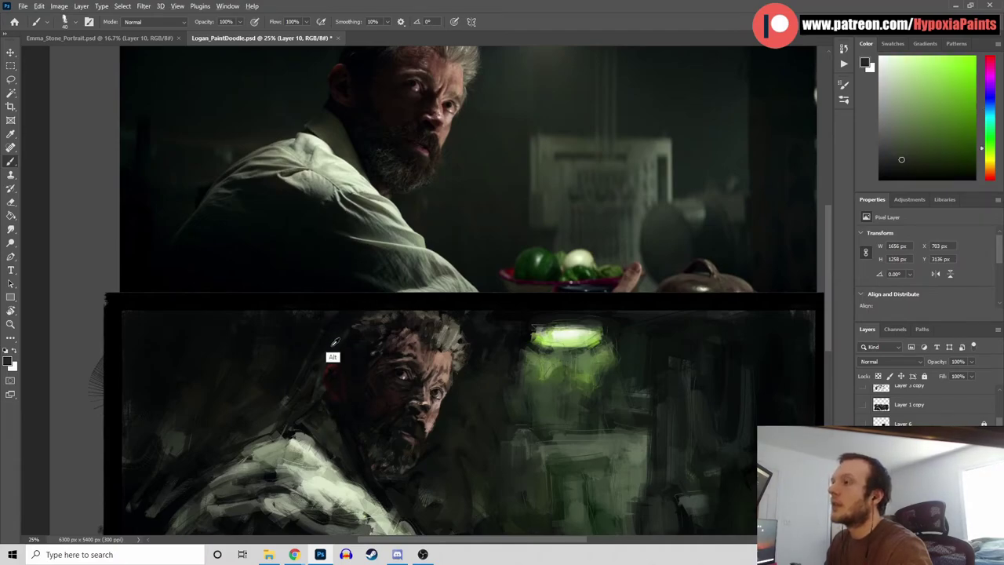
left_click(330, 409, "alt")
left_click(332, 436, "alt")
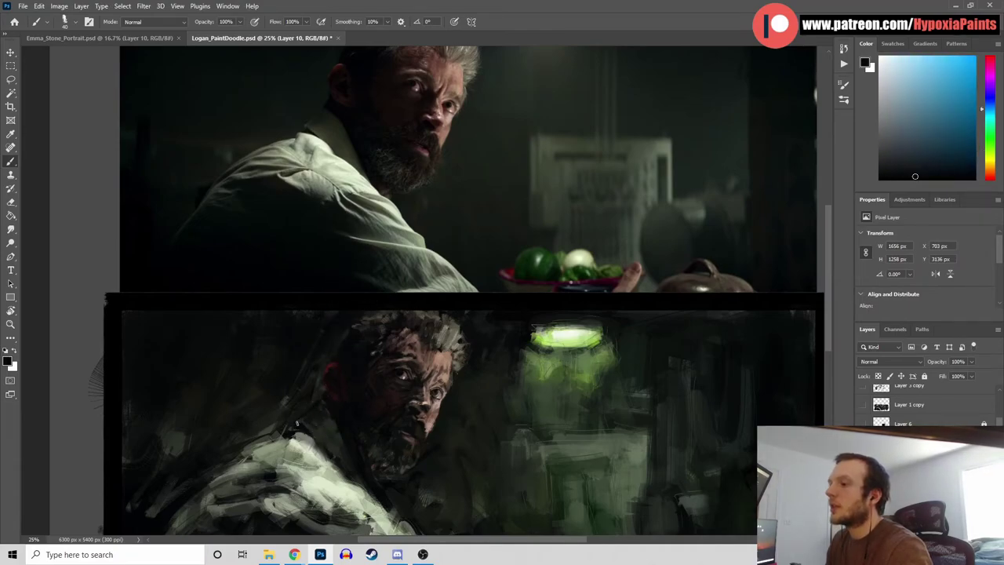
left_click(311, 405, "alt")
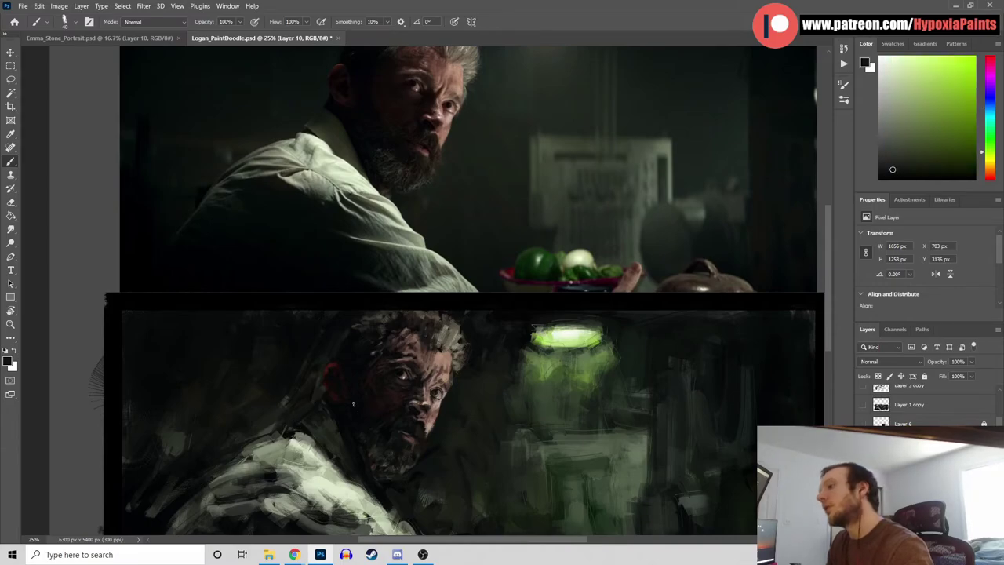
left_click(331, 405, "alt")
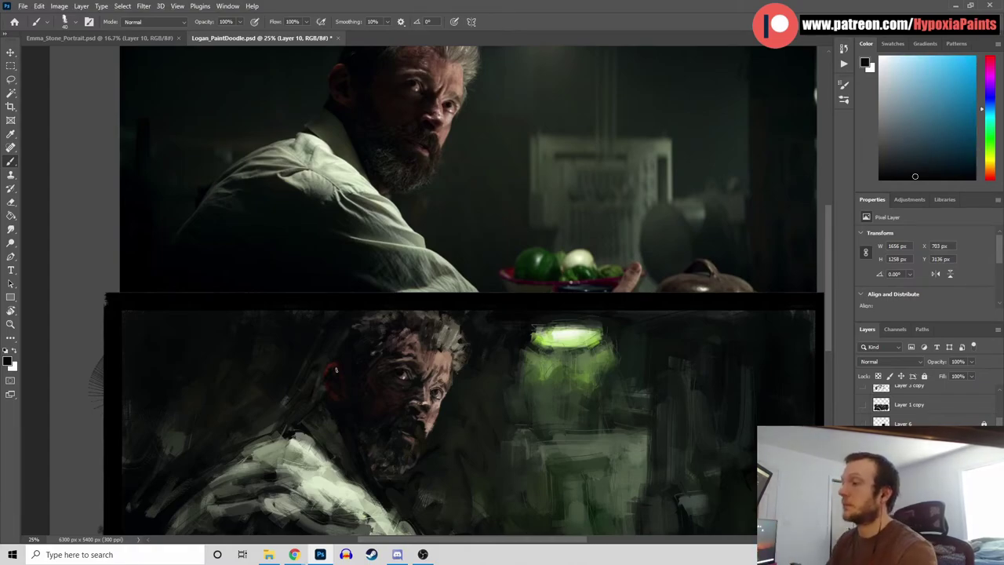
left_click(326, 410, "alt")
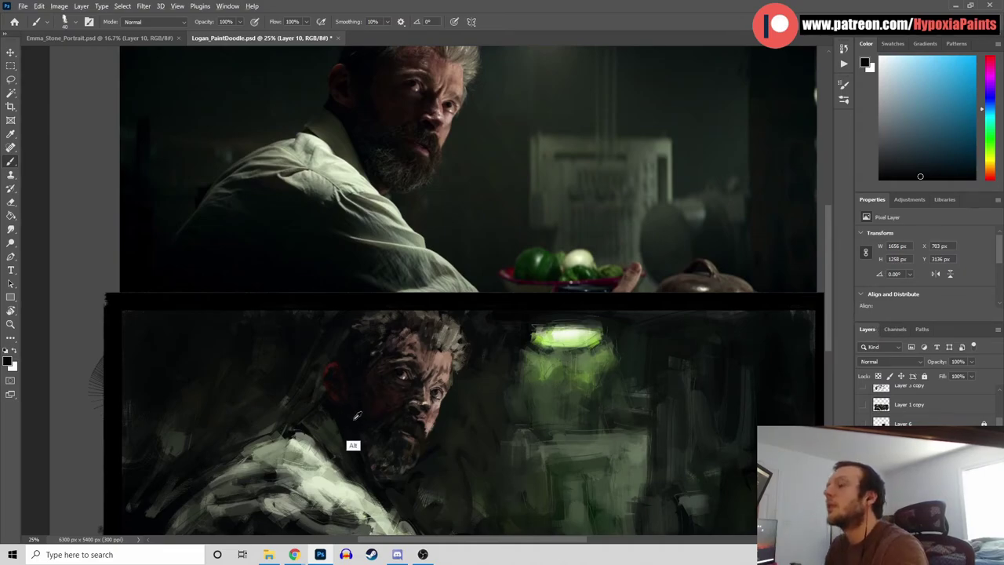
Rework the collar's inner side toward the beard and its base with sampled dark green and near-black
left_click(328, 465, "alt")
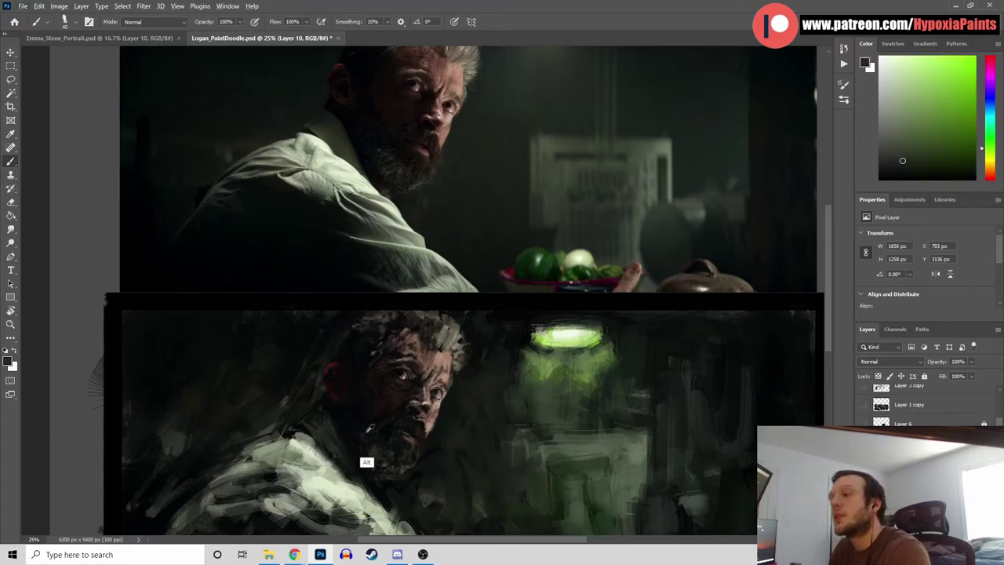
left_click(349, 465, "alt")
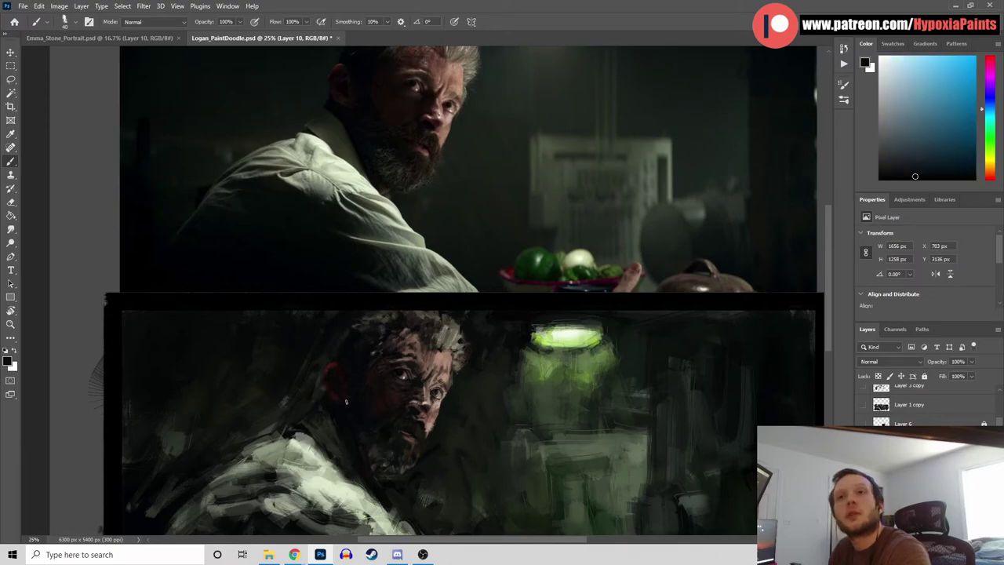
left_click(326, 433, "alt")
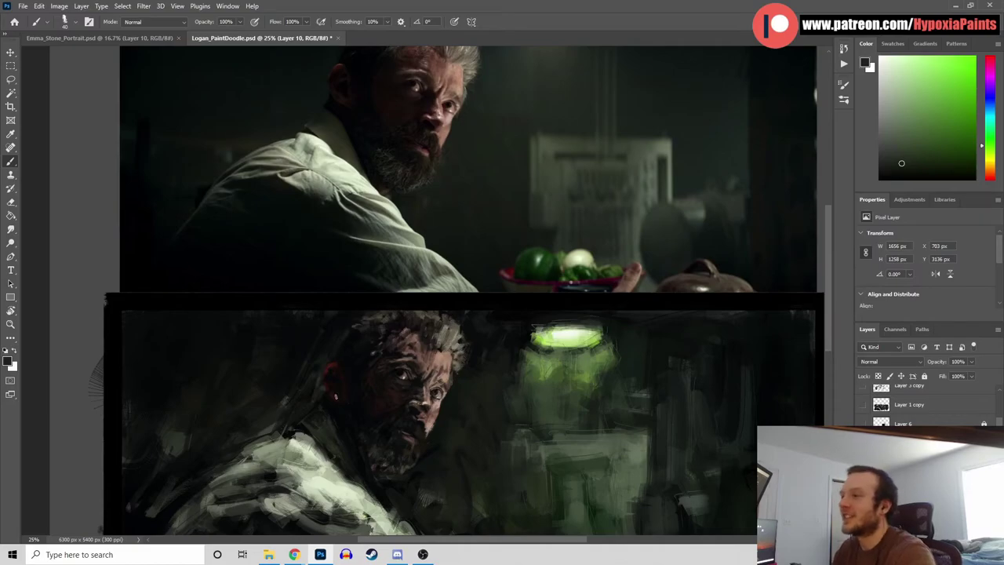
key("alt")
Touch up the lit shirt edge along the collar's base with sampled light grey-green
left_click(330, 474, "alt")
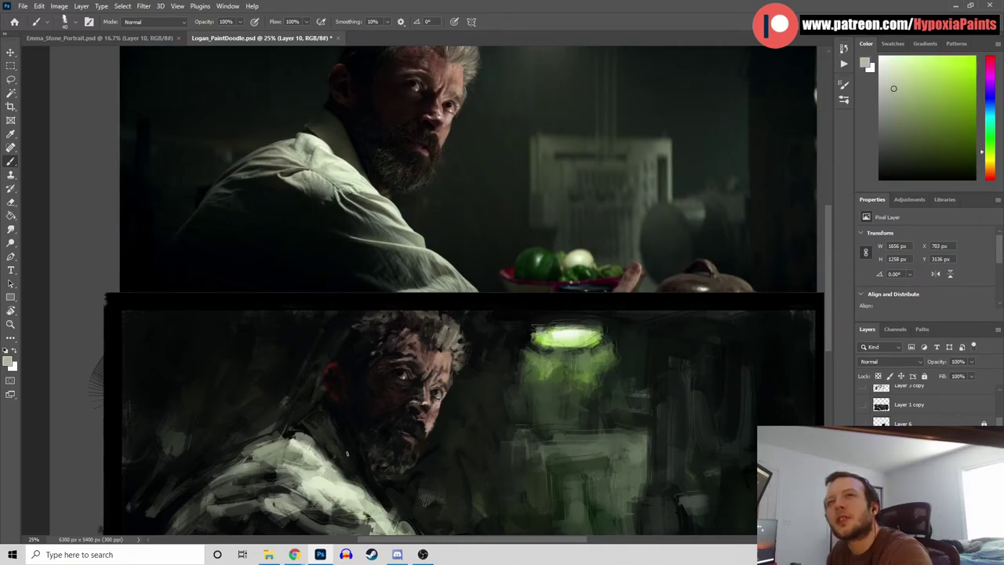
left_click(330, 496, "alt")
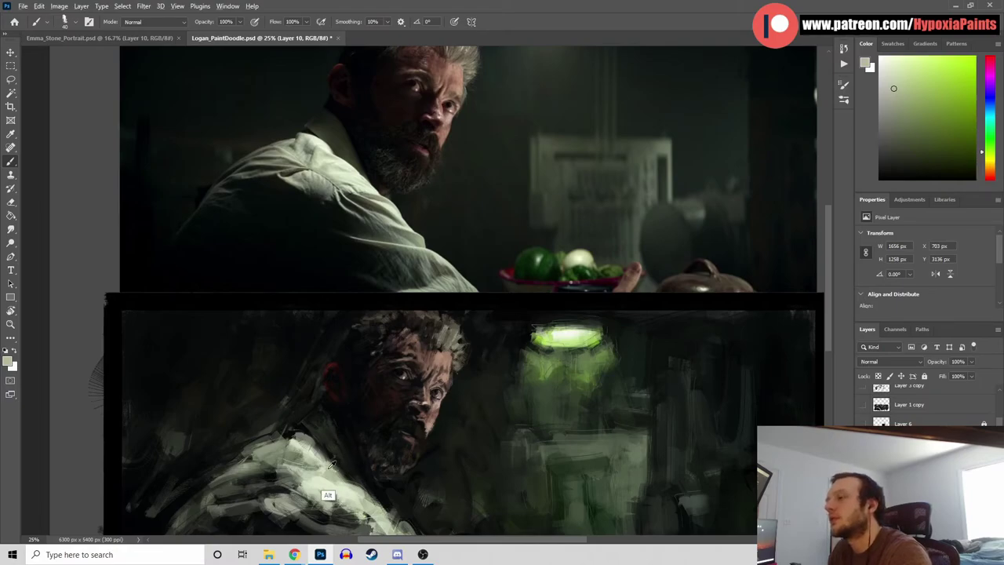
mouse_move(327, 460)
left_mouse_down()
mouse_move(437, 358)
mouse_move(426, 416)
mouse_move(414, 406)
mouse_move(413, 460)
left_mouse_up()
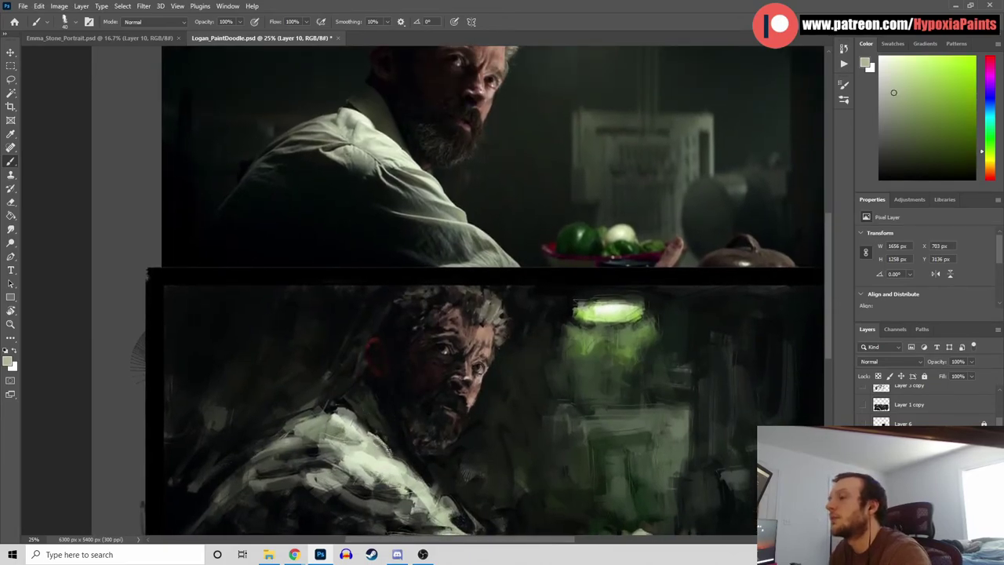
left_click(352, 428)
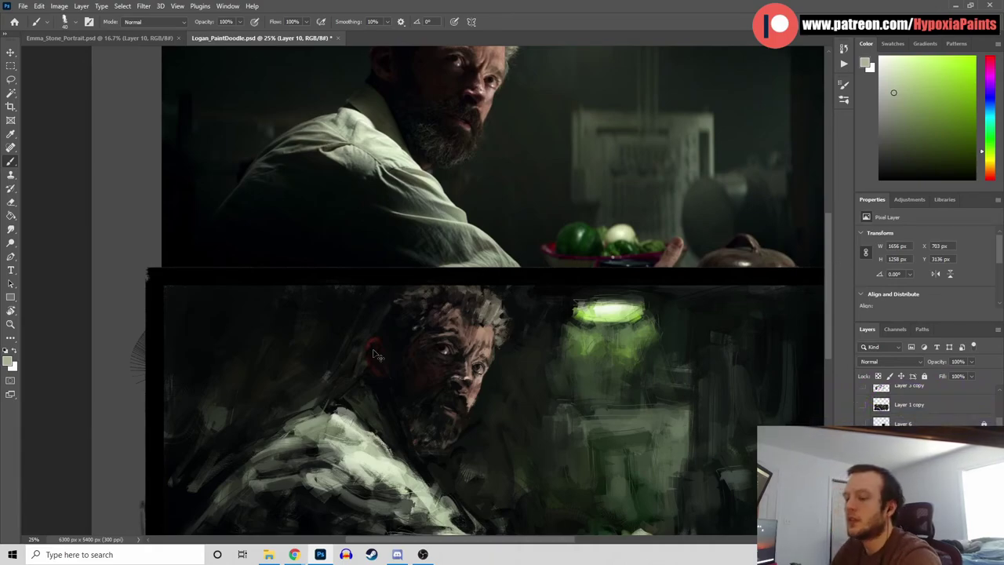
Soften the folds across the shoulder and upper back at 50 px with sampled mid and light grey-green
key("ctrl+minus")
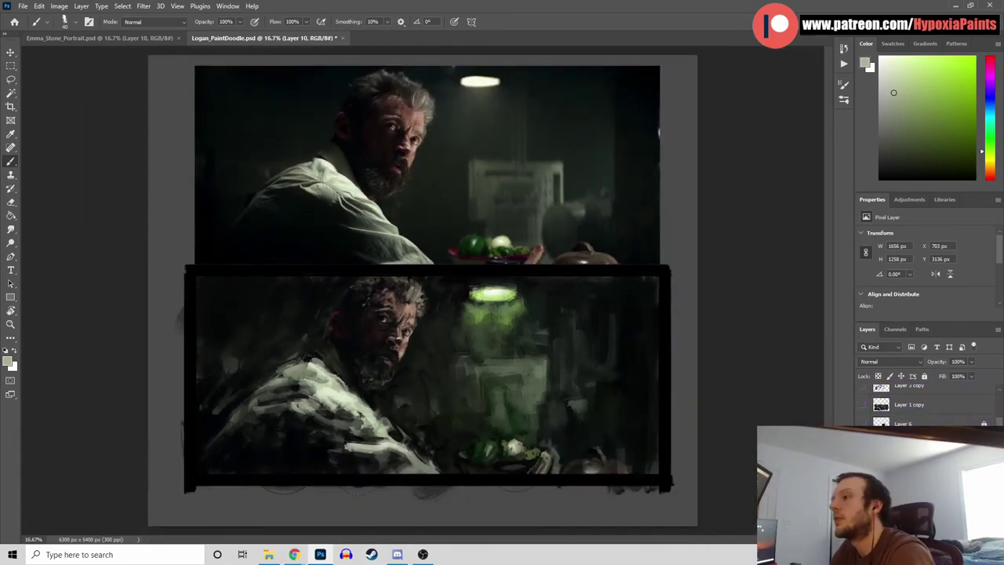
left_click(300, 408, "alt")
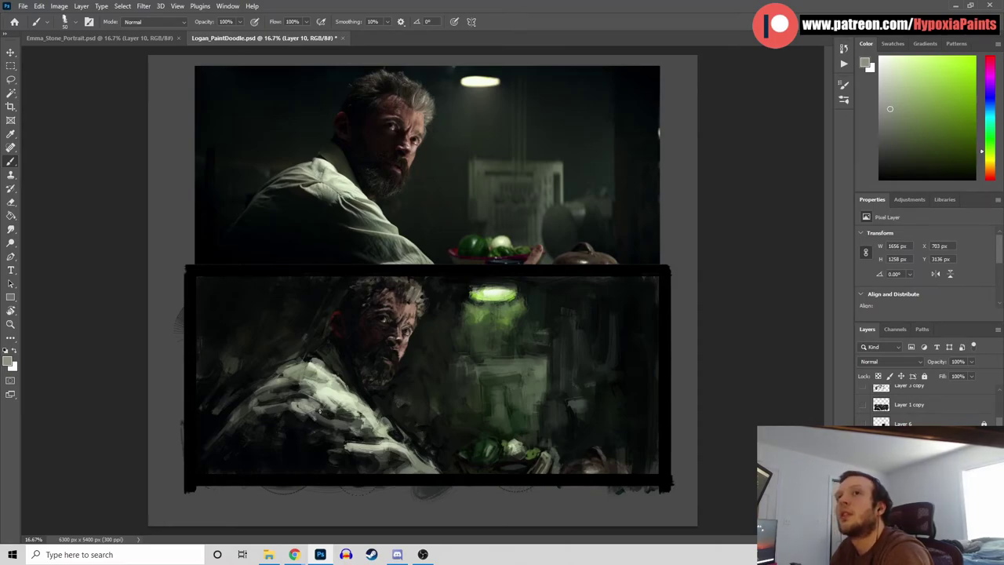
left_click(299, 401, "alt")
left_click_drag(287, 403, 298, 420)
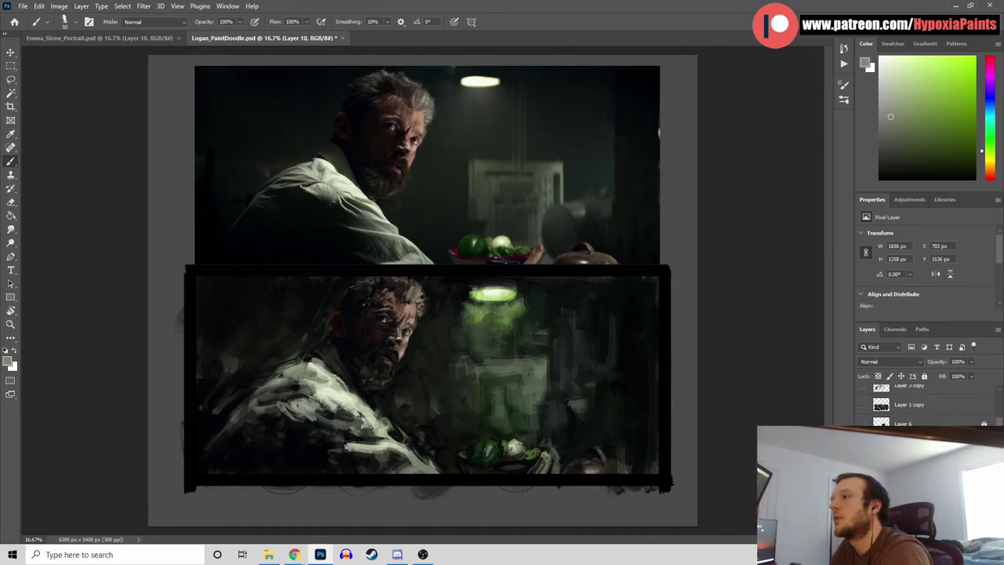
left_click(328, 428, "alt")
left_click_drag(318, 407, 328, 422)
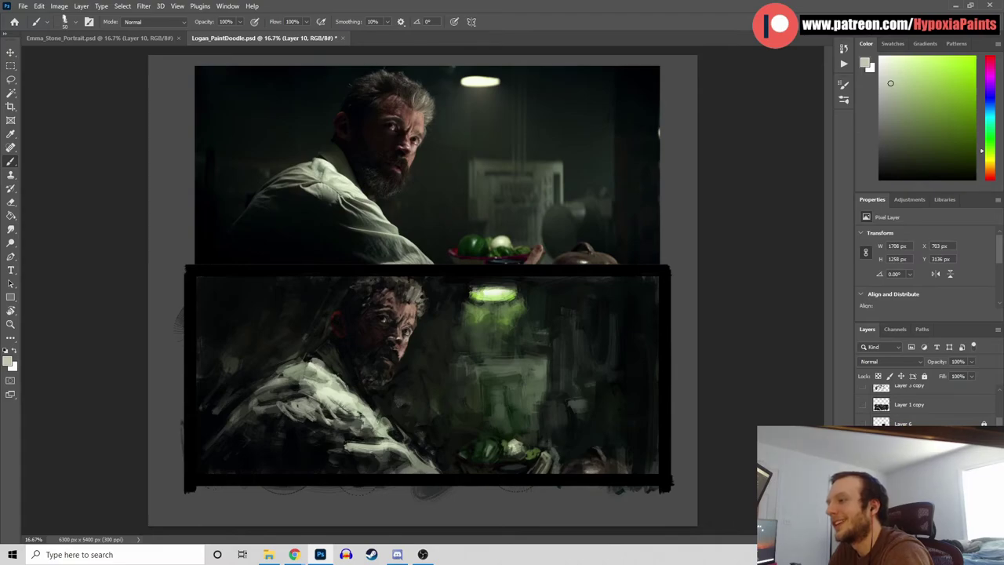
left_click(345, 413, "alt")
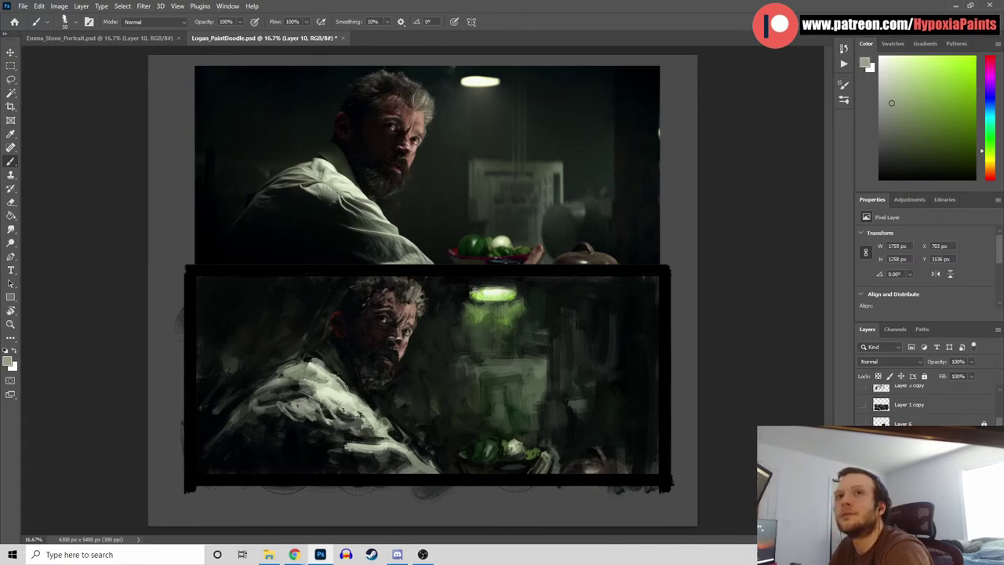
mouse_move(351, 424)
left_mouse_down("alt")
mouse_move(336, 441)
mouse_move(330, 428)
mouse_move(347, 423)
left_mouse_up("alt")
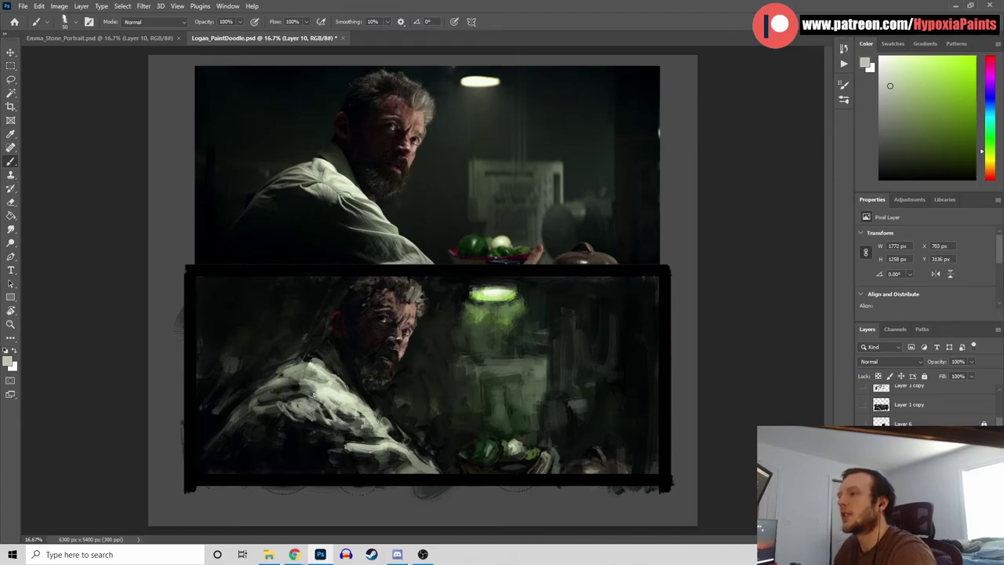
Cut near-black creases into the upper back and brighten the shirt just below the collar with sampled pale grey
left_click(295, 432, "alt")
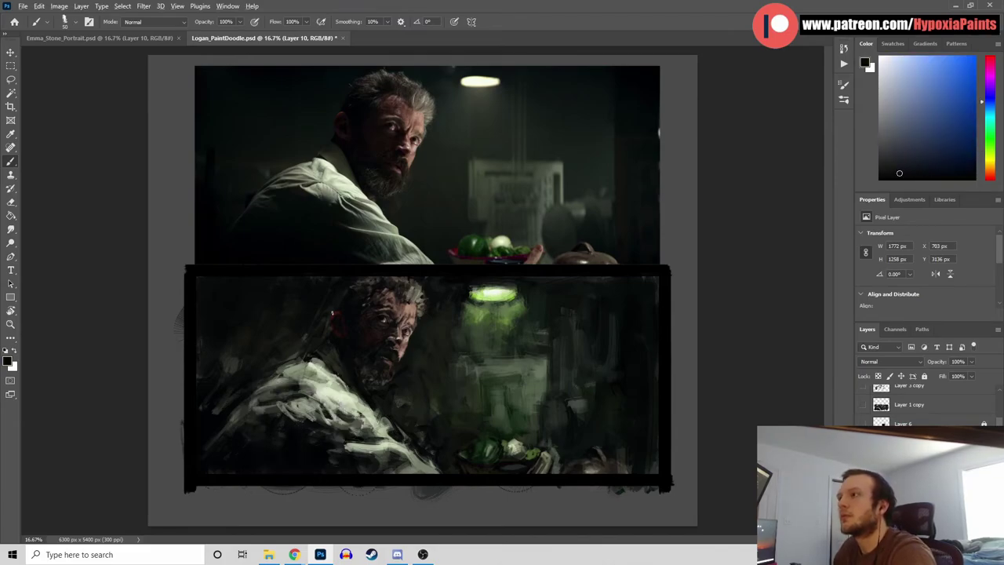
mouse_move(287, 397)
left_mouse_down()
mouse_move(307, 402)
mouse_move(288, 403)
left_mouse_up()
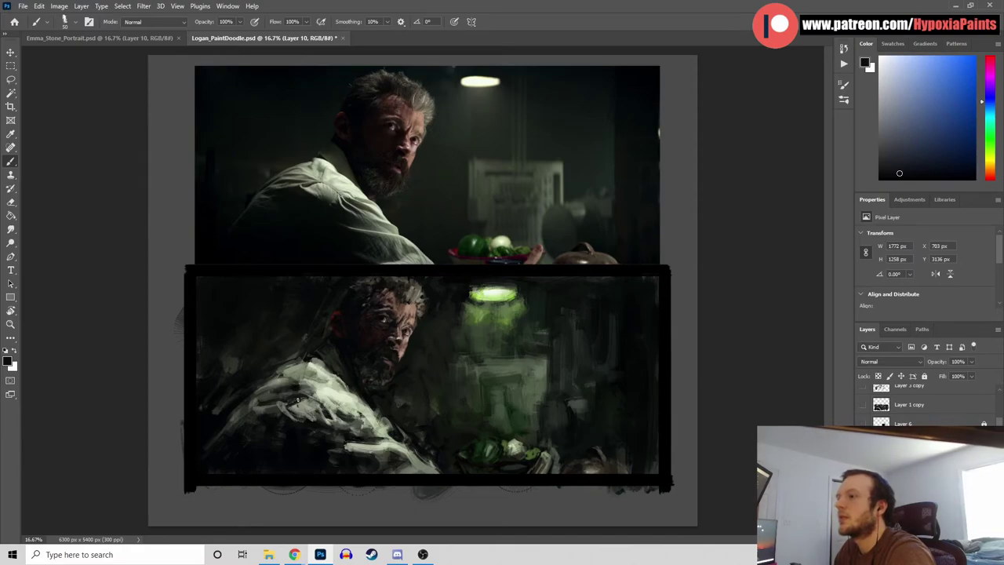
left_click(306, 418, "alt")
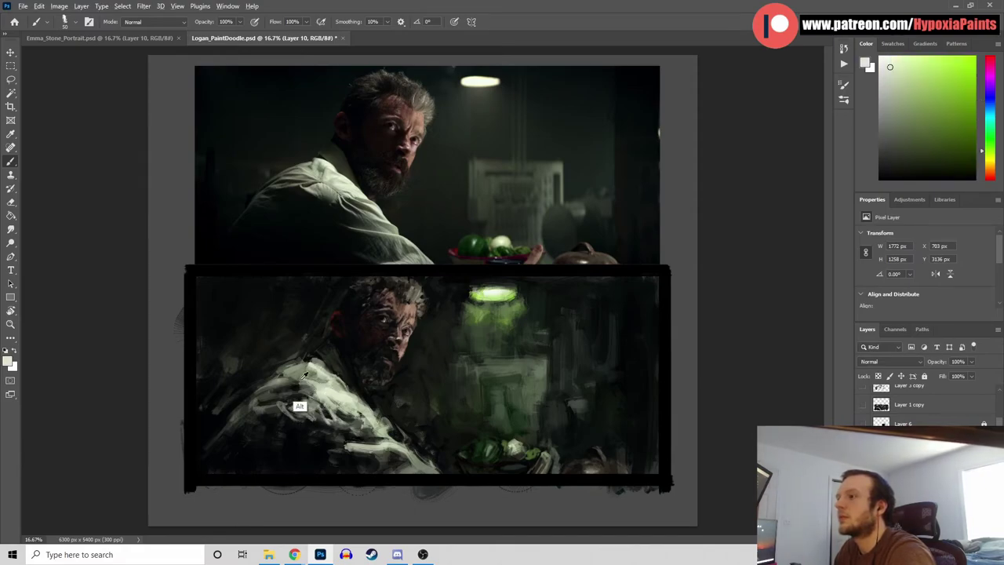
left_click_drag(270, 396, 299, 396)
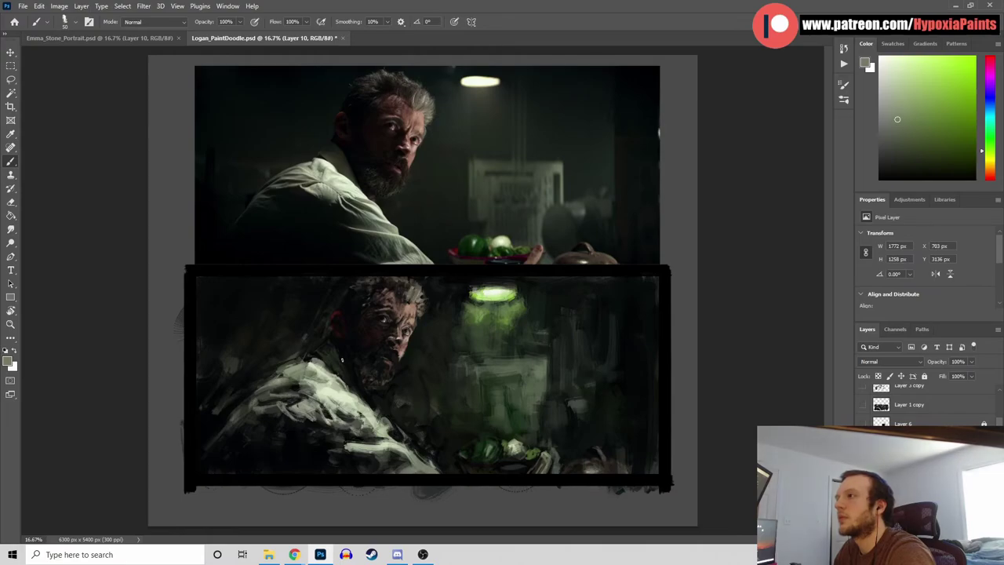
left_click(327, 384, "alt")
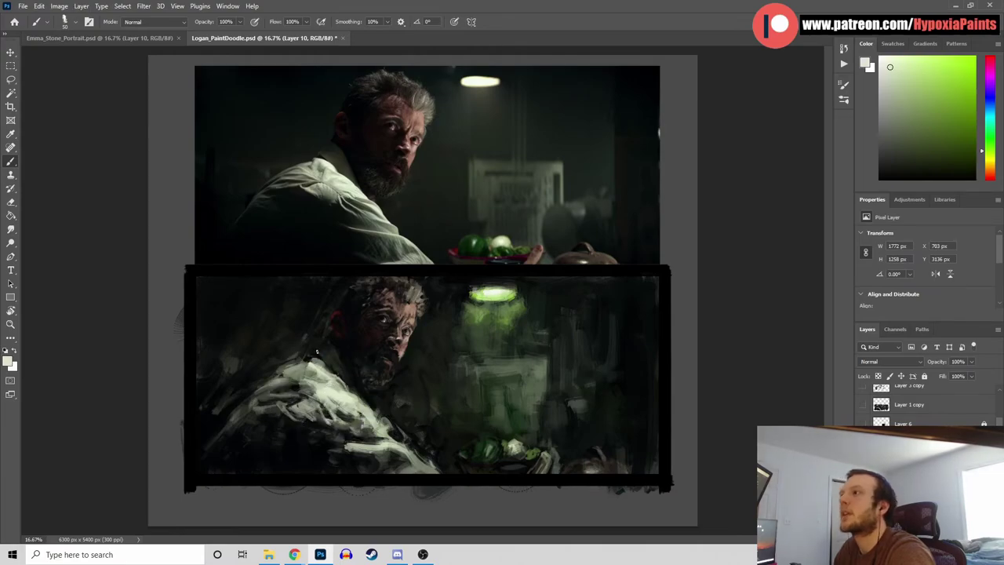
left_click_drag(300, 384, 303, 370)
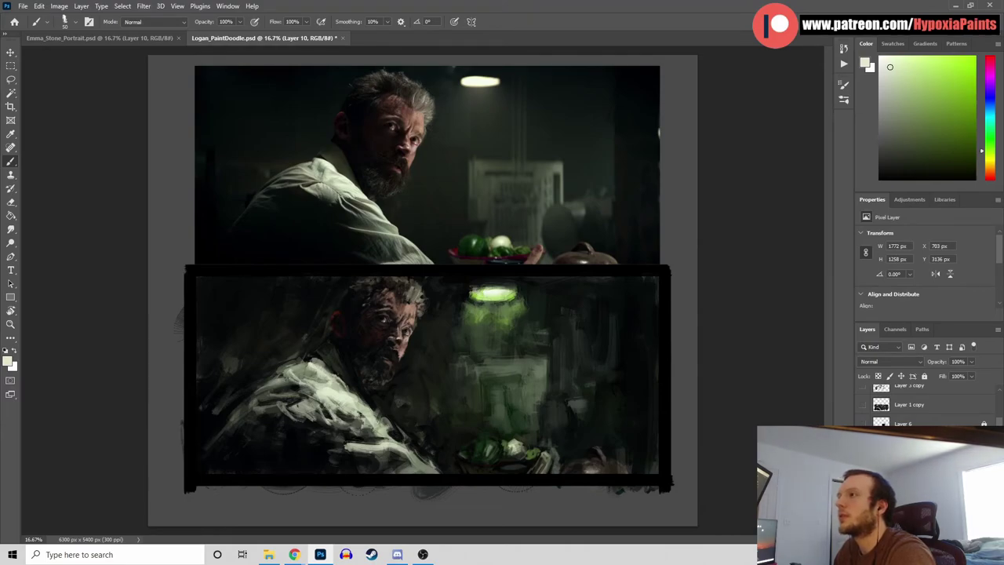
Reshape the folds on the upper back of the shirt with sampled olive grey, near-black and light grey
key("alt")
left_click(290, 380, "alt")
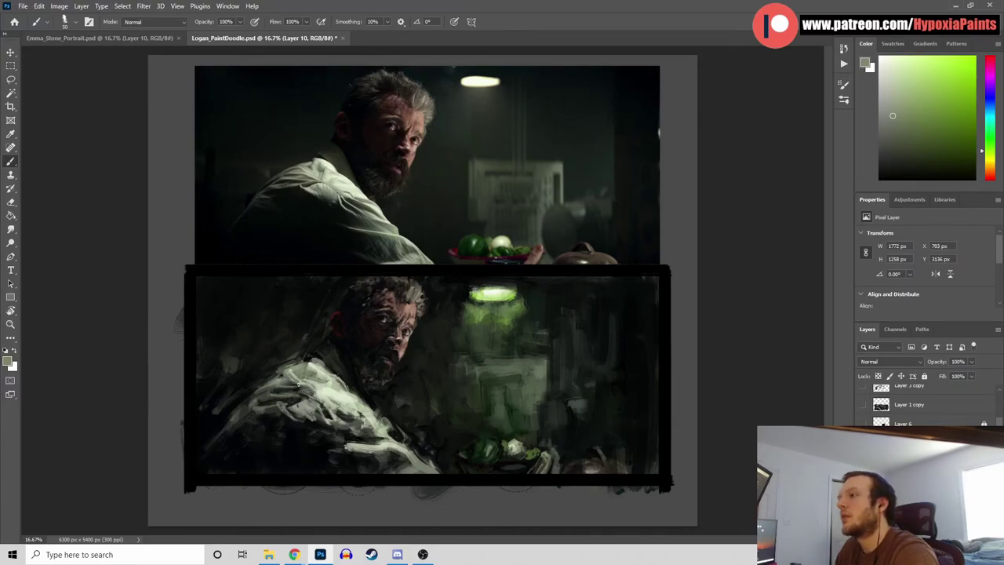
left_click(311, 444, "alt")
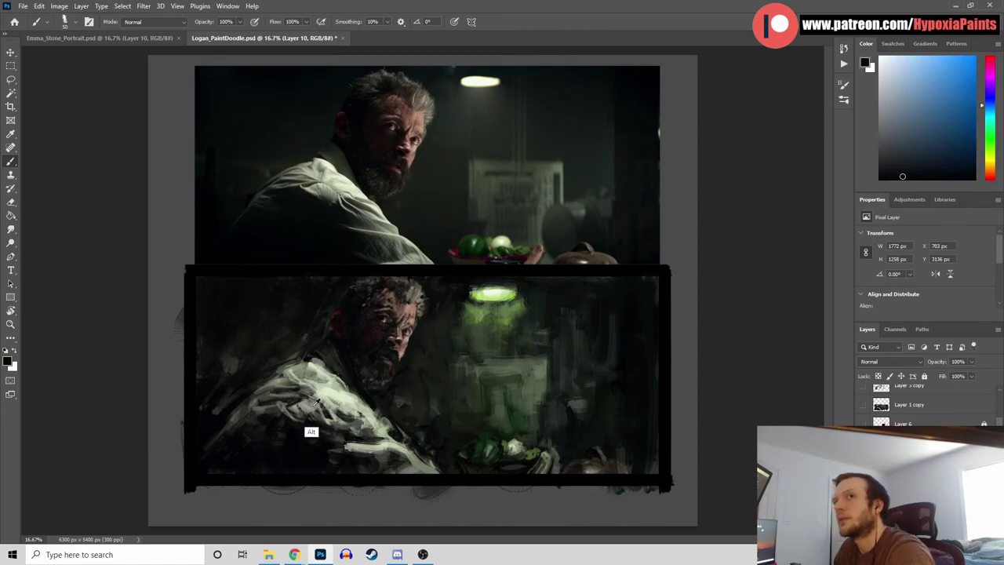
left_click(312, 431, "alt")
left_click(307, 429, "alt")
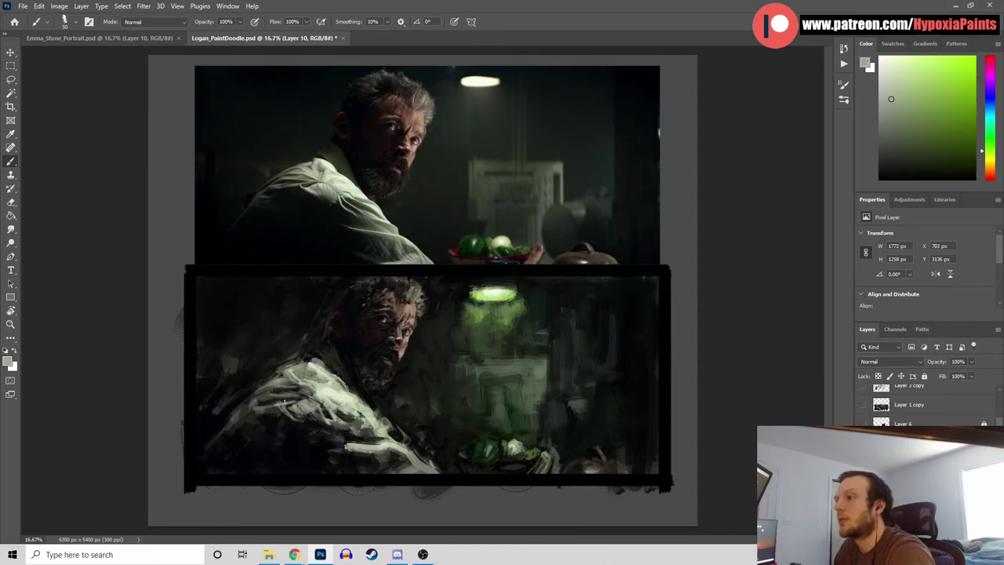
left_click_drag(286, 400, 295, 399)
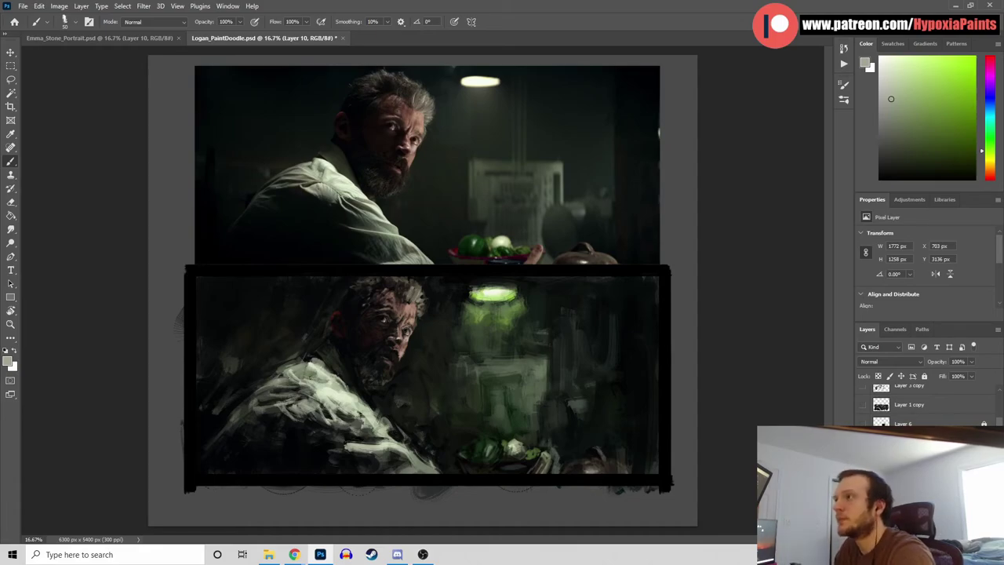
Redefine the point where the collar meets the shoulder with sampled near-black, pale grey and mid grey
left_click(317, 355, "alt")
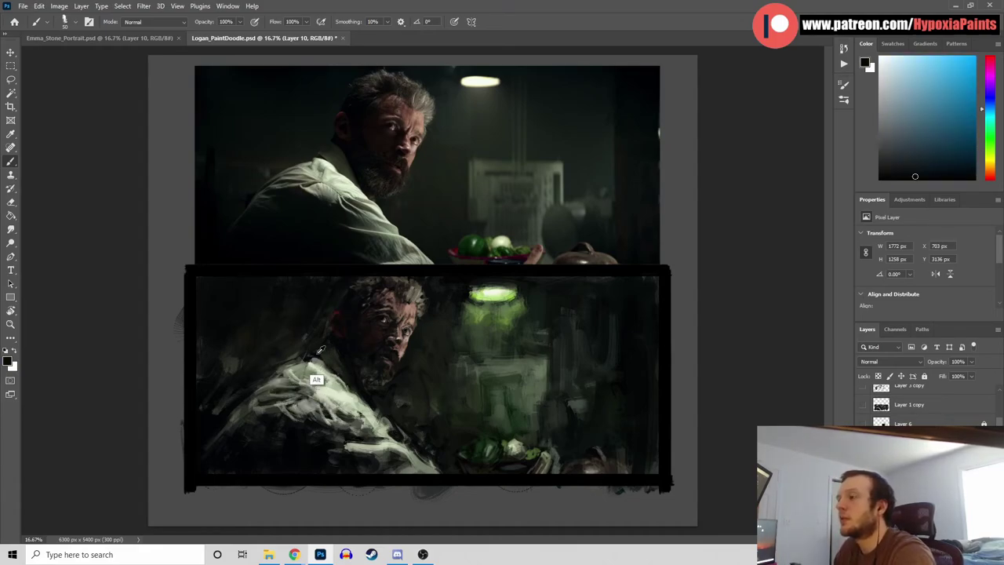
left_click(314, 383, "alt")
left_click_drag(309, 358, 304, 378)
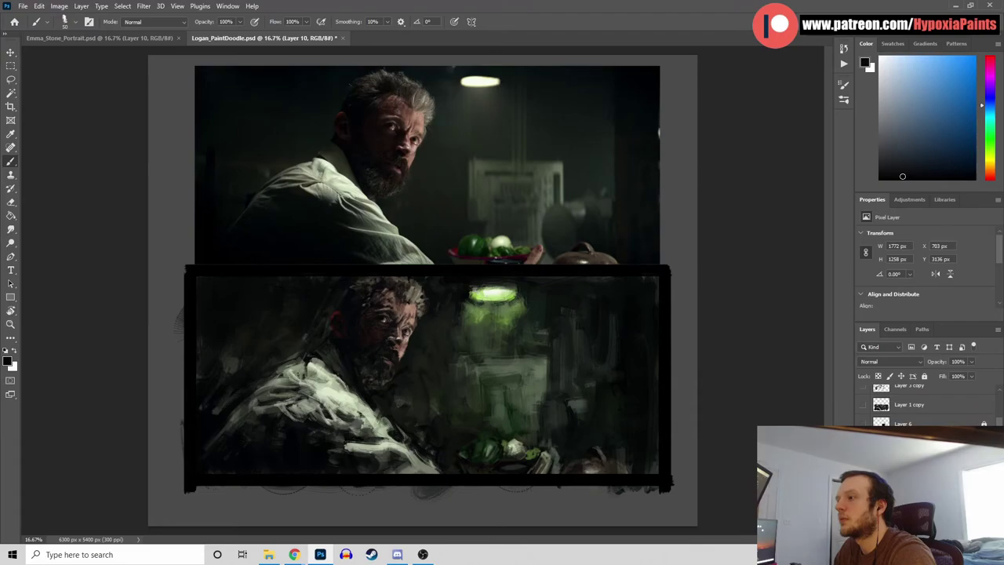
left_click(313, 394, "alt")
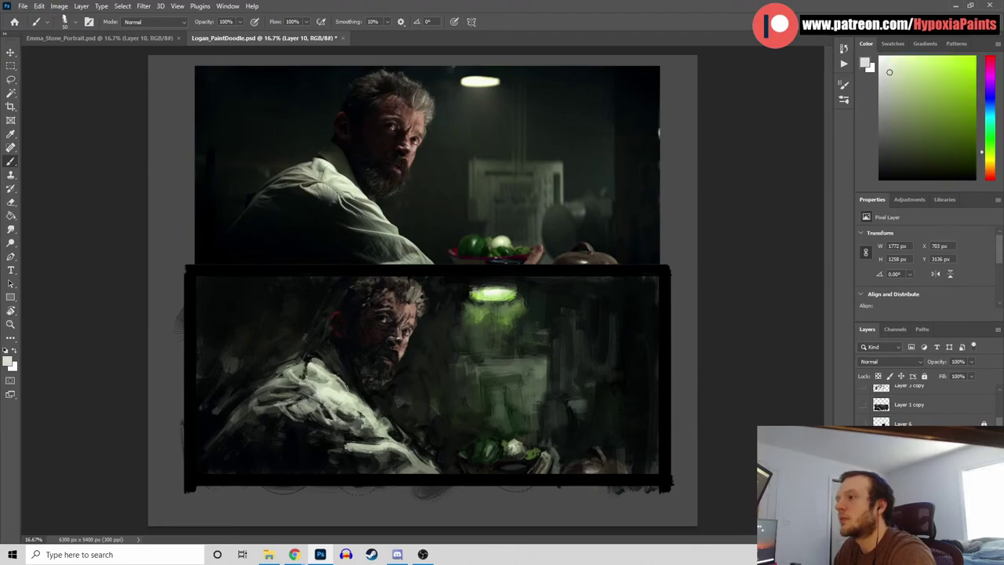
left_click(308, 359, "alt")
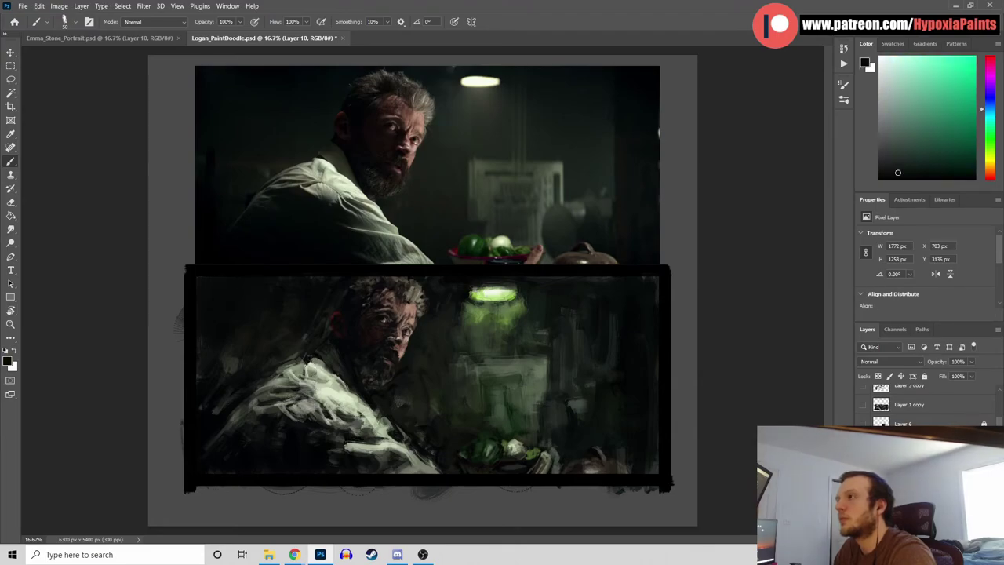
left_click(321, 394, "alt")
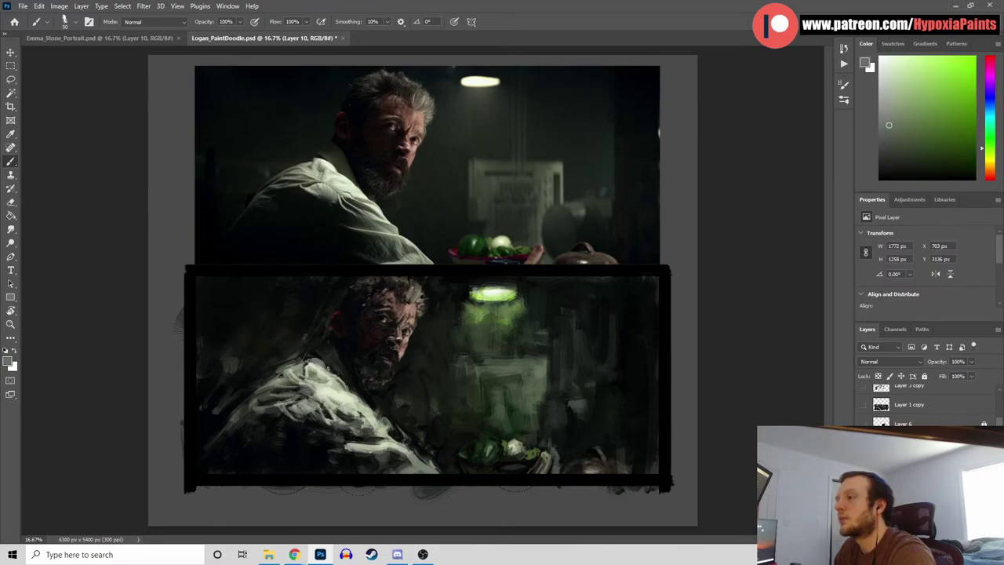
Rework the shirt folds below the collar and in the mid-back with sampled pale grey and near-black, and save the document
left_click(312, 361, "alt")
left_click(328, 359, "alt")
left_click(329, 371, "alt")
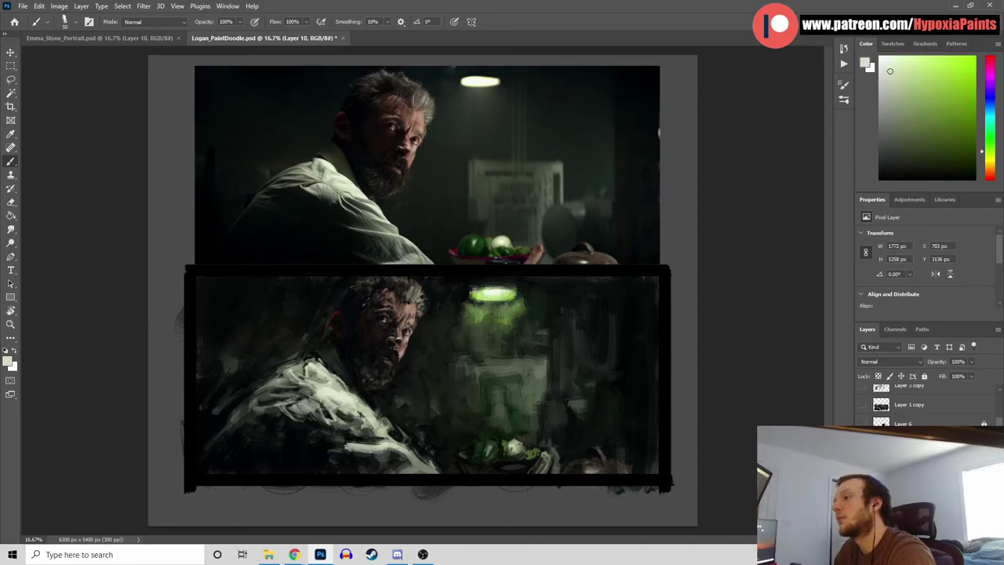
left_click(327, 438, "alt")
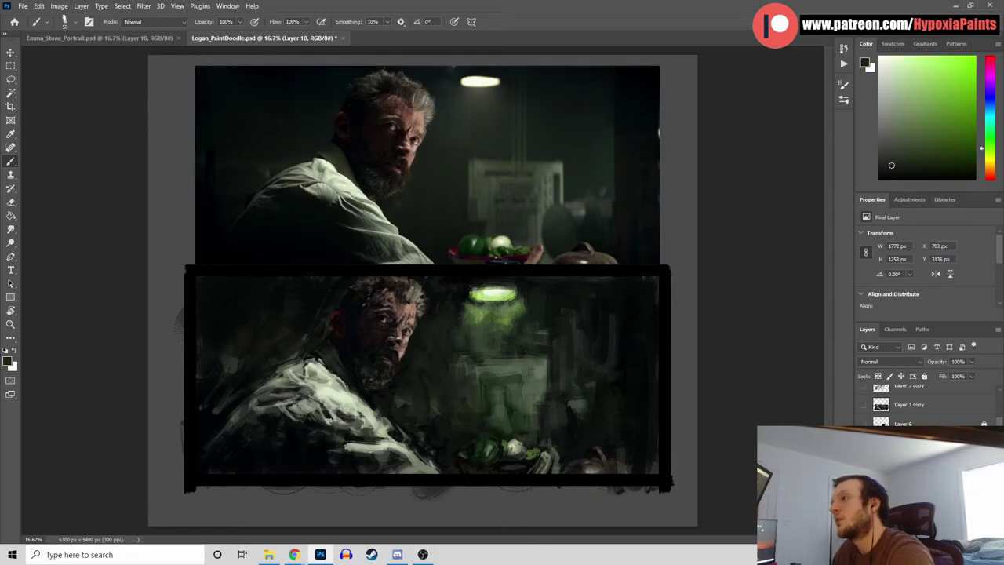
left_click(327, 426, "alt")
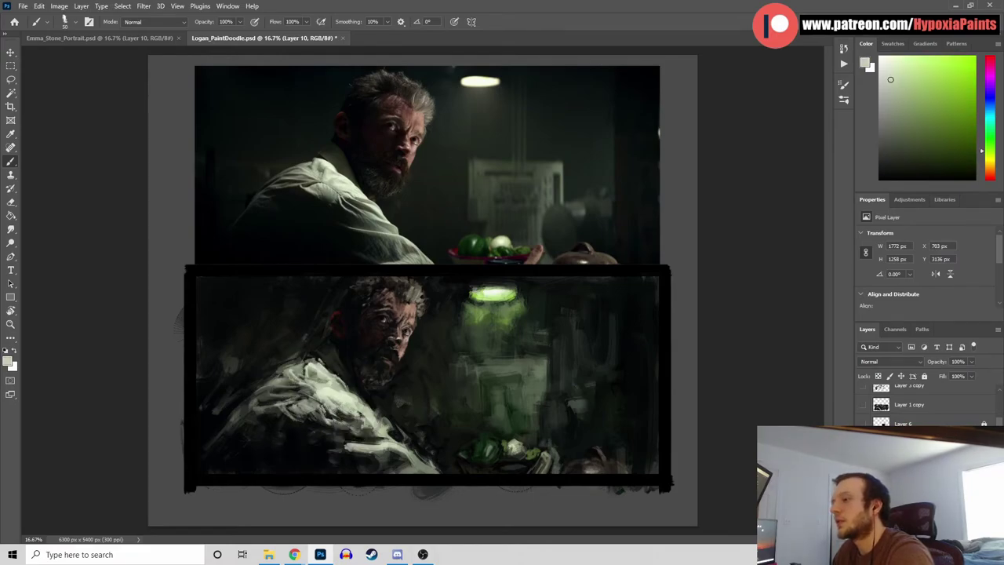
key("ctrl+s")
Break up the large fold in the middle of the shirt's back with sampled pale grey, grey-green and near-black strokes
left_click(323, 393, "alt")
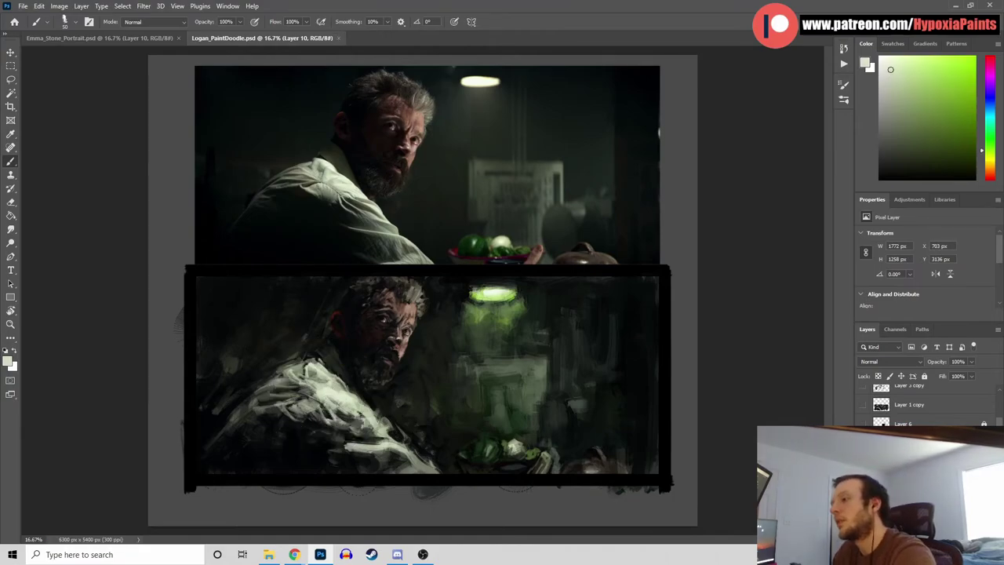
left_click_drag(330, 422, 341, 410)
left_click(343, 415, "alt")
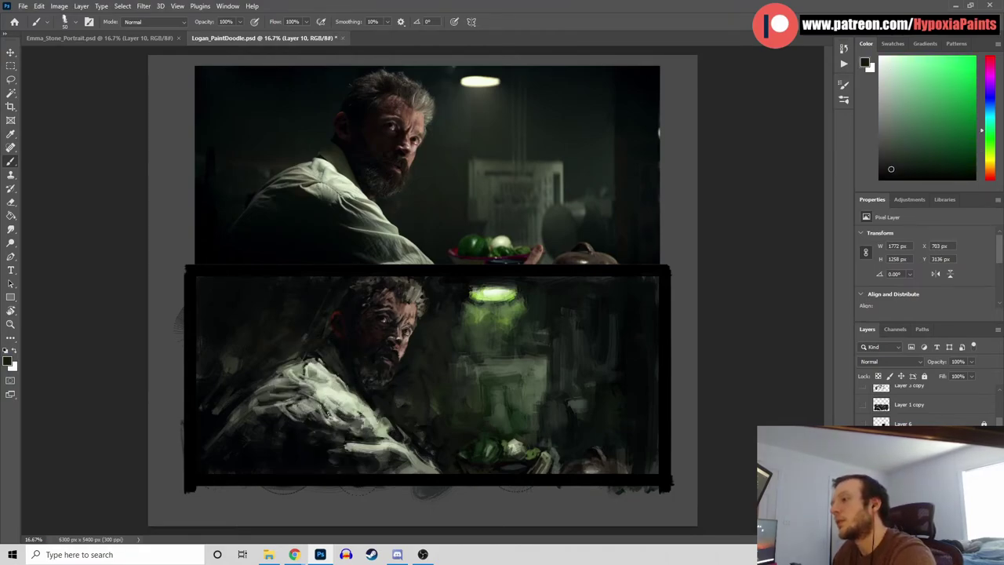
left_click(347, 417, "alt")
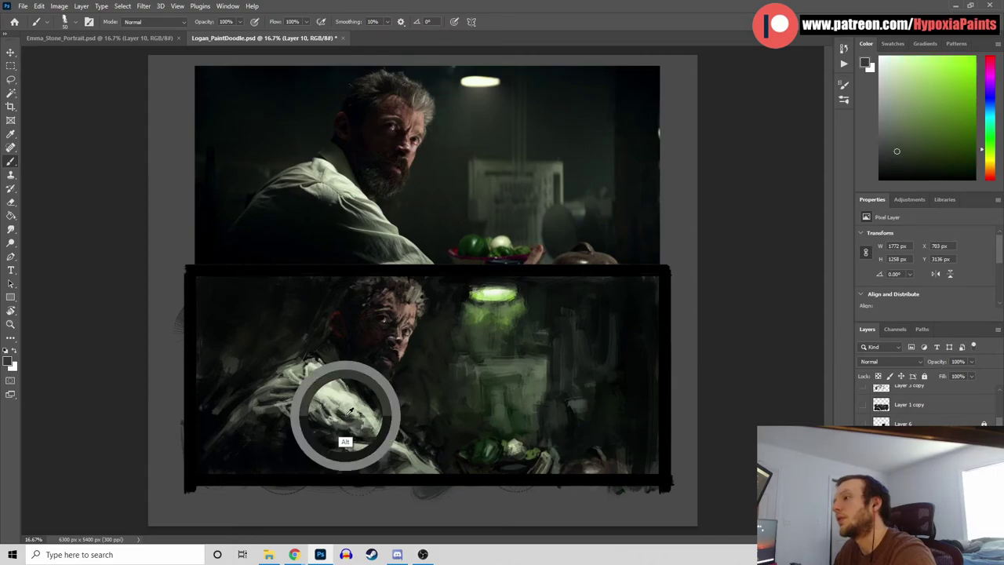
left_click_drag(336, 411, 357, 415)
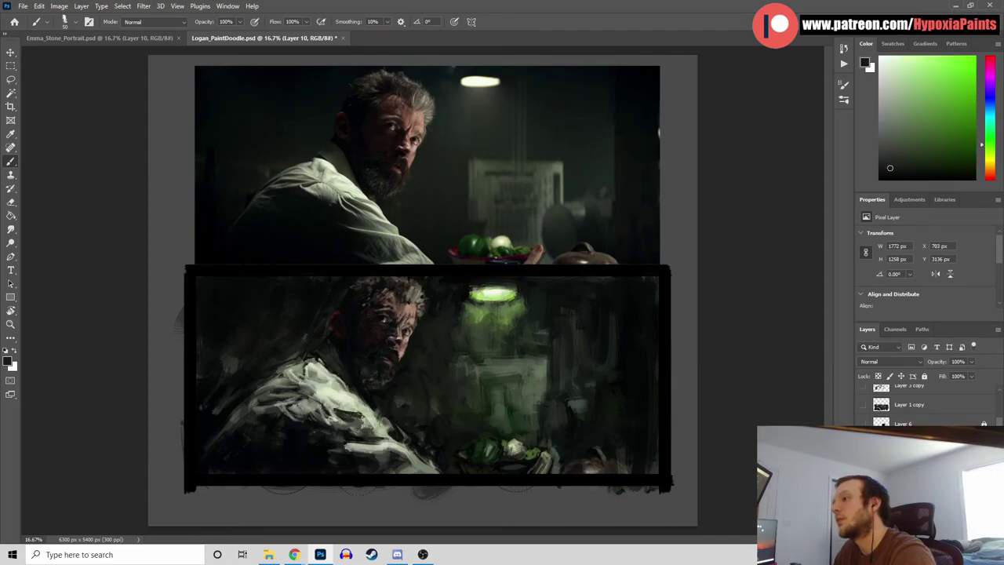
left_click(345, 427, "alt")
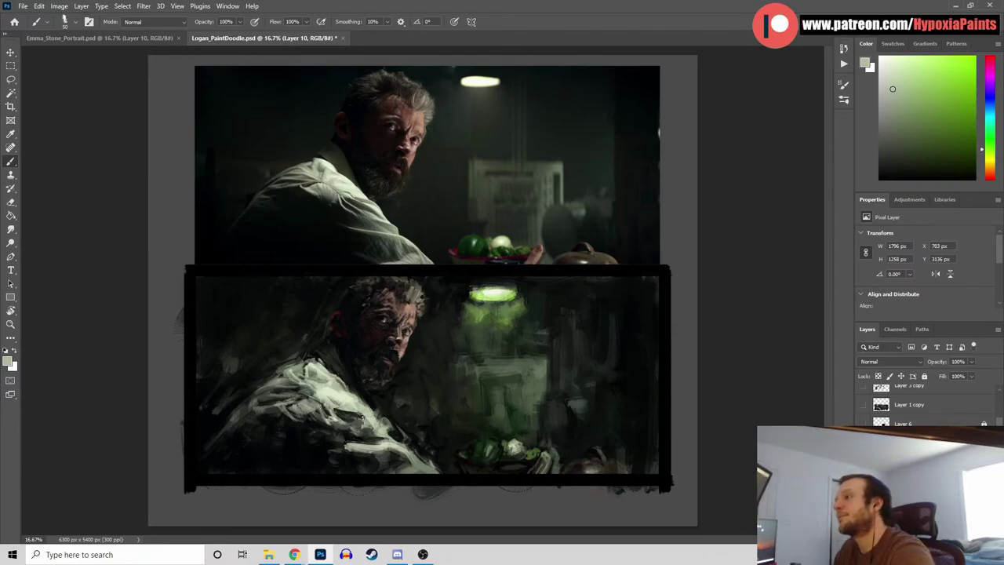
left_click(340, 417, "alt")
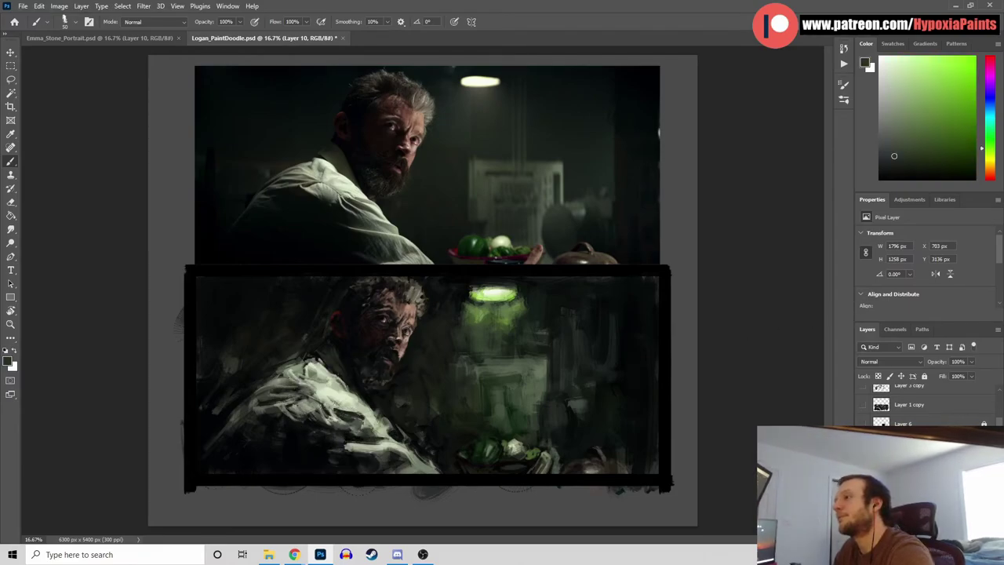
left_click(338, 437, "alt")
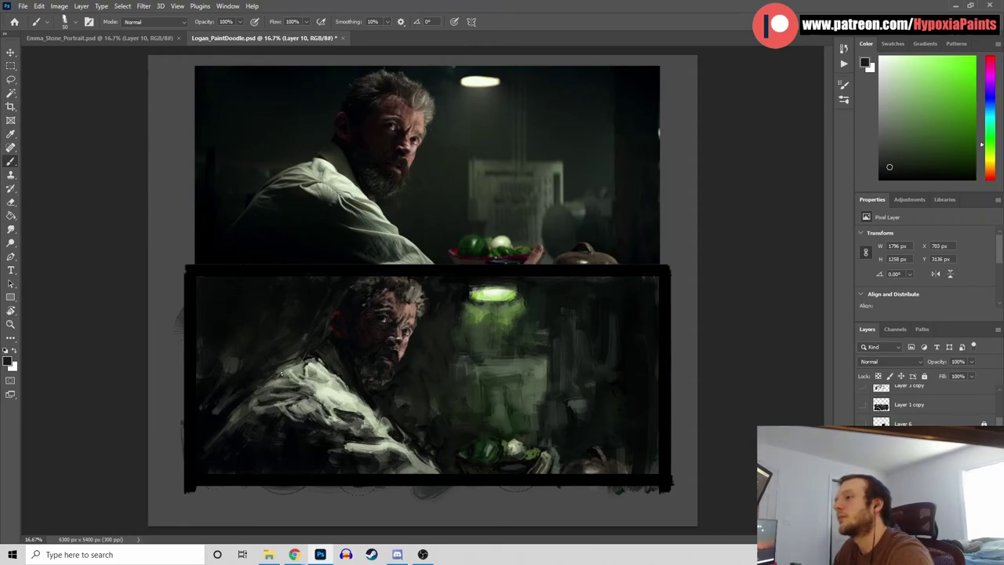
Cut black under the upper-back fold and restate its lit edge with sampled pale grey
left_click(320, 367, "alt")
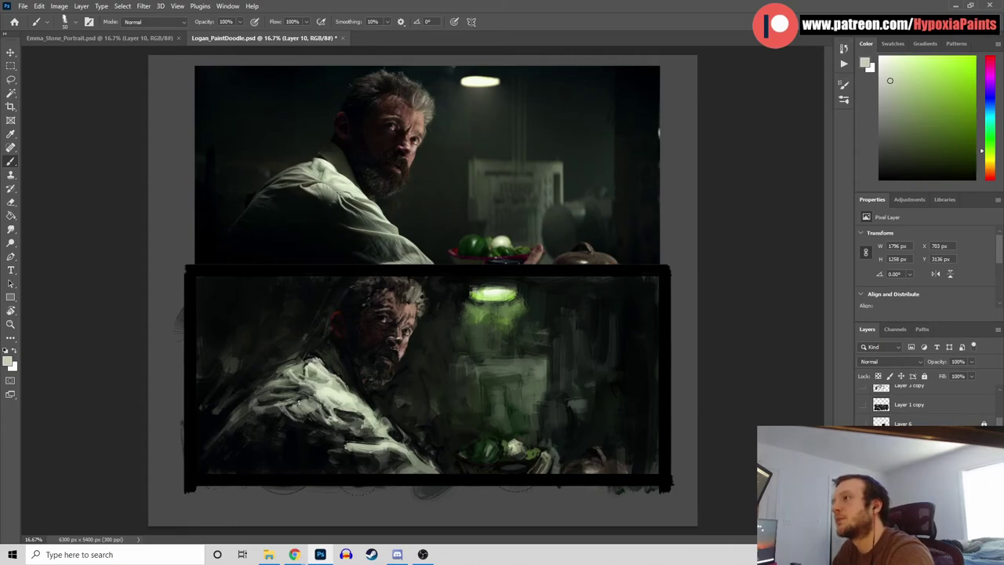
left_click(291, 446, "alt")
left_click_drag(282, 414, 303, 424)
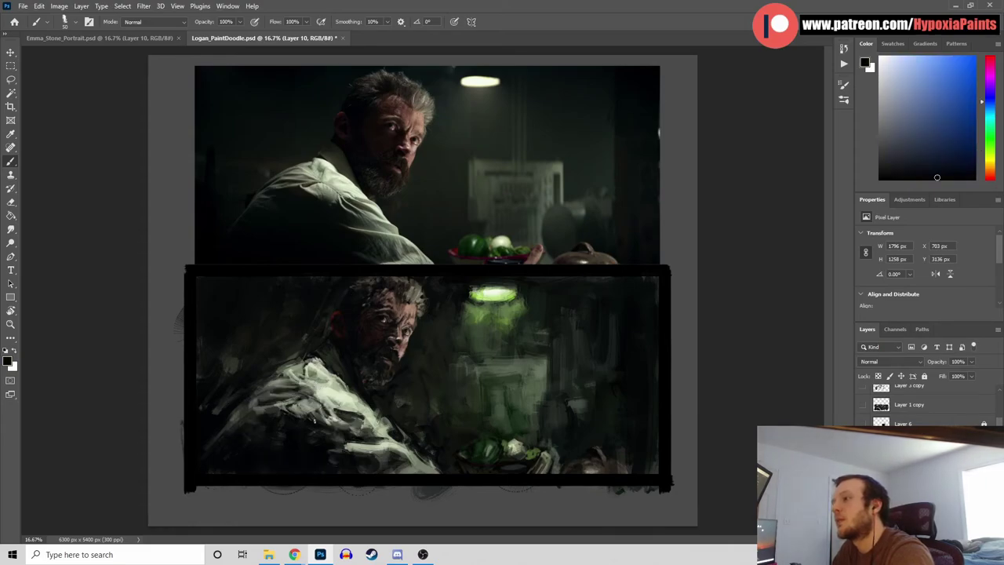
left_click(325, 392, "alt")
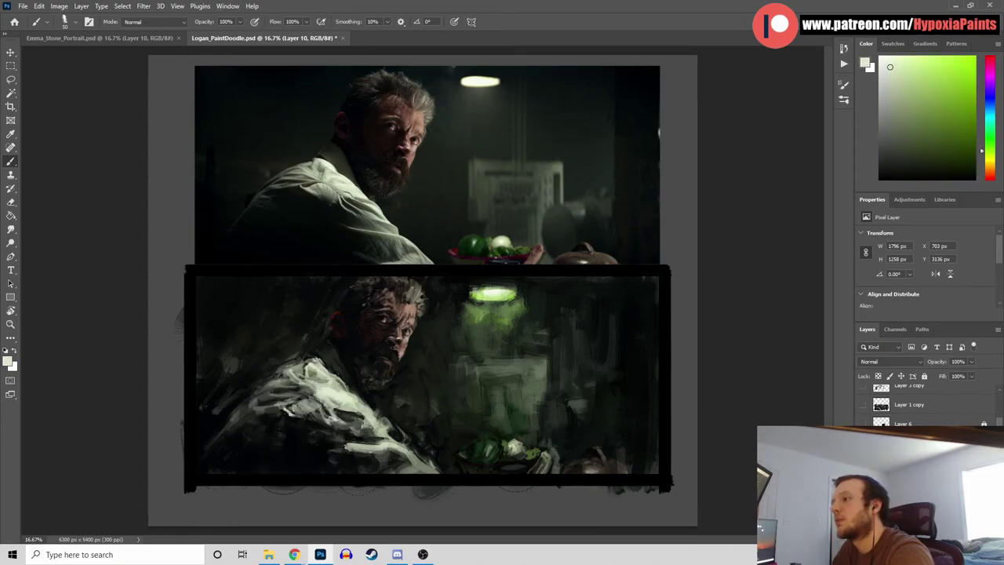
left_click_drag(306, 396, 288, 401)
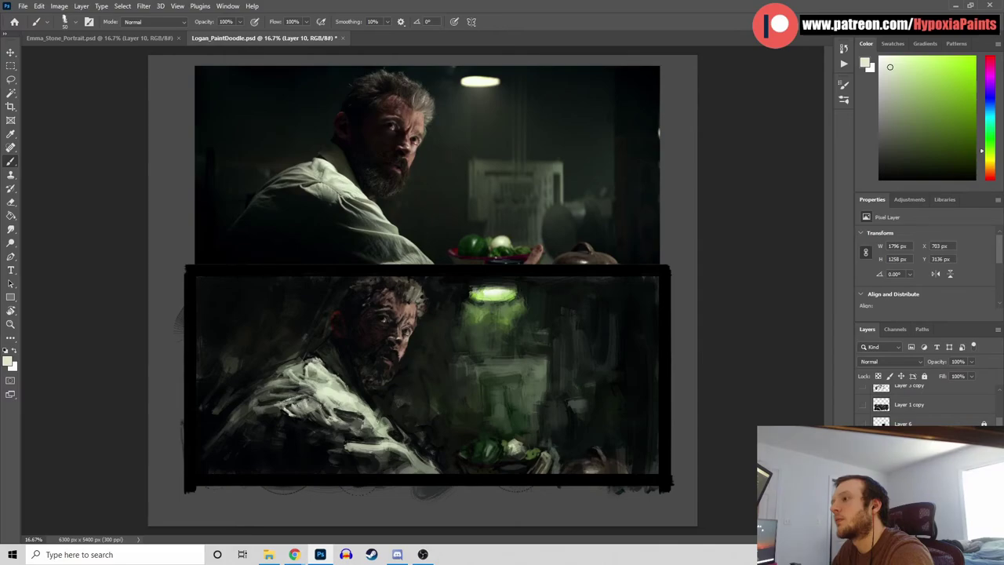
Sharpen the crease beneath the upper-back fold with sampled near-black and light grey
left_click(313, 454, "alt")
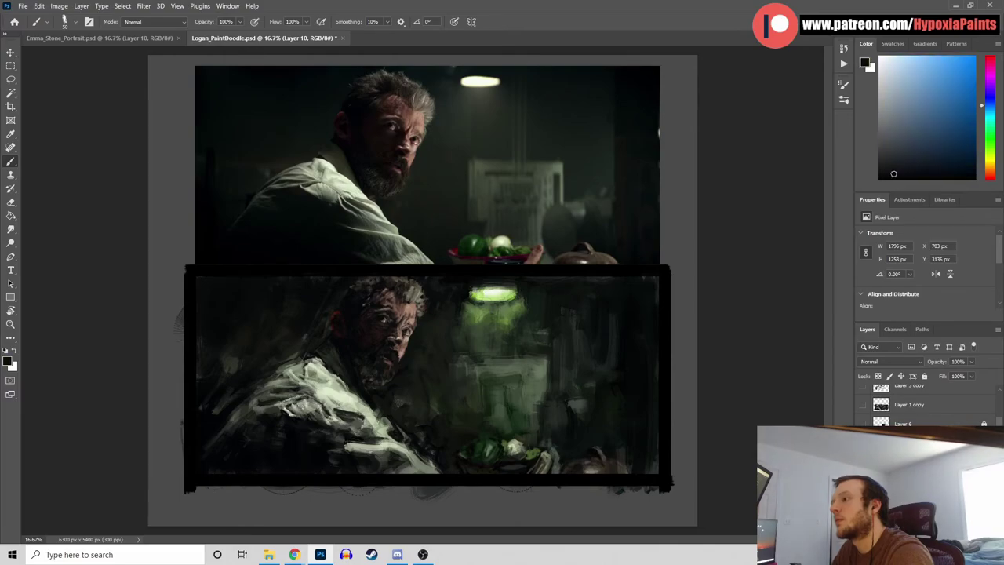
left_click(309, 432, "alt")
left_click(331, 427, "alt")
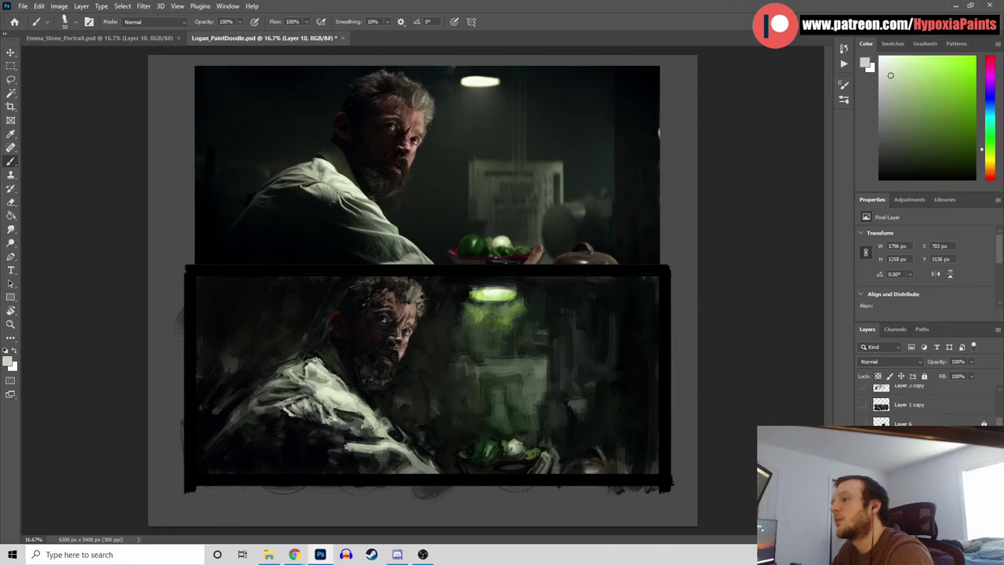
left_click(317, 419, "alt")
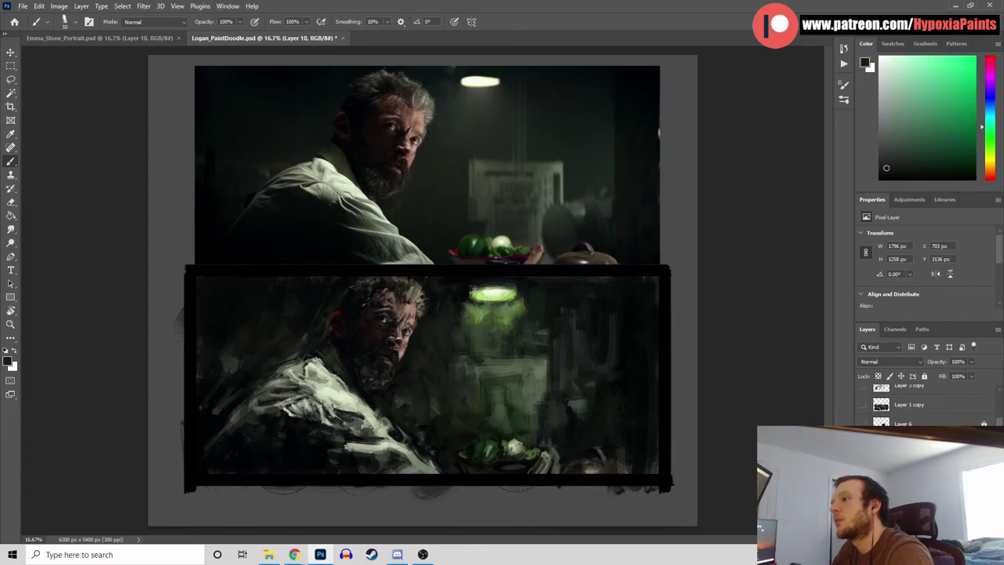
left_click(350, 423, "alt")
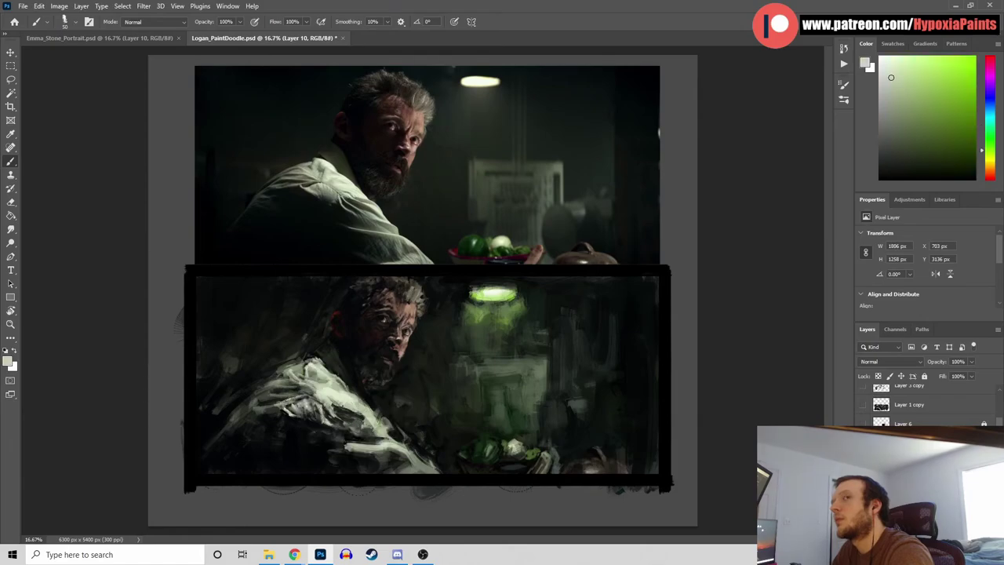
Refine the shadow shapes between the mid-back folds with sampled black, mid grey and near-black
key("alt")
left_click(338, 426, "alt")
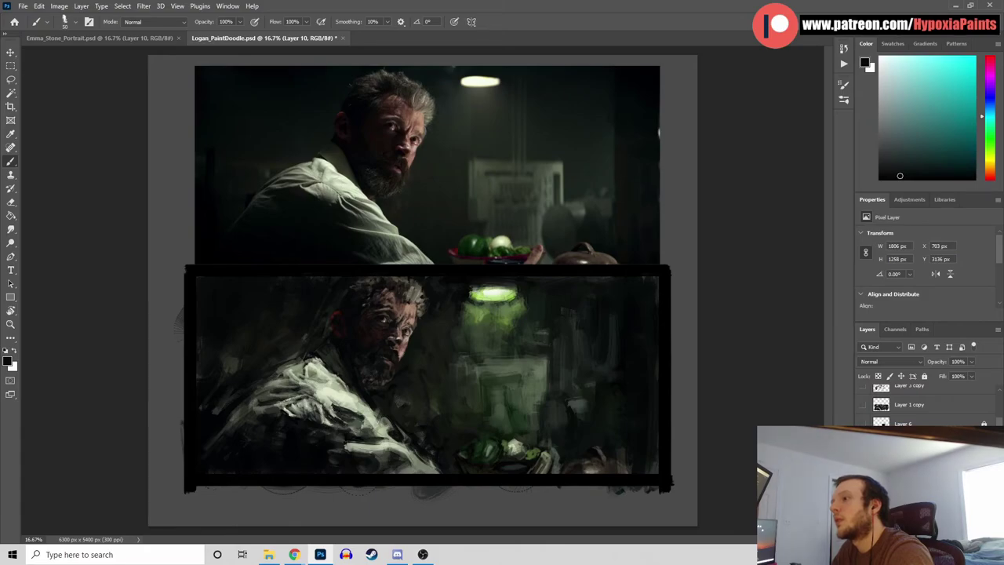
left_click(345, 430, "alt")
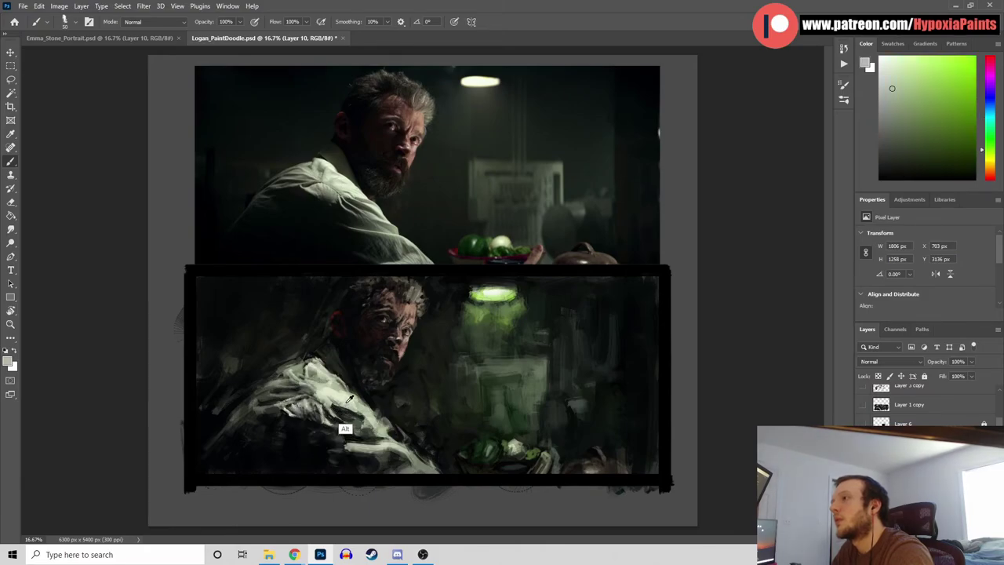
left_click(338, 411, "alt")
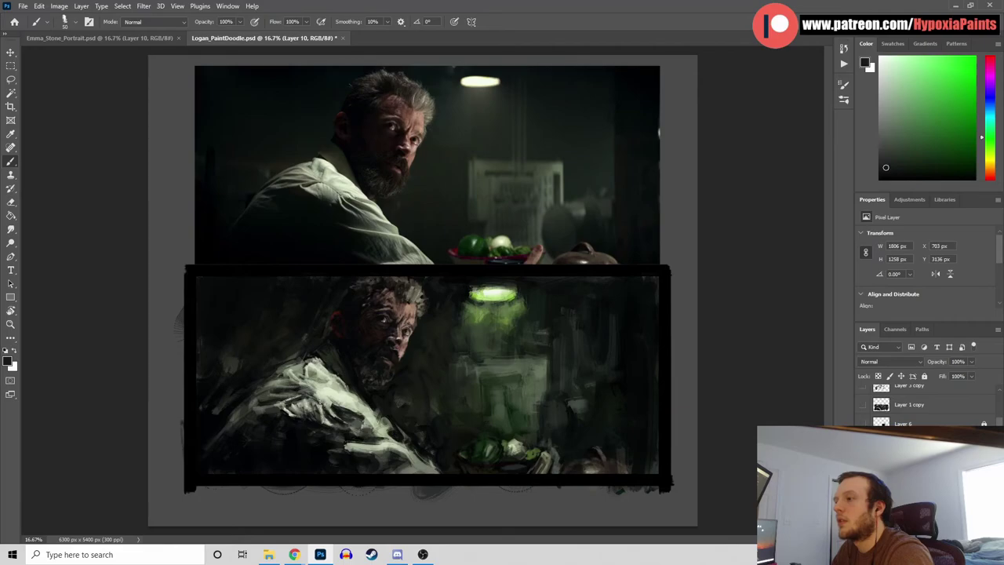
Brighten the shoulder's upper contour with sampled pale grey, trim it with near-black from the background, and save the document
left_click(325, 391, "alt")
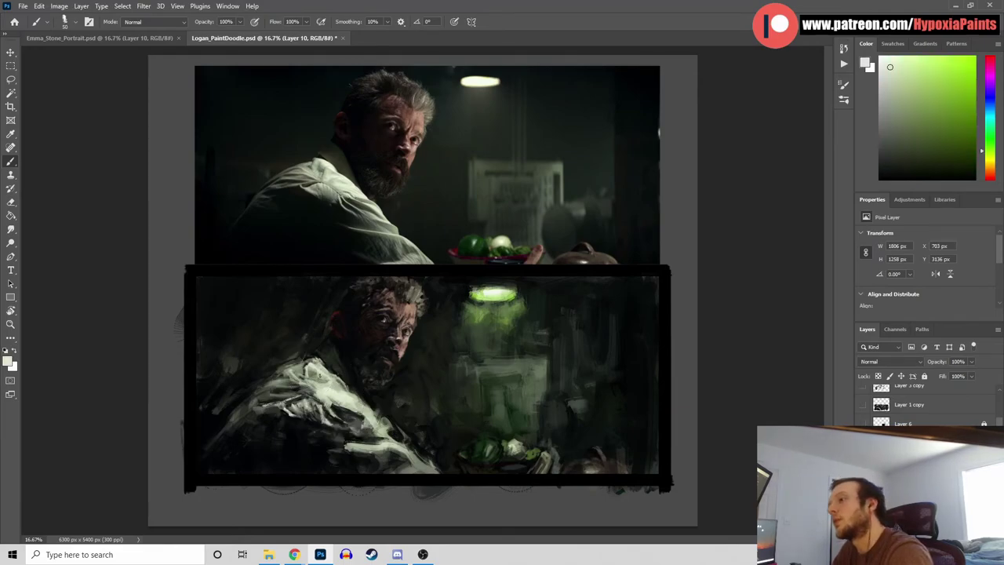
left_click_drag(286, 372, 273, 376)
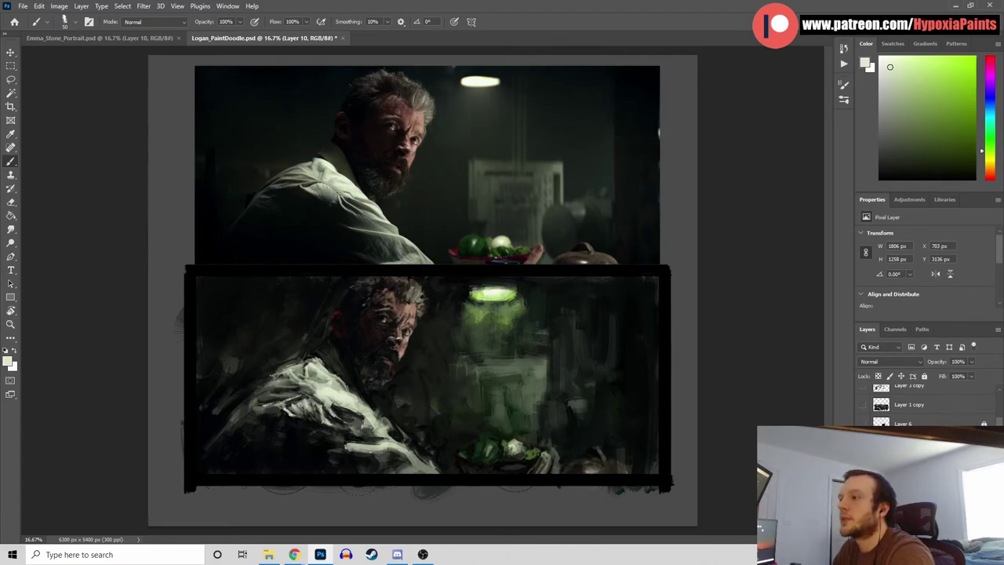
key("alt")
left_click(303, 322, "alt")
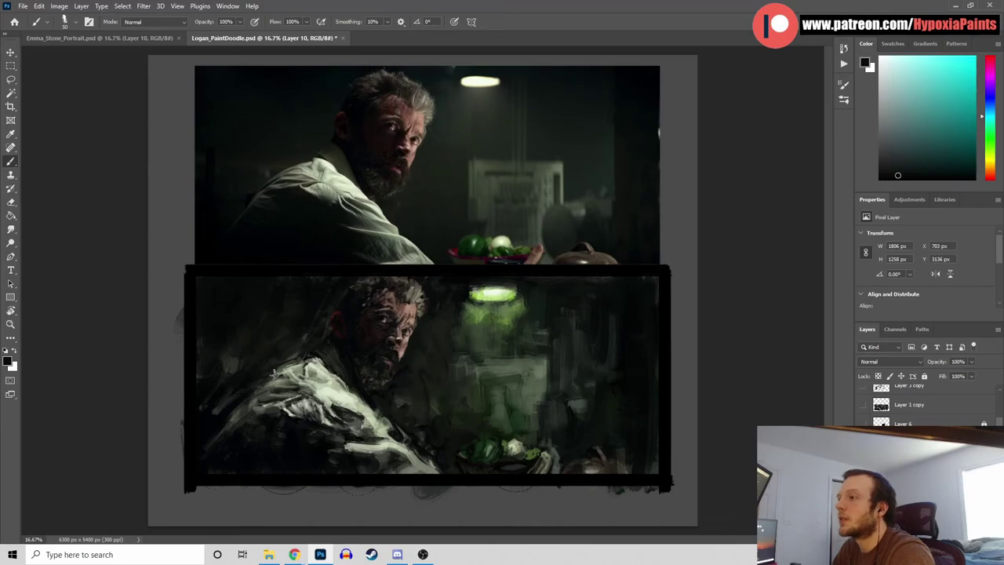
key("ctrl+s")
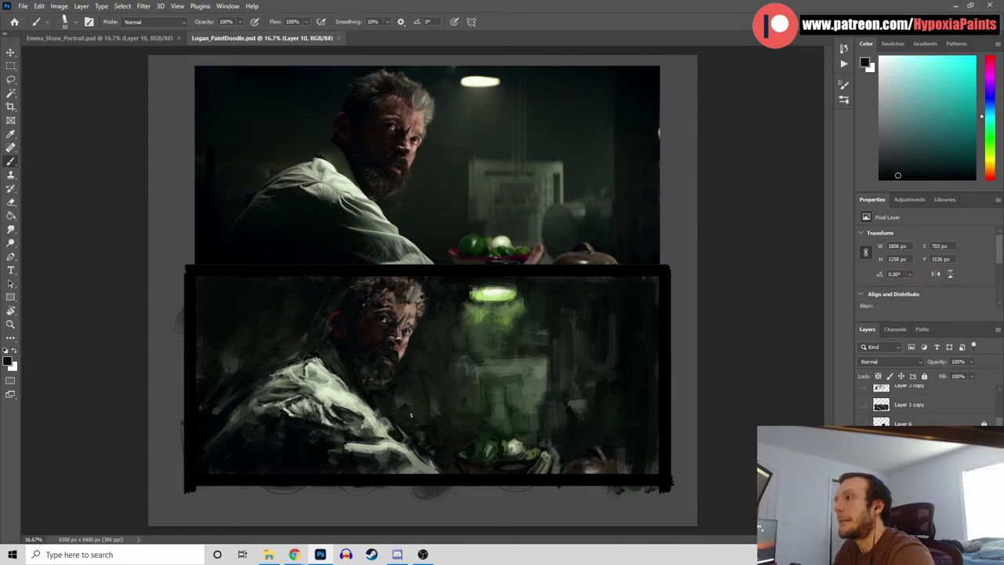
Break up the bright fold across the lower sleeve with sampled near-black, pale grey and mid grey
key("alt")
left_click(361, 452, "alt")
left_click_drag(345, 449, 382, 446)
left_click(392, 440, "alt")
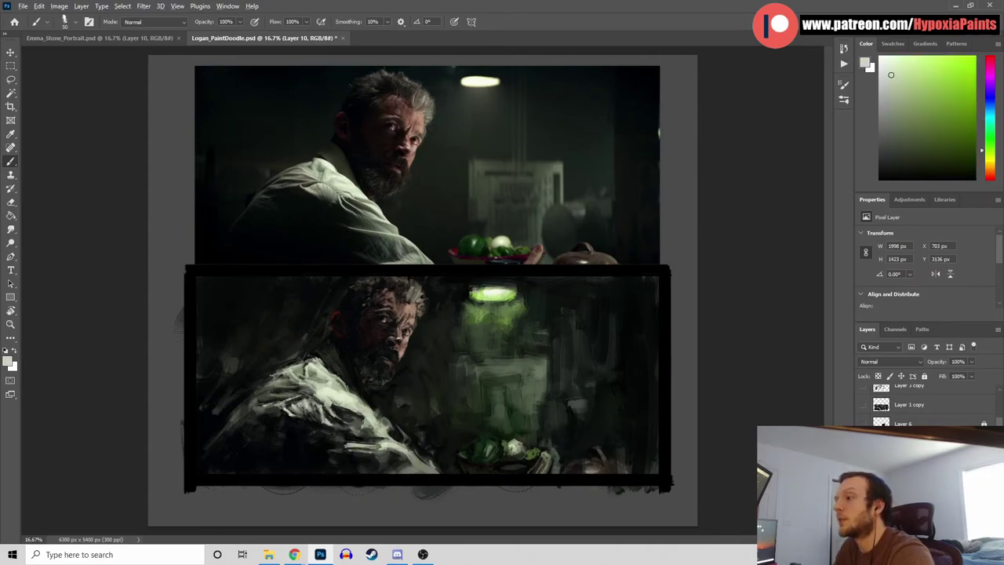
left_click(376, 435, "alt")
left_click(389, 452, "alt")
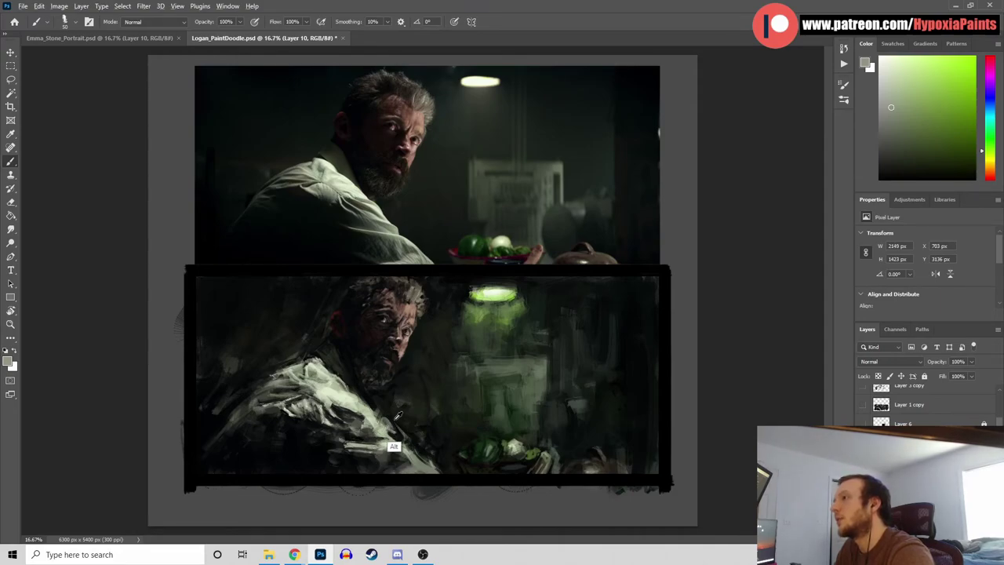
Reshape the folds between the upper arm and lower sleeve with sampled light greys and near-black
left_click(389, 423, "alt")
left_click(385, 465, "alt")
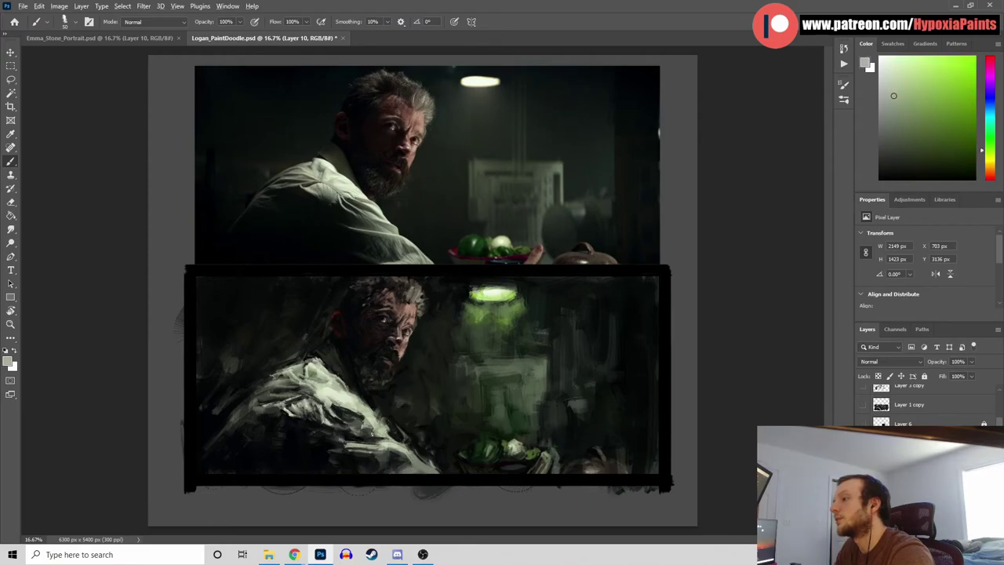
left_click(364, 422, "alt")
left_click(365, 442, "alt")
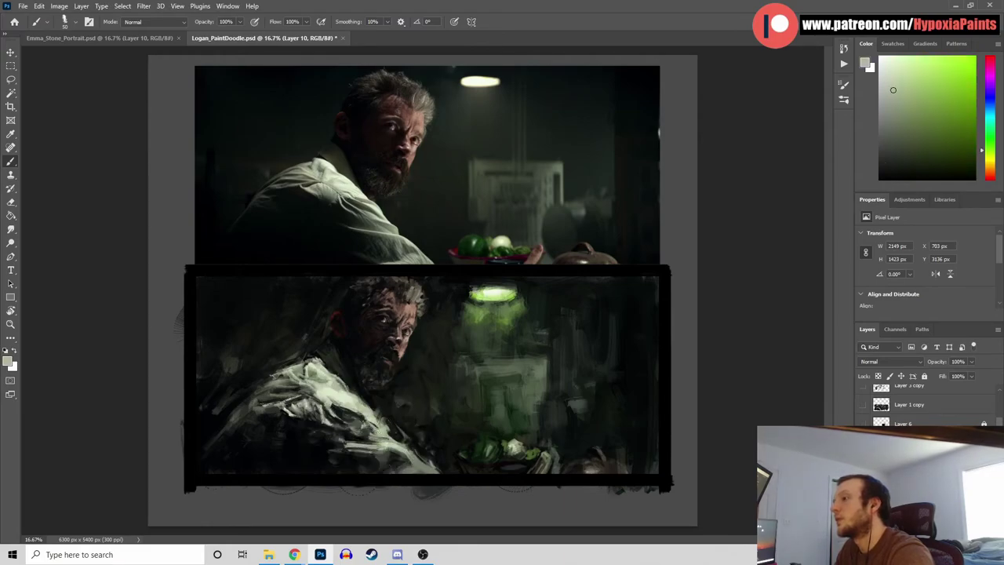
left_click(365, 417, "alt")
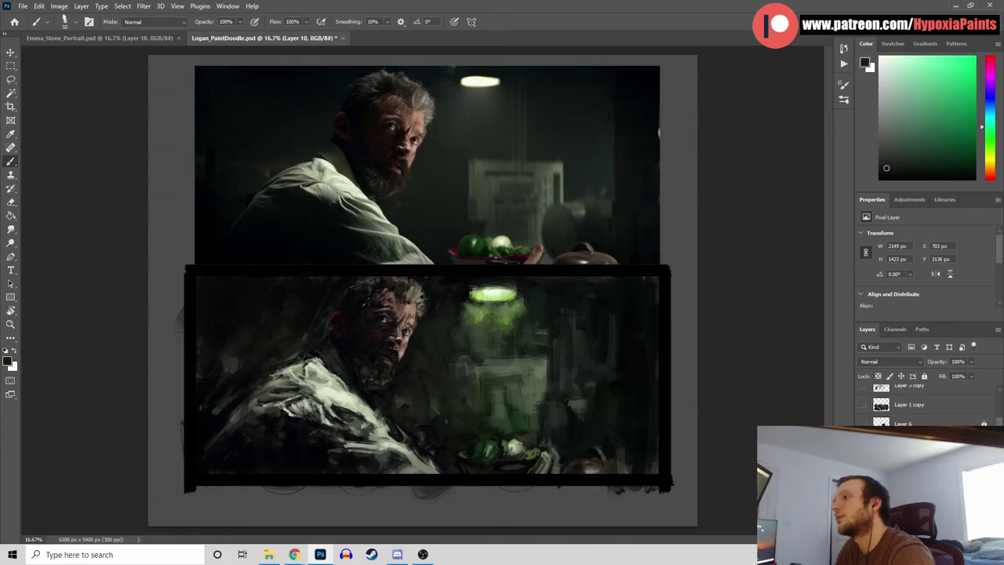
Soften the shadows around the lower sleeve fold with sampled dark grey
left_click(382, 437, "alt")
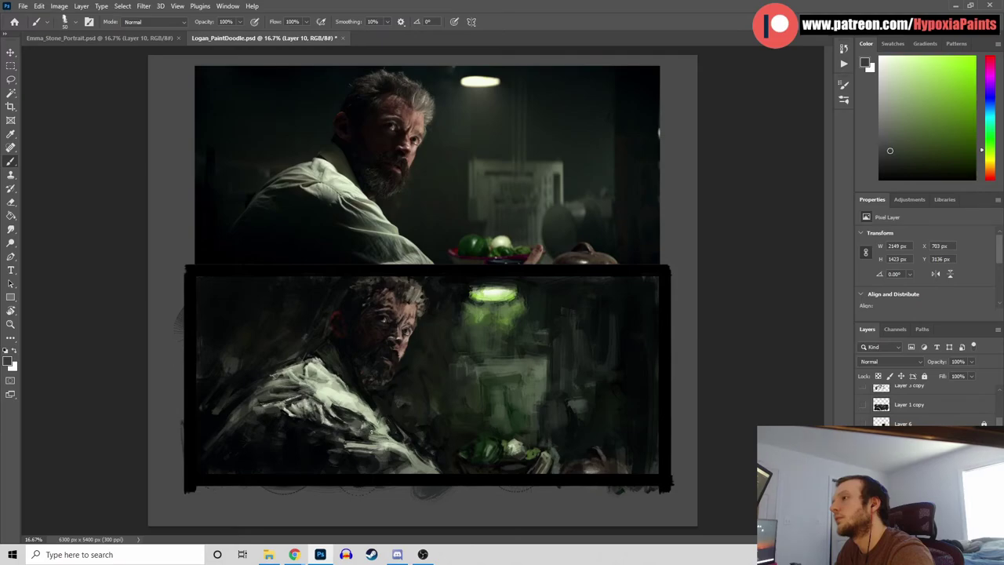
left_click(380, 455, "alt")
left_click(368, 458, "alt")
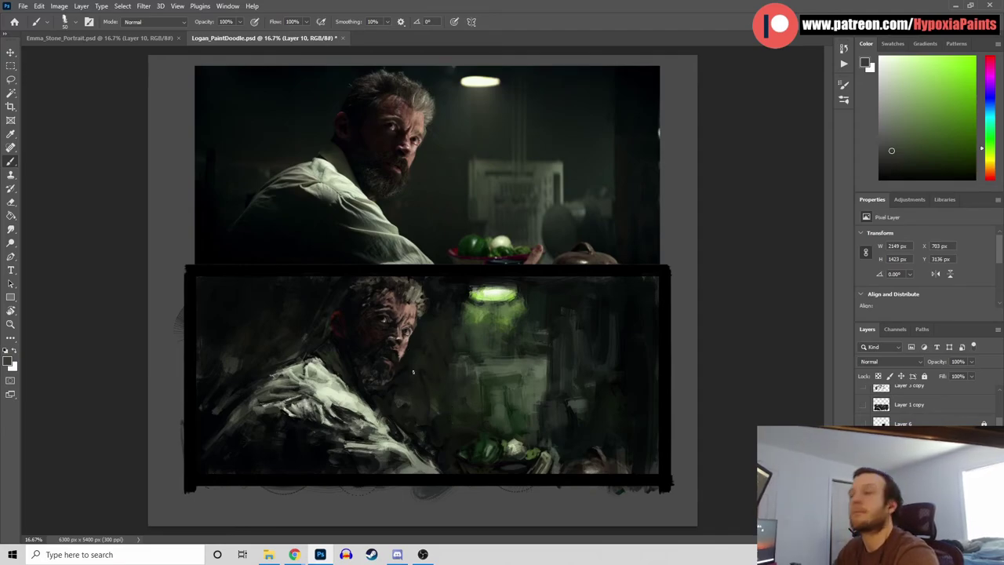
Refine the folds and shadows across the upper sleeve with near-black, light grey and dark grey sampled from the painting
left_click(301, 418, "alt")
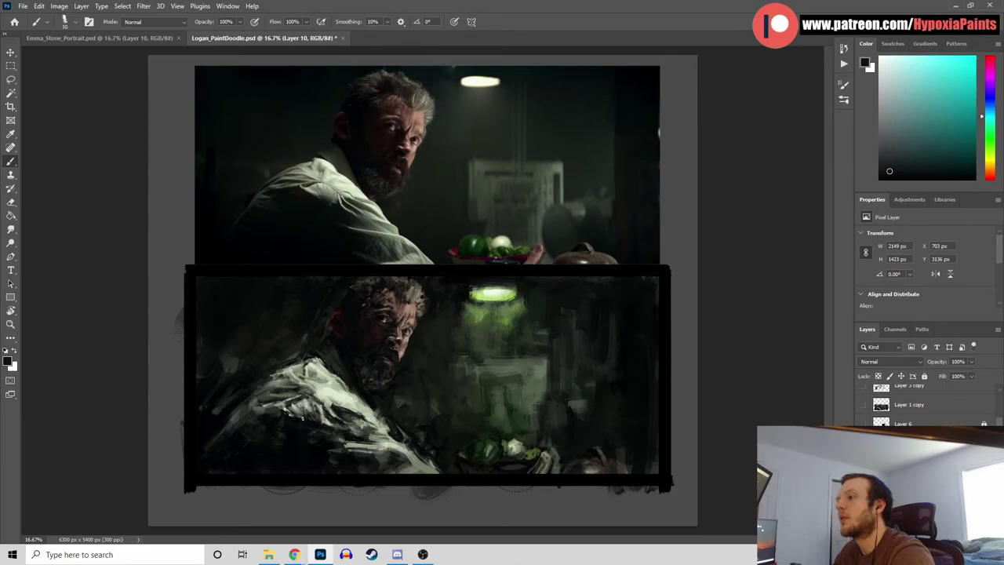
left_click(305, 428, "alt")
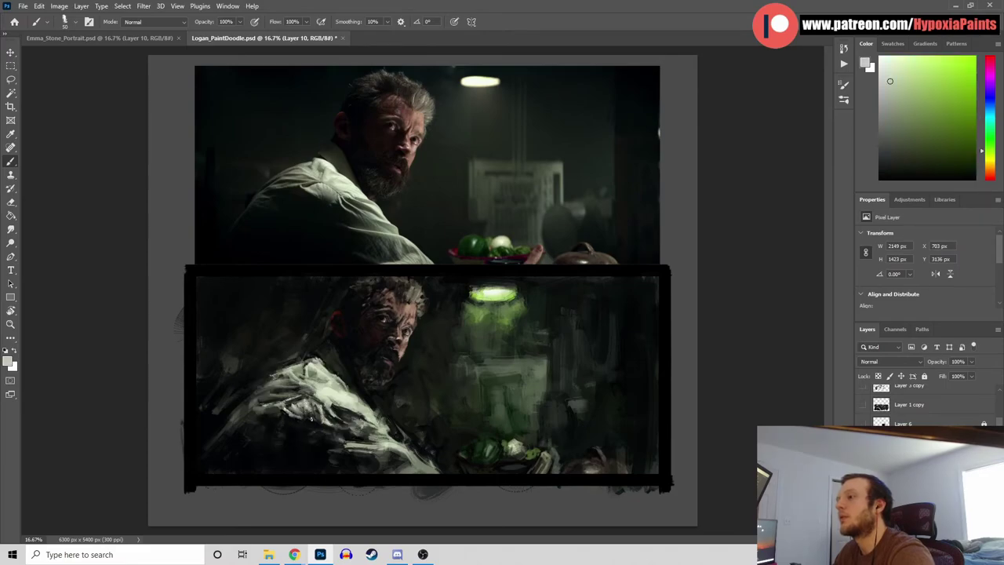
left_click(305, 423, "alt")
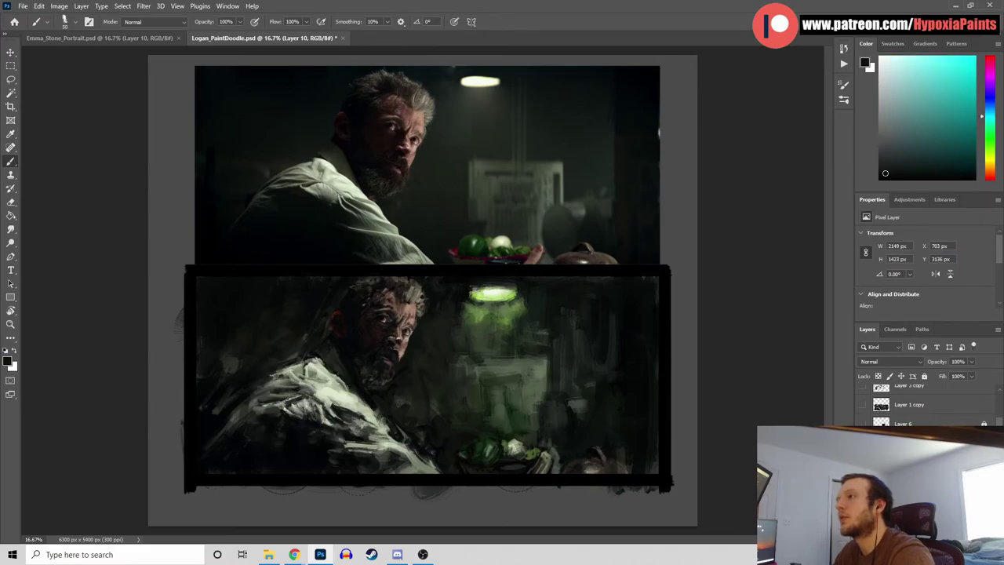
left_click(281, 403, "alt")
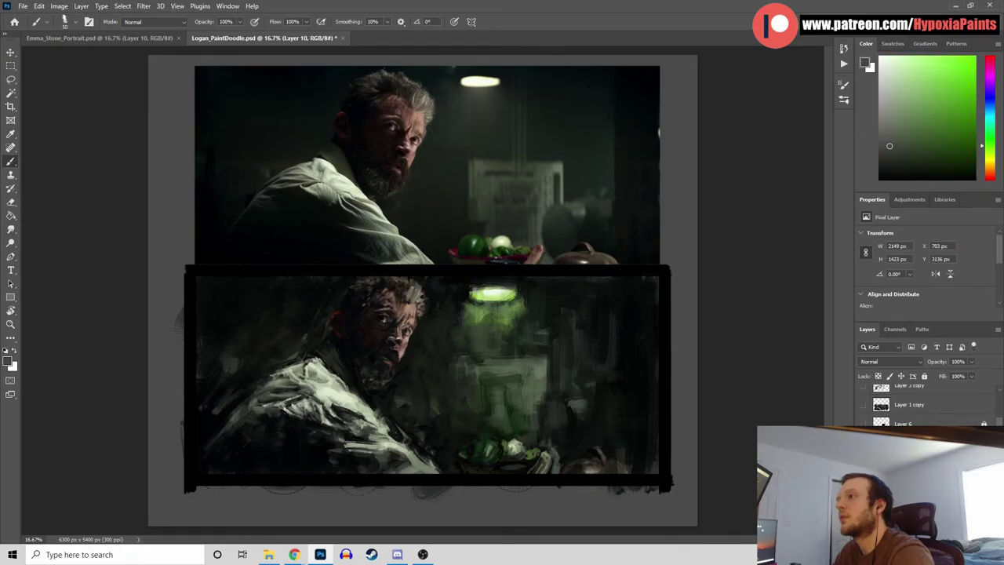
left_click(276, 441, "alt")
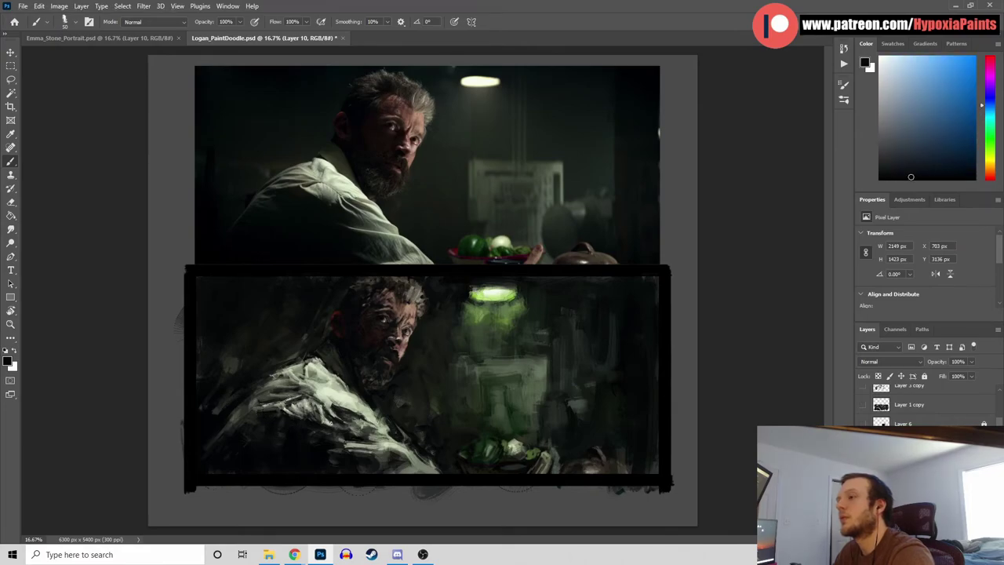
left_click(264, 424, "alt")
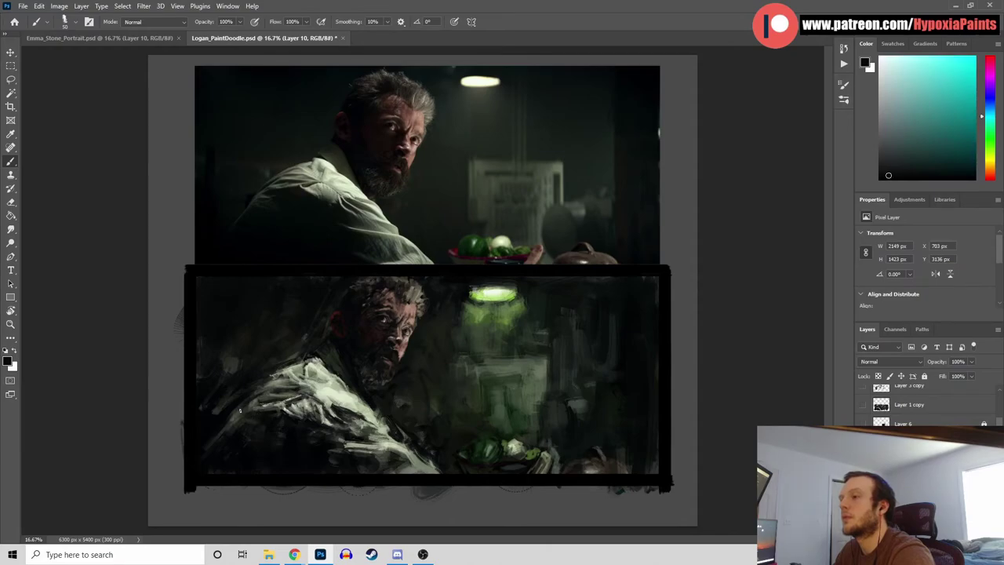
Rework the shadowed back edge of the shirt below the shoulder with sampled near-black and dark grey
left_click(243, 425, "alt")
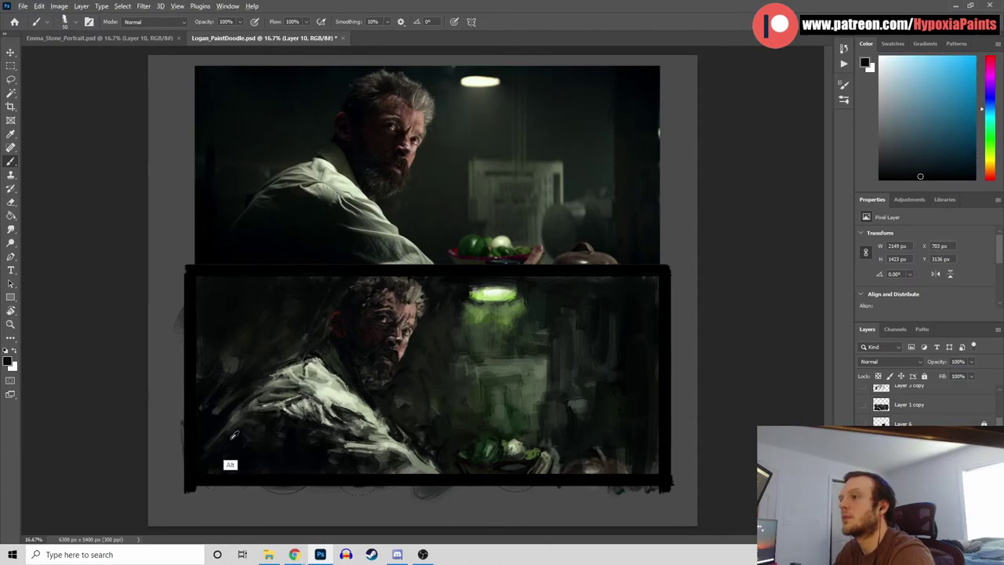
left_click(231, 465, "alt")
left_click(239, 426, "alt")
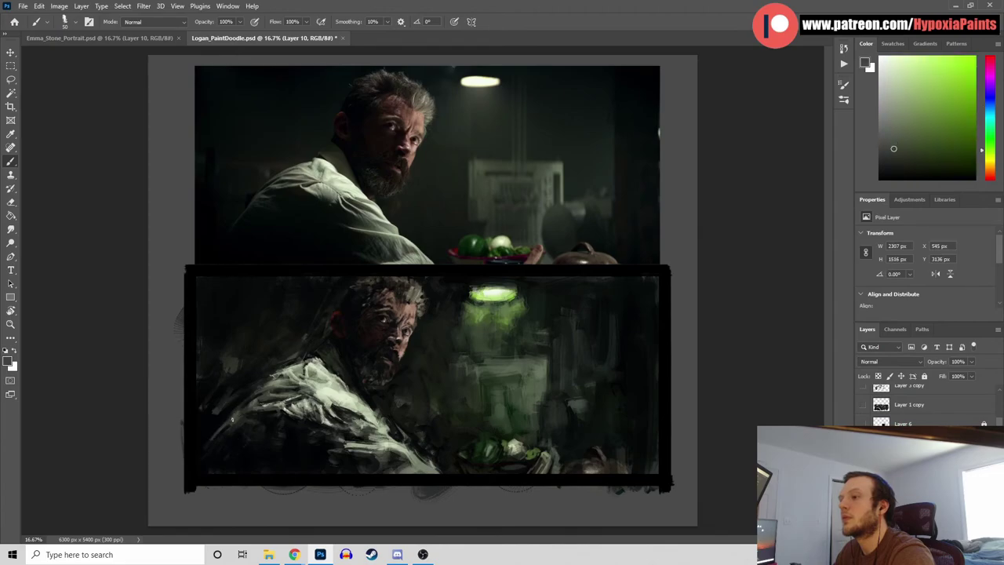
left_click(227, 425, "alt")
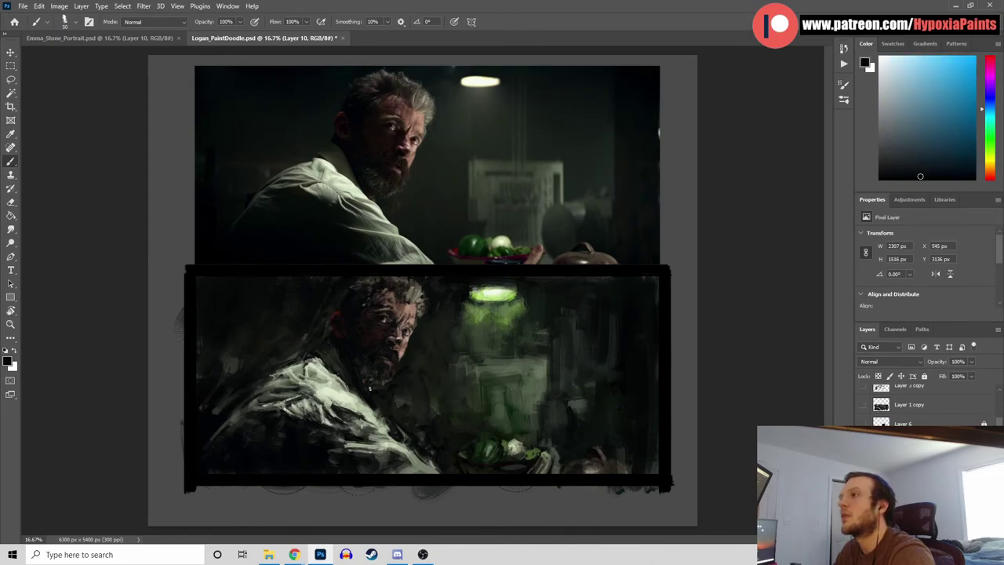
Touch up the shoulder highlight and its edge against the collar with sampled pale grey and dark olive
left_click(292, 381, "alt")
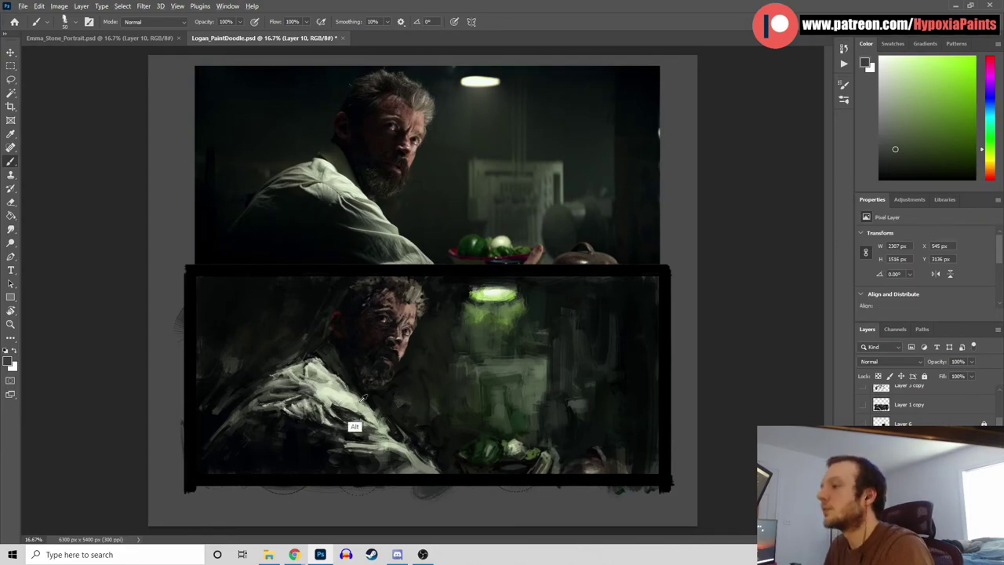
left_click(339, 390, "alt")
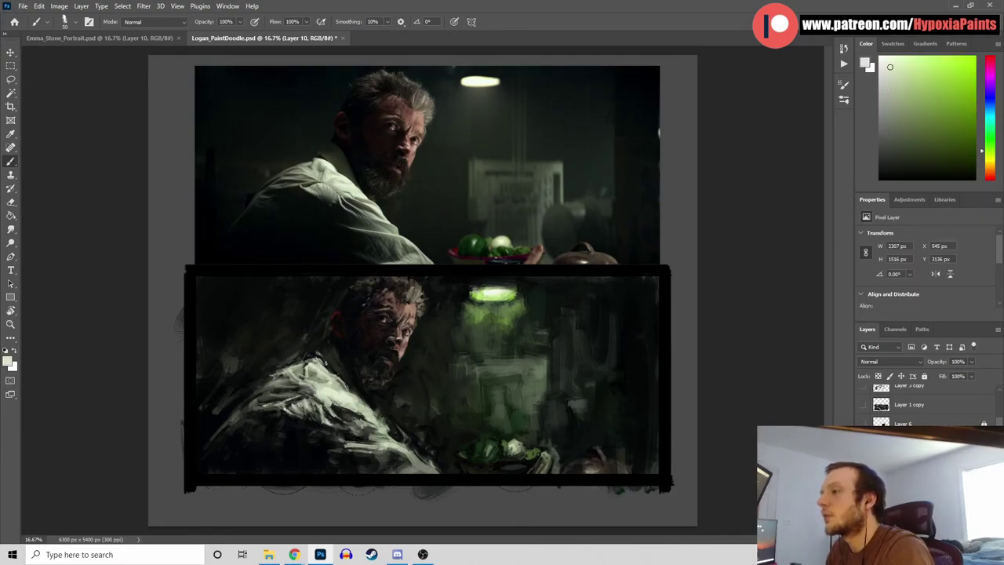
left_click(329, 361, "alt")
left_click(338, 415, "alt")
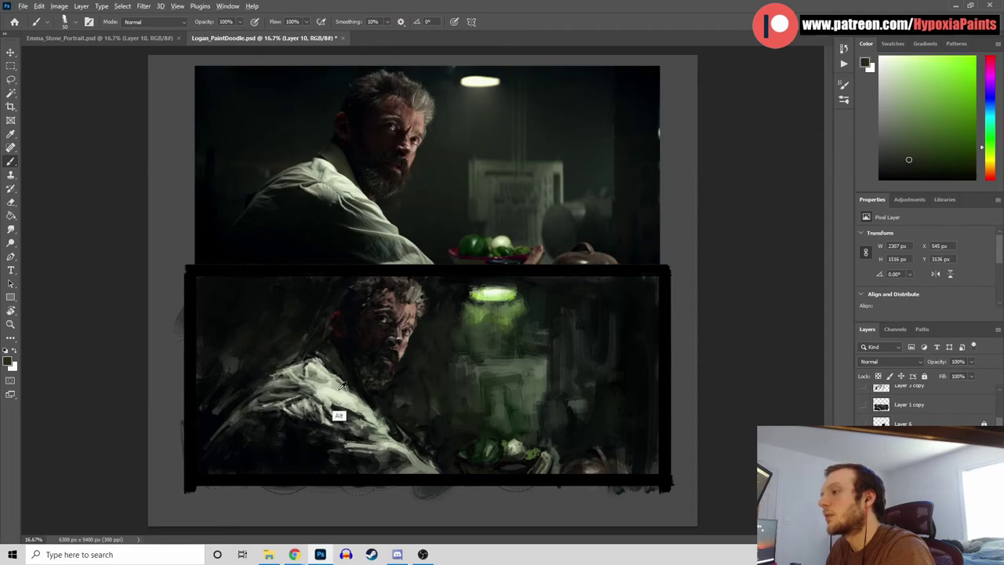
left_click(335, 385, "alt")
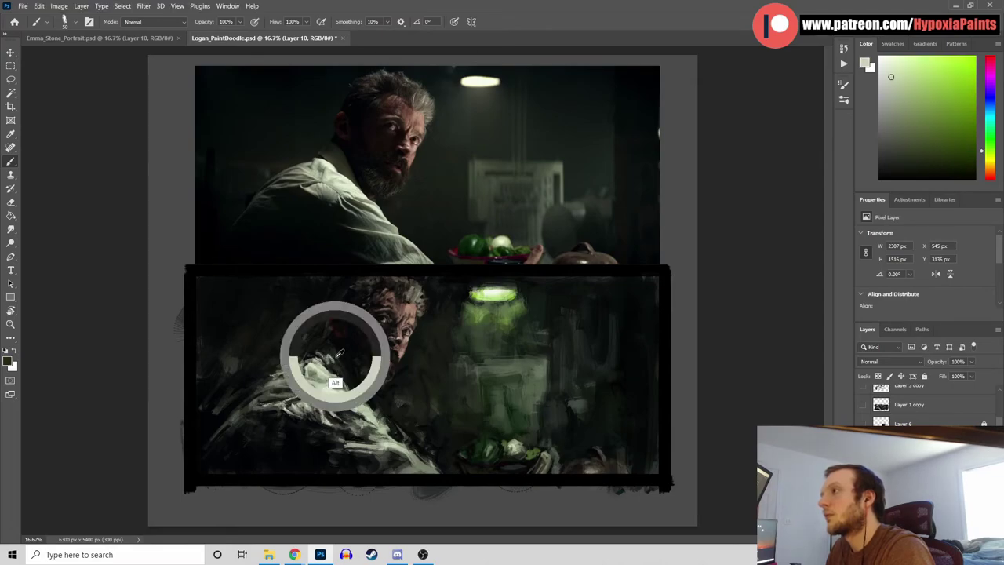
left_click(75, 22)
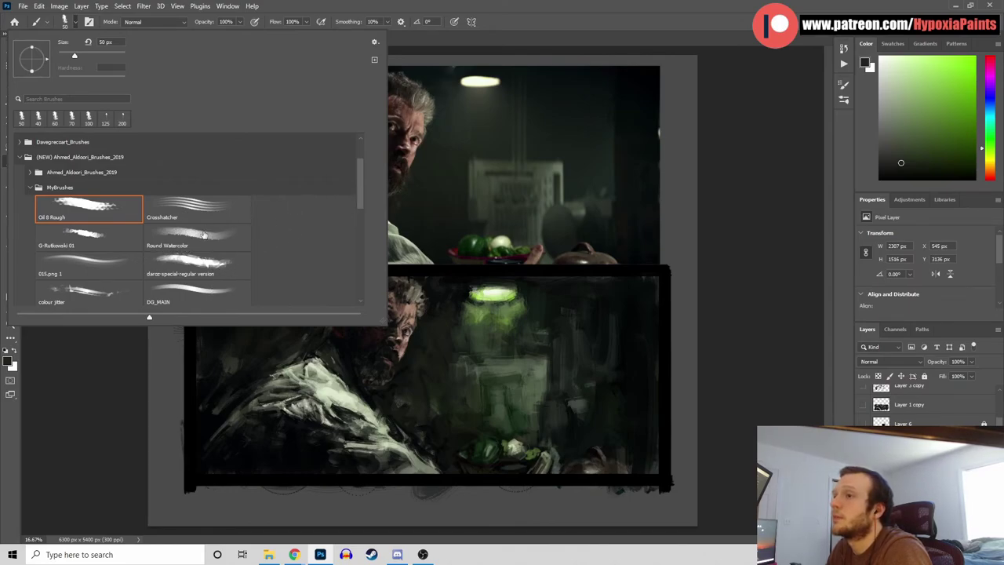
left_click_drag(359, 185, 361, 202)
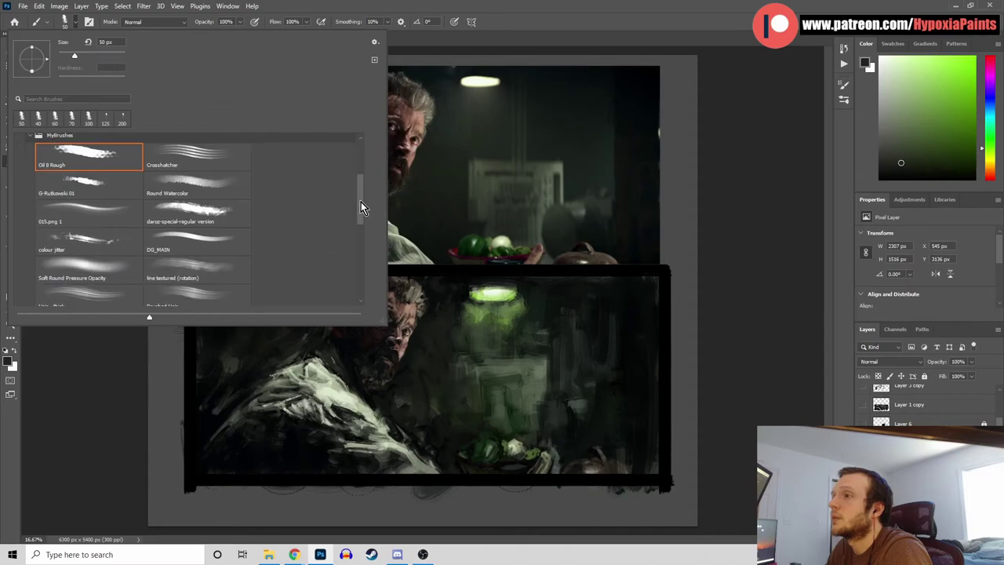
left_click(192, 267)
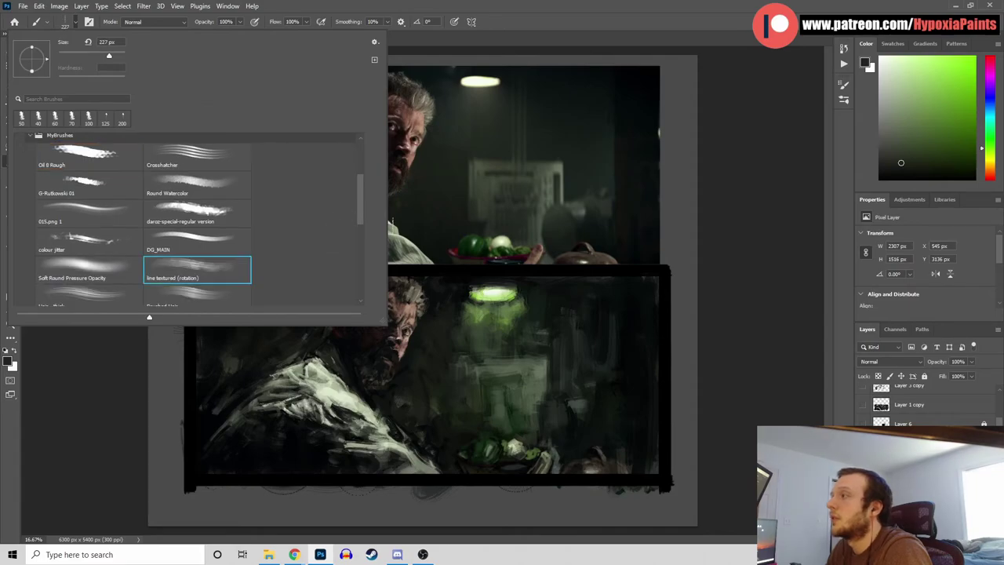
left_click(850, 195)
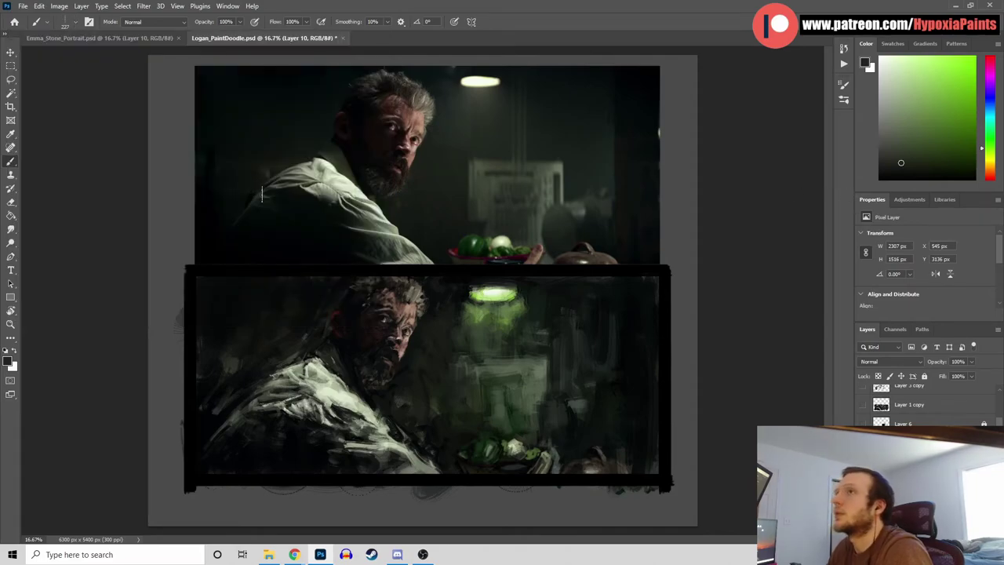
Switch to the 015.png 1 brush from the MyBrushes set
left_click(76, 24)
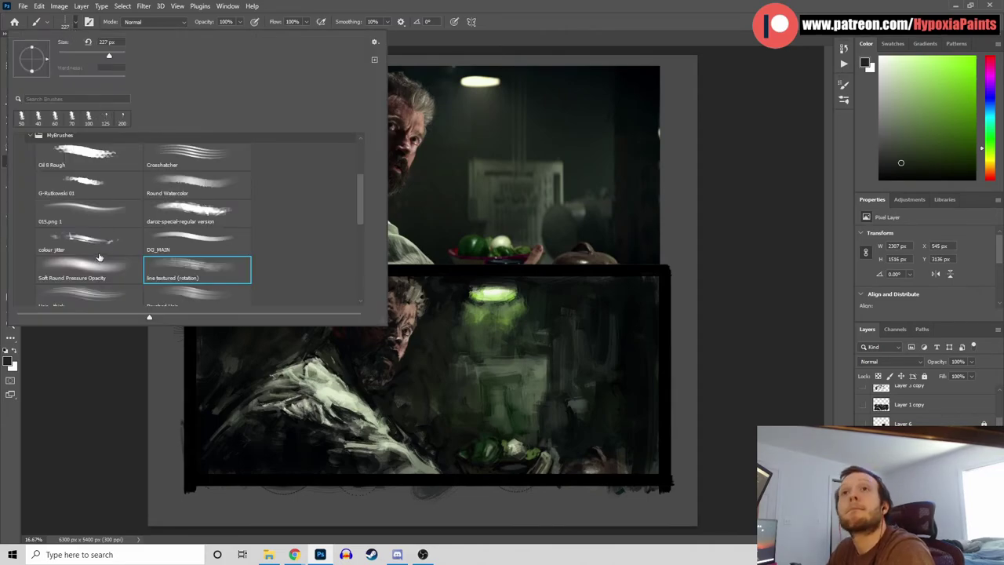
left_click(98, 216)
left_click(800, 157)
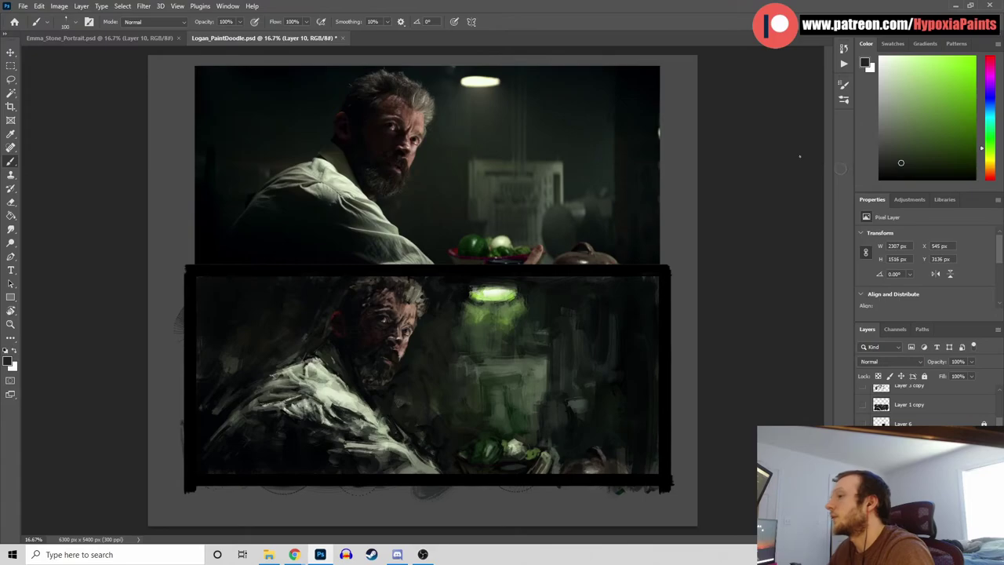
Repaint the shirt collar behind the neck with dark greys and olive sampled from the painting and the reference collar
key("ctrl+plus")
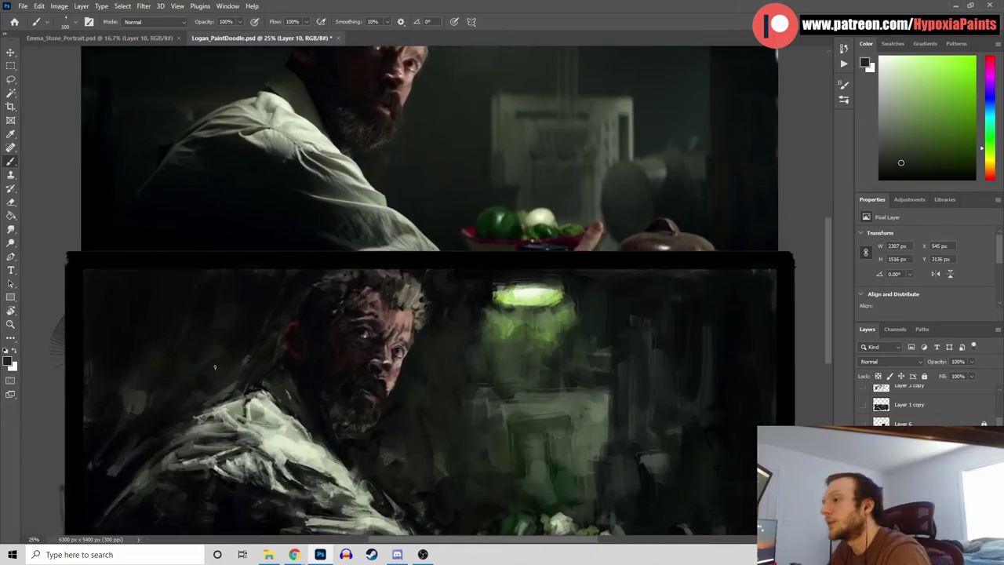
left_click(291, 401, "alt")
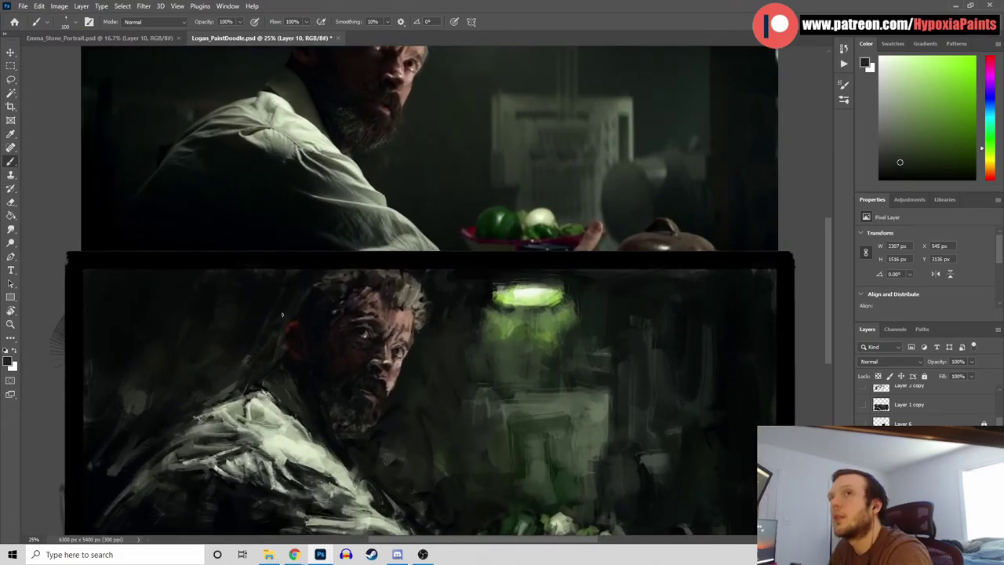
left_click(286, 88, "alt")
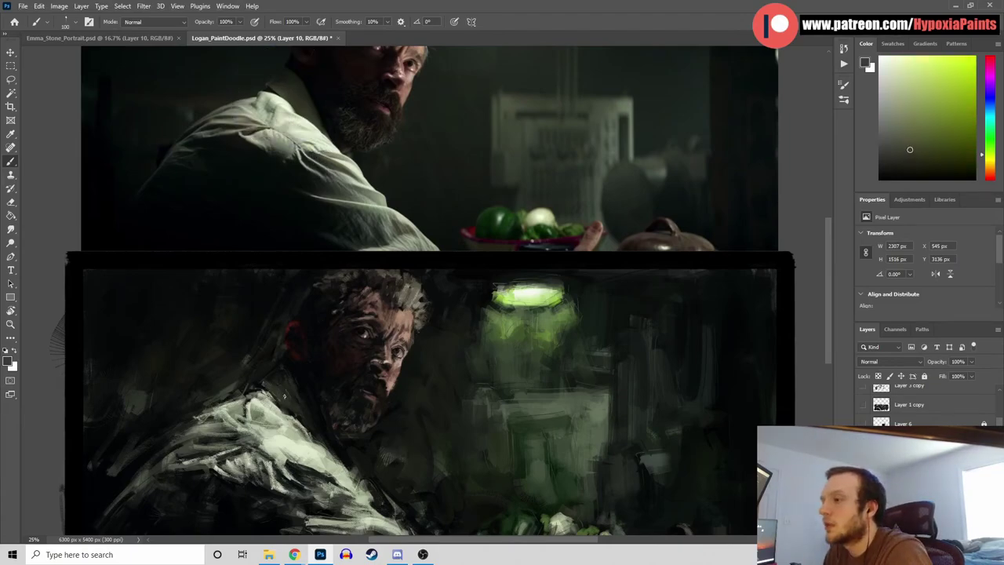
key("ctrl+minus")
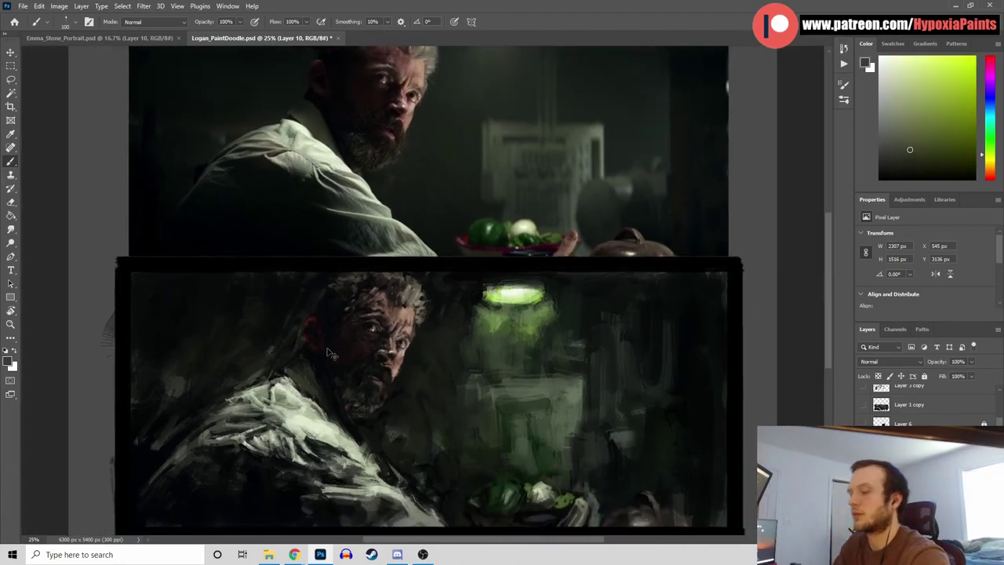
left_click(331, 355, "alt")
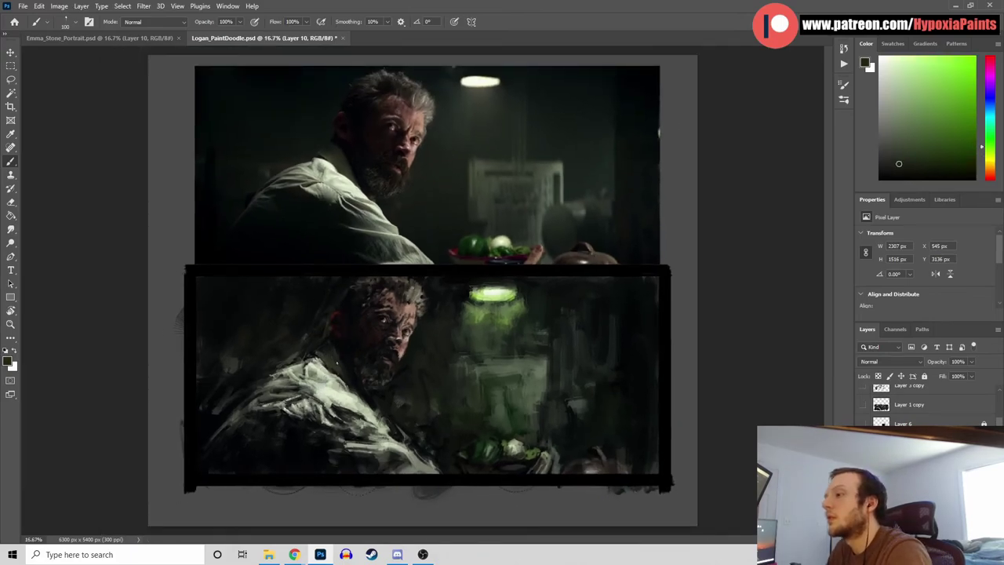
left_click(334, 347, "alt")
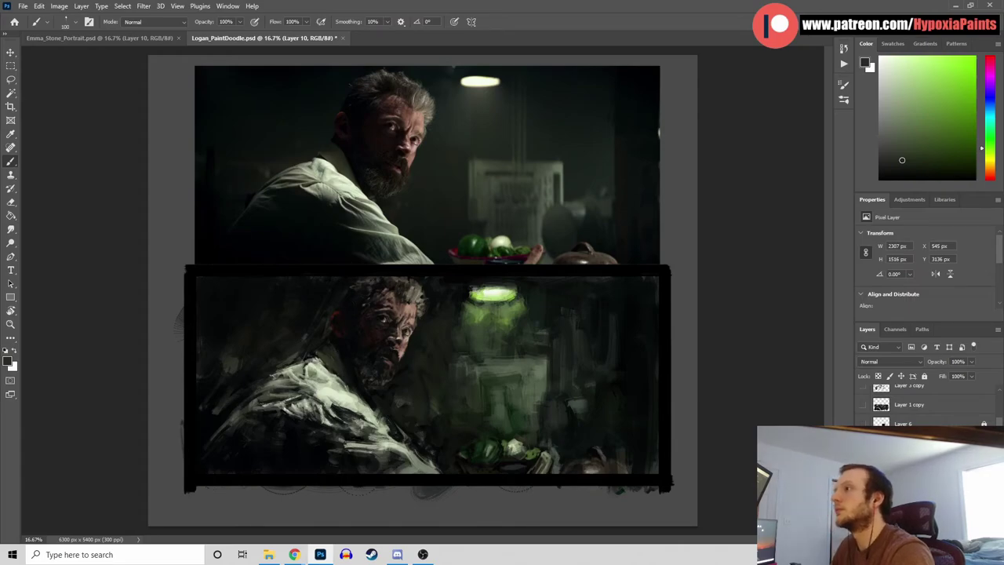
left_click(333, 360, "alt")
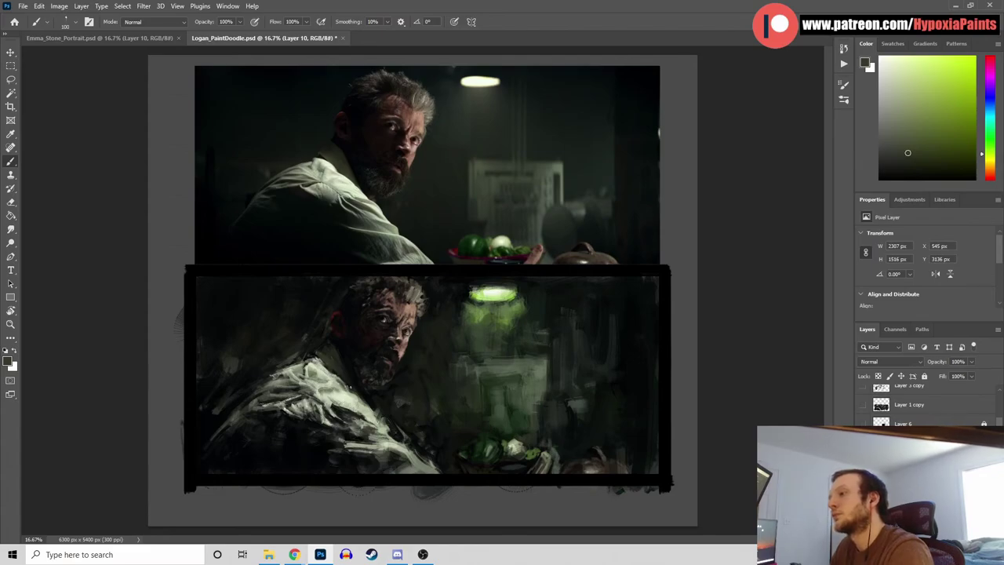
Sharpen the dark gaps between the lower sleeve folds and the forearm's outer edge with sampled near-black and mid grey
left_click(354, 447, "alt")
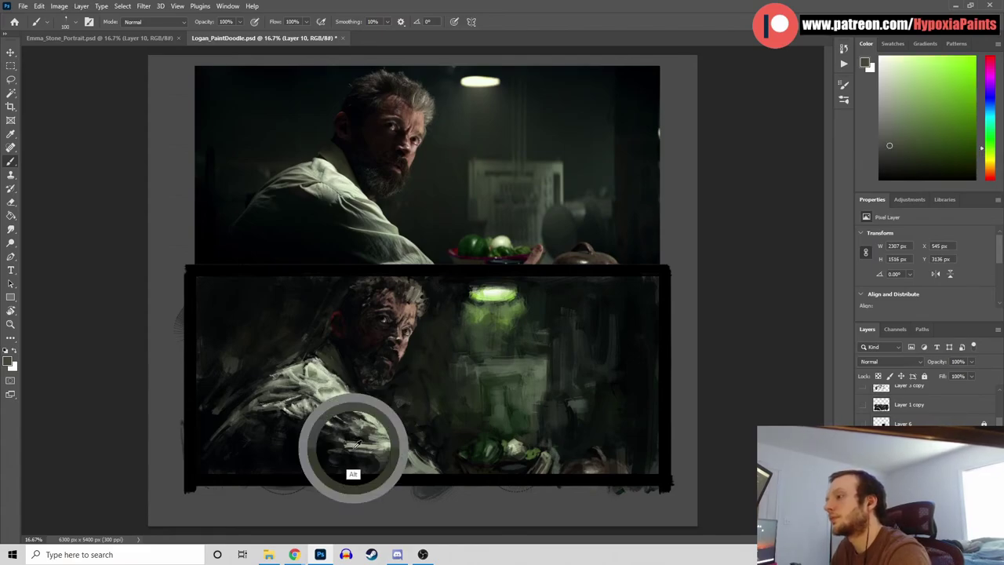
left_click(356, 440, "alt")
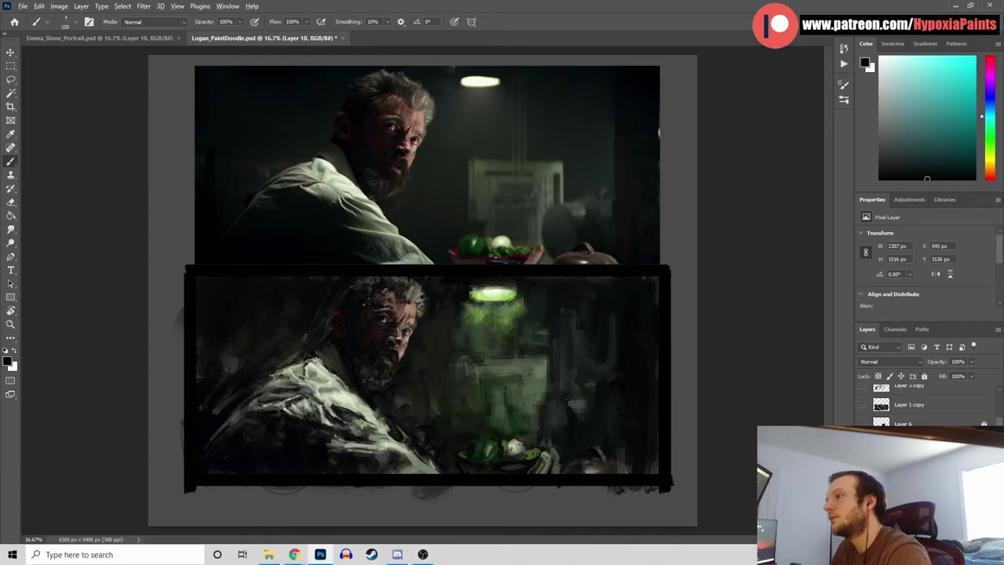
left_click_drag(361, 441, 340, 444)
left_click(366, 426, "alt")
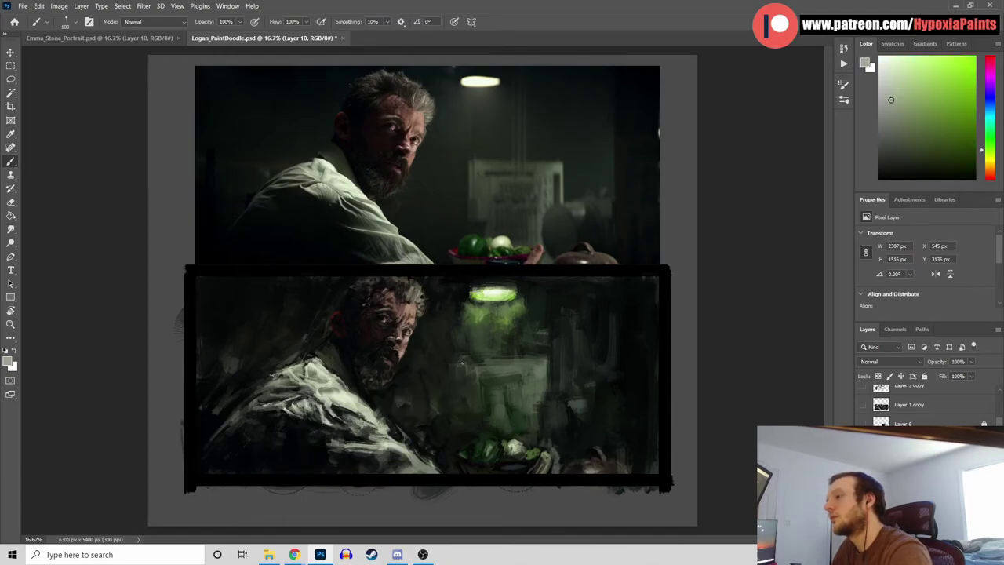
left_click(411, 436, "alt")
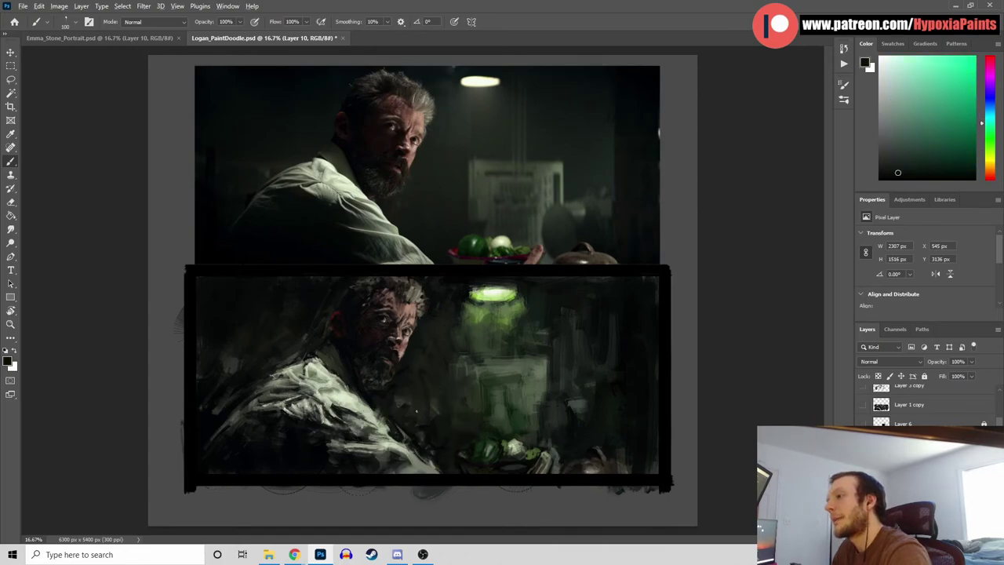
Deepen the shadow between the collar and beard with black, and refine the collar with sampled dark grey and olive
left_click(881, 179)
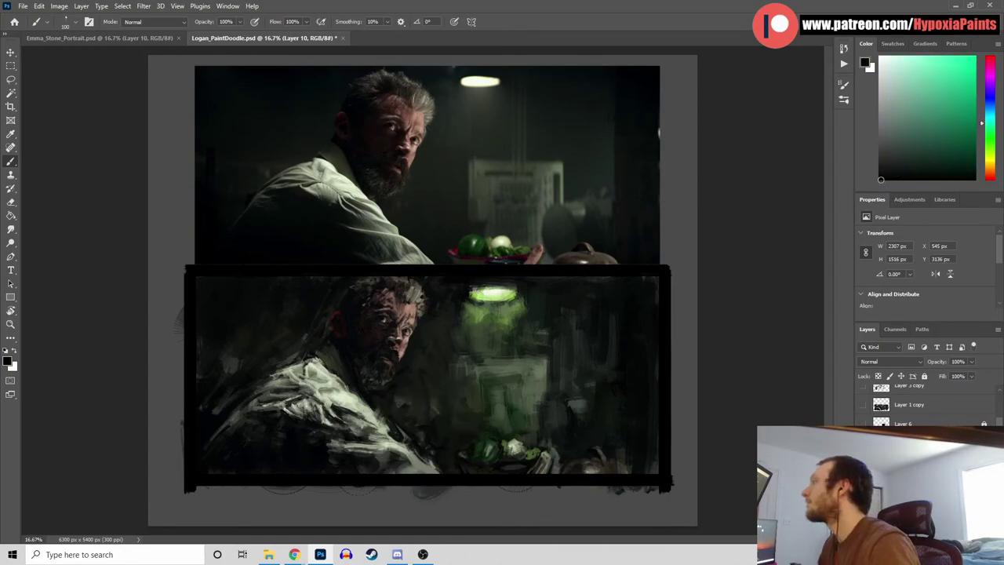
left_click(338, 364, "alt")
left_click(345, 367, "alt")
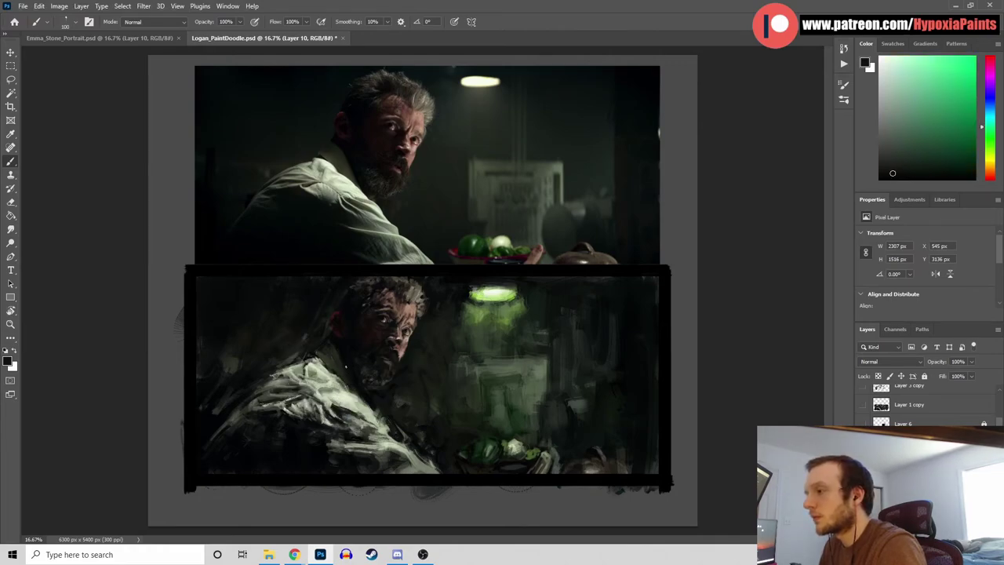
left_click(880, 179)
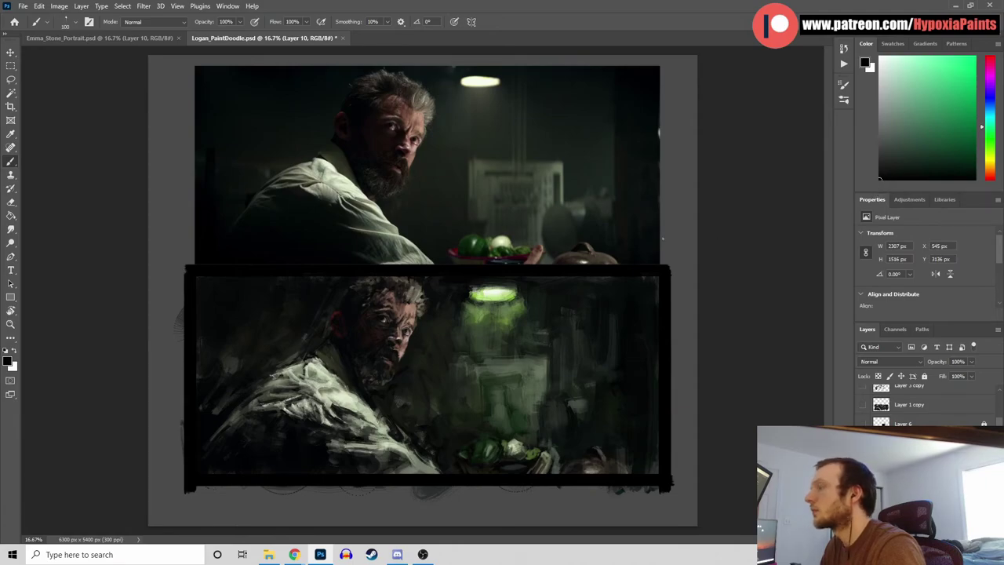
left_click(345, 362, "alt")
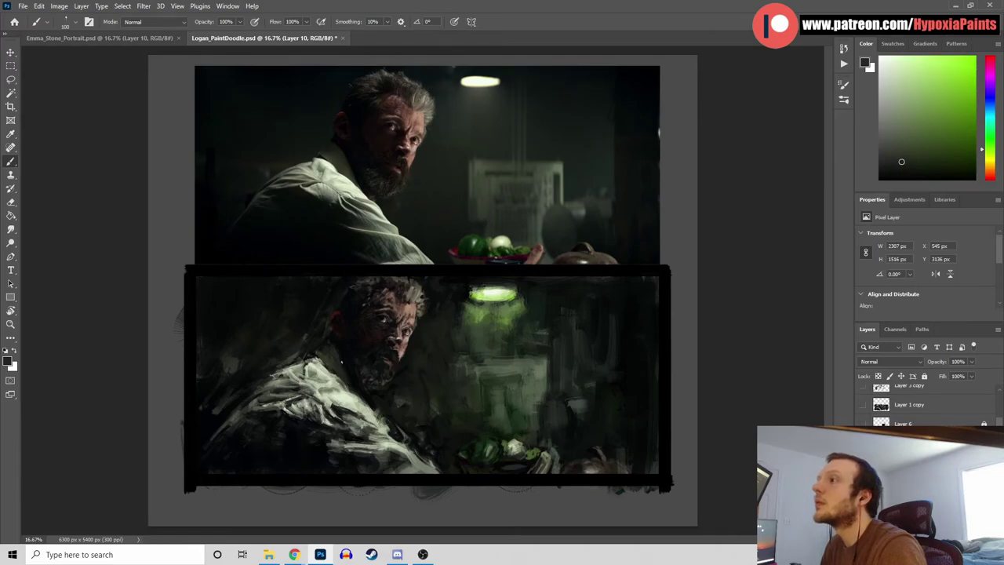
left_click(330, 388, "alt")
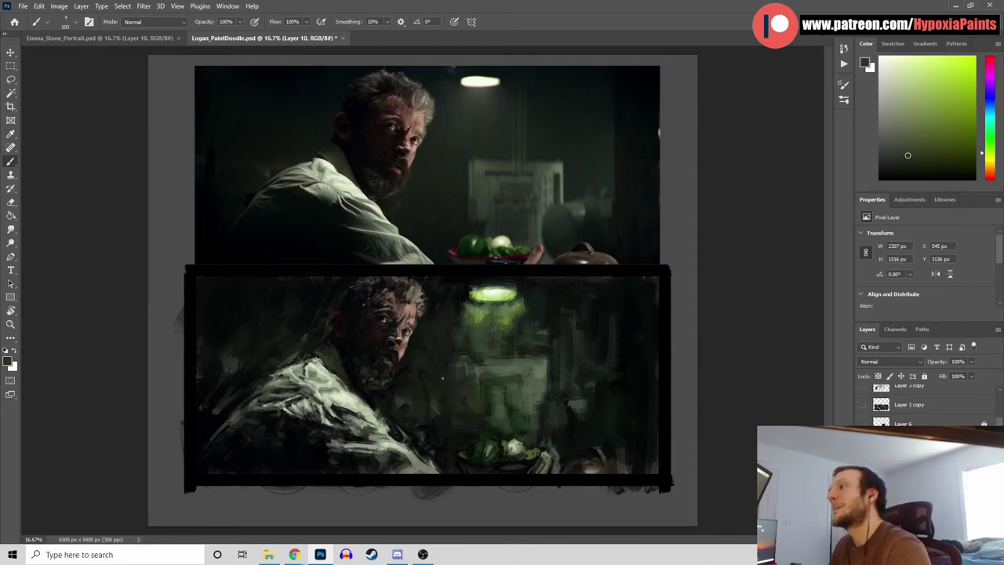
Switch to a textured spatter brush sized 150 and sample dark brown from the reference beard
left_click(382, 383, "alt")
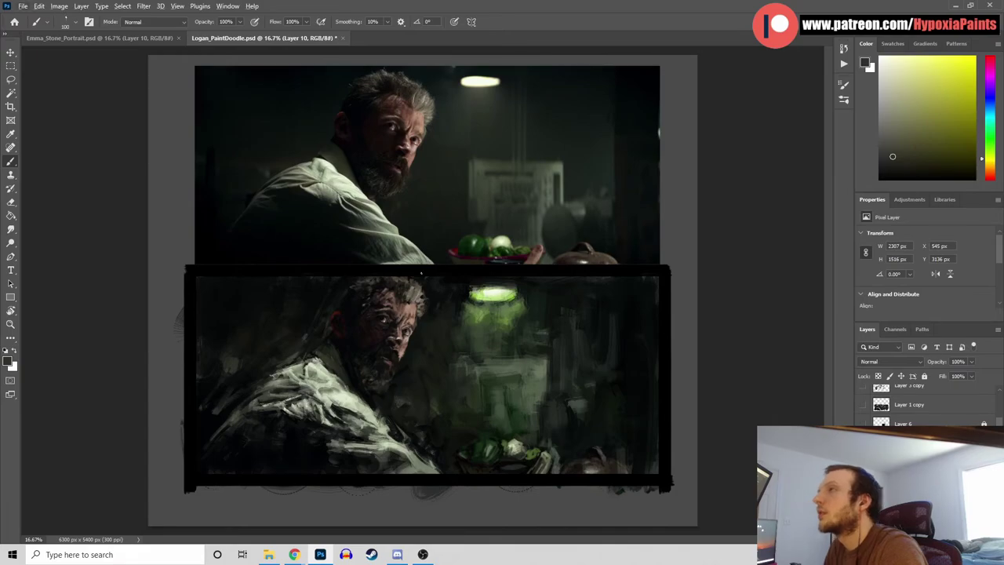
left_click(74, 23)
left_click(196, 212)
left_click(841, 164)
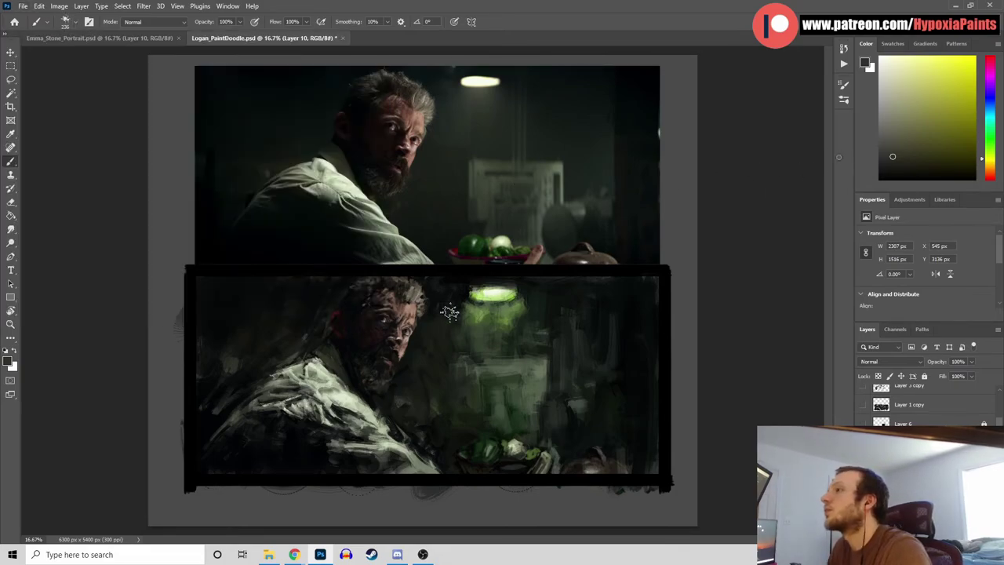
left_click(384, 189, "alt")
key("[")
key("[")
key("[")
key("[")
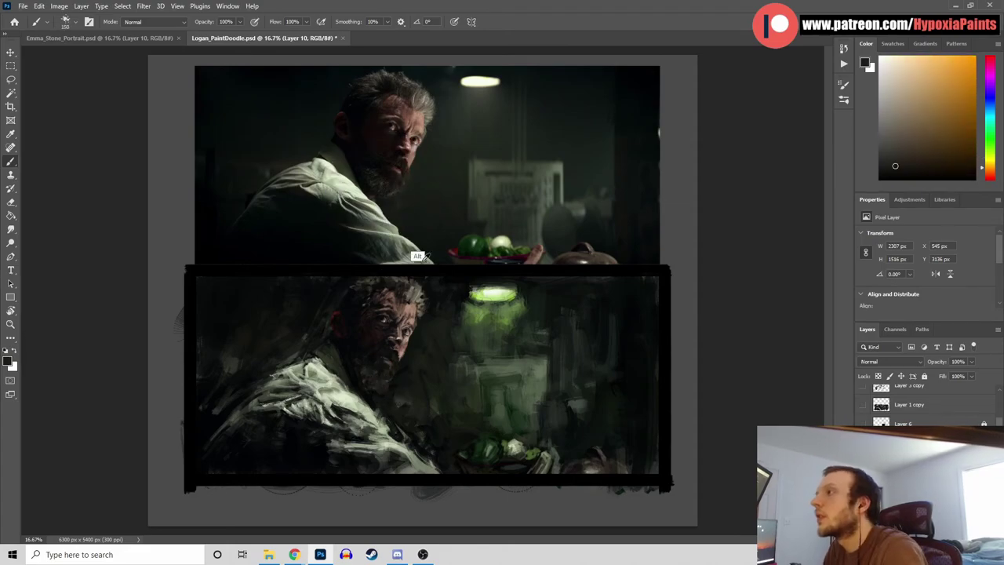
Texture the painted beard and its lower edge with sampled greys and near-black, and save the document
left_click(389, 208, "alt")
left_click(353, 435, "alt")
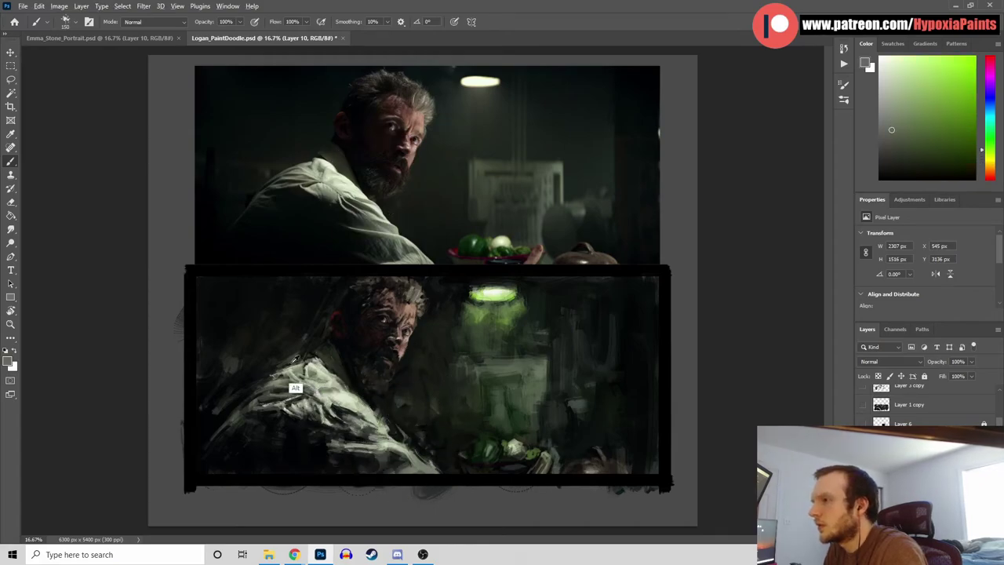
left_click(239, 366, "alt")
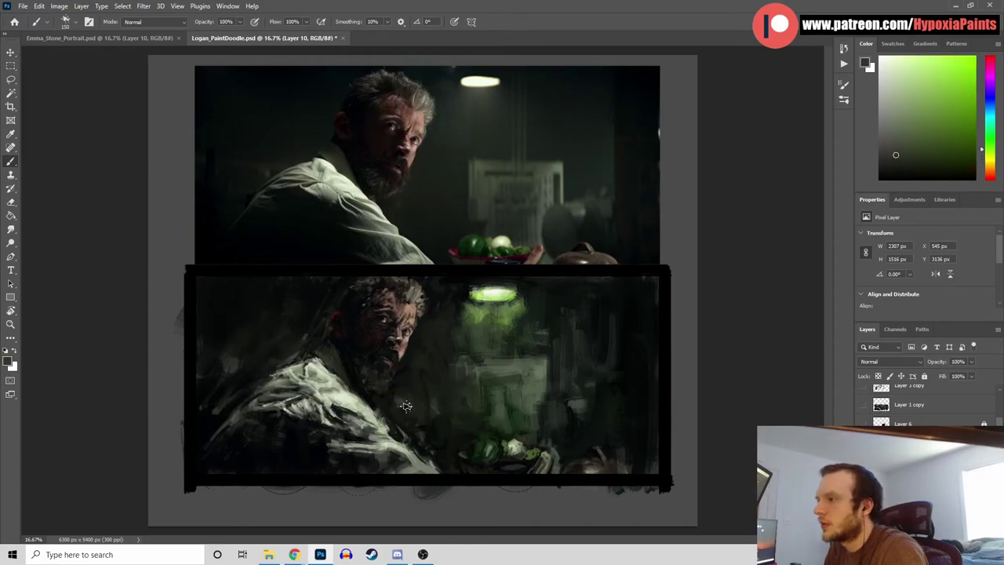
left_click(382, 368, "alt")
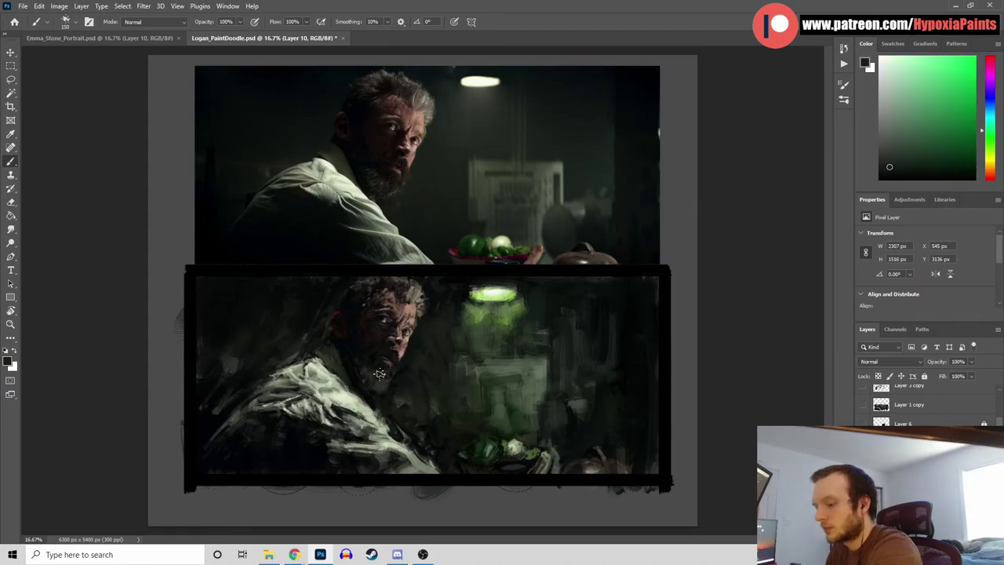
left_click(377, 369, "alt")
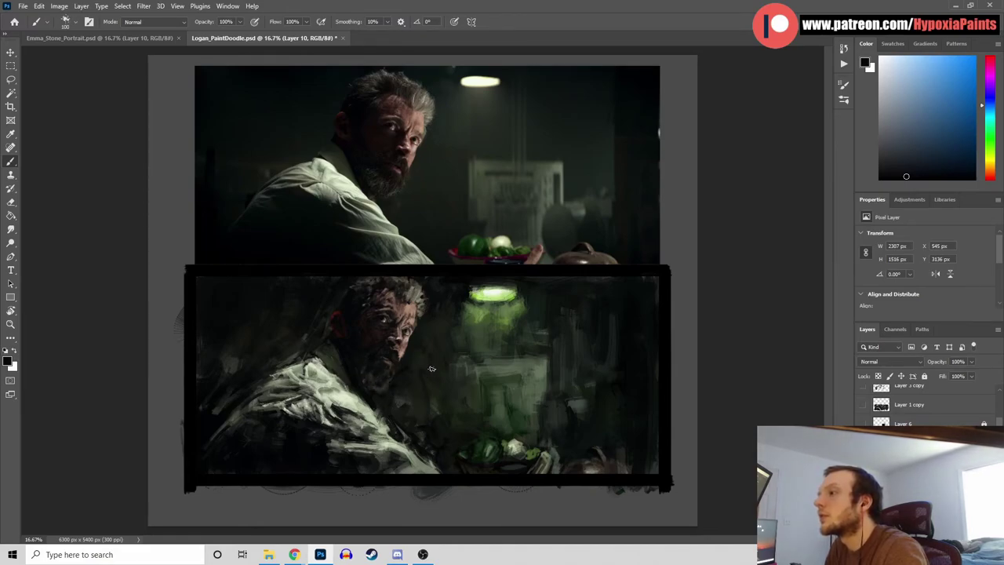
key("ctrl+s")
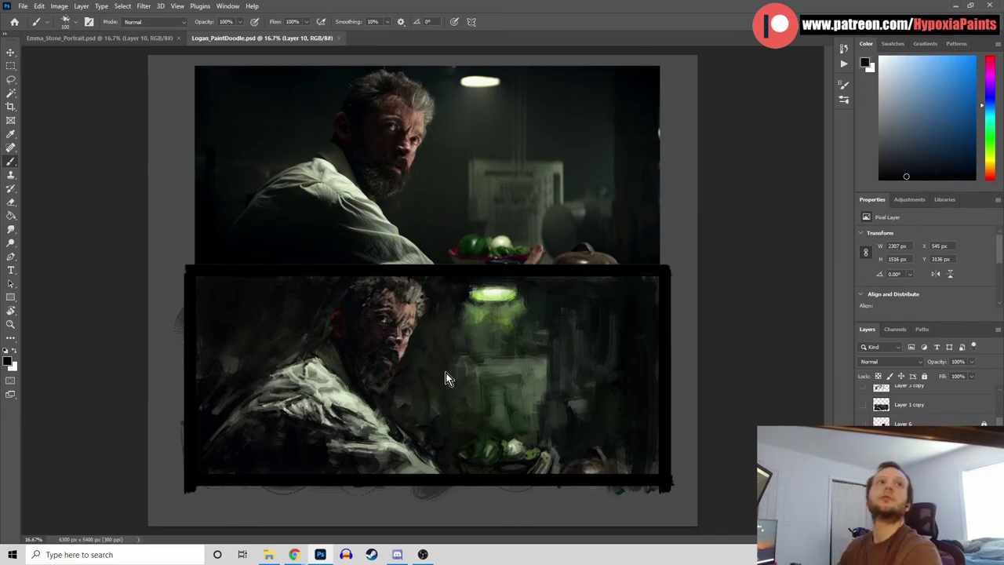
Sample a mid grey from the painted shirt's shoulder and switch to the thin flat brush sized 227
left_click(271, 412, "alt")
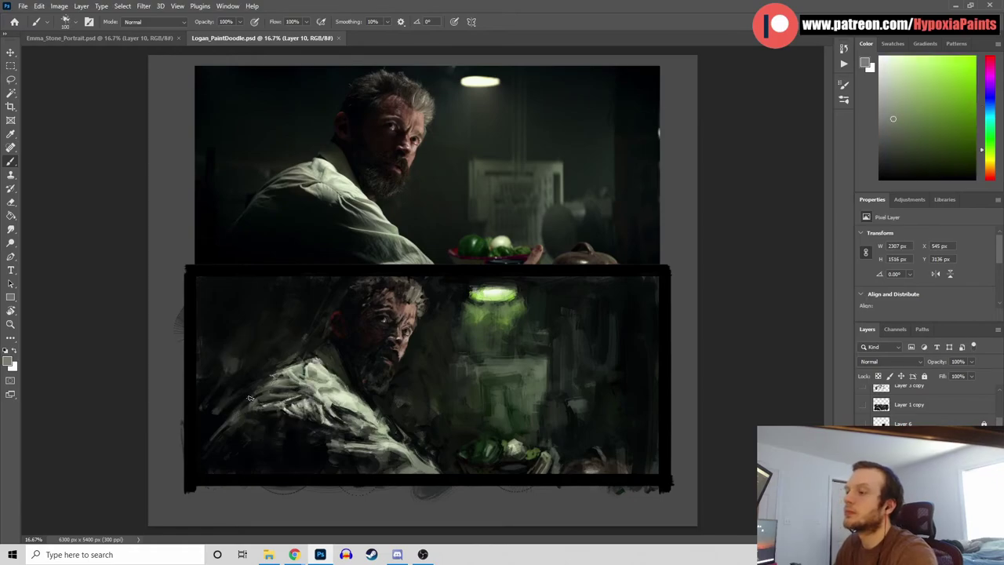
left_click(75, 22)
left_click(189, 266)
left_click(834, 165)
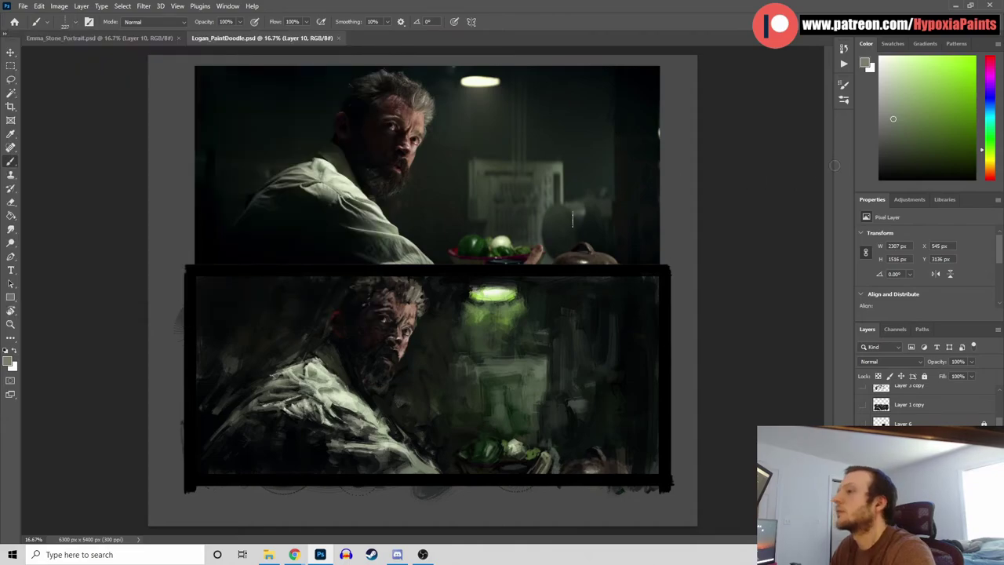
Repaint the dark background behind the man's back with vertical strokes of dark greens and greys sampled from both images
left_click(233, 357, "alt")
left_click(262, 178, "alt")
mouse_move(222, 329)
left_mouse_down()
mouse_move(206, 354)
mouse_move(223, 396)
mouse_move(210, 413)
left_mouse_up()
left_click(228, 312, "alt")
left_click(219, 328, "alt")
left_click(238, 366, "alt")
left_click(204, 408, "alt")
Recut the outer contour of the shirt's back with diagonal strokes of near-black and dark green sampled from the painting
left_click_drag(248, 384, 210, 424)
left_click(255, 340, "alt")
left_click_drag(234, 389, 209, 414)
left_click(239, 374, "alt")
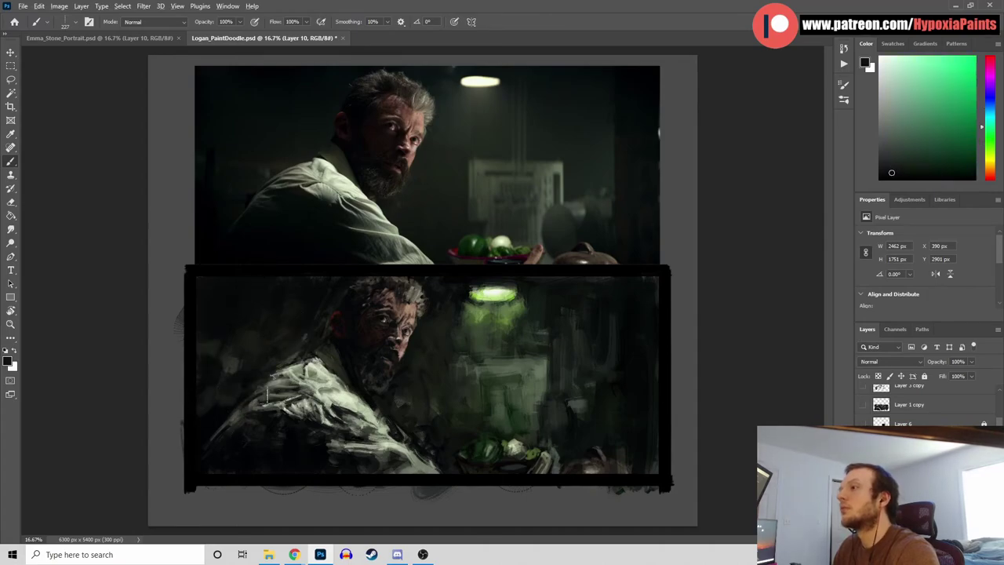
left_click(224, 404, "alt")
left_click_drag(223, 398, 206, 430)
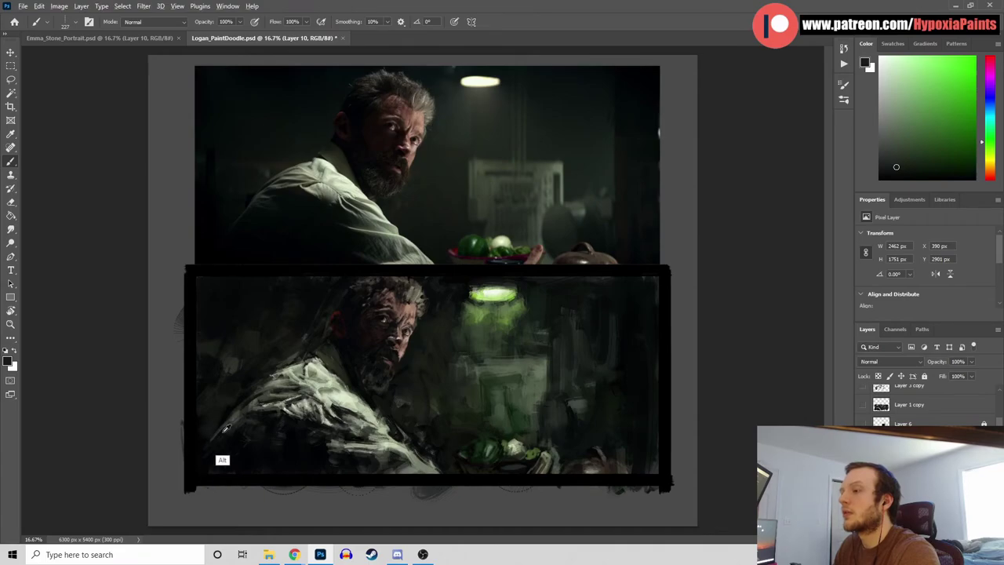
left_click(226, 437, "alt")
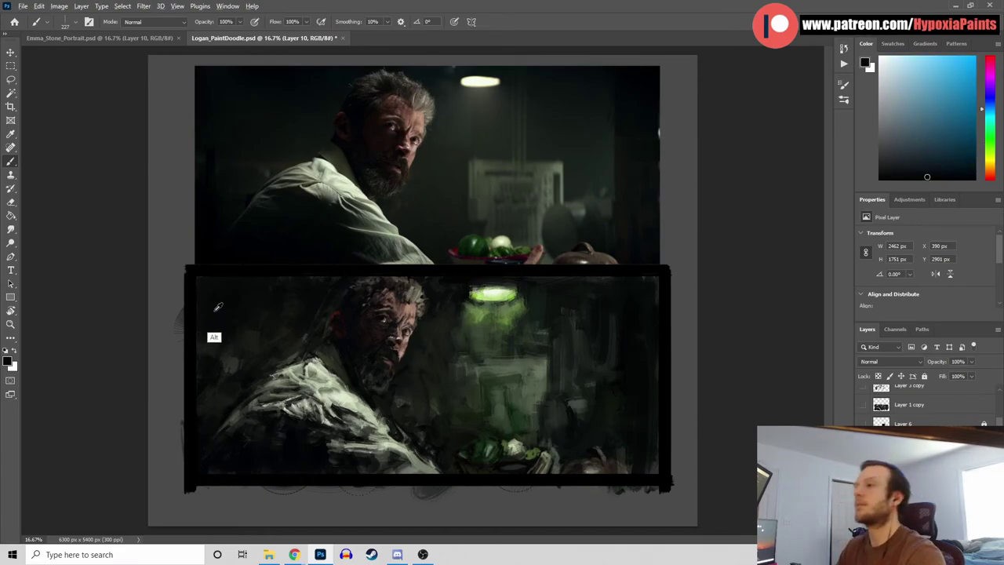
Darken the background corner above the man's back with near-black sampled from the reference, and choose a neutral black
left_click(217, 310, "alt")
left_click(206, 92, "alt")
left_click(197, 282, "alt")
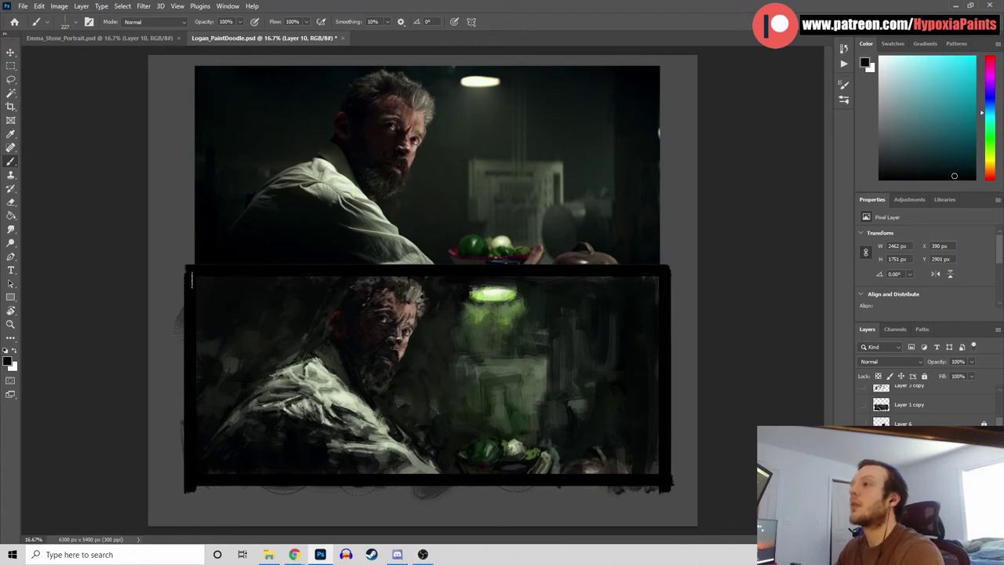
left_click_drag(207, 279, 228, 307)
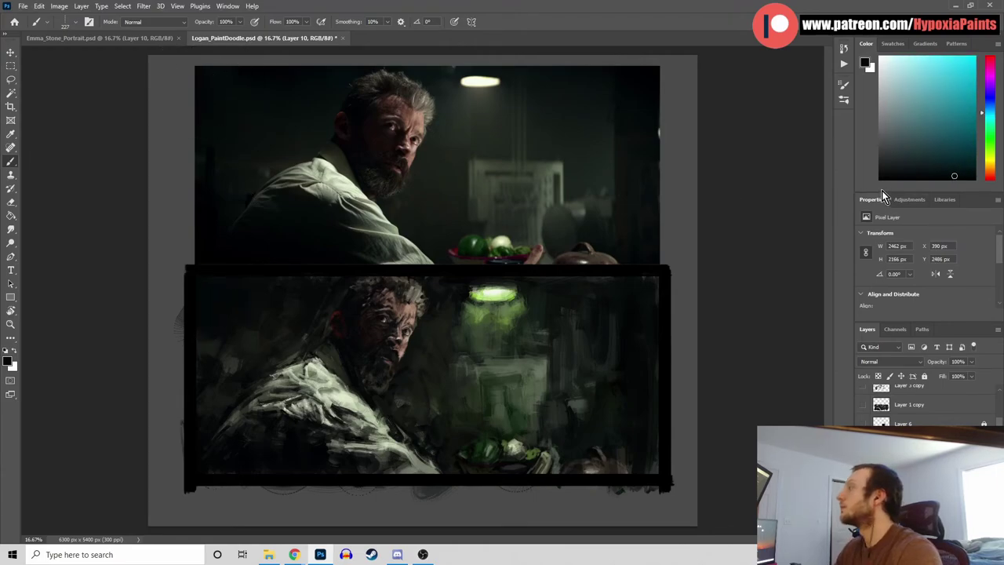
left_click(881, 178)
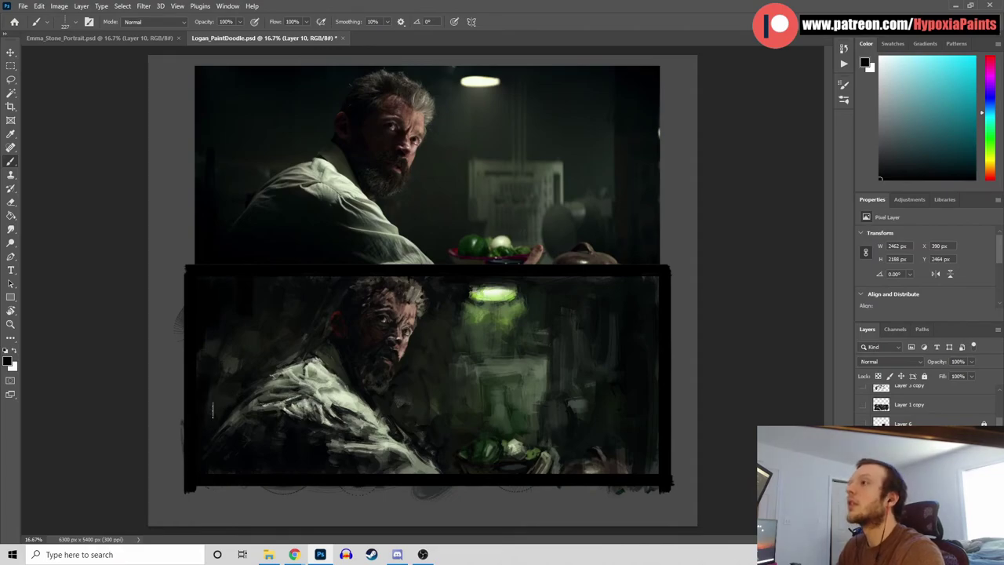
Blend the background between the frame edge, shoulder and head with sampled near-black and dark green strokes
left_click(216, 349, "alt")
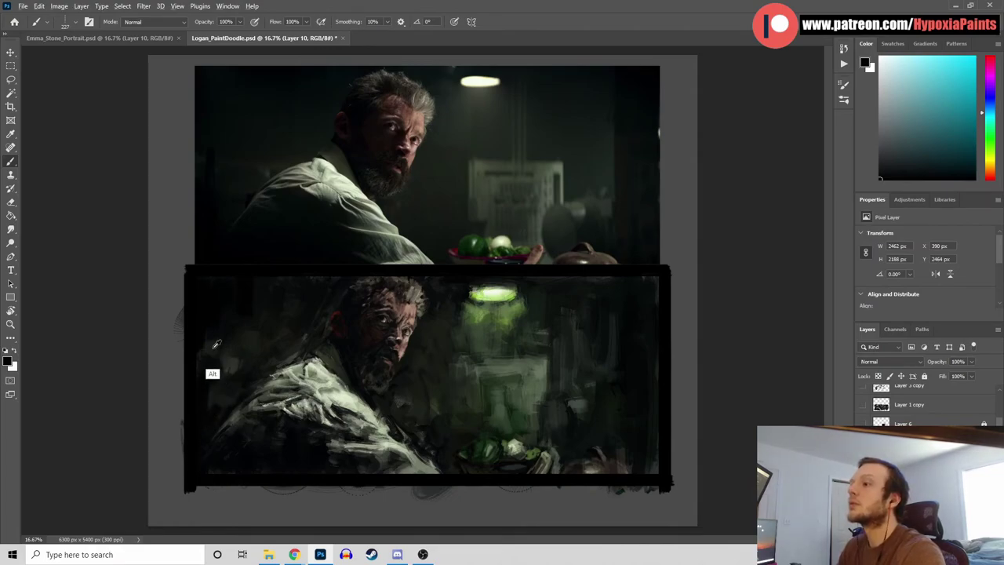
left_click(228, 331, "alt")
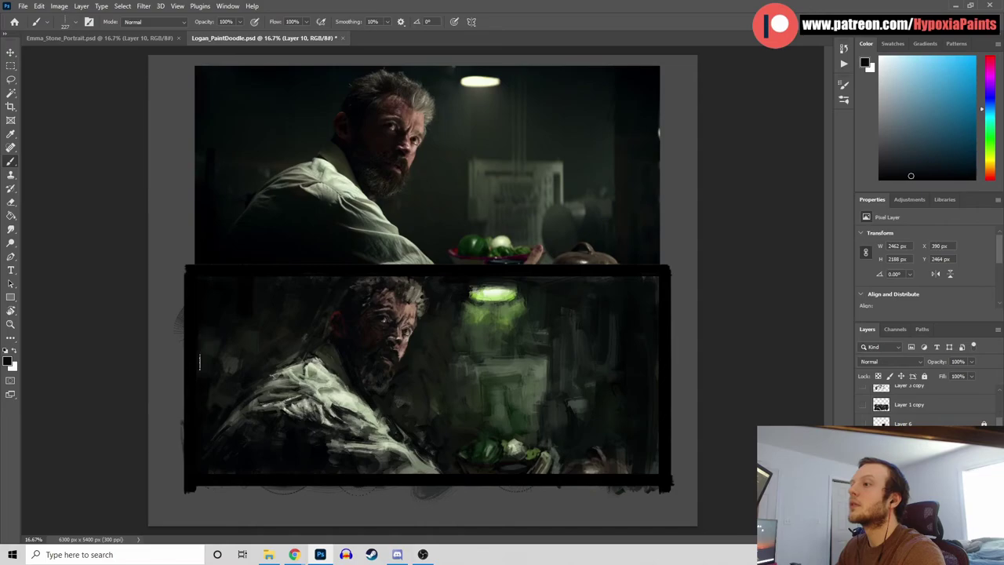
left_click(233, 340, "alt")
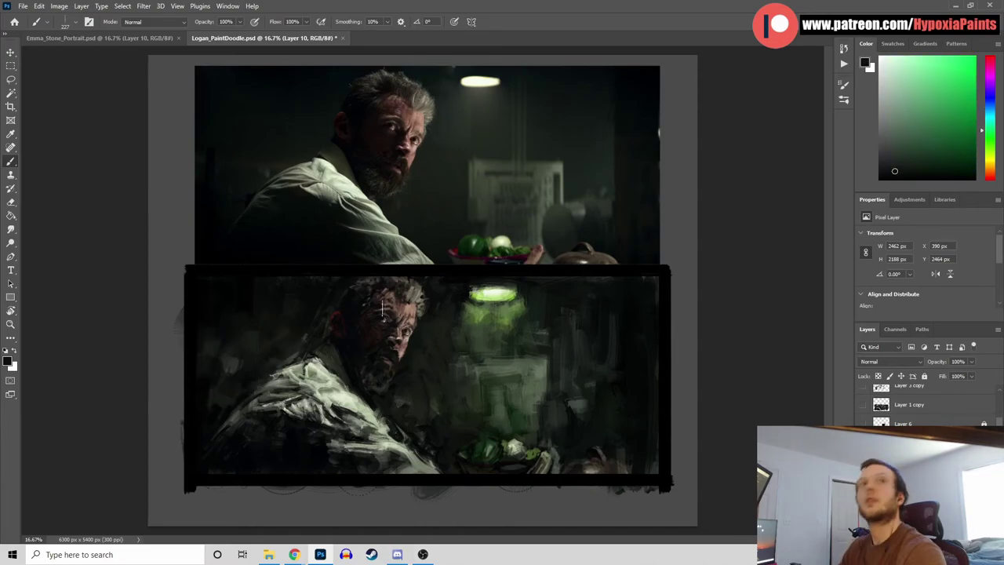
left_click(267, 326, "alt")
left_click(243, 309, "alt")
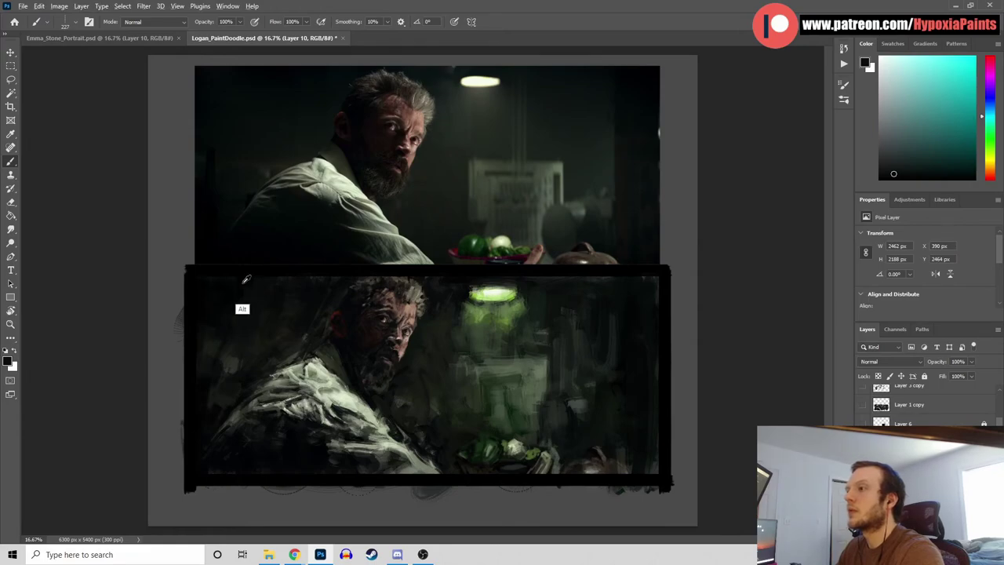
left_click(278, 369, "alt")
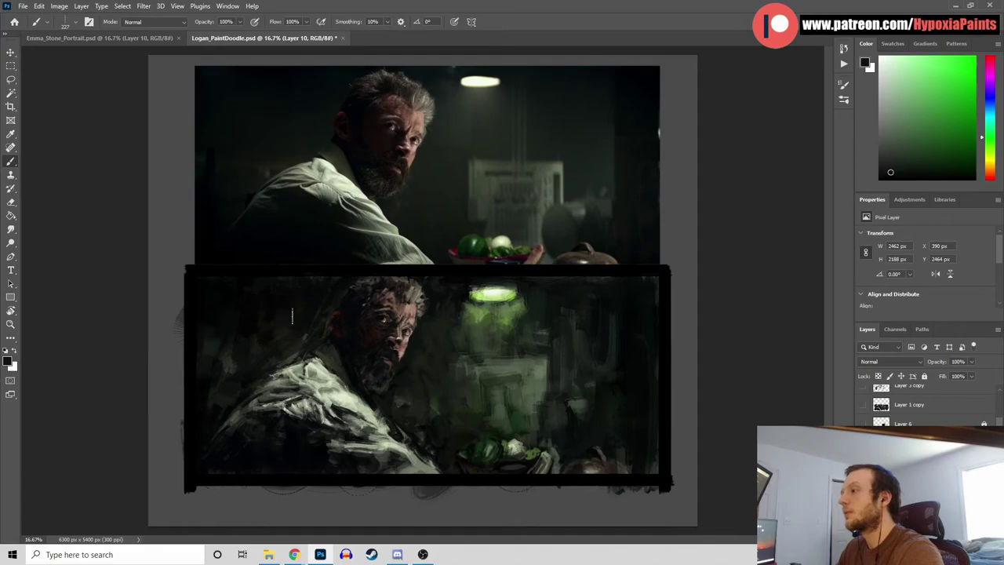
left_click(269, 298, "alt")
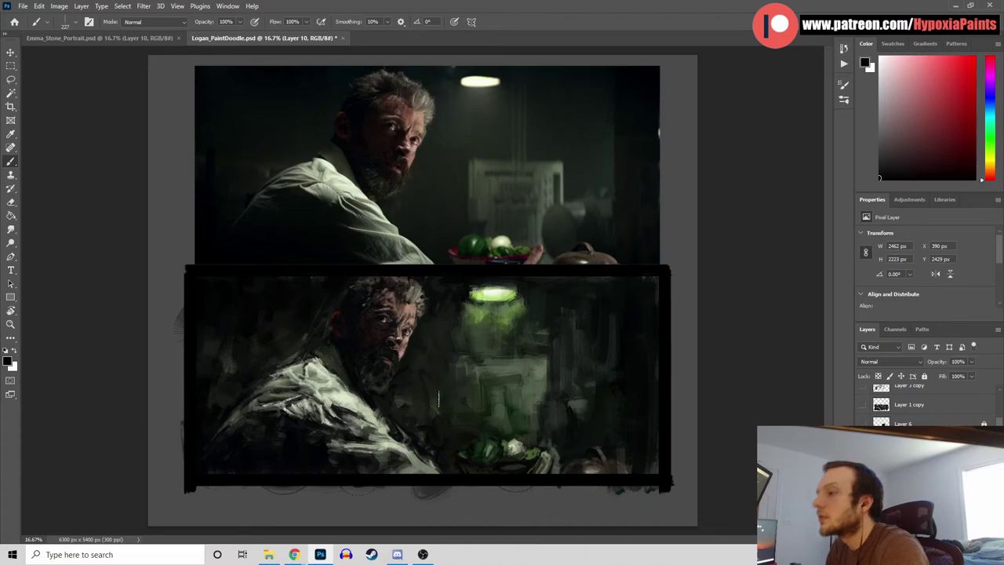
Rework the shadows at the lower edge of the sleeve with near-black and dark green sampled from its folds
left_click(332, 445, "alt")
left_click(321, 441, "alt")
left_click(318, 459, "alt")
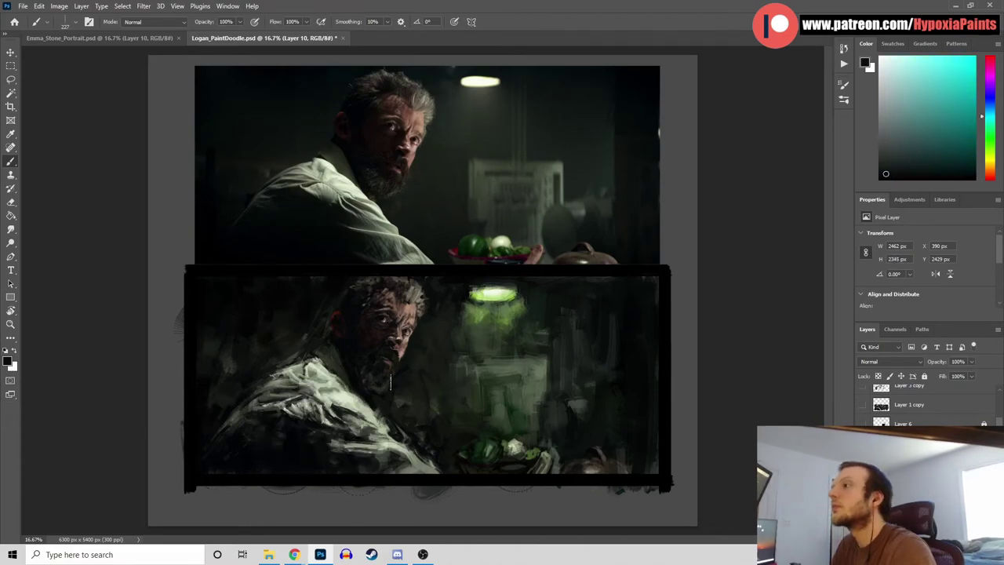
left_click(376, 469, "alt")
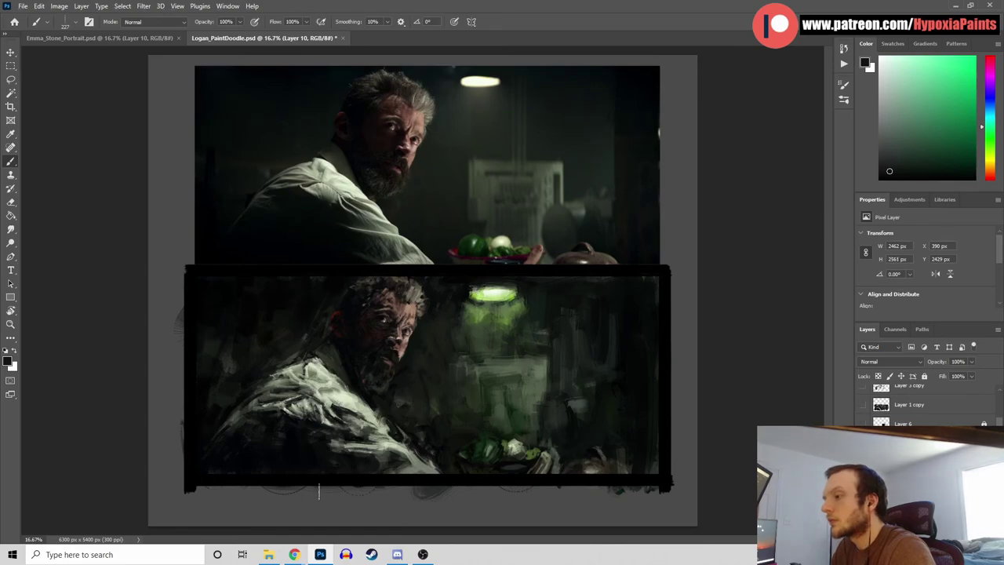
Deepen the shadowed lower part of the shirt's back with black and dark green sampled from both images, and save
left_click(257, 246, "alt")
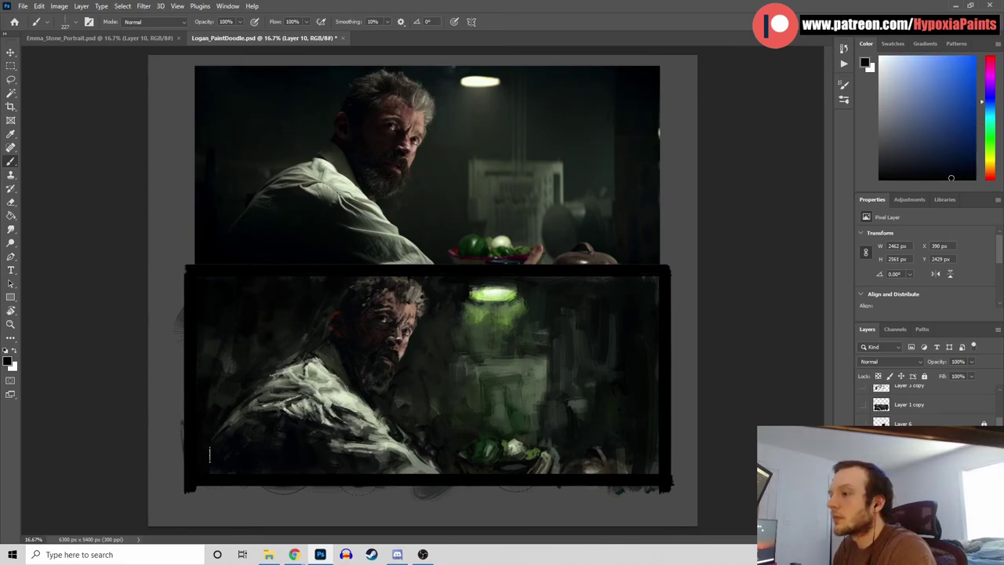
left_click(259, 455, "alt")
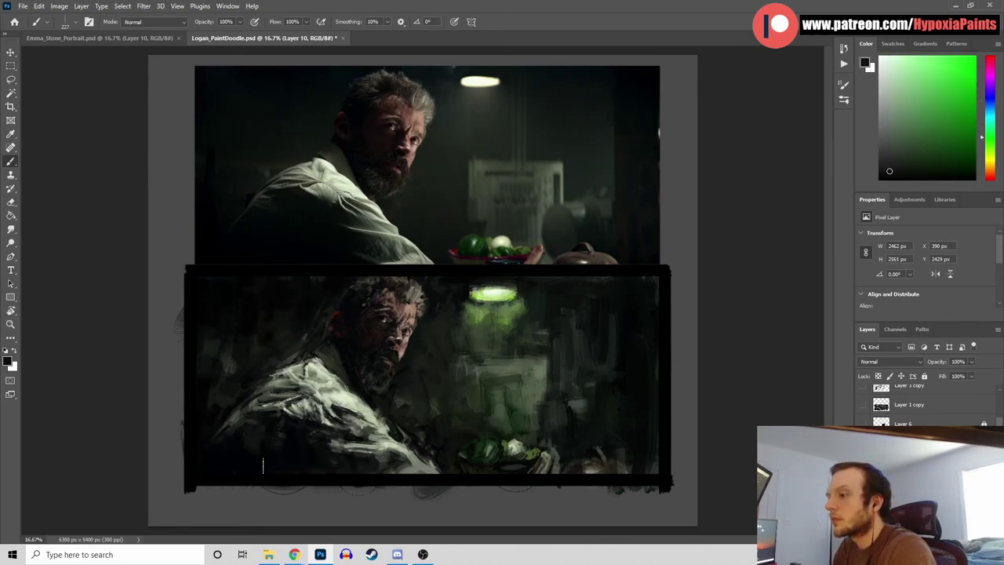
left_click(277, 460, "alt")
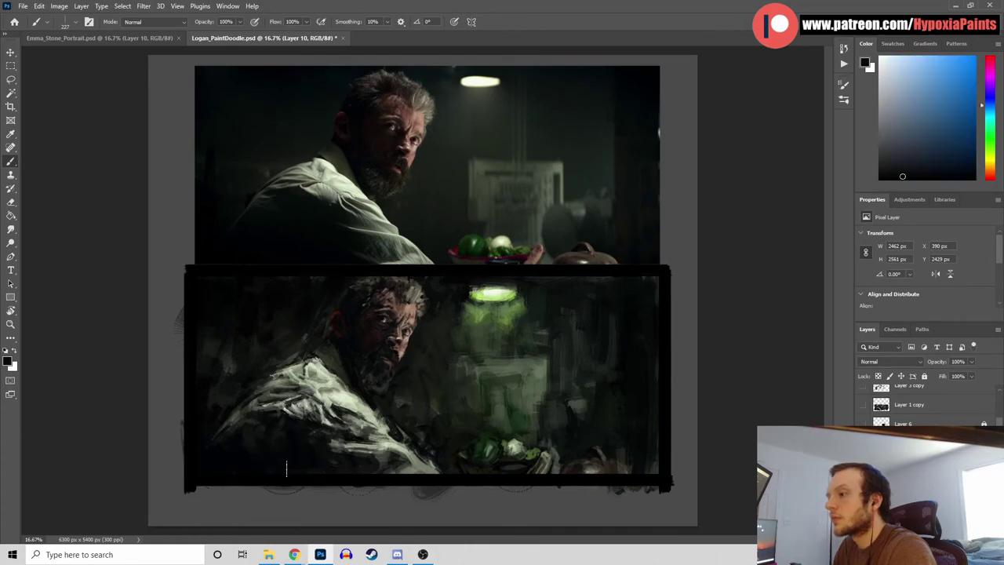
left_click(228, 465, "alt")
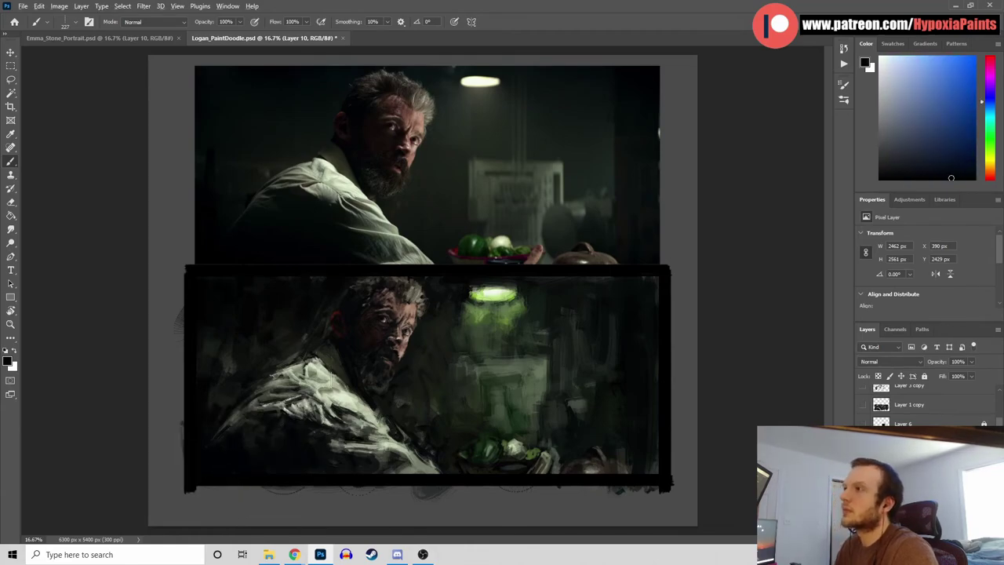
left_click(225, 414, "alt")
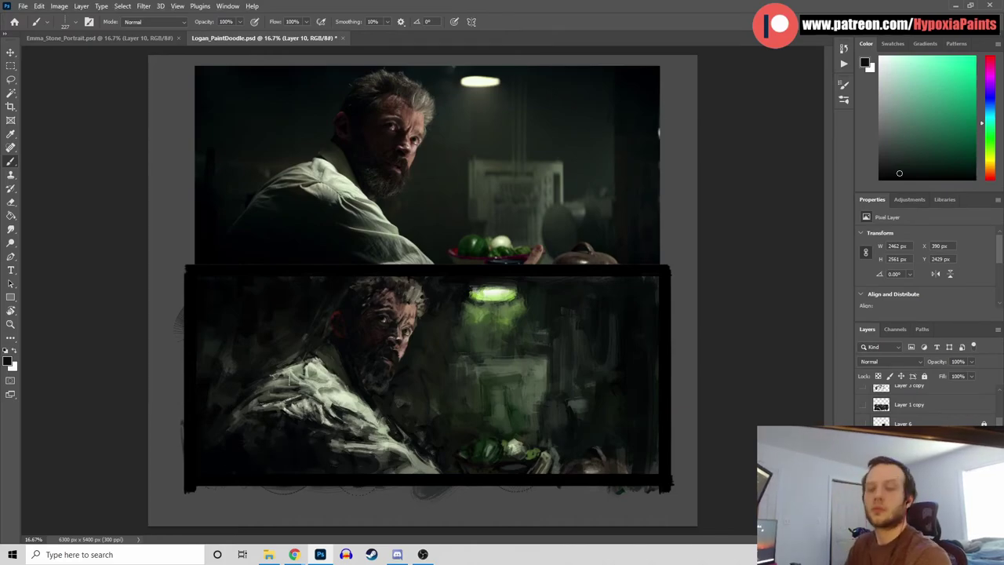
key("ctrl+s")
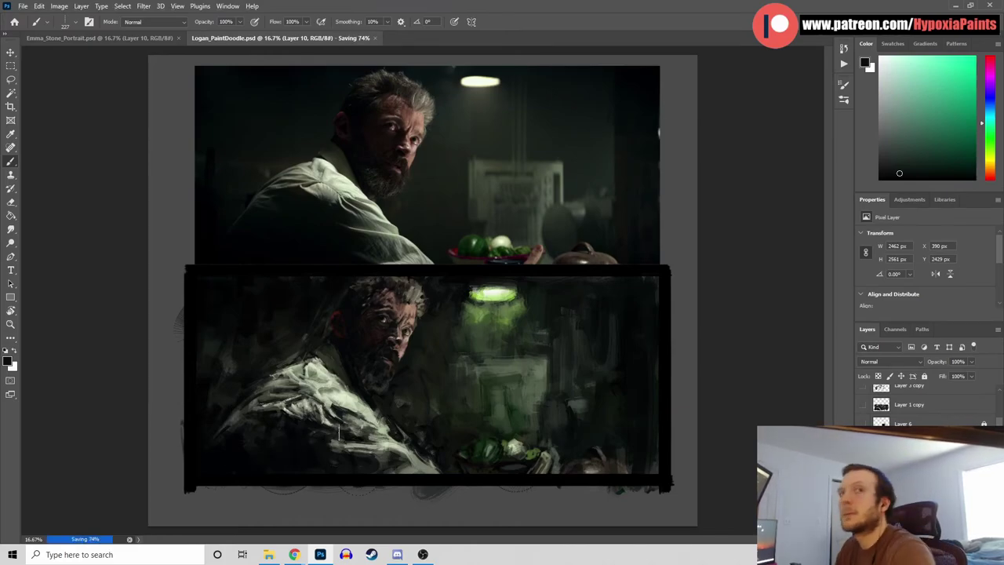
Refine the lower contour of the shirt's back with sampled near-black and dark grey, reducing the brush to 150
left_click(235, 455, "alt")
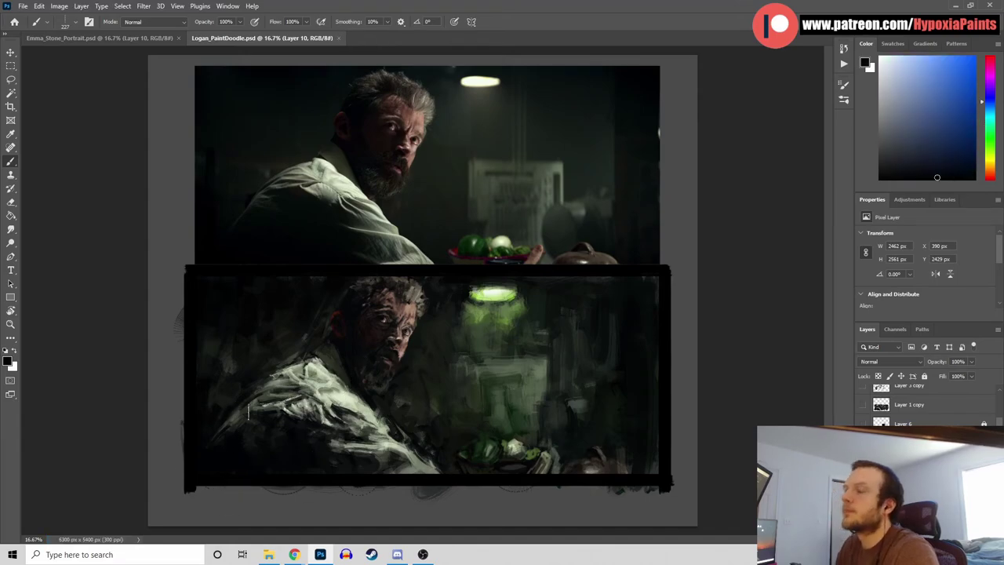
left_click_drag(221, 420, 199, 444)
left_click(233, 446, "alt")
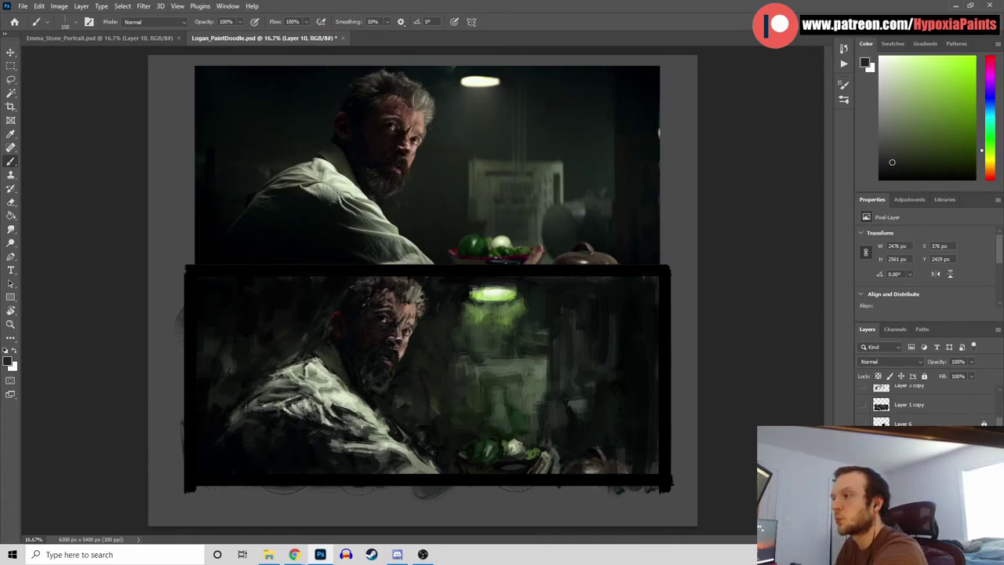
left_click(226, 444, "alt")
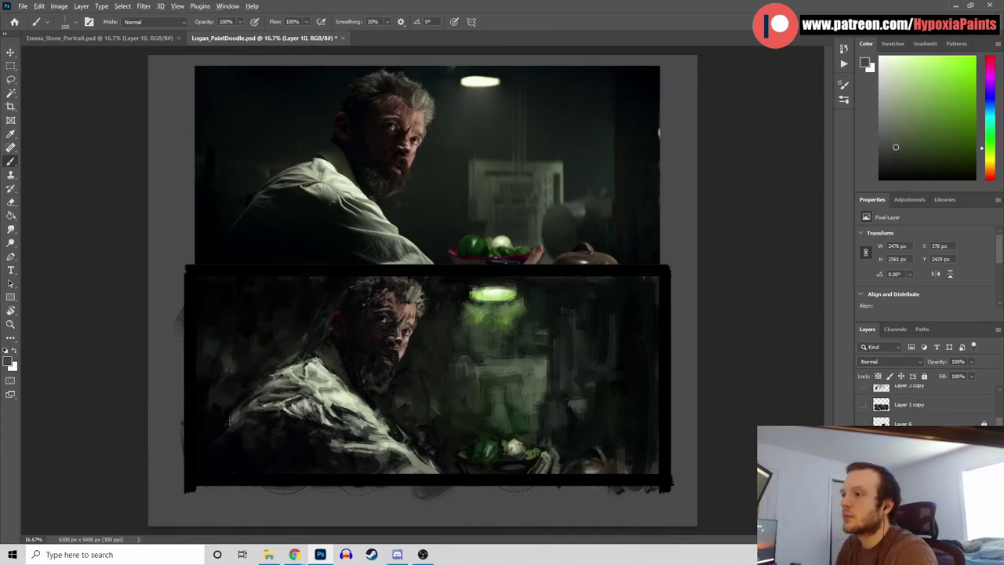
left_click(229, 471, "alt")
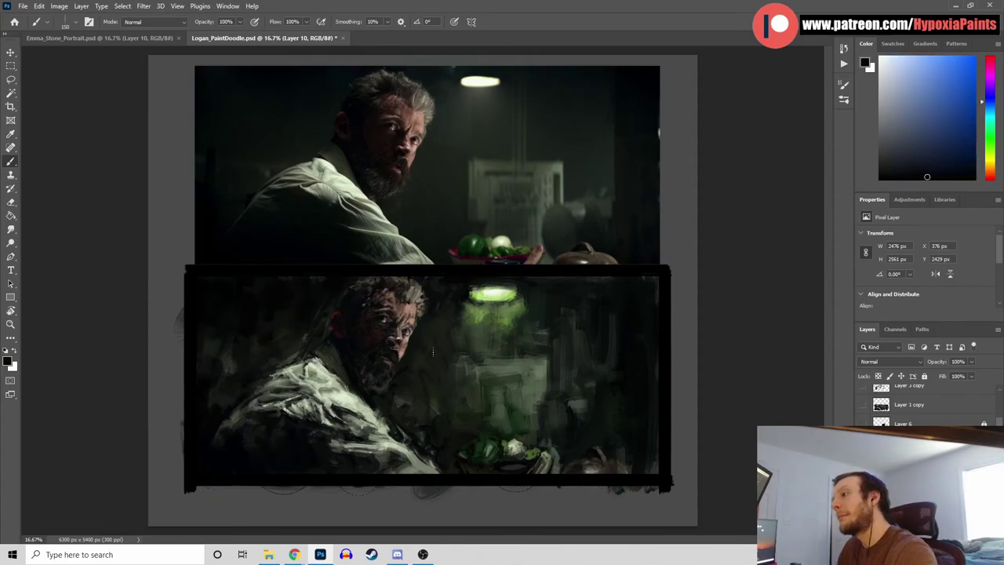
Refine the forearm's lower edge with sampled light grey, and cut dark gaps into its folds with sampled near-black
left_click(409, 287, "alt")
left_click_drag(419, 473, 430, 475)
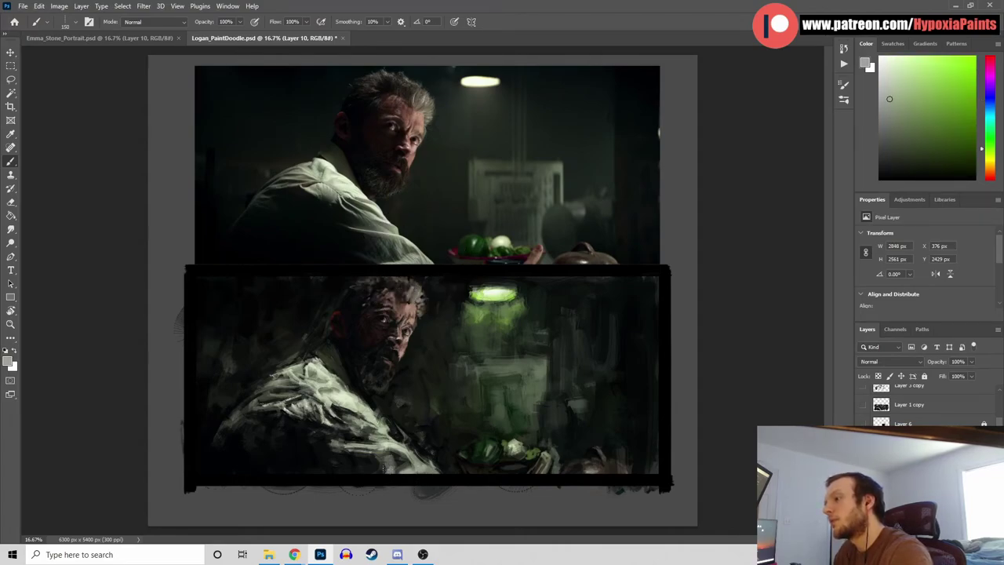
left_click(350, 467, "alt")
left_click_drag(350, 467, 401, 466)
left_click(351, 456, "alt")
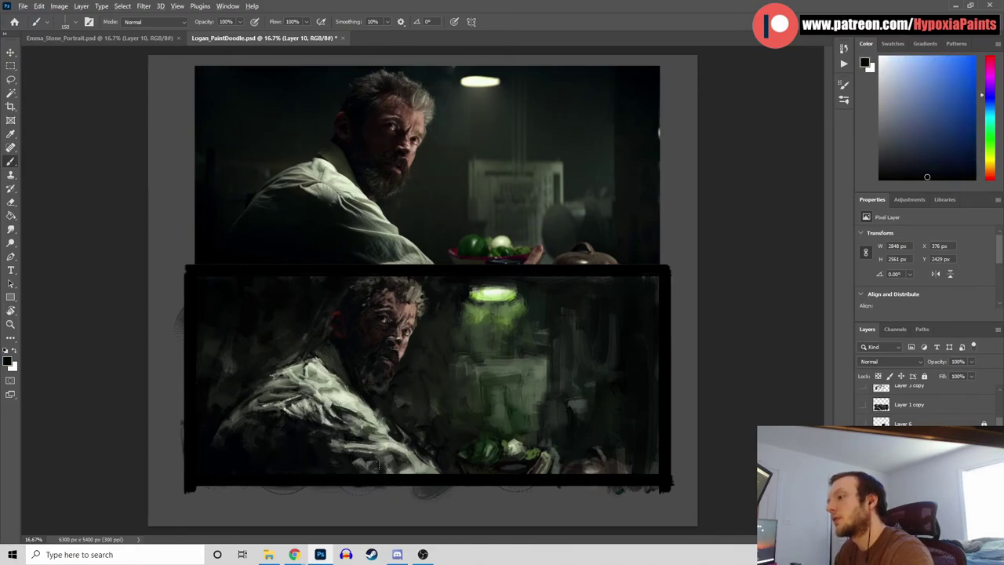
Refine the folds of the painted shirt's lower sleeve with short strokes in dark and light tones sampled from the fabric
left_click(383, 457, "alt")
mouse_move(382, 456)
left_mouse_down()
mouse_move(374, 480)
mouse_move(391, 458)
left_mouse_up()
left_click(358, 471, "alt")
left_click(370, 466, "alt")
left_click(407, 468, "alt")
left_click(396, 453, "alt")
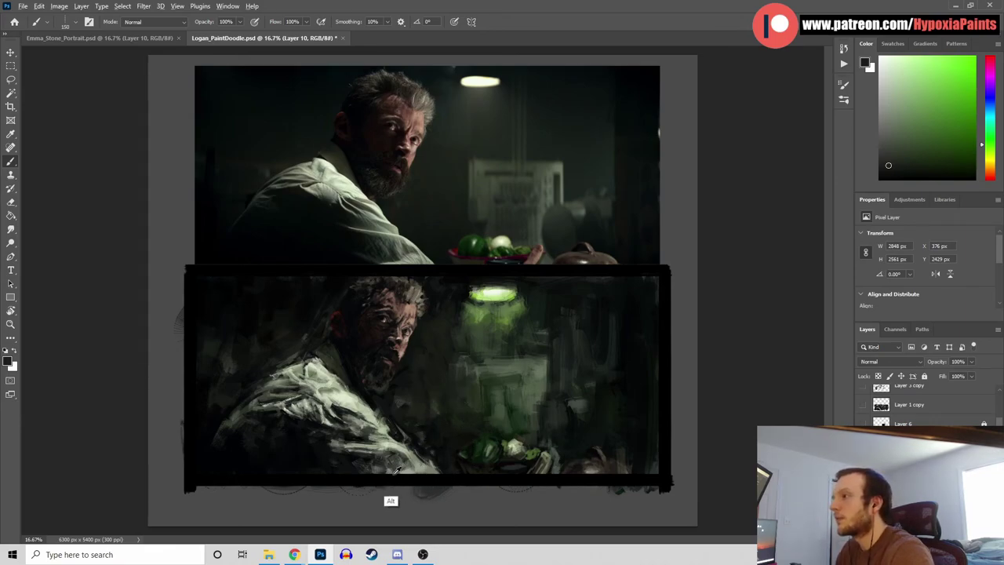
left_click(415, 469, "alt")
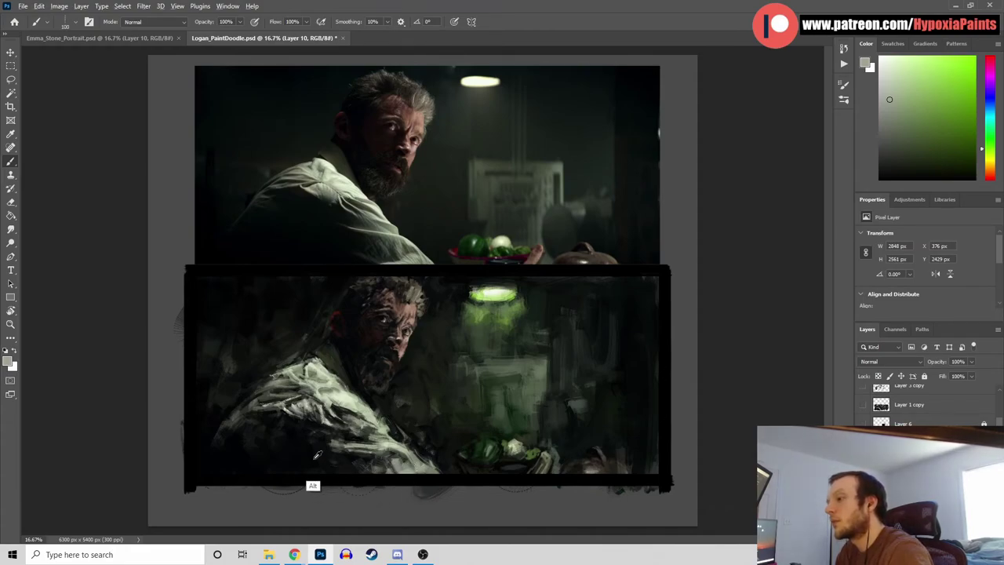
Reshape the shadow gaps between the forearm folds with a 100 px brush, alternating sampled near-black and grey tones
left_click(315, 486, "alt")
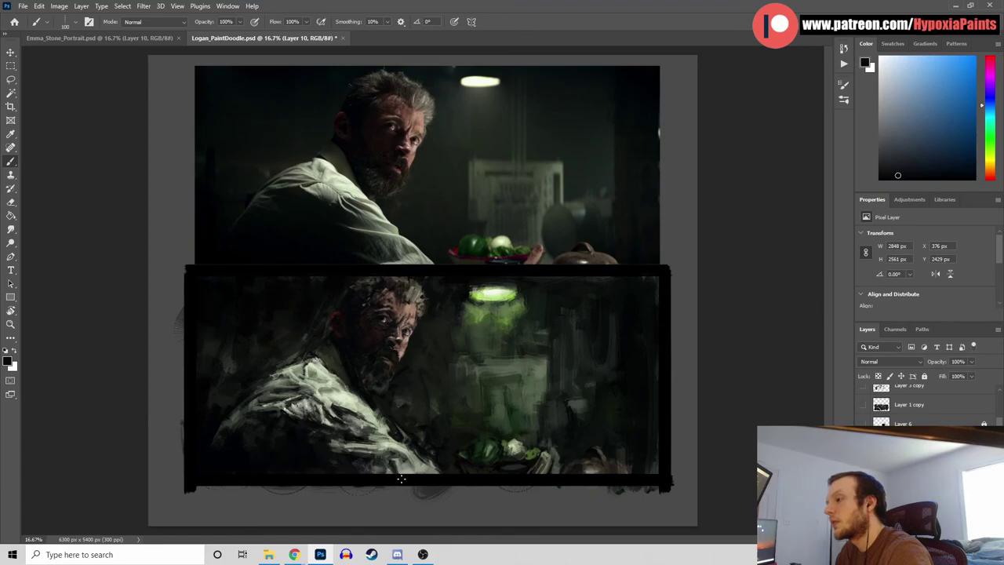
left_click(396, 460, "alt")
left_click(369, 453, "alt")
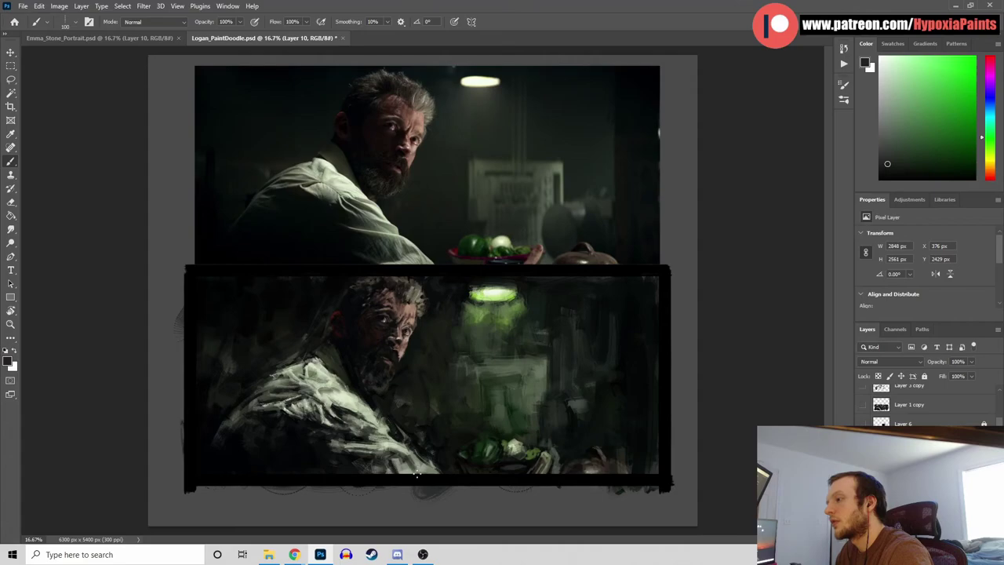
left_click(421, 453, "alt")
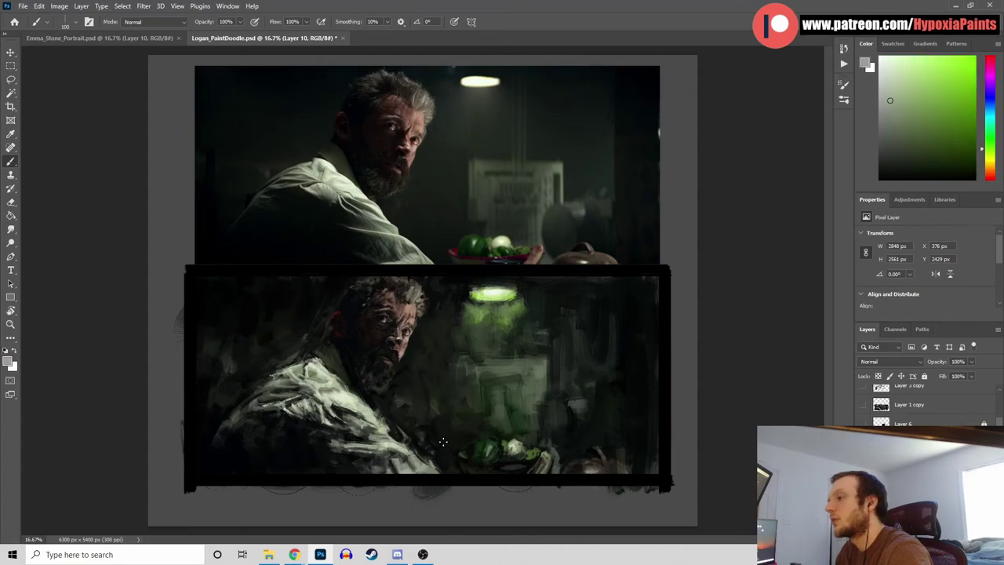
key("alt")
left_click(345, 476, "alt")
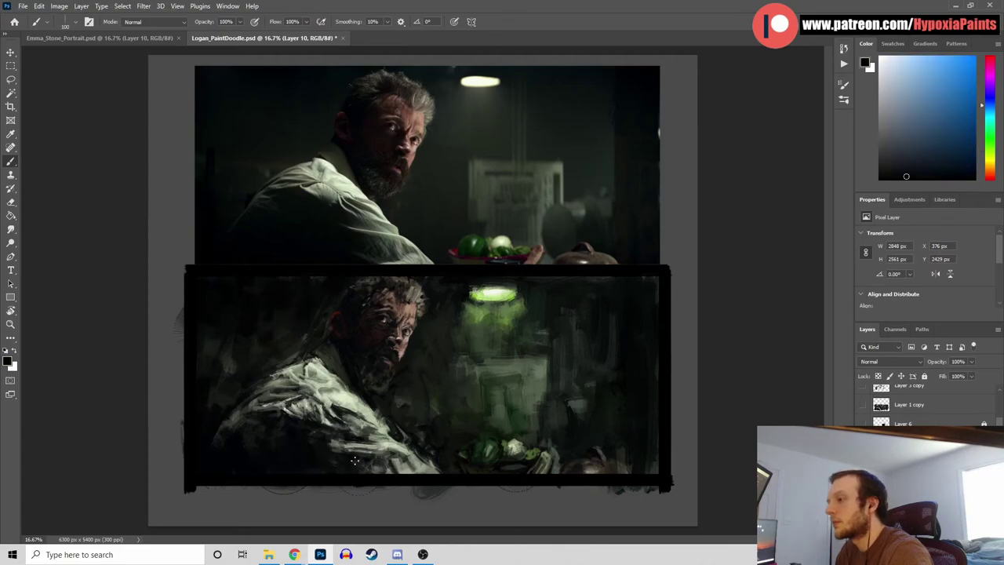
left_click(343, 464, "alt")
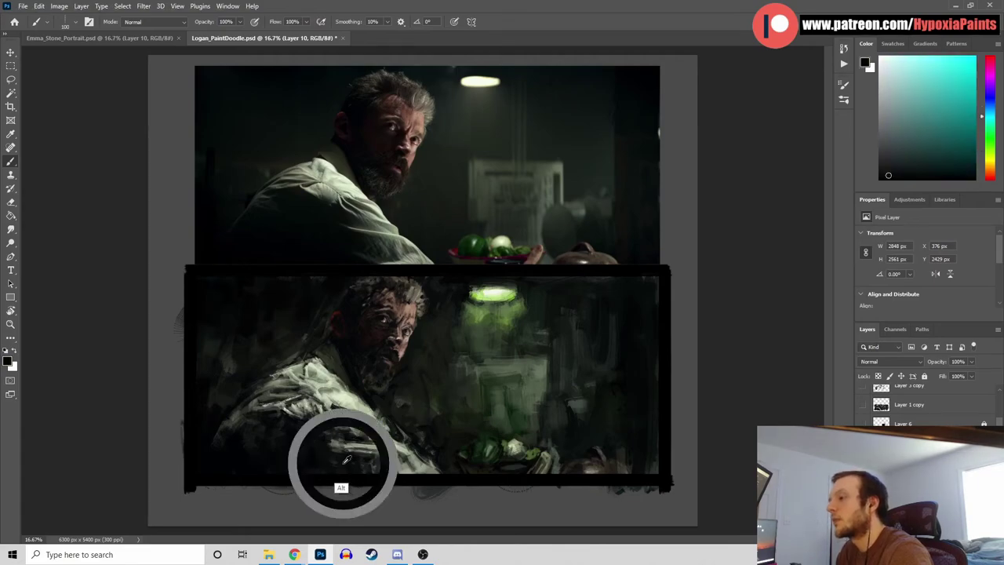
left_click_drag(346, 445, 390, 454)
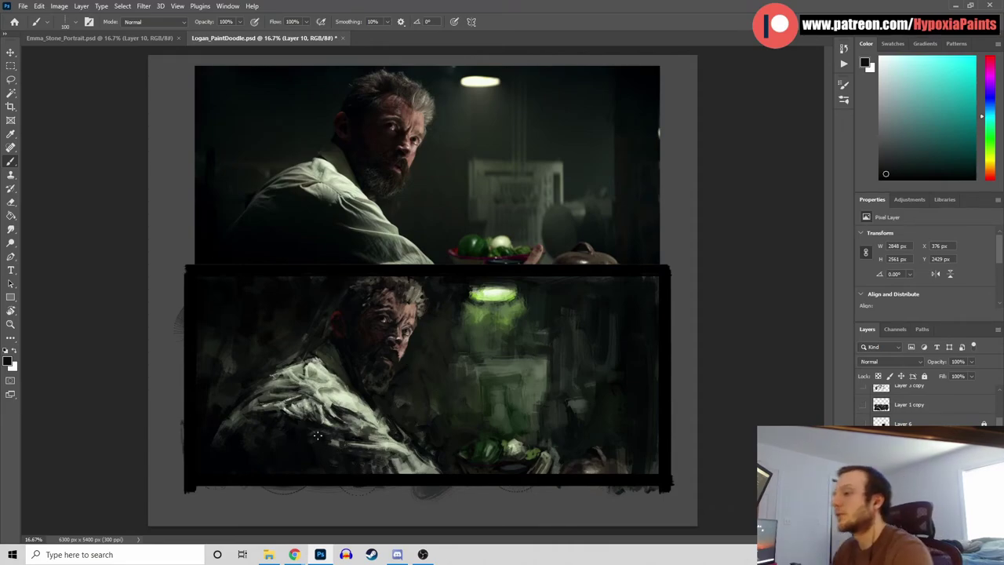
Darken the shirt's lower shadow area with near-black strokes, enlarging the brush to 250 px, and save the document
left_click(224, 488, "alt")
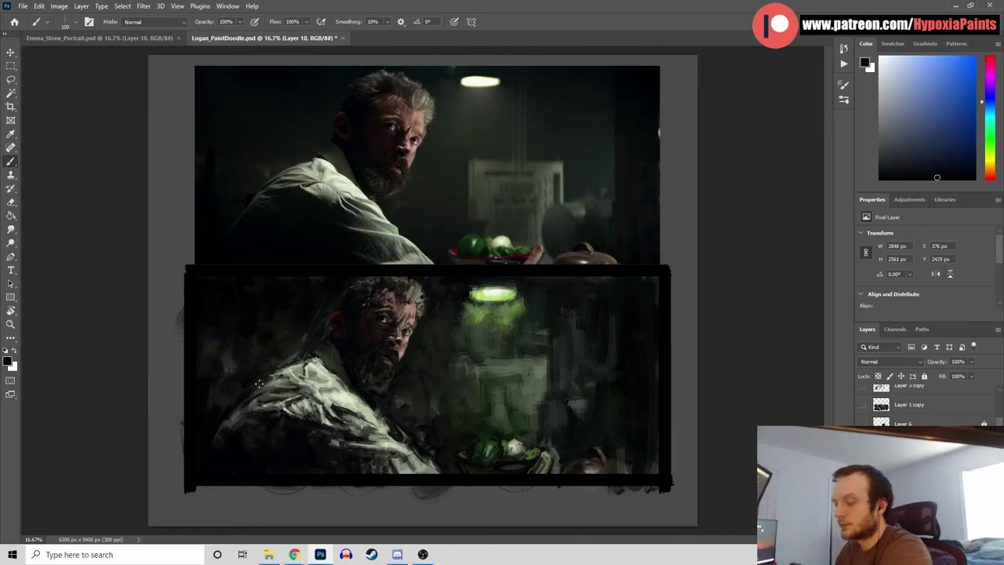
left_click_drag(278, 468, 357, 496)
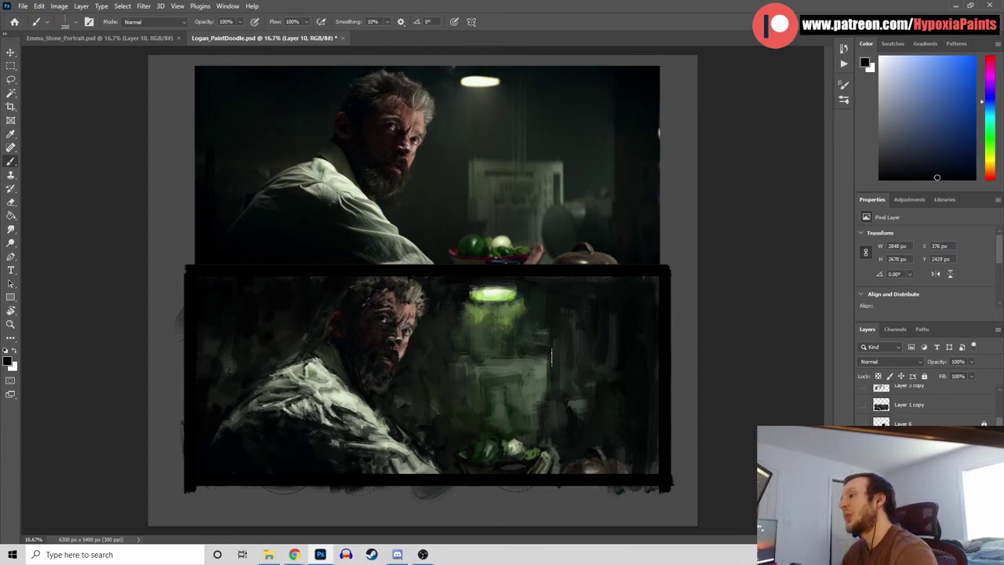
left_click_drag(363, 467, 394, 462)
key("ctrl+s")
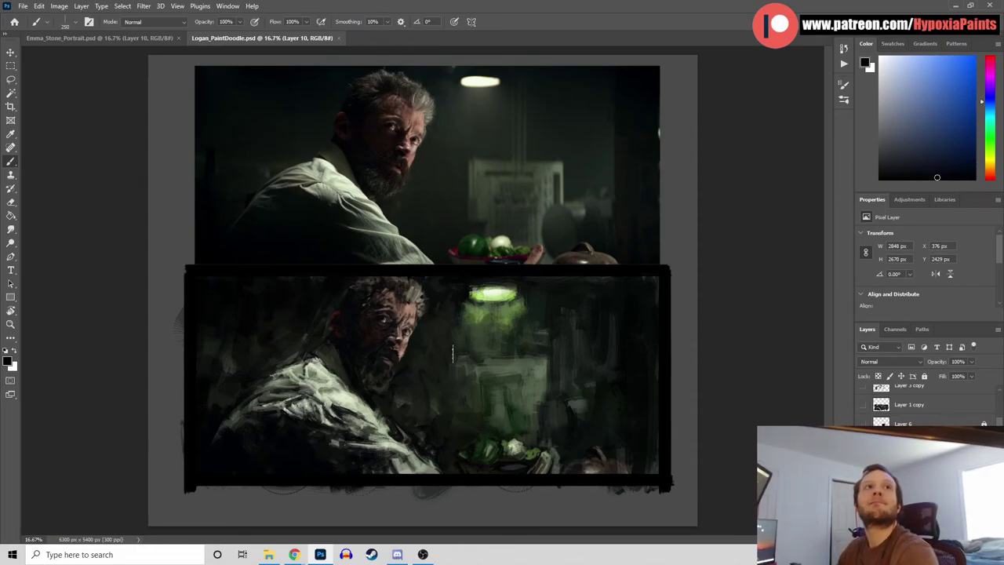
Paint a light grey fold on the upper arm below the shoulder, reducing the brush to 175 px and sampling nearby shirt tones
left_click_drag(287, 415, 311, 427)
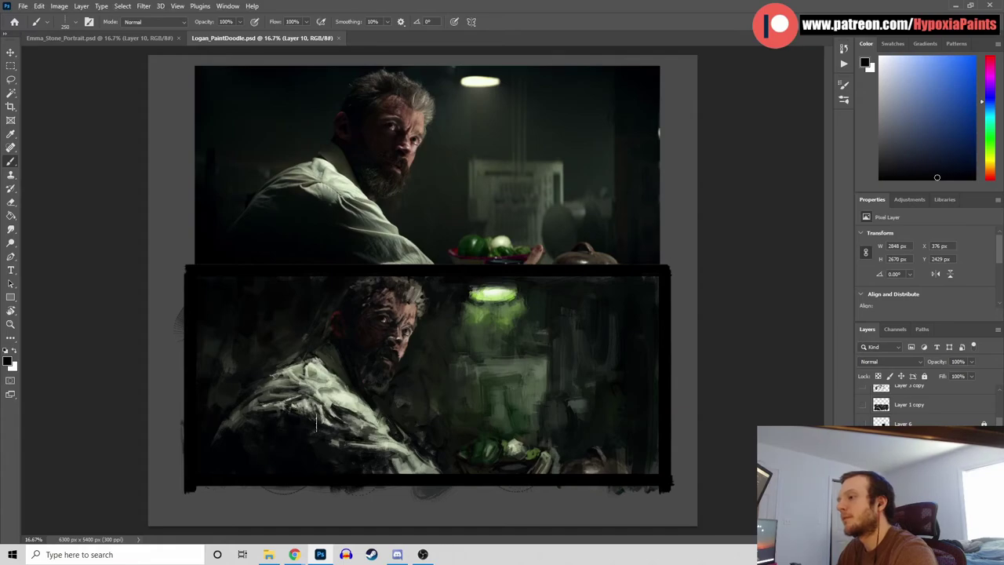
left_click(308, 402, "alt")
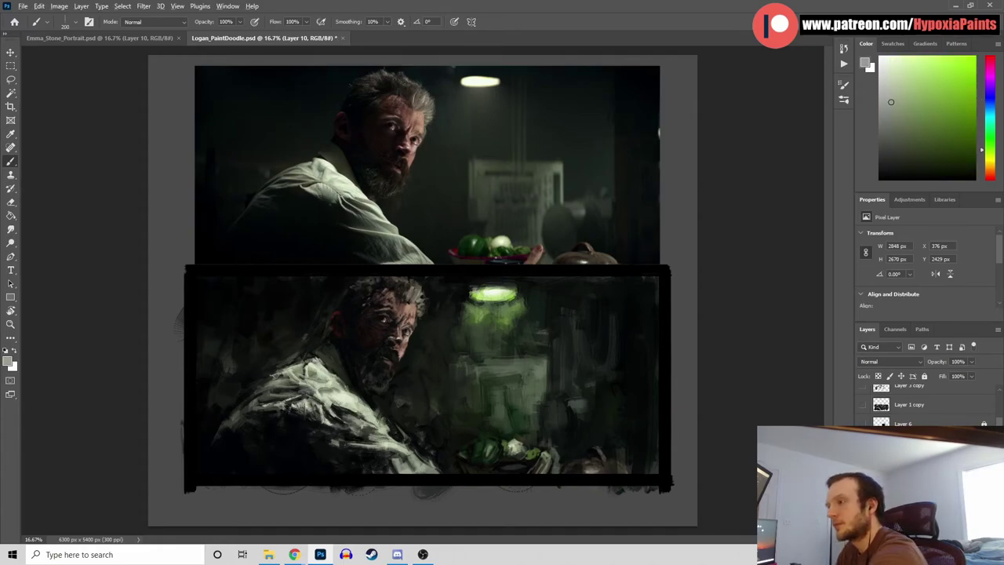
left_click_drag(295, 408, 313, 427)
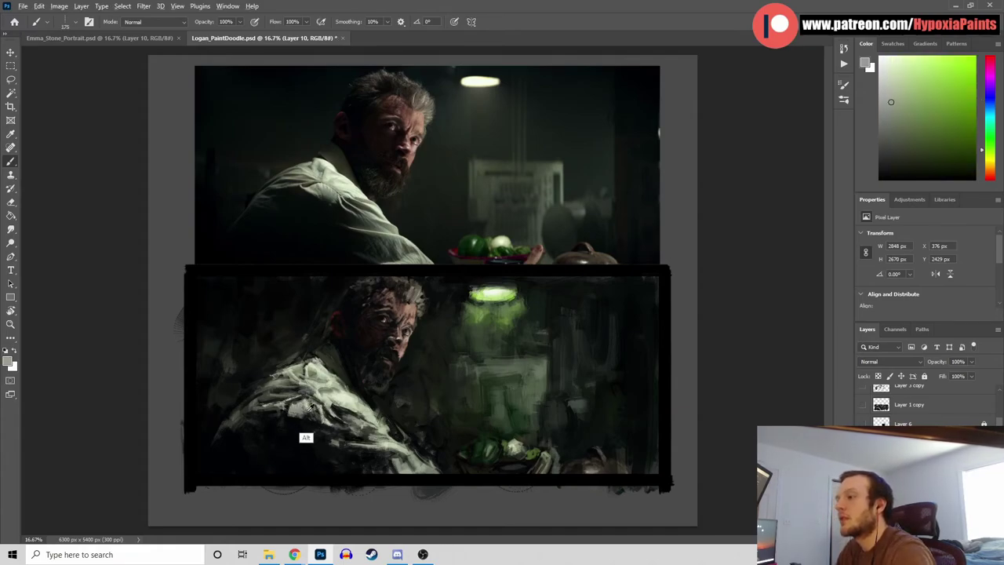
left_click(310, 419, "alt")
left_click(306, 406, "alt")
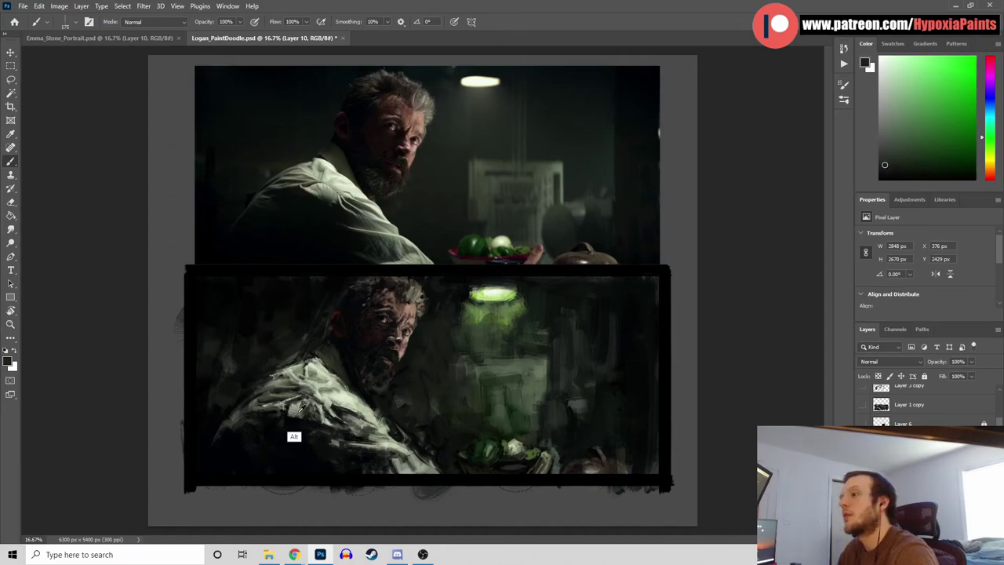
Break up the lower edge of the upper-arm fold with sampled dark and grey strokes, and save the document
left_click(292, 408, "alt")
left_click(292, 427, "alt")
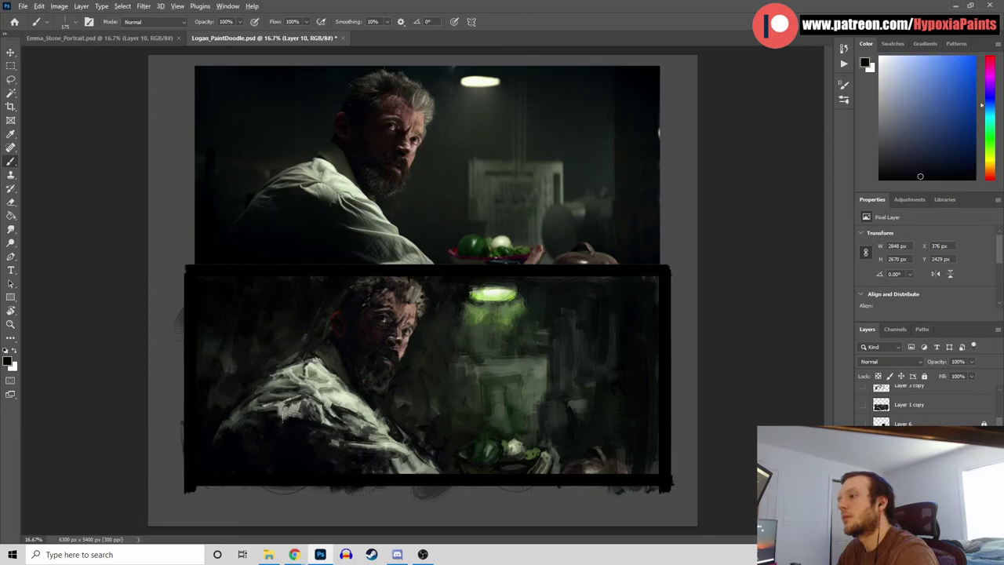
left_click_drag(293, 406, 293, 422)
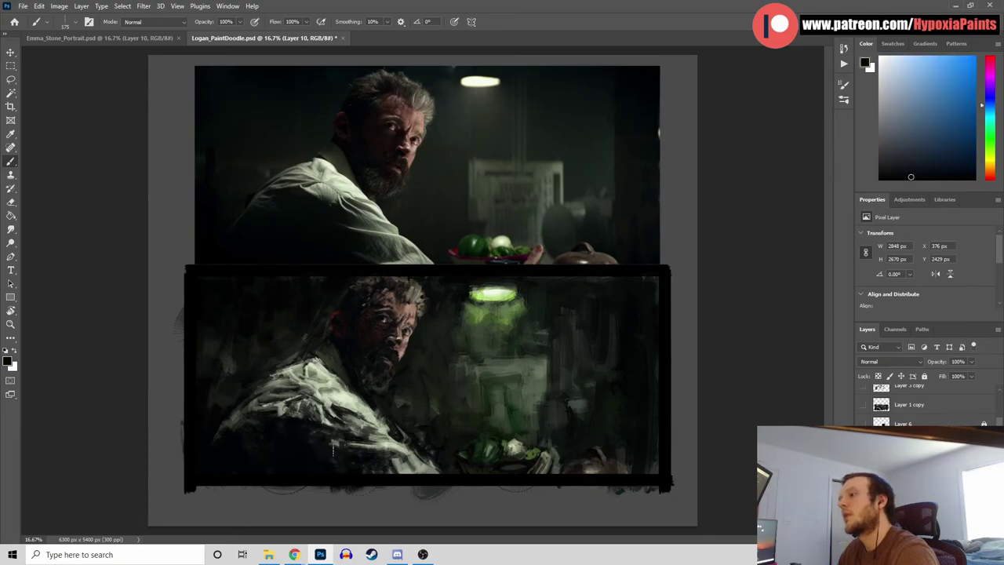
left_click(286, 463, "alt")
left_click(278, 417, "alt")
key("ctrl+s")
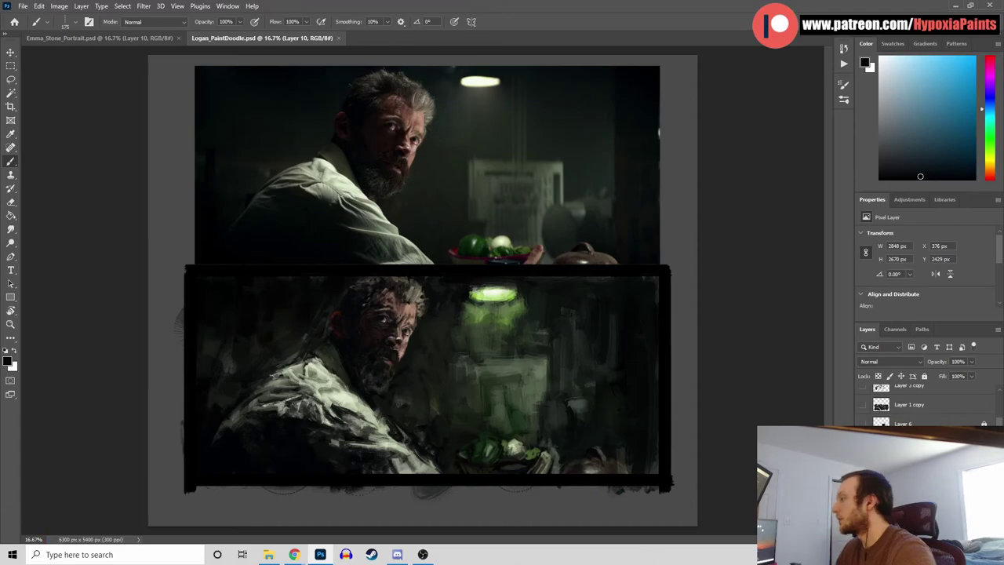
Create a new layer above the painting and choose the colour jitter brush from the MyBrushes set
key("ctrl+shift+alt+n")
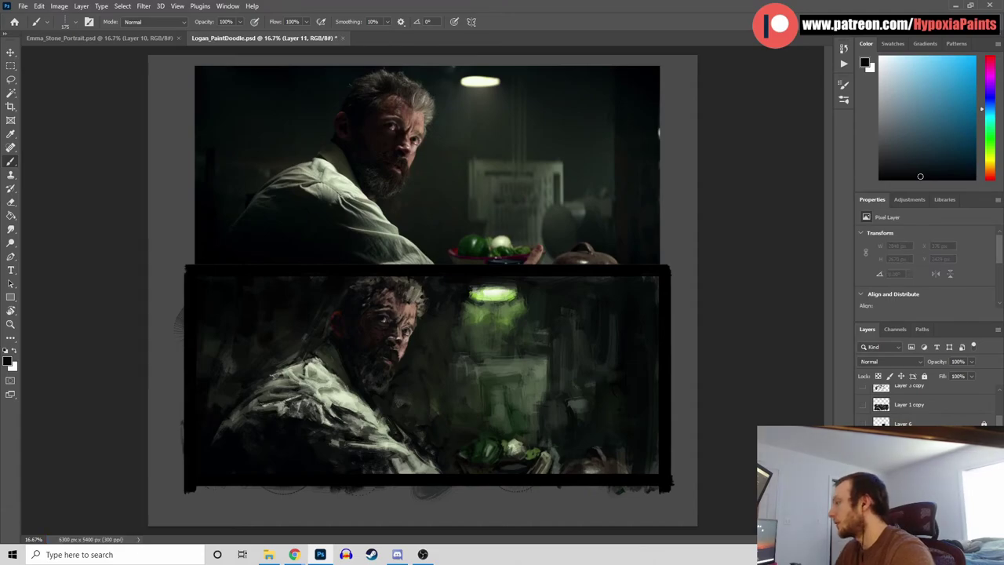
left_click(75, 25)
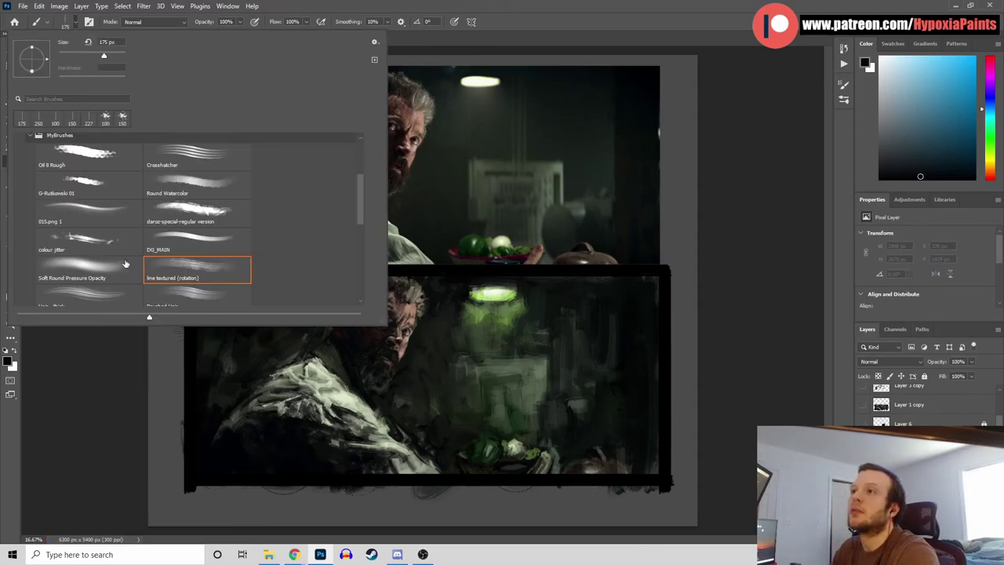
left_click(98, 247)
left_click(849, 176)
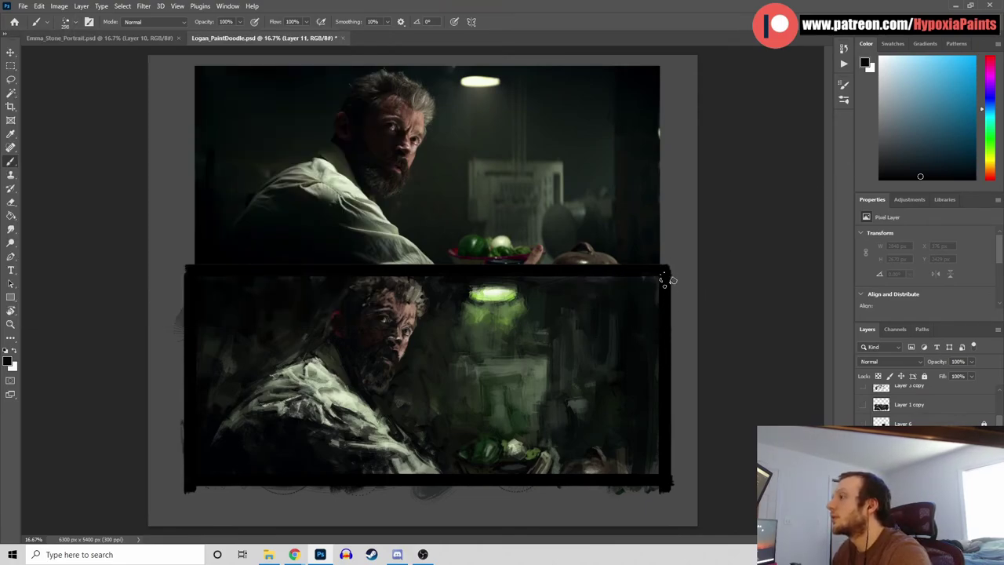
left_click(518, 318, "alt")
left_click_drag(518, 318, 519, 345)
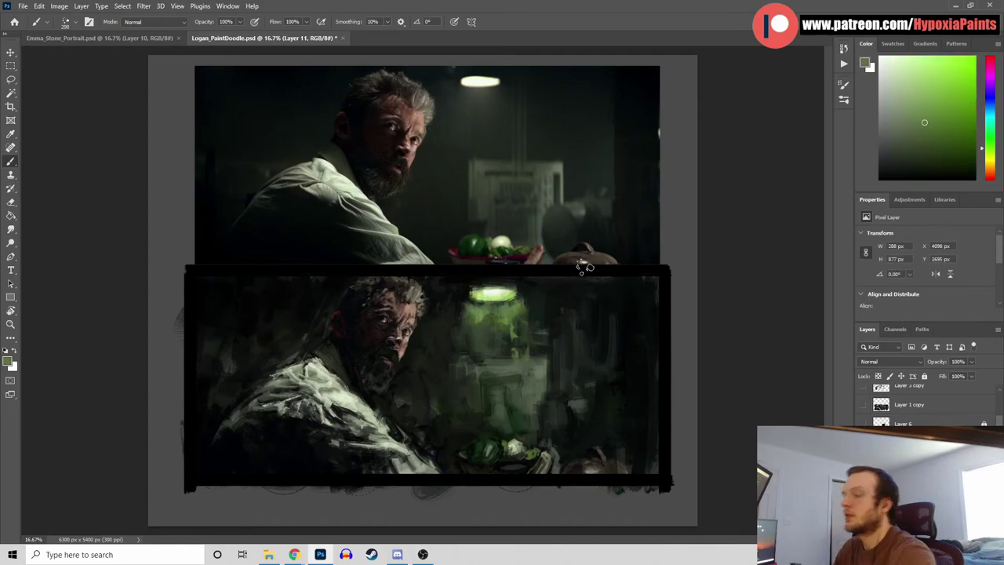
key("ctrl+z")
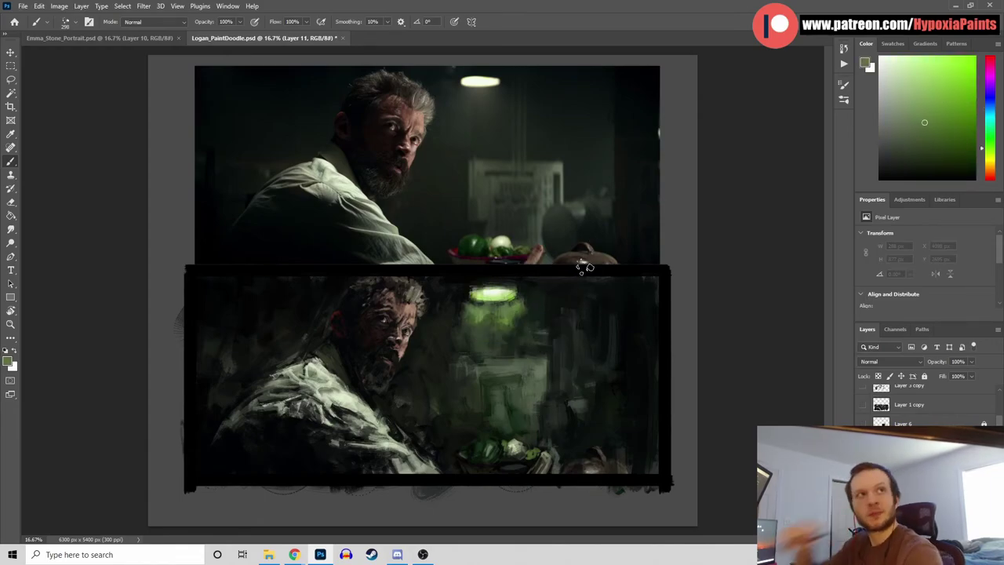
left_click(638, 305, "alt")
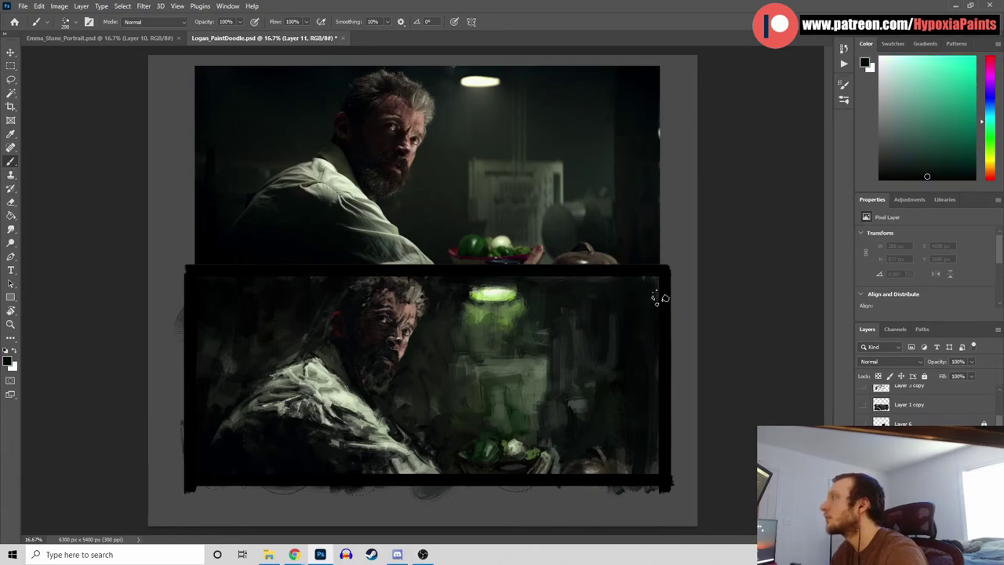
key("ctrl+z")
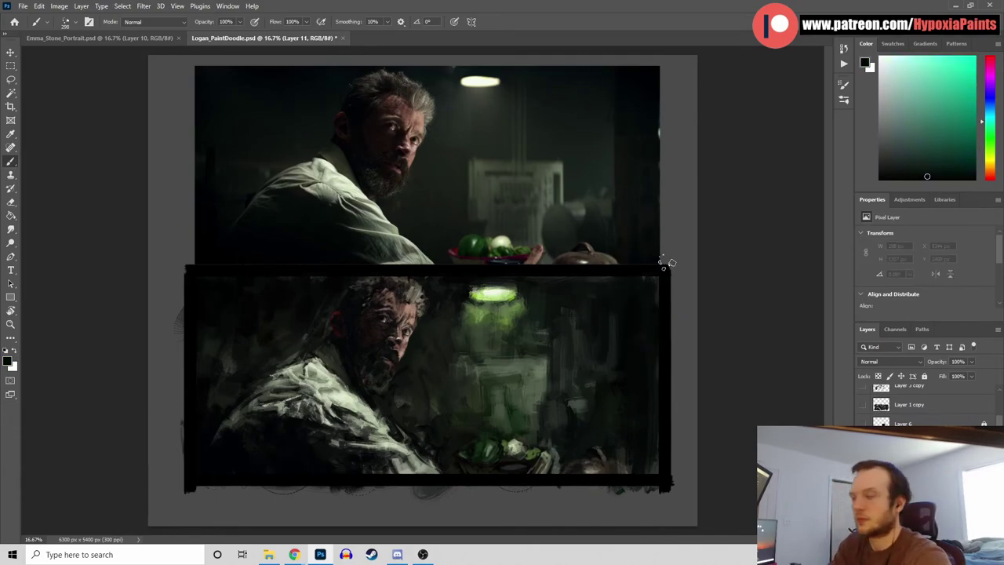
Enlarge the brush to 500 px and add colour-varied strokes to the dark wall at the far right and above the pot
key("bracketright")
key("bracketright")
key("bracketright")
left_click_drag(644, 317, 641, 277)
left_click(588, 474, "alt")
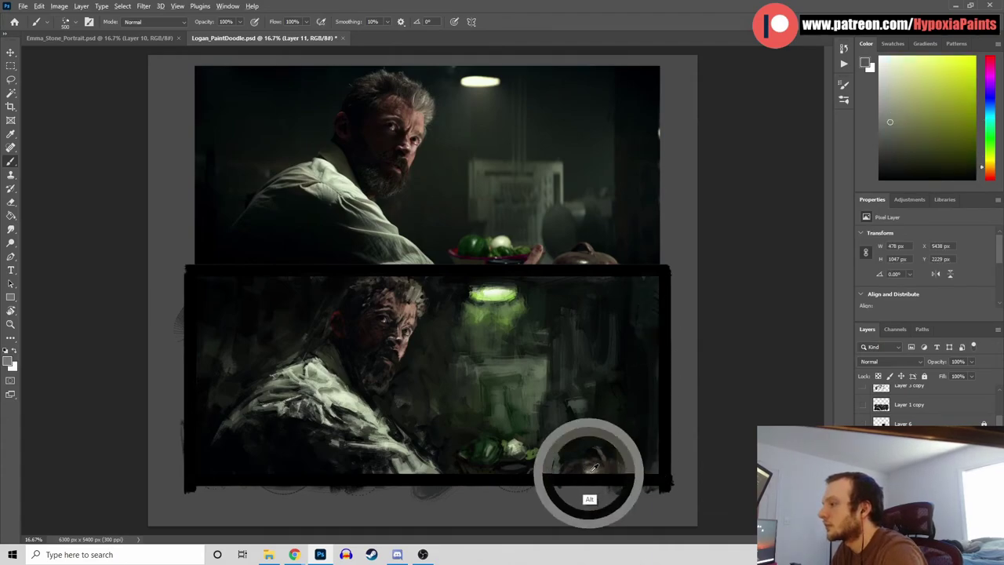
left_click_drag(590, 459, 589, 412)
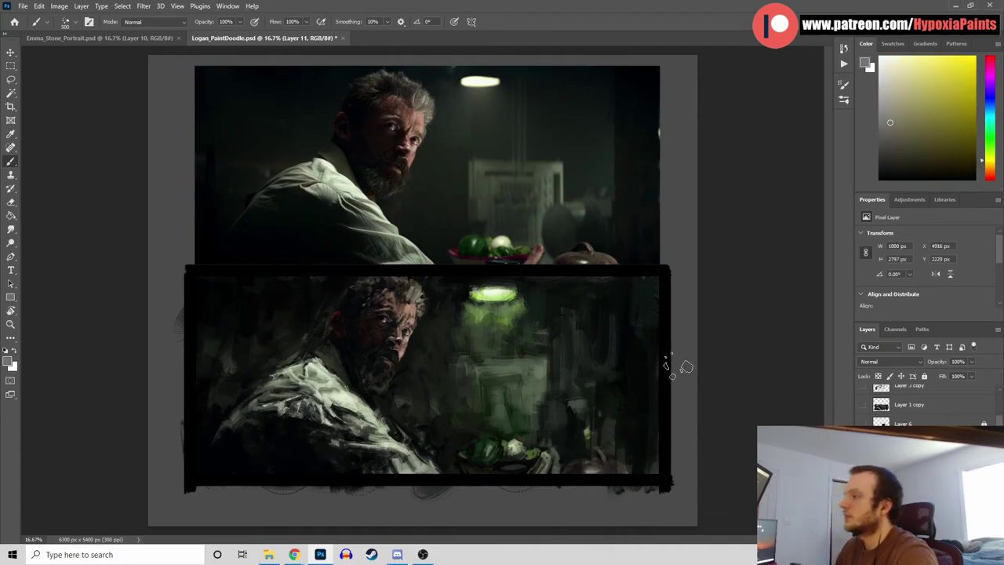
left_click_drag(487, 463, 495, 524)
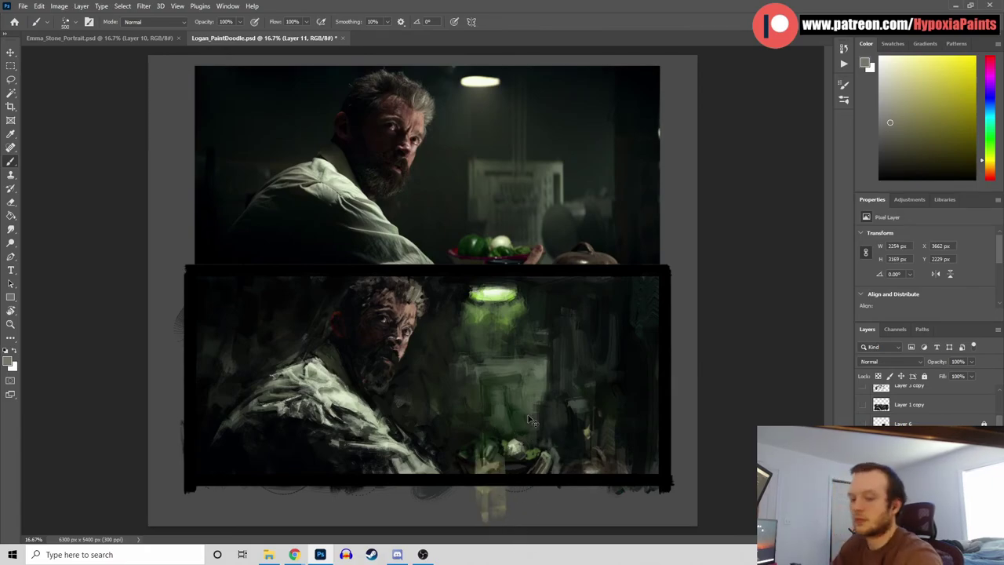
key("ctrl+z")
left_click(424, 469, "alt")
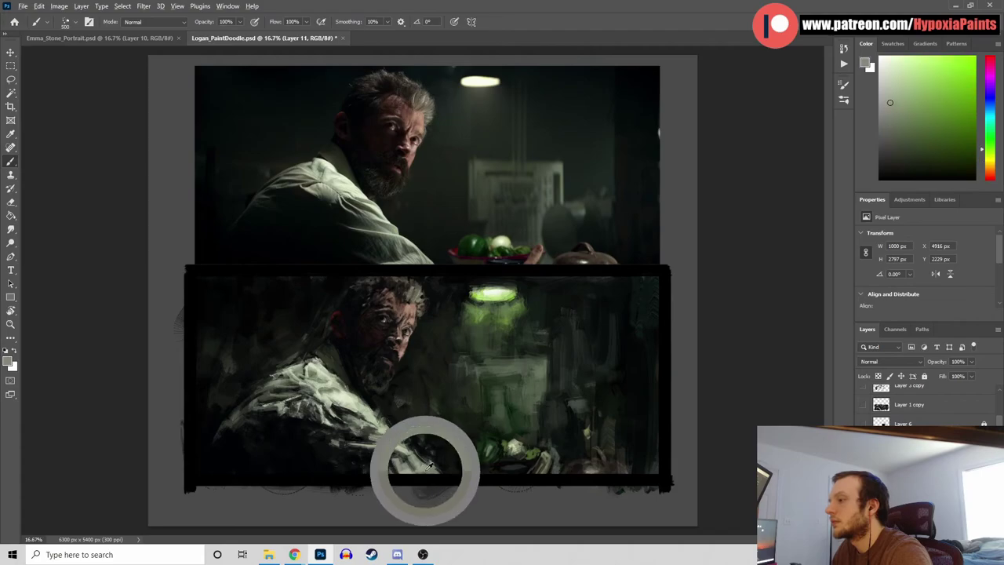
left_click_drag(428, 486, 419, 517)
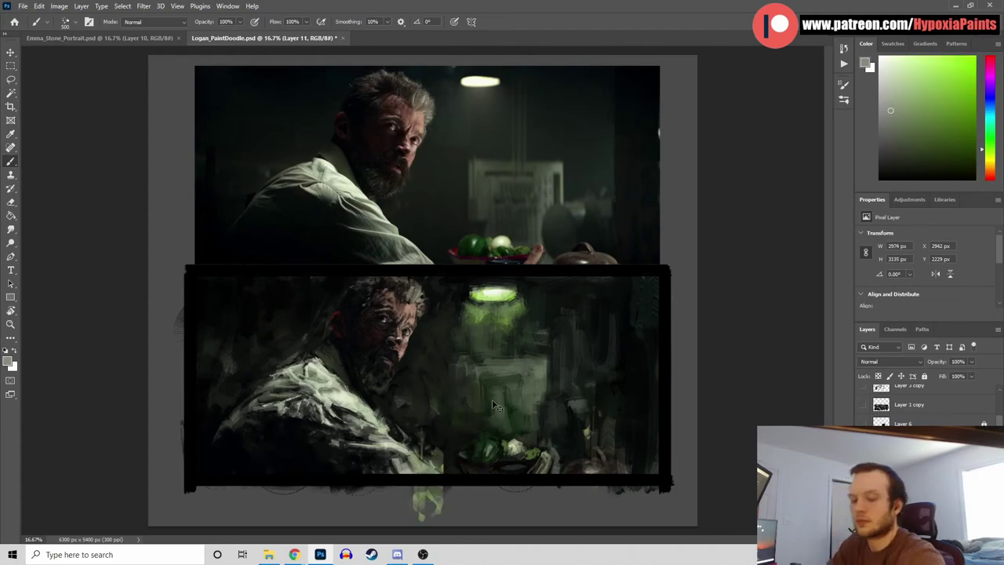
key("ctrl+z")
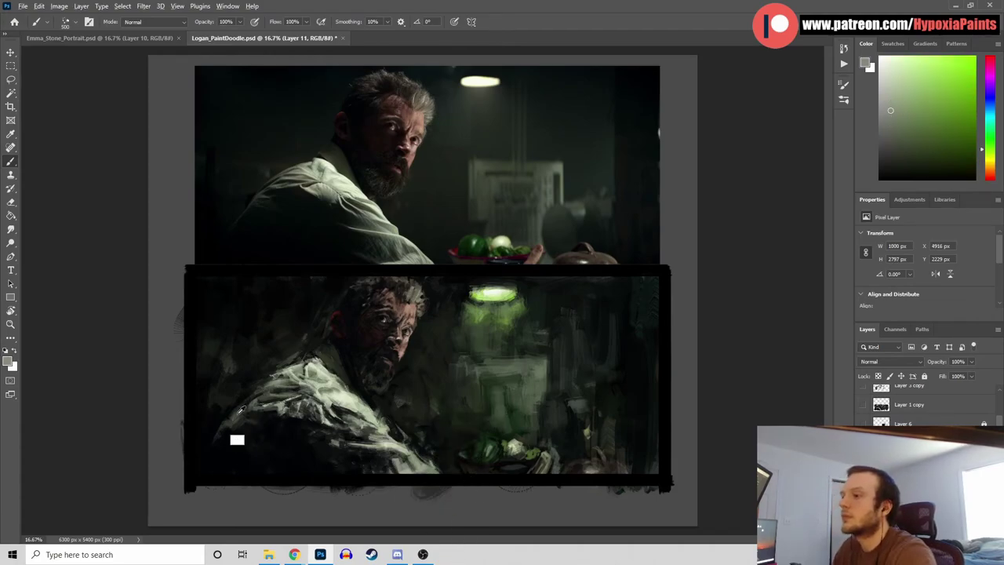
left_click(473, 316, "alt")
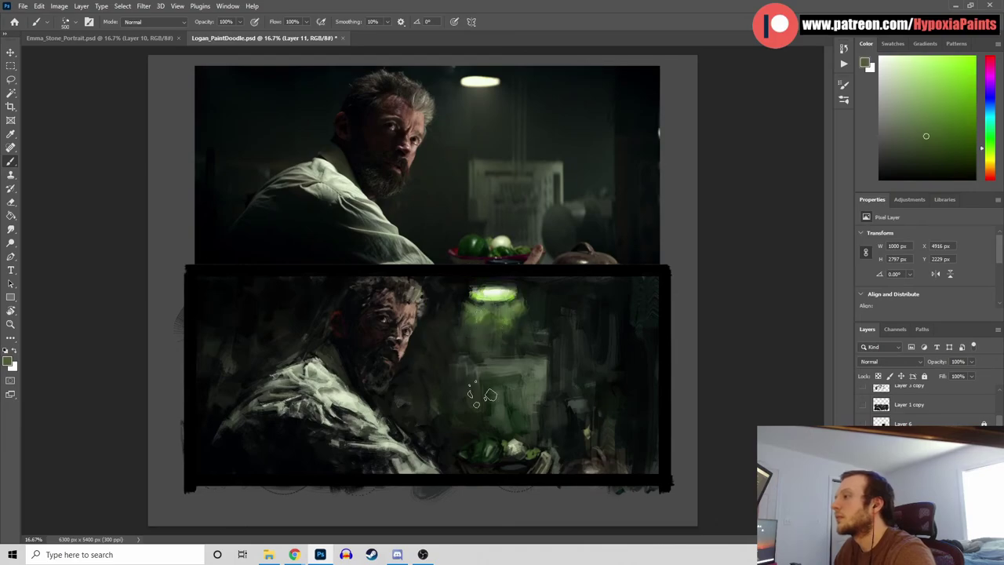
key("ctrl+z")
Sample the lamp and wall tones and paint lighter green colour-varied strokes below the lamp and along the far edge of the sign
left_click(499, 297, "alt")
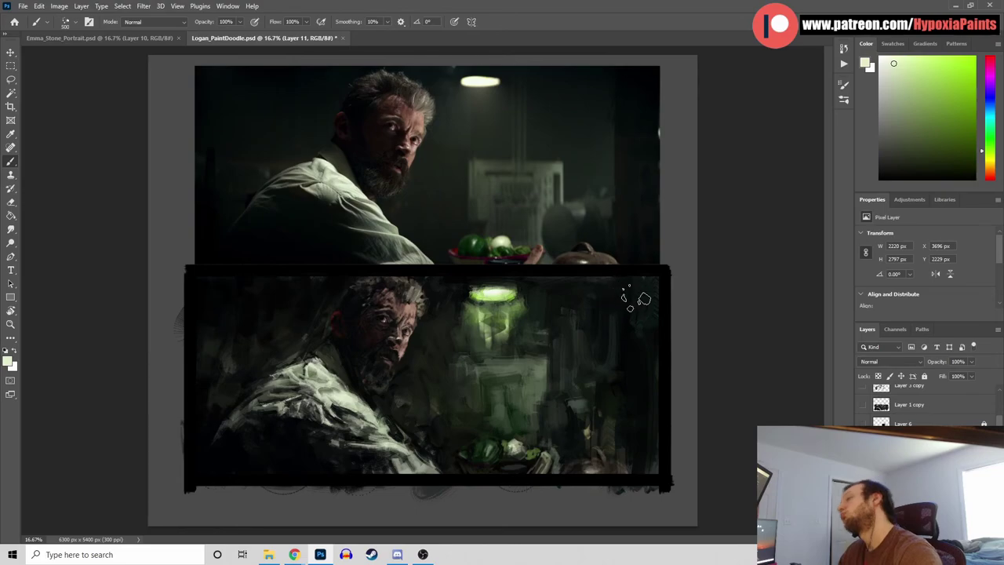
left_click(533, 380, "alt")
left_click_drag(553, 353, 545, 367)
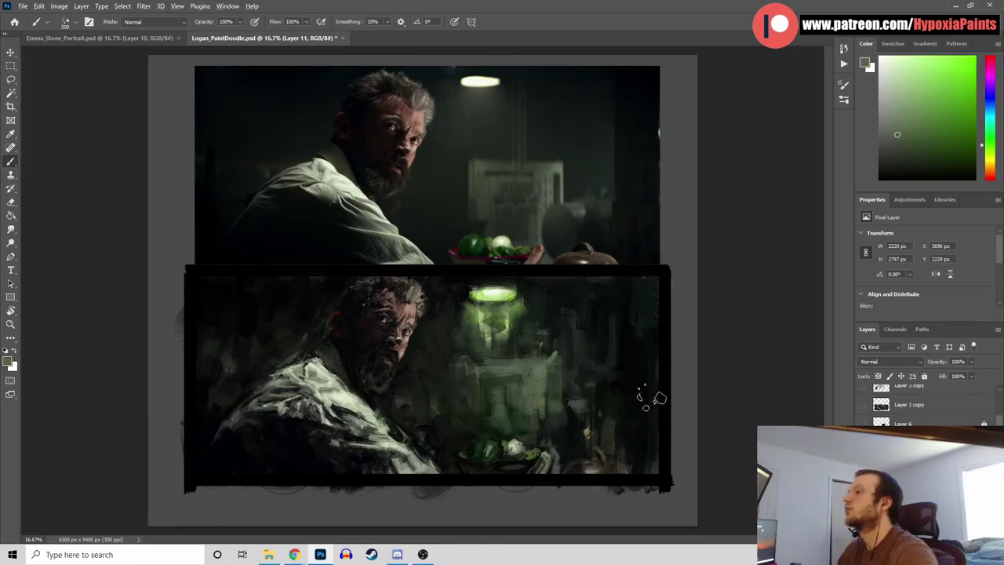
Sample dark tones from the wall and shirt, and add 600 px colour-varied strokes to the dark wall behind the man's back
left_click(280, 337, "alt")
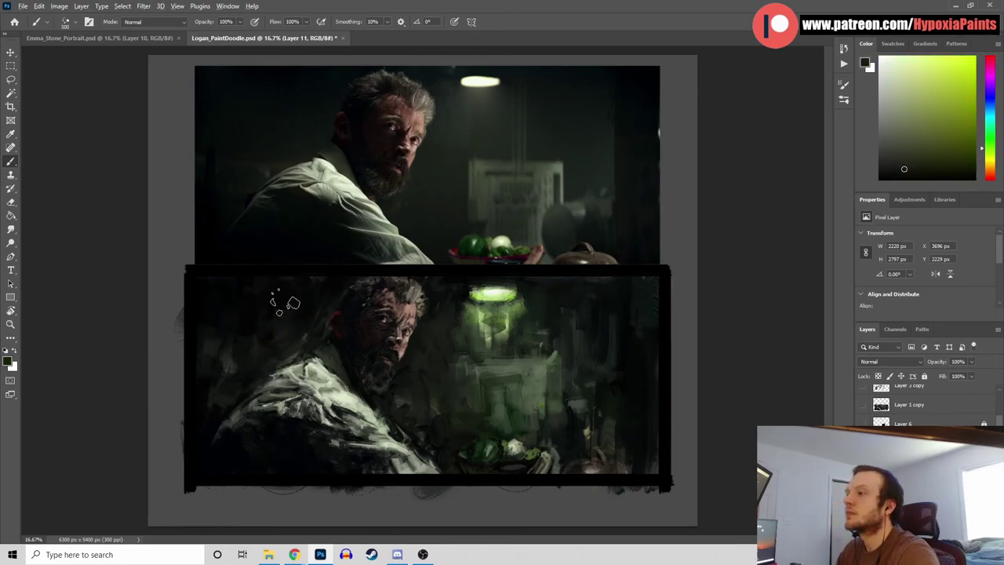
left_click(284, 440, "alt")
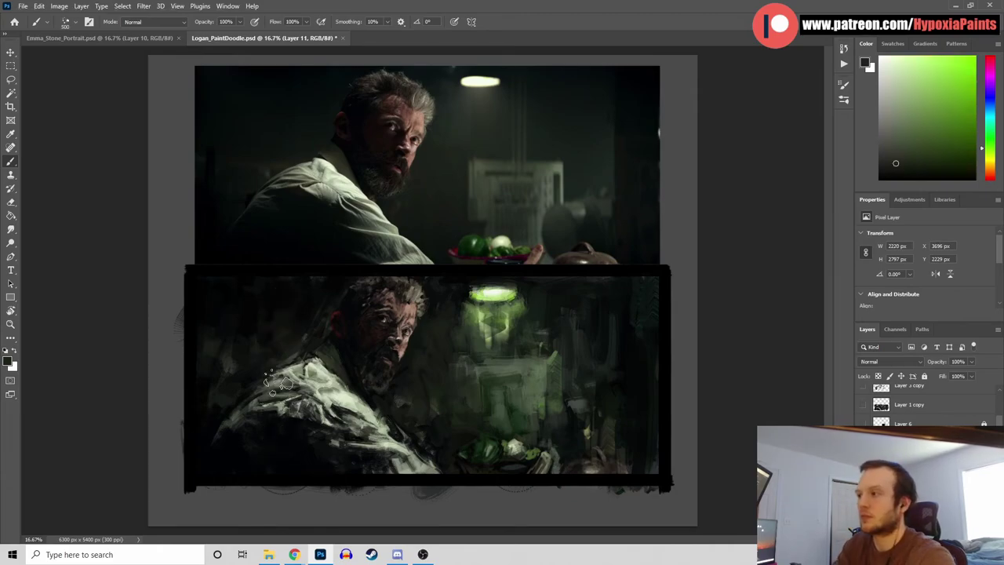
left_click_drag(229, 302, 235, 349)
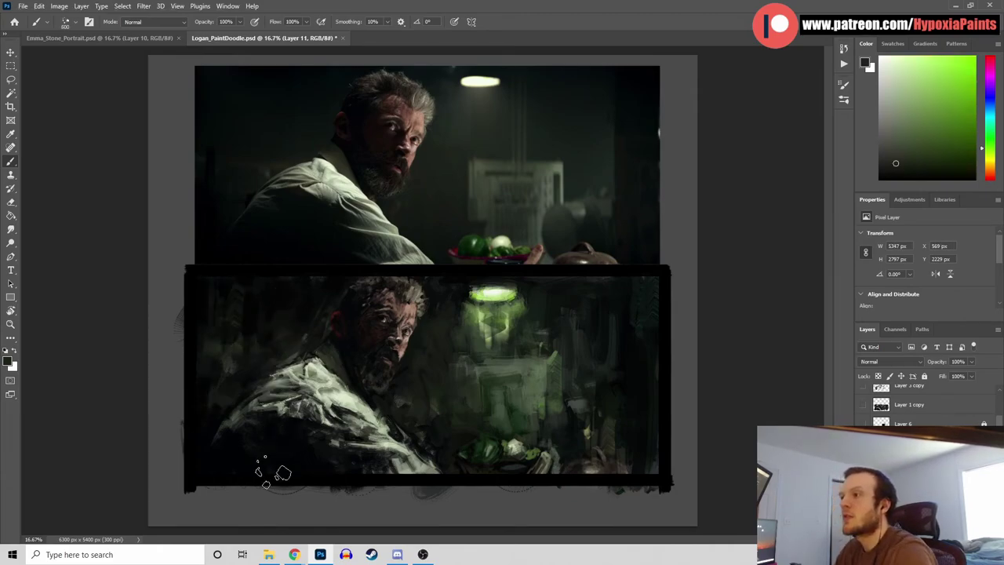
left_click(199, 409, "alt")
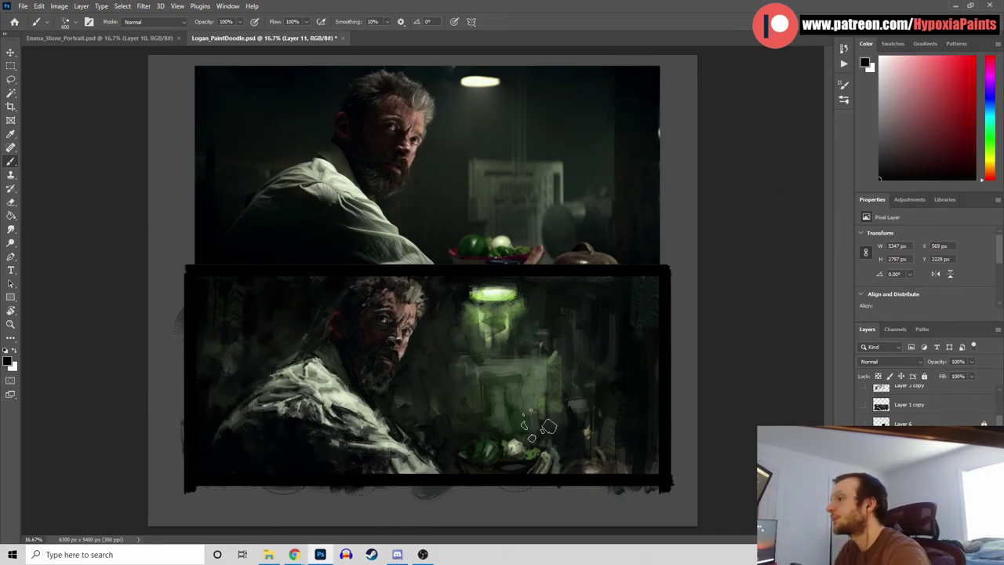
Try 600 px saturated blue strokes on the wall behind the head and darker blue ones in the painting's lower corner behind the back
left_click(990, 98)
left_click(953, 122)
left_click_drag(287, 282, 272, 336)
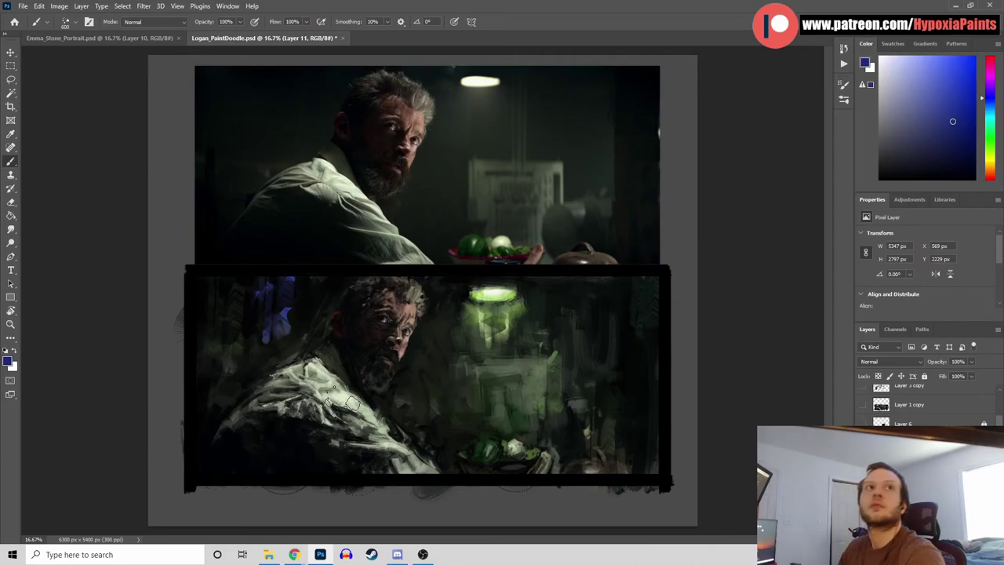
key("ctrl+z")
left_click(950, 139)
mouse_move(210, 430)
left_mouse_down()
mouse_move(206, 494)
mouse_move(218, 518)
left_mouse_up()
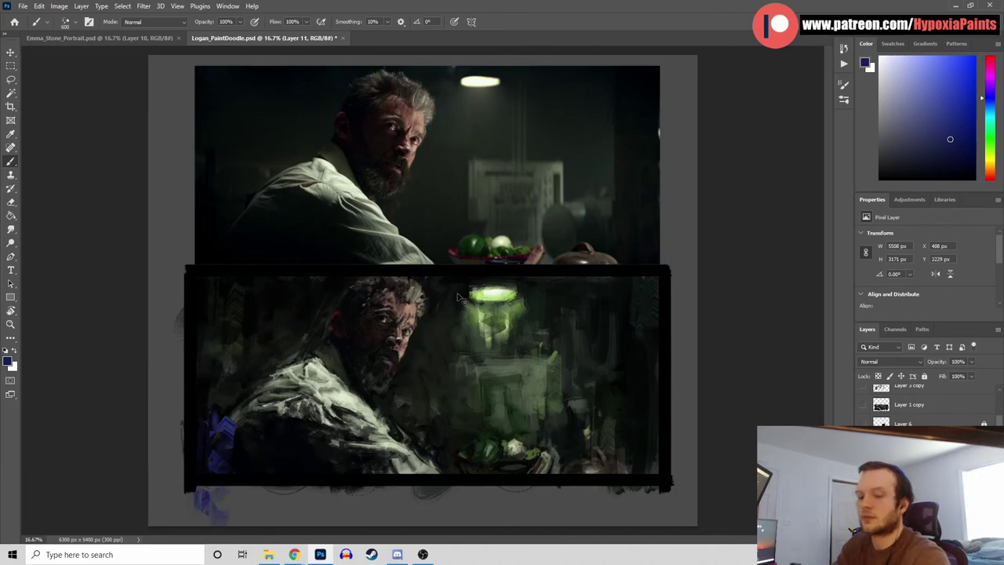
key("ctrl+z")
Try dark blue strokes at several places on the far-right wall, enlarging the brush to 800 px
left_click_drag(653, 277, 637, 377)
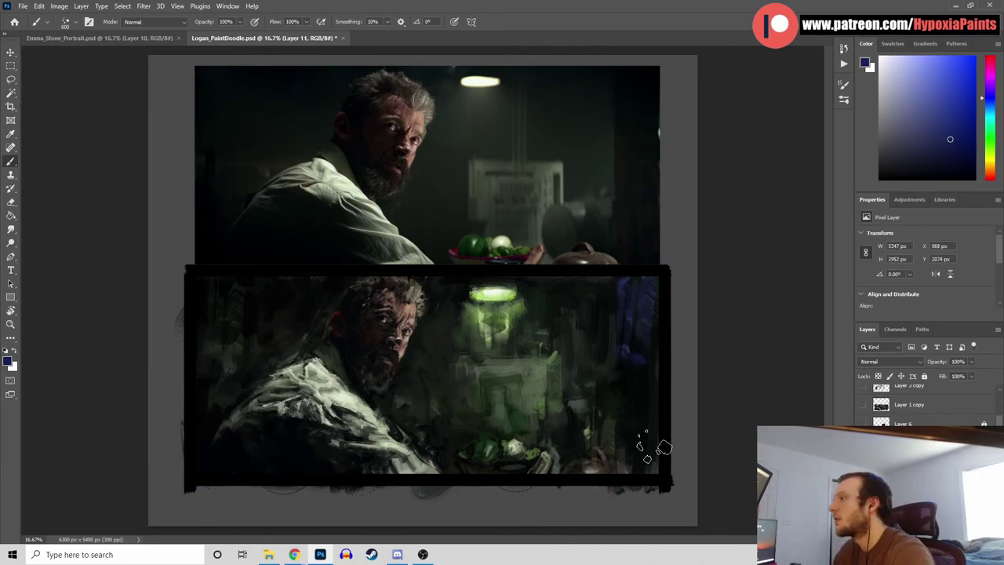
key("ctrl+z")
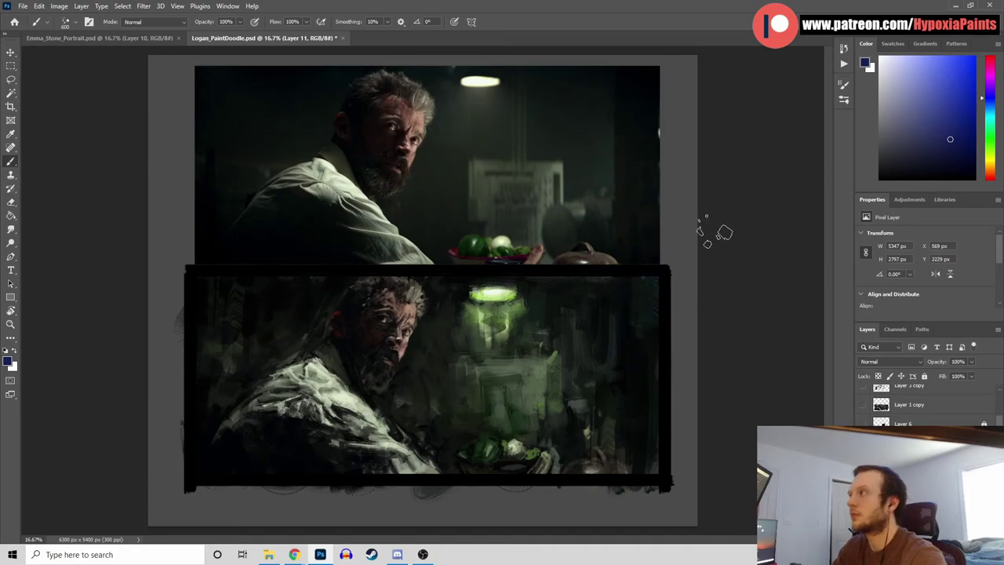
left_click_drag(654, 295, 645, 294)
key("ctrl+z")
left_click_drag(639, 385, 646, 549)
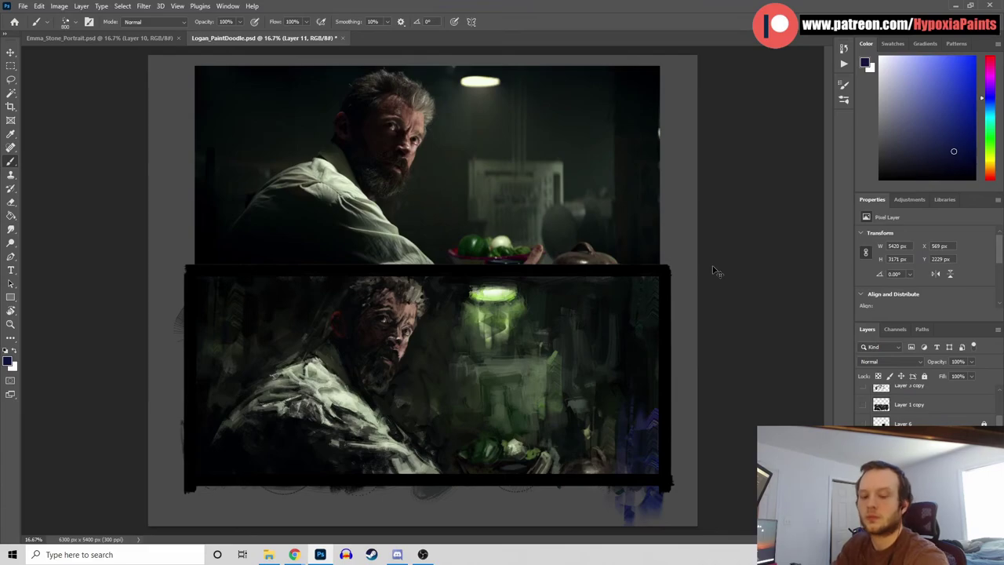
key("ctrl+z")
left_click_drag(598, 273, 596, 306)
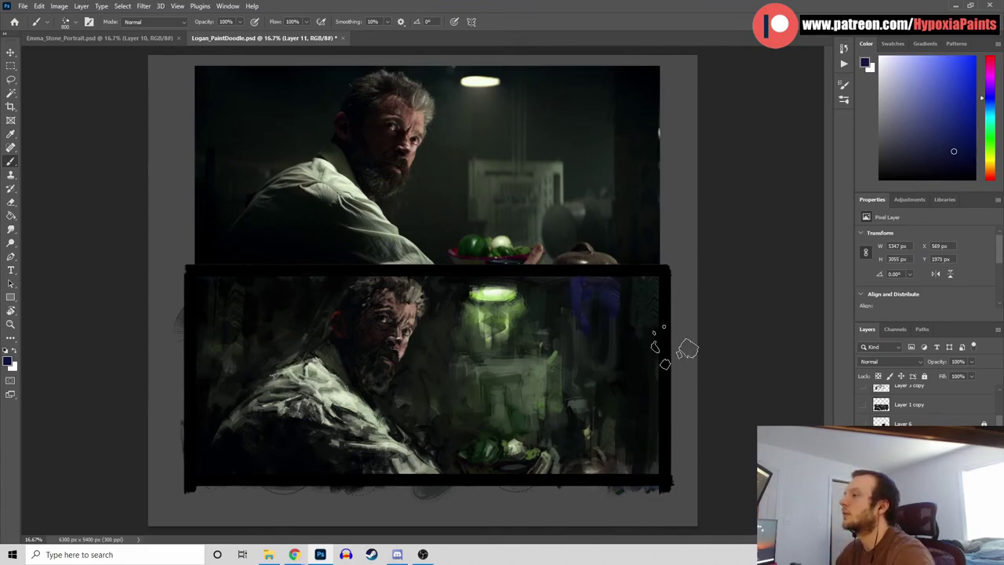
left_click(634, 376, "alt")
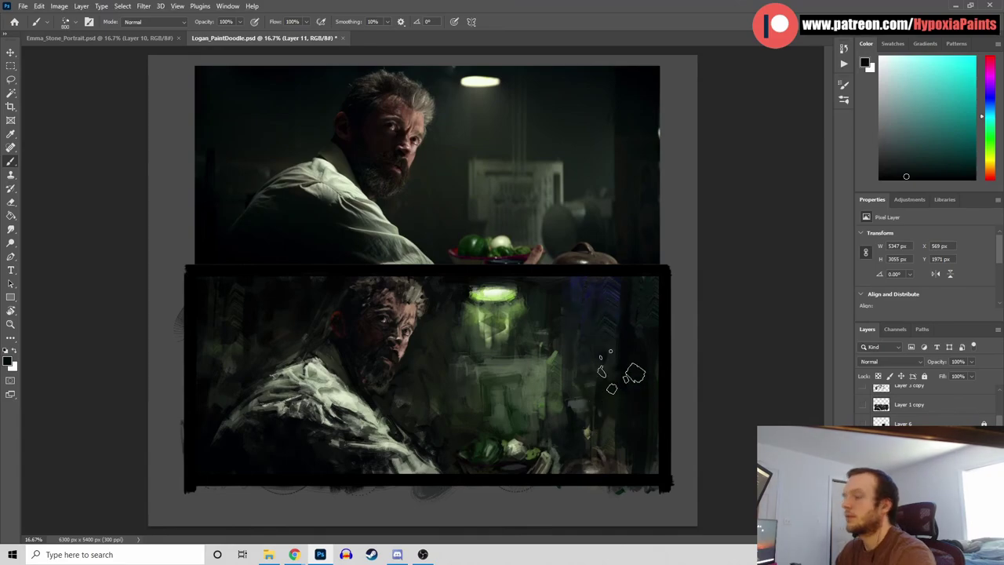
key("ctrl+z")
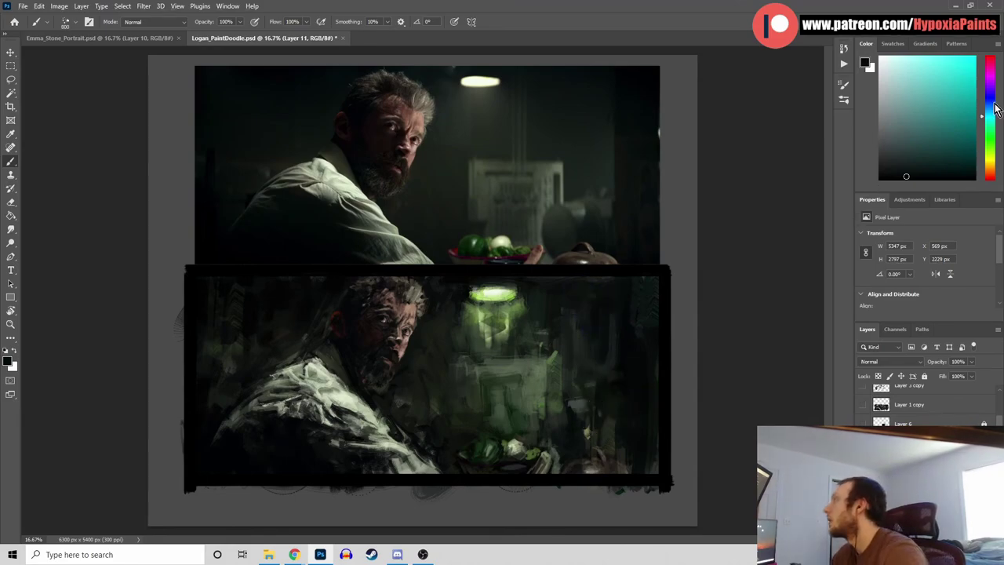
Choose a dark violet, undo the broad trial strokes, and paint a short horizontal accent on the far-right wall with the brush reduced to 400 px
left_click(993, 97)
left_click(944, 152)
left_click_drag(662, 359, 666, 492)
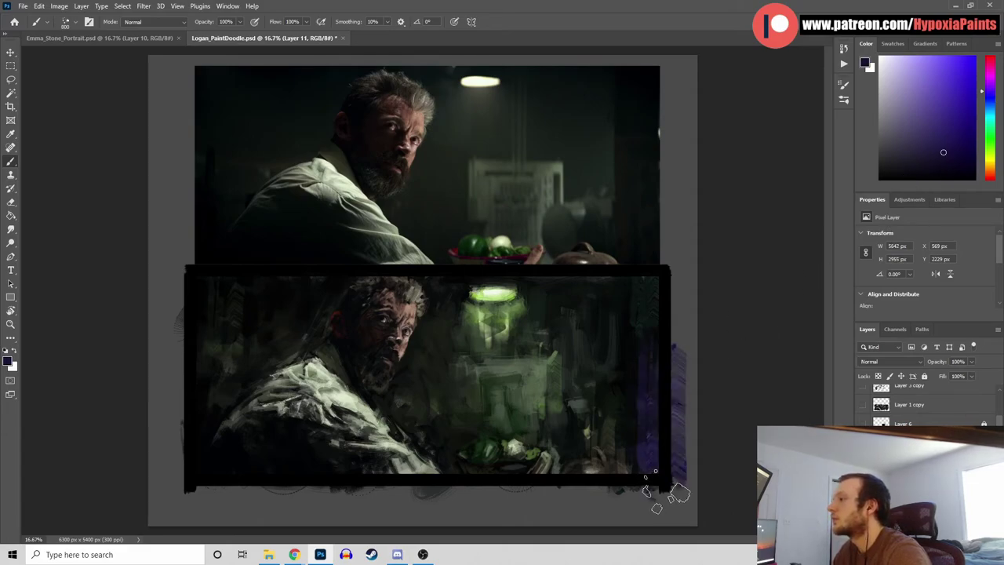
key("ctrl+z")
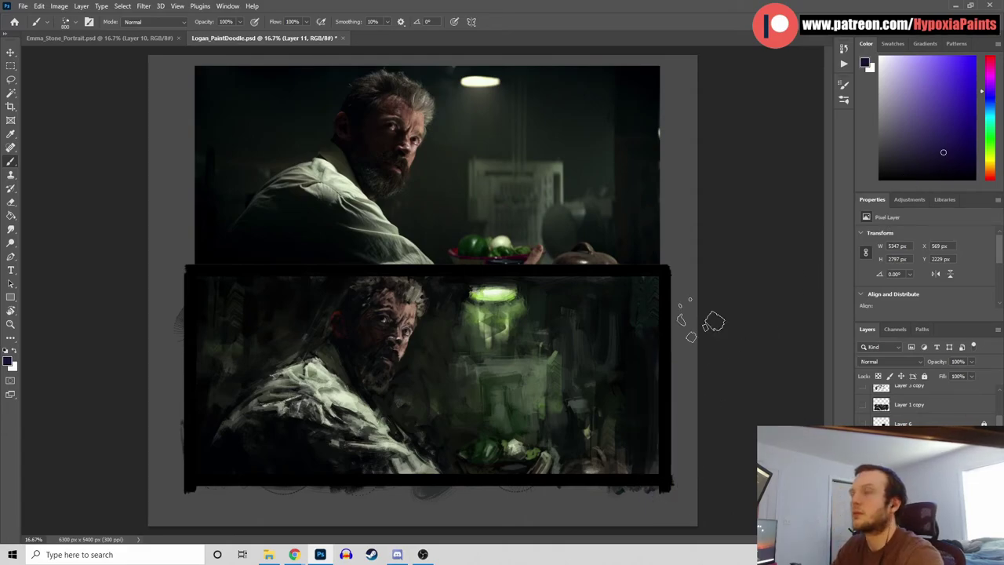
left_click_drag(702, 369, 665, 373)
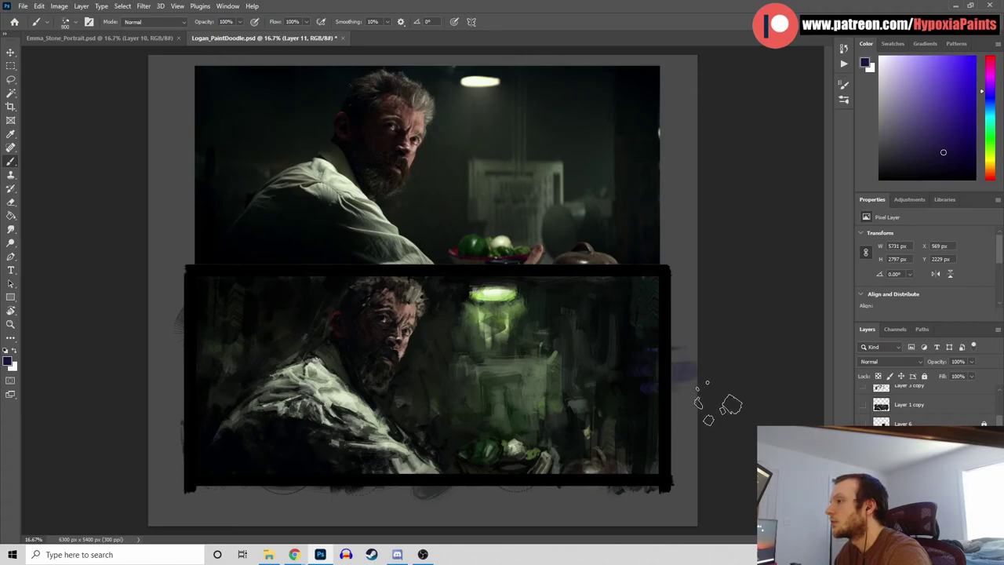
mouse_move(223, 438)
left_mouse_down()
mouse_move(200, 443)
mouse_move(259, 451)
left_mouse_up()
key("ctrl+z")
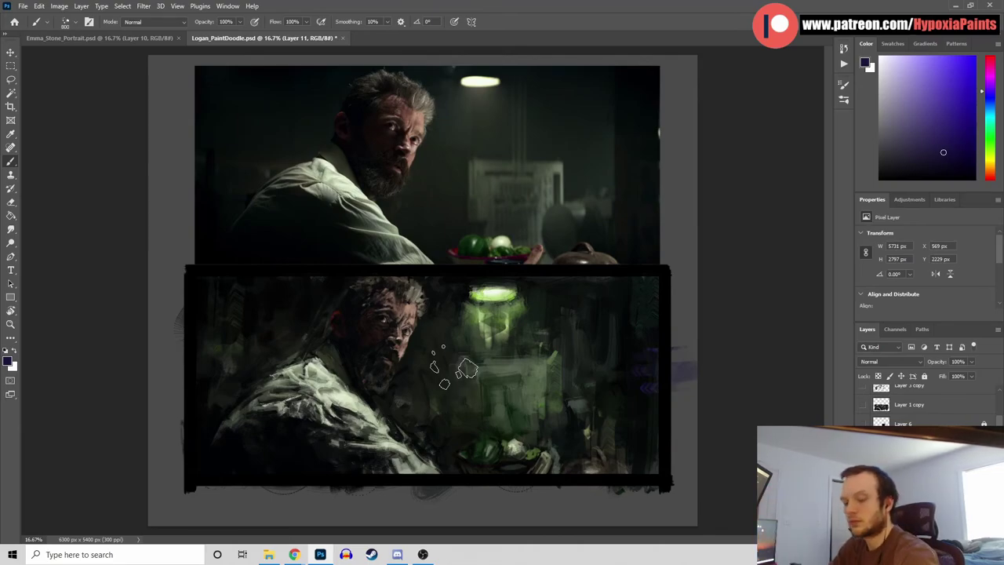
key("ctrl+z")
key("[")
key("[")
key("[")
key("[")
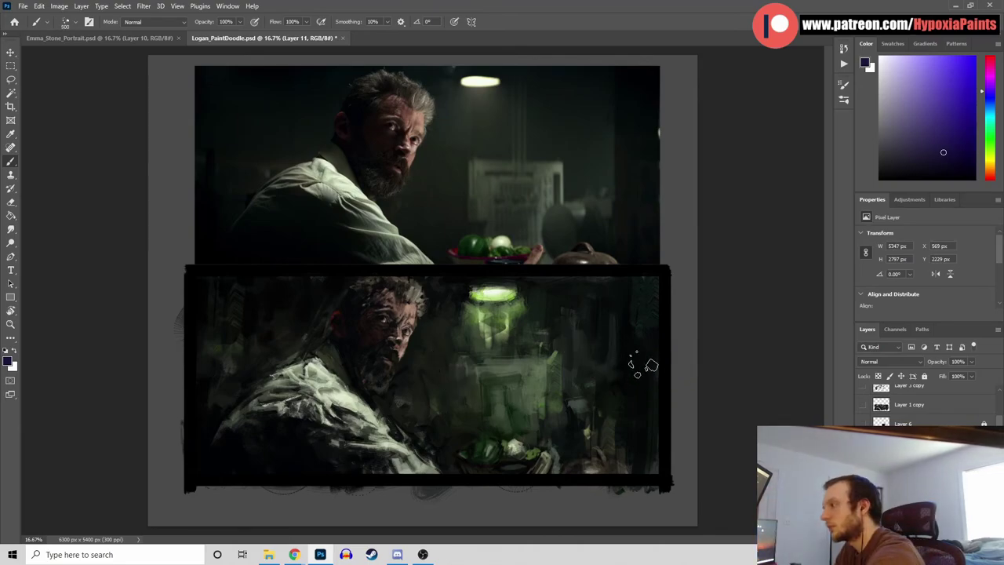
left_click_drag(633, 359, 688, 363)
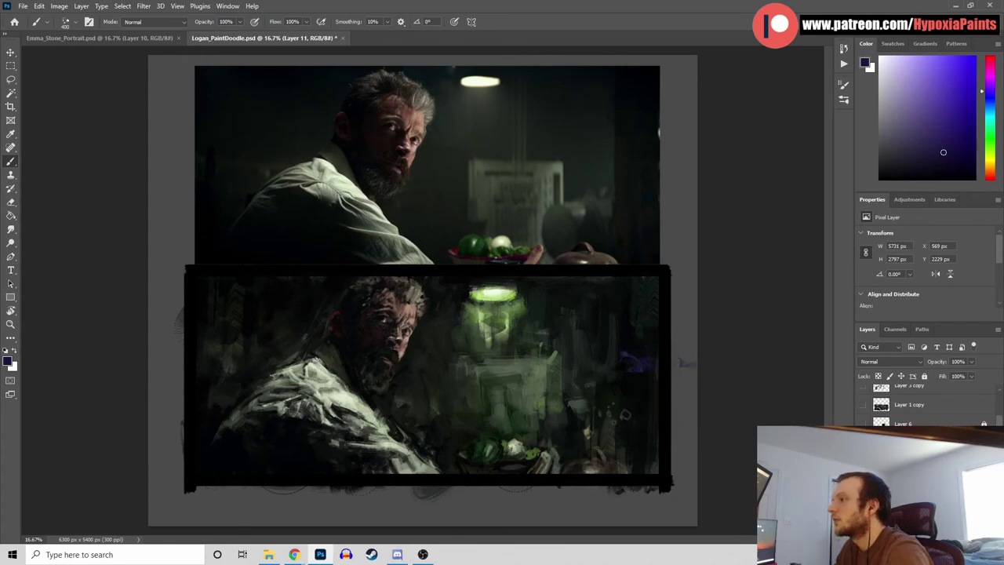
Try a light highlight on the vegetables in the bowl using a tone sampled from the white one
left_click(516, 447, "alt")
left_click(518, 446, "alt")
left_click_drag(512, 445, 529, 453)
key("ctrl+z")
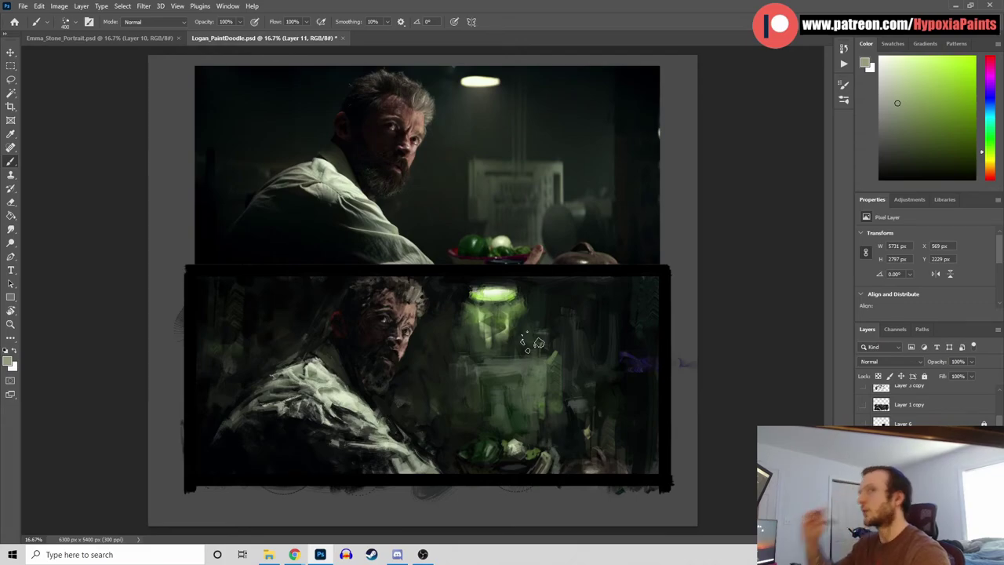
Try broad light grey strokes over the wall beside the sign and across the collar and beard, enlarging the brush to 1000 px
key("x")
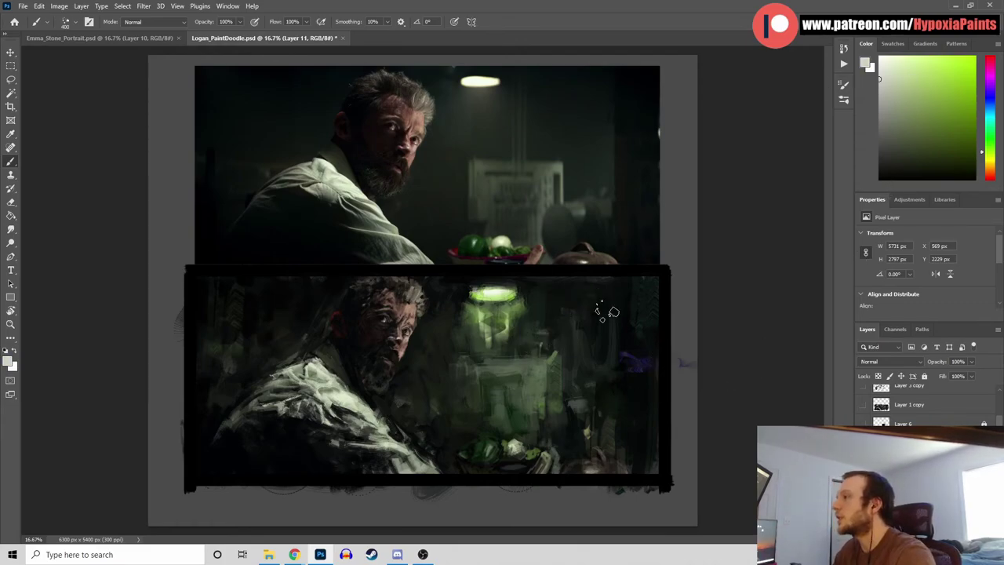
key("bracketright")
key("bracketright")
key("bracketright")
key("bracketright")
key("bracketright")
key("bracketright")
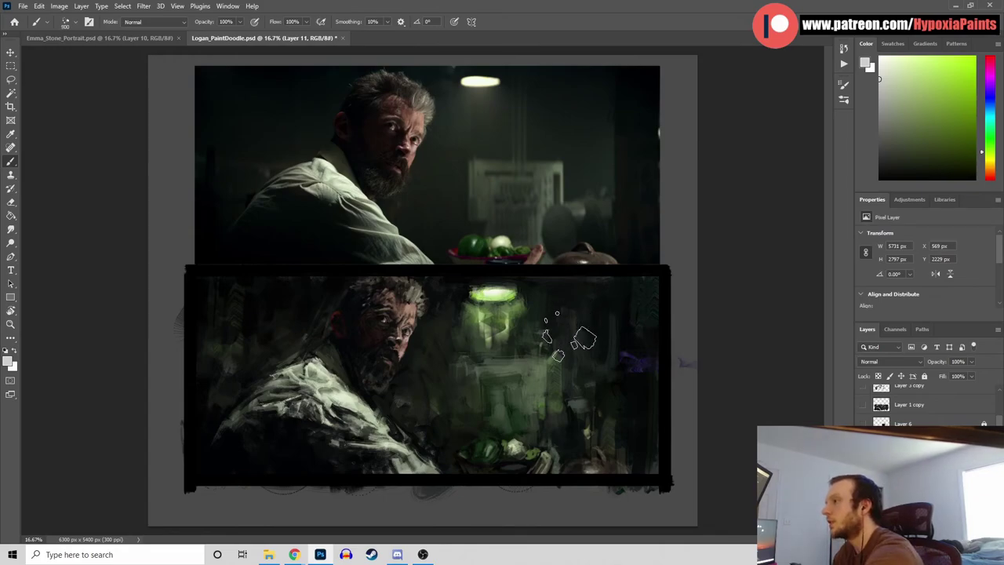
mouse_move(561, 334)
left_mouse_down()
mouse_move(581, 418)
mouse_move(549, 408)
left_mouse_up()
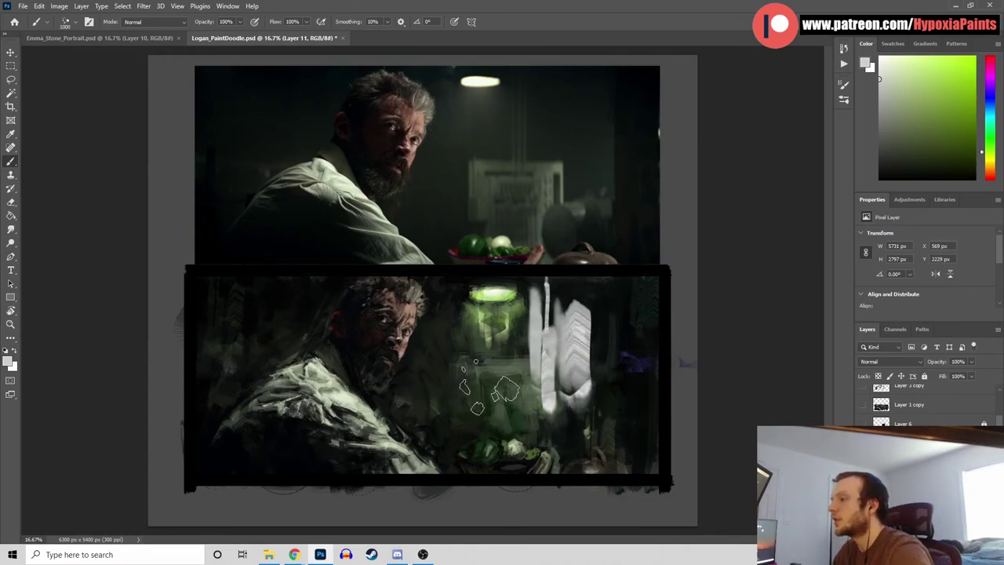
left_click_drag(311, 370, 396, 357)
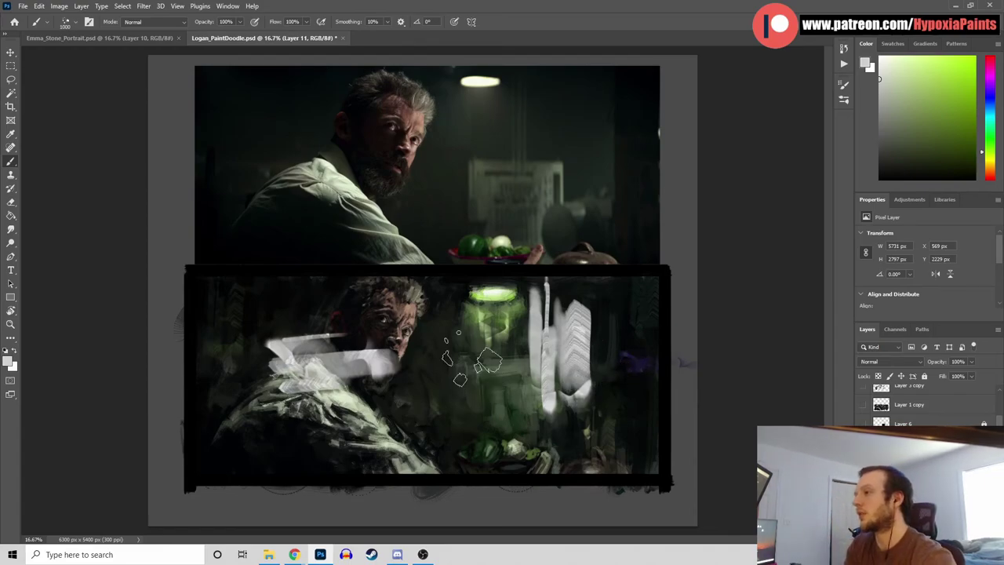
key("ctrl+z")
key("ctrl+z")
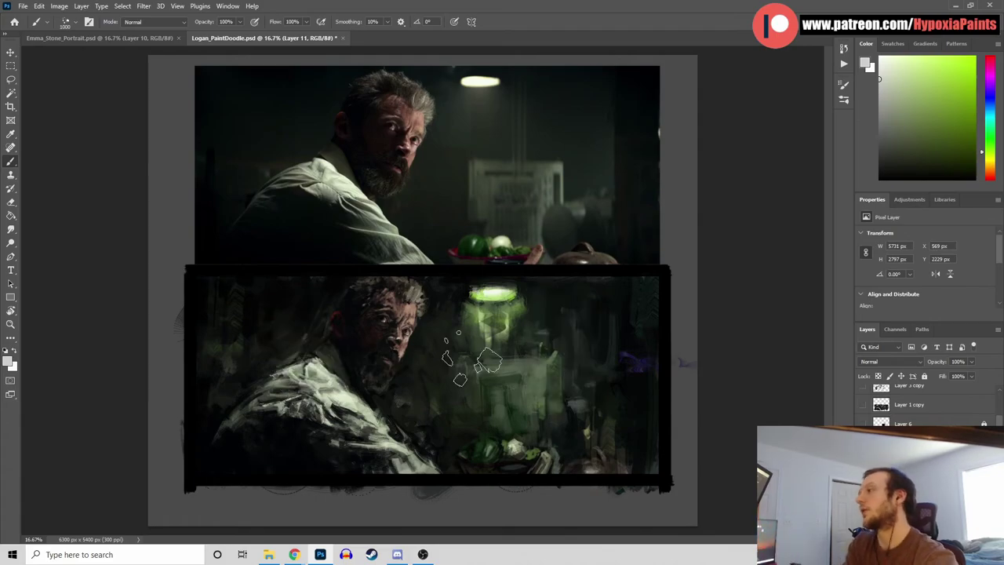
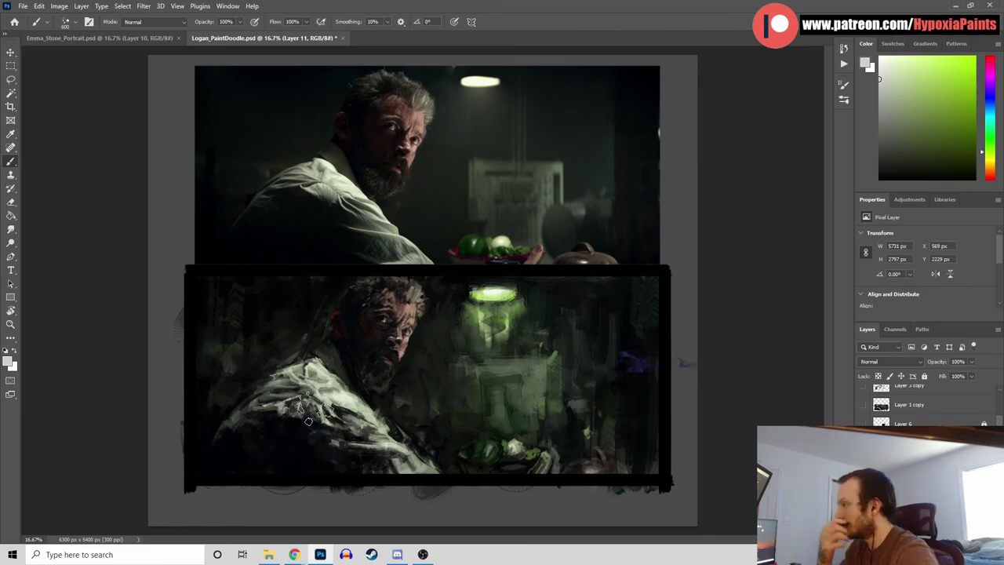
Try a horizontal band of dark blue across the far-right wall with a 600 px brush
left_click_drag(908, 66, 873, 57)
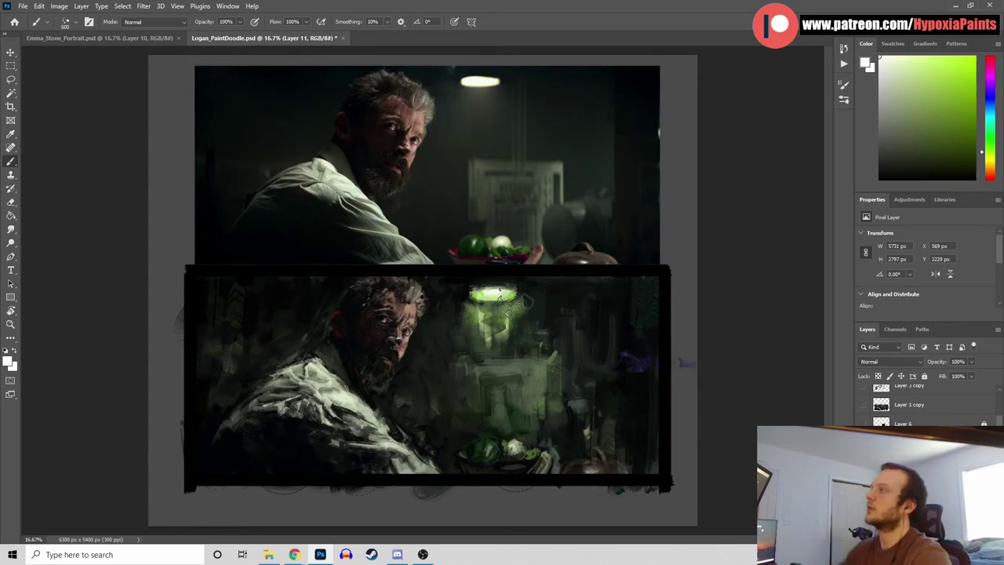
left_click(962, 131)
left_click(990, 98)
left_click(943, 157)
left_click_drag(600, 351, 682, 337)
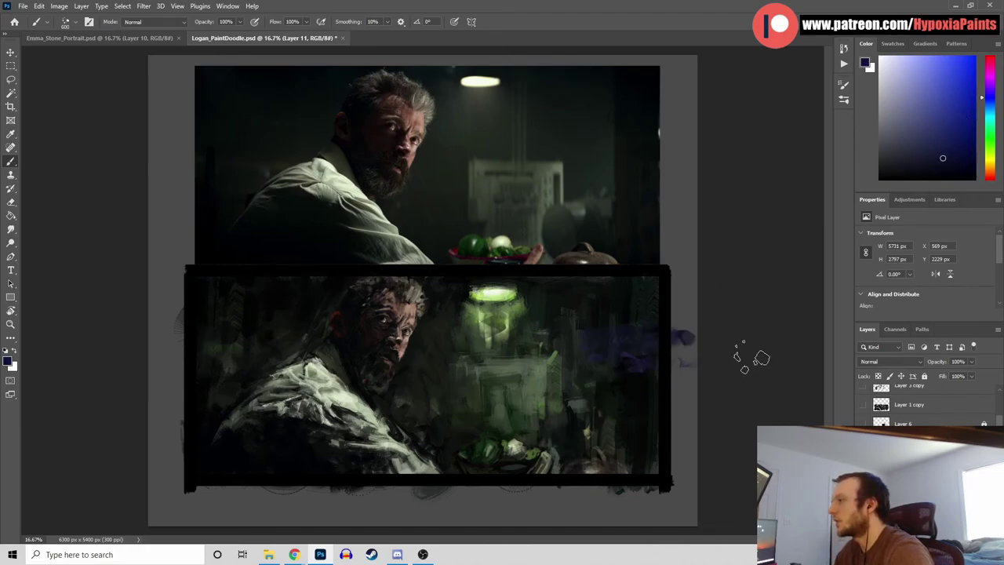
key("ctrl+z")
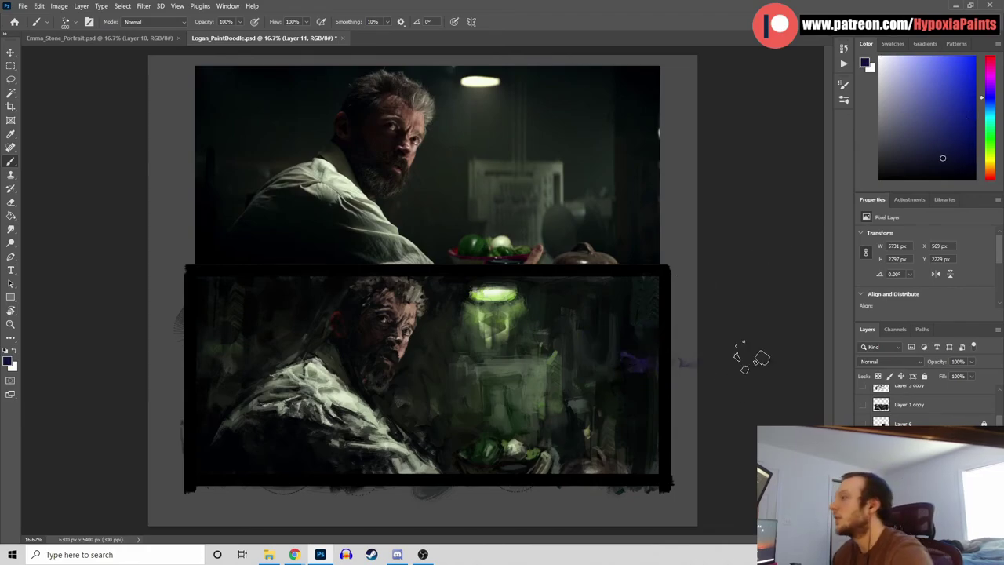
left_click(937, 141)
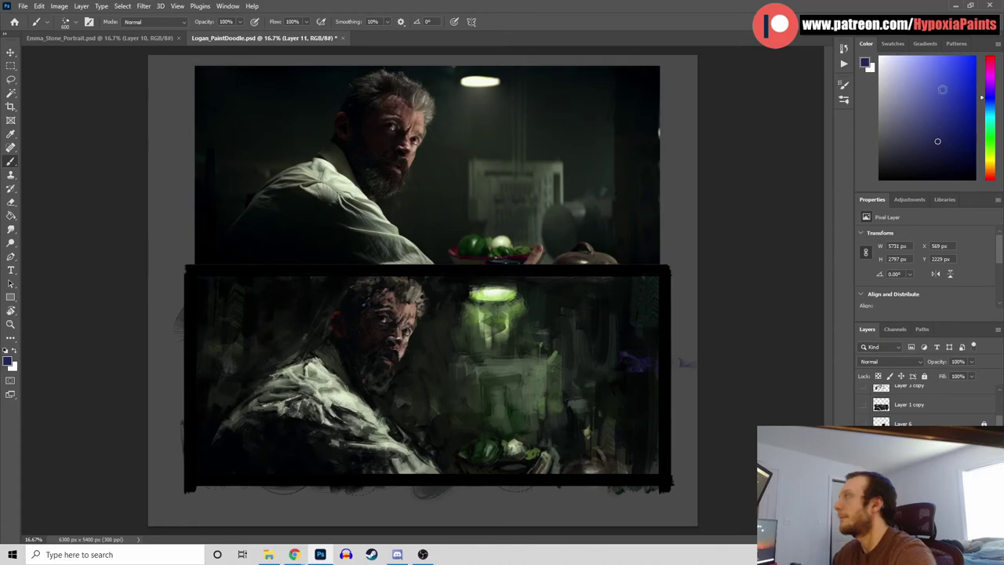
Choose a dark green, undo the trial strokes on the upper wall, and paint a 600 px stroke on the wall behind the shoulder
left_click(987, 143)
left_click(954, 152)
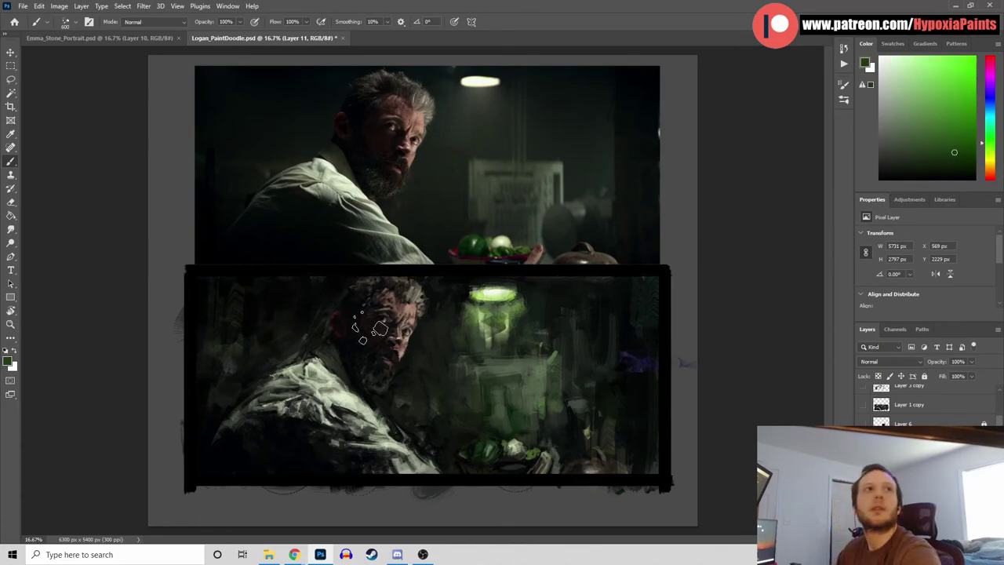
mouse_move(332, 346)
left_mouse_down()
mouse_move(207, 369)
mouse_move(315, 364)
mouse_move(363, 375)
mouse_move(350, 347)
mouse_move(249, 387)
mouse_move(246, 276)
left_mouse_up()
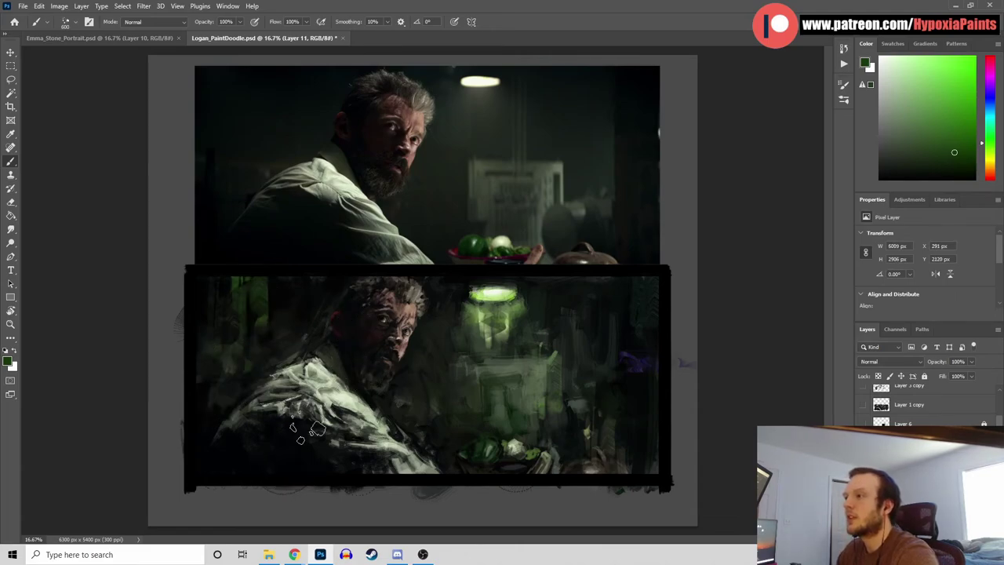
key("ctrl+z")
key("ctrl+z")
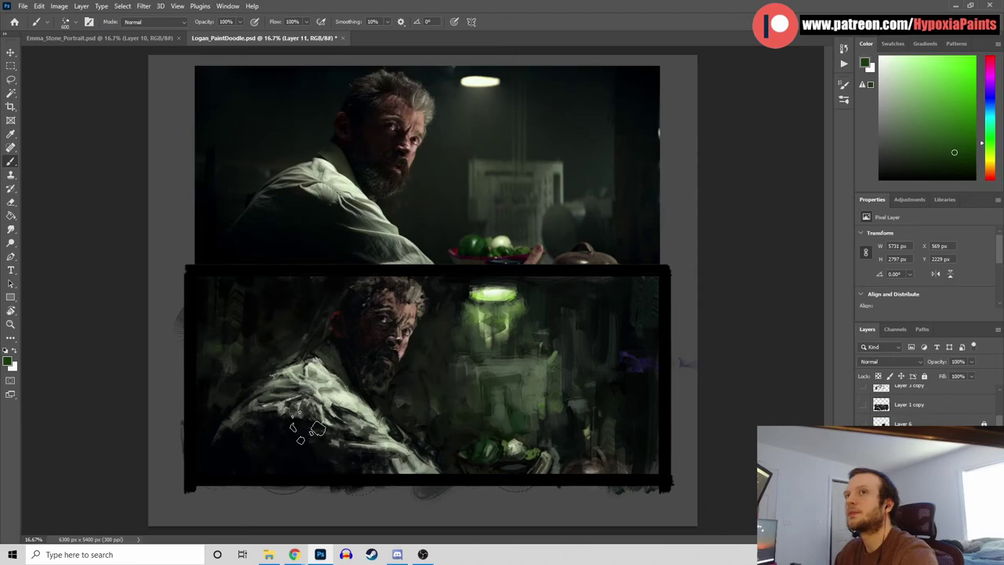
left_click_drag(249, 397, 201, 393)
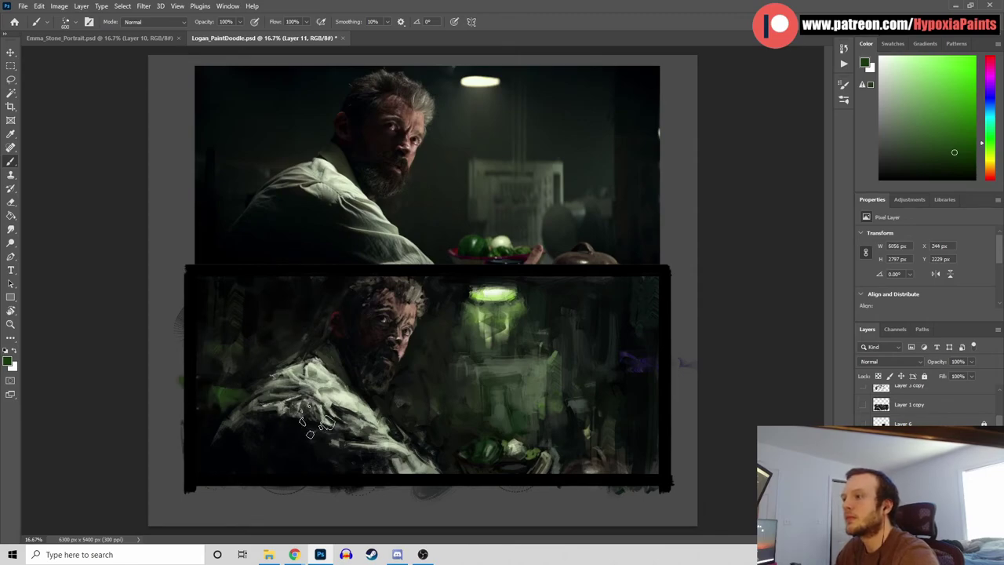
Switch to the subtle color randomizer brush preset
left_click(64, 22)
left_click_drag(362, 204, 364, 260)
left_click(214, 267)
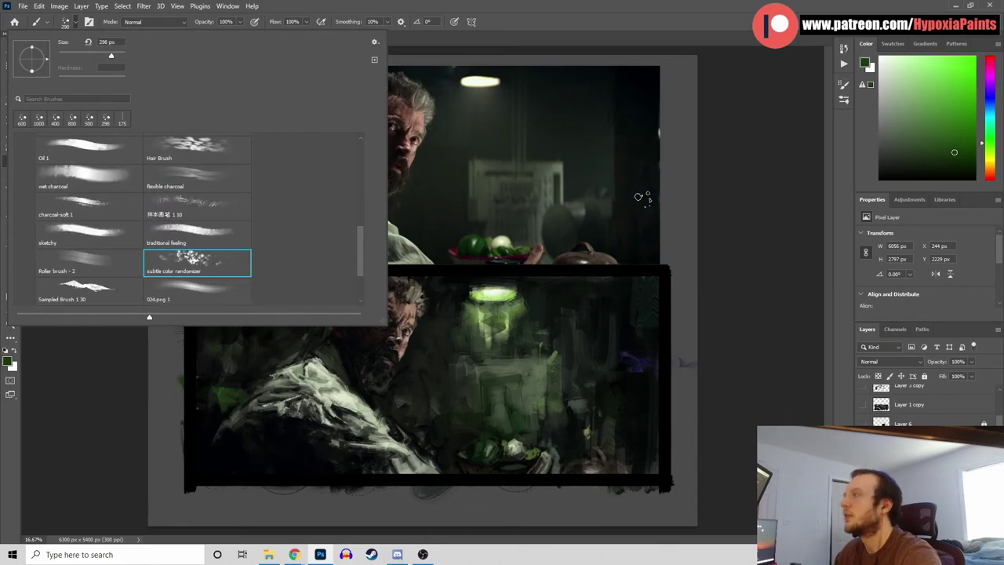
left_click(838, 165)
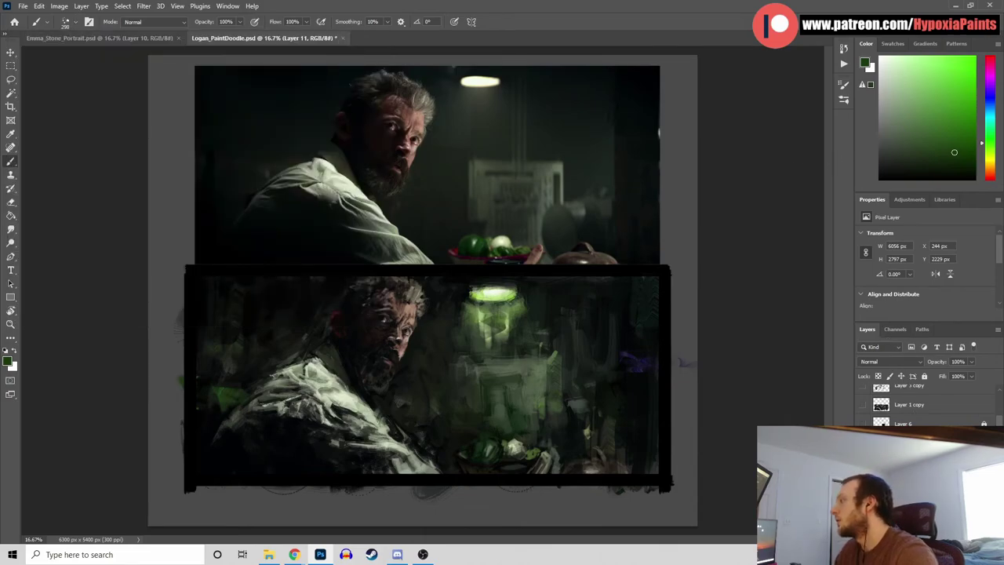
Try broad bright green strokes on a new layer, over the wall below the lamp and behind the man's shoulder
key("ctrl+shift+alt+n")
left_click(522, 325, "alt")
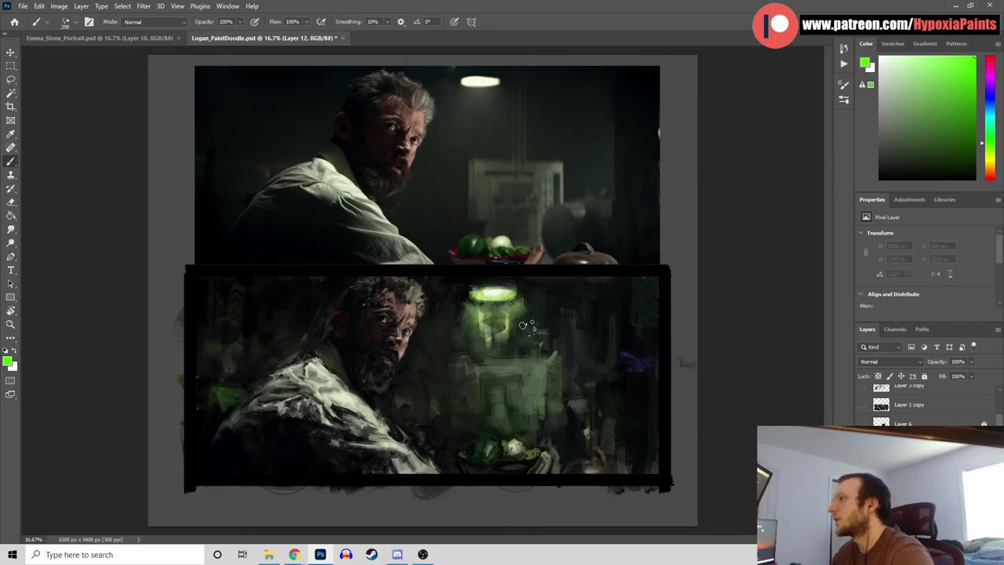
mouse_move(518, 320)
left_mouse_down()
mouse_move(534, 291)
mouse_move(538, 320)
mouse_move(475, 354)
mouse_move(498, 427)
mouse_move(513, 443)
left_mouse_up()
mouse_move(266, 318)
left_mouse_down()
mouse_move(310, 326)
mouse_move(302, 429)
left_mouse_up()
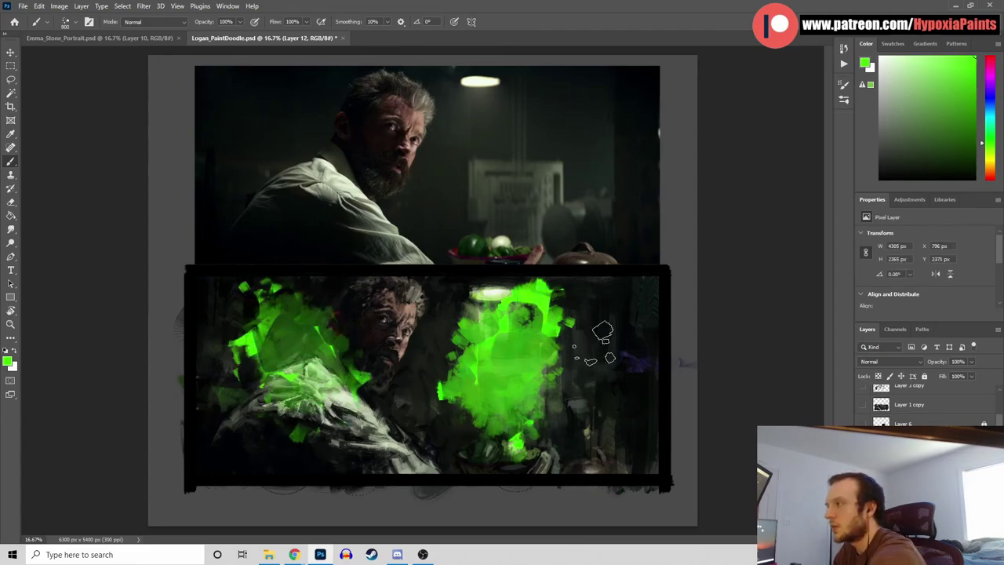
Try crimson dabs down the wall right of the sign, and delete the trial layer
left_click_drag(994, 70, 993, 58)
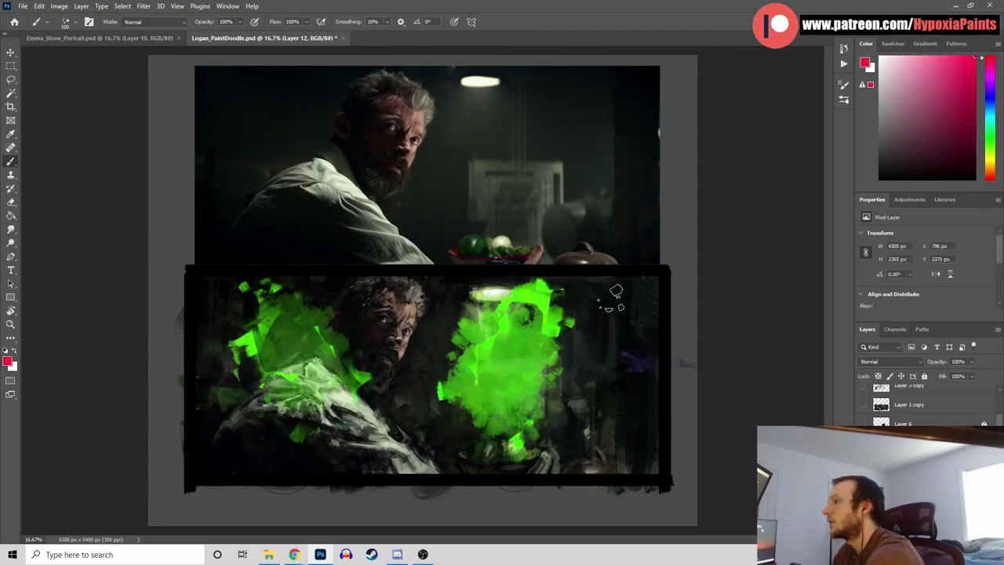
left_click_drag(620, 291, 600, 330)
mouse_move(618, 402)
left_mouse_down()
mouse_move(639, 428)
mouse_move(634, 443)
mouse_move(634, 420)
mouse_move(634, 477)
left_mouse_up()
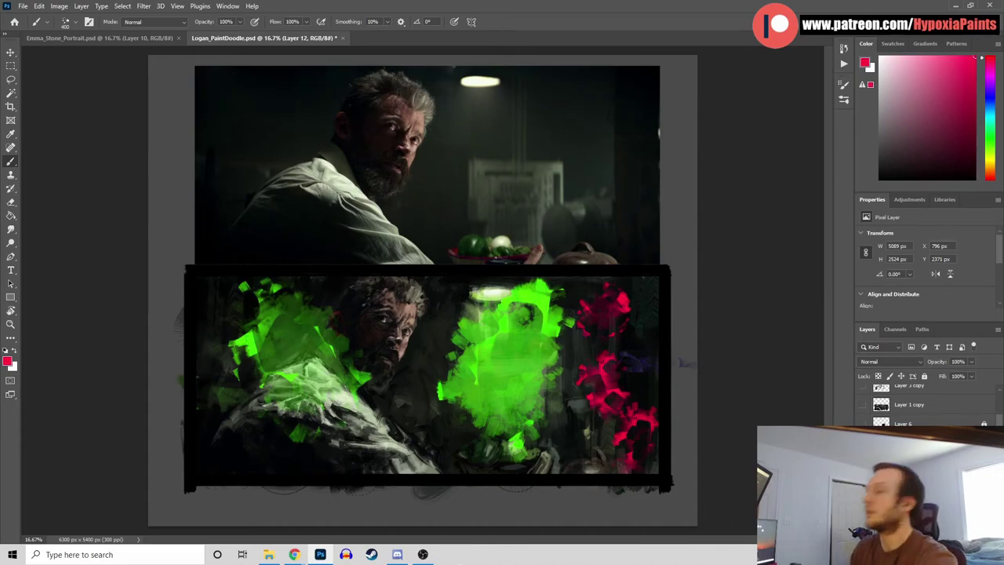
key("Delete")
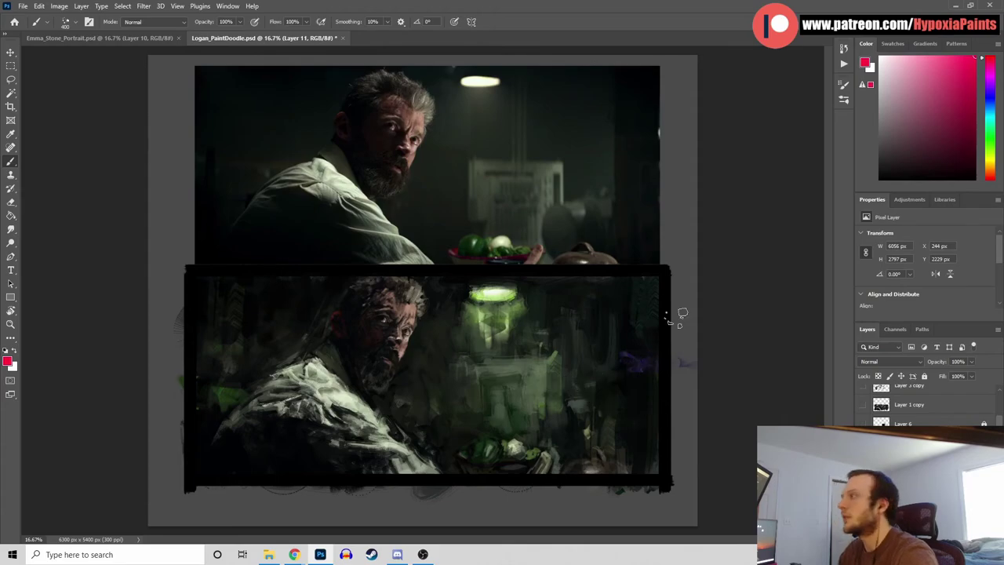
Try a crimson patch in the painting's upper-right corner and pale green dabs beside the lamp with a 400 px brush
left_click_drag(644, 288, 627, 318)
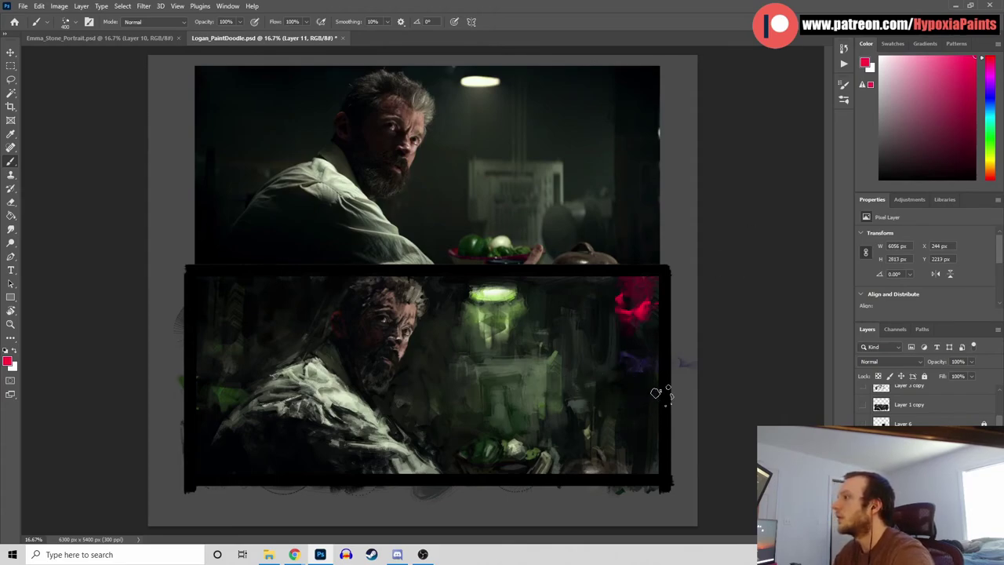
key("ctrl+z")
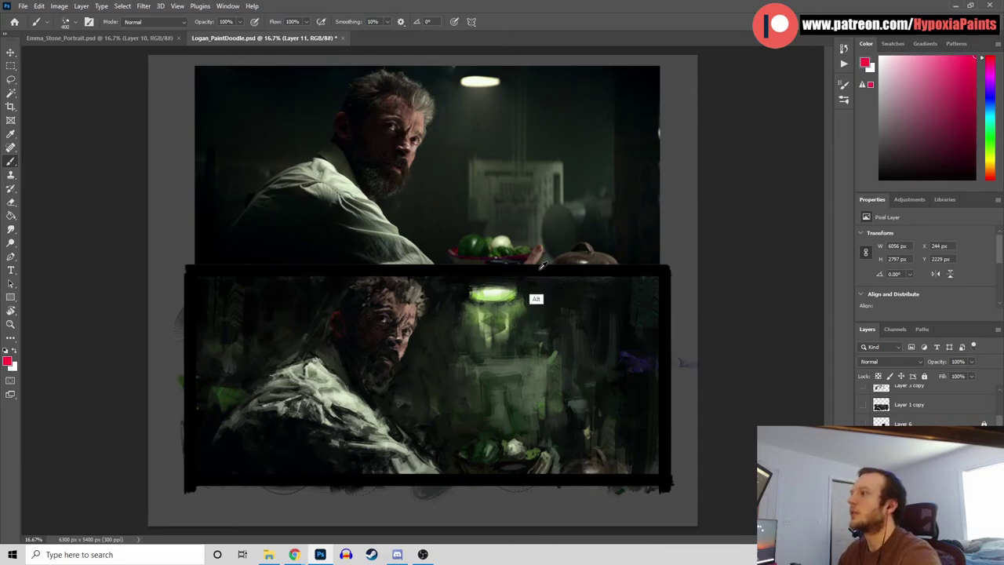
left_click(507, 321, "alt")
left_click_drag(554, 278, 580, 323)
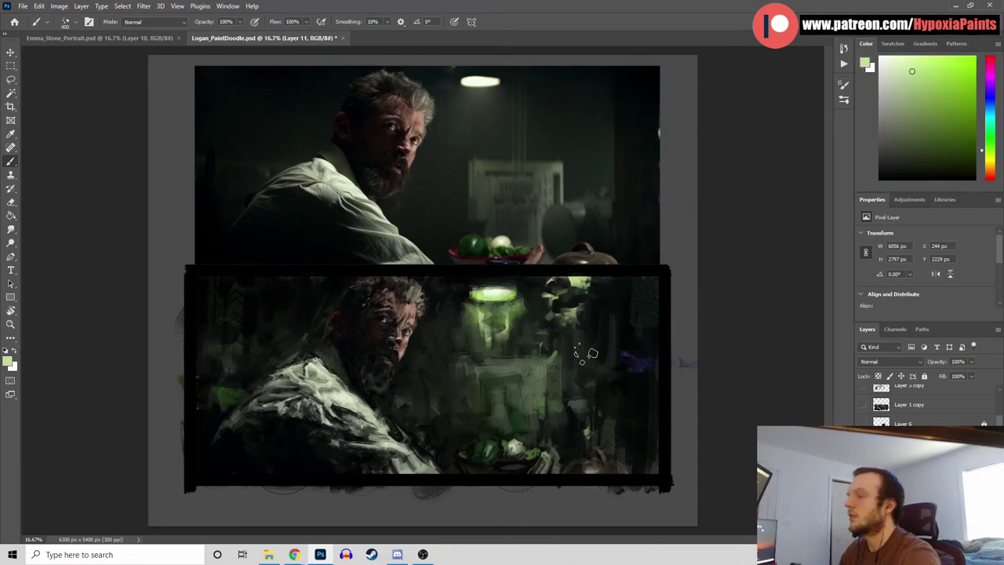
key("ctrl+z")
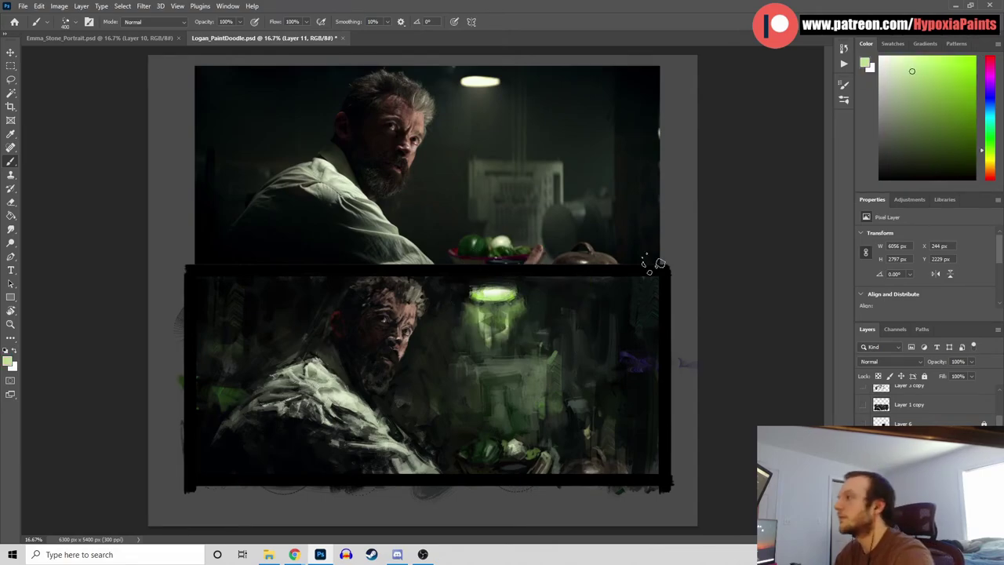
Try dark green strokes over the bowl's vegetables and the lower frame using tones sampled from the vegetables and the wall
left_click(479, 249, "alt")
left_click_drag(491, 460, 489, 494)
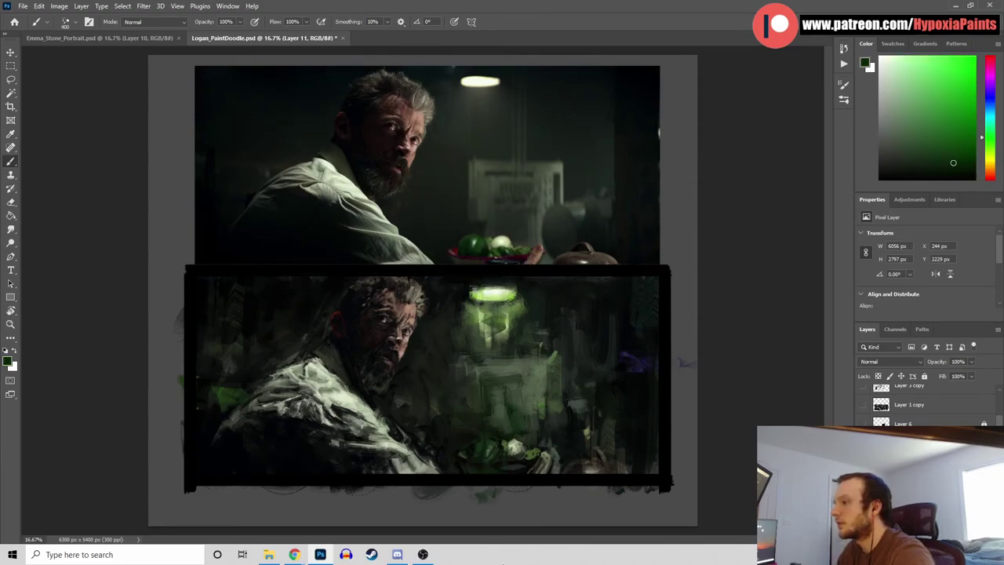
key("ctrl+z")
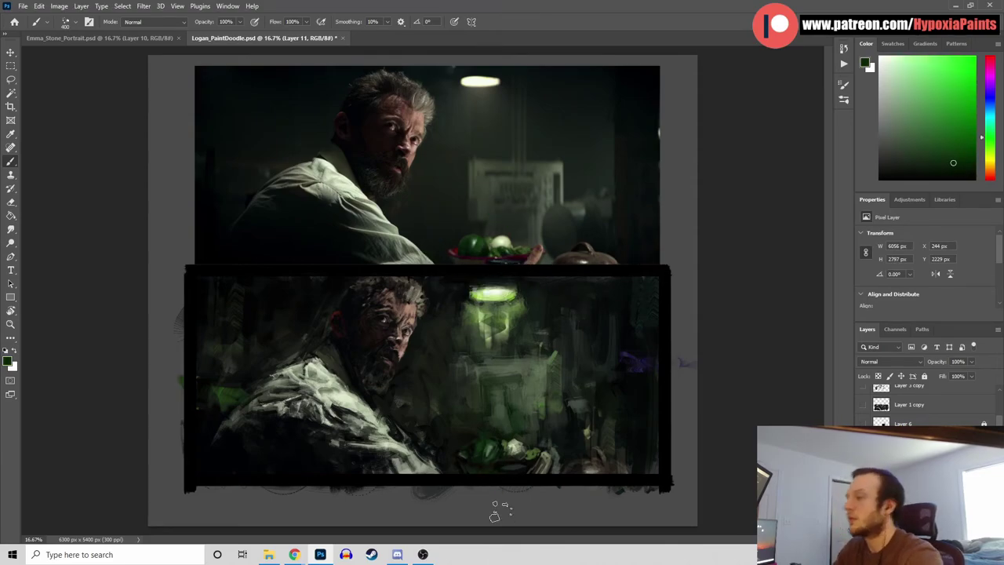
left_click(225, 397, "alt")
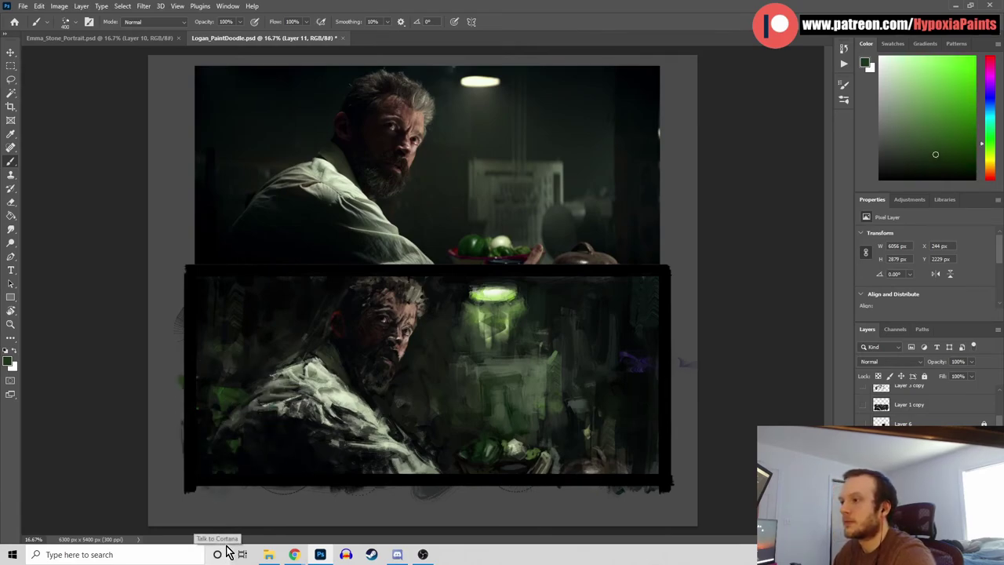
key("ctrl+z")
key("ctrl+z")
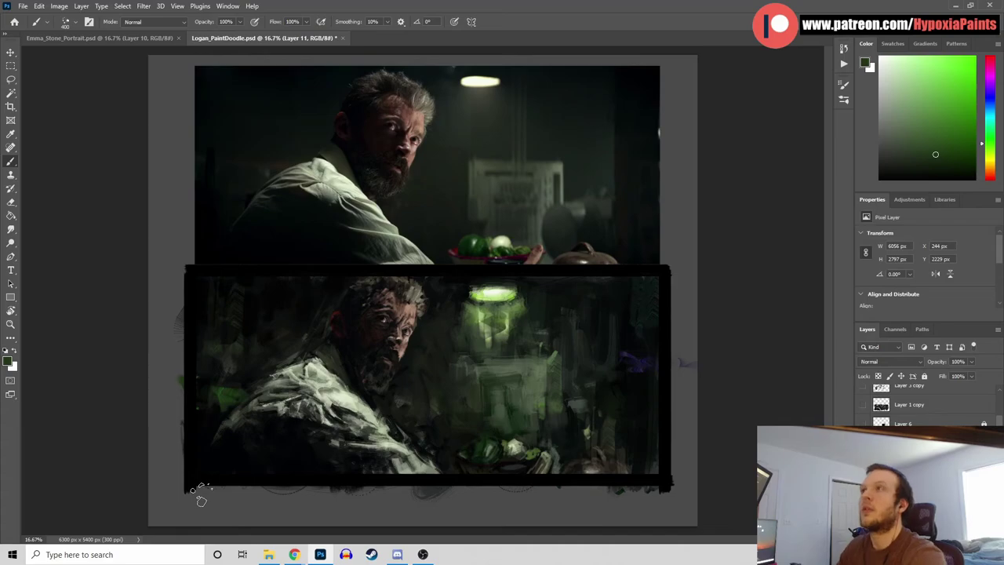
Switch to the G-Rutkowski 01 brush and try a muted blue-violet stroke on the wall beside the beard
left_click(76, 22)
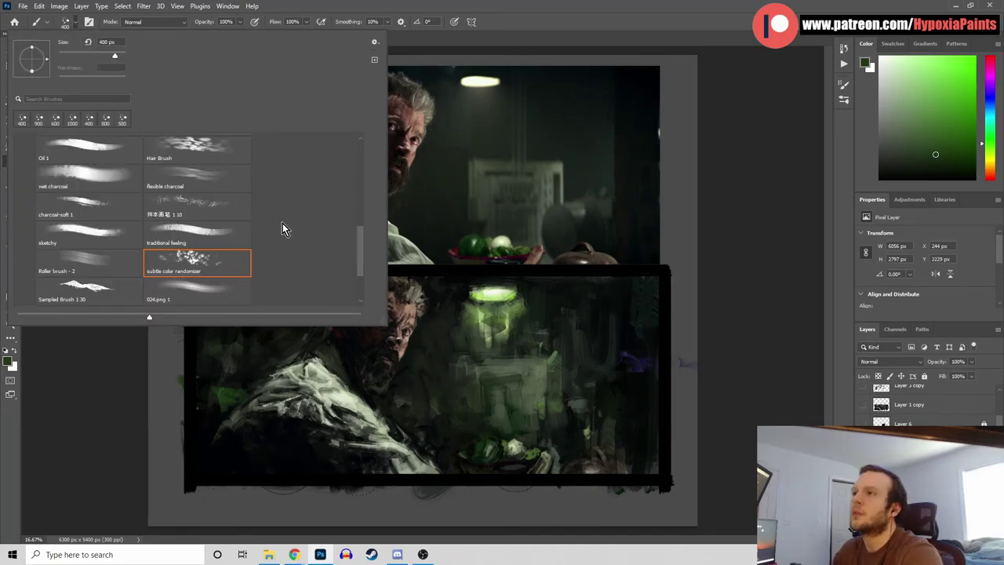
left_click_drag(359, 236, 355, 159)
left_click(89, 295)
left_click(638, 51)
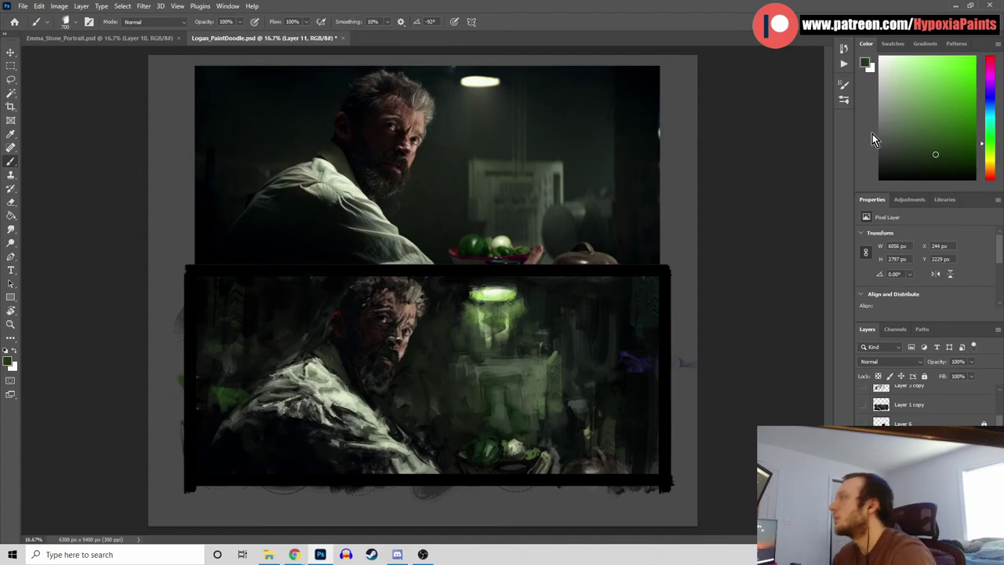
left_click_drag(888, 111, 880, 125)
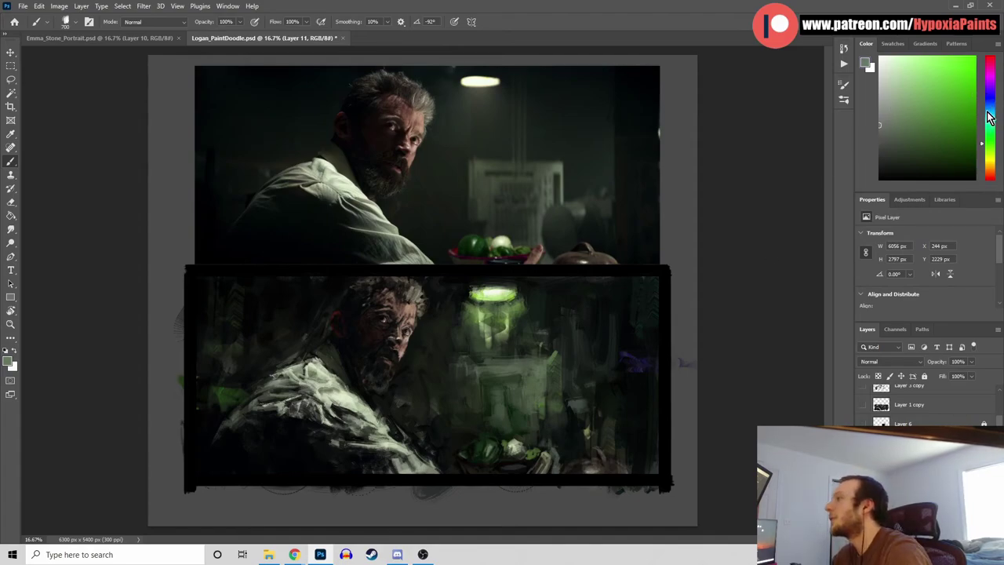
left_click(989, 102)
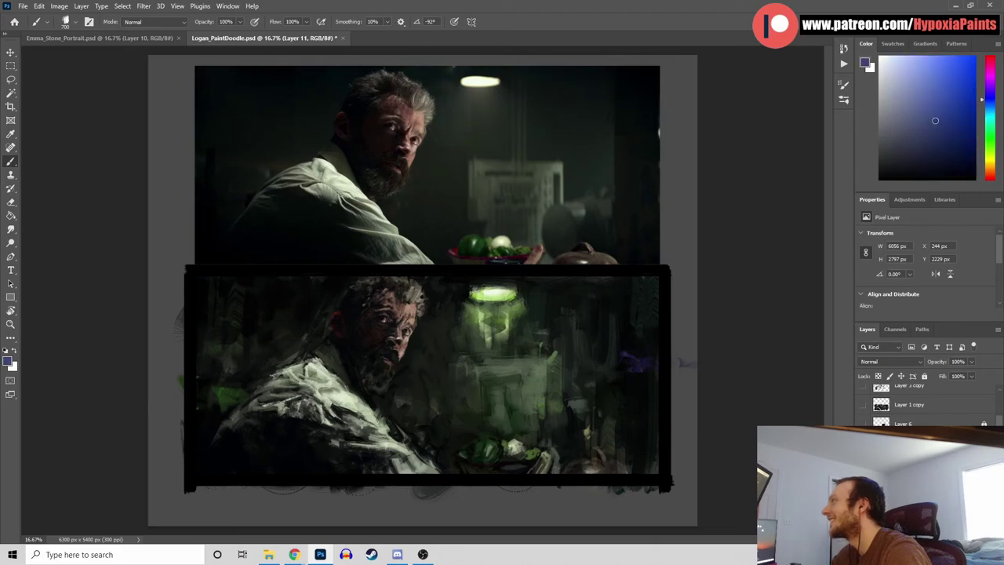
left_click_drag(428, 362, 453, 363)
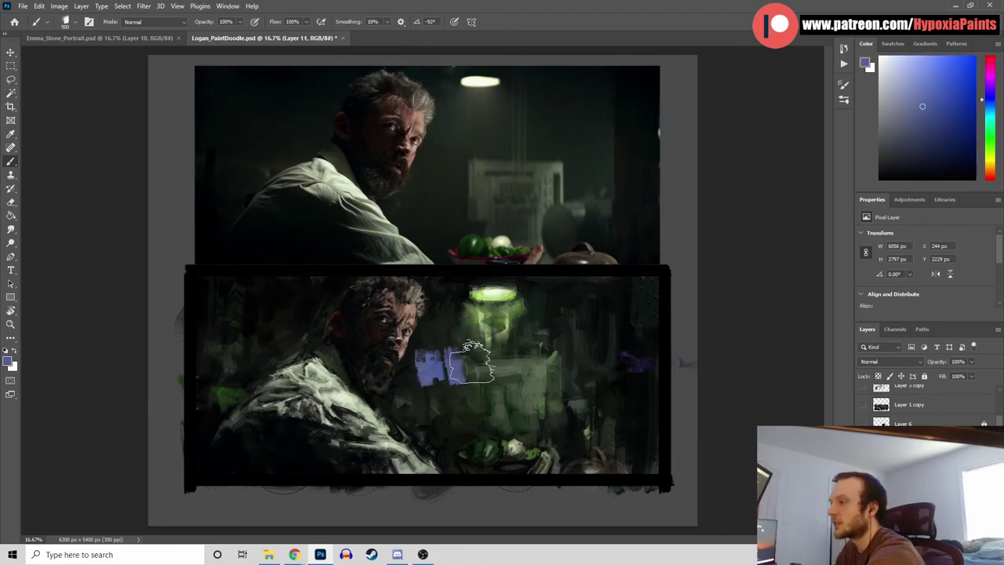
key("ctrl+z")
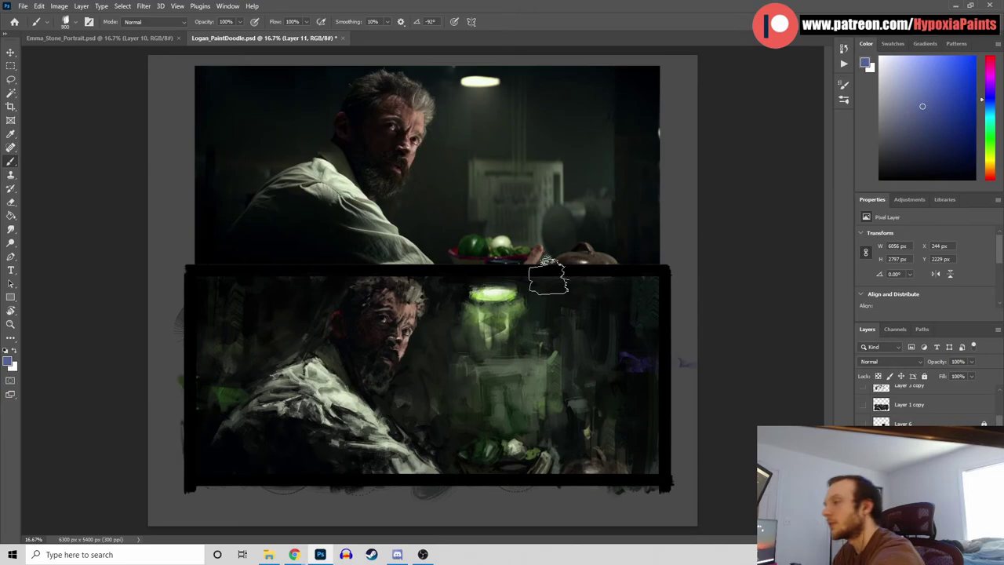
Try short horizontal blue-violet strokes scattered over the wall around the sign with a 400 px brush
mouse_move(445, 359)
left_mouse_down()
mouse_move(534, 349)
mouse_move(492, 365)
mouse_move(492, 338)
mouse_move(536, 336)
left_mouse_up()
left_click_drag(475, 384, 573, 361)
left_click_drag(422, 415, 467, 411)
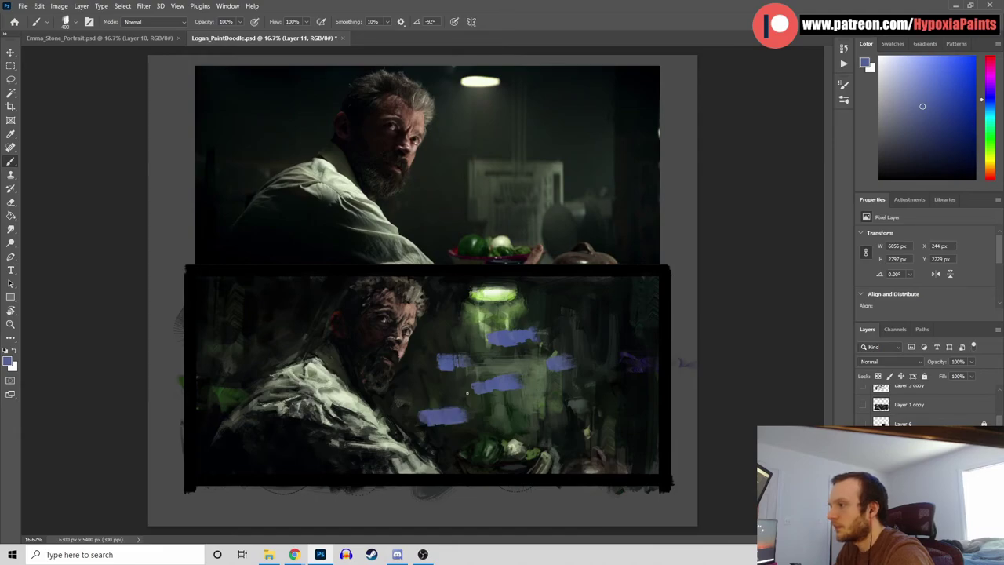
left_click_drag(453, 314, 475, 315)
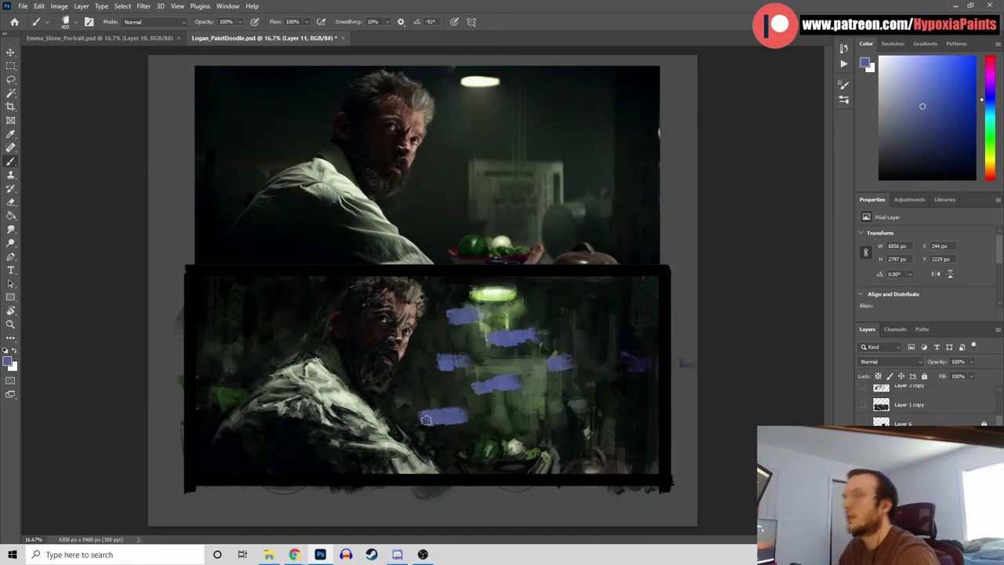
key("ctrl+z")
key("ctrl+z")
key("ctrl+z")
key("ctrl+z")
key("ctrl+z")
key("ctrl+z")
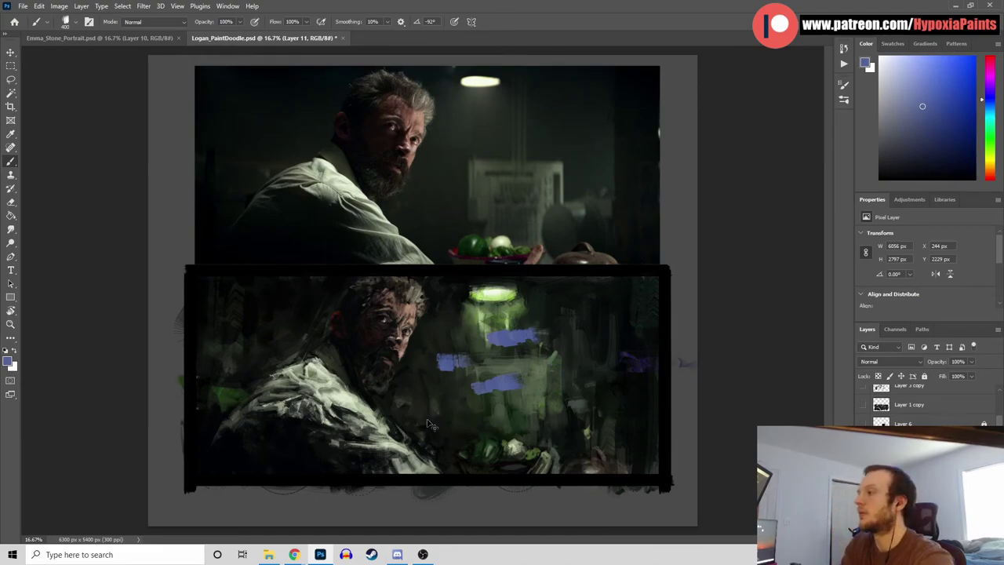
Switch to the colour jitter brush preset
left_click(71, 22)
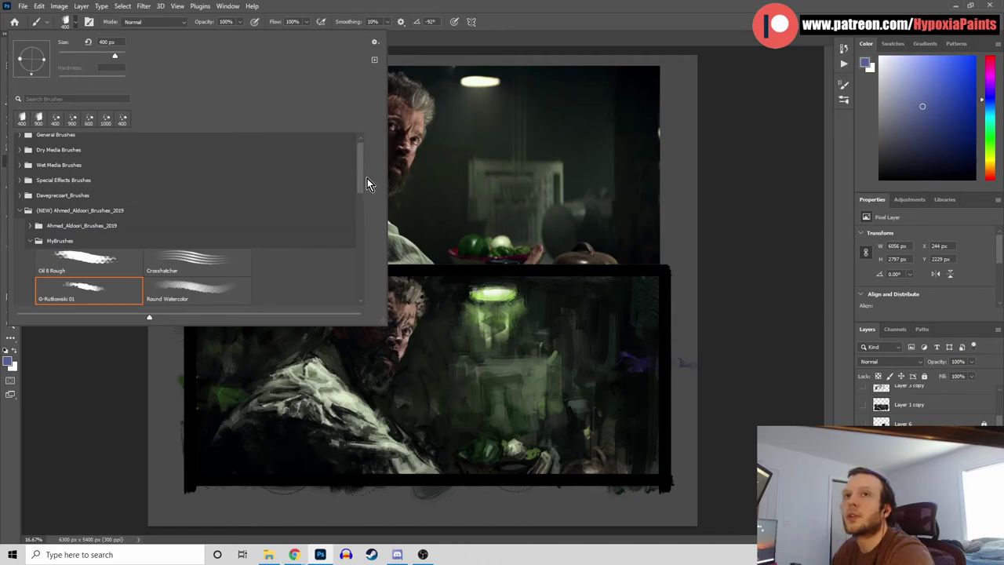
left_click_drag(363, 173, 366, 201)
left_click(106, 247)
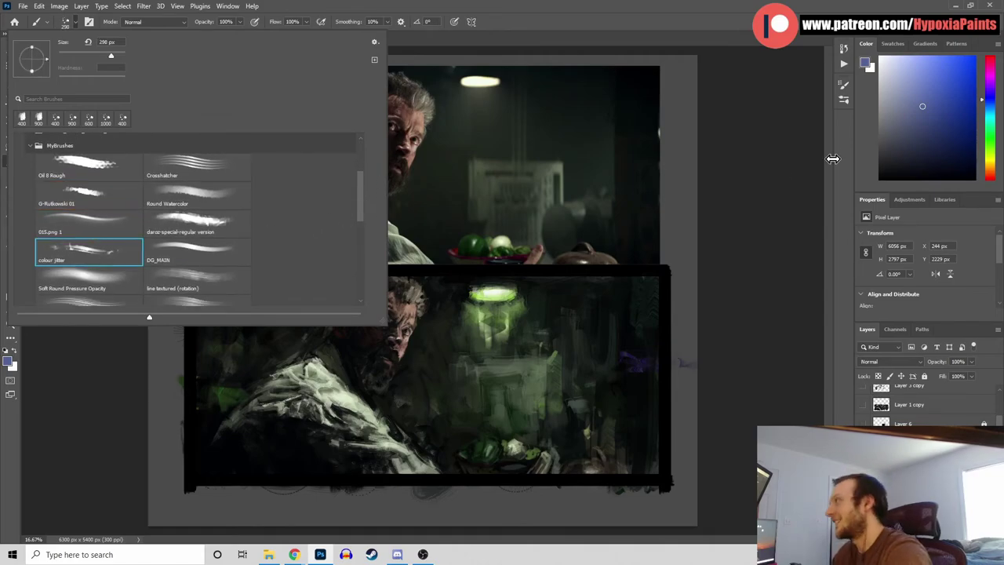
left_click(831, 153)
Paint vertical strokes of blue sampled from the violet patch down the far-right wall and beside the man's head, with a 400 px brush
left_click(648, 358, "alt")
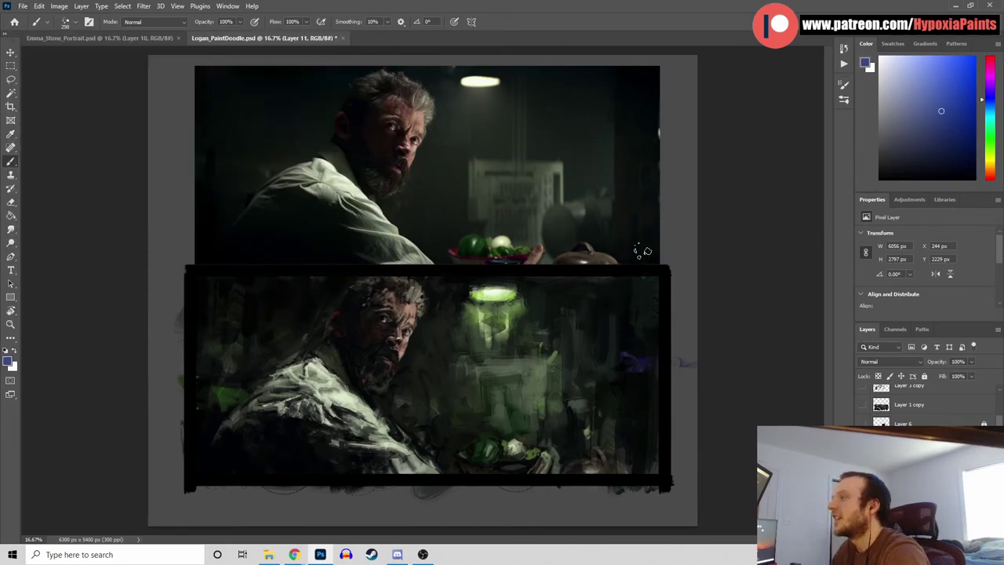
key("]")
key("]")
key("]")
left_click_drag(651, 384, 653, 427)
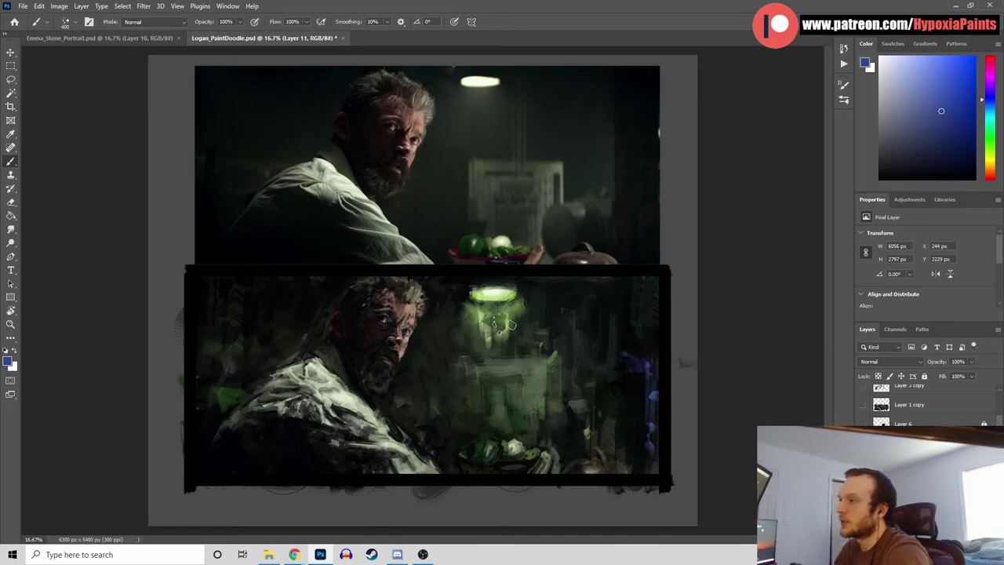
left_click_drag(451, 267, 444, 357)
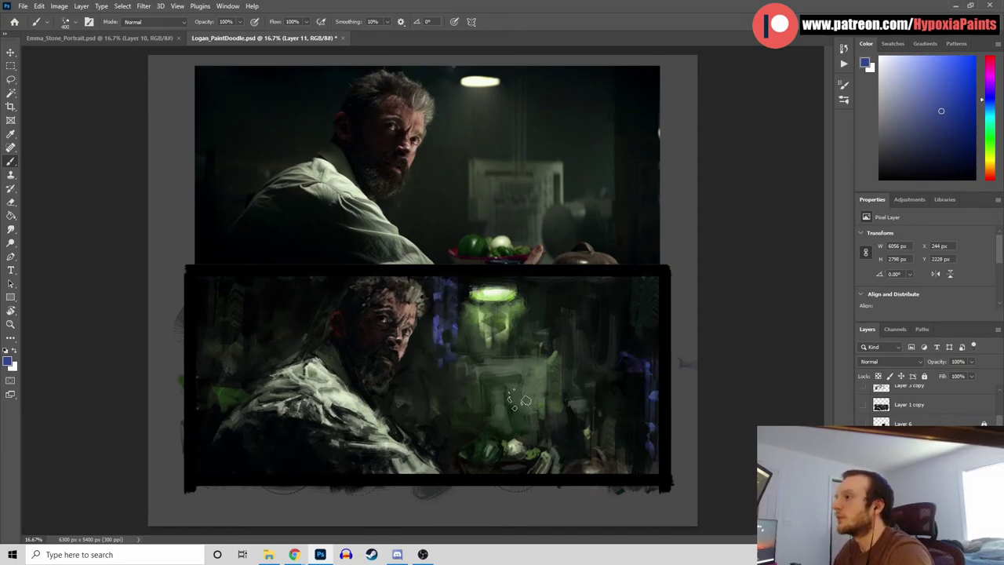
Paint a pale green stroke around the lamp using the tone sampled from its glow
left_click(444, 392, "alt")
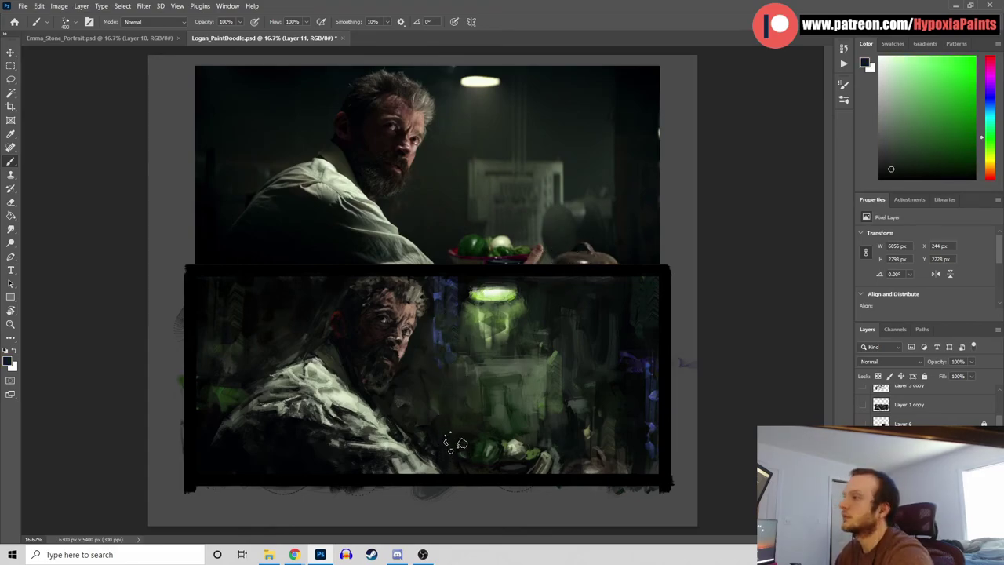
left_click(501, 297, "alt")
left_click_drag(513, 300, 497, 279)
left_click(502, 293, "alt")
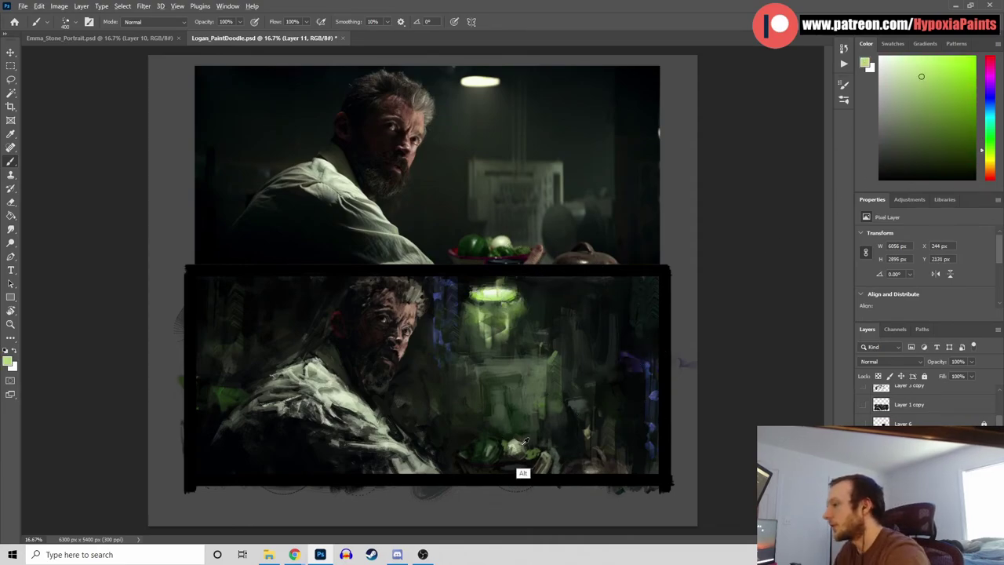
Try a dark green stroke over the green vegetable and below the frame using a tone sampled from the bowl
left_click(489, 463, "alt")
left_click_drag(475, 492, 476, 521)
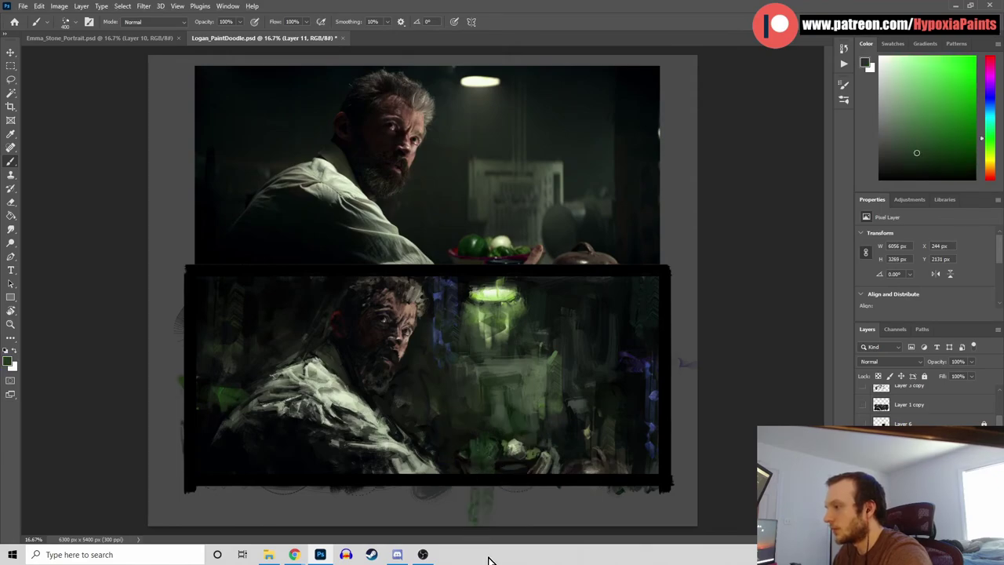
left_click(488, 436, "alt")
key("ctrl+z")
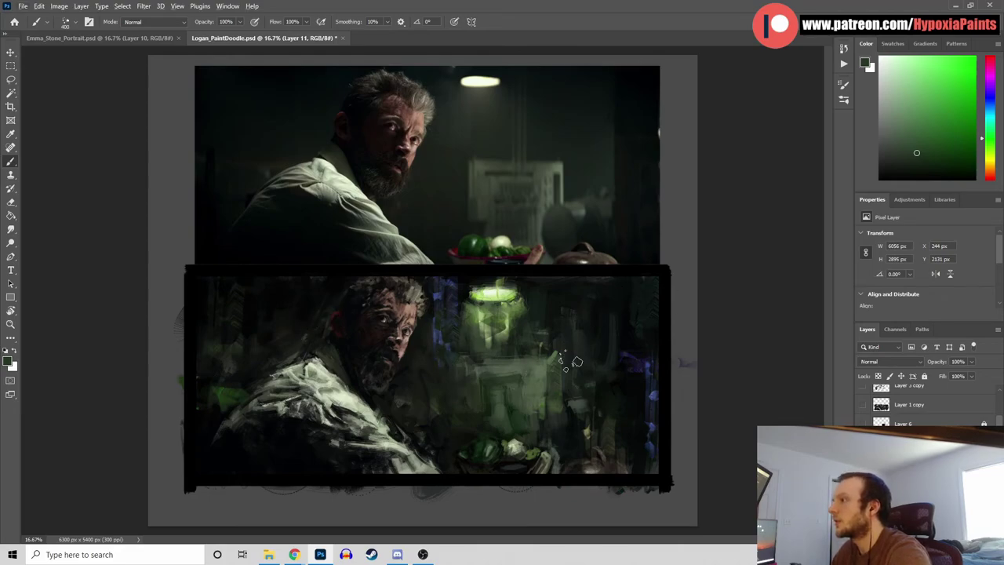
Try vertical crimson and bright red strokes over the dark wall behind the man, enlarging the brush to 900 px
left_click(991, 63)
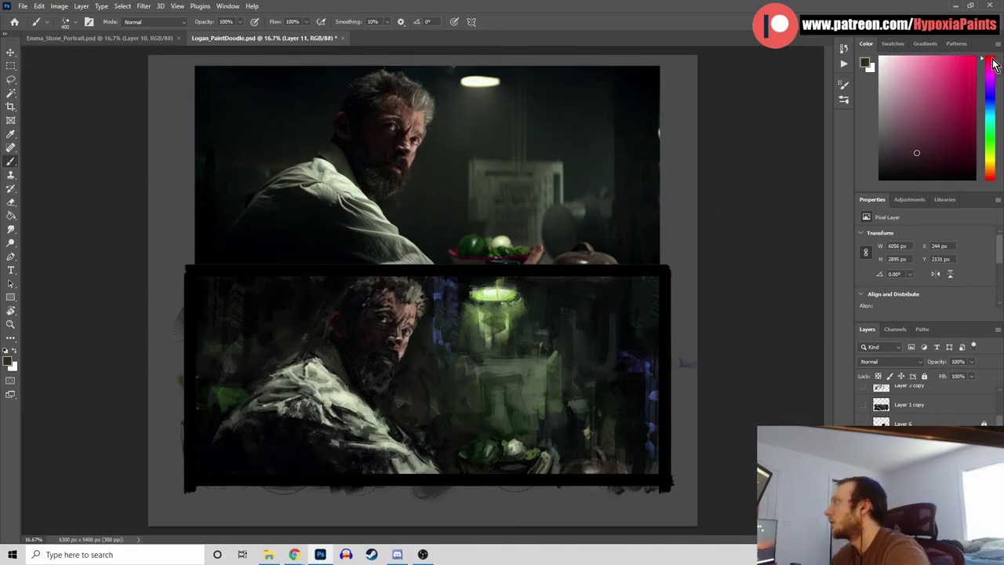
left_click(963, 104)
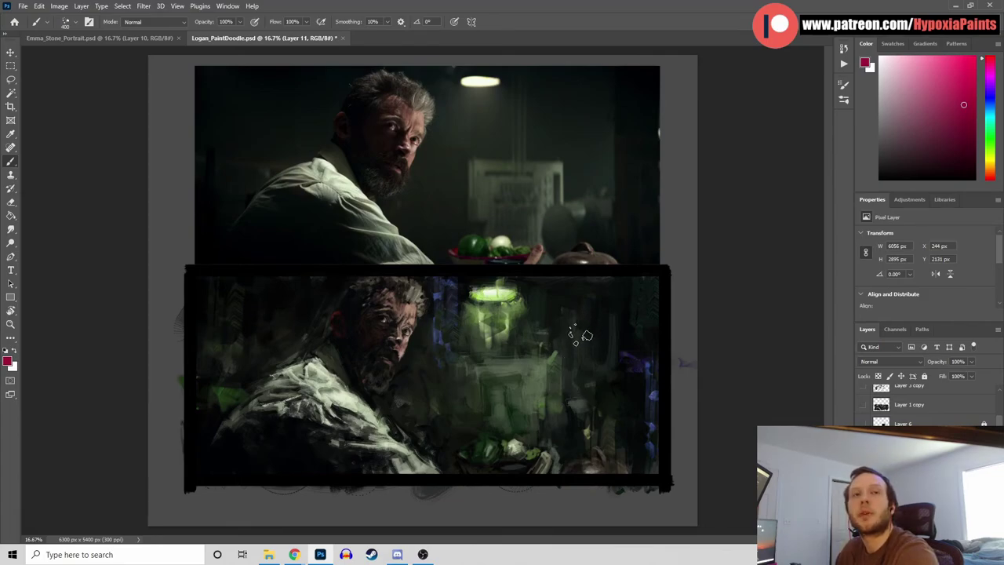
left_click_drag(265, 279, 265, 338)
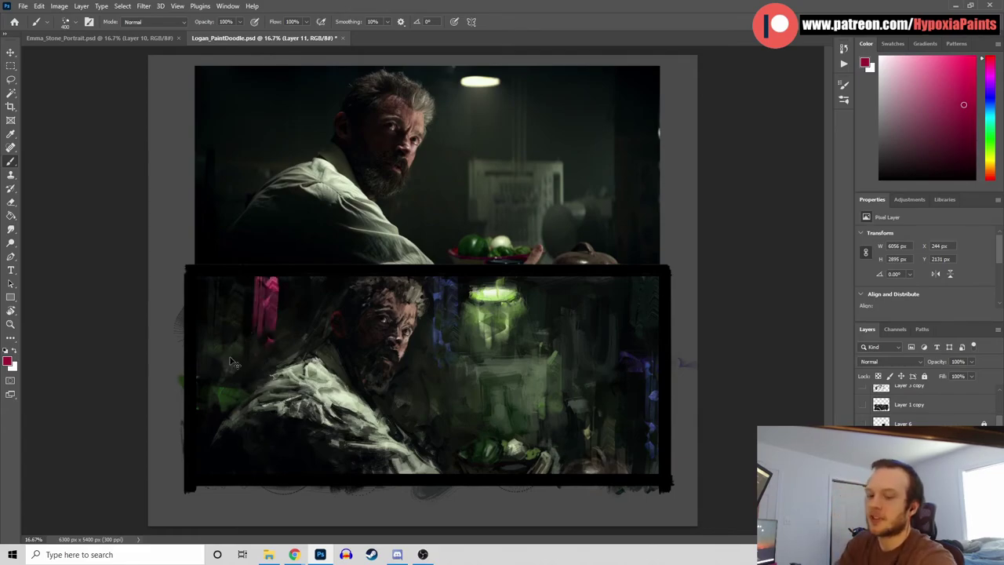
key("ctrl+z")
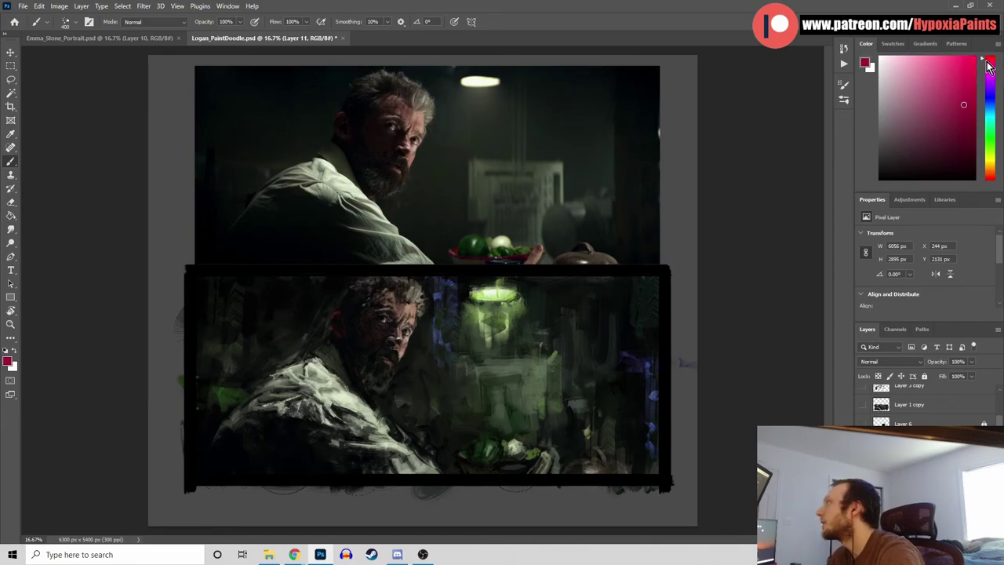
left_click(977, 61)
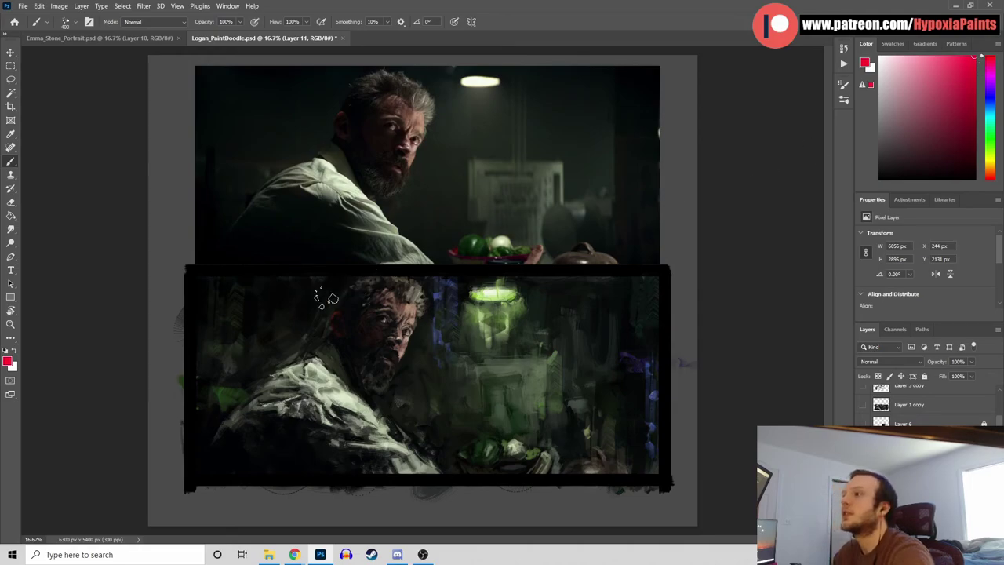
left_click_drag(235, 287, 231, 396)
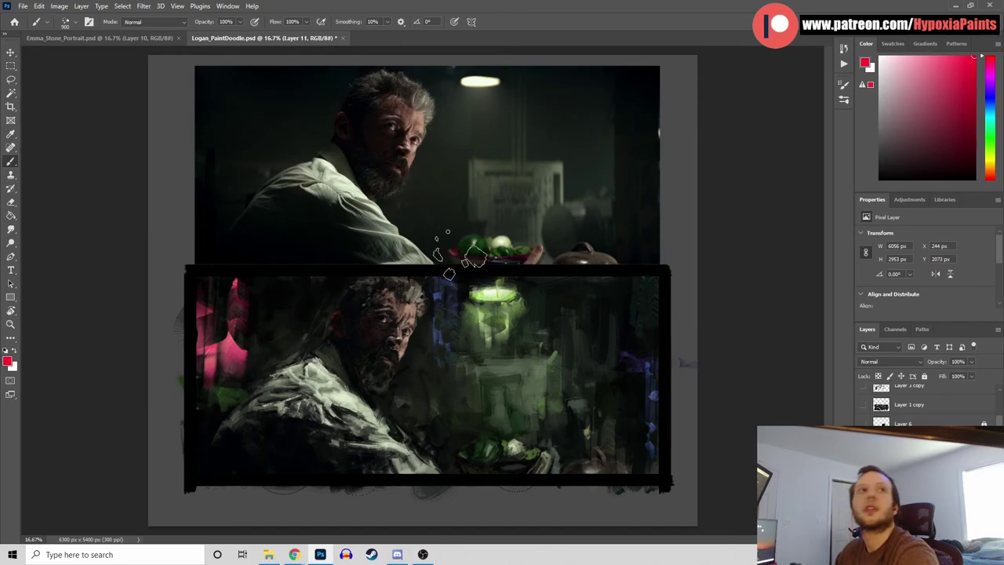
key("ctrl+z")
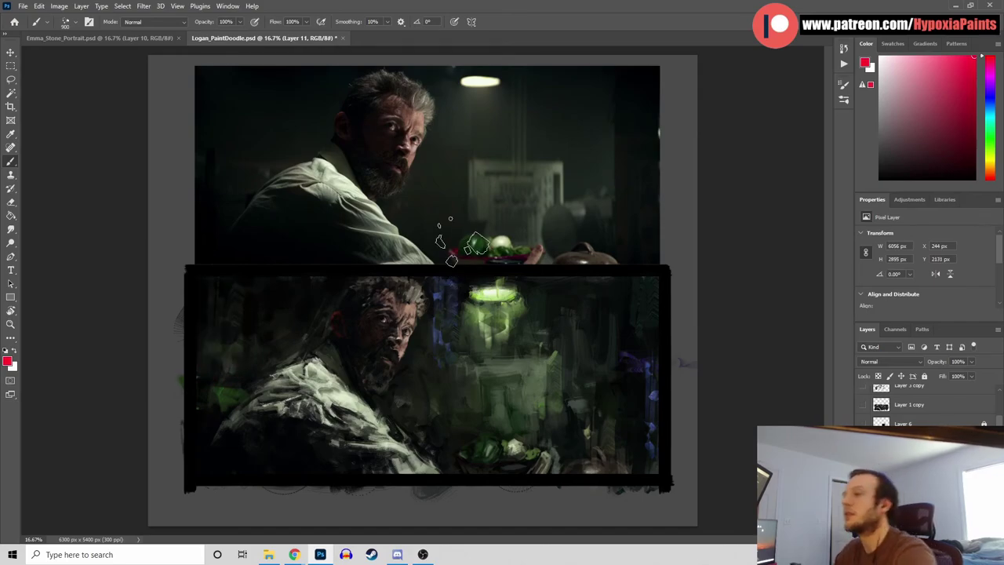
Try vertical strokes down the man's shirt with tones sampled from the green background and the shirt, reducing the brush to 500 px
left_click(518, 397, "alt")
left_click_drag(304, 459, 287, 537)
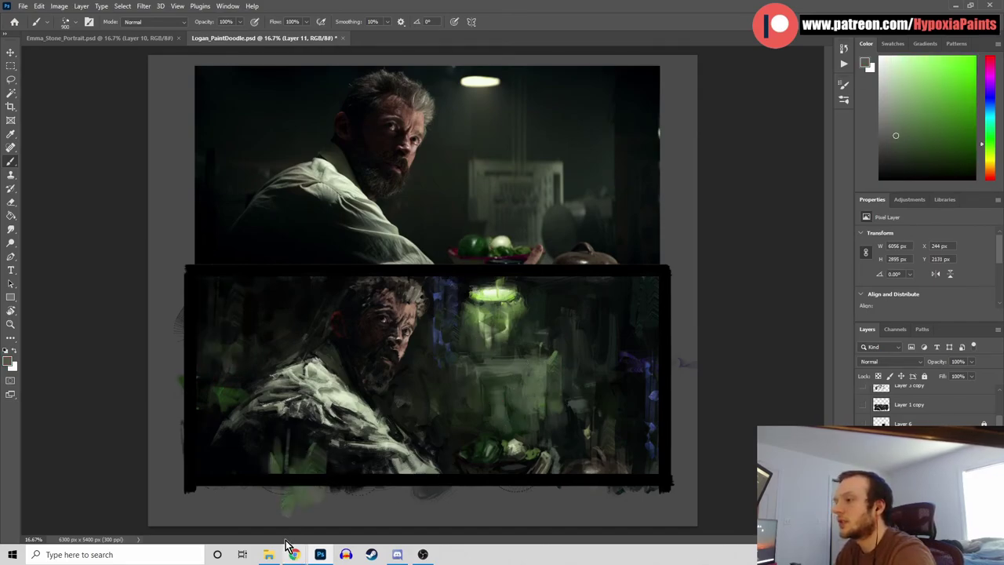
key("ctrl+z")
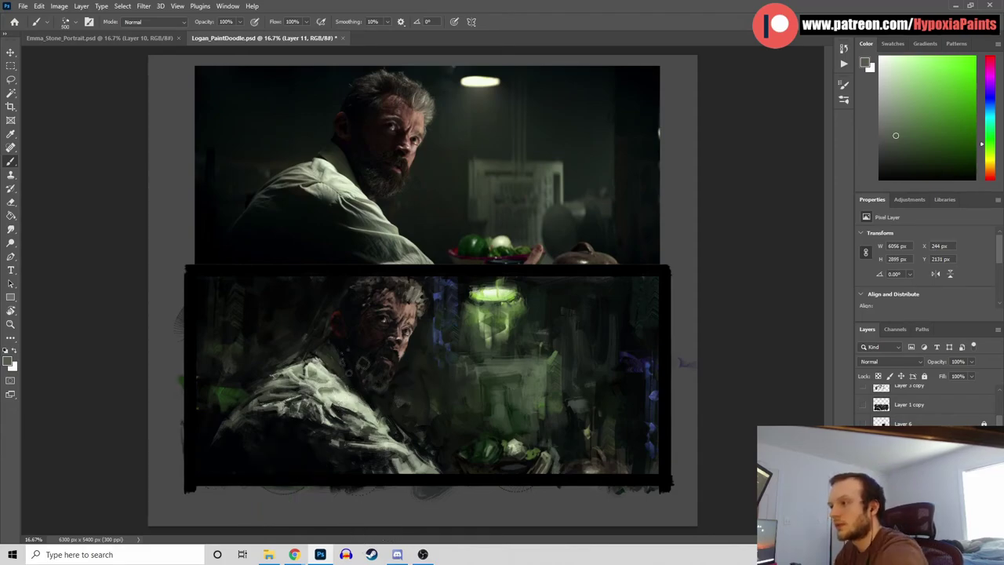
left_click(329, 422, "alt")
left_click_drag(278, 388, 291, 447)
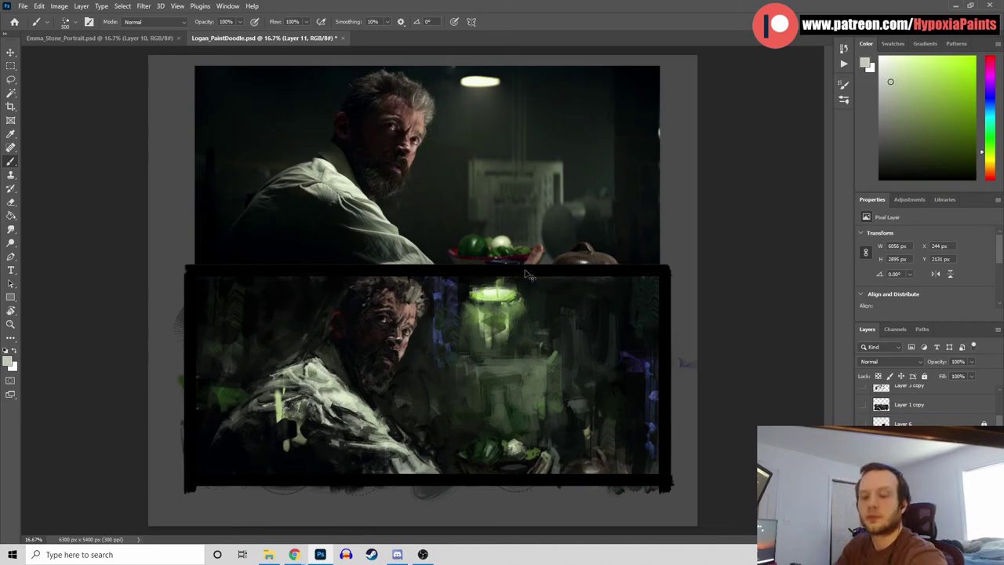
key("ctrl+z")
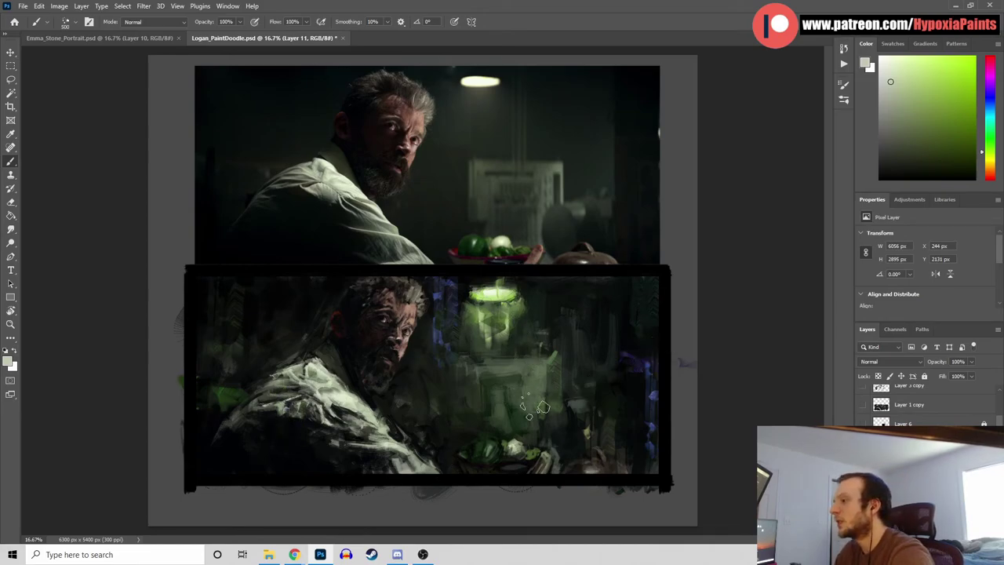
Try 500 px vertical strokes over the bowl of vegetables and the lower frame using dark green tones sampled from the bowl
left_click(494, 455, "alt")
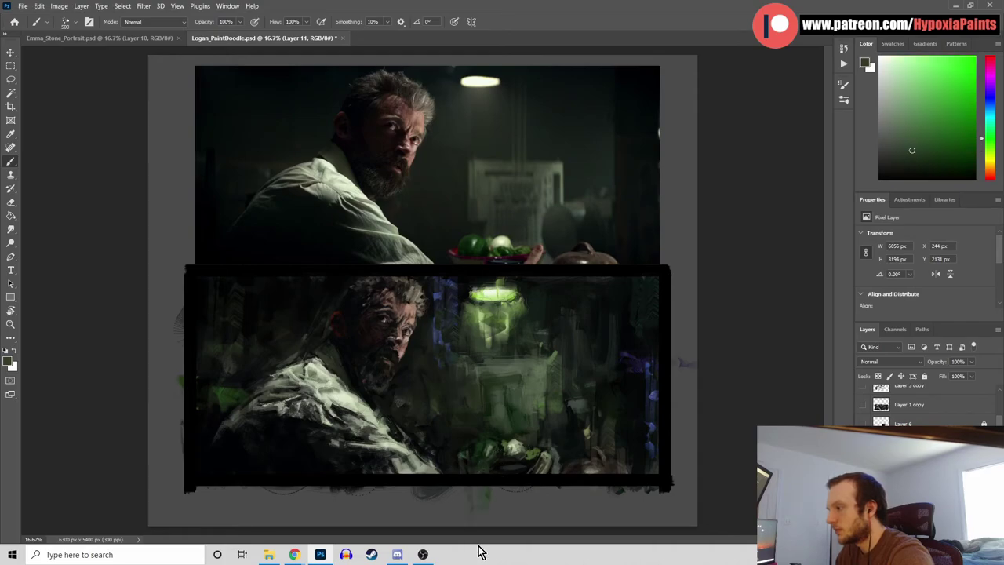
key("ctrl+z")
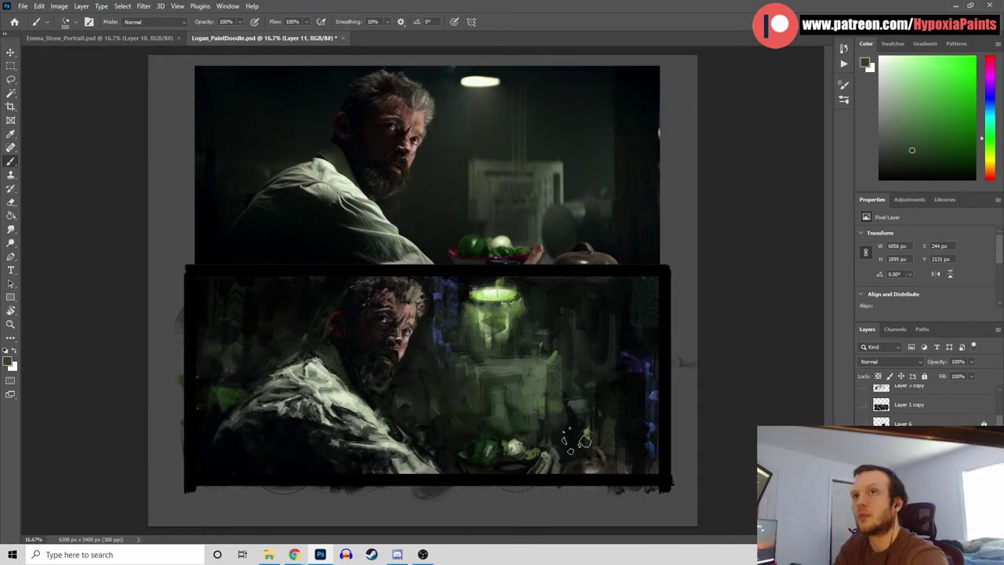
left_click(476, 443, "alt")
left_click_drag(468, 446, 466, 494)
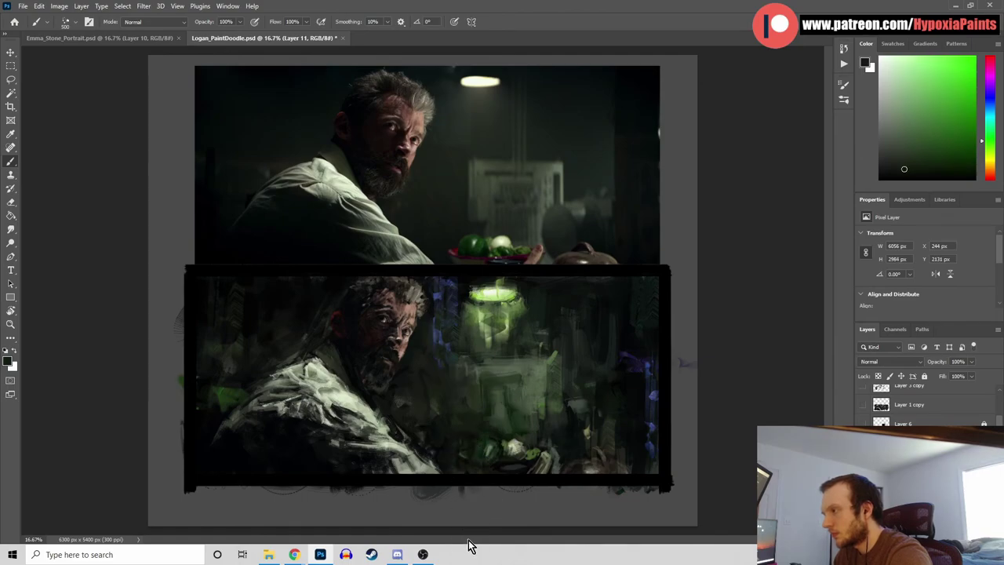
key("ctrl+z")
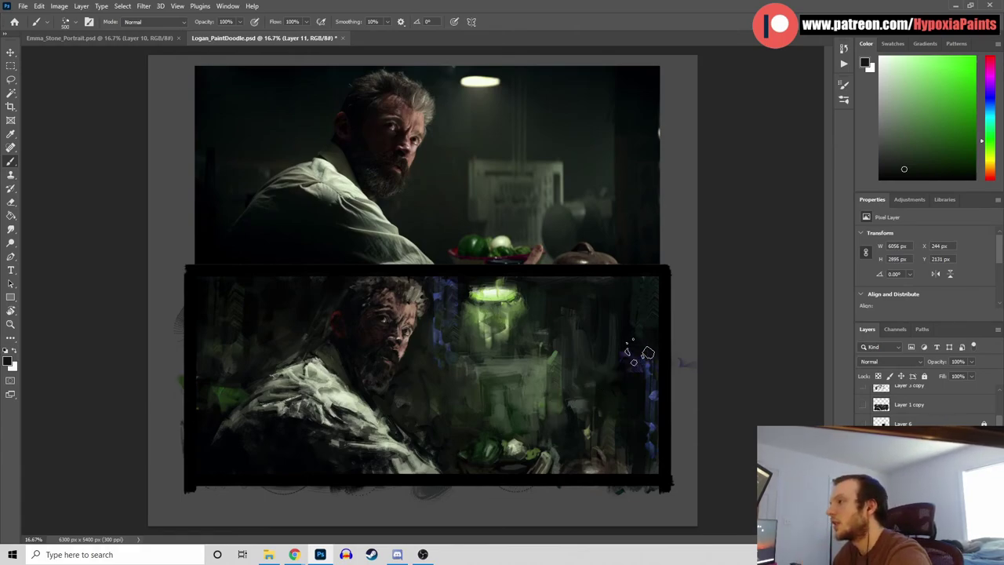
Try a thin horizontal cream stroke across the wall and frame beside the lamp, using a 100 px brush
left_click(494, 314, "alt")
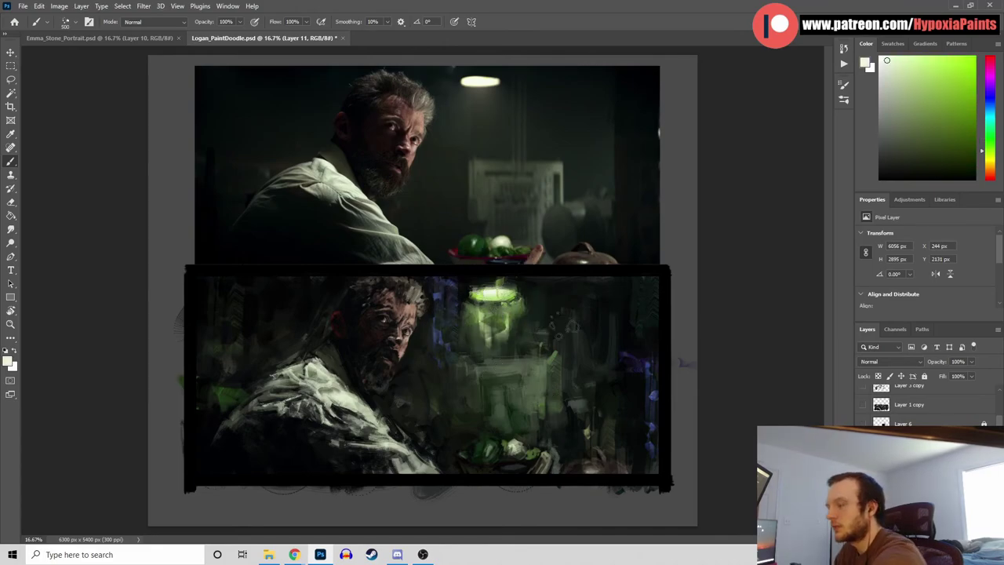
left_click_drag(587, 299, 695, 298)
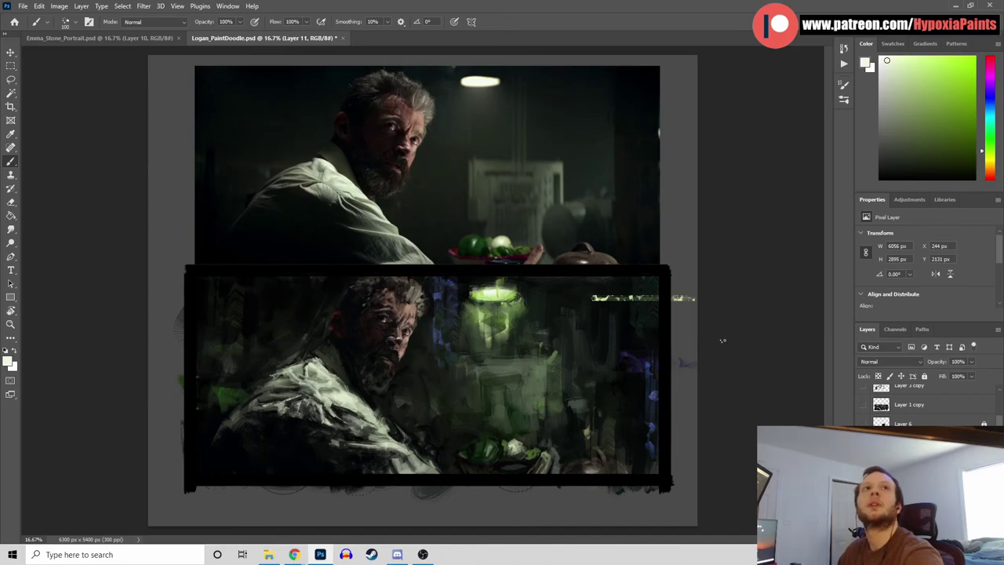
key("ctrl+z")
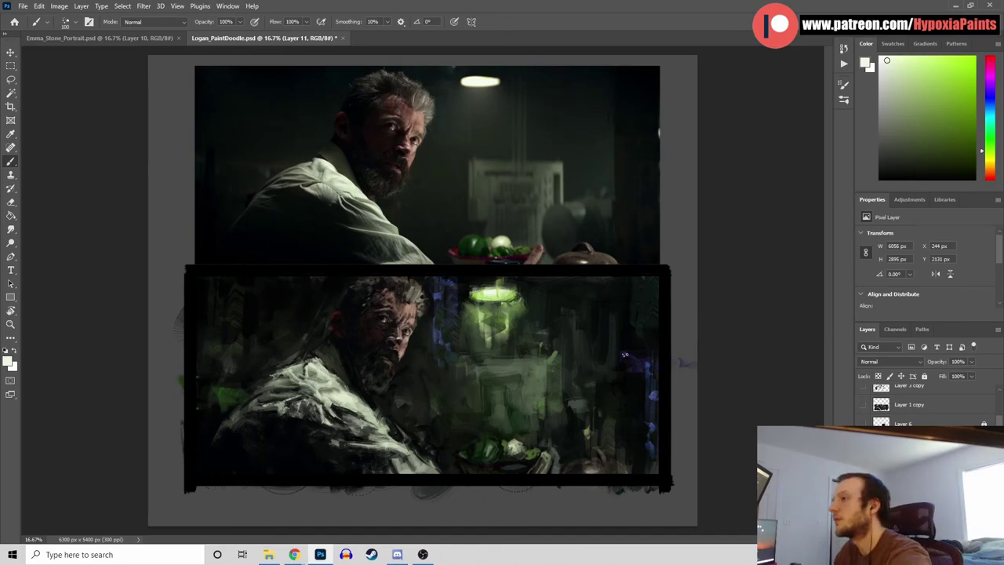
Paint a thin horizontal light green stroke across the wall behind the man with the 100 px brush, sampling the lamp's glow
left_click_drag(193, 299, 329, 298)
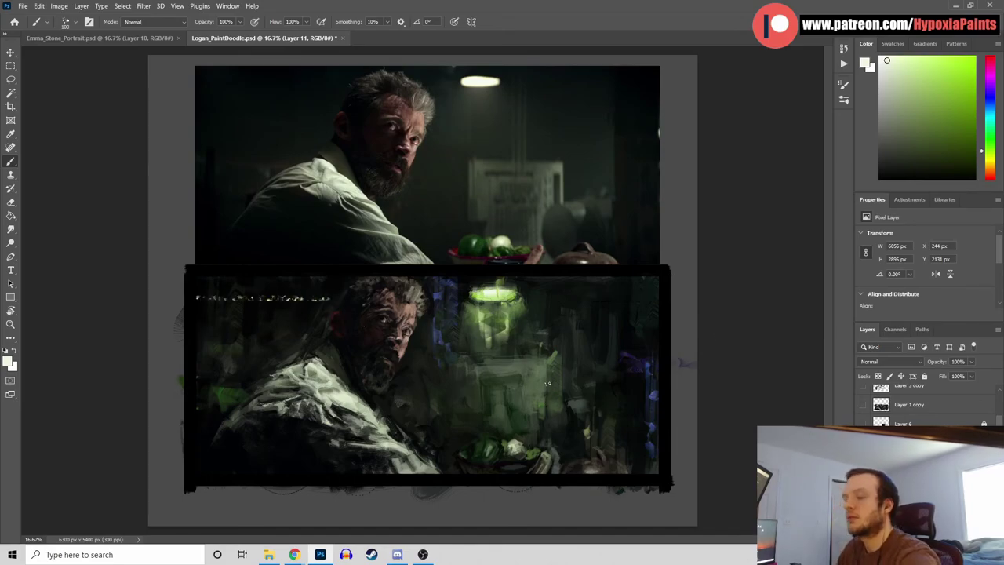
key("ctrl+z")
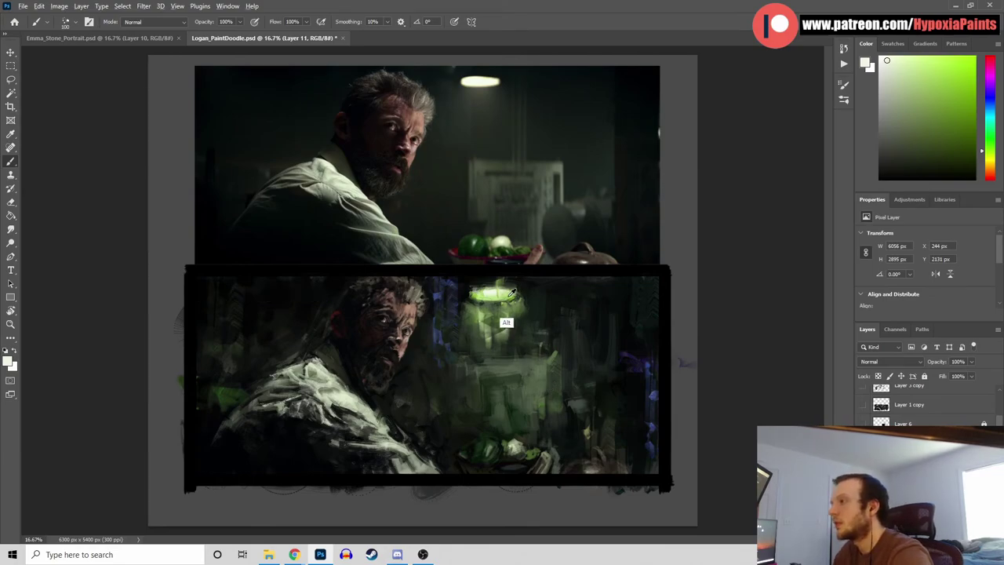
left_click(507, 321, "alt")
left_click_drag(196, 301, 284, 302)
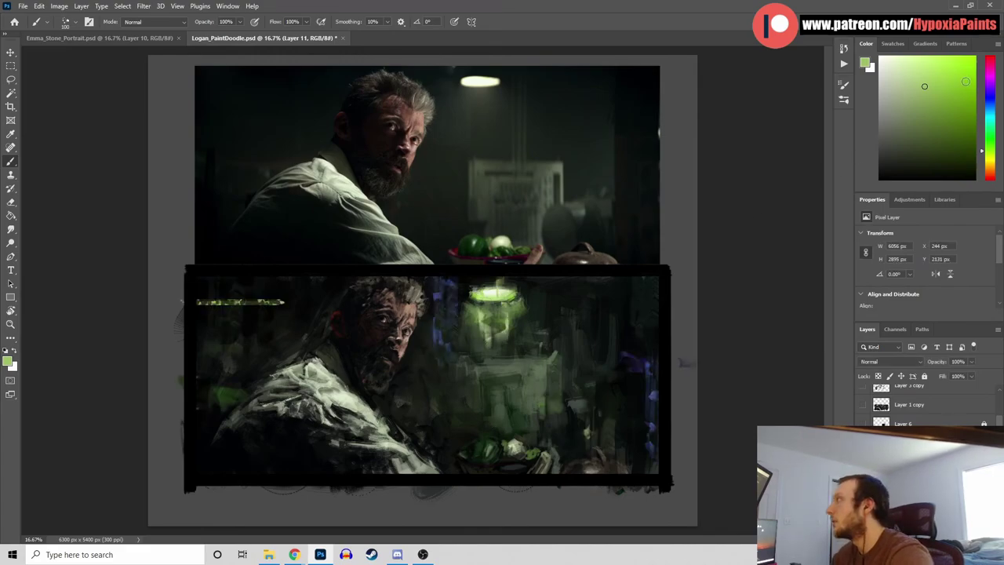
Dab a saturated blue around the bowl of vegetables and the green area above it with a 200 px brush
left_click(515, 449, "alt")
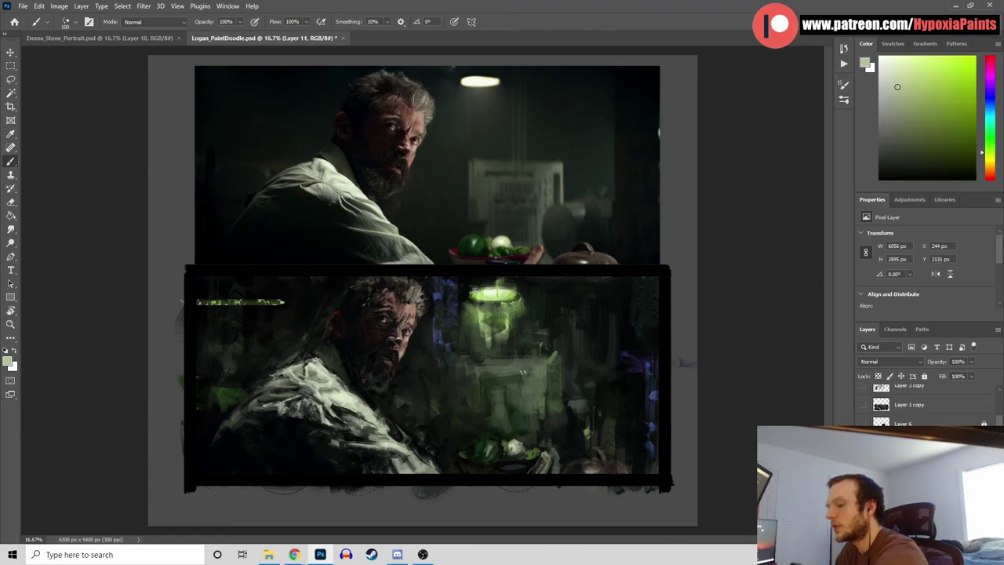
left_click(990, 97)
left_click(934, 91)
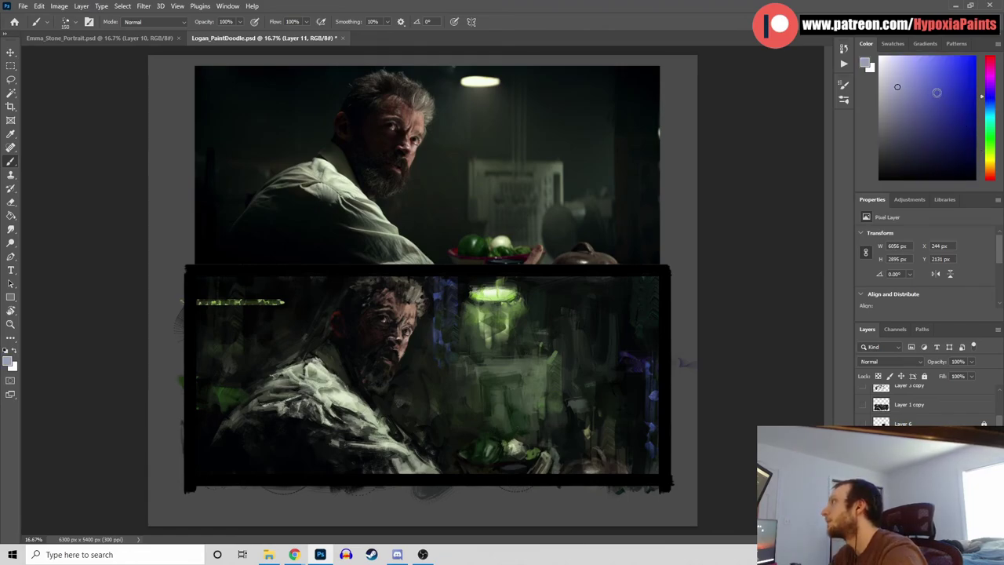
left_click(473, 432)
left_click(471, 468)
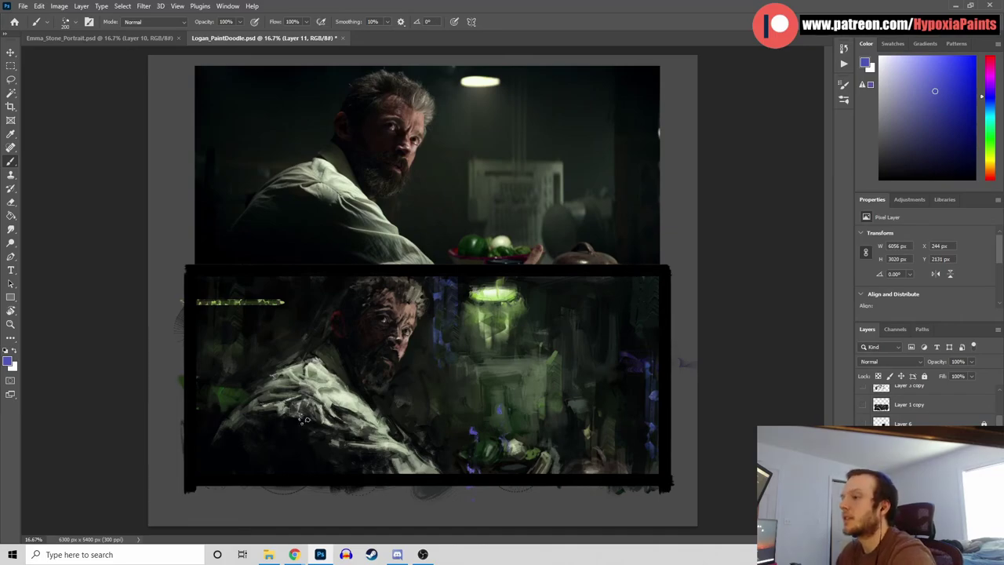
Paint a vertical dark green stroke through the shirt's shadow using a tone sampled from the green patch behind the man
left_click(224, 397, "alt")
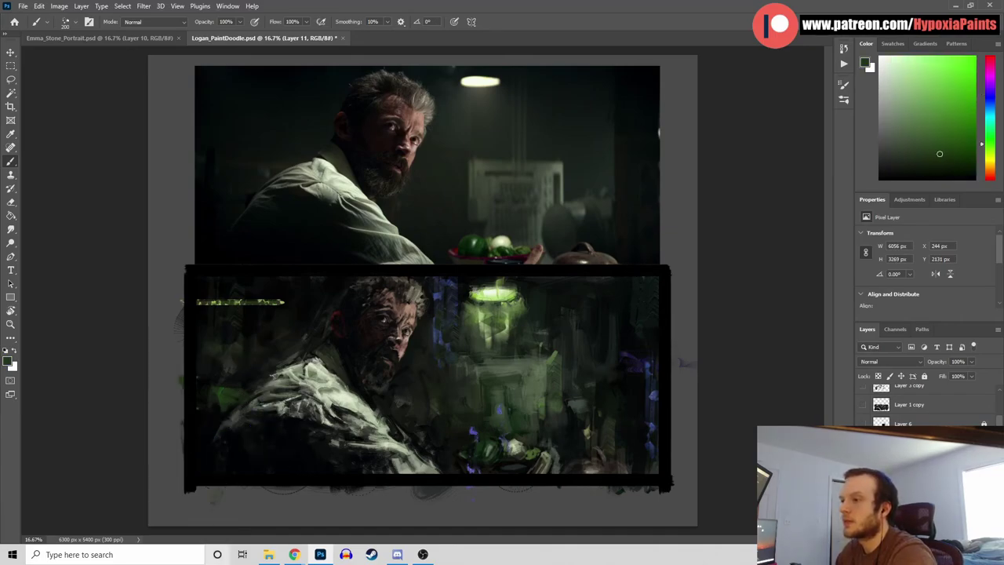
key("ctrl+z")
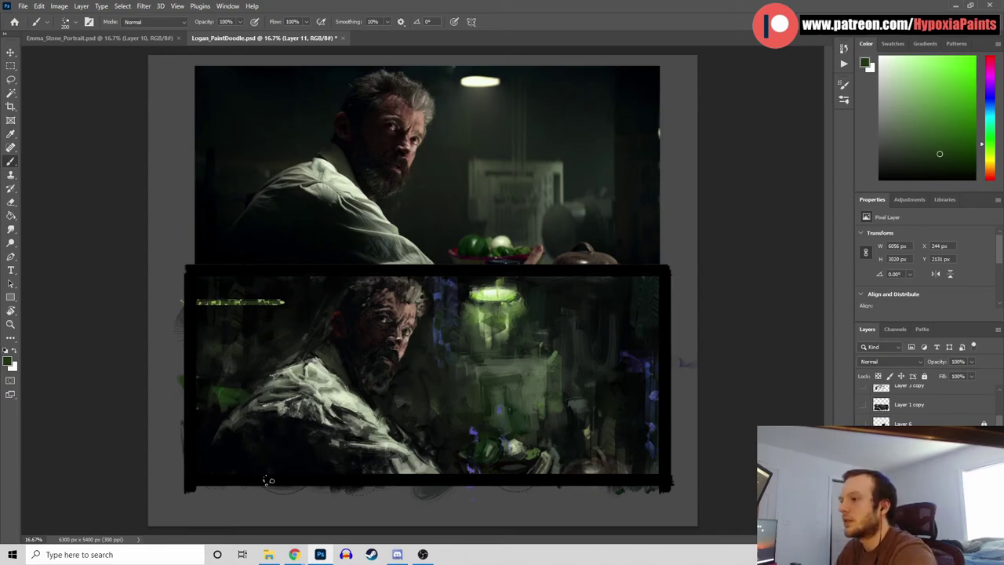
Try vertical strokes over the shirt's shadow and shoulder edge using pale and grey tones sampled from the shirt
left_click(324, 426, "alt")
left_click_drag(299, 423, 298, 457)
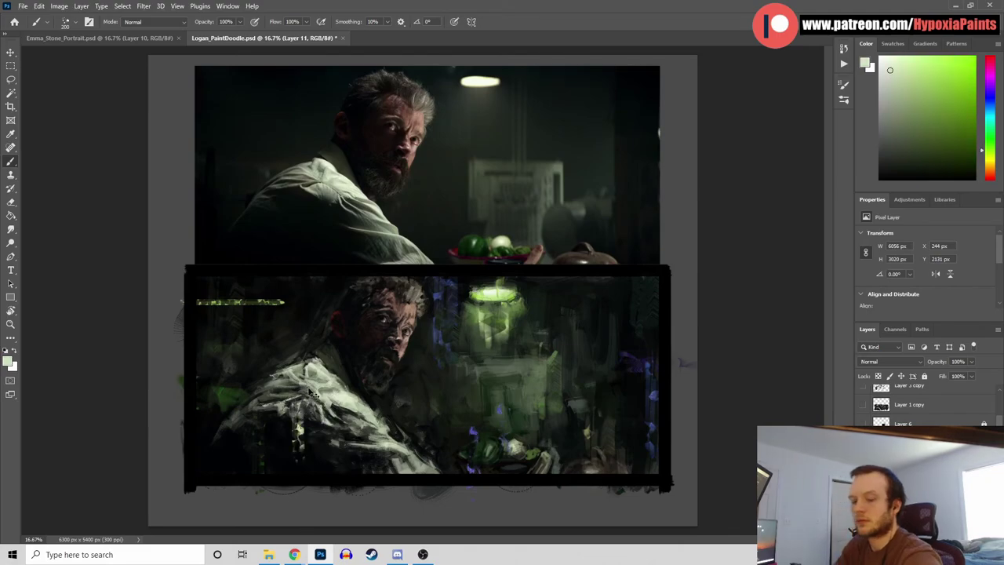
key("ctrl+z")
left_click(271, 409, "alt")
left_click_drag(279, 416, 286, 349)
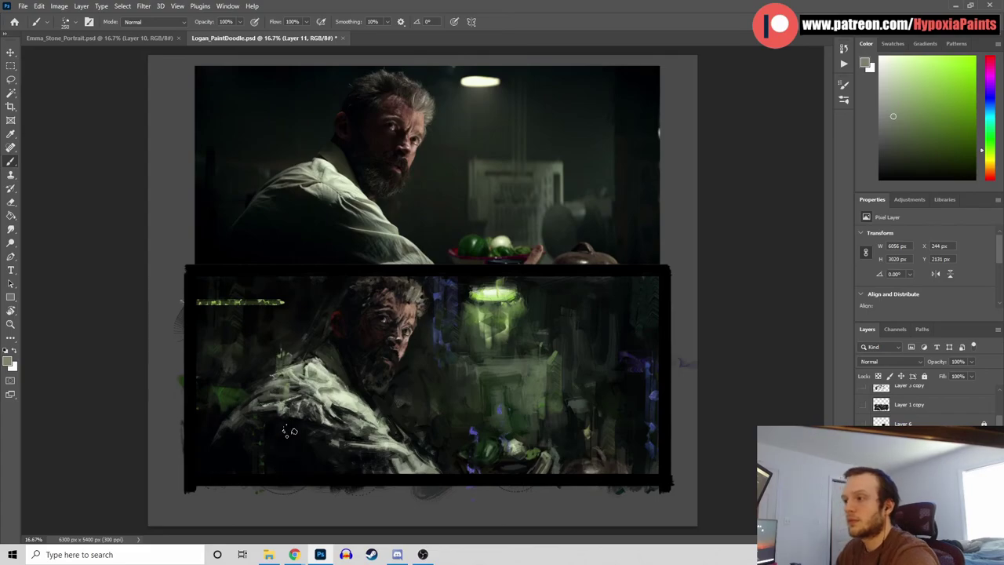
key("ctrl+z")
Add short grey-green strokes at the shirt's shoulder edge and on the lower sleeve with a 250 px brush, sampling the shirt
left_click(281, 383, "alt")
left_click_drag(269, 353, 273, 388)
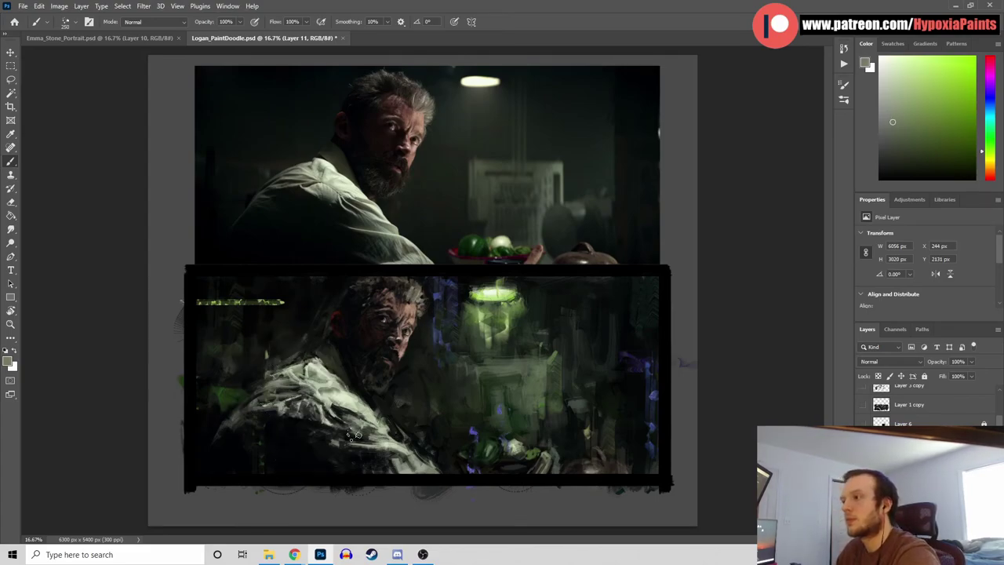
left_click(362, 436, "alt")
left_click_drag(391, 448, 367, 442)
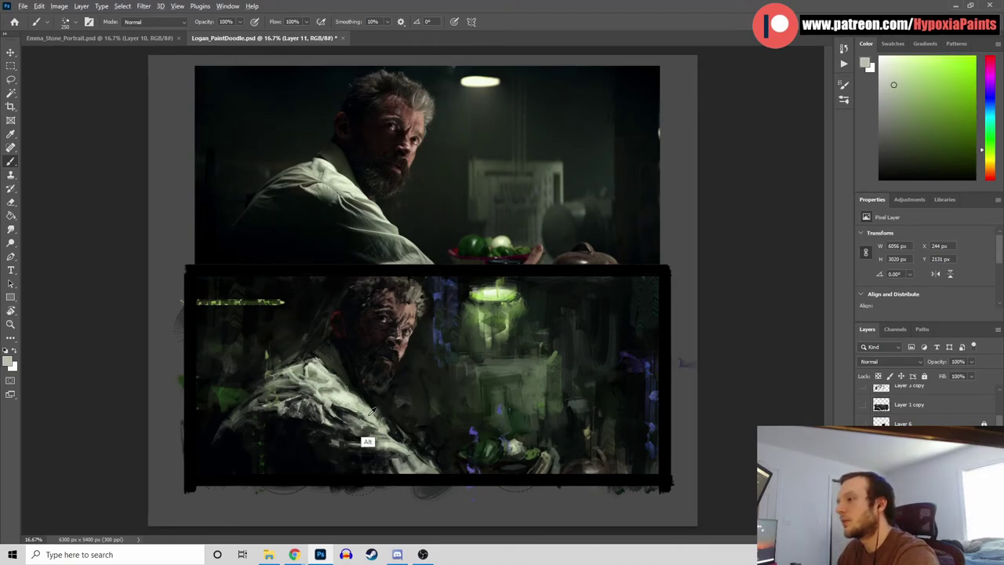
Paint pale vertical strokes down the shirt's sleeve and across the lower frame using tones sampled from its highlights
left_click(360, 402, "alt")
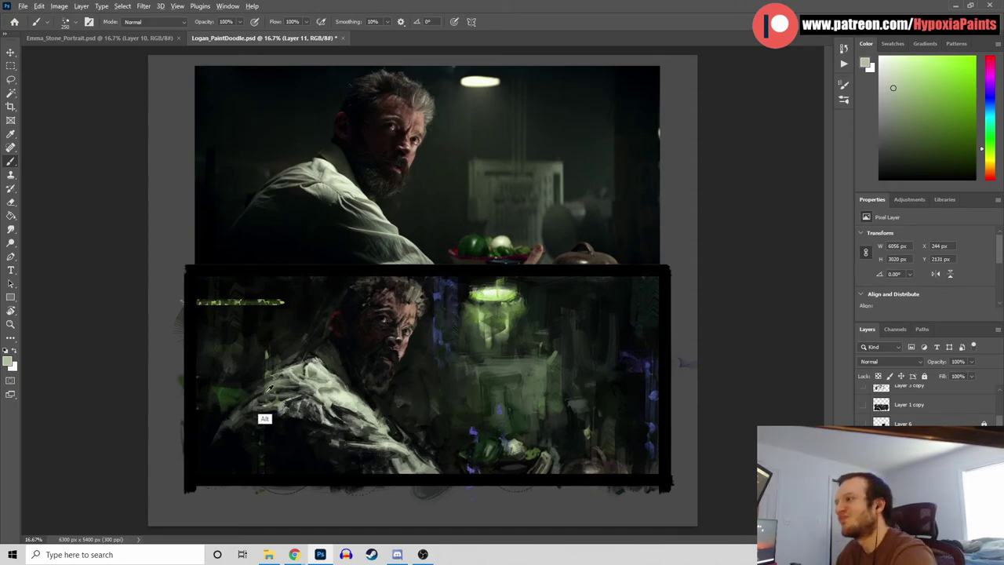
left_click(348, 419, "alt")
left_click_drag(340, 378, 355, 499)
left_click(383, 443, "alt")
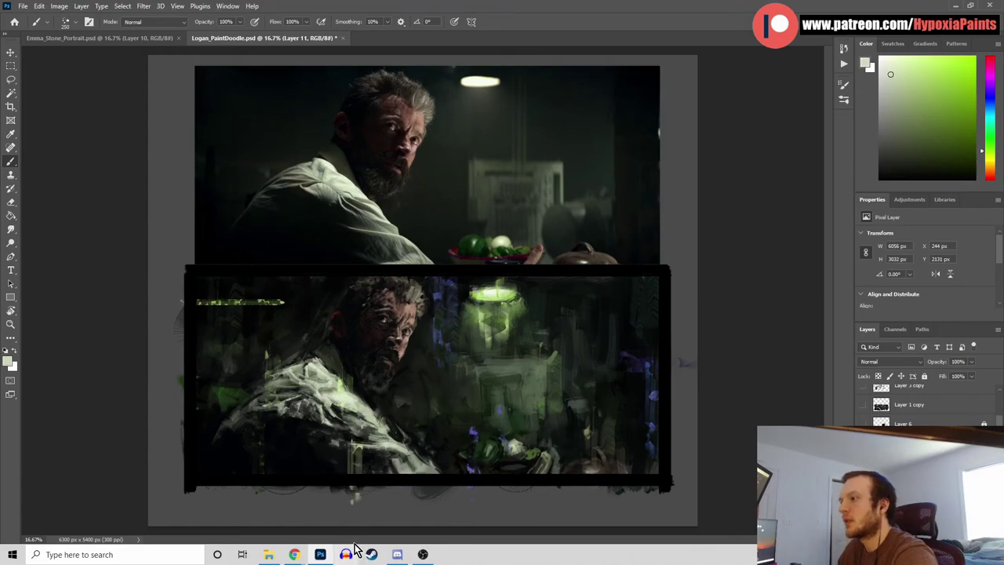
Paint a horizontal grey-green stroke along the frame's lower edge beneath the man's back with the 250 px brush
left_click(403, 491, "alt")
left_click_drag(197, 462, 262, 463)
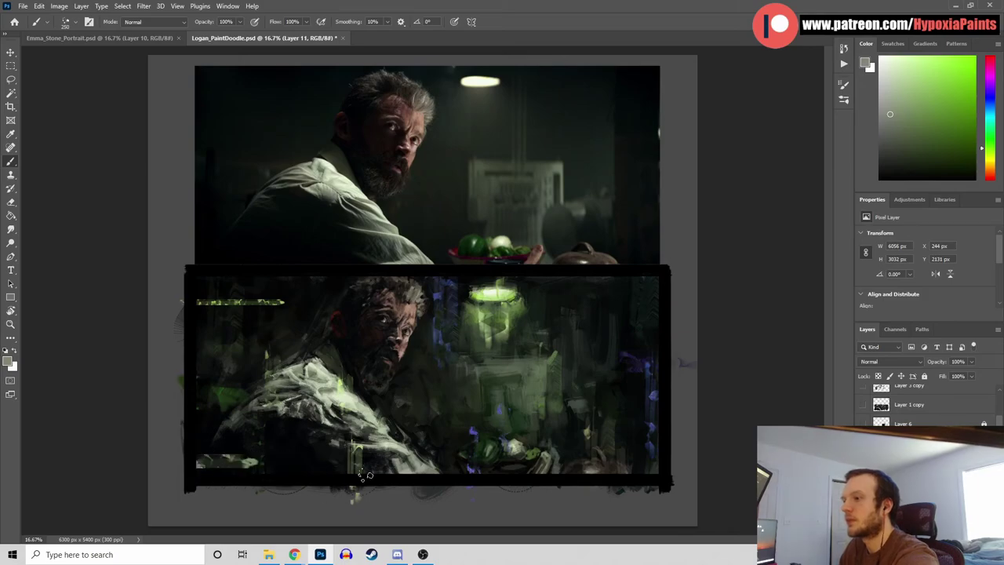
key("ctrl+z")
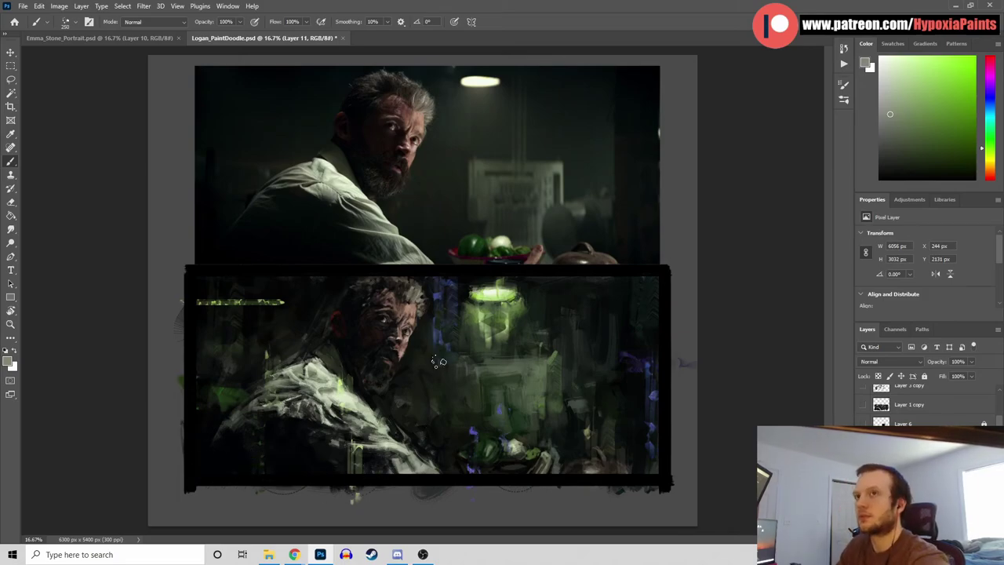
left_click_drag(191, 471, 302, 470)
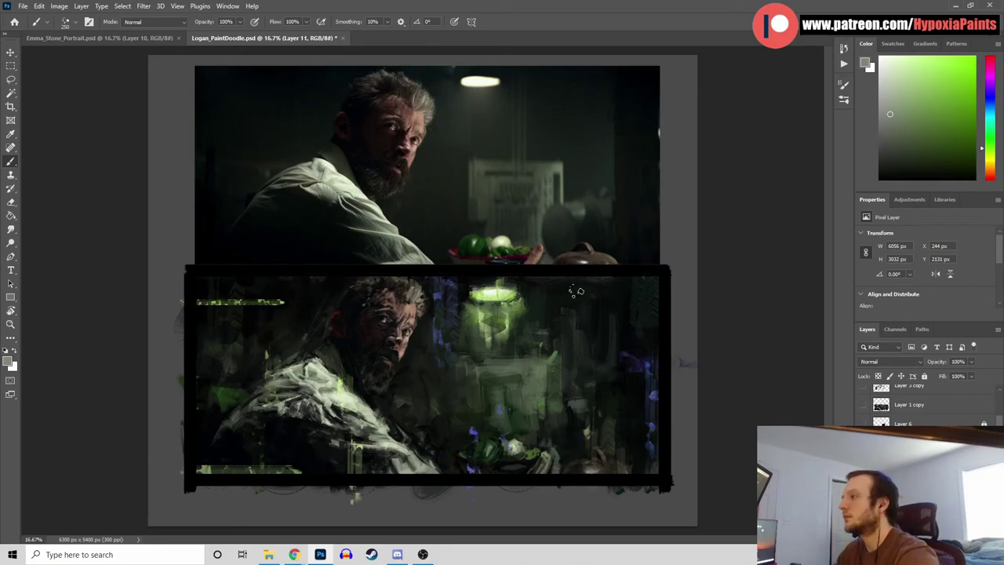
Remove the grey-green stroke along the frame's lower edge after trying a light green stroke in the upper-right corner
left_click(506, 321, "alt")
left_click_drag(628, 293, 671, 294)
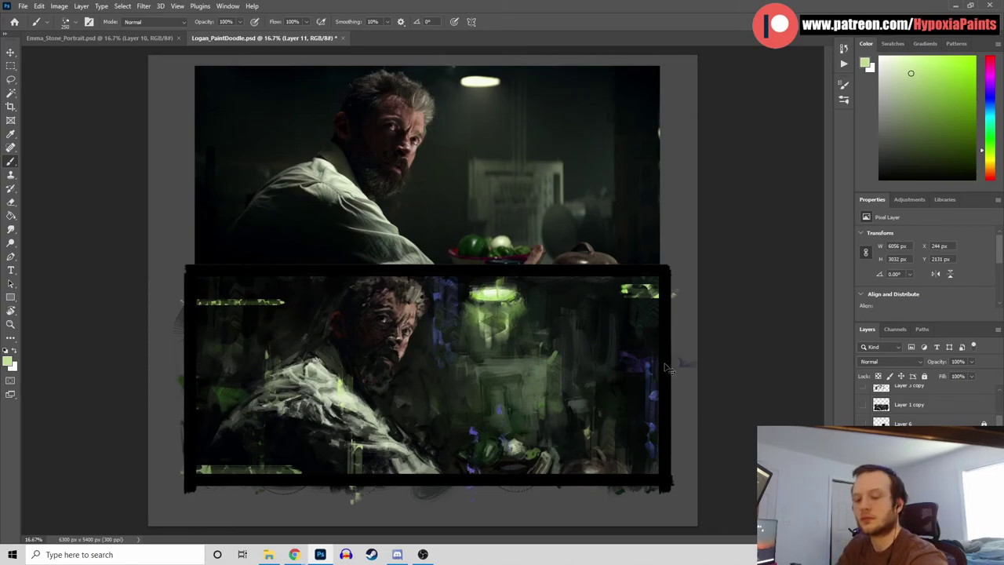
key("ctrl+z")
key("ctrl+z")
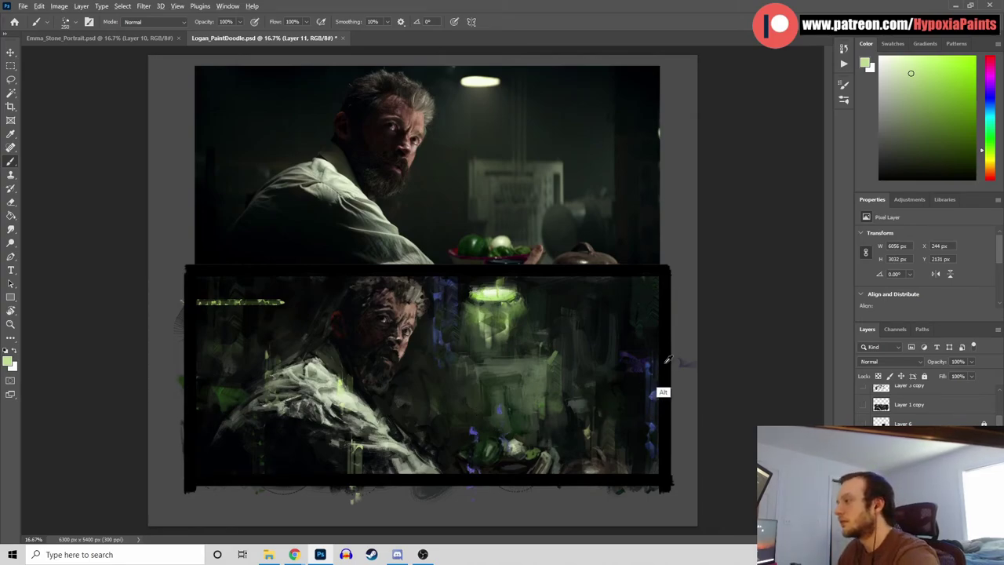
Try a horizontal stroke and a short vertical stroke at the frame's lower-left corner in dark green sampled below the lamp
left_click(516, 334, "alt")
left_click_drag(196, 467, 243, 468)
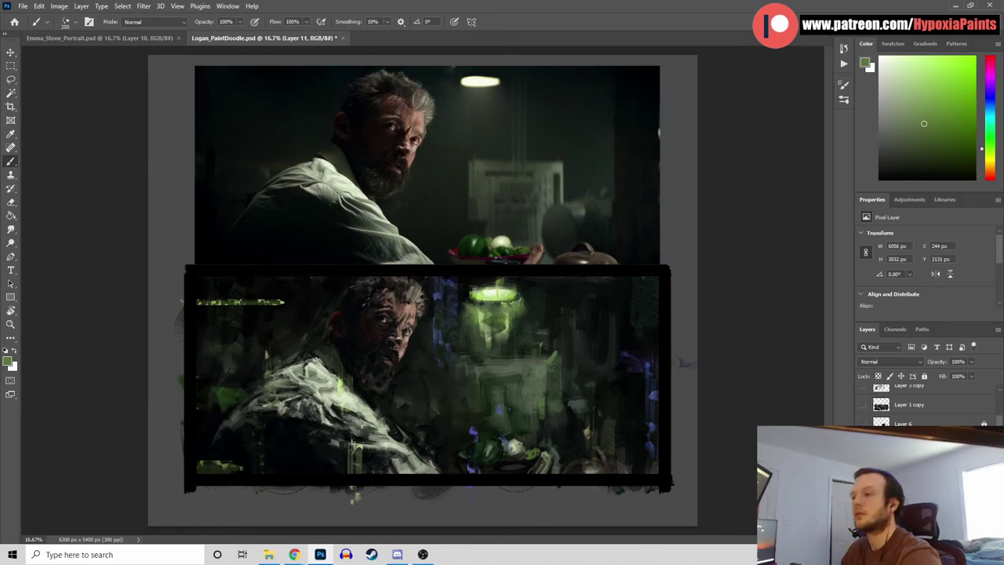
left_click_drag(210, 494, 216, 510)
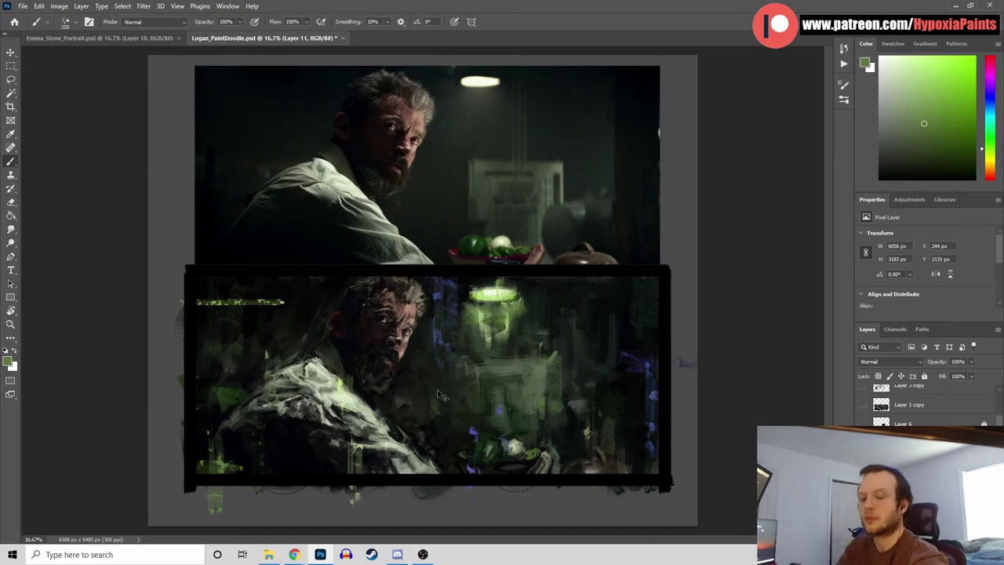
key("ctrl+z")
key("ctrl+z")
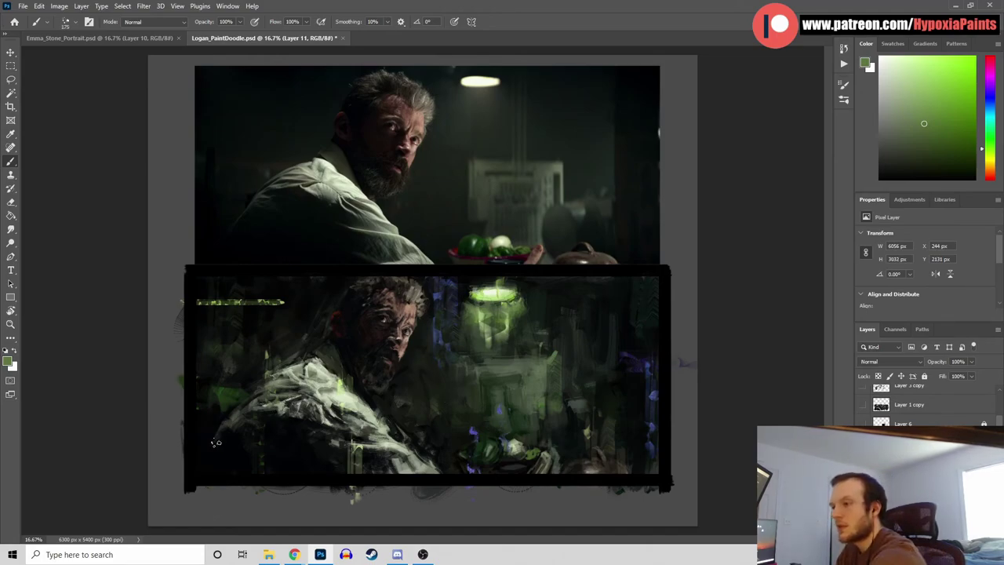
Try thinner vertical dark green strokes beside the shirt's shadowed back, extending the second past the frame's lower edge
left_click_drag(208, 446, 208, 475)
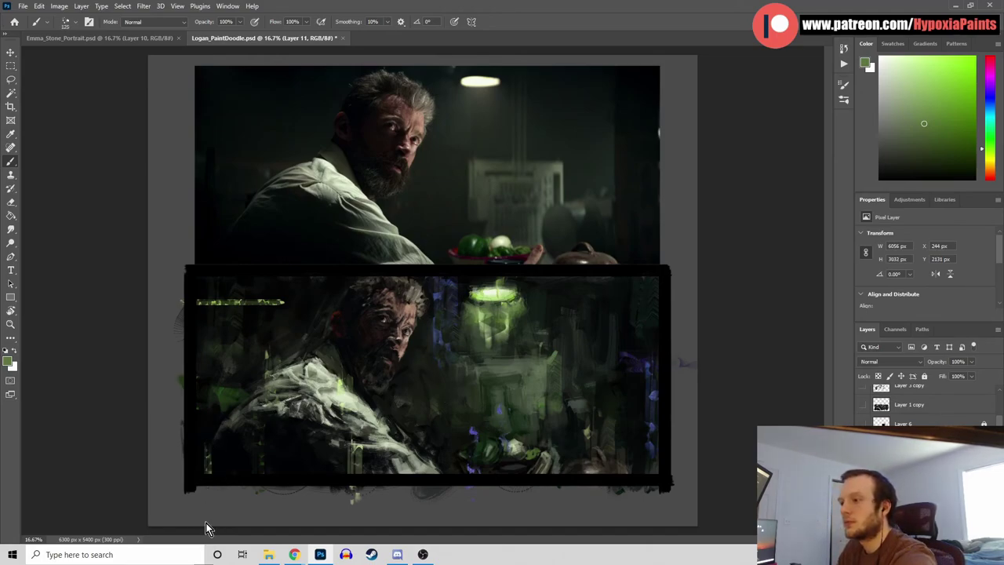
key("ctrl+z")
left_click_drag(214, 384, 214, 474)
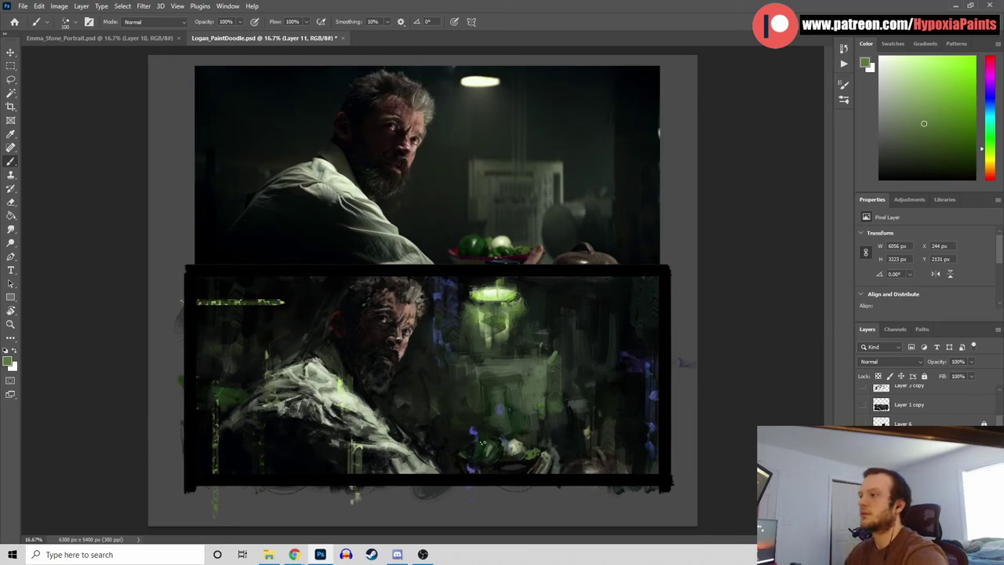
key("ctrl+z")
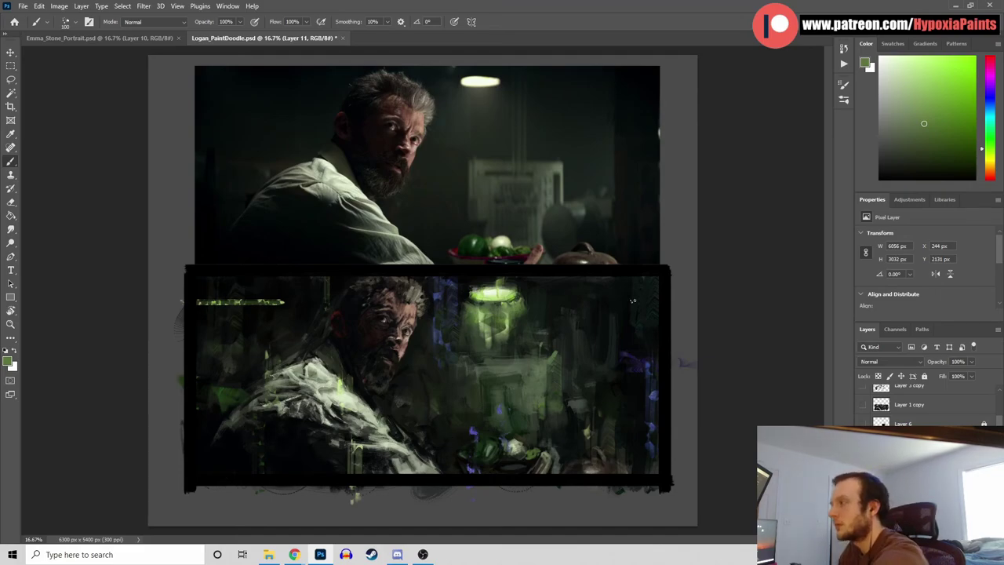
Pick a saturated crimson and try short horizontal strokes in the frame's lower-left corner, widening the brush to 250 px
left_click(990, 59)
left_click(973, 58)
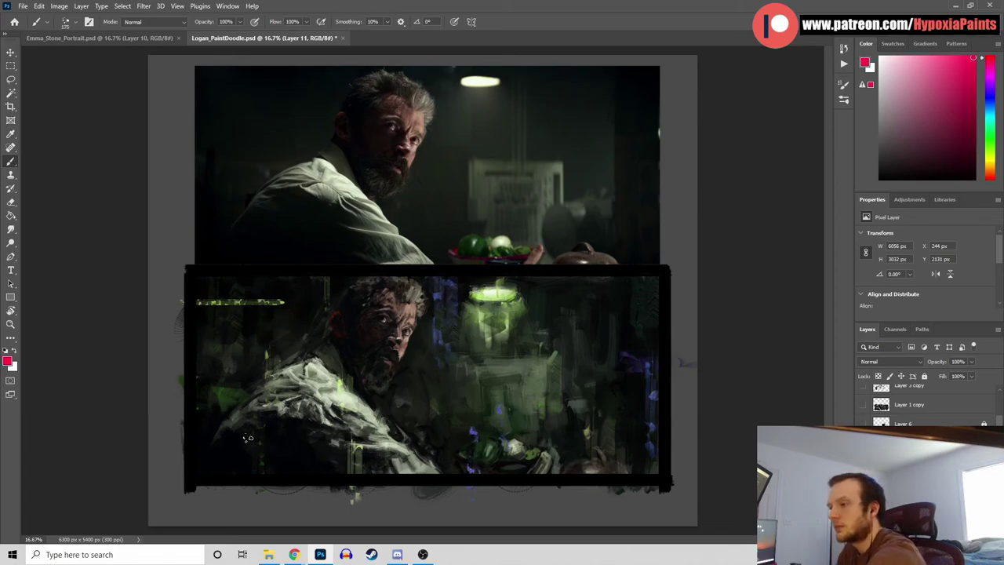
left_click_drag(199, 468, 226, 469)
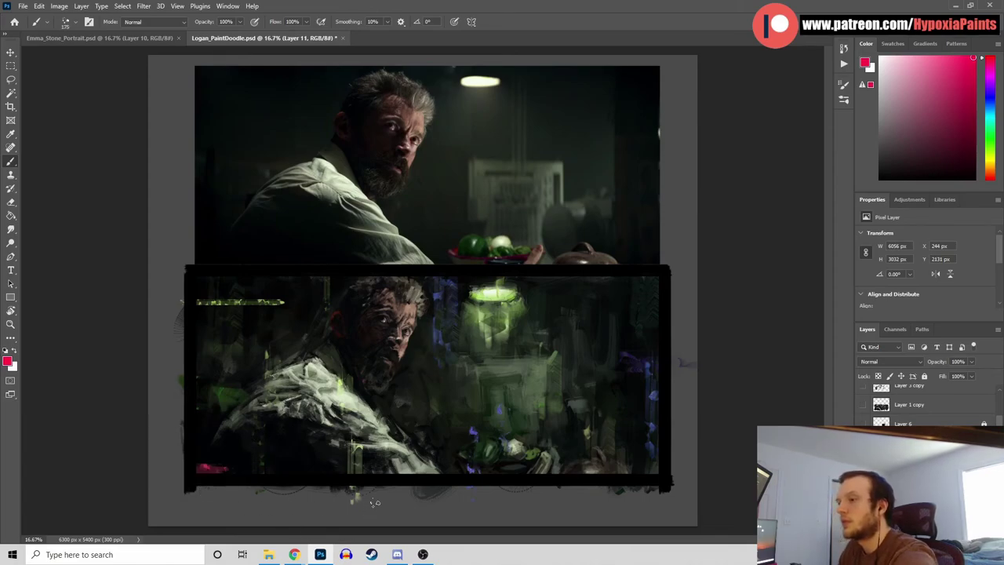
key("ctrl+z")
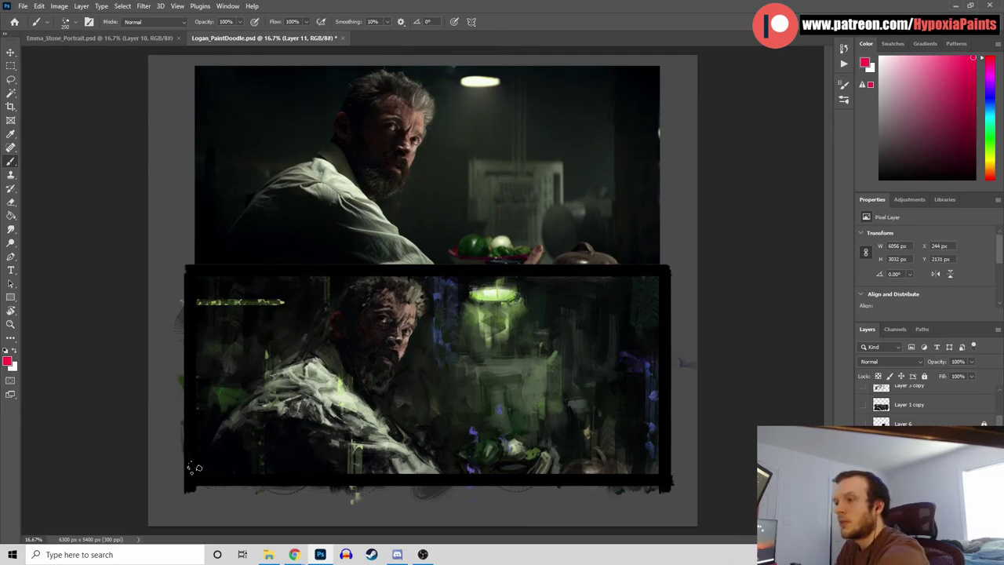
left_click_drag(198, 463, 255, 464)
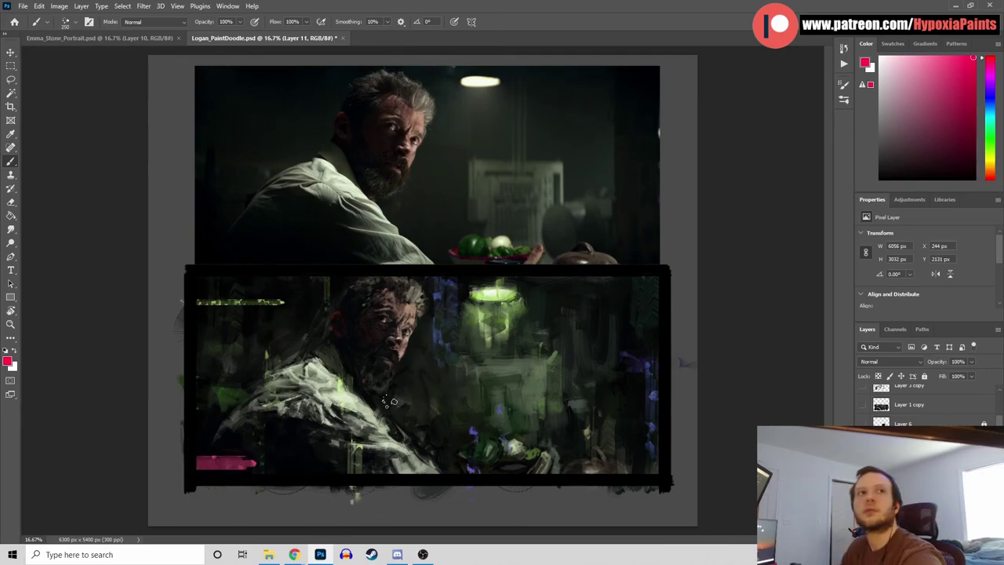
key("ctrl+z")
Try a long, thinner crimson line from the frame's left edge across the lower part of the shirt
key("bracketleft")
key("bracketleft")
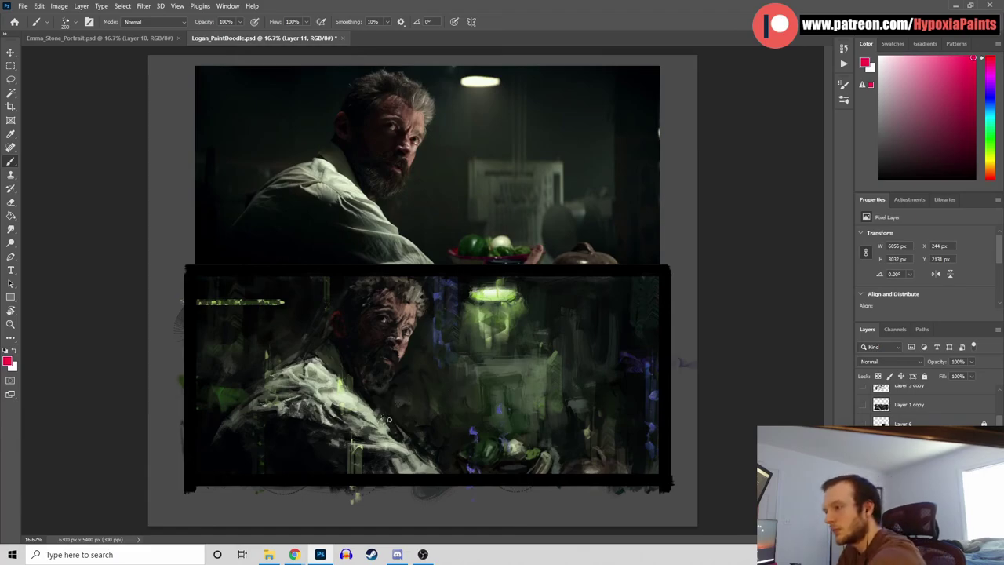
left_click_drag(198, 463, 409, 448)
left_click(411, 463, "shift")
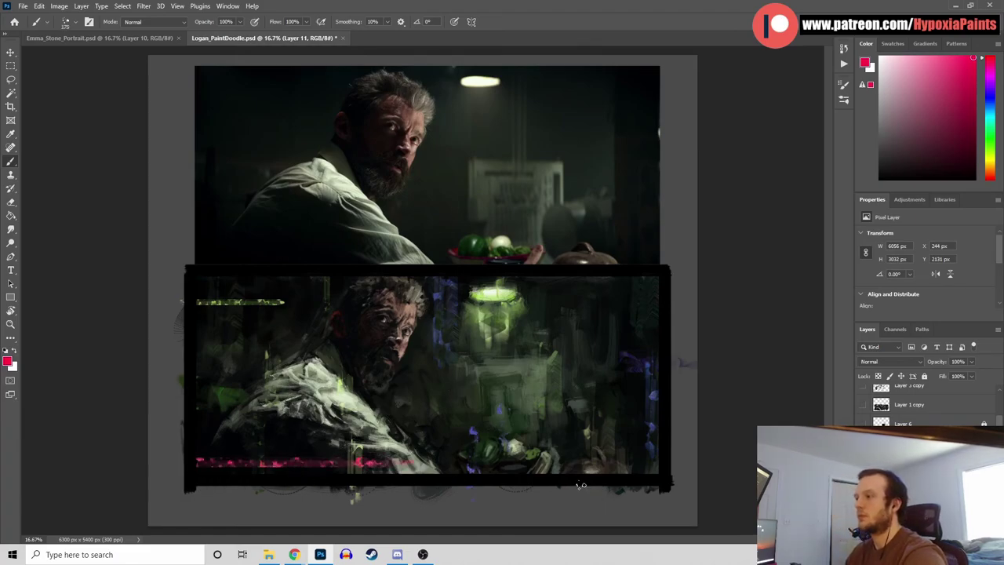
key("ctrl+z")
key("ctrl+z")
key("ctrl+z")
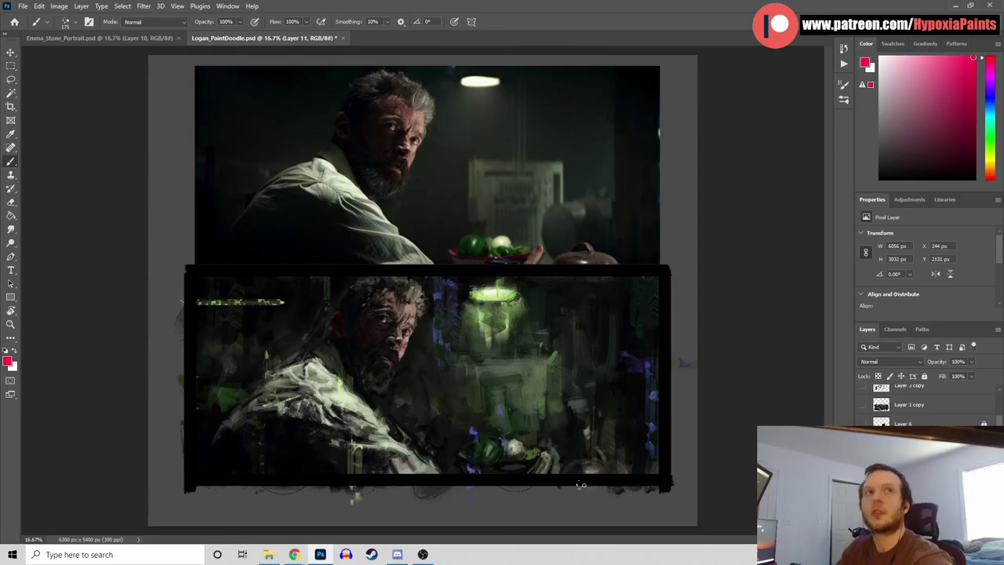
Darken the brush colour to deep crimson and try horizontal strokes over the shirt's lower shadow at 175 and 125 px
left_click(963, 107)
left_click_drag(196, 468, 336, 467)
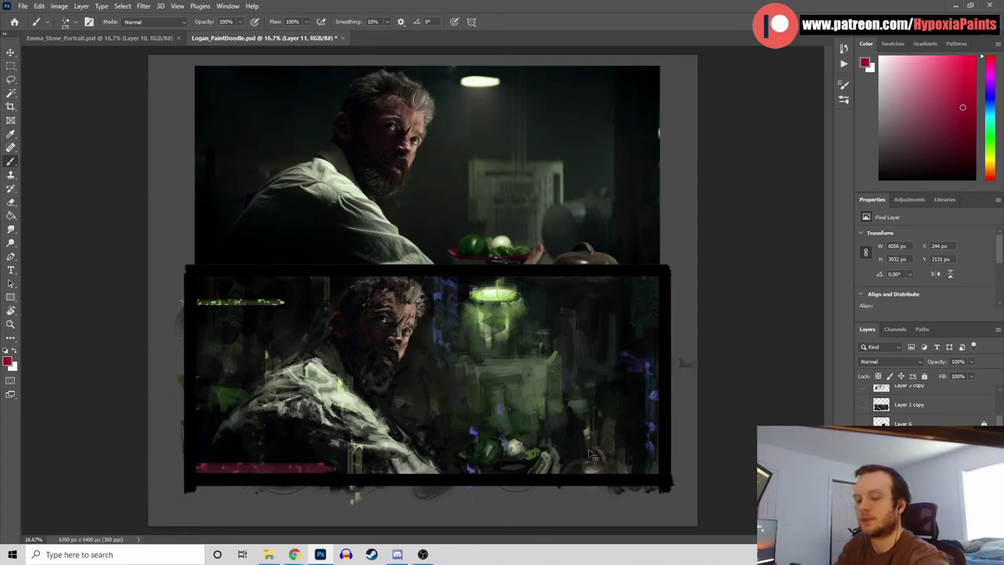
key("ctrl+z")
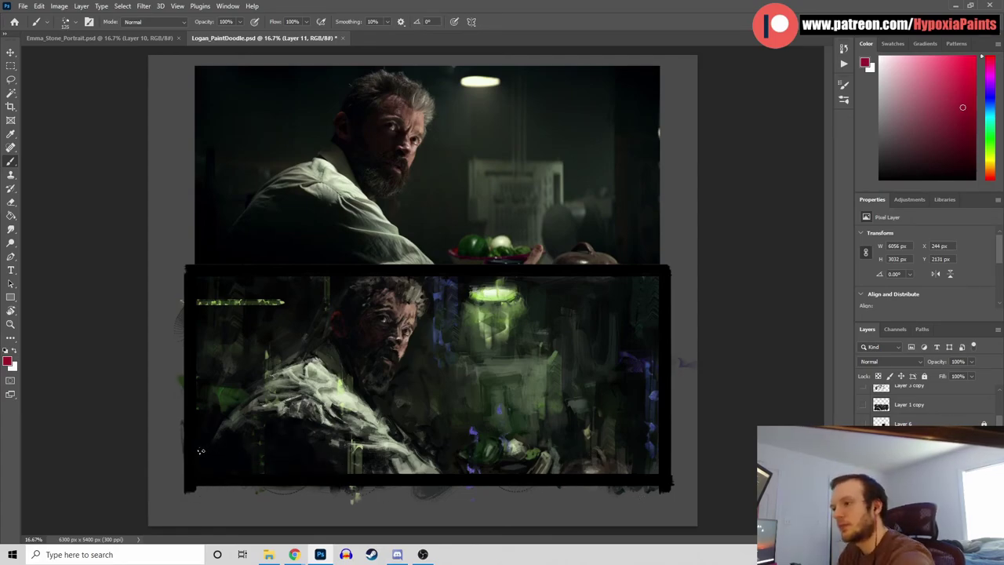
left_click_drag(202, 451, 298, 451)
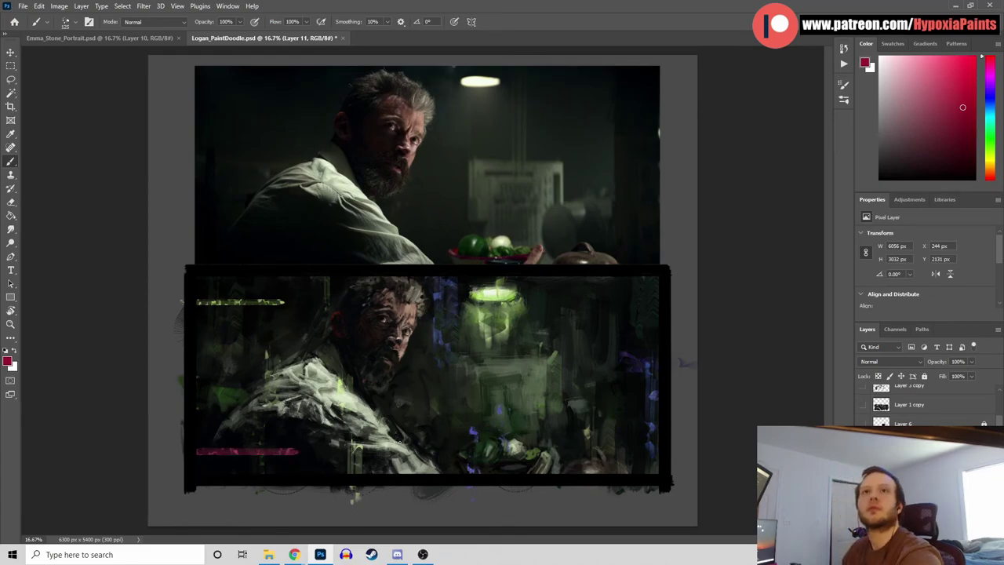
key("ctrl+z")
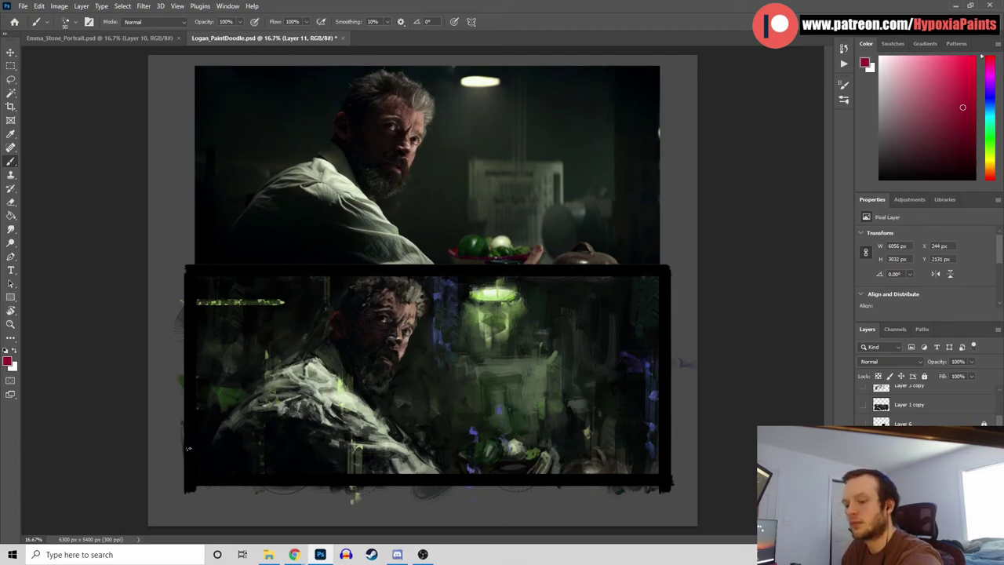
Try thin deep crimson lines from the frame's lower-left edge with a smaller brush
left_click_drag(193, 459, 299, 458)
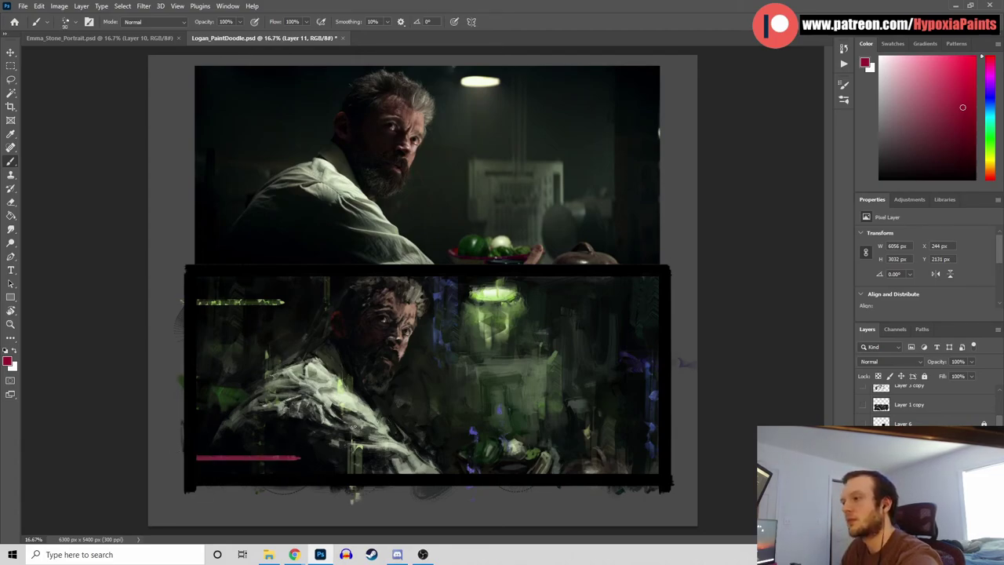
key("ctrl+z")
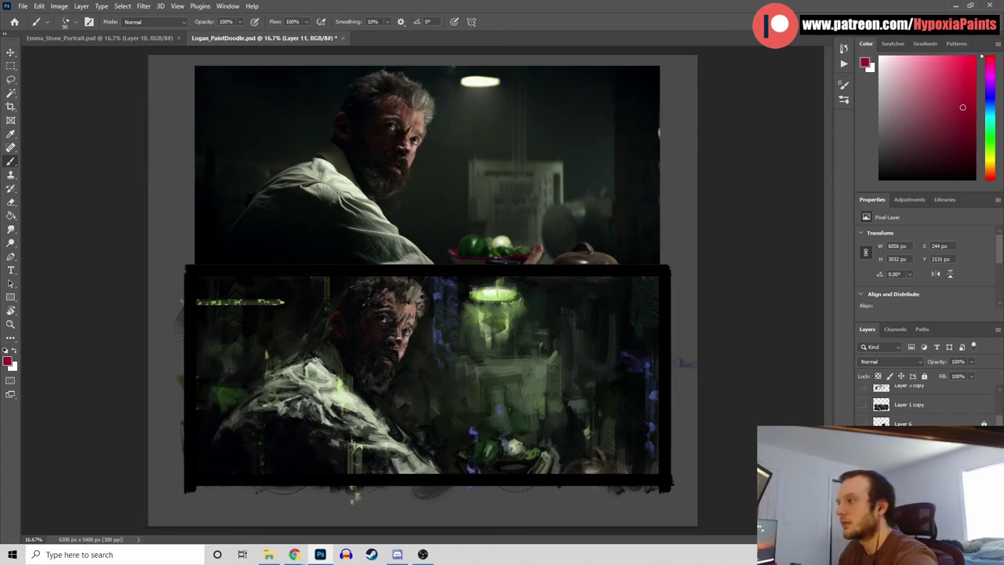
left_click_drag(198, 456, 243, 456)
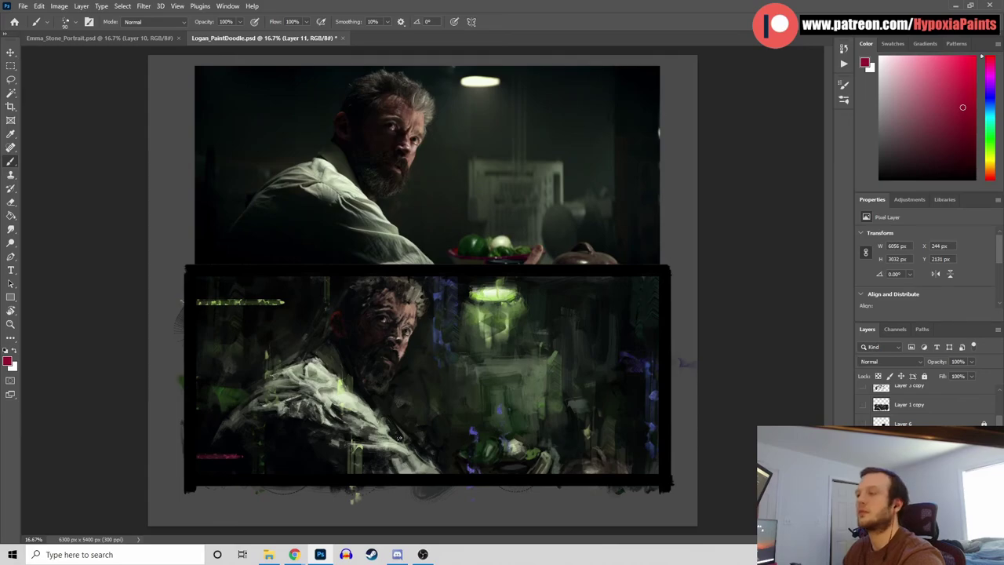
key("ctrl+z")
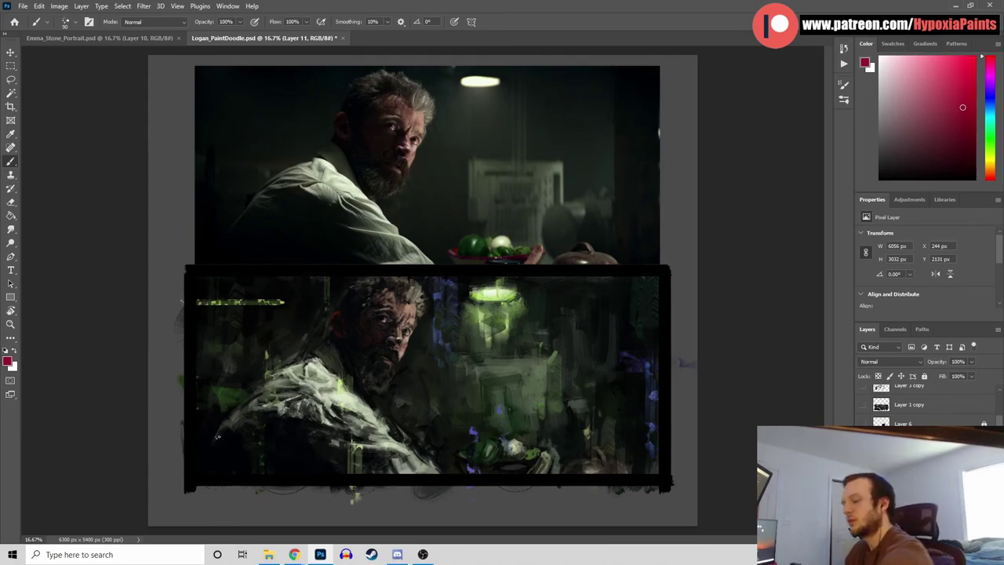
Try deep crimson upright strokes along the frame's left side with a 250 px brush, comparing the picture with and without the tall one
left_click_drag(208, 465, 213, 449)
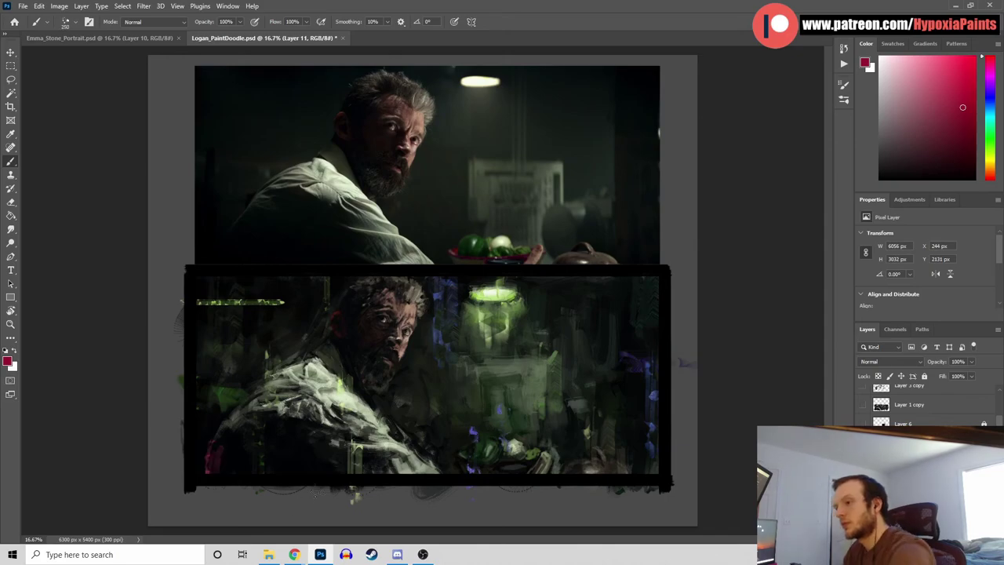
key("ctrl+z")
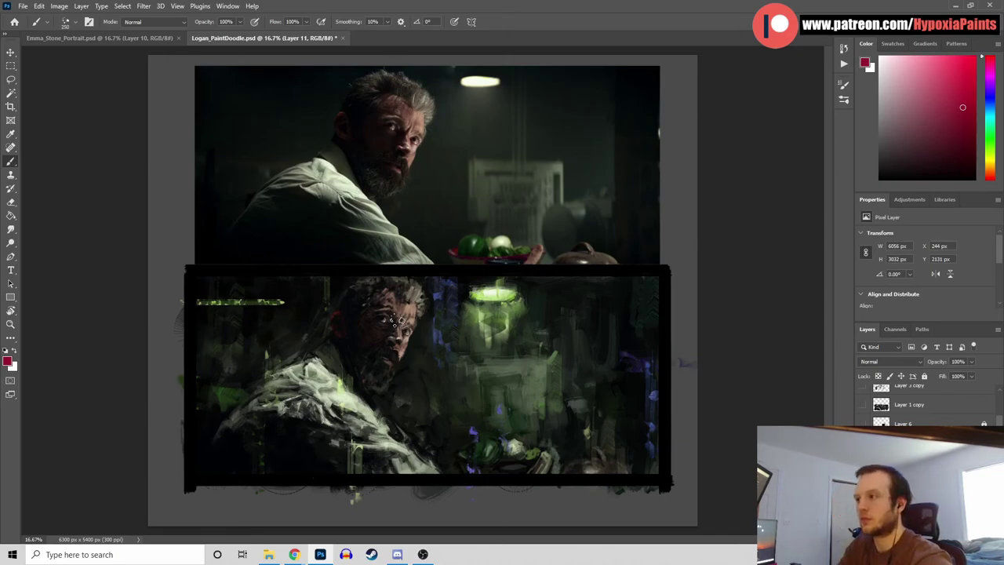
left_click_drag(228, 333, 220, 537)
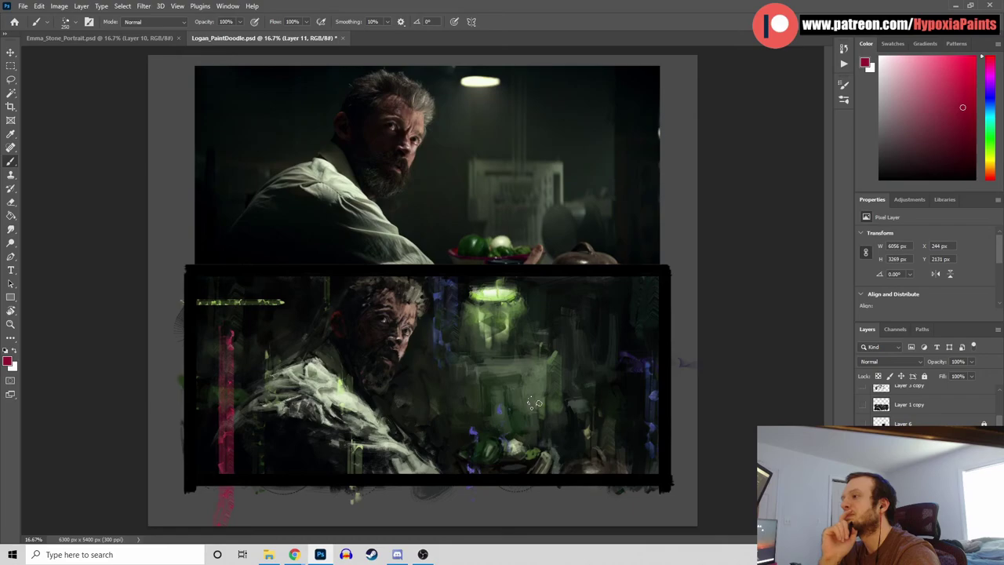
key("ctrl+z")
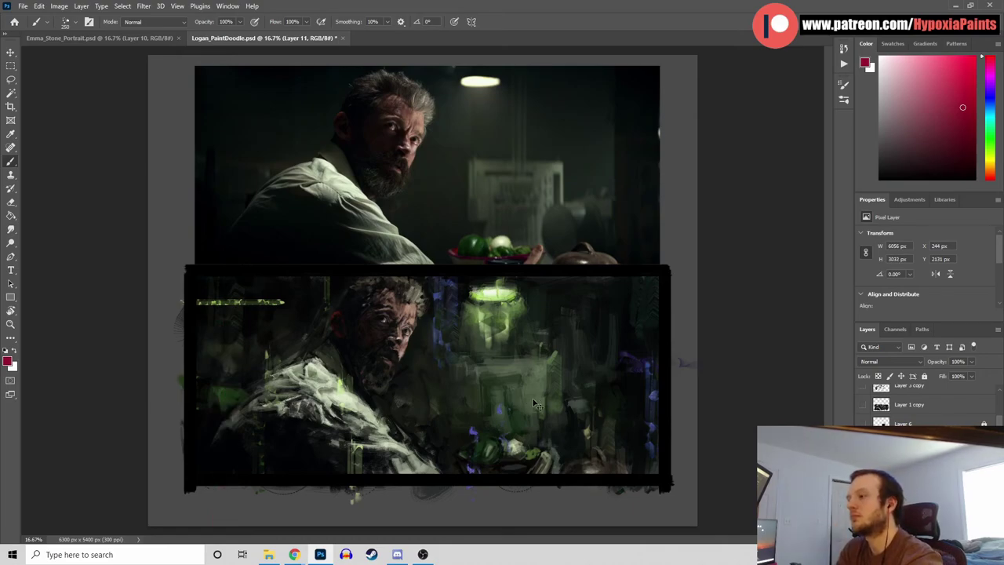
key("ctrl+shift+z")
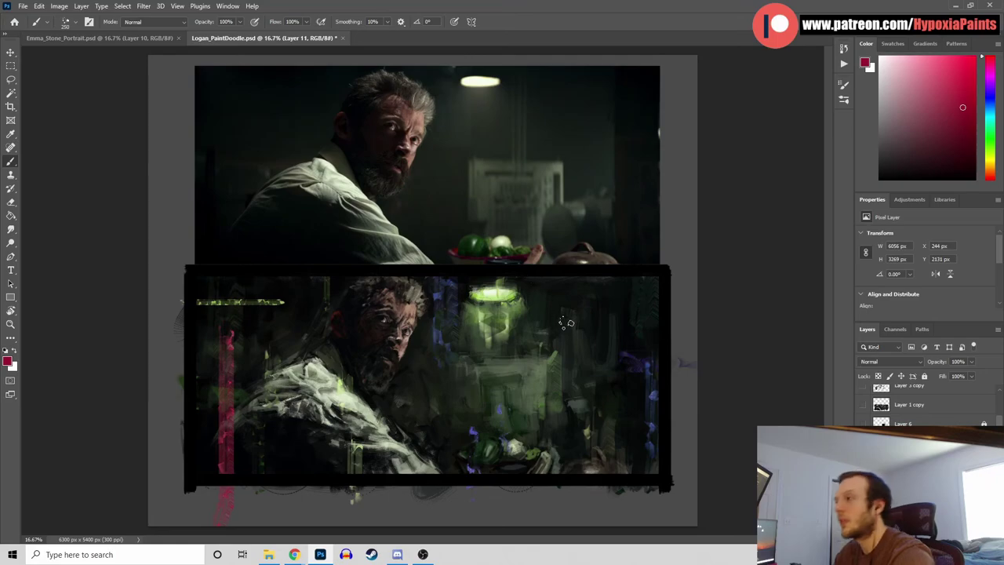
Try a horizontal crimson stroke across the frame's upper-right corner and undo it together with the tall vertical stroke
key("shift")
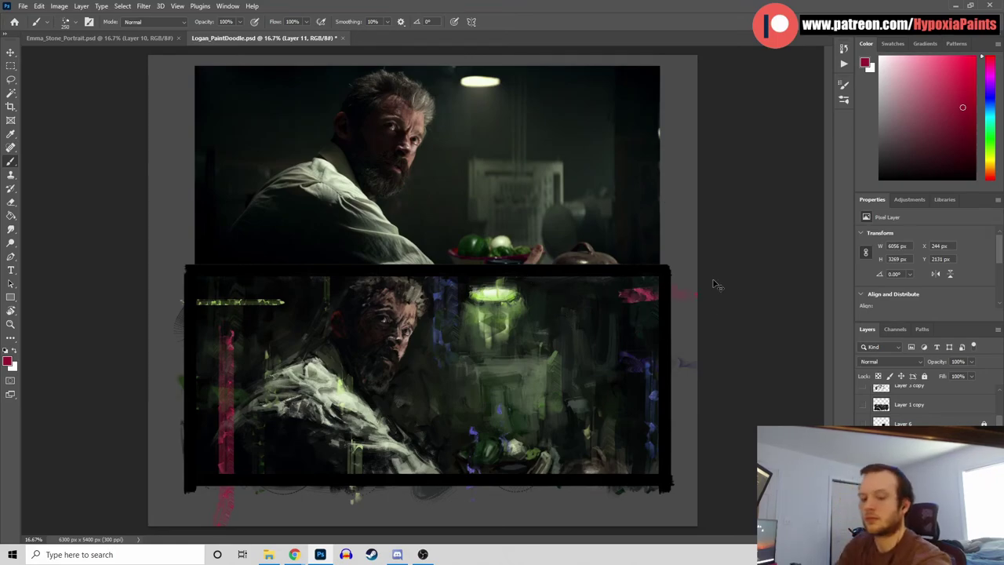
left_click_drag(602, 292, 696, 293)
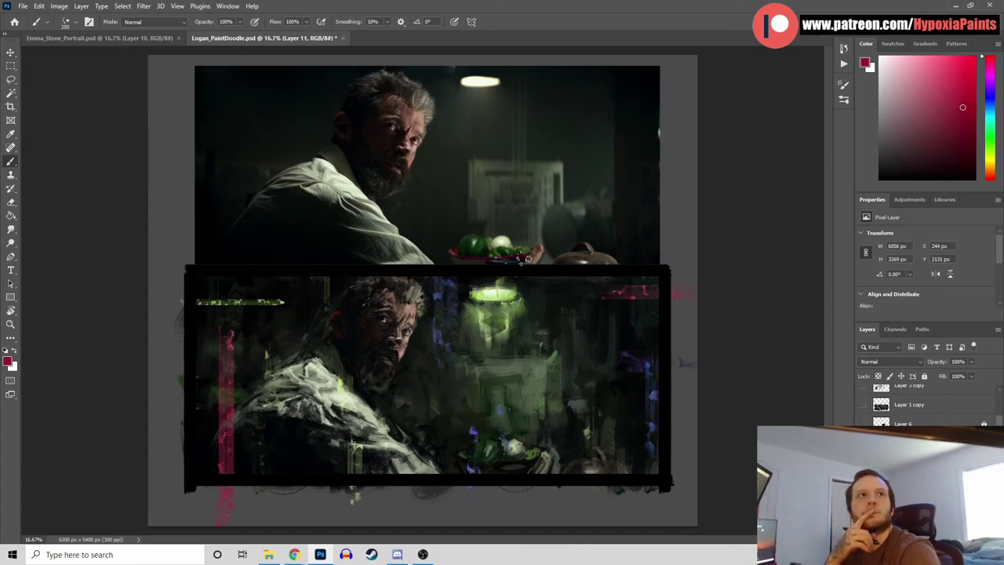
key("ctrl+z")
key("ctrl+z")
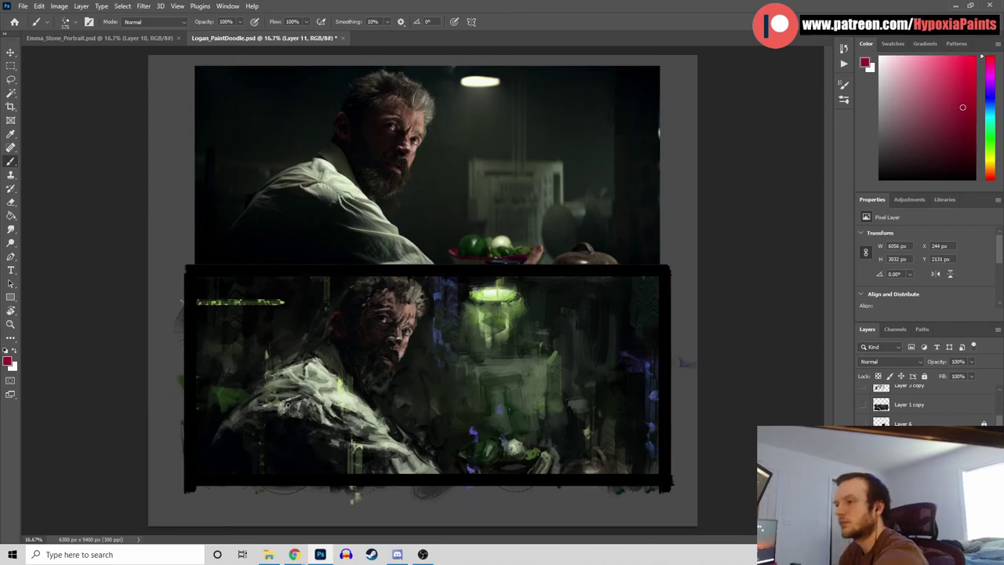
Paint a horizontal deep crimson stroke across the shirt's lower shadow with a 175 px brush, replacing trial strokes nearby
left_click_drag(200, 444, 243, 441)
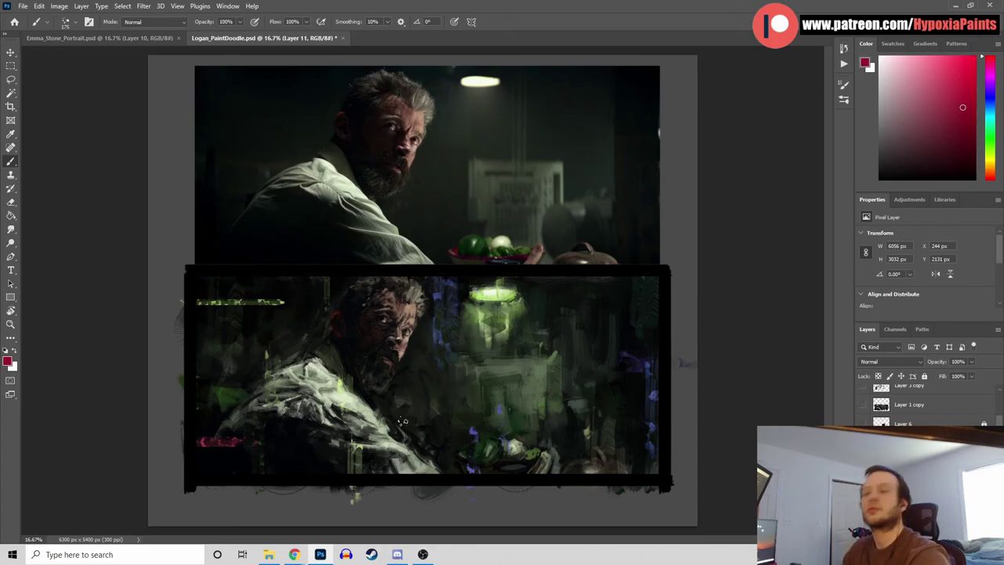
key("ctrl+z")
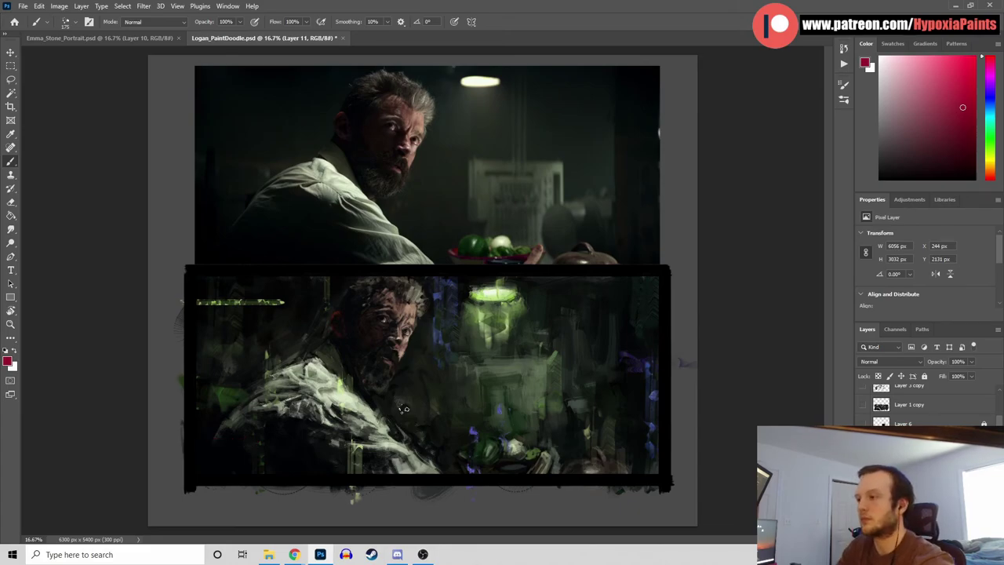
left_click_drag(243, 440, 296, 441)
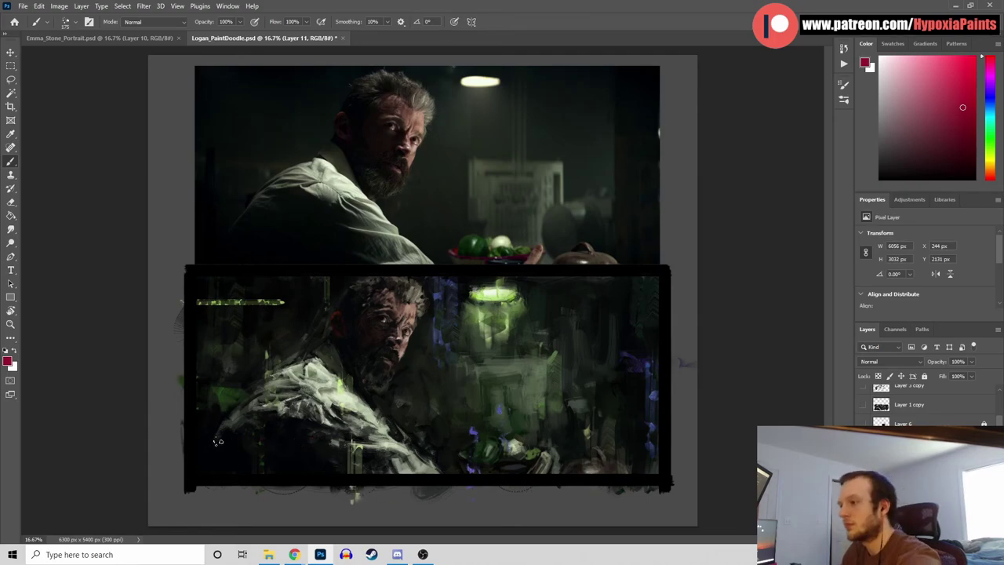
left_click_drag(233, 448, 316, 449)
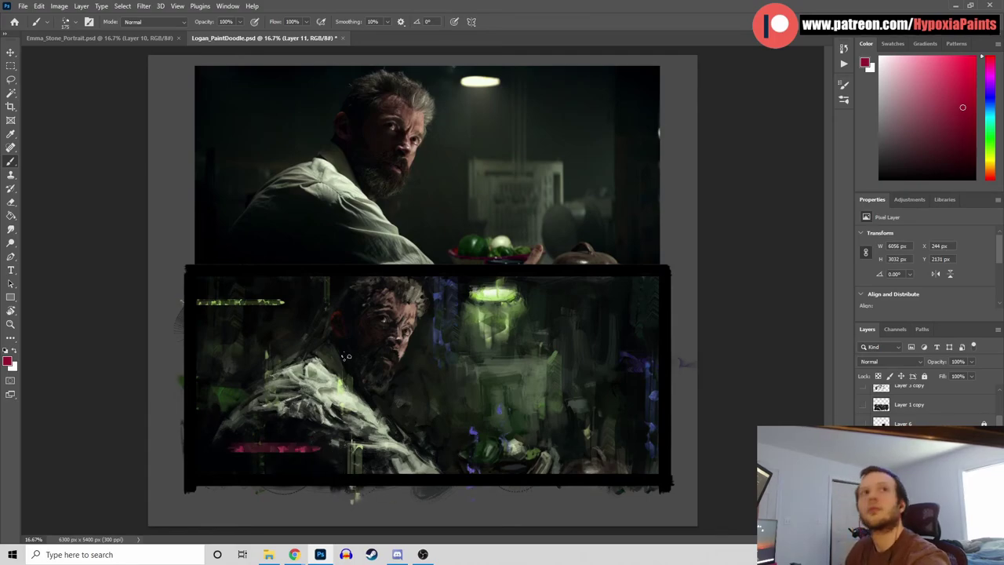
Replace the crimson stroke across the shirt's lower shadow with a thinner, broken one, and try a short downward stroke from its end
key("ctrl+z")
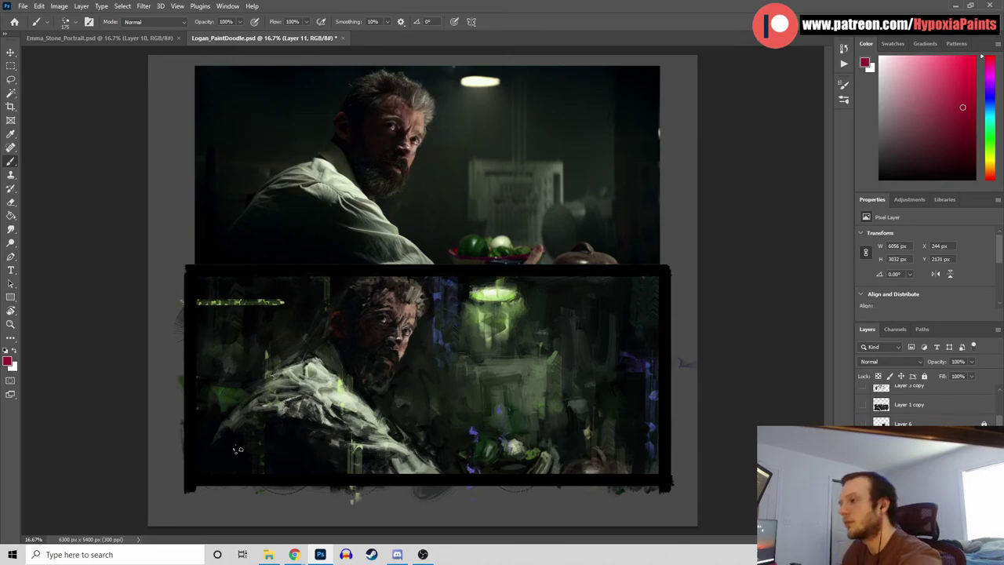
left_click_drag(235, 450, 330, 451)
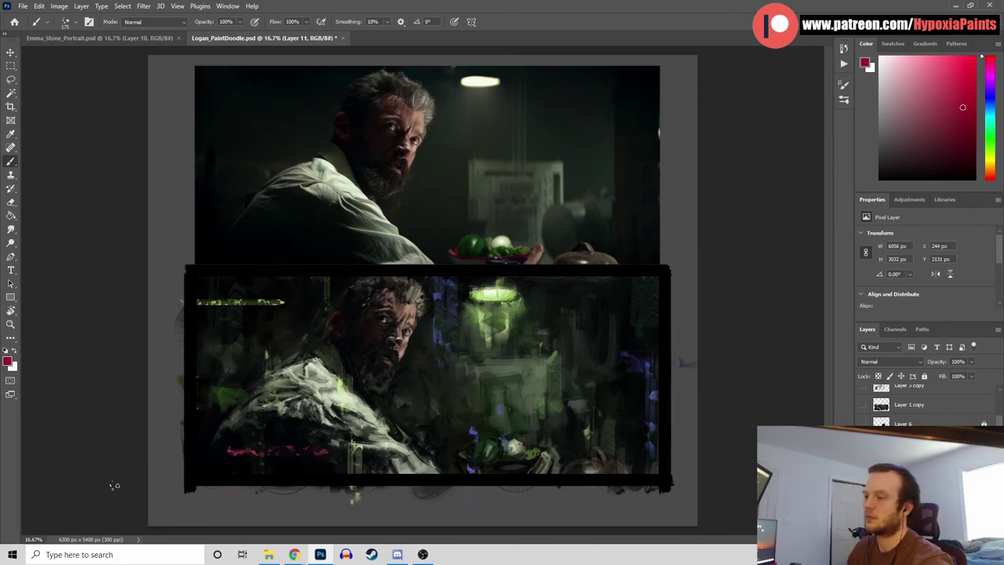
left_click_drag(238, 452, 235, 472)
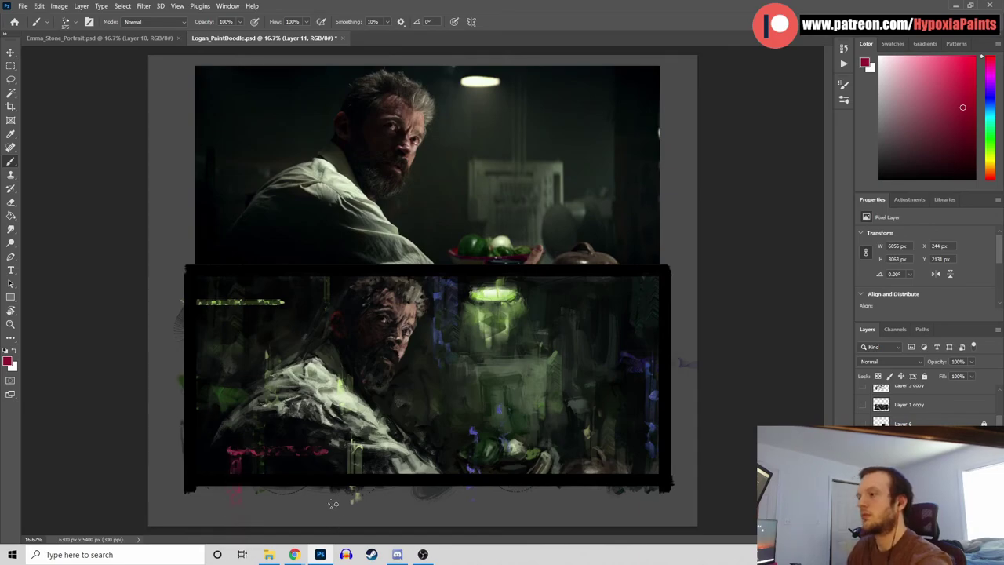
key("ctrl+z")
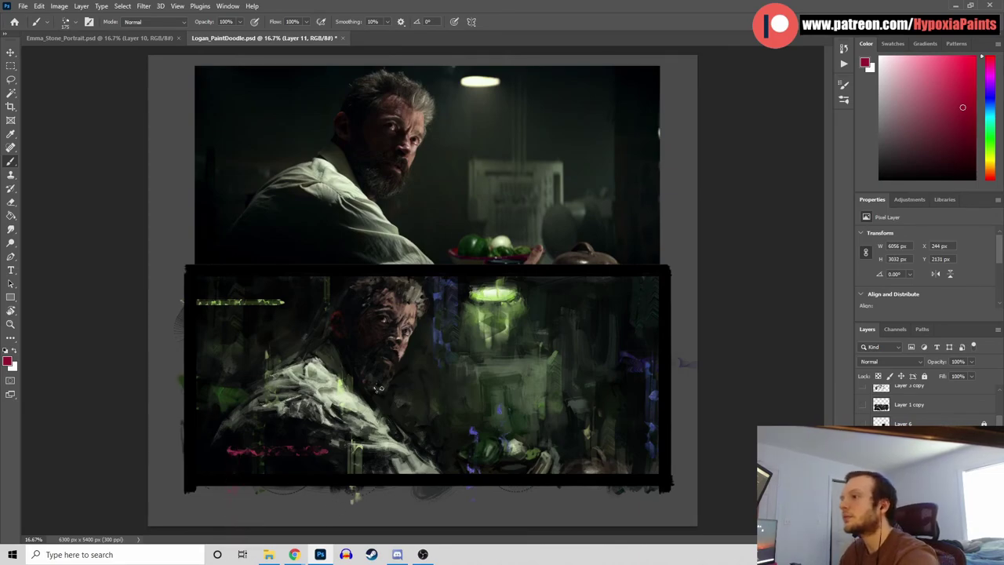
Dab blue accents sampled from the painting into the frame's upper-right background with a 400 px brush
left_click(497, 322, "alt")
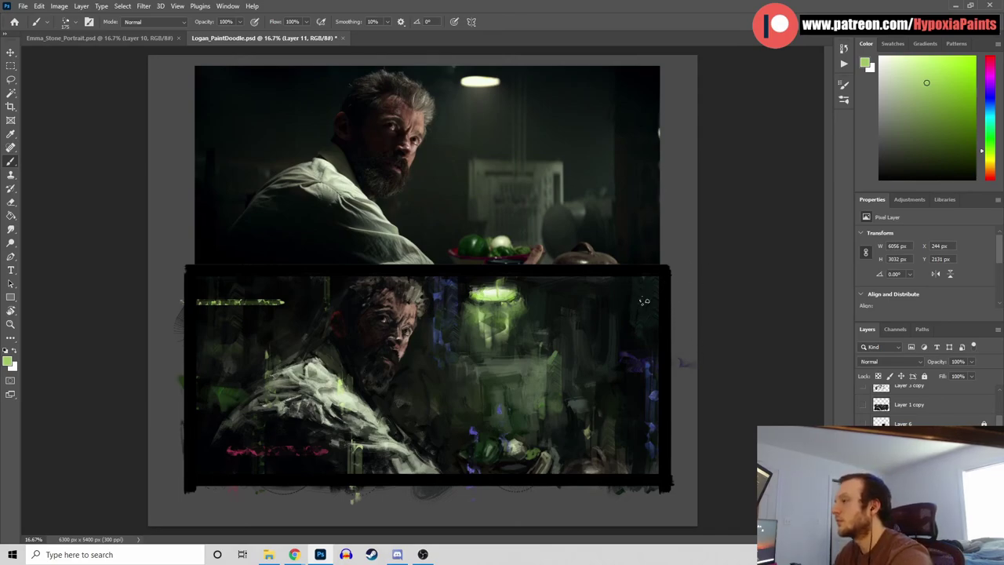
right_click(650, 412, "alt+shift")
key("bracketright")
key("bracketright")
key("bracketright")
key("bracketright")
left_click(632, 285)
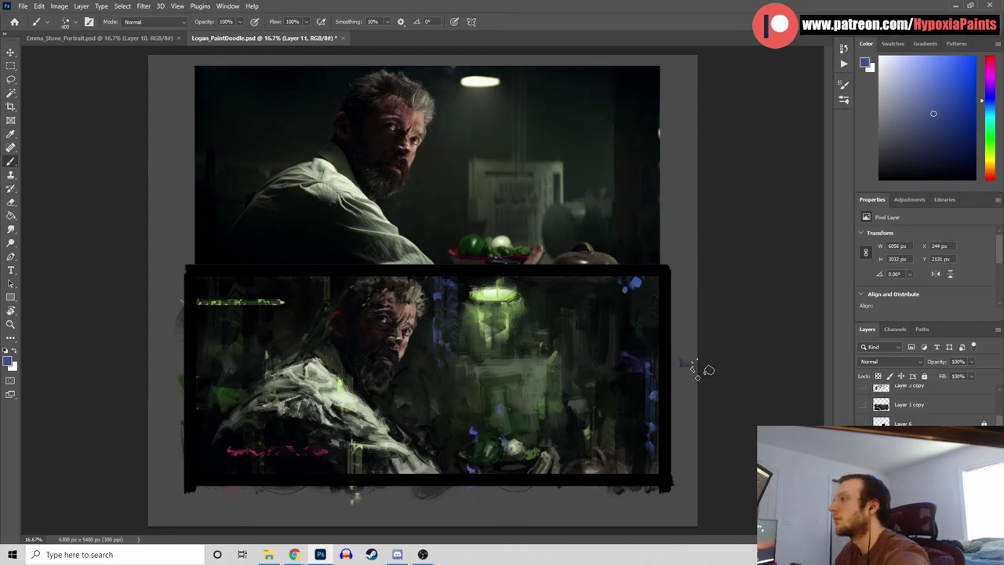
left_click_drag(608, 281, 580, 339)
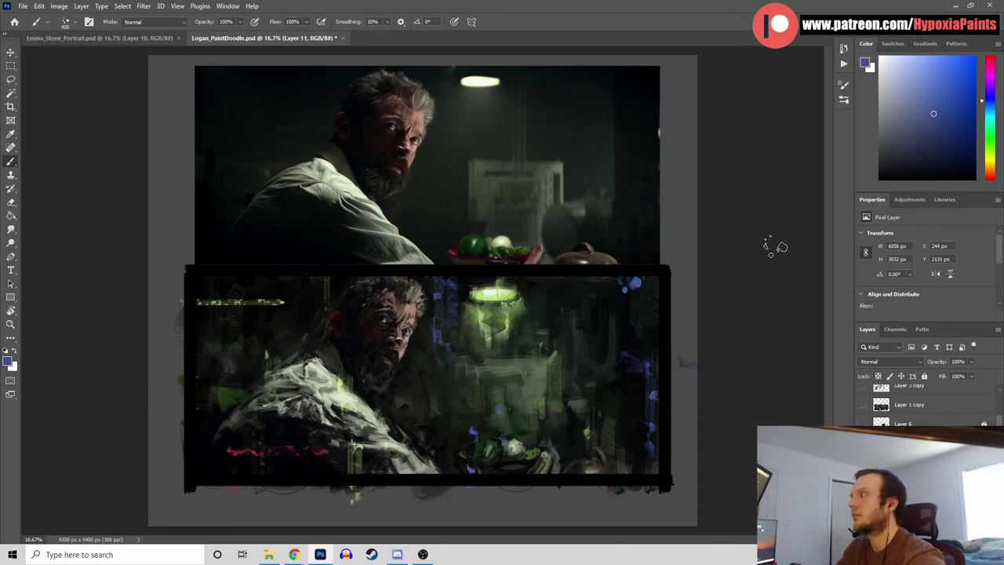
Paint a thin horizontal line in the sampled crimson at the frame's lower-left edge with a 90 px brush, replacing the trial lines
key("alt")
left_click(235, 453, "alt")
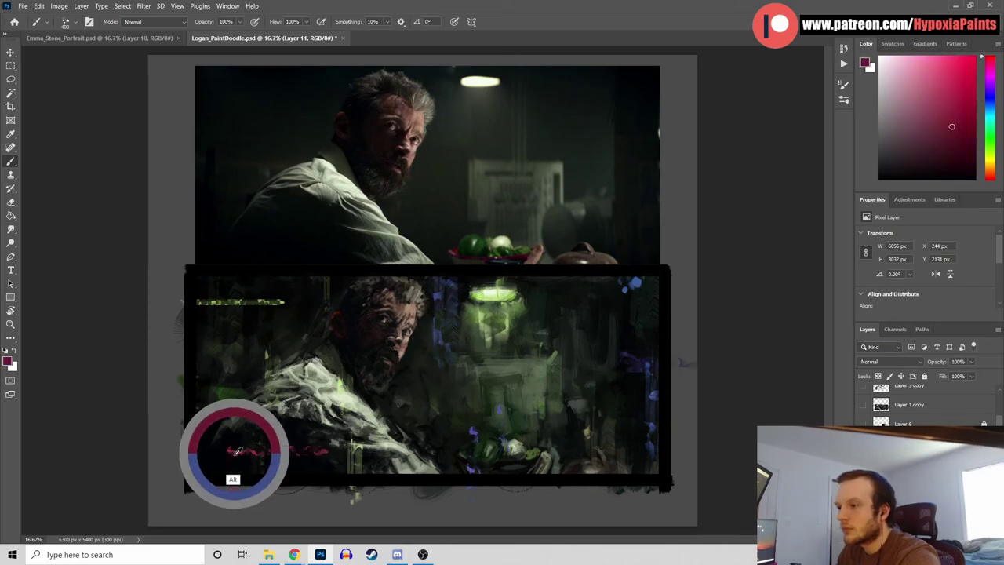
key("bracketleft")
key("bracketleft")
key("bracketleft")
key("bracketleft")
key("bracketleft")
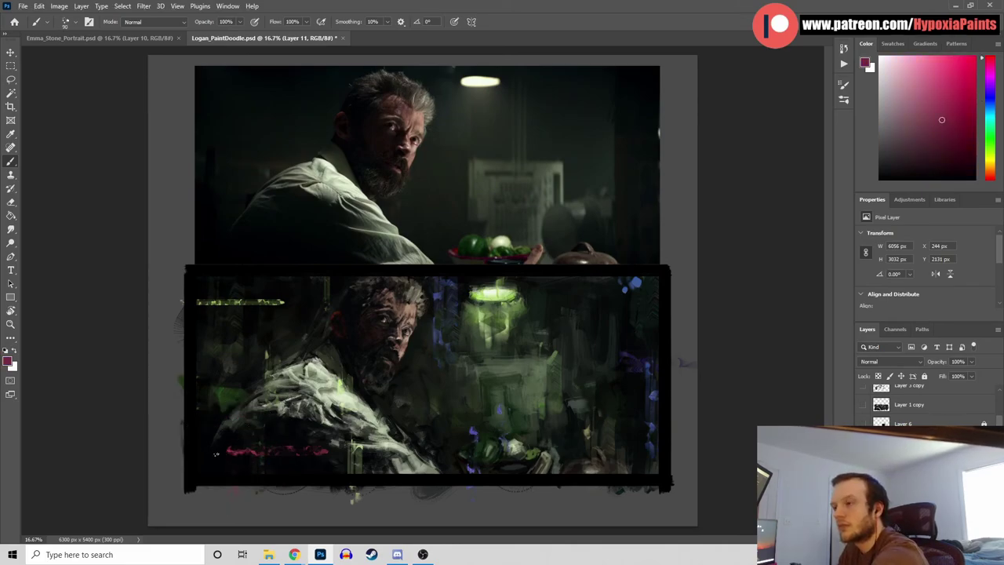
left_click_drag(200, 462, 240, 461)
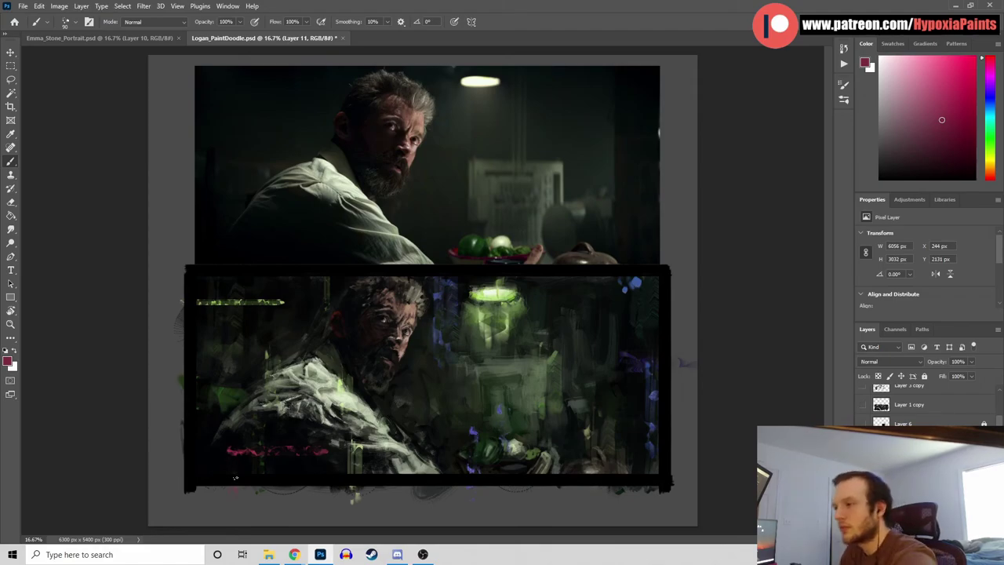
left_click(192, 461, "shift")
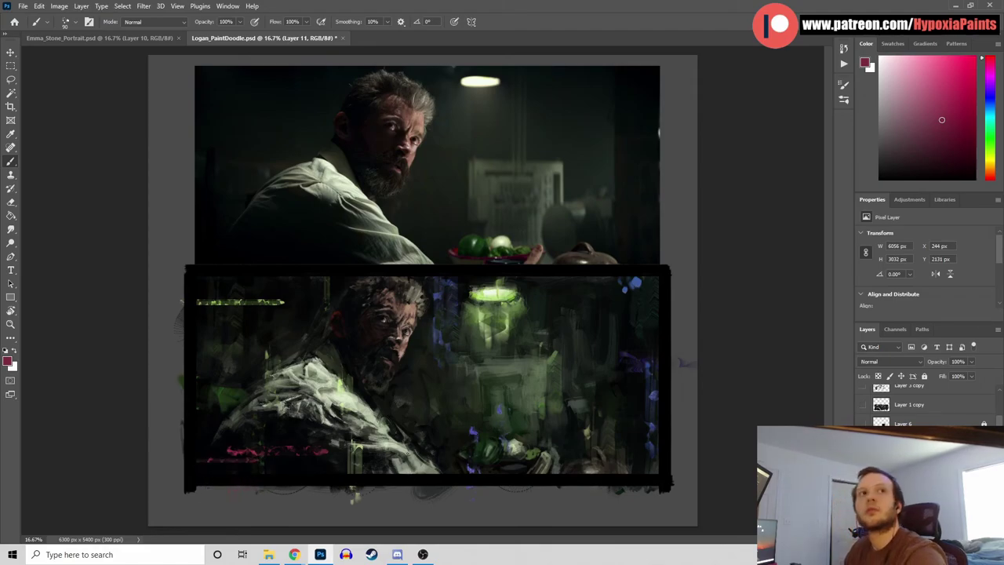
key("ctrl+z")
left_click_drag(190, 463, 252, 463)
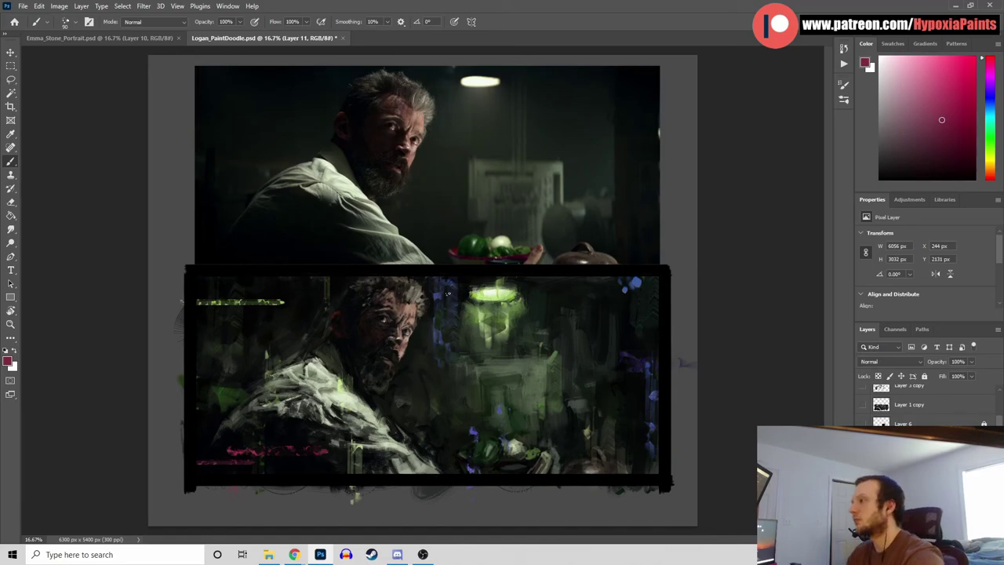
Try a tall vertical crimson line in the background beside the lamp, brightening the crimson, and undo it
left_click_drag(545, 277, 532, 413)
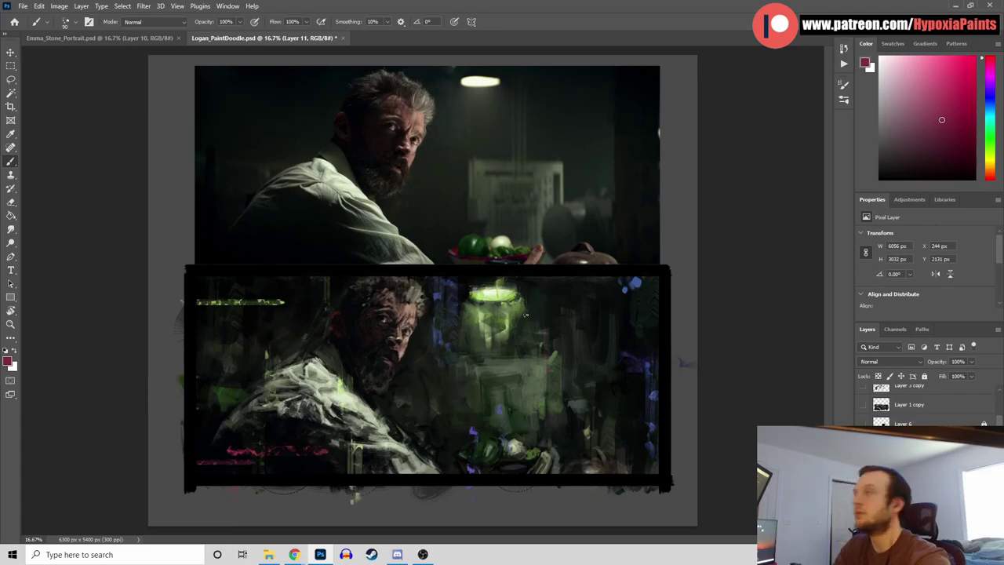
mouse_move(975, 58)
left_mouse_down()
mouse_move(971, 113)
mouse_move(973, 58)
left_mouse_up()
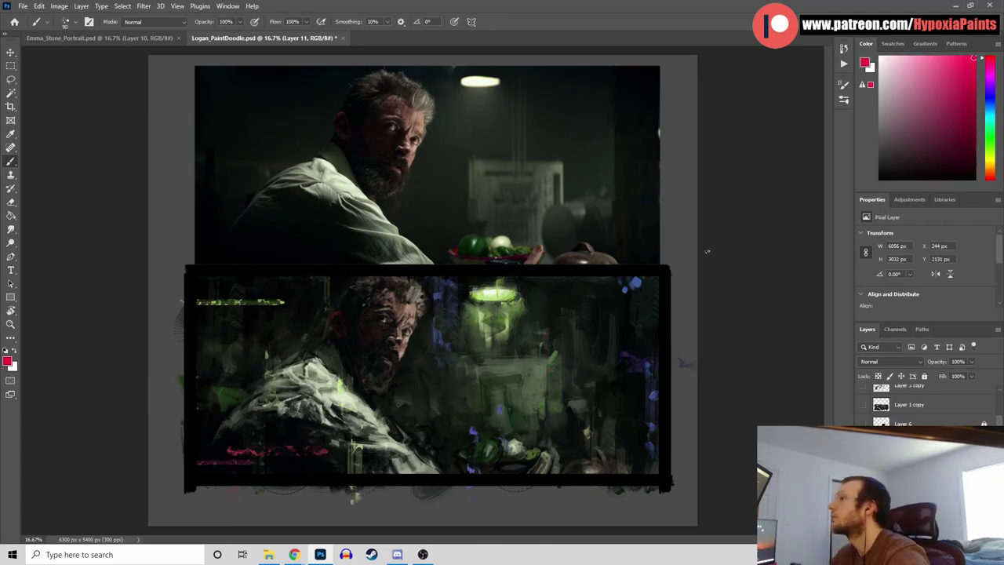
mouse_move(543, 276)
left_mouse_down()
mouse_move(531, 416)
mouse_move(538, 488)
left_mouse_up()
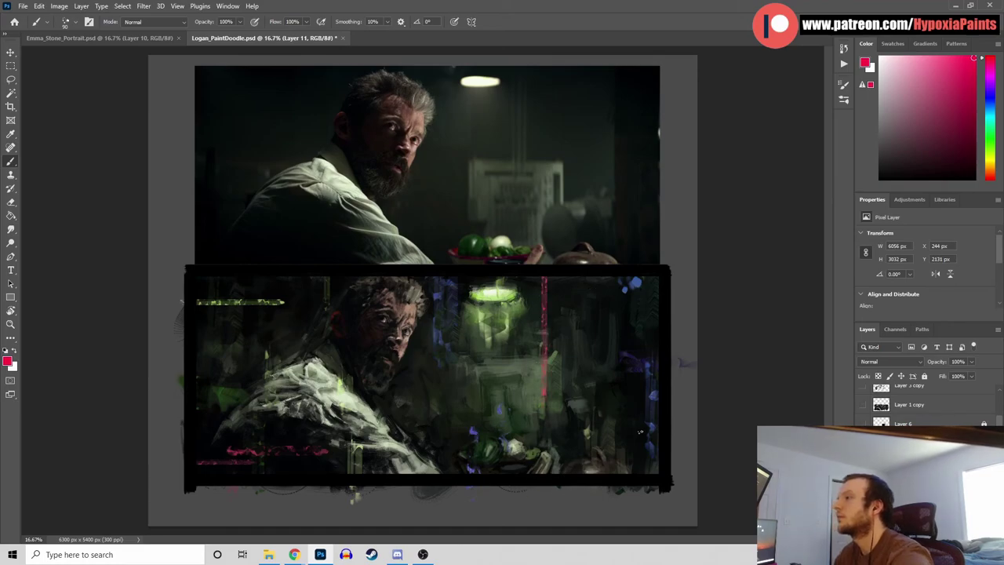
key("ctrl+z")
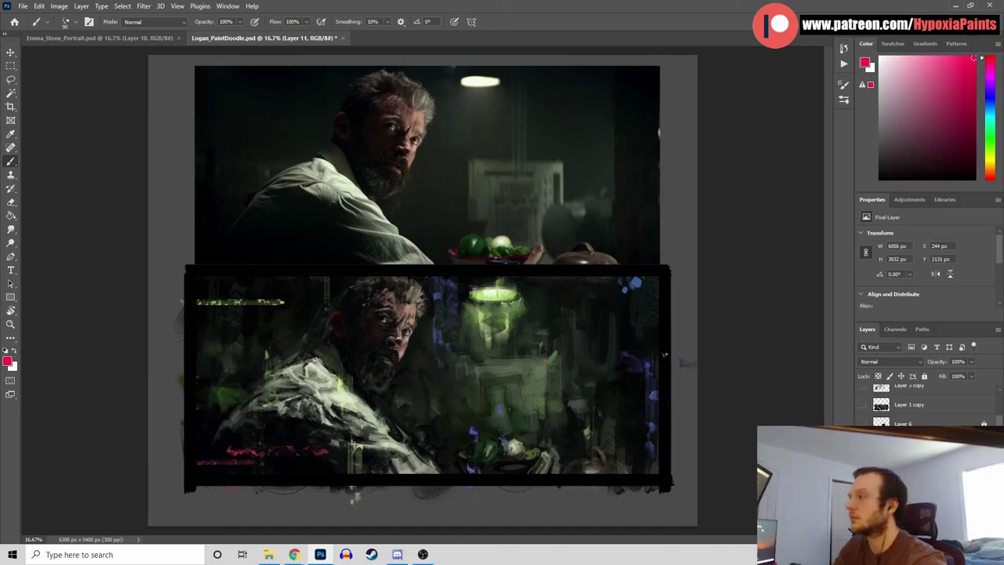
Try a vertical light green line in the background beside the lamp, and sample blue from the upper-right accents
left_click(508, 294, "alt")
mouse_move(552, 277)
left_mouse_down()
mouse_move(540, 387)
mouse_move(553, 430)
left_mouse_up()
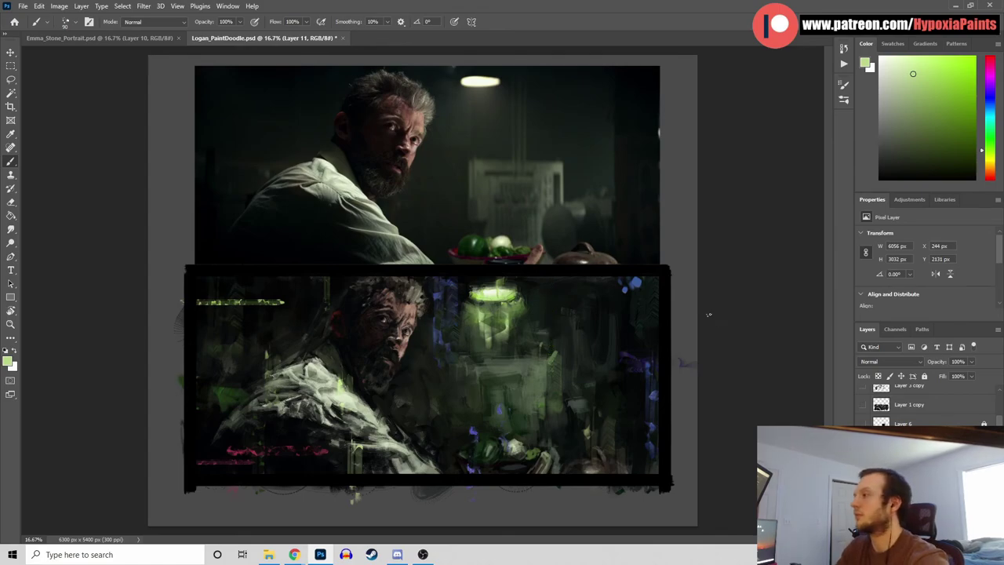
left_click(638, 310, "alt")
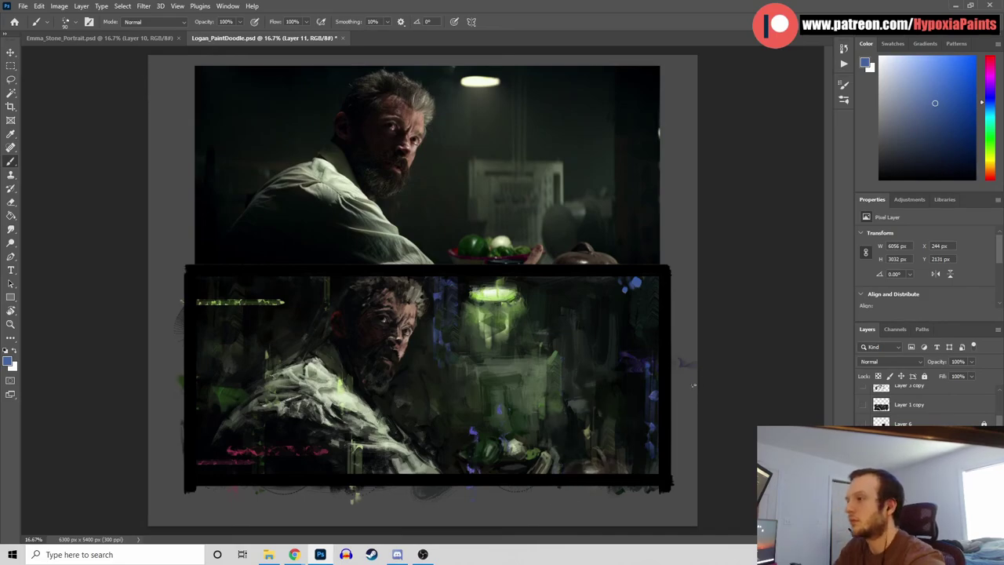
Paint a vertical line in the lamp's light green between the bowl and the pot, running down past the frame's lower edge
key("alt")
left_click(514, 294, "alt")
left_click_drag(568, 376, 568, 494)
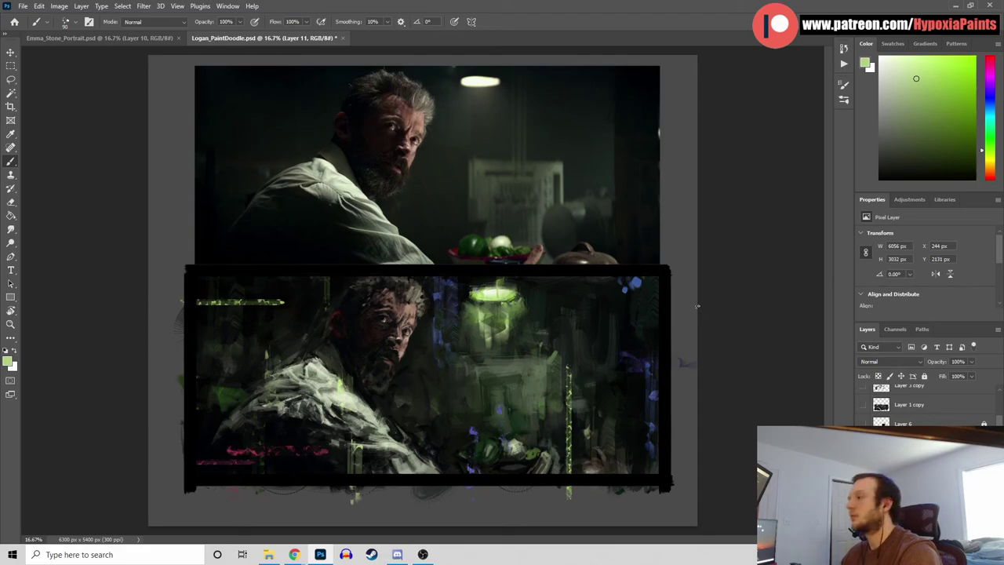
key("ctrl+z")
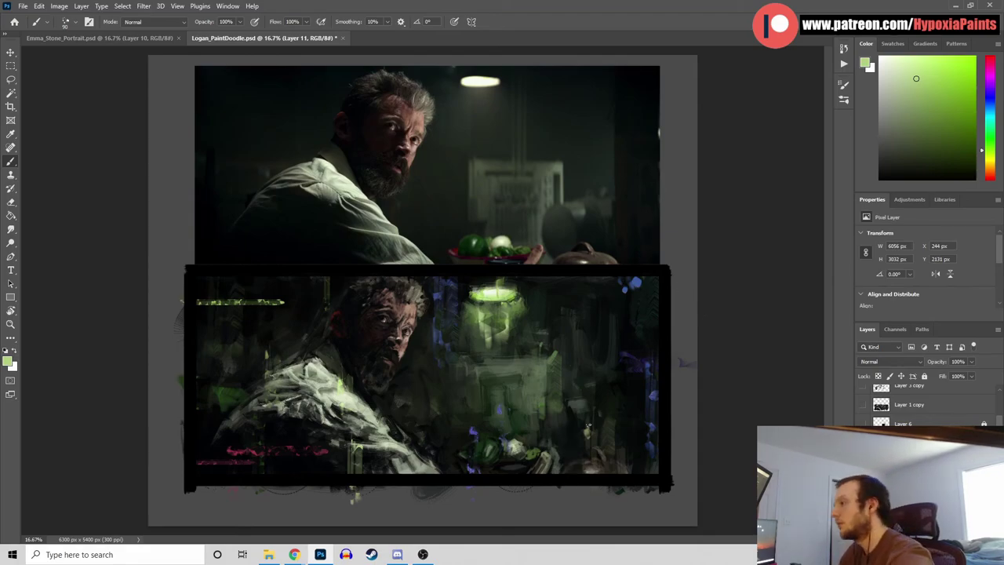
key("ctrl+shift+z")
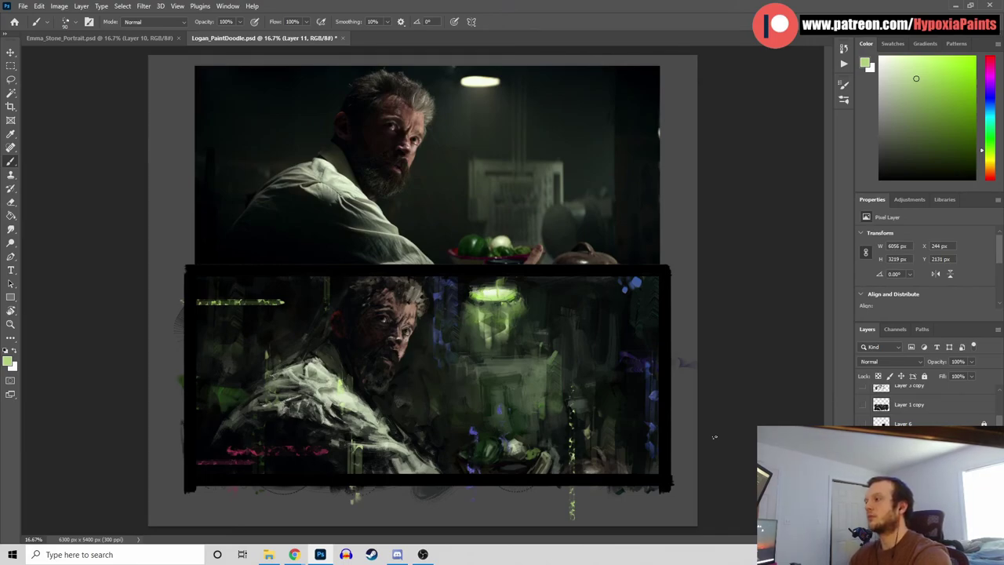
Add a new layer above the accents and switch to another textured brush preset
key("ctrl+shift+alt+n")
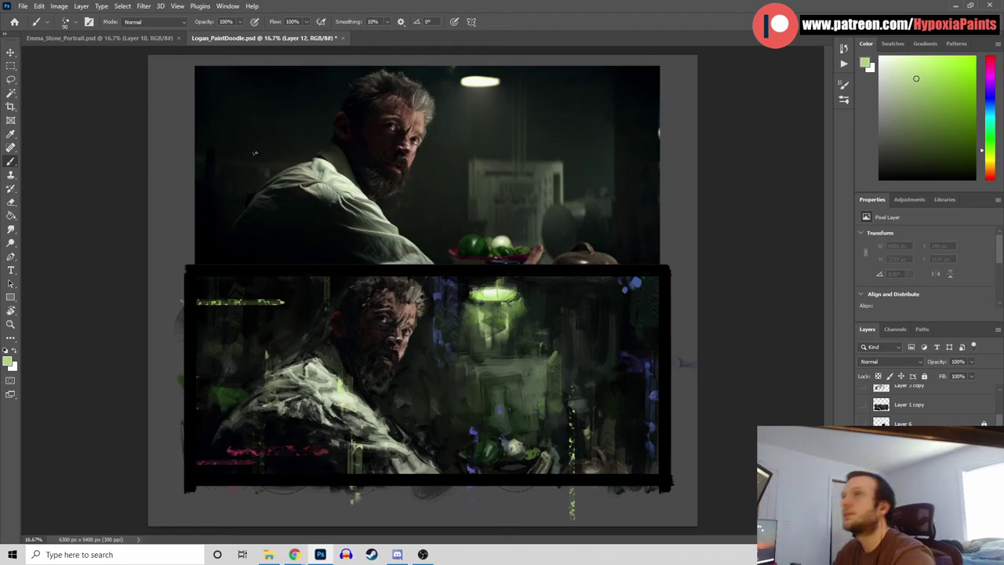
left_click(69, 22)
left_click(98, 196)
left_click(840, 195)
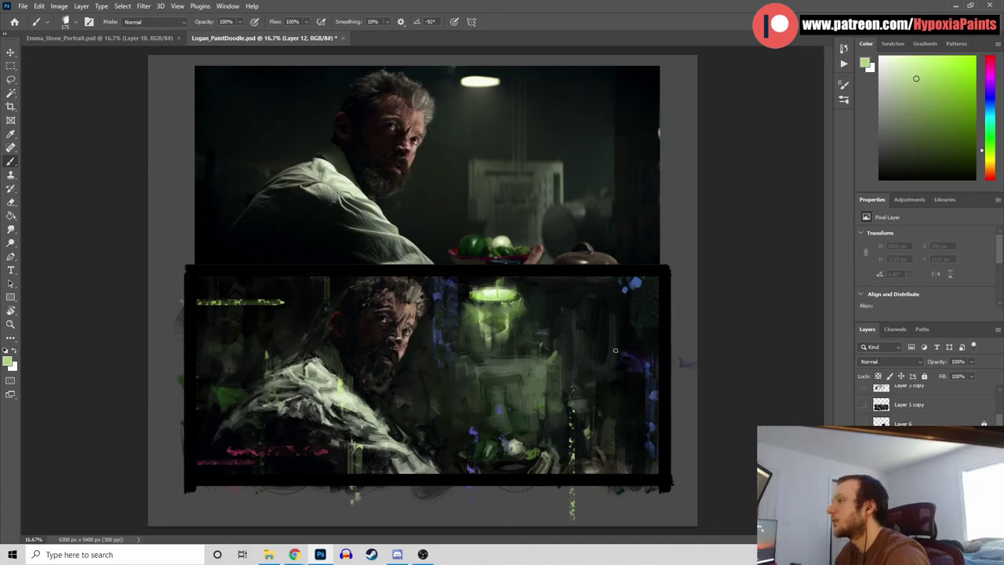
Try horizontal blue strokes across the frame's right edge with a 300 px brush and undo them
left_click(634, 303, "alt")
left_click_drag(602, 332, 631, 321)
key("ctrl+z")
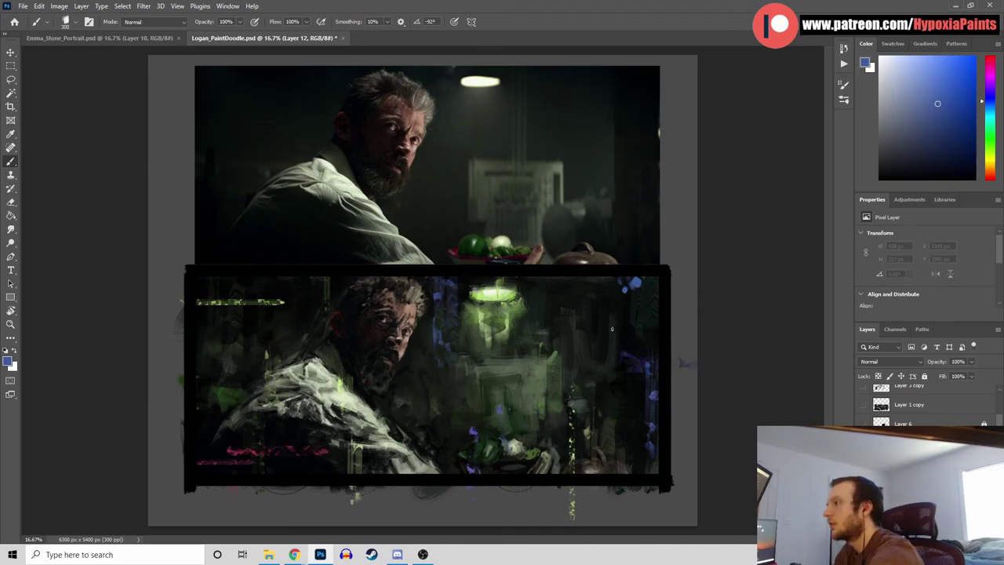
left_click_drag(612, 329, 724, 333)
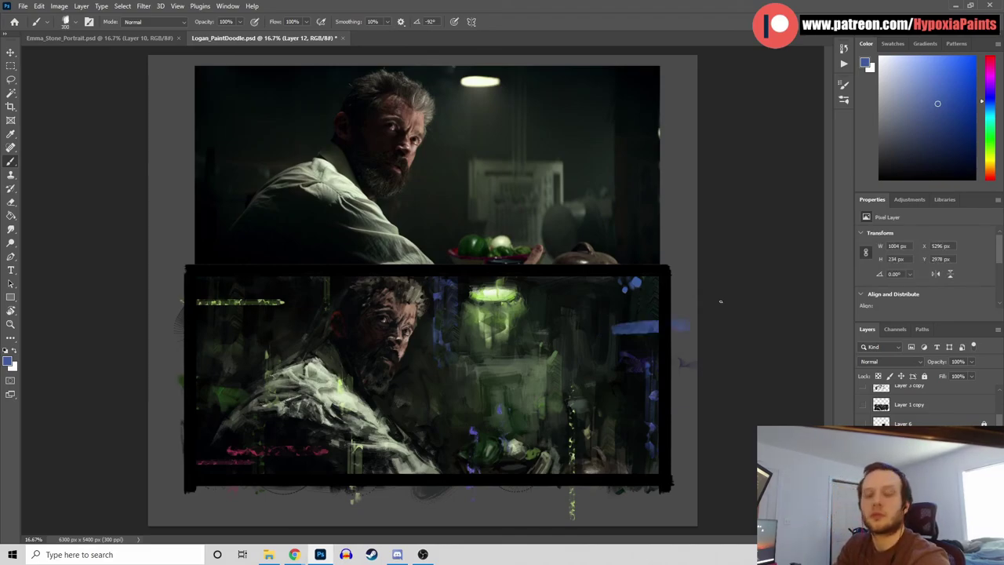
key("ctrl+z")
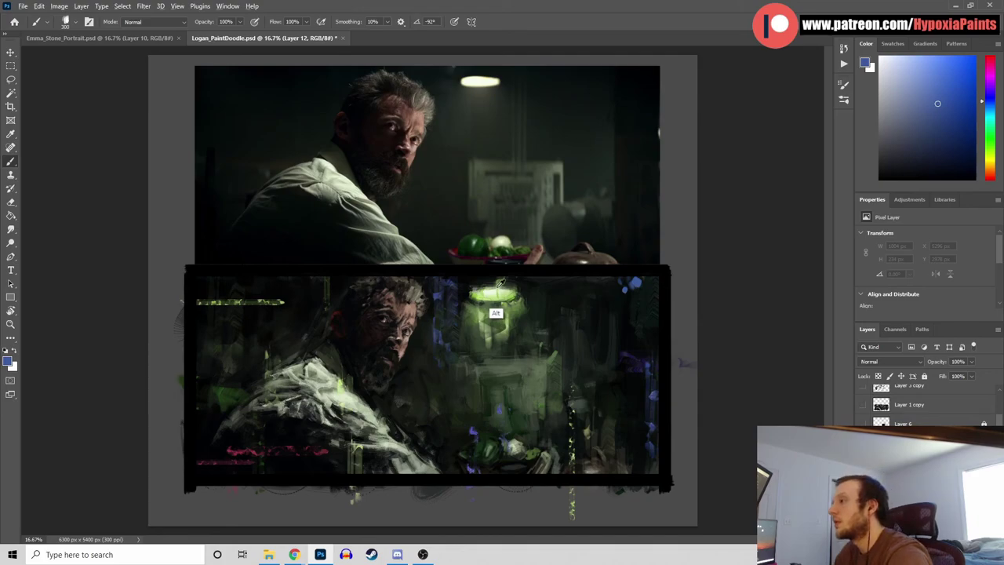
Try pale green vertical strokes below and beside the lamp and a horizontal one near the frame's right edge, undoing them
left_click(497, 314, "alt")
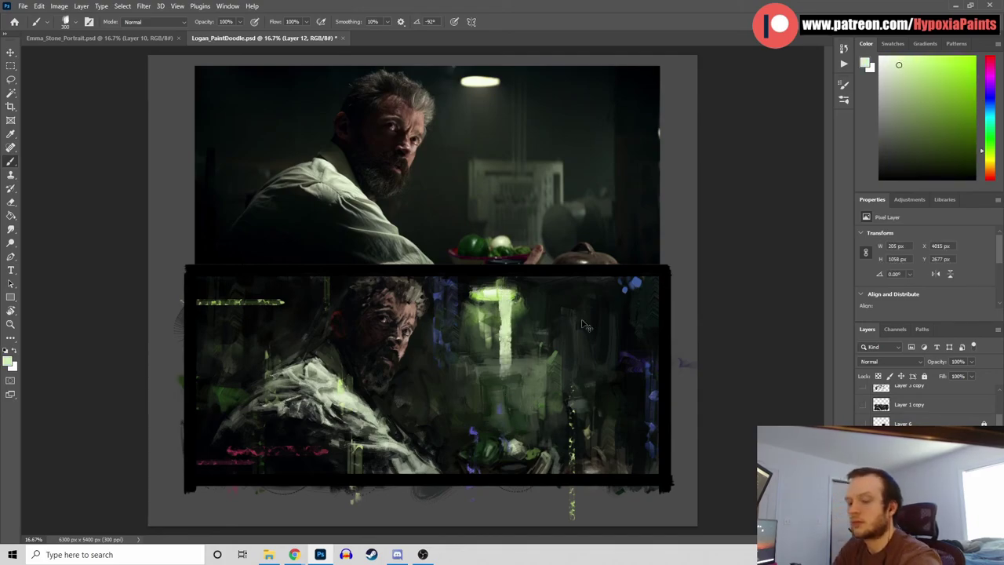
left_click_drag(566, 279, 565, 334)
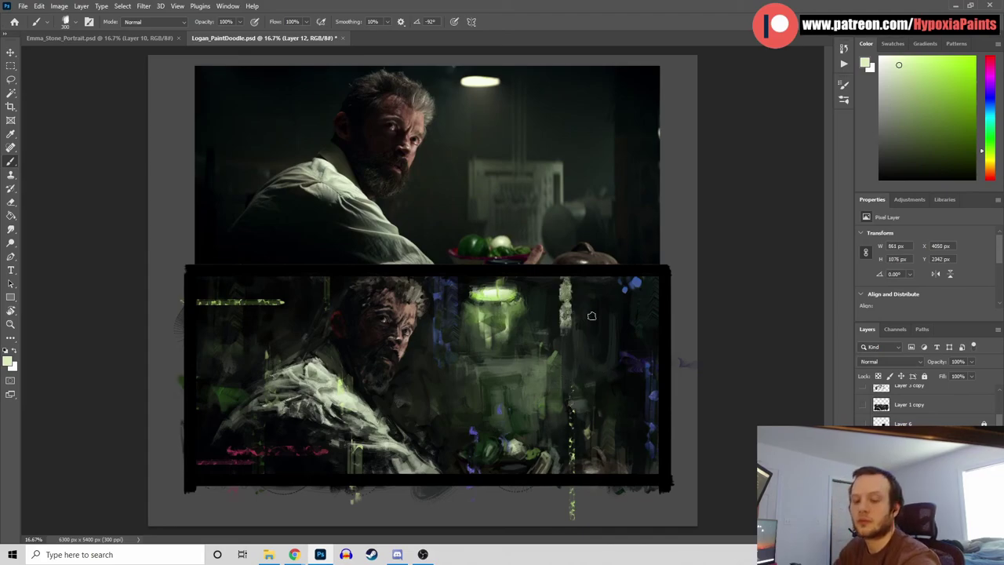
key("ctrl+z")
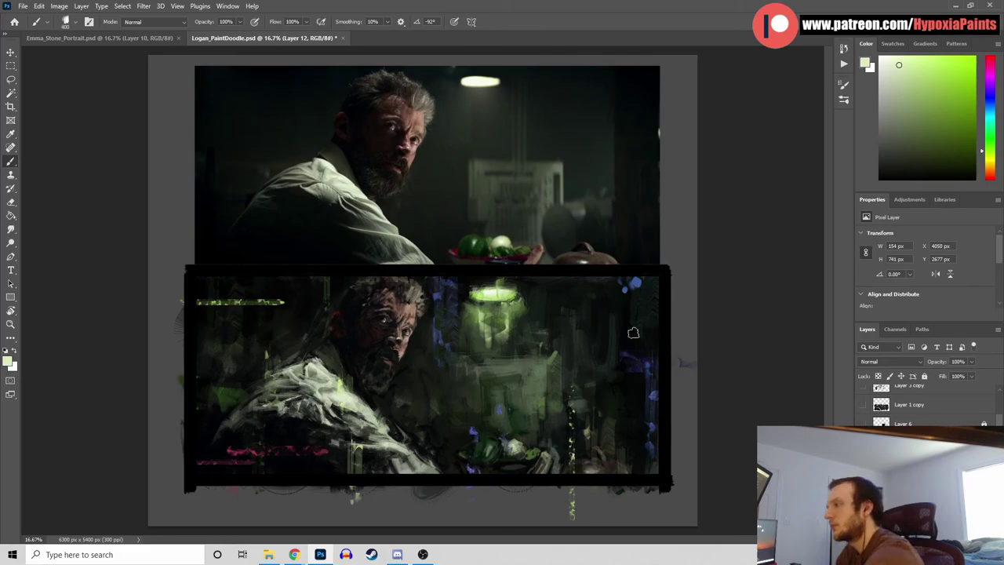
left_click_drag(633, 332, 657, 329)
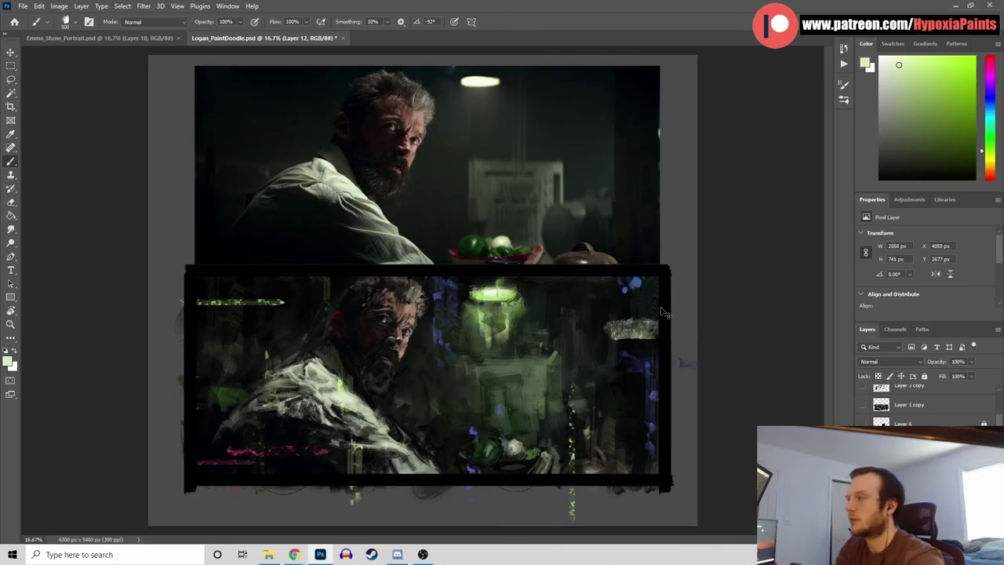
key("ctrl+z")
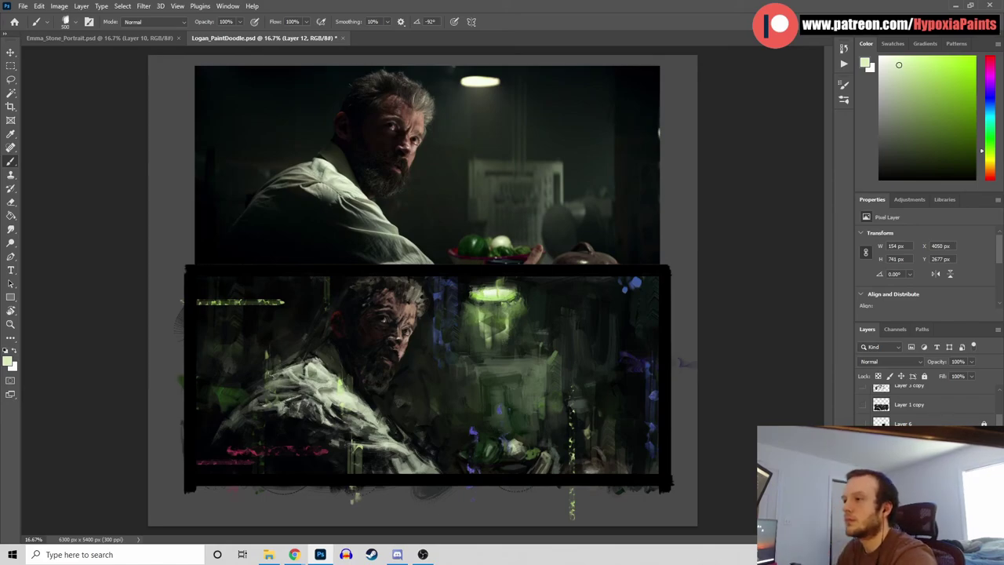
Reset the colours to black and white, break up the crimson strokes in the shirt's lower shadow with black, and save the file
key("d")
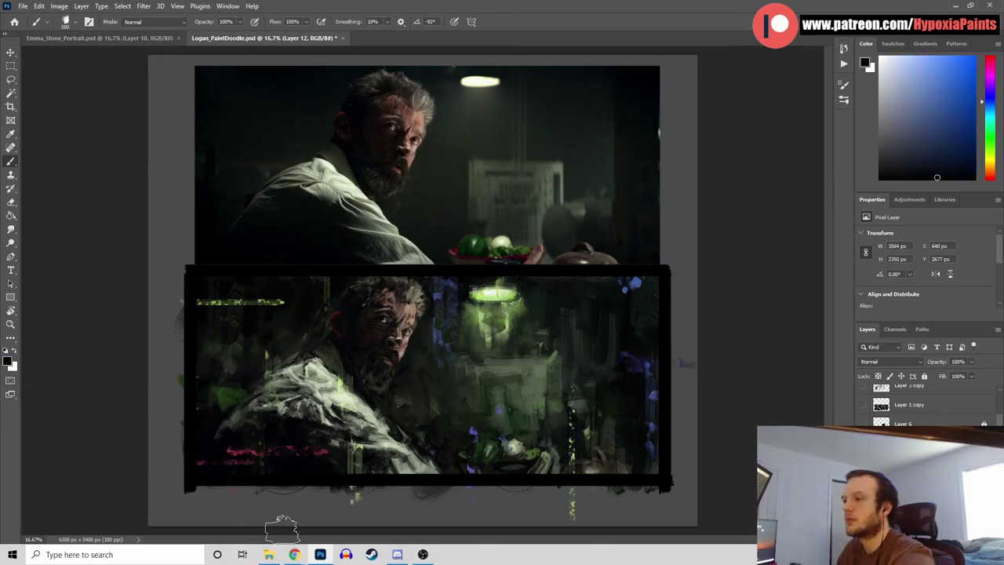
left_click_drag(291, 470, 287, 457)
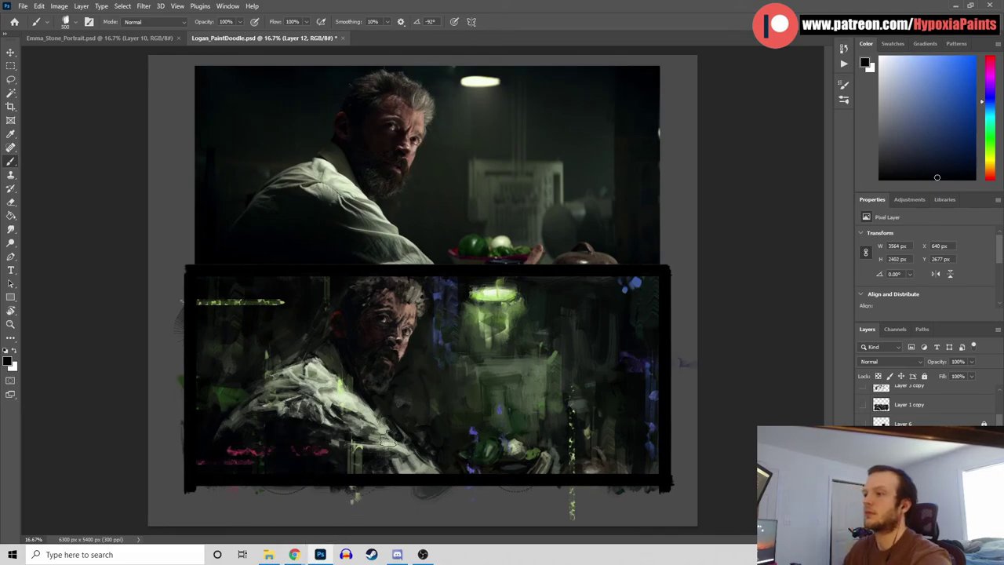
key("ctrl+s")
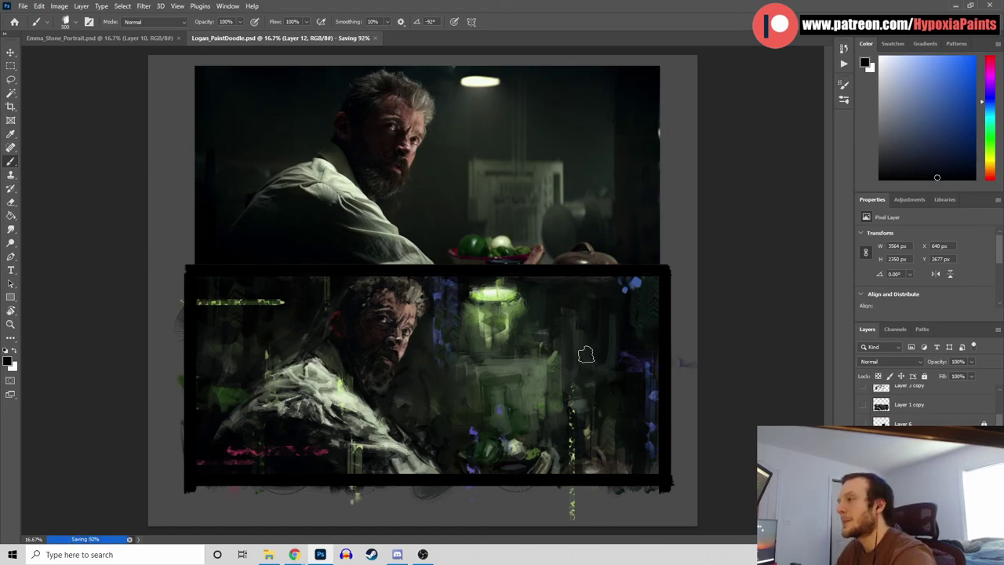
Paint a short stroke in the sampled blue along the back of the man's shoulder with the 500 px brush
left_click(635, 307, "alt")
left_click_drag(285, 370, 277, 360)
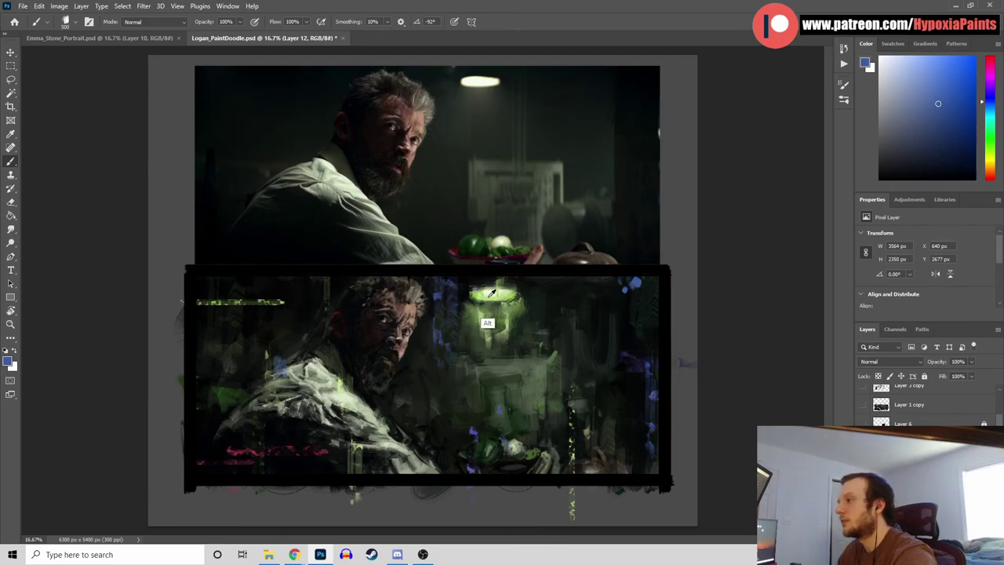
Try a short stroke in the sampled pale green across the lamp with the 500 px brush and undo it
left_click(484, 321, "alt")
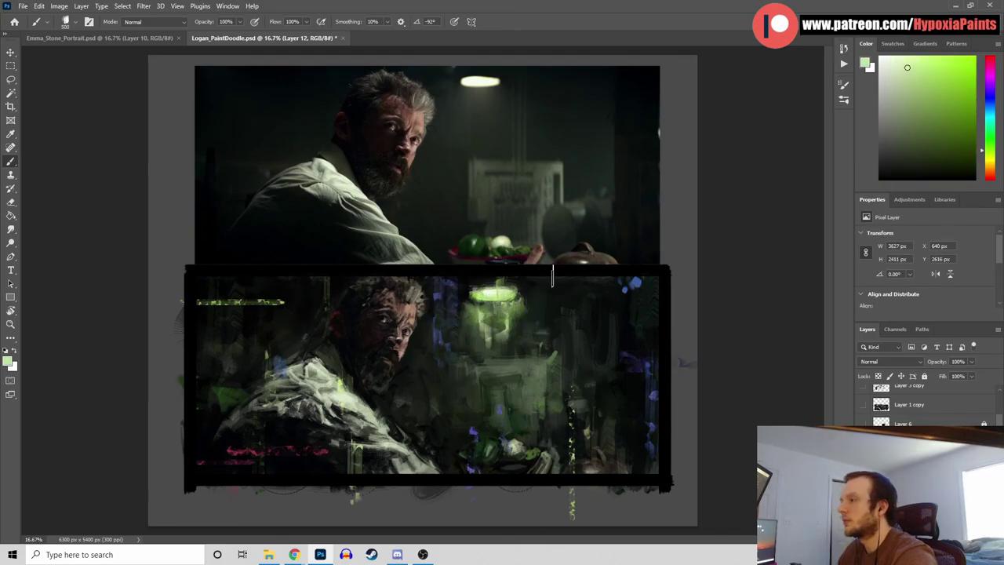
key("ctrl+z")
left_click_drag(495, 295, 515, 295)
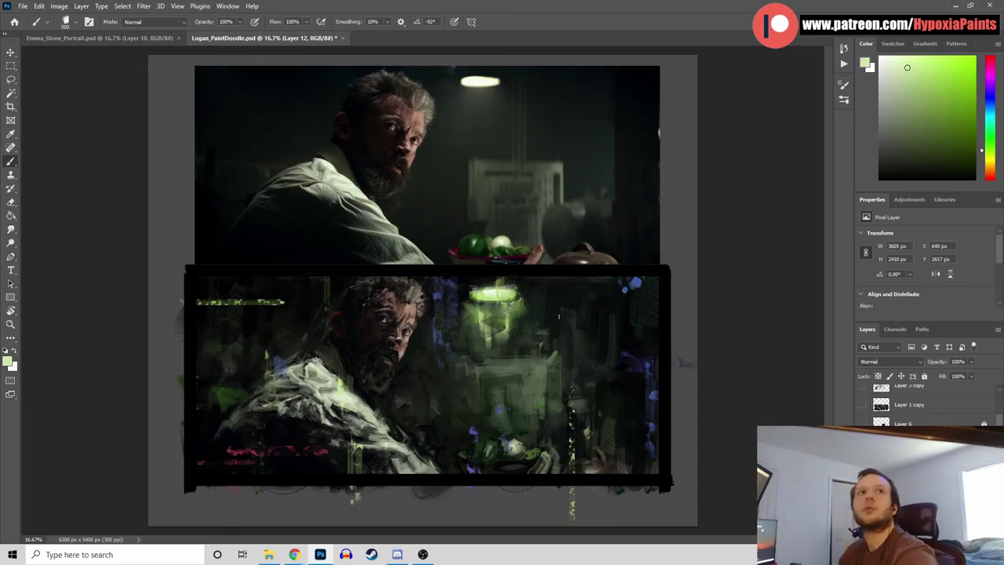
key("ctrl+z")
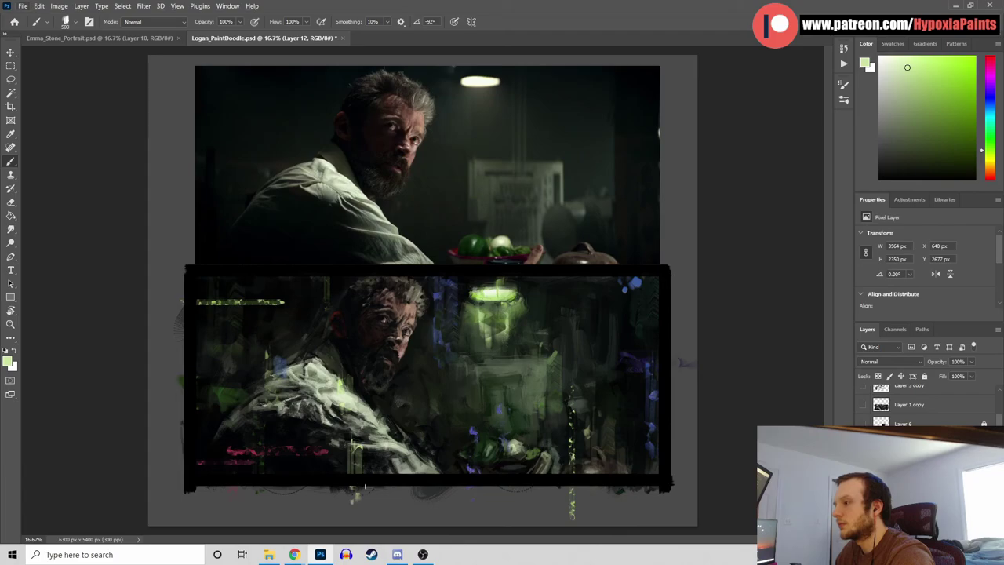
Try vertical strokes in the sampled dark crimson between the lamp and the frame's right edge, undoing them
left_click(240, 451, "alt")
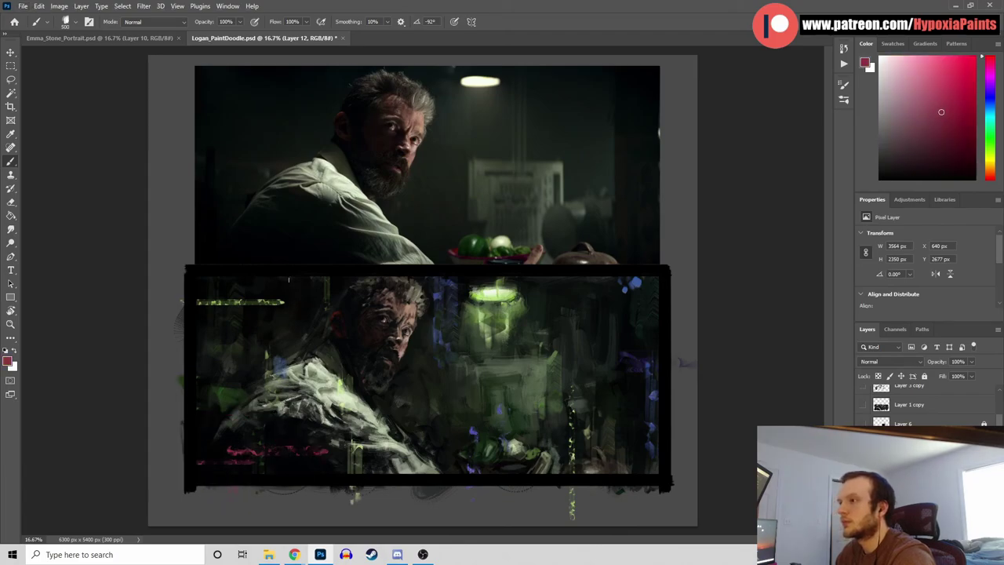
left_click_drag(562, 283, 555, 294)
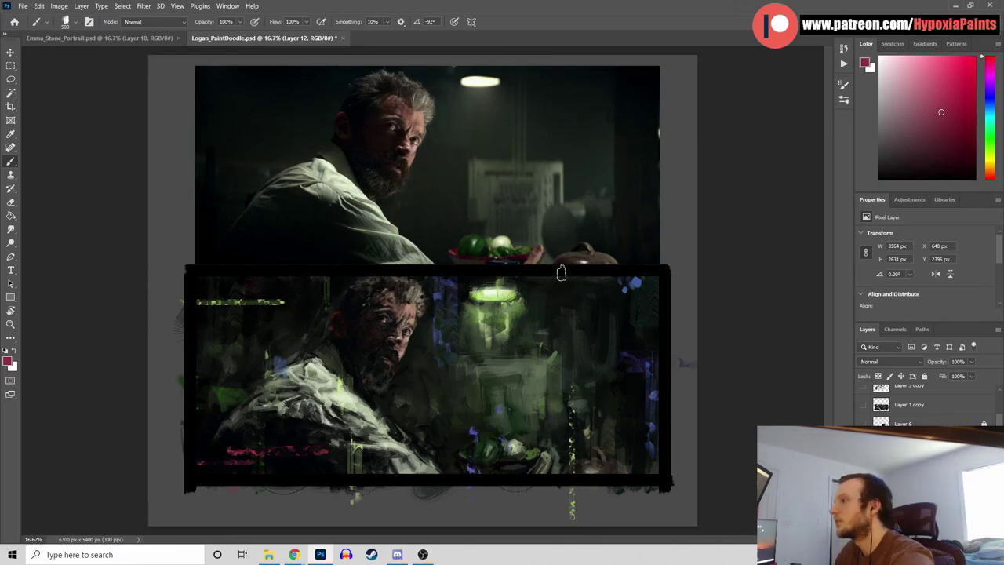
left_click_drag(559, 284, 559, 342)
key("ctrl+z")
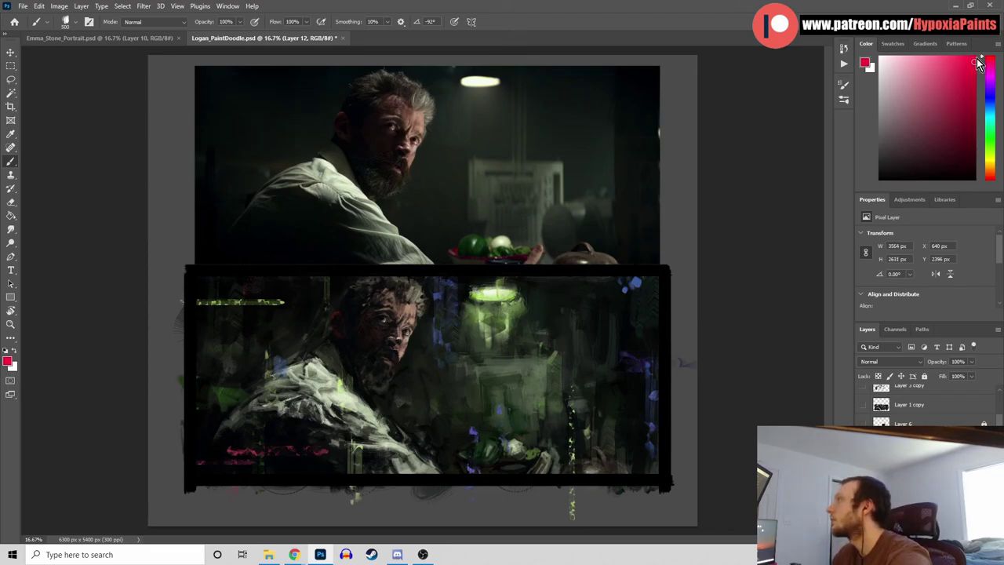
Try a wide bright crimson vertical band from the frame's top edge beside the lamp, darkening it with sampled black and undoing the black
left_click(973, 58)
left_click_drag(569, 273, 549, 280)
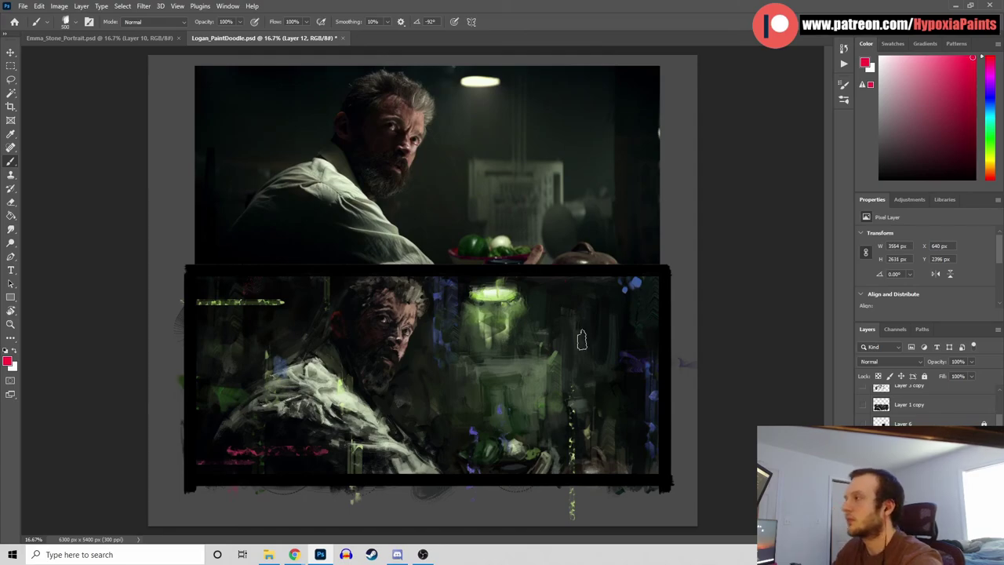
left_click_drag(562, 278, 564, 345)
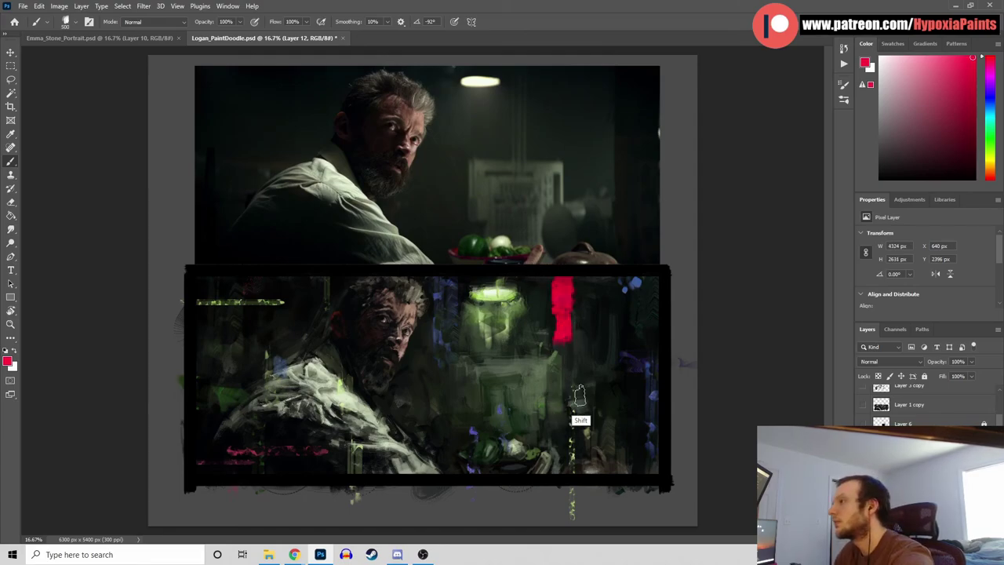
key("alt")
left_click(601, 314, "alt")
mouse_move(569, 317)
left_mouse_down()
mouse_move(559, 419)
mouse_move(562, 404)
left_mouse_up()
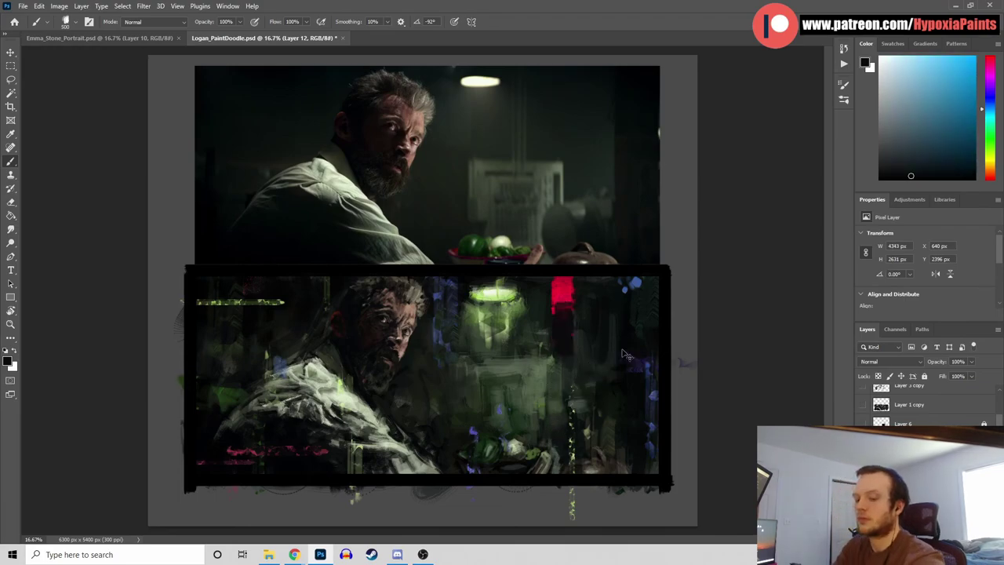
key("ctrl+z")
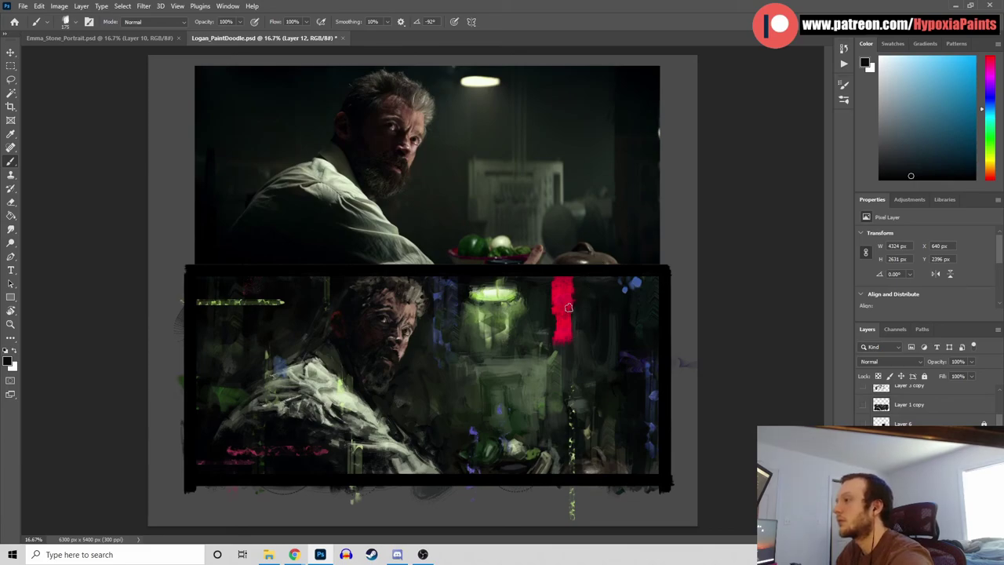
Try cutting into the crimson band beside the lamp with black using a 175 px brush, and undo the cuts and the band
key("shift")
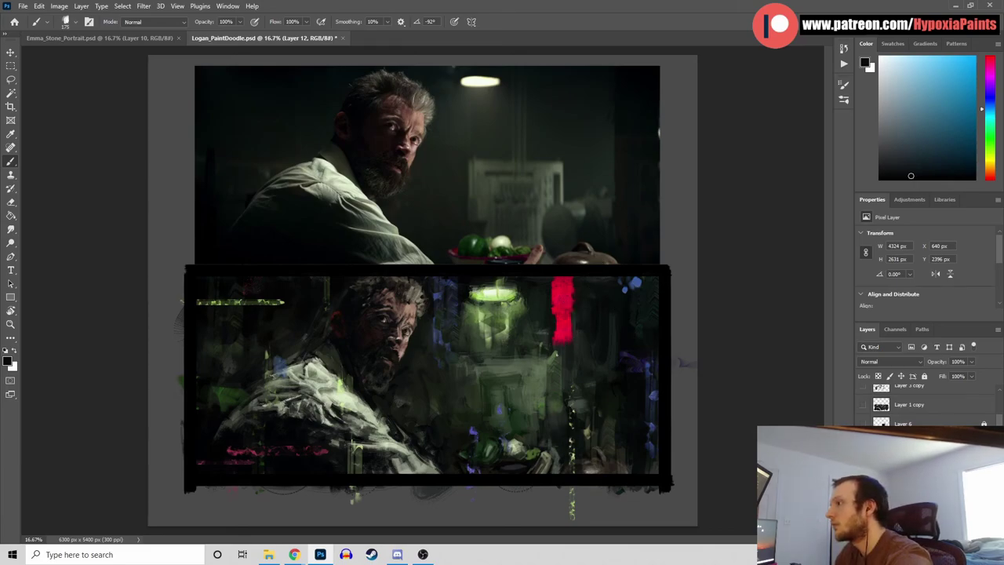
left_click(570, 277, "shift")
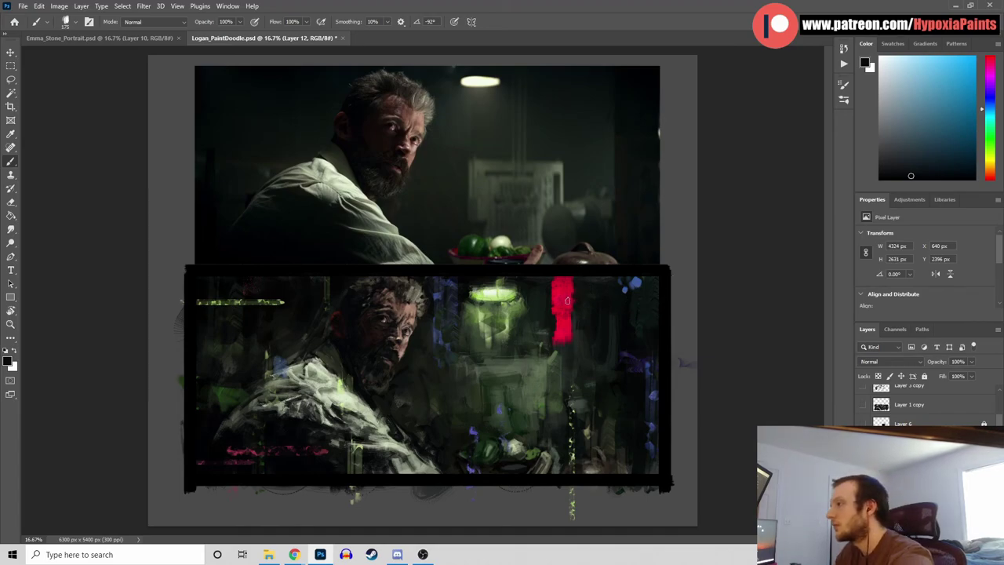
left_click_drag(564, 291, 561, 370)
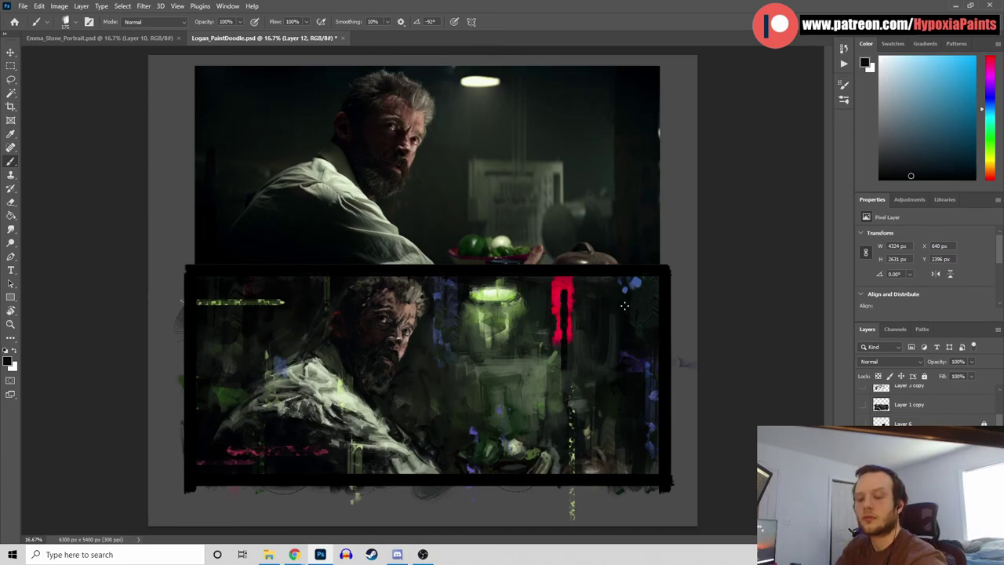
key("ctrl+z")
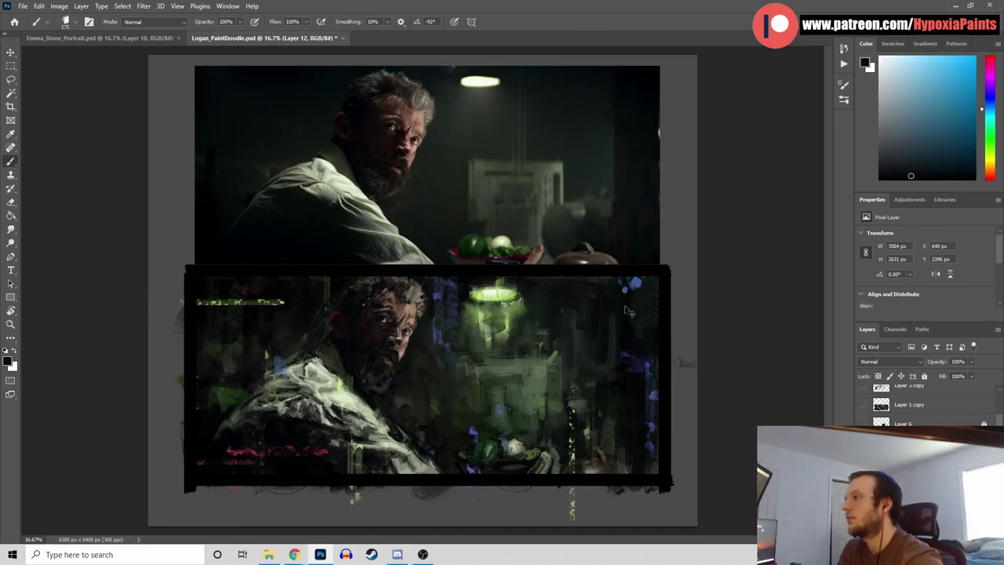
key("ctrl+shift+z")
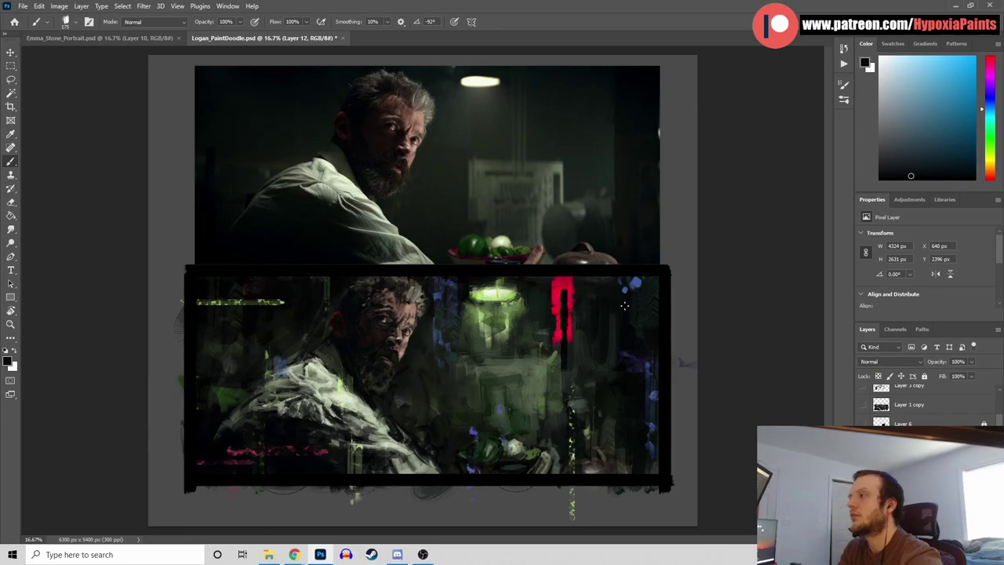
key("ctrl+z")
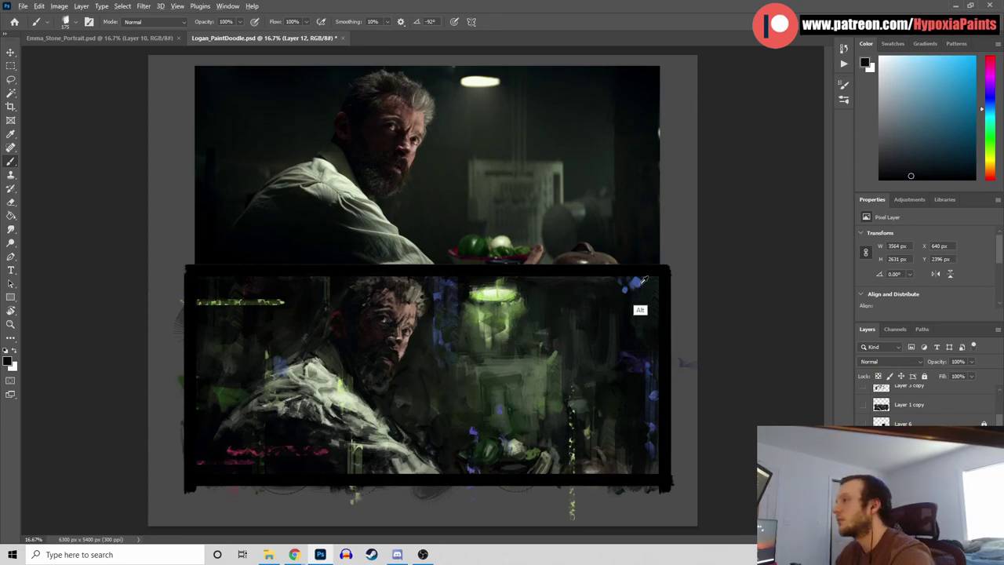
Try a short sampled-blue vertical stroke beside the lamp and a longer crimson one next to it, undoing the crimson stroke
left_click(636, 282, "alt")
left_click_drag(562, 276, 562, 301)
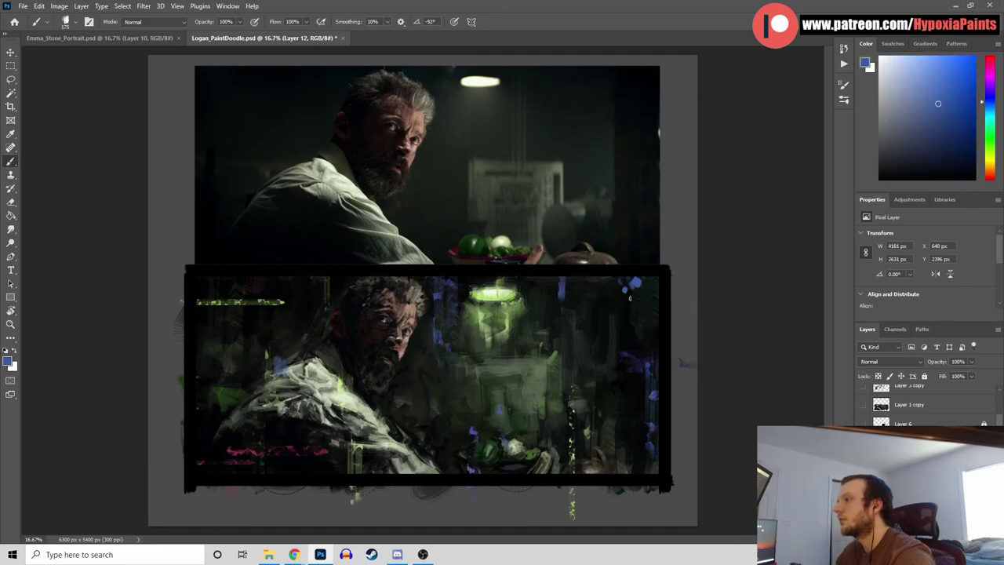
left_click(236, 451, "alt")
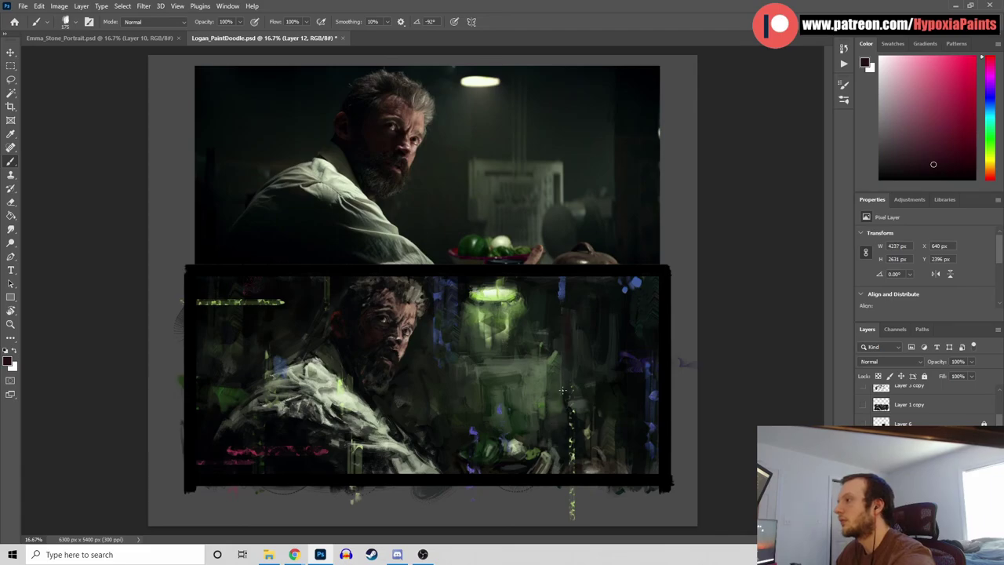
left_click(964, 95)
left_click_drag(572, 291, 570, 354)
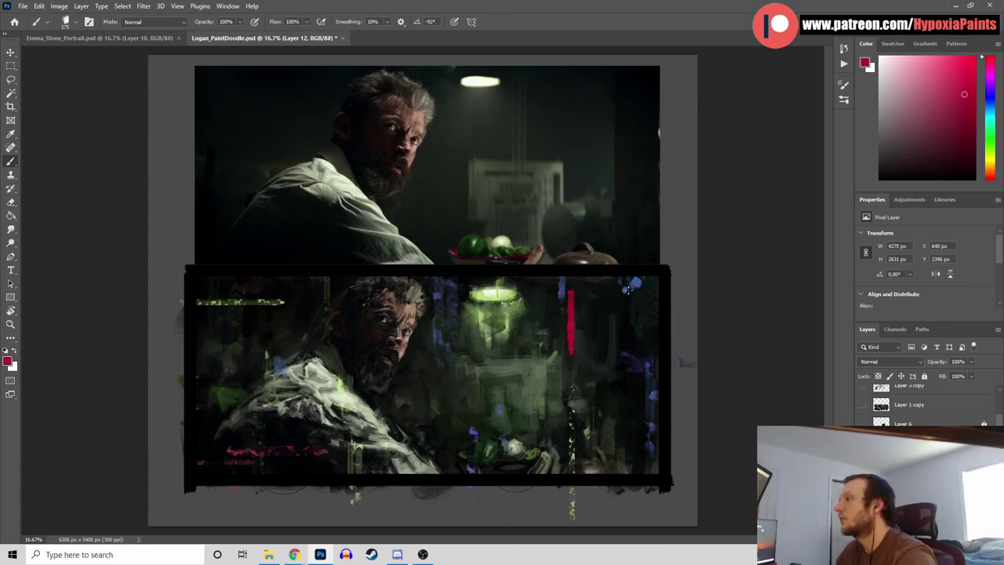
key("ctrl+z")
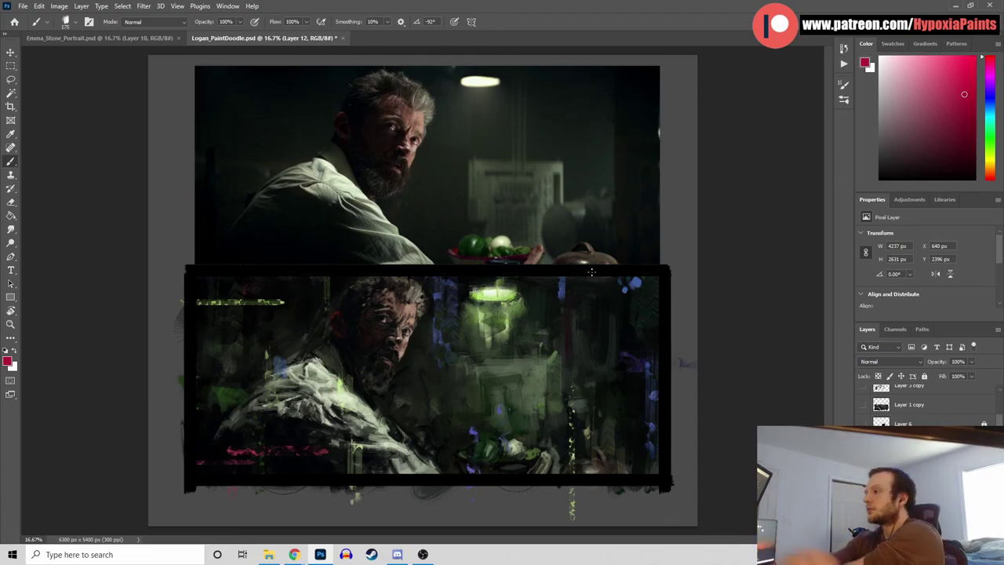
Try a thin vertical stroke in brighter crimson under the blue mark beside the lamp, and undo both accents
mouse_move(947, 94)
left_mouse_down()
mouse_move(990, 61)
mouse_move(974, 58)
left_mouse_up()
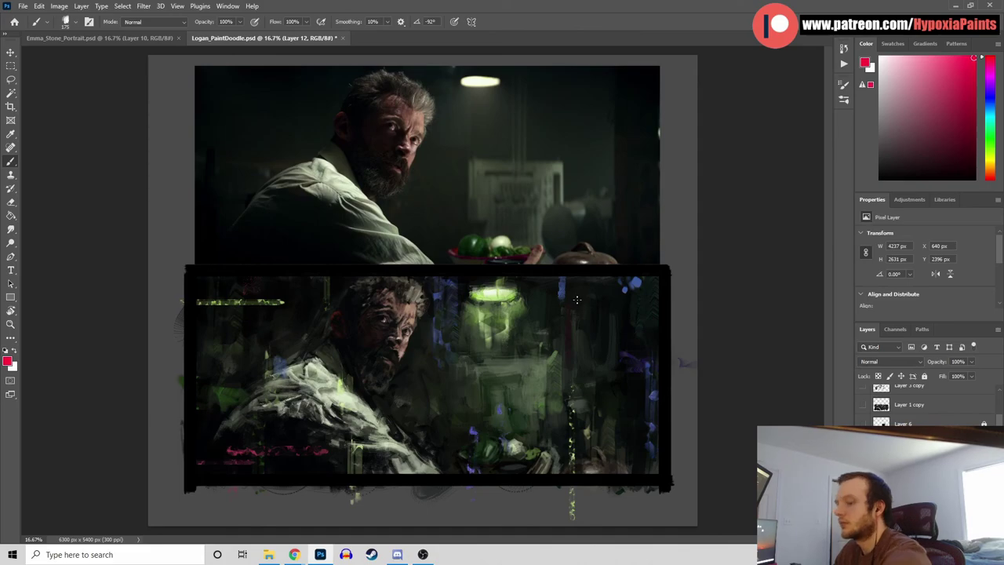
left_click_drag(569, 304, 569, 354)
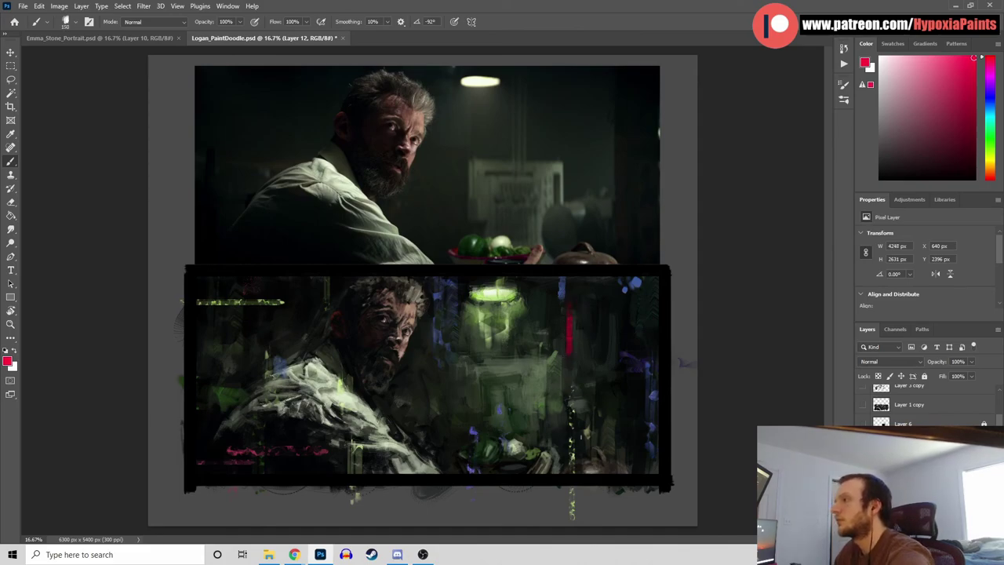
key("ctrl+z")
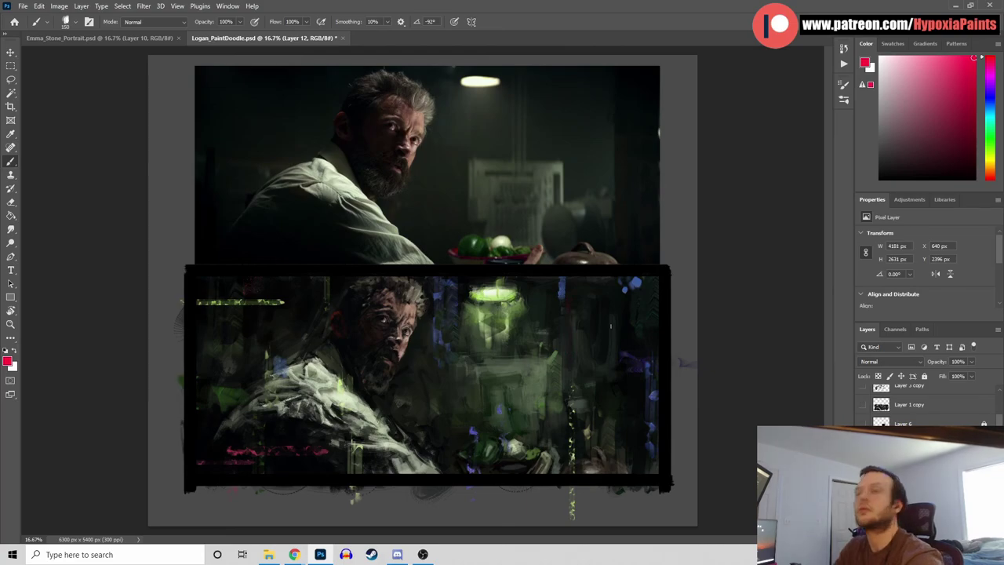
key("ctrl+z")
Save the file and paint a narrow bright crimson streak down from the frame's top edge beside the lamp, thinning it with sampled dark green
key("ctrl+s")
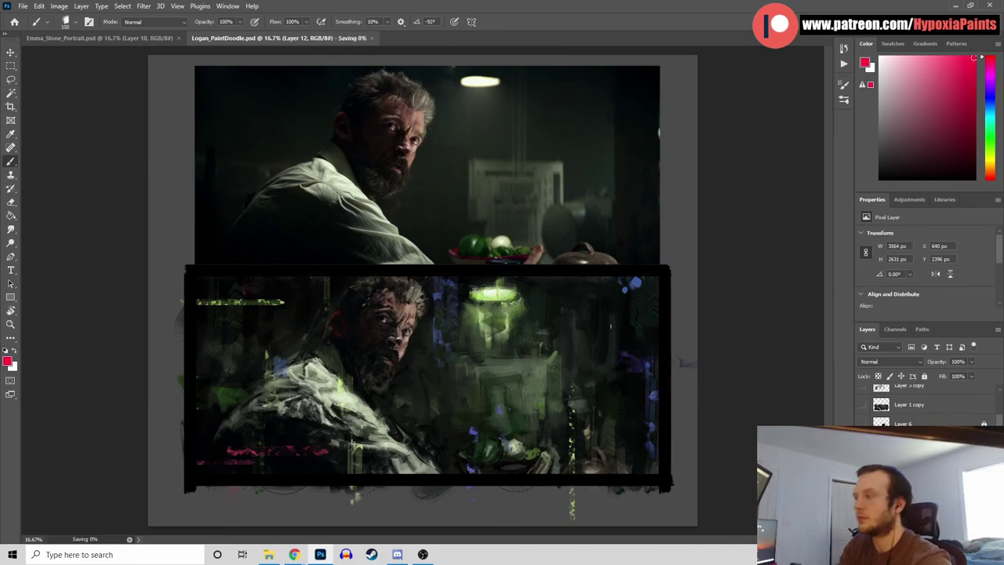
left_click_drag(561, 274, 560, 316)
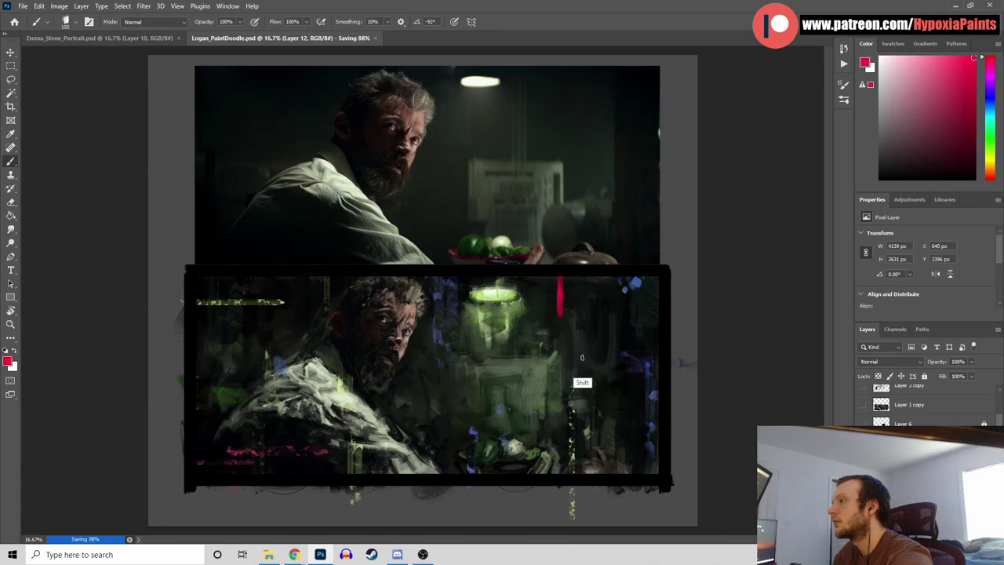
left_click(569, 321, "alt")
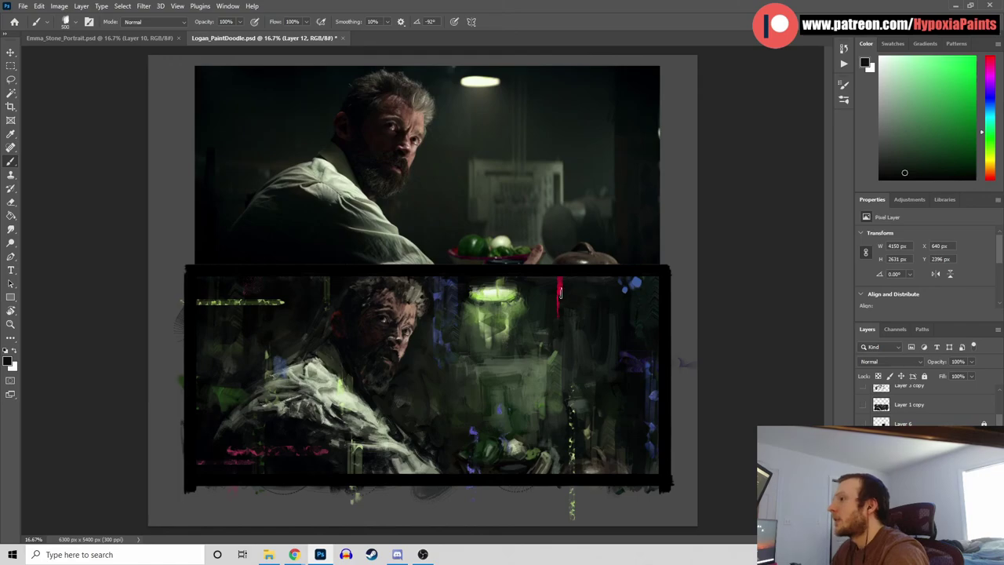
Try widening the top of the crimson streak toward the lamp with the 500 px brush and undo it
left_click(560, 288, "alt")
left_click_drag(562, 284, 553, 285)
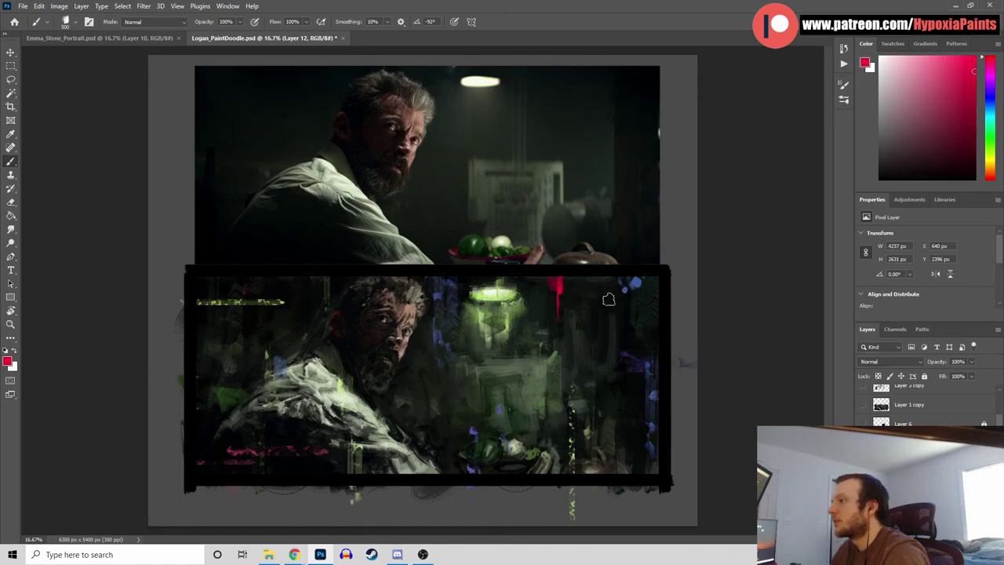
left_click(552, 290, "alt")
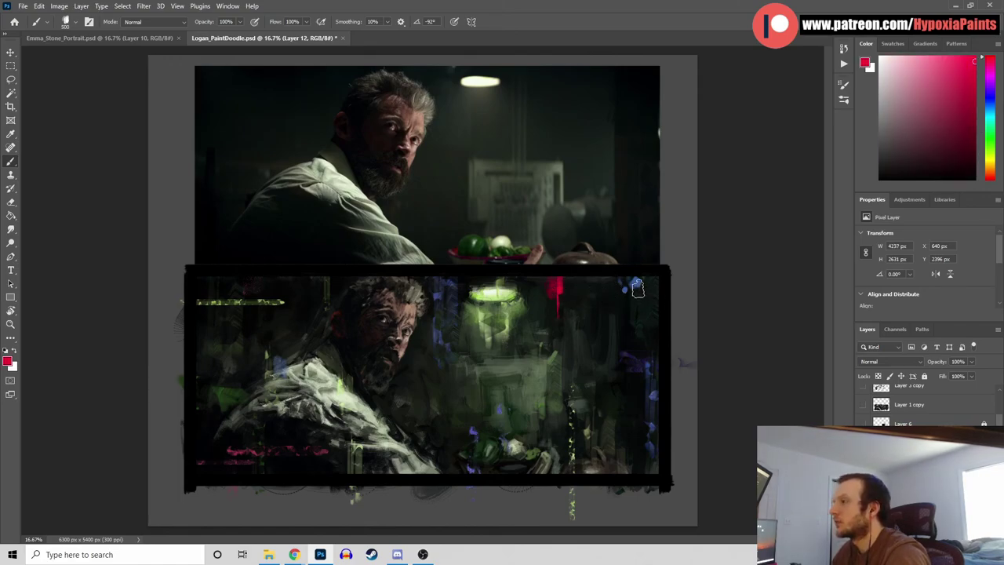
key("ctrl+z")
key("ctrl+z")
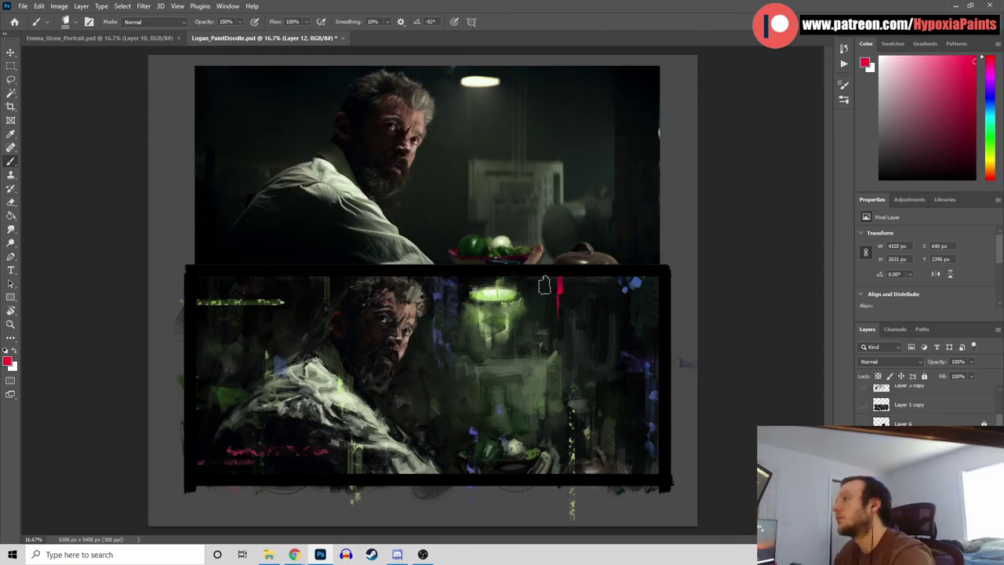
Widen the top of the crimson streak away from the lamp into a small block and trim its edges with sampled dark green
left_click(584, 301, "alt")
left_click_drag(571, 286, 588, 298)
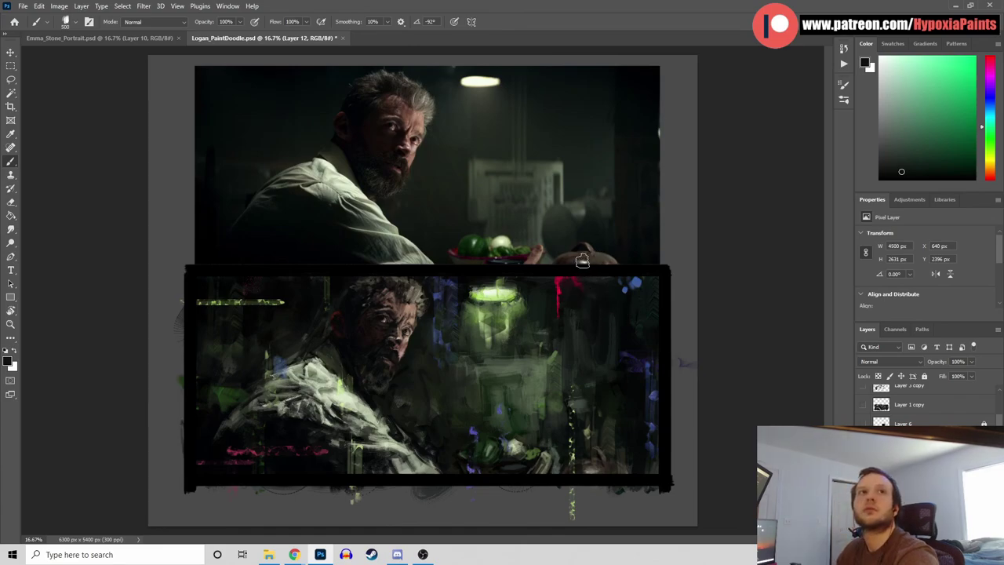
key("ctrl+z")
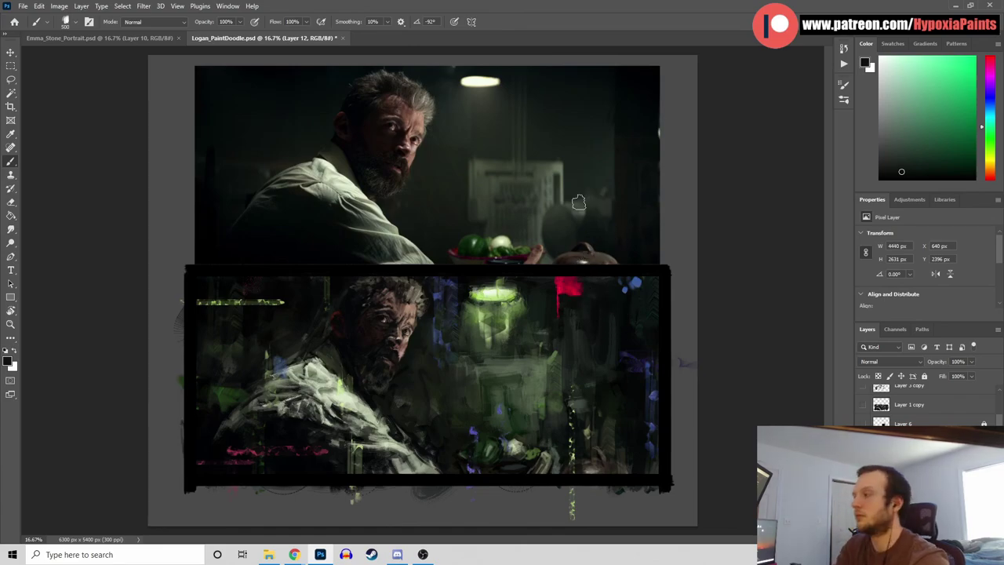
left_click(567, 347, "alt")
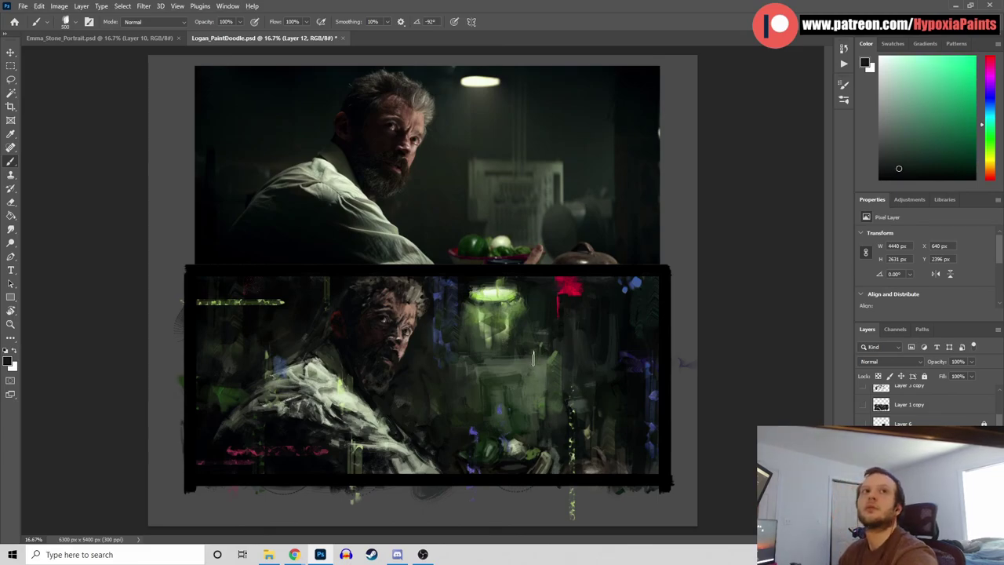
left_click(591, 298, "alt")
left_click(584, 288)
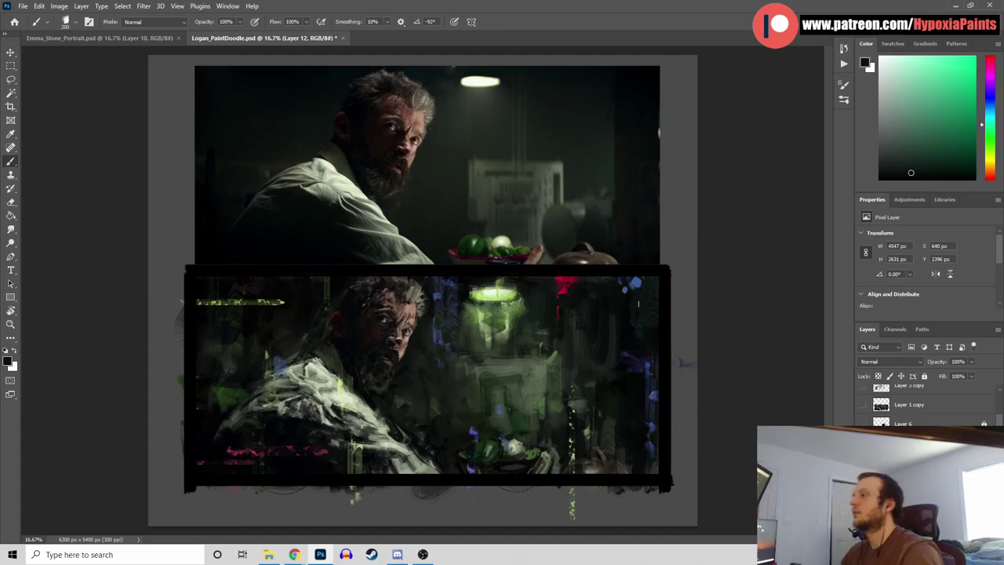
Shorten and break up the crimson streak's lower tail with dark tones sampled beside it, using the 200 px brush
left_click(564, 307, "alt")
left_click(562, 309, "alt")
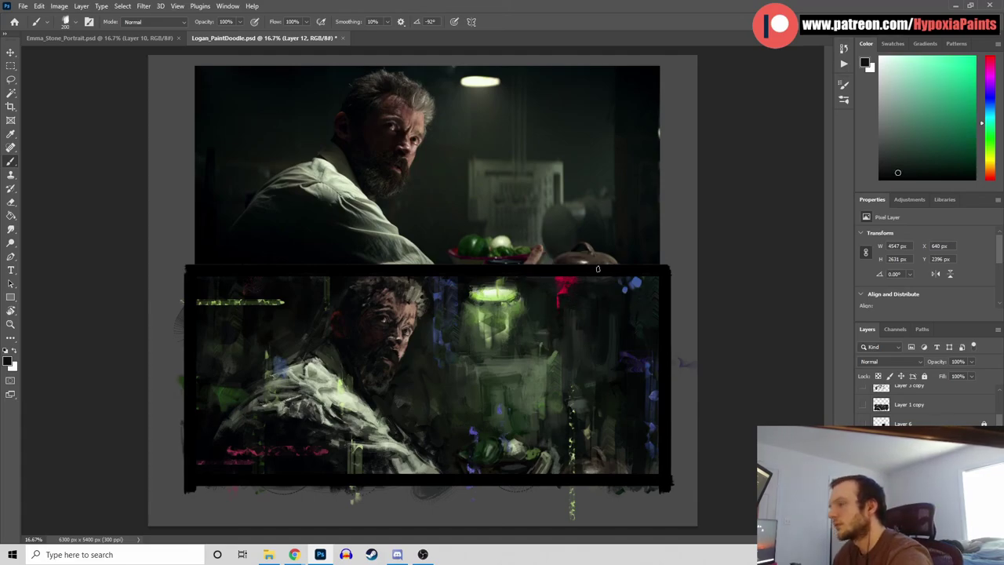
left_click(558, 305, "alt")
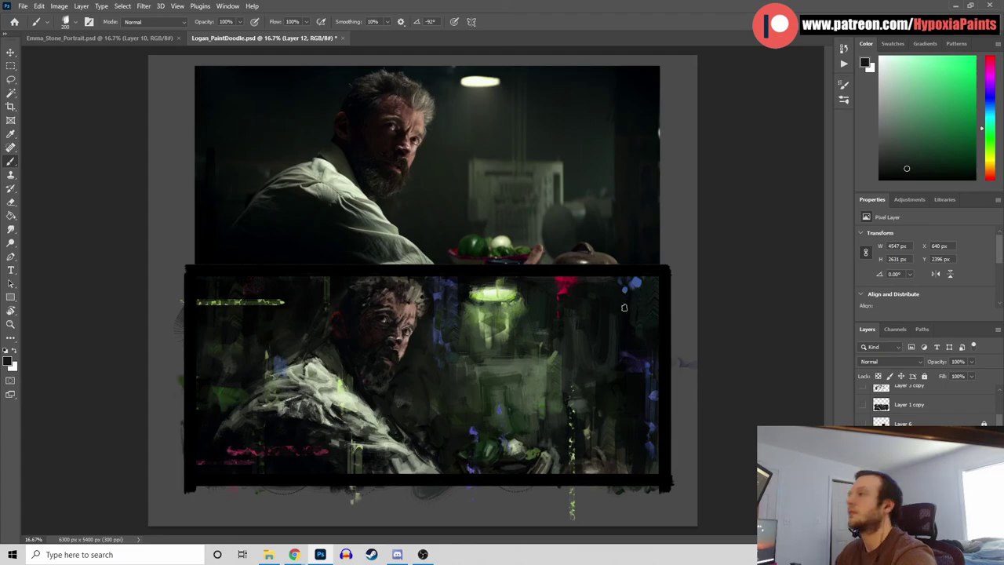
Add small sampled crimson touches along the frame's top edge on the lamp side of the crimson block, and trim them with dark green
left_click(561, 293, "alt")
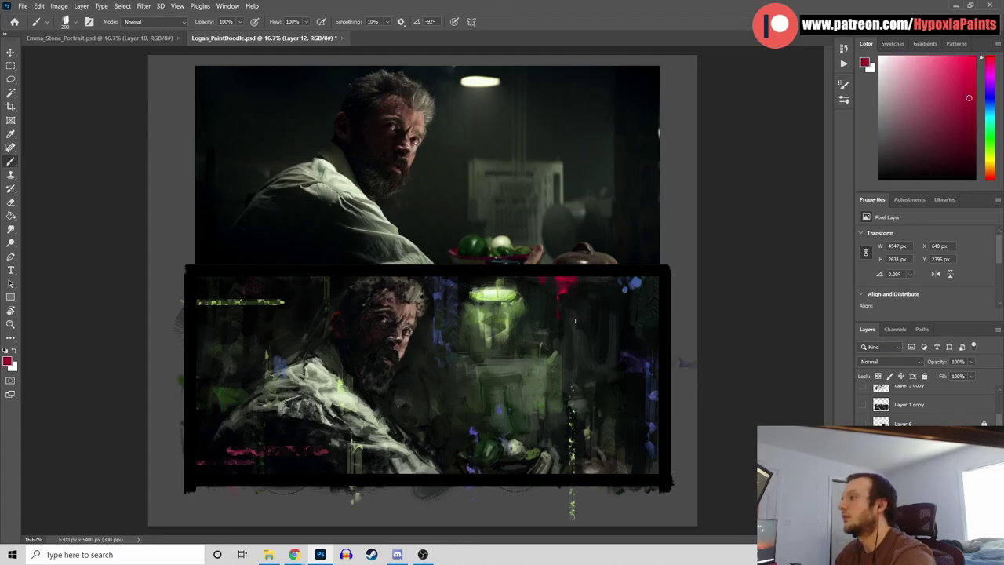
left_click(561, 322, "alt")
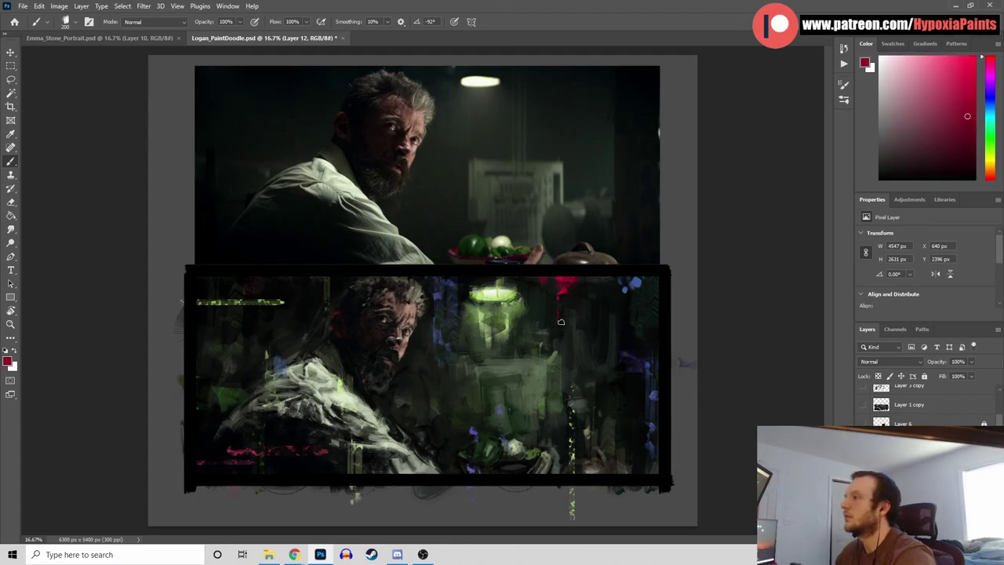
left_click(565, 287, "alt")
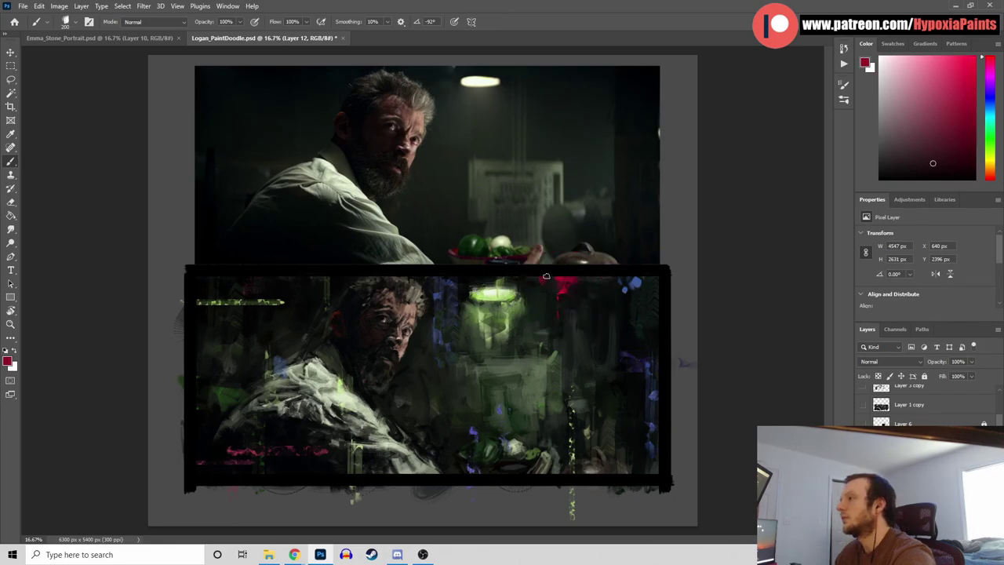
left_click(541, 301, "alt")
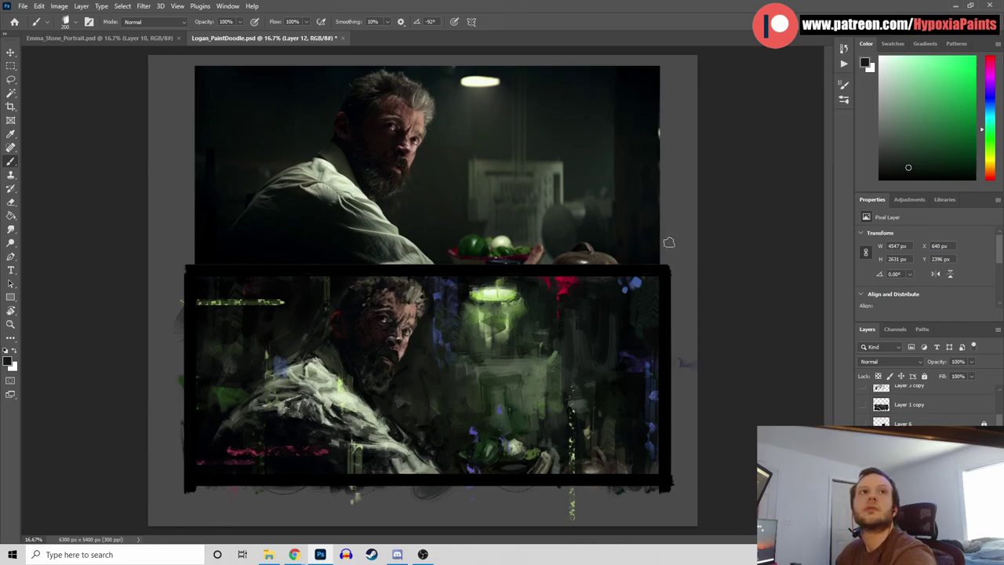
Paint a thin vertical streak of sampled blue down from the blue dabs near the frame's upper corner with the 100 px brush
left_click(637, 287, "alt")
left_click(638, 288)
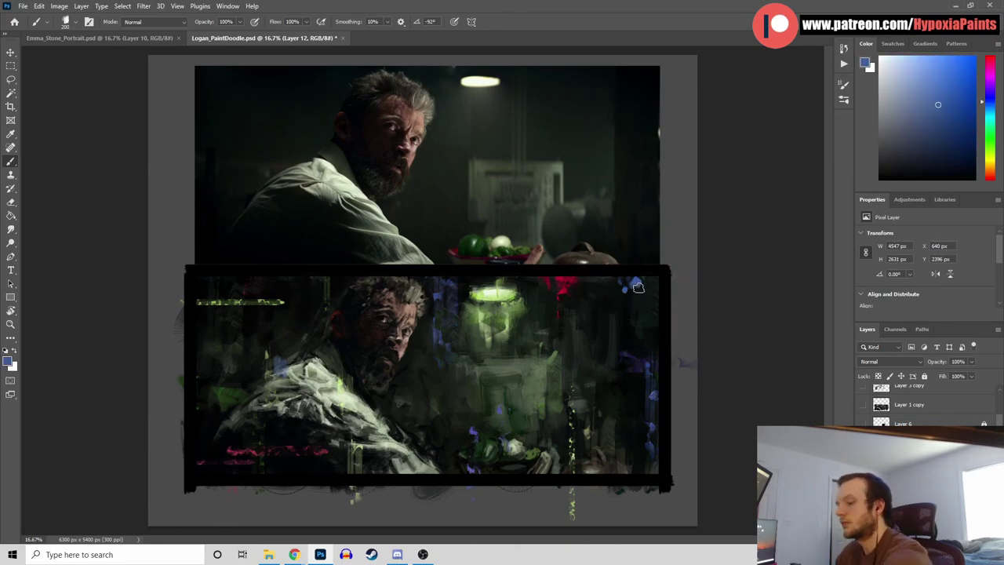
left_click(639, 287, "alt")
key("[")
key("[")
key("[")
key("[")
key("ctrl+z")
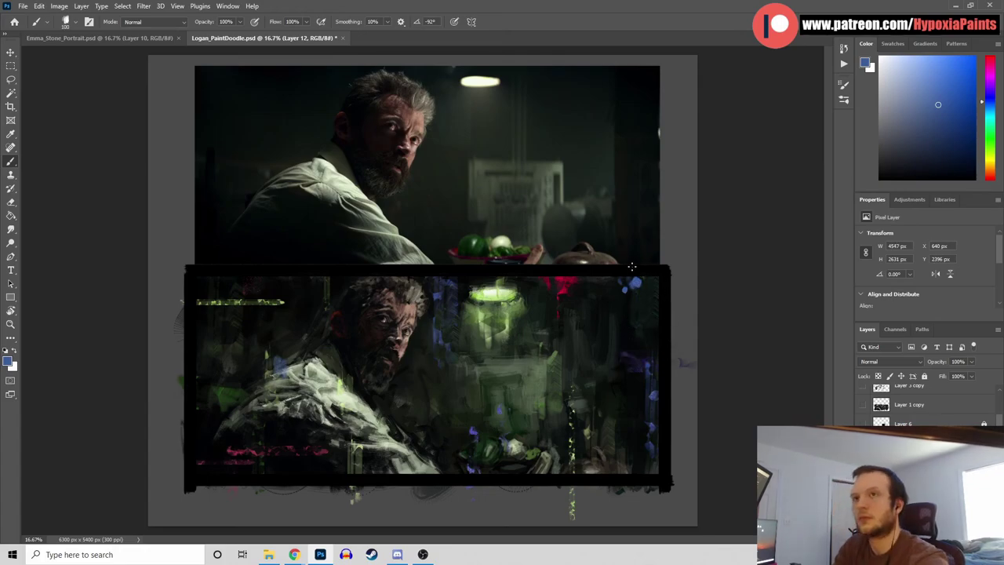
key("ctrl+z")
left_click_drag(634, 281, 632, 350)
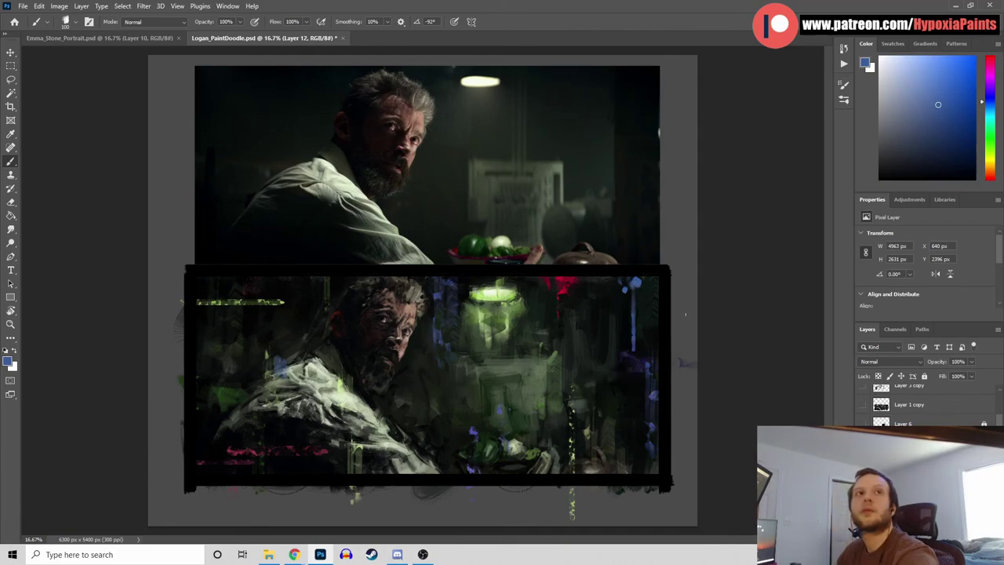
key("ctrl+z")
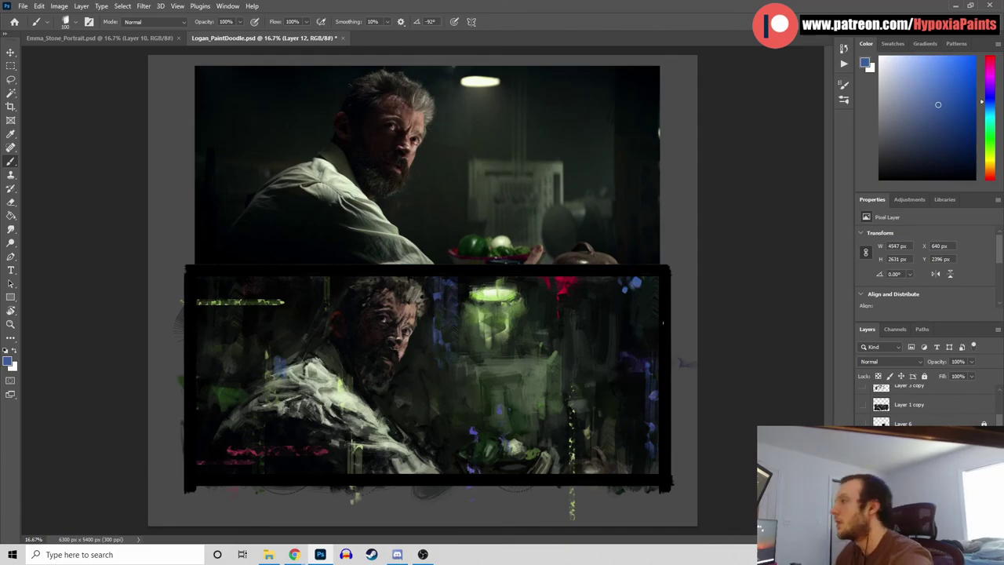
left_click_drag(635, 284, 634, 333)
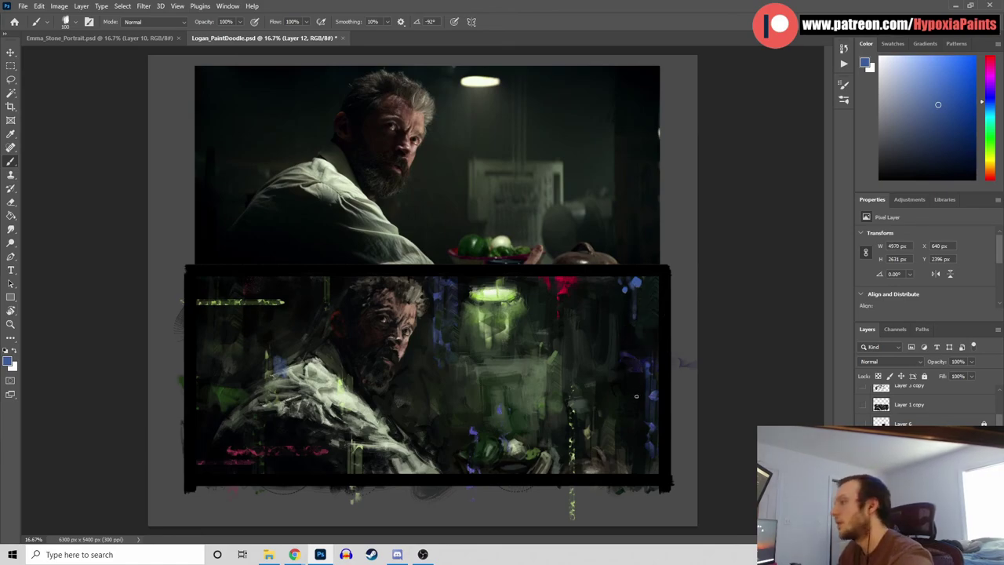
Paint a short horizontal speckled streak of sampled lamp green at the frame's right edge with the colour jitter brush, and save the file
left_click(511, 324, "alt")
left_click_drag(625, 392, 659, 392)
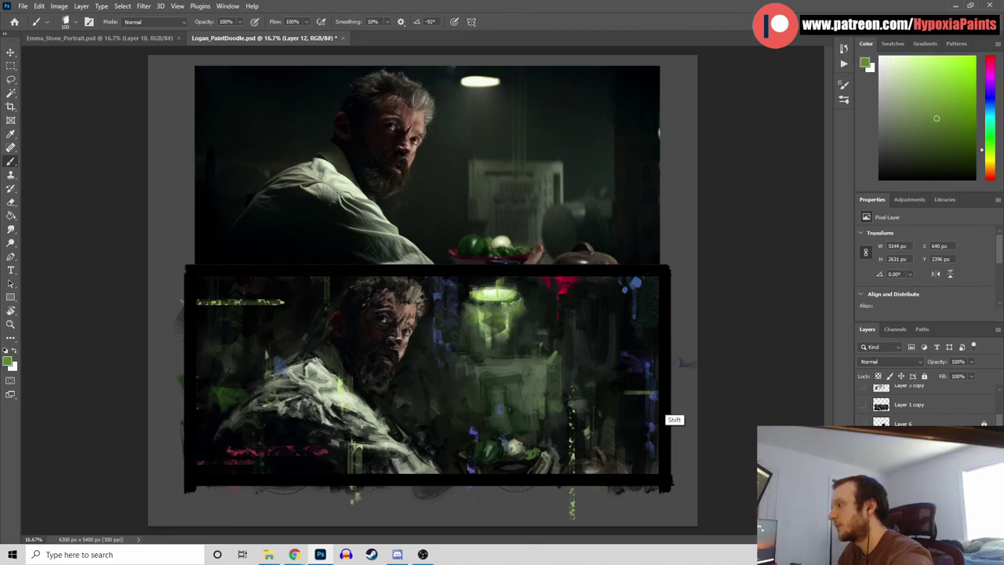
key("ctrl+z")
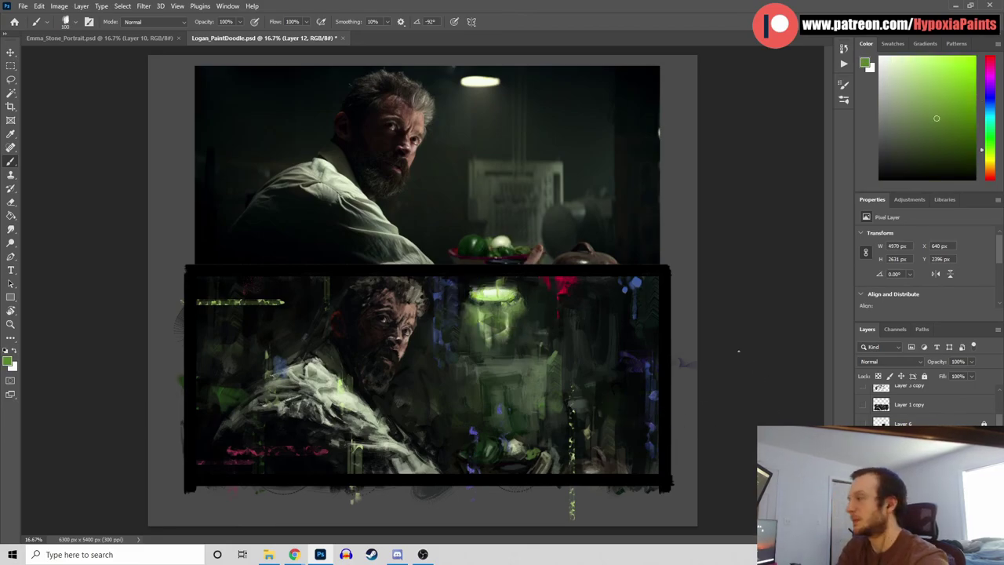
left_click(67, 21)
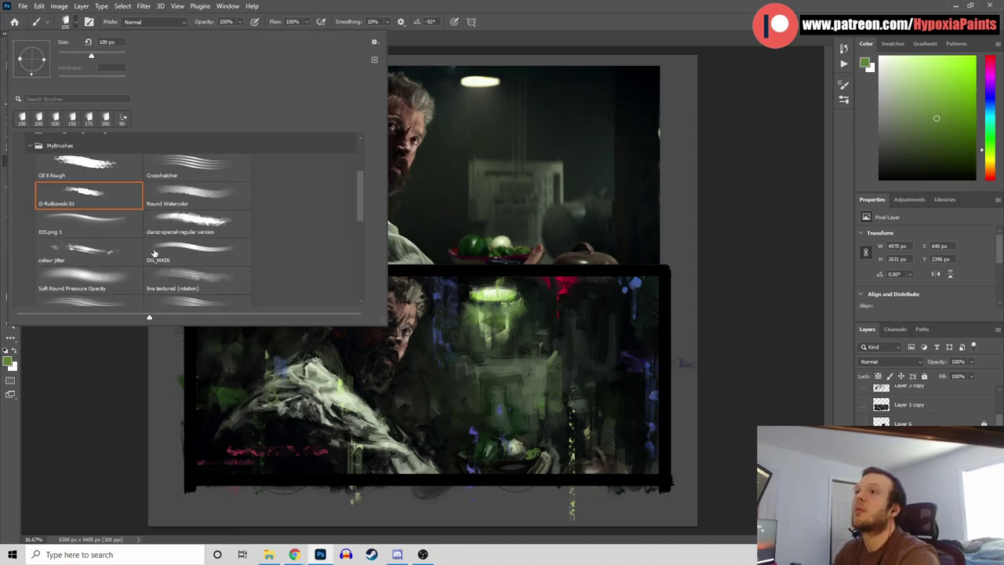
left_click(108, 256)
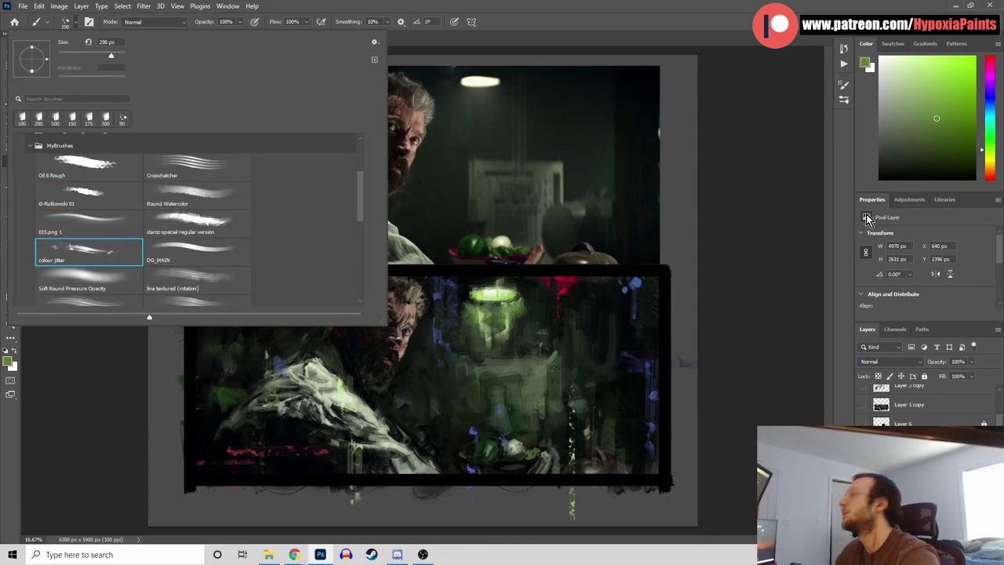
left_click(837, 225)
key("[")
key("[")
key("[")
key("[")
key("[")
key("[")
key("[")
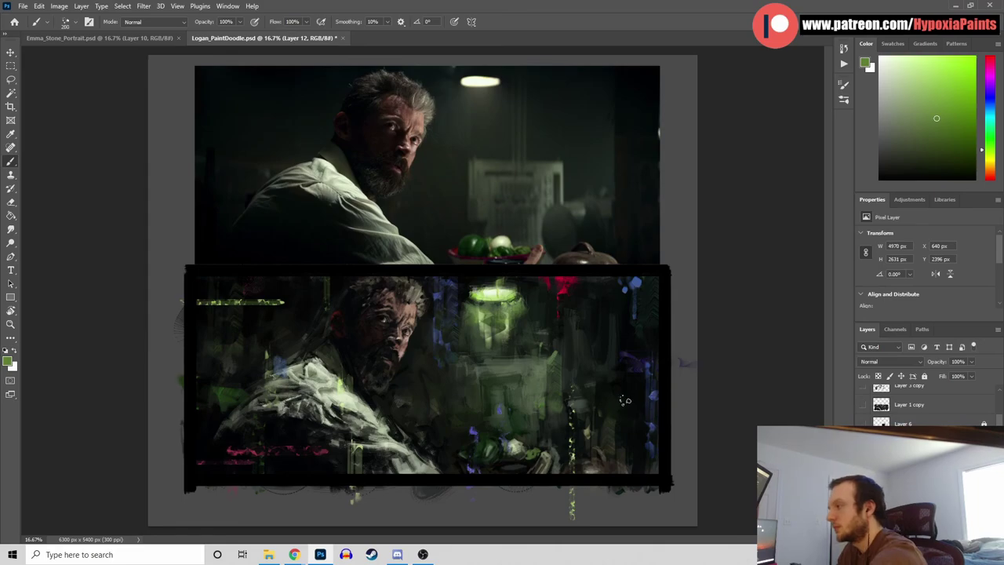
left_click_drag(617, 397, 659, 397)
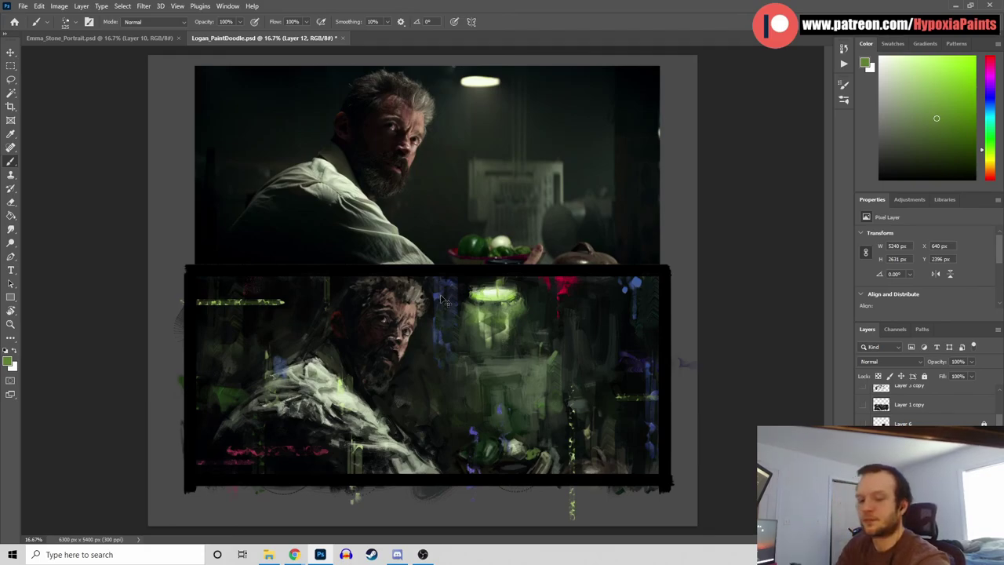
key("ctrl+s")
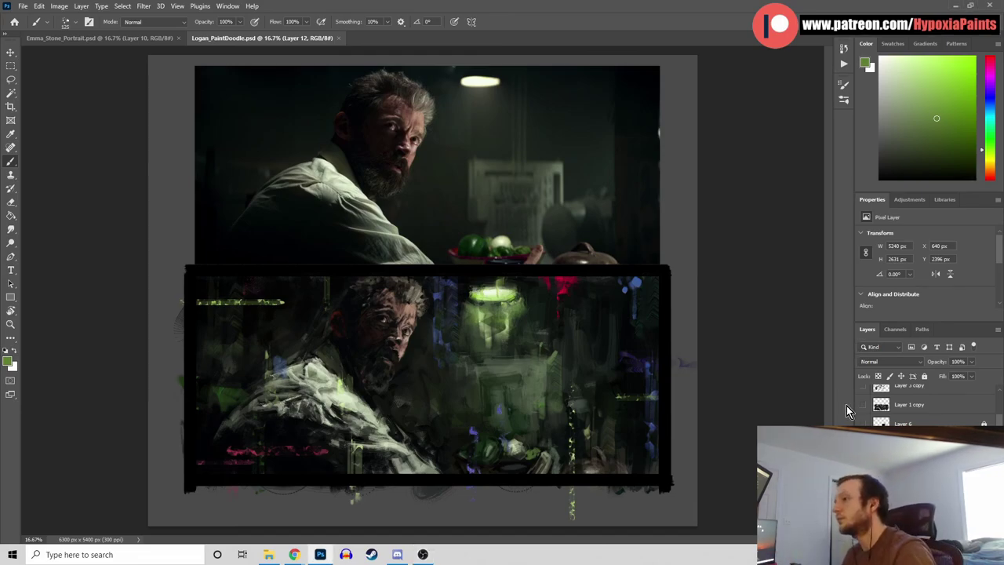
Merge the selected painting layers into Layer 12 and save the file
scroll(926, 404, "up", 3)
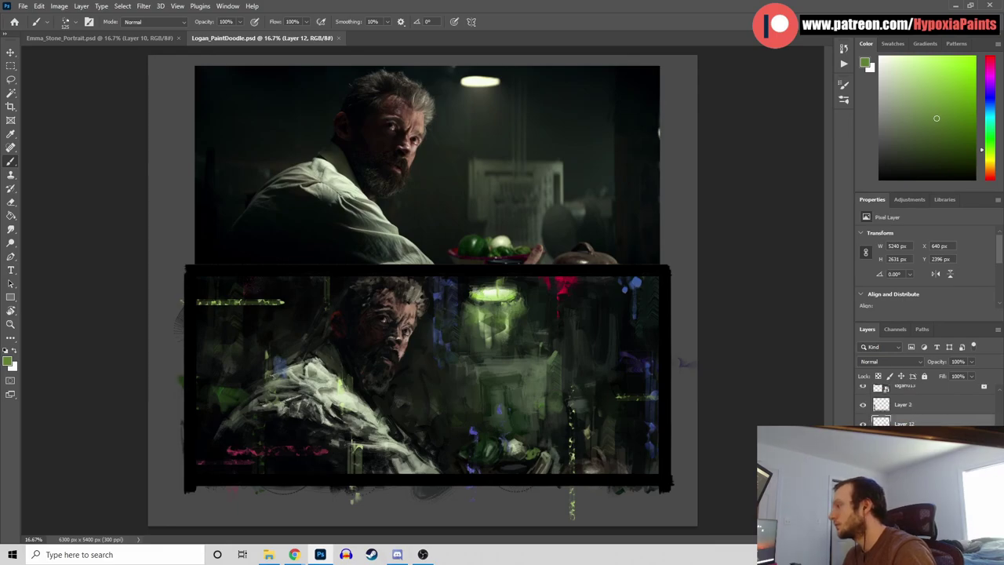
key("ctrl+comma")
key("ctrl+comma")
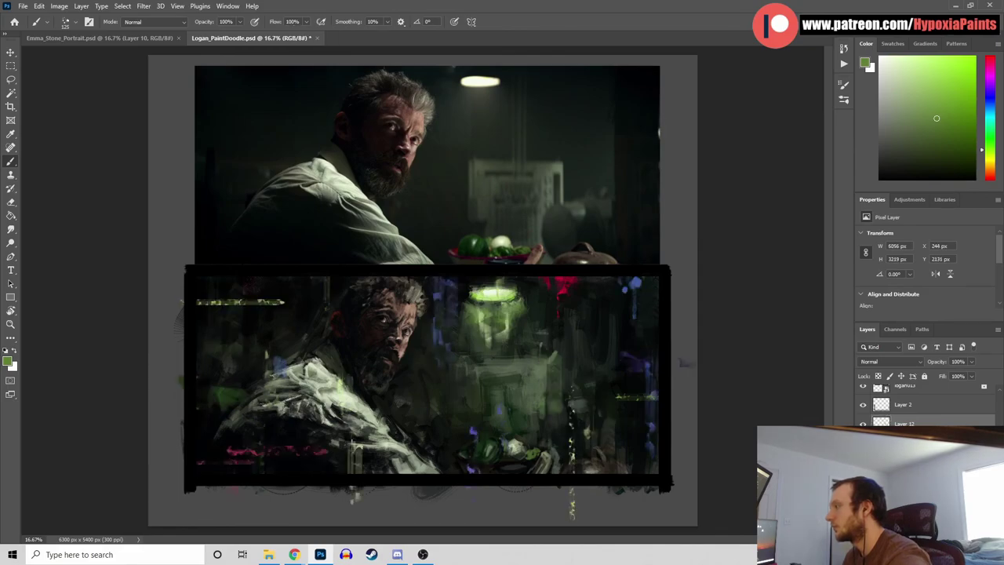
right_click(902, 421)
left_click(909, 312)
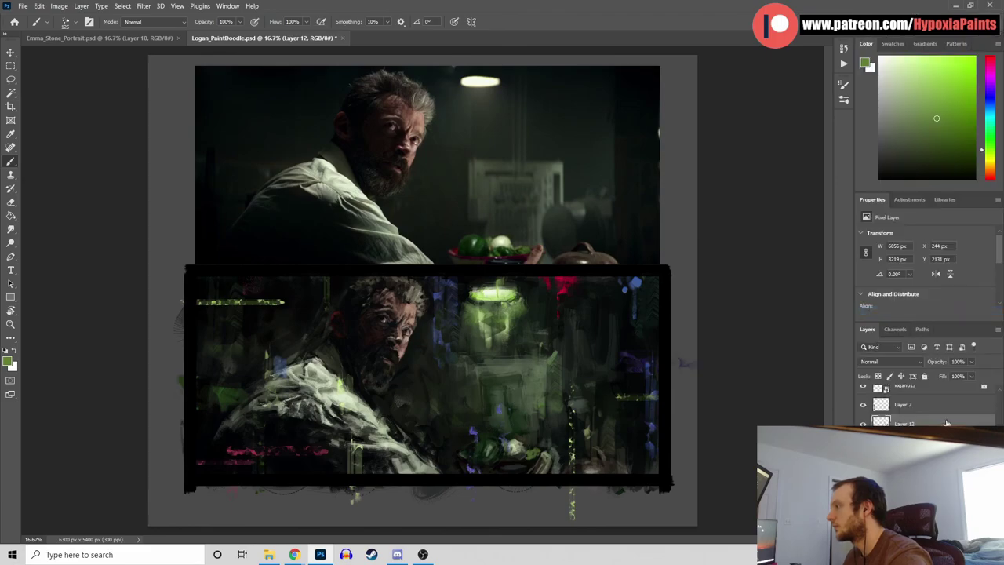
key("ctrl+s")
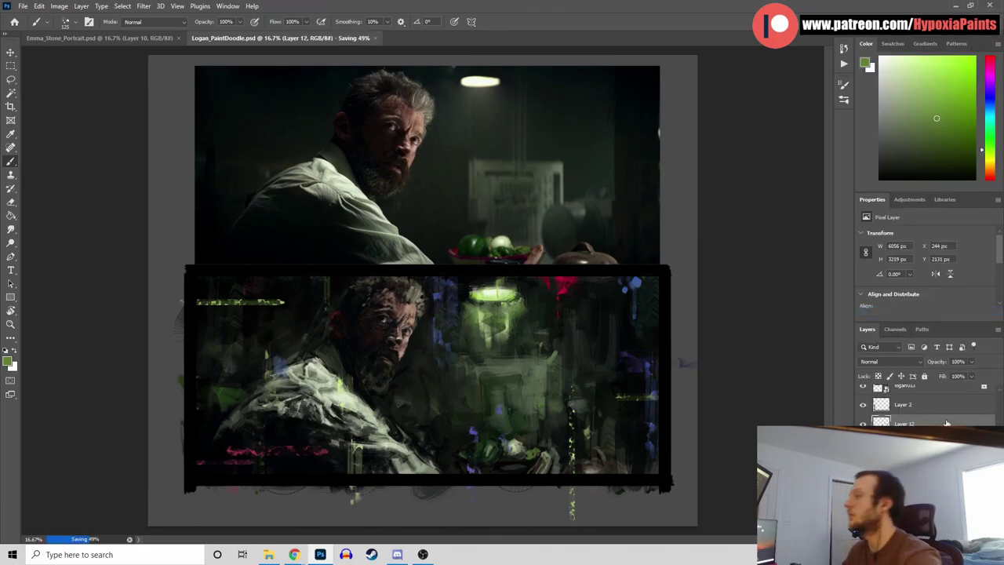
Add a new layer beneath Layer 12 and choose the DG_MAIN brush at 47 px
left_click(945, 443)
left_click(863, 442)
left_click(863, 442)
key("ctrl+shift+alt+n")
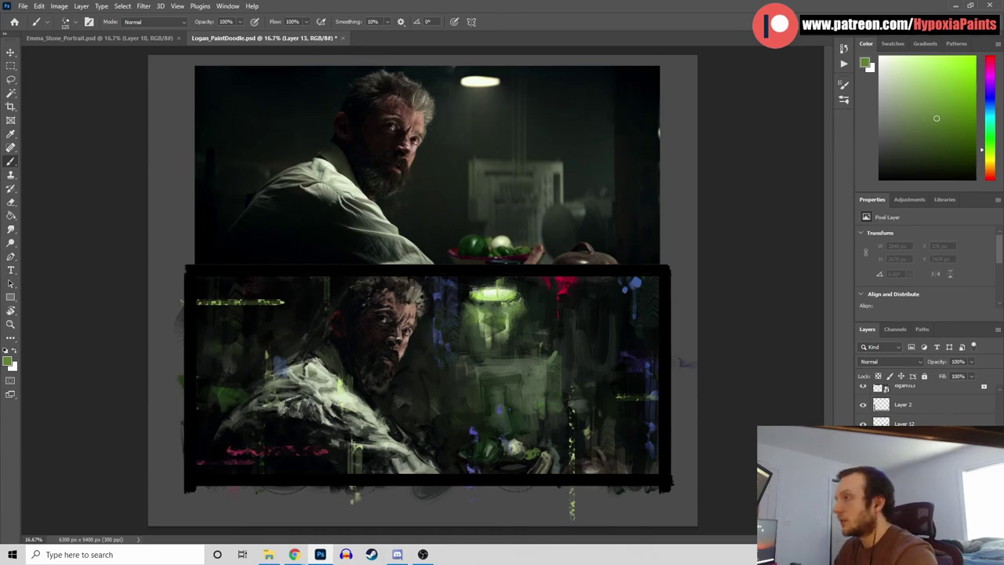
left_click(76, 24)
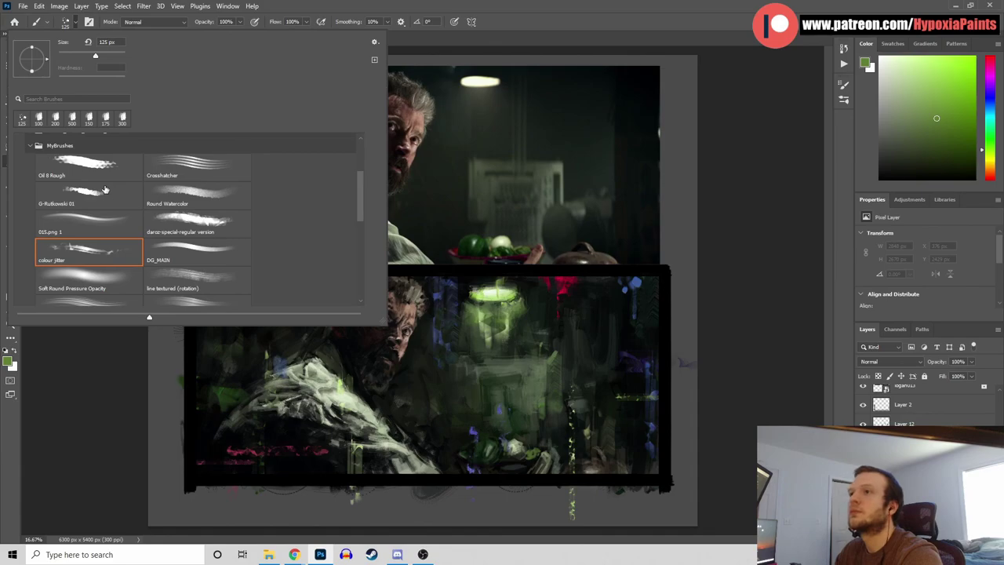
left_click(198, 251)
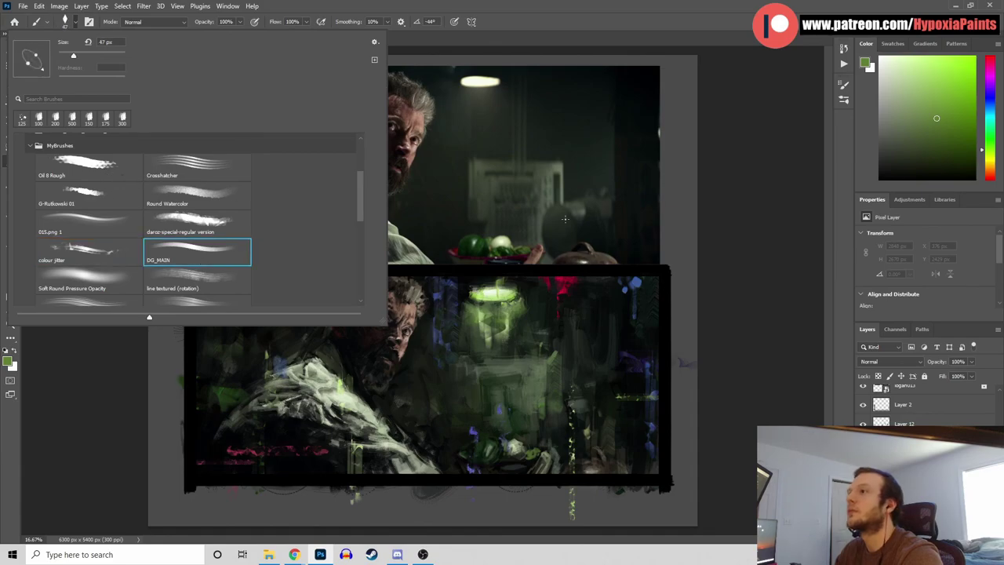
left_click(841, 194)
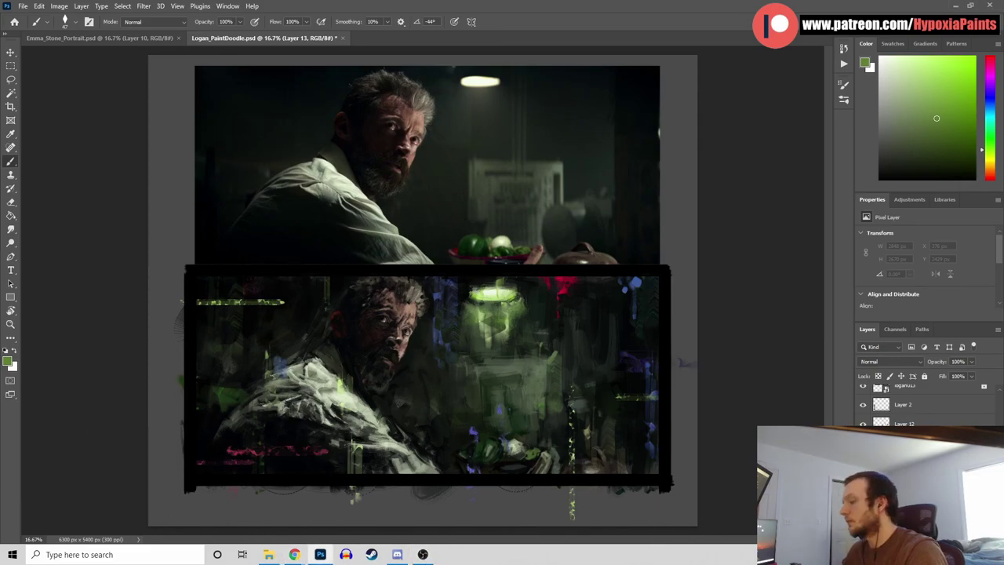
Show the close-up face reference beside the painted face
key("ctrl+plus")
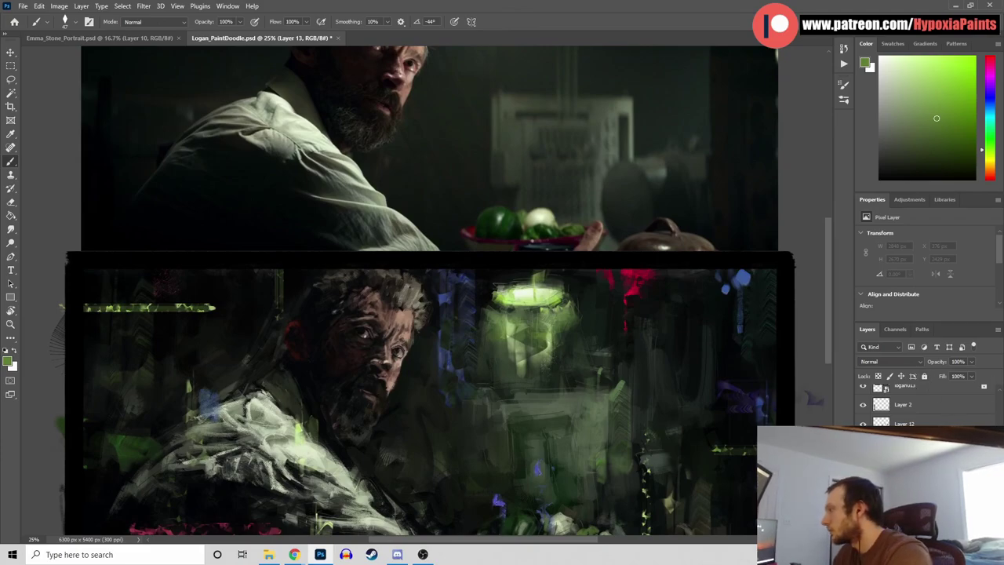
left_click_drag(1000, 462, 1003, 402)
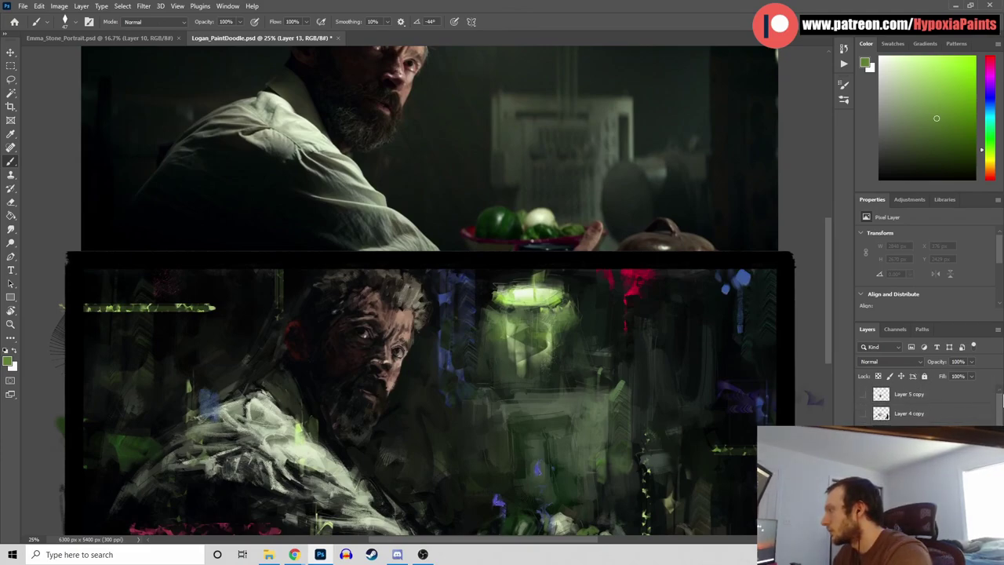
key("Delete")
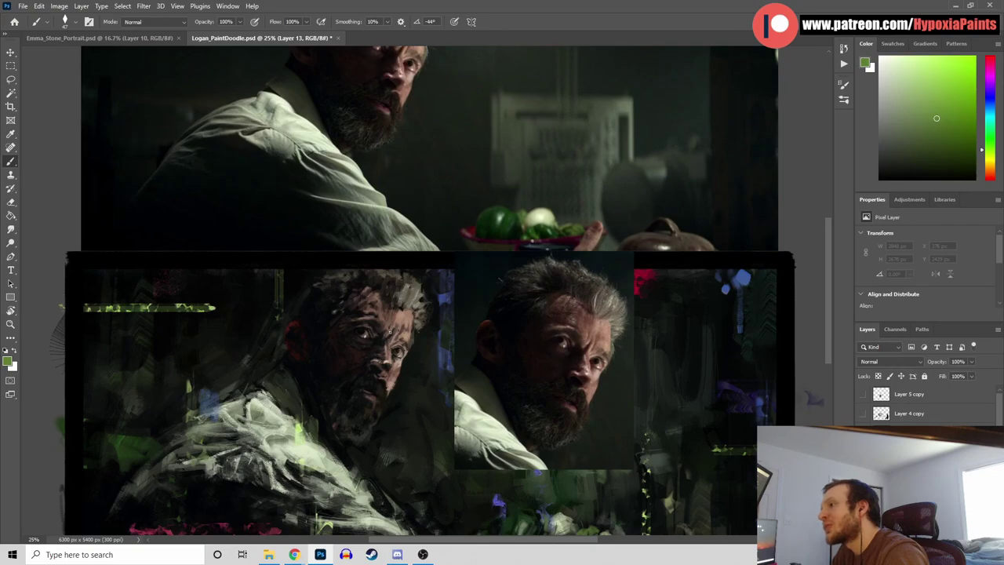
key("ctrl+plus")
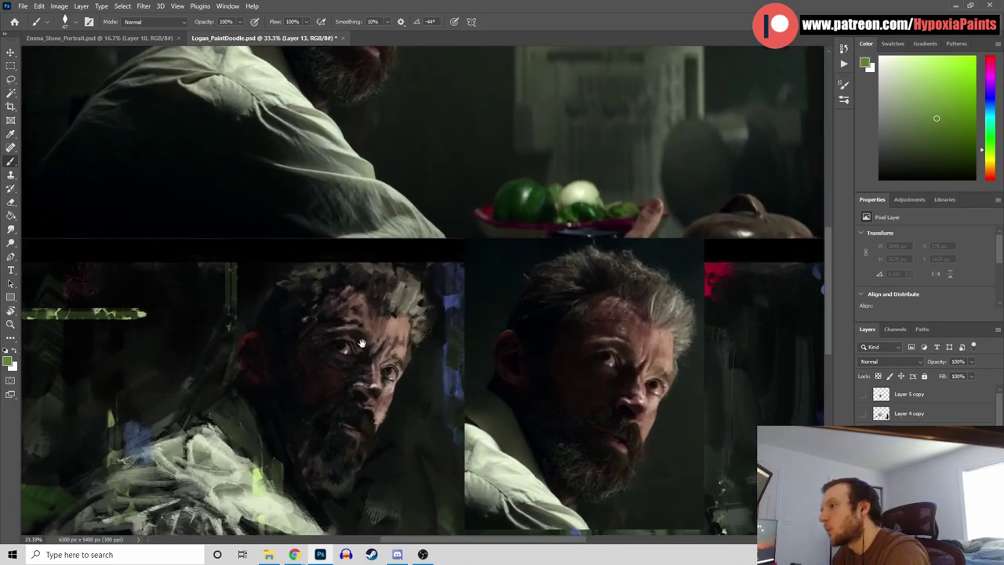
left_click_drag(362, 342, 359, 312)
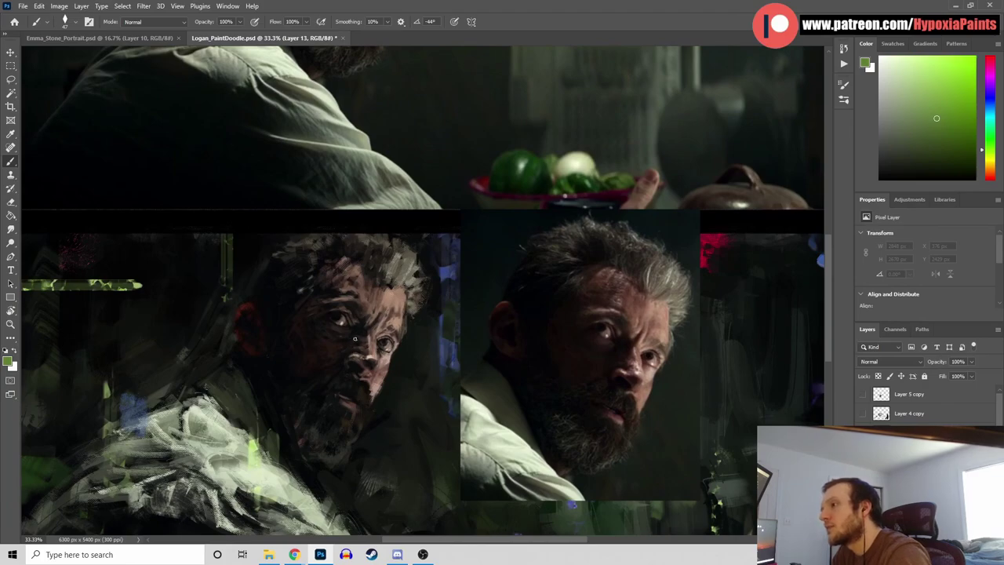
Paint short dark strokes between the shadow-side eye and the nose bridge, using sampled near-black tones with the brush at 30 px
key("alt")
left_click(349, 338, "alt")
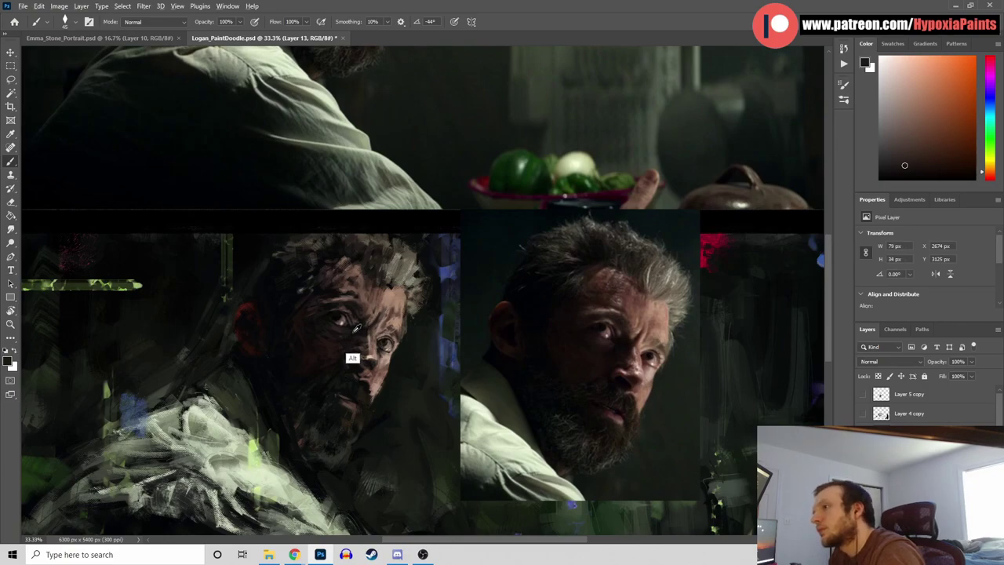
left_click(356, 337, "alt")
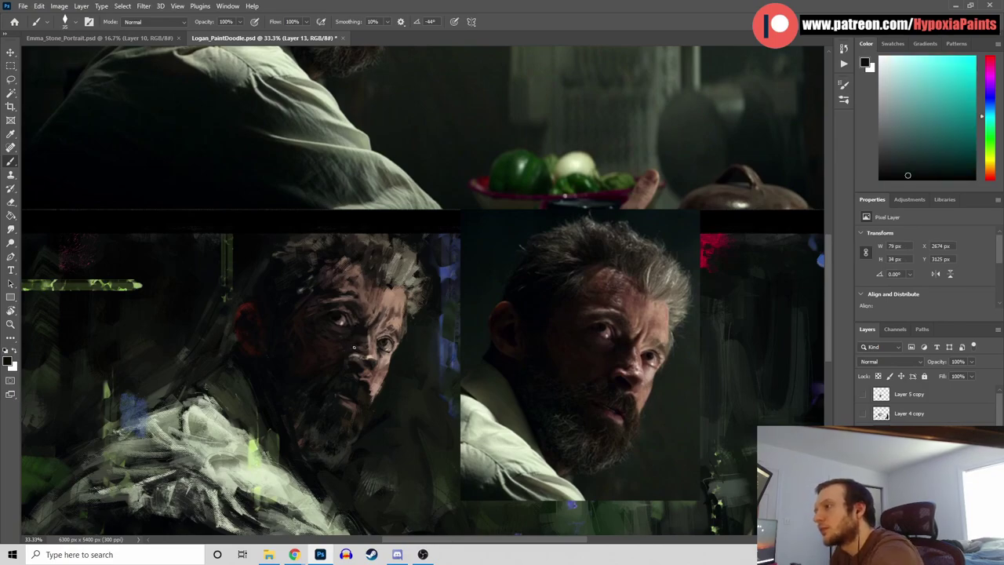
left_click_drag(343, 333, 366, 330)
key("ctrl+z")
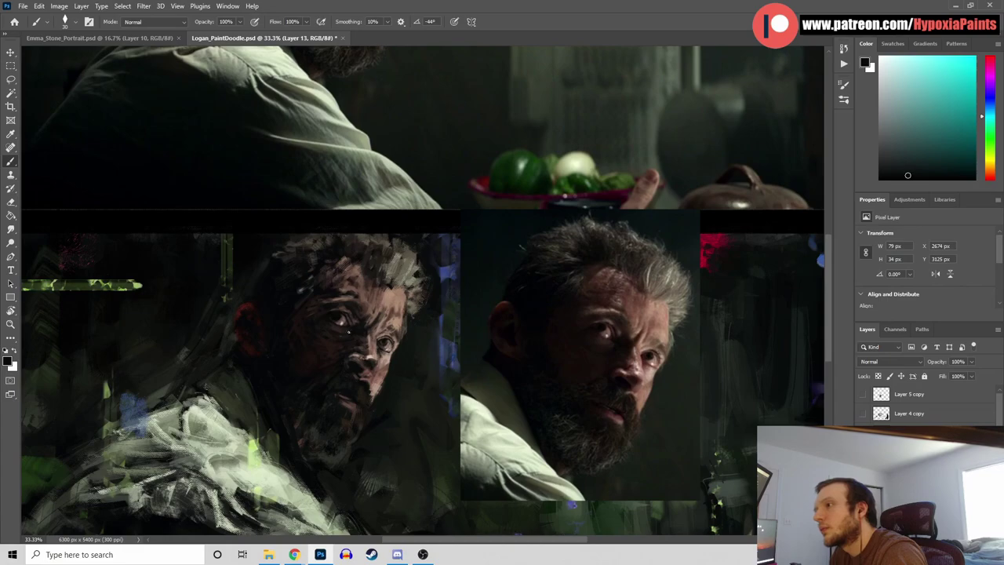
left_click_drag(369, 314, 352, 331)
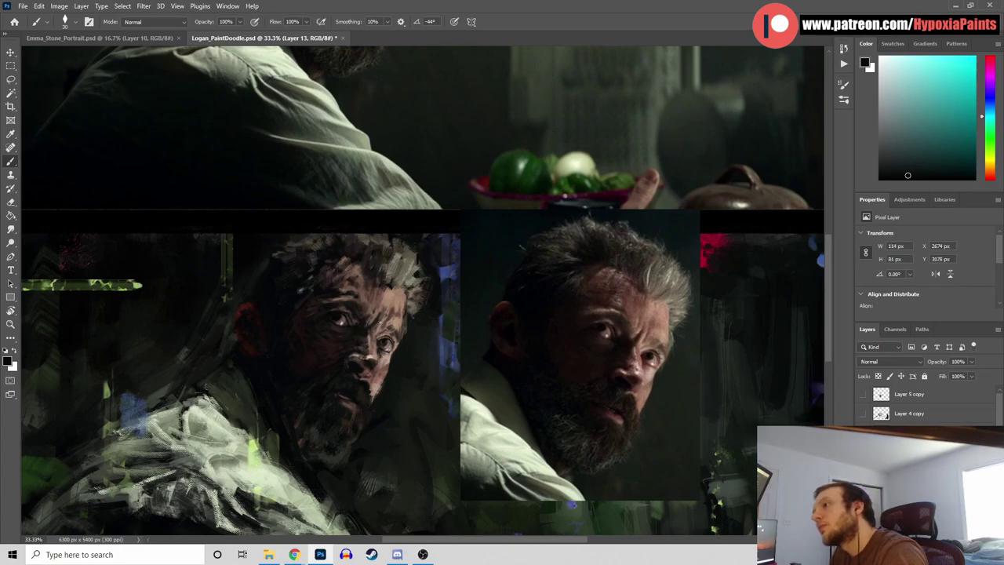
Soften the cheek shadow beneath the shadow-side eye with dark browns sampled from the painted face
left_click(338, 354, "alt")
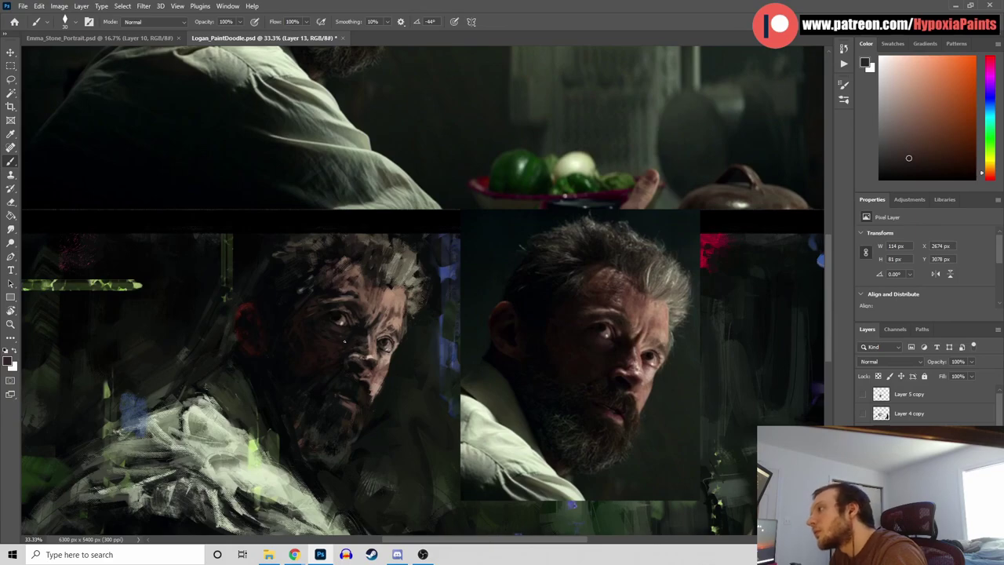
left_click(339, 345, "alt")
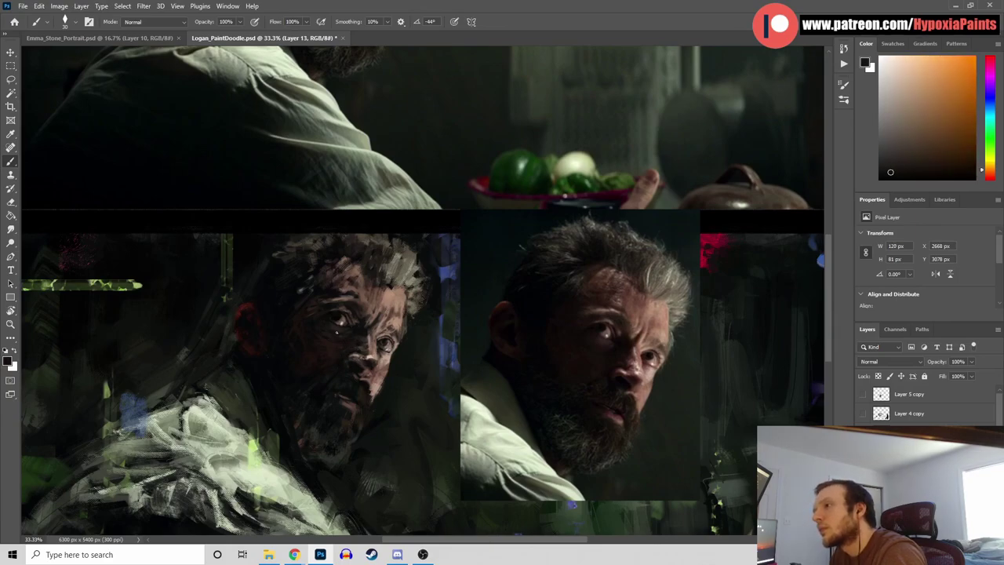
left_click(343, 360, "alt")
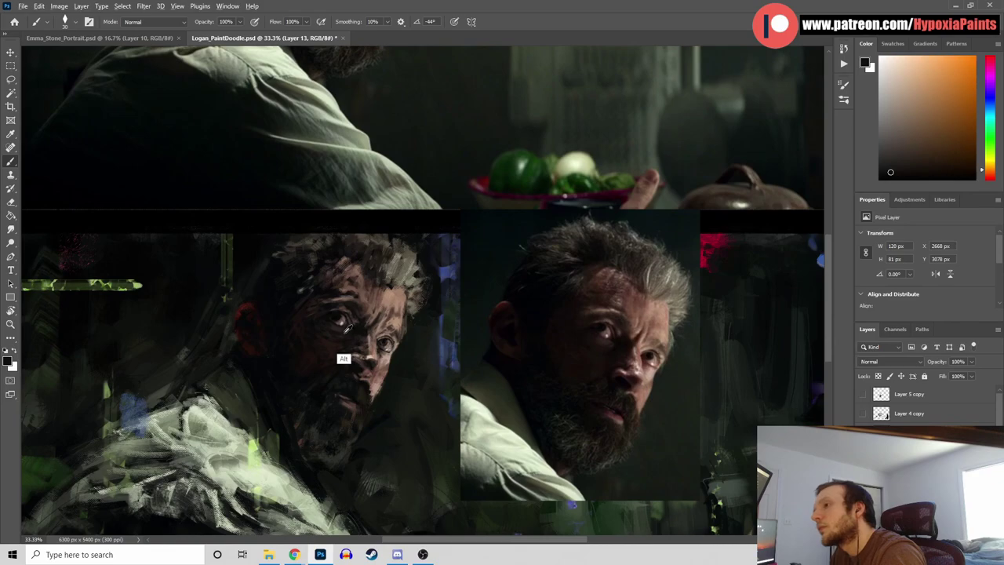
left_click(343, 362, "alt")
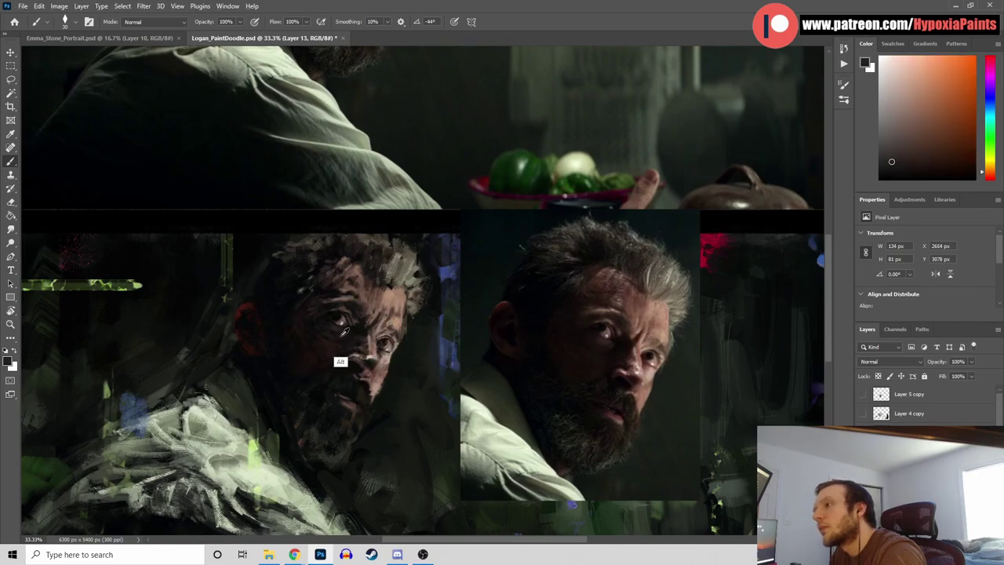
left_click(339, 358, "alt")
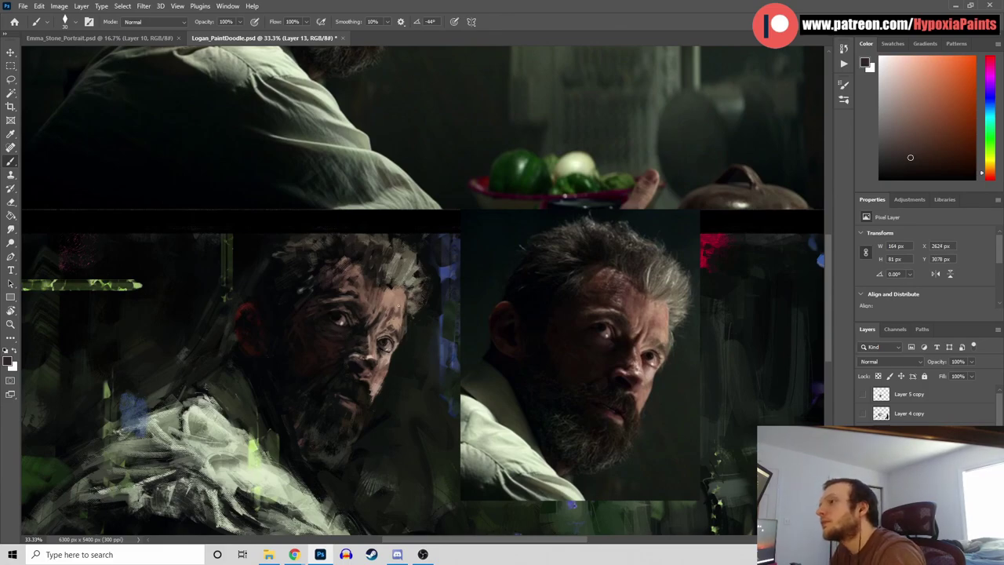
Paint forehead and hairline strokes with dark reddish brown sampled from the close-up reference and dark skin tone from the painting
key("alt")
left_click(651, 306, "alt")
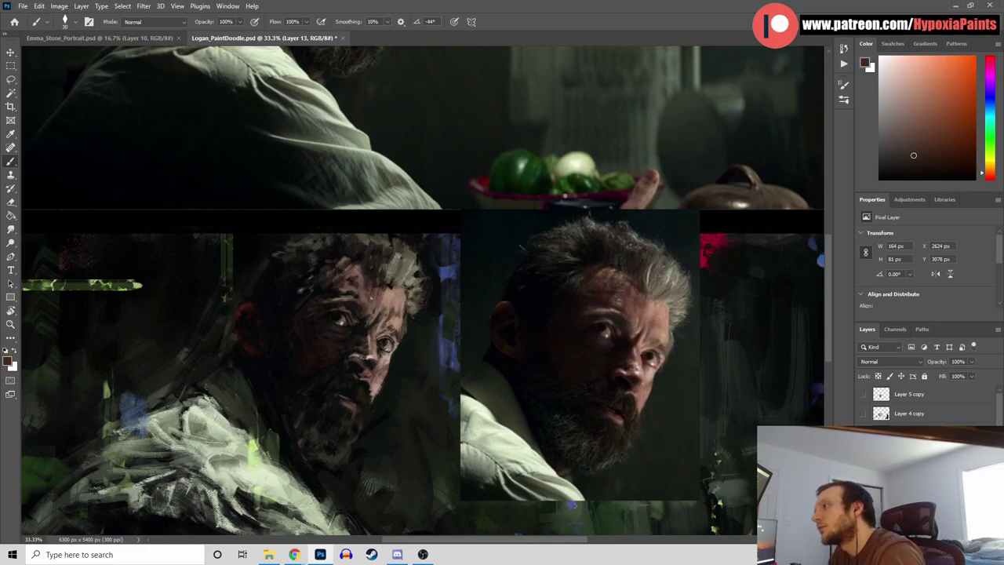
left_click_drag(373, 290, 379, 296)
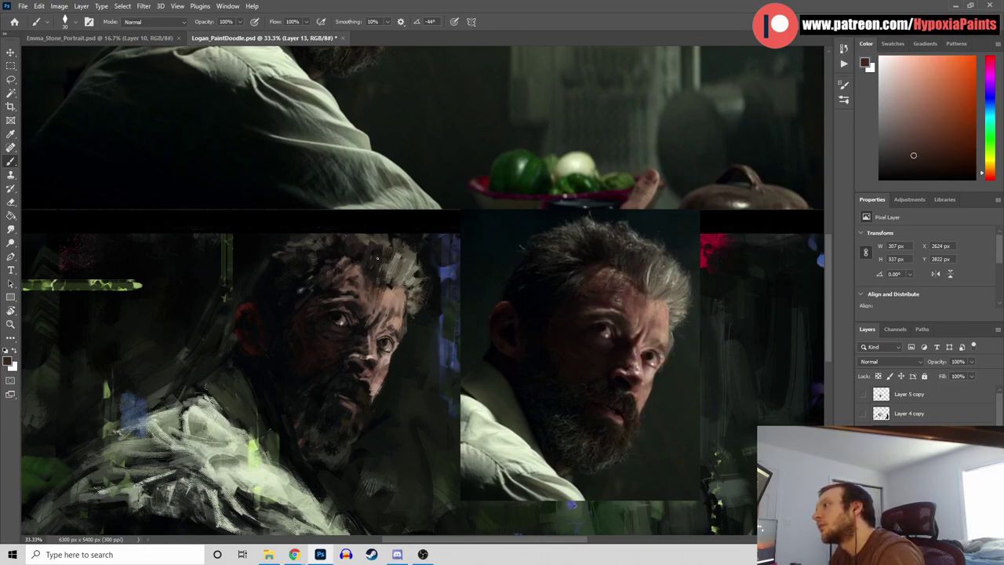
left_click(358, 271, "alt")
left_click_drag(352, 273, 355, 250)
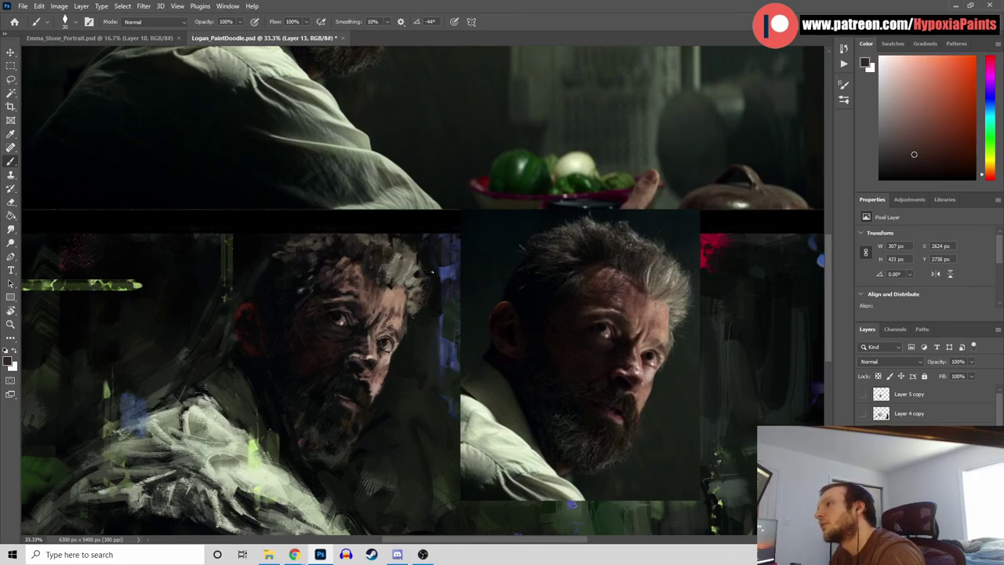
Paint strands in the lit front hair with sampled warm grey and near-black, adding light grey sampled from the reference hair
left_click(397, 256, "alt")
left_click_drag(389, 256, 383, 284)
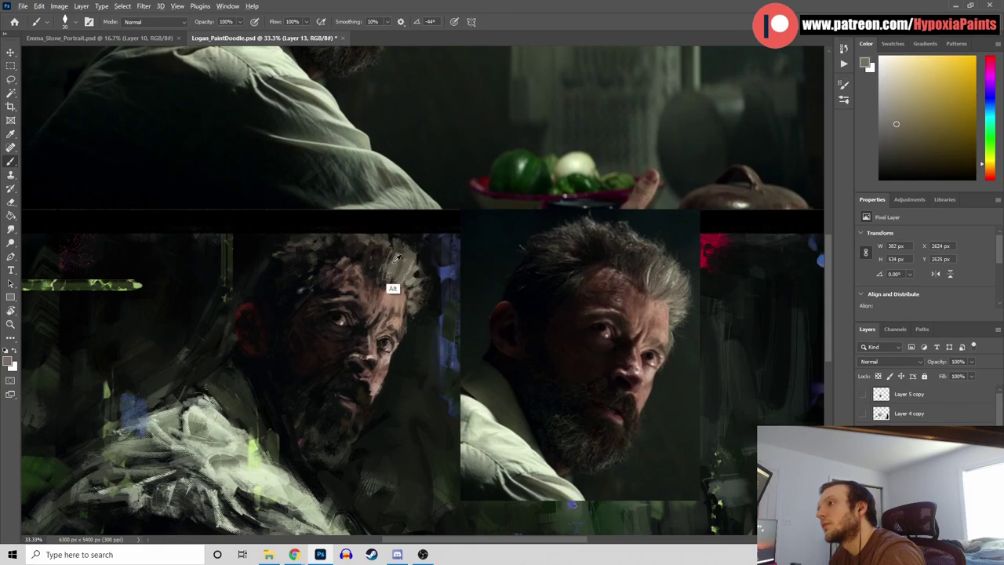
left_click(384, 253, "alt")
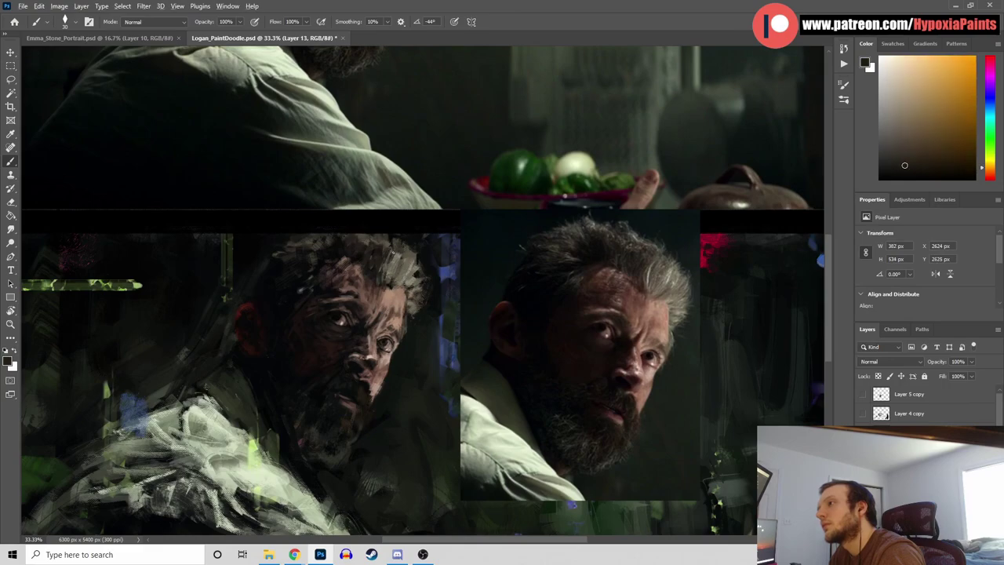
left_click(675, 269, "alt")
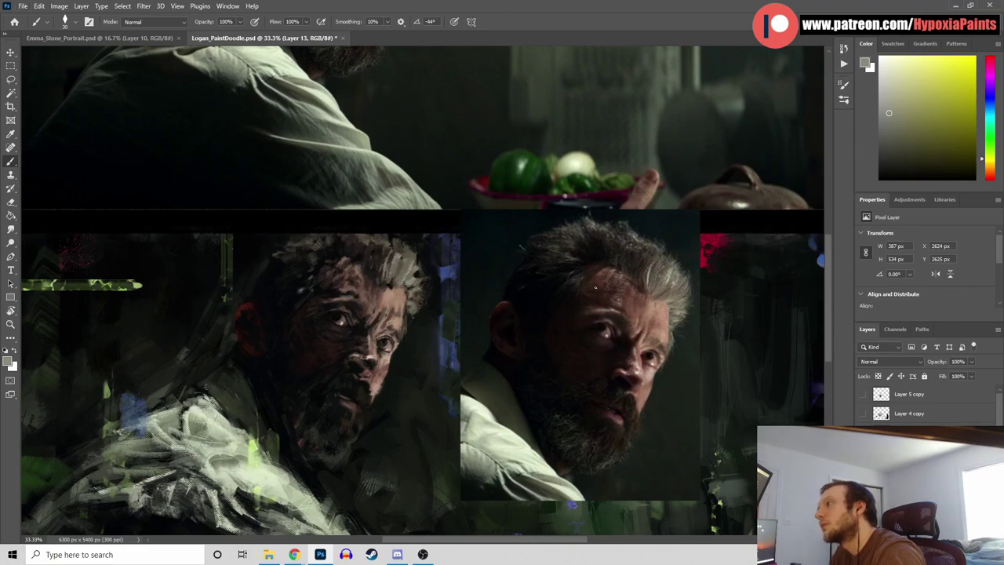
Refine the upper forehead along the hairline with muted skin tones from the reference and dark browns from the painting
left_click(612, 271, "alt")
left_click(622, 276, "alt")
left_click(619, 275, "alt")
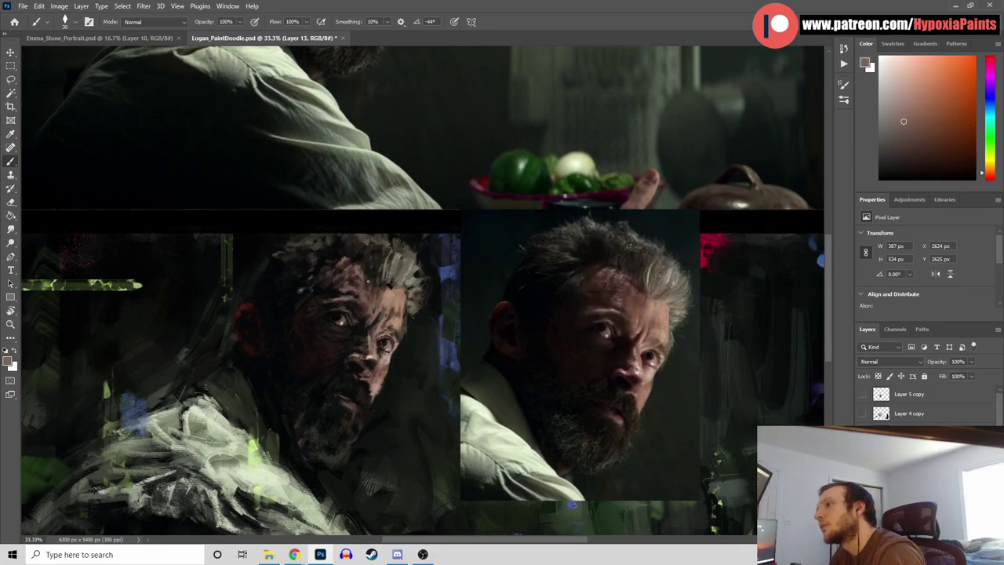
left_click(367, 261, "alt")
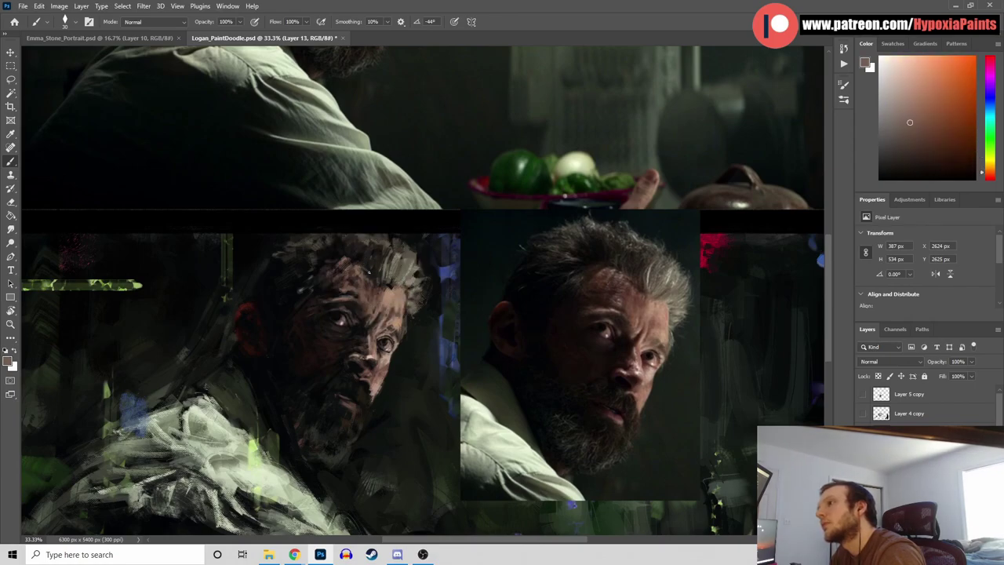
left_click(370, 277, "alt")
left_click(352, 300, "alt")
left_click(363, 309, "alt")
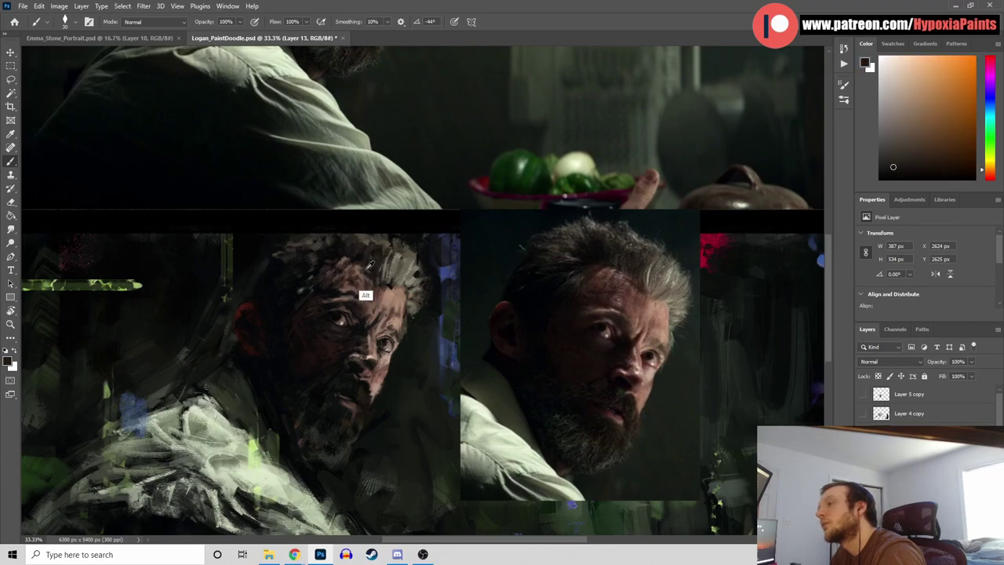
left_click(345, 285, "alt")
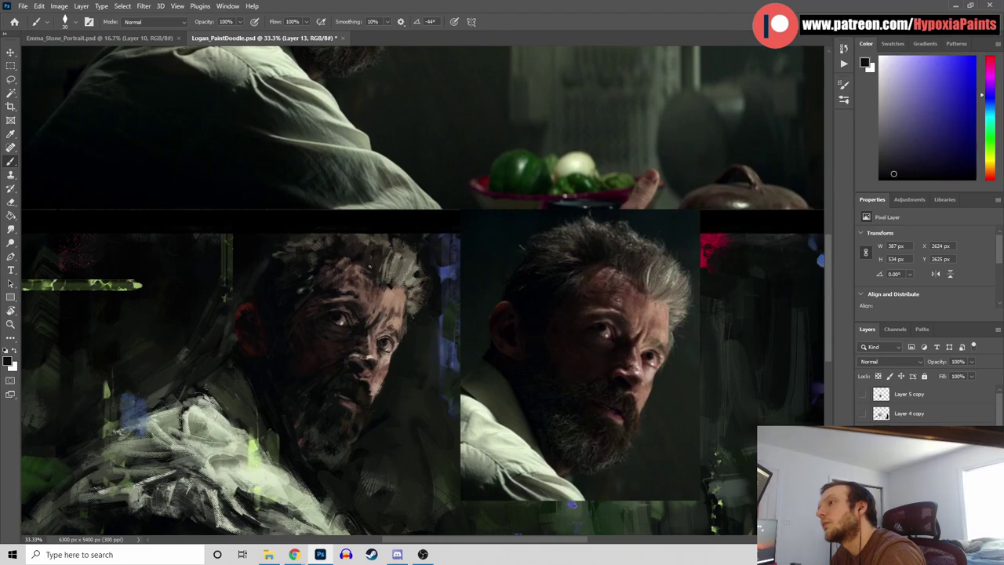
Define the hairline above the lit brow with sampled brown skin tones, dark brown from the reference, and olive-grey hair strokes
left_click(395, 321, "alt")
left_click(392, 287)
left_click(391, 312, "alt")
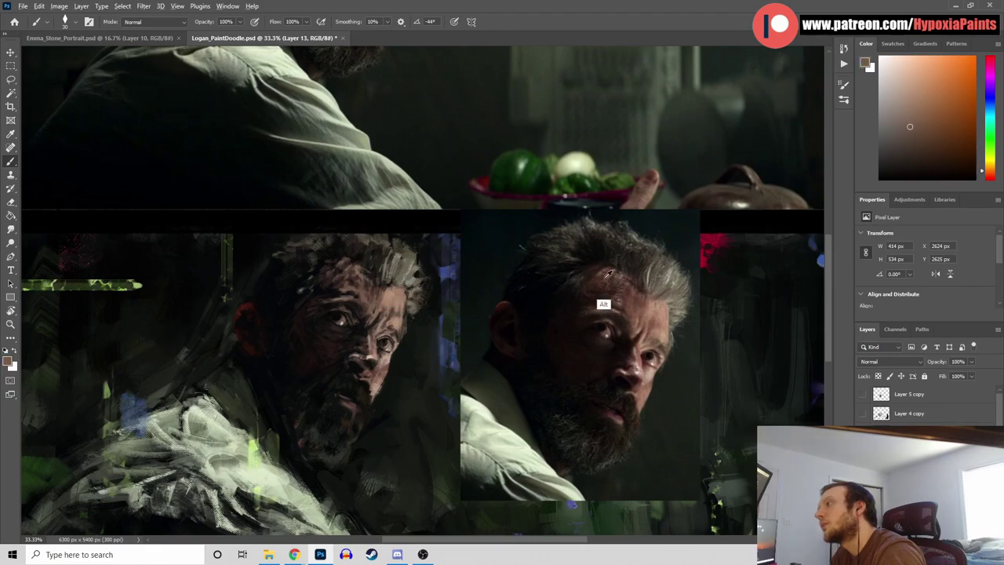
left_click(631, 257, "alt")
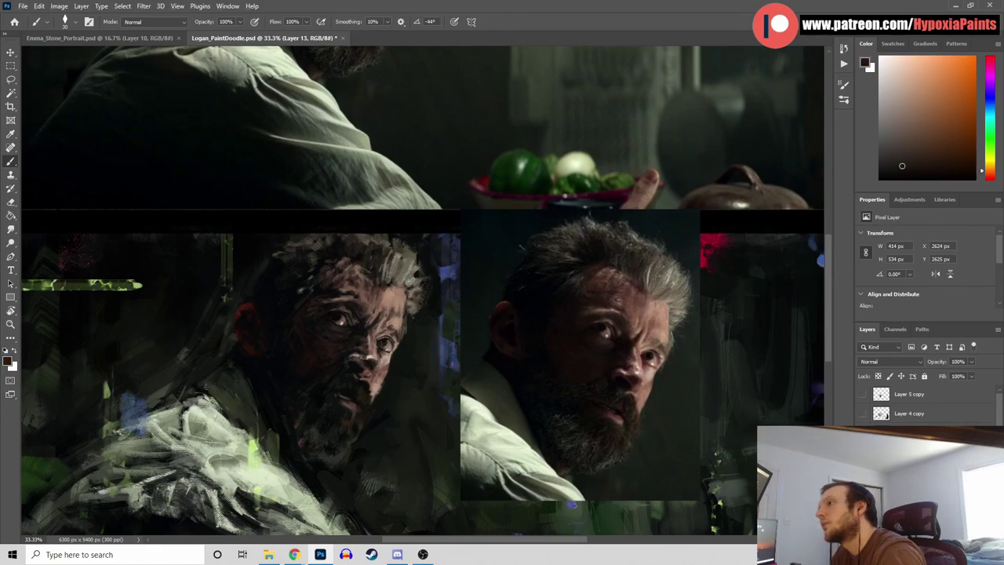
left_click_drag(393, 279, 398, 265)
left_click(405, 267, "alt")
left_click_drag(394, 276, 400, 268)
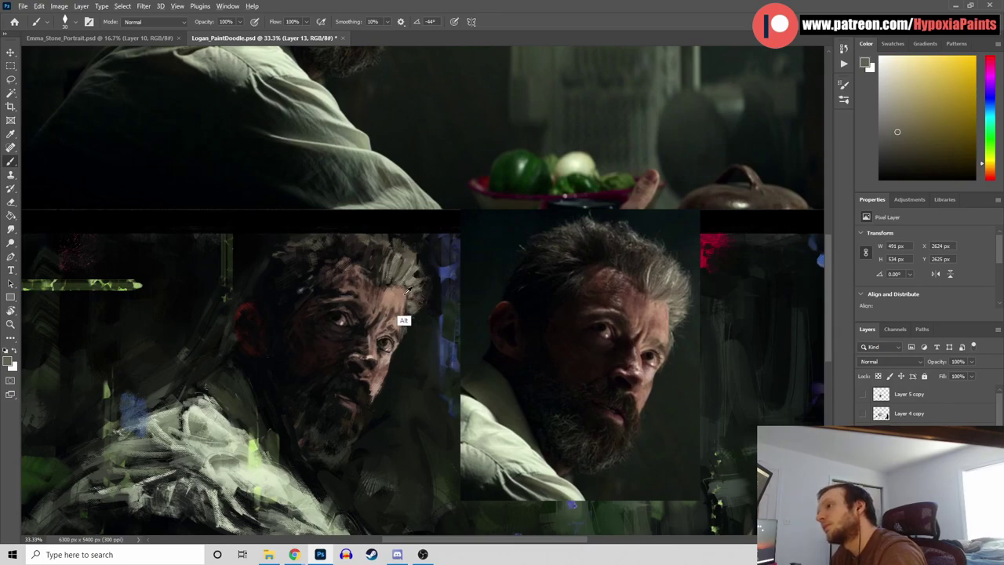
Refine the edge between the lit temple and grey hair with sampled light grey, skin tone and near-black
left_click(410, 320, "alt")
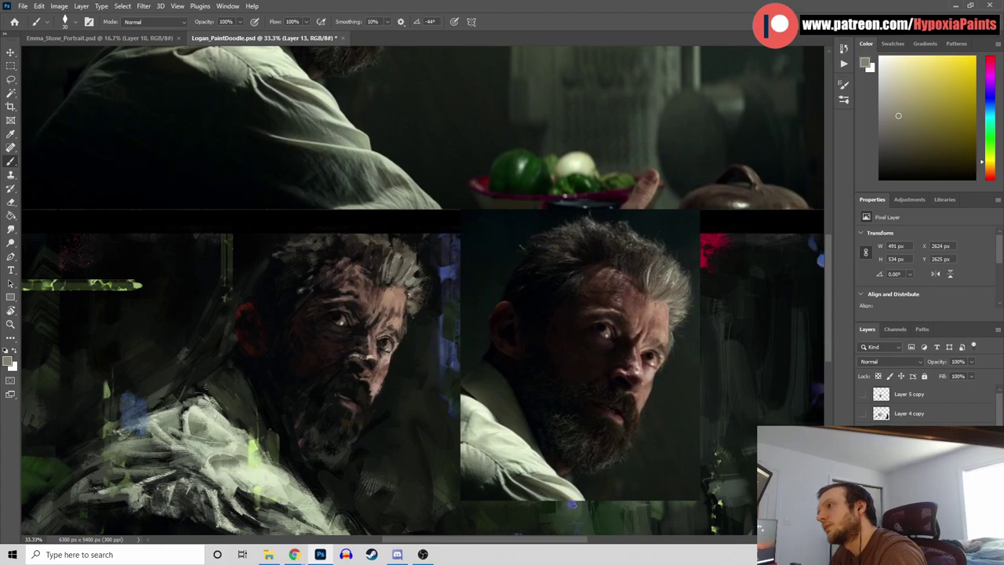
left_click(401, 325, "alt")
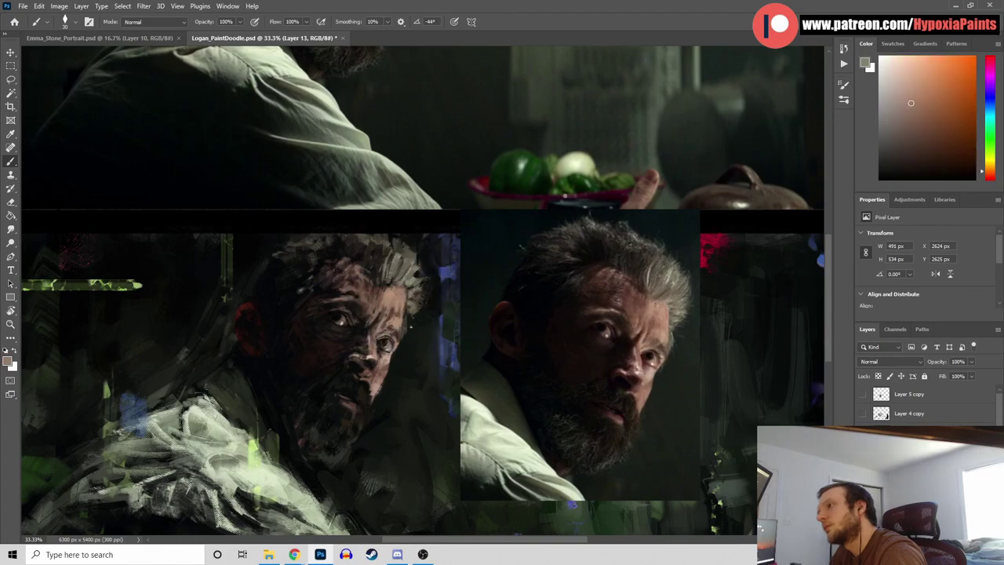
left_click(353, 285, "alt")
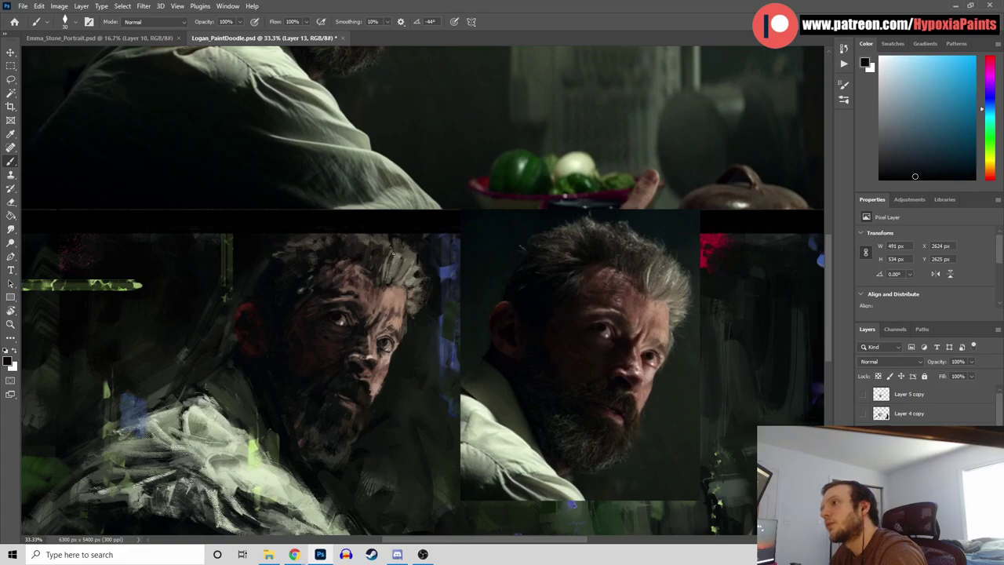
Merge the face retouching layer into Layer 10 and save the file
key("ctrl+minus")
key("ctrl+minus")
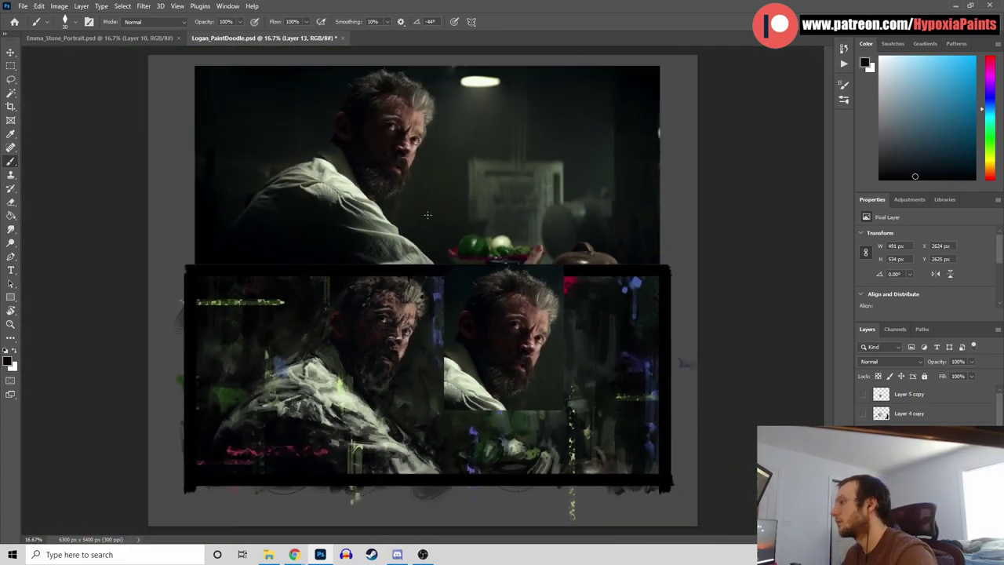
scroll(926, 404, "down", 4)
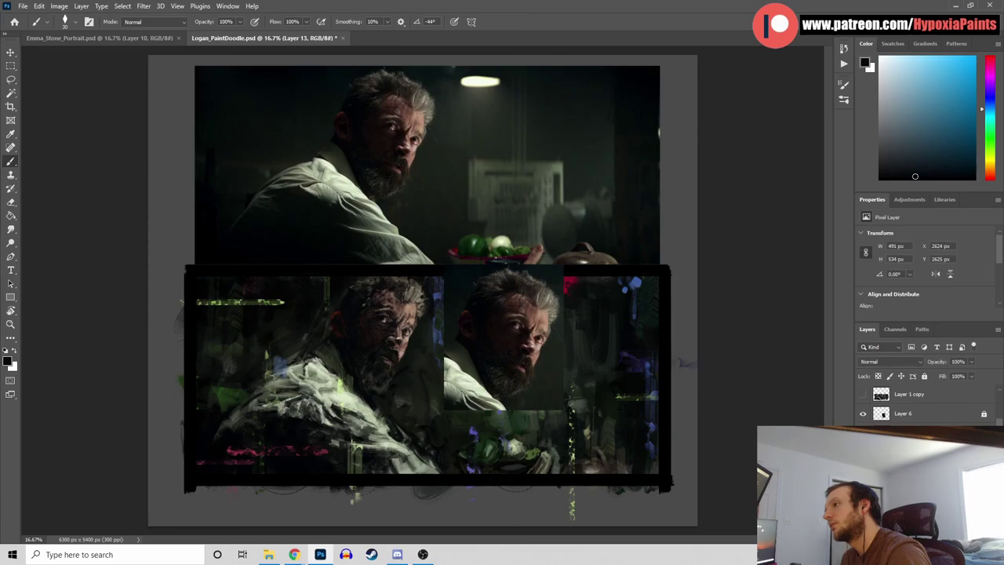
left_click_drag(409, 286, 405, 300)
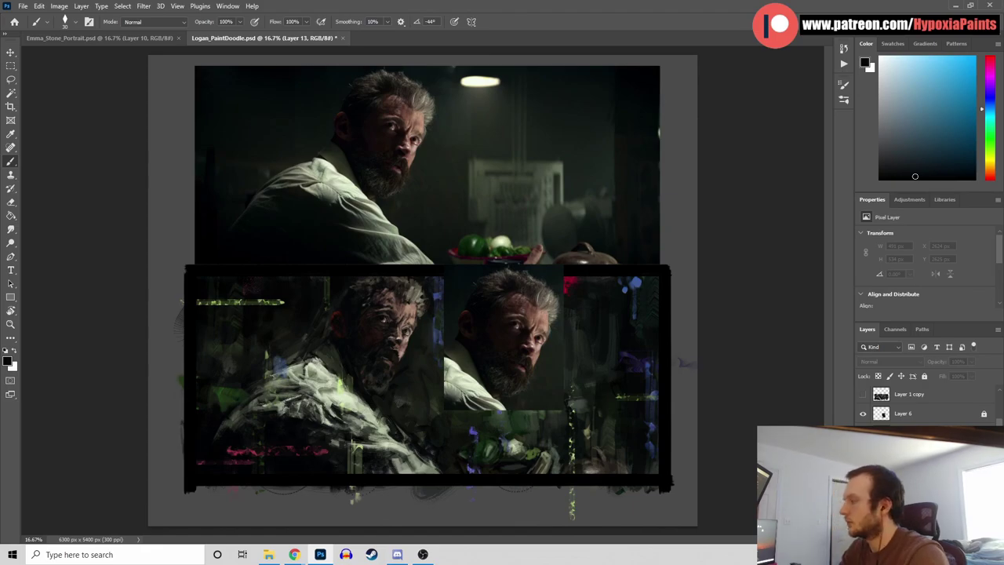
key("ctrl+s")
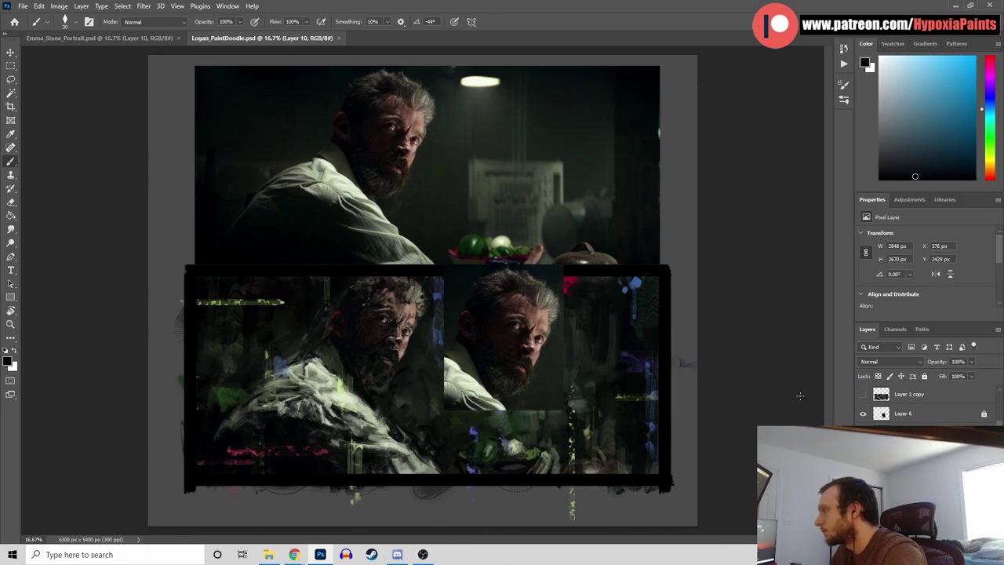
Add a new layer and paint the top of the hair with sampled dark grey and near-black at a 70 px brush size
key("ctrl+shift+alt+n")
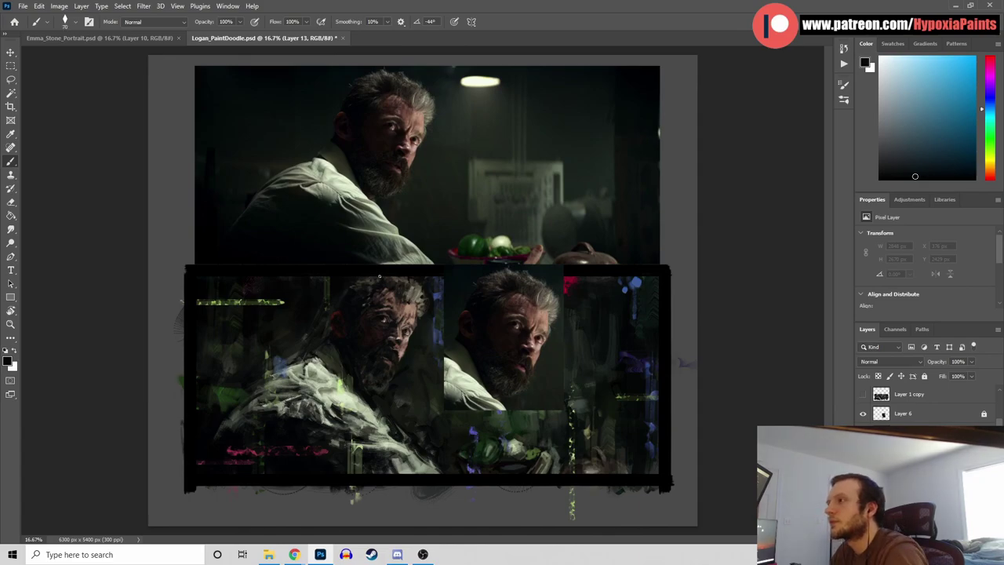
left_click(366, 282, "alt")
left_click_drag(364, 282, 375, 276)
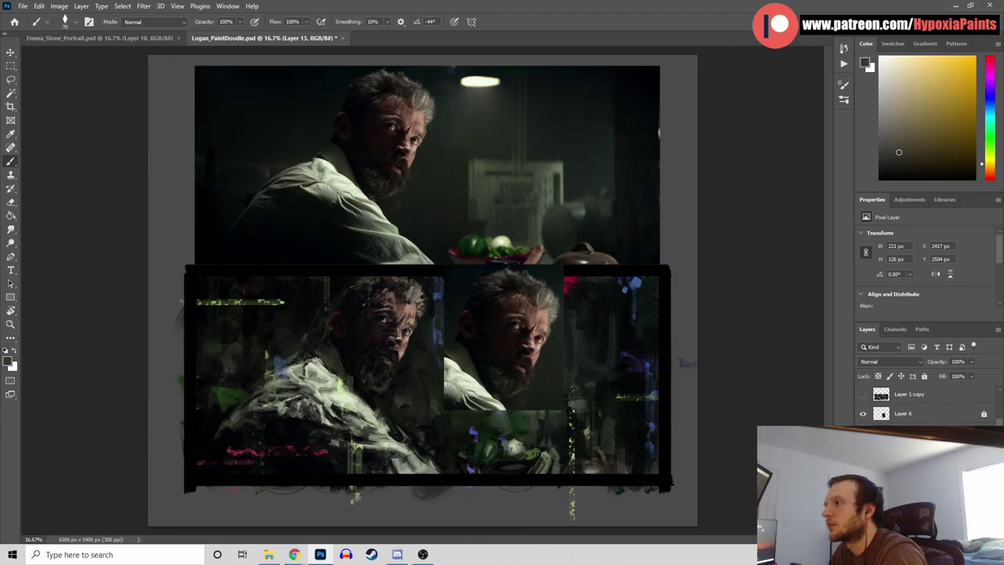
left_click(360, 287, "alt")
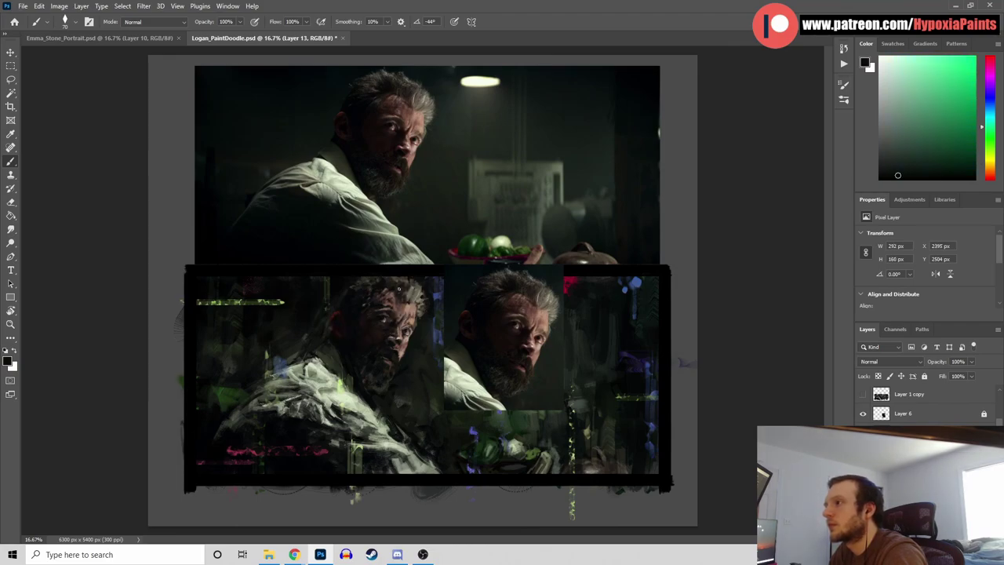
Extend dark hair strokes down the shadowed side of the head toward the ear with sampled near-black and dark grey
left_click(352, 309, "alt")
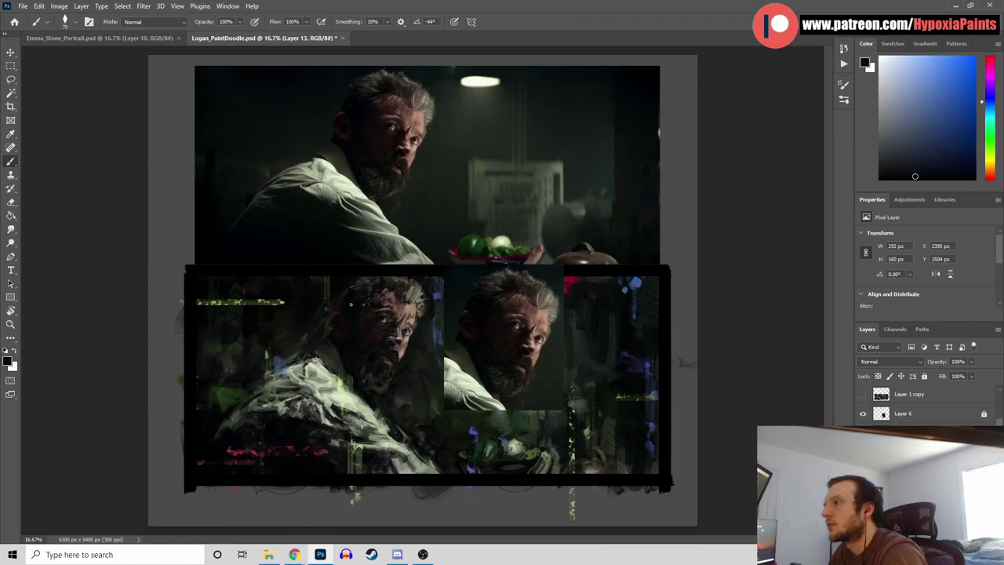
left_click(367, 312, "alt")
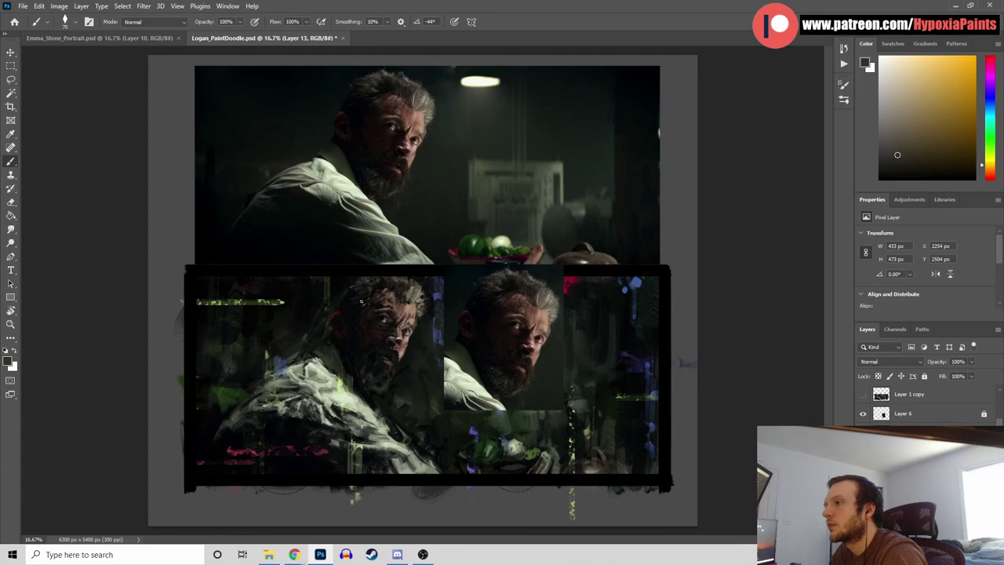
left_click(334, 313, "alt")
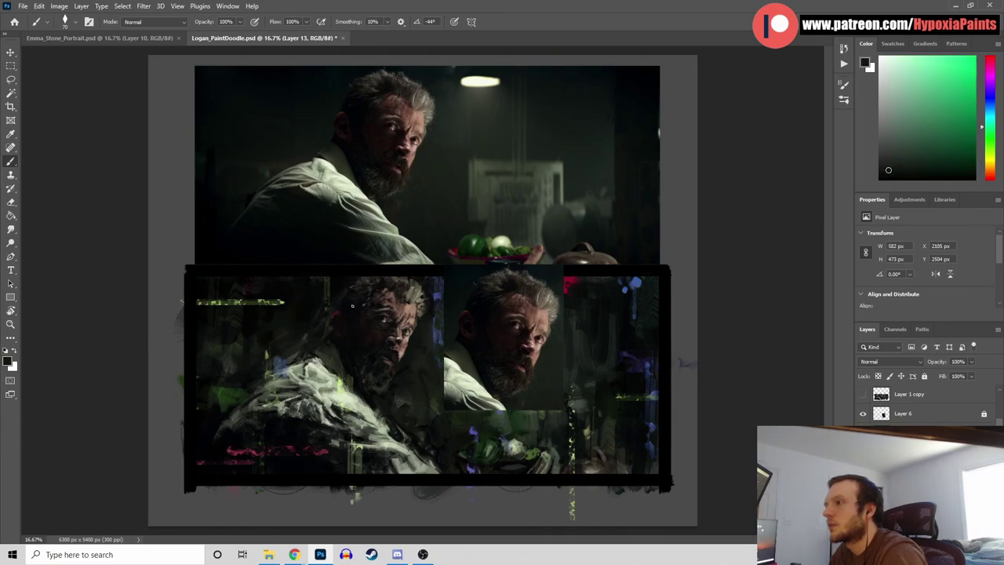
Darken the hair above the ear on the shadowed side of the painted head with sampled near-black
key("ctrl+plus")
left_click_drag(330, 332, 374, 342)
left_click(327, 344, "alt")
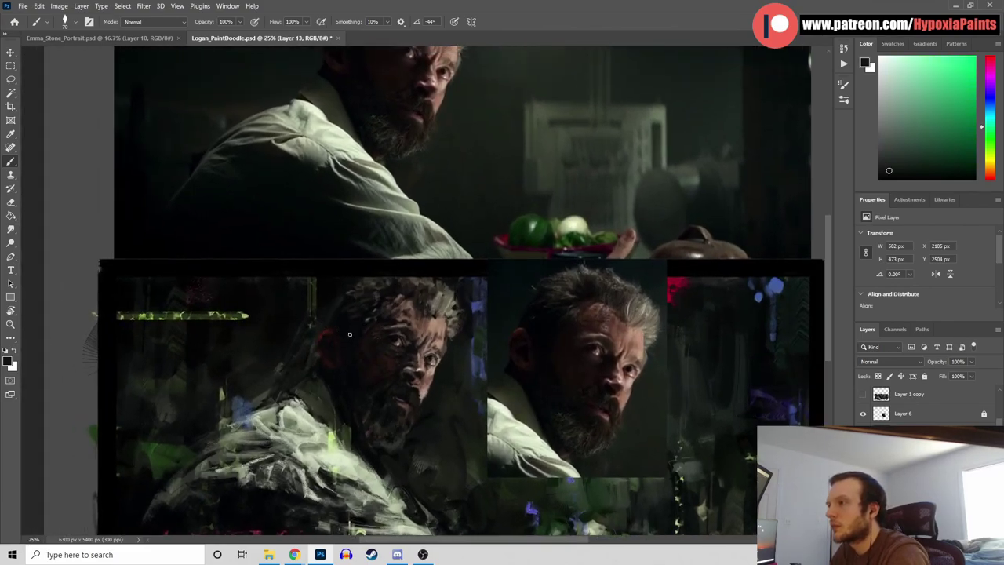
left_click(331, 322, "alt")
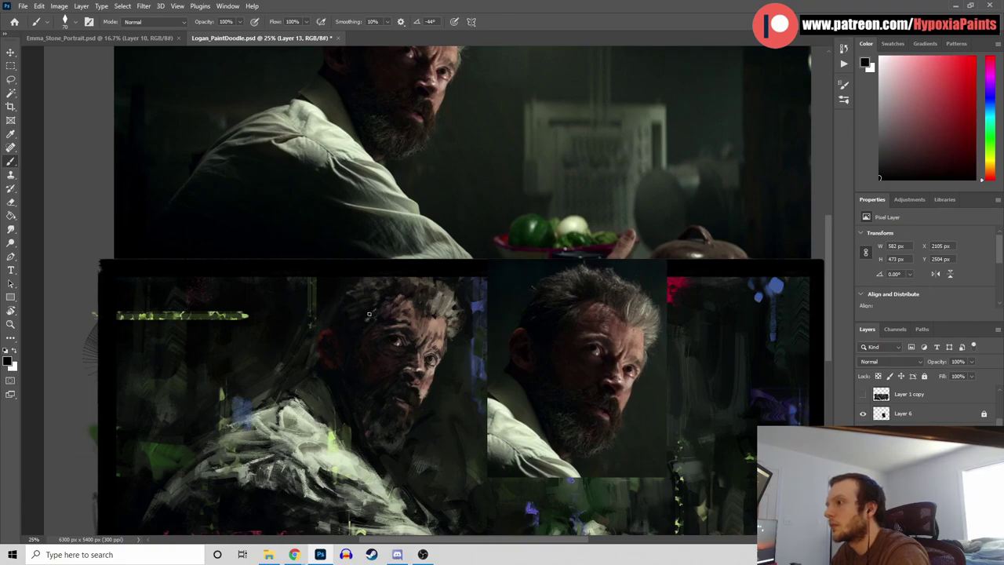
left_click(345, 322, "alt")
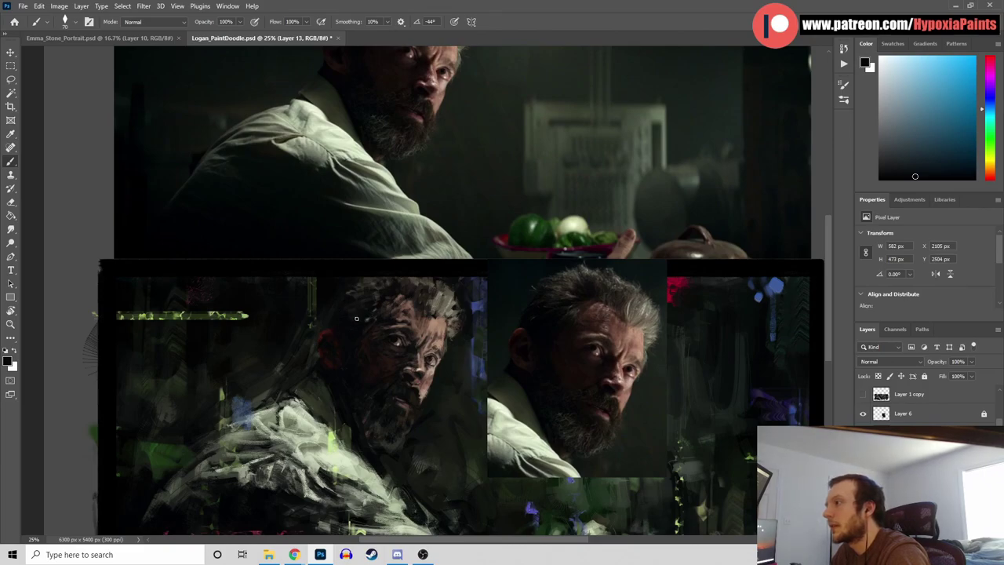
Reshape the painted ear and its lobe with sampled dark red and near-black at a 60 px brush size
left_click(325, 336, "alt")
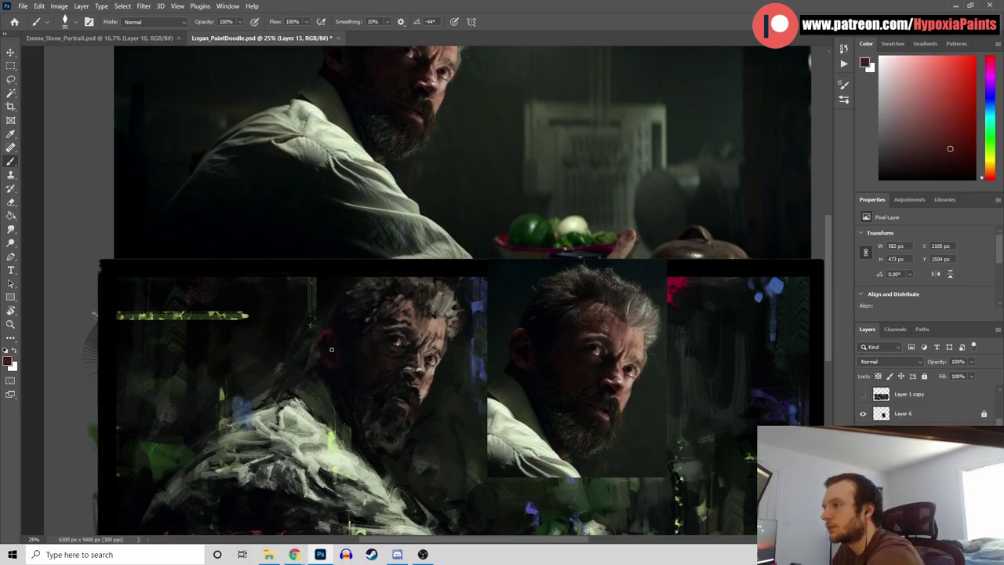
left_click_drag(326, 345, 333, 375)
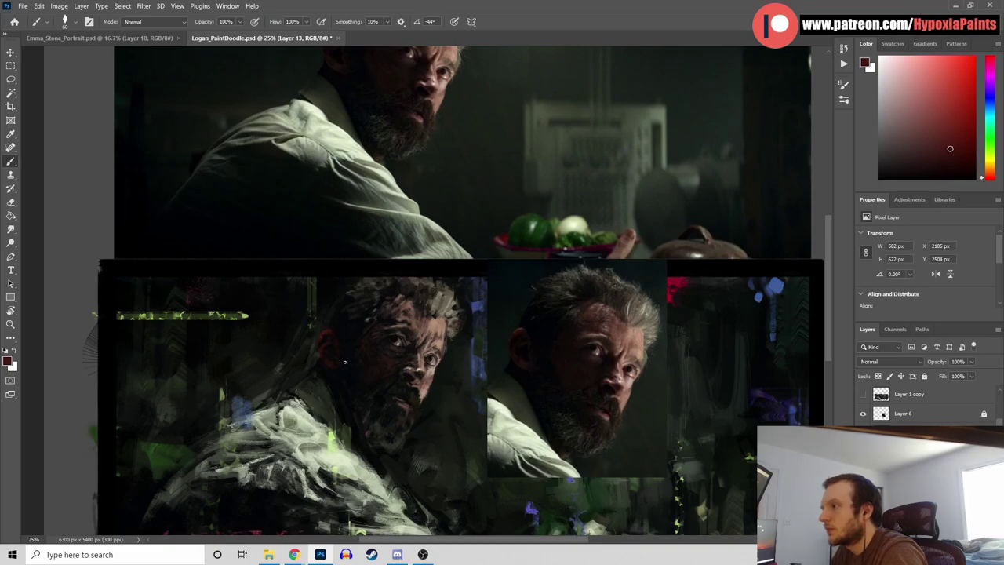
left_click(330, 340, "alt")
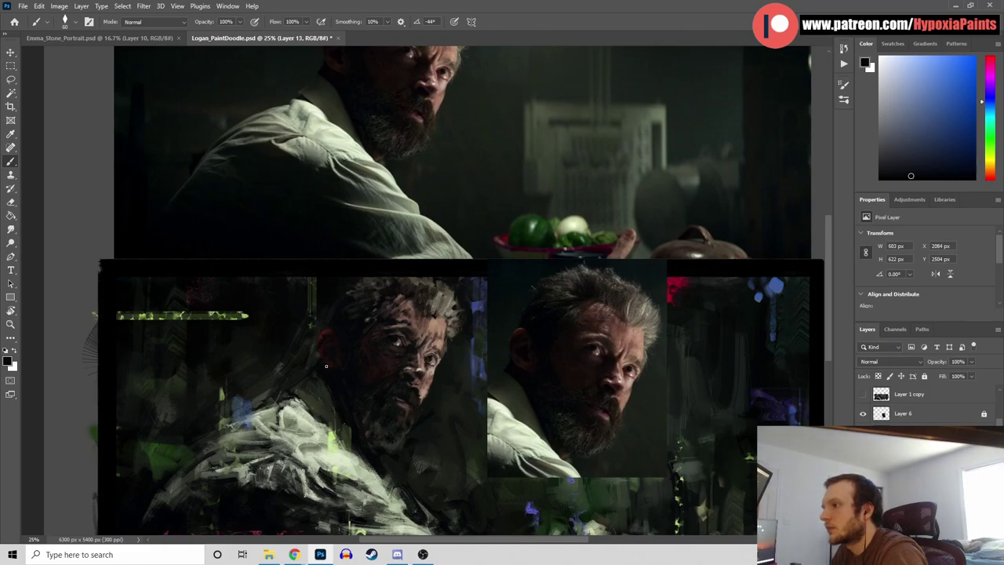
left_click(325, 357, "alt")
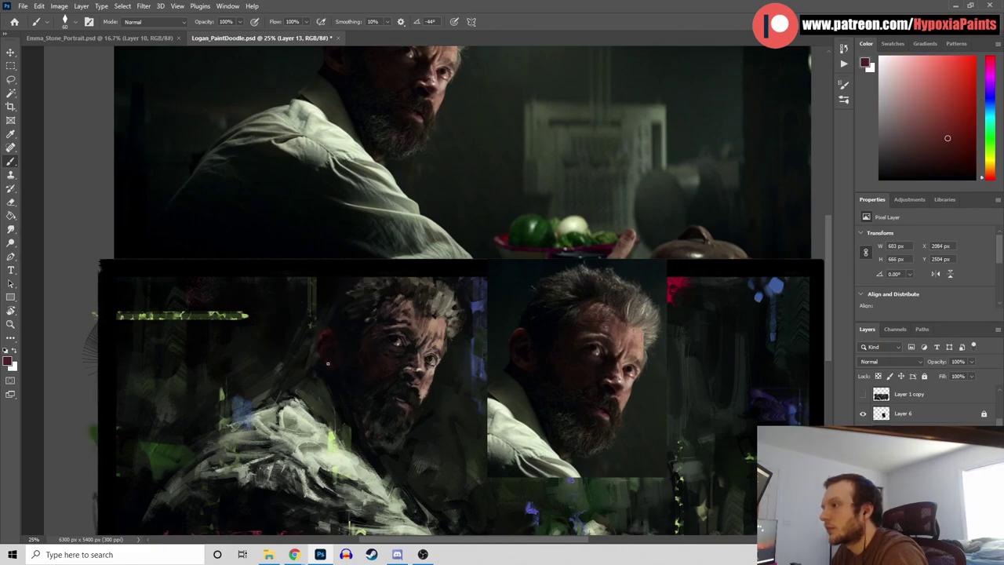
left_click_drag(327, 363, 336, 375)
Refine the ear's outline and the shadow below it with sampled near-black and dark red, and save the file
left_click(328, 388, "alt")
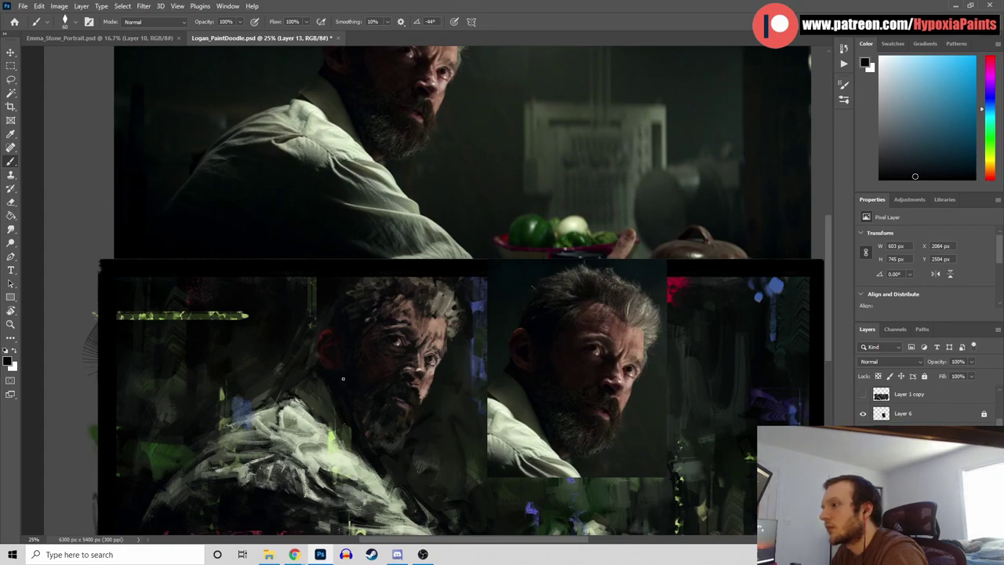
left_click(326, 385, "alt")
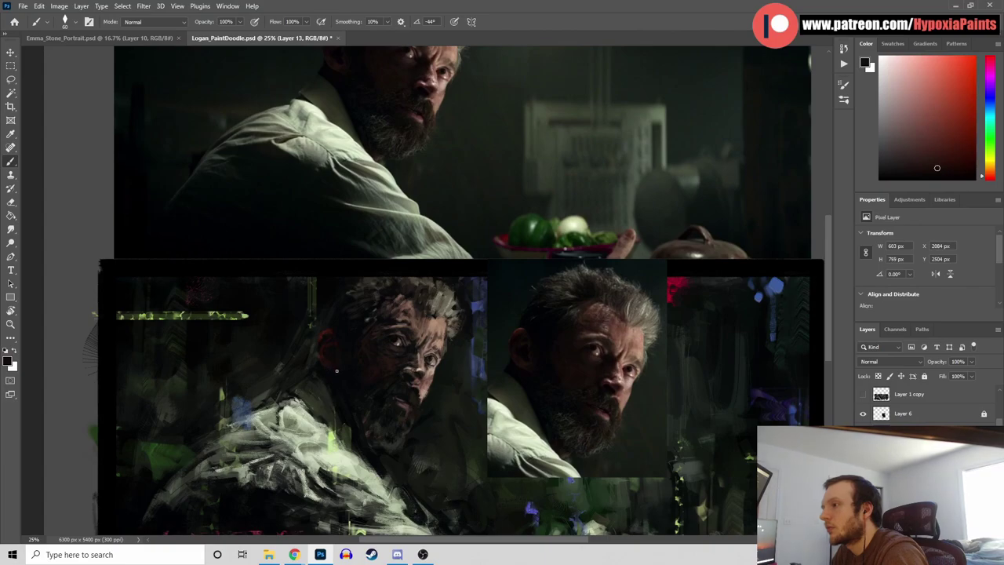
left_click(323, 354, "alt")
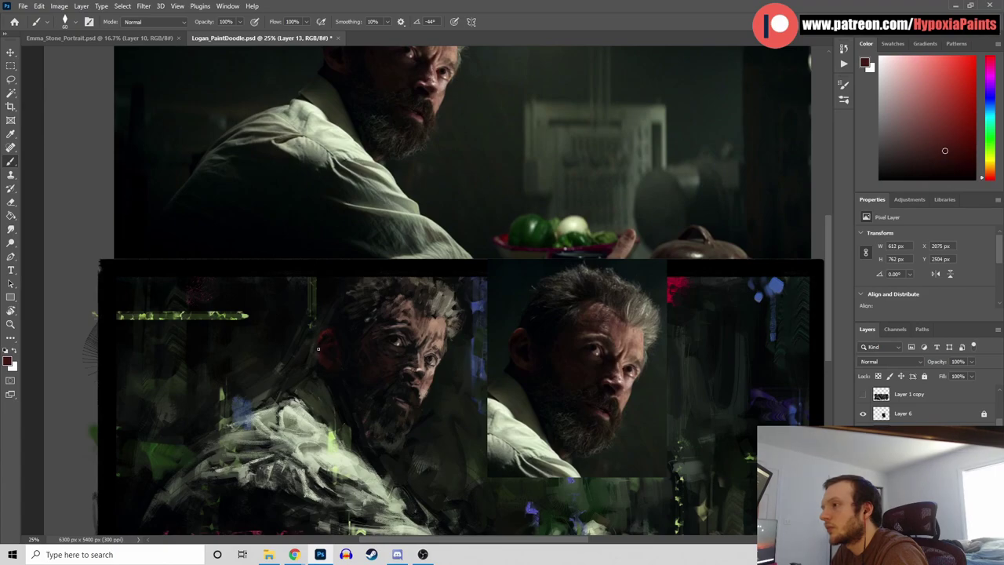
left_click(326, 351, "alt")
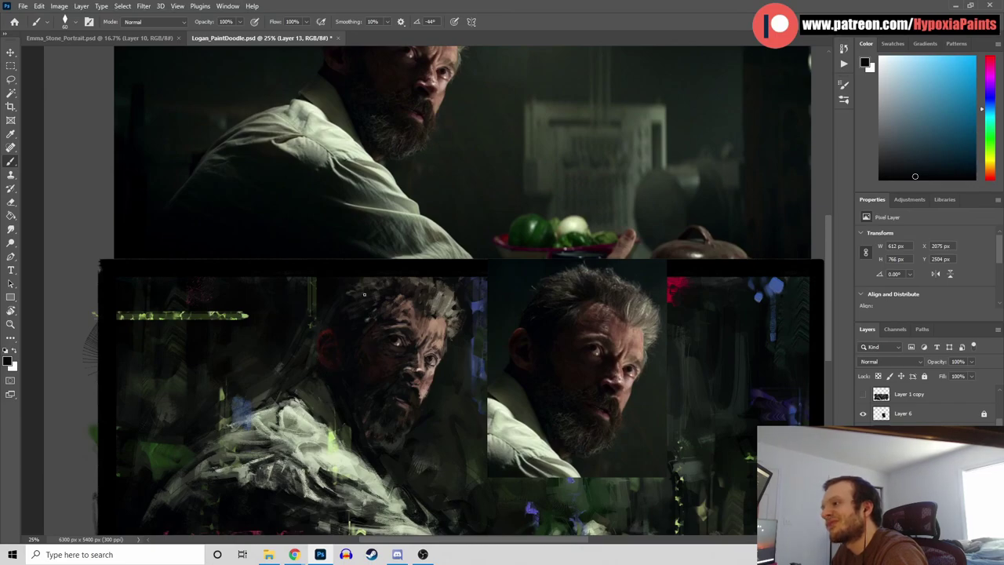
key("ctrl+s")
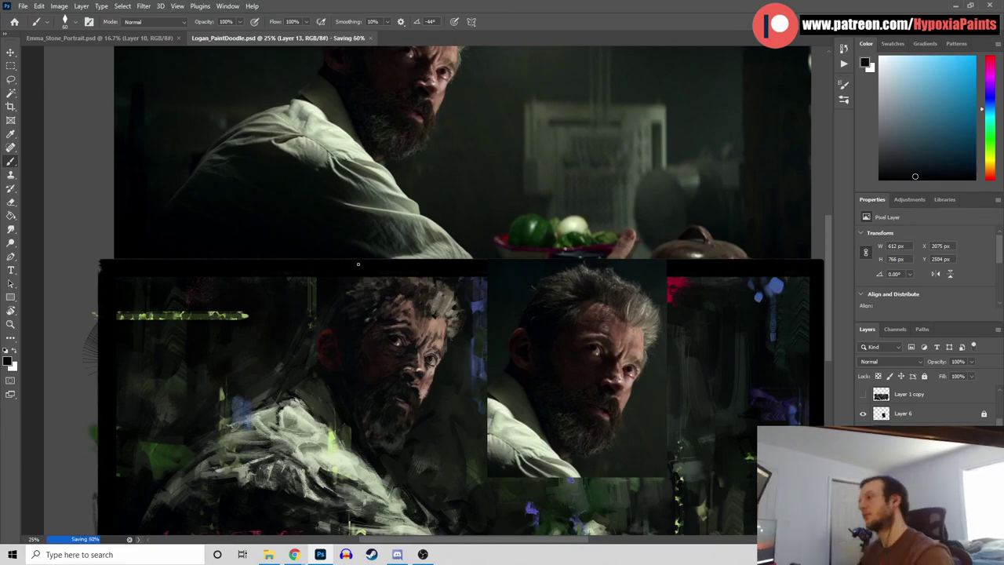
key("ctrl+minus")
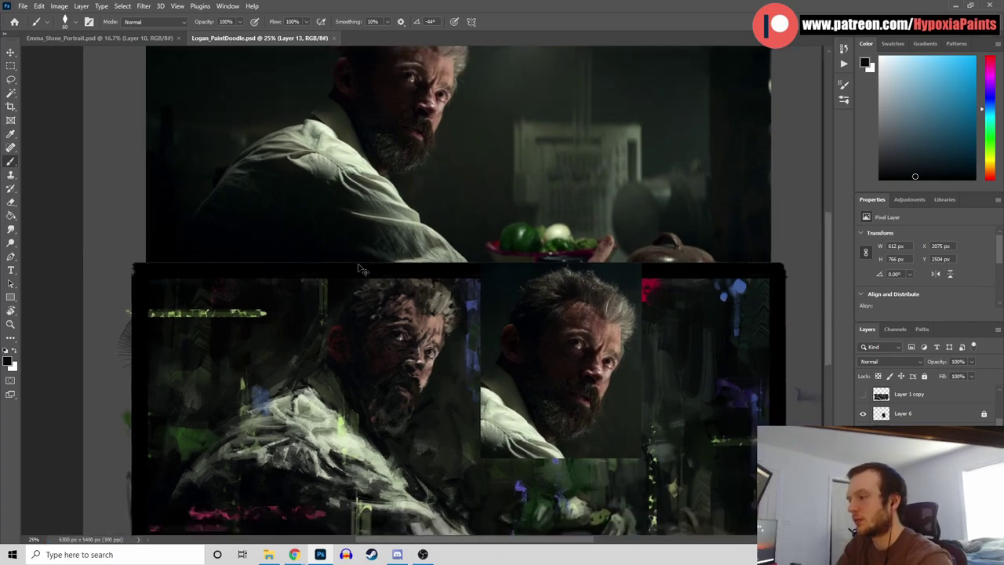
scroll(359, 267, "down", 1)
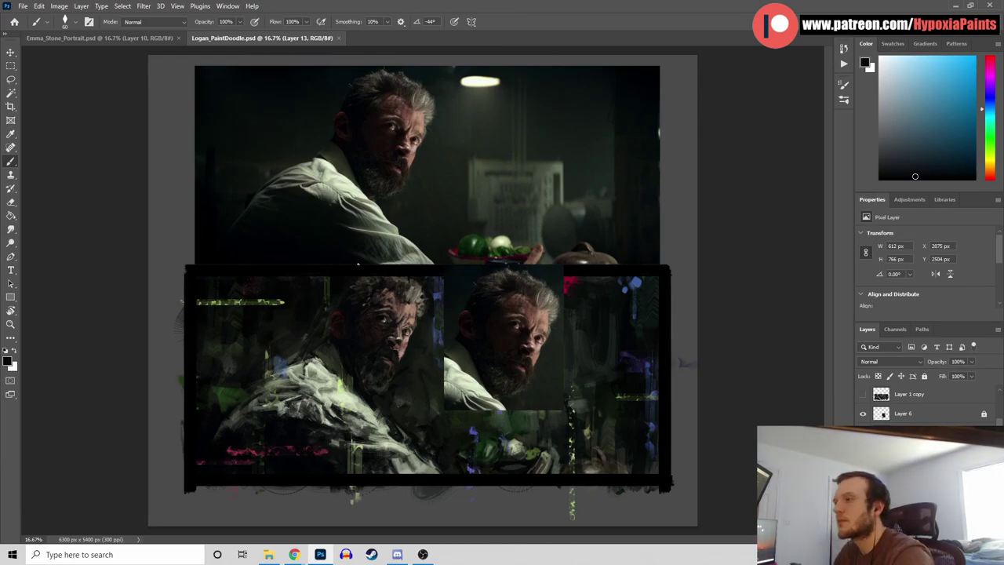
Touch up the hair's upper edge on both sides with sampled dark grey and near-black, and save the file
left_click(363, 279, "alt")
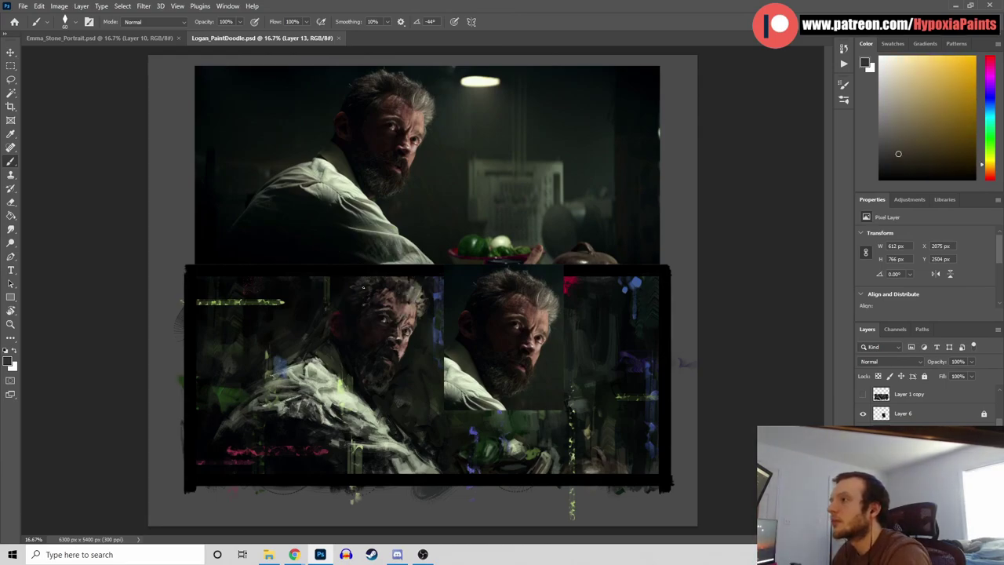
left_click_drag(354, 286, 356, 277)
left_click(354, 279, "alt")
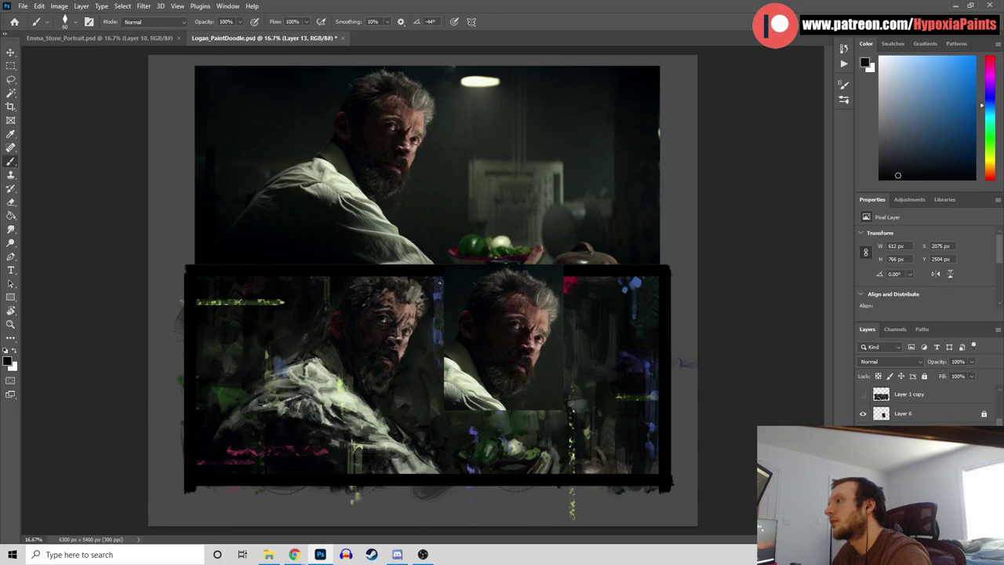
left_click(414, 277, "alt")
left_click_drag(421, 286, 416, 284)
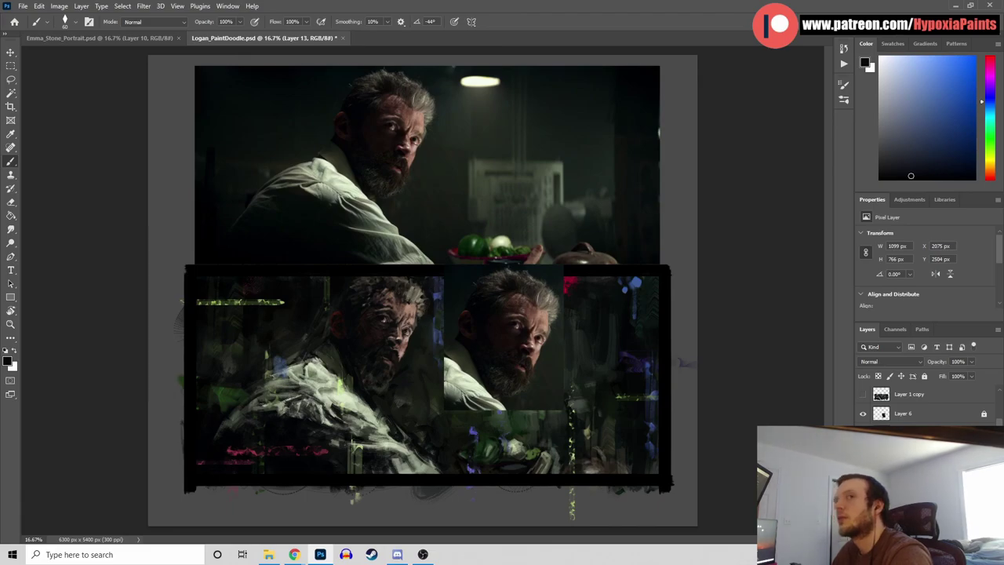
key("ctrl+s")
Hide the close-up face reference on Layer 6 to review the whole painting, and save the file
key("ctrl+minus")
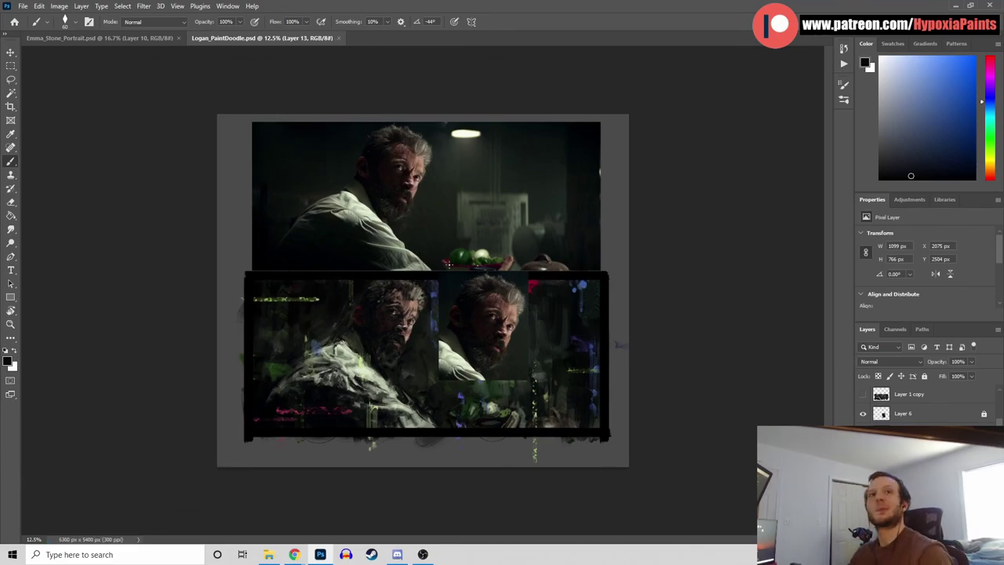
scroll(852, 402, "up", 3)
scroll(885, 415, "up", 1)
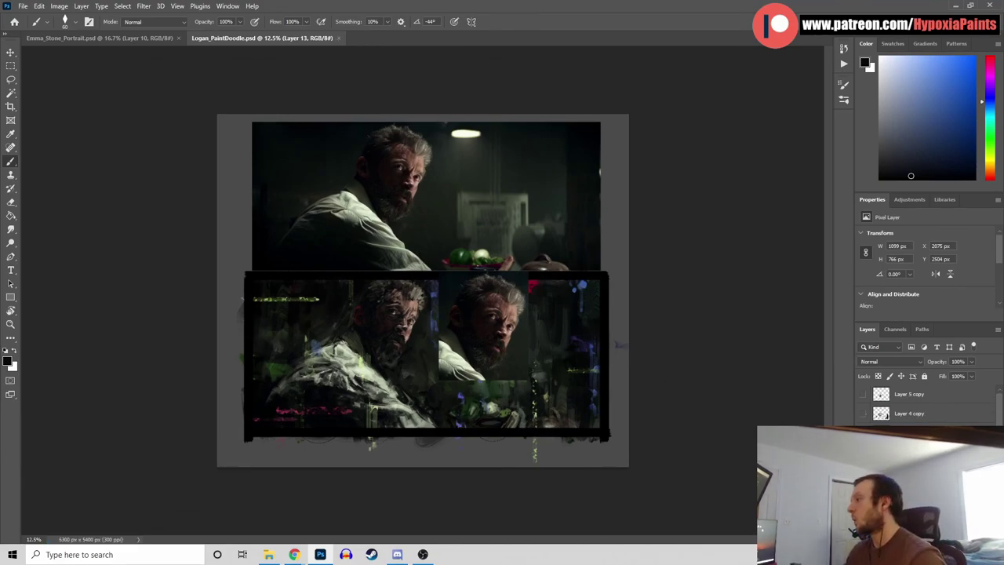
key("ctrl+comma")
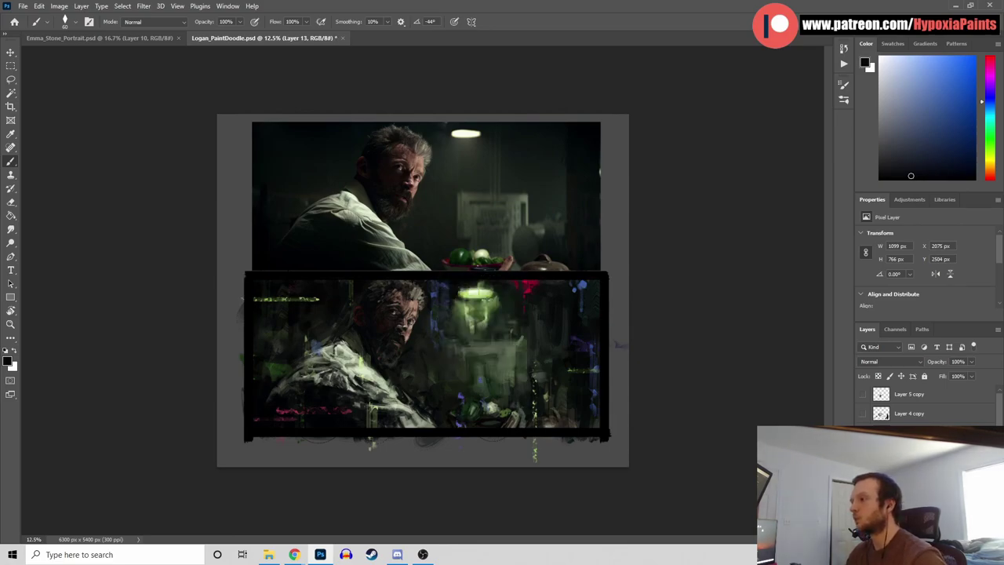
key("ctrl+s")
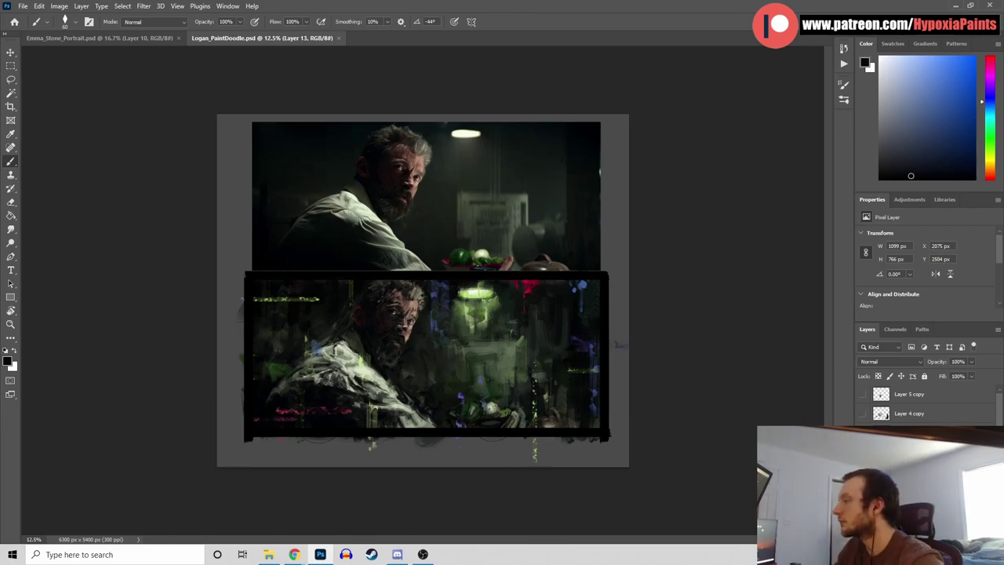
Show the close-up face reference on Layer 6 again beside the painted head
scroll(885, 416, "down", 5)
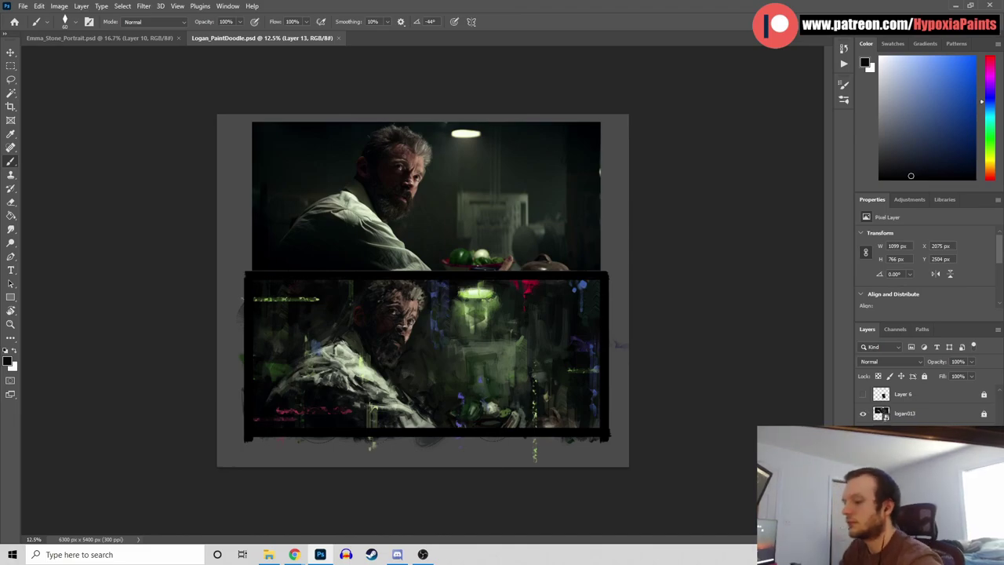
key("ctrl+plus")
key("ctrl+plus")
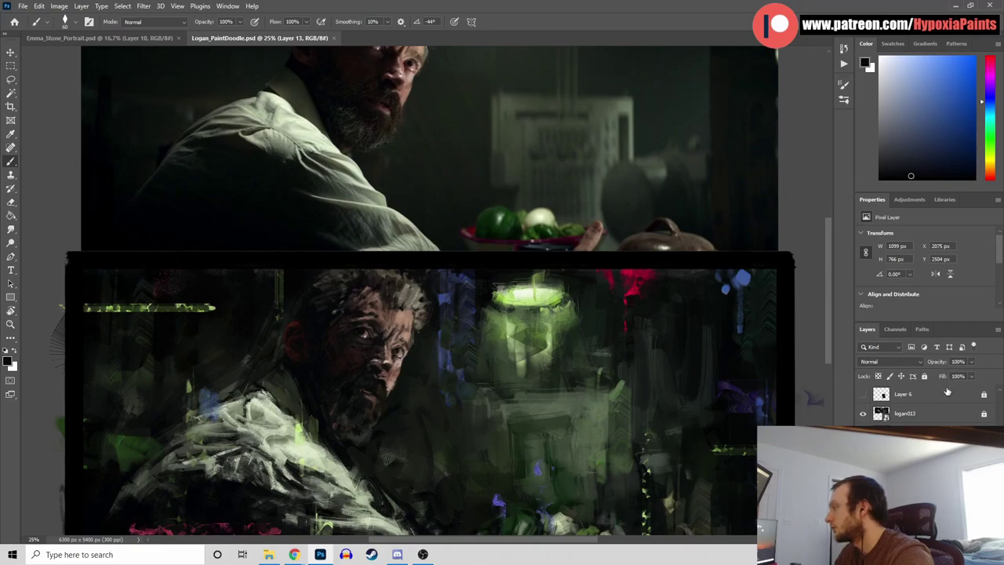
scroll(949, 397, "up", 5)
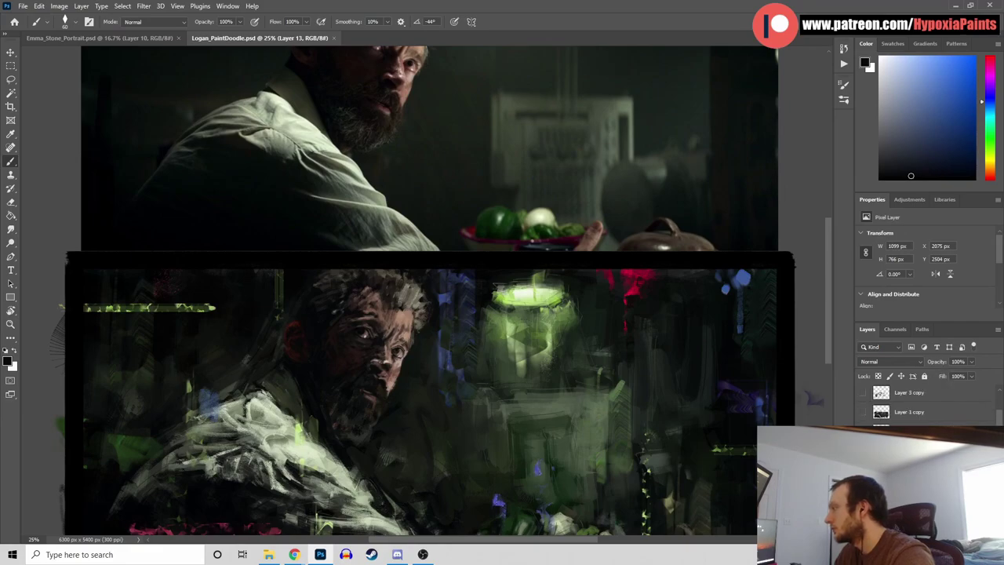
left_click(863, 432)
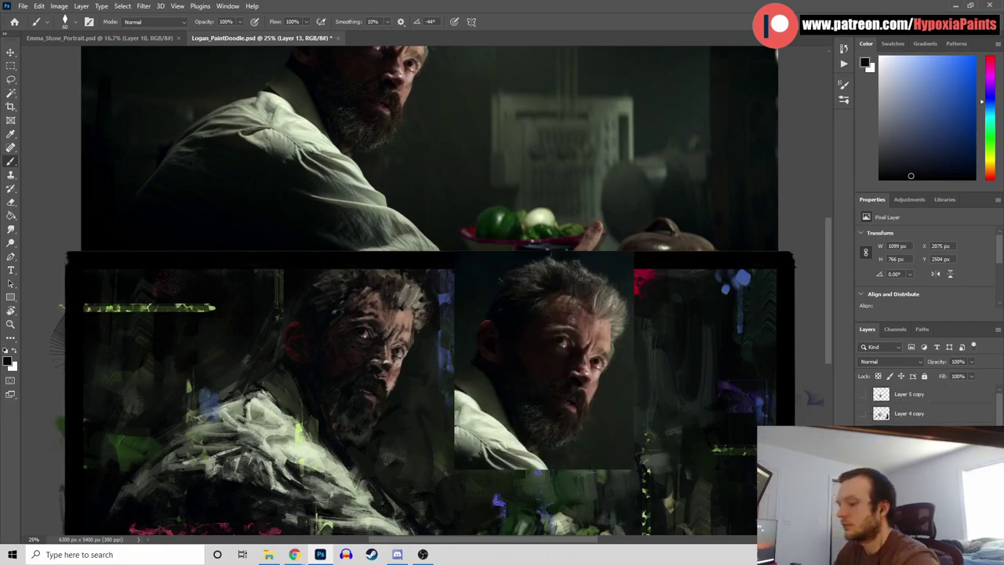
Touch up the dark hair above the painted ear with sampled near-black
key("ctrl+minus")
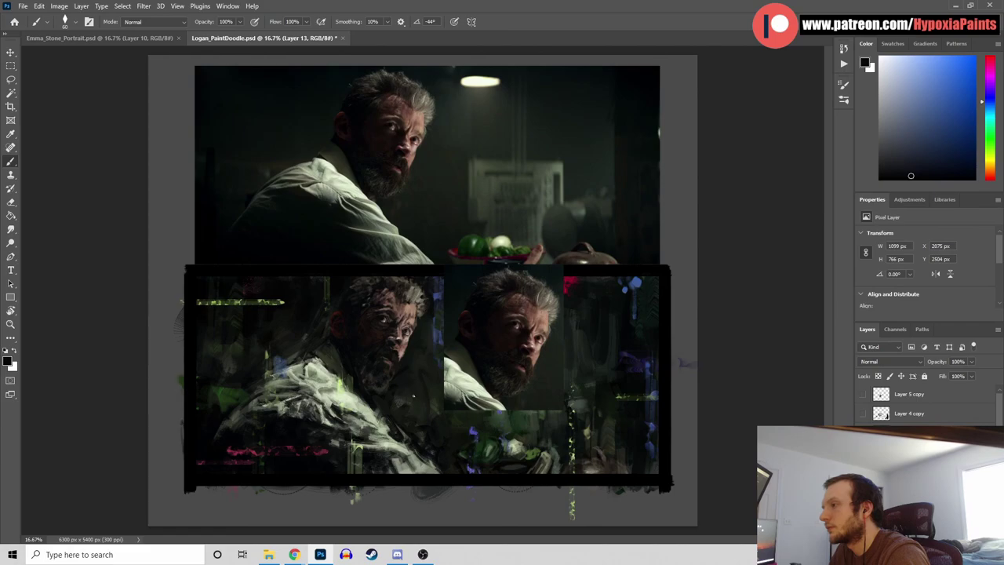
key("alt")
left_click(344, 307, "alt")
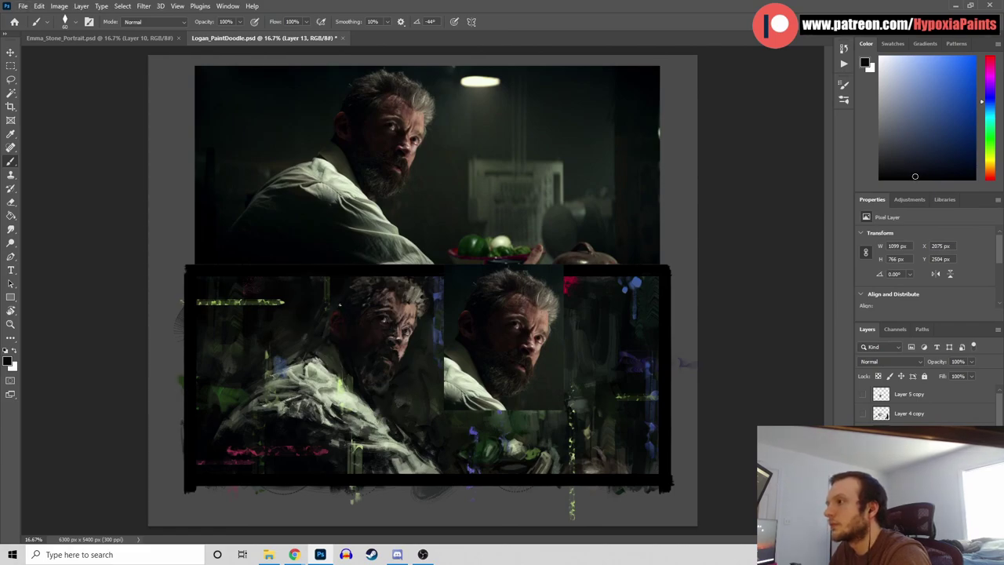
Save the Logan painting and switch to the Emma_Stone_Portrait.psd document
key("ctrl+s")
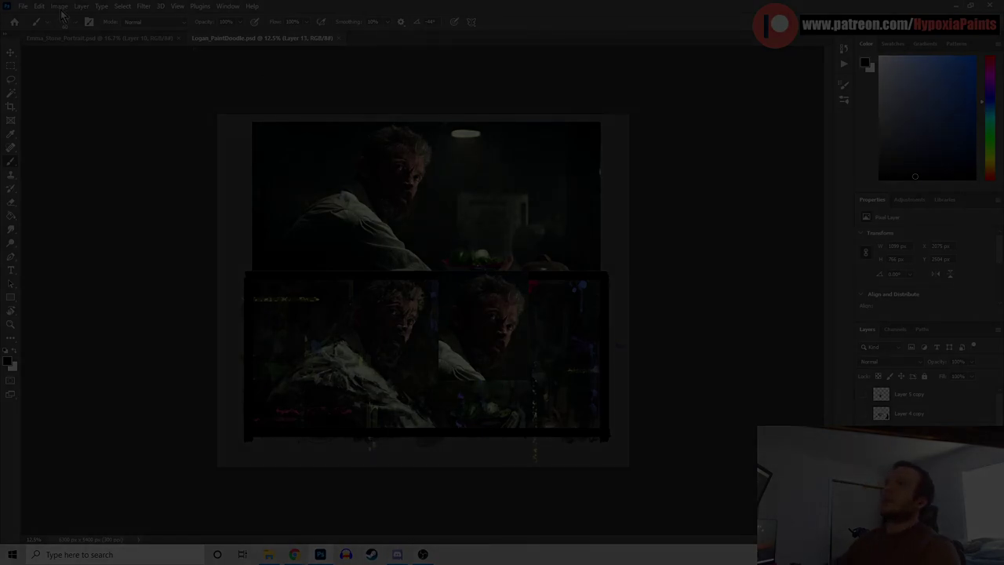
left_click(117, 38)
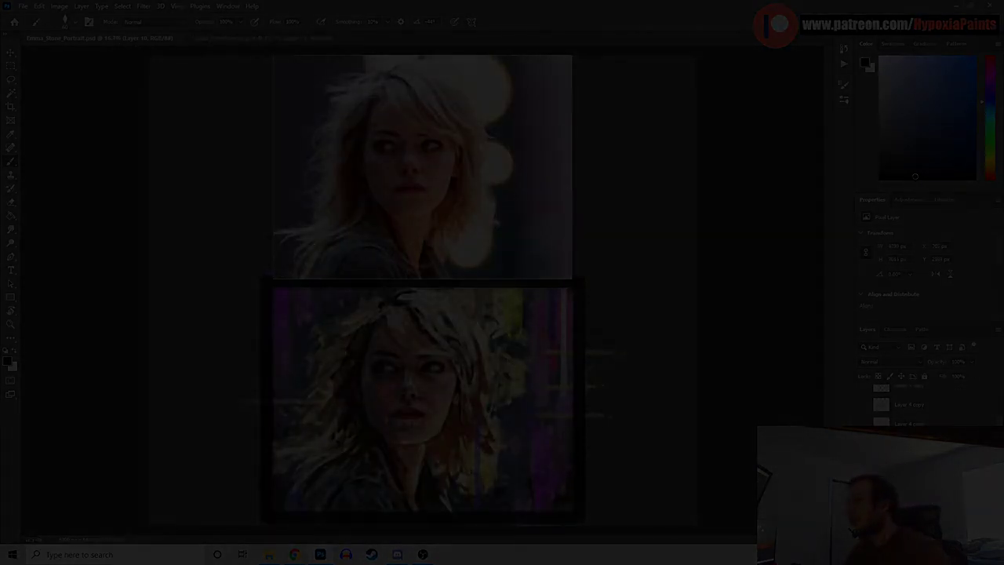